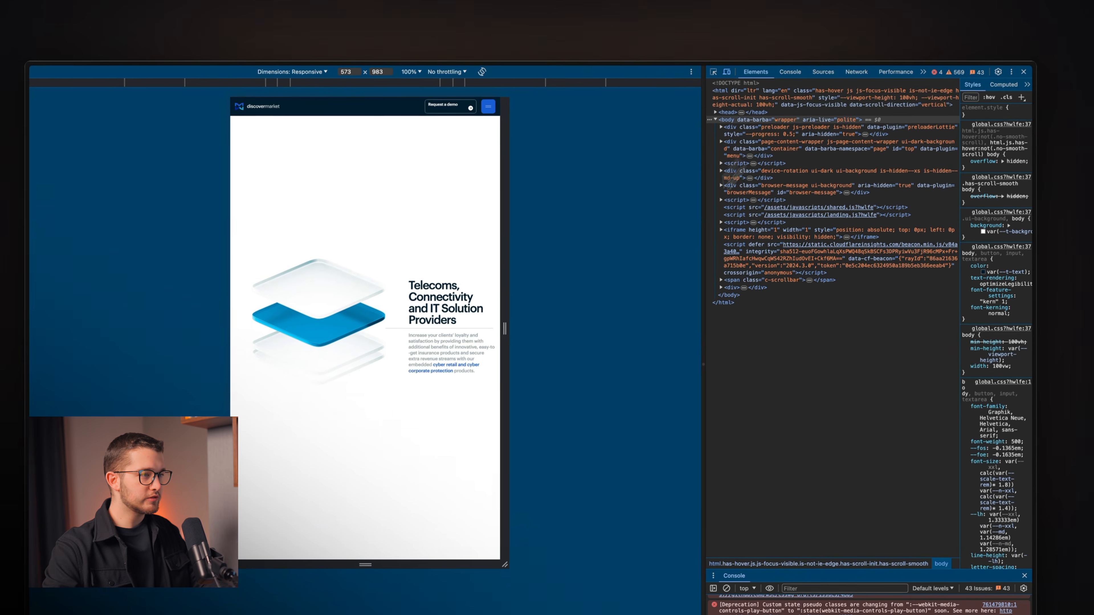
# Switch to Framer and examine the Base and coloured plate layers placed beside the Desktop frame.
pyautogui.press('super+Tab')
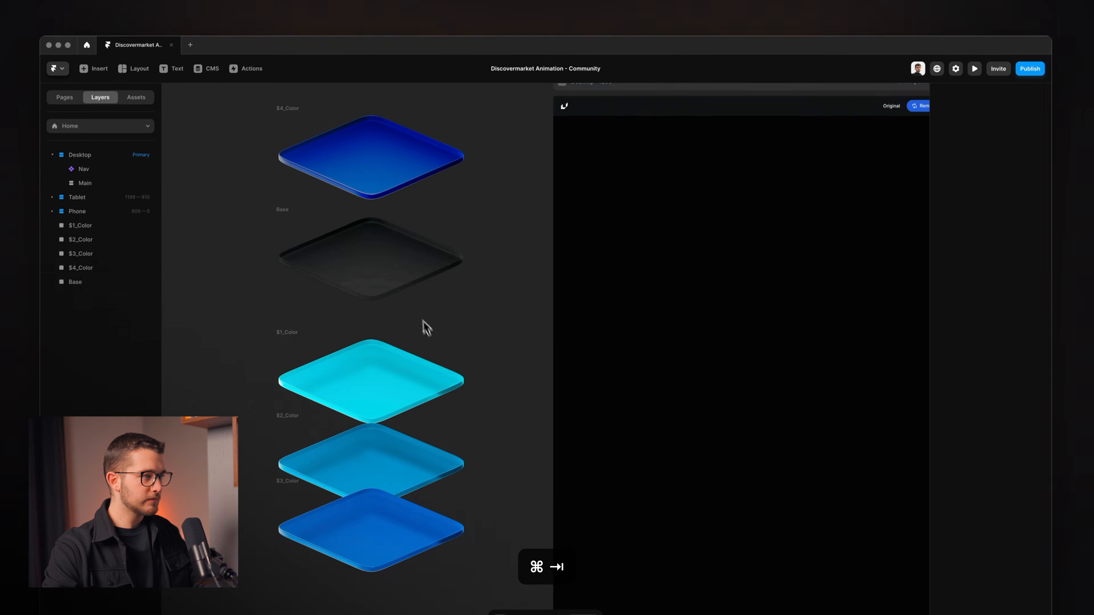
pyautogui.click(400, 321)
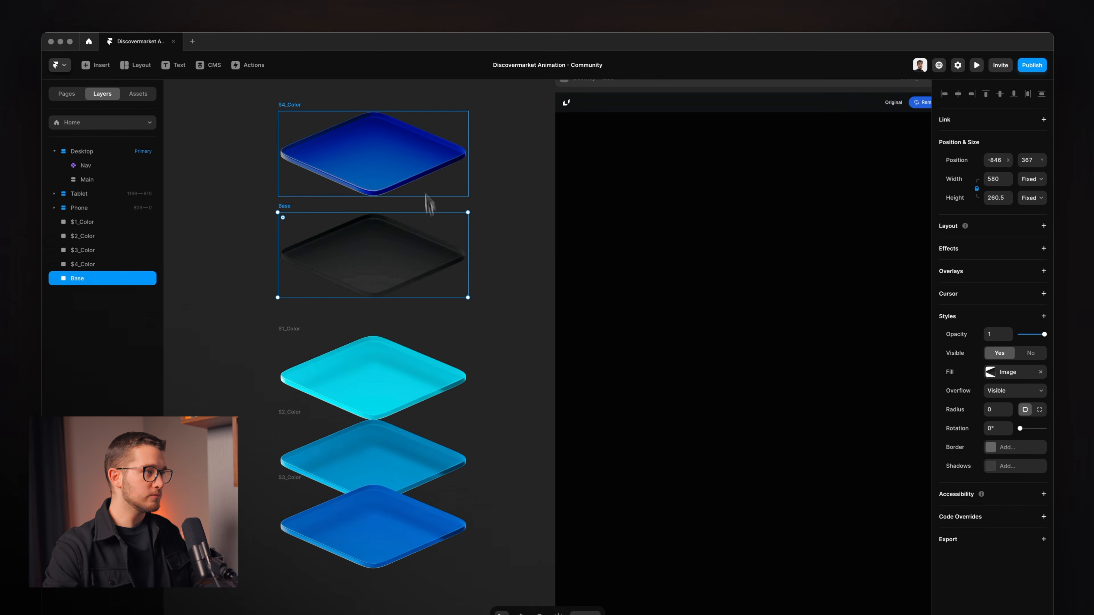
pyautogui.scroll(1, 421, 174)
pyautogui.click(523, 196)
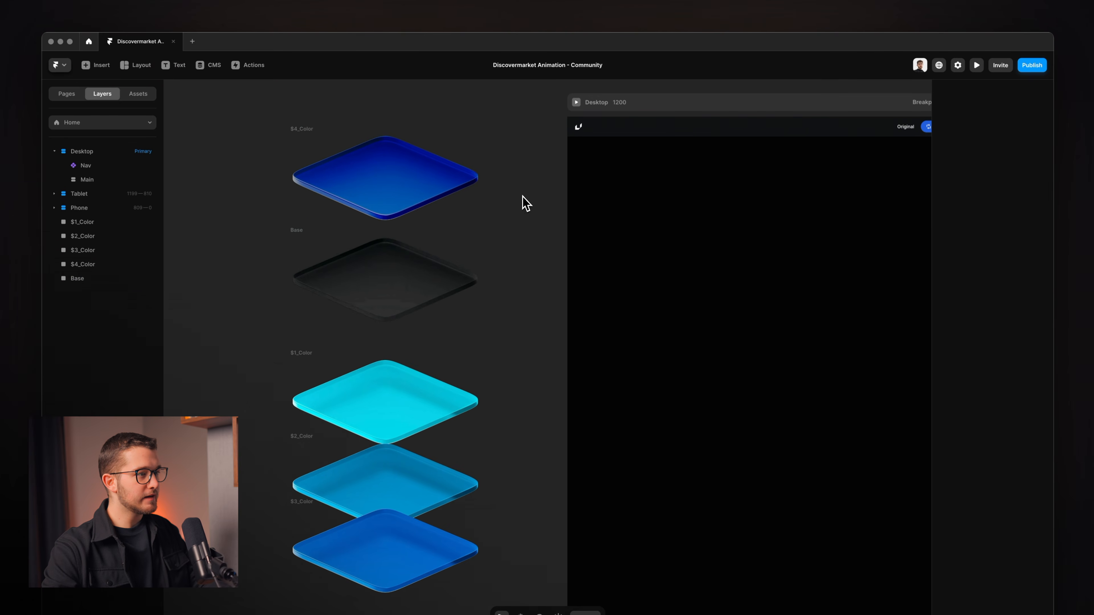
pyautogui.scroll(-2, 523, 196)
pyautogui.scroll(1, 523, 195)
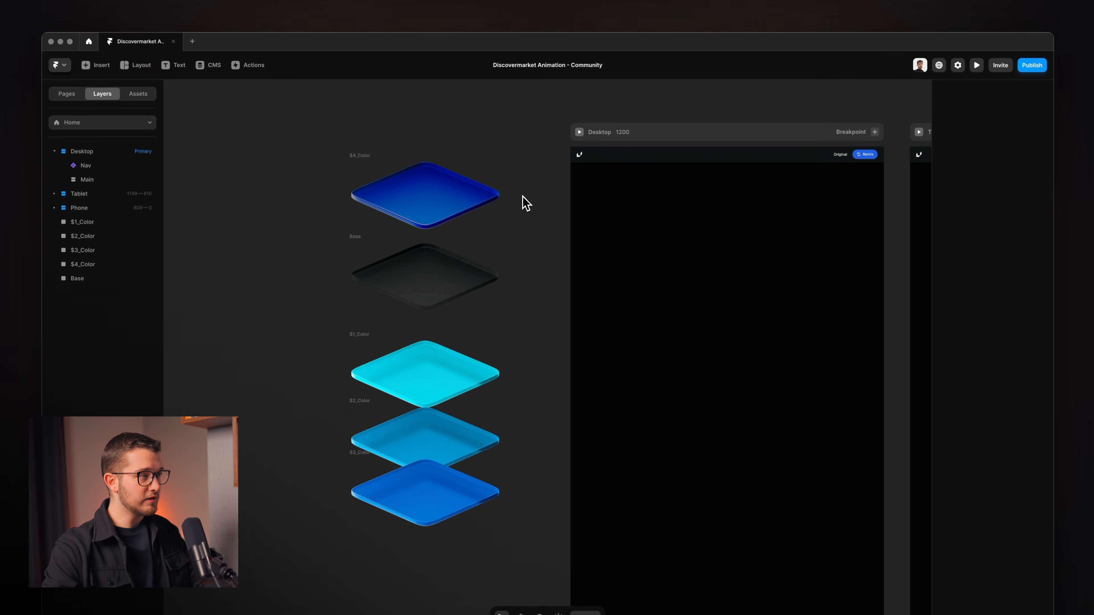
pyautogui.click(431, 204)
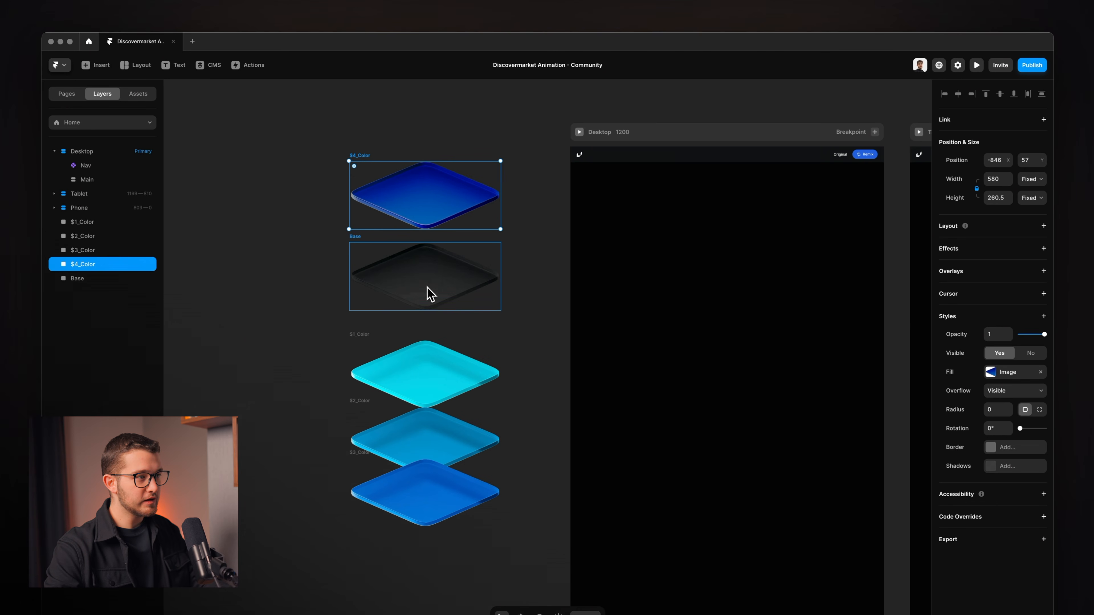
pyautogui.click(431, 294)
pyautogui.click(523, 287)
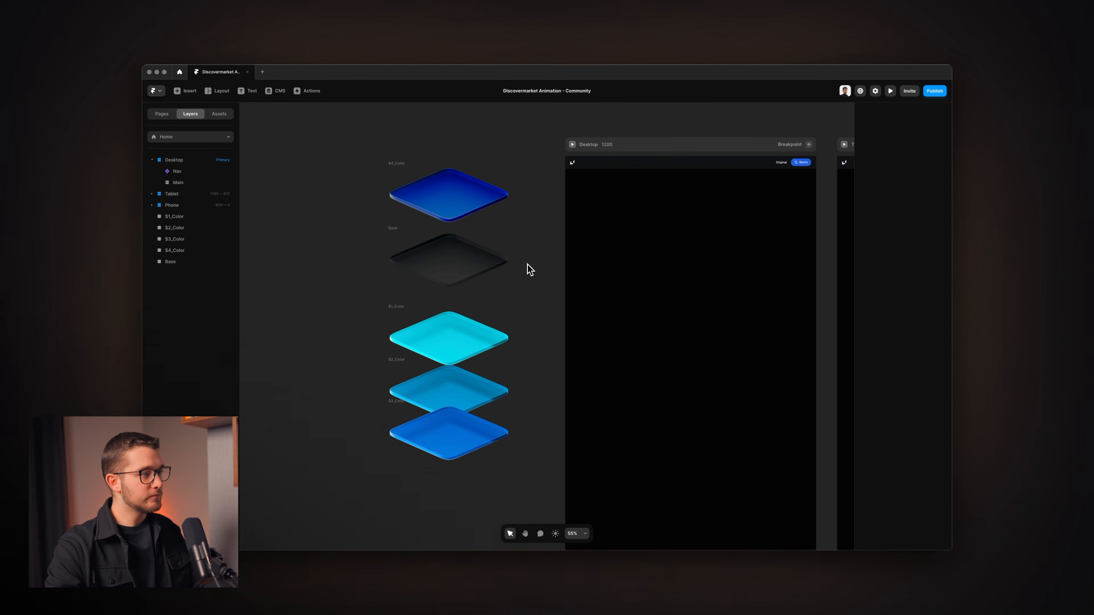
pyautogui.click(448, 266)
pyautogui.click(448, 207)
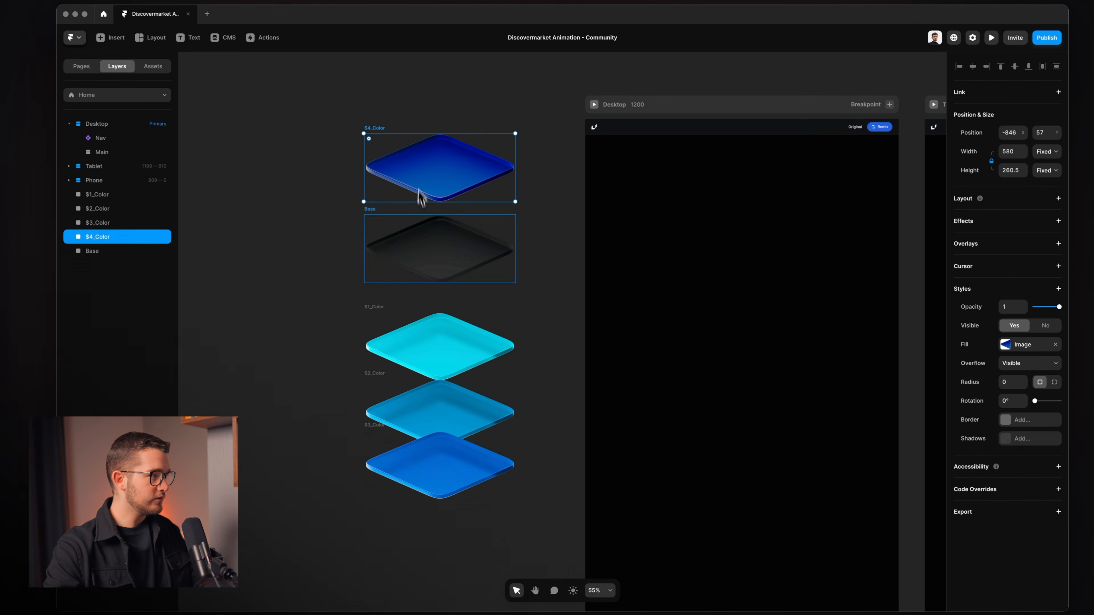
pyautogui.click(475, 447)
# Rename the dark blue $4_Color layer to Color 4 and the cyan $1_Color layer to Color 1.
pyautogui.click(462, 269)
pyautogui.press('super+r')
pyautogui.click(449, 190)
pyautogui.press('super+r')
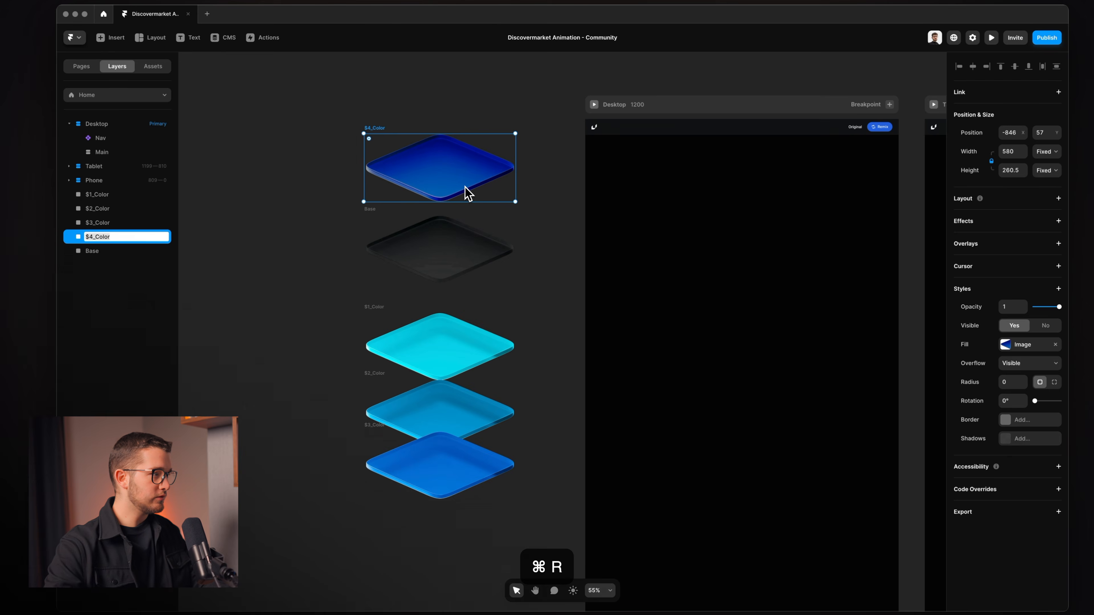
pyautogui.write('Color')
pyautogui.click(477, 343)
pyautogui.press('super+r')
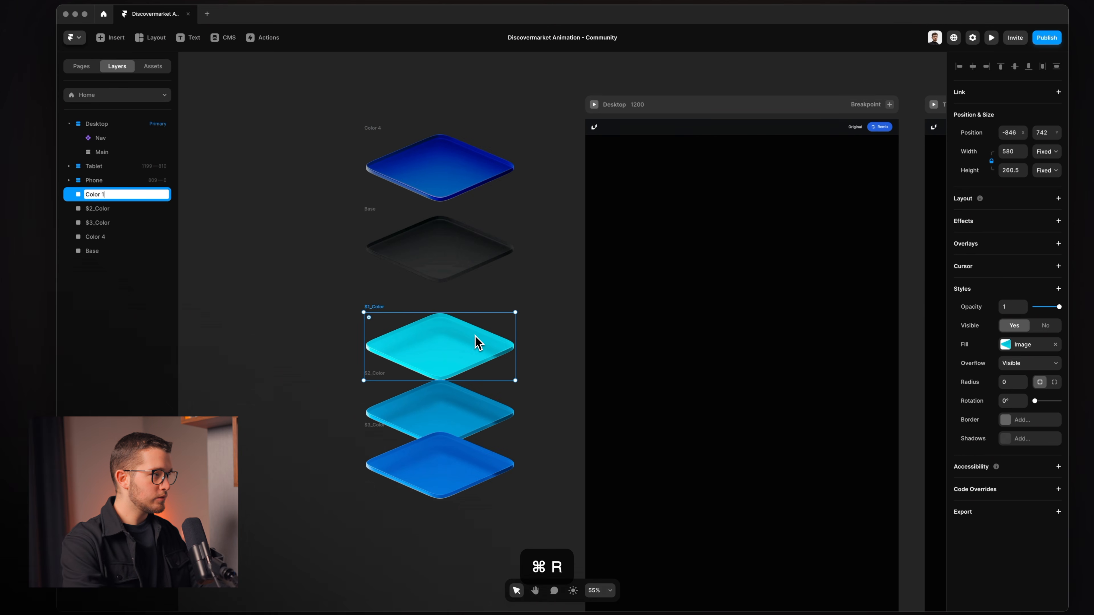
# Rename the $2_Color layer to Color 2 and the $3_Color layer to Color 3.
pyautogui.click(474, 431)
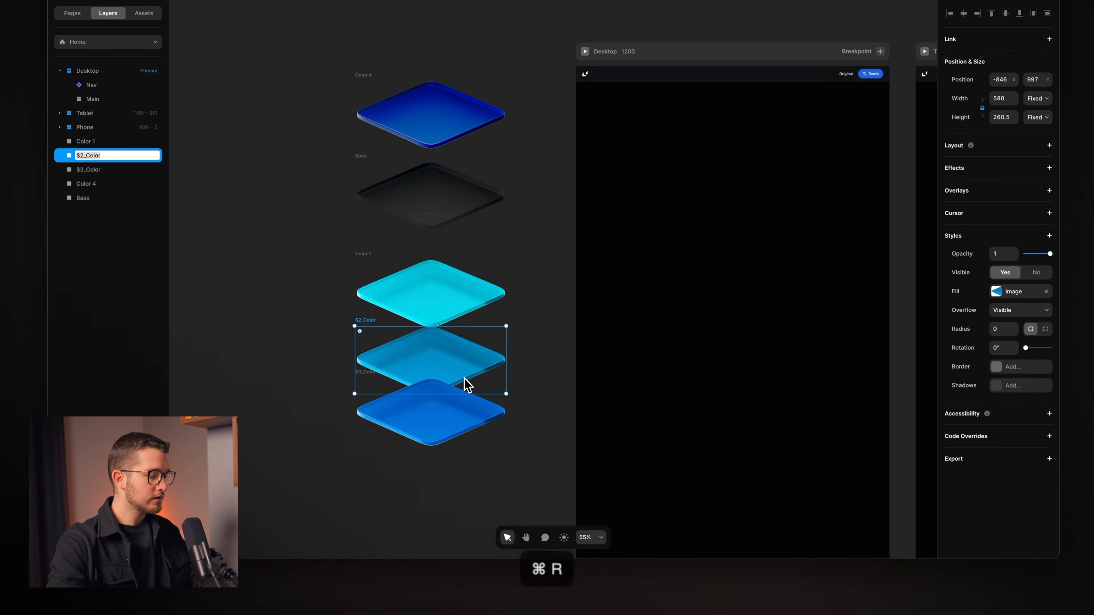
pyautogui.press('super+r')
pyautogui.write('Color 2')
pyautogui.press('Return')
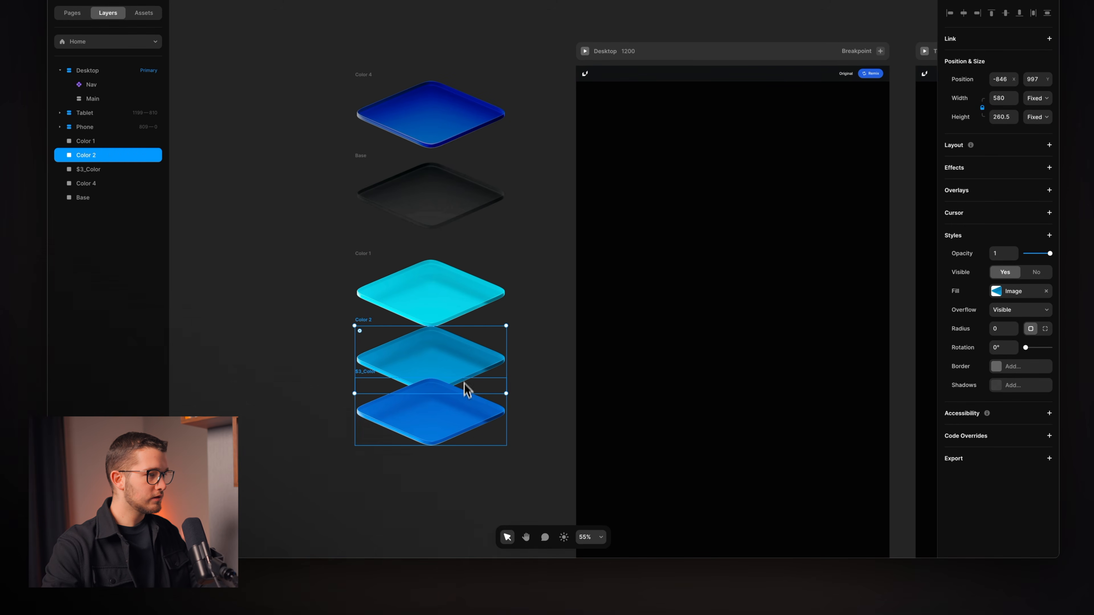
pyautogui.click(464, 432)
pyautogui.press('super+r')
pyautogui.write('C')
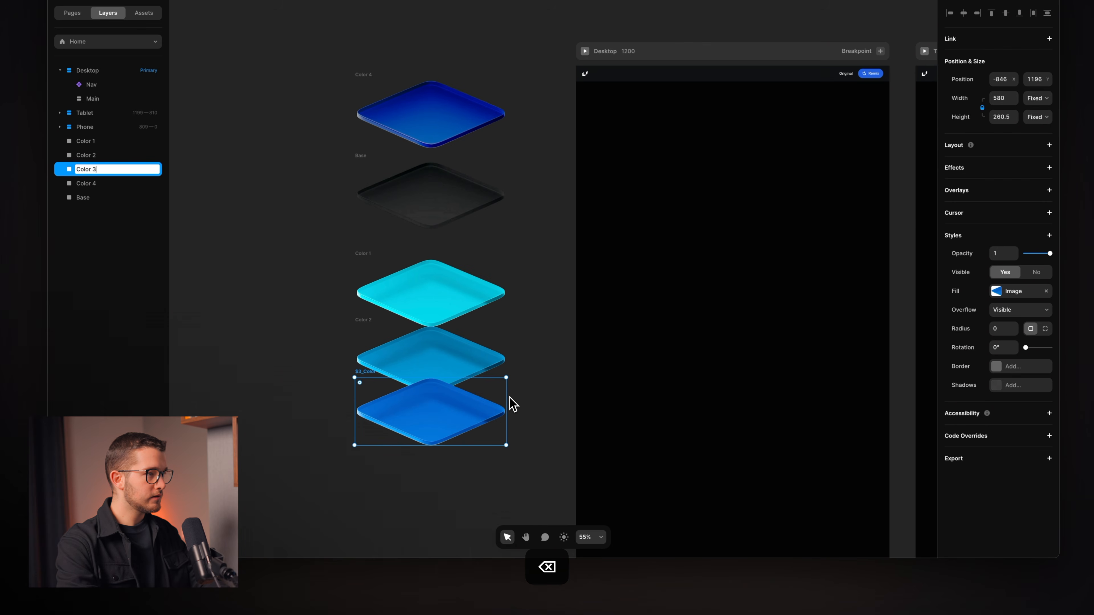
pyautogui.click(500, 181)
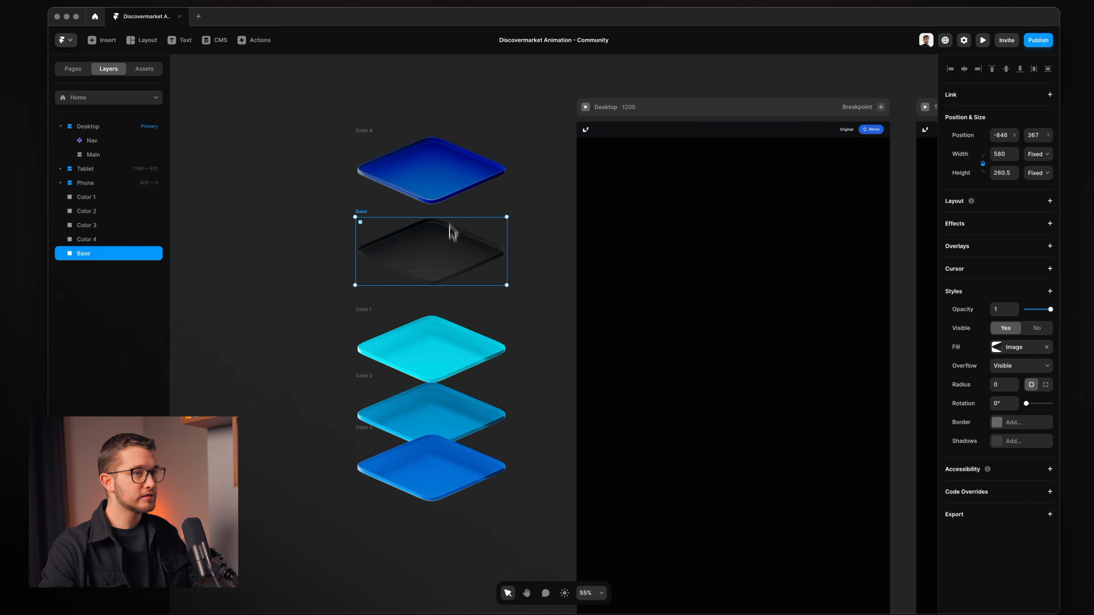
pyautogui.click(454, 324)
pyautogui.click(448, 414)
pyautogui.click(447, 468)
pyautogui.click(461, 398)
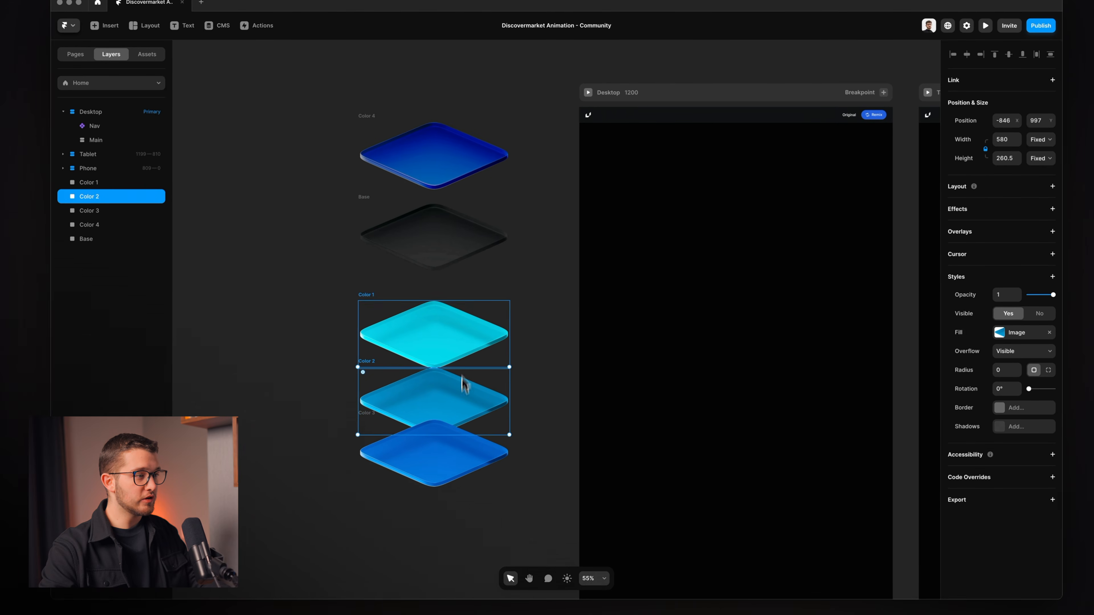
pyautogui.click(458, 336)
pyautogui.click(455, 248)
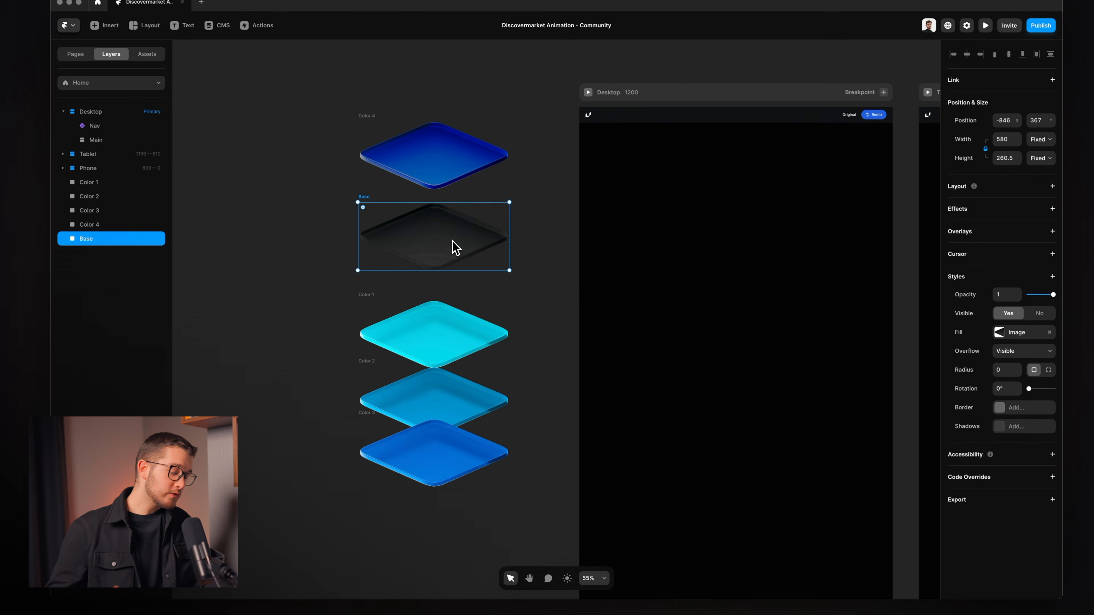
pyautogui.click(452, 196)
# Wrap the Base layer in a stack named Image and remove the stack's white fill.
pyautogui.click(450, 216)
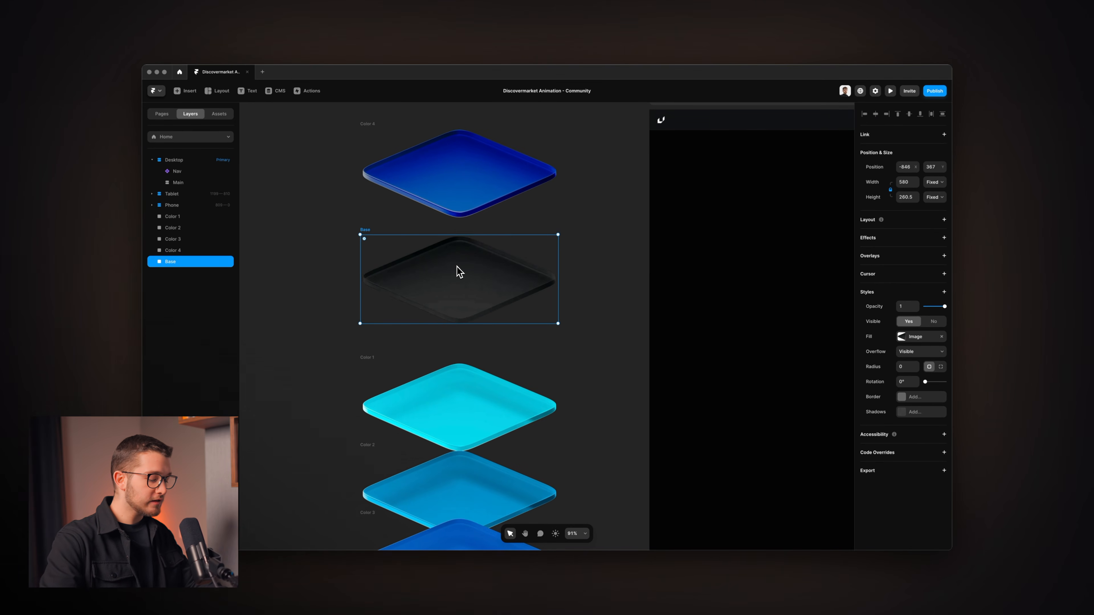
pyautogui.press('super+alt+Return')
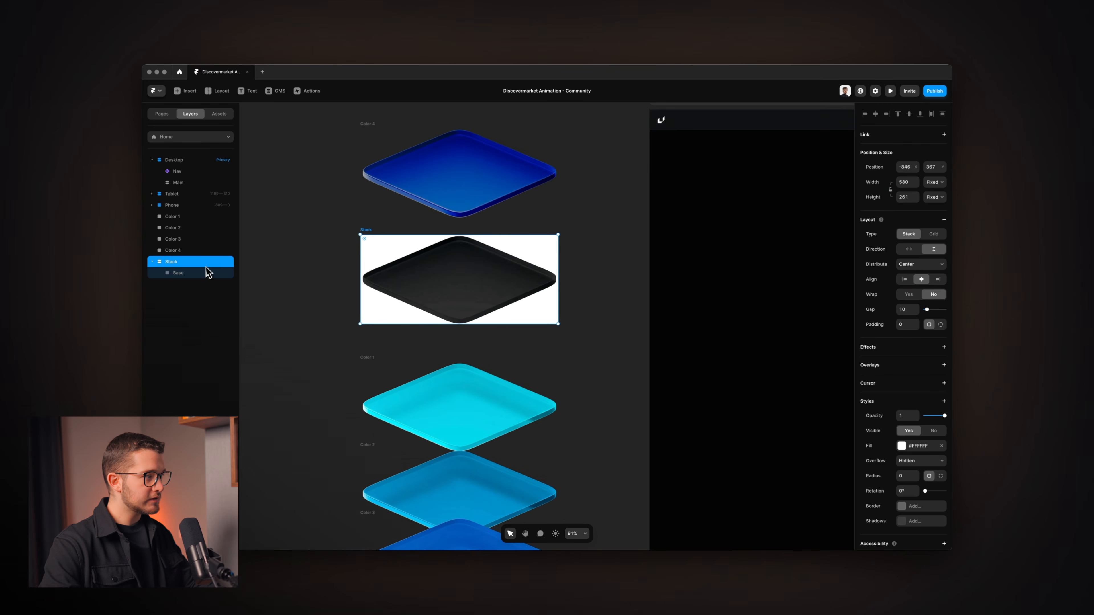
pyautogui.scroll(3, 455, 286)
pyautogui.press('super+r')
pyautogui.write('Ima')
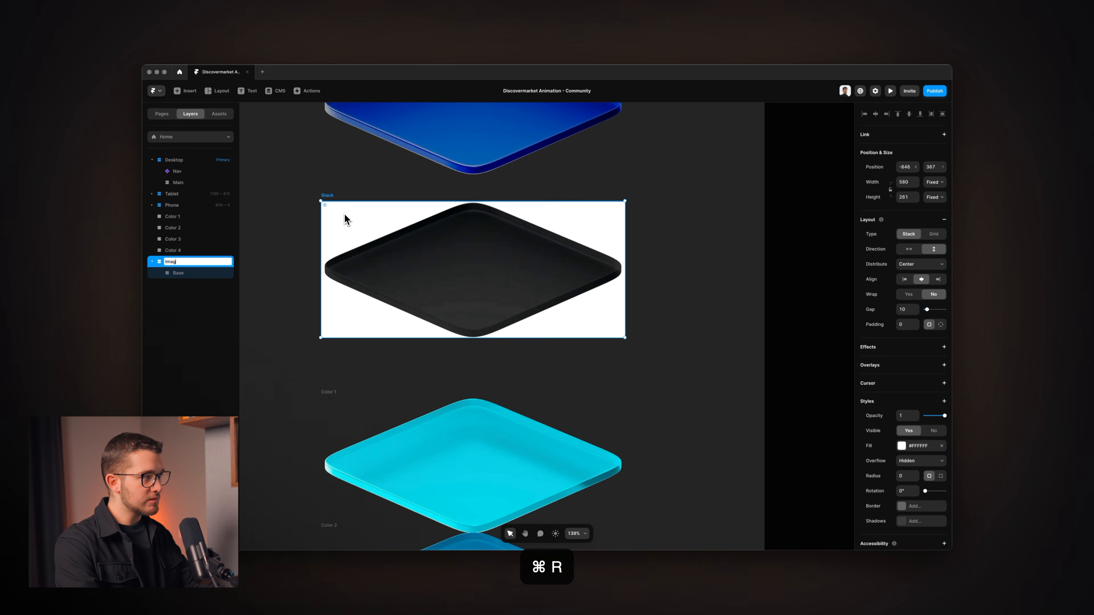
pyautogui.write('ge')
pyautogui.press('Return')
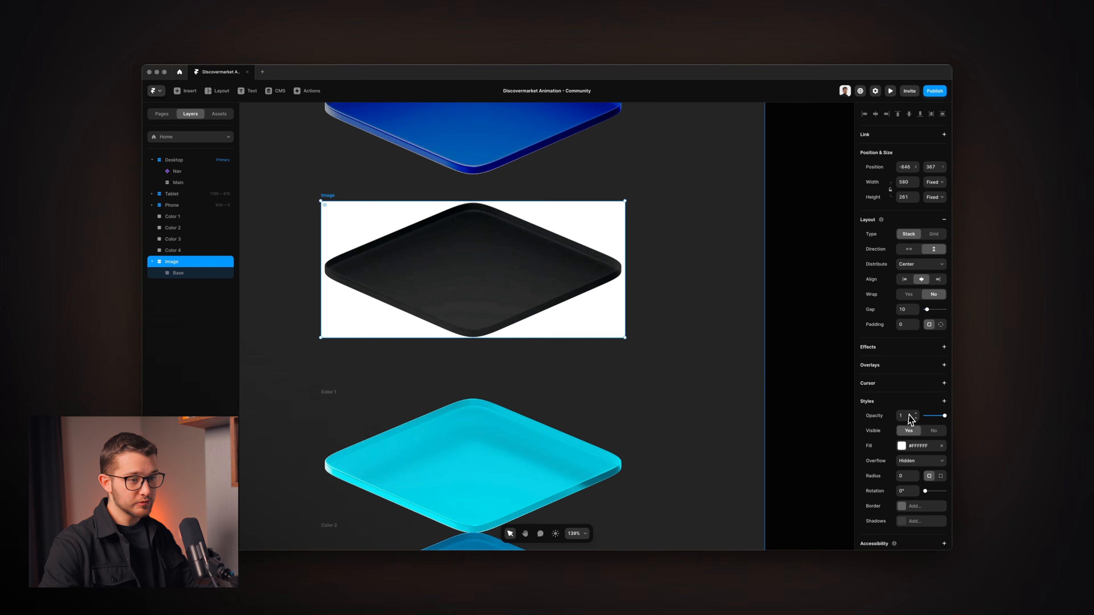
pyautogui.click(941, 447)
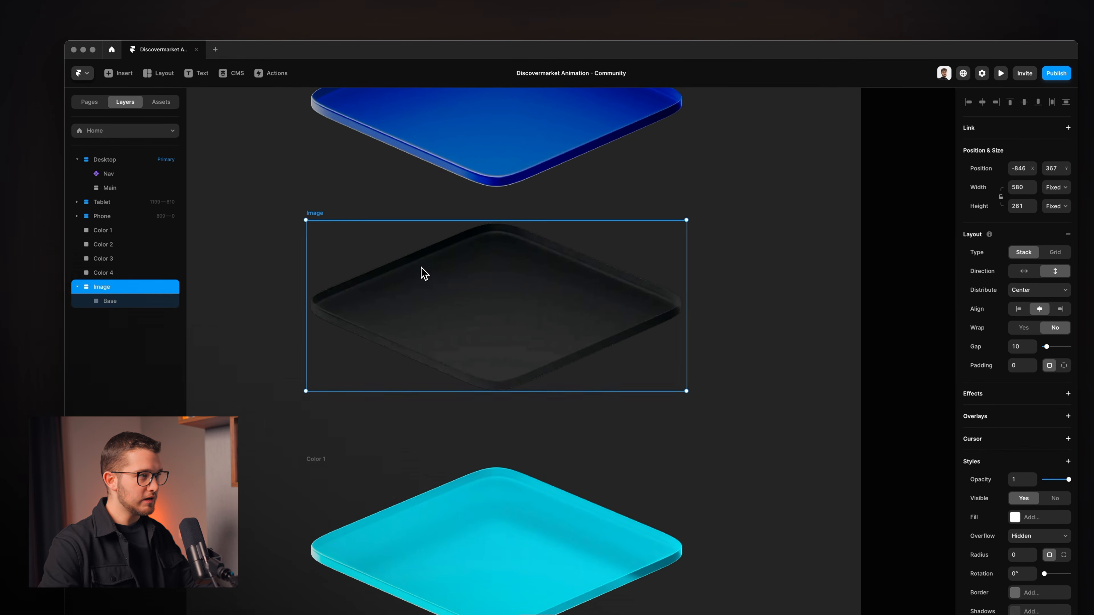
# Try narrowing the Image stack to a width of about 424 with its aspect ratio unlocked, and undo the resize.
pyautogui.click(400, 270)
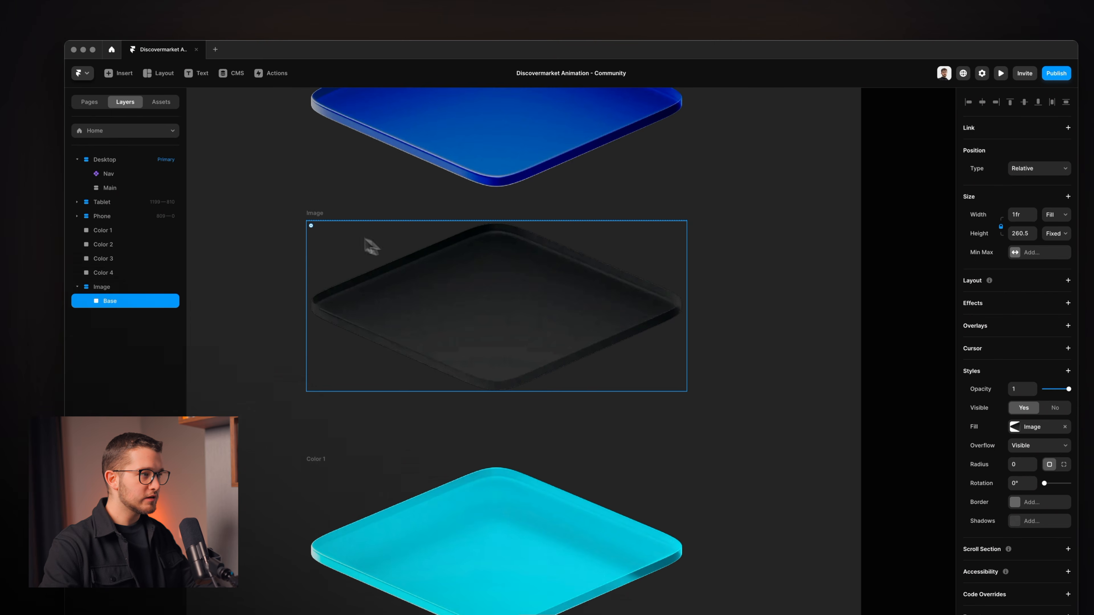
pyautogui.click(311, 216)
pyautogui.moveTo(686, 275); pyautogui.dragTo(628, 301)
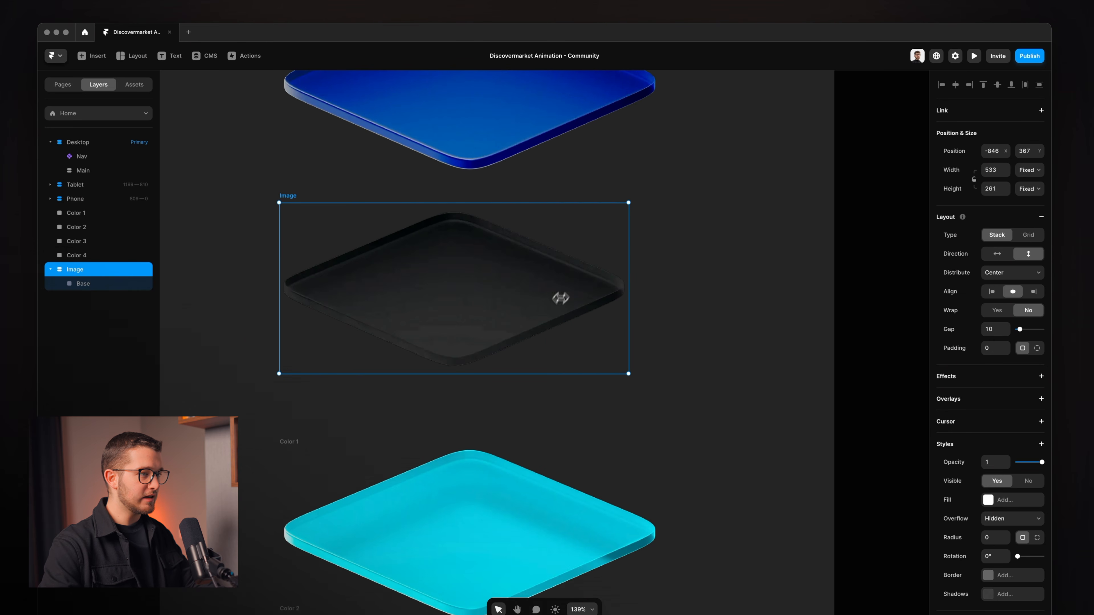
pyautogui.press('super+z')
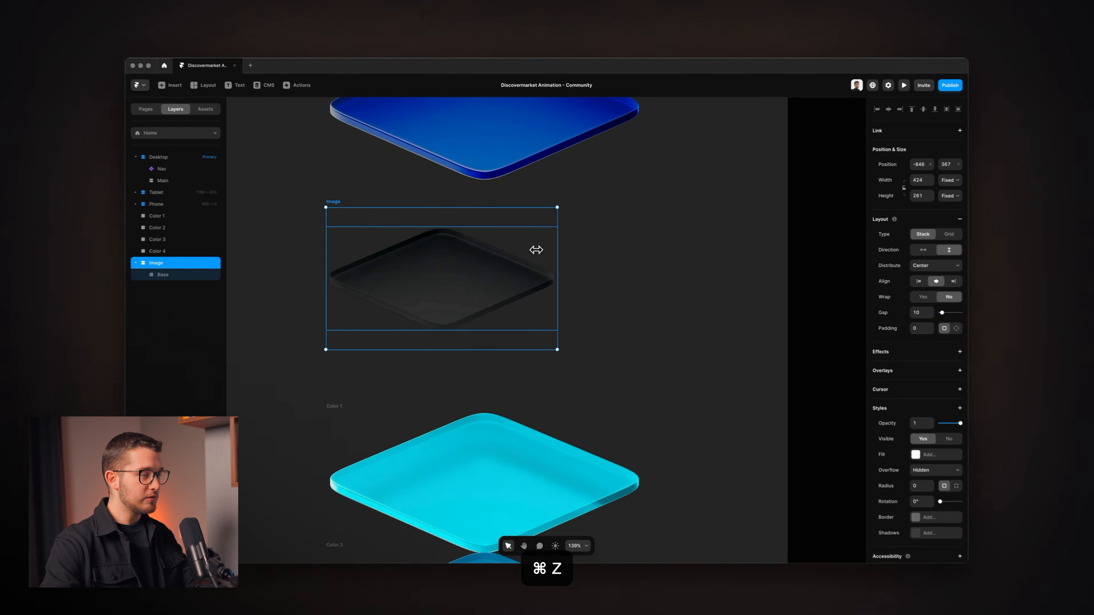
pyautogui.press('super+z')
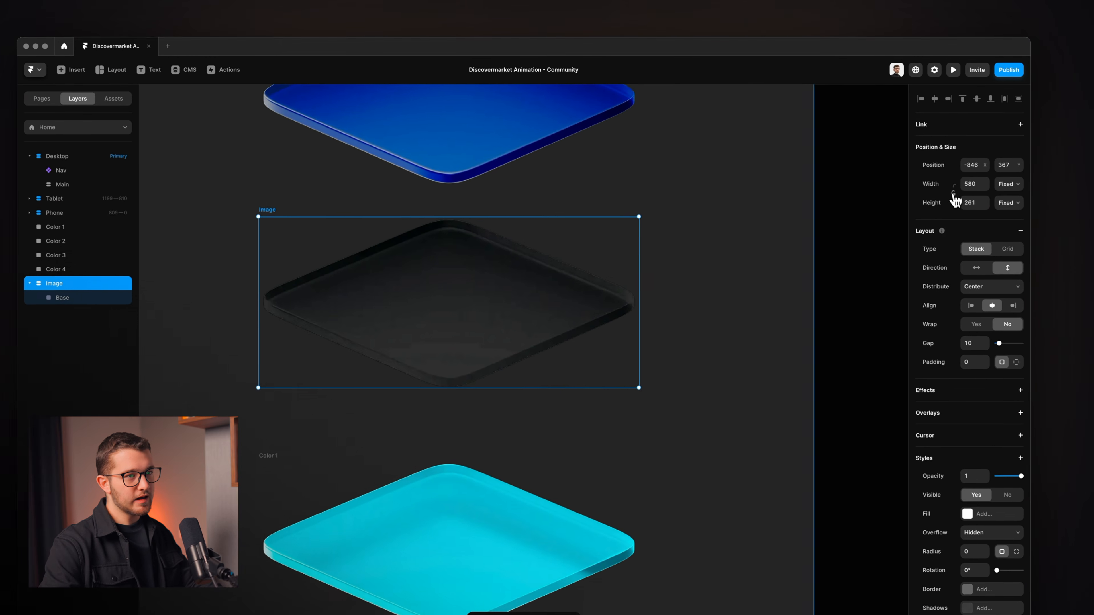
# Lock the Image stack's aspect ratio and scale it down to about 549 × 247.
pyautogui.click(952, 195)
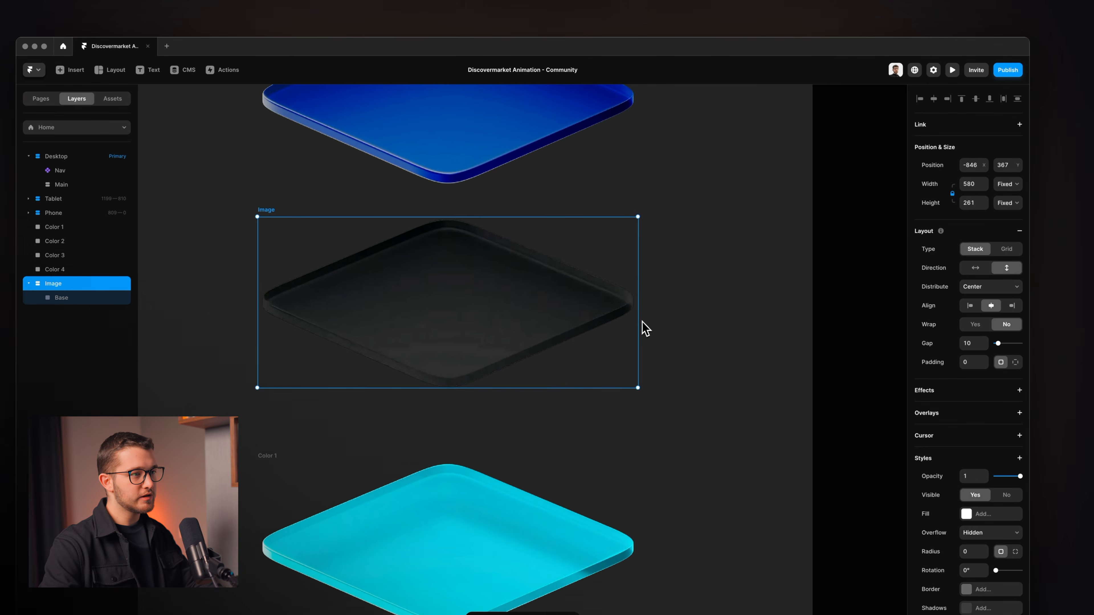
pyautogui.moveTo(638, 318); pyautogui.dragTo(646, 287)
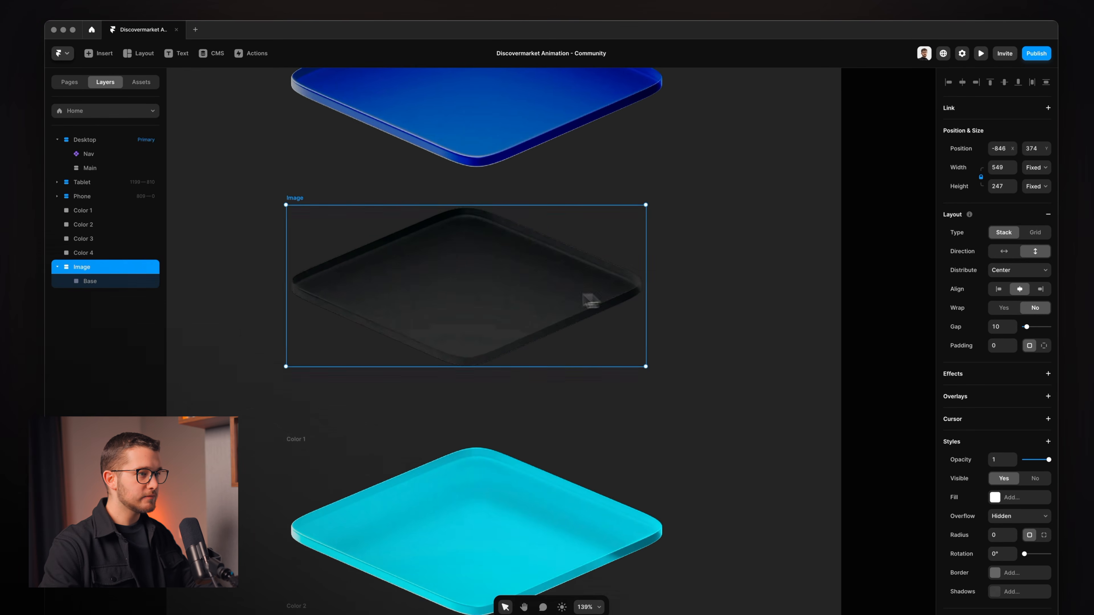
# Rename the Base layer inside the Image stack to IMG.
pyautogui.click(590, 300)
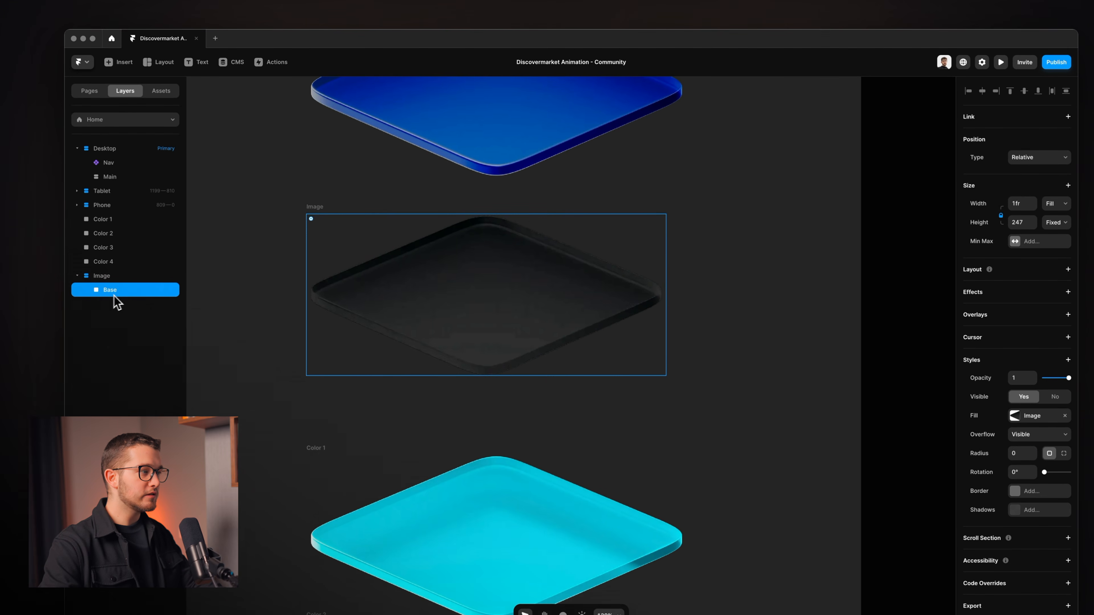
pyautogui.doubleClick(113, 292)
pyautogui.write('IMG')
pyautogui.press('Return')
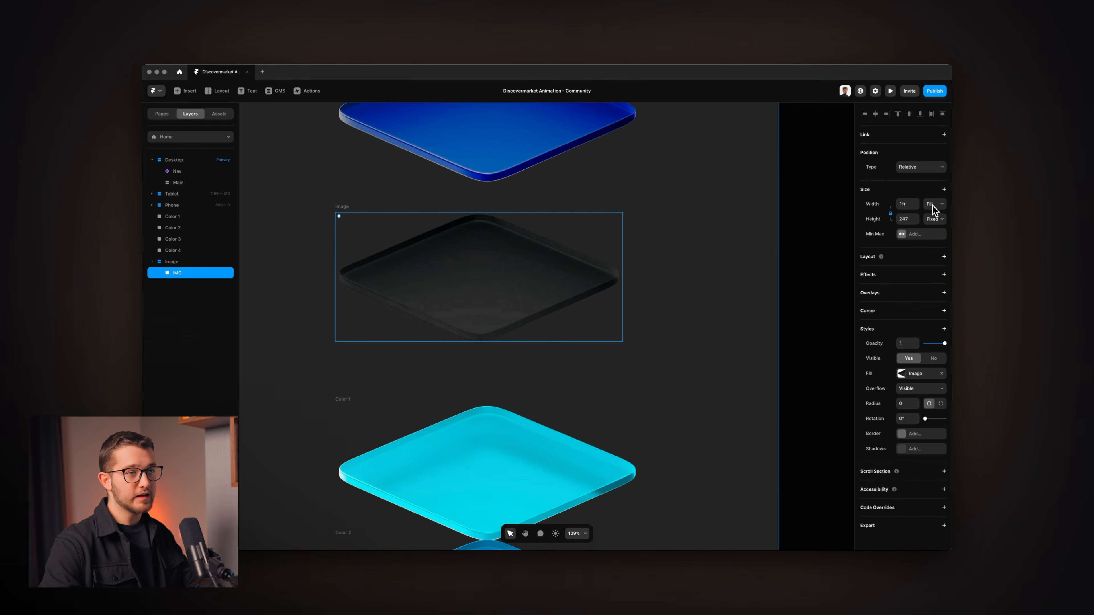
# Test the Image stack's proportional scaling by shrinking it to about 447 × 201, and enlarge it back to 580 × 261.
pyautogui.click(336, 209)
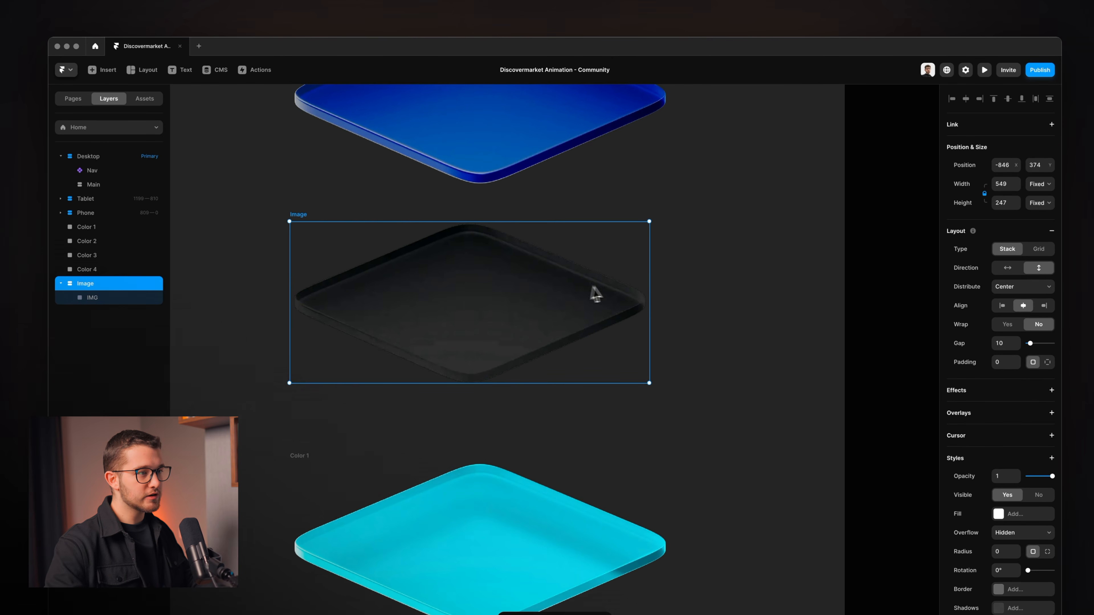
pyautogui.moveTo(649, 281); pyautogui.dragTo(584, 280)
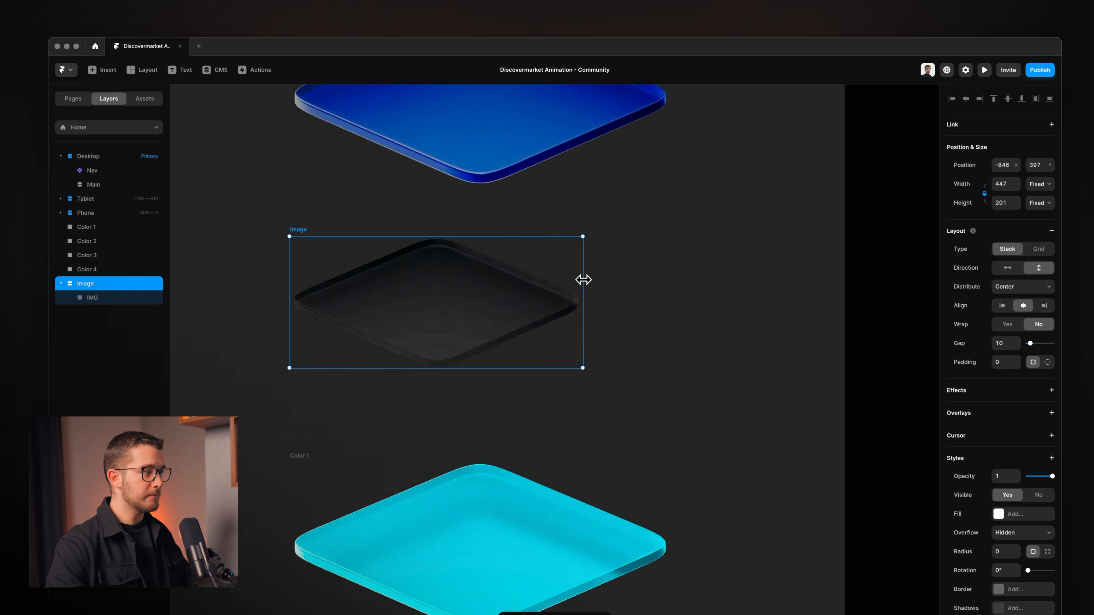
pyautogui.scroll(-3, 584, 280)
pyautogui.scroll(-3, 559, 292)
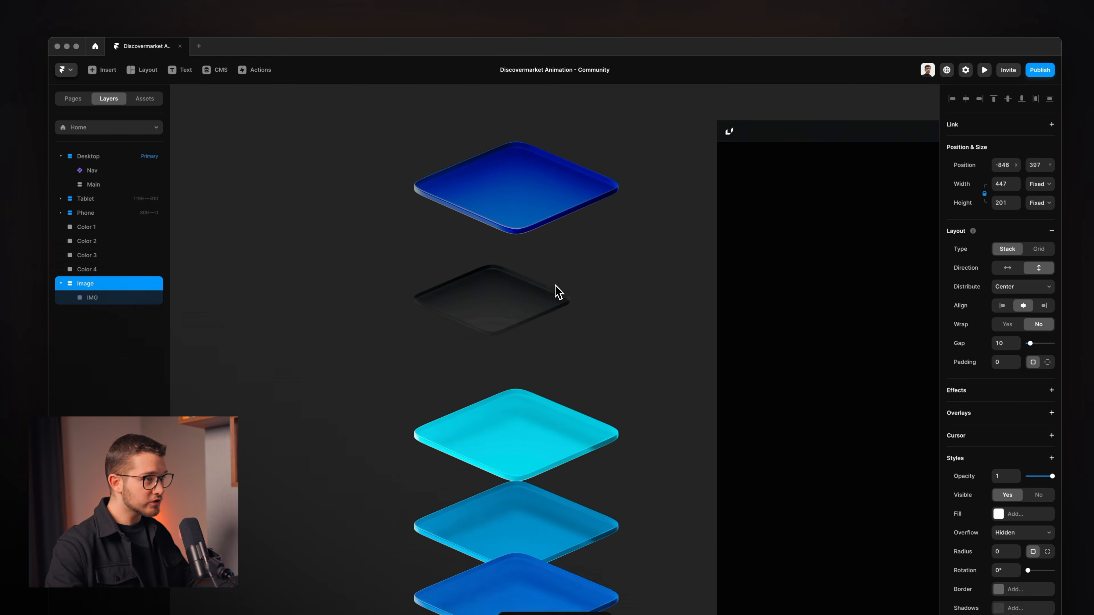
pyautogui.moveTo(561, 305); pyautogui.dragTo(612, 303)
pyautogui.click(430, 192)
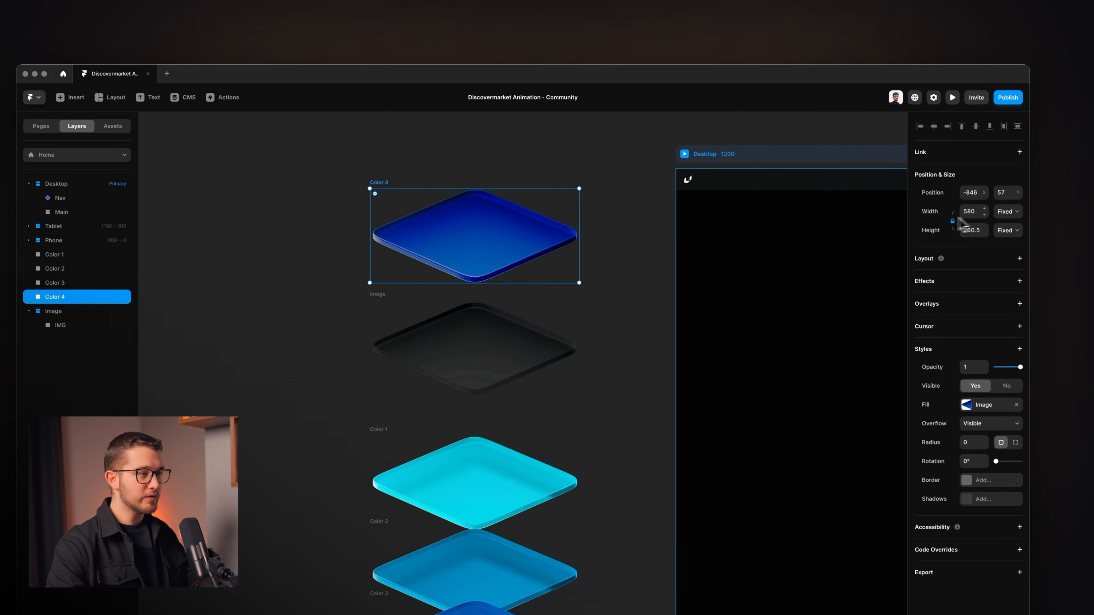
pyautogui.click(431, 341)
pyautogui.click(414, 236)
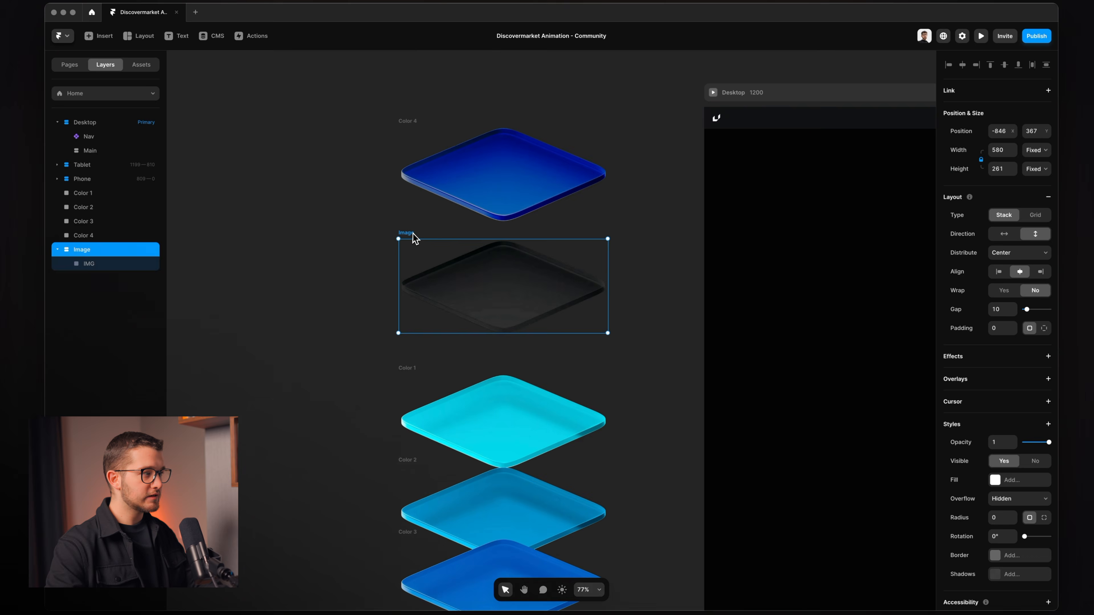
# Delete the four coloured plate layers, Color 1 to Color 4, from the canvas, keeping the Image stack.
pyautogui.click(447, 181)
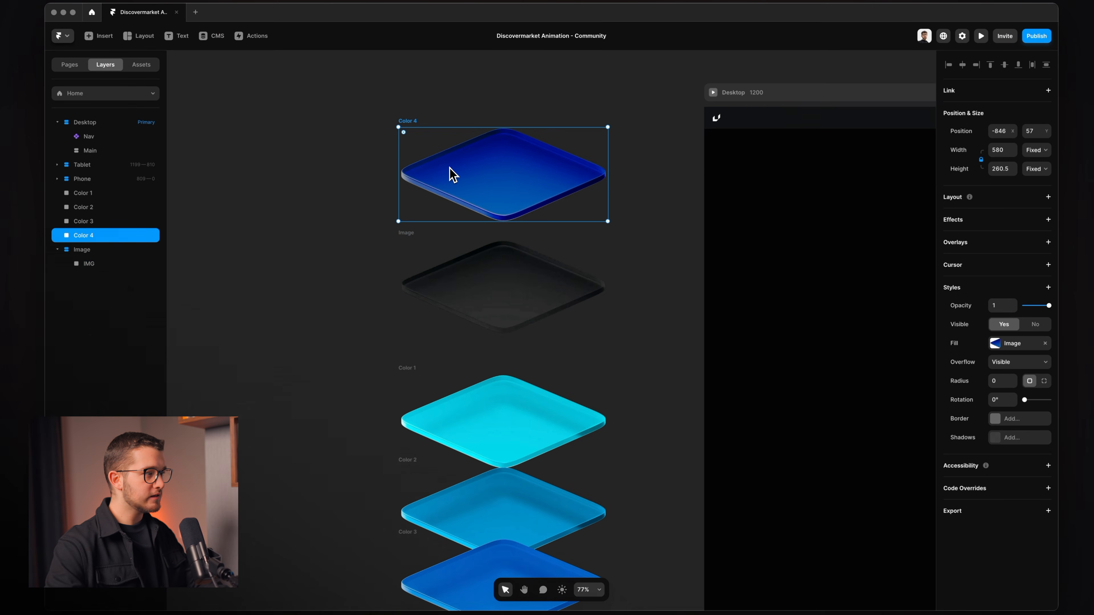
pyautogui.scroll(-2, 452, 172)
pyautogui.keyDown('shift'); pyautogui.click(500, 324); pyautogui.keyUp('shift')
pyautogui.keyDown('shift'); pyautogui.click(489, 431); pyautogui.keyUp('shift')
pyautogui.keyDown('shift'); pyautogui.click(481, 508); pyautogui.keyUp('shift')
pyautogui.press('BackSpace')
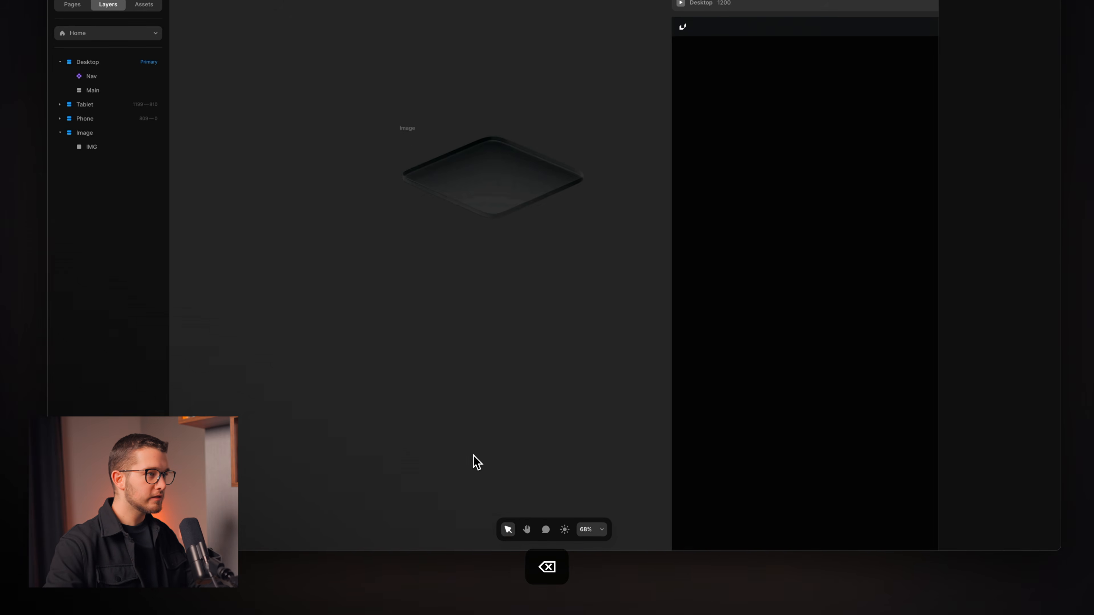
# Convert the Image stack into a component named Image.
pyautogui.click(414, 129)
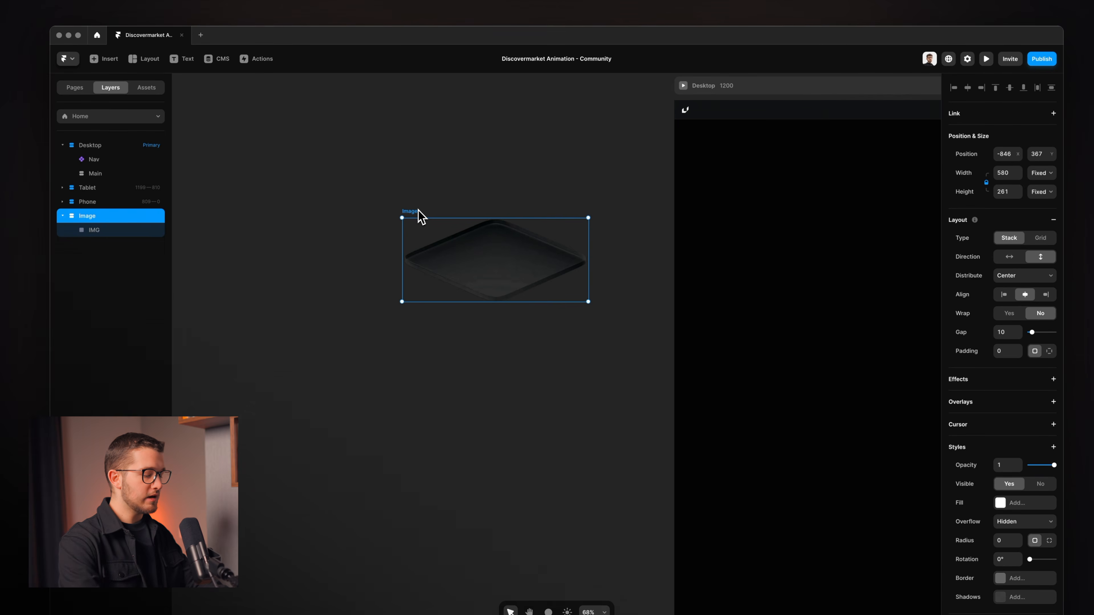
pyautogui.rightClick(427, 241)
pyautogui.click(457, 248)
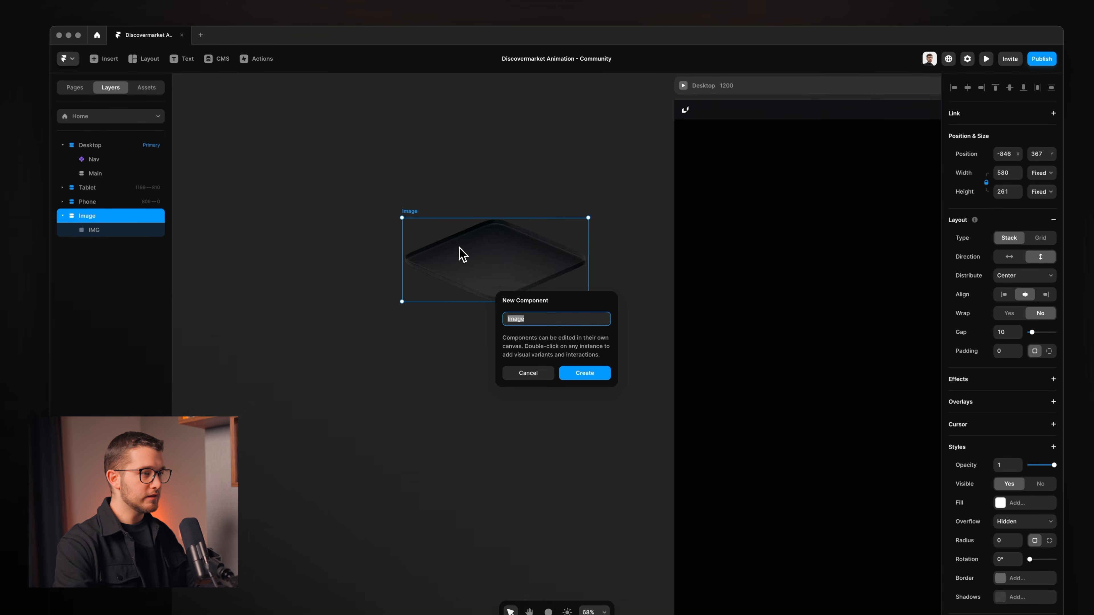
pyautogui.press('Return')
# Rename the Image component's primary variant to Desktop.
pyautogui.press('super+r')
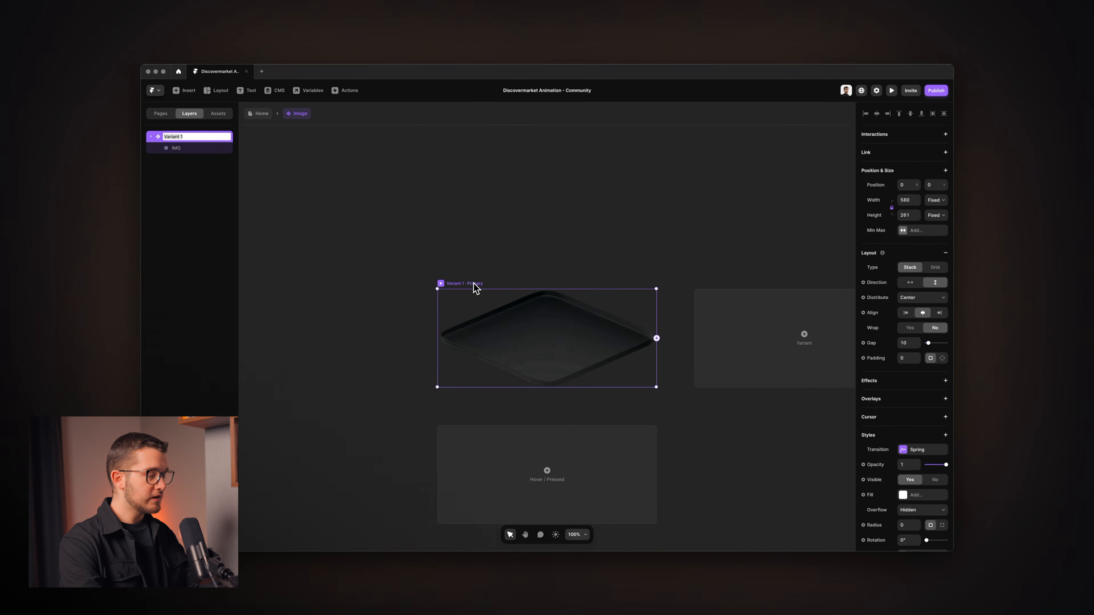
pyautogui.write('Desktop')
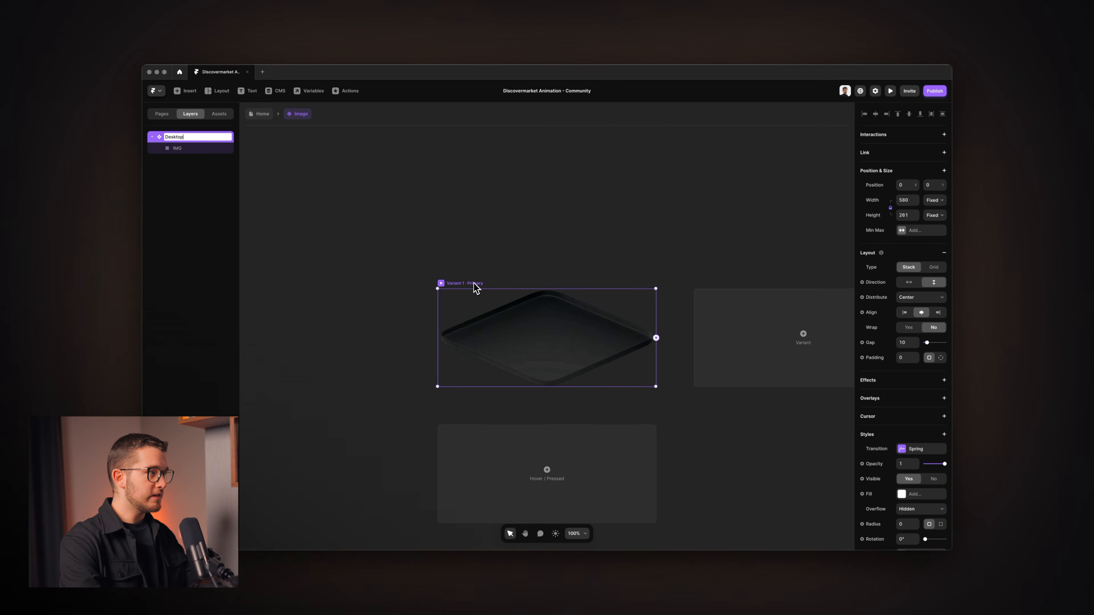
pyautogui.press('Return')
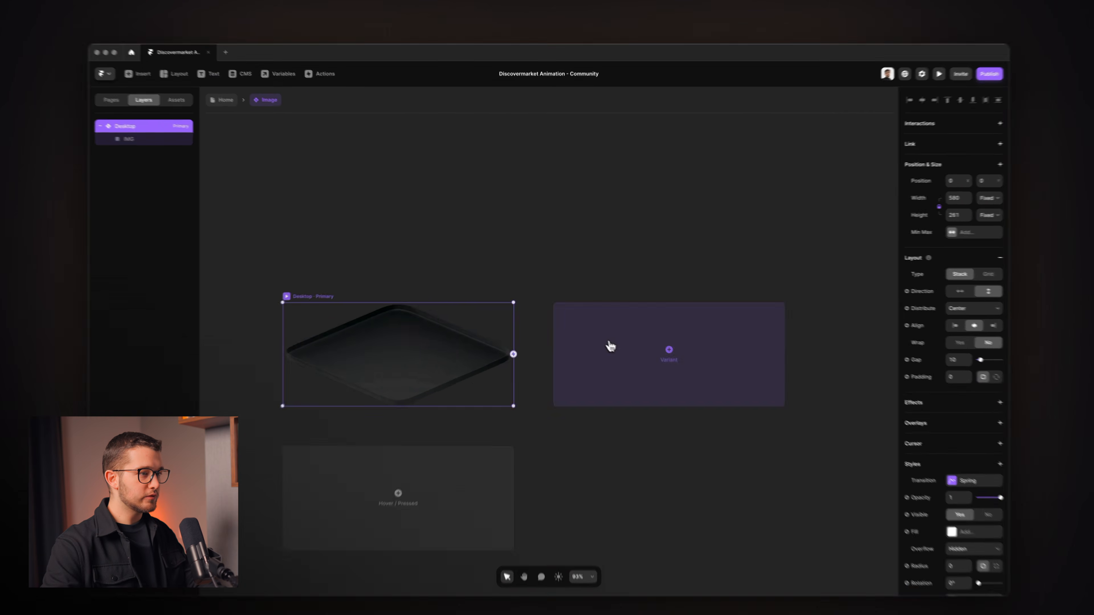
# Add a second variant named Mobile to the Image component and scale it down to about 350 × 157.5.
pyautogui.click(741, 328)
pyautogui.press('super+r')
pyautogui.write('Mobi')
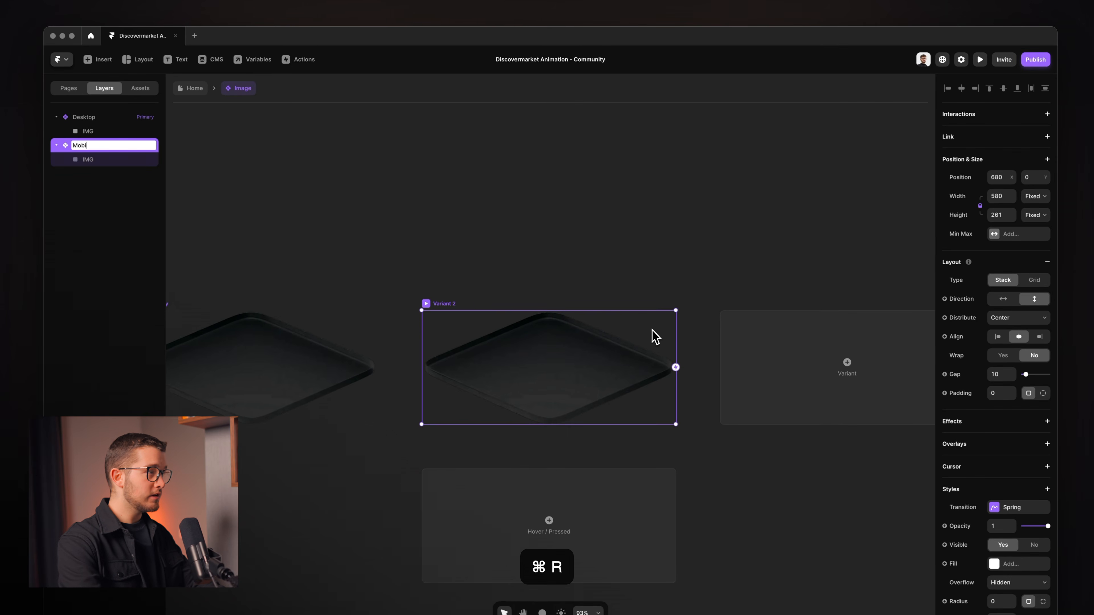
pyautogui.write('le')
pyautogui.press('Return')
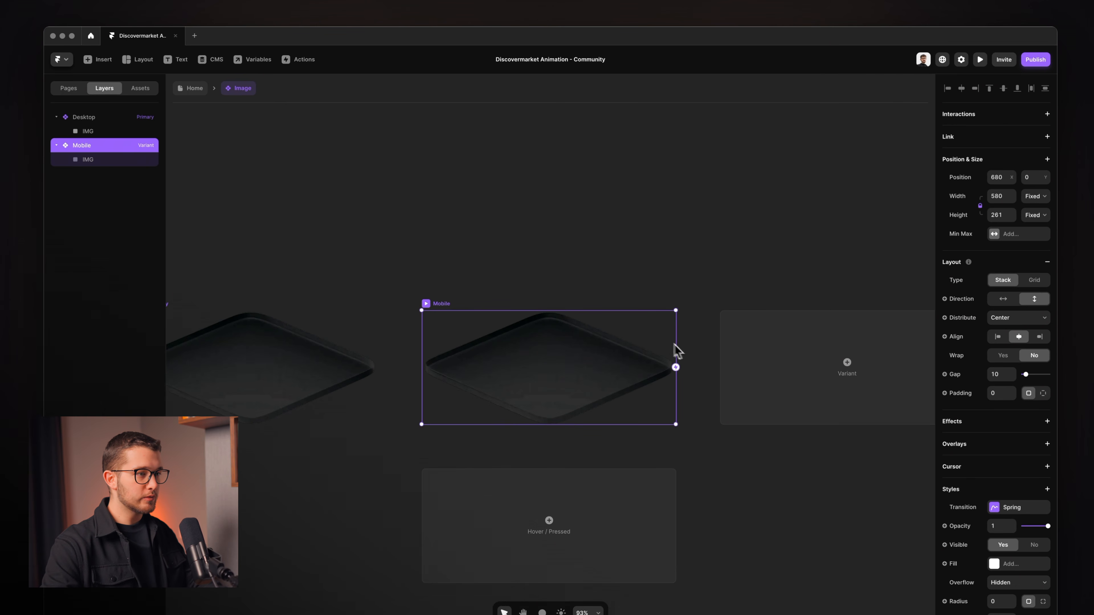
pyautogui.moveTo(674, 339); pyautogui.dragTo(575, 341)
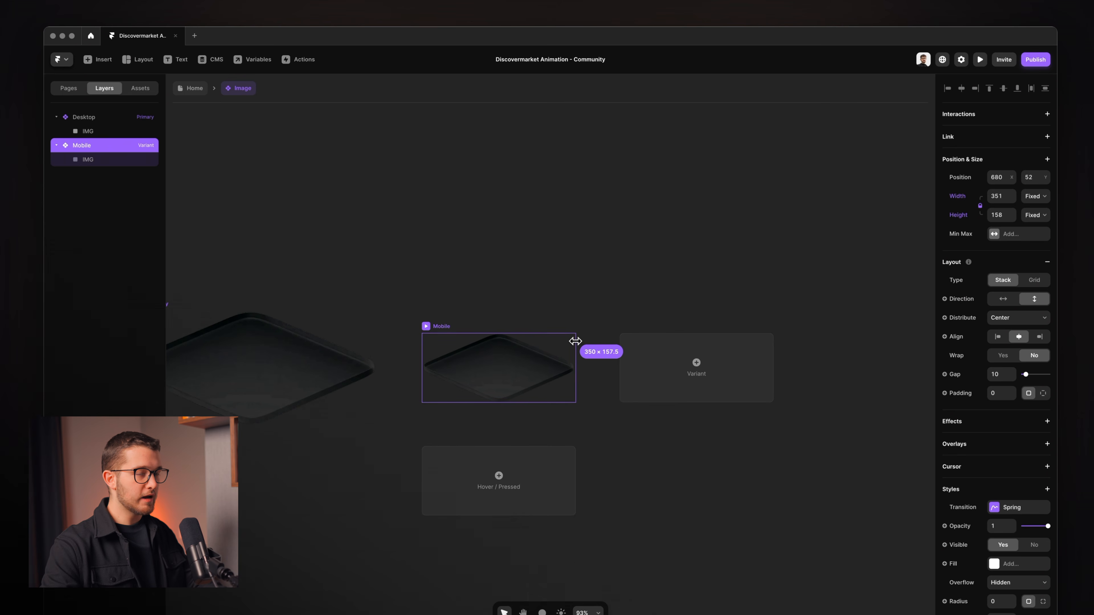
pyautogui.click(568, 255)
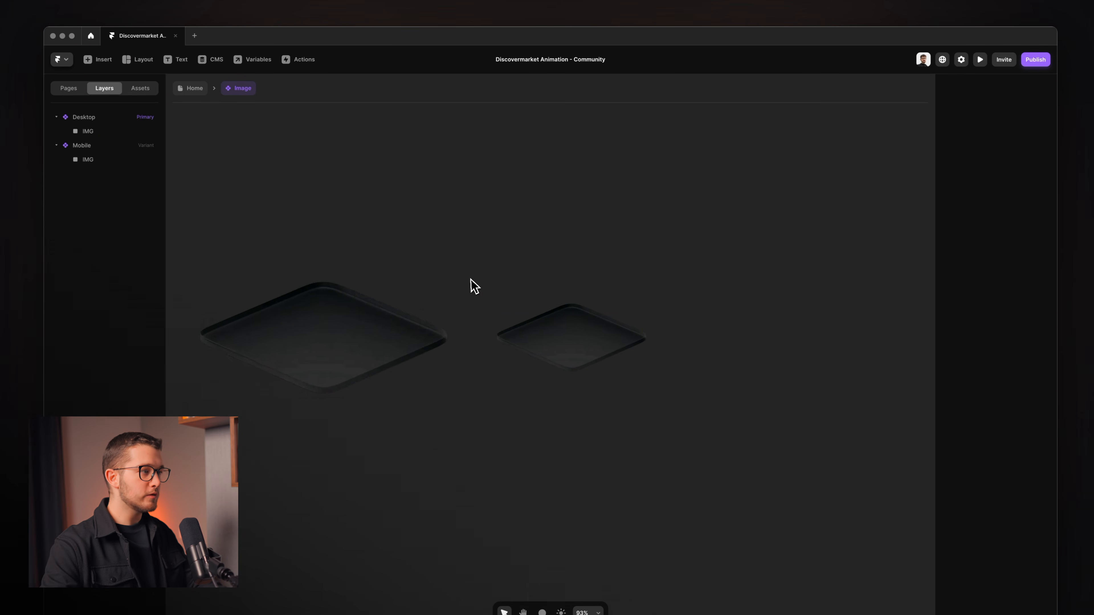
# Return to the Home page and move the Image component instance from the canvas into the Desktop breakpoint's Main stack.
pyautogui.click(194, 88)
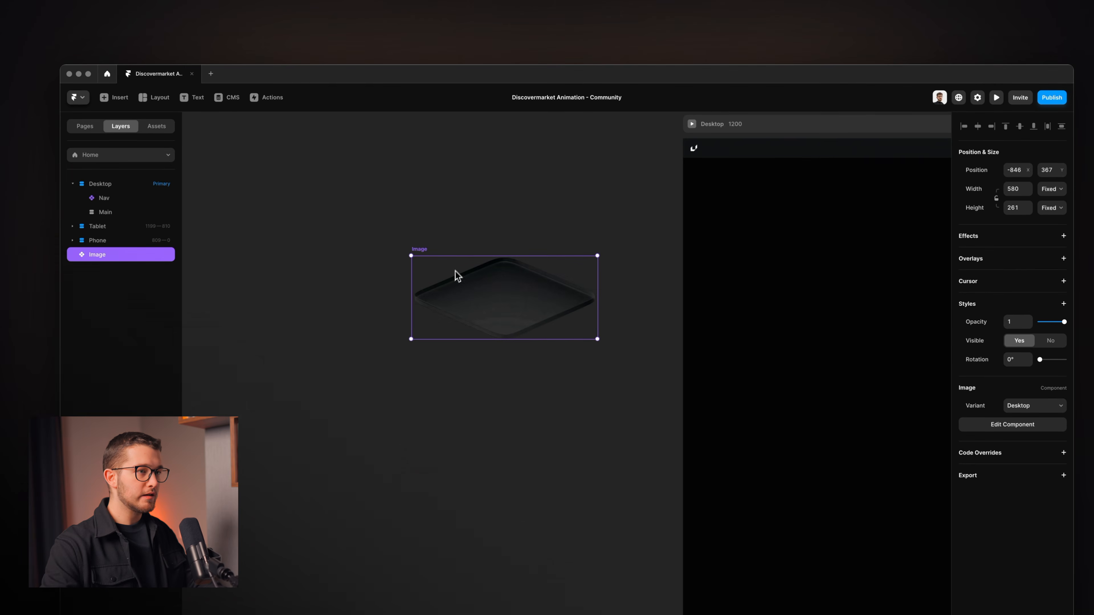
pyautogui.press('super+x')
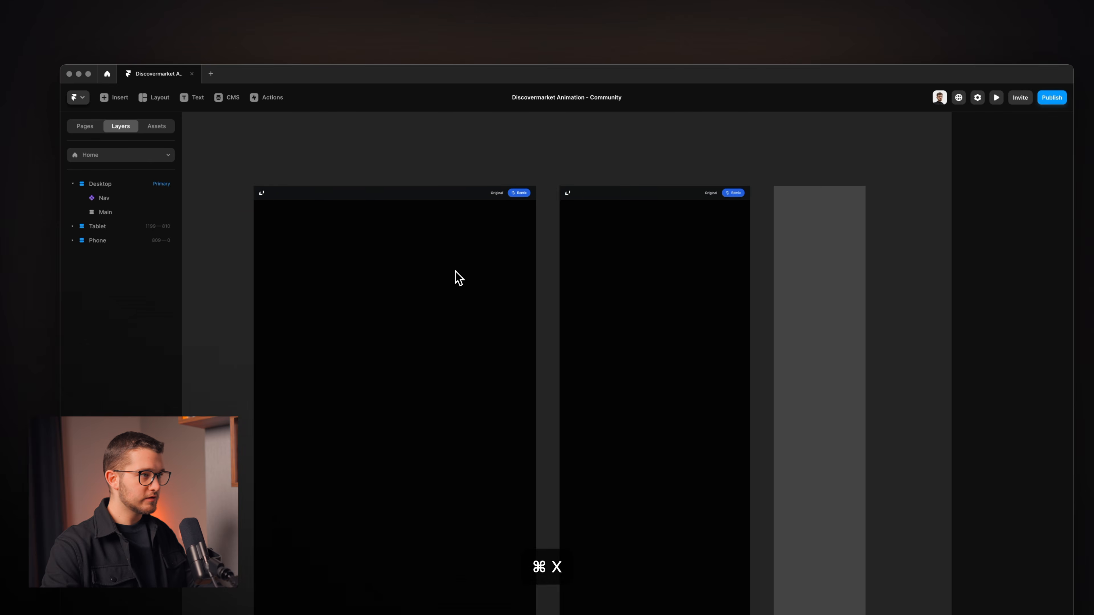
pyautogui.click(437, 282)
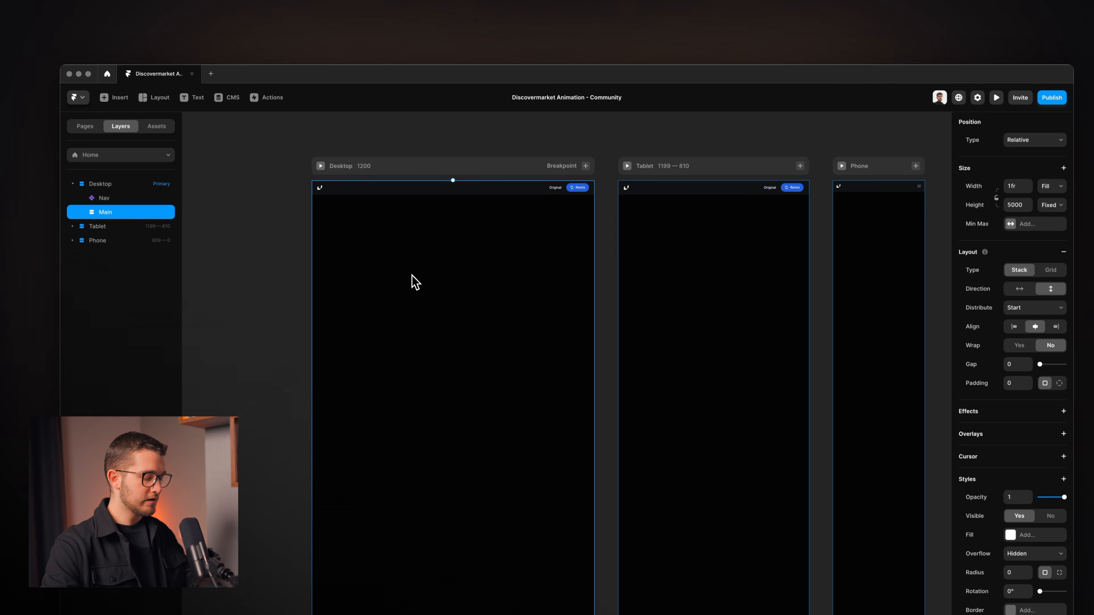
pyautogui.press('super+v')
pyautogui.scroll(3, 443, 308)
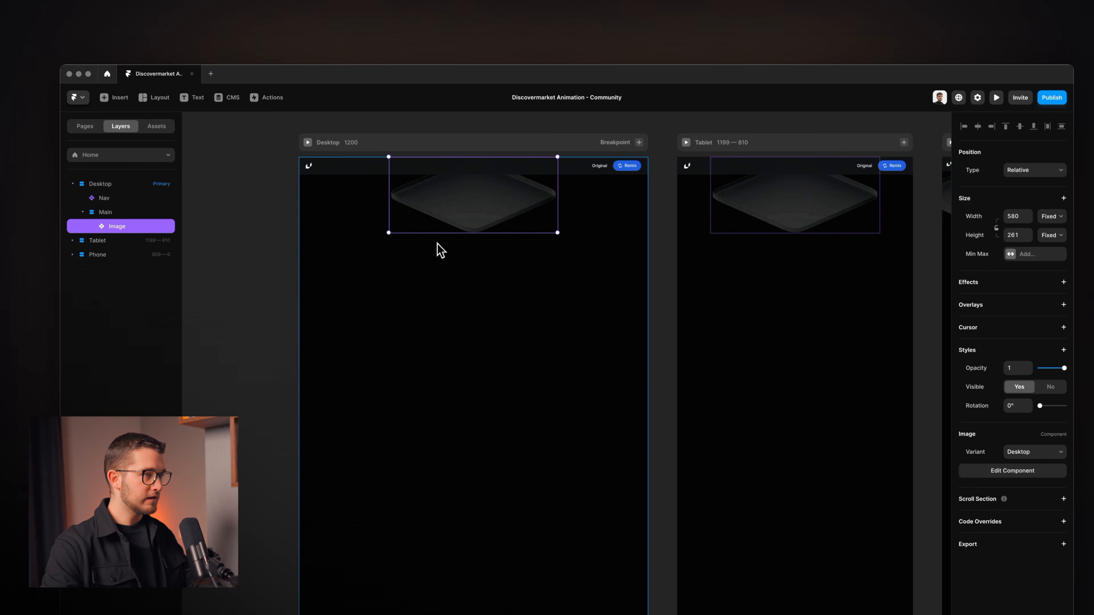
# Examine the layout settings of the Desktop breakpoint, its Main stack and the Image instance inside it.
pyautogui.click(366, 156)
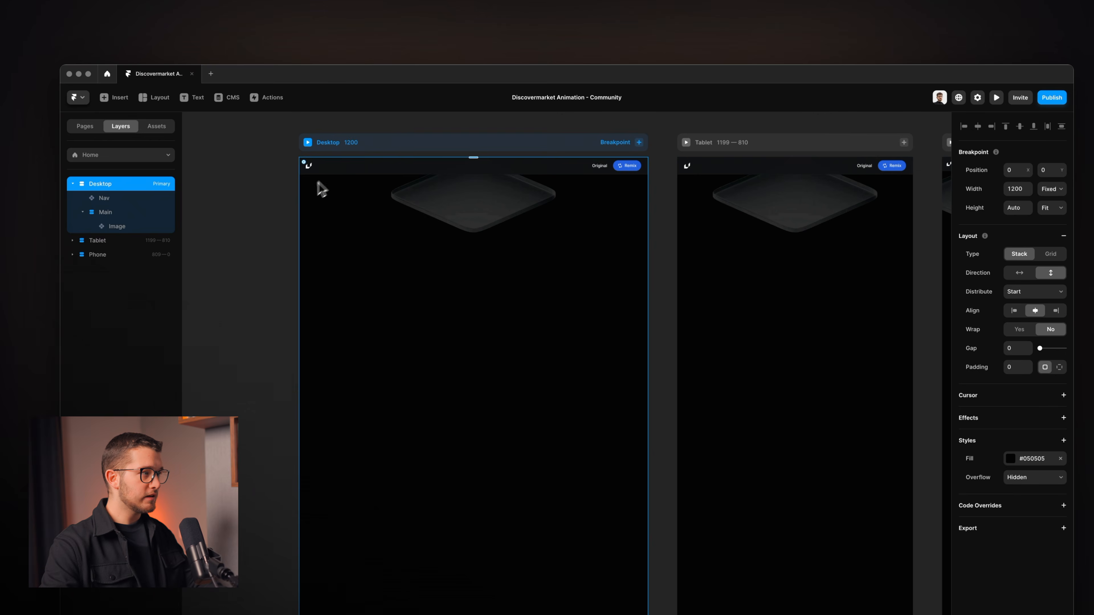
pyautogui.hscroll(-3, 313, 191)
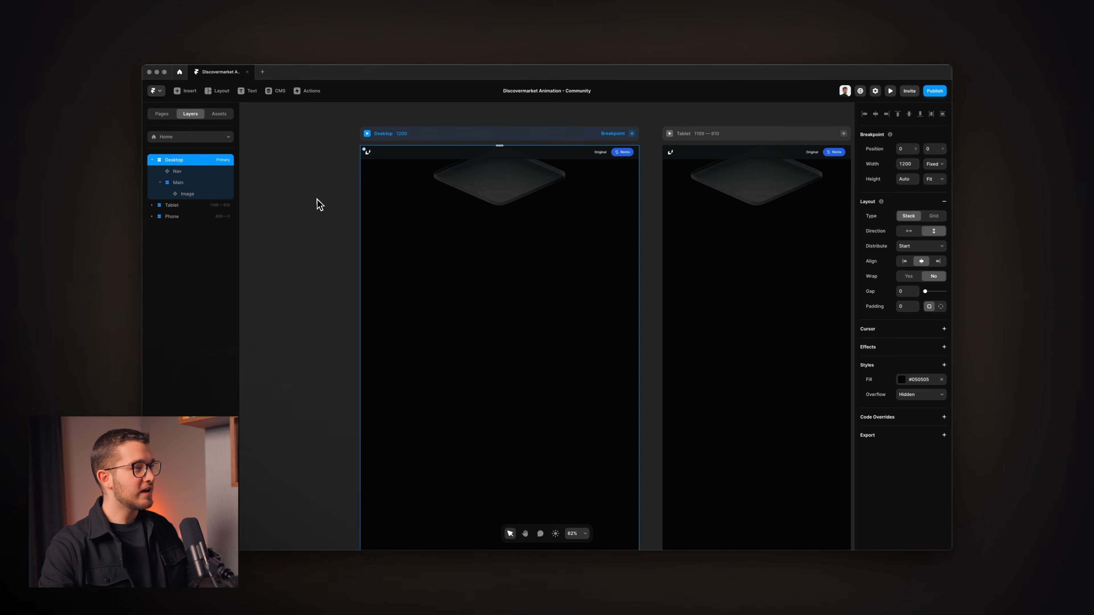
pyautogui.hscroll(-3, 390, 164)
pyautogui.hscroll(2, 391, 163)
pyautogui.scroll(1, 390, 162)
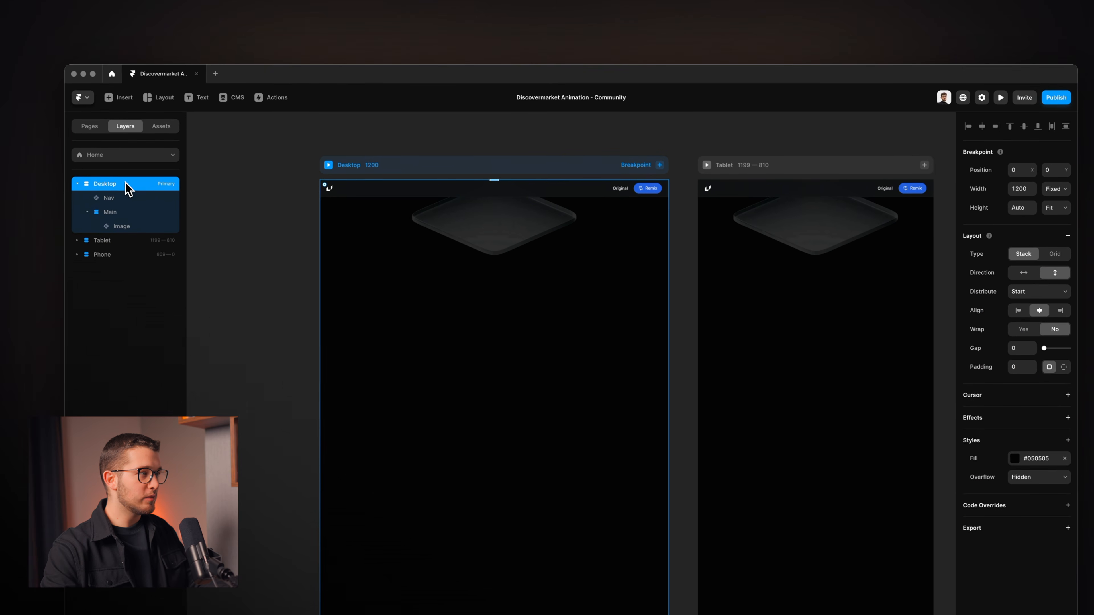
pyautogui.click(108, 212)
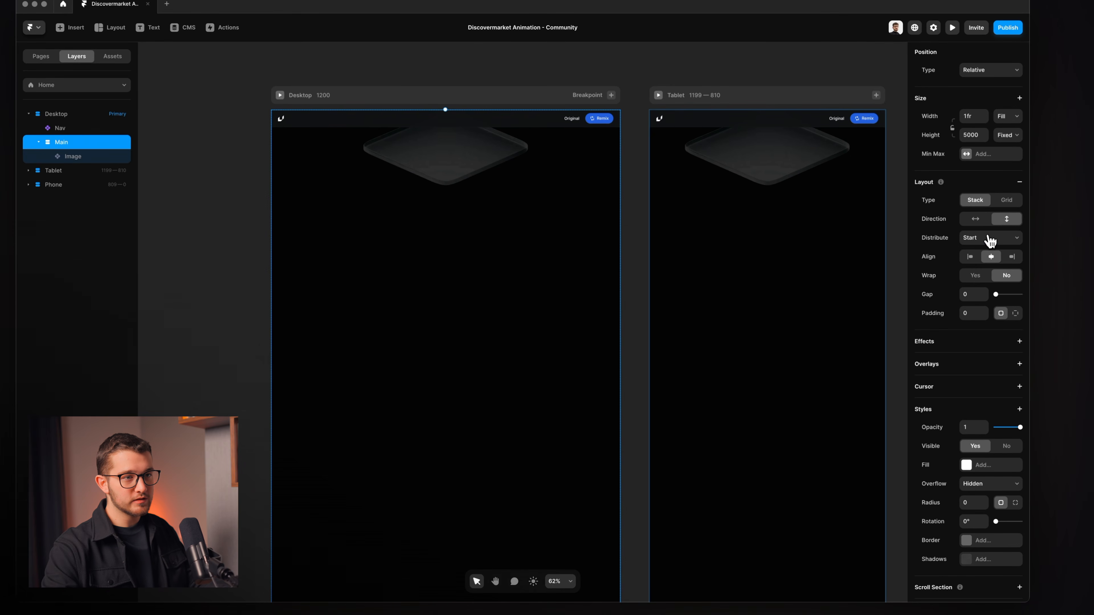
pyautogui.scroll(-3, 969, 354)
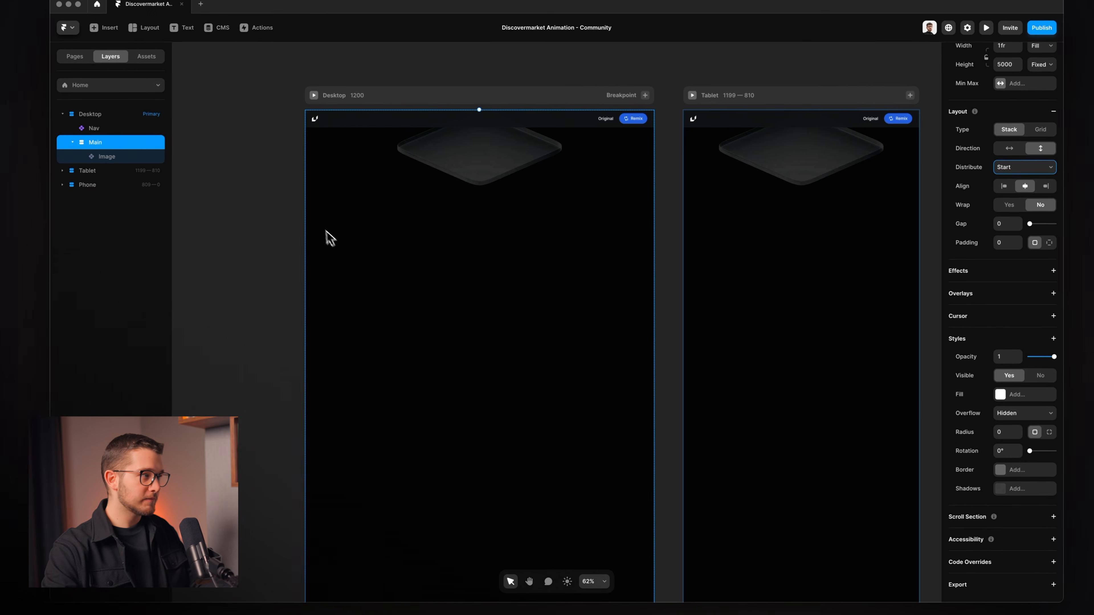
pyautogui.click(87, 157)
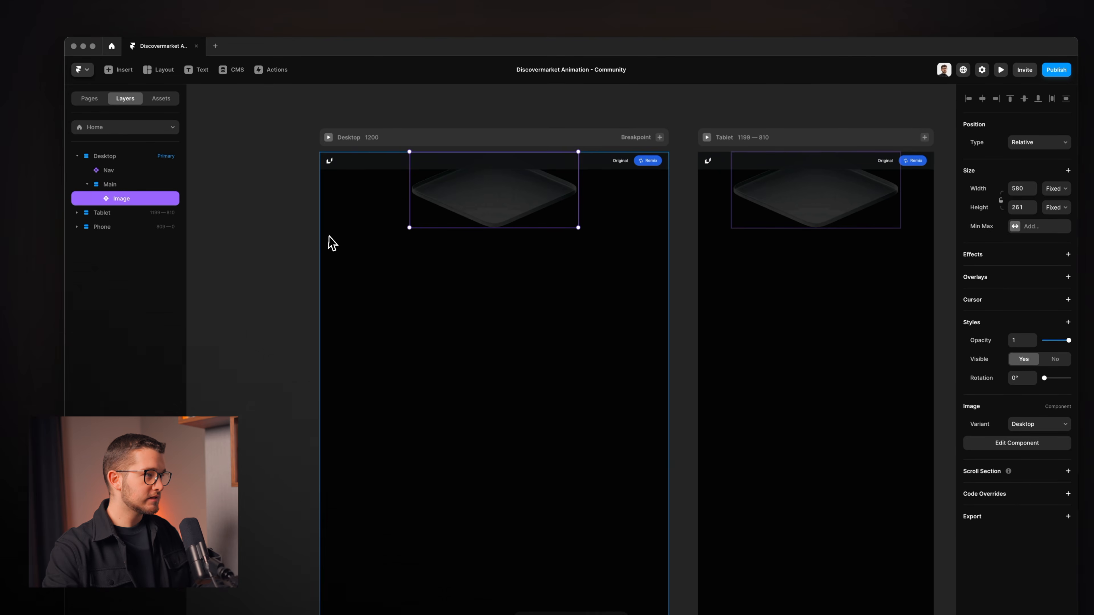
# Draw a frame about 452 × 138 inside the Main stack and place it above the Image instance.
pyautogui.click(420, 238)
pyautogui.hscroll(-2, 398, 245)
pyautogui.press('f')
pyautogui.moveTo(404, 292); pyautogui.dragTo(547, 337)
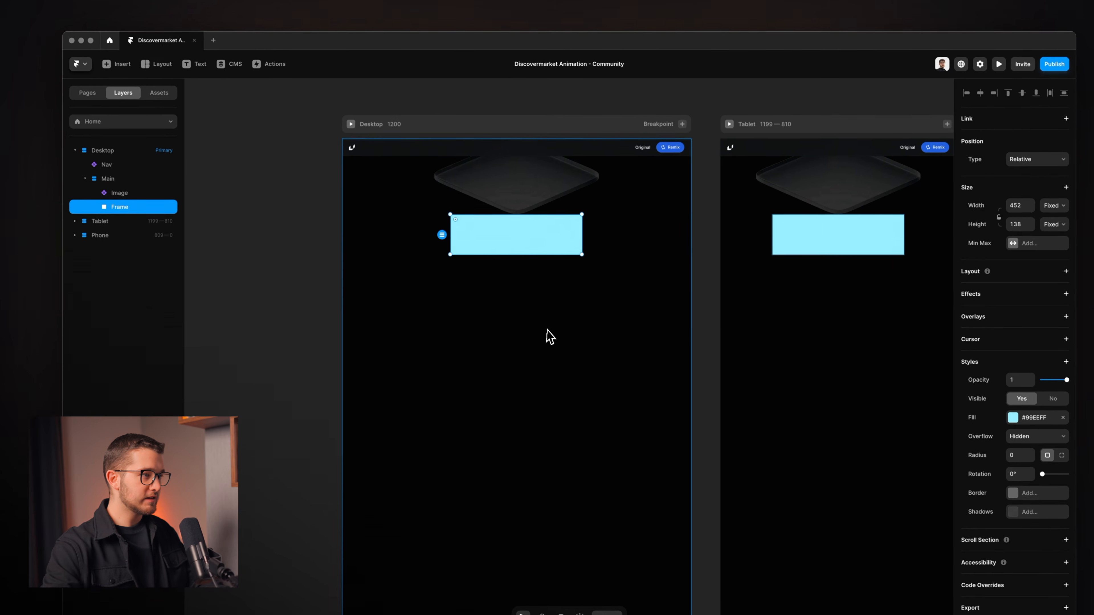
pyautogui.press('Up')
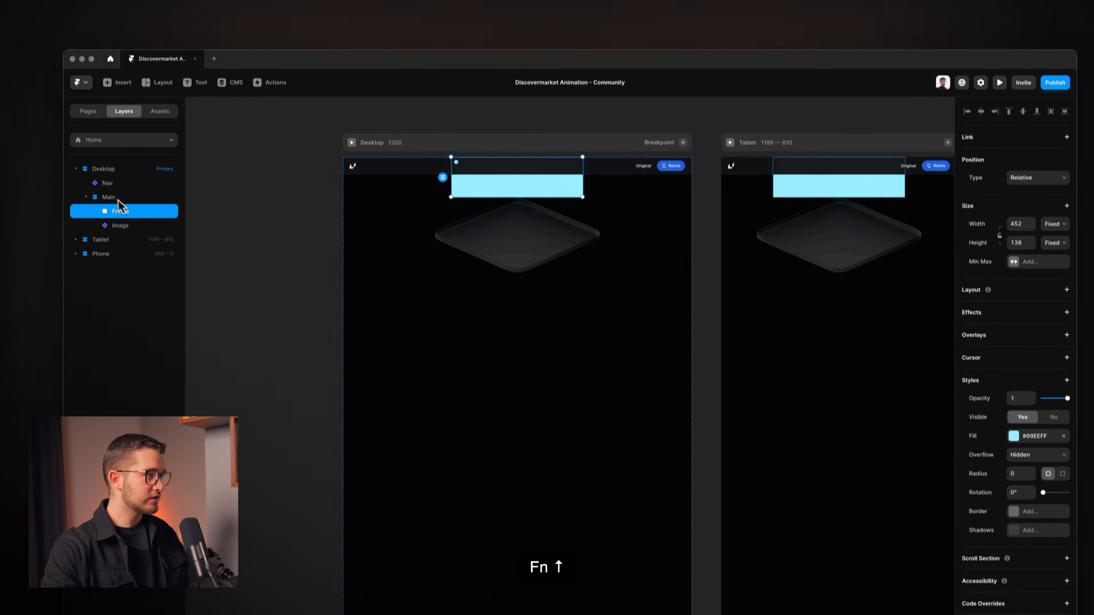
# Rename the new frame in the Main stack to Spacer Section.
pyautogui.doubleClick(125, 189)
pyautogui.write('Spacer Section')
pyautogui.press('Return')
# Set the Spacer Section's height to 50vh and remove its fill colour.
pyautogui.click(1027, 263)
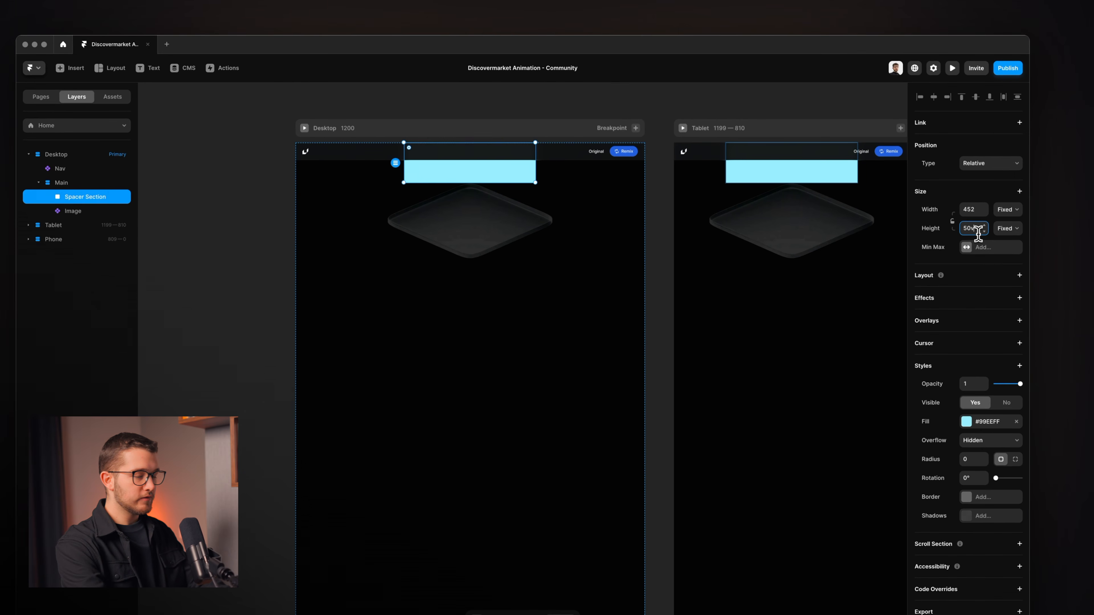
pyautogui.press('Return')
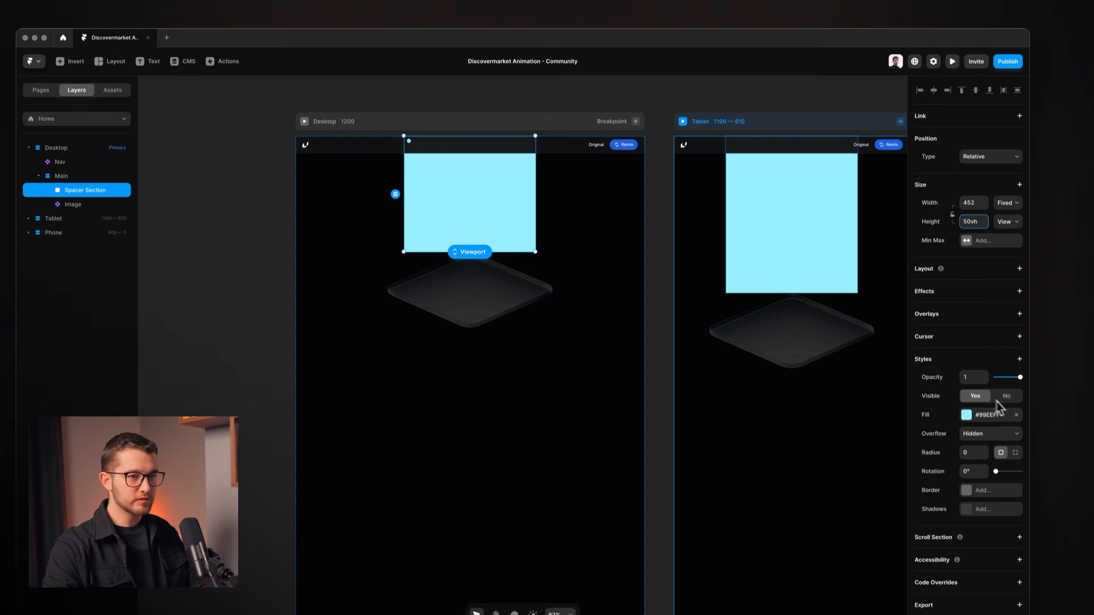
pyautogui.click(1016, 421)
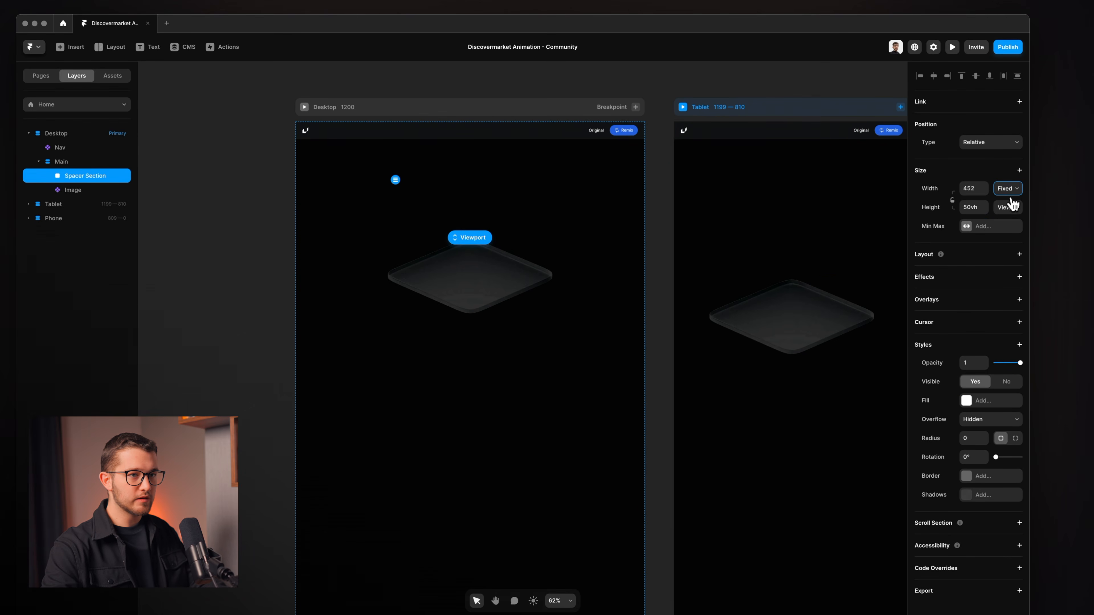
# Try the Mobile variant on the fixed-size Image instance, and undo the variant change.
pyautogui.click(504, 300)
pyautogui.scroll(3, 508, 299)
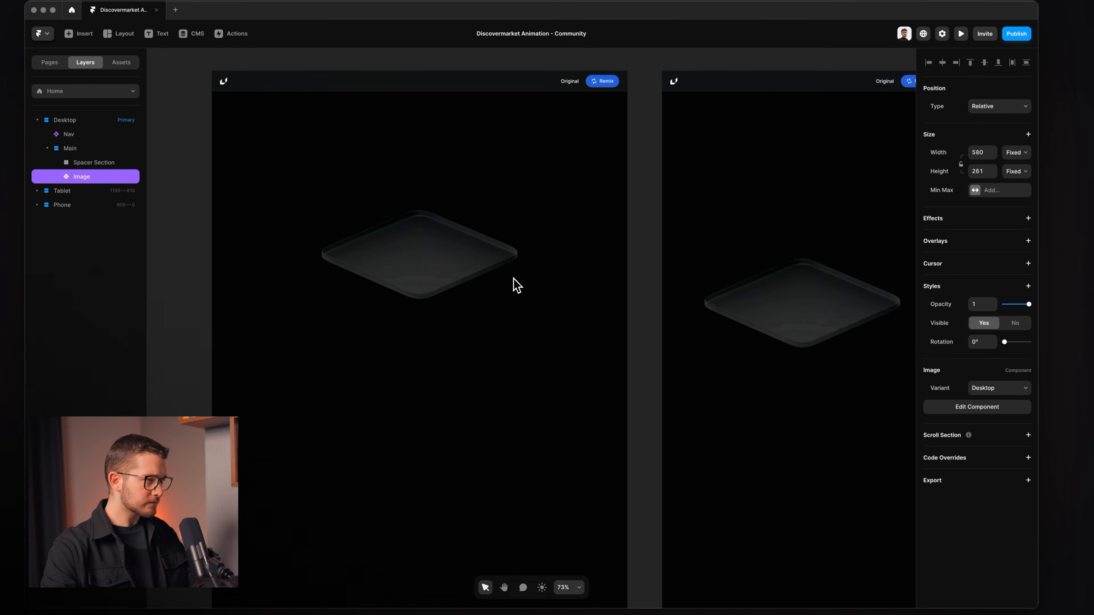
pyautogui.scroll(5, 517, 285)
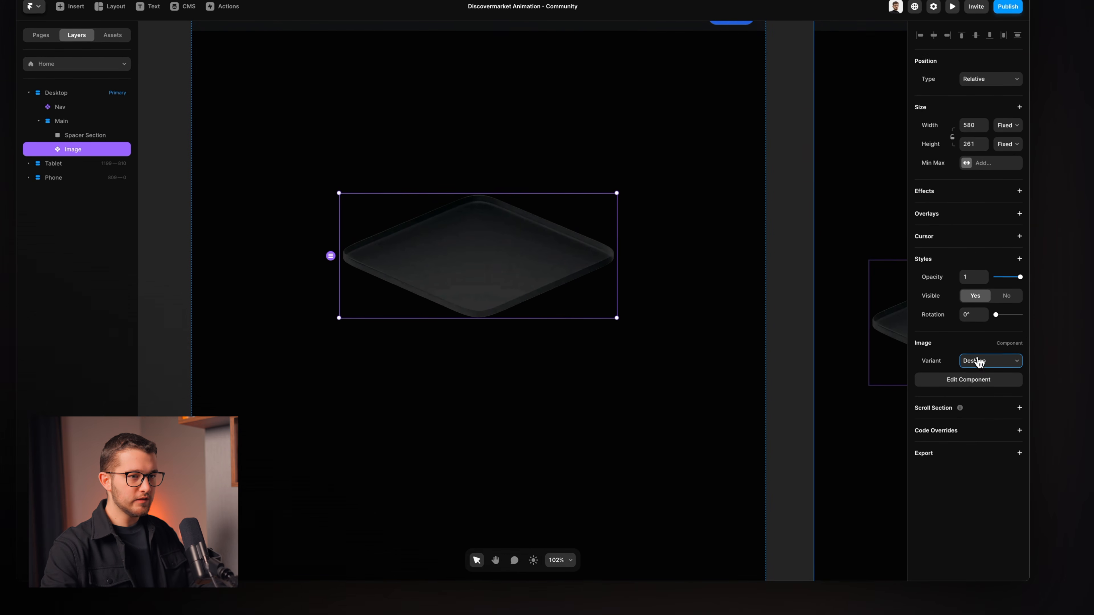
pyautogui.click(978, 370)
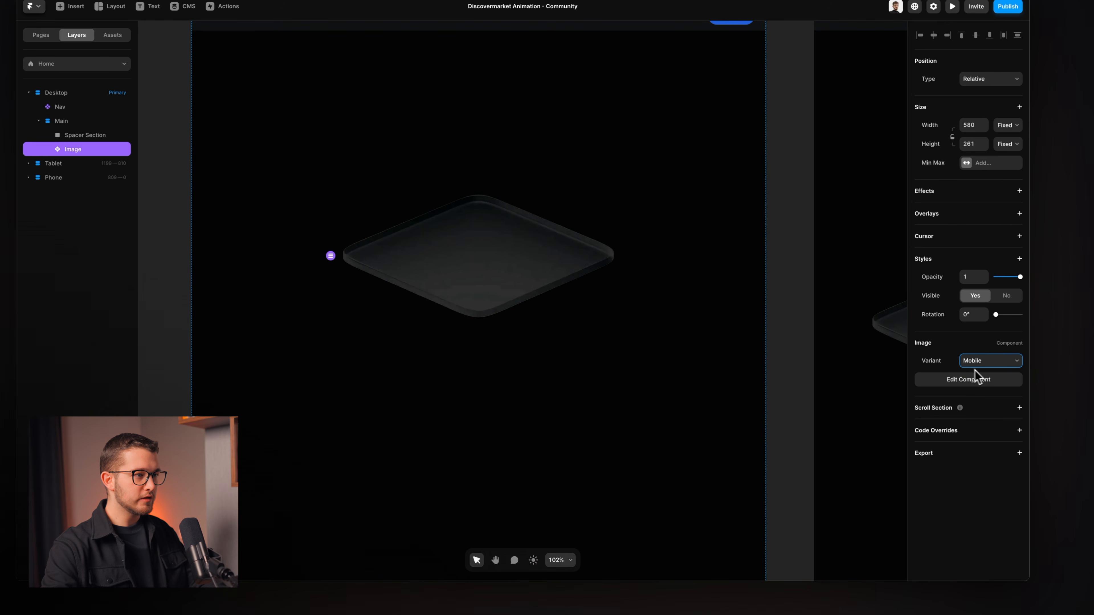
pyautogui.press('super+z')
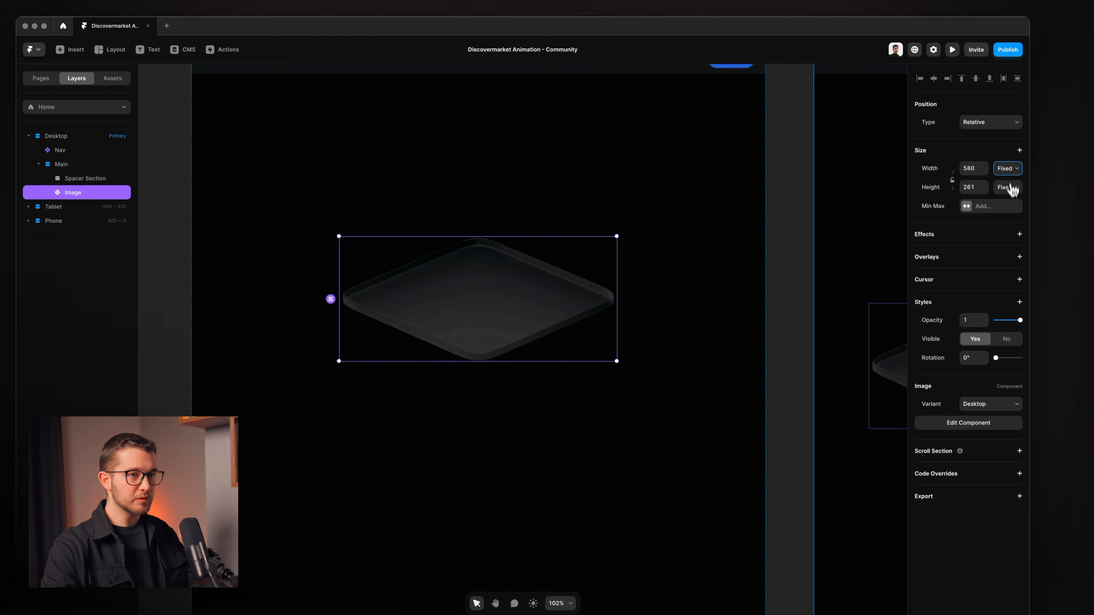
# Set the Image instance's width and height to Fit, then test the Mobile variant and revert to Desktop.
pyautogui.click(1015, 218)
pyautogui.click(979, 416)
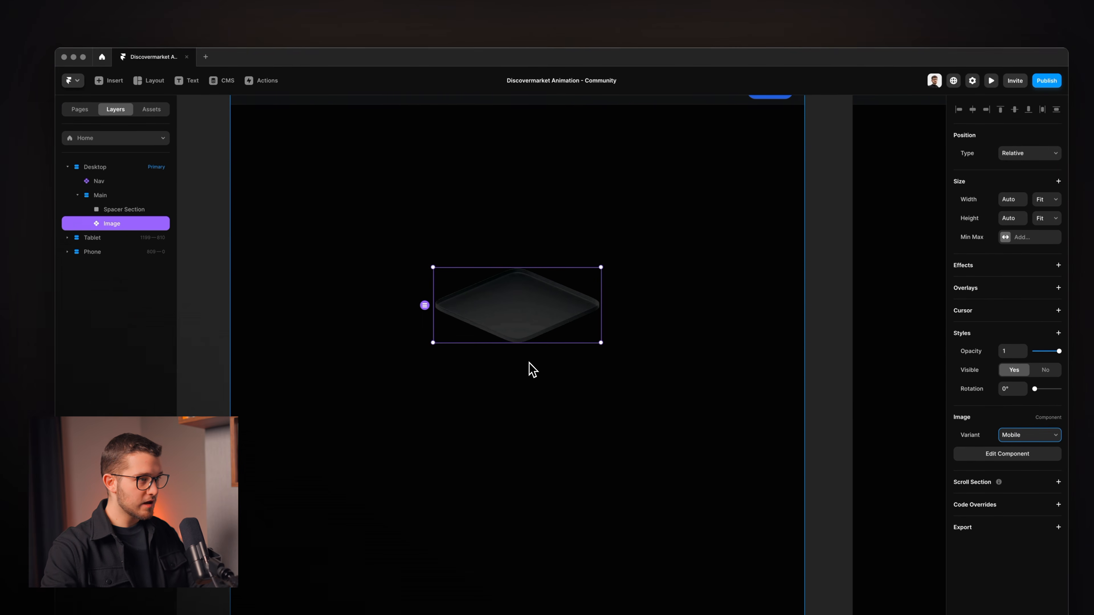
pyautogui.press('super+z')
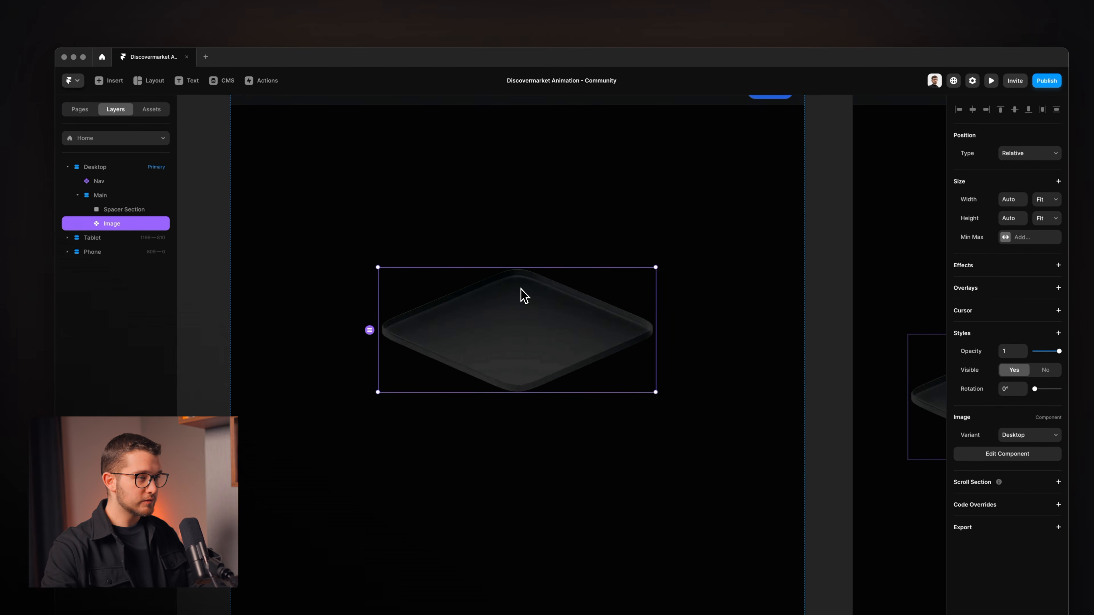
# Inspect the IMG layer of the Desktop variant inside the Image component and return to the Home page.
pyautogui.doubleClick(553, 348)
pyautogui.click(519, 371)
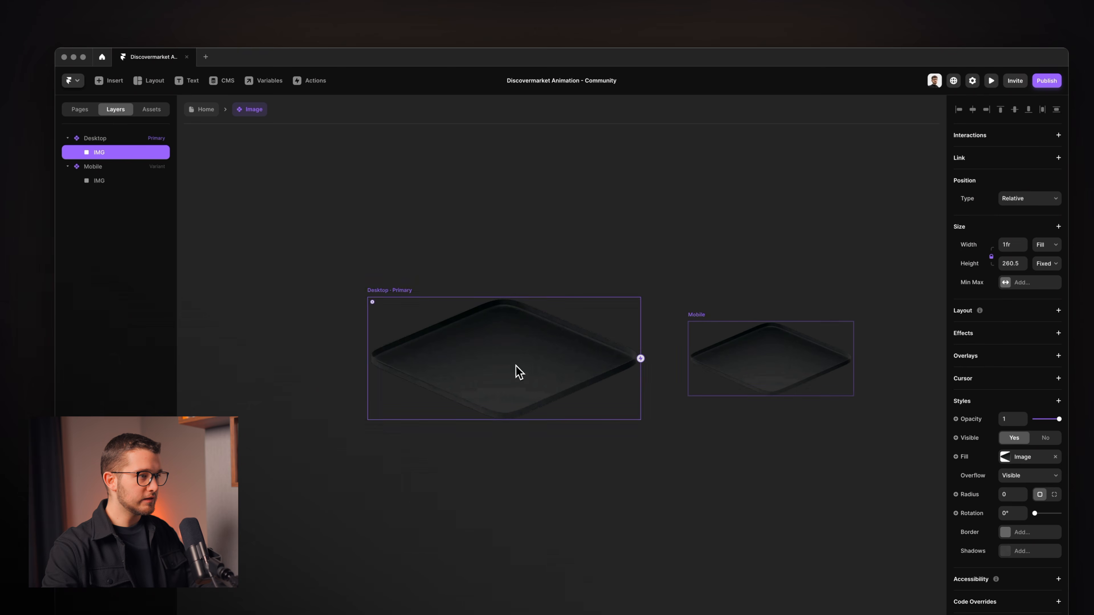
pyautogui.click(206, 109)
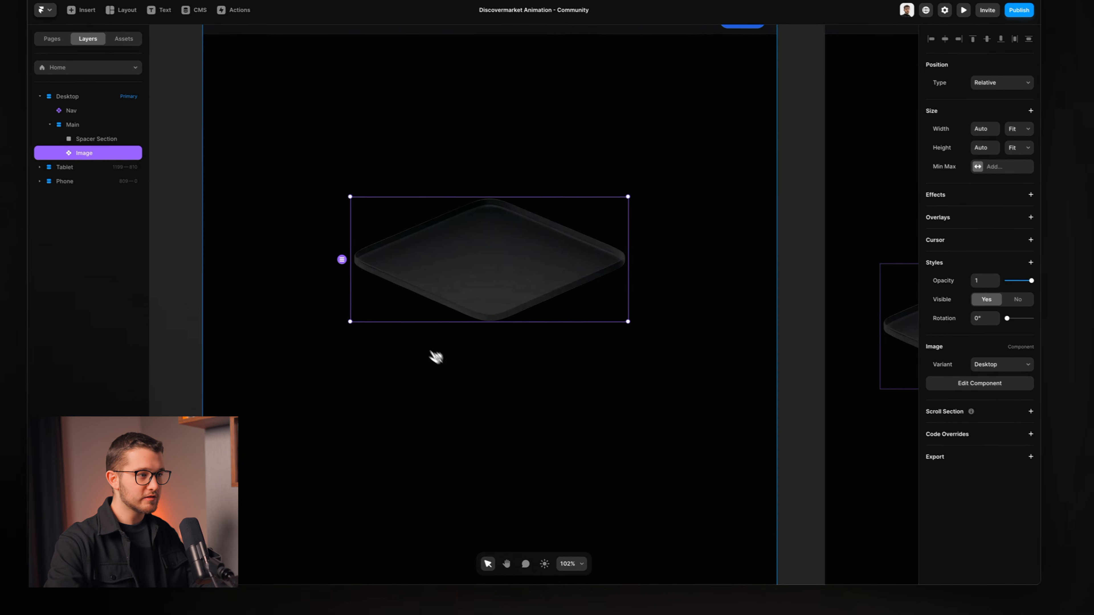
# Create an image variable for the fill of the IMG layer in the Image component's Desktop variant.
pyautogui.doubleClick(468, 283)
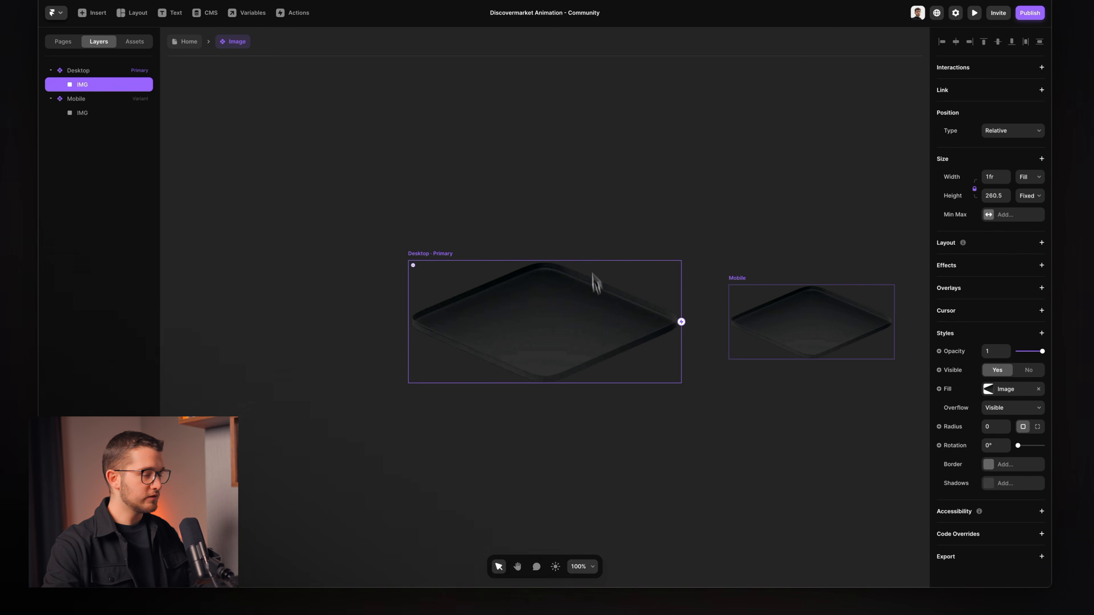
pyautogui.click(939, 388)
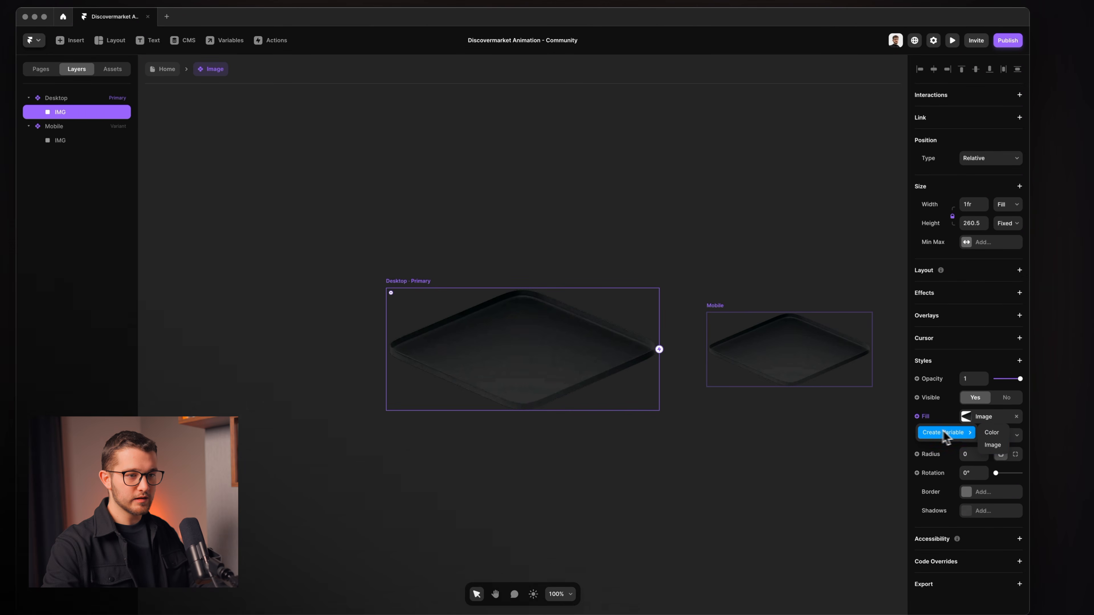
pyautogui.click(995, 445)
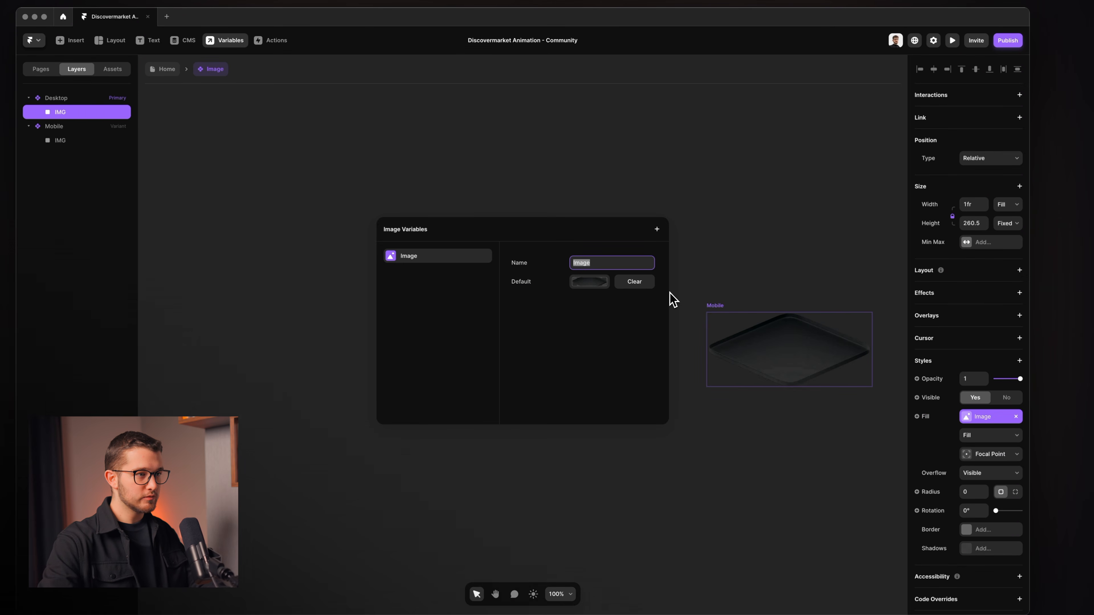
# Return to the Home page, duplicate the Image instance in Main and set the copy's image to 1-Color.webp.
pyautogui.click(612, 155)
pyautogui.click(167, 69)
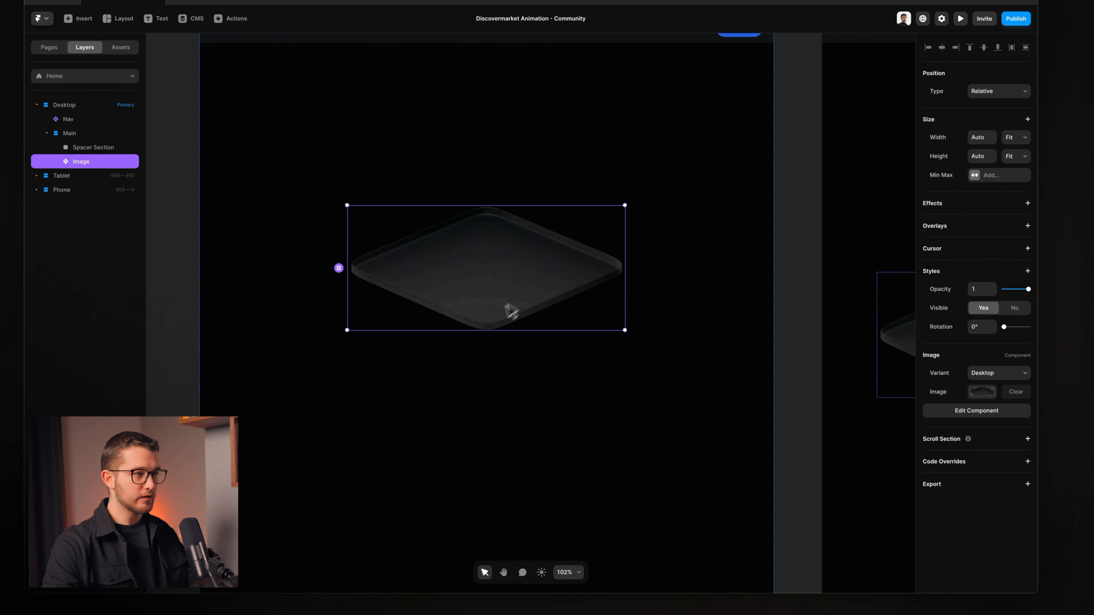
pyautogui.press('super+d')
pyautogui.click(986, 389)
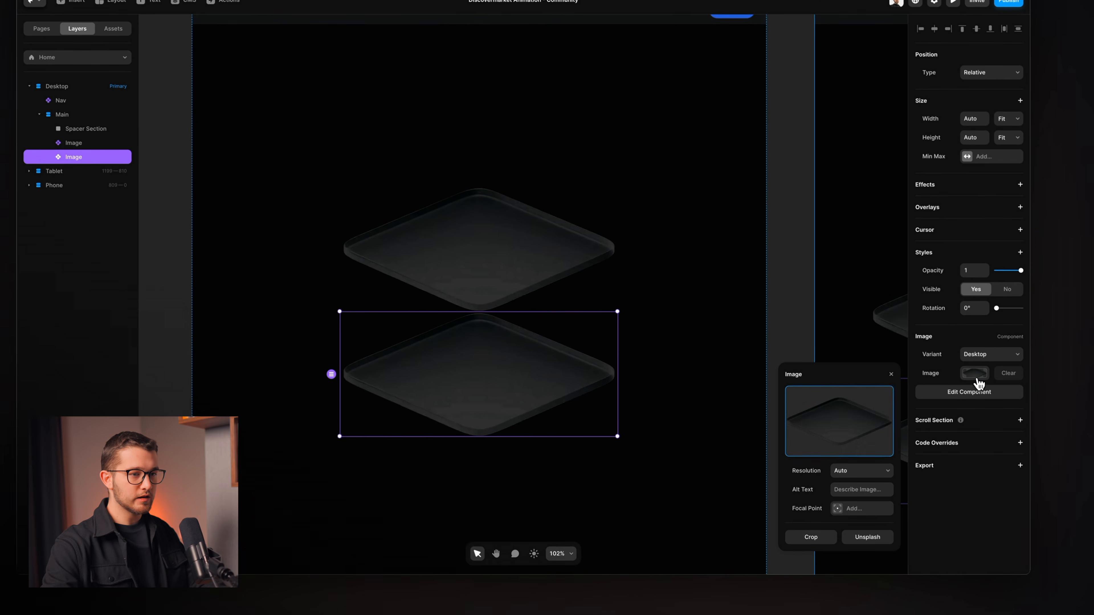
pyautogui.click(838, 421)
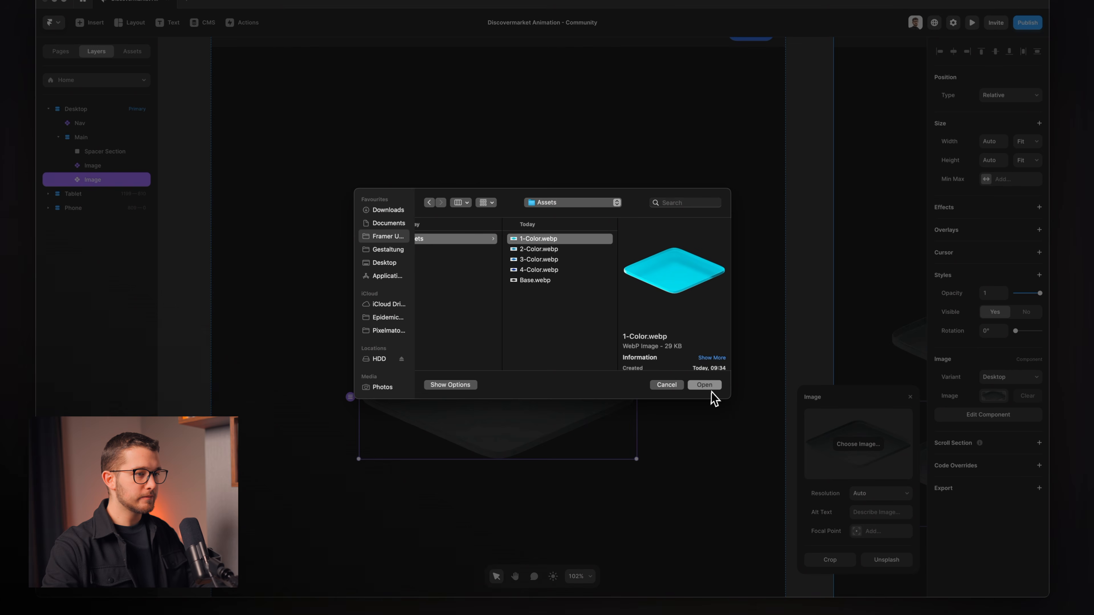
pyautogui.click(705, 386)
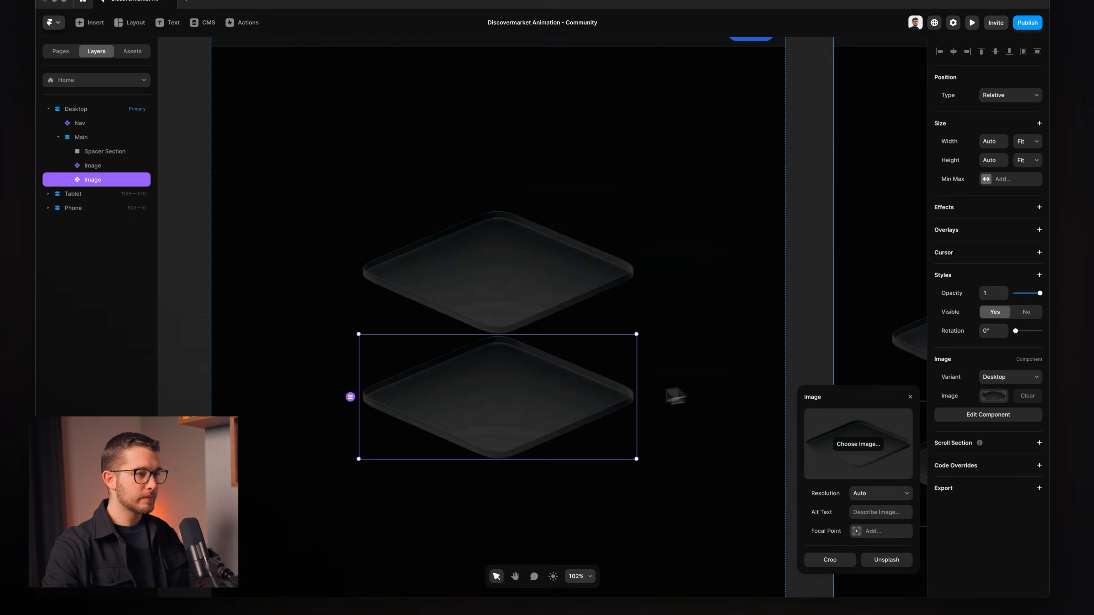
# Duplicate the cyan Image instance and set the copy's image to 2-Color.webp.
pyautogui.click(547, 349)
pyautogui.press('super+d')
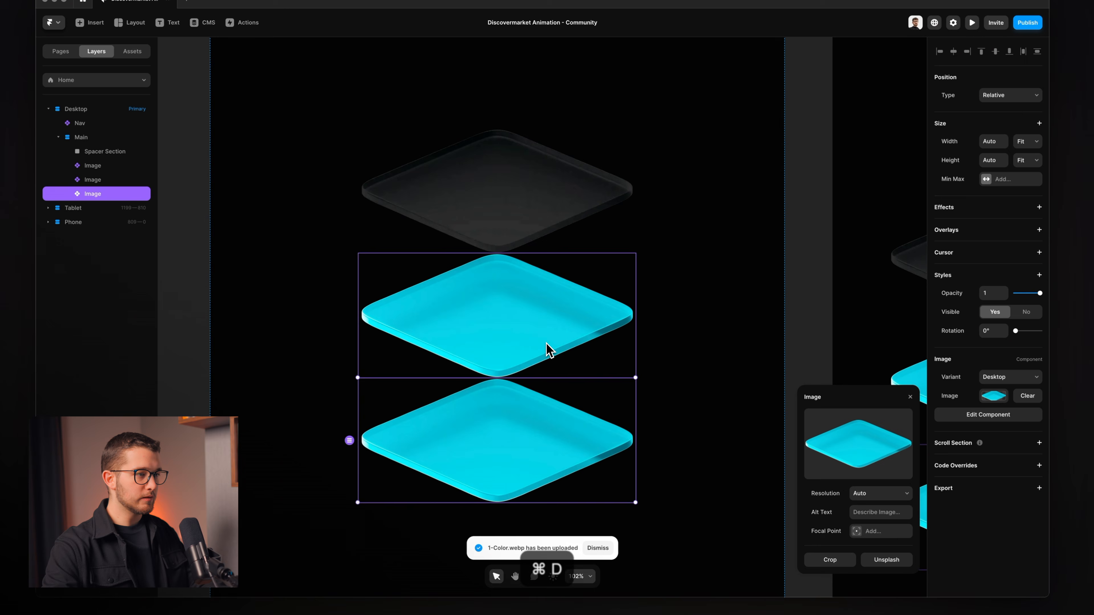
pyautogui.click(832, 434)
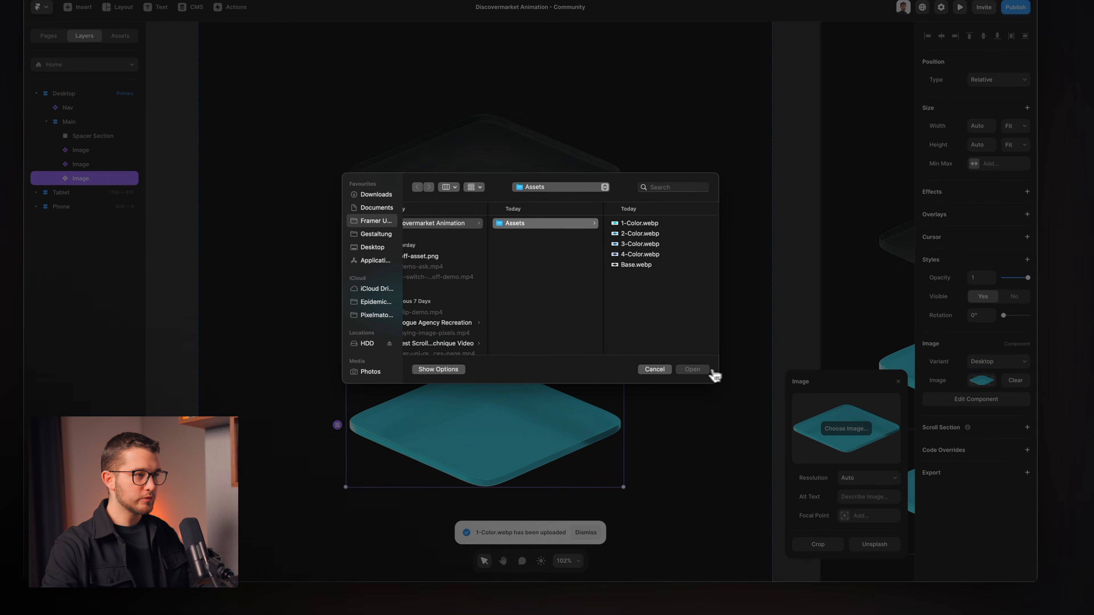
pyautogui.doubleClick(645, 235)
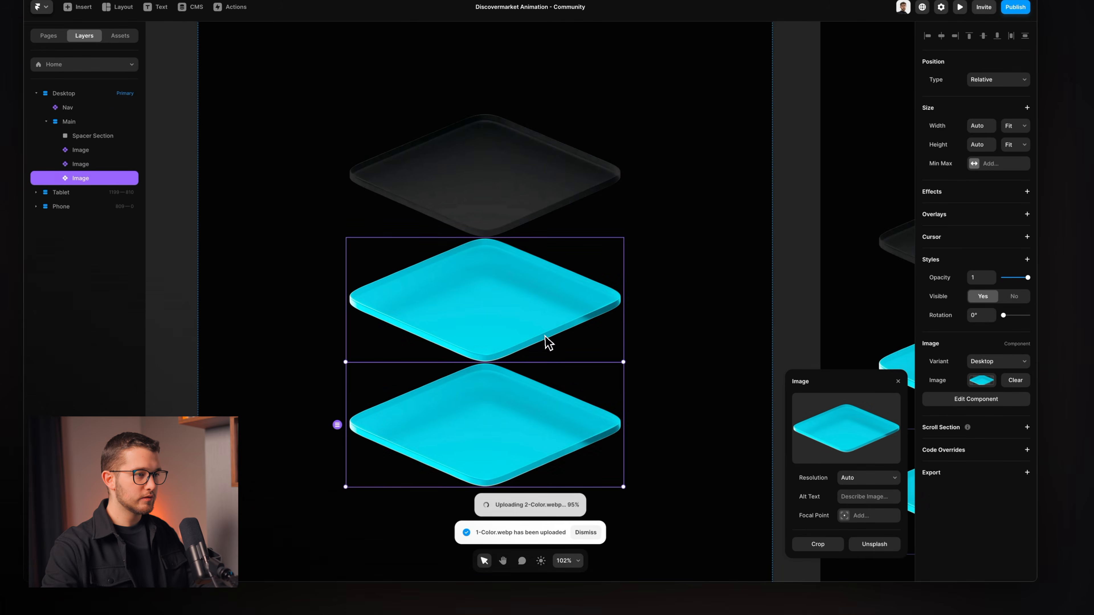
# Duplicate the 2-Color Image instance and set the copy's image to 3-Color.webp.
pyautogui.scroll(-3, 546, 336)
pyautogui.press('super+d')
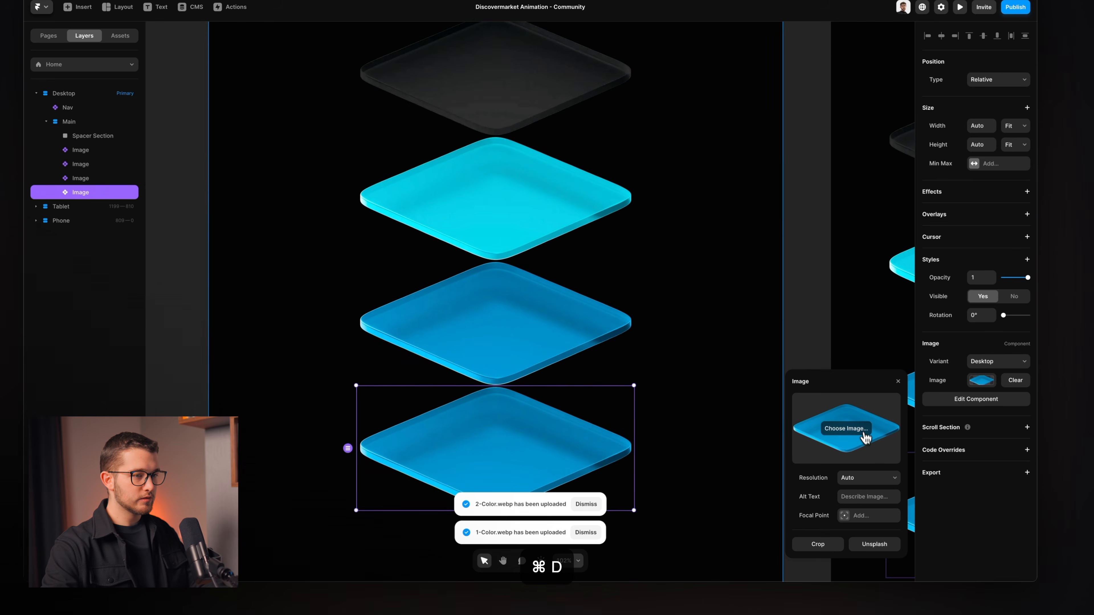
pyautogui.click(866, 441)
pyautogui.doubleClick(640, 244)
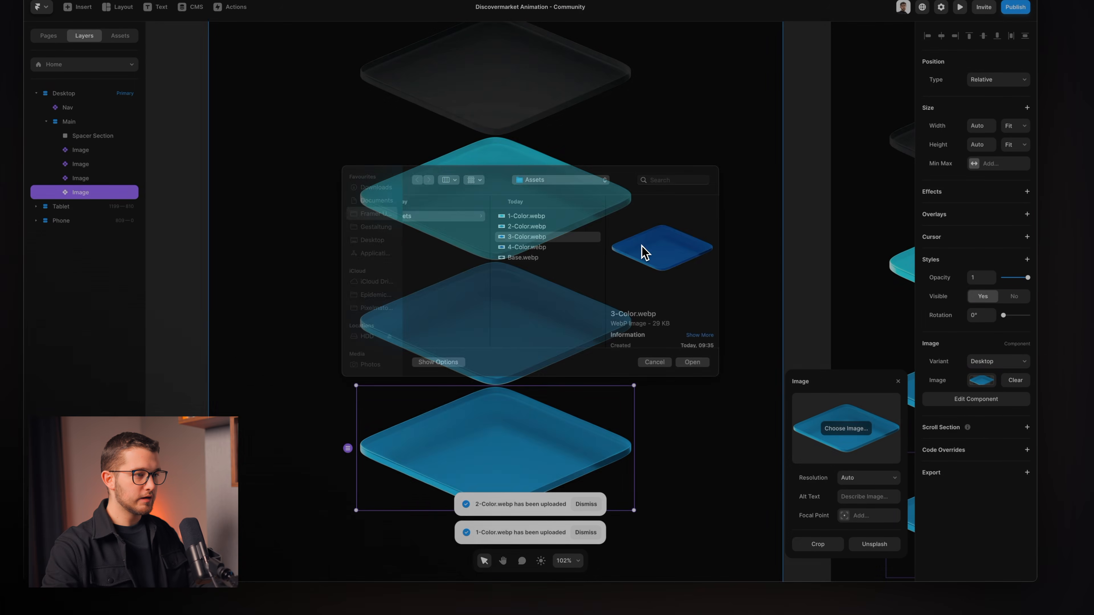
# Duplicate the 3-Color Image instance, set the copy's image to 4-Color.webp and close the image settings.
pyautogui.scroll(-4, 555, 350)
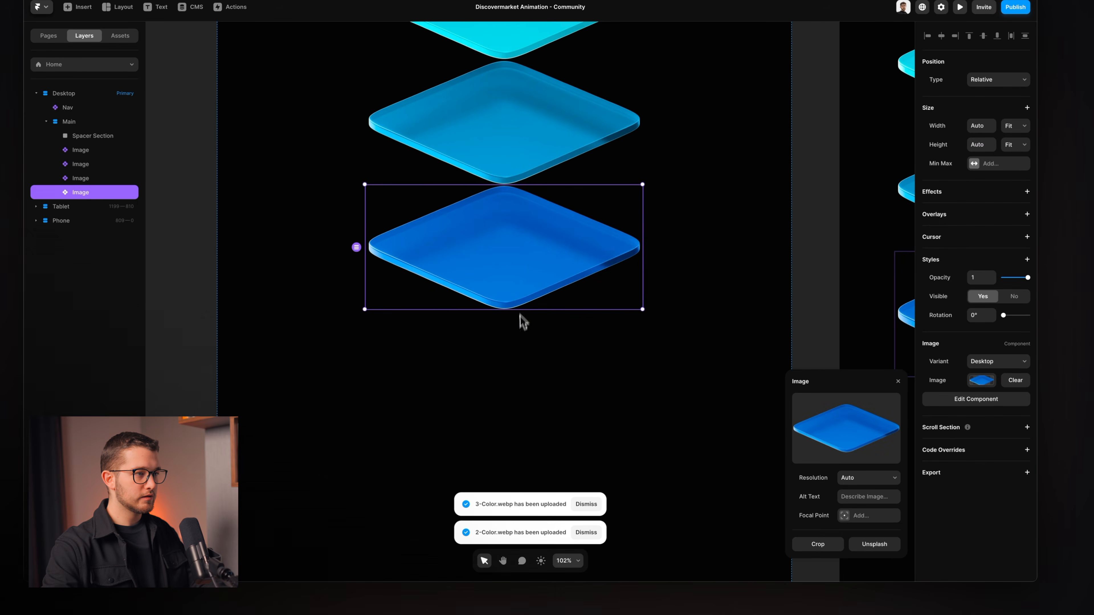
pyautogui.press('super+d')
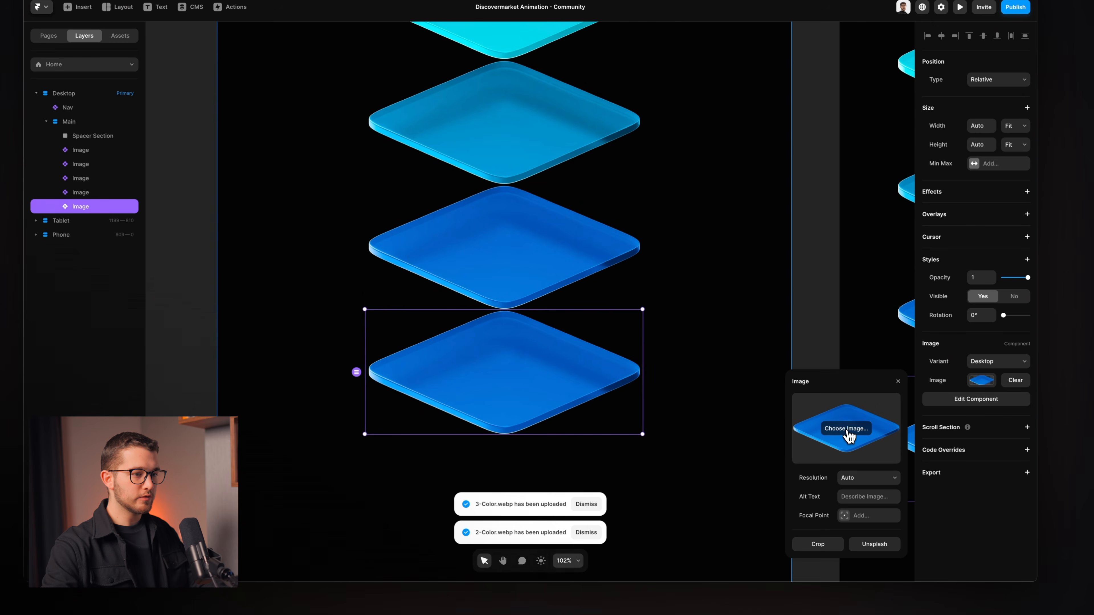
pyautogui.click(847, 431)
pyautogui.click(670, 255)
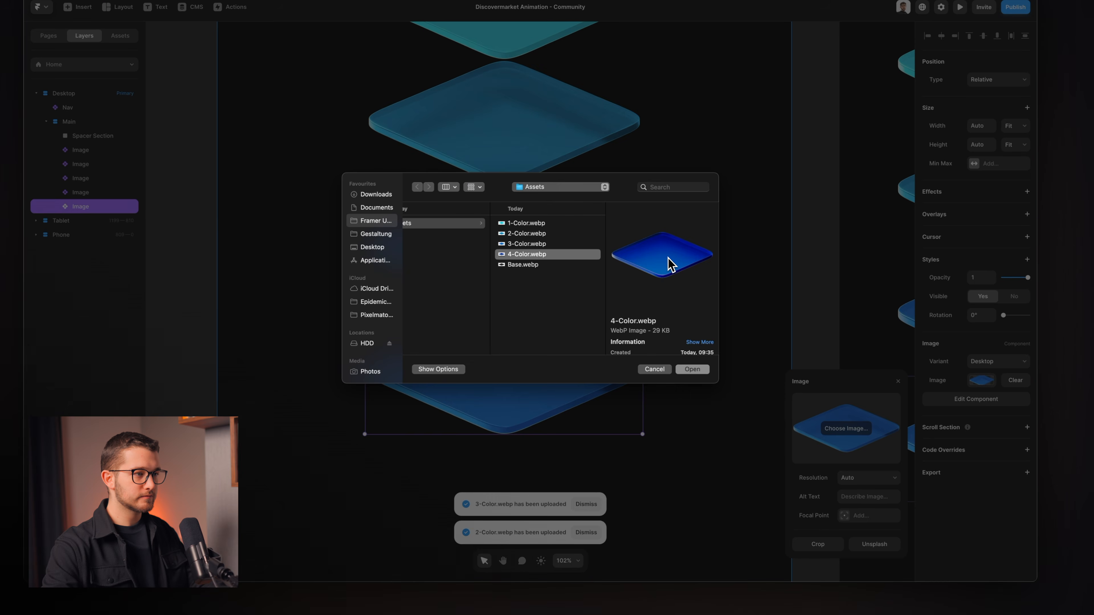
pyautogui.doubleClick(567, 254)
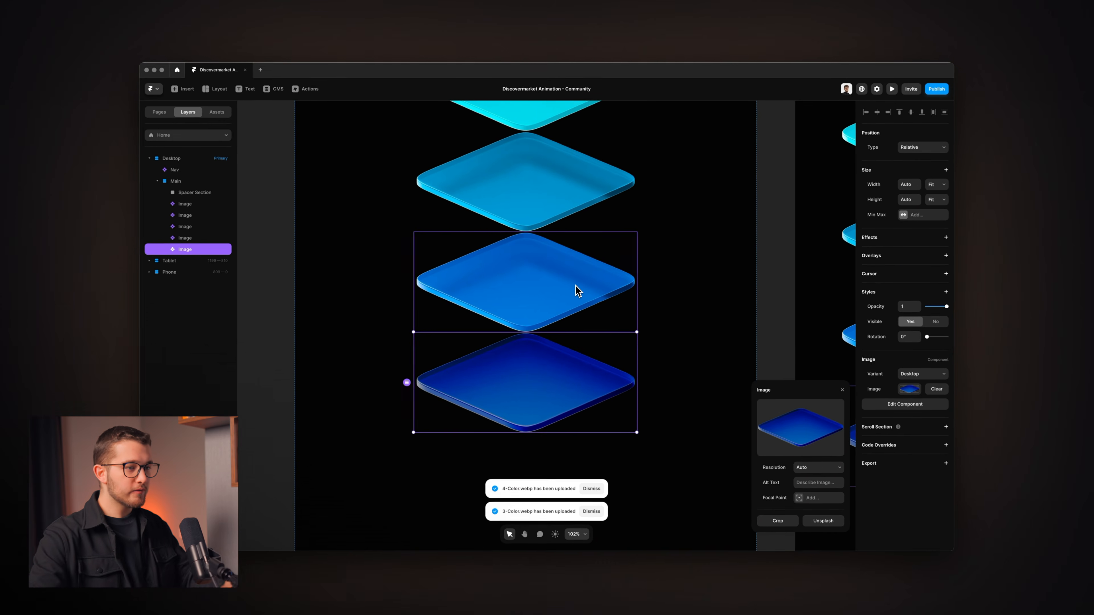
pyautogui.scroll(-5, 577, 291)
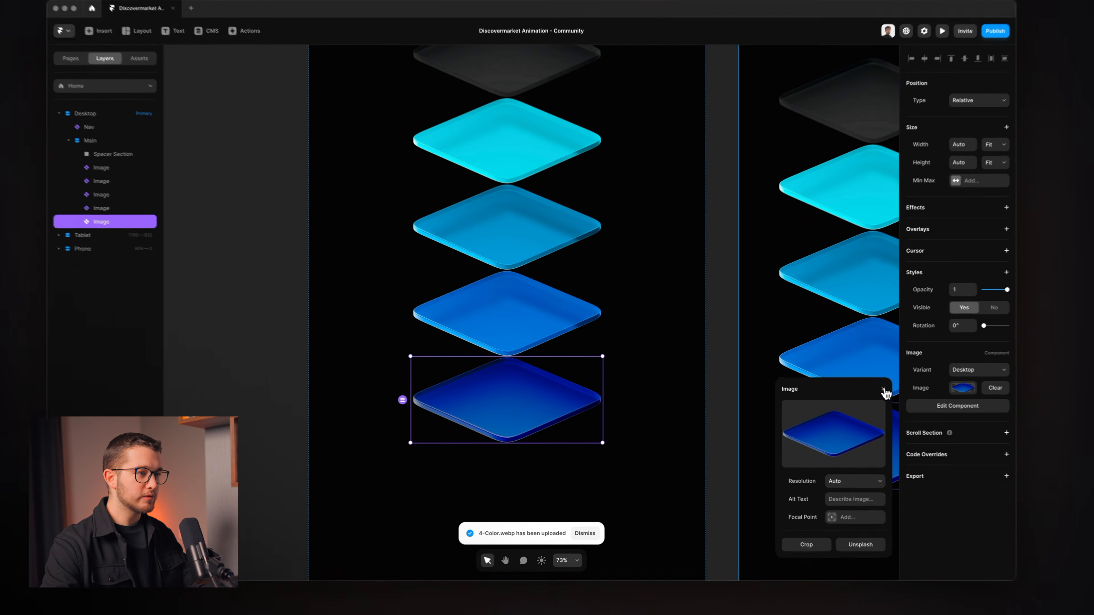
pyautogui.click(841, 390)
pyautogui.scroll(2, 662, 346)
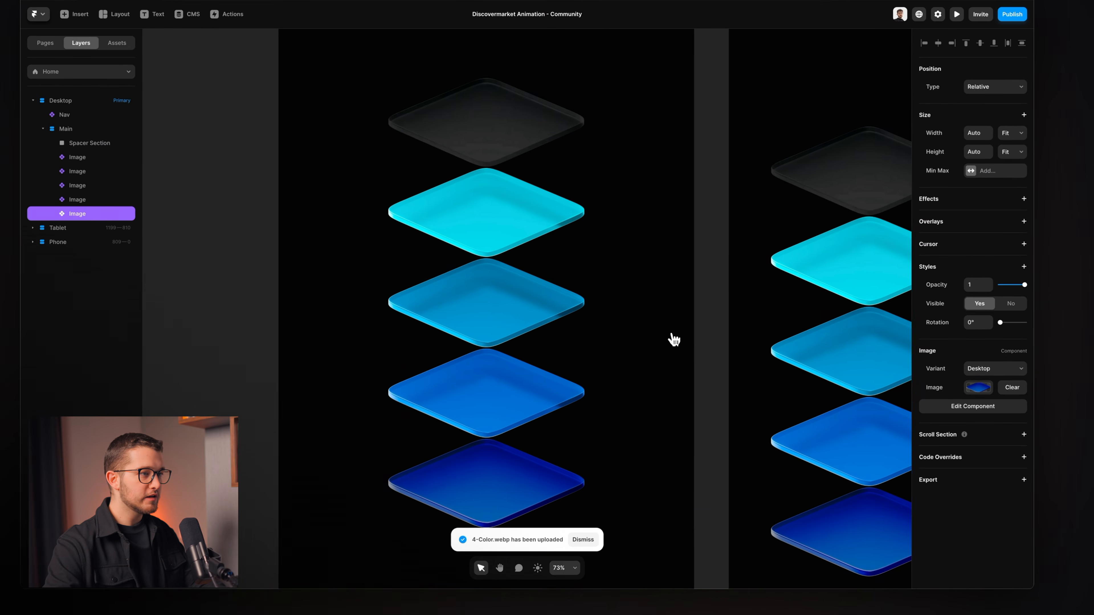
pyautogui.scroll(-3, 576, 291)
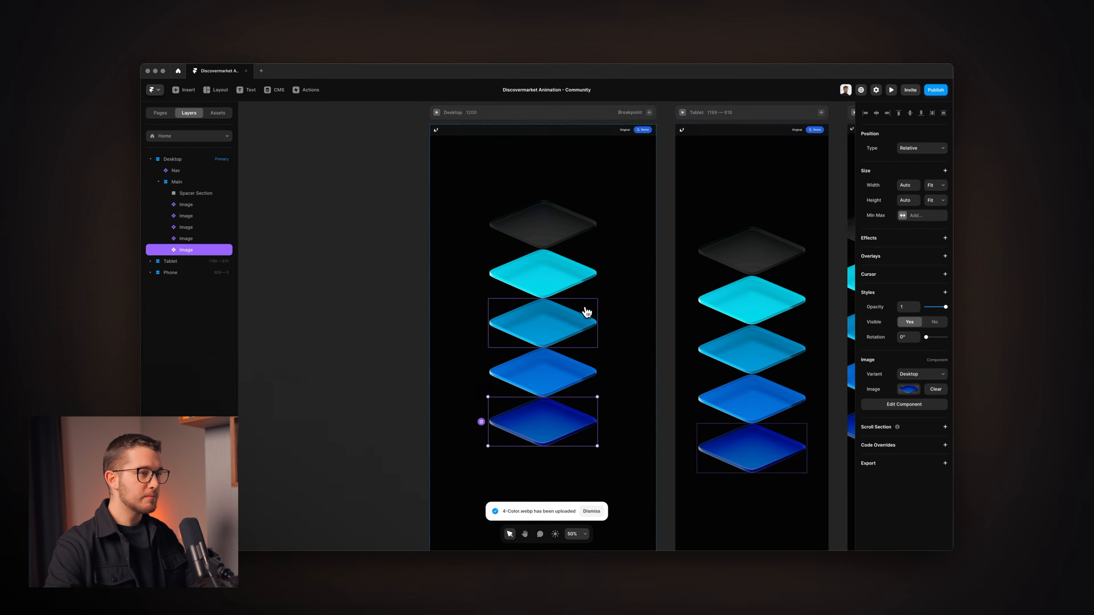
pyautogui.scroll(2, 584, 303)
# Switch to the Discovermarket site in the browser, widen the responsive preview to 1204 px, reload and find the layered platform section.
pyautogui.press('super+Tab')
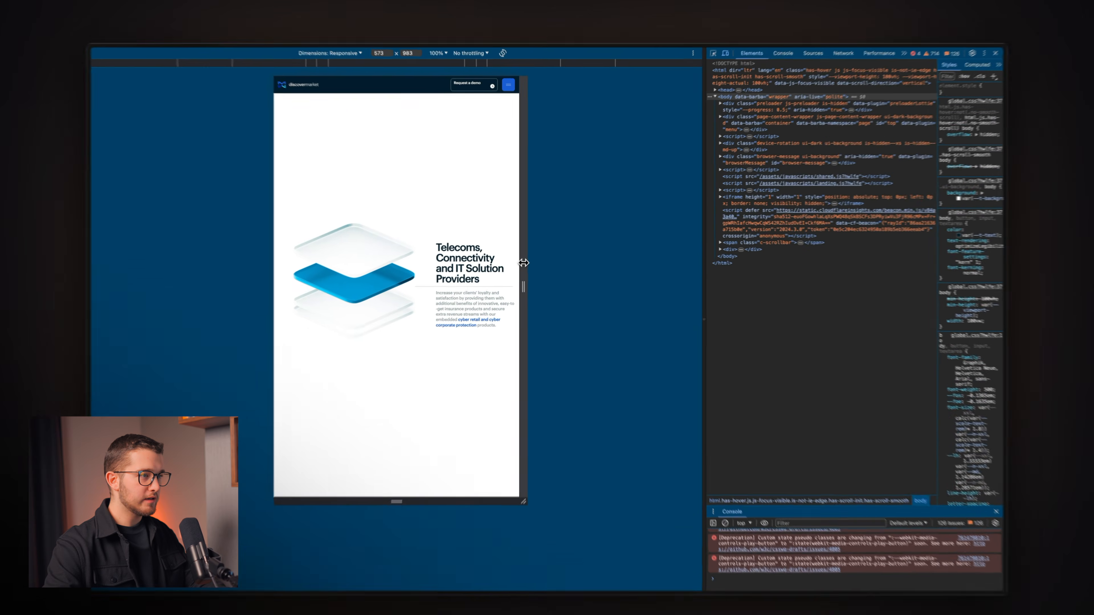
pyautogui.moveTo(526, 279); pyautogui.dragTo(646, 280)
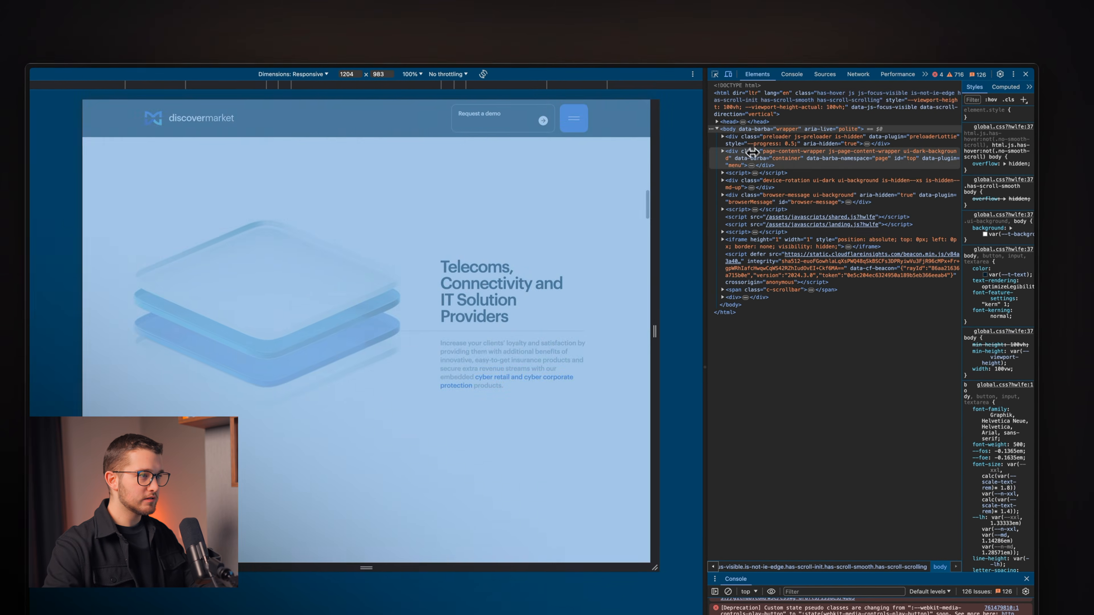
pyautogui.press('super+r')
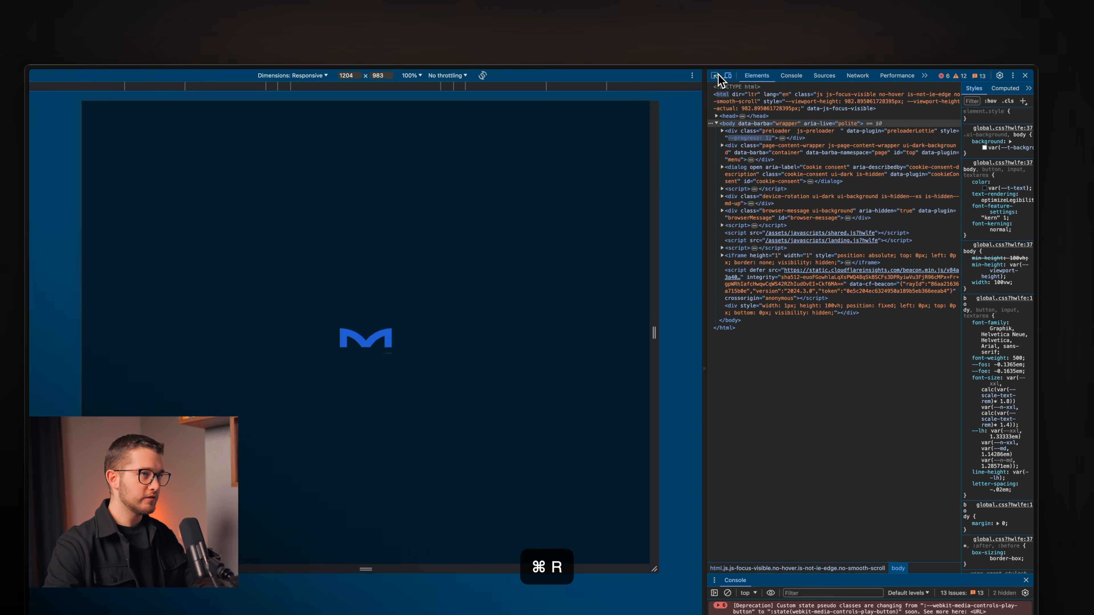
pyautogui.click(715, 76)
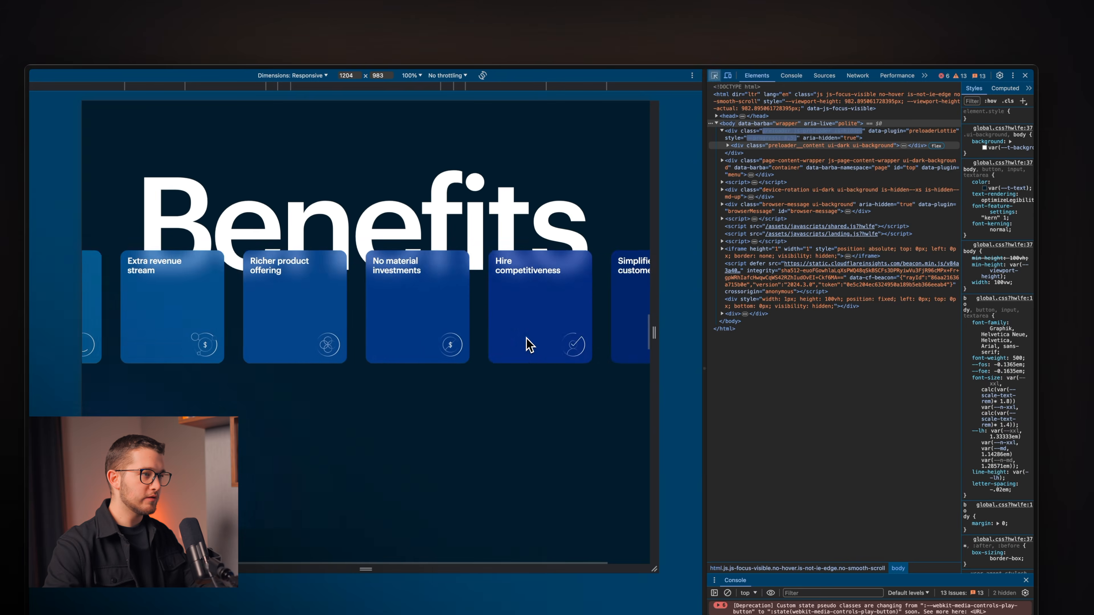
pyautogui.scroll(-15, 528, 344)
pyautogui.scroll(15, 550, 312)
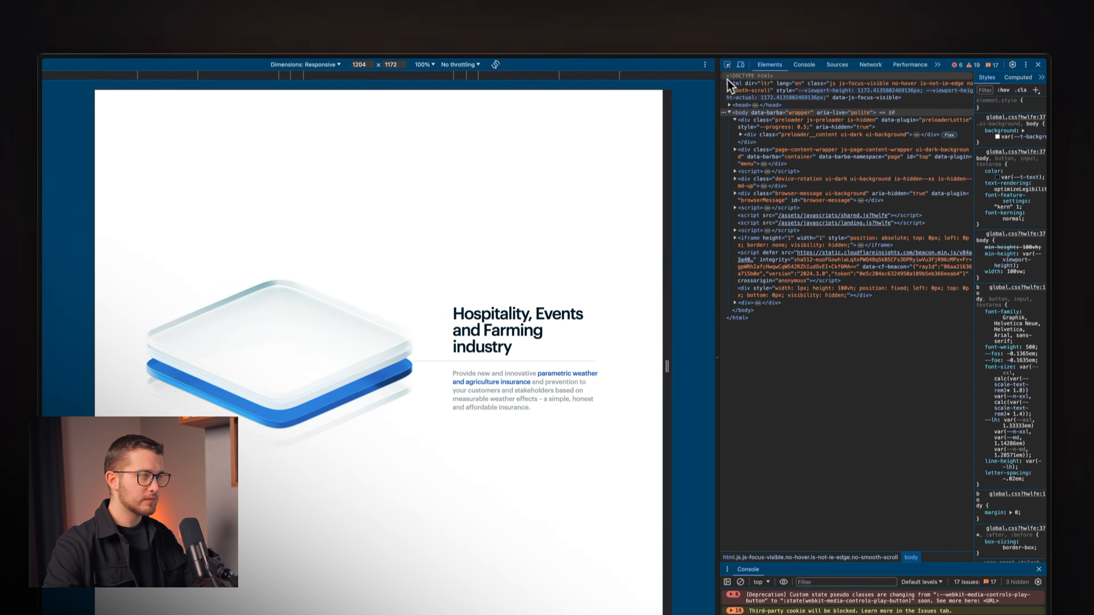
# Inspect the layered platform graphic and examine the image-base and image-color picture elements inside its first image container.
pyautogui.click(727, 66)
pyautogui.click(320, 274)
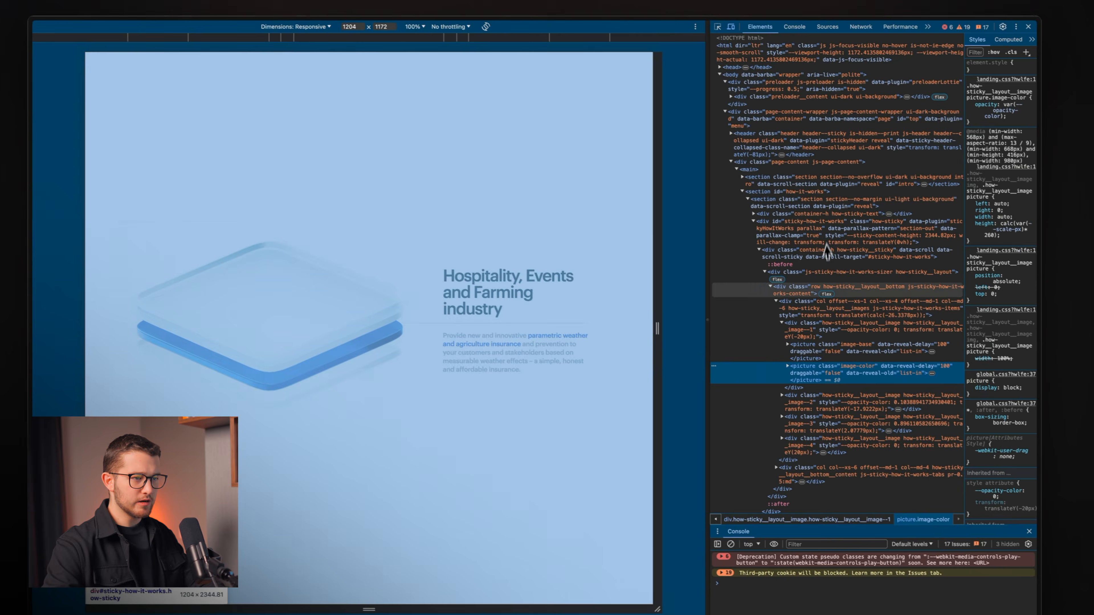
pyautogui.scroll(-2, 806, 327)
pyautogui.click(806, 322)
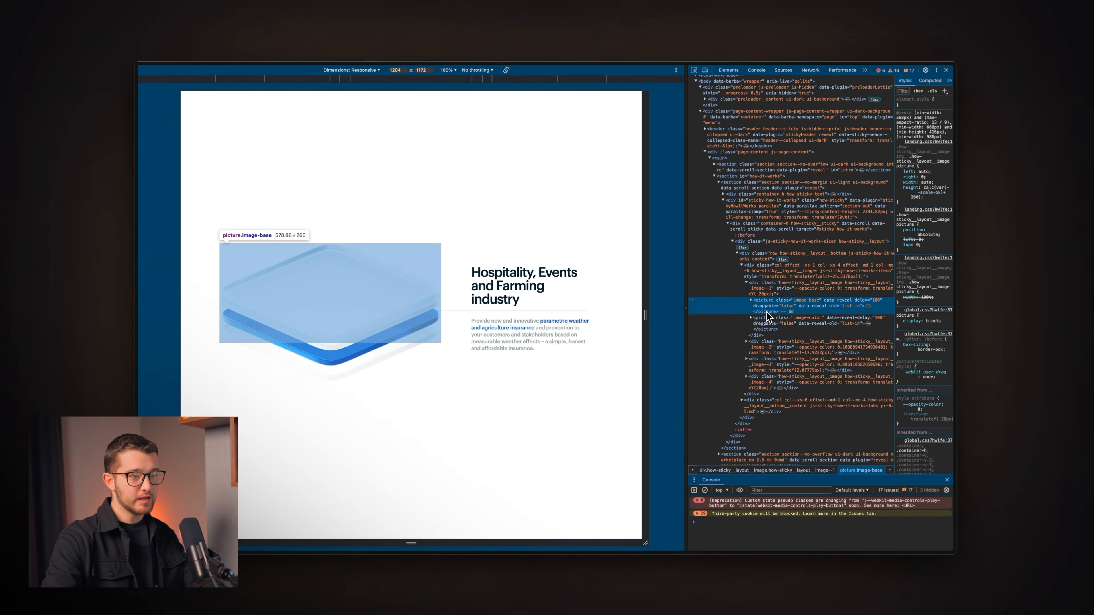
# Switch back to Framer and wrap the gray Image instance in a stack named Platform 1.
pyautogui.press('super+Tab')
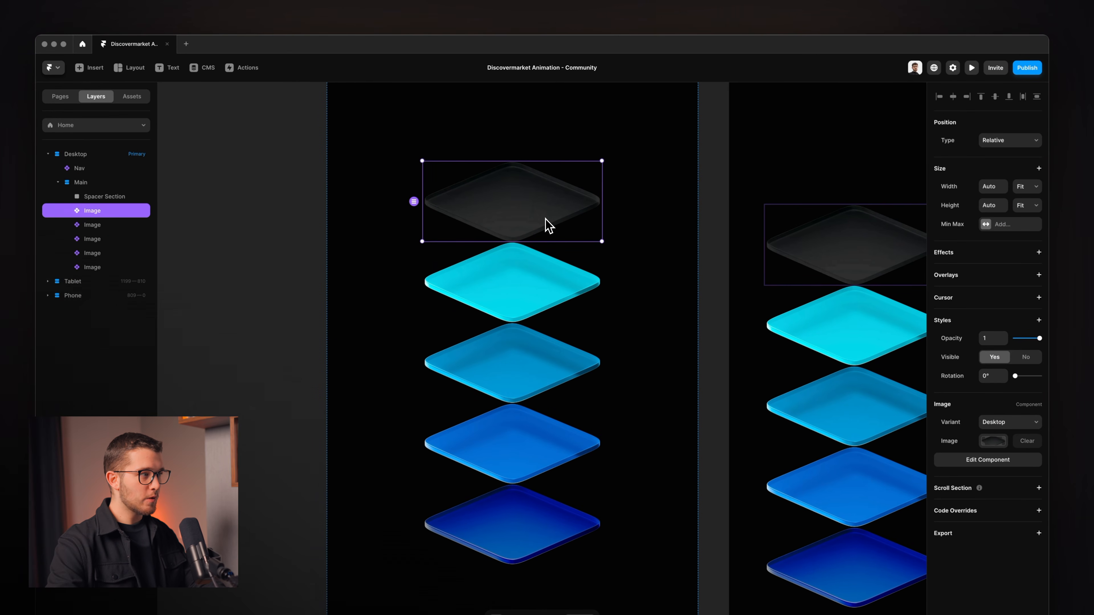
pyautogui.keyDown('shift'); pyautogui.click(531, 269); pyautogui.keyUp('shift')
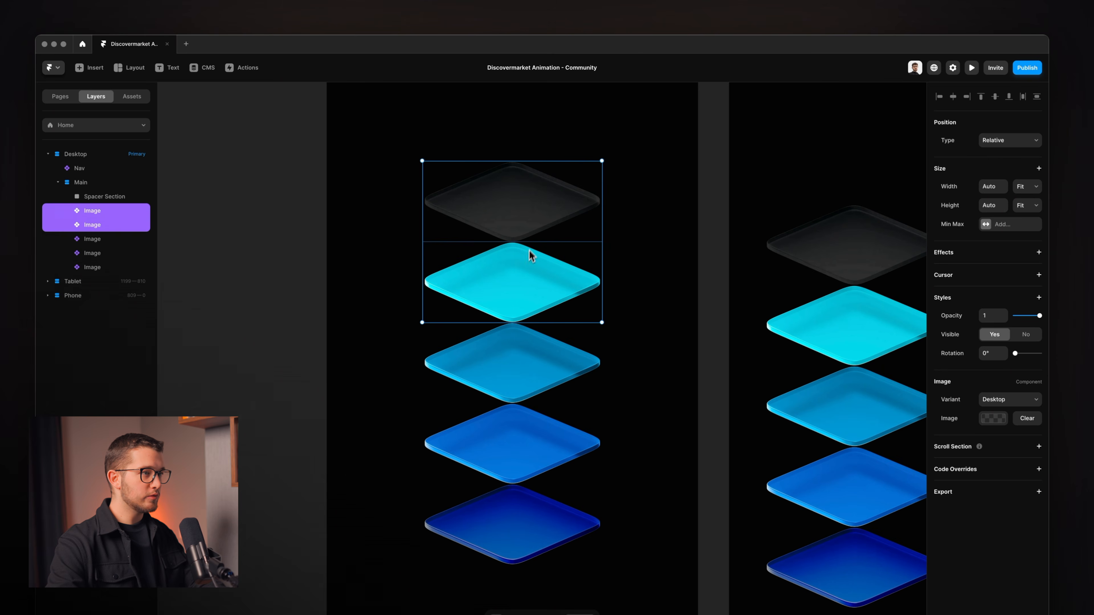
pyautogui.click(628, 233)
pyautogui.click(531, 216)
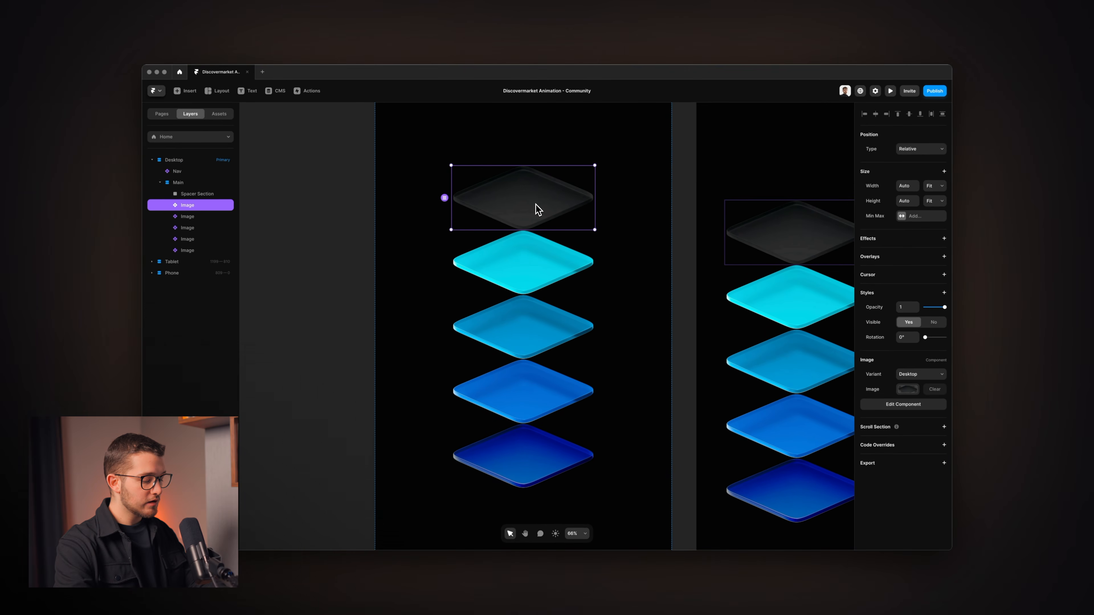
pyautogui.press('super+alt+Return')
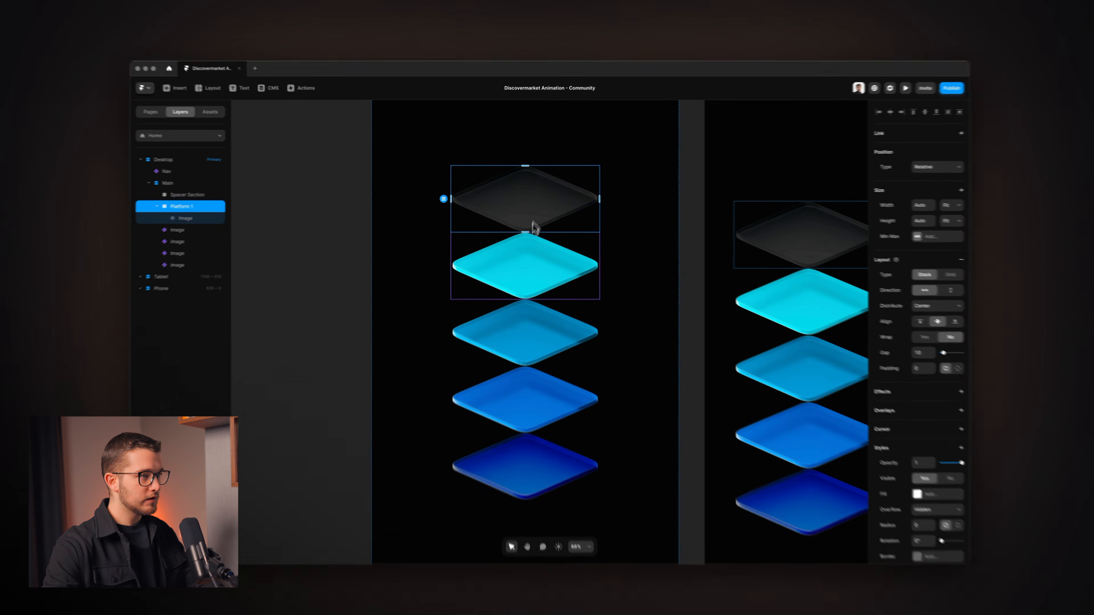
# Move the cyan Image instance into the Platform 1 stack beside the gray one by cutting and pasting it.
pyautogui.click(524, 246)
pyautogui.doubleClick(529, 206)
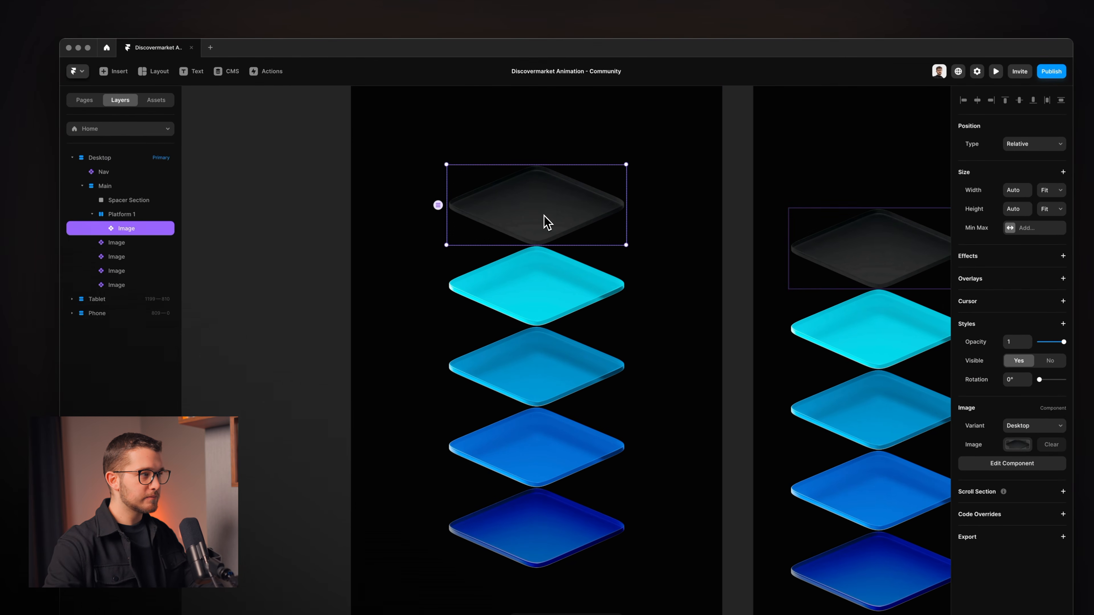
pyautogui.click(551, 298)
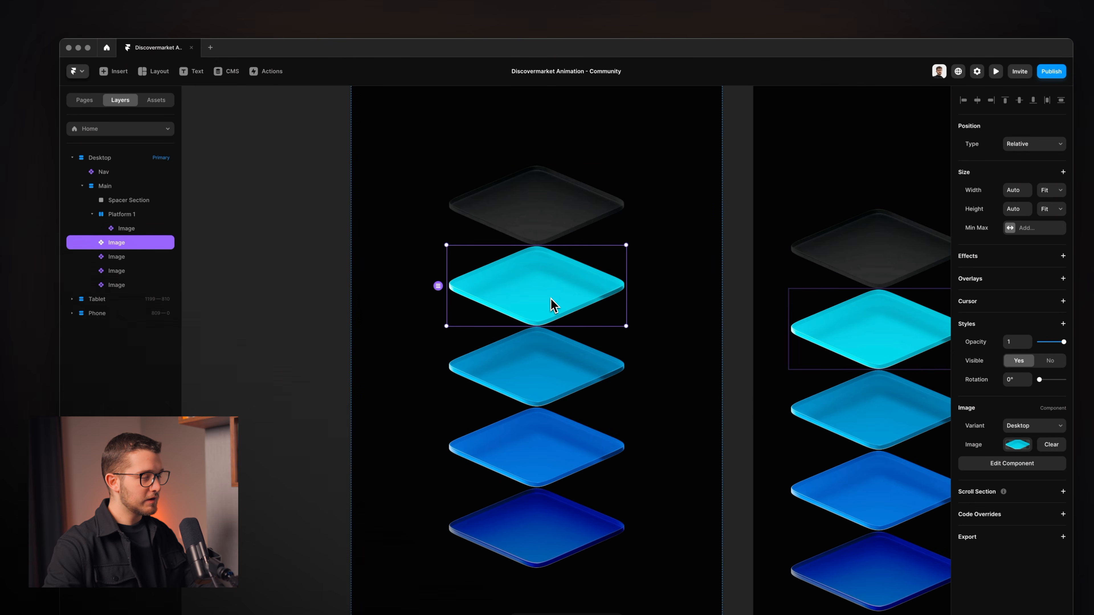
pyautogui.press('super+x')
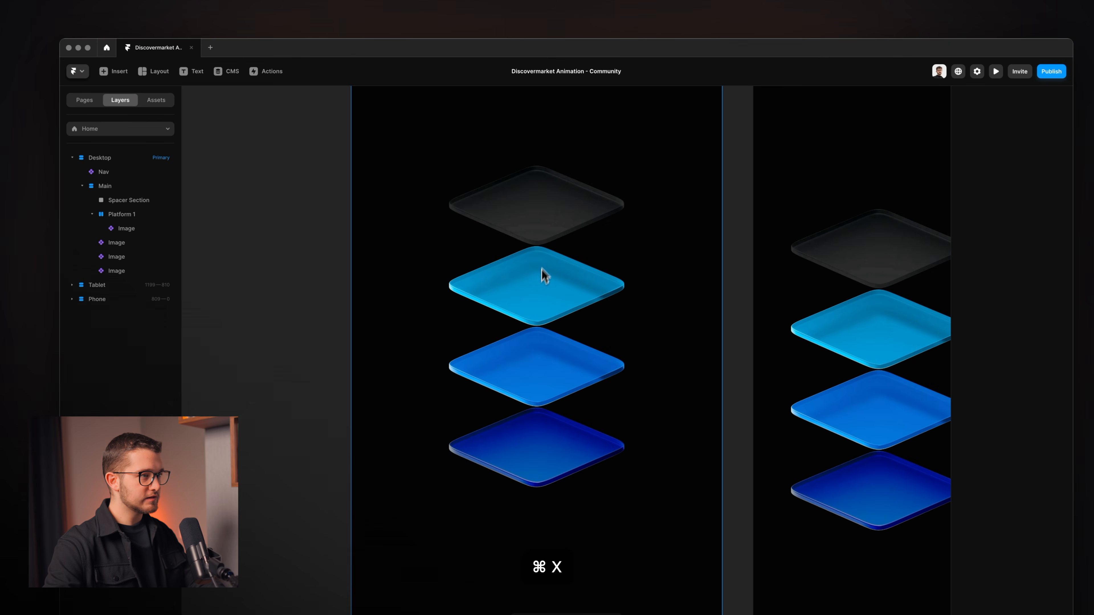
pyautogui.click(550, 225)
pyautogui.click(153, 214)
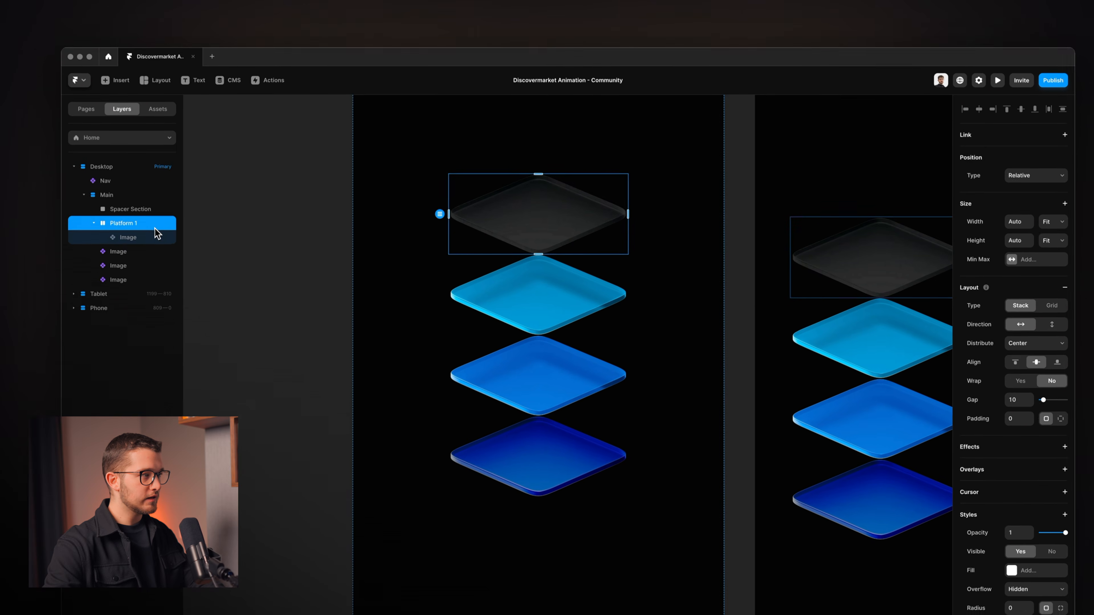
pyautogui.press('super+v')
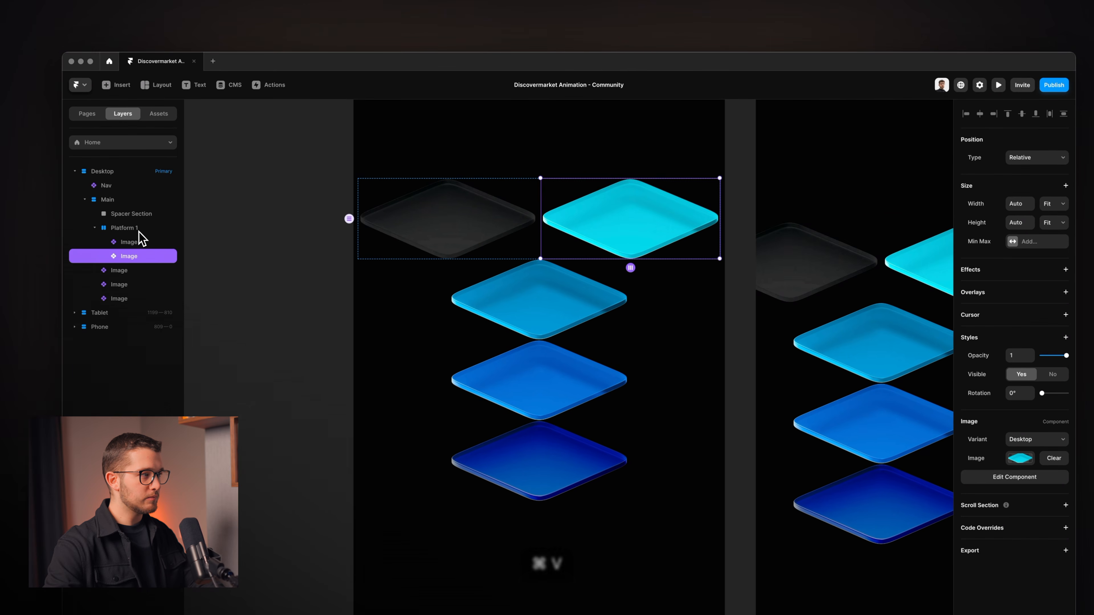
# Examine the Platform 1 stack and the settings of its gray and cyan Image instances.
pyautogui.click(139, 232)
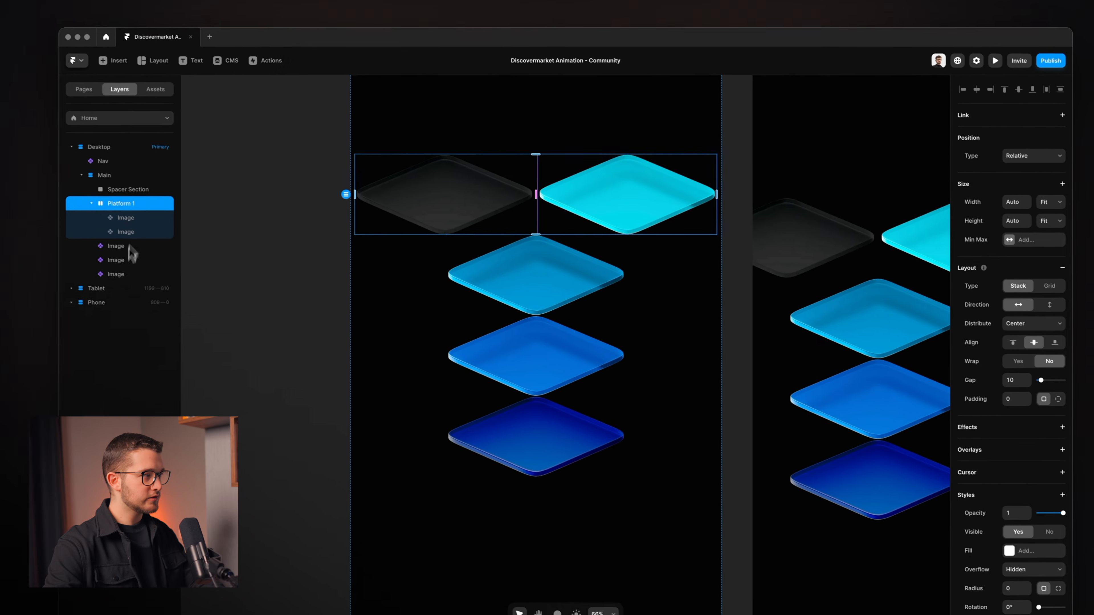
pyautogui.click(129, 229)
pyautogui.click(131, 221)
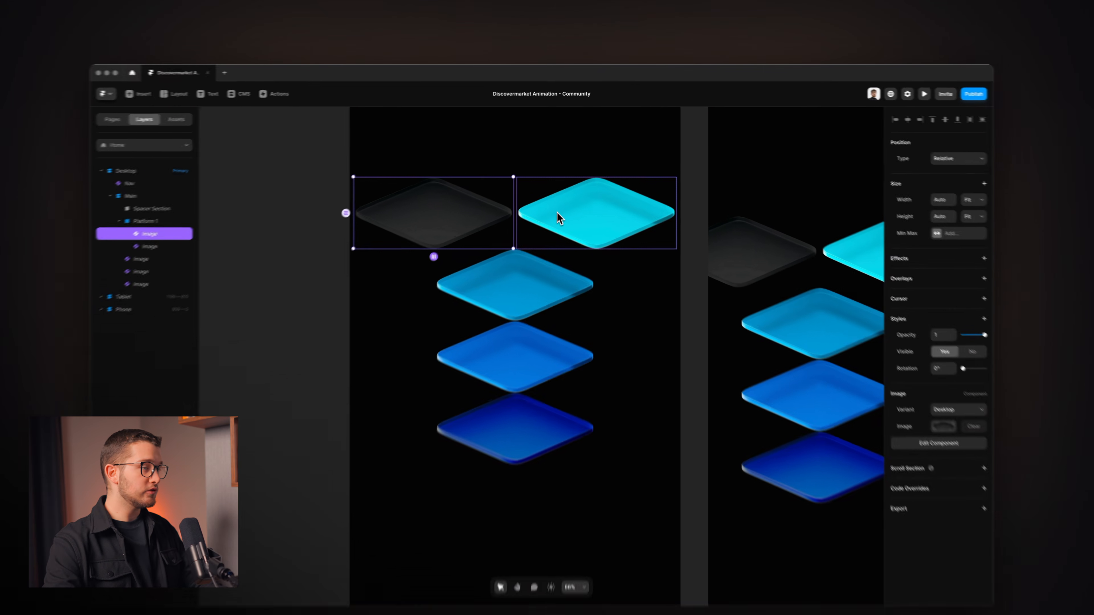
pyautogui.click(524, 231)
pyautogui.click(489, 237)
pyautogui.click(560, 228)
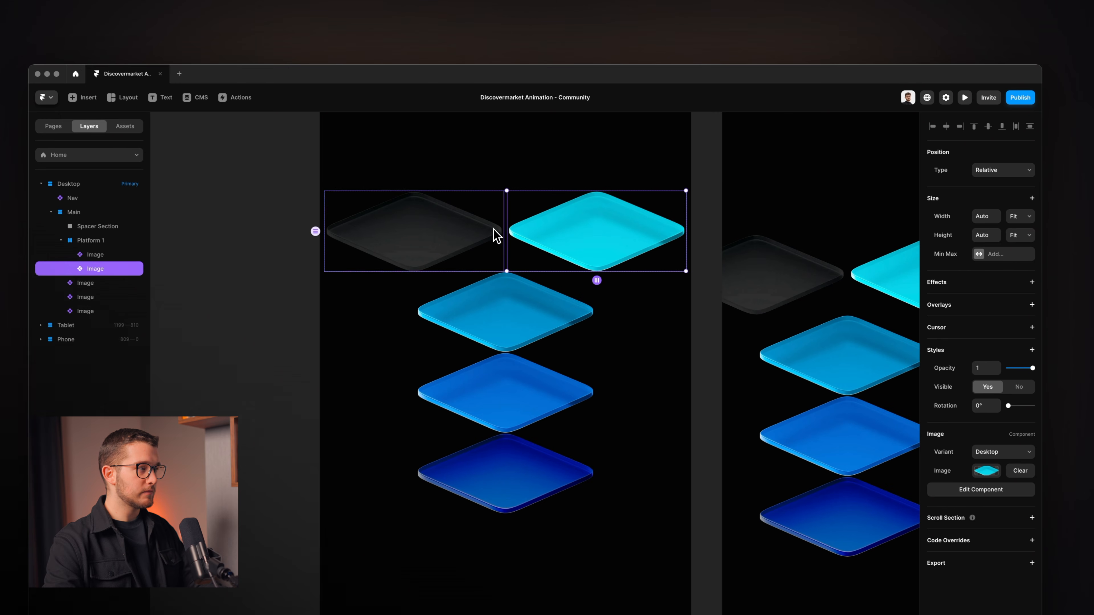
# Change the cyan Image instance's position type to Absolute so it overlaps the gray one in Platform 1.
pyautogui.click(1003, 170)
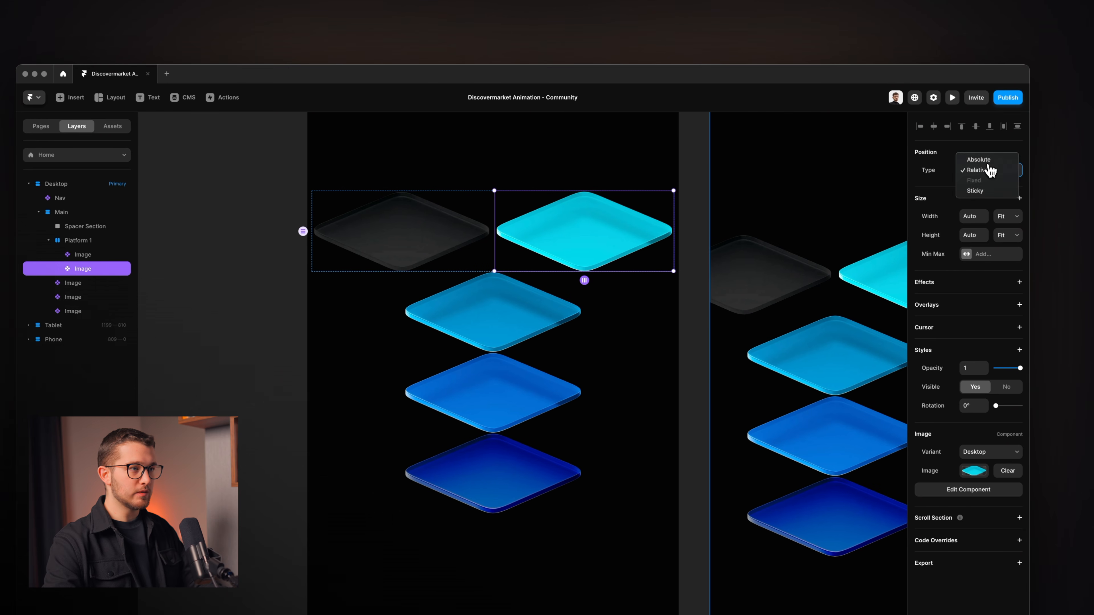
pyautogui.click(979, 159)
pyautogui.scroll(5, 470, 244)
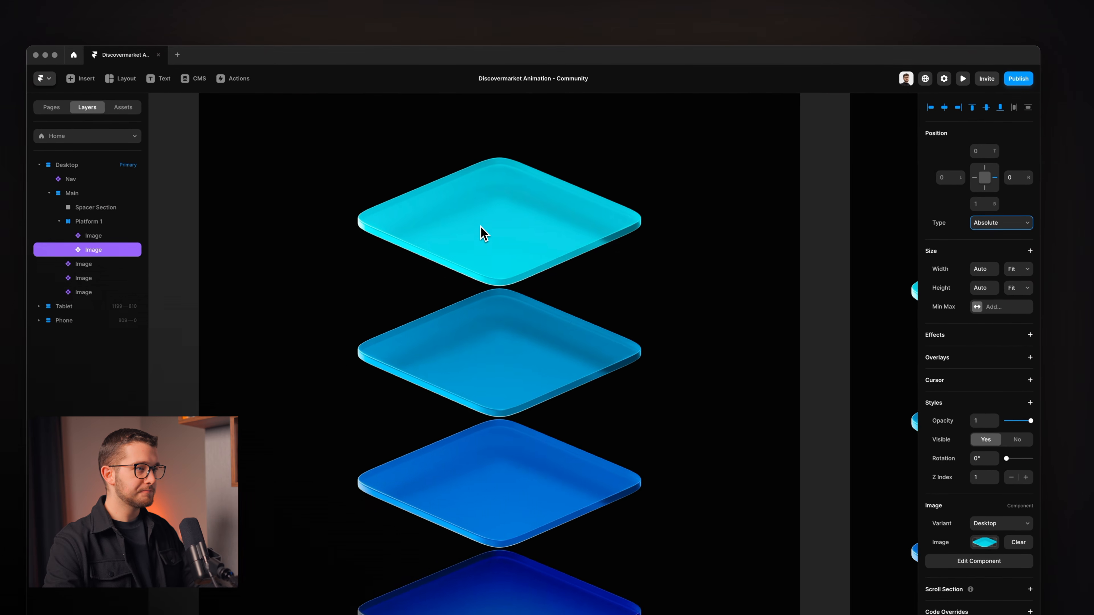
pyautogui.scroll(3, 481, 226)
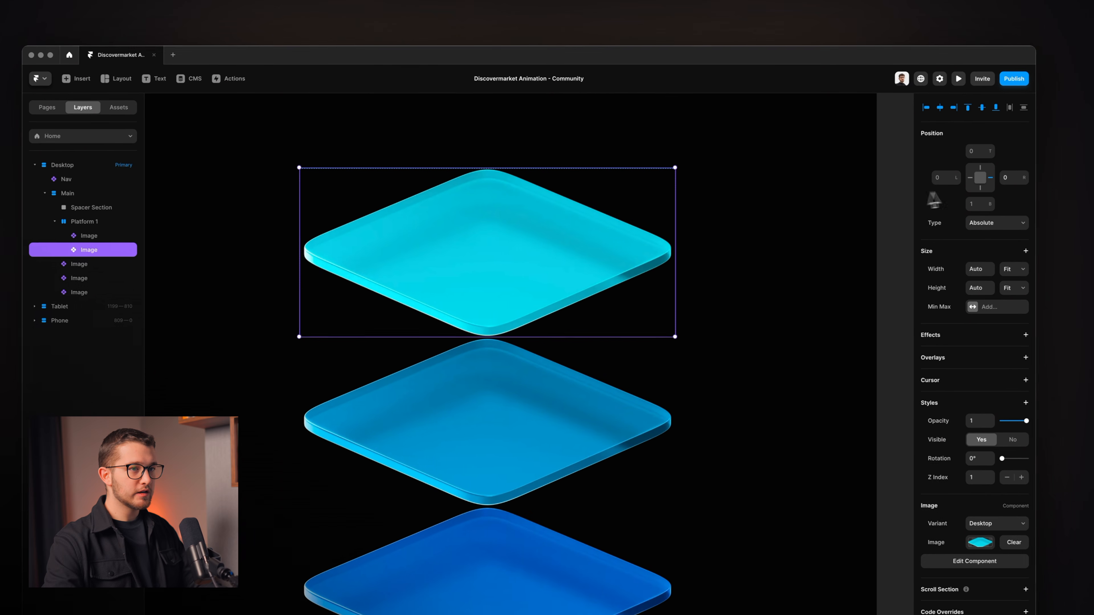
# Pin the cyan Image instance to the left and top of Platform 1 with offsets of 0.
pyautogui.click(976, 203)
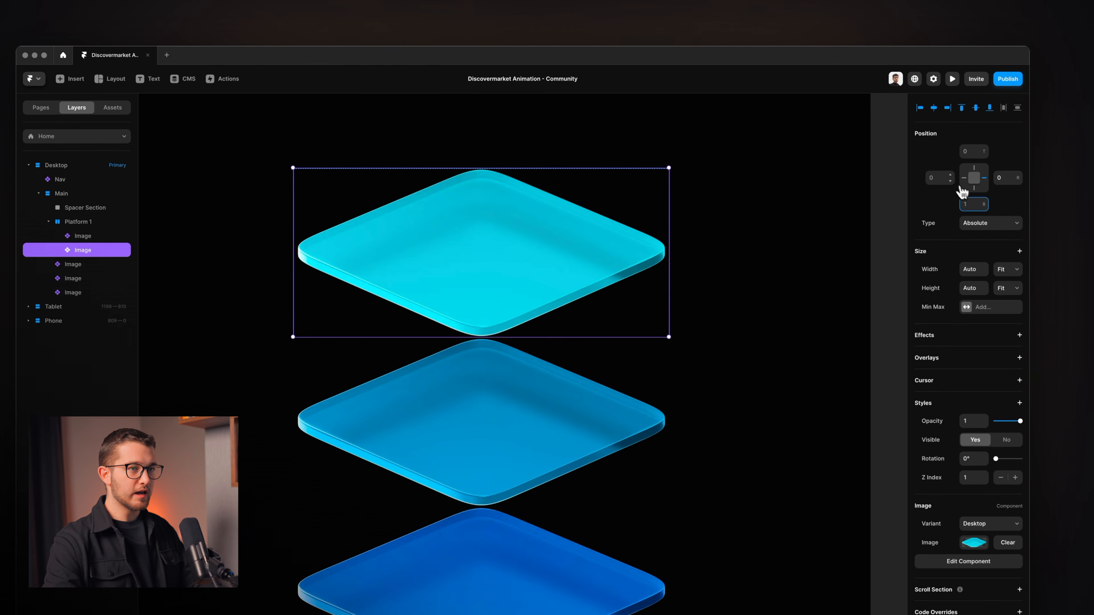
pyautogui.click(964, 178)
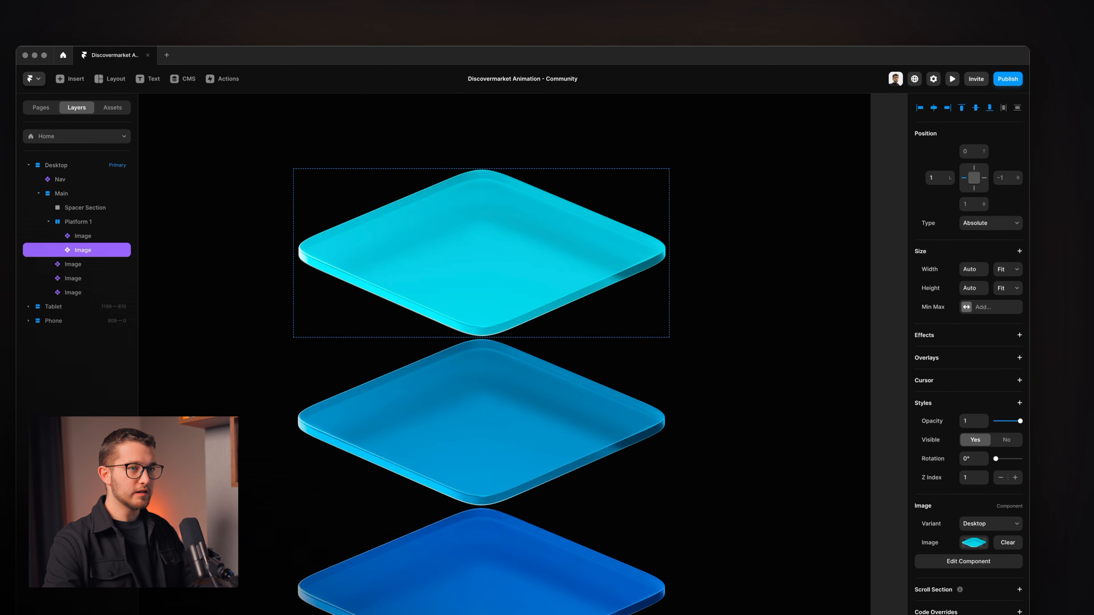
pyautogui.click(942, 176)
pyautogui.click(997, 175)
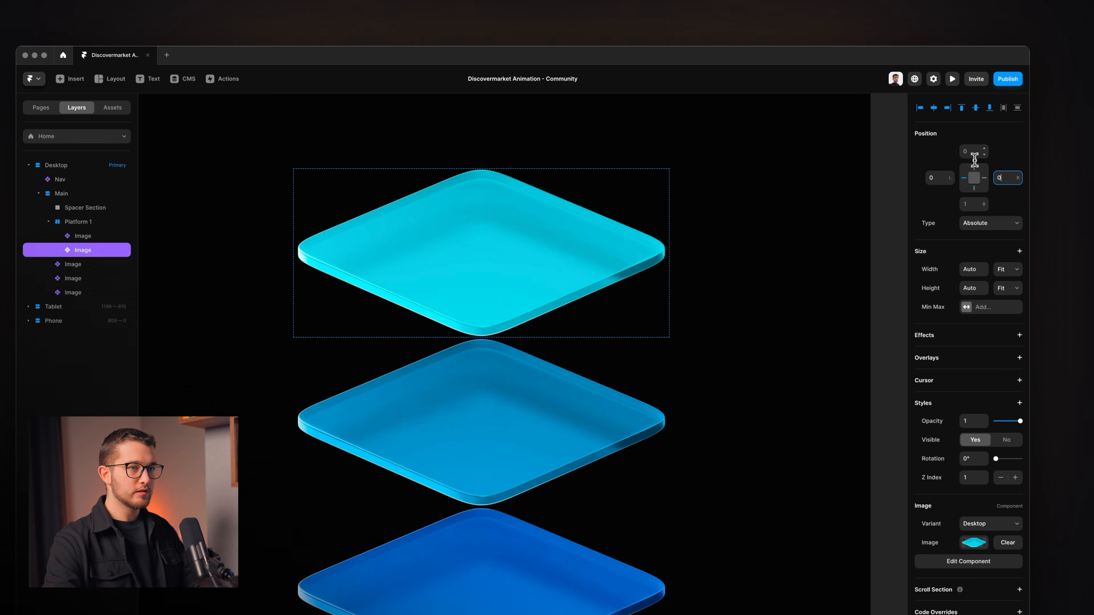
pyautogui.press('Return')
pyautogui.click(941, 178)
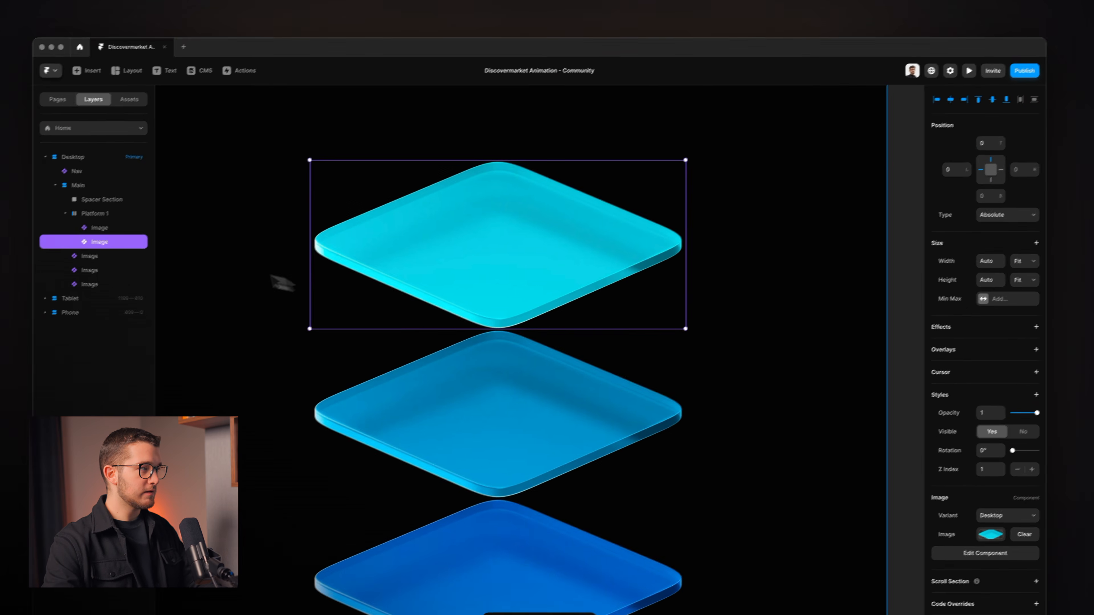
# Give the Platform 1 stack a fixed width of 580, undoing a trial stretch to 637.
pyautogui.click(80, 222)
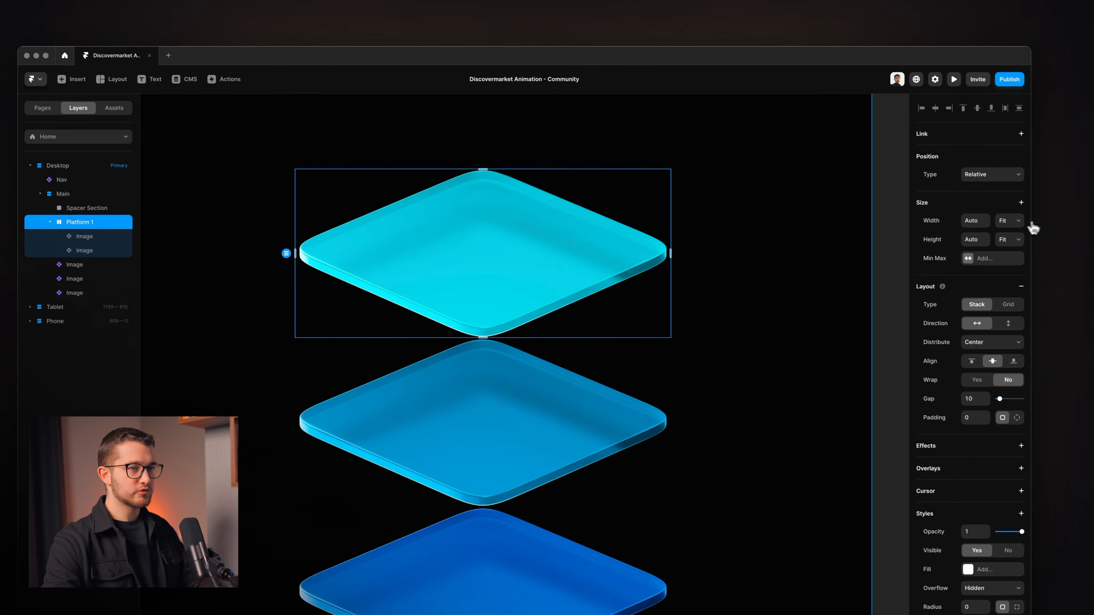
pyautogui.moveTo(669, 298)
pyautogui.mouseDown()
pyautogui.moveTo(814, 295)
pyautogui.moveTo(686, 297)
pyautogui.mouseUp()
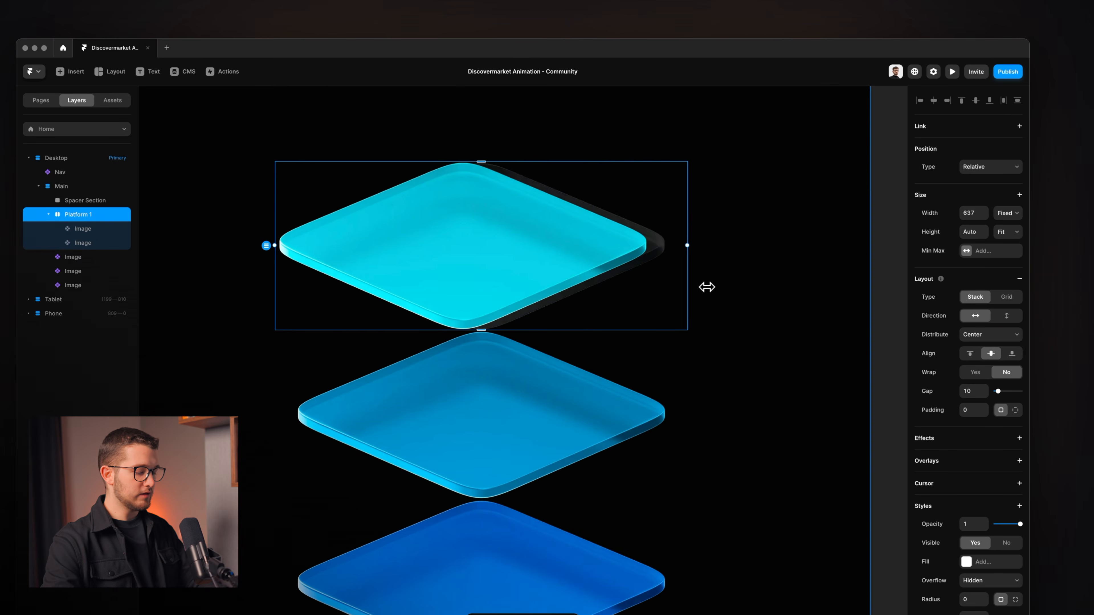
pyautogui.press('super+z')
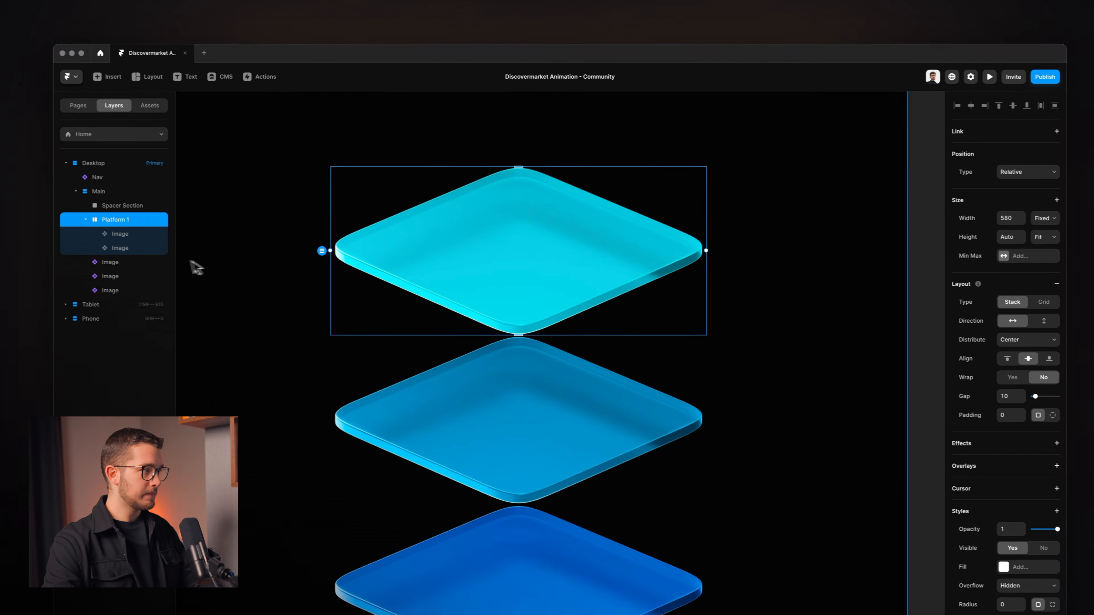
# Rename the gray image in Platform 1 to Black and the cyan image to Colored.
pyautogui.click(85, 232)
pyautogui.click(133, 249)
pyautogui.click(132, 240)
pyautogui.doubleClick(131, 236)
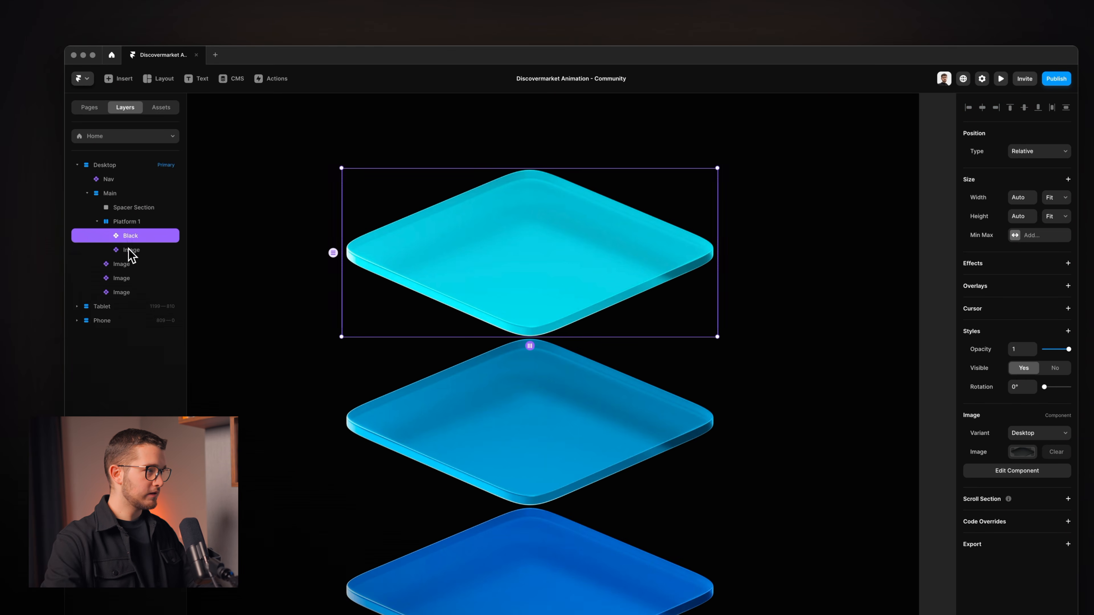
pyautogui.doubleClick(130, 250)
pyautogui.write('Colored')
pyautogui.press('Return')
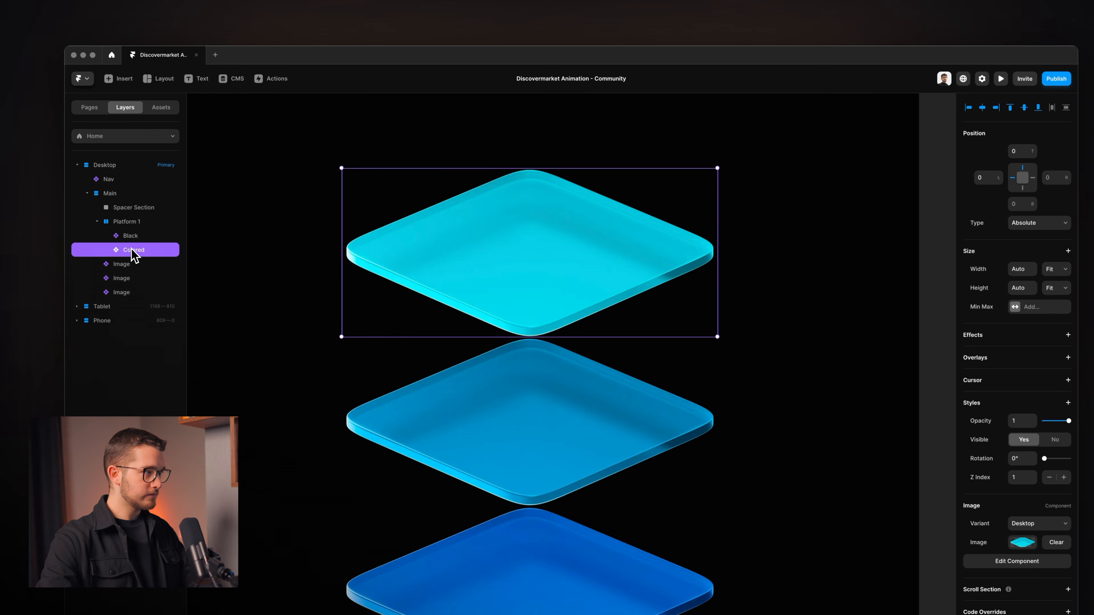
# Examine the Platform 1 stack and compare the settings of its Black and Colored layers.
pyautogui.click(131, 236)
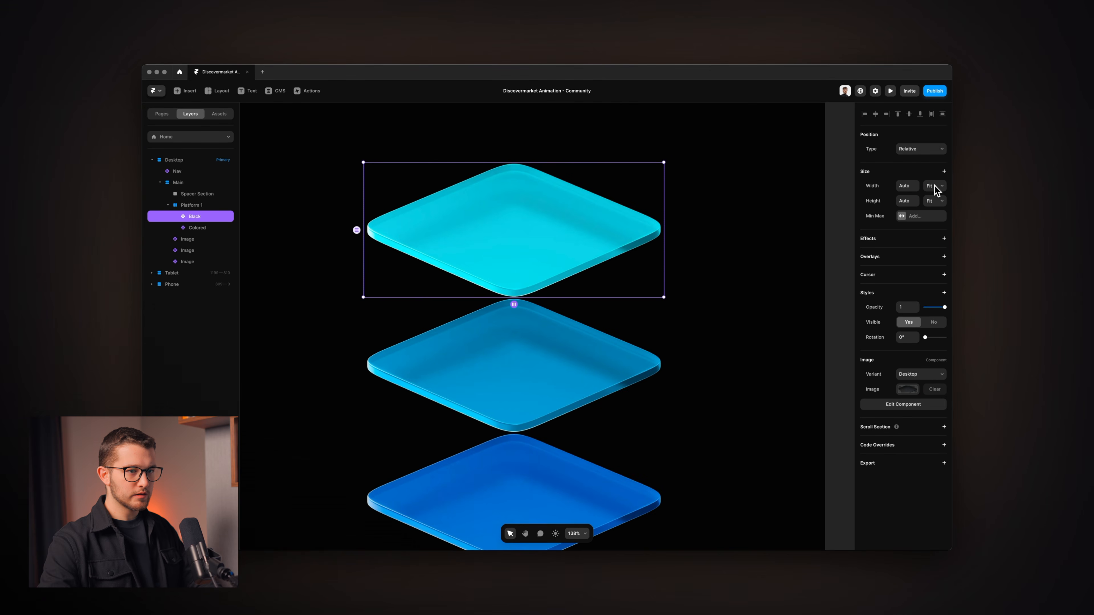
pyautogui.click(627, 280)
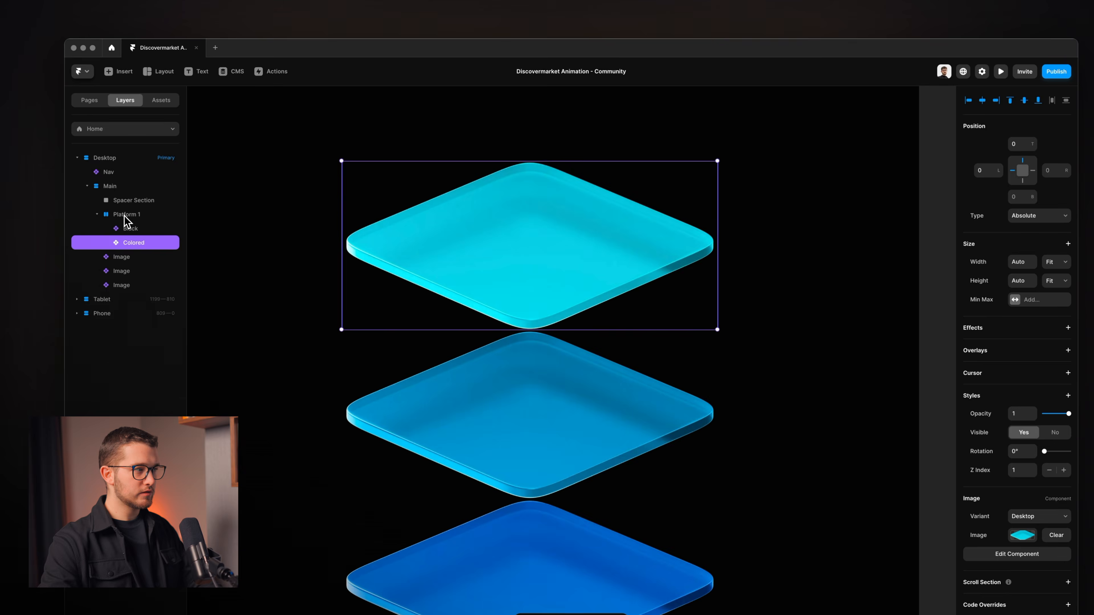
pyautogui.click(124, 216)
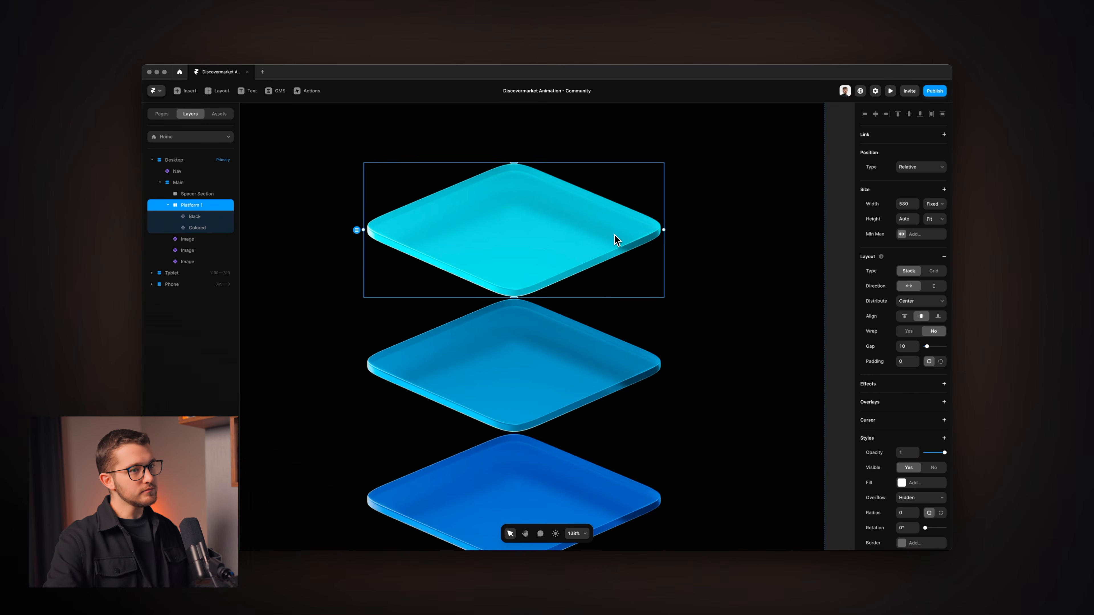
pyautogui.click(212, 220)
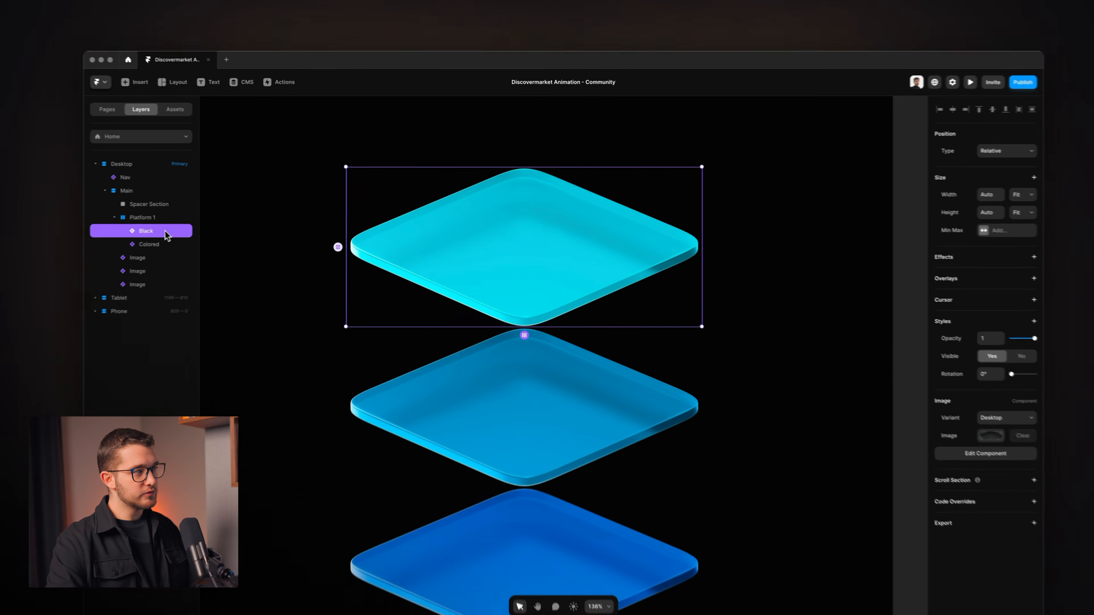
pyautogui.click(151, 245)
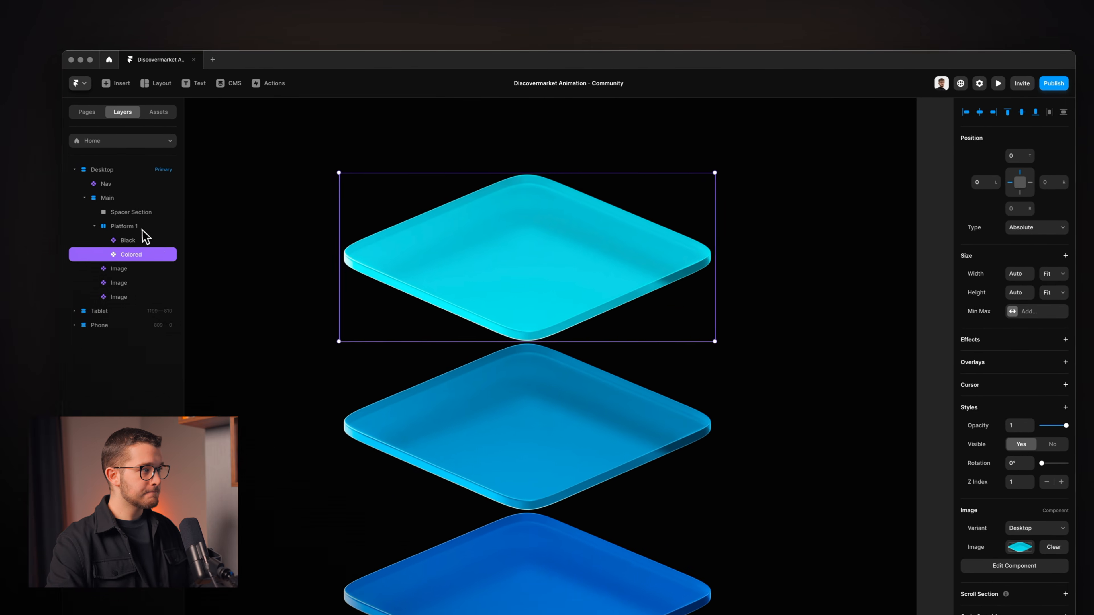
pyautogui.click(143, 240)
pyautogui.click(140, 253)
pyautogui.click(142, 240)
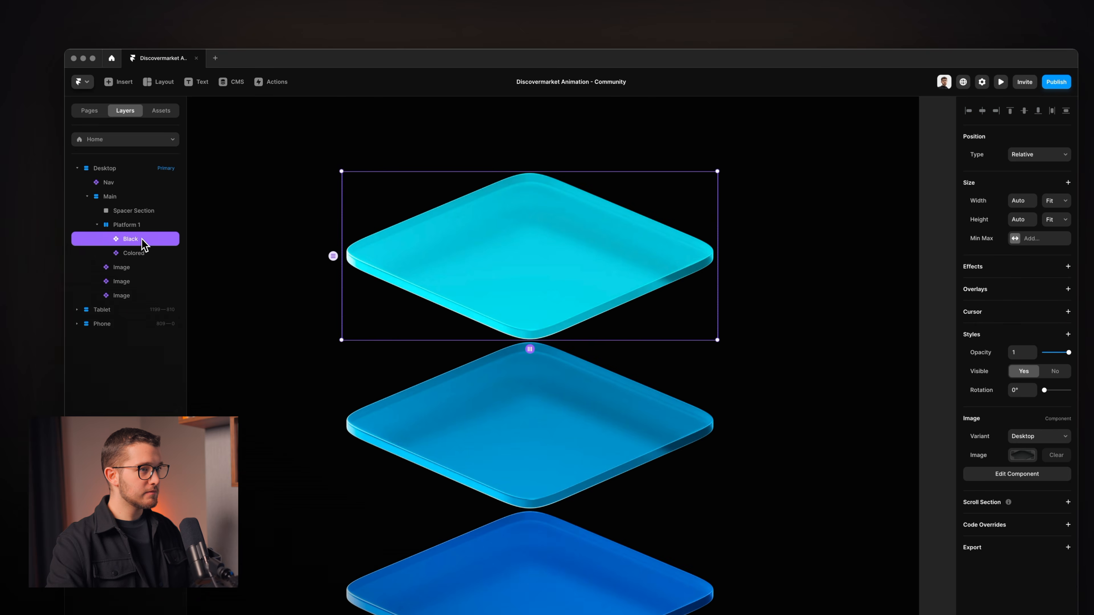
# Lower the Colored layer's opacity to 0 to preview the Black layer beneath it.
pyautogui.click(137, 255)
pyautogui.moveTo(1069, 424); pyautogui.dragTo(1028, 429)
pyautogui.moveTo(981, 352); pyautogui.dragTo(903, 370)
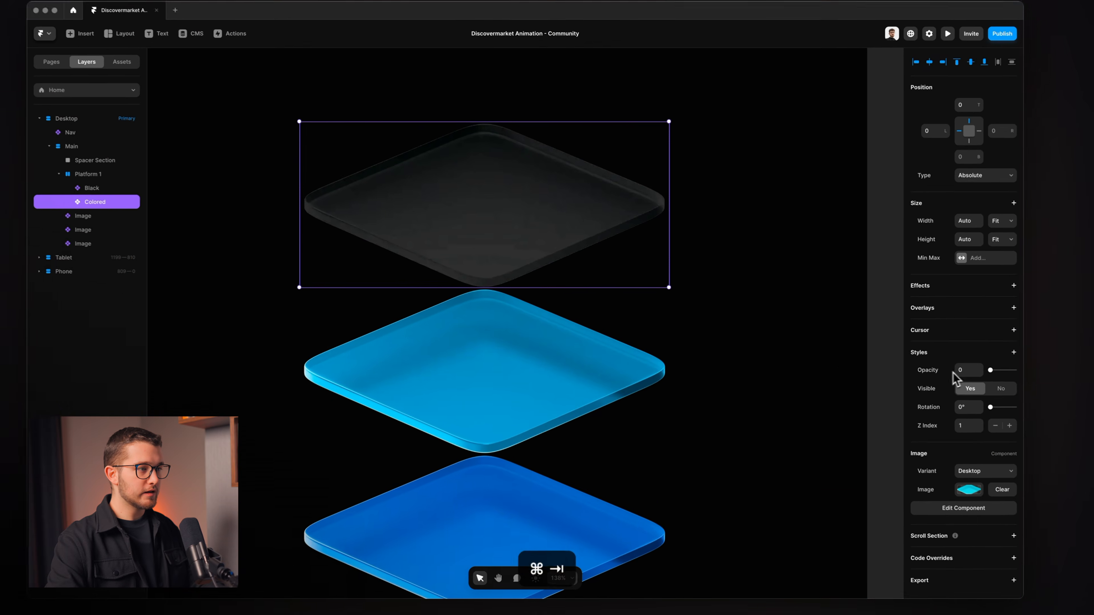
# Check the original animation in the browser, return to Framer and restore the Colored layer's opacity to 1.
pyautogui.press('super+Tab')
pyautogui.press('super+Tab')
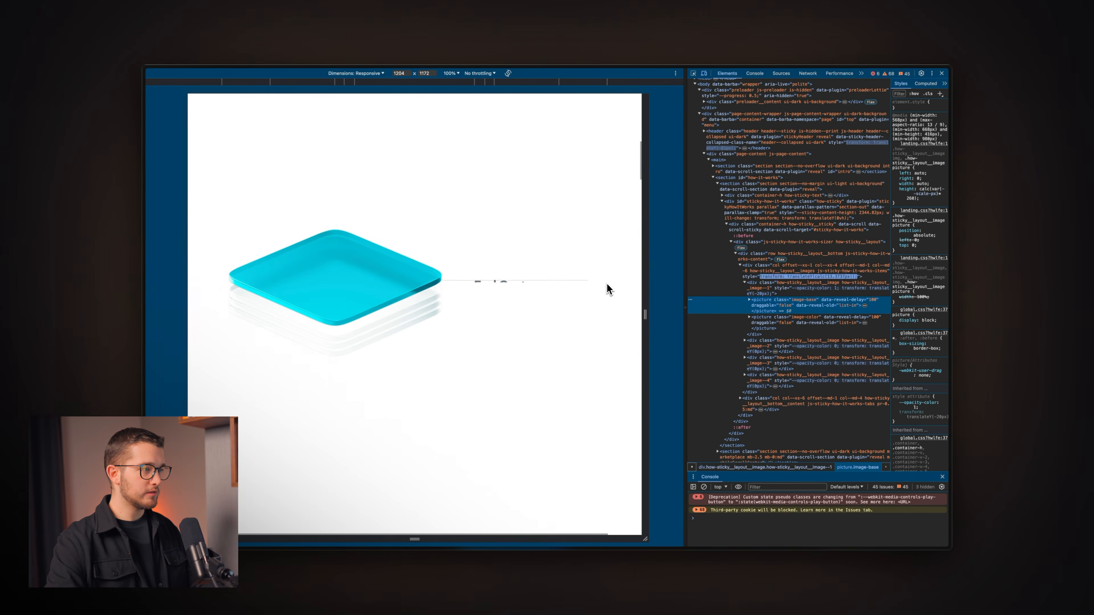
pyautogui.press('super+Tab')
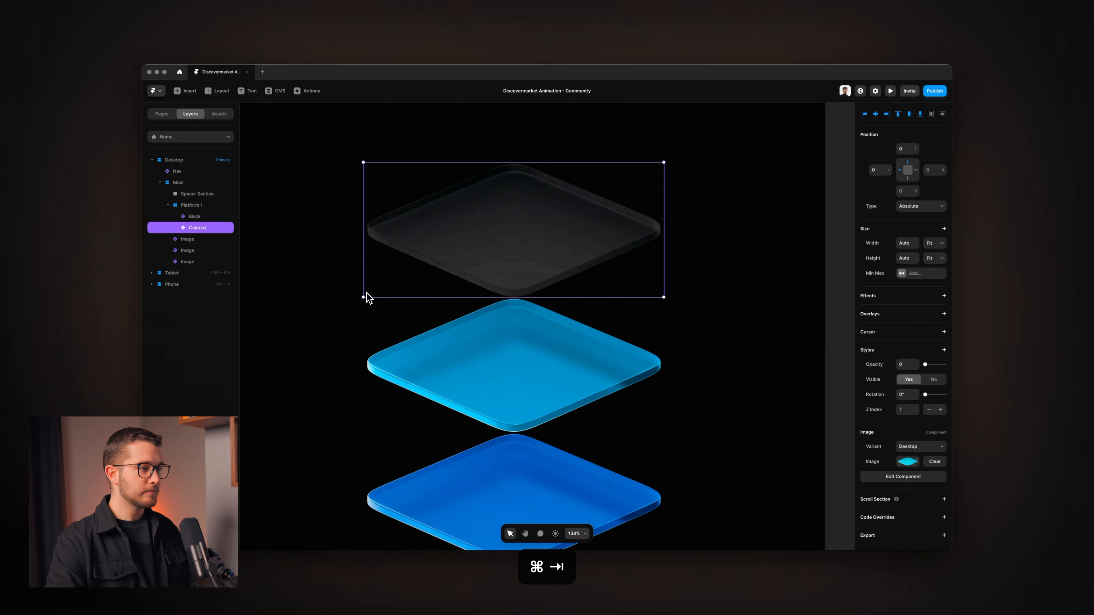
pyautogui.moveTo(925, 364); pyautogui.dragTo(946, 364)
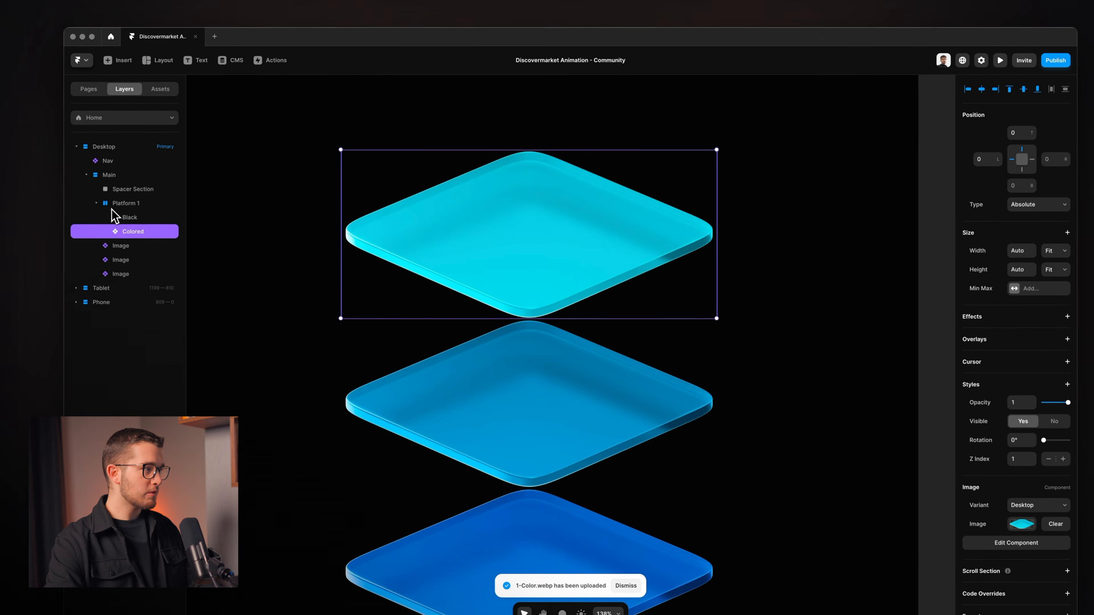
# Duplicate the Platform 1 stack inside Main.
pyautogui.click(64, 148)
pyautogui.click(47, 144)
pyautogui.press('super+d')
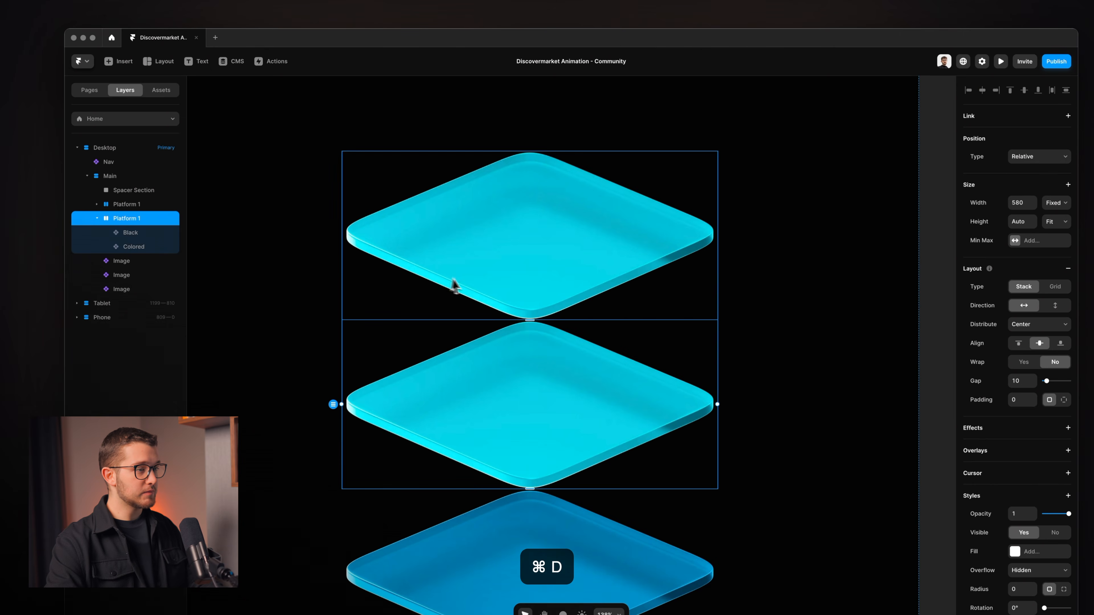
# Delete the three standalone Image instances below the duplicated platform stack.
pyautogui.click(136, 261)
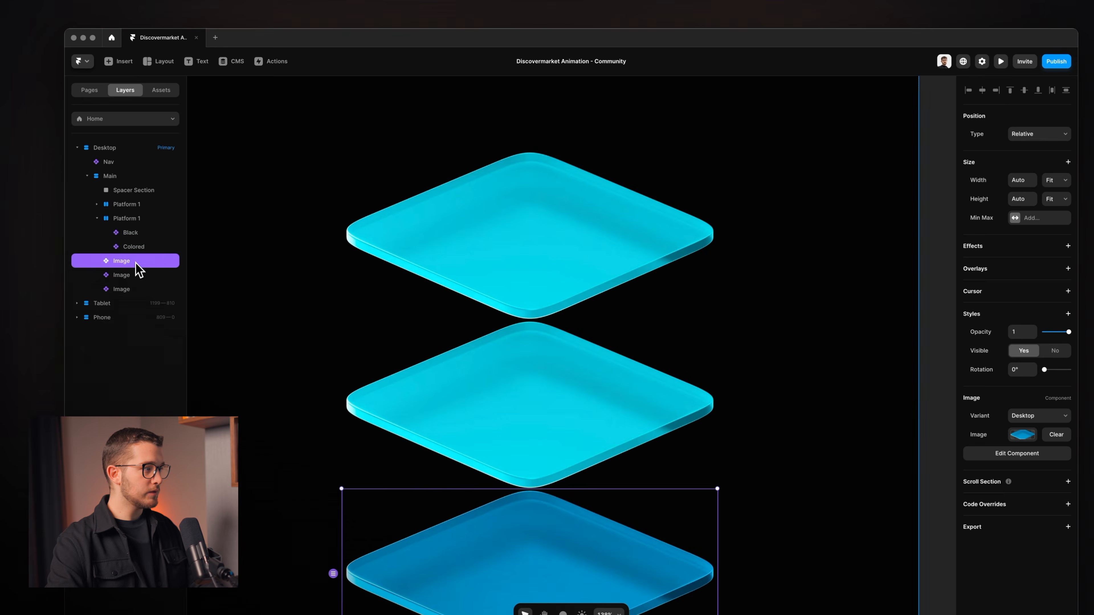
pyautogui.keyDown('shift'); pyautogui.click(131, 289); pyautogui.keyUp('shift')
pyautogui.press('BackSpace')
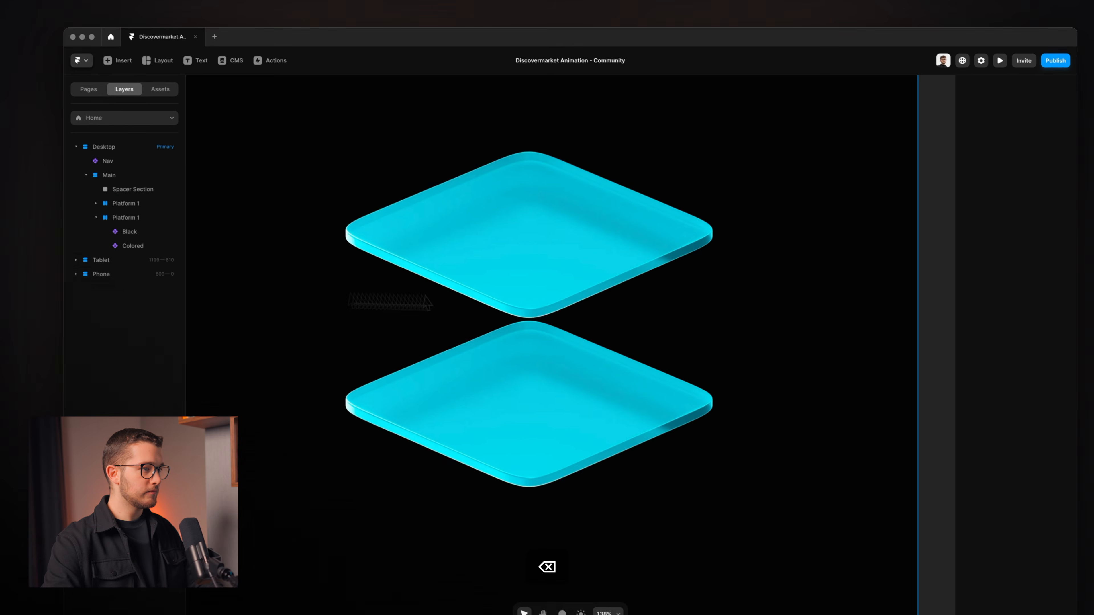
# Replace the Colored layer's picture in the duplicated stack with 2-Color.webp from the Assets folder.
pyautogui.click(570, 384)
pyautogui.click(107, 209)
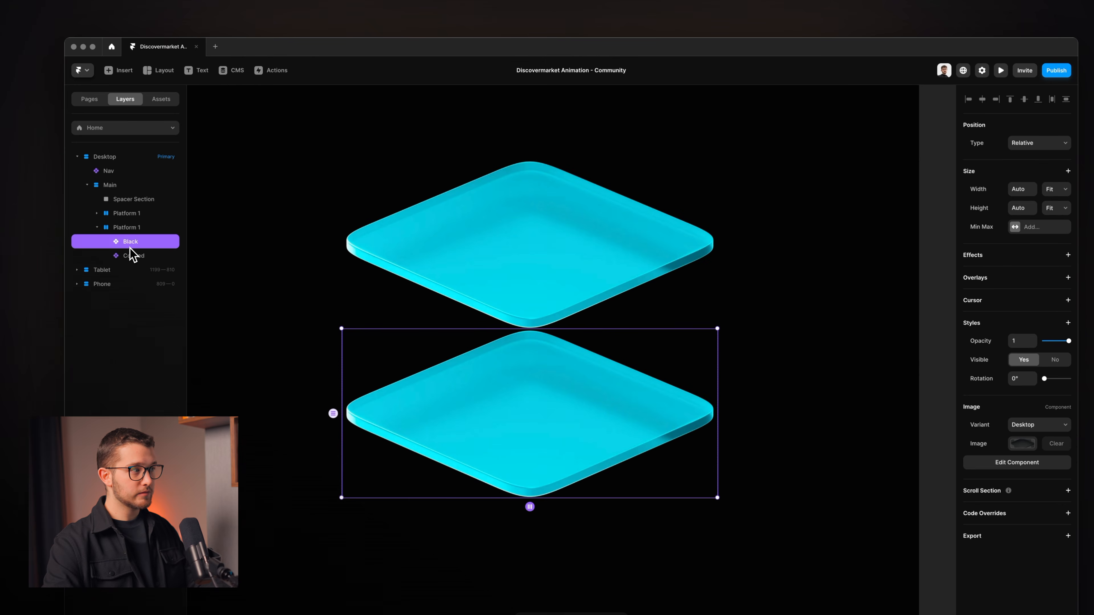
pyautogui.click(133, 256)
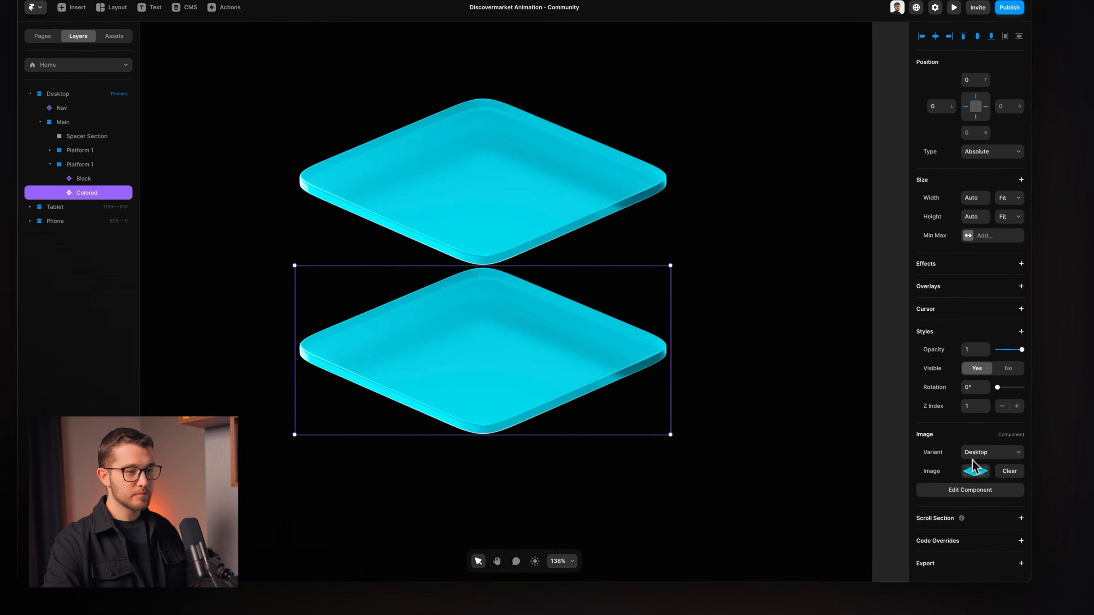
pyautogui.click(972, 469)
pyautogui.click(847, 452)
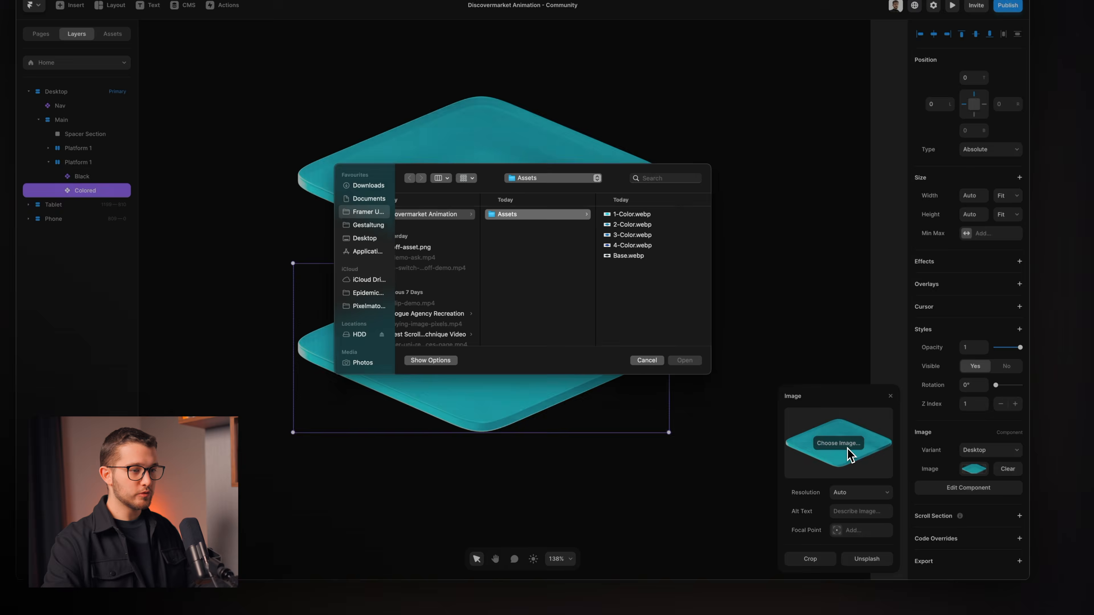
pyautogui.doubleClick(630, 233)
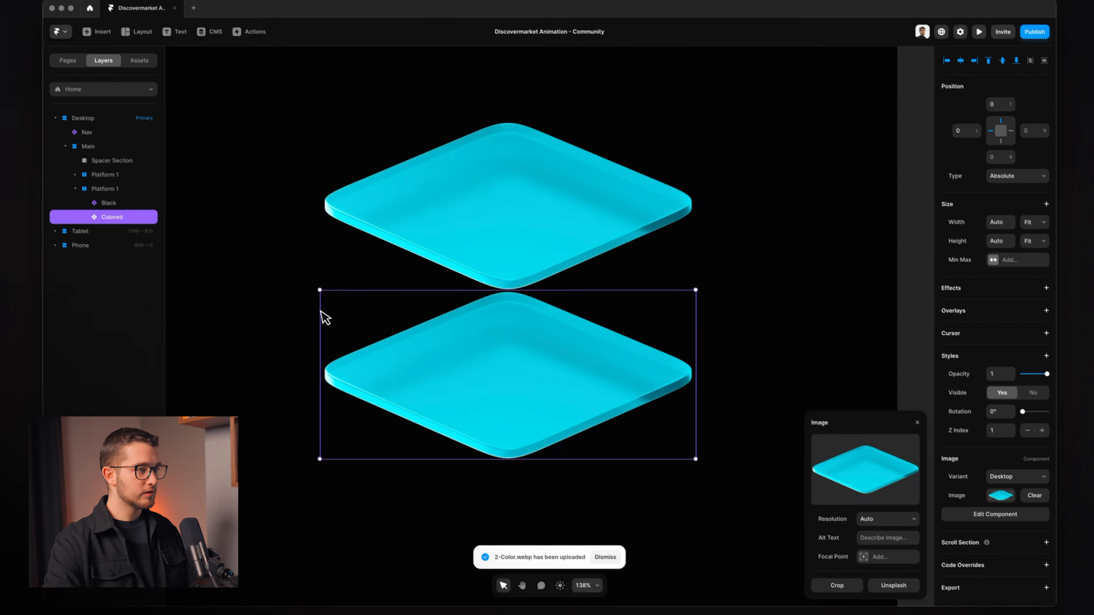
# Rename the duplicated stack as Platform 2.
pyautogui.click(139, 228)
pyautogui.press('cmd+r')
pyautogui.press('End')
pyautogui.press('BackSpace')
pyautogui.write('2')
# Duplicate the Platform 2 stack and name the copy Platform 3.
pyautogui.press('cmd+d')
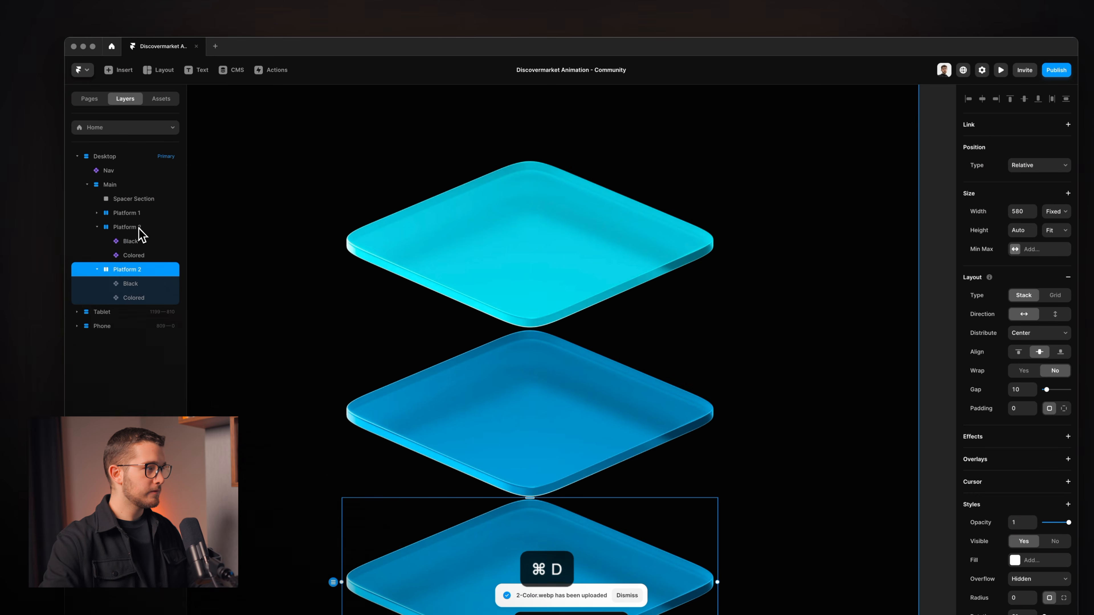
pyautogui.press('cmd+r')
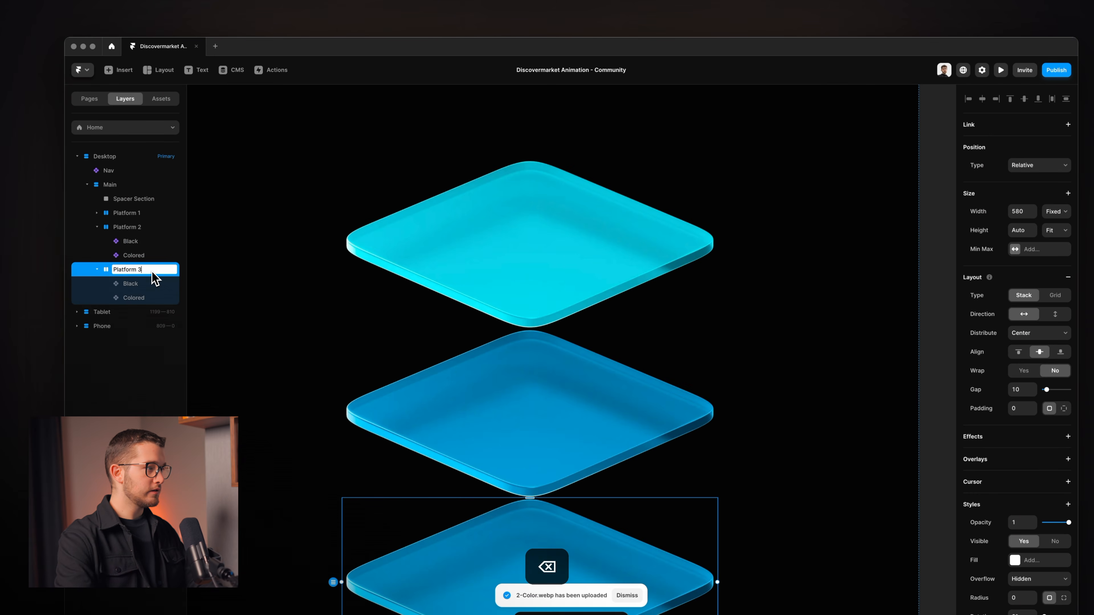
pyautogui.write('3')
pyautogui.press('Return')
pyautogui.scroll(-5, 572, 277)
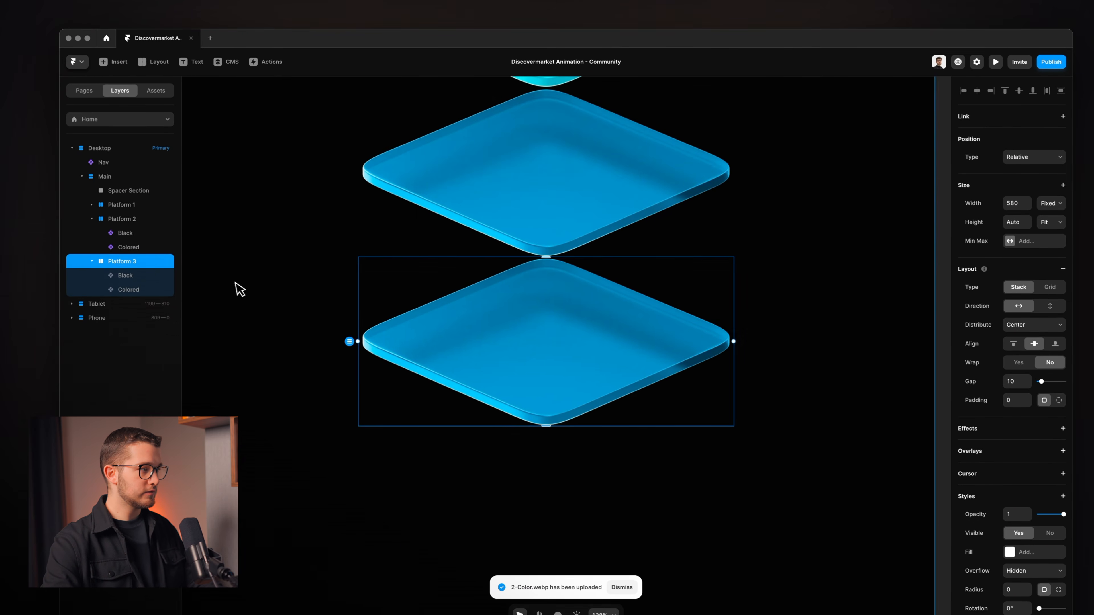
# Replace the picture of the Colored layer in Platform 3 with 3-Color.webp.
pyautogui.click(146, 287)
pyautogui.click(1017, 525)
pyautogui.click(848, 430)
pyautogui.click(631, 229)
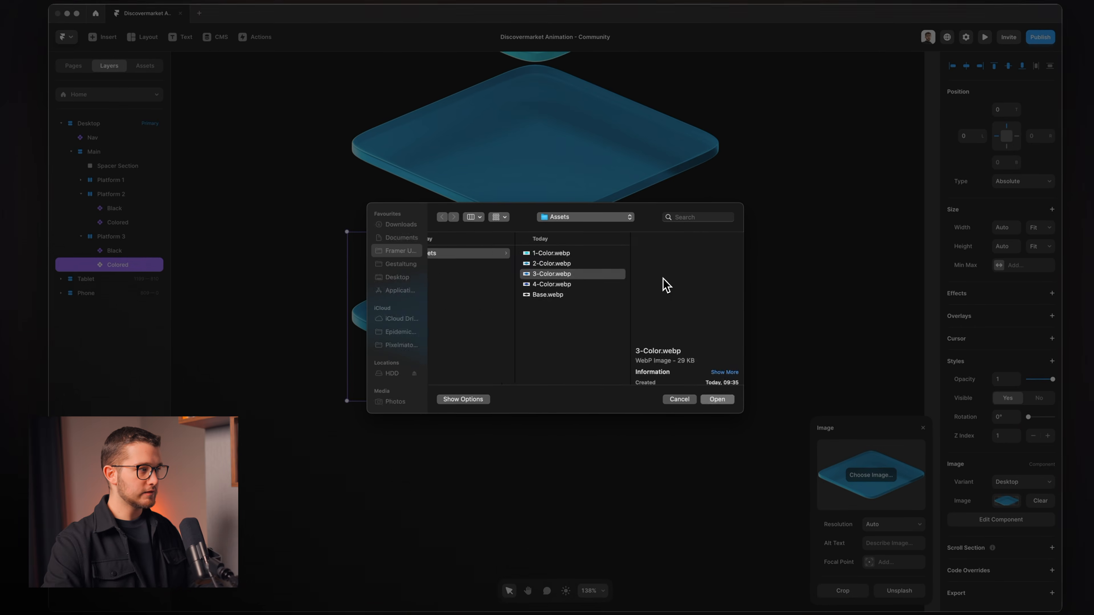
pyautogui.press('Return')
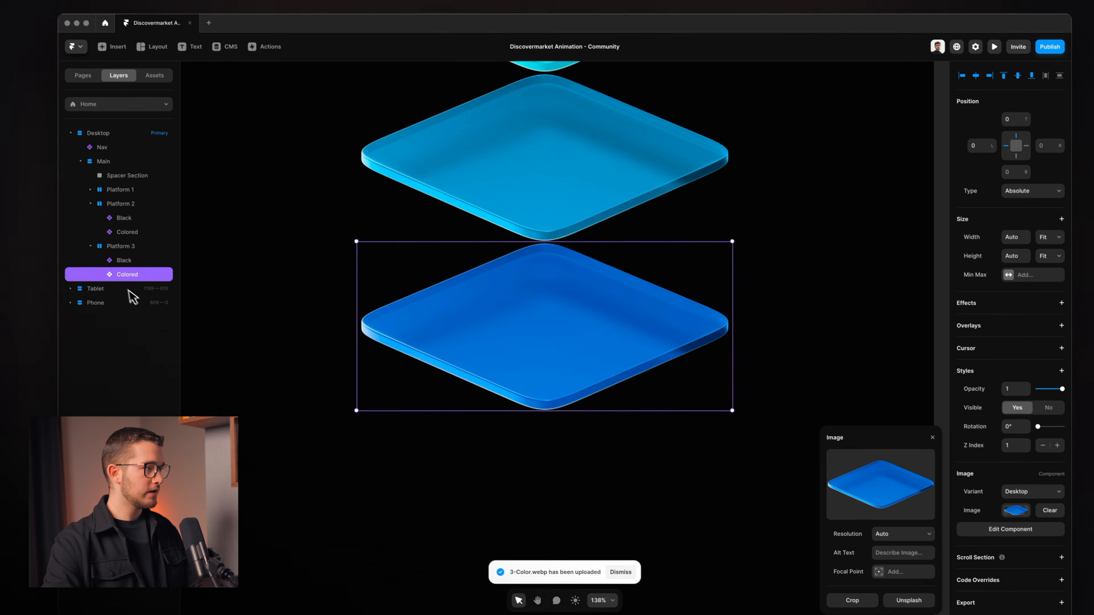
# Duplicate the Platform 3 stack and name the copy Platform 4.
pyautogui.click(126, 247)
pyautogui.press('super+d')
pyautogui.press('super+r')
pyautogui.press('Right')
pyautogui.press('BackSpace')
pyautogui.write('4')
pyautogui.press('Return')
# Replace the picture of the Colored layer in Platform 4 with 4-Color.webp.
pyautogui.scroll(-5, 601, 343)
pyautogui.click(593, 371)
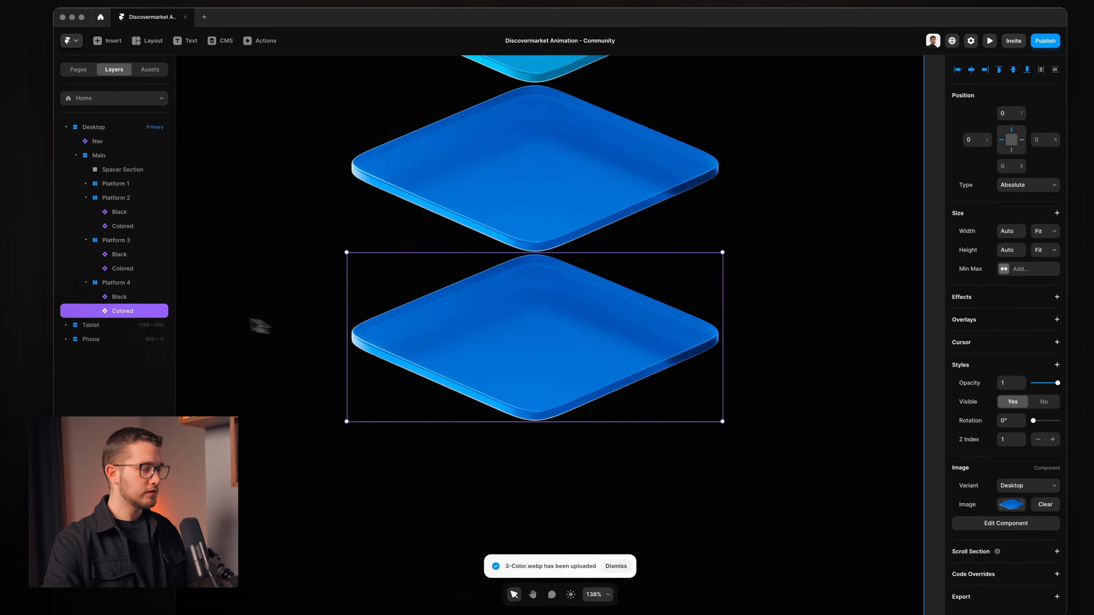
pyautogui.click(1012, 505)
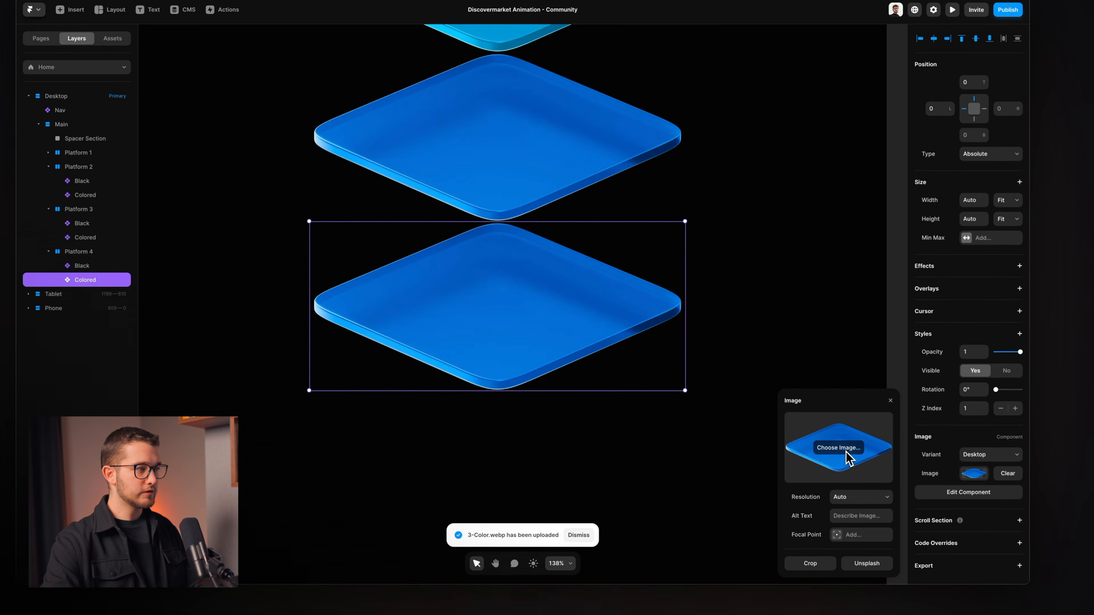
pyautogui.click(846, 453)
pyautogui.doubleClick(632, 257)
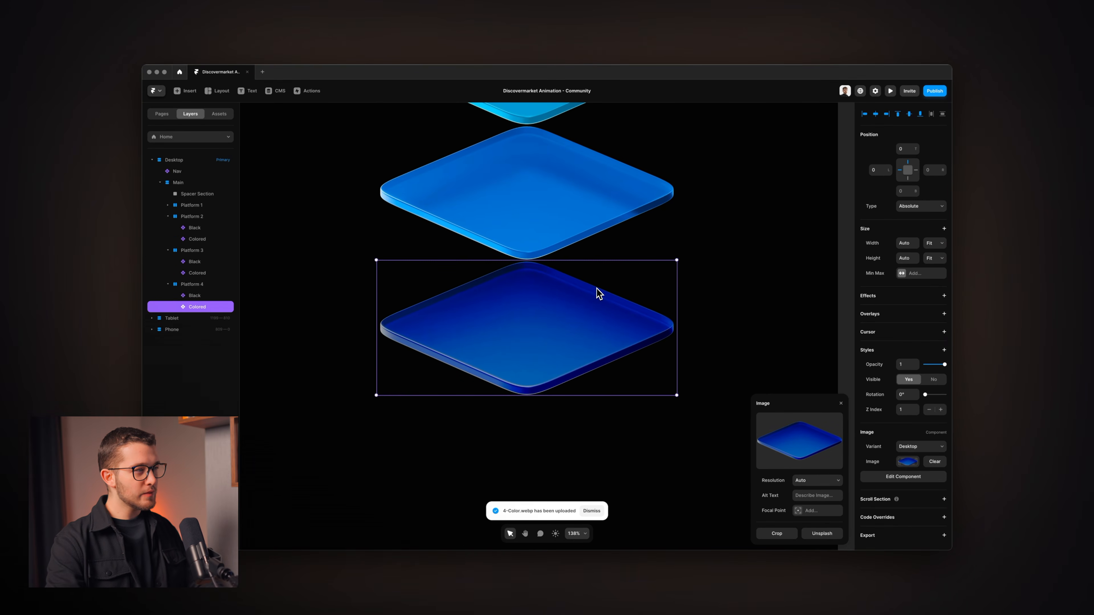
# Review the four platforms on the canvas and switch to the browser to compare them with the reference Discovermarket page.
pyautogui.scroll(-2, 596, 290)
pyautogui.scroll(3, 596, 290)
pyautogui.scroll(-4, 596, 290)
pyautogui.scroll(2, 596, 289)
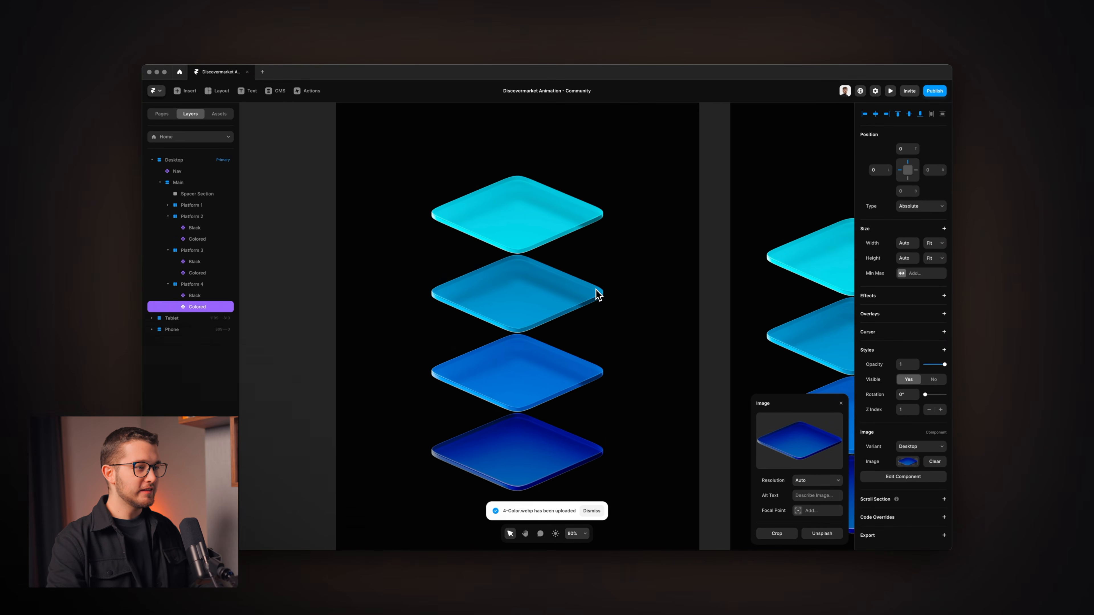
pyautogui.scroll(2, 557, 284)
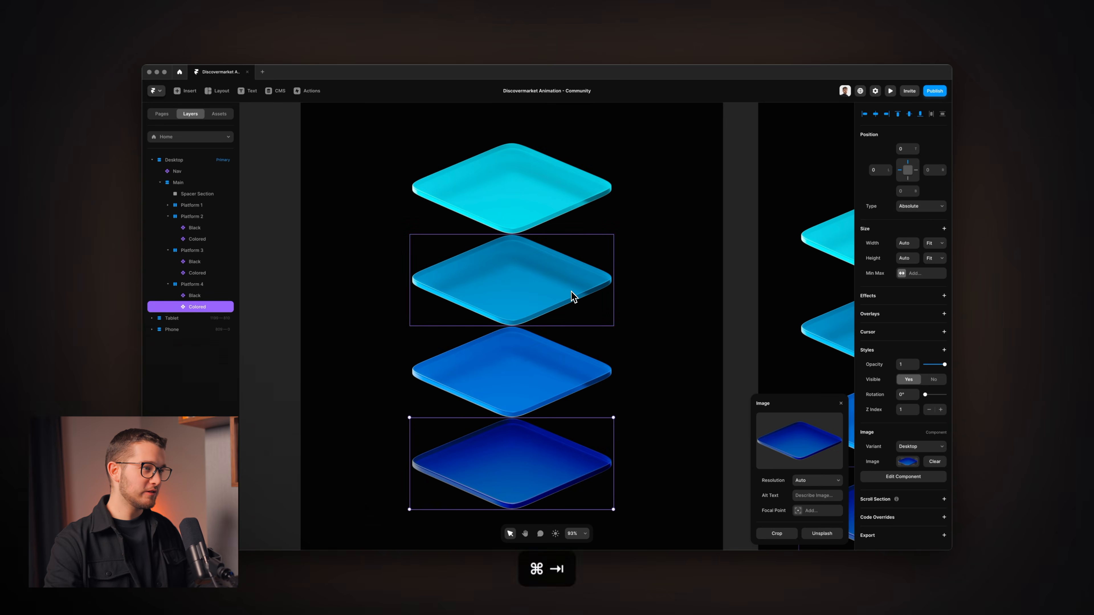
pyautogui.press('super+Tab')
pyautogui.scroll(2, 390, 312)
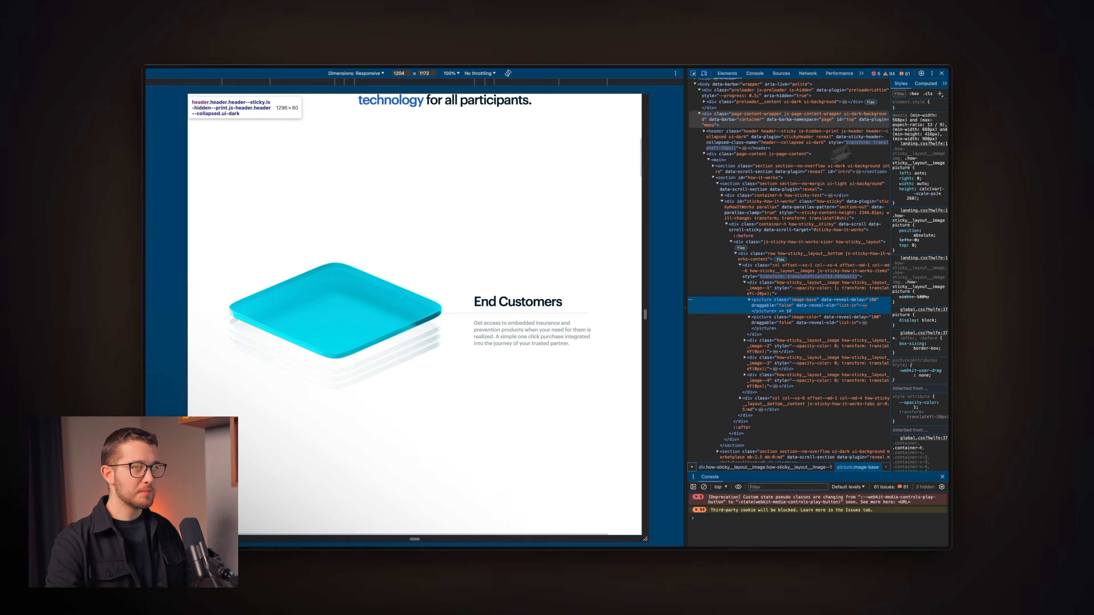
pyautogui.press('super+r')
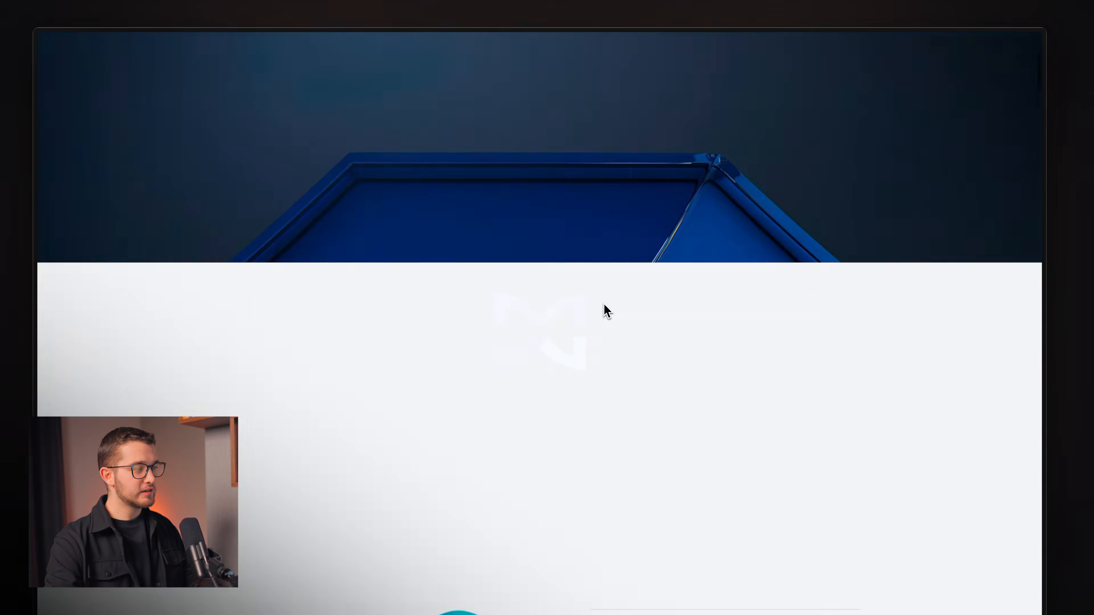
pyautogui.press('super+Tab')
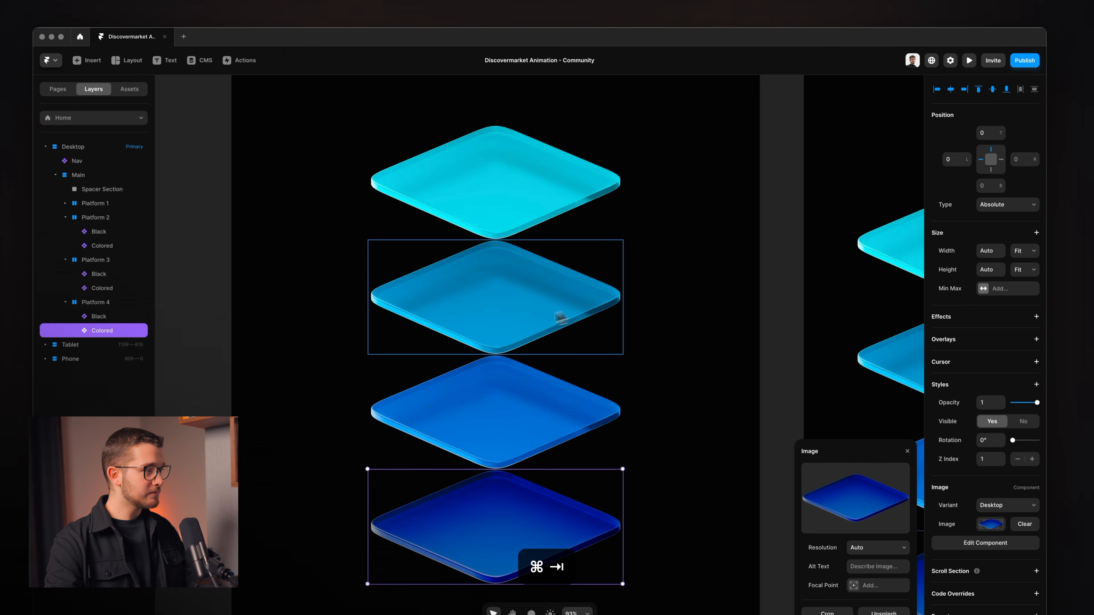
# Wrap Platform 1 through Platform 4 in a single vertical stack and set its width and height to Fit.
pyautogui.click(581, 315)
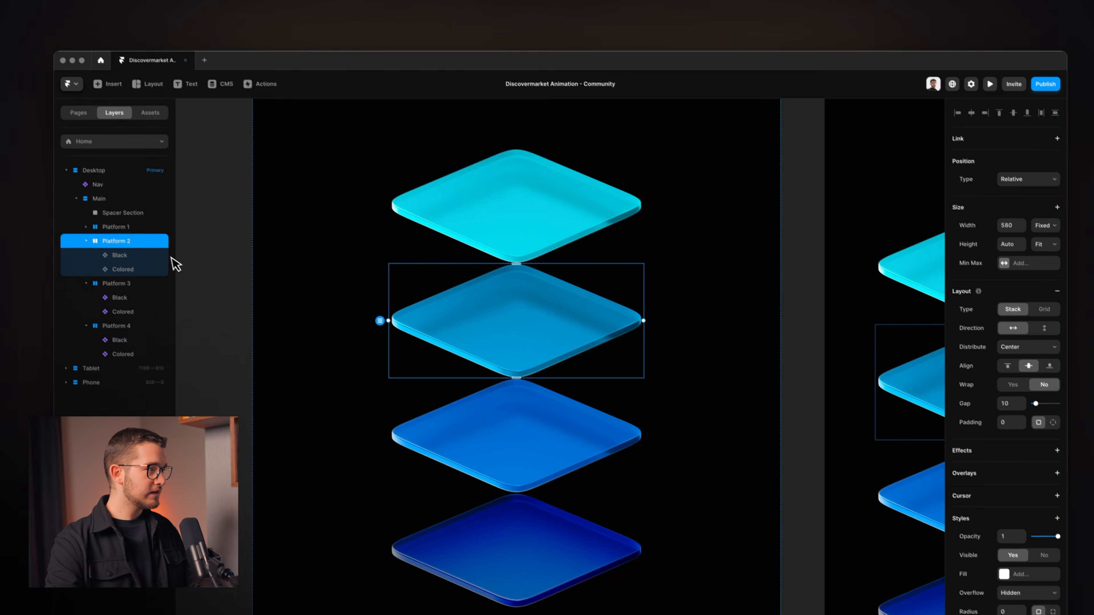
pyautogui.click(85, 239)
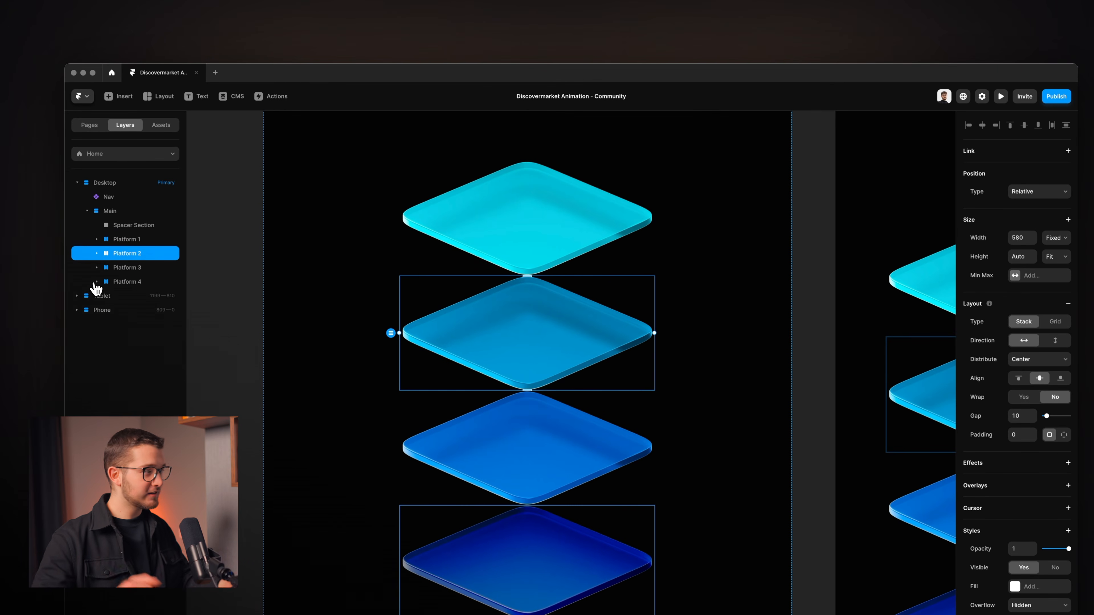
pyautogui.click(130, 240)
pyautogui.keyDown('shift'); pyautogui.click(128, 282); pyautogui.keyUp('shift')
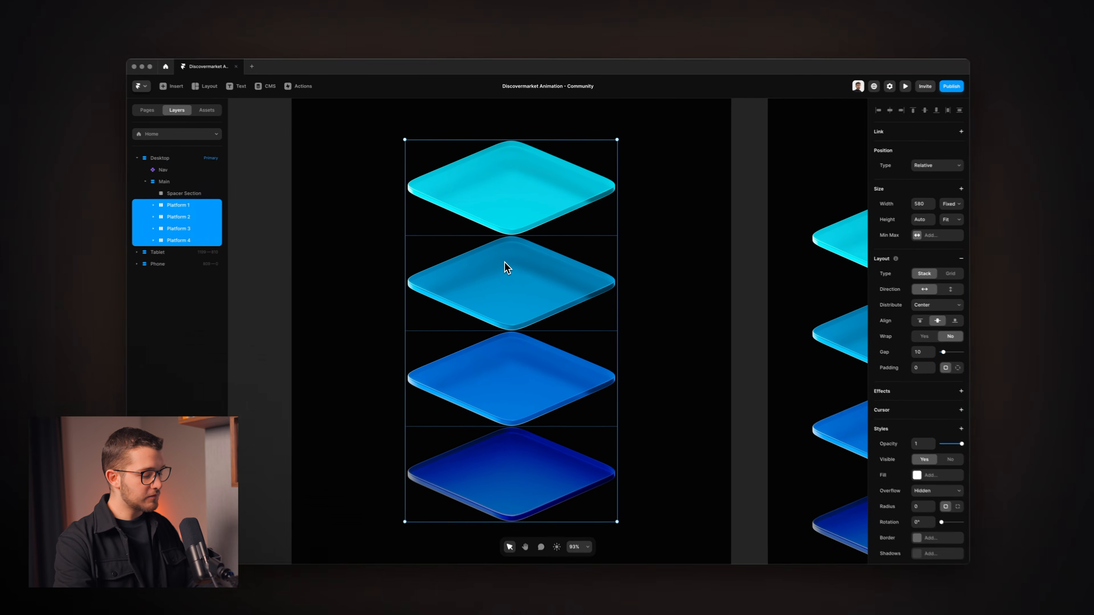
pyautogui.press('super+alt+Return')
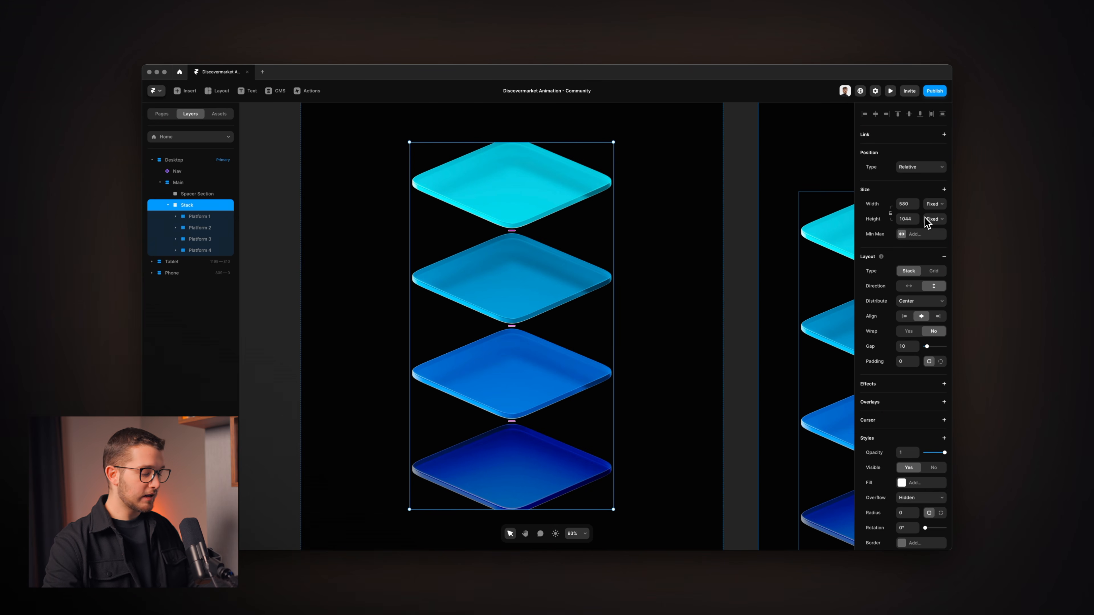
pyautogui.hotkey('shift', 'a')
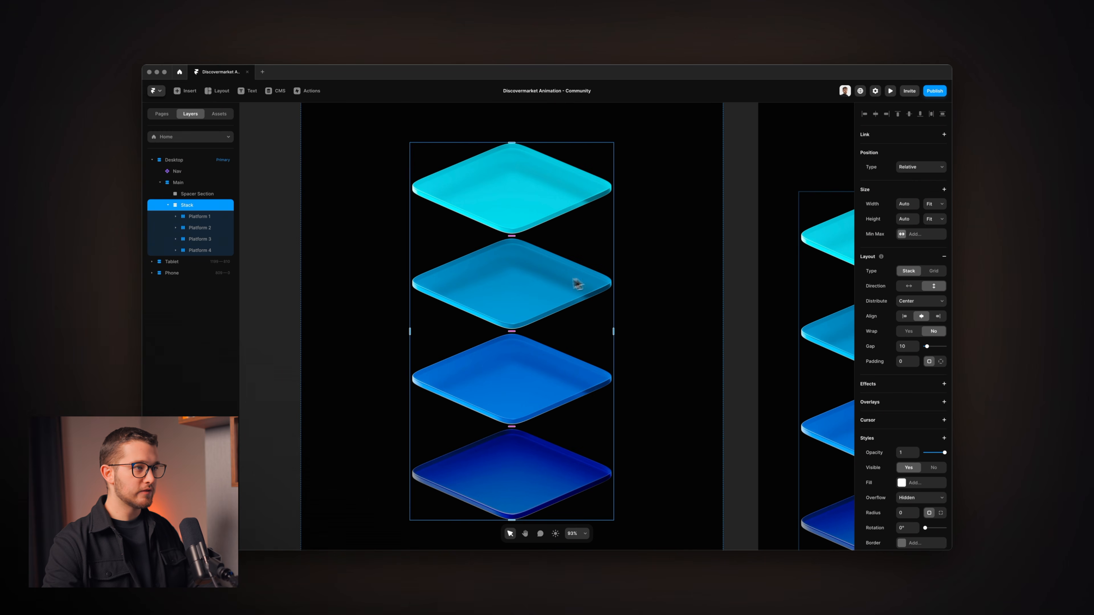
# Set the gap of the new stack around the four platforms to 0.
pyautogui.keyDown('super'); pyautogui.click(539, 213); pyautogui.keyUp('super')
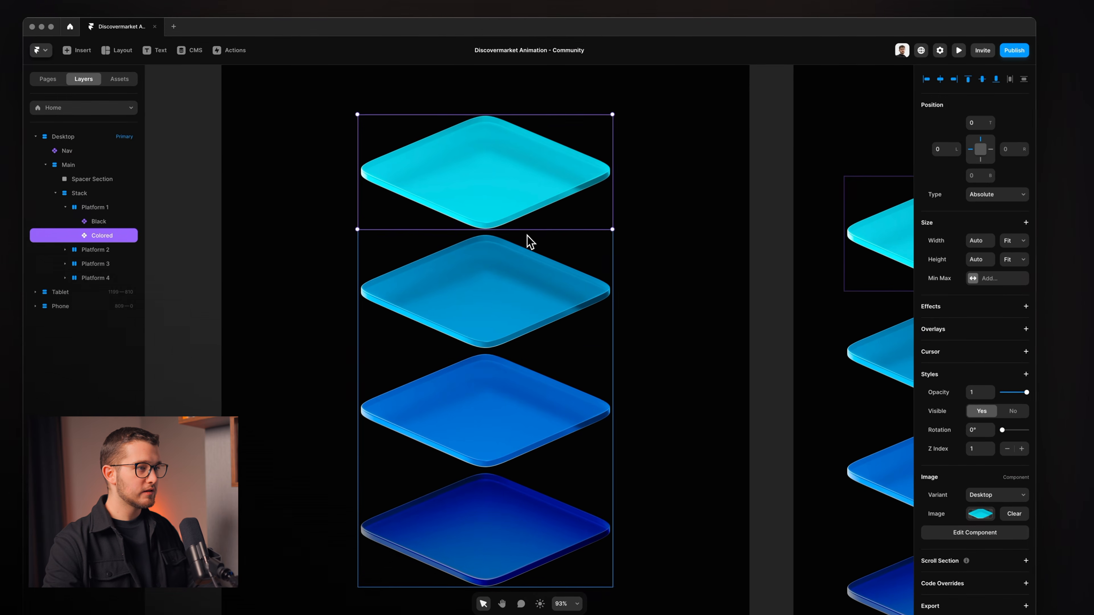
pyautogui.click(546, 237)
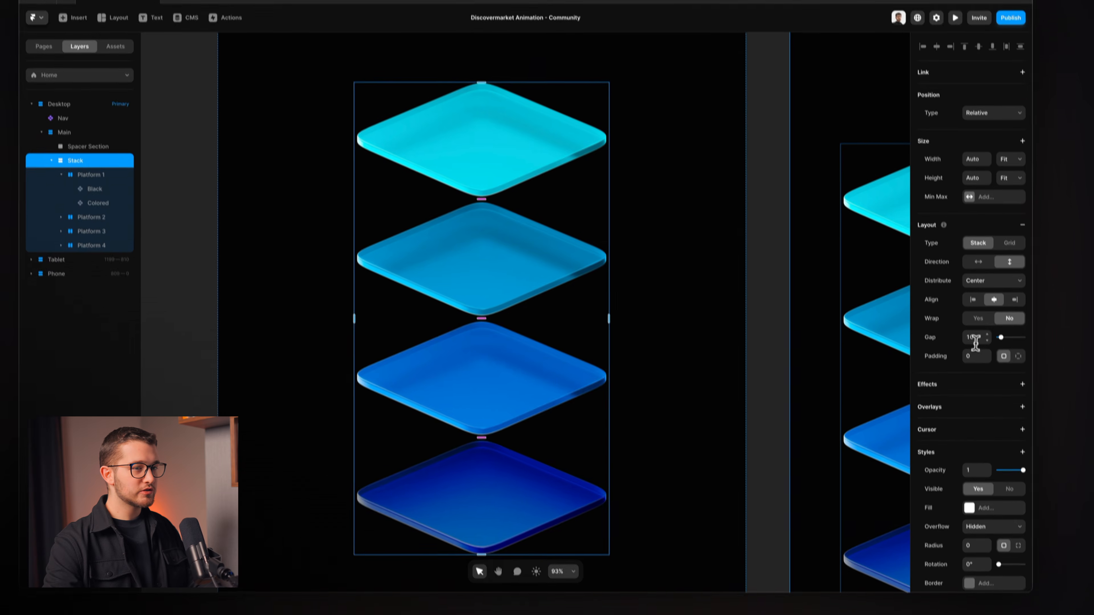
pyautogui.doubleClick(981, 370)
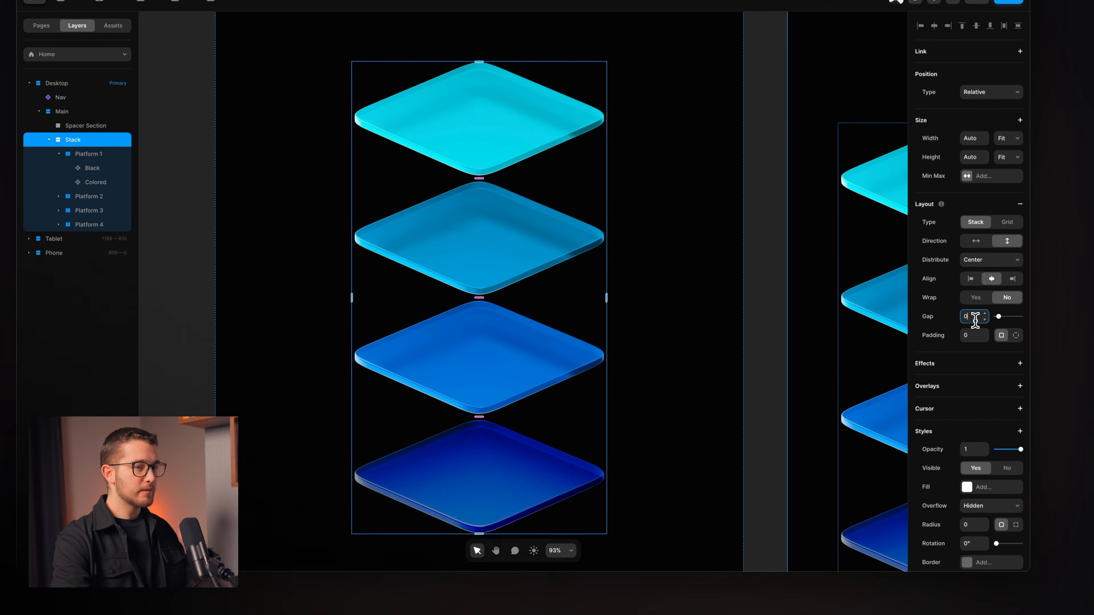
pyautogui.write('0')
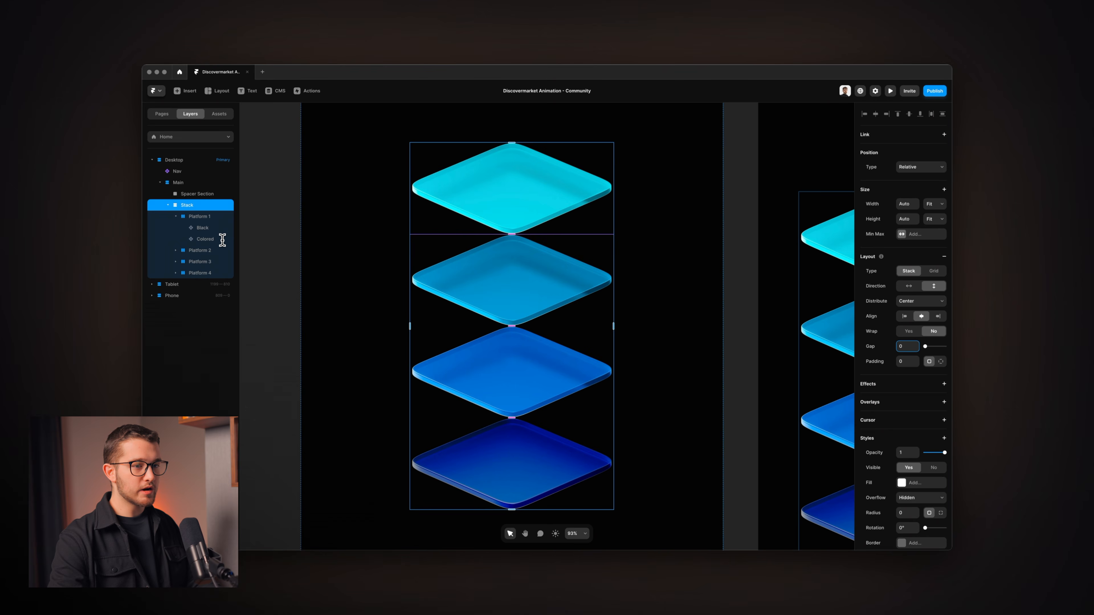
pyautogui.click(176, 217)
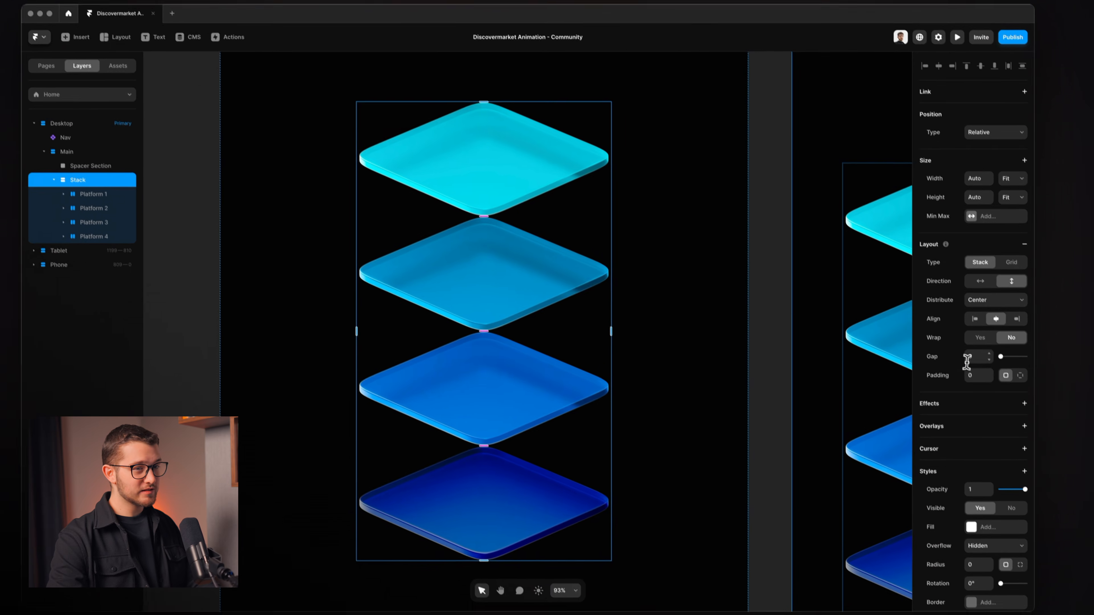
pyautogui.click(909, 347)
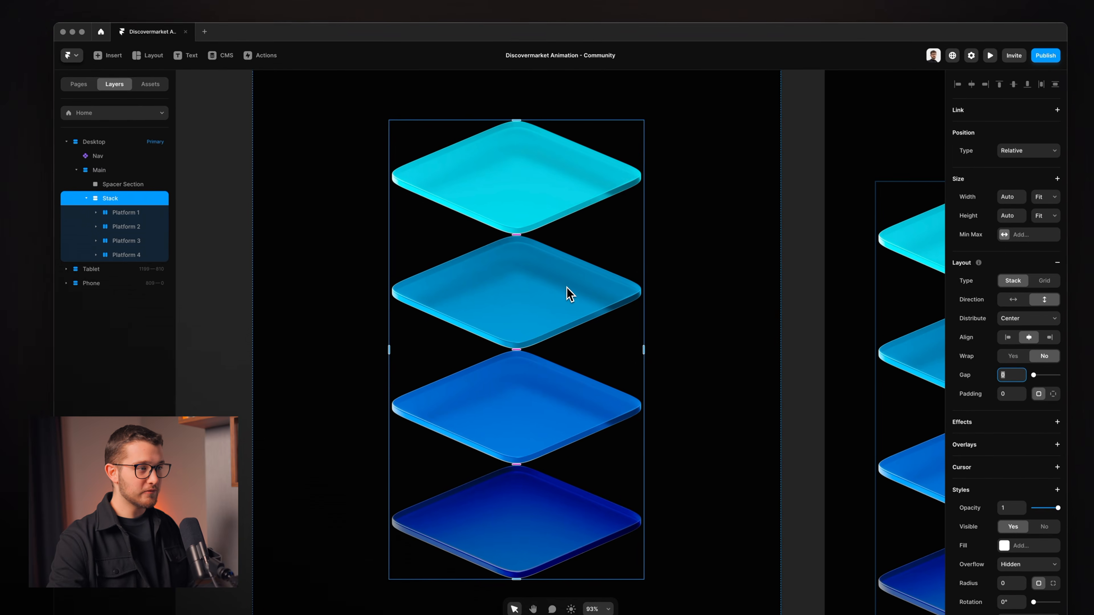
# Rename the stack that wraps the four platforms as Platforms.
pyautogui.keyDown('super'); pyautogui.click(530, 256); pyautogui.keyUp('super')
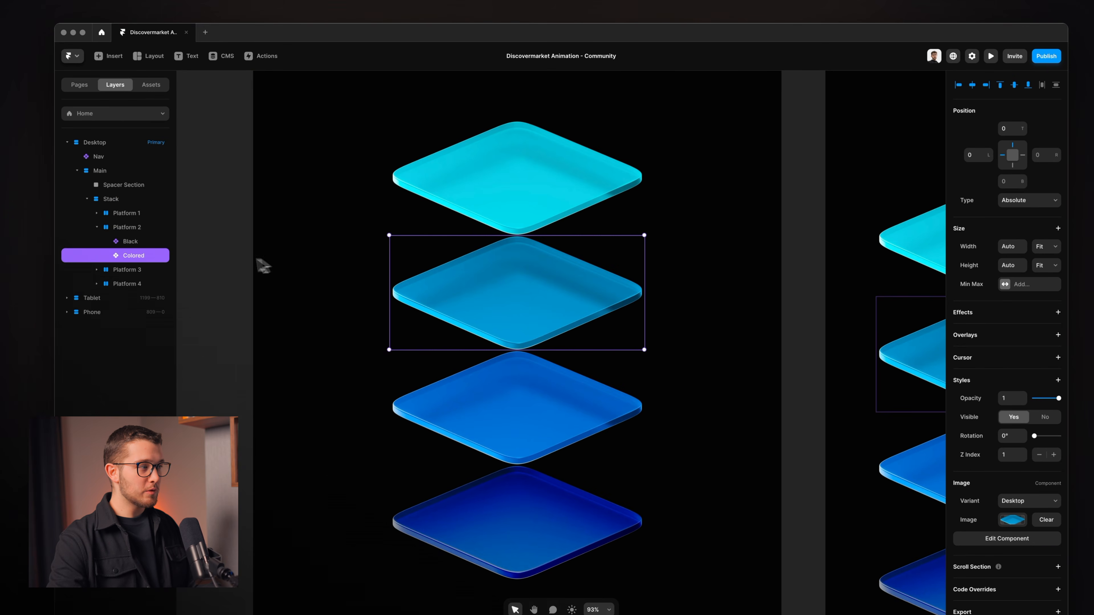
pyautogui.click(97, 227)
pyautogui.click(126, 214)
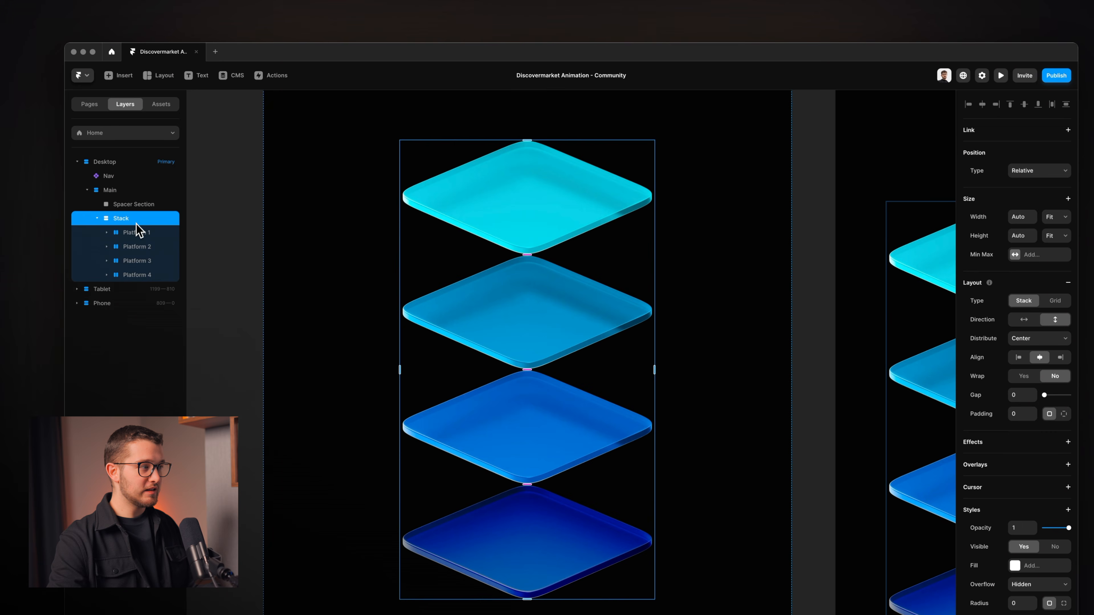
pyautogui.click(132, 248)
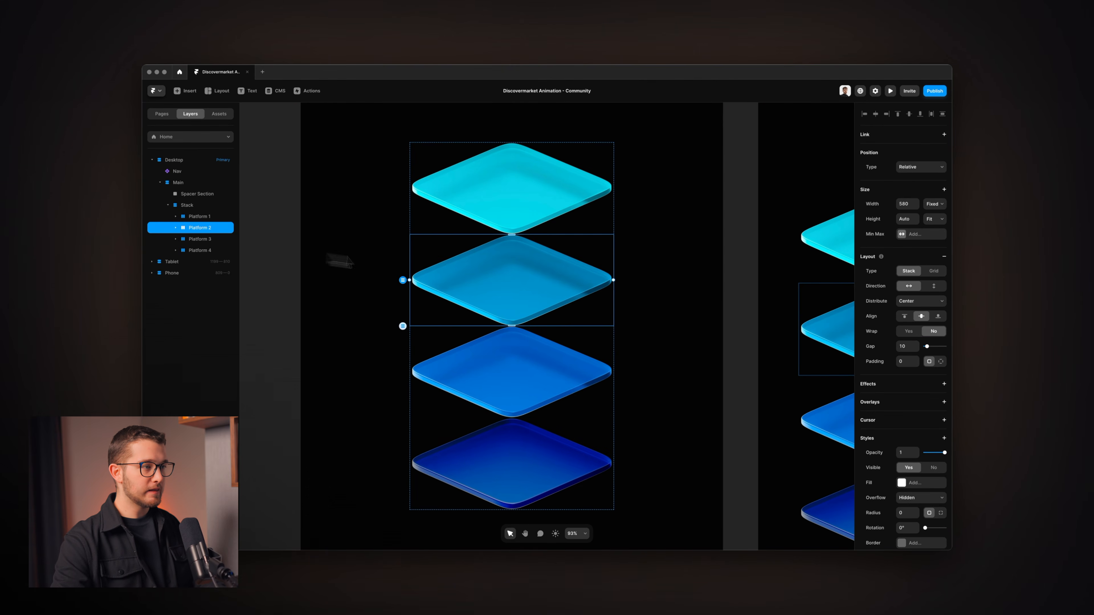
pyautogui.doubleClick(203, 206)
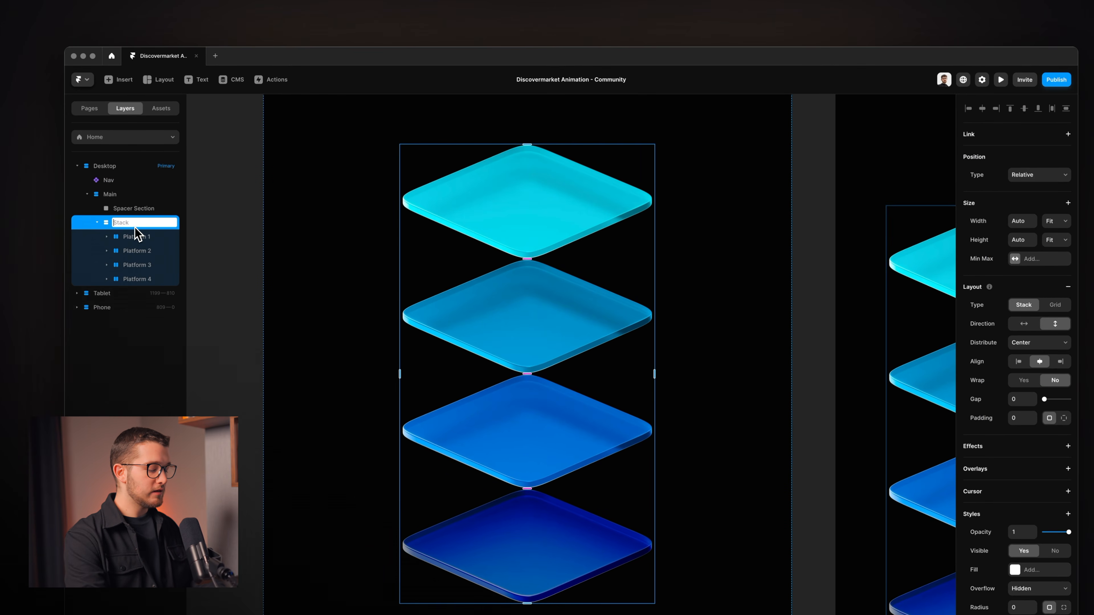
pyautogui.write('Pla')
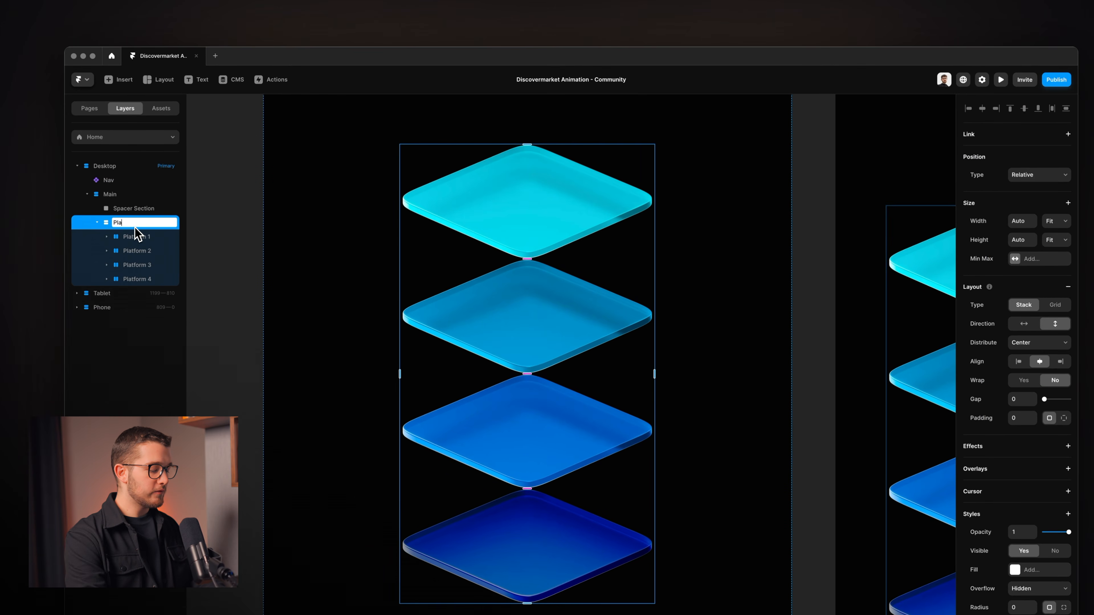
pyautogui.write('tforms')
pyautogui.press('Return')
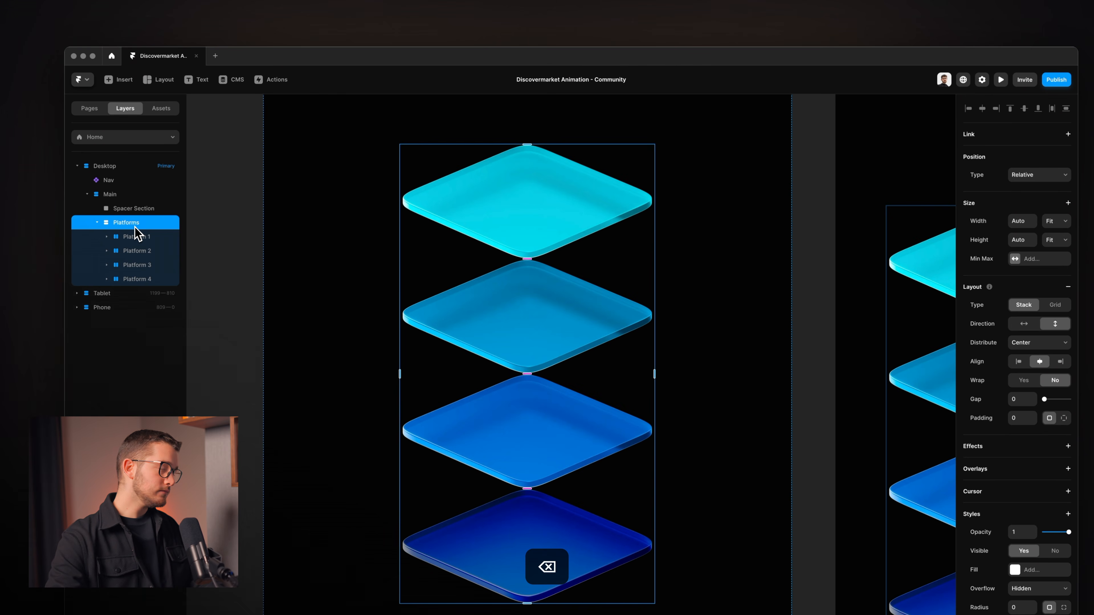
# Change the position type of Platform 1 through Platform 4 to Absolute.
pyautogui.click(122, 238)
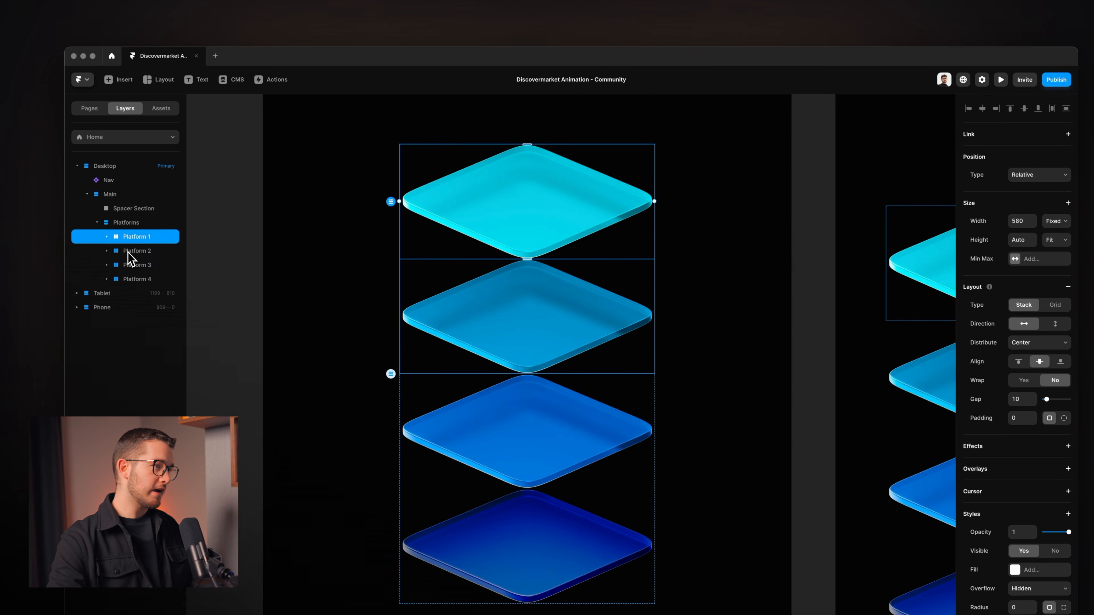
pyautogui.keyDown('shift'); pyautogui.click(138, 280); pyautogui.keyUp('shift')
pyautogui.click(1035, 175)
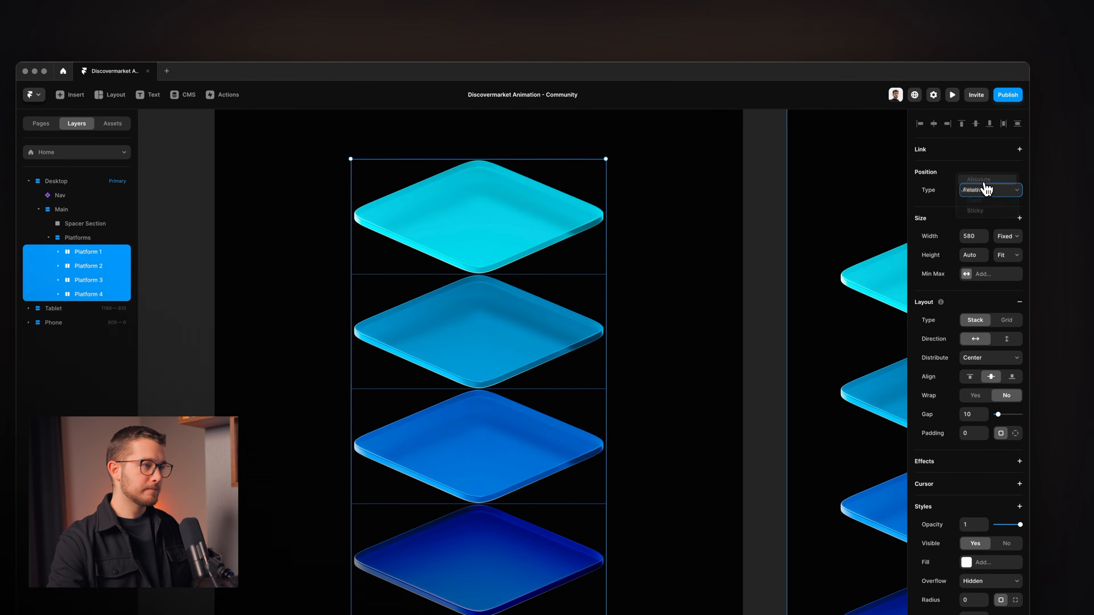
pyautogui.click(984, 181)
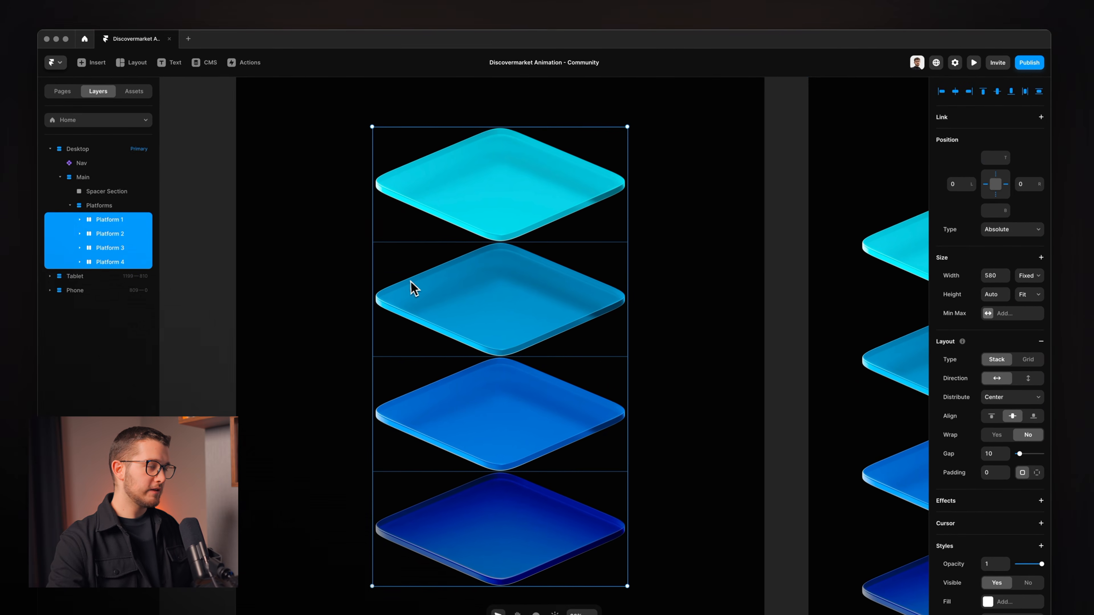
# Move Platform 2 up to a top offset of 141 so that it overlaps Platform 1.
pyautogui.click(102, 238)
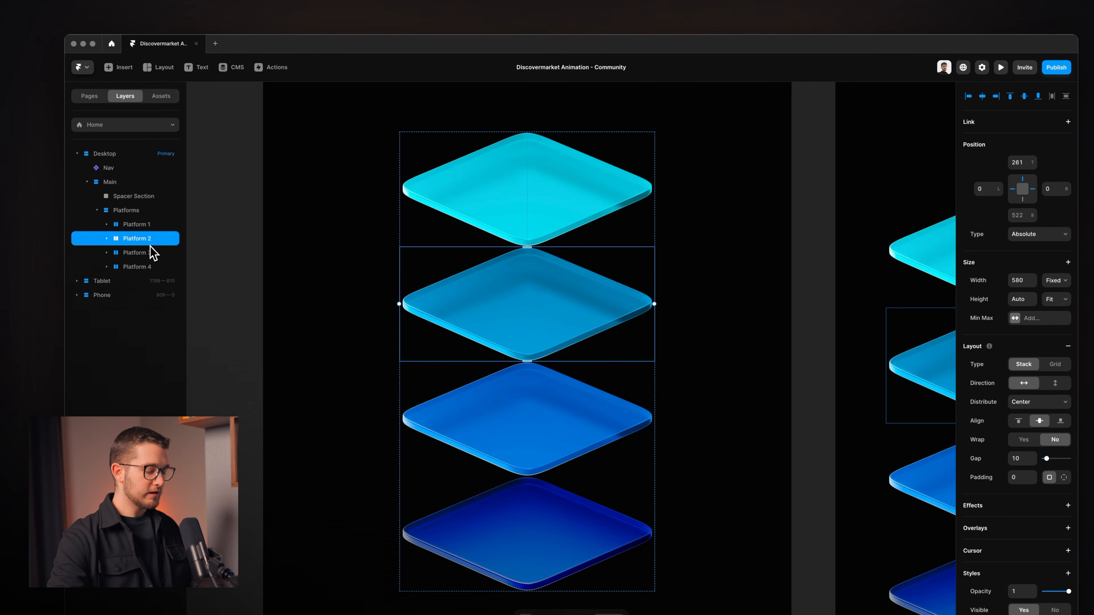
pyautogui.hotkey('shift', 'Up')
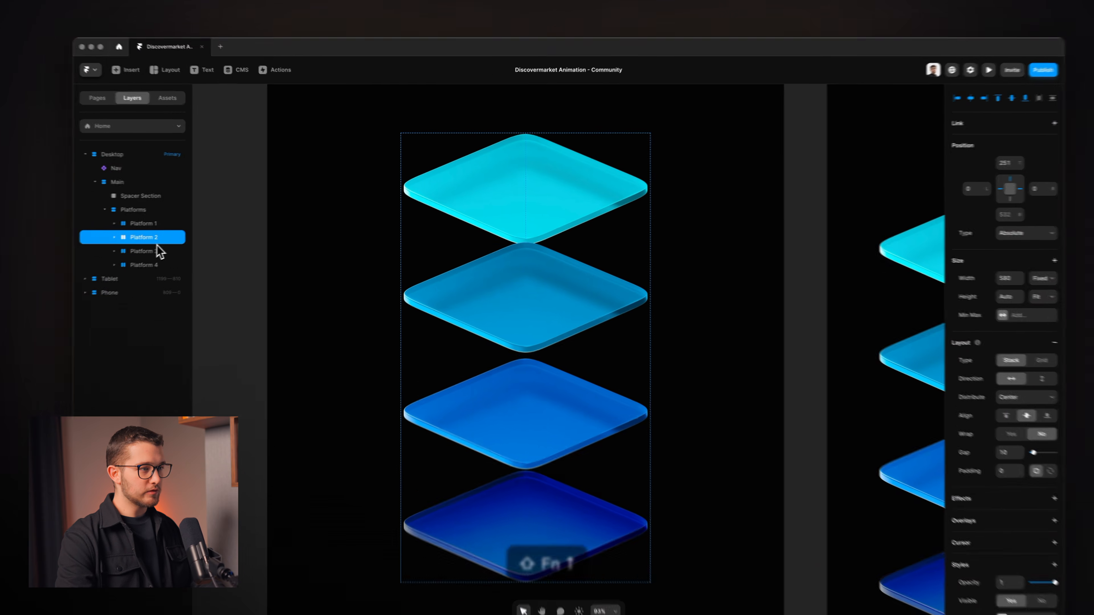
pyautogui.hotkey('shift', 'Down')
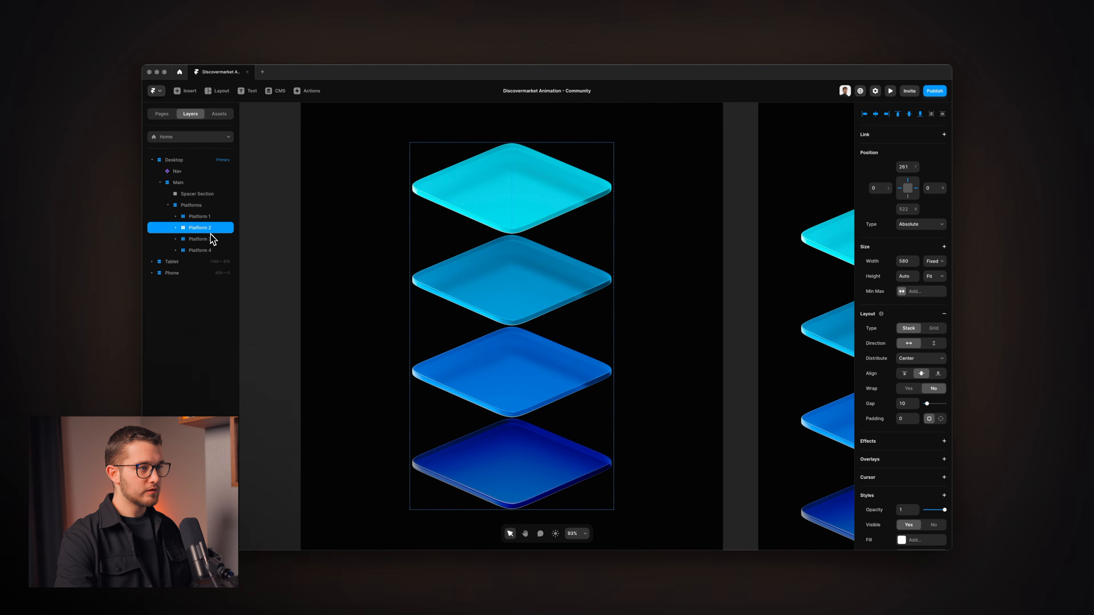
pyautogui.hotkey('shift', 'Up')
pyautogui.hotkey('shift', 'Up')
pyautogui.hotkey('shift', 'Up')
pyautogui.hotkey('shift', 'Up')
pyautogui.hotkey('shift', 'Up')
pyautogui.hotkey('shift', 'Up')
pyautogui.hotkey('shift', 'Up')
pyautogui.hotkey('shift', 'Up')
pyautogui.hotkey('shift', 'Up')
pyautogui.hotkey('shift', 'Up')
pyautogui.hotkey('shift', 'Up')
pyautogui.hotkey('shift', 'Up')
# Compare the layer spacing with the reference page in the browser and raise Platform 2 to a top offset of 111.
pyautogui.press('super+Tab')
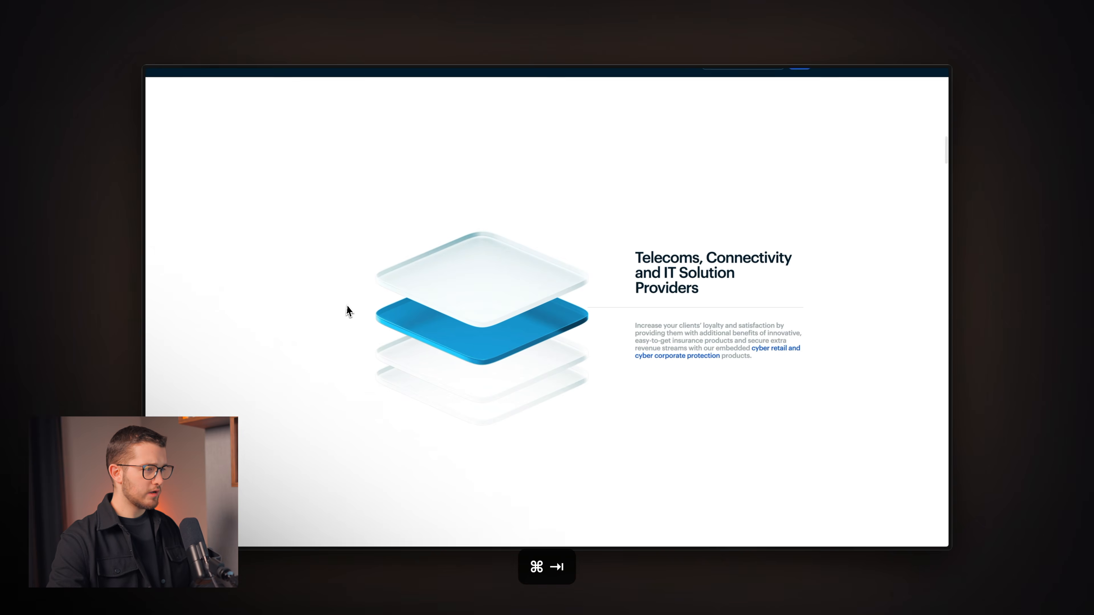
pyautogui.press('super+Tab')
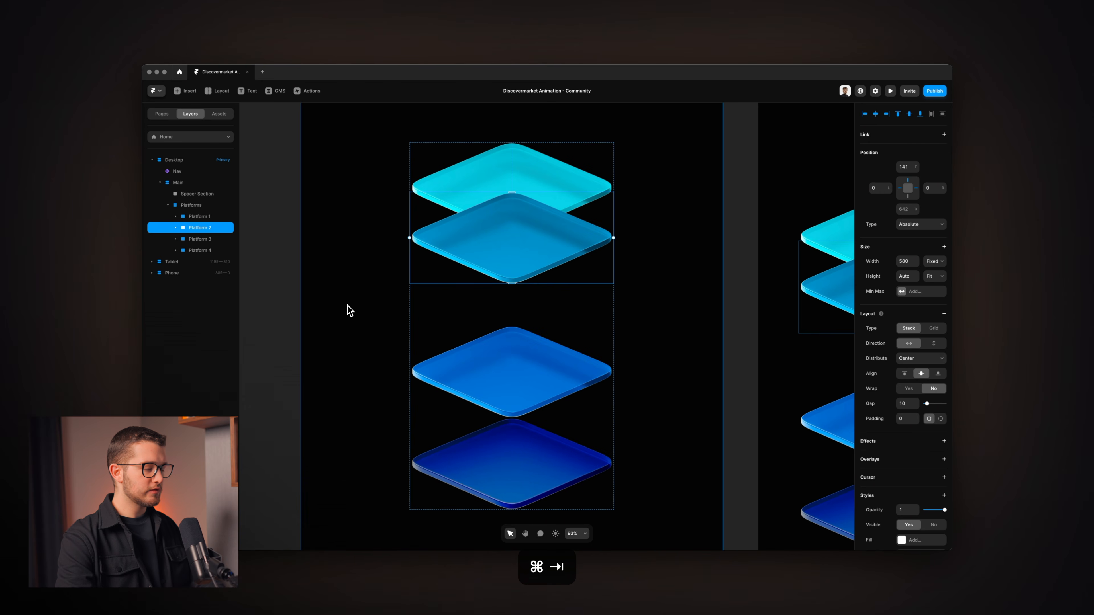
pyautogui.hotkey('shift', 'Up')
pyautogui.hotkey('shift', 'Up')
pyautogui.hotkey('shift', 'Up')
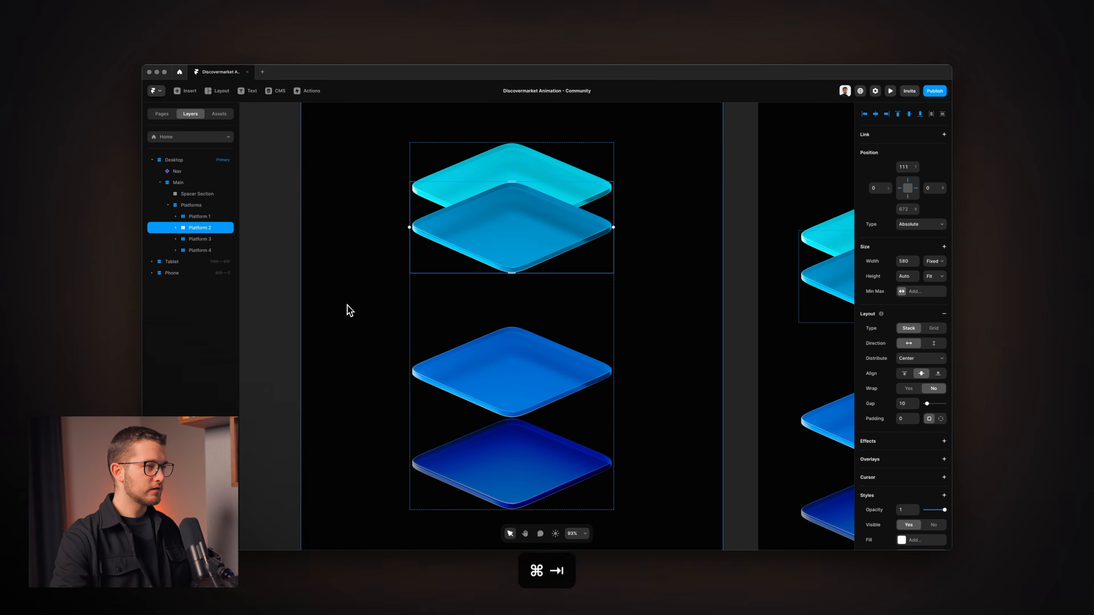
pyautogui.press('super+Tab')
pyautogui.press('super+Tab')
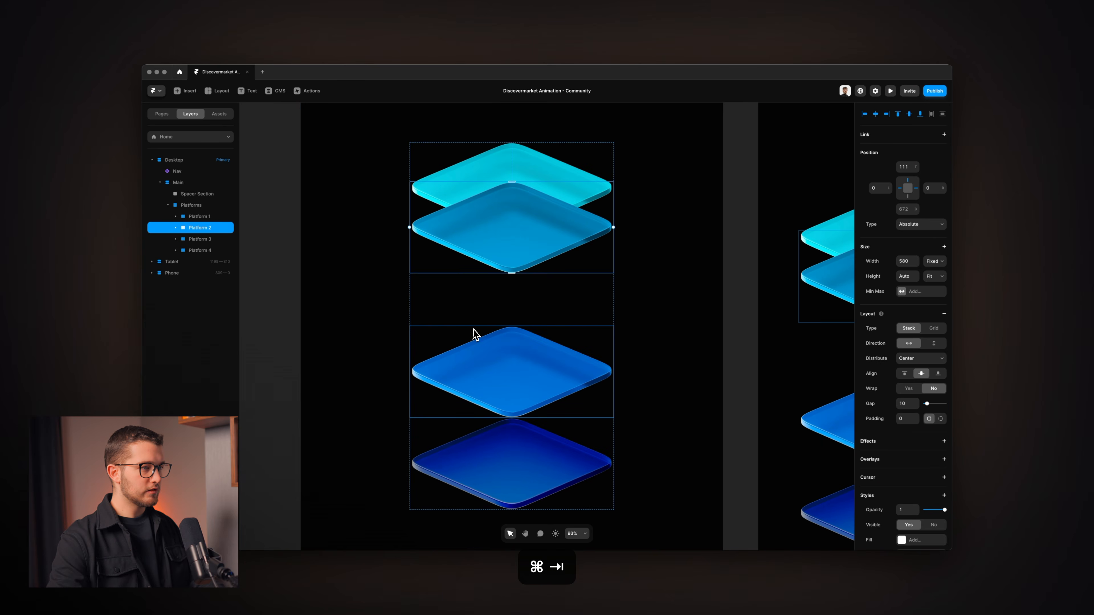
# Set Platform 2's top offset to 110.
pyautogui.click(471, 333)
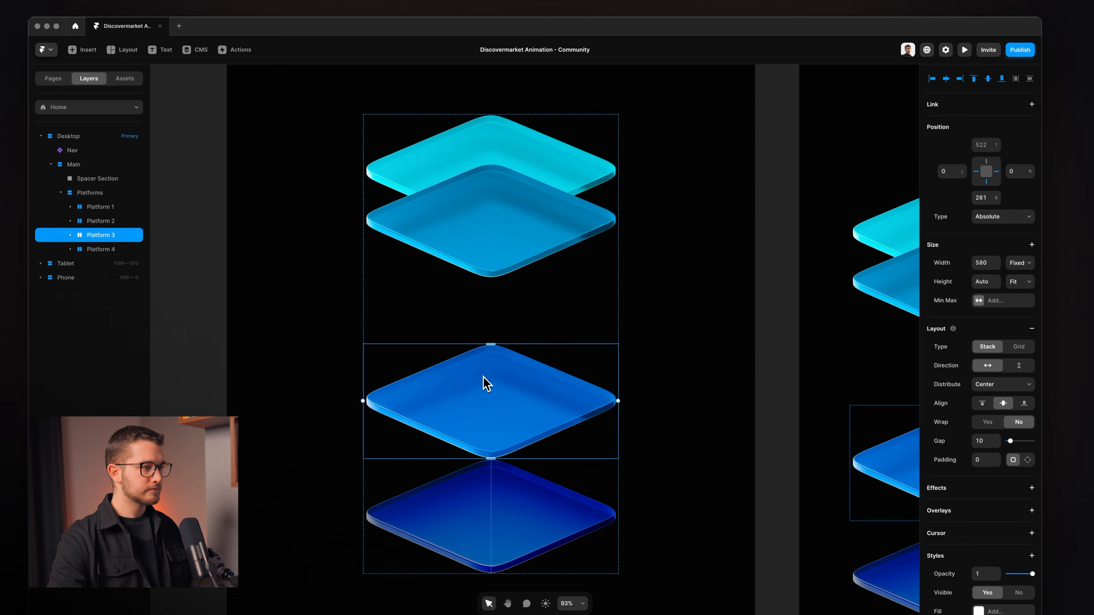
pyautogui.click(494, 271)
pyautogui.click(980, 148)
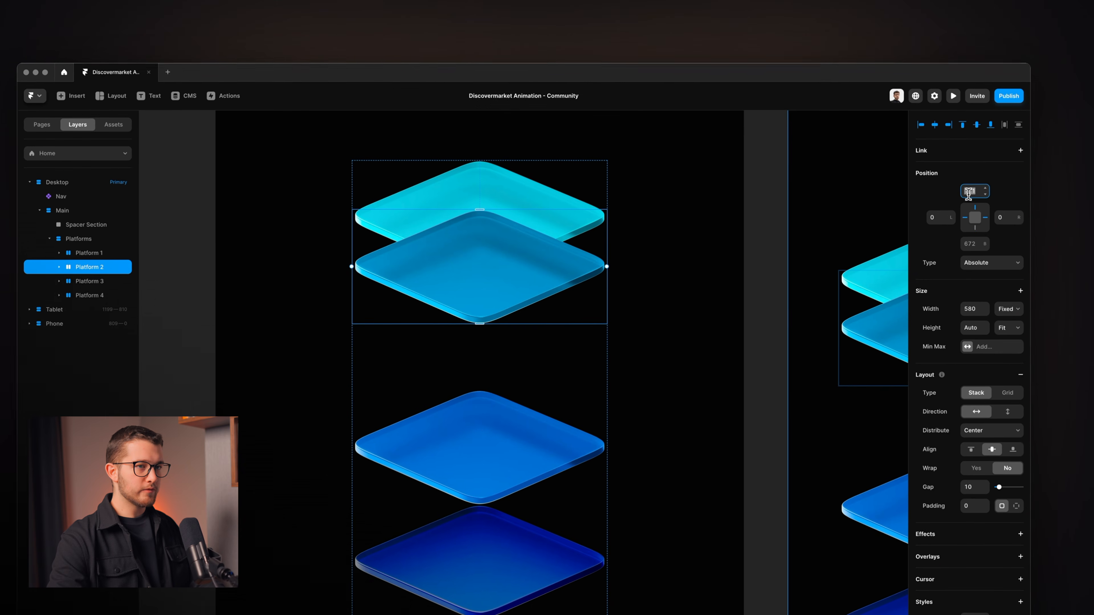
pyautogui.write('0')
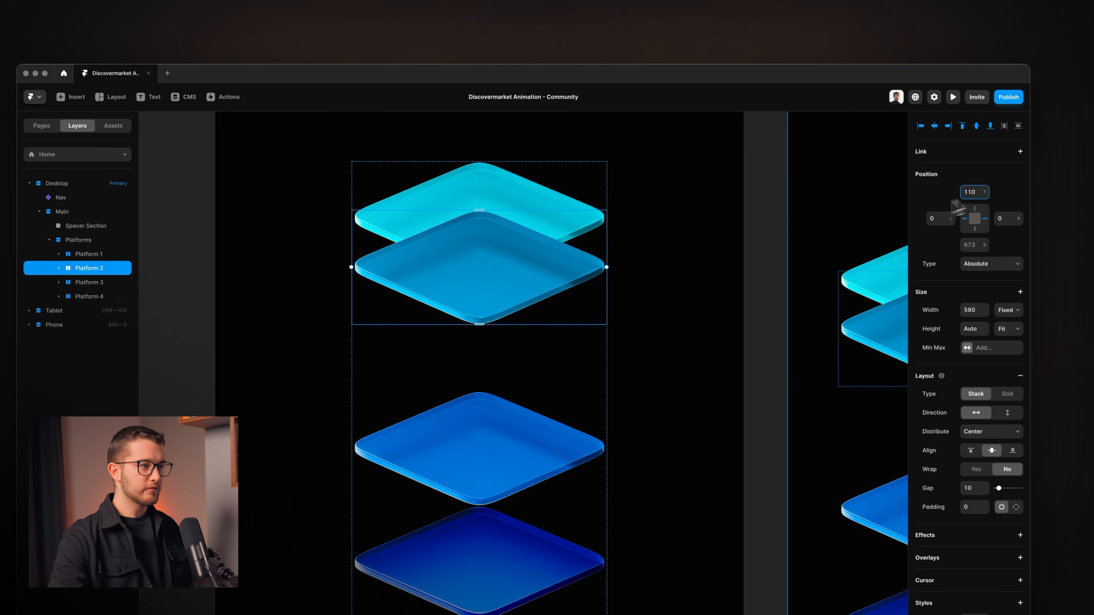
pyautogui.click(511, 244)
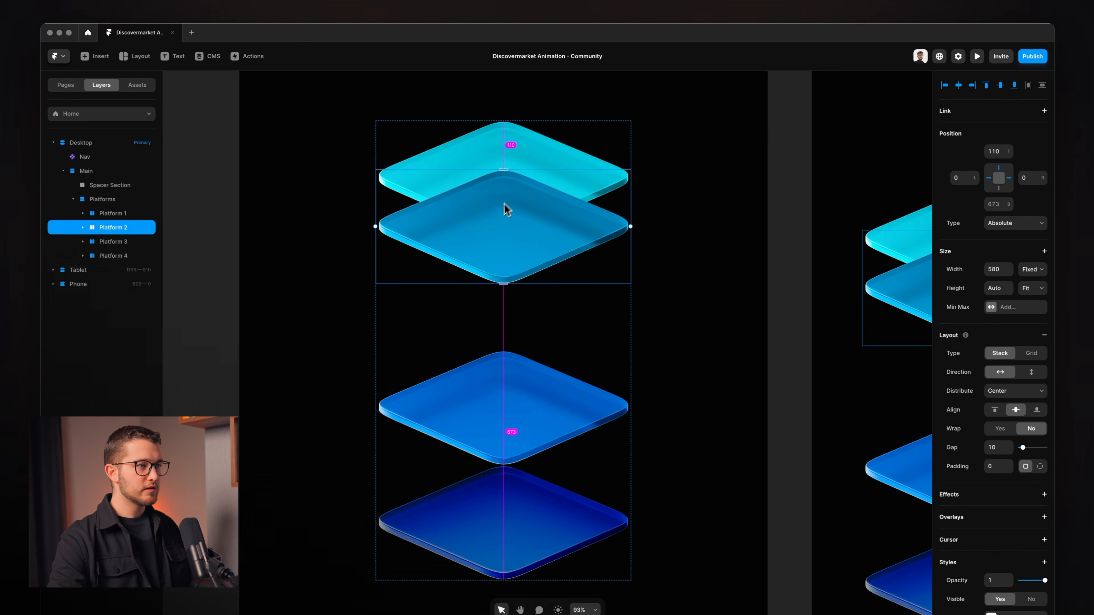
pyautogui.click(541, 155)
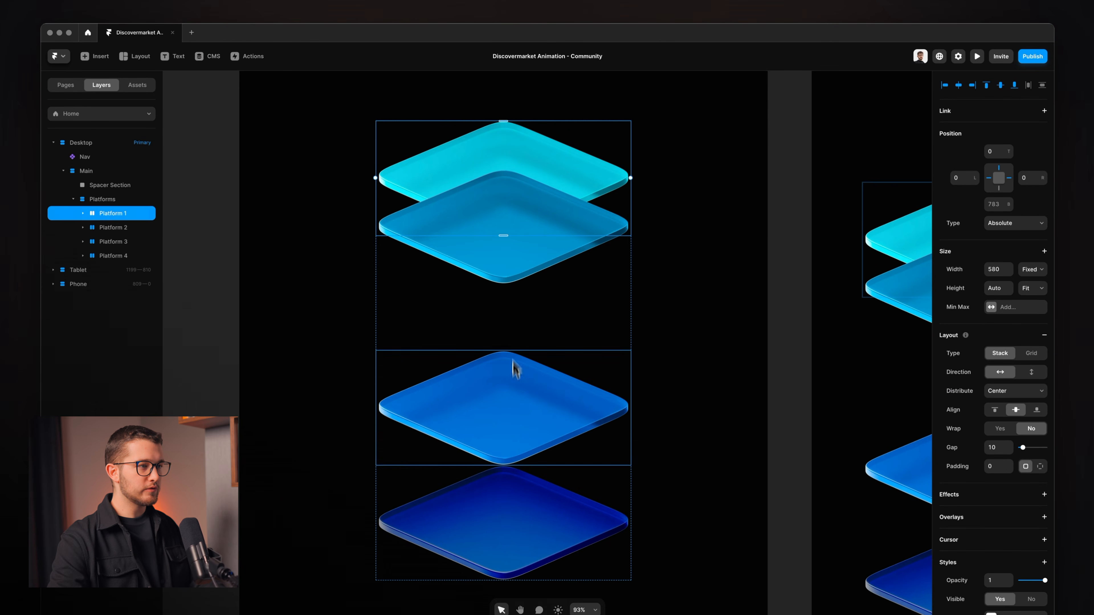
pyautogui.click(529, 275)
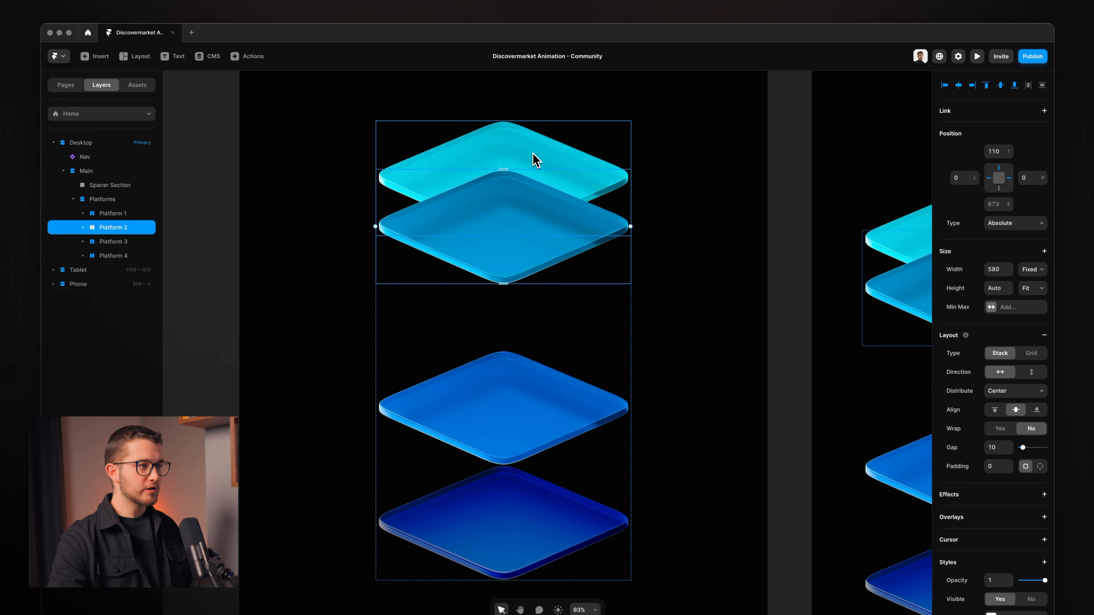
# Move Platform 3 up to a top offset of 241 so it overlaps Platform 2, and compare the spacing with the reference page.
pyautogui.click(522, 423)
pyautogui.moveTo(528, 399); pyautogui.dragTo(528, 312)
pyautogui.moveTo(528, 298); pyautogui.dragTo(532, 265)
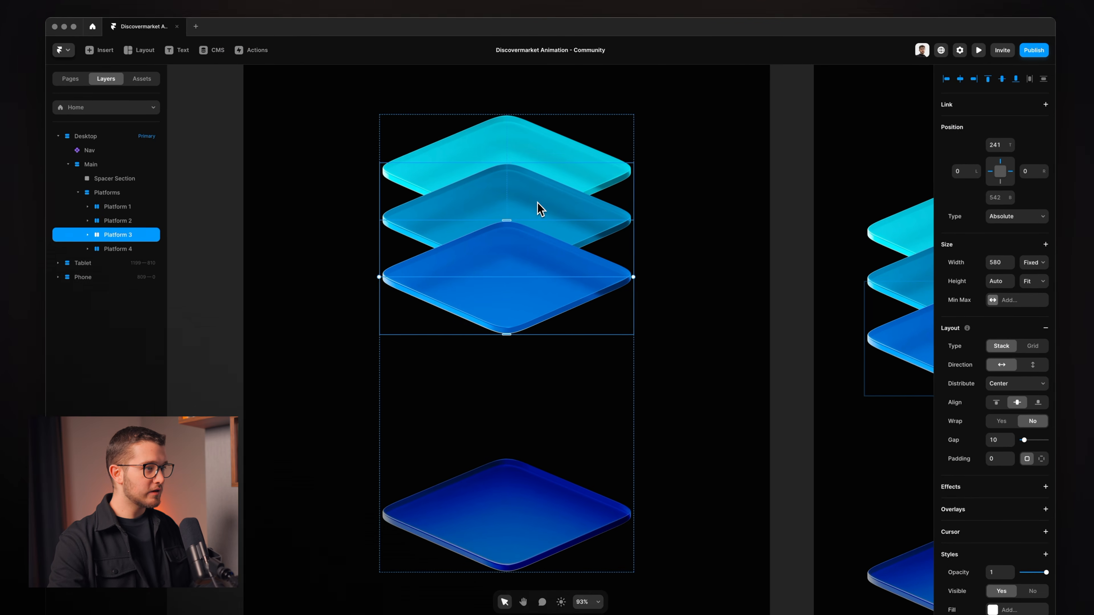
pyautogui.click(536, 211)
pyautogui.keyDown('shift'); pyautogui.click(538, 171); pyautogui.keyUp('shift')
pyautogui.click(504, 291)
pyautogui.click(488, 425)
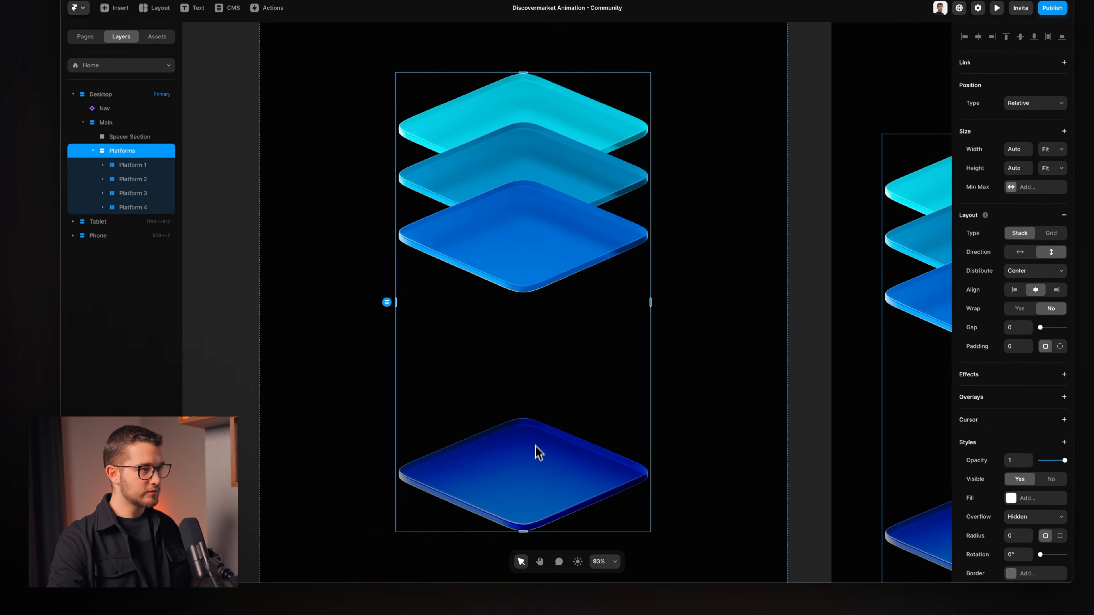
pyautogui.press('super+Tab')
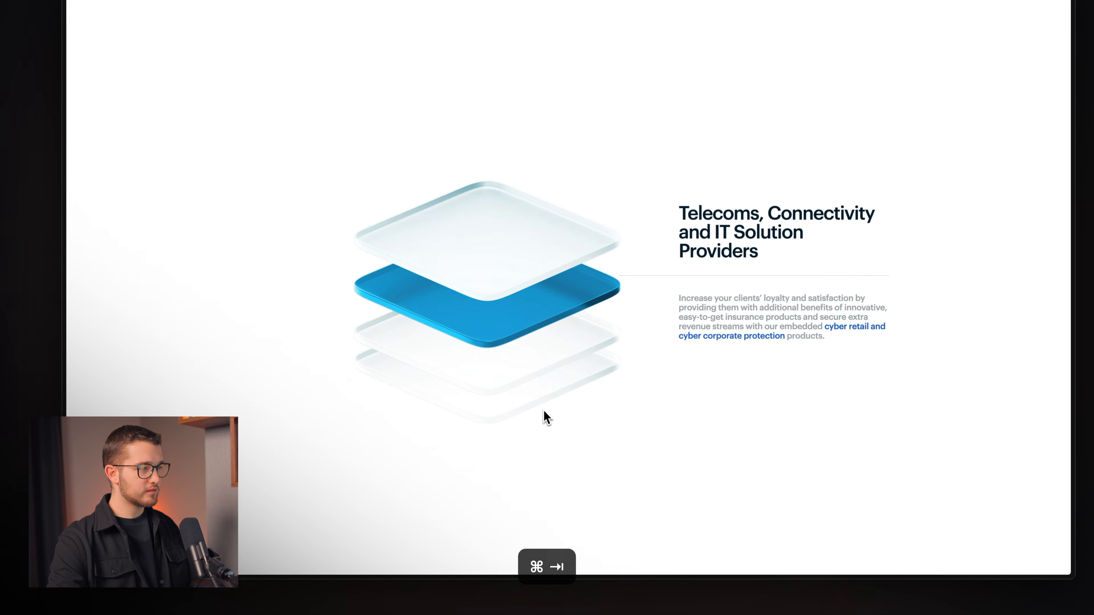
pyautogui.press('super+Tab')
pyautogui.keyDown('super'); pyautogui.click(522, 447); pyautogui.keyUp('super')
pyautogui.moveTo(536, 472); pyautogui.dragTo(532, 351)
pyautogui.press('super+z')
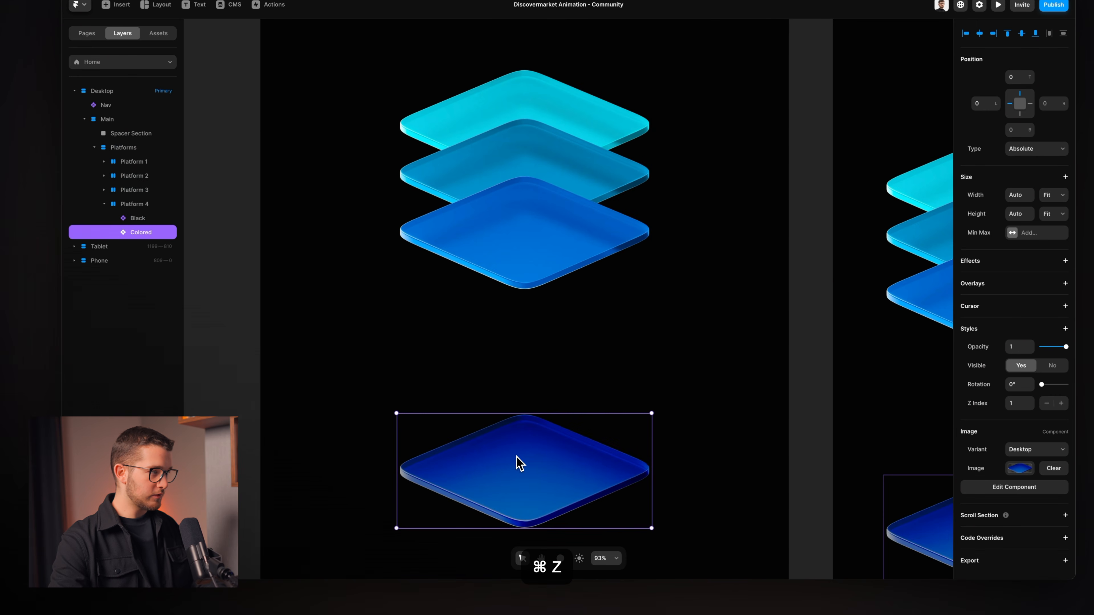
# Move the whole Platform 4 stack up to a top offset of 371, overlapping Platform 3, and pin it to the top.
pyautogui.click(523, 406)
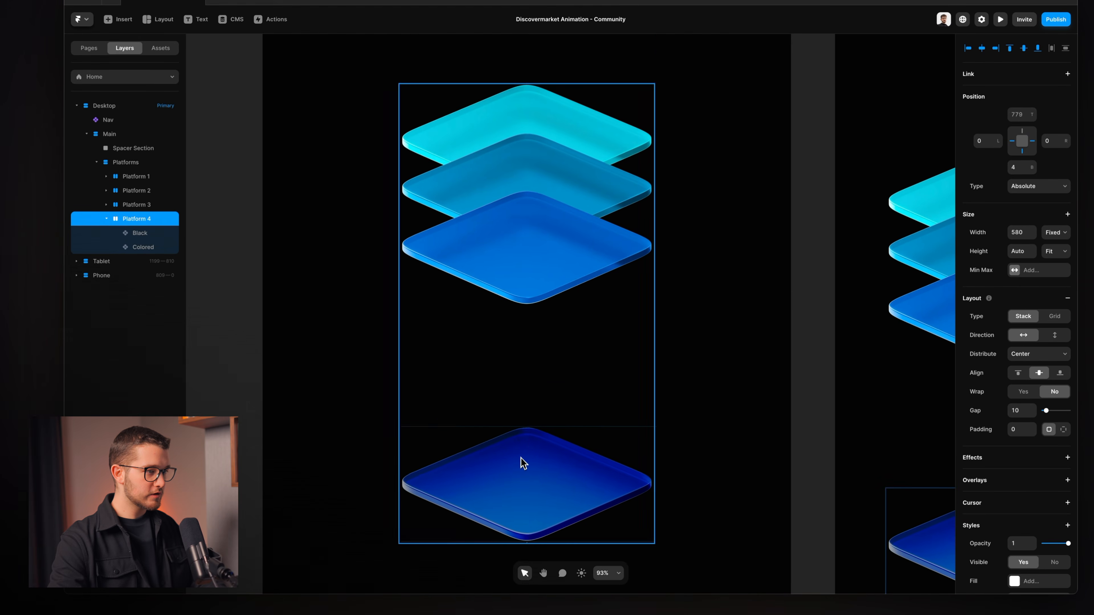
pyautogui.moveTo(522, 384); pyautogui.dragTo(521, 285)
pyautogui.click(518, 445)
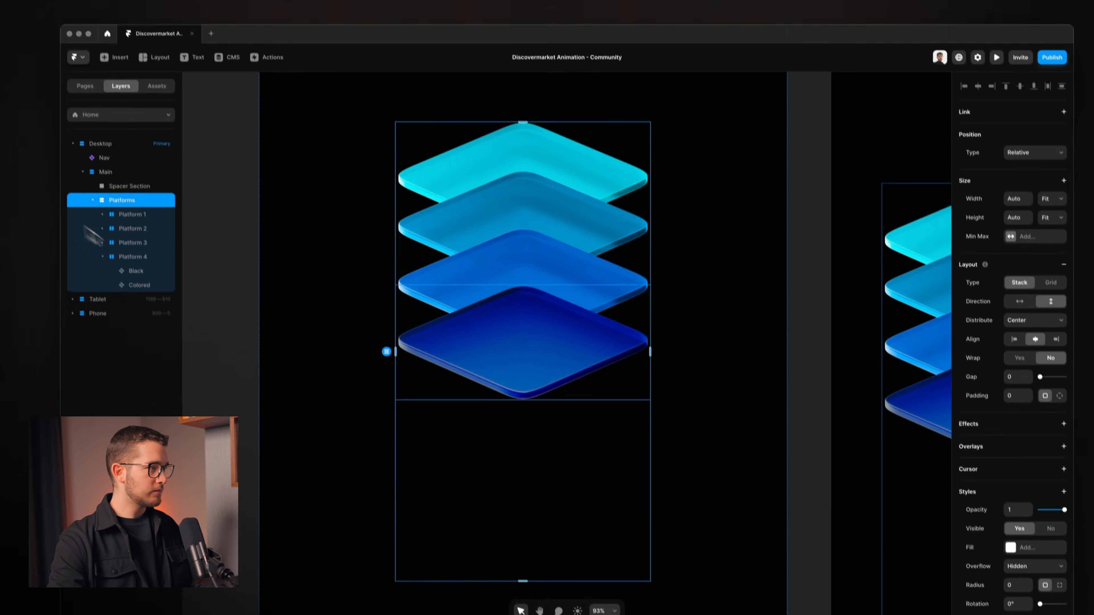
pyautogui.click(144, 192)
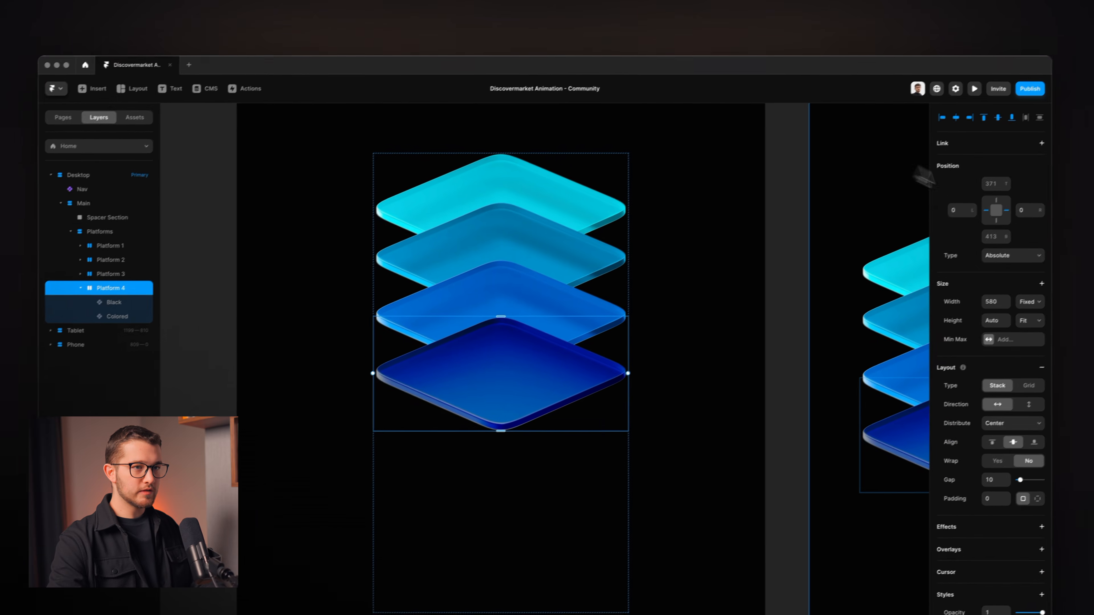
pyautogui.moveTo(507, 318); pyautogui.dragTo(510, 320)
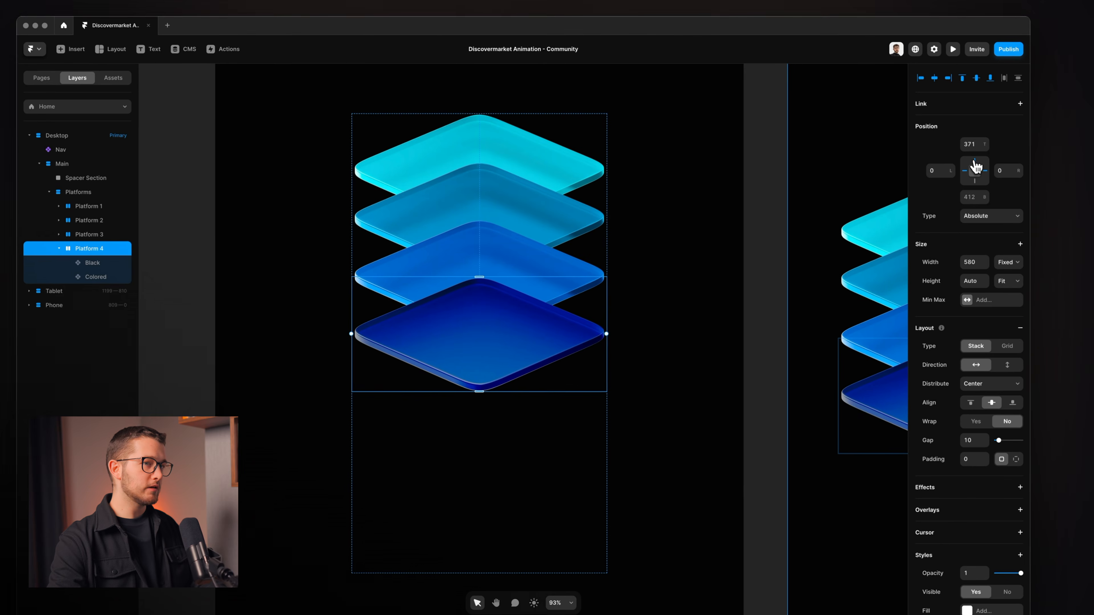
# Make the Platforms stack's height Fixed and shrink it to 630 so that it ends at the lower edge of Platform 4.
pyautogui.click(577, 560)
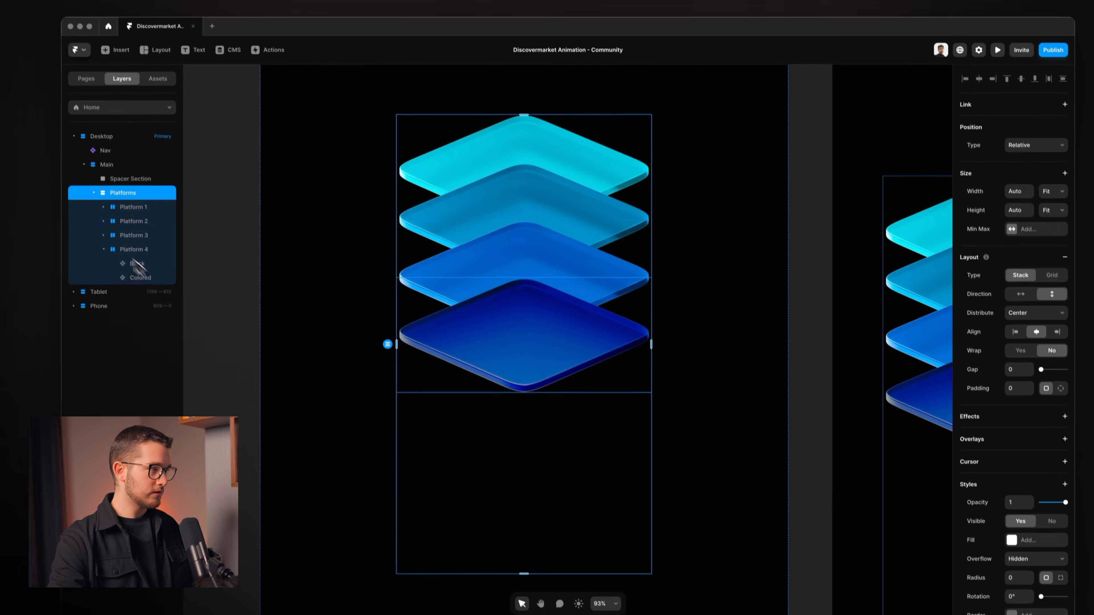
pyautogui.click(117, 168)
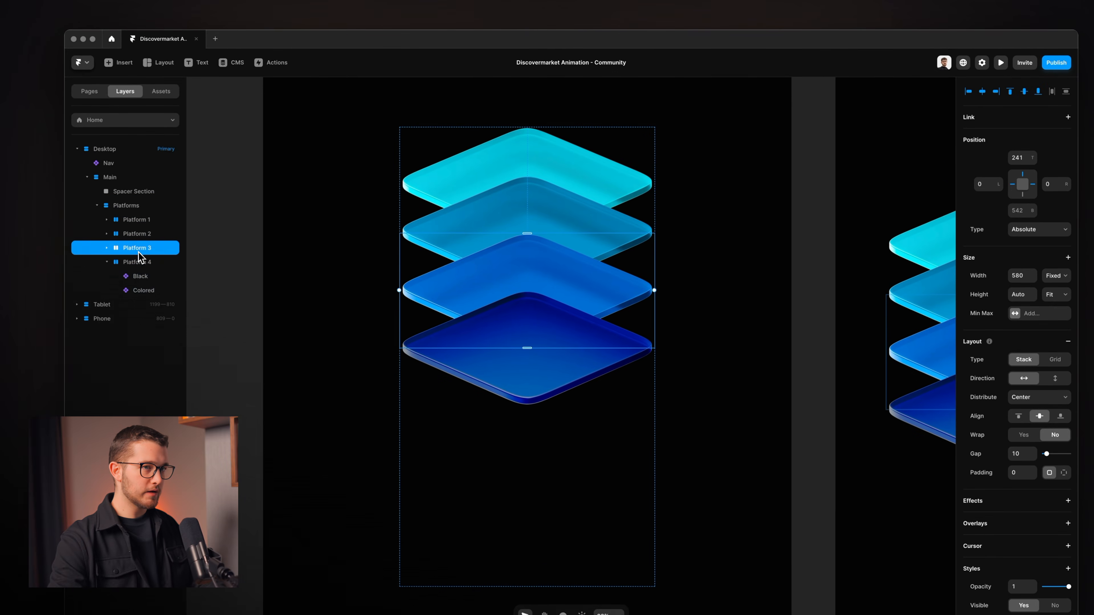
pyautogui.click(132, 245)
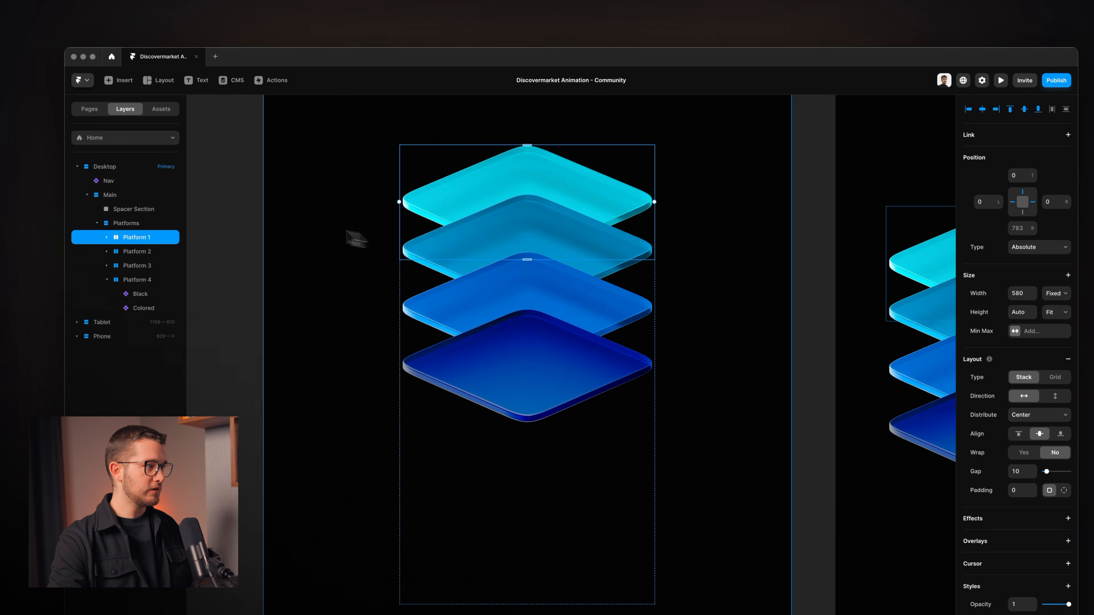
pyautogui.click(120, 225)
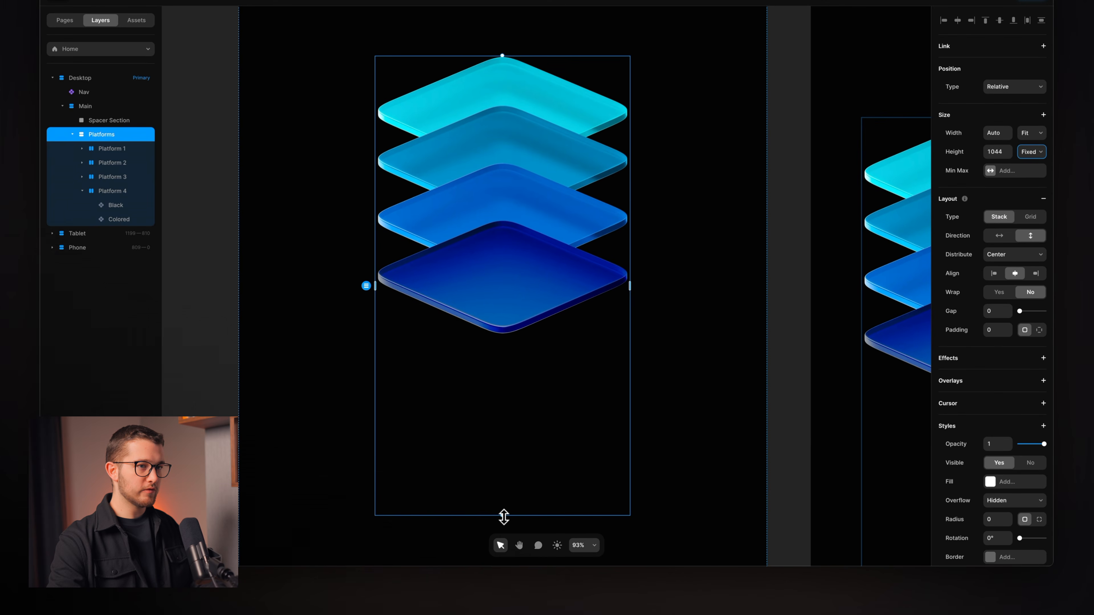
pyautogui.moveTo(503, 503); pyautogui.dragTo(519, 336)
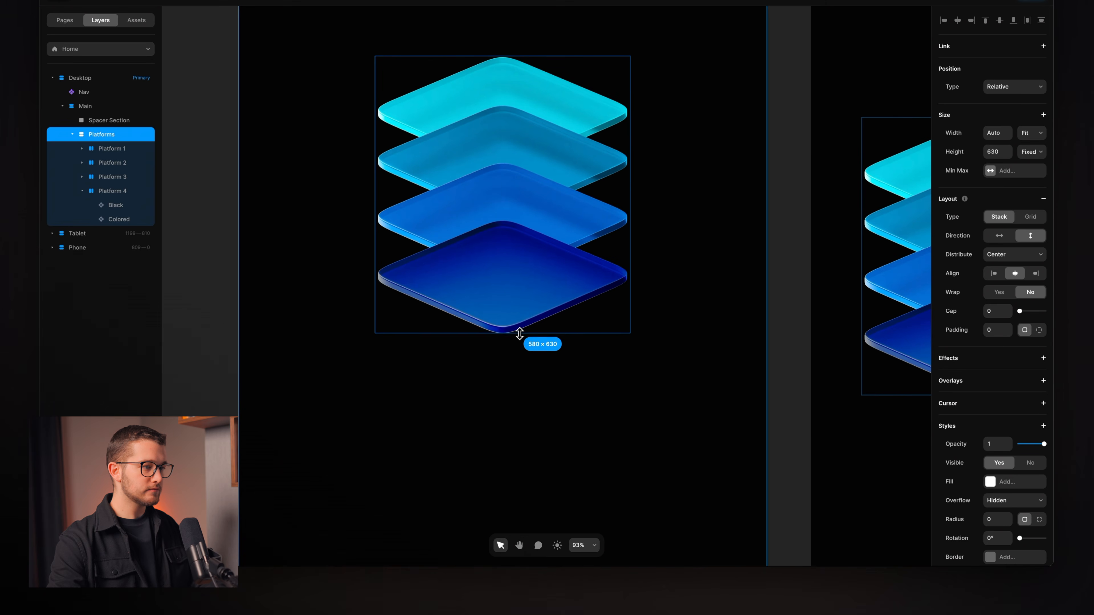
pyautogui.click(522, 398)
pyautogui.scroll(-5, 522, 397)
pyautogui.scroll(4, 522, 398)
pyautogui.scroll(1, 531, 317)
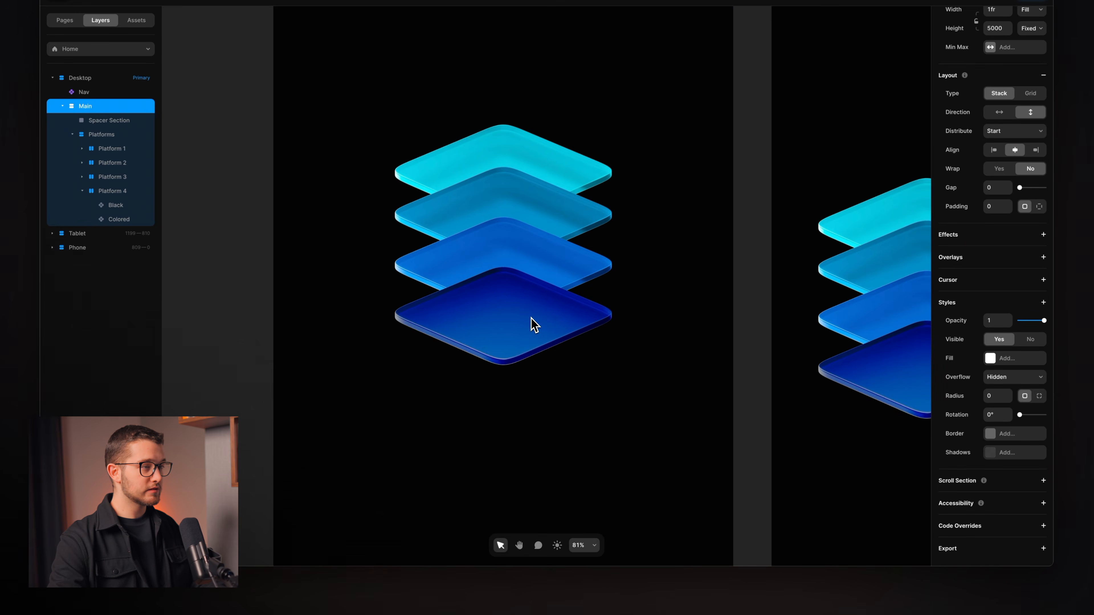
# Compare the stacking order with the reference page in the browser and set Platform 1's Z Index to 4.
pyautogui.press('super+Tab')
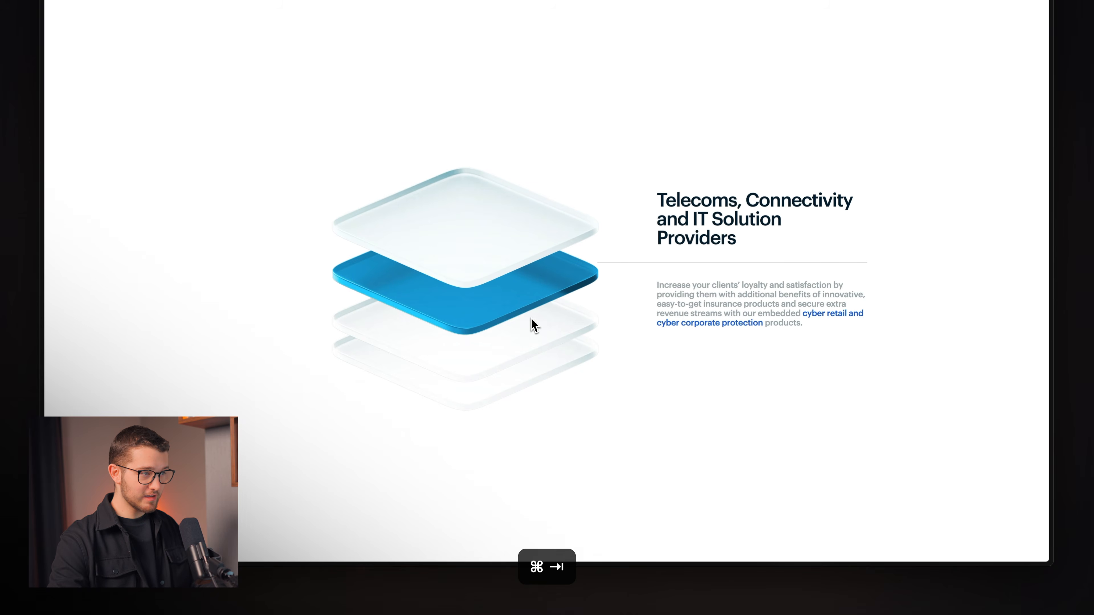
pyautogui.press('super+Tab')
pyautogui.click(543, 208)
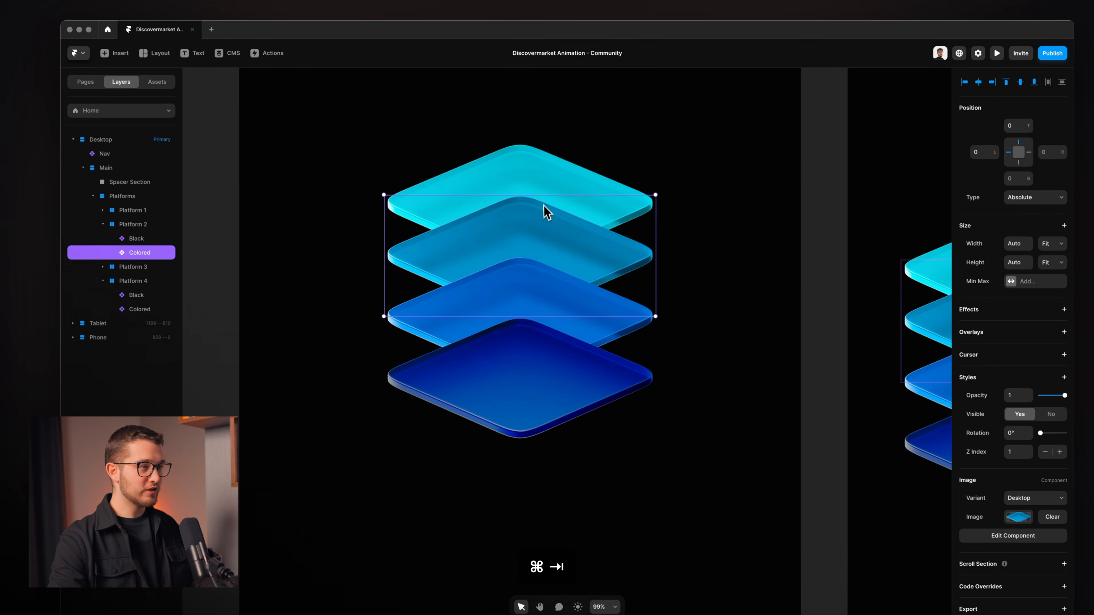
pyautogui.click(523, 374)
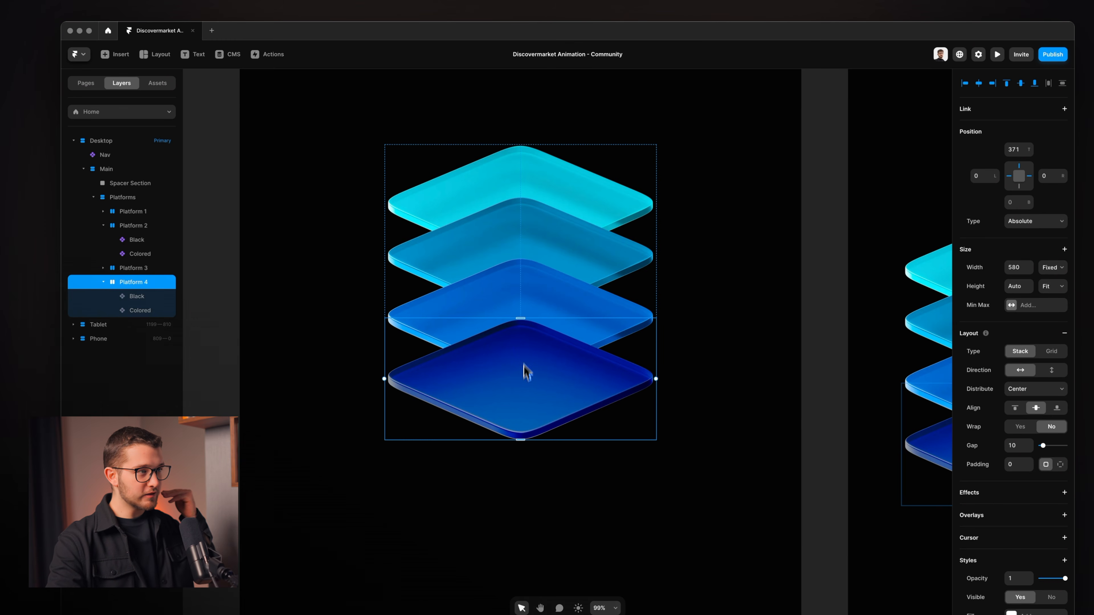
pyautogui.click(546, 193)
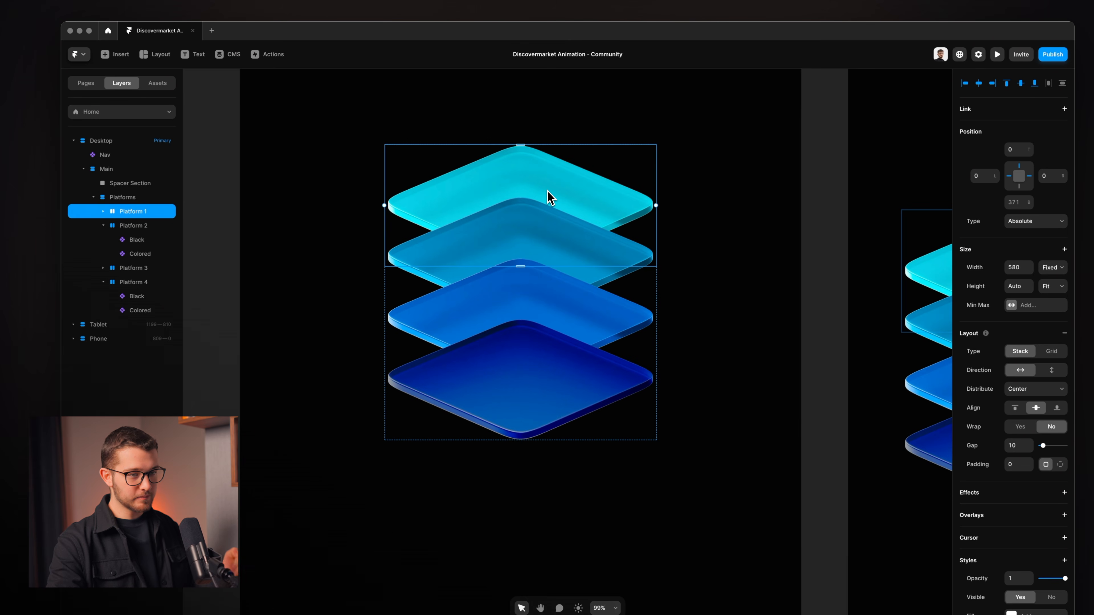
pyautogui.click(103, 226)
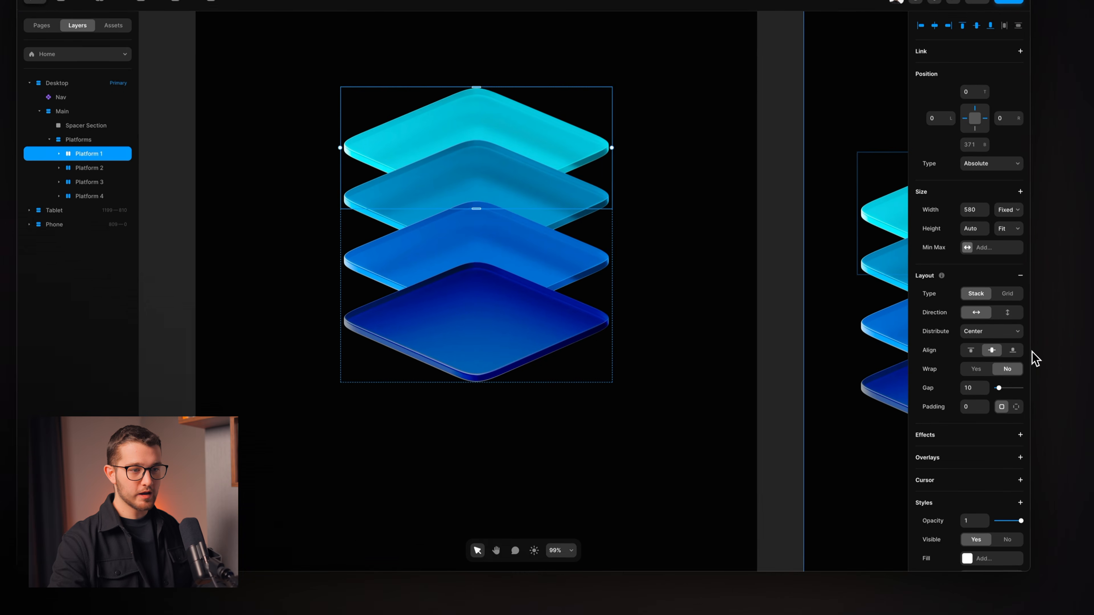
pyautogui.scroll(-5, 1041, 387)
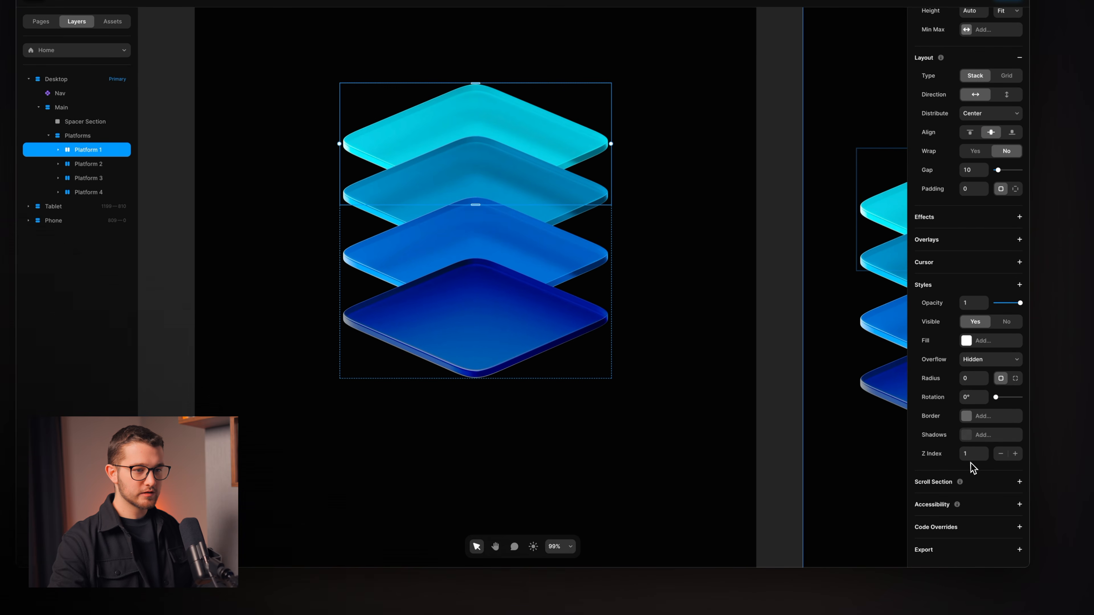
pyautogui.press('Return')
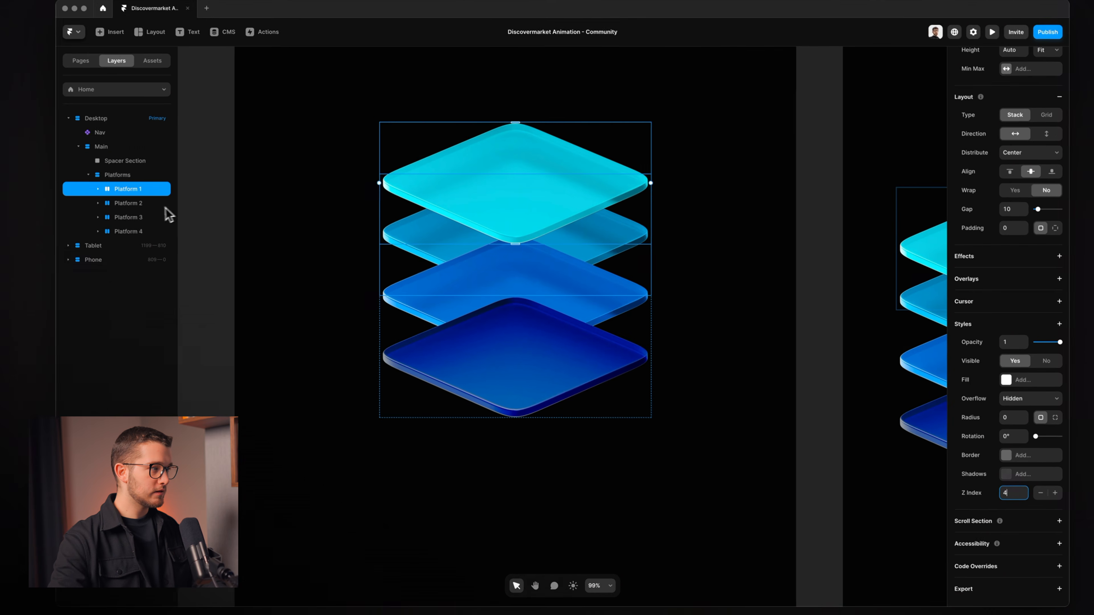
# Set Platform 2's Z Index to 3.
pyautogui.click(104, 164)
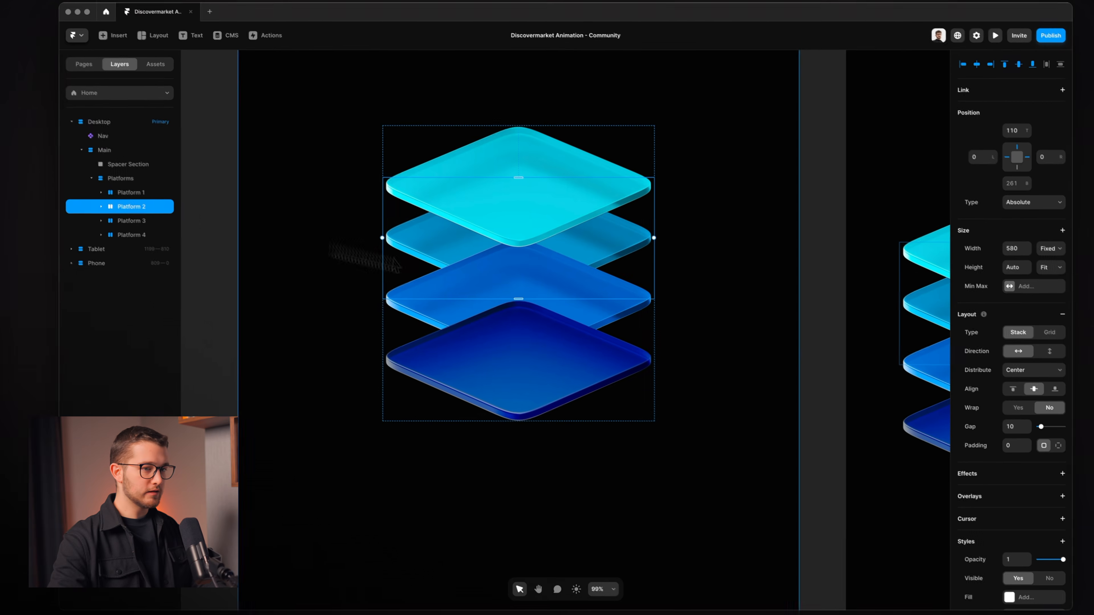
pyautogui.scroll(-5, 972, 427)
pyautogui.click(971, 467)
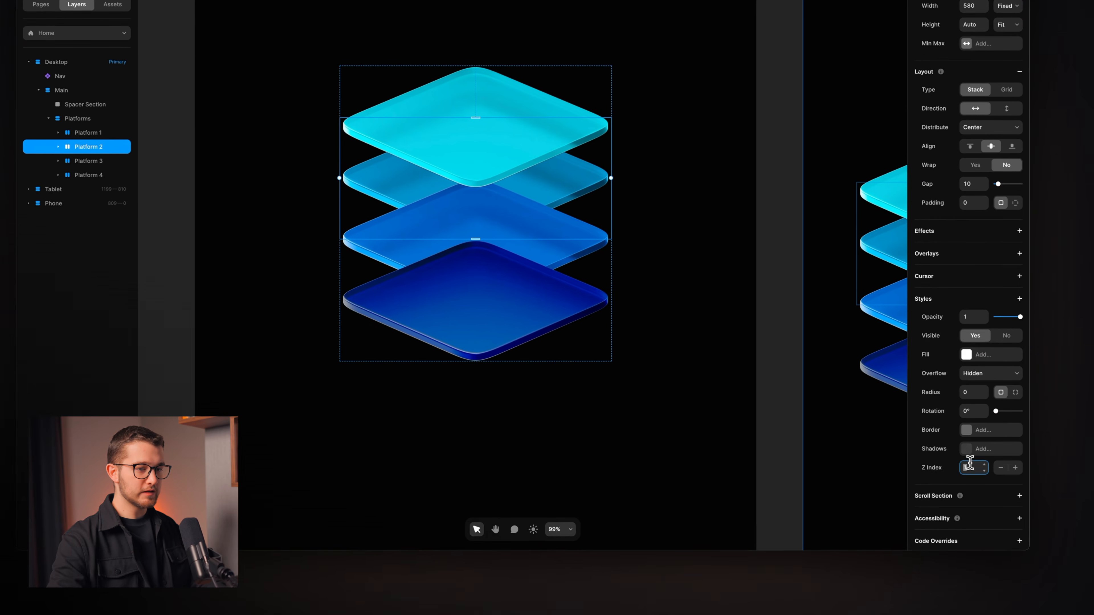
pyautogui.write('3')
pyautogui.press('Return')
# Set Platform 3's Z Index to 2.
pyautogui.click(90, 162)
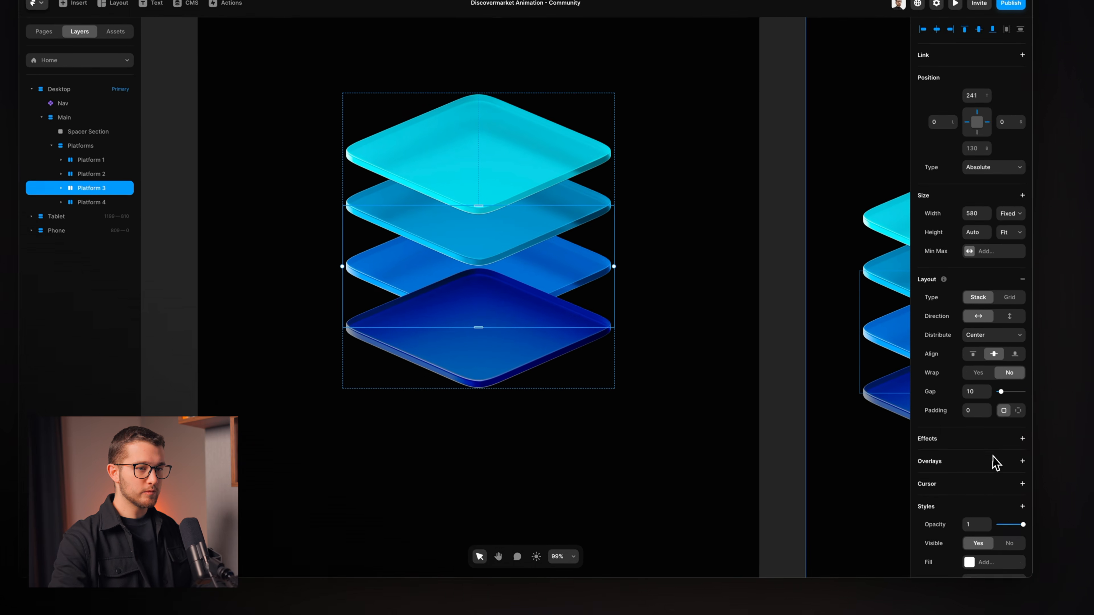
pyautogui.scroll(-5, 1022, 498)
pyautogui.click(1004, 518)
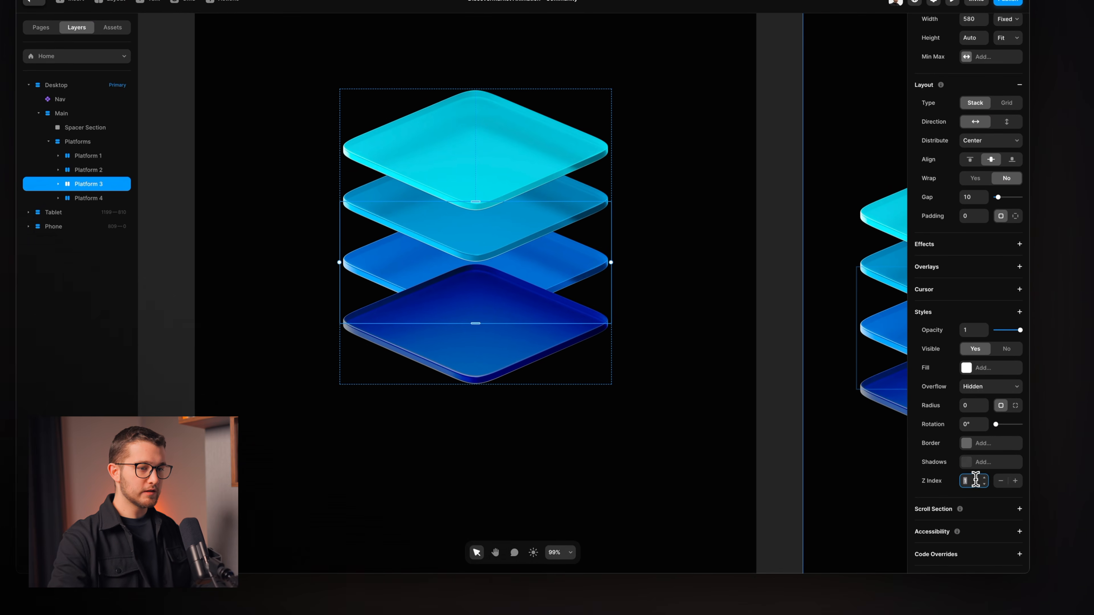
pyautogui.write('2')
pyautogui.press('Return')
# Set Platform 4's Z Index to 1.
pyautogui.click(92, 201)
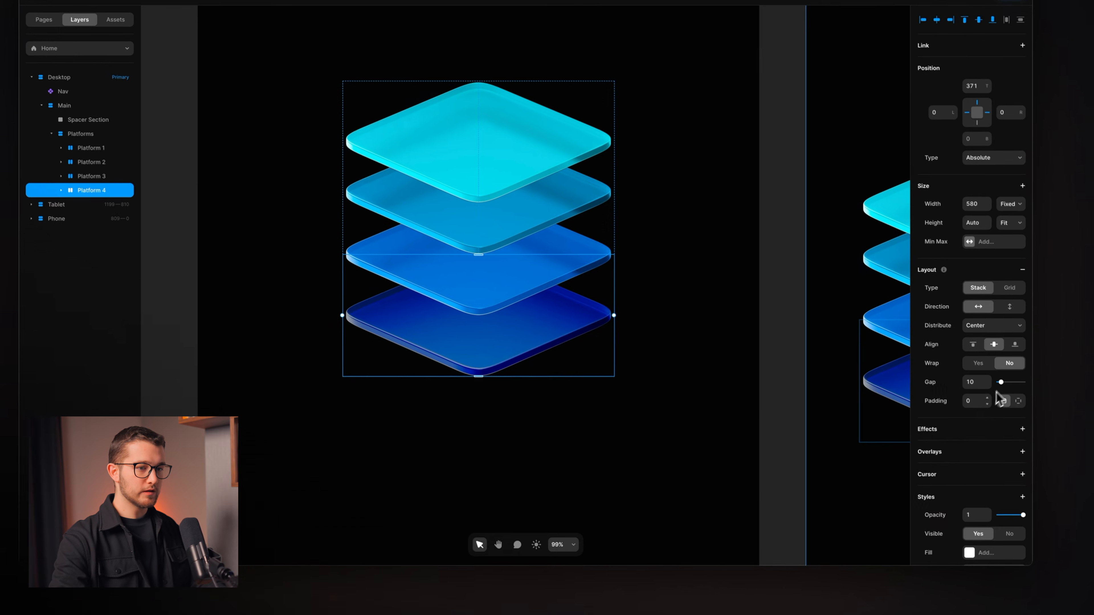
pyautogui.scroll(-5, 1019, 494)
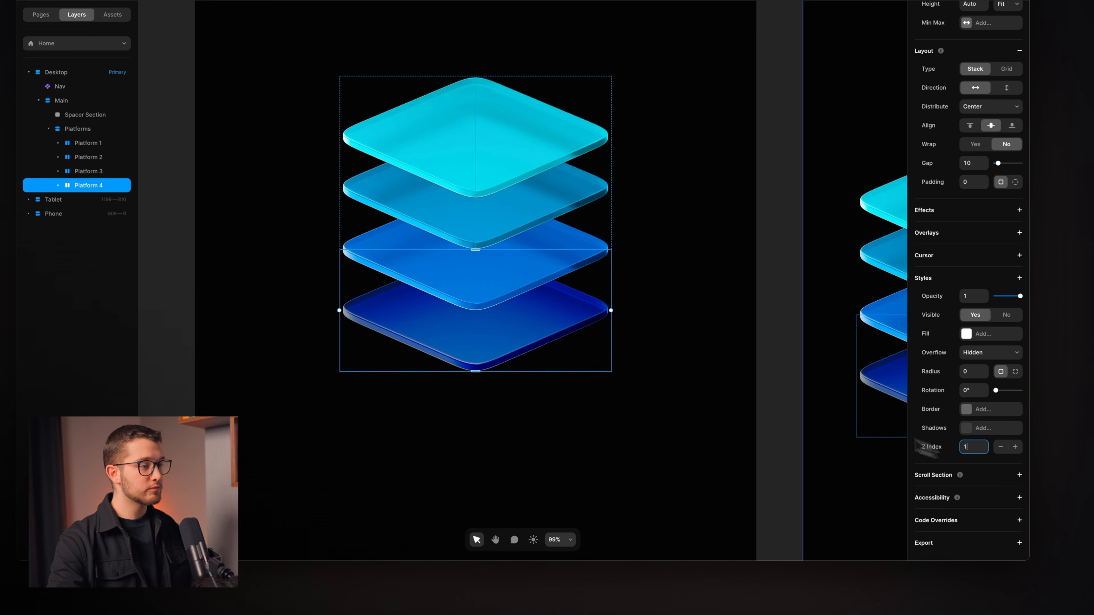
pyautogui.click(737, 321)
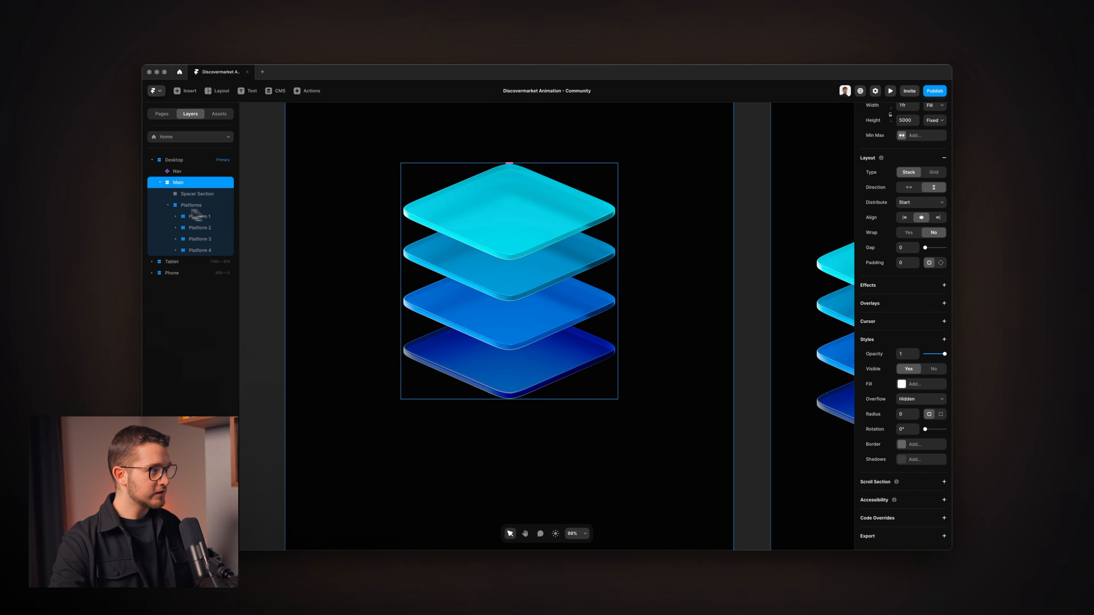
# Compare Platform 1 with the reference page's opening state in the browser, where the stacked layers start animating.
pyautogui.click(196, 216)
pyautogui.press('super+Tab')
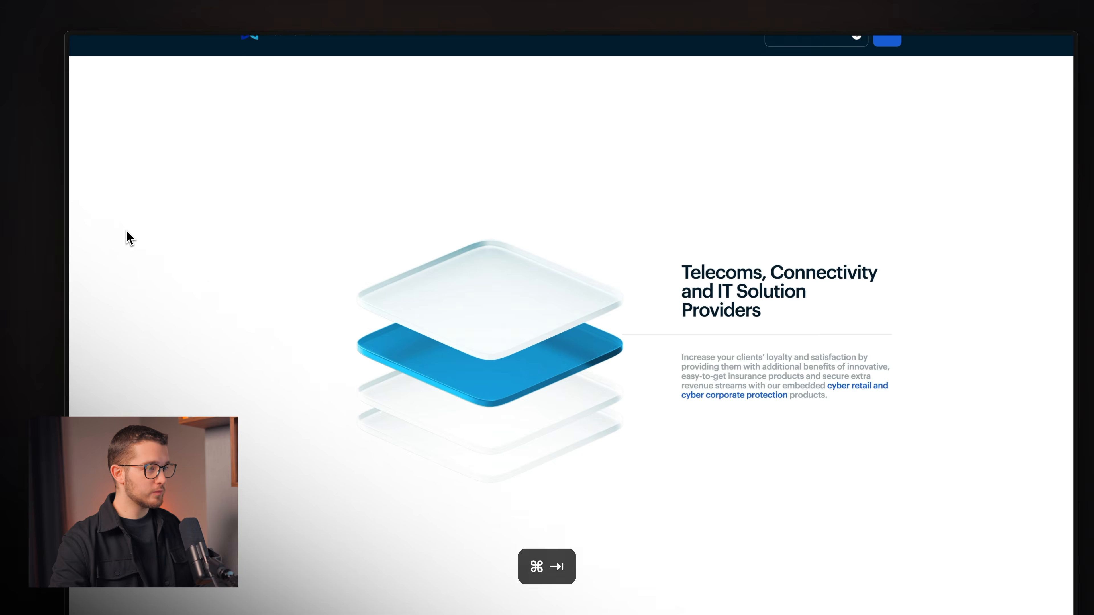
pyautogui.scroll(10, 425, 331)
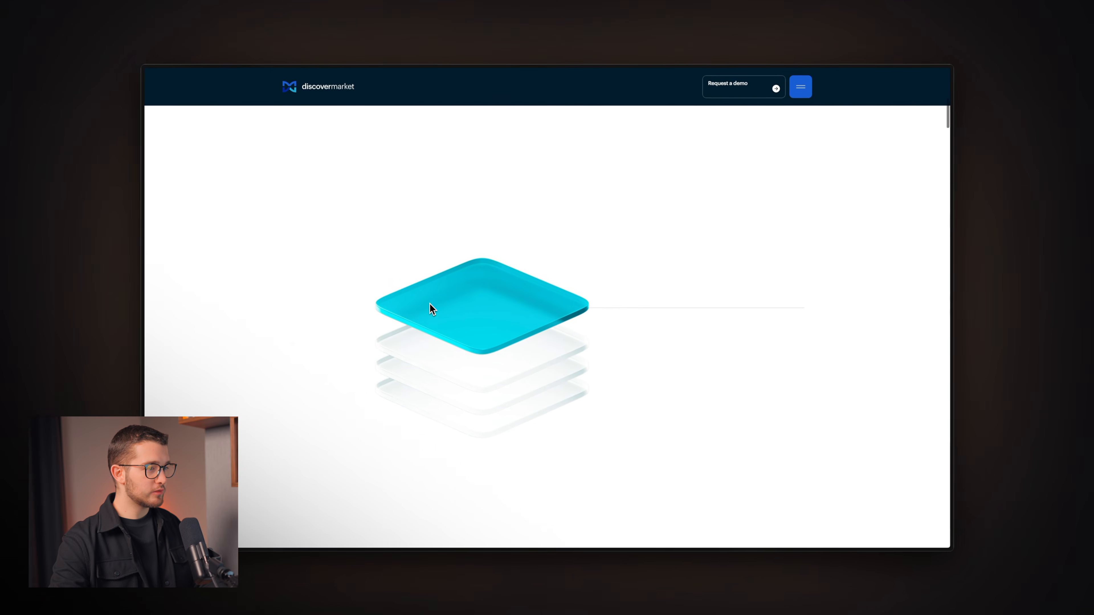
pyautogui.scroll(-2, 425, 330)
pyautogui.press('super+Tab')
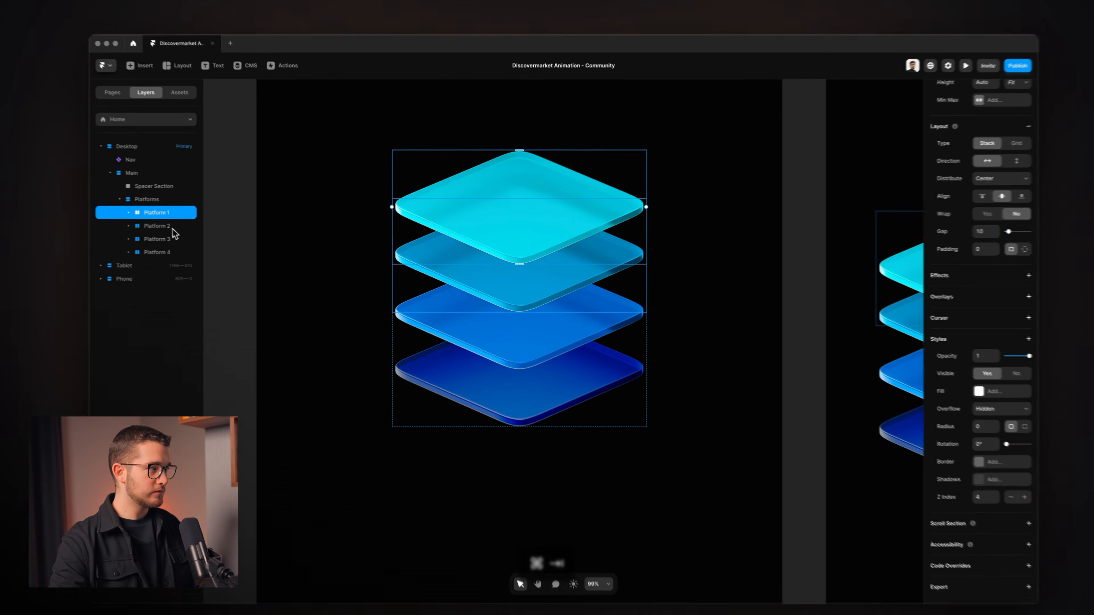
# Set the opacity of the Colored layers in Platforms 2, 3 and 4 to 0.
pyautogui.click(200, 228)
pyautogui.click(176, 228)
pyautogui.click(175, 261)
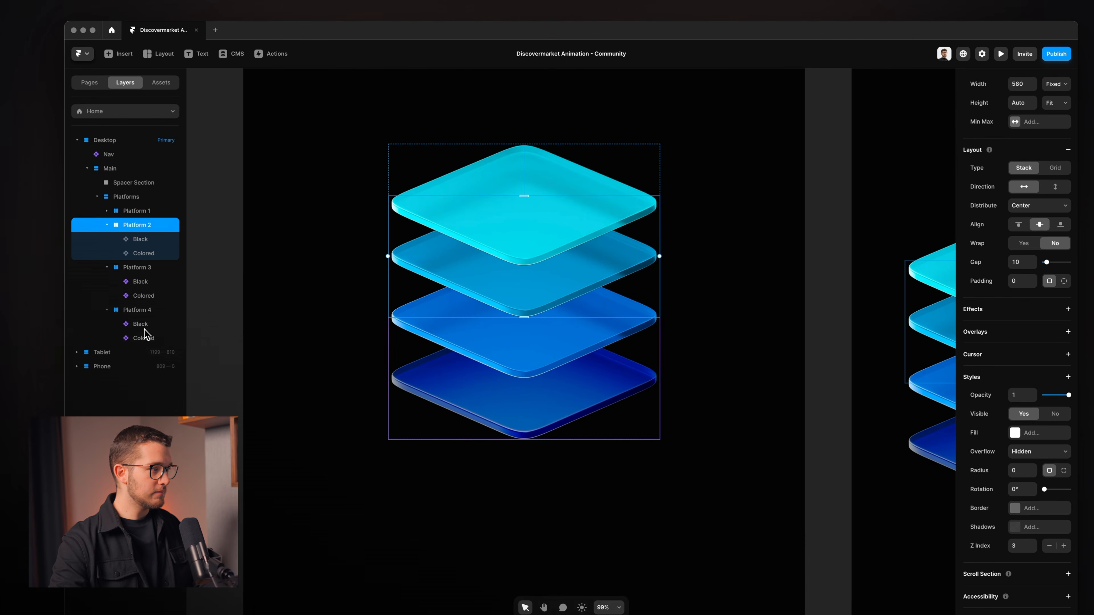
pyautogui.click(145, 330)
pyautogui.click(148, 337)
pyautogui.keyDown('shift'); pyautogui.click(153, 295); pyautogui.keyUp('shift')
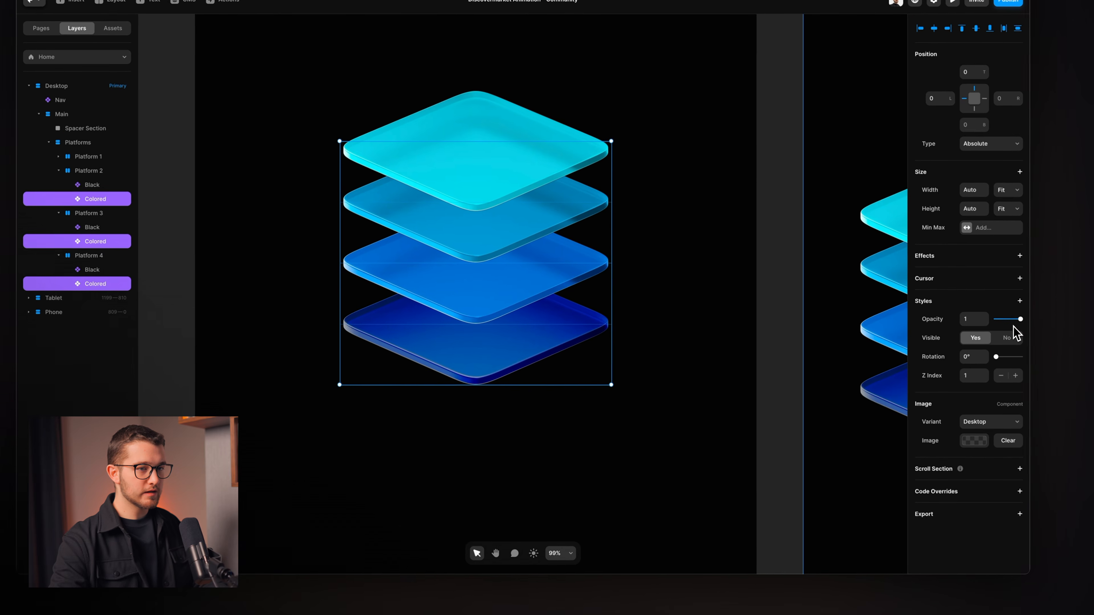
pyautogui.moveTo(1019, 321); pyautogui.dragTo(951, 324)
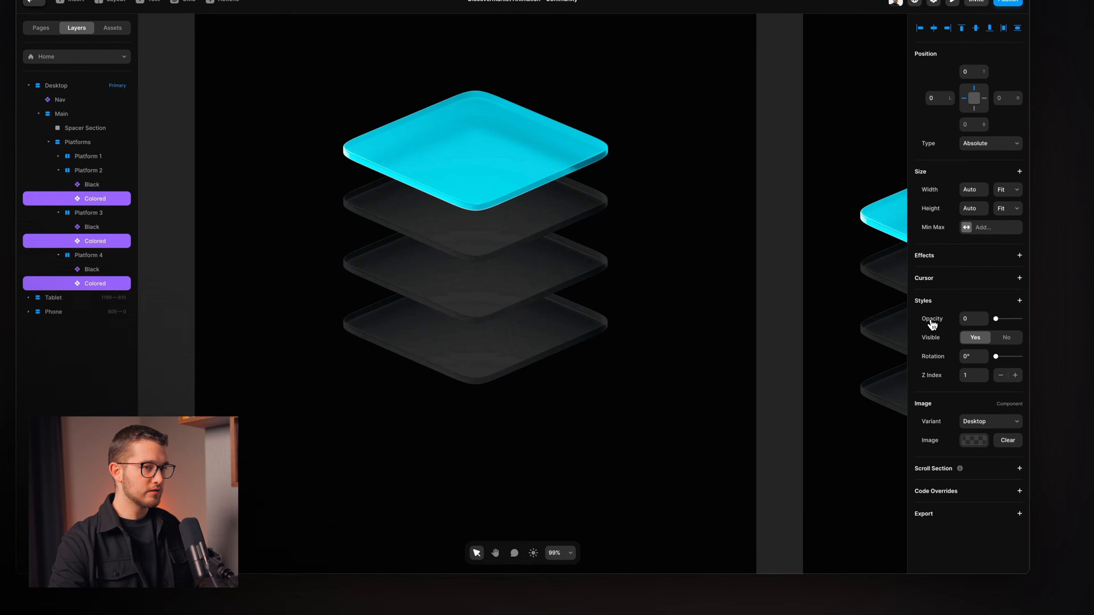
# Preview the page, and examine in the browser how the reference layers change color and spacing while scrolling.
pyautogui.click(733, 325)
pyautogui.press('super+p')
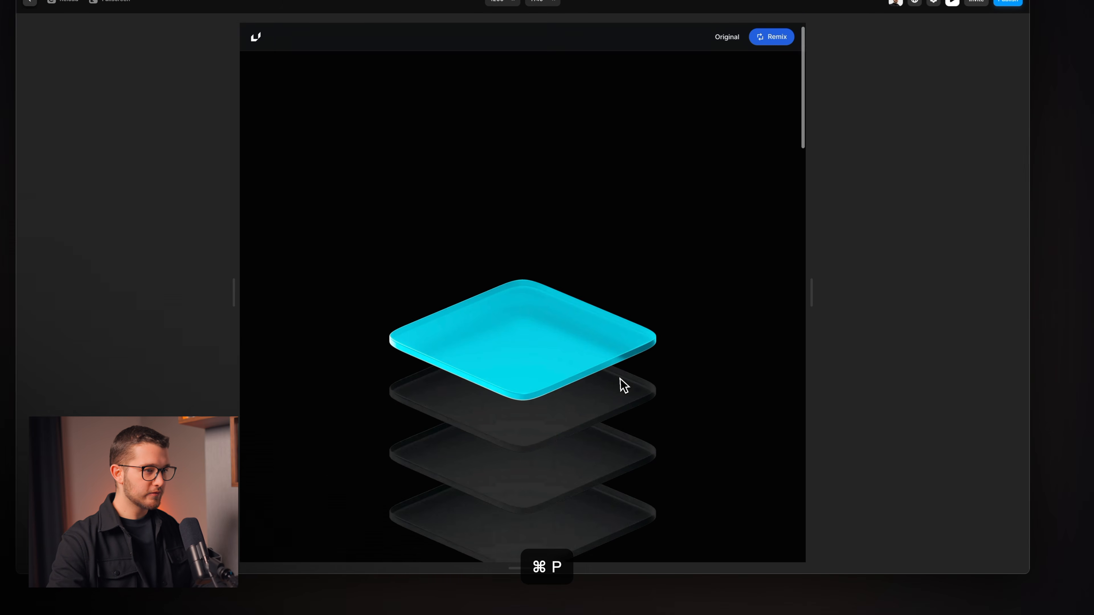
pyautogui.press('super+Tab')
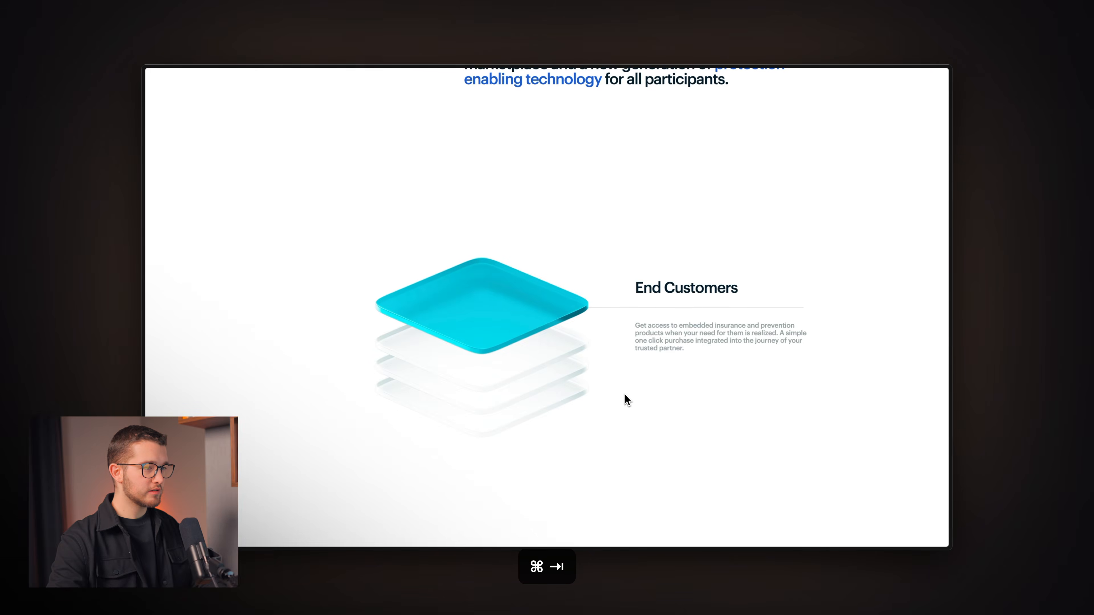
pyautogui.scroll(-3, 627, 400)
pyautogui.scroll(3, 627, 400)
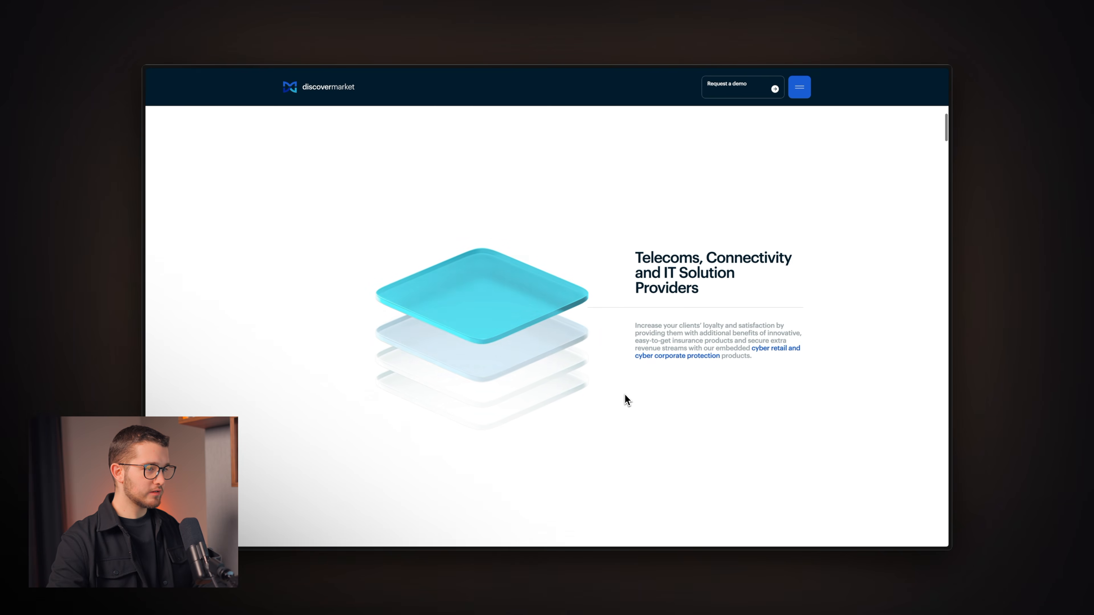
pyautogui.scroll(-3, 627, 400)
pyautogui.scroll(-3, 627, 400)
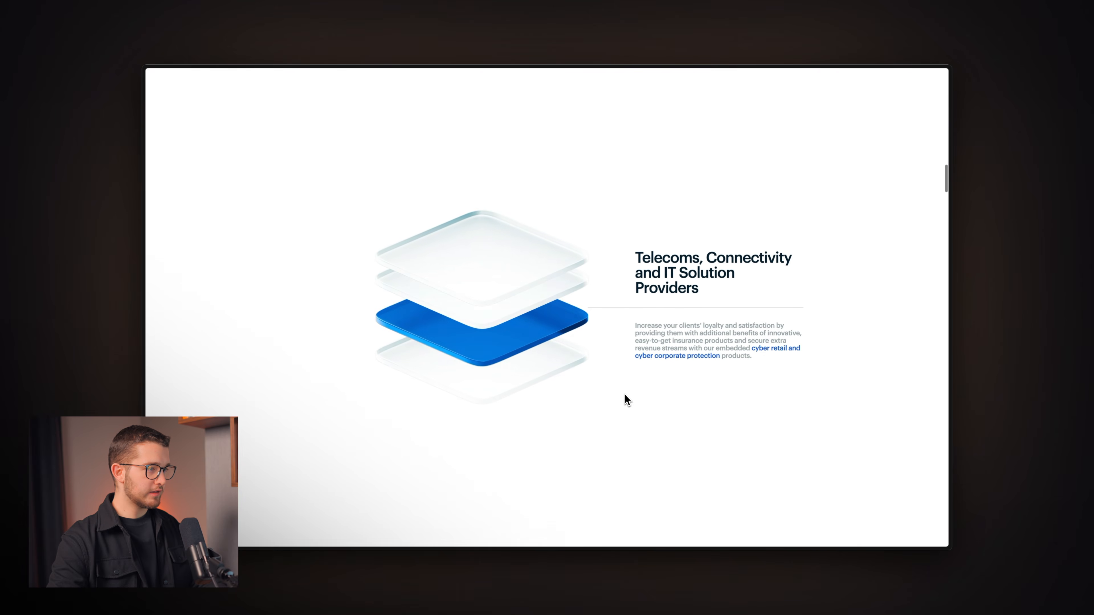
pyautogui.scroll(-3, 627, 400)
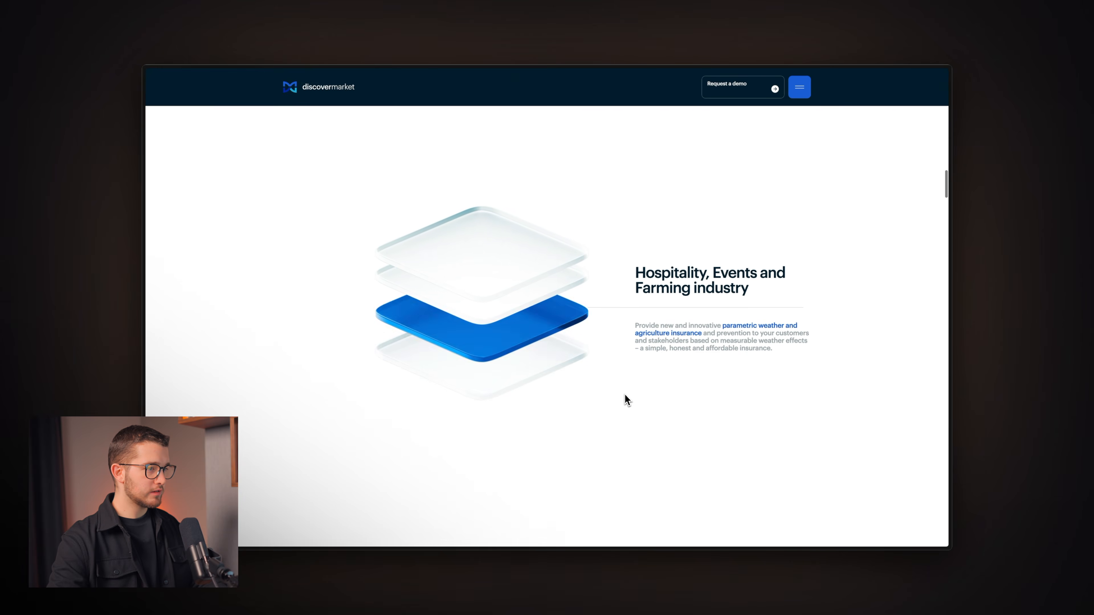
pyautogui.scroll(3, 627, 400)
pyautogui.scroll(-1, 625, 394)
# Compare the gaps between the inactive layers on the reference page with those in the preview, and return to the canvas.
pyautogui.moveTo(378, 280); pyautogui.dragTo(382, 352)
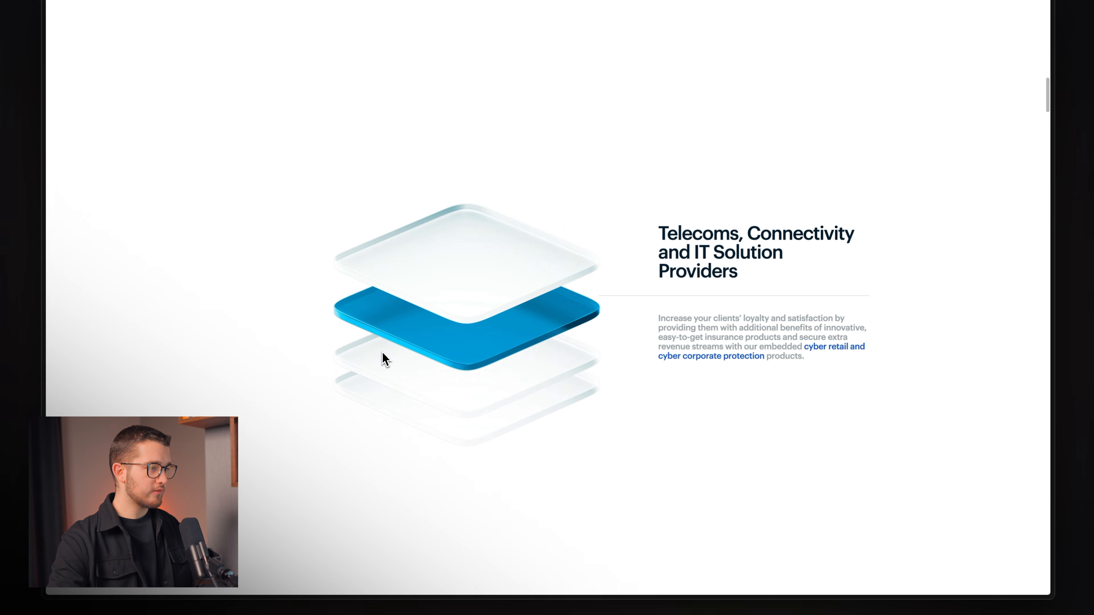
pyautogui.scroll(3, 385, 359)
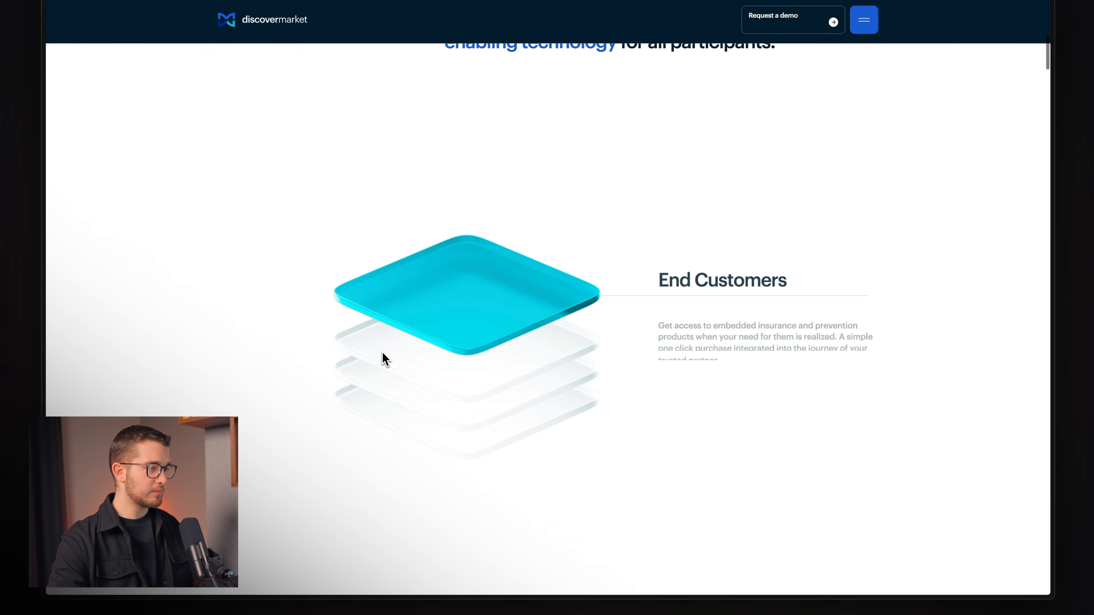
pyautogui.press('super+shift+1')
pyautogui.moveTo(366, 387); pyautogui.dragTo(361, 371)
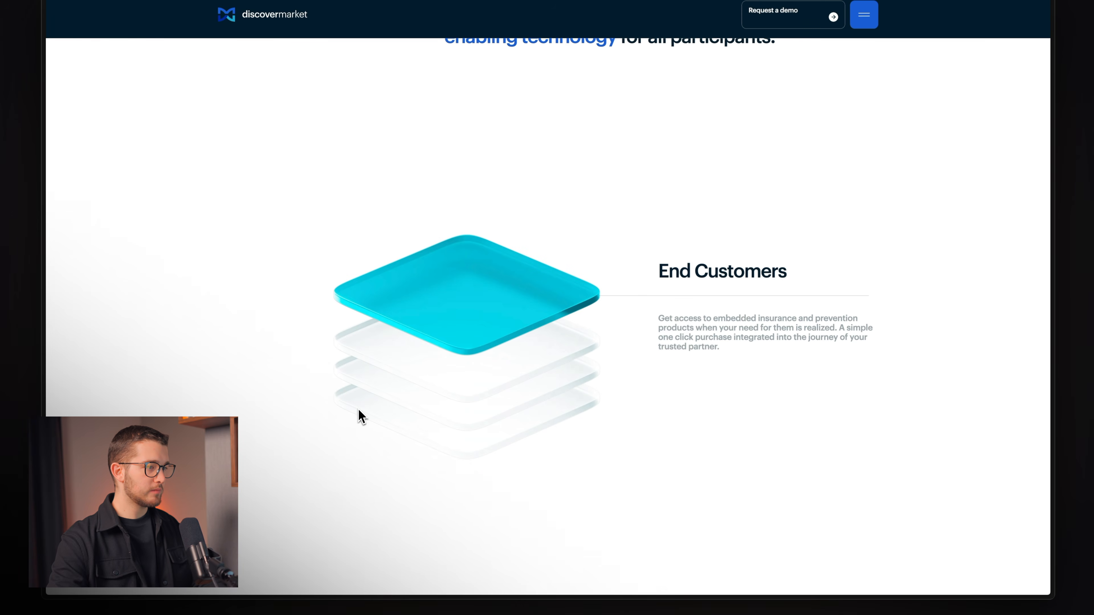
pyautogui.press('super+Tab')
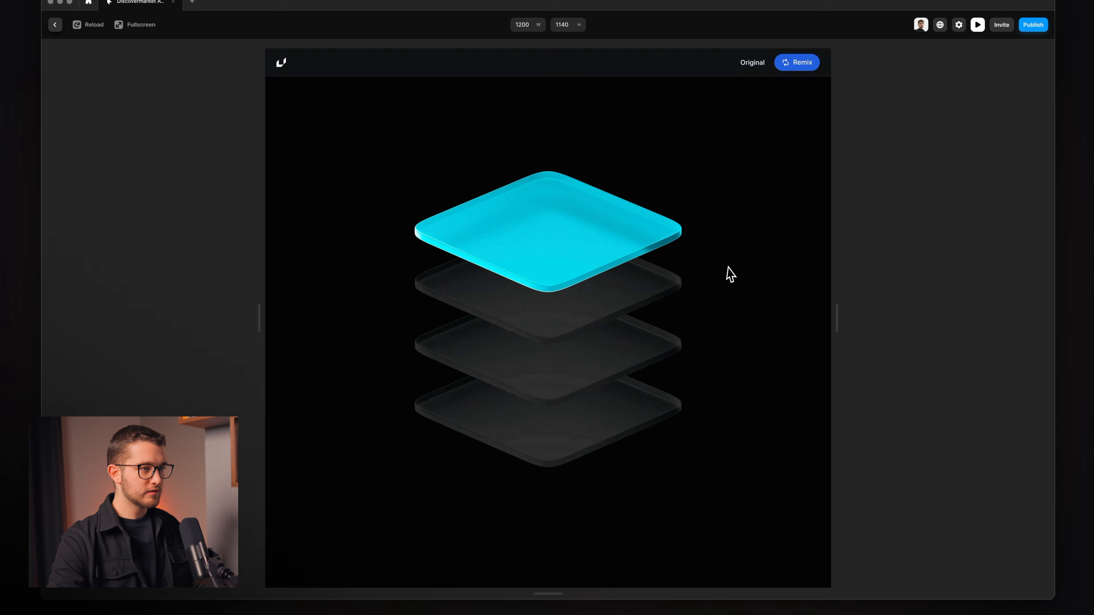
pyautogui.click(978, 25)
pyautogui.keyDown('super'); pyautogui.click(465, 346); pyautogui.keyUp('super')
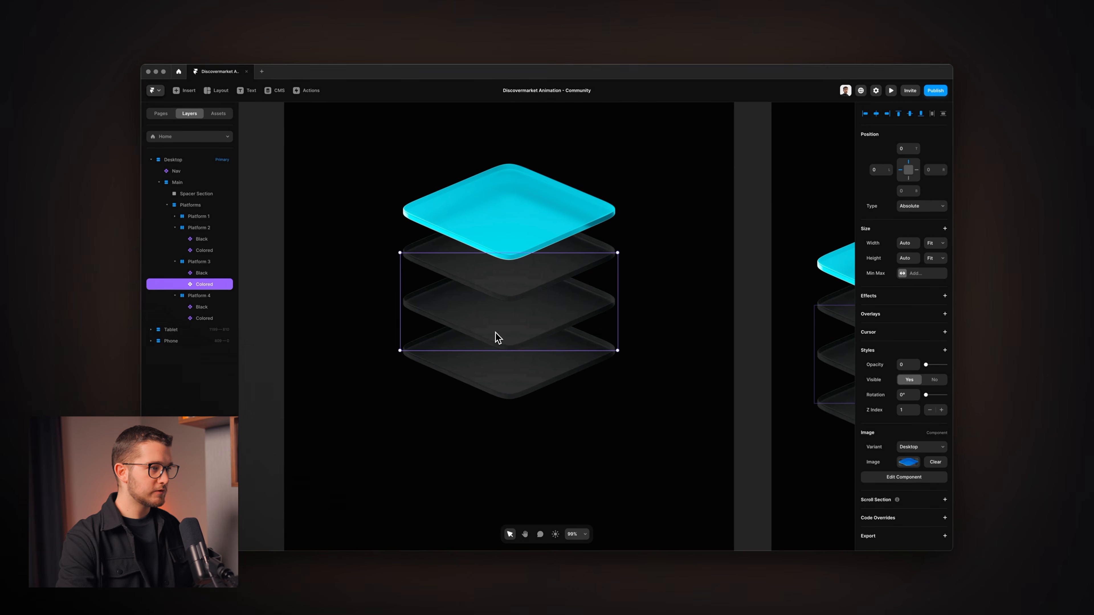
pyautogui.hotkey('shift', 'Up')
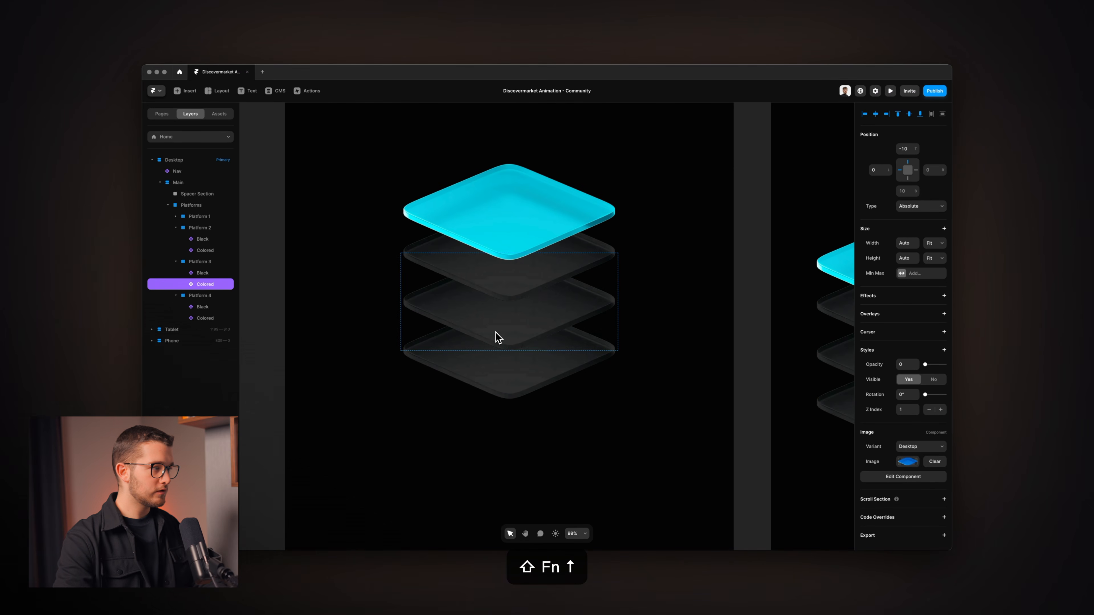
pyautogui.press('super+z')
# Move Platform 3 up to a top position of 191, closer to Platform 2 as in the reference.
pyautogui.click(213, 263)
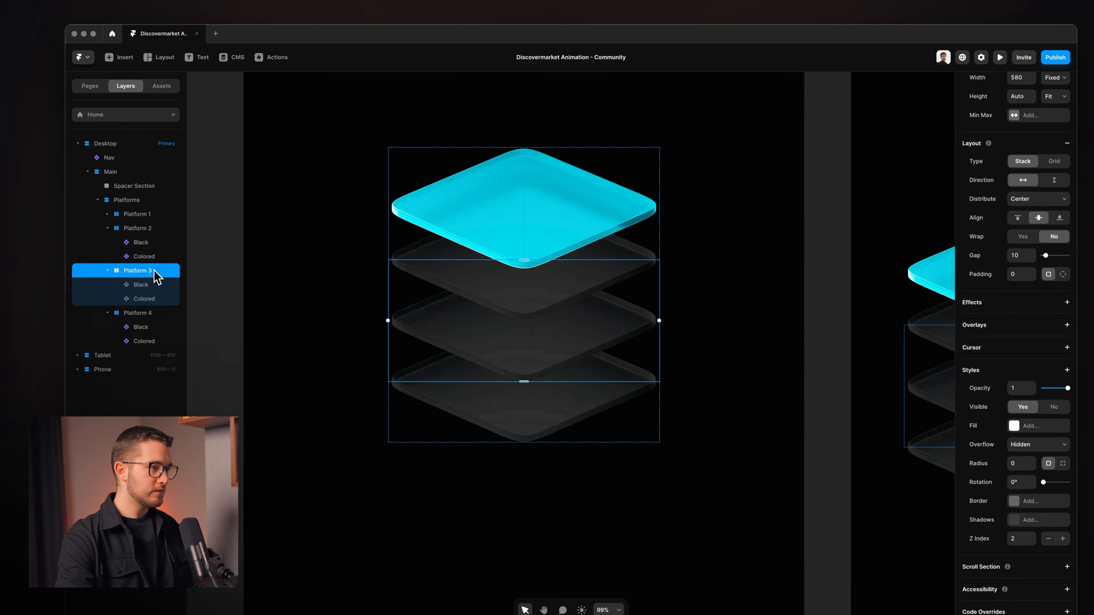
pyautogui.hotkey('shift', 'pageup')
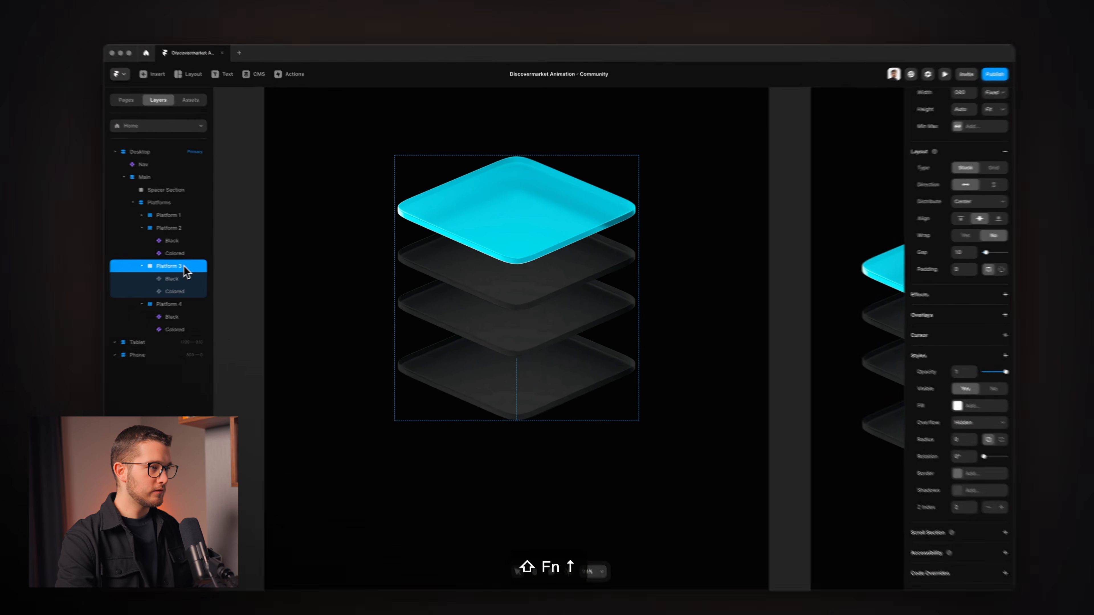
pyautogui.press('super+Tab')
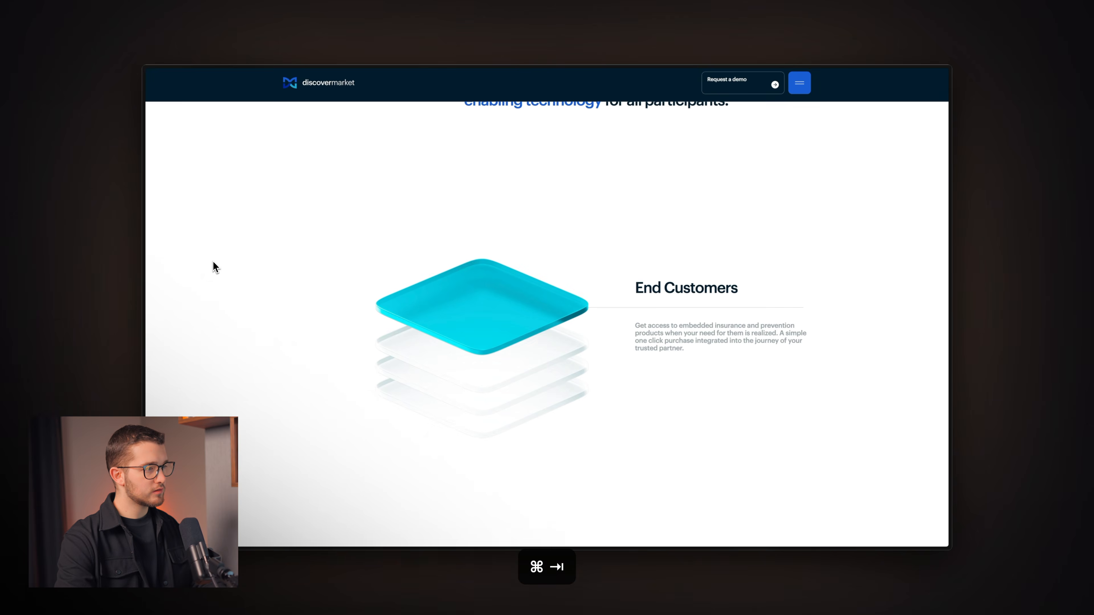
pyautogui.press('super+Tab')
pyautogui.hotkey('shift', 'pageup')
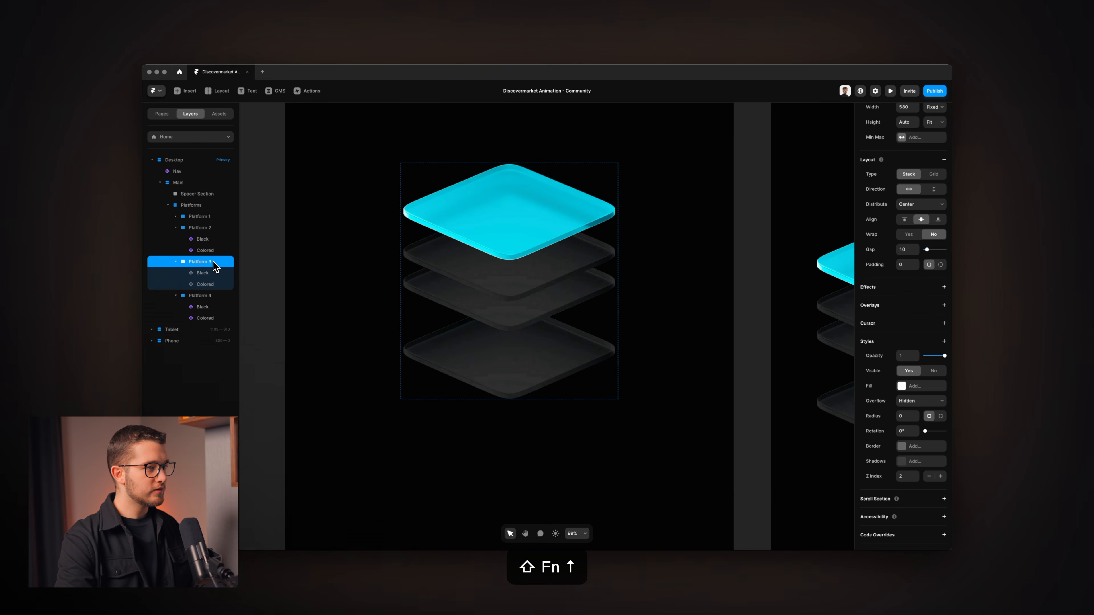
# Nudge Platform 4 up until its gap to Platform 3 matches the gap between Platforms 2 and 3.
pyautogui.click(478, 380)
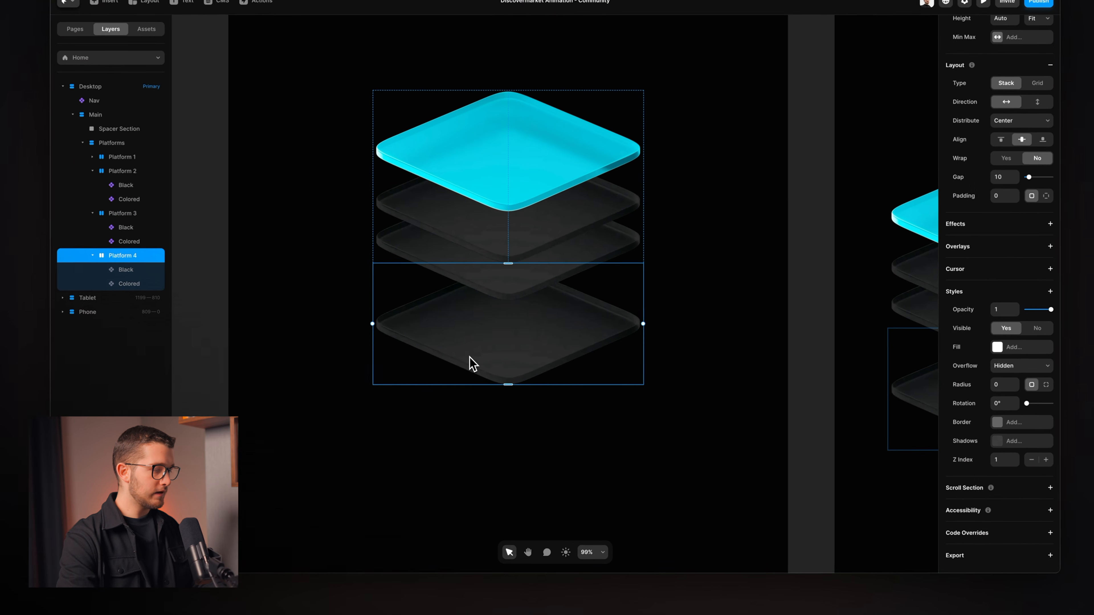
pyautogui.hotkey('shift', 'pageup')
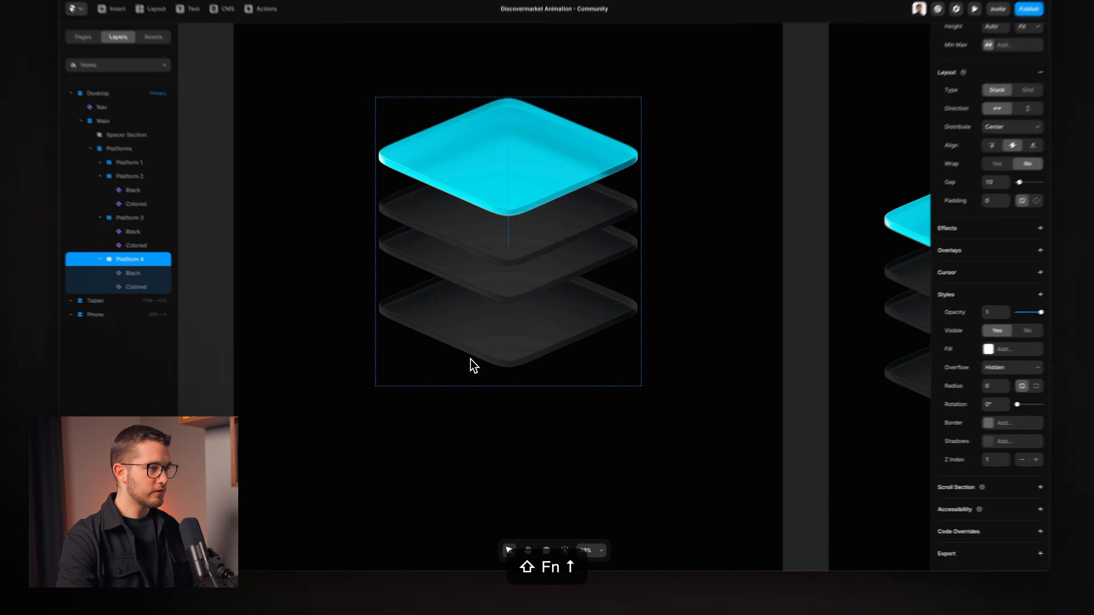
pyautogui.hotkey('shift', 'Up')
pyautogui.hotkey('shift', 'Up')
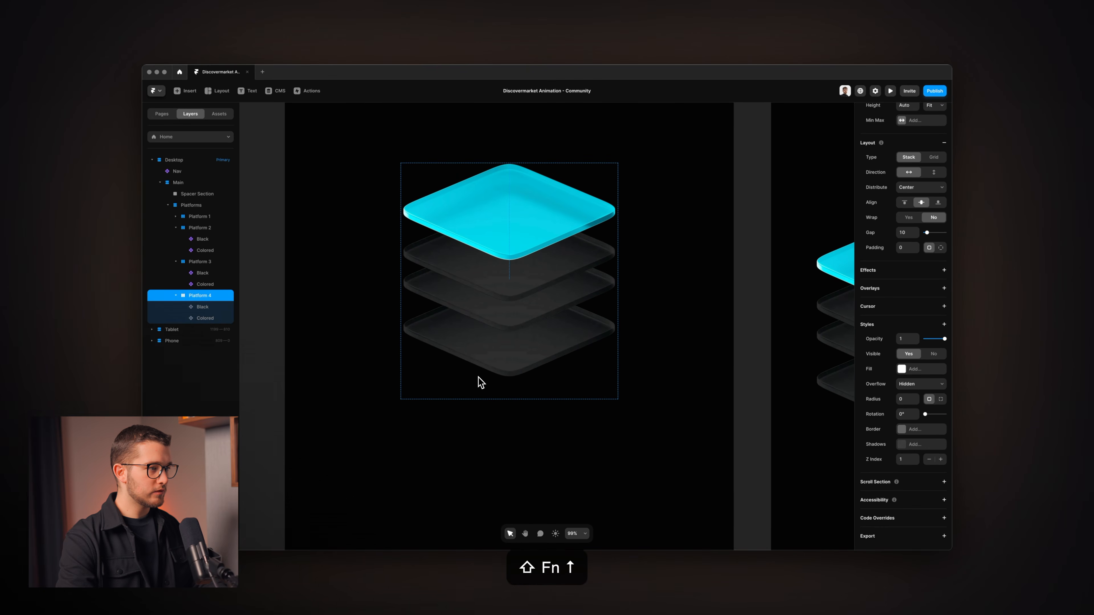
pyautogui.hotkey('shift', 'Up')
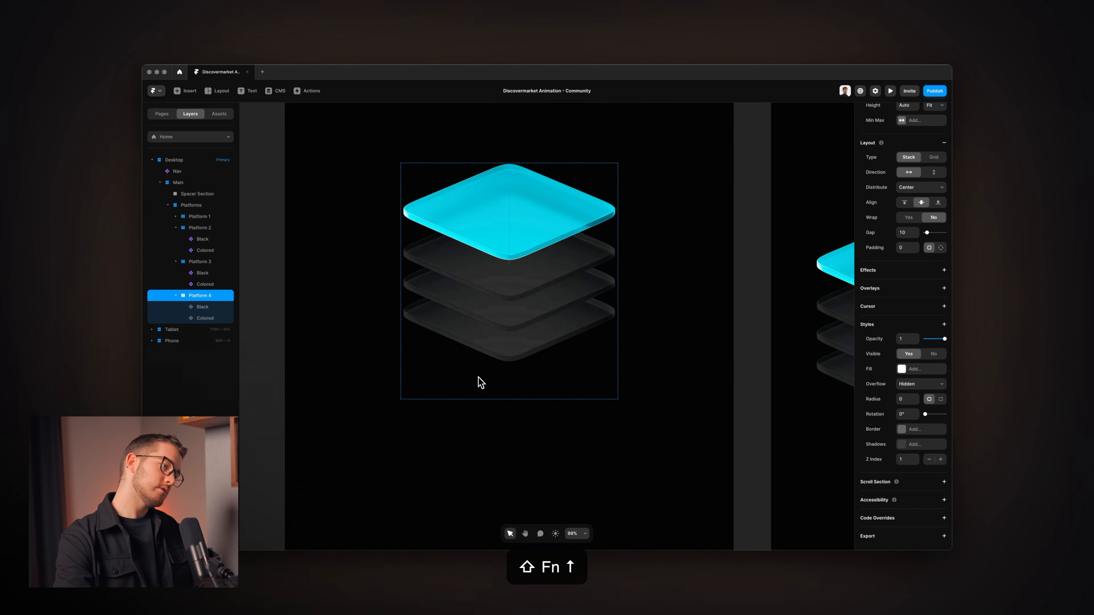
pyautogui.click(481, 382)
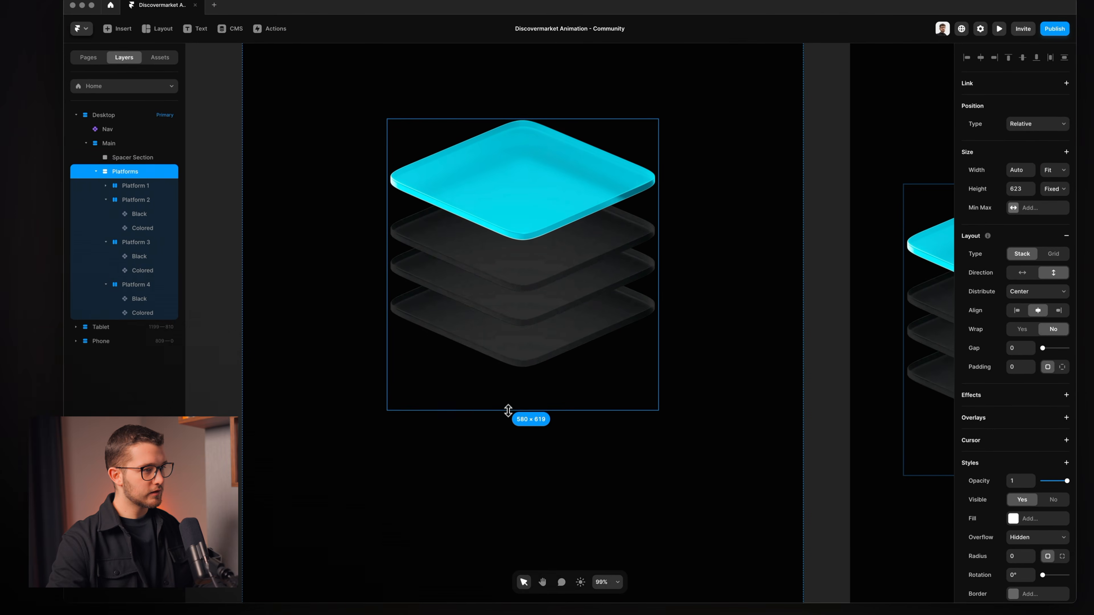
pyautogui.moveTo(508, 412); pyautogui.dragTo(509, 393)
pyautogui.hotkey('ctrl', 'z')
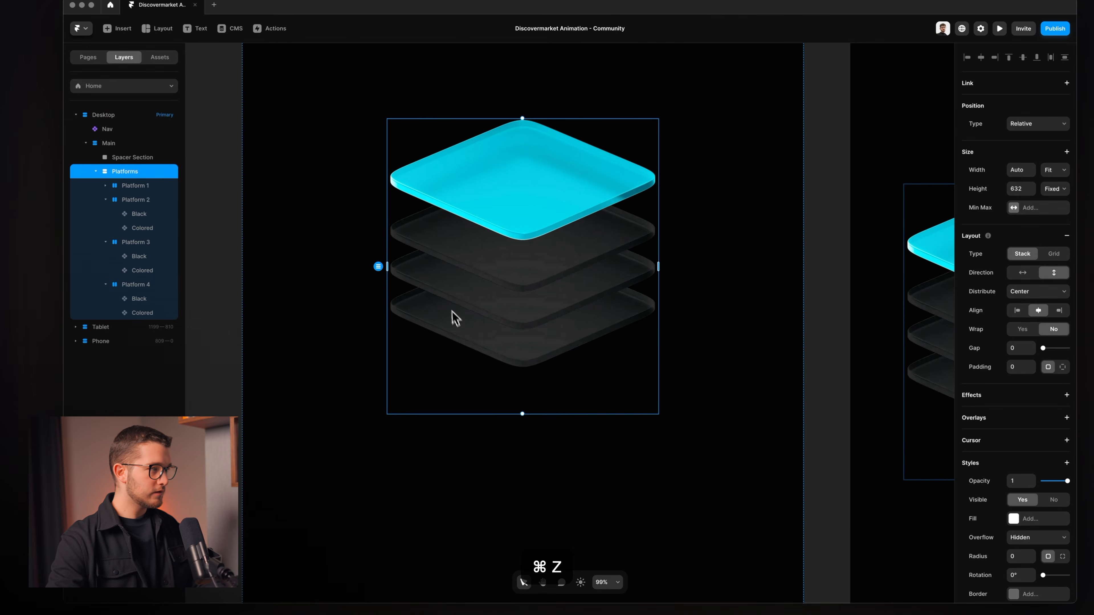
pyautogui.moveTo(524, 416)
pyautogui.mouseDown()
pyautogui.moveTo(527, 388)
pyautogui.moveTo(528, 403)
pyautogui.mouseUp()
pyautogui.press('super+z')
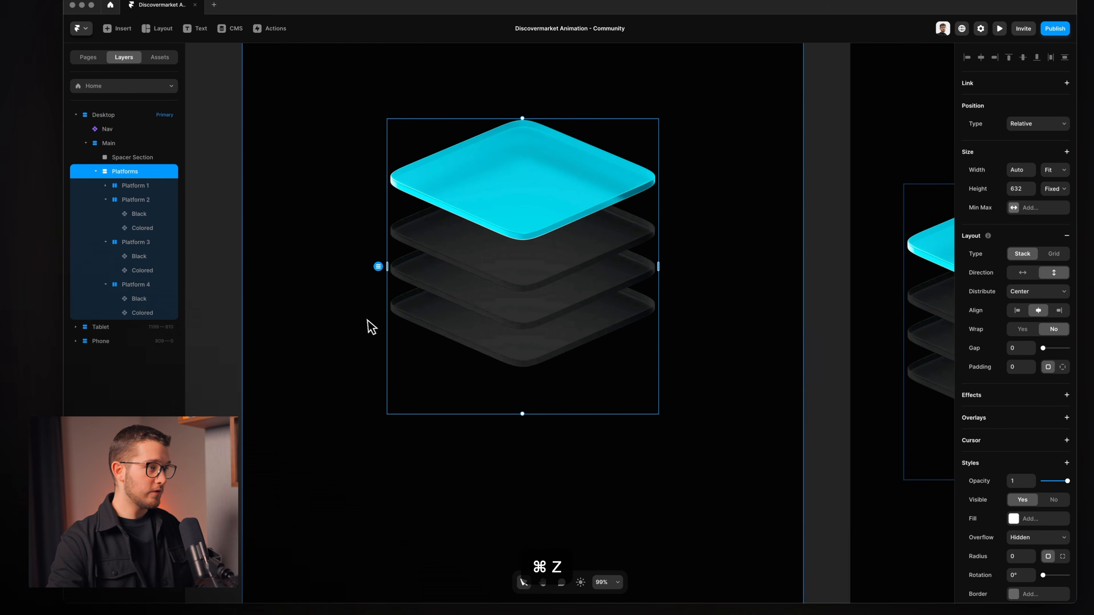
# Shorten the Platforms stack to a height of 531 so it ends at Platform 4's lower edge.
pyautogui.click(134, 242)
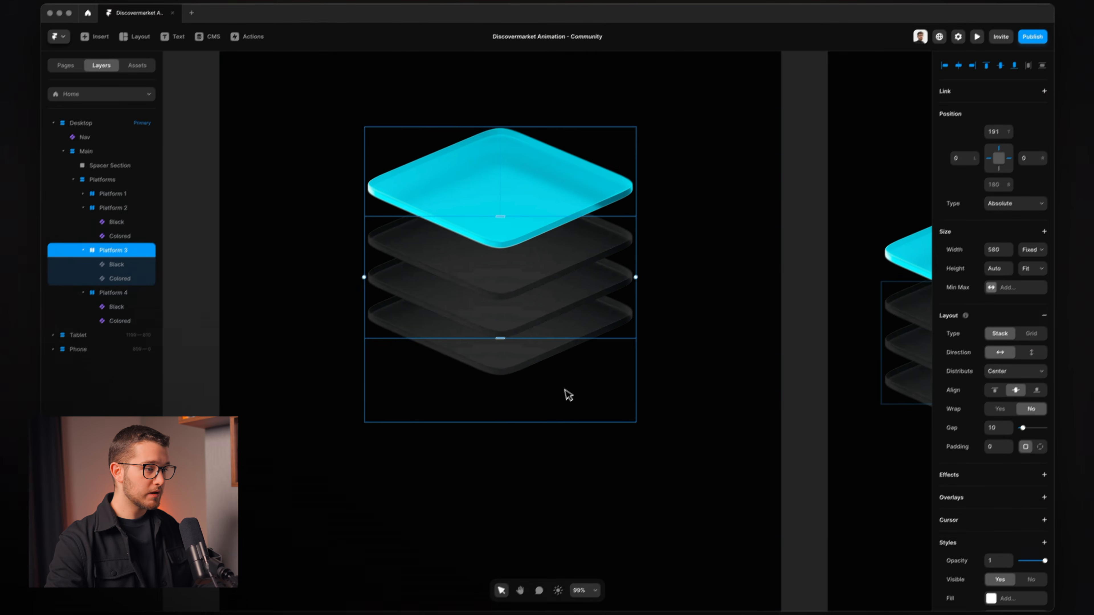
pyautogui.click(542, 425)
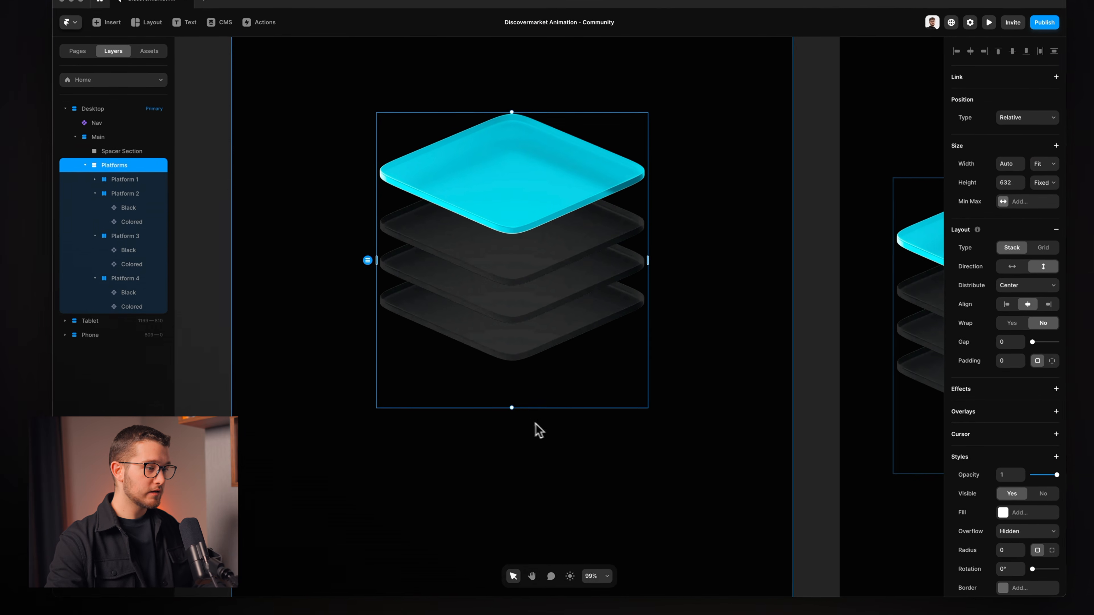
pyautogui.moveTo(492, 452); pyautogui.dragTo(492, 430)
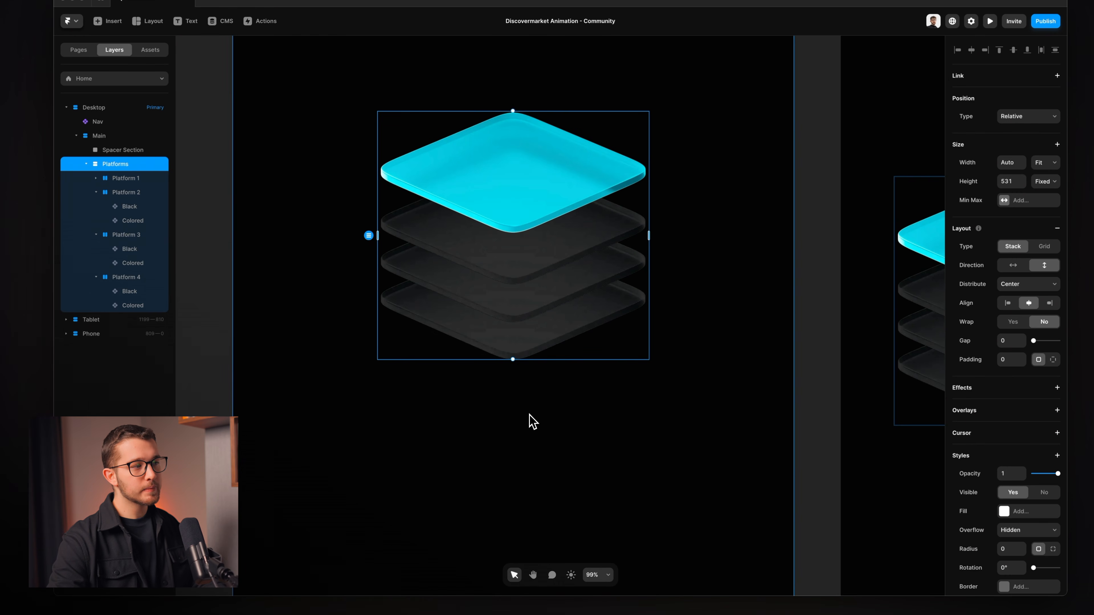
# Inspect the overlapping Platform layers on the canvas to check their bounds and placement within the Platforms stack.
pyautogui.click(428, 257)
pyautogui.click(442, 202)
pyautogui.click(458, 335)
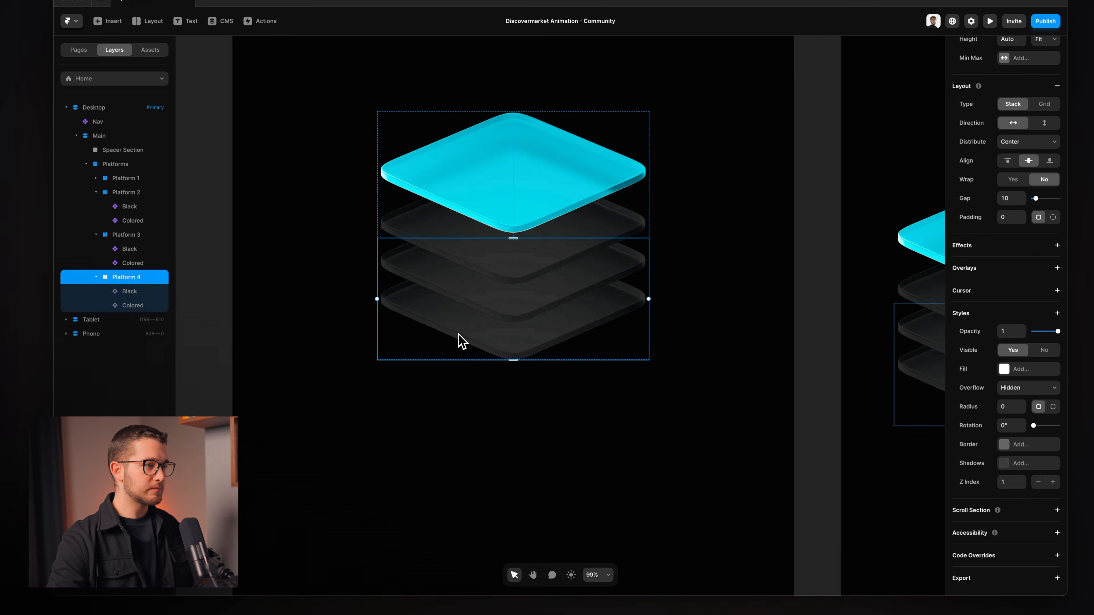
pyautogui.click(441, 401)
pyautogui.scroll(2, 457, 398)
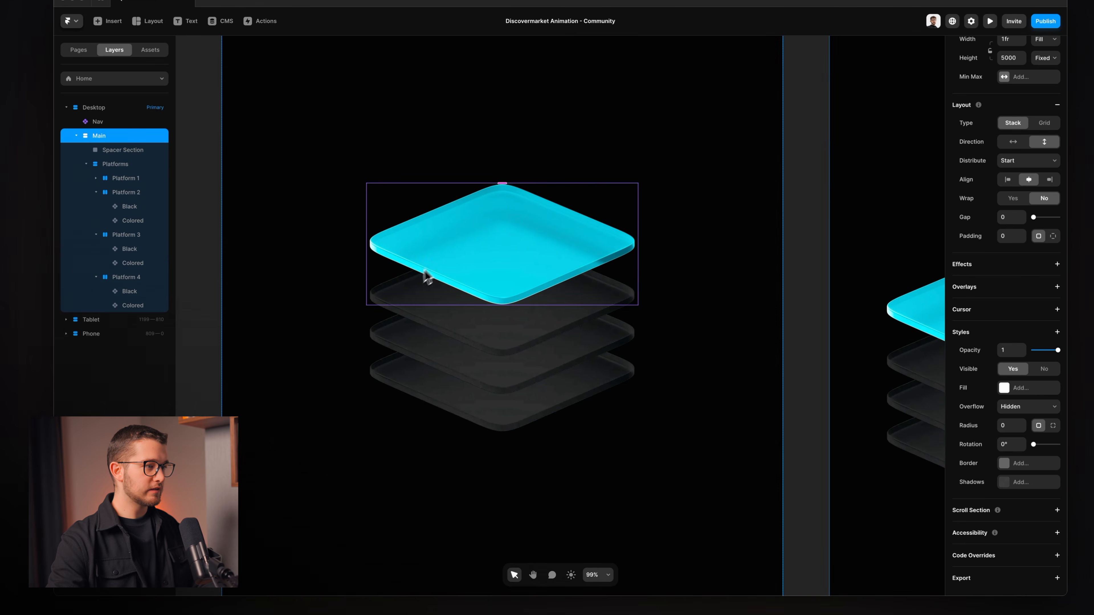
pyautogui.click(428, 330)
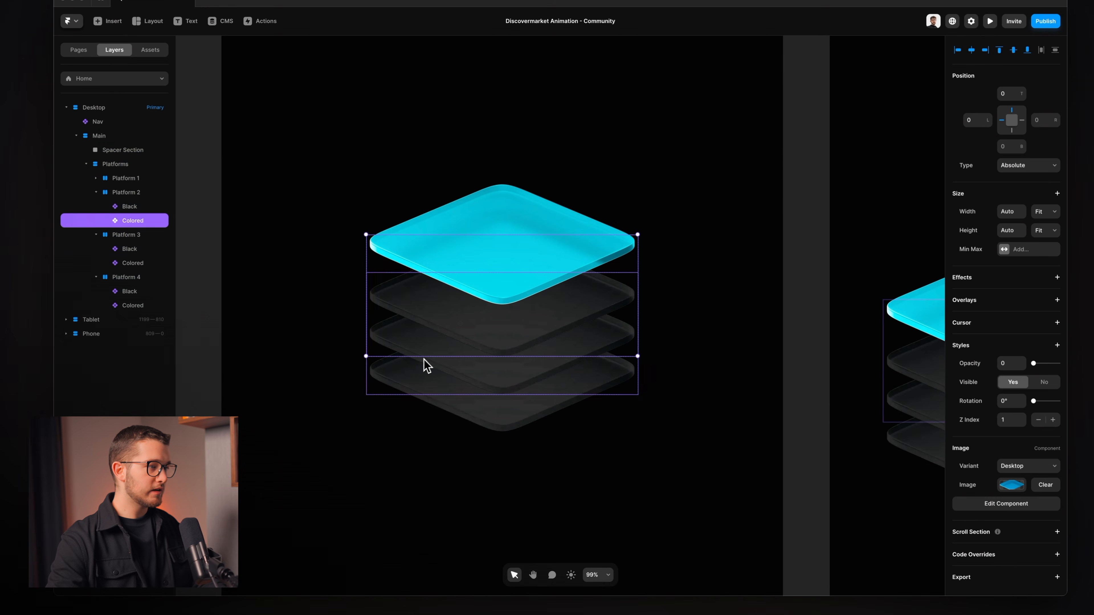
pyautogui.click(423, 370)
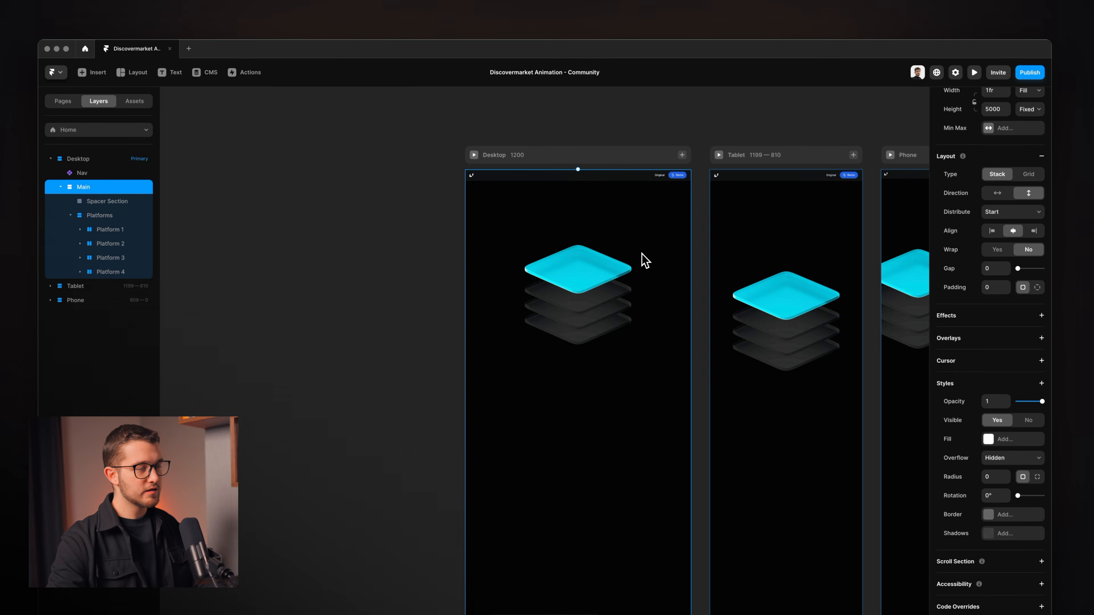
# Switch to the Discovermarket site in the browser and examine how the platform layers and their texts change on scroll in both directions.
pyautogui.press('super+equal')
pyautogui.press('super+Tab')
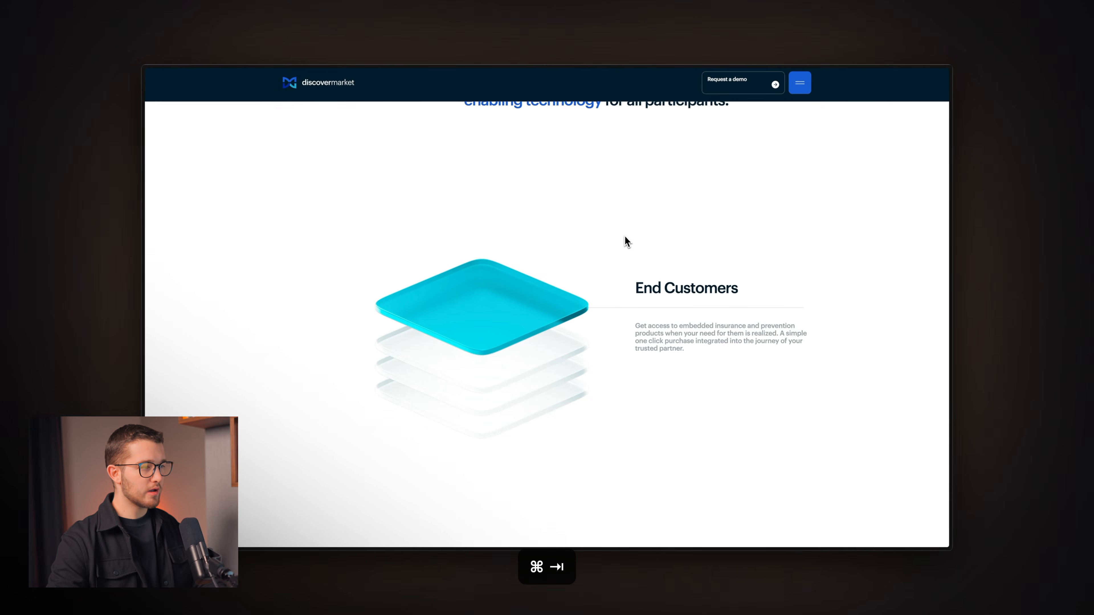
pyautogui.press('super+Tab')
pyautogui.press('super+Tab')
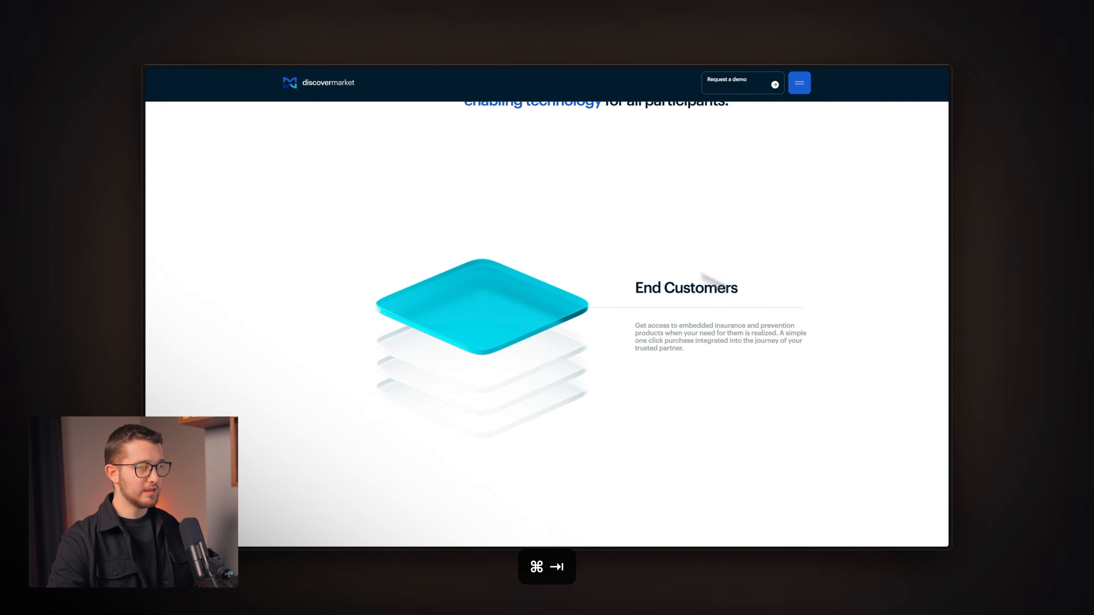
pyautogui.click(784, 288)
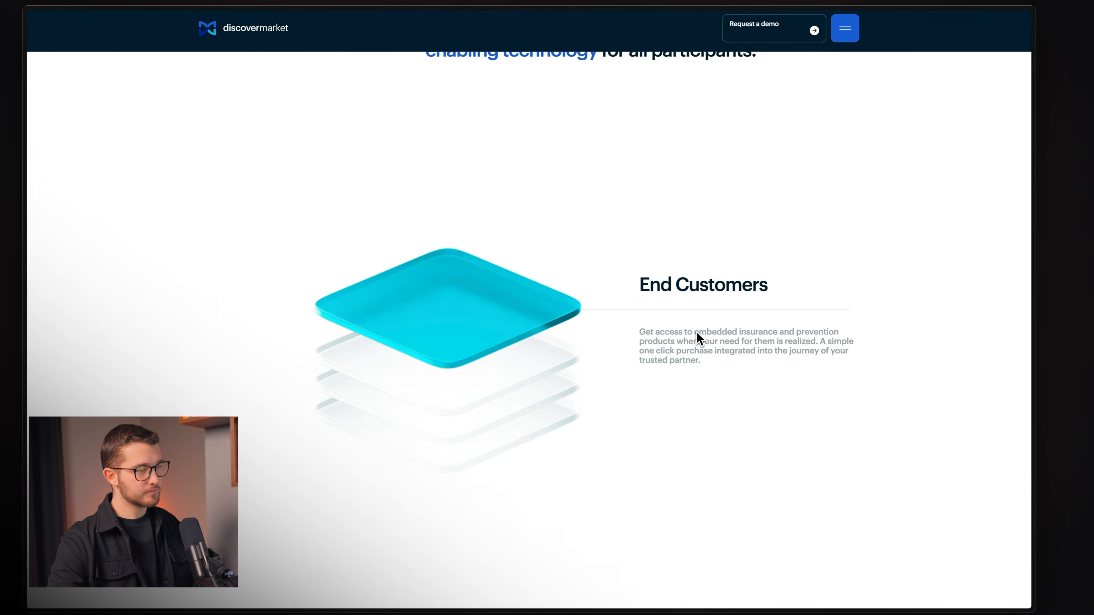
pyautogui.scroll(-3, 695, 330)
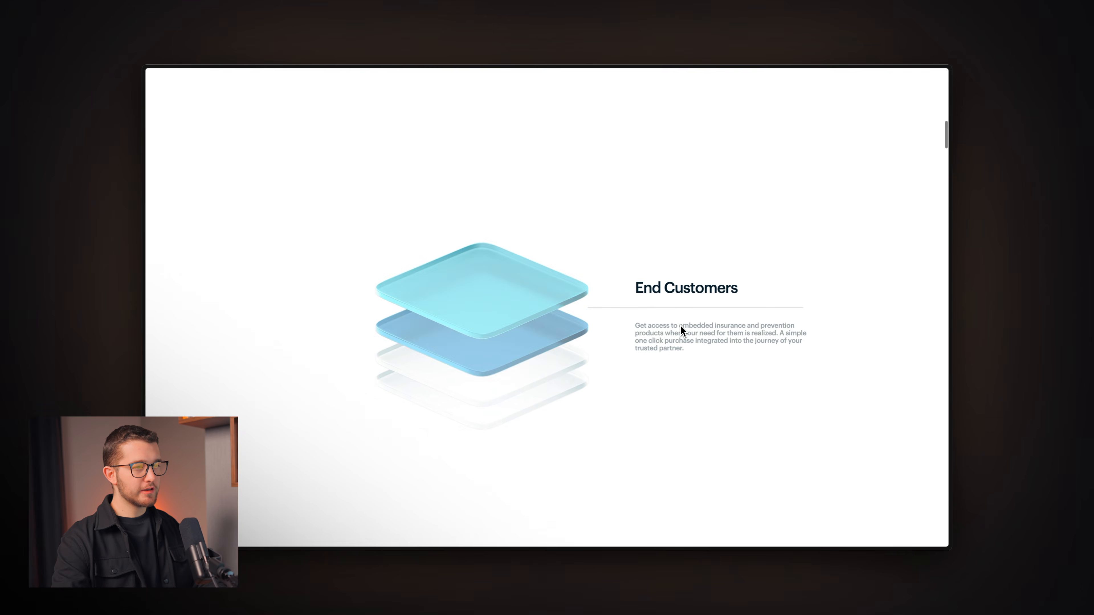
pyautogui.scroll(-5, 681, 327)
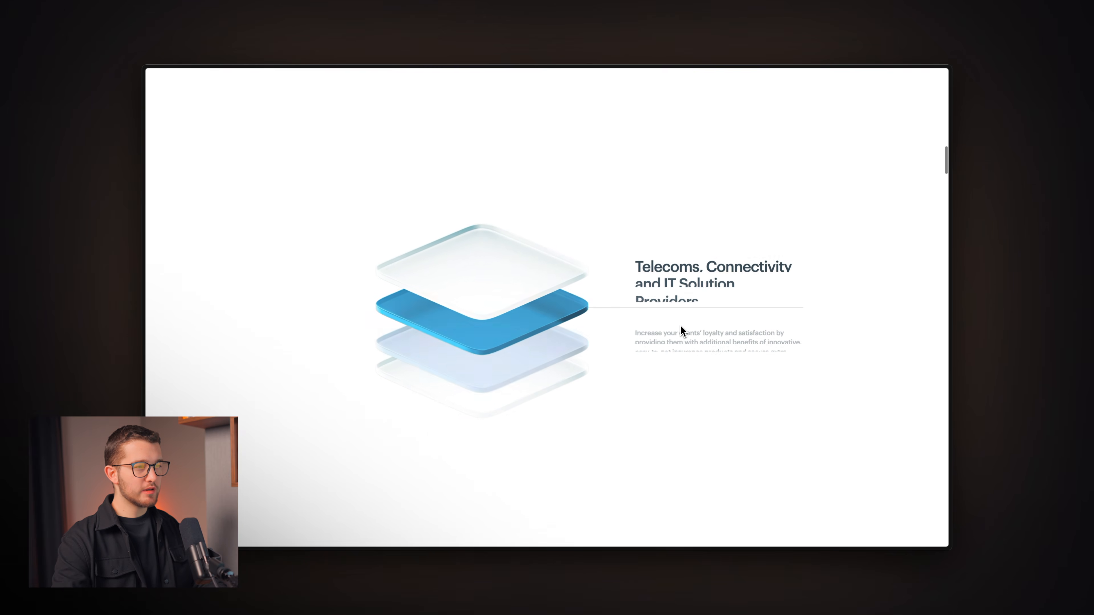
pyautogui.scroll(-5, 681, 326)
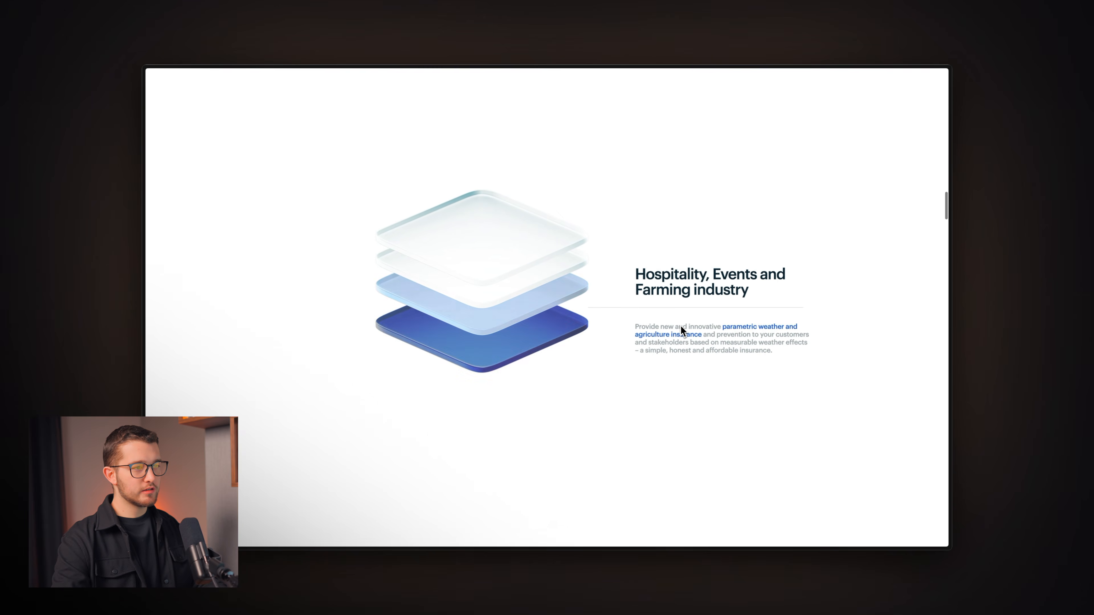
pyautogui.scroll(5, 681, 330)
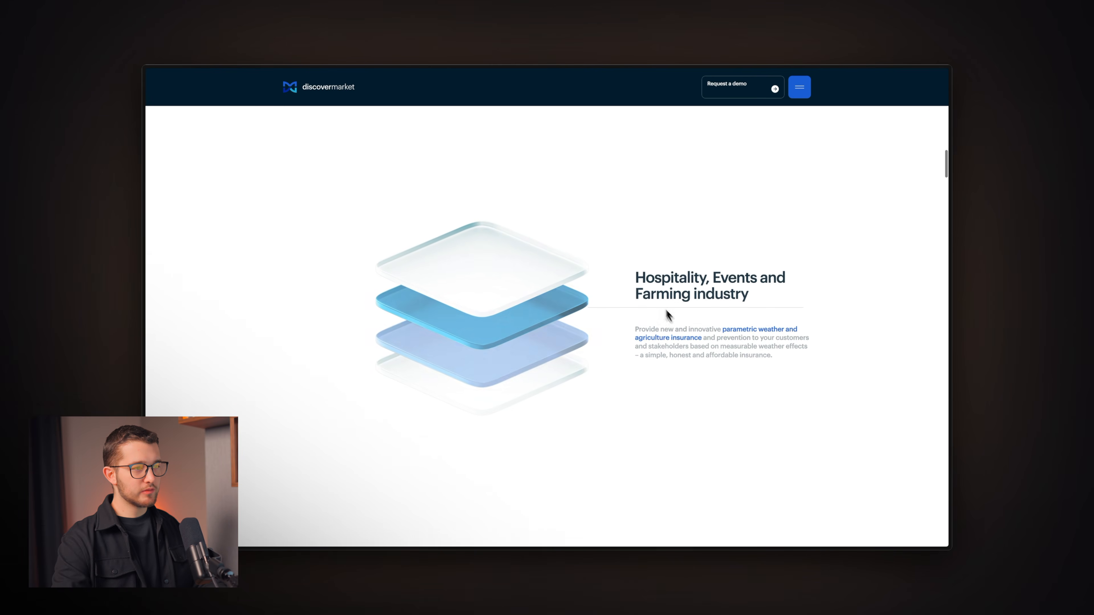
pyautogui.scroll(5, 672, 296)
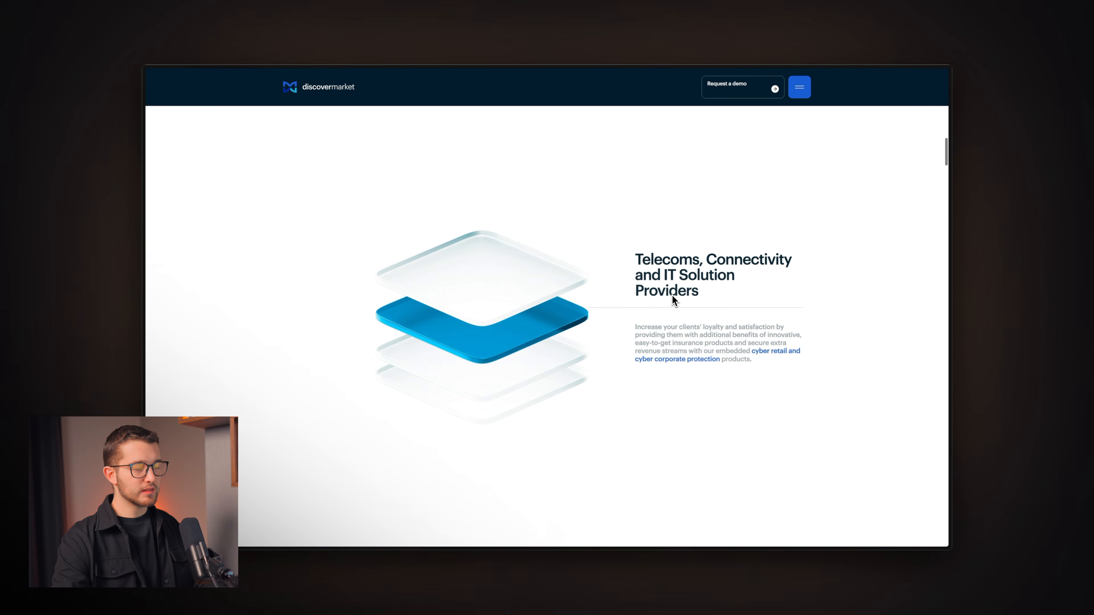
pyautogui.scroll(5, 672, 297)
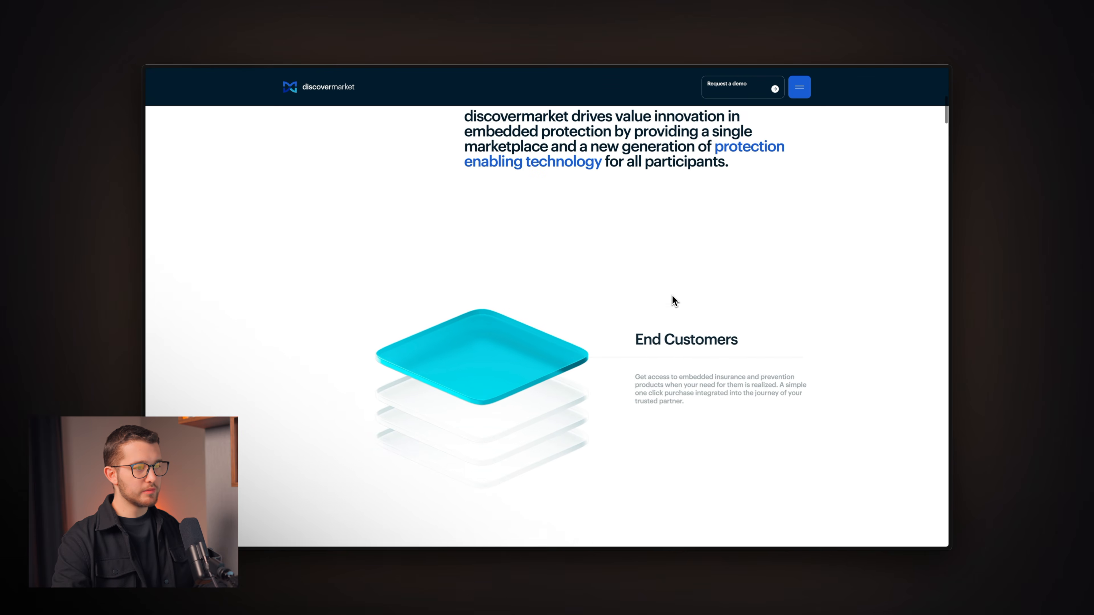
# Examine the heading and description transitions from End Customers through to Insurance and Prevention Providers as each platform becomes active.
pyautogui.scroll(-5, 673, 297)
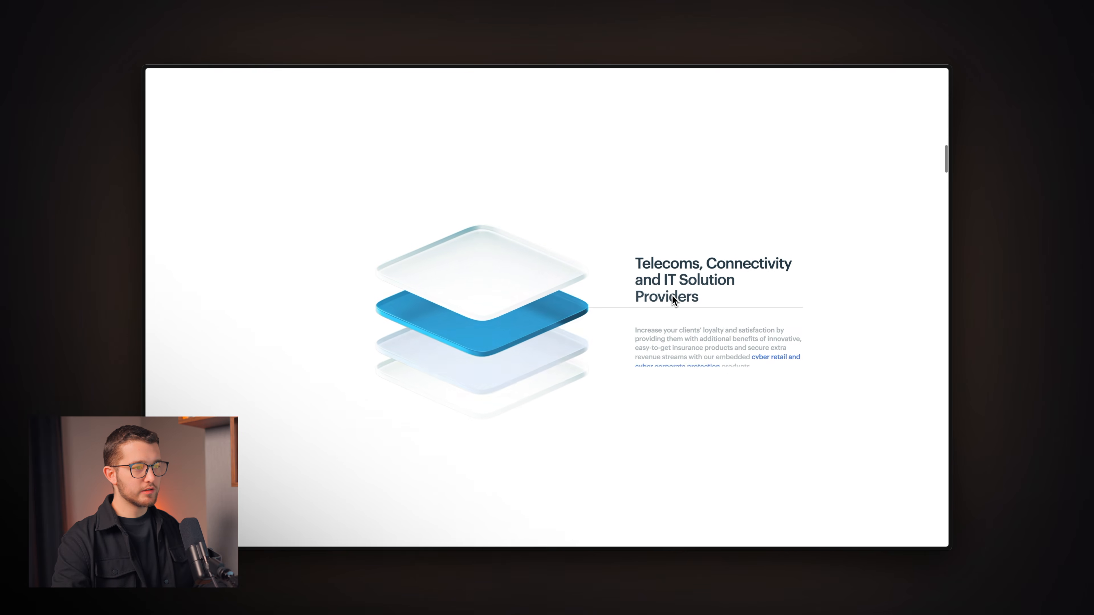
pyautogui.scroll(-2, 672, 294)
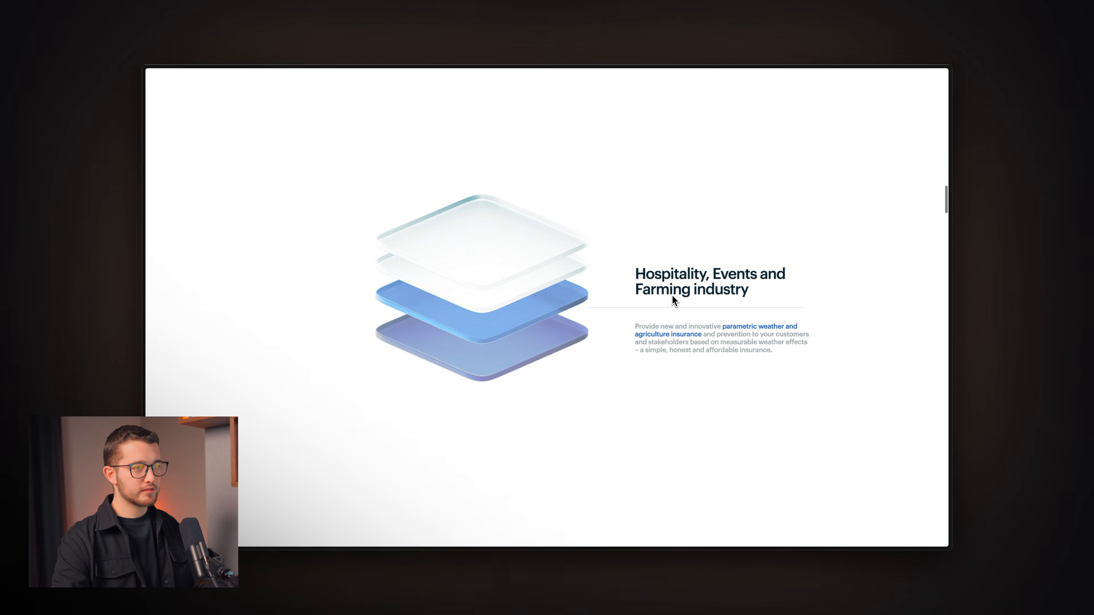
pyautogui.scroll(3, 672, 297)
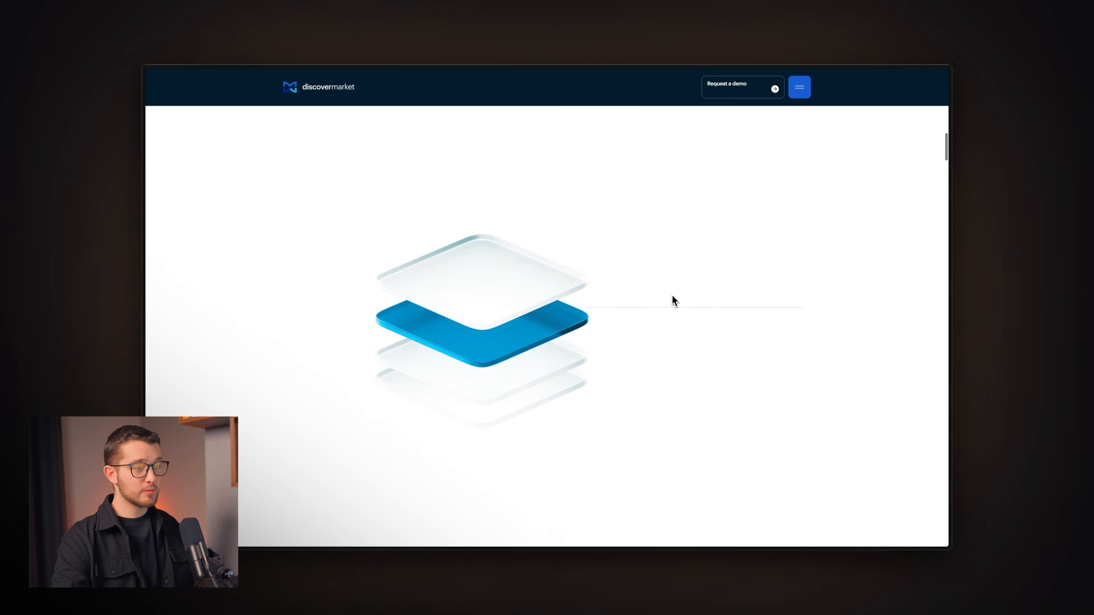
pyautogui.scroll(-2, 714, 323)
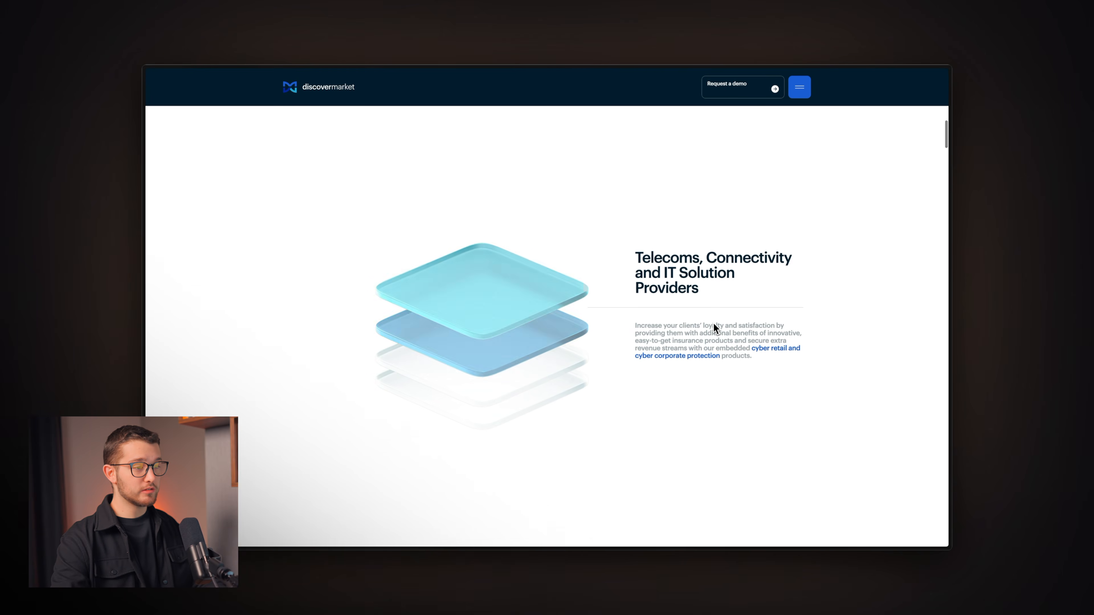
pyautogui.scroll(-2, 714, 324)
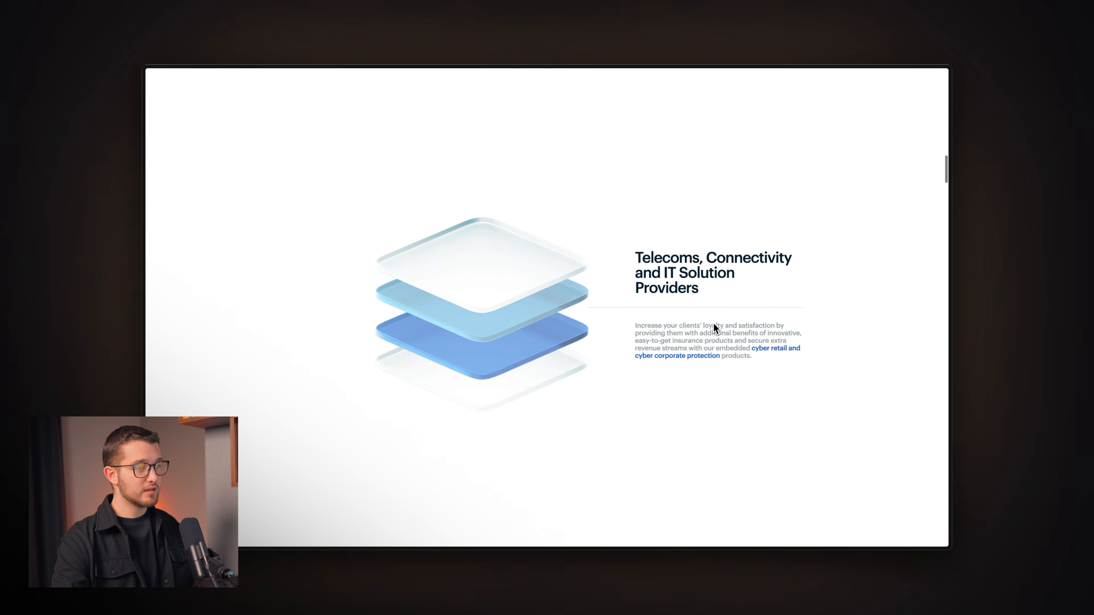
pyautogui.scroll(-2, 714, 323)
pyautogui.scroll(-1, 705, 268)
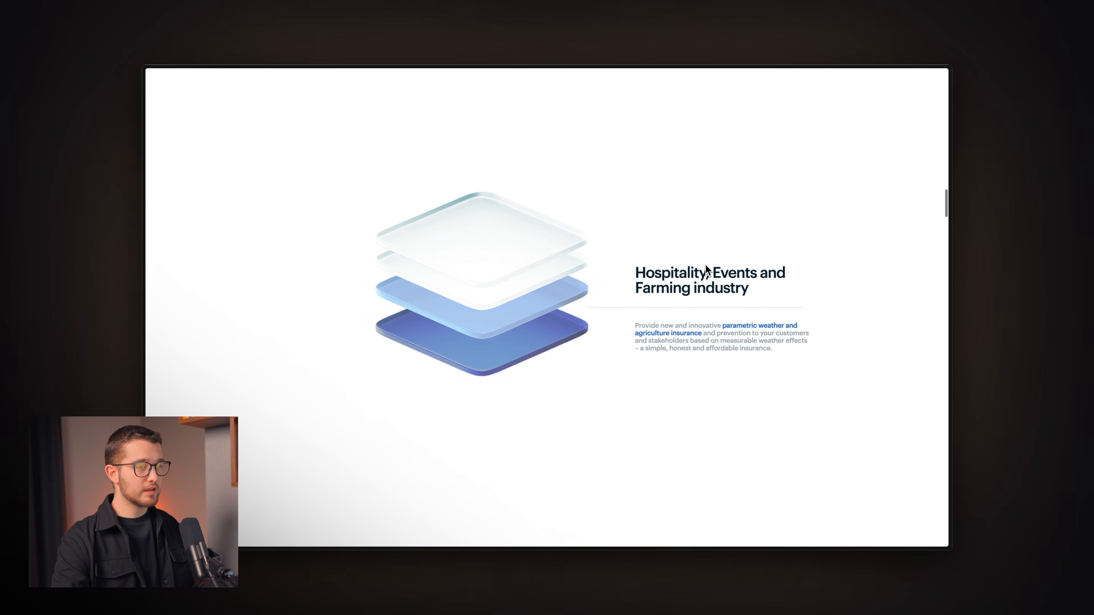
pyautogui.scroll(-1, 705, 265)
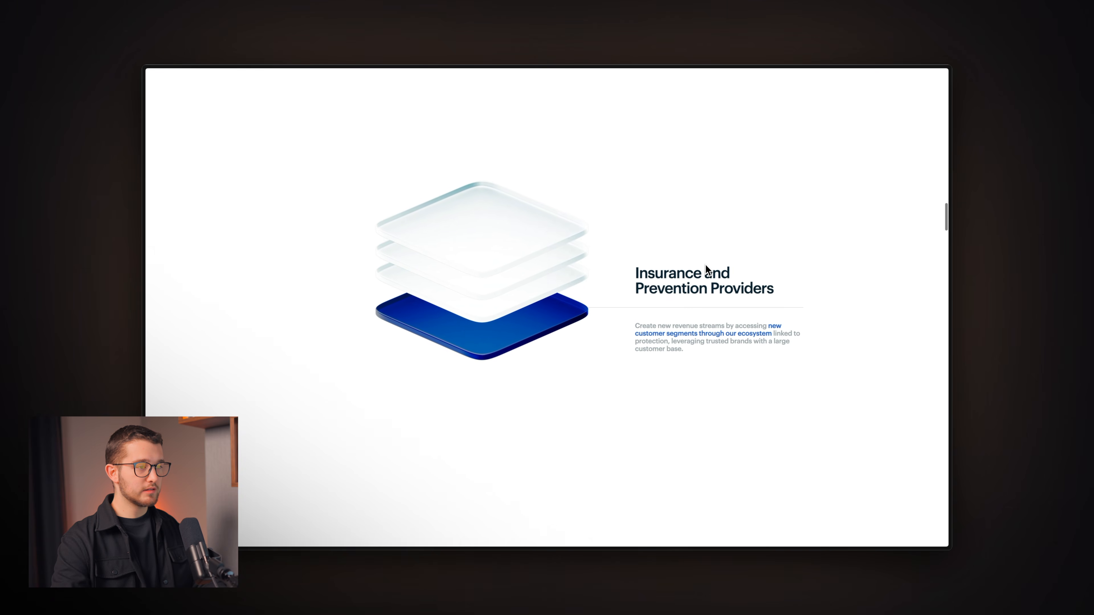
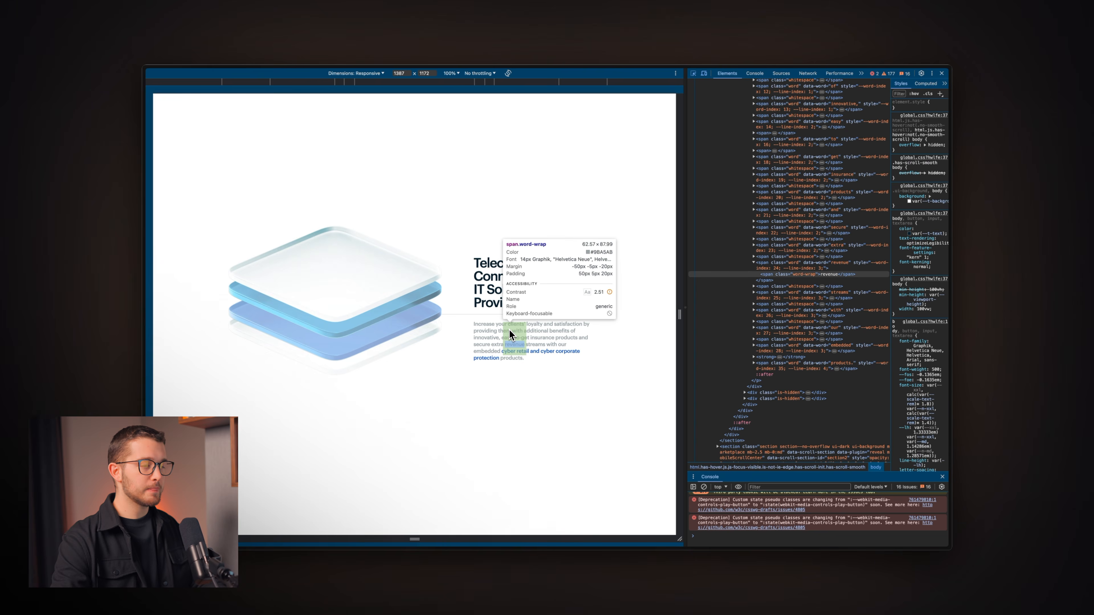
# Switch to Framer and add a text layer reading "Write here" below the Platforms stack in the Desktop breakpoint.
pyautogui.press('super+Tab')
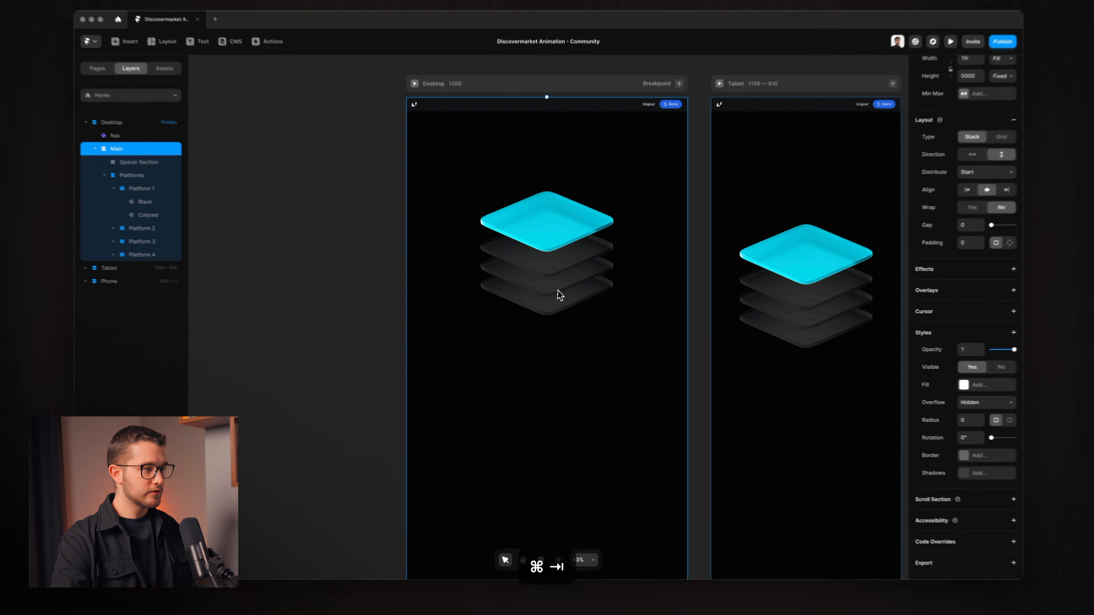
pyautogui.press('t')
pyautogui.click(526, 377)
pyautogui.write('Wr')
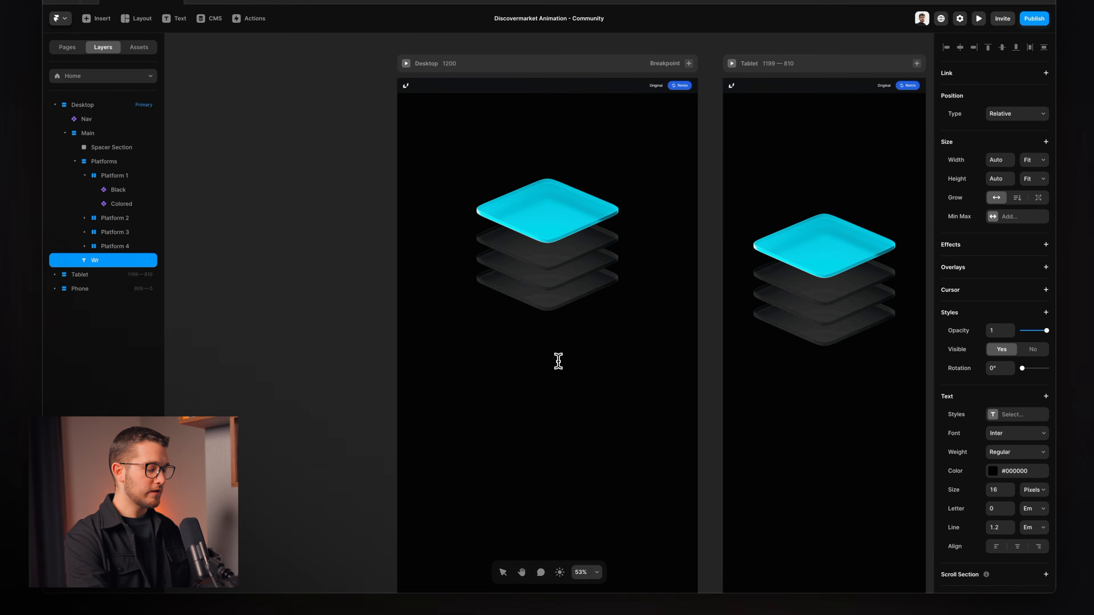
pyautogui.write('ite hwr')
pyautogui.press('BackSpace')
pyautogui.press('BackSpace')
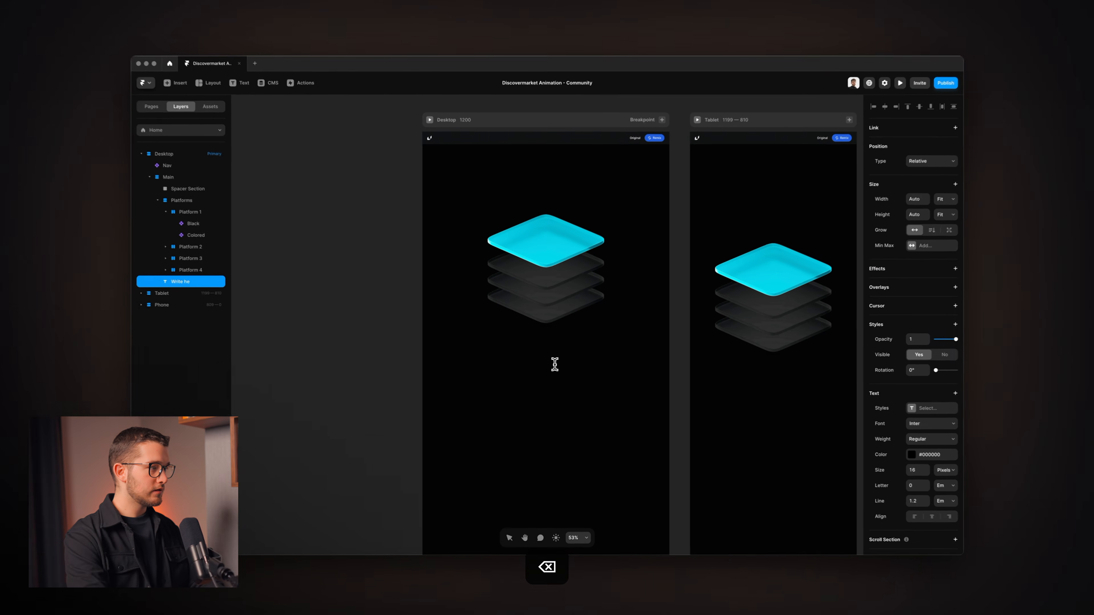
pyautogui.write('ere')
# Apply the H2 text style to the "Write here" text.
pyautogui.scroll(-5, 600, 414)
pyautogui.scroll(5, 542, 323)
pyautogui.press('super+a')
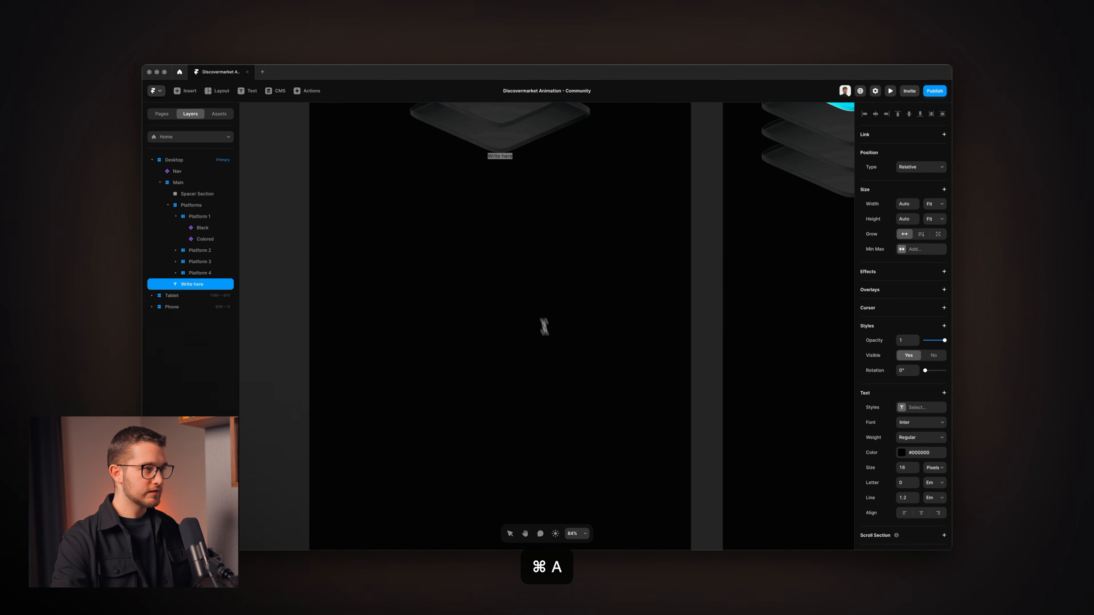
pyautogui.scroll(2, 503, 200)
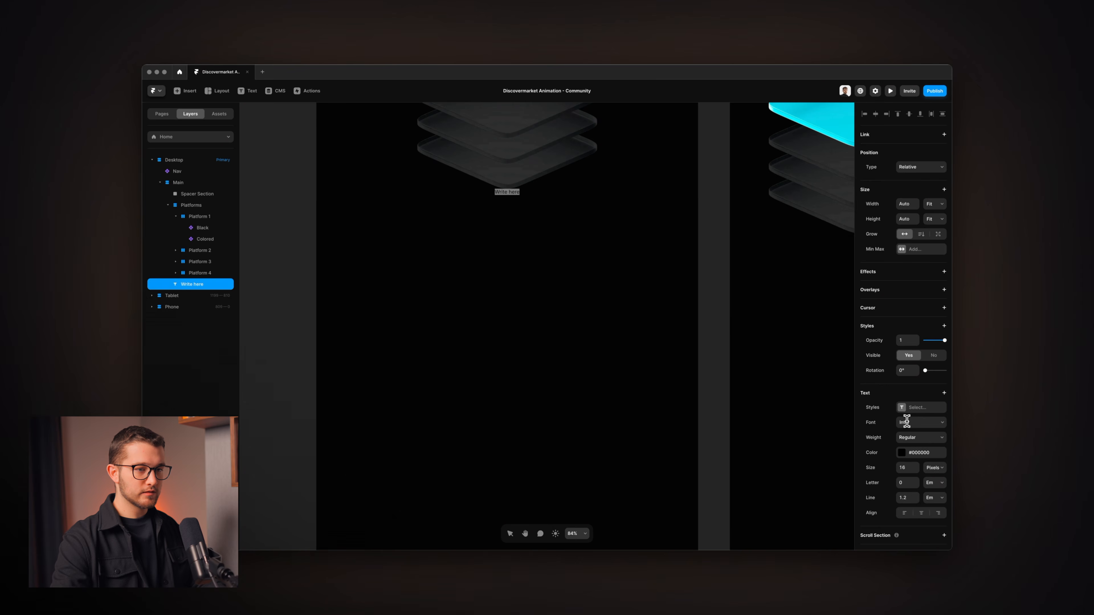
pyautogui.click(916, 407)
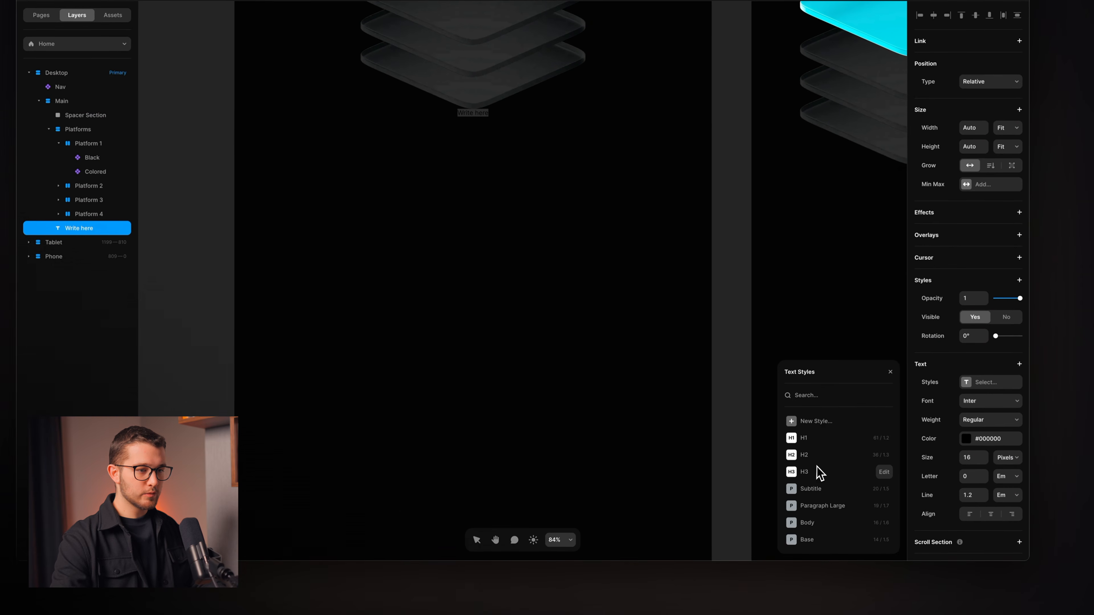
pyautogui.click(824, 456)
pyautogui.scroll(3, 496, 235)
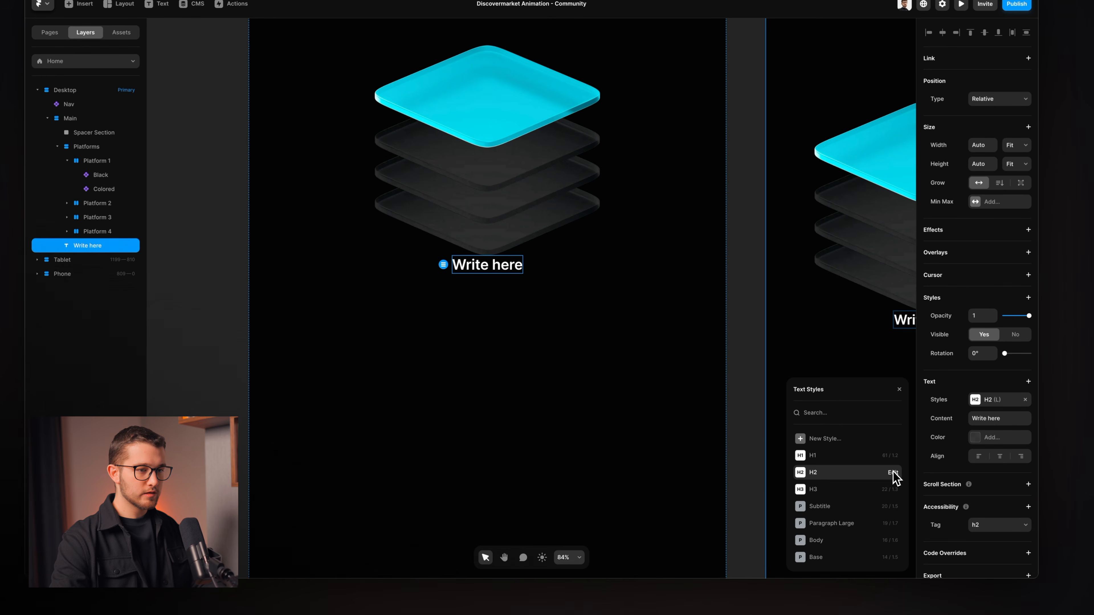
pyautogui.click(528, 315)
pyautogui.click(509, 271)
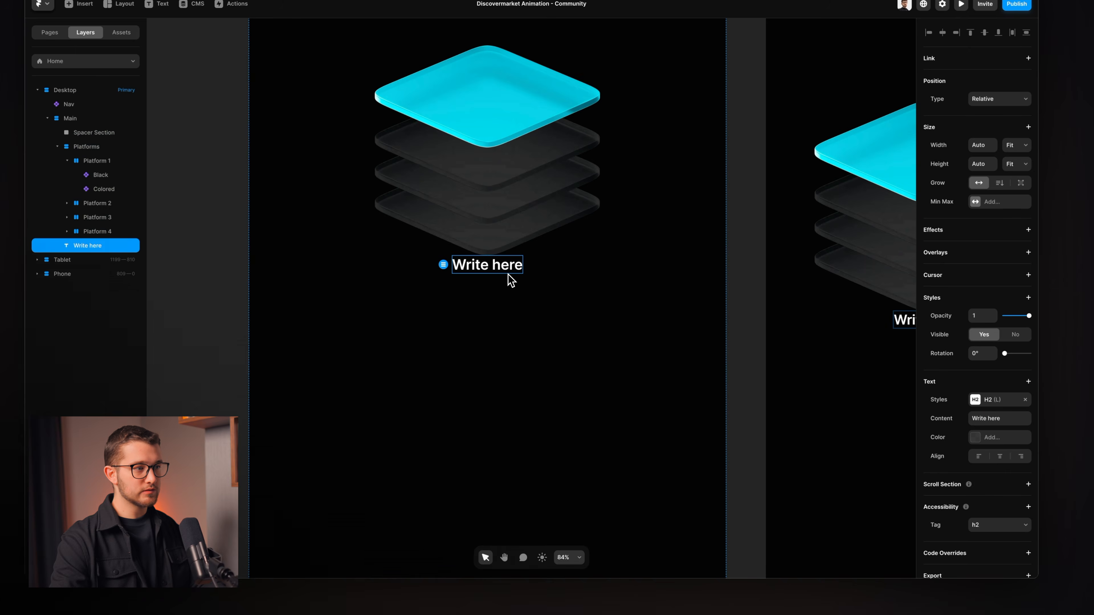
# Duplicate the "Write here" heading and change the copy's text to "Desc".
pyautogui.press('super+Tab')
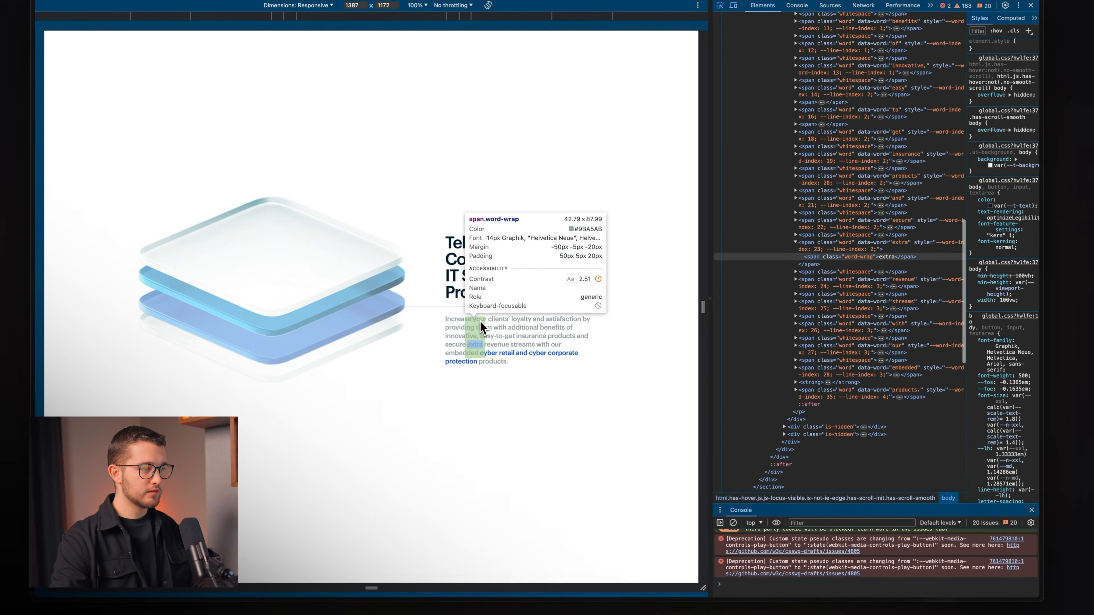
pyautogui.press('super+Tab')
pyautogui.click(494, 343)
pyautogui.click(500, 296)
pyautogui.press('super+d')
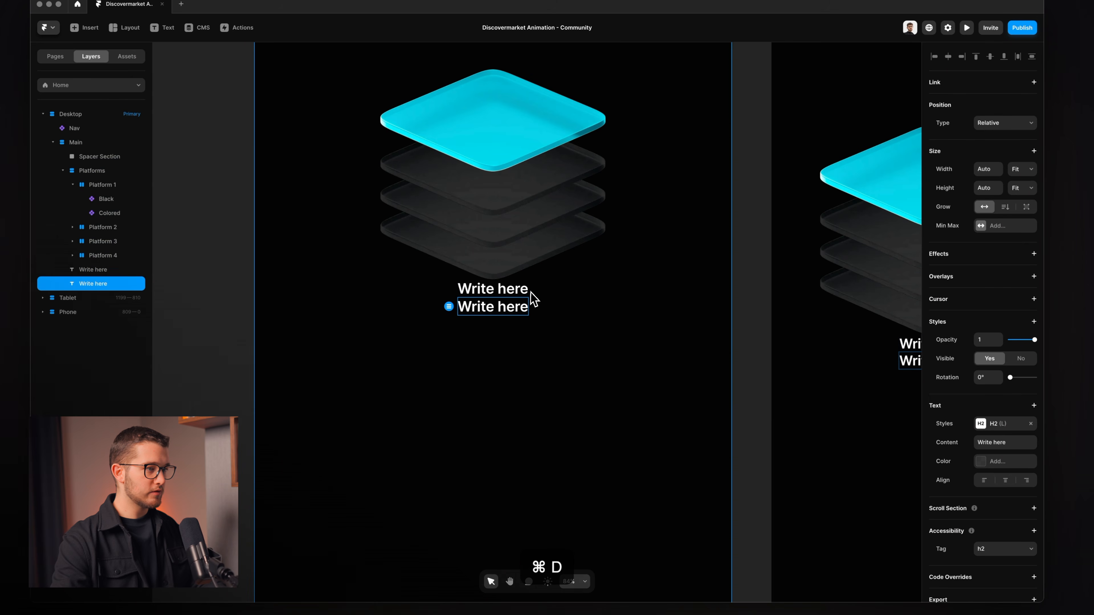
pyautogui.doubleClick(505, 310)
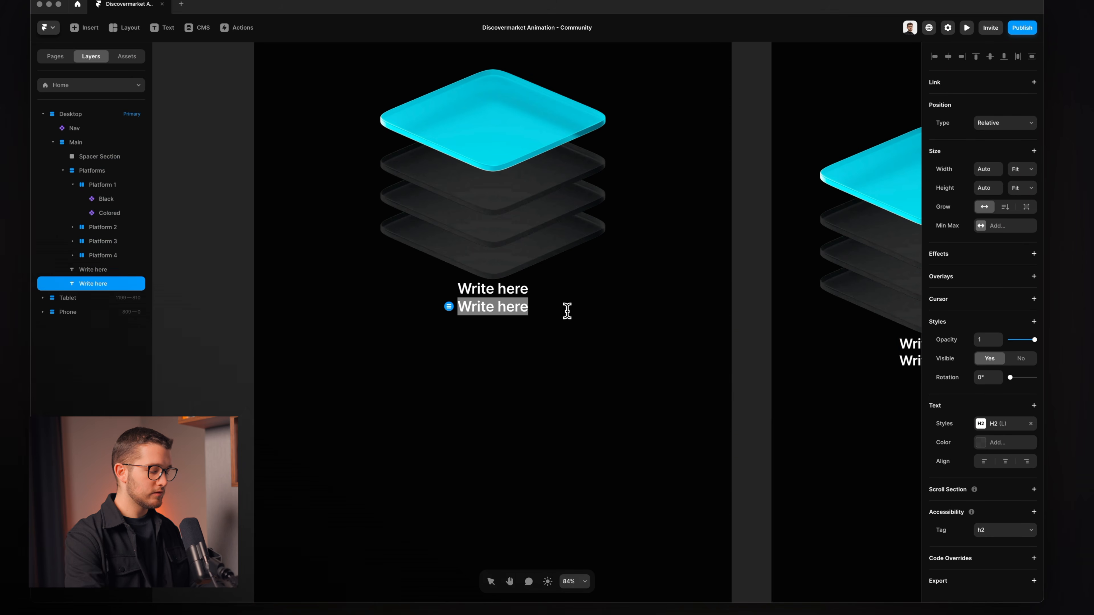
pyautogui.write('Desc')
# Apply the Base text style to the "Desc" text.
pyautogui.press('super+a')
pyautogui.click(1011, 426)
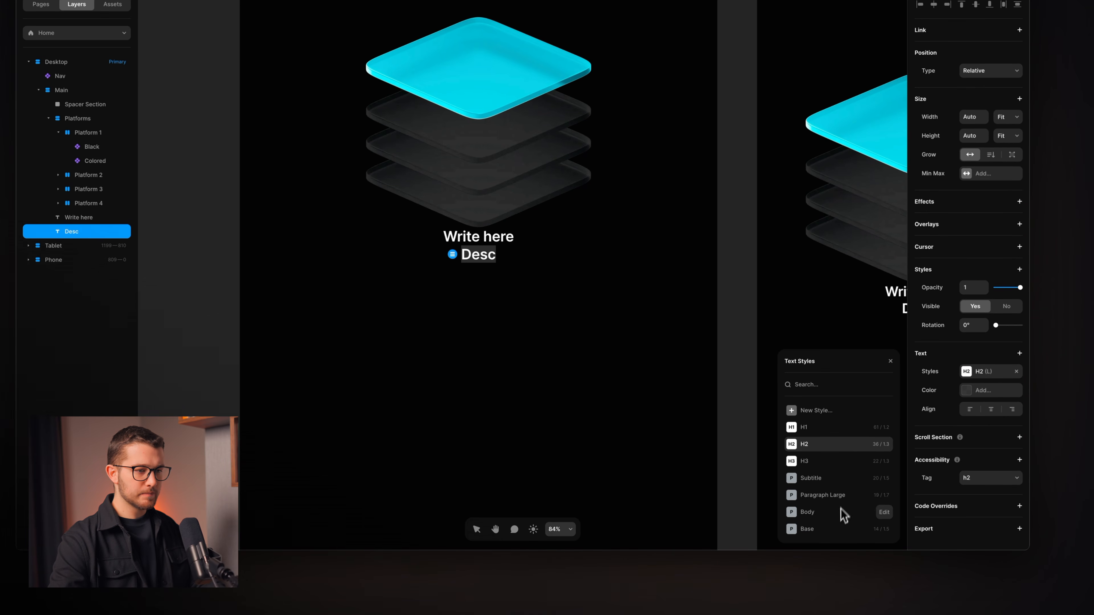
pyautogui.click(822, 534)
pyautogui.click(891, 362)
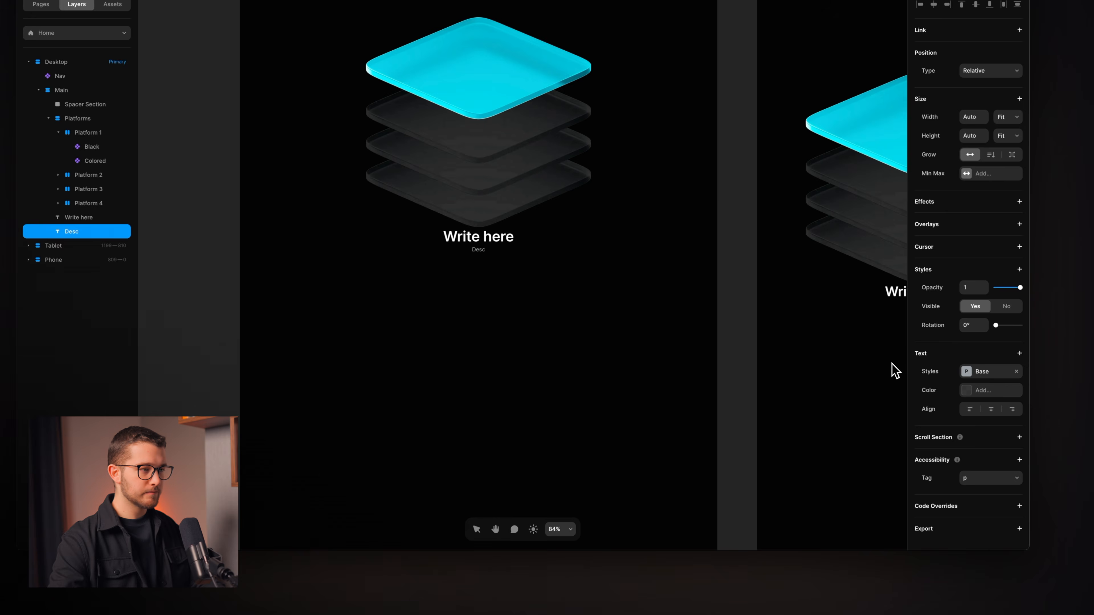
pyautogui.scroll(5, 490, 248)
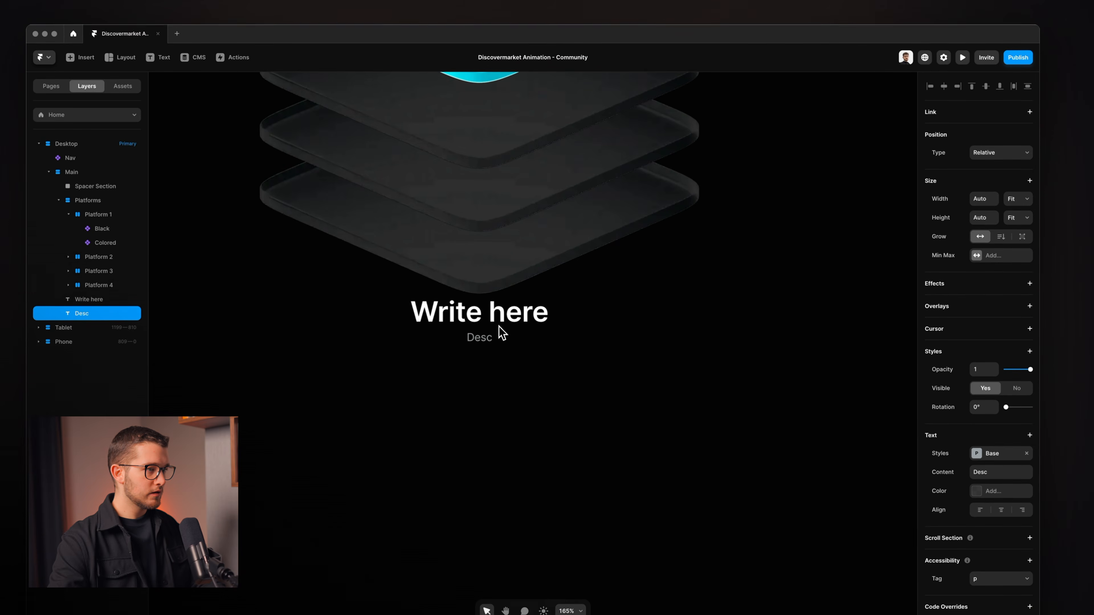
# Switch to the browser, close the developer tools and copy the heading "Telecoms, Connectivity and IT Solution Providers" as unformatted text.
pyautogui.click(500, 313)
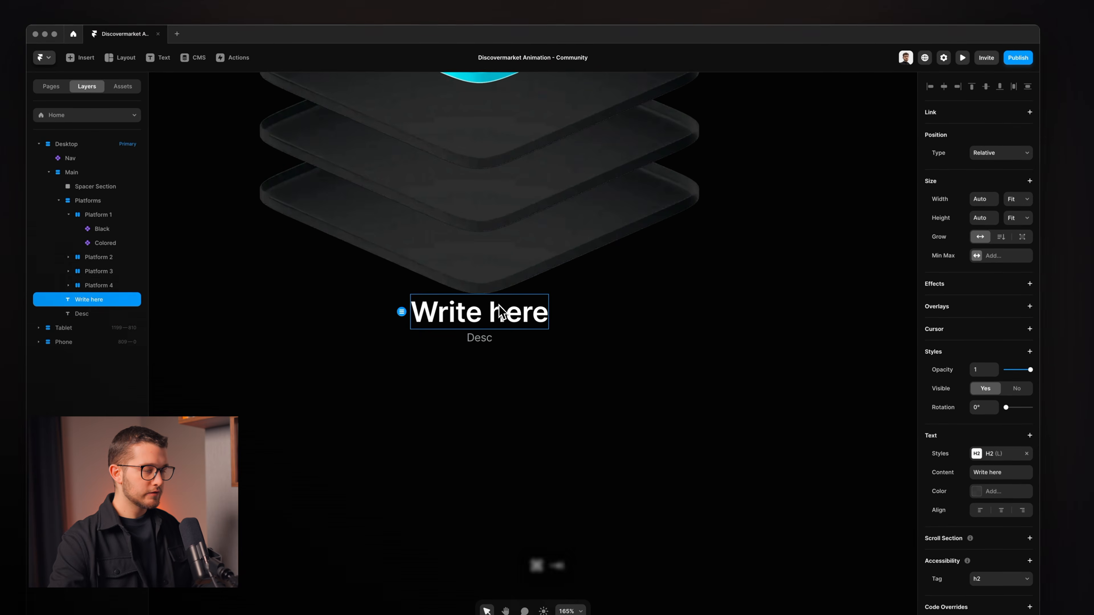
pyautogui.press('super+Tab')
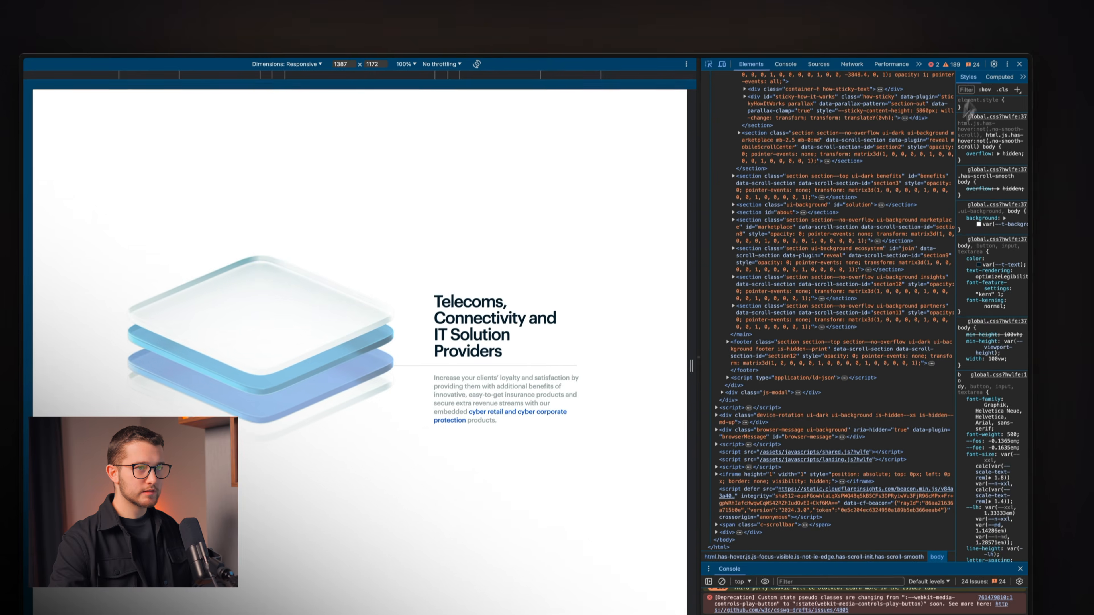
pyautogui.click(1027, 36)
pyautogui.tripleClick(643, 306)
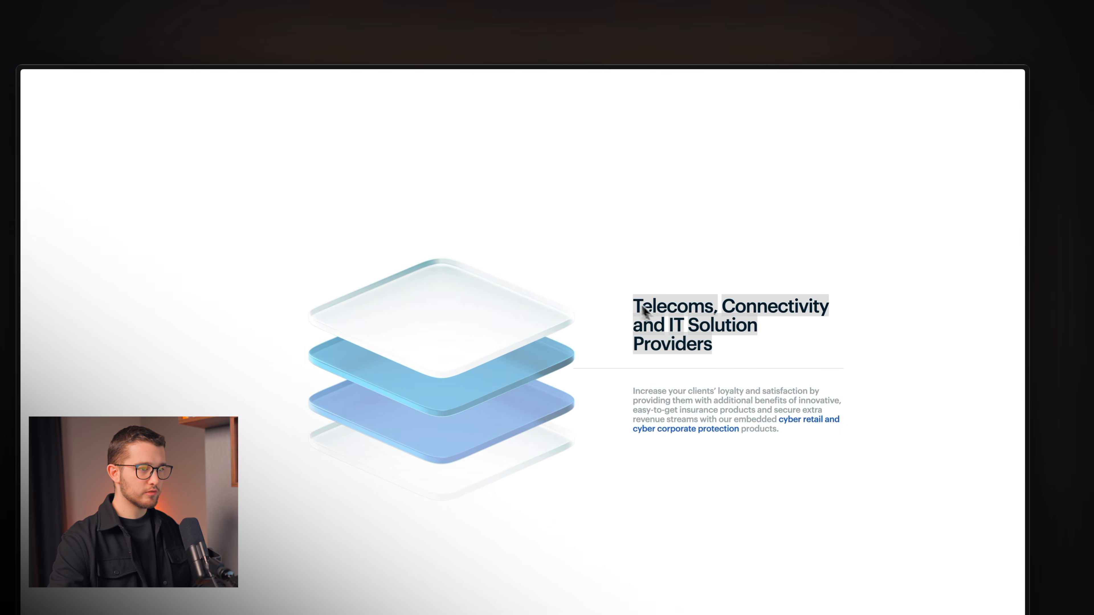
pyautogui.press('super+space')
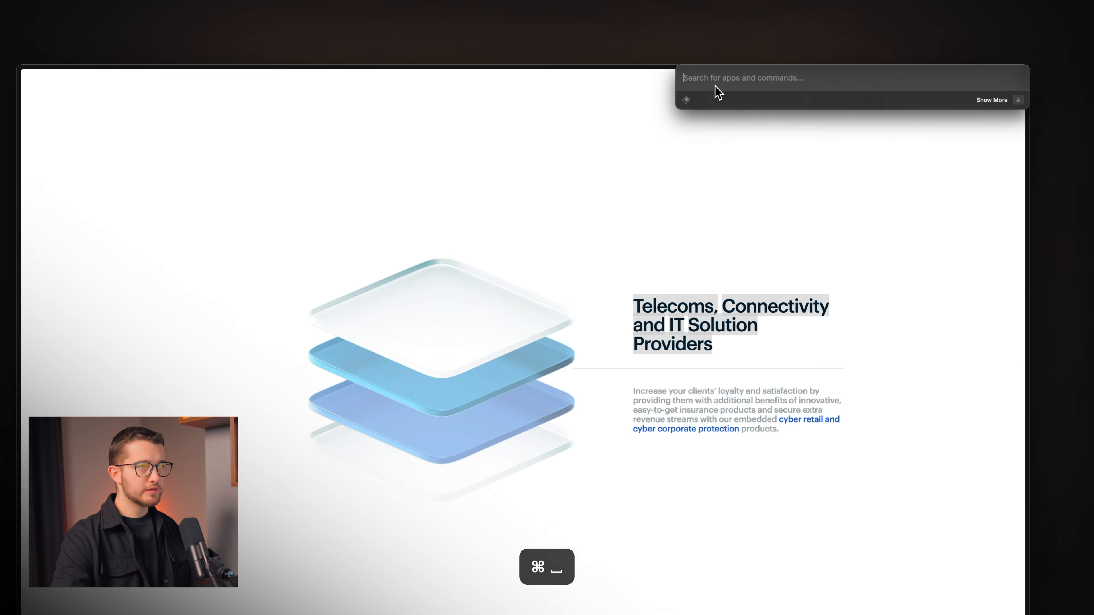
pyautogui.write('Telecoms,ConnectivityandITSolutionProviders')
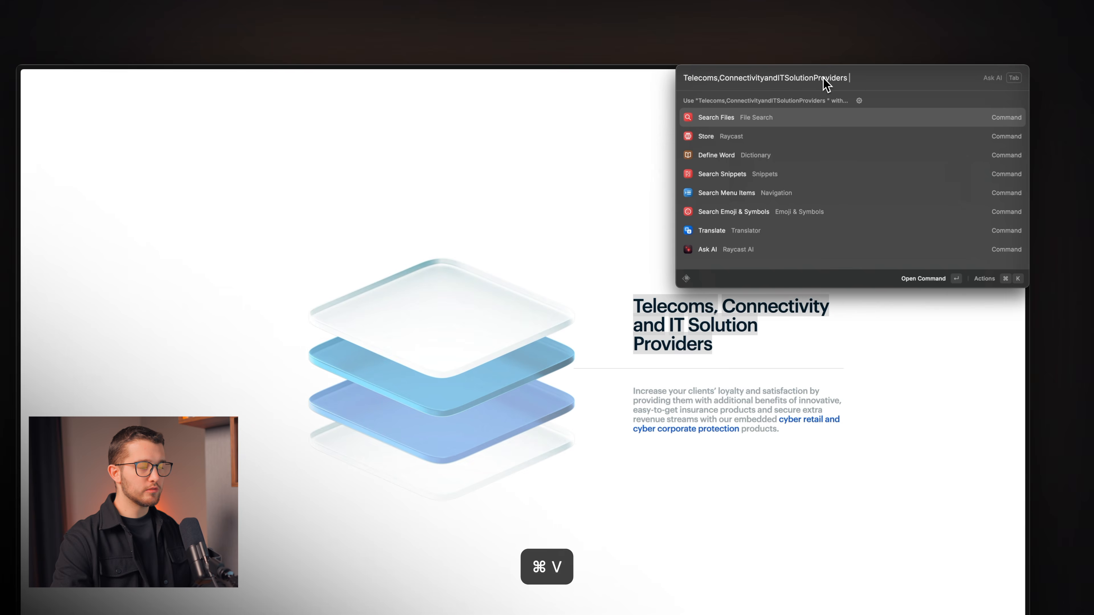
pyautogui.press('super+a')
pyautogui.press('super+c')
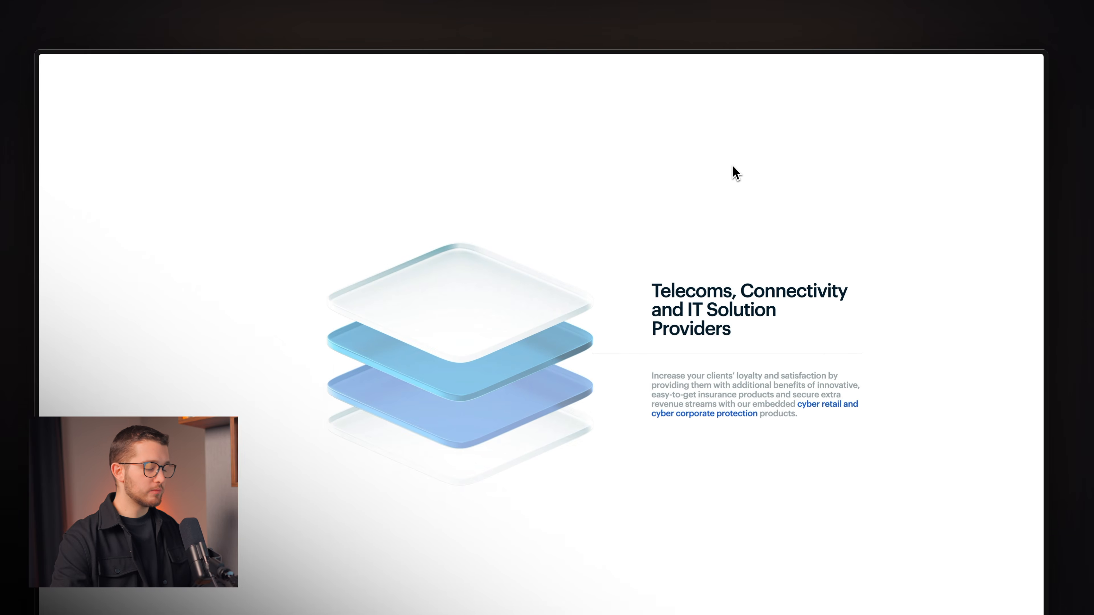
# Switch to Framer and replace the "Write here" heading text with the heading copied from the reference site.
pyautogui.press('super+Tab')
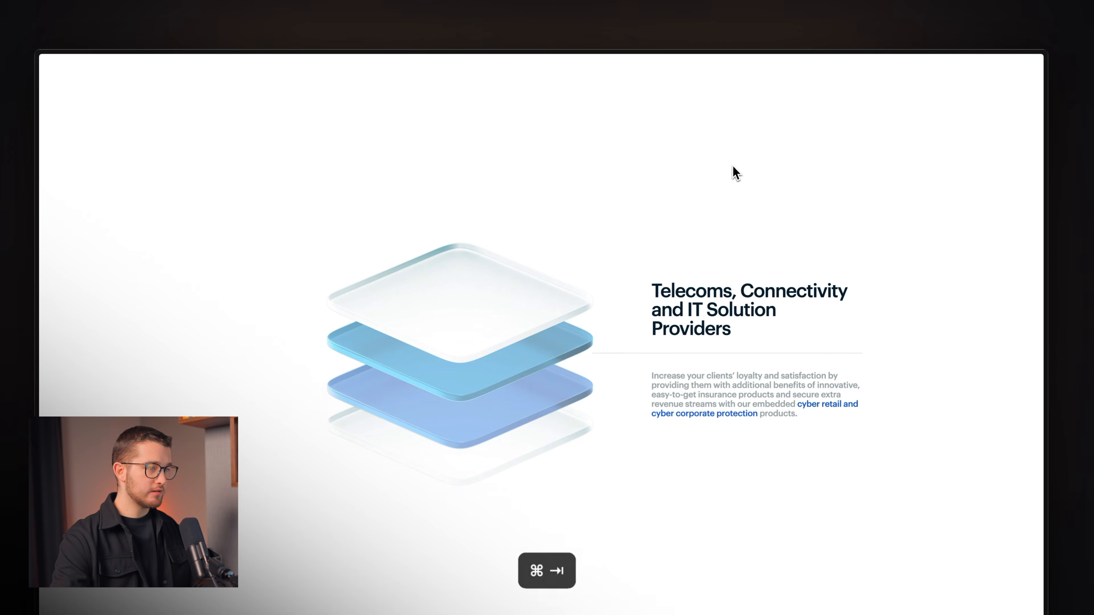
pyautogui.click(425, 339)
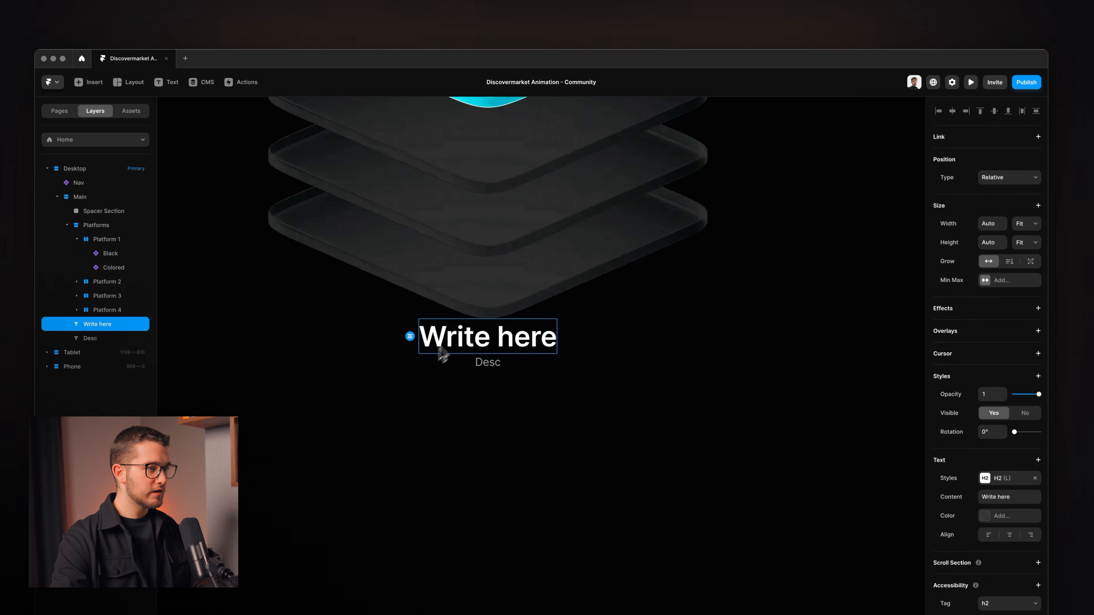
pyautogui.doubleClick(462, 338)
pyautogui.press('super+v')
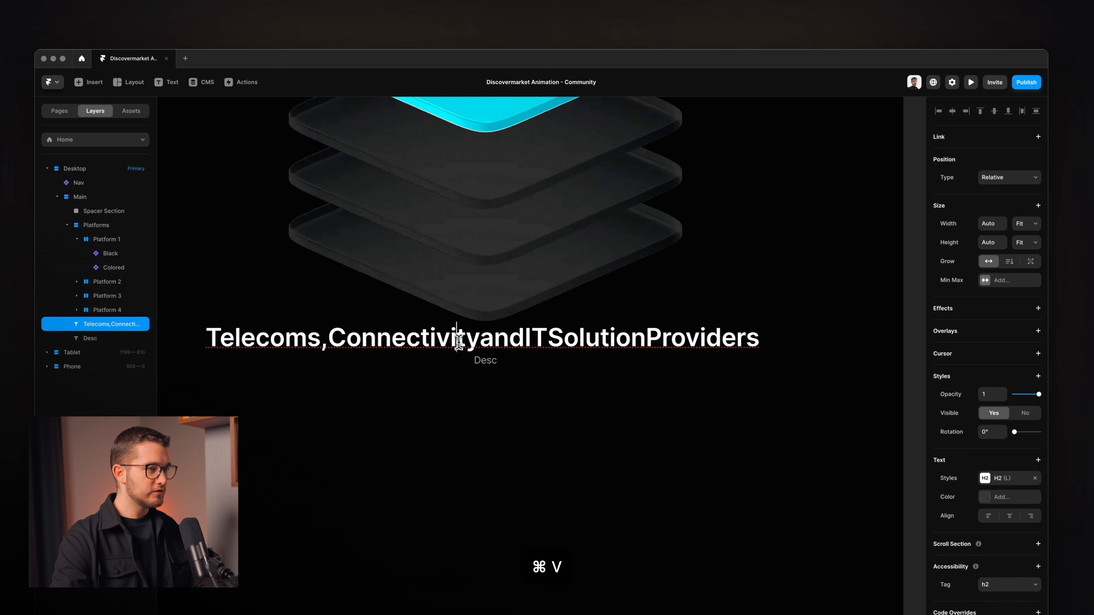
# Add the missing spaces so the heading reads "Telecoms, Connectivity and IT Solution Providers", checking it against the reference site.
pyautogui.click(405, 327)
pyautogui.press('super+Tab')
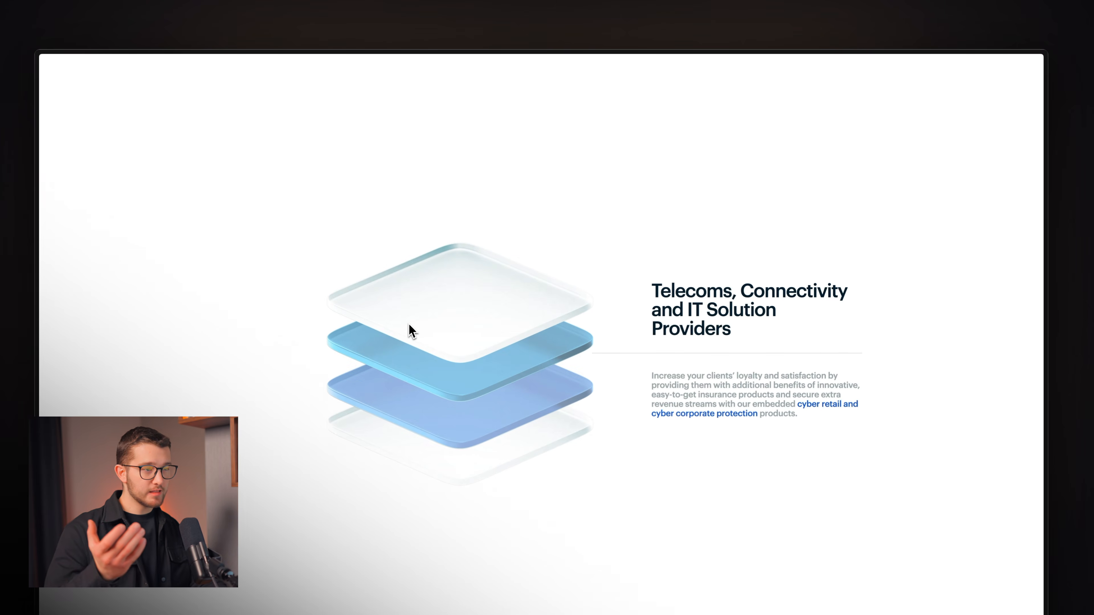
pyautogui.press('super+Tab')
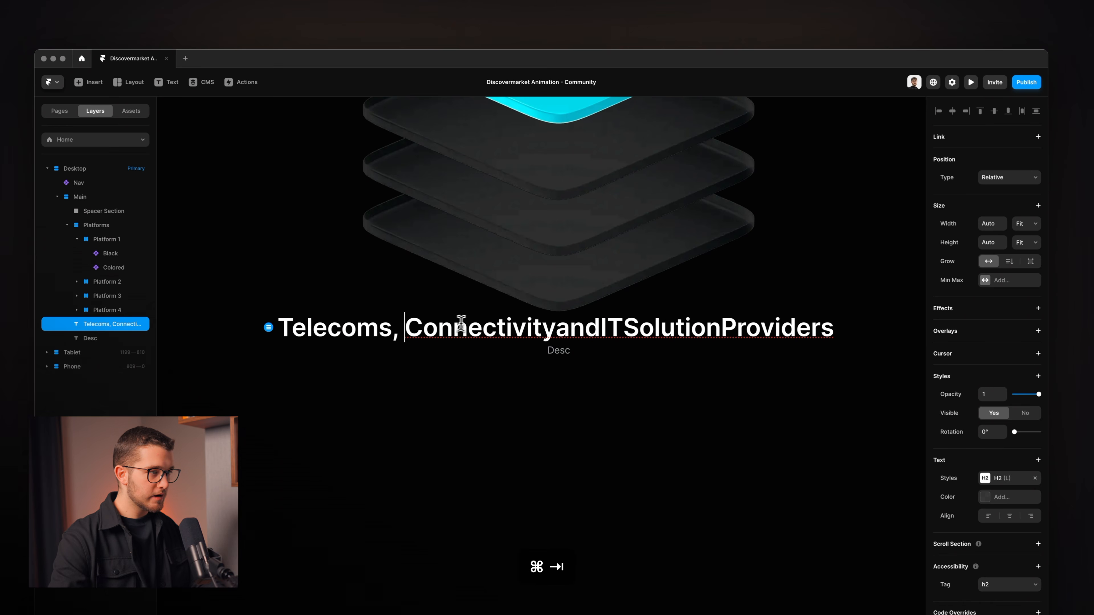
pyautogui.click(551, 328)
pyautogui.click(600, 328)
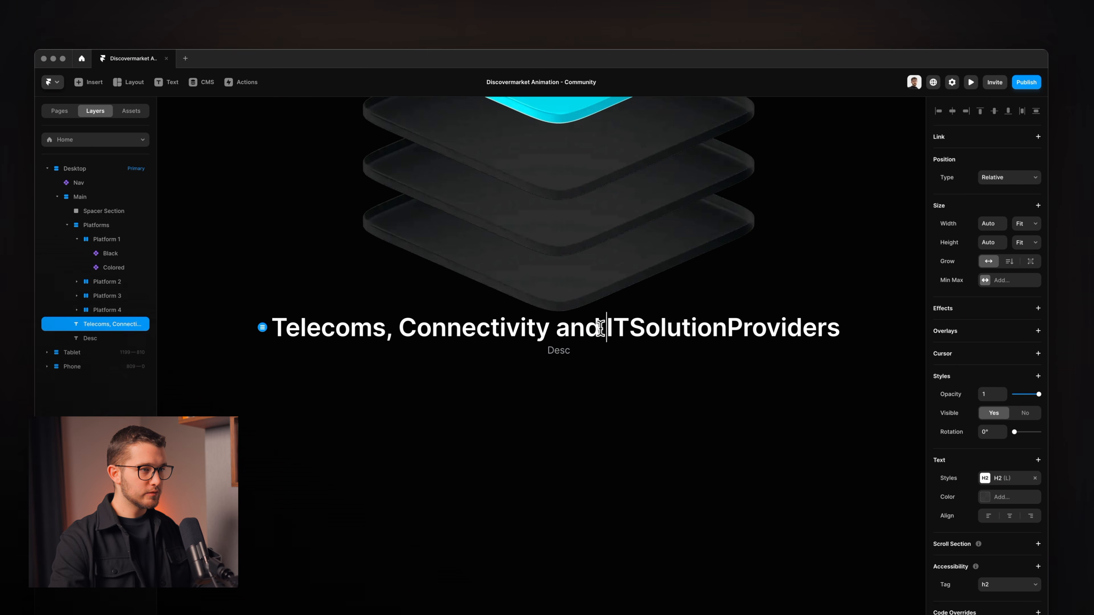
pyautogui.click(622, 329)
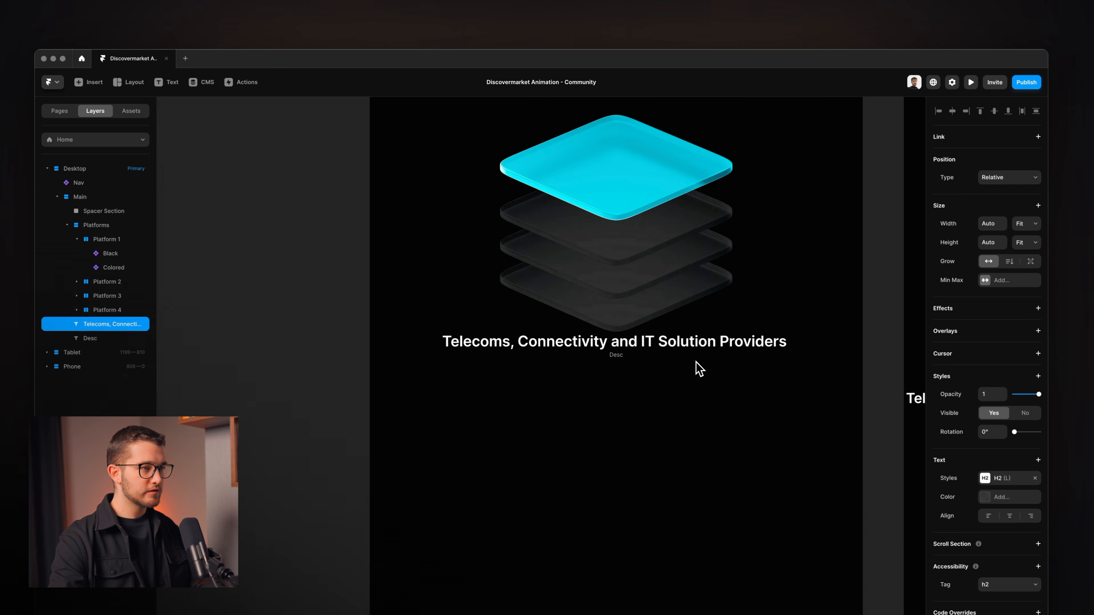
pyautogui.press('super+Tab')
pyautogui.press('super+Tab')
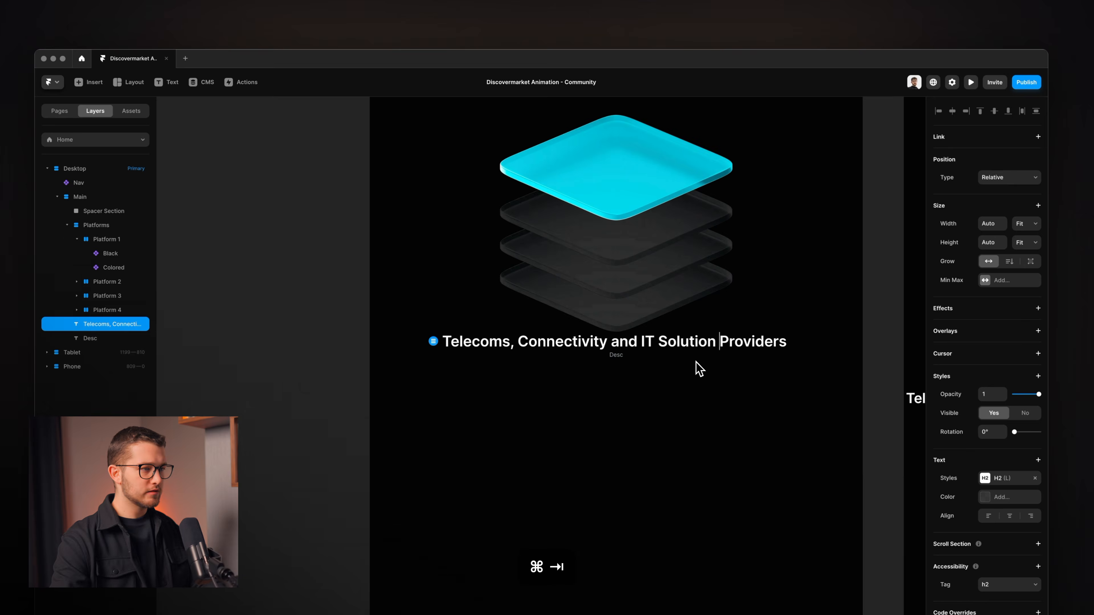
# Rename the "Telecoms, Connectivity and IT Solution Providers" text layer as "Title 1".
pyautogui.hscroll(2, 684, 356)
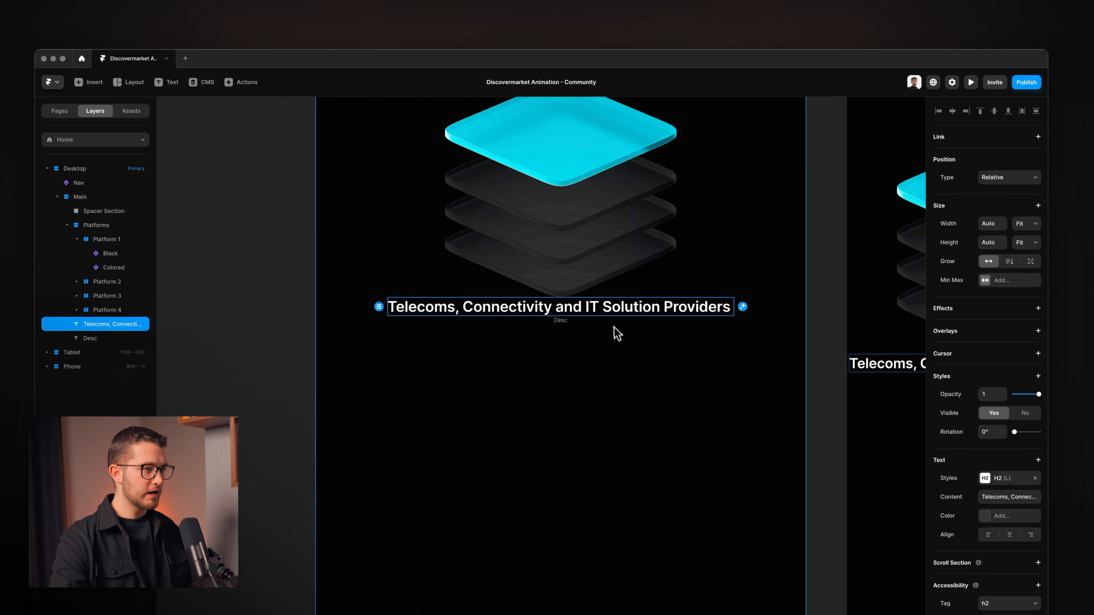
pyautogui.scroll(5, 616, 314)
pyautogui.press('super+r')
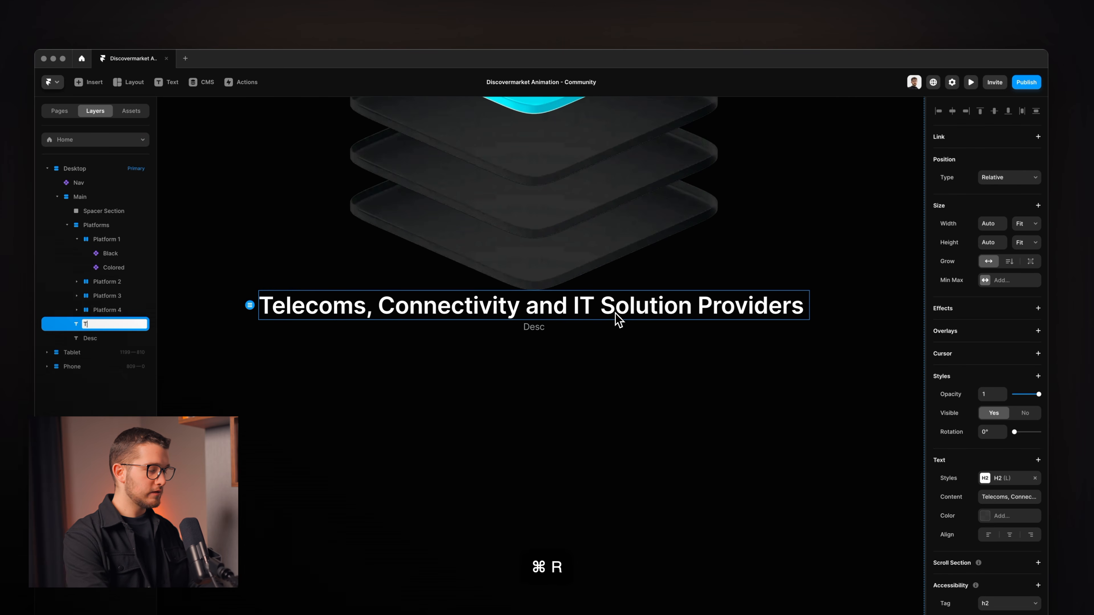
pyautogui.write('Title 1')
pyautogui.press('Return')
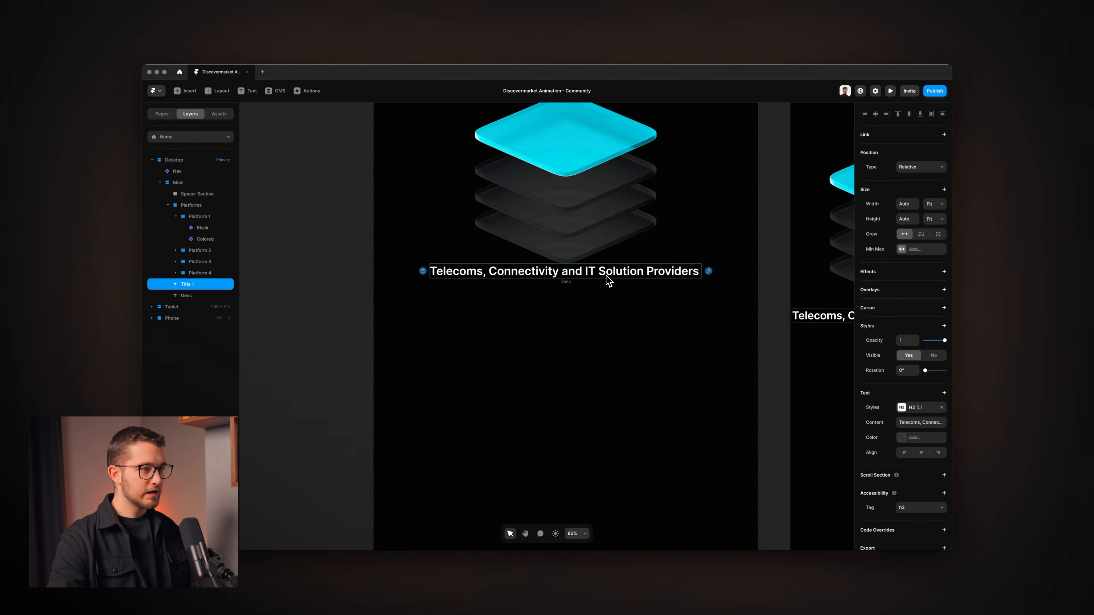
# Wrap the Title 1 layer in a stack and name the stack "Titles".
pyautogui.scroll(3, 666, 263)
pyautogui.press('super+alt+Return')
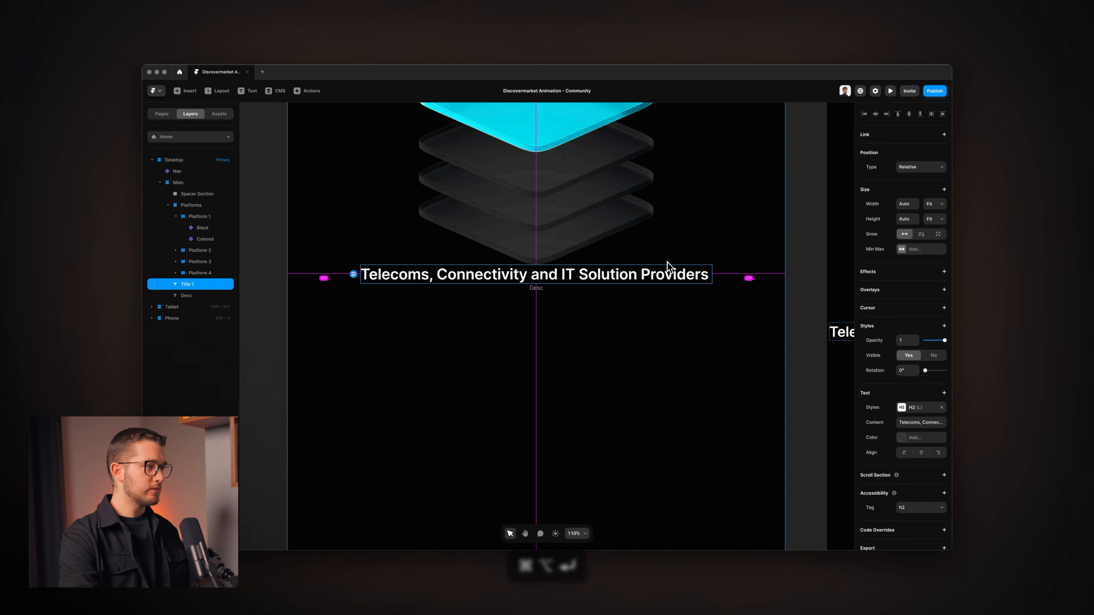
pyautogui.press('super+r')
pyautogui.write('Title')
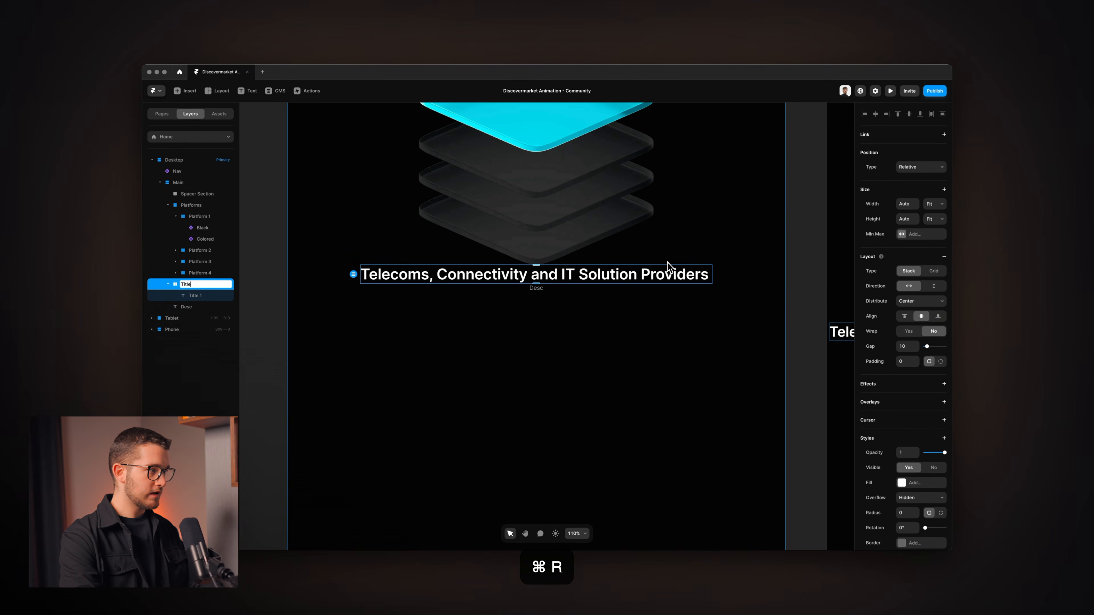
pyautogui.write('s')
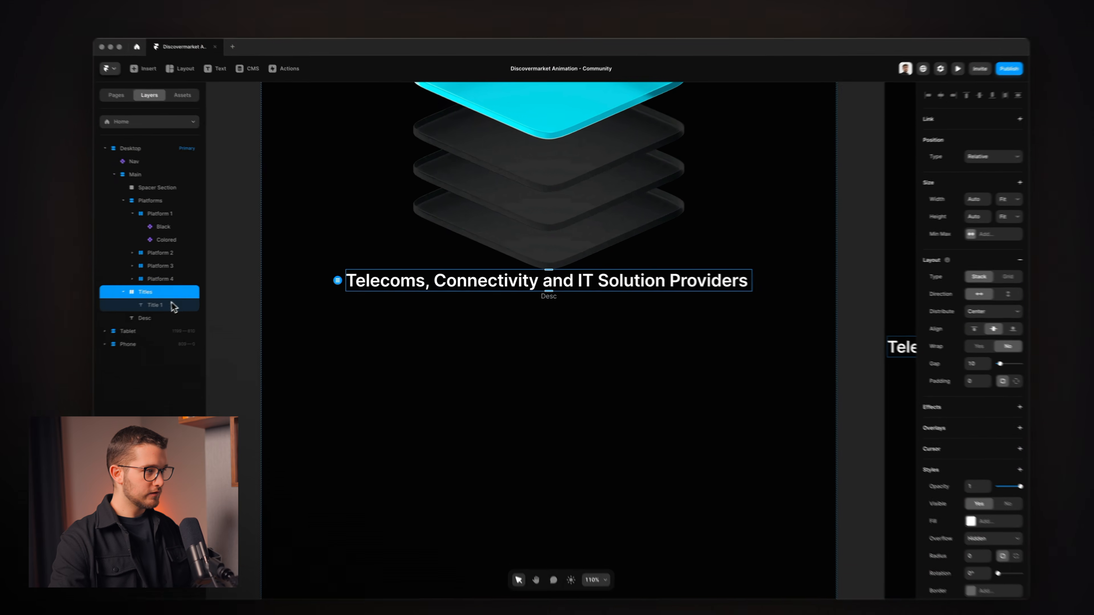
# Set Title 1's width to Fill and narrow the Titles stack to a fixed width of 450.
pyautogui.click(210, 296)
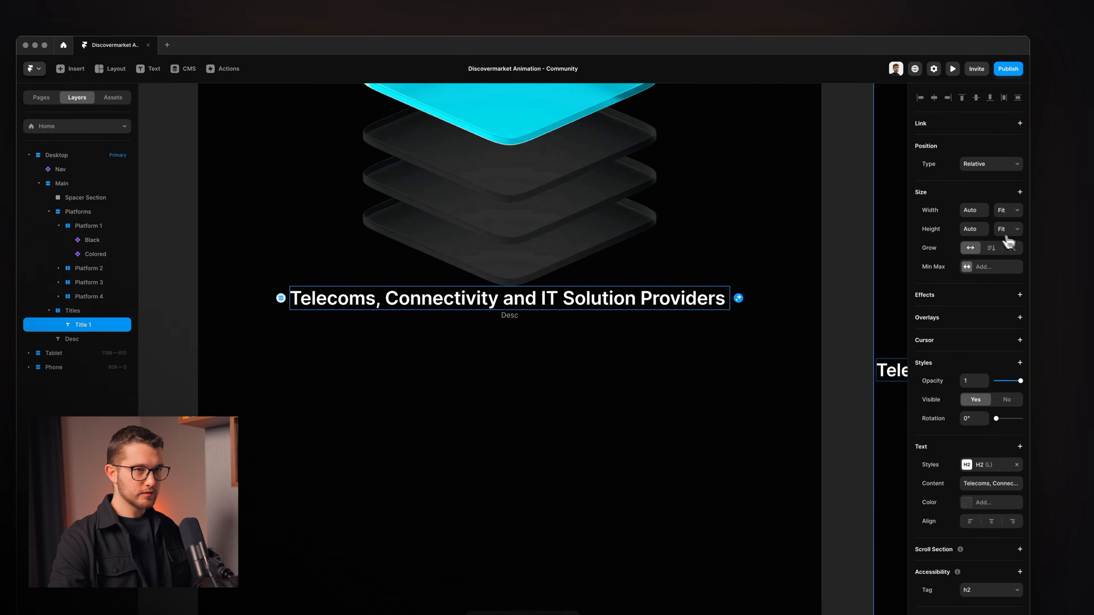
pyautogui.click(1014, 210)
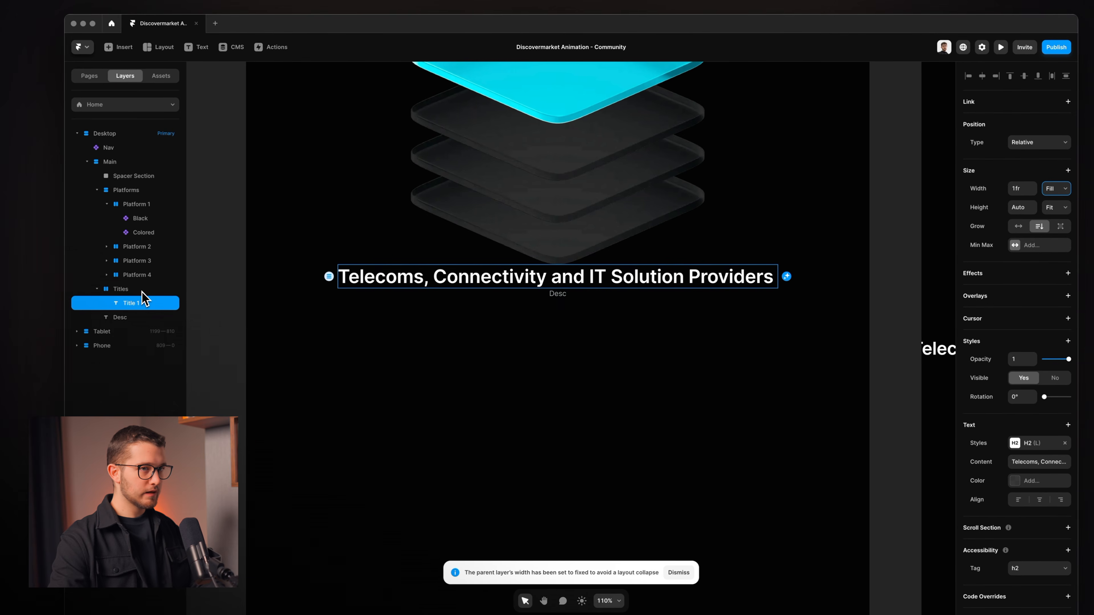
pyautogui.click(142, 292)
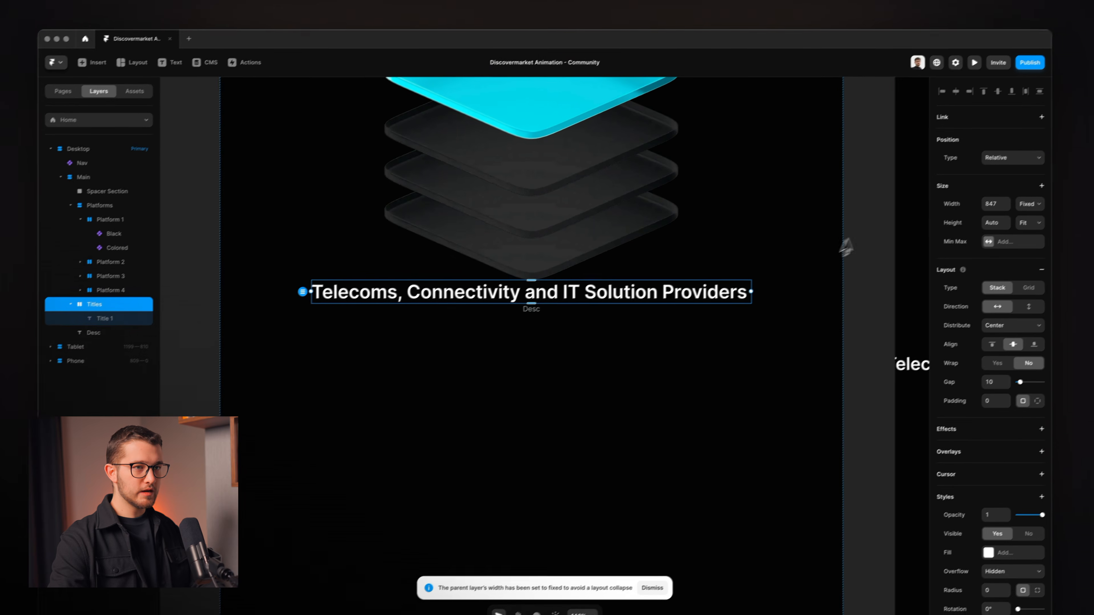
pyautogui.moveTo(733, 299); pyautogui.dragTo(548, 279)
pyautogui.click(547, 297)
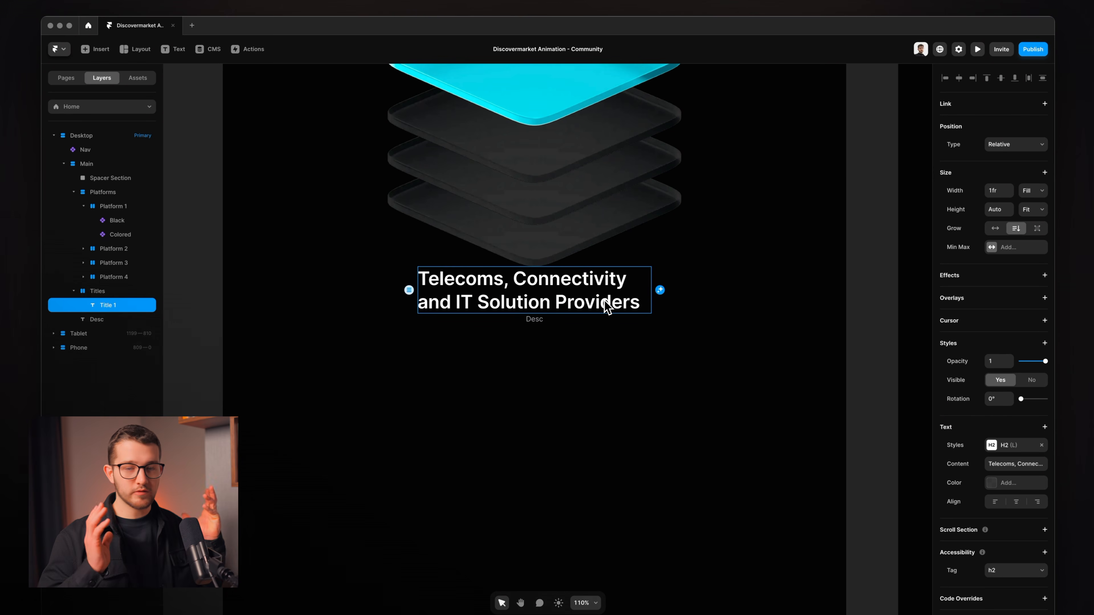
# Turn the Titles stack into a component named "Titles".
pyautogui.click(158, 293)
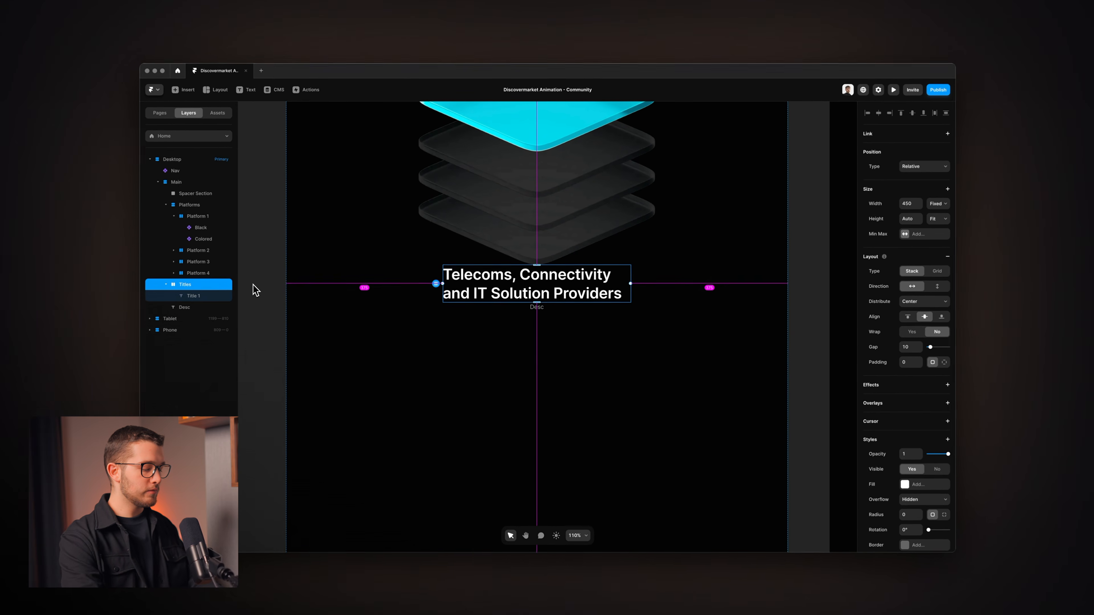
pyautogui.press('super+alt+k')
pyautogui.press('Return')
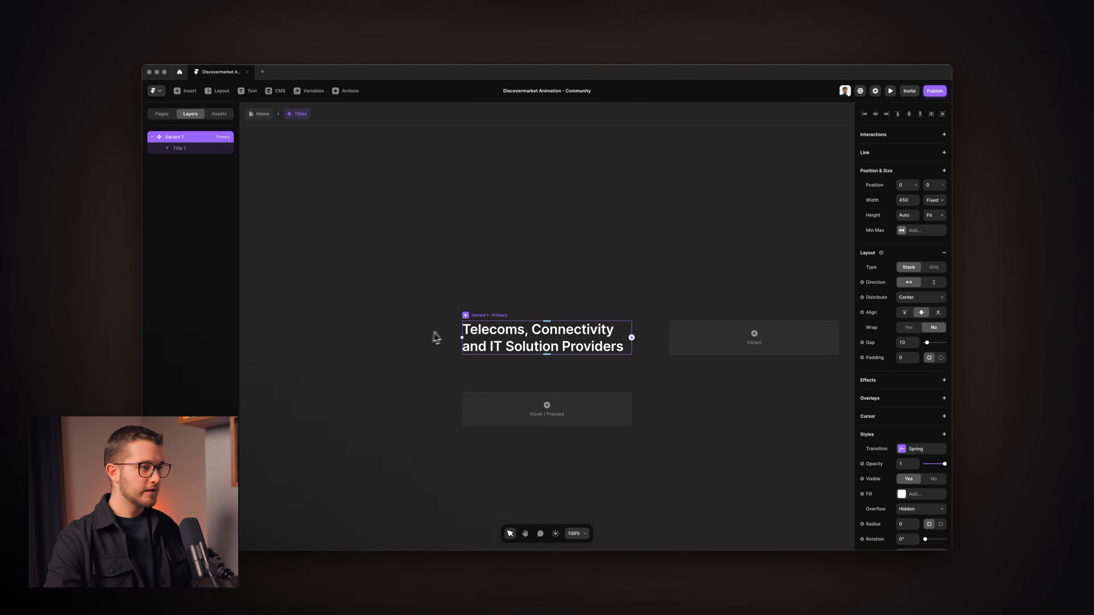
pyautogui.scroll(-3, 474, 292)
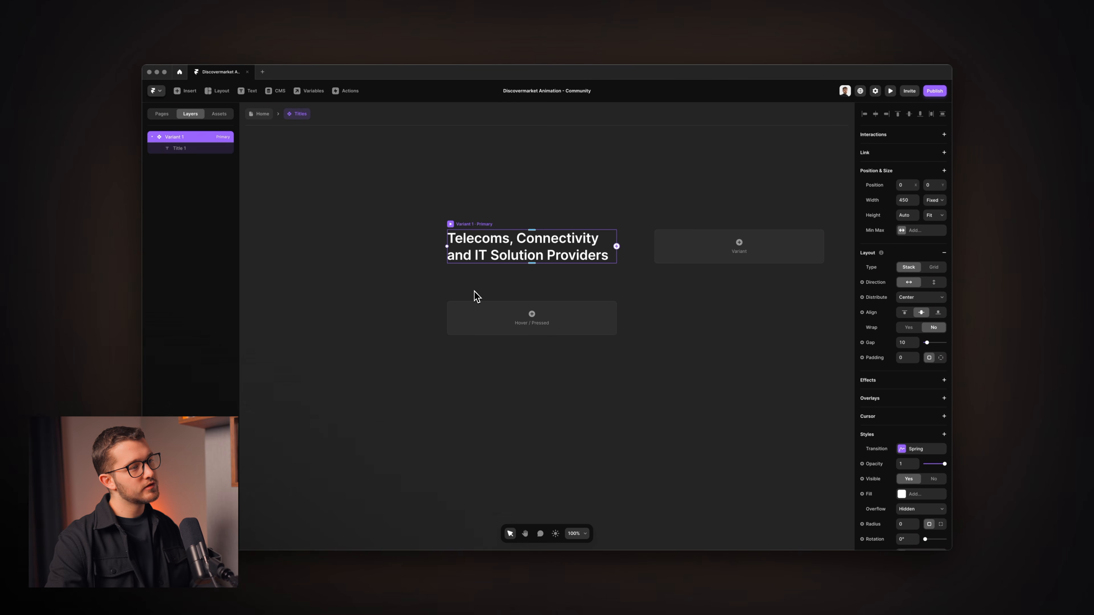
# Add a second variant next to the primary variant of the Titles component.
pyautogui.click(487, 214)
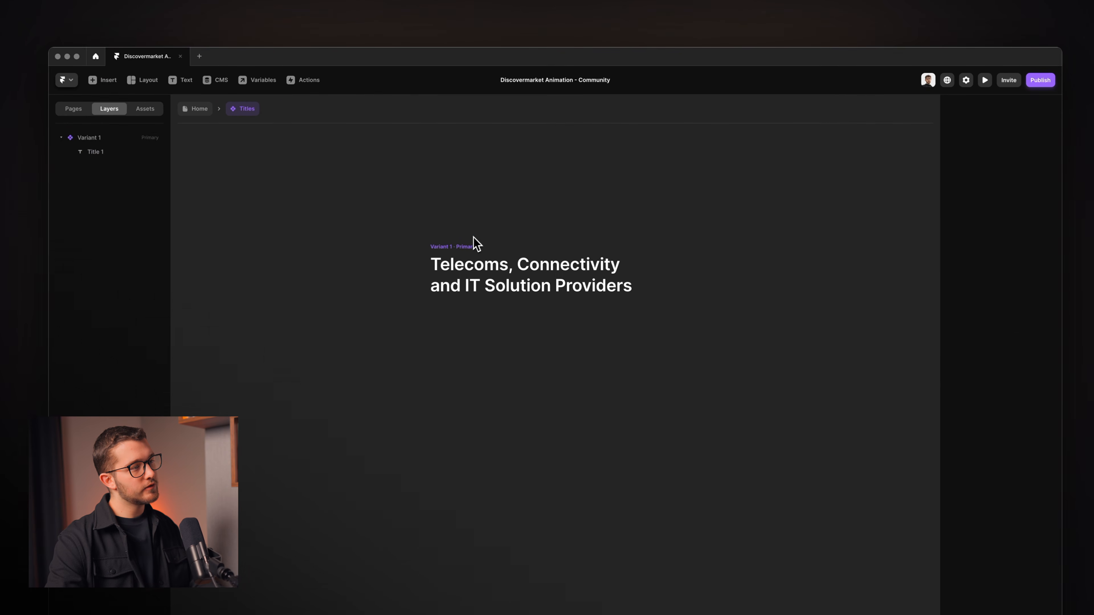
pyautogui.click(468, 244)
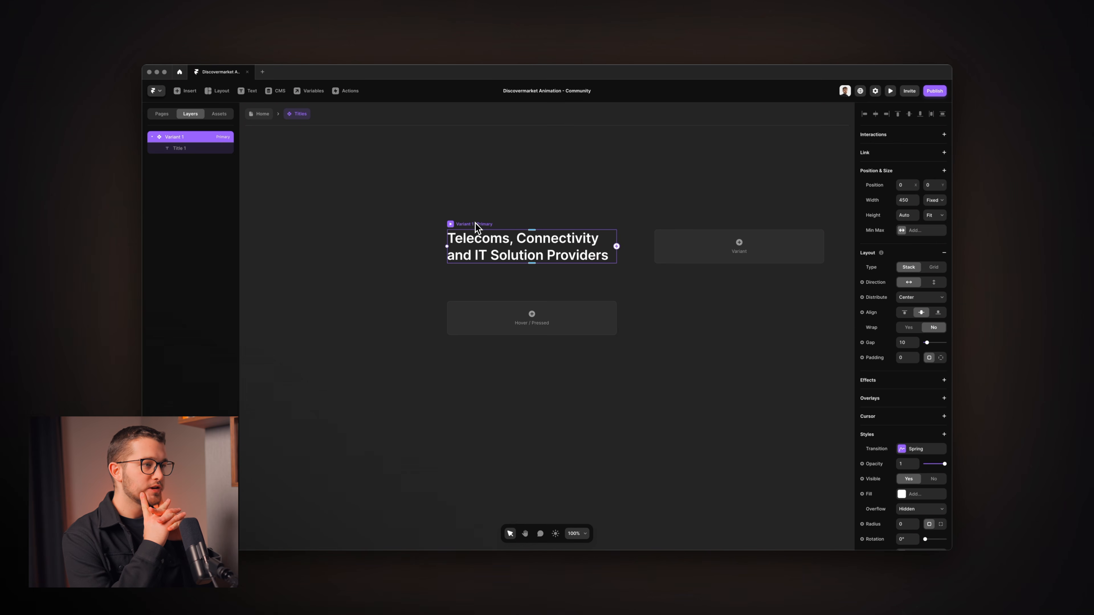
pyautogui.click(739, 247)
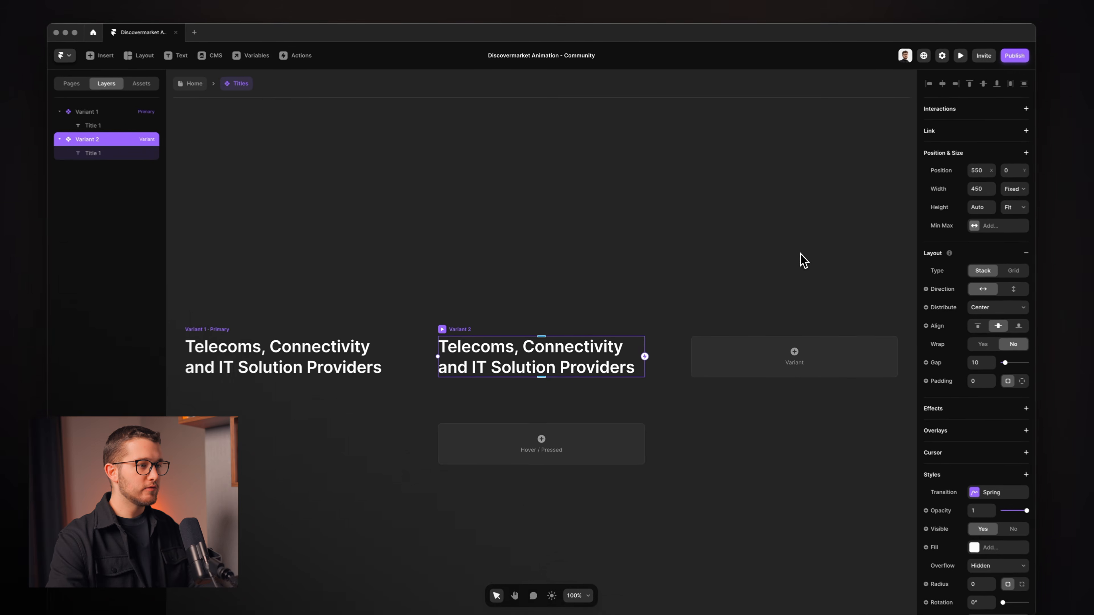
# Change the heading text in Variant 2 to "Something else.".
pyautogui.click(476, 367)
pyautogui.doubleClick(476, 367)
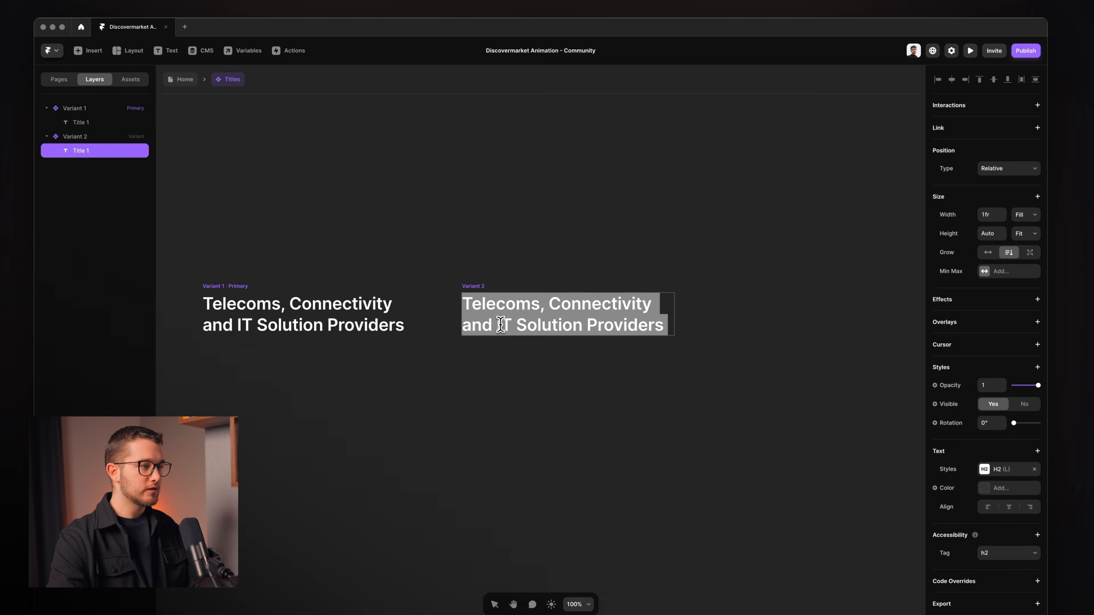
pyautogui.write('Something else.')
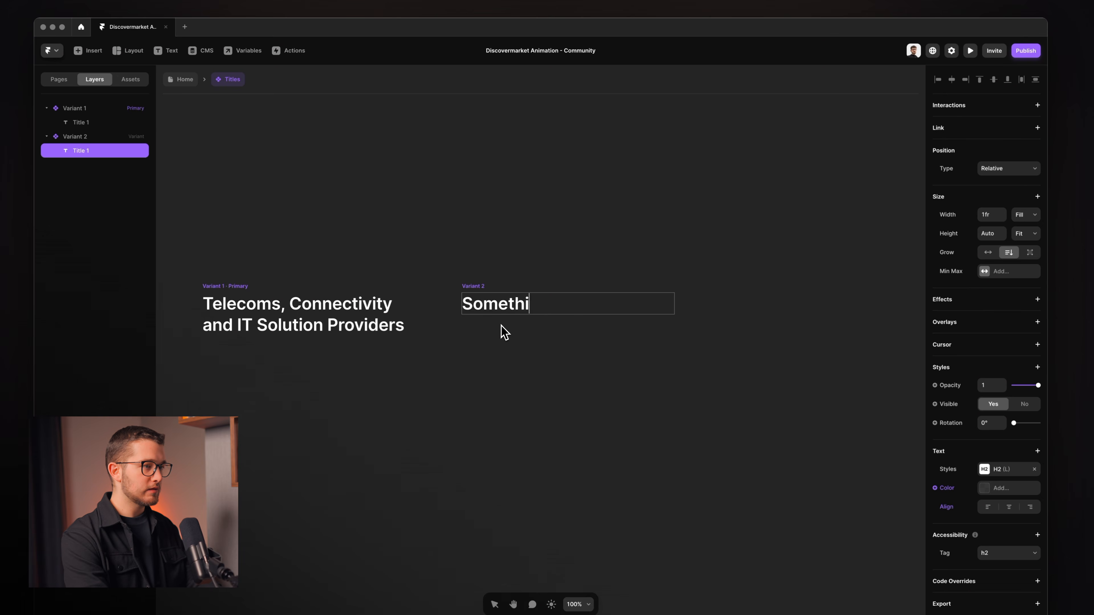
pyautogui.click(447, 293)
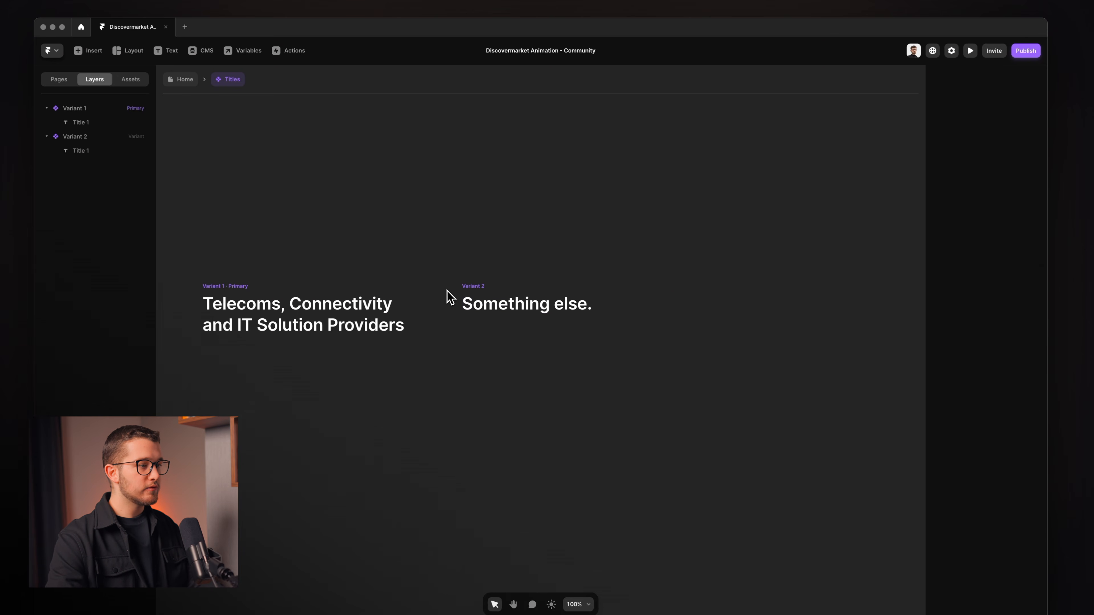
# Connect Variant 1 to Variant 2 with an Appear interaction that has a delay of 1 second.
pyautogui.hscroll(-3, 447, 294)
pyautogui.click(311, 266)
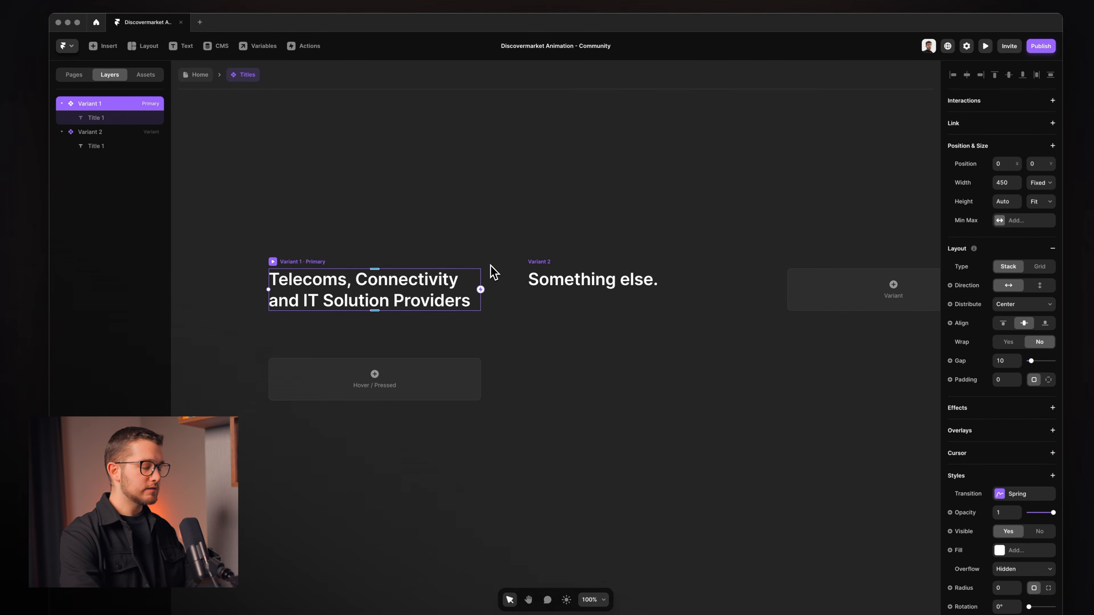
pyautogui.moveTo(478, 290); pyautogui.dragTo(538, 277)
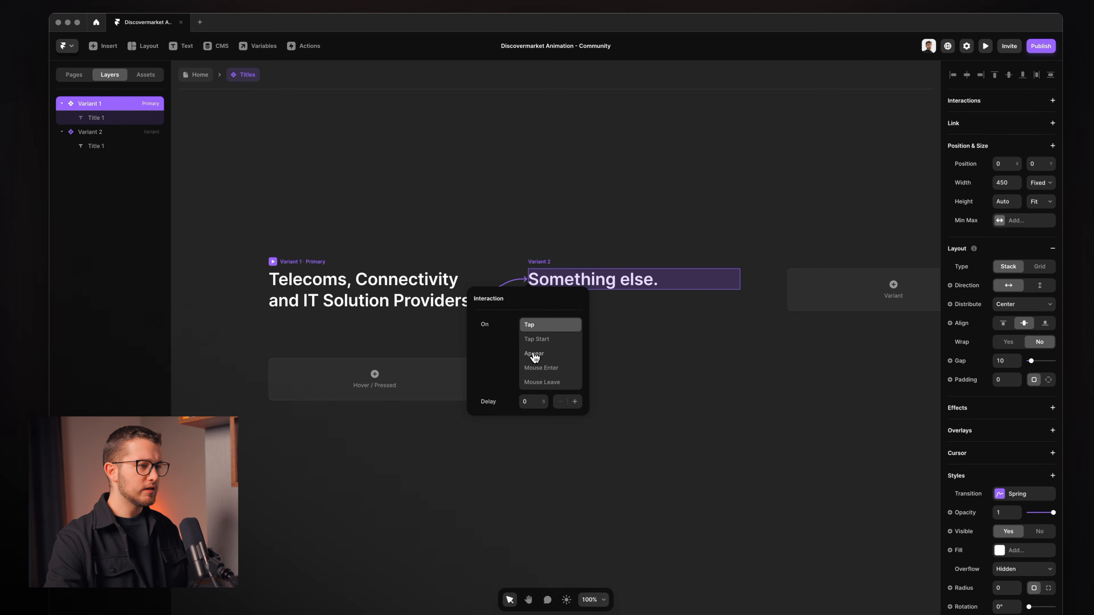
pyautogui.click(535, 354)
pyautogui.click(534, 400)
pyautogui.write('1')
pyautogui.click(566, 222)
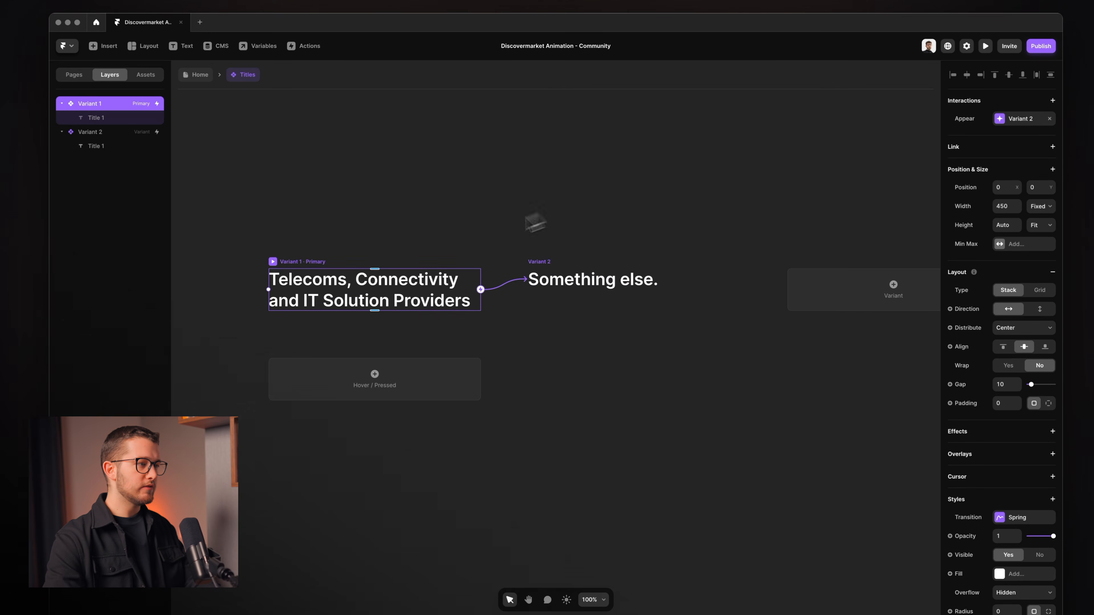
# Switch Variant 1's transition to Instant and back to Spring.
pyautogui.click(1017, 517)
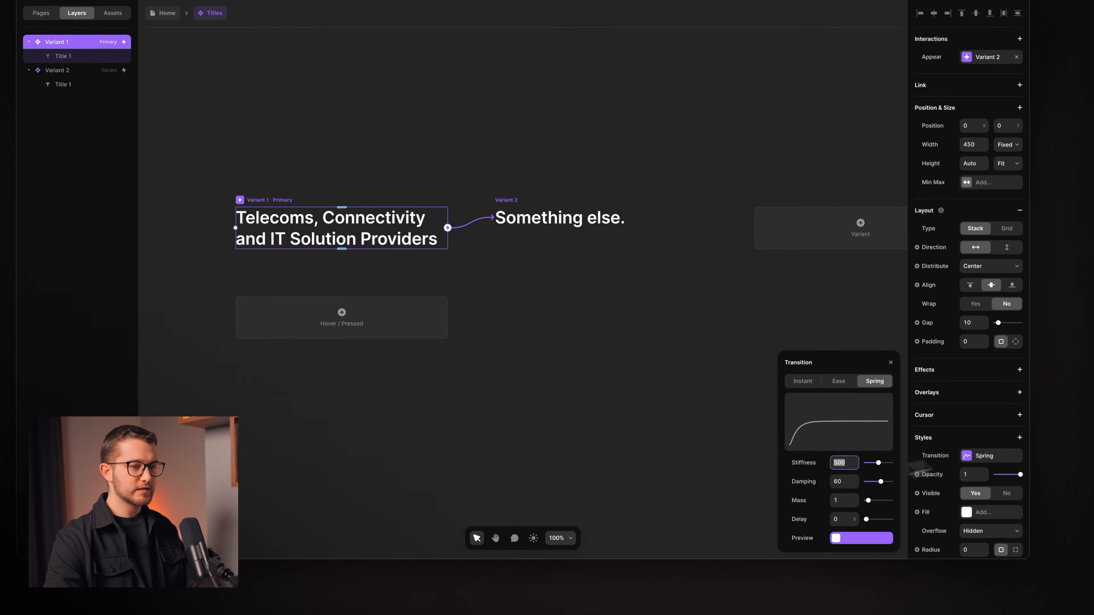
pyautogui.click(802, 380)
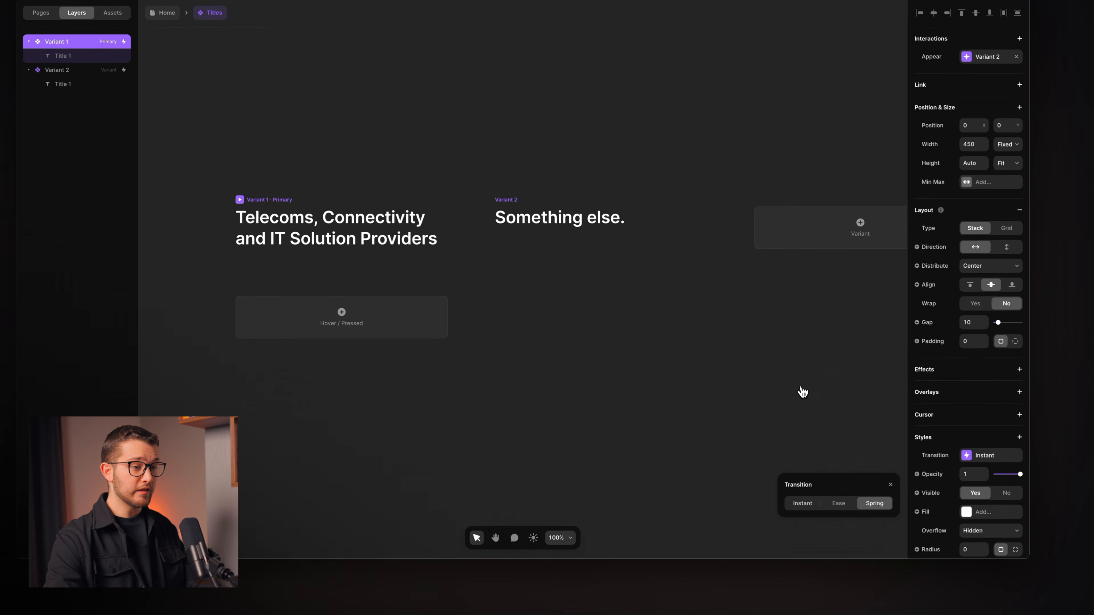
pyautogui.click(871, 504)
pyautogui.click(711, 428)
# Preview the Titles component and replay the change from Variant 1 to Variant 2.
pyautogui.press('super+p')
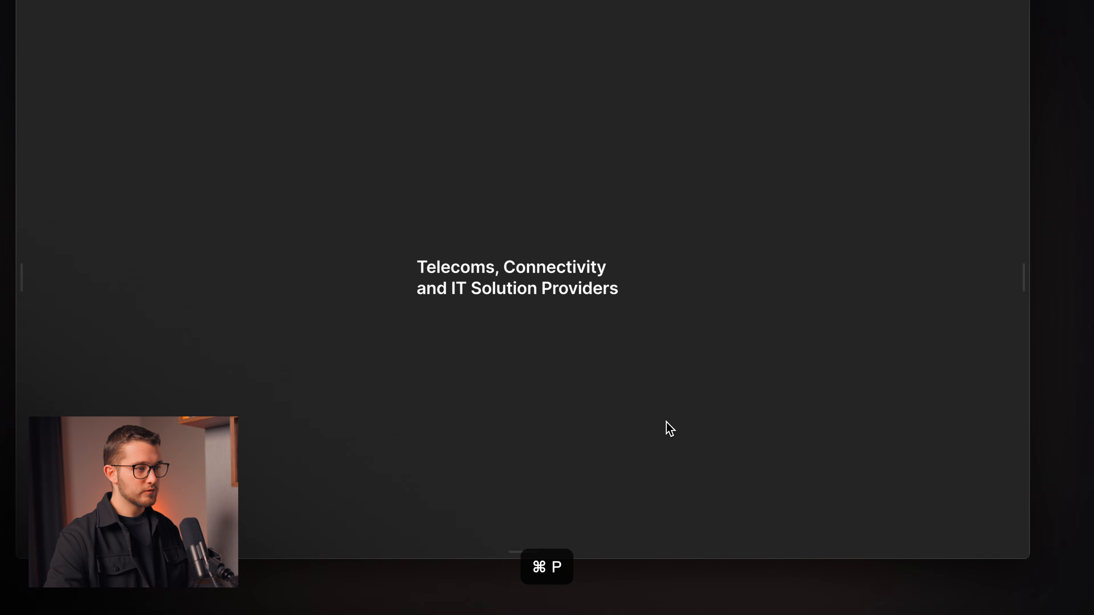
pyautogui.press('super+r')
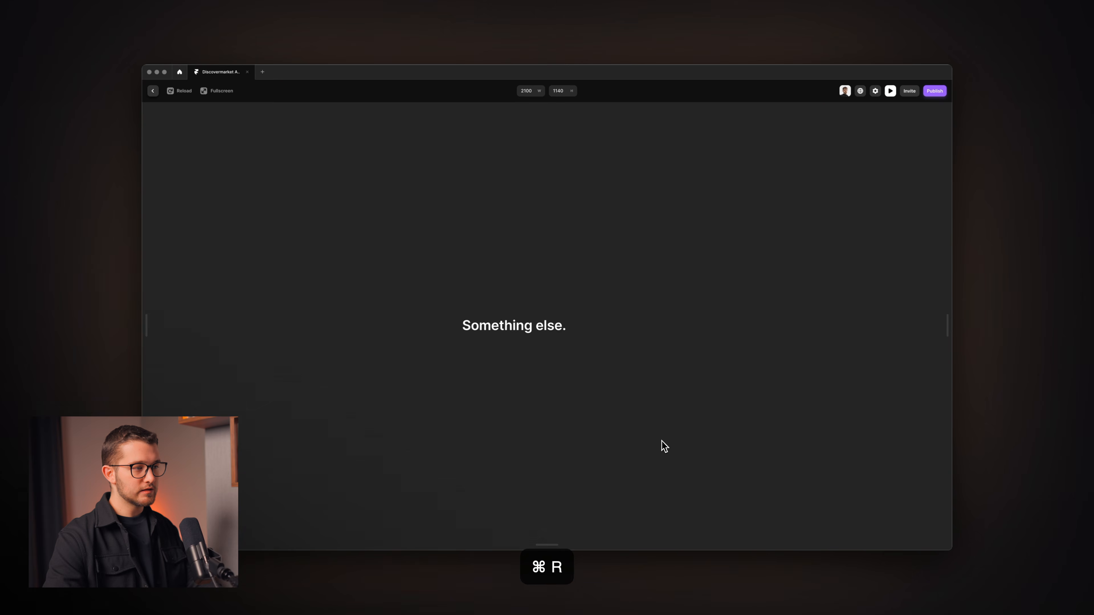
pyautogui.press('Escape')
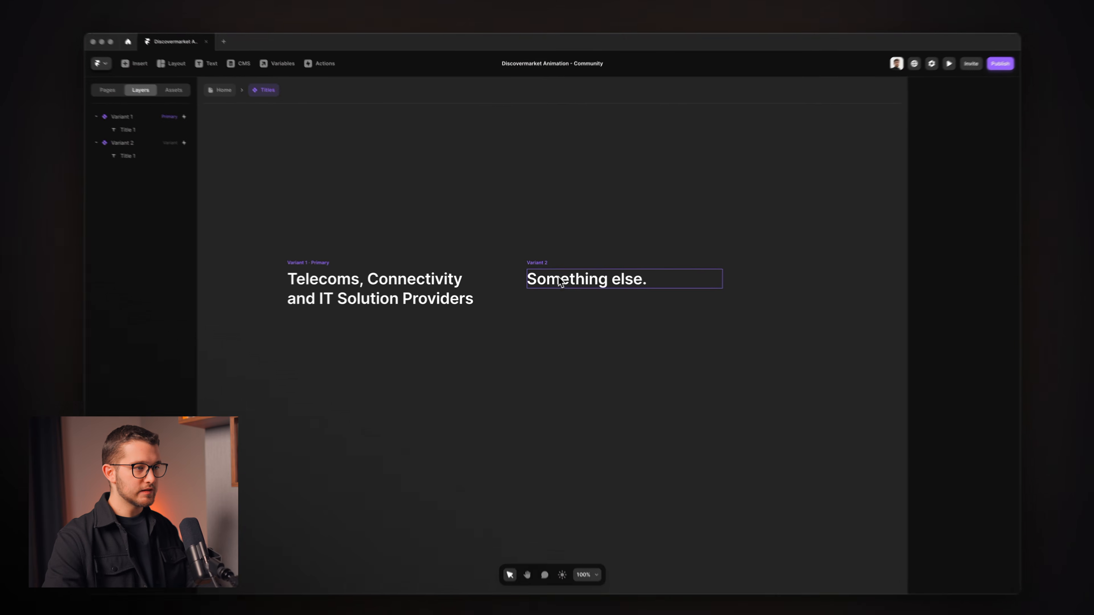
# Add a second line reading "Asd" to the heading in Variant 2 and preview the component.
pyautogui.click(560, 283)
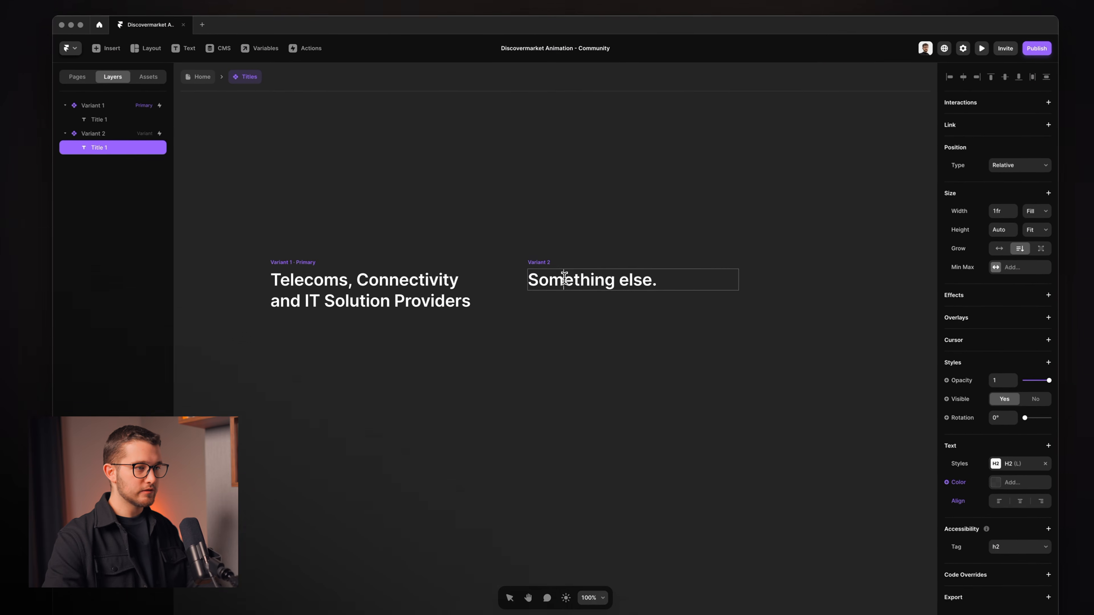
pyautogui.doubleClick(650, 280)
pyautogui.hotkey('shift', 'Return')
pyautogui.write('Asd')
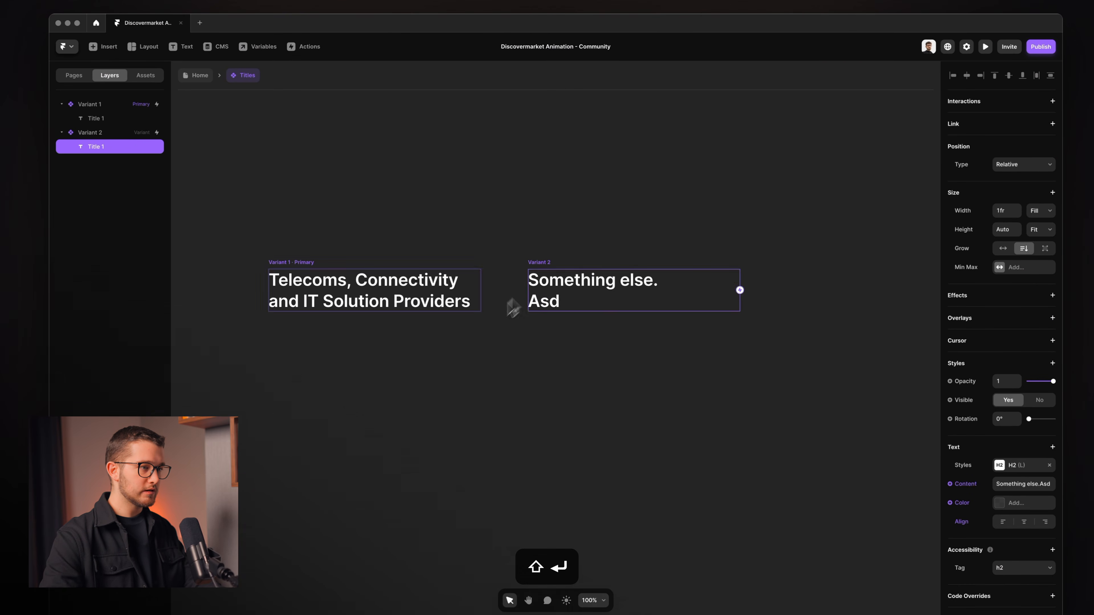
pyautogui.click(452, 354)
pyautogui.press('super+p')
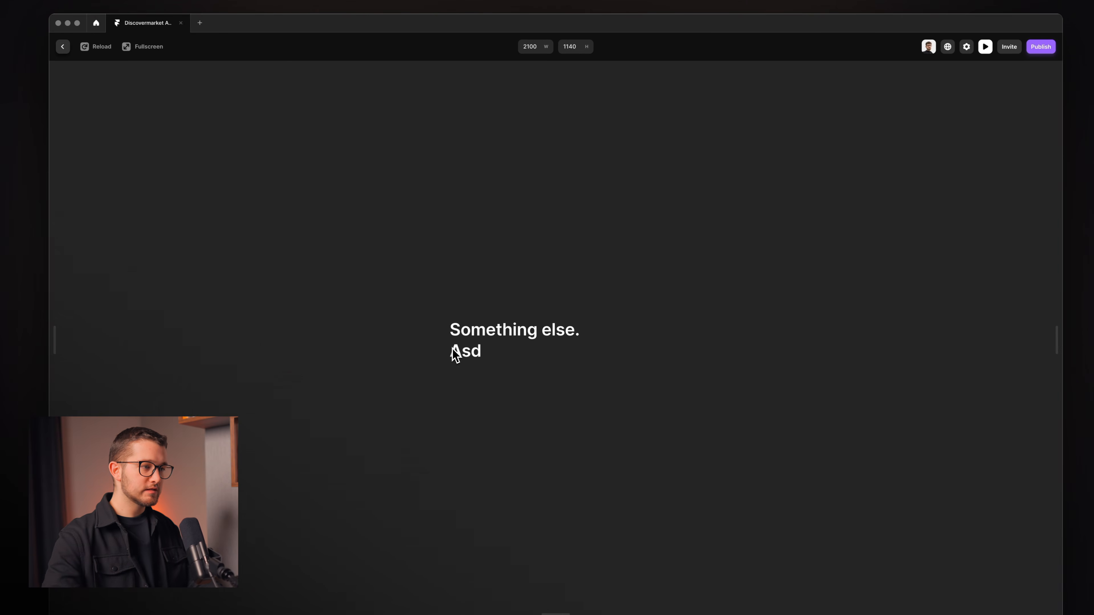
pyautogui.press('Escape')
# Delete Variant 2 from the Titles component.
pyautogui.click(562, 301)
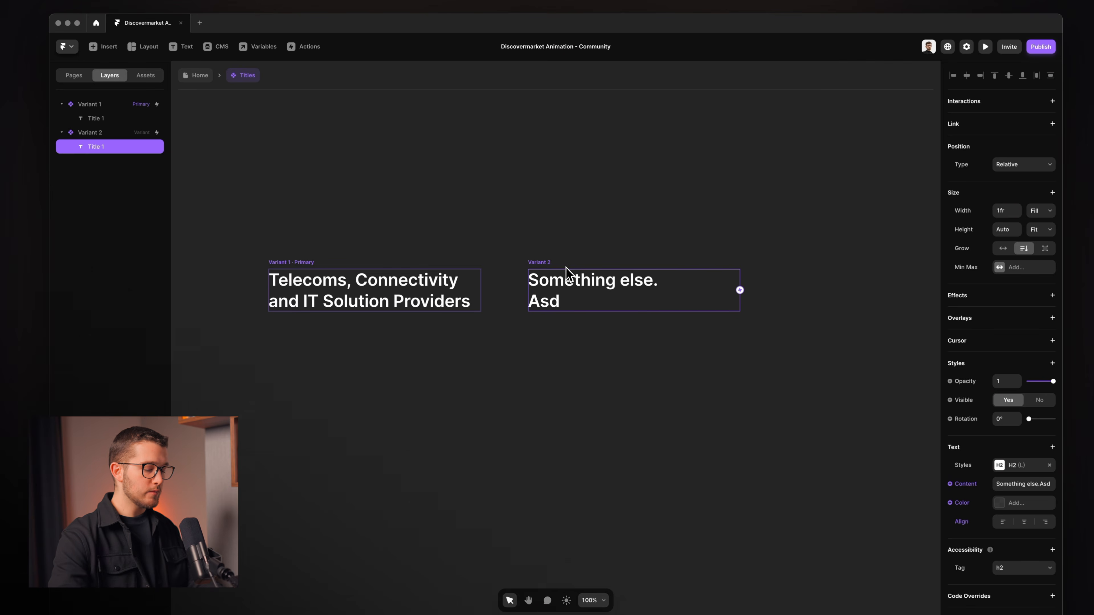
pyautogui.click(536, 262)
pyautogui.press('BackSpace')
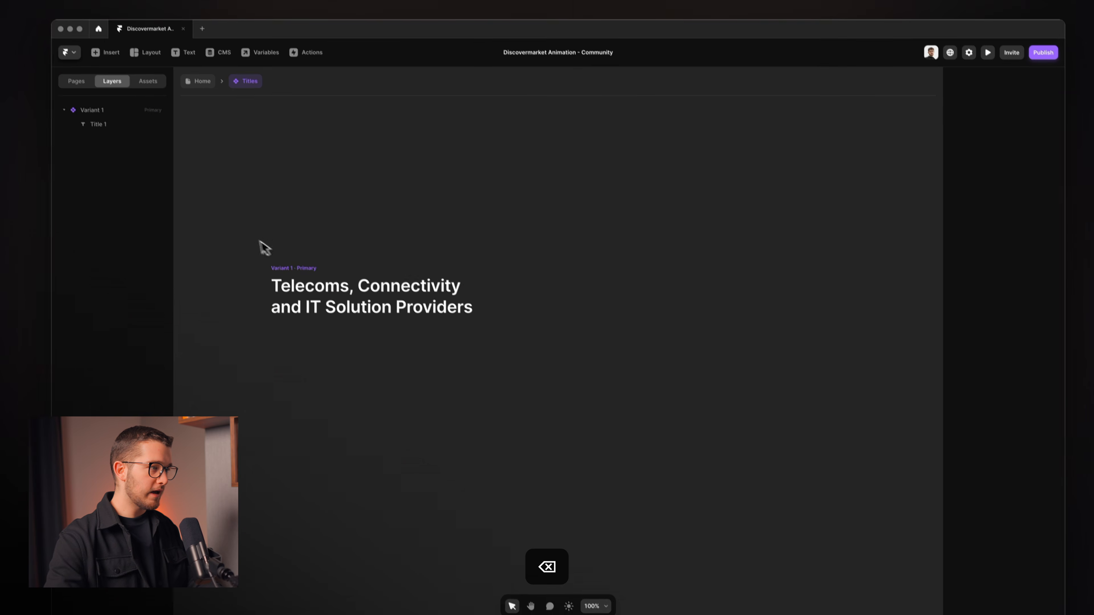
# Duplicate Title 1 in the primary variant and rename the copy "Title 2".
pyautogui.click(293, 298)
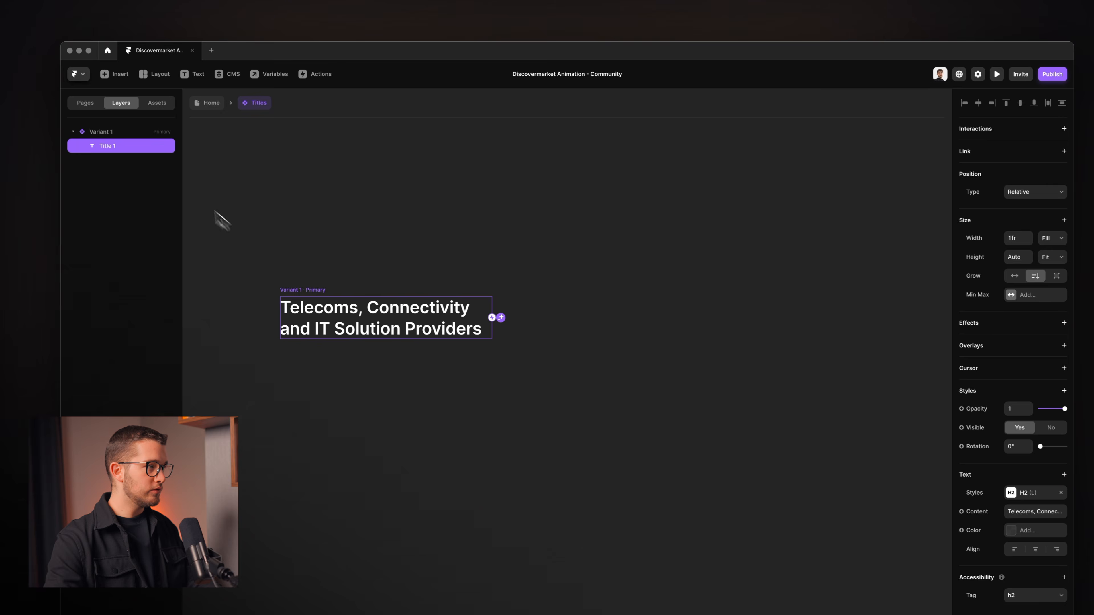
pyautogui.press('super+d')
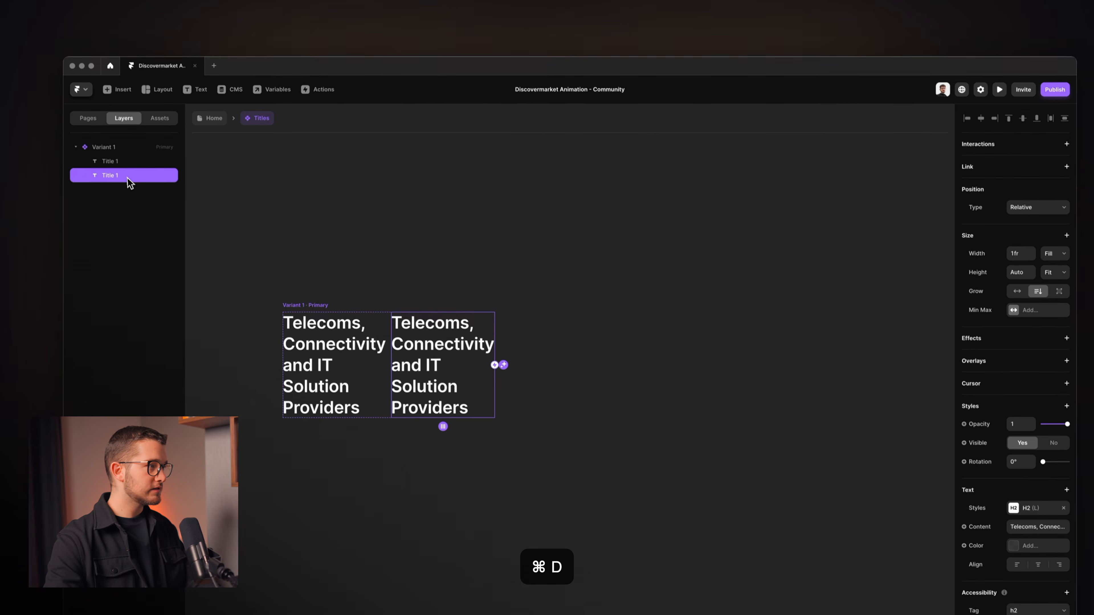
pyautogui.doubleClick(124, 163)
pyautogui.press('BackSpace')
pyautogui.write('Title 2')
pyautogui.press('Return')
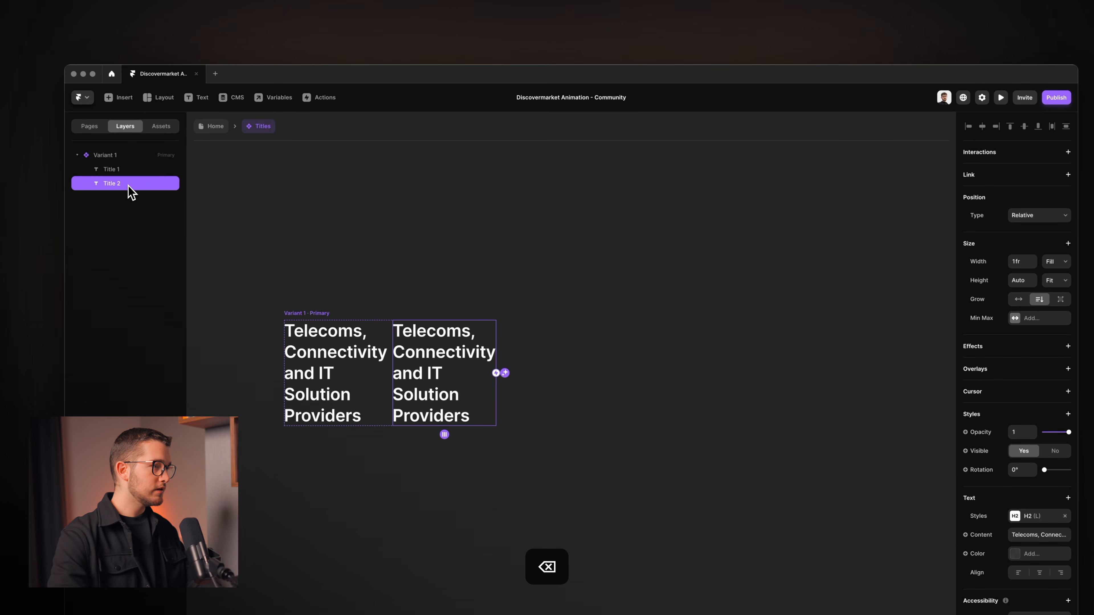
# Make Title 2 absolutely positioned over Title 1, with its left, right and top offsets at 0.
pyautogui.click(1060, 215)
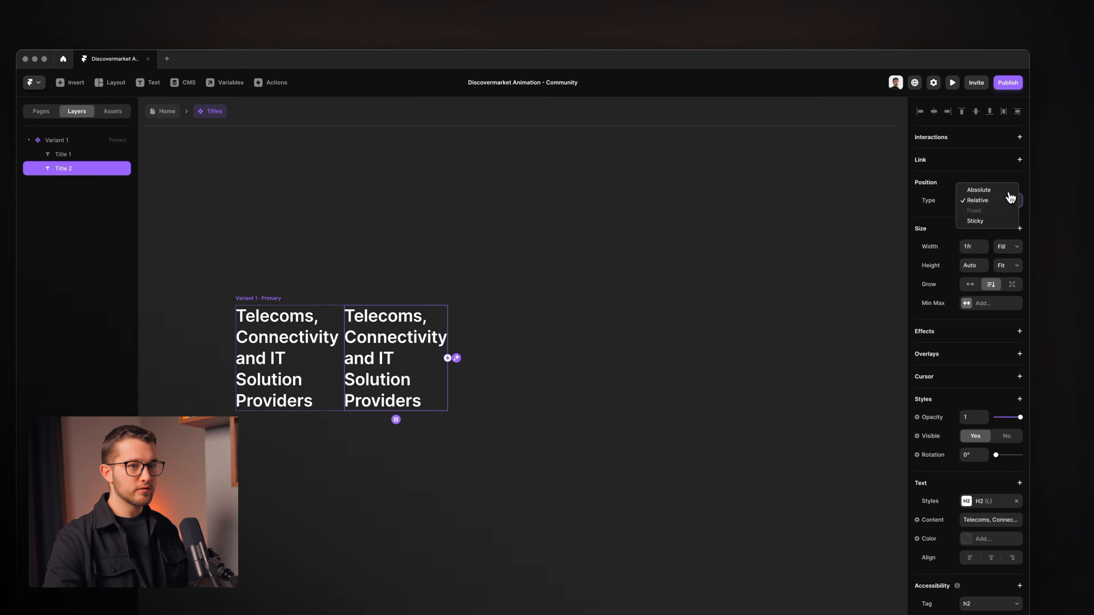
pyautogui.click(1021, 220)
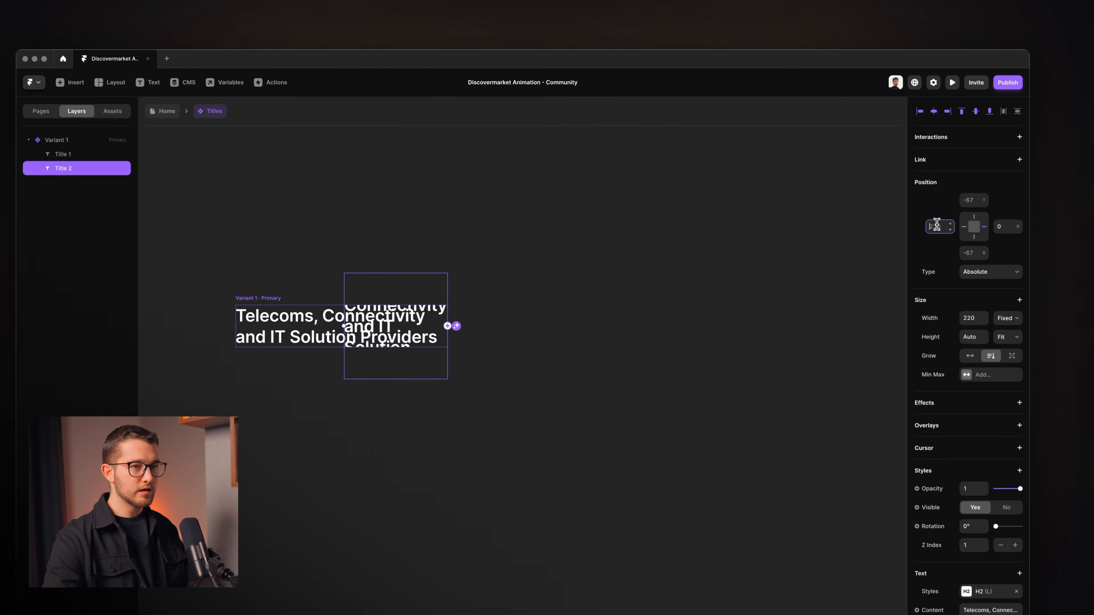
pyautogui.click(965, 201)
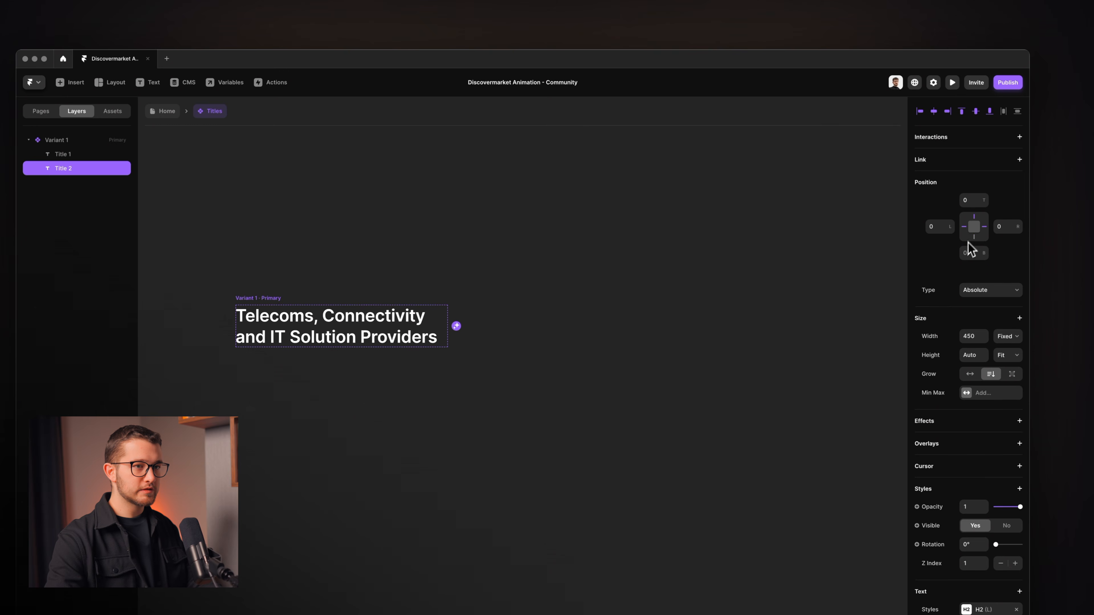
# Replace Title 2's text with "Change thetext" and "here." on two lines, and set its opacity to 0.
pyautogui.doubleClick(364, 301)
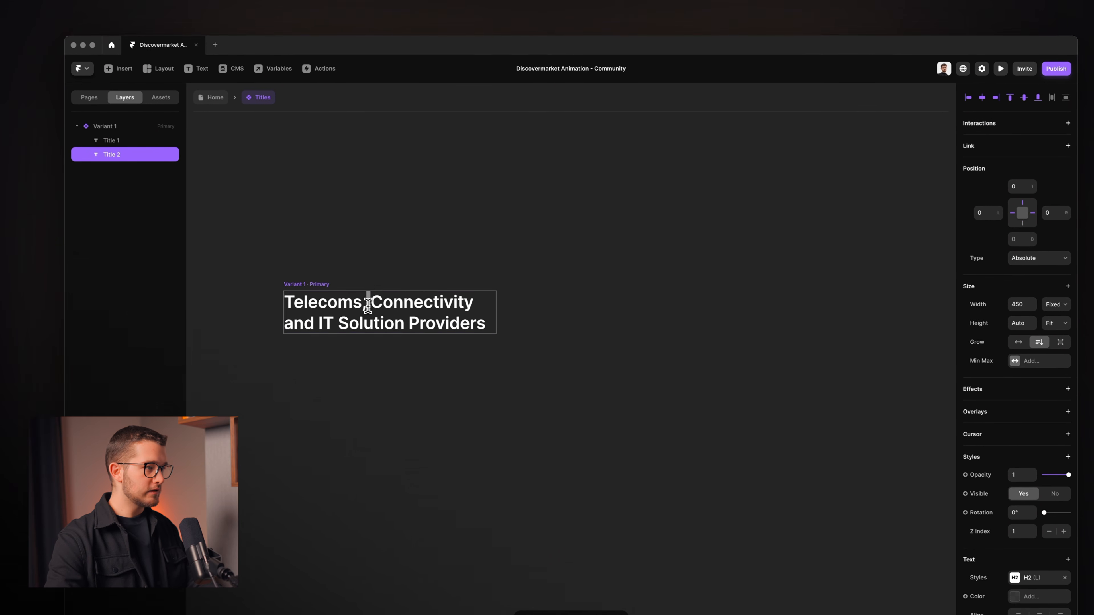
pyautogui.press('super+a')
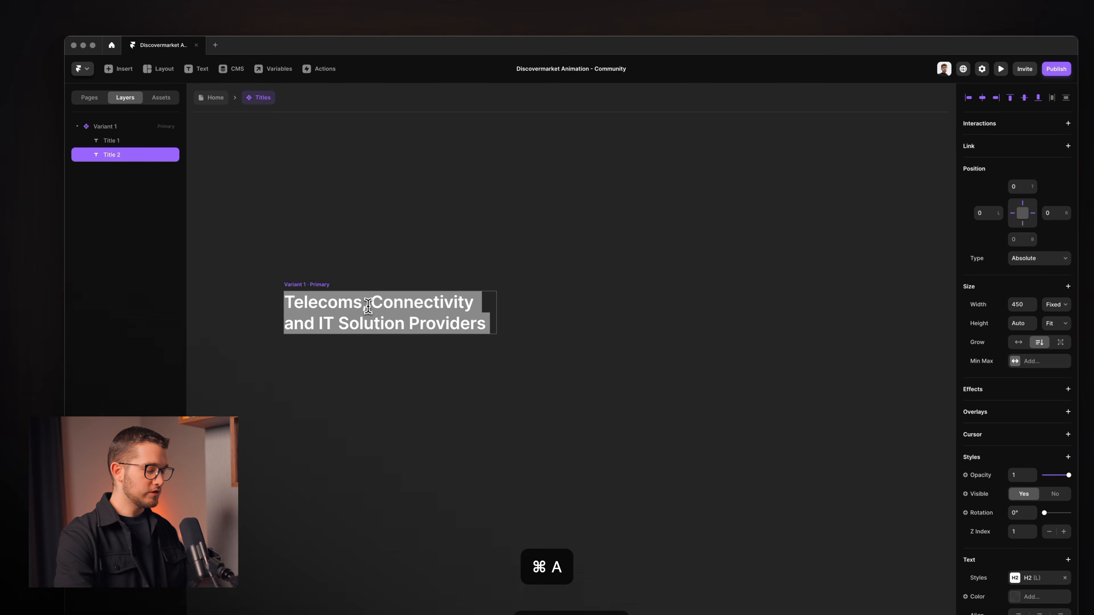
pyautogui.write('Change the tex')
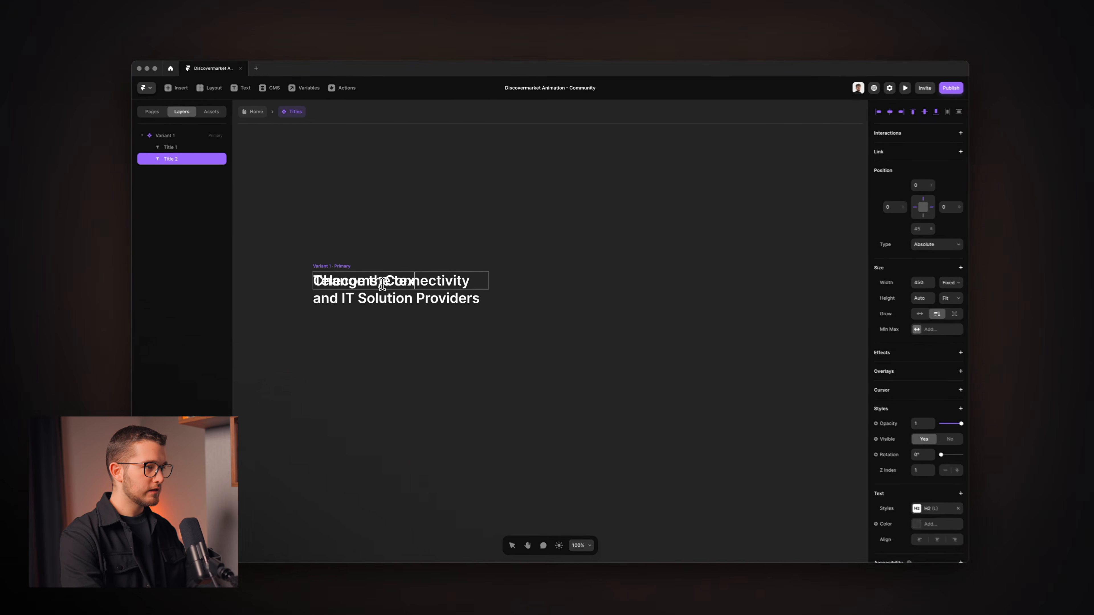
pyautogui.press('BackSpace')
pyautogui.press('BackSpace')
pyautogui.press('BackSpace')
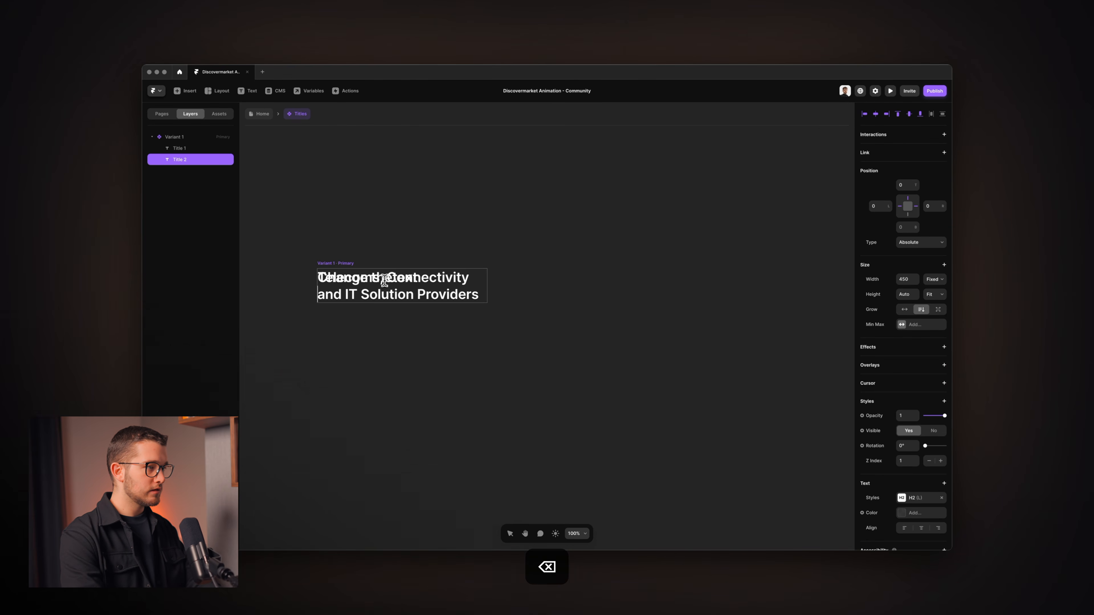
pyautogui.write('text')
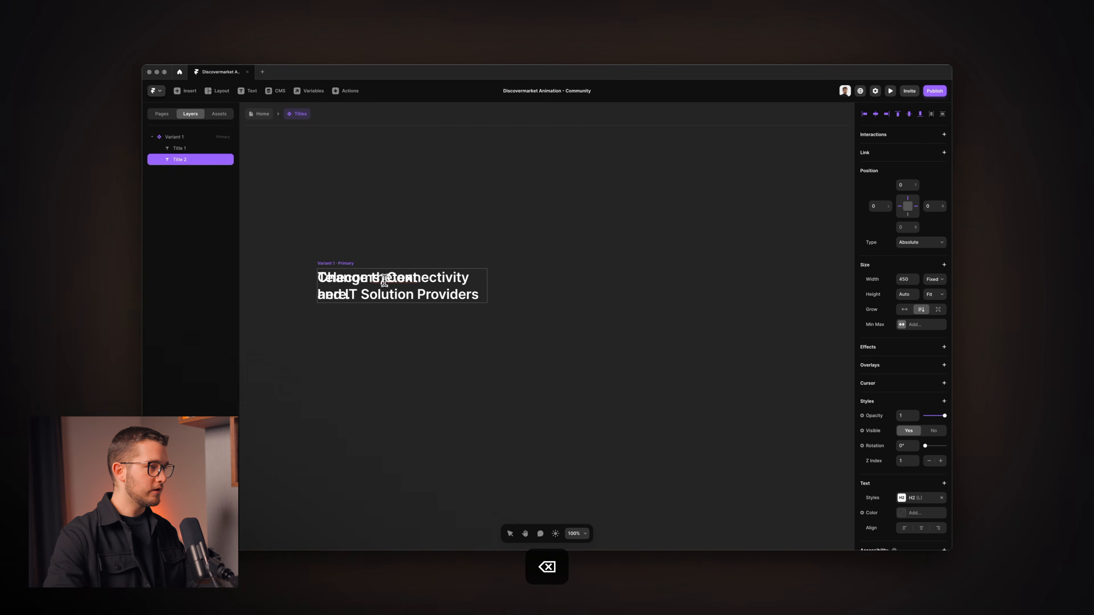
pyautogui.press('Escape')
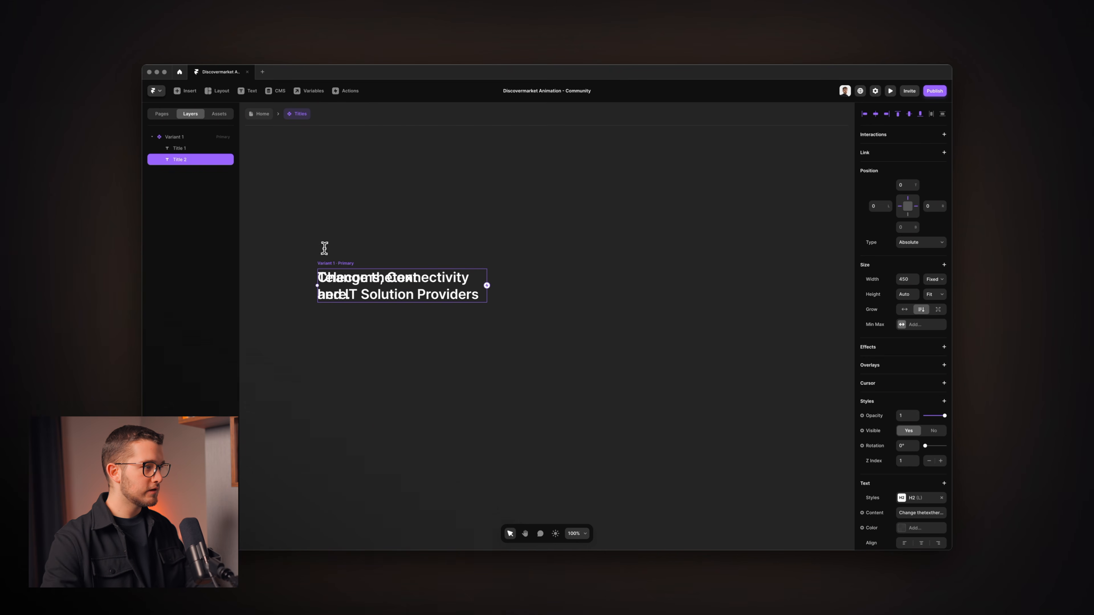
pyautogui.moveTo(944, 416); pyautogui.dragTo(827, 422)
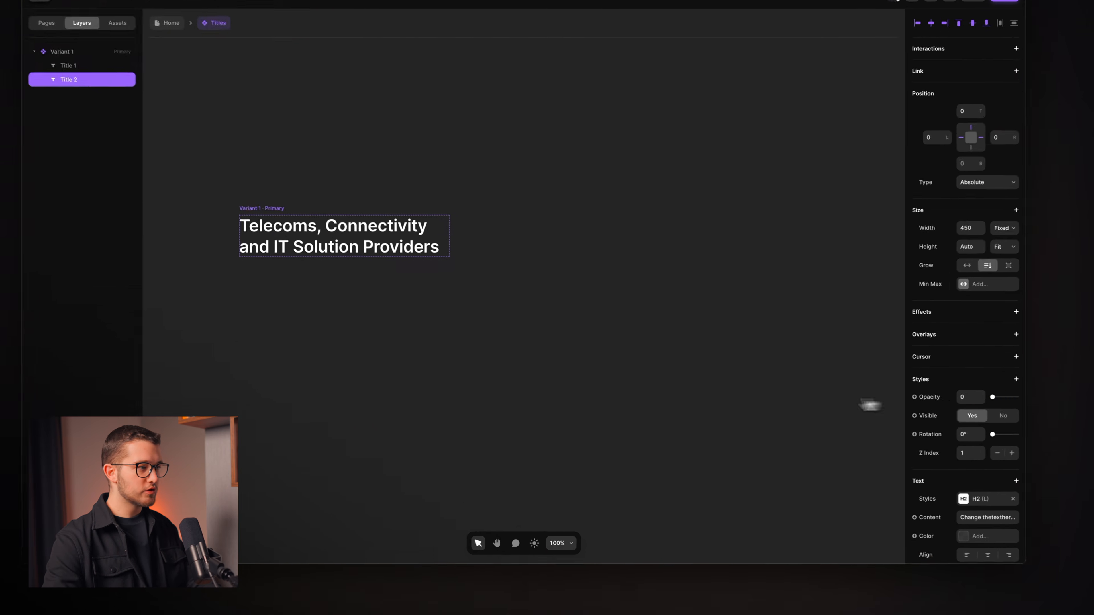
# Add a new second variant beside the primary variant of the Titles component.
pyautogui.click(289, 255)
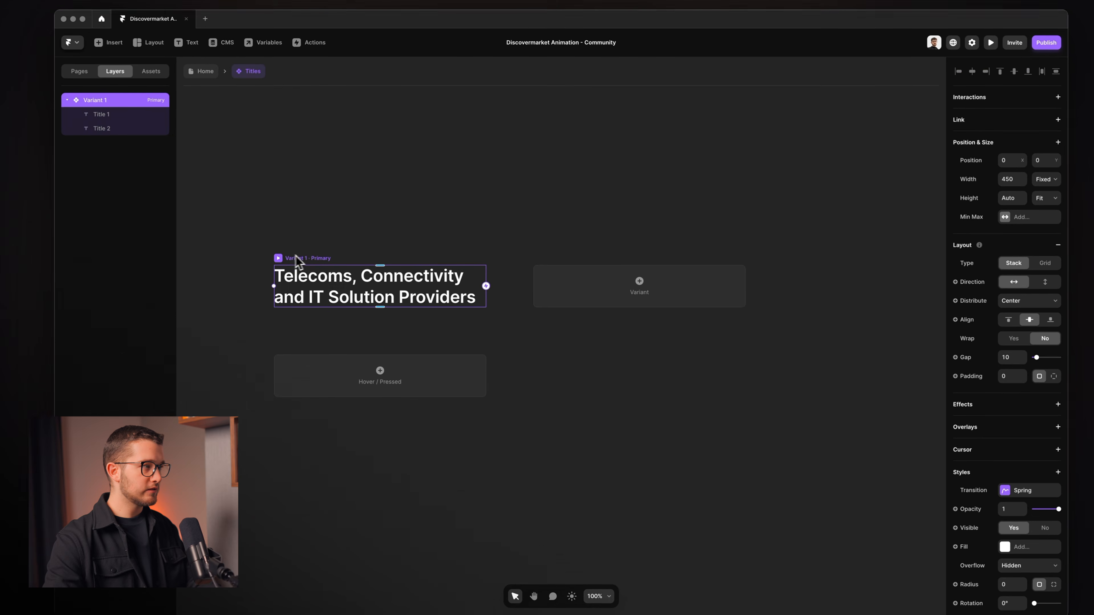
pyautogui.click(586, 299)
pyautogui.press('super+r')
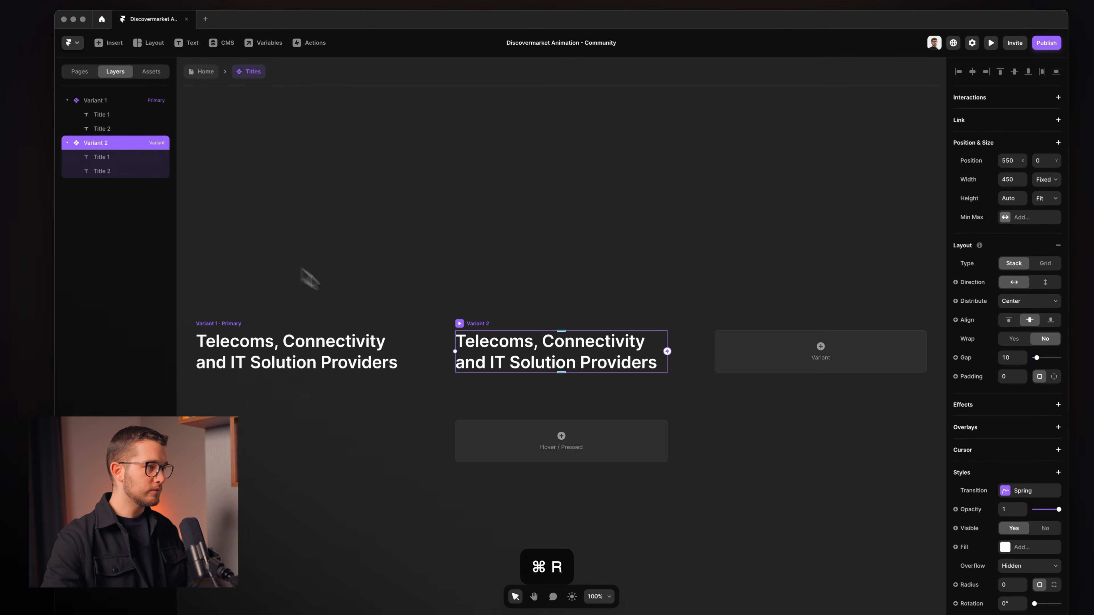
# In Variant 2, set Title 1's opacity to 0 and Title 2's opacity to 1.
pyautogui.click(108, 157)
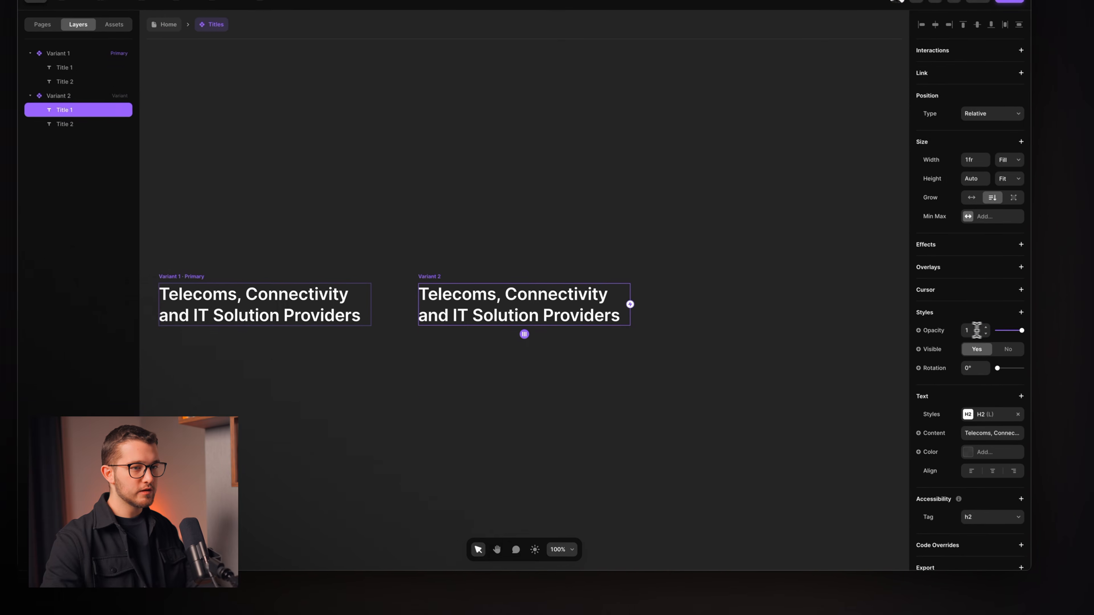
pyautogui.click(977, 330)
pyautogui.write('0')
pyautogui.press('Return')
pyautogui.click(90, 123)
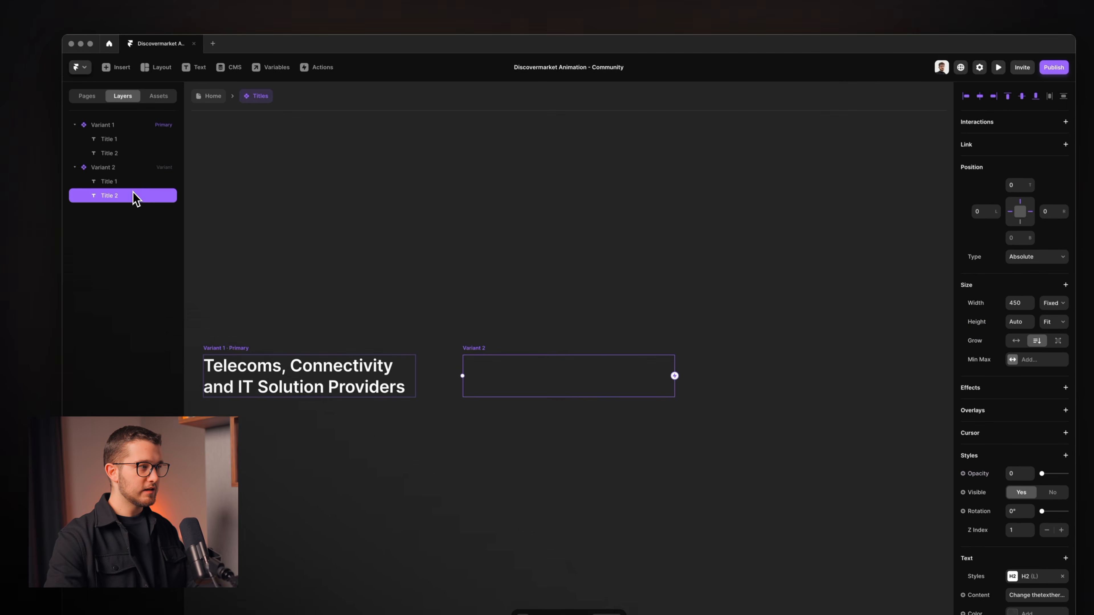
pyautogui.click(1020, 474)
pyautogui.write('1')
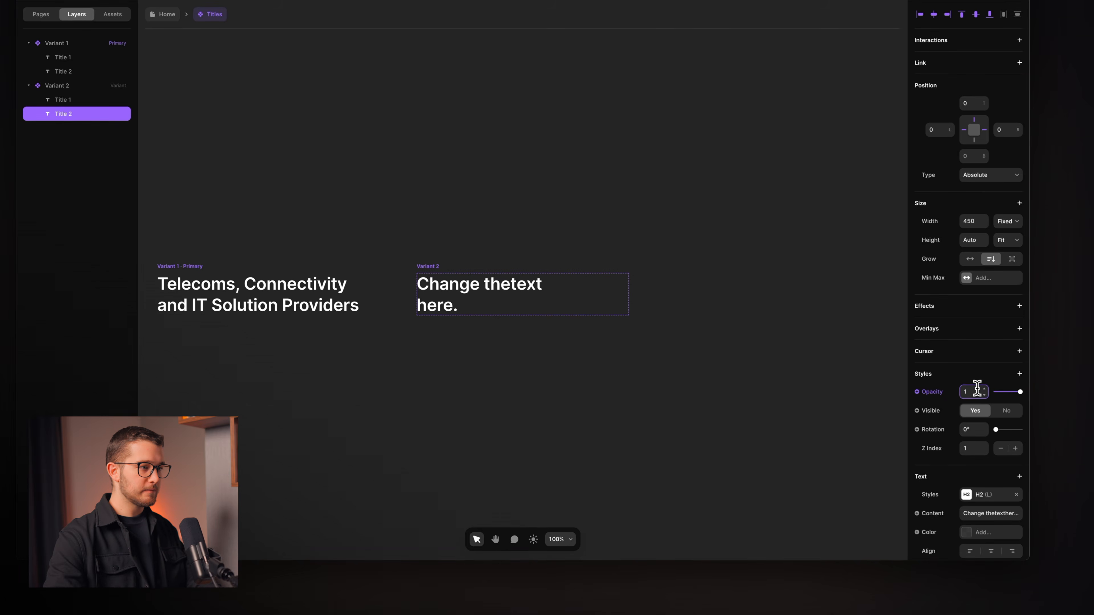
# Preview the Titles component and return to the canvas.
pyautogui.click(616, 404)
pyautogui.press('super+p')
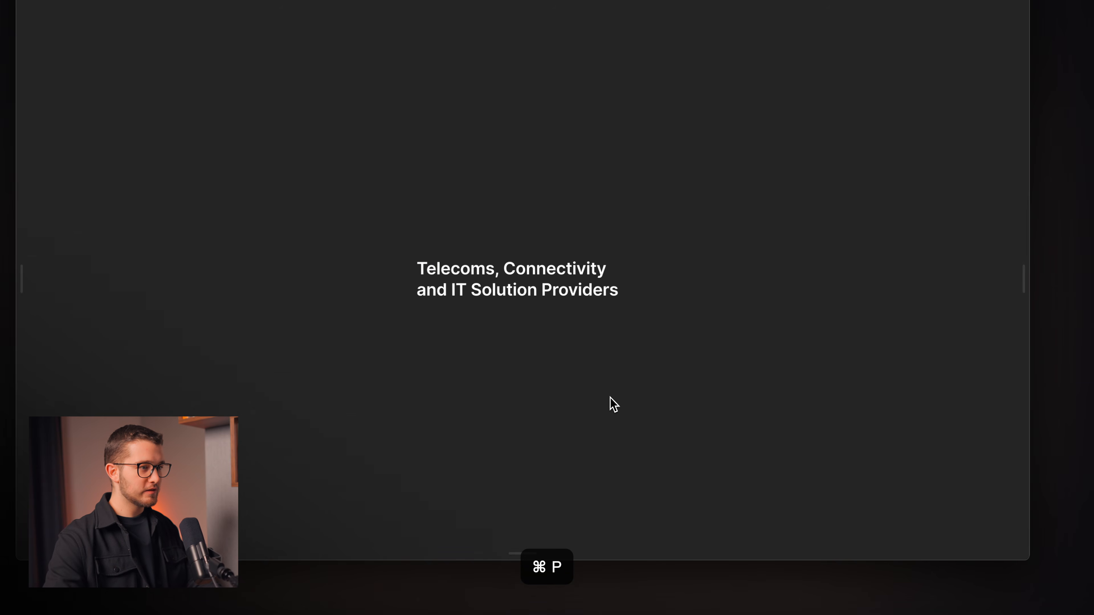
pyautogui.press('super+p')
# Connect Variant 1 to the new Variant 2 with an Appear interaction.
pyautogui.click(301, 297)
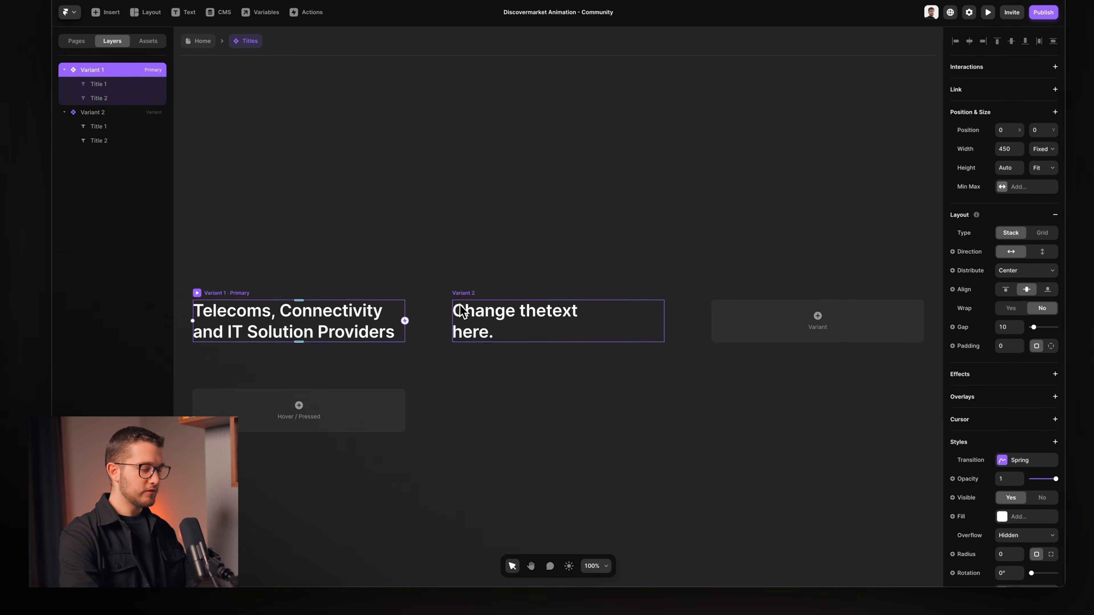
pyautogui.moveTo(461, 311); pyautogui.dragTo(519, 341)
pyautogui.click(460, 395)
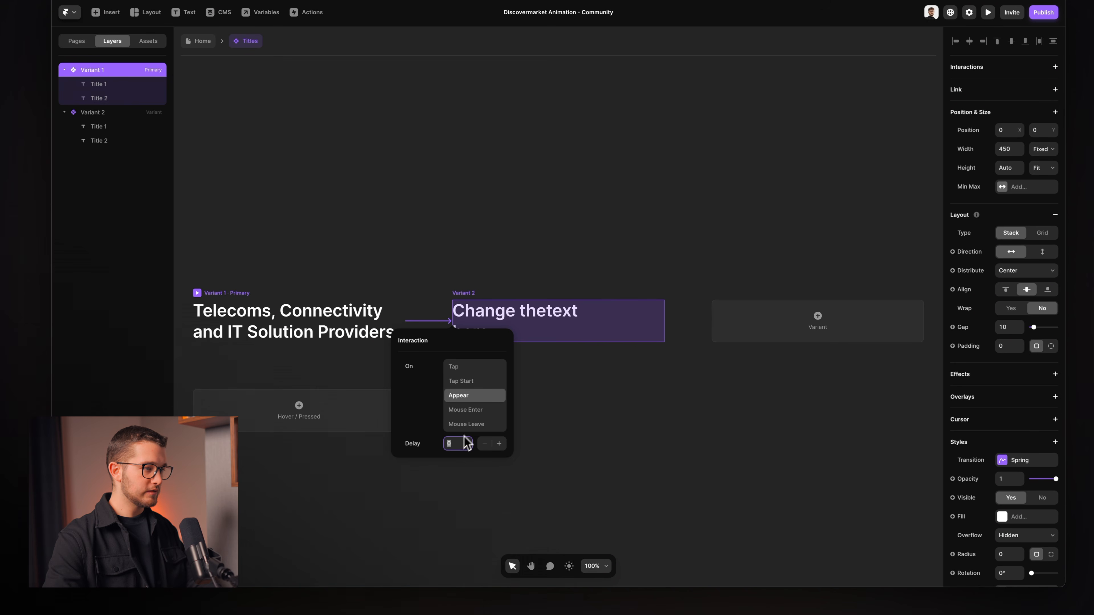
pyautogui.click(526, 246)
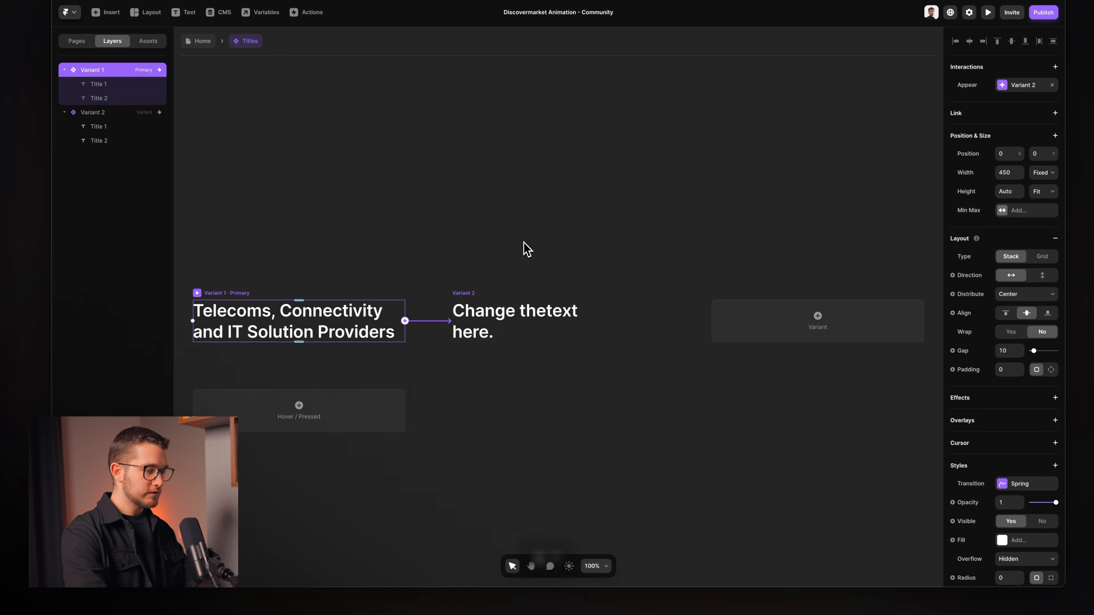
# Preview the Titles component, replay its appear transition several times by reloading the preview, and return to the canvas.
pyautogui.press('super+p')
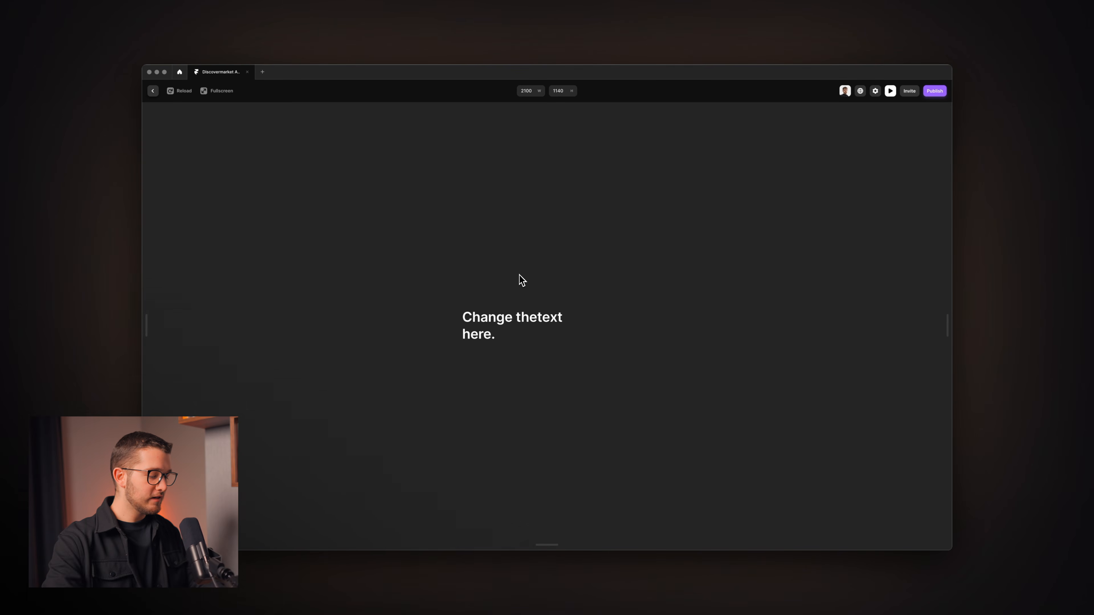
pyautogui.press('super+r')
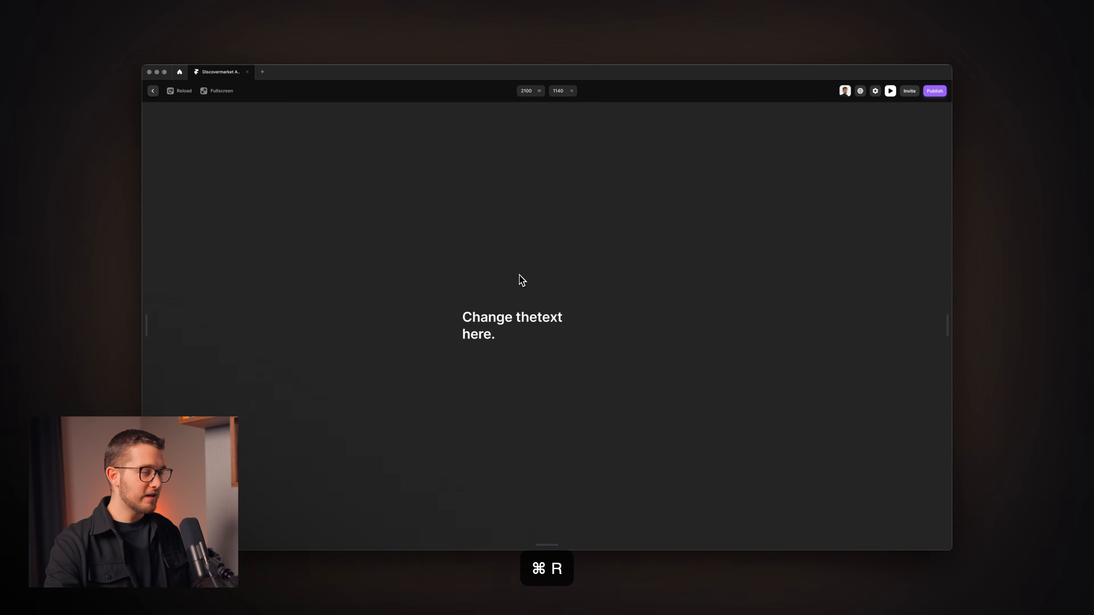
pyautogui.press('super+r')
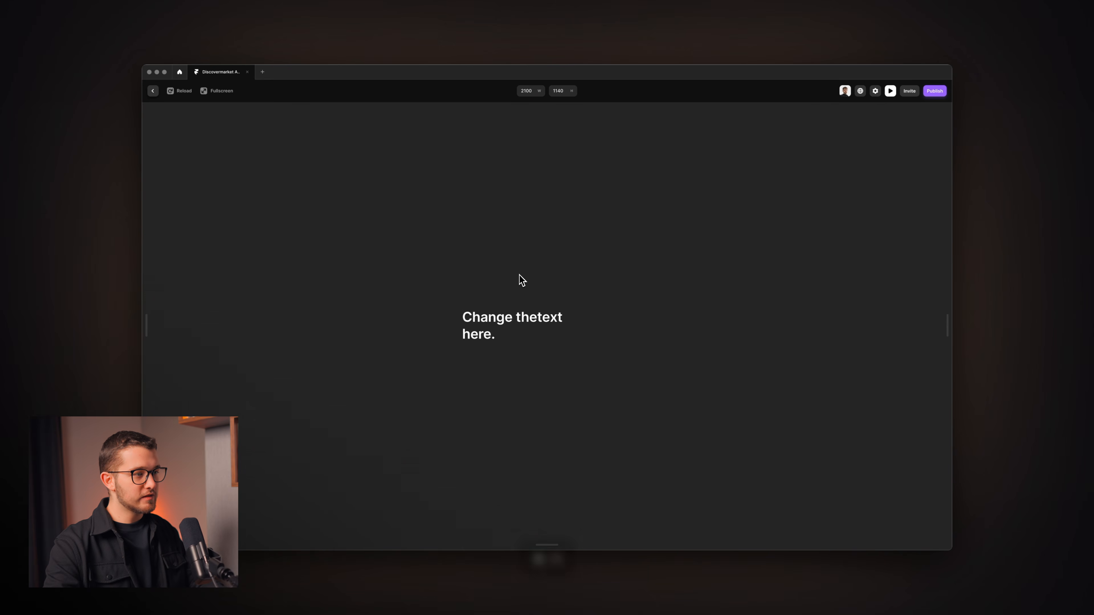
pyautogui.press('super+r')
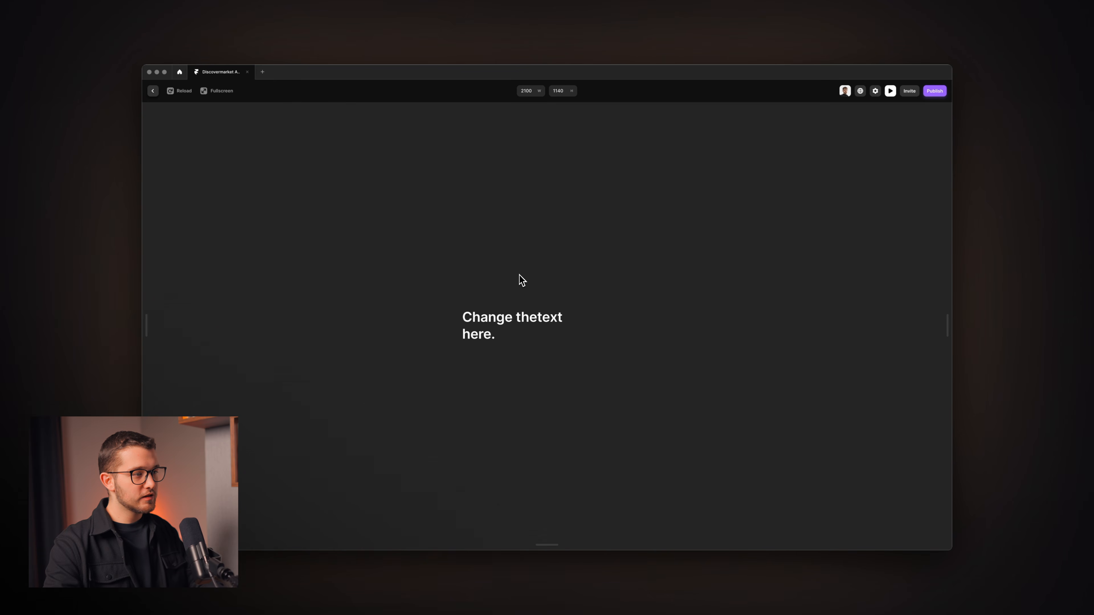
pyautogui.press('super+r')
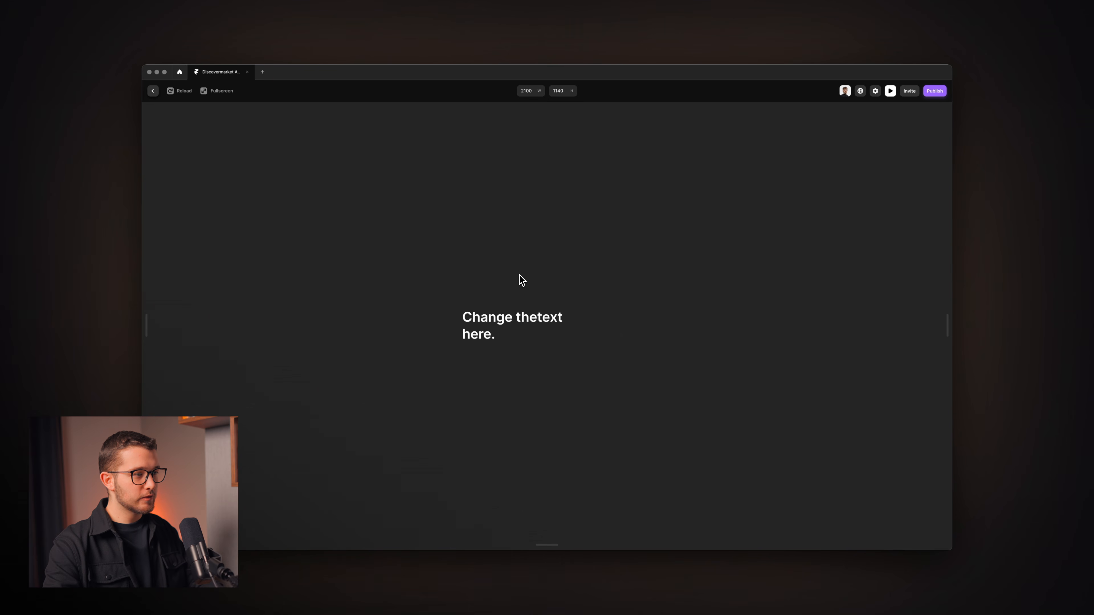
pyautogui.press('Escape')
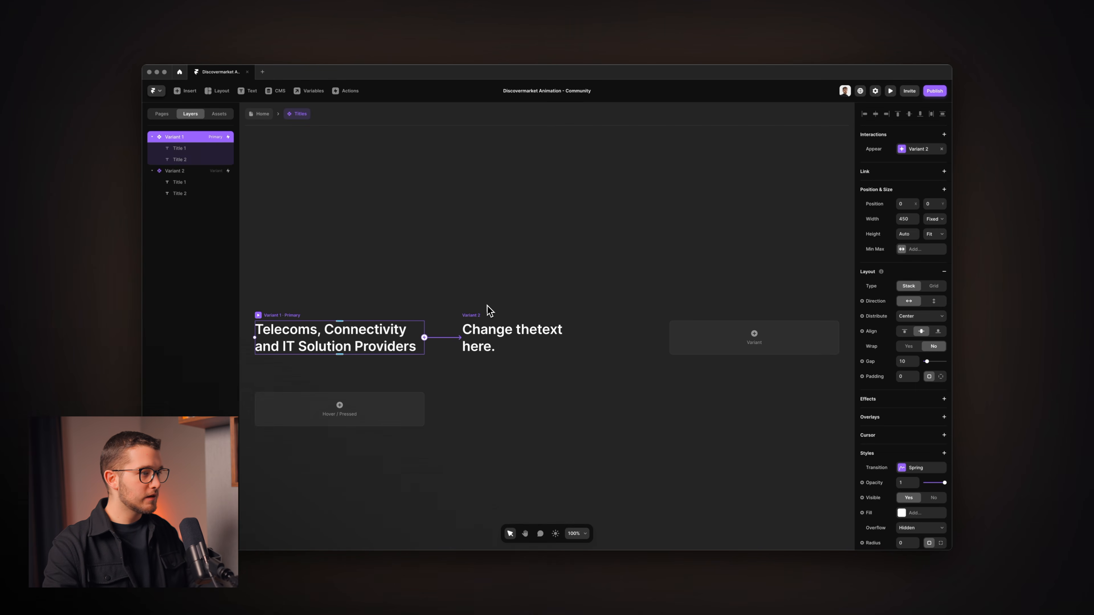
# Delete Variant 2 from the Titles component.
pyautogui.click(469, 315)
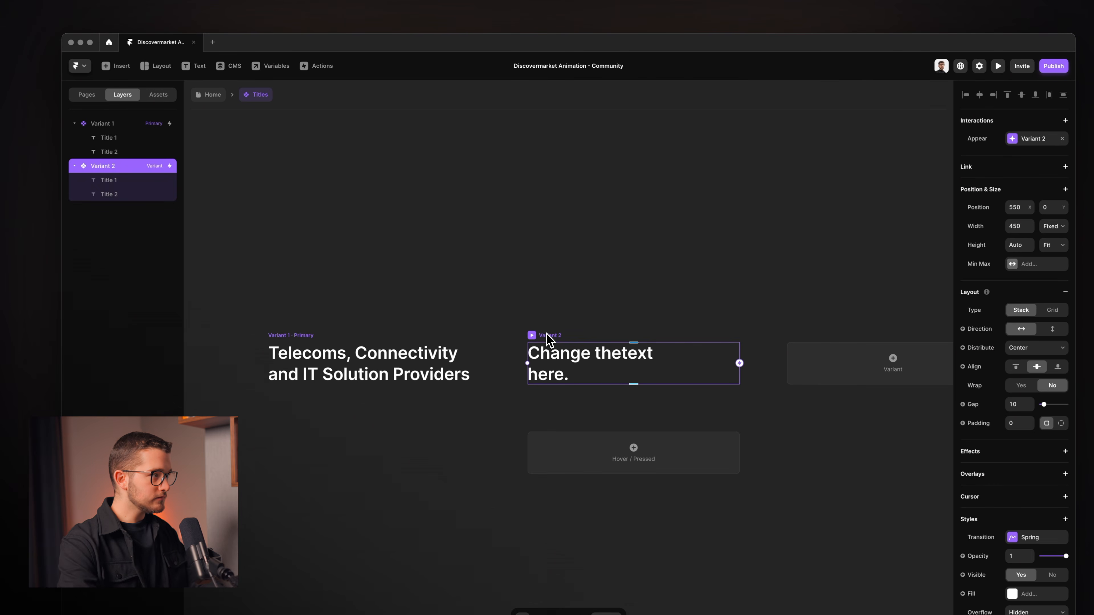
pyautogui.press('BackSpace')
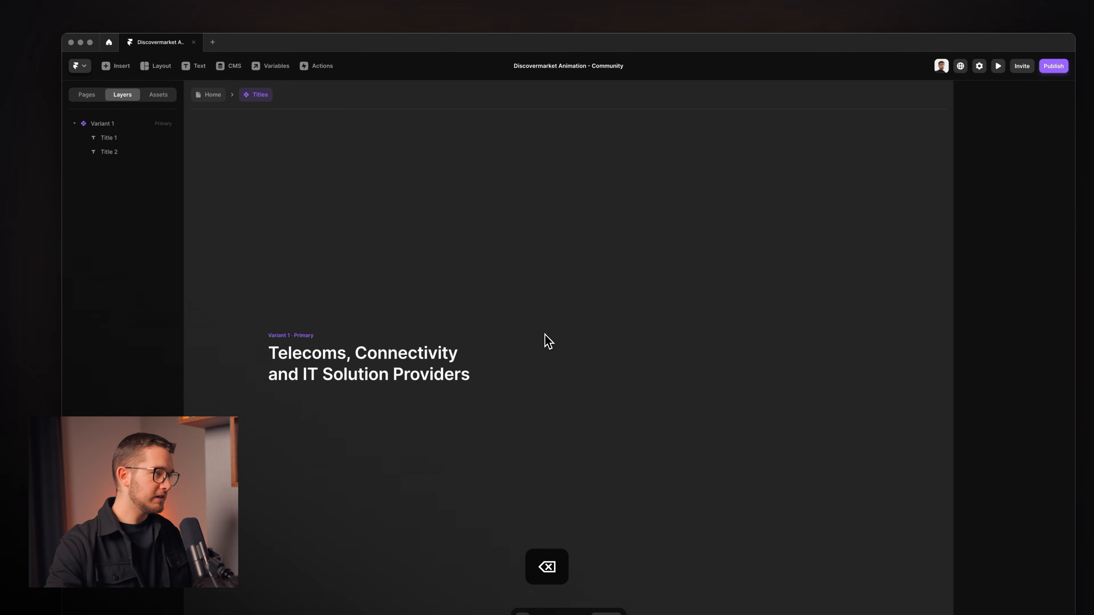
# Compare the settings of the Title 1 and Title 2 text layers in Variant 1.
pyautogui.click(308, 335)
pyautogui.click(130, 138)
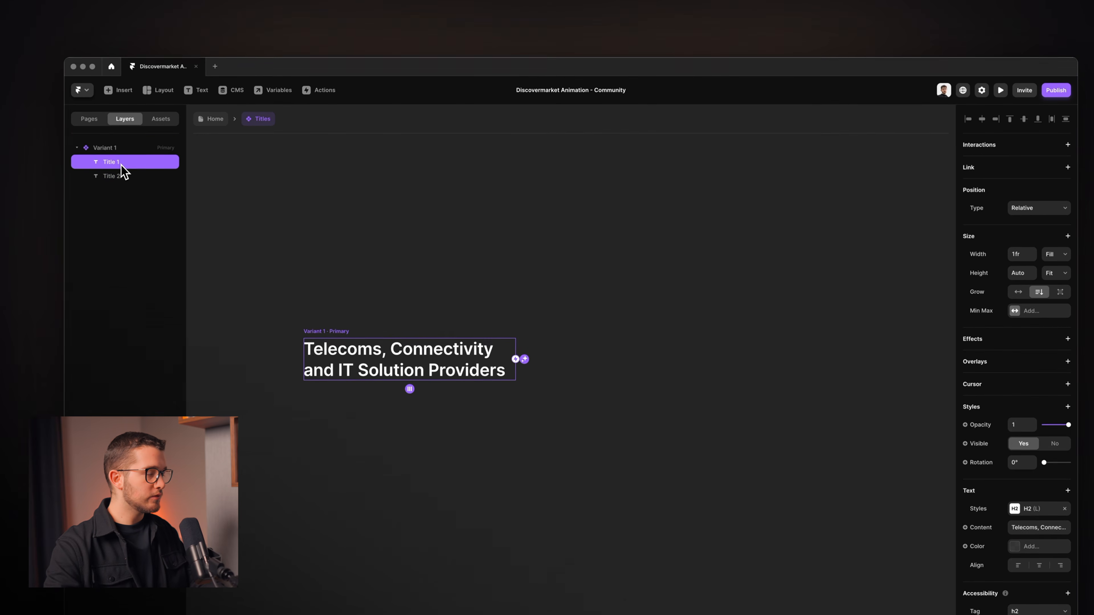
pyautogui.click(120, 153)
pyautogui.click(122, 163)
pyautogui.click(122, 175)
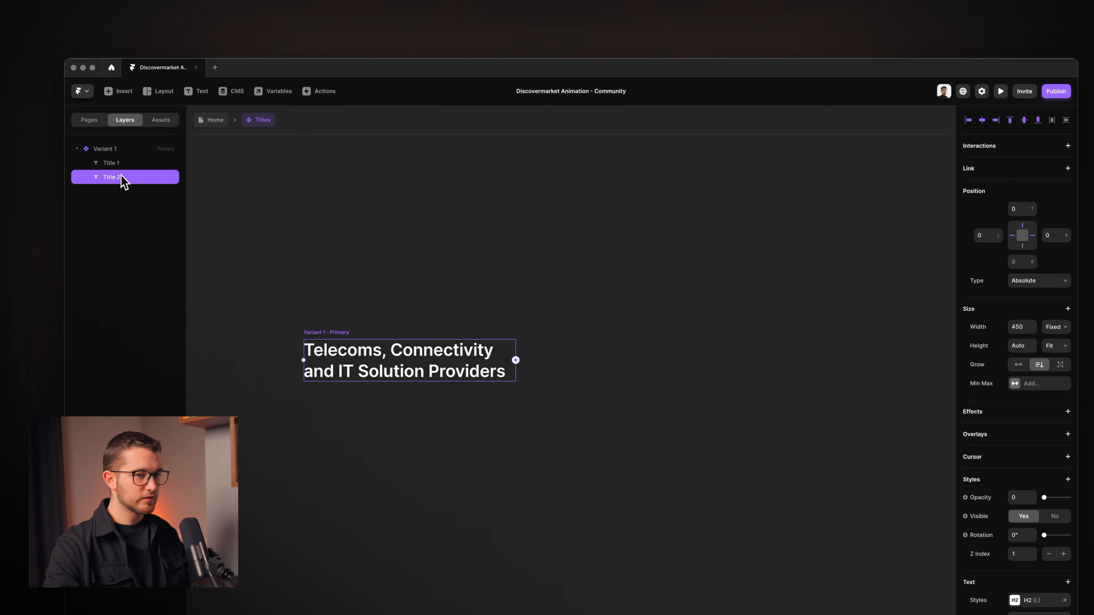
pyautogui.click(118, 167)
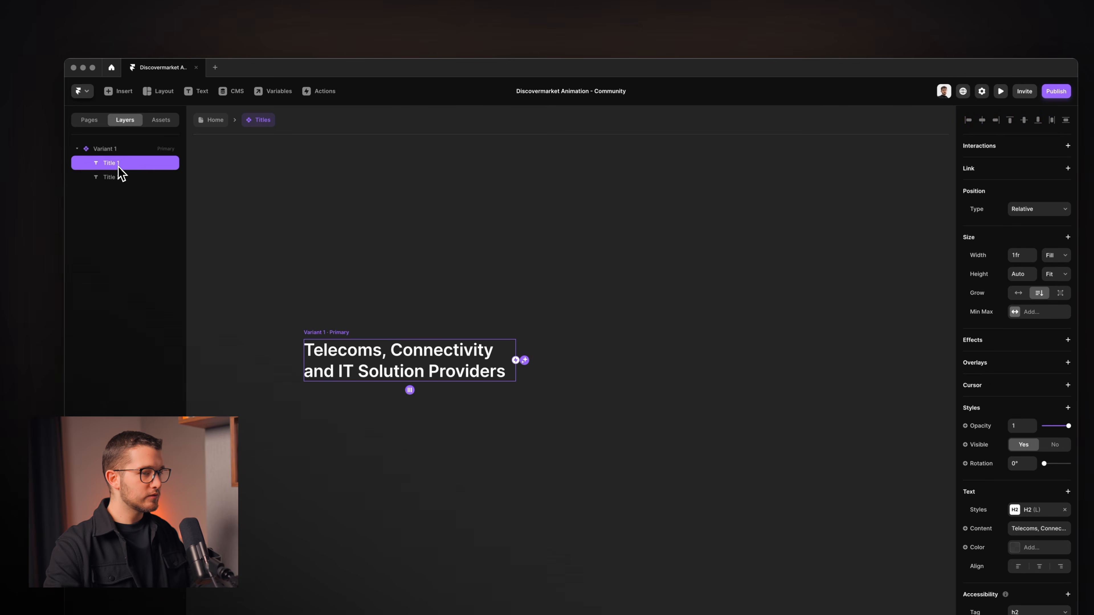
pyautogui.click(120, 175)
# Switch to the discovermarket page in the browser and copy the "End Customers" heading.
pyautogui.press('super+Tab')
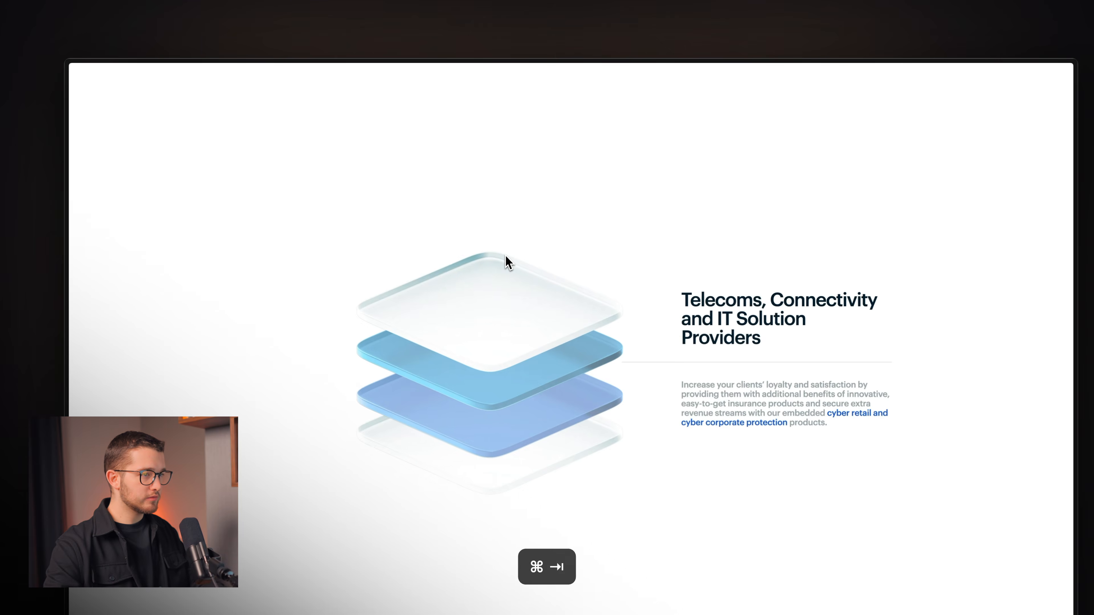
pyautogui.scroll(-5, 725, 282)
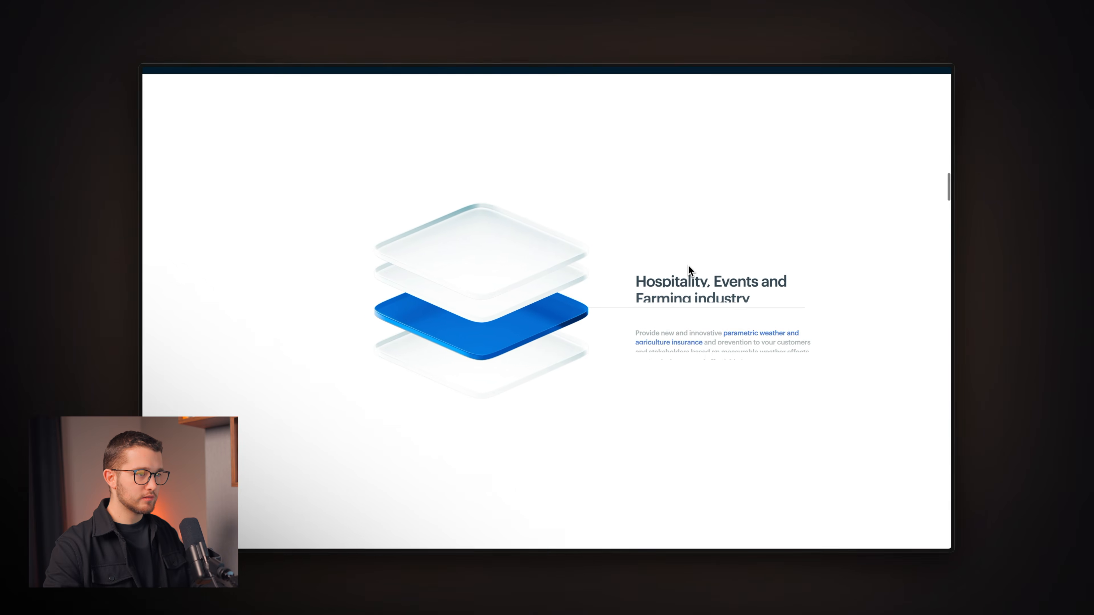
pyautogui.scroll(4, 725, 281)
pyautogui.scroll(4, 687, 270)
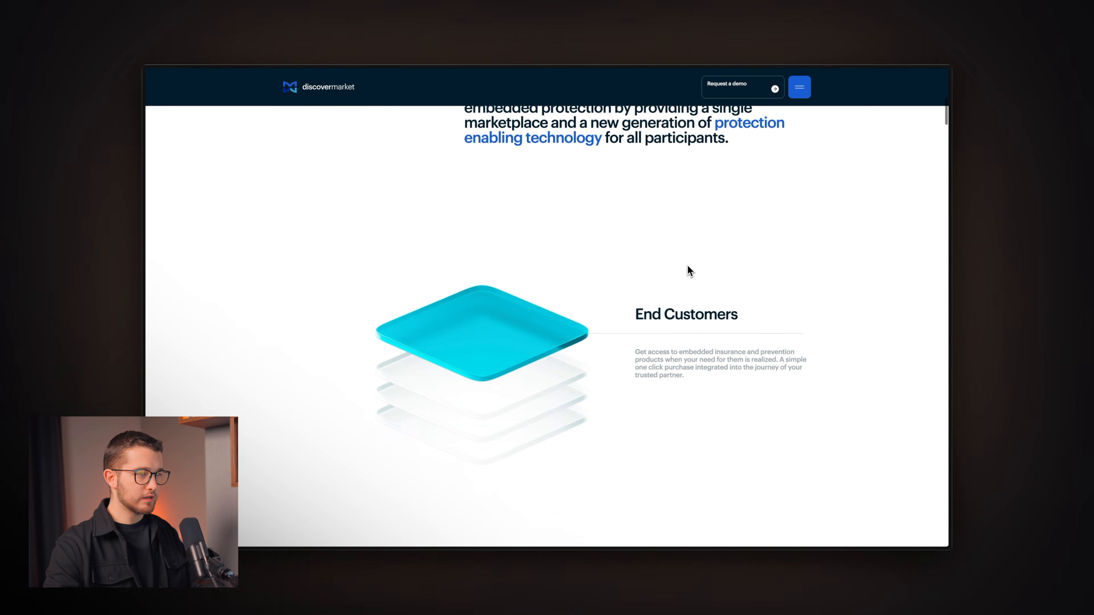
pyautogui.moveTo(636, 315); pyautogui.dragTo(748, 311)
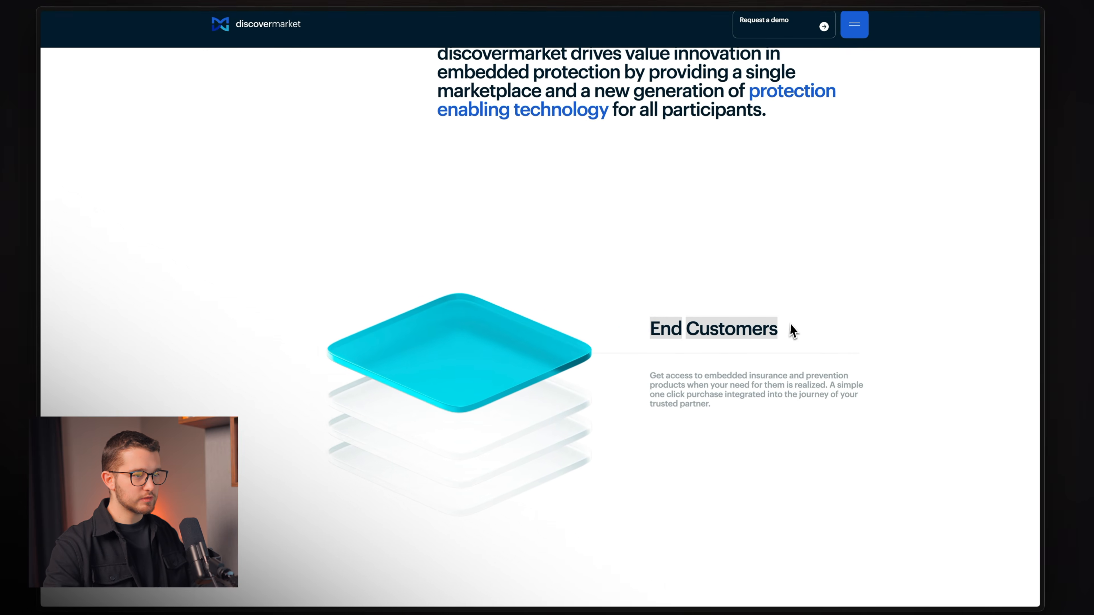
pyautogui.press('super+c')
# Return to Framer and convert the copied heading to plain text by passing it through the system search field.
pyautogui.press('super+Tab')
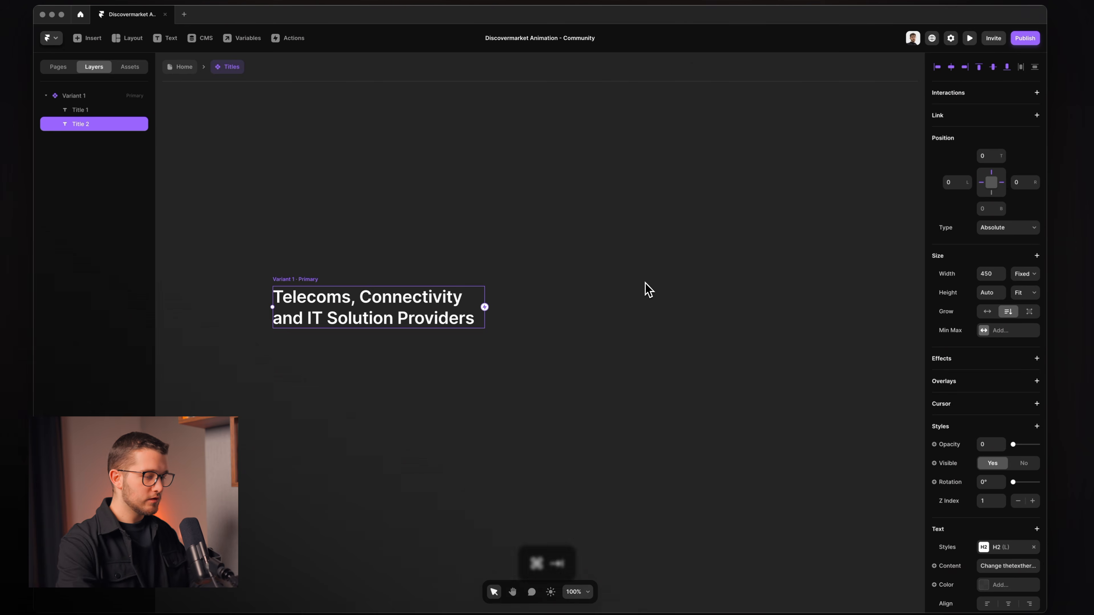
pyautogui.press('super+space')
pyautogui.press('super+v')
pyautogui.press('super+c')
pyautogui.press('Escape')
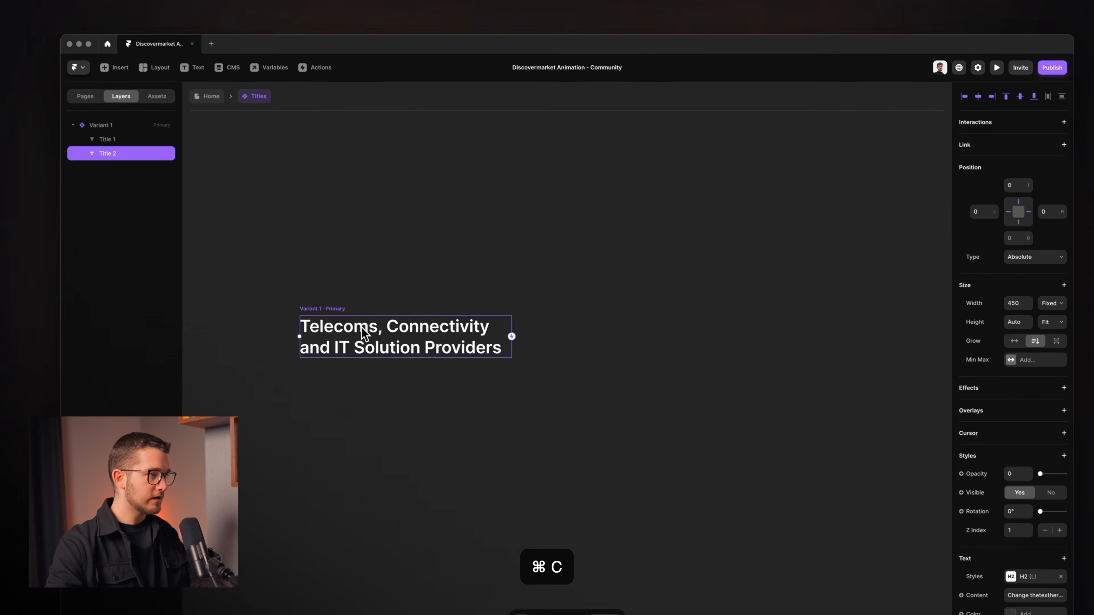
# Delete the Title 2 layer from Variant 1.
pyautogui.click(127, 145)
pyautogui.click(122, 158)
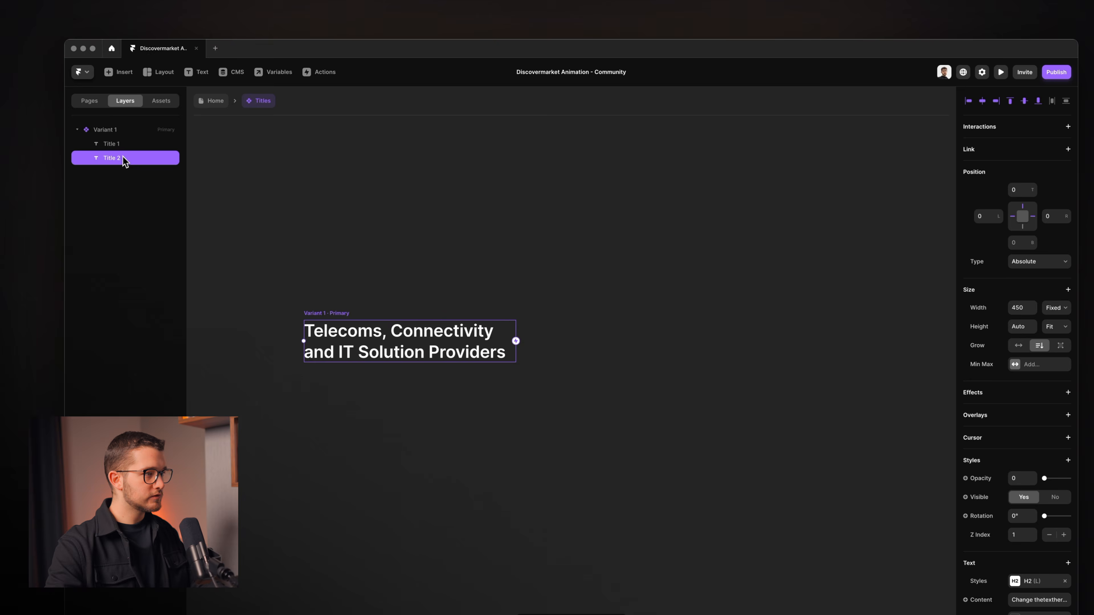
pyautogui.click(125, 147)
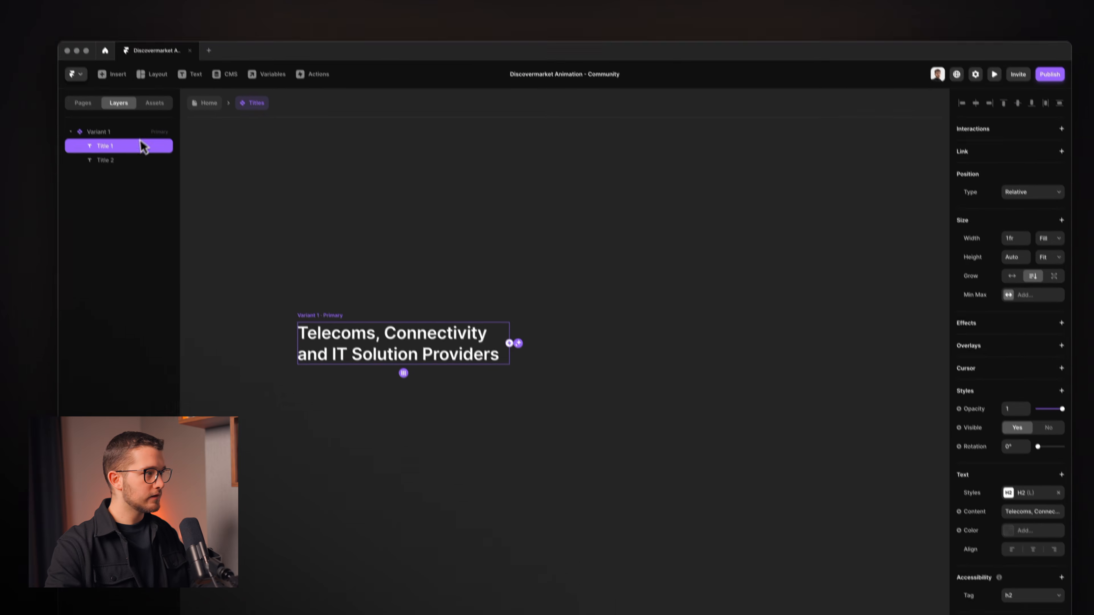
pyautogui.click(92, 95)
pyautogui.click(92, 81)
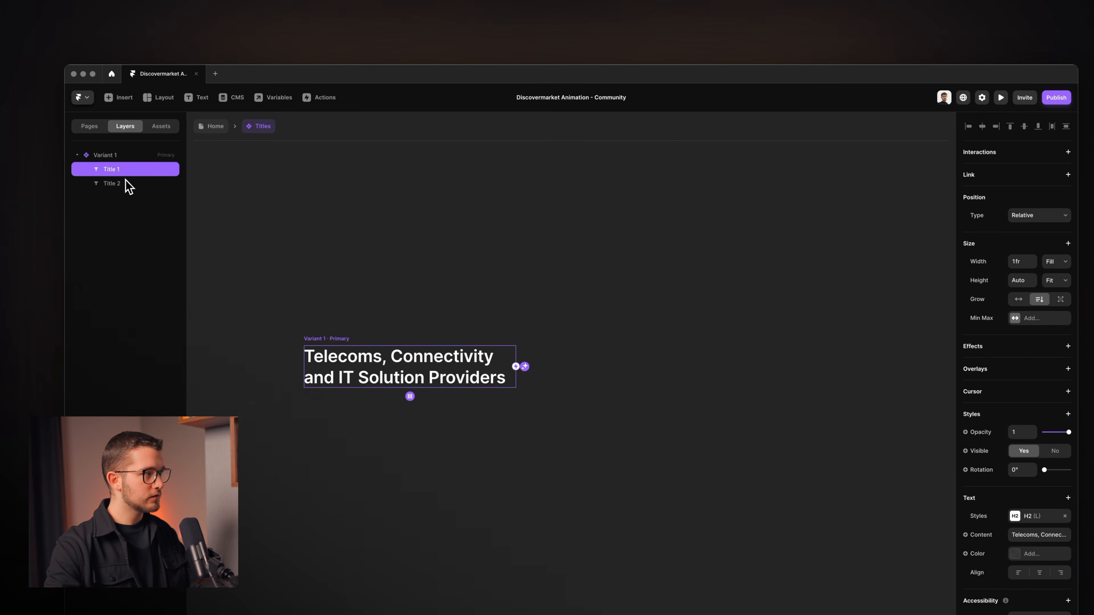
pyautogui.click(127, 185)
pyautogui.press('BackSpace')
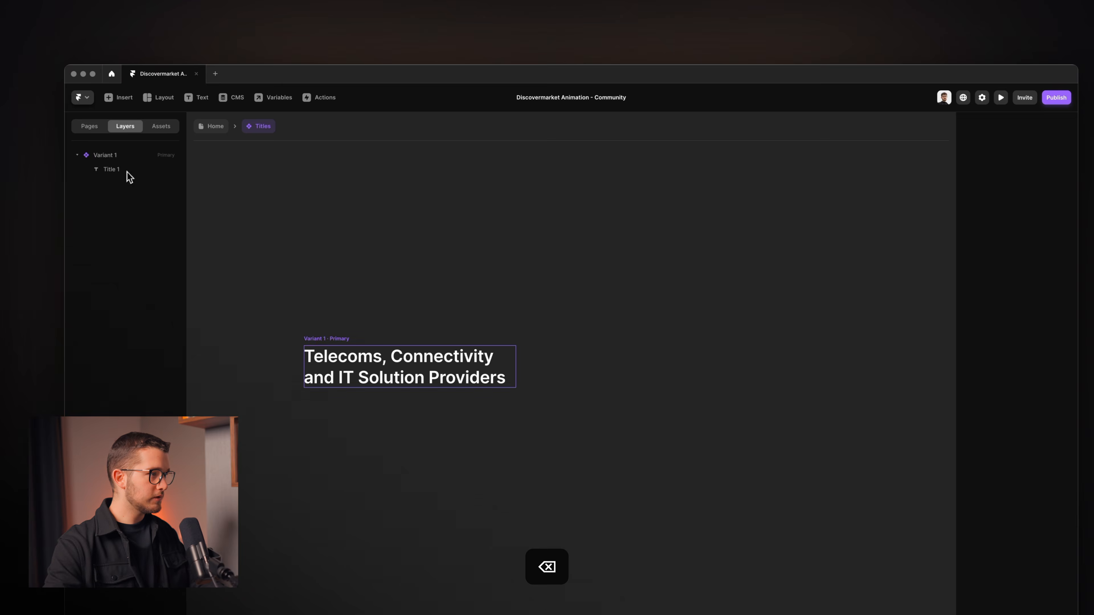
# Duplicate Title 1 as Title 2, positioned absolutely with top, left and right offsets of 0.
pyautogui.click(126, 171)
pyautogui.press('super+d')
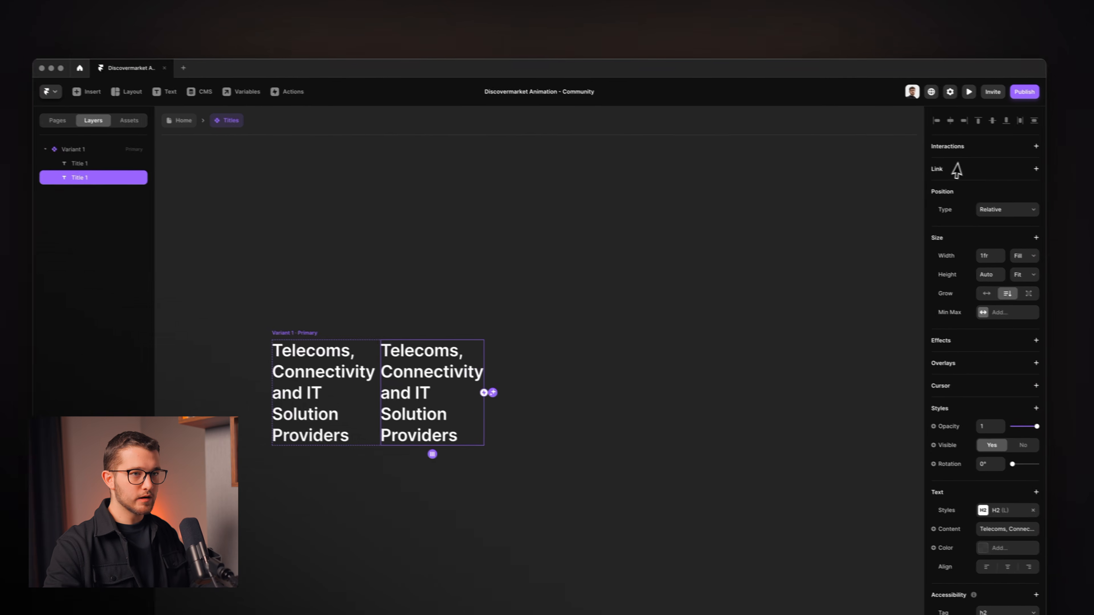
pyautogui.click(986, 206)
pyautogui.click(974, 205)
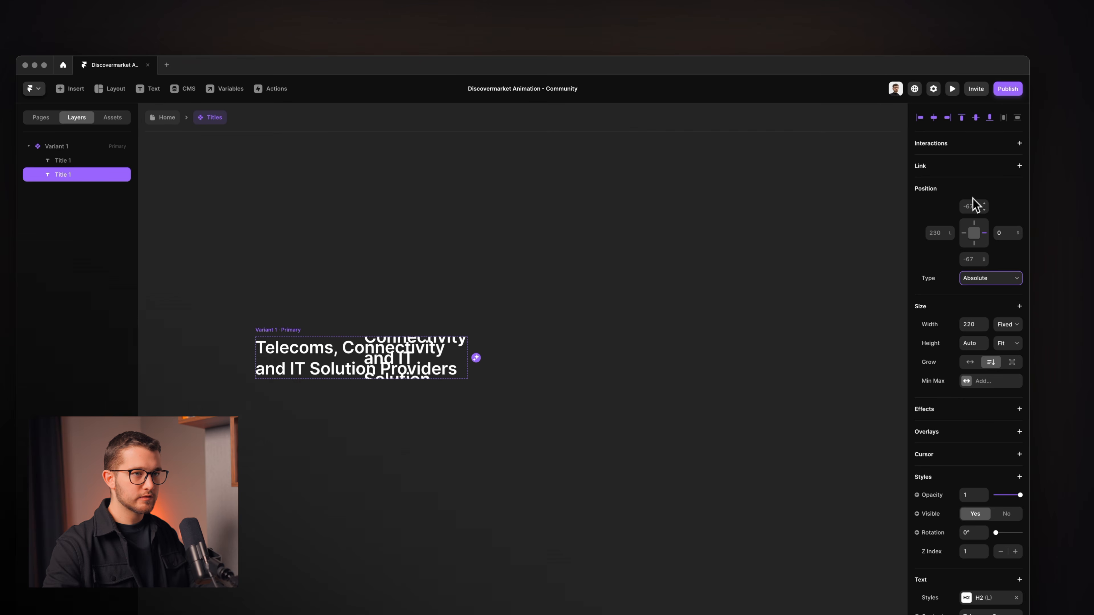
pyautogui.click(939, 231)
pyautogui.write('0')
pyautogui.press('Return')
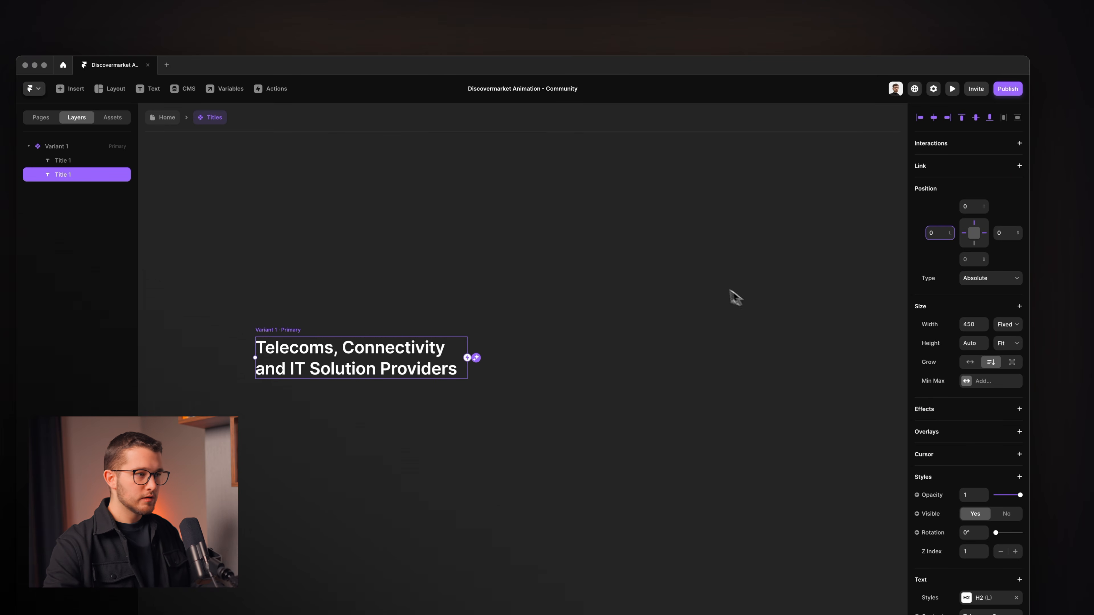
pyautogui.doubleClick(80, 175)
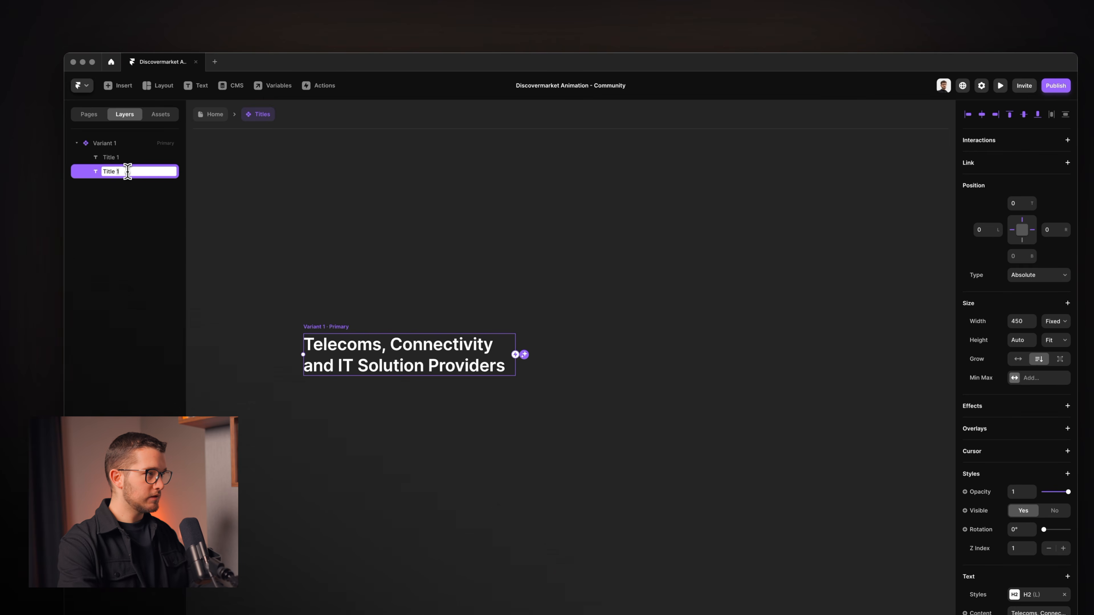
# Replace the Title 1 text content with "End Customers", including the space between the words.
pyautogui.click(111, 157)
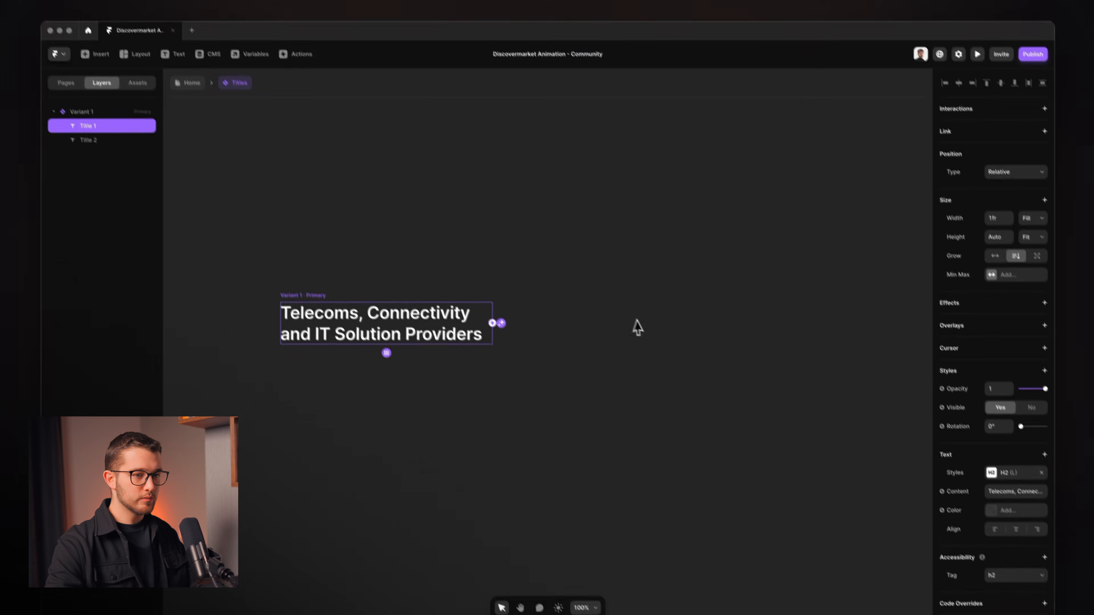
pyautogui.click(1038, 523)
pyautogui.press('super+v')
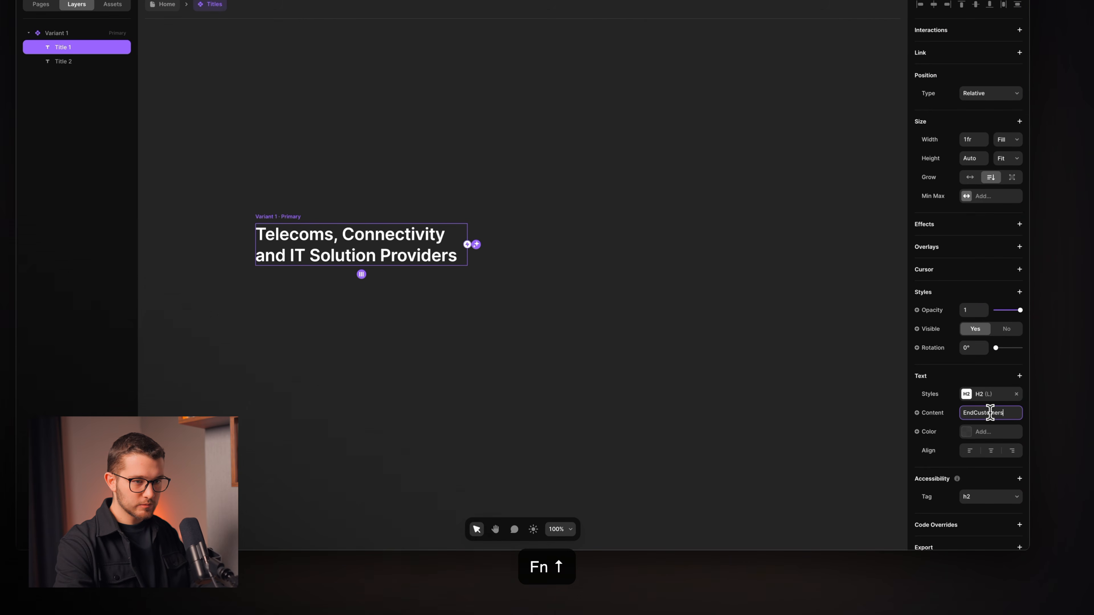
pyautogui.press('Left')
pyautogui.press('Left')
pyautogui.press('Left')
pyautogui.press('Left')
pyautogui.press('Left')
pyautogui.press('Left')
pyautogui.press('Left')
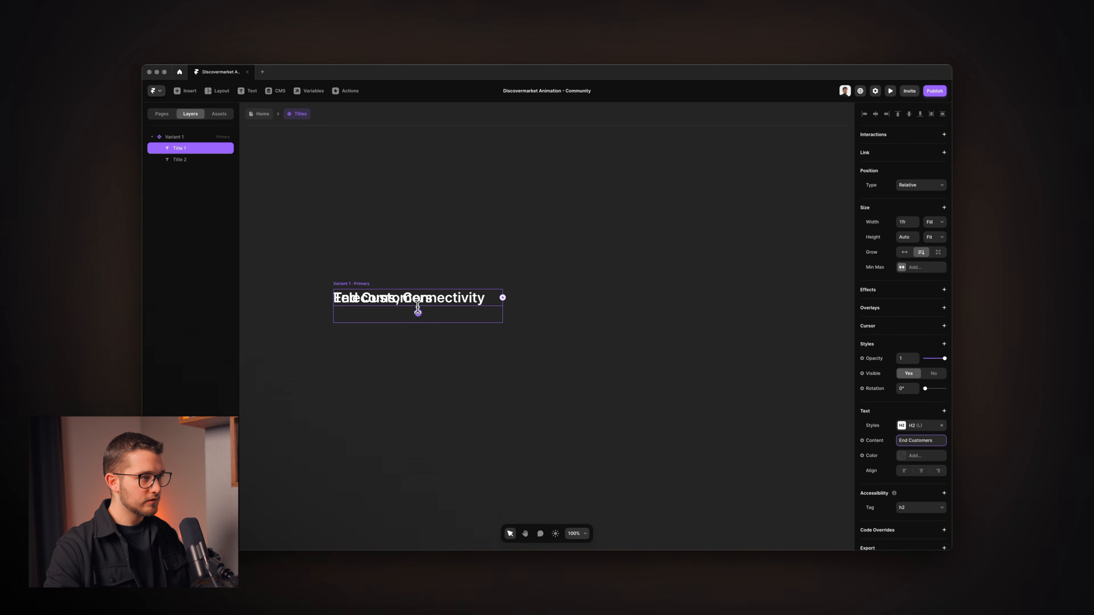
# Set the opacity of the Title 1 layer to 0.
pyautogui.doubleClick(199, 160)
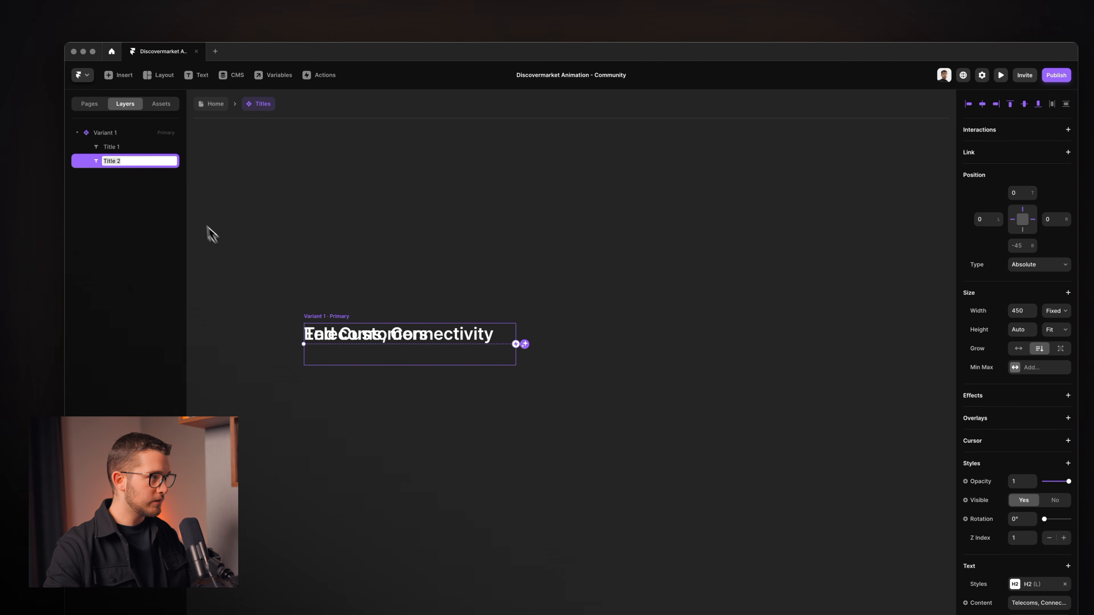
pyautogui.click(142, 149)
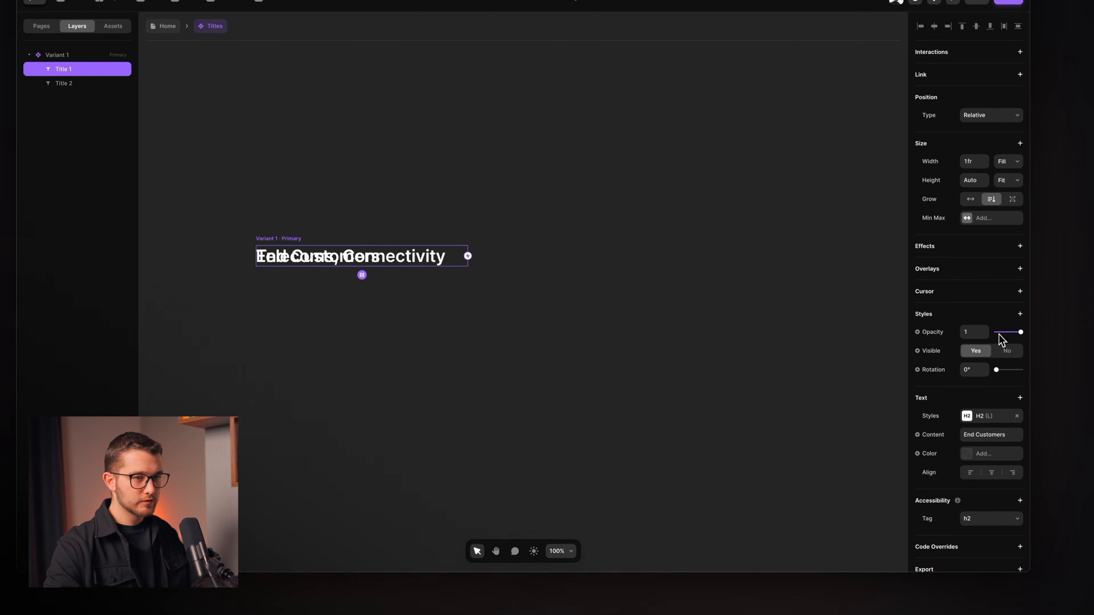
pyautogui.moveTo(1000, 333); pyautogui.dragTo(811, 338)
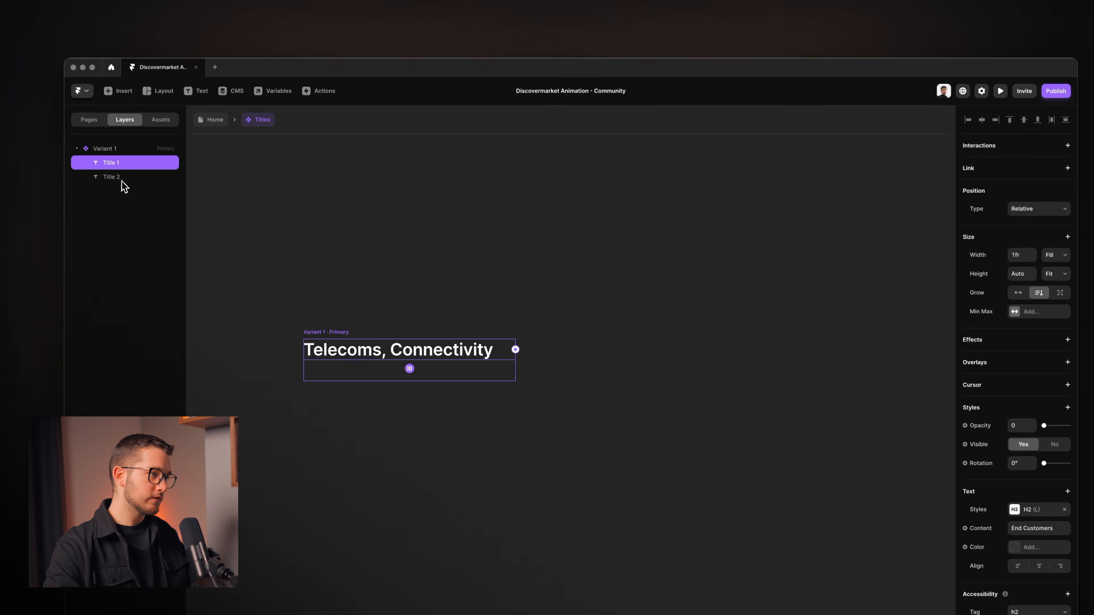
# Check the full text content of the Title 2 layer through to its end.
pyautogui.click(122, 180)
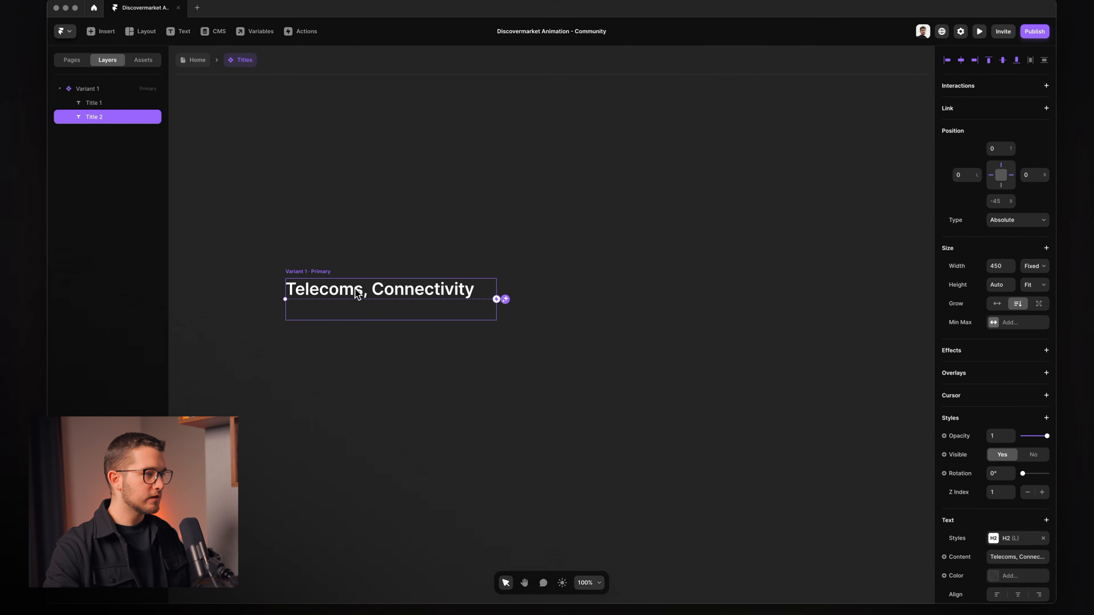
pyautogui.click(984, 512)
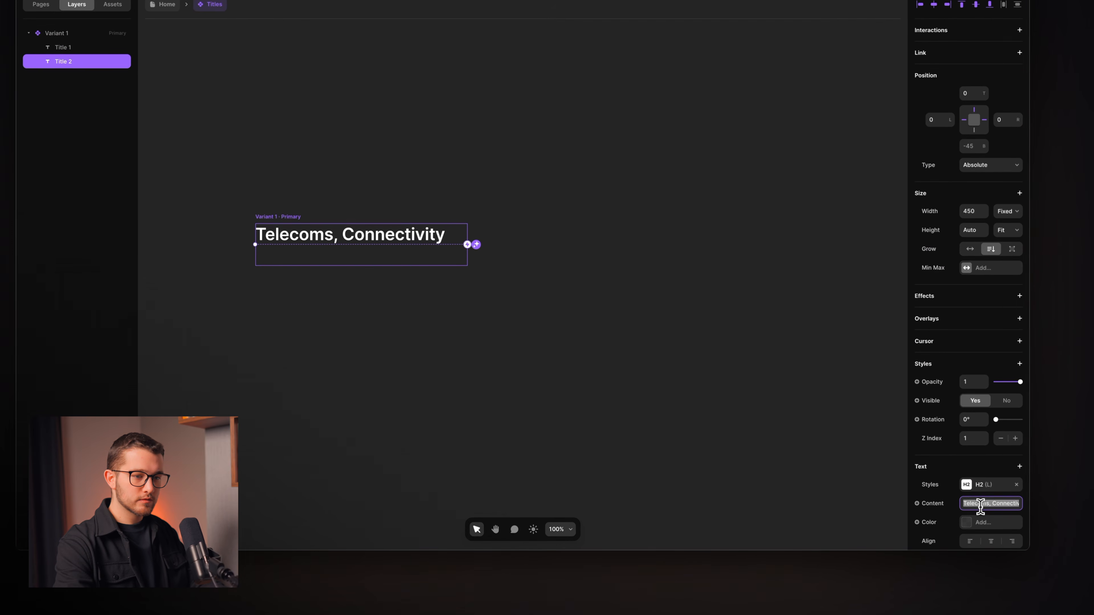
pyautogui.press('super+End')
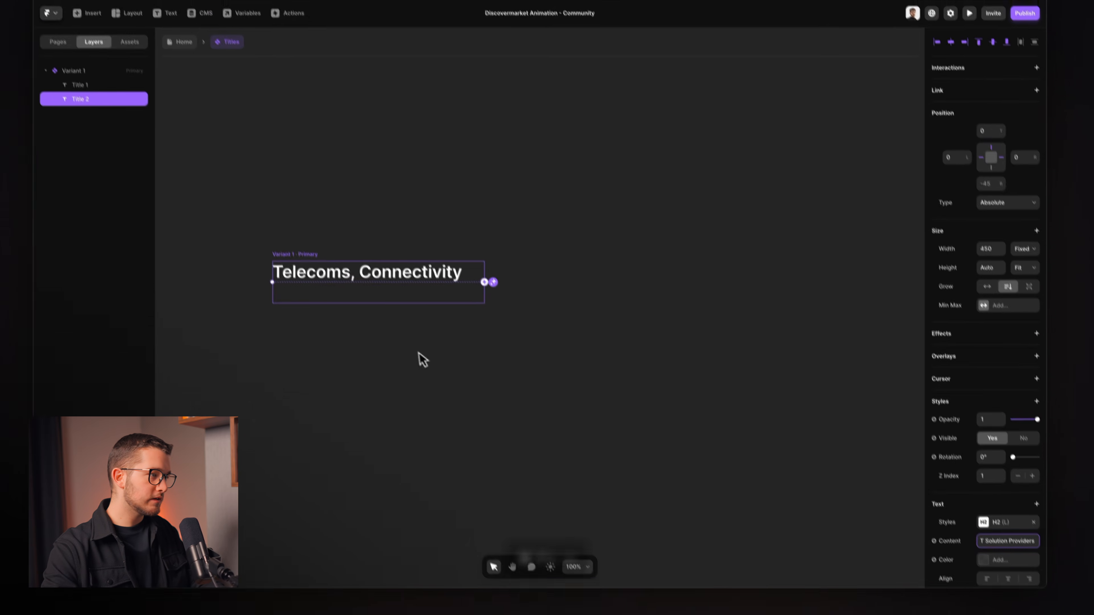
# Resize Variant 1 to a fixed height of 105 so both lines of Title 2 fit.
pyautogui.click(283, 218)
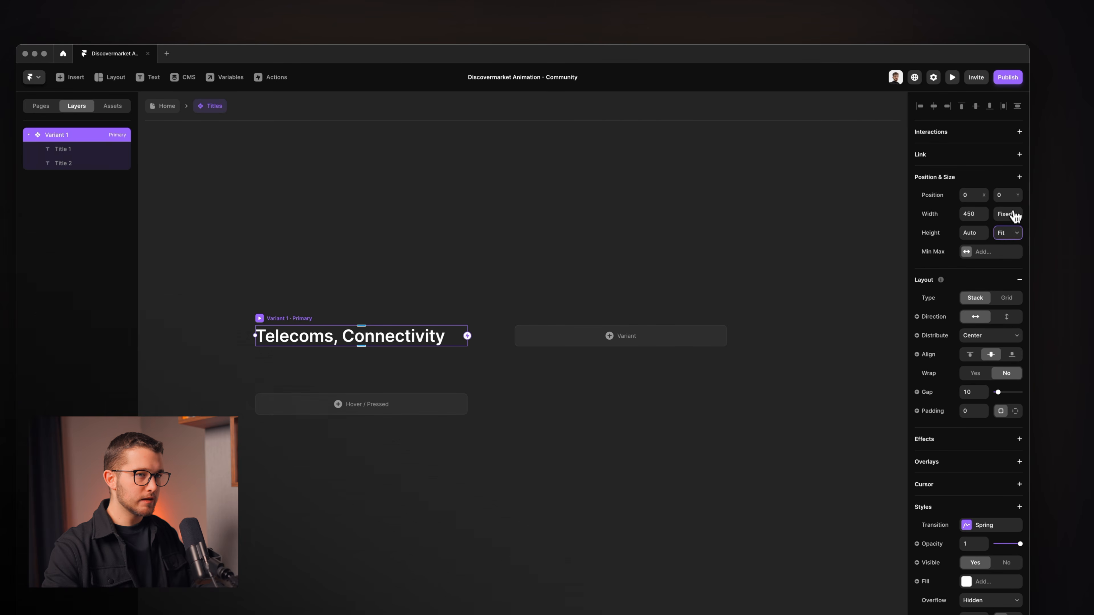
pyautogui.moveTo(375, 347); pyautogui.dragTo(376, 411)
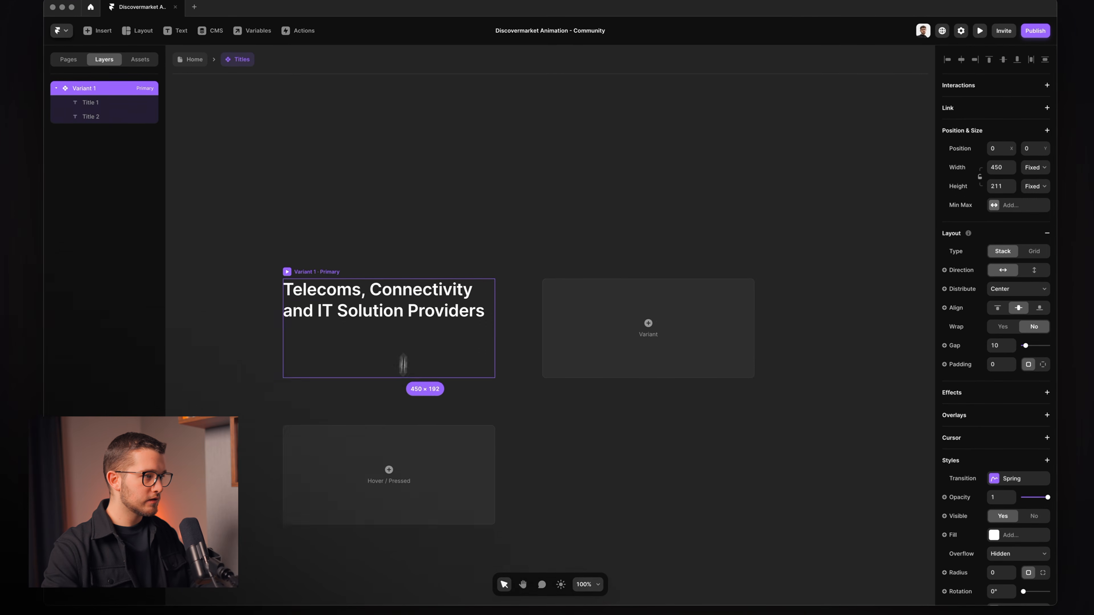
pyautogui.moveTo(403, 364); pyautogui.dragTo(410, 328)
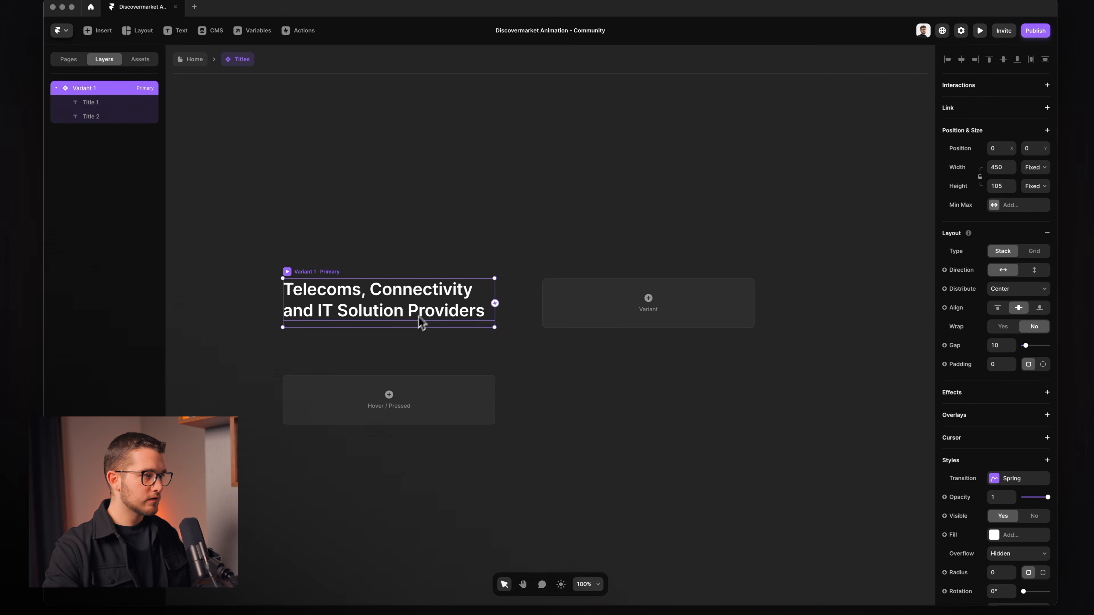
pyautogui.click(424, 308)
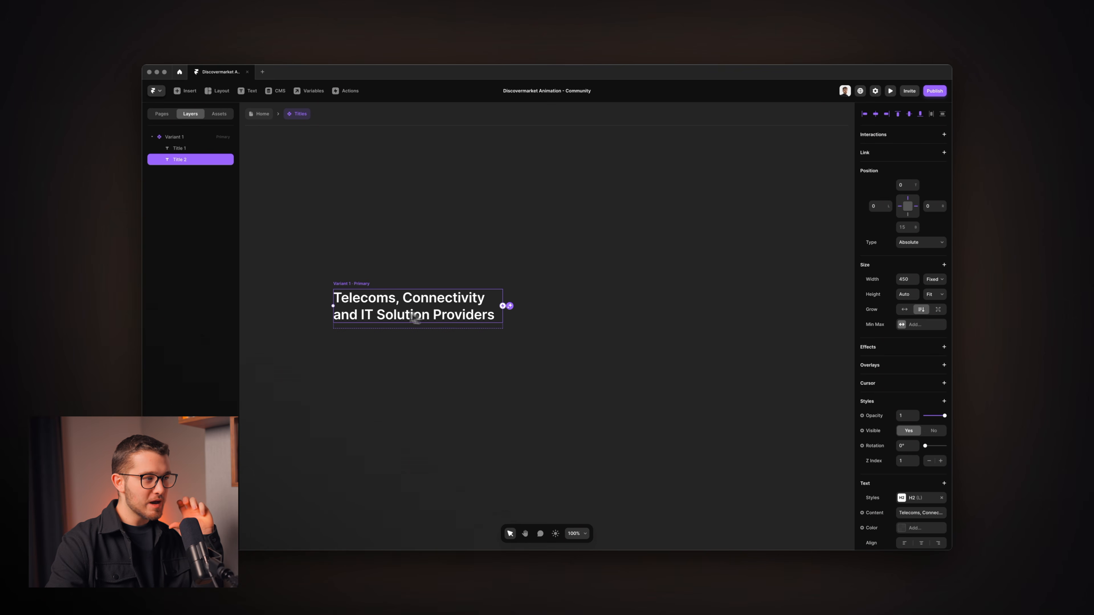
pyautogui.click(364, 285)
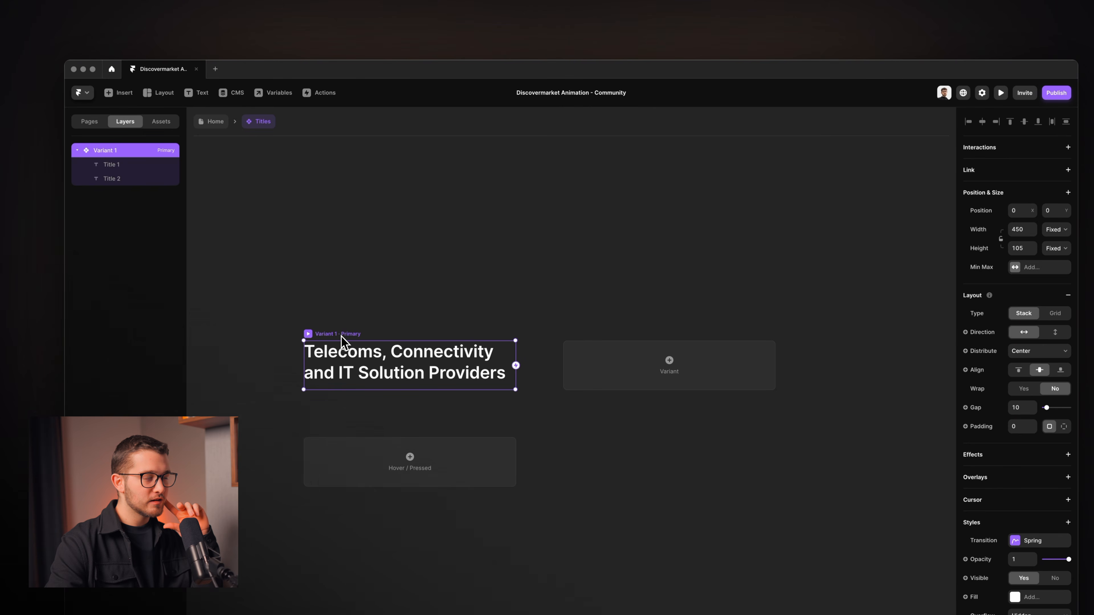
pyautogui.click(116, 166)
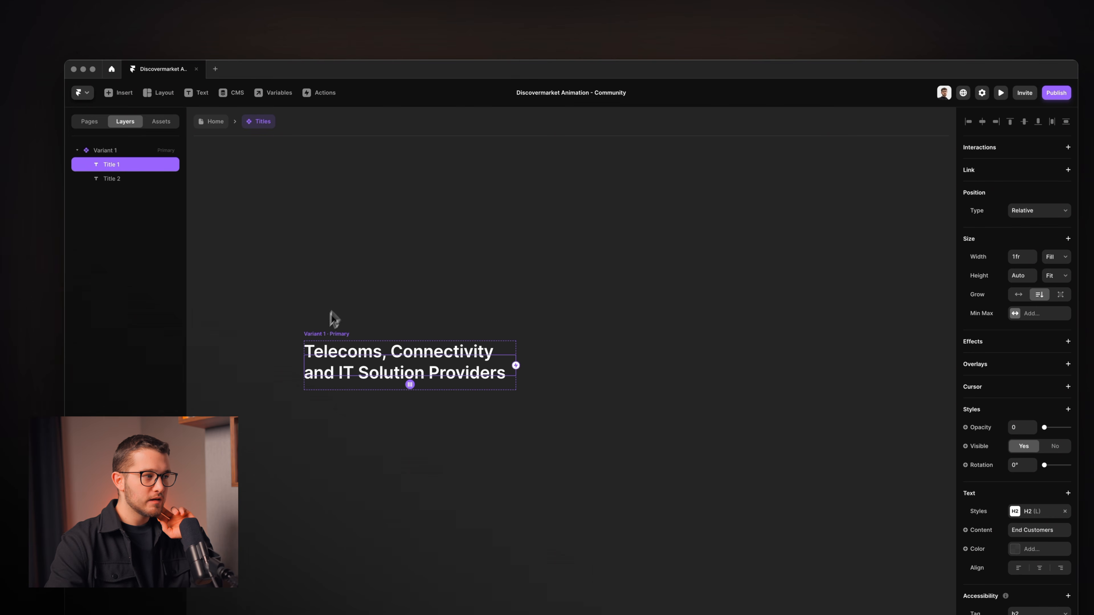
pyautogui.click(324, 333)
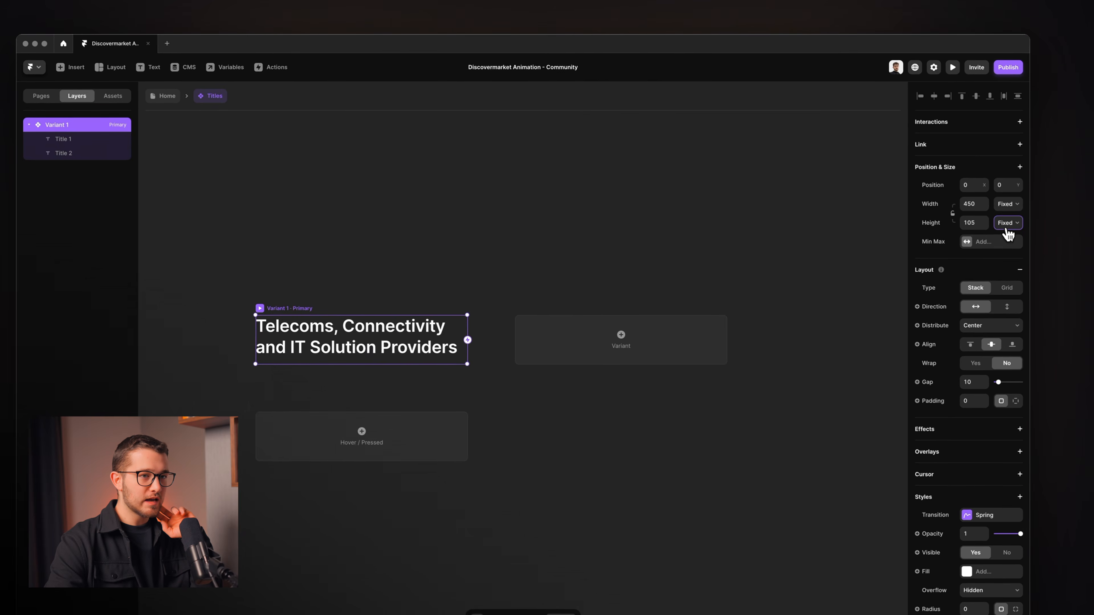
# Set the height of Variant 1 to Fit so it adapts to its content.
pyautogui.click(1008, 223)
pyautogui.click(1012, 258)
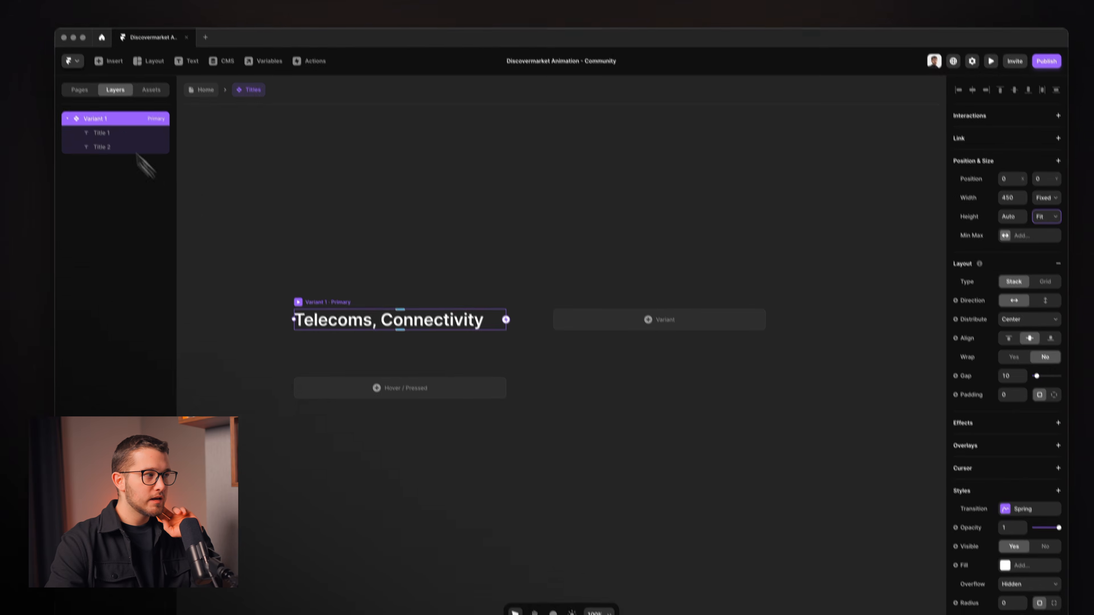
# Set the opacity of Title 2 to 0 and the opacity of Title 1 to 1 in Variant 1.
pyautogui.click(109, 133)
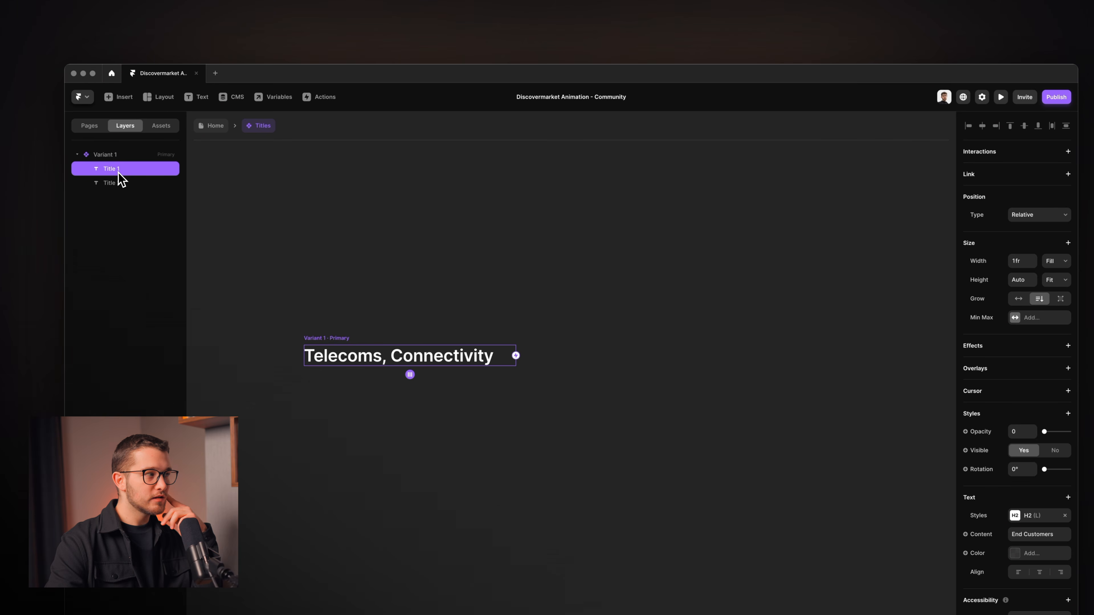
pyautogui.click(123, 181)
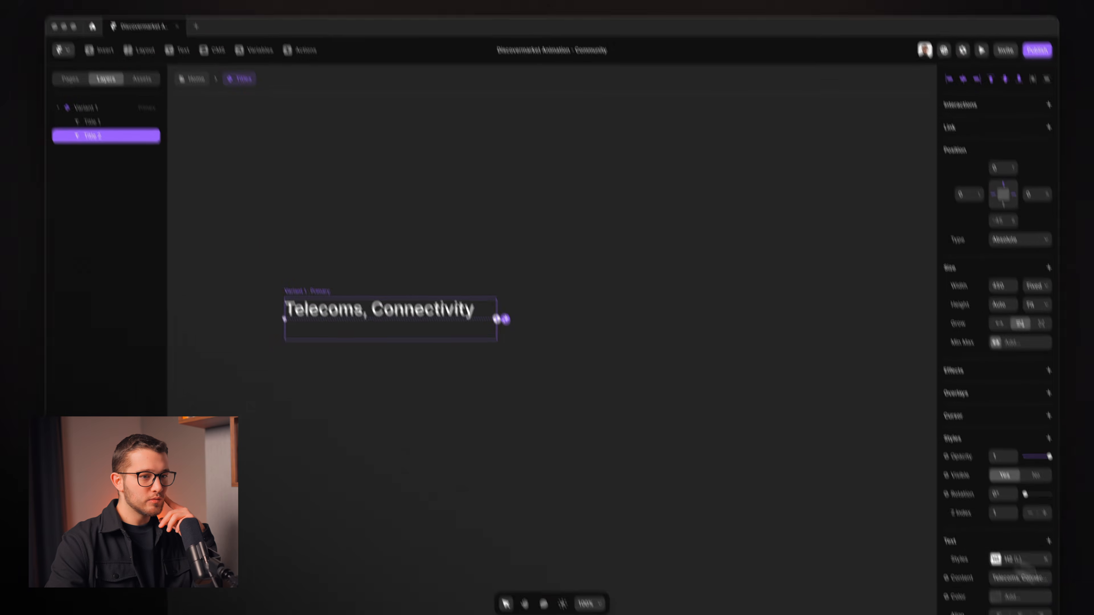
pyautogui.moveTo(1005, 384); pyautogui.dragTo(693, 388)
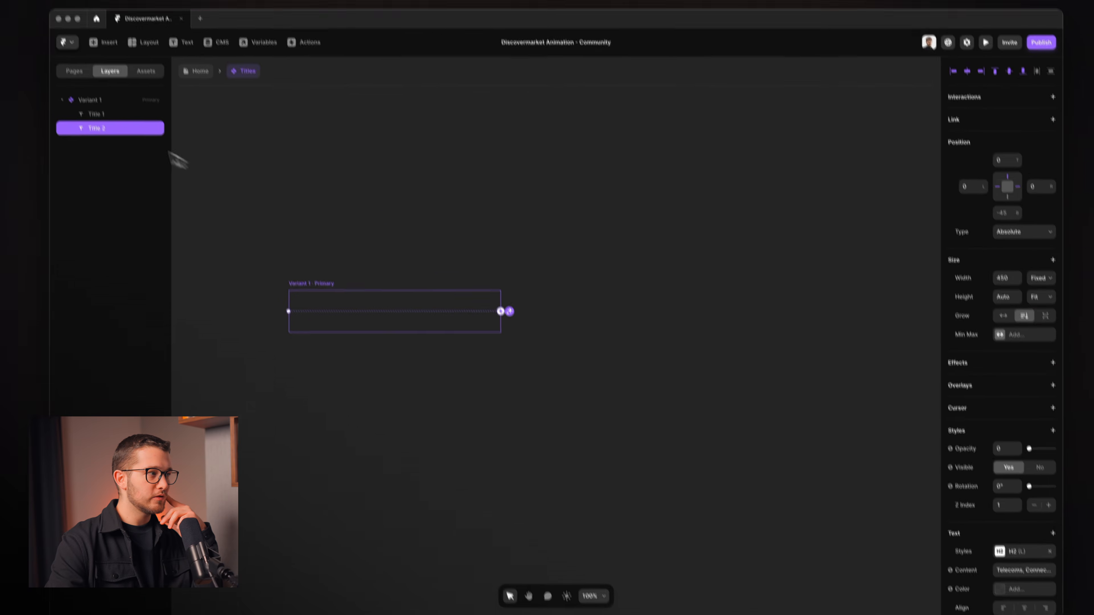
pyautogui.click(110, 50)
pyautogui.moveTo(1009, 381); pyautogui.dragTo(1035, 381)
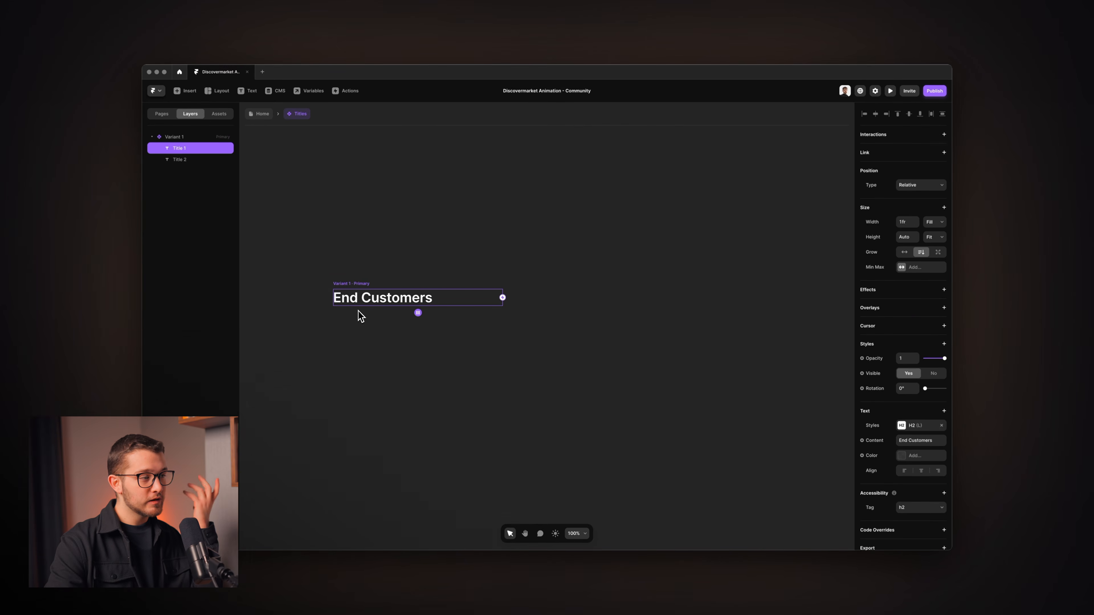
pyautogui.click(367, 286)
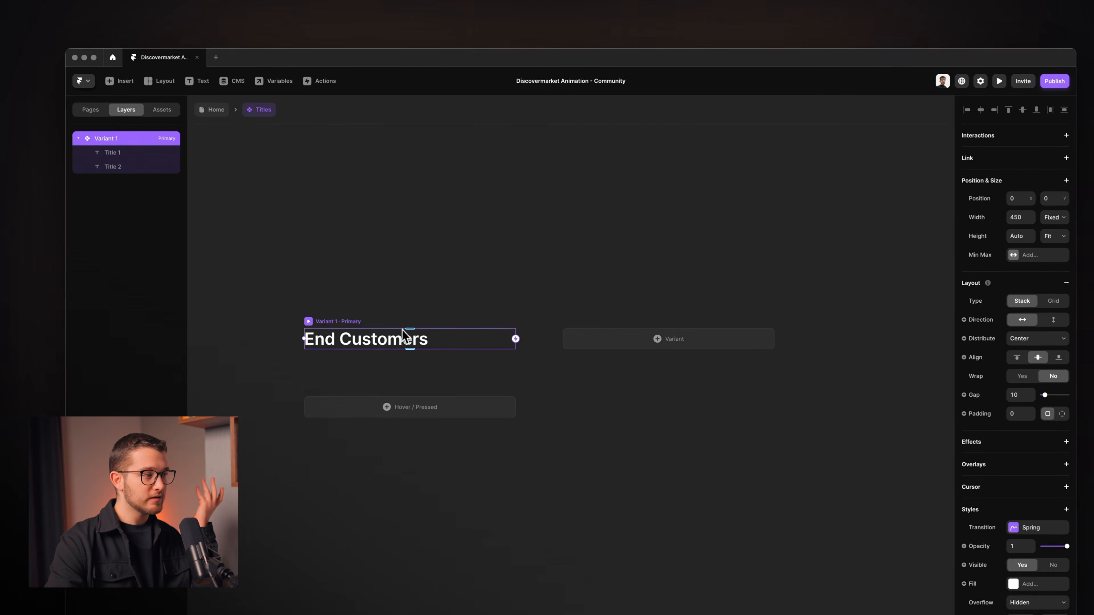
# Try showing Title 2 in place of Title 1 by swapping their opacities, and restore Title 1 to 1 and Title 2 to 0.
pyautogui.click(203, 150)
pyautogui.moveTo(1068, 416); pyautogui.dragTo(1041, 418)
pyautogui.click(125, 174)
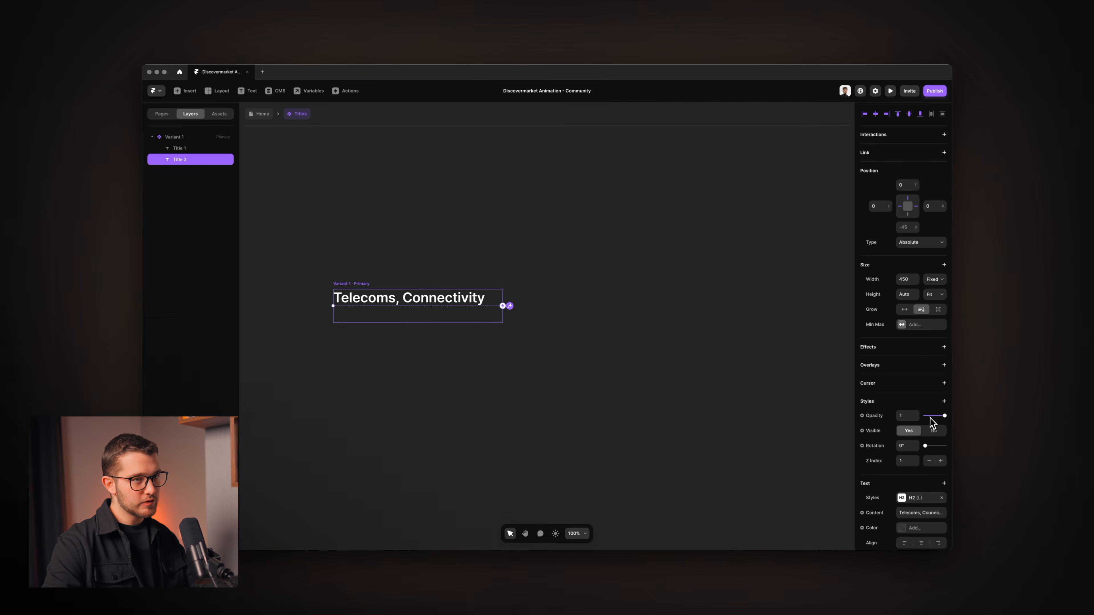
pyautogui.moveTo(929, 417); pyautogui.dragTo(925, 416)
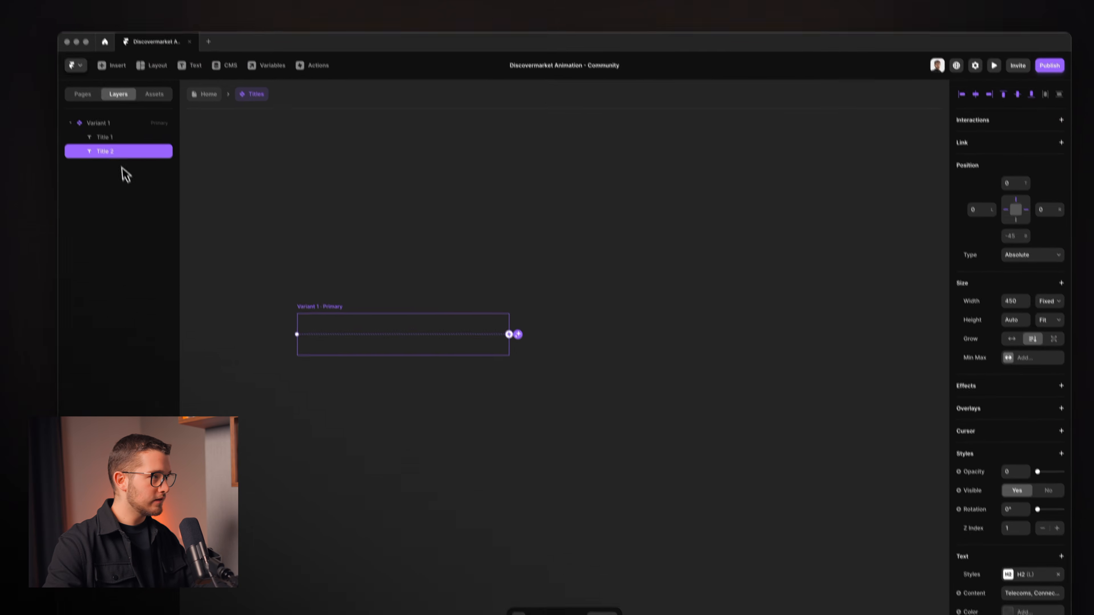
pyautogui.click(125, 138)
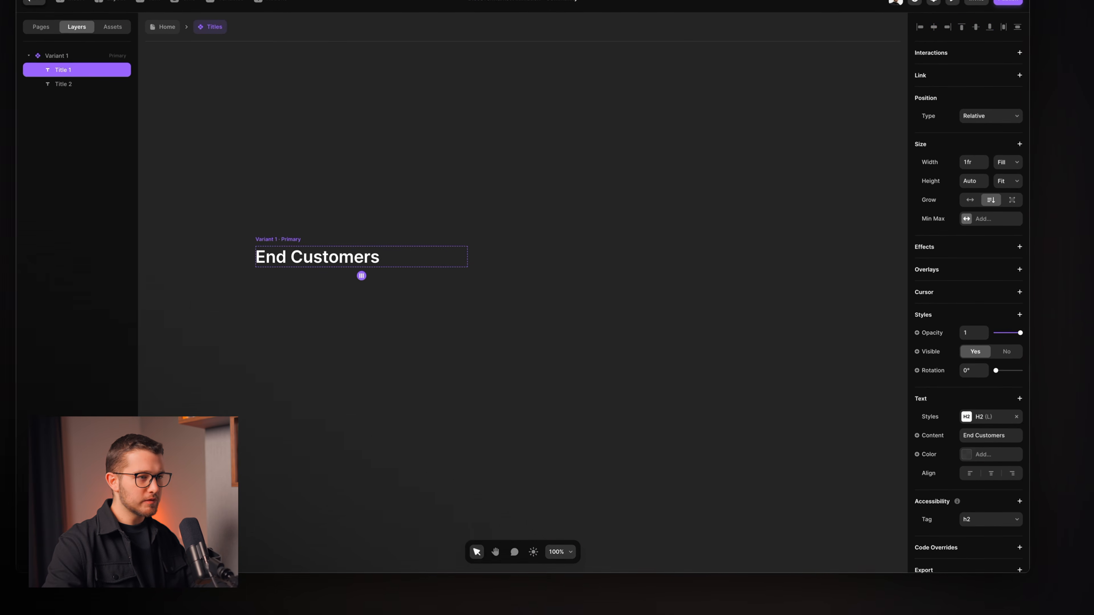
# Add a second variant based on Variant 1 and set the opacity of its Title 1 layer to 0.
pyautogui.click(283, 239)
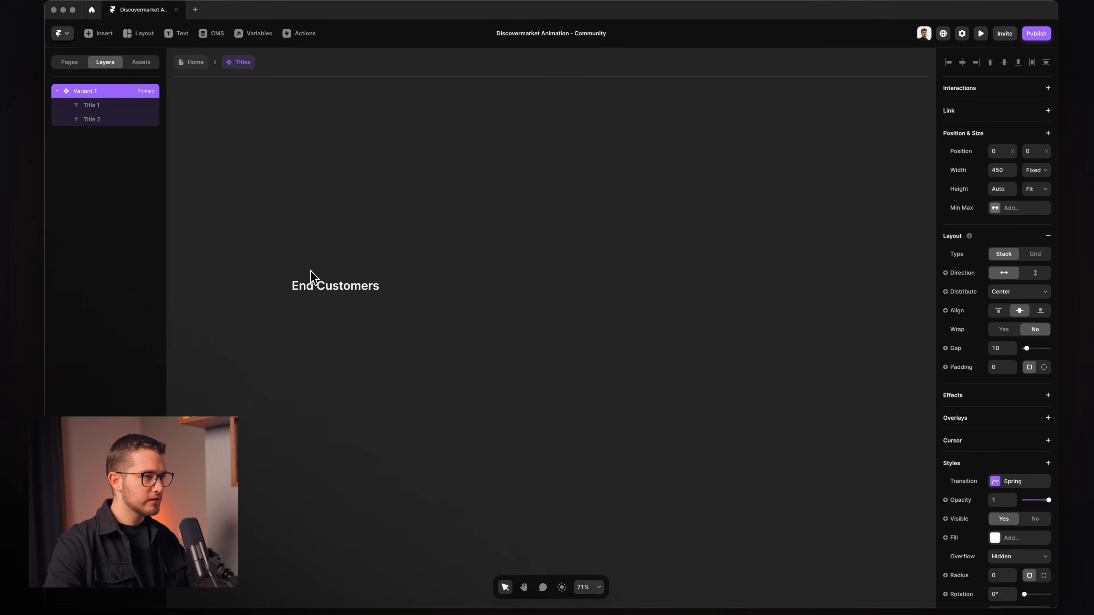
pyautogui.click(491, 286)
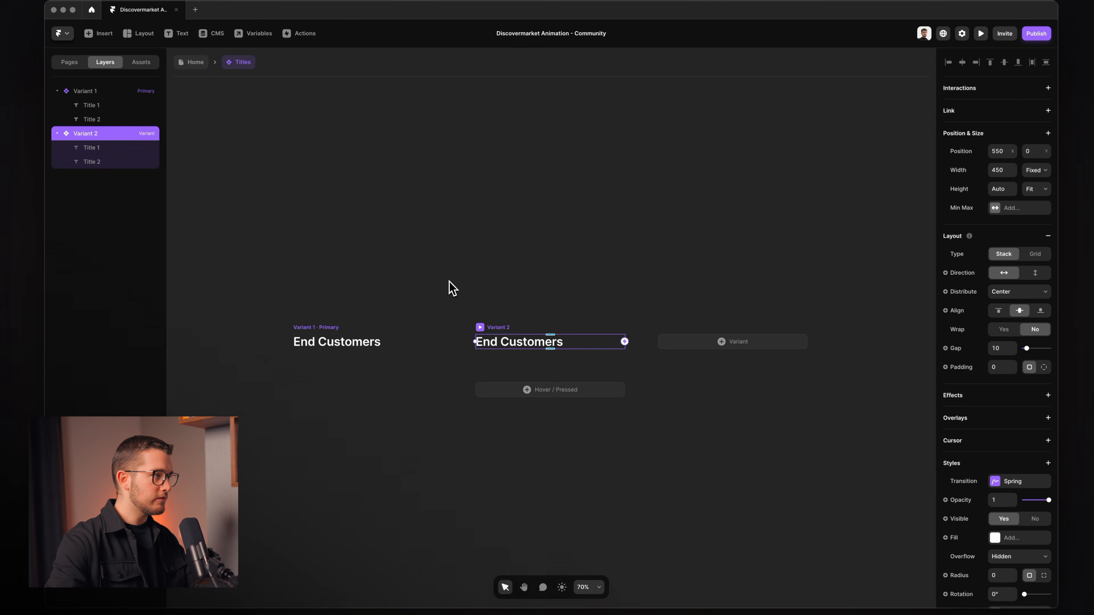
pyautogui.click(92, 148)
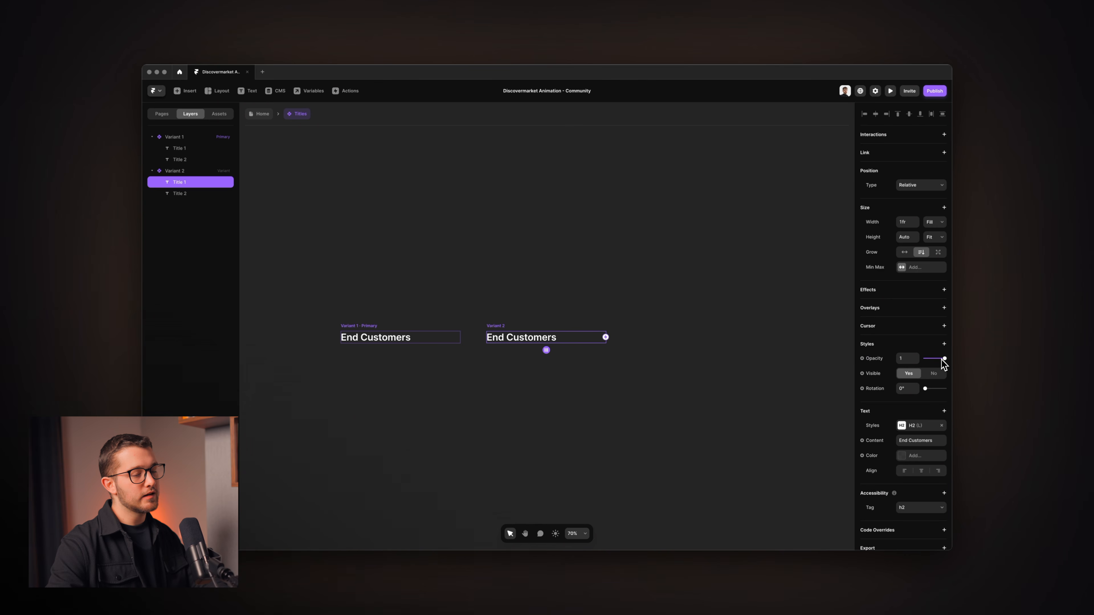
pyautogui.moveTo(941, 359); pyautogui.dragTo(851, 362)
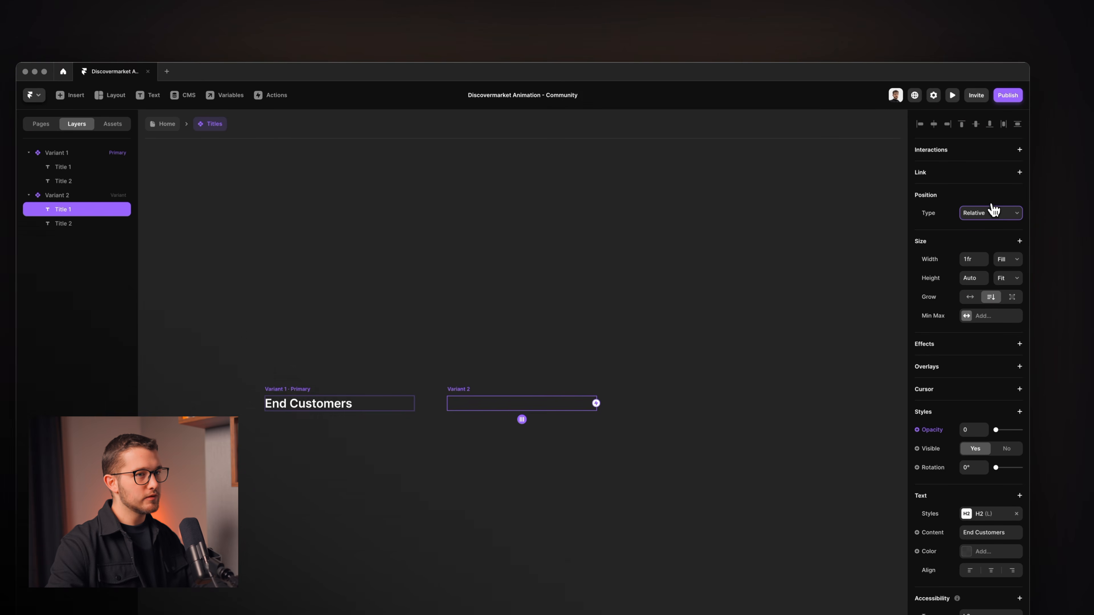
# Change Title 1 in Variant 2 to absolute positioning with top and left offsets of 0.
pyautogui.click(993, 210)
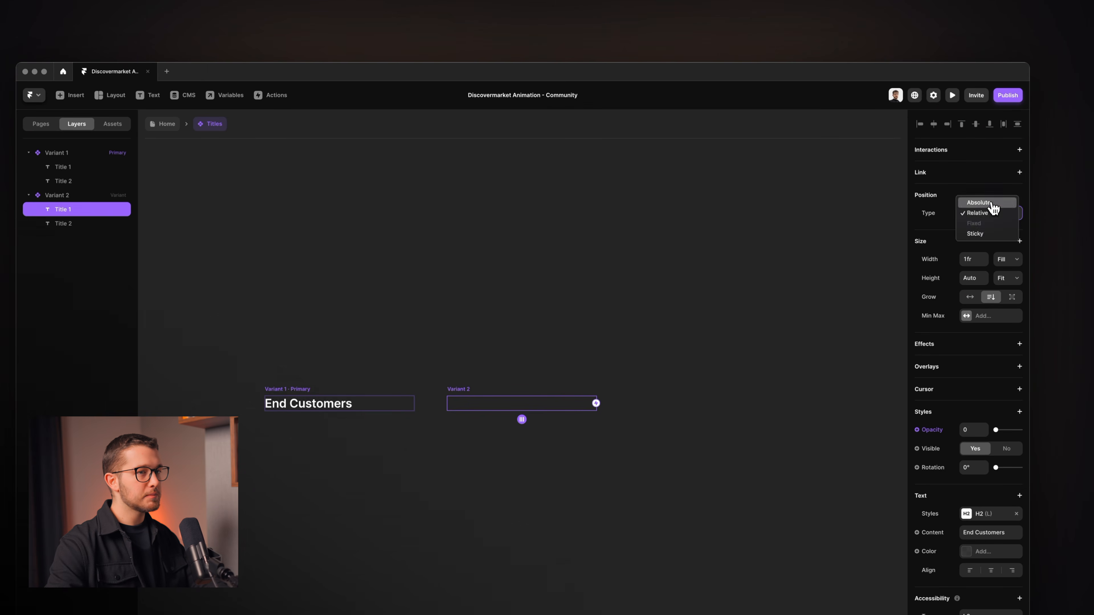
pyautogui.click(993, 227)
pyautogui.click(970, 213)
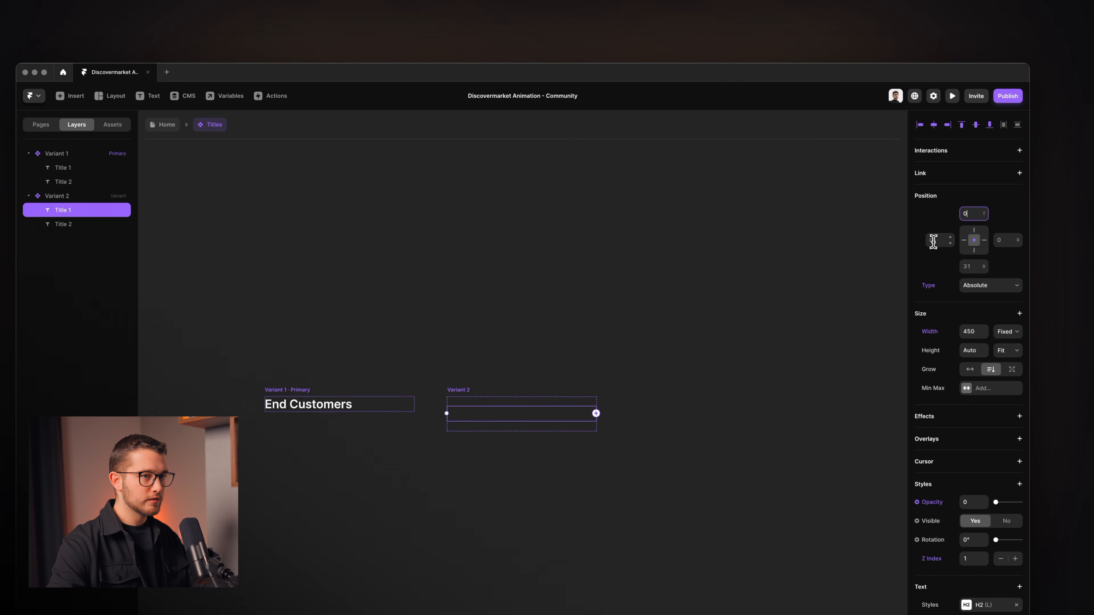
pyautogui.write('0')
pyautogui.click(934, 240)
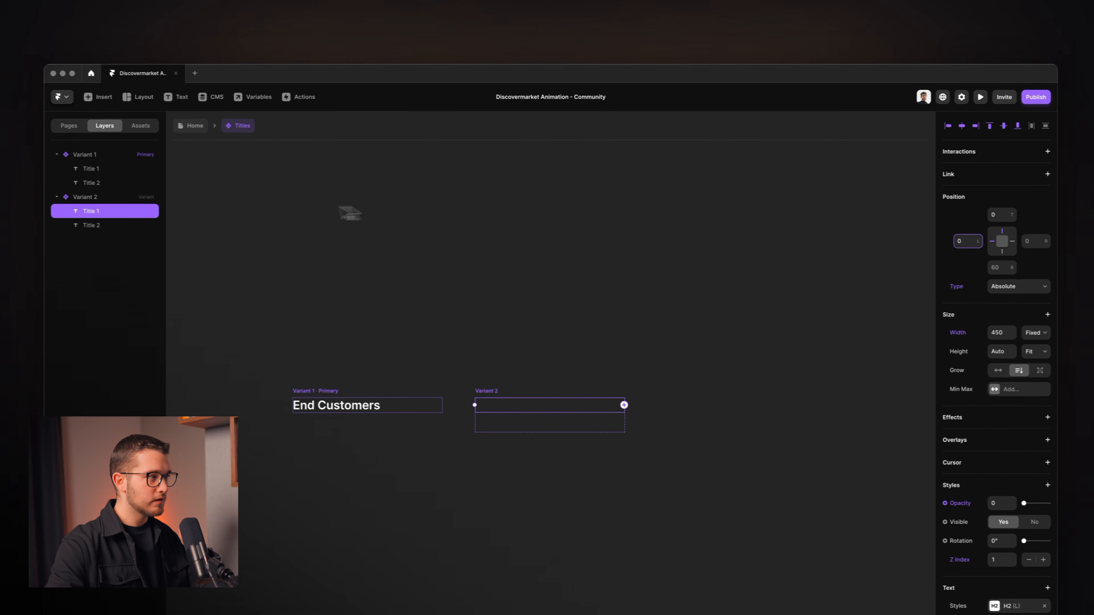
# Change Title 2 in Variant 2 to relative positioning and set its opacity to 1.
pyautogui.click(110, 225)
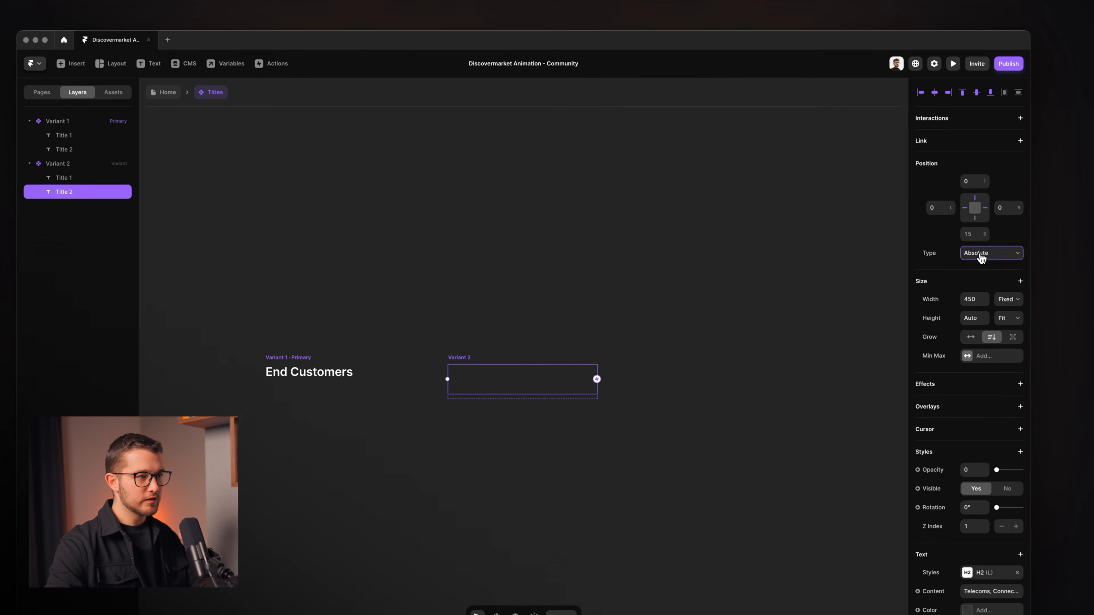
pyautogui.click(995, 261)
pyautogui.click(981, 264)
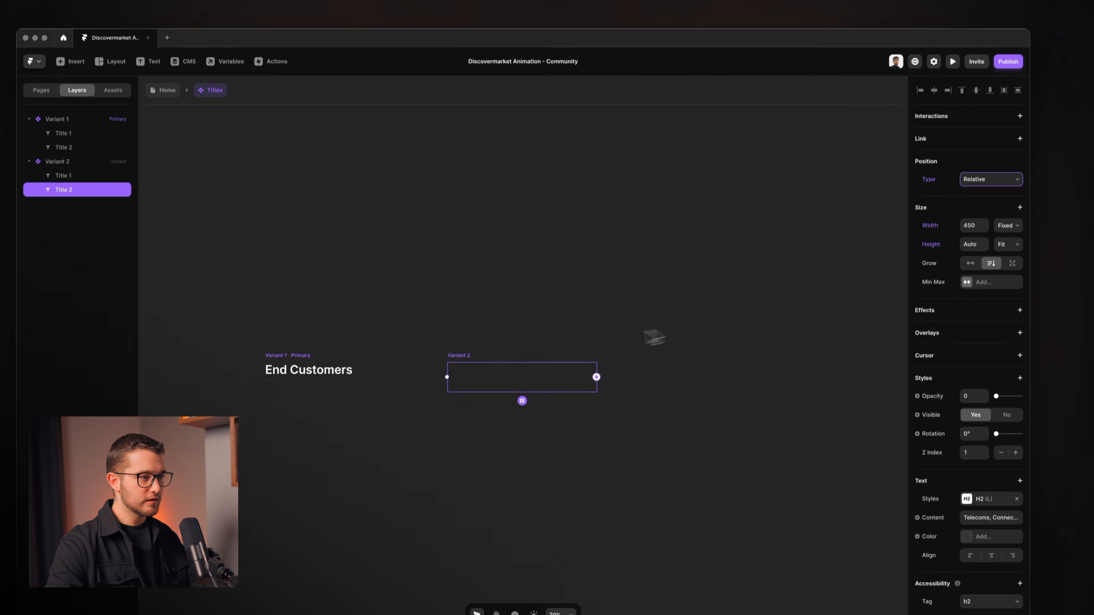
pyautogui.moveTo(997, 344); pyautogui.dragTo(1022, 344)
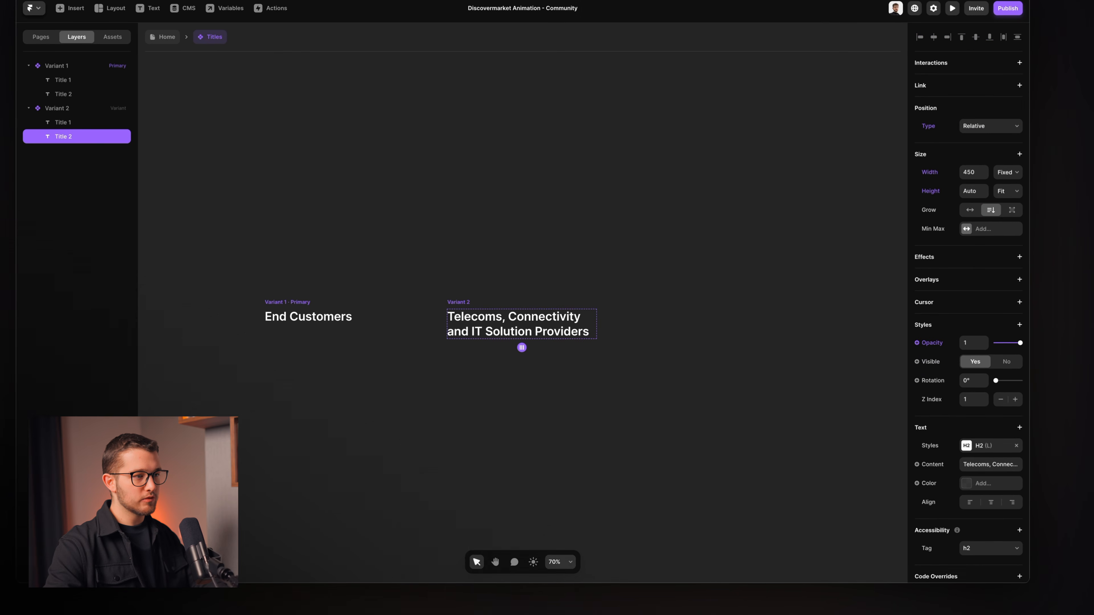
pyautogui.click(735, 350)
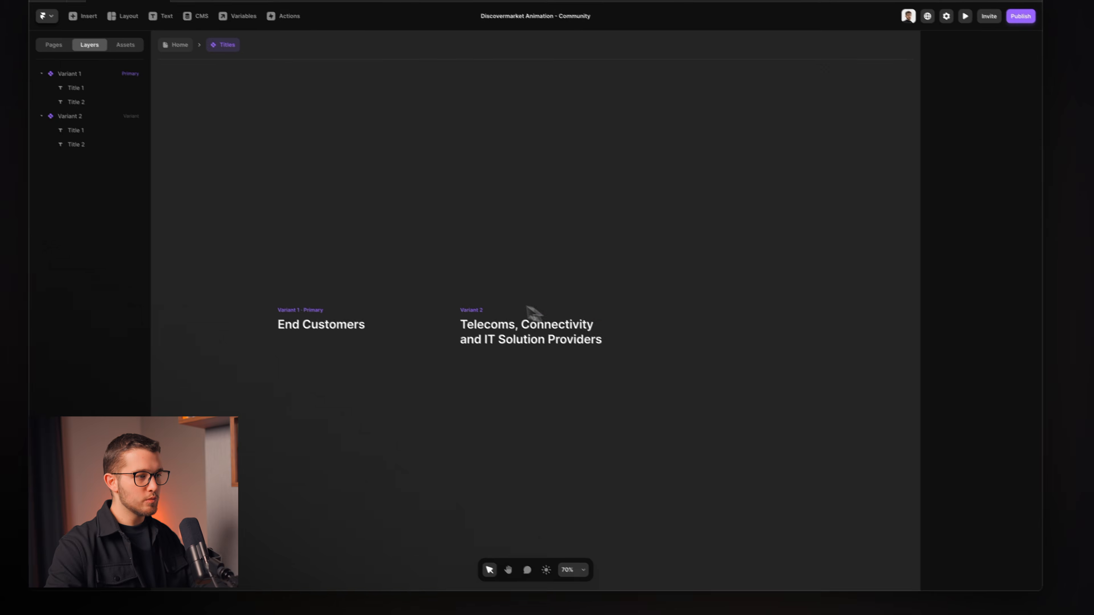
# Connect Variant 1 to Variant 2 with an interaction that runs on Appear.
pyautogui.click(513, 327)
pyautogui.scroll(3, 483, 321)
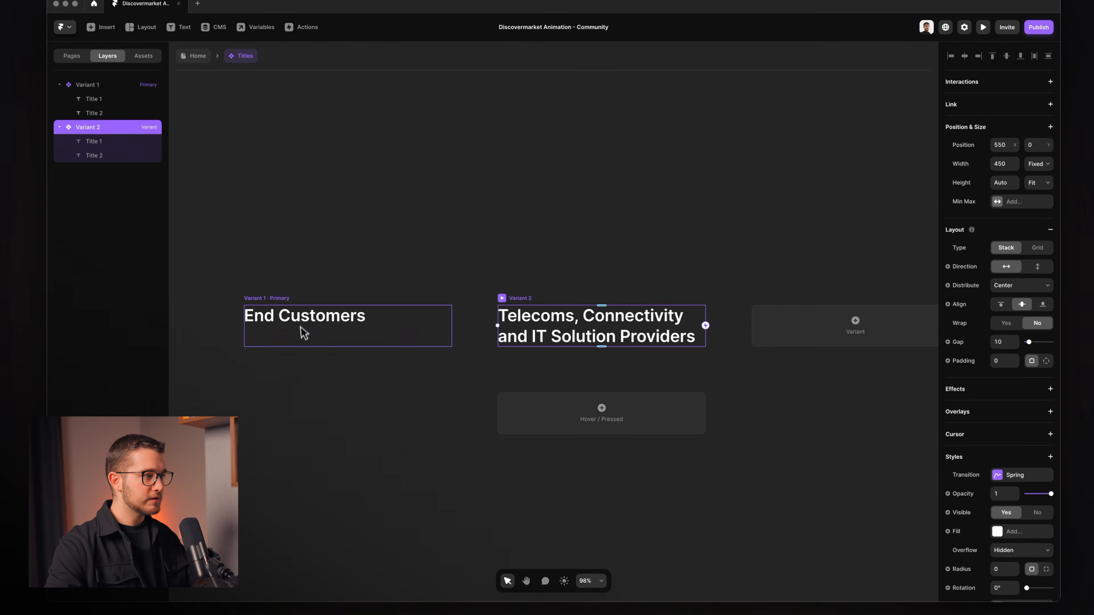
pyautogui.click(304, 333)
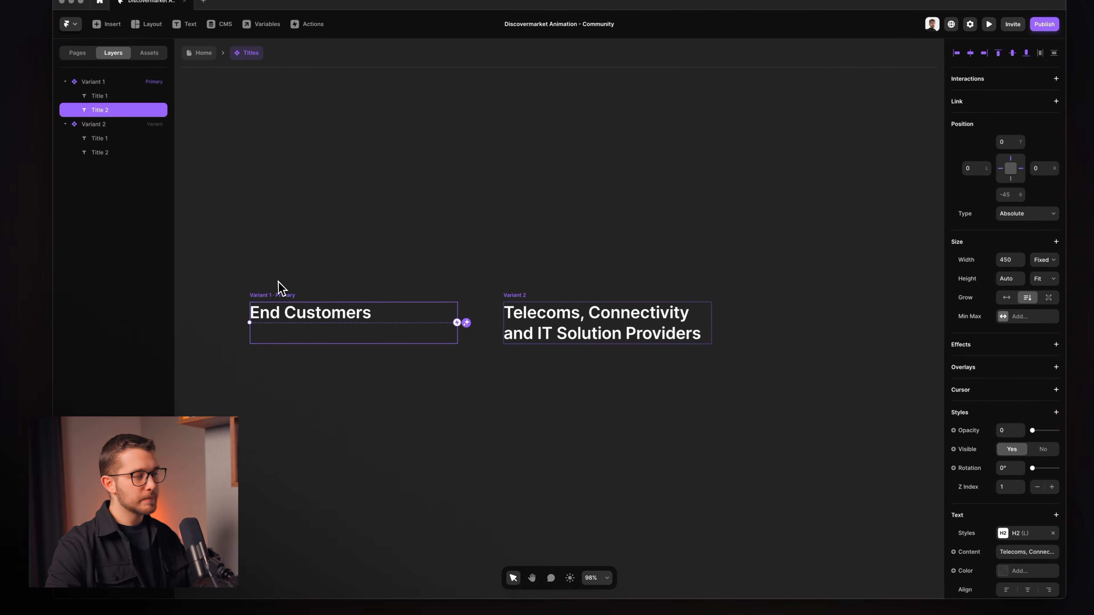
pyautogui.click(284, 298)
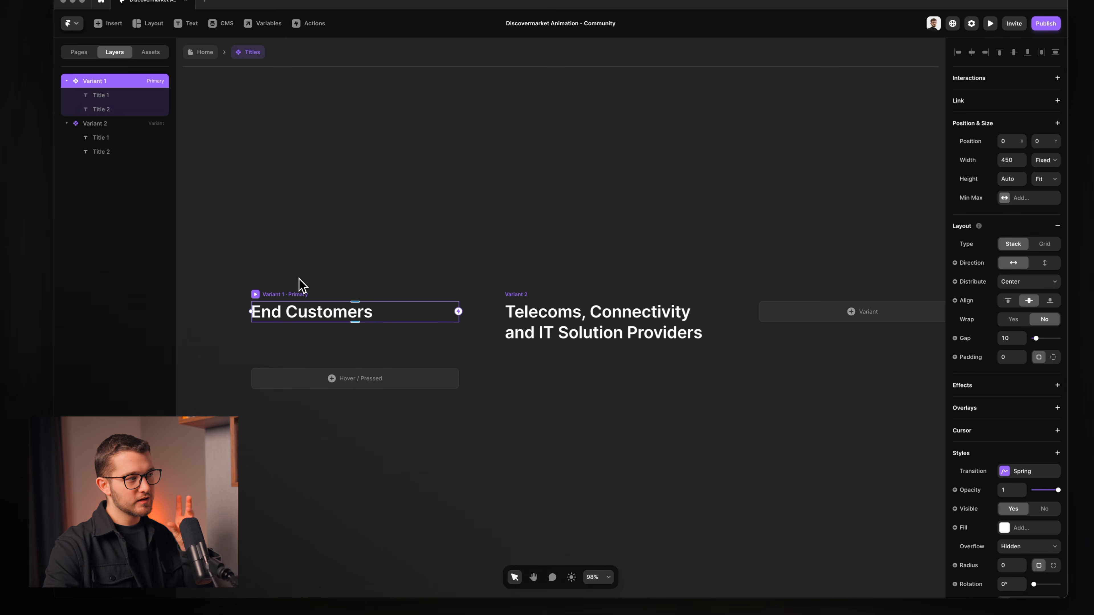
pyautogui.click(303, 285)
pyautogui.click(291, 296)
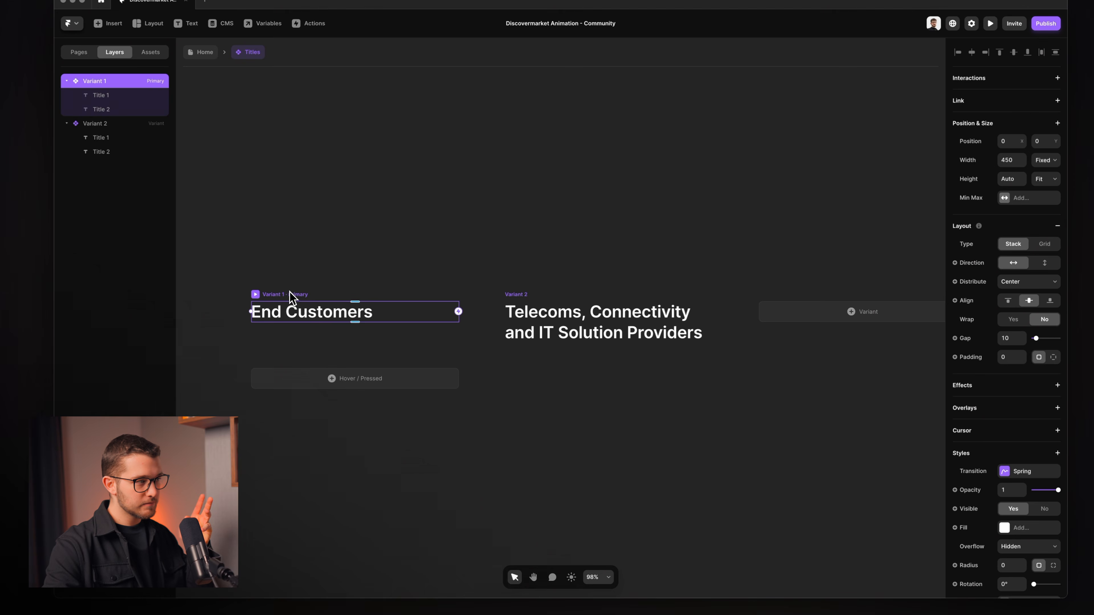
pyautogui.moveTo(290, 298); pyautogui.dragTo(526, 325)
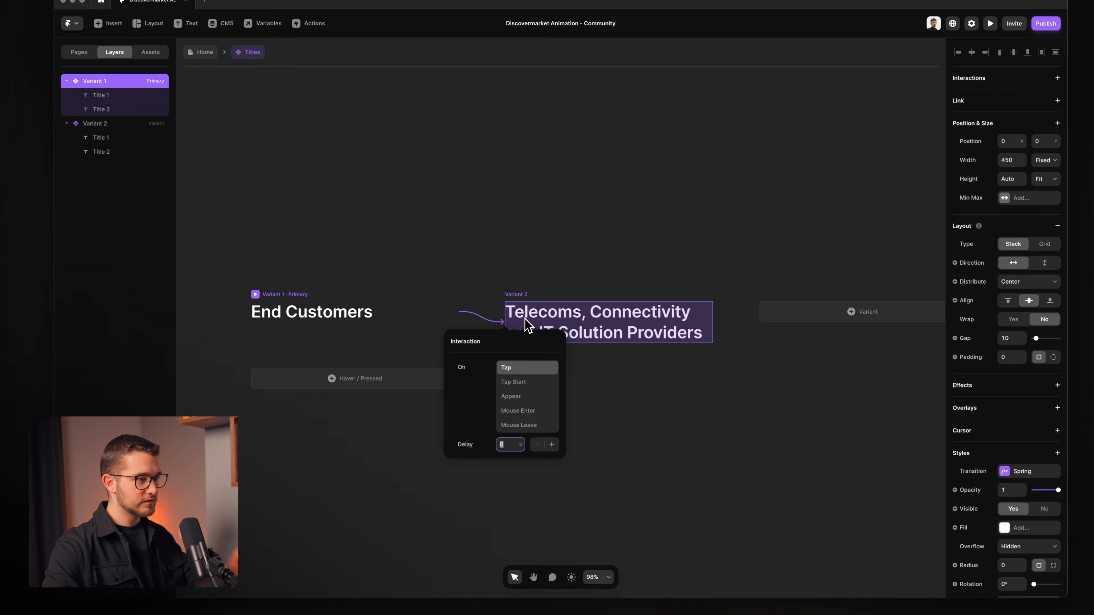
pyautogui.click(507, 397)
# Preview the component and reload it several times to check the transition between the two titles.
pyautogui.press('super+p')
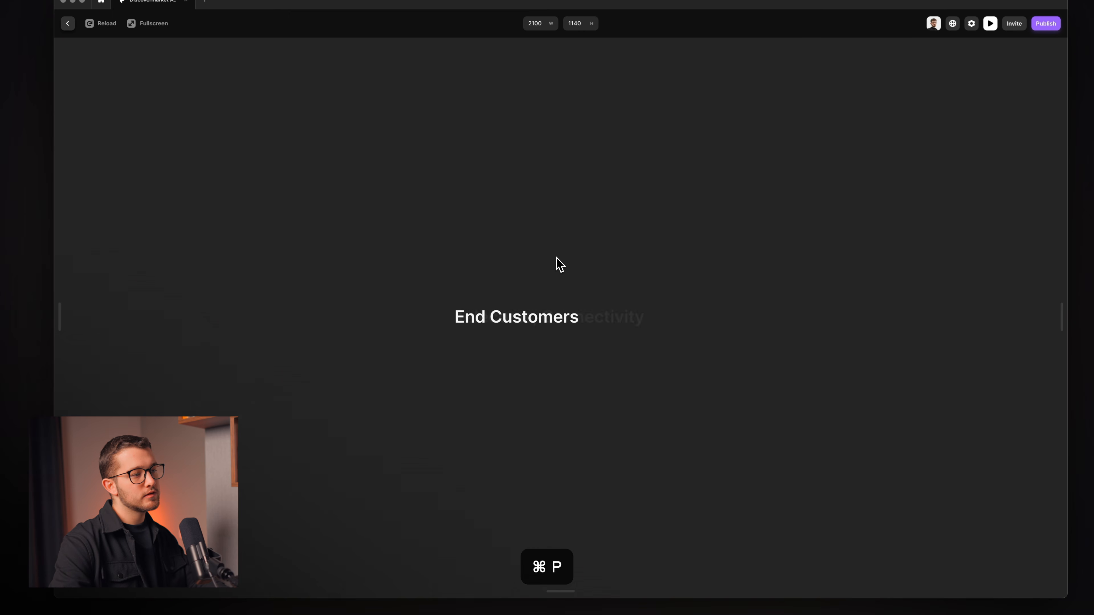
pyautogui.press('super+r')
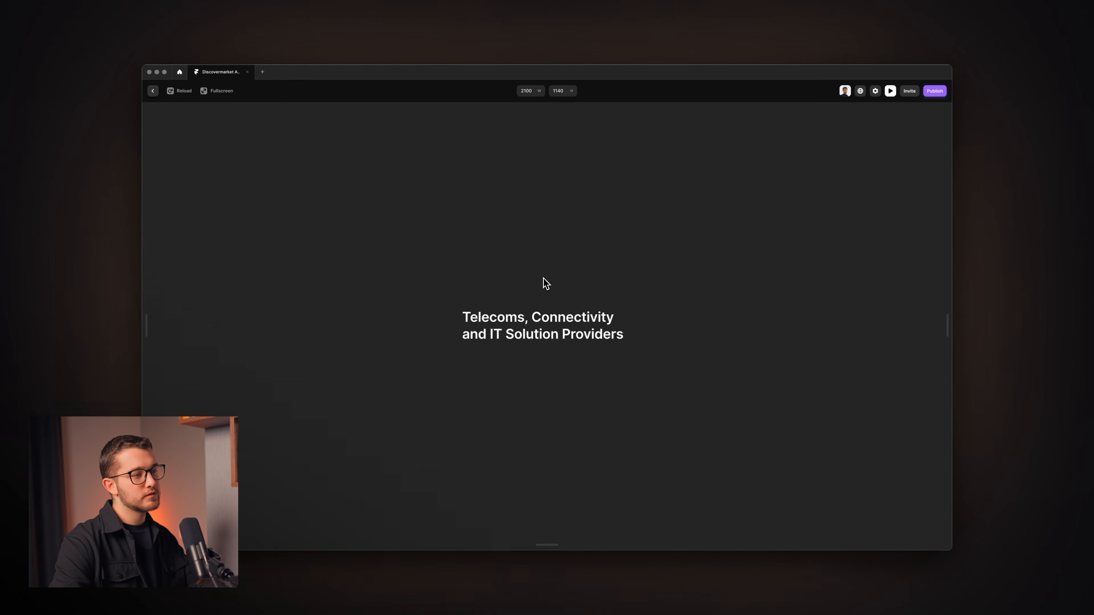
pyautogui.press('super+r')
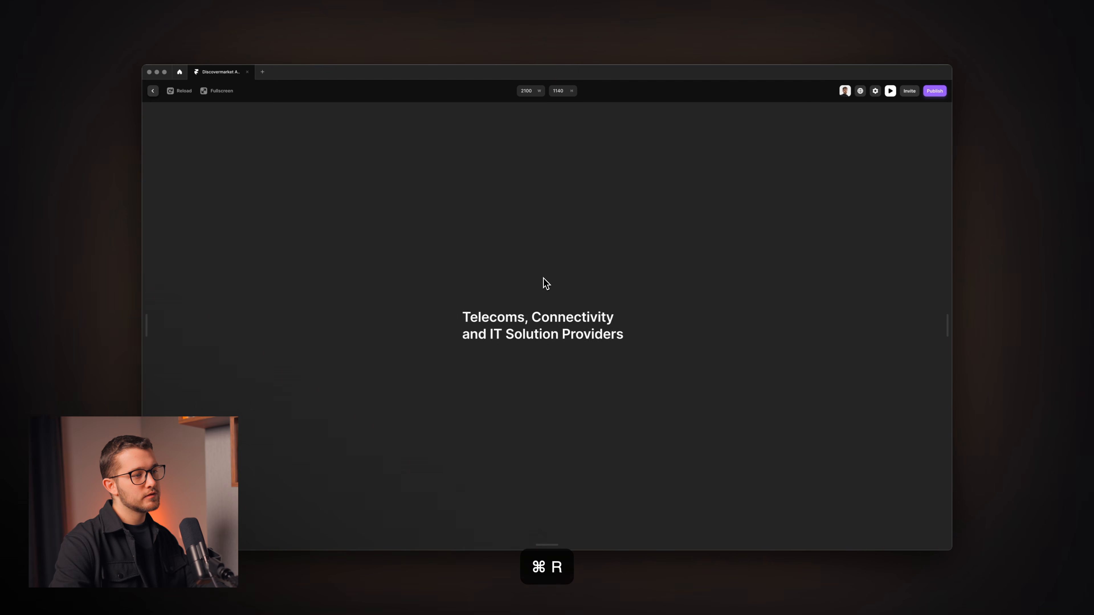
pyautogui.press('super+r')
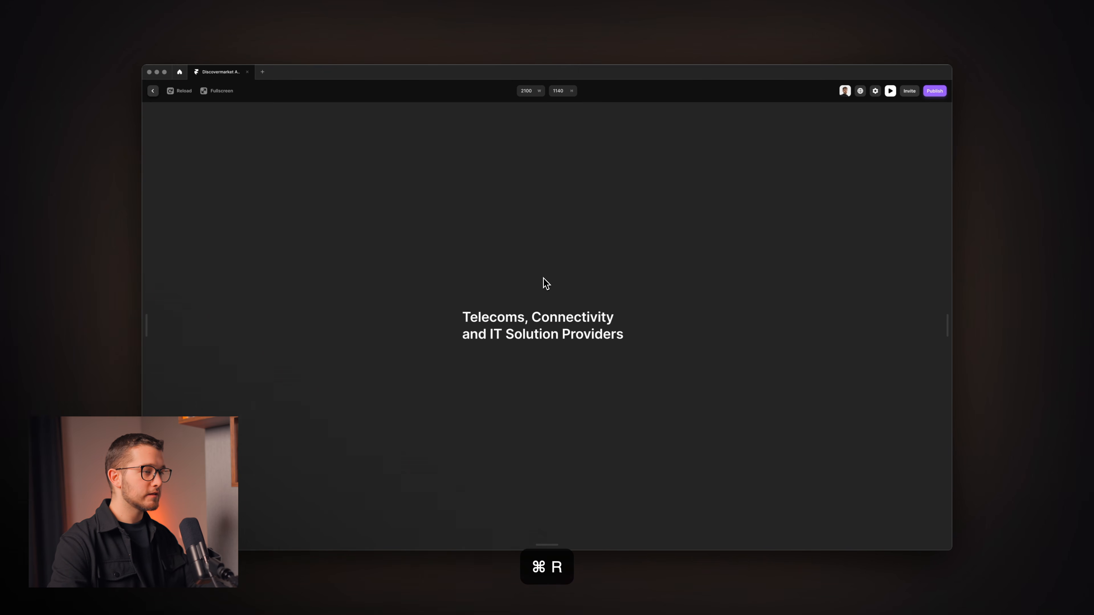
pyautogui.press('super+r')
pyautogui.press('Escape')
# Delete Variant 2 from the Titles component.
pyautogui.click(526, 318)
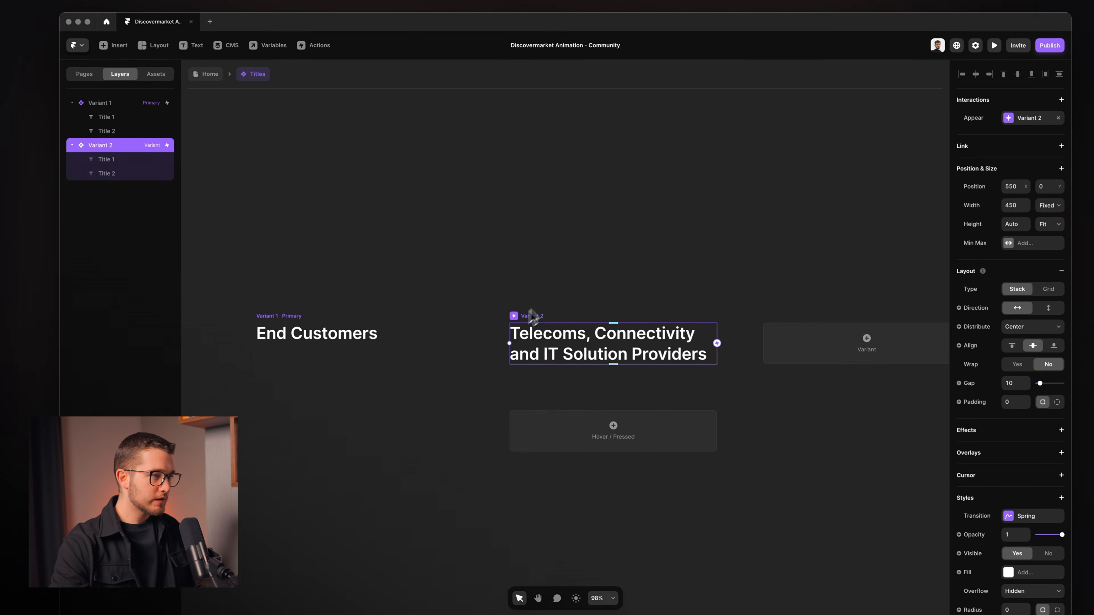
pyautogui.press('BackSpace')
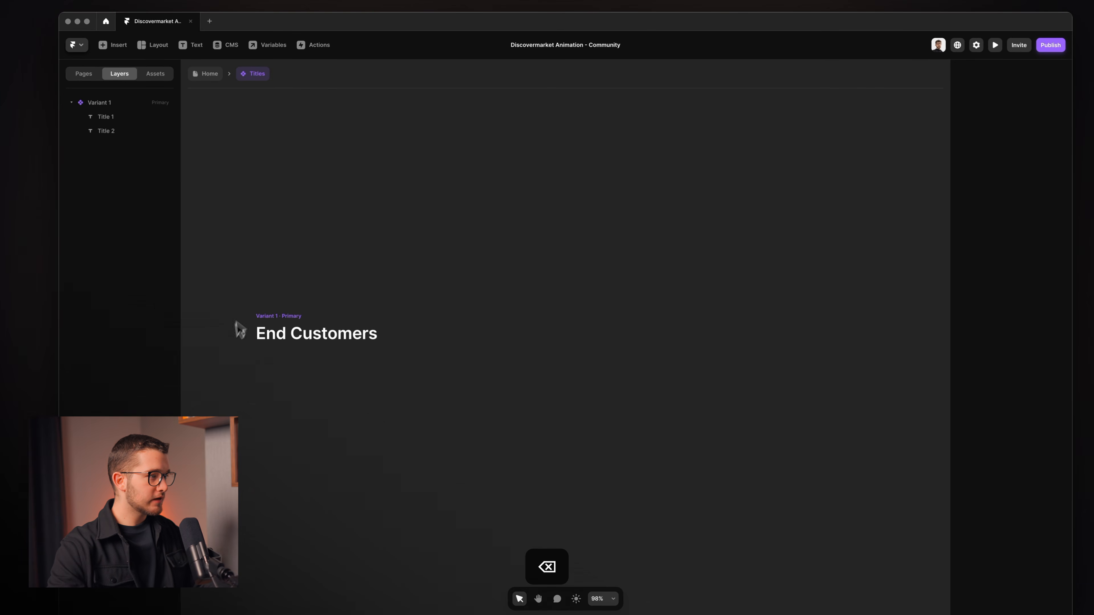
# Duplicate the Title 2 layer in Variant 1 and open the copy's name for editing.
pyautogui.click(258, 316)
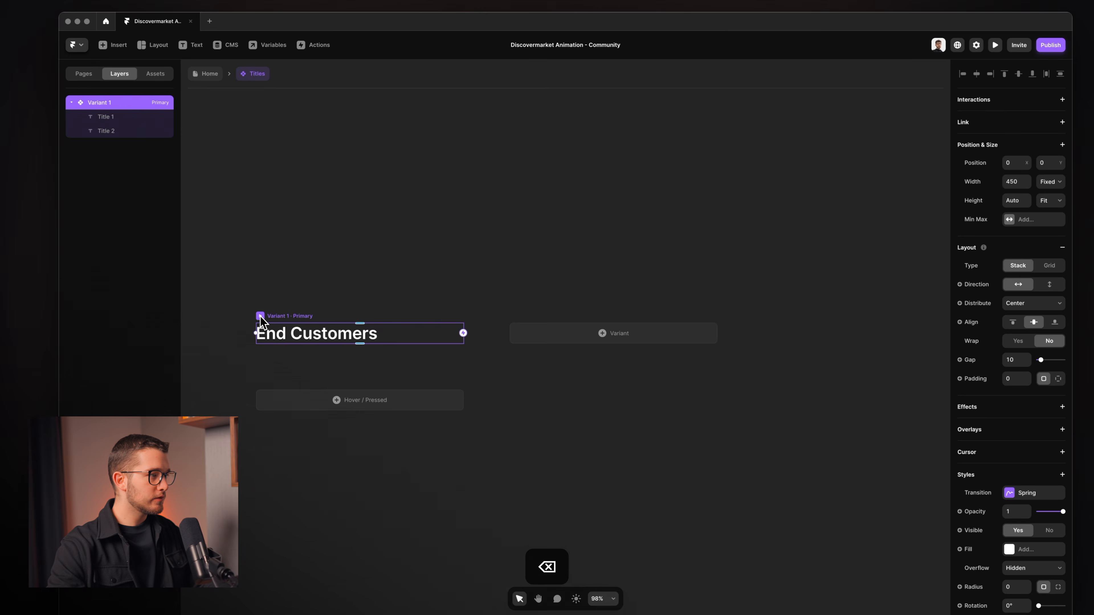
pyautogui.click(107, 131)
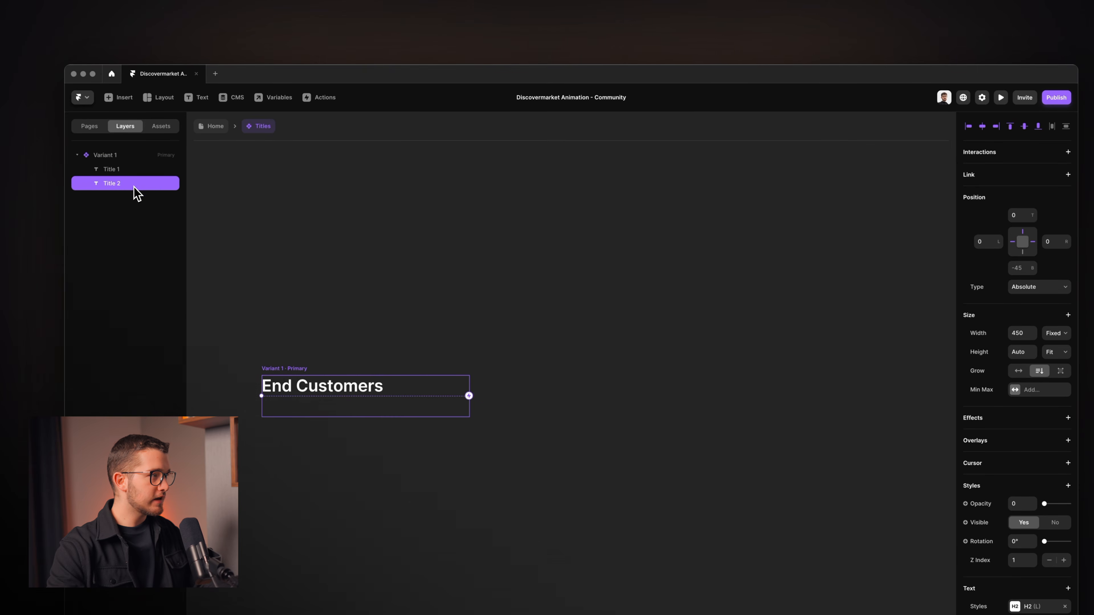
pyautogui.press('super+d')
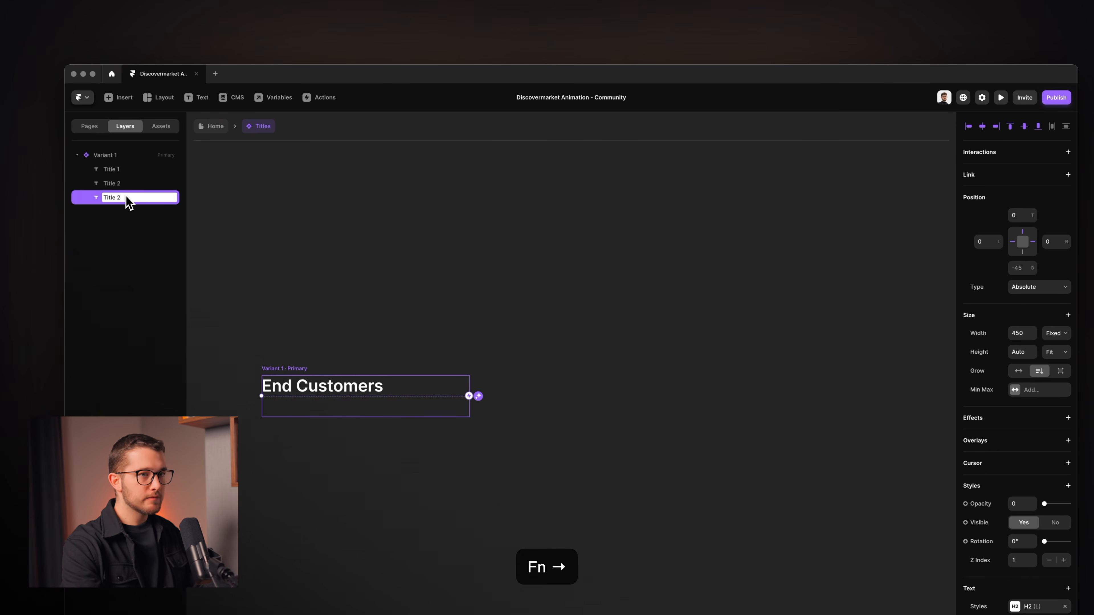
# Switch to the discovermarket page and copy the third section's heading, "Hospitality, Events and Farming industry".
pyautogui.press('super+Tab')
pyautogui.scroll(-5, 471, 257)
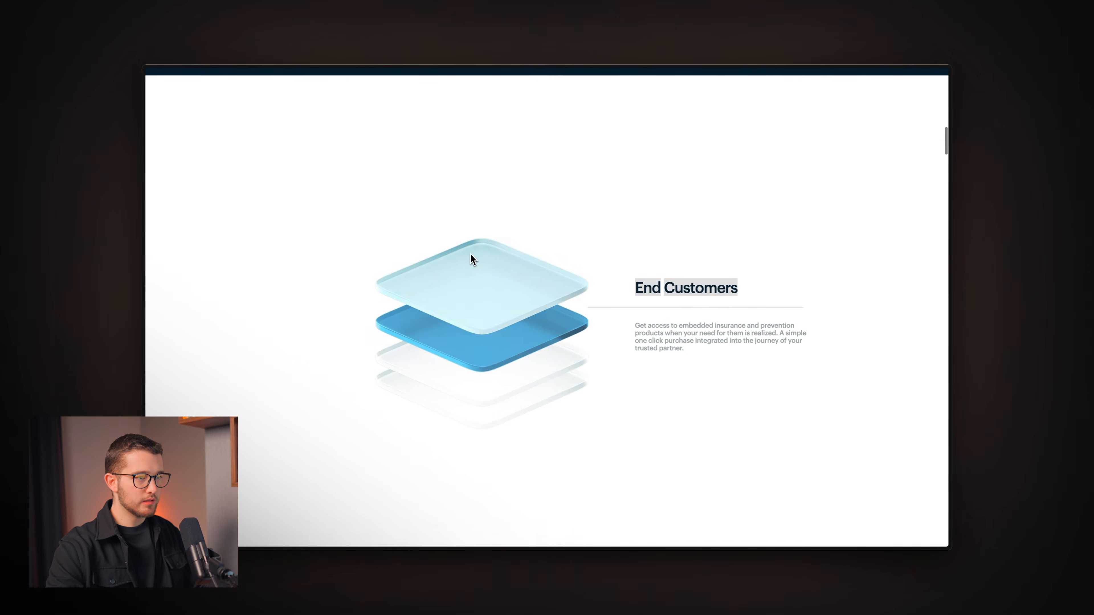
pyautogui.scroll(-5, 471, 259)
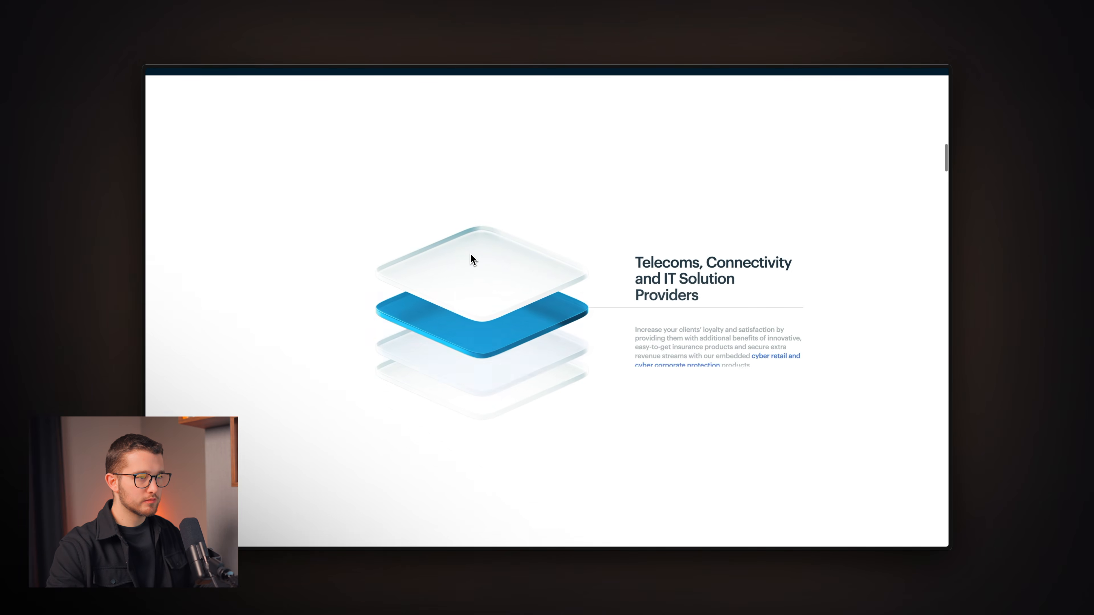
pyautogui.scroll(-5, 471, 259)
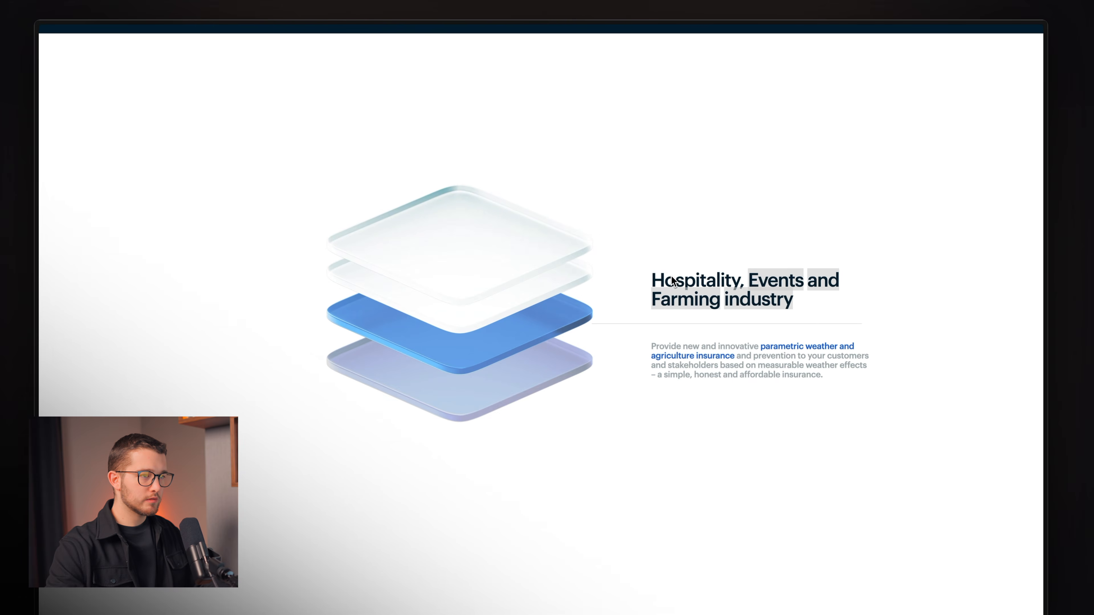
pyautogui.press('super+c')
pyautogui.hotkey('alt', 'space')
pyautogui.press('super+v')
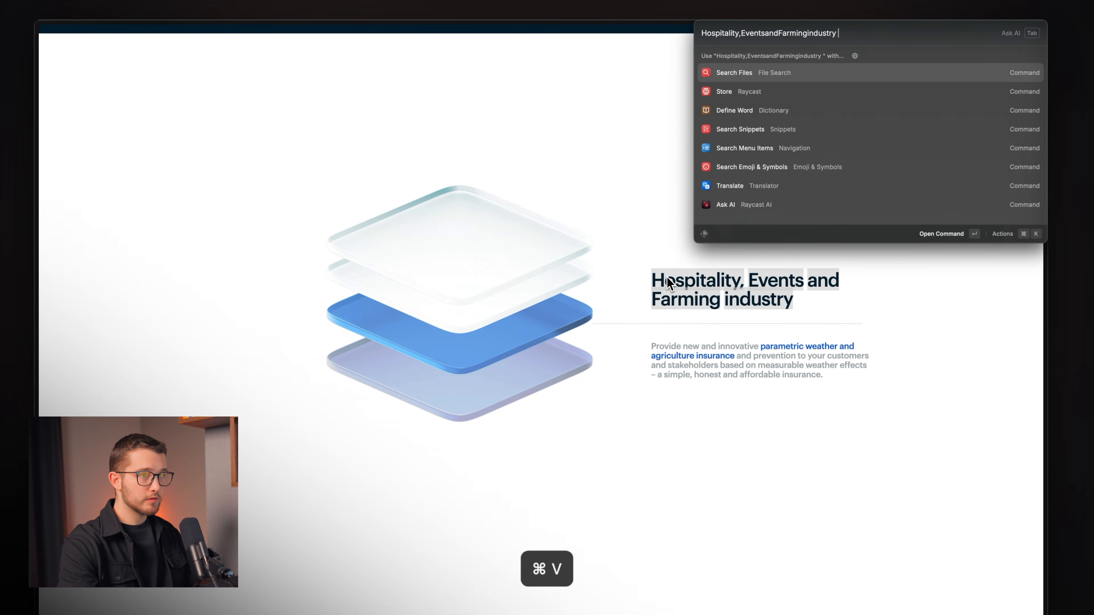
pyautogui.press('super+a')
pyautogui.press('BackSpace')
pyautogui.press('Escape')
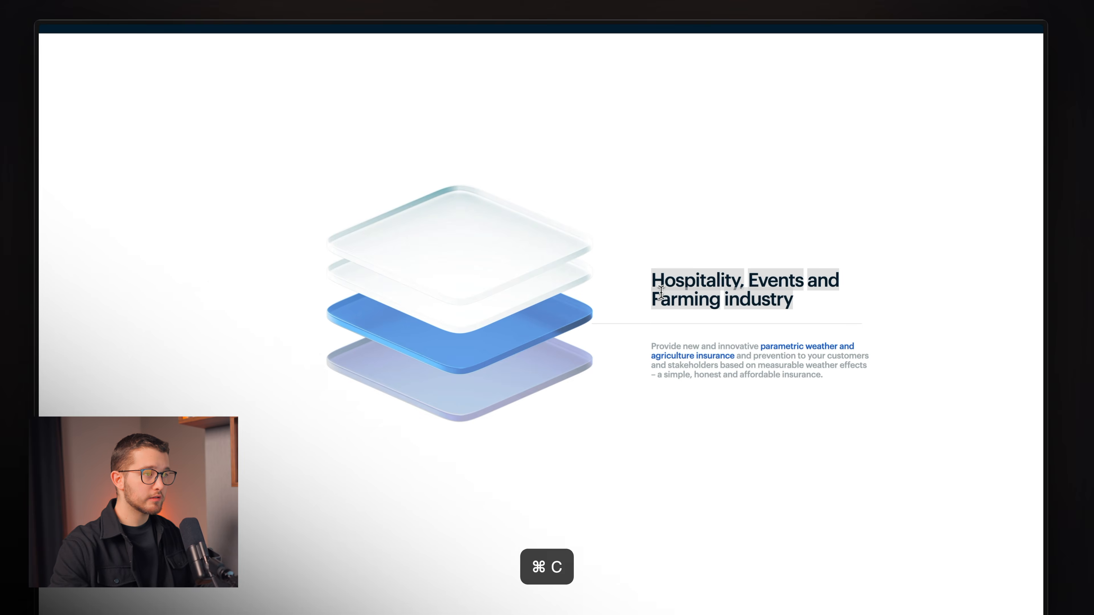
# Back in Framer, replace the Title 3 layer's text content with "Hospitality, Events and Farming industry", correctly spaced.
pyautogui.press('super+Tab')
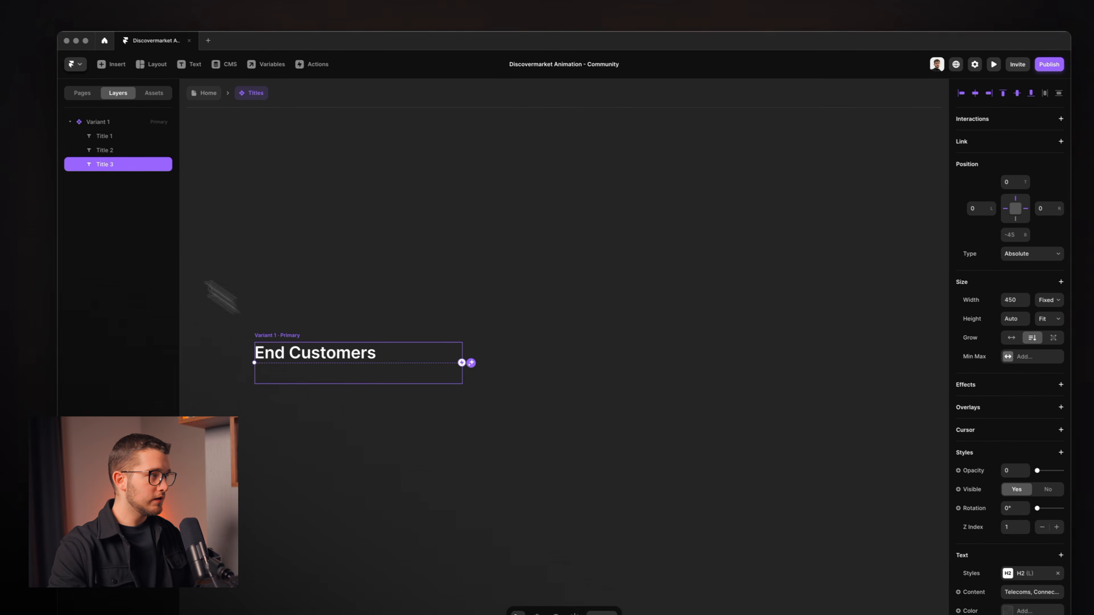
pyautogui.scroll(-3, 983, 482)
pyautogui.click(995, 428)
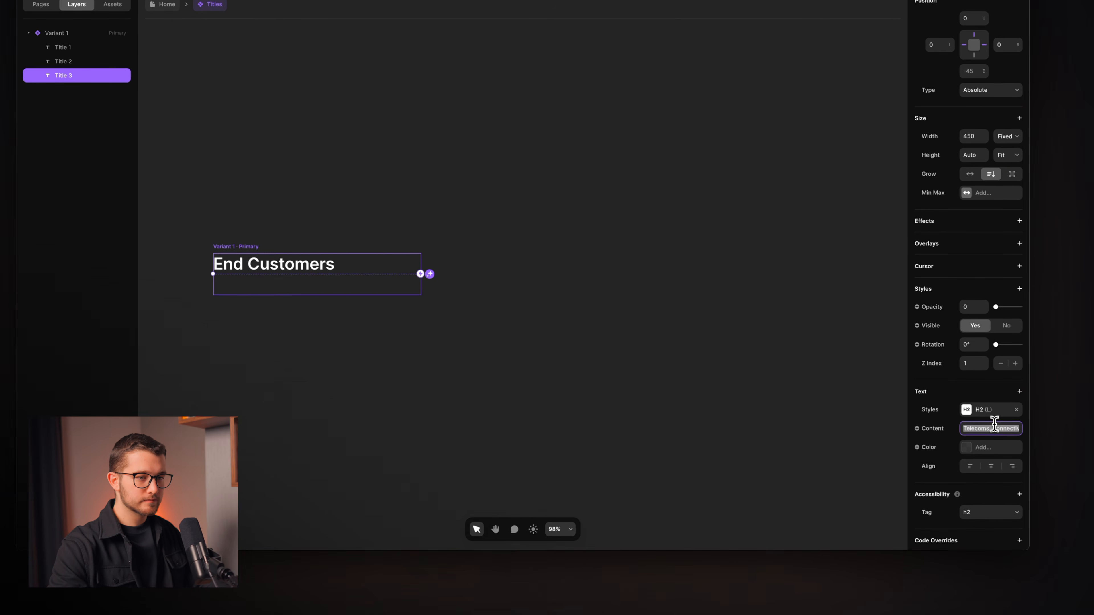
pyautogui.press('super+v')
pyautogui.press('Home')
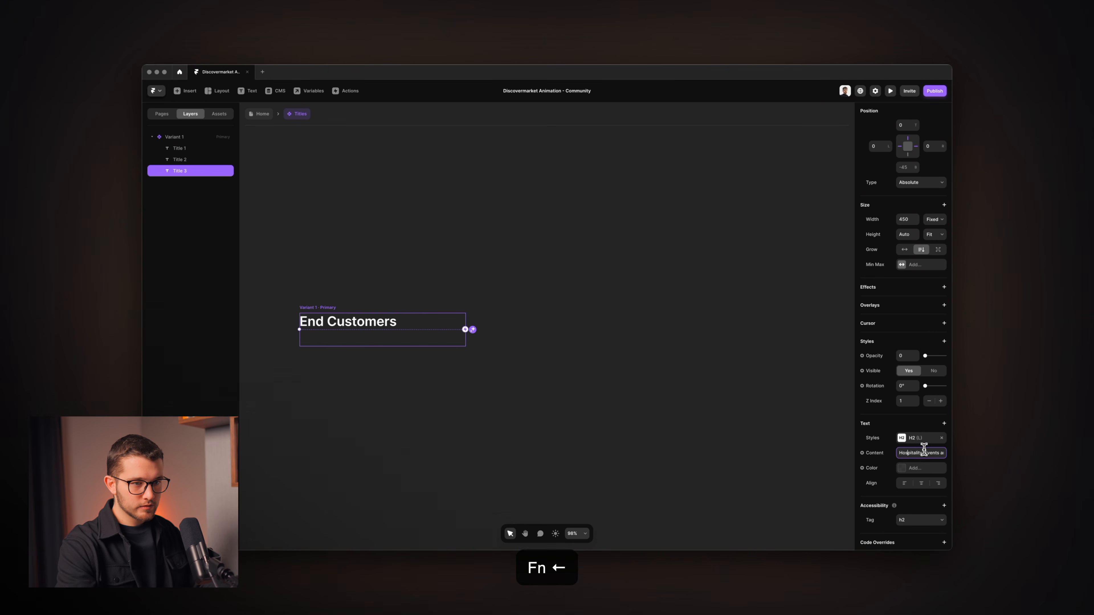
pyautogui.write(',')
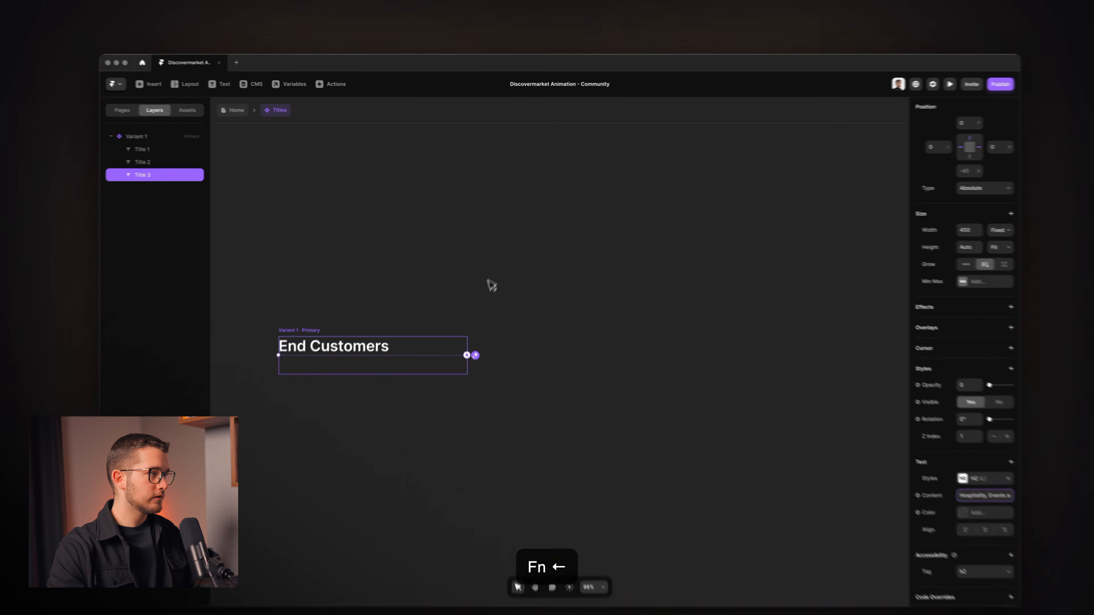
pyautogui.click(491, 268)
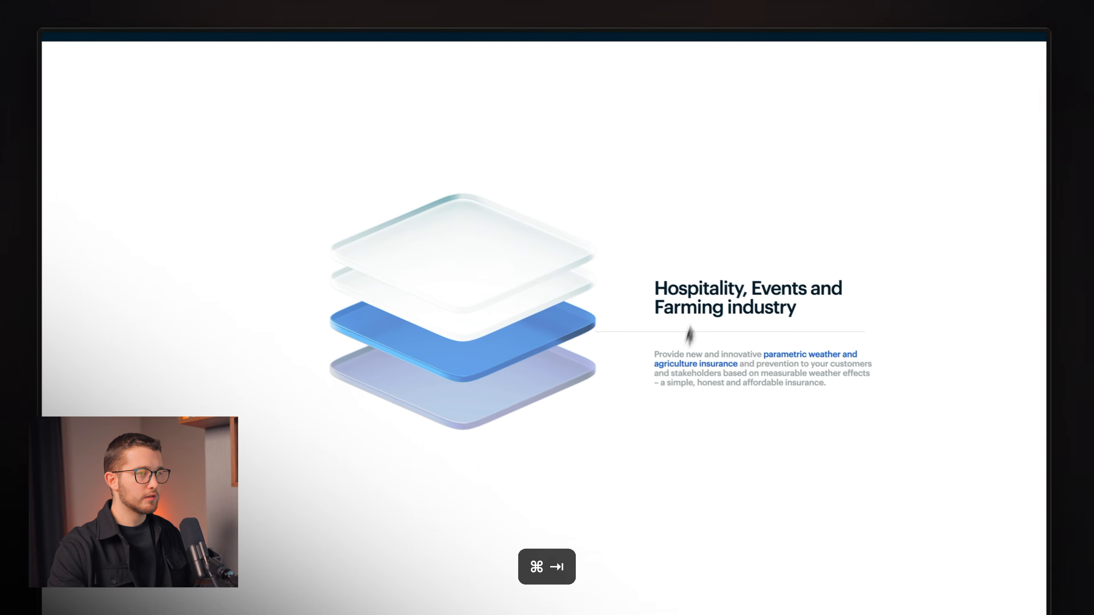
# Copy the heading "Insurance and Prevention Providers" from the last stacked-layers section of the discovermarket page as plain text.
pyautogui.scroll(-10, 666, 366)
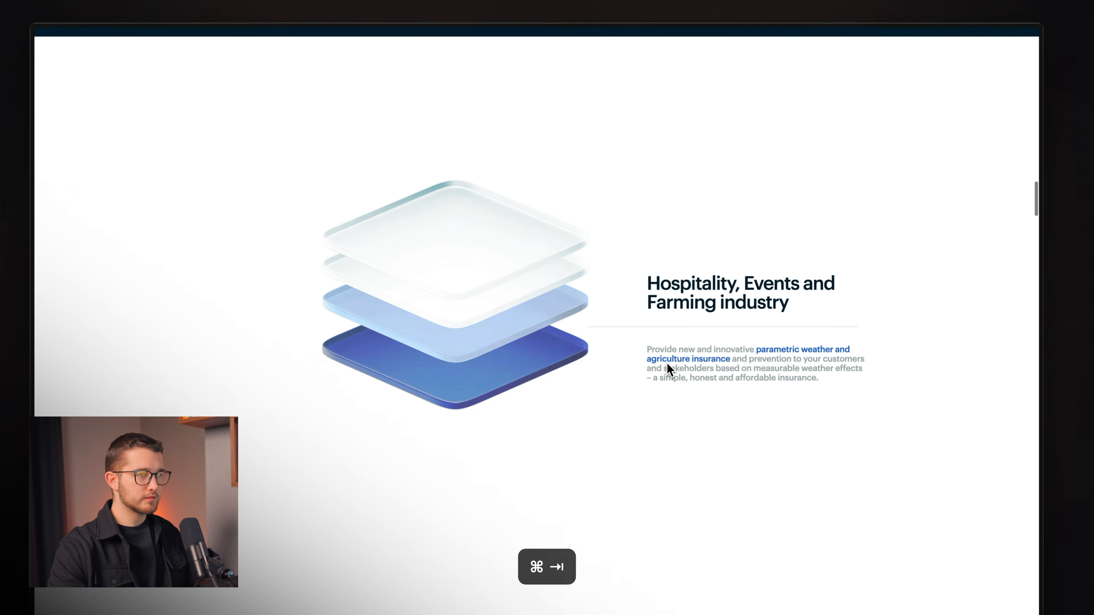
pyautogui.scroll(3, 667, 369)
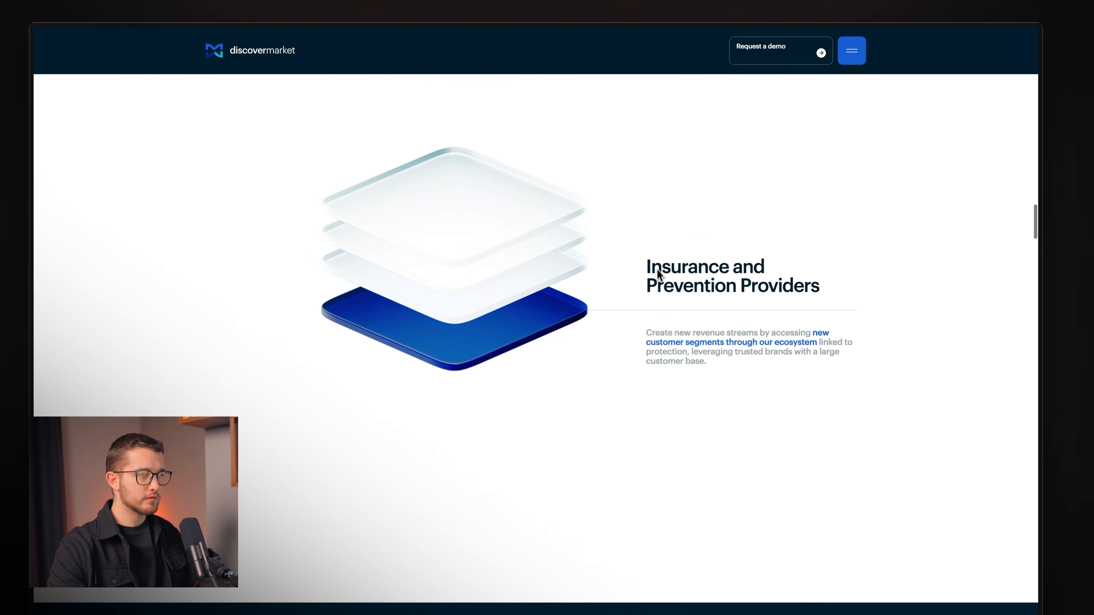
pyautogui.moveTo(647, 286); pyautogui.dragTo(809, 281)
pyautogui.click(836, 291)
pyautogui.tripleClick(724, 287)
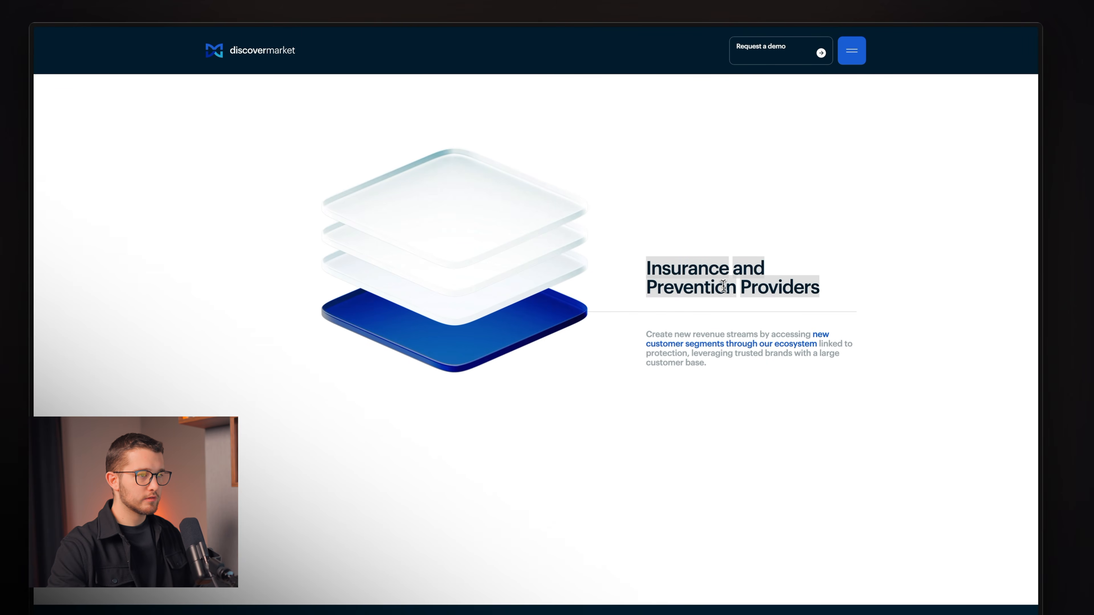
pyautogui.press('super+space')
pyautogui.press('super+v')
pyautogui.press('super+a')
pyautogui.press('super+c')
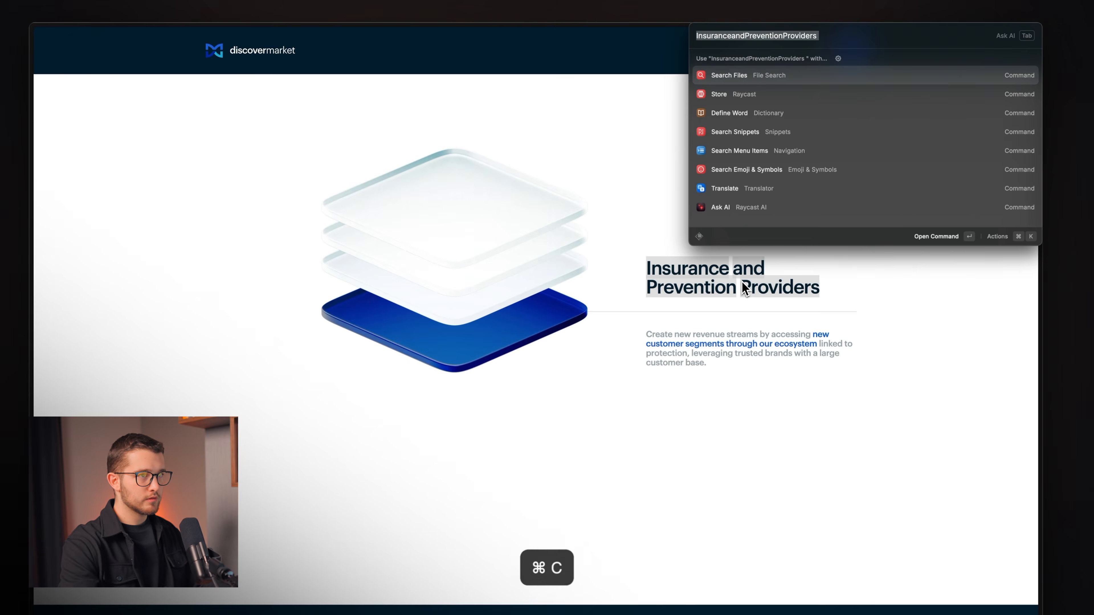
pyautogui.press('Escape')
pyautogui.press('Escape')
# Return to Framer, duplicate the Title 3 layer in Variant 1 and rename the copy Title 4.
pyautogui.press('super+Tab')
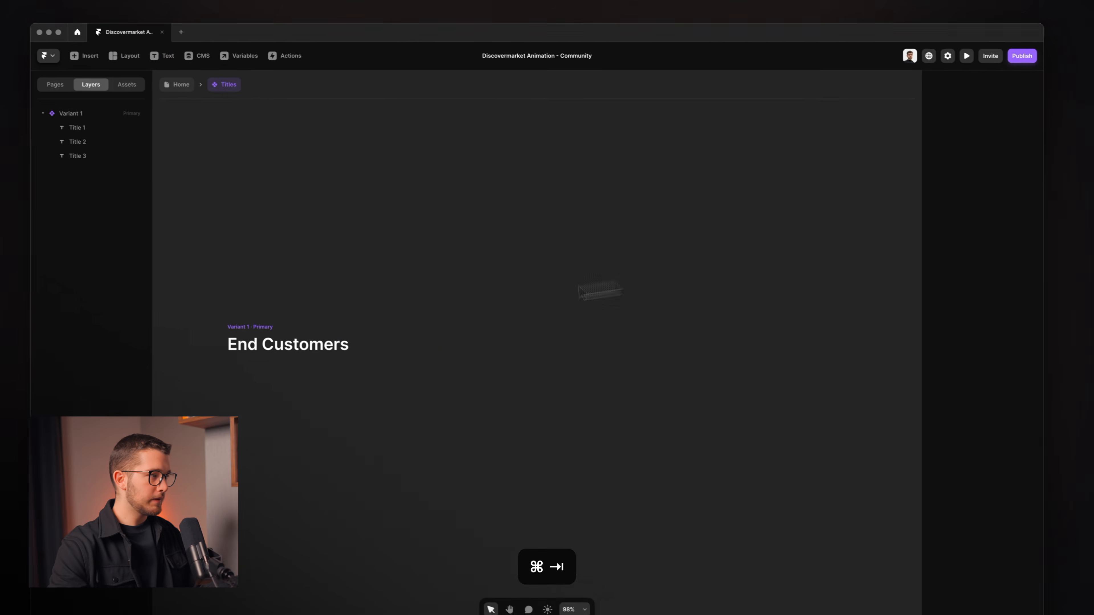
pyautogui.click(140, 174)
pyautogui.press('super+d')
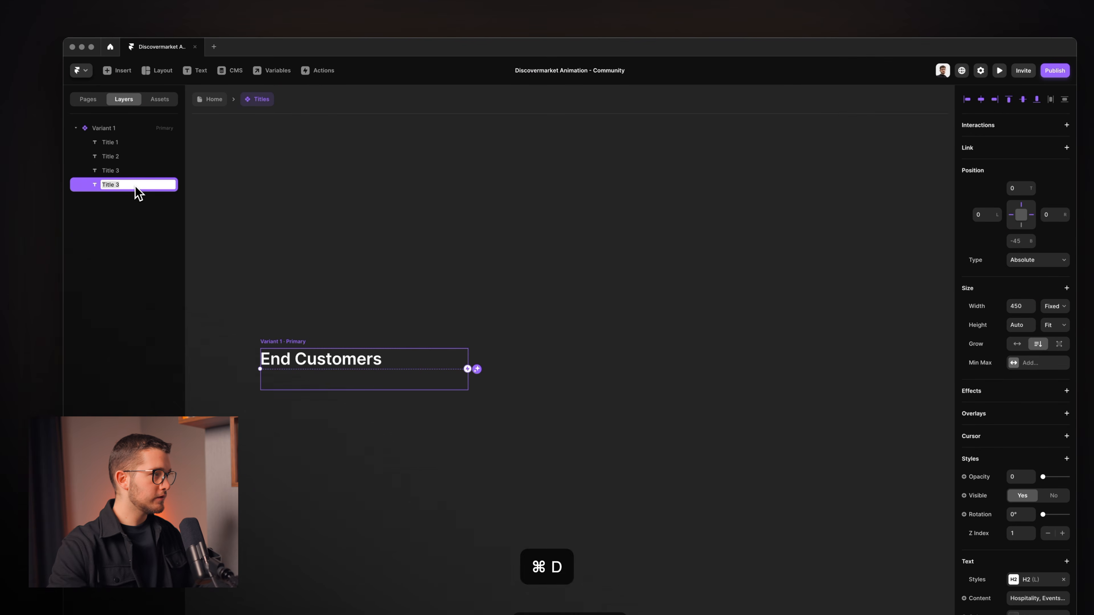
pyautogui.press('End')
pyautogui.write('4')
pyautogui.press('Return')
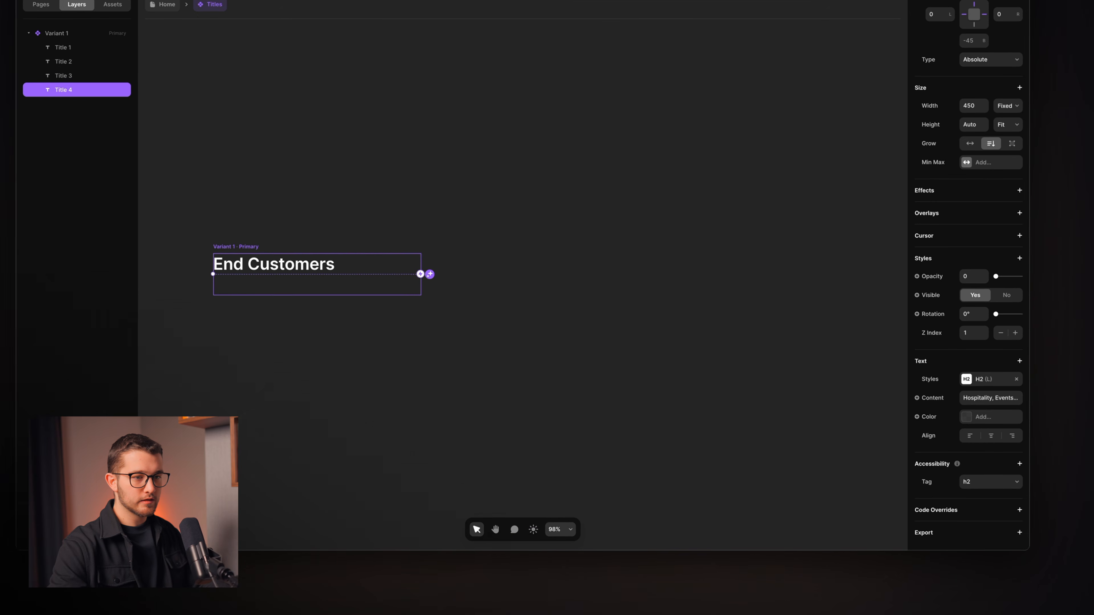
# Replace the Title 4 layer's text content with "Insurance and Prevention Providers", adding the missing spaces between the words.
pyautogui.press('super+v')
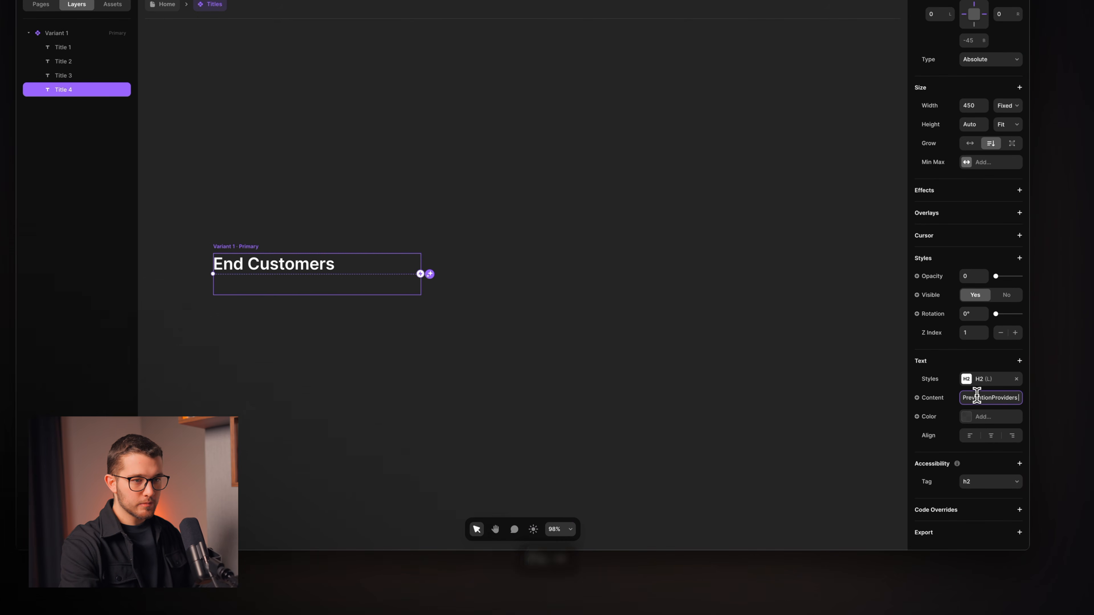
pyautogui.hotkey('alt', 'Left')
pyautogui.press('Left')
pyautogui.press('Left')
pyautogui.press('Left')
pyautogui.press('Left')
pyautogui.press('Left')
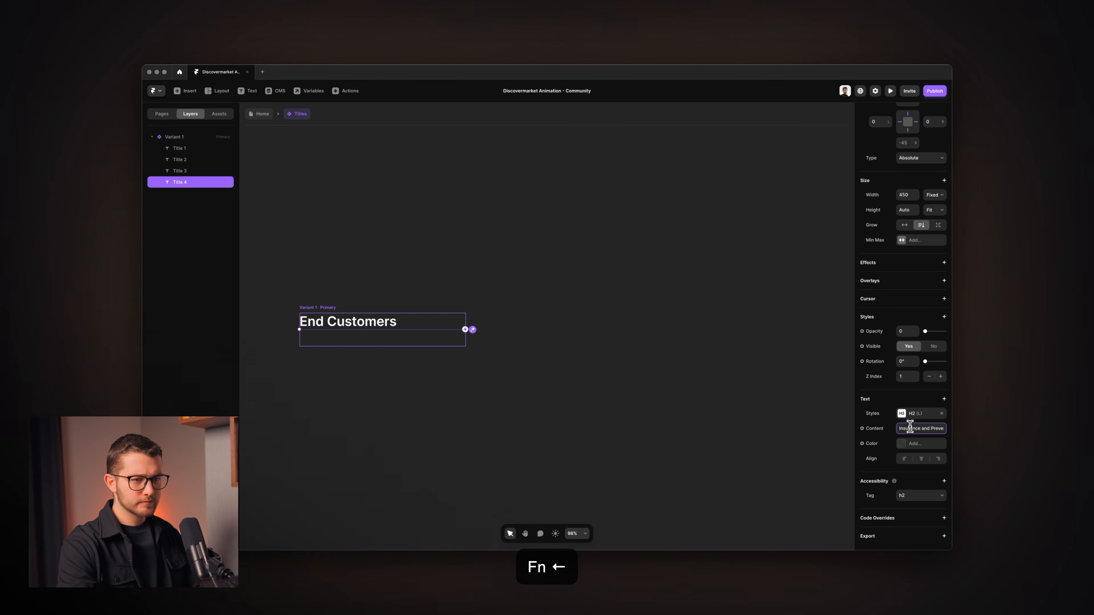
# Add Variant 2 and set its Title 1 layer to absolute positioning with a top offset of 0 and opacity 0.
pyautogui.click(472, 329)
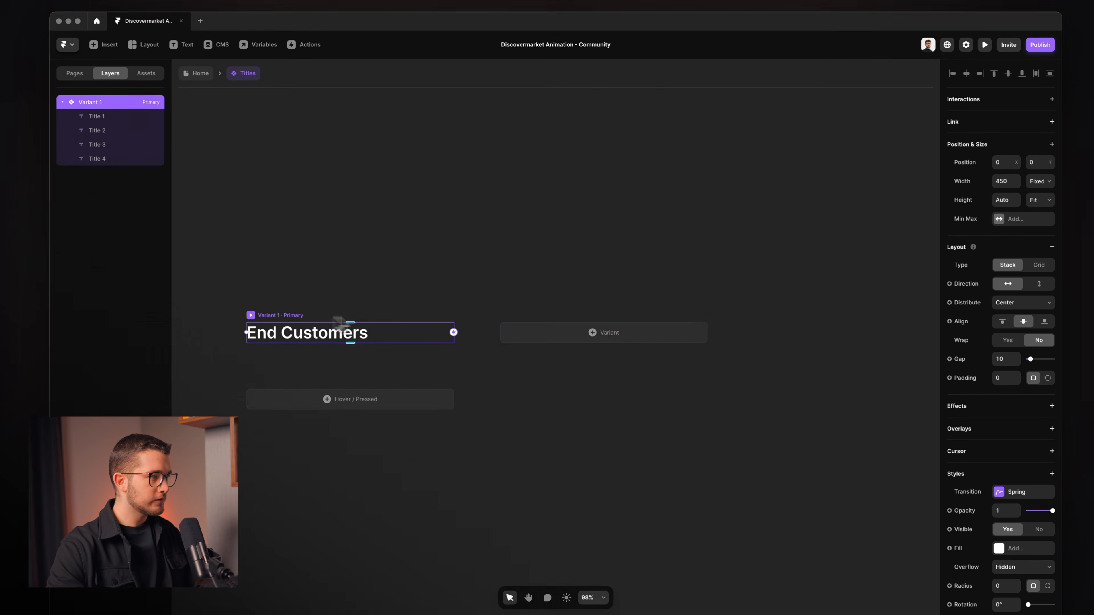
pyautogui.scroll(-5, 430, 317)
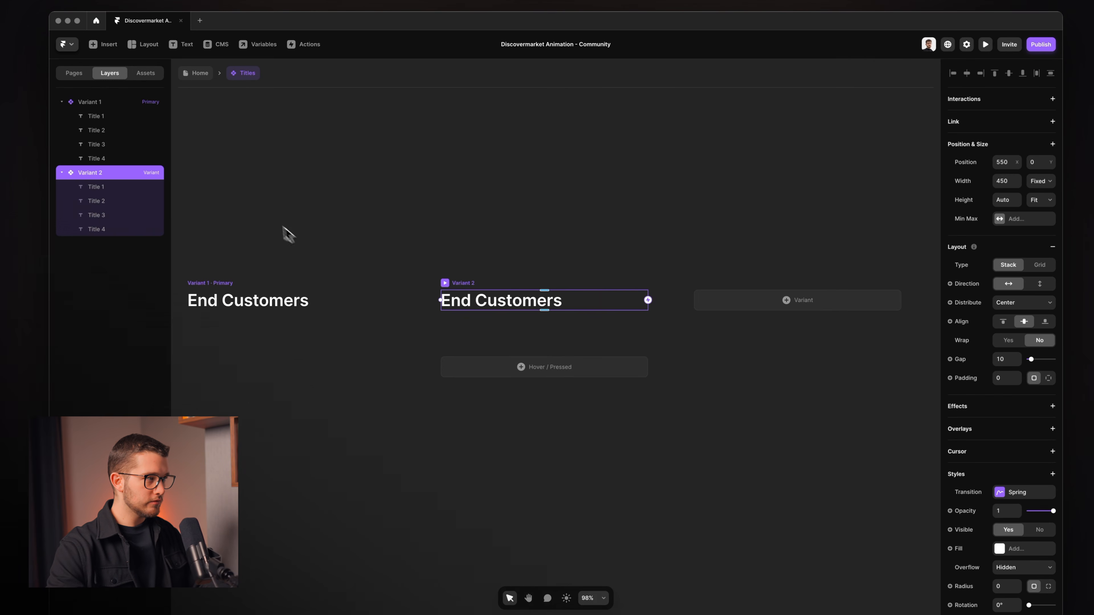
pyautogui.click(130, 187)
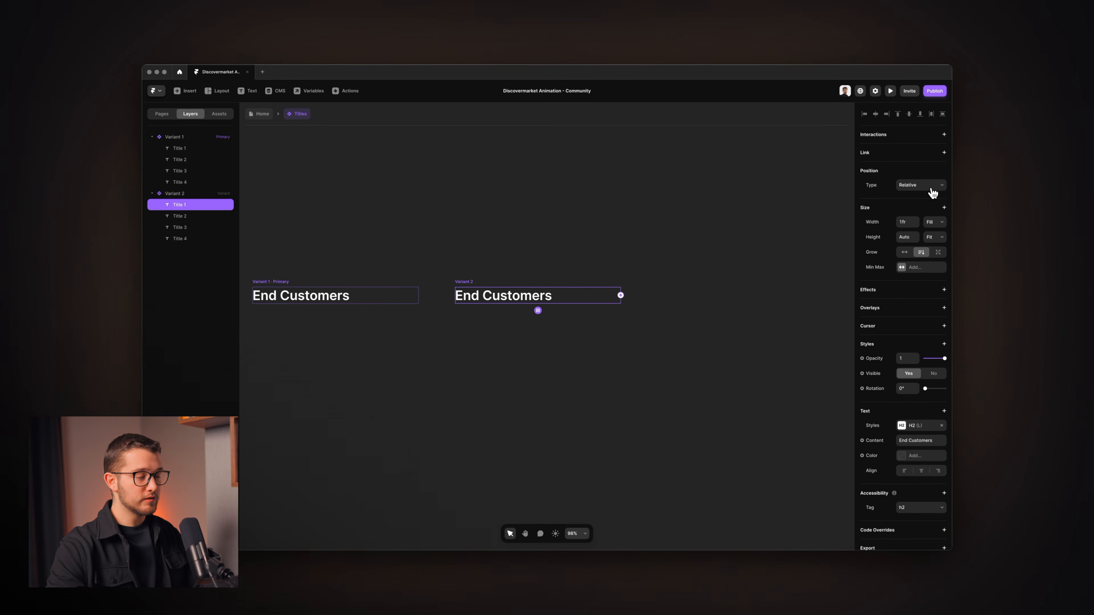
pyautogui.click(931, 189)
pyautogui.click(926, 178)
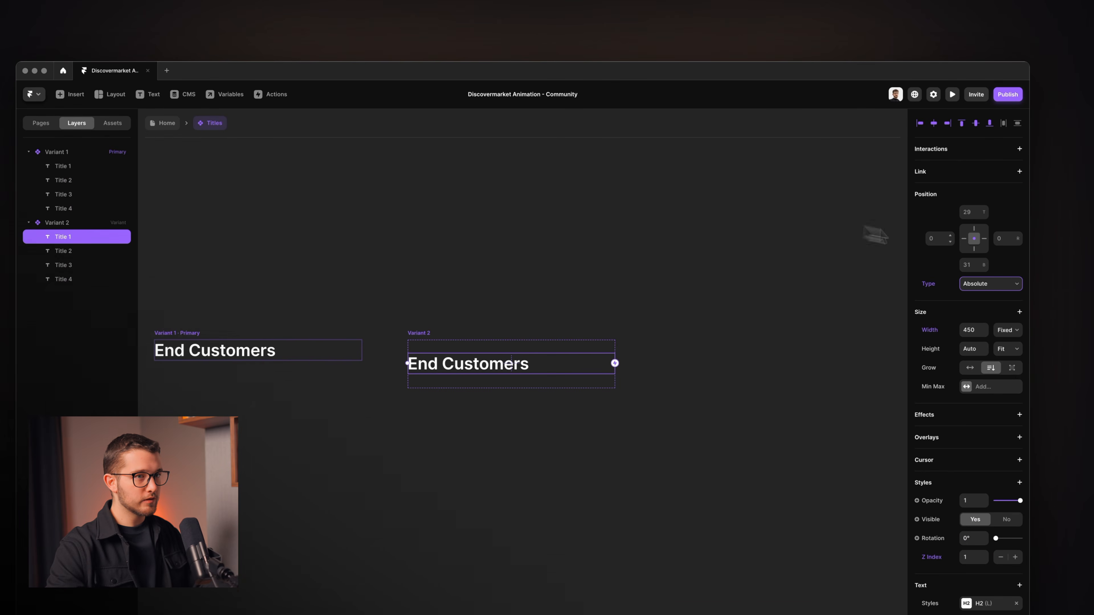
pyautogui.click(966, 213)
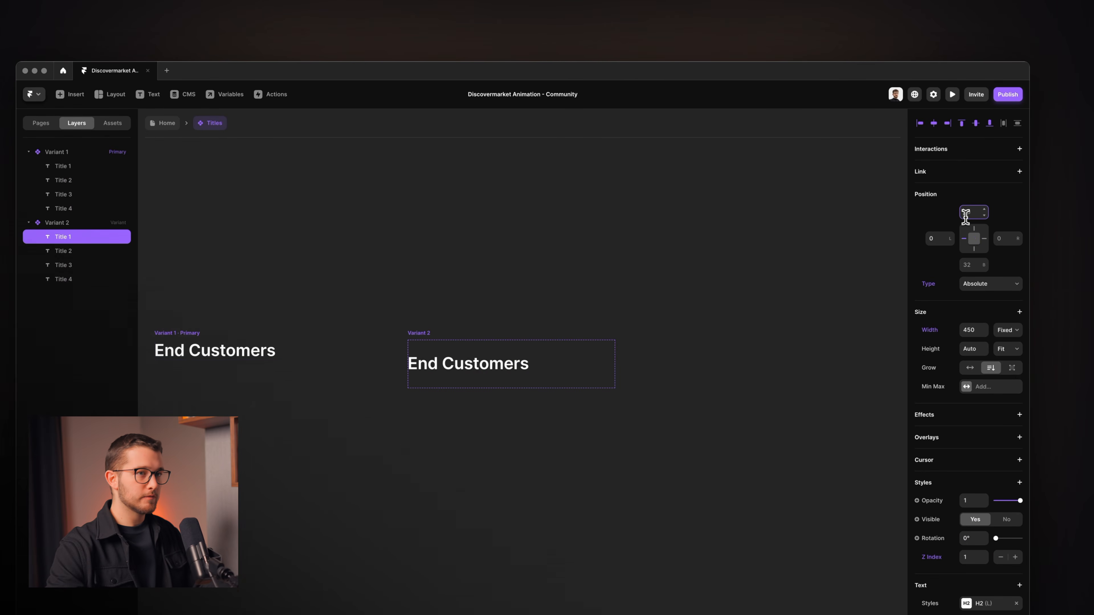
pyautogui.write('0')
pyautogui.press('Return')
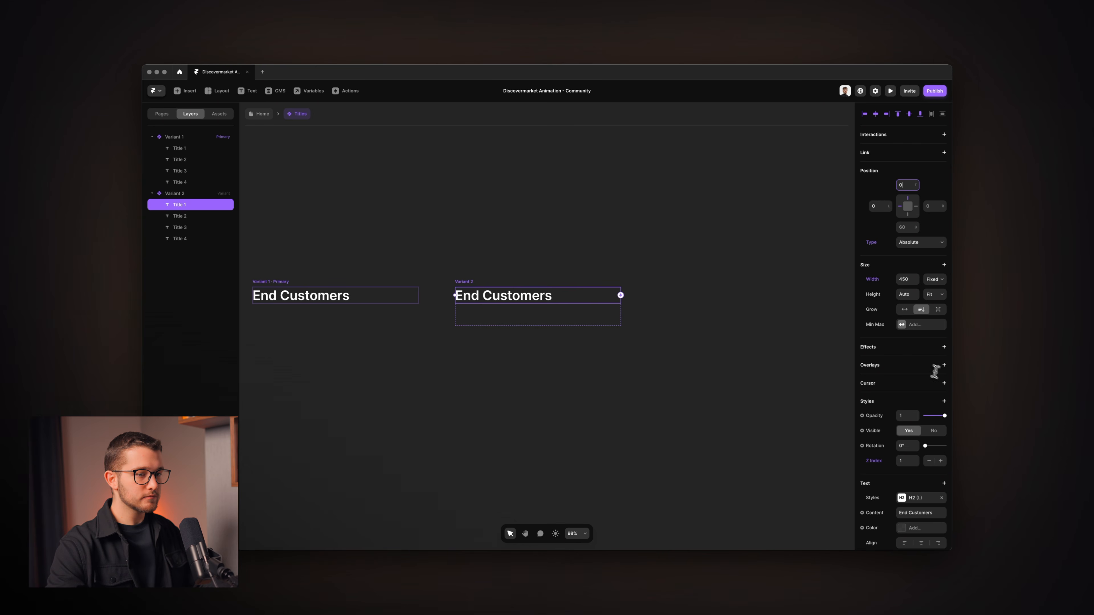
pyautogui.click(908, 415)
pyautogui.write('0')
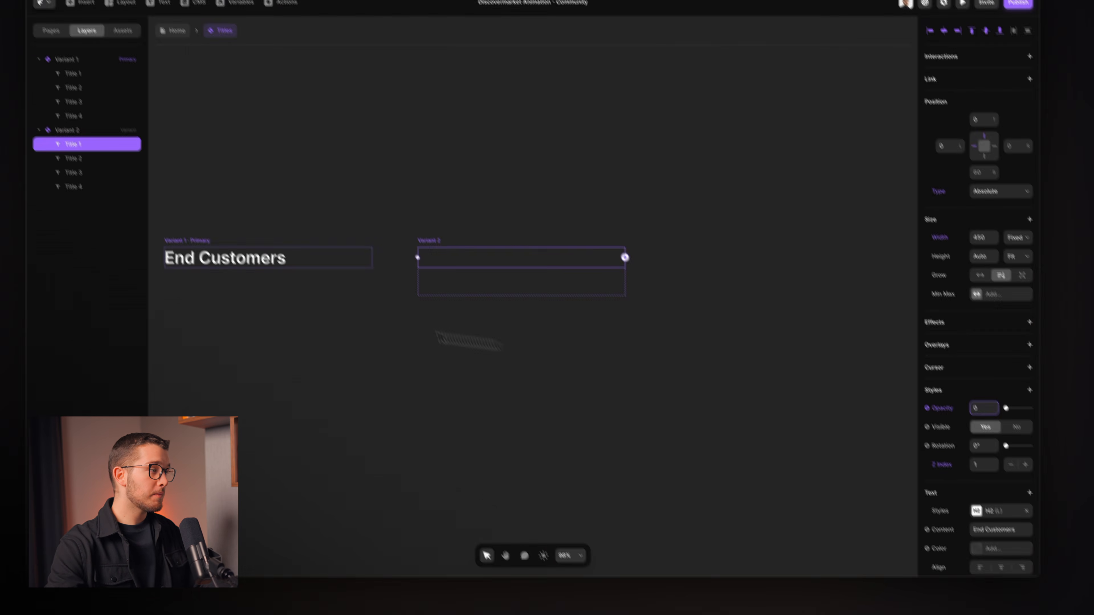
# Set the Title 2 layer in Variant 2 to relative positioning with opacity 1.
pyautogui.click(73, 158)
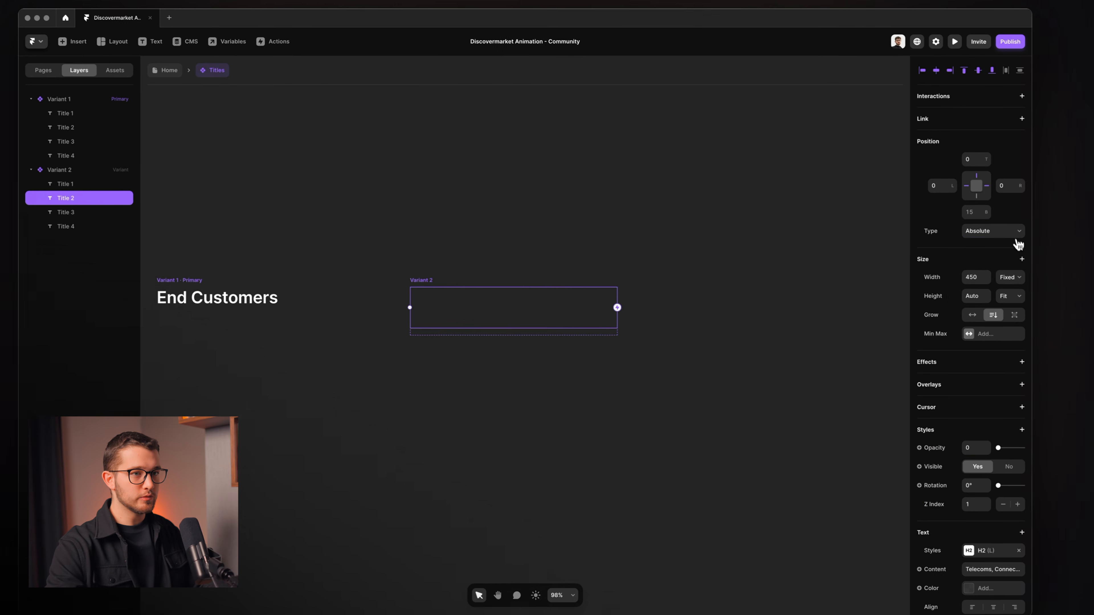
pyautogui.click(1010, 232)
pyautogui.click(998, 235)
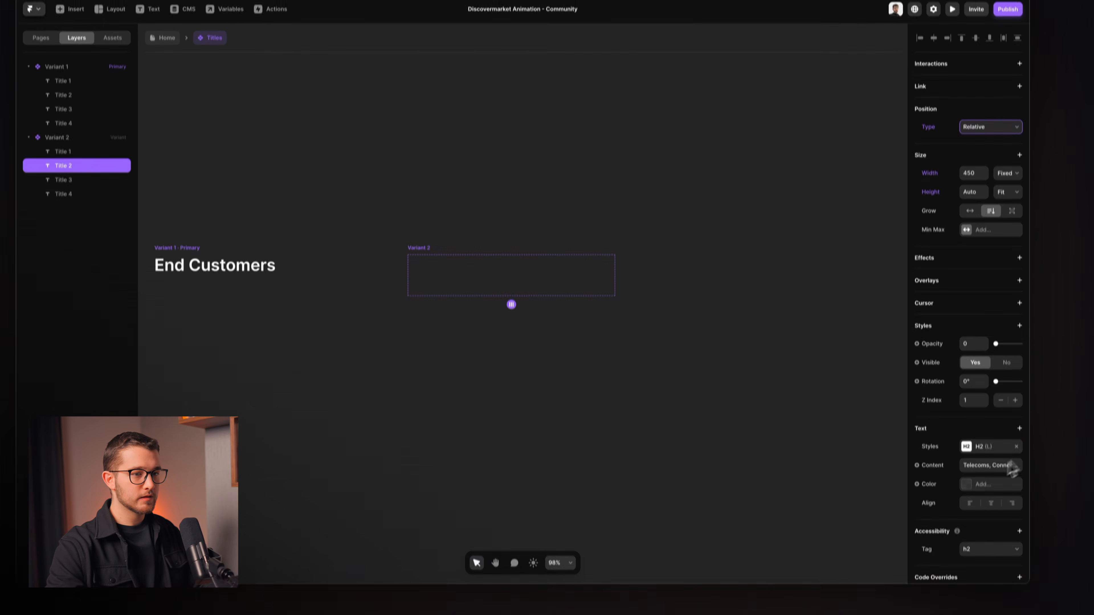
pyautogui.click(974, 343)
pyautogui.write('1')
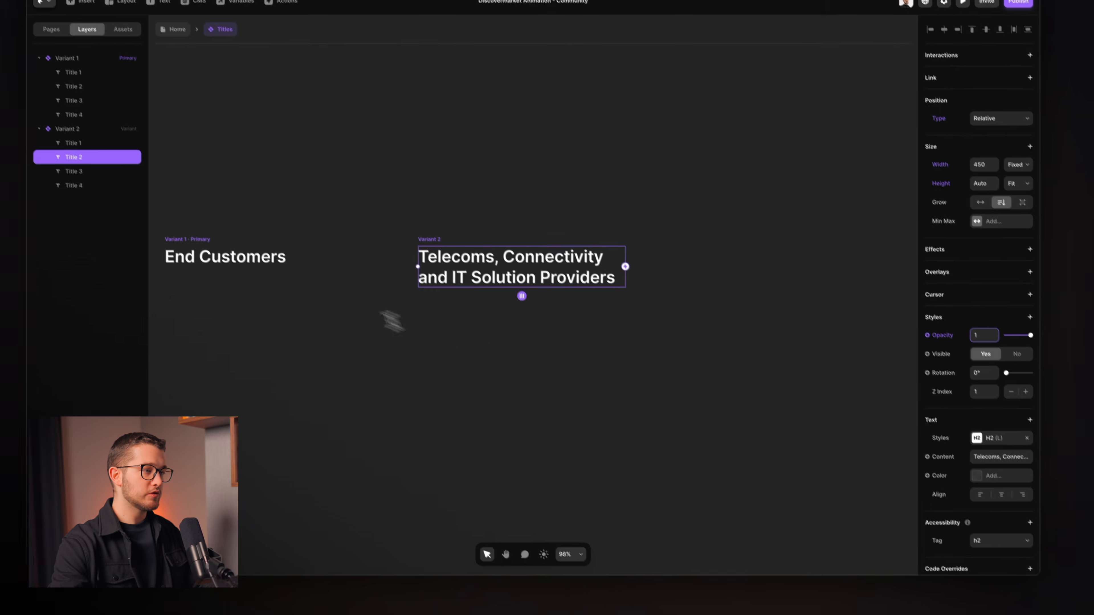
# Add Variant 3 to the Titles component, based on Variant 2.
pyautogui.click(426, 240)
pyautogui.click(694, 277)
pyautogui.hscroll(1, 576, 268)
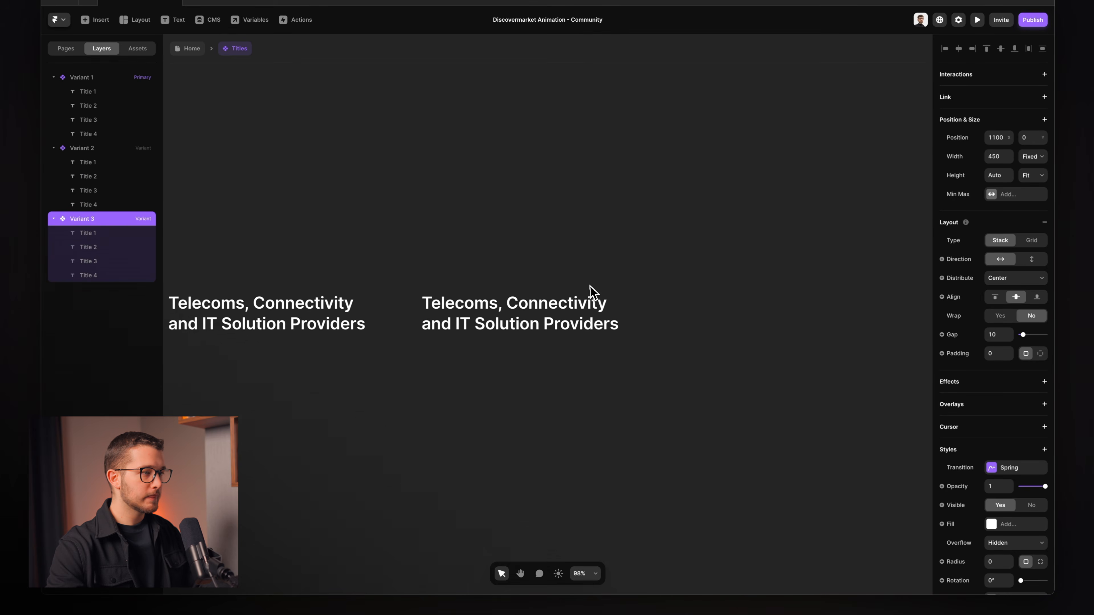
pyautogui.press('super+r')
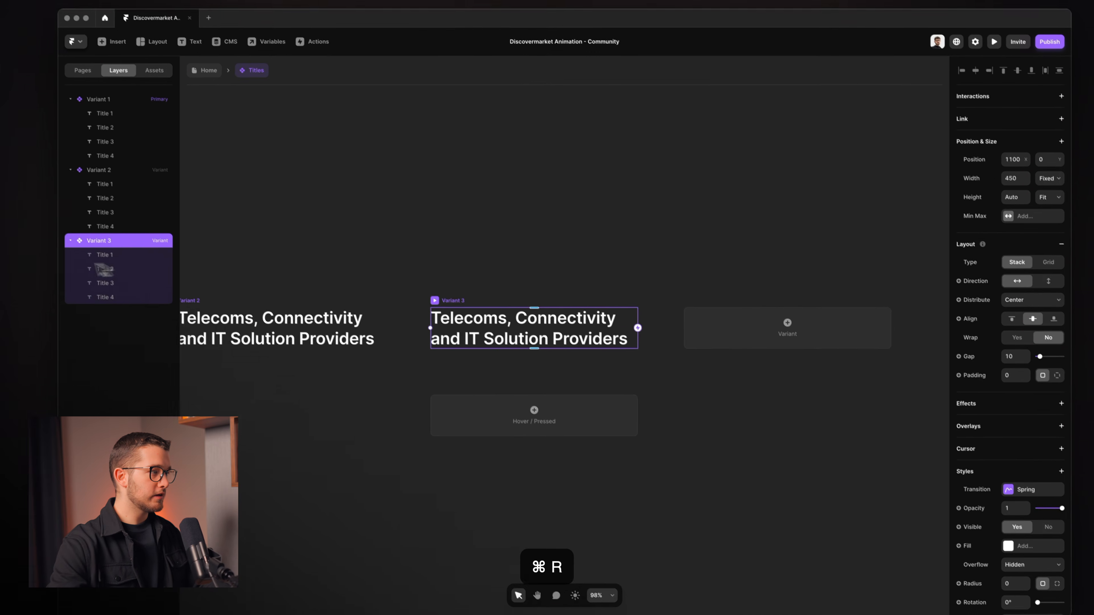
# Try to change the Title 2 layer in Variant 3 to absolute positioning.
pyautogui.click(105, 269)
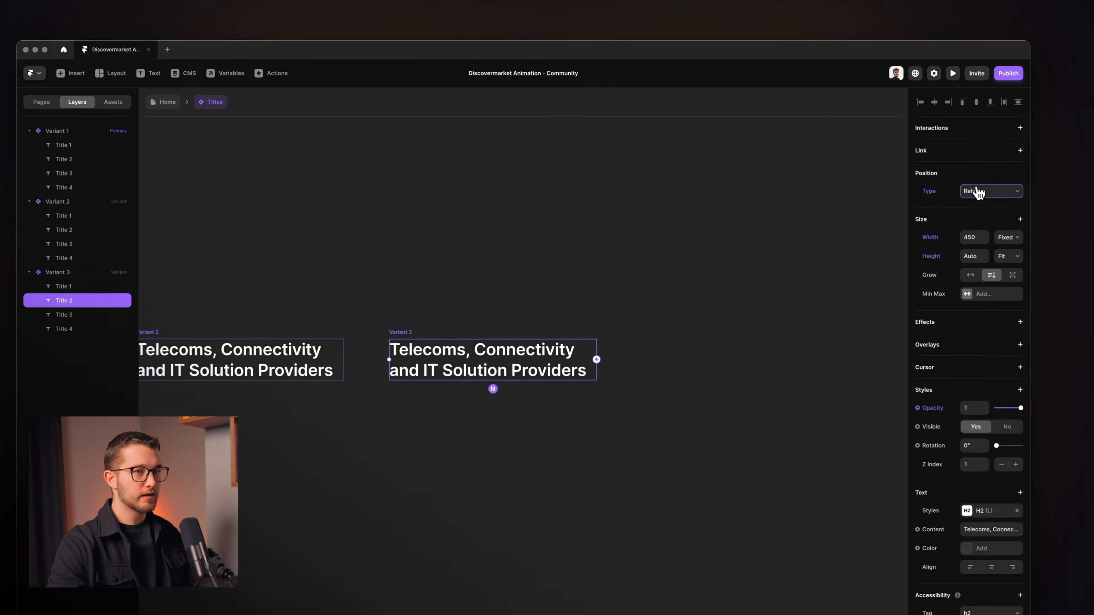
pyautogui.click(979, 192)
pyautogui.click(977, 181)
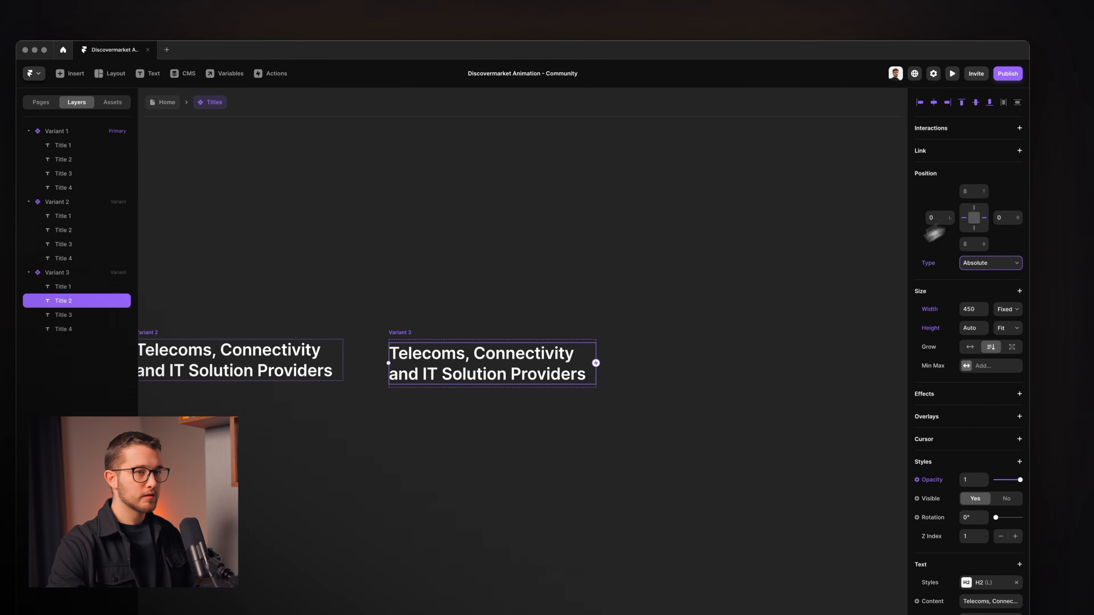
pyautogui.press('super+z')
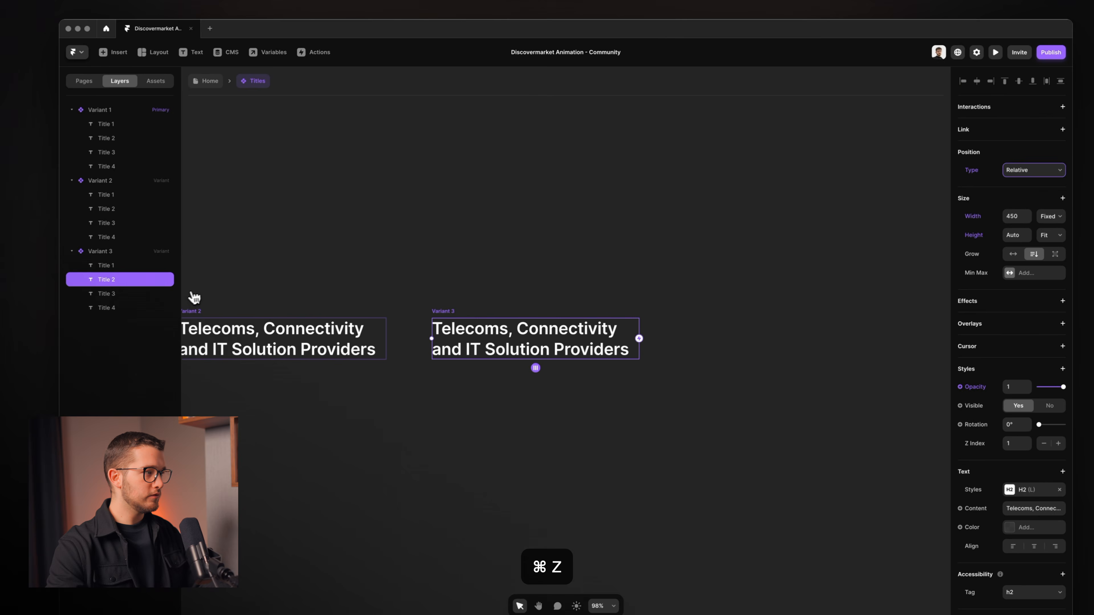
# Reset the overrides of the Title 2 layer in Variant 3 and set its opacity to 0.
pyautogui.rightClick(137, 286)
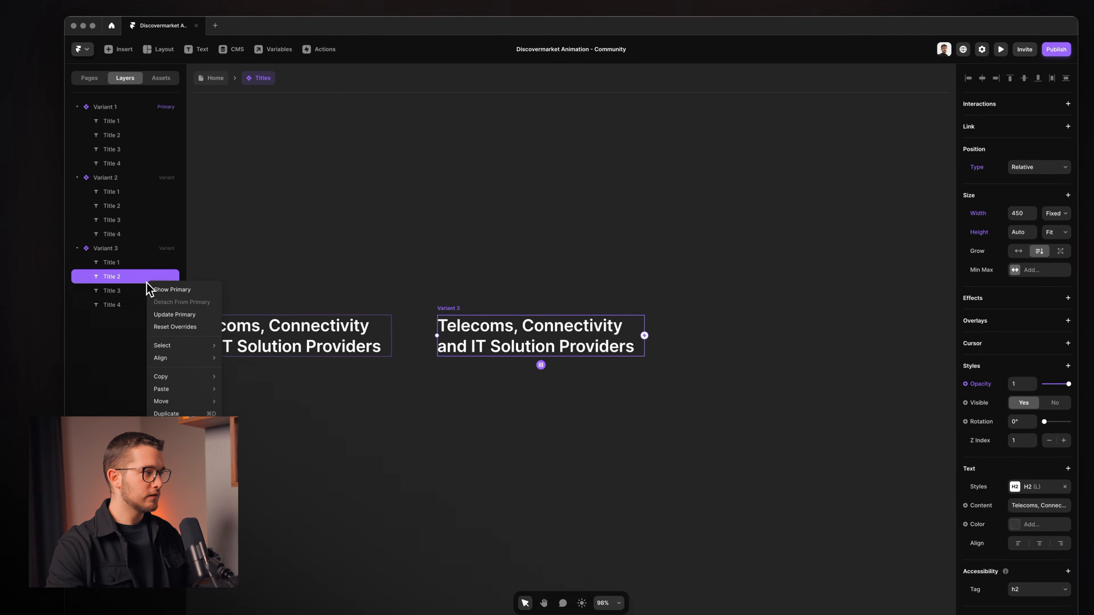
pyautogui.click(168, 315)
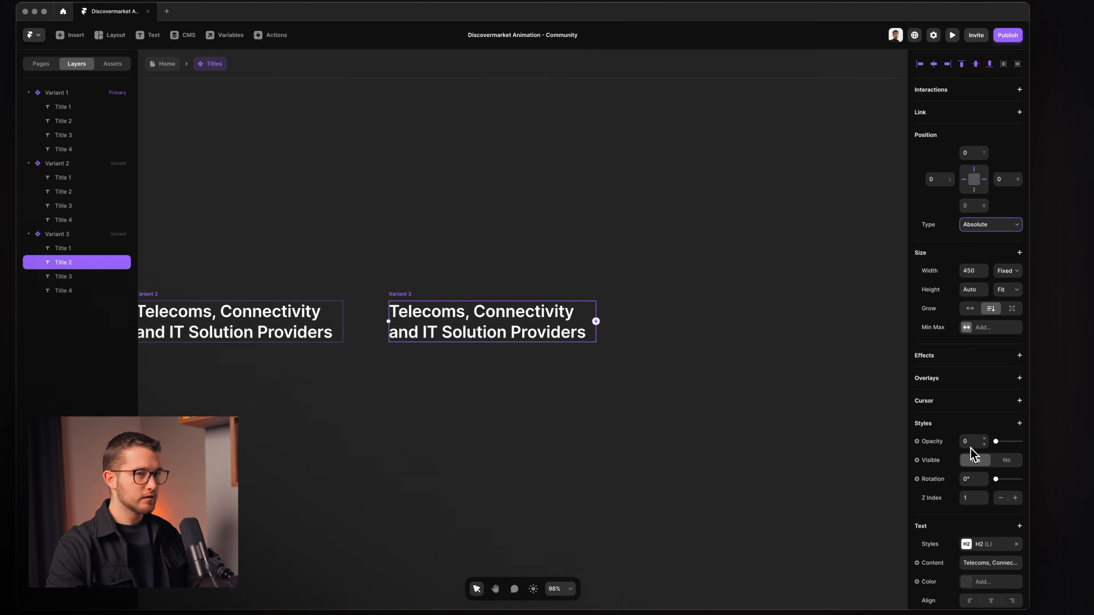
pyautogui.moveTo(996, 442); pyautogui.dragTo(950, 442)
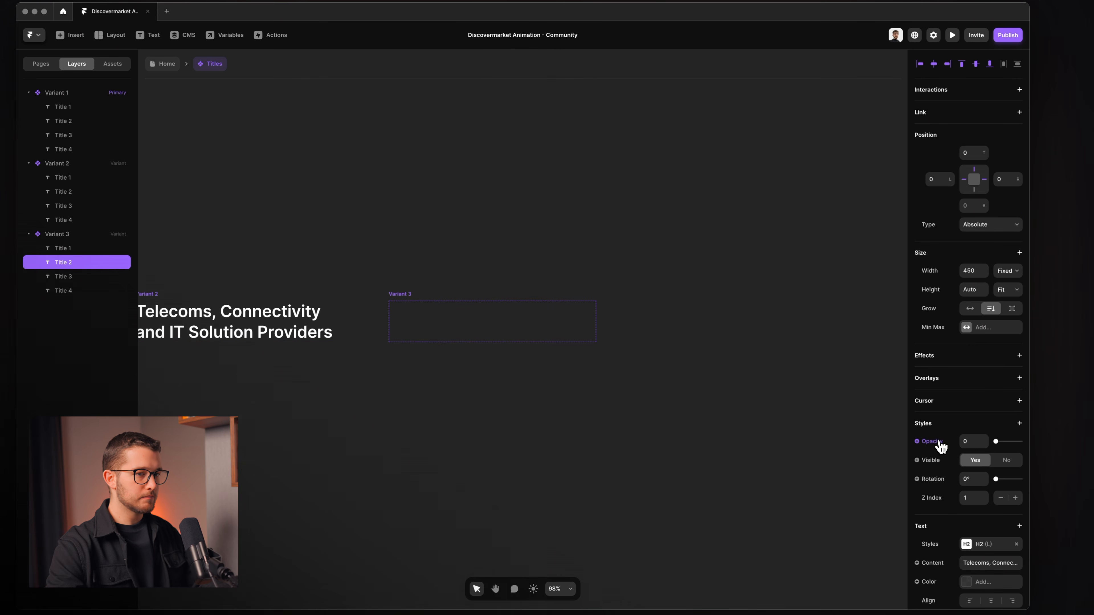
pyautogui.press('super+z')
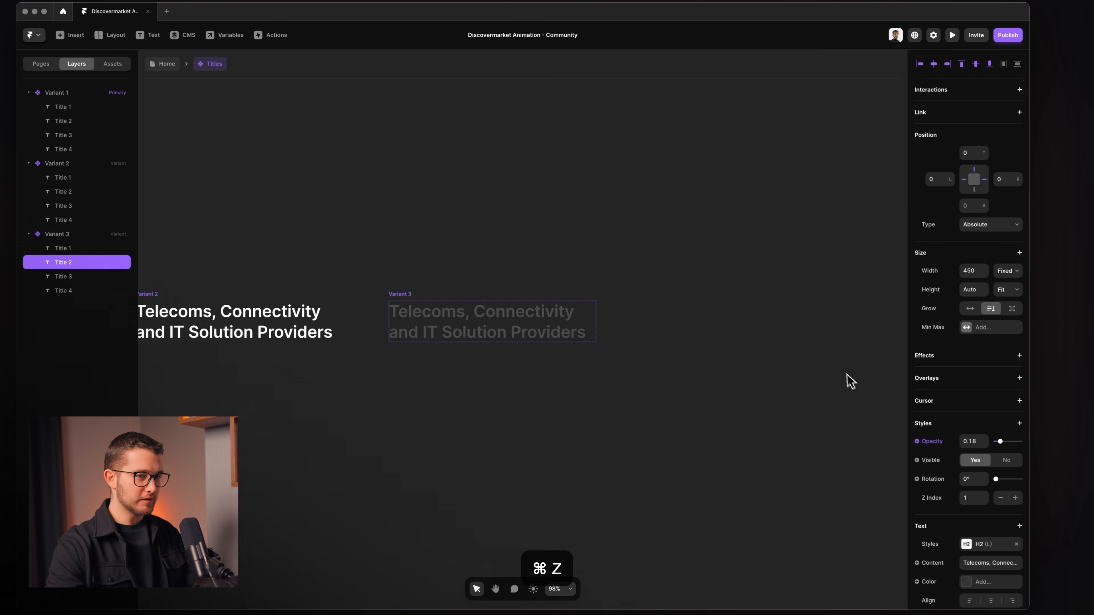
pyautogui.press('super+z')
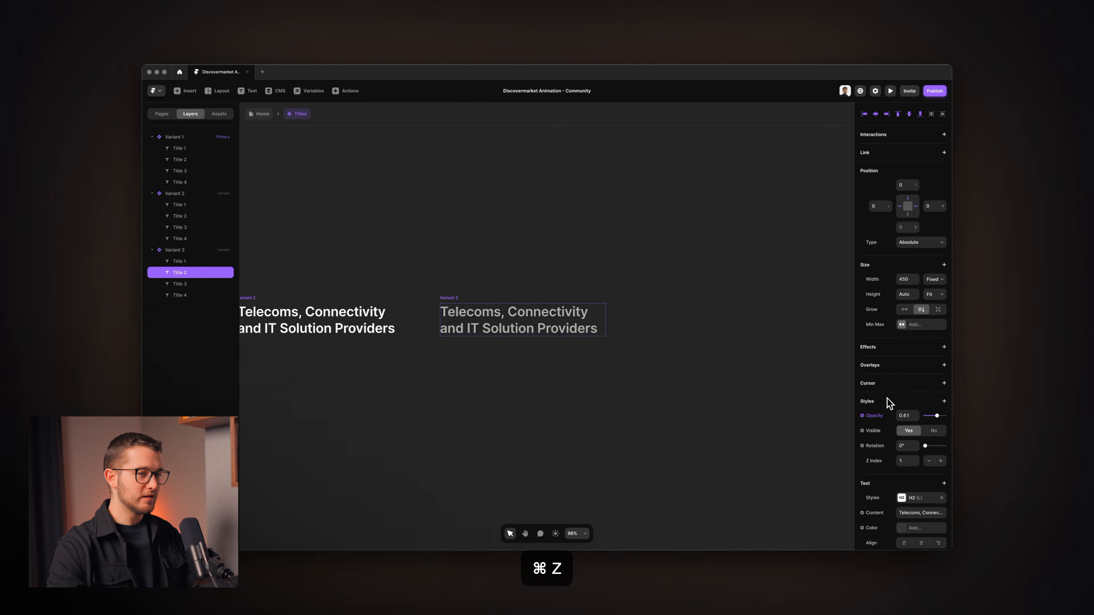
pyautogui.press('super+z')
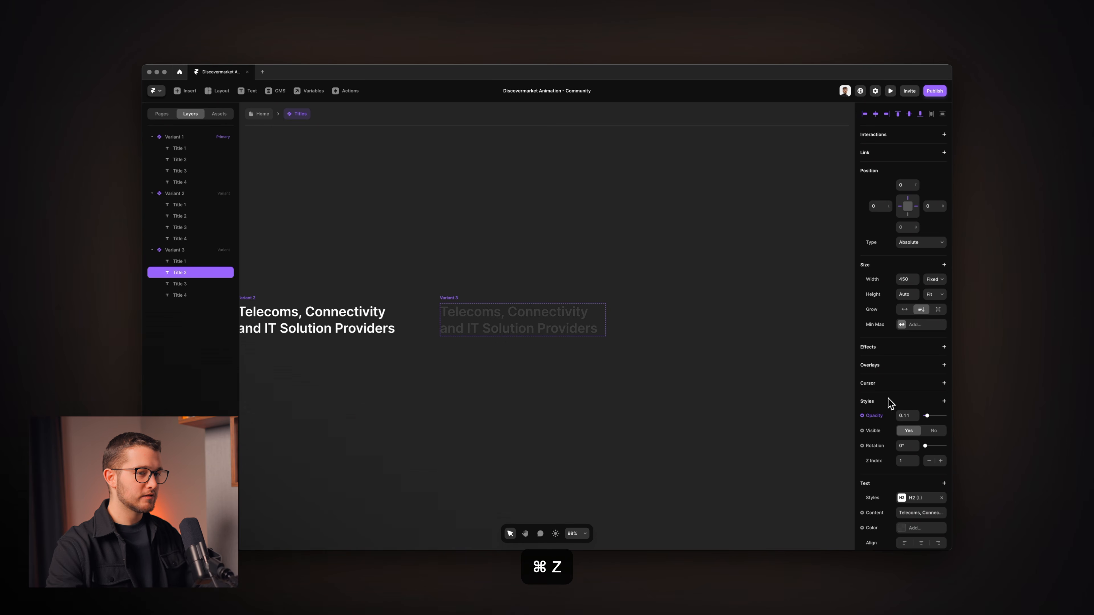
pyautogui.click(907, 415)
pyautogui.write('0')
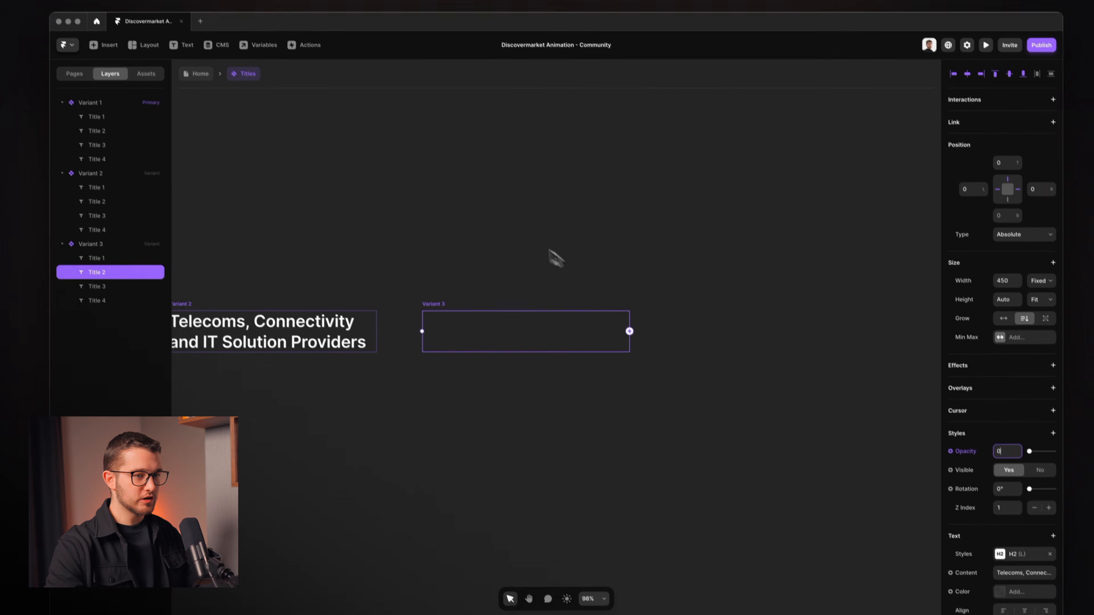
# Set the Title 3 layer in Variant 3 to relative positioning with opacity 1.
pyautogui.click(135, 286)
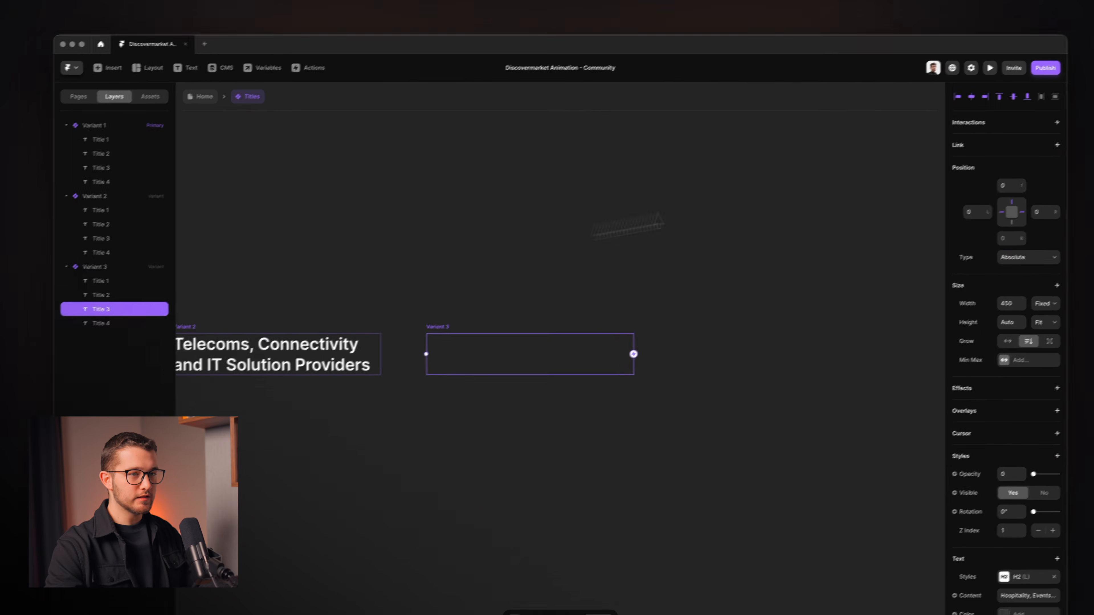
pyautogui.click(1028, 258)
pyautogui.click(1025, 248)
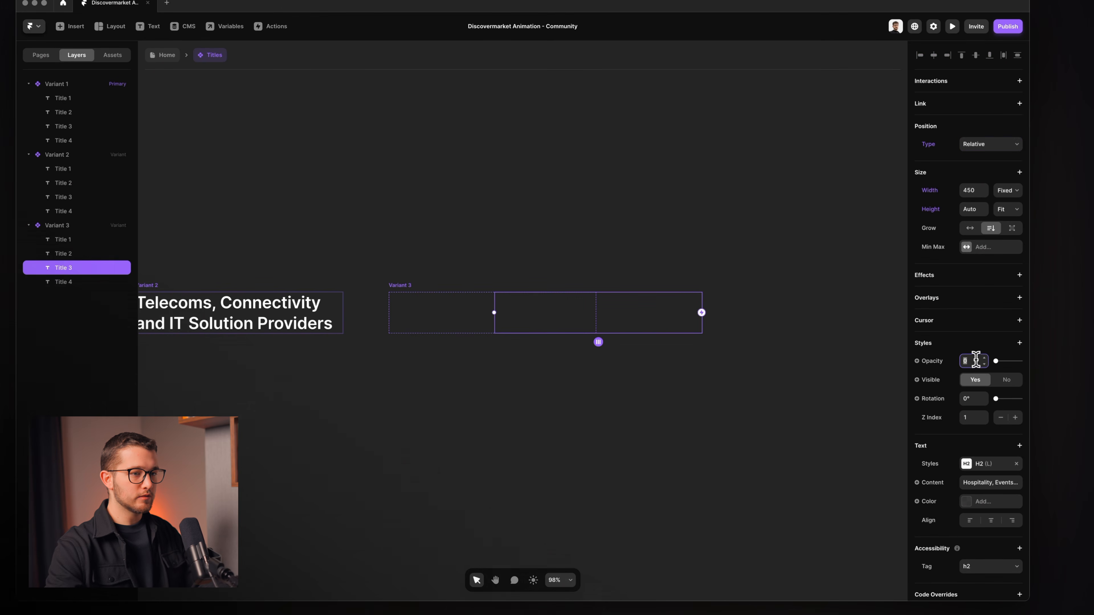
# Examine the position settings and canvas placement of each title layer in Variant 3.
pyautogui.click(92, 240)
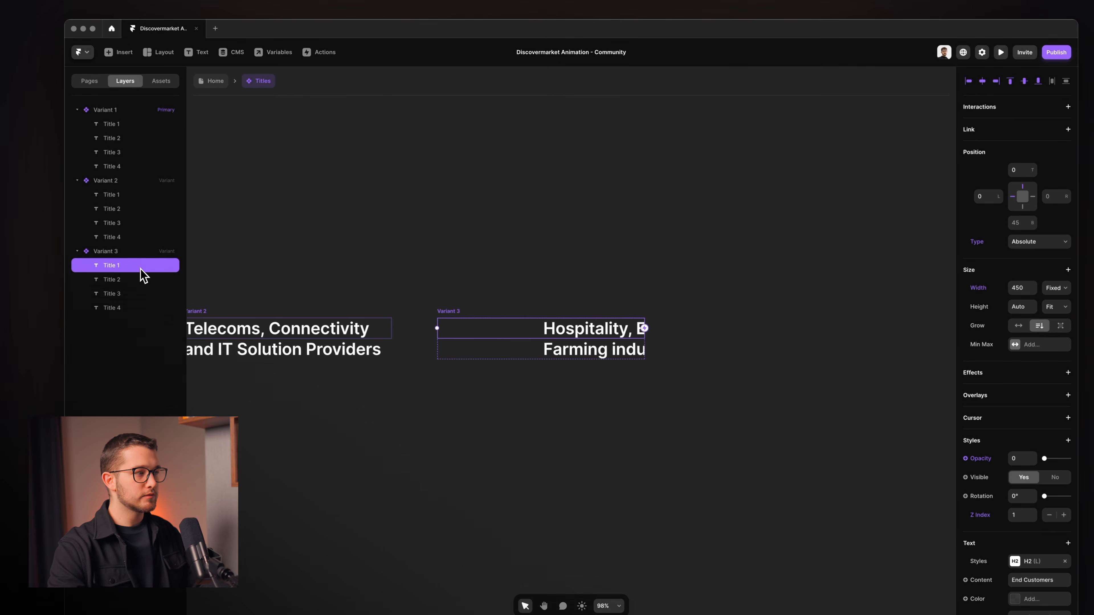
pyautogui.click(137, 283)
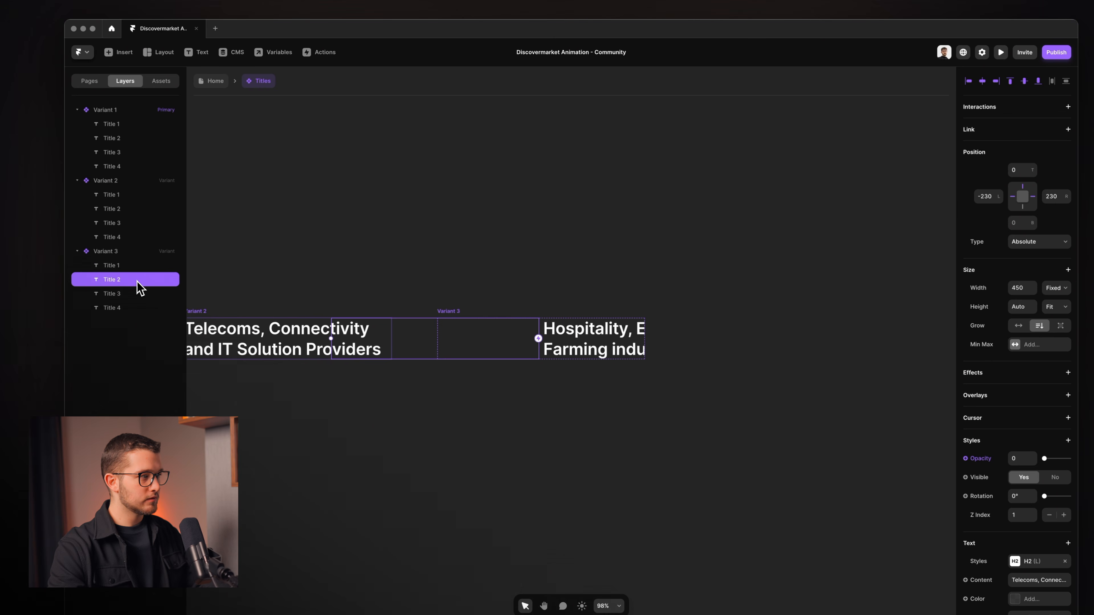
pyautogui.click(132, 292)
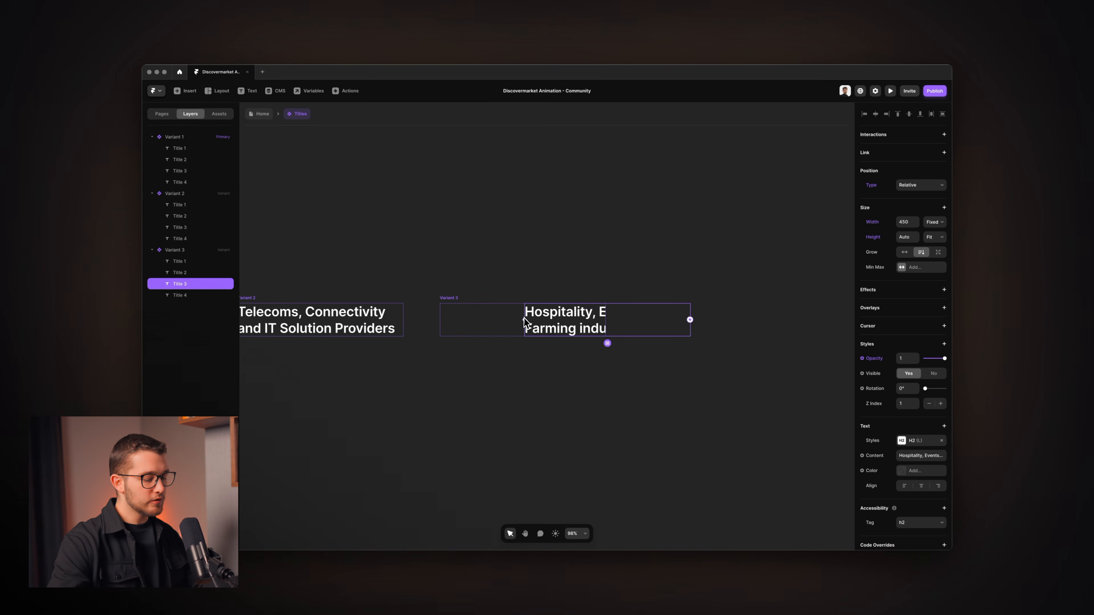
pyautogui.press('Left')
pyautogui.press('Right')
pyautogui.press('Left')
pyautogui.press('Right')
pyautogui.press('Left')
pyautogui.press('Right')
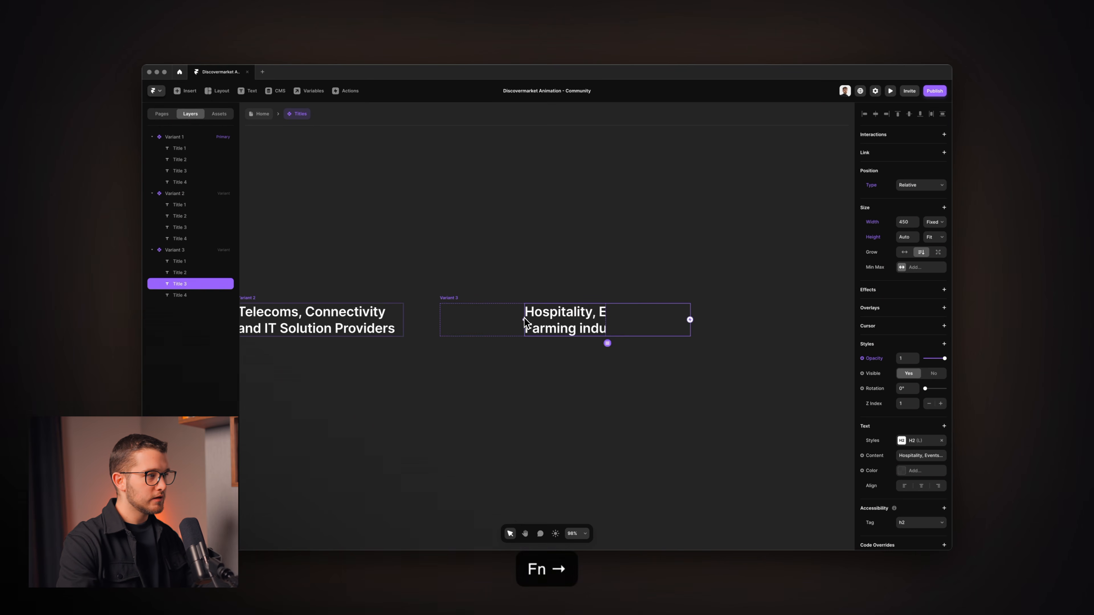
pyautogui.click(504, 318)
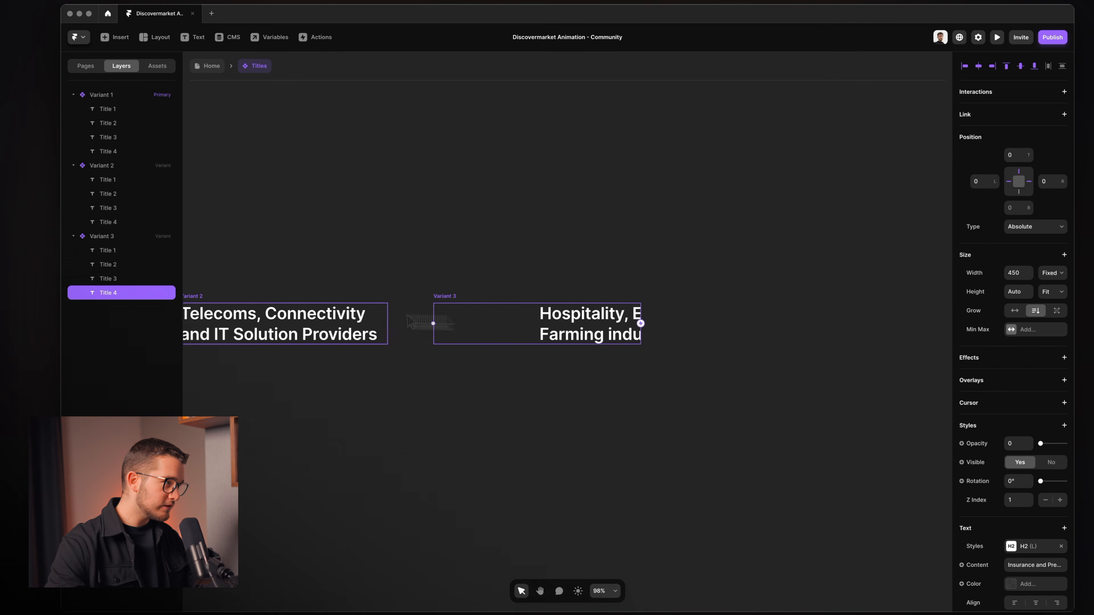
pyautogui.click(114, 279)
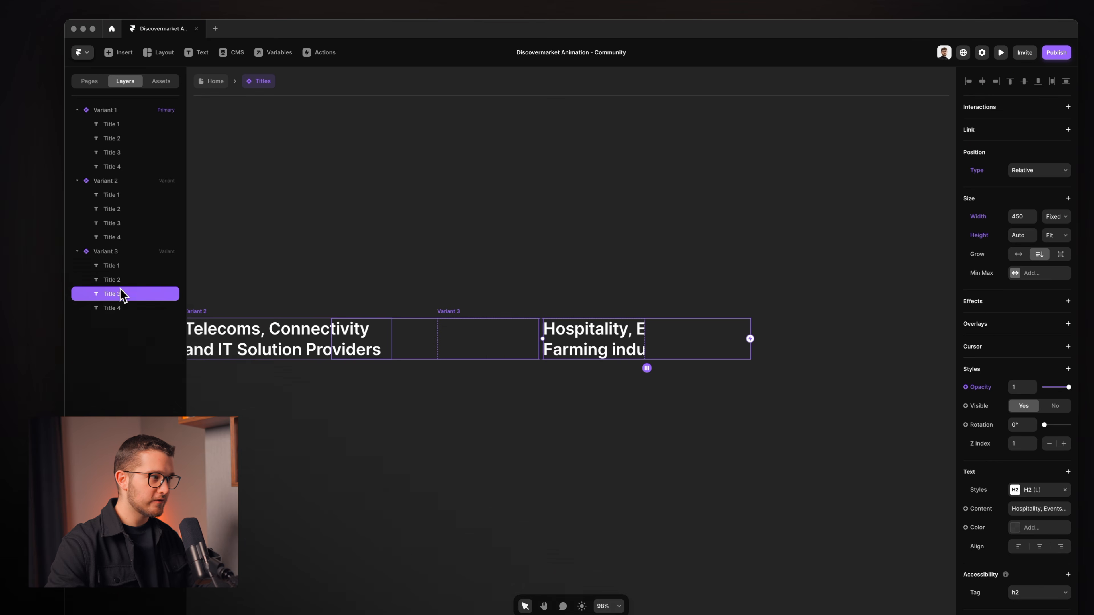
pyautogui.click(123, 283)
pyautogui.click(130, 268)
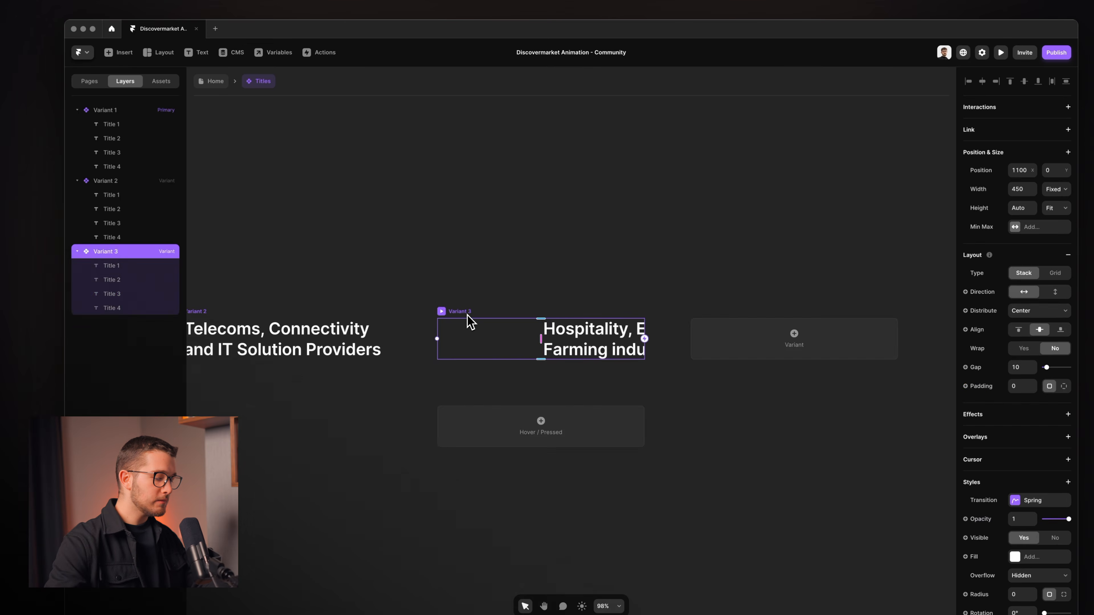
# Delete Variant 3 and add a fresh Variant 3 based on Variant 2.
pyautogui.press('BackSpace')
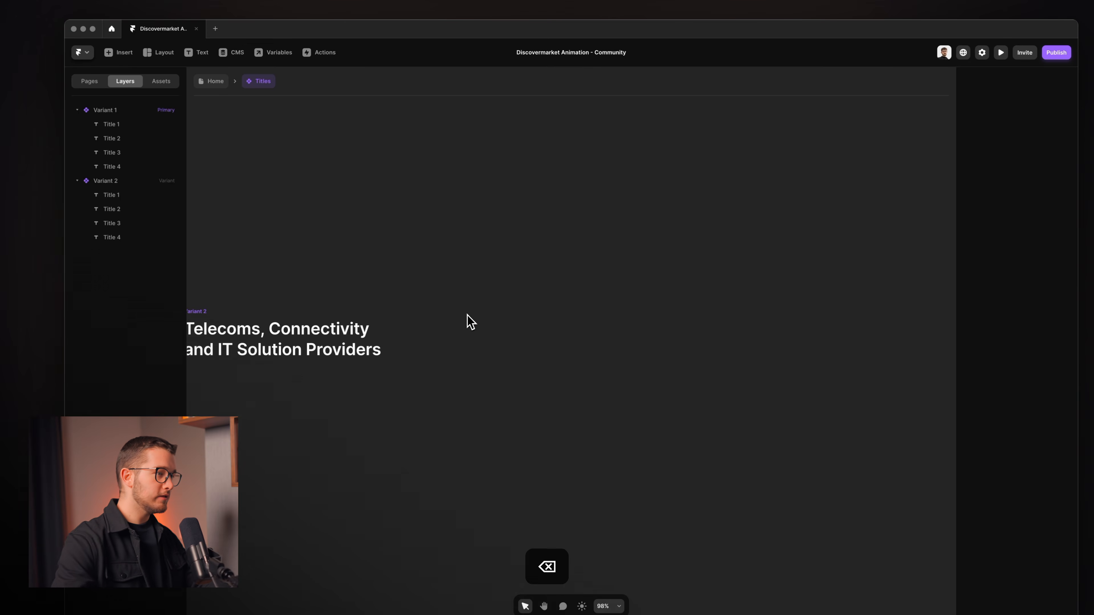
pyautogui.click(307, 328)
pyautogui.click(487, 332)
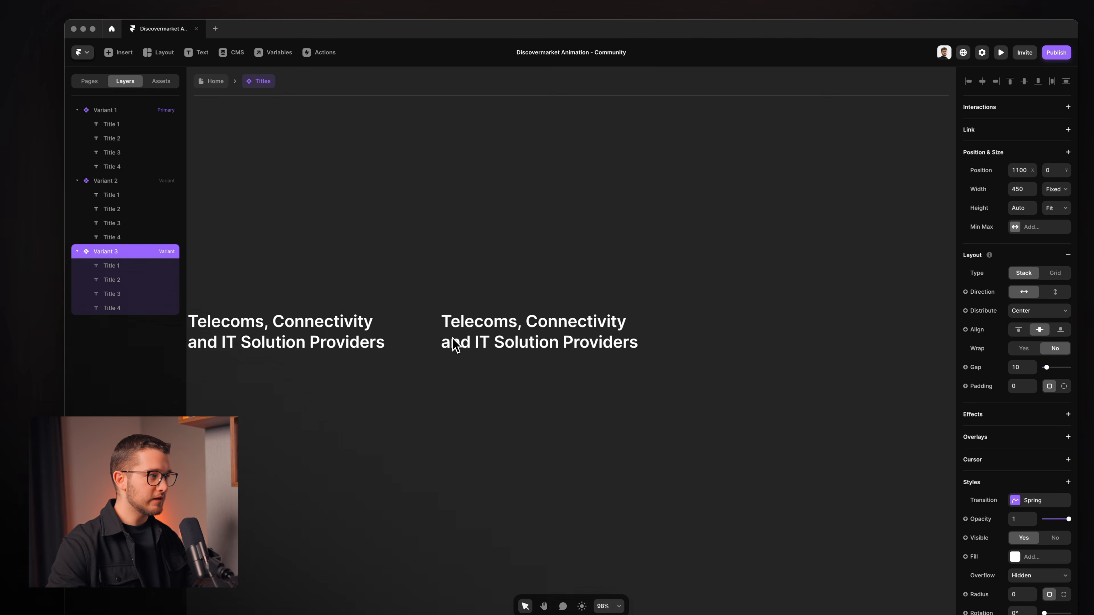
# Set the Title 2 layer in the new Variant 3 to absolute positioning with a top offset of 0 and opacity 0.
pyautogui.click(493, 345)
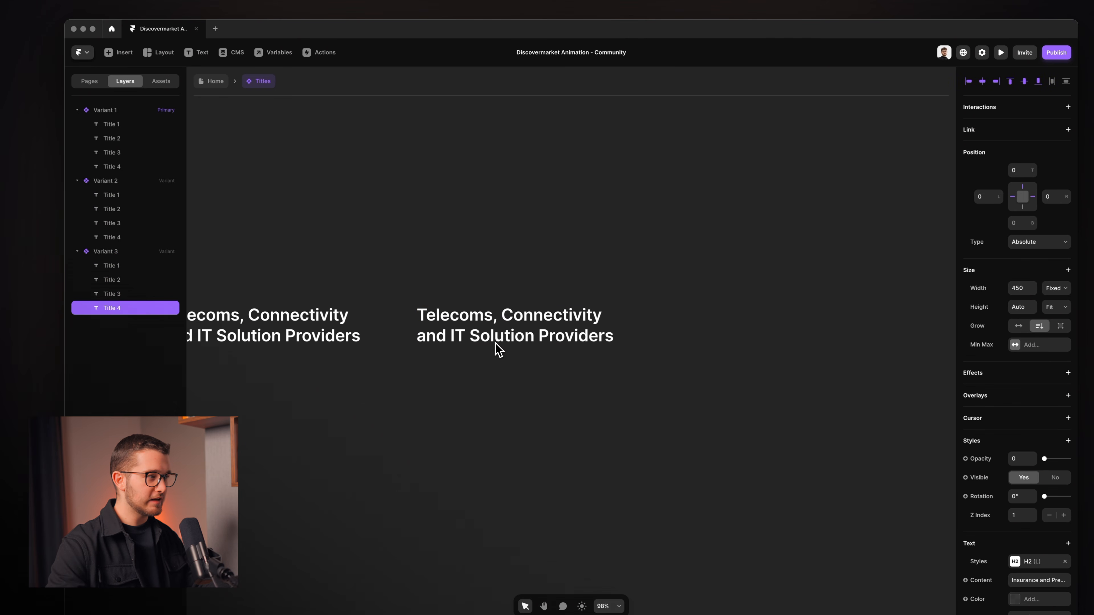
pyautogui.click(142, 281)
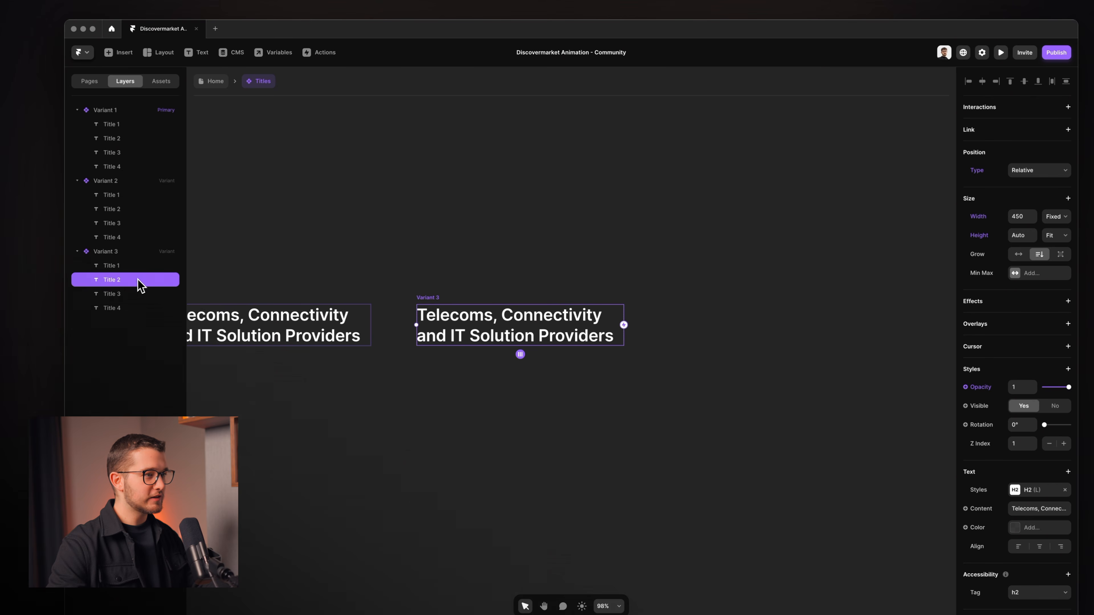
pyautogui.click(1050, 172)
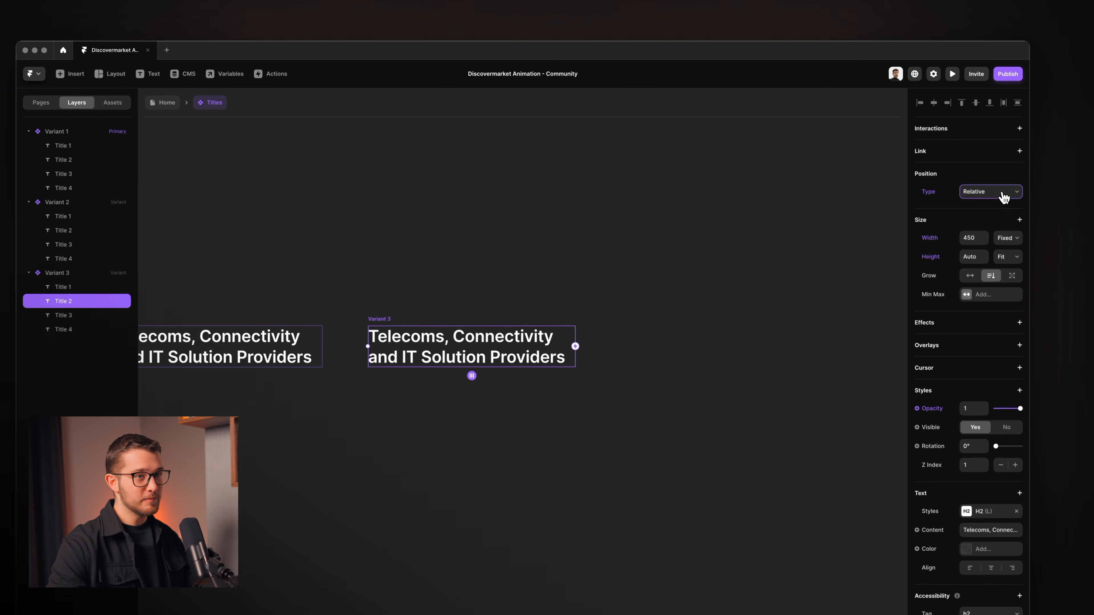
pyautogui.click(998, 190)
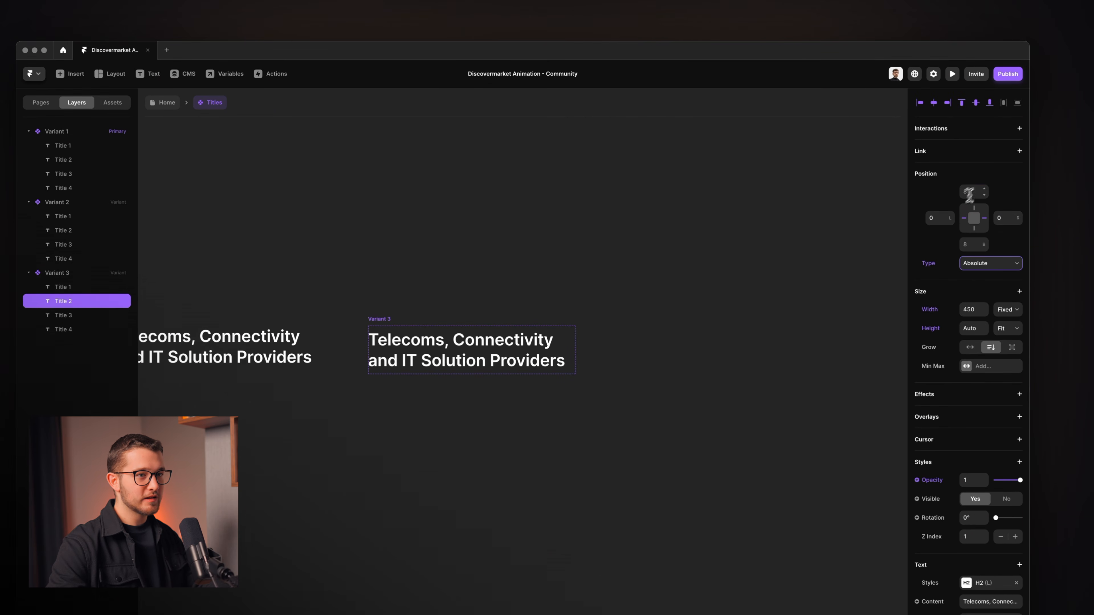
pyautogui.click(975, 190)
pyautogui.write('0')
pyautogui.press('Return')
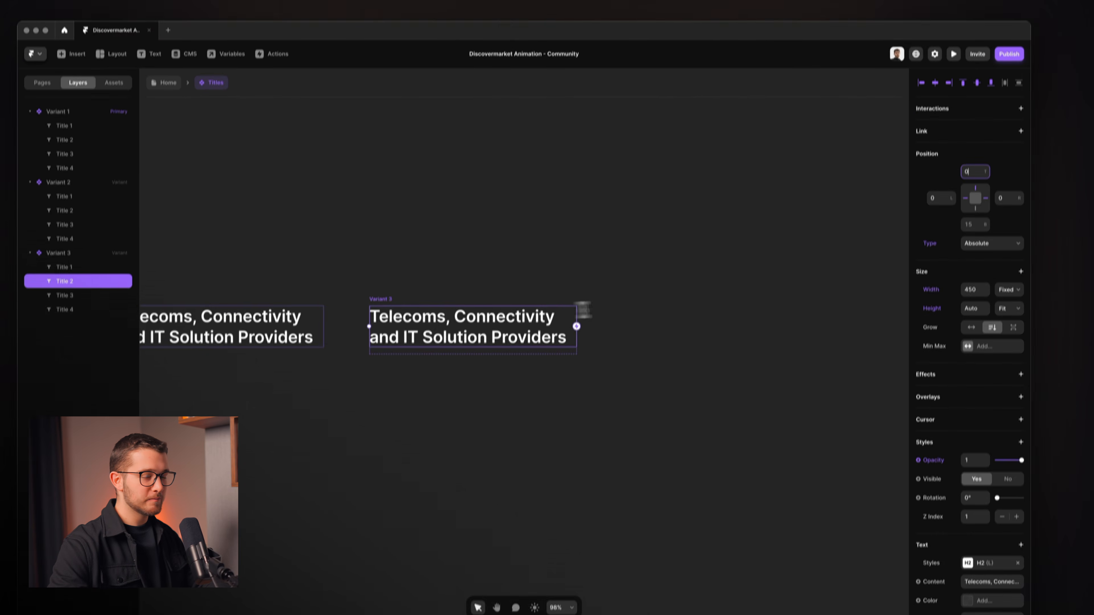
pyautogui.click(970, 480)
pyautogui.write('0')
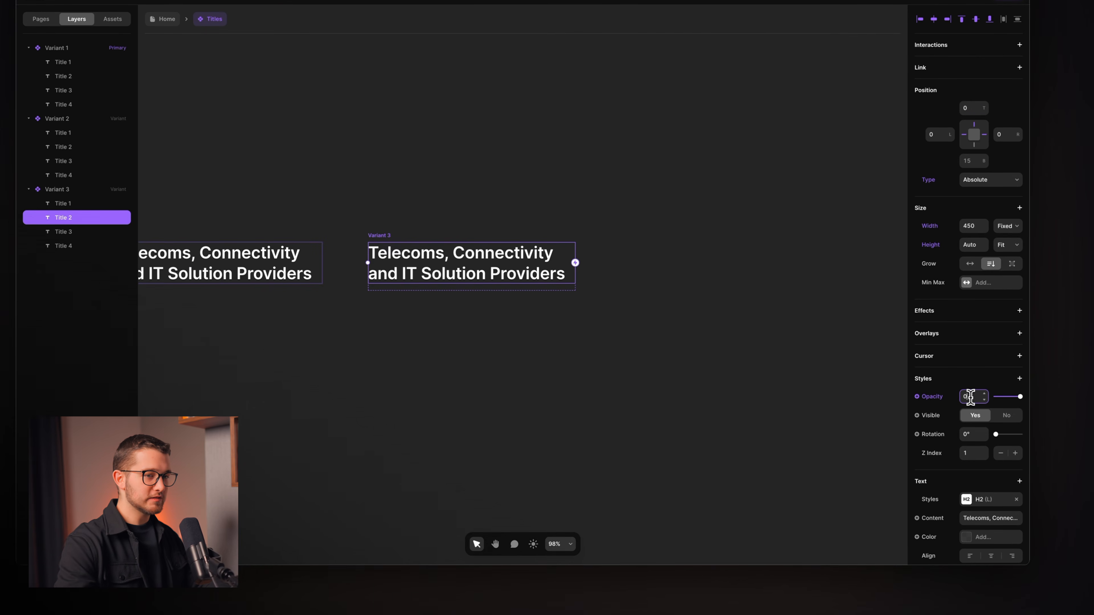
pyautogui.press('Return')
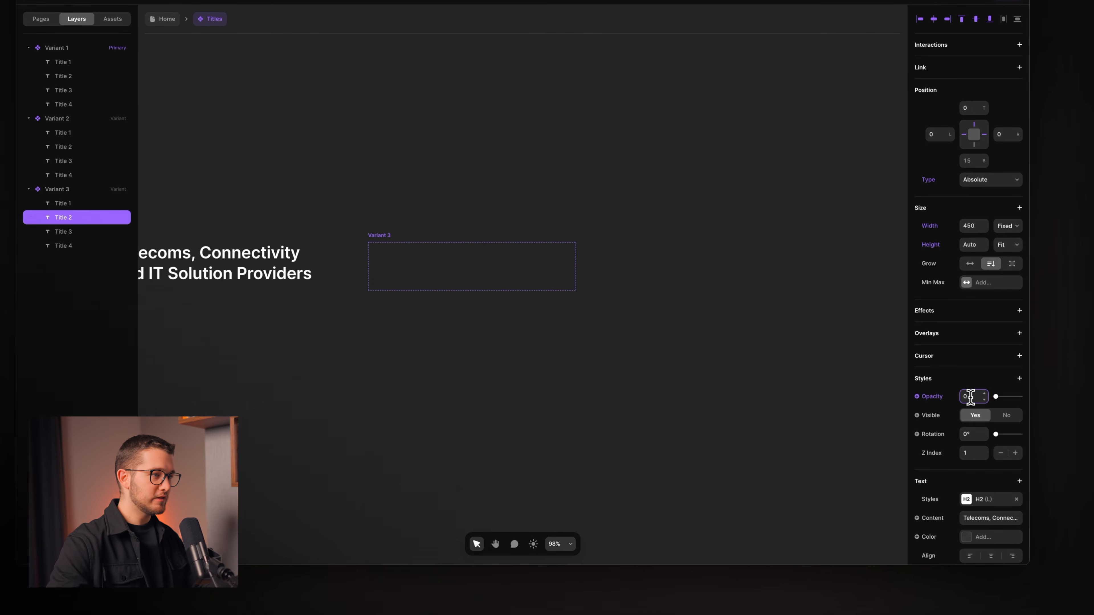
# Make the Title 3 layer in the new Variant 3 relatively positioned with opacity 1.
pyautogui.press('Tab')
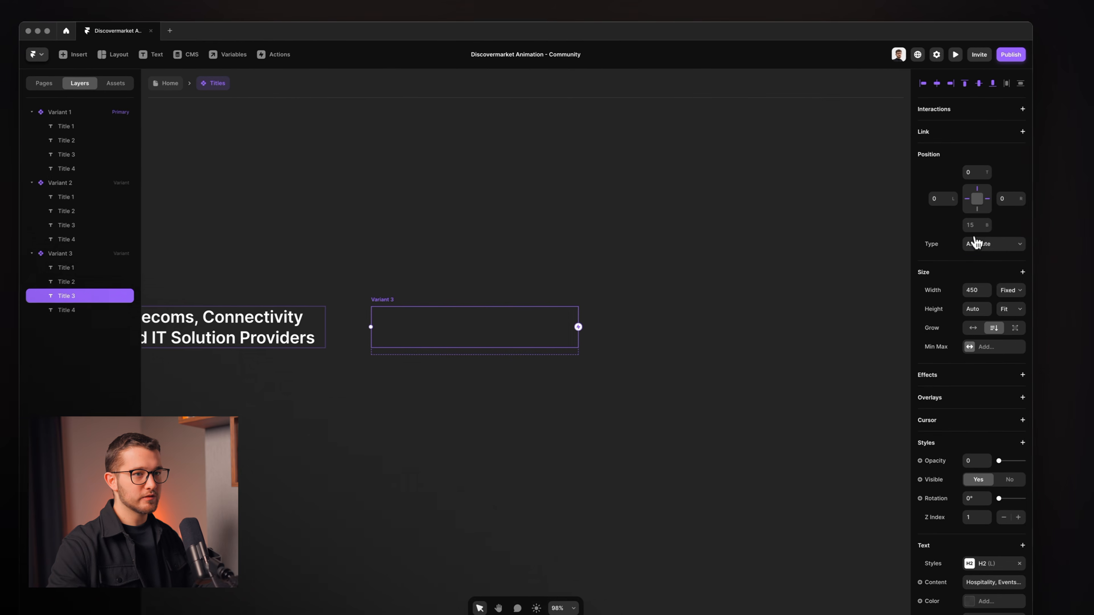
pyautogui.click(1006, 240)
pyautogui.click(1003, 259)
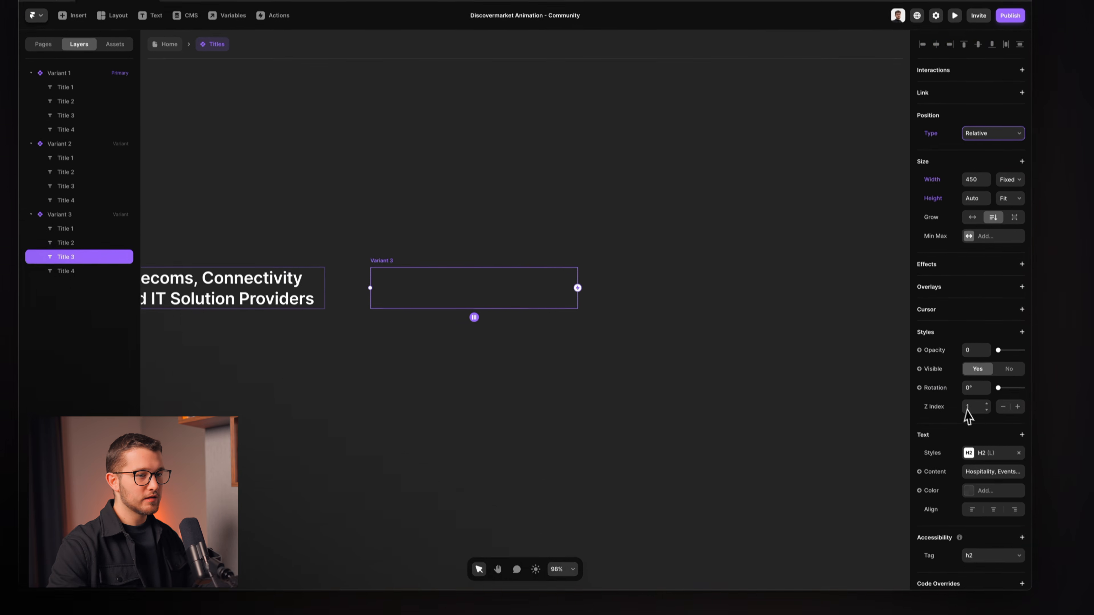
pyautogui.click(971, 386)
pyautogui.write('1')
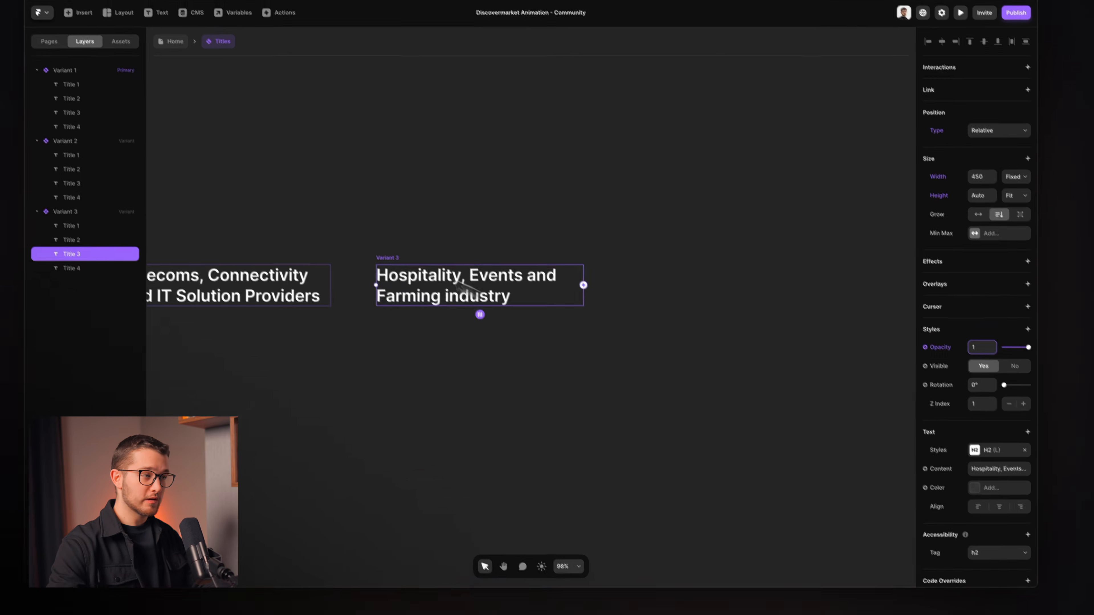
# Add Variant 4 to the Titles component, based on Variant 3.
pyautogui.click(412, 244)
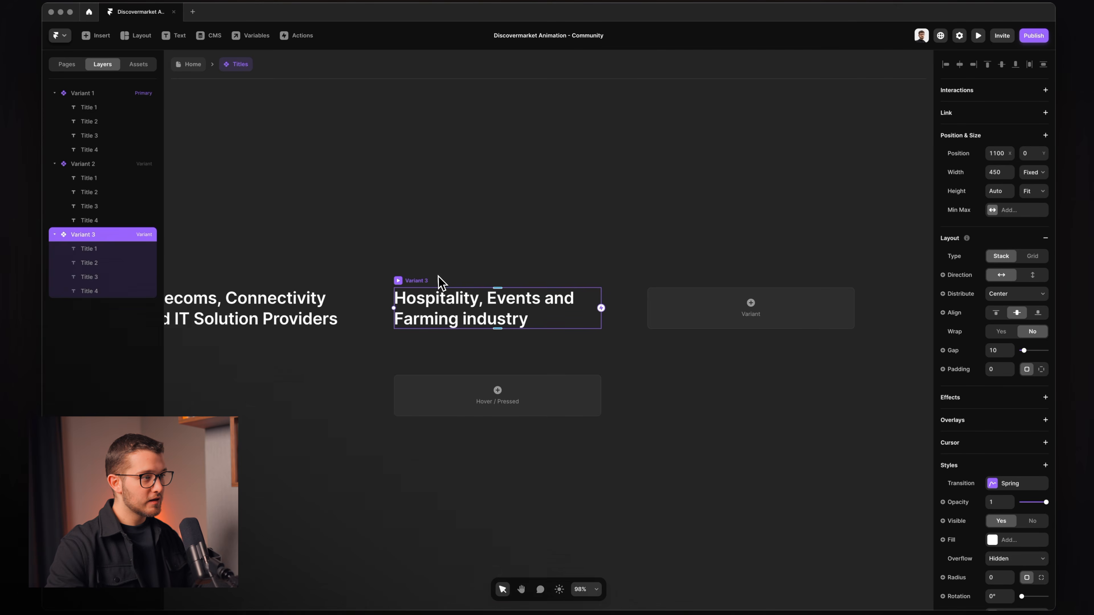
pyautogui.press('super+d')
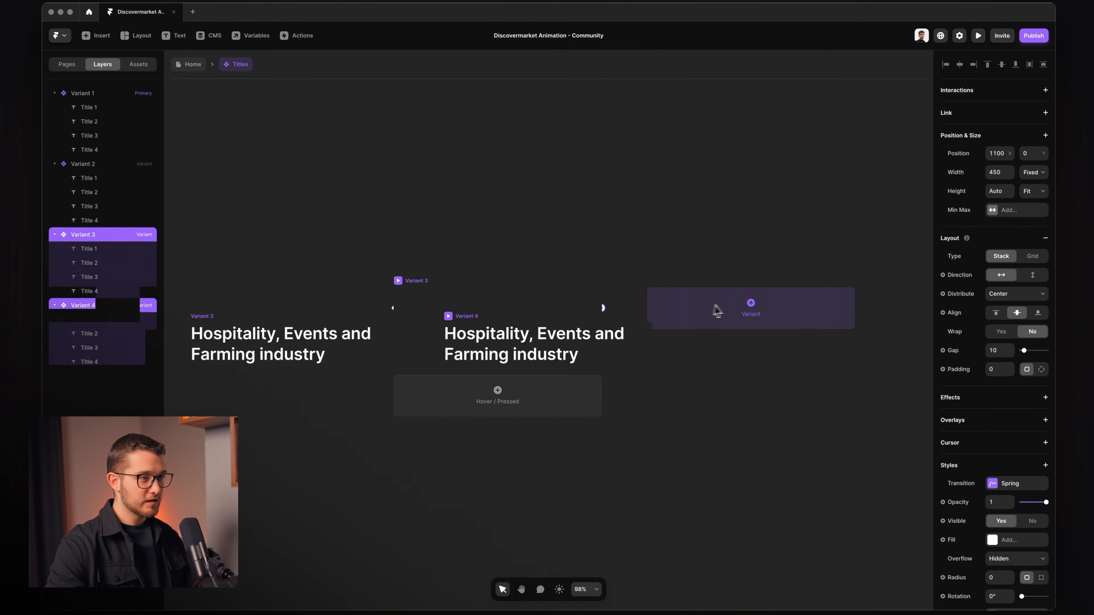
pyautogui.press('super+r')
pyautogui.scroll(-3, 523, 289)
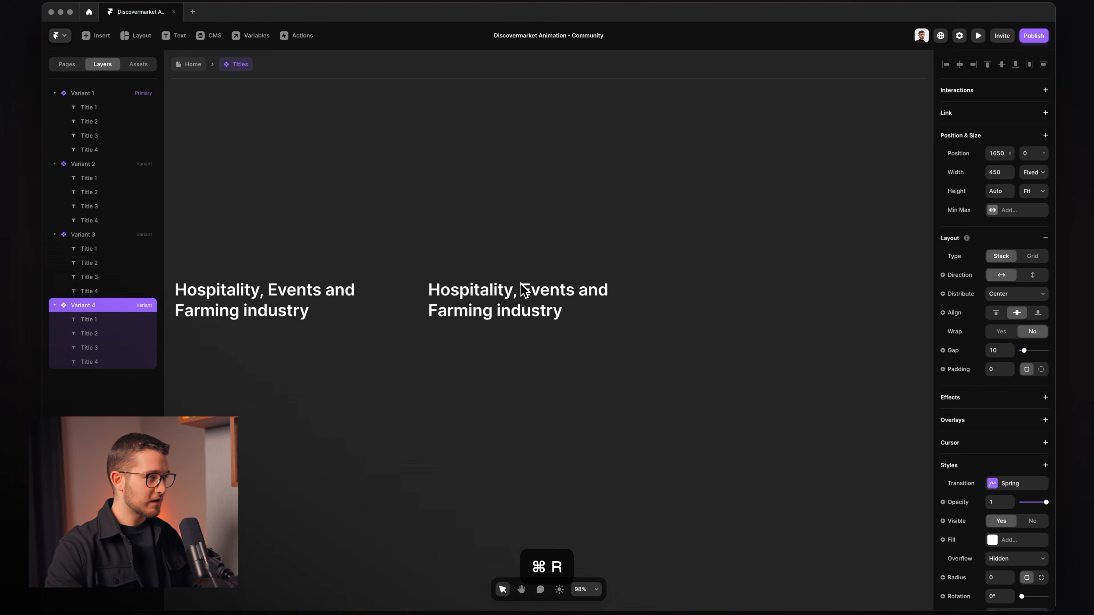
# Set the Title 3 layer in Variant 4 to absolute positioning with a top offset of 0 and opacity 0.
pyautogui.click(94, 350)
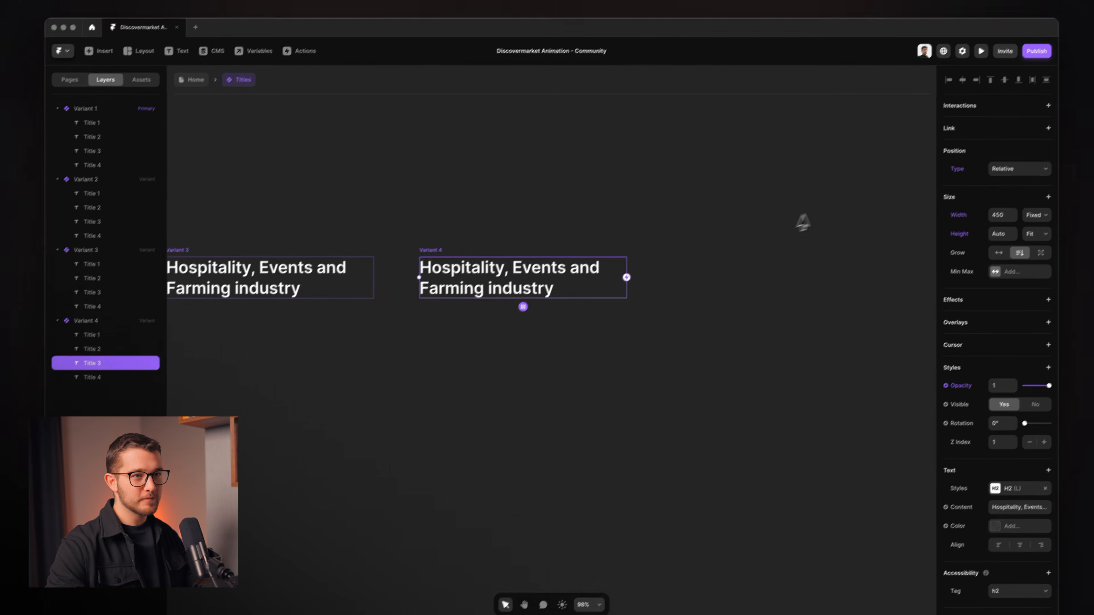
pyautogui.click(1046, 154)
pyautogui.click(1018, 159)
pyautogui.click(969, 176)
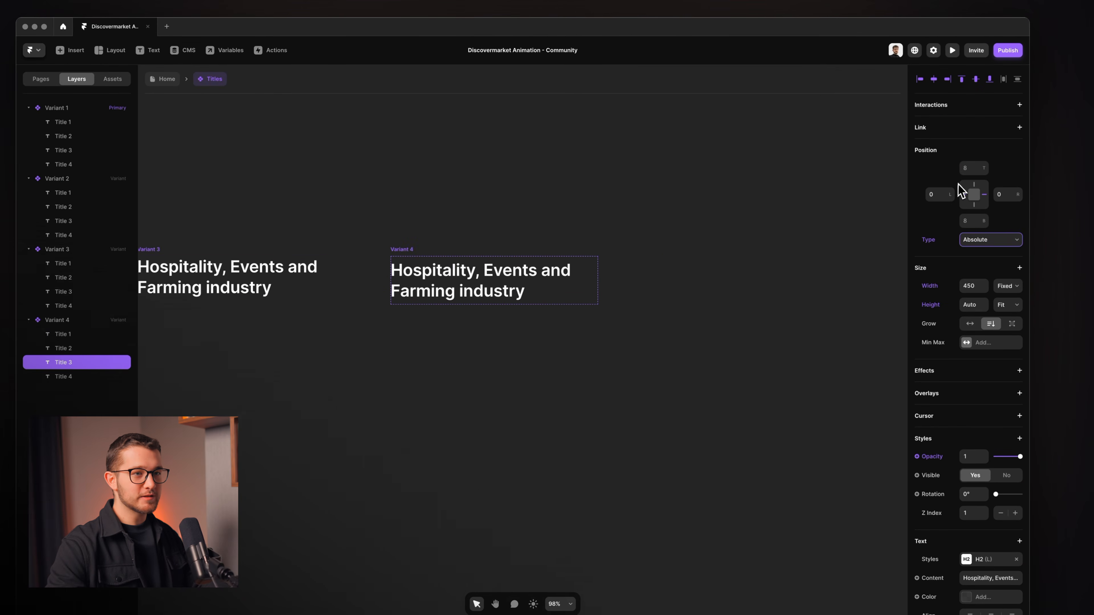
pyautogui.write('0')
pyautogui.press('Return')
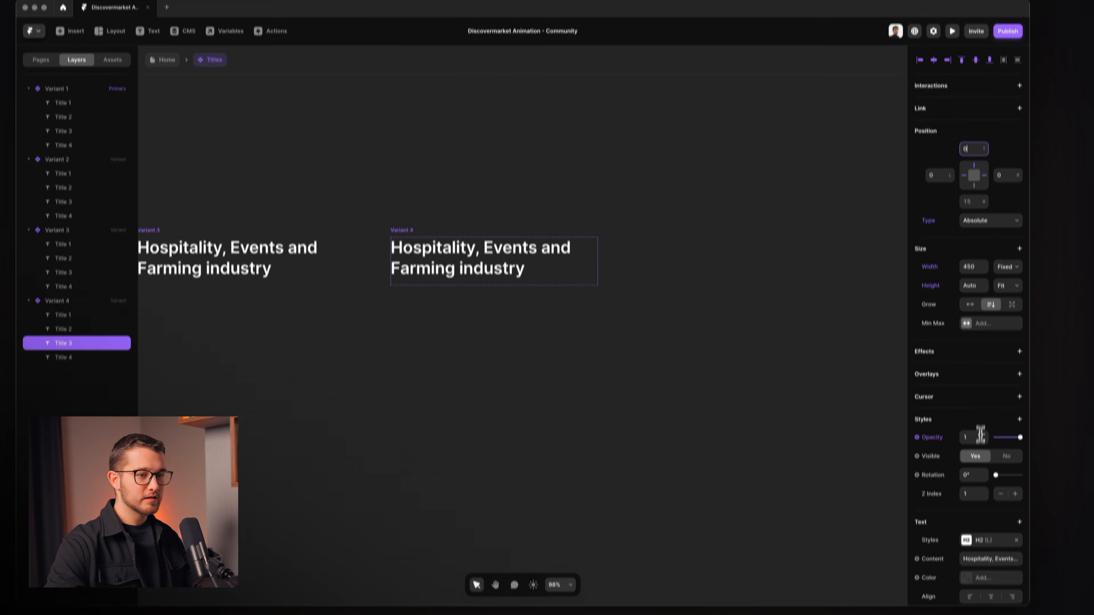
pyautogui.click(973, 456)
pyautogui.write('0')
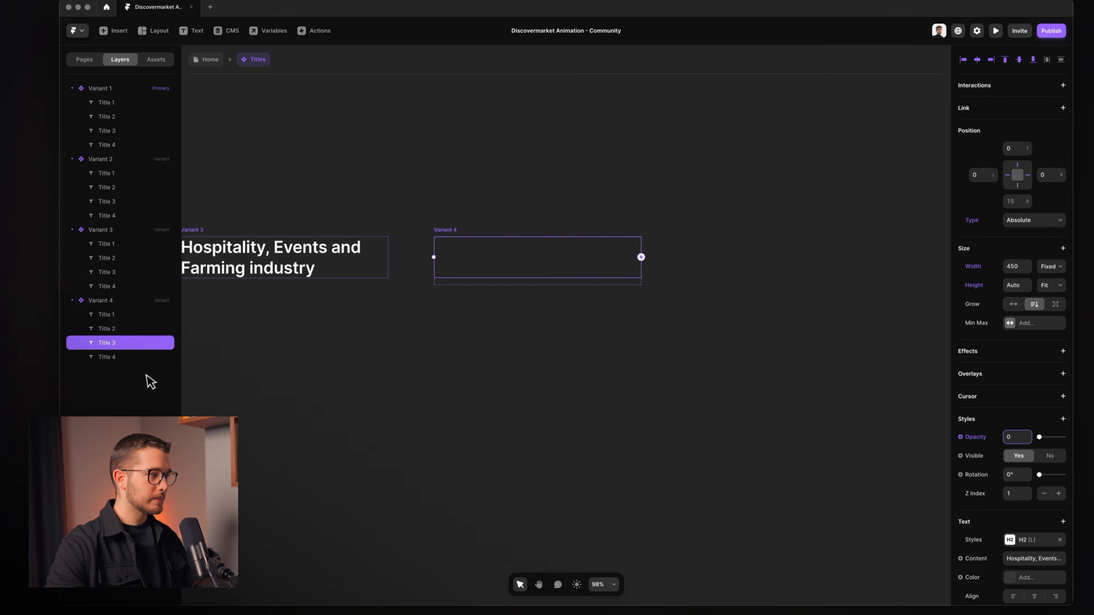
# Make the Title 4 layer in Variant 4 relatively positioned with opacity 1.
pyautogui.click(108, 350)
pyautogui.click(997, 218)
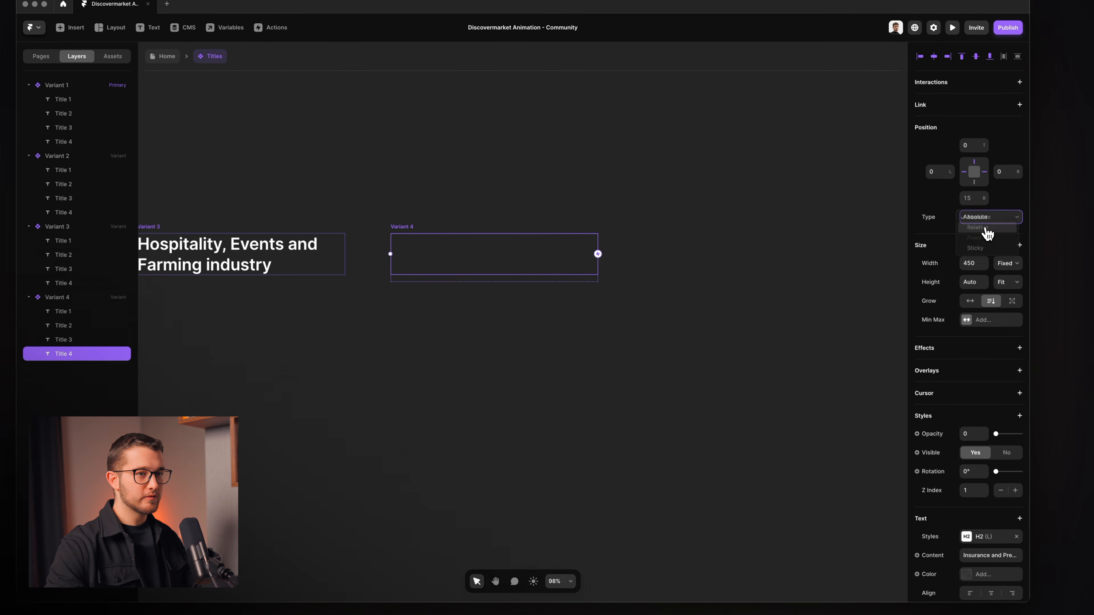
pyautogui.click(986, 233)
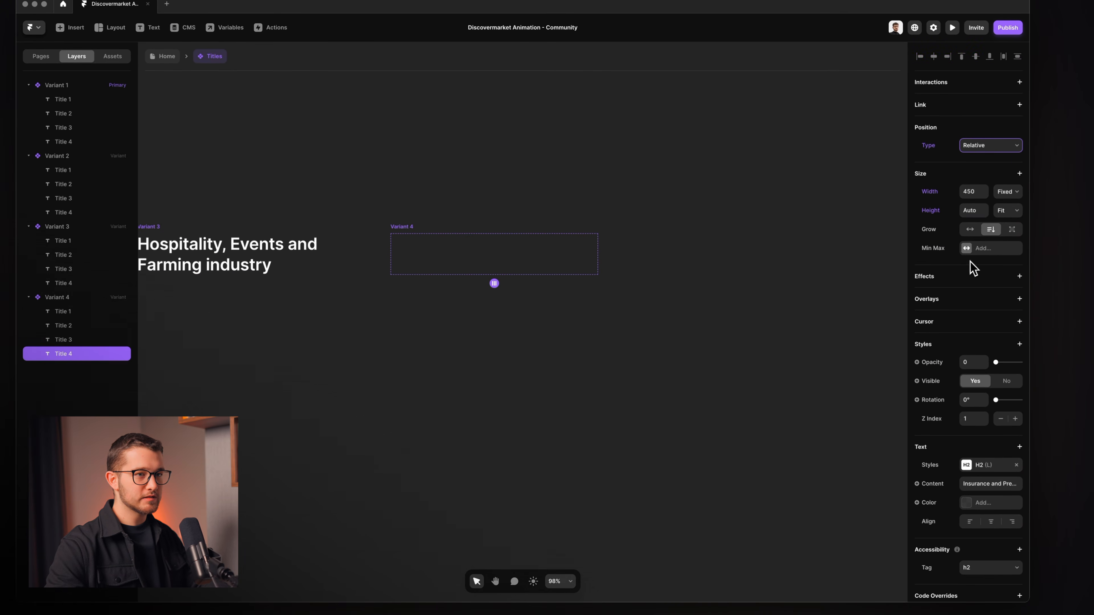
pyautogui.click(973, 362)
pyautogui.write('1')
pyautogui.press('Return')
pyautogui.click(752, 337)
# Compare the four Titles variants side by side, and check the Titles instance on the Home page.
pyautogui.scroll(-5, 752, 337)
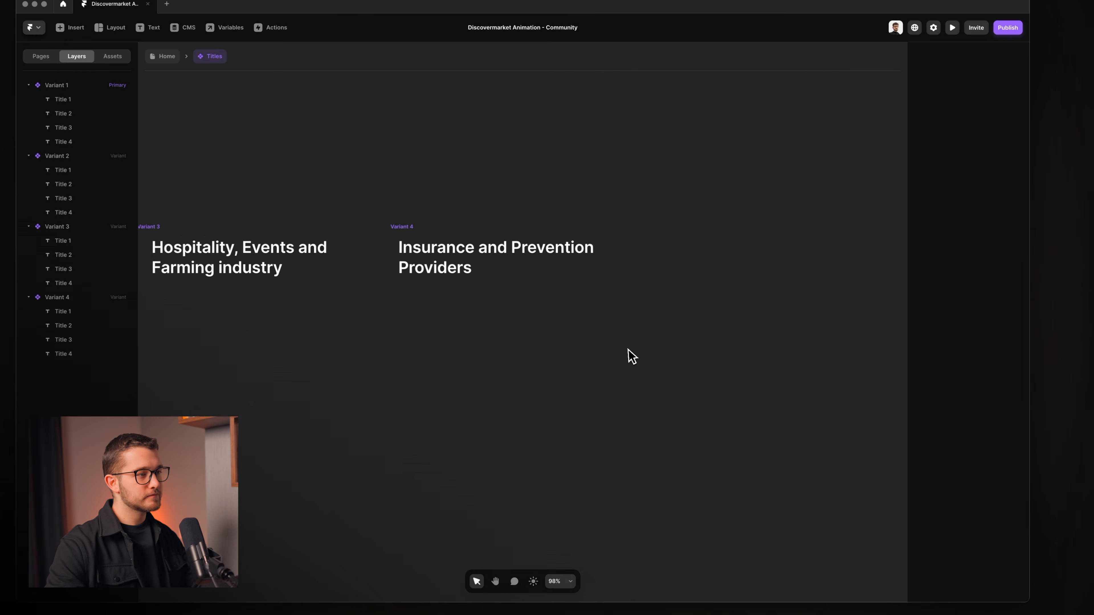
pyautogui.scroll(-5, 632, 357)
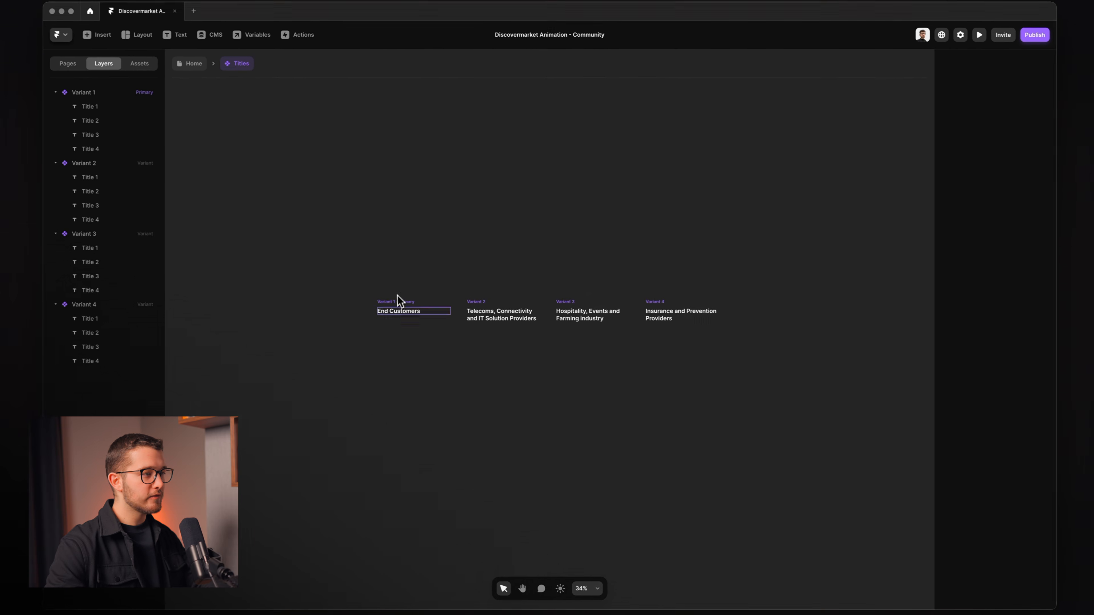
pyautogui.click(382, 298)
pyautogui.scroll(5, 459, 288)
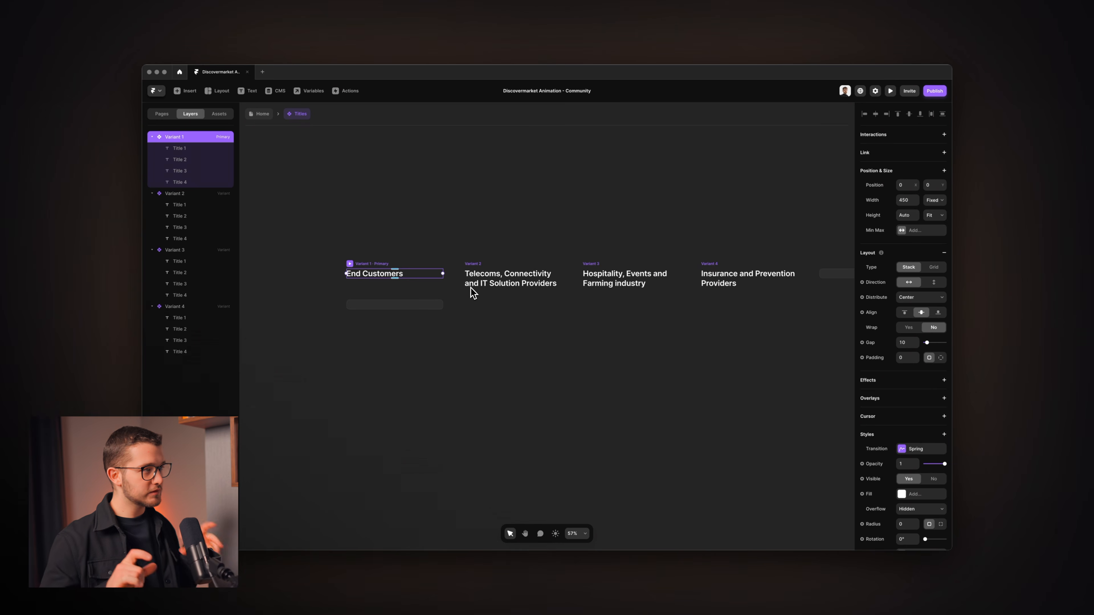
pyautogui.click(430, 215)
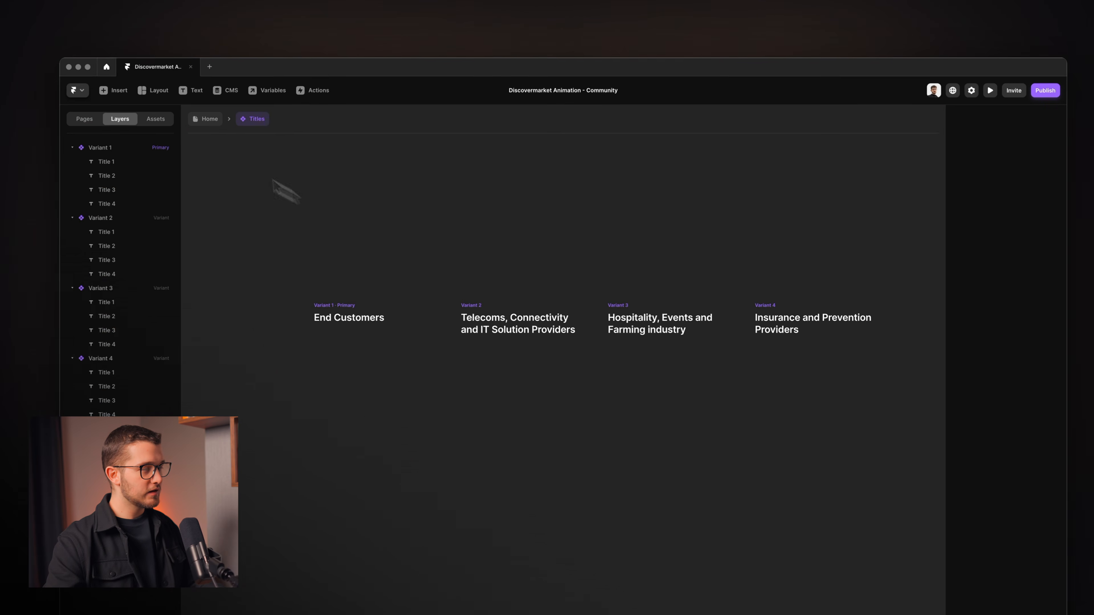
pyautogui.click(208, 119)
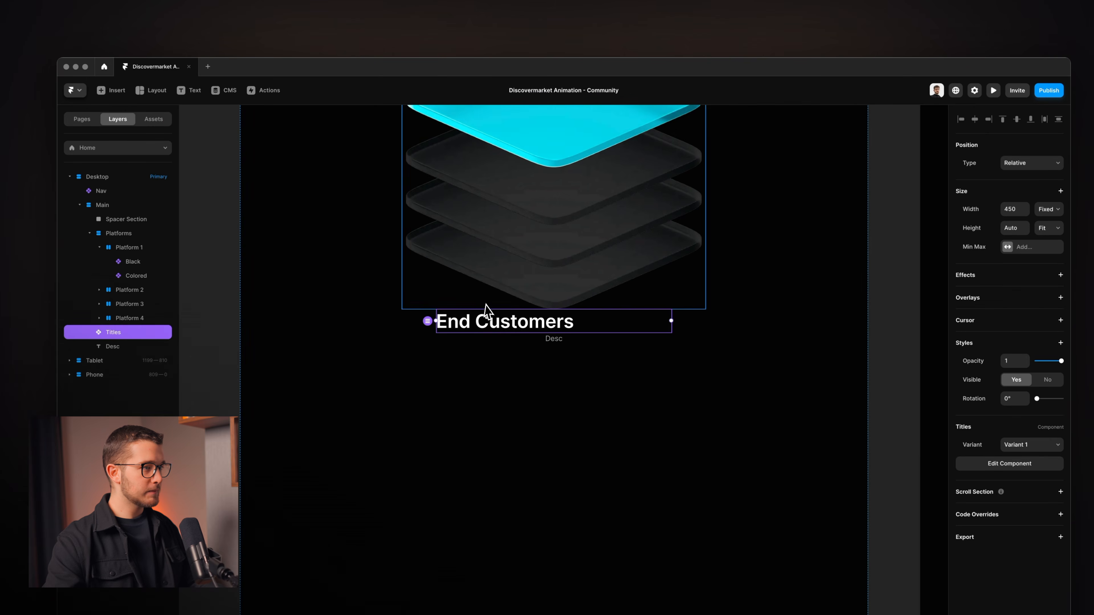
pyautogui.hscroll(2, 487, 310)
pyautogui.scroll(-2, 487, 310)
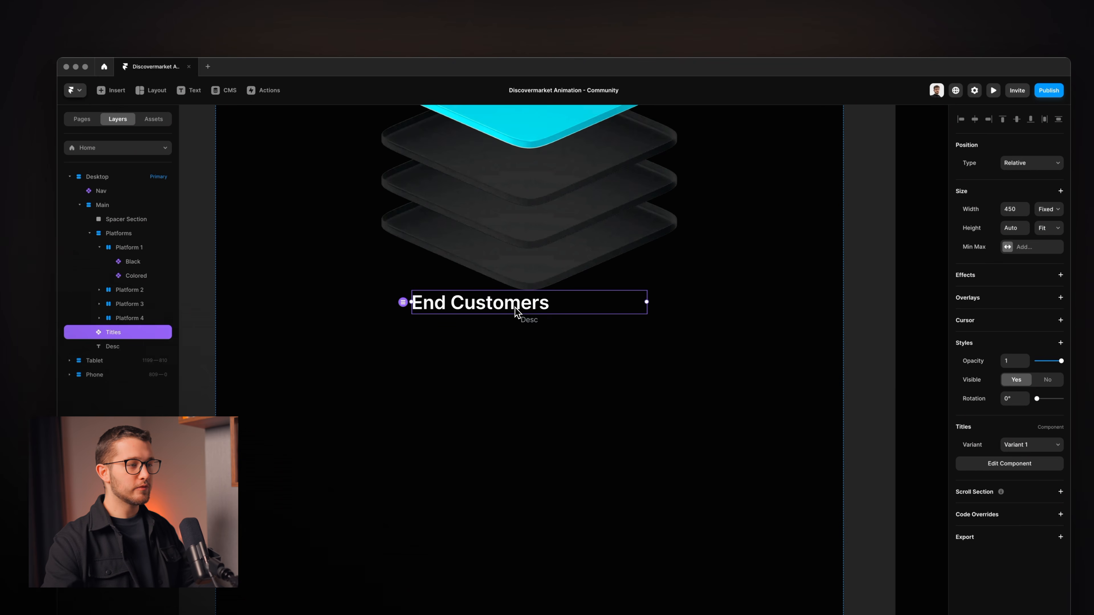
# Reopen the Titles component and review the position type and opacity of the title layers in Variants 1 and 2.
pyautogui.doubleClick(516, 308)
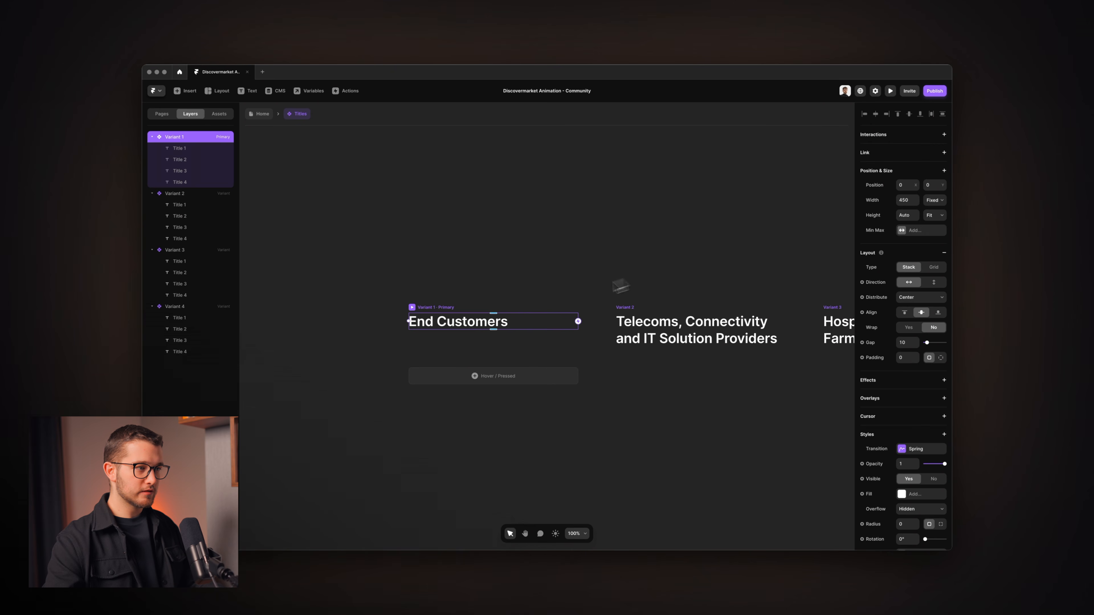
pyautogui.click(186, 161)
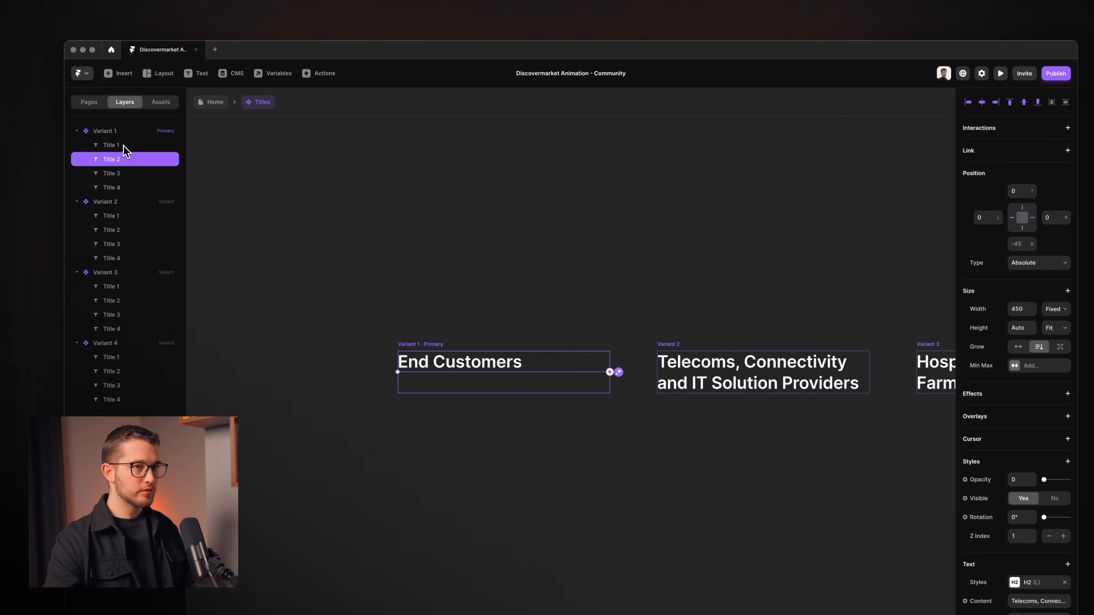
pyautogui.click(124, 149)
pyautogui.click(122, 173)
pyautogui.click(122, 187)
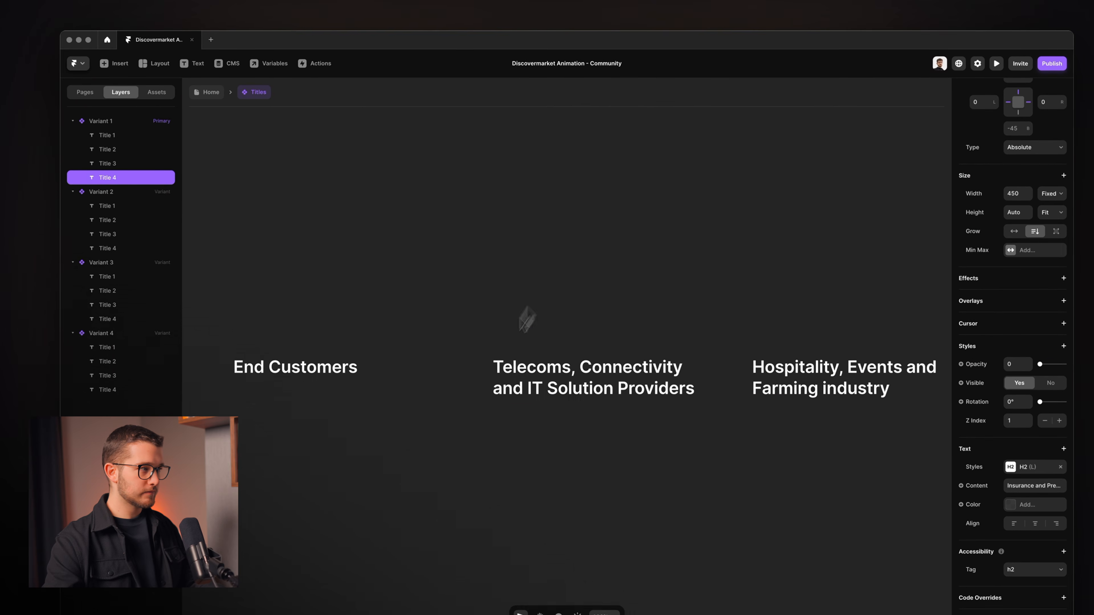
pyautogui.click(125, 221)
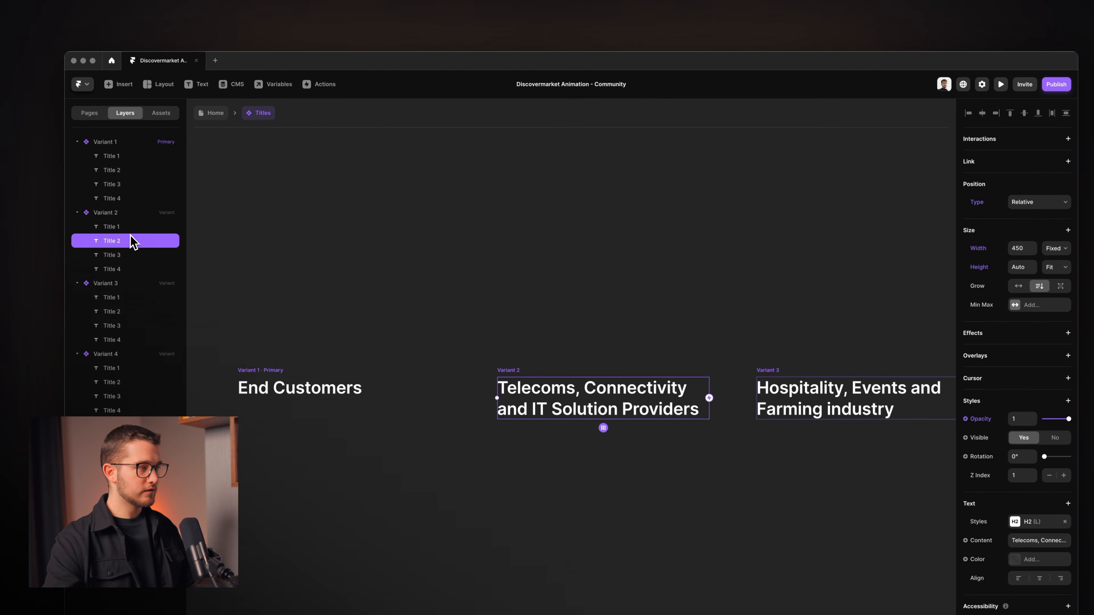
pyautogui.click(129, 227)
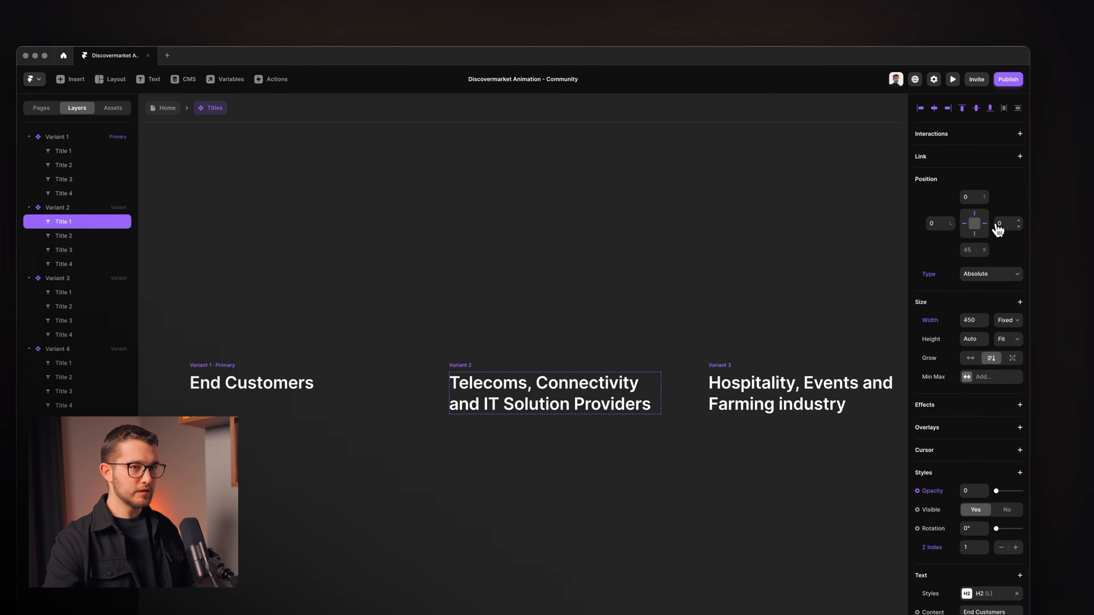
pyautogui.click(86, 251)
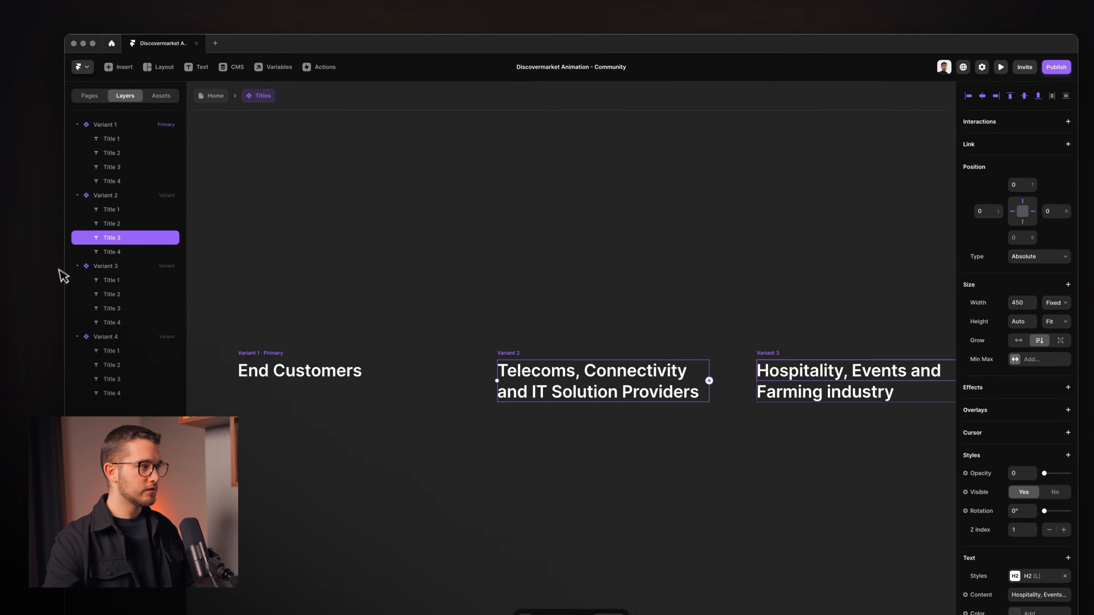
pyautogui.click(124, 255)
# Review the position type and opacity of the title layers in Variants 3 and 4.
pyautogui.click(116, 279)
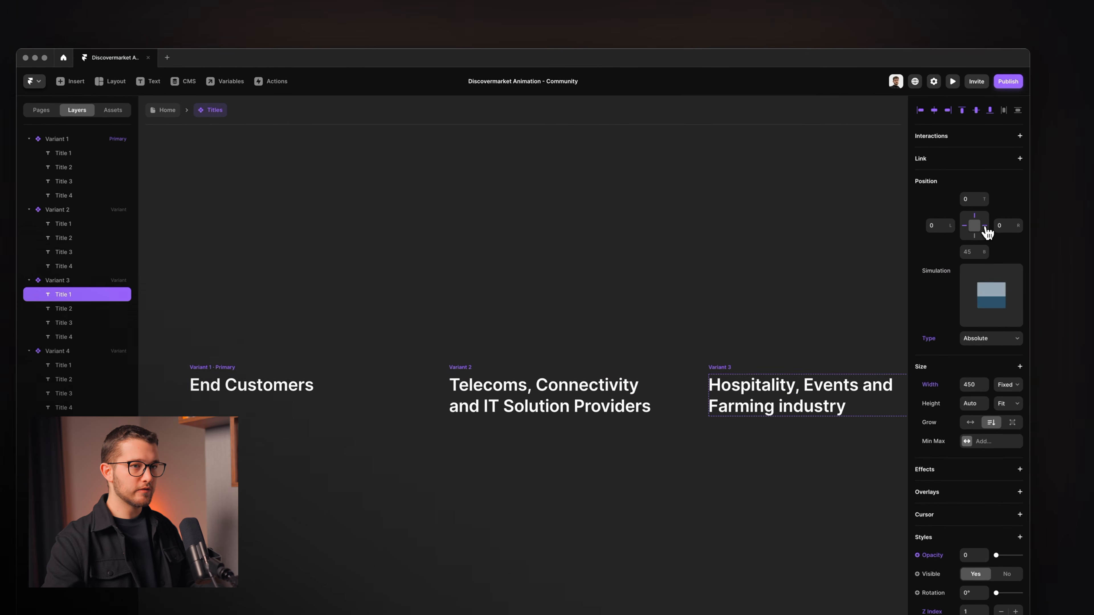
pyautogui.click(72, 314)
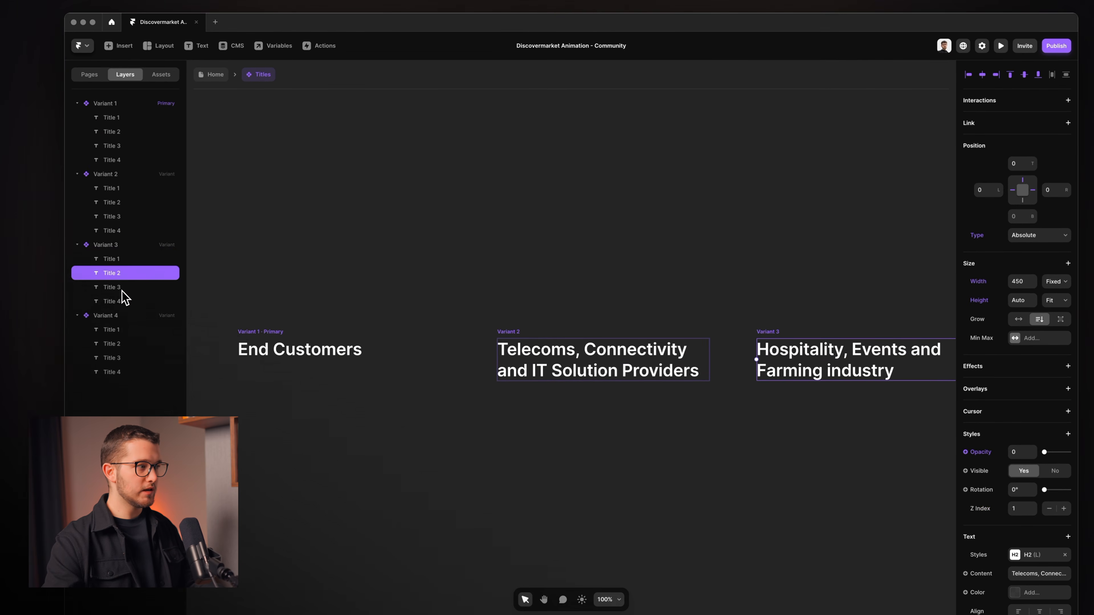
pyautogui.click(122, 291)
pyautogui.click(123, 301)
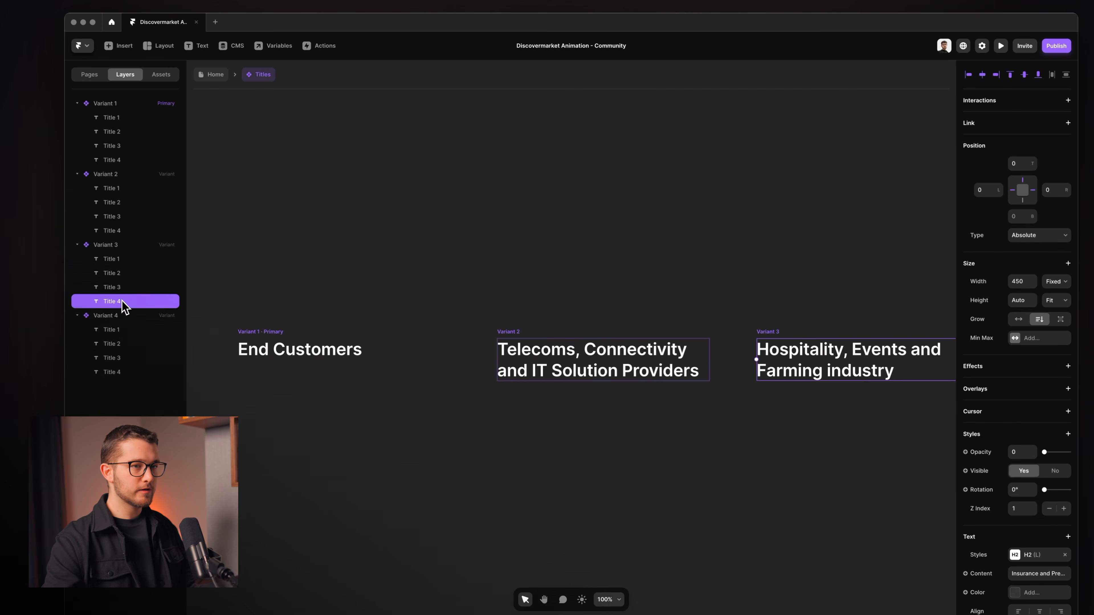
pyautogui.click(120, 330)
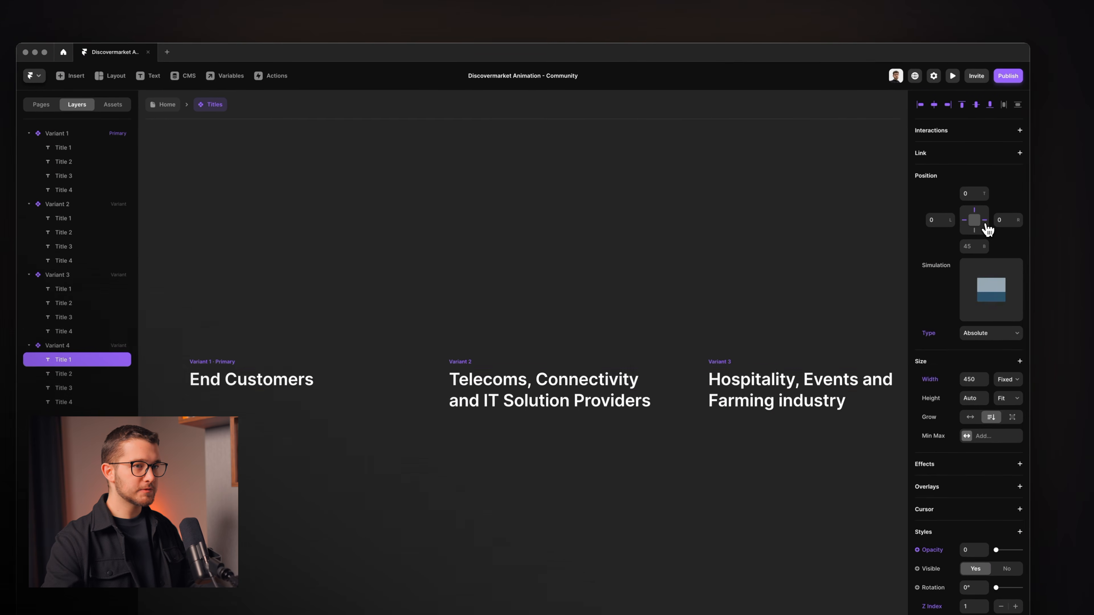
pyautogui.click(64, 375)
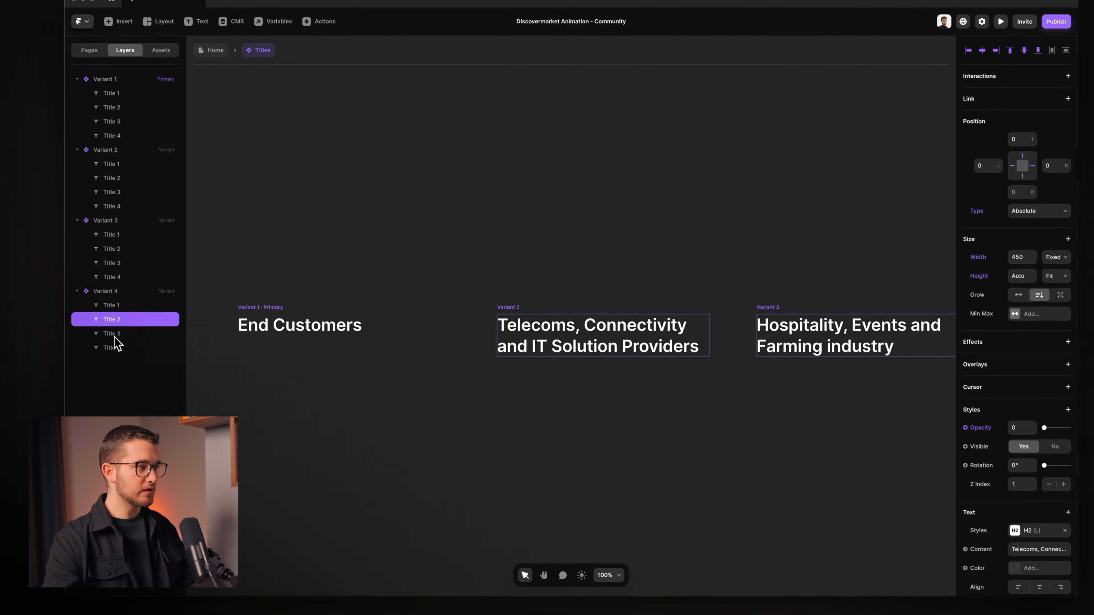
pyautogui.click(120, 349)
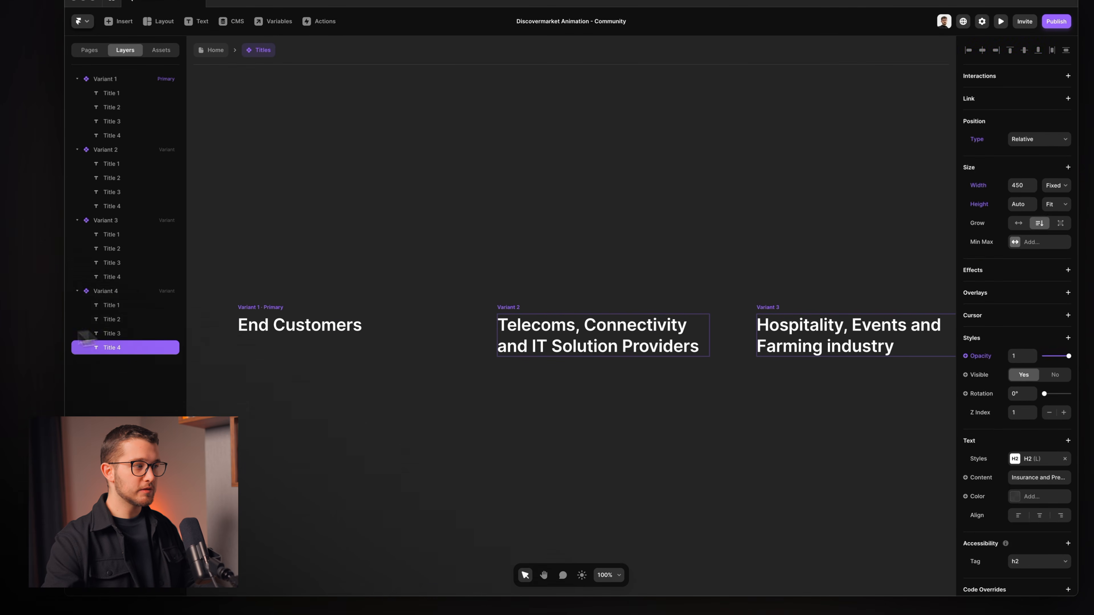
pyautogui.click(561, 239)
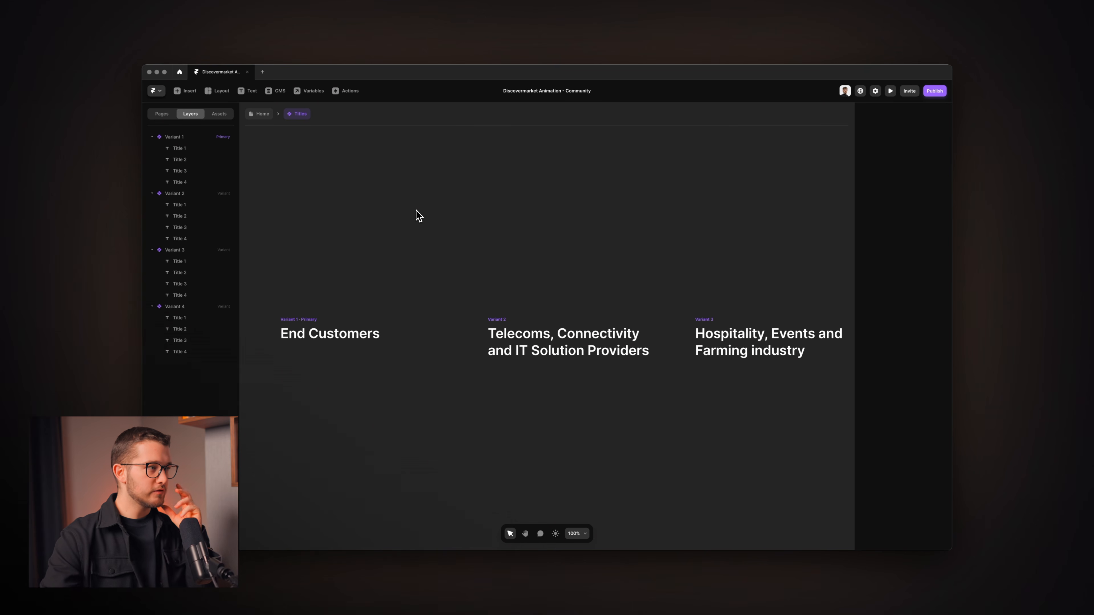
pyautogui.click(196, 284)
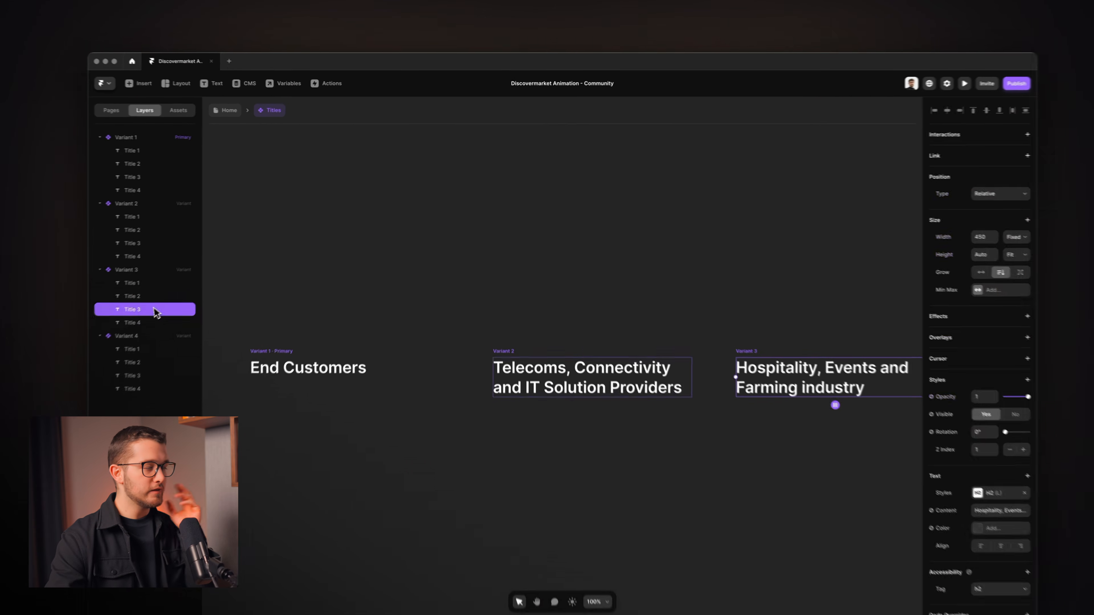
pyautogui.click(318, 192)
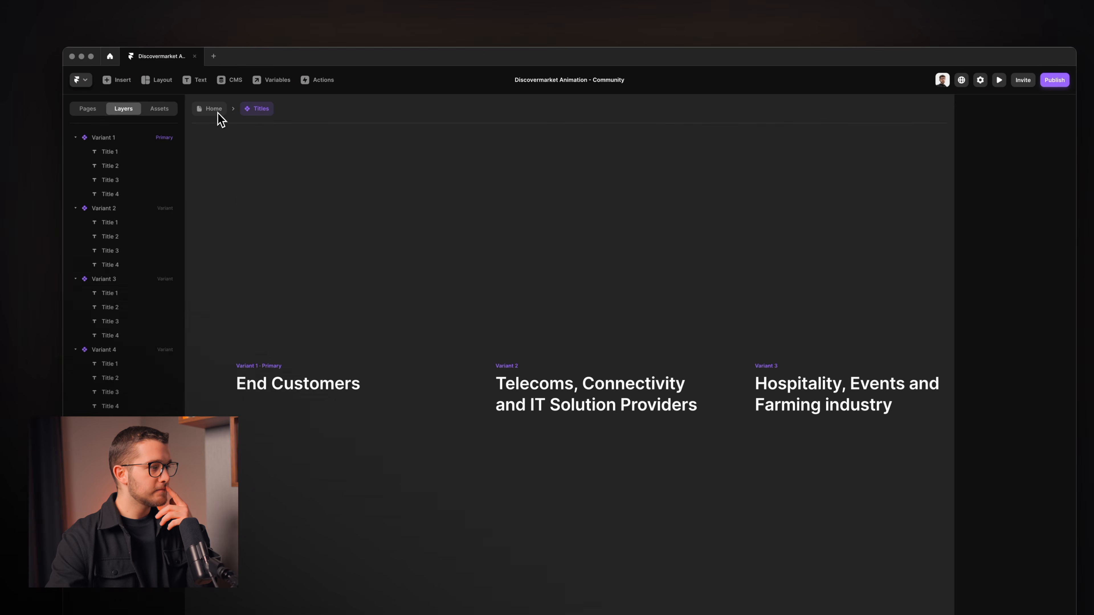
# Show Variant 3 on the Home page's Titles instance and test different widths, ending at about 332.
pyautogui.click(267, 371)
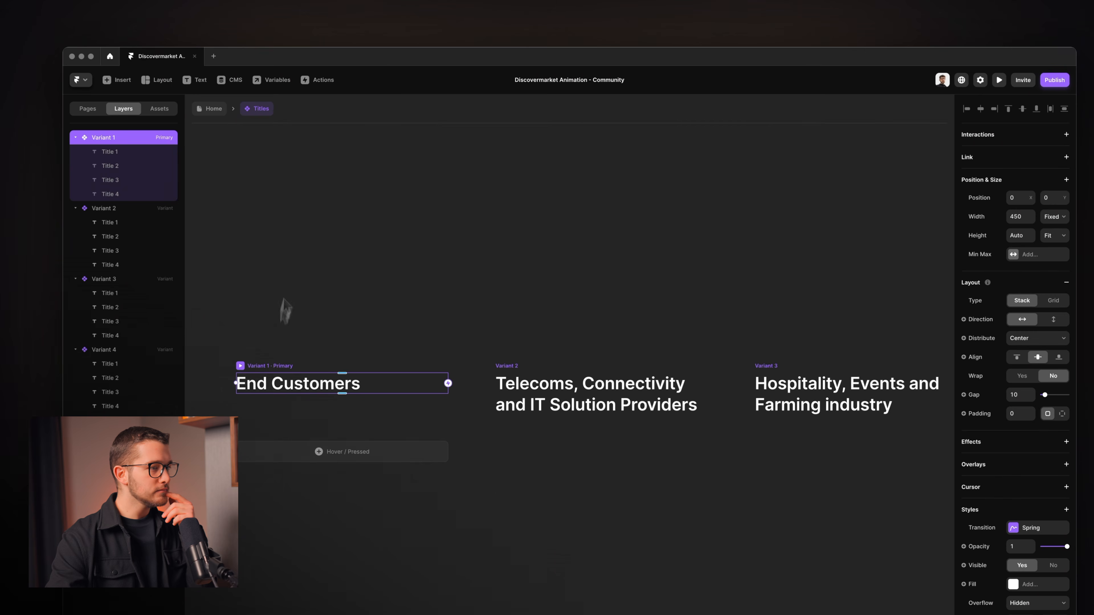
pyautogui.click(213, 108)
pyautogui.moveTo(652, 291); pyautogui.dragTo(621, 261)
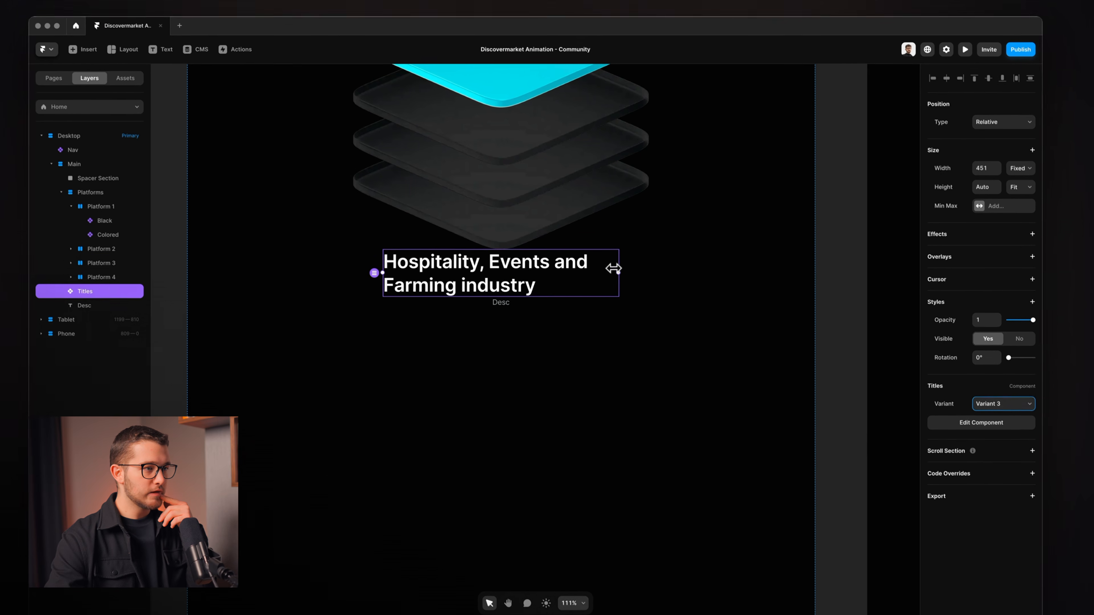
pyautogui.moveTo(613, 269); pyautogui.dragTo(558, 268)
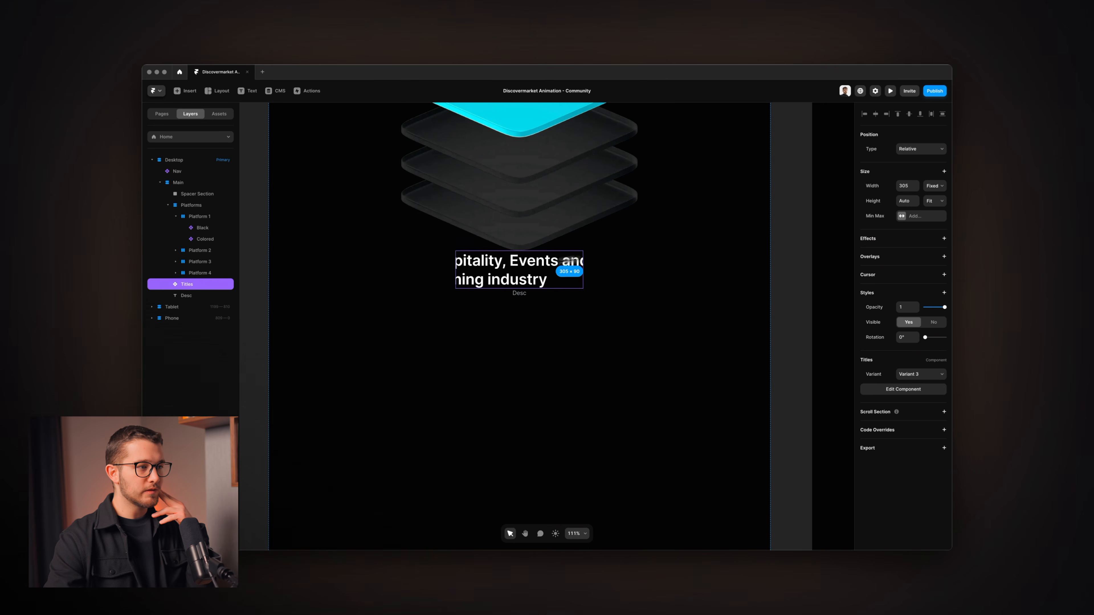
pyautogui.moveTo(538, 266); pyautogui.dragTo(623, 271)
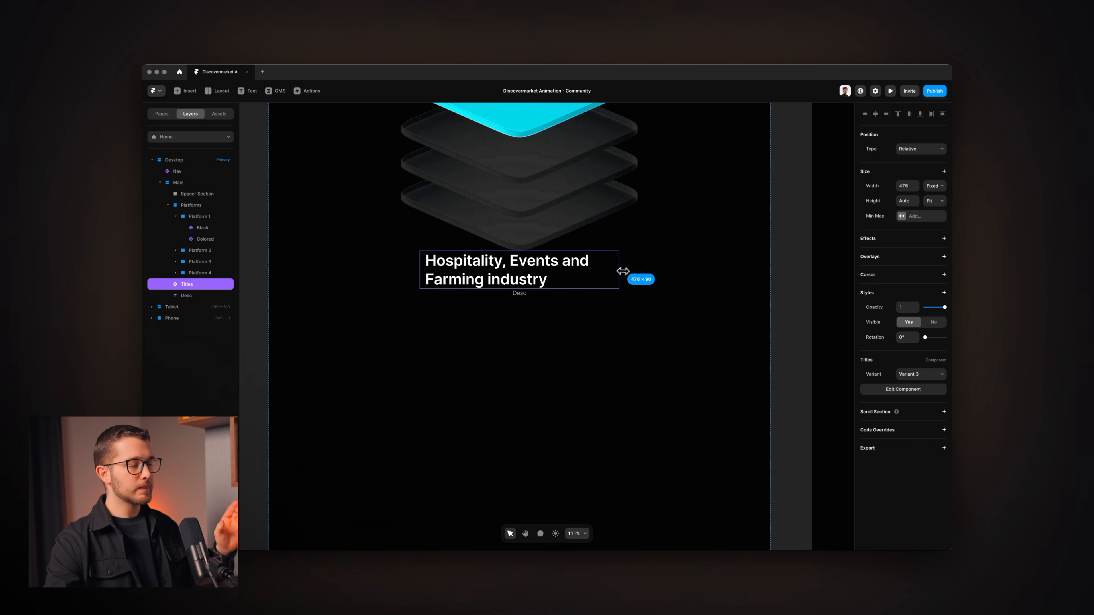
pyautogui.moveTo(550, 269); pyautogui.dragTo(637, 271)
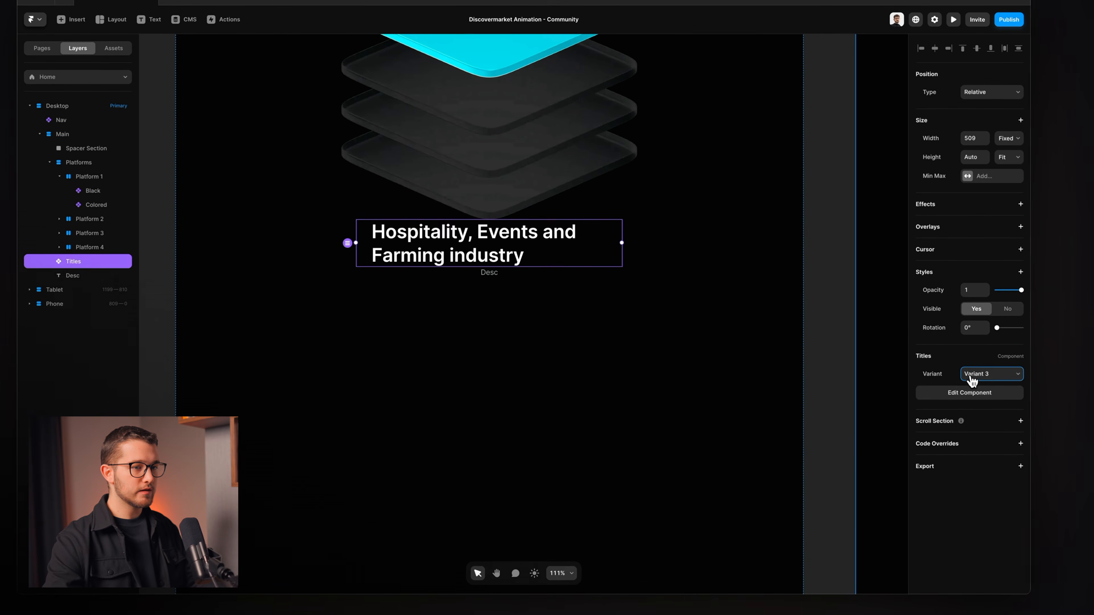
pyautogui.moveTo(621, 240); pyautogui.dragTo(530, 241)
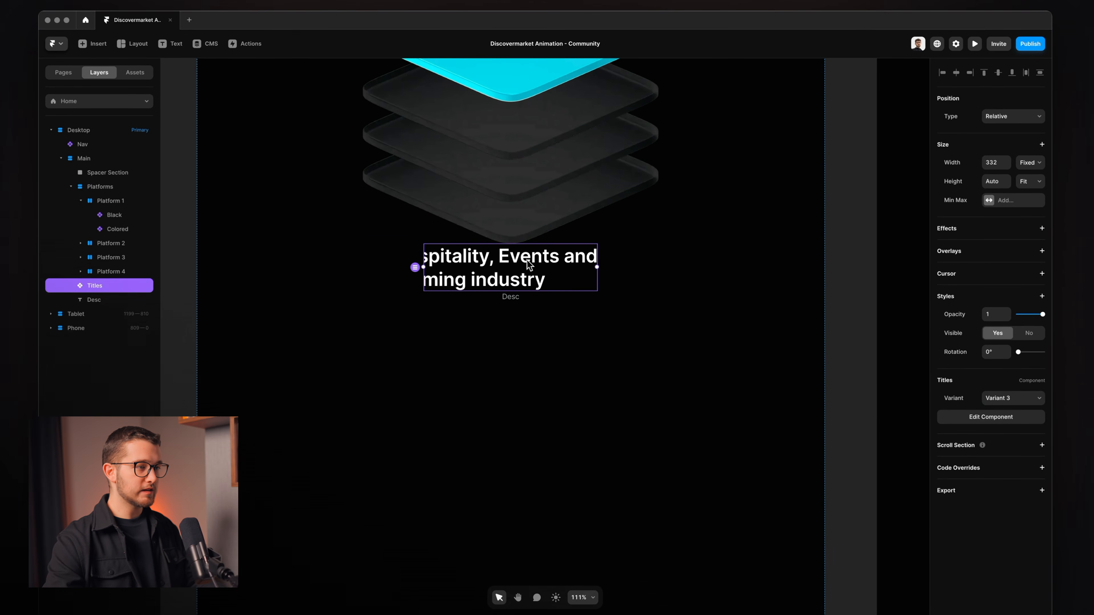
# Reopen the Titles component and compare the width settings of the visible title layers in Variants 1, 2 and 3.
pyautogui.doubleClick(528, 261)
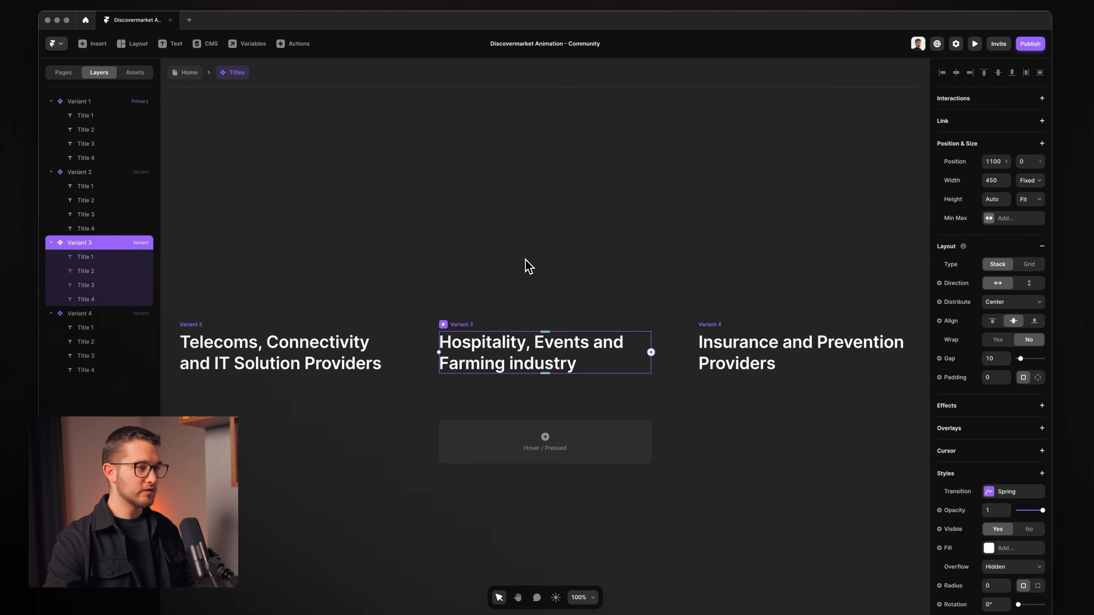
pyautogui.click(481, 354)
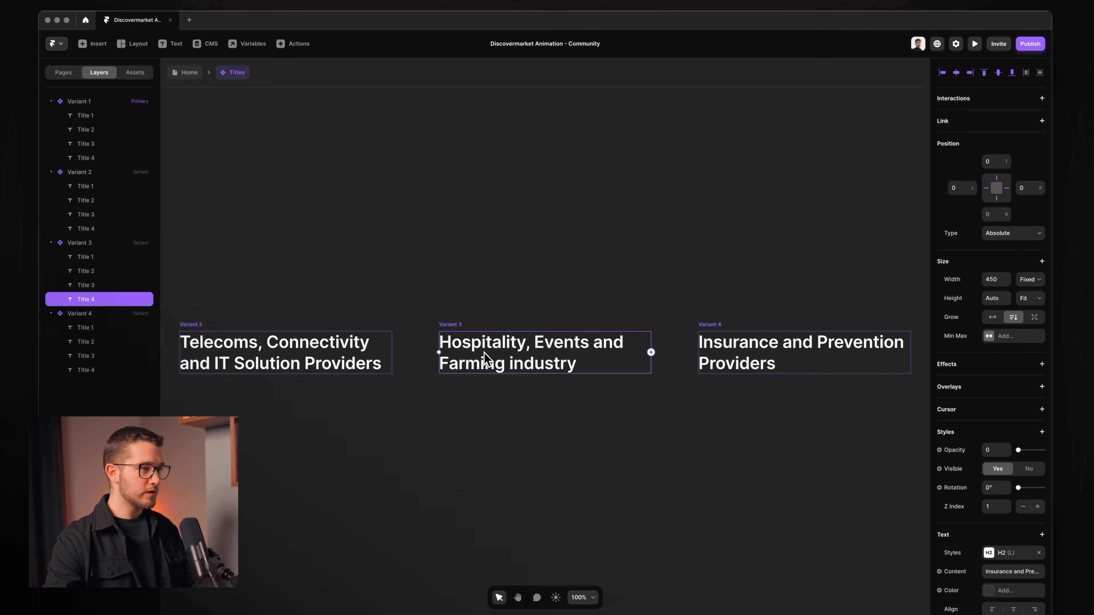
pyautogui.click(73, 286)
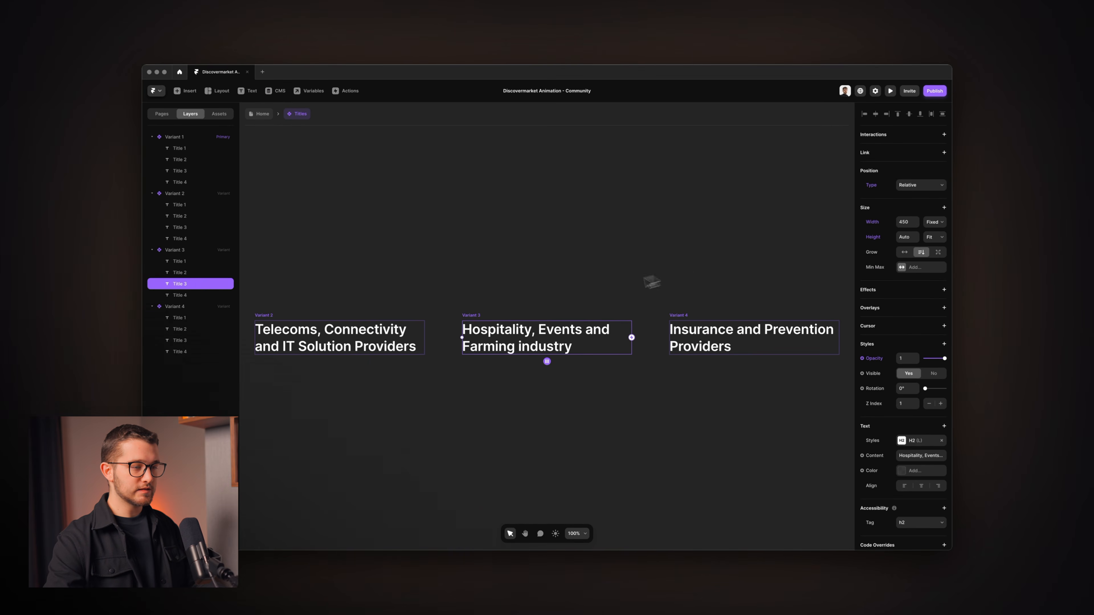
pyautogui.hscroll(-10, 625, 286)
pyautogui.click(474, 323)
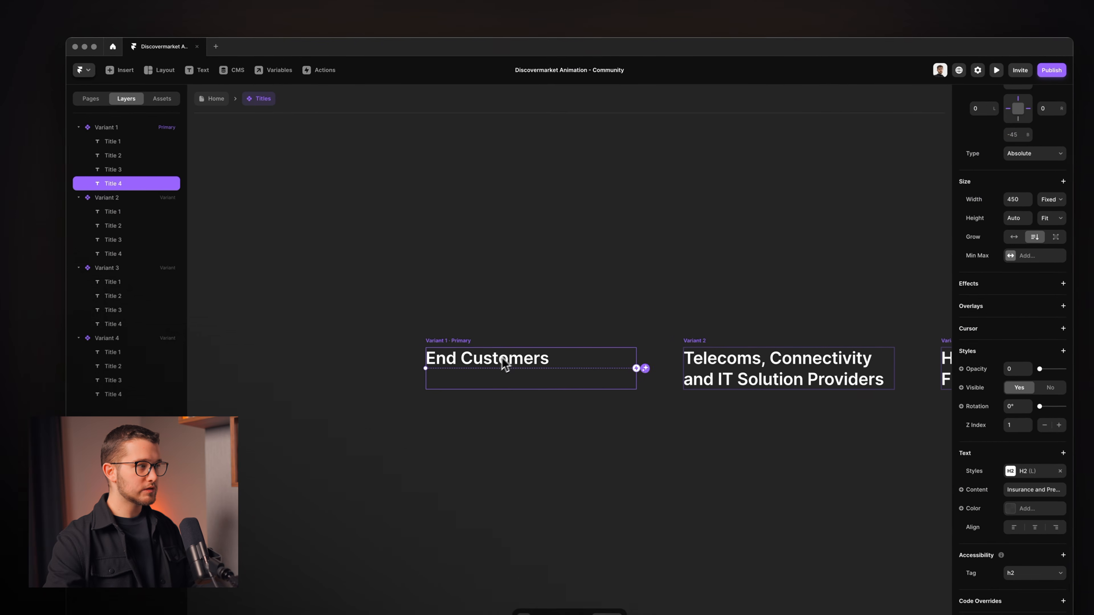
pyautogui.click(151, 141)
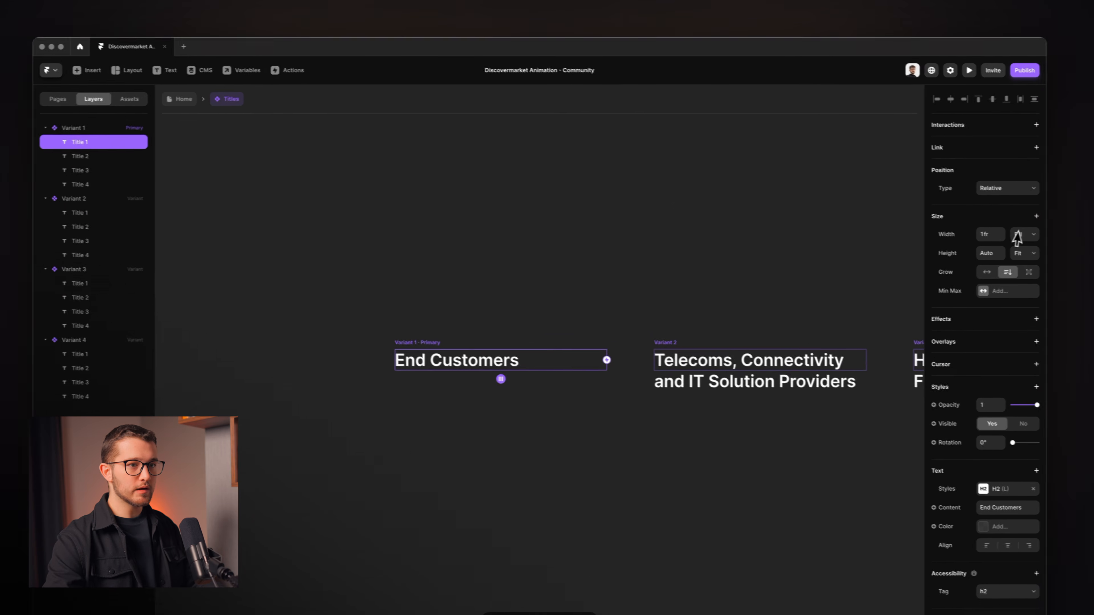
pyautogui.hscroll(10, 860, 264)
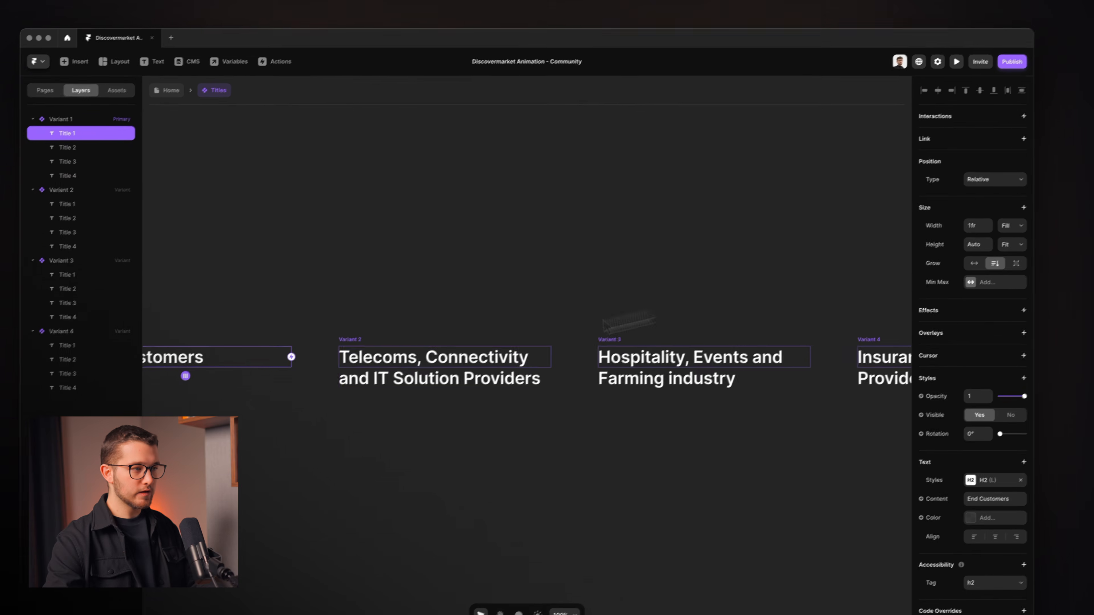
pyautogui.click(100, 218)
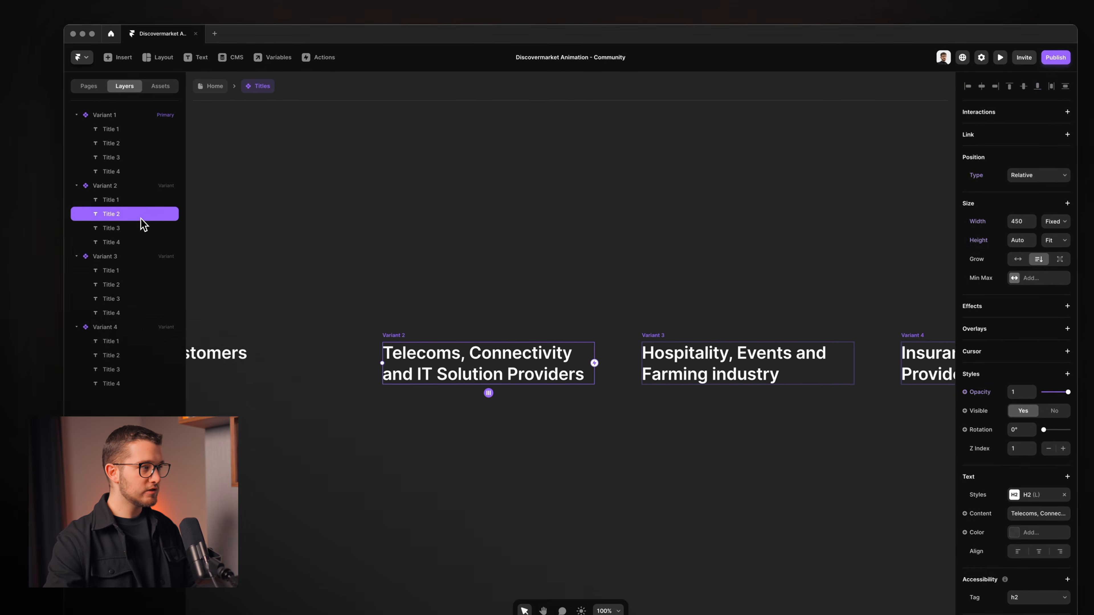
pyautogui.click(392, 339)
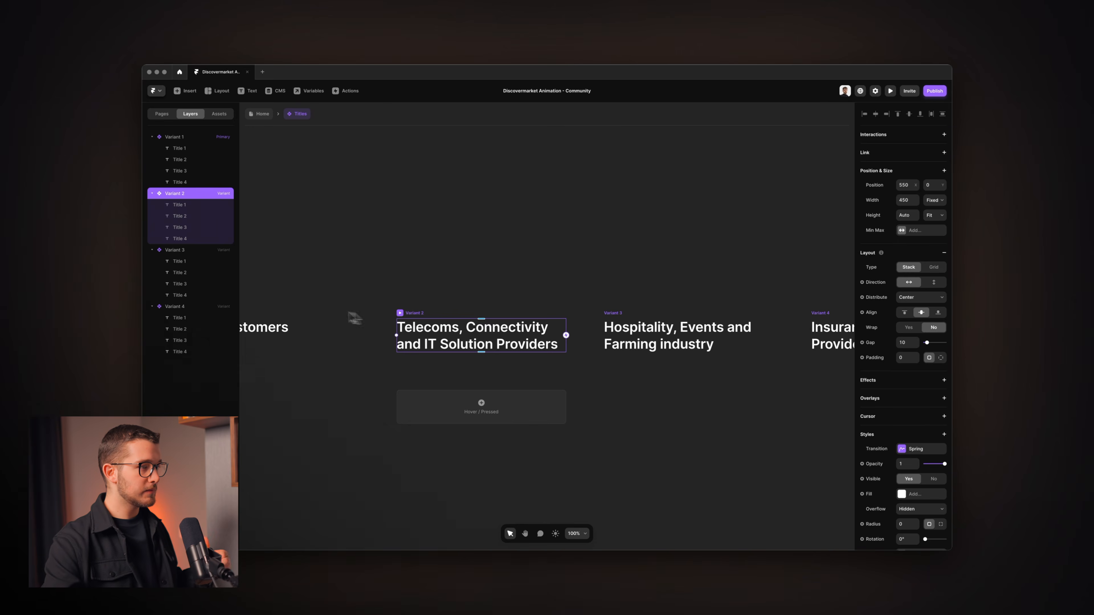
# Set the width to Fill for Title 2 in Variant 2, Title 3 in Variant 3 and Title 4 in Variant 4.
pyautogui.click(191, 217)
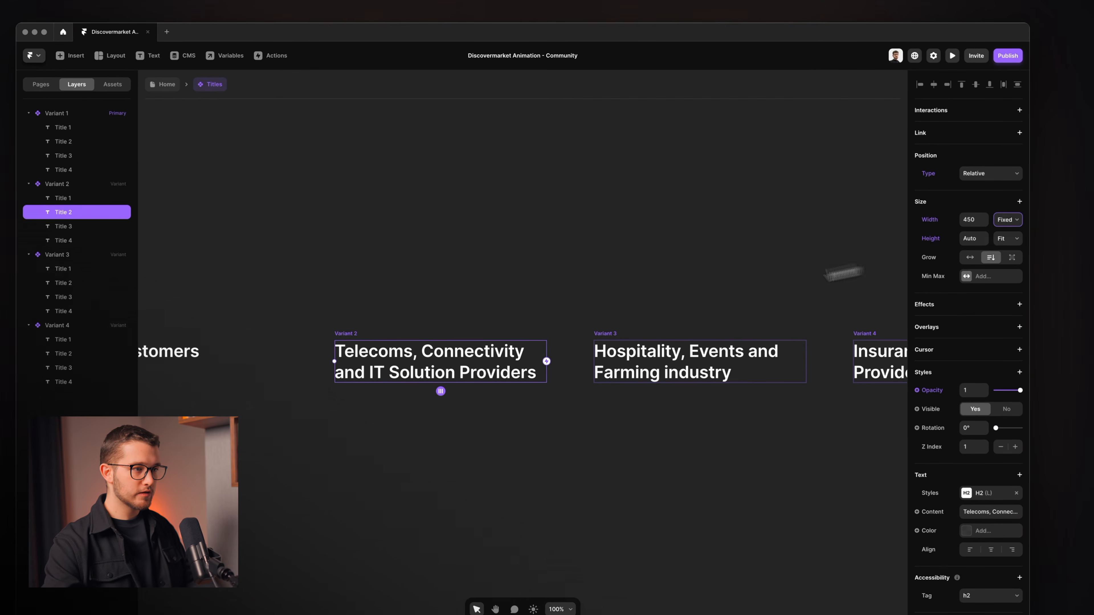
pyautogui.click(625, 344)
pyautogui.click(625, 344)
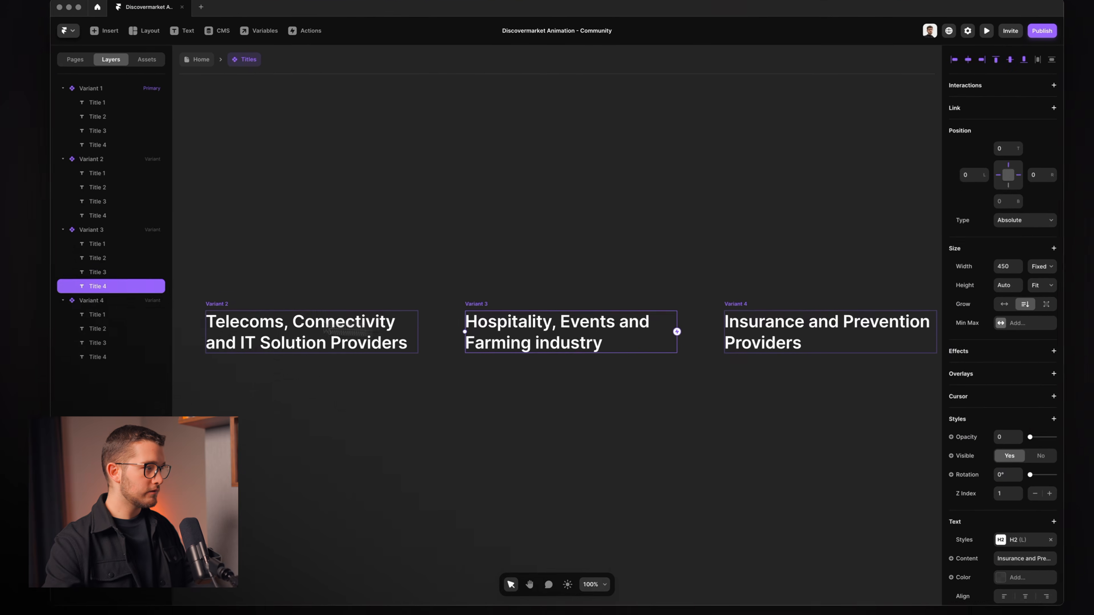
pyautogui.click(1051, 203)
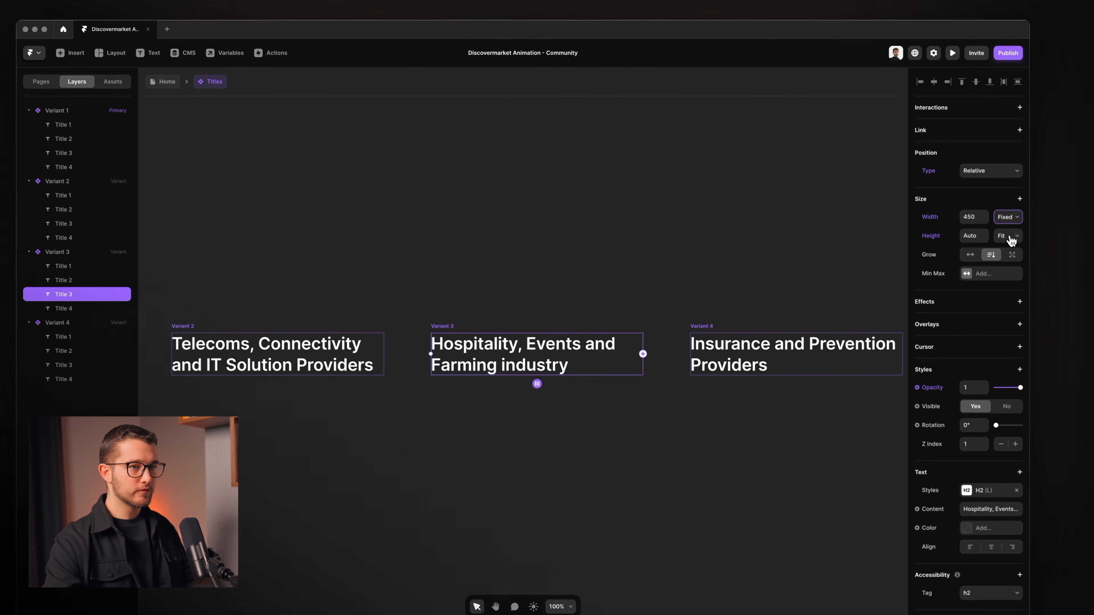
pyautogui.click(1054, 226)
pyautogui.click(749, 352)
pyautogui.hscroll(4, 747, 353)
pyautogui.click(96, 382)
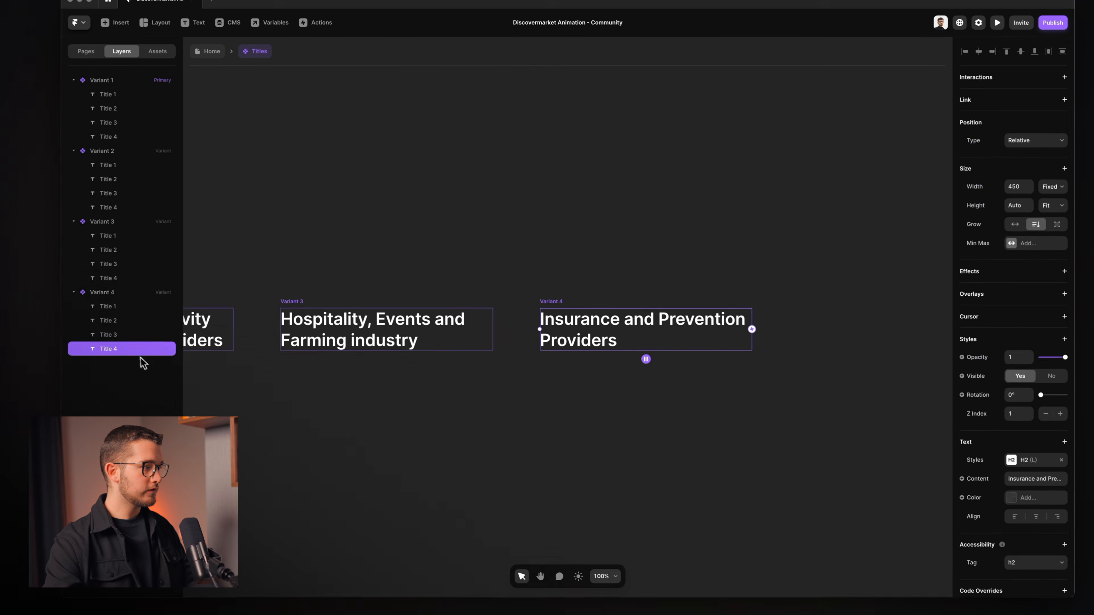
pyautogui.click(1040, 209)
pyautogui.click(1034, 227)
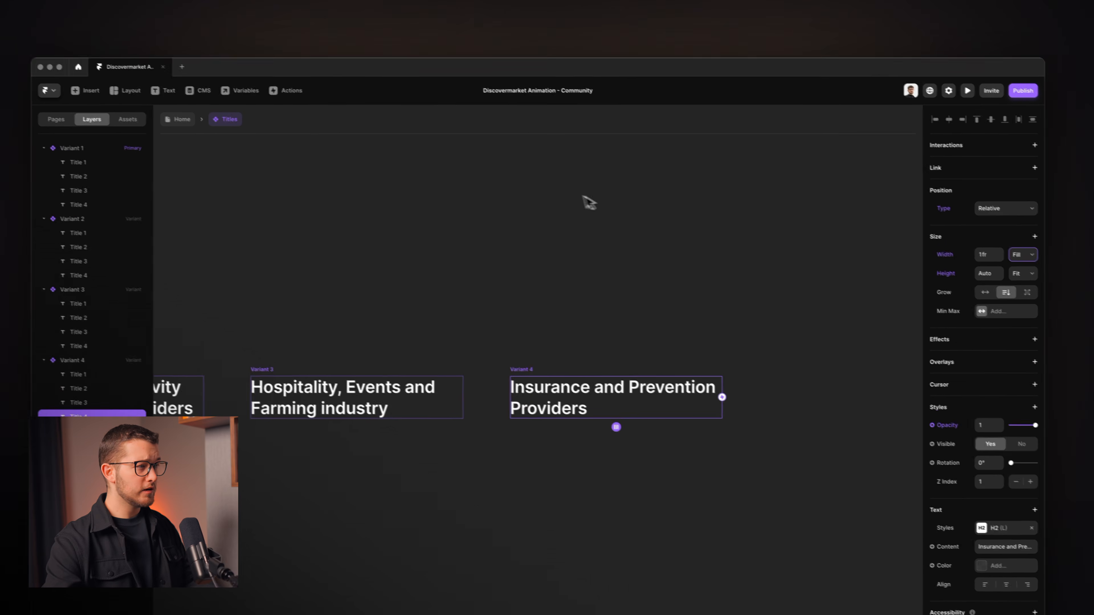
# Return to the Home page and test the Titles instance at different widths, ending at about 434.
pyautogui.click(207, 124)
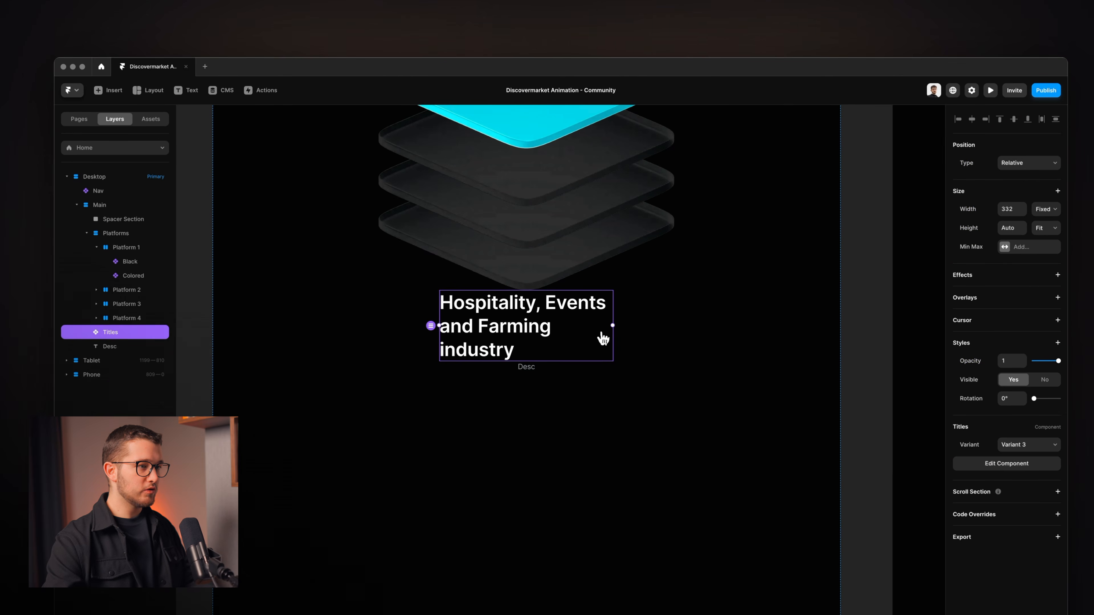
pyautogui.moveTo(613, 325); pyautogui.dragTo(689, 330)
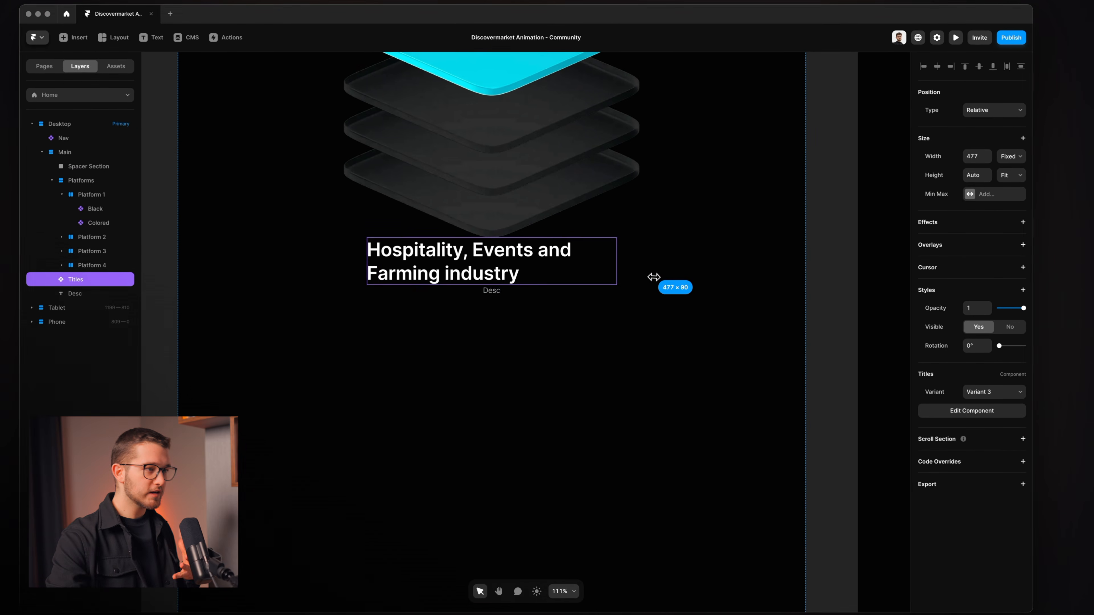
pyautogui.moveTo(653, 277); pyautogui.dragTo(608, 256)
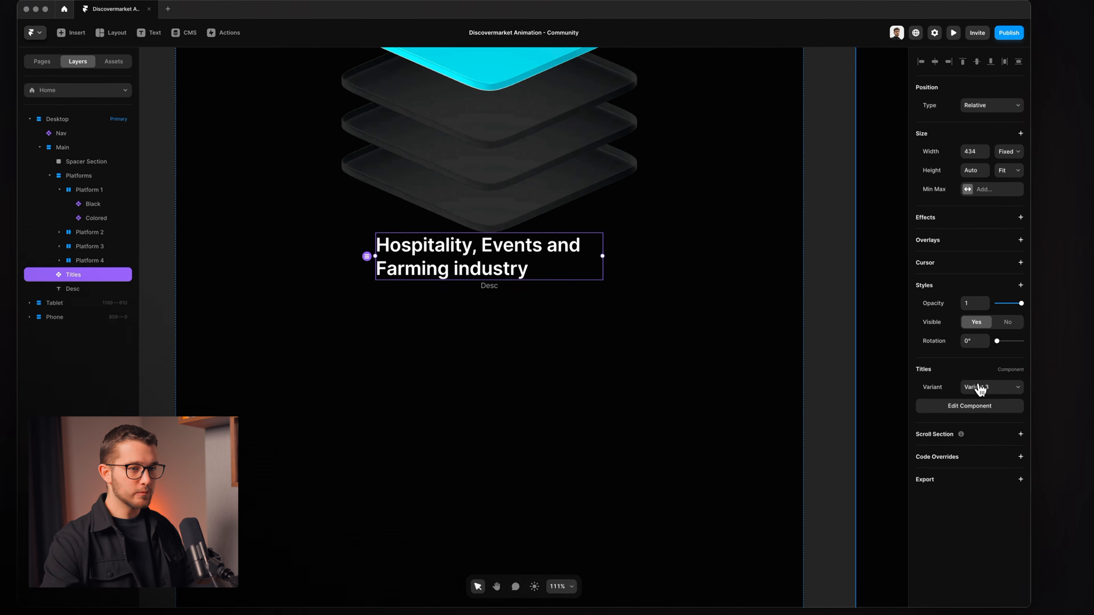
# Show Variant 1 on the Titles instance and narrow it to about 372 wide.
pyautogui.click(979, 386)
pyautogui.click(977, 367)
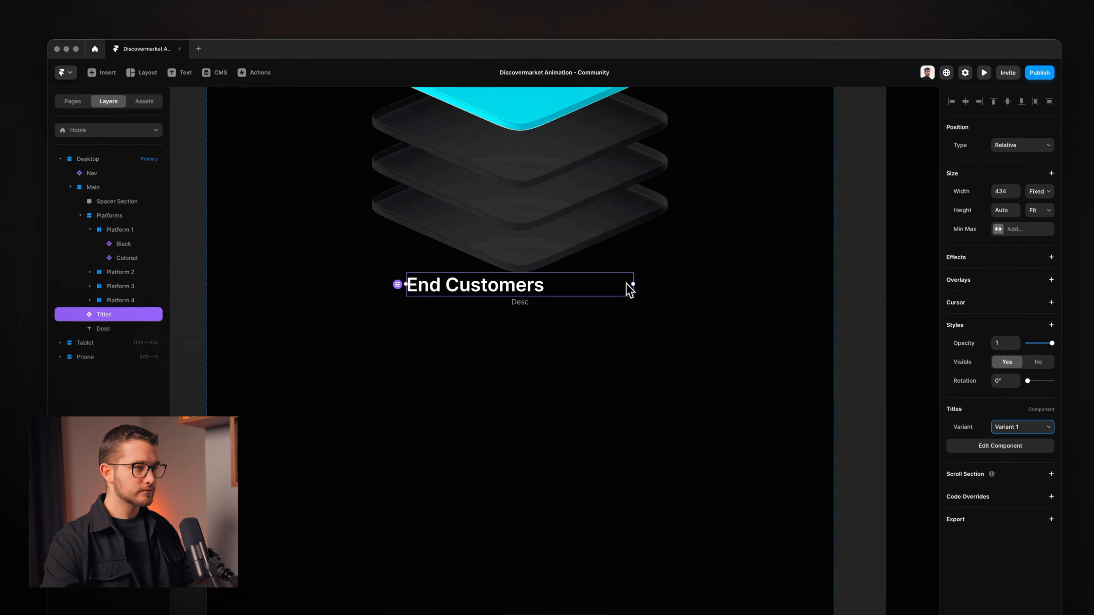
pyautogui.moveTo(630, 289); pyautogui.dragTo(599, 284)
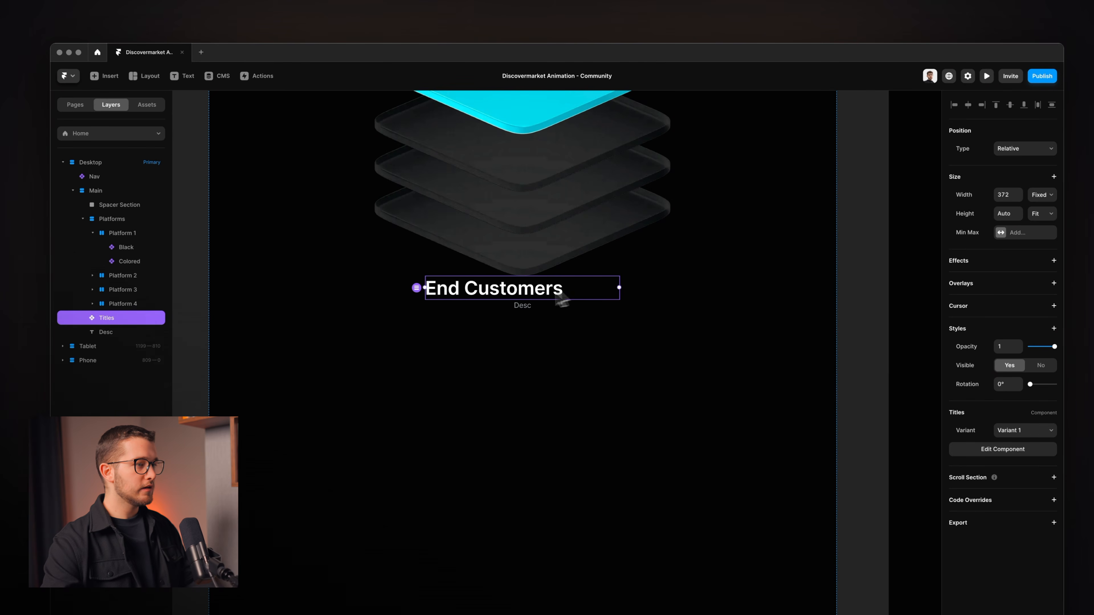
pyautogui.click(523, 308)
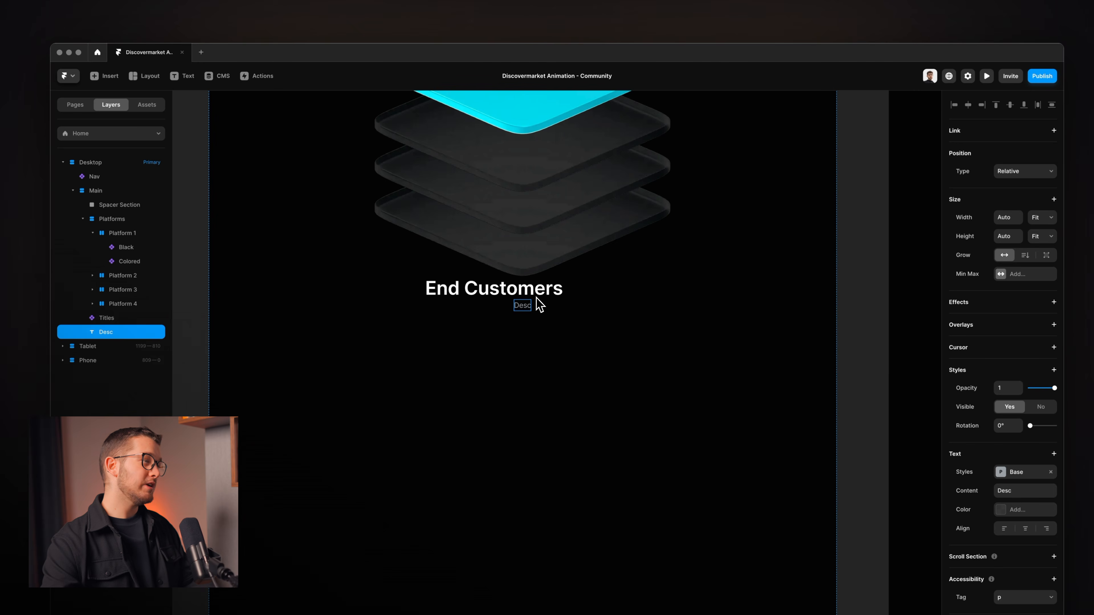
pyautogui.click(548, 297)
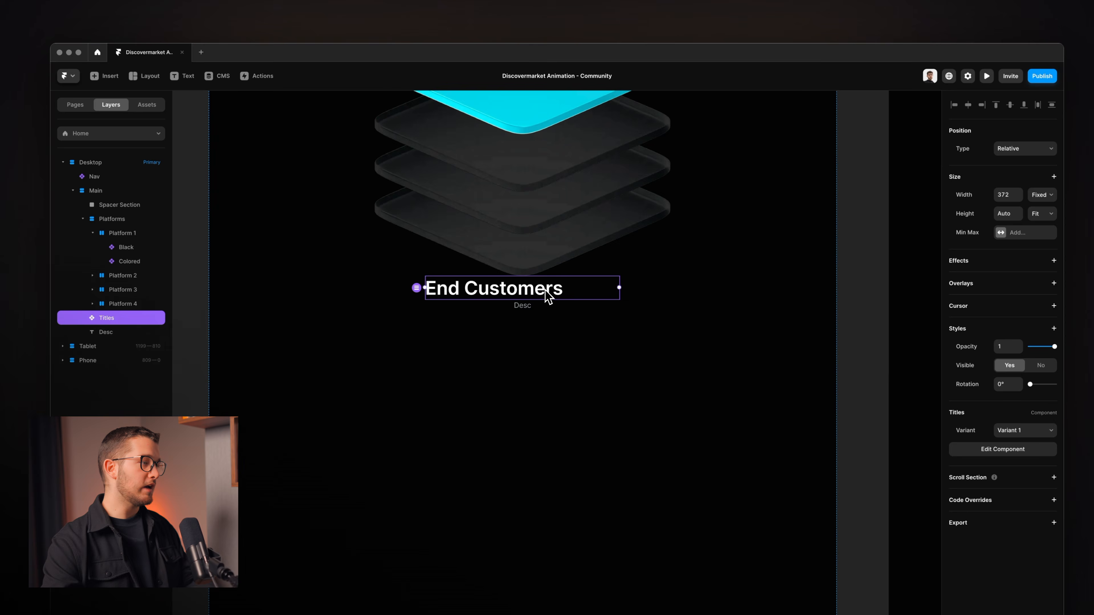
pyautogui.rightClick(546, 290)
pyautogui.click(504, 280)
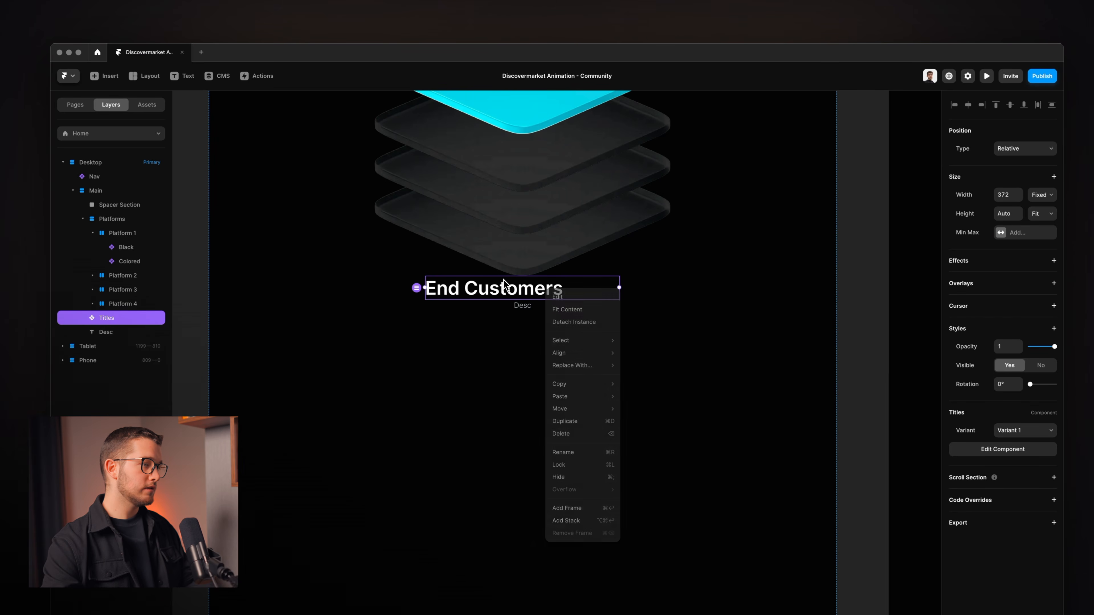
pyautogui.click(522, 309)
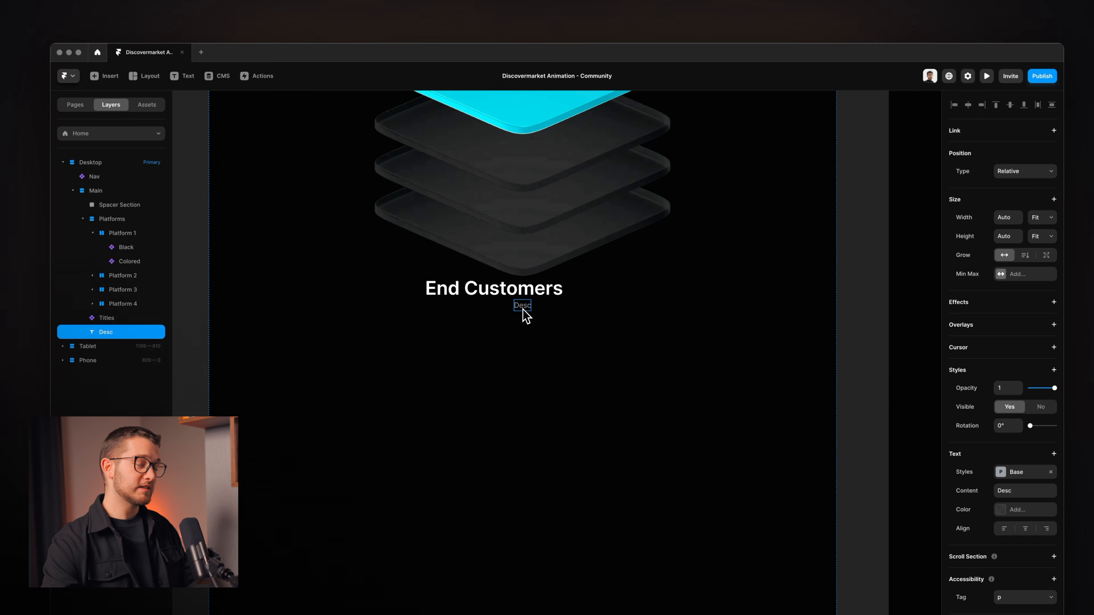
# Duplicate the Titles component in the project's components and name the copy Desc.
pyautogui.click(531, 295)
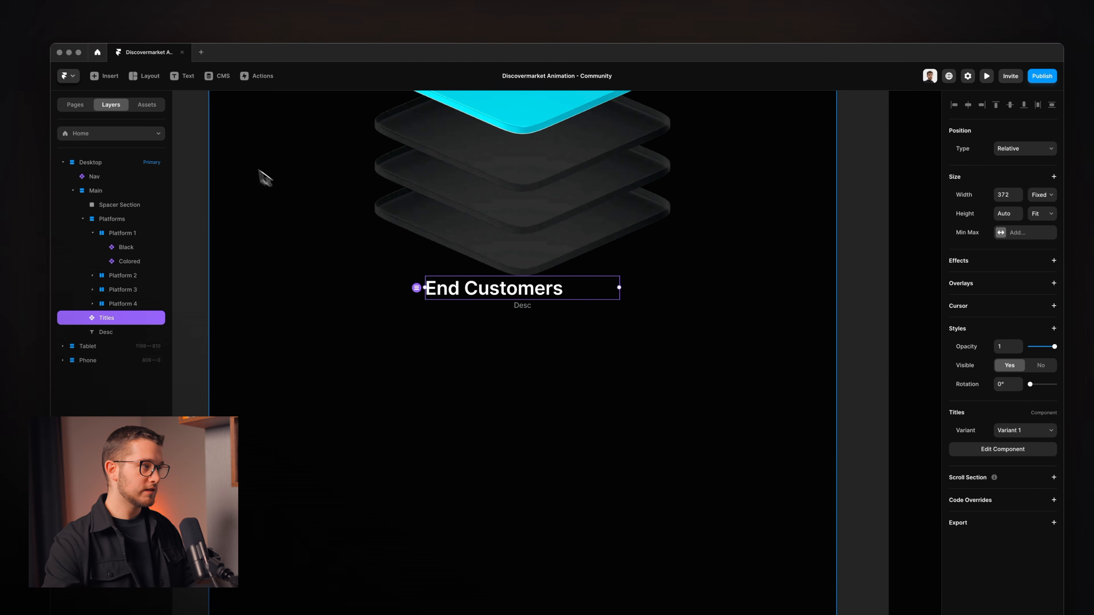
pyautogui.click(147, 104)
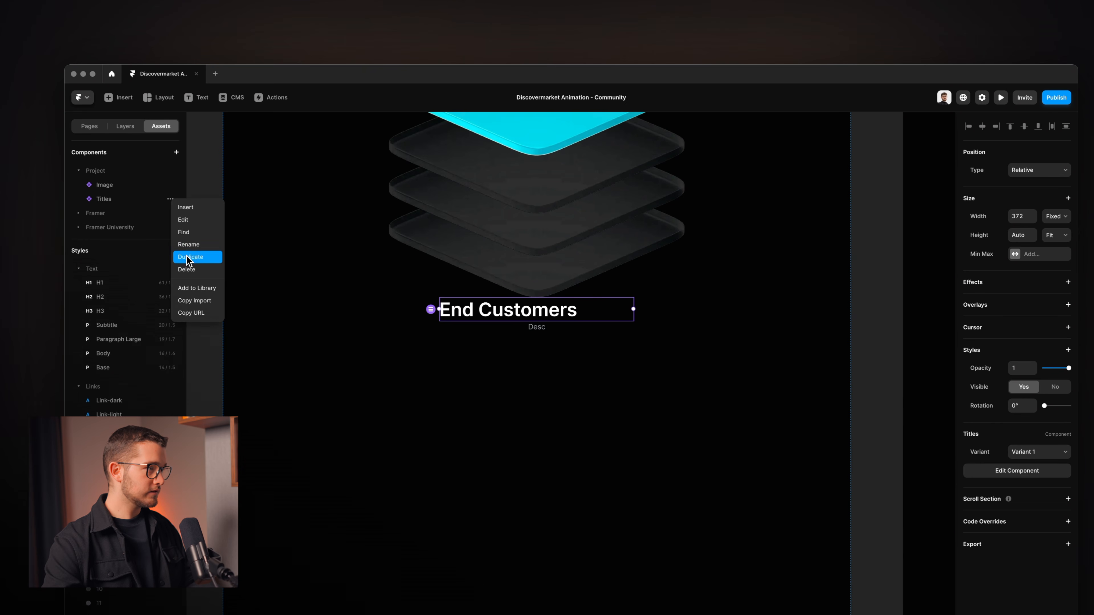
pyautogui.click(188, 257)
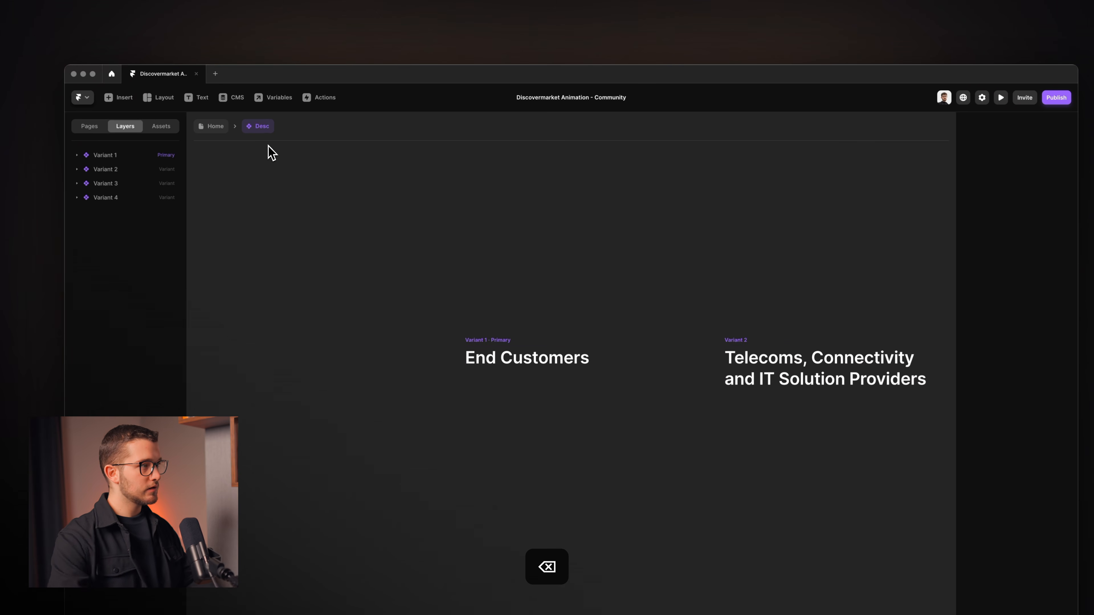
# Rename the four text layers in Variant 1 of the Desc component to Desc 1, Desc 2, Desc 3 and Desc 4.
pyautogui.click(515, 356)
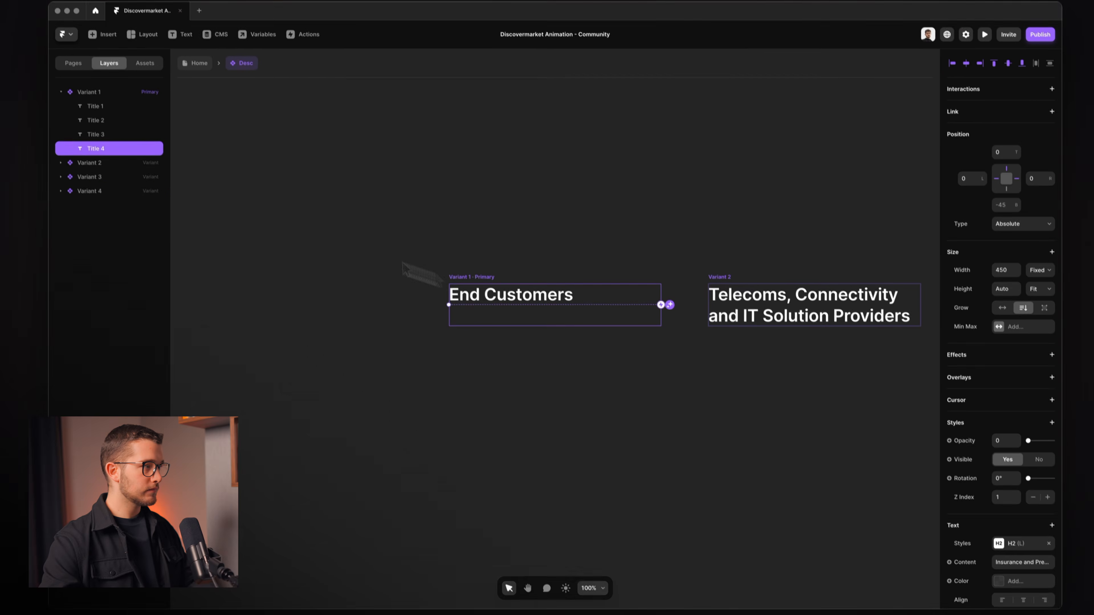
pyautogui.keyDown('shift'); pyautogui.click(107, 107); pyautogui.keyUp('shift')
pyautogui.click(110, 109)
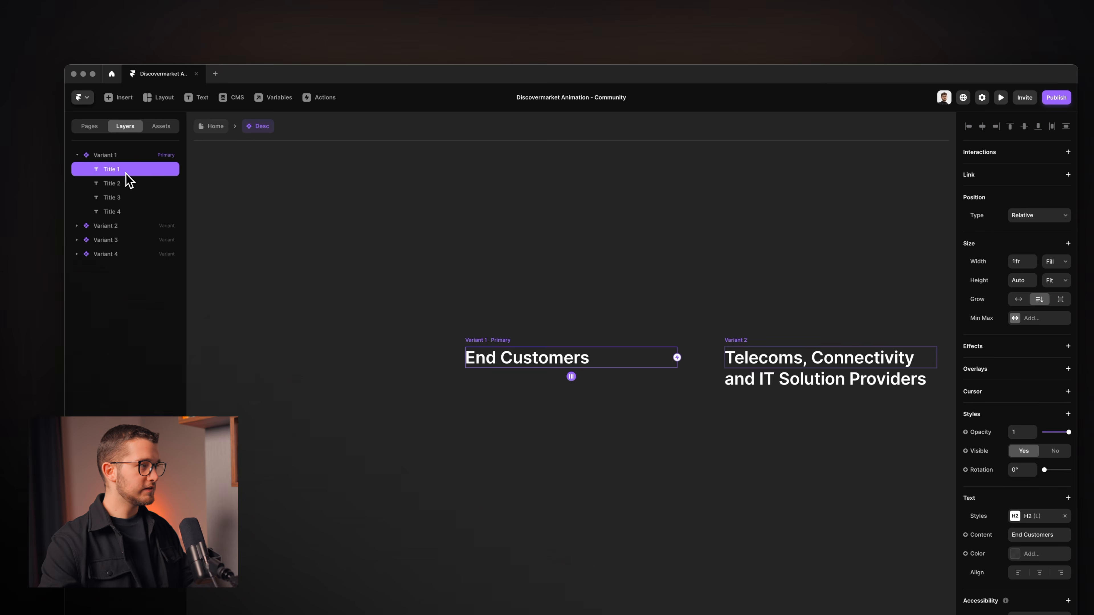
pyautogui.press('super+r')
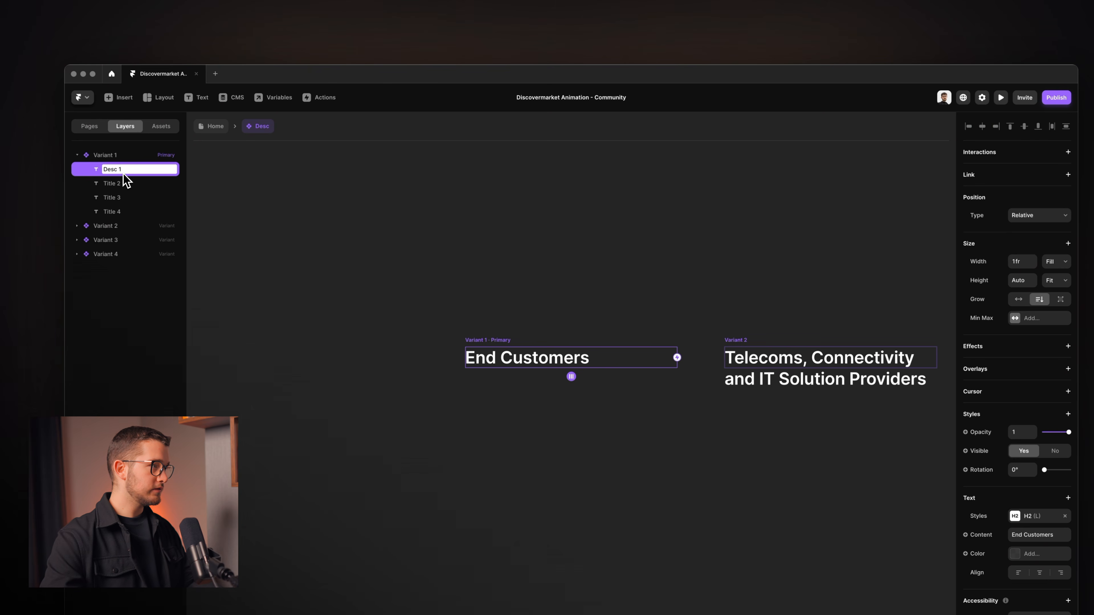
pyautogui.click(126, 184)
pyautogui.press('super+r')
pyautogui.write('D')
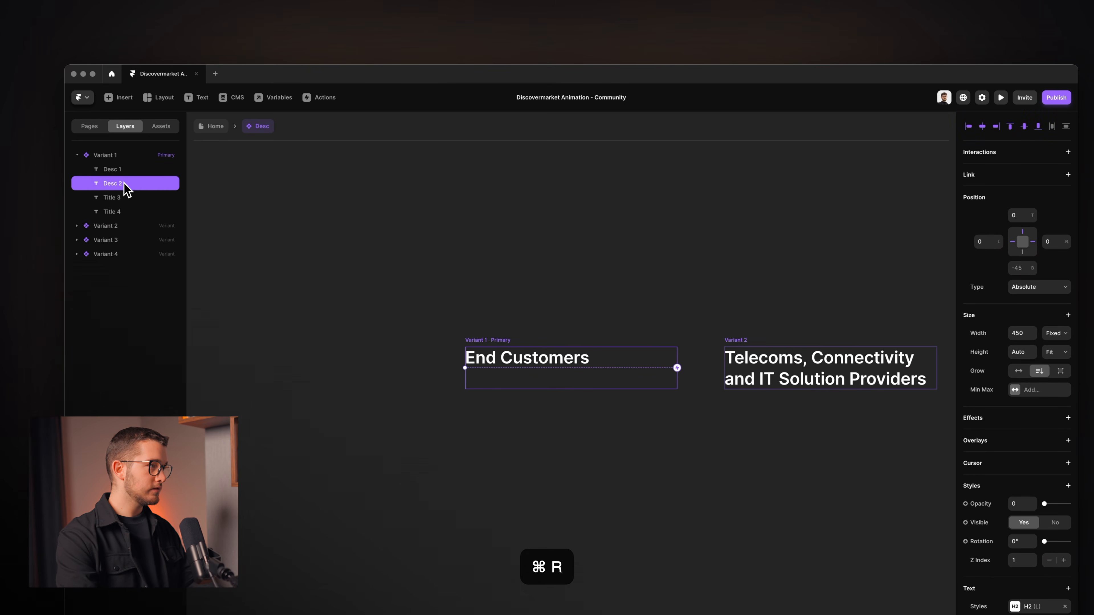
pyautogui.click(128, 197)
pyautogui.press('super+r')
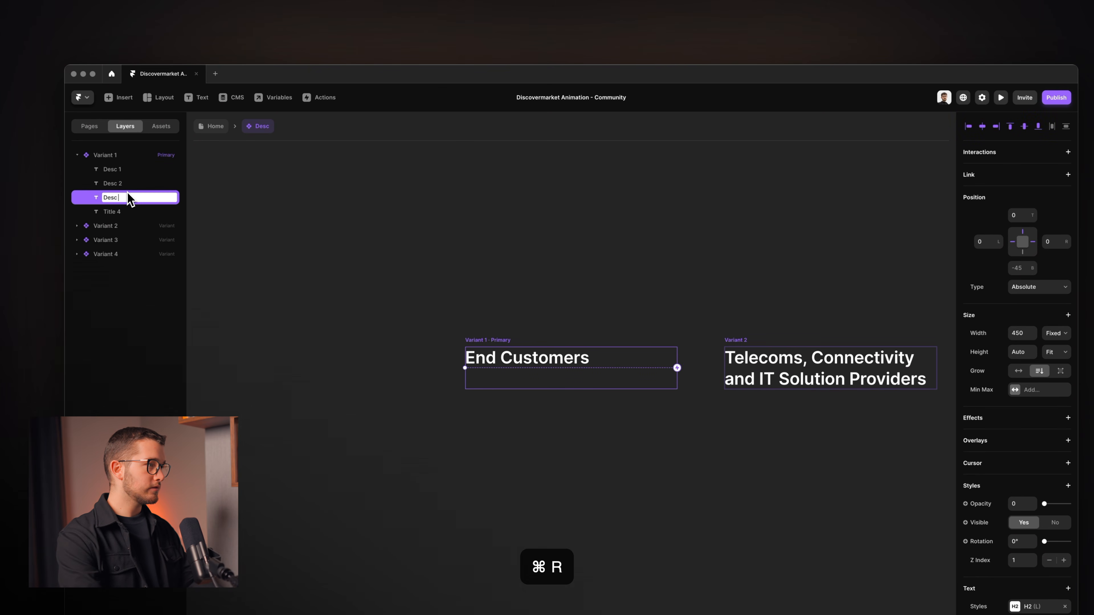
pyautogui.click(134, 212)
pyautogui.press('super+r')
pyautogui.write('D')
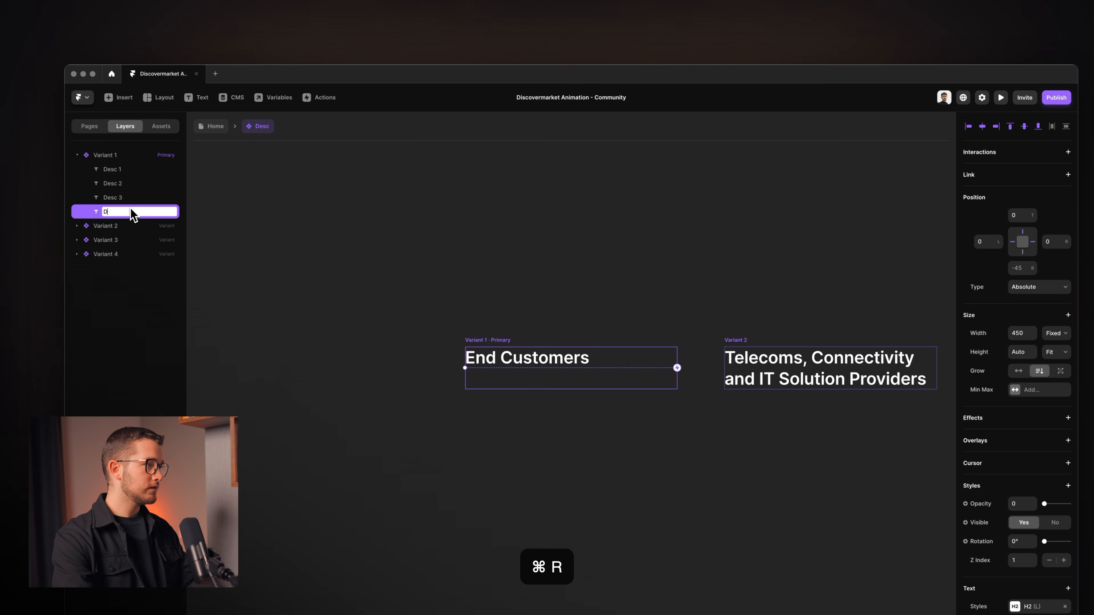
# Apply the Base text style to all four Desc layers in Variant 1, and select Desc 1.
pyautogui.keyDown('shift'); pyautogui.click(113, 169); pyautogui.keyUp('shift')
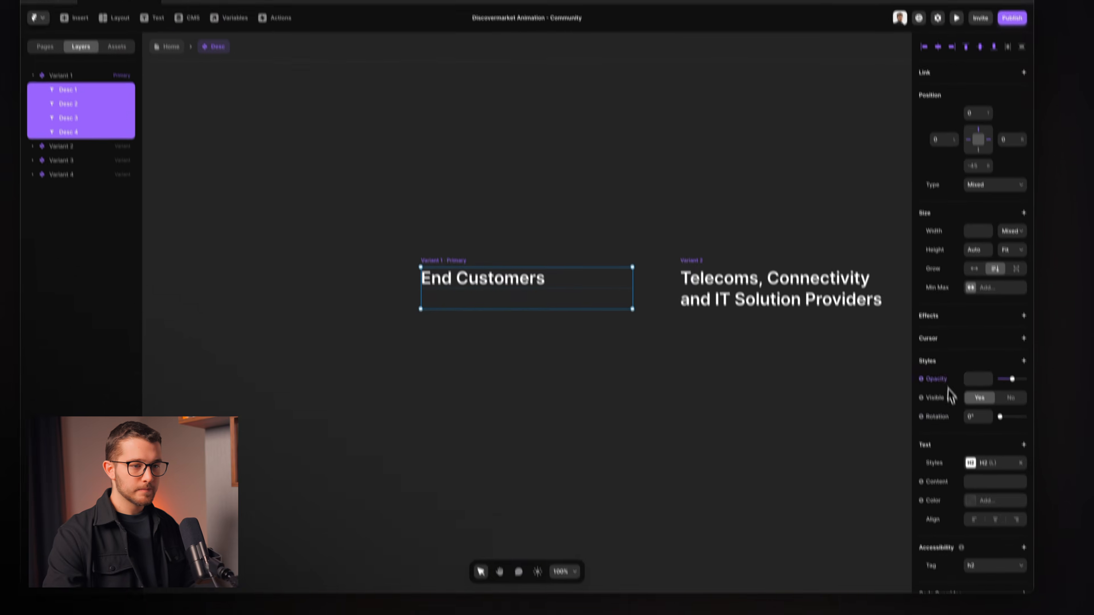
pyautogui.click(1034, 543)
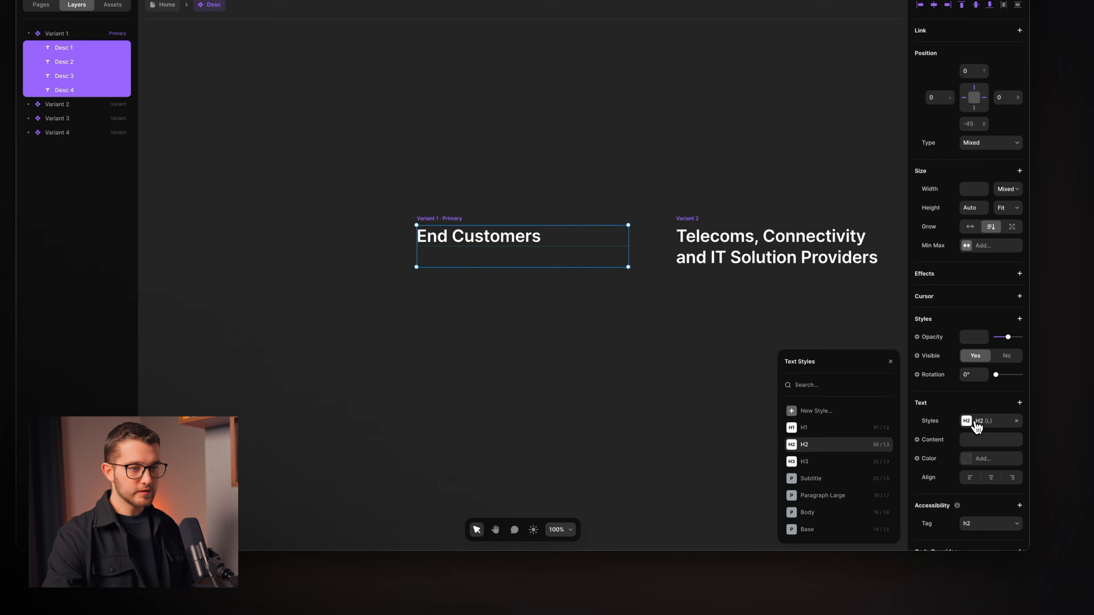
pyautogui.click(827, 529)
pyautogui.click(890, 362)
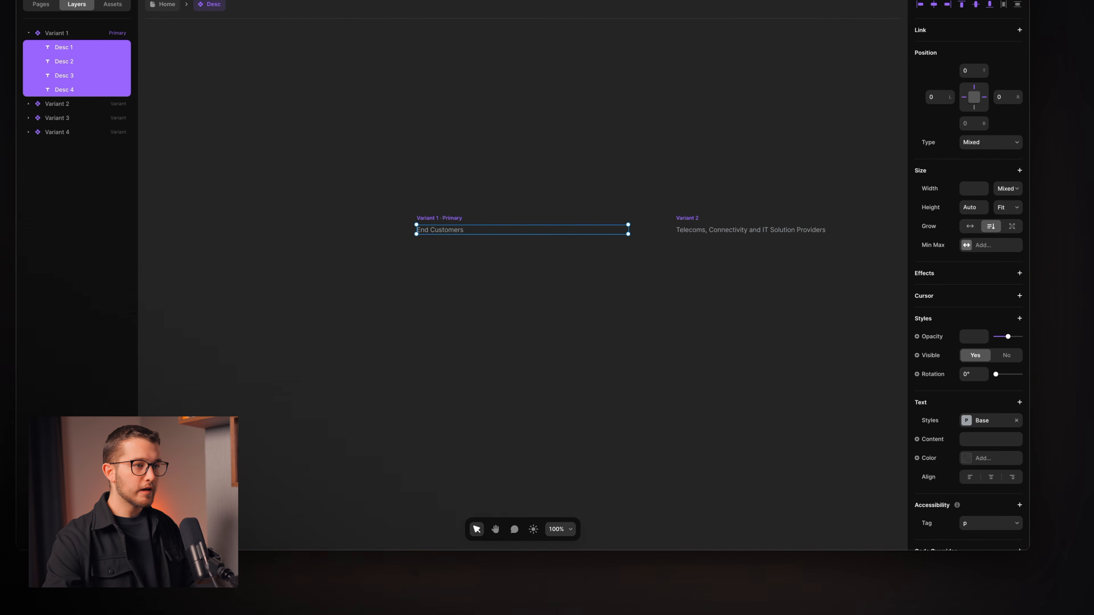
pyautogui.click(568, 293)
pyautogui.click(113, 153)
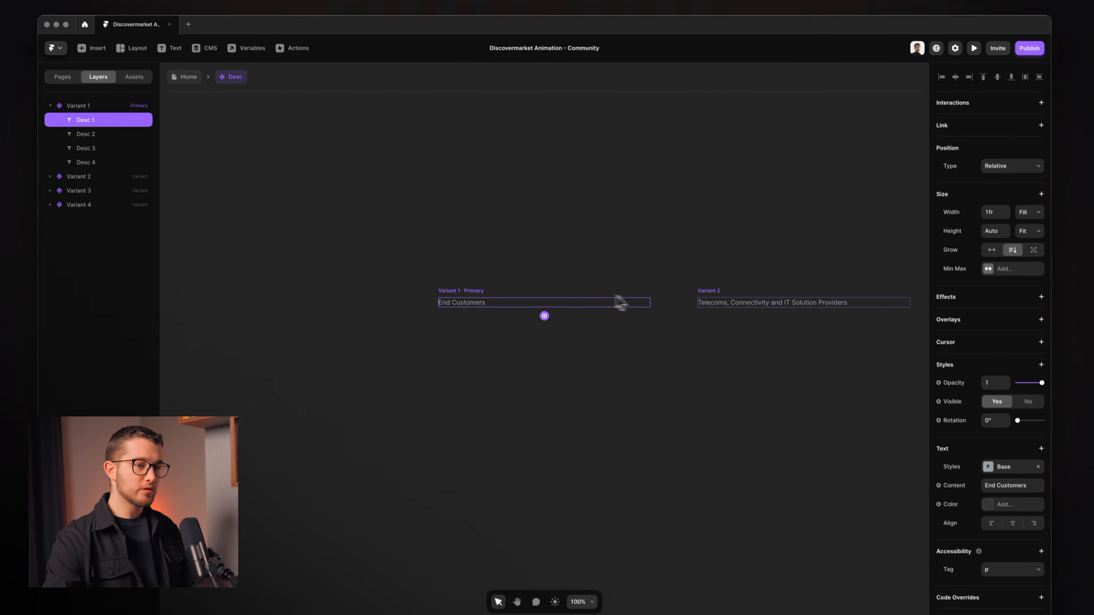
# Copy the Insurance and Prevention Providers description from the reference website and ask the Raycast AI chat to add spaces to the text.
pyautogui.press('super+Tab')
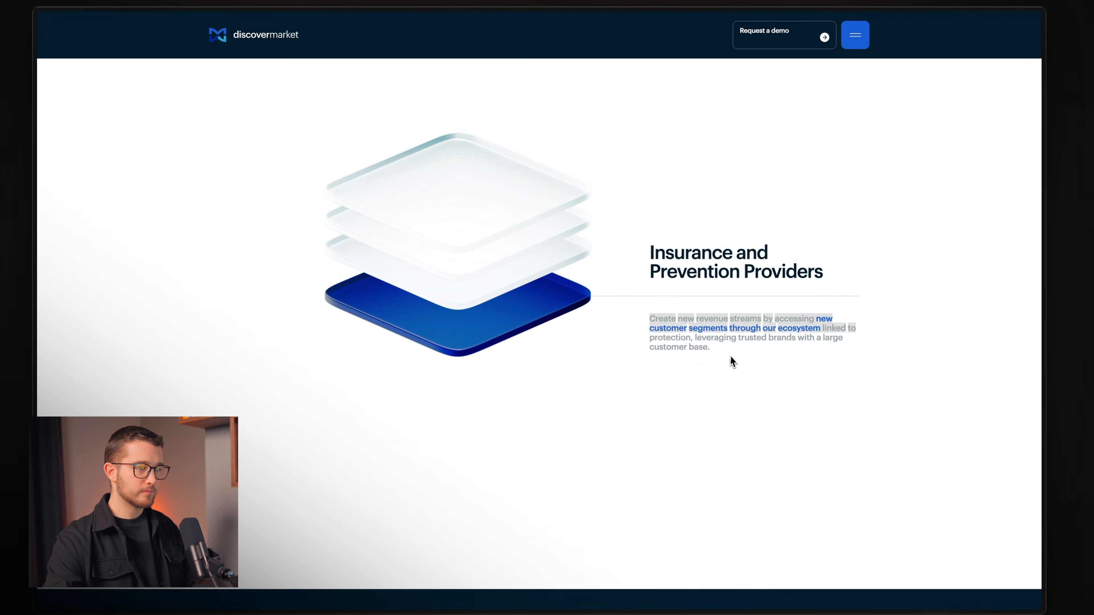
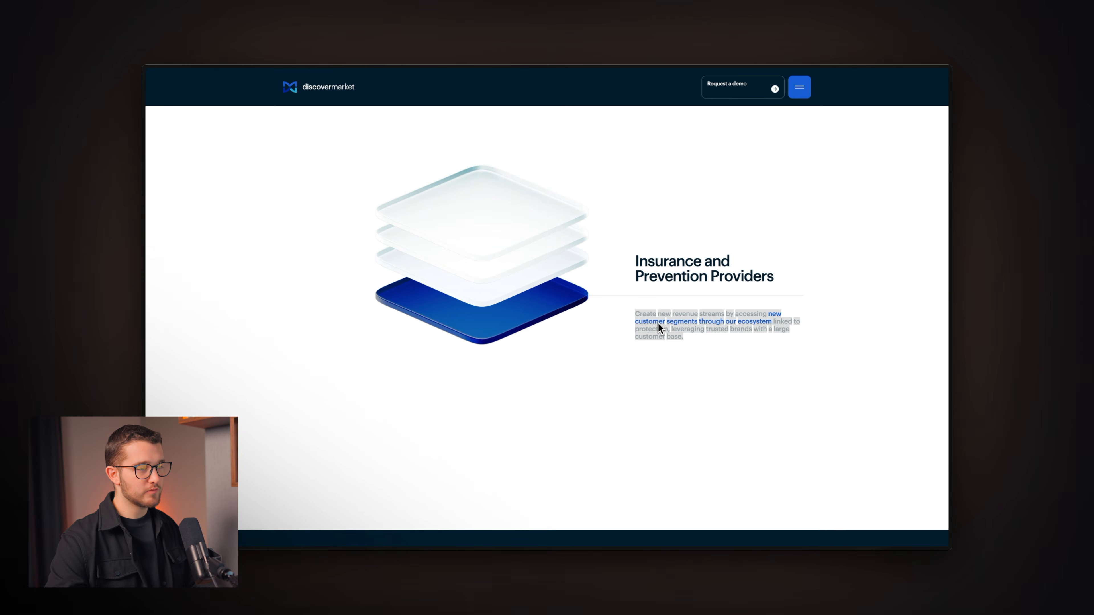
pyautogui.press('super+Tab')
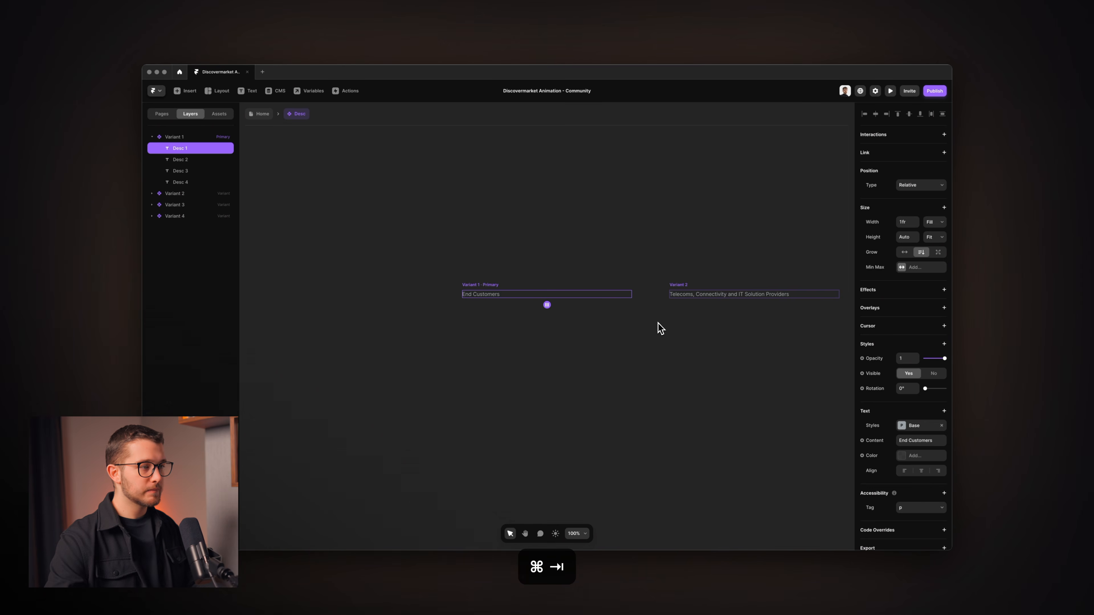
pyautogui.press('super+space')
pyautogui.write('Createnewrevenuestreamsbyaccessing newcustomersegmentsthroughourecosystem linkedtoprotection,leveragingtrustedbrandswithalargecustomerbase.')
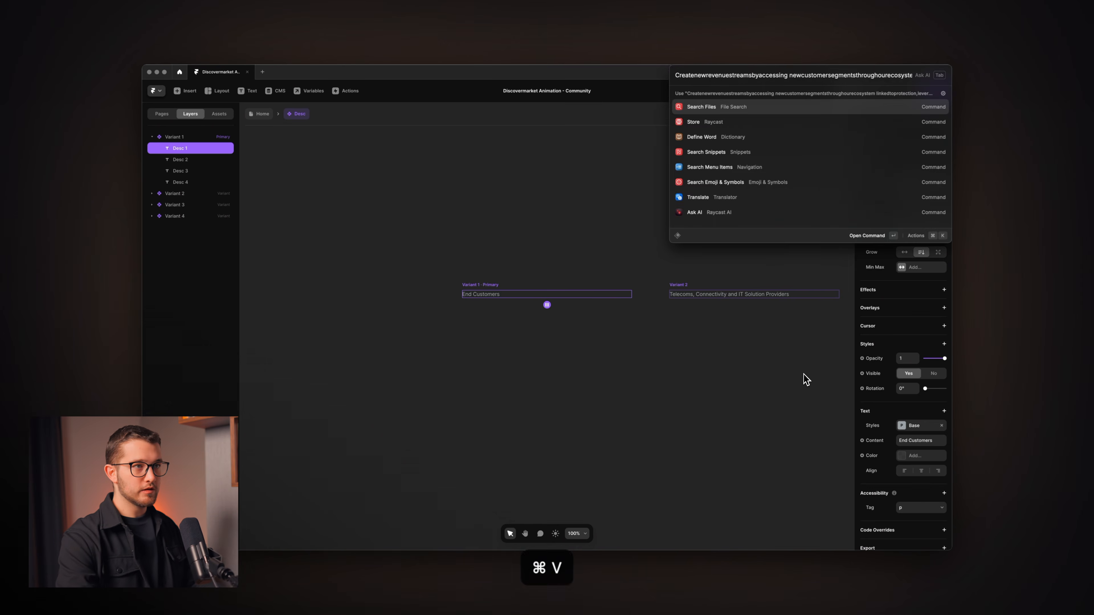
pyautogui.press('super+a')
pyautogui.press('super+c')
pyautogui.press('BackSpace')
pyautogui.press('F1')
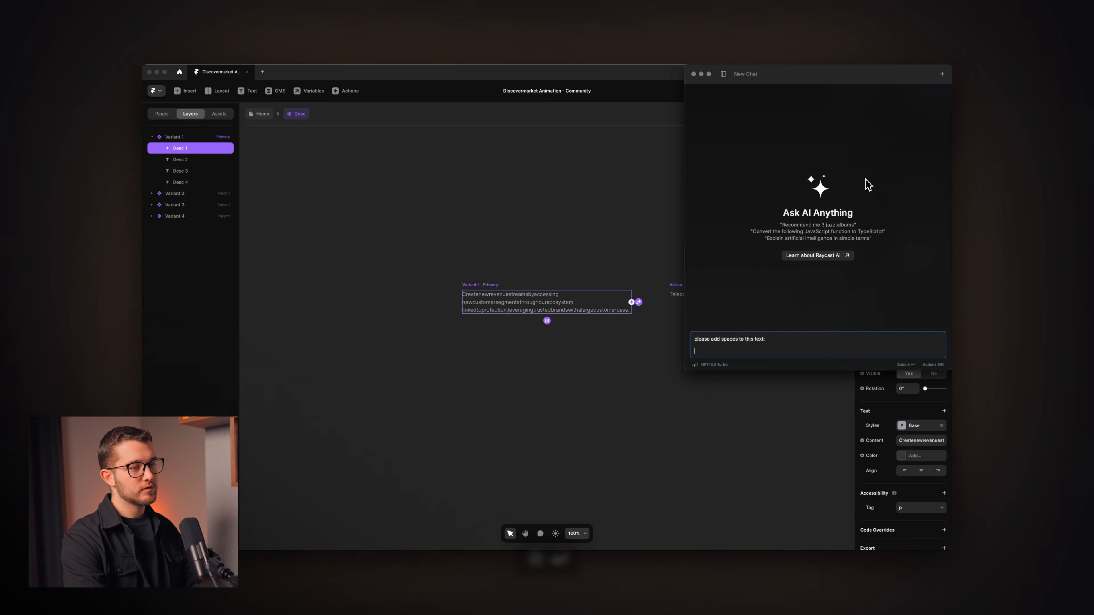
pyautogui.press('super+v')
pyautogui.press('Return')
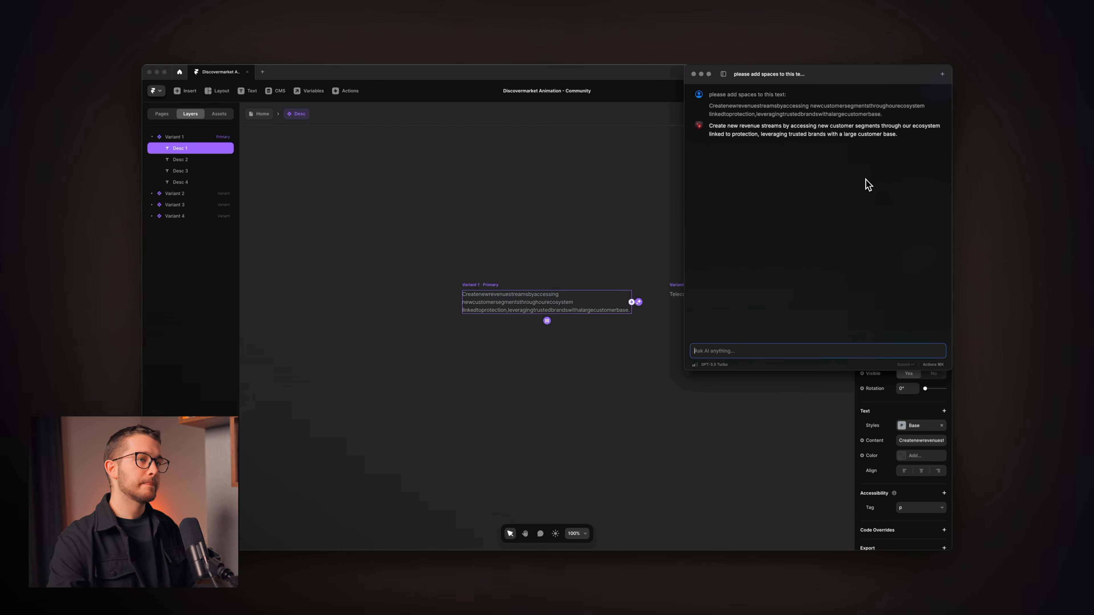
# Copy the AI chat's spaced text starting "Create new revenue streams" and set it as the content of Desc 1 in Framer.
pyautogui.tripleClick(831, 134)
pyautogui.press('super+c')
pyautogui.press('F1')
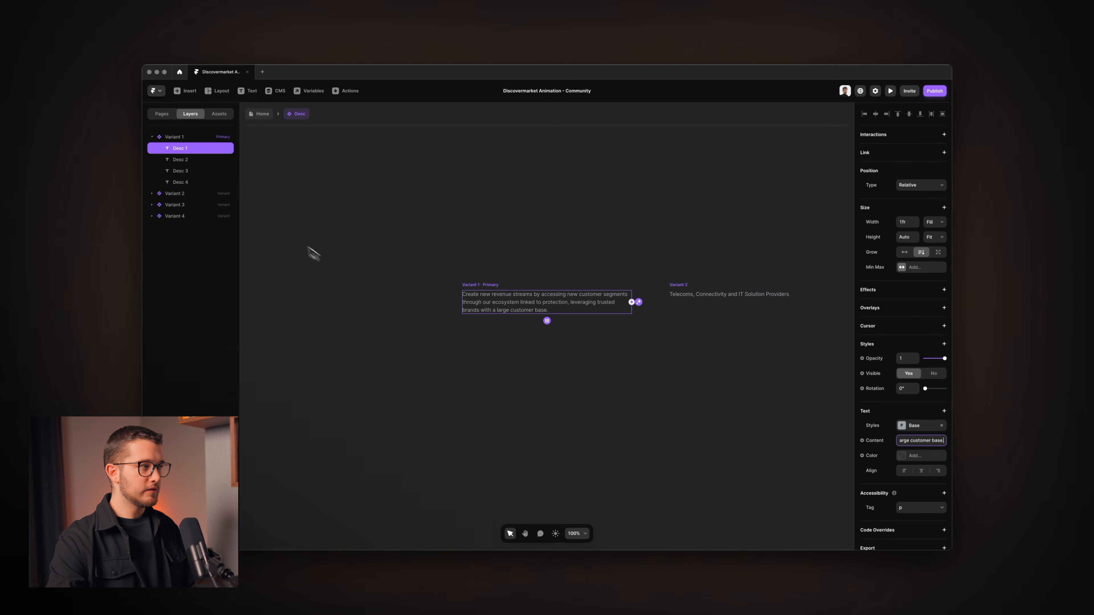
# Check the section order on the reference website and copy Desc 1's text content into Desc 4 of Variant 1.
pyautogui.click(180, 159)
pyautogui.press('super+Tab')
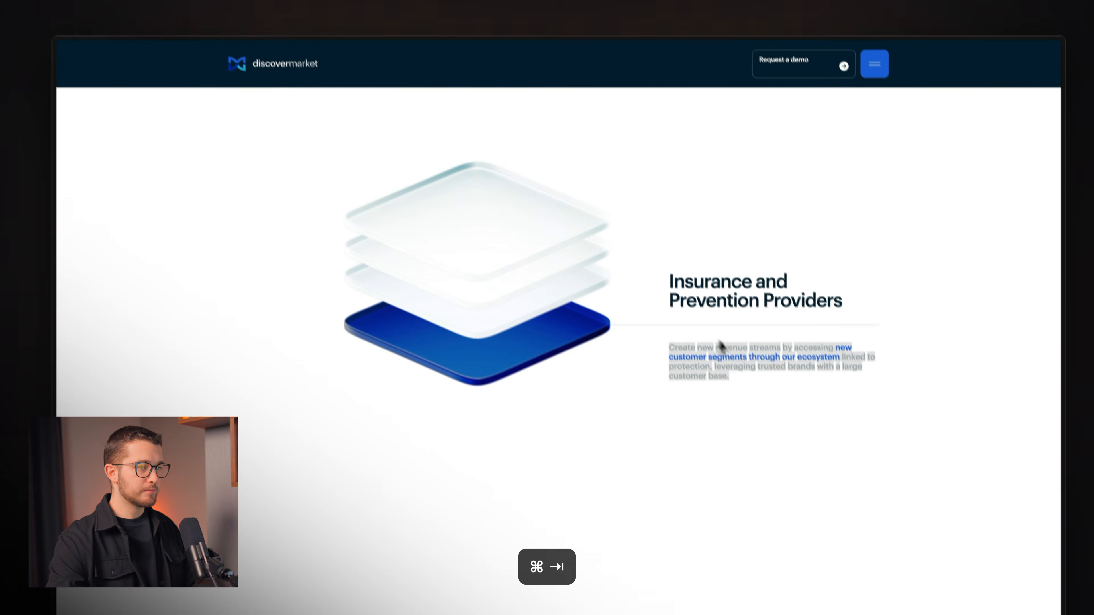
pyautogui.scroll(-5, 720, 341)
pyautogui.scroll(5, 718, 327)
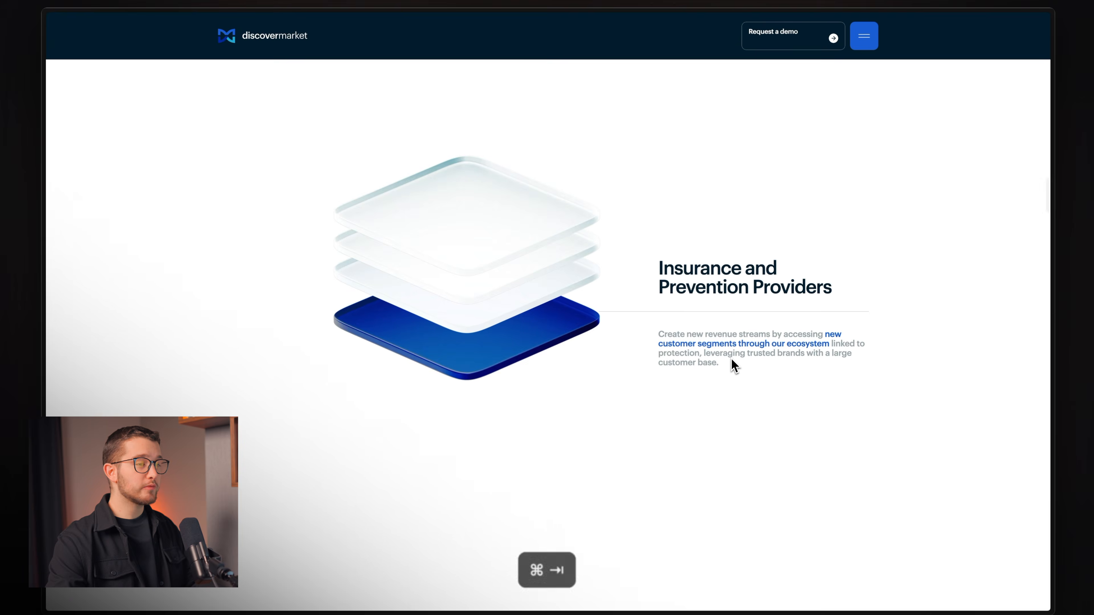
pyautogui.press('super+Tab')
pyautogui.click(135, 151)
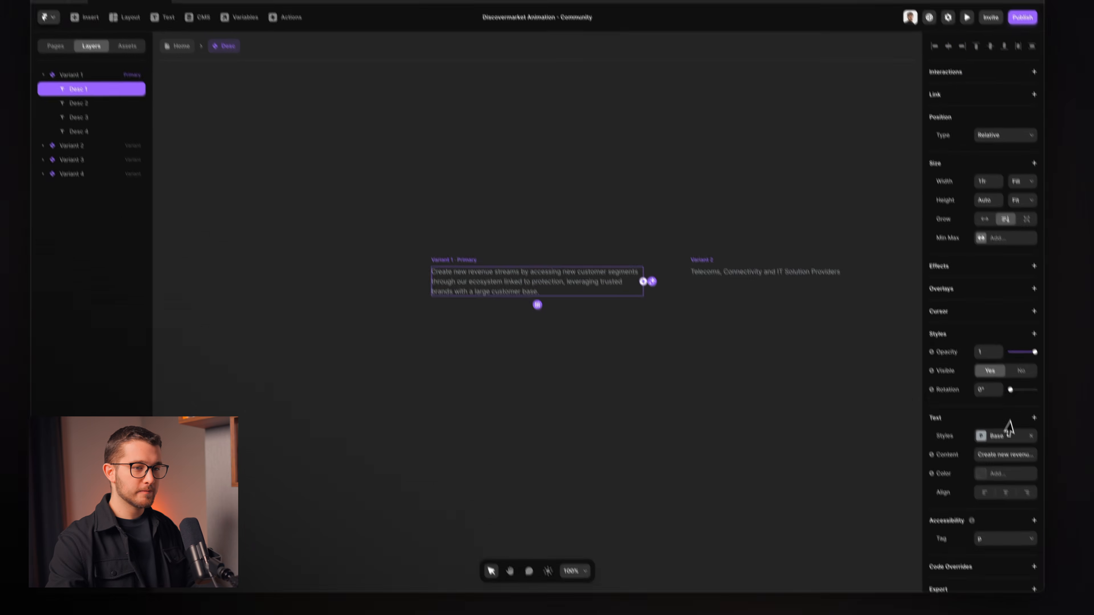
pyautogui.press('super+c')
pyautogui.click(121, 134)
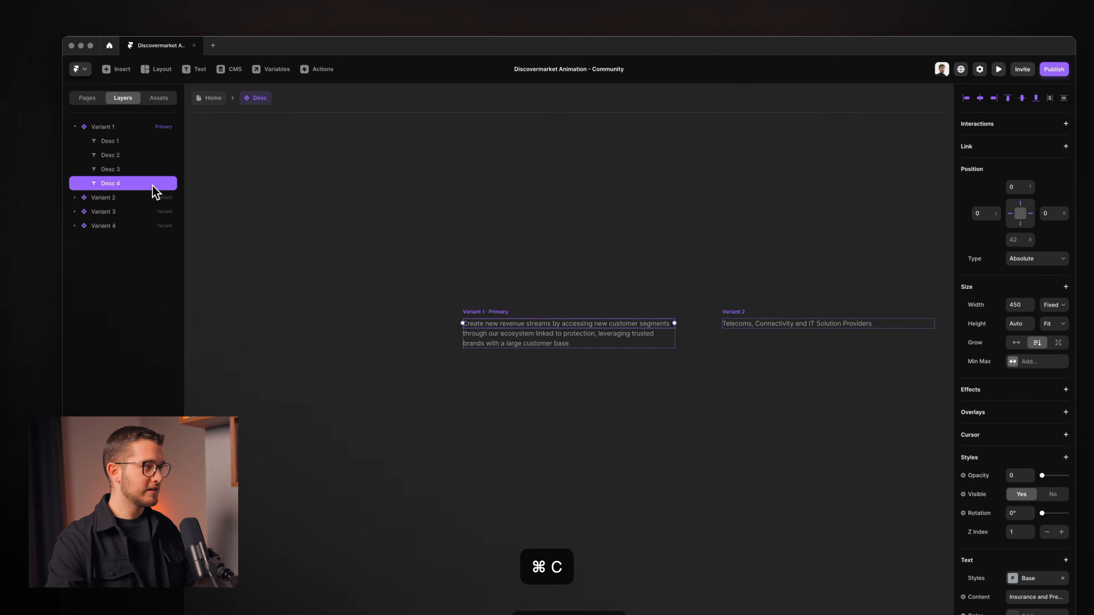
pyautogui.scroll(-2, 965, 513)
pyautogui.click(1031, 555)
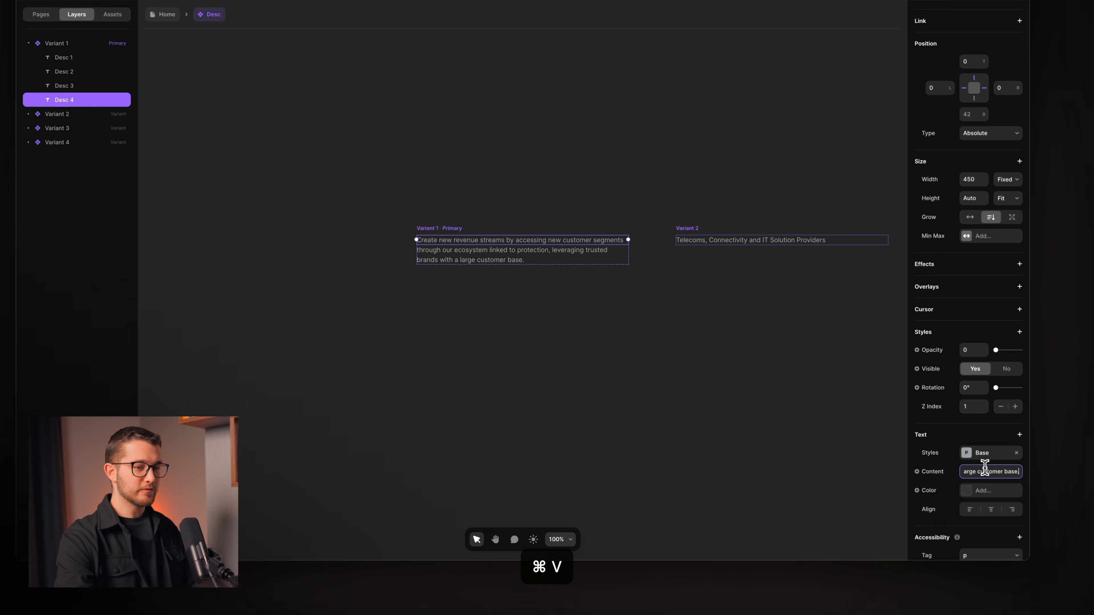
# Copy the End Customers description from the reference website and submit it to the Raycast AI chat for adding spaces.
pyautogui.press('super+Tab')
pyautogui.scroll(5, 609, 323)
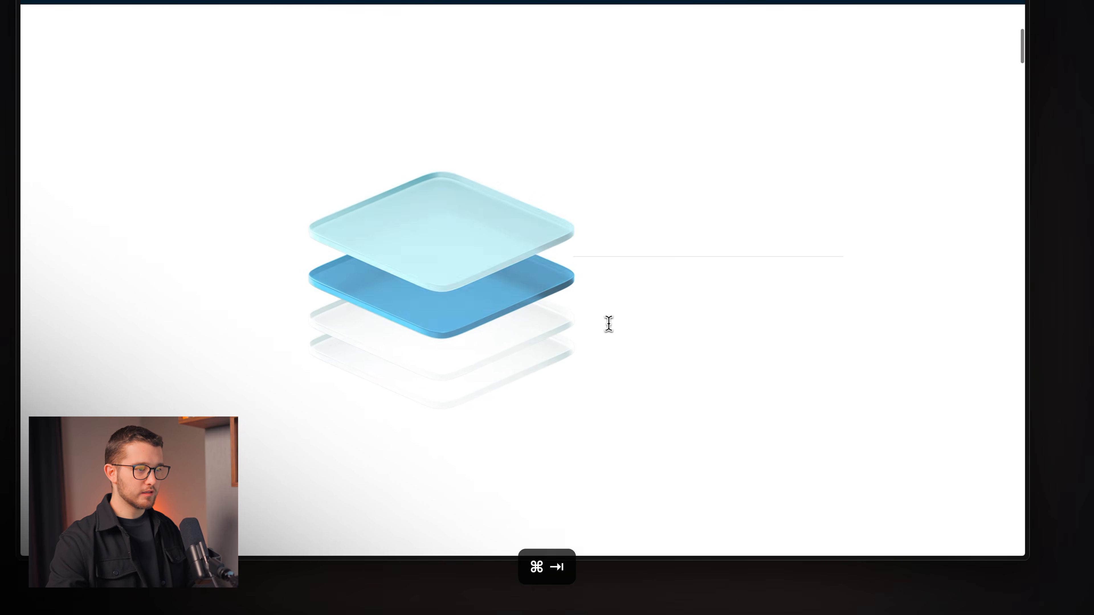
pyautogui.scroll(-2, 625, 305)
pyautogui.tripleClick(668, 298)
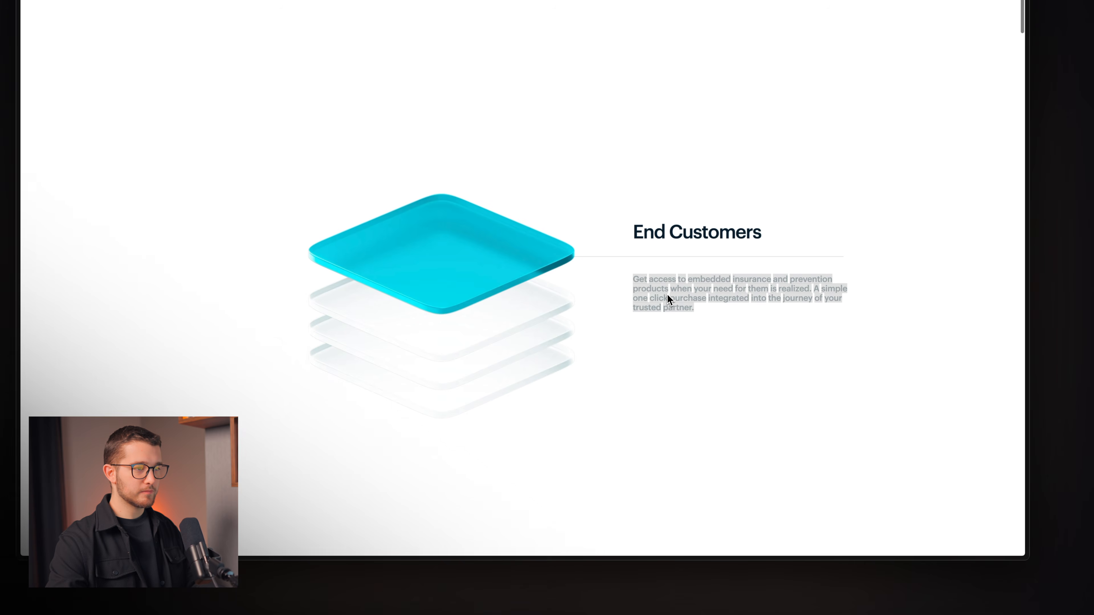
pyautogui.press('F1')
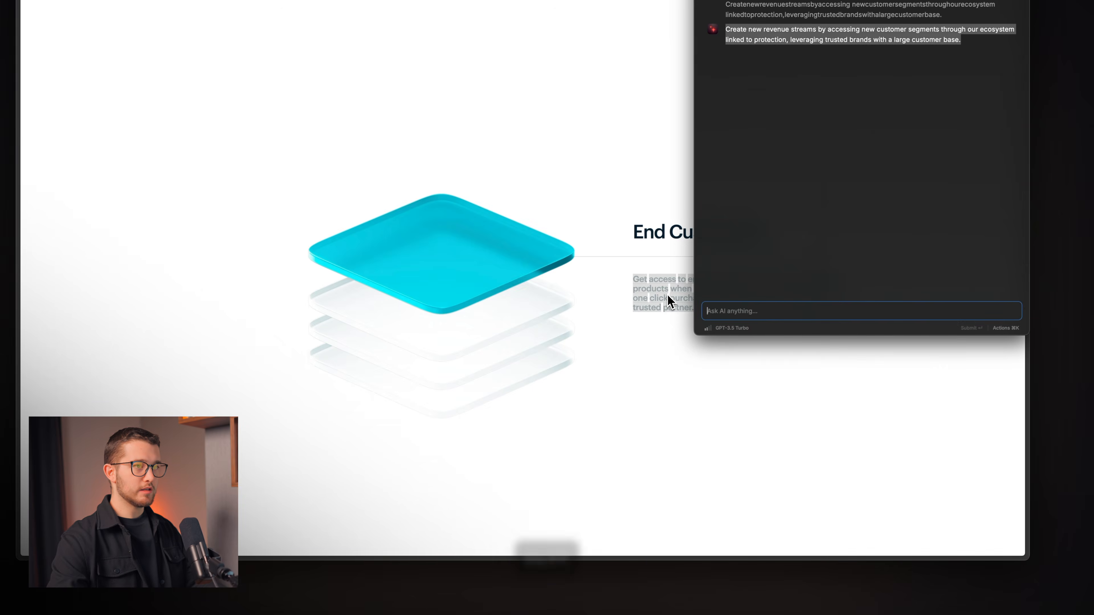
pyautogui.press('super+v')
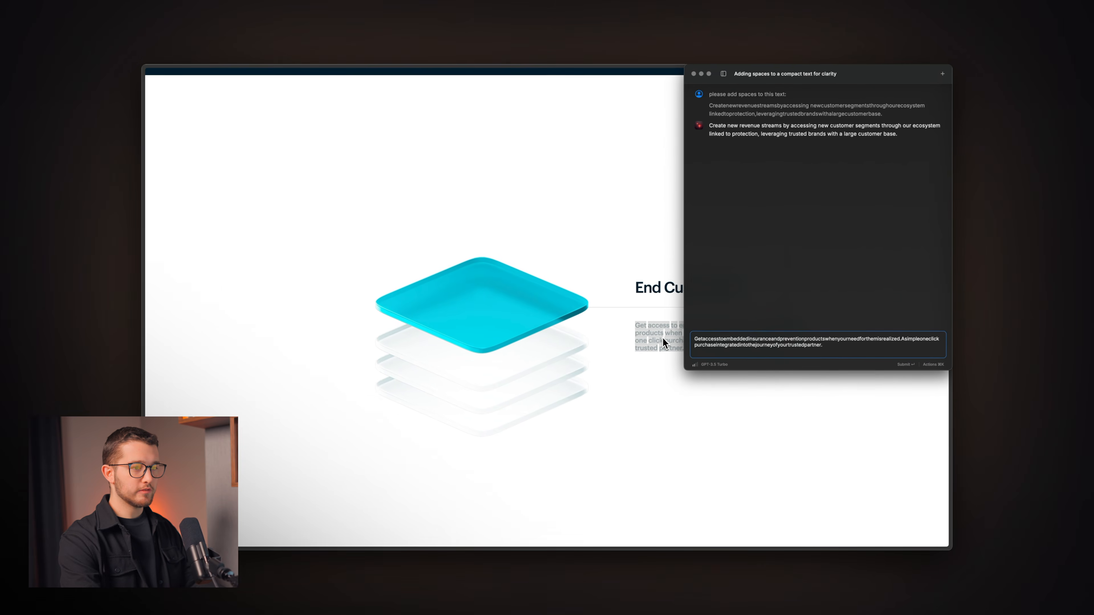
pyautogui.press('Return')
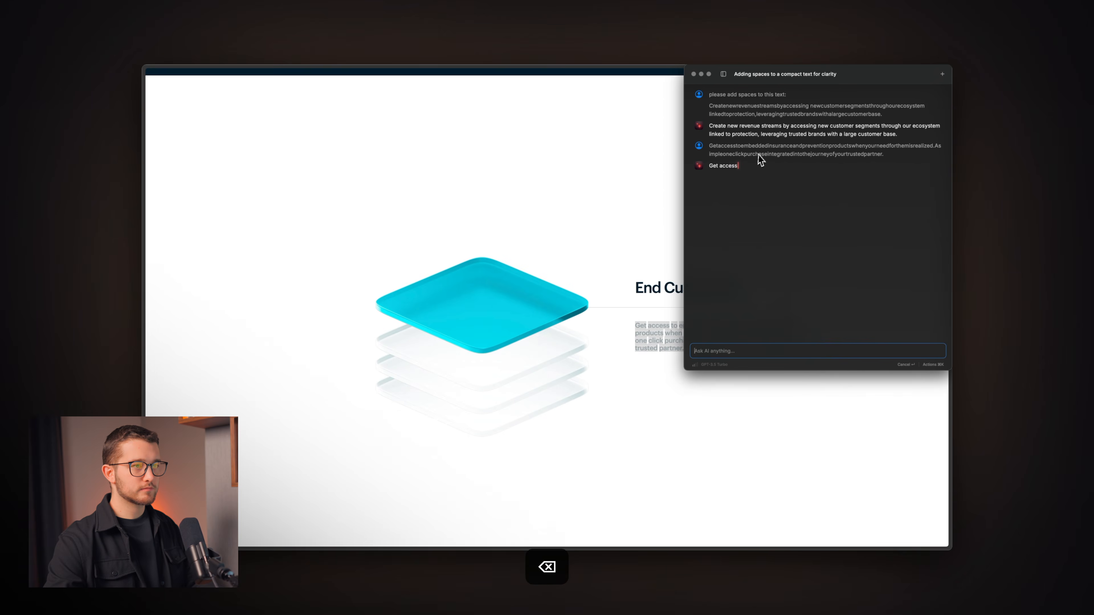
# Copy the AI chat's spaced End Customers description and replace Desc 1's content in Framer with it.
pyautogui.tripleClick(754, 170)
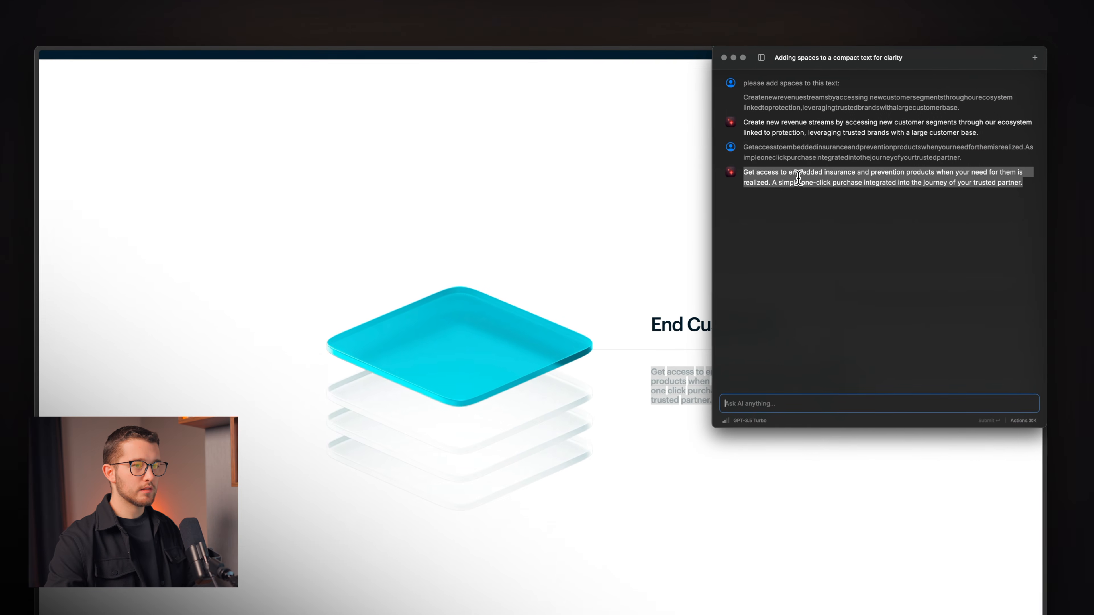
pyautogui.press('super+c')
pyautogui.press('F1')
pyautogui.press('super+Tab')
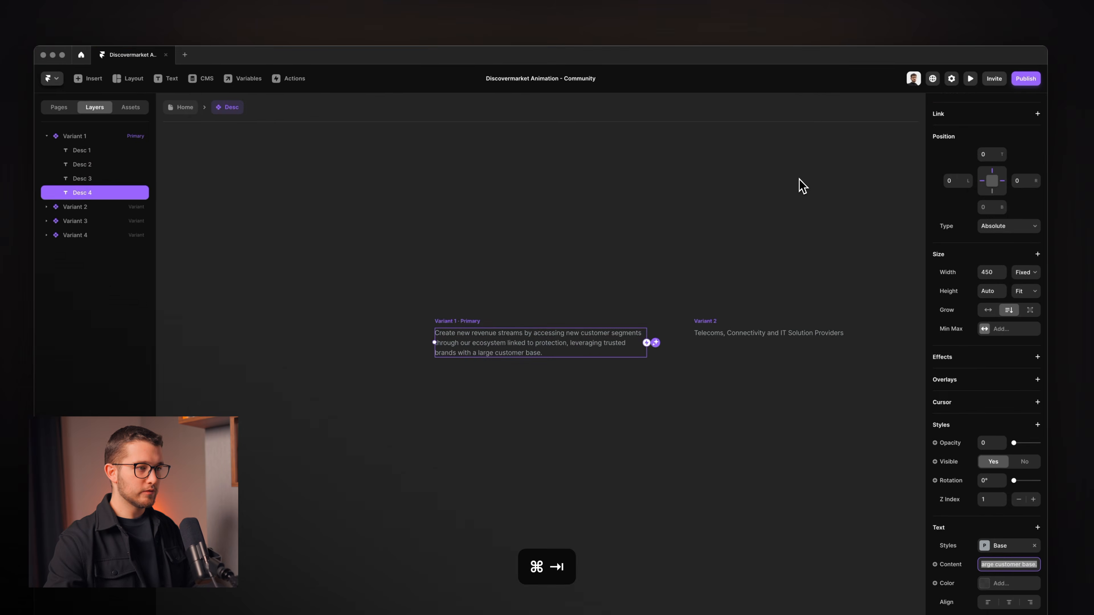
pyautogui.click(124, 164)
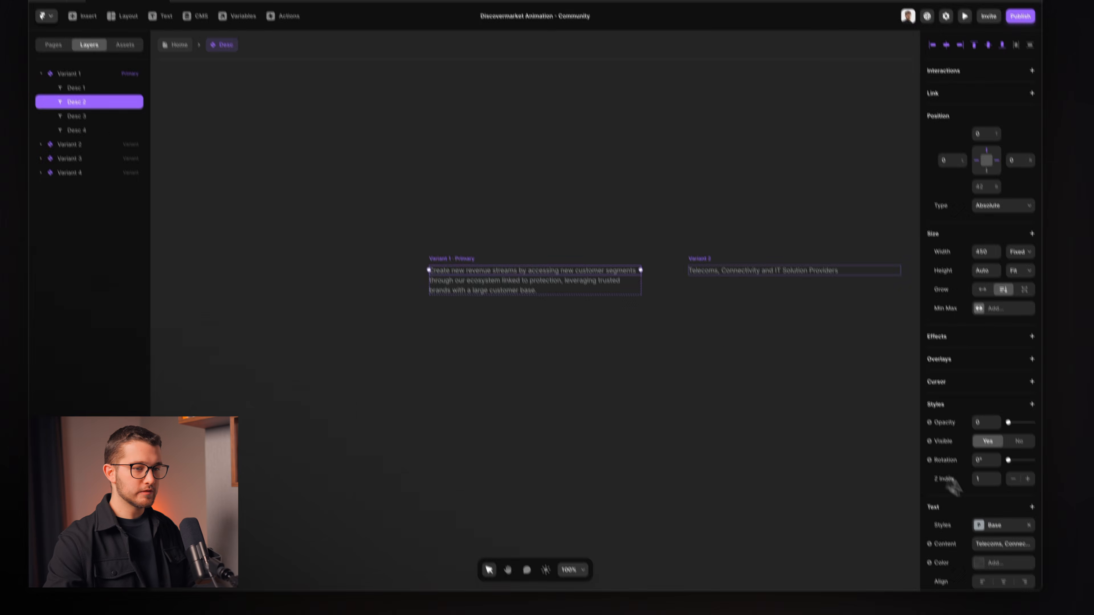
pyautogui.press('super+Tab')
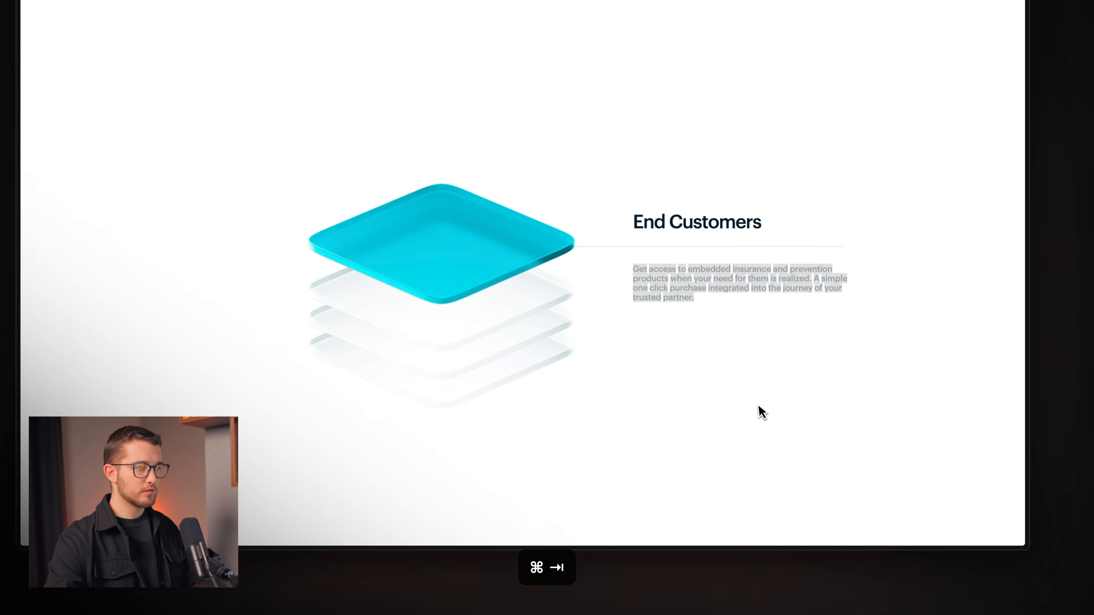
pyautogui.press('super+Tab')
pyautogui.click(103, 65)
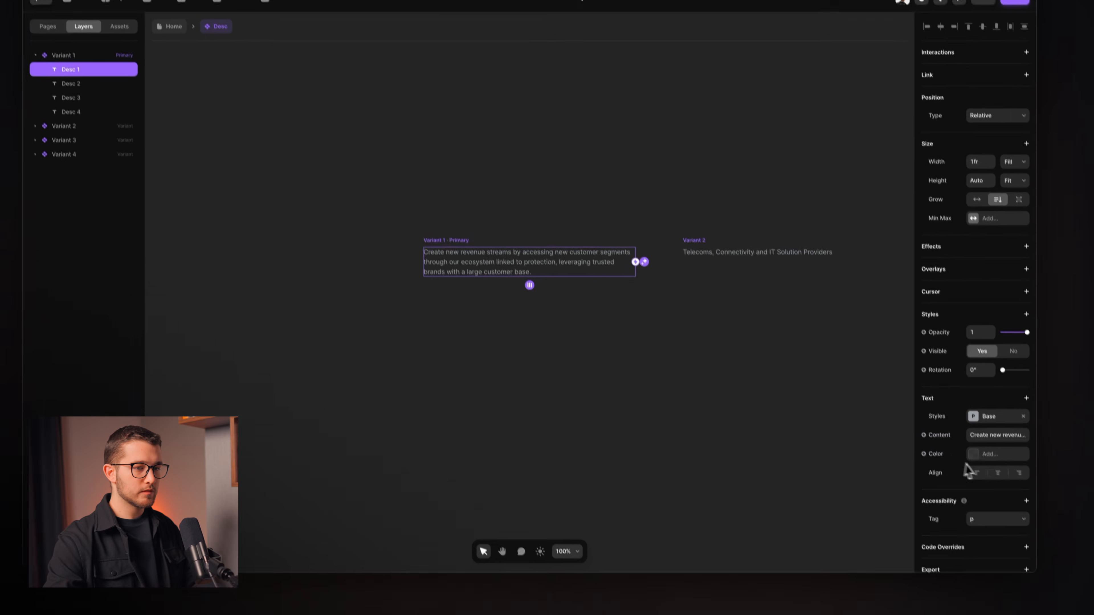
pyautogui.click(992, 427)
pyautogui.press('super+v')
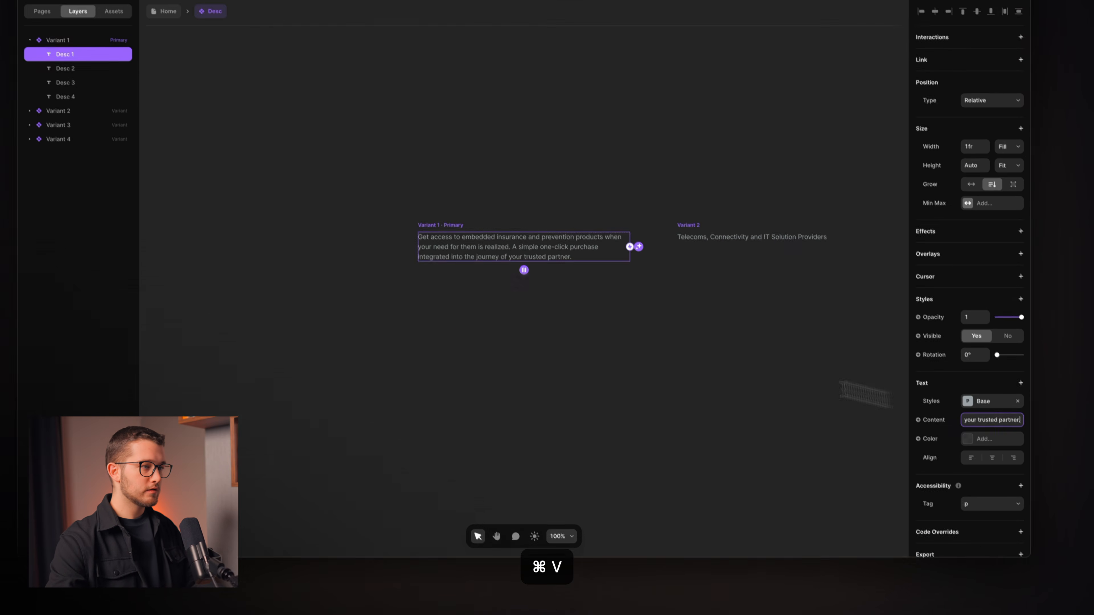
# Select Desc 2, copy the Telecoms, Connectivity and IT Solution Providers description from the reference website, and submit it to the AI chat for spacing.
pyautogui.click(112, 125)
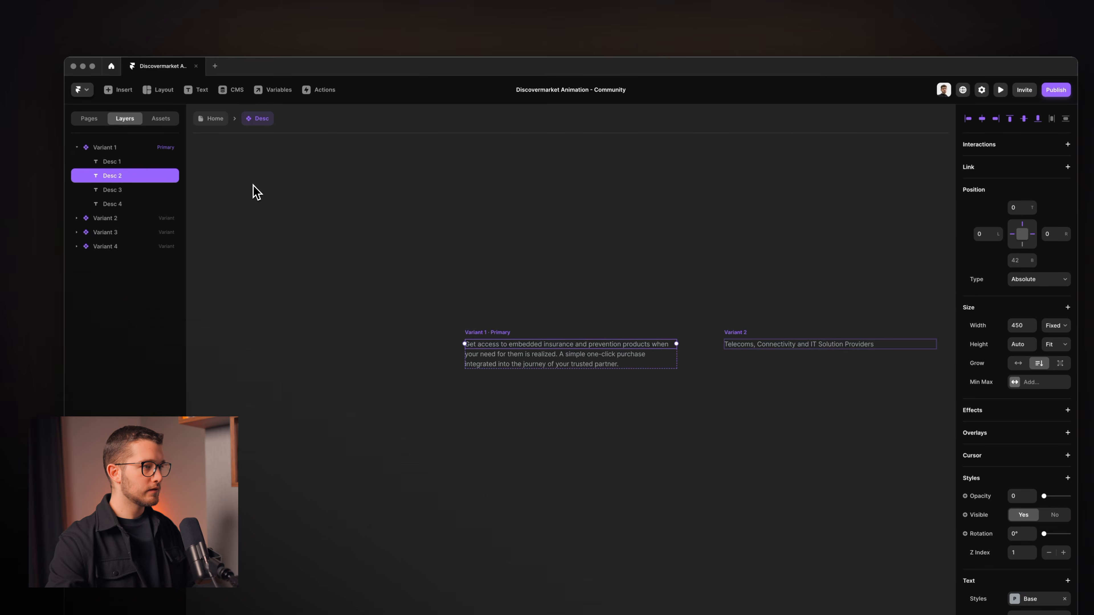
pyautogui.press('super+Tab')
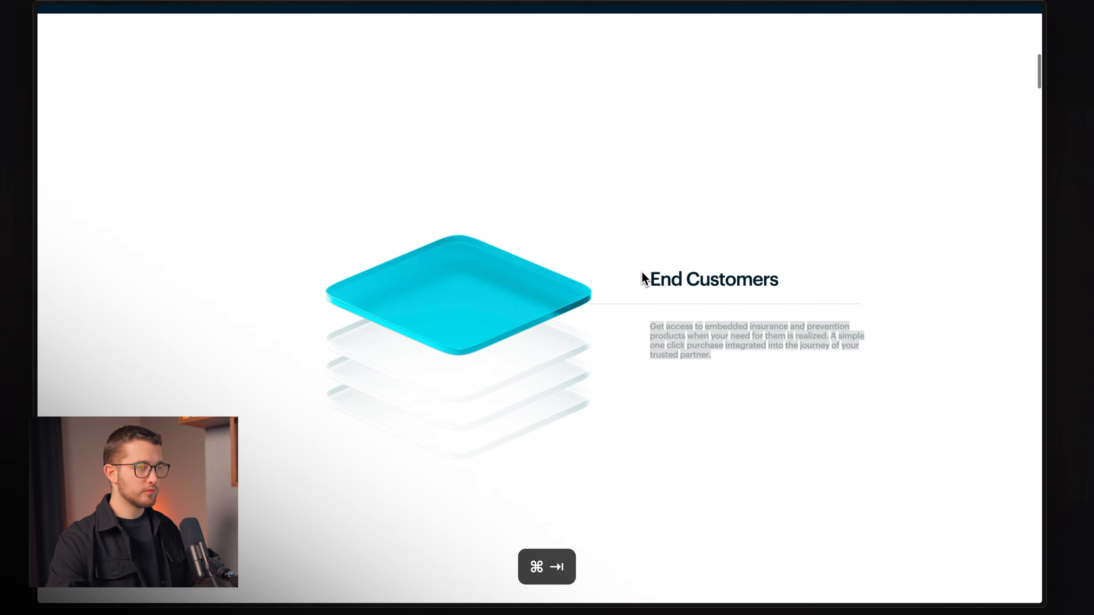
pyautogui.scroll(-5, 644, 278)
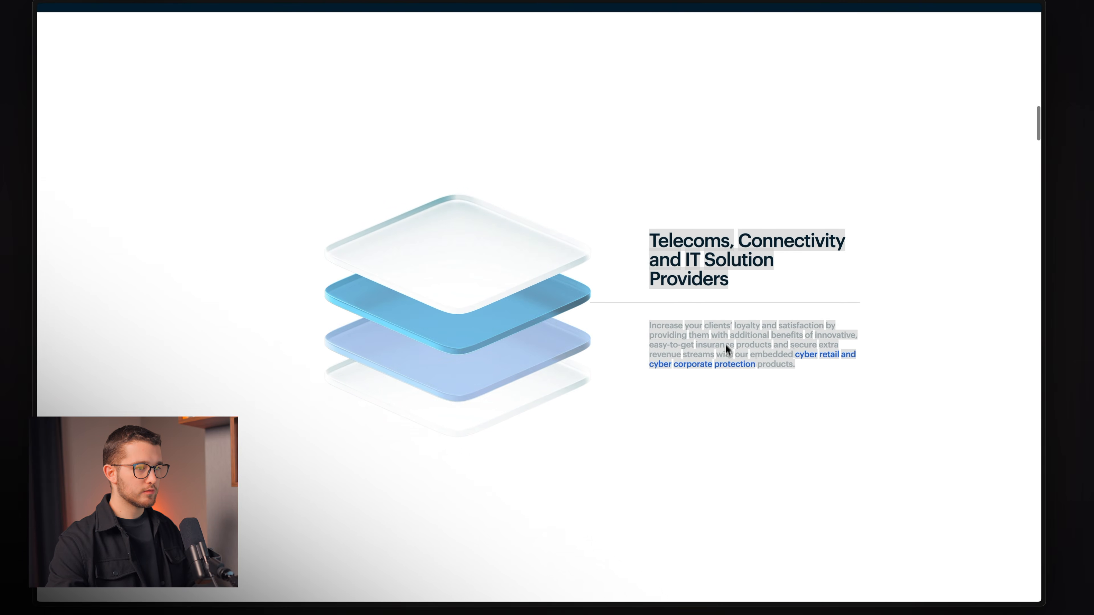
pyautogui.press('super+Tab')
pyautogui.press('F1')
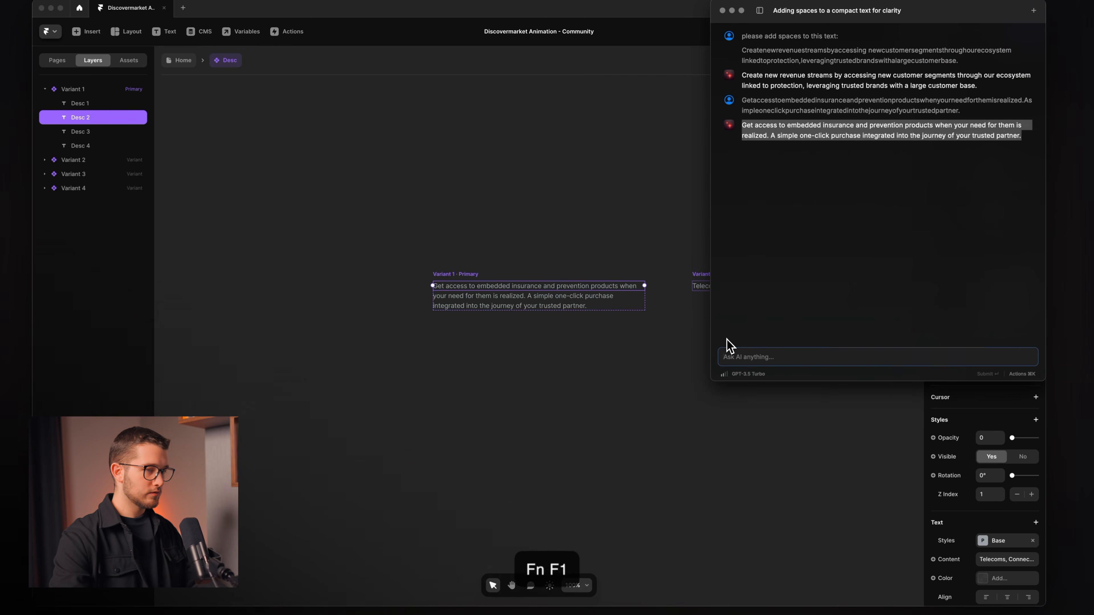
pyautogui.press('super+v')
pyautogui.press('Return')
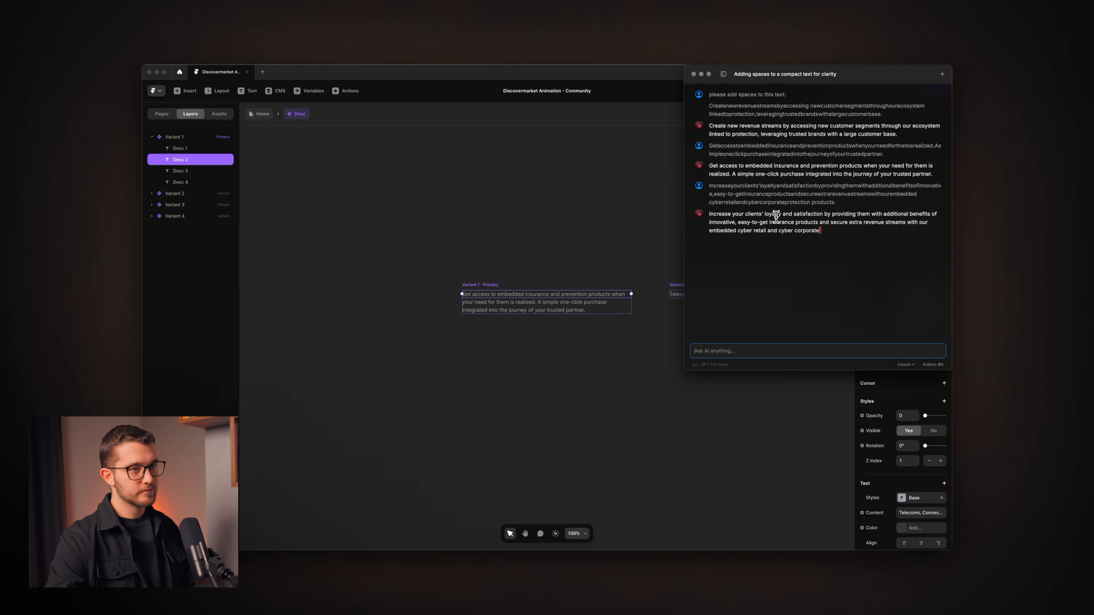
# Copy the AI chat's spaced Telecoms, Connectivity and IT Solution Providers description and replace Desc 2's content in Framer with it.
pyautogui.tripleClick(775, 215)
pyautogui.press('F1')
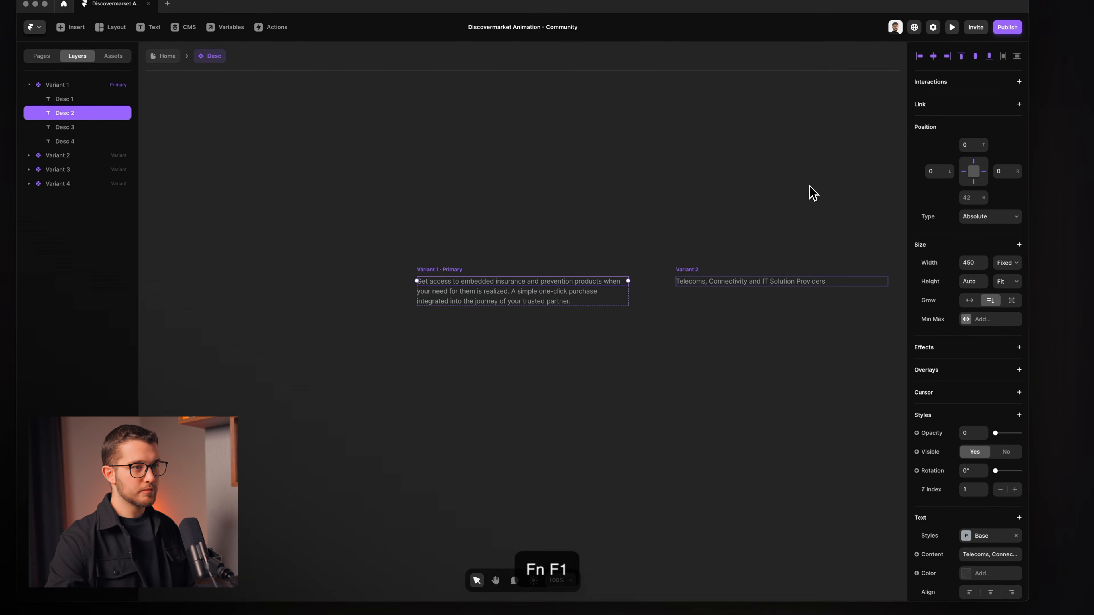
pyautogui.scroll(-3, 963, 431)
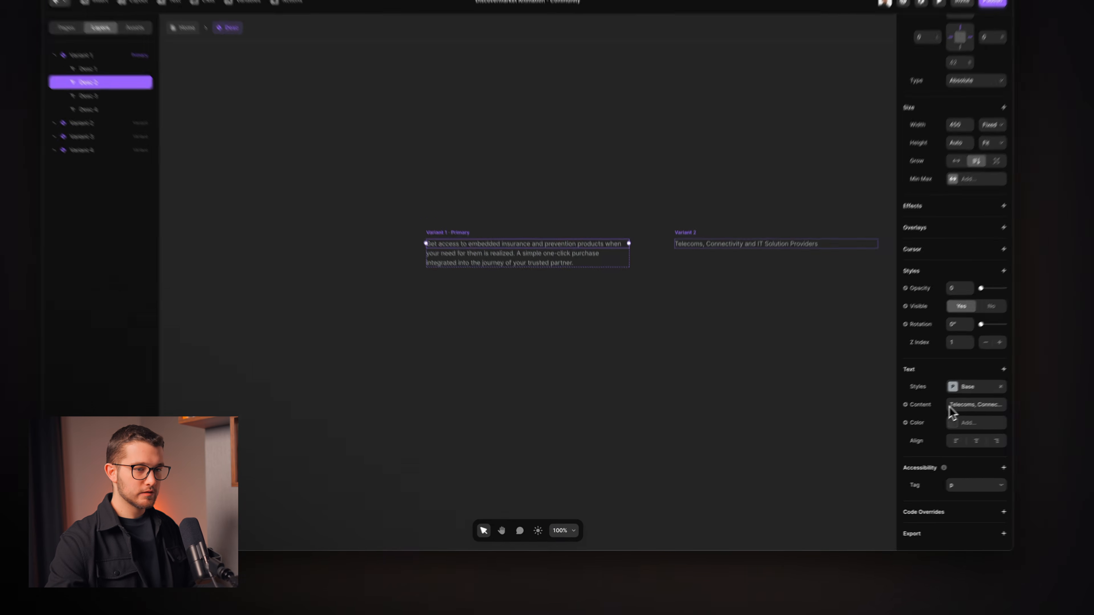
pyautogui.press('super+Tab')
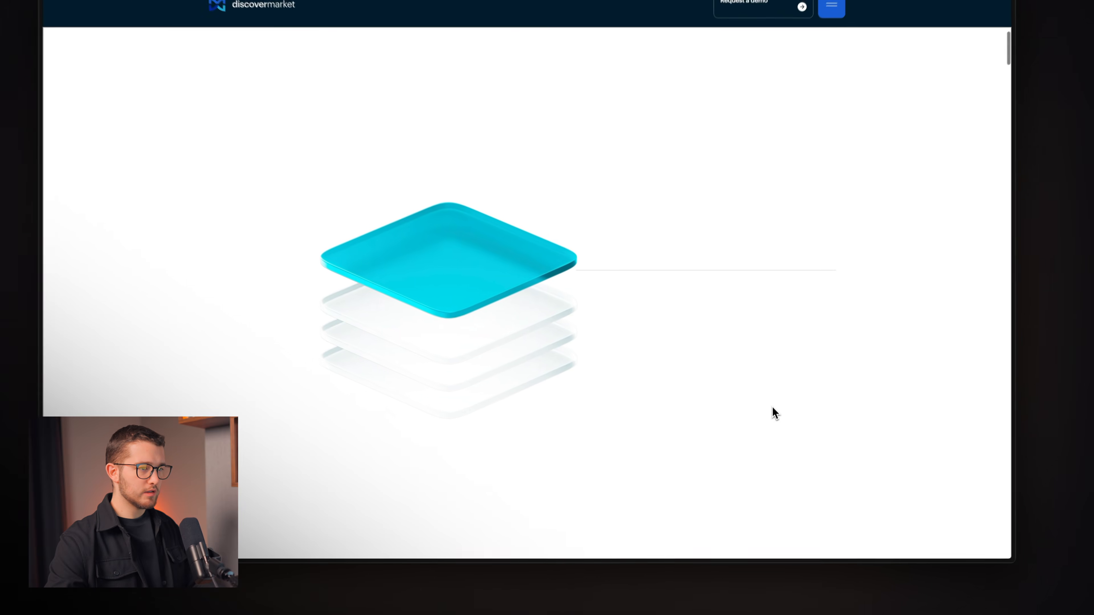
pyautogui.scroll(10, 773, 407)
pyautogui.scroll(-10, 773, 406)
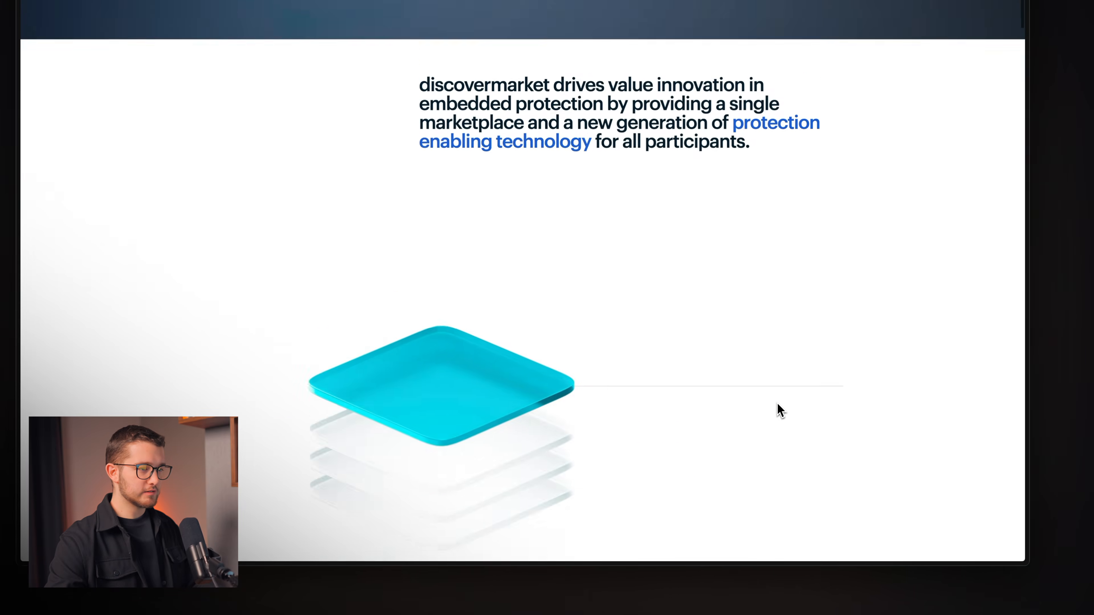
pyautogui.scroll(-5, 773, 405)
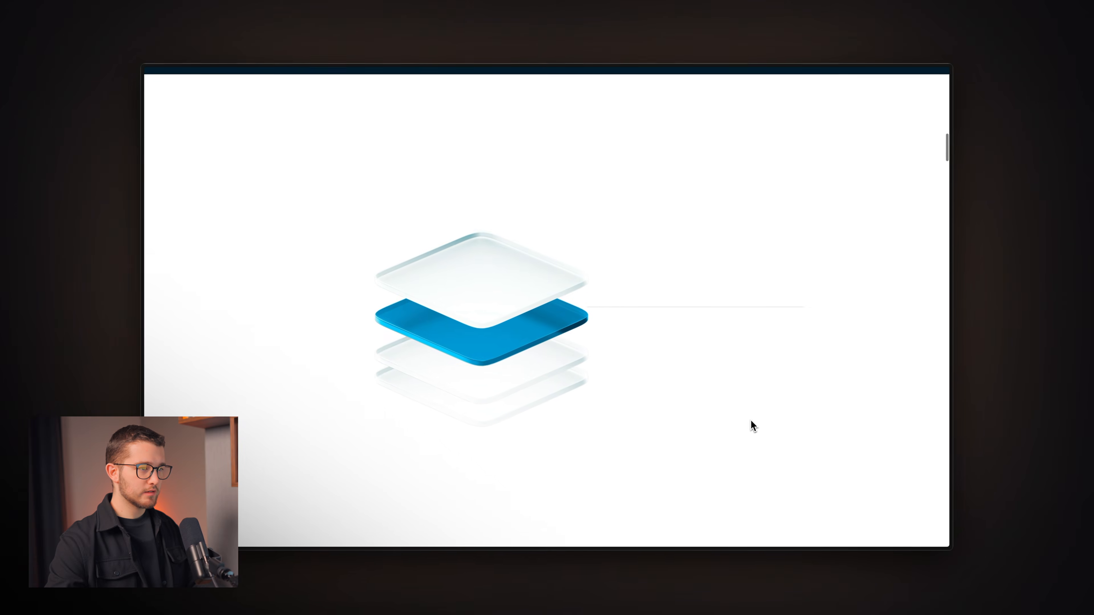
pyautogui.press('super+Tab')
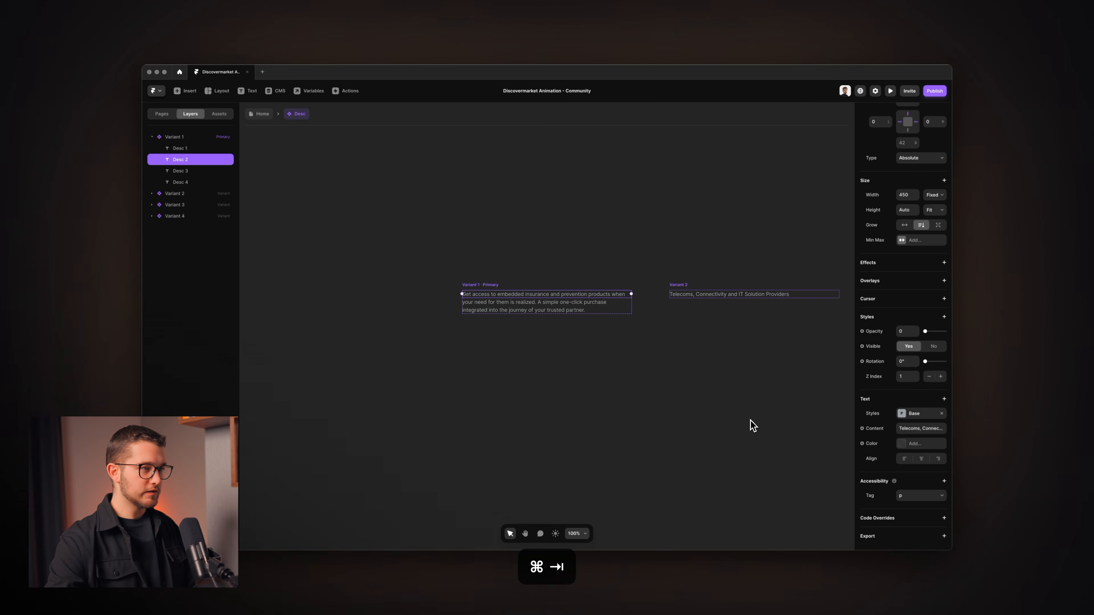
pyautogui.click(909, 428)
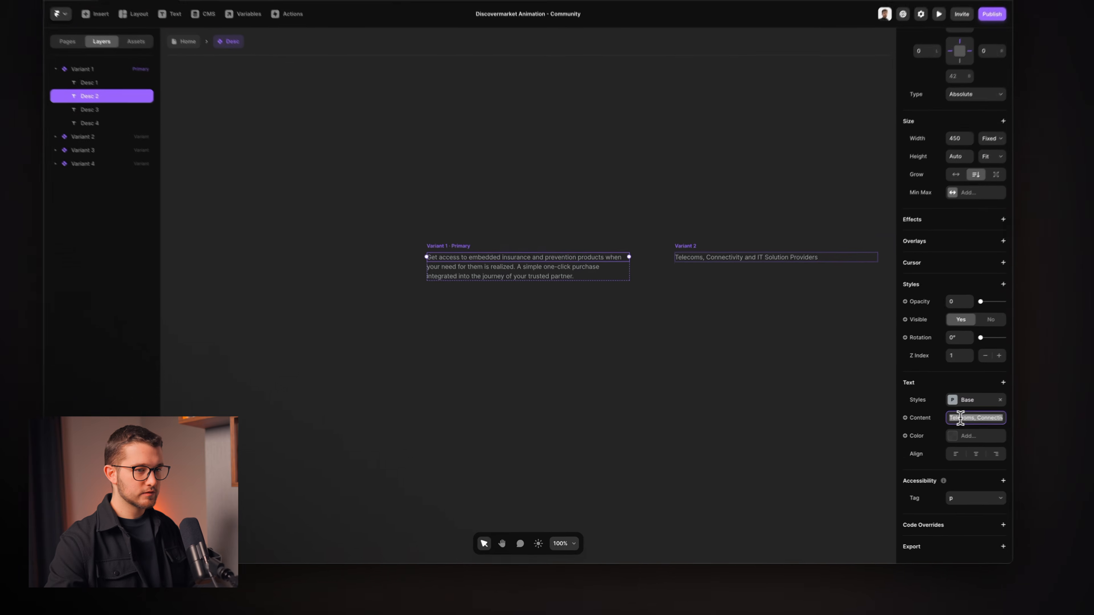
pyautogui.press('super+v')
pyautogui.press('super+Home')
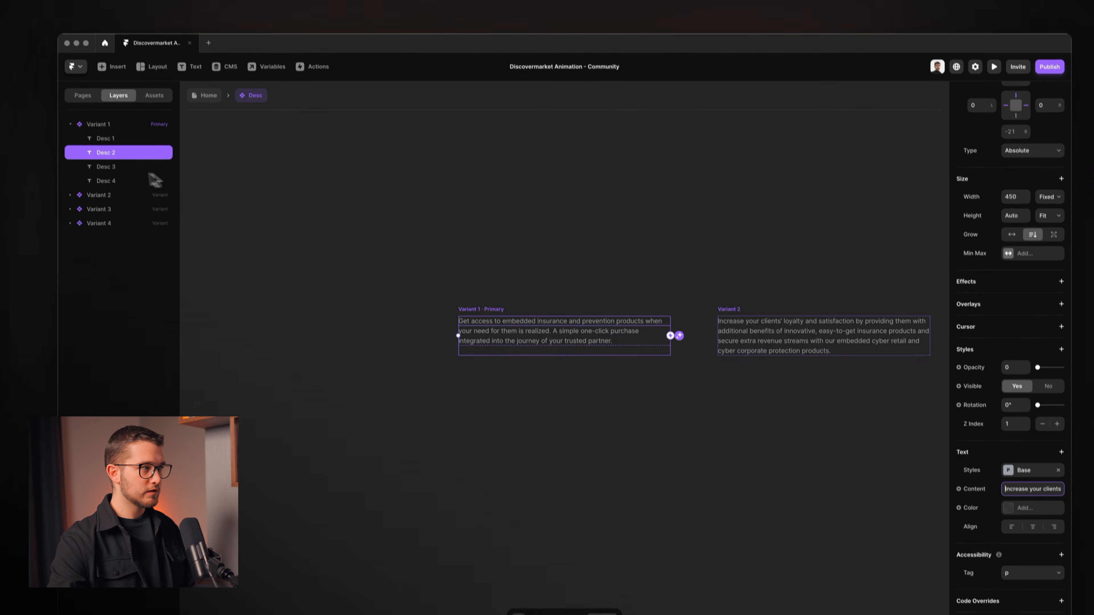
# Copy the Hospitality, Events and Farming industry description from the reference website and submit it to the AI chat for adding spaces.
pyautogui.press('super+Tab')
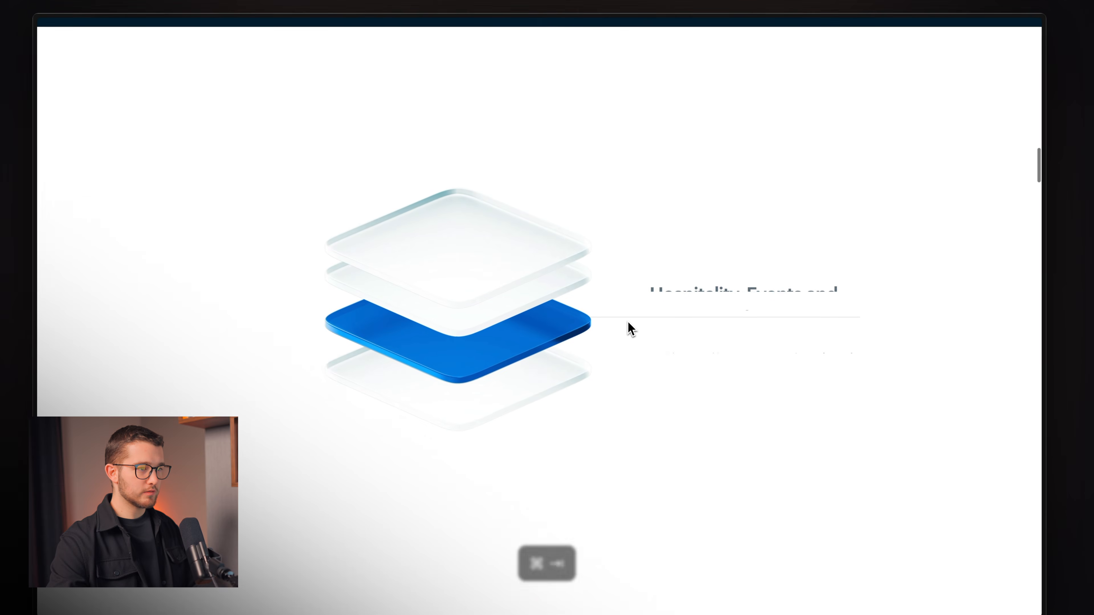
pyautogui.tripleClick(691, 352)
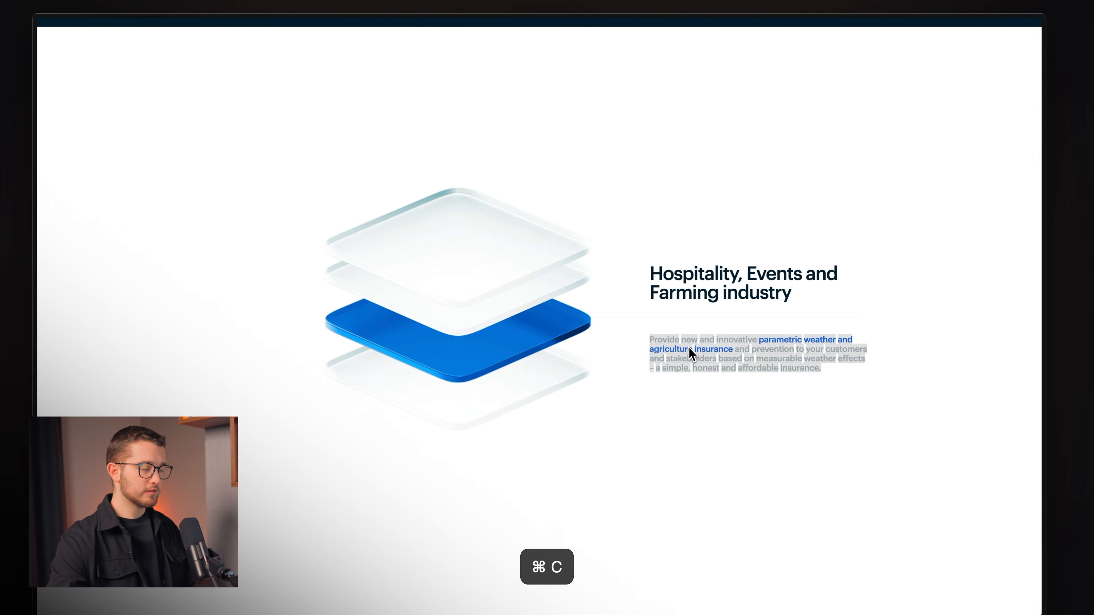
pyautogui.press('F1')
pyautogui.write('Providenewandinnovative parametricweatherandagricultureinsurance andpreventiontoyourcustomersandstakeholdersbasedonmeasurableweathereffects–asimple,honestandaffordableinsurance.')
pyautogui.press('Return')
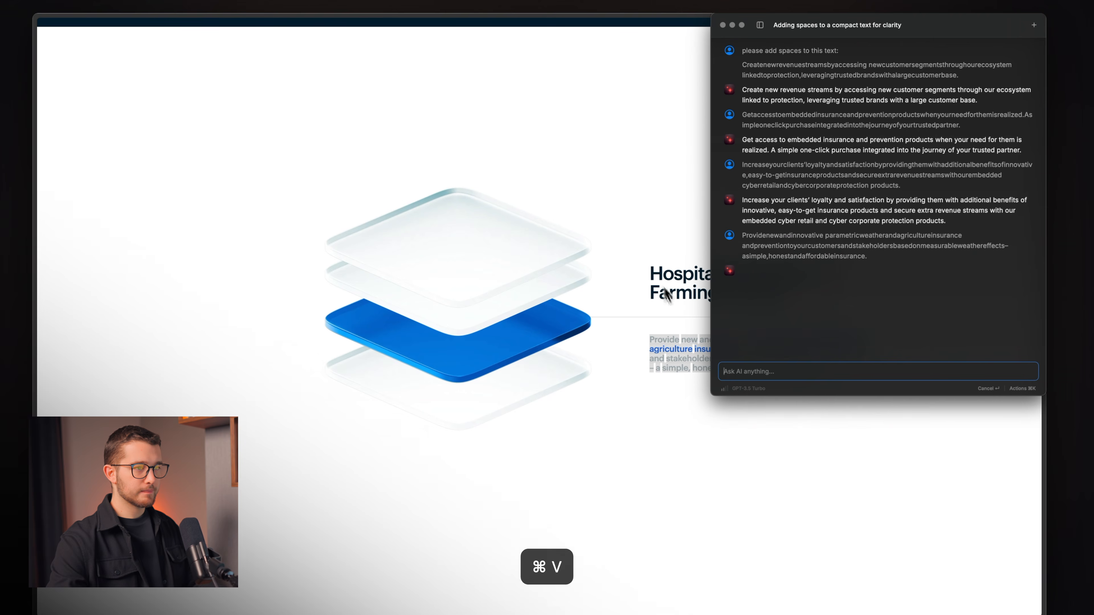
# Copy the AI chat's spaced Hospitality description, replace Desc 3's content in Framer with it, and check all four variants.
pyautogui.tripleClick(818, 278)
pyautogui.press('super+c')
pyautogui.press('F1')
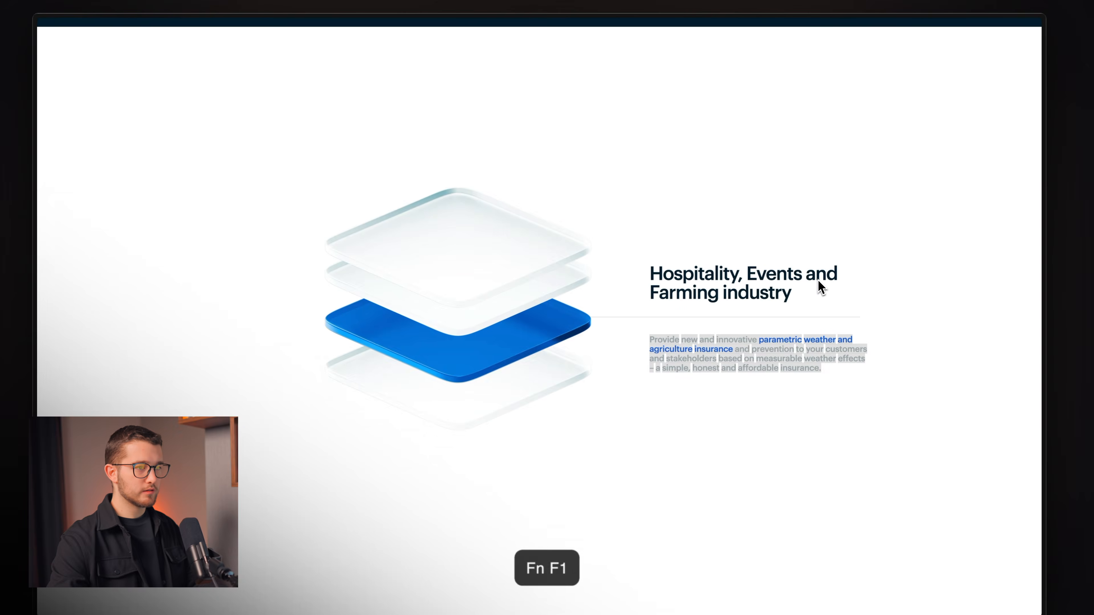
pyautogui.press('super+Tab')
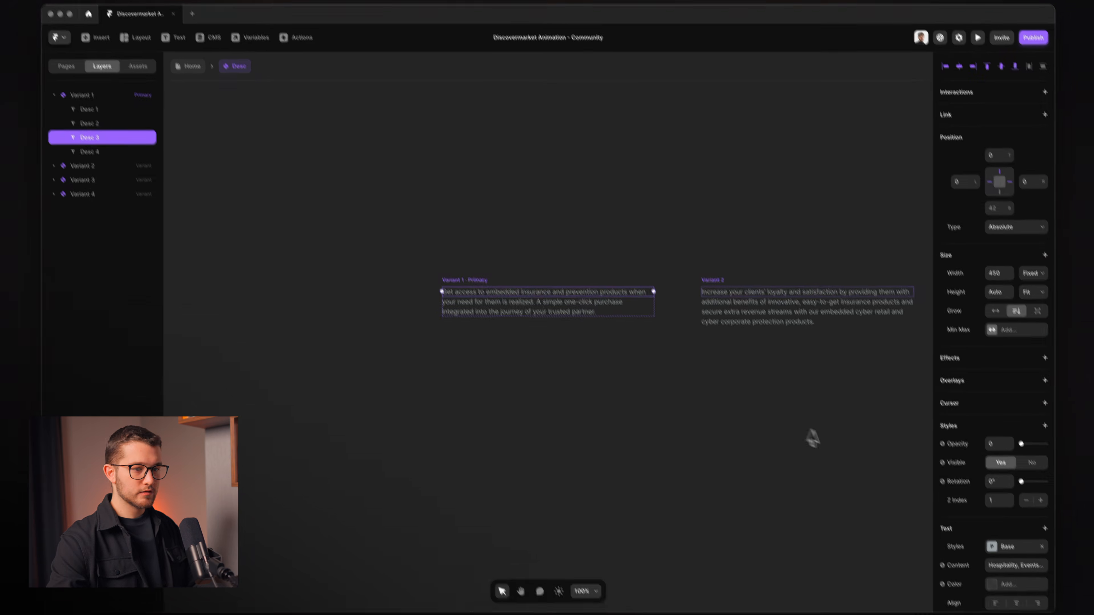
pyautogui.click(993, 578)
pyautogui.press('super+v')
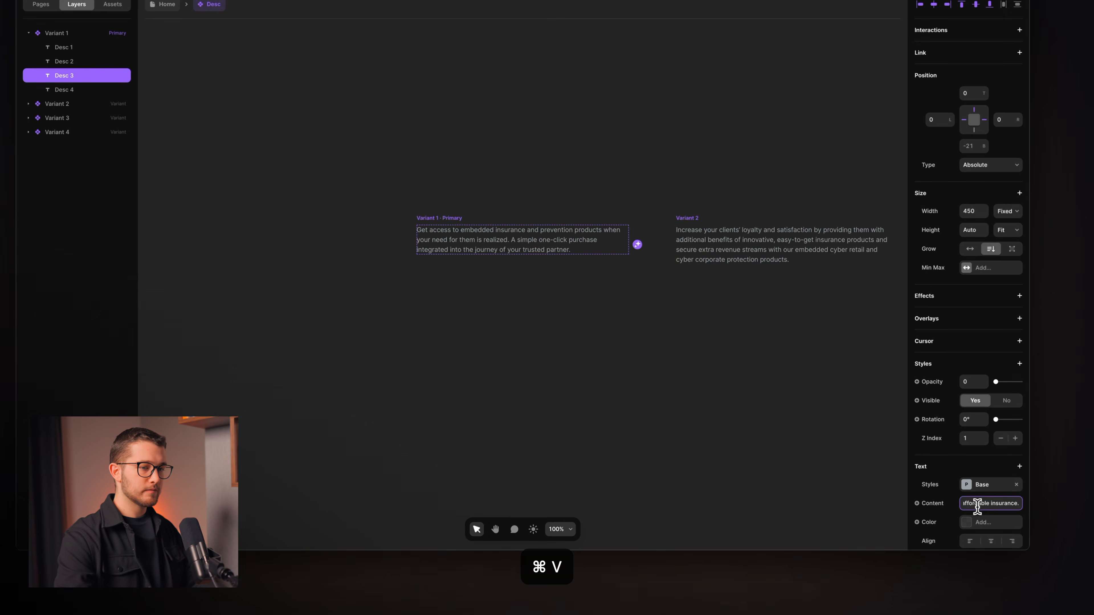
pyautogui.click(671, 367)
pyautogui.scroll(-3, 643, 357)
pyautogui.hscroll(10, 643, 357)
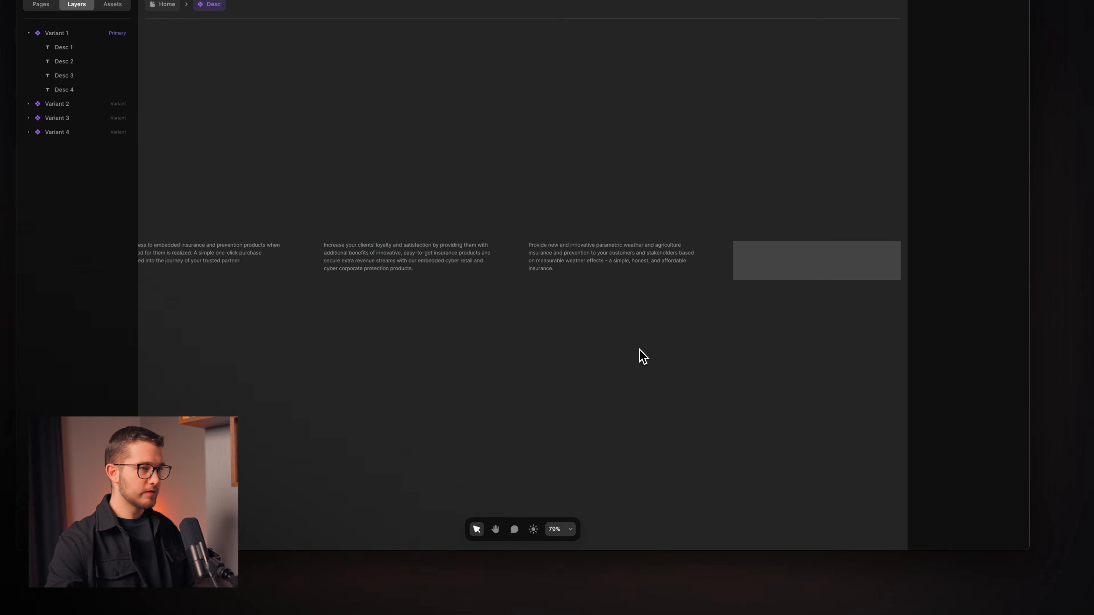
pyautogui.scroll(-3, 567, 185)
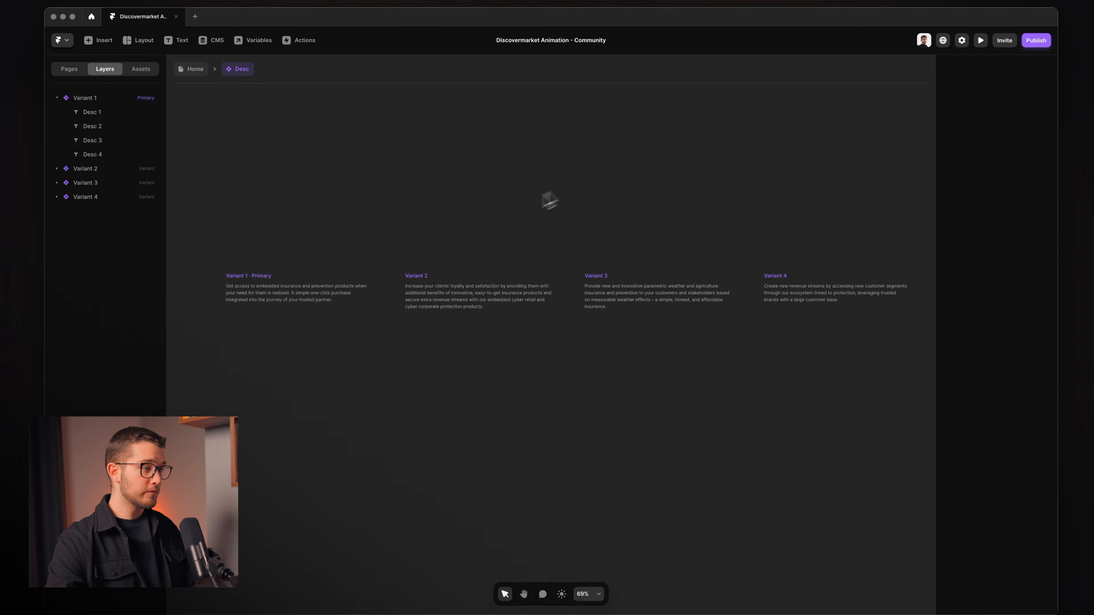
# Test the description transition with a temporary Appear interaction from Variant 1 to Variant 2, and remove the interaction.
pyautogui.click(329, 285)
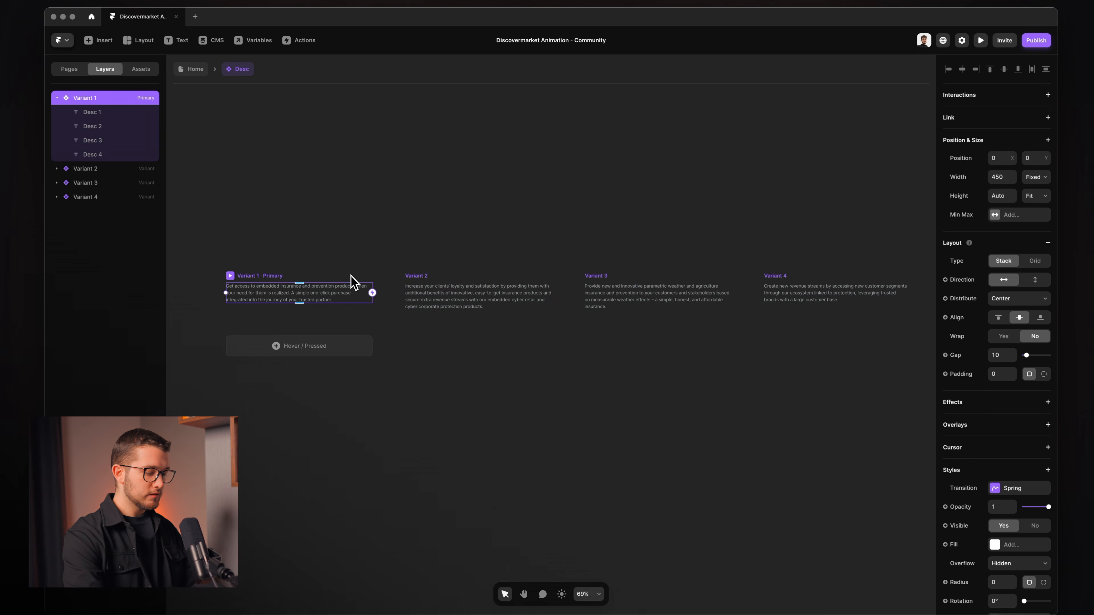
pyautogui.moveTo(383, 284); pyautogui.dragTo(444, 306)
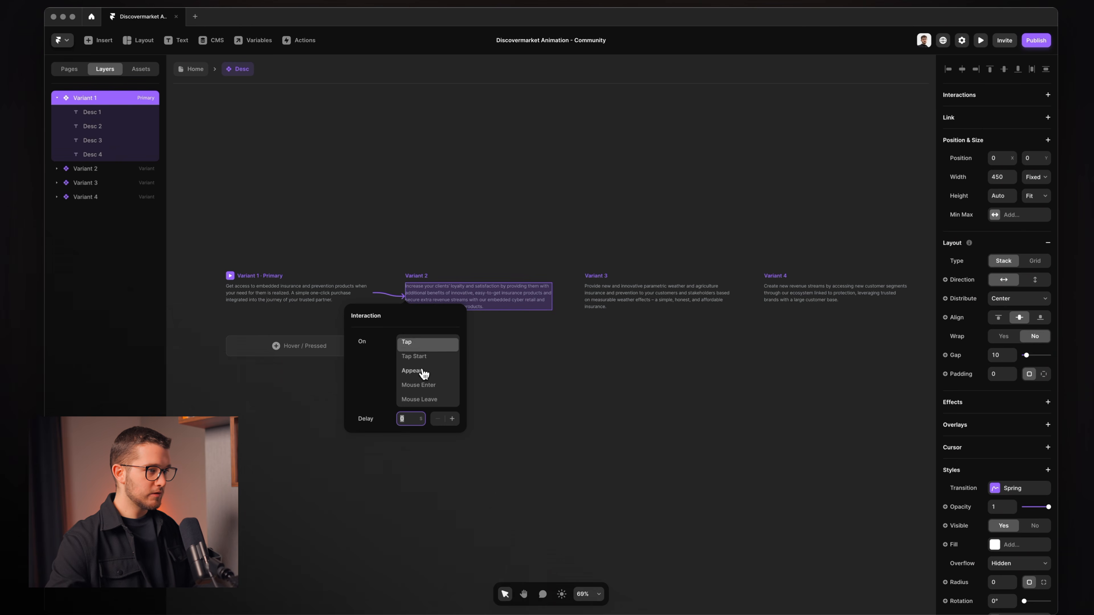
pyautogui.click(499, 435)
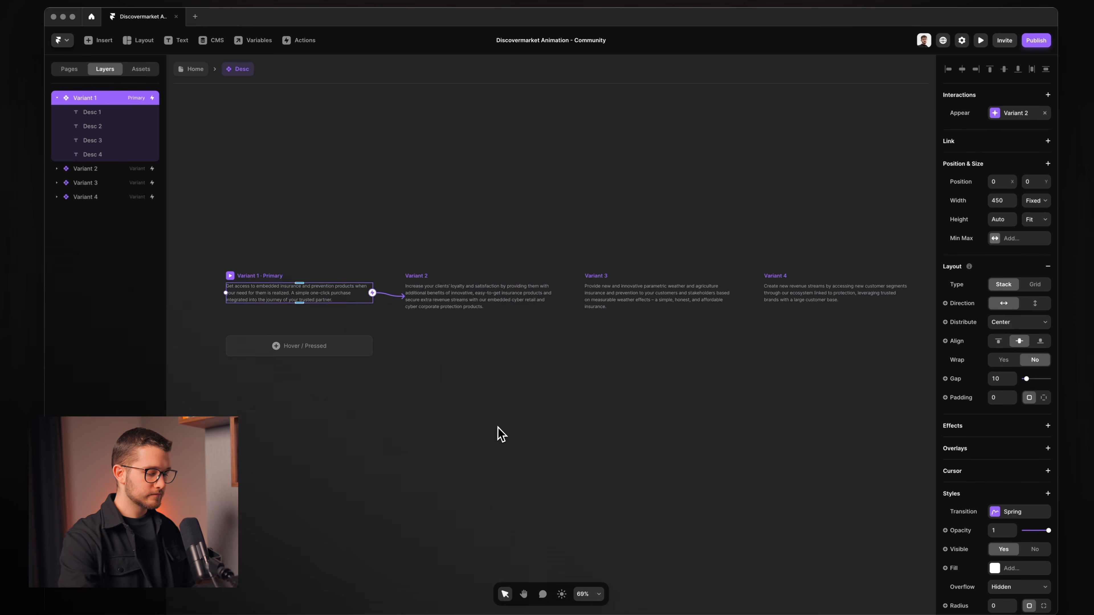
pyautogui.press('super+p')
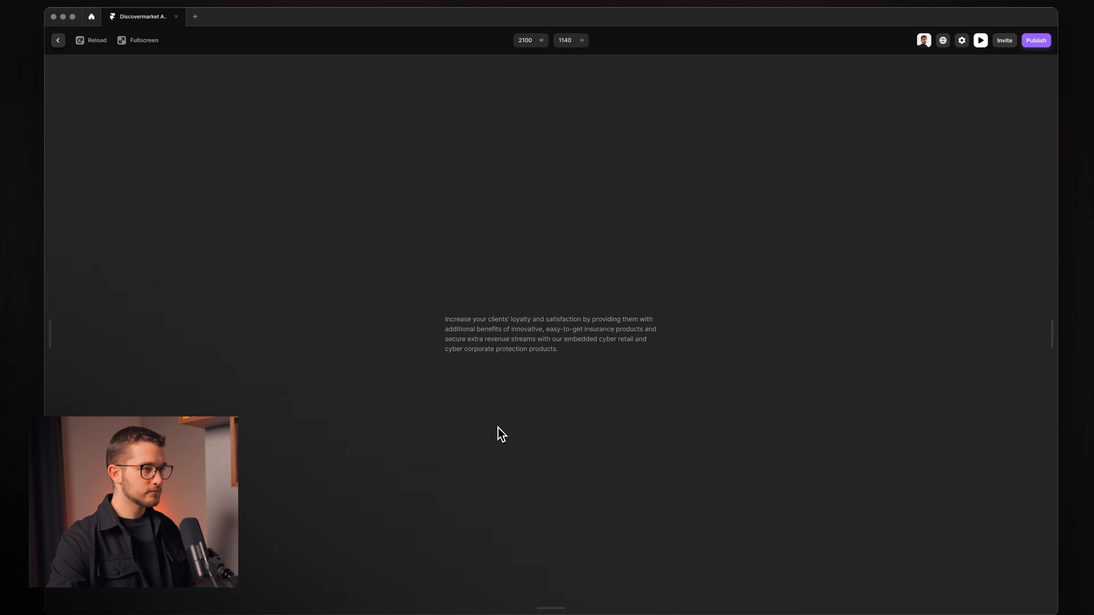
pyautogui.press('super+p')
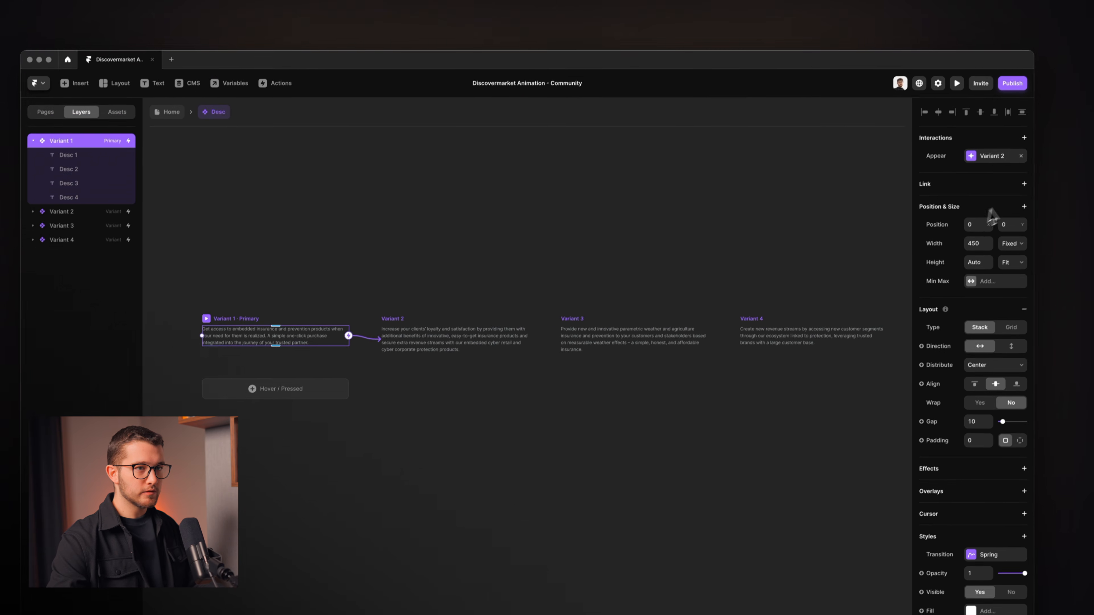
pyautogui.click(384, 203)
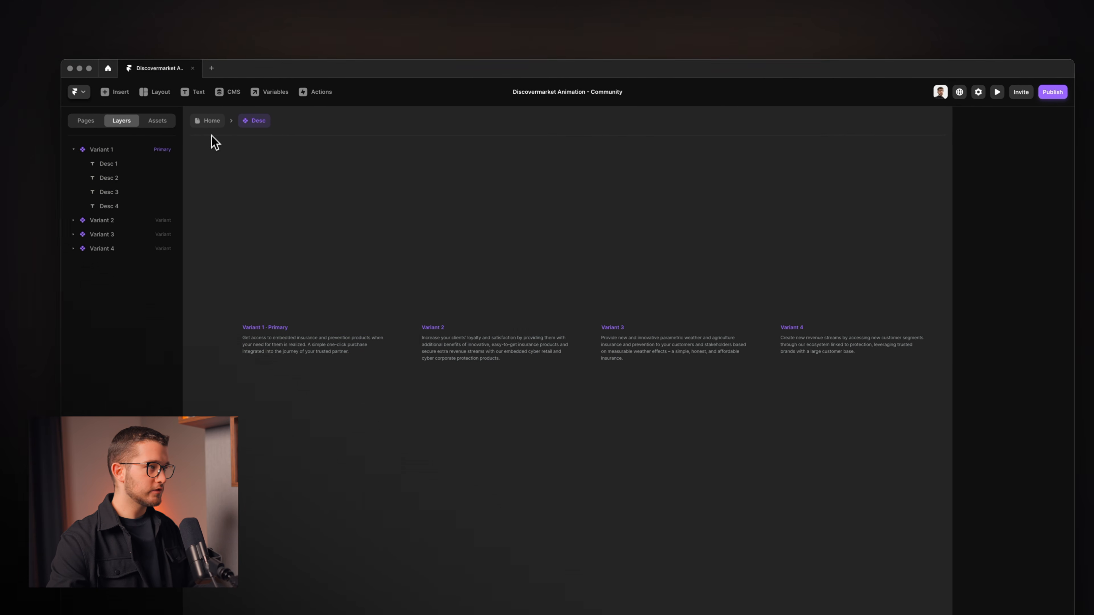
# Replace the placeholder Desc text below the End Customers title on the Home page with the Desc component.
pyautogui.click(196, 115)
pyautogui.click(534, 324)
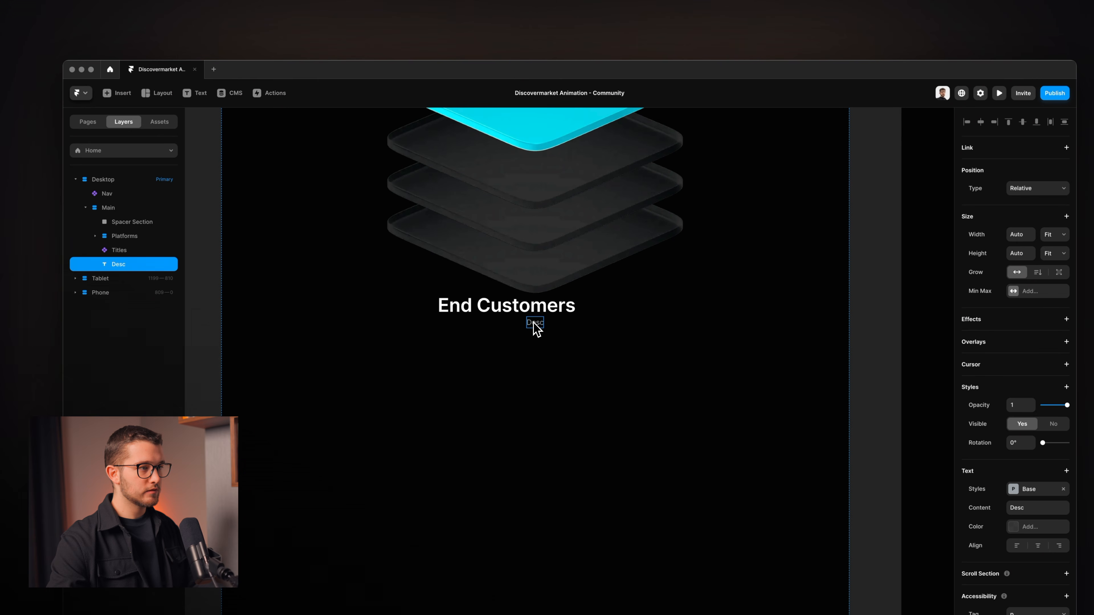
pyautogui.press('BackSpace')
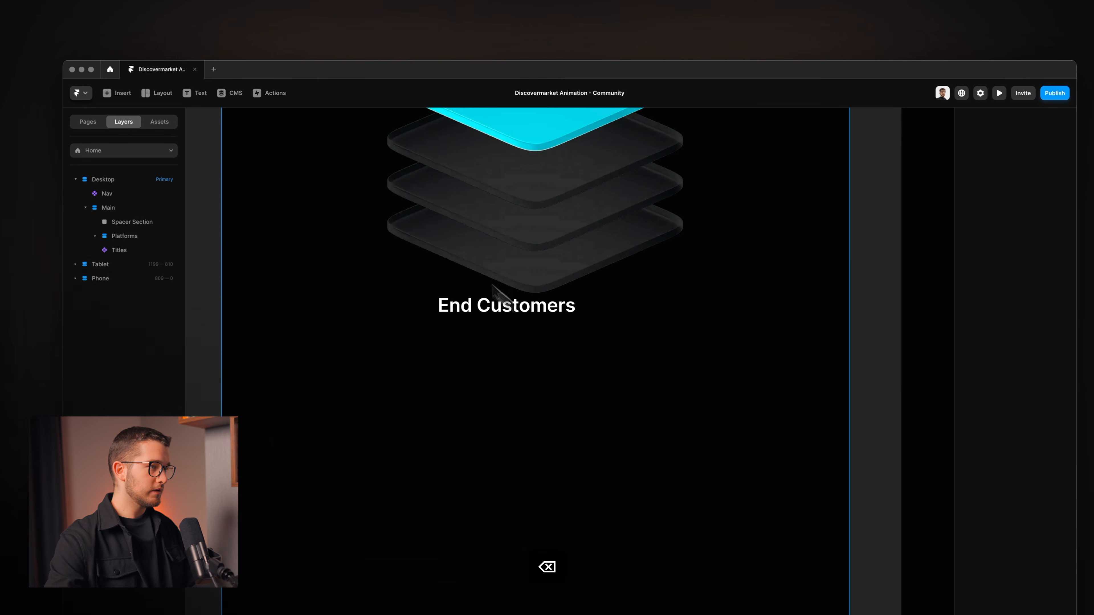
pyautogui.click(167, 126)
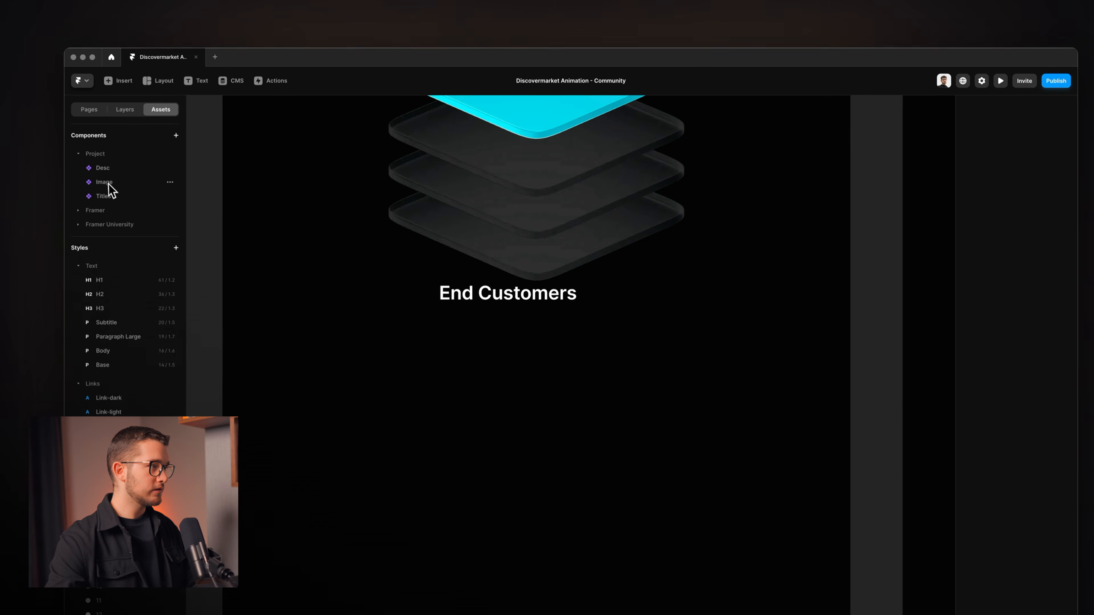
pyautogui.moveTo(105, 168); pyautogui.dragTo(437, 304)
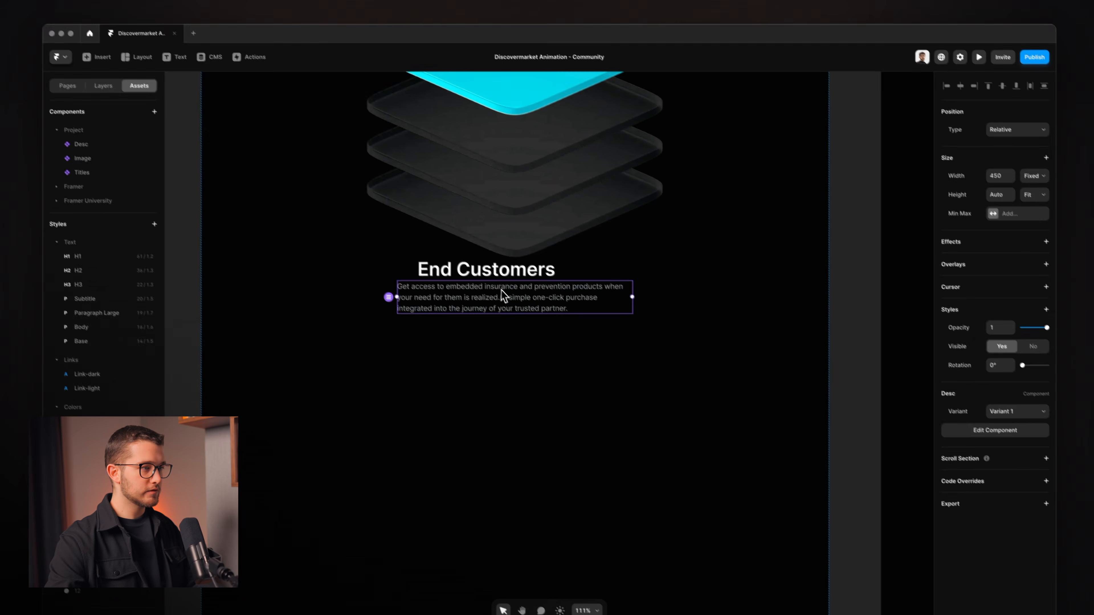
# Set the placed Desc component to Variant 3, undo its trial width change, and check the text layout on the reference website.
pyautogui.click(990, 398)
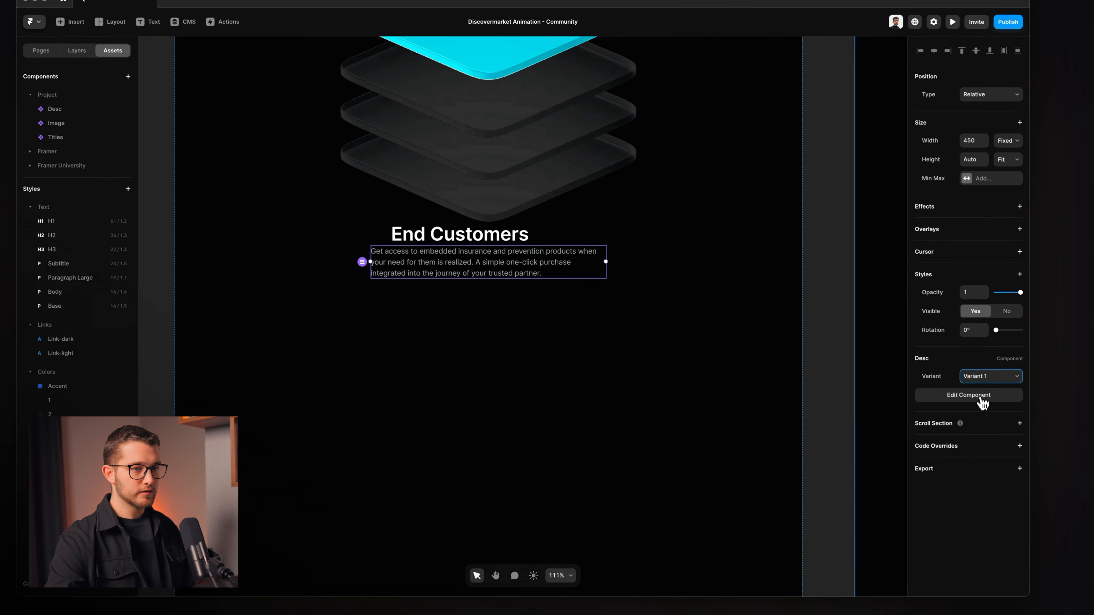
pyautogui.click(993, 418)
pyautogui.moveTo(607, 265); pyautogui.dragTo(550, 283)
pyautogui.press('super+z')
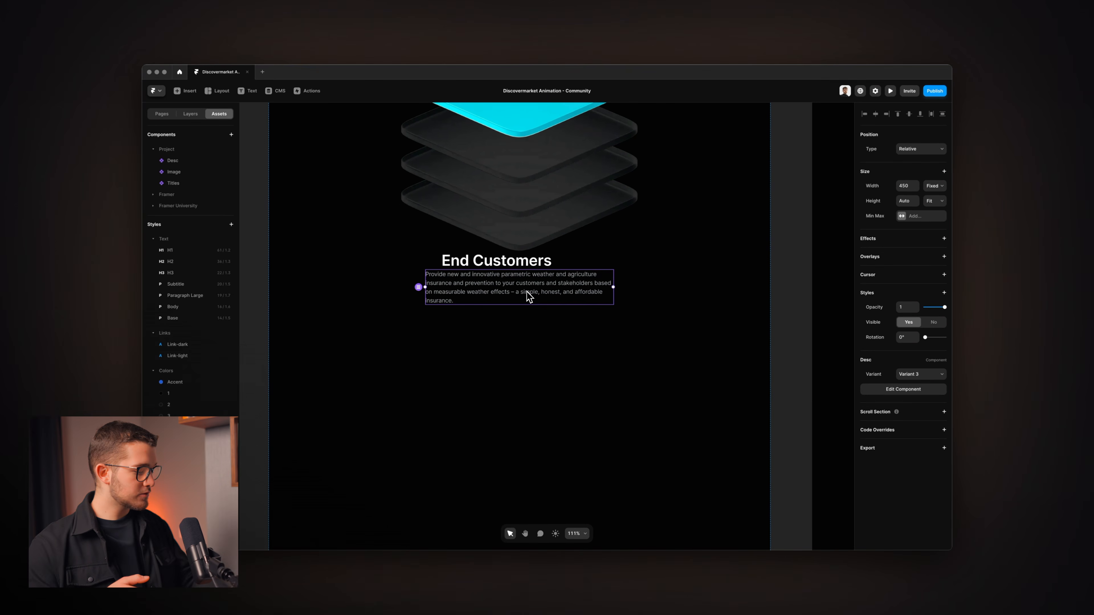
pyautogui.press('super+Tab')
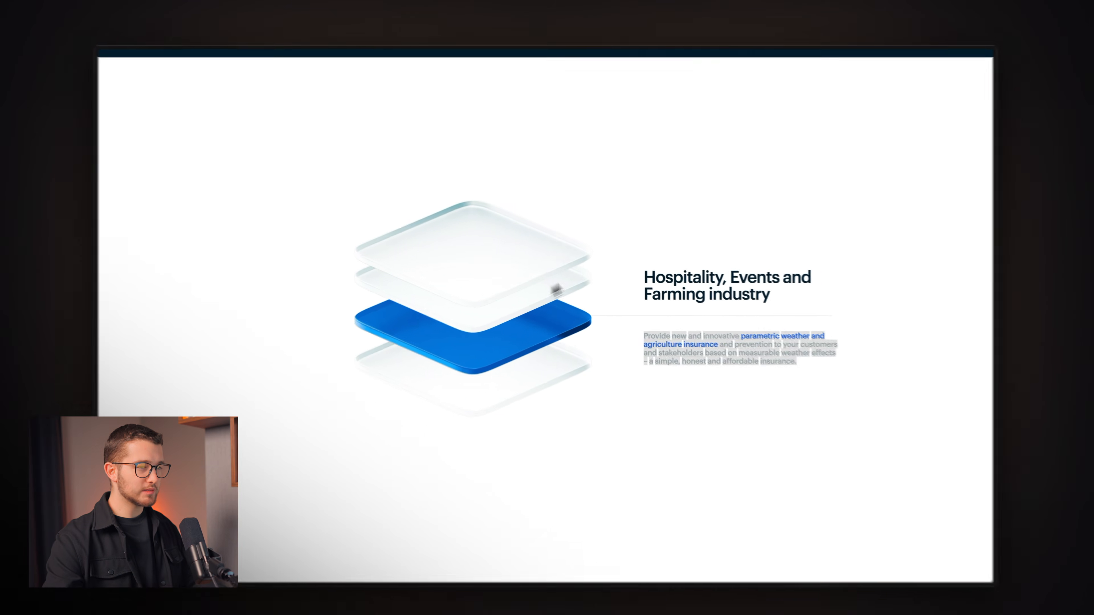
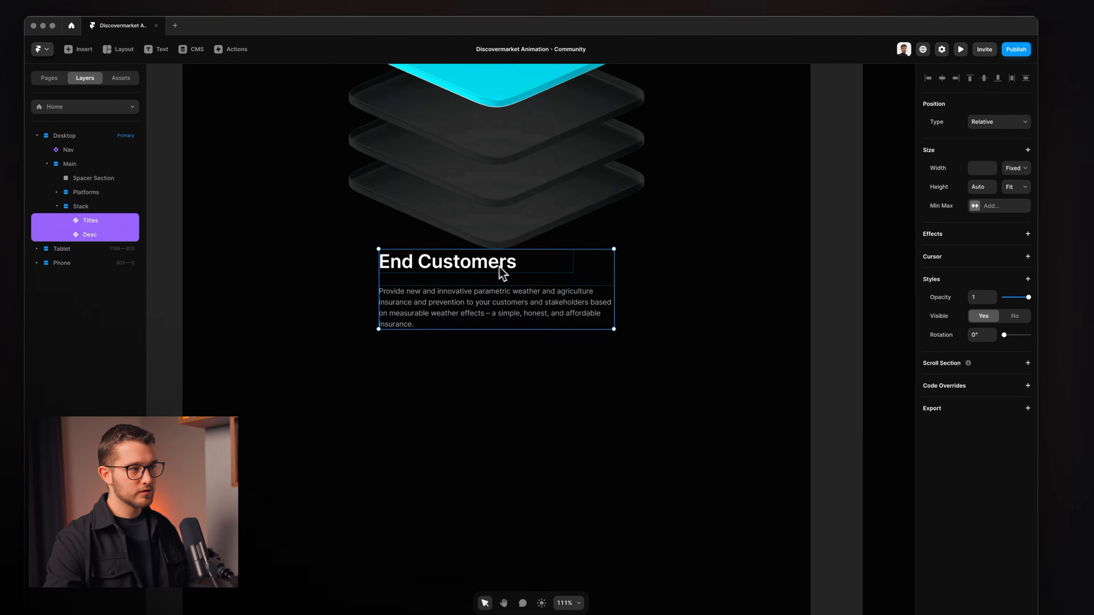
# Set the width of Titles and Desc to Fill and narrow their parent stack to 383.
pyautogui.click(1001, 207)
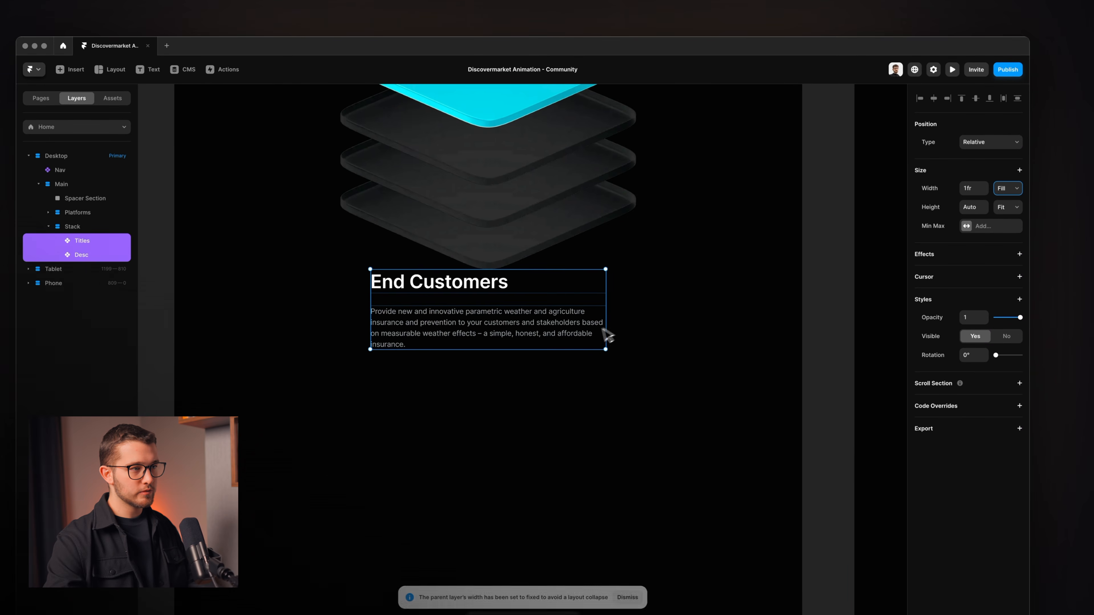
pyautogui.click(599, 301)
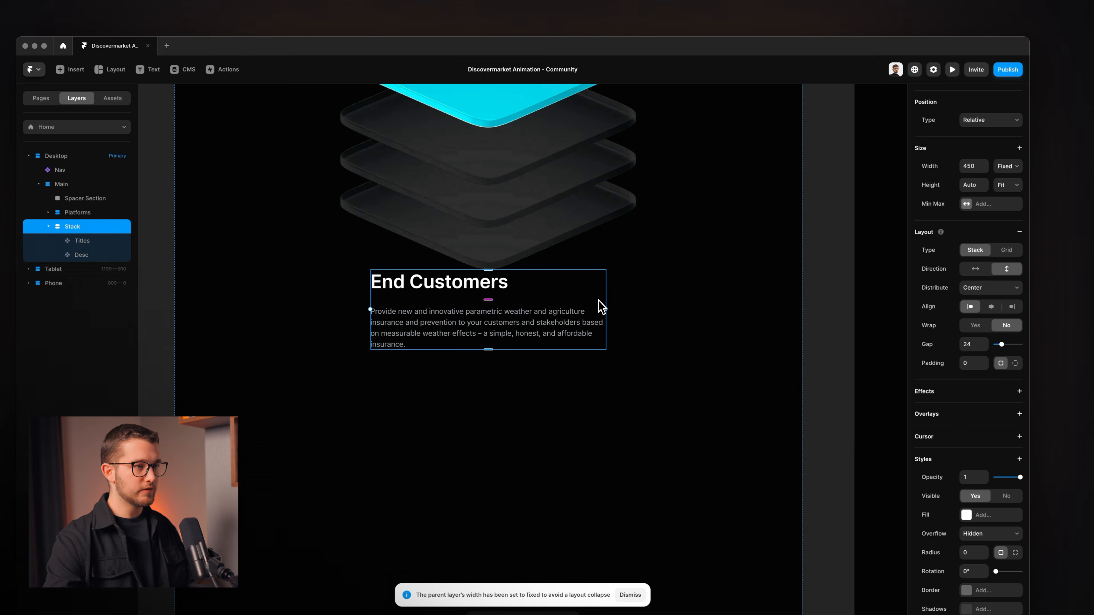
pyautogui.moveTo(607, 302); pyautogui.dragTo(573, 305)
# Rename the stack to Title + Desc and compare its layout with the reference website.
pyautogui.press('super+r')
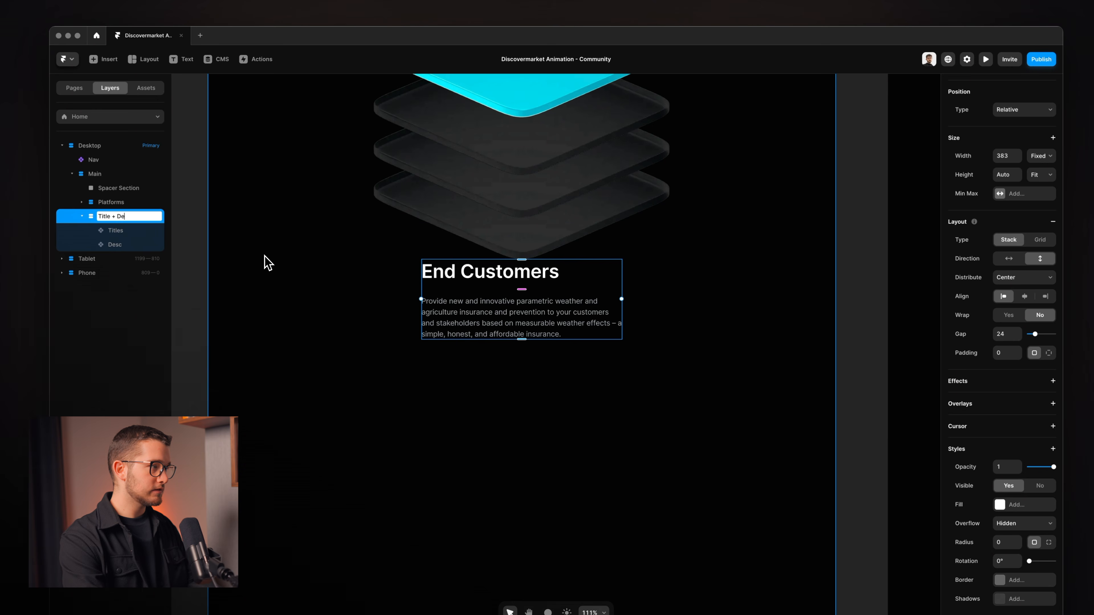
pyautogui.click(358, 329)
pyautogui.scroll(1, 358, 329)
pyautogui.press('super+Tab')
pyautogui.press('super+Tab')
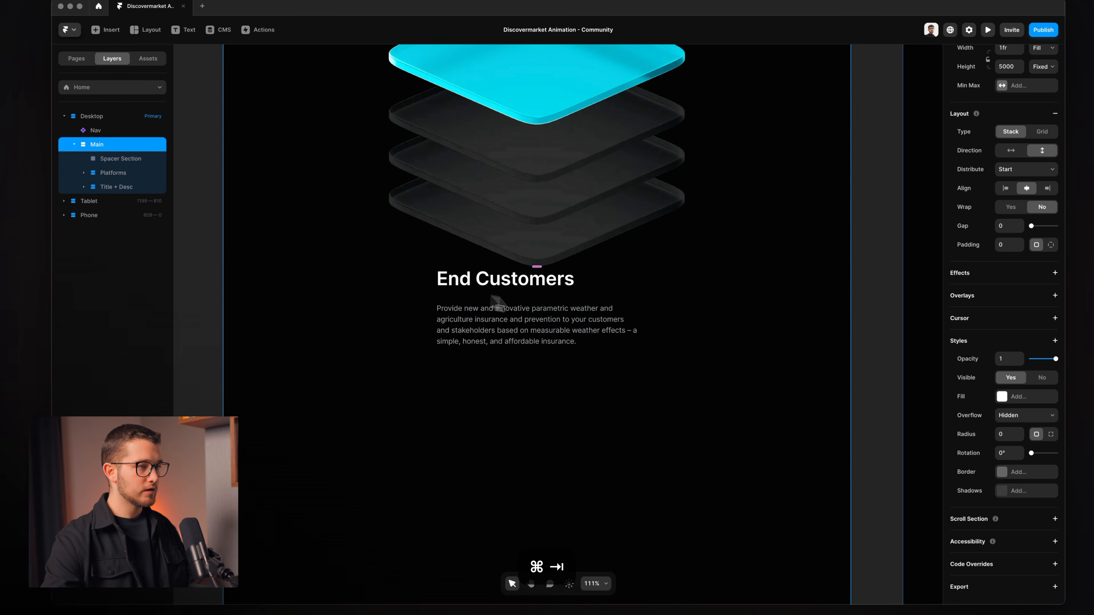
# Draw a frame about 201 by 34 and move it between Titles and Desc inside the Title + Desc stack.
pyautogui.click(532, 306)
pyautogui.click(533, 297)
pyautogui.press('f')
pyautogui.moveTo(486, 366); pyautogui.dragTo(590, 386)
pyautogui.press('super+x')
pyautogui.click(570, 301)
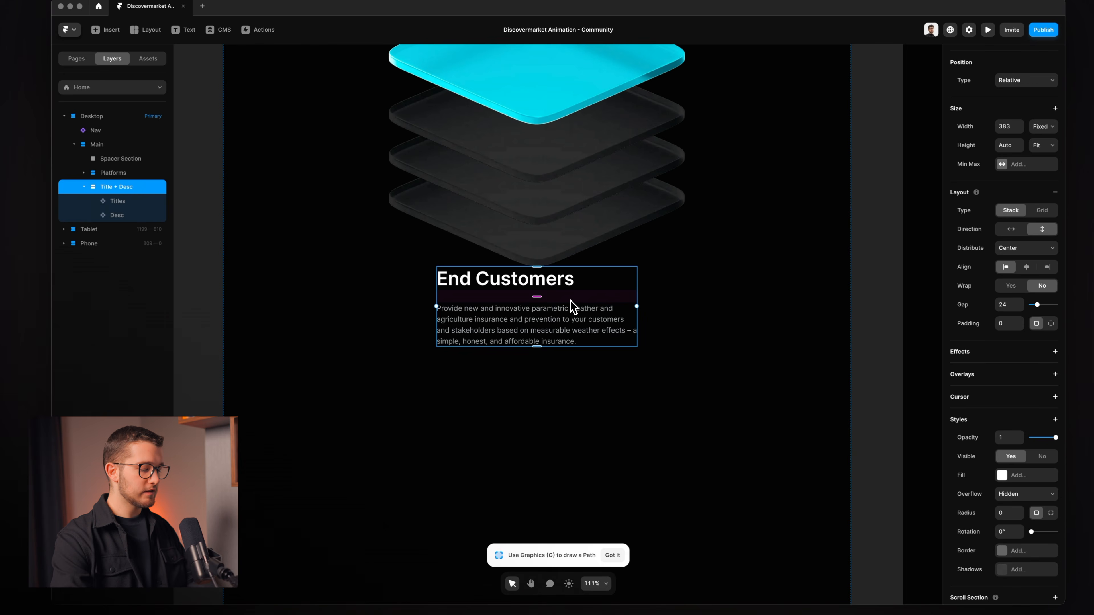
pyautogui.press('super+v')
pyautogui.press('Up')
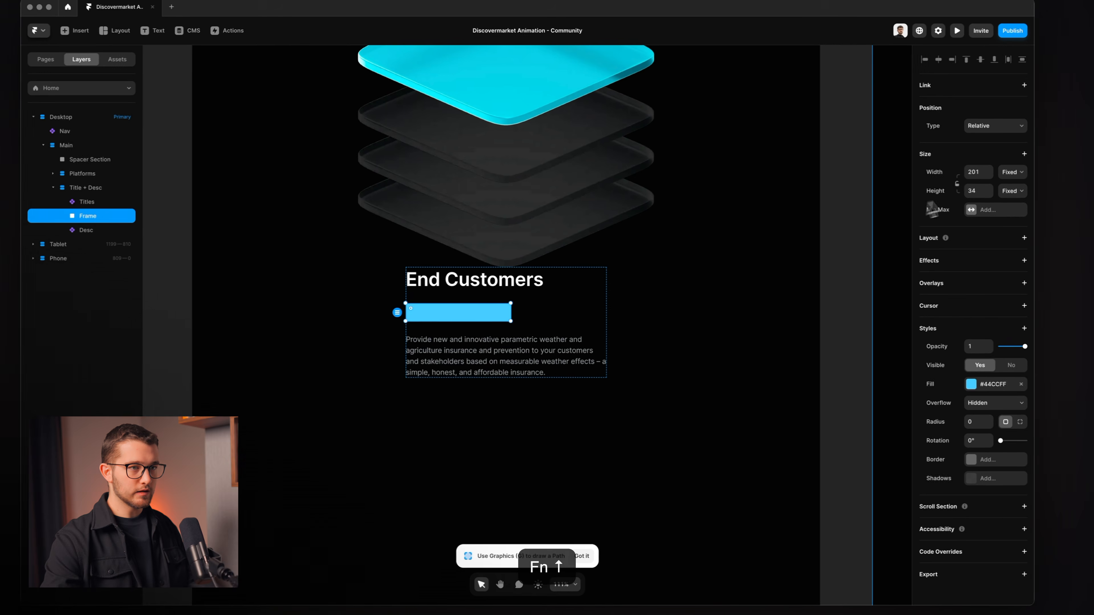
# Turn the new frame into a divider line with height 1, width Fill and fill color style 6.
pyautogui.click(1005, 189)
pyautogui.write('1')
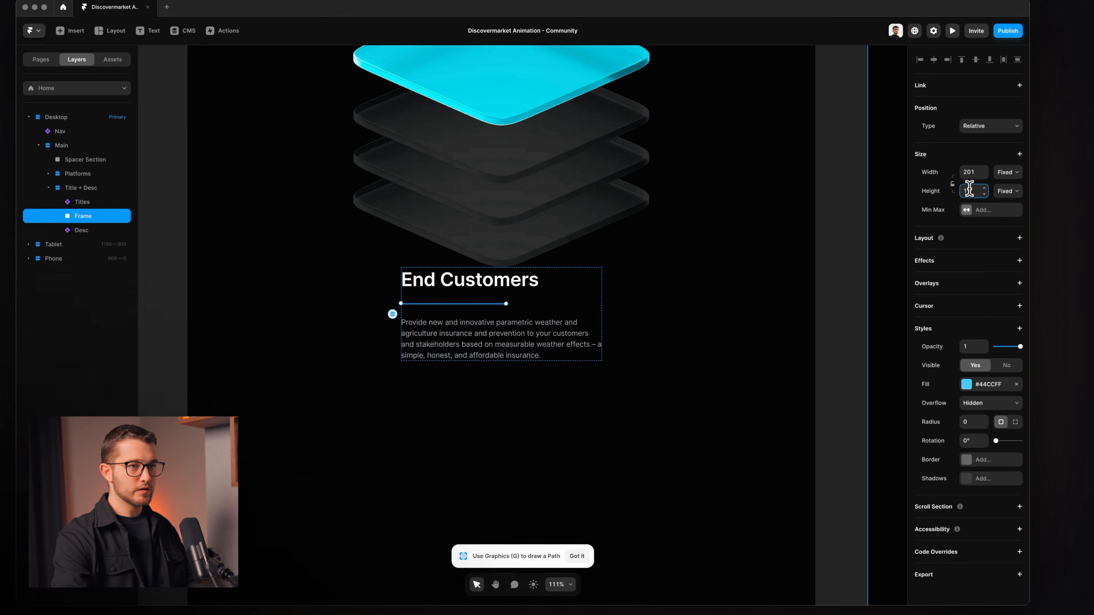
pyautogui.click(1007, 172)
pyautogui.click(988, 384)
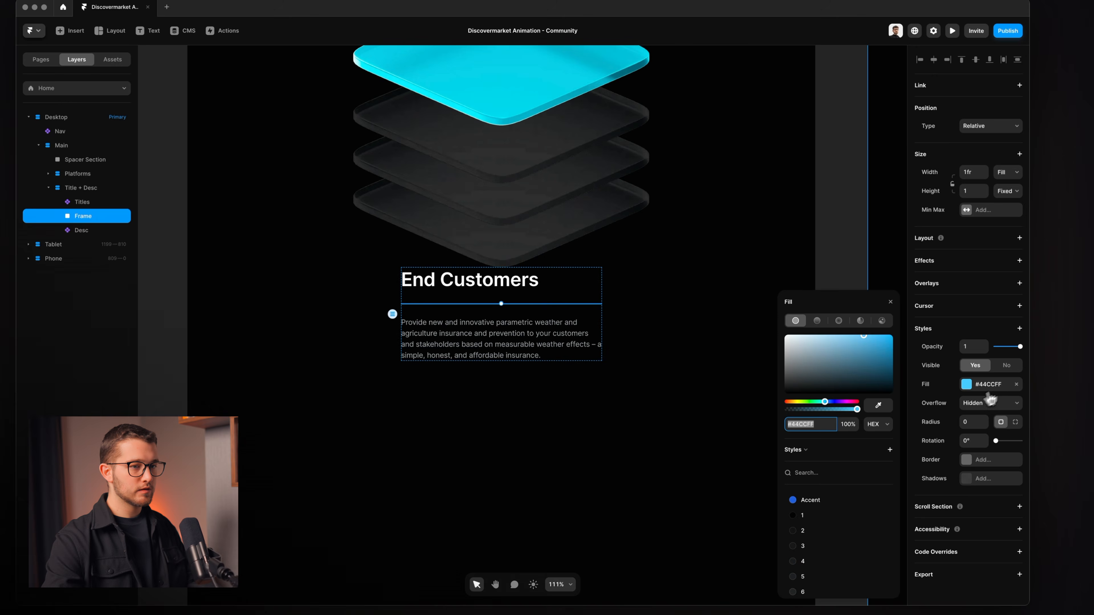
pyautogui.press('super+Tab')
pyautogui.press('super+Tab')
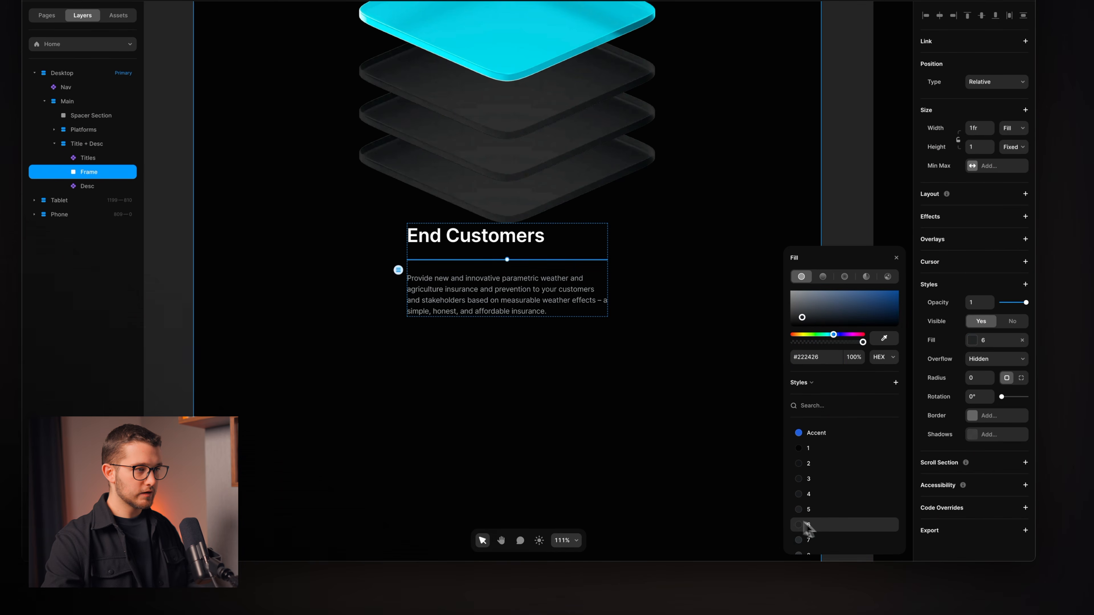
pyautogui.click(612, 448)
# Wrap Platforms and Title + Desc together in a new stack and rename it Platform + Title.
pyautogui.scroll(2, 531, 307)
pyautogui.scroll(5, 531, 307)
pyautogui.scroll(-1, 531, 307)
pyautogui.scroll(-5, 532, 307)
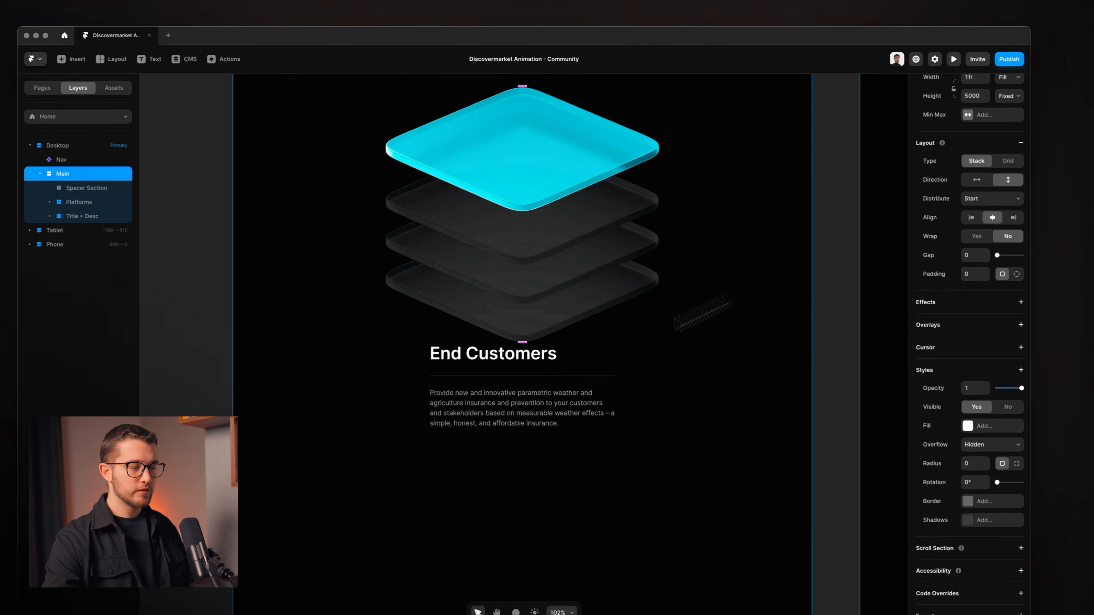
pyautogui.click(553, 355)
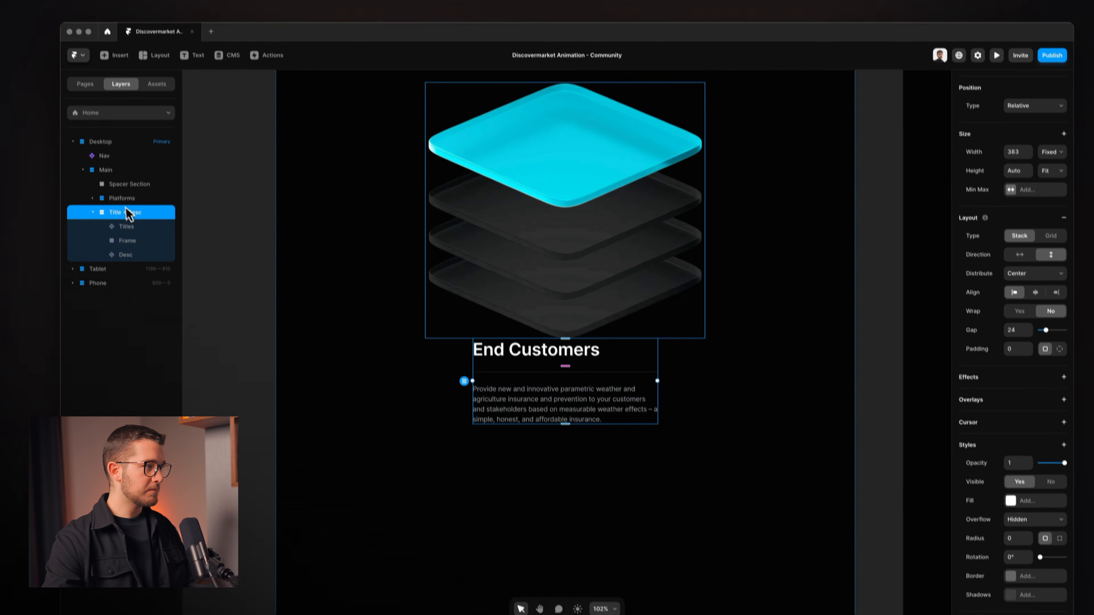
pyautogui.keyDown('shift'); pyautogui.click(131, 222); pyautogui.keyUp('shift')
pyautogui.press('alt')
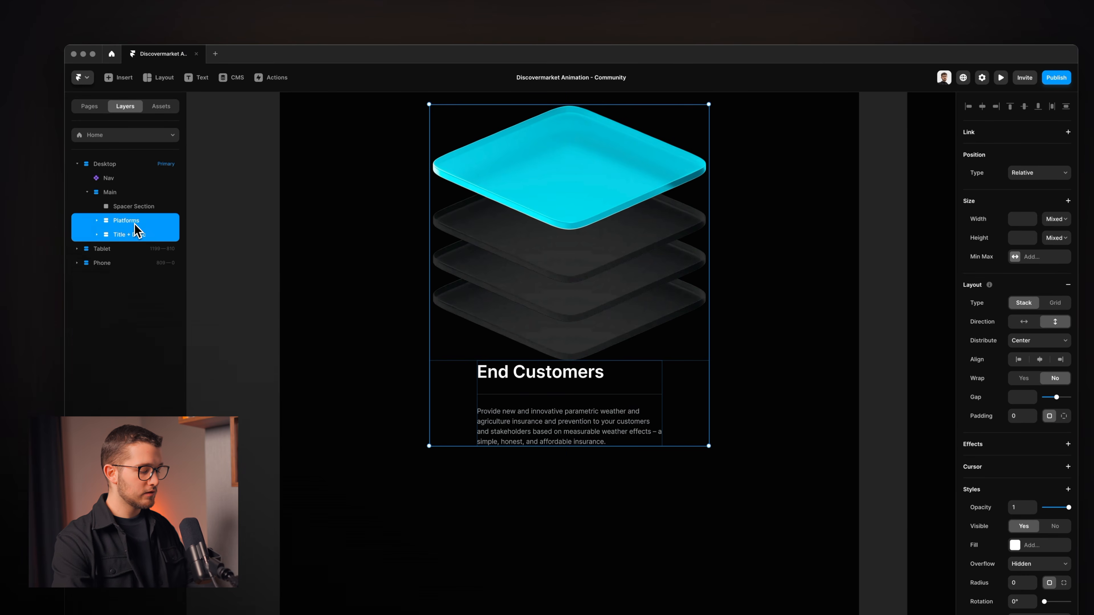
pyautogui.press('super+alt+Return')
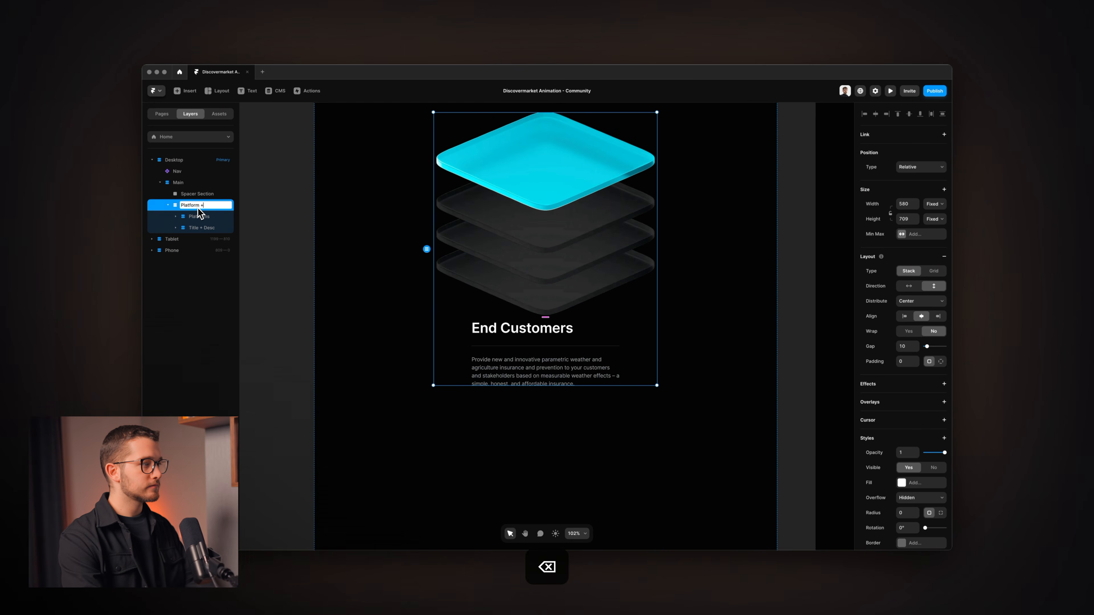
pyautogui.write('Platform + Title')
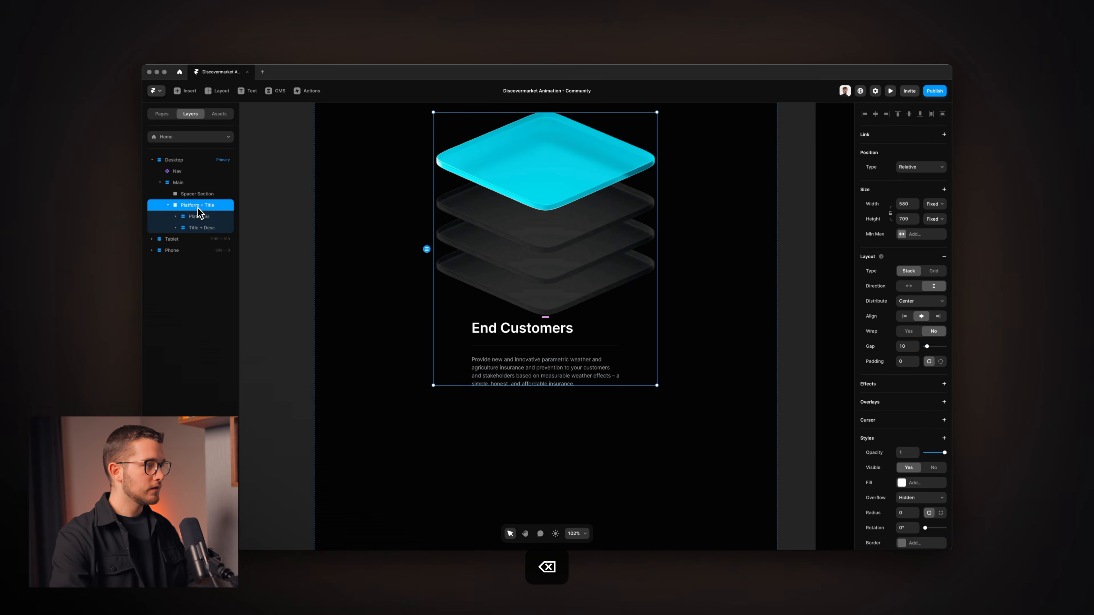
pyautogui.press('Return')
# Set the Platform + Title stack to Fill width, 100vh viewport height and horizontal direction.
pyautogui.click(933, 203)
pyautogui.click(999, 226)
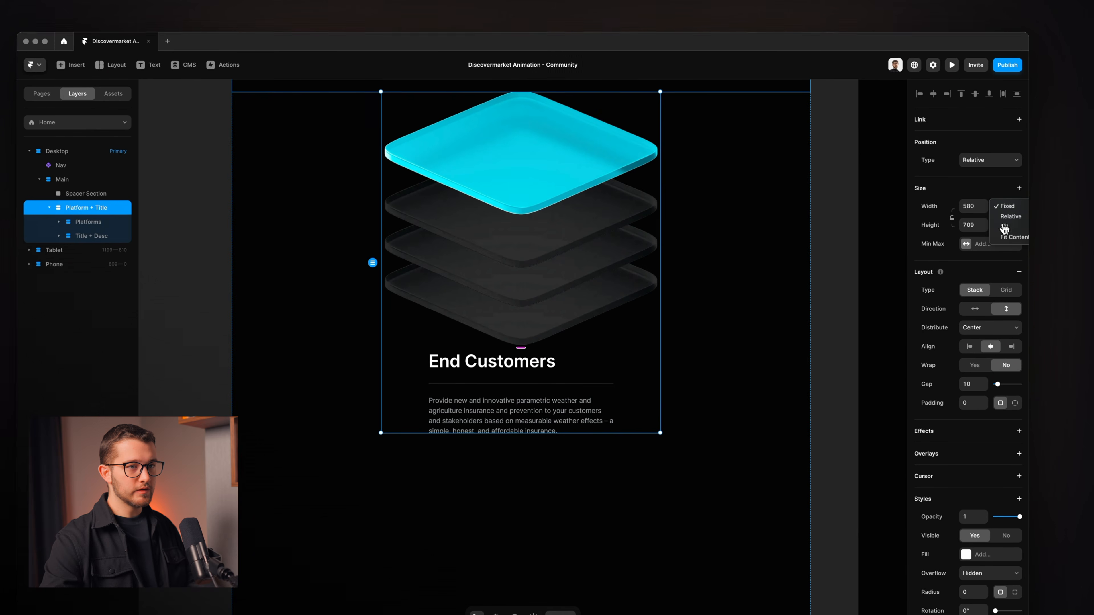
pyautogui.click(1008, 225)
pyautogui.click(1006, 270)
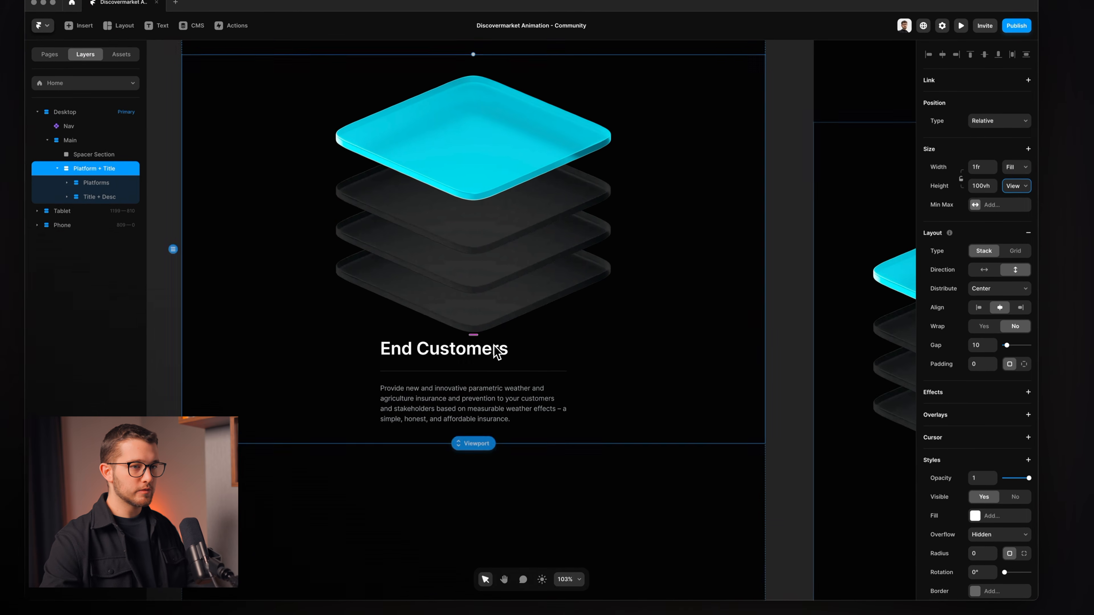
pyautogui.click(984, 270)
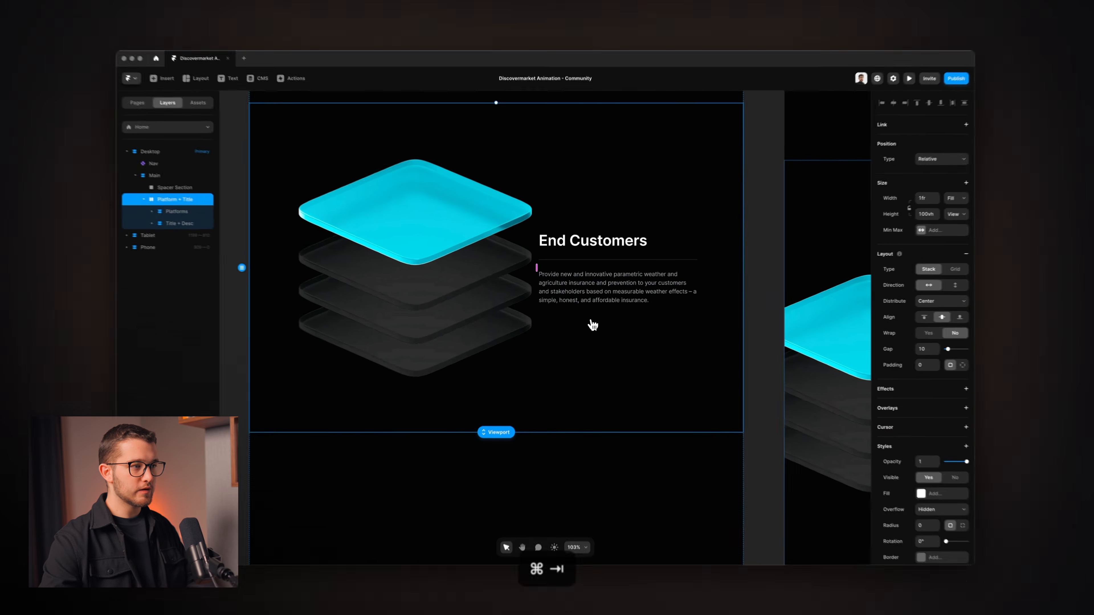
# Measure the width of a platform on the reference website.
pyautogui.press('super+Tab')
pyautogui.scroll(-2, 591, 324)
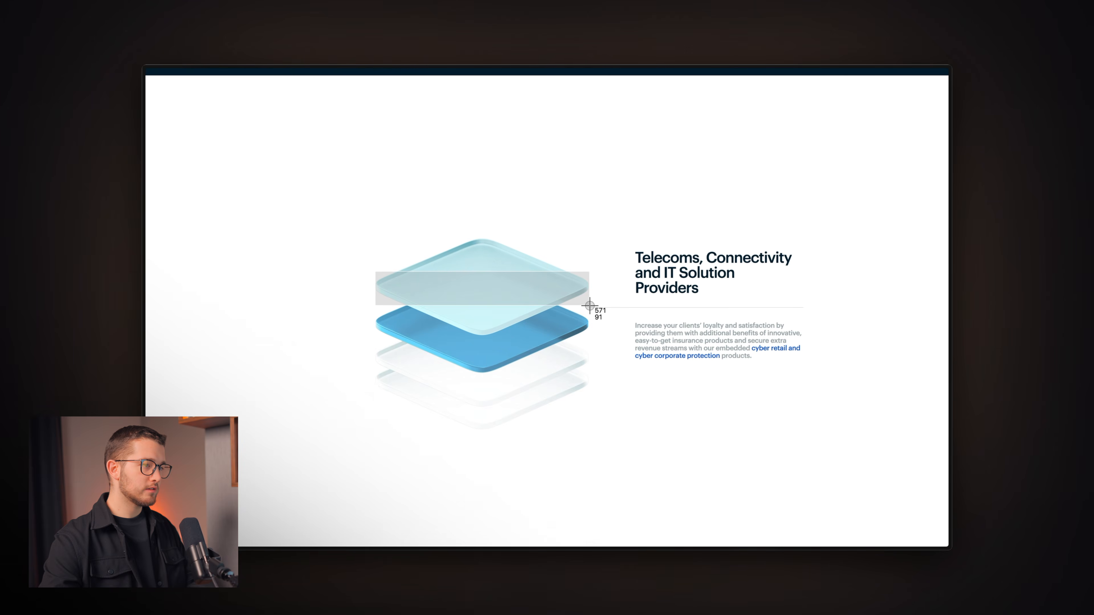
pyautogui.moveTo(590, 306); pyautogui.dragTo(590, 306)
pyautogui.press('super+Tab')
# Reduce the width of the Image component's Desktop variant and return to the Home page.
pyautogui.click(433, 230)
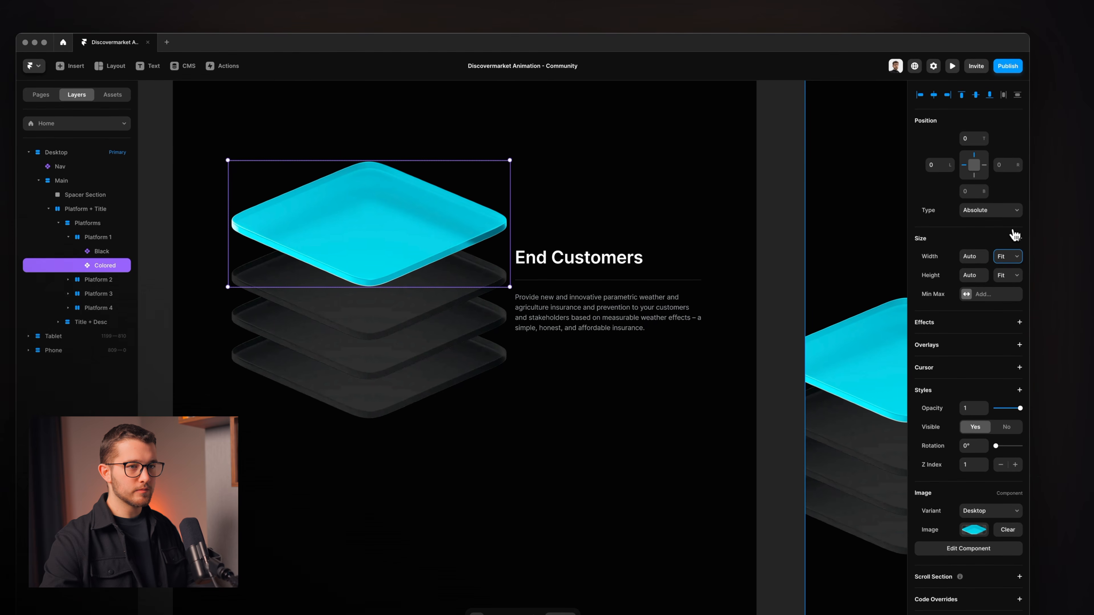
pyautogui.press('super+z')
pyautogui.click(472, 208)
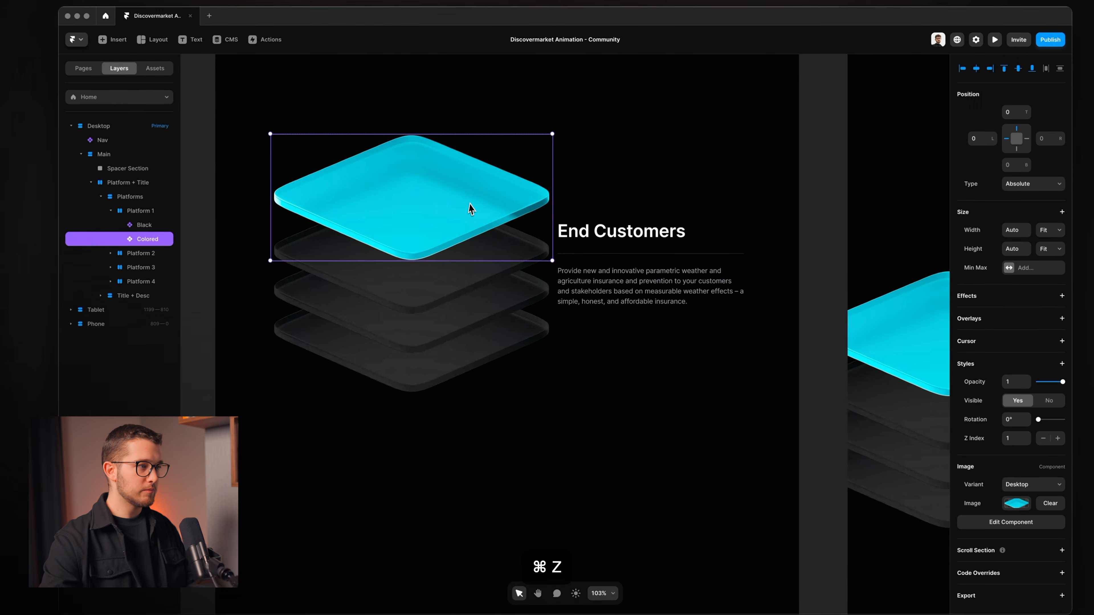
pyautogui.doubleClick(431, 211)
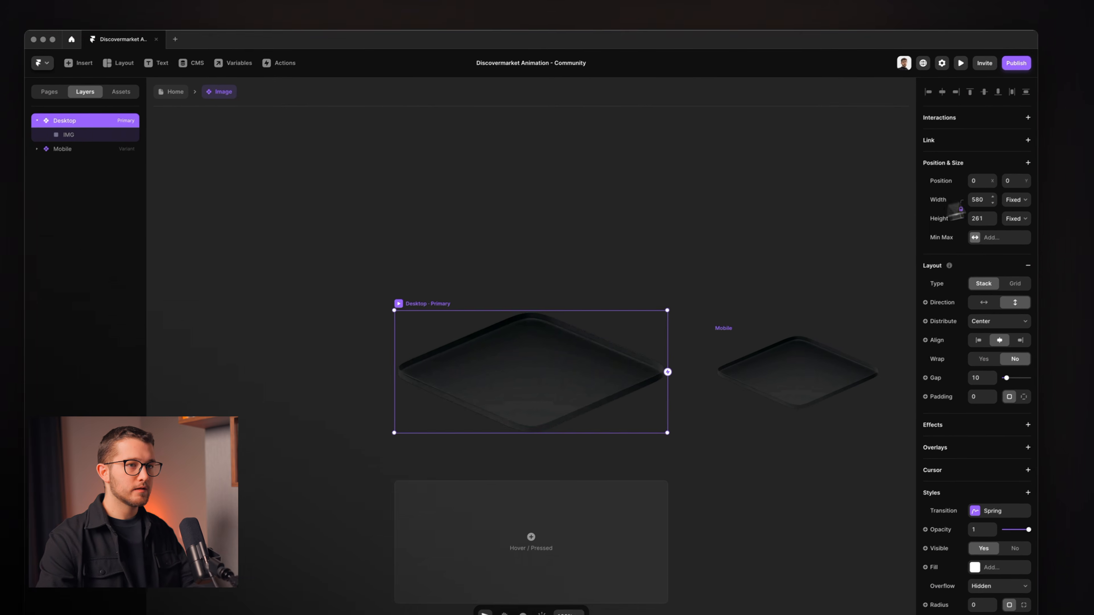
pyautogui.click(1012, 176)
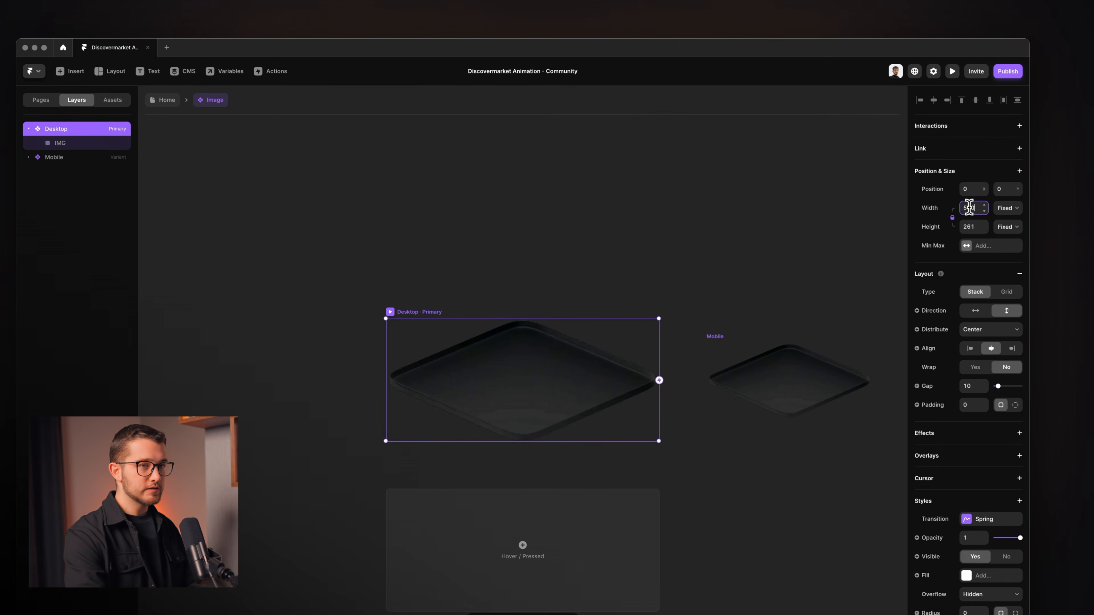
pyautogui.click(682, 310)
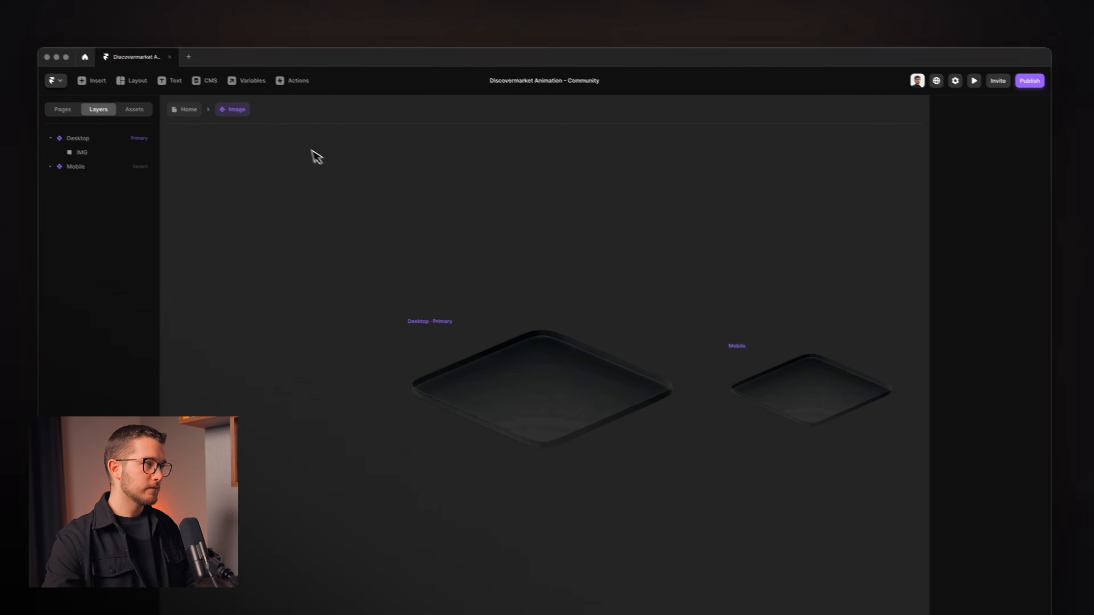
pyautogui.click(183, 108)
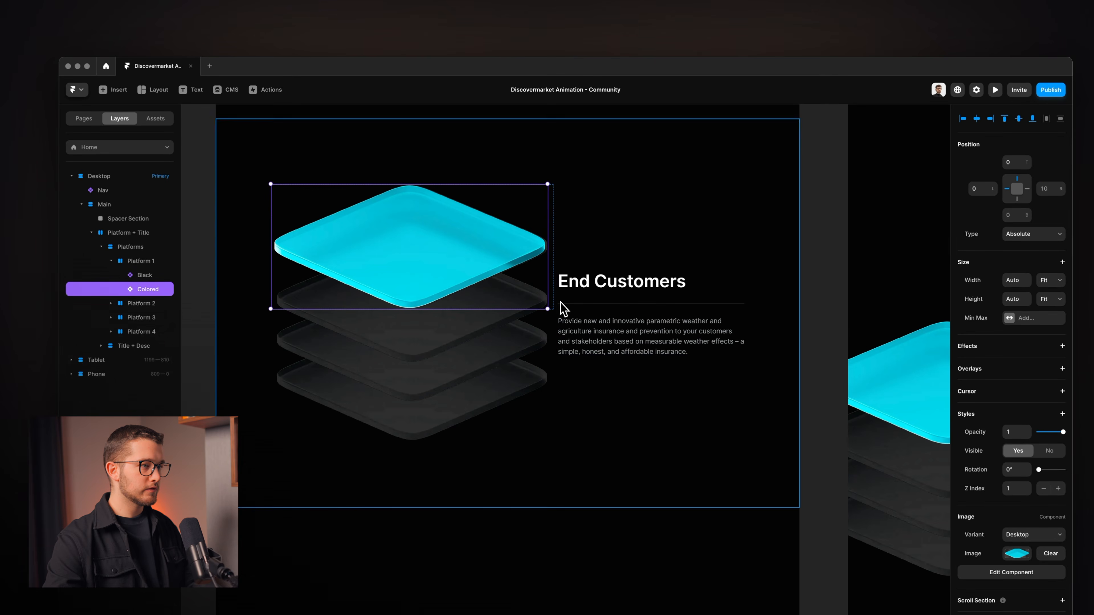
# Compare the alignment and sizing of the Black and Colored layers in Platform 1 and Platform 2.
pyautogui.click(551, 299)
pyautogui.click(543, 340)
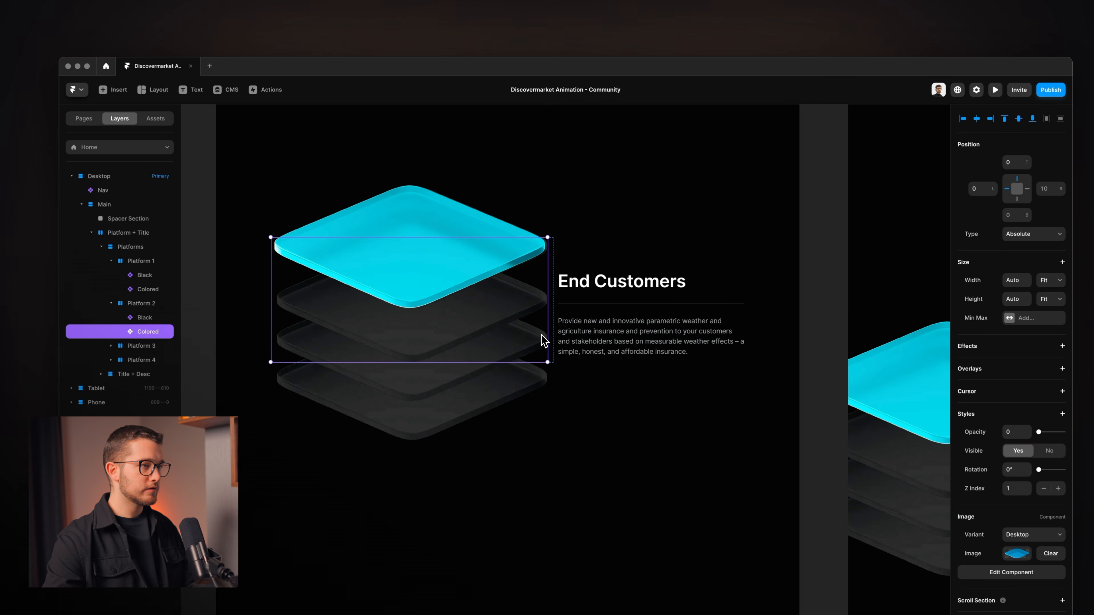
pyautogui.click(149, 289)
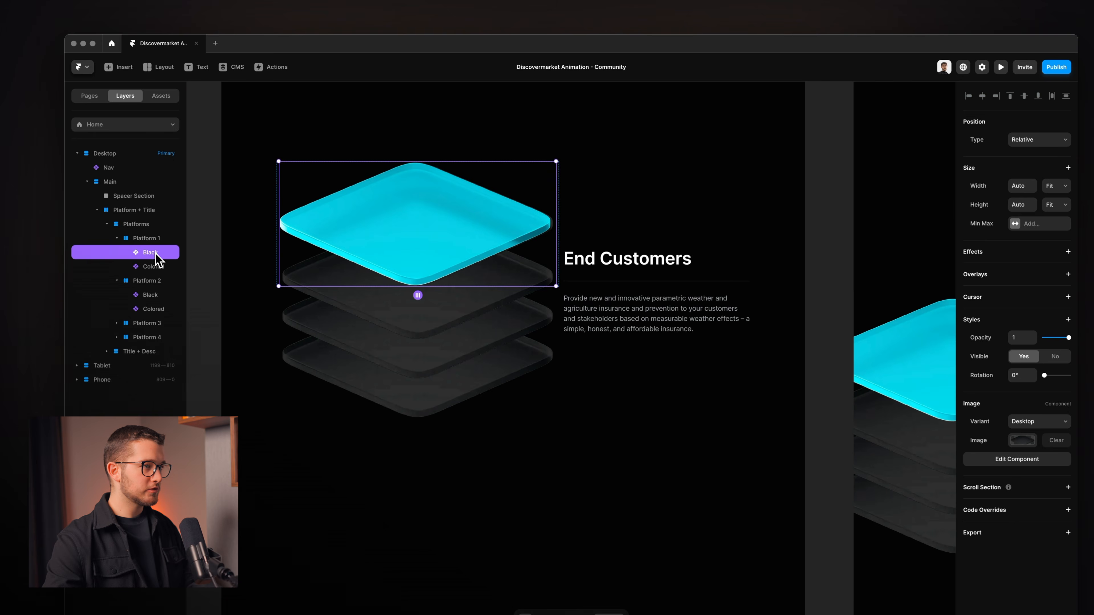
pyautogui.click(151, 253)
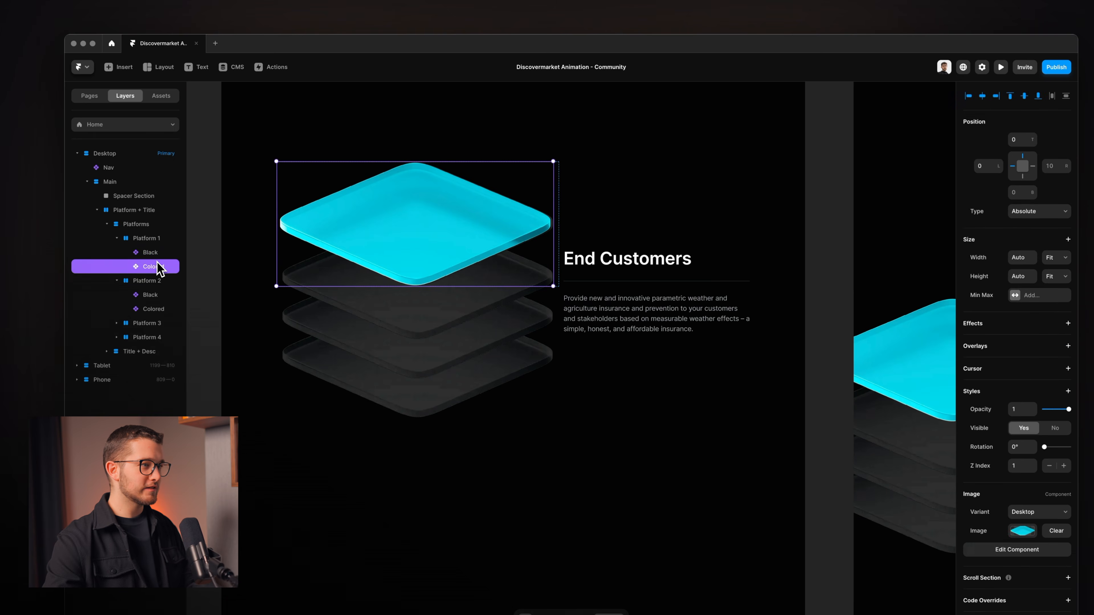
pyautogui.click(161, 265)
pyautogui.click(159, 253)
pyautogui.click(160, 269)
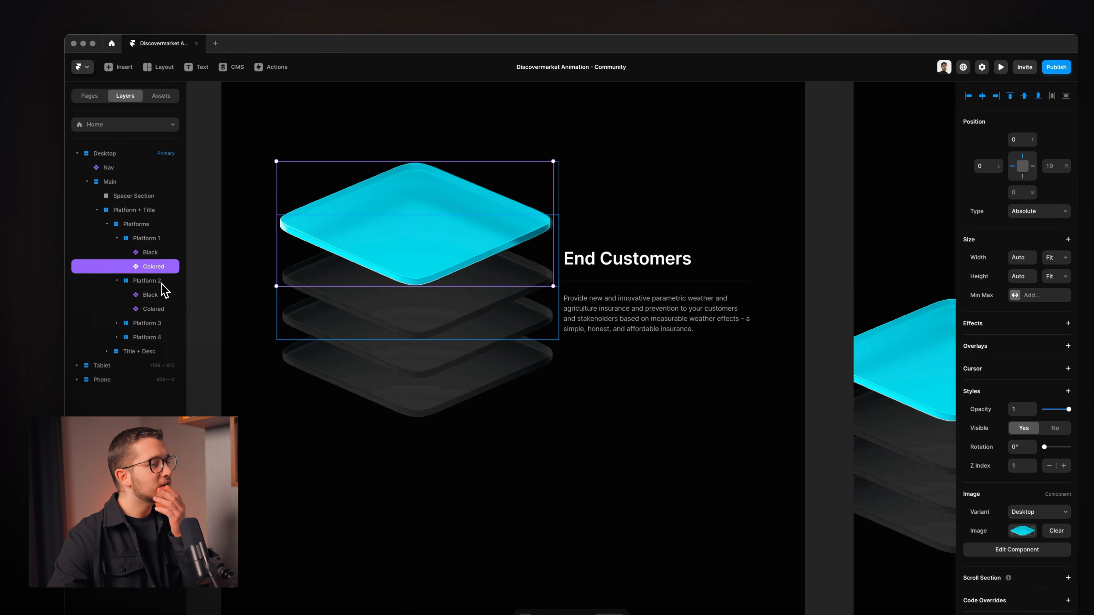
# Compare the Platform + Title layout with the End Customers section on the reference website.
pyautogui.press('super+Tab')
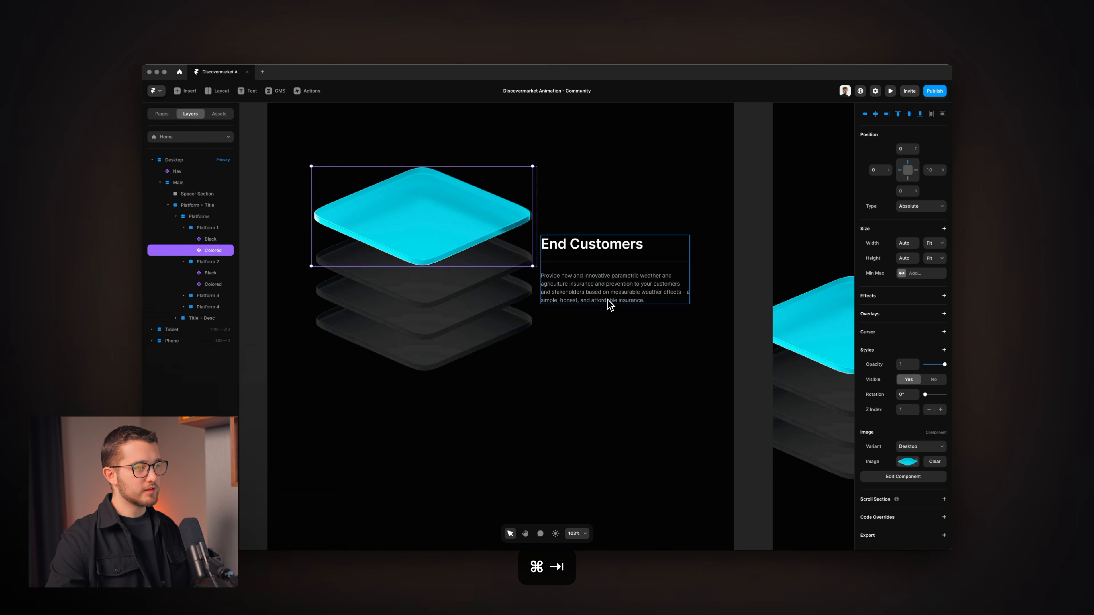
pyautogui.press('super+Tab')
pyautogui.click(607, 301)
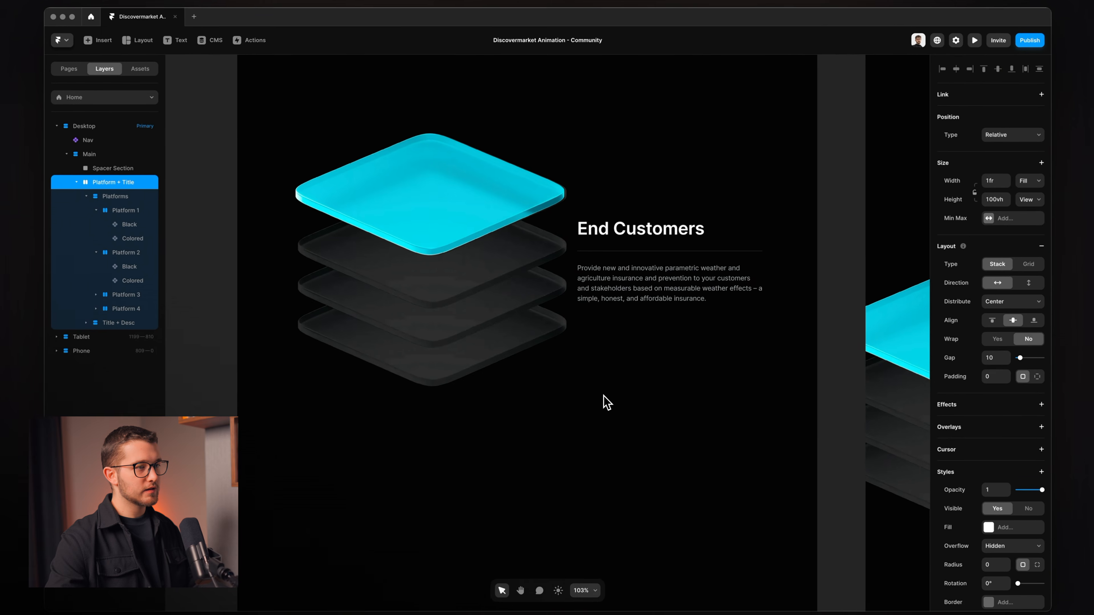
pyautogui.scroll(-5, 464, 242)
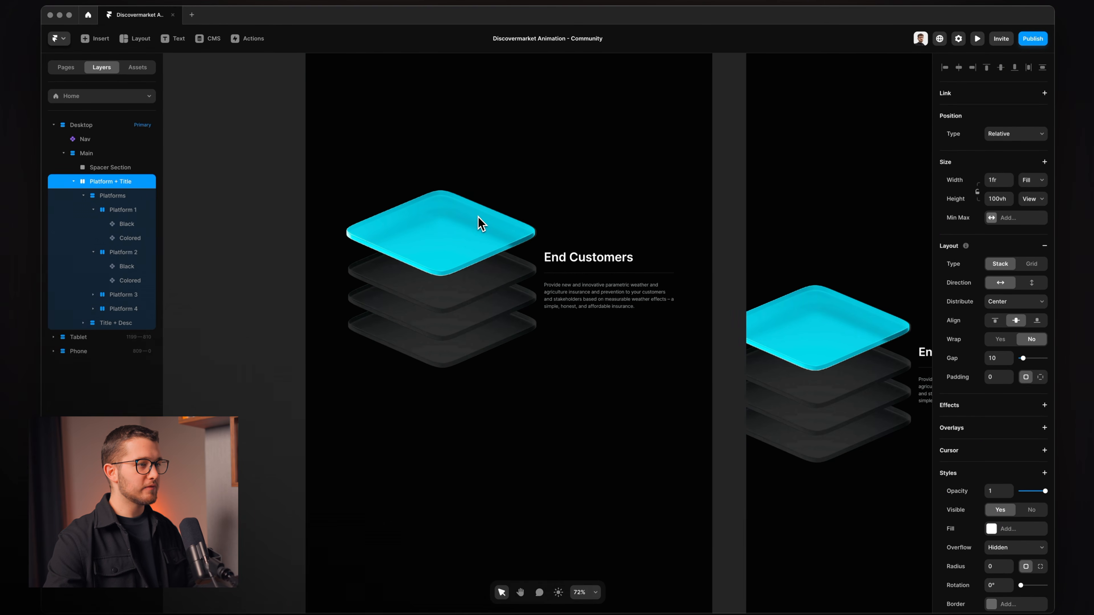
pyautogui.press('super+Tab')
pyautogui.scroll(10, 729, 276)
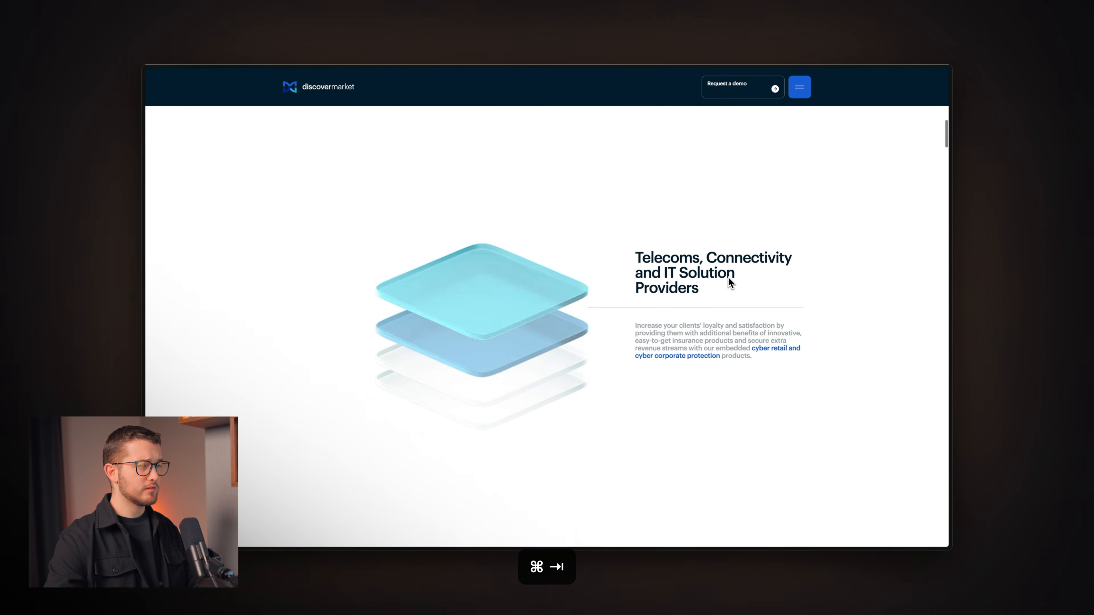
pyautogui.scroll(-5, 728, 278)
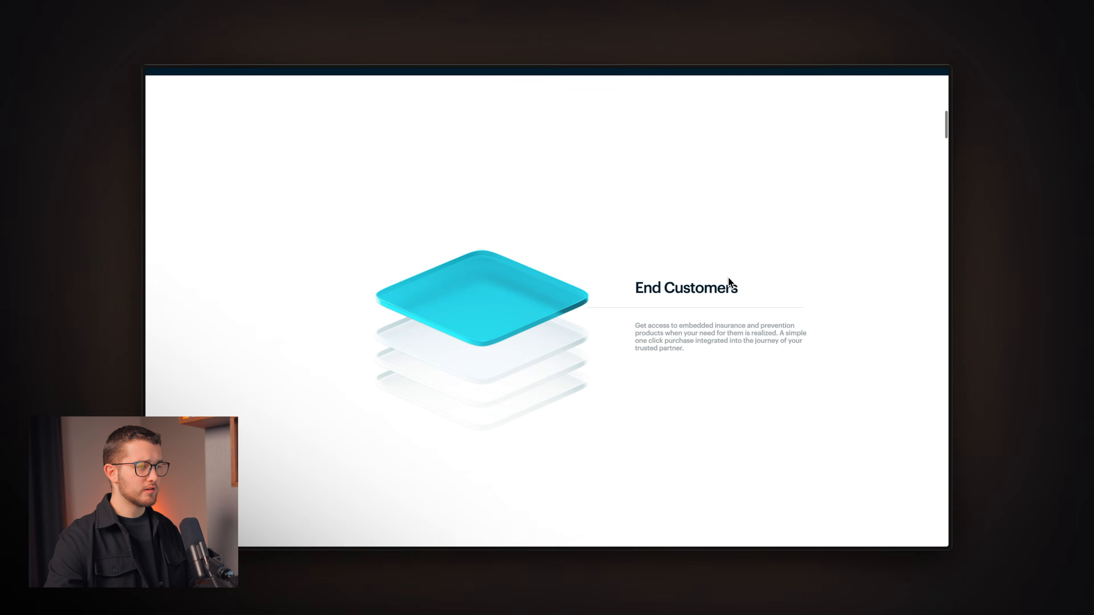
pyautogui.press('super+Tab')
pyautogui.press('super+Tab')
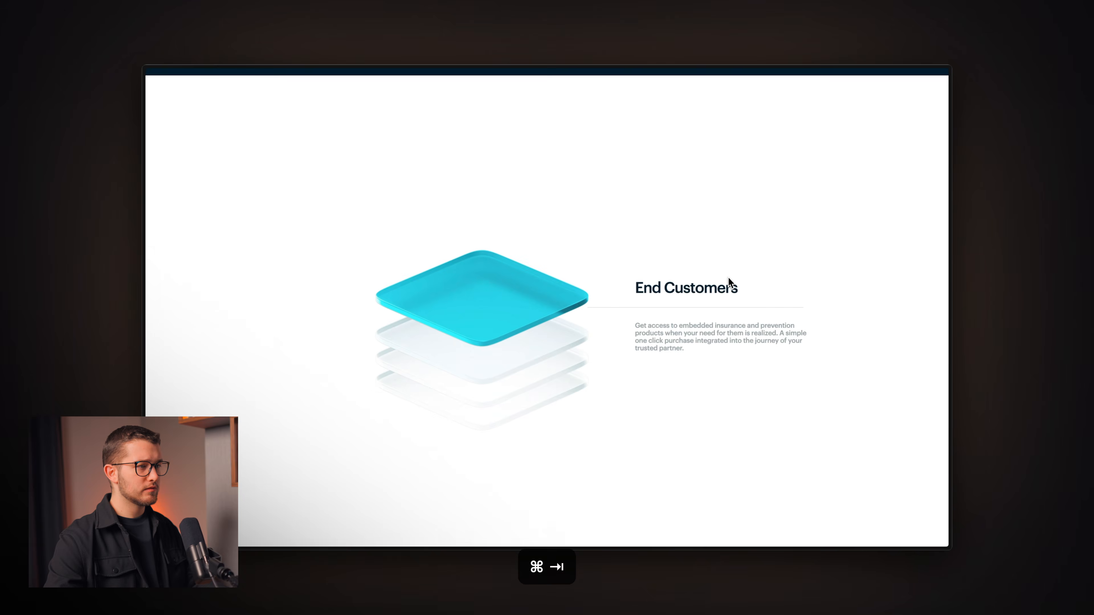
pyautogui.press('super+Tab')
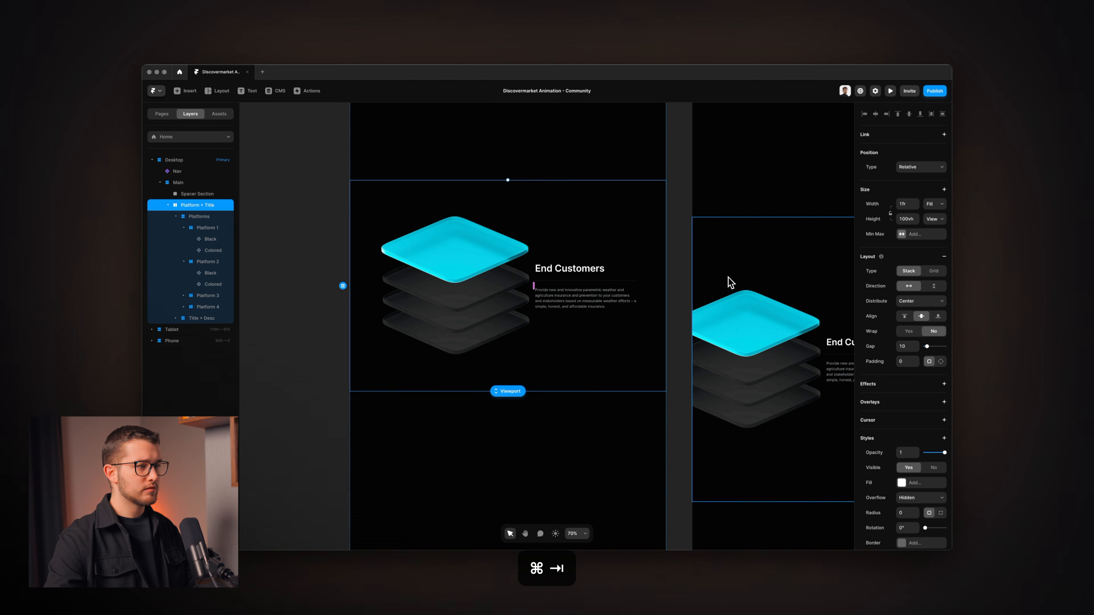
# Measure the combined width of the platforms and text block on the reference website.
pyautogui.press('super+Tab')
pyautogui.press('super+shift+4')
pyautogui.moveTo(375, 264); pyautogui.dragTo(878, 412)
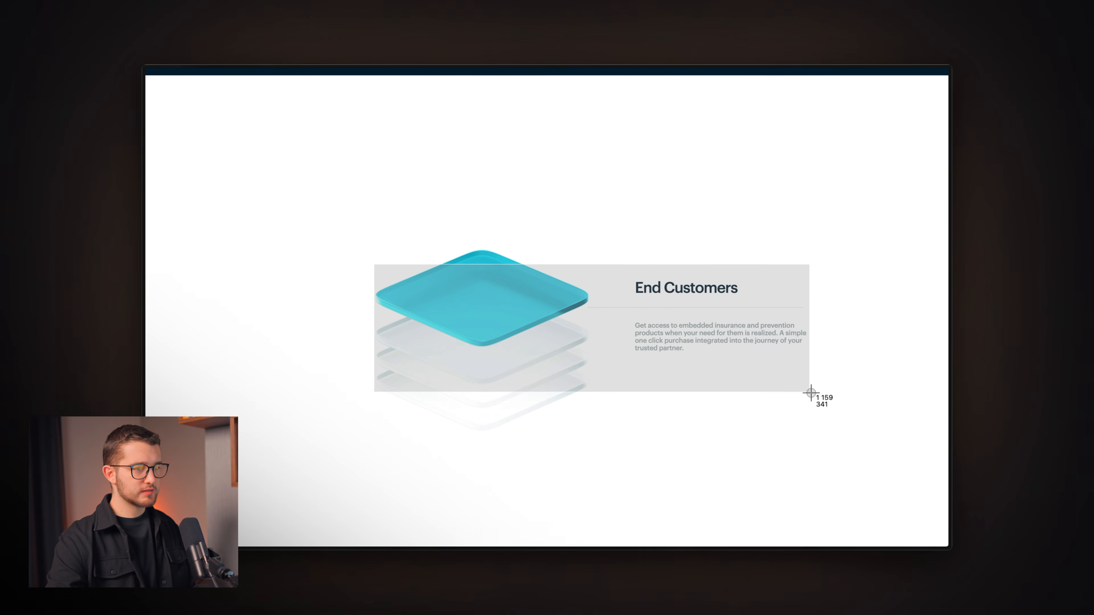
pyautogui.moveTo(811, 393); pyautogui.dragTo(809, 392)
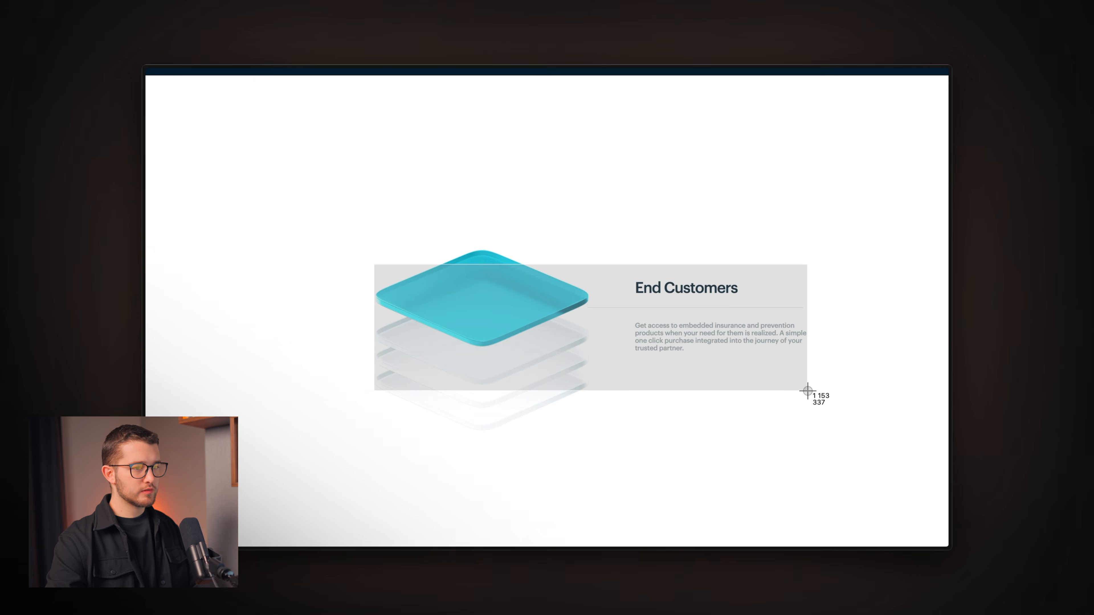
pyautogui.moveTo(808, 391); pyautogui.dragTo(808, 391)
pyautogui.press('super+Tab')
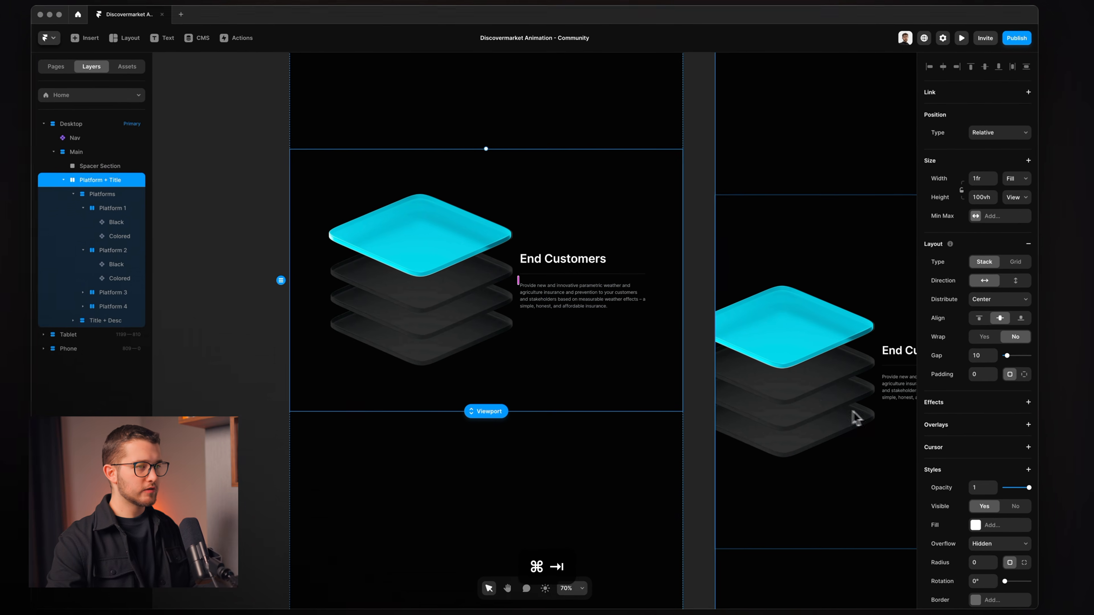
# Temporarily wrap the Platforms and Title + Desc stacks in one stack to check their combined width.
pyautogui.scroll(3, 629, 268)
pyautogui.keyDown('super'); pyautogui.click(610, 295); pyautogui.keyUp('super')
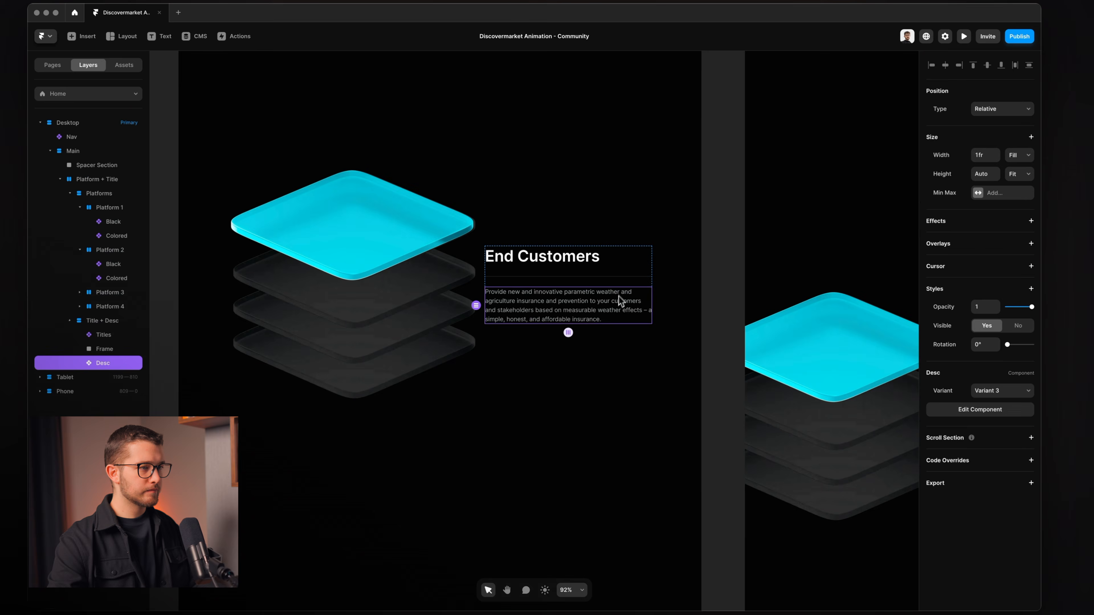
pyautogui.click(450, 299)
pyautogui.keyDown('shift'); pyautogui.click(568, 297); pyautogui.keyUp('shift')
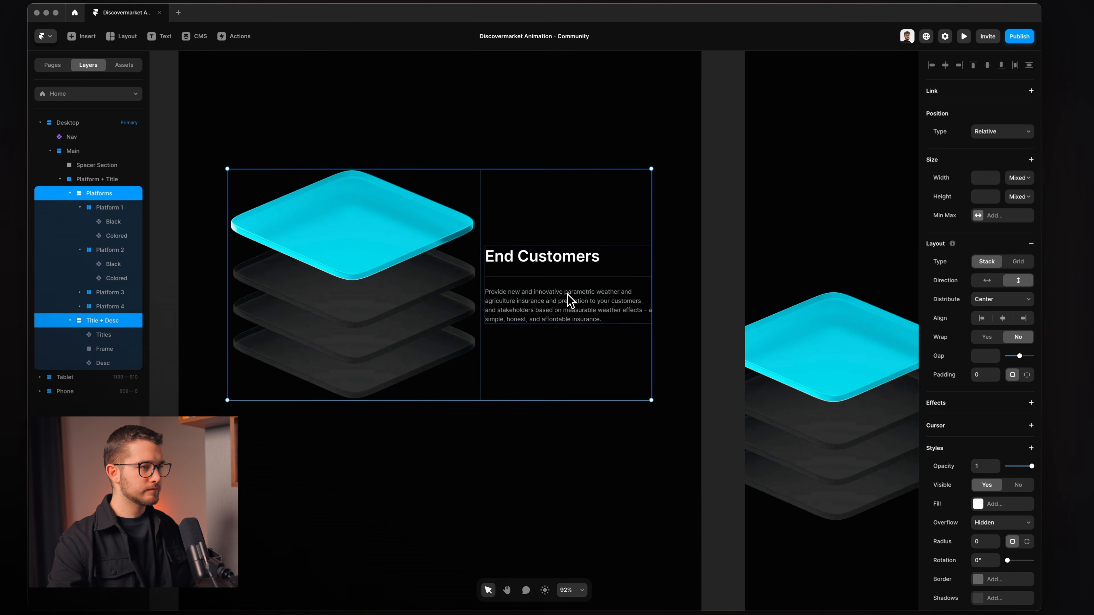
pyautogui.press('super+alt+Return')
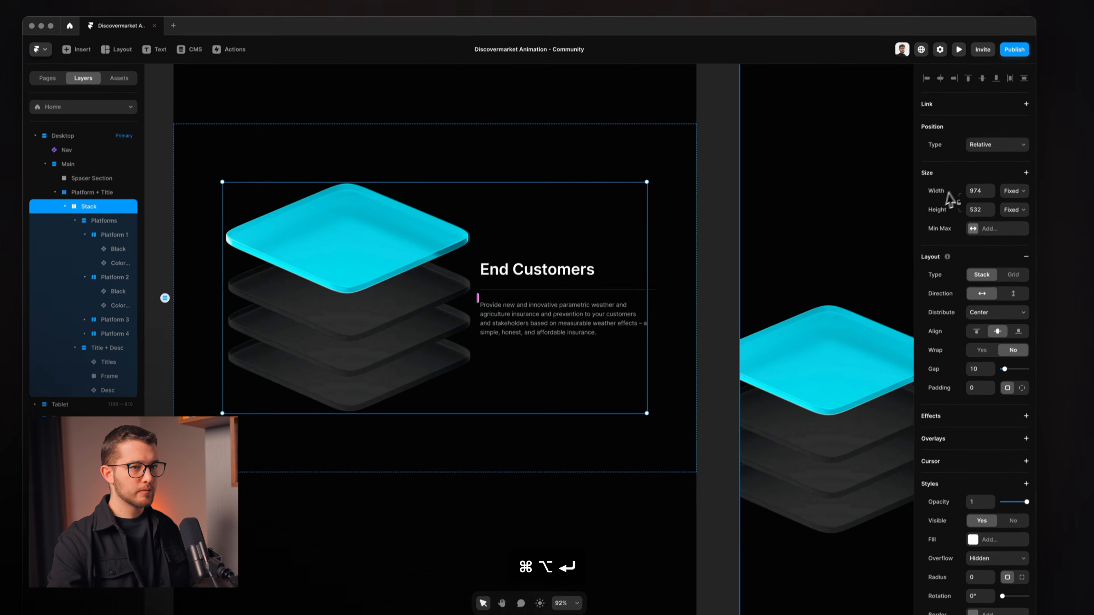
pyautogui.press('super+z')
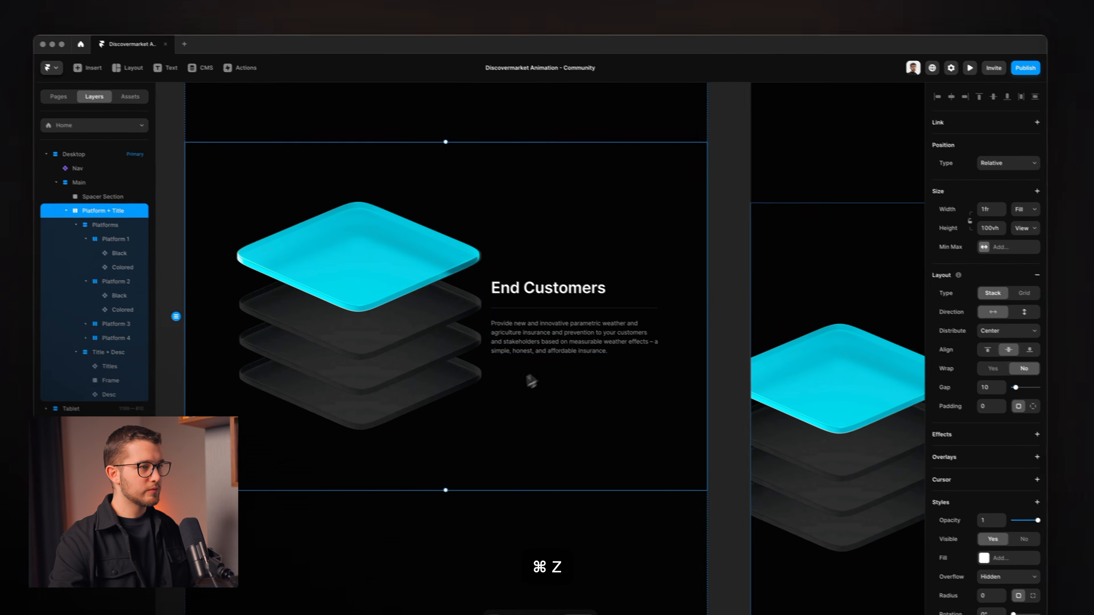
# Undo the width reduction of the Image component's Desktop variant and return to the Home page.
pyautogui.click(505, 375)
pyautogui.hscroll(-1, 504, 376)
pyautogui.scroll(-2, 542, 391)
pyautogui.scroll(2, 542, 391)
pyautogui.keyDown('super'); pyautogui.click(441, 305); pyautogui.keyUp('super')
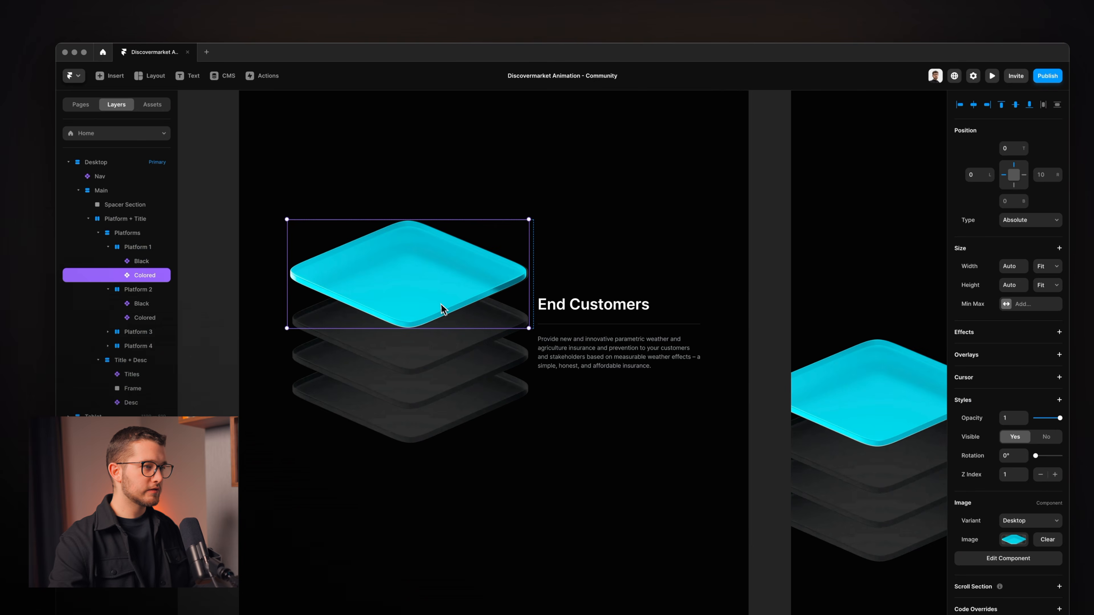
pyautogui.doubleClick(449, 298)
pyautogui.press('super+z')
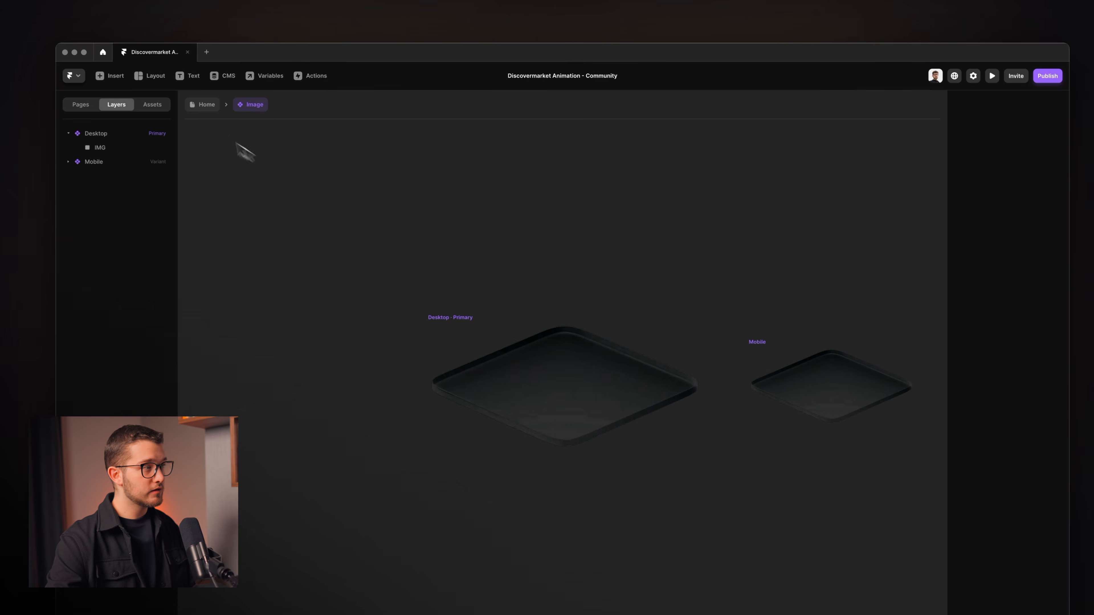
pyautogui.click(210, 111)
# Examine the Colored layers of the lower platforms and the bounds of the Platform stacks.
pyautogui.keyDown('super'); pyautogui.click(492, 354); pyautogui.keyUp('super')
pyautogui.keyDown('super'); pyautogui.click(482, 384); pyautogui.keyUp('super')
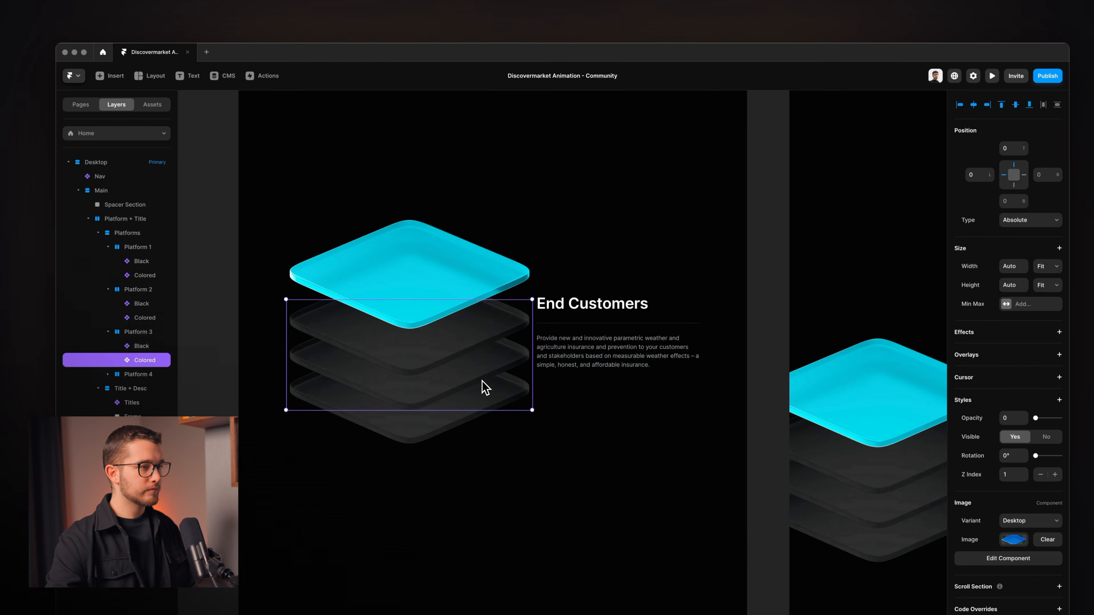
pyautogui.keyDown('super'); pyautogui.click(473, 425); pyautogui.keyUp('super')
pyautogui.click(458, 282)
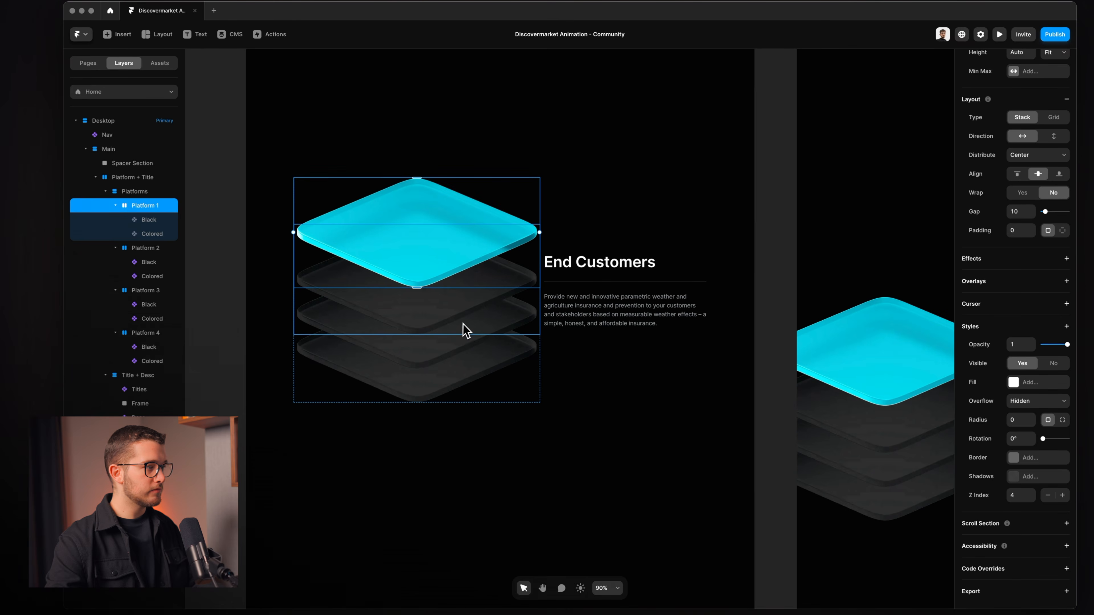
pyautogui.click(424, 328)
pyautogui.click(354, 276)
pyautogui.click(348, 306)
pyautogui.click(362, 351)
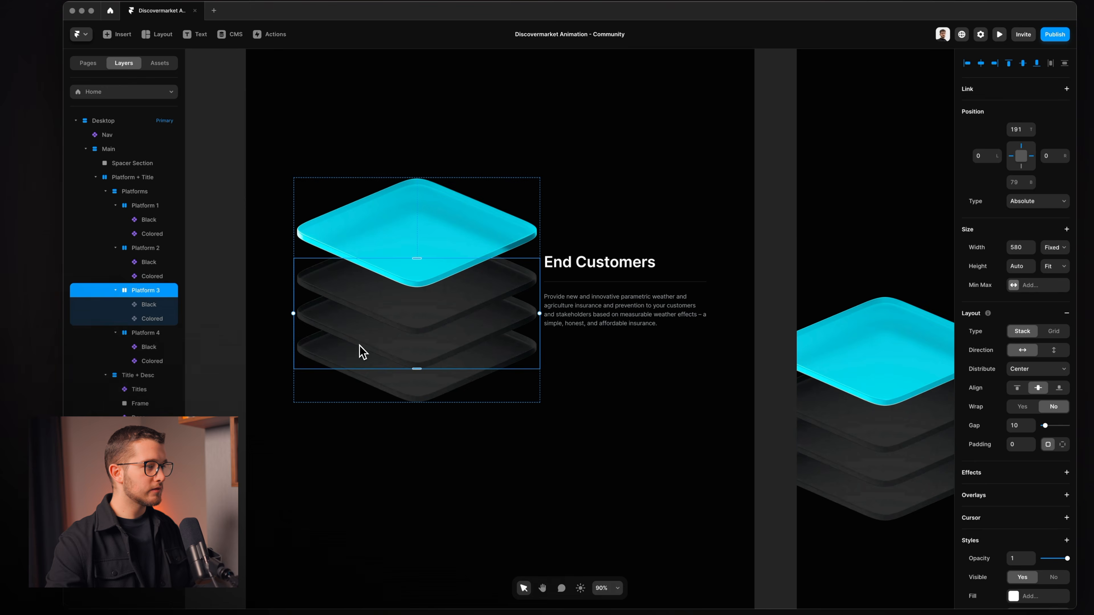
# Nudge Platform 3 and Platform 4 up together by about 20 px, and Platform 4 up further to tighten the spacing.
pyautogui.click(360, 382)
pyautogui.hotkey('shift', 'Up')
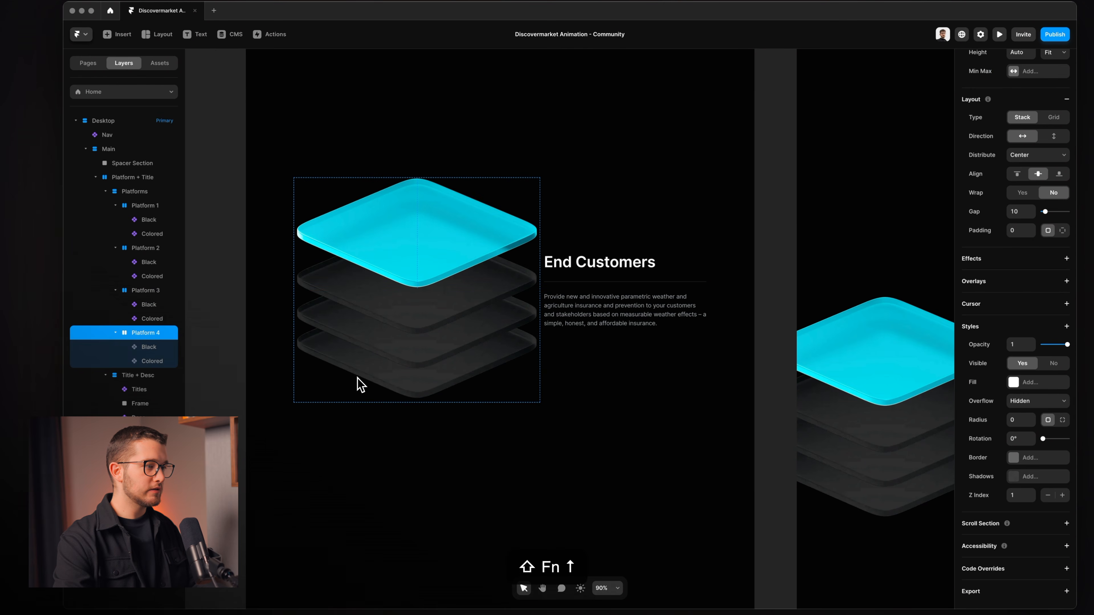
pyautogui.press('super+z')
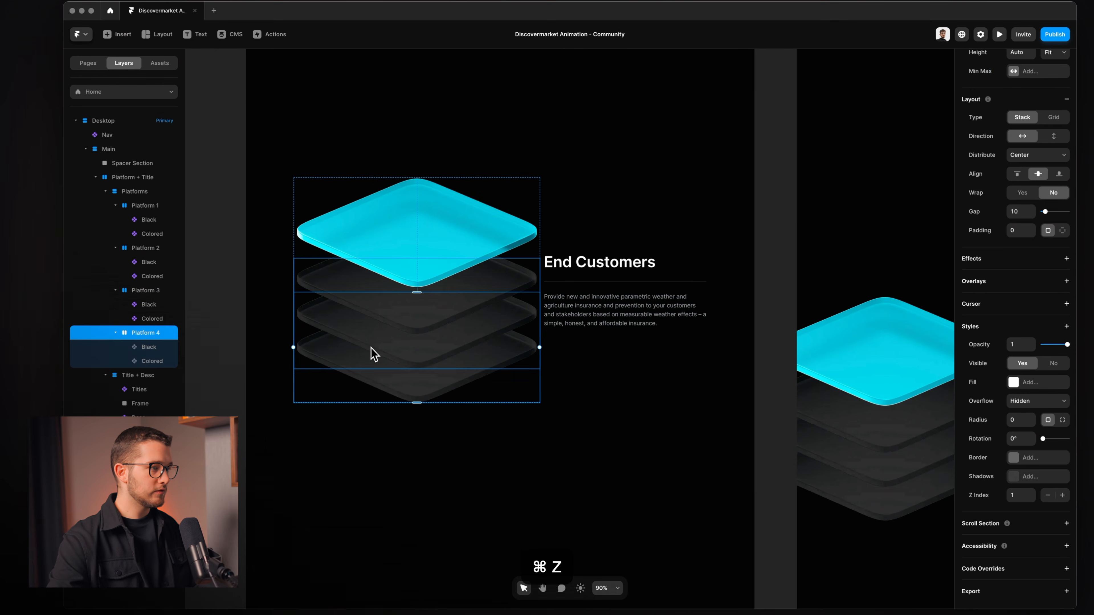
pyautogui.keyDown('shift'); pyautogui.click(373, 355); pyautogui.keyUp('shift')
pyautogui.hotkey('shift', 'Up')
pyautogui.hotkey('shift', 'Up')
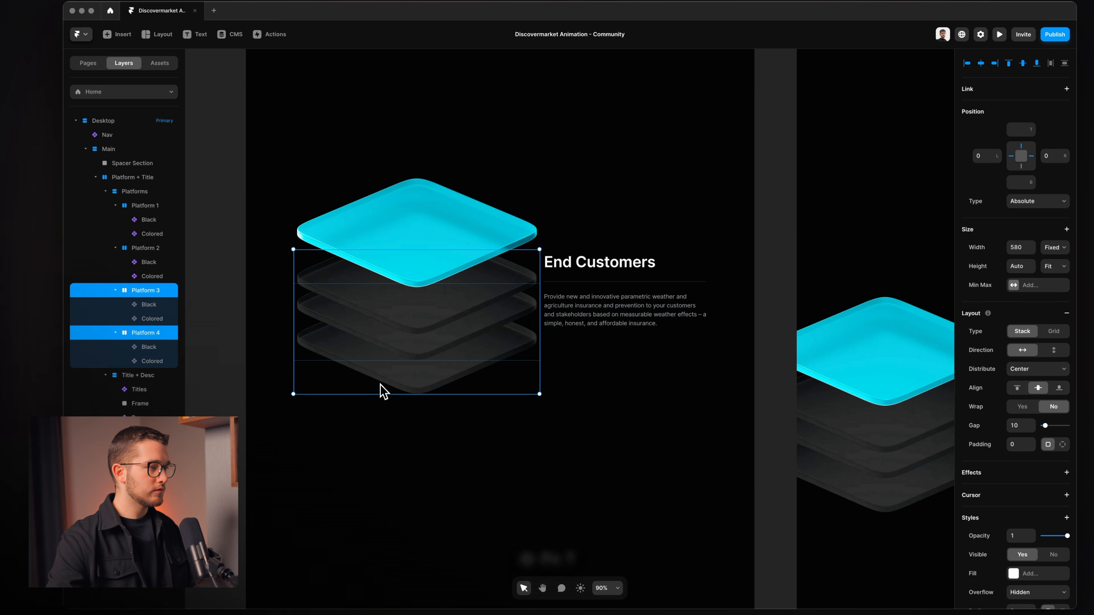
pyautogui.click(165, 336)
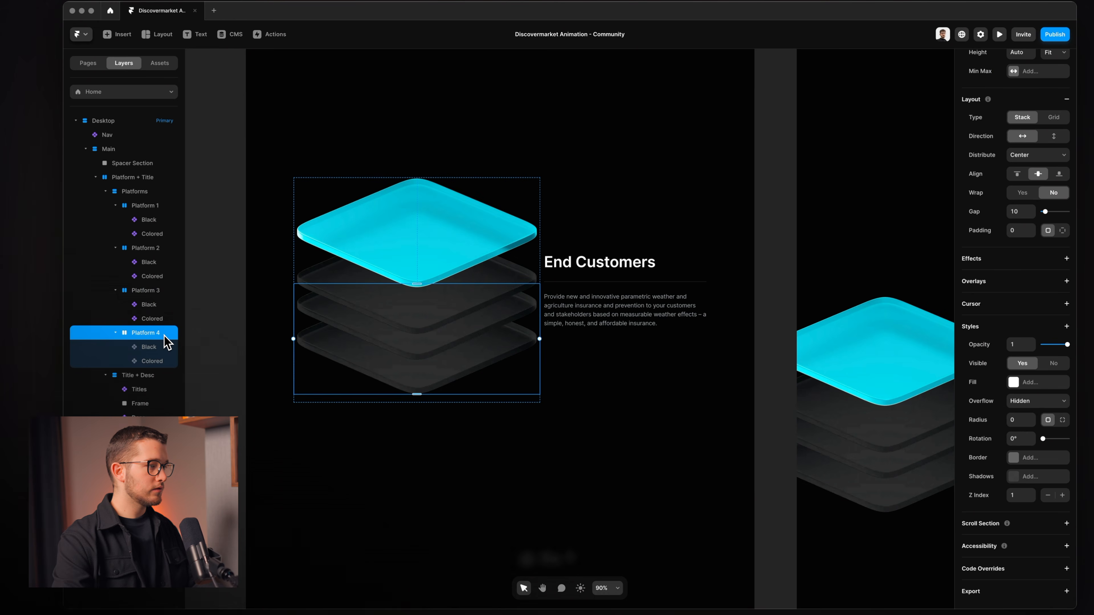
pyautogui.hotkey('shift', 'Up')
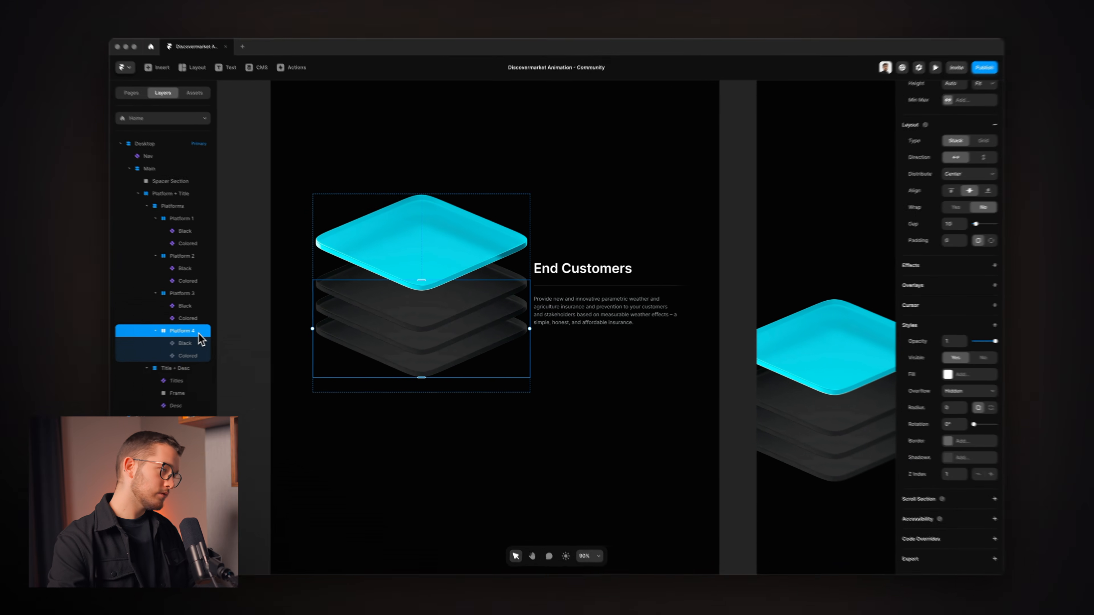
# Shorten the Platforms stack so its lower edge sits at the bottom of Platform 4.
pyautogui.scroll(5, 297, 305)
pyautogui.scroll(-4, 366, 310)
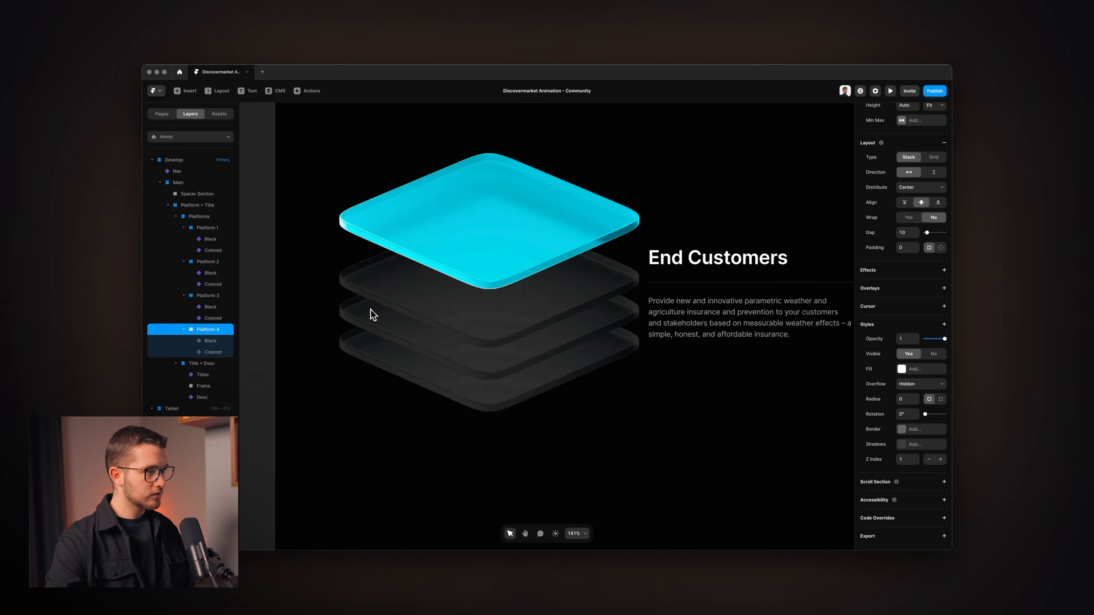
pyautogui.scroll(-4, 404, 299)
pyautogui.scroll(2, 405, 302)
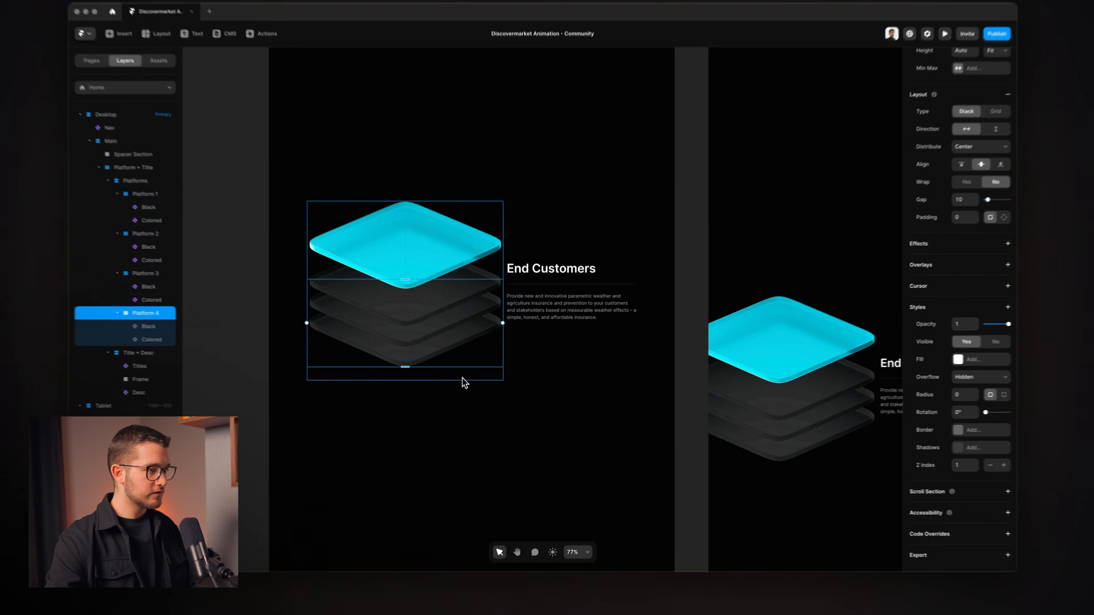
pyautogui.click(462, 378)
pyautogui.moveTo(416, 380); pyautogui.dragTo(416, 368)
# Try a gap of 24 in the Platform + Title stack and compare the spacing with the reference website.
pyautogui.click(555, 350)
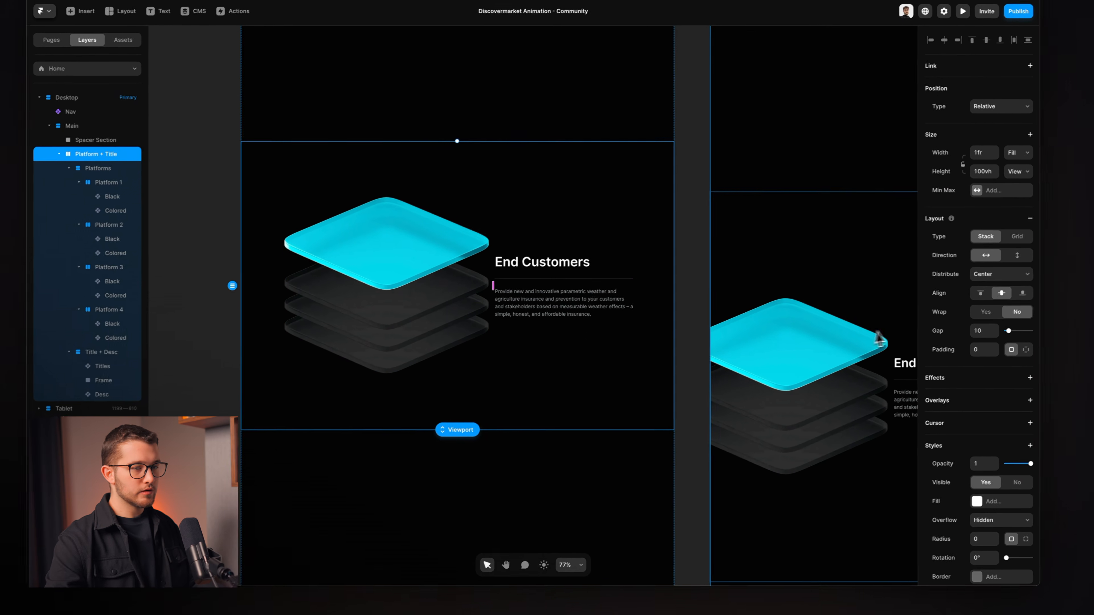
pyautogui.click(992, 326)
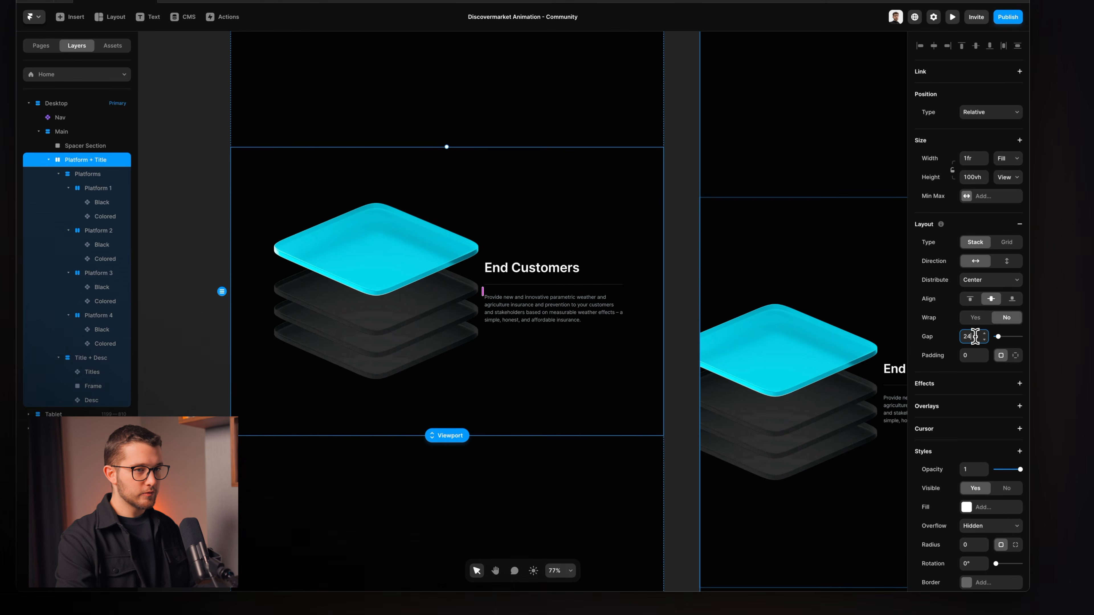
pyautogui.write('24')
pyautogui.press('Return')
pyautogui.press('super+Tab')
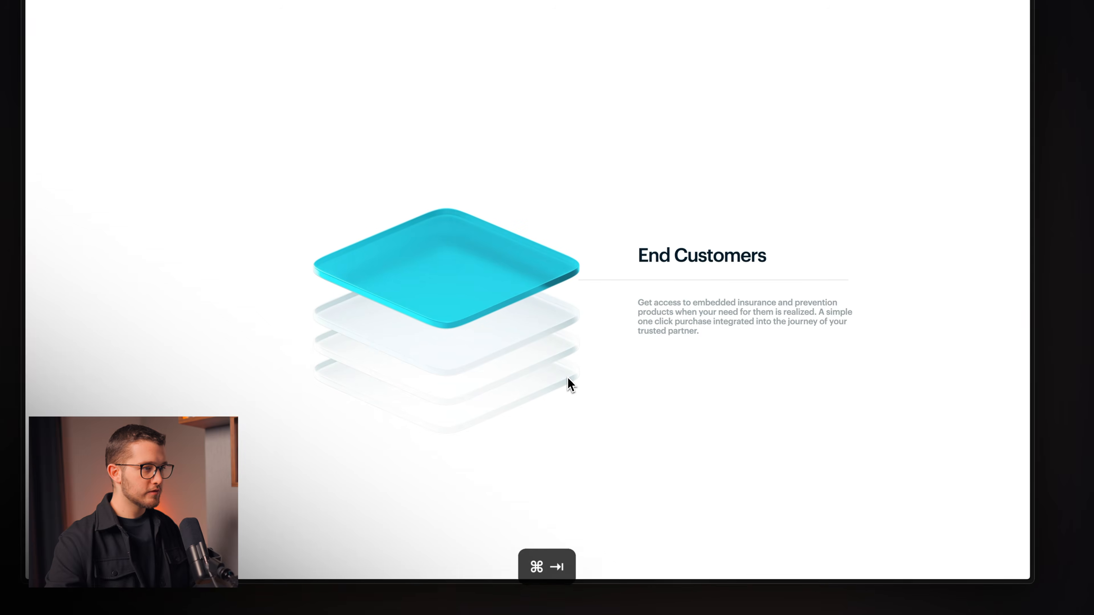
pyautogui.press('super+Tab')
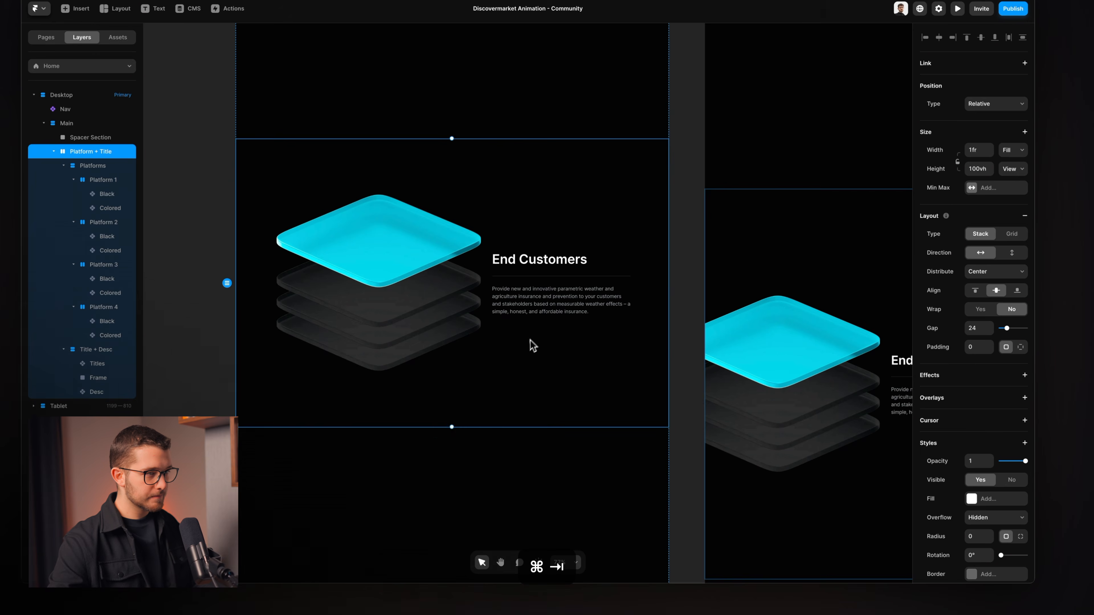
# Try a gap of 54 in the Platform + Title stack and settle on 68.
pyautogui.click(979, 328)
pyautogui.write('54')
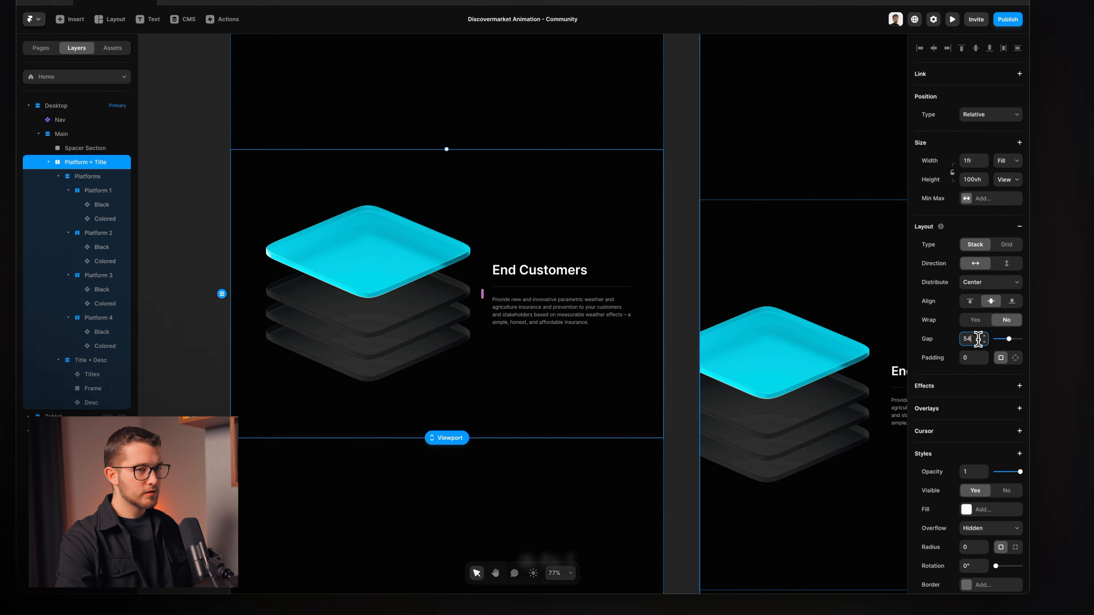
pyautogui.hotkey('shift', 'pagedown')
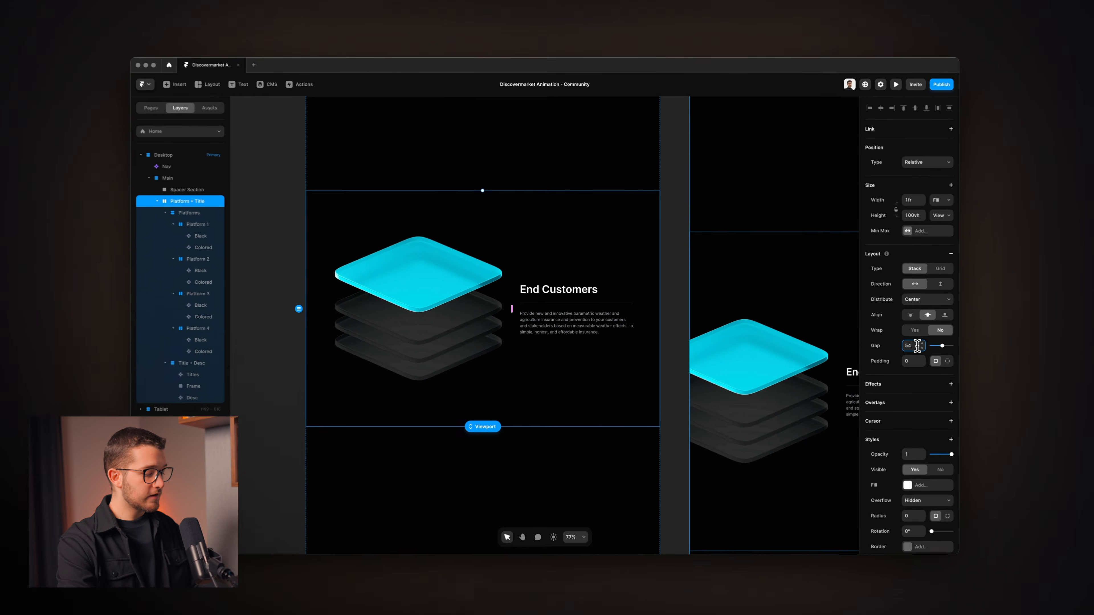
pyautogui.press('super+BackSpace')
pyautogui.write('68')
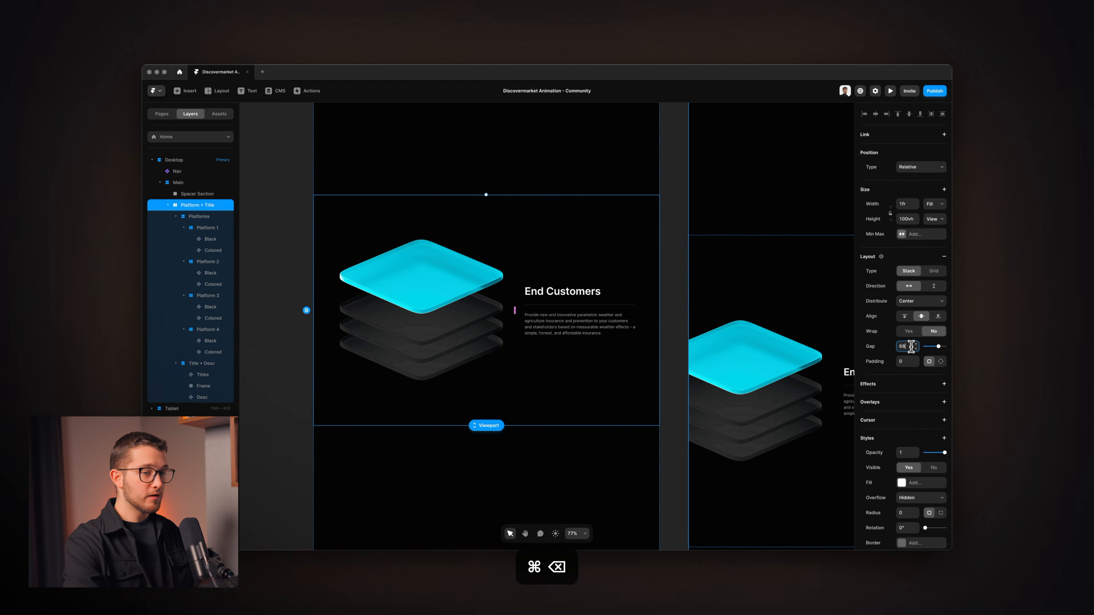
# Move the Desktop breakpoint left on the canvas to about X -1301, leaving space before the Tablet breakpoint.
pyautogui.scroll(-5, 724, 300)
pyautogui.scroll(2, 724, 300)
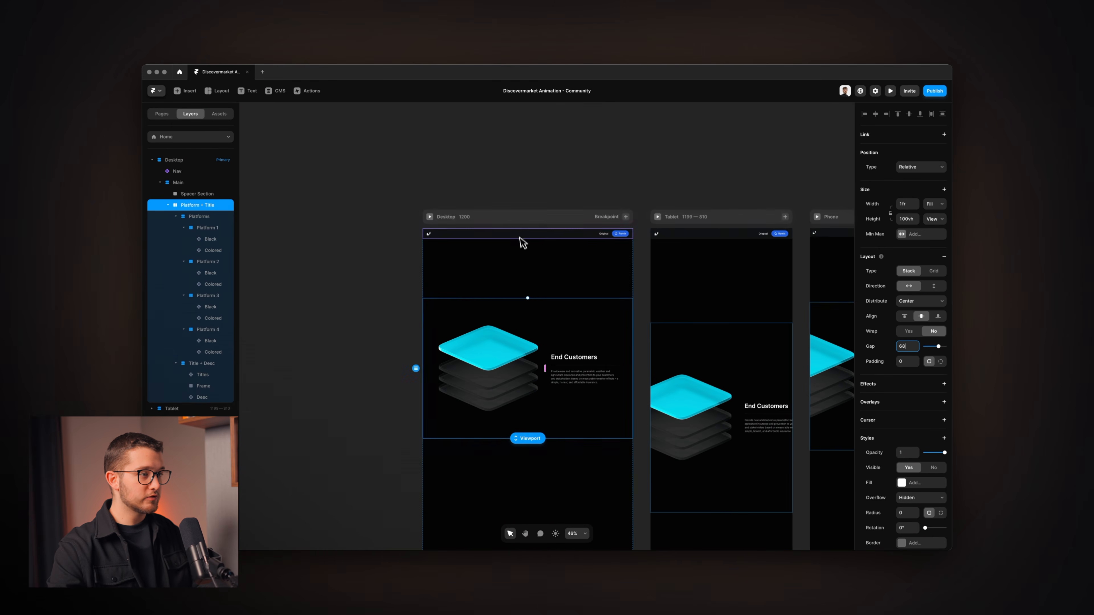
pyautogui.click(526, 219)
pyautogui.scroll(-2, 532, 229)
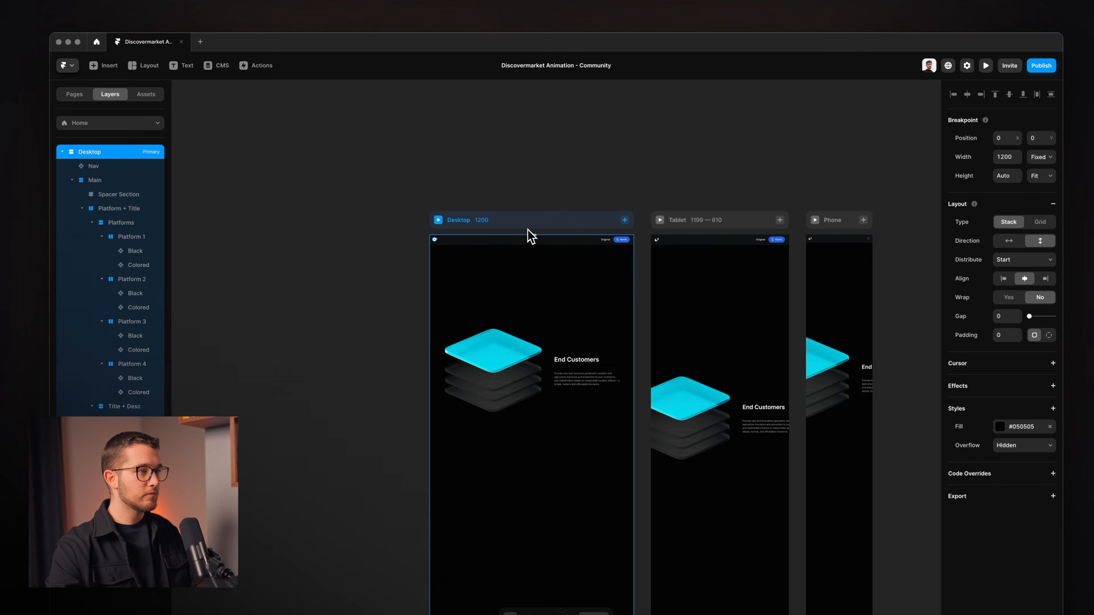
pyautogui.moveTo(530, 235); pyautogui.dragTo(308, 236)
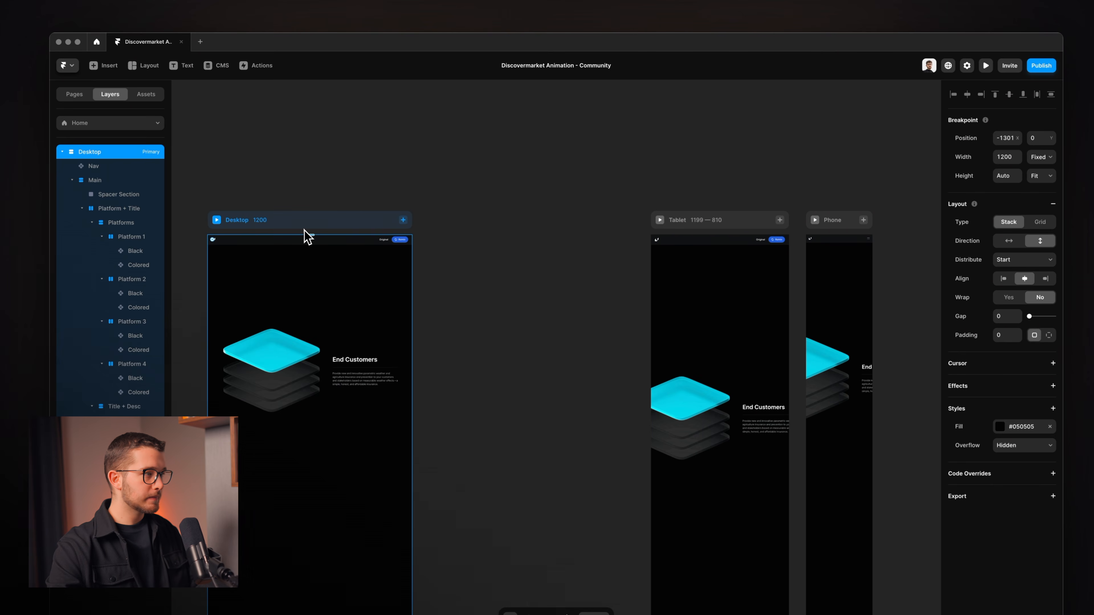
# Rename the Desktop breakpoint as Desktop LG and set its width to 1440.
pyautogui.doubleClick(260, 220)
pyautogui.press('End')
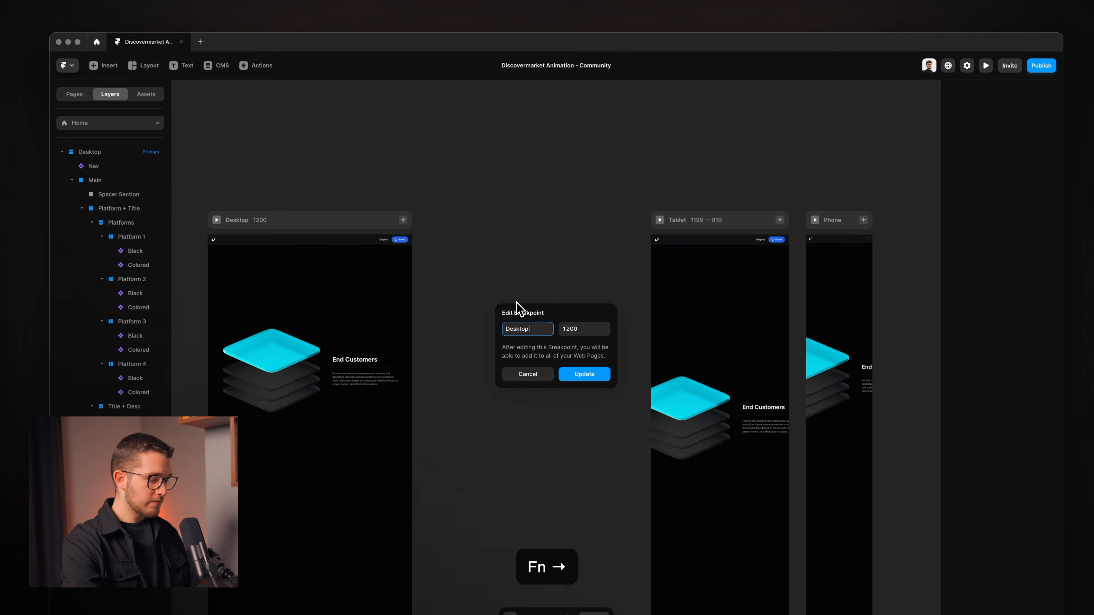
pyautogui.press('Return')
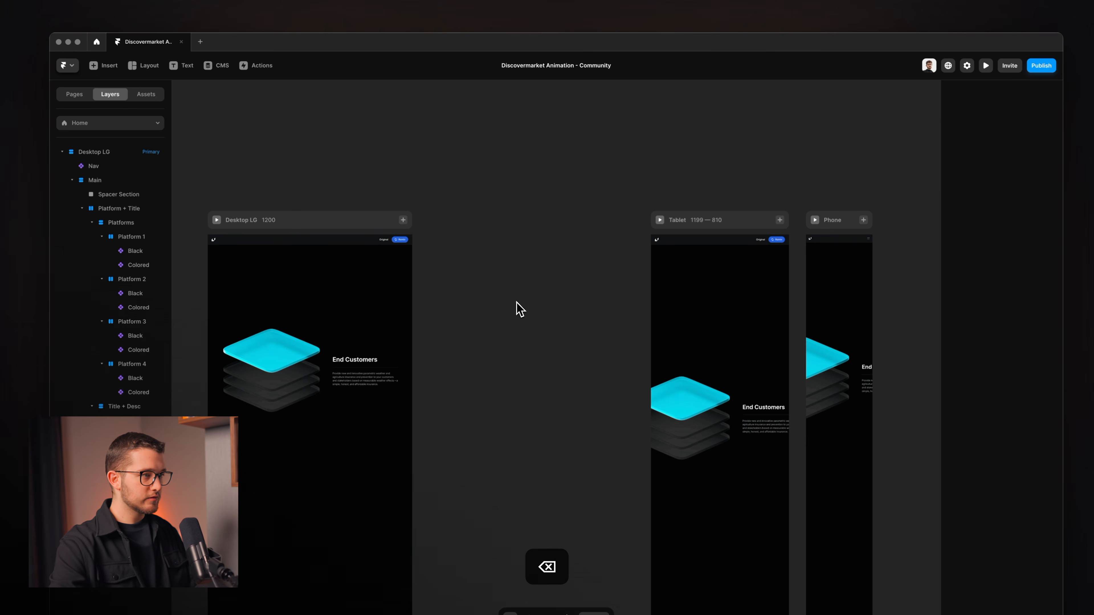
pyautogui.doubleClick(295, 221)
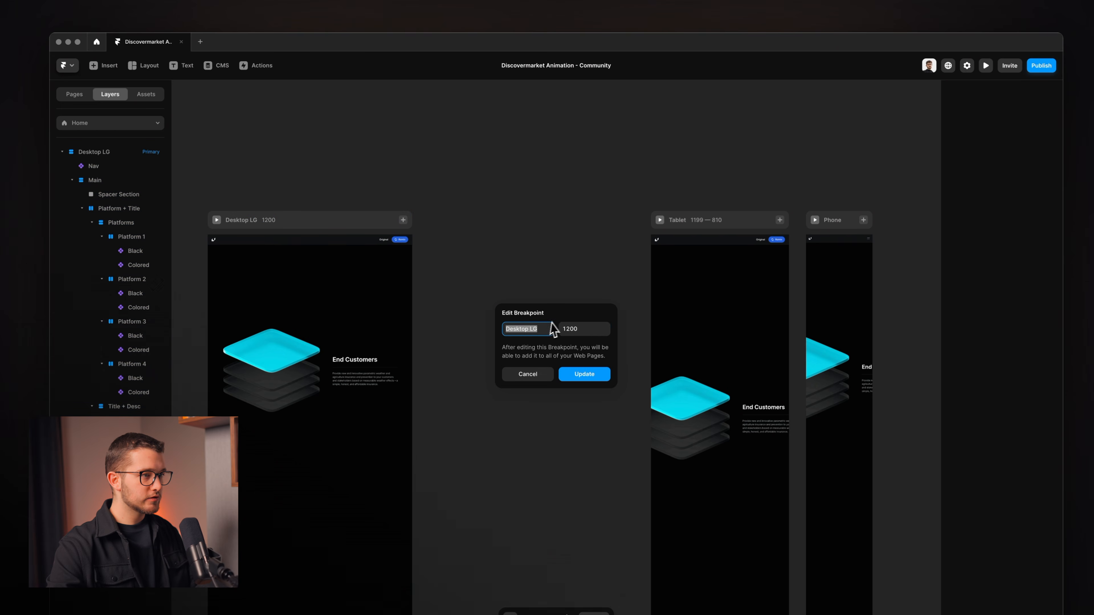
pyautogui.click(577, 328)
pyautogui.write('1440')
pyautogui.press('Return')
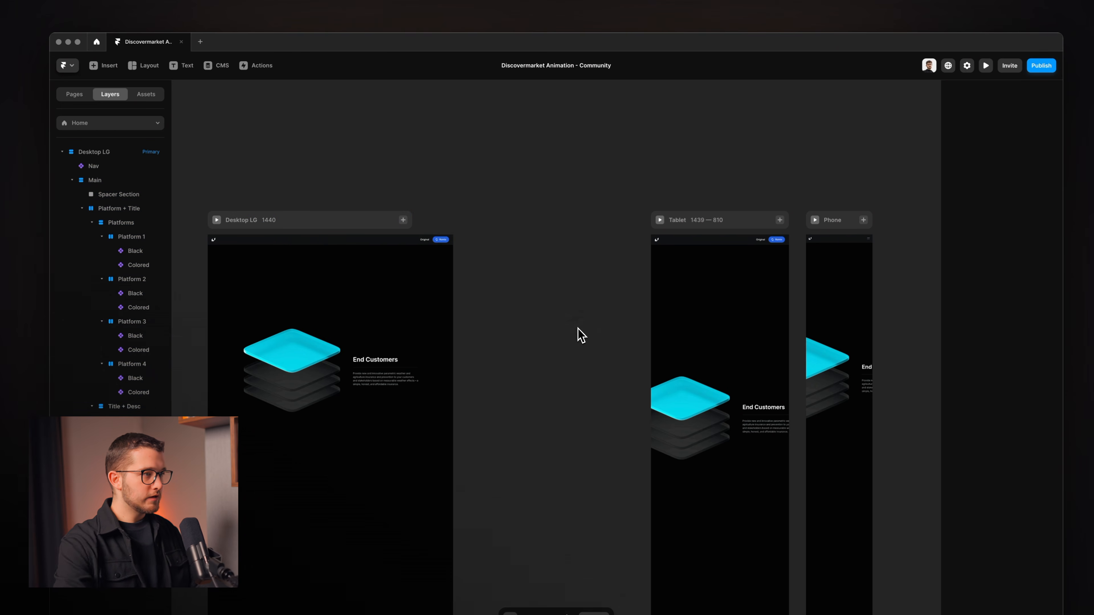
# Add a Desktop breakpoint at 1200 to the Home page.
pyautogui.click(407, 226)
pyautogui.click(445, 220)
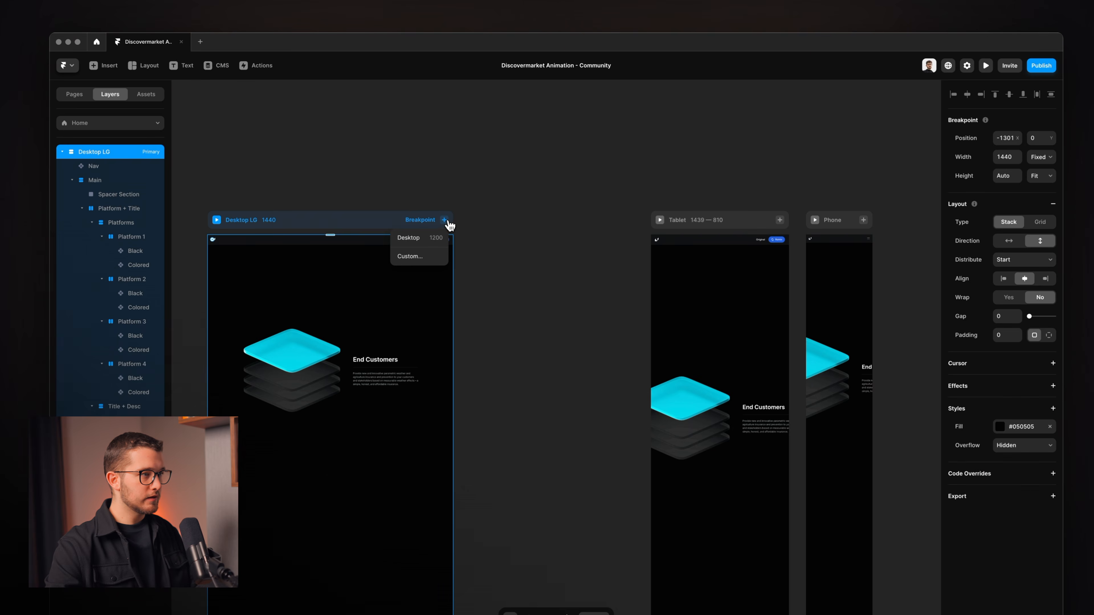
pyautogui.click(417, 238)
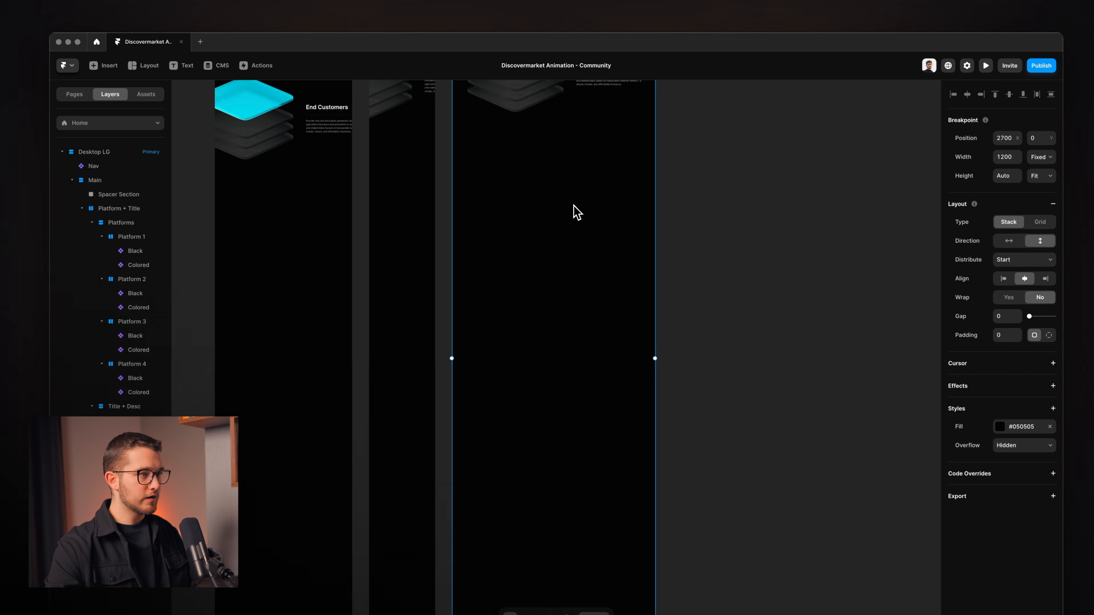
# Place the 1200 Desktop breakpoint beside Desktop LG and shift the Tablet and Phone breakpoints to its right.
pyautogui.scroll(-5, 577, 212)
pyautogui.scroll(3, 574, 206)
pyautogui.hscroll(-3, 574, 206)
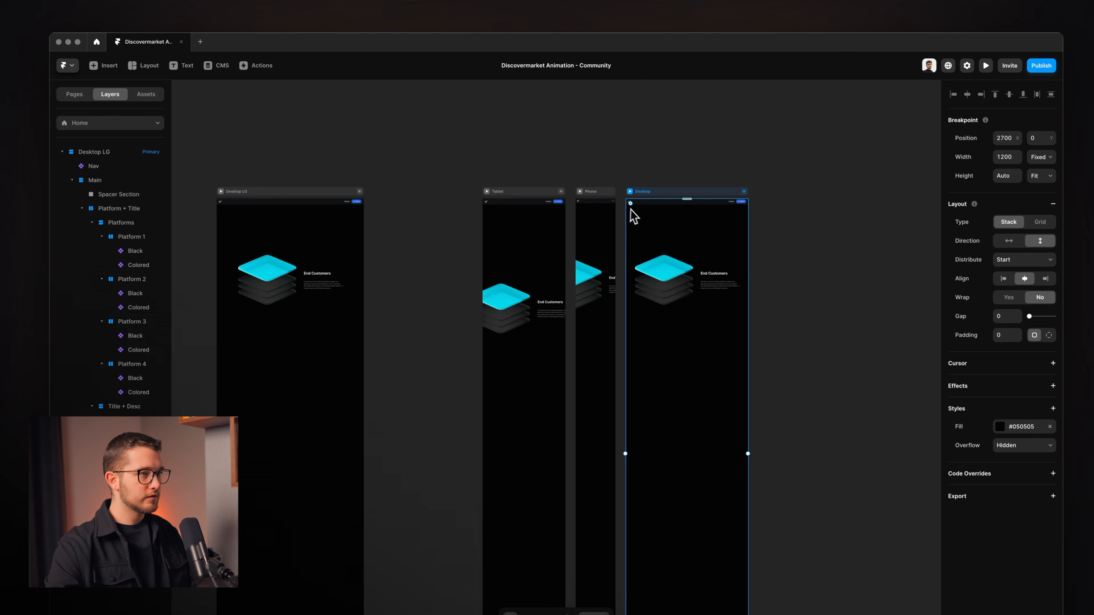
pyautogui.hscroll(-2, 631, 210)
pyautogui.moveTo(757, 190); pyautogui.dragTo(529, 186)
pyautogui.click(610, 190)
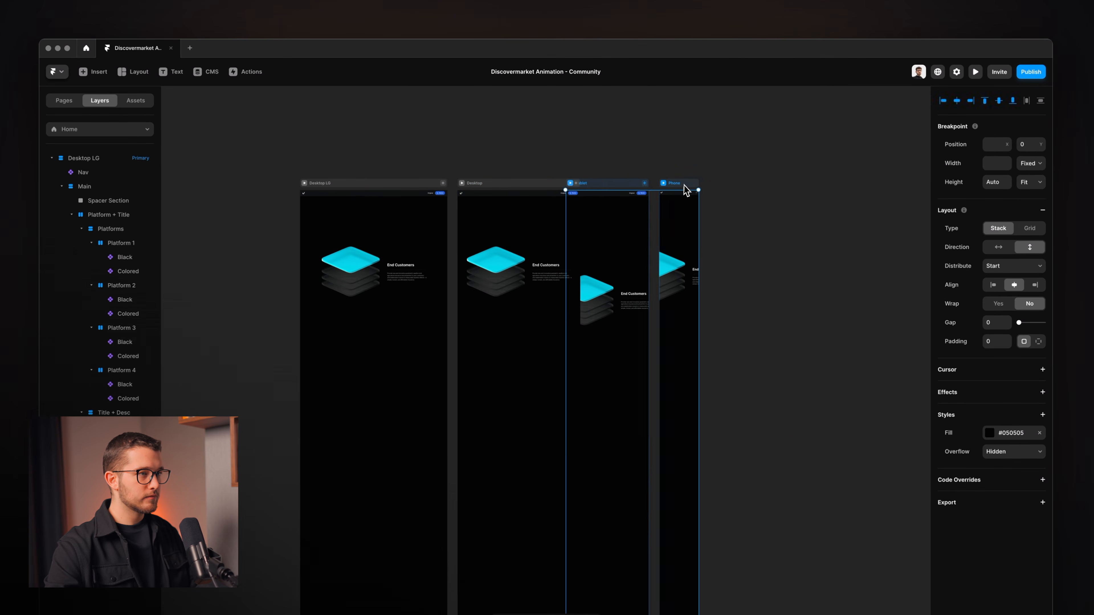
pyautogui.moveTo(686, 190); pyautogui.dragTo(716, 190)
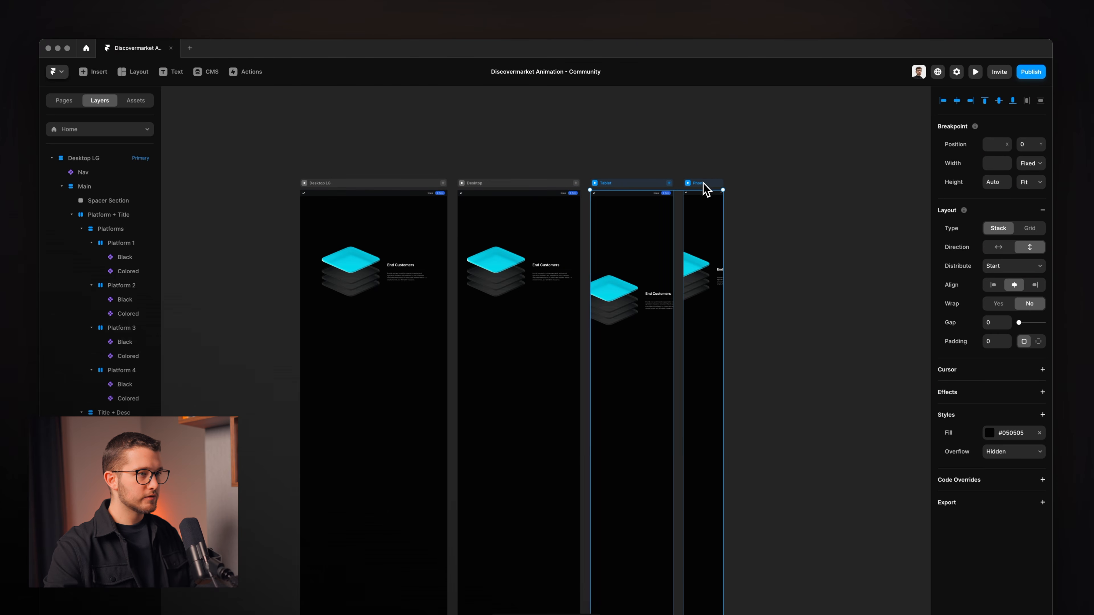
# Rename the 1200 Desktop breakpoint as Desktop MD.
pyautogui.scroll(3, 525, 205)
pyautogui.click(479, 175)
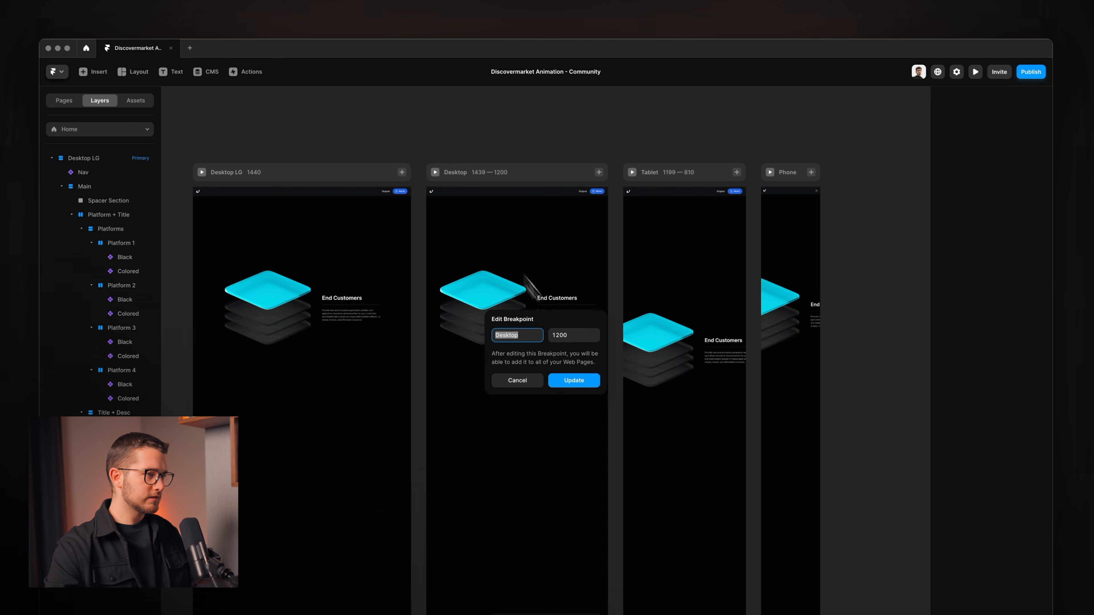
pyautogui.write('MD')
pyautogui.press('Return')
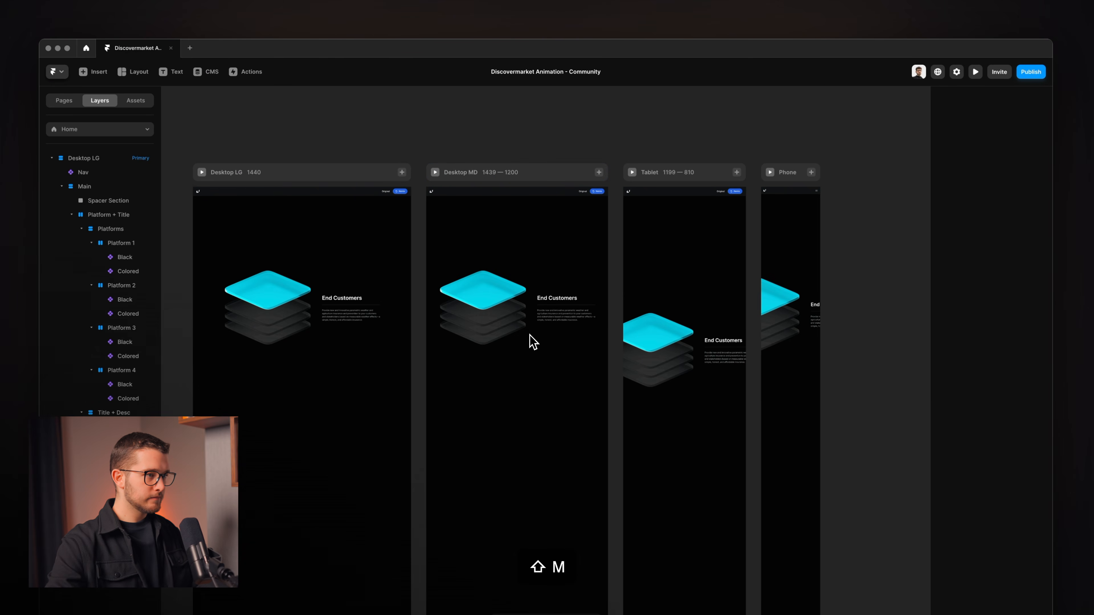
# Rename the divider frame between the title and description in Desktop LG as Line.
pyautogui.scroll(5, 361, 247)
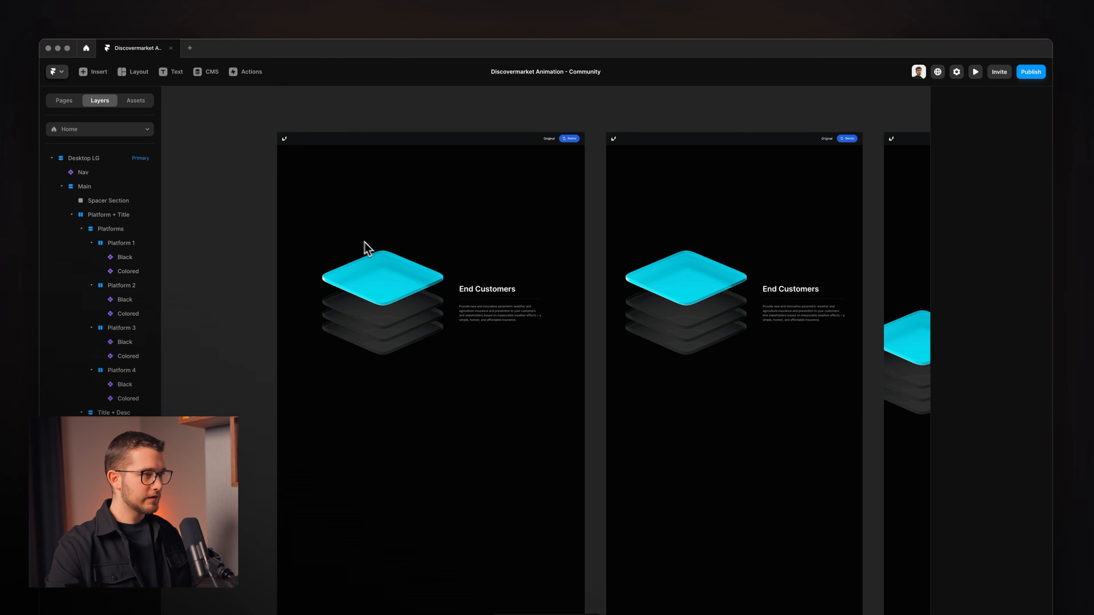
pyautogui.scroll(2, 455, 286)
pyautogui.click(589, 372)
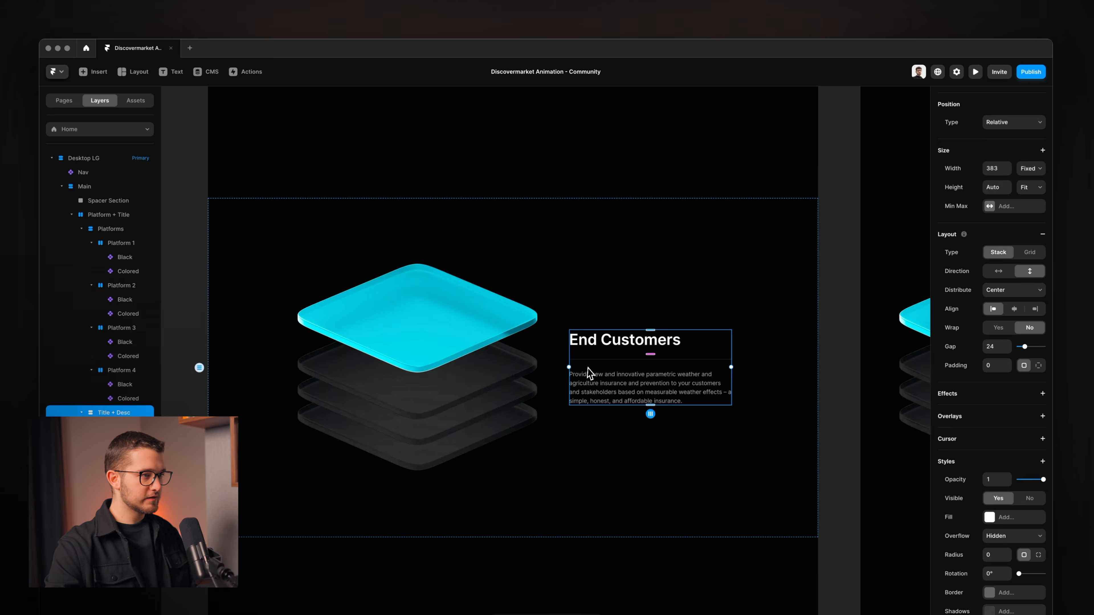
pyautogui.click(559, 374)
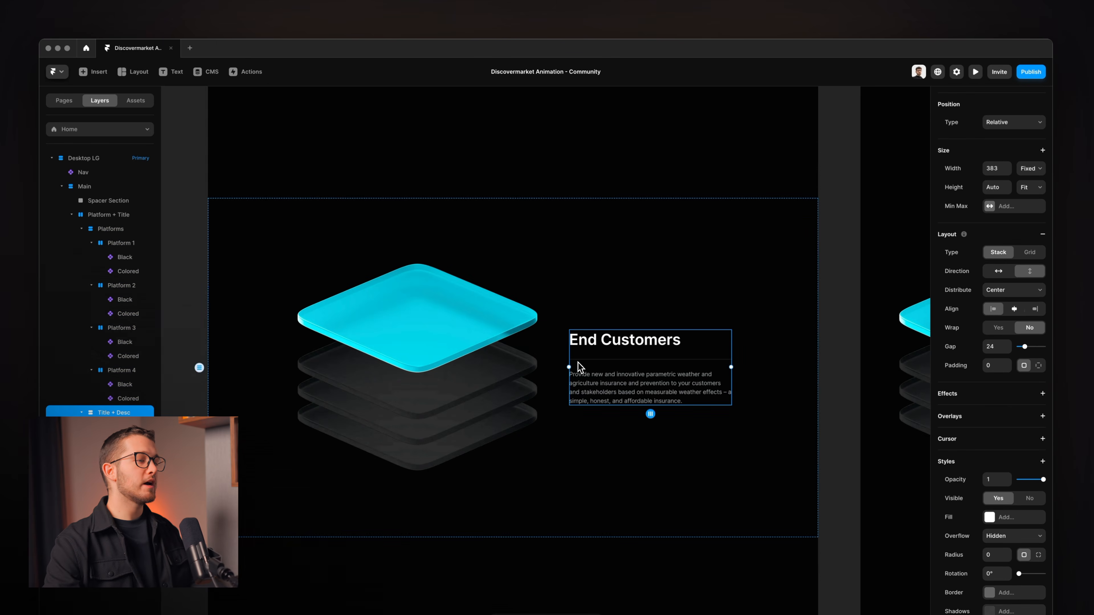
pyautogui.scroll(2, 577, 367)
pyautogui.click(579, 363)
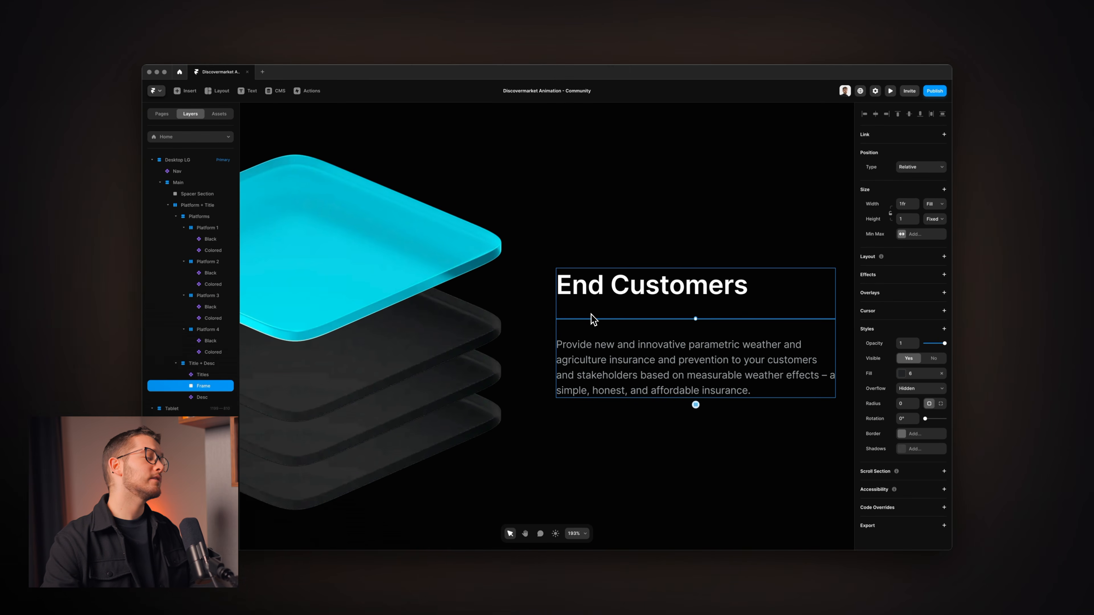
pyautogui.press('super+r')
pyautogui.write('Line')
pyautogui.press('Return')
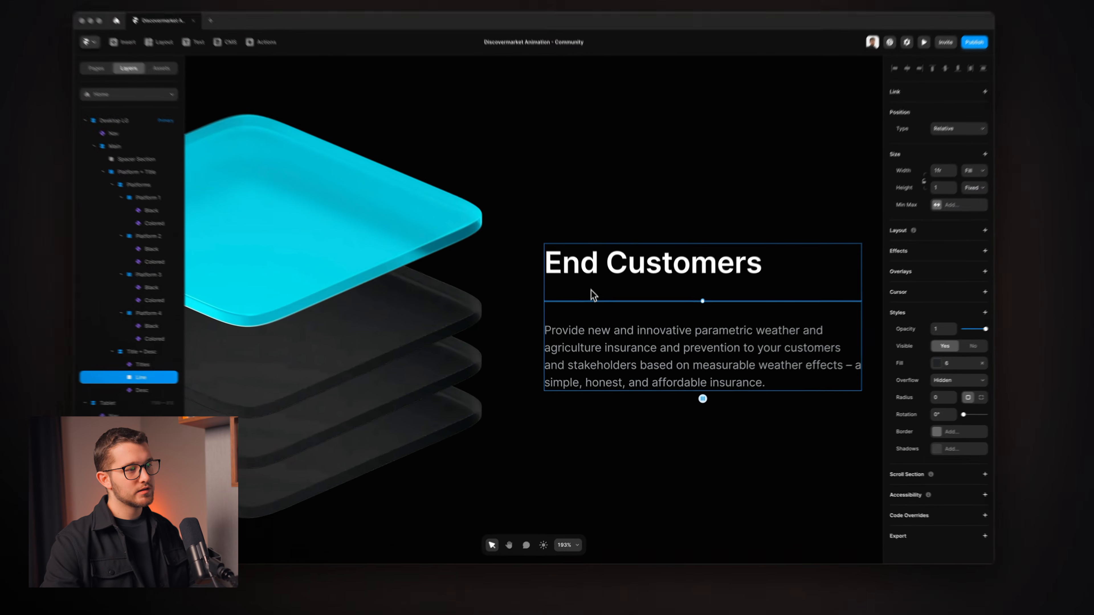
# Wrap the Line in a horizontal stack named Line Wrapper and set the stack's distribution to End.
pyautogui.click(594, 312)
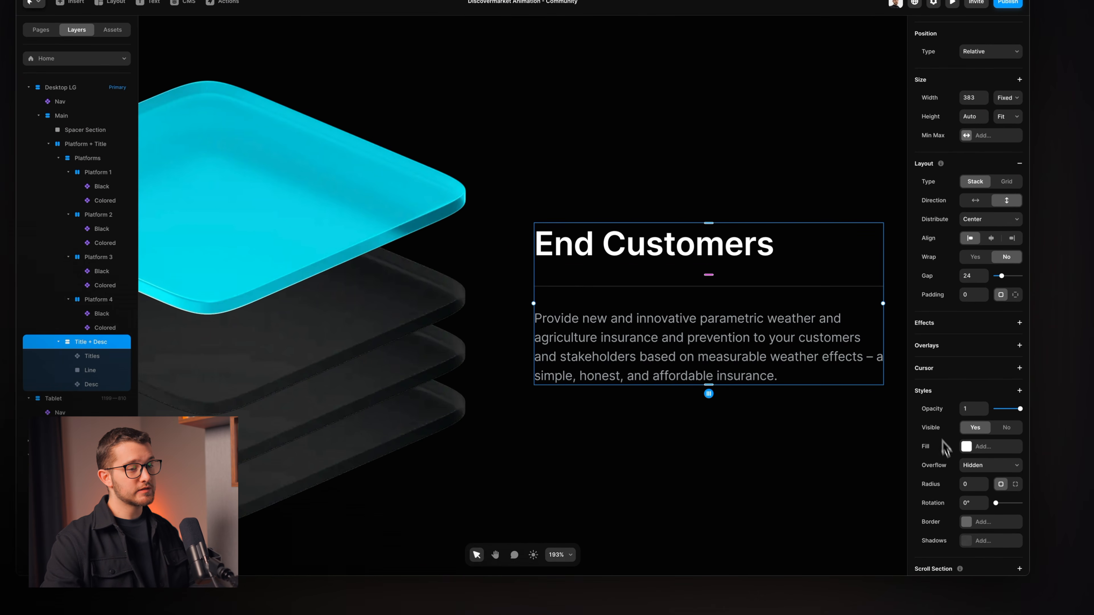
pyautogui.click(635, 288)
pyautogui.press('super+alt+Return')
pyautogui.press('super+r')
pyautogui.press('BackSpace')
pyautogui.write('Line Wrapper')
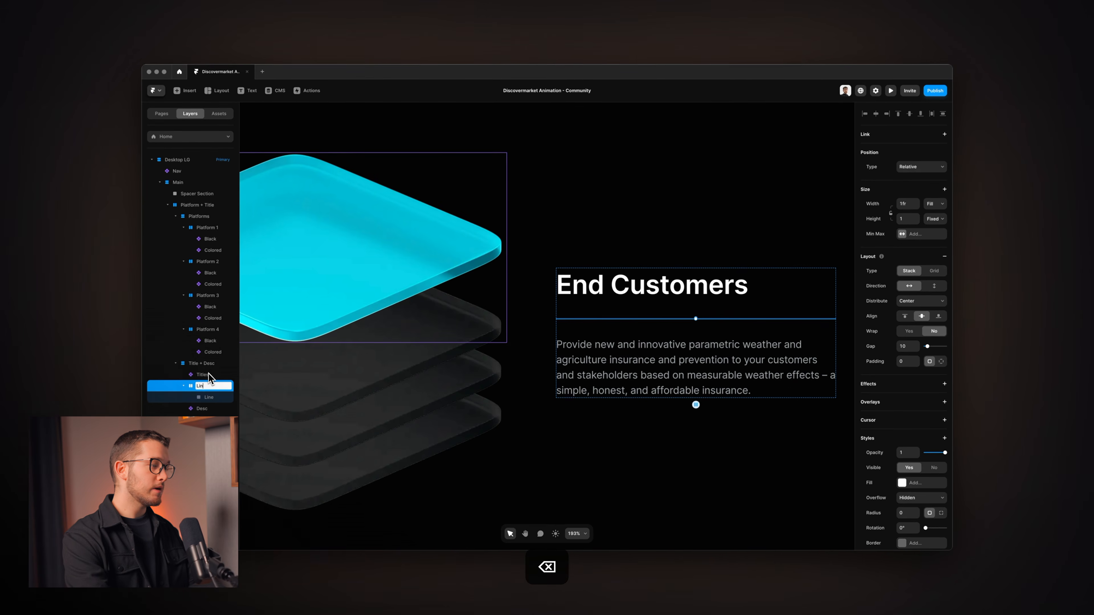
pyautogui.press('Return')
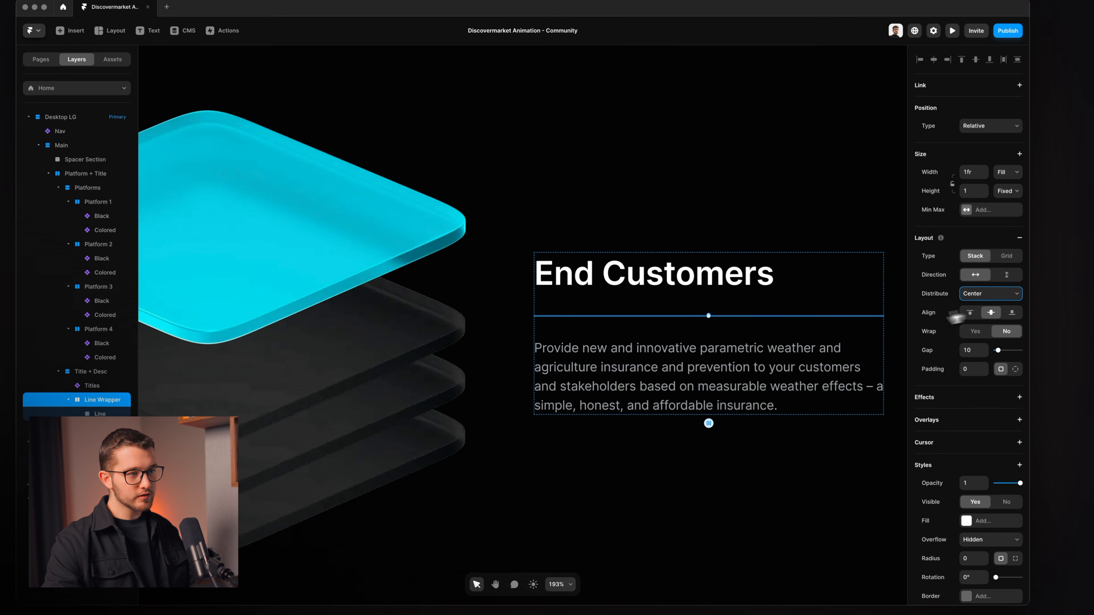
pyautogui.hscroll(2, 821, 353)
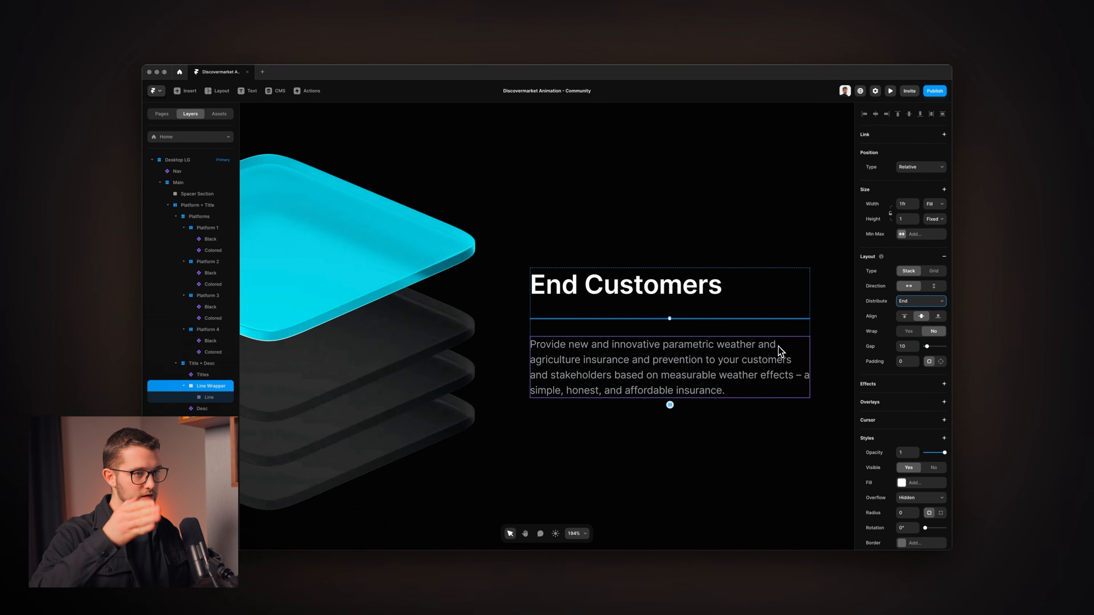
# Set the Line's fill width to 1.5fr and select its parent Line Wrapper.
pyautogui.click(209, 398)
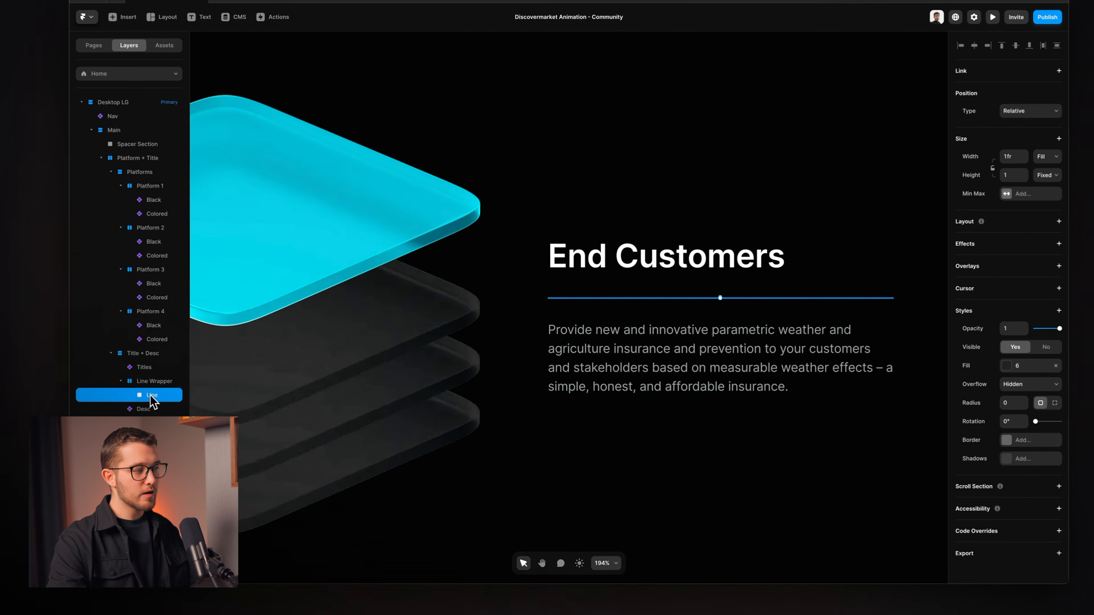
pyautogui.click(1015, 158)
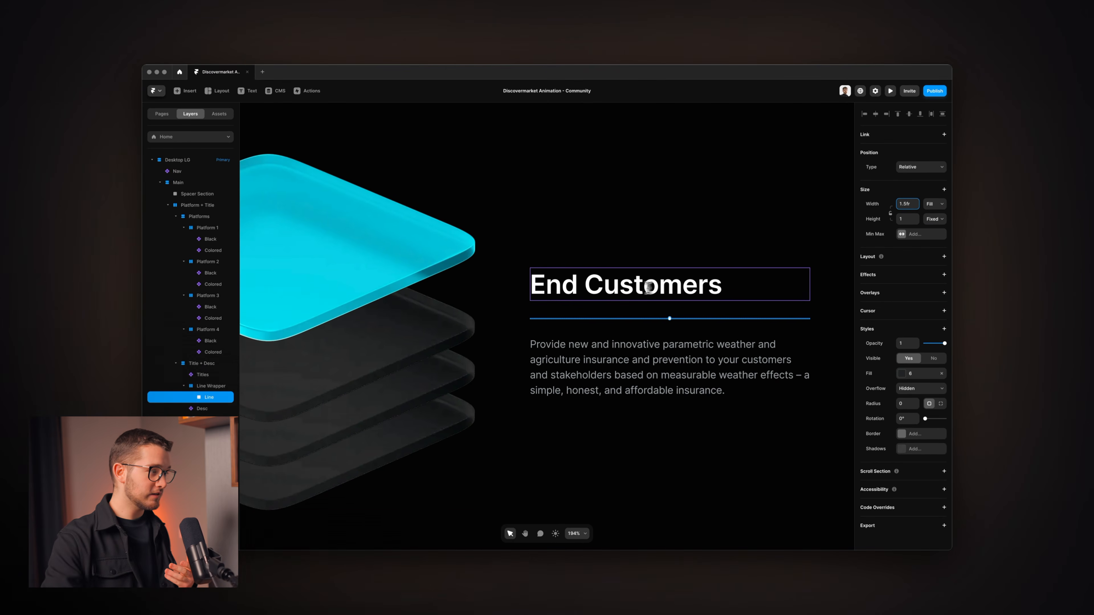
pyautogui.click(210, 387)
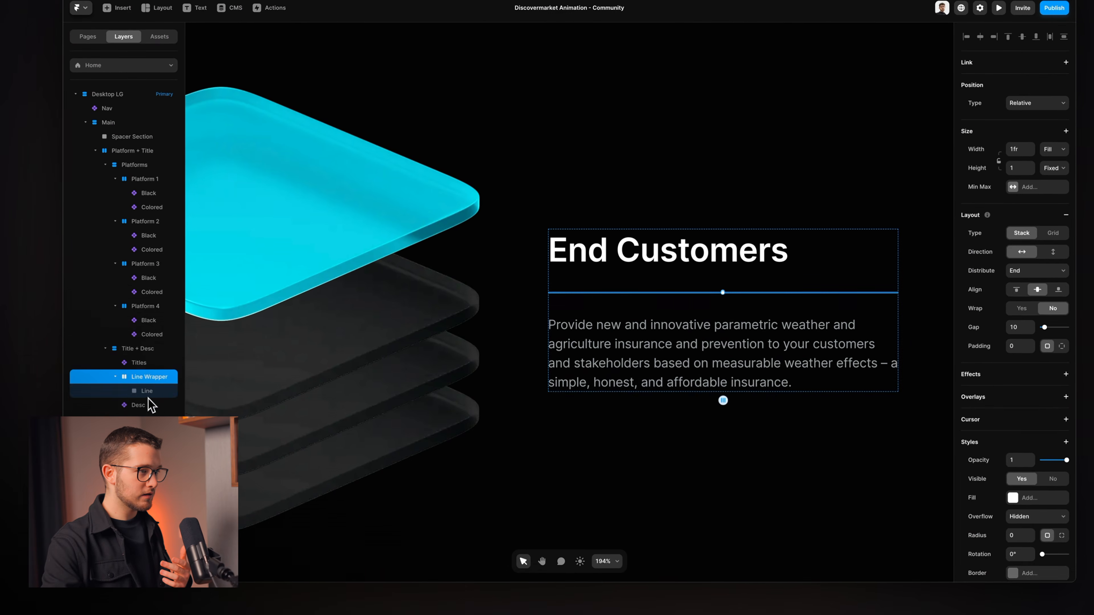
# Set the overflow of the Line Wrapper and Title + Desc stacks to Visible.
pyautogui.click(148, 396)
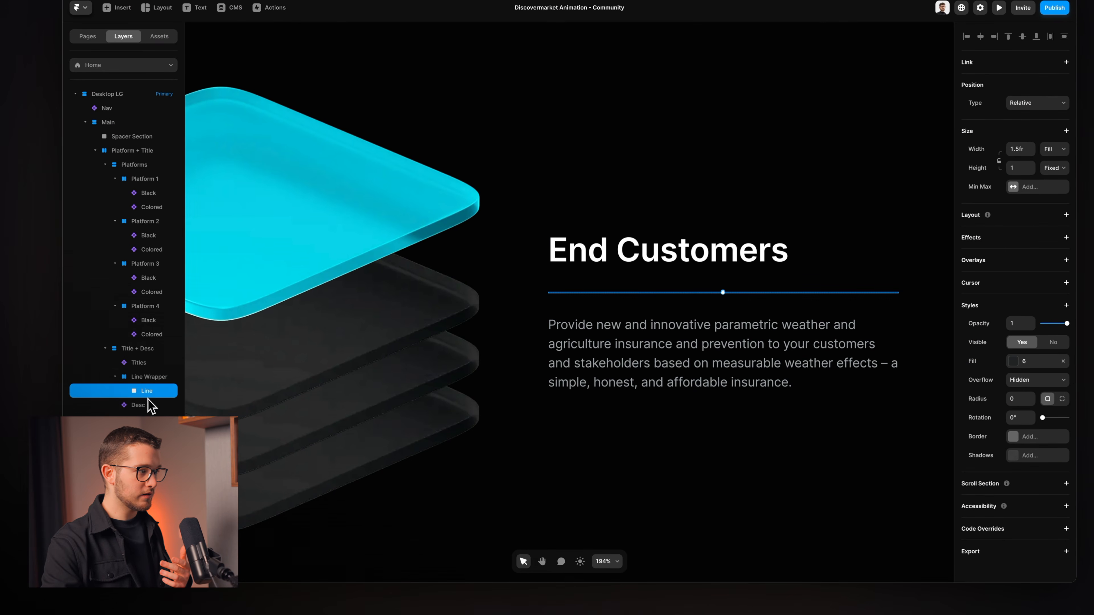
pyautogui.click(151, 379)
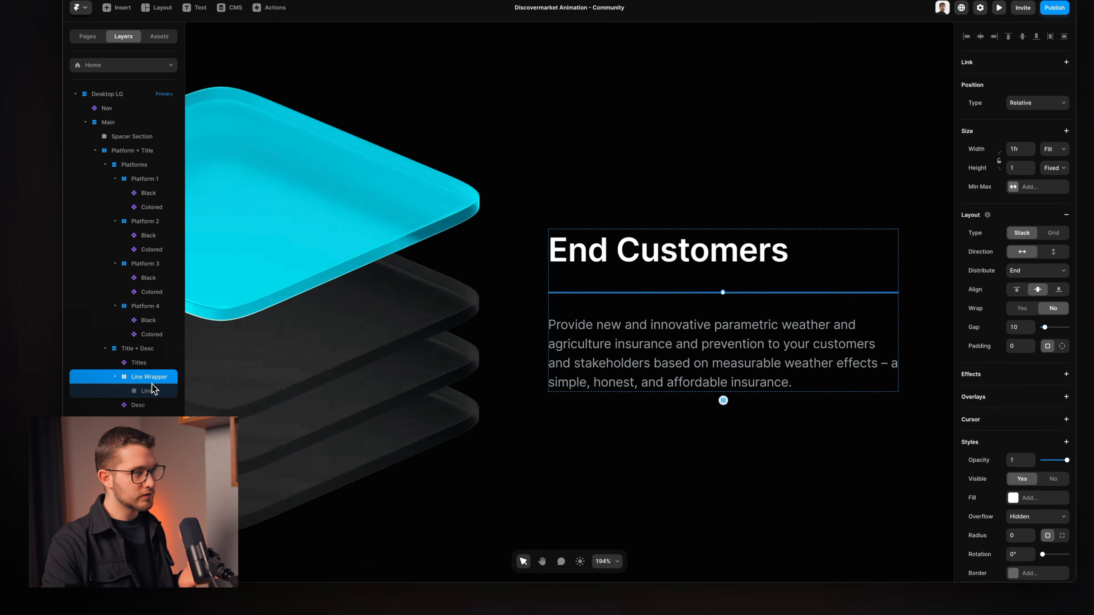
pyautogui.click(151, 390)
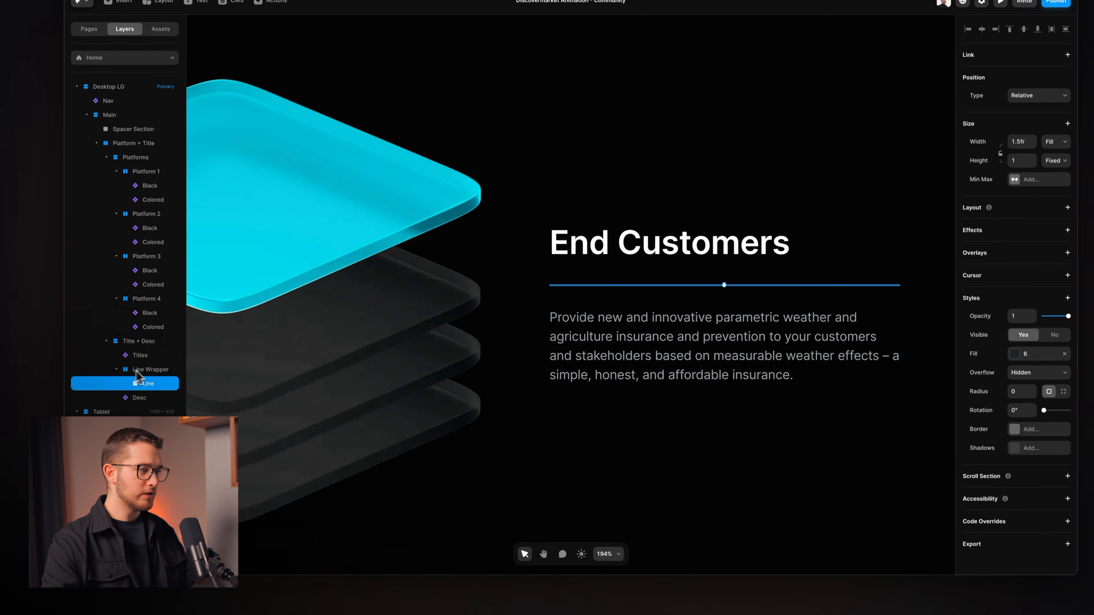
pyautogui.click(129, 370)
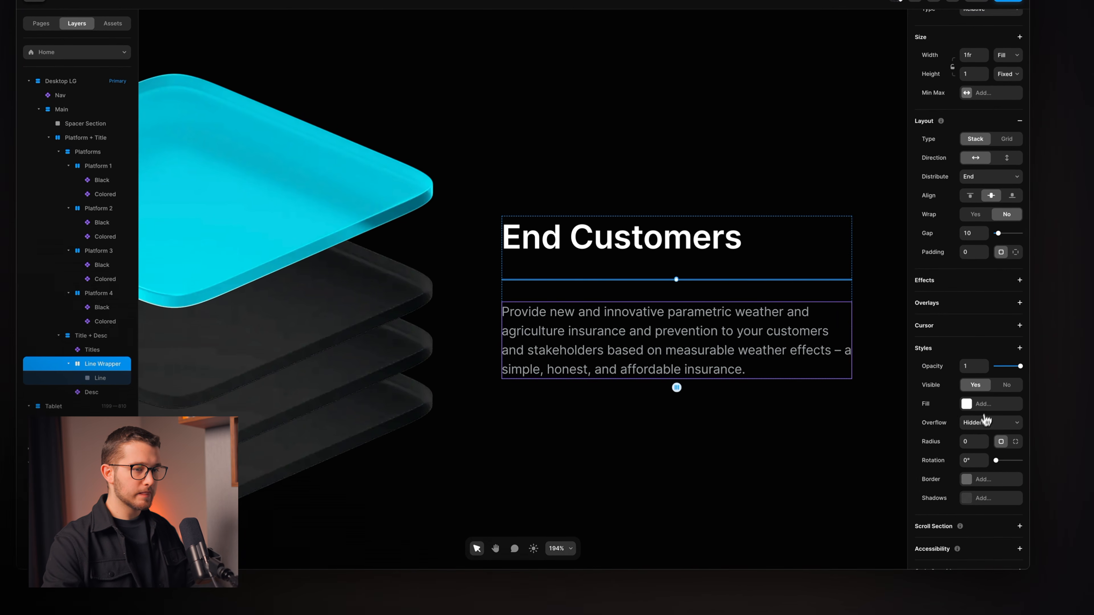
pyautogui.click(505, 298)
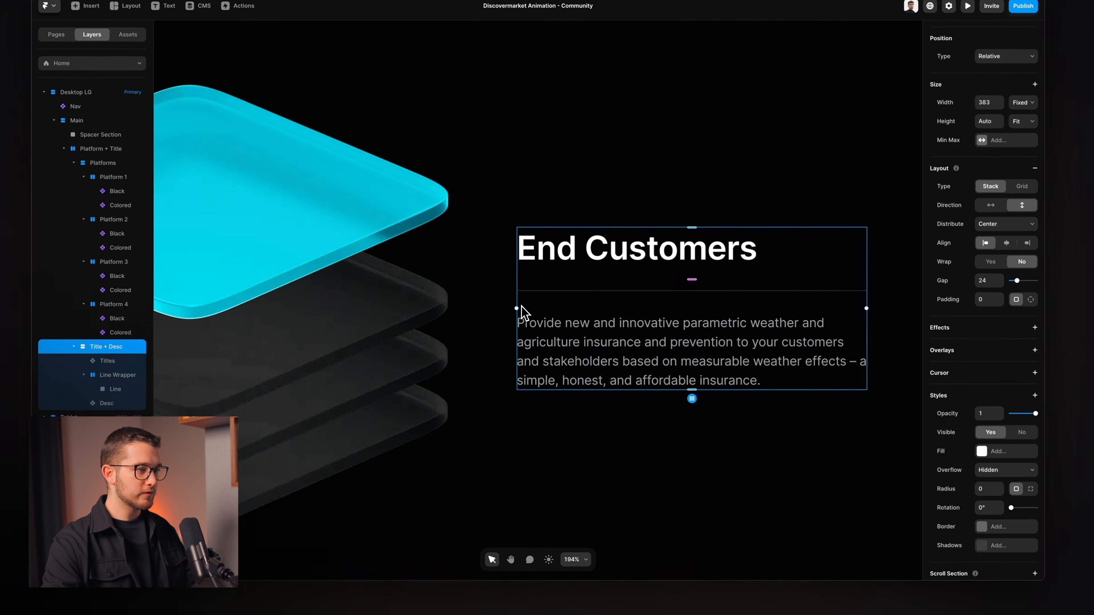
pyautogui.click(981, 442)
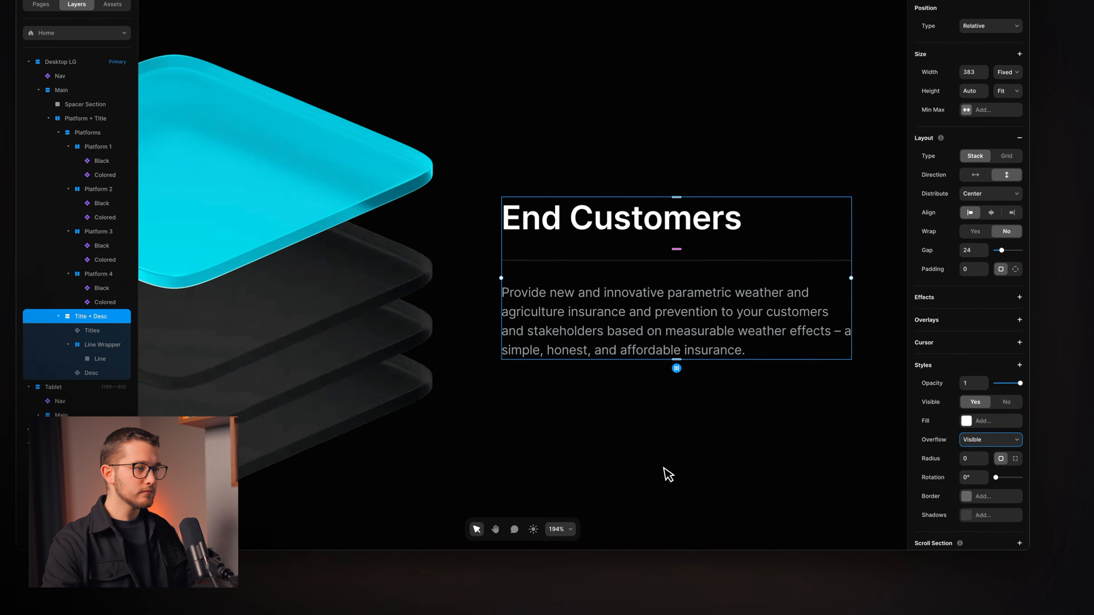
pyautogui.click(664, 457)
# Try extending the Line inside the Line Wrapper with a relative width of 150%.
pyautogui.keyDown('super'); pyautogui.click(542, 260); pyautogui.keyUp('super')
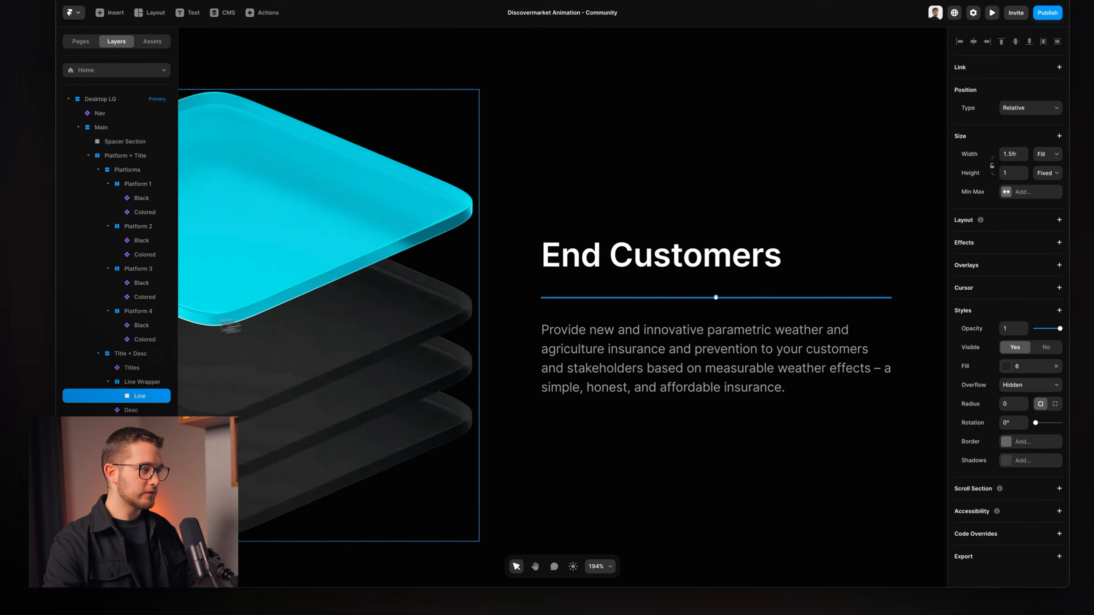
pyautogui.click(1007, 154)
pyautogui.write('1')
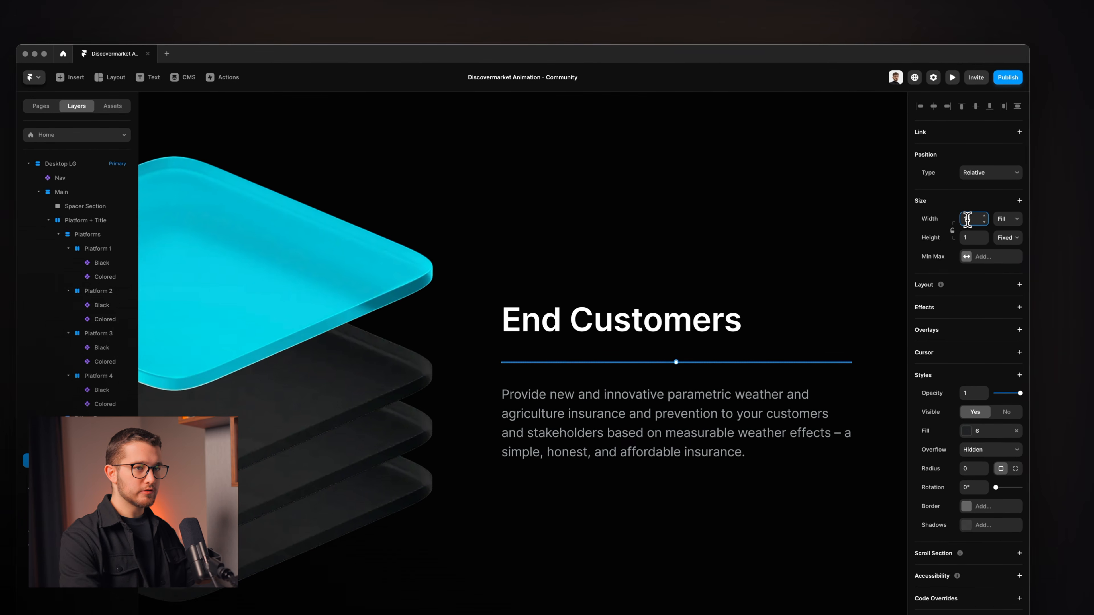
pyautogui.click(1005, 199)
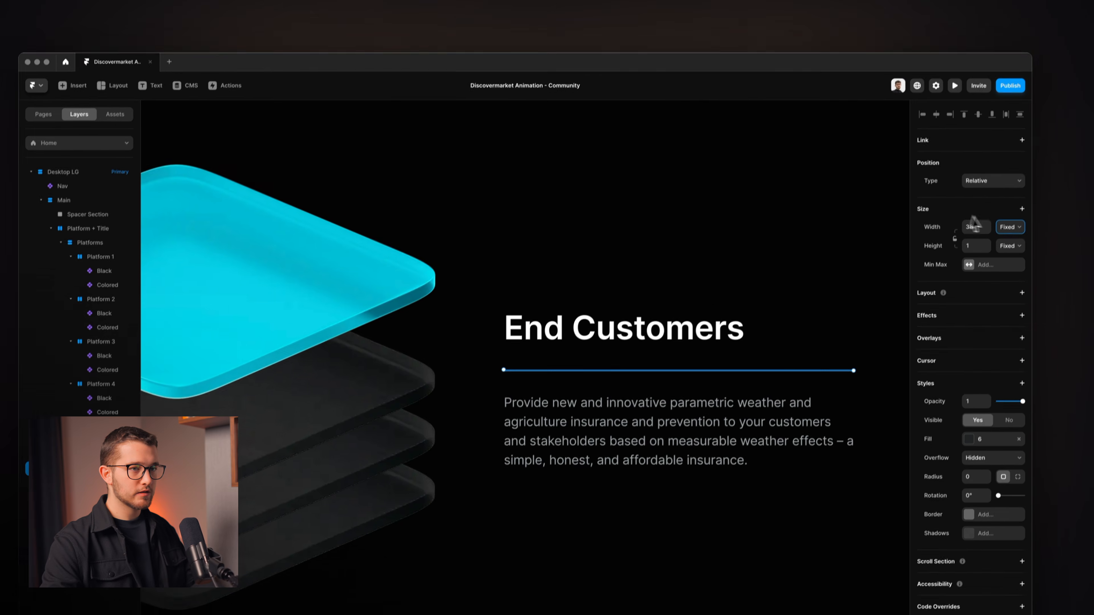
pyautogui.moveTo(993, 197); pyautogui.dragTo(999, 102)
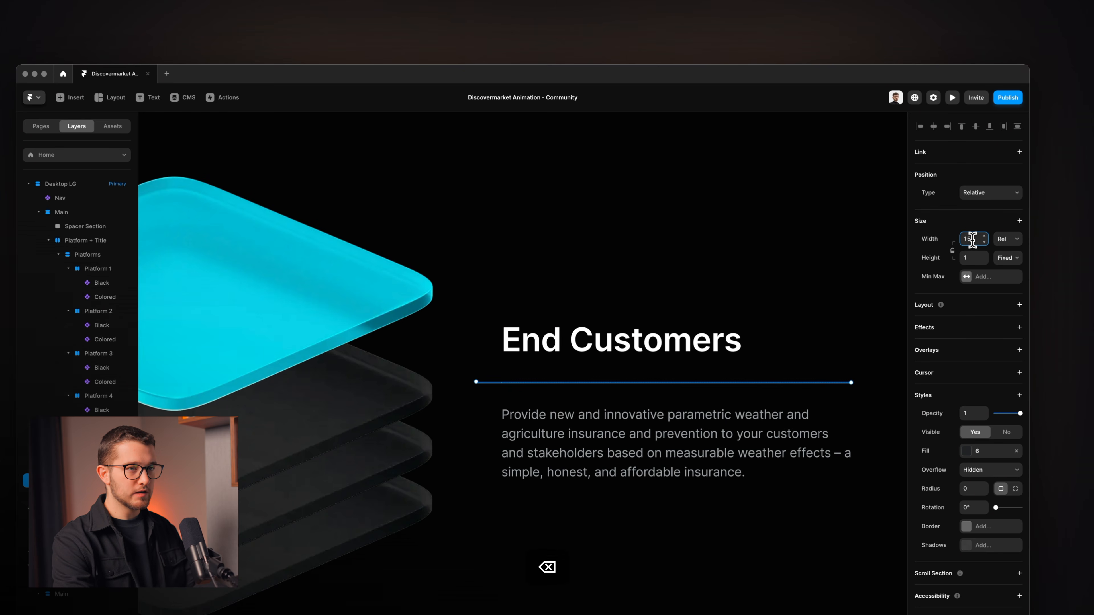
pyautogui.write('50')
pyautogui.press('Return')
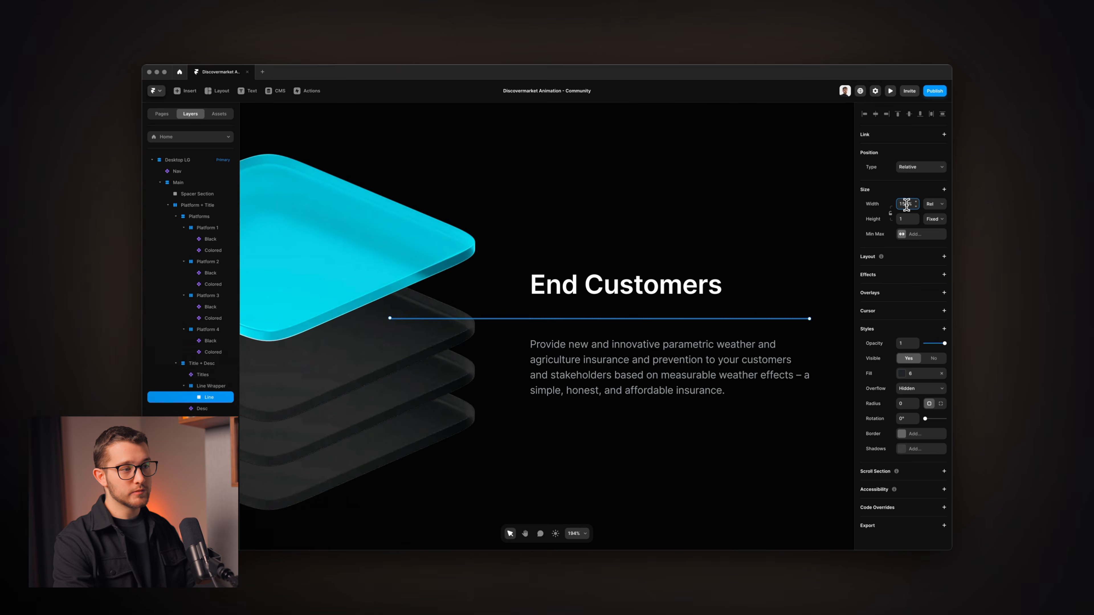
# Try widening the Line with a fill-type width, stepping its value up and down.
pyautogui.click(940, 206)
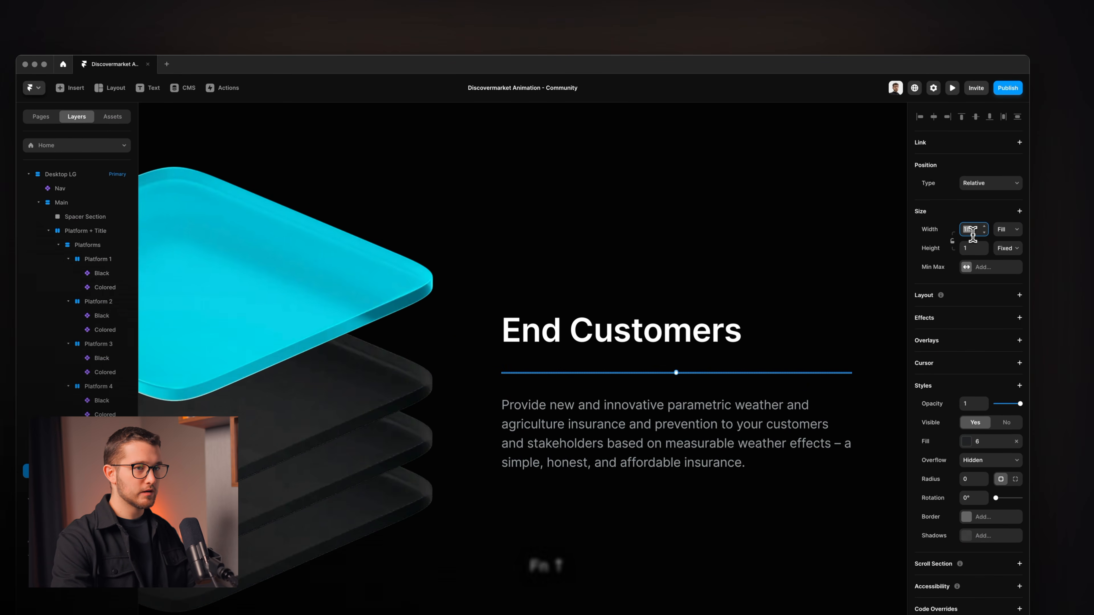
pyautogui.press('Down')
pyautogui.press('Down')
pyautogui.press('Down')
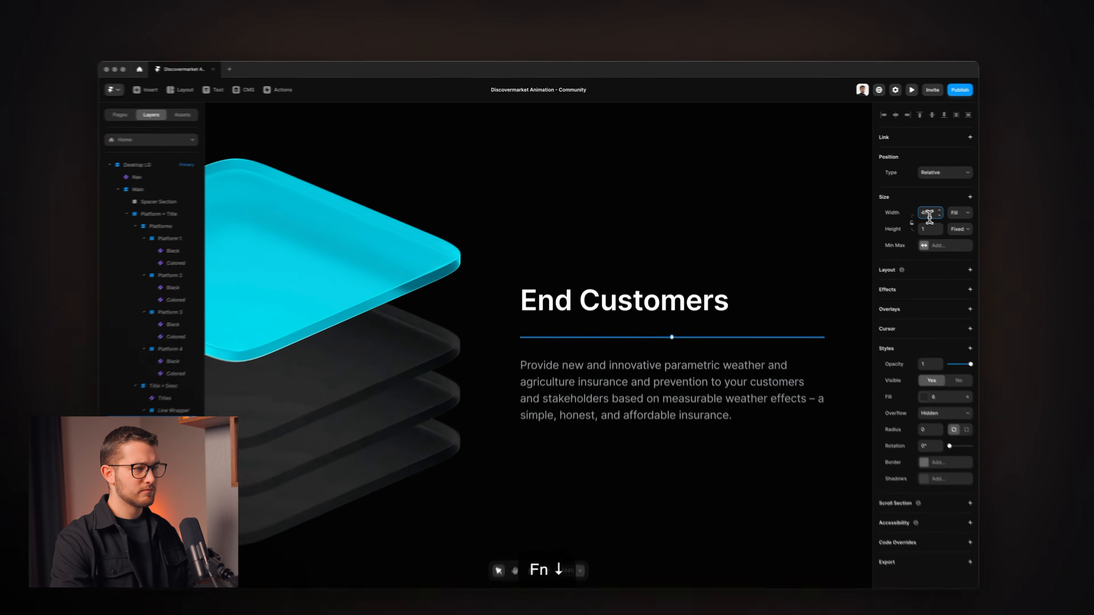
pyautogui.press('Up')
pyautogui.press('Up')
pyautogui.press('Down')
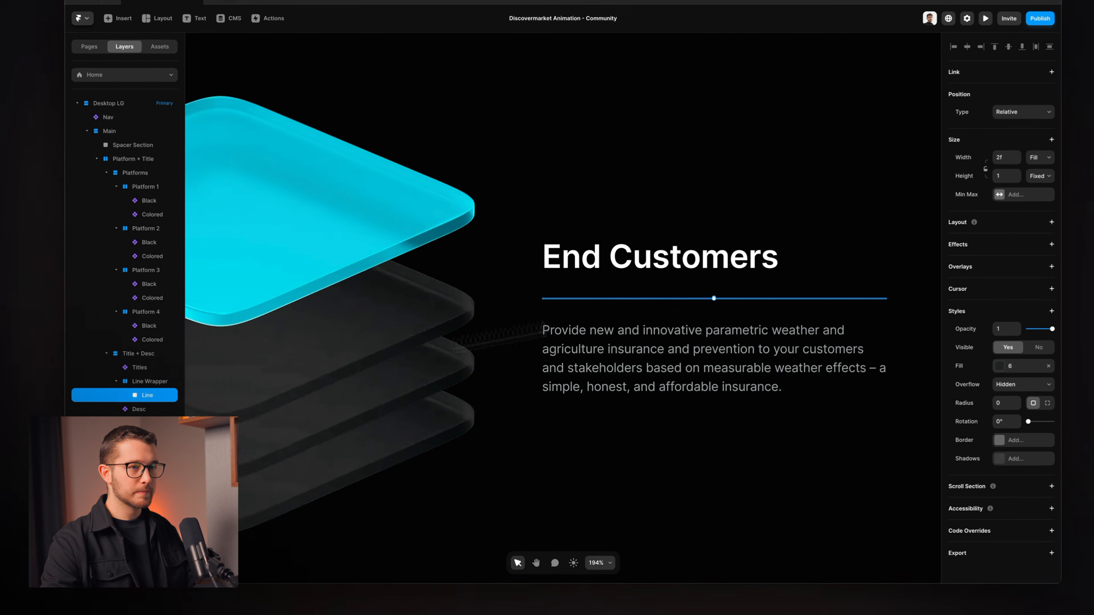
# Change the Line's width type to relative and set it to 120% so it reaches the platform stack.
pyautogui.click(1014, 213)
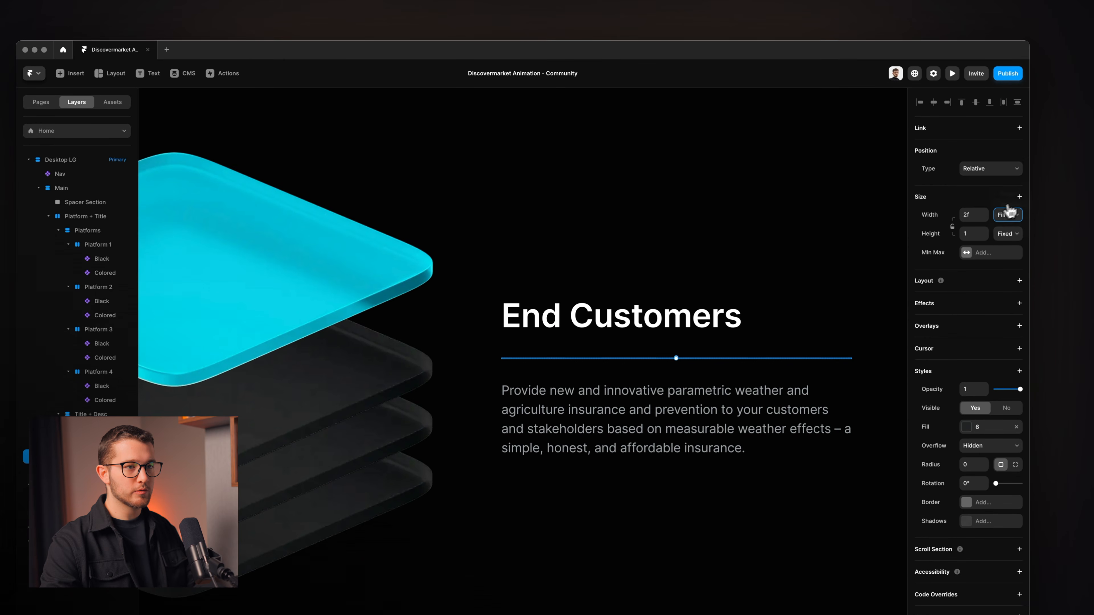
pyautogui.write('150')
pyautogui.press('Return')
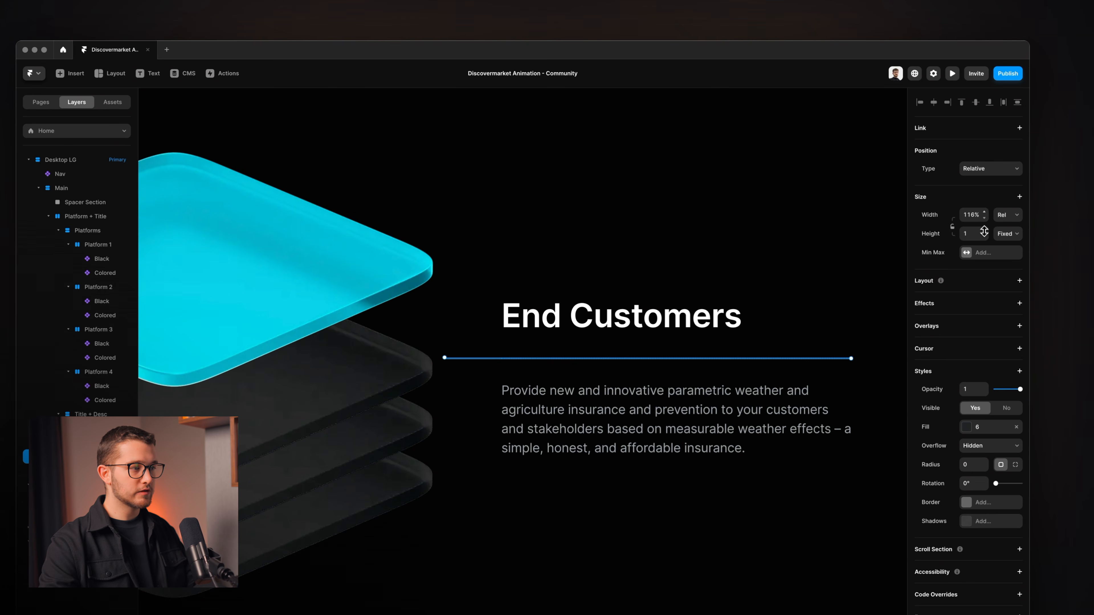
pyautogui.moveTo(984, 230); pyautogui.dragTo(984, 230)
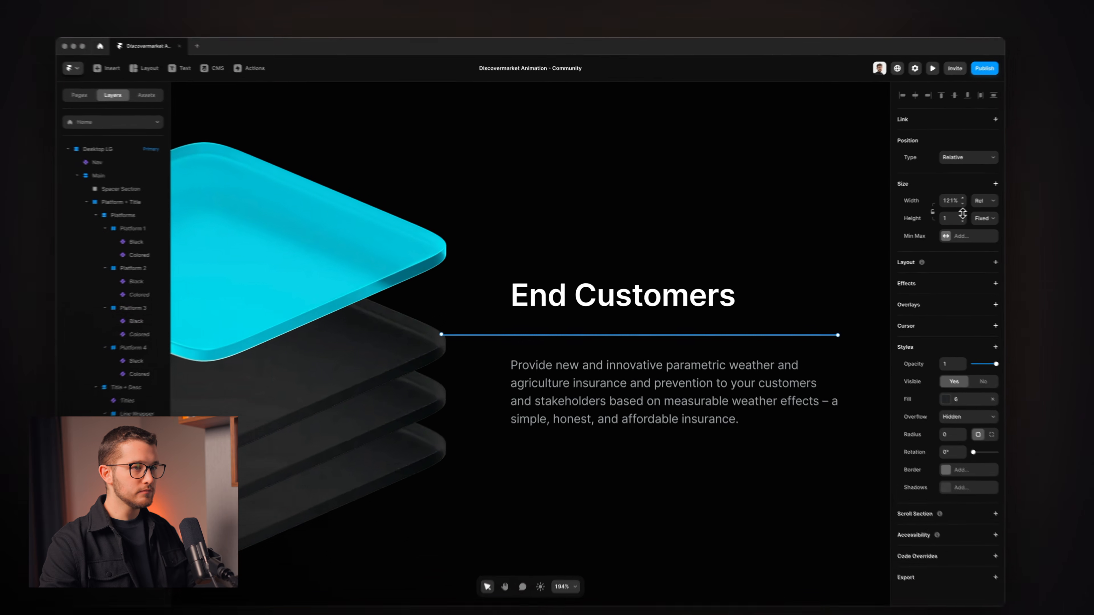
pyautogui.click(909, 205)
pyautogui.press('Down')
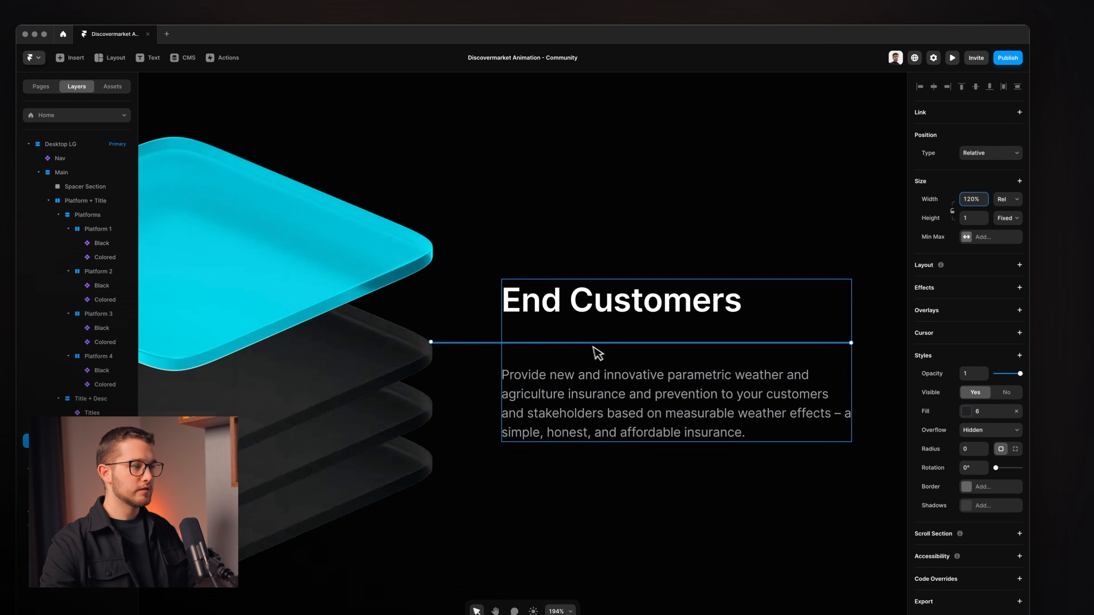
# Compare the extended divider line with the End Customers section on the discovermarket reference site.
pyautogui.scroll(-5, 598, 352)
pyautogui.click(547, 413)
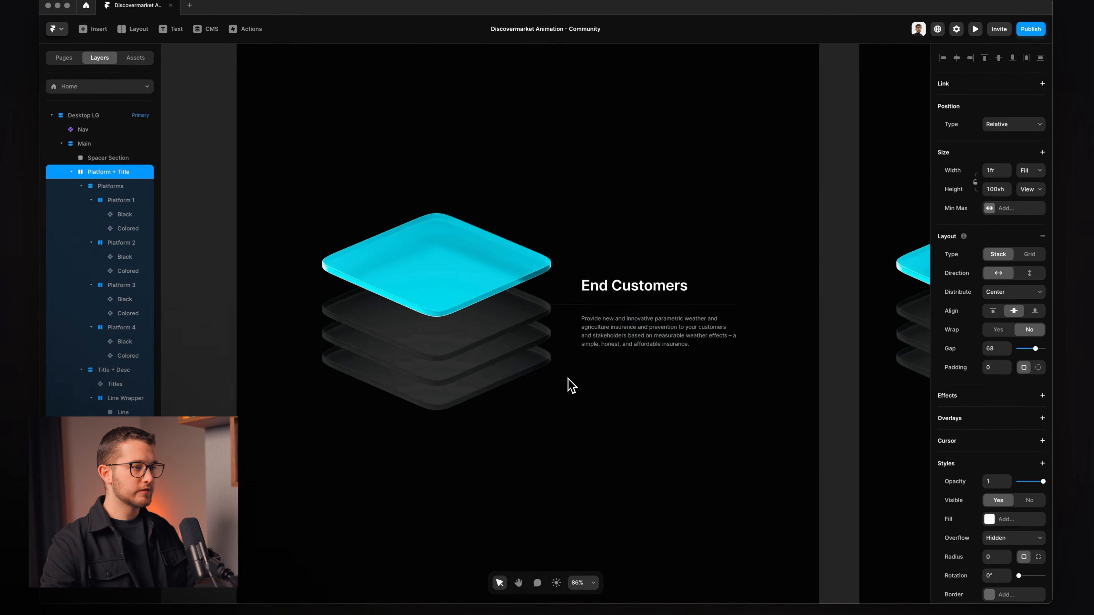
pyautogui.scroll(5, 461, 327)
pyautogui.click(478, 280)
pyautogui.press('super+Tab')
pyautogui.scroll(3, 583, 308)
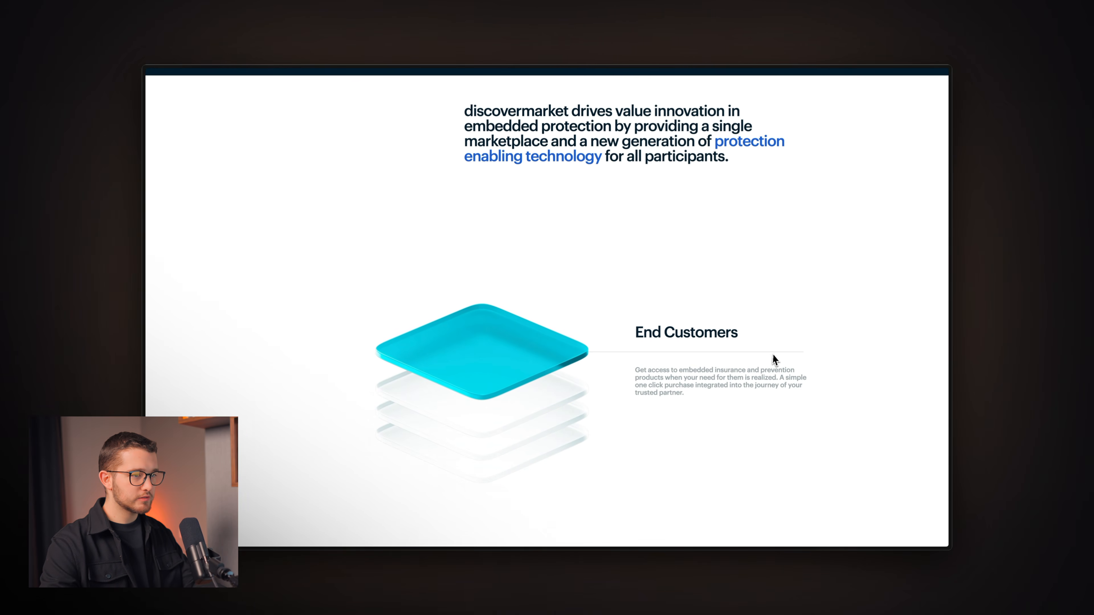
pyautogui.press('super+Tab')
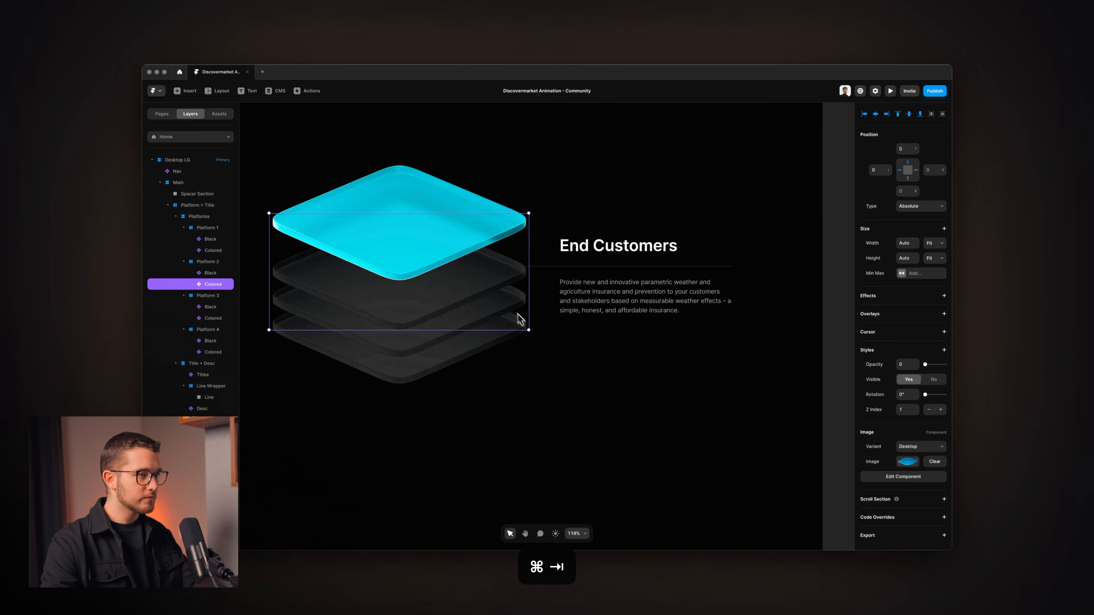
# Inspect the platform and title stacks, and check the divider line's position against the reference site again.
pyautogui.click(526, 203)
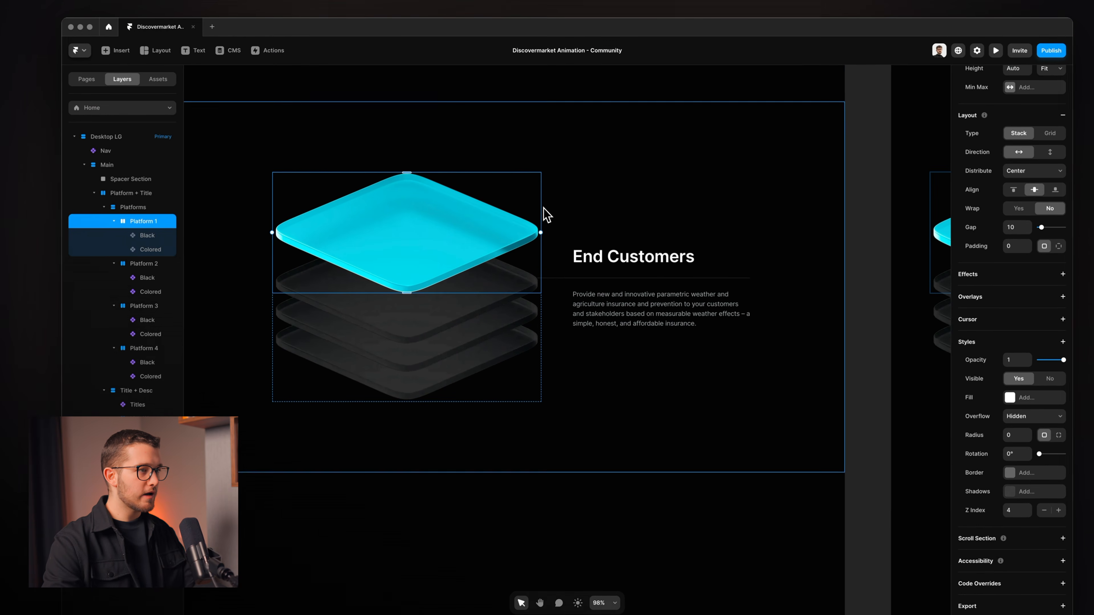
pyautogui.click(517, 363)
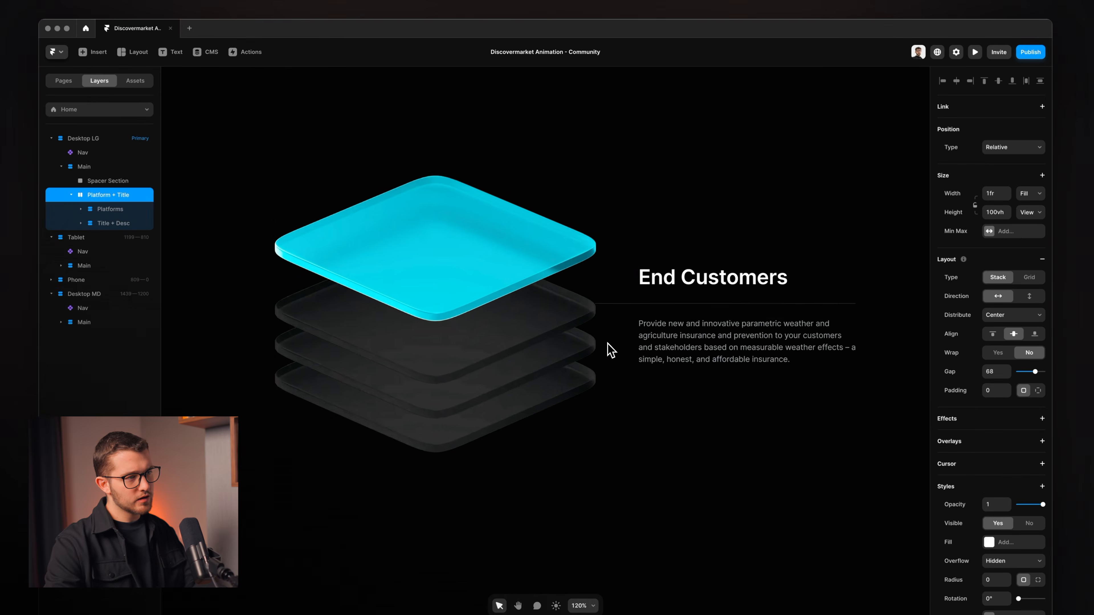
pyautogui.scroll(-5, 608, 342)
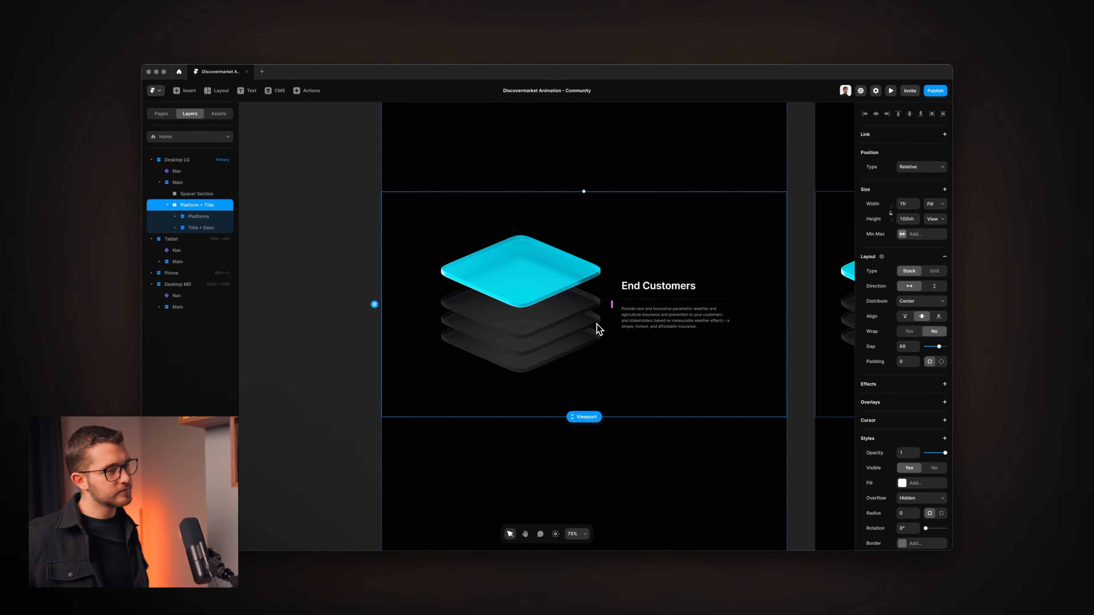
pyautogui.press('super+Tab')
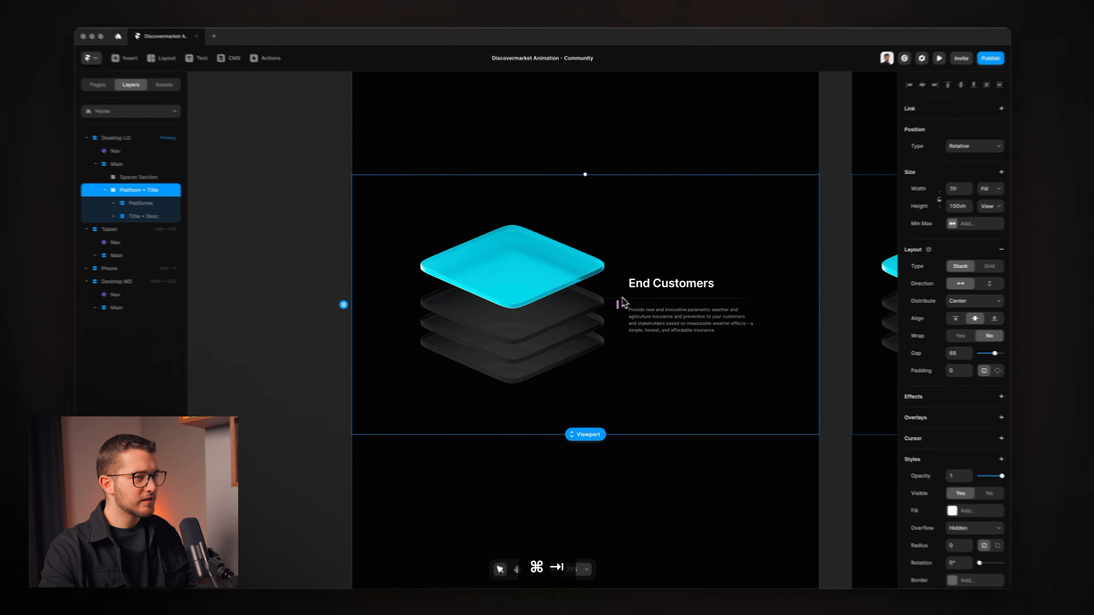
pyautogui.click(634, 298)
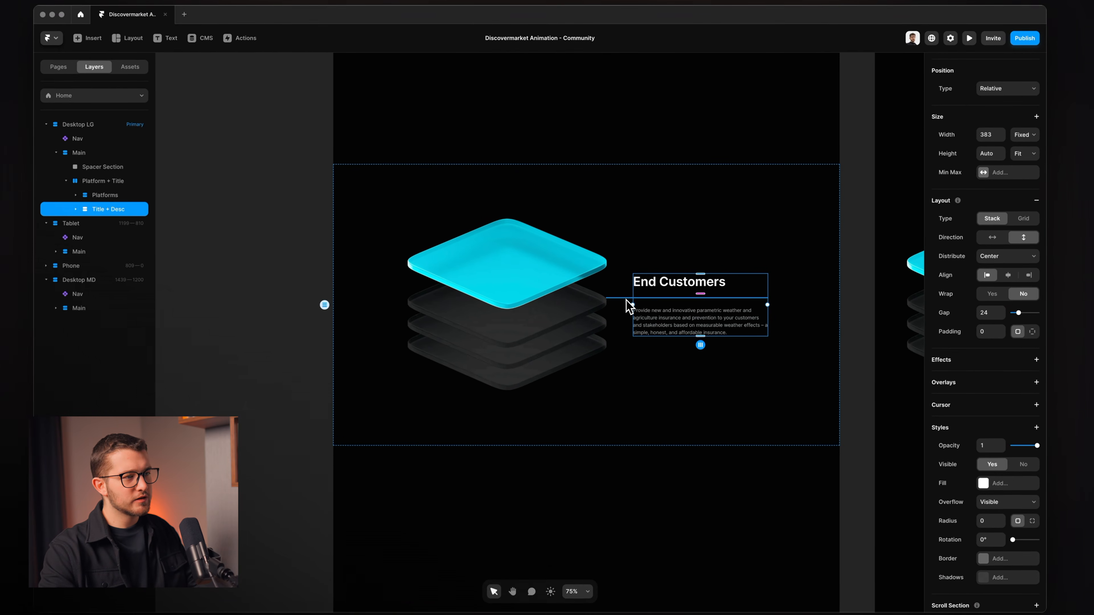
pyautogui.press('super+Tab')
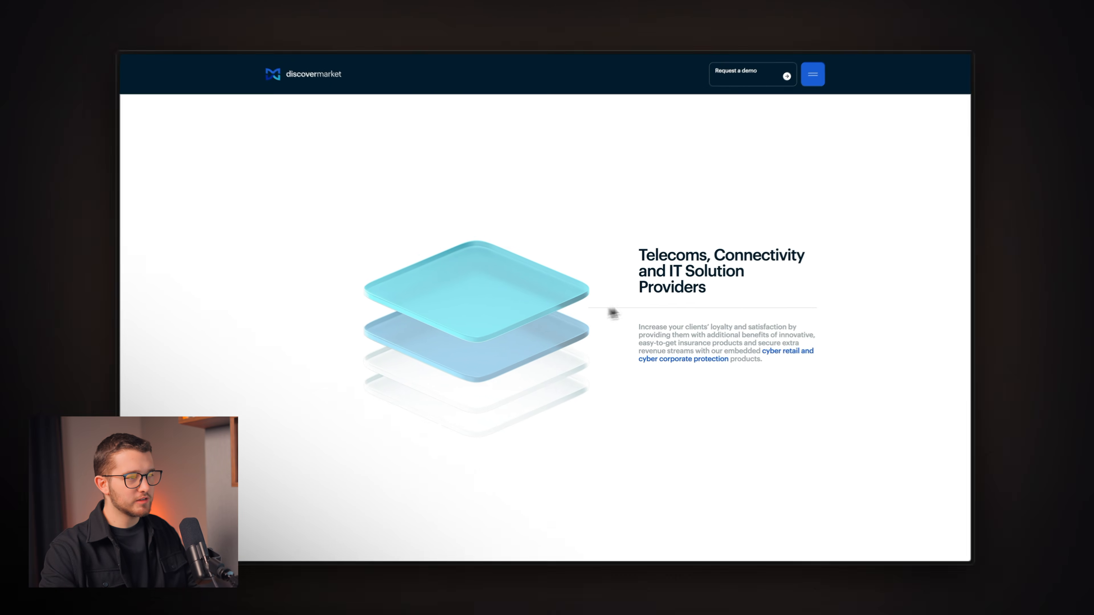
pyautogui.press('super+Tab')
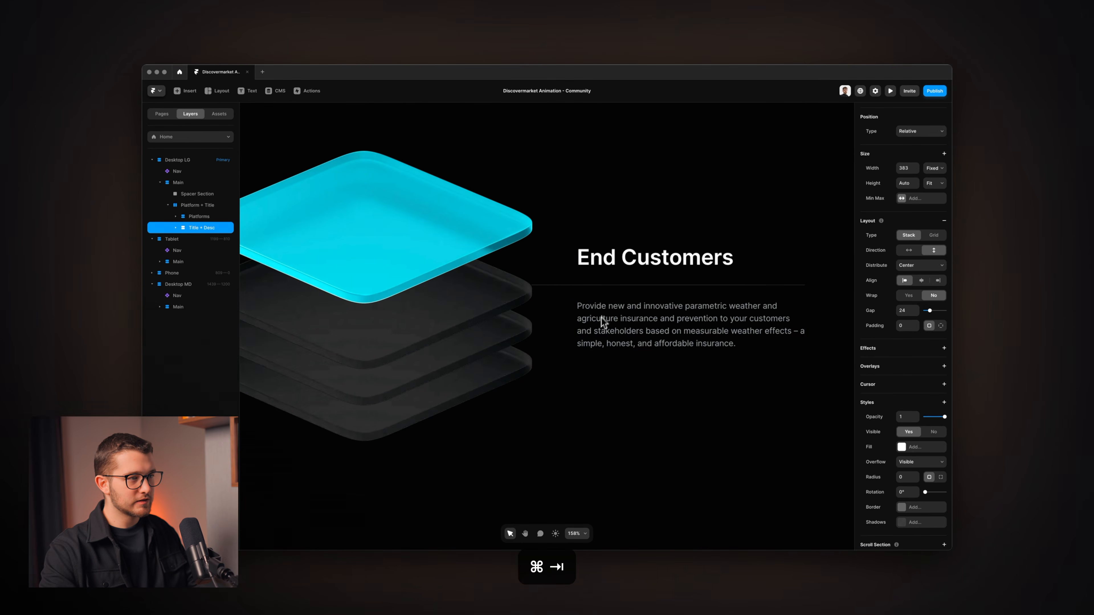
# Set the Line's relative width to 100% and remove the Line Wrapper, keeping the Line in Title + Desc.
pyautogui.click(604, 300)
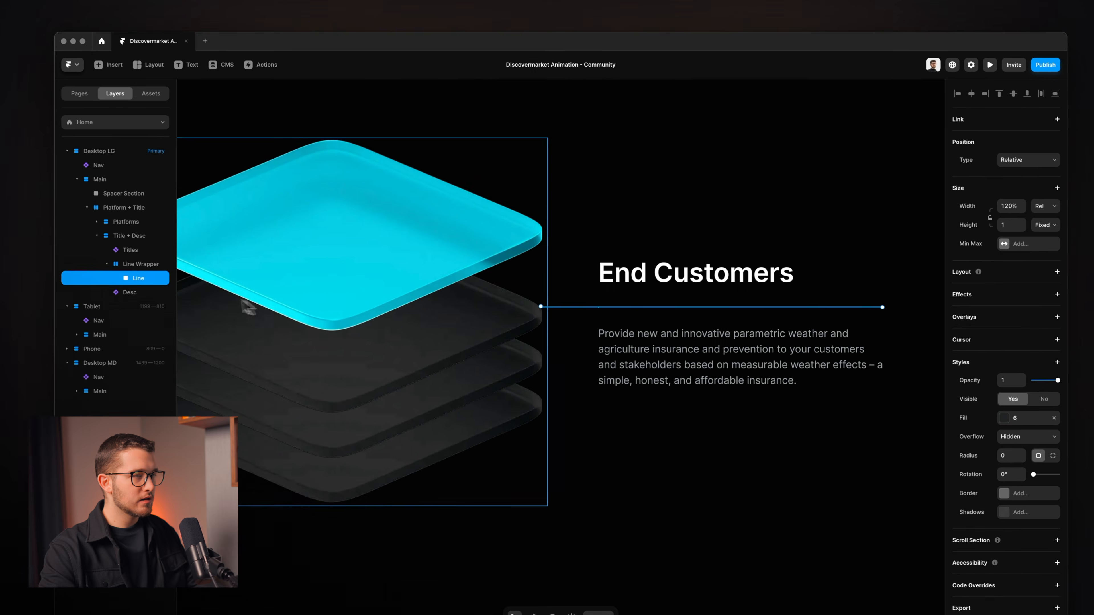
pyautogui.click(1010, 207)
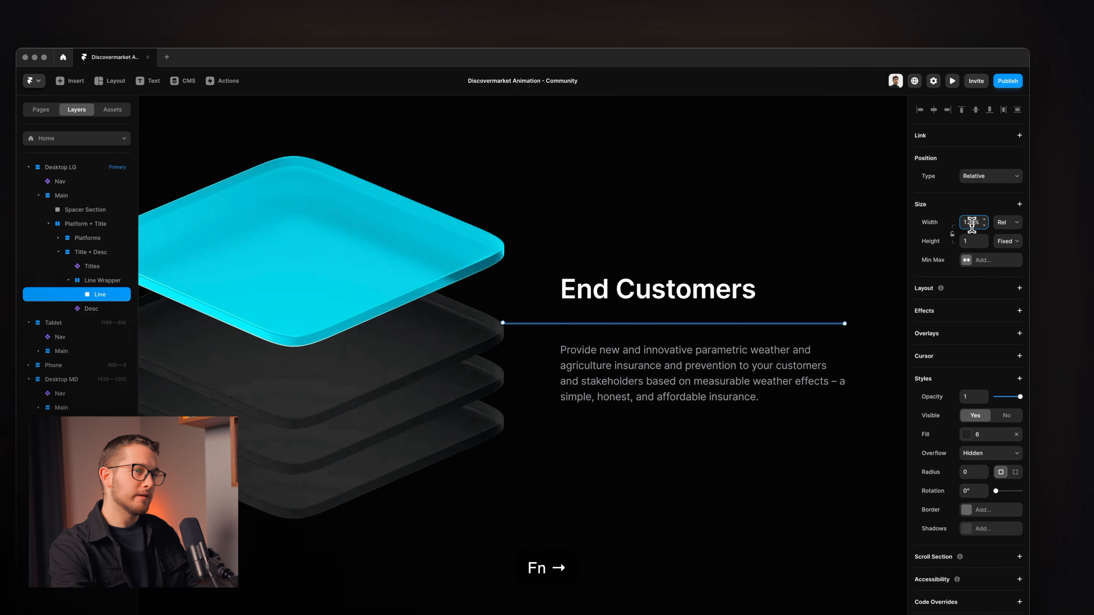
pyautogui.write('100')
pyautogui.press('Return')
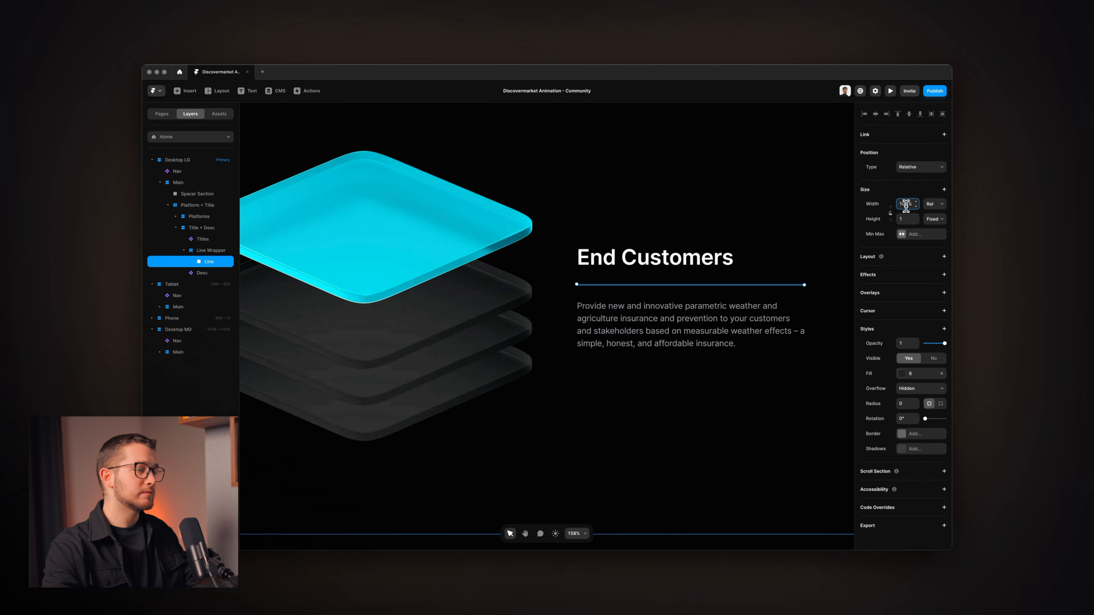
pyautogui.click(209, 251)
pyautogui.press('super+BackSpace')
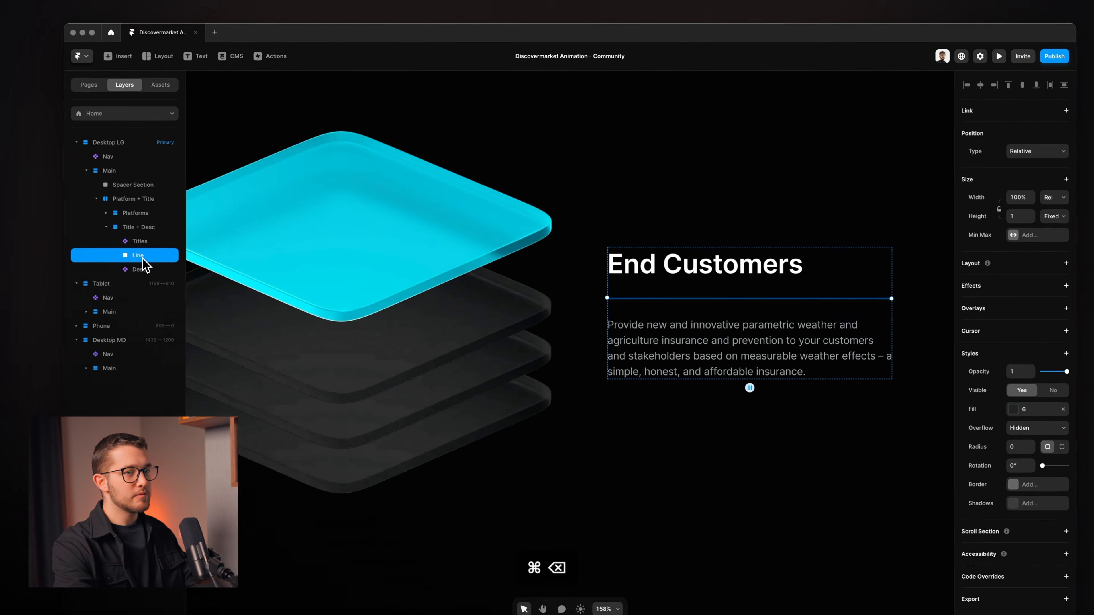
pyautogui.click(674, 294)
pyautogui.scroll(-3, 655, 274)
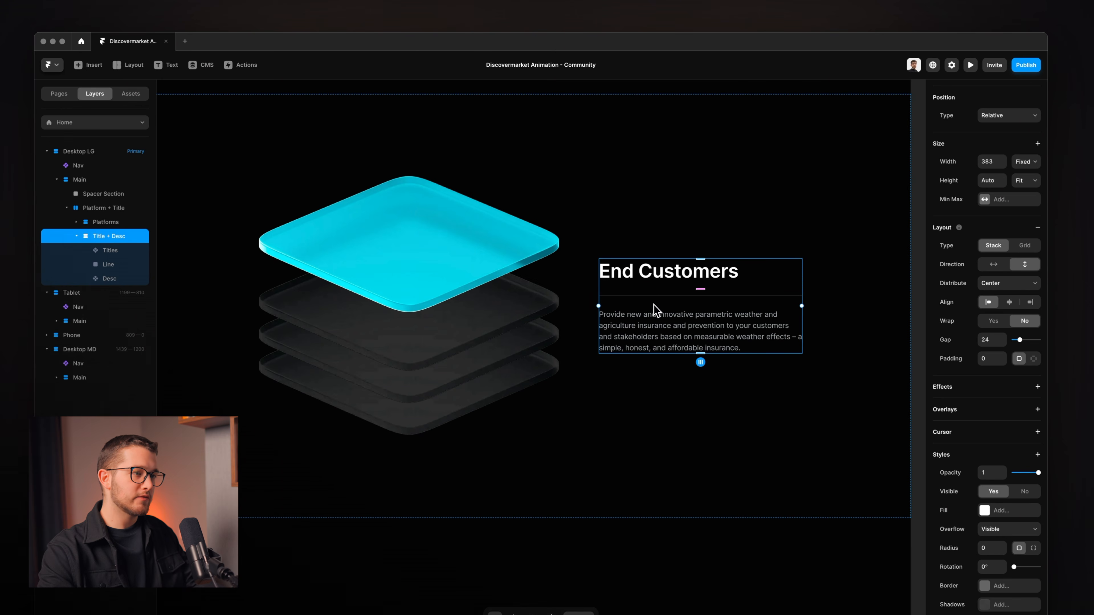
pyautogui.click(591, 248)
pyautogui.scroll(-2, 592, 249)
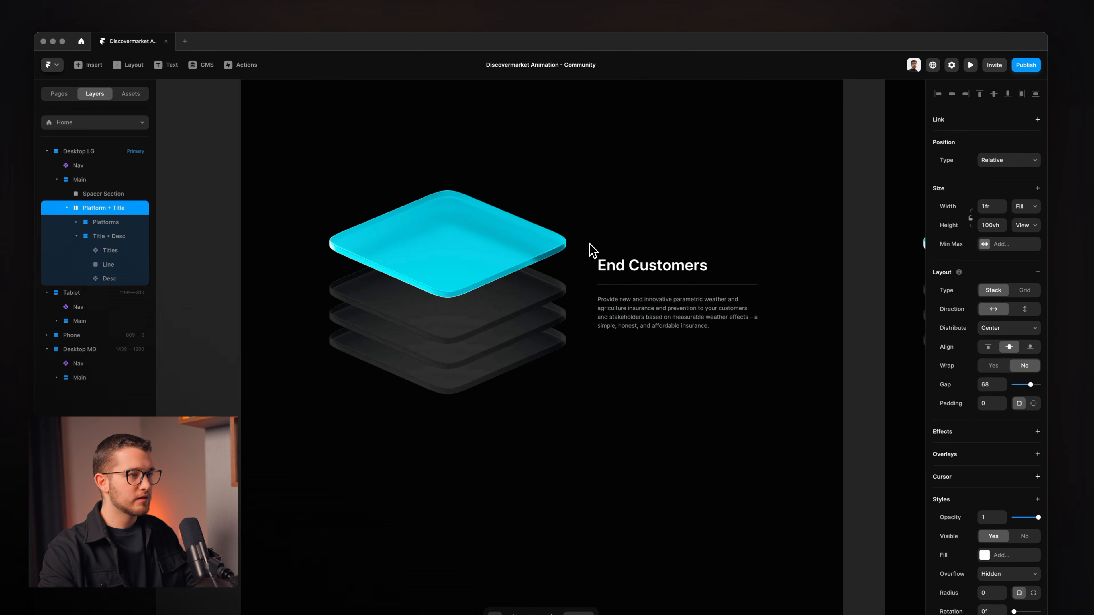
pyautogui.scroll(-2, 590, 245)
pyautogui.scroll(2, 589, 244)
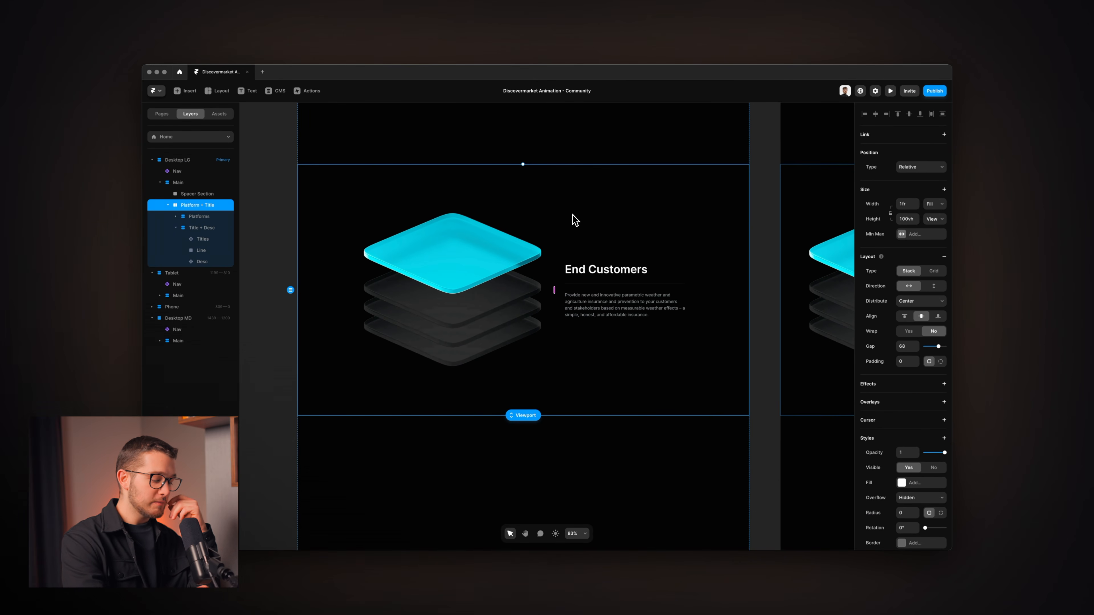
# Examine how the platform layers, titles and descriptions change through the scroll section of the discovermarket reference site.
pyautogui.press('super+Tab')
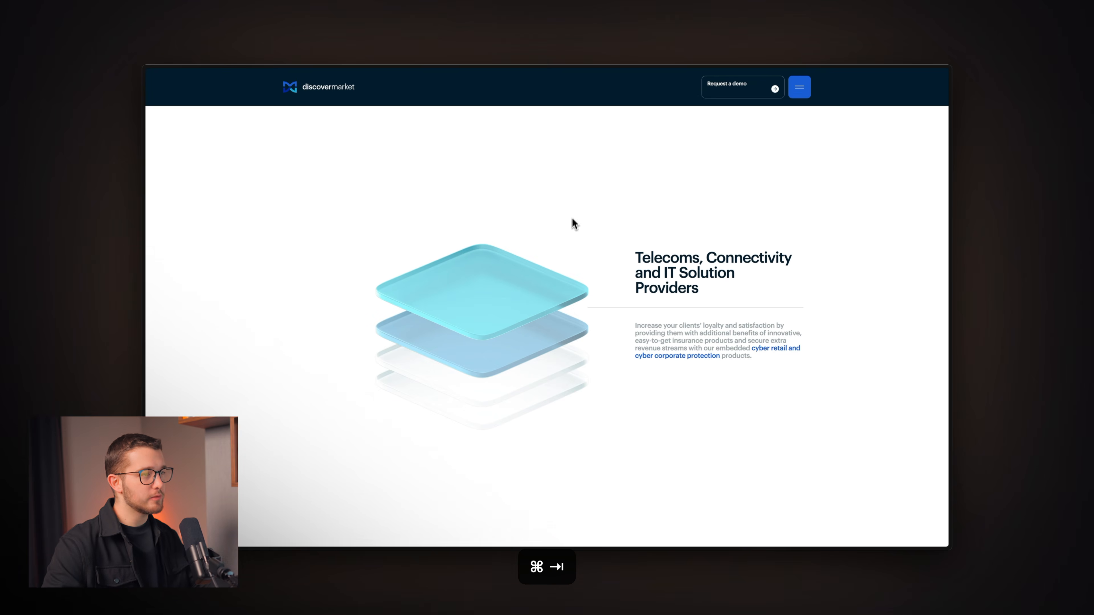
pyautogui.scroll(-2, 560, 254)
pyautogui.scroll(5, 560, 255)
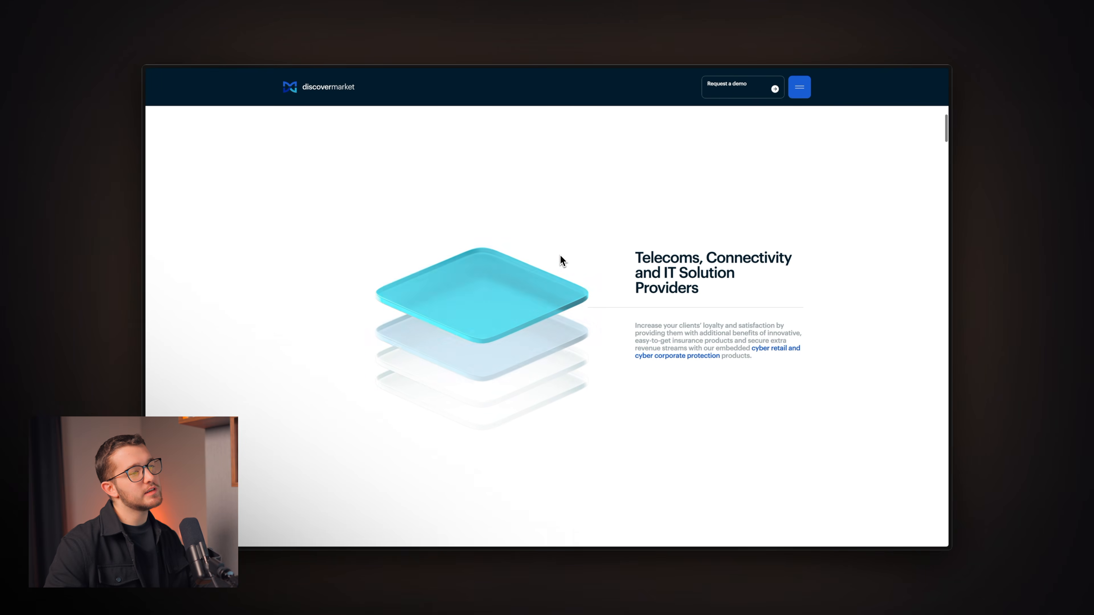
pyautogui.scroll(2, 560, 256)
pyautogui.scroll(-5, 560, 256)
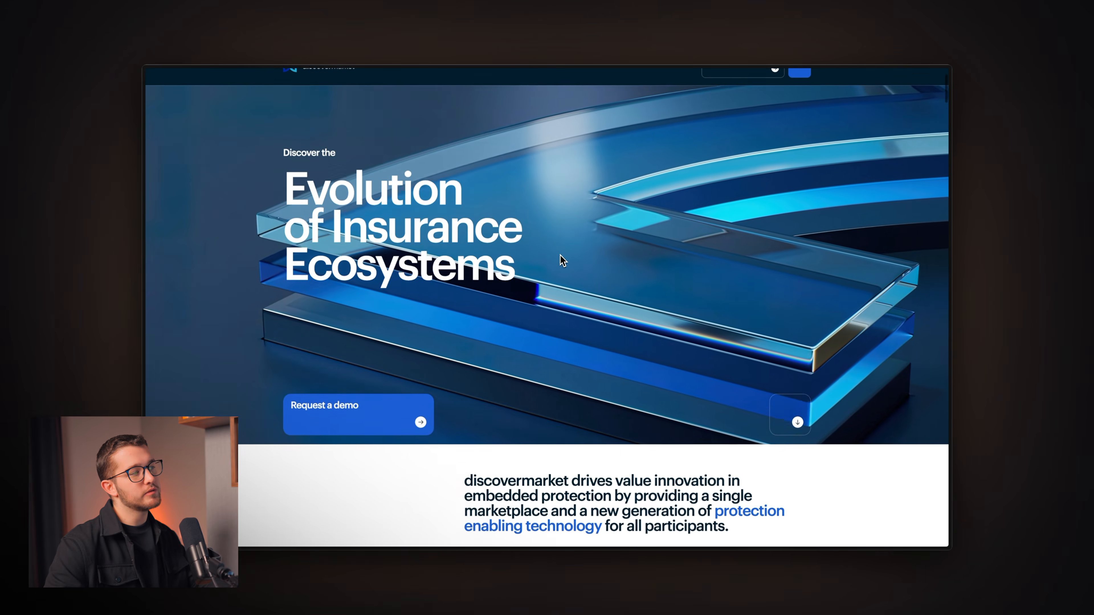
pyautogui.scroll(-3, 560, 256)
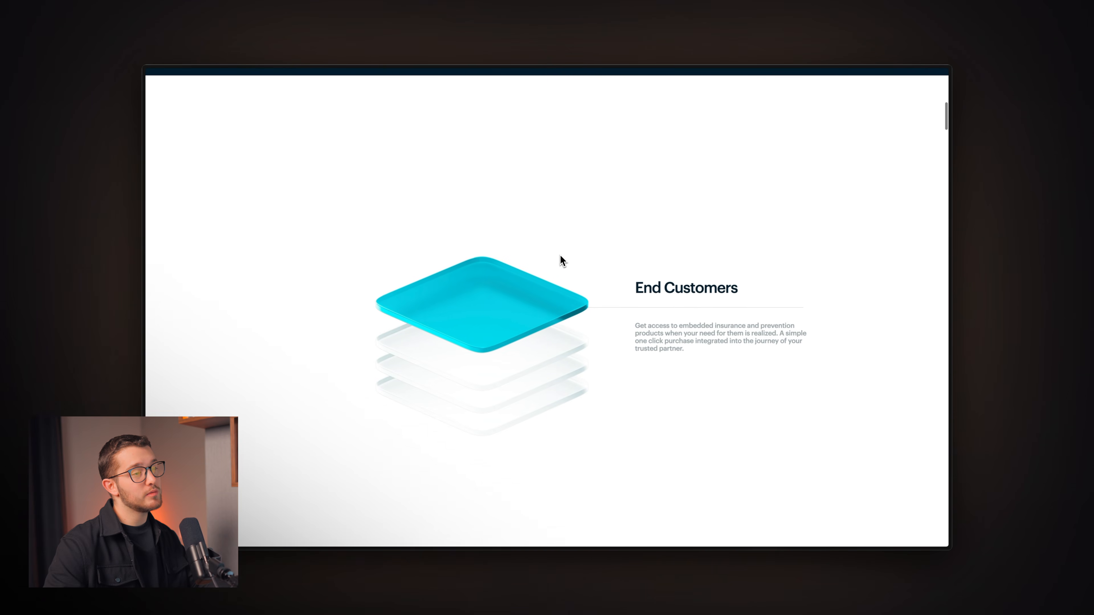
pyautogui.scroll(-3, 560, 256)
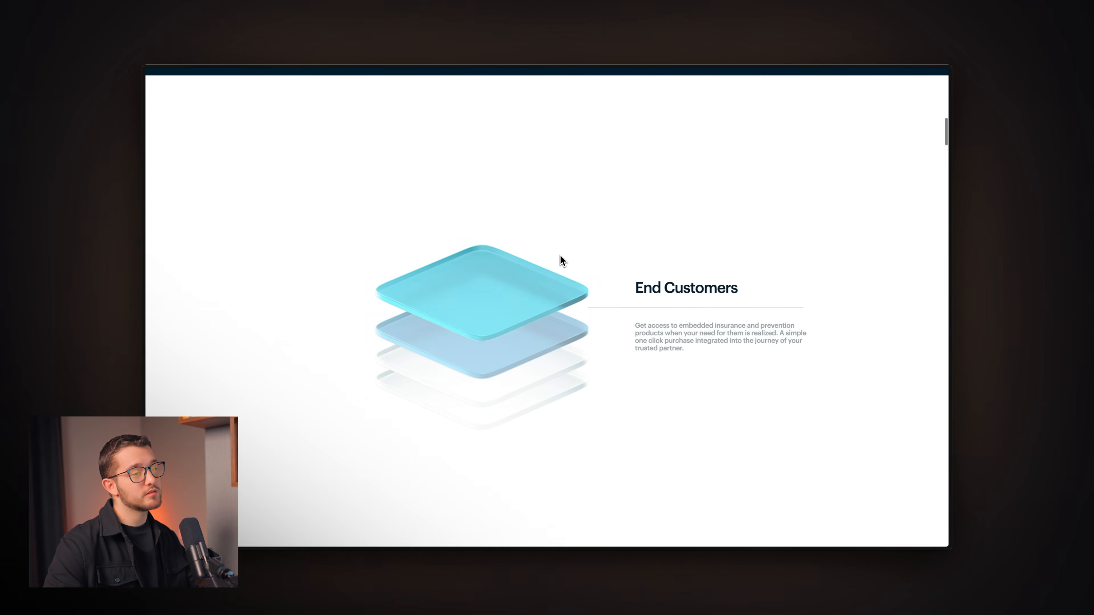
pyautogui.scroll(-3, 559, 261)
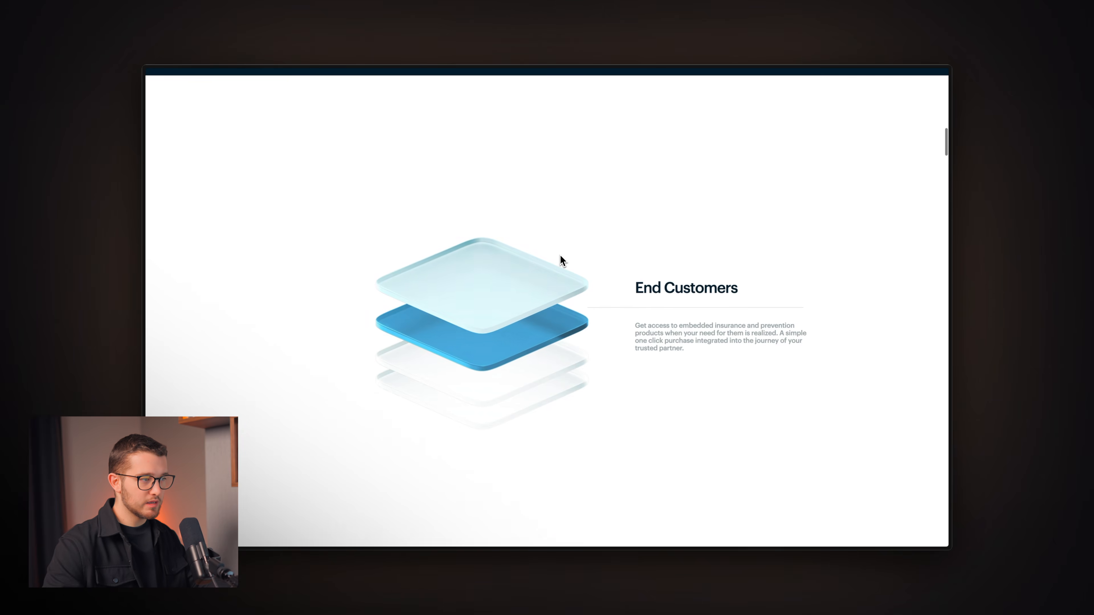
pyautogui.scroll(-3, 562, 261)
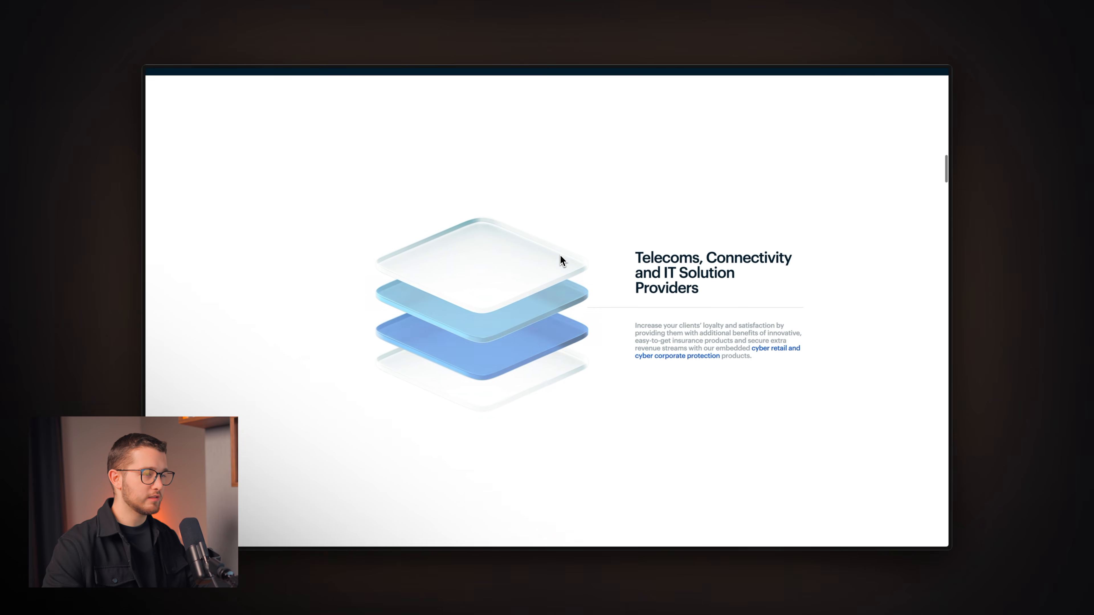
pyautogui.scroll(-3, 561, 260)
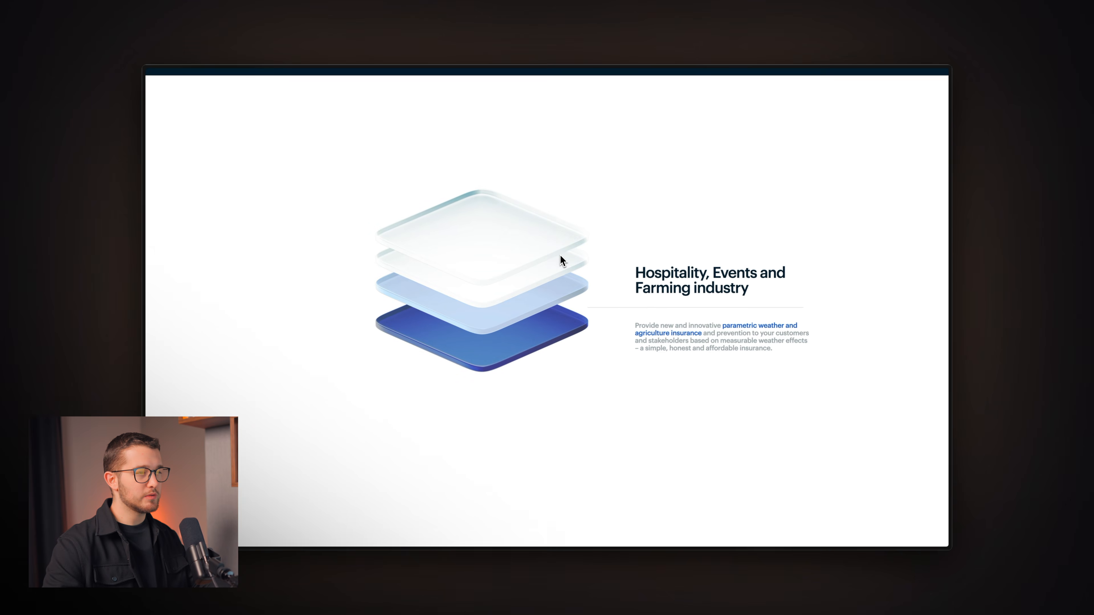
# Switch back to Framer, wrap Platform + Title in a new stack and rename that stack Platform Anim.
pyautogui.press('super+Tab')
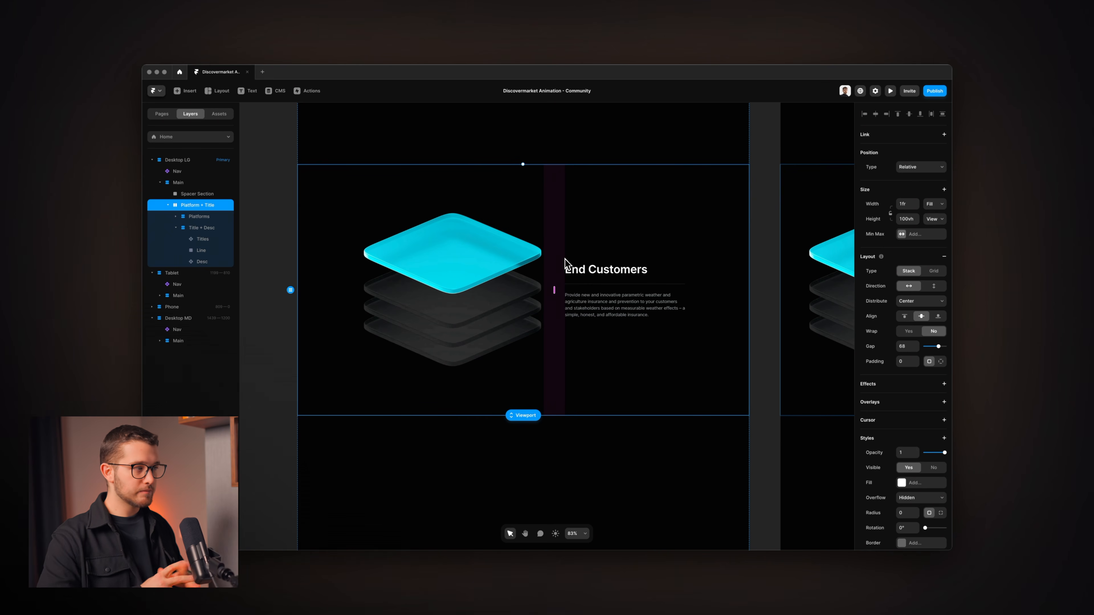
pyautogui.scroll(-5, 565, 260)
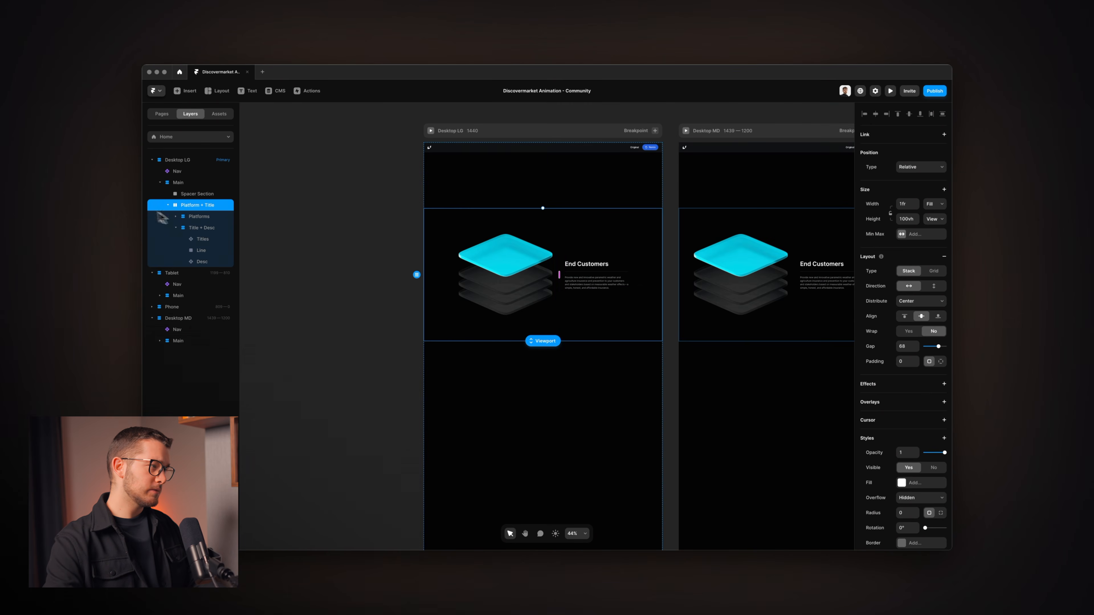
pyautogui.click(168, 205)
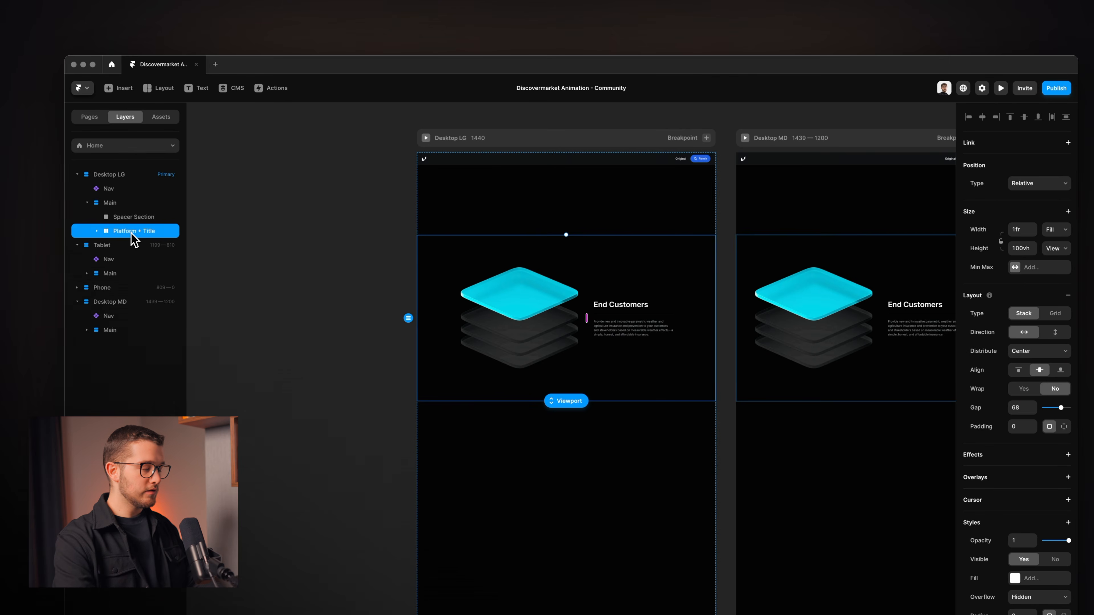
pyautogui.press('super+alt+Return')
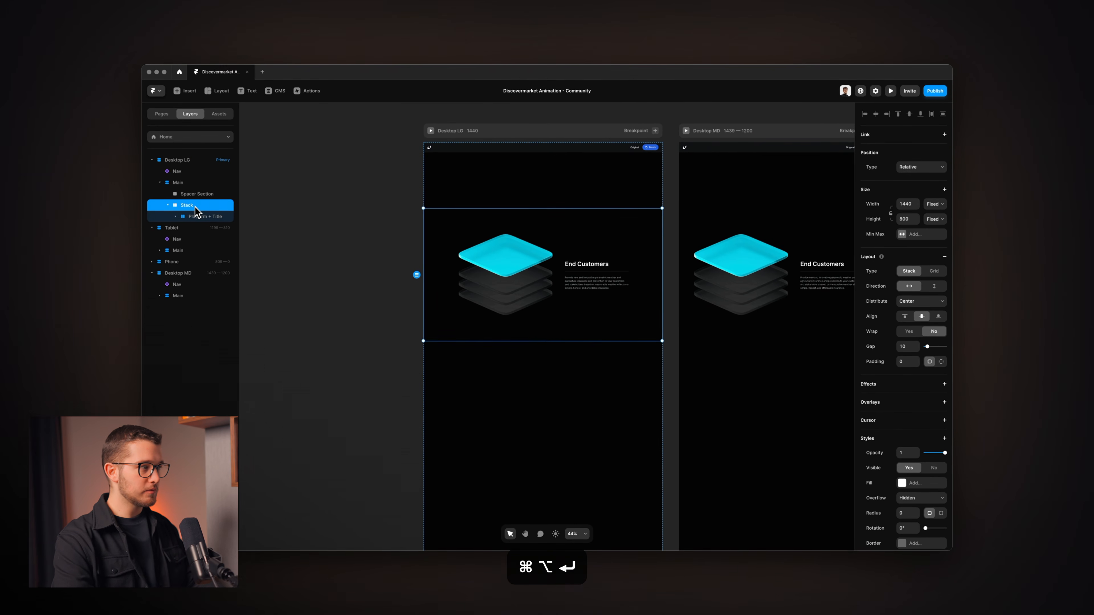
pyautogui.press('super+r')
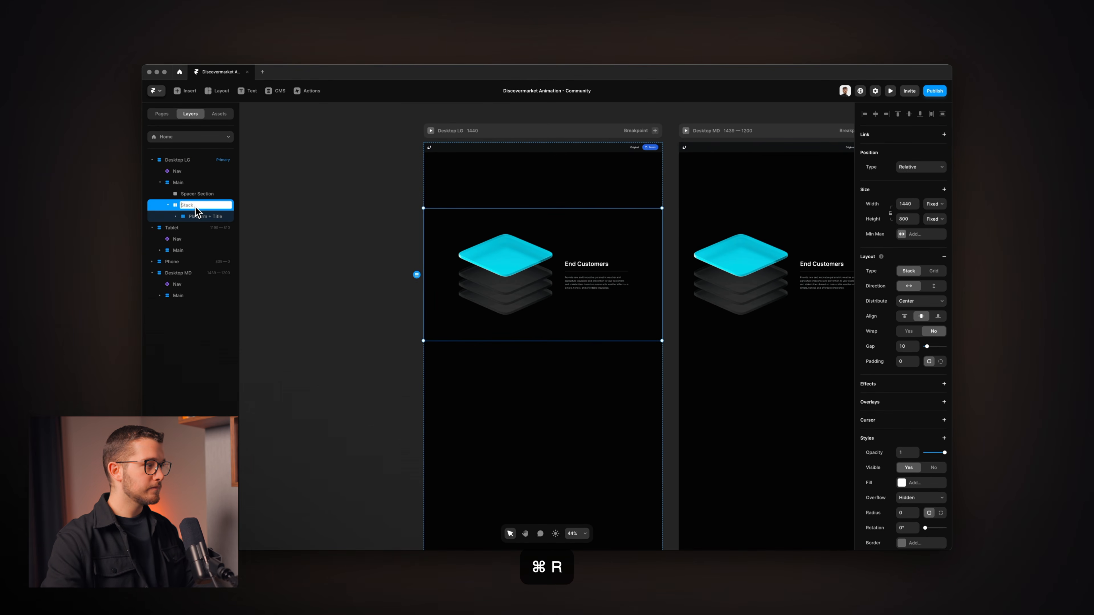
pyautogui.write('S')
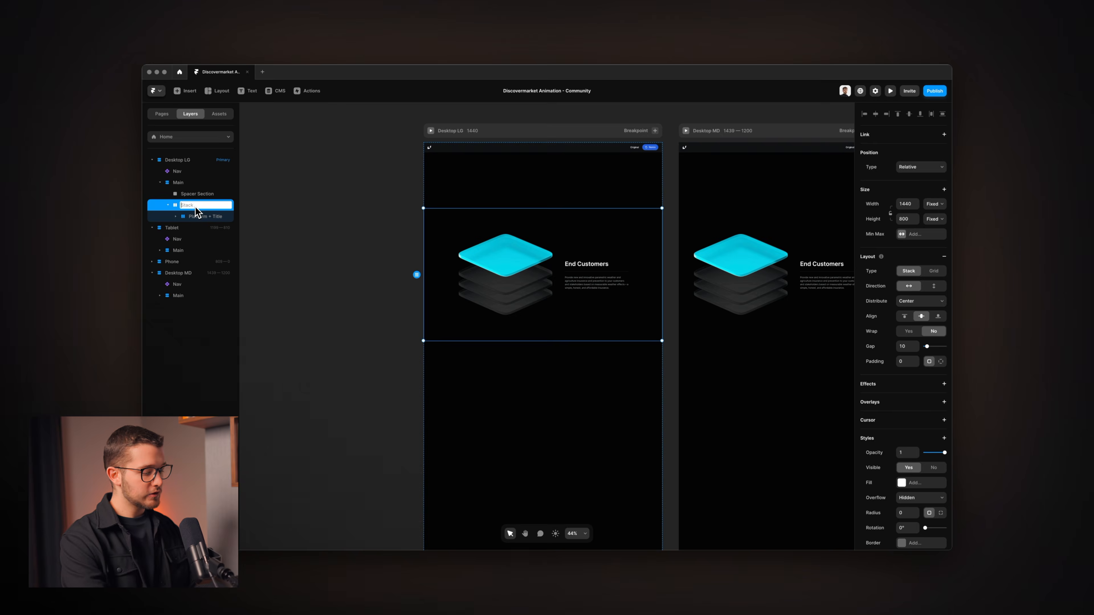
pyautogui.write('S')
pyautogui.write('c')
pyautogui.write('Pla')
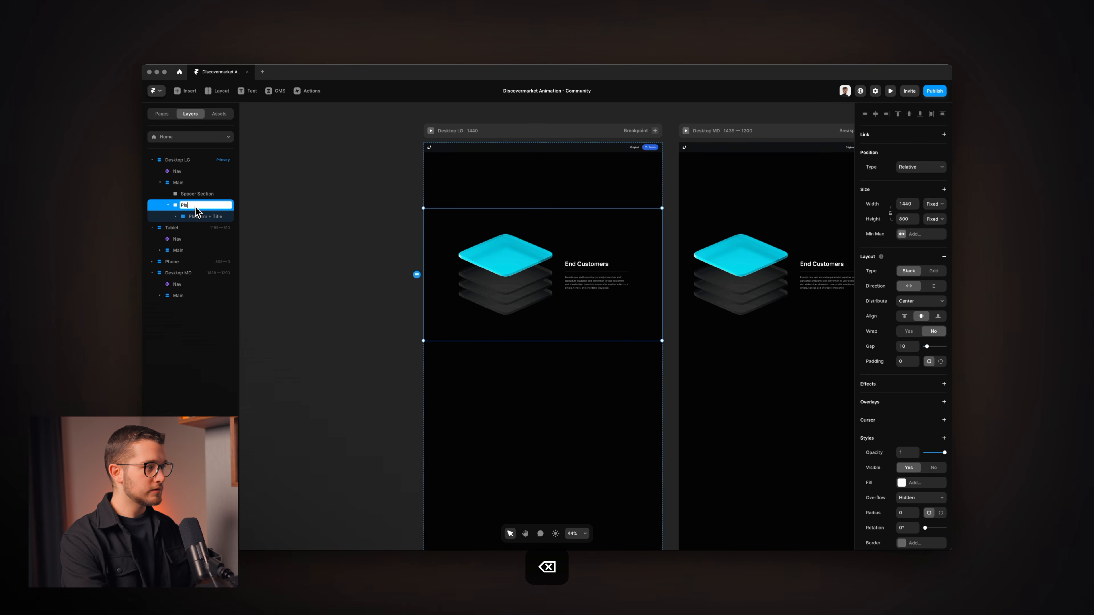
pyautogui.write('tform Anim')
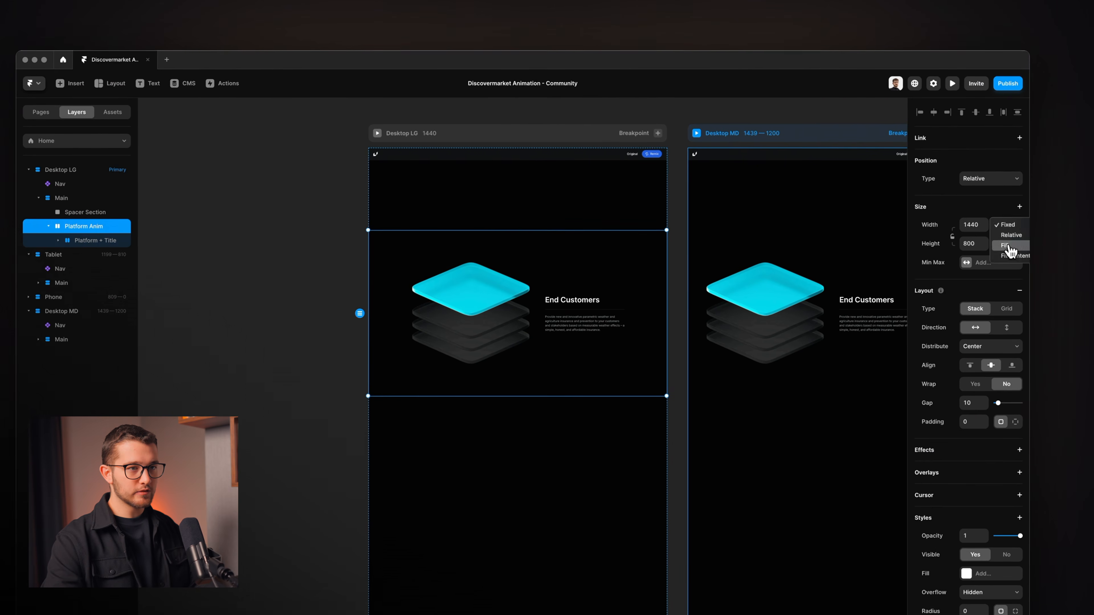
# Set the Platform Anim stack's width to Fill and its fixed height to 5000.
pyautogui.click(1008, 247)
pyautogui.click(105, 242)
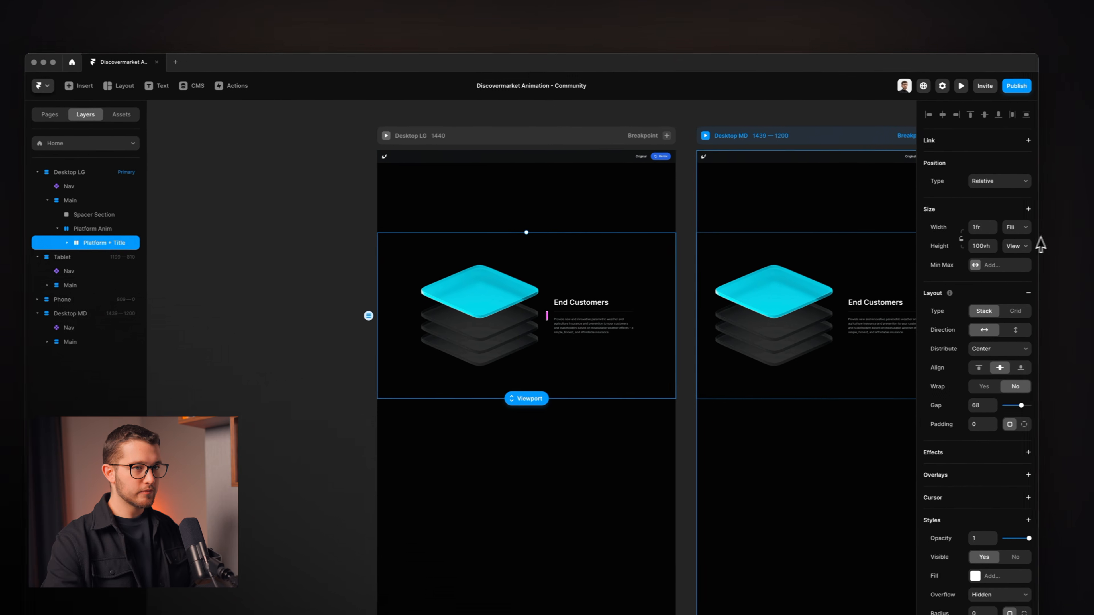
pyautogui.click(97, 228)
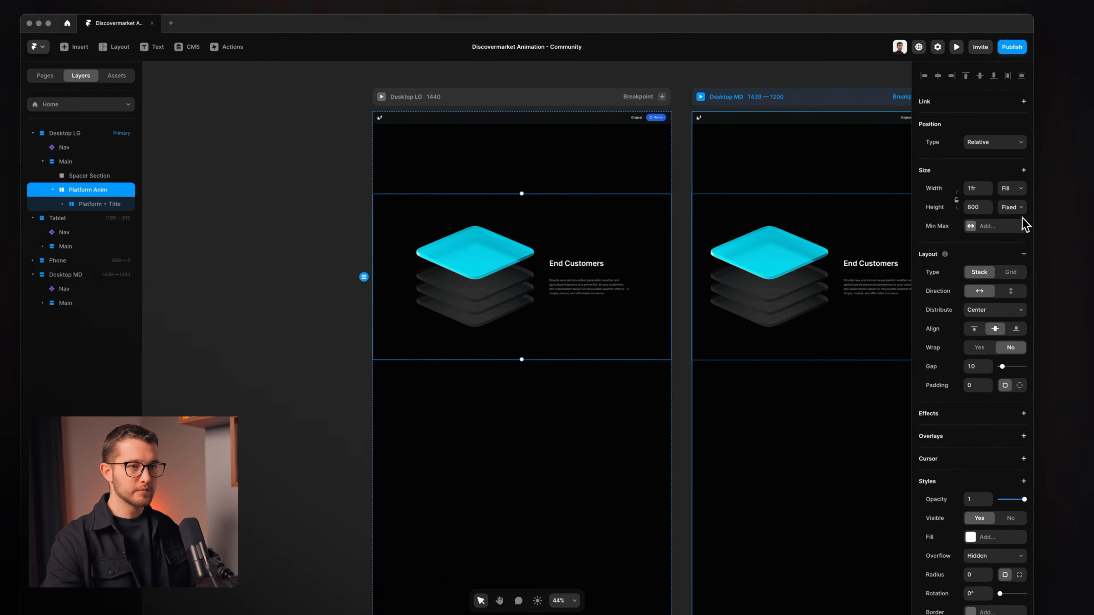
pyautogui.scroll(-5, 728, 401)
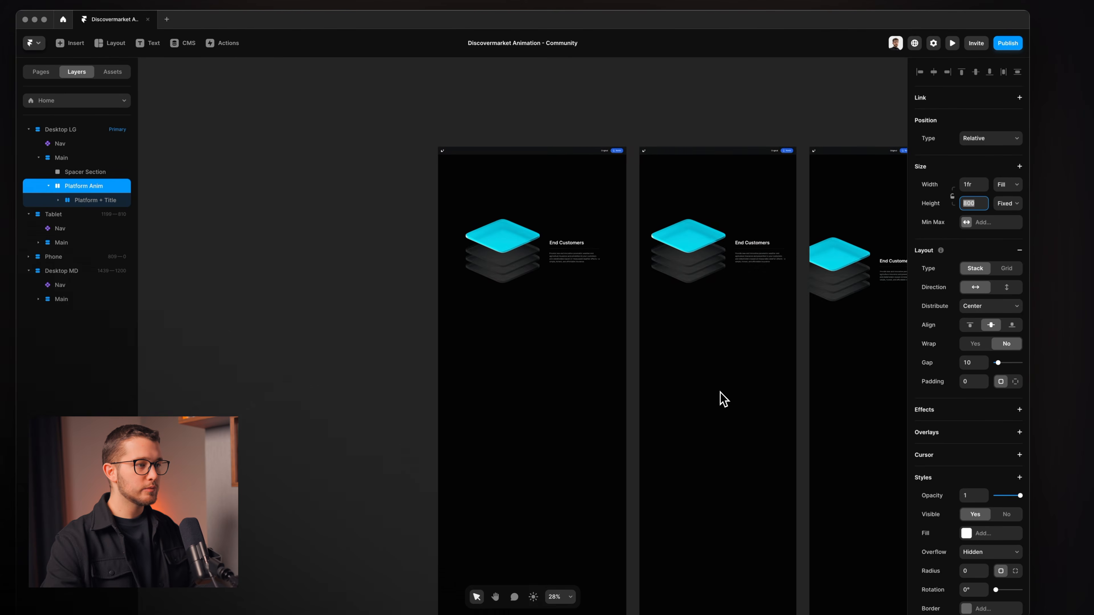
pyautogui.write('50')
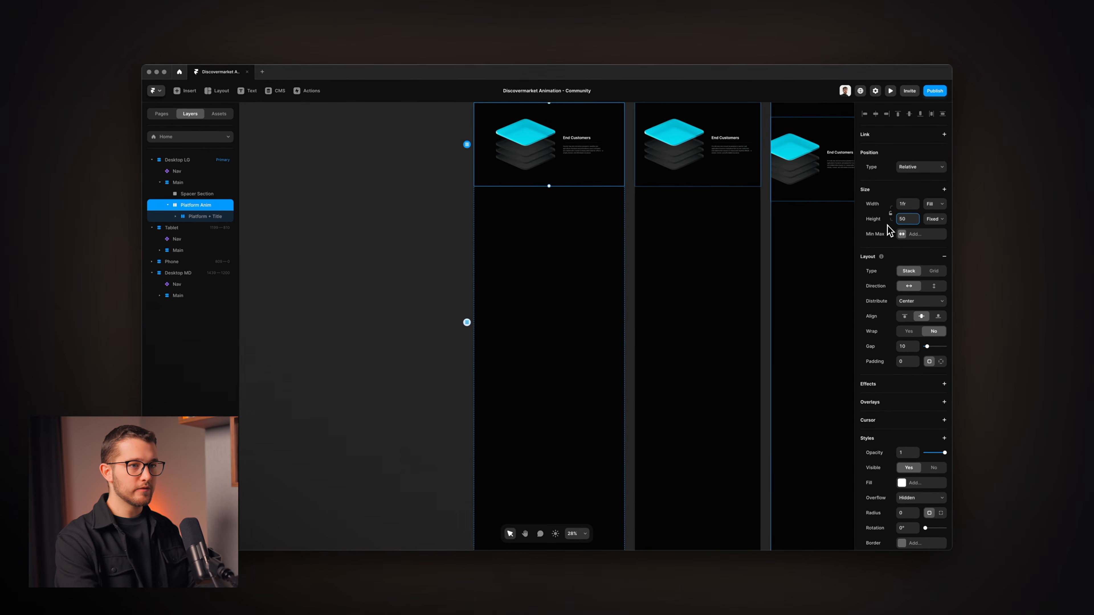
pyautogui.write('00')
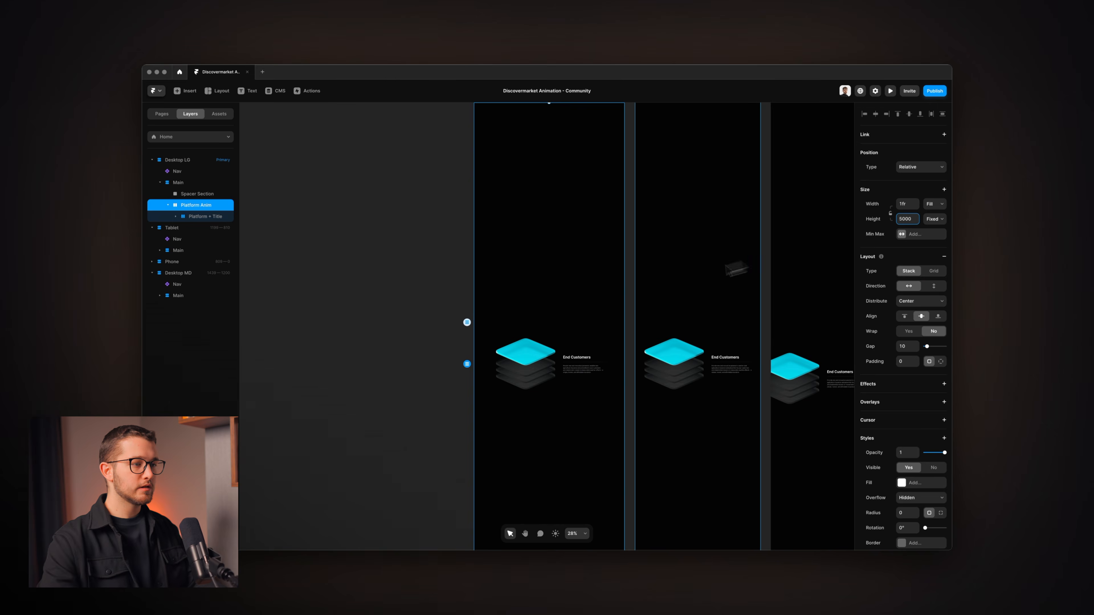
# Give Platform Anim a vertical layout distributed from the start with gap 0, and make Main's height fit its content.
pyautogui.scroll(-3, 561, 318)
pyautogui.scroll(1, 546, 316)
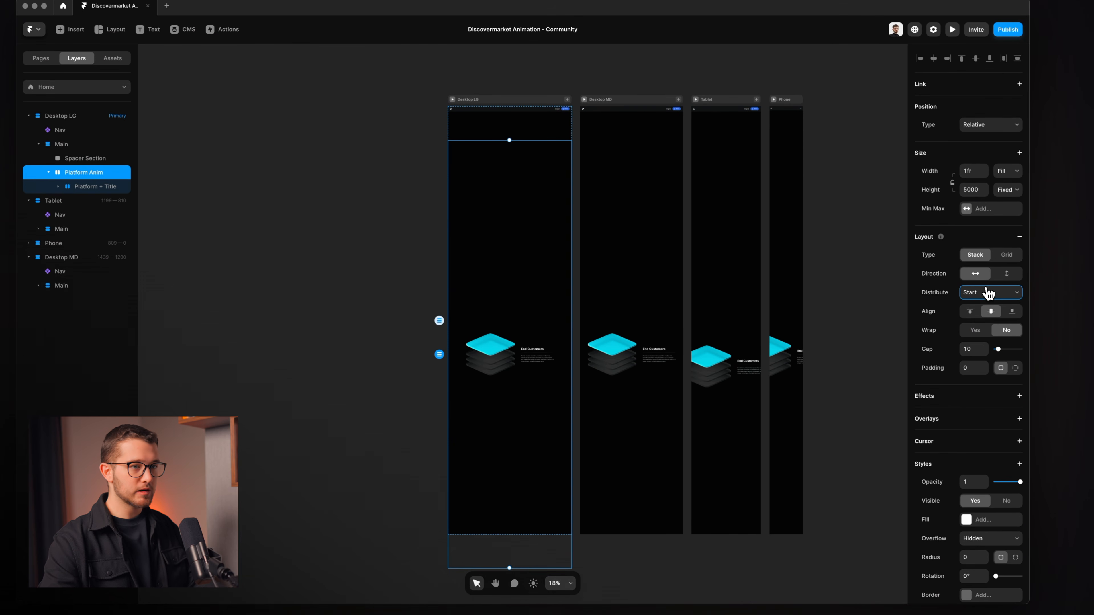
pyautogui.click(1007, 274)
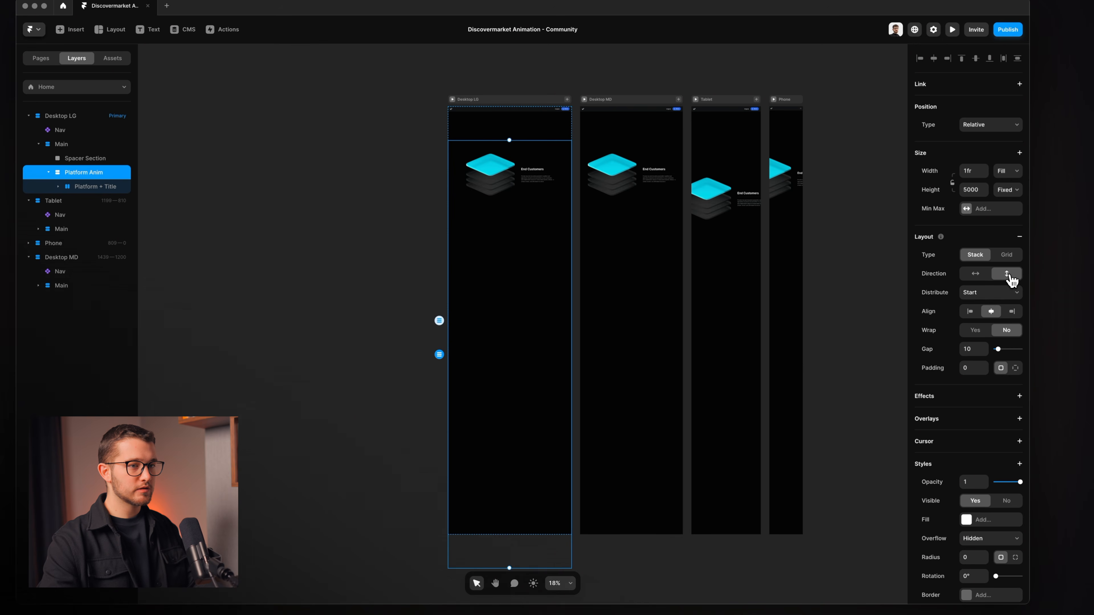
pyautogui.click(971, 346)
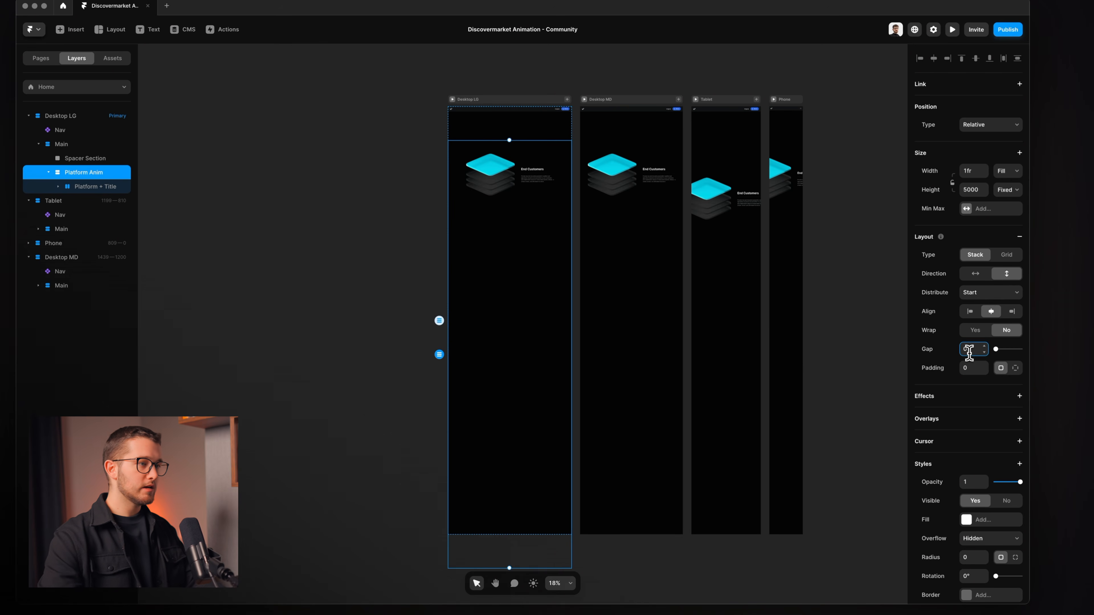
pyautogui.write('0')
pyautogui.click(100, 179)
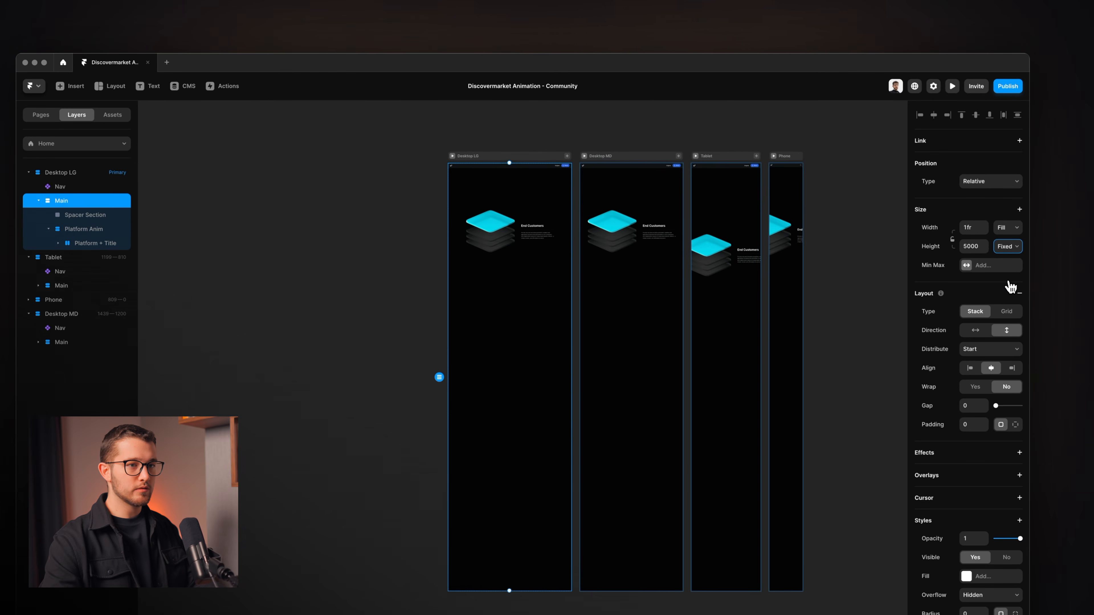
# Duplicate the Spacer Section, place the copy below Platform Anim and set its height to 100vh.
pyautogui.click(530, 194)
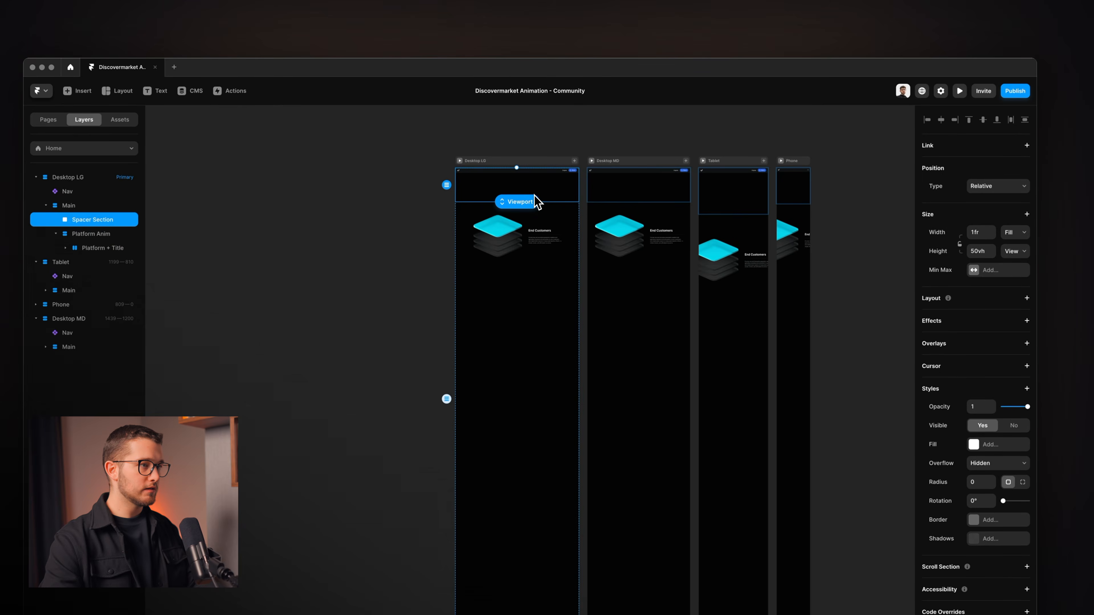
pyautogui.press('Down')
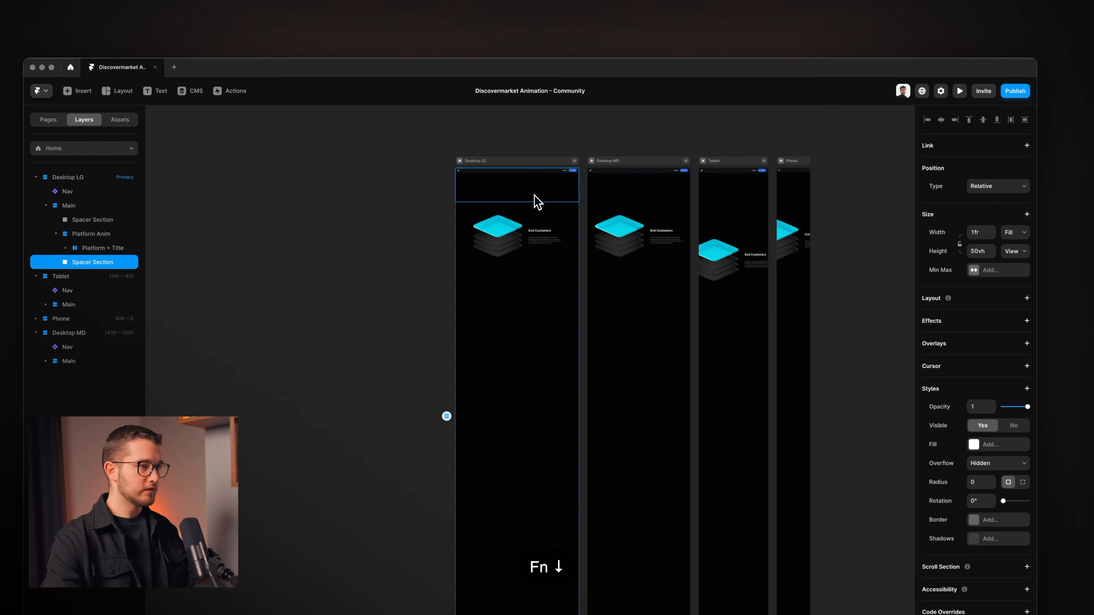
pyautogui.scroll(-3, 519, 270)
pyautogui.click(975, 253)
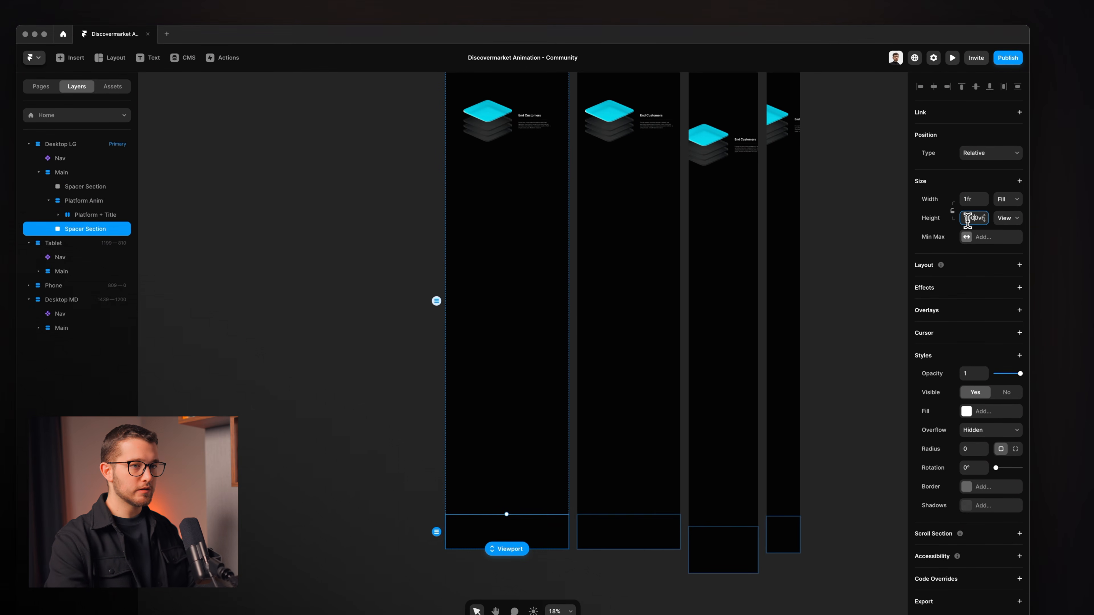
pyautogui.press('BackSpace')
pyautogui.press('Return')
# Preview the Desktop LG page and check how the End Customers section scrolls through the tall Platform Anim area.
pyautogui.scroll(3, 577, 278)
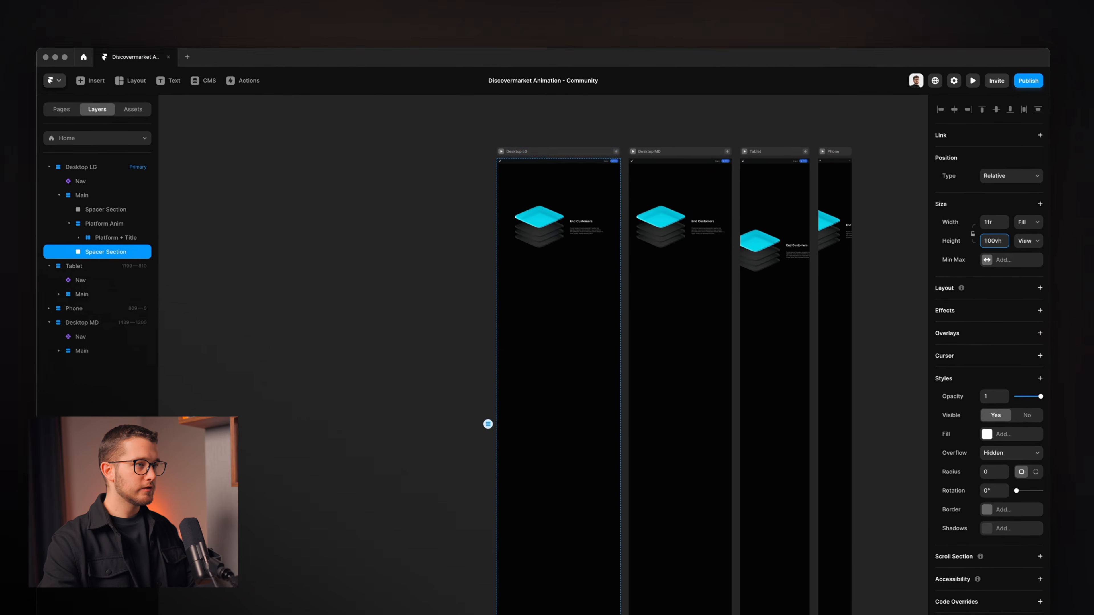
pyautogui.click(501, 151)
pyautogui.scroll(-20, 518, 325)
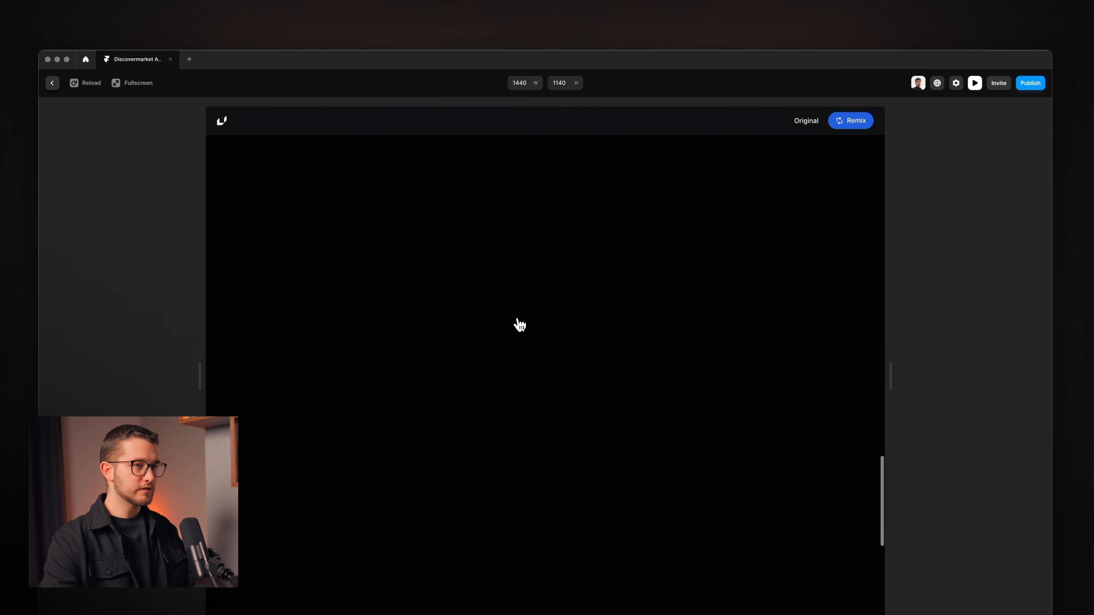
pyautogui.scroll(20, 518, 321)
pyautogui.scroll(-10, 518, 321)
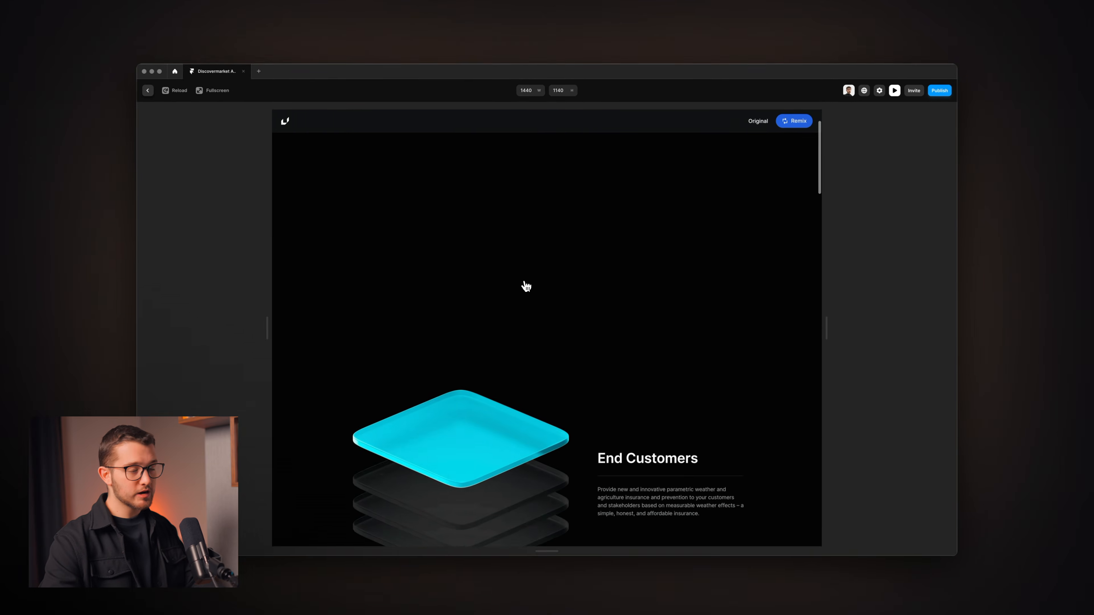
pyautogui.scroll(6, 518, 321)
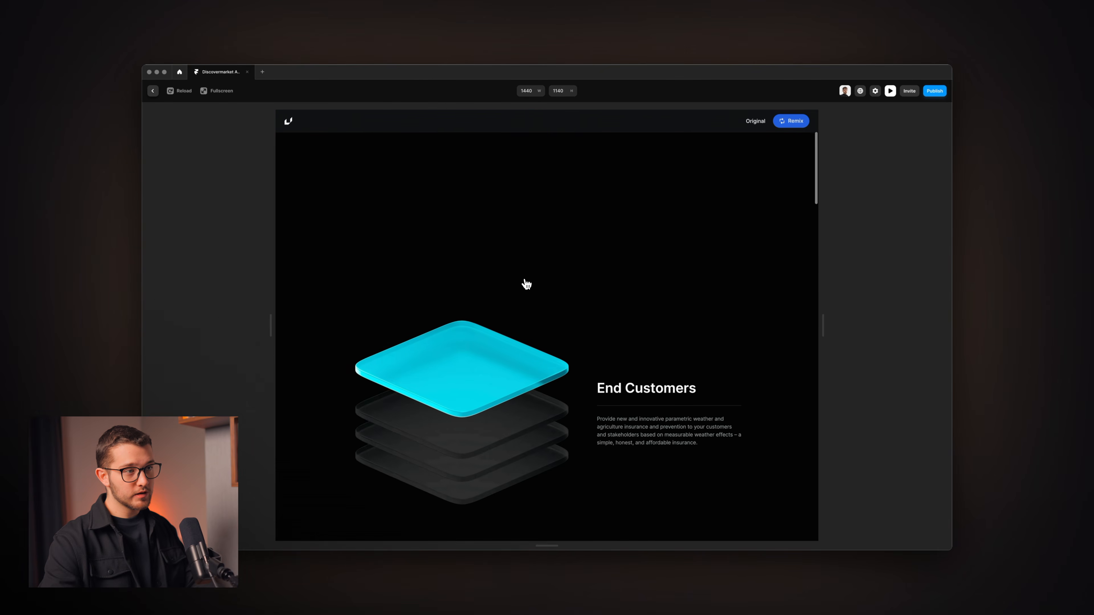
pyautogui.scroll(-10, 526, 284)
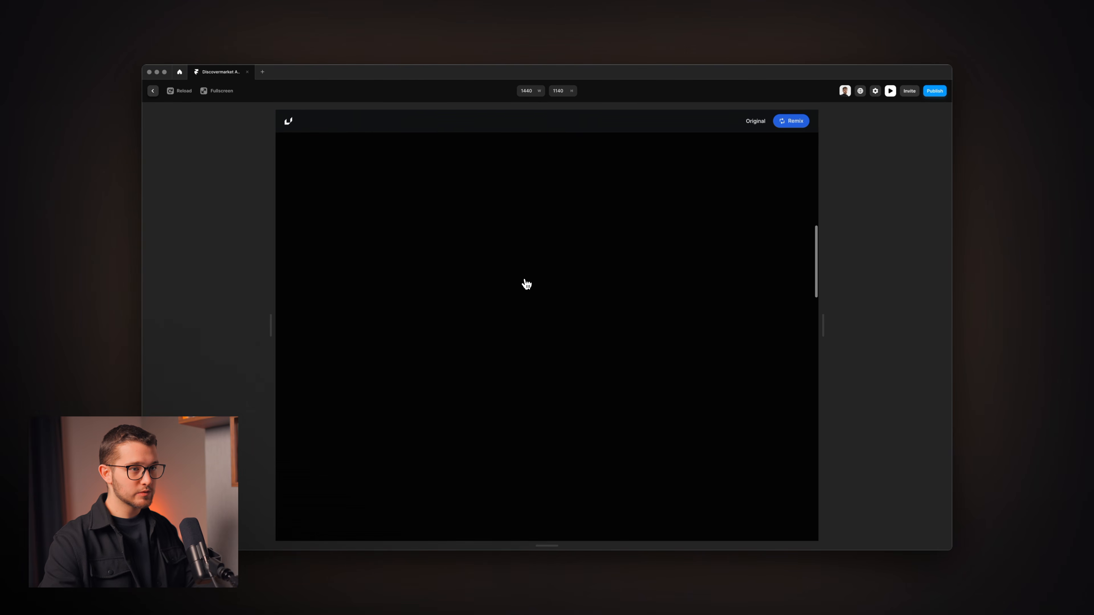
pyautogui.scroll(8, 527, 285)
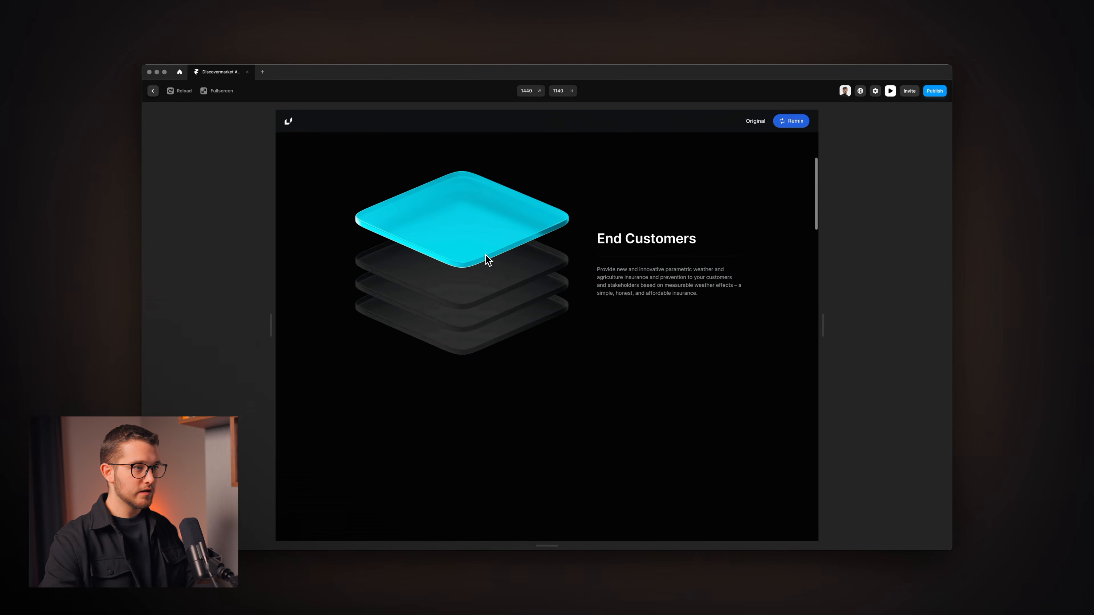
pyautogui.scroll(2, 552, 319)
pyautogui.scroll(2, 549, 332)
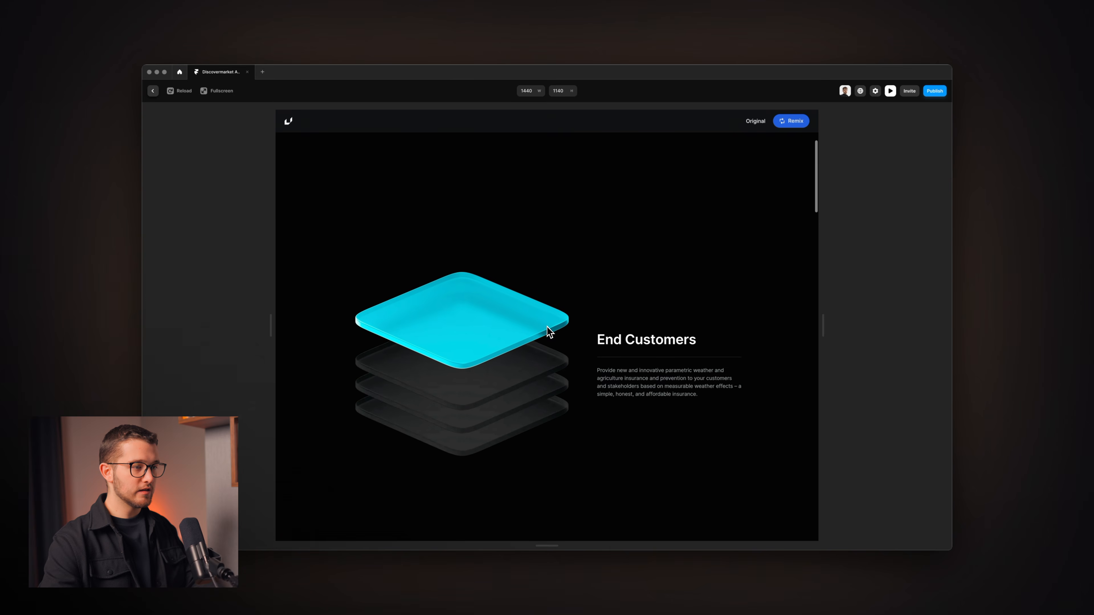
# Leave the preview and set the Platform + Title stack's position type to Sticky.
pyautogui.press('Escape')
pyautogui.scroll(5, 580, 198)
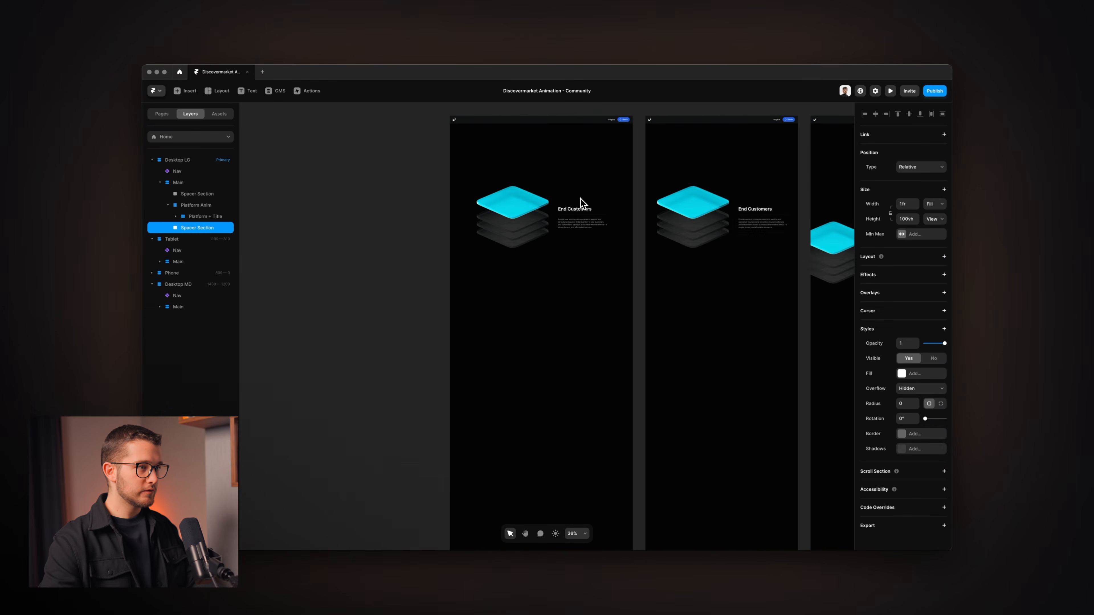
pyautogui.click(559, 192)
pyautogui.scroll(2, 558, 192)
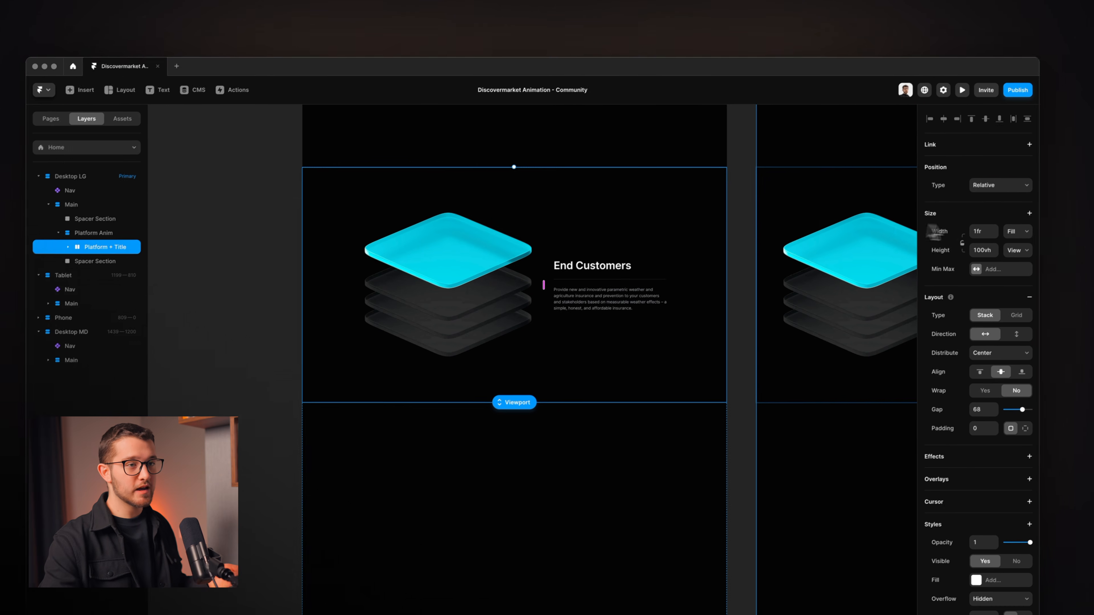
pyautogui.click(991, 192)
pyautogui.click(986, 216)
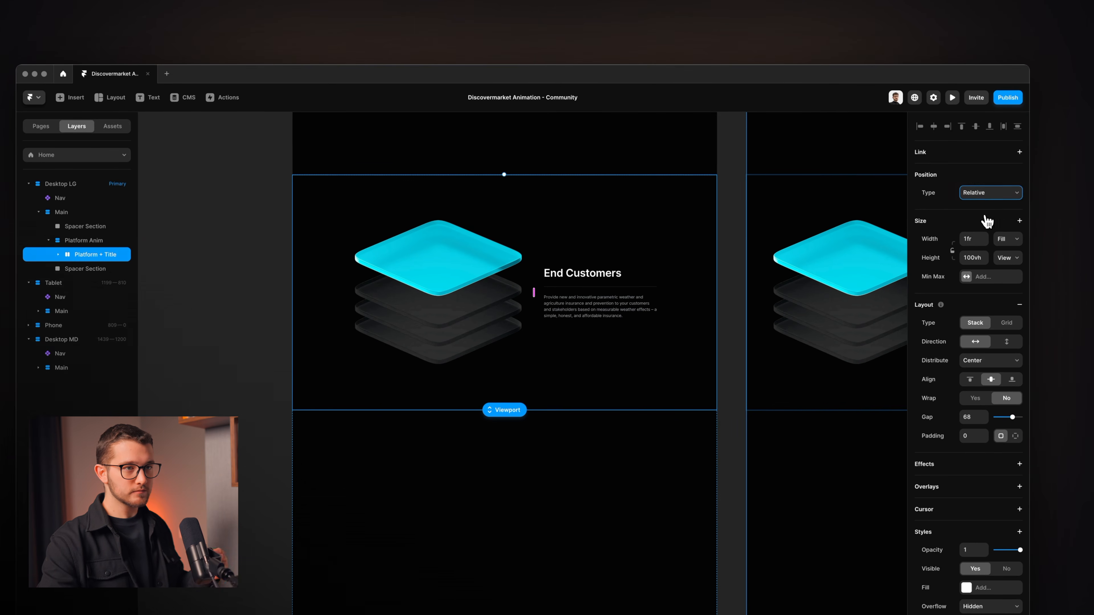
pyautogui.click(975, 197)
pyautogui.click(976, 196)
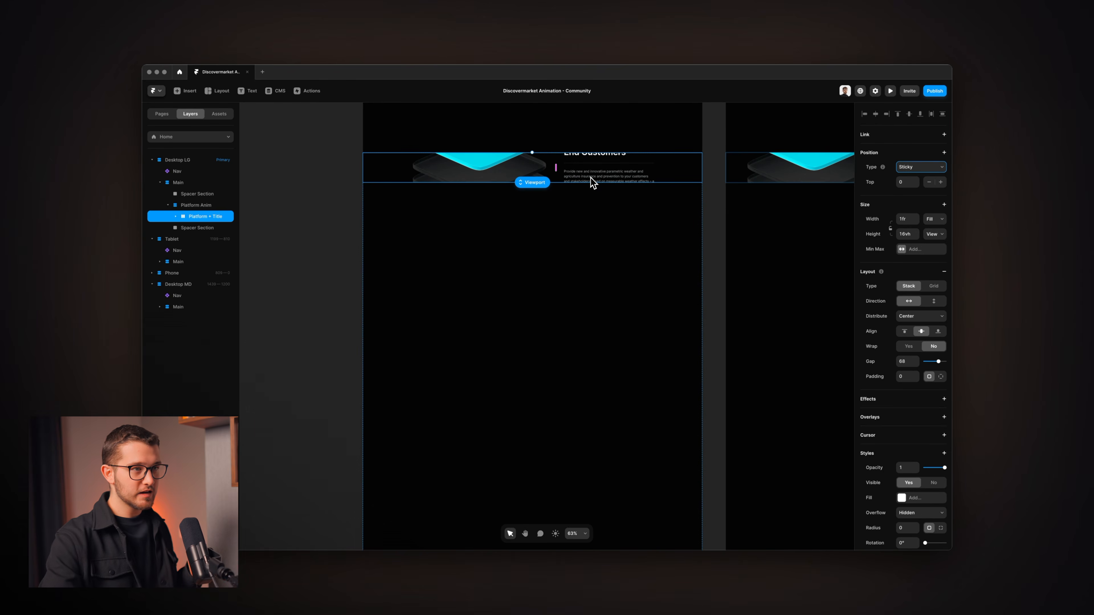
# Set the Platform + Title height to 100vh and preview how the section scrolls.
pyautogui.click(911, 233)
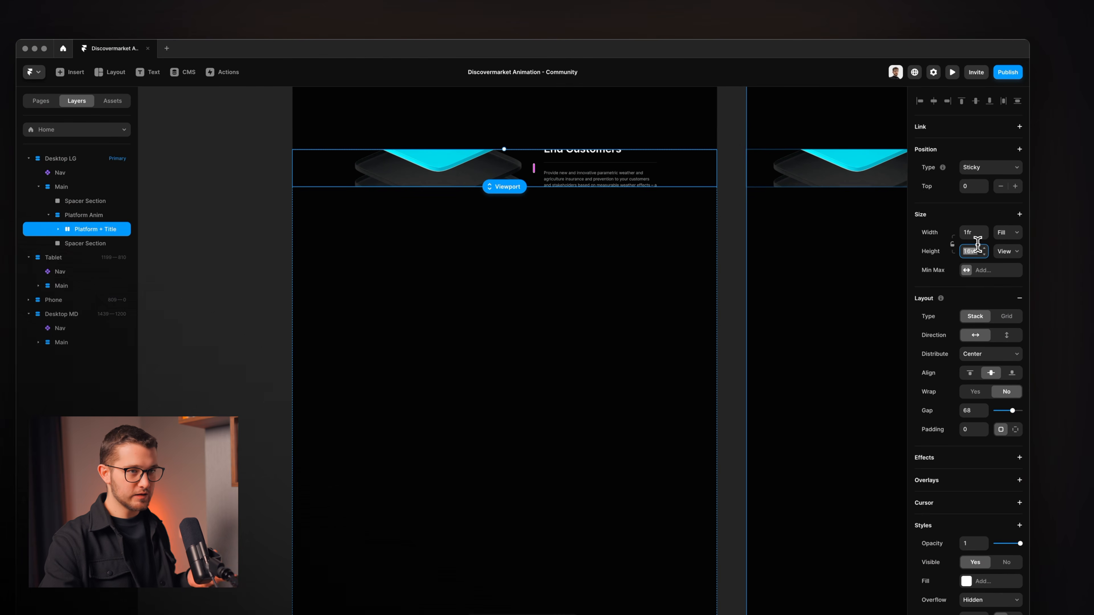
pyautogui.write('1')
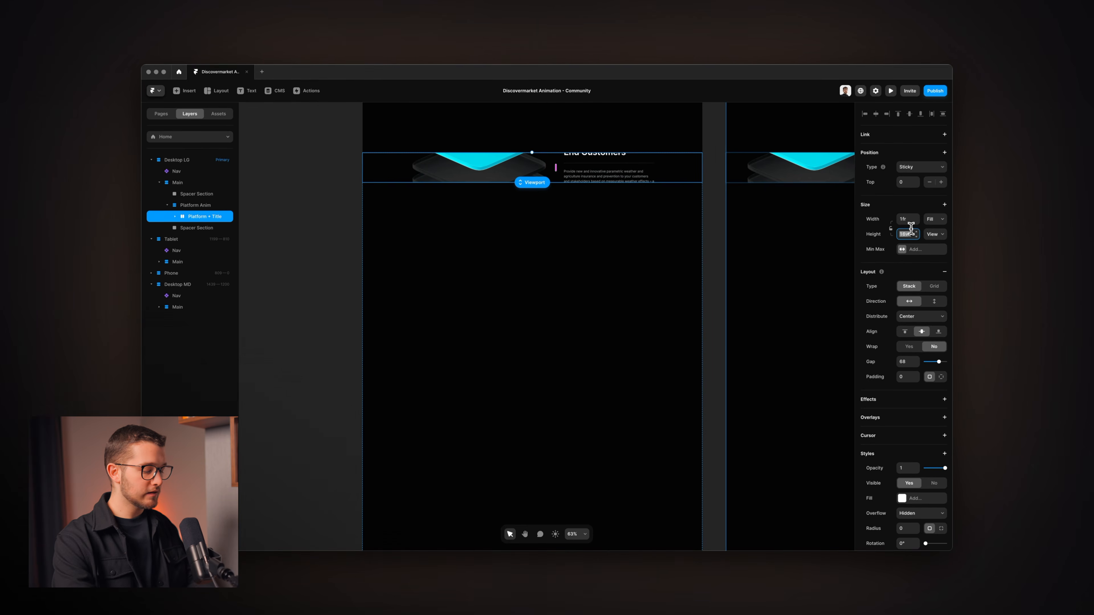
pyautogui.press('Return')
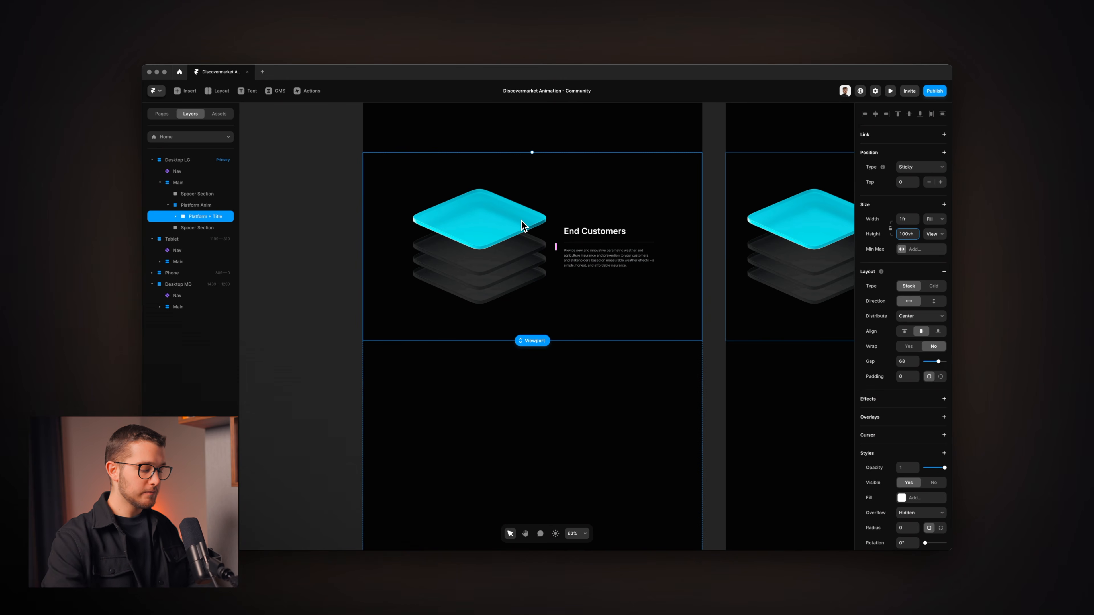
pyautogui.press('super+p')
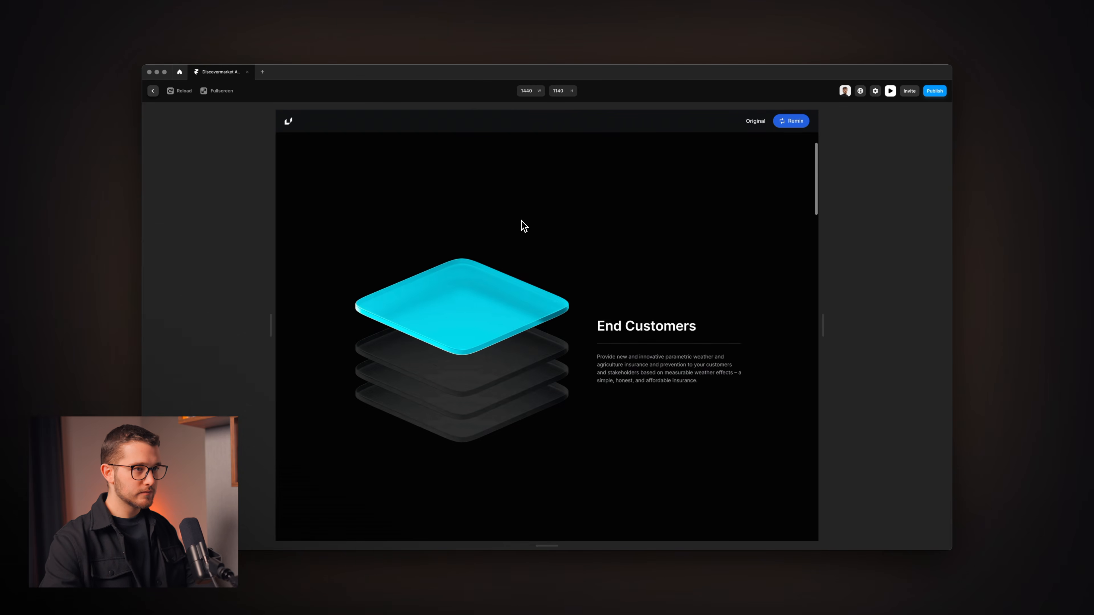
pyautogui.scroll(-3, 521, 221)
pyautogui.press('super+p')
# Set the overflow of Platform Anim, Main and Desktop LG together to Visible.
pyautogui.click(215, 207)
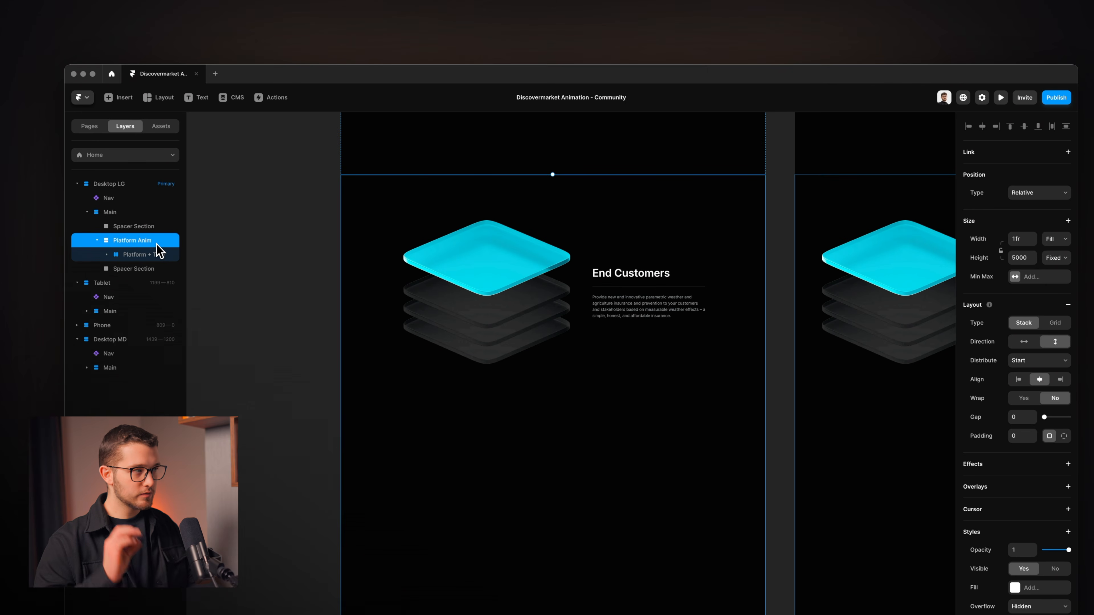
pyautogui.keyDown('shift'); pyautogui.click(124, 212); pyautogui.keyUp('shift')
pyautogui.keyDown('shift'); pyautogui.click(123, 185); pyautogui.keyUp('shift')
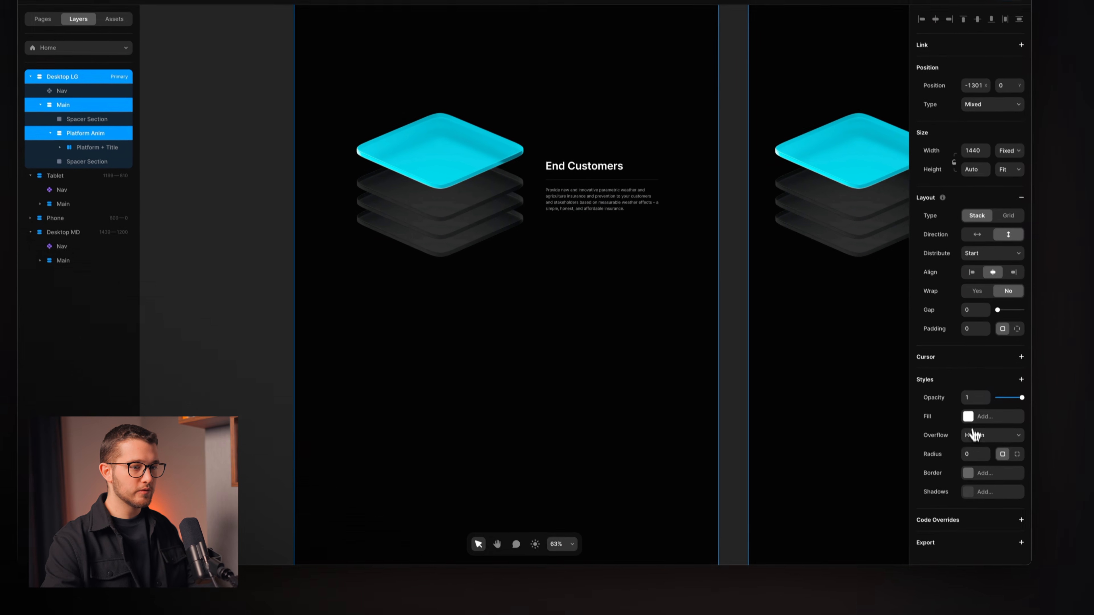
pyautogui.click(974, 436)
pyautogui.click(972, 444)
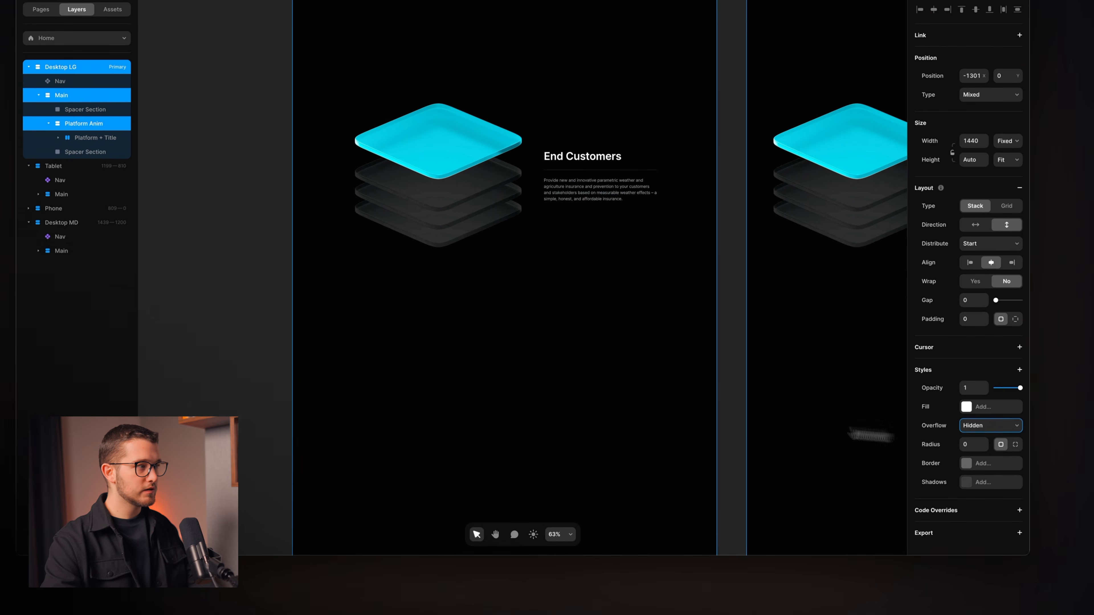
# Preview the page and check how the sticky End Customers section behaves across the full height of Platform Anim.
pyautogui.press('super+p')
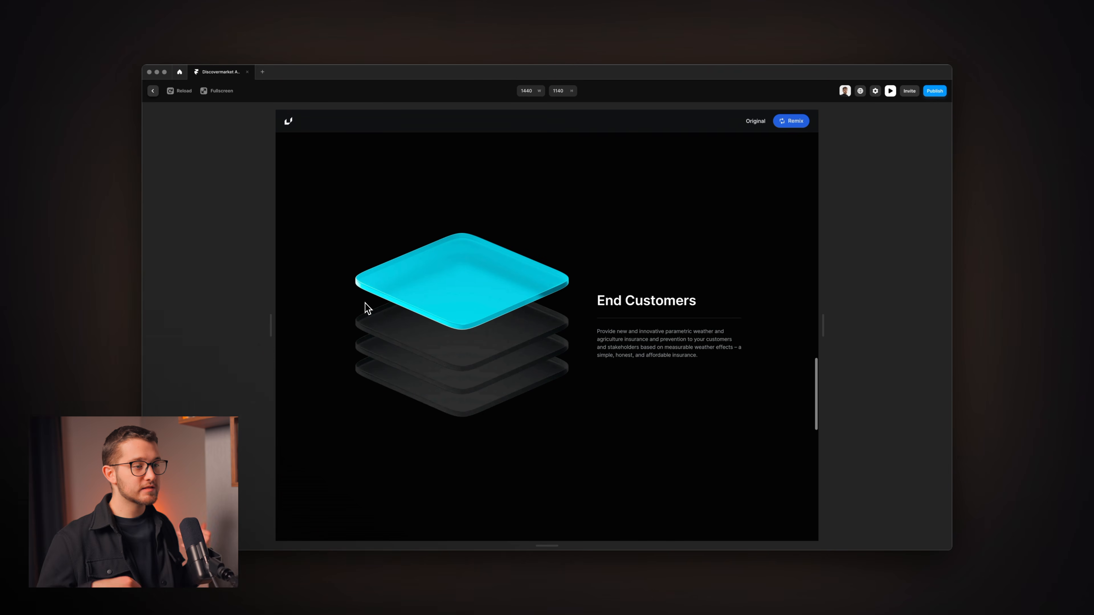
pyautogui.scroll(-10, 365, 303)
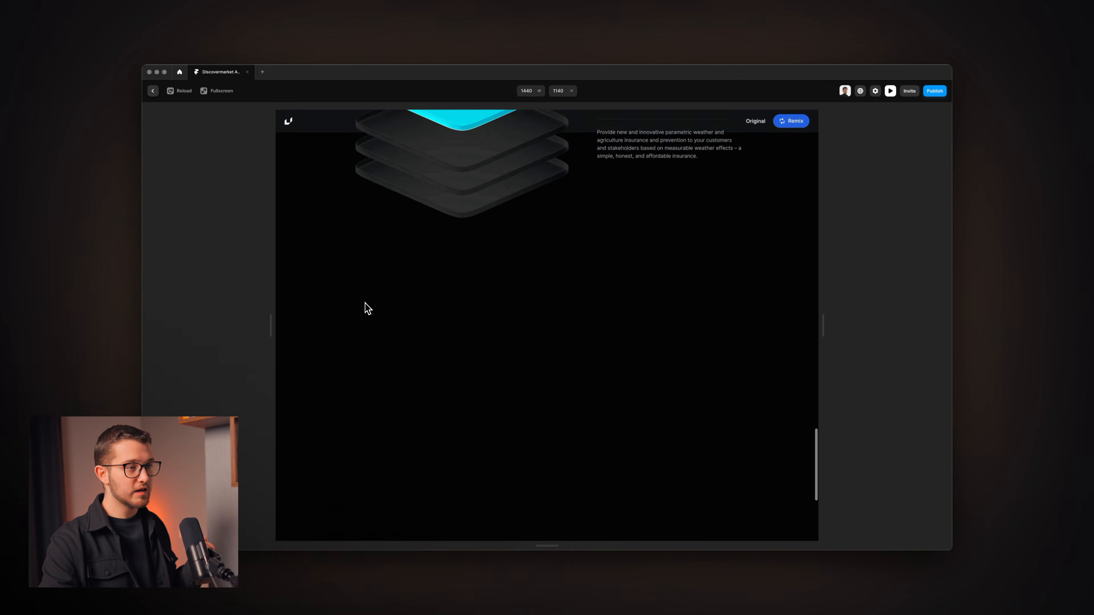
pyautogui.scroll(-5, 365, 309)
pyautogui.press('super+p')
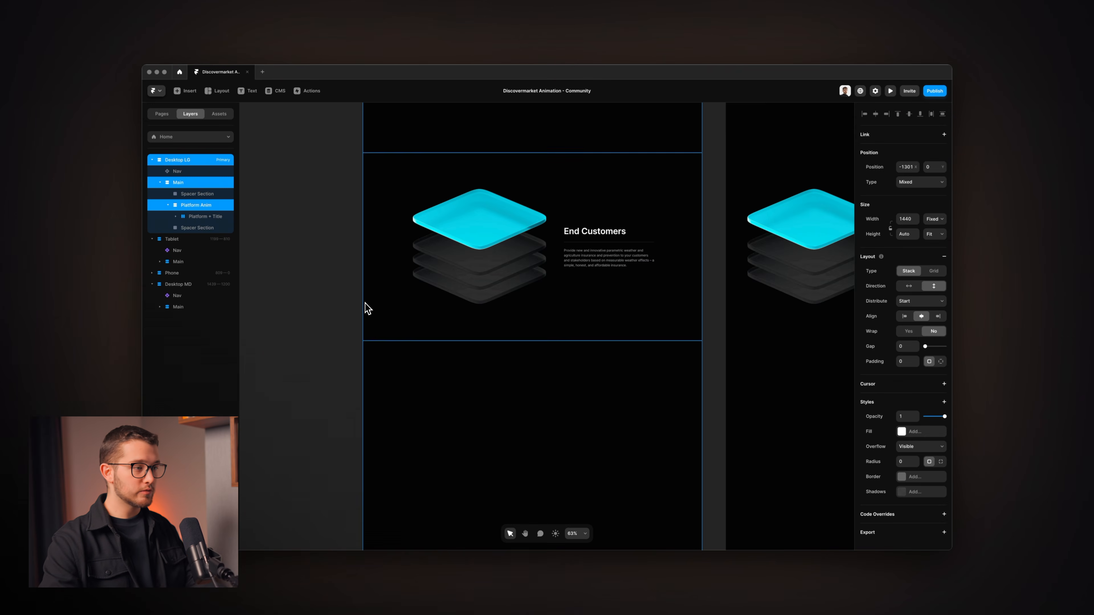
pyautogui.click(206, 204)
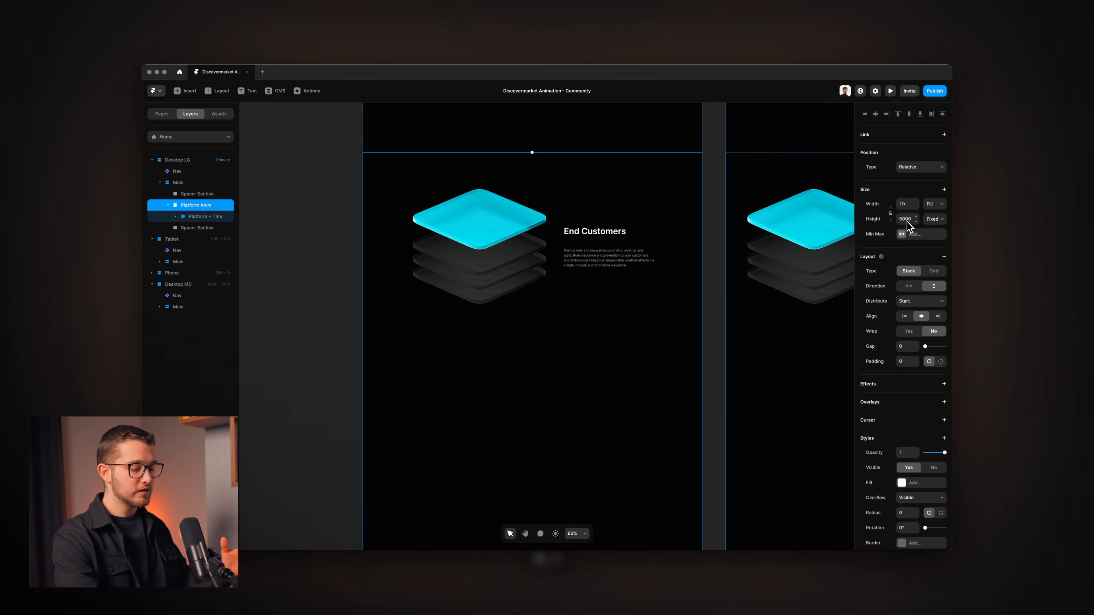
pyautogui.press('super+p')
pyautogui.scroll(-5, 662, 363)
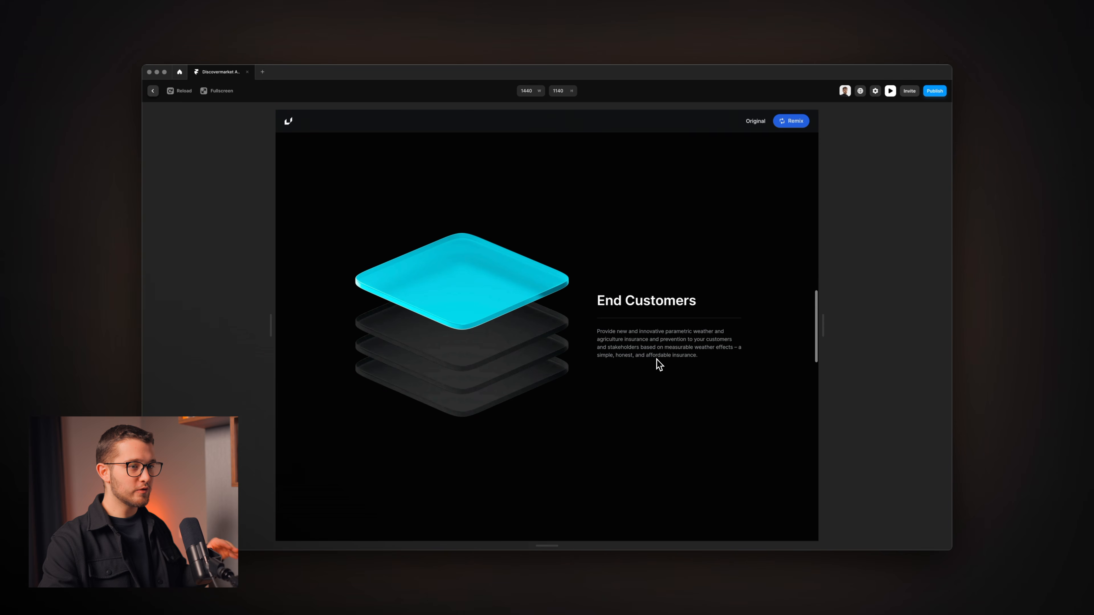
pyautogui.scroll(-5, 659, 365)
pyautogui.scroll(6, 659, 365)
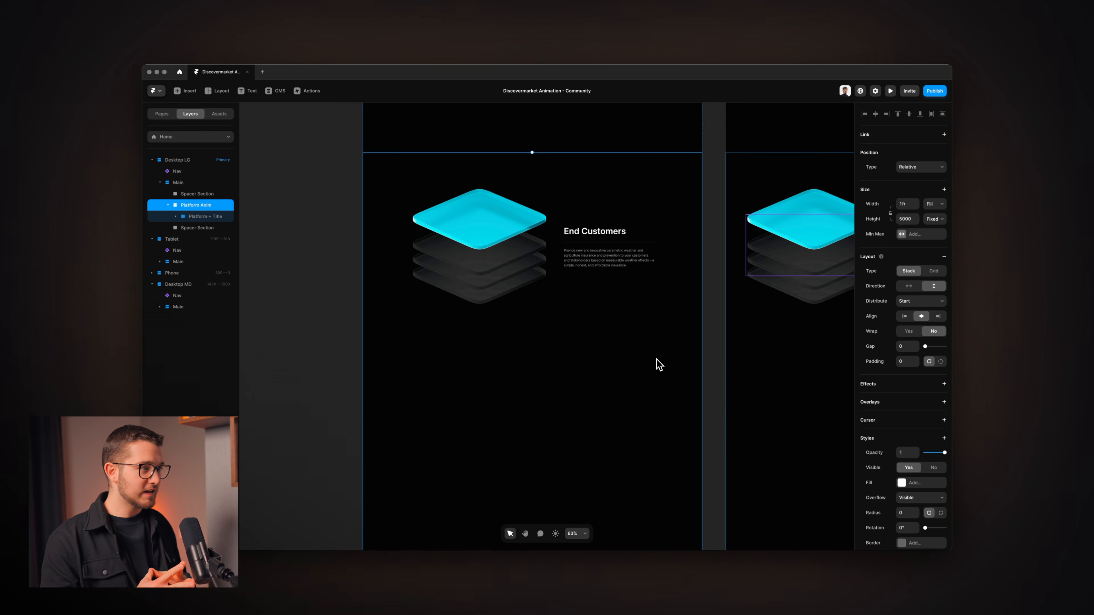
# Switch to Arc and study how the platforms and titles change across the discovermarket site's whole scroll animation.
pyautogui.press('super+Tab')
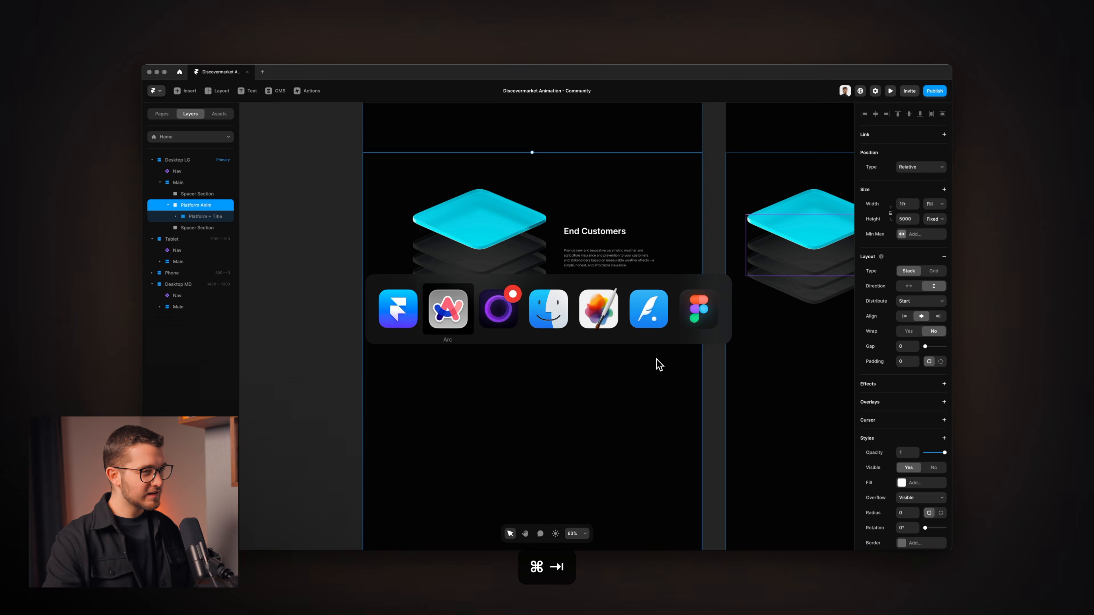
pyautogui.scroll(5, 657, 360)
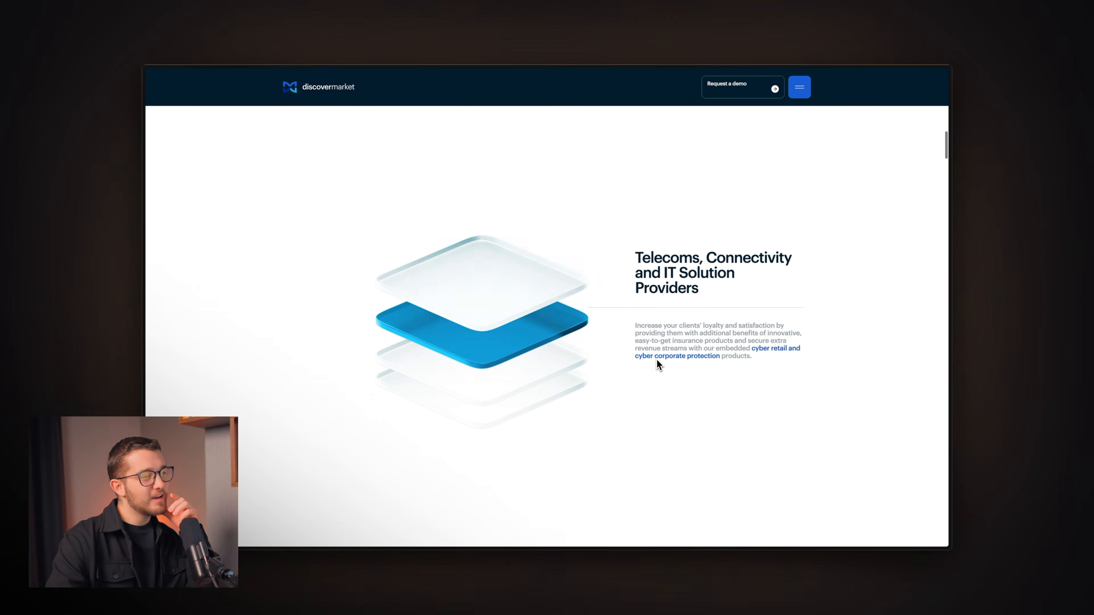
pyautogui.scroll(3, 657, 360)
pyautogui.scroll(5, 656, 360)
pyautogui.scroll(-3, 656, 361)
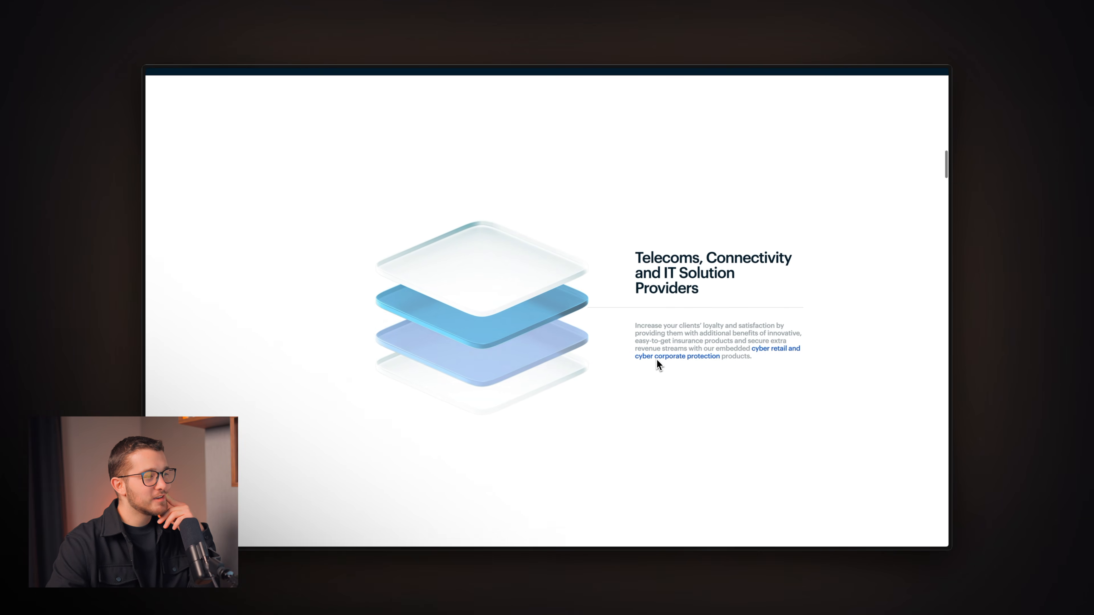
pyautogui.scroll(-5, 657, 362)
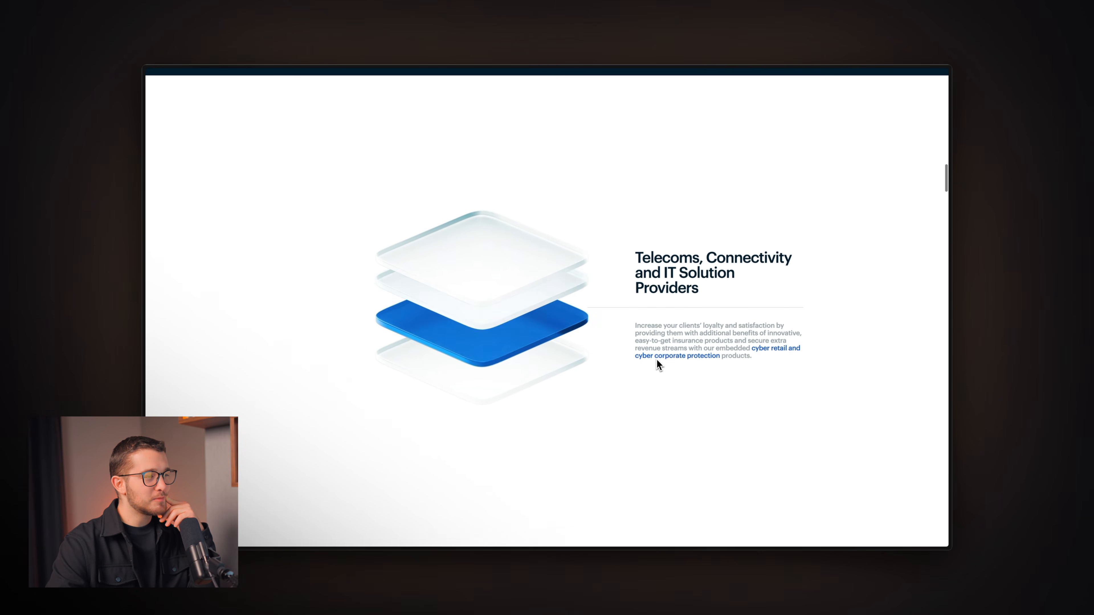
pyautogui.scroll(5, 656, 360)
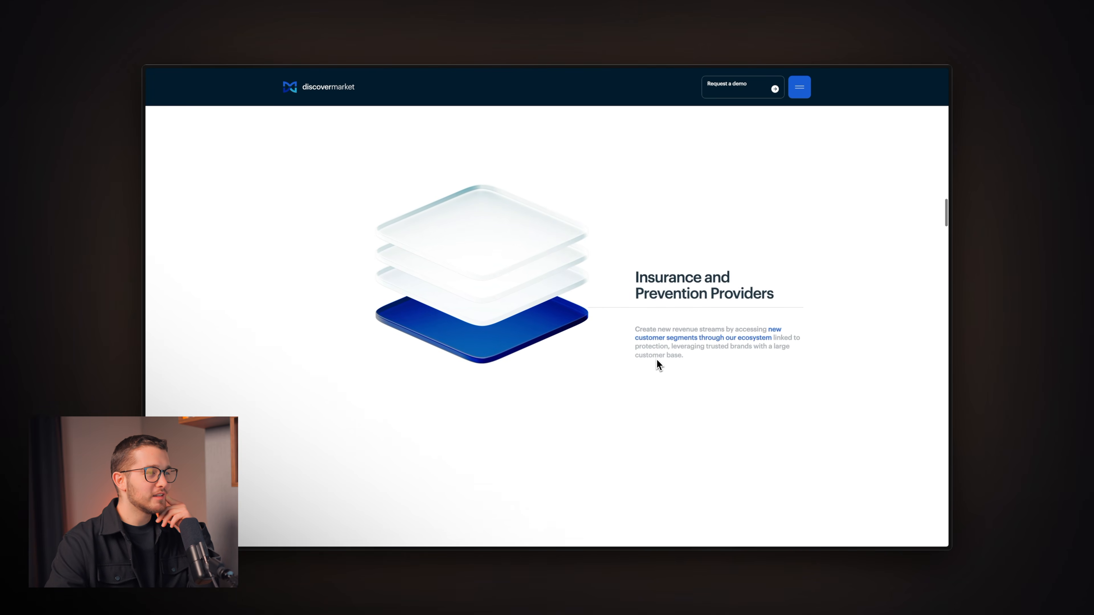
pyautogui.scroll(3, 656, 360)
pyautogui.scroll(3, 656, 360)
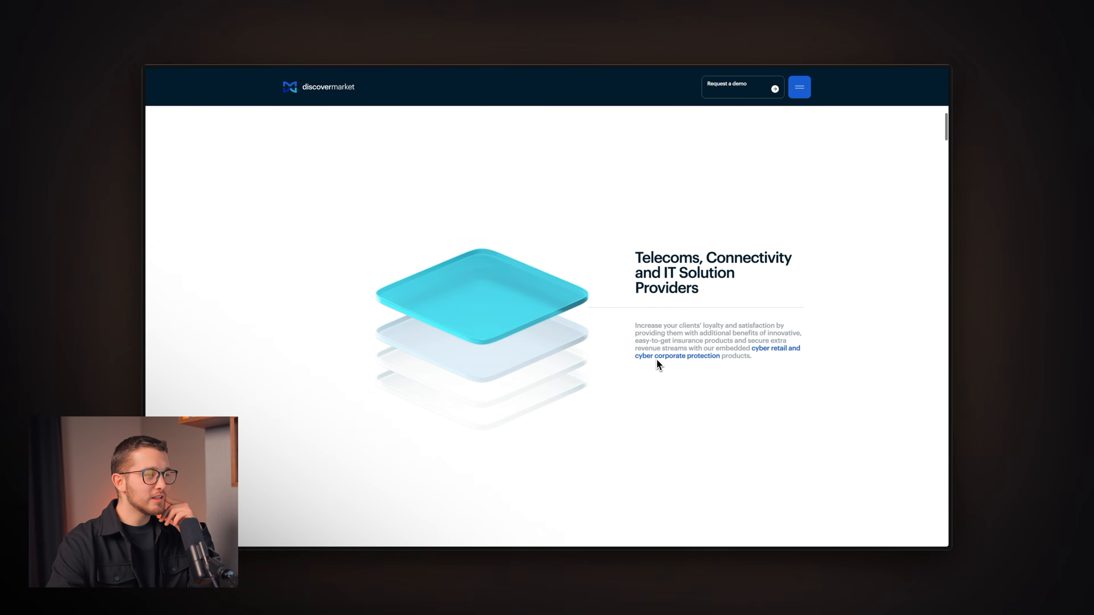
pyautogui.scroll(-3, 657, 360)
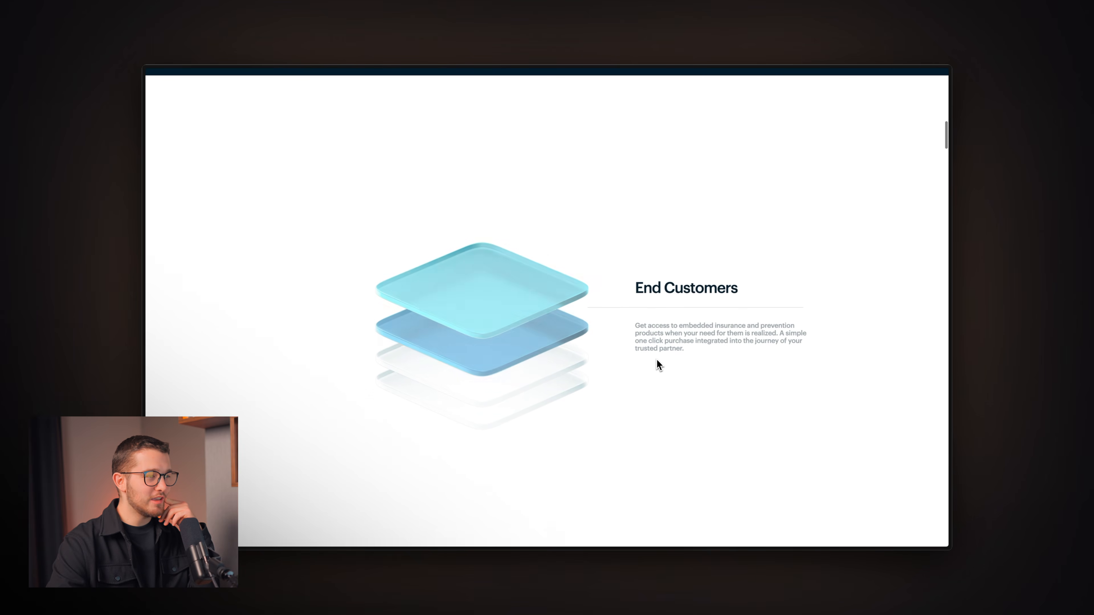
pyautogui.scroll(-5, 506, 338)
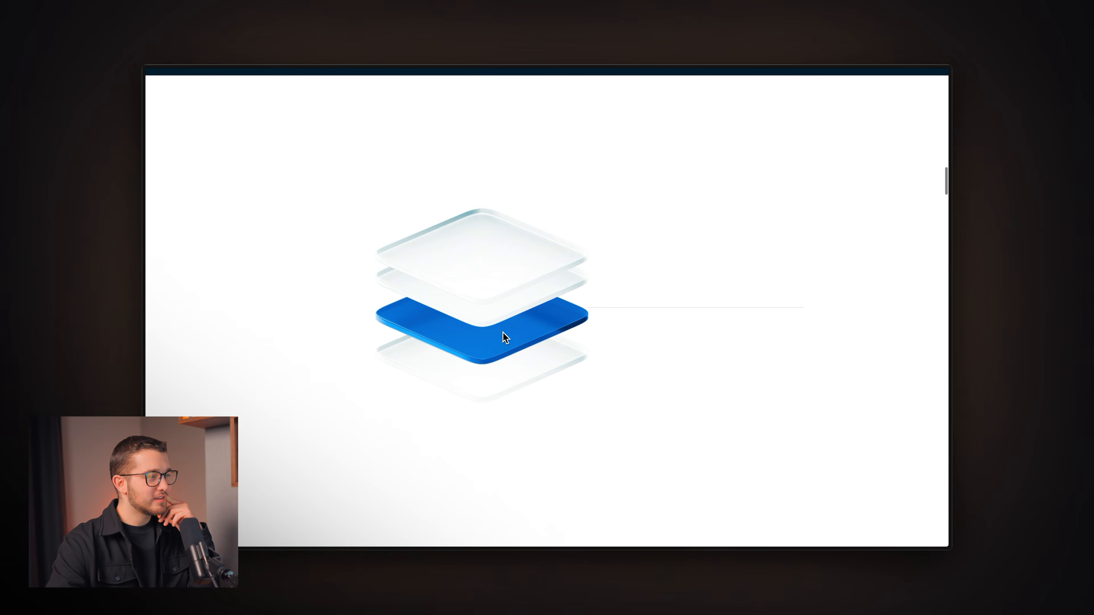
pyautogui.scroll(5, 506, 338)
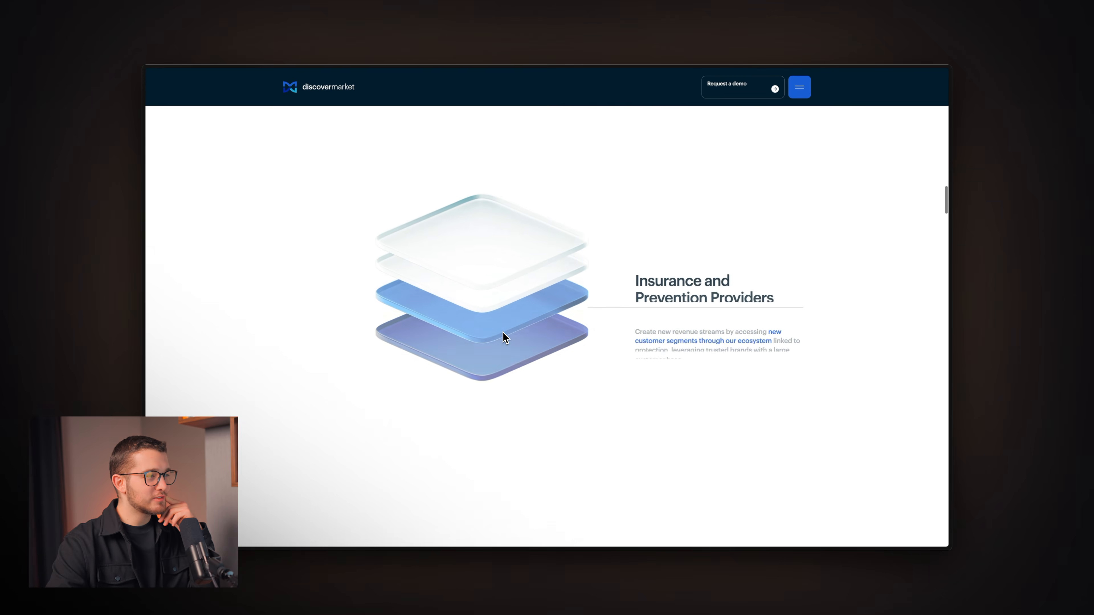
pyautogui.scroll(5, 506, 337)
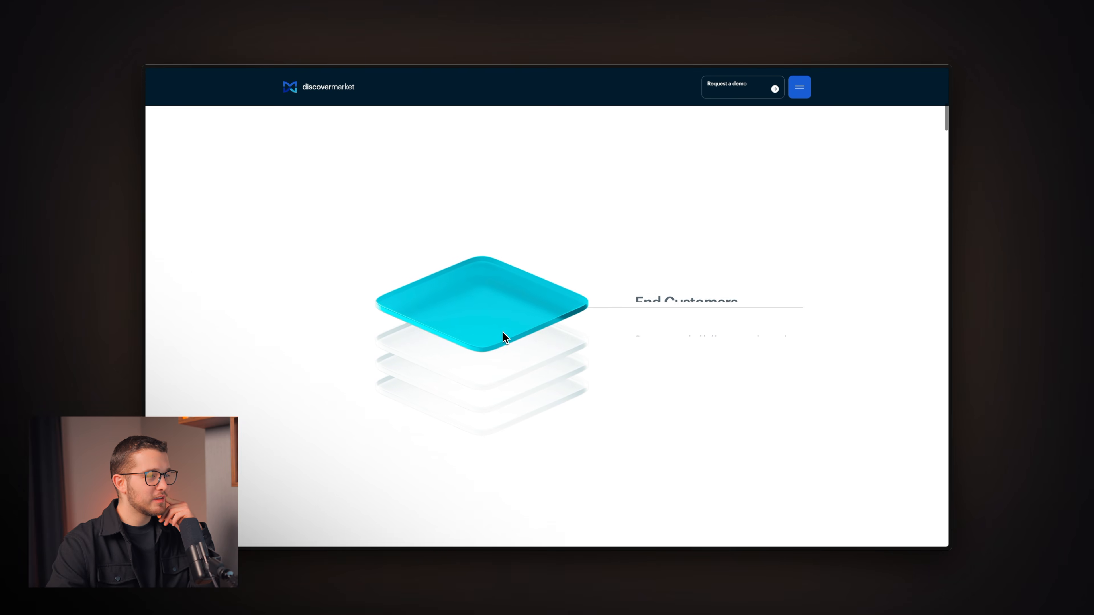
# Examine how the colour passes from the End Customers platform through the Telecoms platform to the third one and when the titles change.
pyautogui.scroll(-2, 506, 338)
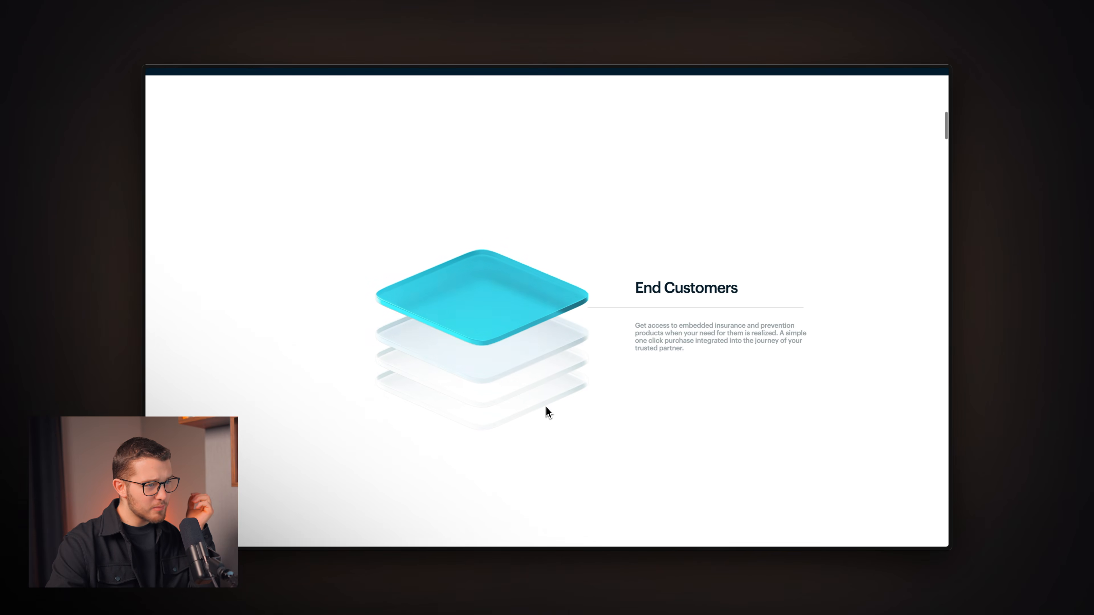
pyautogui.scroll(-2, 547, 408)
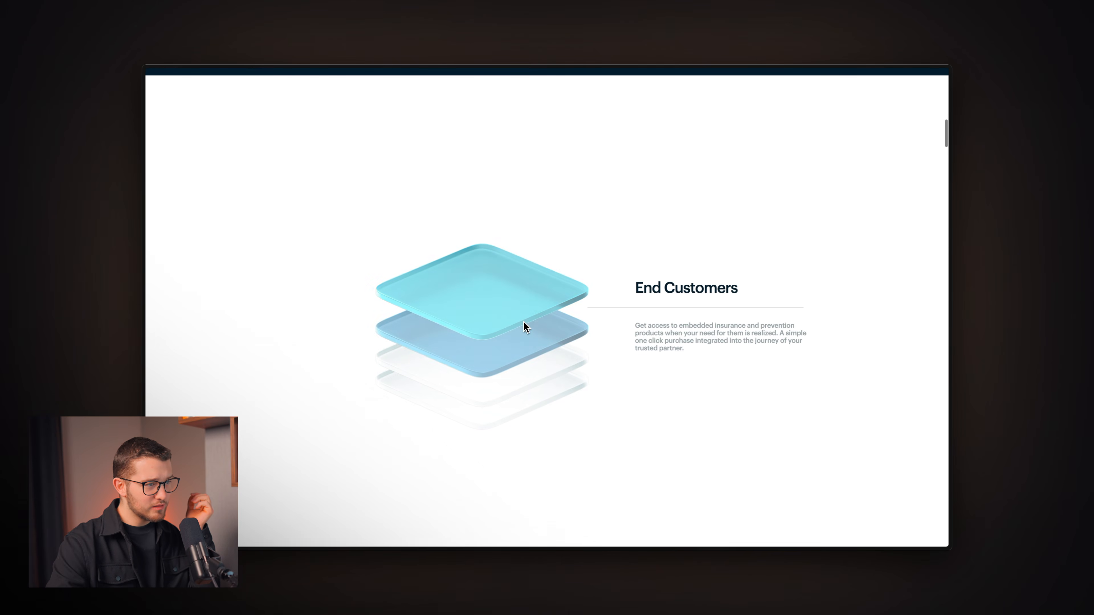
pyautogui.scroll(-2, 516, 352)
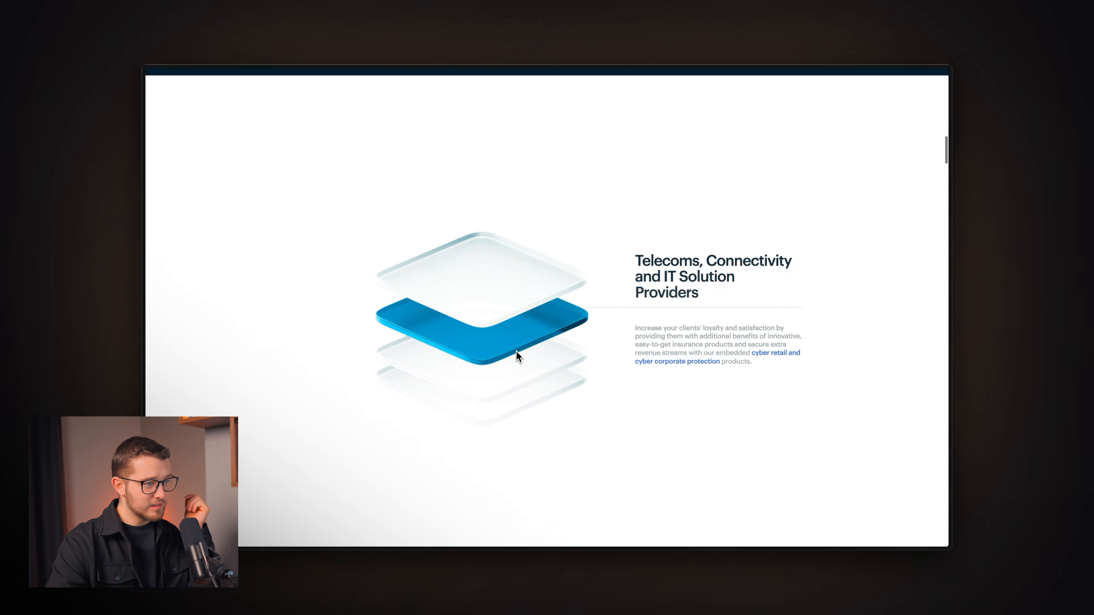
pyautogui.scroll(-1, 532, 382)
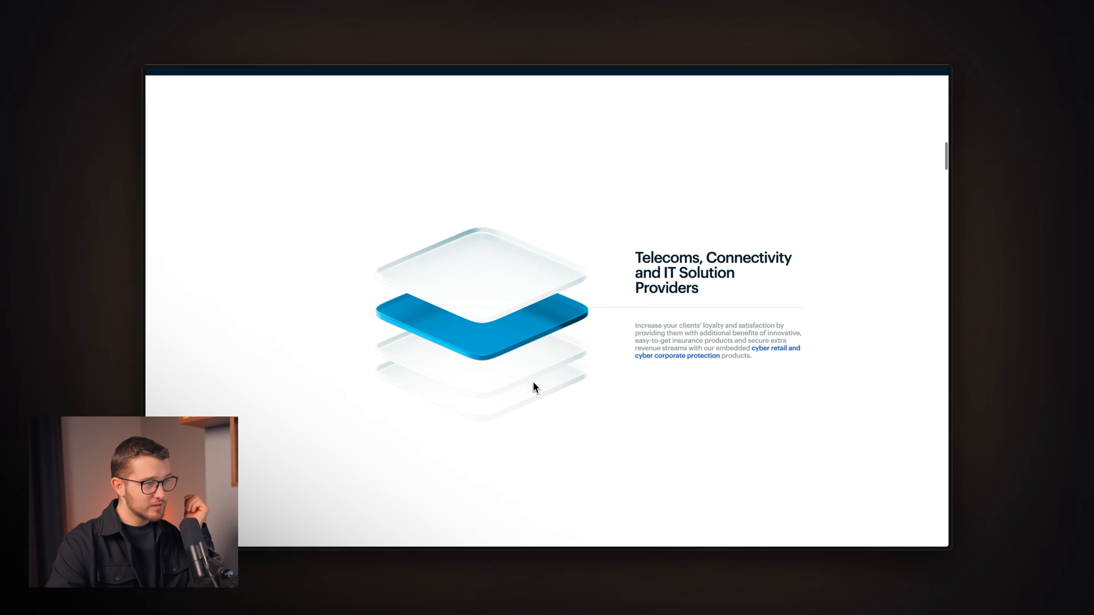
pyautogui.scroll(-2, 532, 382)
pyautogui.scroll(-2, 533, 382)
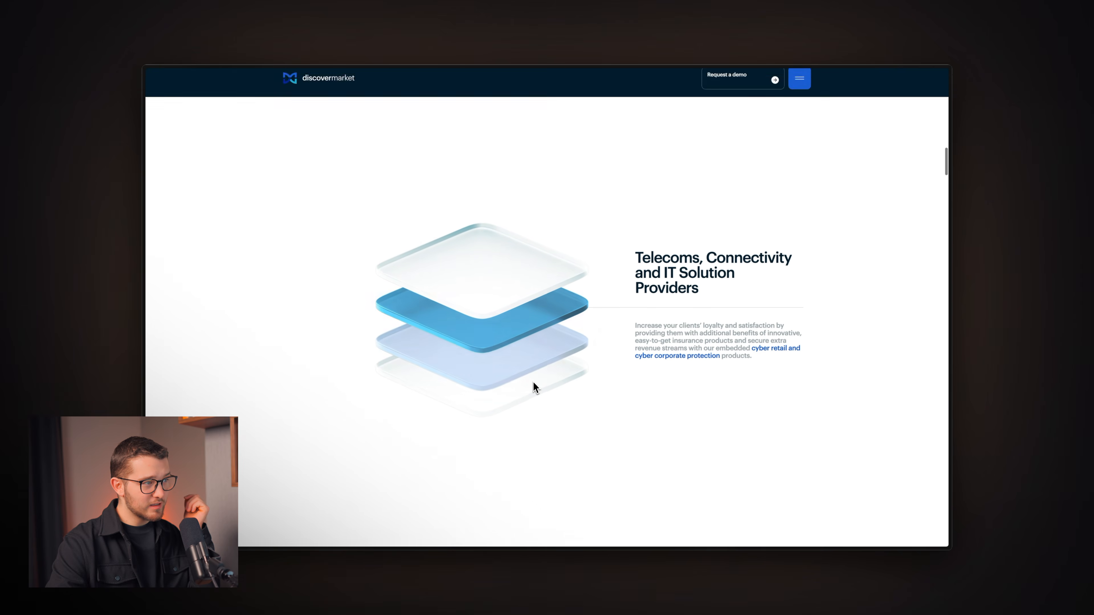
pyautogui.scroll(-2, 533, 382)
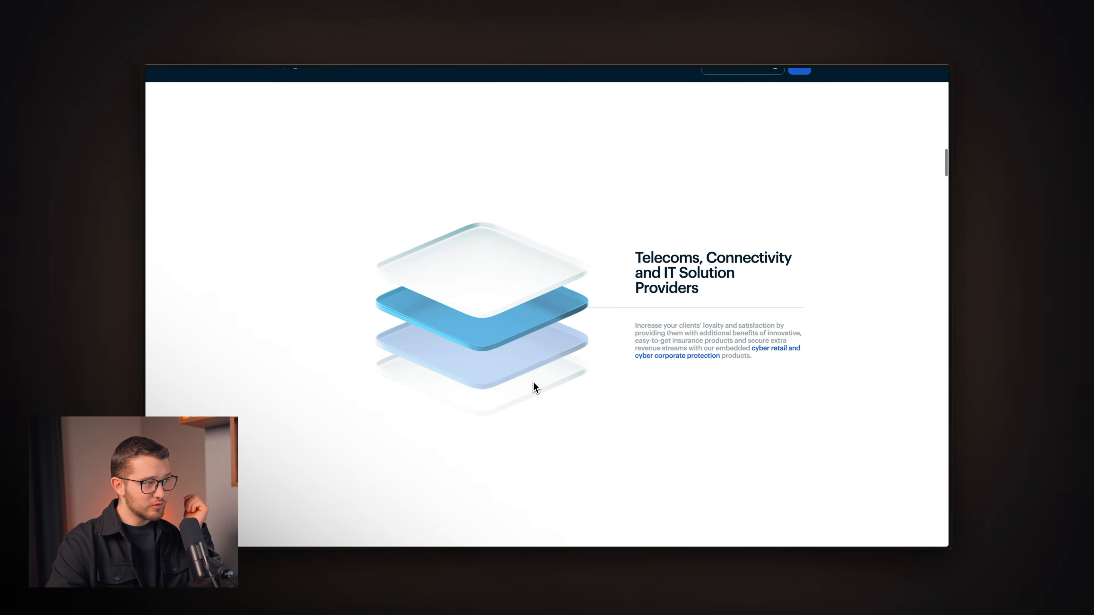
pyautogui.scroll(-2, 534, 383)
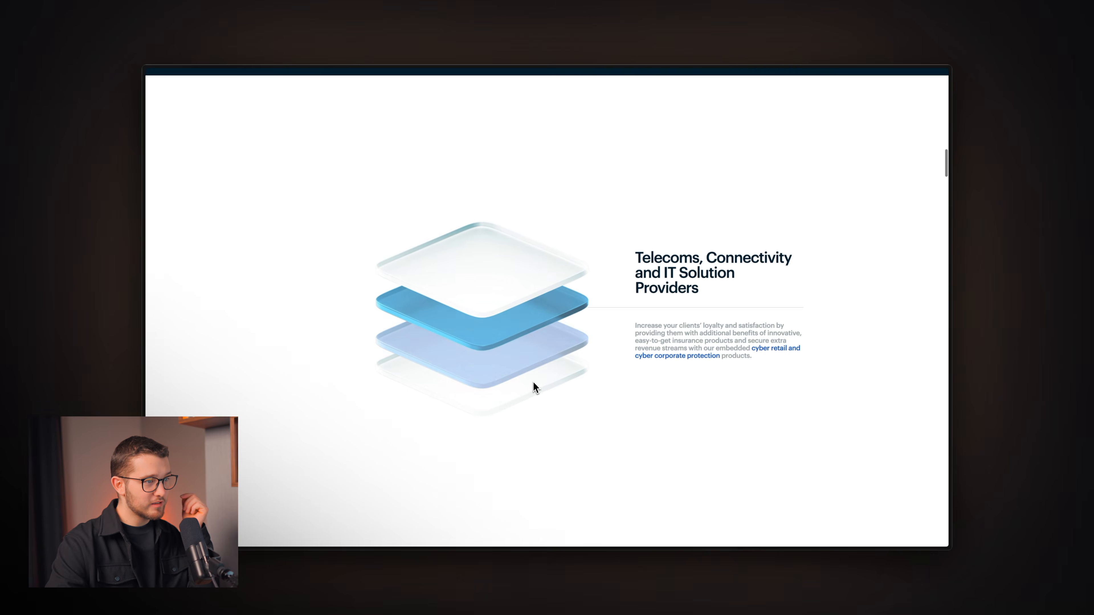
pyautogui.scroll(-2, 532, 381)
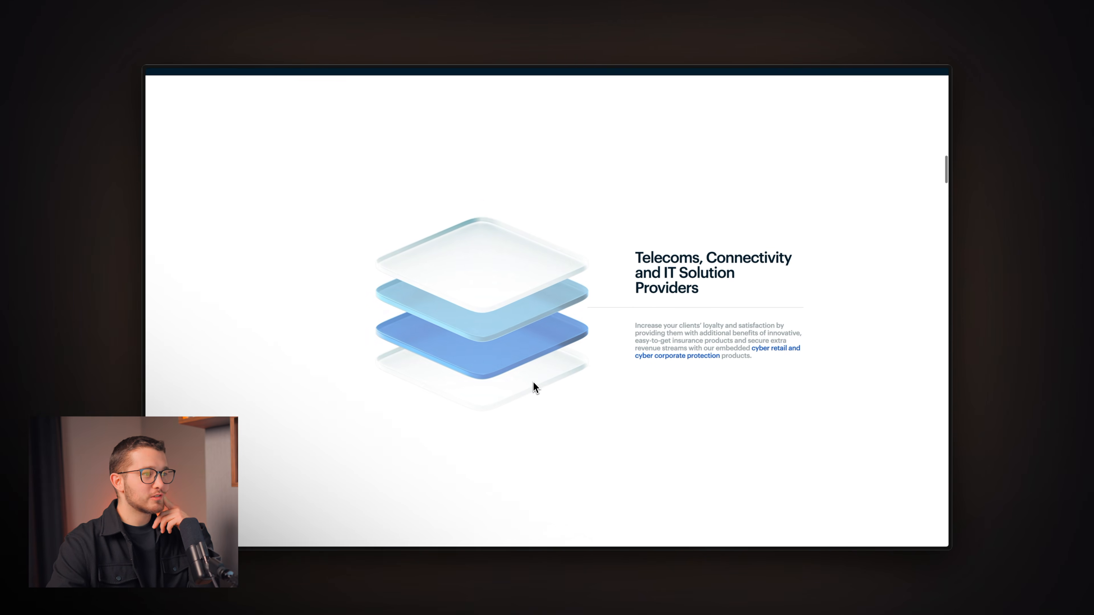
pyautogui.scroll(-2, 532, 382)
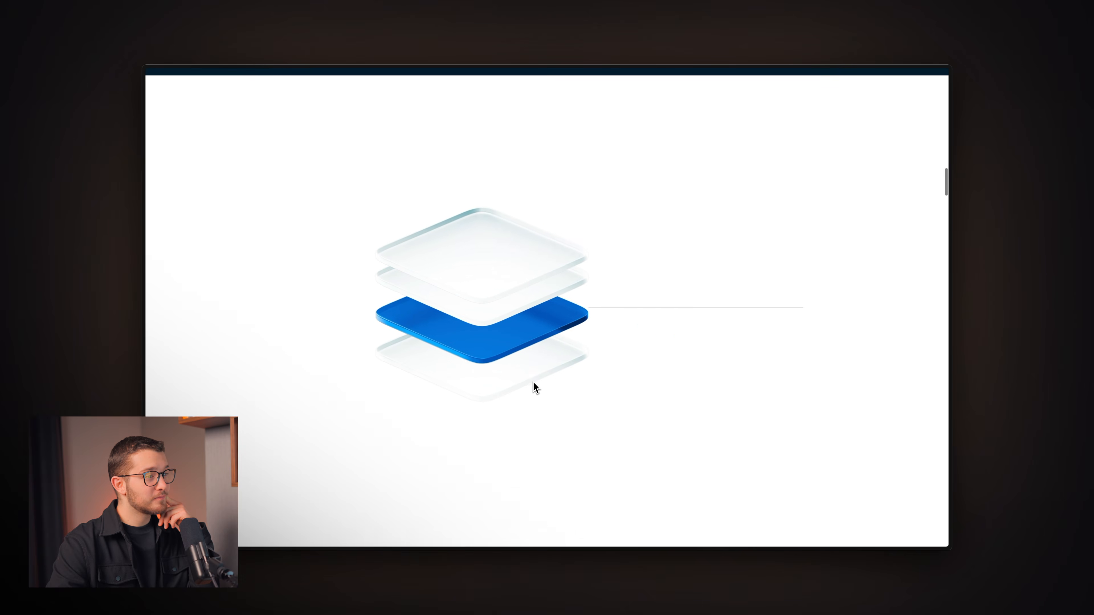
# Examine the change from Hospitality, Events and Farming industry to Insurance and Prevention Providers, and how the animation plays in reverse.
pyautogui.scroll(-2, 533, 382)
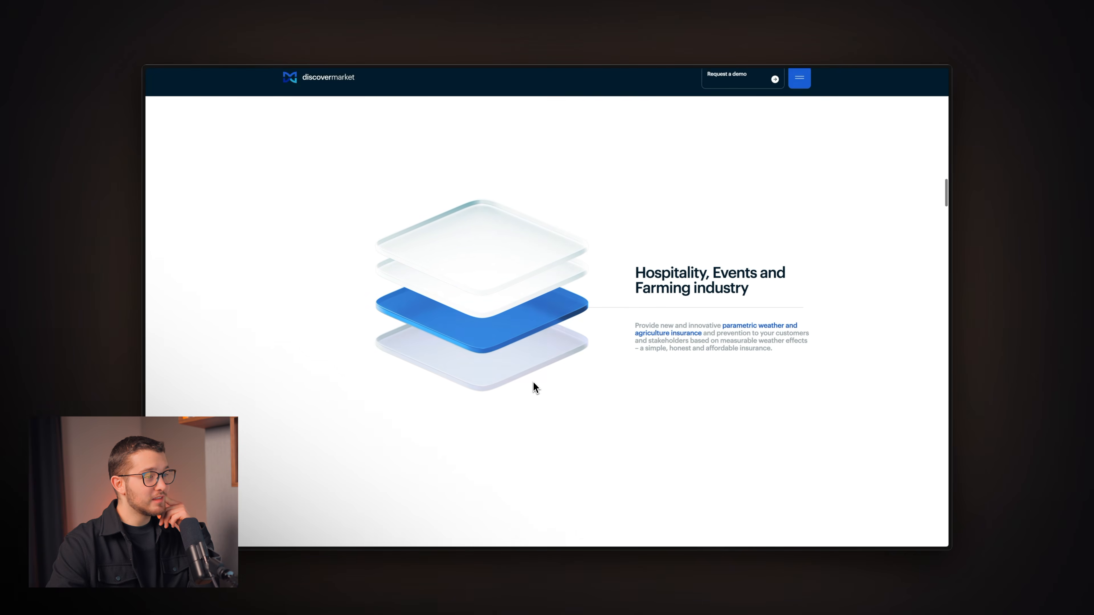
pyautogui.scroll(-2, 533, 381)
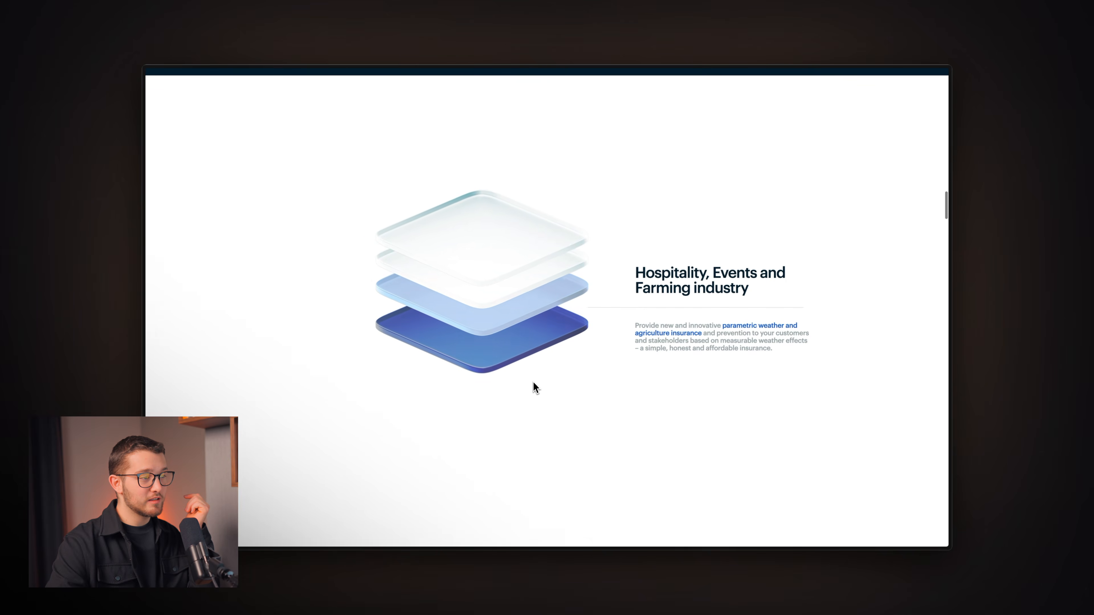
pyautogui.scroll(-3, 532, 381)
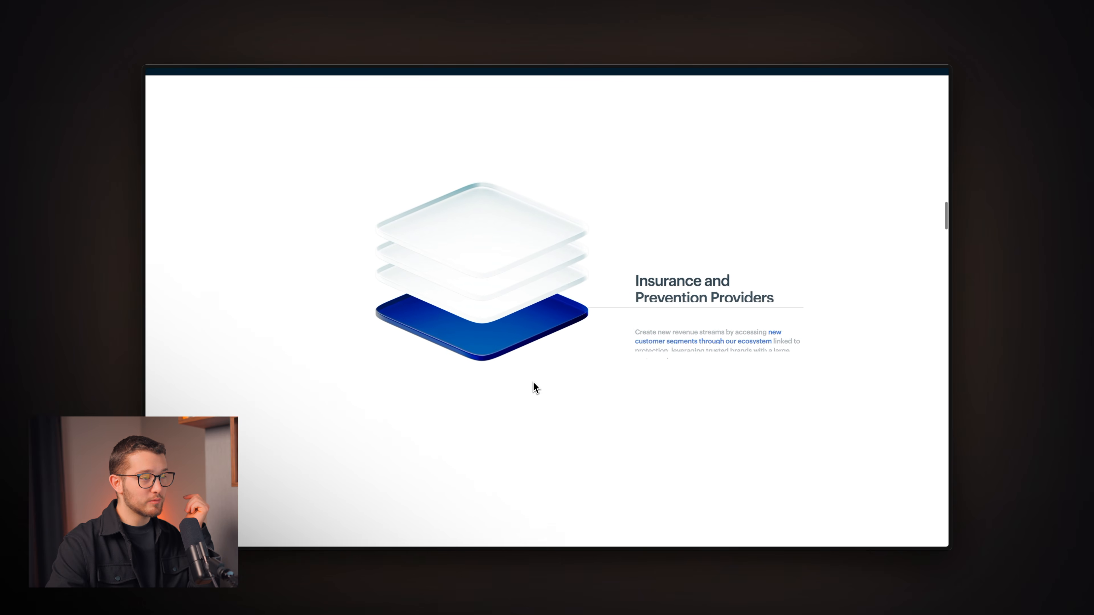
pyautogui.scroll(3, 533, 382)
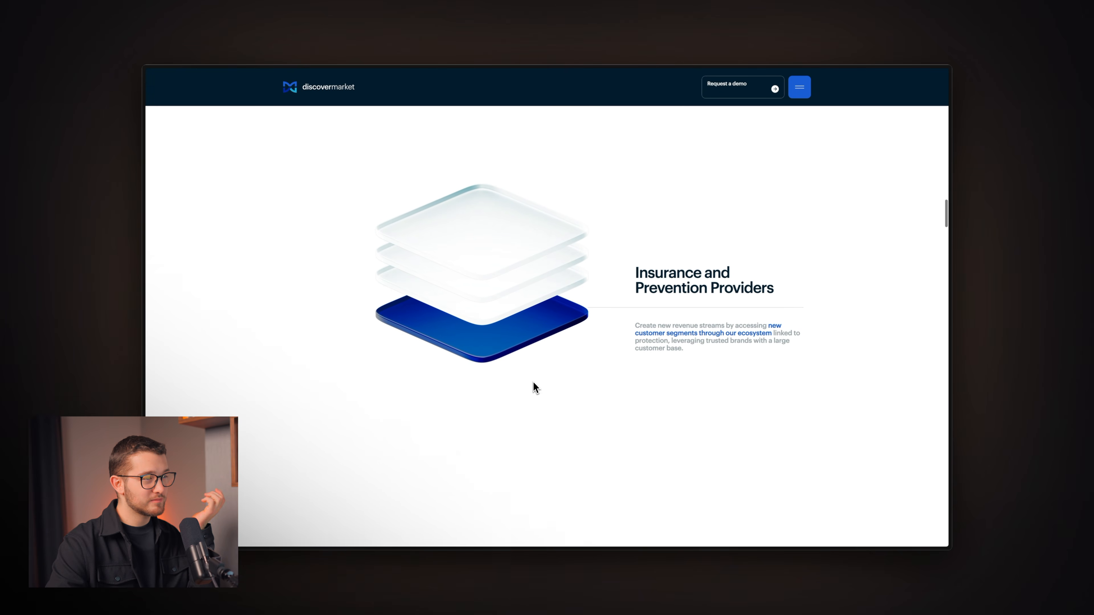
pyautogui.scroll(2, 533, 382)
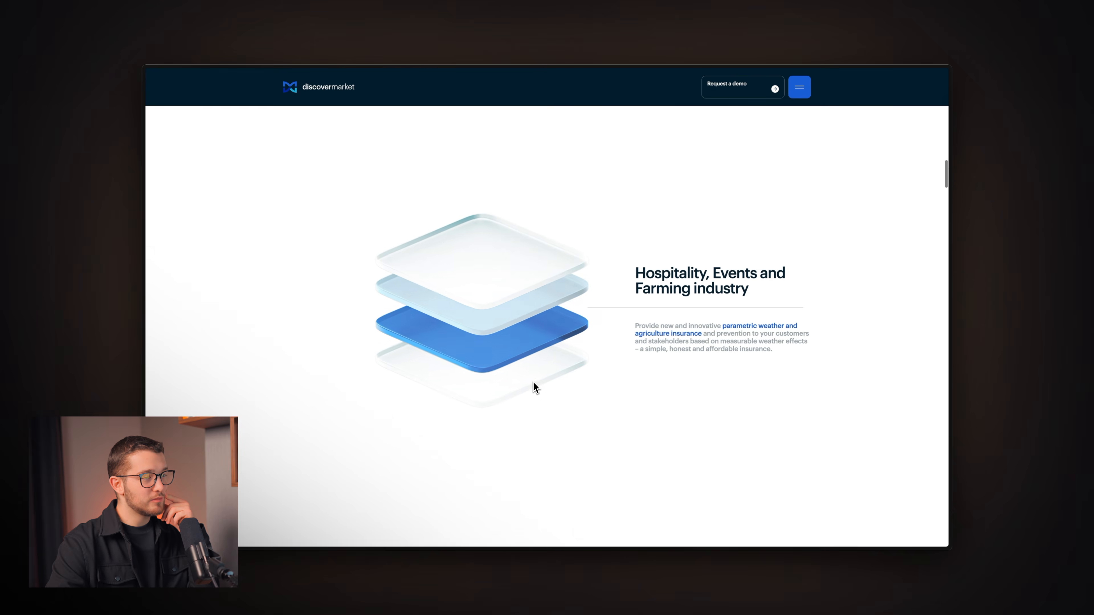
pyautogui.scroll(2, 532, 382)
pyautogui.scroll(-2, 533, 382)
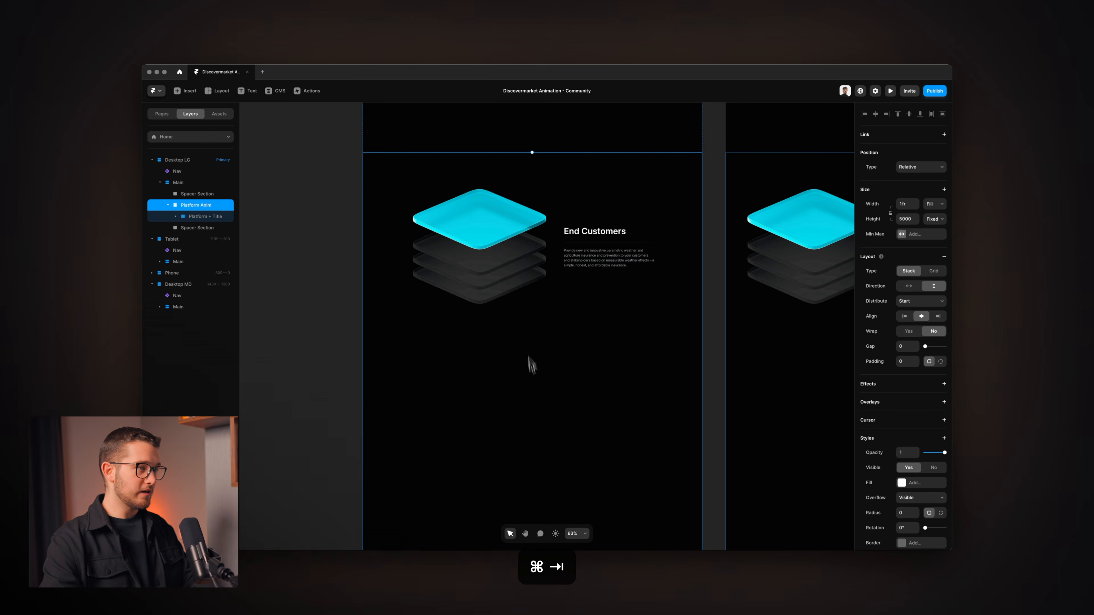
# Switch to Framer and select the Color image layer inside Platform 2.
pyautogui.scroll(3, 508, 266)
pyautogui.scroll(3, 509, 266)
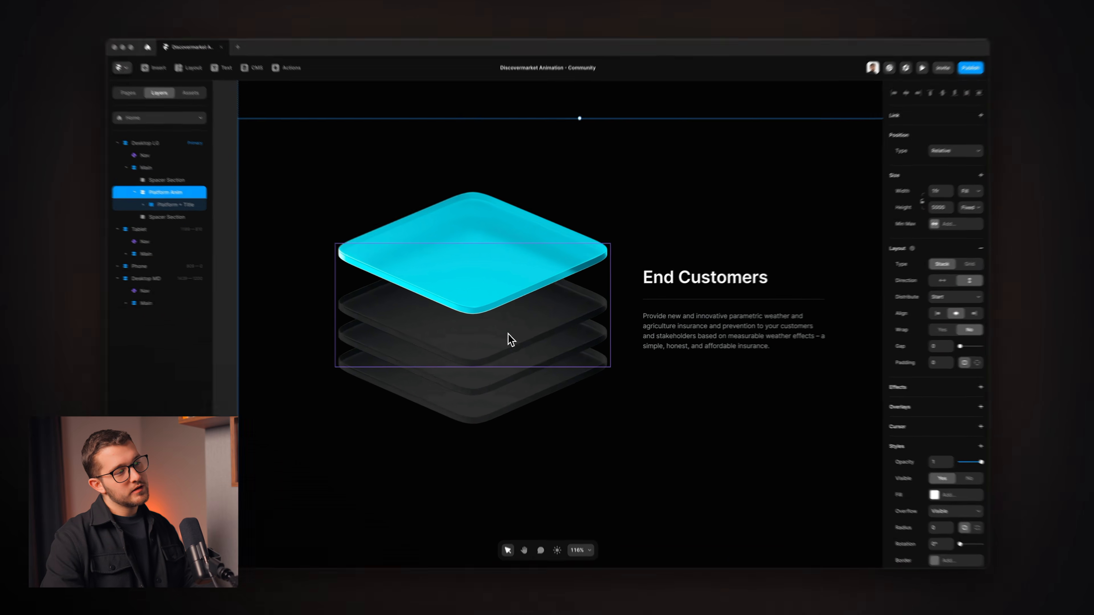
pyautogui.keyDown('super'); pyautogui.click(508, 333); pyautogui.keyUp('super')
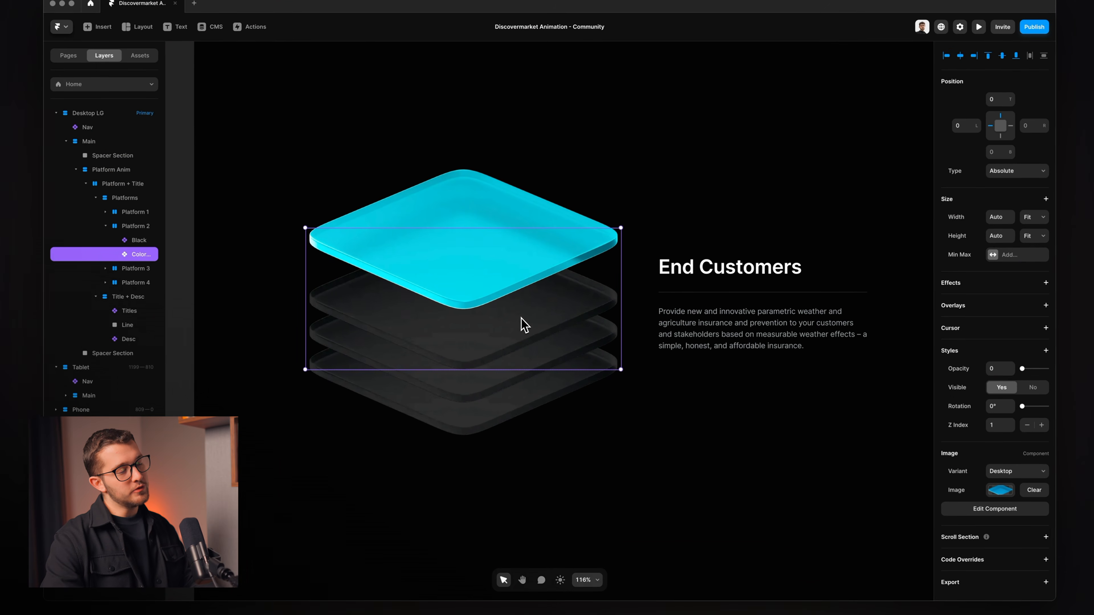
# Switch to Arc and compare the first two platforms' colour fade with the title change in both scroll directions.
pyautogui.press('super+Tab')
pyautogui.scroll(10, 542, 320)
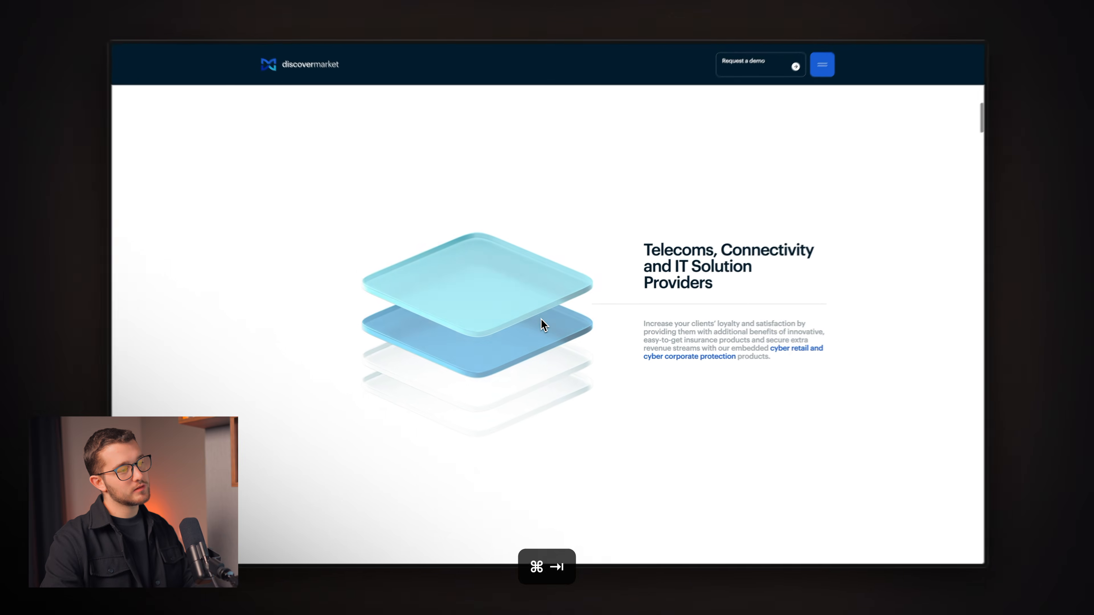
pyautogui.scroll(-5, 542, 327)
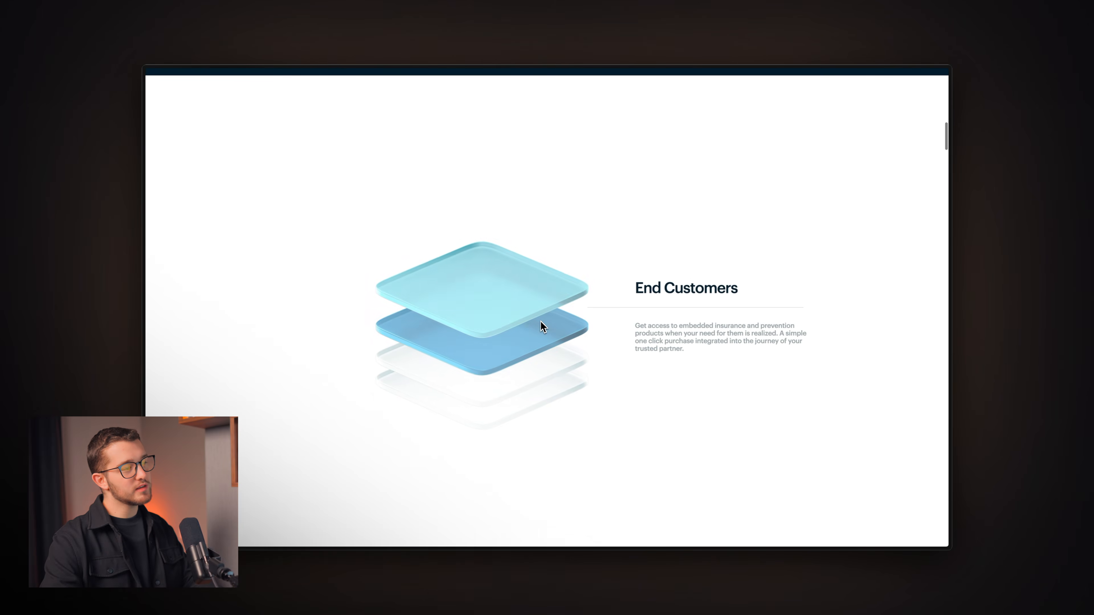
pyautogui.scroll(3, 542, 327)
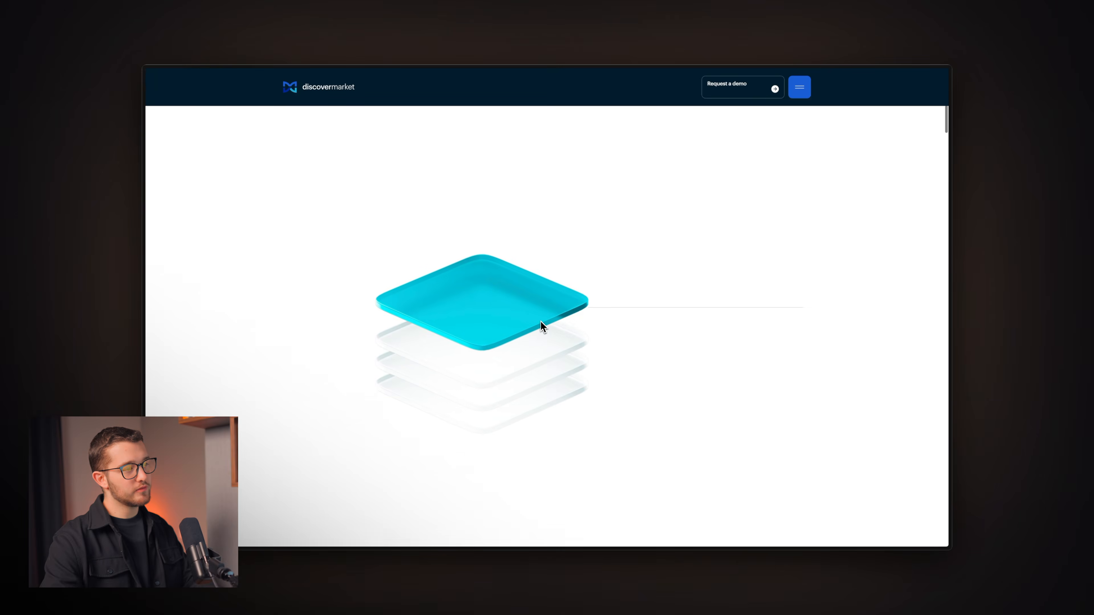
pyautogui.scroll(-2, 543, 327)
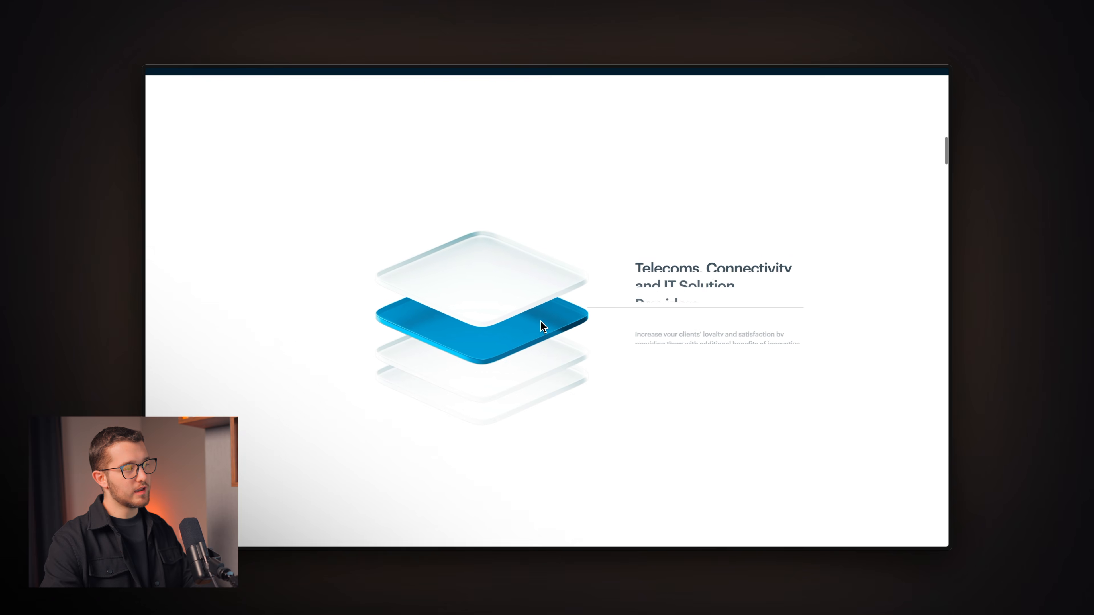
pyautogui.scroll(2, 543, 327)
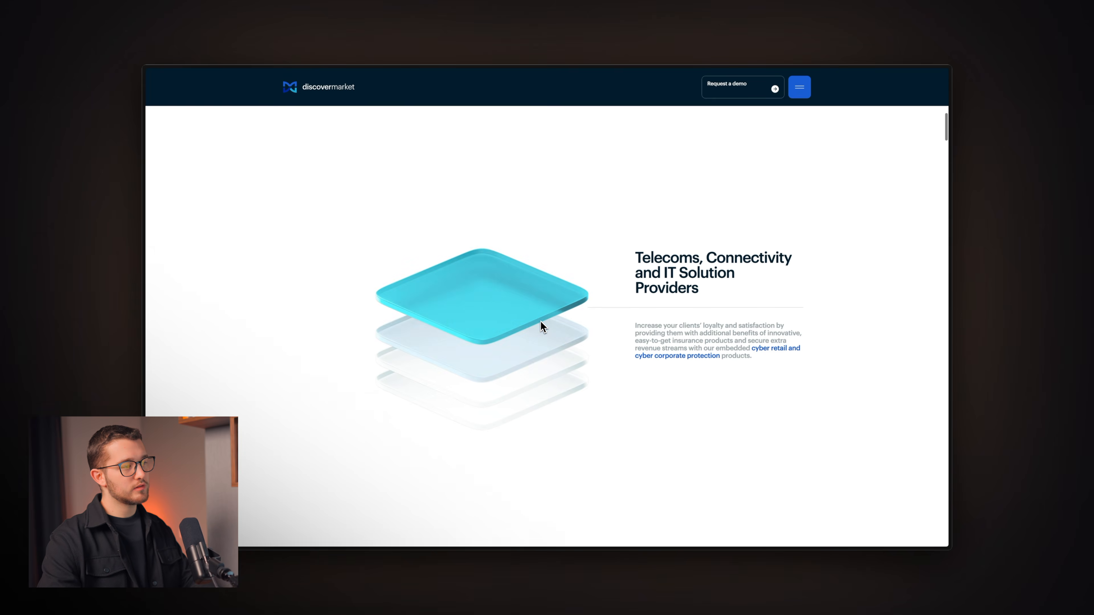
pyautogui.scroll(-2, 542, 327)
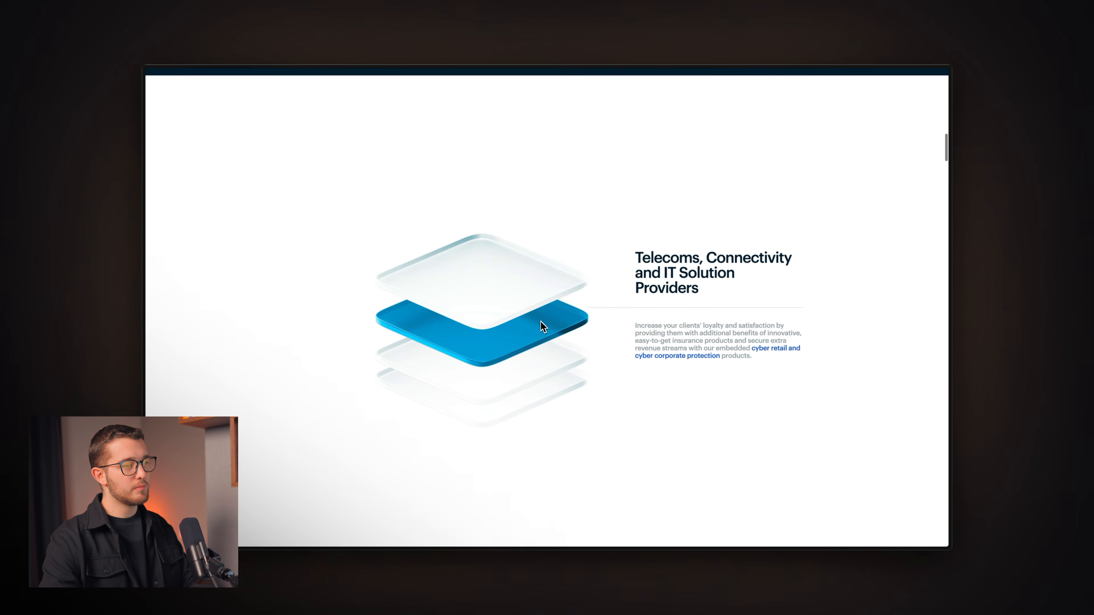
# Compare the Framer platforms with the discovermarket site, then examine in Arc how the colour fades from the second platform to the fourth.
pyautogui.press('super+Tab')
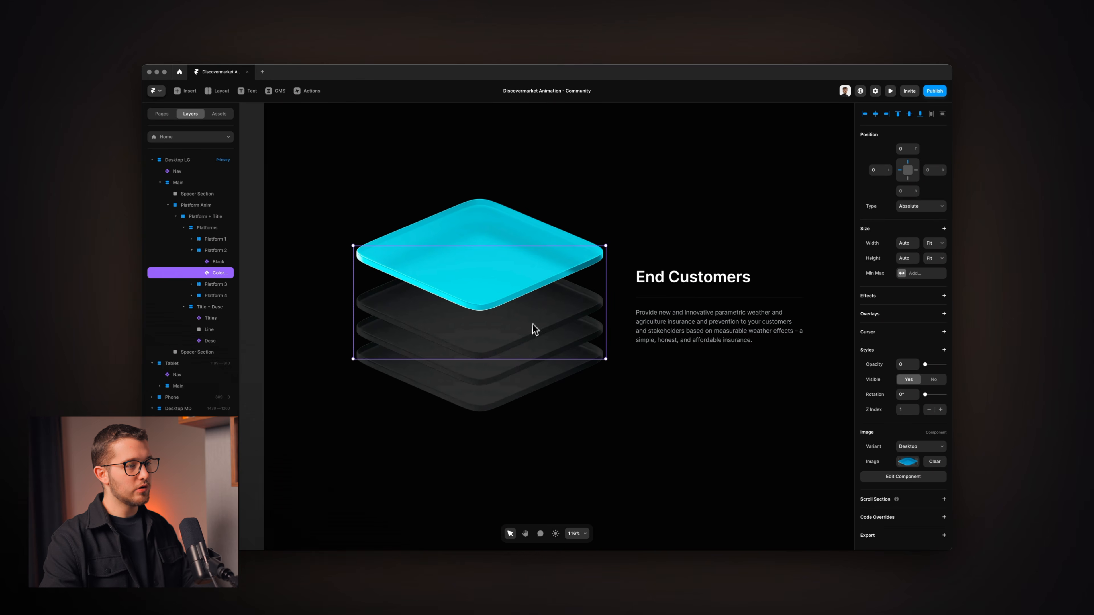
pyautogui.press('super+Tab')
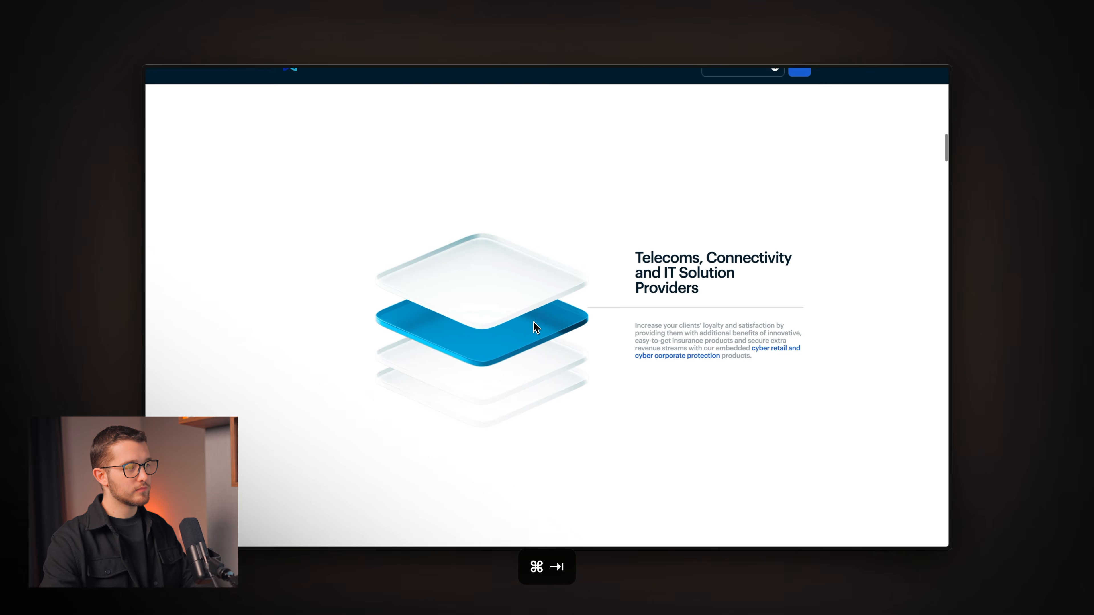
pyautogui.scroll(-2, 536, 328)
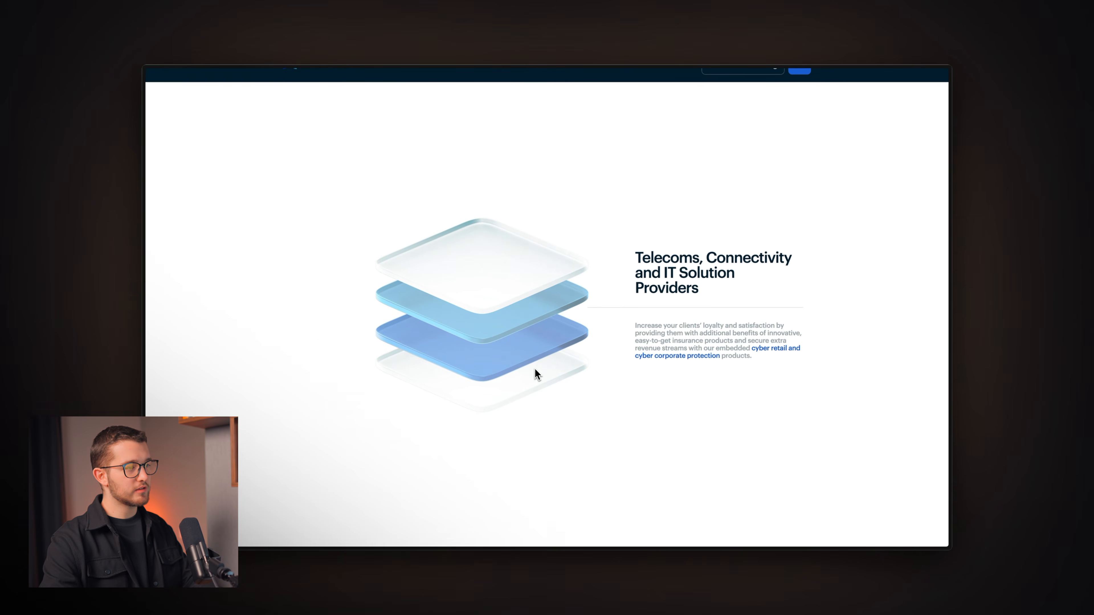
pyautogui.scroll(-3, 539, 375)
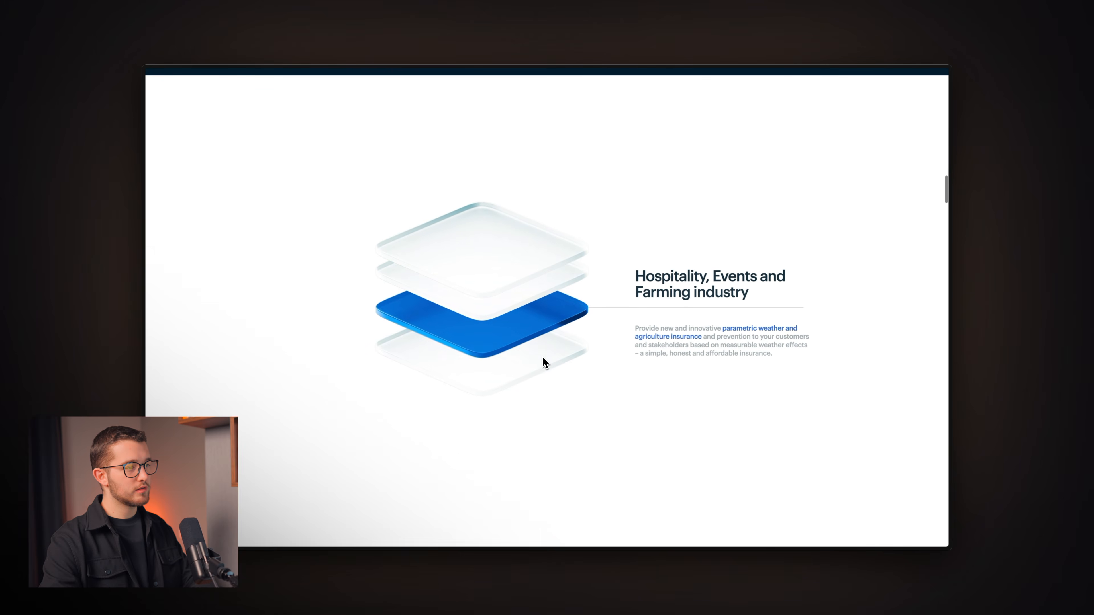
pyautogui.scroll(-1, 543, 351)
pyautogui.scroll(-2, 556, 334)
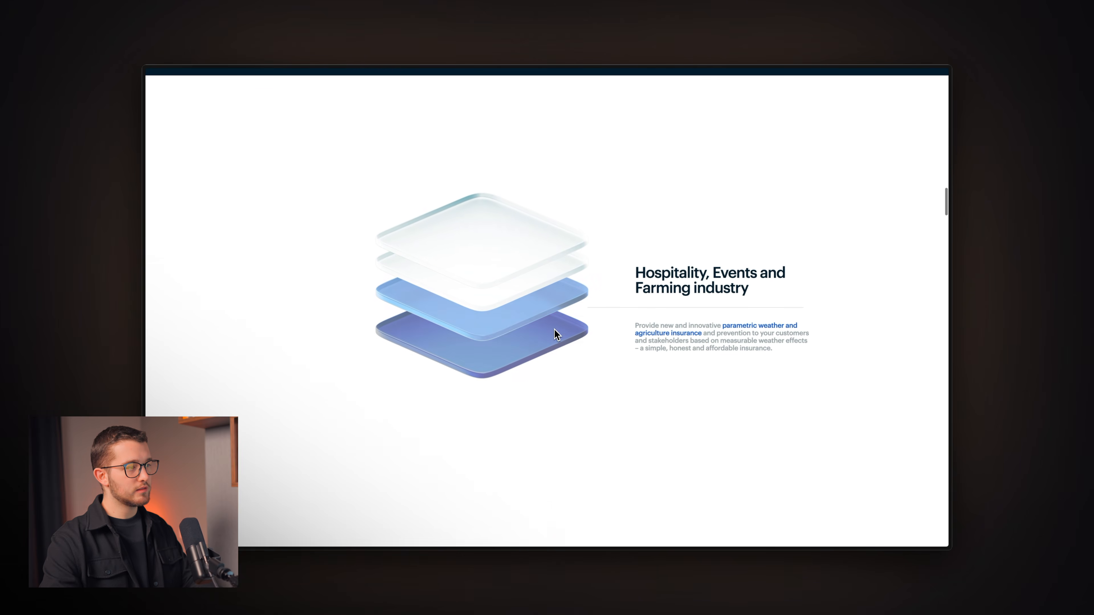
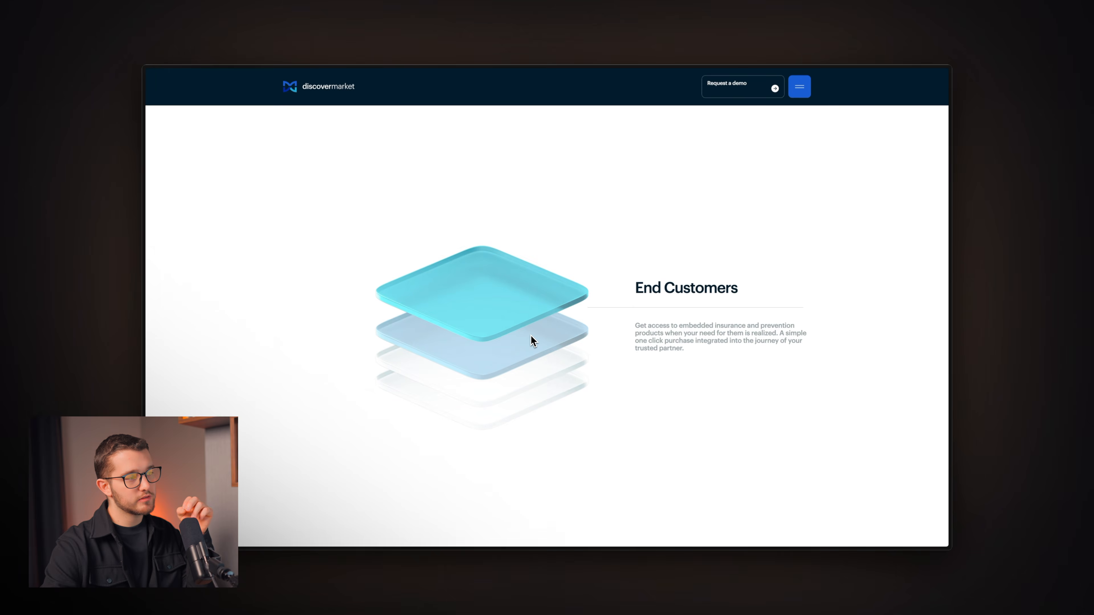
# Examine at which scroll points the End Customers and Telecoms titles swap while the first two platforms fade in opposite directions.
pyautogui.scroll(-3, 534, 341)
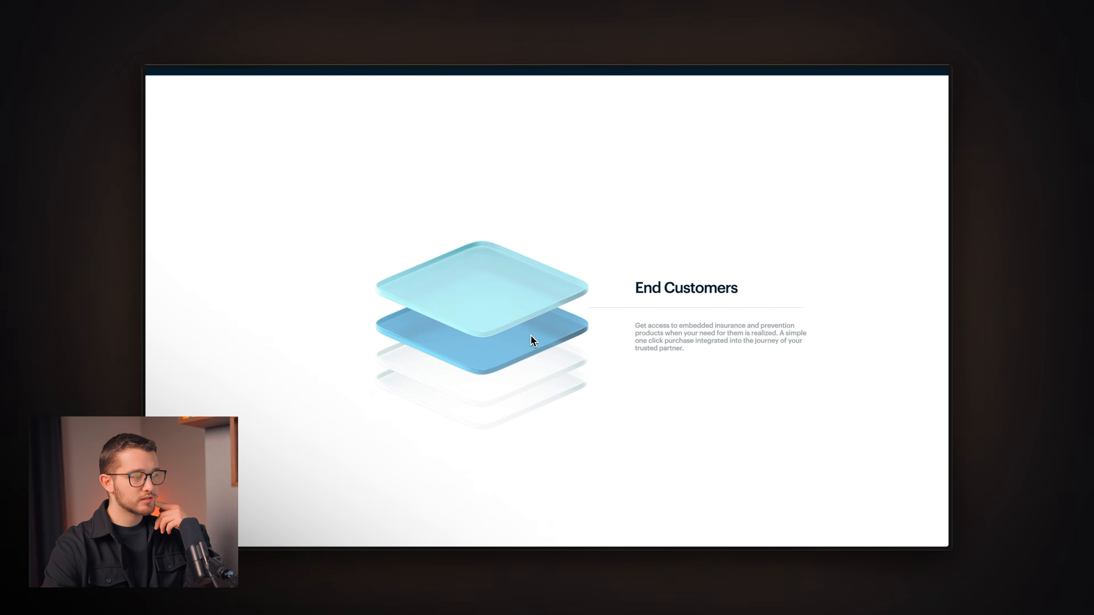
pyautogui.scroll(-2, 534, 341)
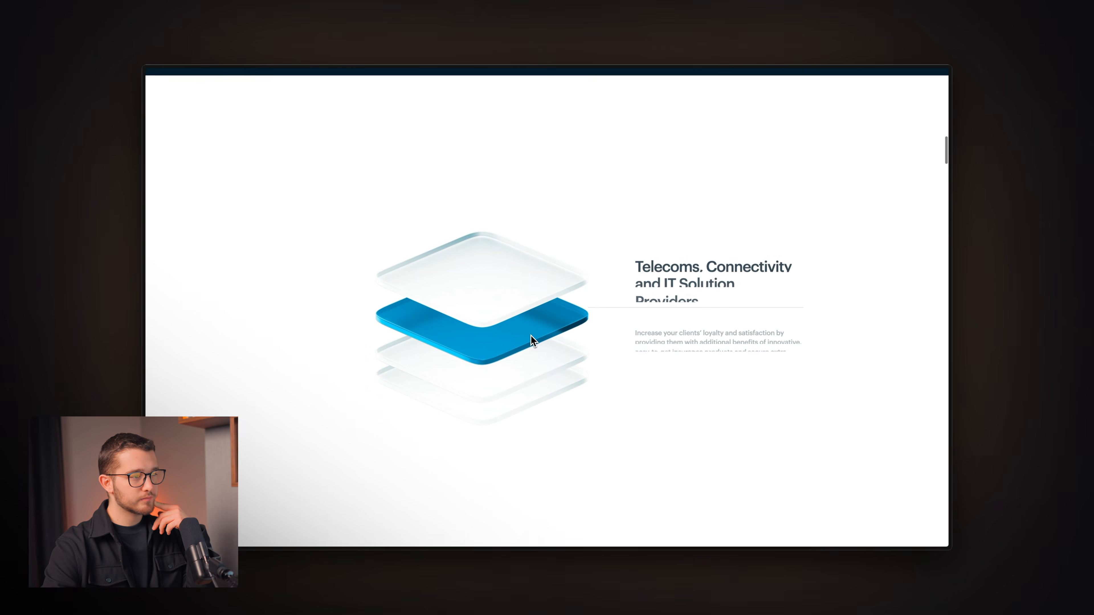
pyautogui.scroll(2, 533, 340)
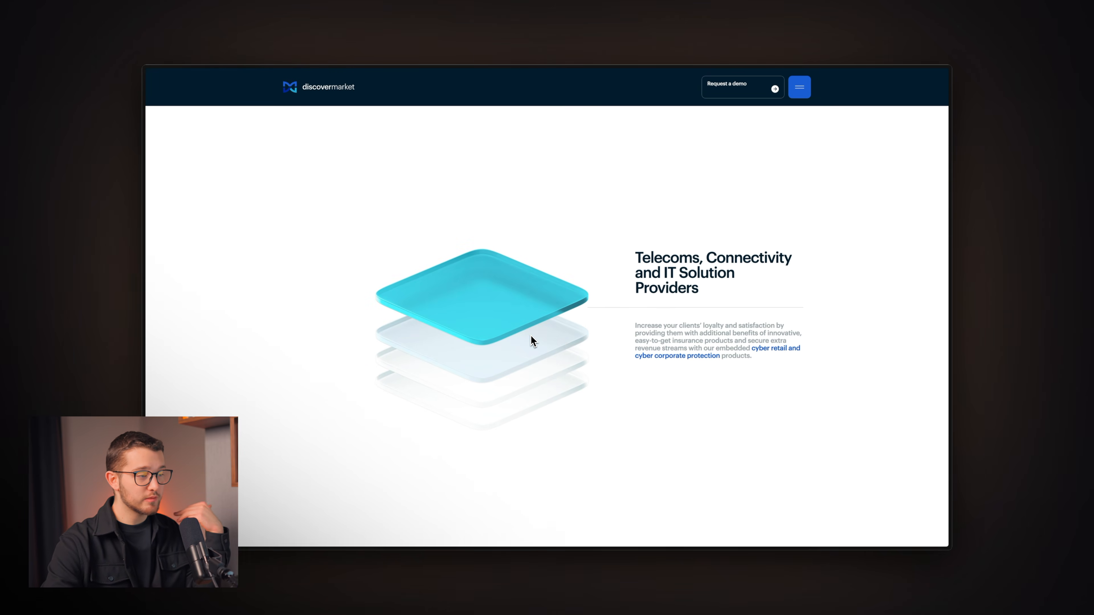
pyautogui.scroll(-1, 534, 340)
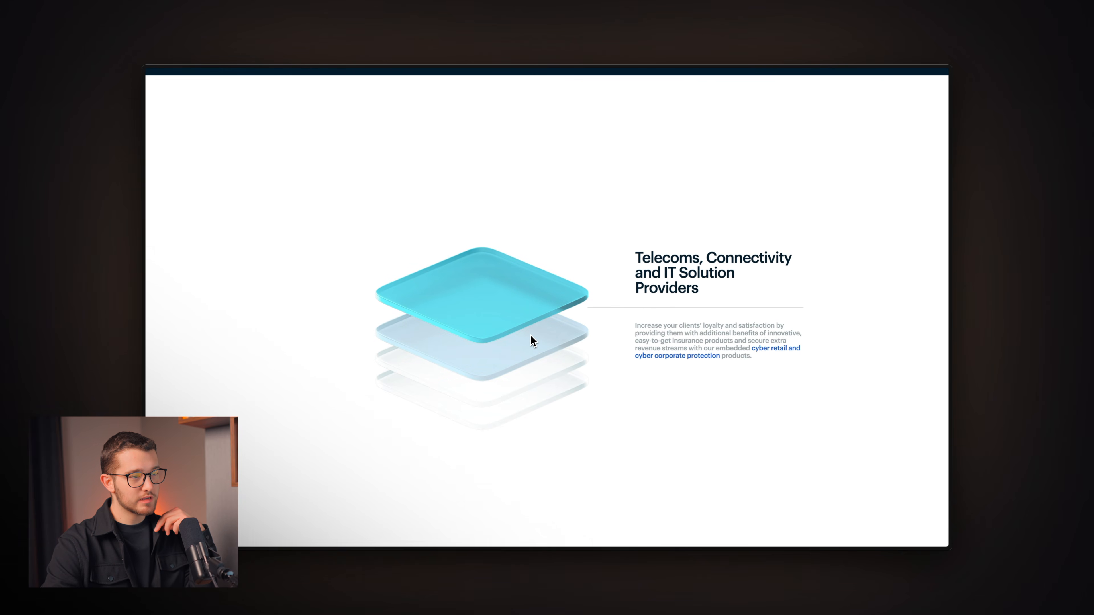
pyautogui.scroll(-1, 534, 341)
pyautogui.scroll(-1, 534, 340)
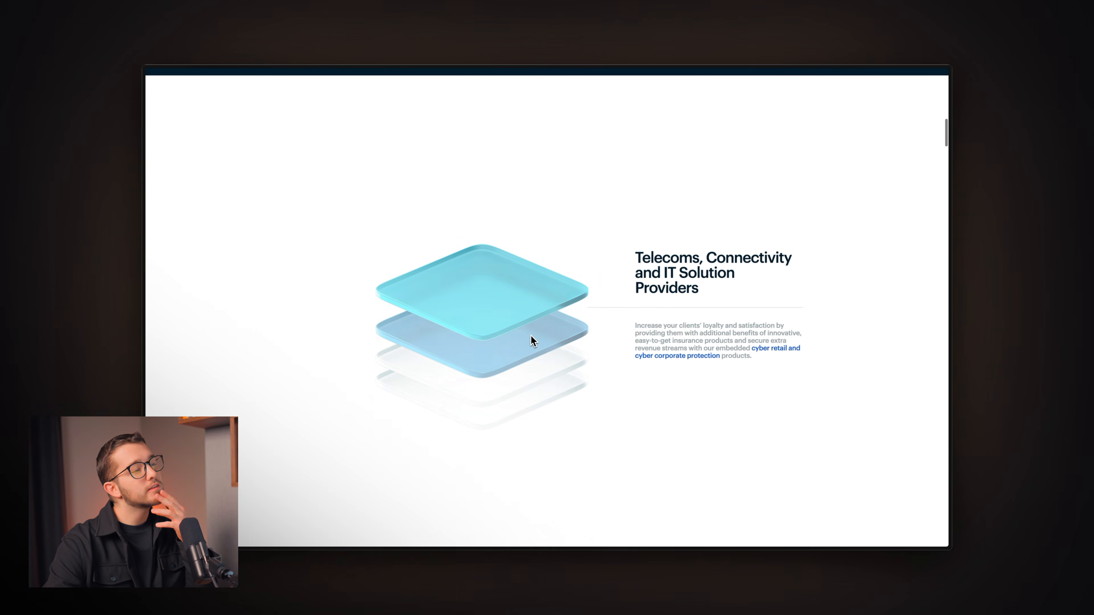
pyautogui.scroll(-2, 533, 341)
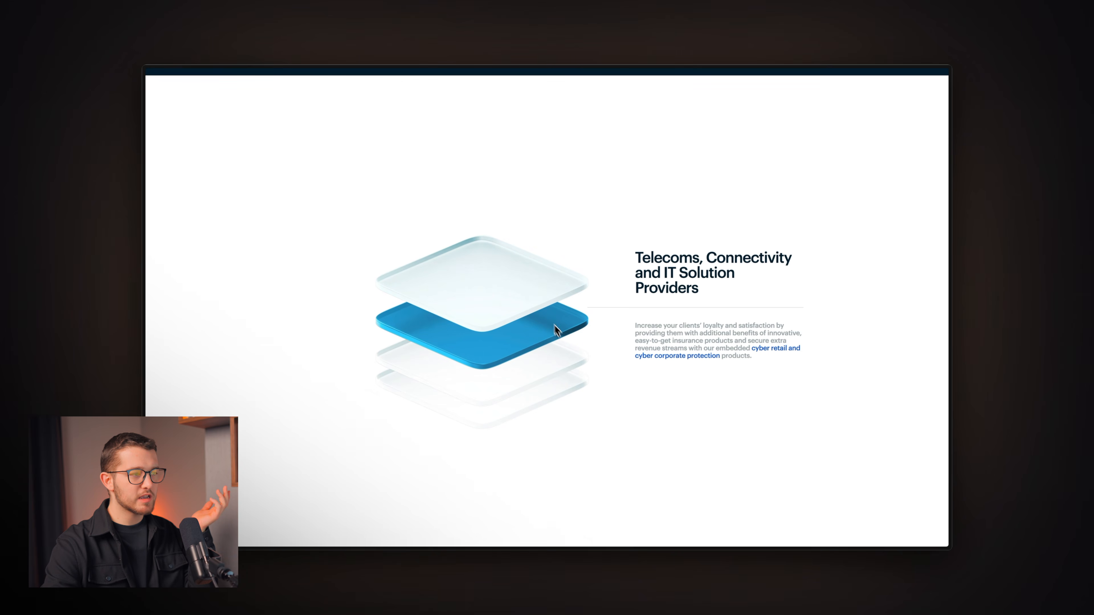
# Review over which scroll range the first platform loses its colour while the second one turns blue and its title stays.
pyautogui.scroll(1, 629, 355)
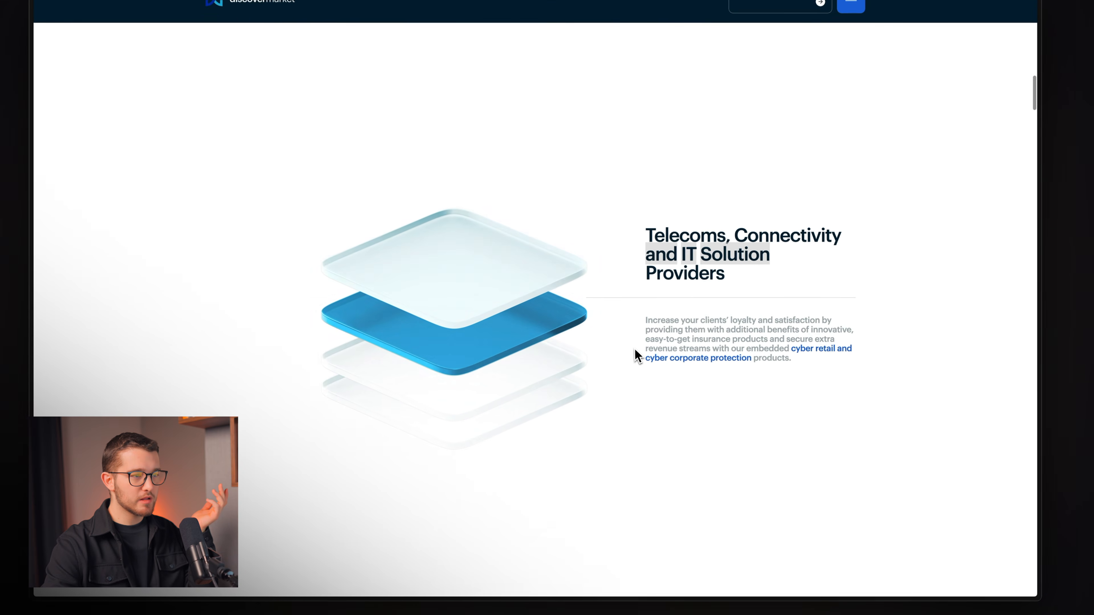
pyautogui.scroll(1, 636, 355)
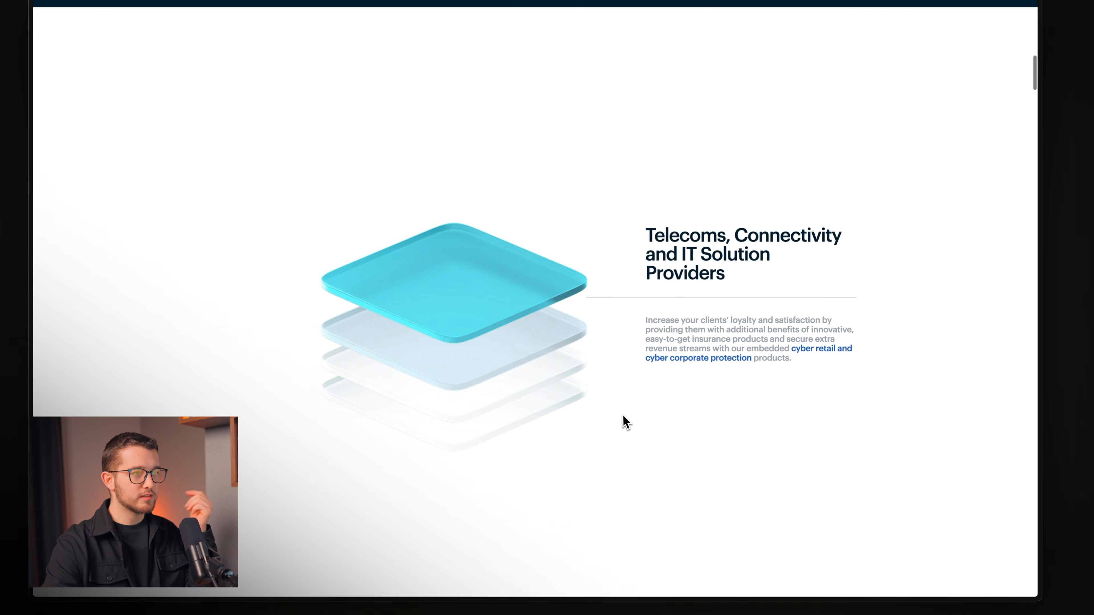
pyautogui.scroll(-1, 626, 422)
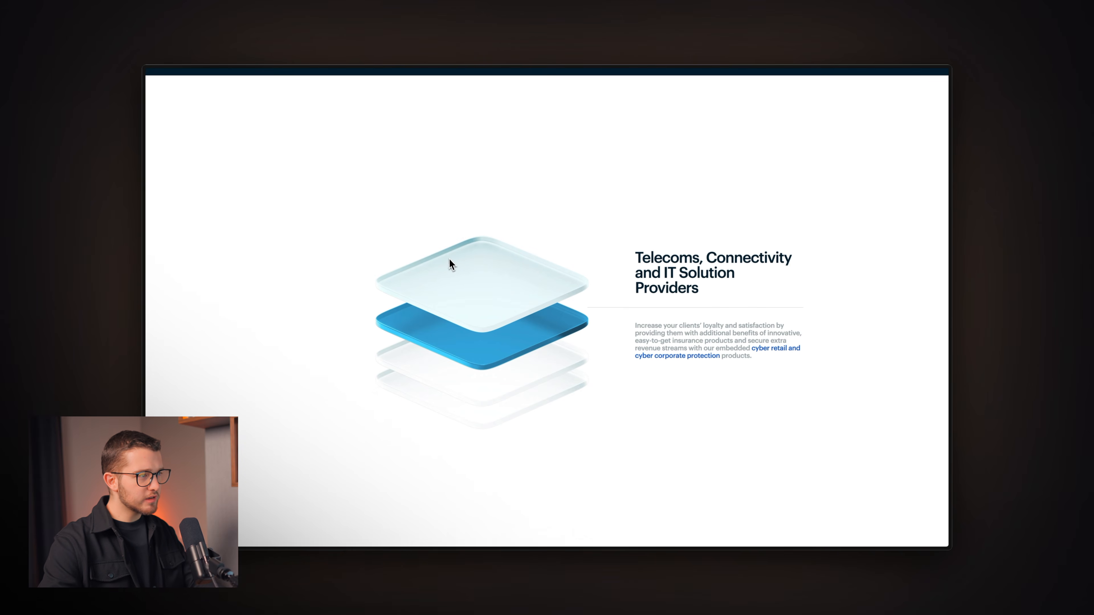
pyautogui.scroll(-1, 451, 262)
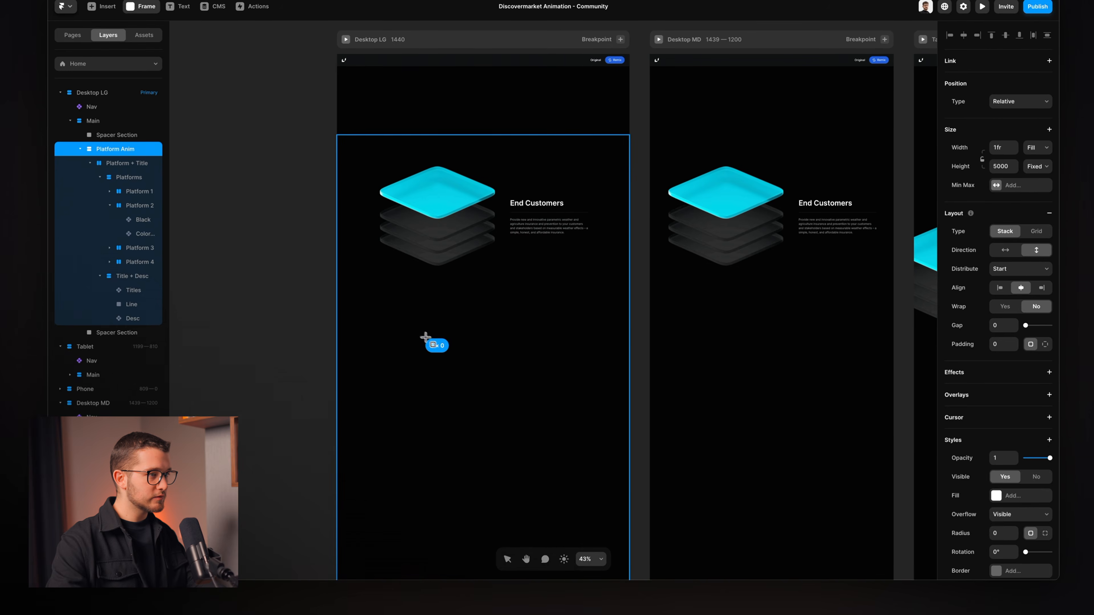
# Draw a frame of about 627 by 505 below the platforms in the Platform Anim section and rename it Scroll 1.
pyautogui.moveTo(426, 337); pyautogui.dragTo(552, 442)
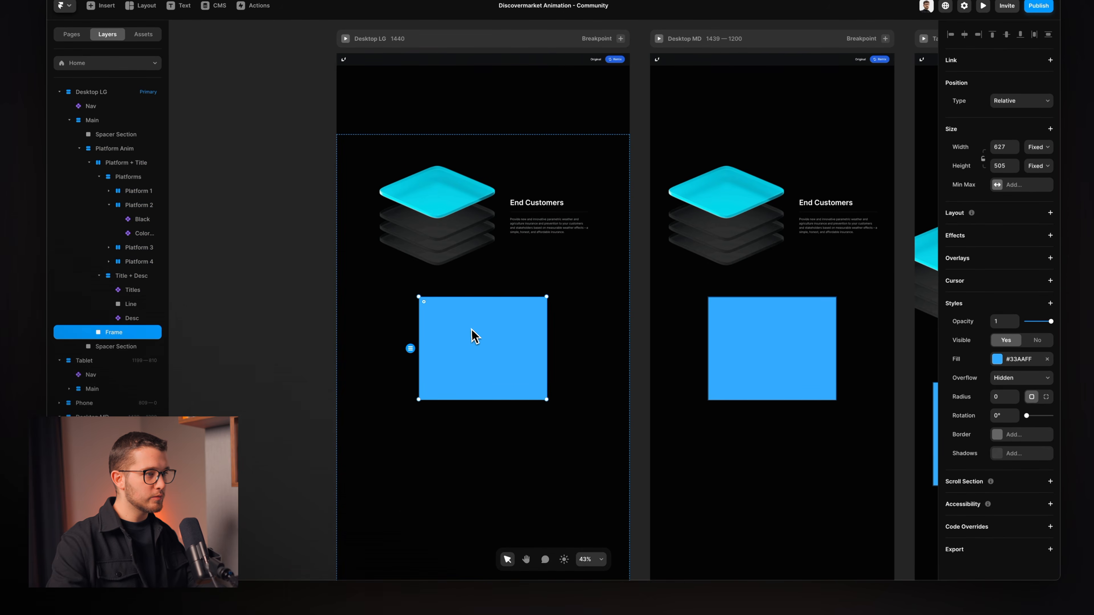
pyautogui.press('super+r')
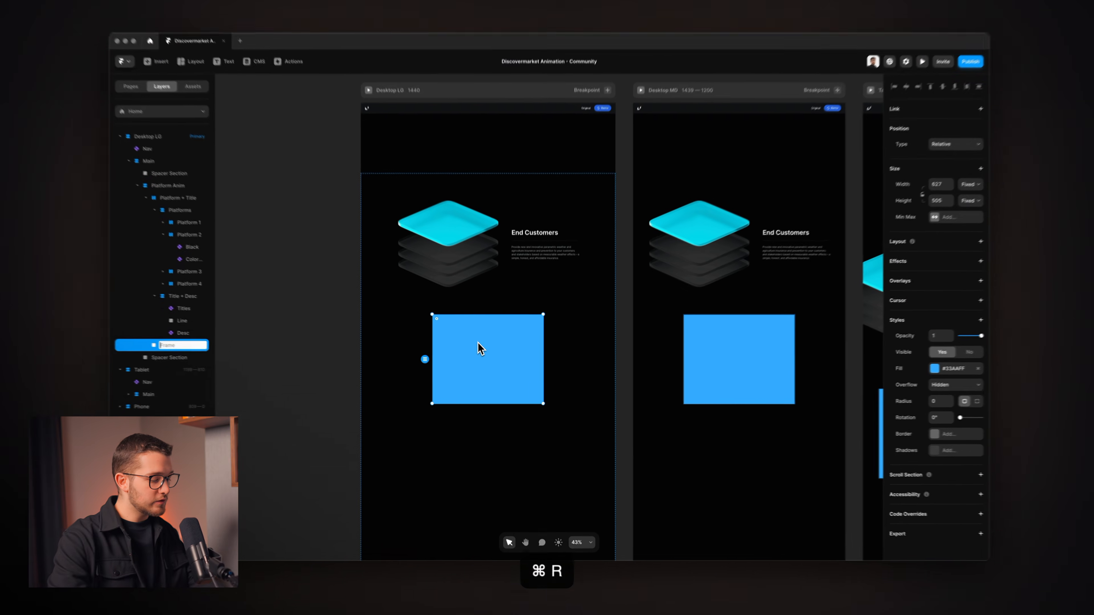
pyautogui.write('Scroll 1')
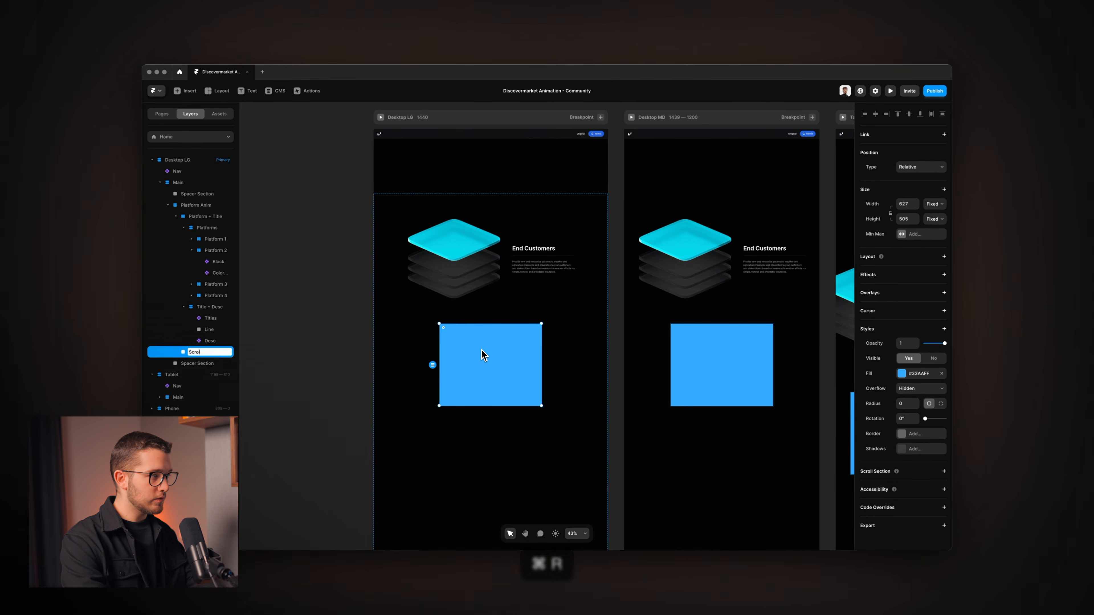
pyautogui.press('Return')
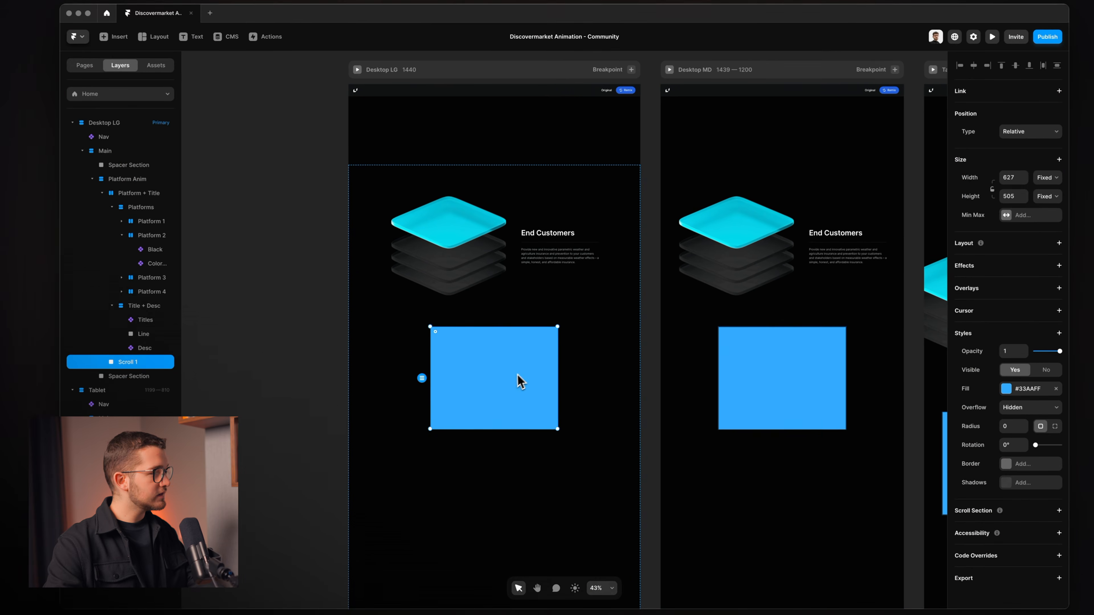
# Collapse the Platform + Title layer group and set the Scroll 1 frame's width to Fill.
pyautogui.scroll(-1, 518, 376)
pyautogui.scroll(3, 517, 377)
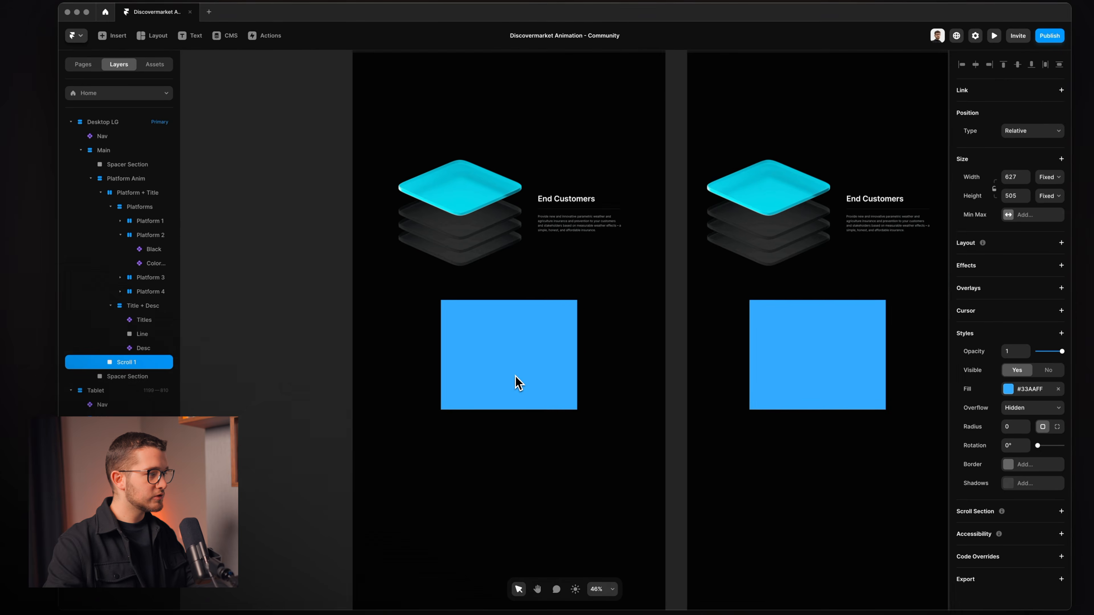
pyautogui.click(102, 193)
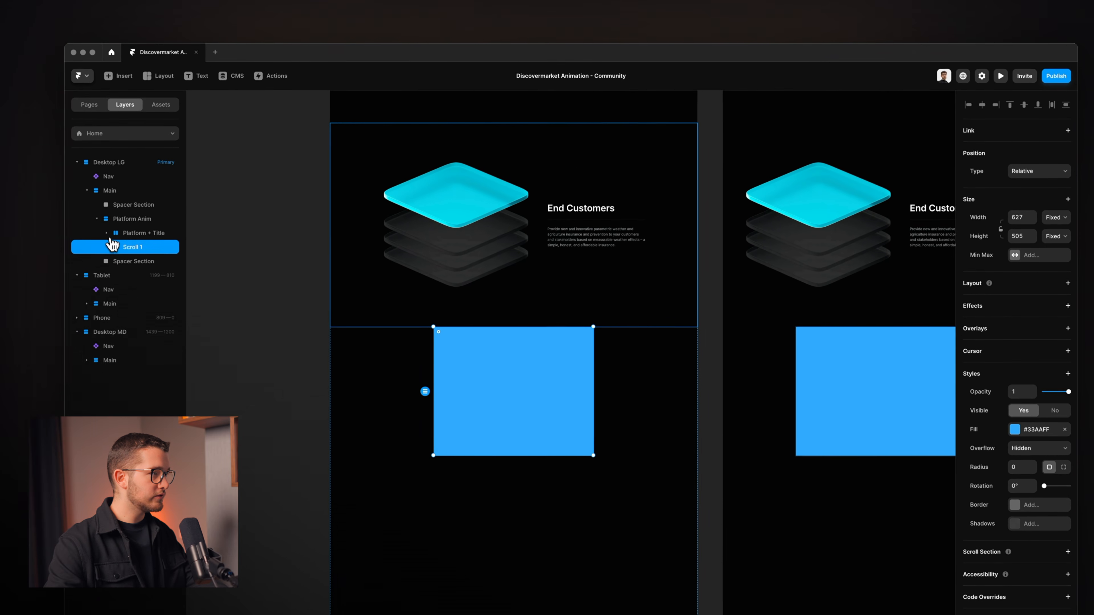
pyautogui.click(124, 222)
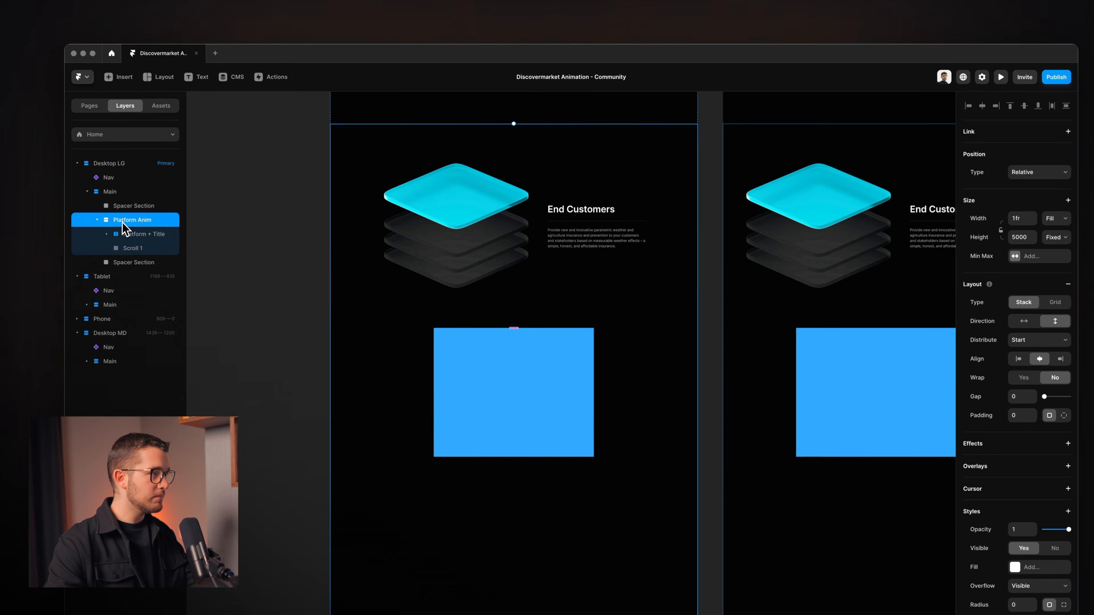
pyautogui.click(124, 250)
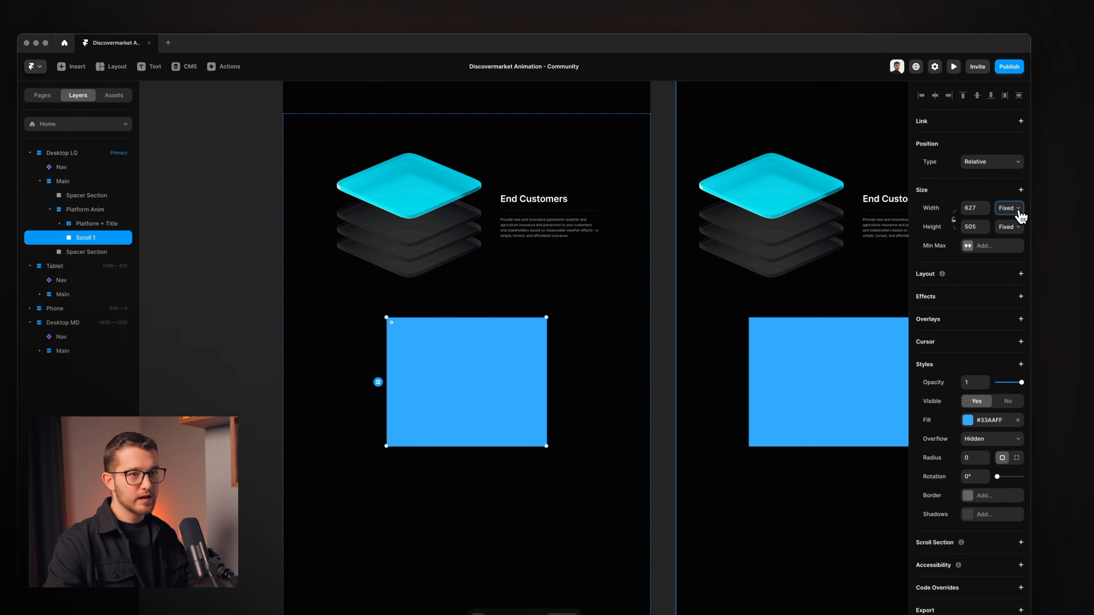
pyautogui.click(1021, 217)
pyautogui.click(1010, 233)
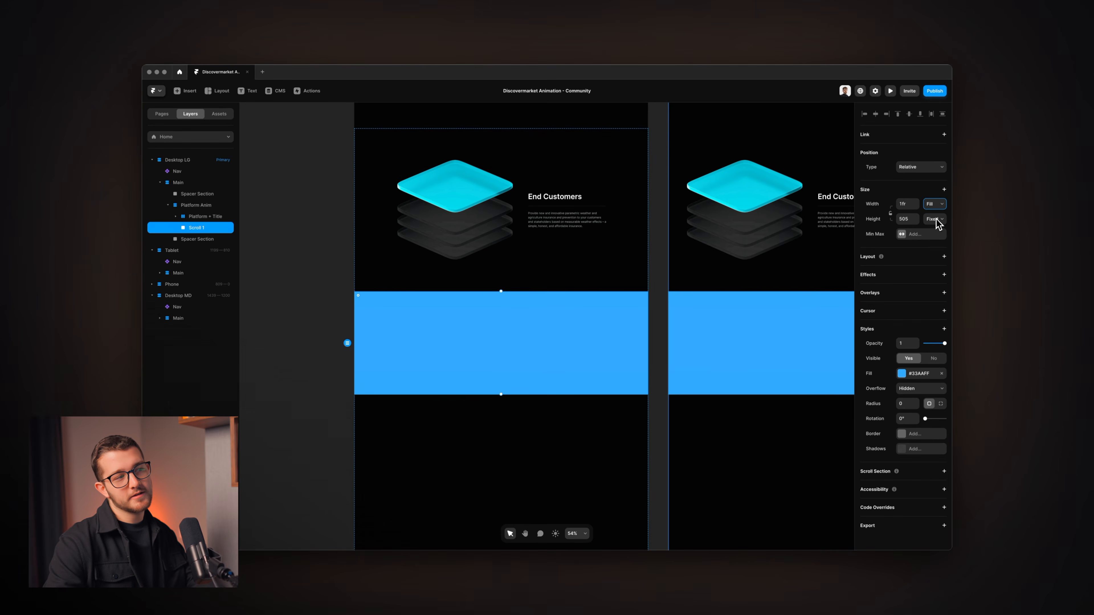
# Set the Scroll 1 frame's fixed height to 500.
pyautogui.click(912, 219)
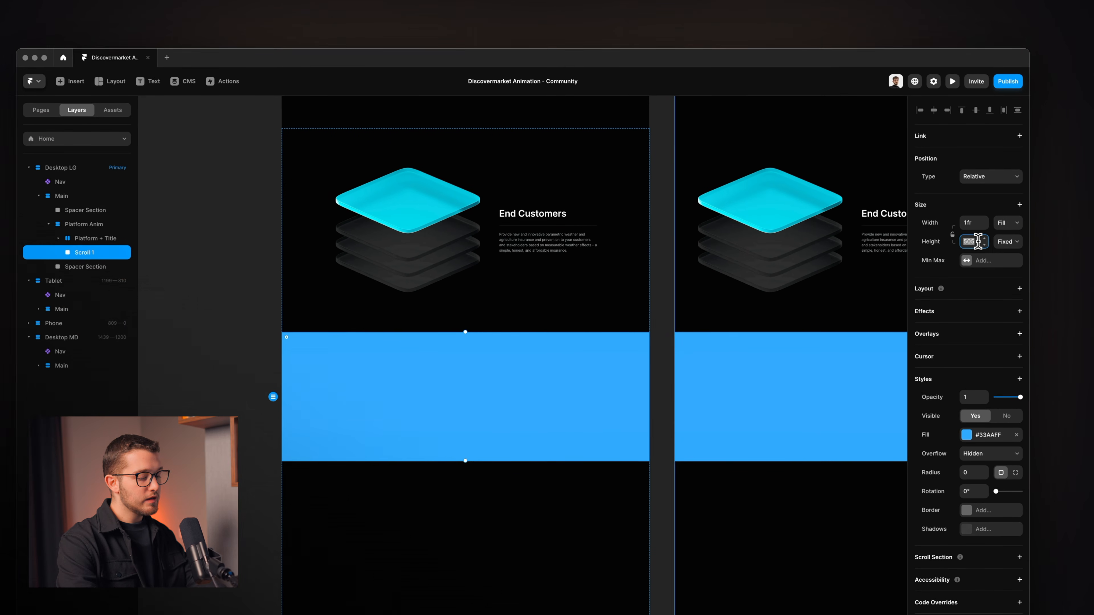
pyautogui.write('50')
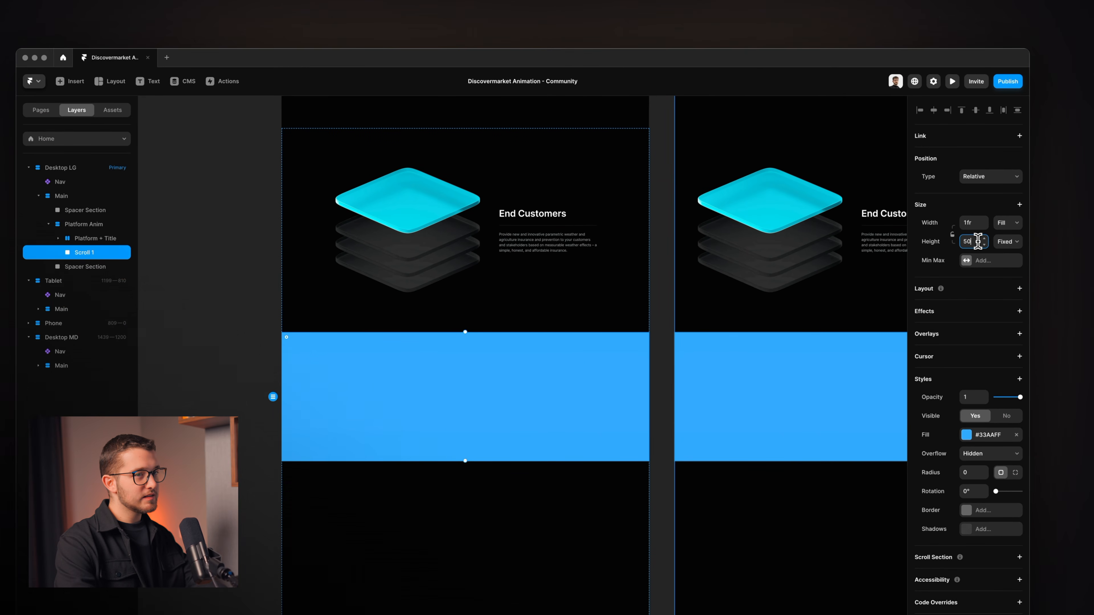
pyautogui.write('0')
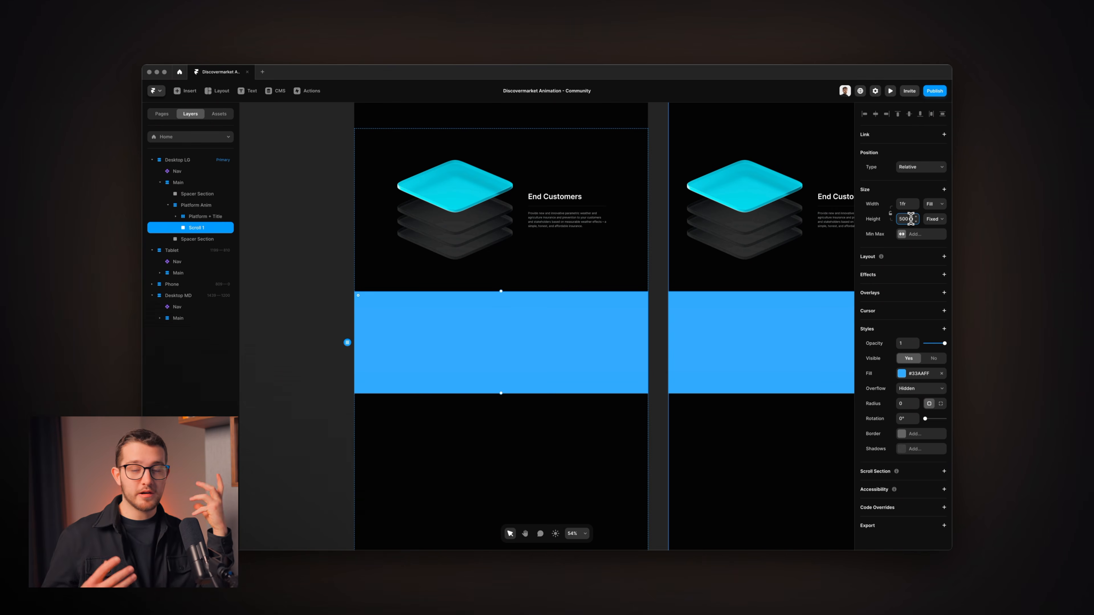
# Switch to Arc to check how much scrolling the first platform takes before it changes, and return to Framer.
pyautogui.press('super+Tab')
pyautogui.scroll(3, 623, 326)
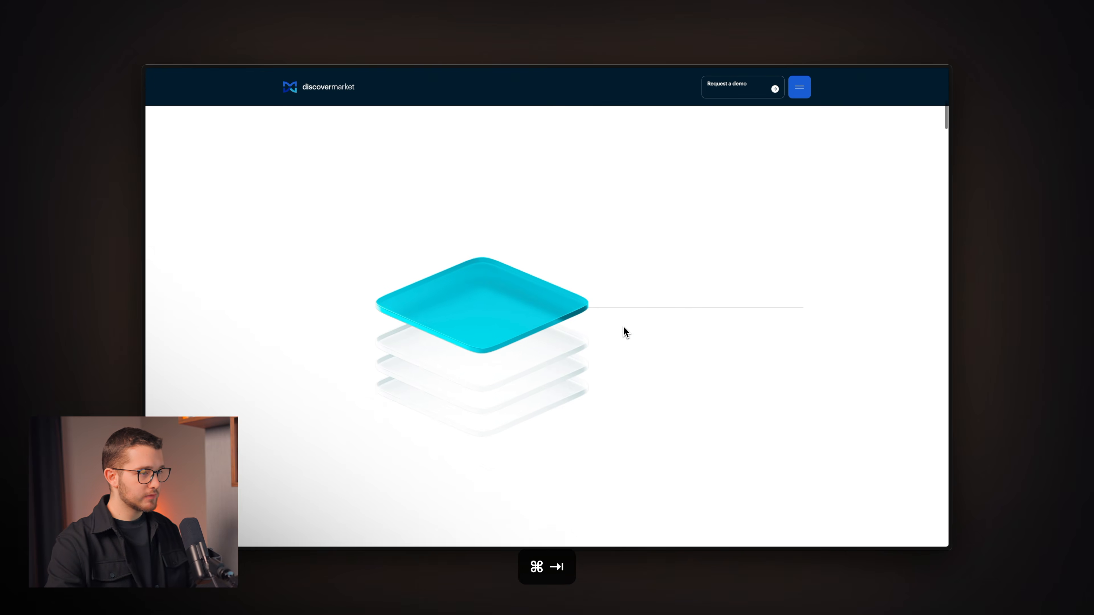
pyautogui.scroll(-3, 624, 326)
pyautogui.press('super+Tab')
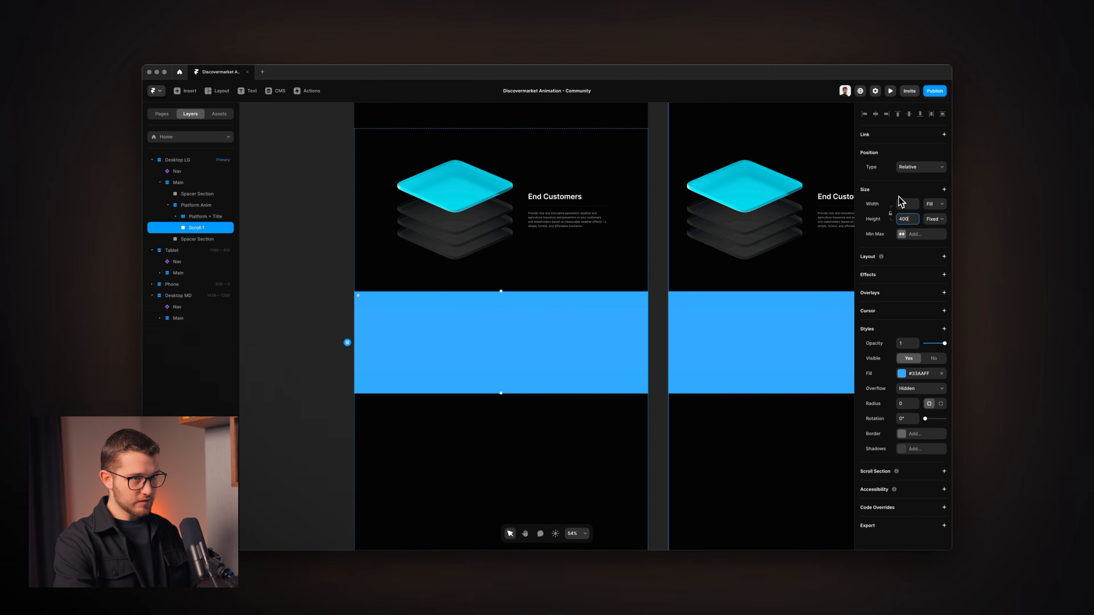
# Set the Scroll 1 frame's height to 400 and lower its opacity to 0.13.
pyautogui.press('Return')
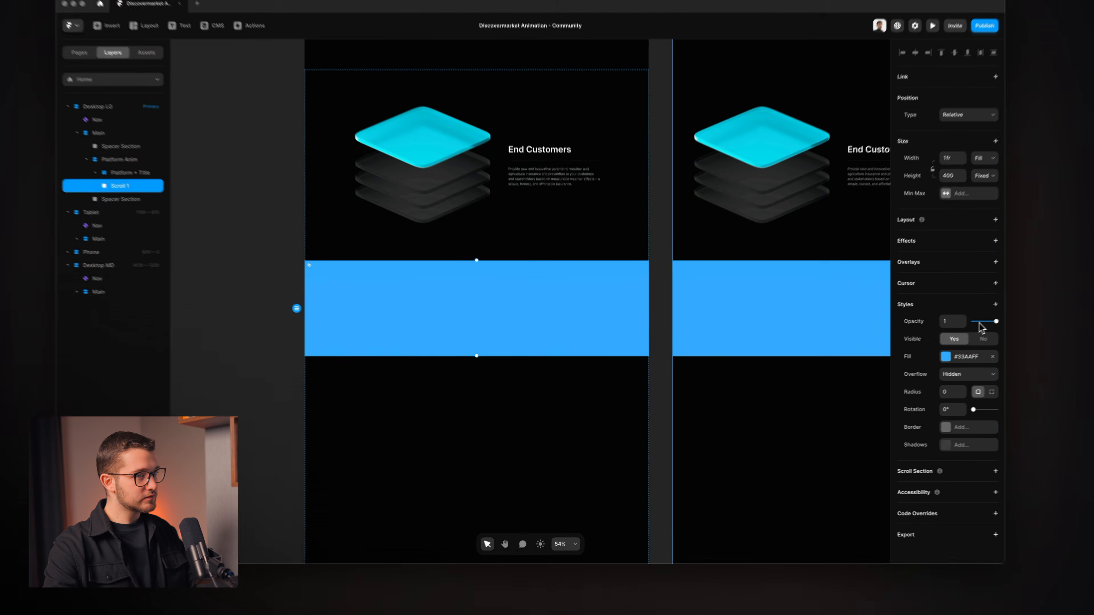
pyautogui.click(928, 345)
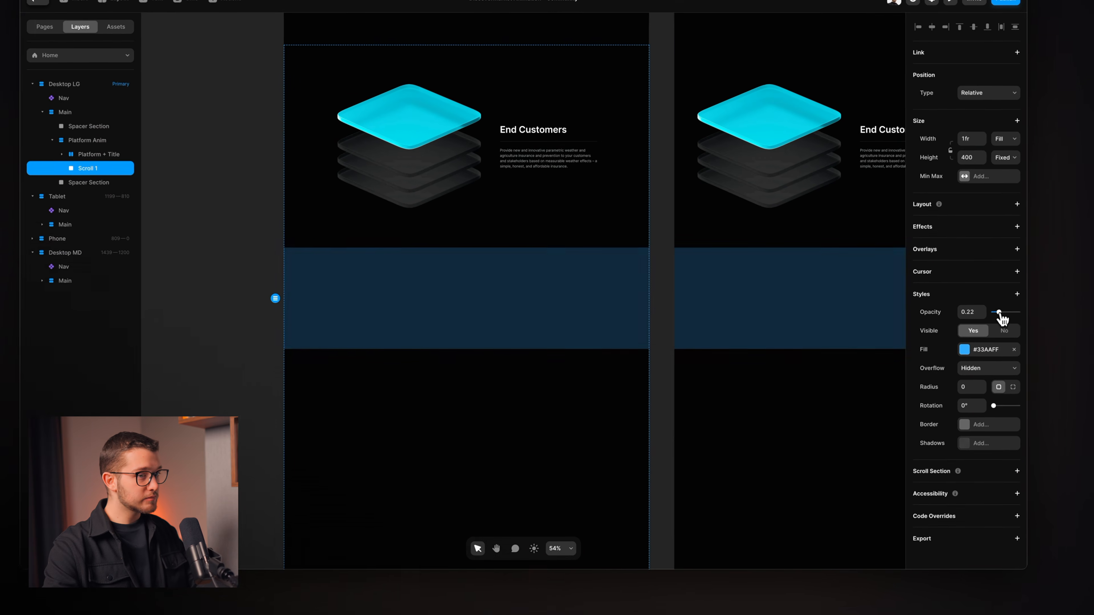
# Preview the page and examine how the Scroll 1 frame passes behind the sticky platforms in both scroll directions.
pyautogui.press('super+p')
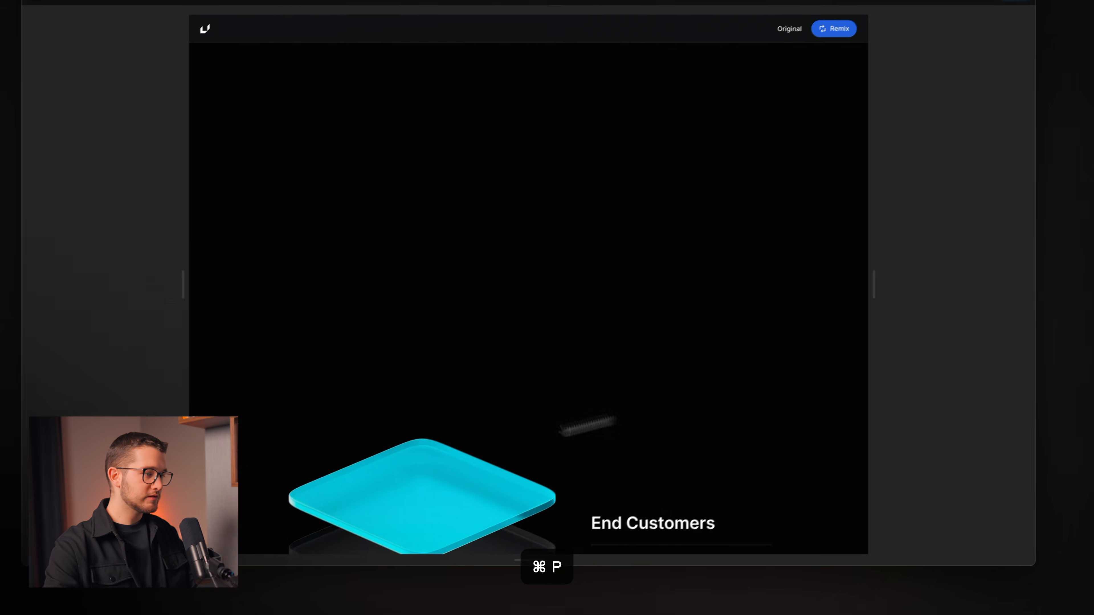
pyautogui.scroll(-3, 498, 443)
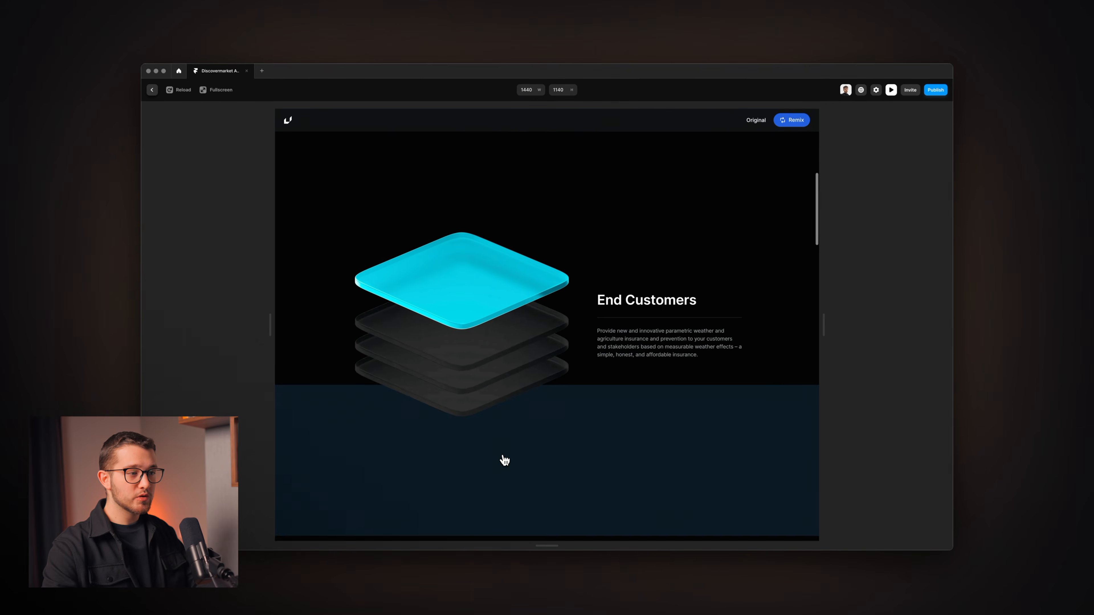
pyautogui.scroll(-2, 504, 460)
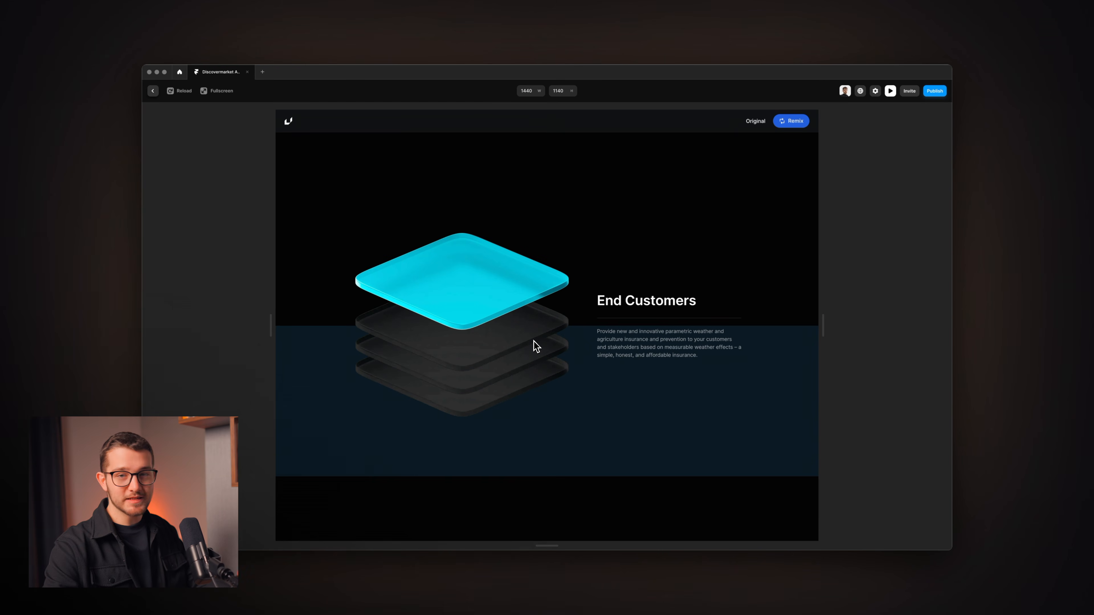
pyautogui.scroll(-4, 533, 342)
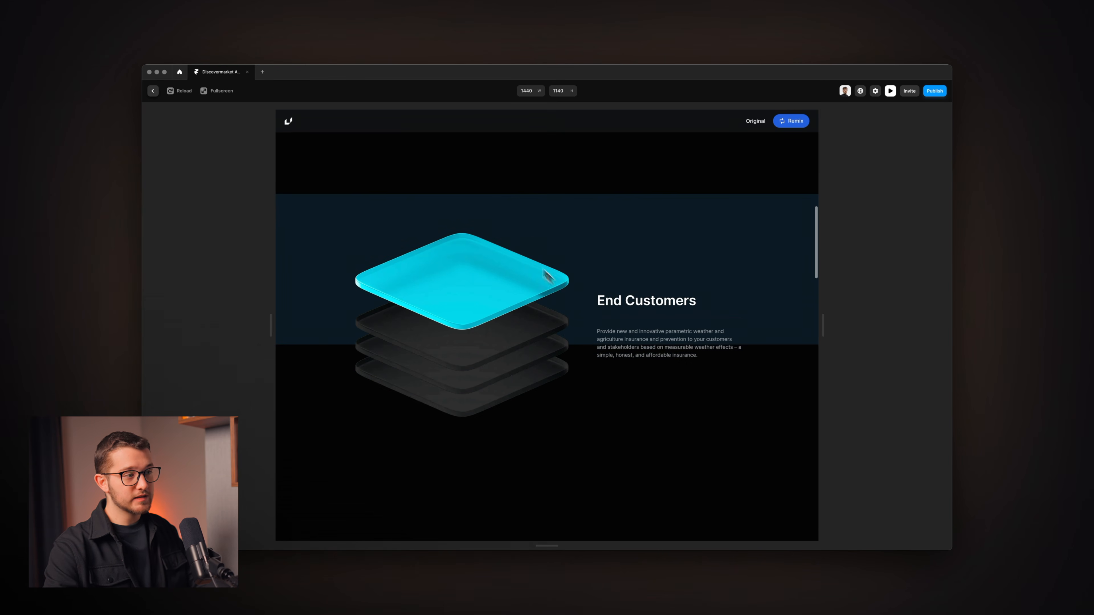
pyautogui.scroll(-2, 533, 239)
pyautogui.scroll(5, 534, 239)
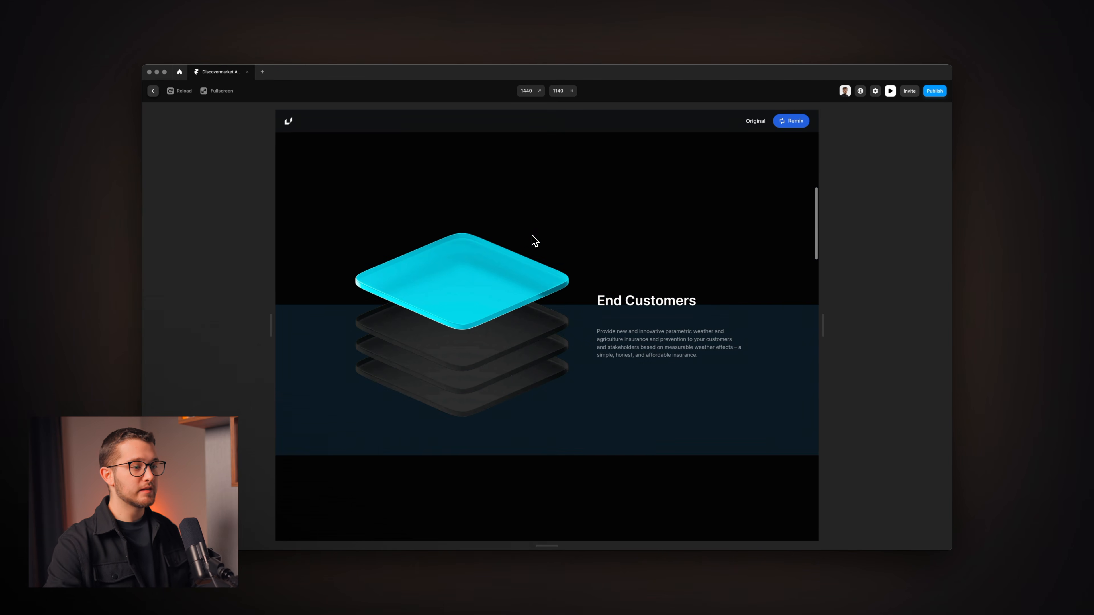
pyautogui.scroll(3, 534, 240)
pyautogui.scroll(-1, 534, 240)
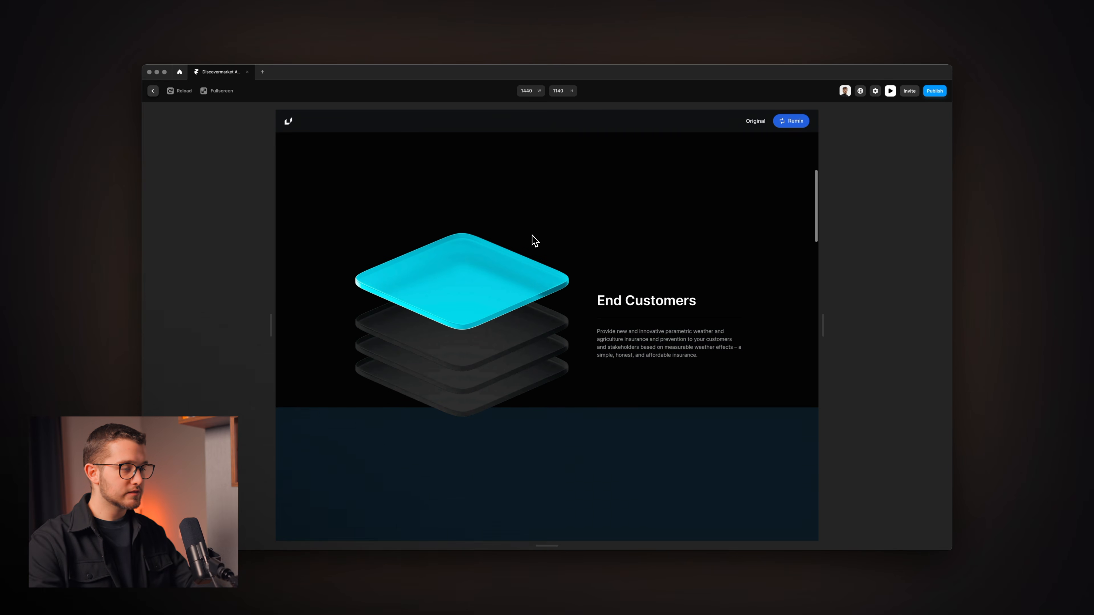
pyautogui.press('Escape')
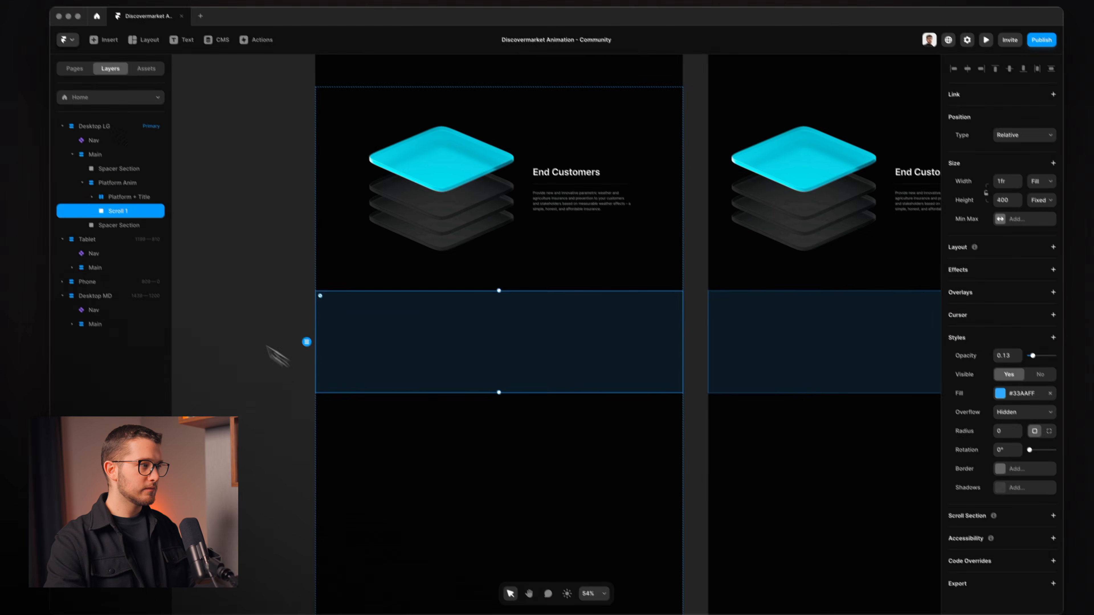
# Inspect the sticky Platform + Title stack and select the Color image inside Platform 1.
pyautogui.click(143, 199)
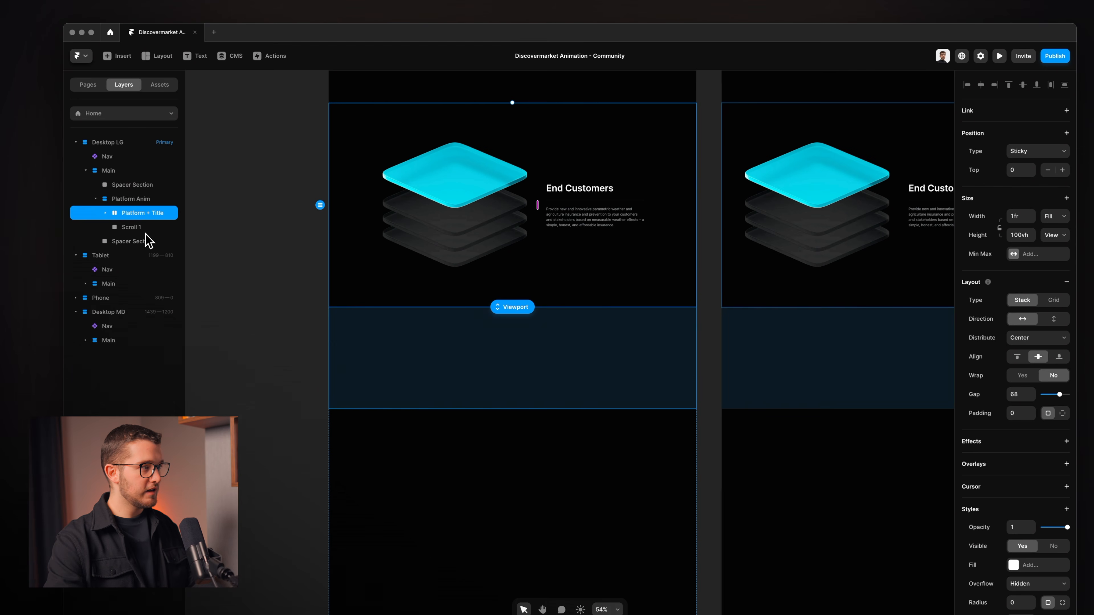
pyautogui.keyDown('super'); pyautogui.click(432, 162); pyautogui.keyUp('super')
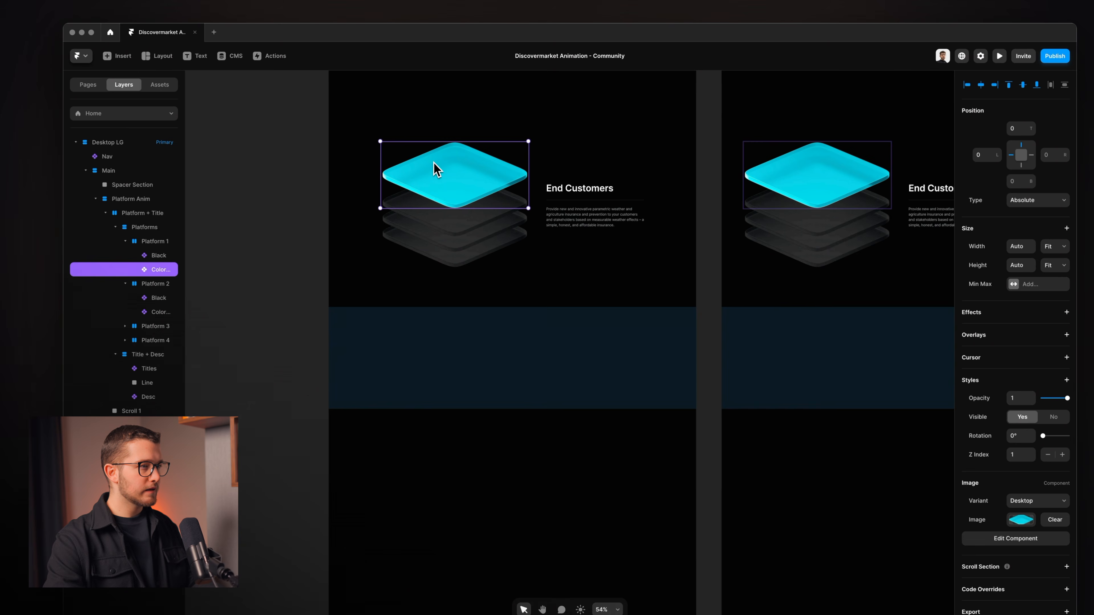
pyautogui.scroll(5, 434, 164)
pyautogui.scroll(-1, 433, 162)
pyautogui.hscroll(-1, 434, 162)
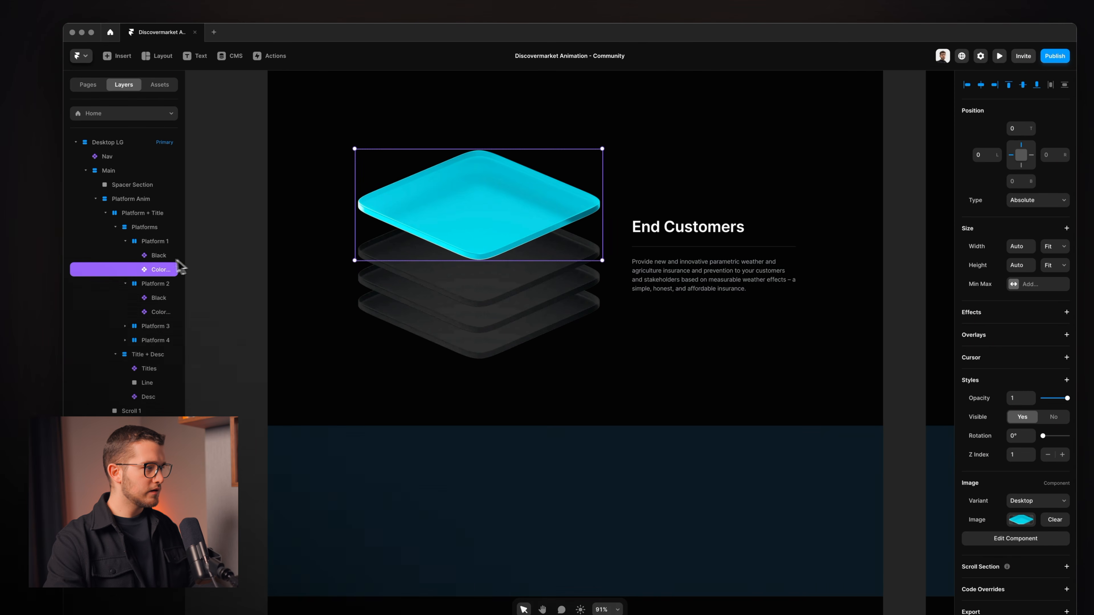
# Add a scroll section named scroll-1 to the Scroll 1 frame.
pyautogui.click(457, 507)
pyautogui.scroll(-3, 434, 431)
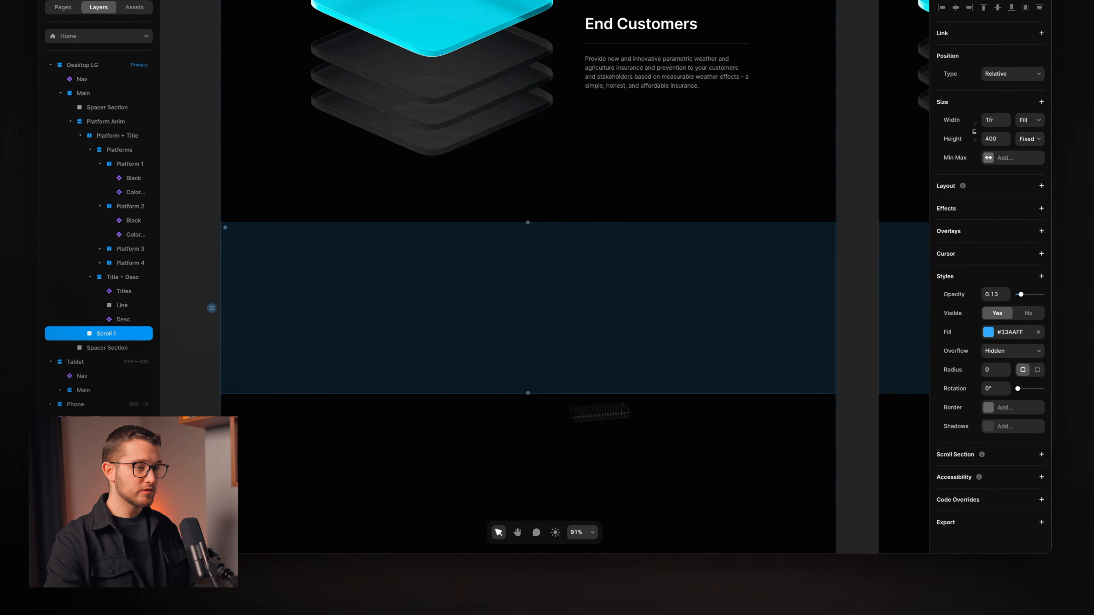
pyautogui.click(1019, 461)
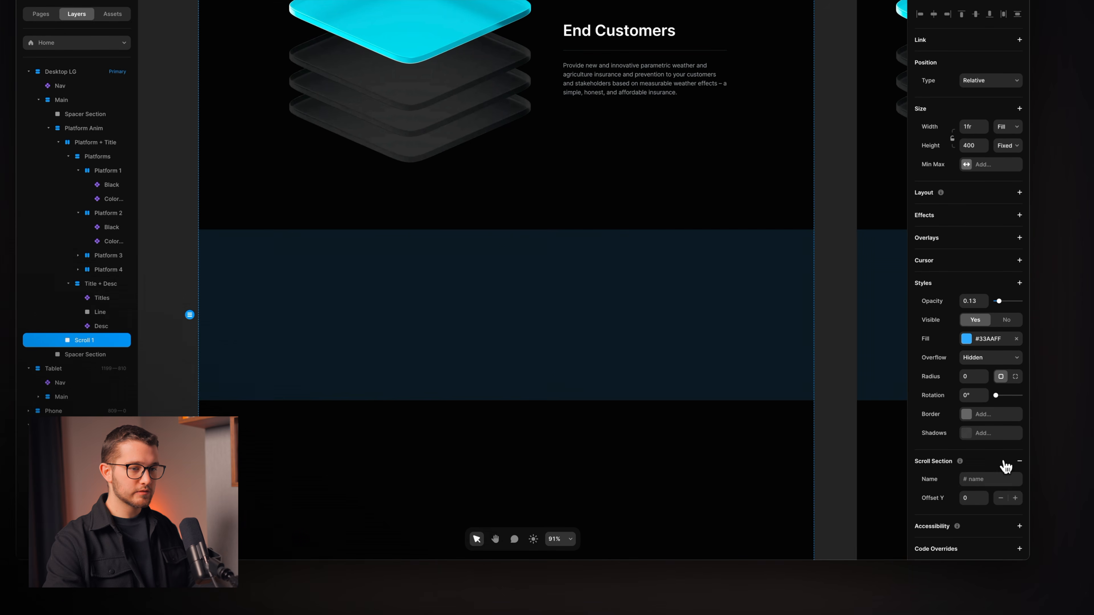
pyautogui.write('scroll-1')
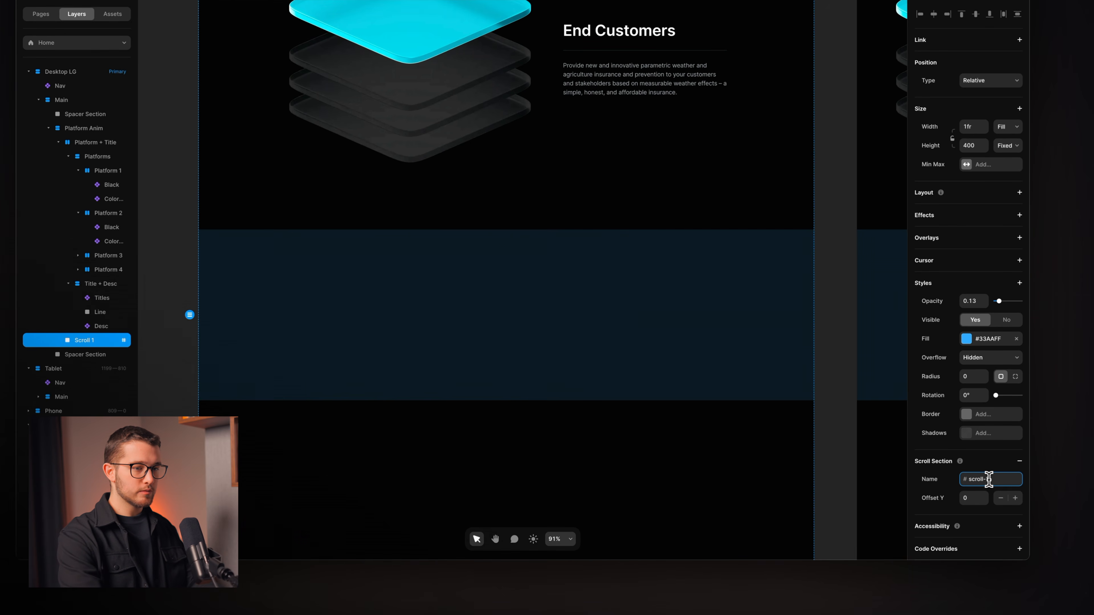
# Collapse Platform 1 and Platform 2, select both together, and check the reference site's transition to the second platform.
pyautogui.scroll(3, 635, 318)
pyautogui.click(394, 153)
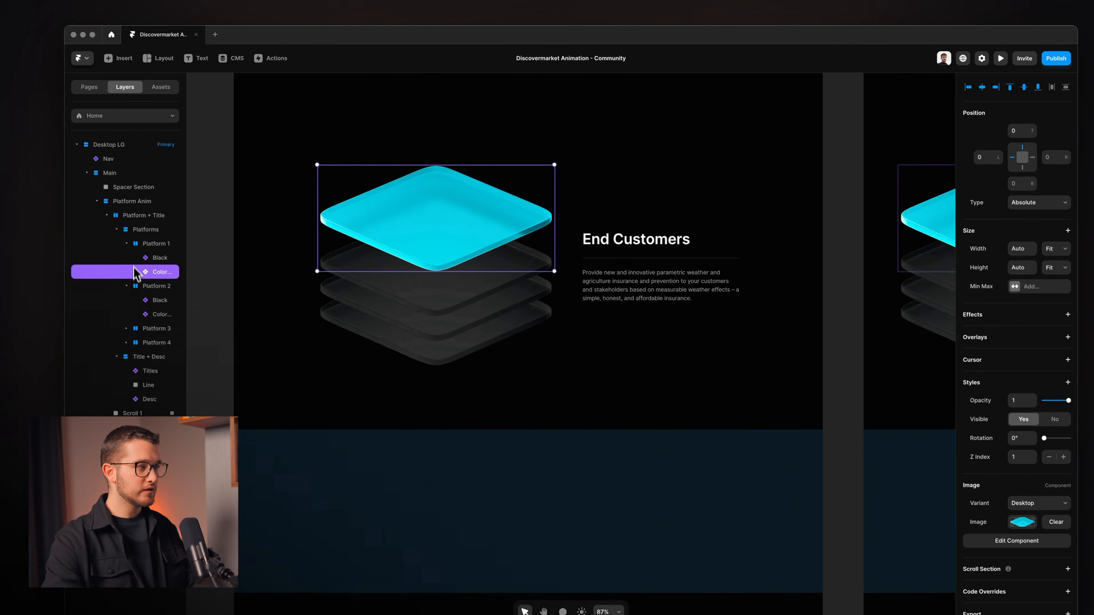
pyautogui.click(126, 244)
pyautogui.click(126, 258)
pyautogui.click(131, 259)
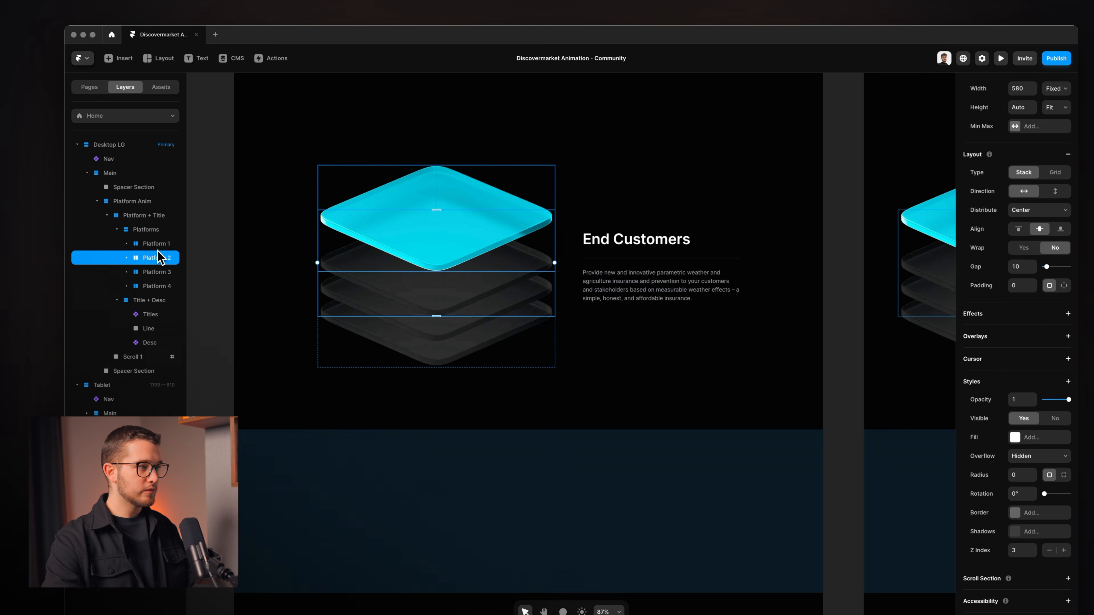
pyautogui.keyDown('shift'); pyautogui.click(158, 249); pyautogui.keyUp('shift')
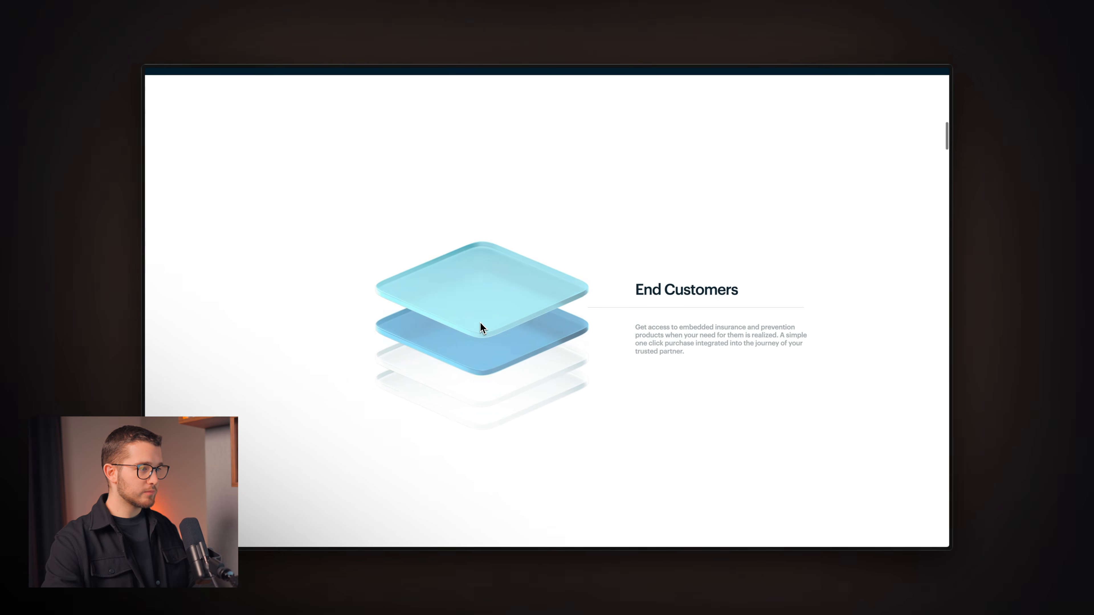
pyautogui.press('super+Tab')
pyautogui.press('super+Tab')
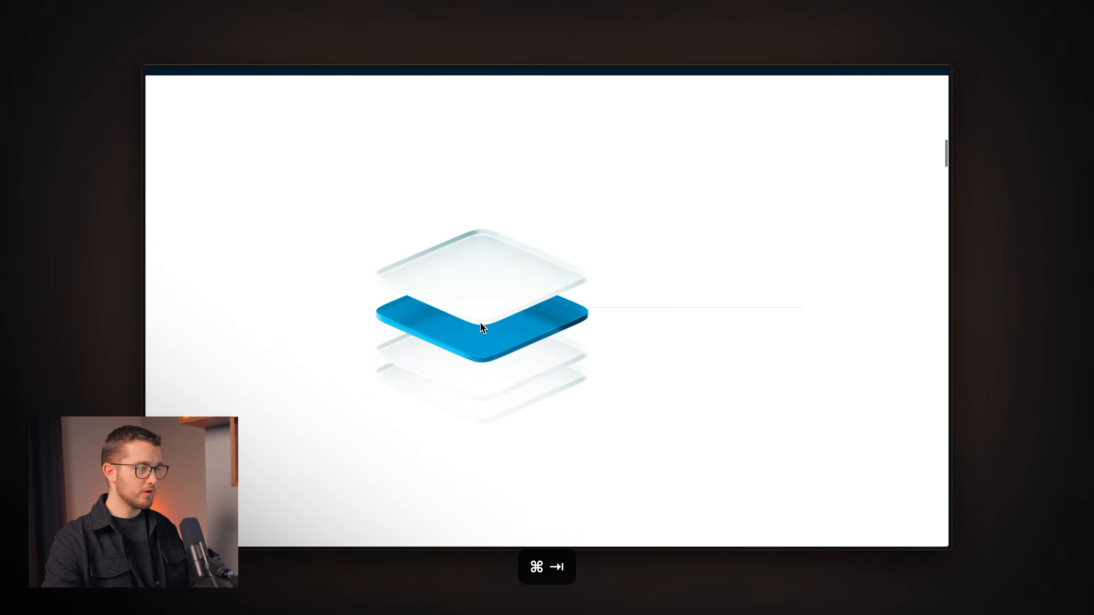
pyautogui.press('super+Tab')
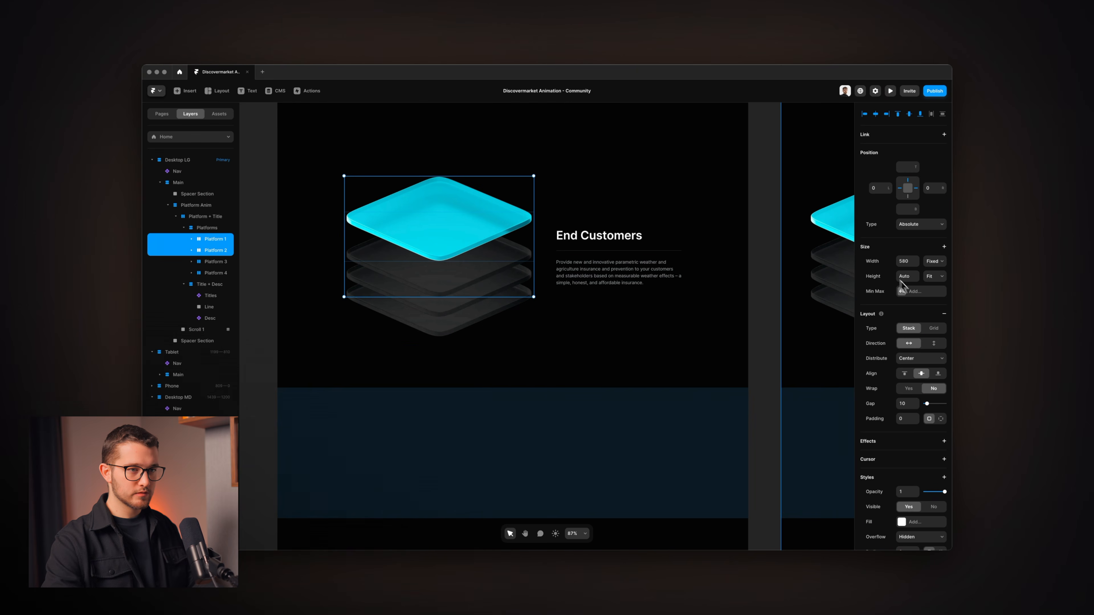
# Add a Scroll Transform effect to Platform 1 and Platform 2, triggered by Section in View with section #scroll-1.
pyautogui.scroll(-4, 904, 344)
pyautogui.click(944, 328)
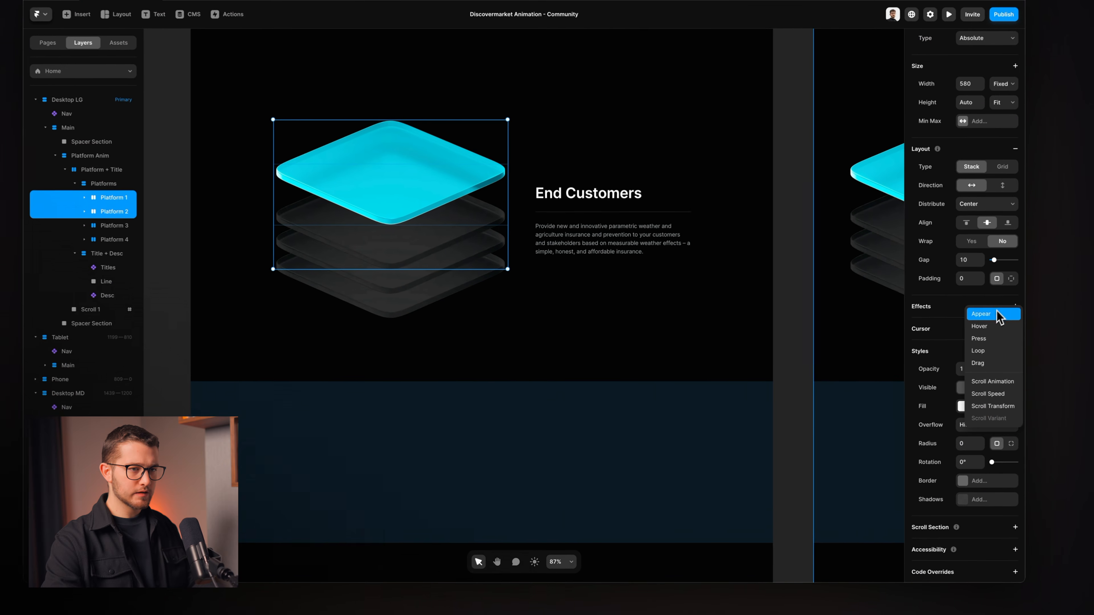
pyautogui.click(997, 406)
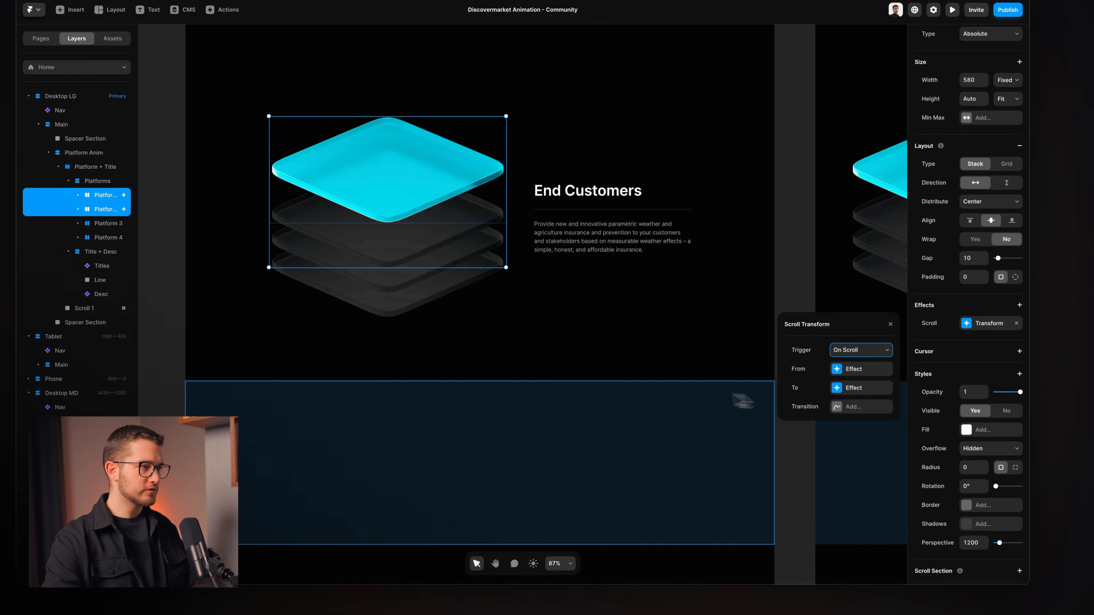
pyautogui.click(859, 349)
pyautogui.click(858, 374)
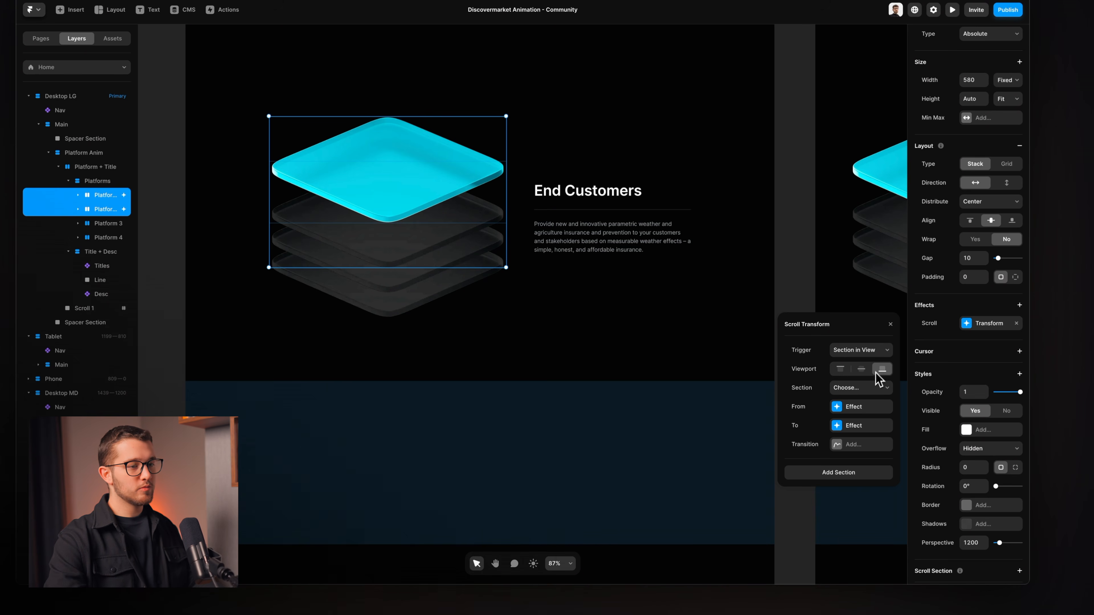
pyautogui.click(861, 403)
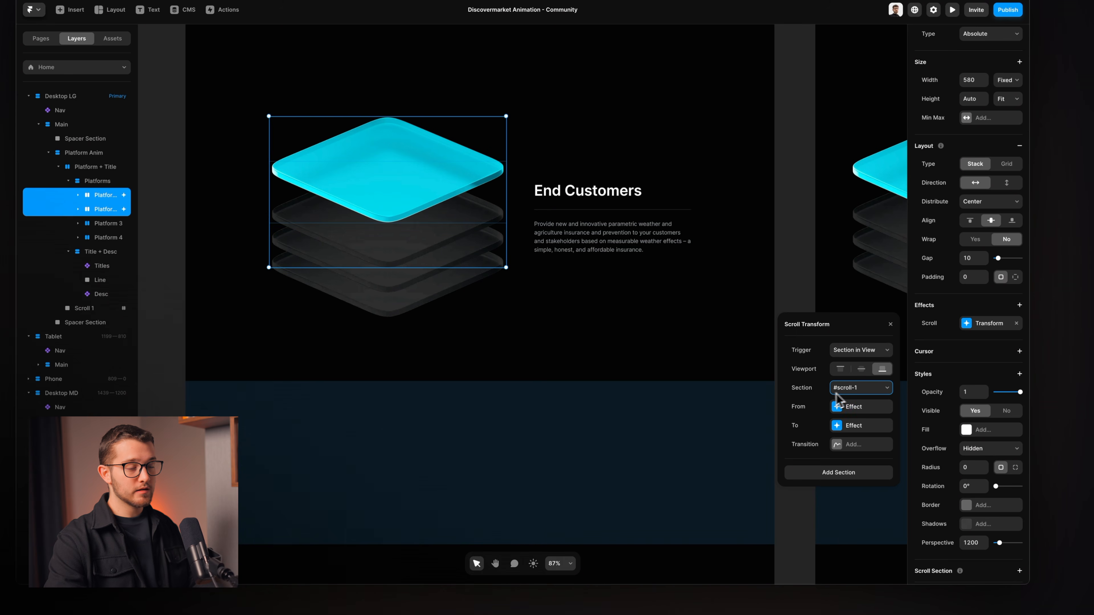
# Set both the opacity and the scale of the Scroll Transform's From effect to 1.
pyautogui.click(856, 406)
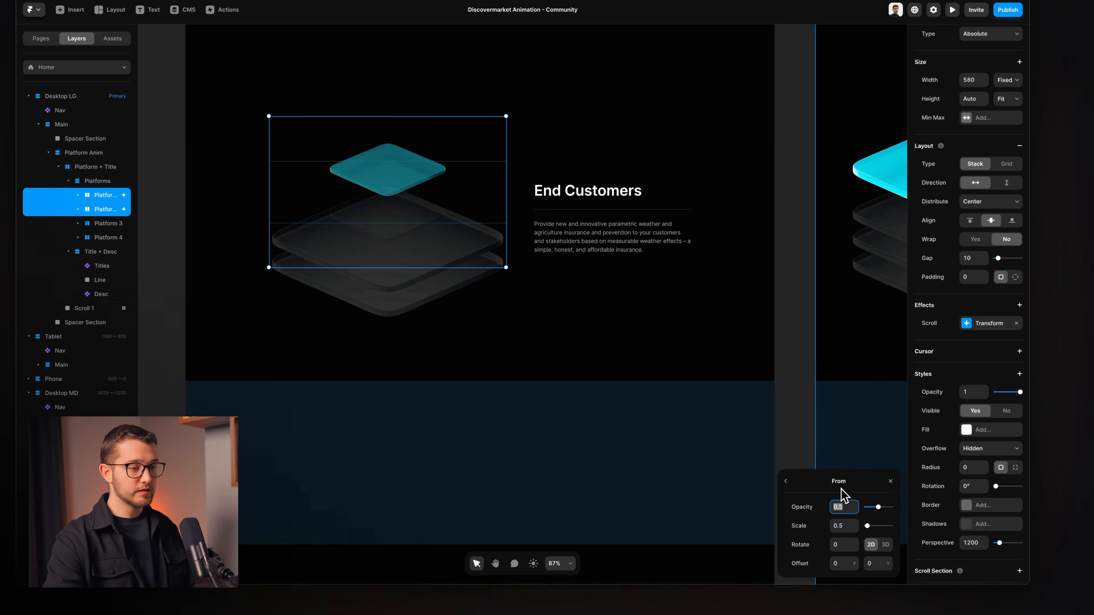
pyautogui.moveTo(841, 489); pyautogui.dragTo(754, 140)
pyautogui.write('1')
pyautogui.click(751, 182)
pyautogui.write('1')
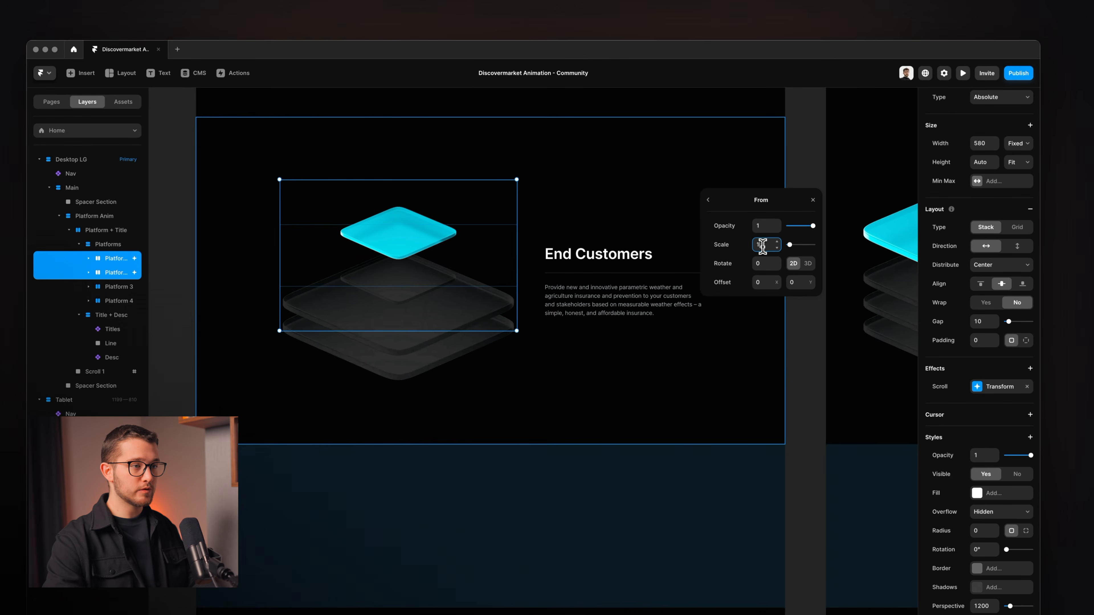
pyautogui.click(708, 200)
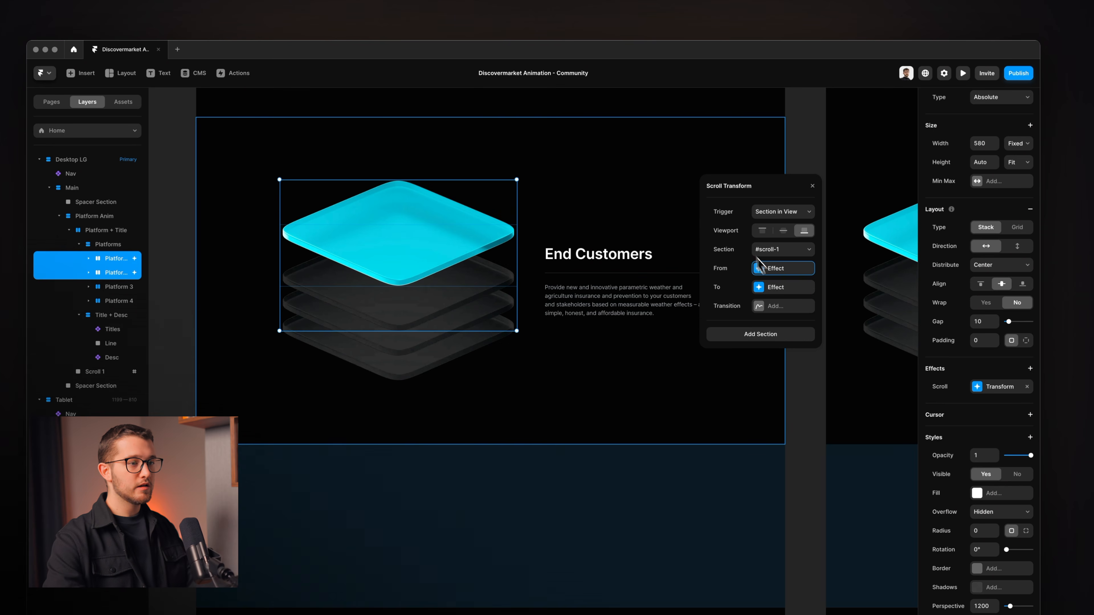
# Set the vertical offset of the Scroll Transform's To effect to -44 for Platform 1 and Platform 2.
pyautogui.click(770, 288)
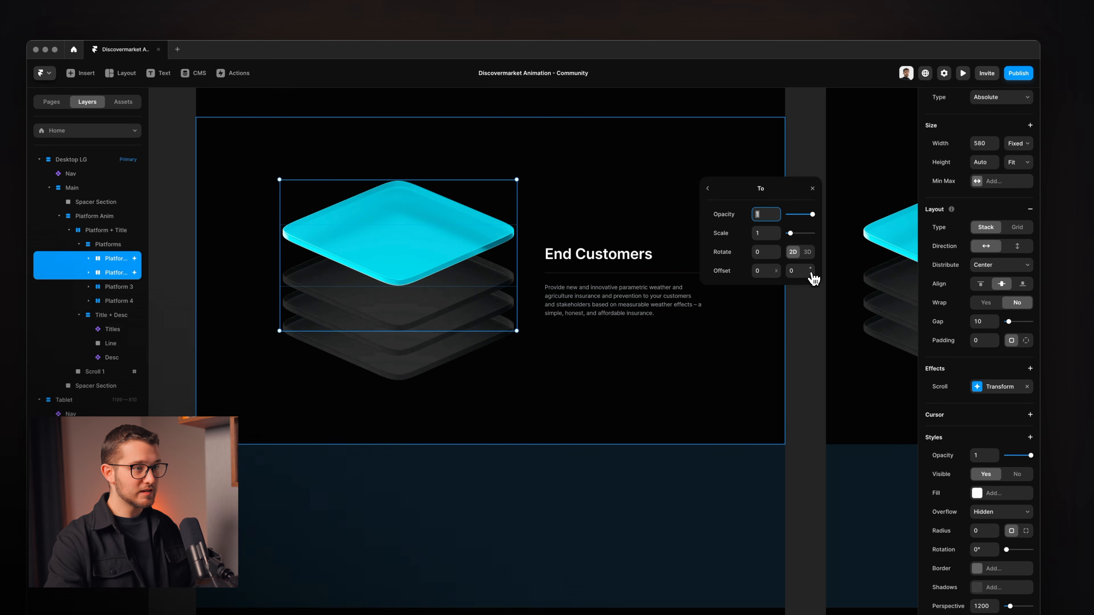
pyautogui.moveTo(811, 274)
pyautogui.mouseDown()
pyautogui.moveTo(812, 295)
pyautogui.moveTo(811, 269)
pyautogui.moveTo(810, 283)
pyautogui.mouseUp()
pyautogui.scroll(5, 498, 270)
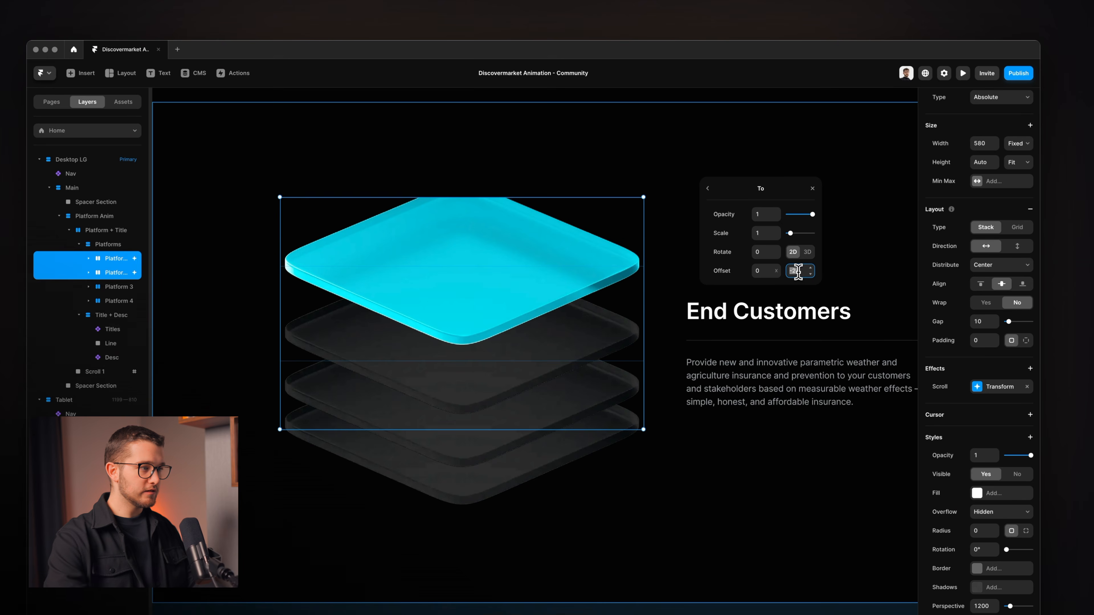
pyautogui.hotkey('shift', 'Down')
pyautogui.hotkey('shift', 'Up')
pyautogui.hotkey('shift', 'Down')
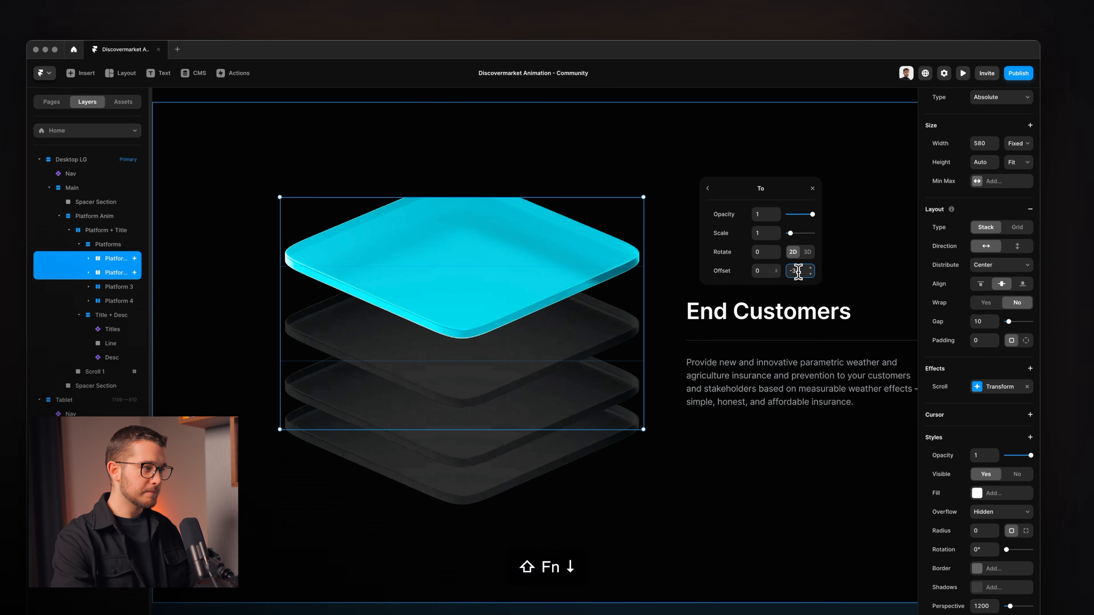
pyautogui.hotkey('shift', 'Up')
pyautogui.hotkey('shift', 'Down')
pyautogui.hotkey('shift', 'Down')
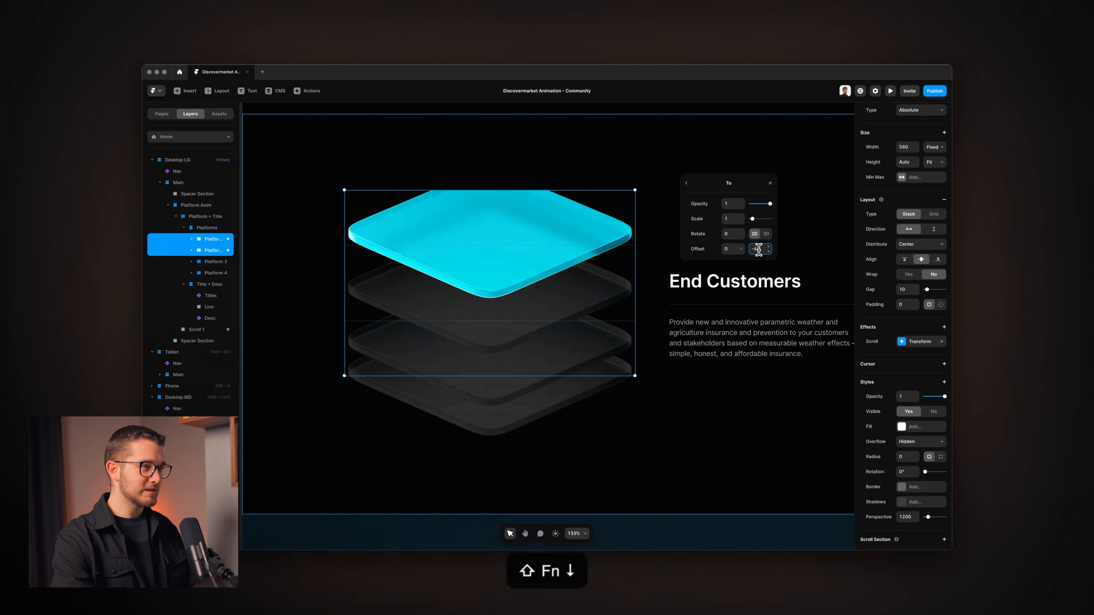
pyautogui.hotkey('shift', 'Down')
pyautogui.hotkey('shift', 'Down')
pyautogui.hotkey('shift', 'Up')
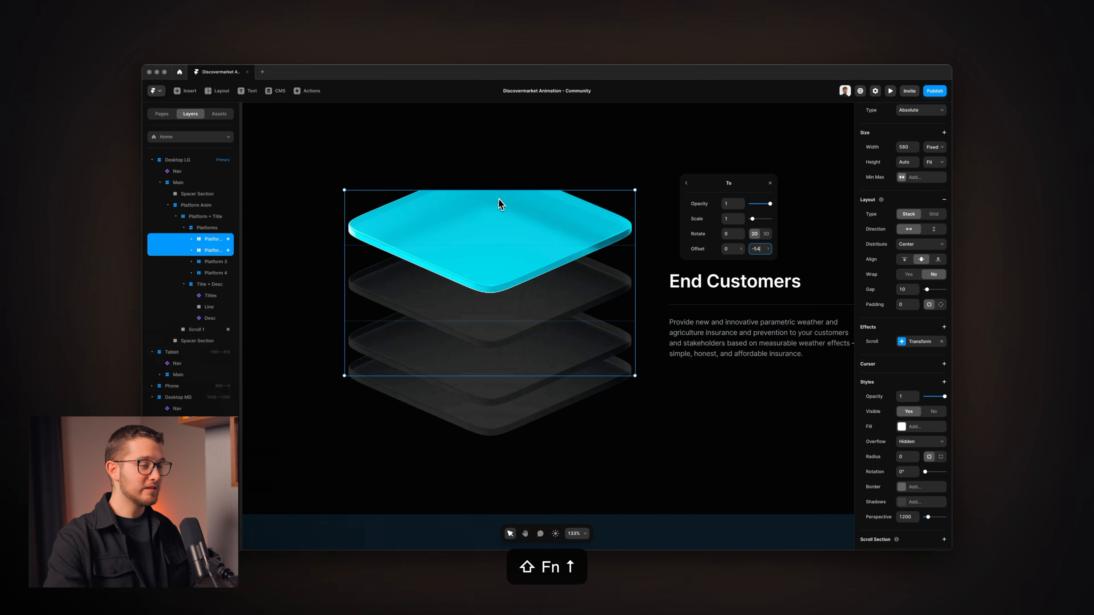
pyautogui.hotkey('shift', 'Up')
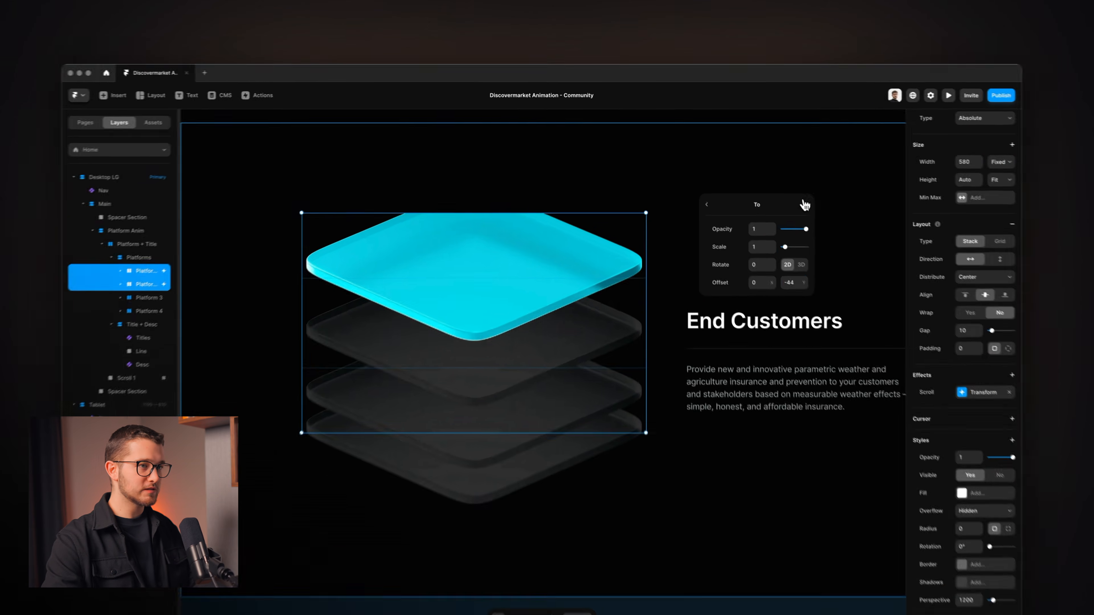
pyautogui.click(770, 184)
# Set the overflow of the Platforms stack to Visible.
pyautogui.click(206, 228)
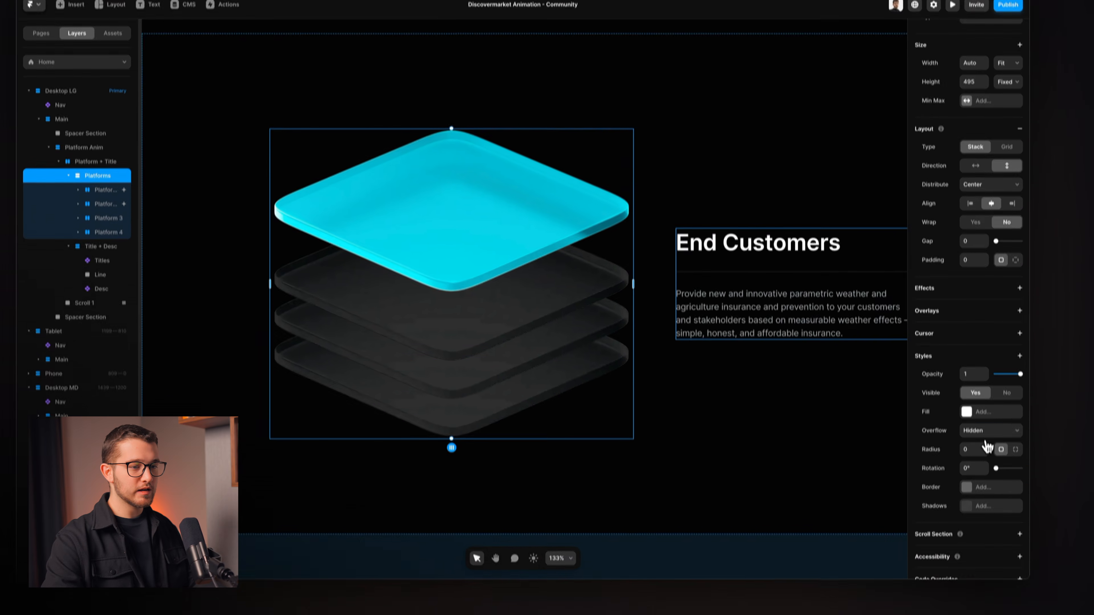
pyautogui.click(987, 410)
pyautogui.click(980, 406)
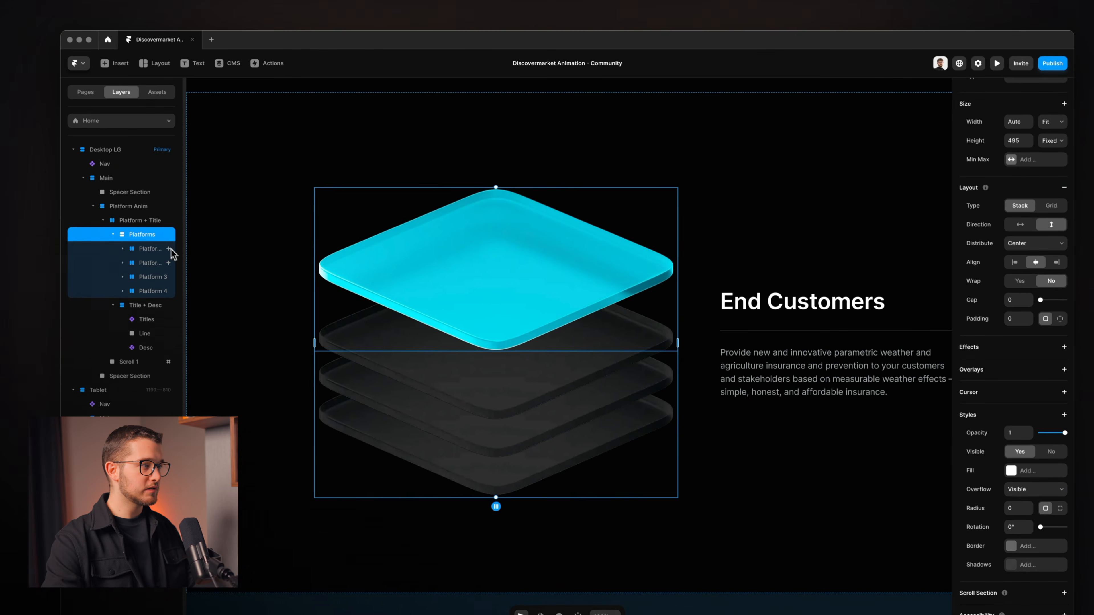
# Fine-tune the vertical offset in the To effect of Platform 1 and Platform 2's Scroll Transform.
pyautogui.click(117, 166)
pyautogui.keyDown('shift'); pyautogui.click(116, 180); pyautogui.keyUp('shift')
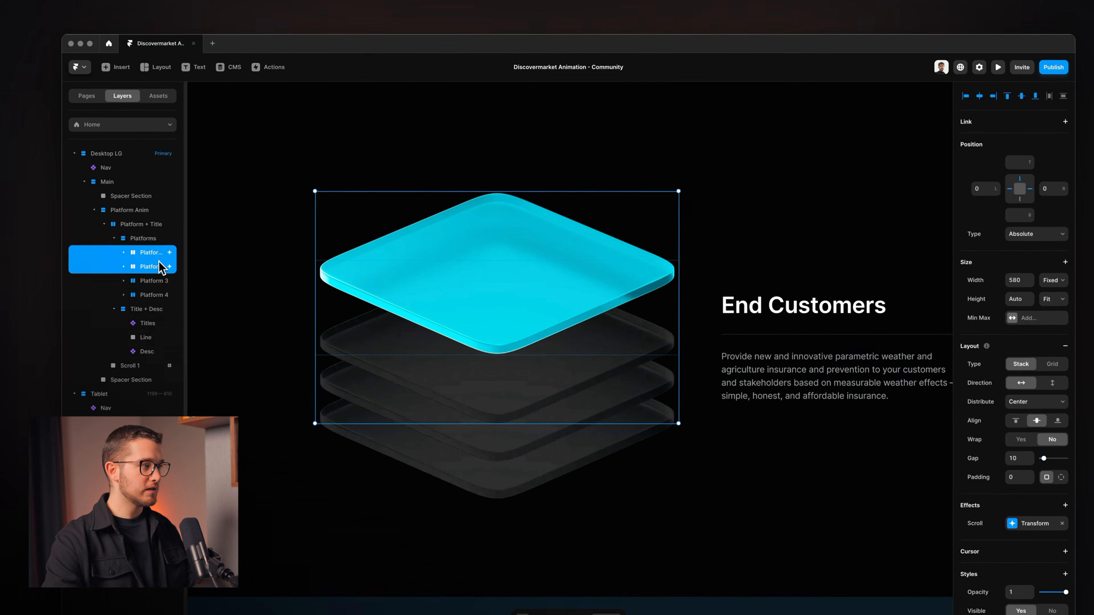
pyautogui.scroll(-2, 970, 405)
pyautogui.click(993, 440)
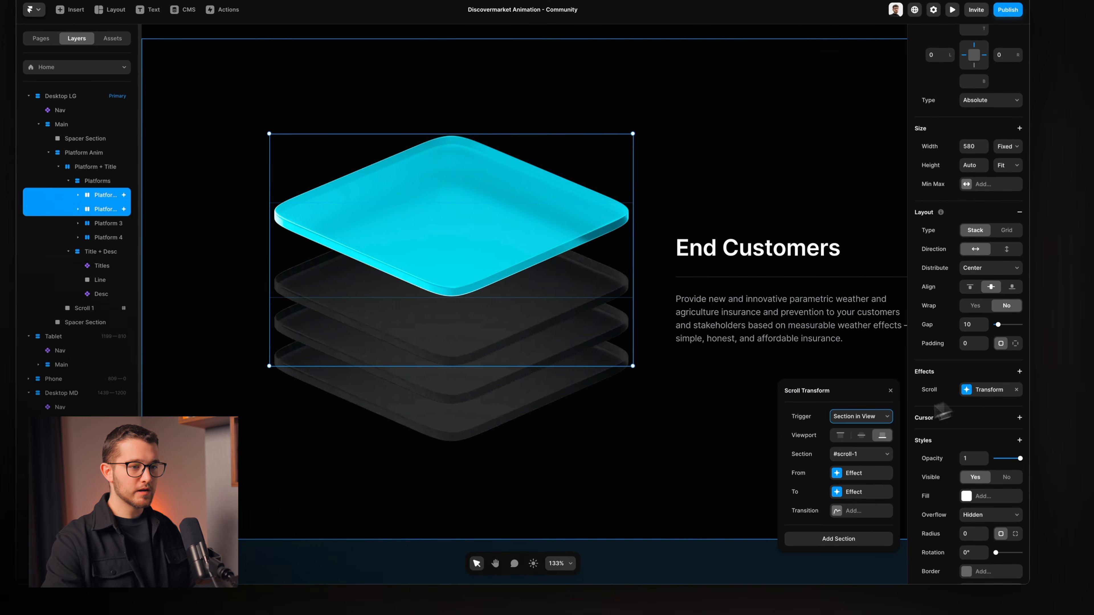
pyautogui.click(847, 491)
pyautogui.moveTo(846, 479); pyautogui.dragTo(765, 180)
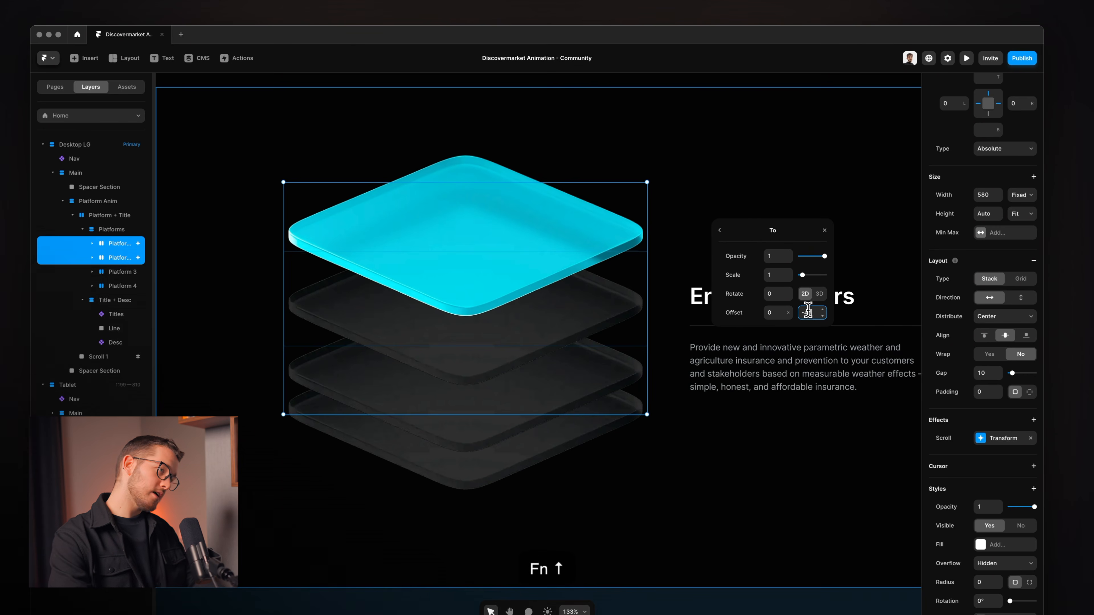
pyautogui.press('Down')
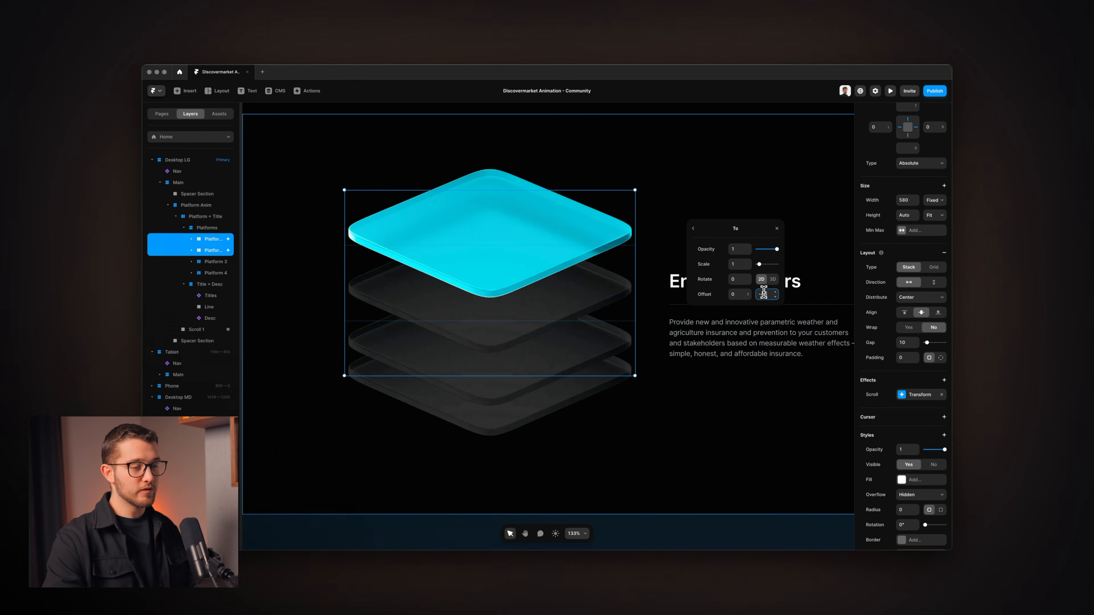
pyautogui.click(777, 233)
pyautogui.press('Escape')
# Preview the page and examine how the top two platforms move with the Scroll 1 section in both scroll directions.
pyautogui.press('super+p')
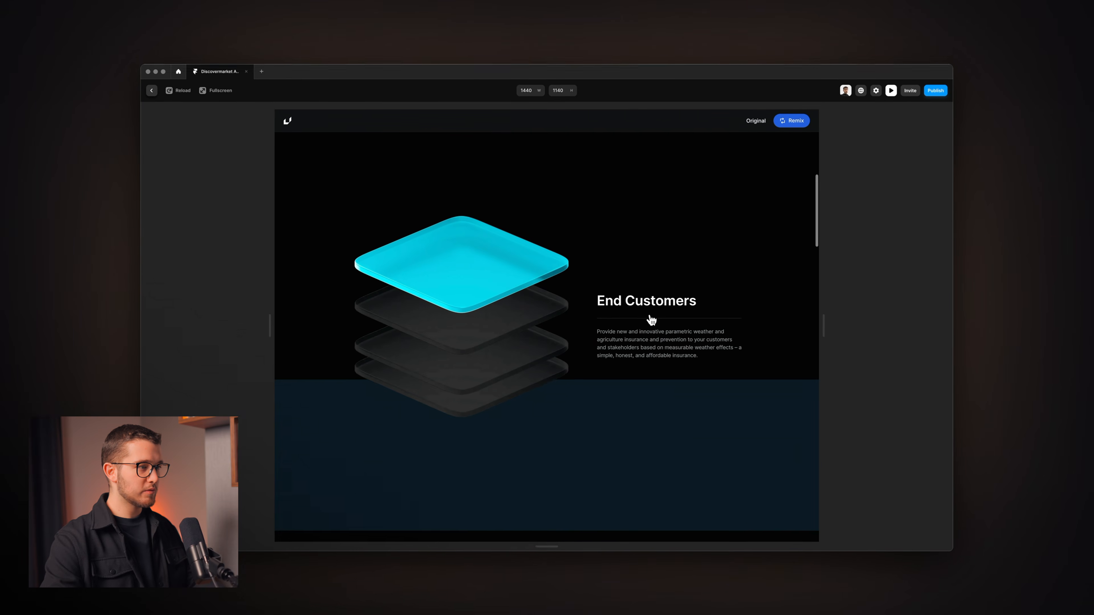
pyautogui.scroll(1, 652, 319)
pyautogui.scroll(-3, 643, 367)
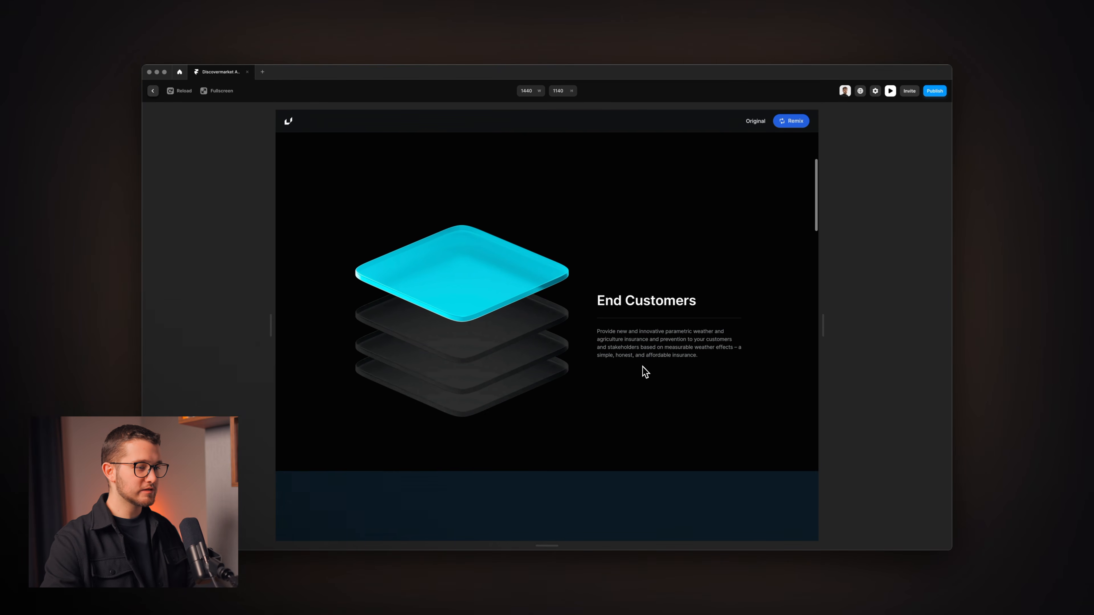
pyautogui.scroll(-2, 647, 401)
pyautogui.scroll(4, 647, 439)
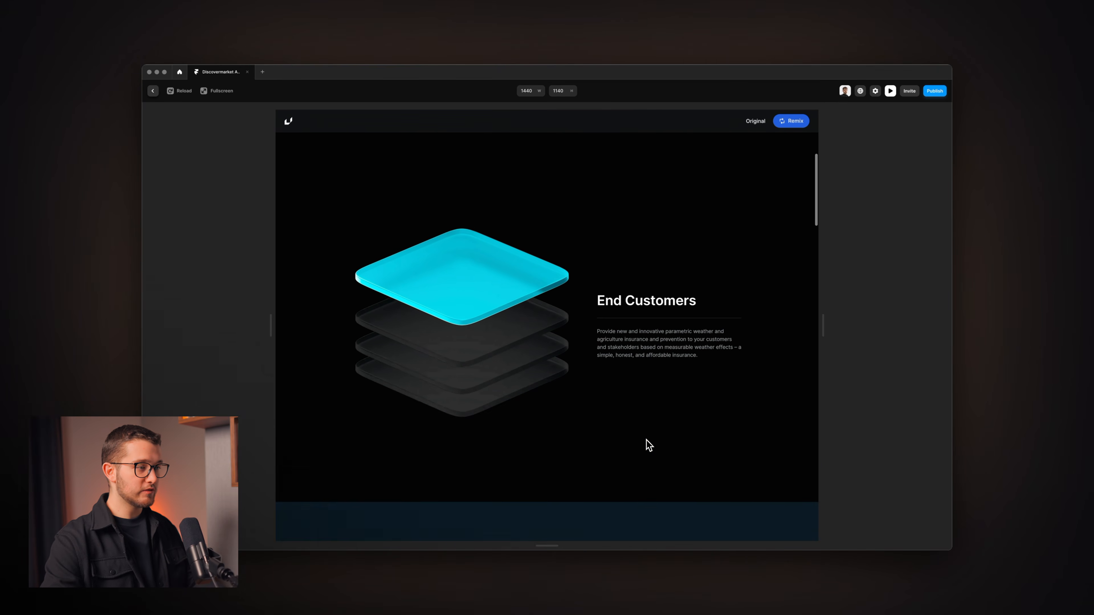
pyautogui.scroll(-1, 646, 440)
pyautogui.scroll(-3, 649, 445)
pyautogui.scroll(4, 649, 444)
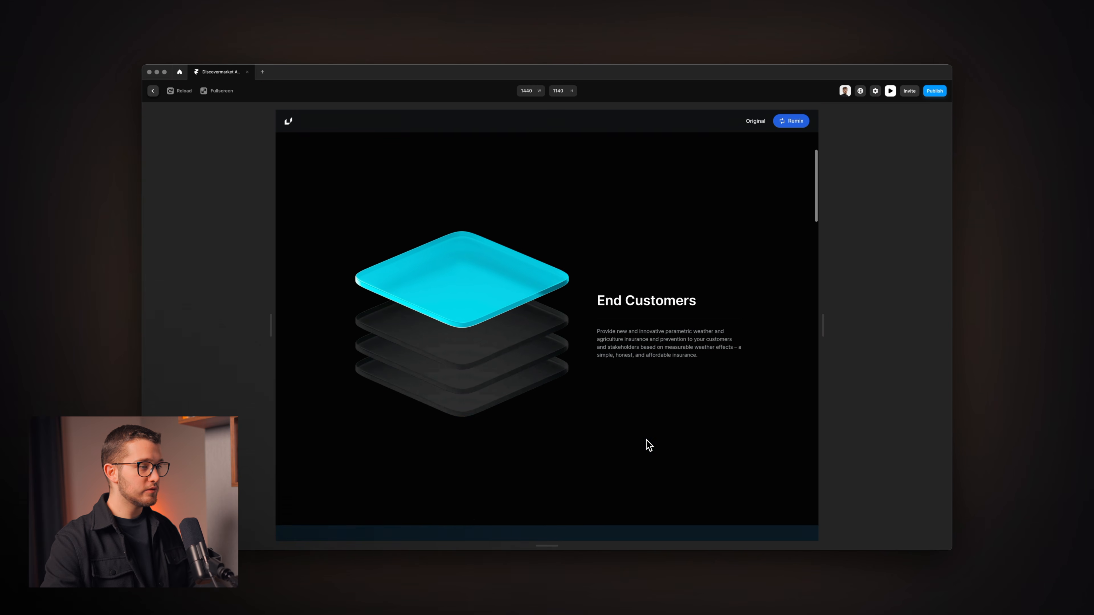
pyautogui.scroll(-1, 649, 444)
pyautogui.scroll(-1, 649, 445)
pyautogui.scroll(3, 649, 445)
pyautogui.scroll(-3, 649, 445)
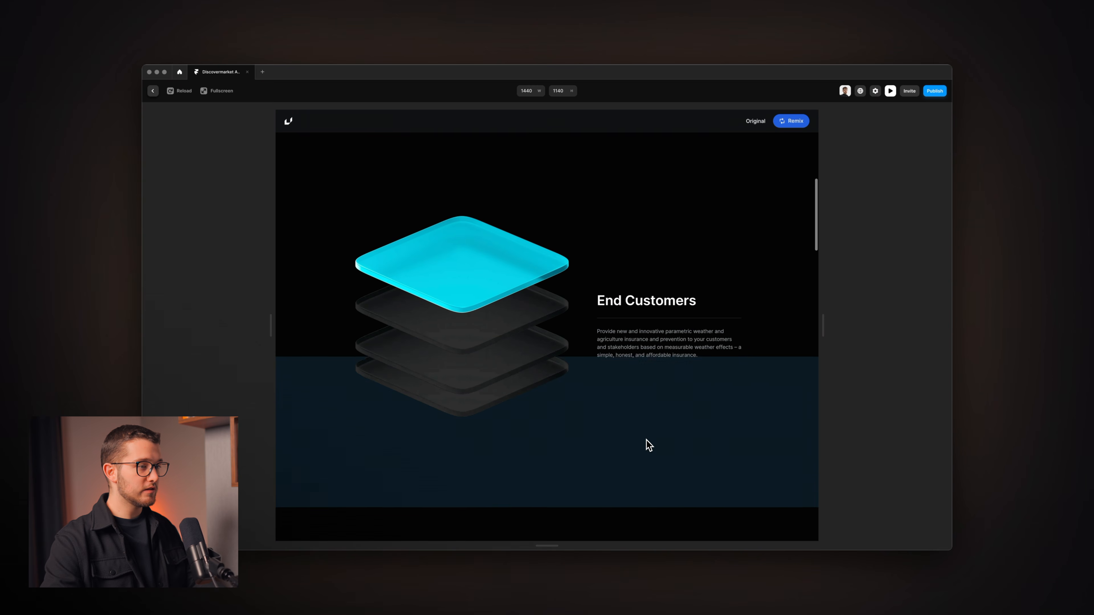
pyautogui.scroll(1, 649, 444)
pyautogui.scroll(2, 649, 445)
pyautogui.press('Escape')
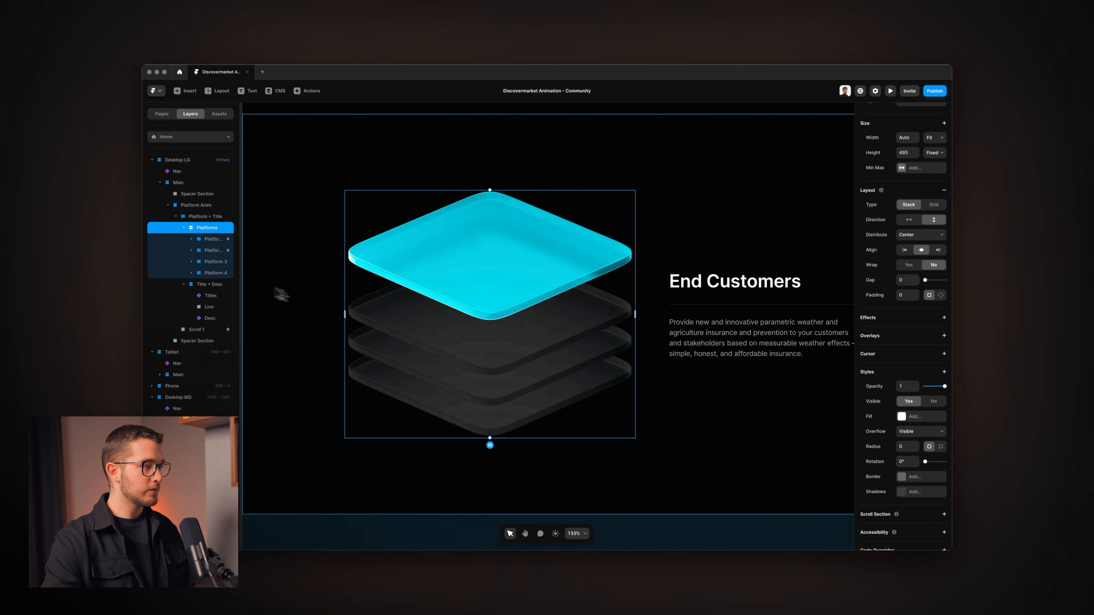
# Add a Spring transition to the Scroll Transform of Platform 1 and Platform 2.
pyautogui.click(213, 238)
pyautogui.keyDown('shift'); pyautogui.click(213, 250); pyautogui.keyUp('shift')
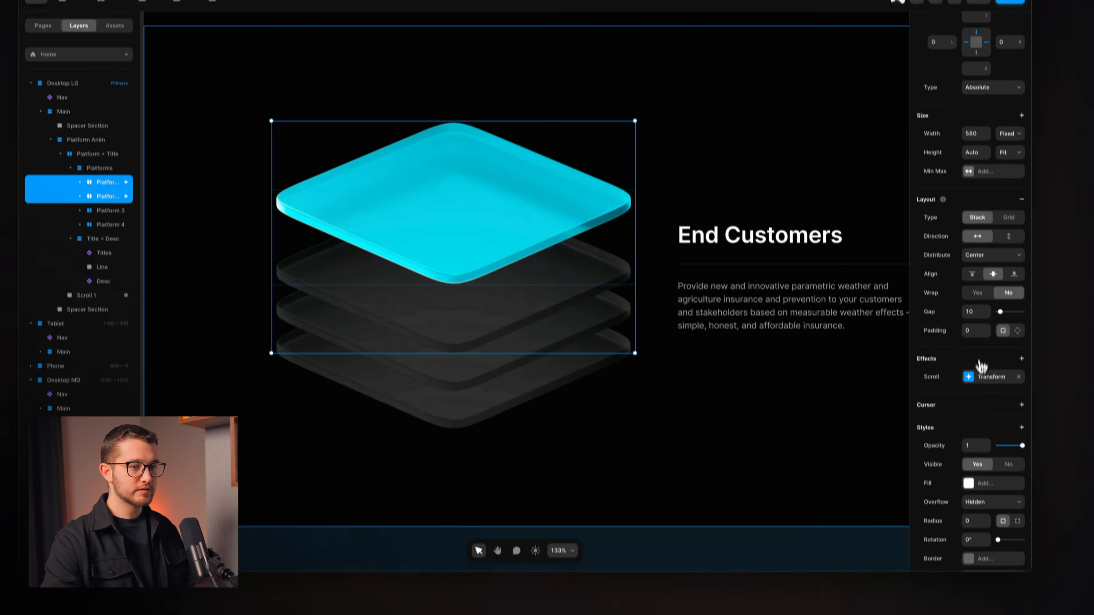
pyautogui.click(977, 378)
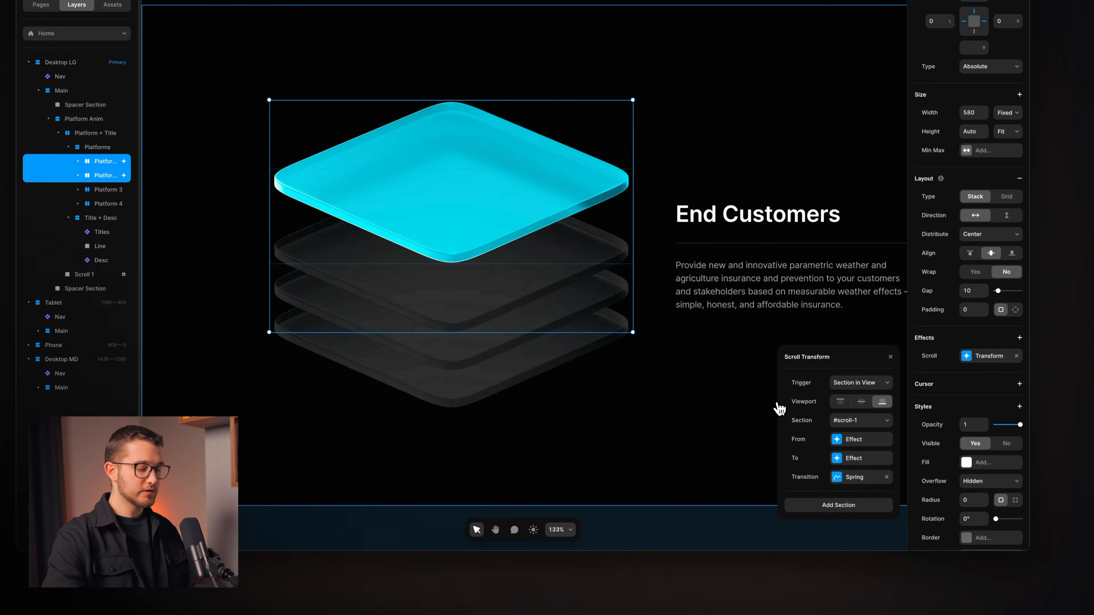
# Preview the page and examine how smoothly the top two platforms rise with the Spring transition while scrolling.
pyautogui.press('super+p')
pyautogui.scroll(-5, 777, 410)
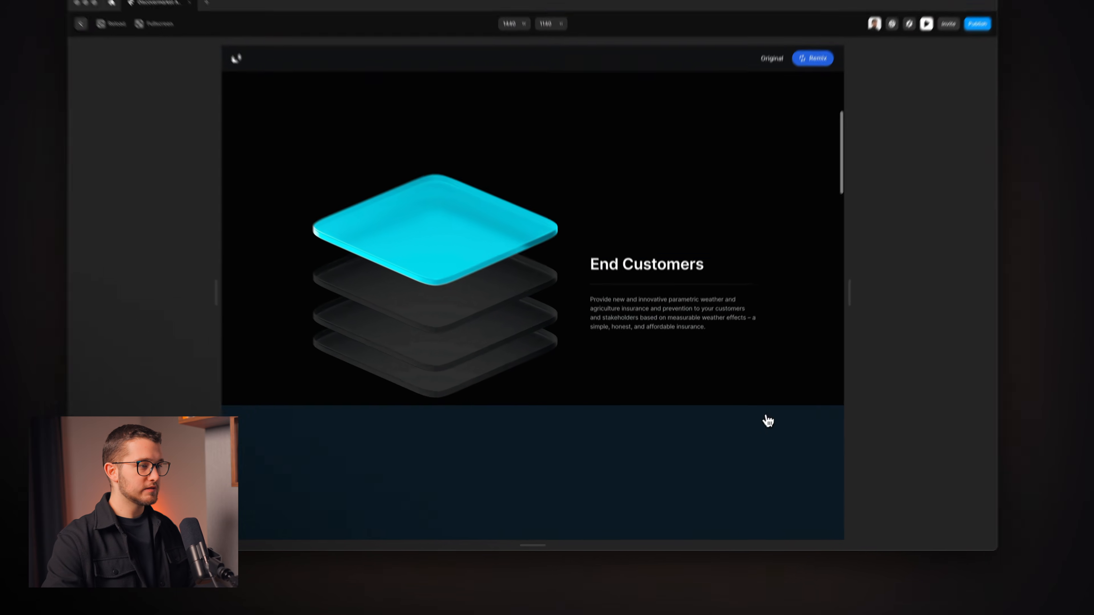
pyautogui.scroll(3, 769, 422)
pyautogui.scroll(-3, 770, 422)
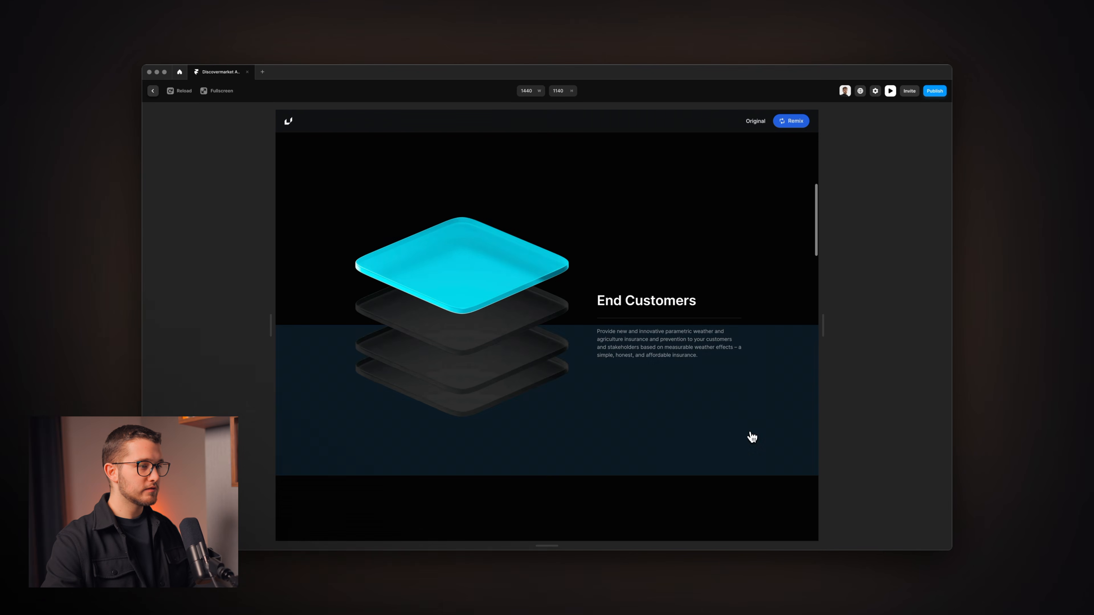
pyautogui.scroll(-3, 751, 437)
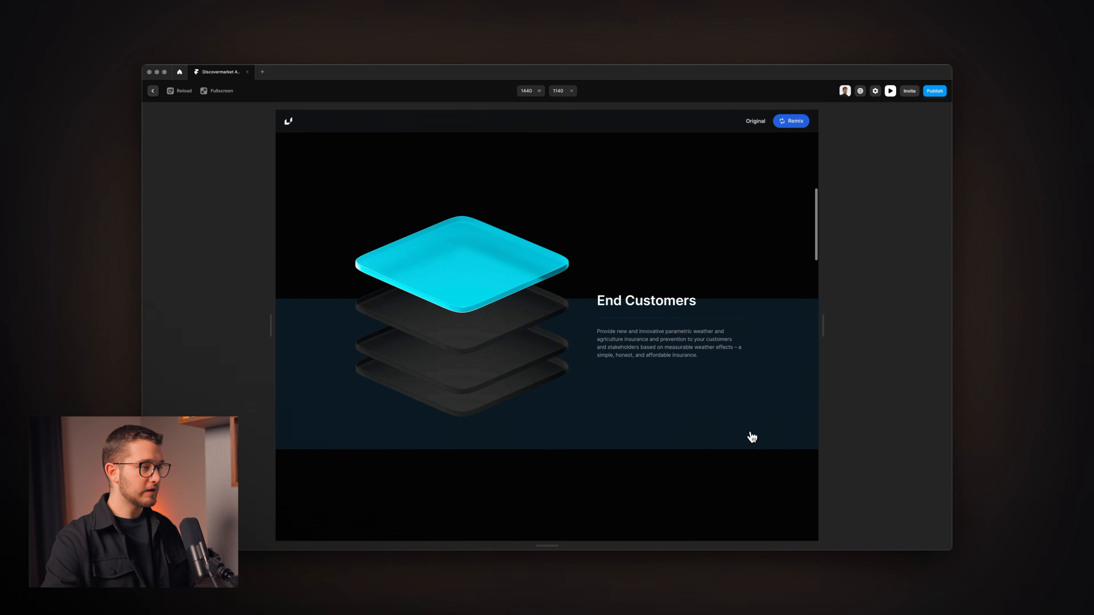
# Check the spring movement of the top two platforms around the blue Scroll 1 section in both scroll directions, and return to the canvas.
pyautogui.scroll(3, 751, 437)
pyautogui.scroll(-2, 752, 438)
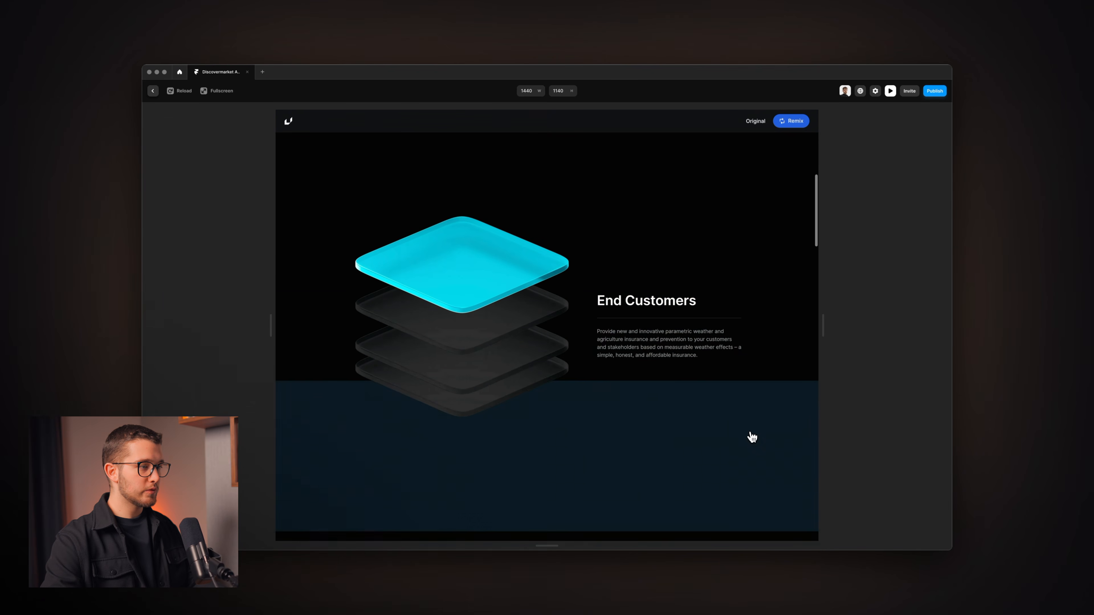
pyautogui.press('Escape')
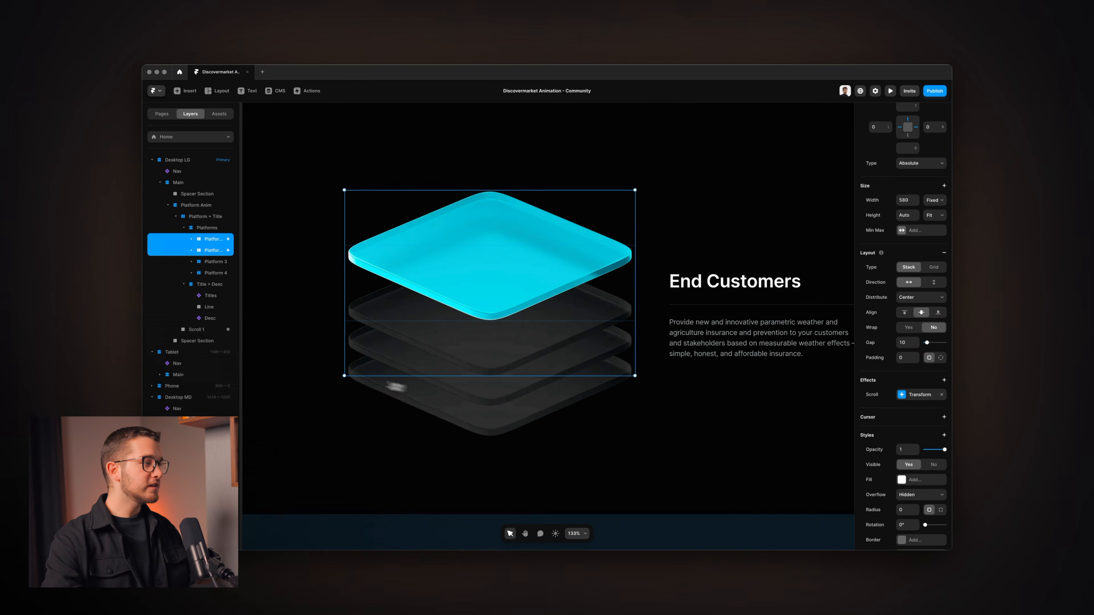
# Expand Platform 1 and Platform 2 in the layer tree and widen the tree so the Black and Colored layer names are readable.
pyautogui.click(191, 239)
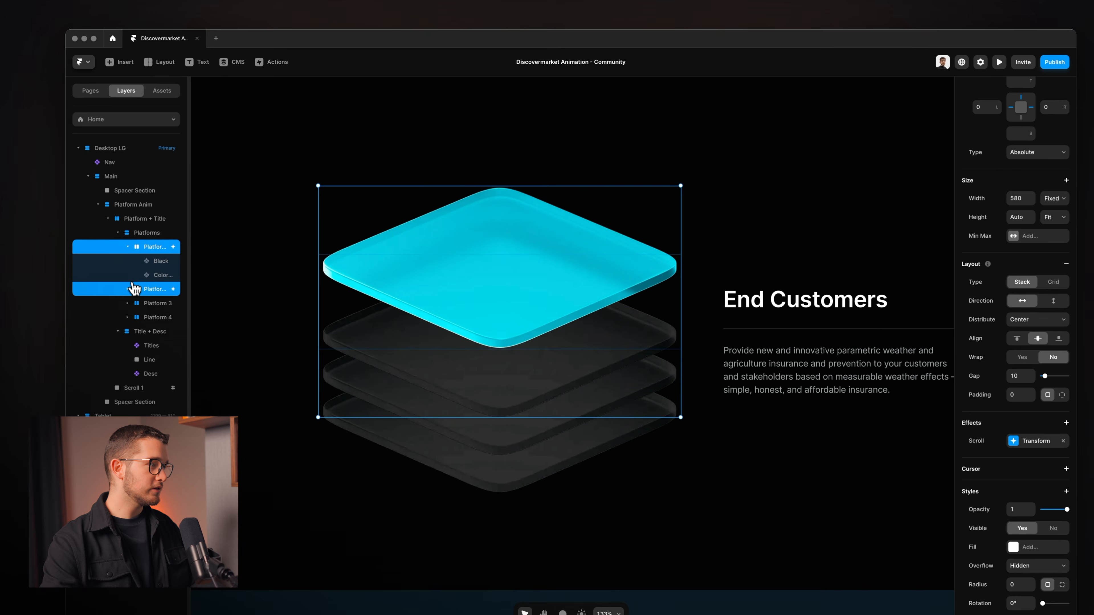
pyautogui.click(129, 288)
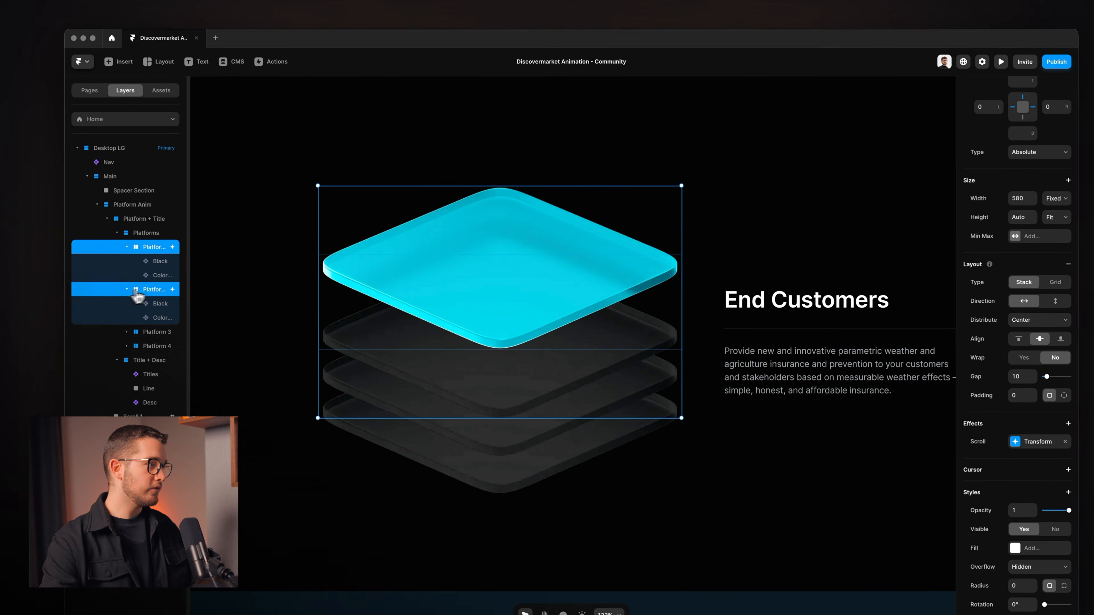
pyautogui.moveTo(188, 278); pyautogui.dragTo(216, 277)
pyautogui.click(175, 265)
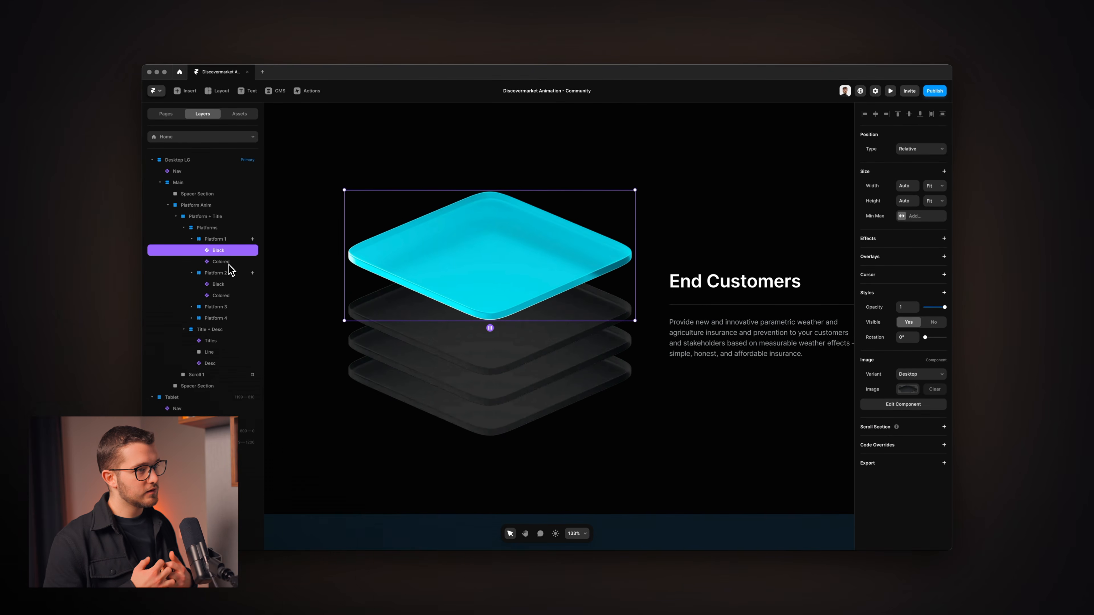
# Try out different opacity values on the Colored layers of Platform 1 and Platform 2.
pyautogui.click(229, 263)
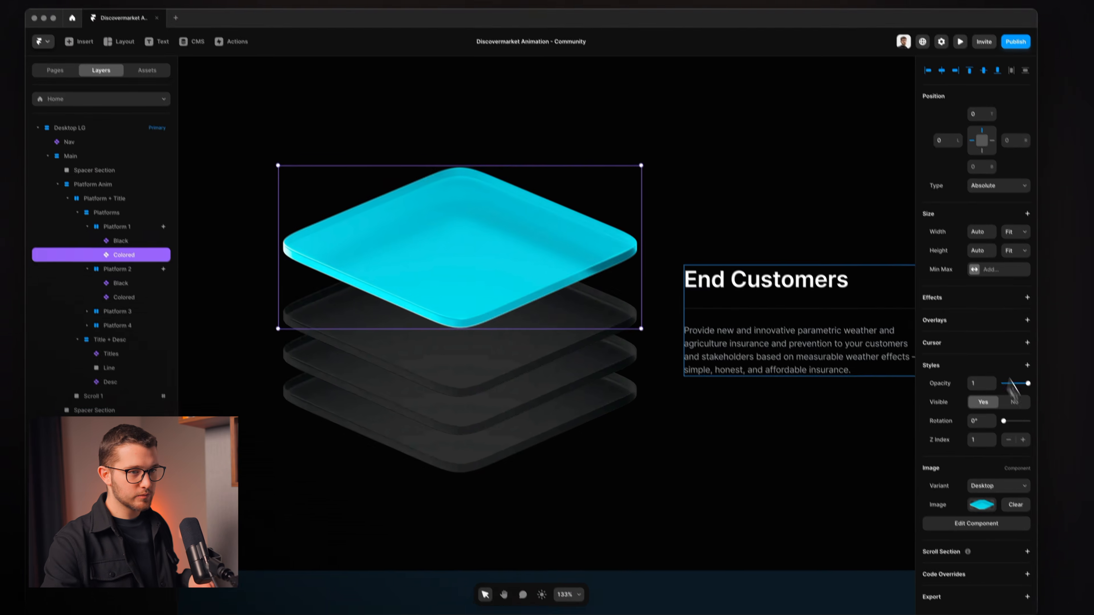
pyautogui.moveTo(1019, 364); pyautogui.dragTo(1067, 364)
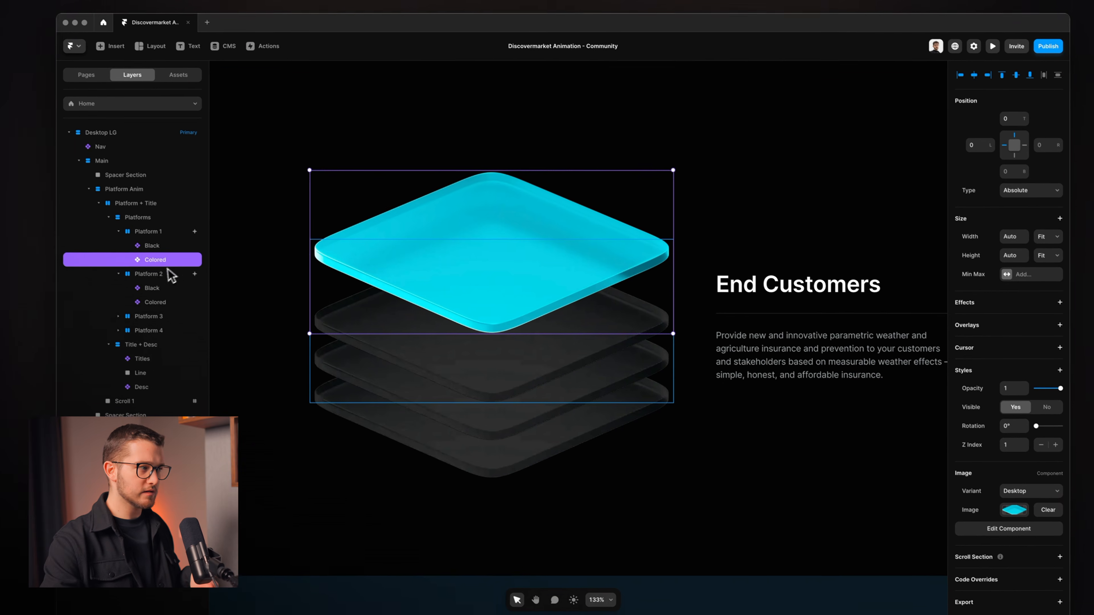
pyautogui.click(159, 289)
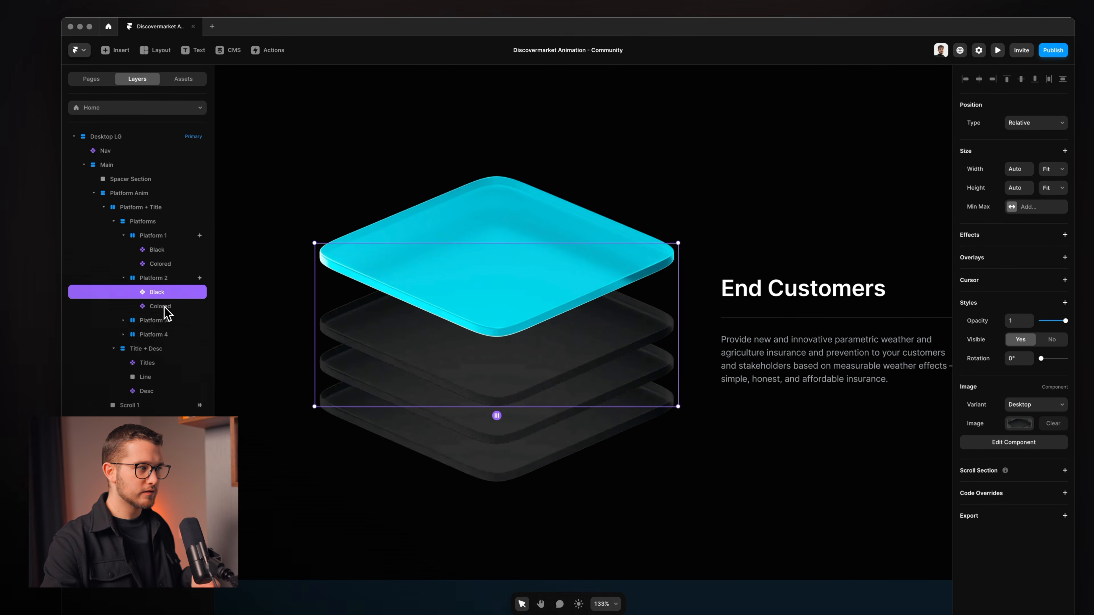
pyautogui.click(164, 307)
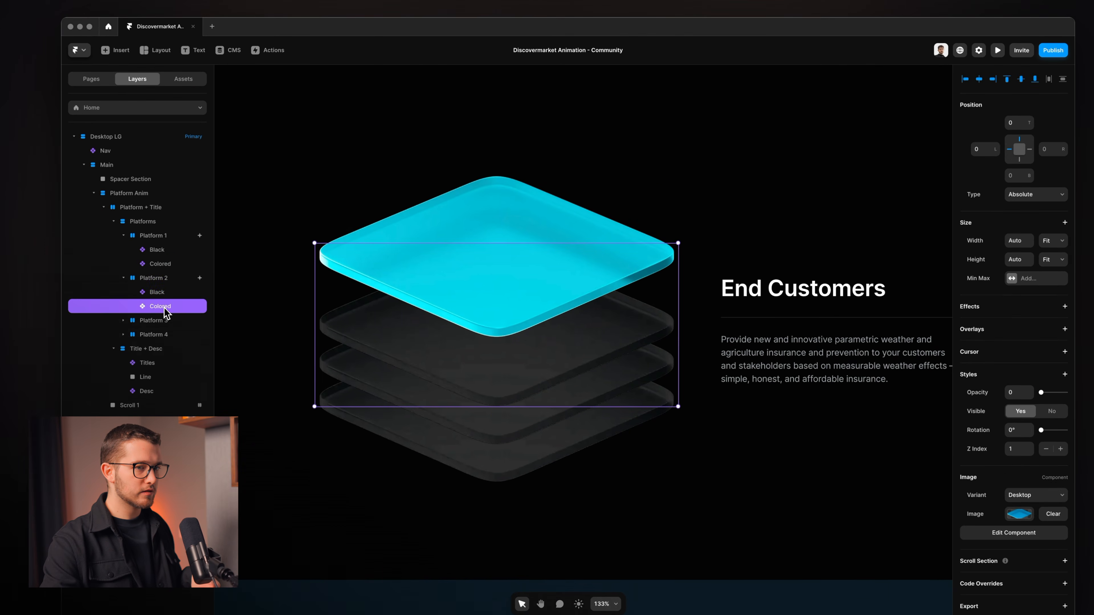
pyautogui.moveTo(1041, 392); pyautogui.dragTo(1093, 402)
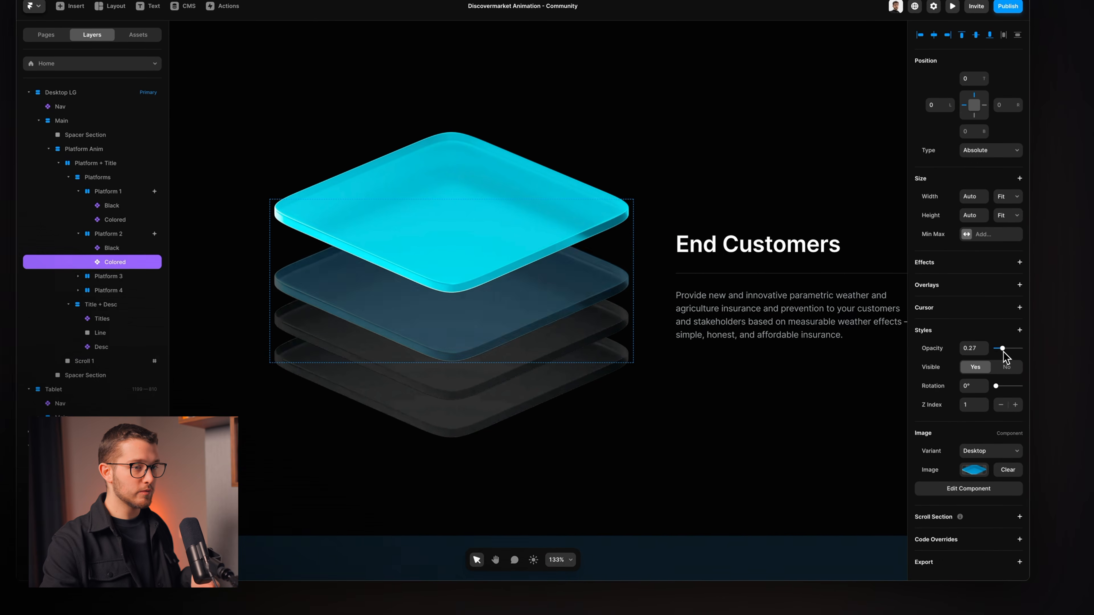
pyautogui.moveTo(1072, 351); pyautogui.dragTo(814, 358)
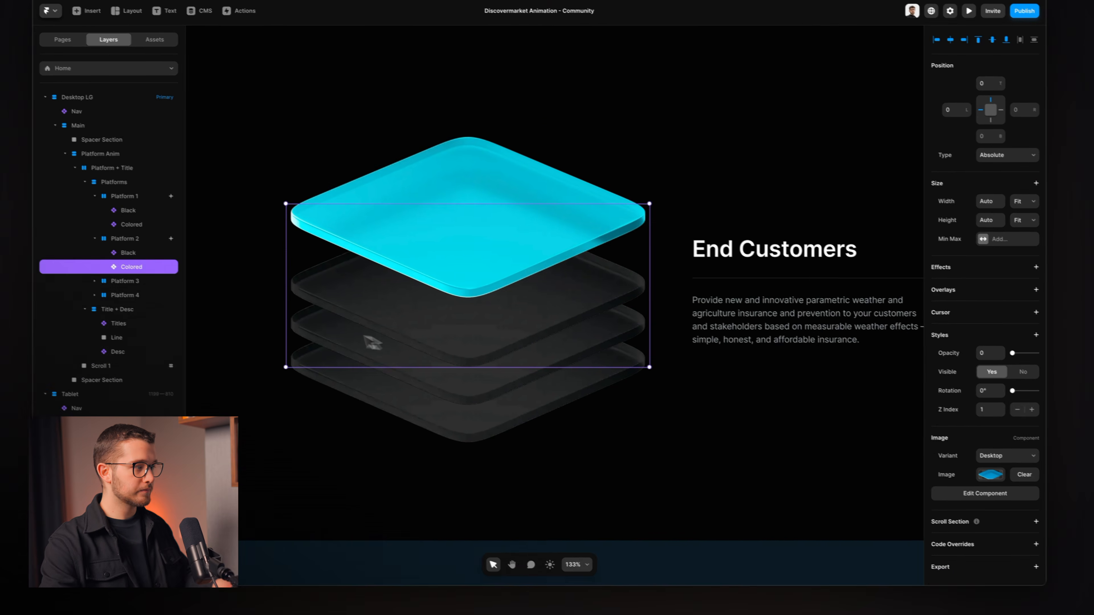
# Add a Scroll Transform to Platform 1's Colored layer, triggered by Section in View with the section #scroll-1.
pyautogui.click(109, 223)
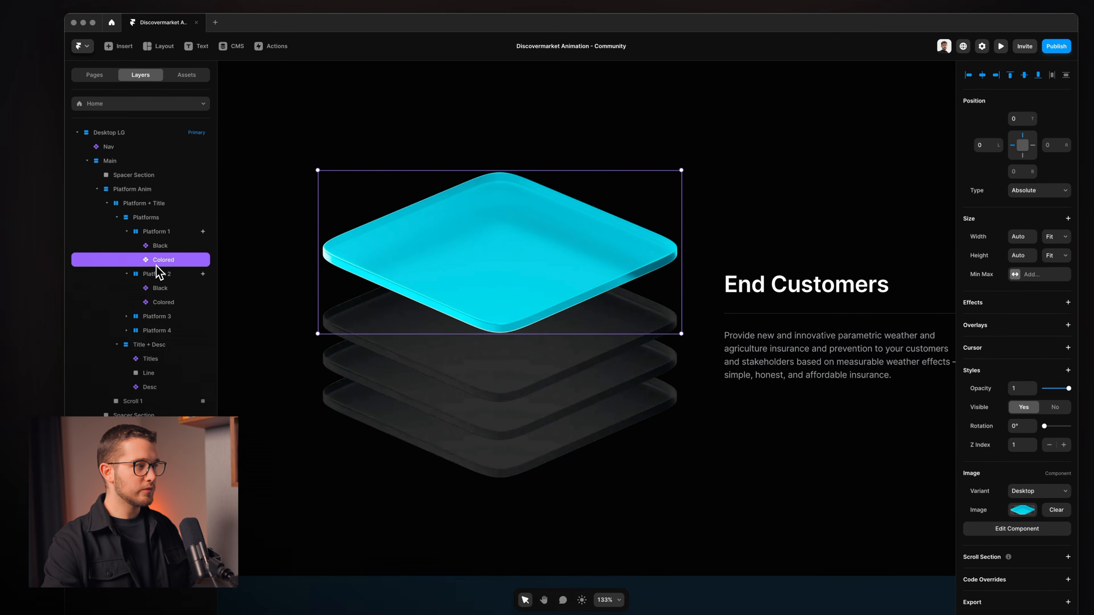
pyautogui.click(1068, 302)
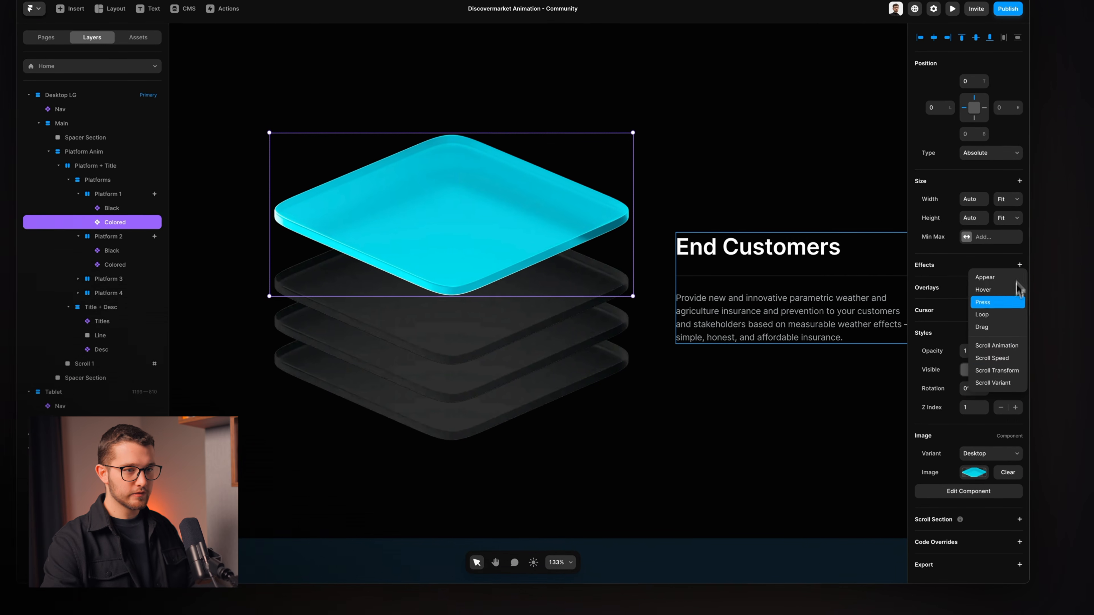
pyautogui.click(997, 370)
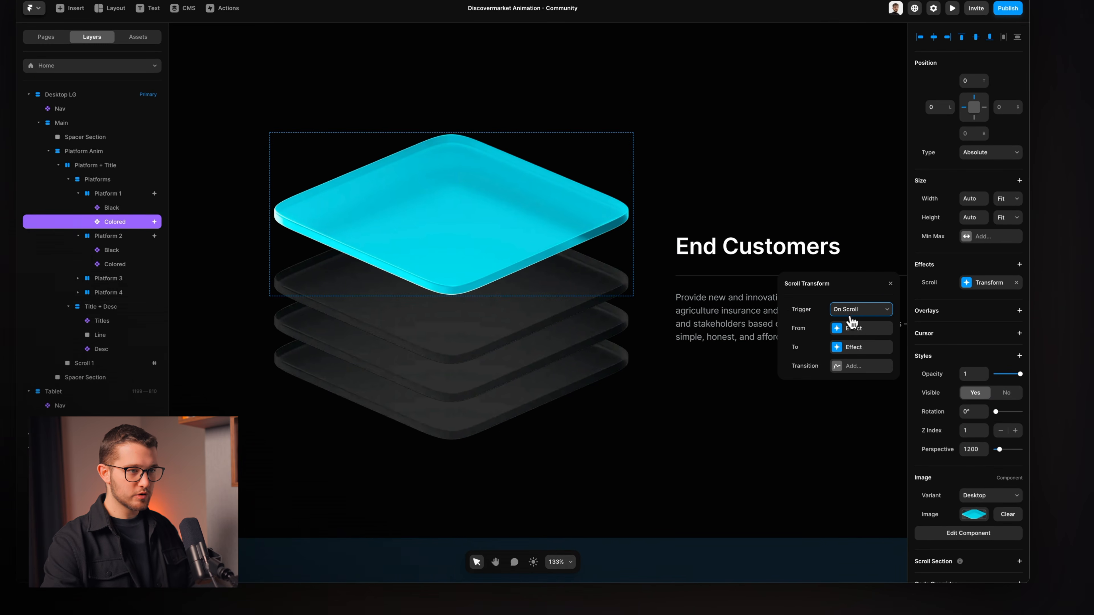
pyautogui.click(861, 309)
pyautogui.click(862, 341)
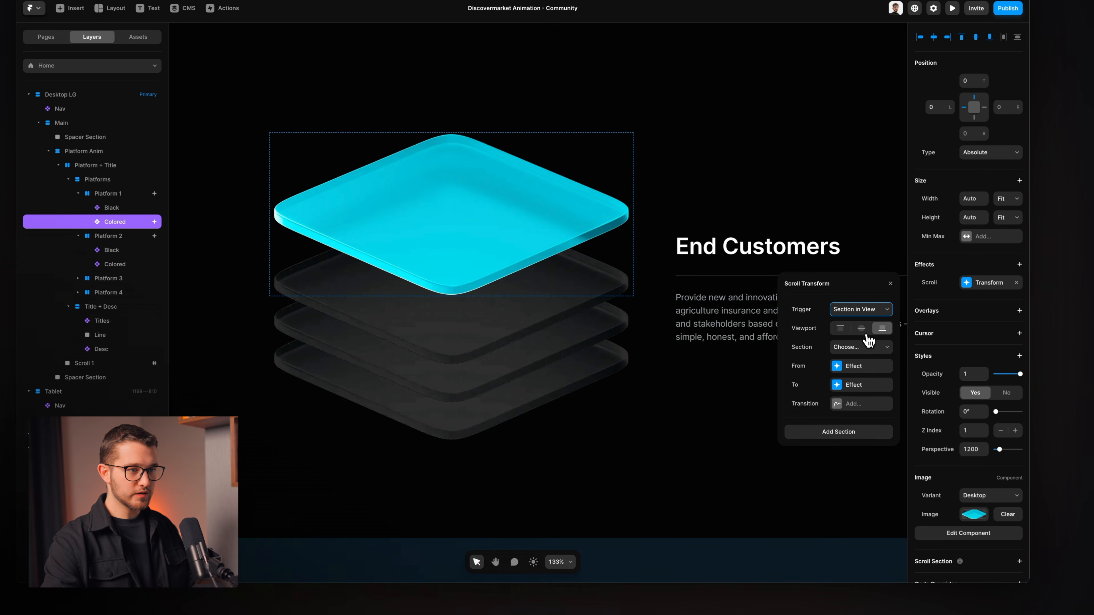
pyautogui.click(862, 358)
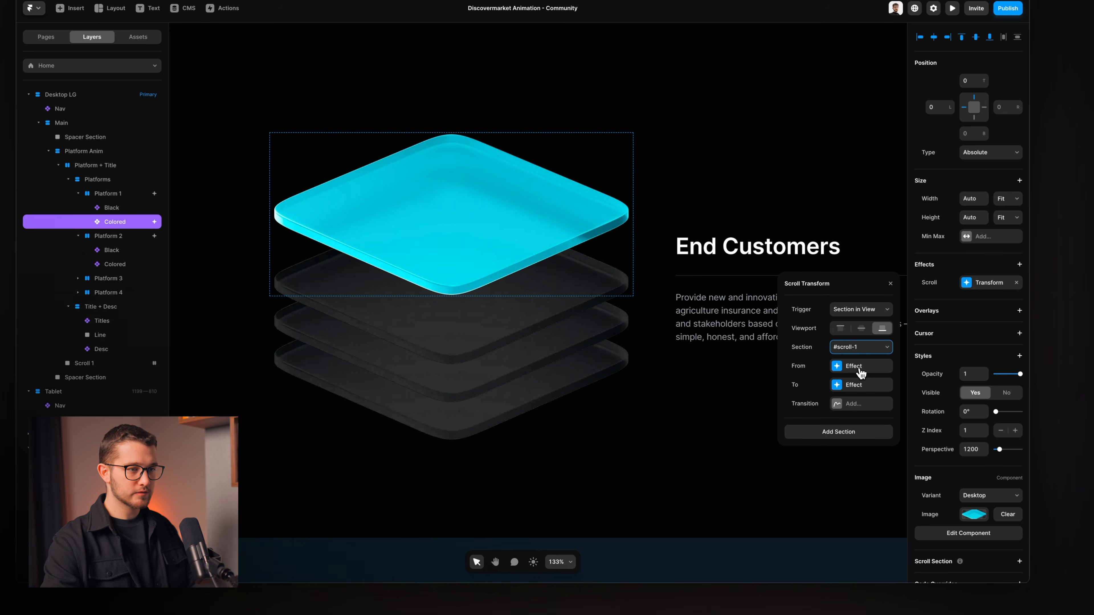
# Set the From effect of Platform 1's Colored layer to opacity 1 and scale 1.
pyautogui.click(855, 366)
pyautogui.press('Return')
pyautogui.moveTo(839, 483); pyautogui.dragTo(720, 161)
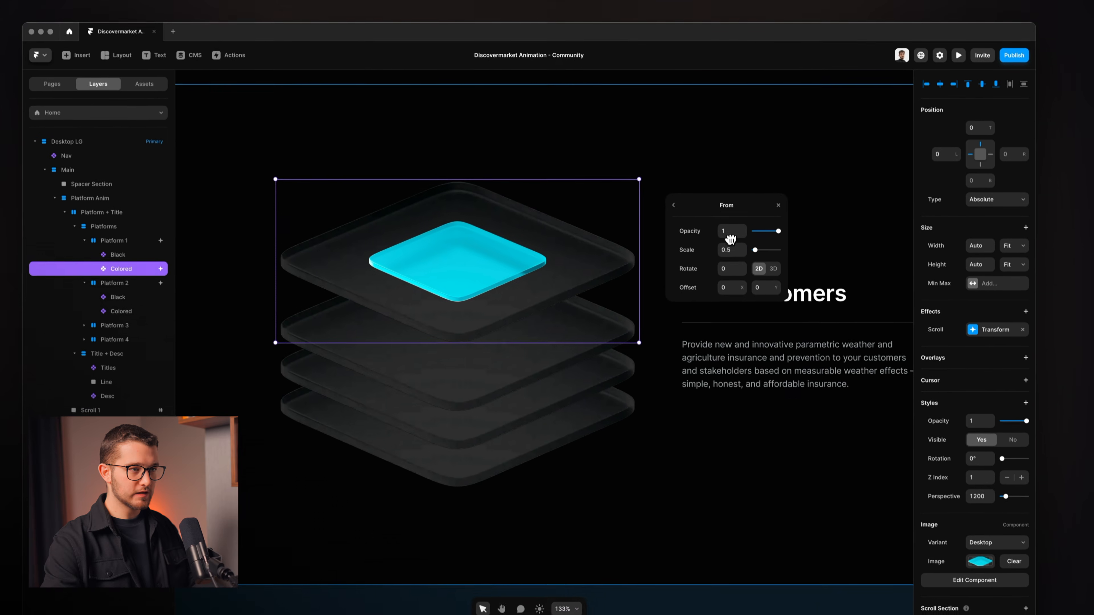
pyautogui.click(724, 204)
pyautogui.write('1')
pyautogui.press('Return')
pyautogui.press('Escape')
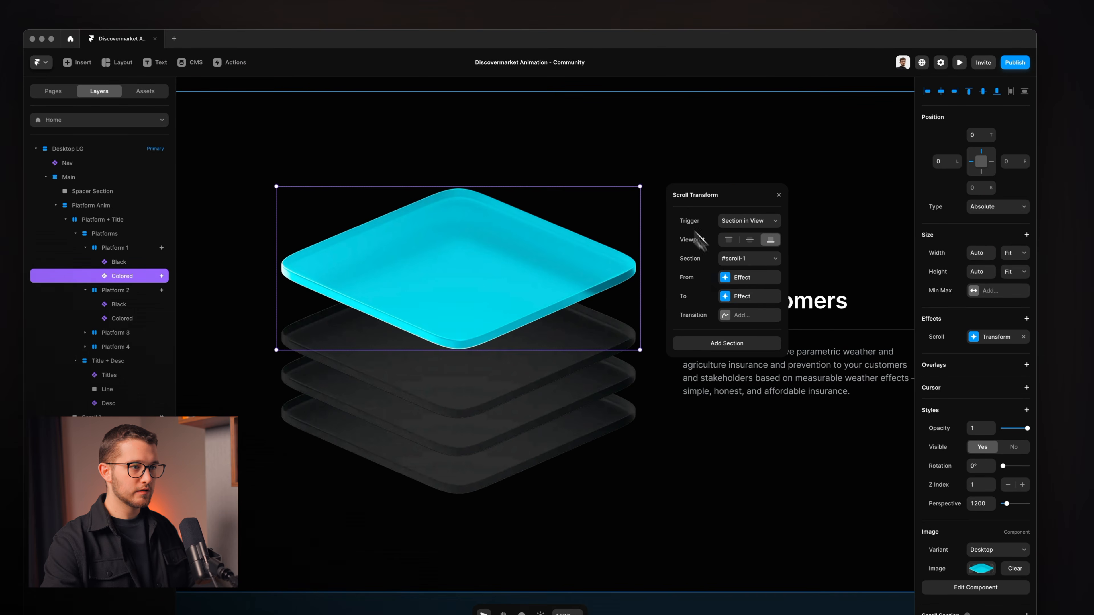
# Set the To effect of Platform 1's Colored layer to opacity 0.
pyautogui.click(750, 300)
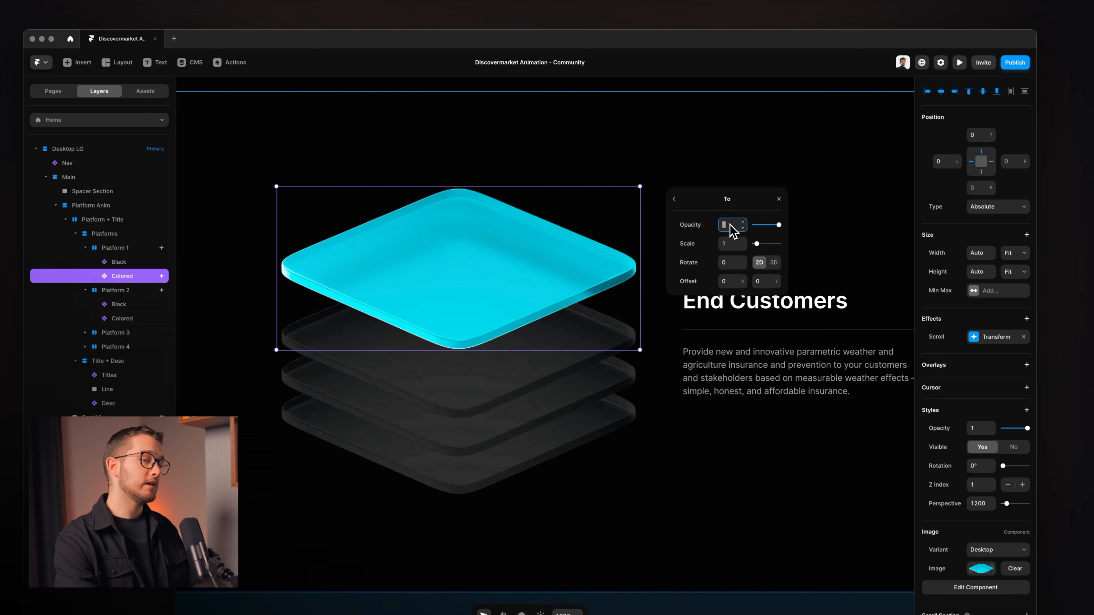
pyautogui.write('0')
pyautogui.press('Return')
pyautogui.click(786, 155)
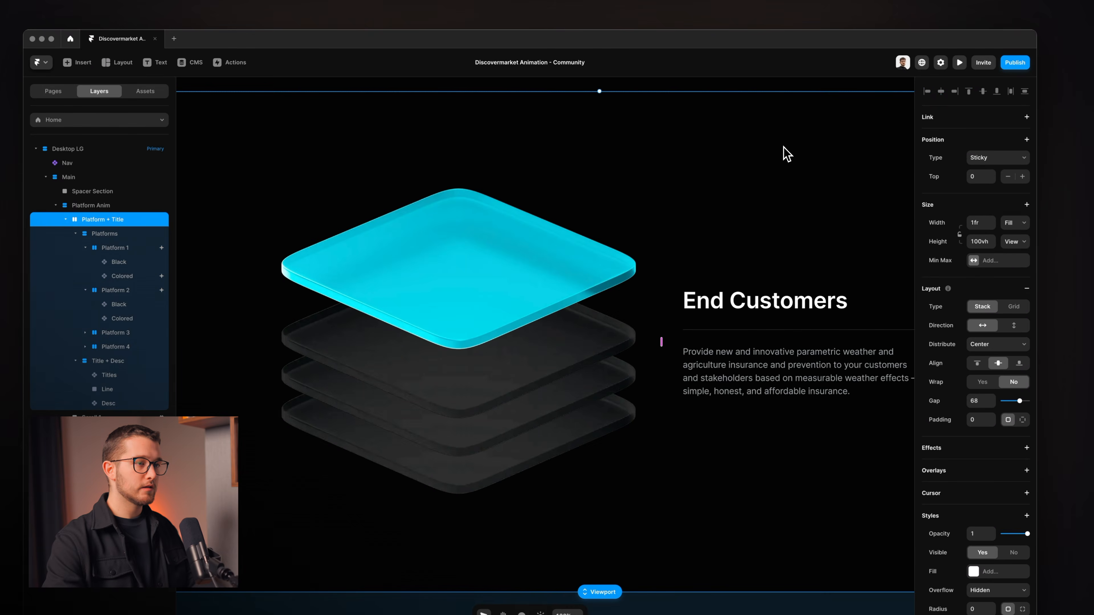
# Preview the page and examine how the top platform's colour fades while scrolling down and up through the Scroll 1 section.
pyautogui.press('super+p')
pyautogui.scroll(-5, 640, 398)
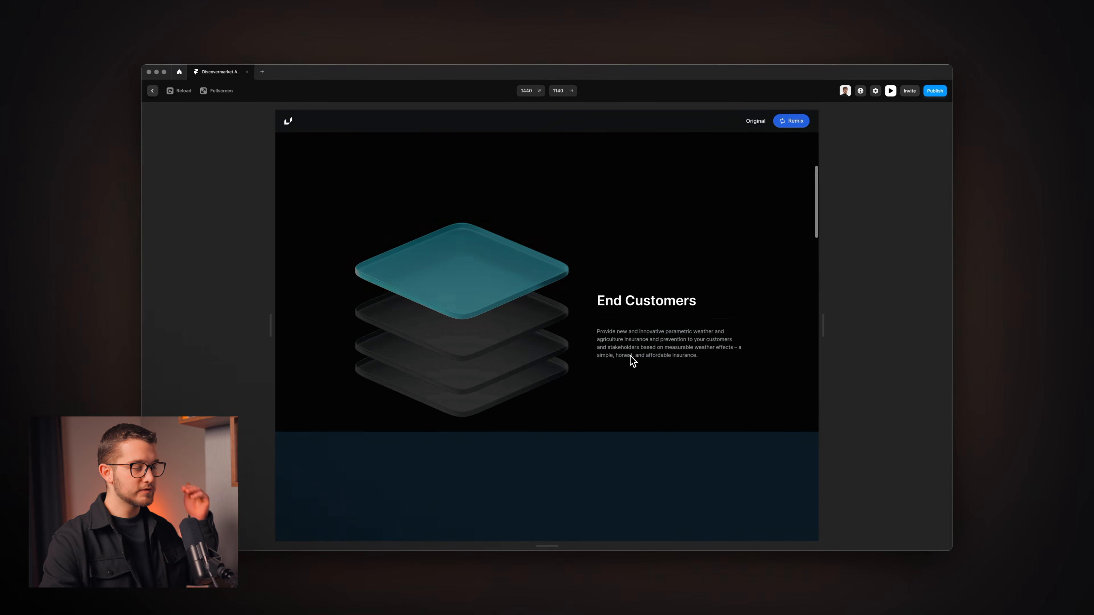
pyautogui.scroll(-2, 630, 356)
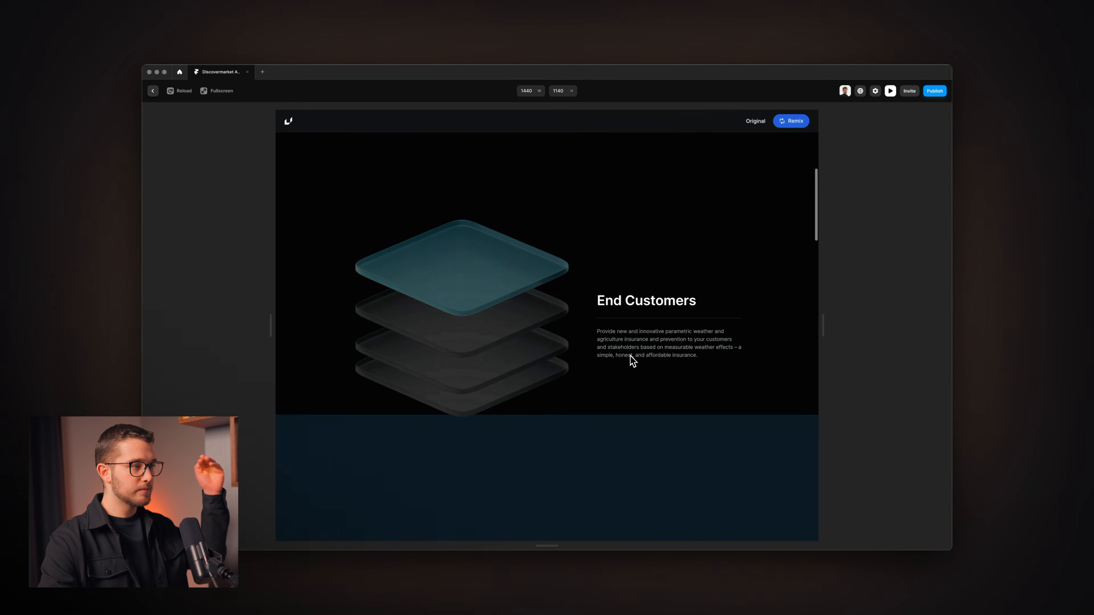
pyautogui.scroll(4, 630, 356)
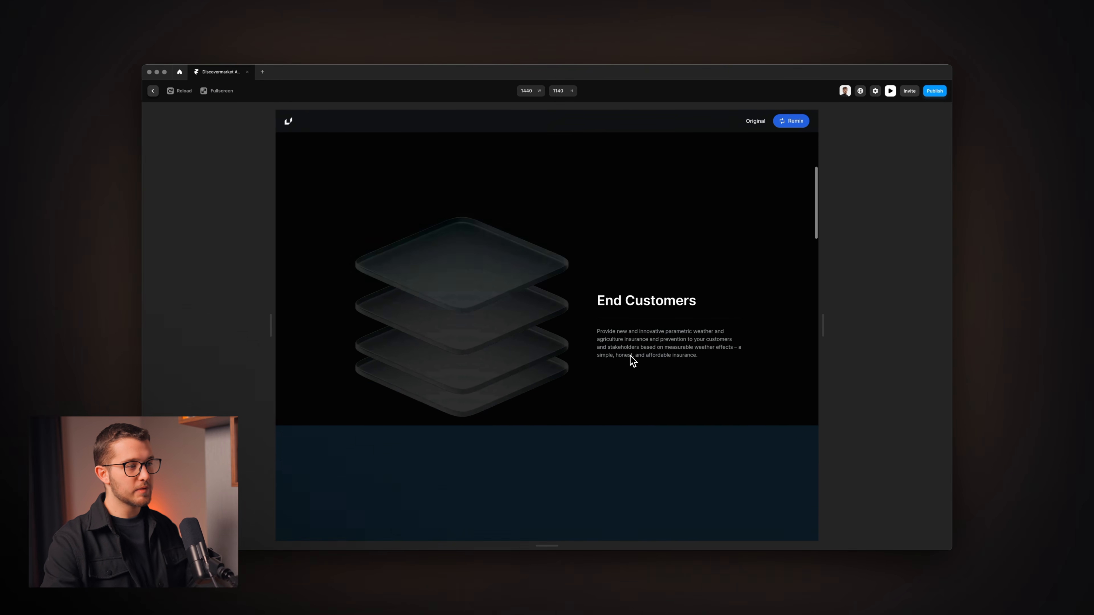
pyautogui.scroll(-2, 630, 356)
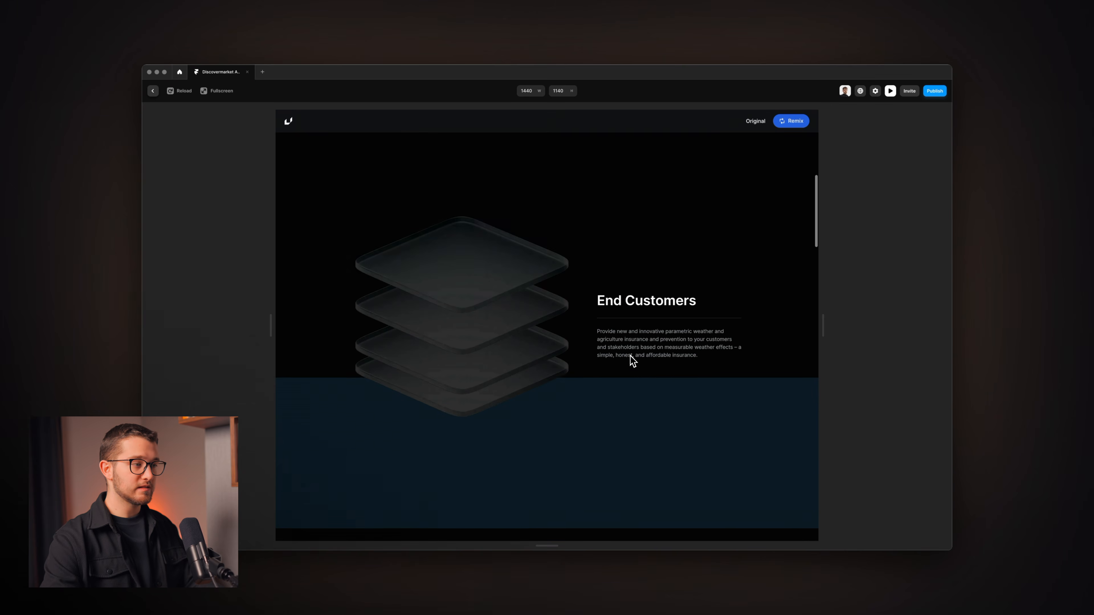
pyautogui.press('Escape')
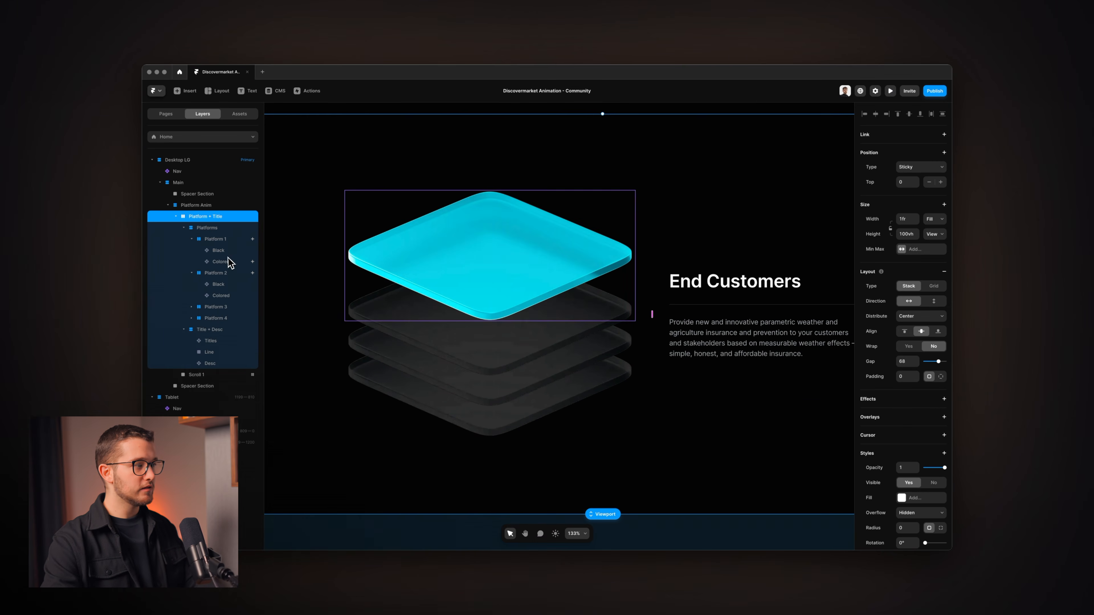
# Add a Scroll Transform to Platform 2's Colored layer, triggered by Section in View with the section #scroll-1.
pyautogui.click(220, 296)
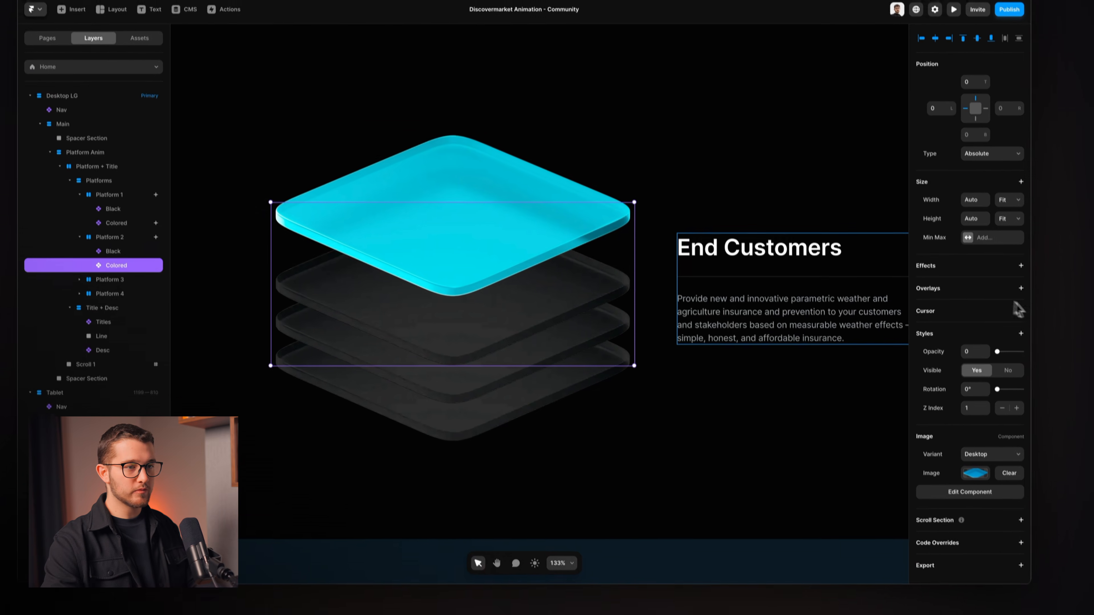
pyautogui.click(1019, 253)
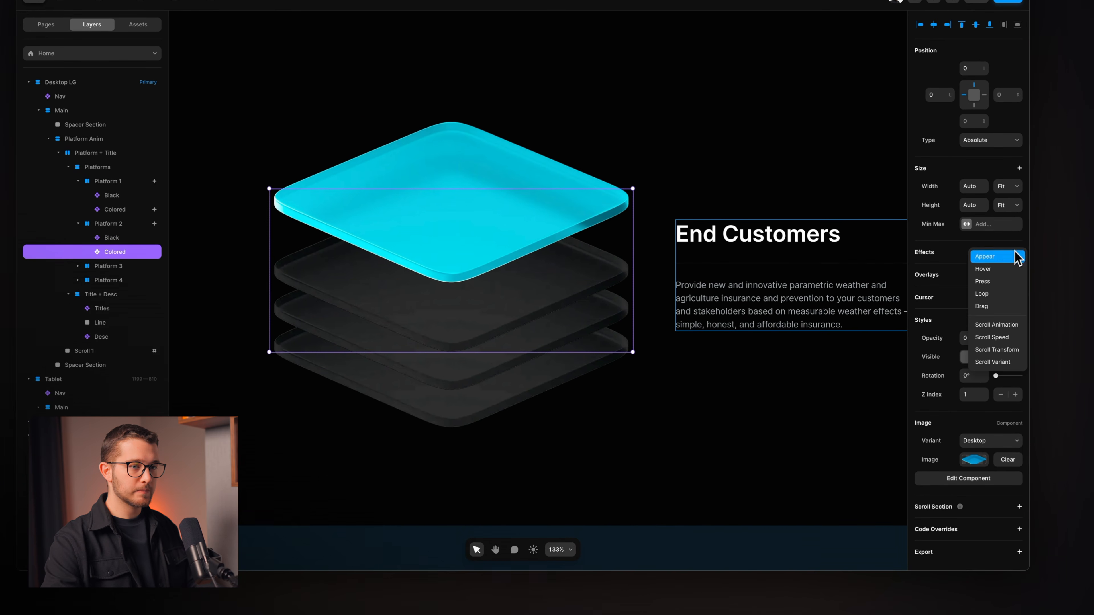
pyautogui.click(997, 350)
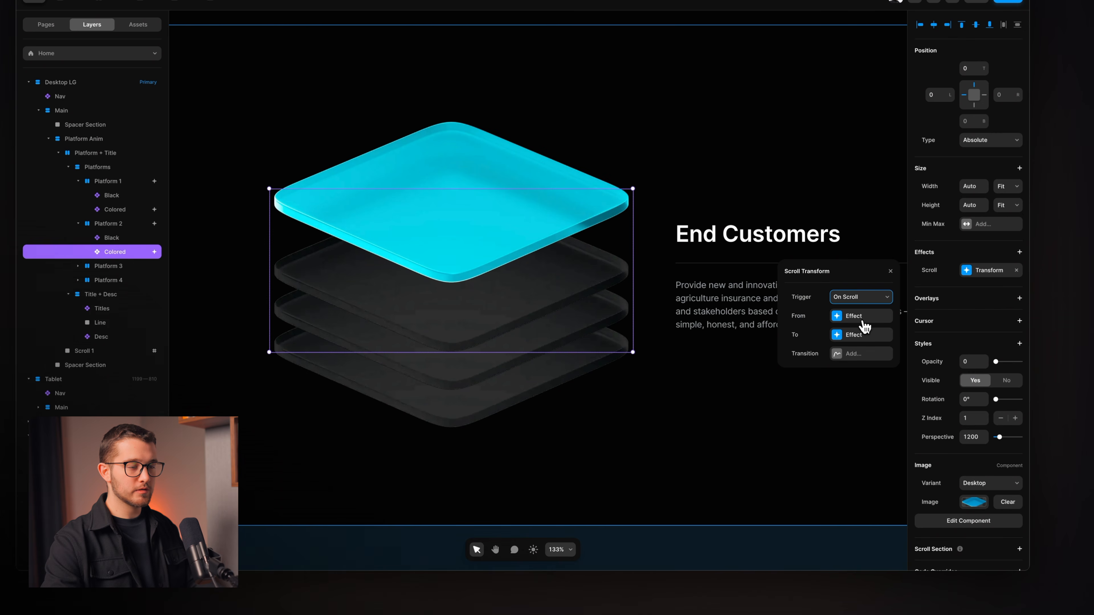
pyautogui.click(871, 323)
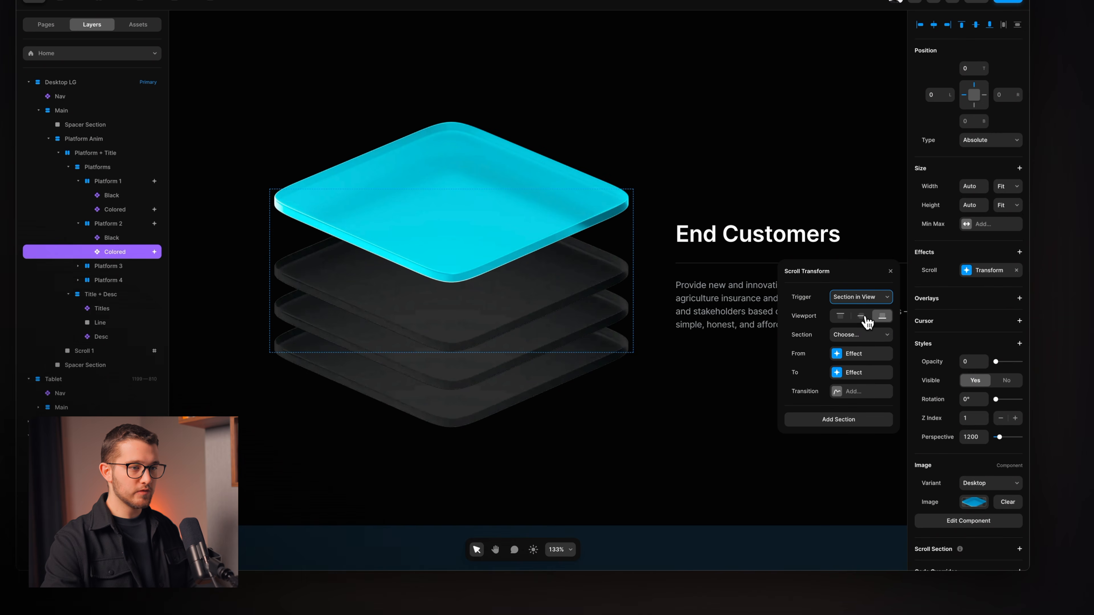
pyautogui.click(863, 354)
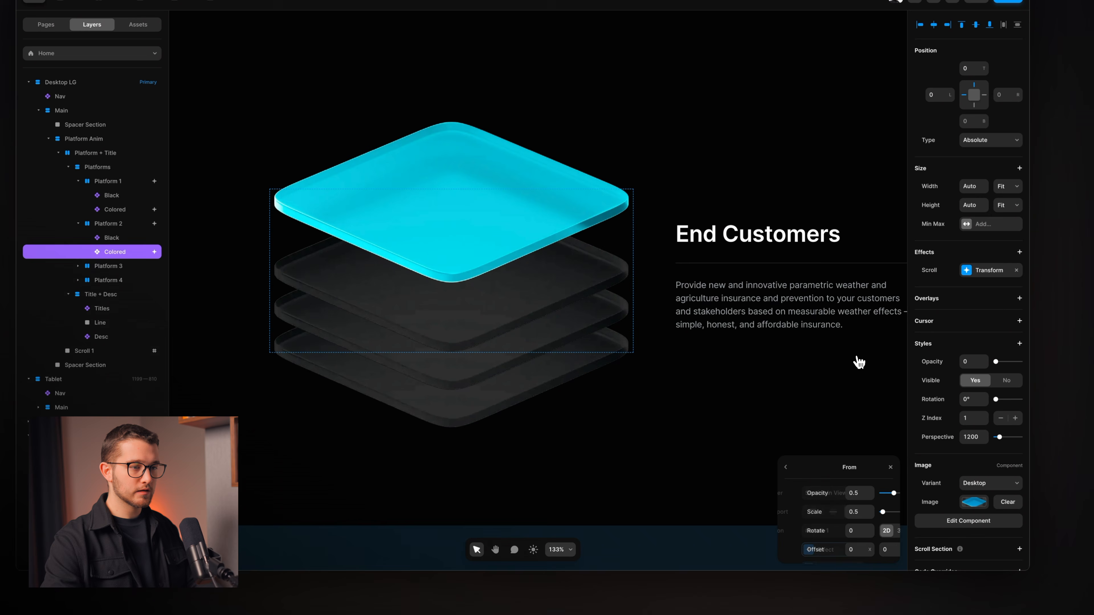
pyautogui.click(797, 475)
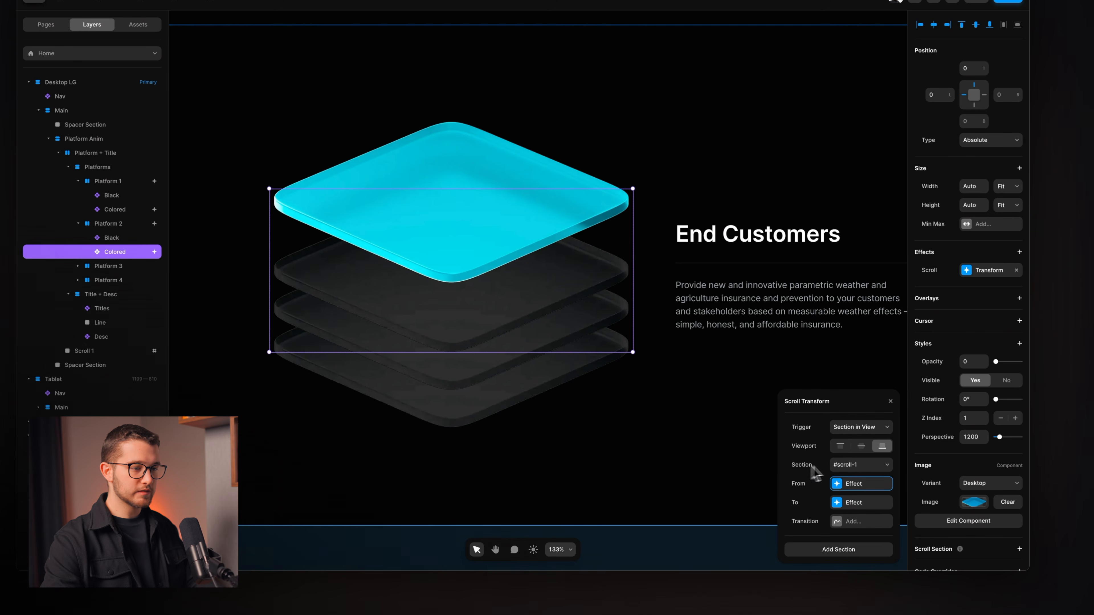
# For Platform 2's Colored layer, set the To effect to opacity 1 and the From effect to opacity 0 with scale 1.
pyautogui.click(861, 503)
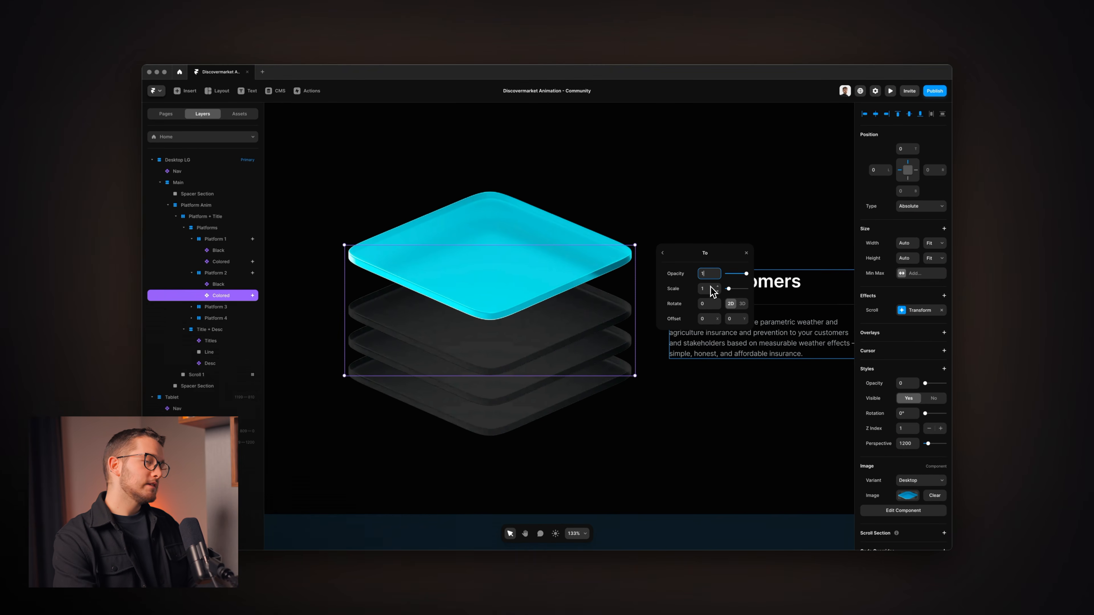
pyautogui.click(662, 253)
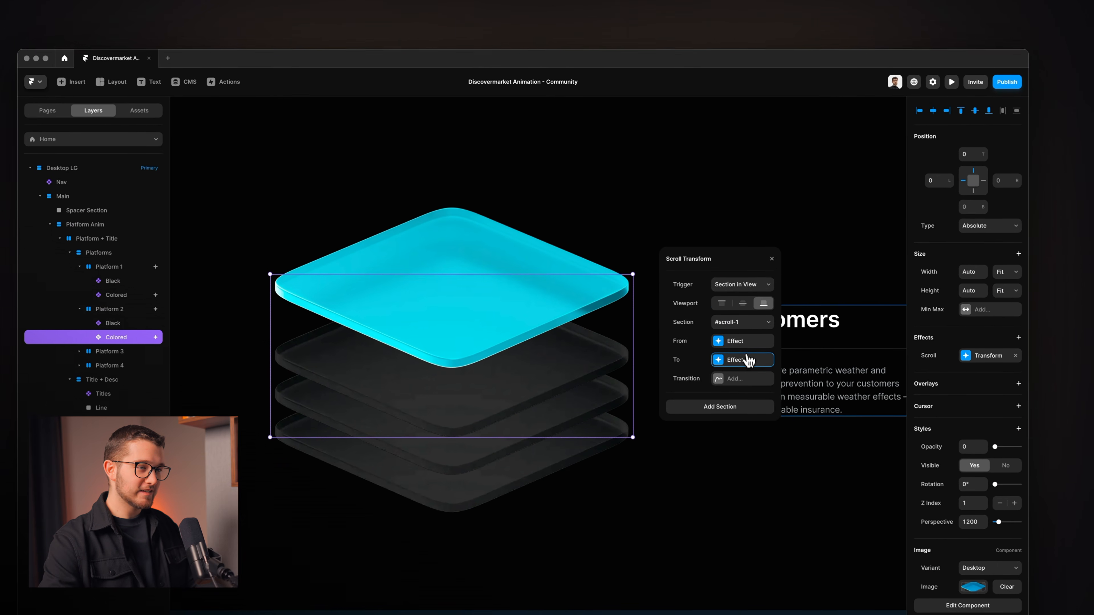
pyautogui.click(748, 341)
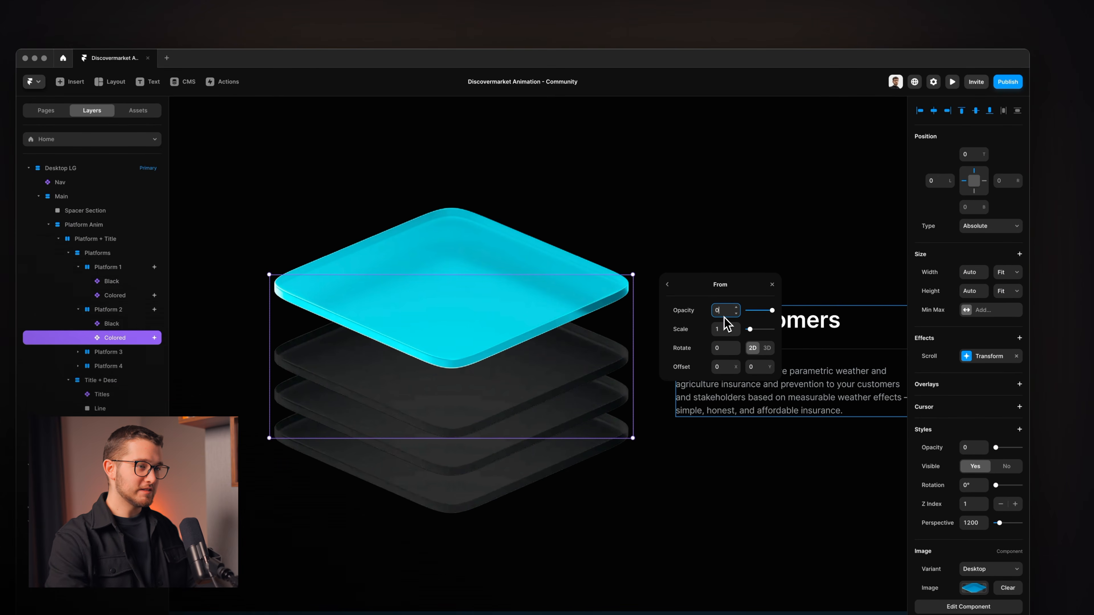
pyautogui.click(672, 285)
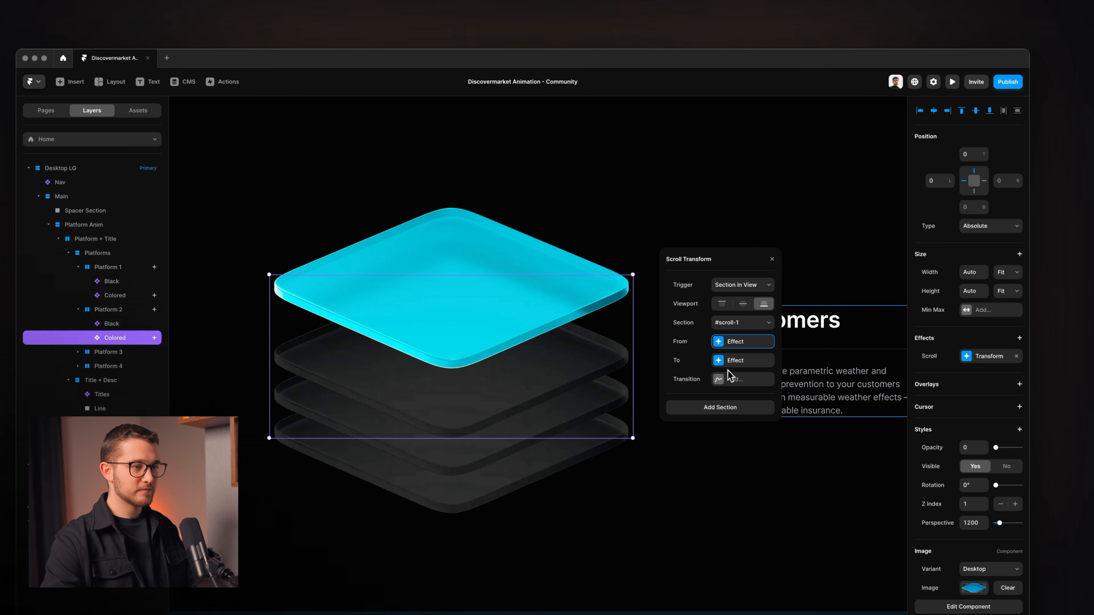
# Preview the page and check Platform 2's colour while scrolling into the Scroll 1 section.
pyautogui.click(773, 259)
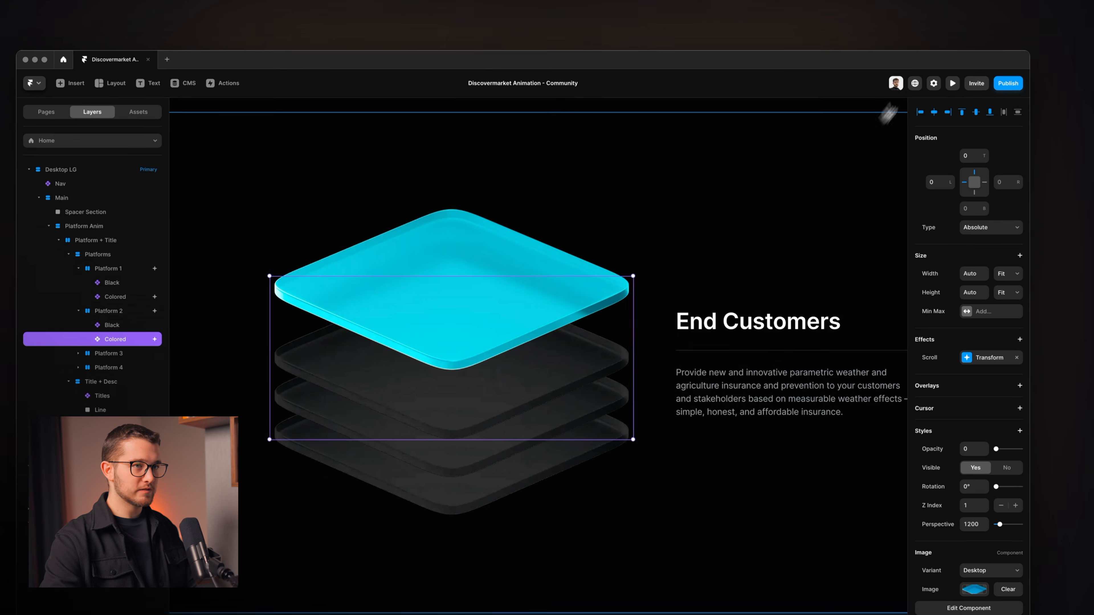
pyautogui.press('super+p')
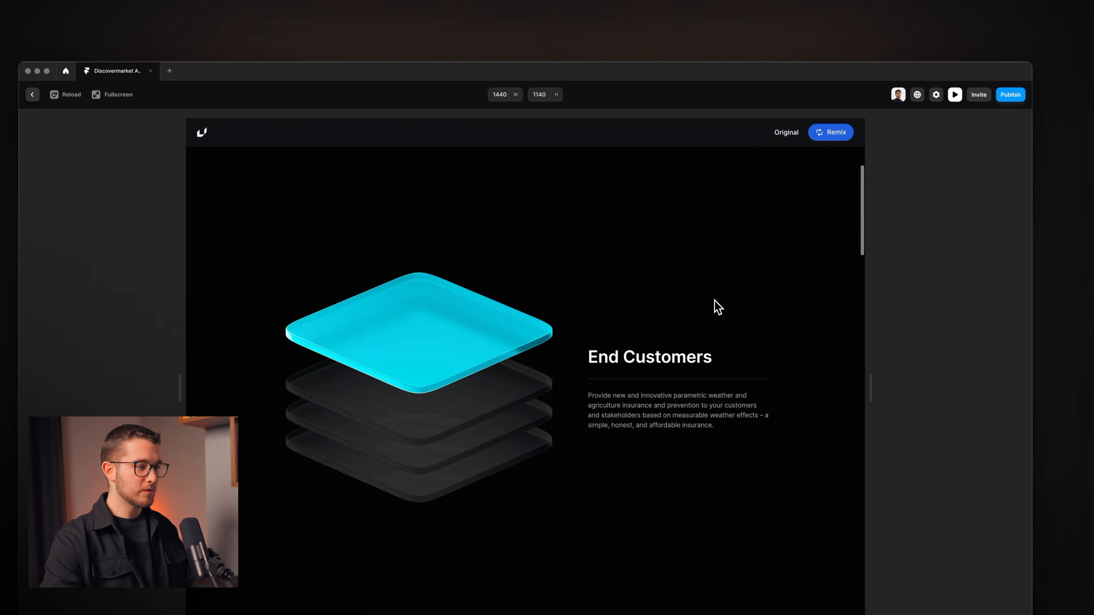
pyautogui.scroll(-5, 714, 301)
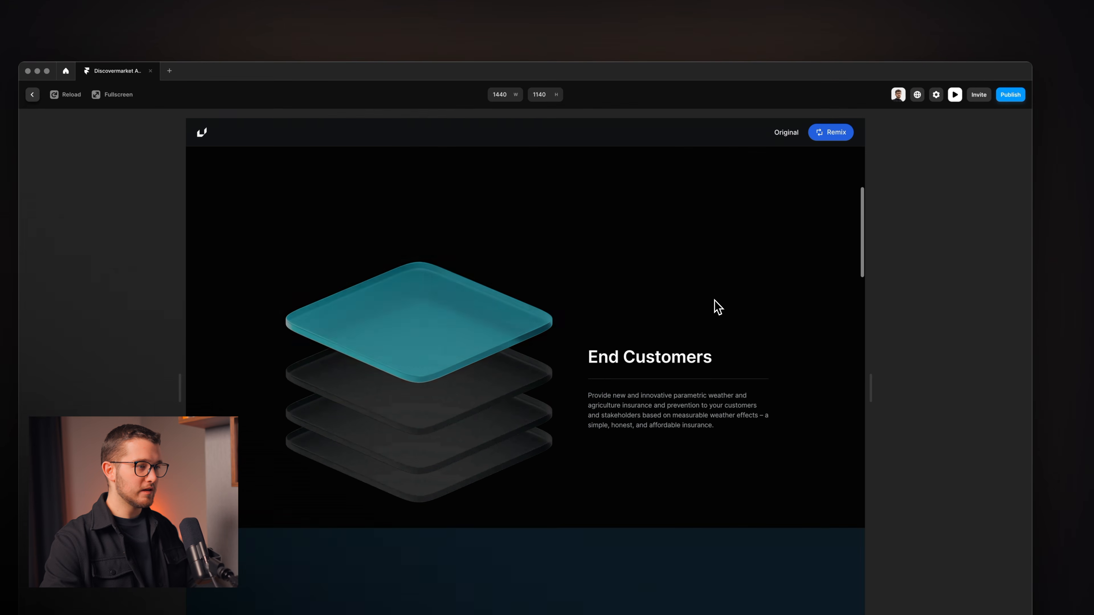
pyautogui.press('super+p')
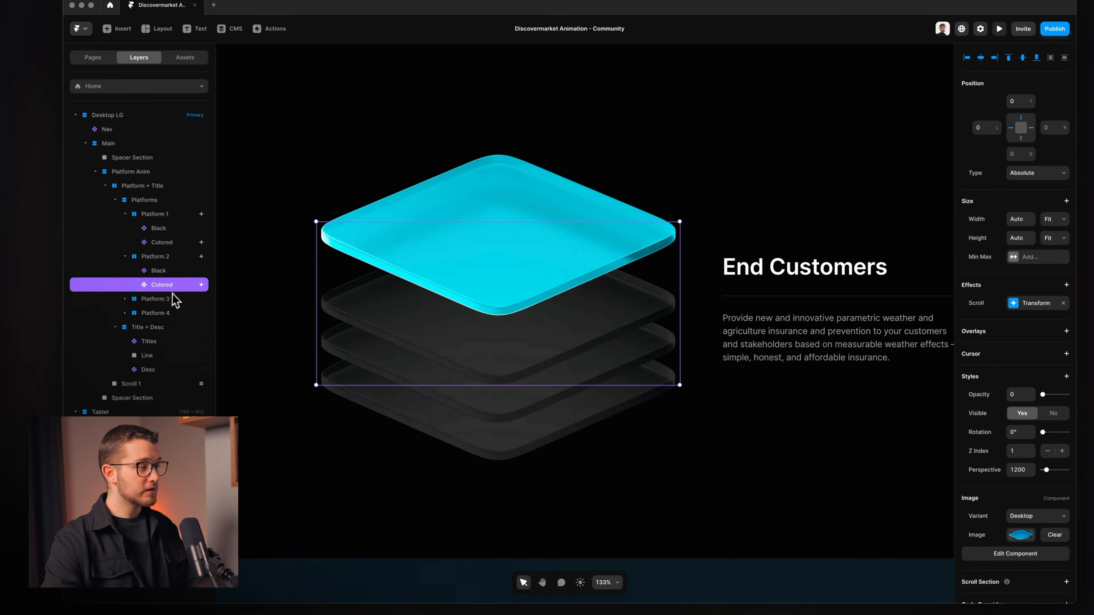
# Set the opacity style of Platform 2's Colored layer to 1.
pyautogui.click(1006, 403)
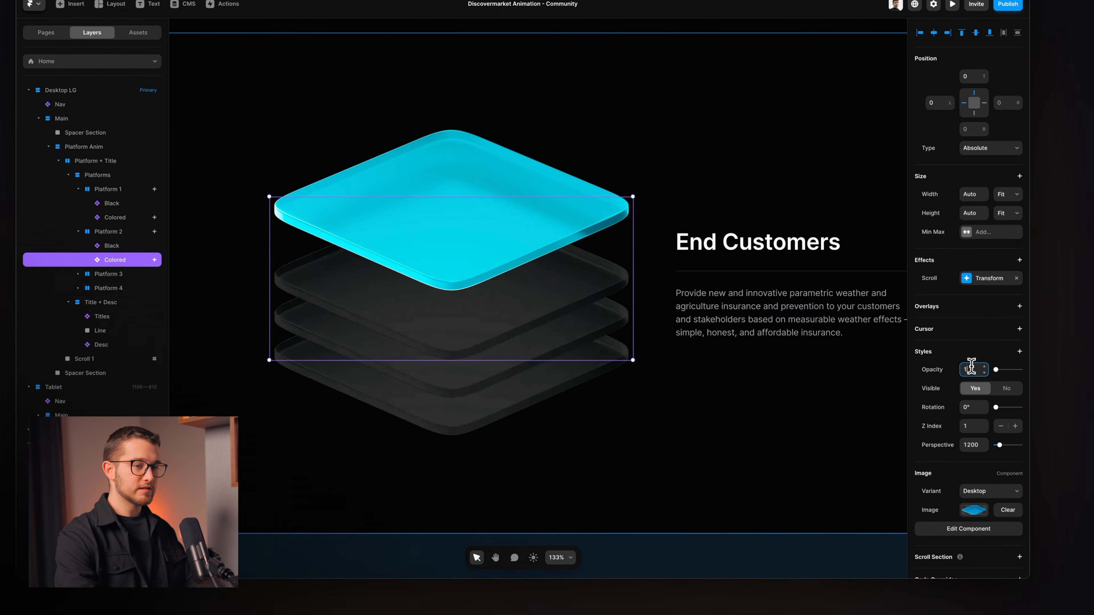
pyautogui.write('1')
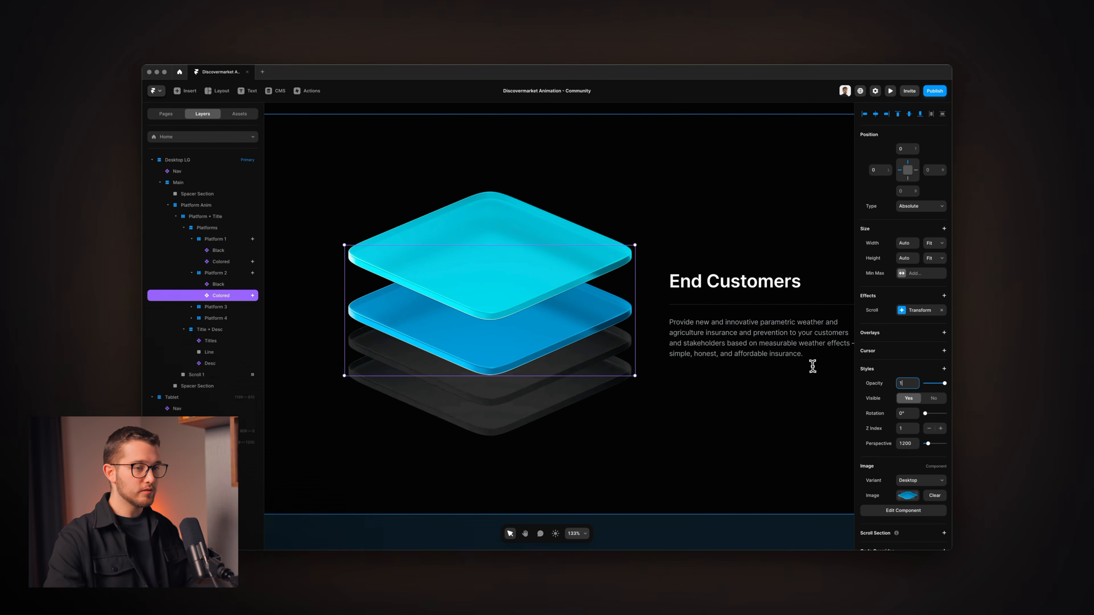
pyautogui.click(221, 296)
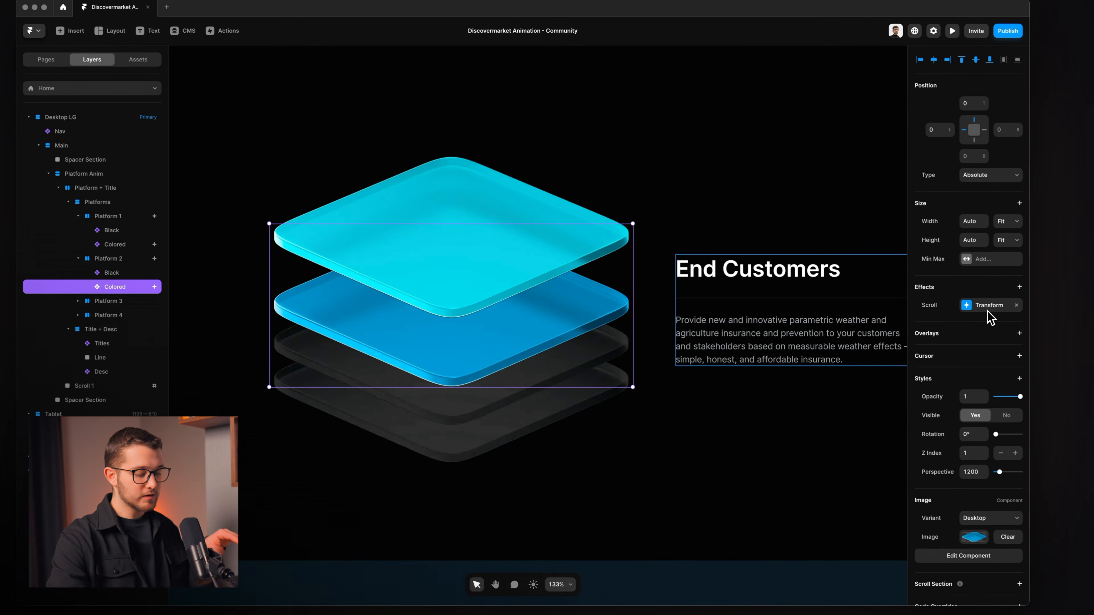
# Check Platform 2's starting look in the preview and review the From effect of its Colored layer's Scroll Transform.
pyautogui.press('super+p')
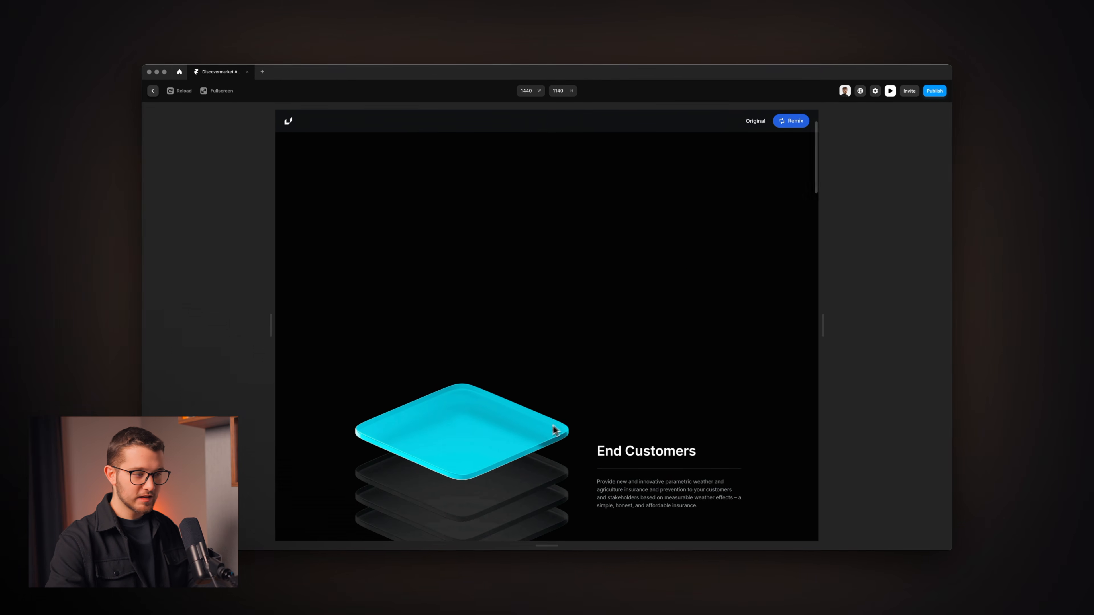
pyautogui.press('super+p')
pyautogui.click(921, 311)
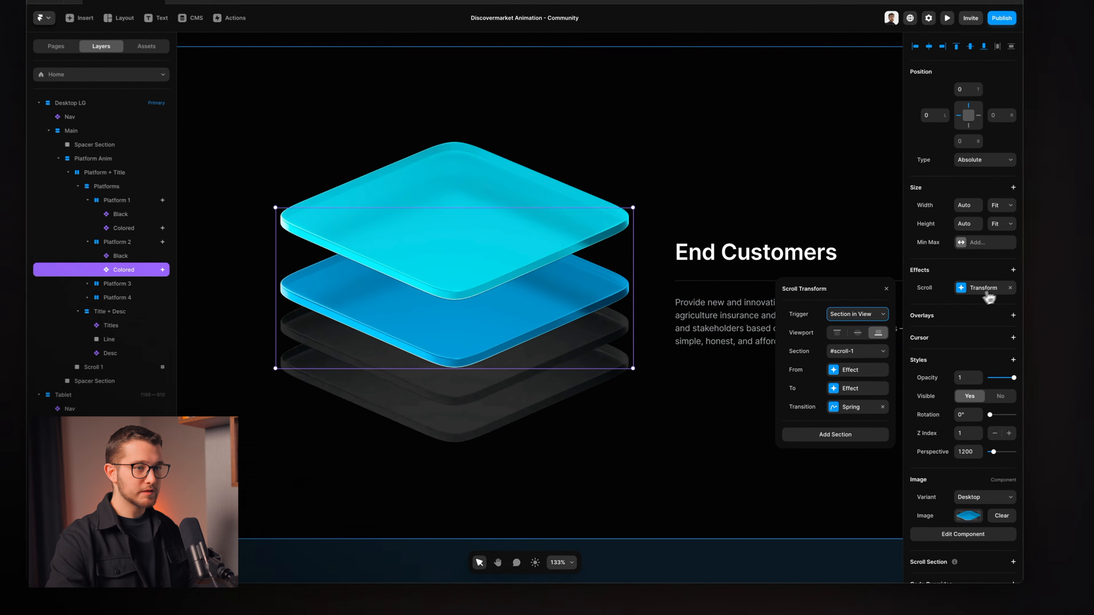
pyautogui.click(886, 366)
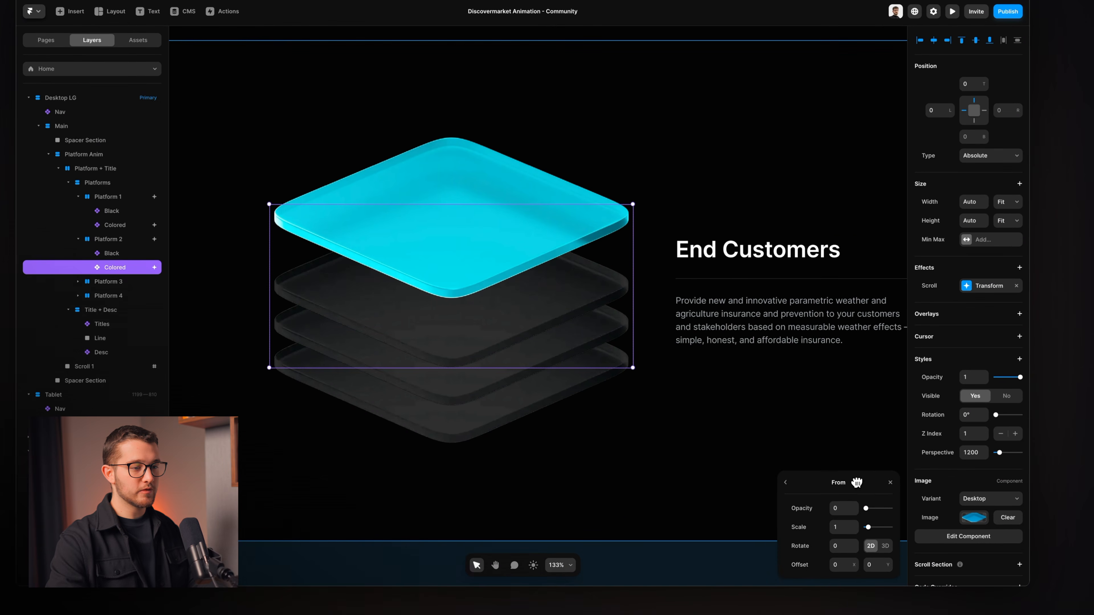
pyautogui.moveTo(857, 482); pyautogui.dragTo(734, 240)
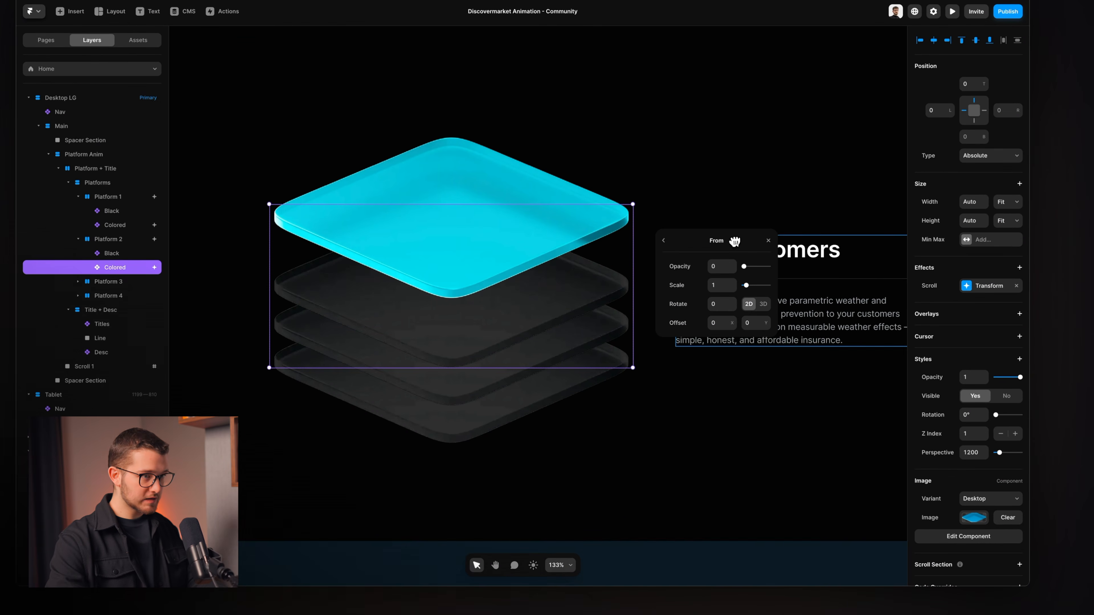
pyautogui.click(662, 241)
pyautogui.press('Escape')
# Preview the page and examine the colour crossfade between the top two platforms while scrolling down and up through the Scroll 1 section.
pyautogui.press('super+p')
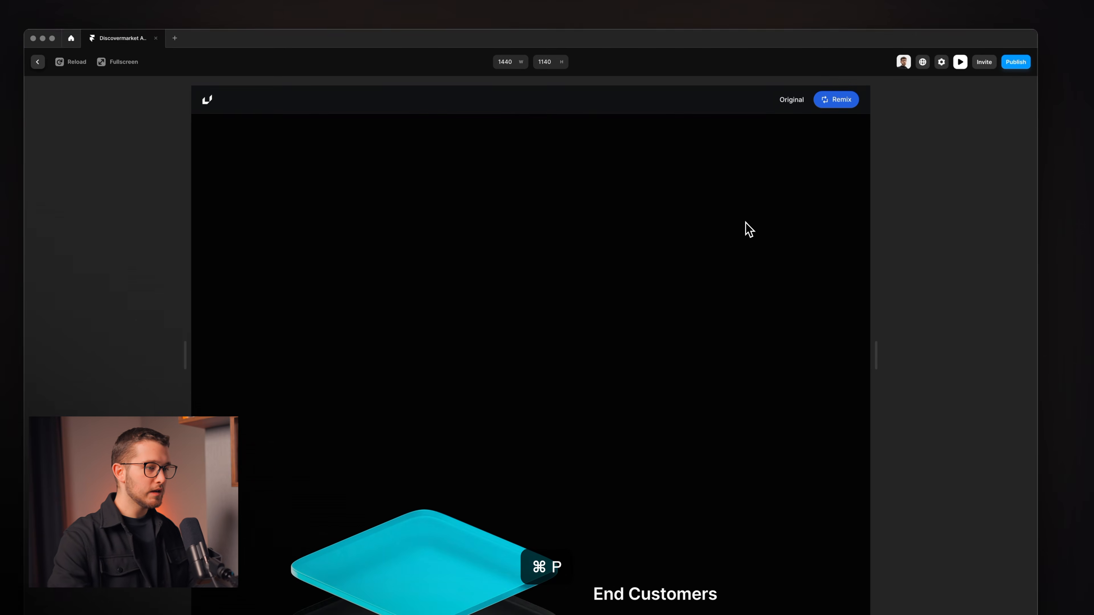
pyautogui.scroll(-10, 657, 325)
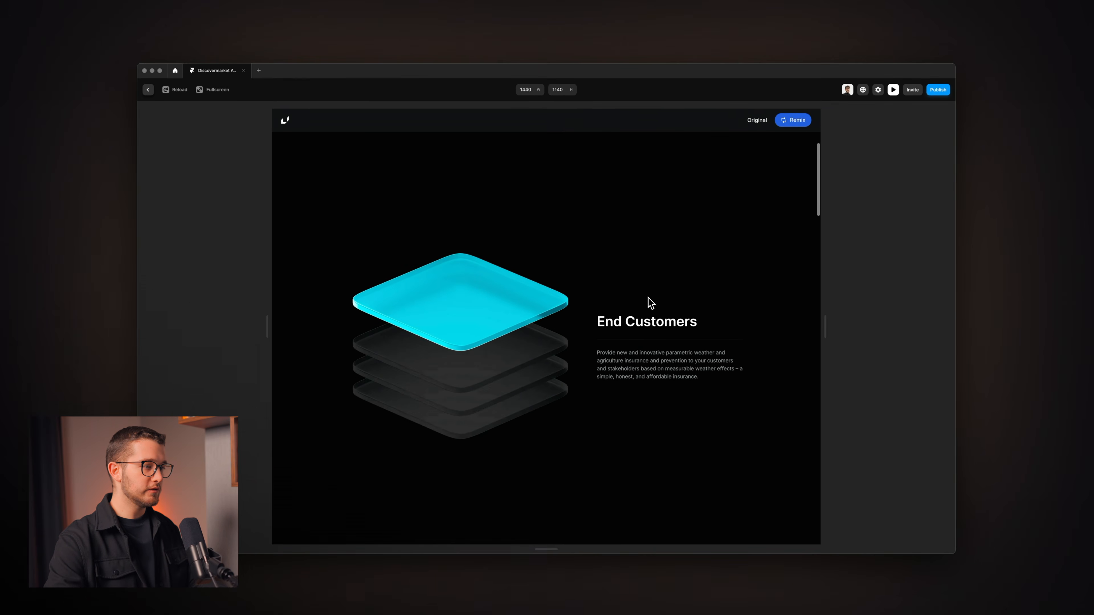
pyautogui.scroll(-5, 651, 303)
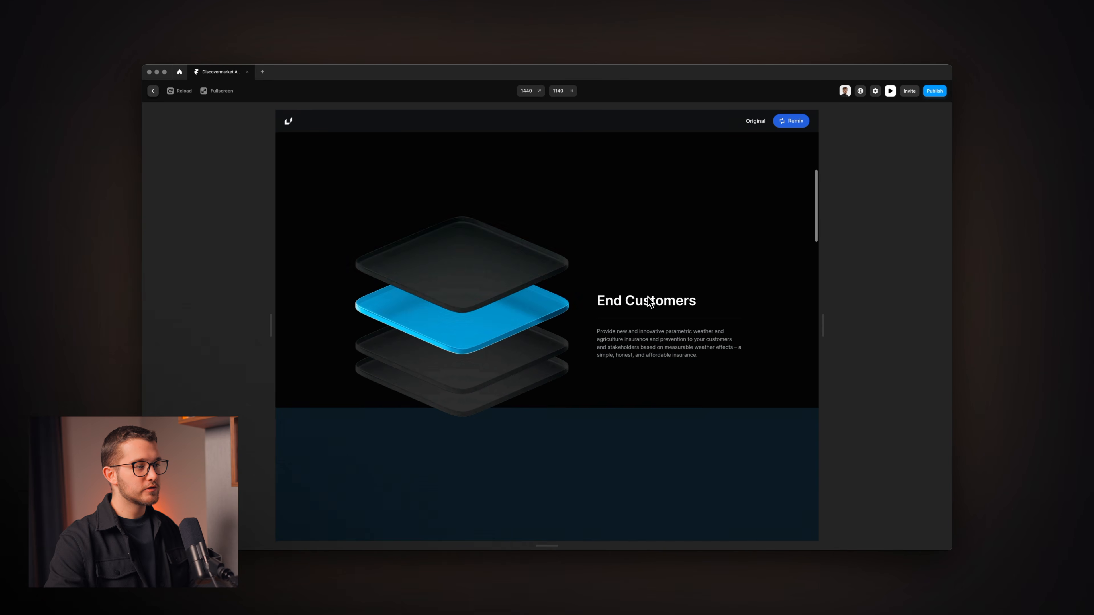
pyautogui.scroll(3, 650, 302)
pyautogui.scroll(-4, 650, 303)
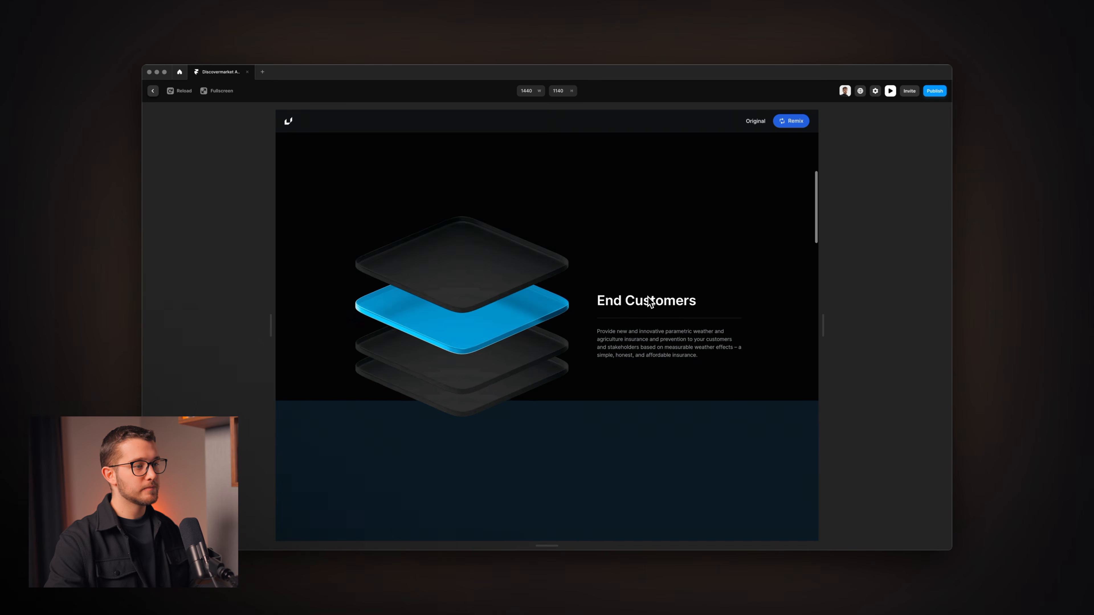
pyautogui.scroll(5, 650, 303)
pyautogui.scroll(-4, 650, 303)
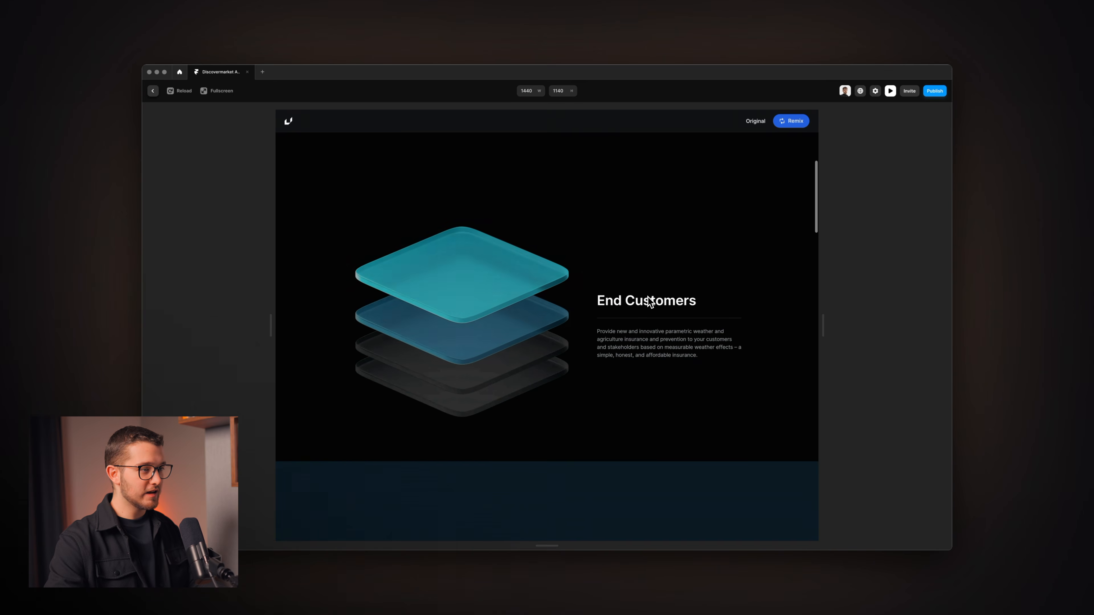
pyautogui.scroll(-4, 650, 302)
pyautogui.scroll(1, 650, 303)
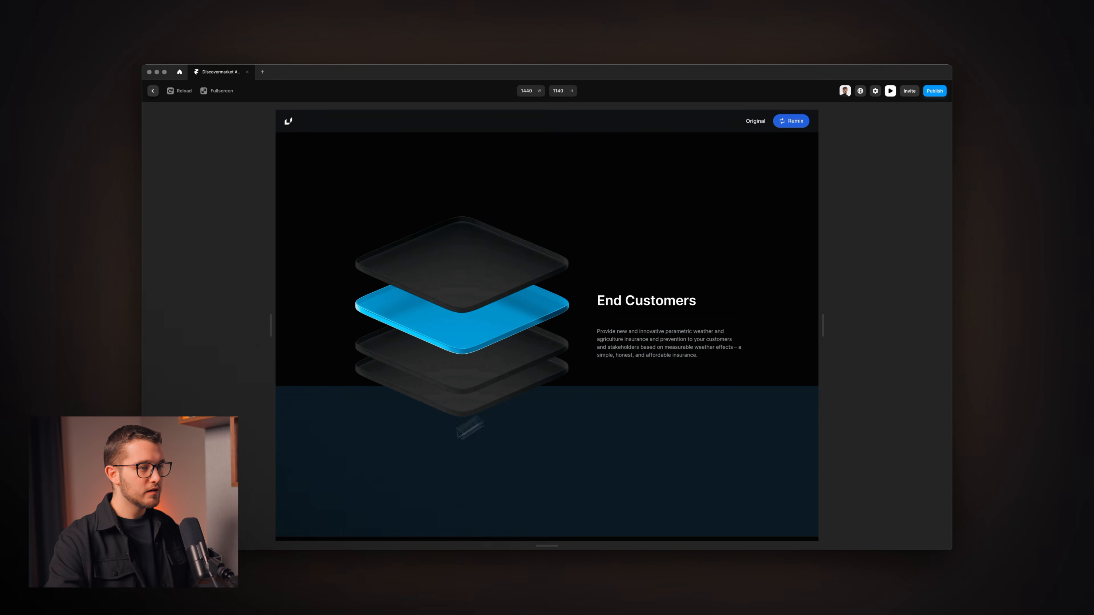
pyautogui.scroll(5, 505, 418)
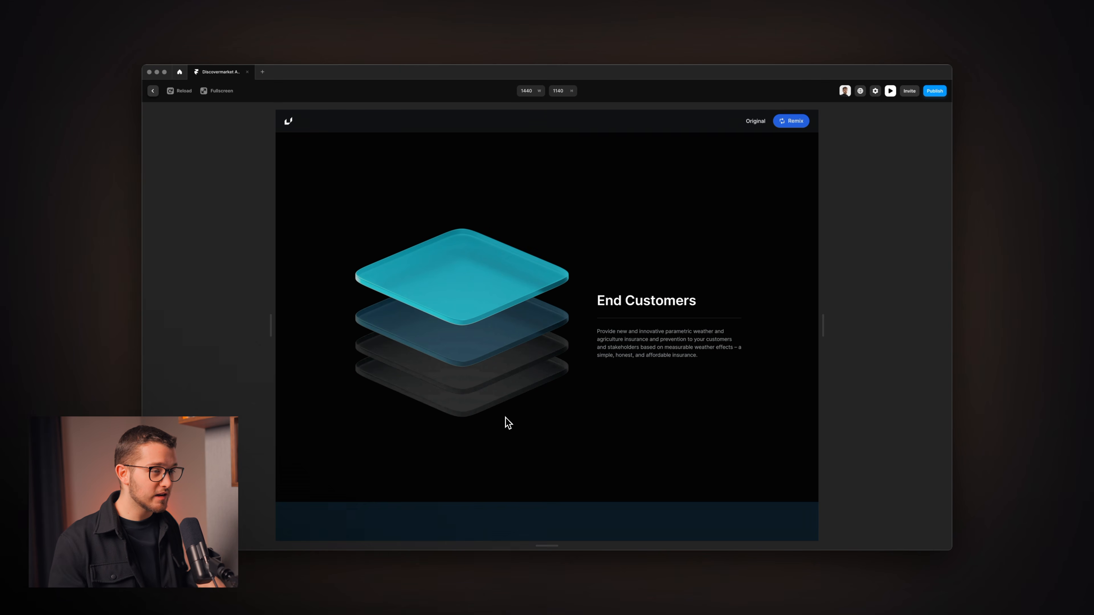
pyautogui.scroll(-3, 505, 418)
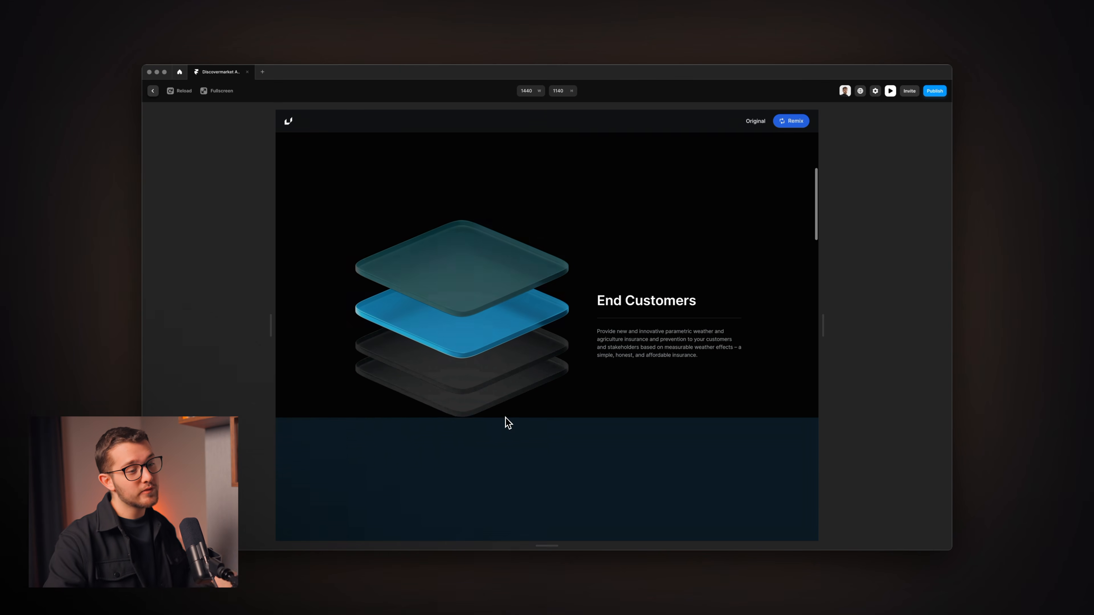
pyautogui.press('Escape')
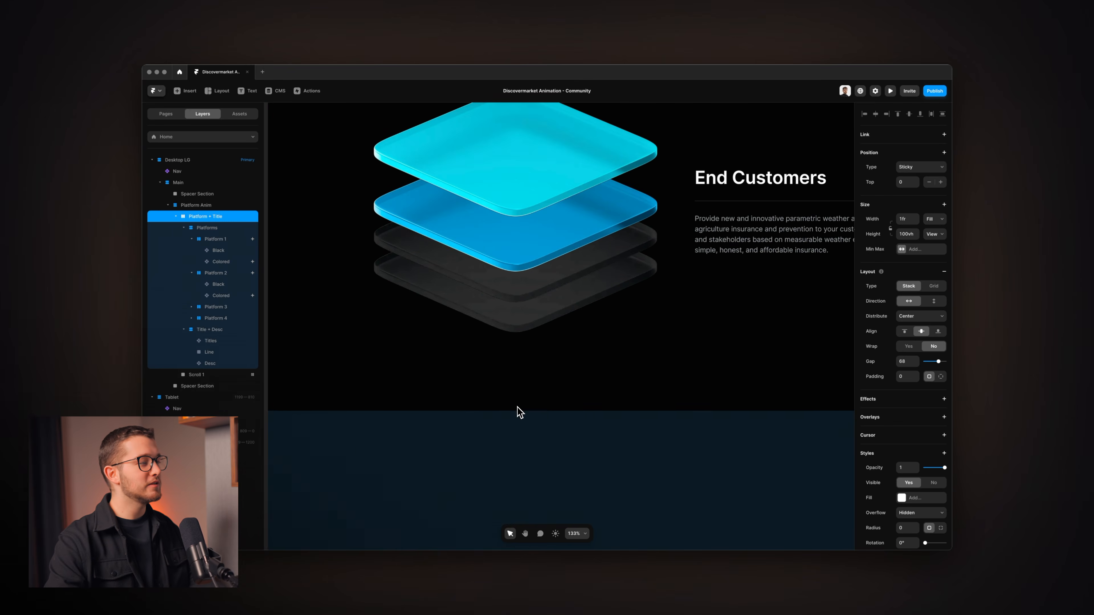
# Duplicate the Scroll 1 section directly beneath the original in the desktop layout.
pyautogui.scroll(-5, 406, 386)
pyautogui.click(231, 374)
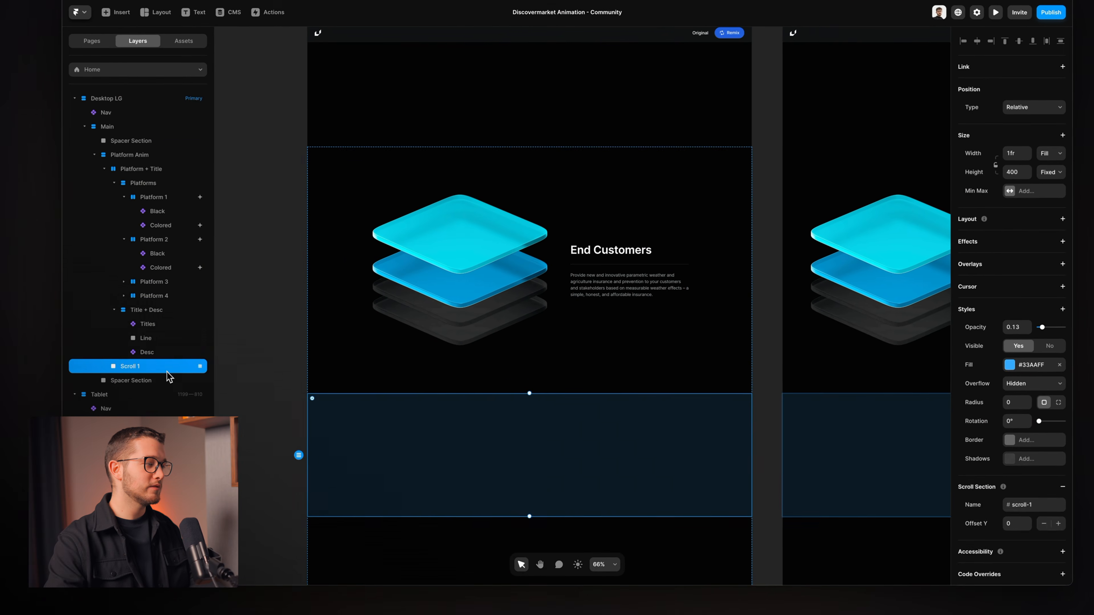
pyautogui.click(166, 381)
pyautogui.click(167, 369)
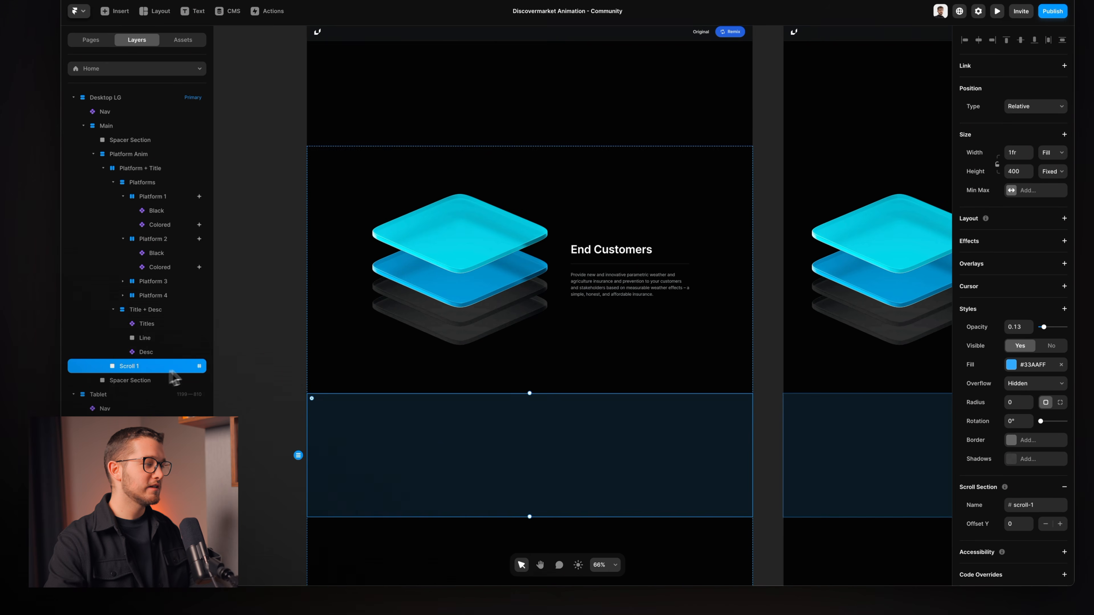
pyautogui.scroll(-3, 544, 311)
pyautogui.scroll(-1, 544, 311)
pyautogui.press('super+d')
# Rename the duplicated scroll section as Variant Switch 1.
pyautogui.scroll(-2, 493, 369)
pyautogui.press('super+r')
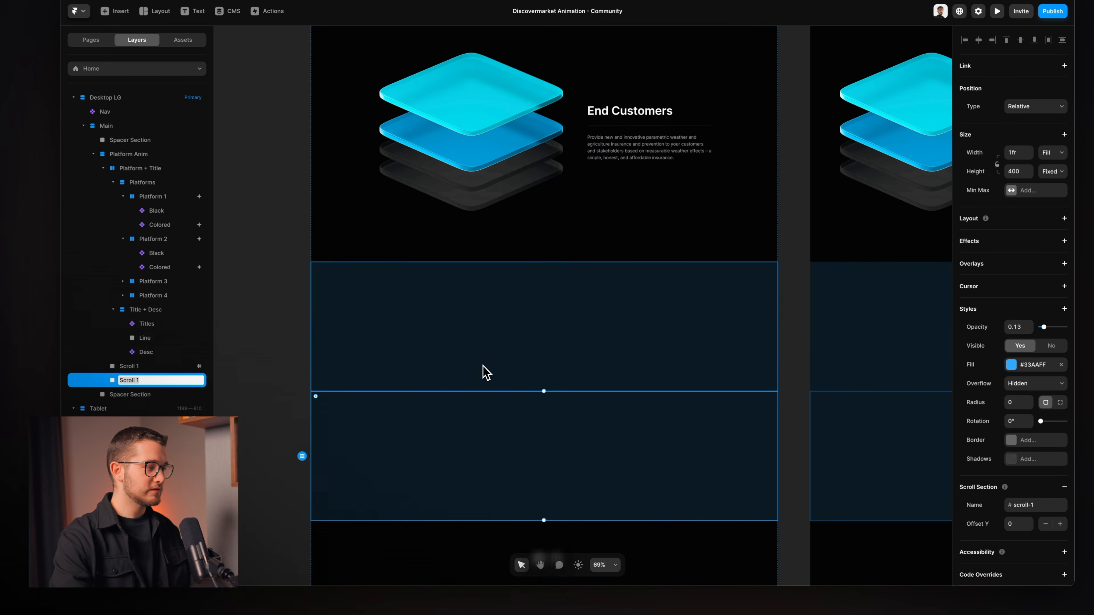
pyautogui.press('End')
pyautogui.press('BackSpace')
pyautogui.write('2')
pyautogui.press('Return')
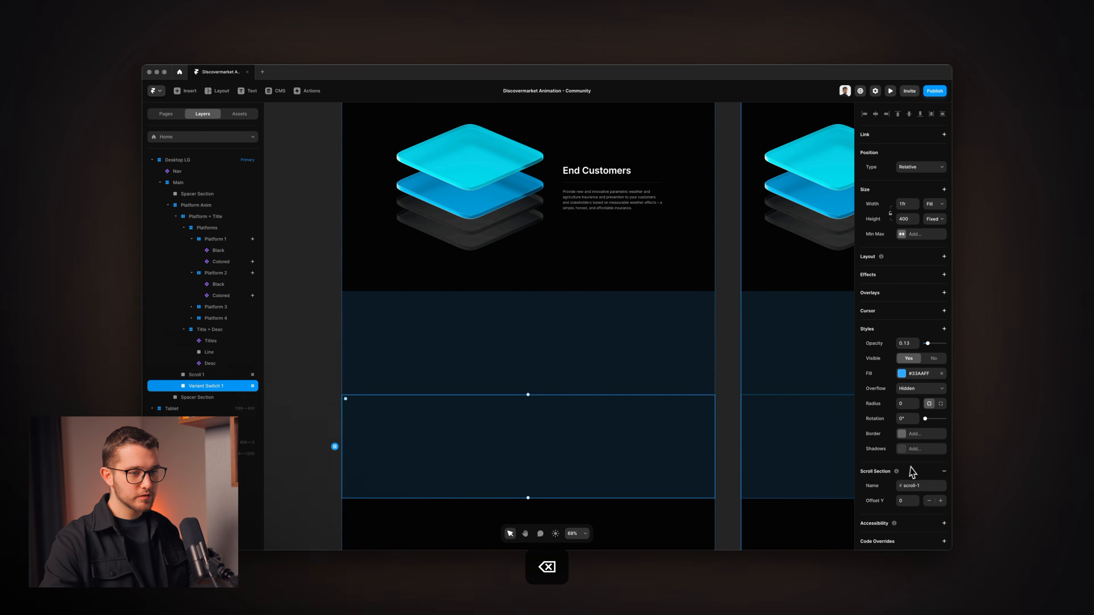
# Name the Variant Switch 1 layer's scroll section variant-1 and set its height to 1.
pyautogui.click(924, 486)
pyautogui.write('variant')
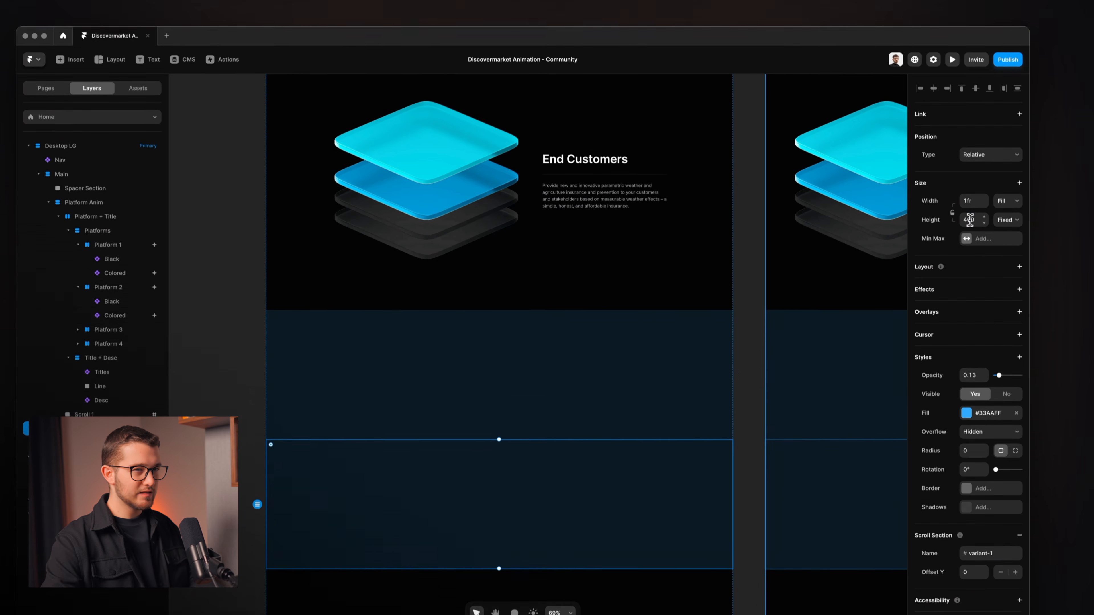
pyautogui.click(971, 164)
pyautogui.write('1')
pyautogui.press('Return')
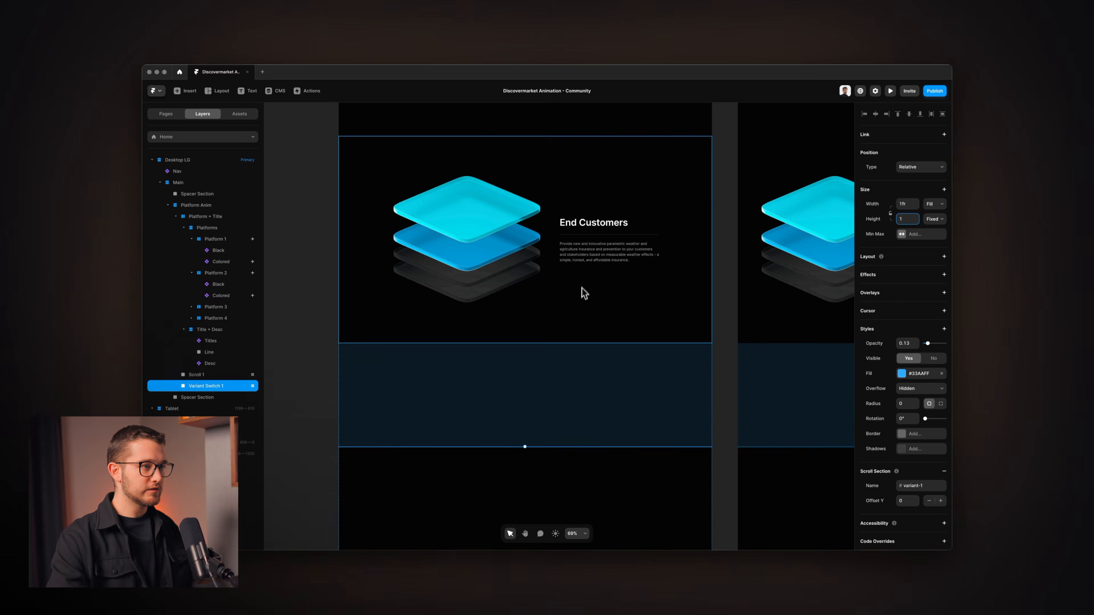
# Open the Desc component, examine the Spring transition settings of its primary Variant 1, and return to the Home page.
pyautogui.keyDown('super'); pyautogui.click(593, 256); pyautogui.keyUp('super')
pyautogui.doubleClick(594, 255)
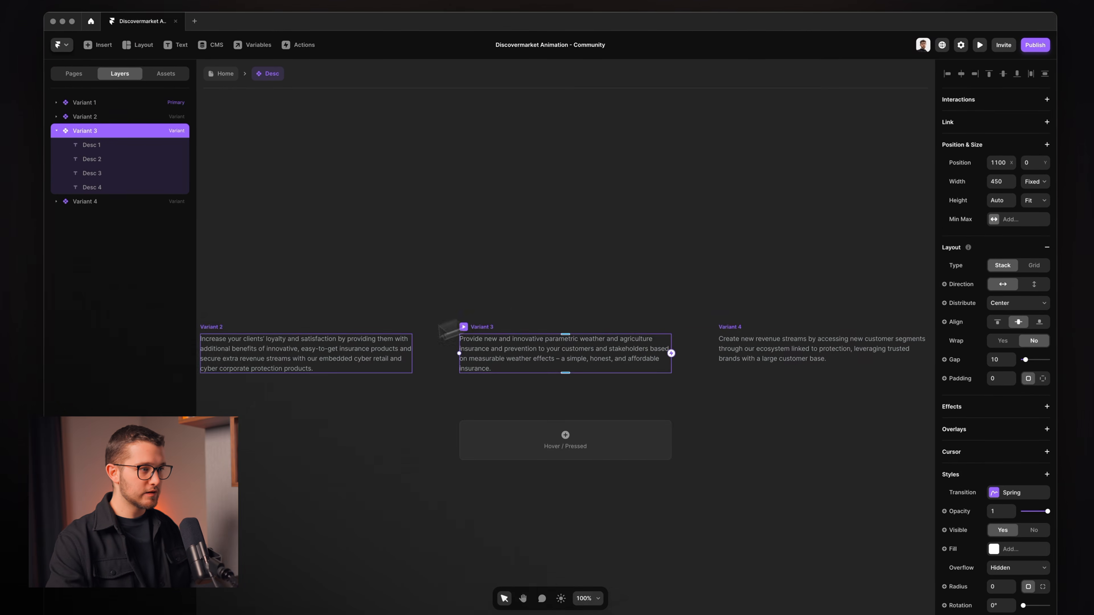
pyautogui.hscroll(-3, 334, 347)
pyautogui.hscroll(-5, 332, 349)
pyautogui.click(325, 326)
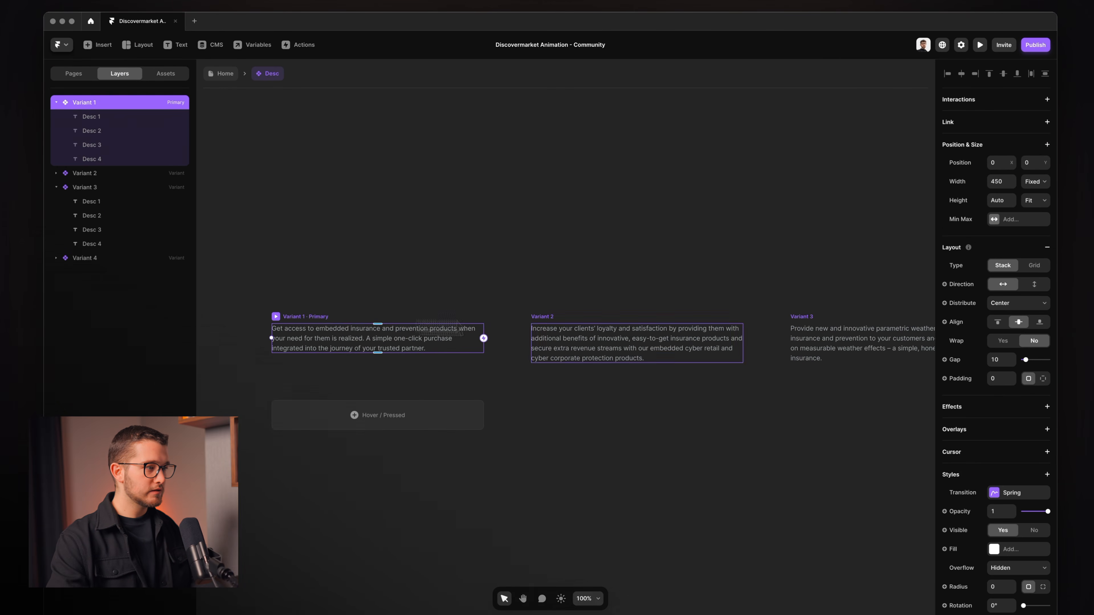
pyautogui.click(988, 467)
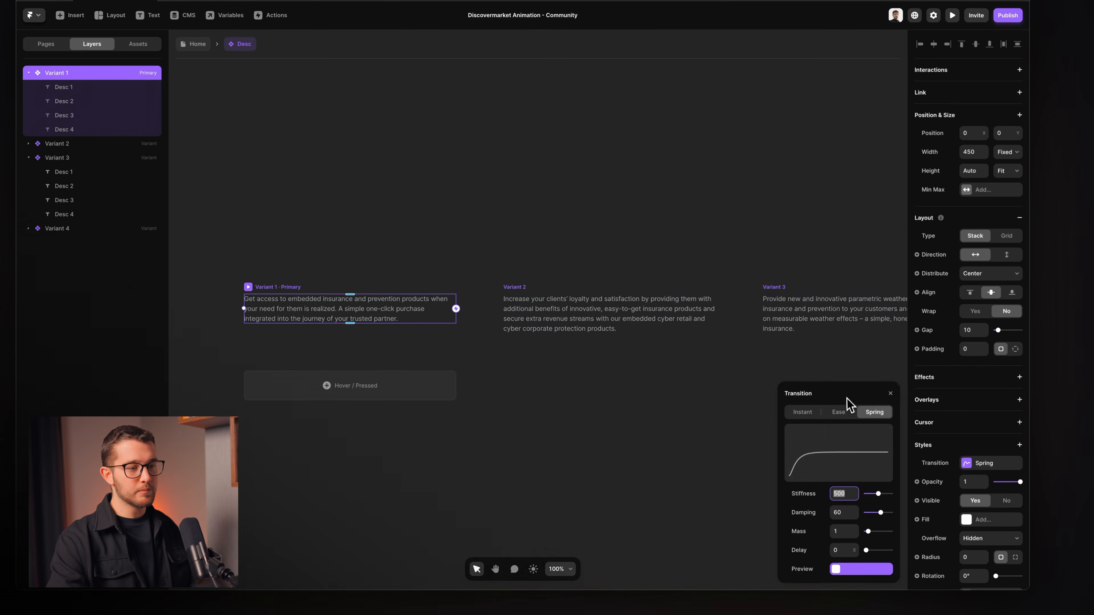
pyautogui.moveTo(847, 398); pyautogui.dragTo(748, 198)
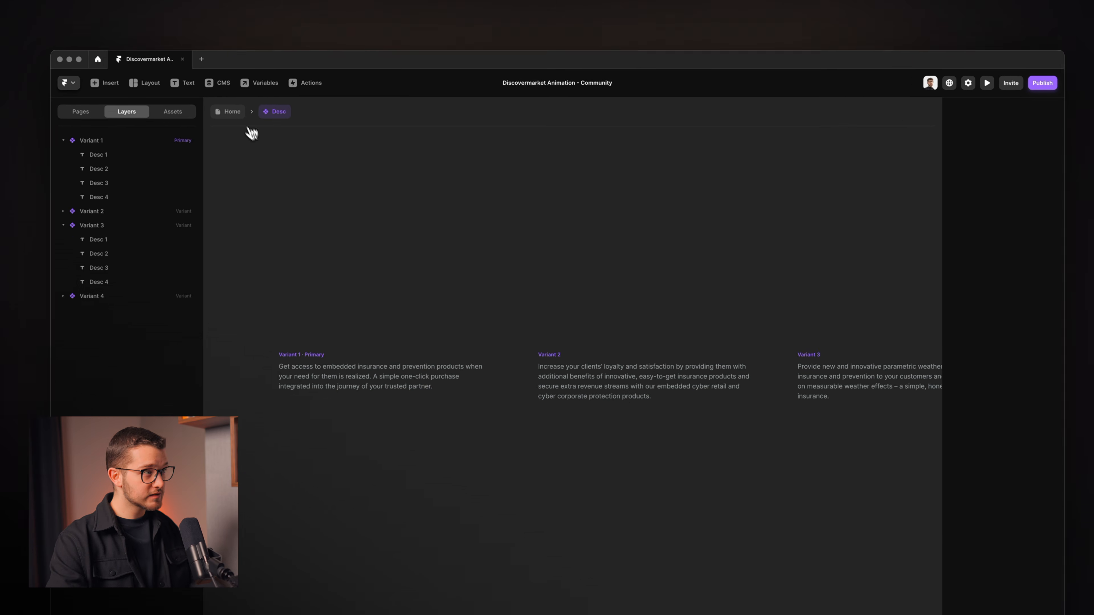
pyautogui.click(194, 44)
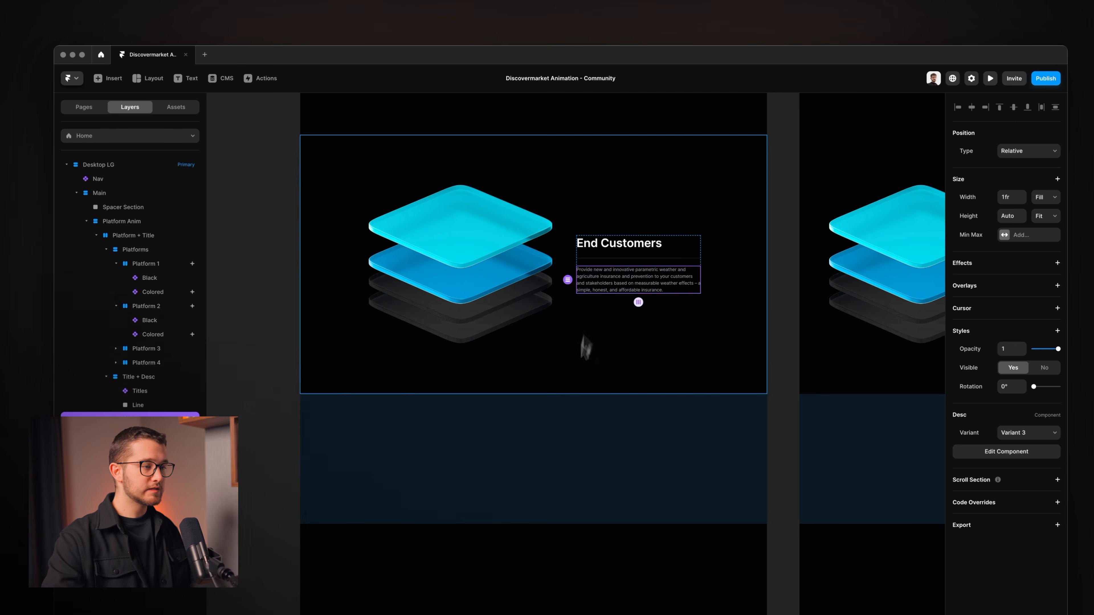
# Select the Scroll 1 section, then preview the page and examine how far the platform crossfade progresses as that section scrolls in.
pyautogui.click(567, 420)
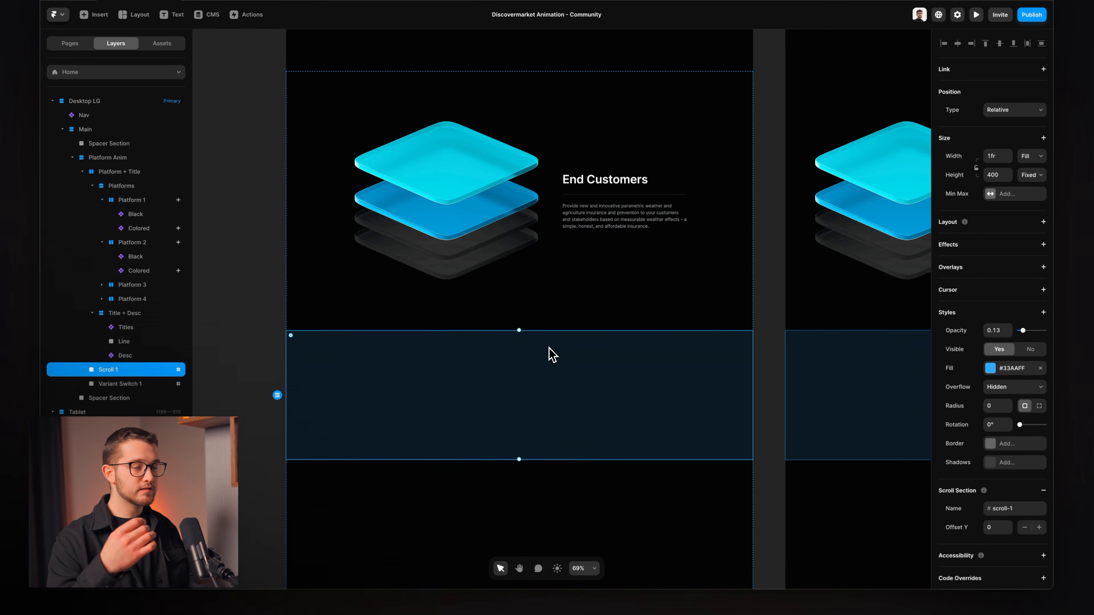
pyautogui.press('super+p')
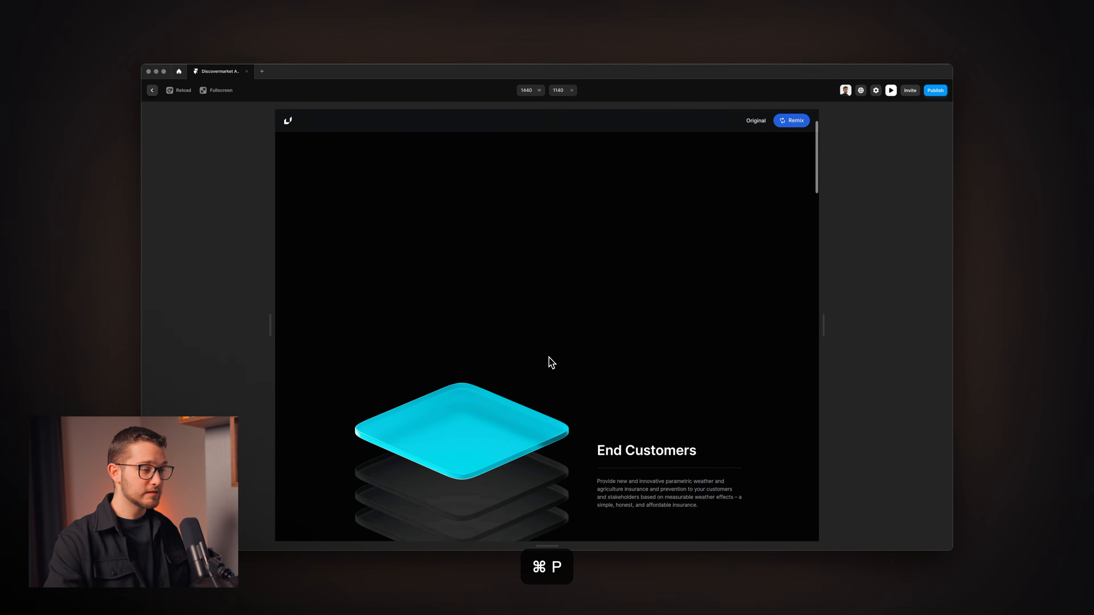
pyautogui.scroll(-3, 552, 362)
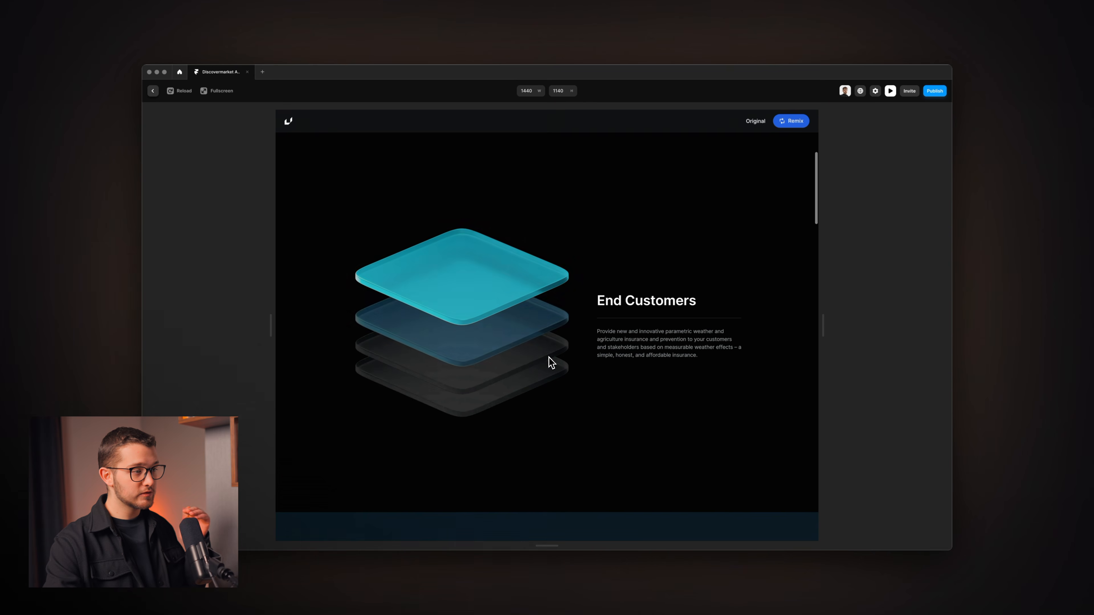
pyautogui.scroll(-2, 551, 362)
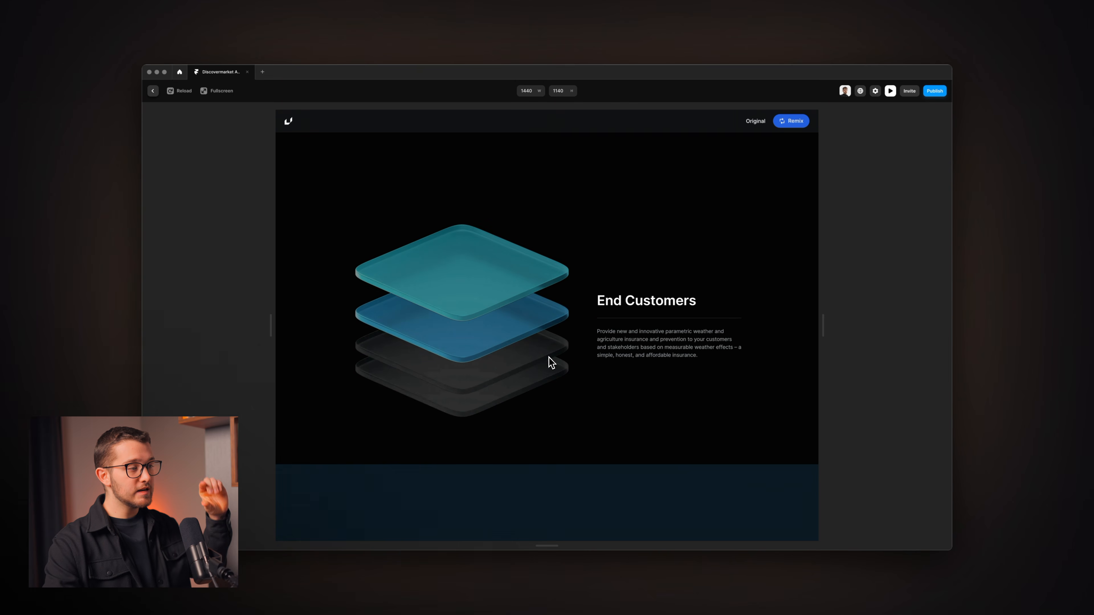
# Scroll the page preview through the Scroll 1 section and examine where the platform crossfade completes.
pyautogui.scroll(-2, 549, 358)
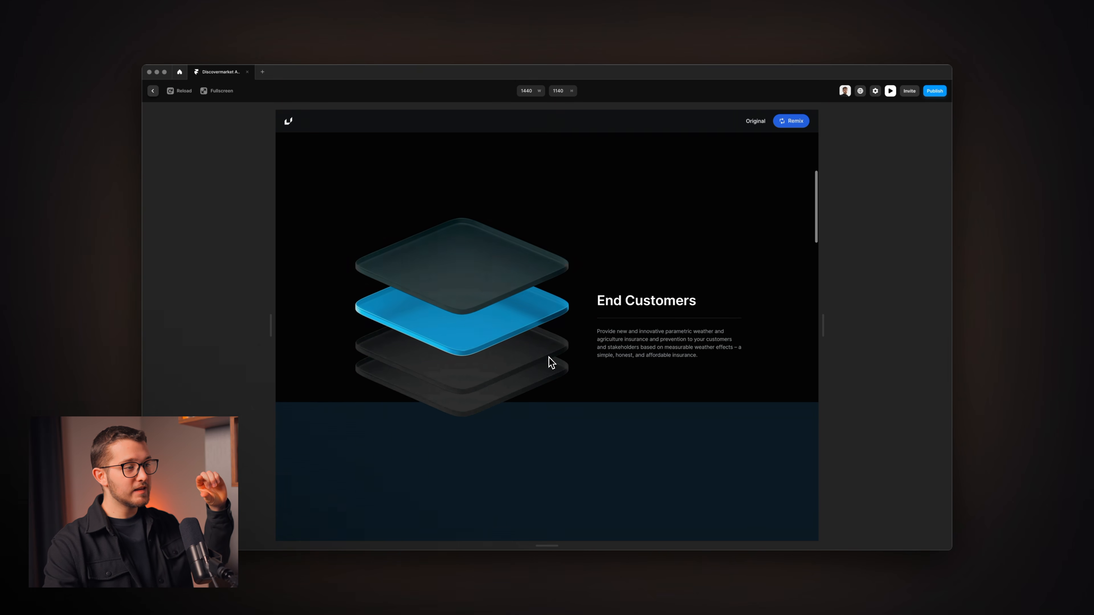
pyautogui.scroll(-2, 549, 357)
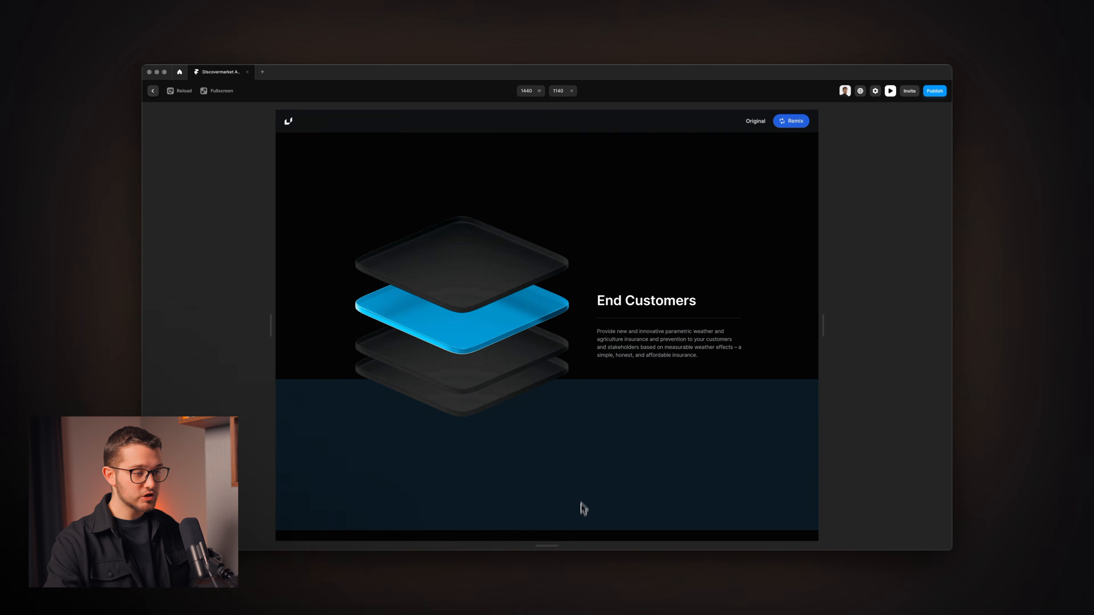
pyautogui.press('super+shift+1')
pyautogui.moveTo(586, 381); pyautogui.dragTo(668, 524)
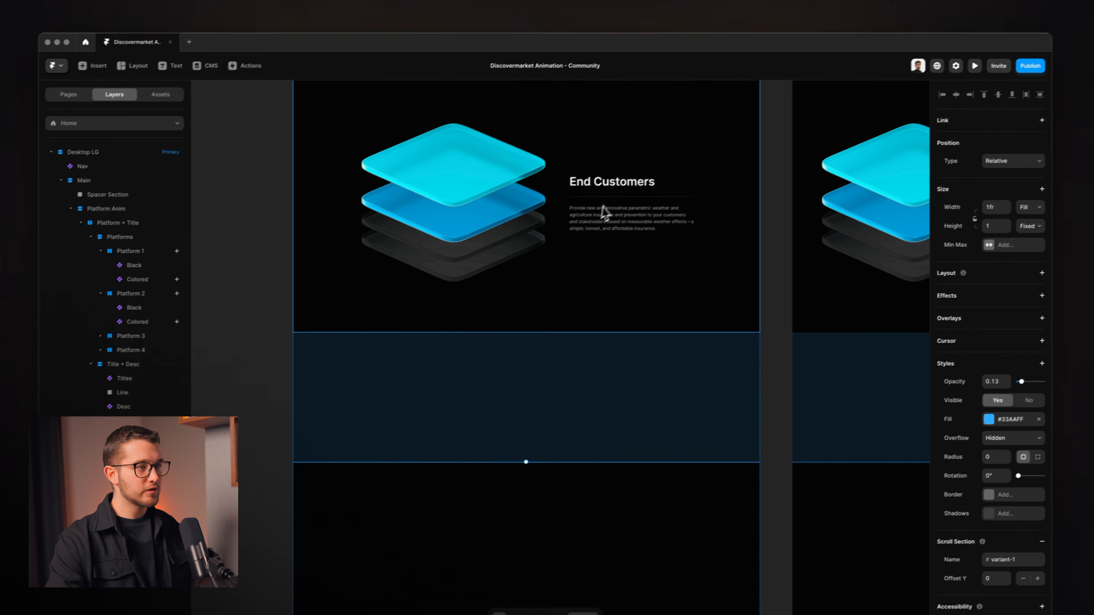
# Add a Scroll Variant effect to the Titles and Desc components, triggered by Section in View at the viewport's bottom.
pyautogui.click(633, 176)
pyautogui.keyDown('shift'); pyautogui.click(625, 206); pyautogui.keyUp('shift')
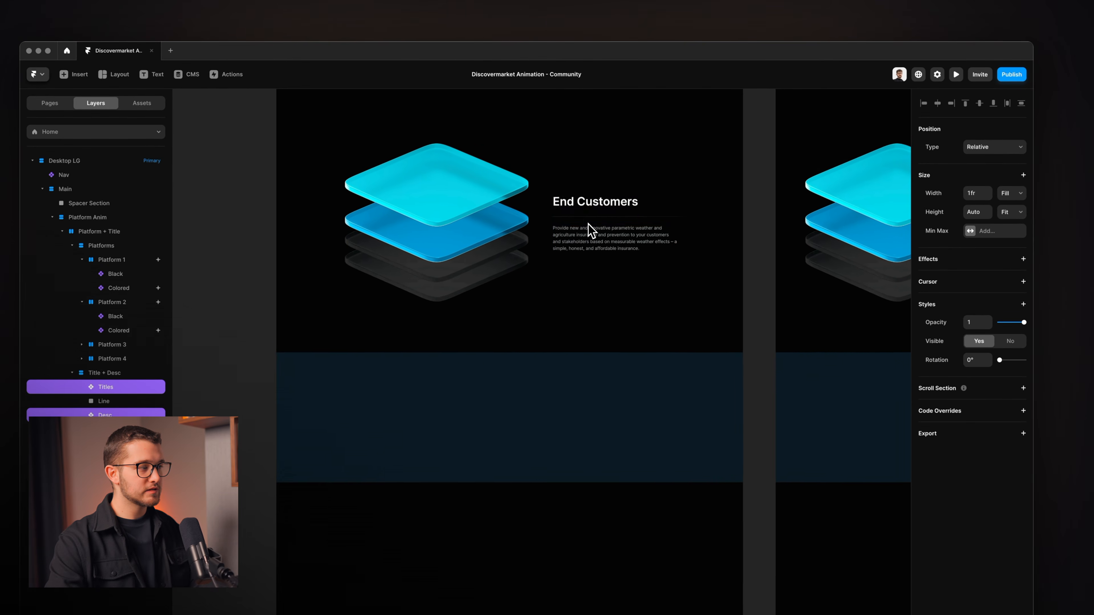
pyautogui.click(1023, 259)
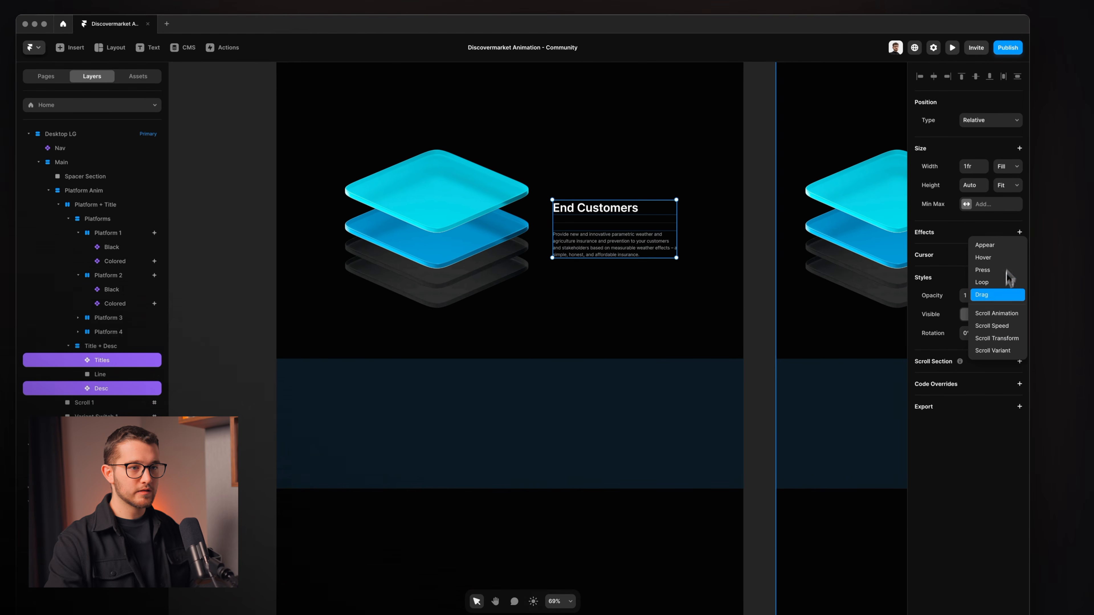
pyautogui.click(997, 351)
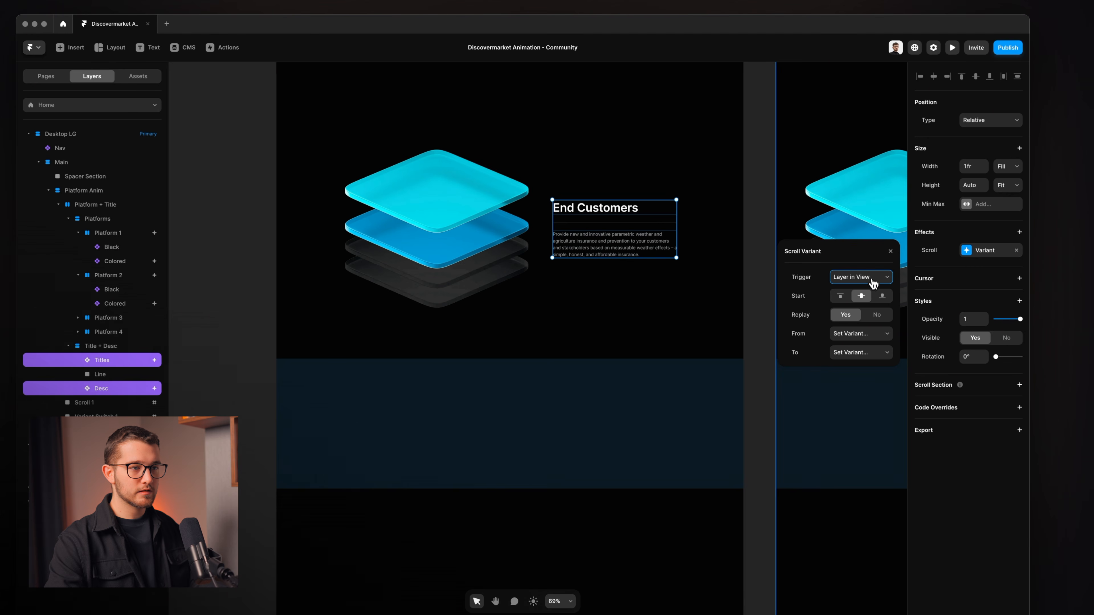
pyautogui.click(869, 288)
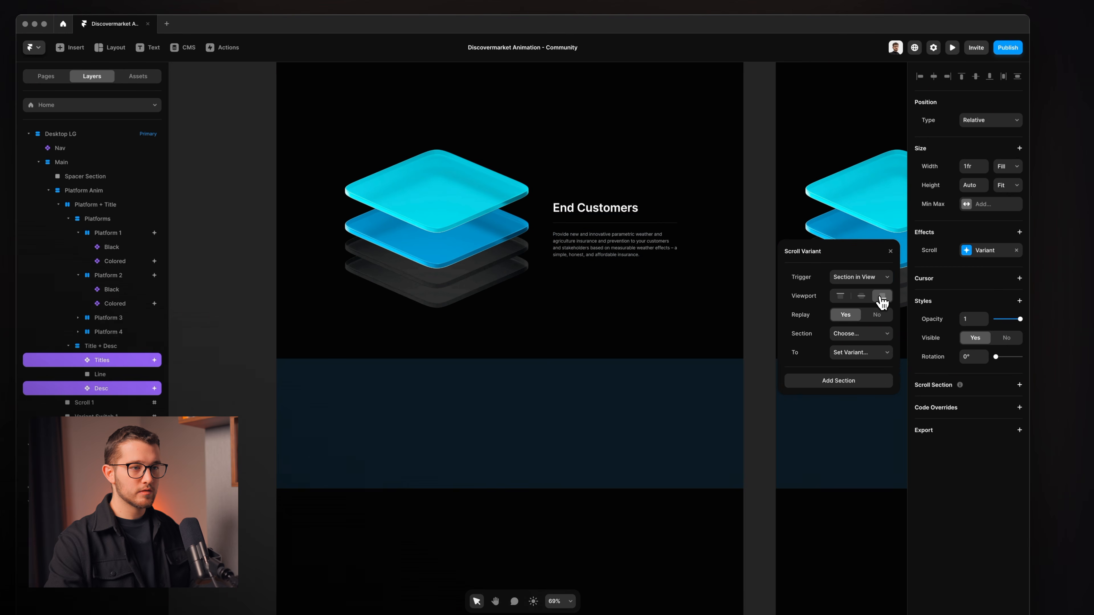
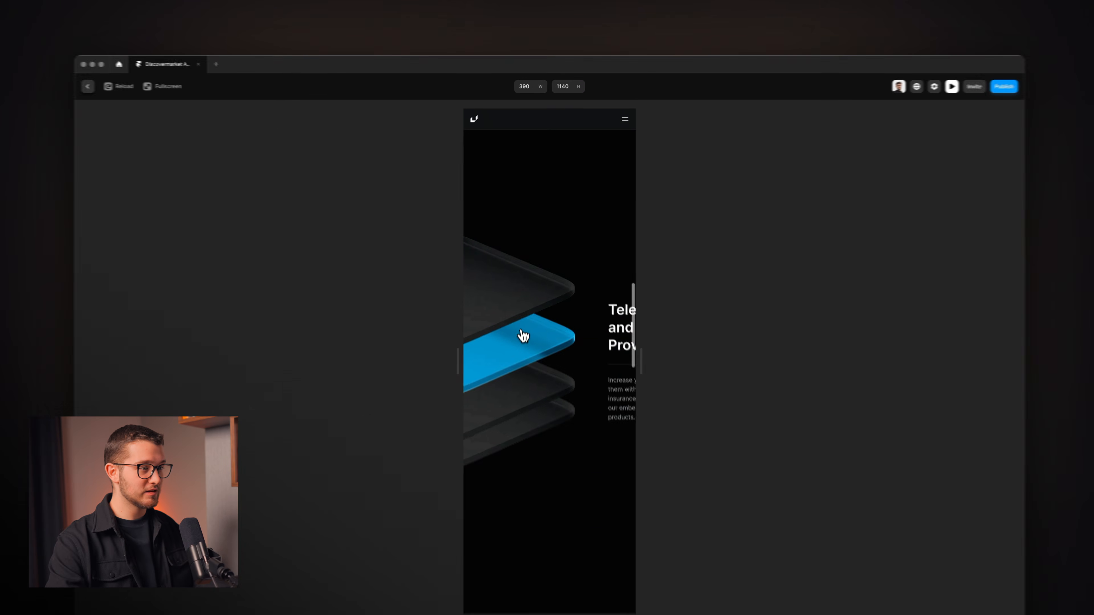
# Leave the phone preview, select the Colored layer of Platform 1 in Desktop LG, and preview the desktop page while scrolling.
pyautogui.press('Escape')
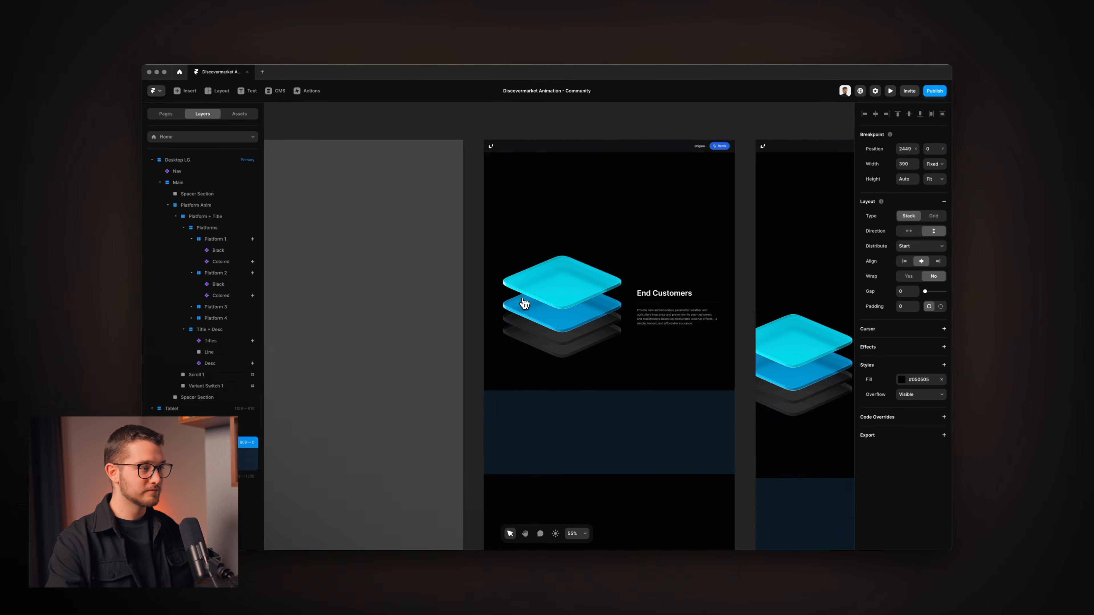
pyautogui.click(535, 318)
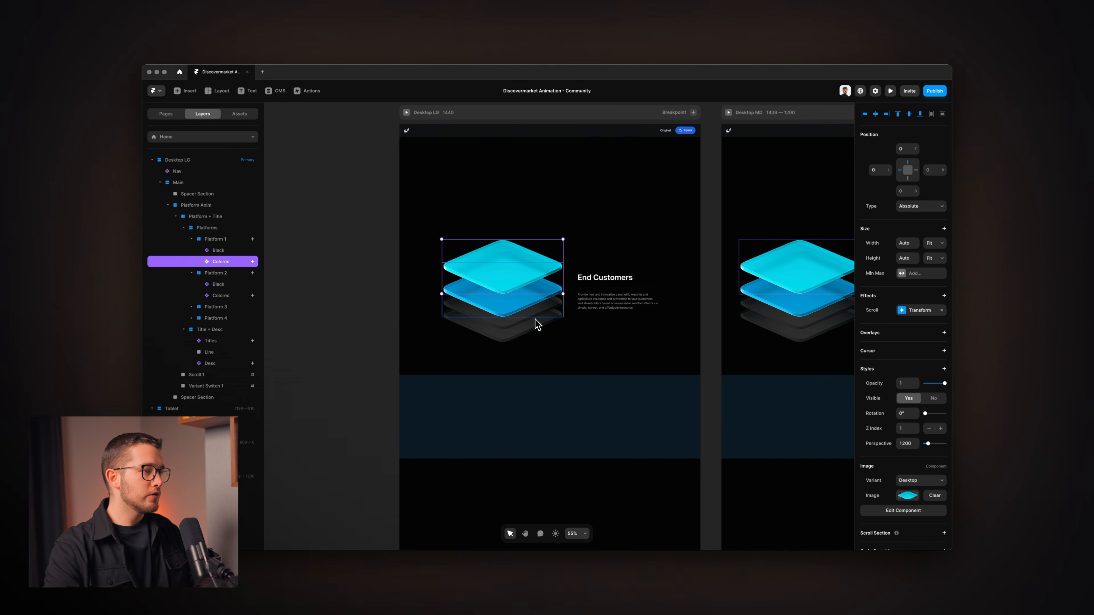
pyautogui.scroll(3, 535, 319)
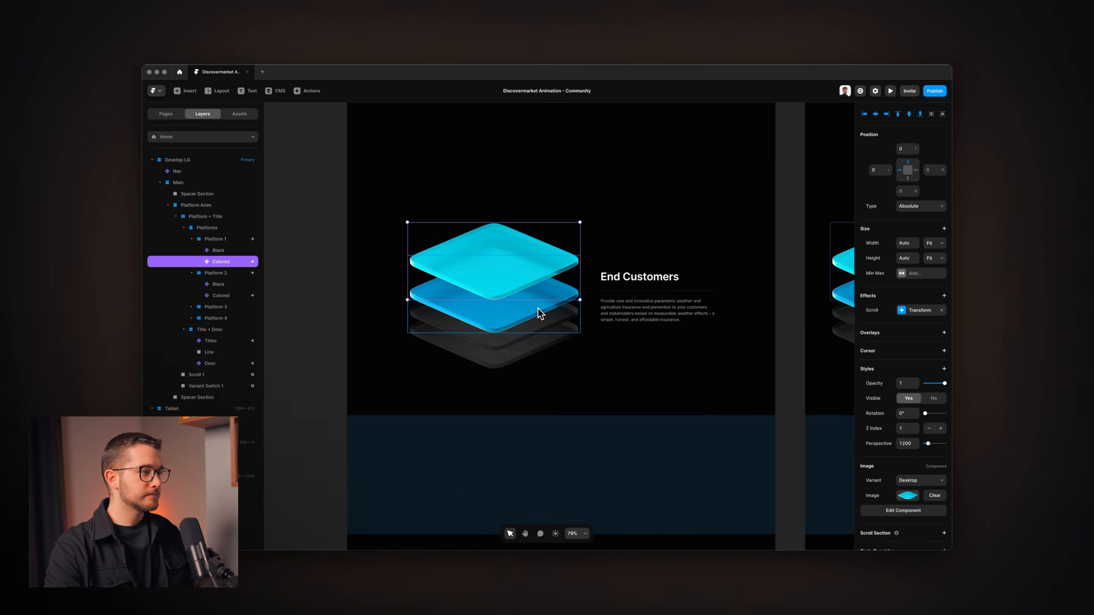
pyautogui.press('super+p')
pyautogui.scroll(-2, 493, 321)
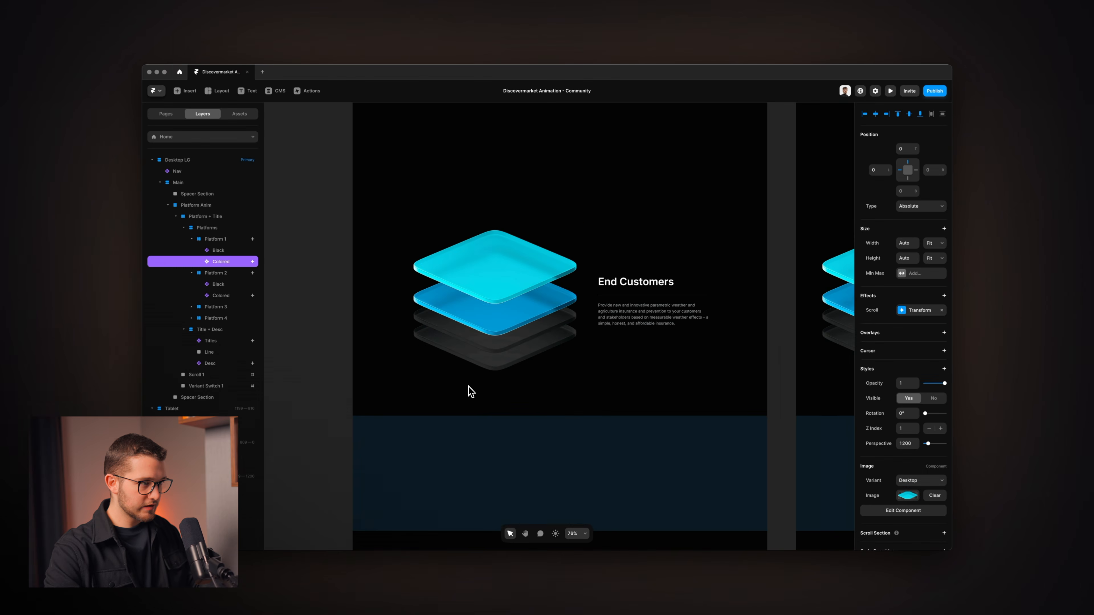
# Duplicate the Scroll 1 section, place the copy below Variant Switch 1, and rename it Scroll 2.
pyautogui.scroll(-3, 469, 391)
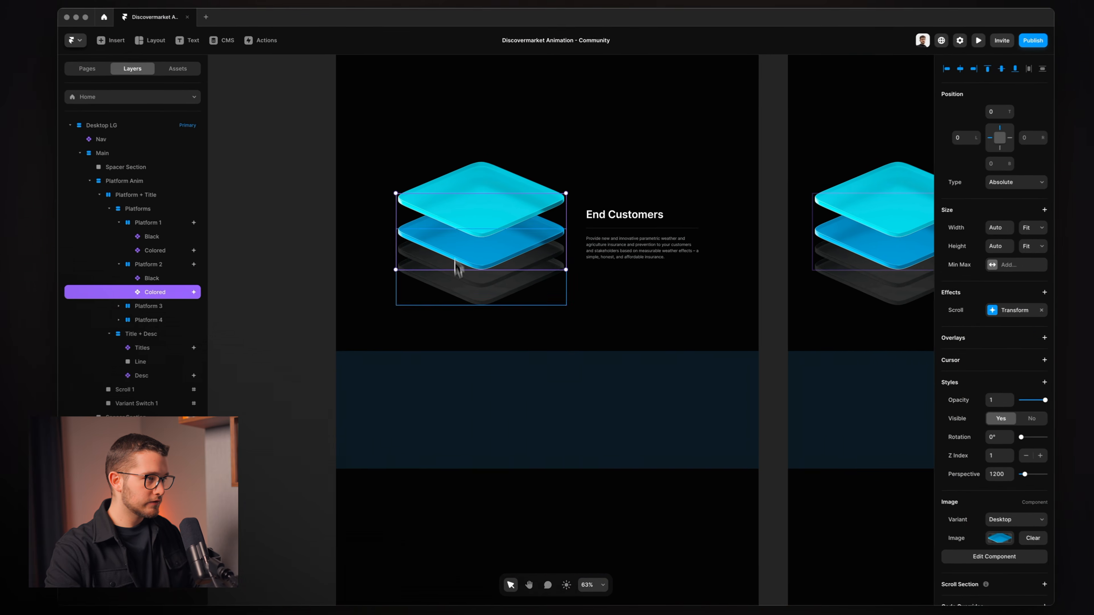
pyautogui.click(461, 378)
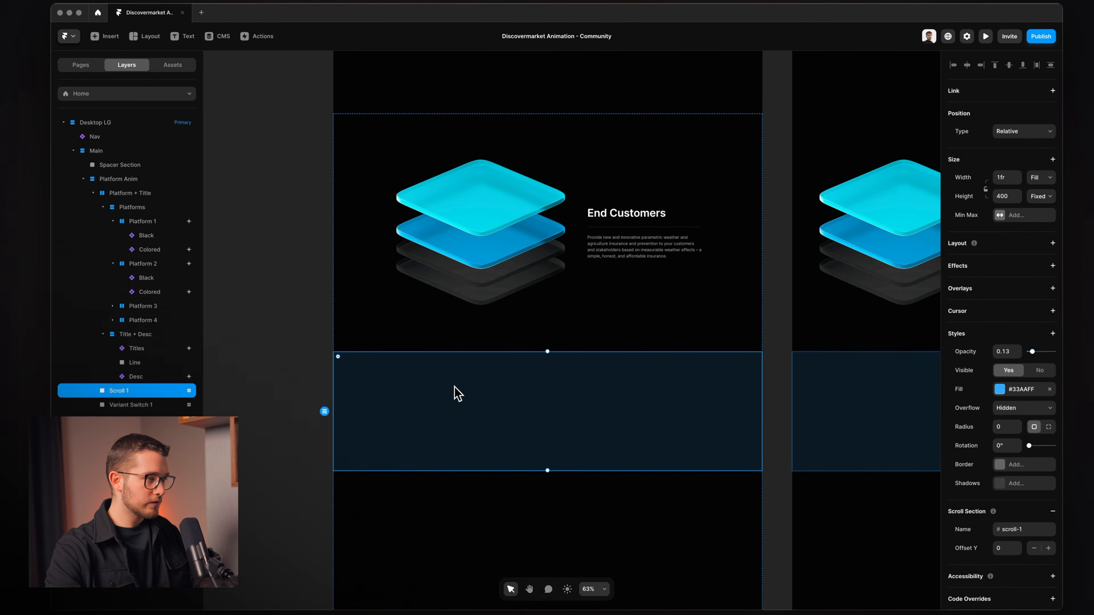
pyautogui.press('super+d')
pyautogui.press('Down')
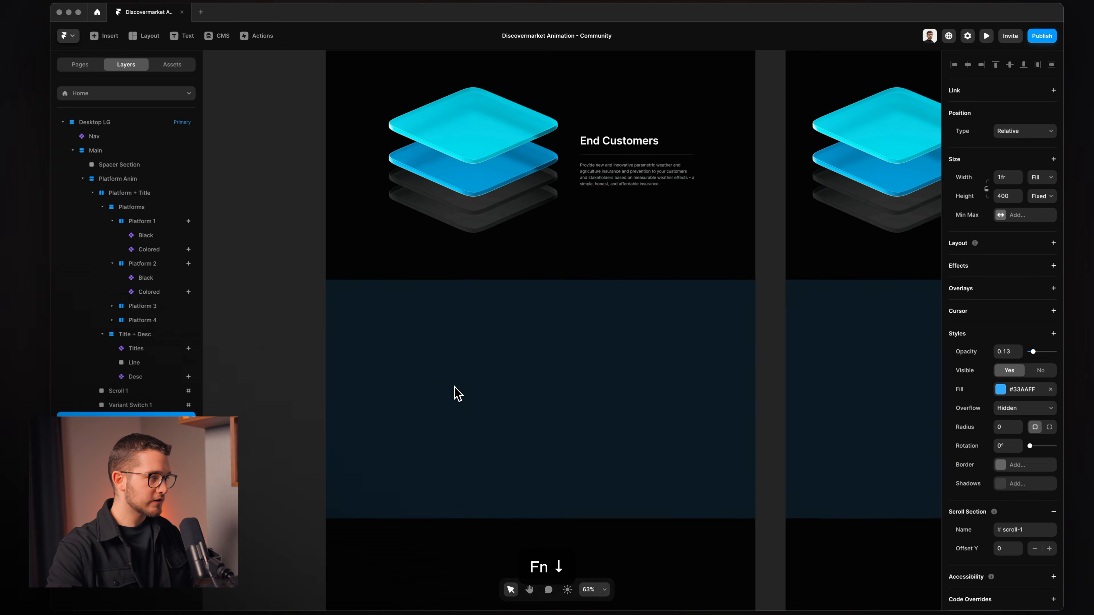
pyautogui.press('super+r')
pyautogui.press('Right')
pyautogui.press('BackSpace')
pyautogui.write('2')
pyautogui.press('Return')
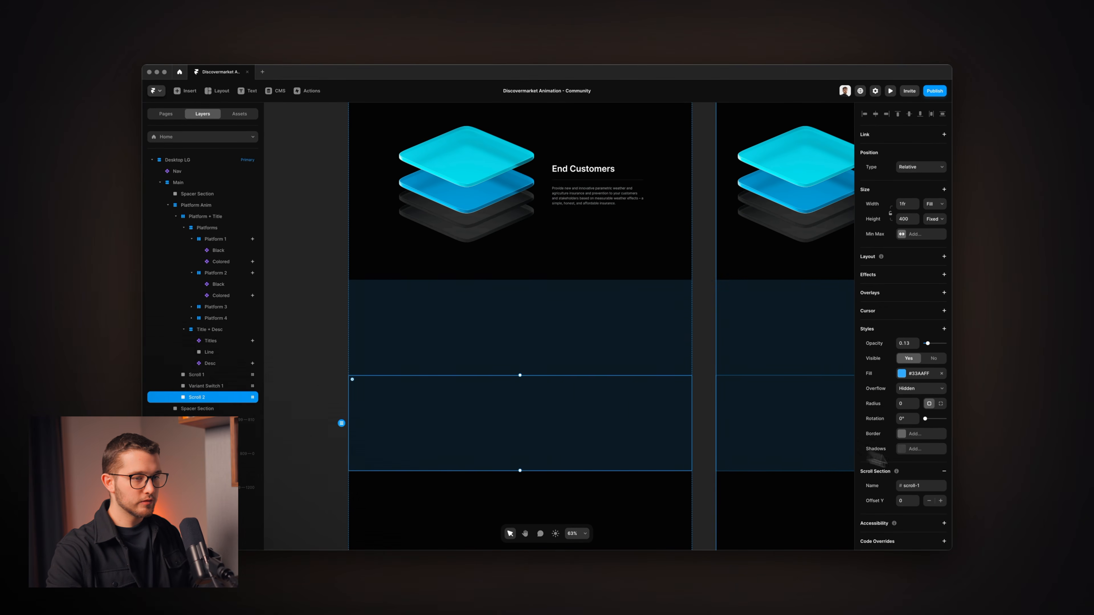
# Name the Scroll 2 layer's scroll section scroll-2 and change its fill to a pinkish red.
pyautogui.click(920, 486)
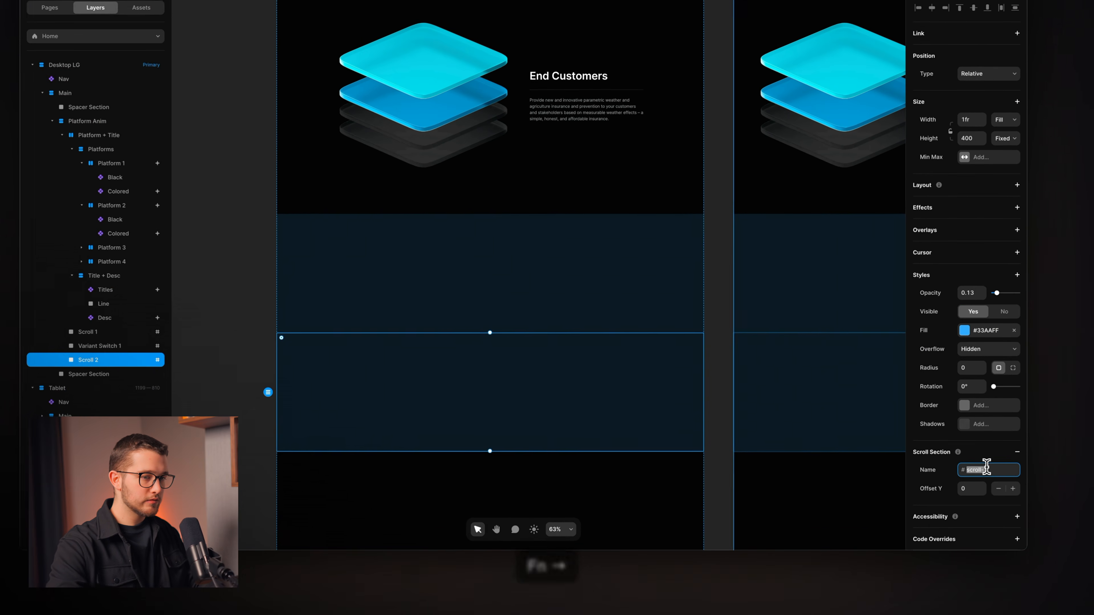
pyautogui.press('BackSpace')
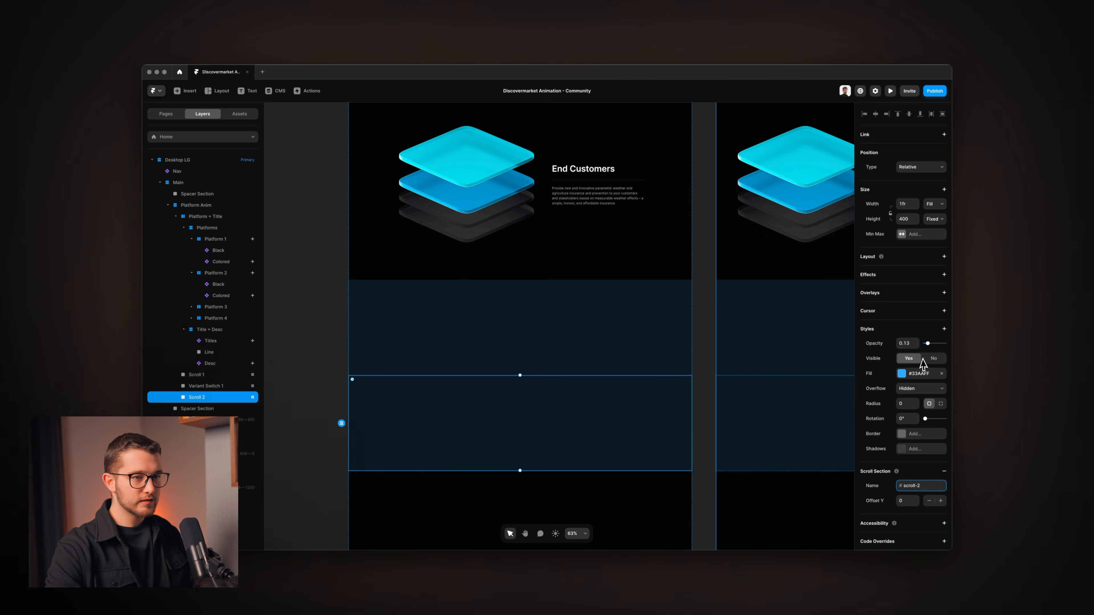
pyautogui.click(902, 373)
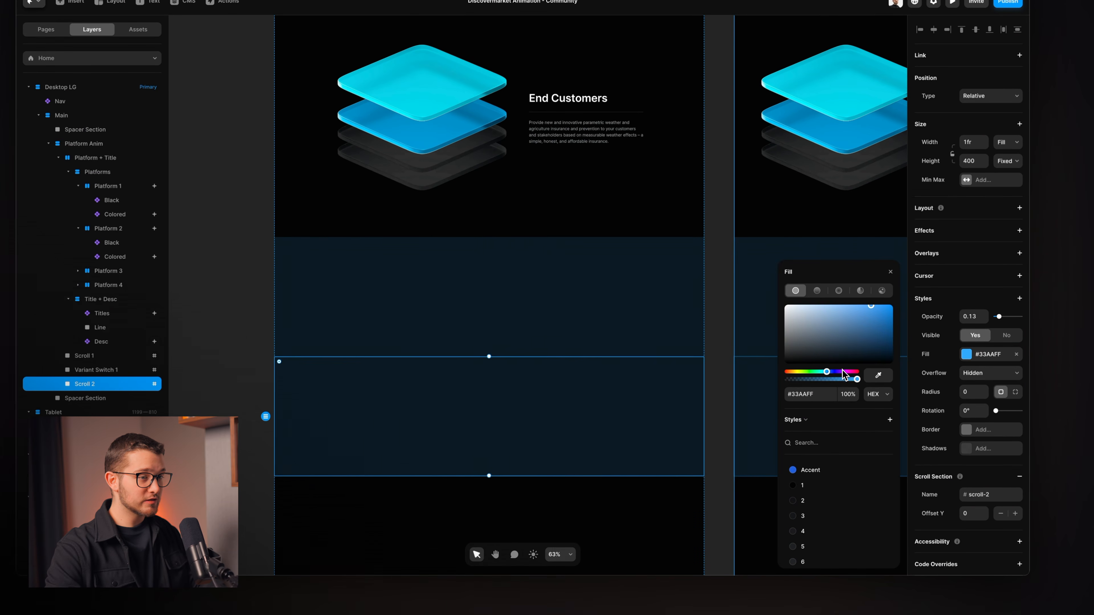
pyautogui.click(844, 373)
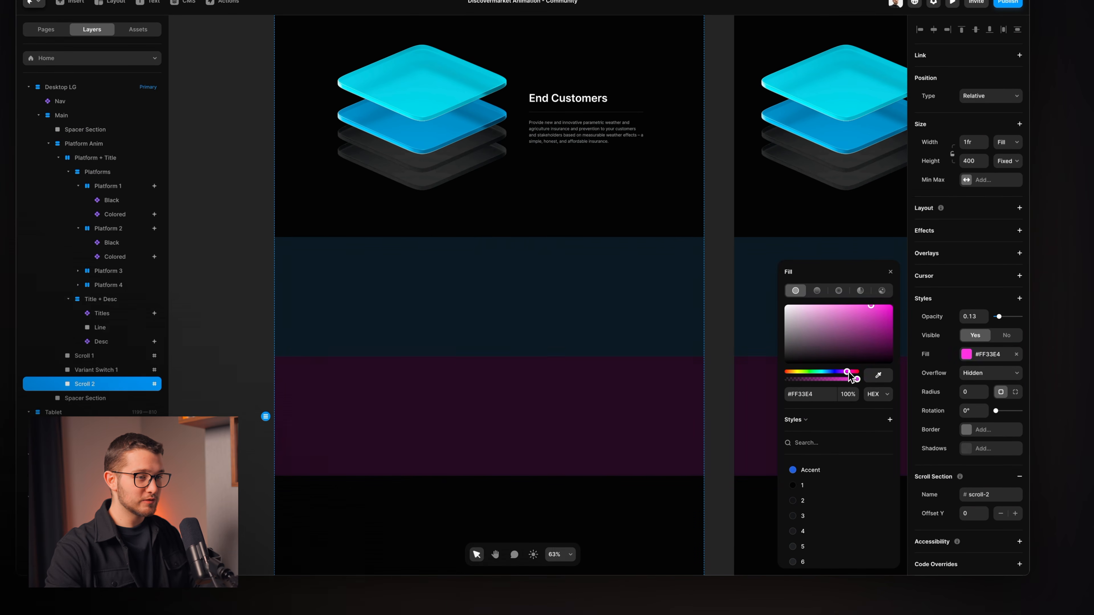
pyautogui.click(713, 342)
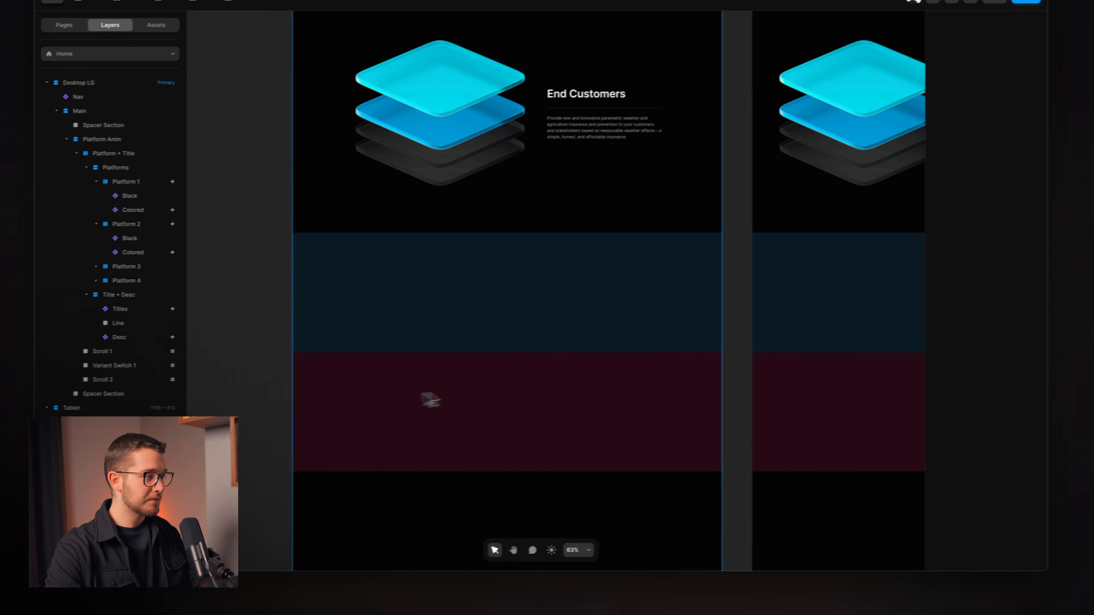
# Duplicate the Variant Switch 1 layer, place the copy below Scroll 2, and rename it Variant Switch 2.
pyautogui.click(132, 368)
pyautogui.press('super+d')
pyautogui.press('Down')
pyautogui.press('super+r')
pyautogui.press('Right')
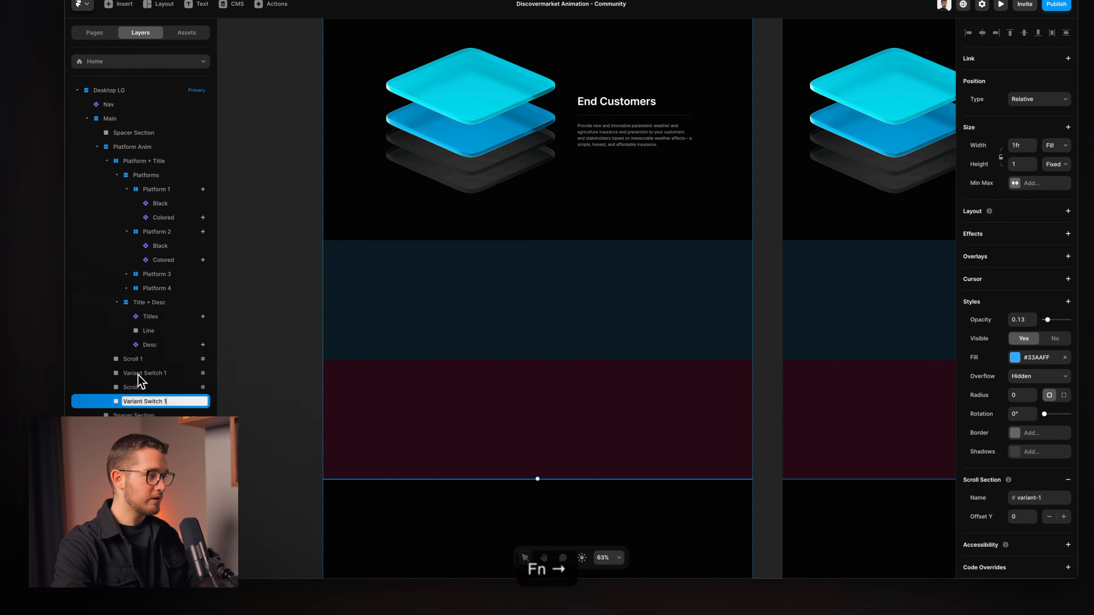
pyautogui.press('BackSpace')
pyautogui.write('2')
pyautogui.press('Return')
# Name the Variant Switch 2 layer's scroll section variant-2.
pyautogui.click(1050, 498)
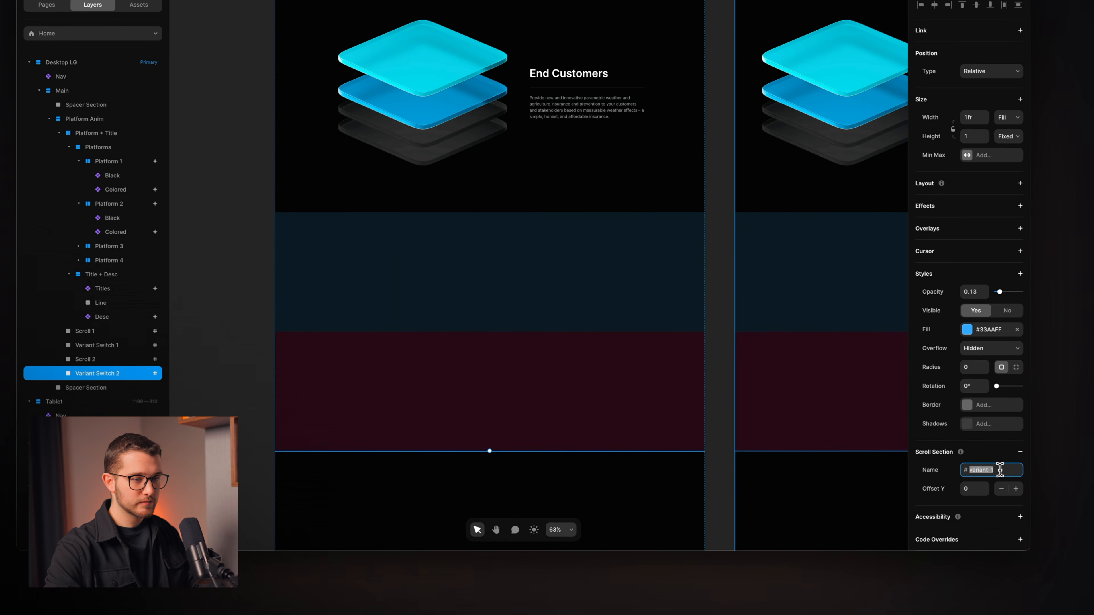
pyautogui.press('BackSpace')
pyautogui.press('BackSpace')
pyautogui.write('2')
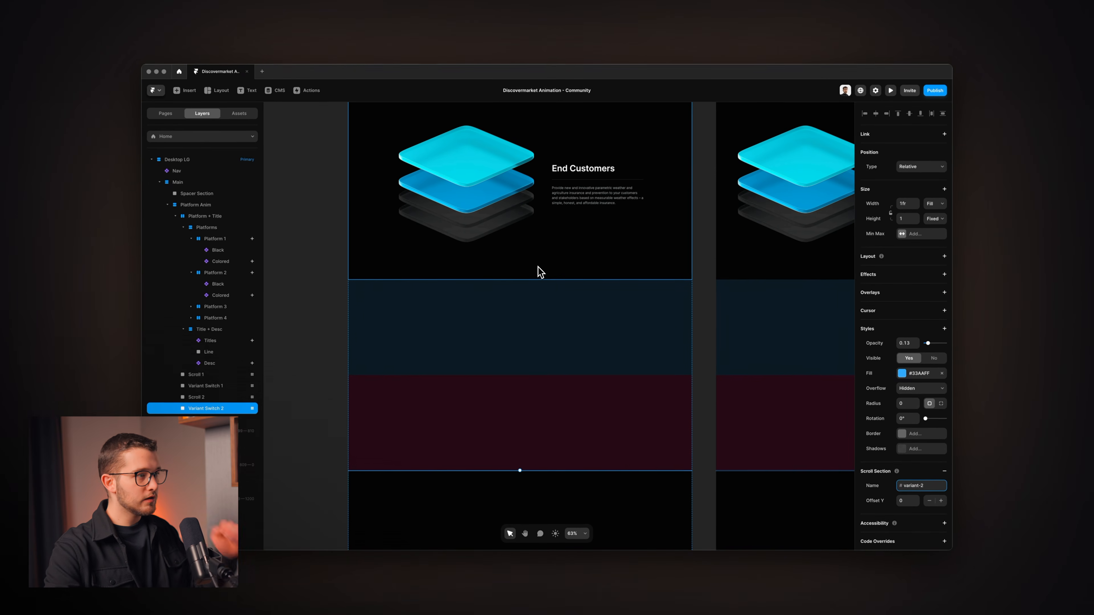
# Select the Platform 2 stack and add #scroll-2 as a second section in its Scroll Transform effect.
pyautogui.scroll(2, 539, 267)
pyautogui.scroll(5, 539, 267)
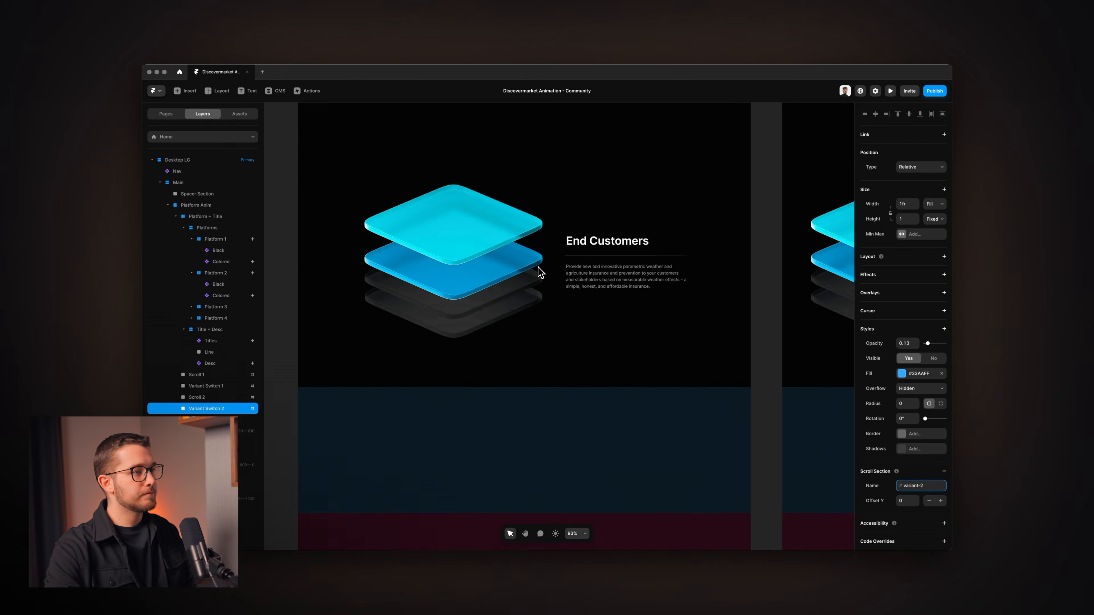
pyautogui.keyDown('super'); pyautogui.click(501, 268); pyautogui.keyUp('super')
pyautogui.keyDown('super'); pyautogui.click(489, 299); pyautogui.keyUp('super')
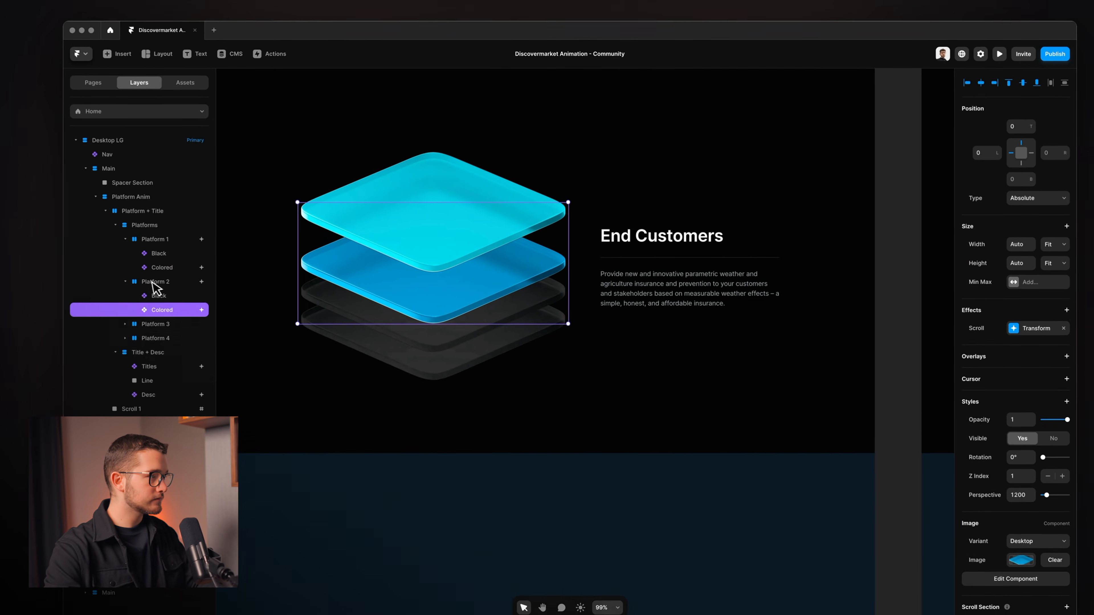
pyautogui.click(128, 282)
pyautogui.click(147, 283)
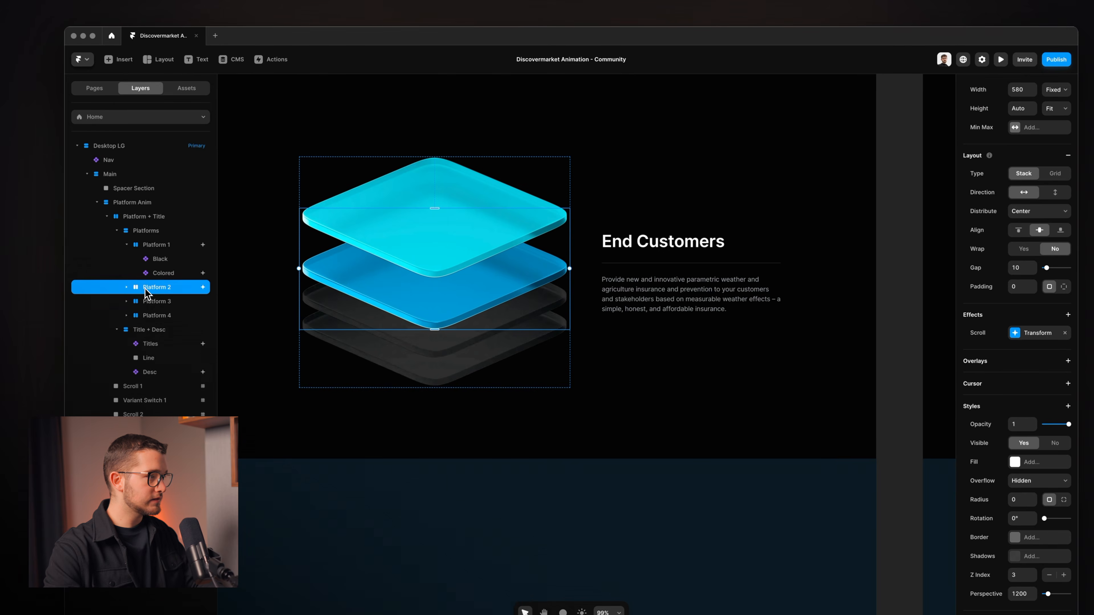
pyautogui.click(127, 245)
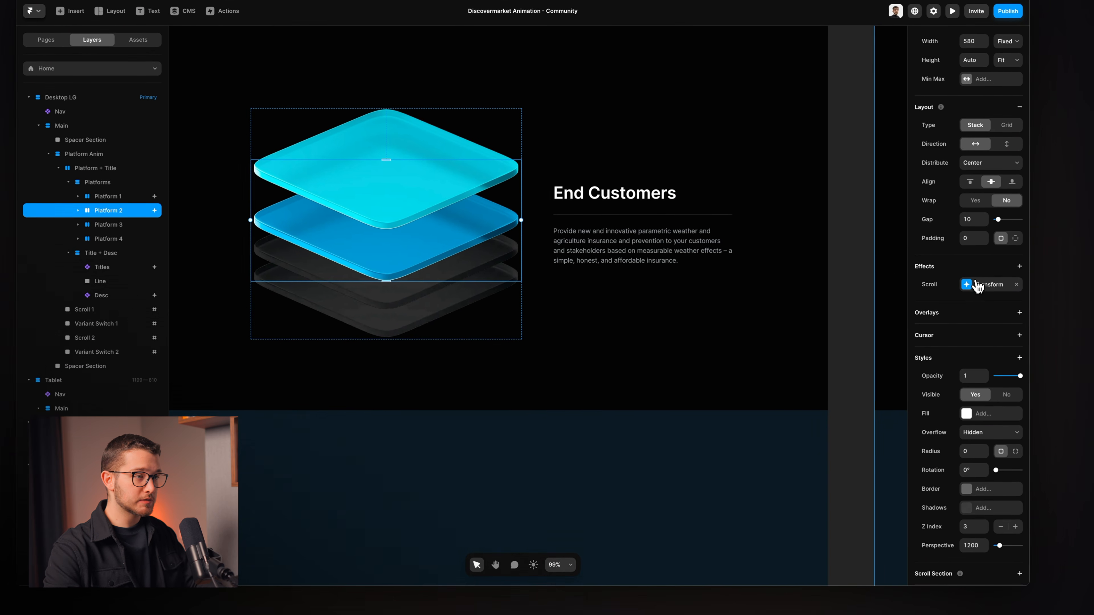
pyautogui.click(979, 285)
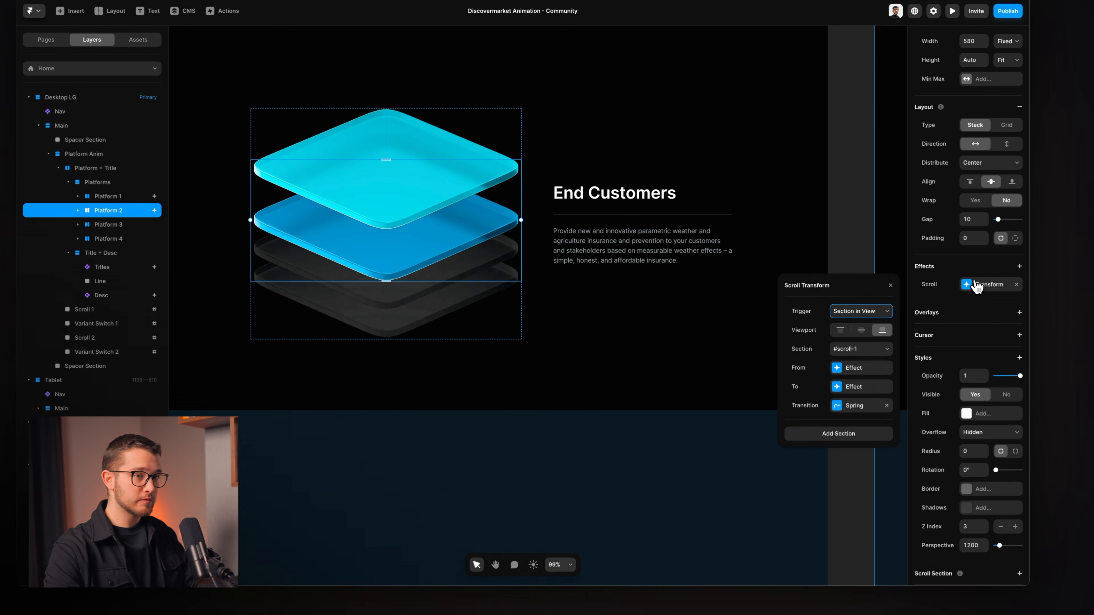
pyautogui.click(826, 435)
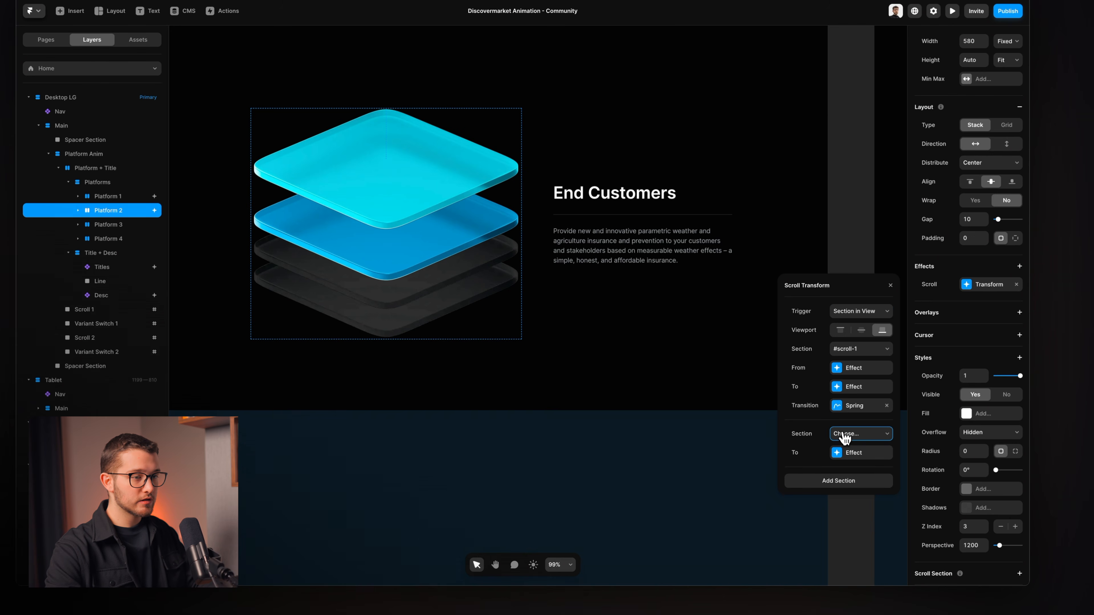
pyautogui.click(860, 433)
pyautogui.click(860, 472)
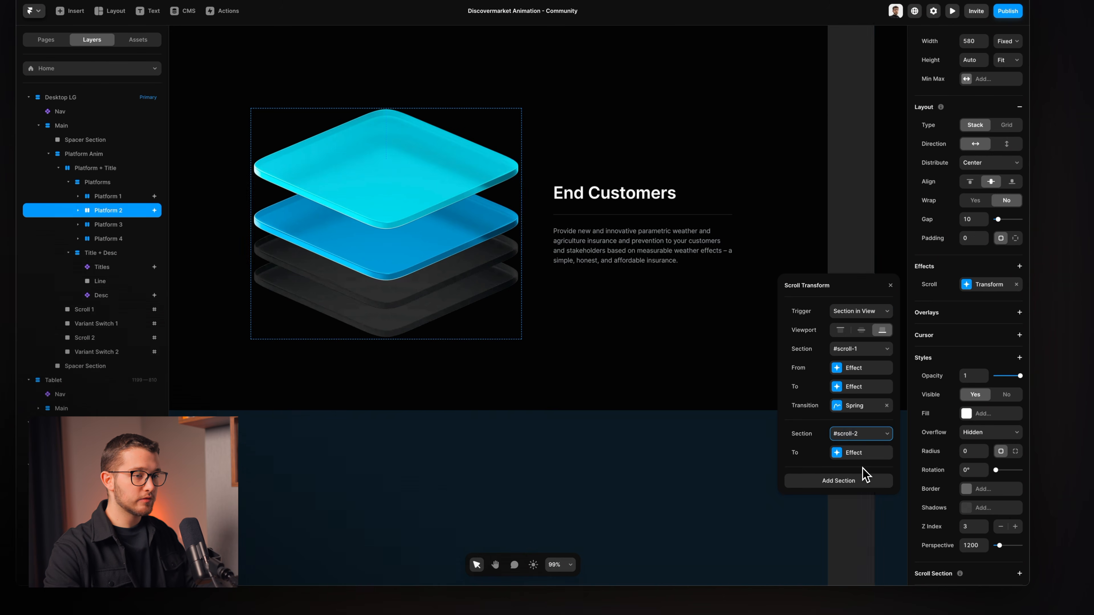
# Set the vertical offset of Platform 2's To effect for the scroll-2 section to -90.
pyautogui.click(859, 453)
pyautogui.moveTo(858, 483); pyautogui.dragTo(818, 208)
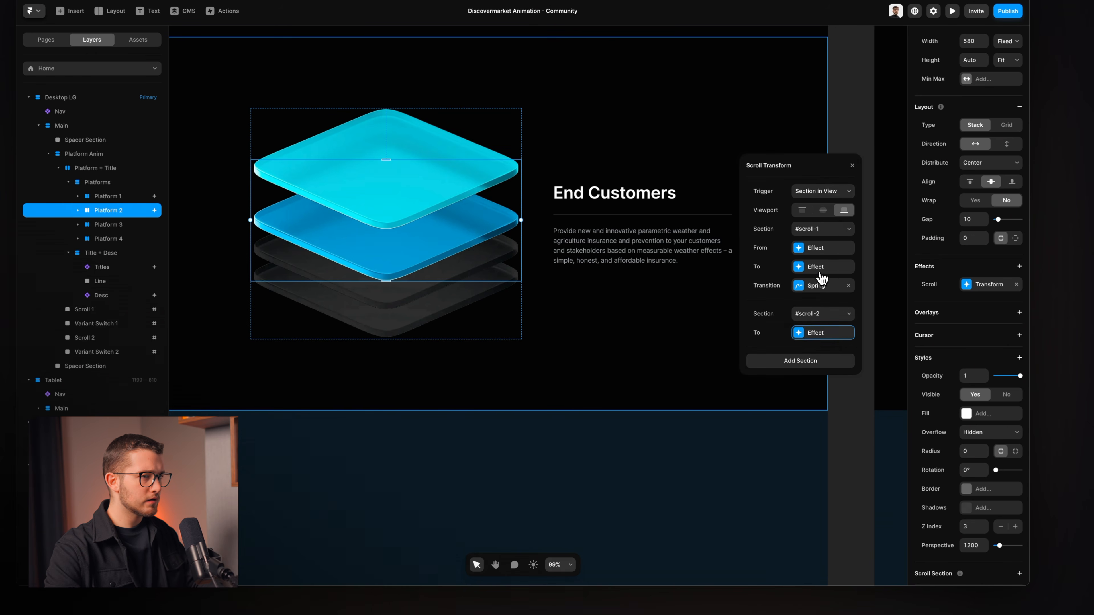
pyautogui.click(821, 270)
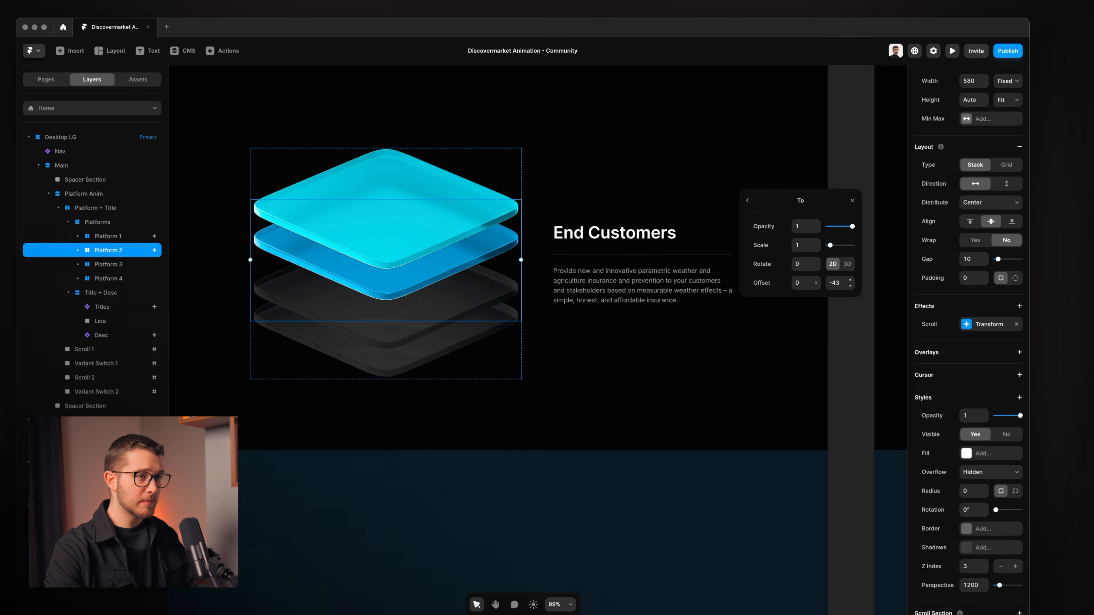
pyautogui.press('BackSpace')
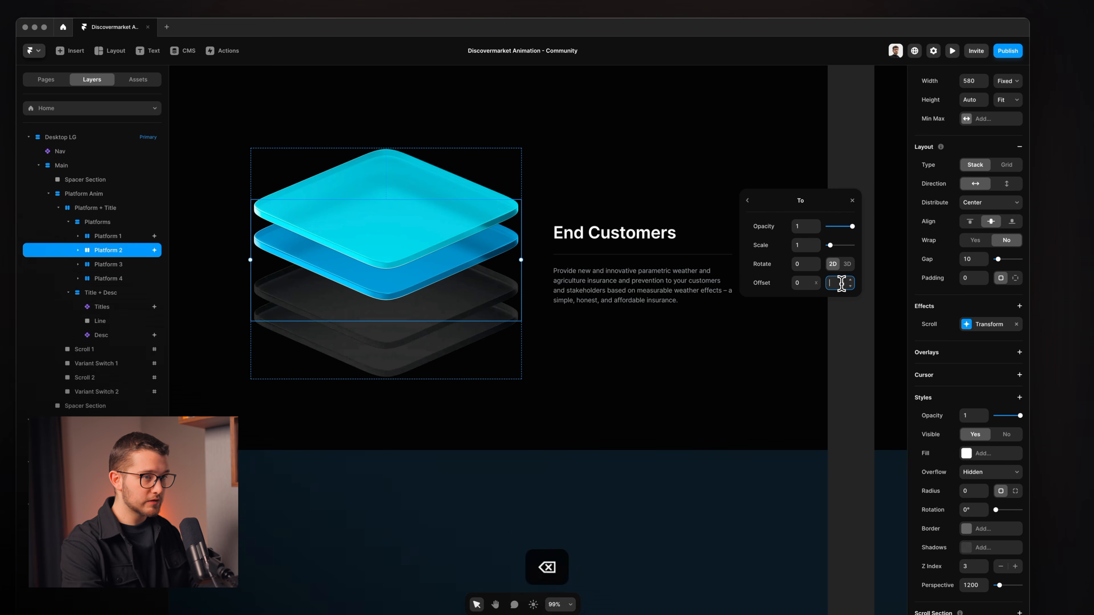
pyautogui.write('-90')
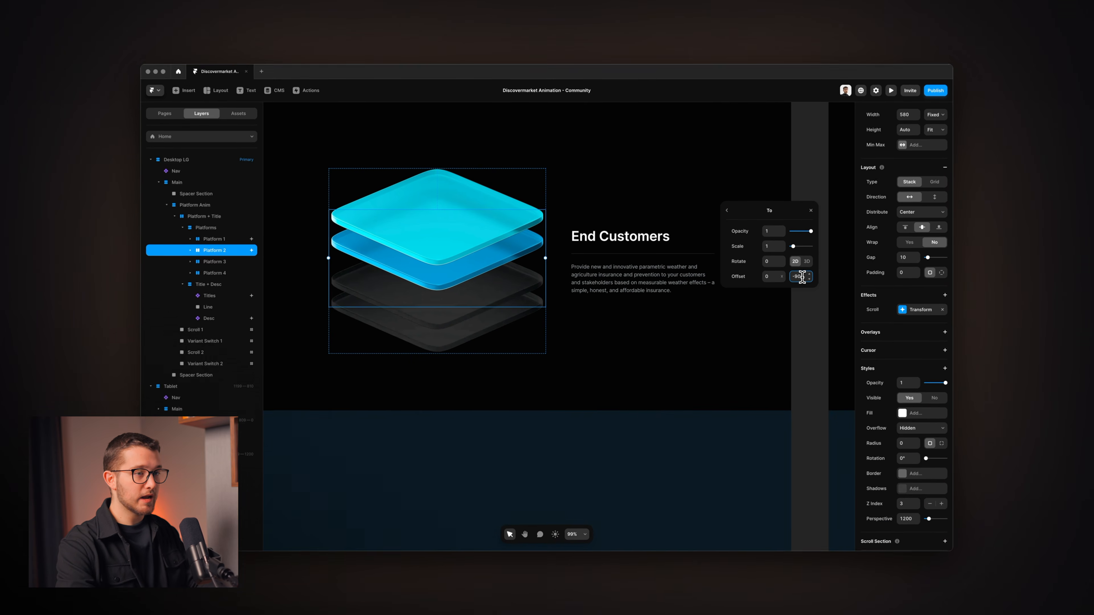
# Copy the effects of the Platform 1 stack and paste them onto the Platform 3 stack.
pyautogui.click(232, 261)
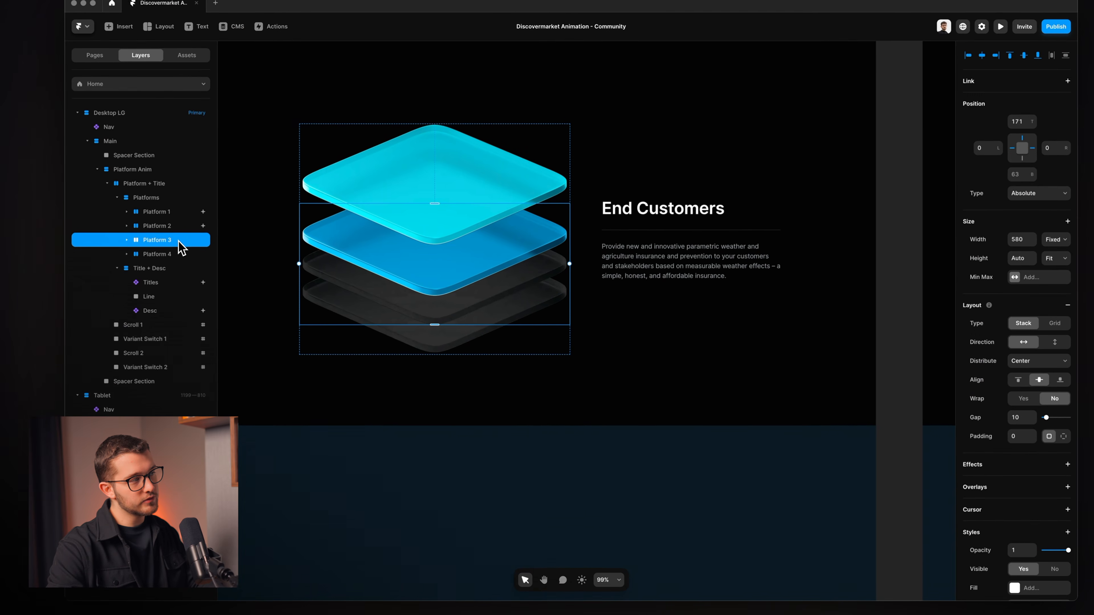
pyautogui.click(182, 214)
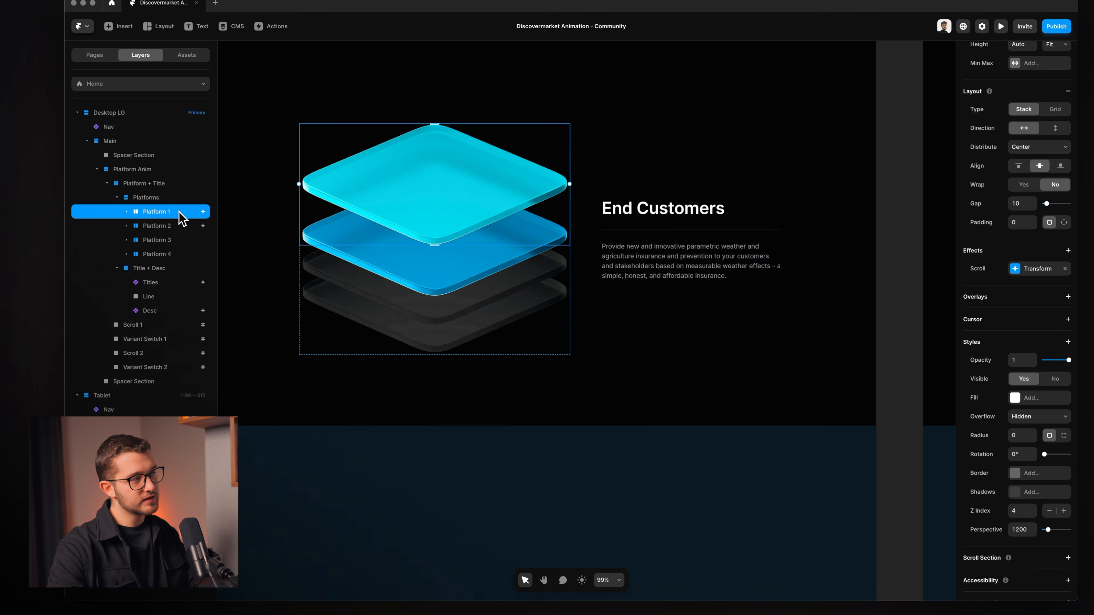
pyautogui.rightClick(180, 215)
pyautogui.moveTo(200, 301)
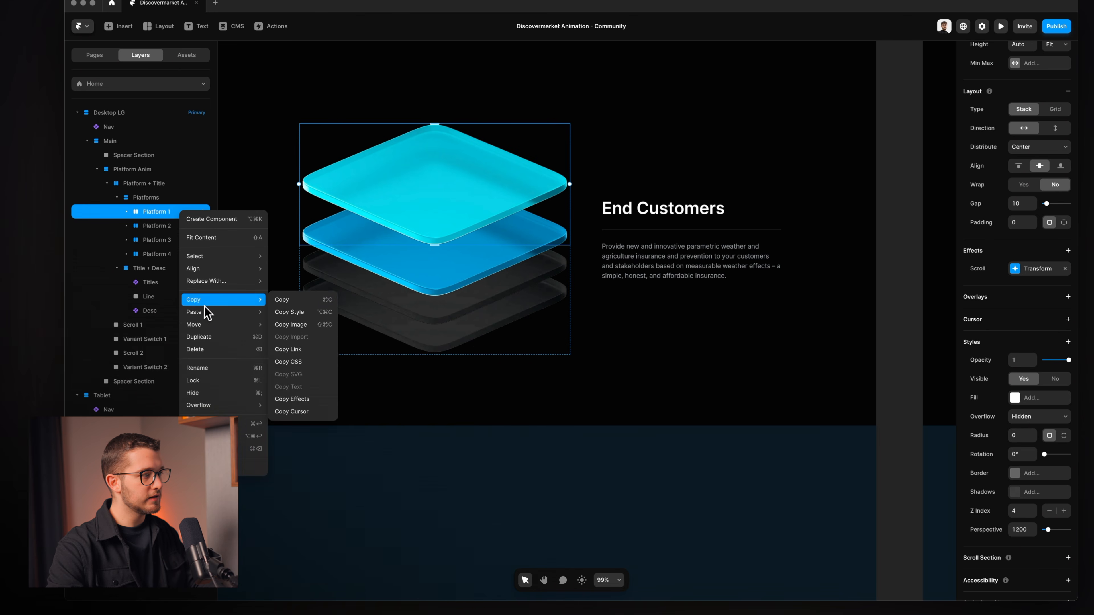
pyautogui.click(312, 400)
pyautogui.click(186, 240)
pyautogui.rightClick(185, 243)
pyautogui.moveTo(216, 303)
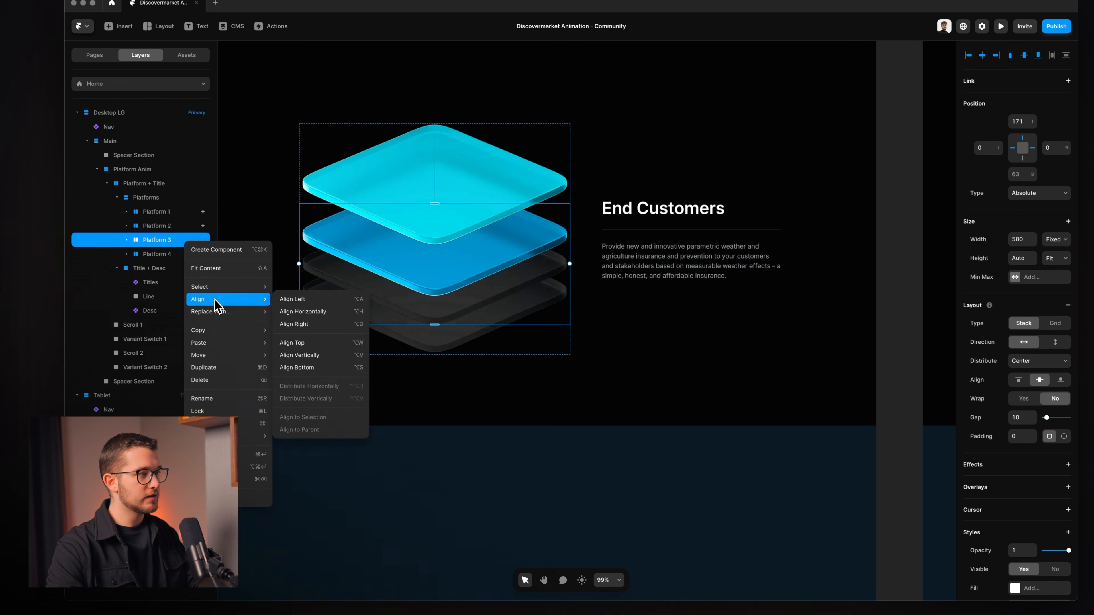
pyautogui.moveTo(230, 343)
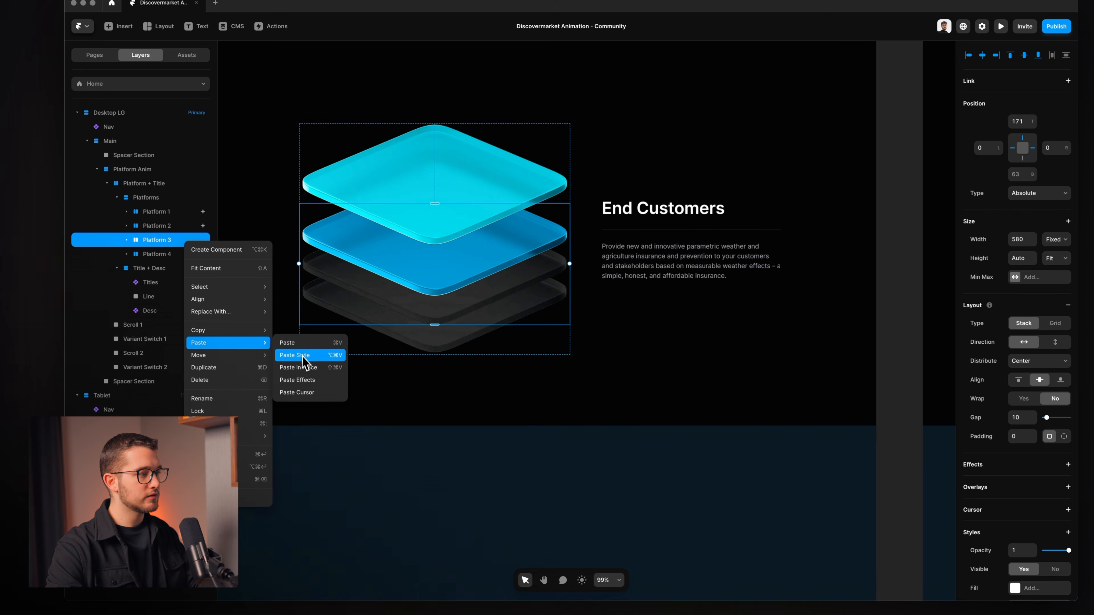
pyautogui.click(303, 381)
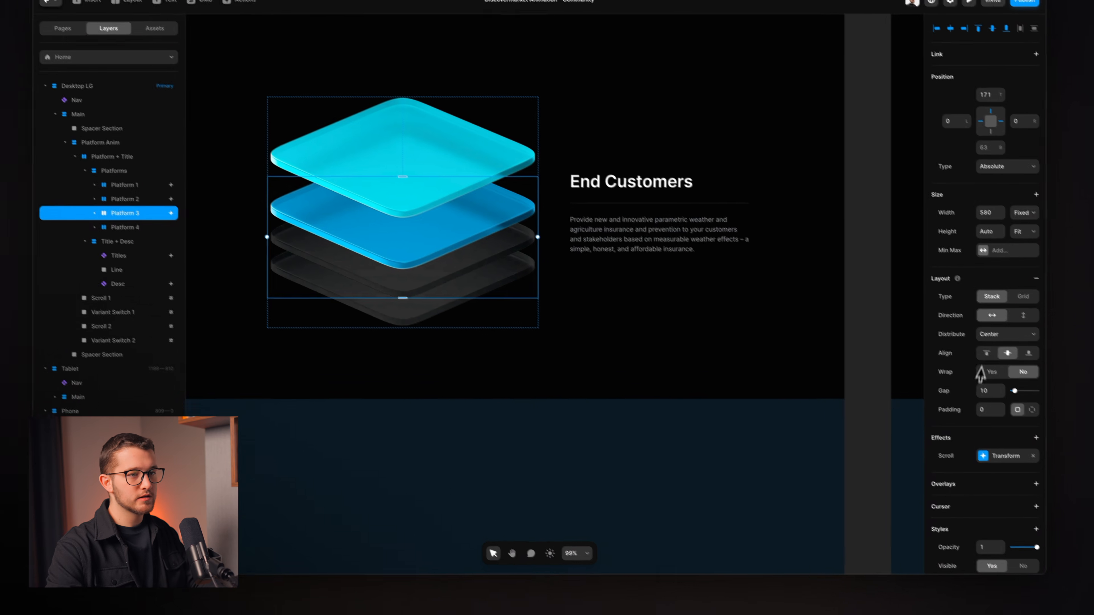
# Review Platform 3's Scroll Transform settings, and preview the page to check how the platforms move on scroll.
pyautogui.scroll(-3, 986, 362)
pyautogui.click(991, 354)
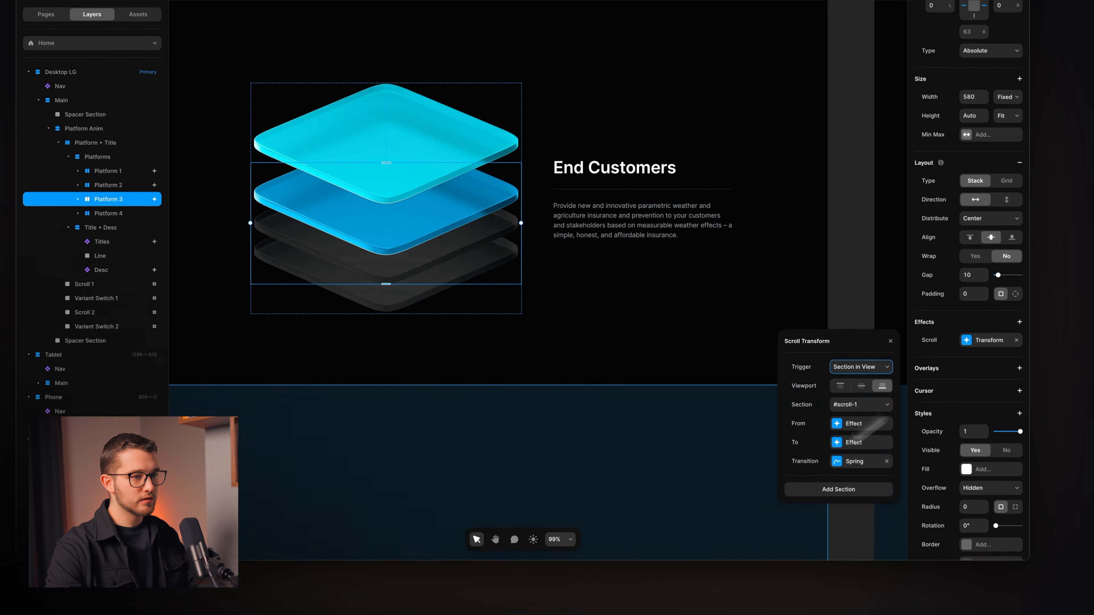
pyautogui.click(836, 448)
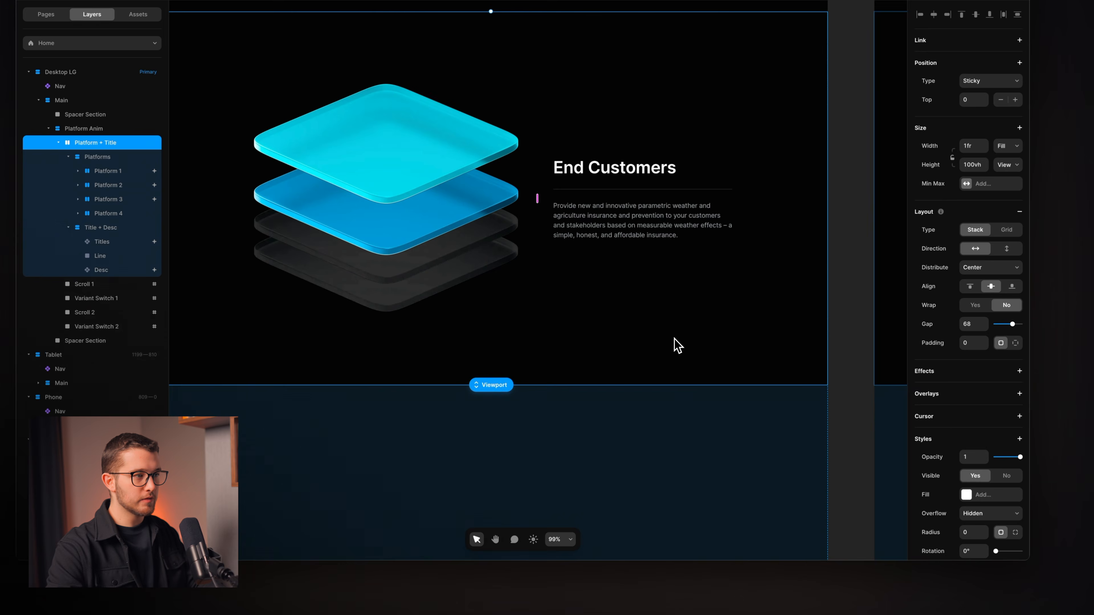
pyautogui.press('super+p')
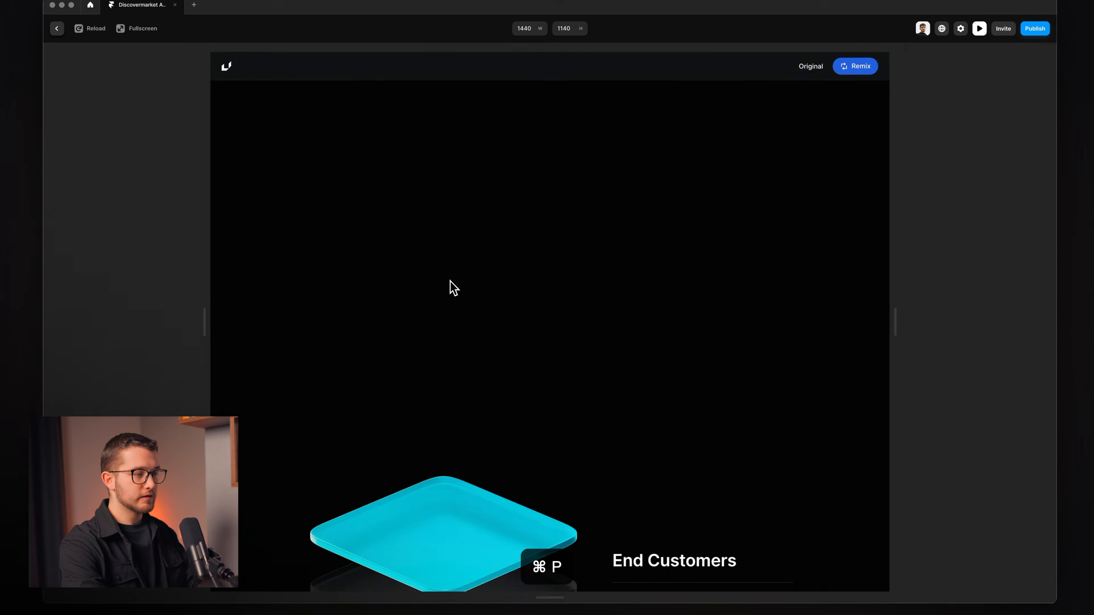
pyautogui.scroll(-10, 449, 280)
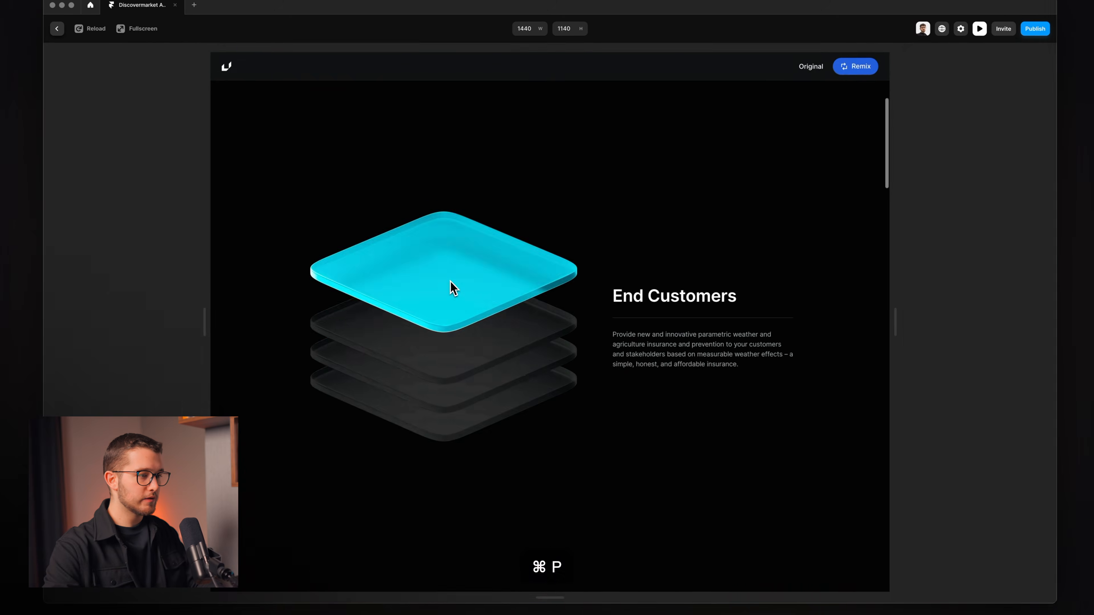
pyautogui.scroll(5, 450, 280)
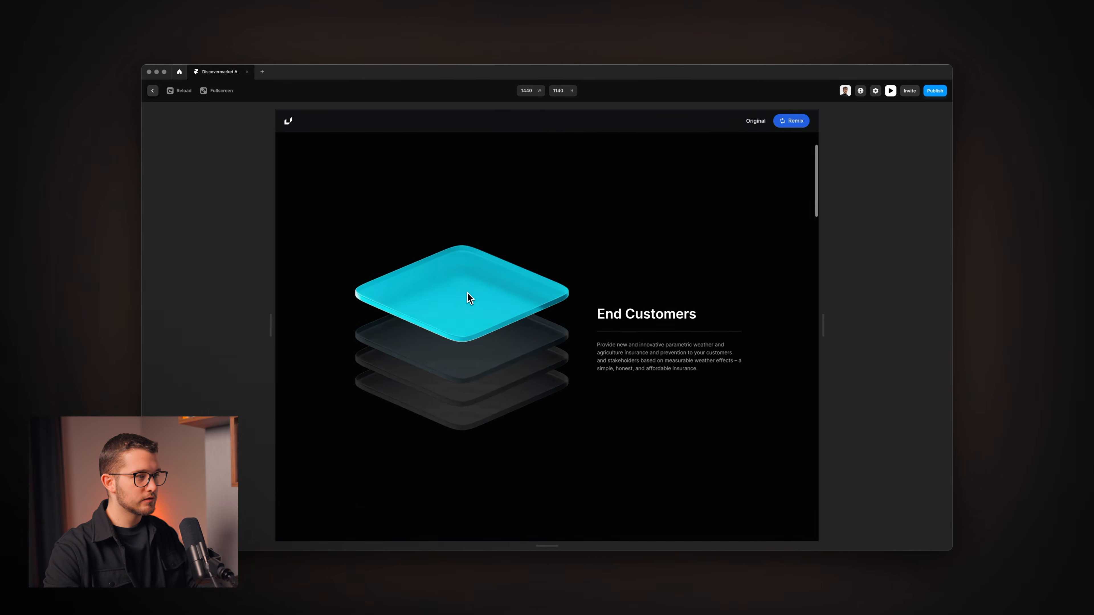
pyautogui.scroll(-3, 468, 293)
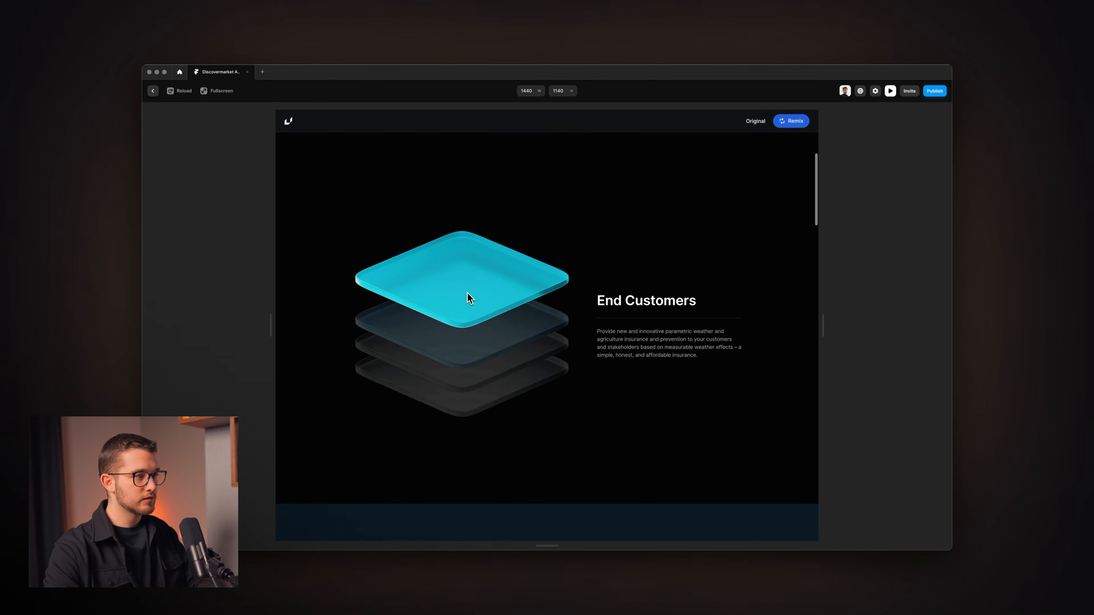
pyautogui.press('Escape')
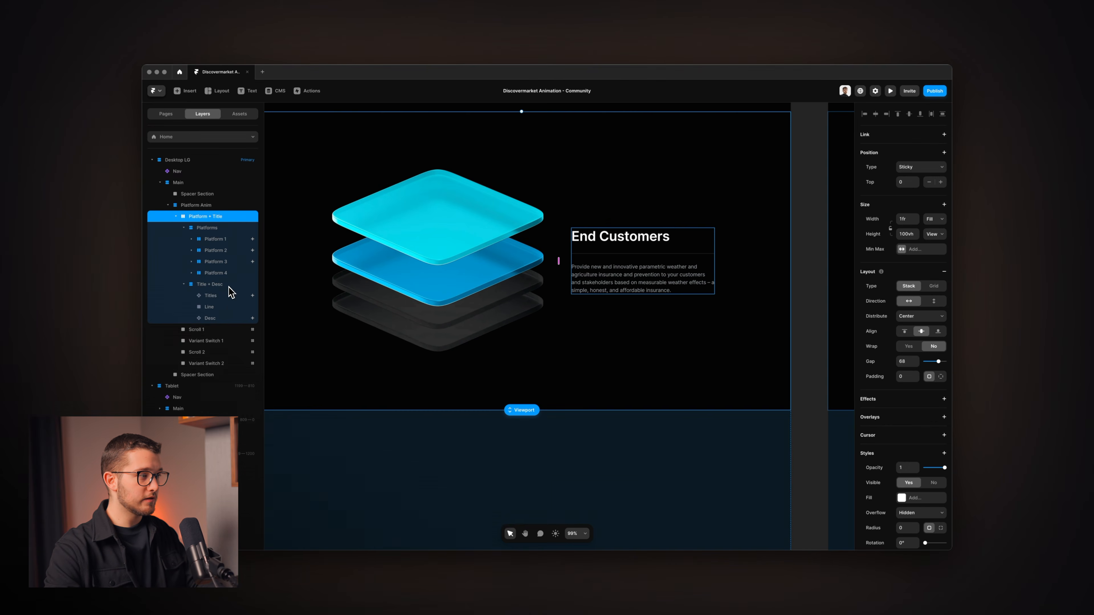
# Change the section in Platform 3's Scroll Transform effect to #scroll-2.
pyautogui.click(215, 262)
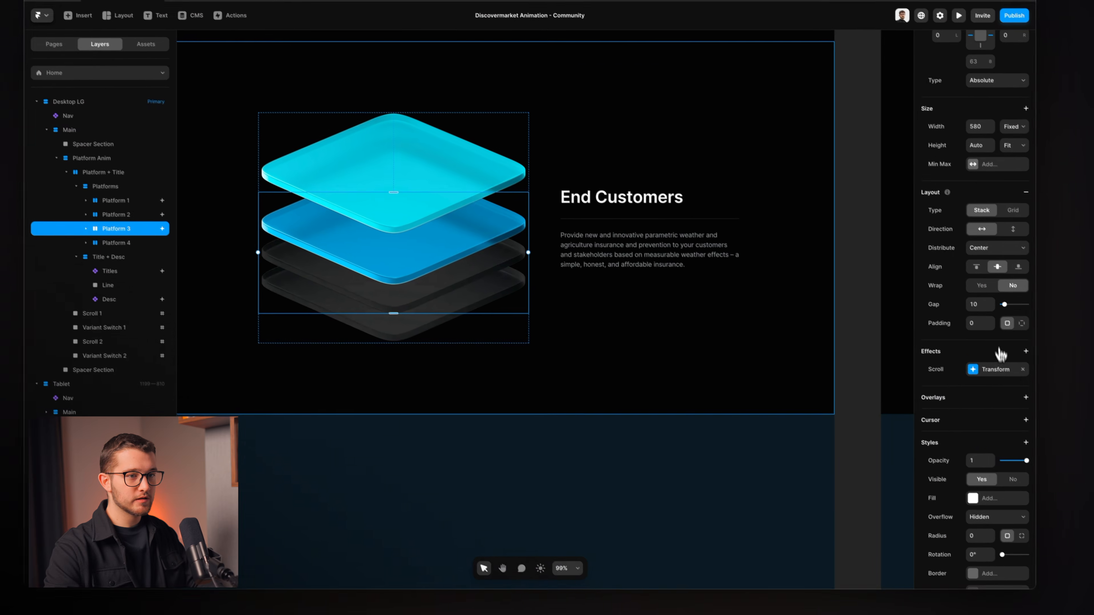
pyautogui.click(919, 375)
pyautogui.click(863, 427)
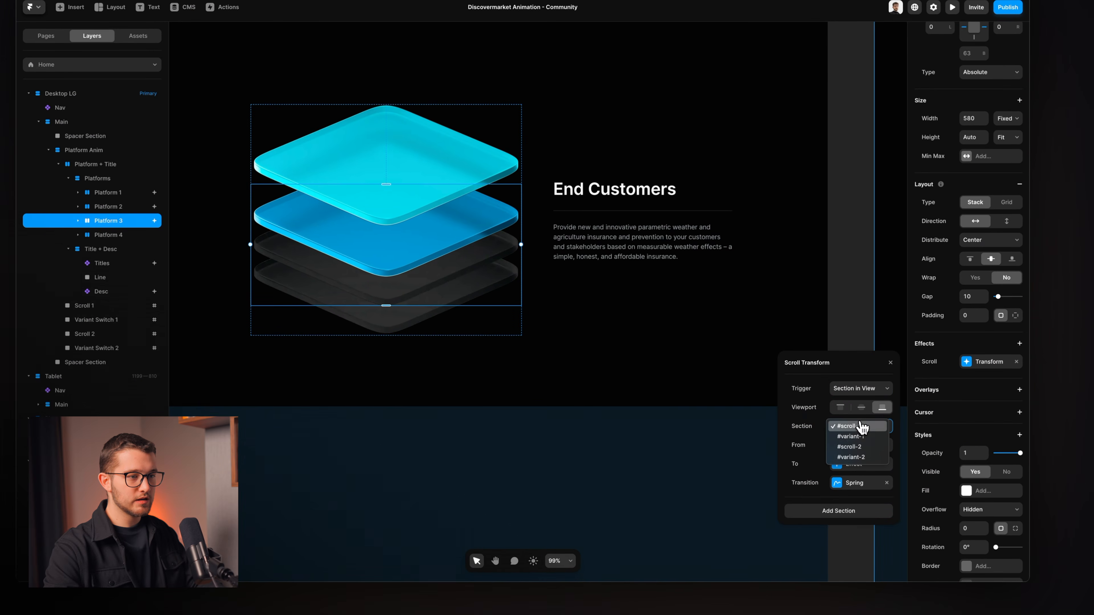
pyautogui.click(853, 448)
pyautogui.click(855, 291)
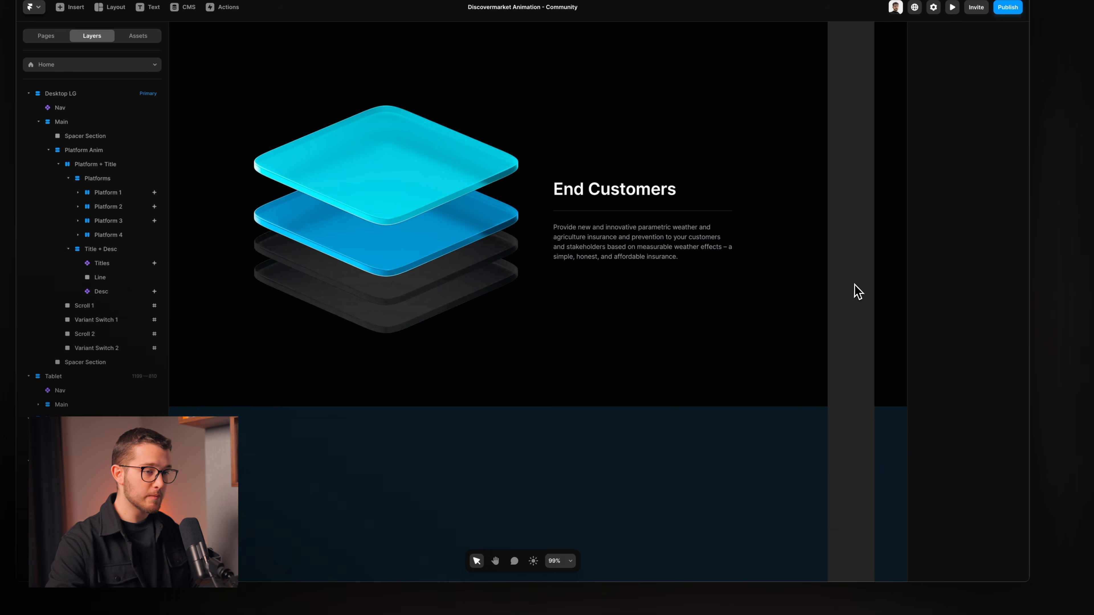
# Preview the page and scroll through both scroll sections to check platform movement, colours and the title switch.
pyautogui.press('super+p')
pyautogui.scroll(-5, 652, 345)
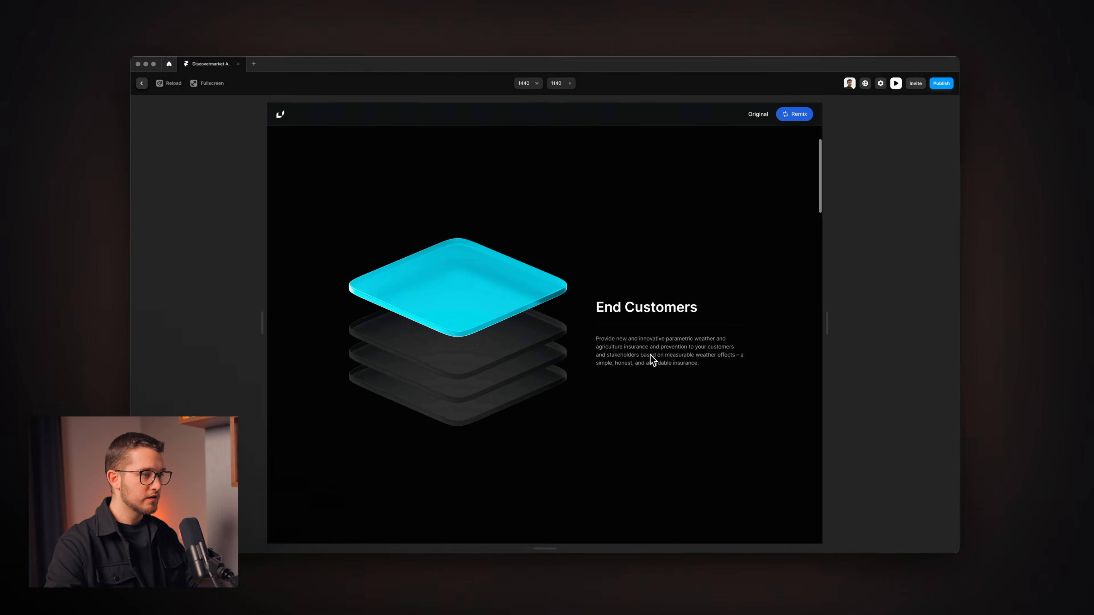
pyautogui.scroll(-5, 651, 356)
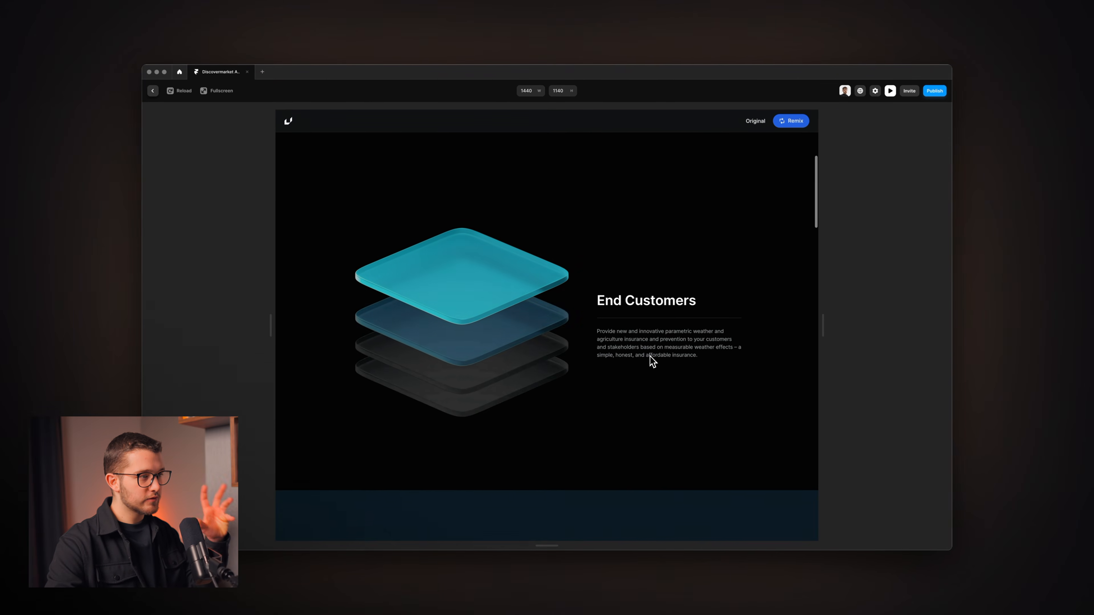
pyautogui.scroll(-4, 650, 356)
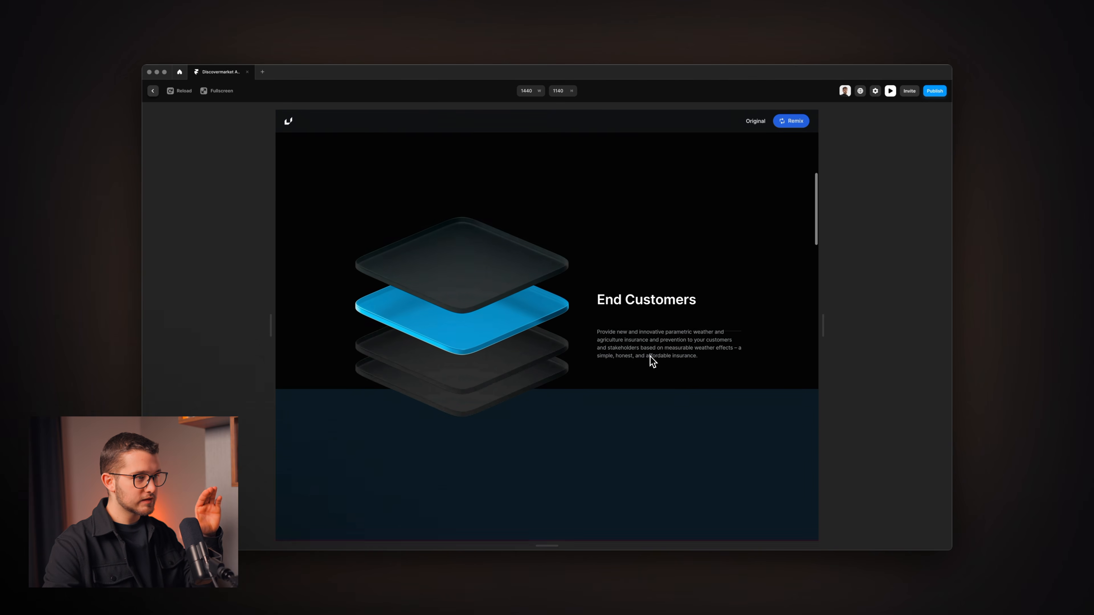
pyautogui.scroll(-4, 650, 356)
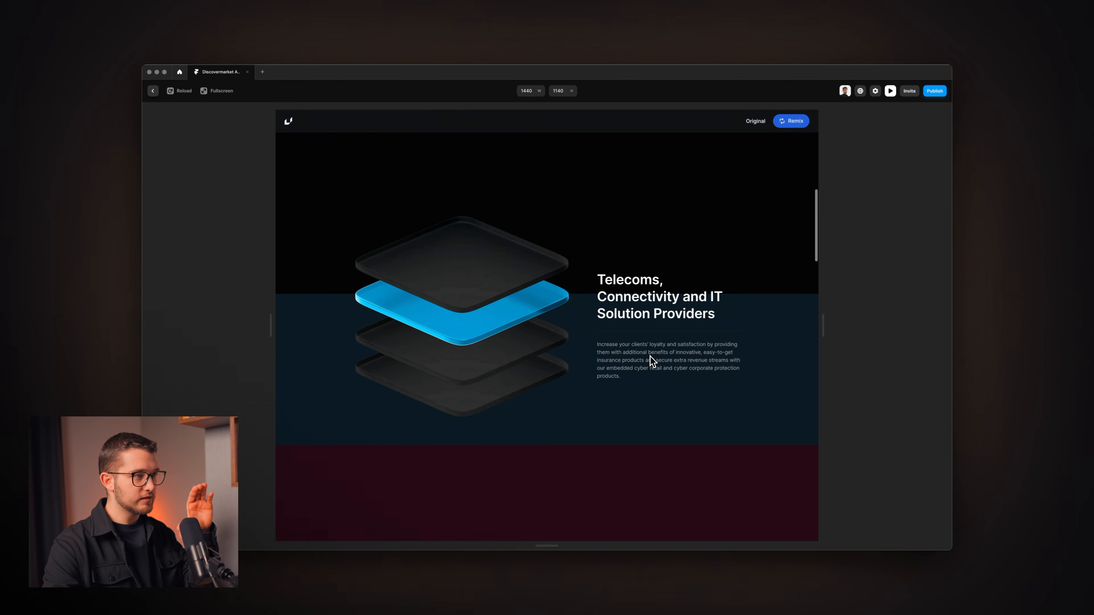
pyautogui.scroll(1, 632, 430)
pyautogui.scroll(-1, 631, 430)
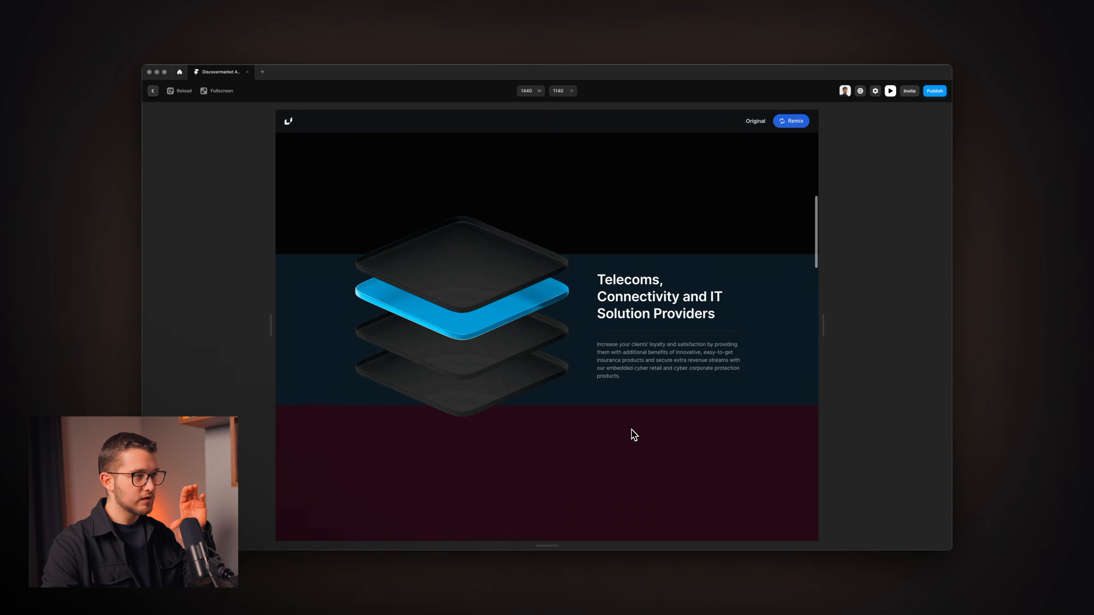
pyautogui.scroll(-2, 632, 430)
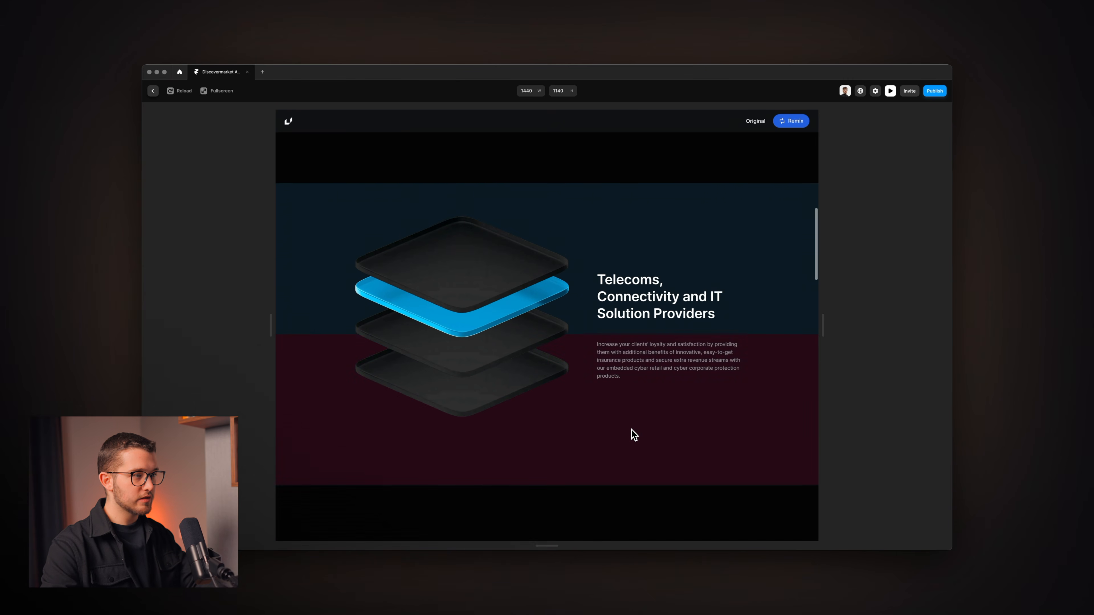
pyautogui.scroll(2, 631, 430)
pyautogui.press('Escape')
# Select the Colored layer inside the Platform 3 stack and set its opacity to 1.
pyautogui.keyDown('super'); pyautogui.click(470, 226); pyautogui.keyUp('super')
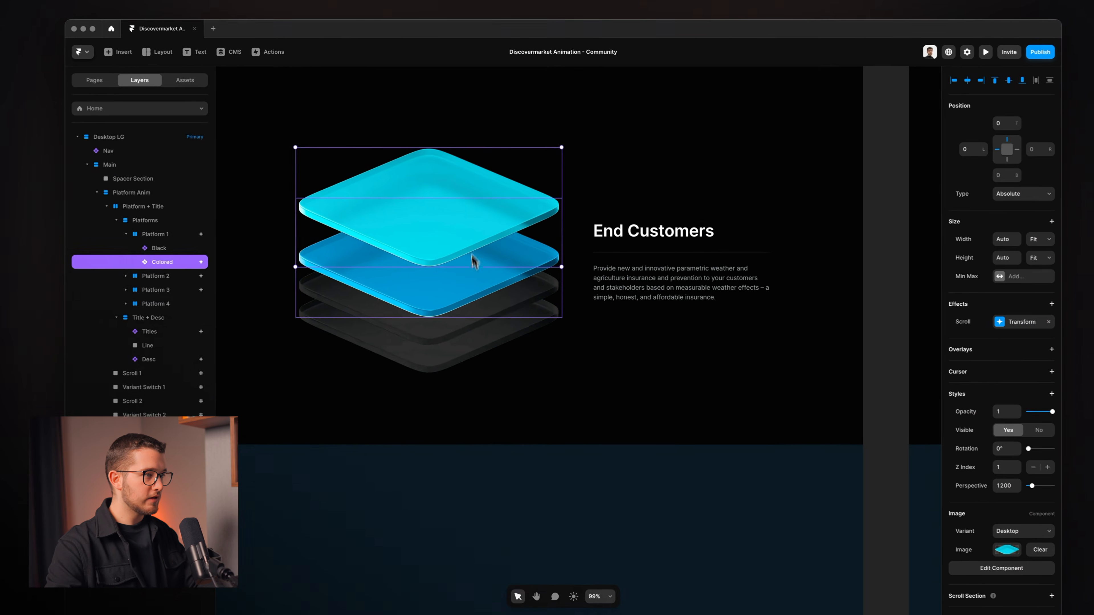
pyautogui.keyDown('super'); pyautogui.click(452, 278); pyautogui.keyUp('super')
pyautogui.click(121, 276)
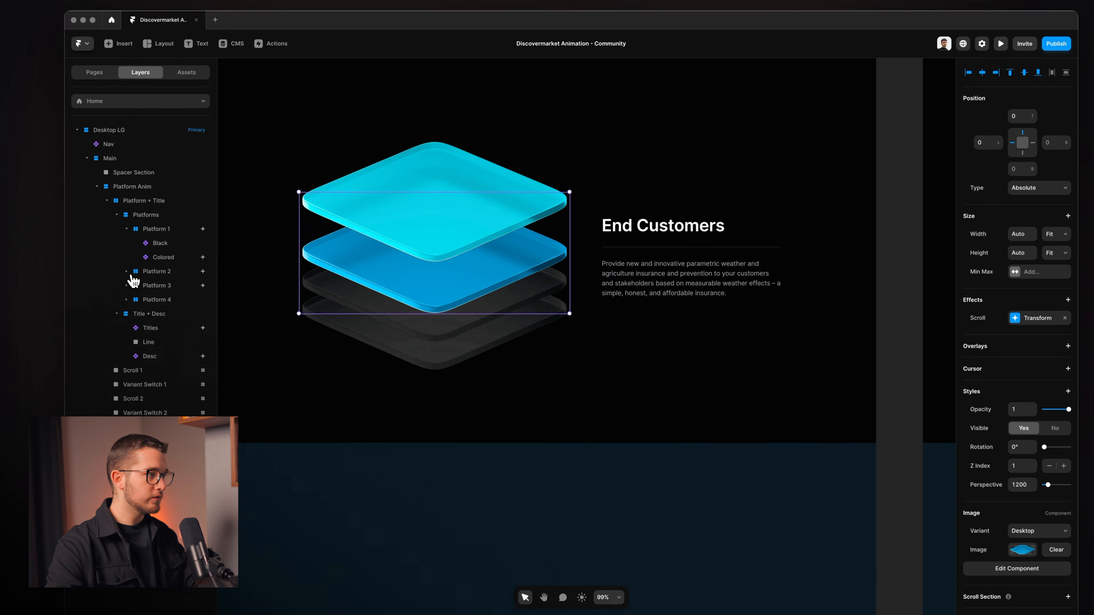
pyautogui.click(160, 287)
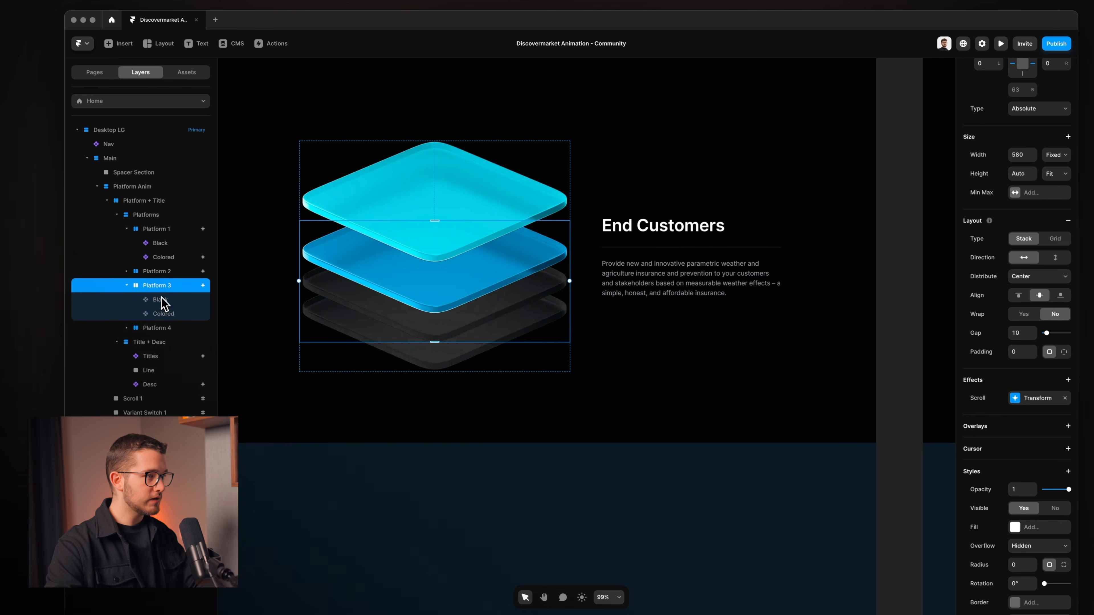
pyautogui.click(160, 301)
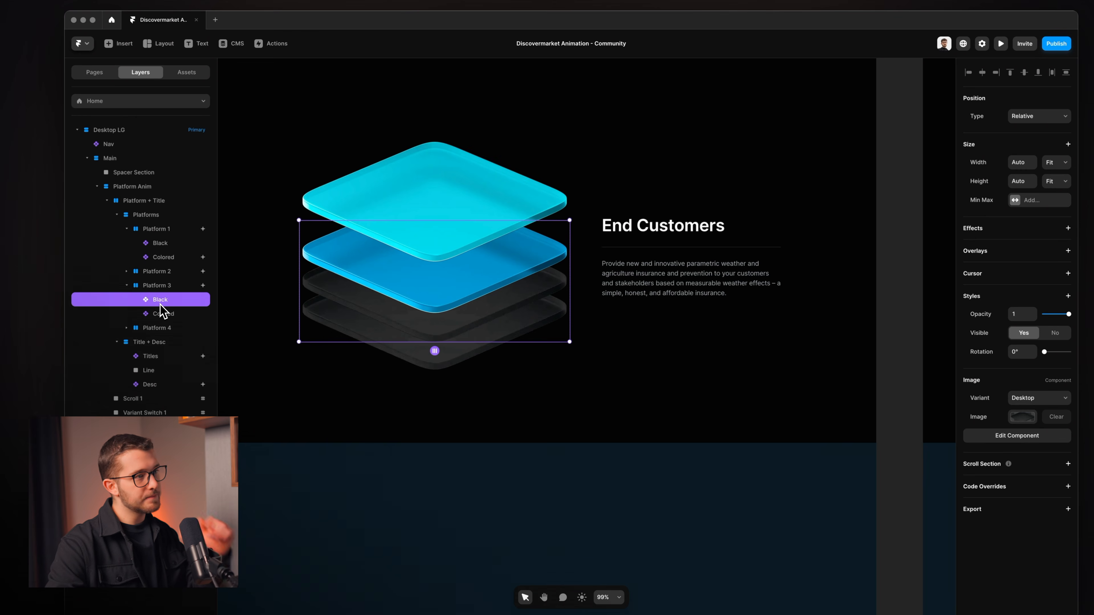
pyautogui.click(162, 318)
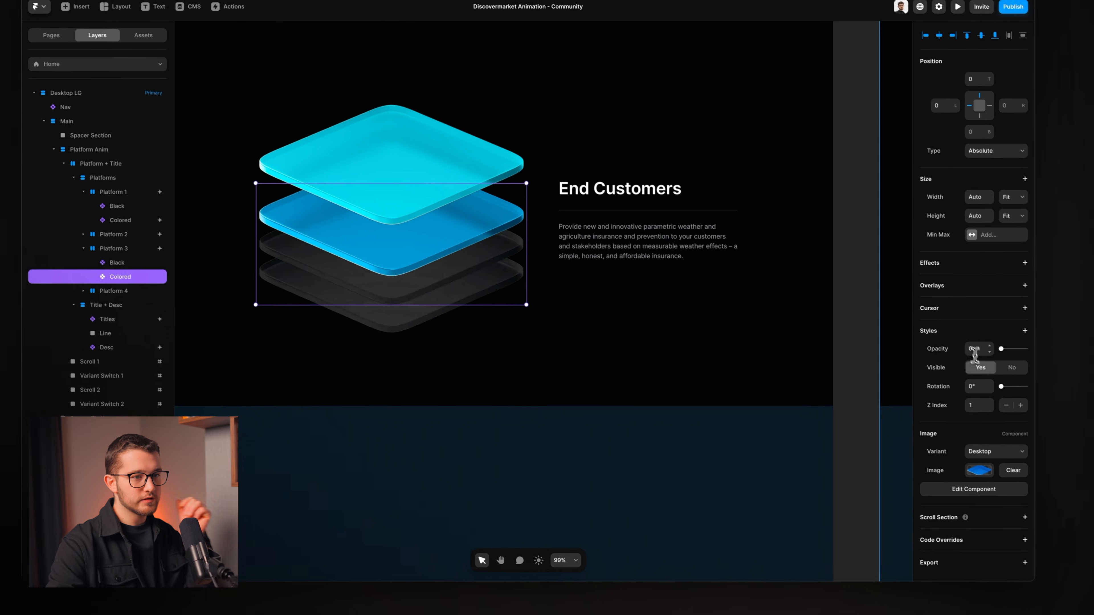
pyautogui.click(1024, 385)
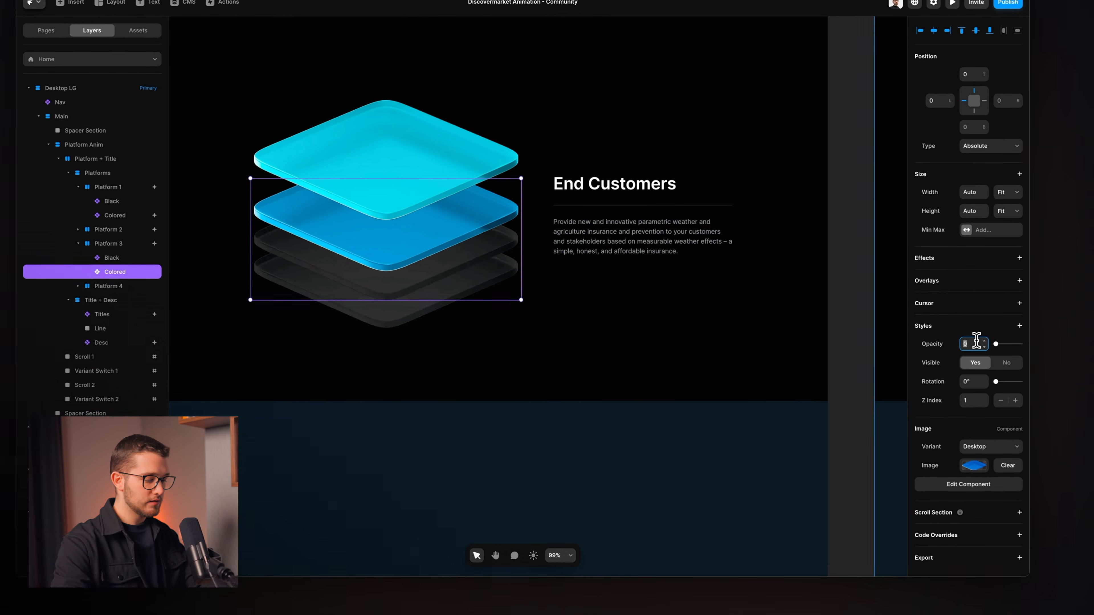
pyautogui.press('F1')
pyautogui.press('F1')
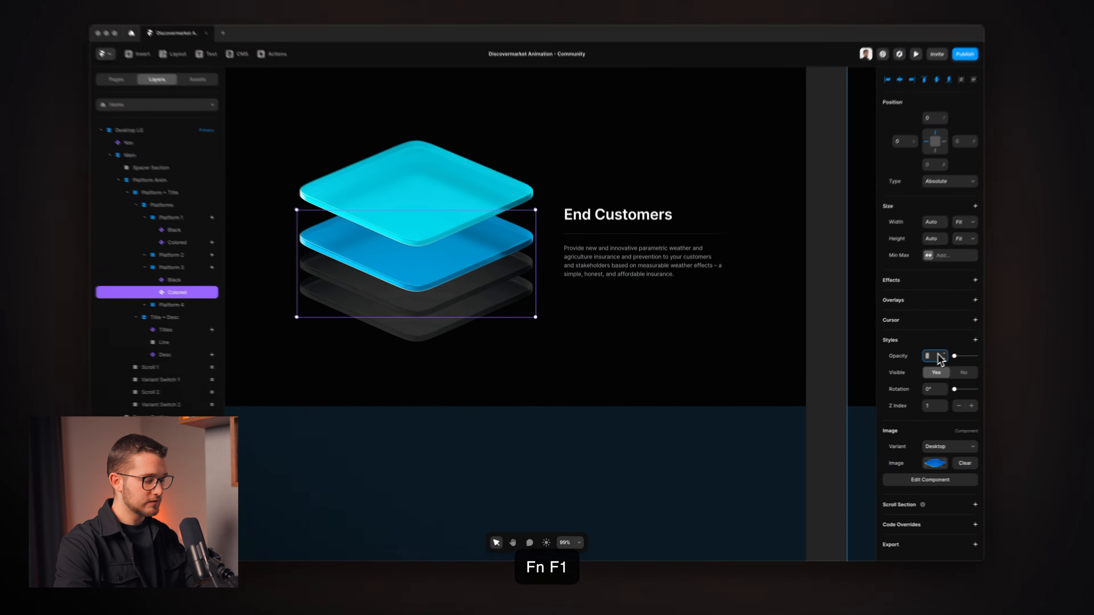
pyautogui.write('1')
pyautogui.press('Return')
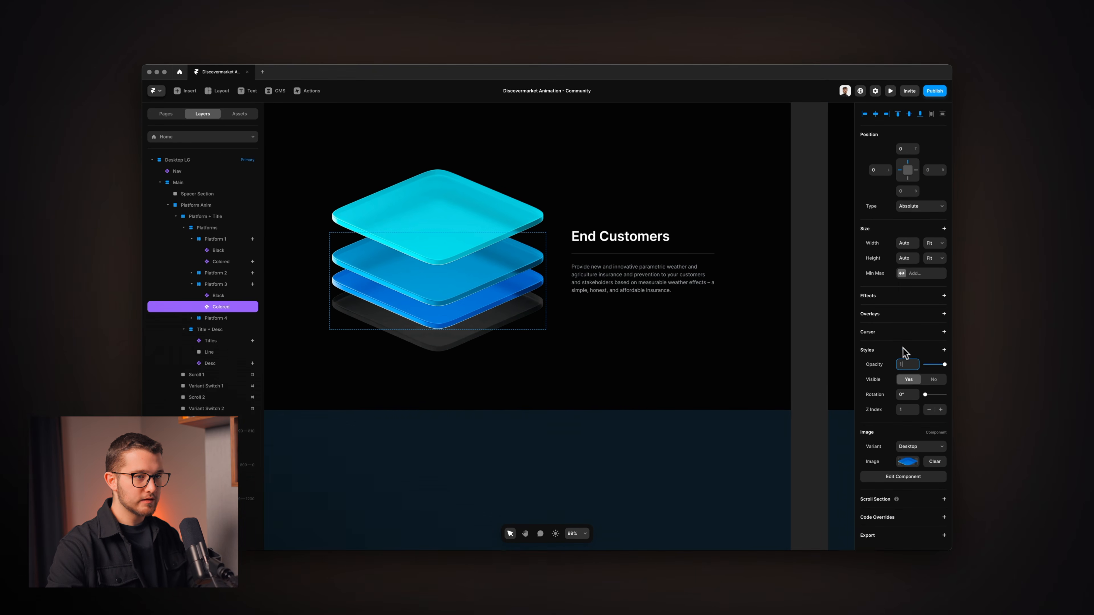
# Add a Scroll Transform effect to Platform 3's Colored layer with its trigger set to Section in View.
pyautogui.click(943, 297)
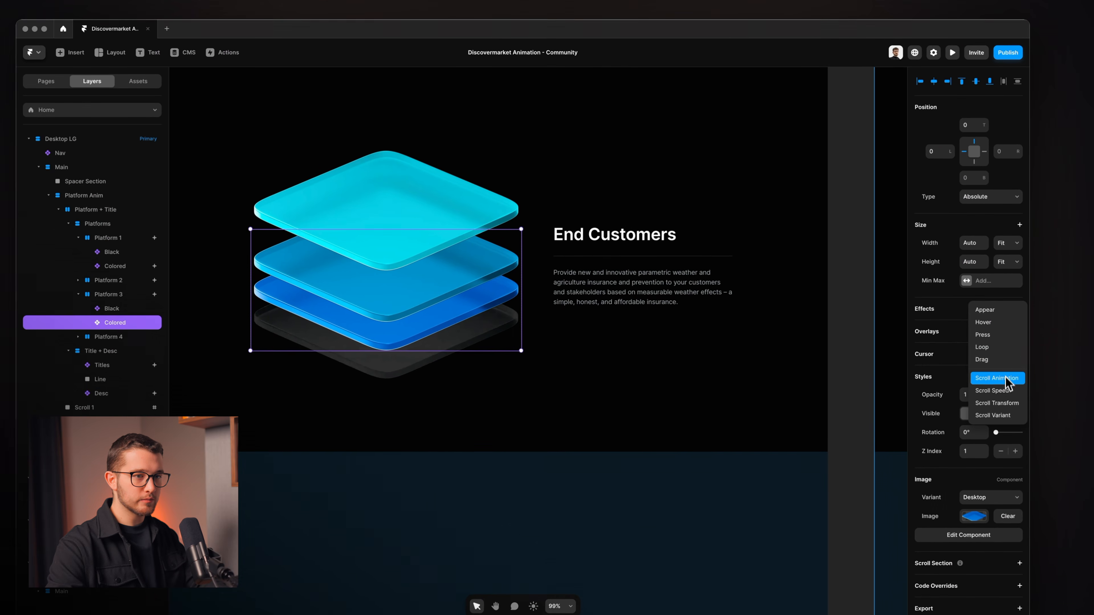
pyautogui.click(996, 403)
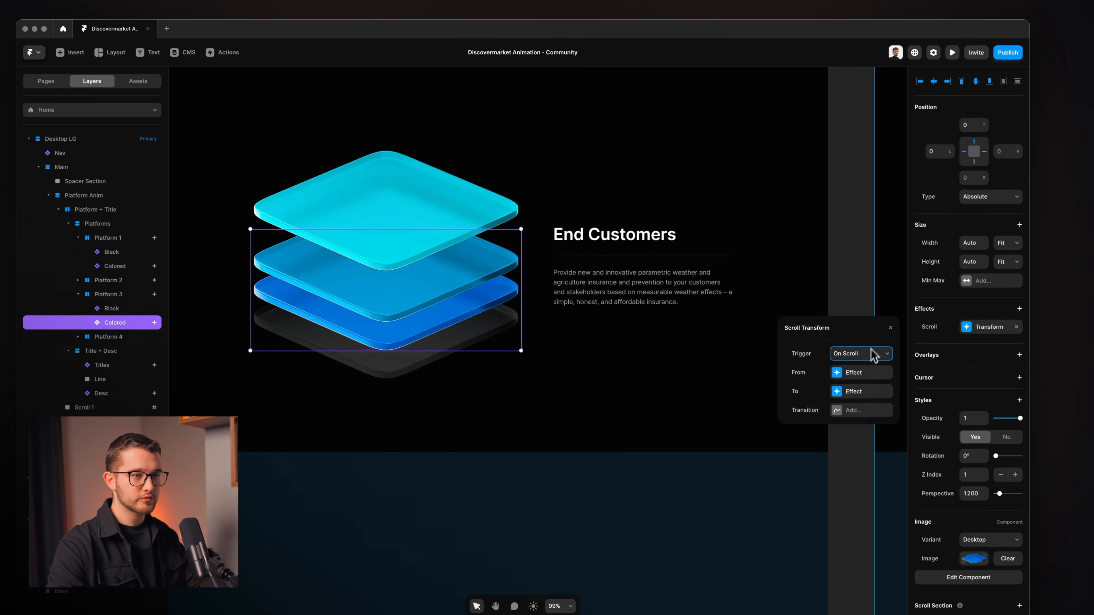
pyautogui.moveTo(873, 329); pyautogui.dragTo(829, 197)
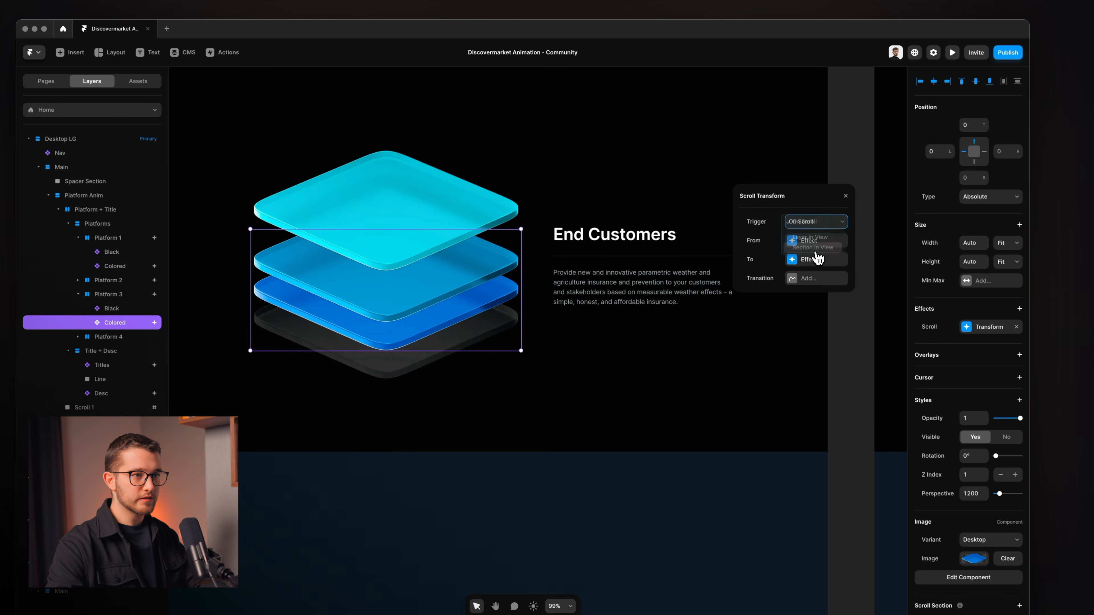
pyautogui.click(815, 249)
pyautogui.click(838, 215)
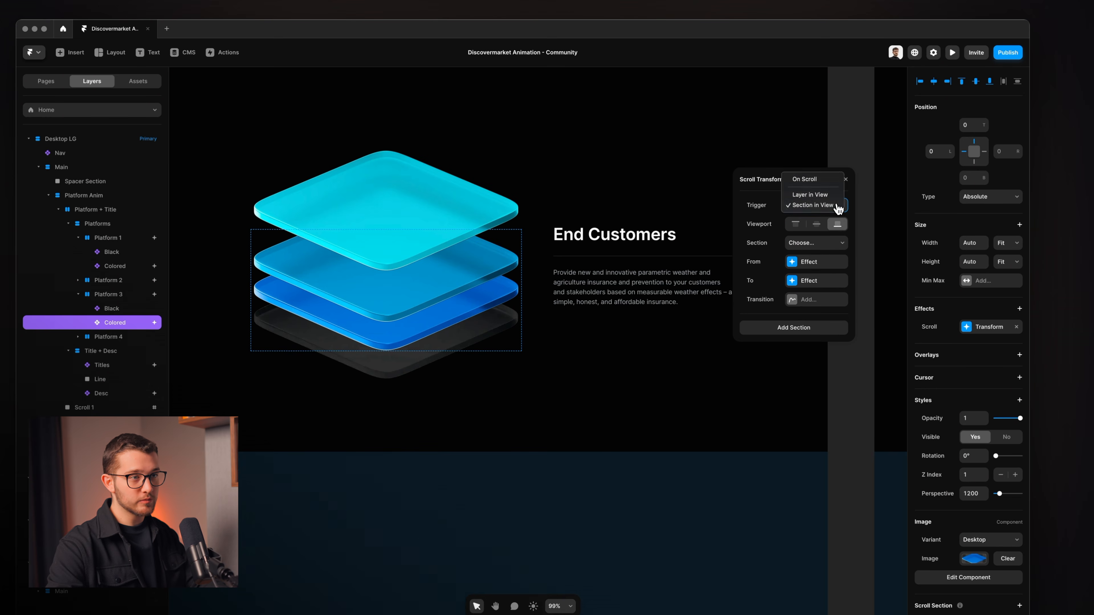
pyautogui.click(837, 206)
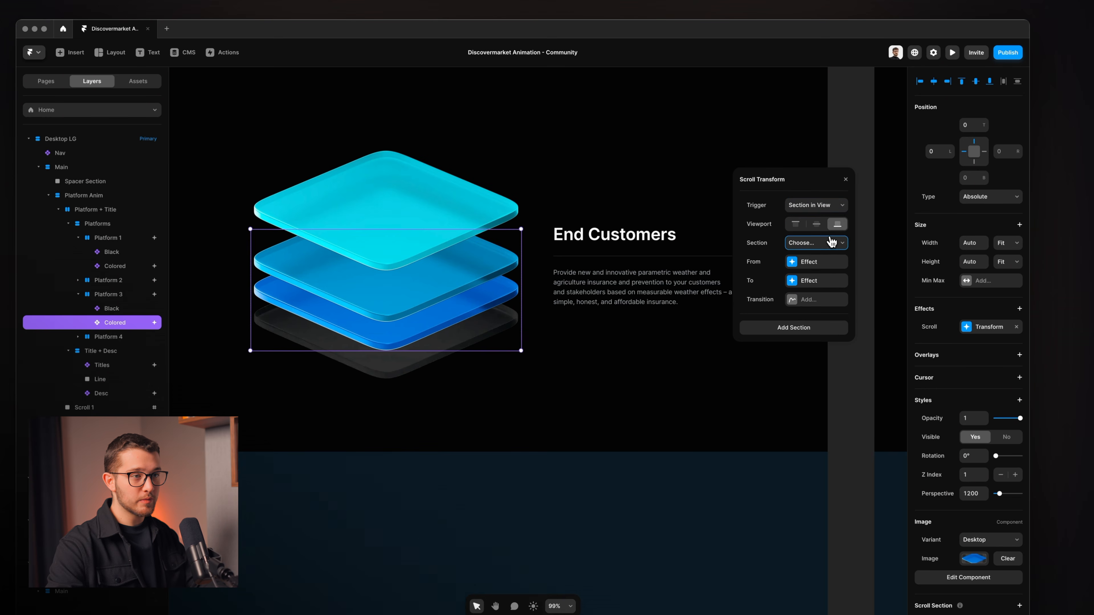
# Set the effect's section to #scroll-2 and its From state to opacity 0 and scale 1.
pyautogui.click(815, 280)
pyautogui.click(809, 281)
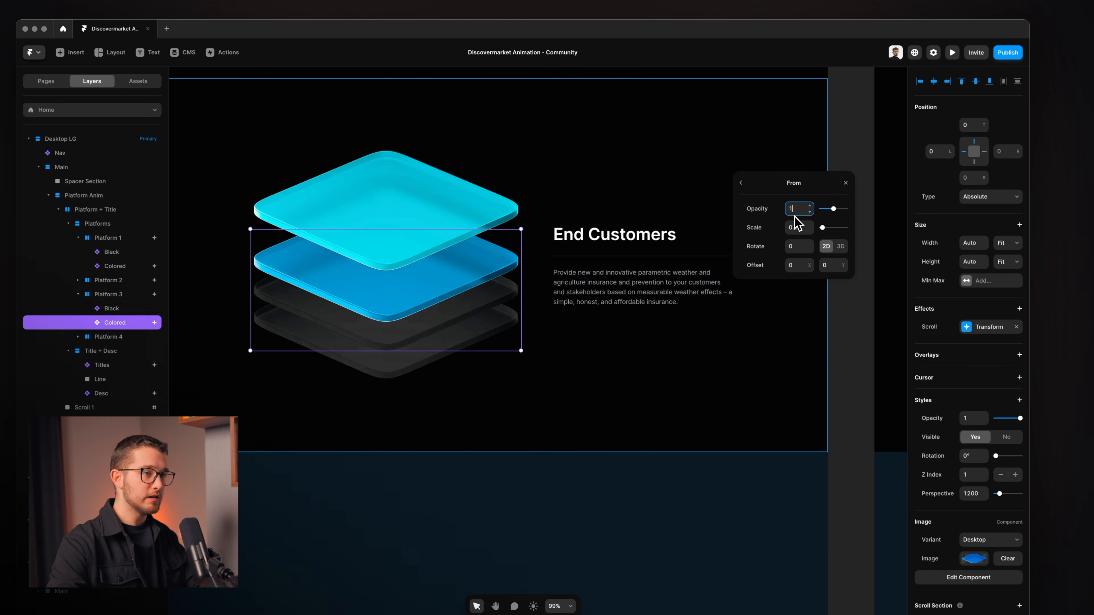
pyautogui.write('1')
pyautogui.press('BackSpace')
pyautogui.click(794, 225)
pyautogui.write('1')
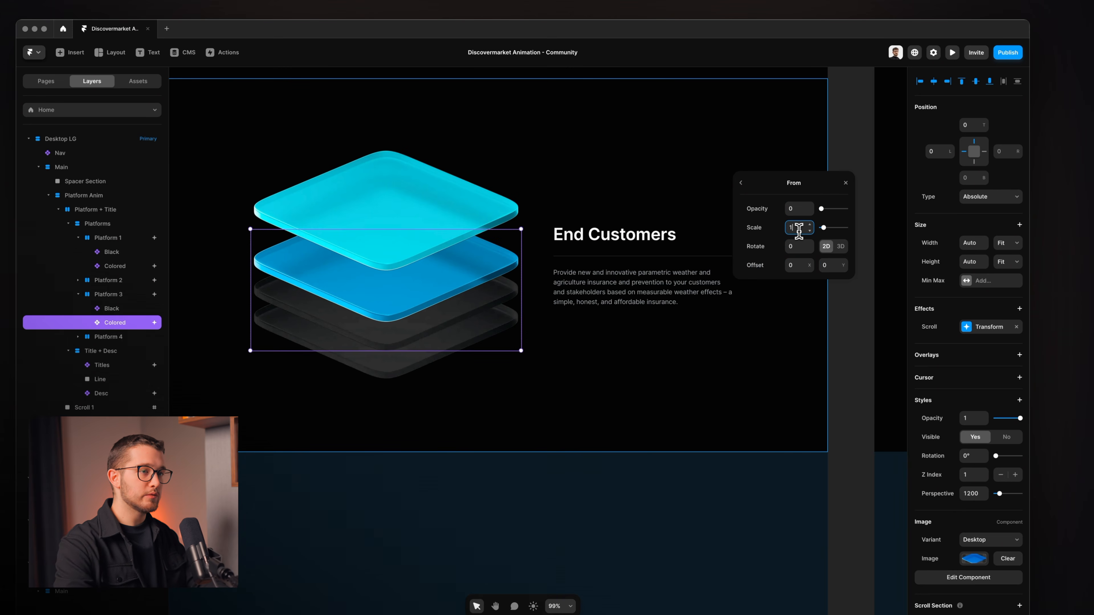
pyautogui.click(741, 182)
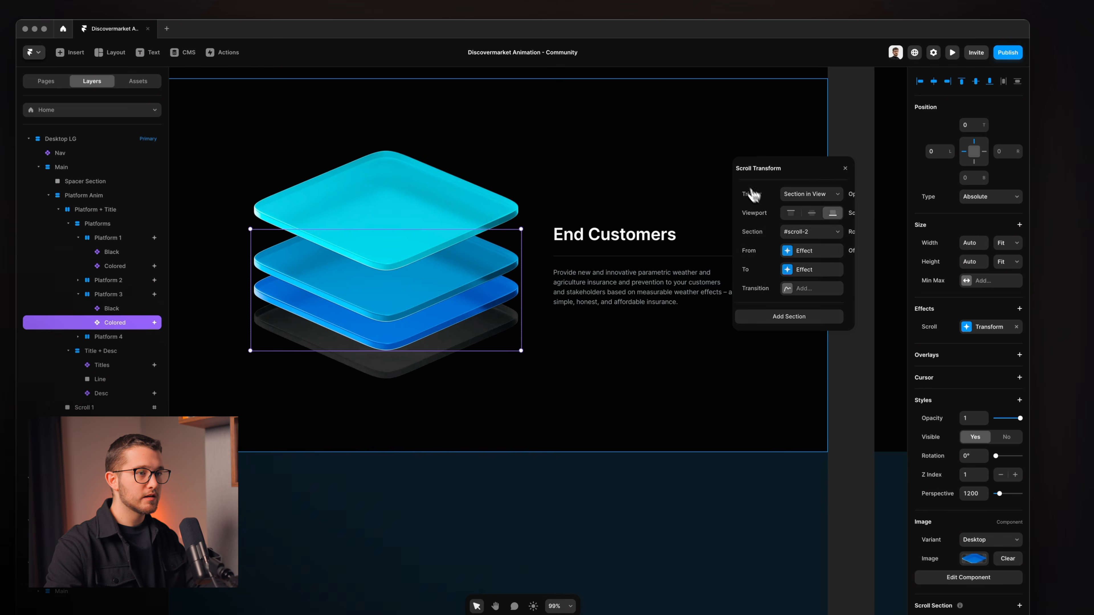
# Check the effect's To state and give the effect a Spring transition.
pyautogui.click(806, 264)
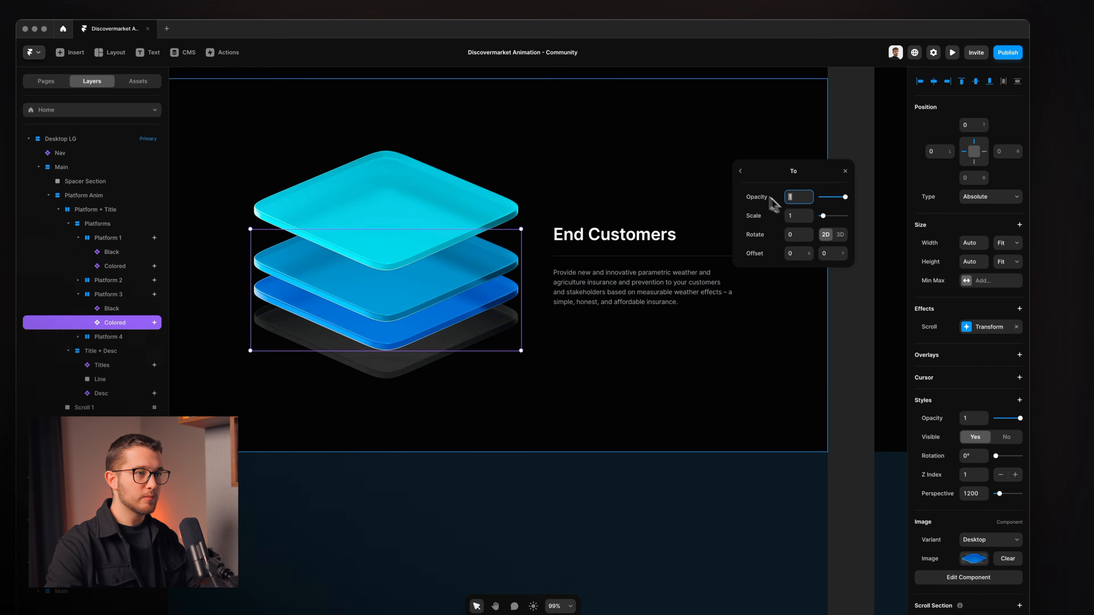
pyautogui.click(742, 173)
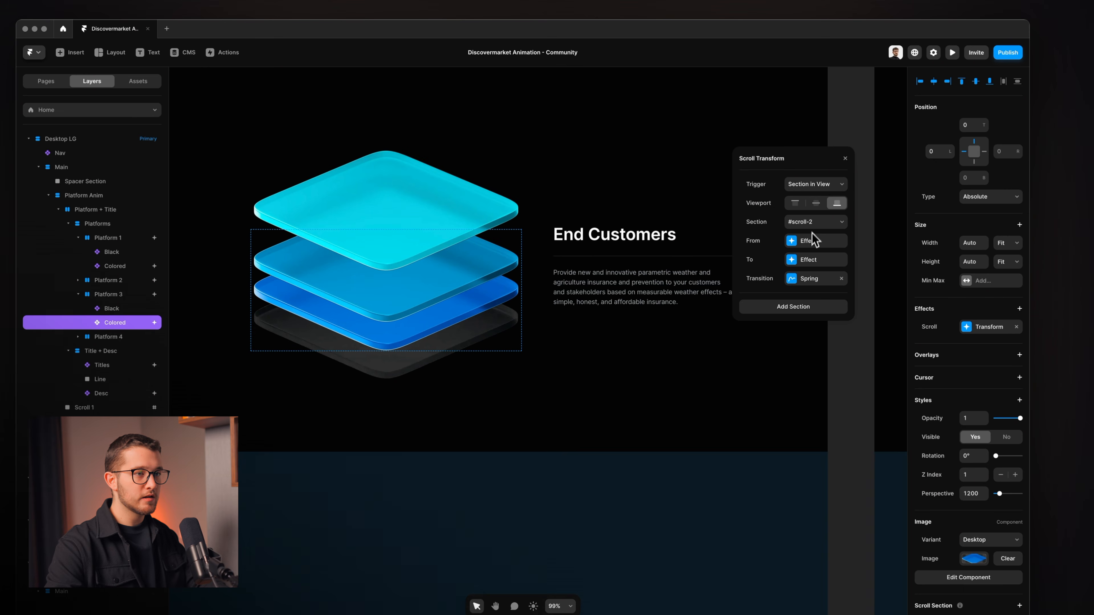
pyautogui.click(845, 158)
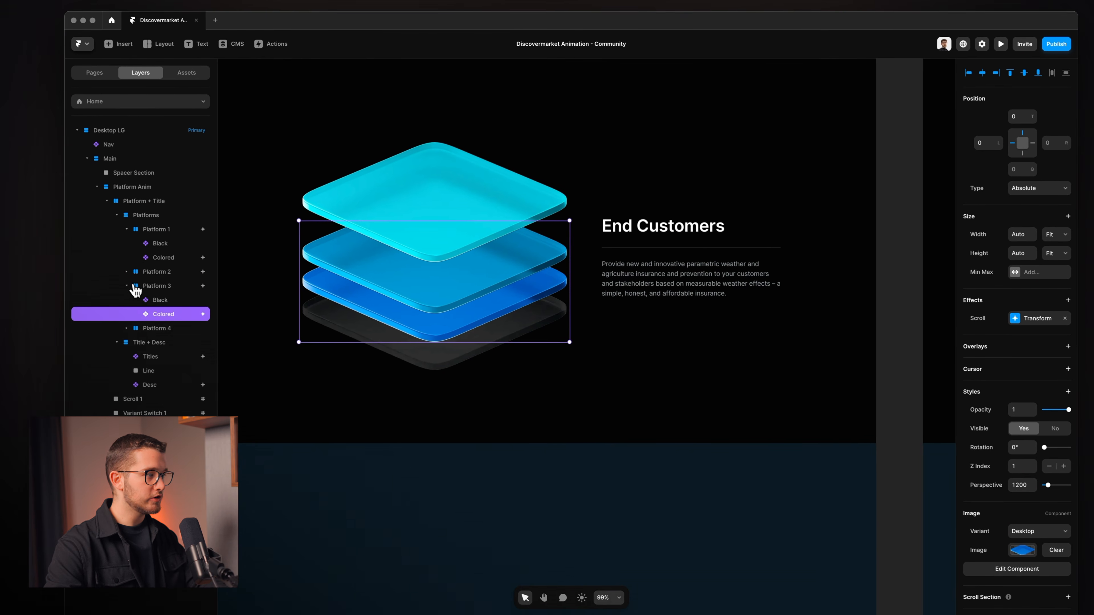
# Open the Scroll Transform effect on the Colored layer inside the Platform 2 stack.
pyautogui.click(127, 272)
pyautogui.click(162, 300)
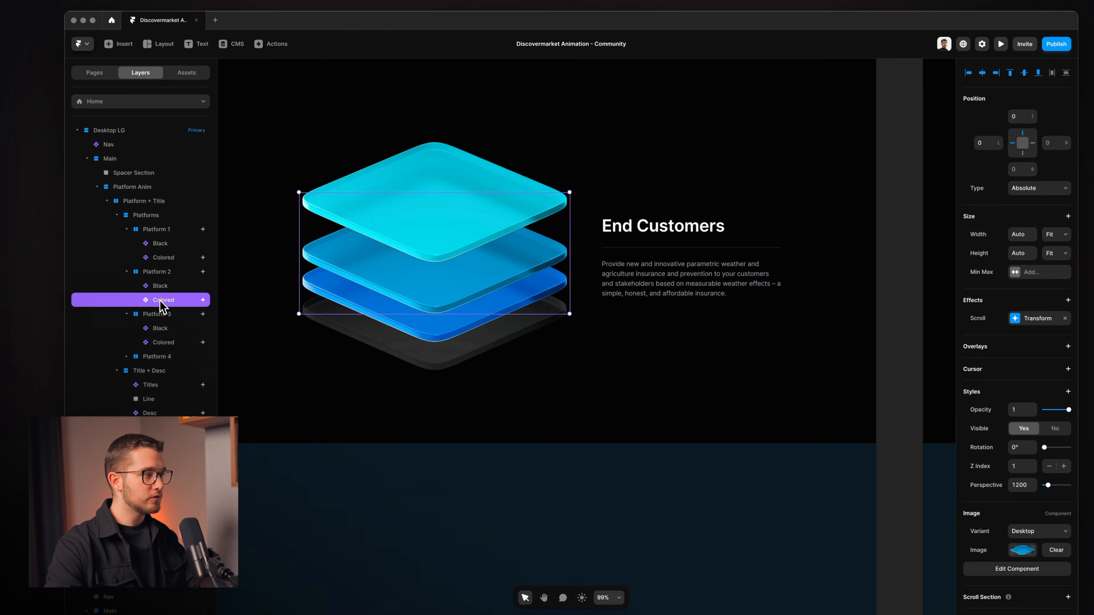
pyautogui.click(1034, 318)
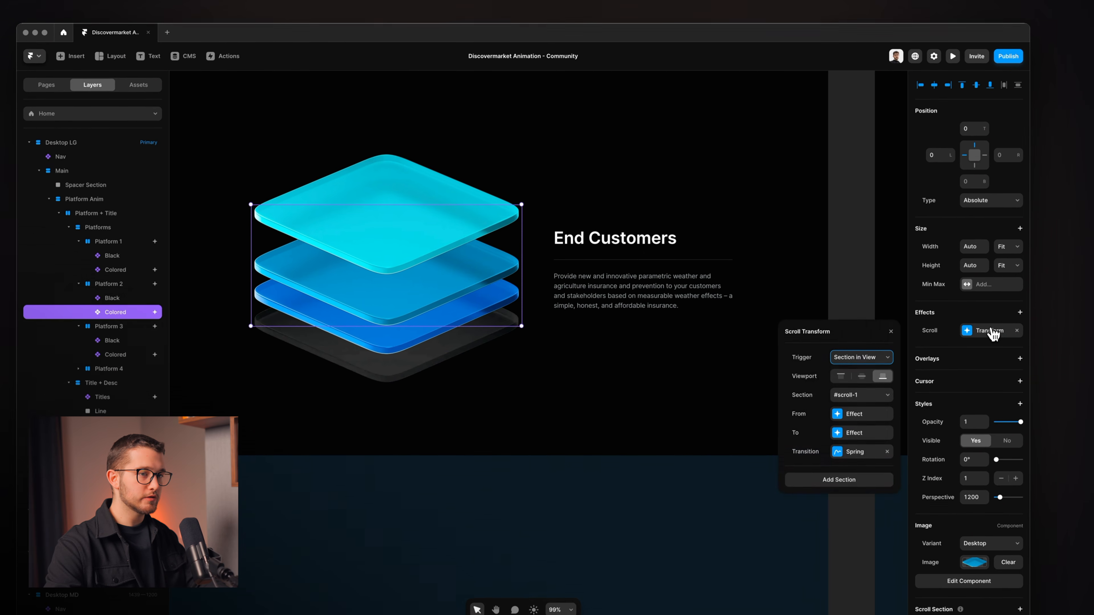
# Add a second section to the scroll transform of Platform 2's colored layer, with its To effect at opacity 0.
pyautogui.moveTo(853, 346); pyautogui.dragTo(852, 203)
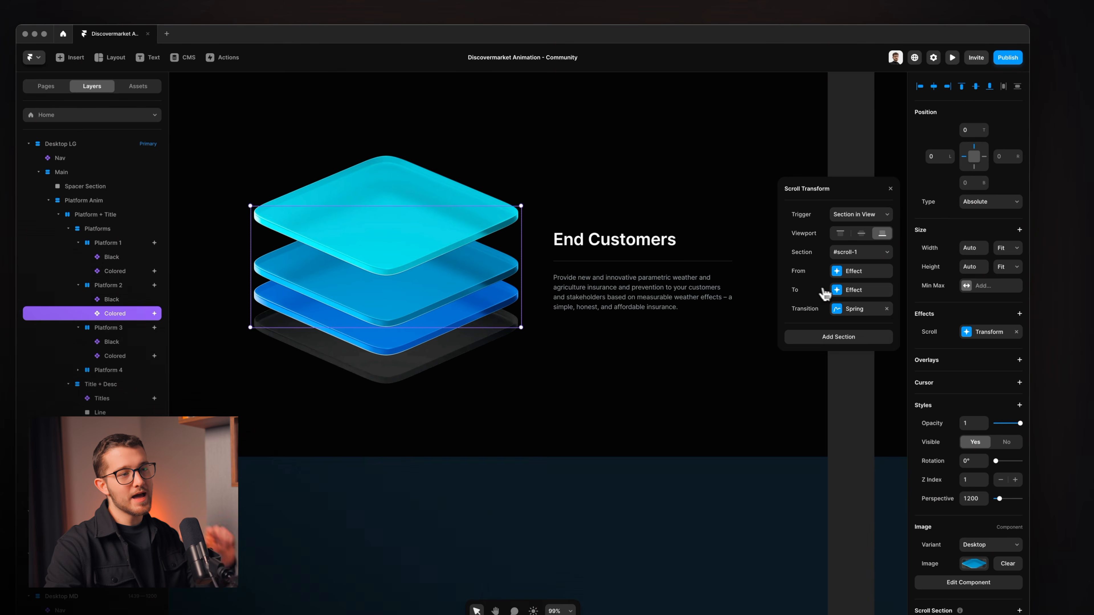
pyautogui.click(836, 291)
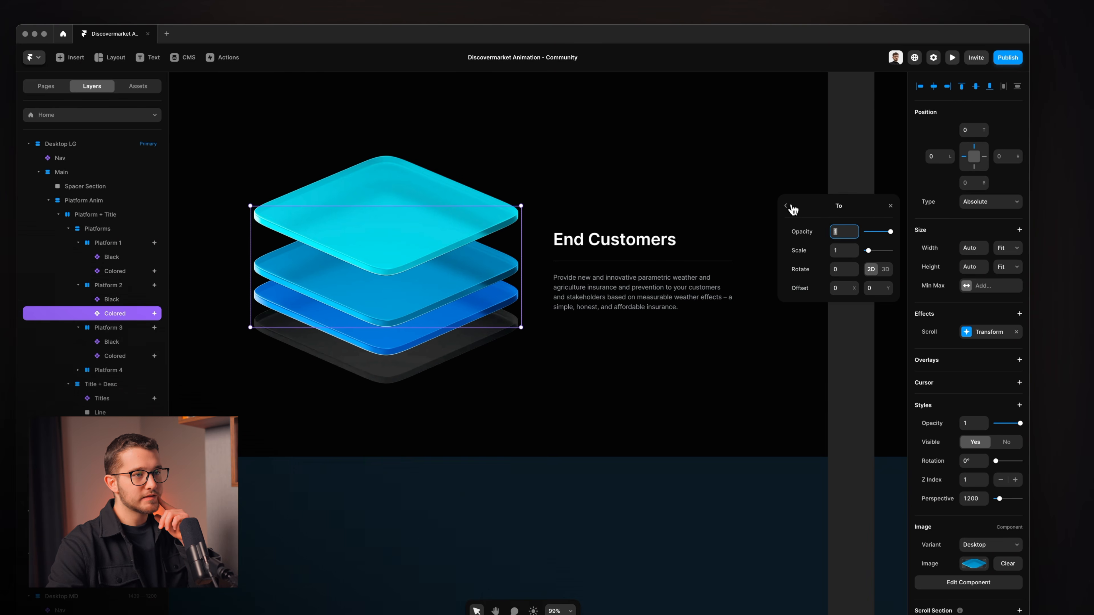
pyautogui.click(790, 207)
pyautogui.click(851, 336)
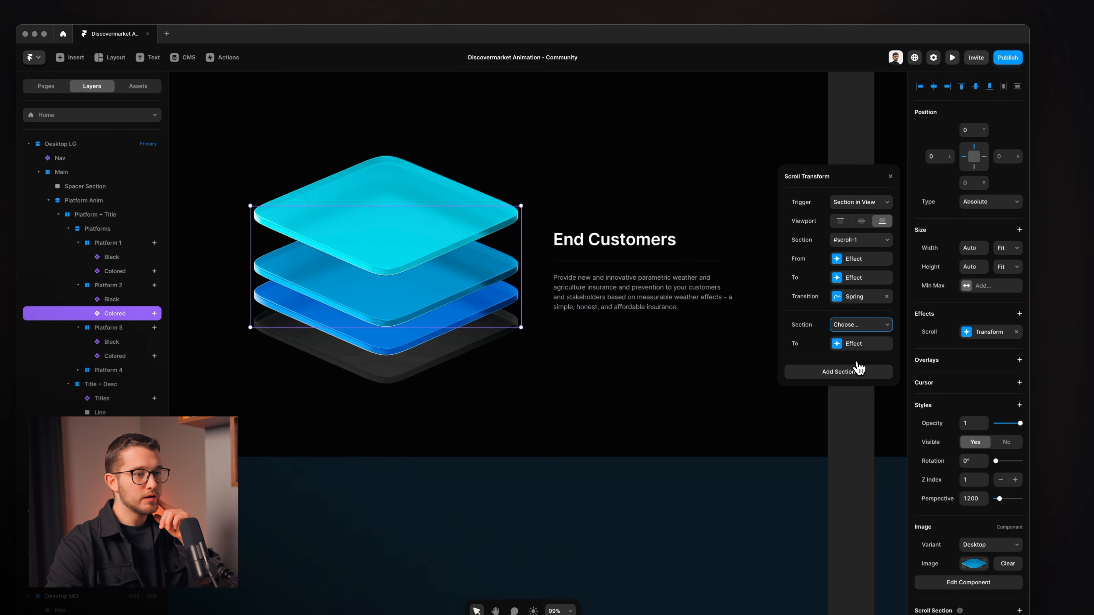
pyautogui.click(855, 344)
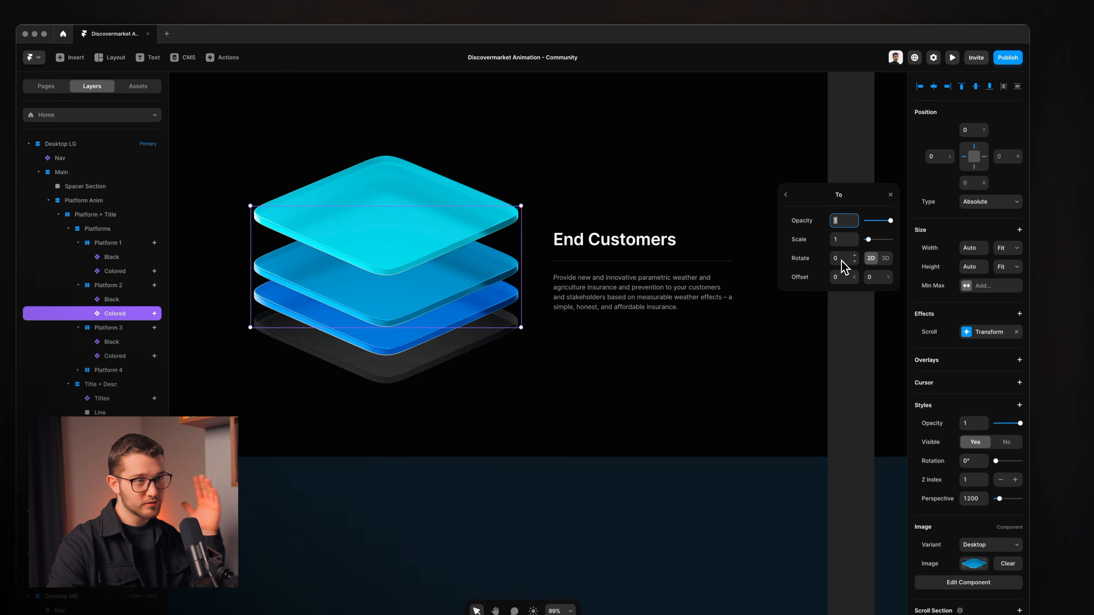
pyautogui.write('0')
pyautogui.press('Return')
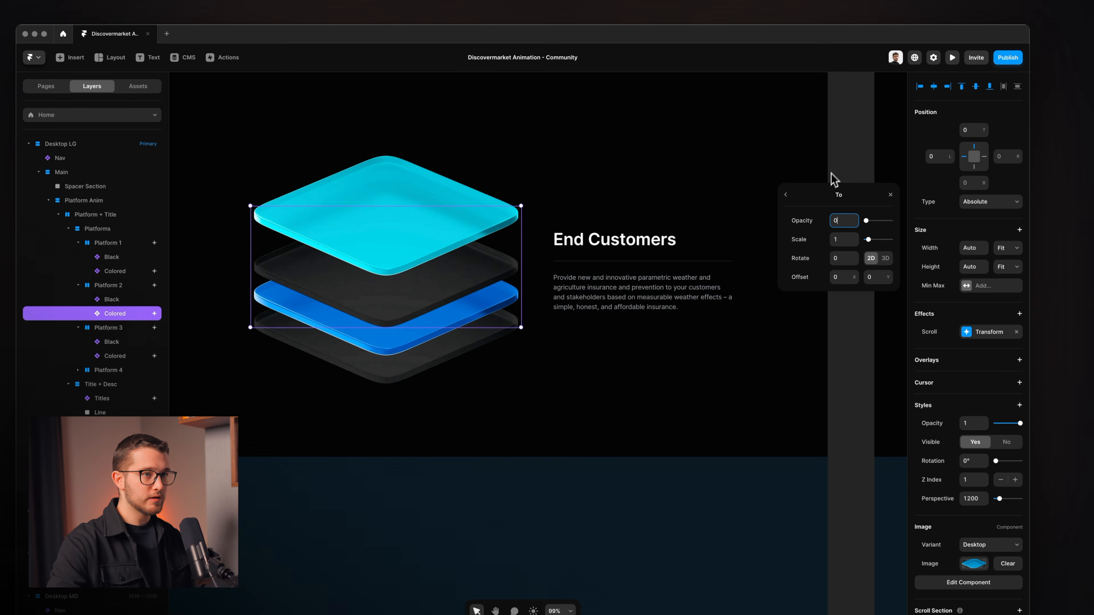
pyautogui.click(840, 169)
# Preview the page and scroll back and forth through the first two platforms to check how their colors fade.
pyautogui.press('super+p')
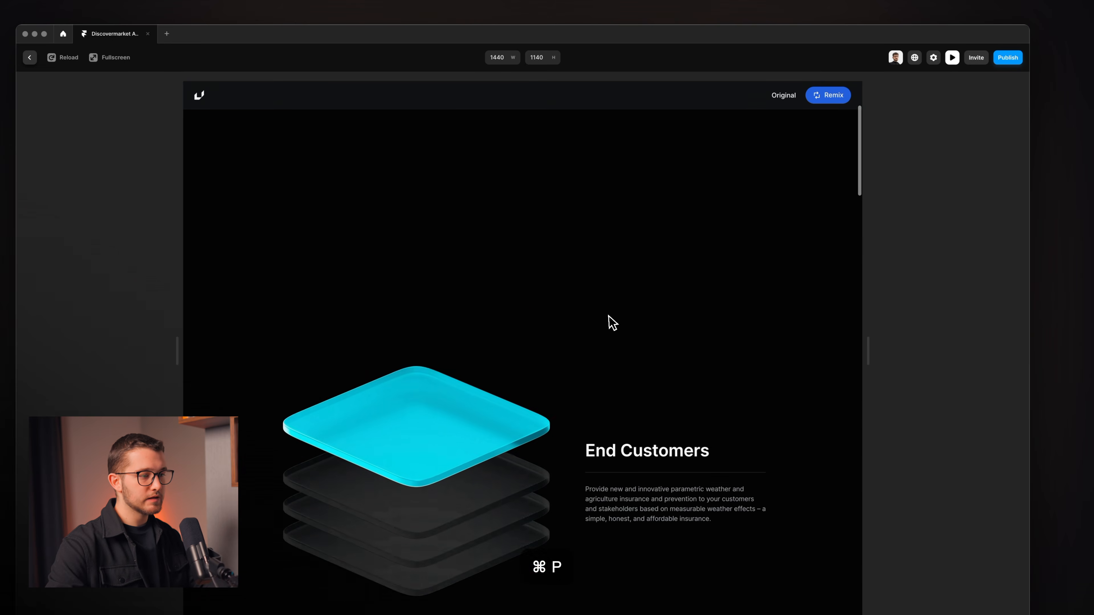
pyautogui.scroll(-3, 609, 319)
pyautogui.scroll(-3, 615, 308)
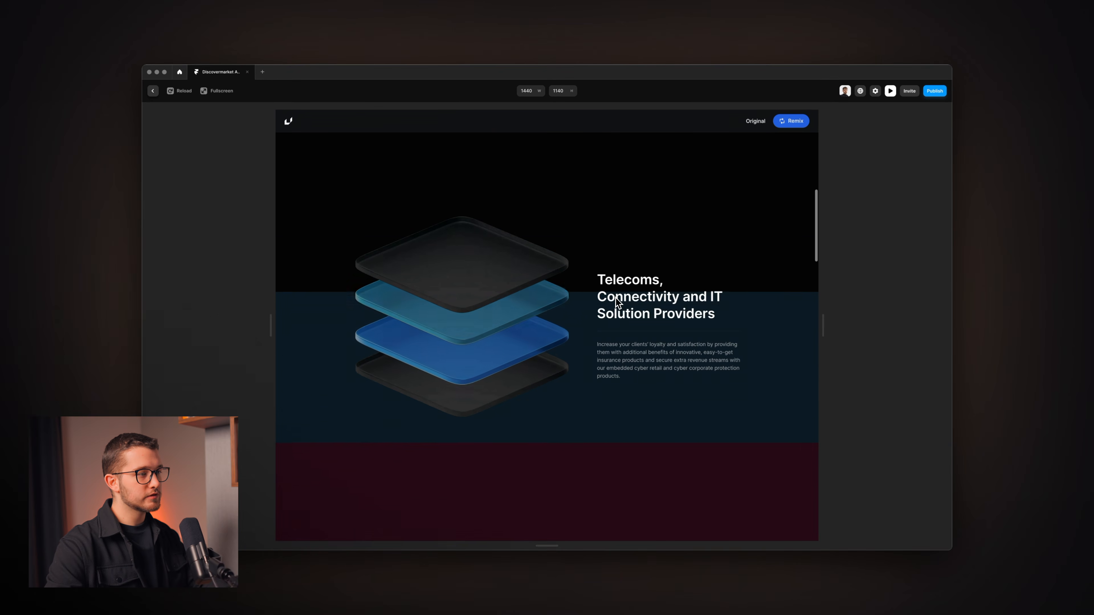
pyautogui.scroll(3, 616, 298)
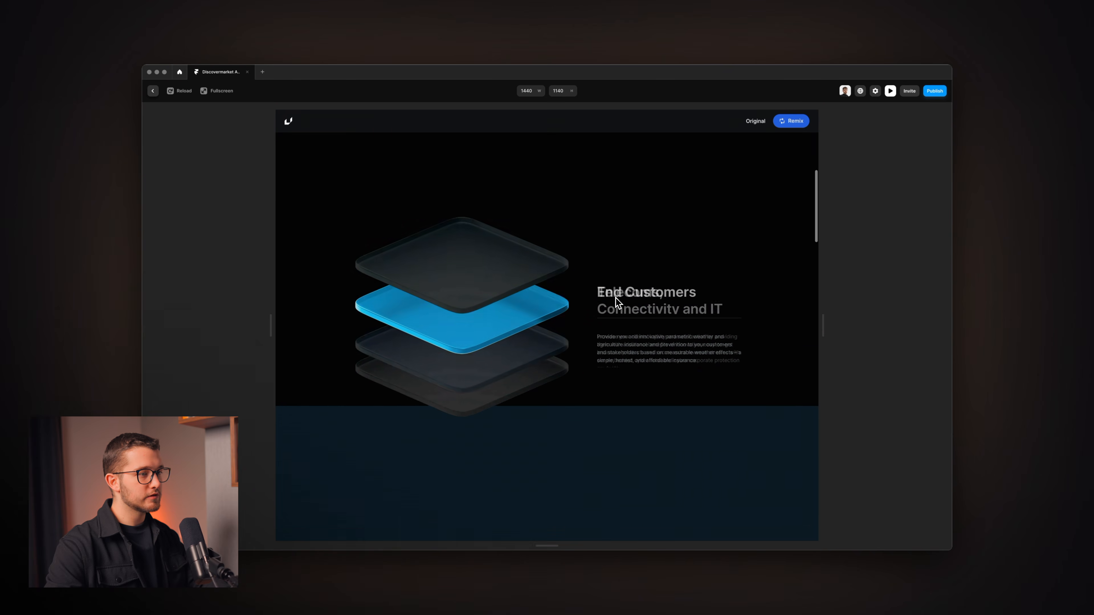
pyautogui.scroll(-3, 616, 298)
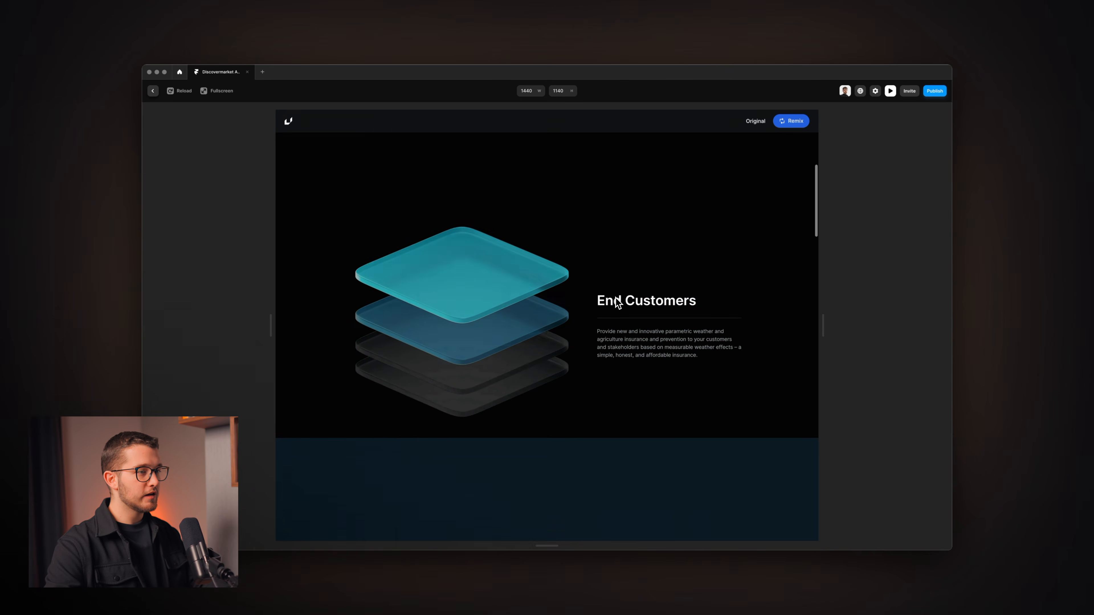
pyautogui.scroll(5, 613, 344)
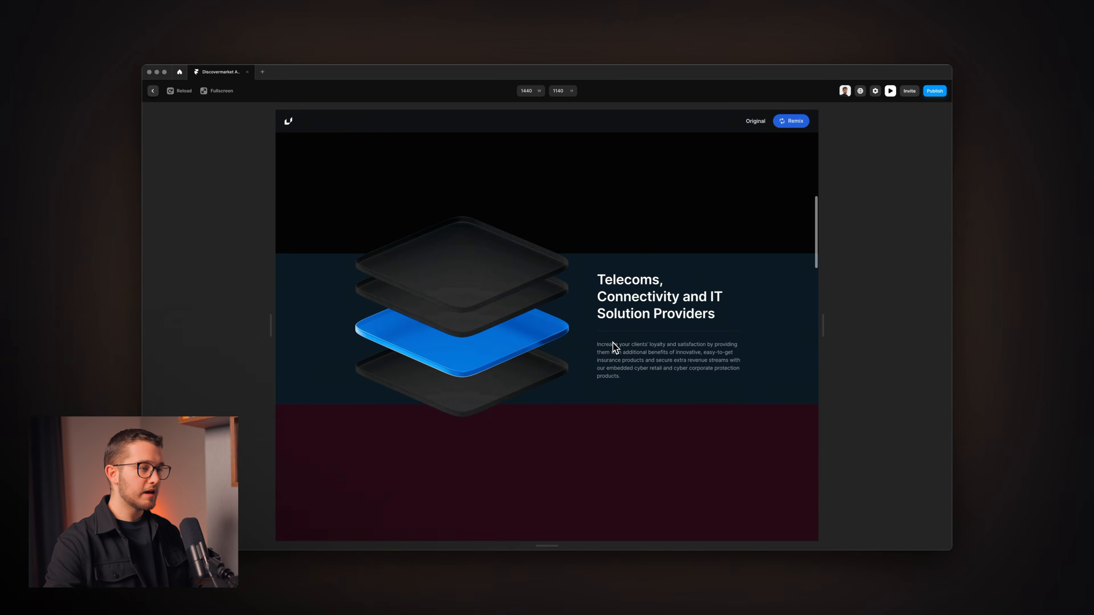
pyautogui.scroll(-5, 614, 346)
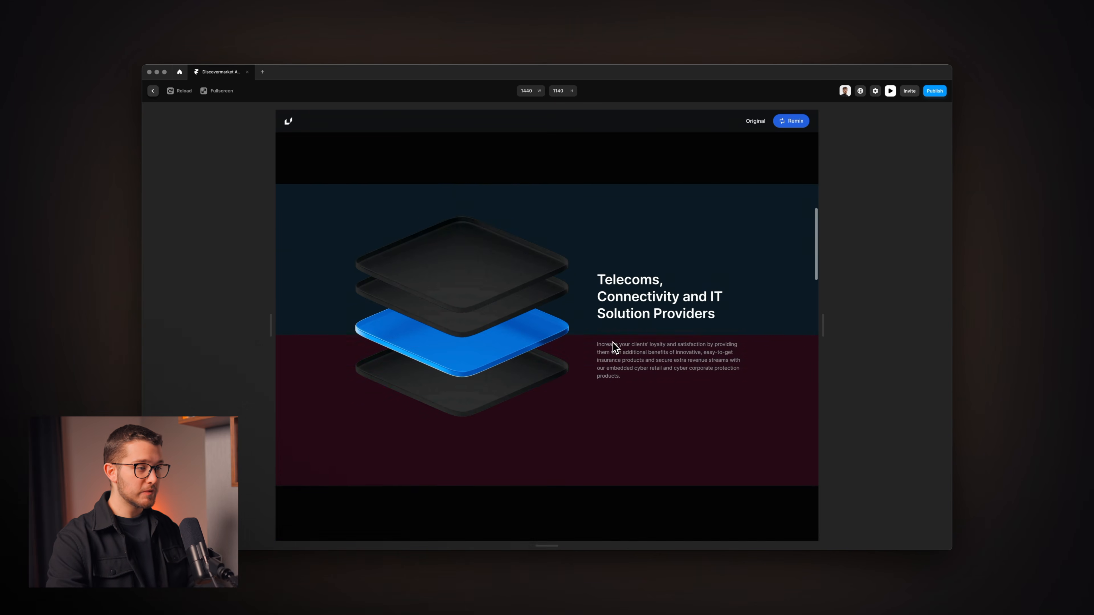
pyautogui.scroll(2, 614, 346)
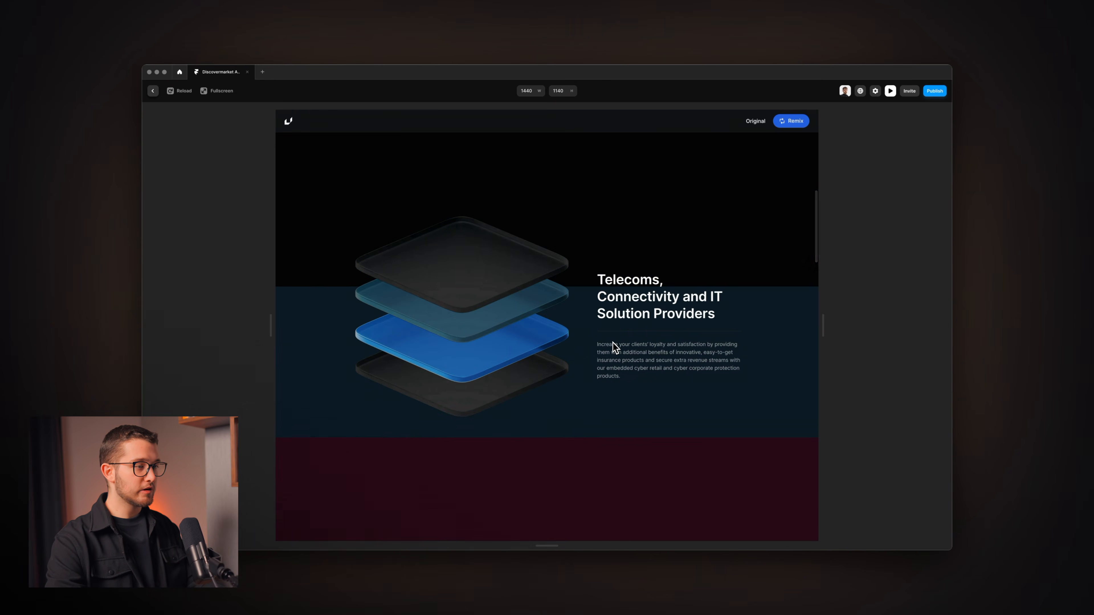
pyautogui.scroll(-3, 614, 346)
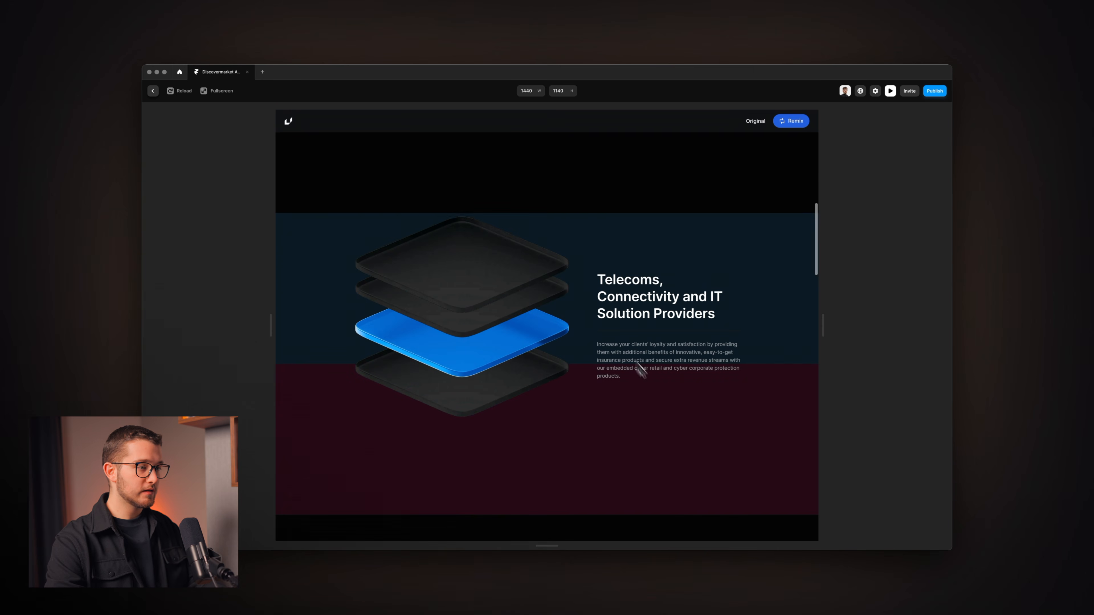
pyautogui.press('Escape')
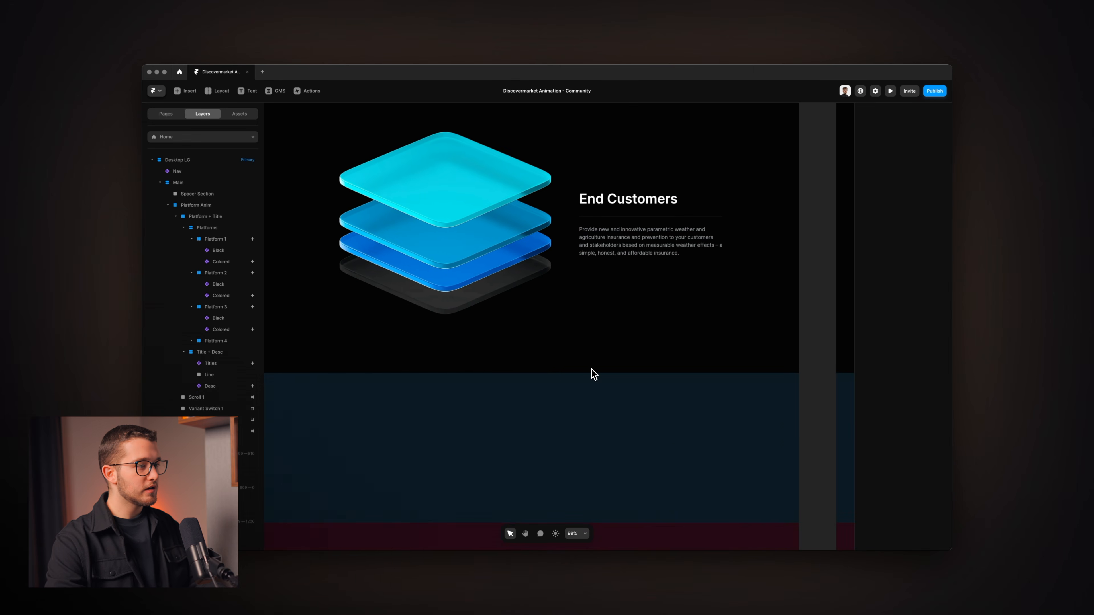
# Add a second section to the Titles component's scroll variant effect, switching to Variant 3 at #variant-2.
pyautogui.click(607, 206)
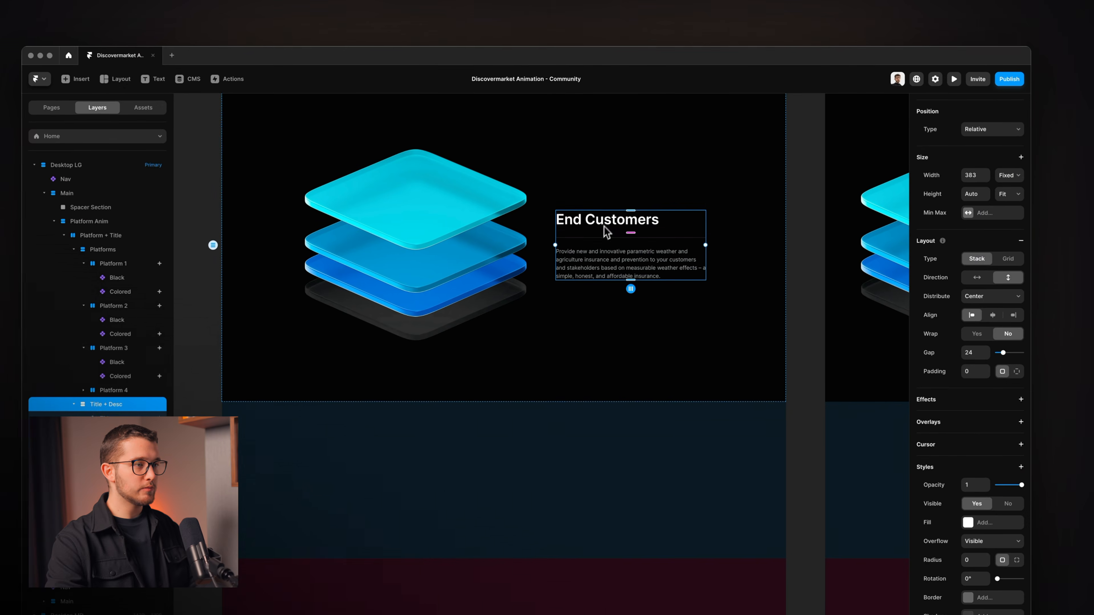
pyautogui.click(988, 280)
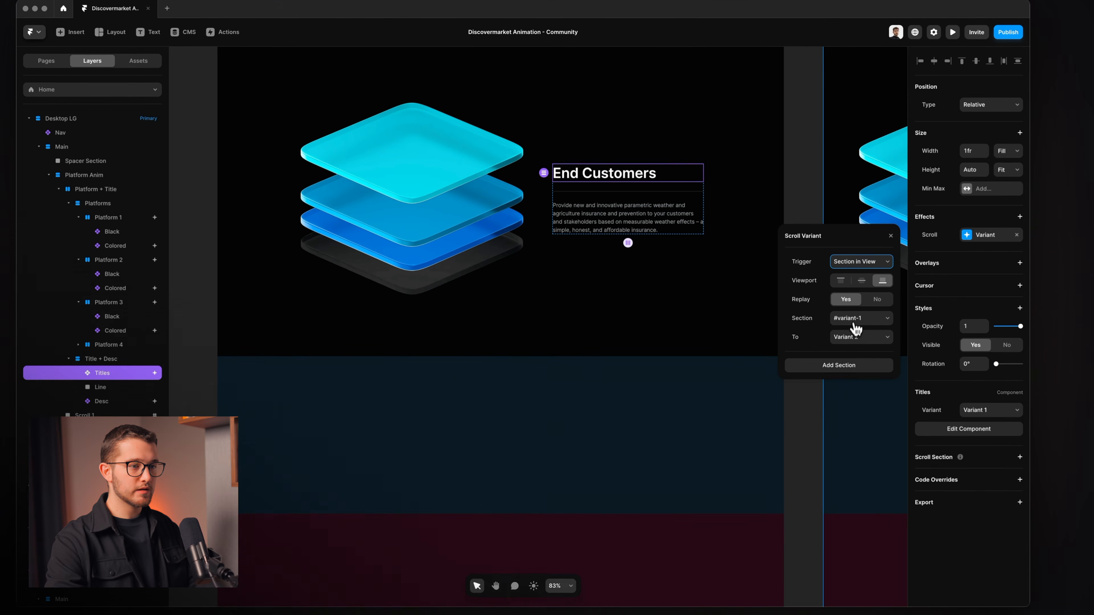
pyautogui.click(843, 366)
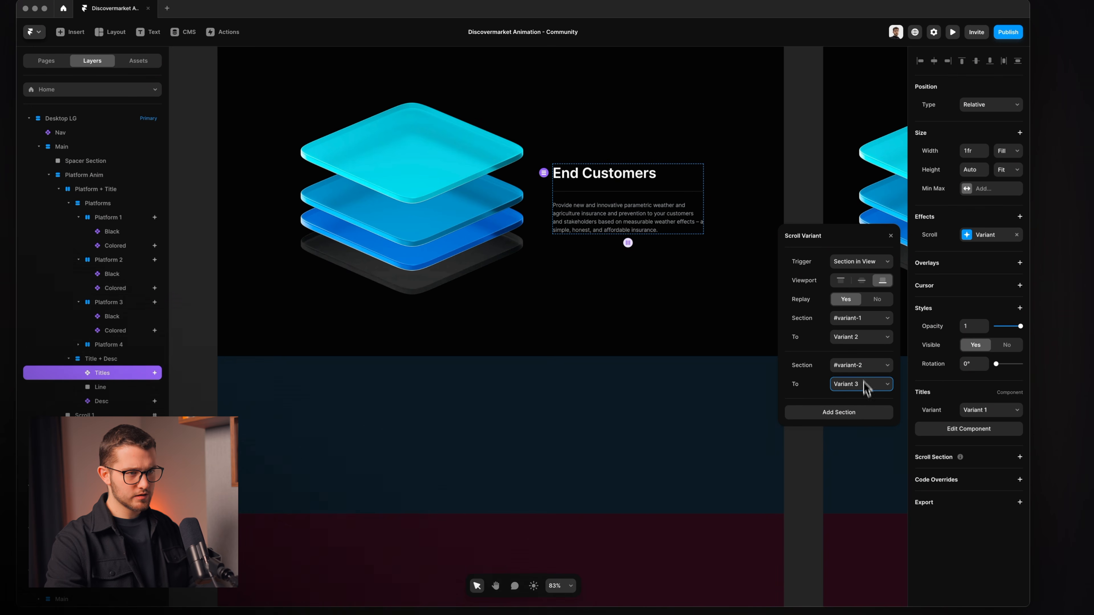
# Add a second section to the Desc component's scroll variant effect, switching to Variant 3 at #variant-2.
pyautogui.click(601, 216)
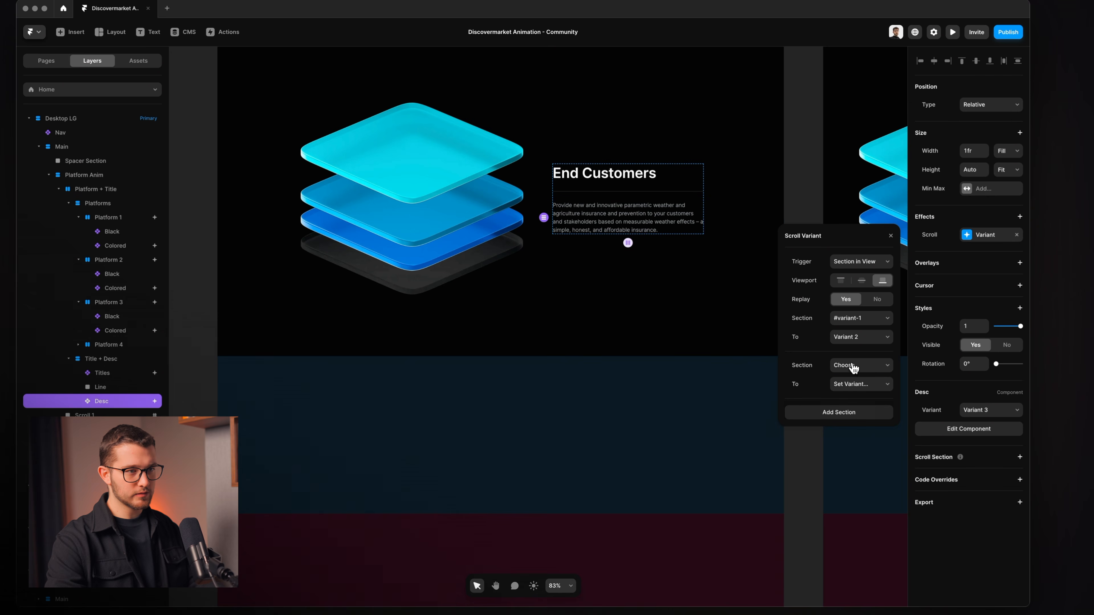
pyautogui.click(862, 365)
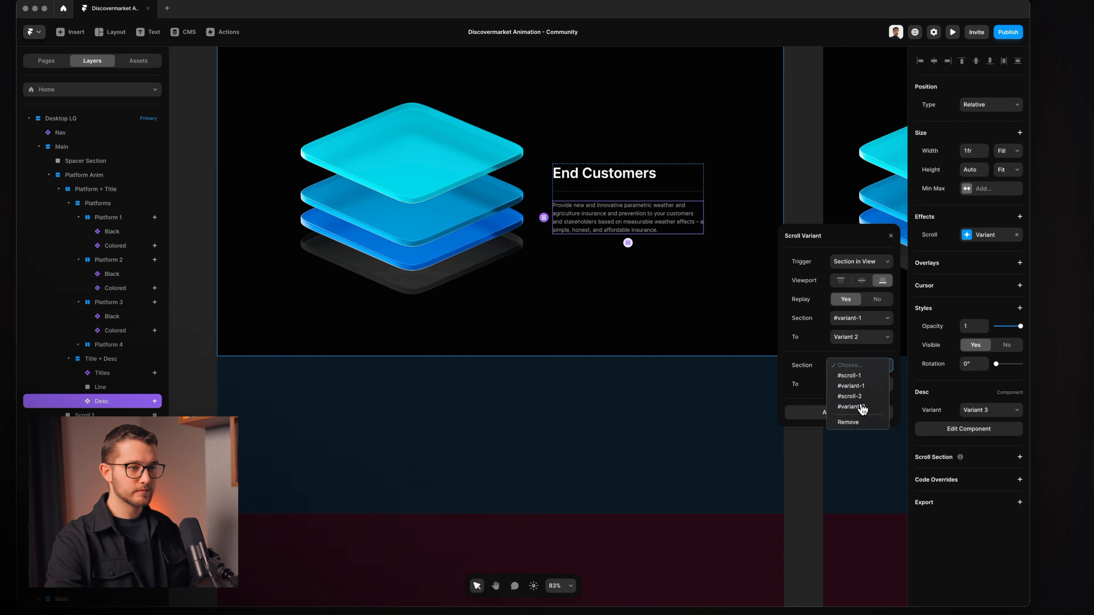
pyautogui.click(858, 391)
pyautogui.click(866, 384)
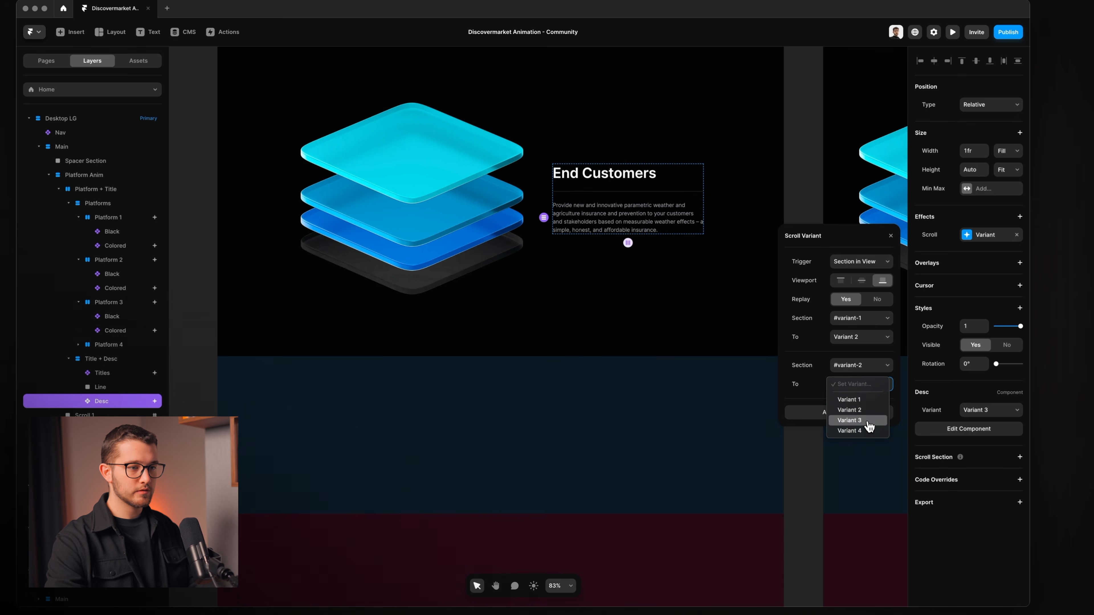
pyautogui.click(849, 420)
pyautogui.click(770, 297)
# Preview the page and check the title, description and platform transitions while scrolling from the first platform to the third.
pyautogui.press('super+p')
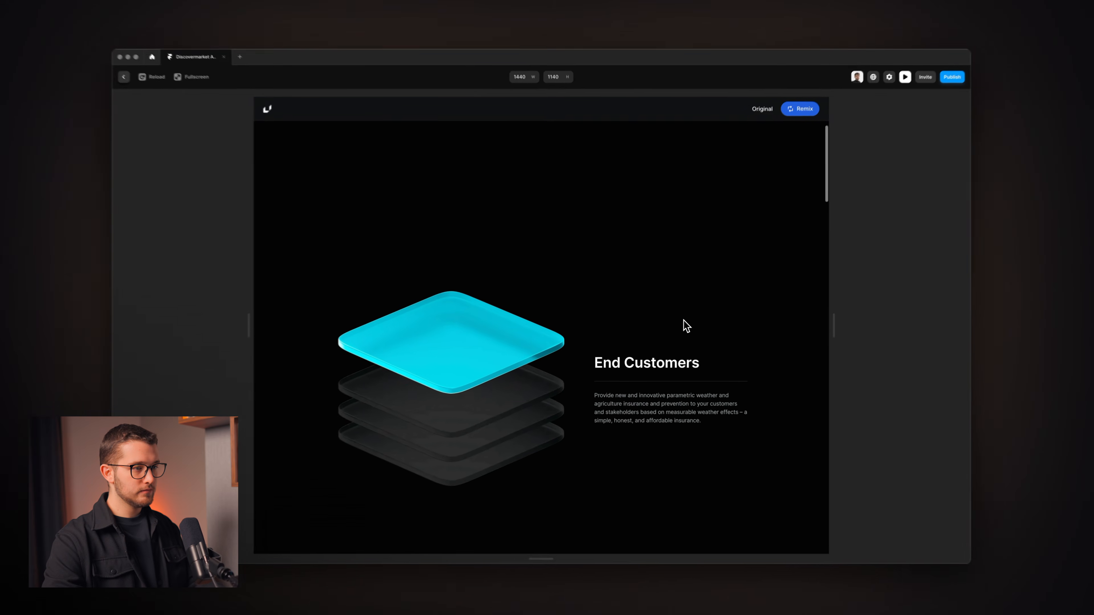
pyautogui.scroll(-5, 687, 326)
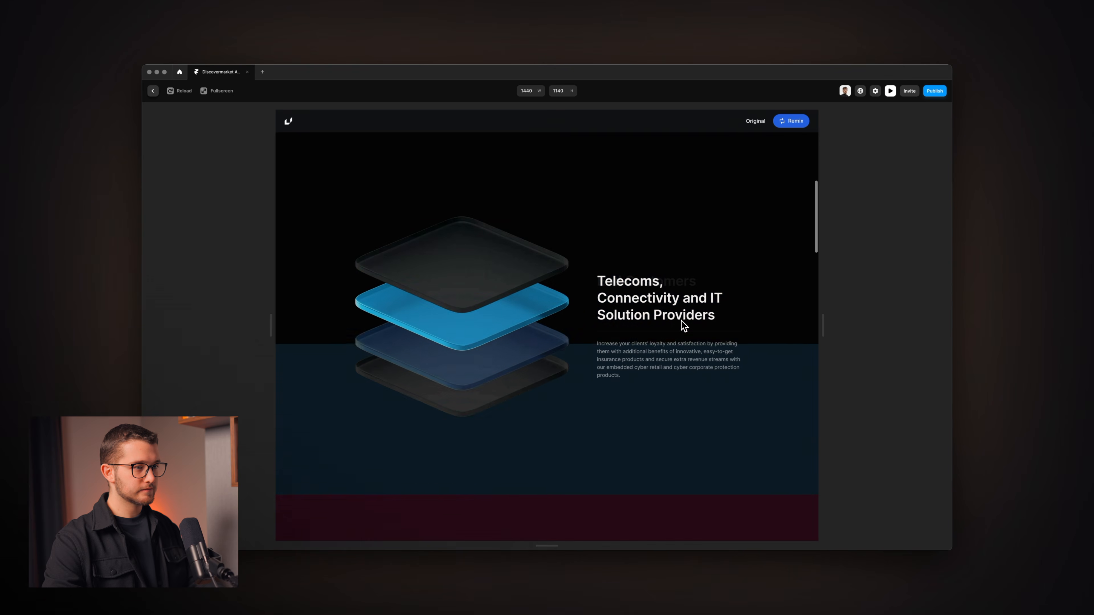
pyautogui.scroll(-2, 681, 321)
pyautogui.scroll(3, 681, 320)
pyautogui.scroll(-3, 682, 321)
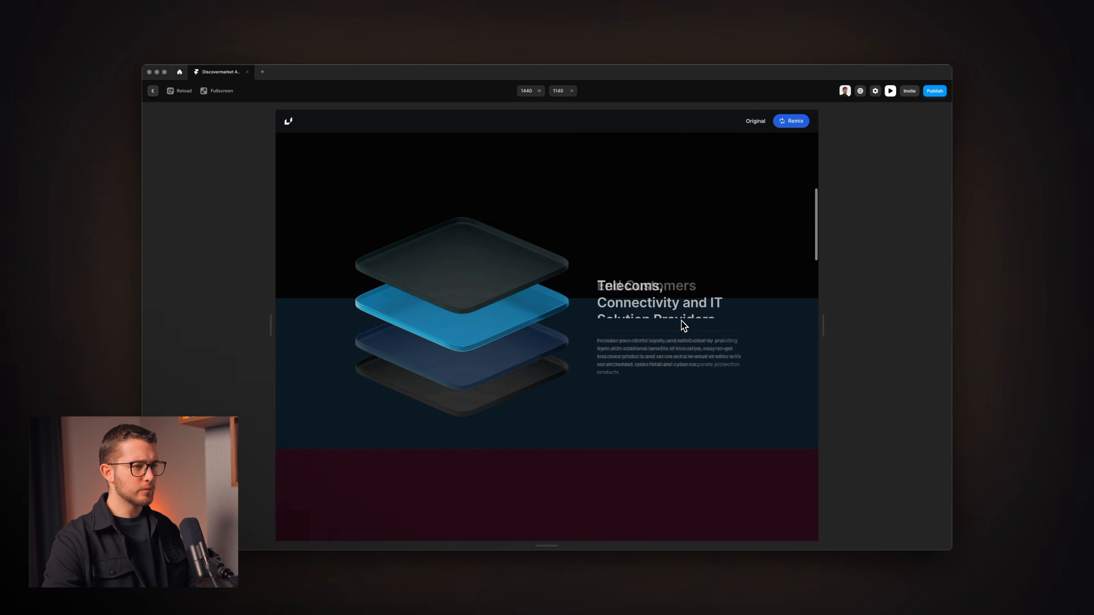
pyautogui.scroll(-2, 682, 320)
pyautogui.scroll(4, 682, 320)
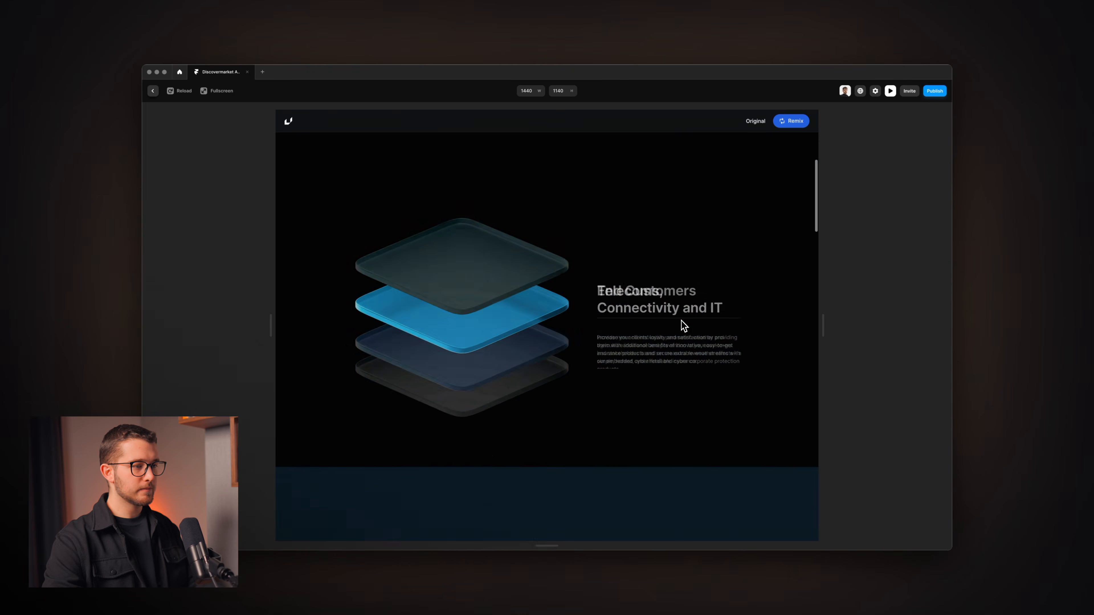
pyautogui.scroll(-2, 681, 321)
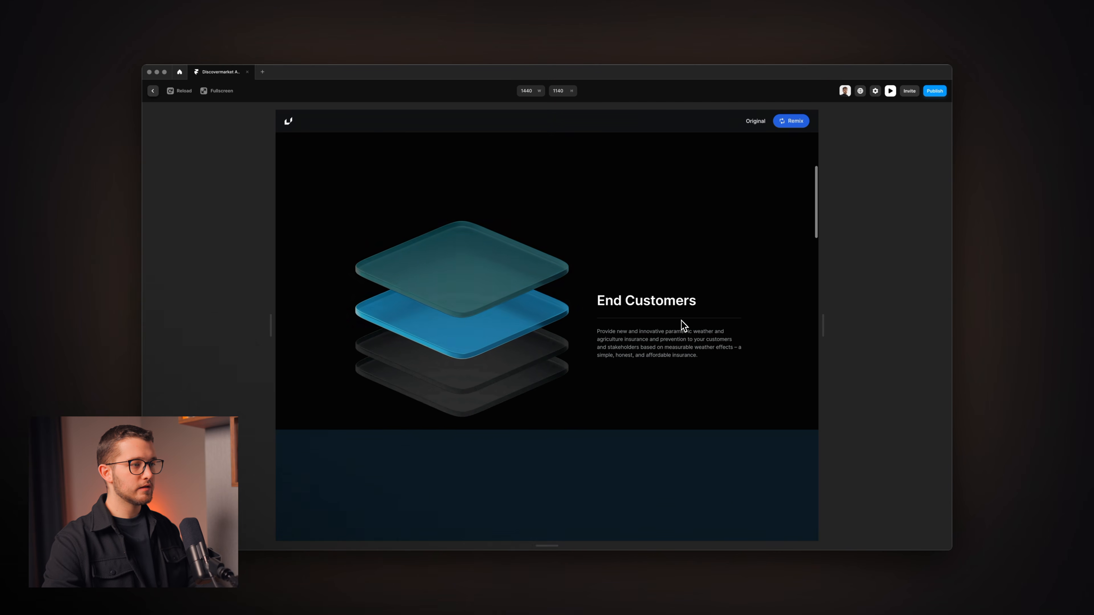
pyautogui.scroll(-2, 682, 320)
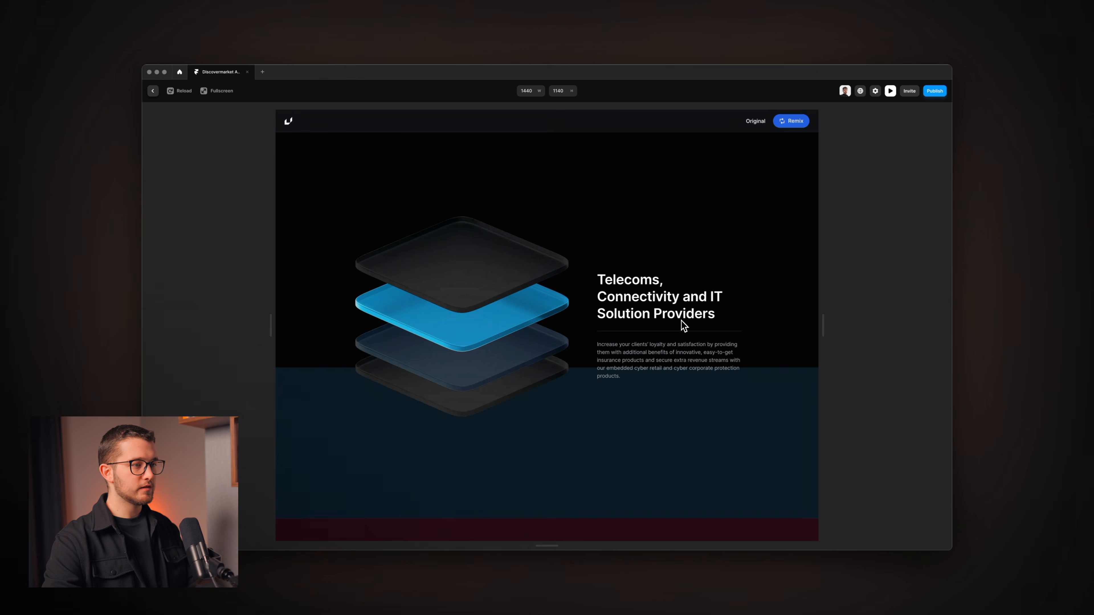
pyautogui.scroll(-3, 681, 321)
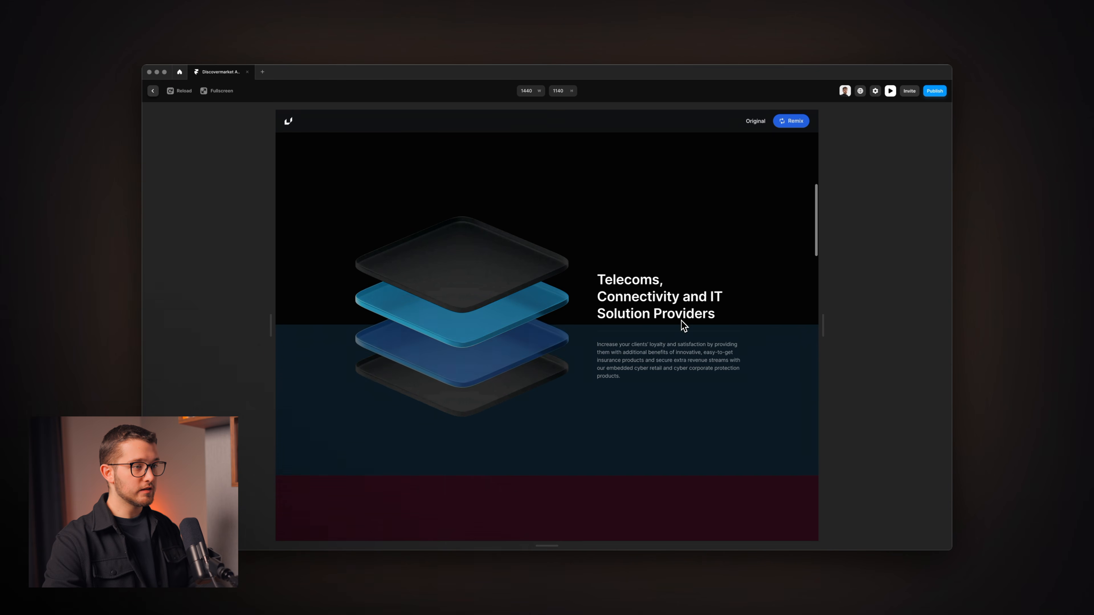
pyautogui.scroll(-1, 681, 321)
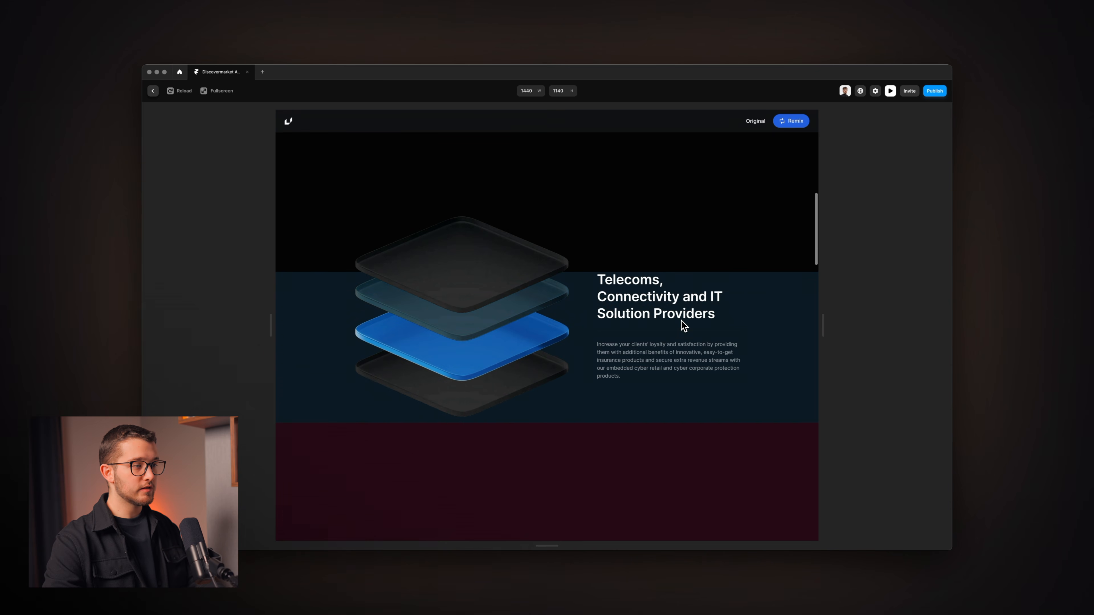
pyautogui.scroll(-2, 682, 320)
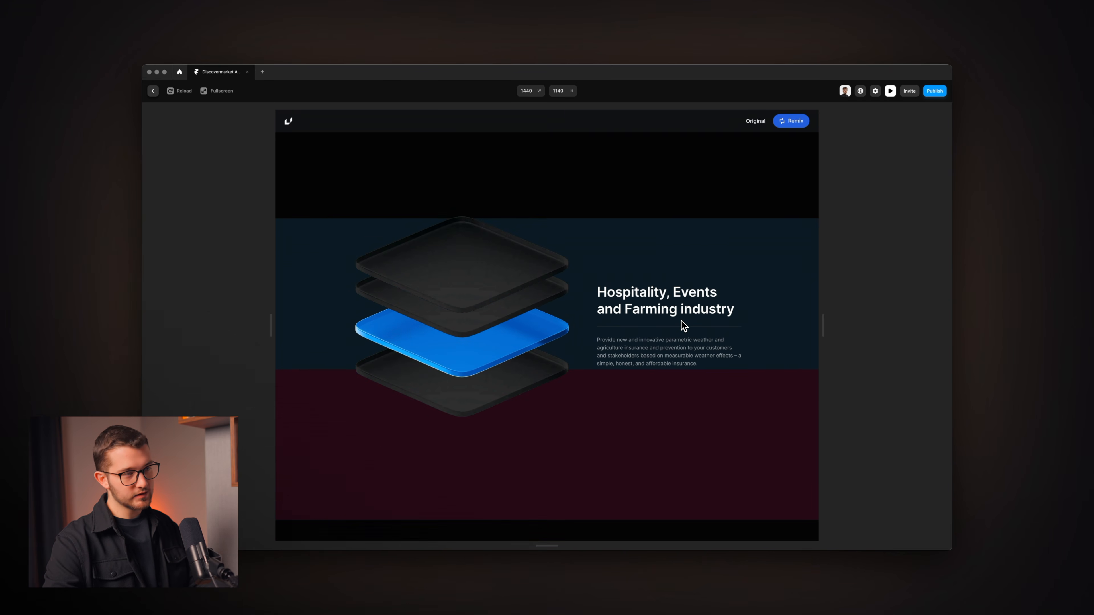
pyautogui.scroll(-1, 684, 326)
pyautogui.scroll(-1, 681, 320)
pyautogui.press('super+p')
# Select Platform 2's colored layer on the canvas to inspect it in the platform stack.
pyautogui.scroll(-5, 510, 300)
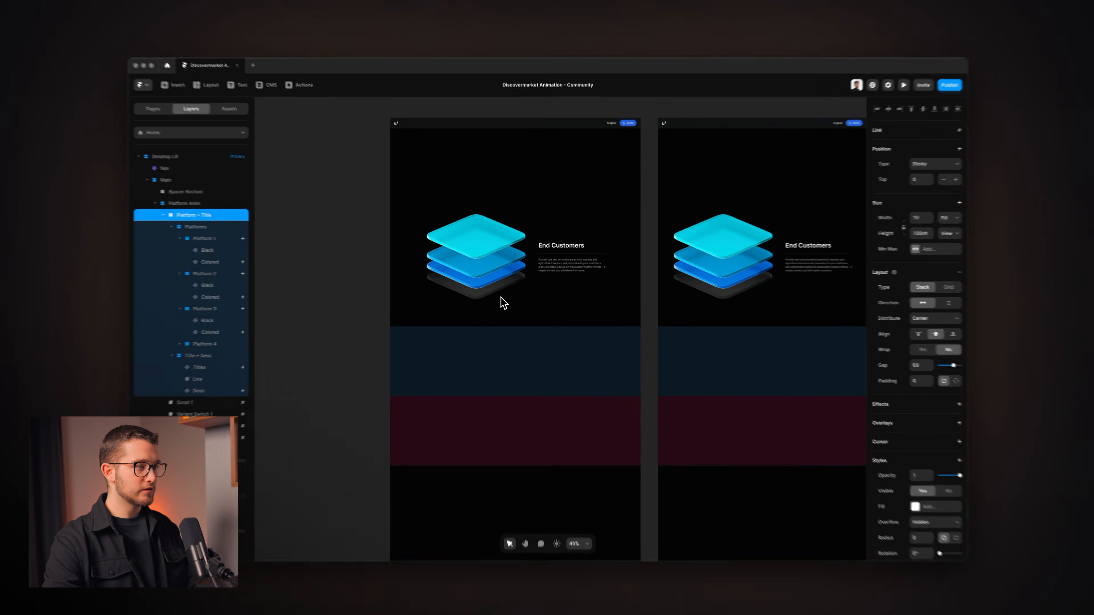
pyautogui.keyDown('super'); pyautogui.click(497, 270); pyautogui.keyUp('super')
pyautogui.scroll(5, 491, 273)
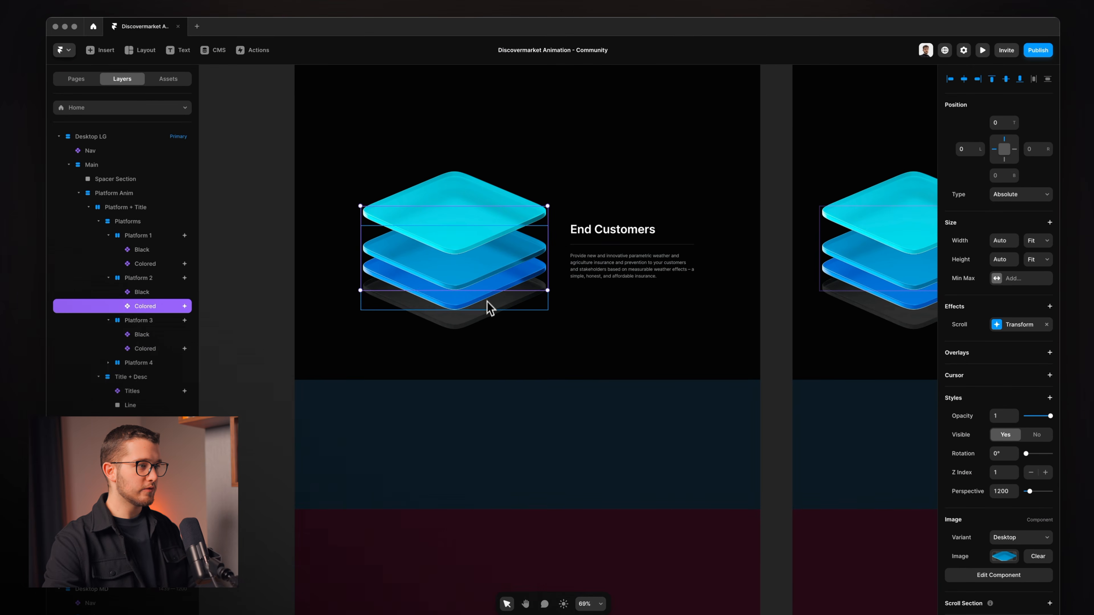
pyautogui.scroll(2, 488, 303)
pyautogui.scroll(1, 486, 303)
# Preview the scroll animation again and compare its third platform state with the original website in the browser.
pyautogui.press('super+Tab')
pyautogui.press('super+Tab')
pyautogui.press('super+p')
pyautogui.scroll(-3, 507, 345)
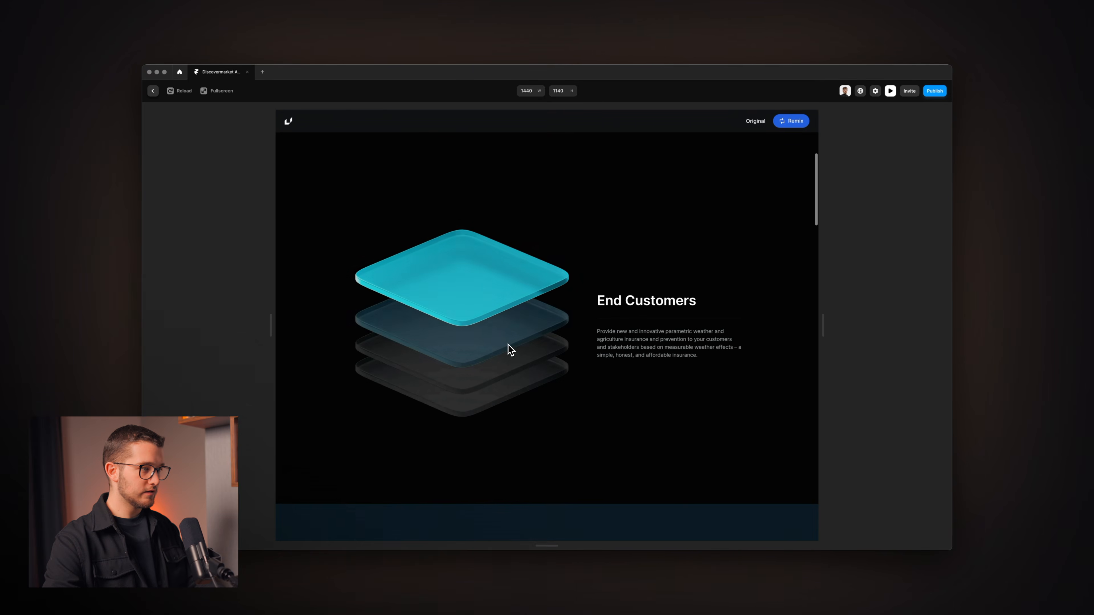
pyautogui.scroll(-5, 507, 344)
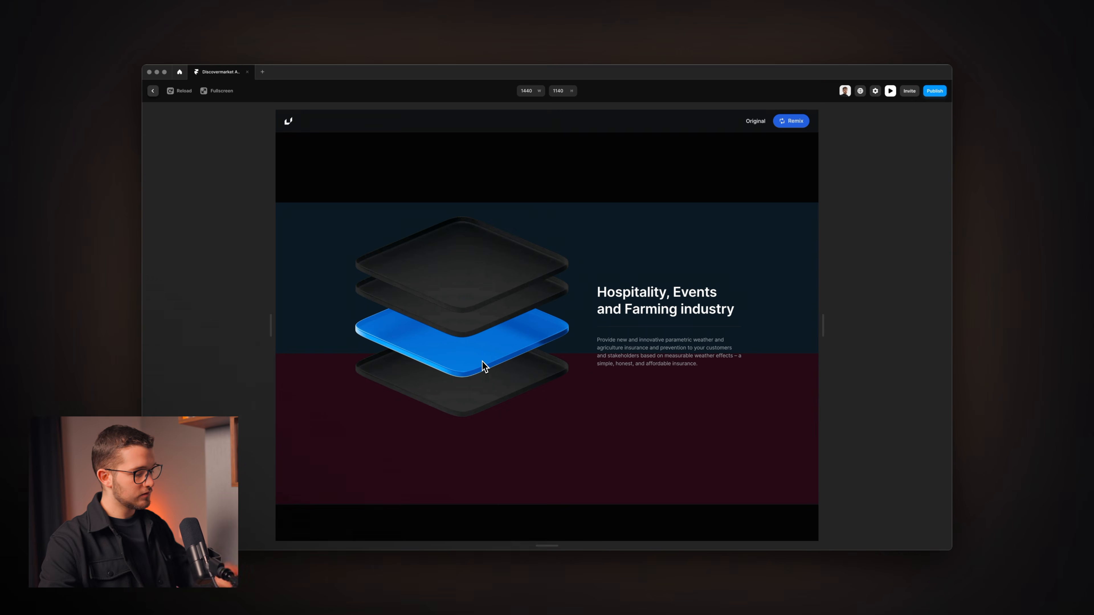
pyautogui.press('super+Tab')
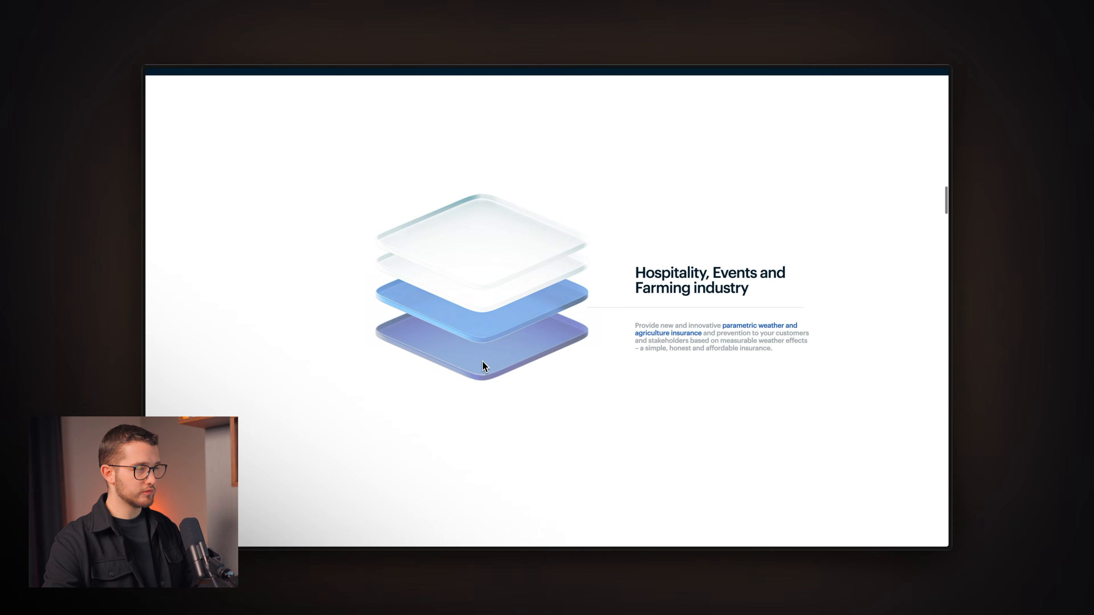
pyautogui.scroll(3, 482, 361)
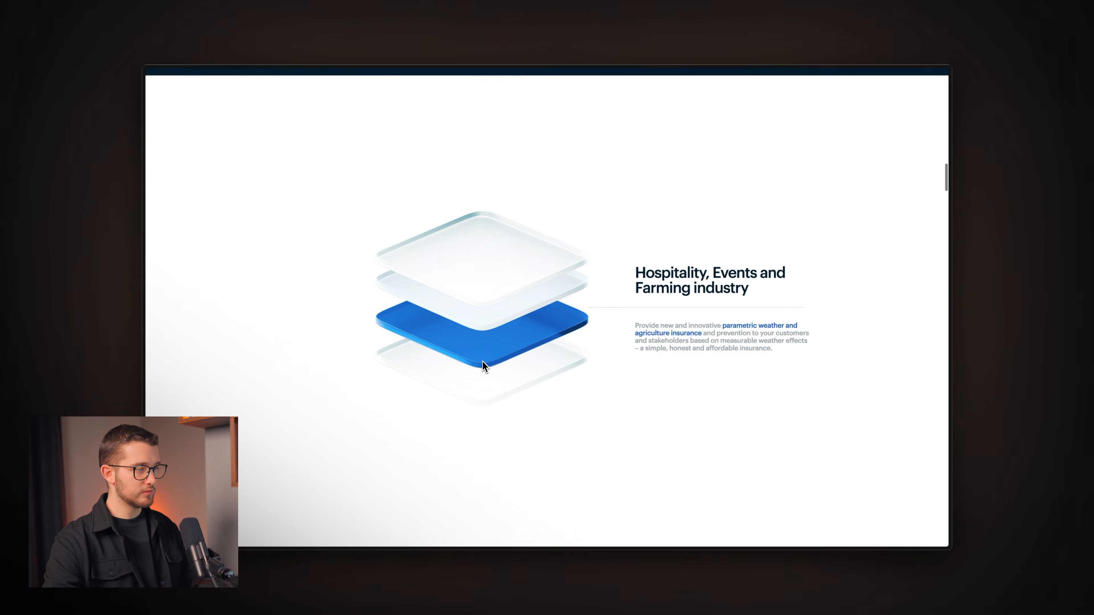
# Examine how the original website's platform stack transitions from the third to the fourth platform, and switch back to Framer.
pyautogui.scroll(-2, 482, 362)
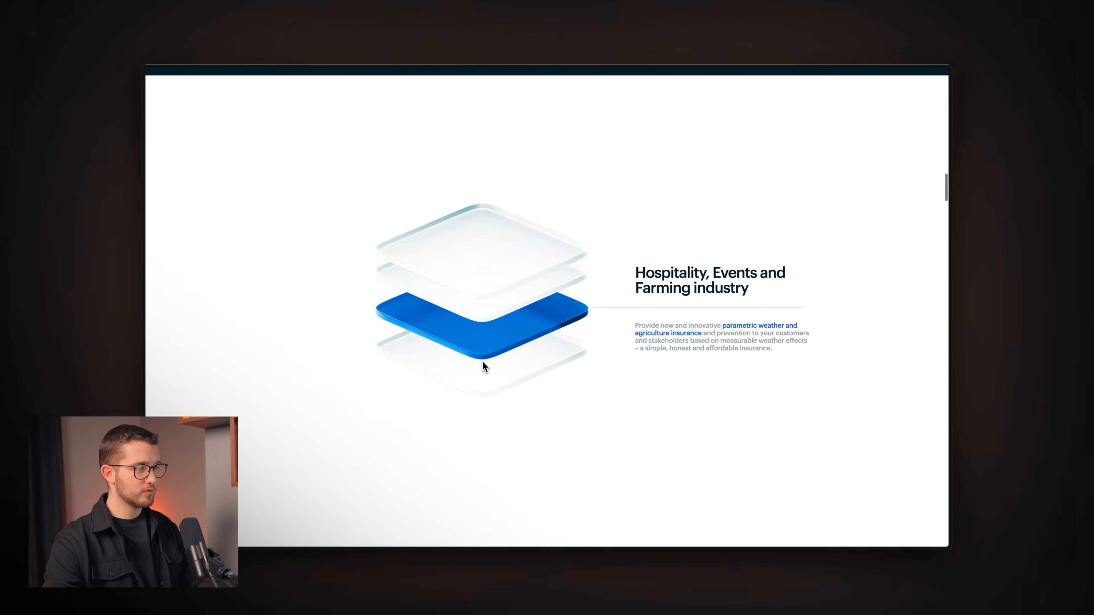
pyautogui.scroll(-3, 482, 361)
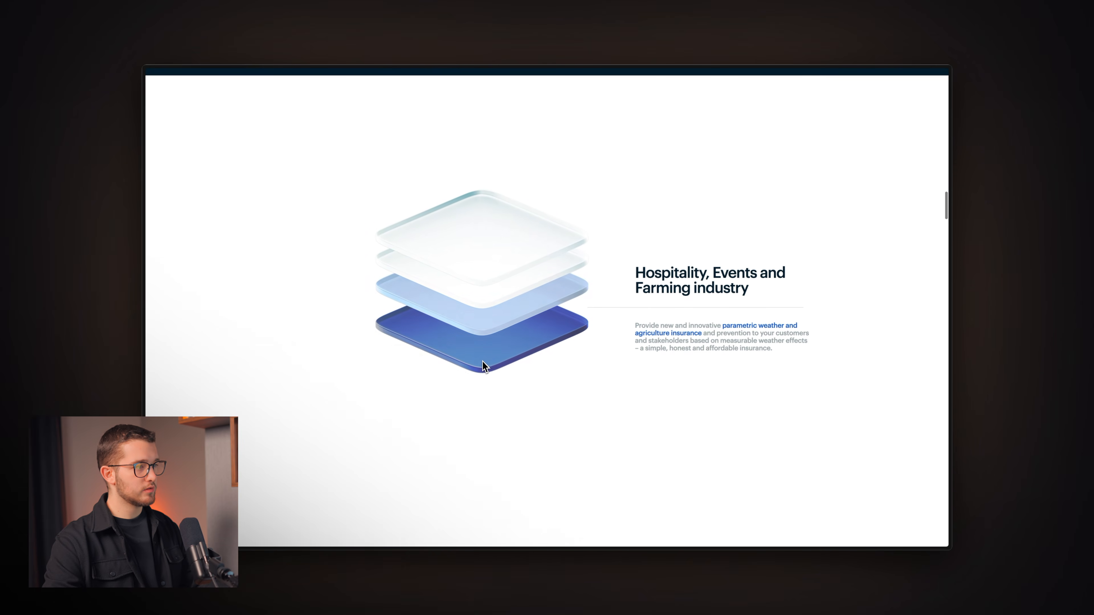
pyautogui.scroll(-2, 483, 361)
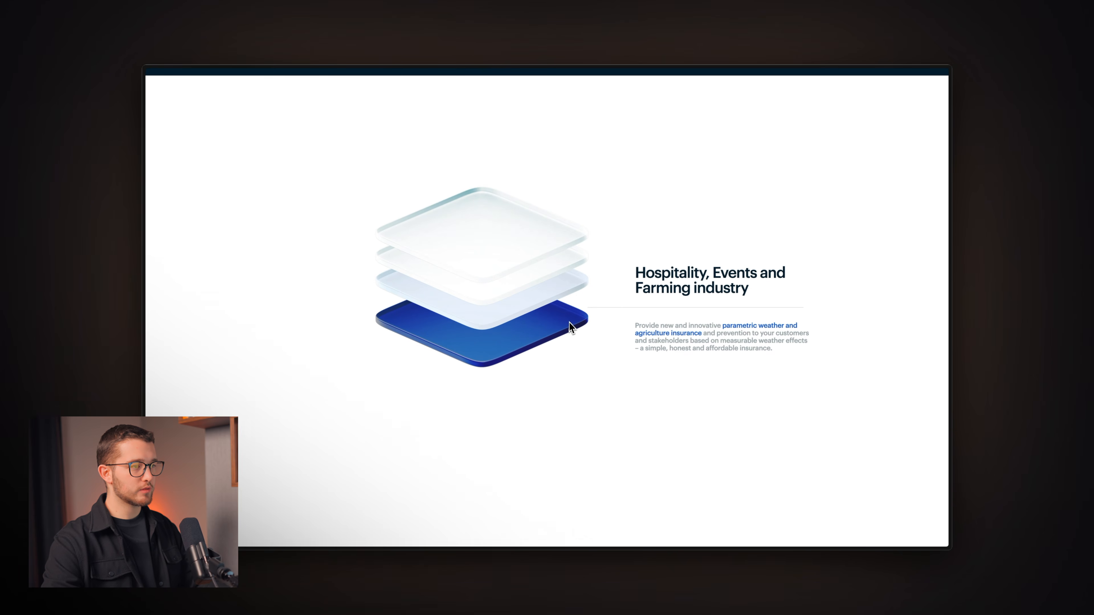
pyautogui.press('super+Tab')
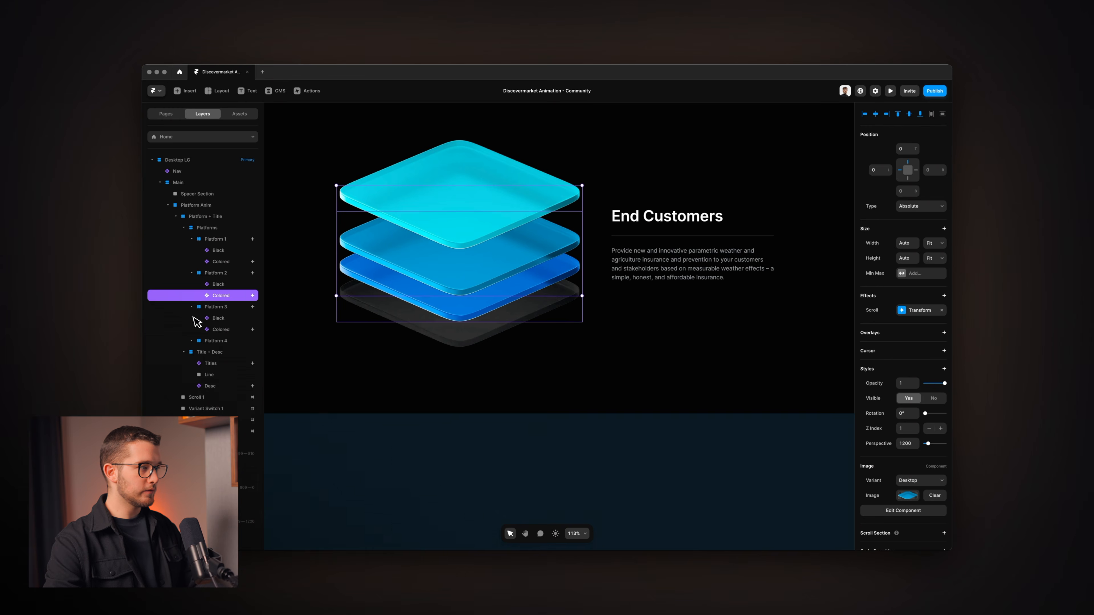
# Duplicate the pink Scroll 2 section and place the copy at the end of the Platform Anim stack.
pyautogui.click(215, 293)
pyautogui.scroll(-4, 711, 357)
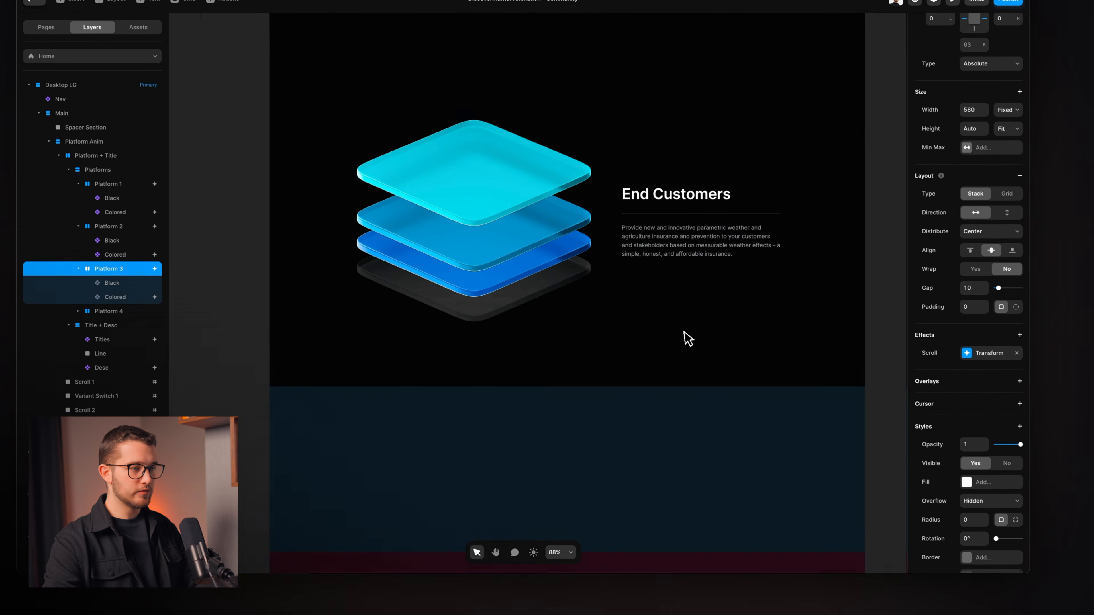
pyautogui.scroll(-4, 711, 356)
pyautogui.scroll(-5, 711, 356)
pyautogui.scroll(-2, 668, 298)
pyautogui.click(647, 254)
pyautogui.hscroll(2, 648, 254)
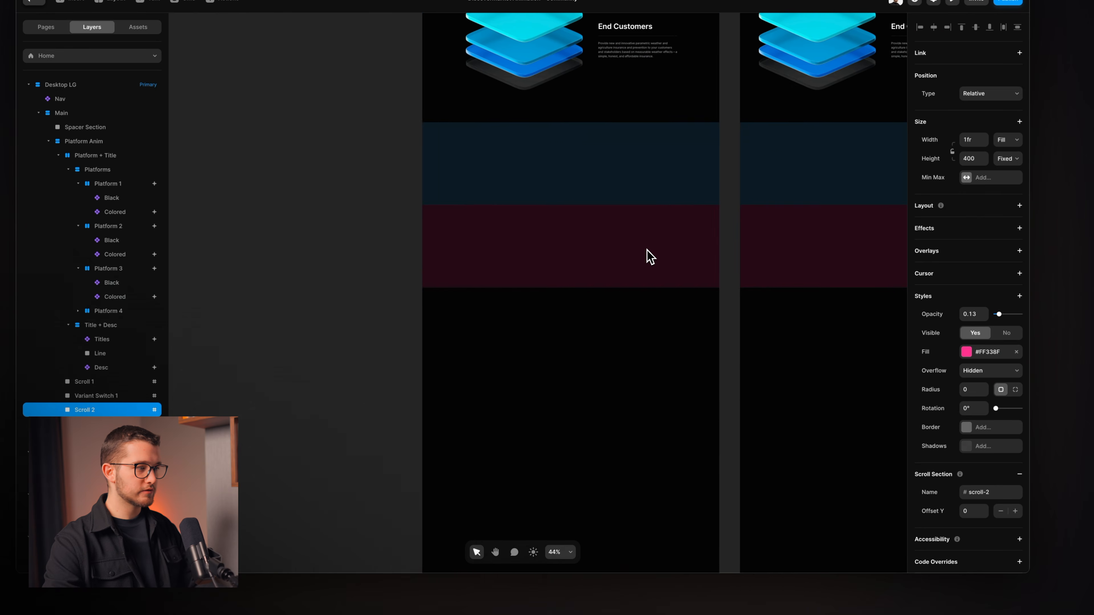
pyautogui.press('super+d')
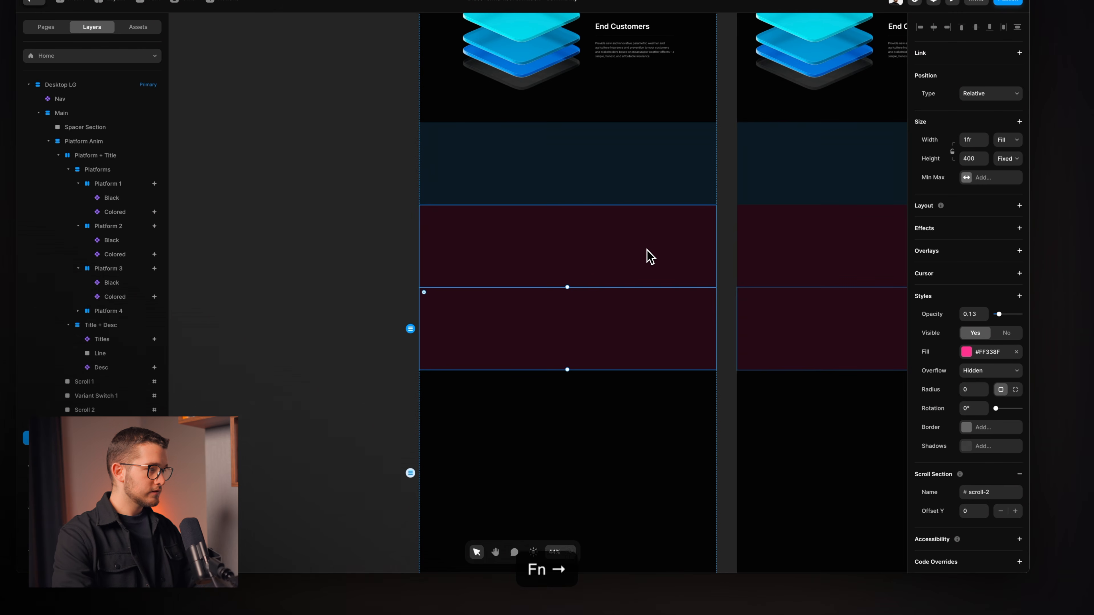
# Set the duplicated section's scroll section name to scroll-3.
pyautogui.click(1002, 493)
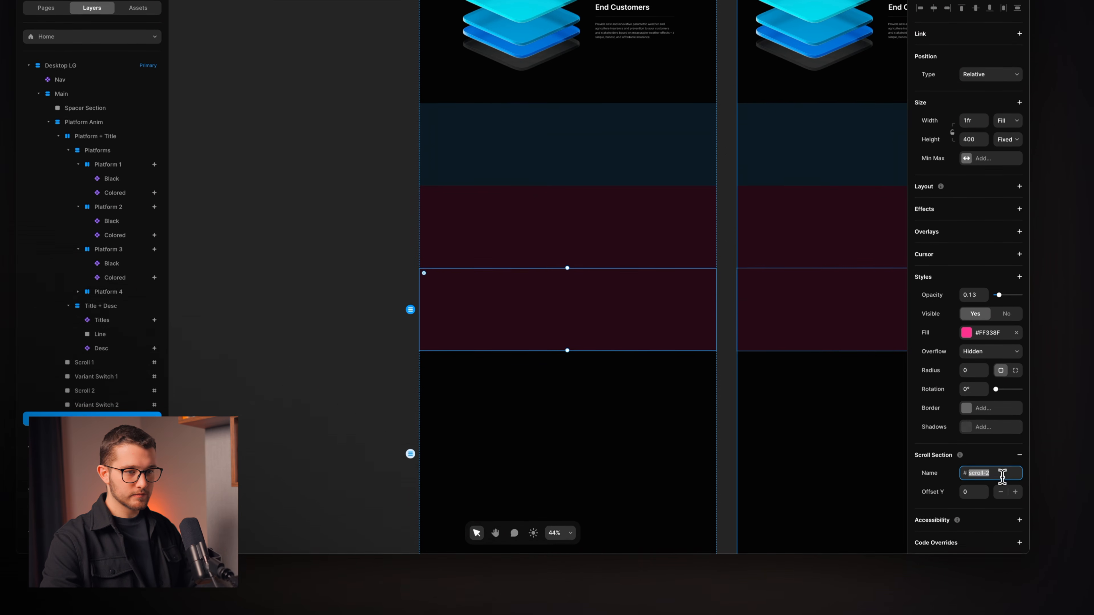
pyautogui.click(1003, 492)
pyautogui.press('BackSpace')
pyautogui.press('BackSpace')
pyautogui.write('3')
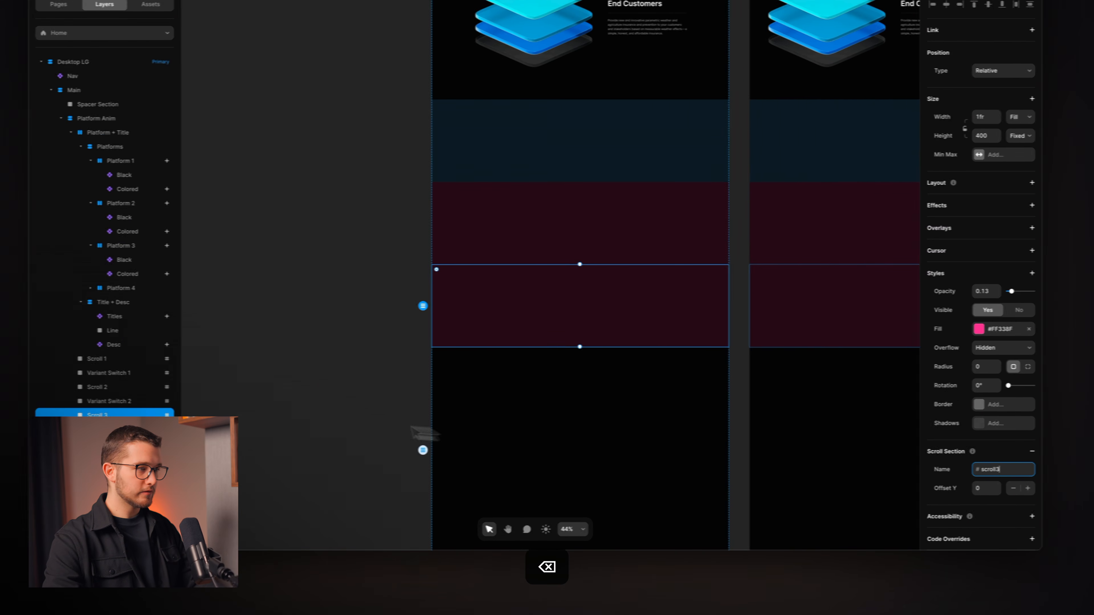
pyautogui.press('BackSpace')
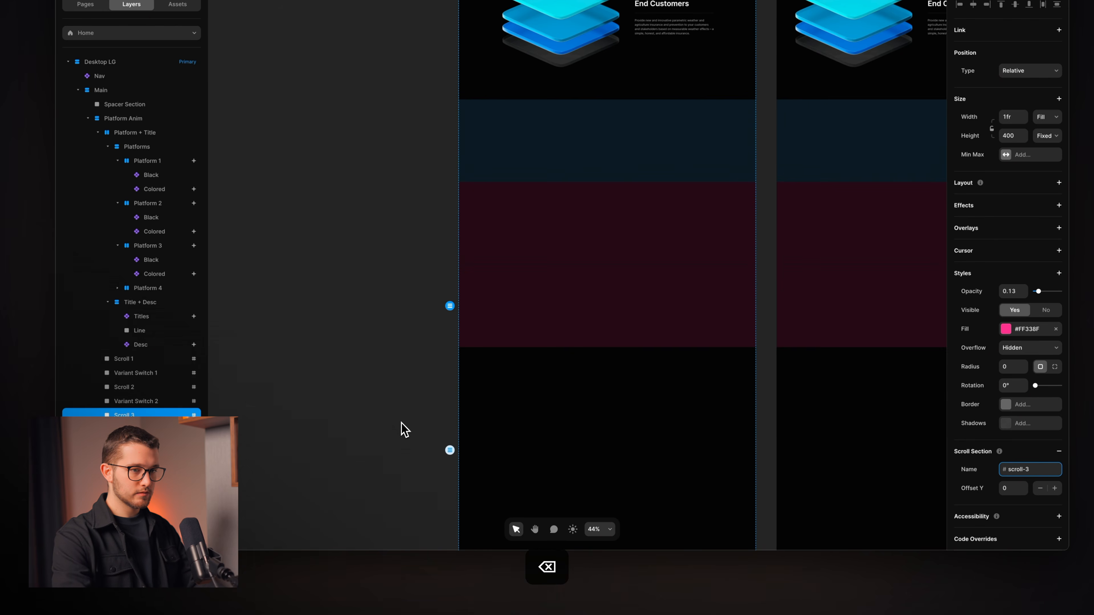
# Duplicate the Variant Switch 2 strip, move the copy below Scroll 3, and name its scroll section variant-3.
pyautogui.click(134, 400)
pyautogui.press('super+d')
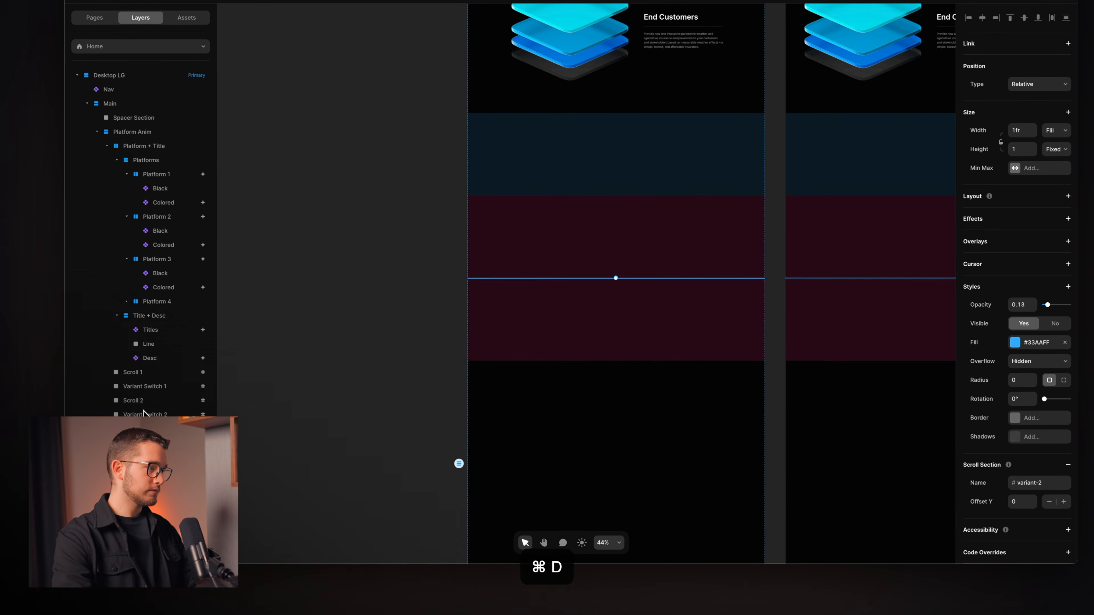
pyautogui.press('End')
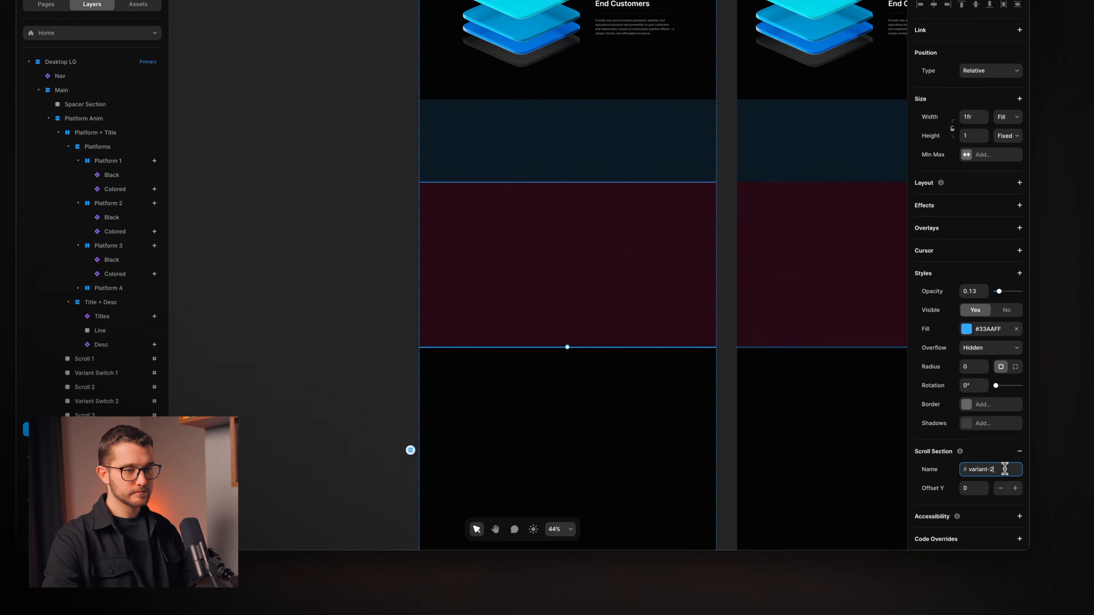
pyautogui.press('BackSpace')
pyautogui.press('BackSpace')
pyautogui.write('3')
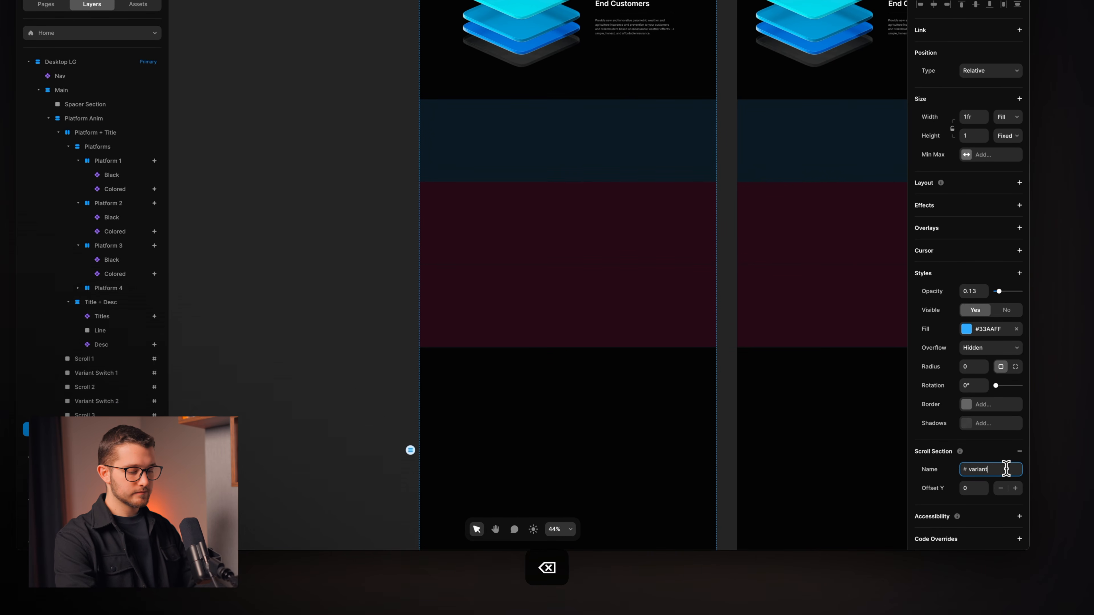
# Change the fill color of the Scroll 3 section to set it apart from Scroll 2.
pyautogui.click(661, 329)
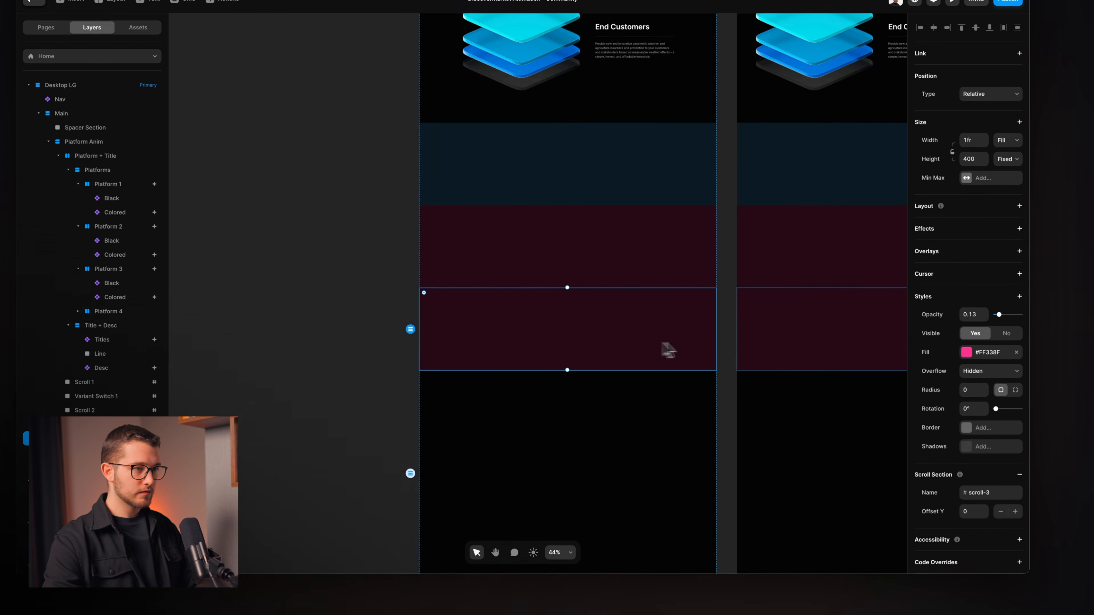
pyautogui.click(966, 353)
pyautogui.moveTo(821, 373); pyautogui.dragTo(806, 371)
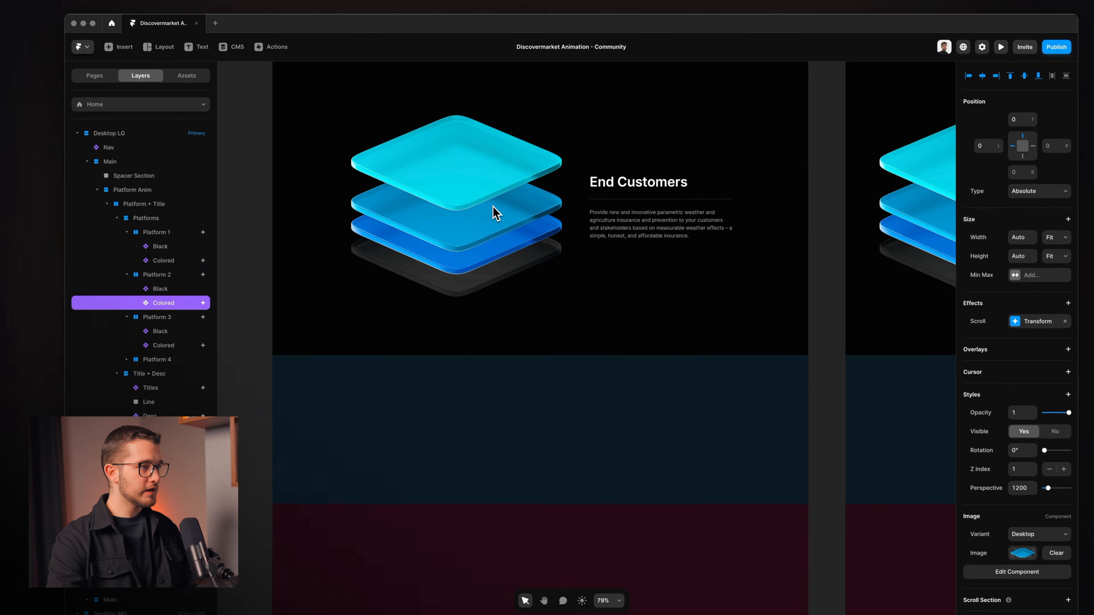
# Add a second section to Platform 3's scroll transform effect, targeting #scroll-3.
pyautogui.scroll(3, 497, 212)
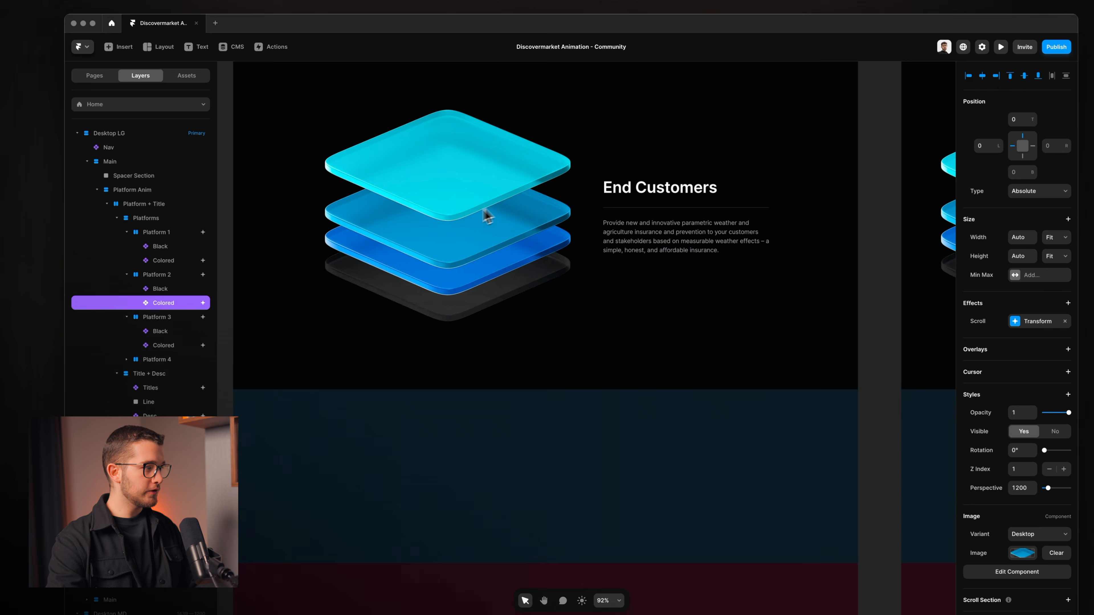
pyautogui.click(154, 318)
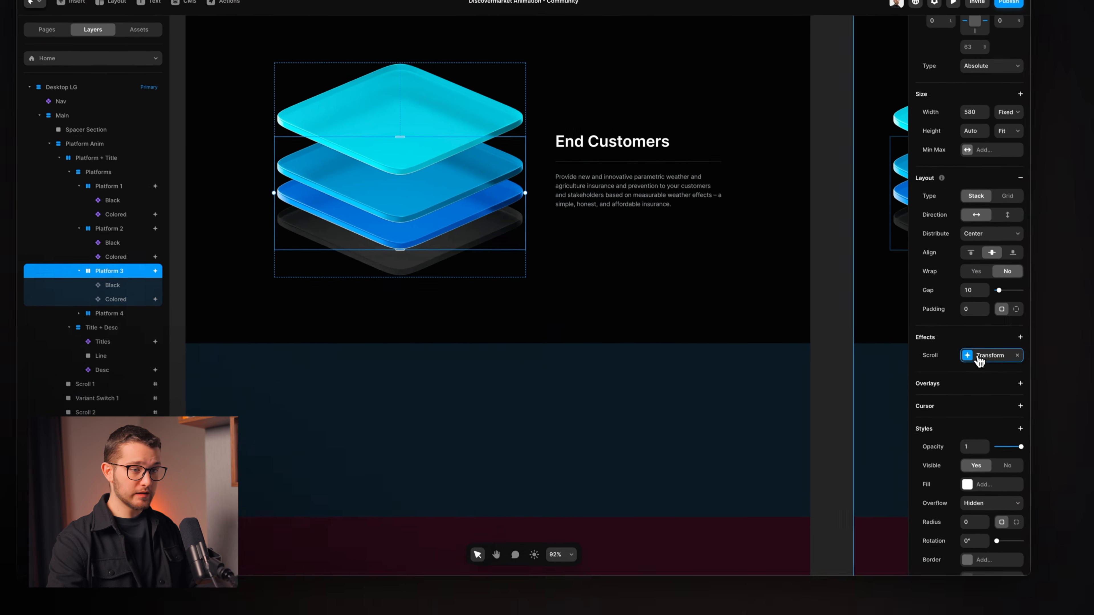
pyautogui.click(1036, 401)
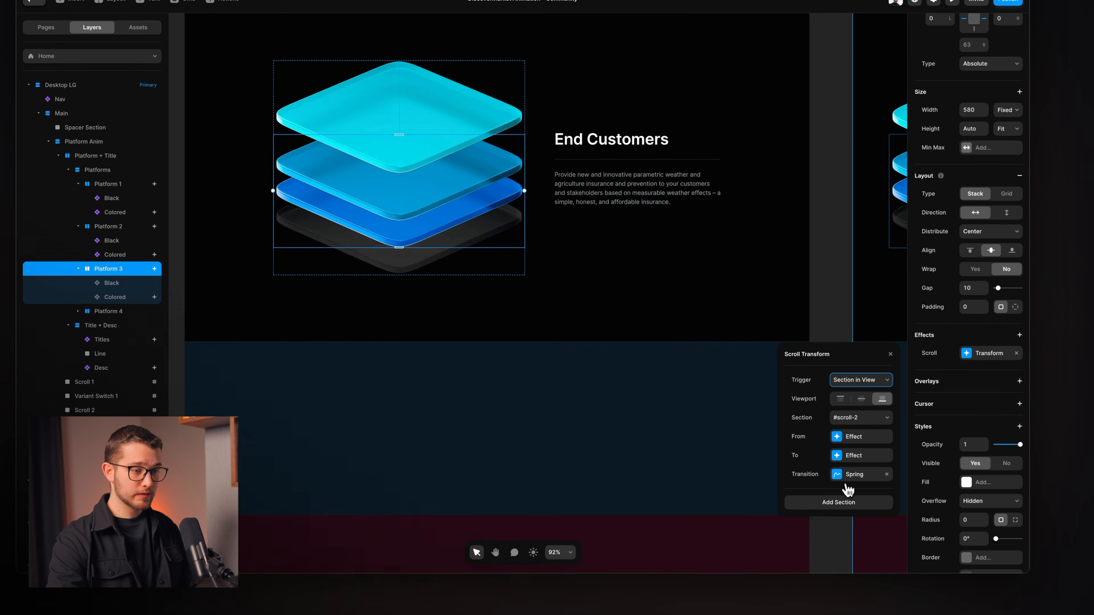
pyautogui.click(842, 502)
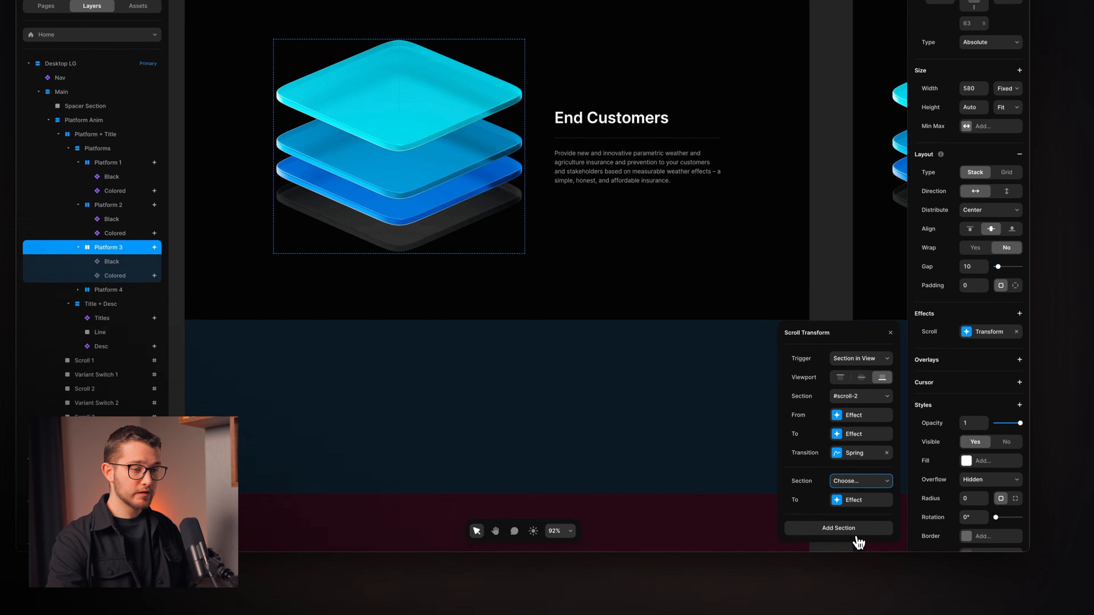
pyautogui.click(855, 503)
pyautogui.click(860, 536)
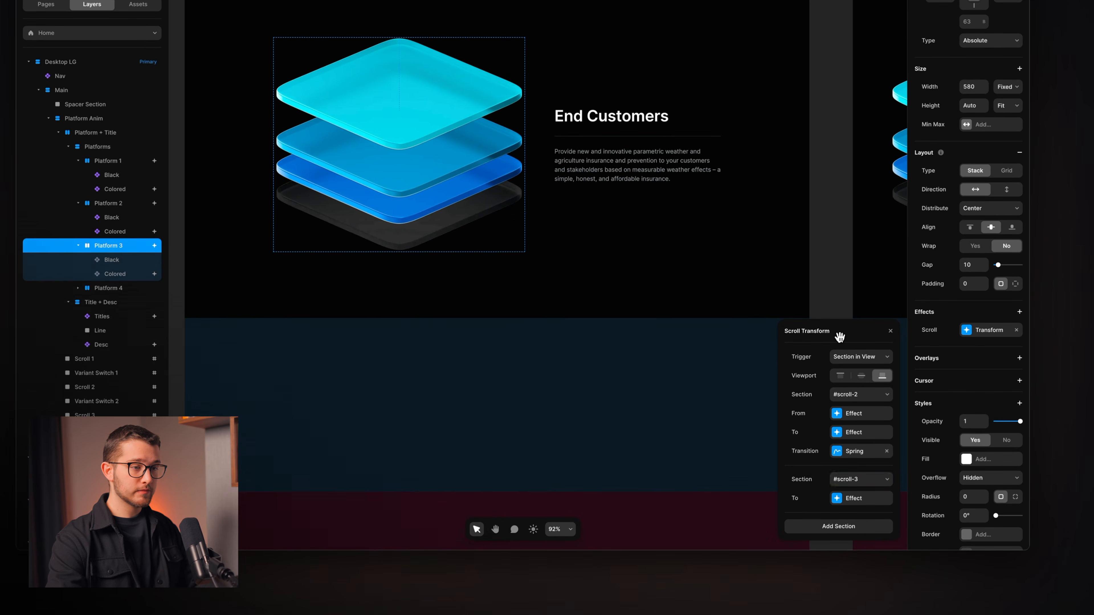
# Set the Y offset of Platform 3's #scroll-3 To effect to -90.
pyautogui.click(857, 498)
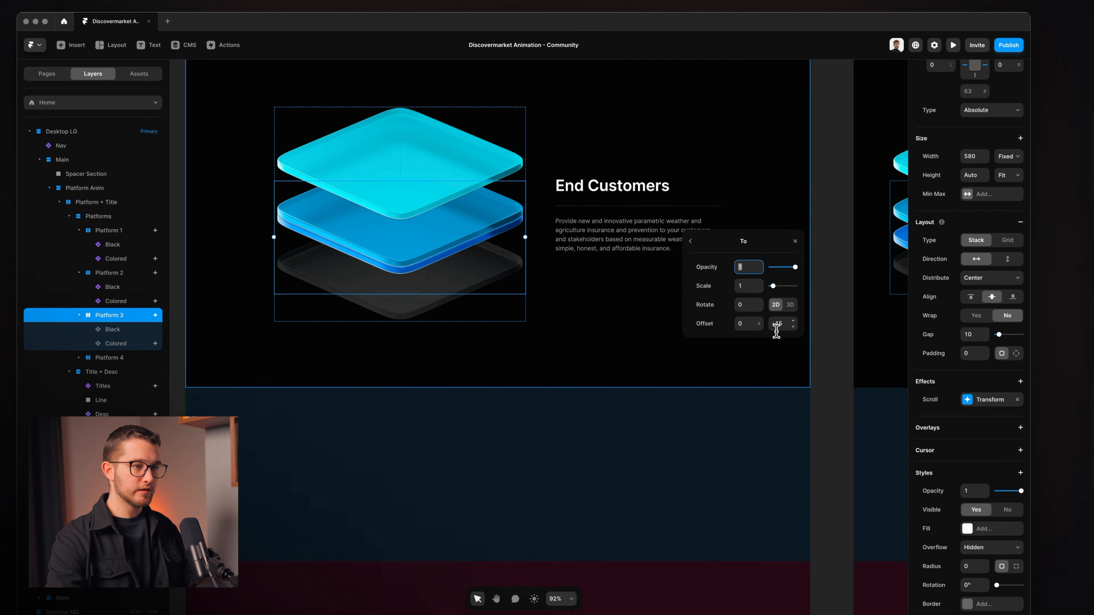
pyautogui.press('End')
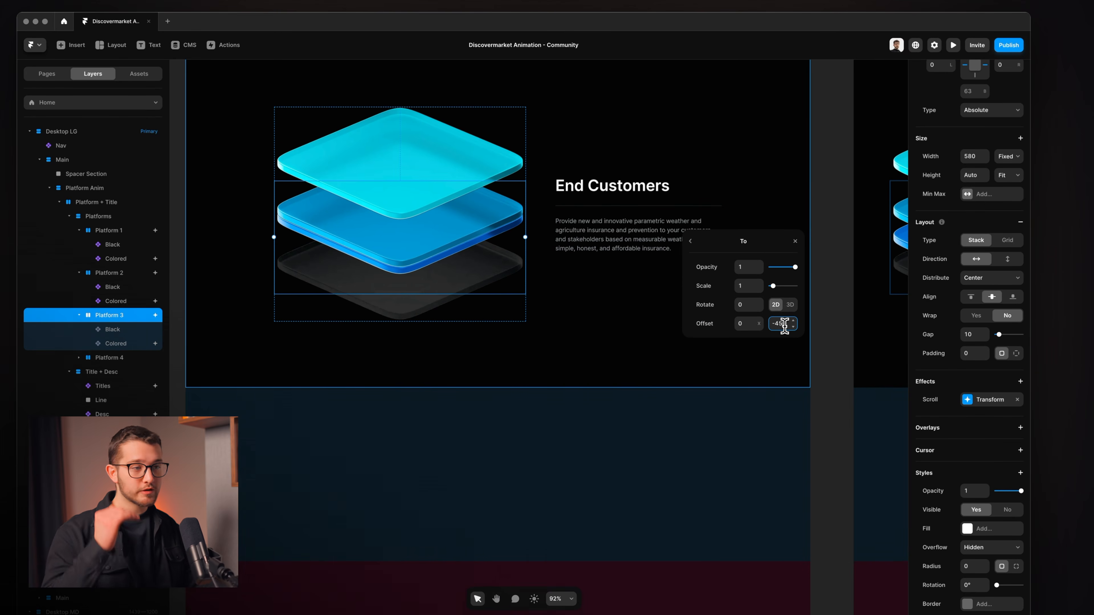
pyautogui.press('BackSpace')
pyautogui.press('BackSpace')
pyautogui.press('BackSpace')
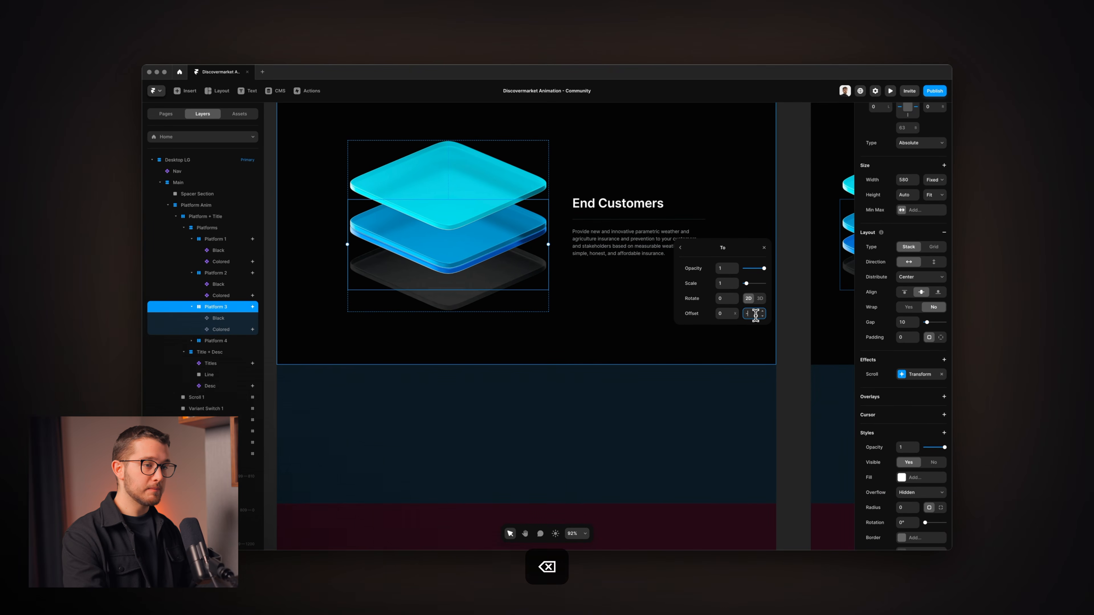
pyautogui.write('-90')
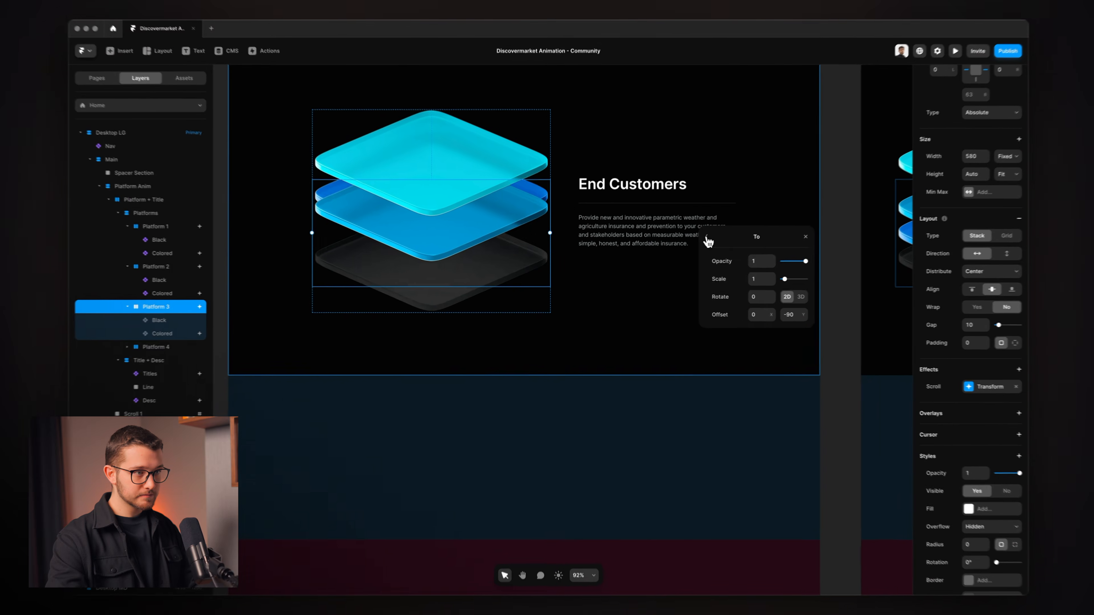
pyautogui.click(680, 248)
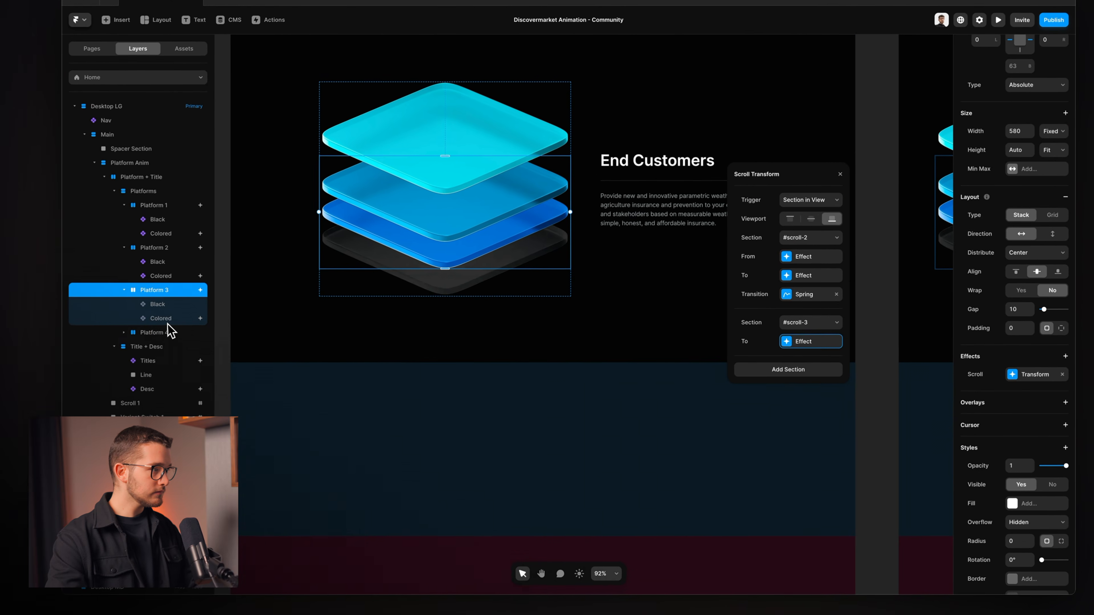
# Add a Scroll Transform effect to Platform 4, triggered by Section in View on #scroll-3.
pyautogui.click(153, 341)
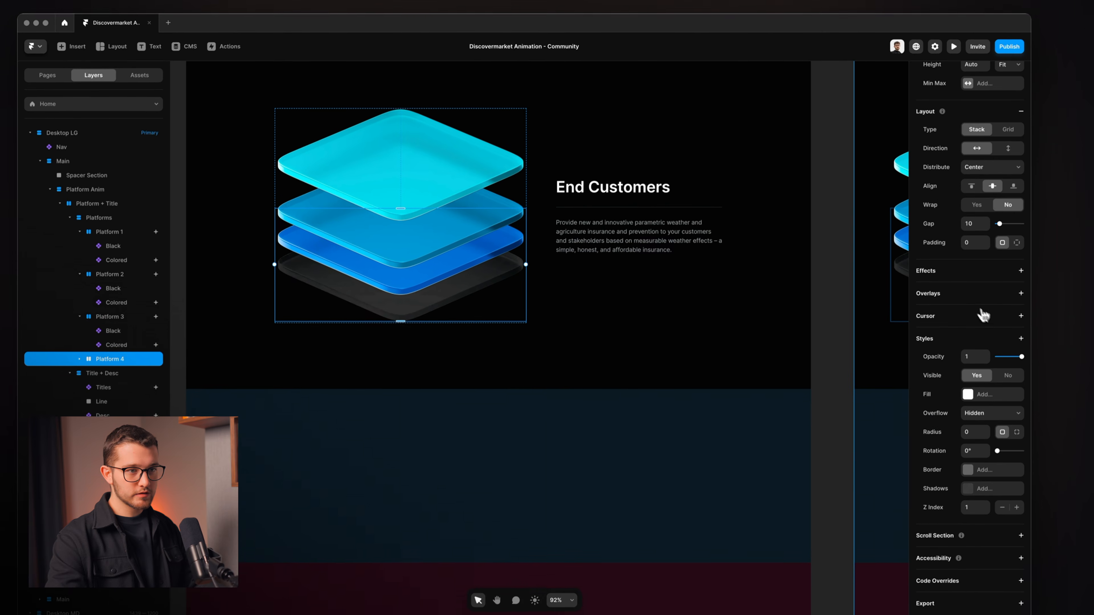
pyautogui.click(1030, 263)
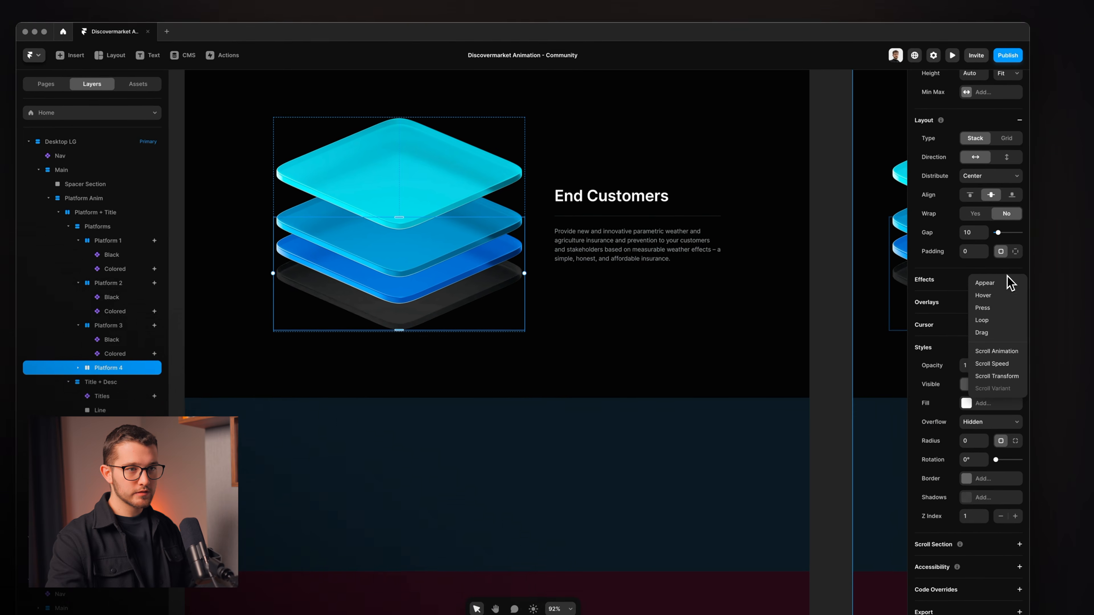
pyautogui.click(998, 376)
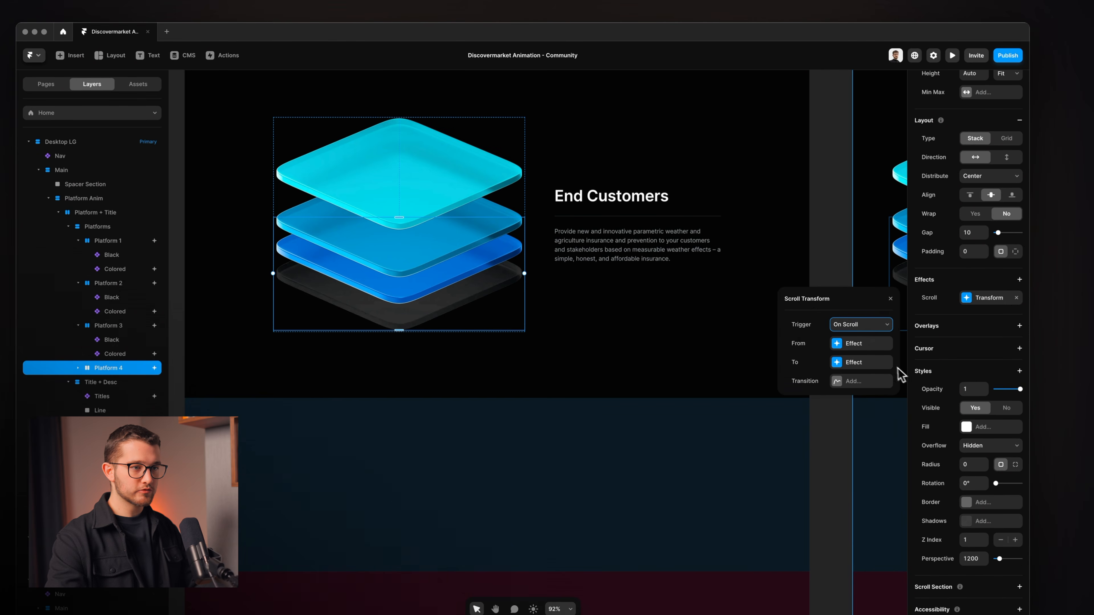
pyautogui.click(874, 343)
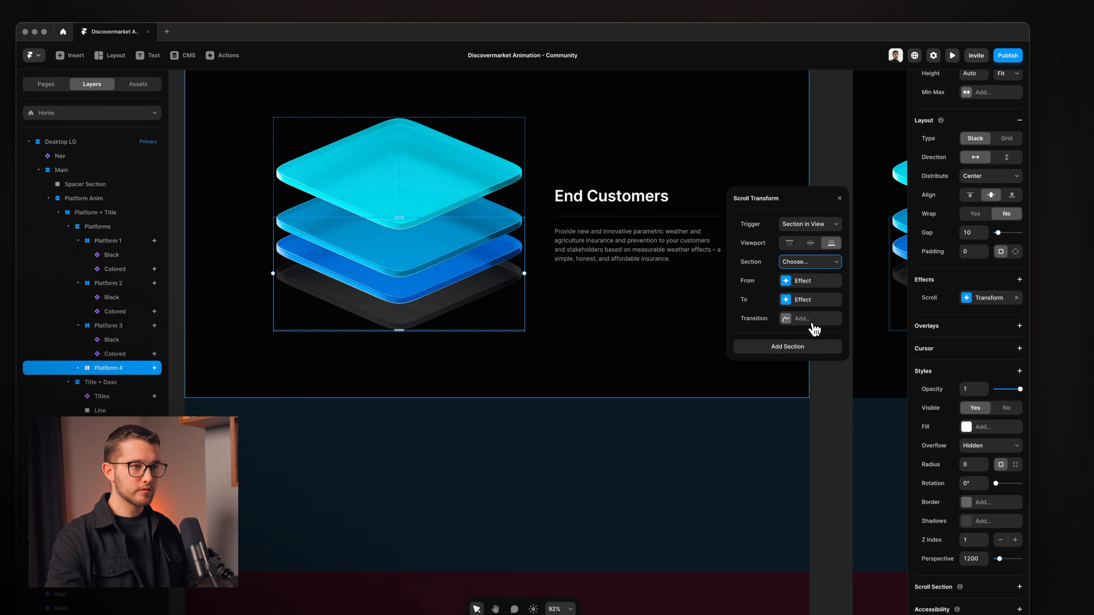
pyautogui.click(818, 306)
# Set the From effect of Platform 4's scroll transform to opacity 1 and scale 1.
pyautogui.click(825, 280)
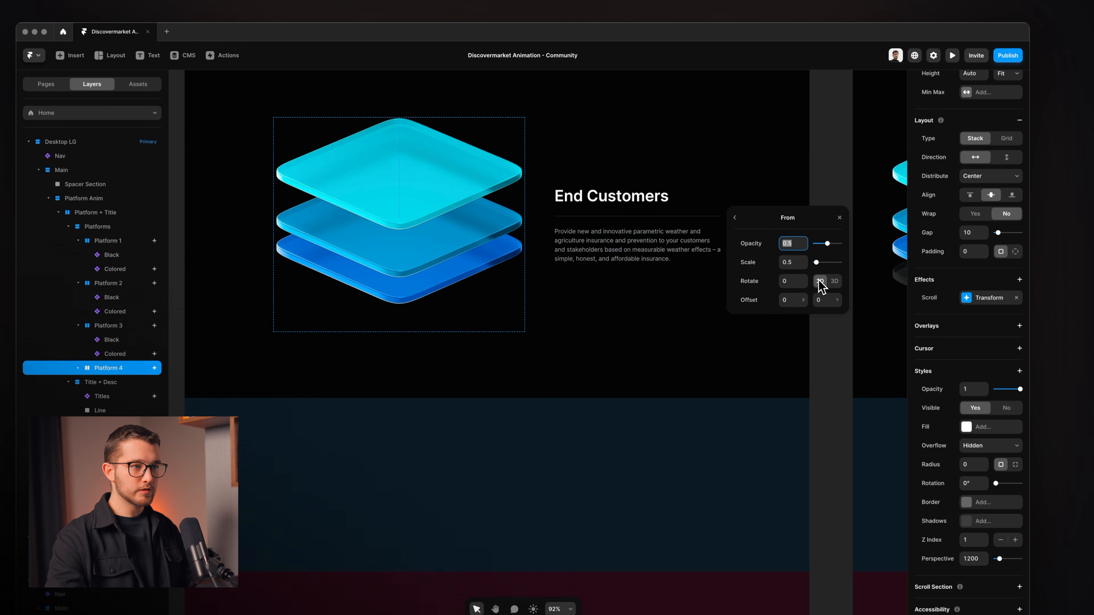
pyautogui.click(791, 260)
pyautogui.write('1')
pyautogui.click(747, 217)
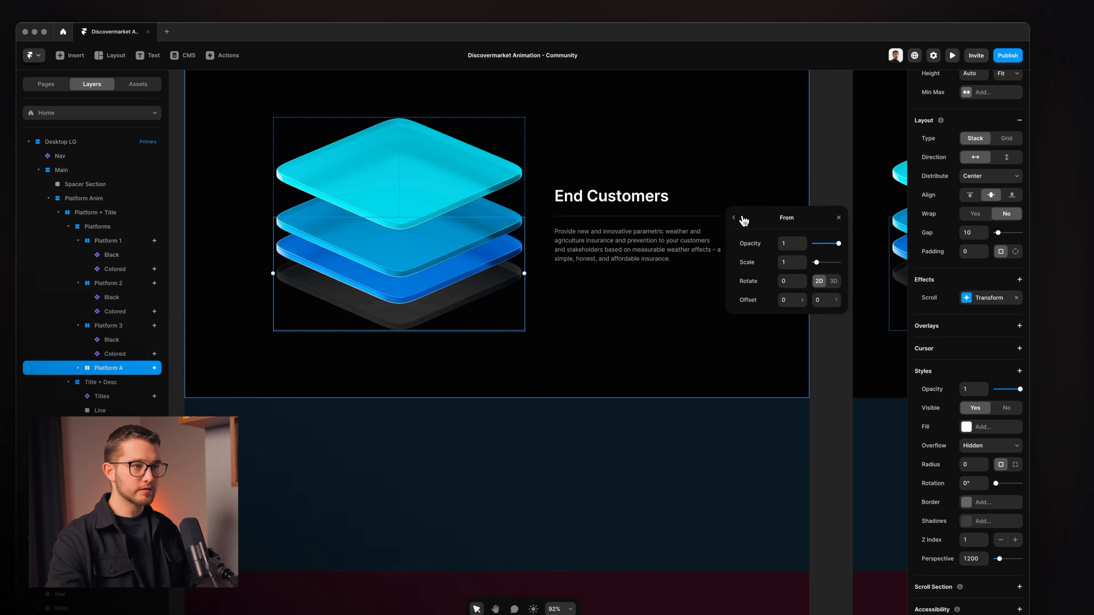
pyautogui.click(734, 217)
# Set the To effect of Platform 4's scroll transform to a Y offset of -45 and add a Spring transition.
pyautogui.click(809, 299)
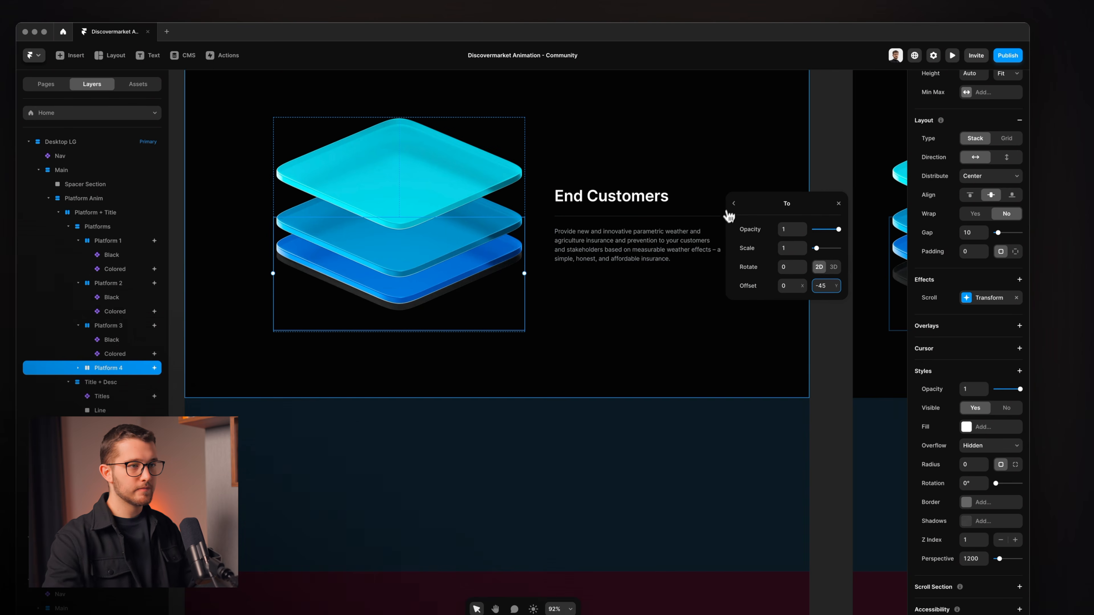
pyautogui.click(734, 204)
pyautogui.click(791, 307)
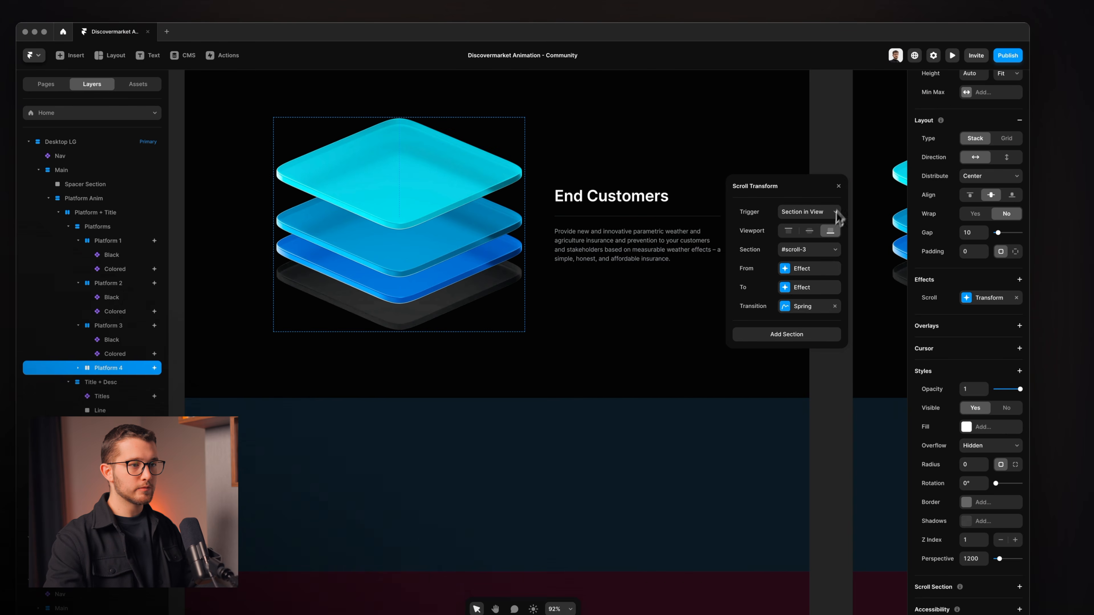
pyautogui.click(843, 186)
# Preview the page and scroll through the sections to check the platform movement and color changes.
pyautogui.press('super+p')
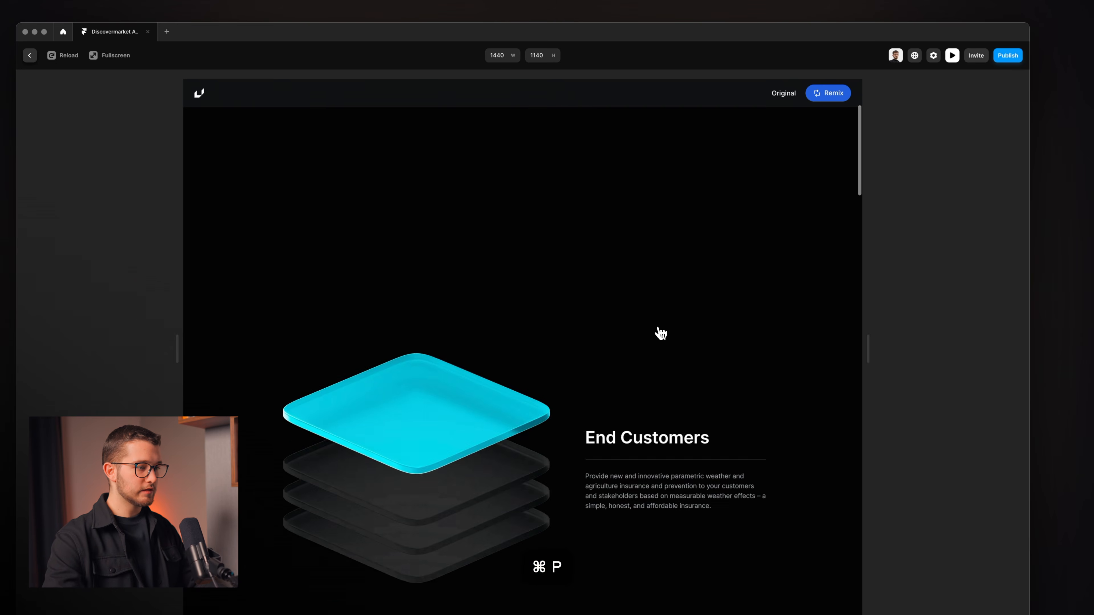
pyautogui.scroll(-5, 661, 333)
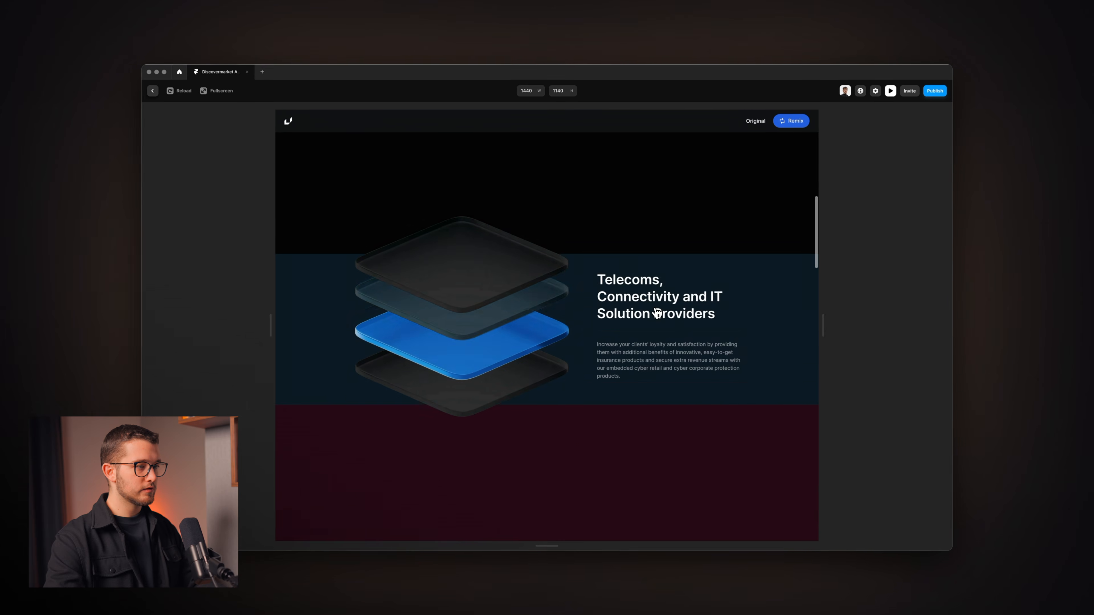
pyautogui.scroll(-5, 657, 313)
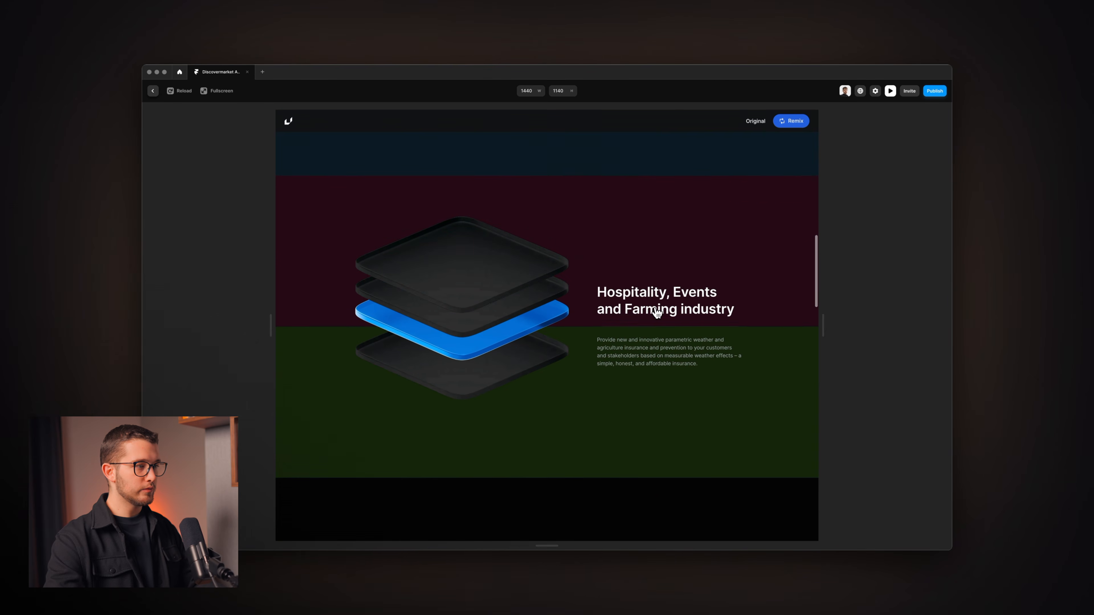
pyautogui.press('Escape')
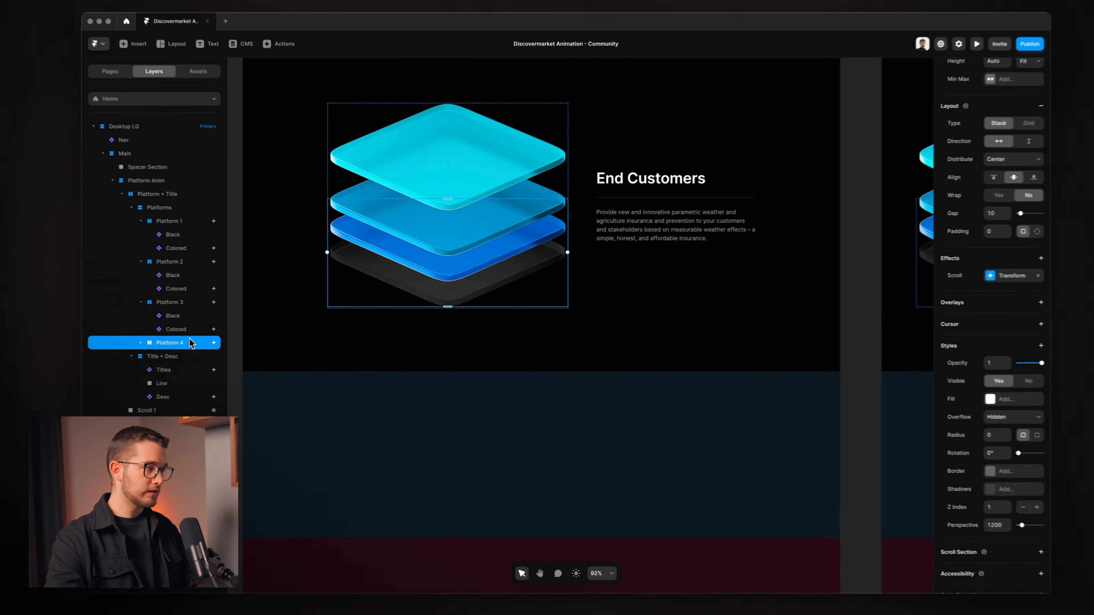
# Add a second section to the scroll transform of Platform 3's Colored layer and set its To opacity to 0.
pyautogui.click(235, 331)
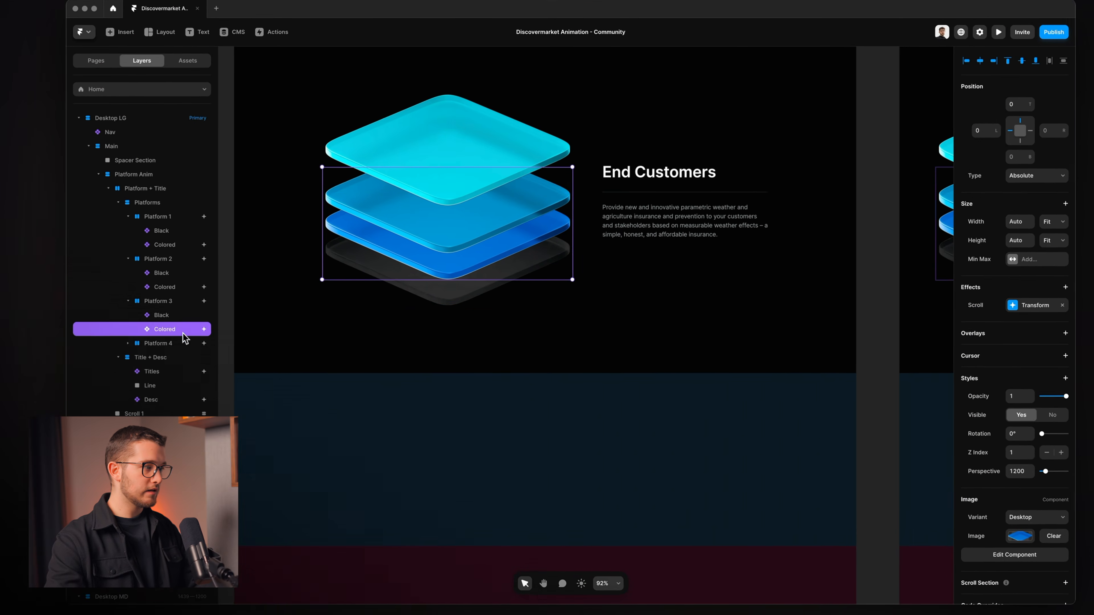
pyautogui.click(129, 344)
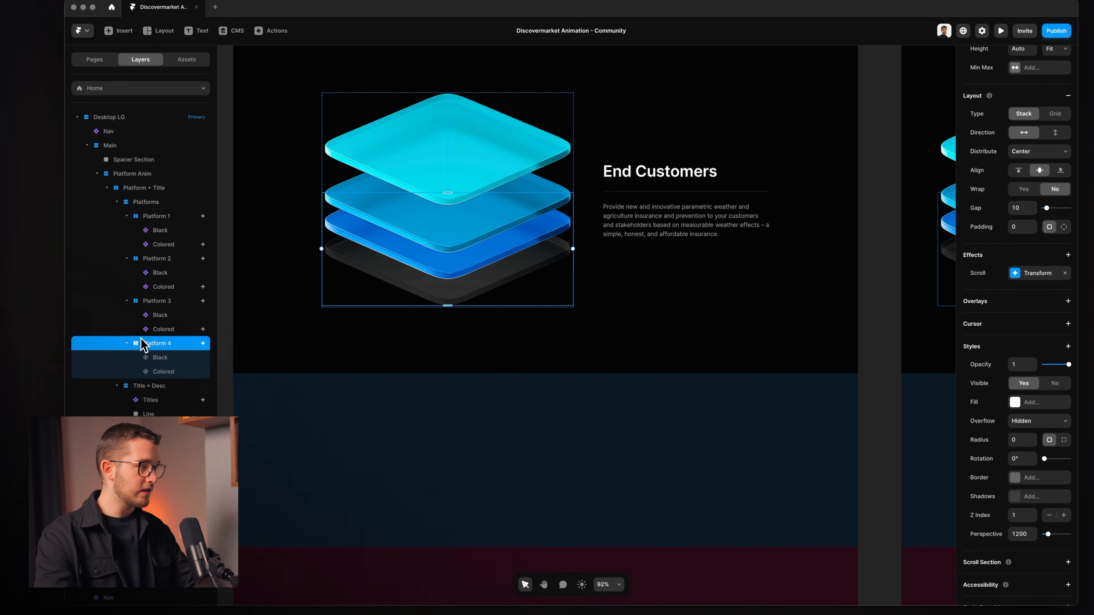
pyautogui.click(163, 332)
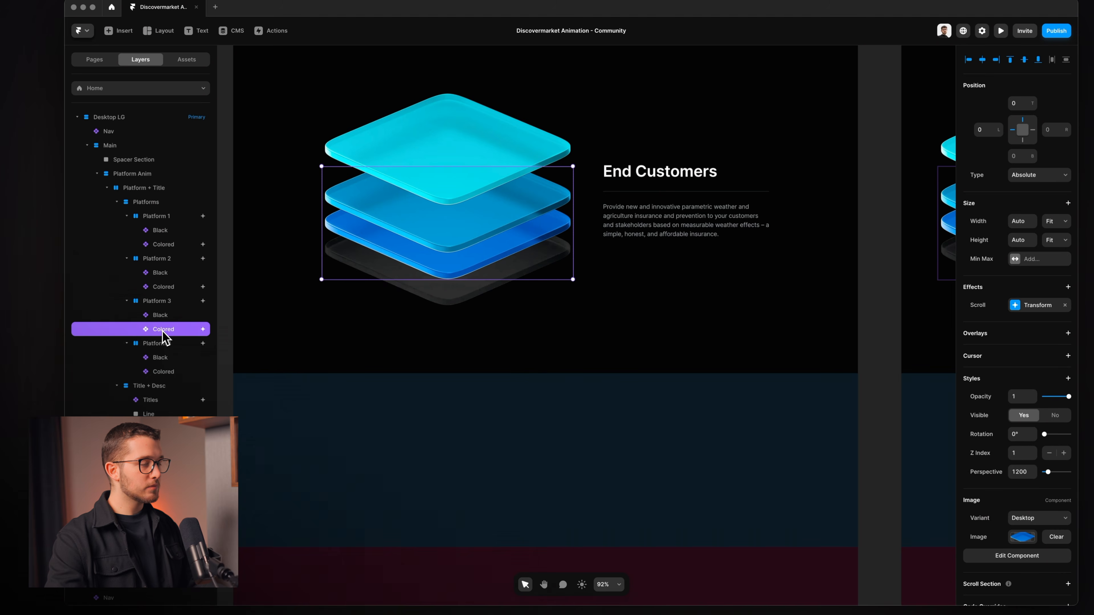
pyautogui.click(1038, 305)
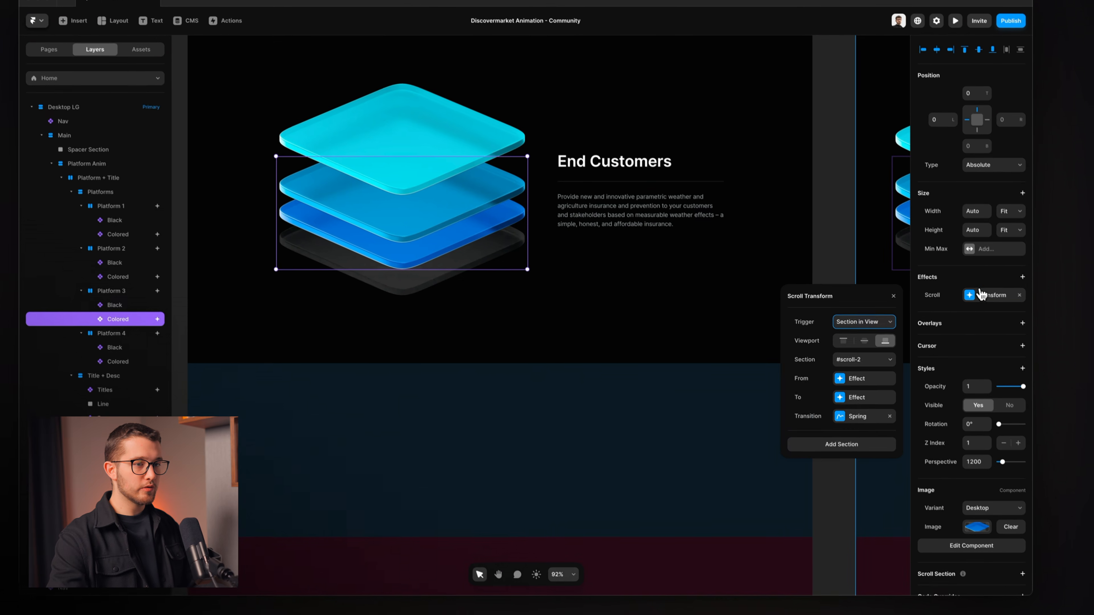
pyautogui.click(840, 390)
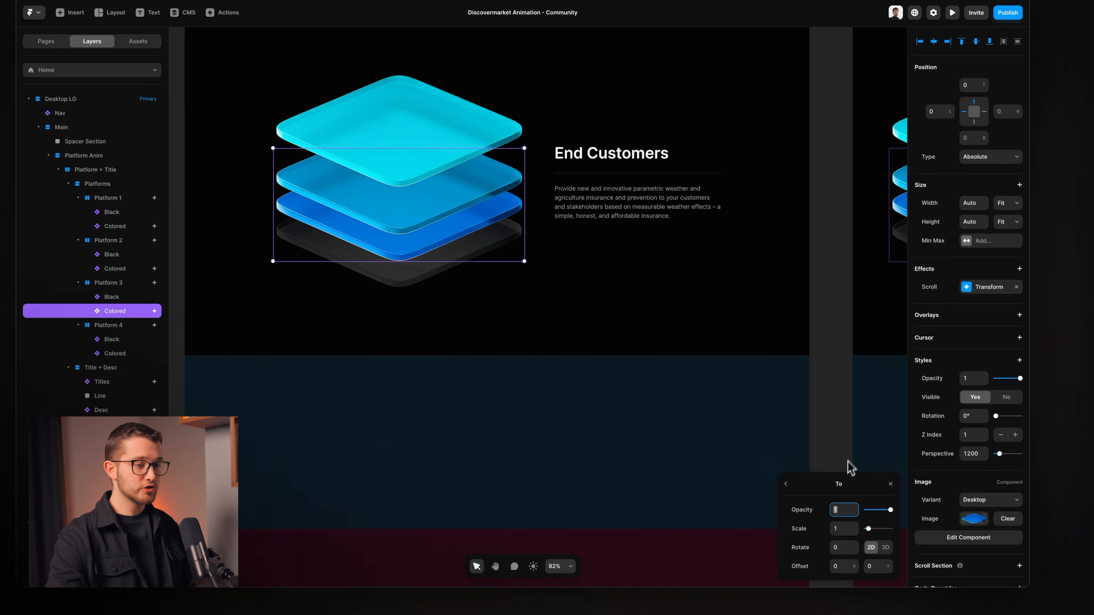
pyautogui.moveTo(835, 478); pyautogui.dragTo(695, 208)
pyautogui.click(644, 214)
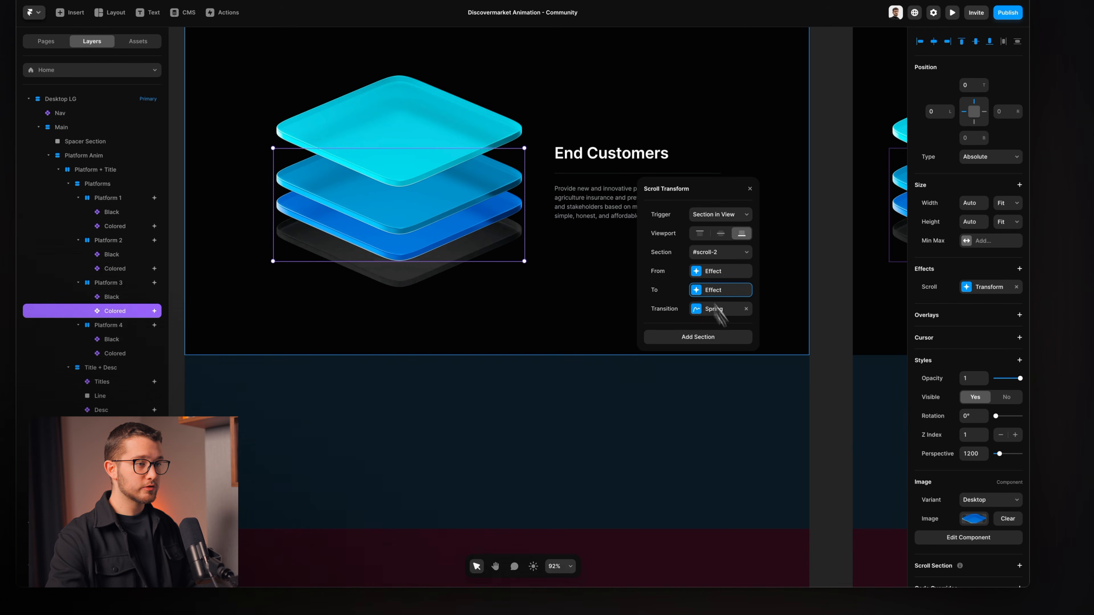
pyautogui.click(727, 339)
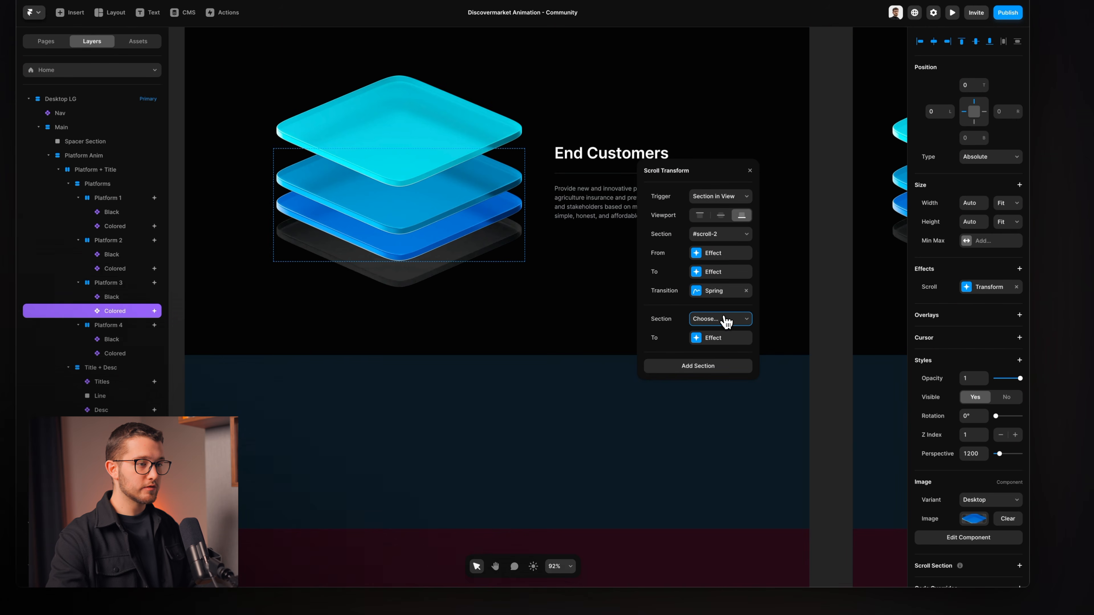
pyautogui.click(728, 368)
pyautogui.click(727, 339)
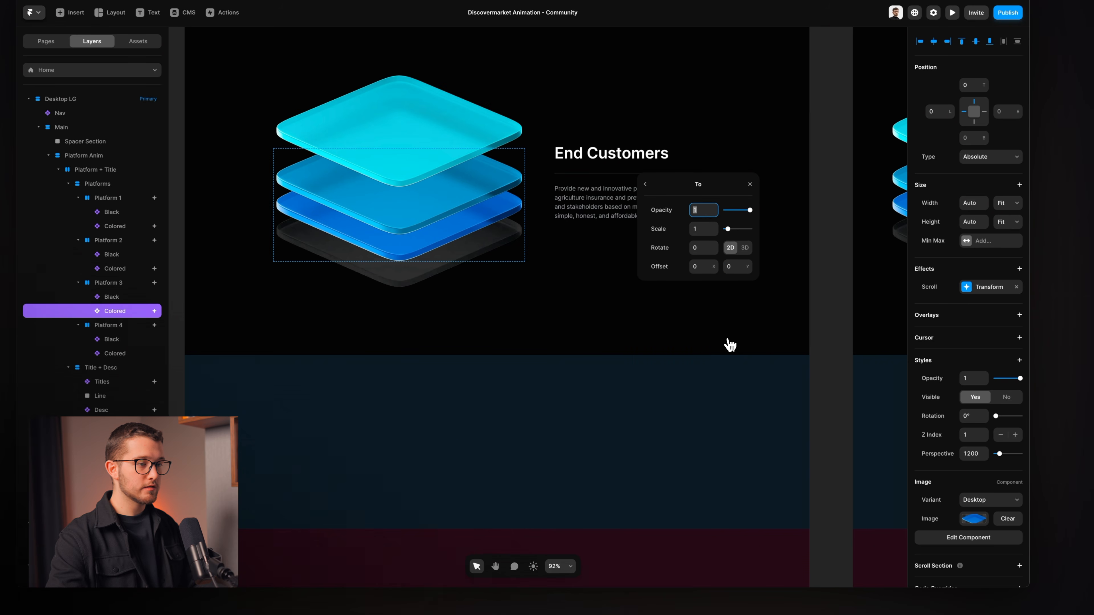
pyautogui.write('0')
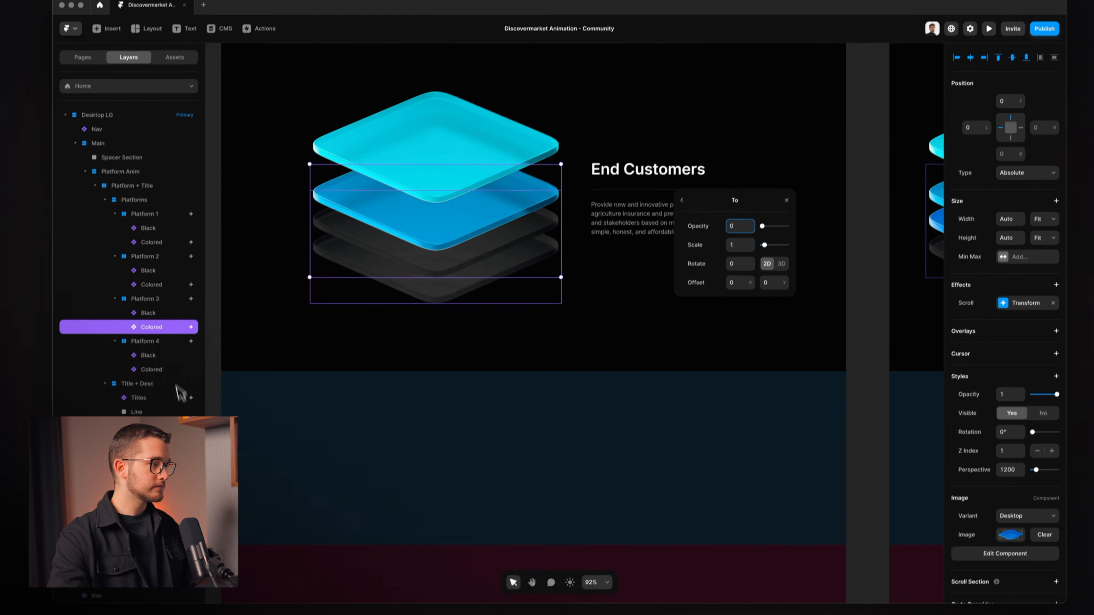
# Set the opacity of Platform 4's Colored layer to 1 and add a Scroll Transform triggered by Section in View on #scroll-3.
pyautogui.click(180, 369)
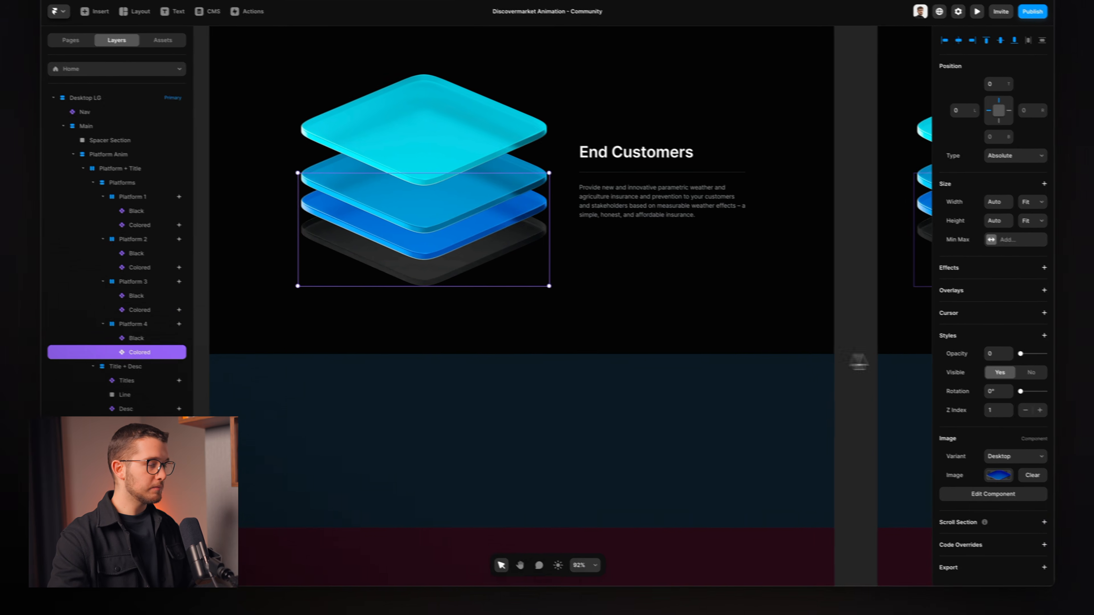
pyautogui.click(968, 350)
pyautogui.write('1')
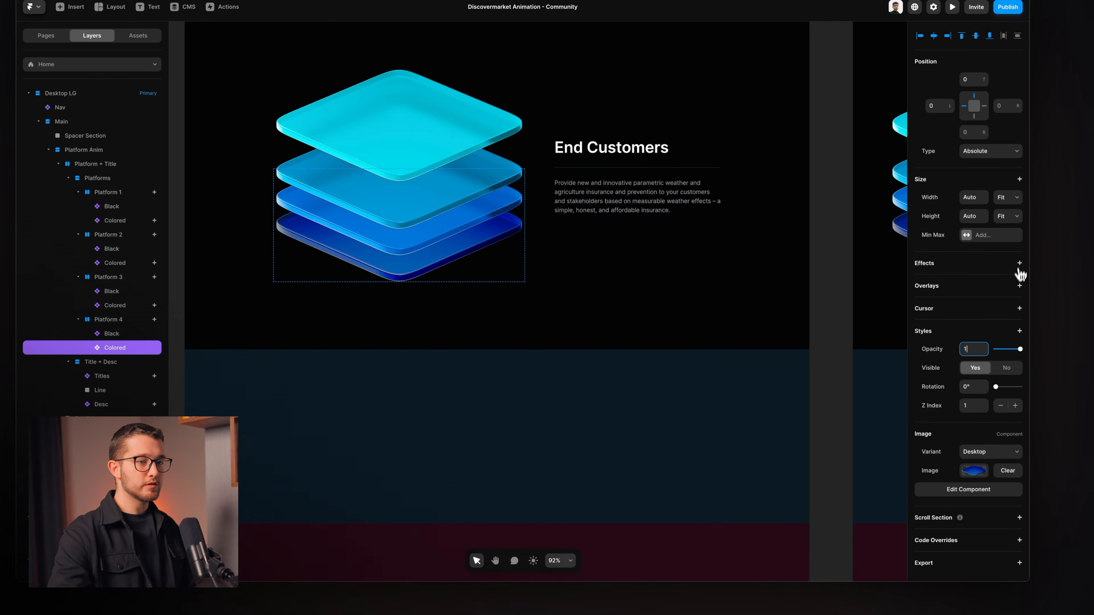
pyautogui.click(1018, 265)
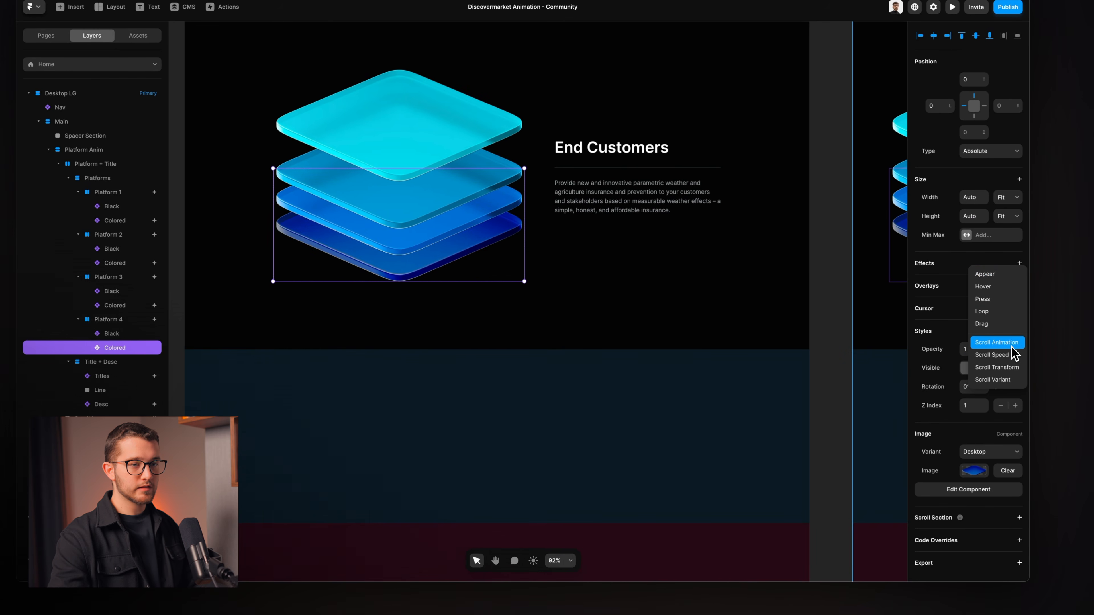
pyautogui.click(996, 368)
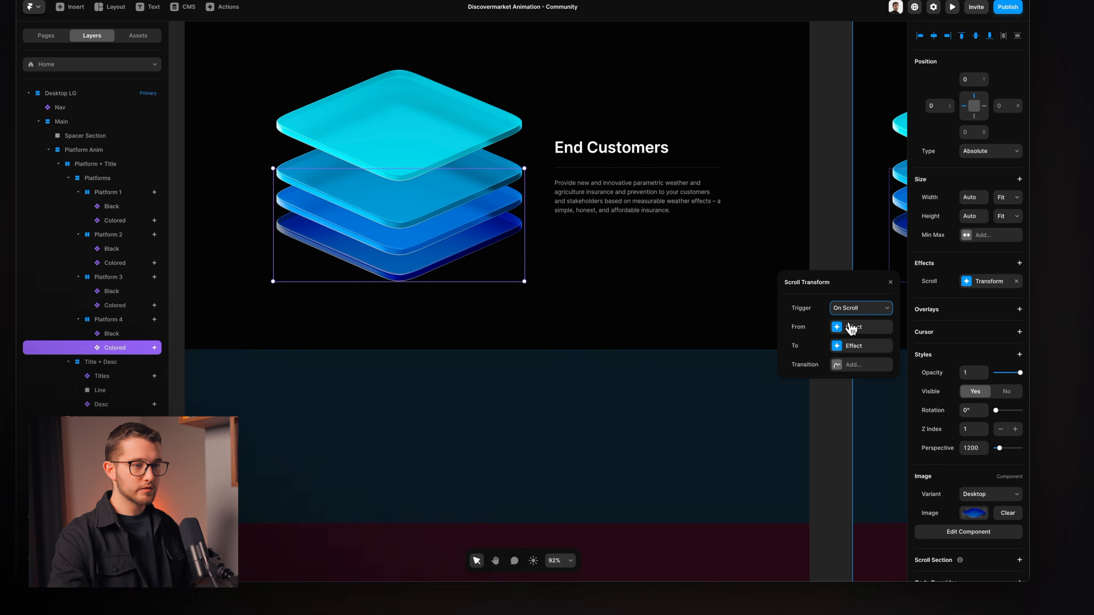
pyautogui.click(863, 335)
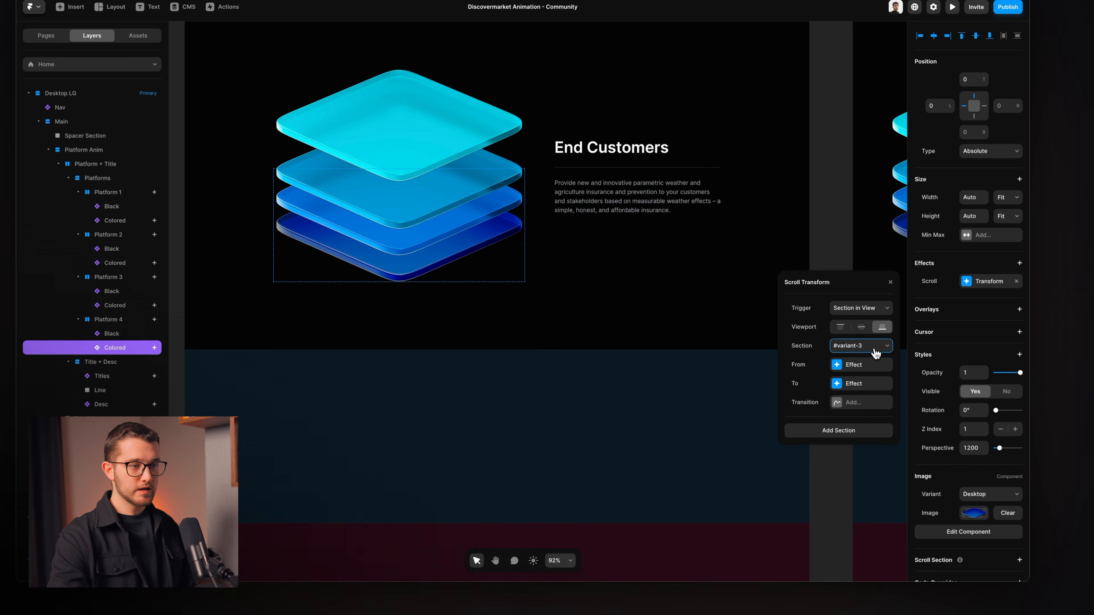
# Set the From effect of the scroll transform on Platform 4's Colored layer to opacity 0 and scale 1, and review its To effect.
pyautogui.click(857, 365)
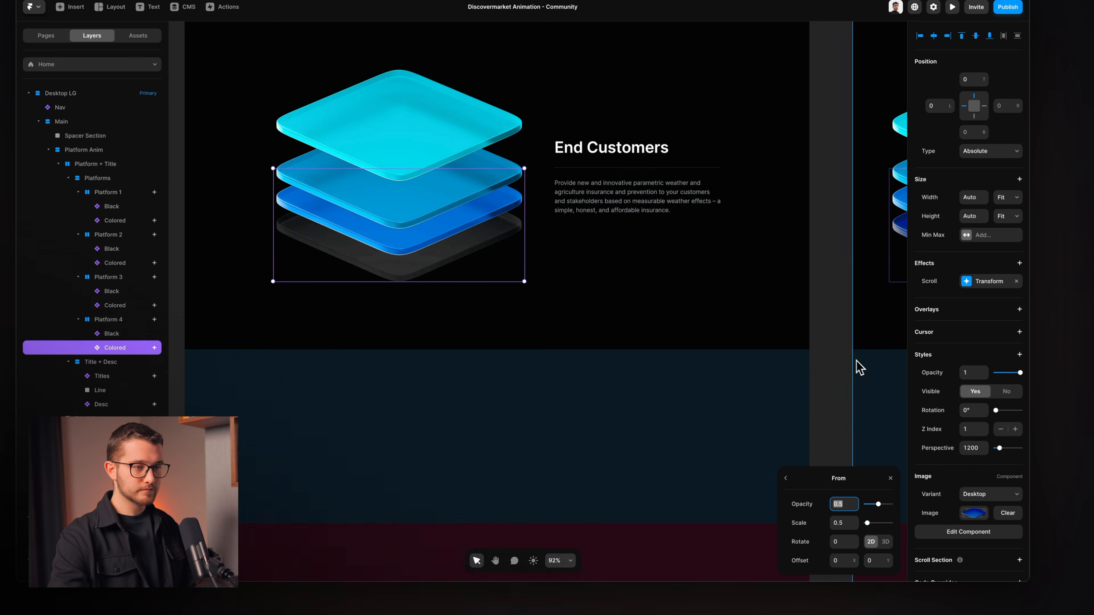
pyautogui.moveTo(842, 484); pyautogui.dragTo(757, 179)
pyautogui.click(762, 220)
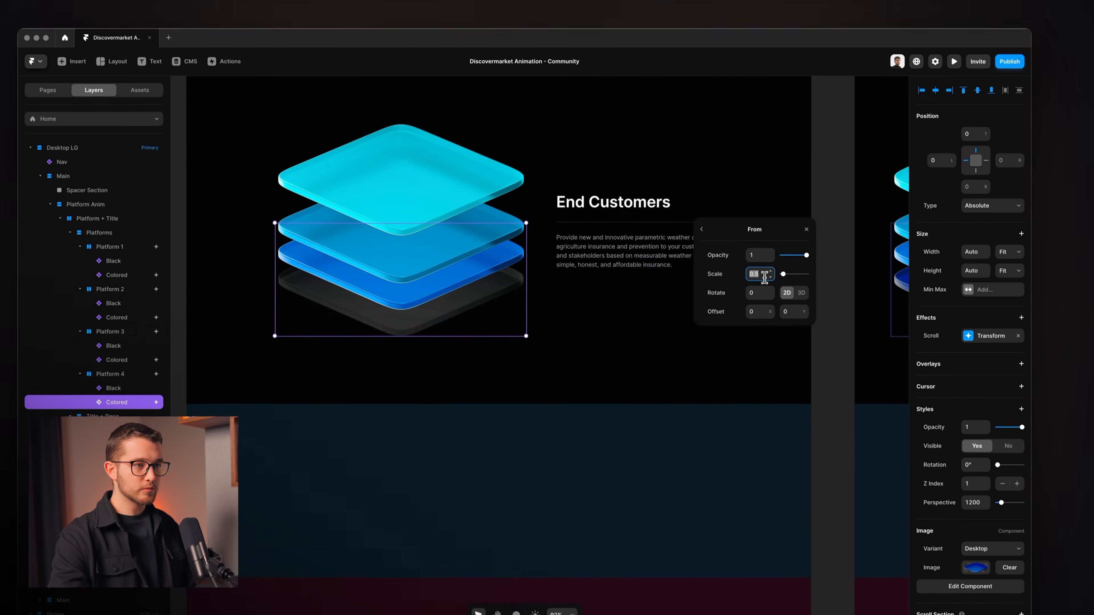
pyautogui.write('1')
pyautogui.click(760, 201)
pyautogui.write('0')
pyautogui.press('Return')
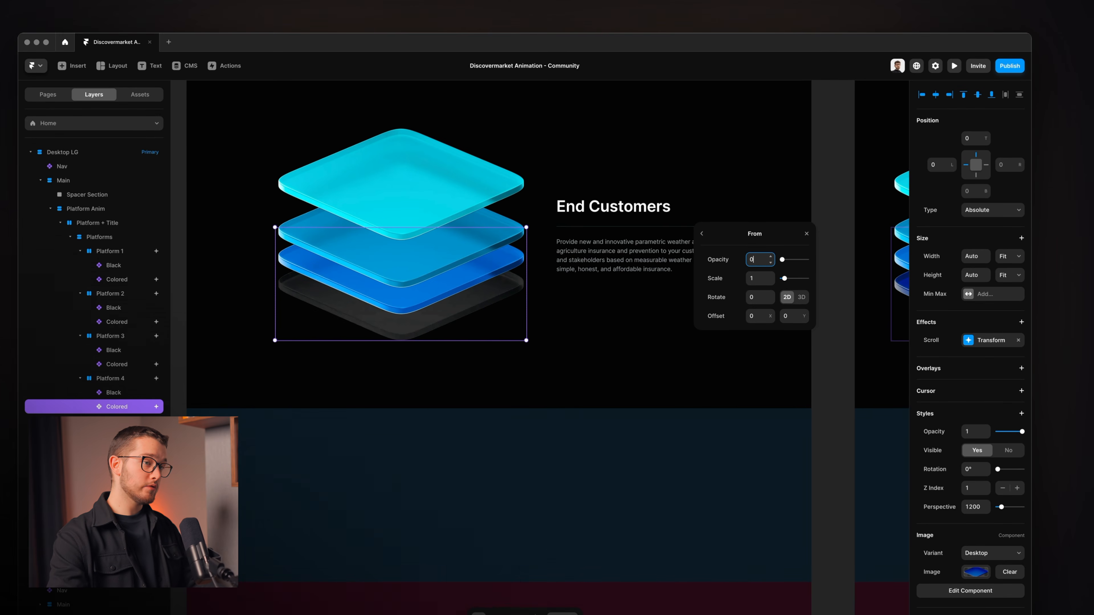
pyautogui.click(714, 241)
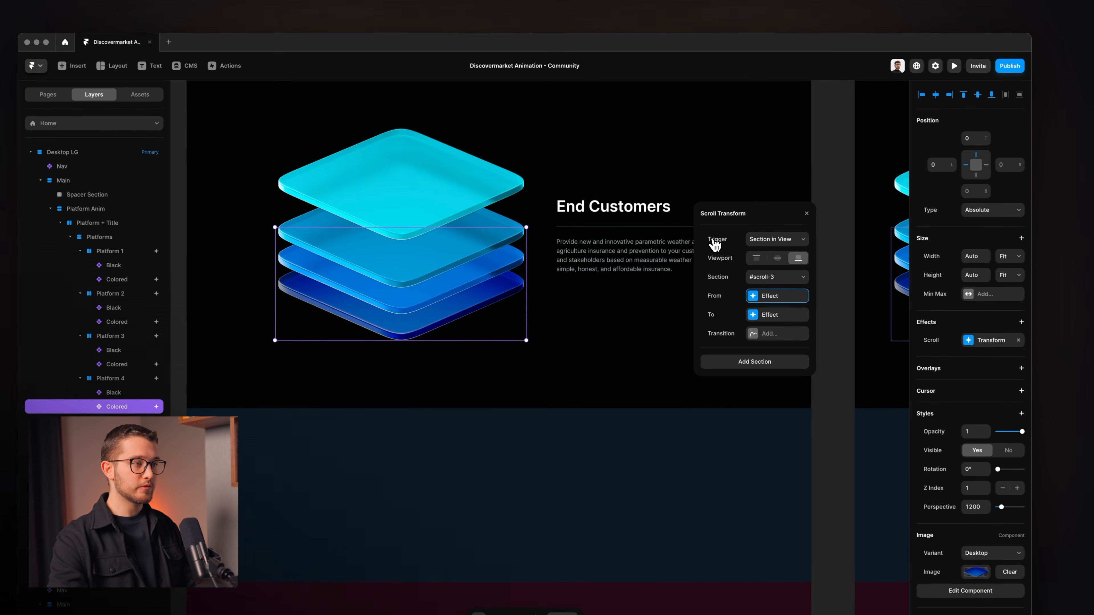
pyautogui.click(769, 322)
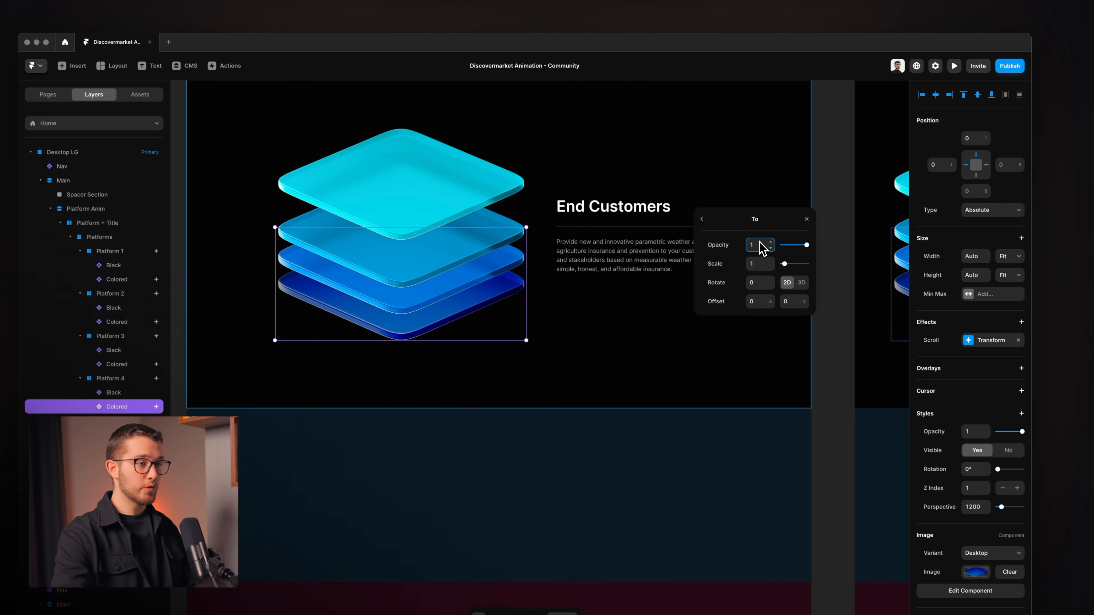
pyautogui.click(714, 219)
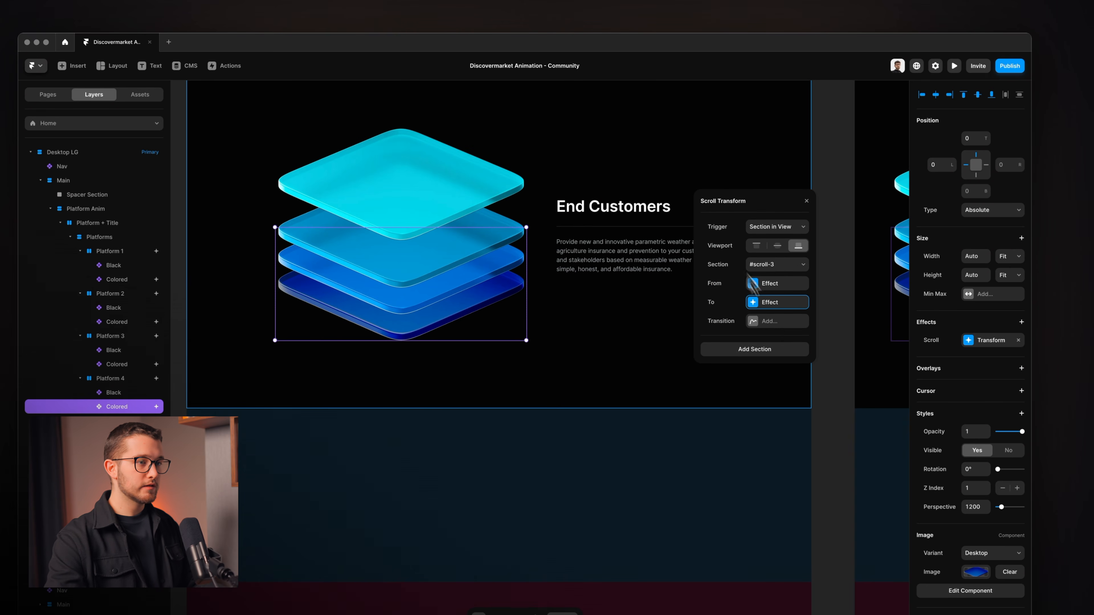
pyautogui.click(813, 209)
# Preview the page and scroll up and down through all sections to check the full four-platform animation.
pyautogui.scroll(-10, 698, 299)
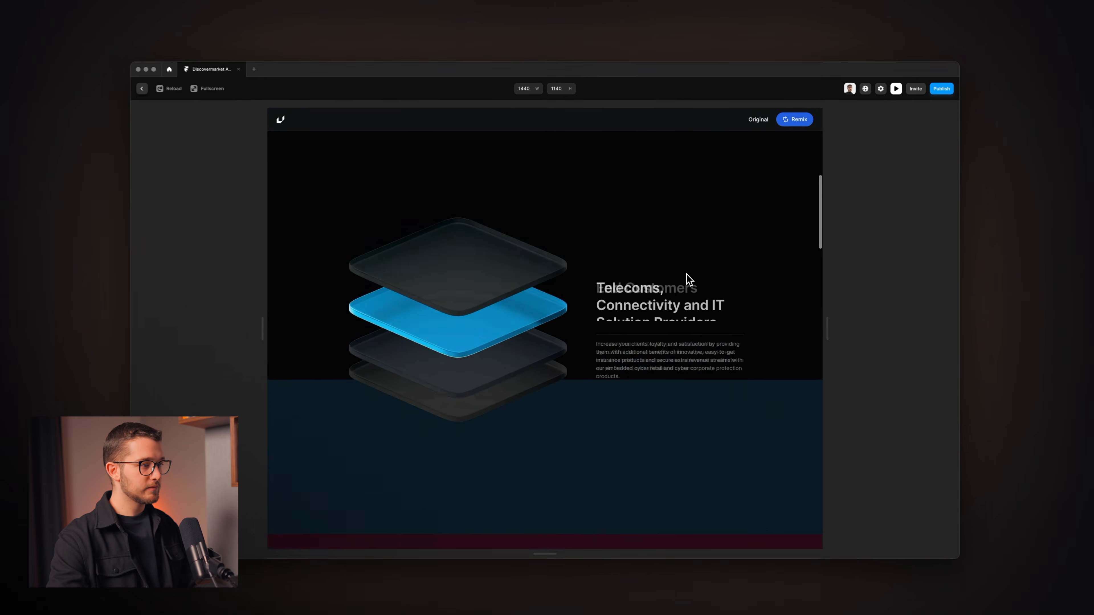
pyautogui.scroll(-5, 686, 275)
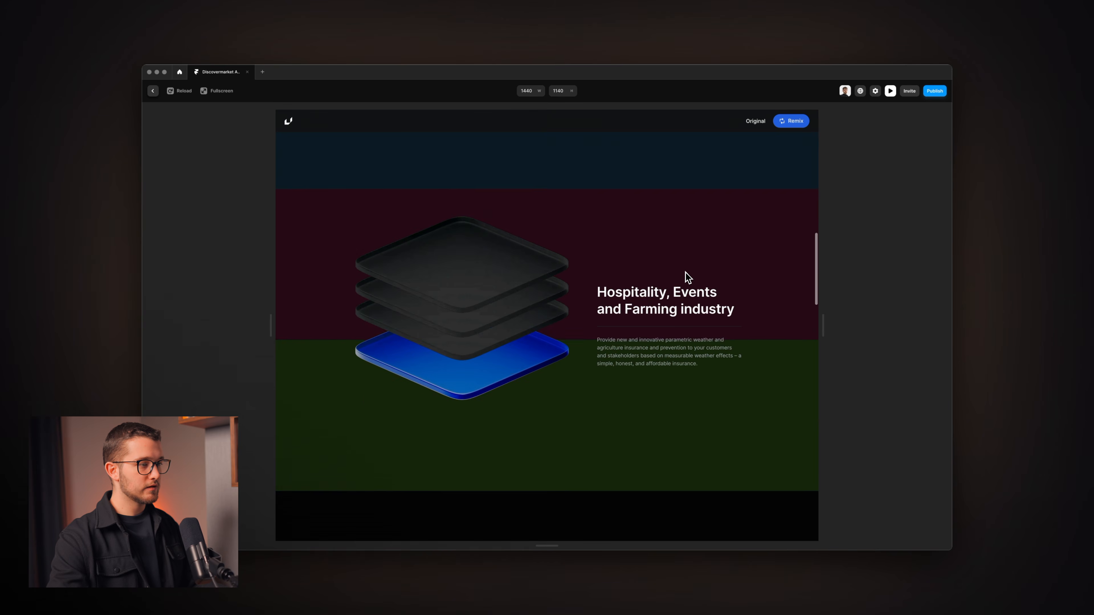
pyautogui.scroll(5, 685, 272)
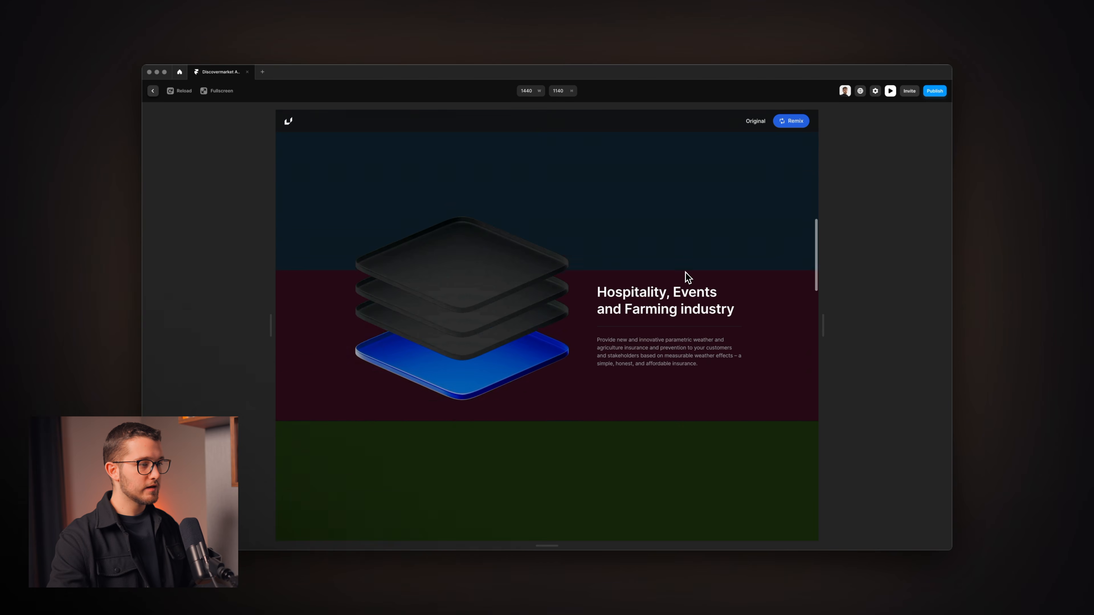
pyautogui.scroll(-5, 685, 273)
pyautogui.scroll(8, 685, 273)
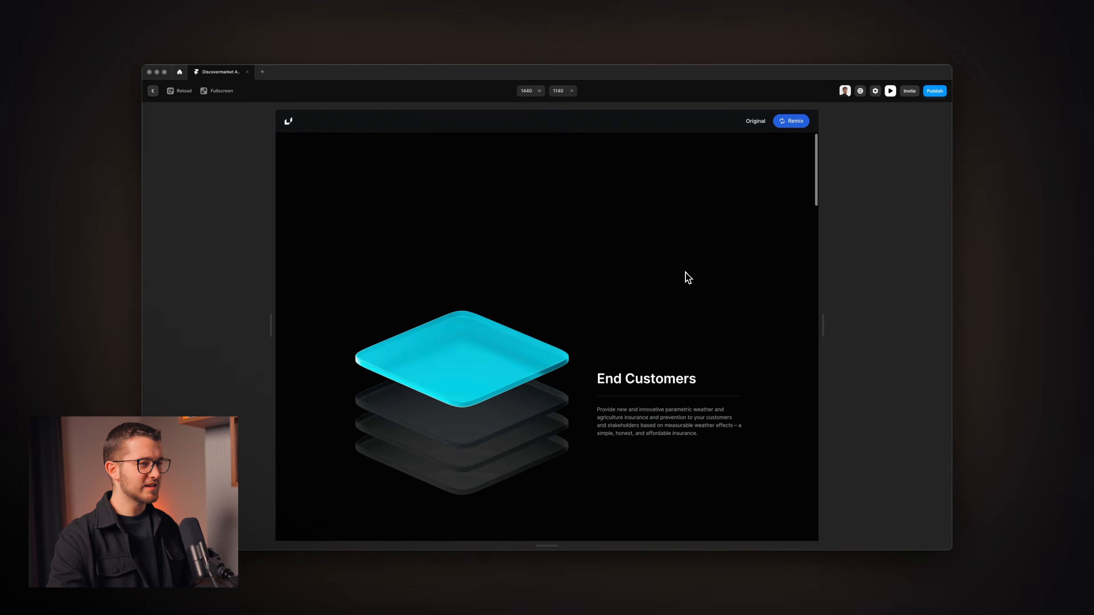
pyautogui.scroll(-5, 685, 276)
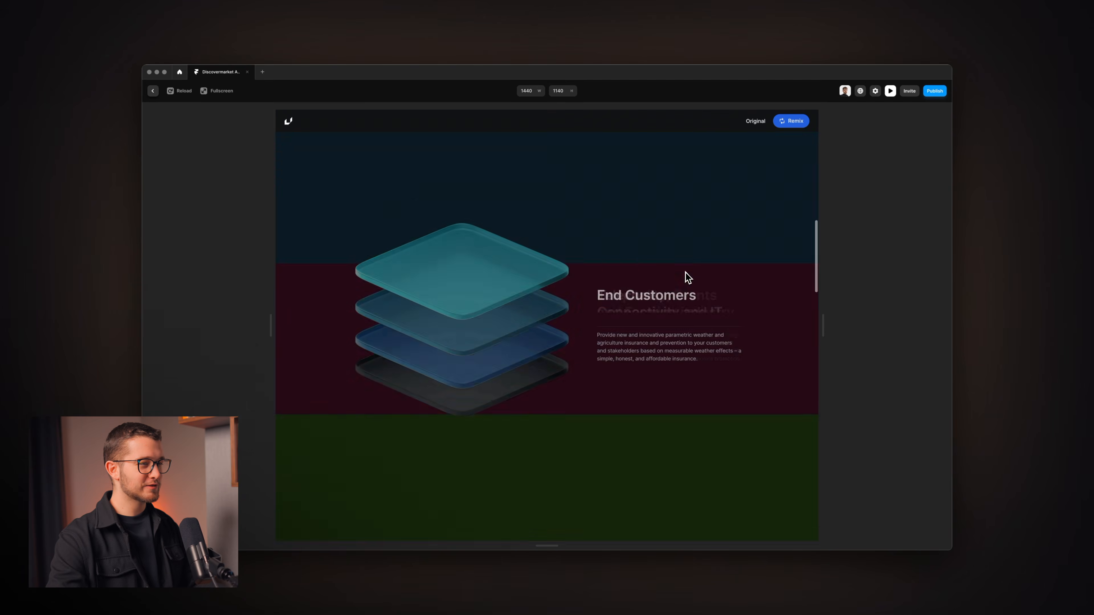
pyautogui.scroll(8, 685, 273)
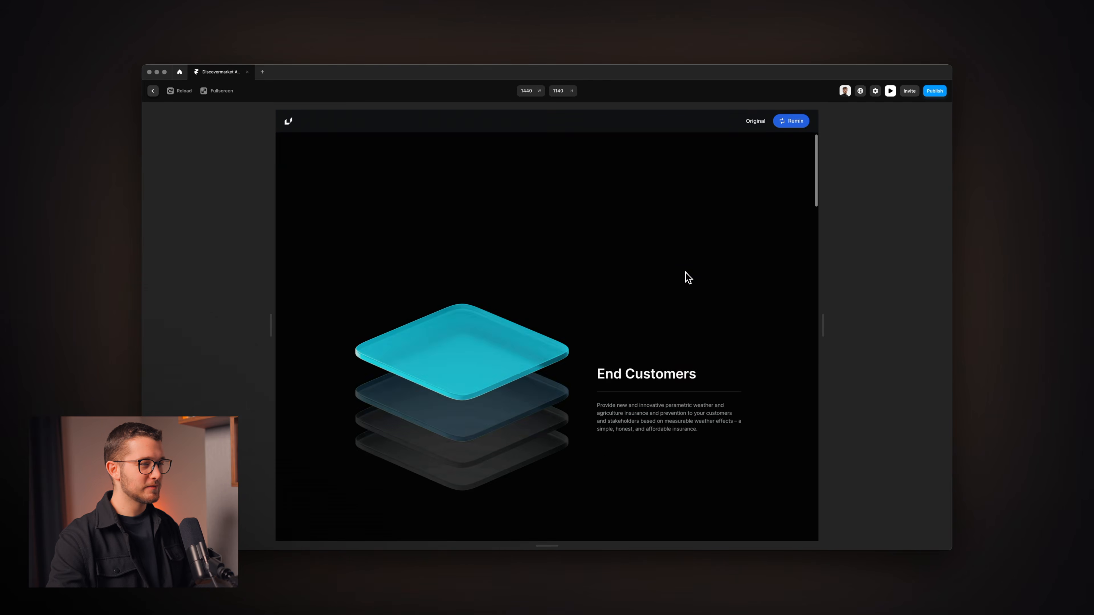
pyautogui.scroll(-3, 685, 273)
pyautogui.scroll(-5, 685, 273)
pyautogui.press('super+p')
# Examine the Titles component's scroll effect and the scroll section settings of the green section and the variant-3 section on the canvas.
pyautogui.scroll(-1, 663, 274)
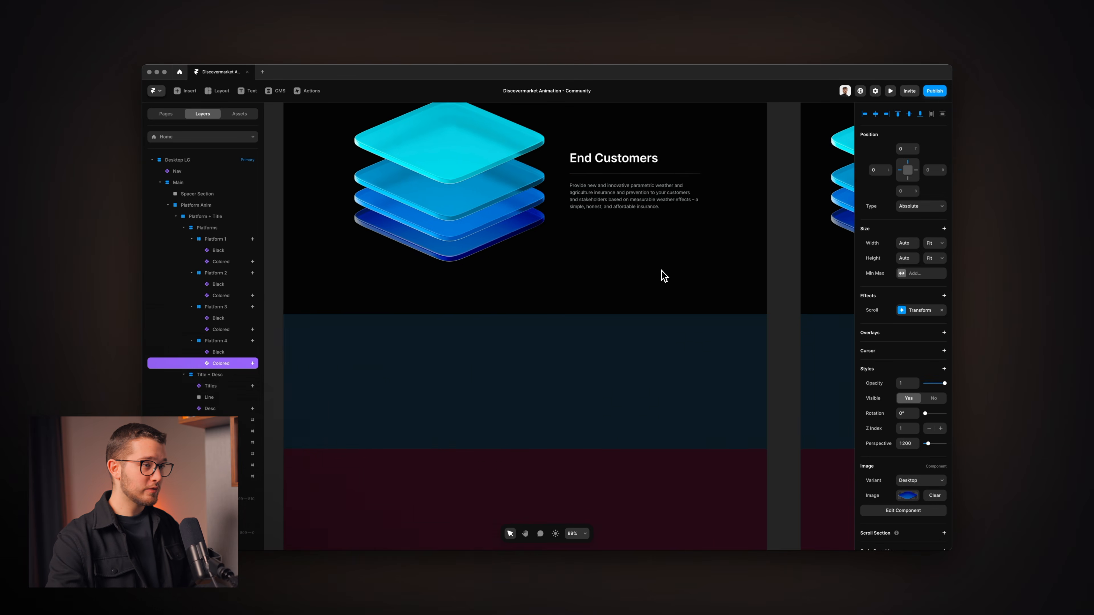
pyautogui.scroll(-4, 662, 275)
pyautogui.click(628, 223)
pyautogui.click(631, 201)
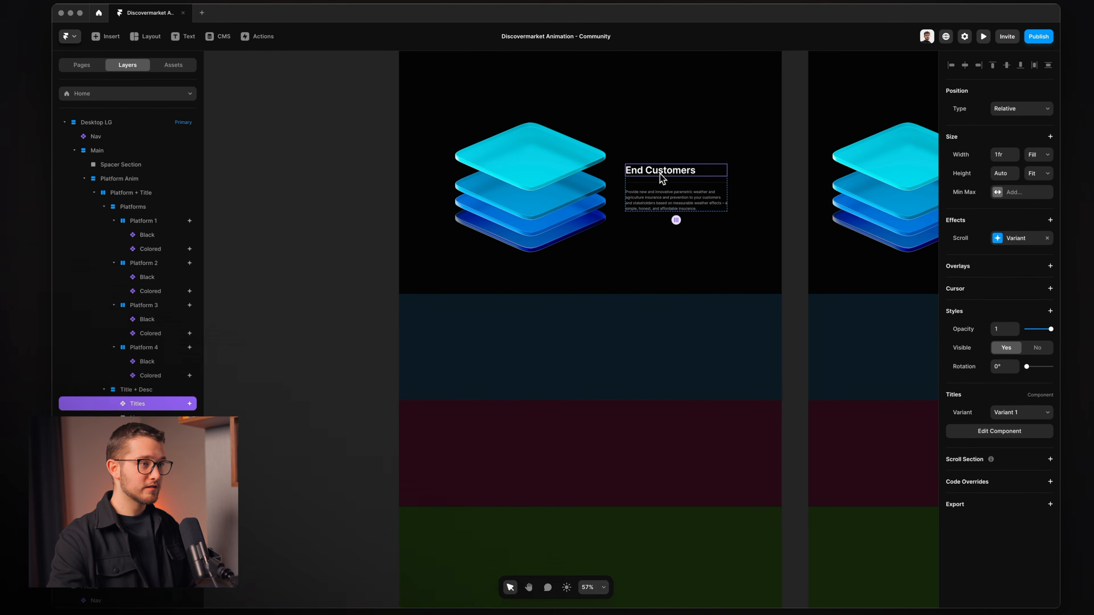
pyautogui.scroll(-5, 631, 201)
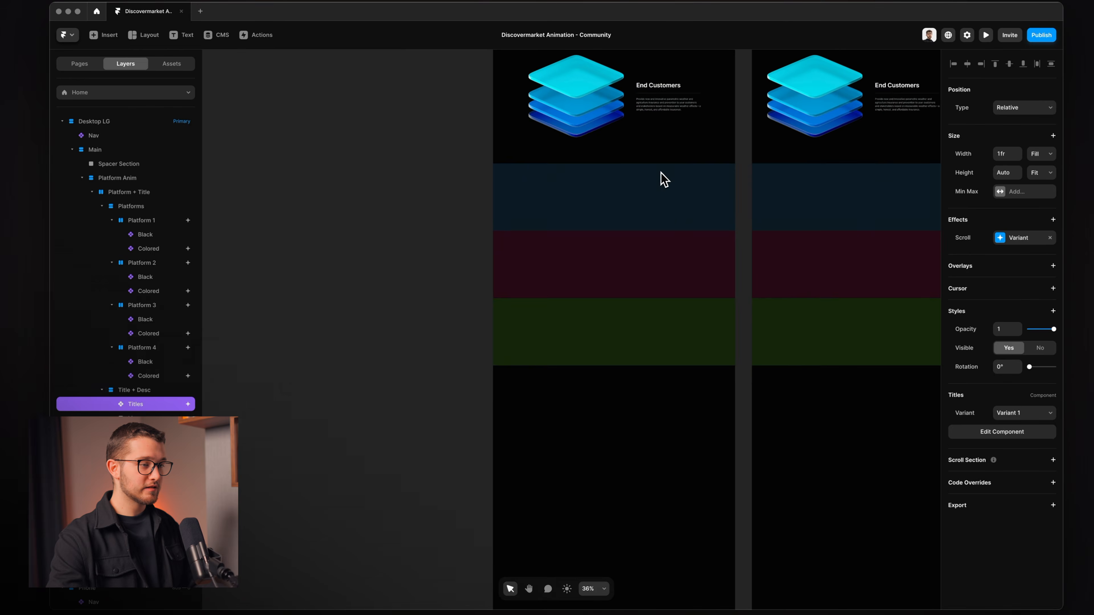
pyautogui.click(623, 325)
pyautogui.hscroll(2, 625, 328)
pyautogui.scroll(-1, 624, 327)
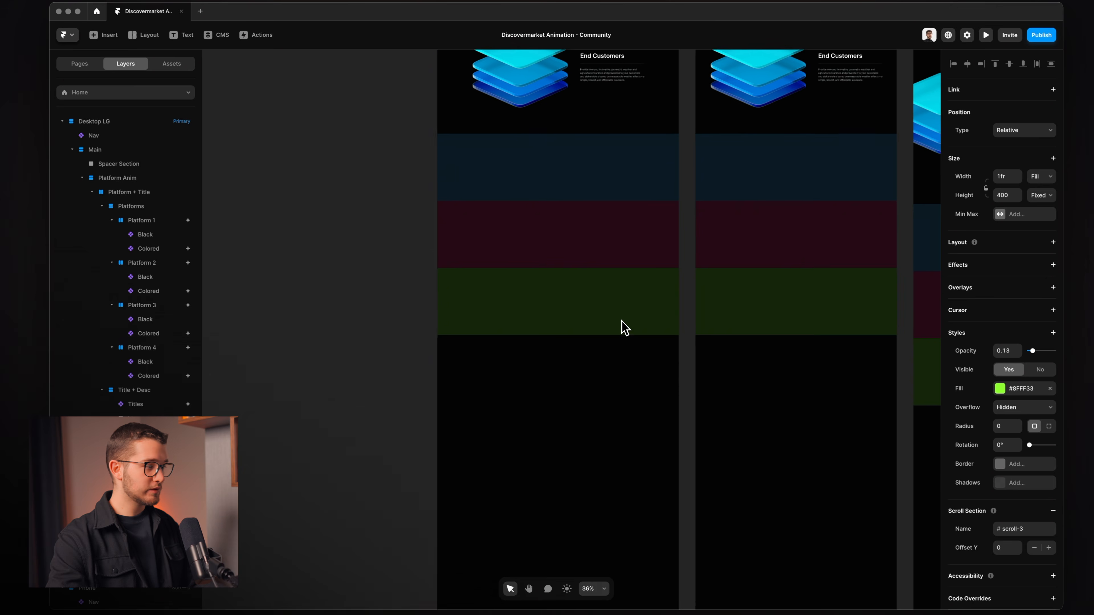
pyautogui.click(133, 511)
pyautogui.scroll(7, 385, 323)
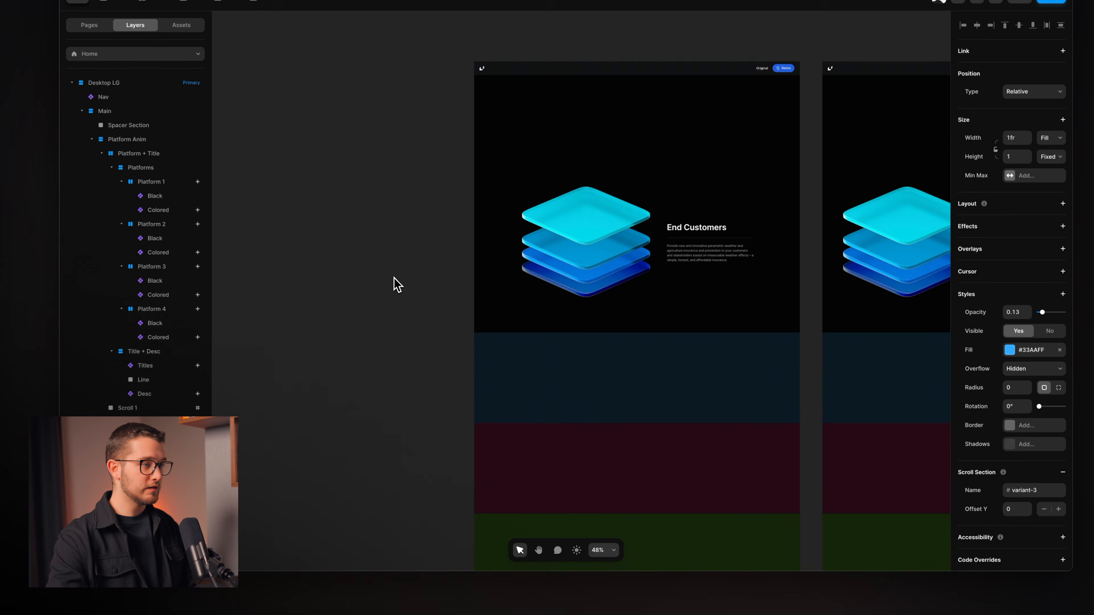
# Complete the Section in View scroll variants of Titles and Desc for #variant-3, switching Titles to Variant 4.
pyautogui.scroll(5, 676, 271)
pyautogui.click(661, 262)
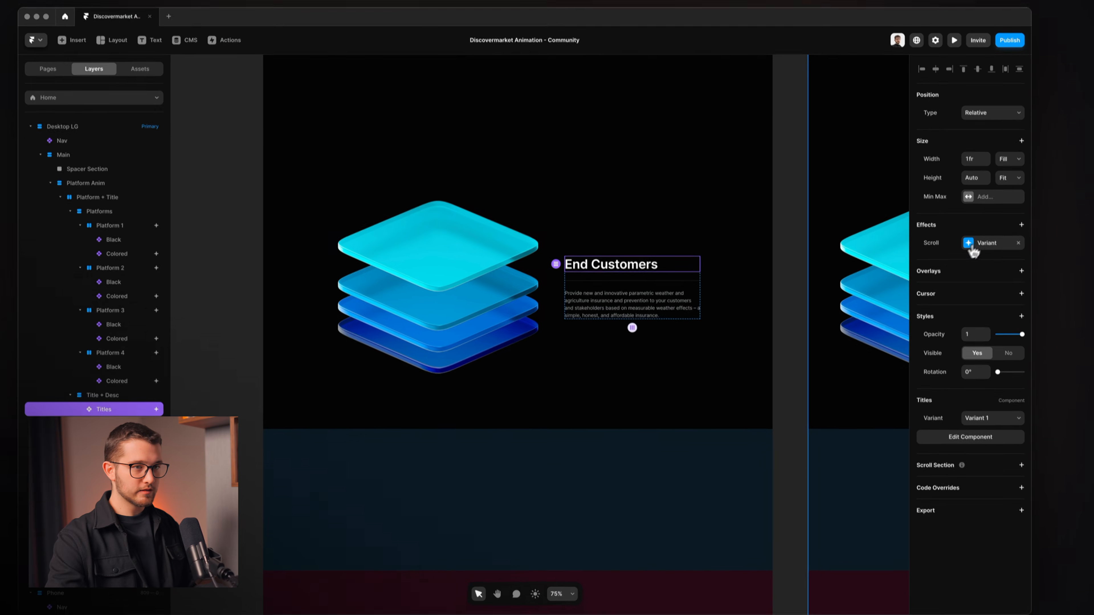
pyautogui.click(997, 215)
pyautogui.click(966, 227)
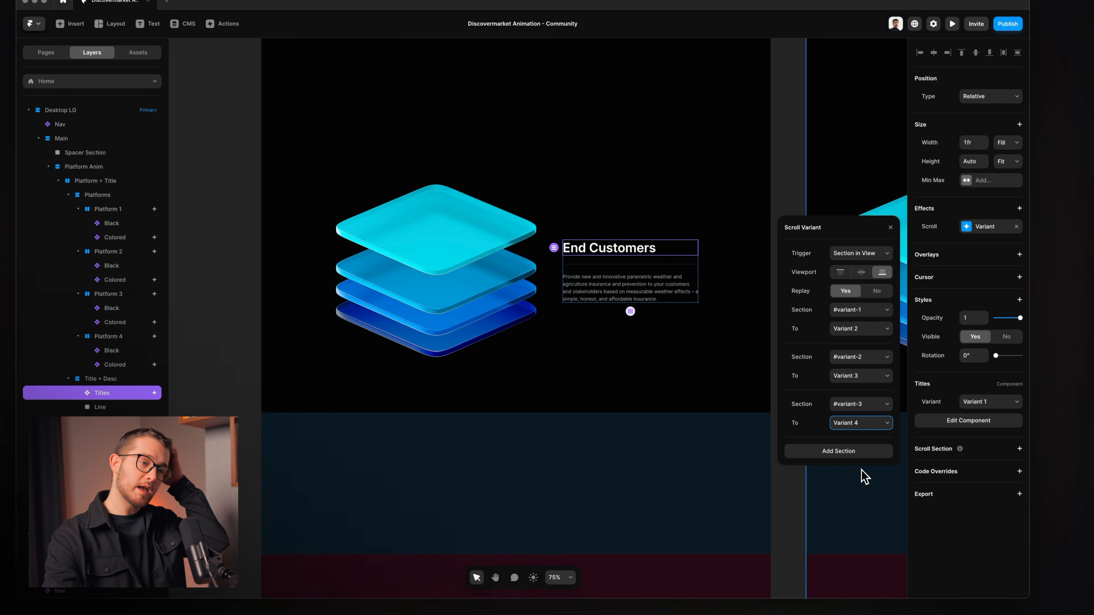
pyautogui.click(681, 292)
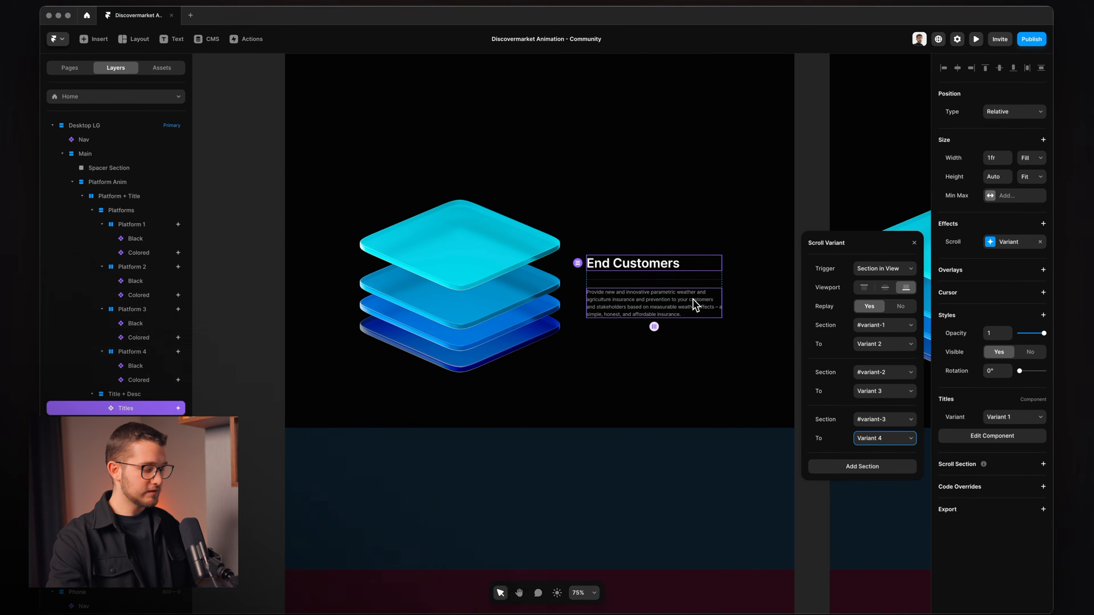
pyautogui.click(855, 421)
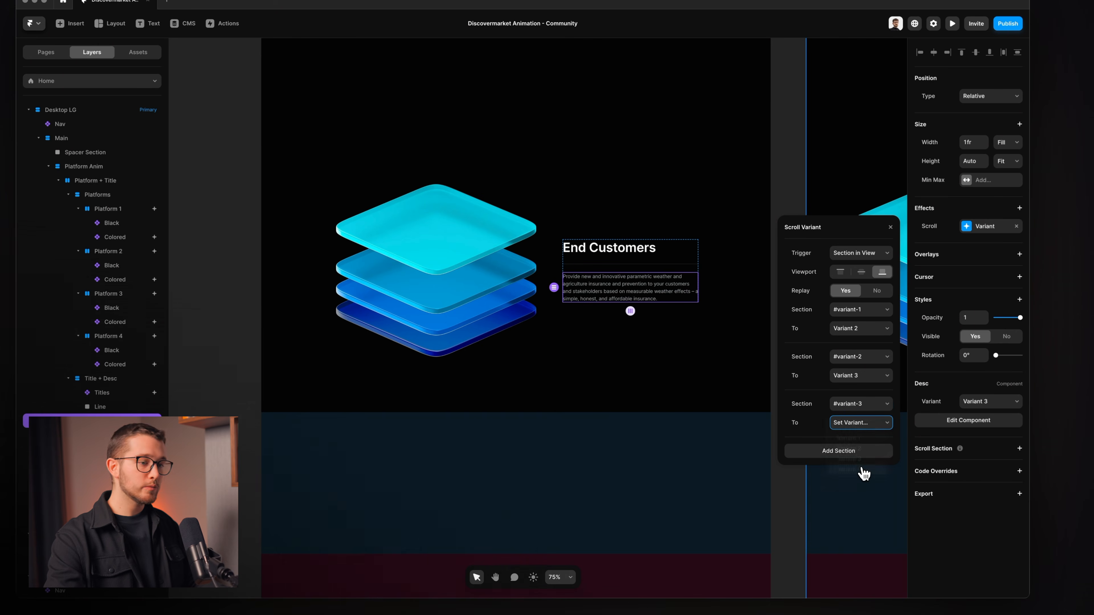
# Preview the page and scroll through the sections to check that titles and descriptions change with each platform.
pyautogui.press('super+p')
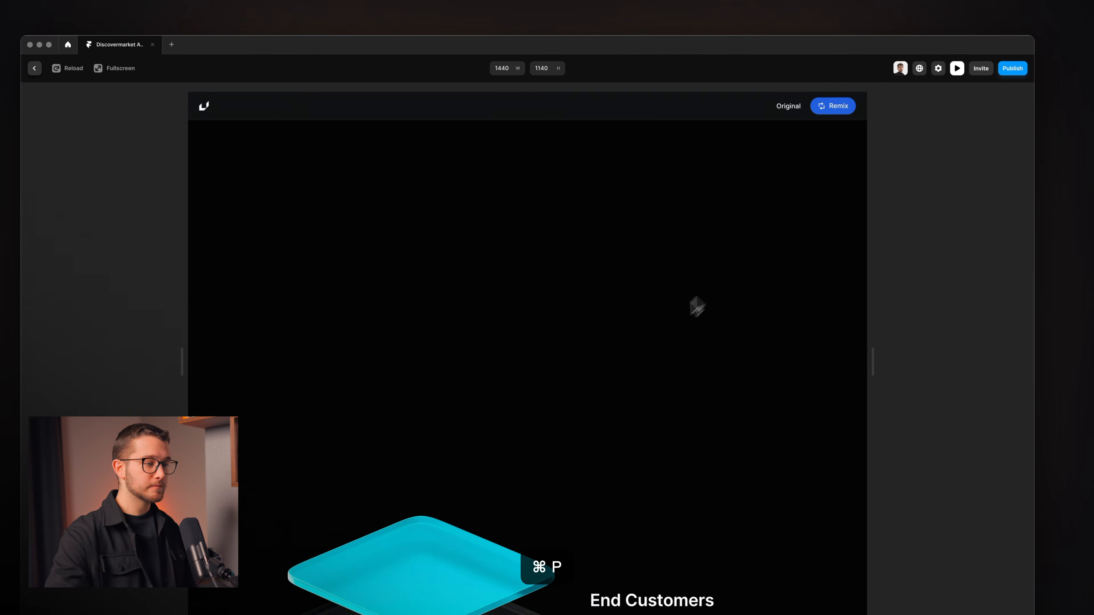
pyautogui.scroll(-10, 679, 320)
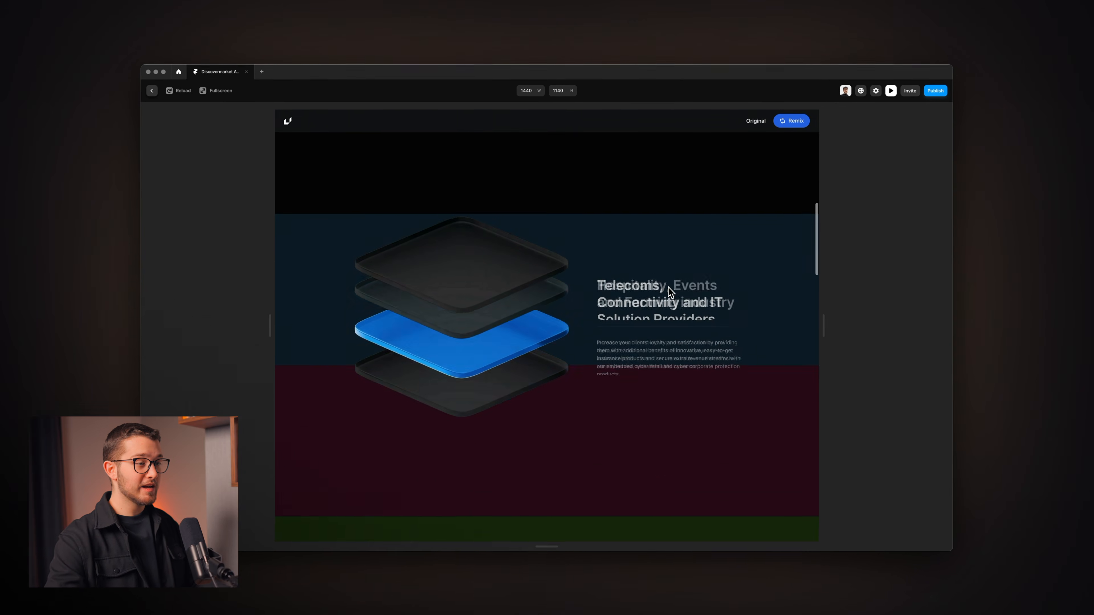
pyautogui.scroll(-8, 669, 288)
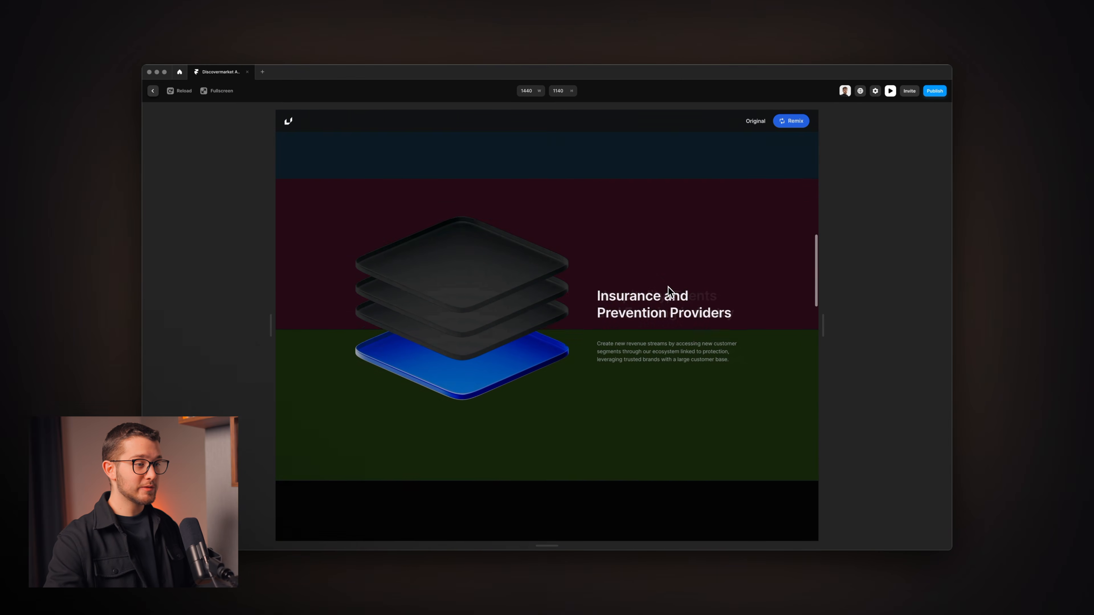
pyautogui.scroll(6, 669, 288)
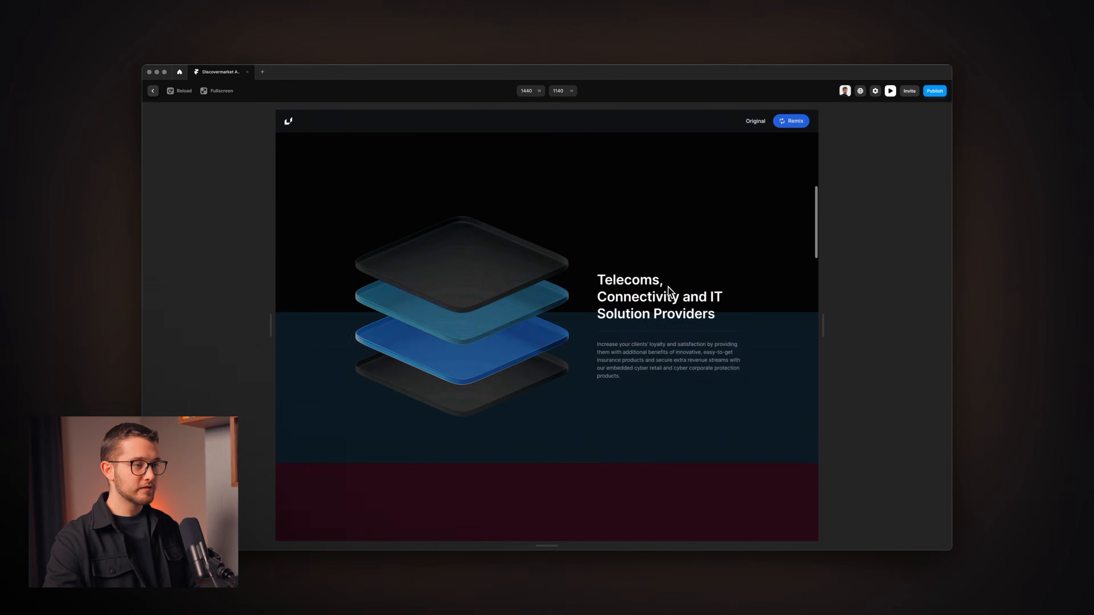
pyautogui.press('Escape')
# Set the opacity of all scroll and variant switch sections, from Scroll 1 through Variant Switch 3, to 0.
pyautogui.scroll(-5, 592, 345)
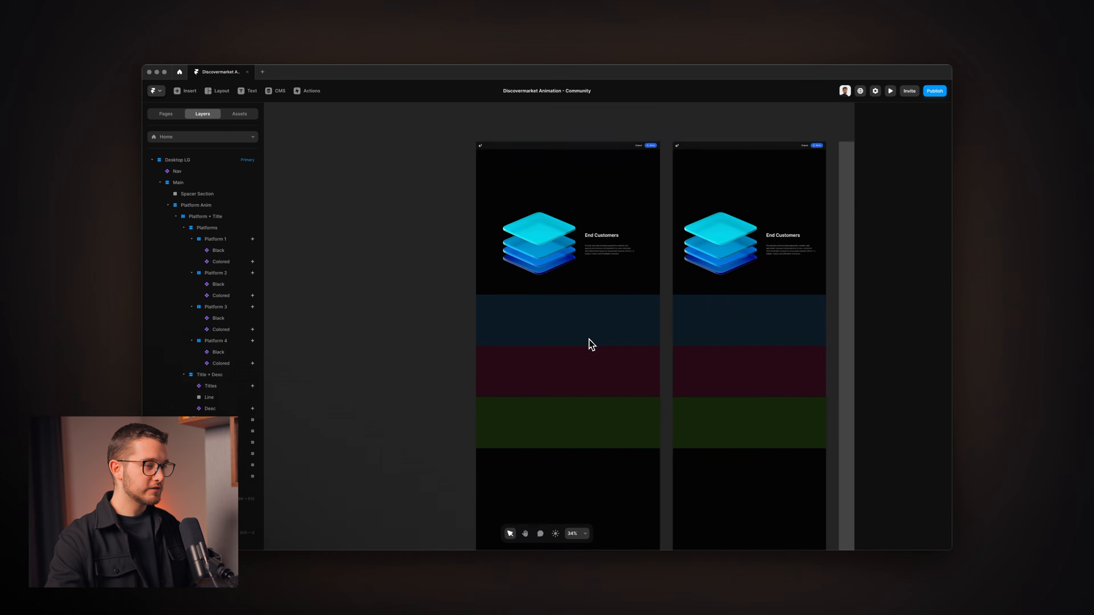
pyautogui.click(589, 329)
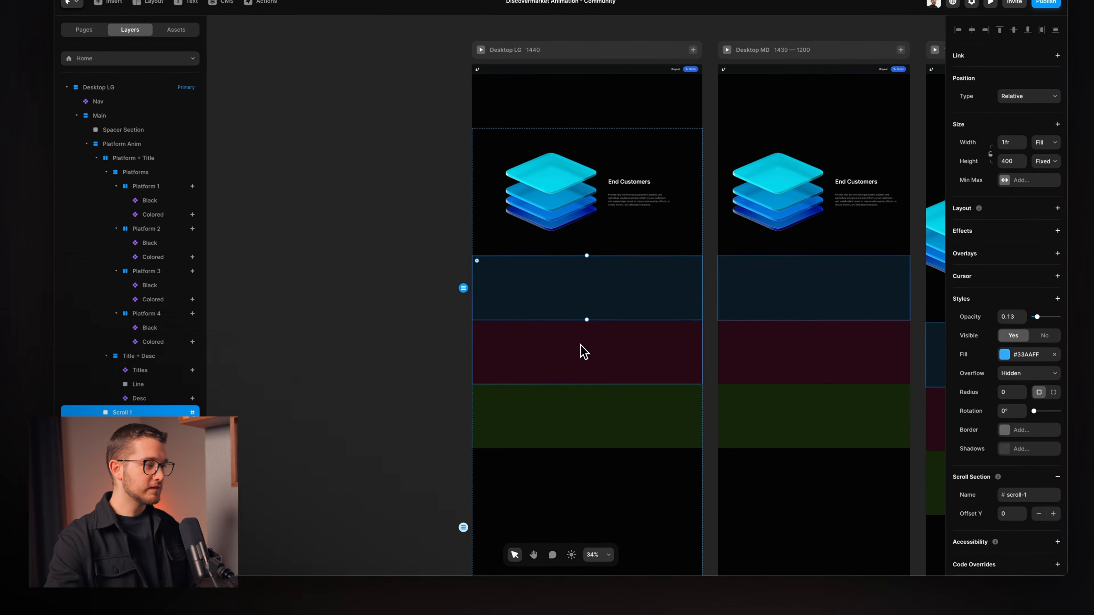
pyautogui.keyDown('shift'); pyautogui.click(583, 352); pyautogui.keyUp('shift')
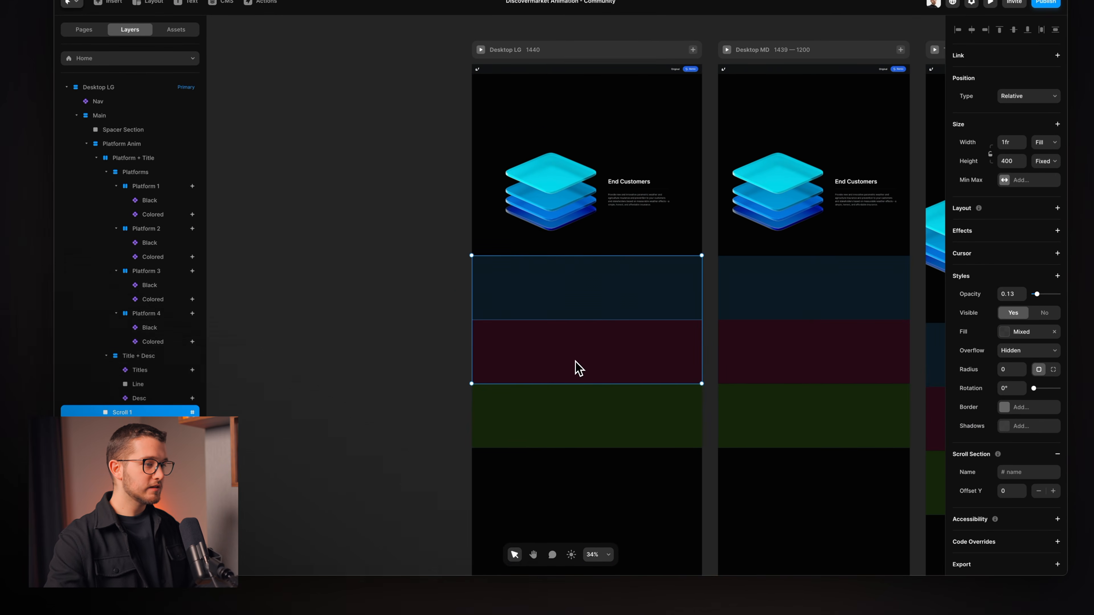
pyautogui.click(157, 413)
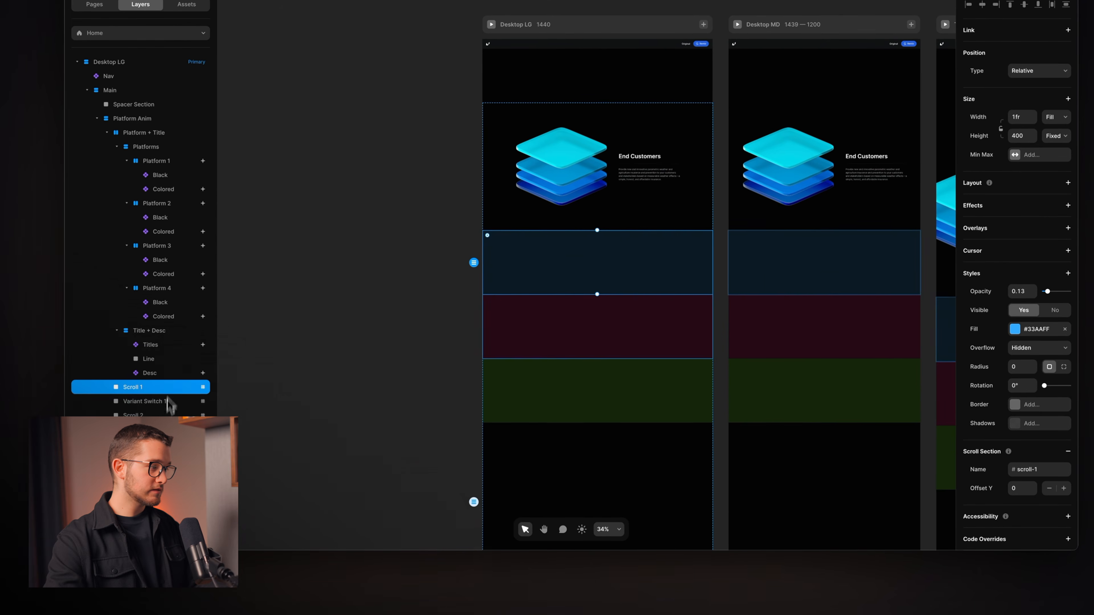
pyautogui.keyDown('shift'); pyautogui.click(149, 457); pyautogui.keyUp('shift')
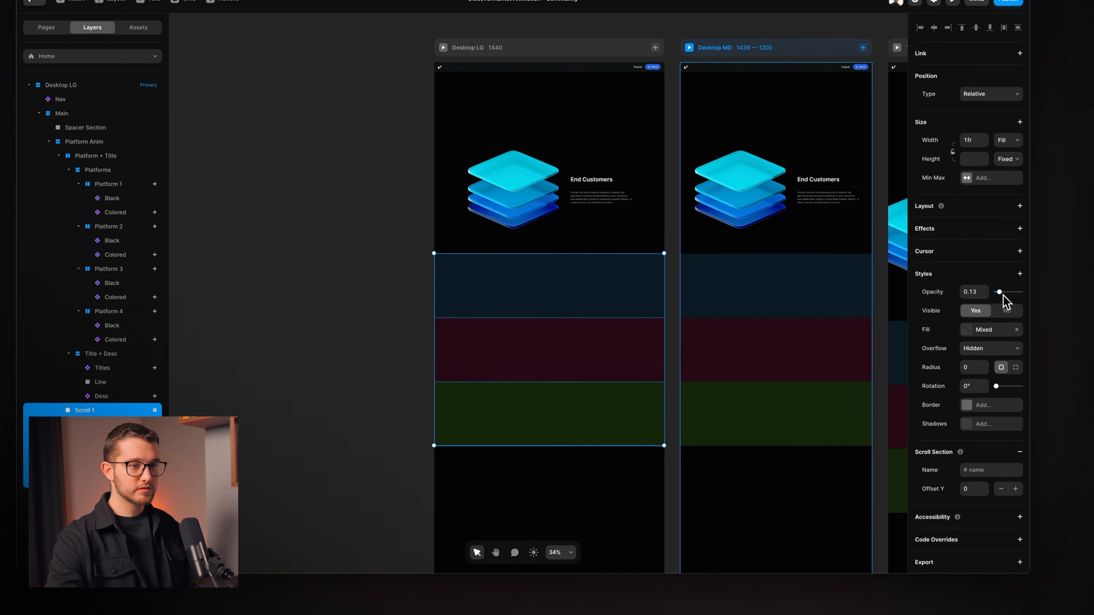
pyautogui.moveTo(1048, 291); pyautogui.dragTo(970, 295)
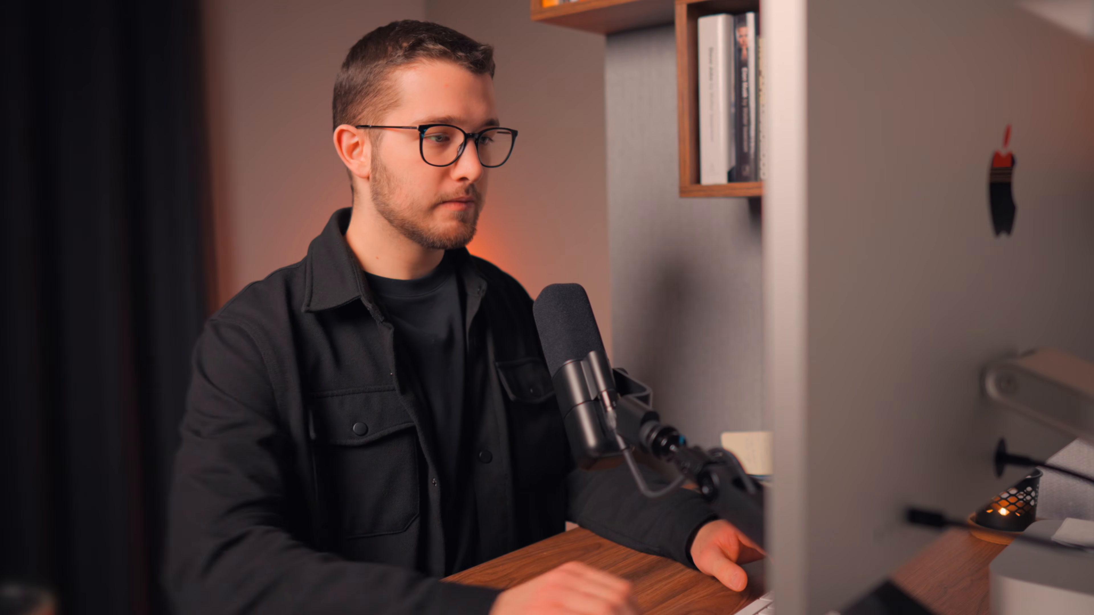
# Preview the page and scroll back and forth to check the platform animation with the colored sections hidden.
pyautogui.press('super+p')
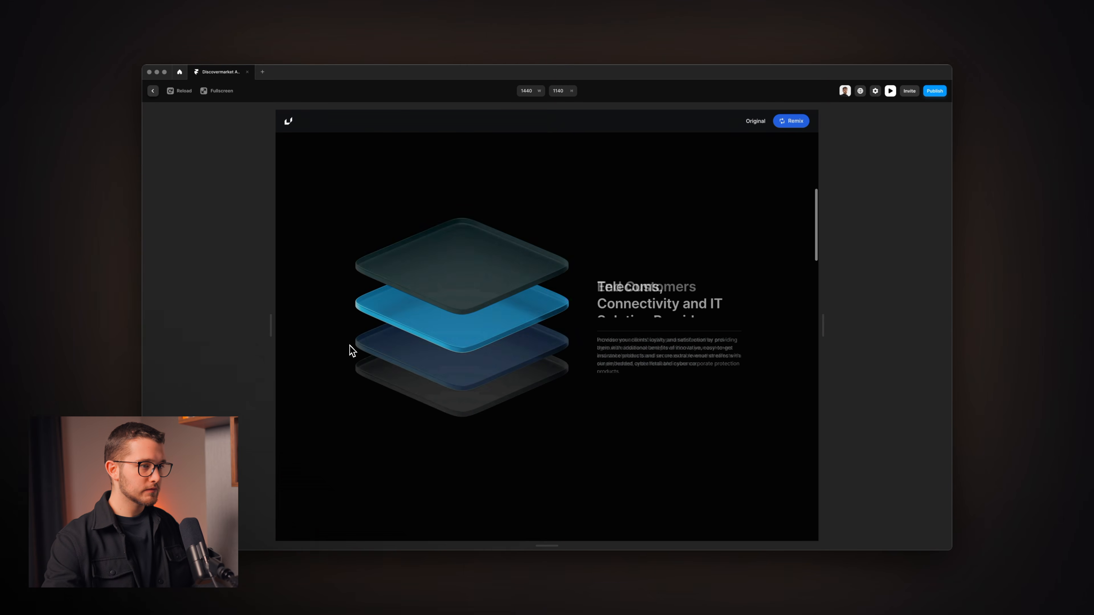
pyautogui.scroll(-5, 350, 345)
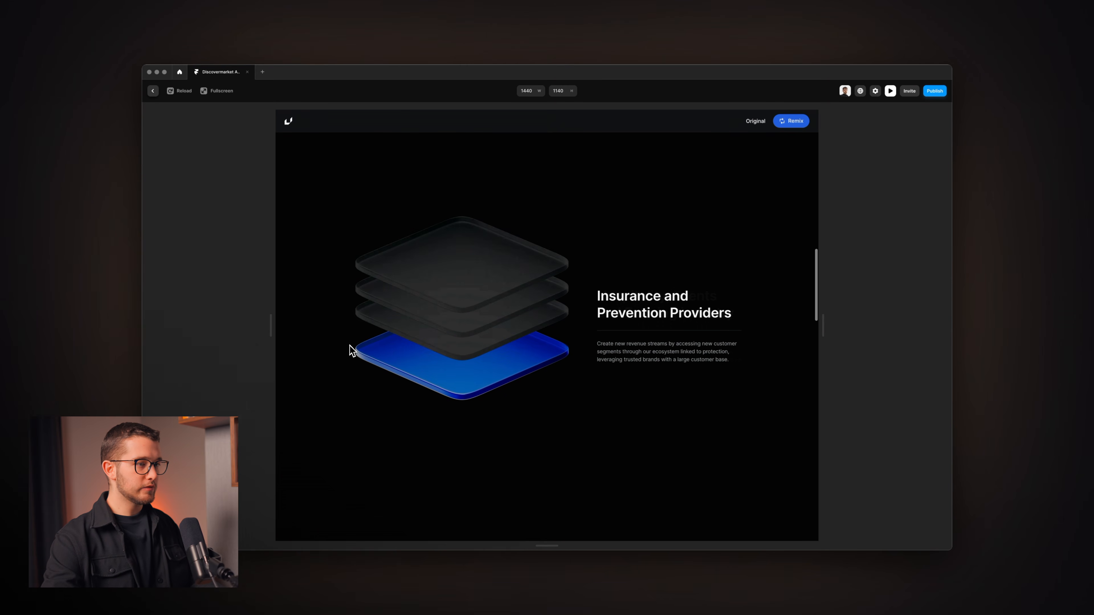
pyautogui.scroll(8, 350, 345)
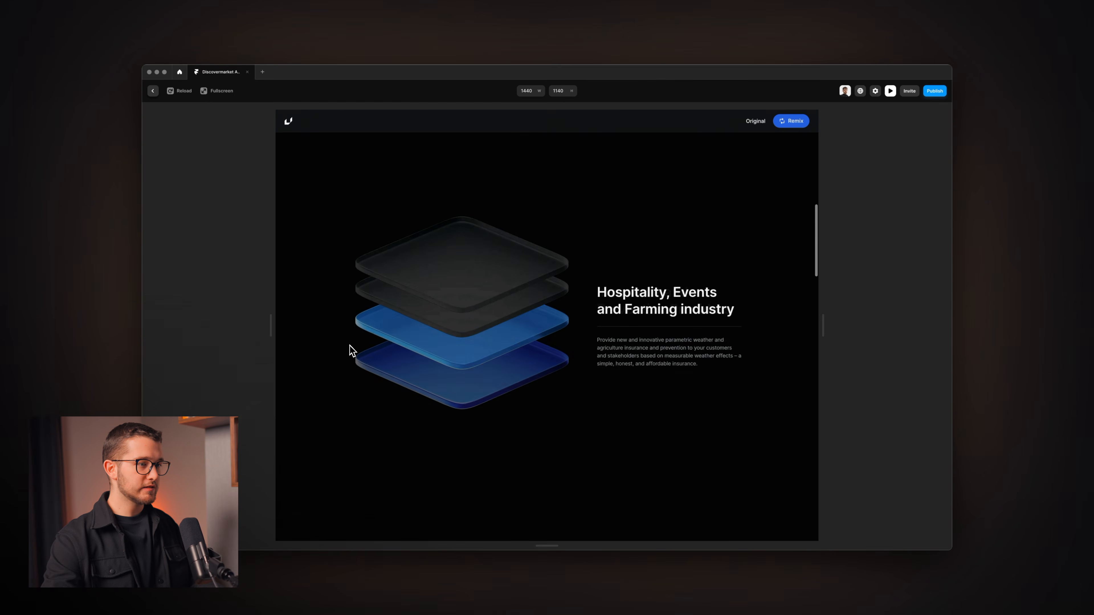
pyautogui.scroll(-5, 350, 345)
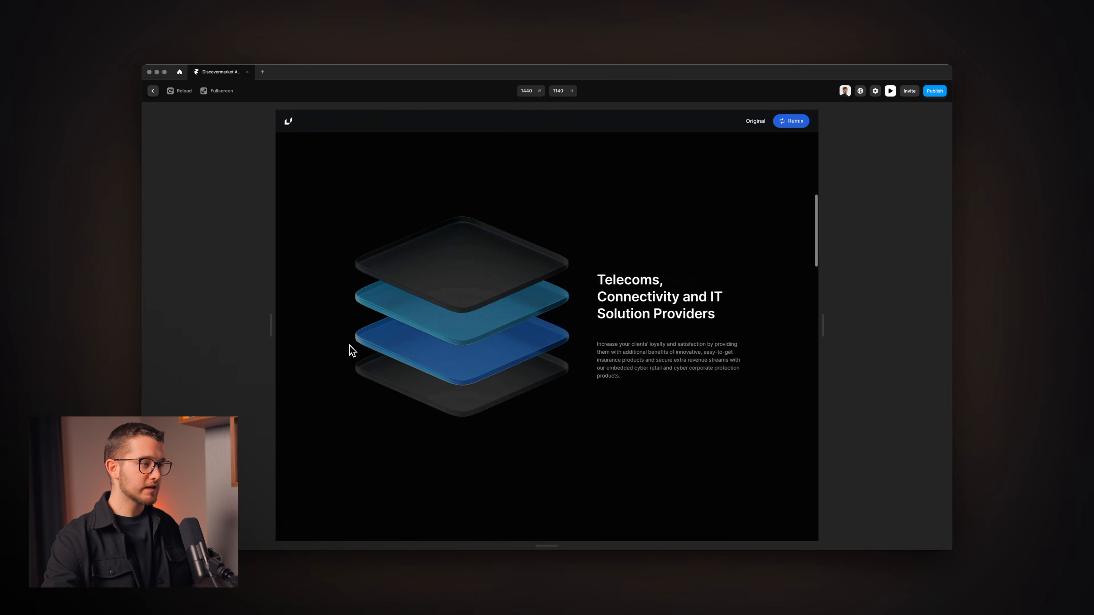
pyautogui.scroll(5, 349, 346)
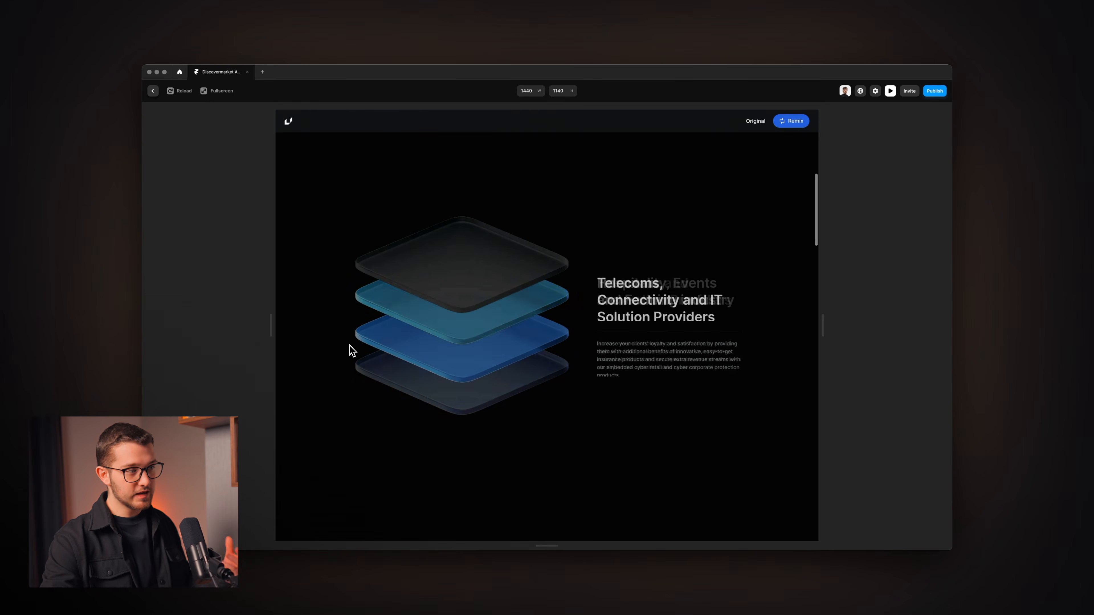
pyautogui.scroll(-5, 350, 345)
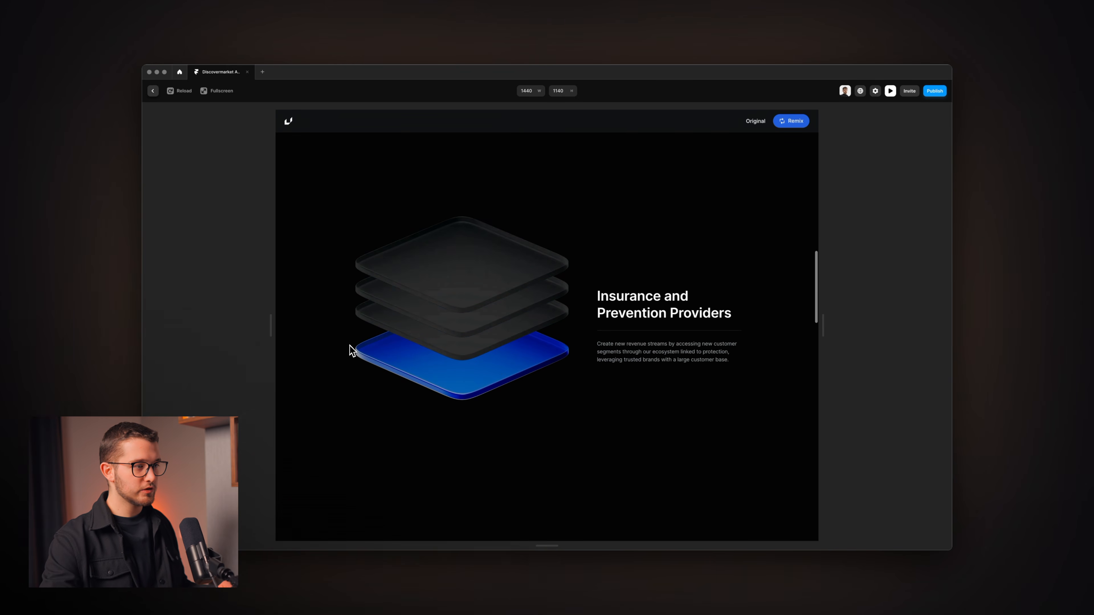
pyautogui.scroll(2, 350, 346)
pyautogui.press('Escape')
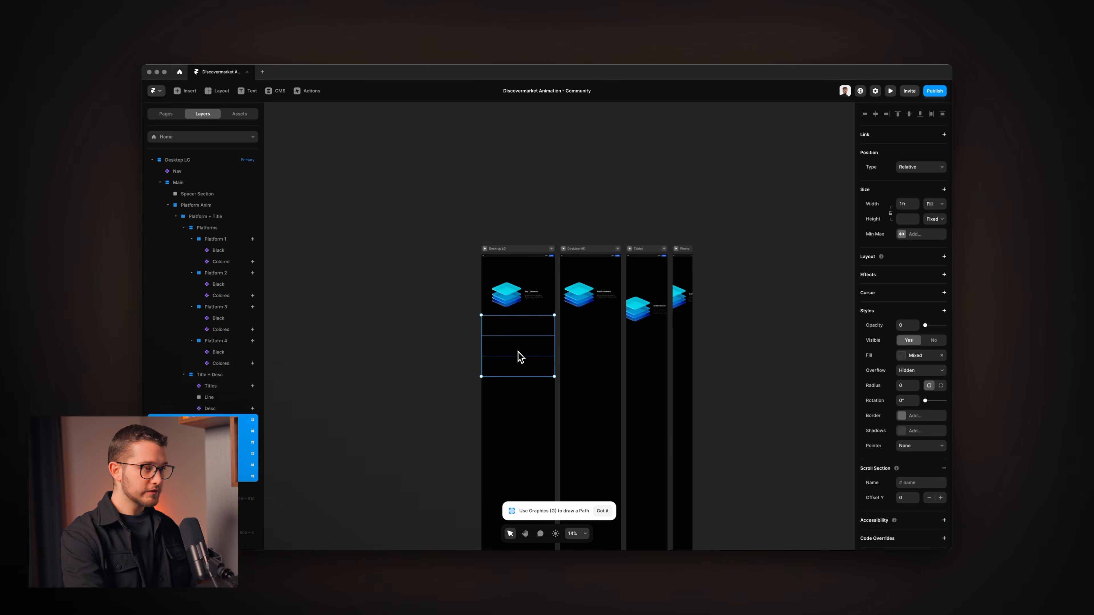
# Preview the page down to its end to examine the scroll distance after the last platform.
pyautogui.press('super+p')
pyautogui.scroll(-6, 522, 358)
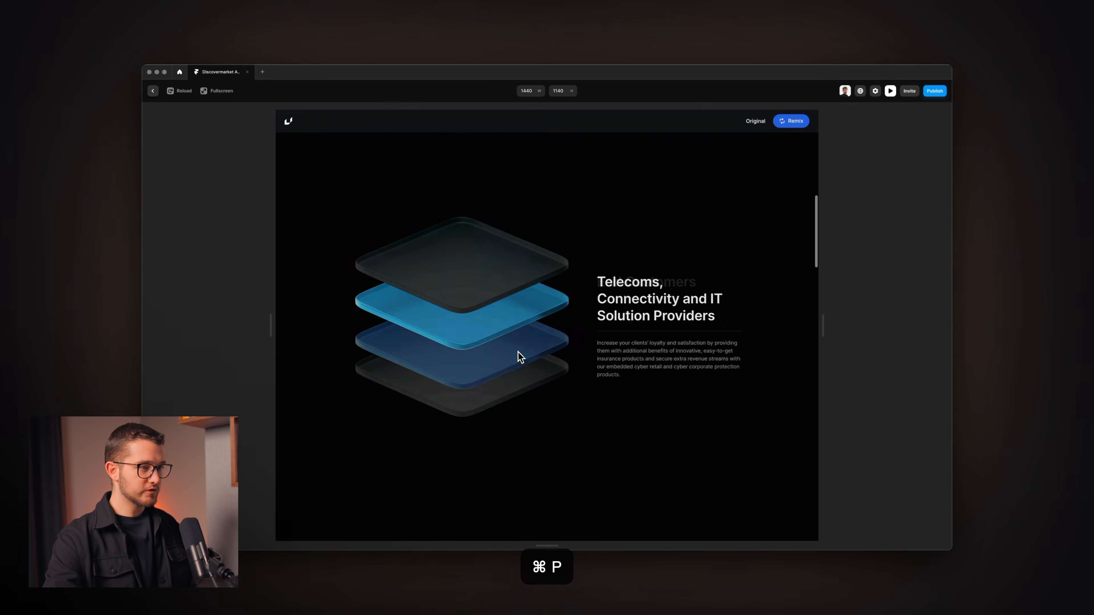
pyautogui.scroll(-8, 518, 353)
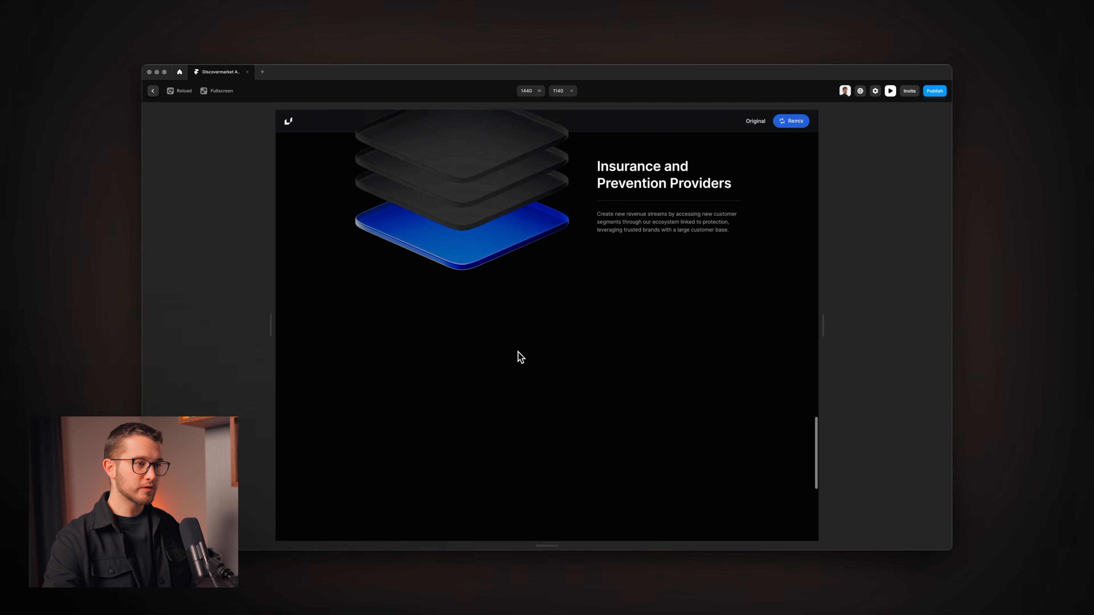
pyautogui.press('Escape')
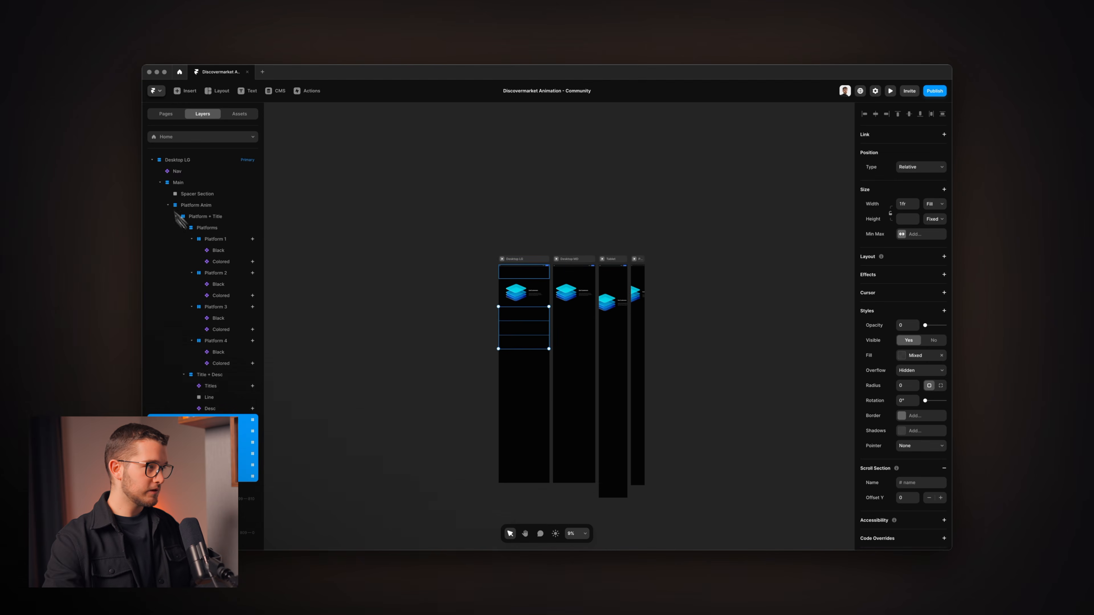
# Collapse the Platform + Title layer, set the Platform Anim stack's height to Fit, and select the Scroll 3 section.
pyautogui.click(176, 216)
pyautogui.click(198, 206)
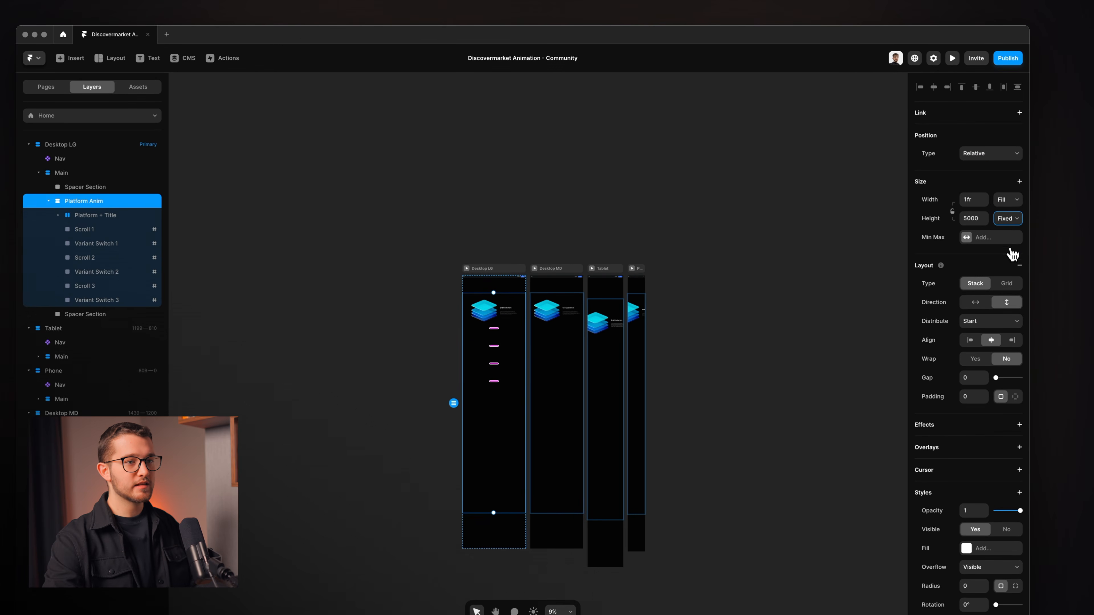
pyautogui.click(1010, 252)
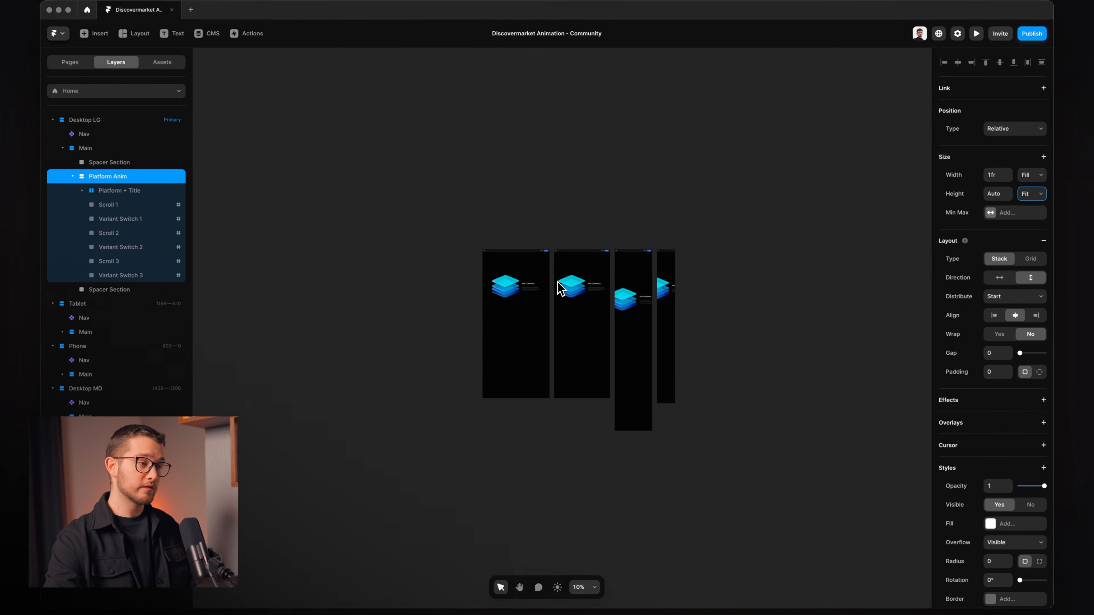
pyautogui.scroll(5, 521, 278)
pyautogui.scroll(3, 516, 278)
pyautogui.click(537, 463)
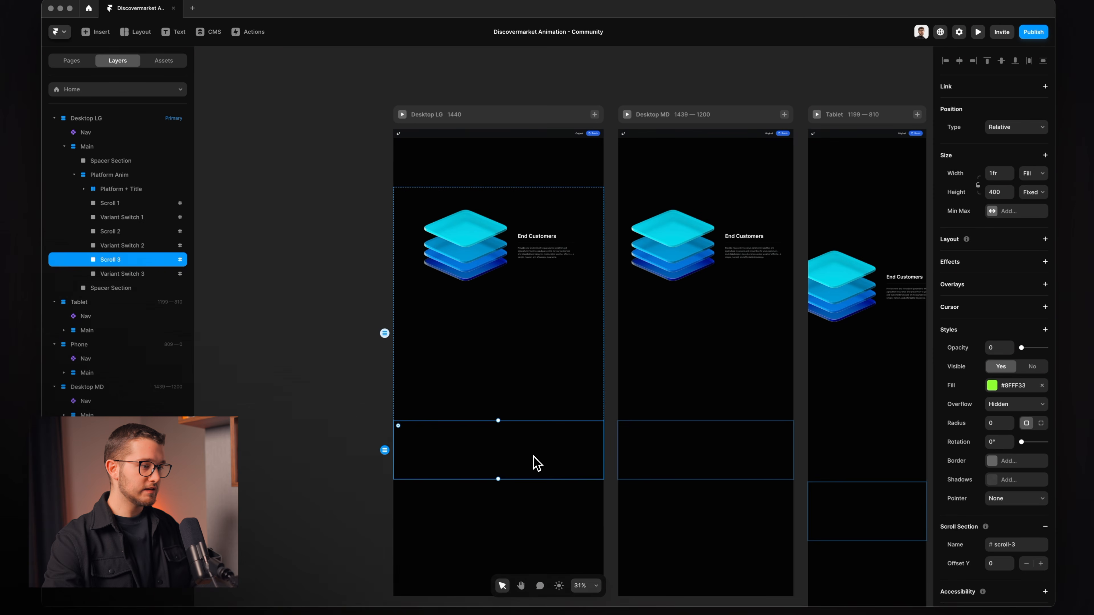
# Preview the Desktop LG breakpoint and scroll up and down to check the end of the animation at the fitted height.
pyautogui.click(402, 114)
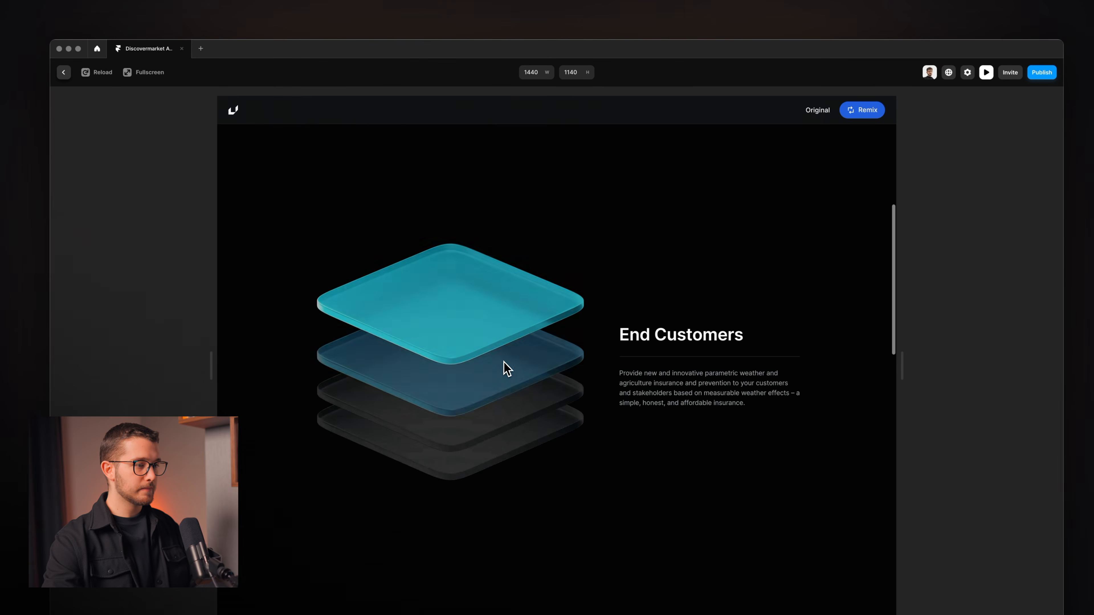
pyautogui.scroll(-5, 506, 368)
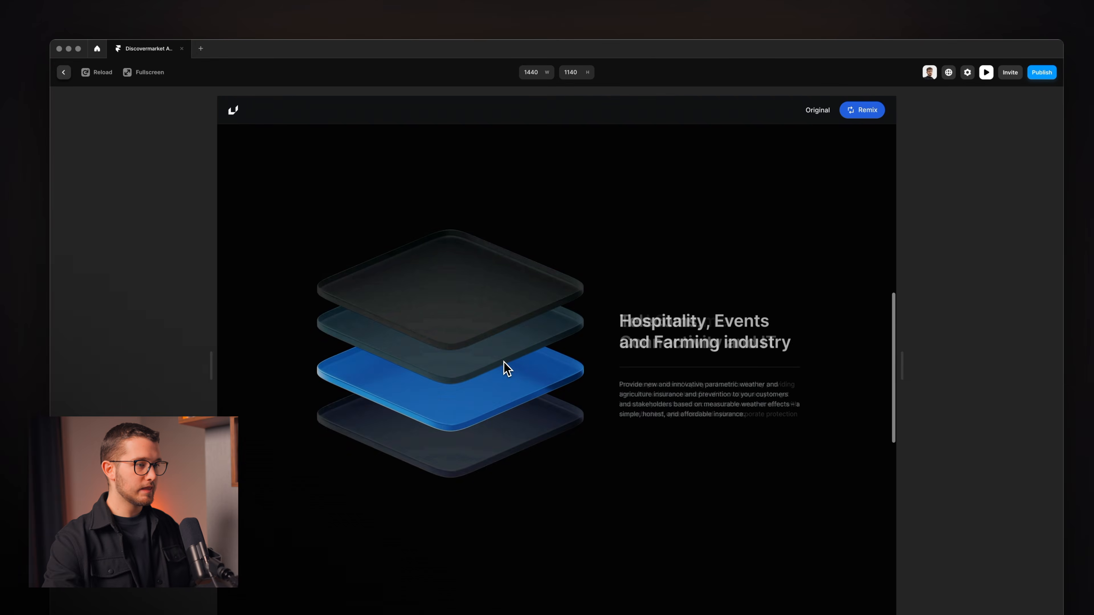
pyautogui.scroll(3, 506, 368)
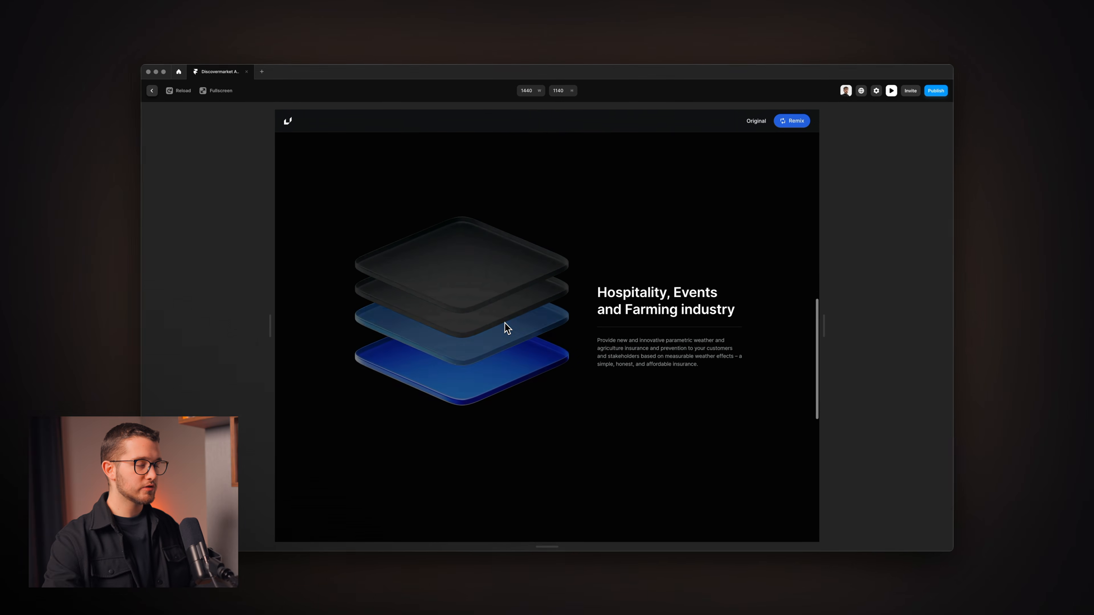
pyautogui.scroll(-4, 505, 327)
pyautogui.scroll(4, 504, 327)
pyautogui.scroll(-4, 507, 328)
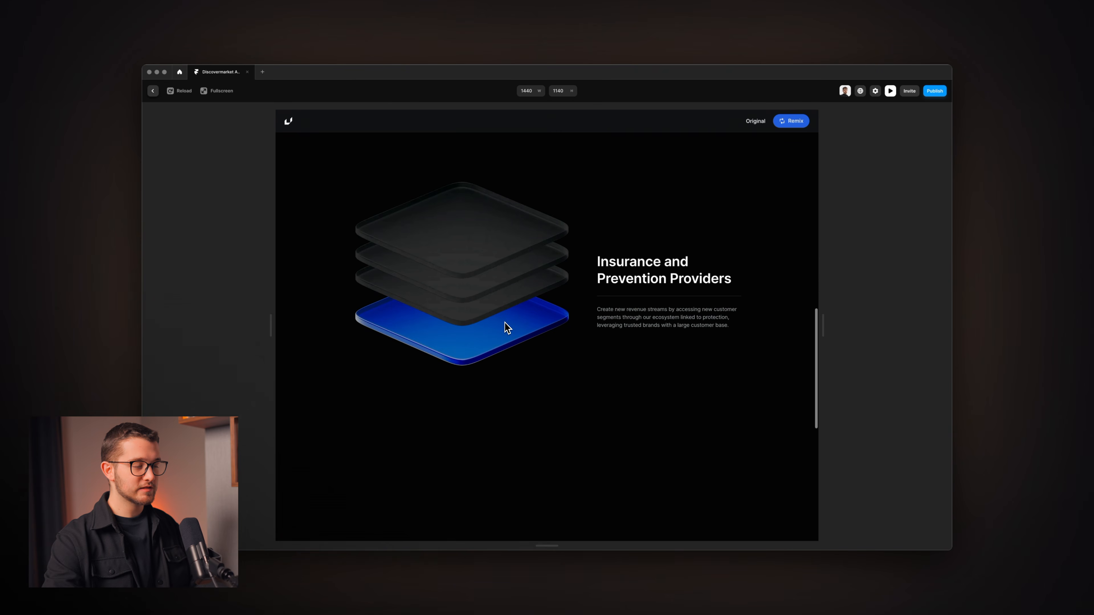
pyautogui.scroll(-3, 506, 327)
pyautogui.press('Escape')
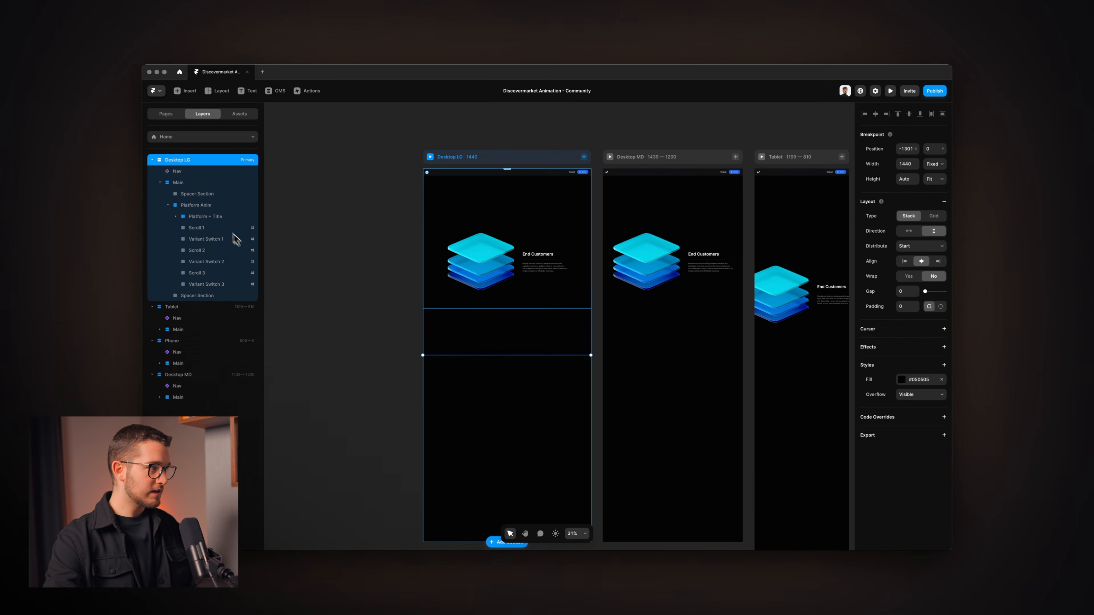
# Select Platform + Title, switch to the original Discovermarket site in the browser, and examine how its first platform's title and line appear.
pyautogui.click(222, 217)
pyautogui.press('super+Tab')
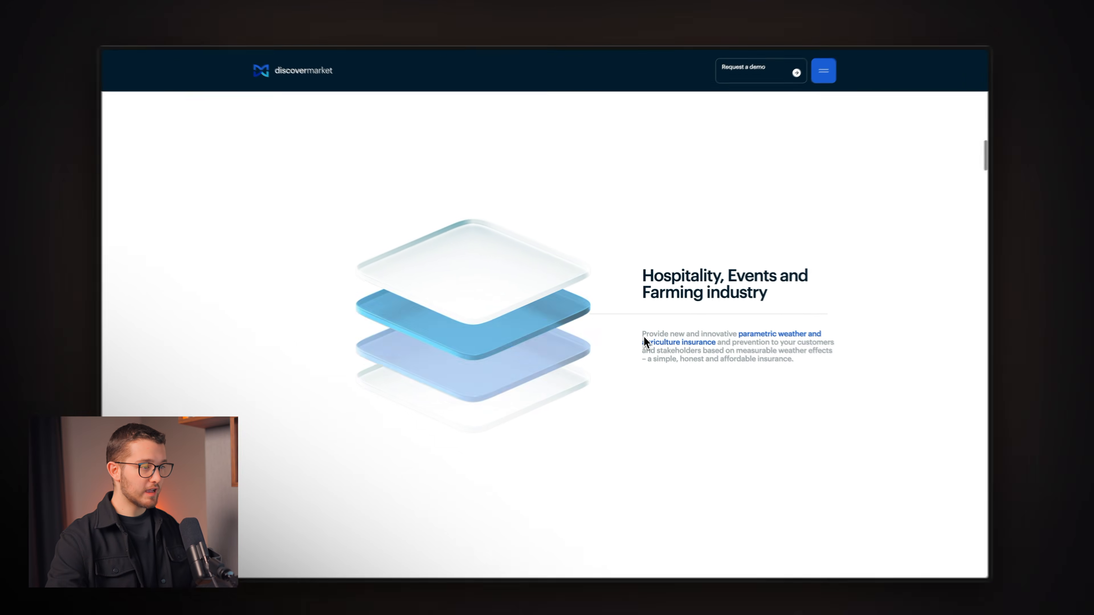
pyautogui.scroll(5, 636, 328)
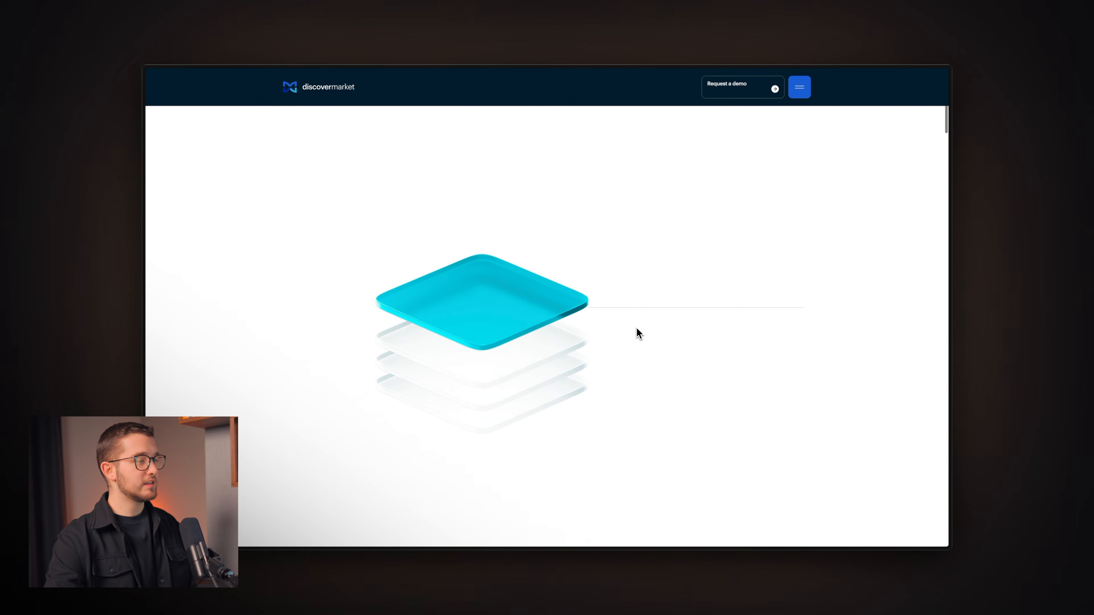
pyautogui.scroll(-1, 603, 334)
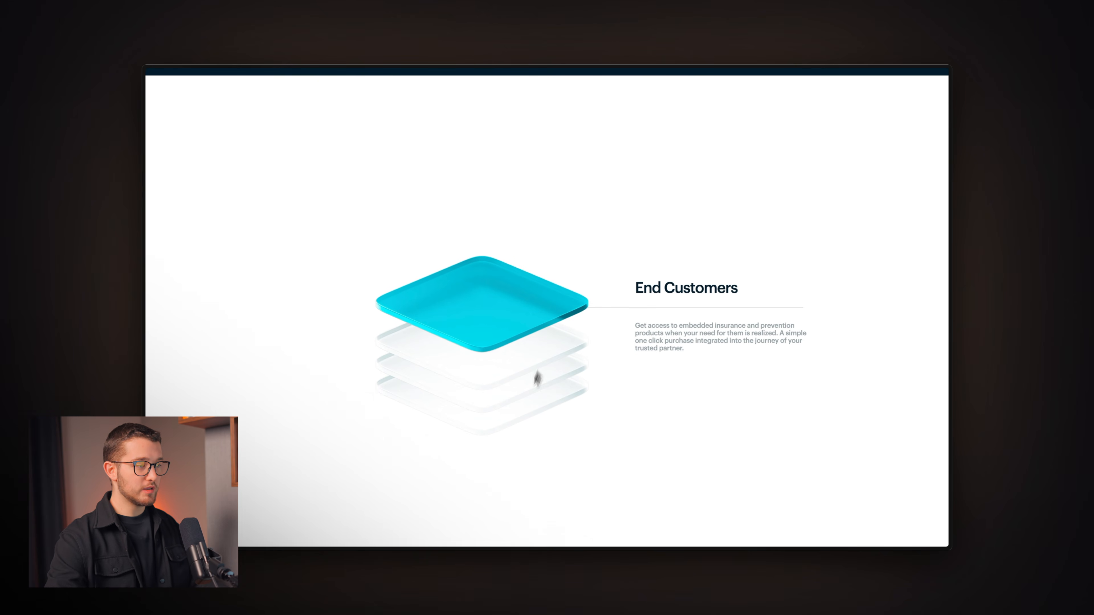
# Examine how the platform stack shifts from End Customers to the second platform on the original site, and return to Framer.
pyautogui.scroll(-3, 573, 386)
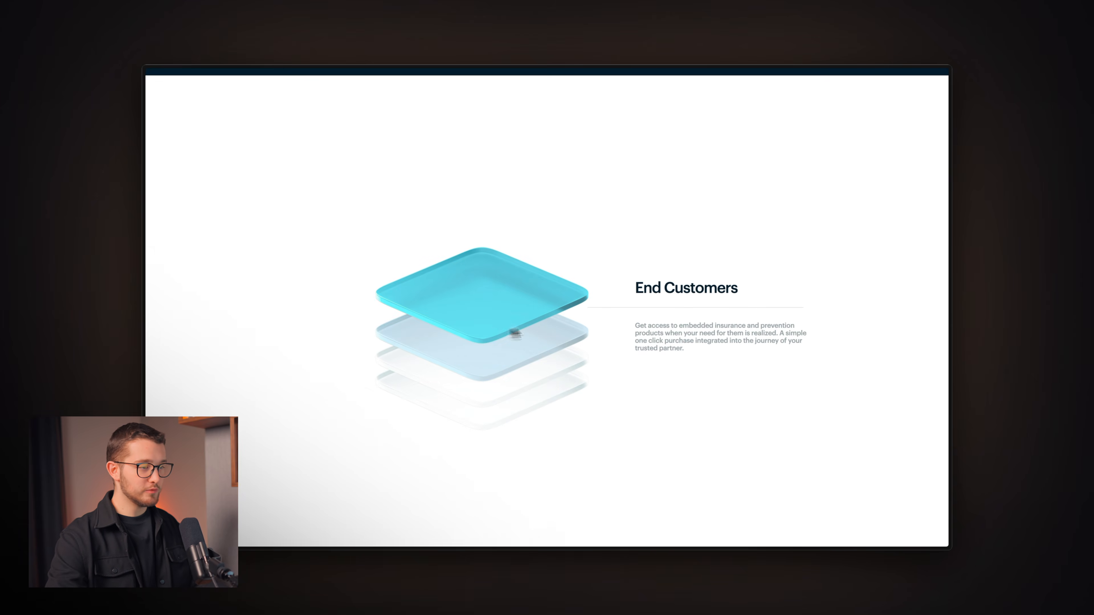
pyautogui.scroll(-3, 550, 337)
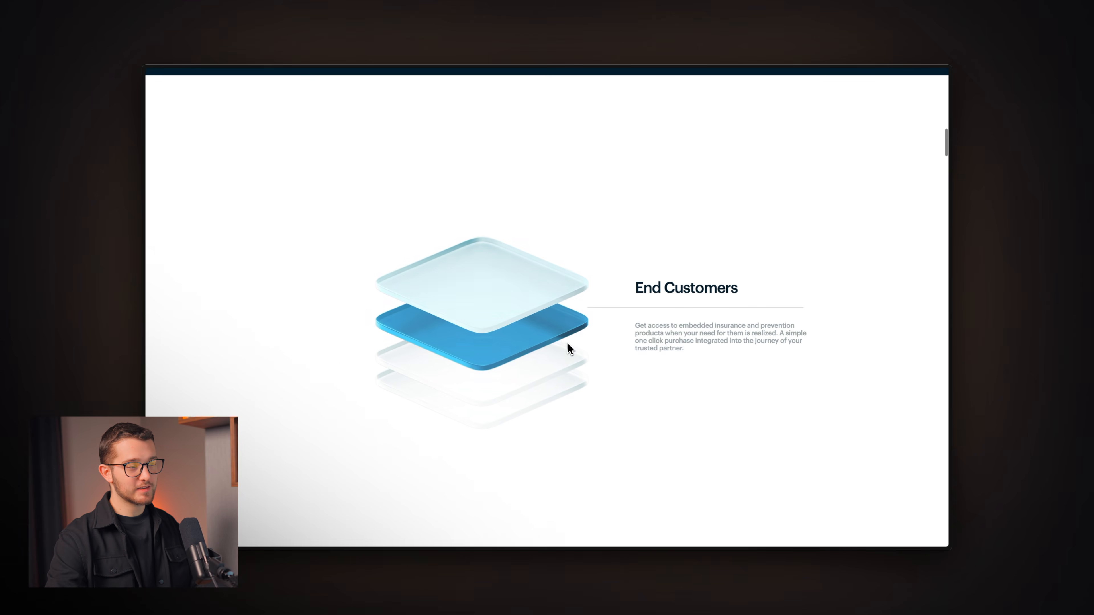
pyautogui.scroll(-3, 560, 345)
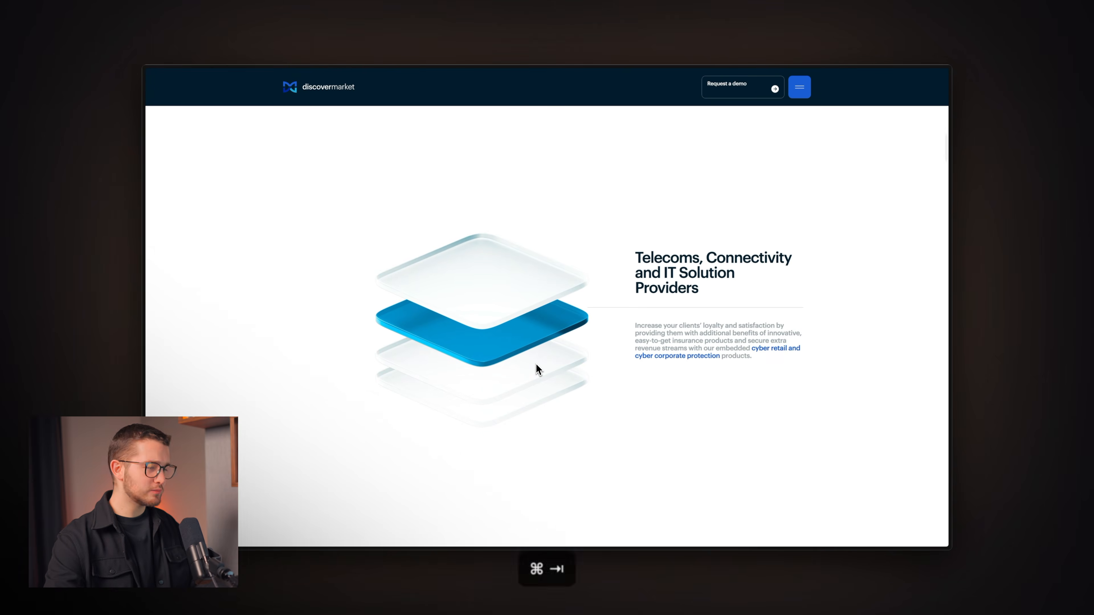
pyautogui.press('Escape')
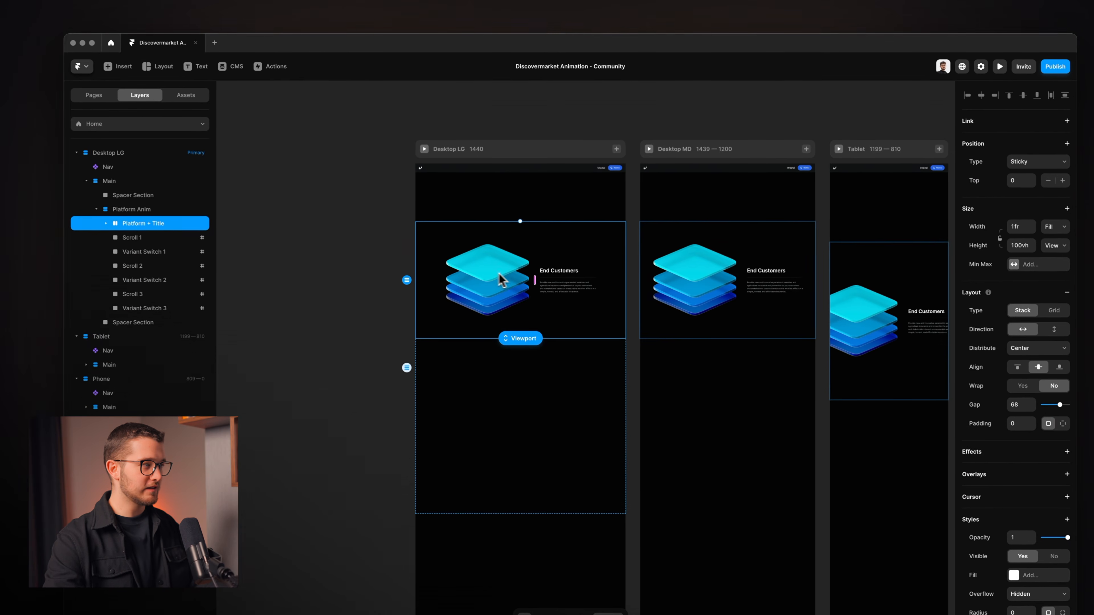
# Reveal the platform layers of the Desktop LG breakpoint, collapse them, and select the Platforms stack.
pyautogui.scroll(5, 492, 272)
pyautogui.keyDown('super'); pyautogui.click(518, 266); pyautogui.keyUp('super')
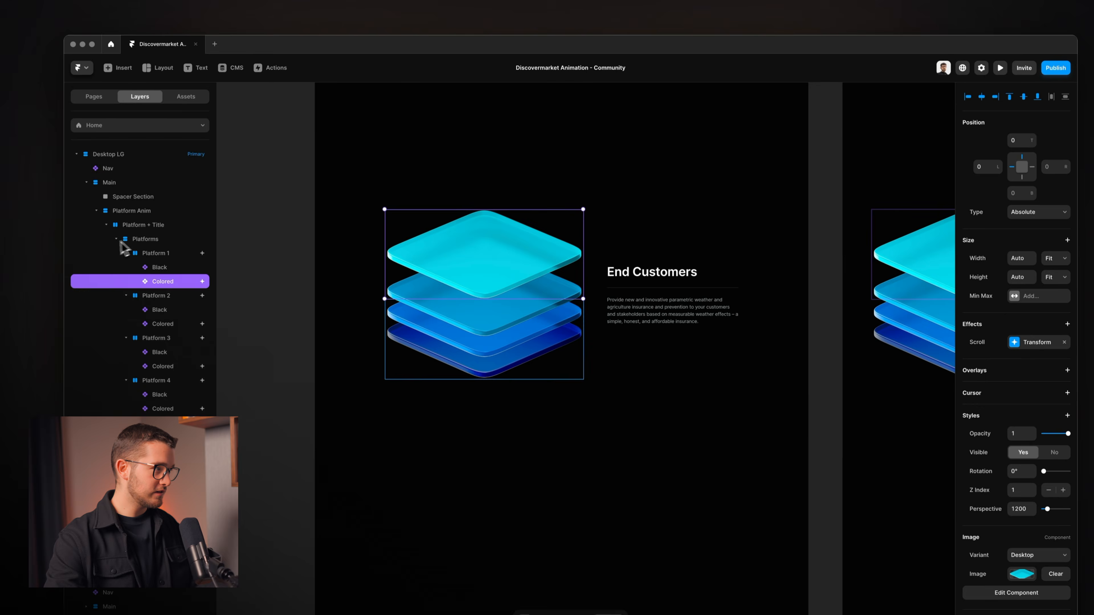
pyautogui.click(125, 251)
pyautogui.click(133, 268)
pyautogui.click(118, 229)
pyautogui.click(123, 244)
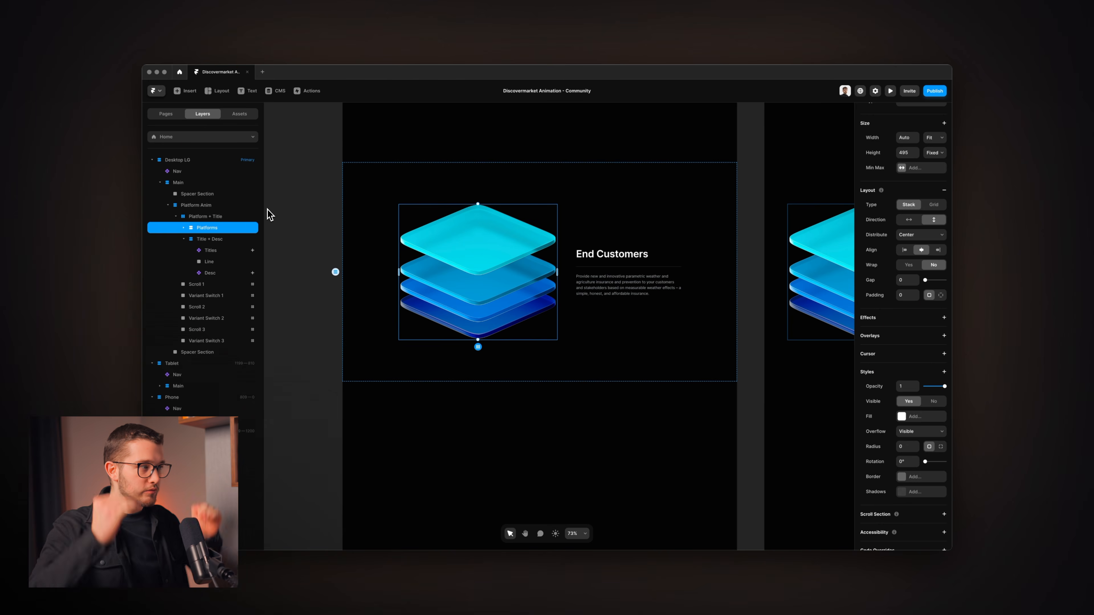
# Add a scroll section named whole-animation to the Platform Anim stack.
pyautogui.click(224, 206)
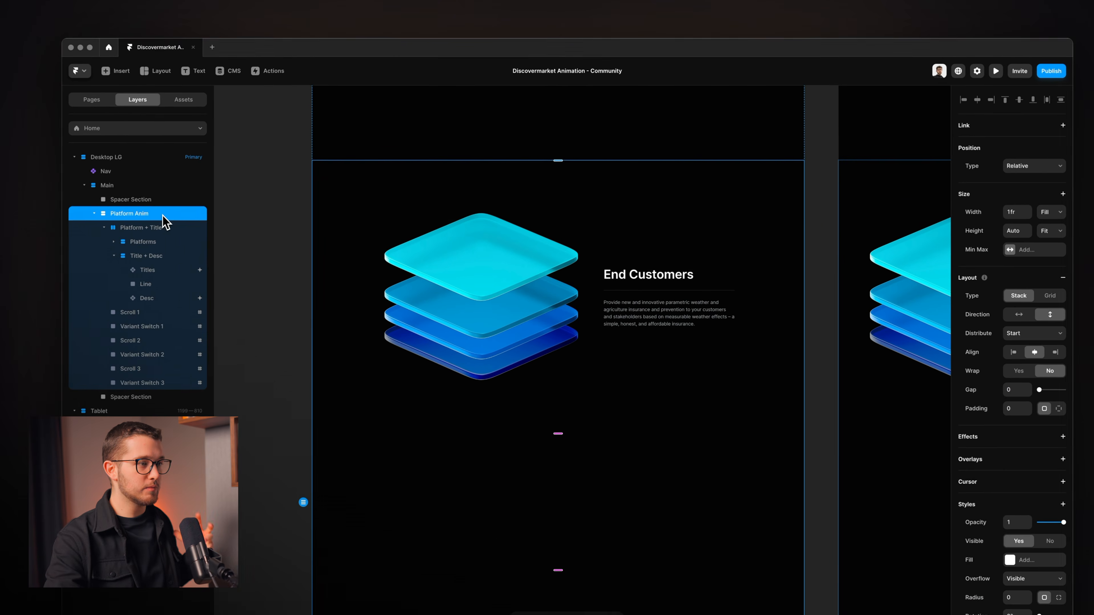
pyautogui.scroll(-3, 1021, 433)
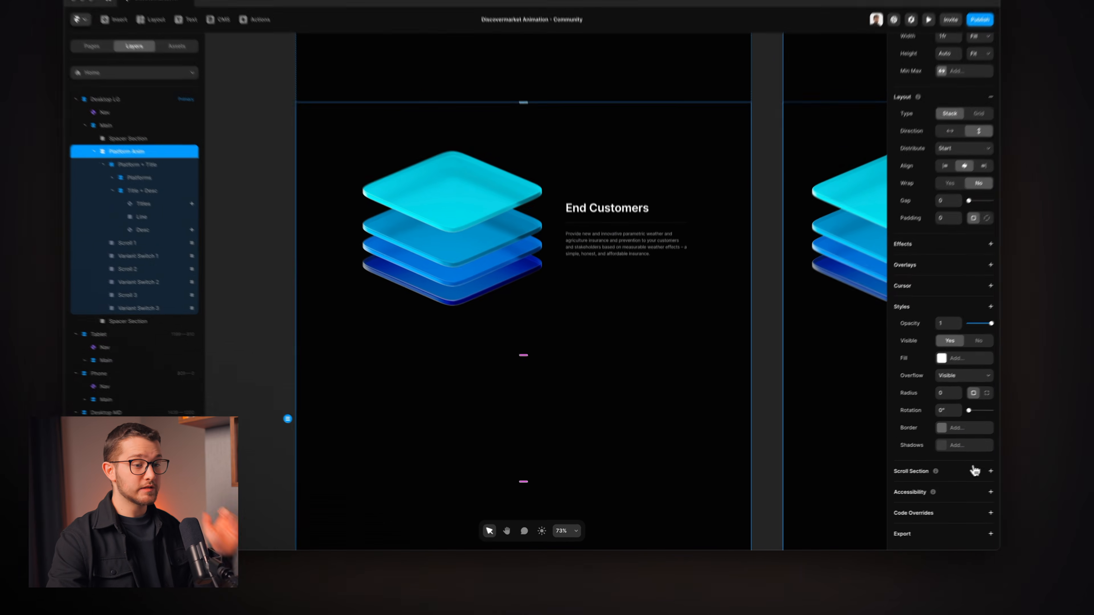
pyautogui.click(944, 482)
pyautogui.click(984, 486)
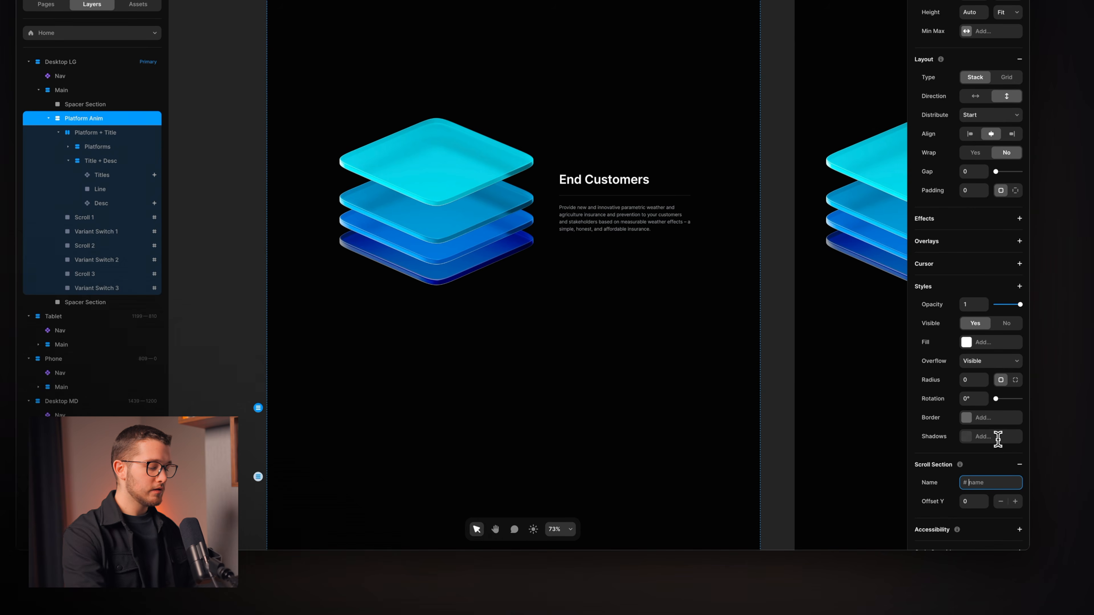
pyautogui.write('p')
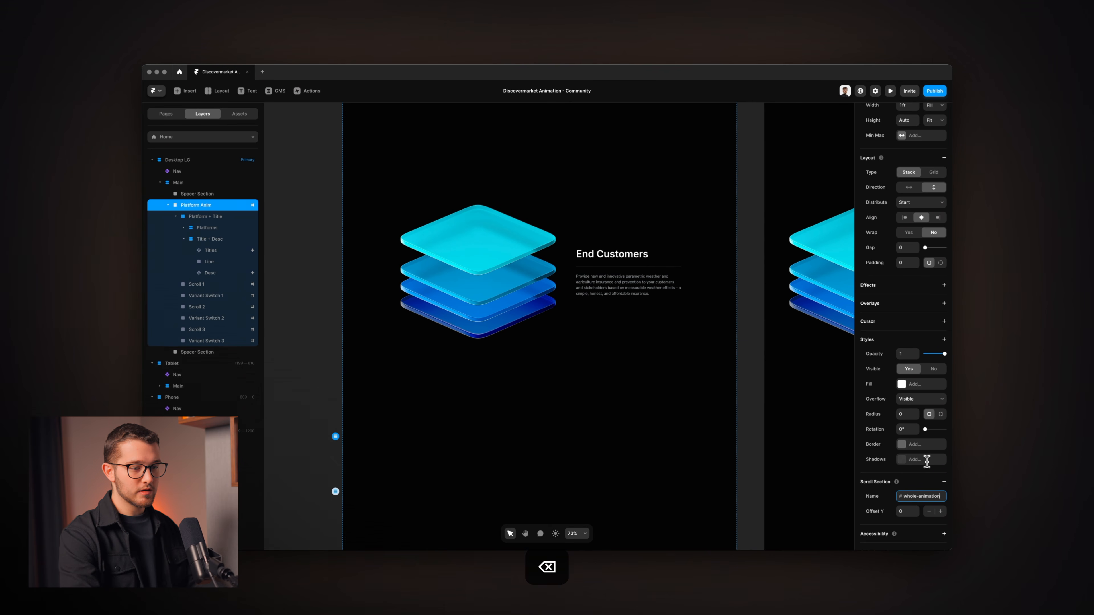
# Add a Scroll Transform to the Platforms stack, triggered by Section in View at the viewport top, using the #whole-animation section.
pyautogui.keyDown('super'); pyautogui.click(493, 253); pyautogui.keyUp('super')
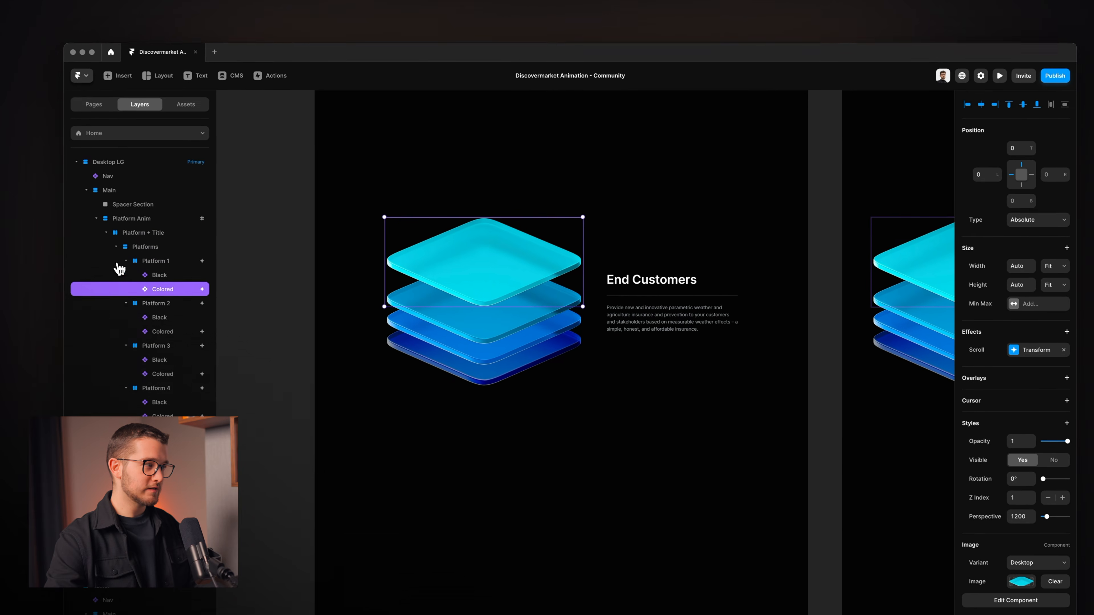
pyautogui.click(191, 239)
pyautogui.click(146, 248)
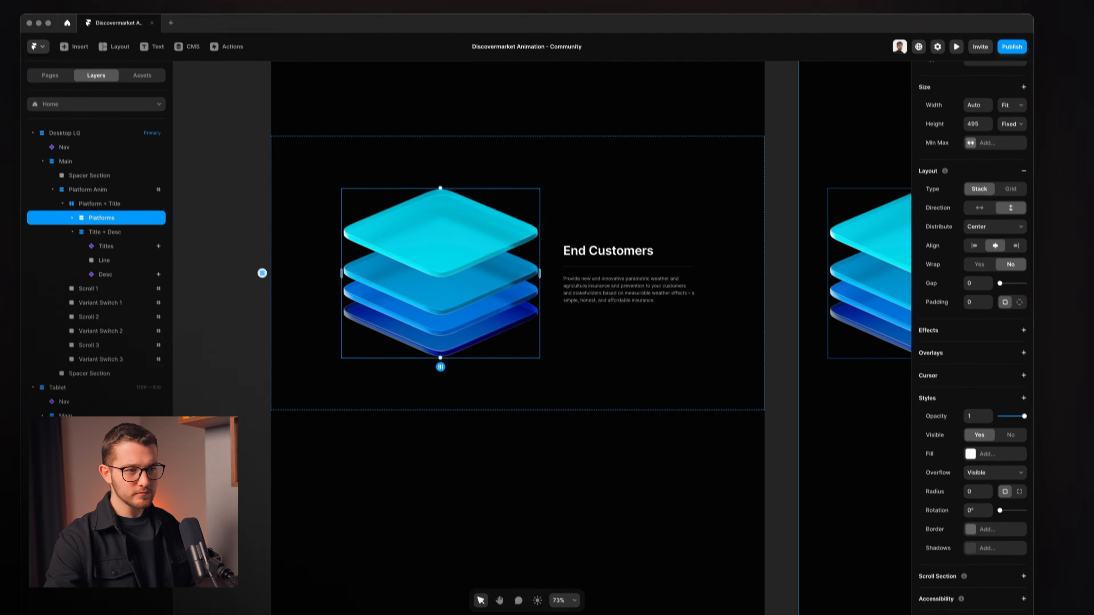
pyautogui.click(1068, 361)
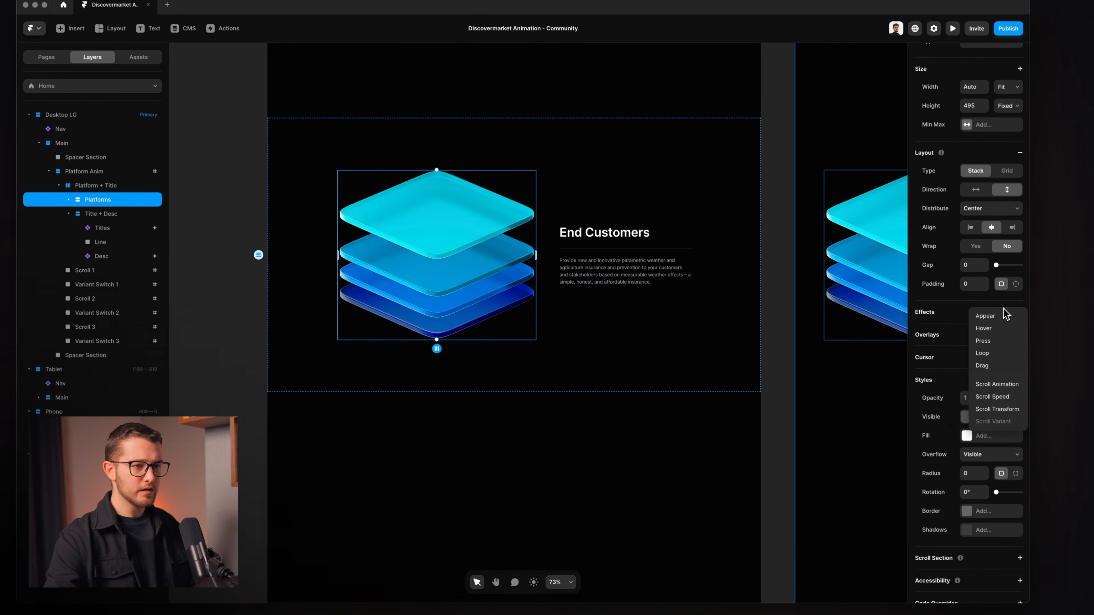
pyautogui.click(995, 408)
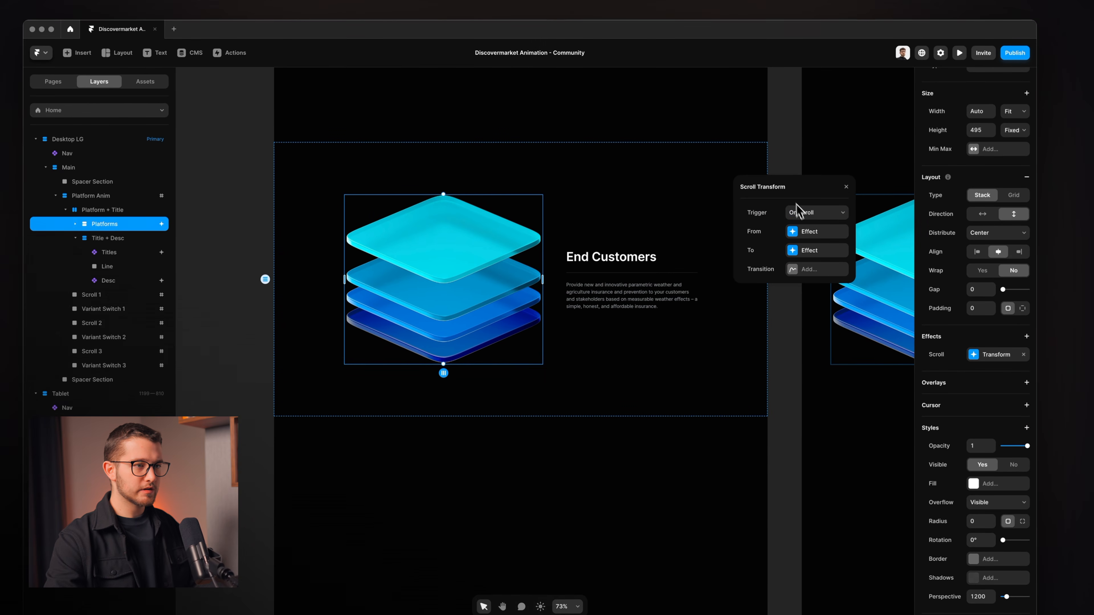
pyautogui.click(813, 239)
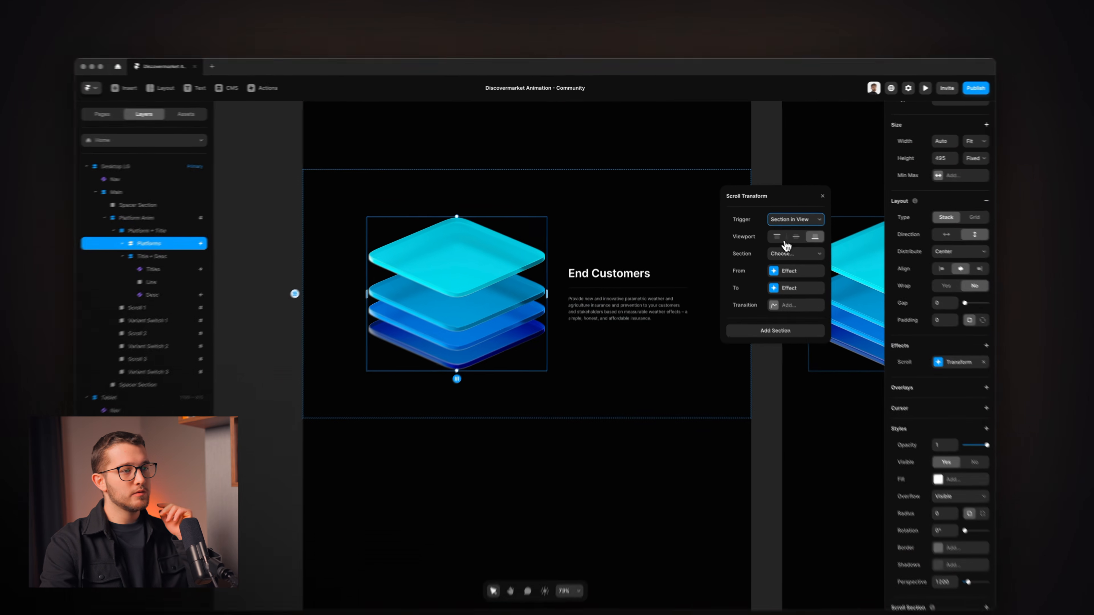
pyautogui.click(761, 221)
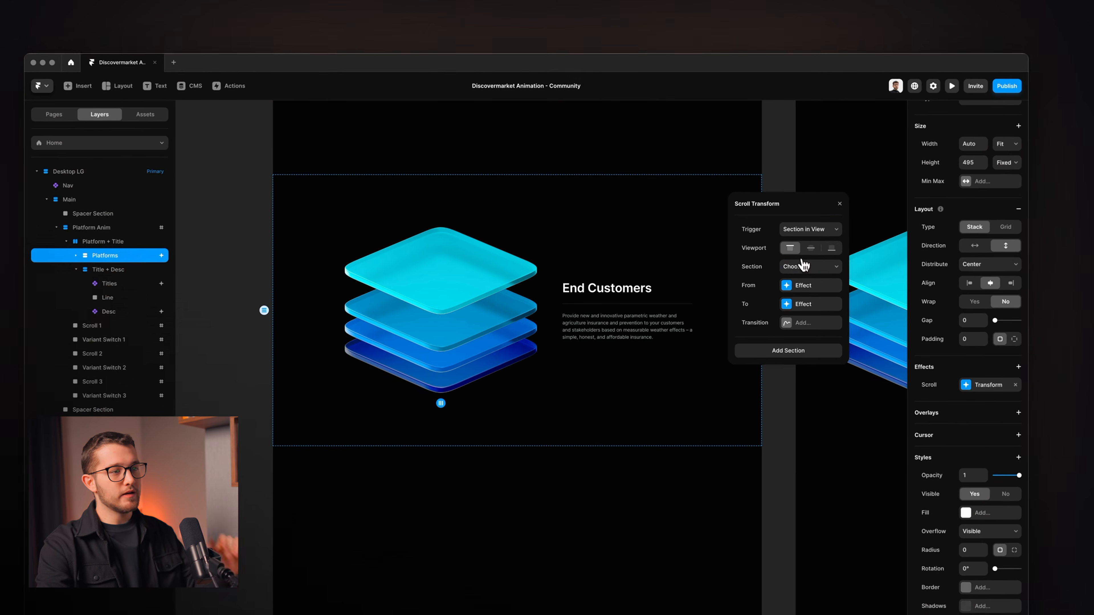
pyautogui.click(770, 235)
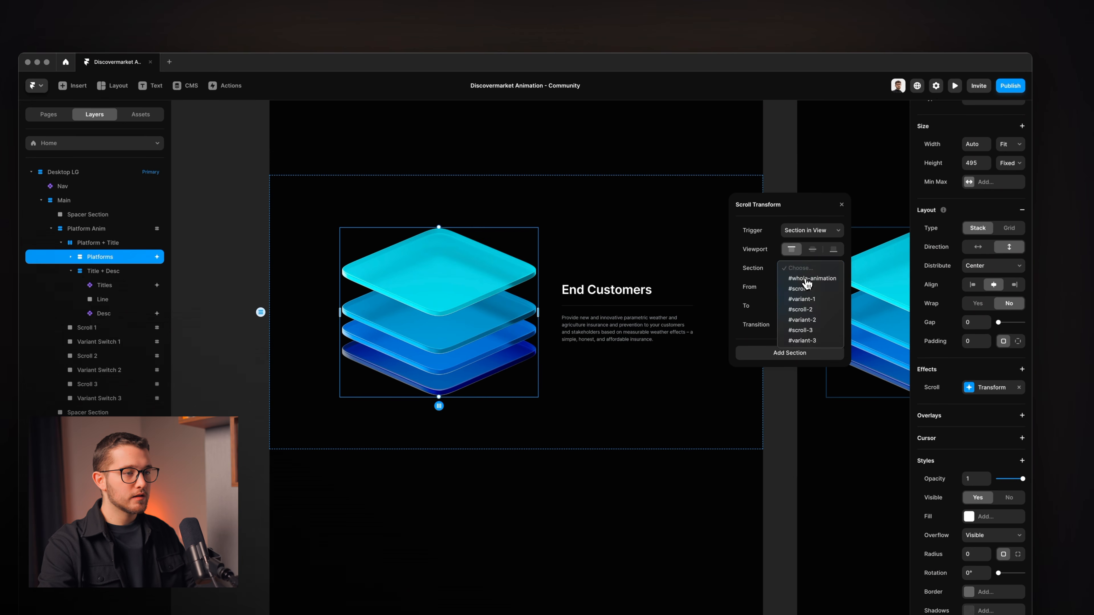
pyautogui.click(808, 286)
# Set the transform's From scale to 1, give its To effect an upward Y offset, and add a Spring transition.
pyautogui.click(789, 252)
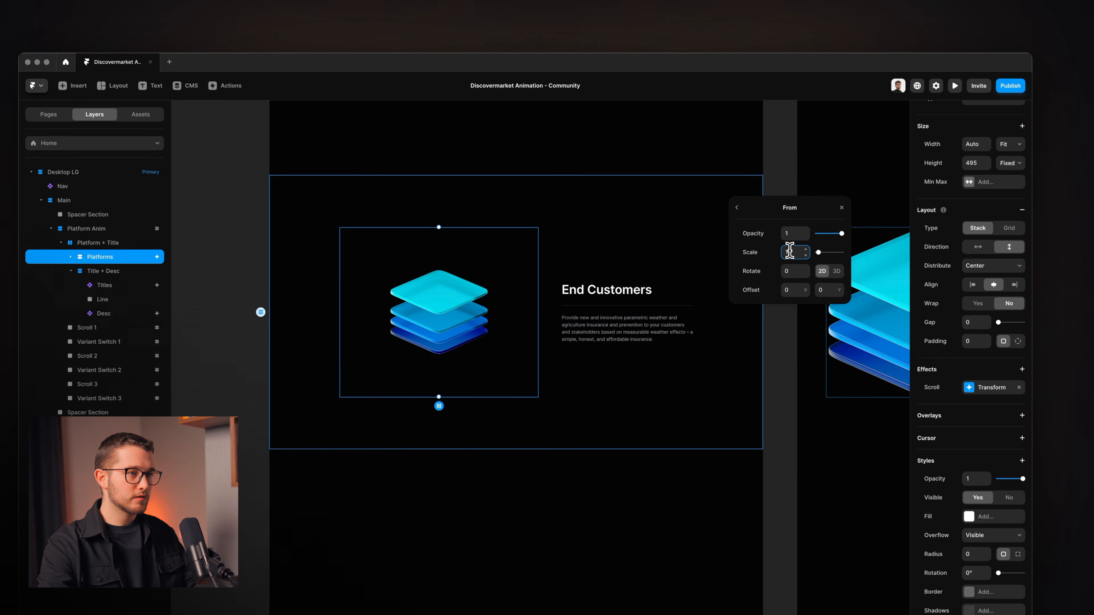
pyautogui.write('1')
pyautogui.press('Return')
pyautogui.click(744, 211)
pyautogui.click(794, 310)
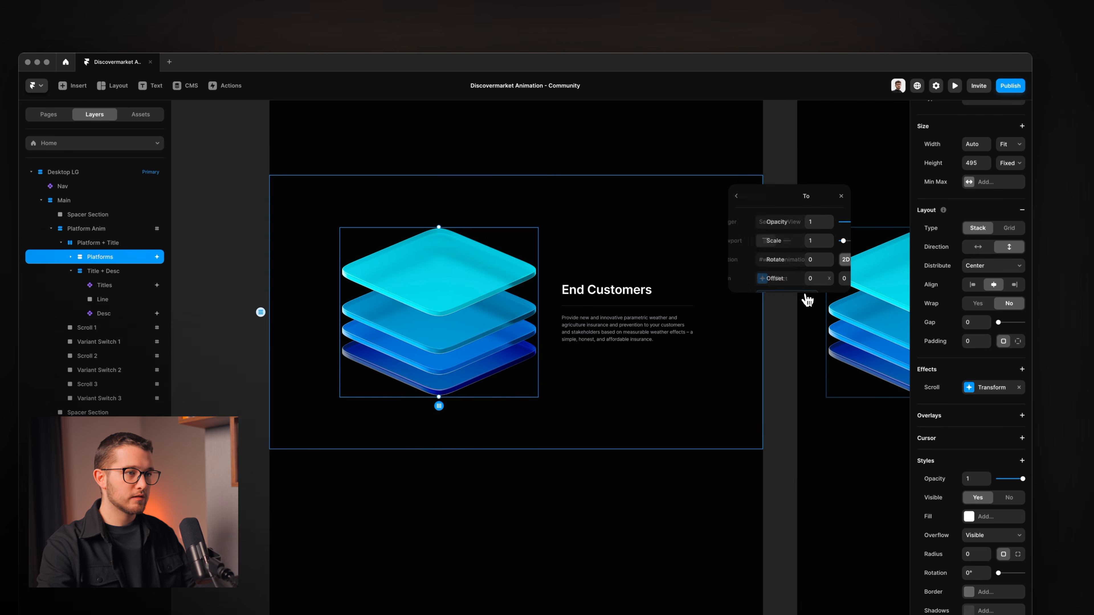
pyautogui.moveTo(839, 283); pyautogui.dragTo(838, 284)
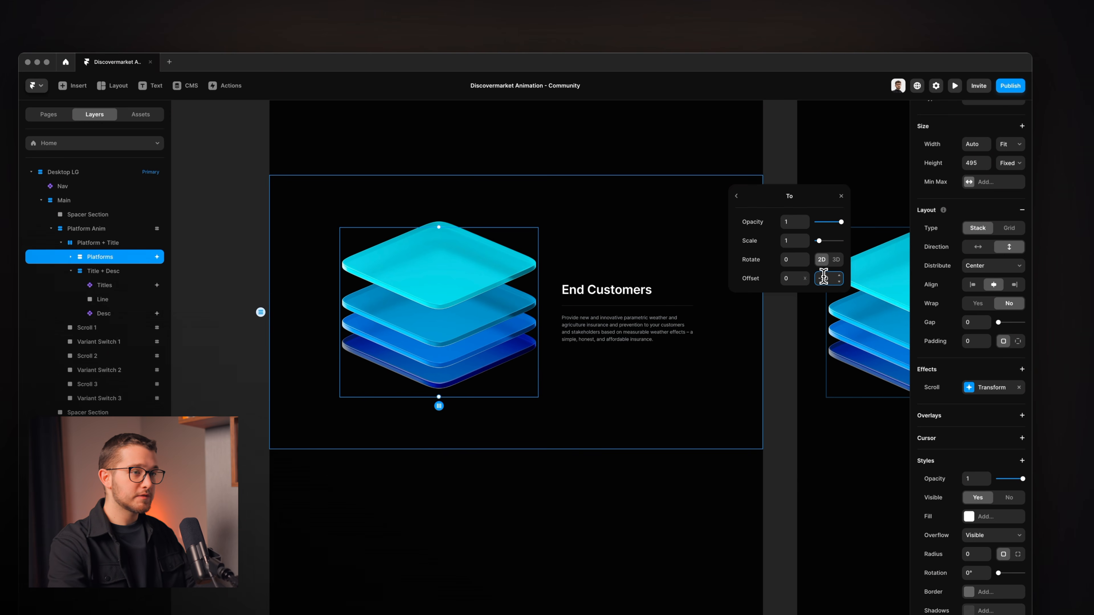
pyautogui.click(746, 210)
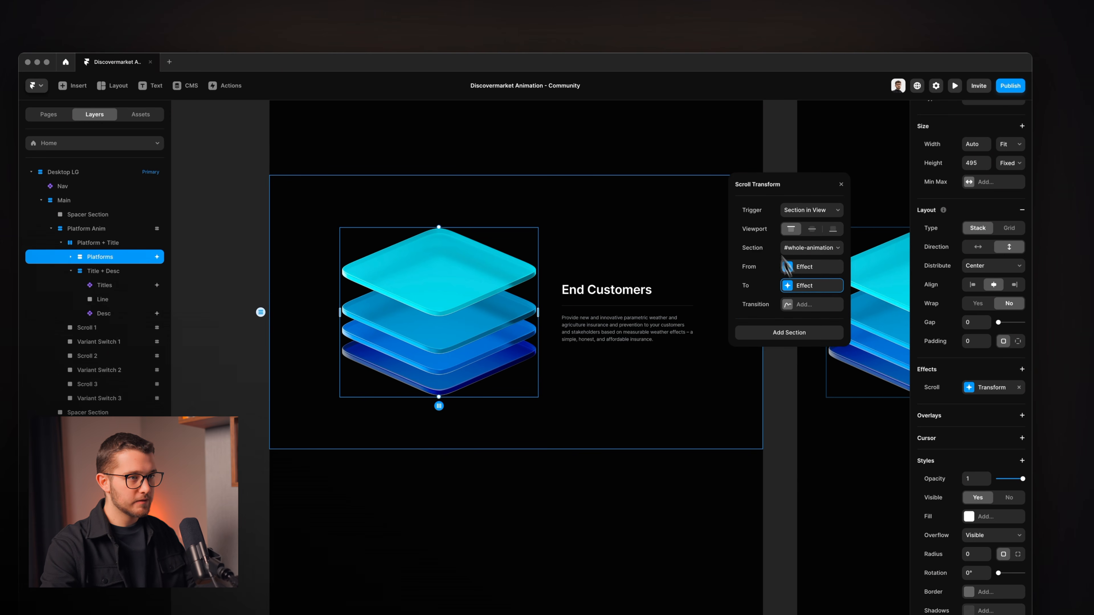
pyautogui.click(787, 146)
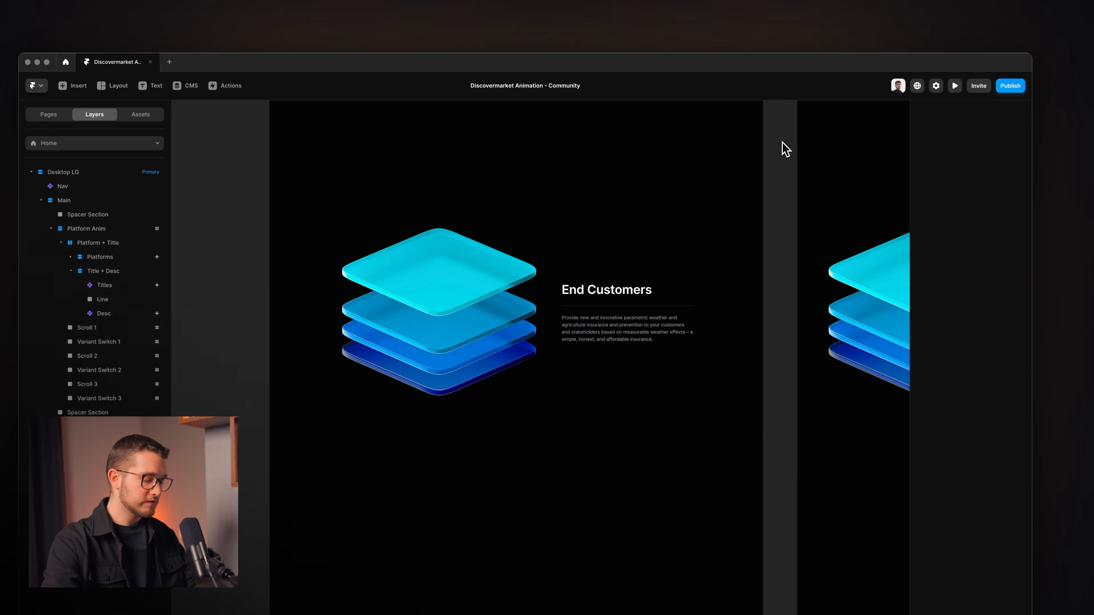
# Preview the page and scroll through the platforms to check their upward shift, and return to the canvas.
pyautogui.press('super+p')
pyautogui.scroll(-5, 671, 344)
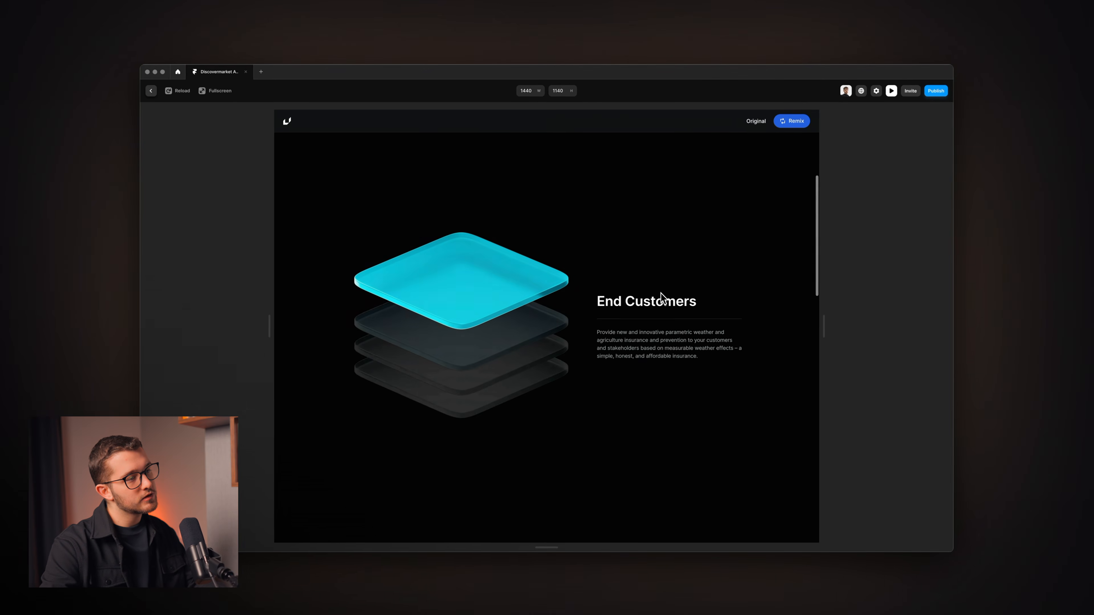
pyautogui.scroll(-5, 661, 293)
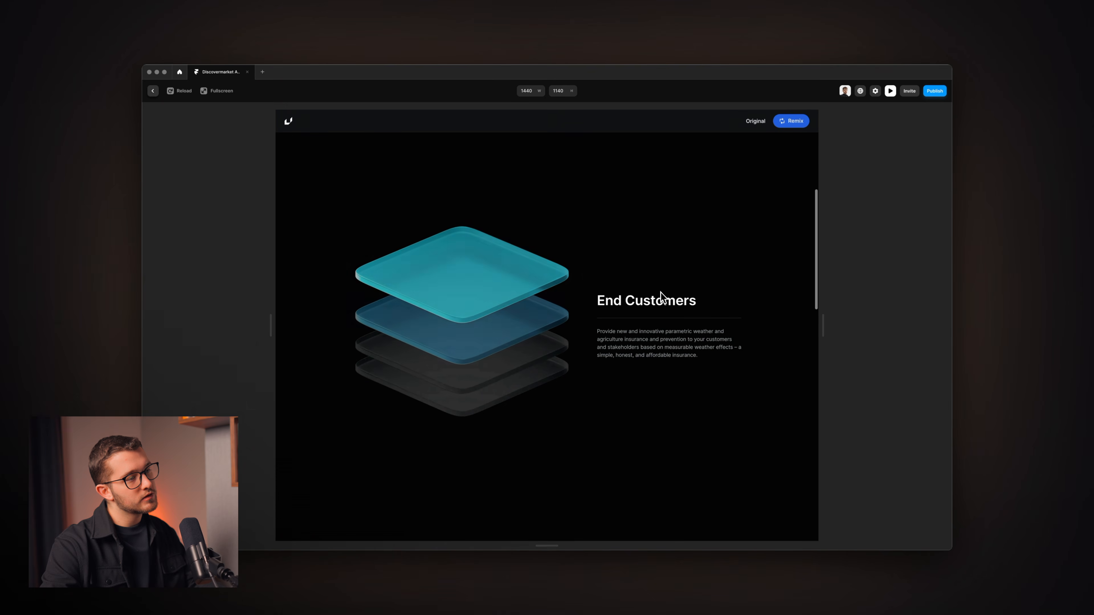
pyautogui.scroll(-5, 660, 293)
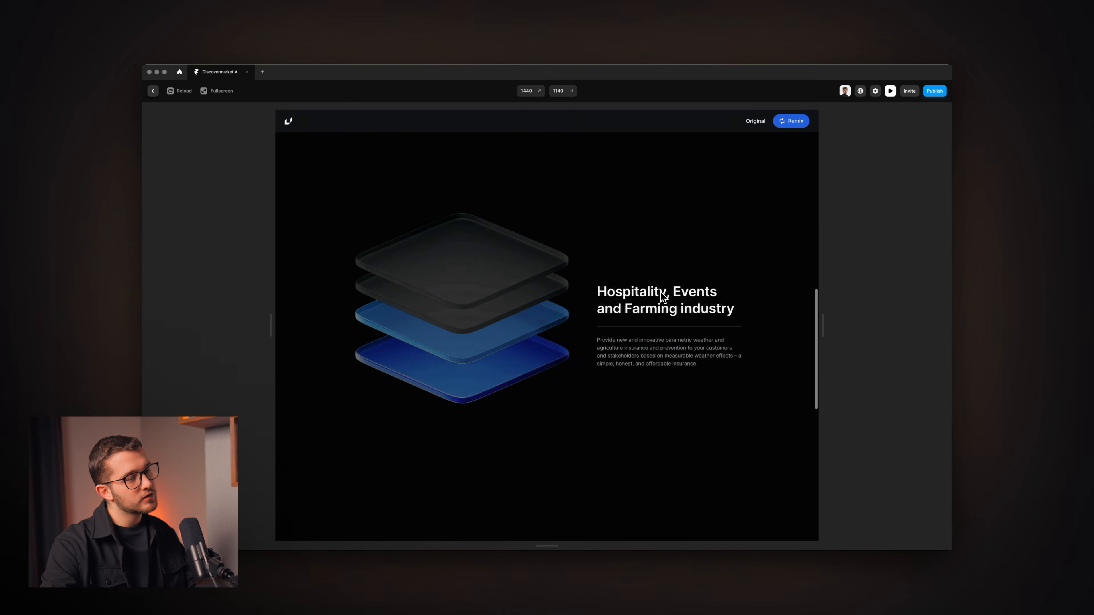
pyautogui.scroll(10, 661, 293)
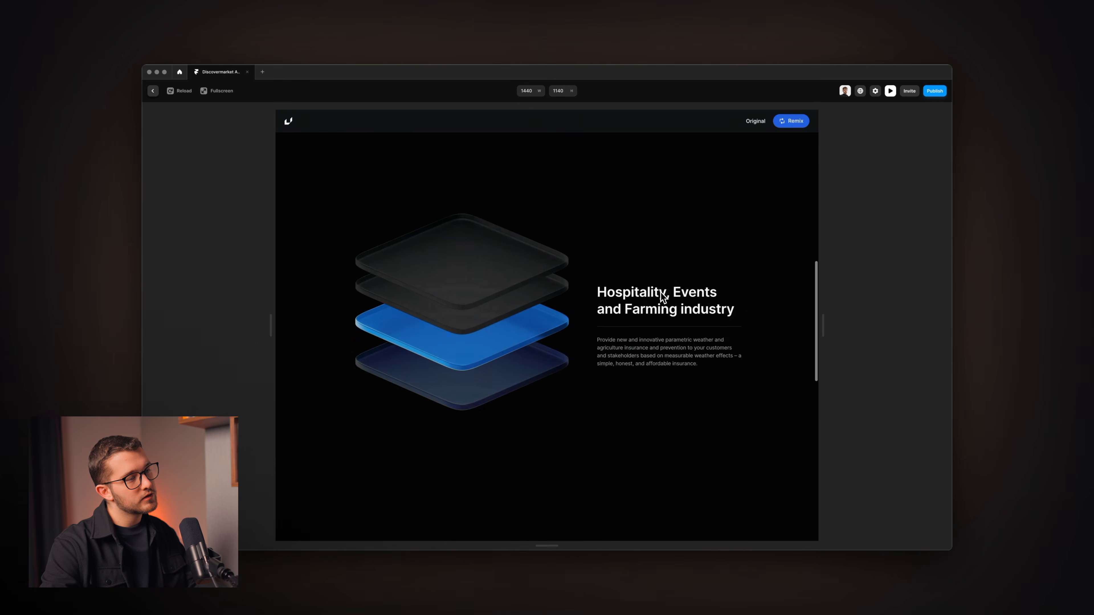
pyautogui.press('Escape')
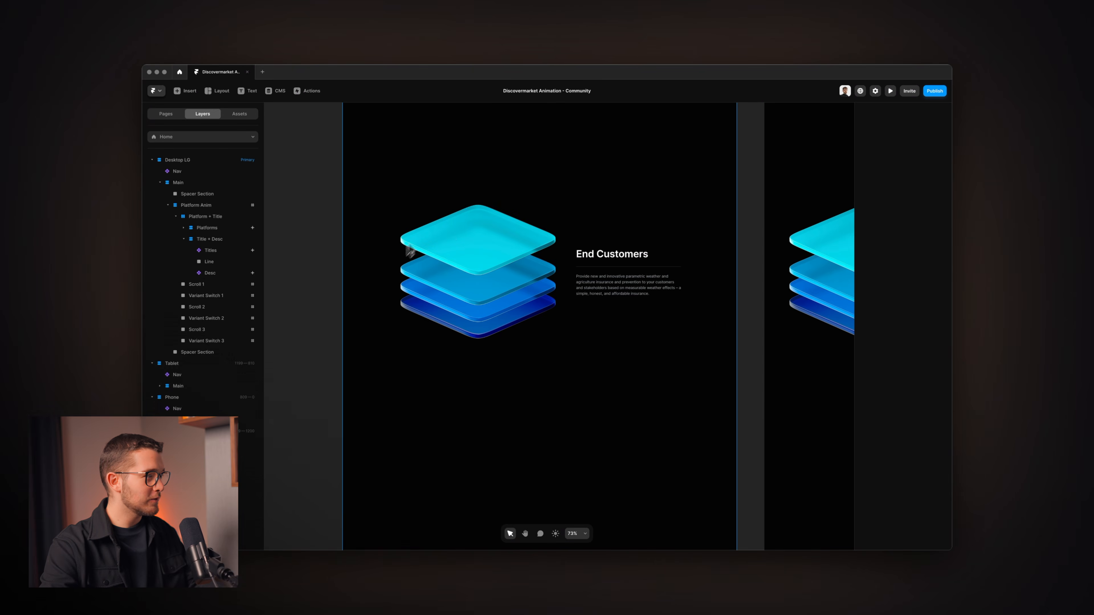
# Reopen the Platforms stack's Scroll Transform and increase the upward offset of its To effect.
pyautogui.click(216, 228)
pyautogui.click(908, 333)
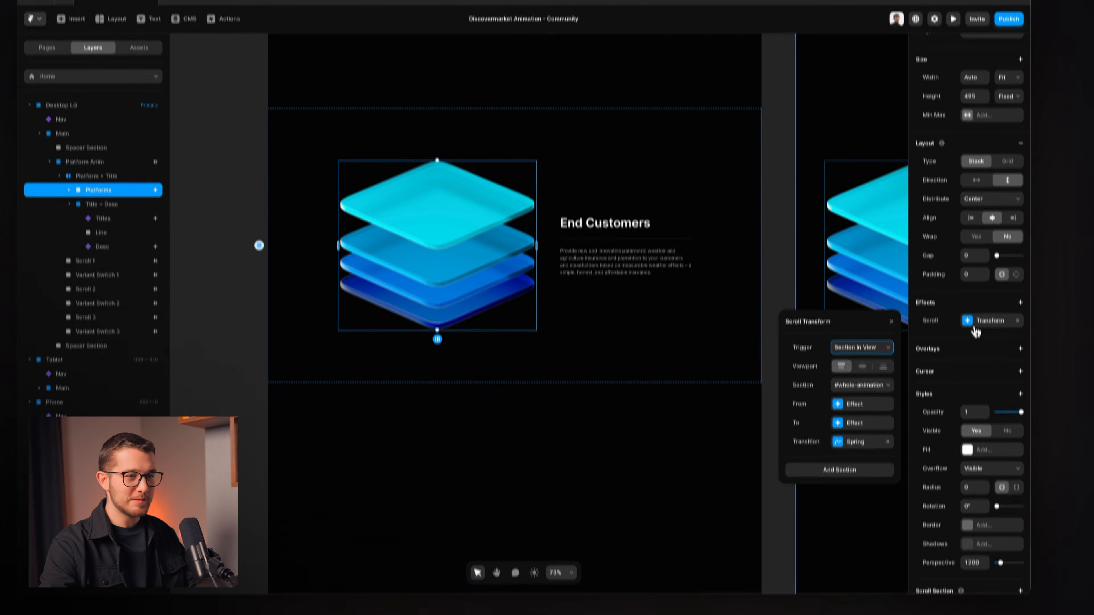
pyautogui.click(857, 423)
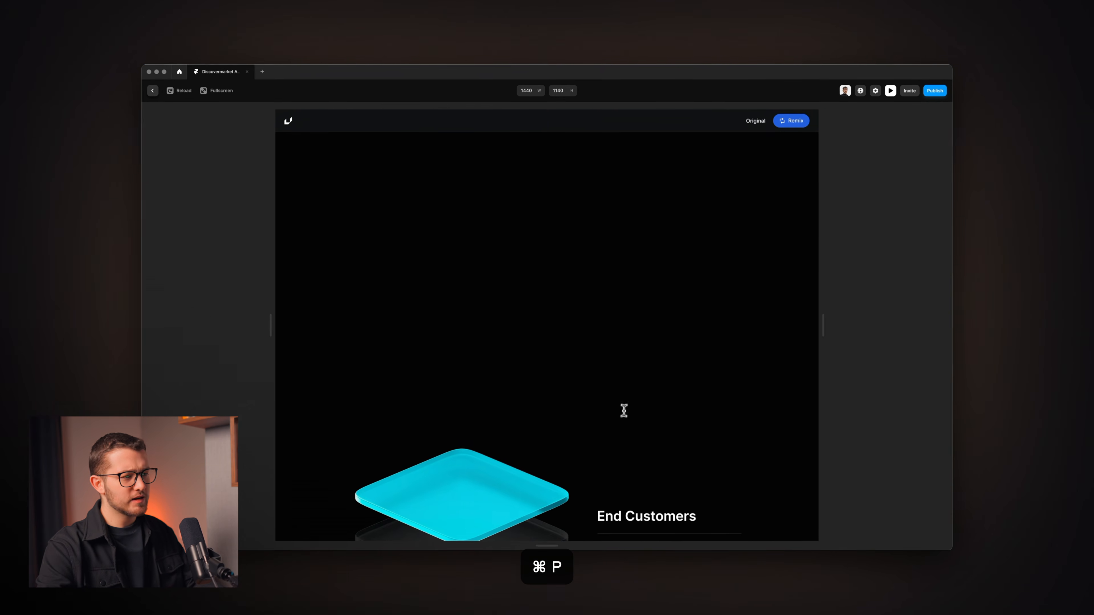
# Preview the page and scroll down and up through all four platforms to check the adjusted upward shift.
pyautogui.scroll(-10, 625, 410)
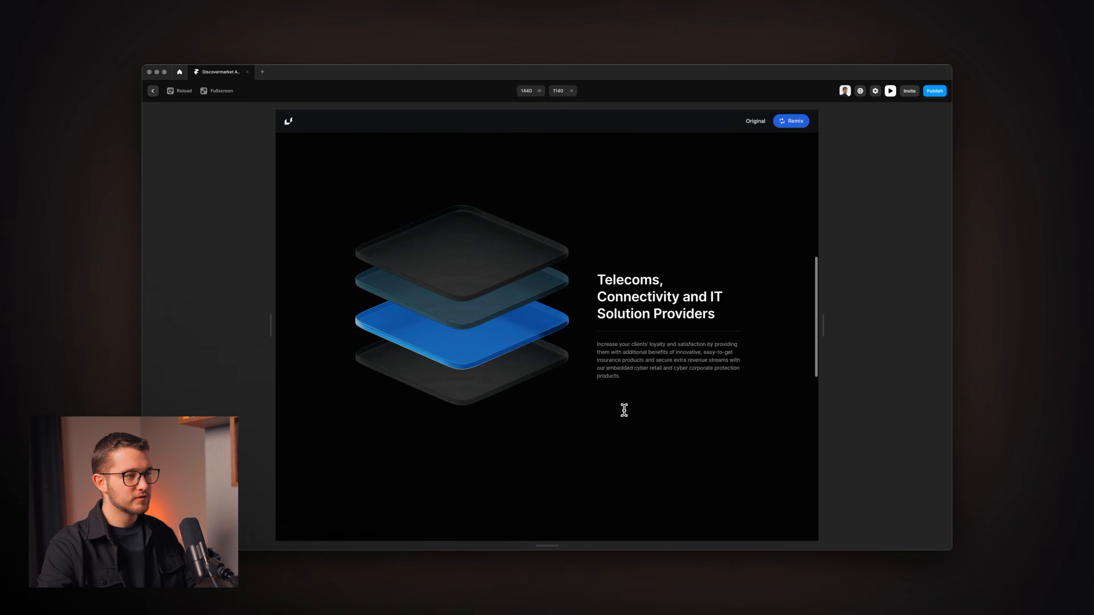
pyautogui.scroll(-5, 625, 410)
pyautogui.scroll(8, 625, 410)
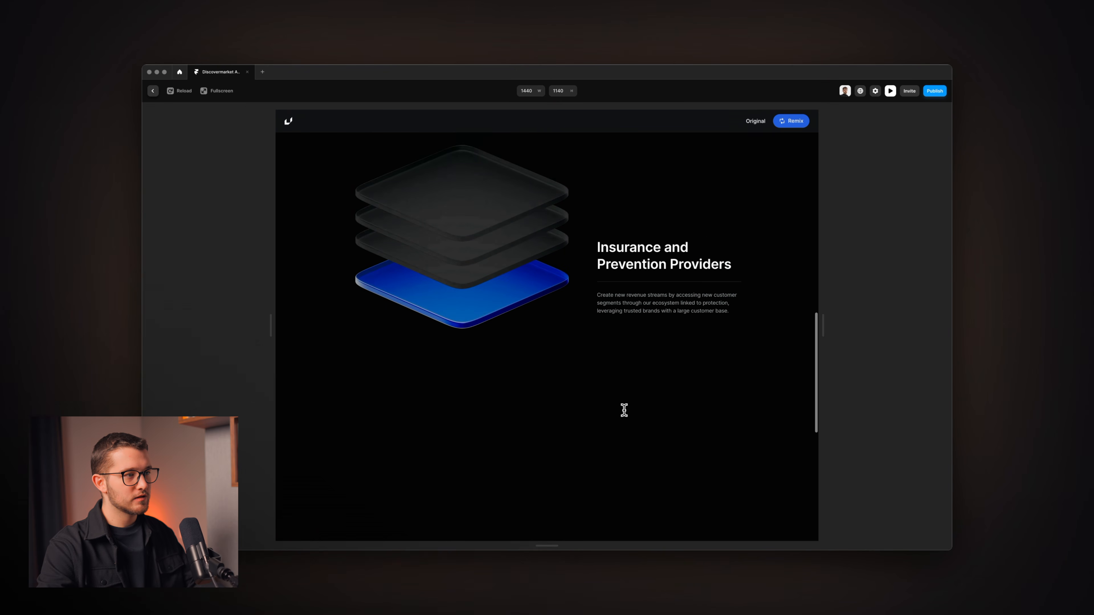
pyautogui.scroll(4, 624, 410)
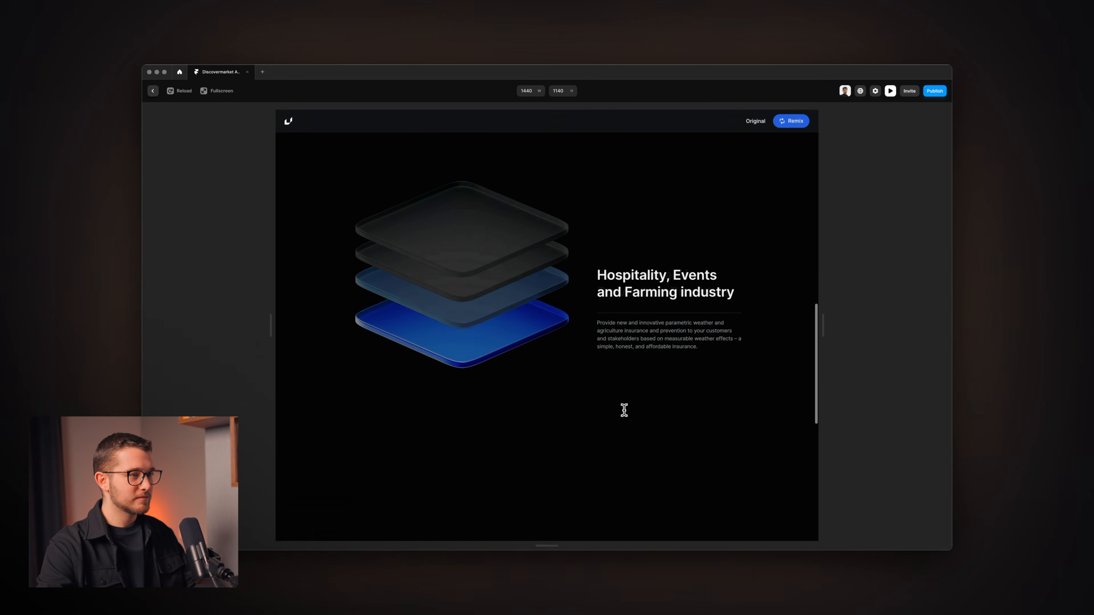
pyautogui.scroll(-2, 625, 410)
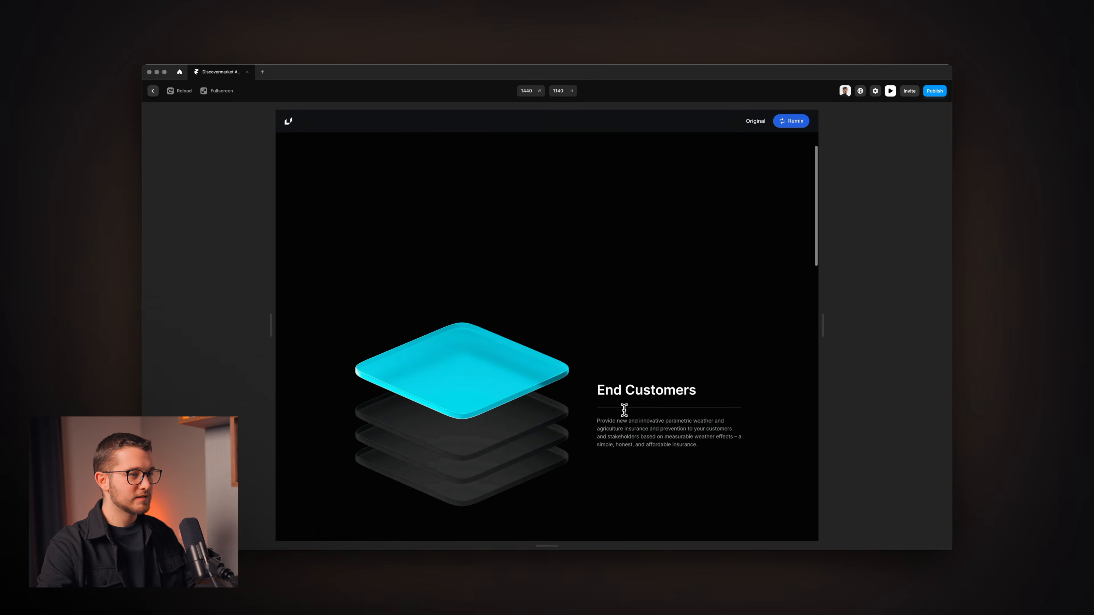
pyautogui.scroll(-2, 624, 410)
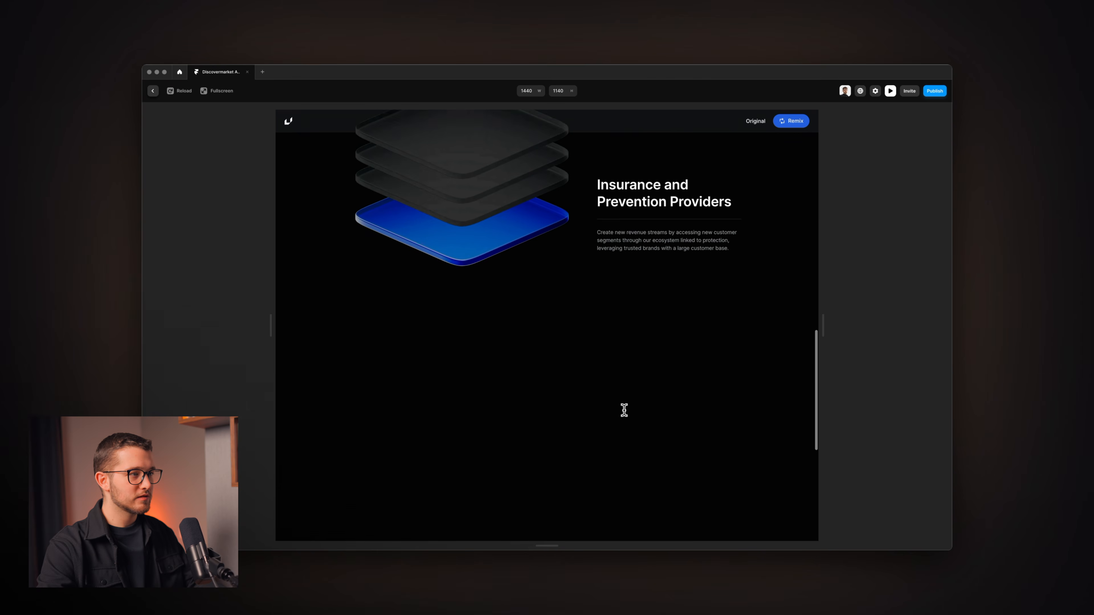
pyautogui.scroll(-1, 624, 410)
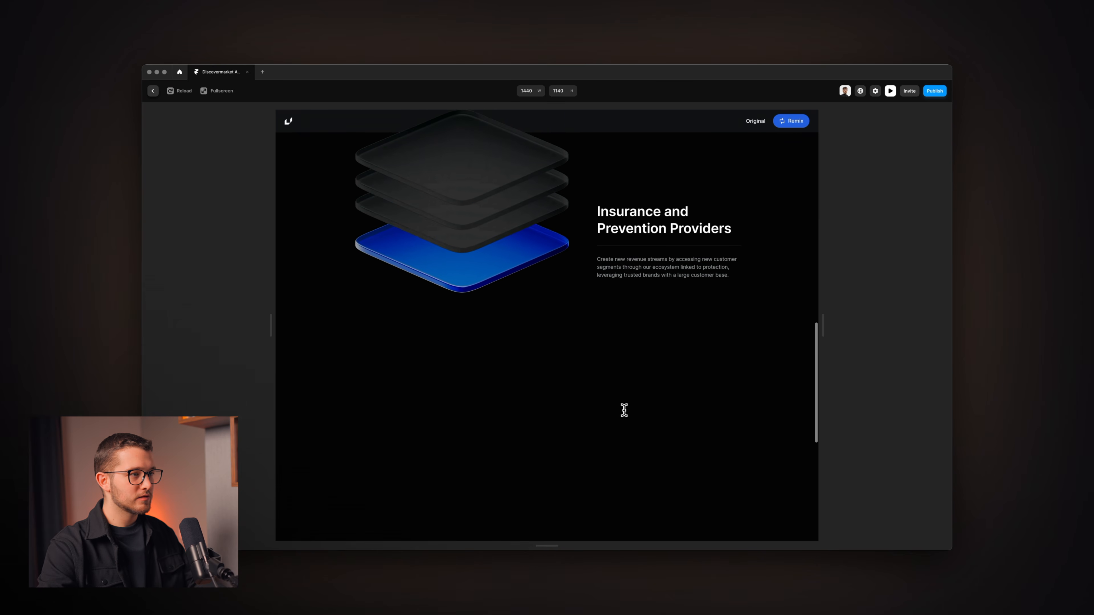
# Scroll the preview back and forth between the End Customers and Insurance and Prevention Providers platforms to check the stack's position, and return to the canvas.
pyautogui.scroll(2, 535, 264)
pyautogui.scroll(-1, 535, 263)
pyautogui.scroll(2, 536, 264)
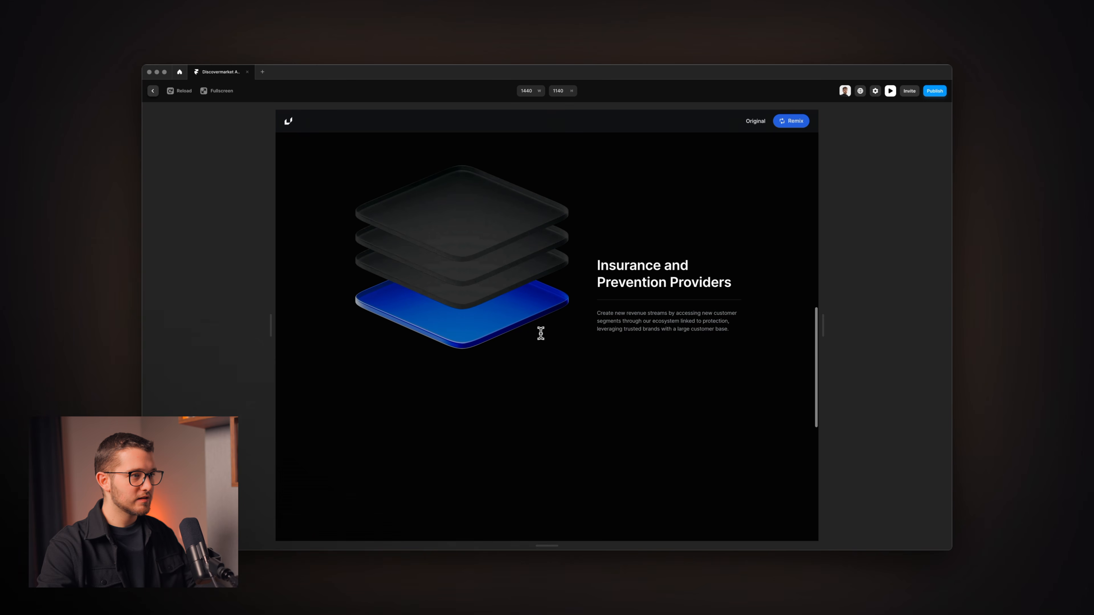
pyautogui.scroll(-5, 557, 295)
pyautogui.scroll(6, 557, 296)
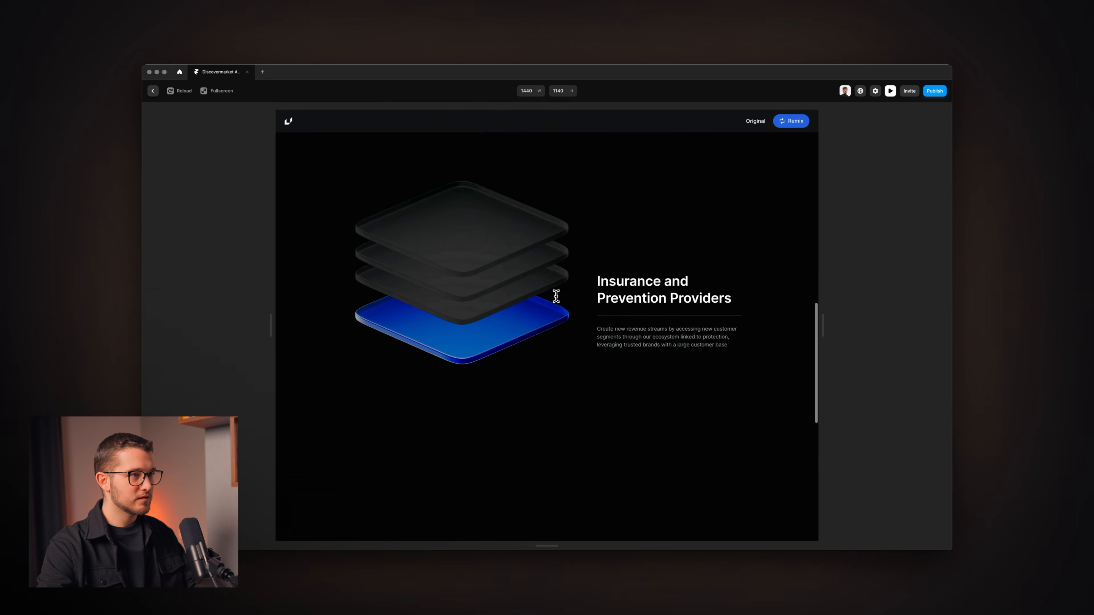
pyautogui.scroll(5, 557, 296)
pyautogui.scroll(-5, 557, 296)
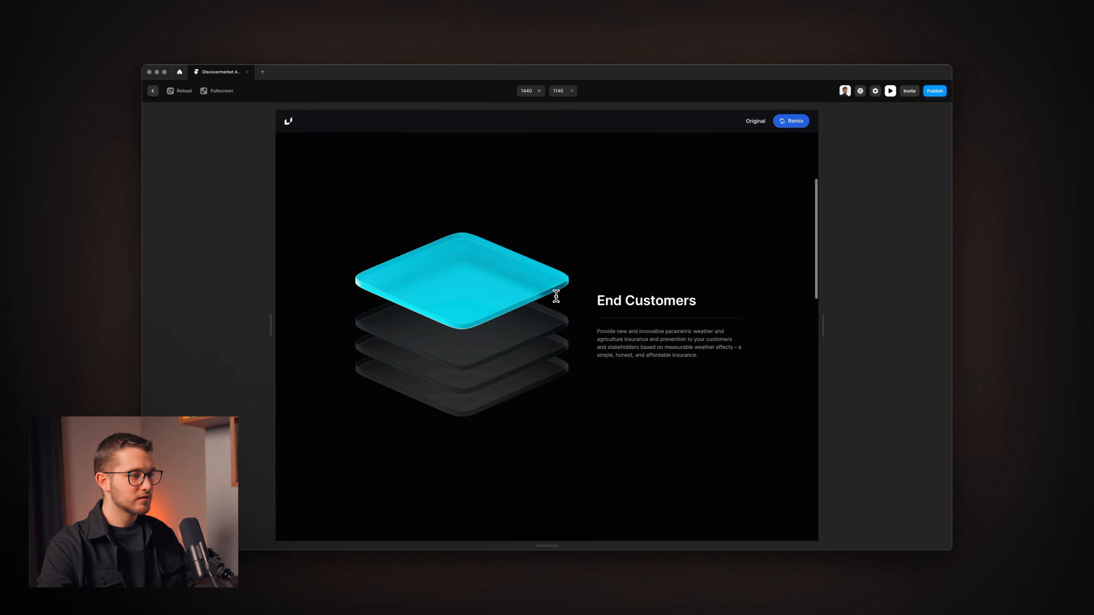
pyautogui.scroll(10, 556, 296)
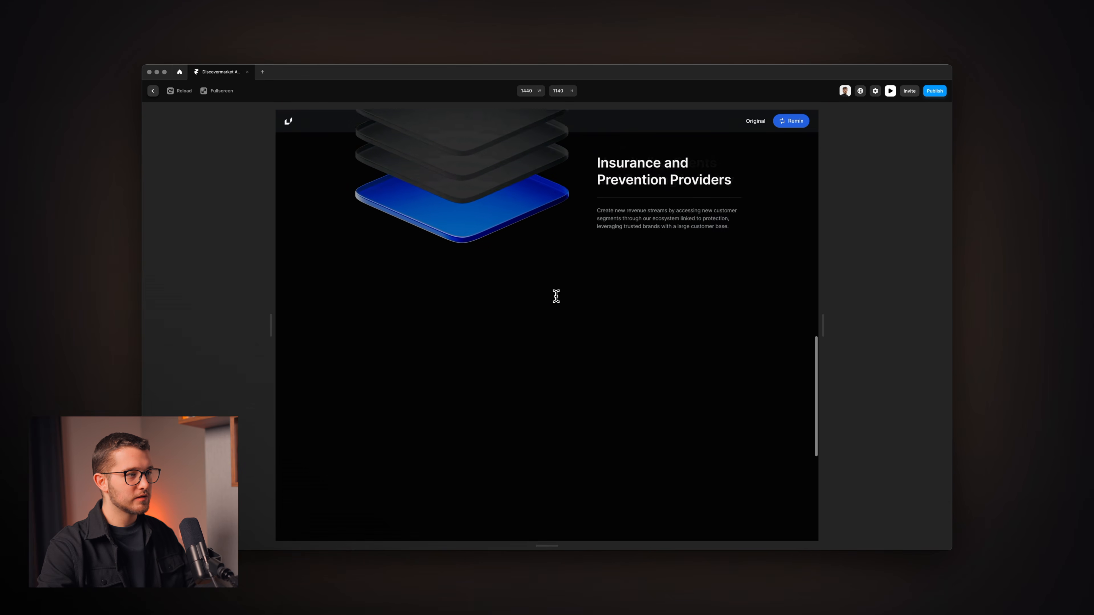
pyautogui.scroll(-10, 557, 296)
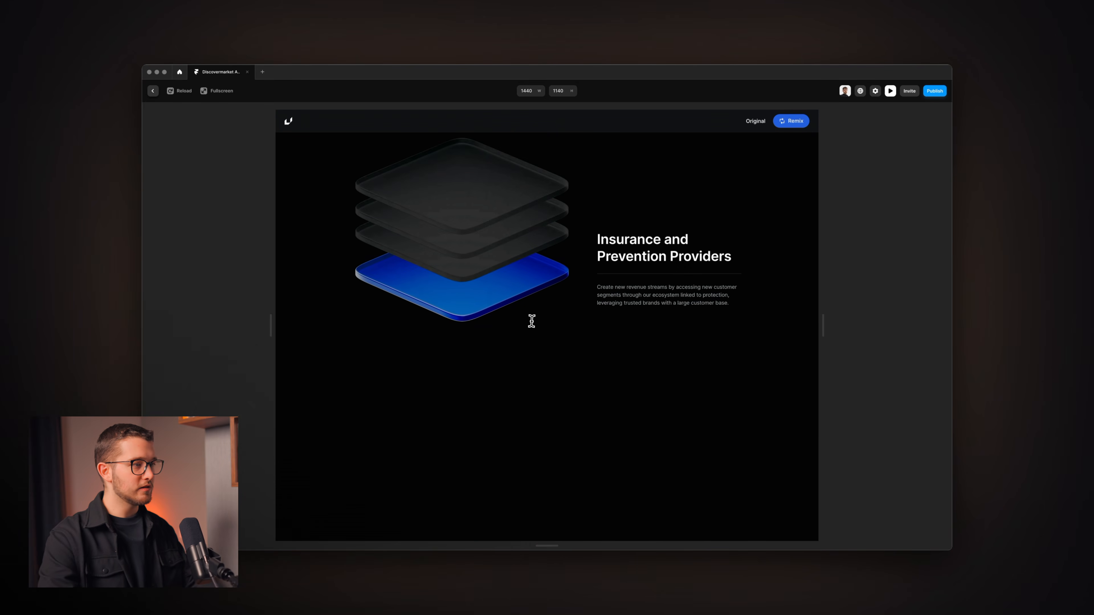
pyautogui.scroll(-2, 532, 321)
pyautogui.scroll(3, 532, 321)
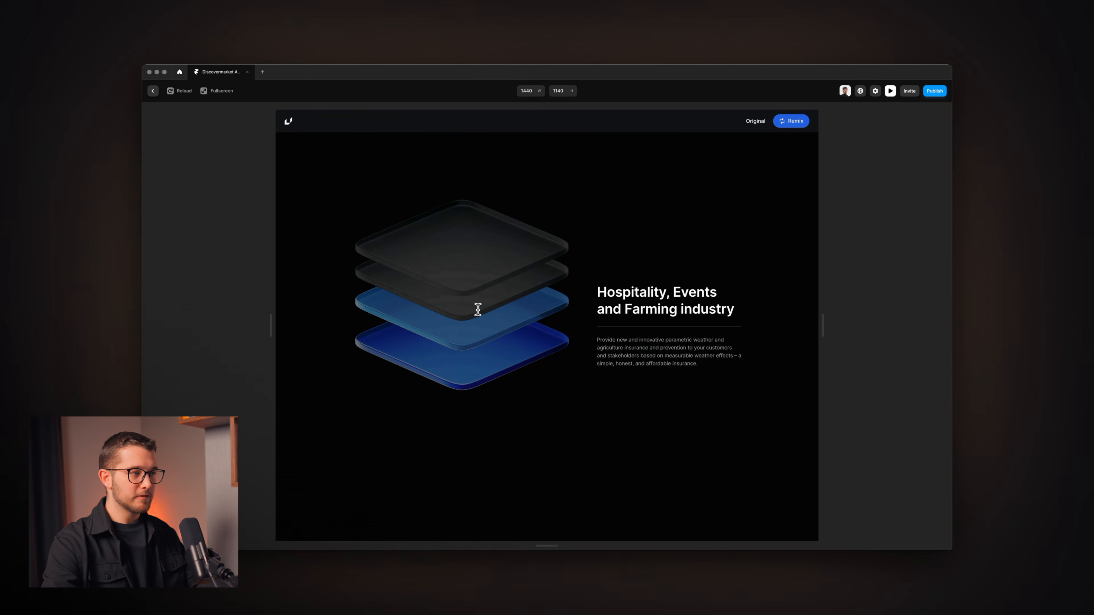
pyautogui.scroll(-5, 483, 307)
pyautogui.scroll(4, 496, 257)
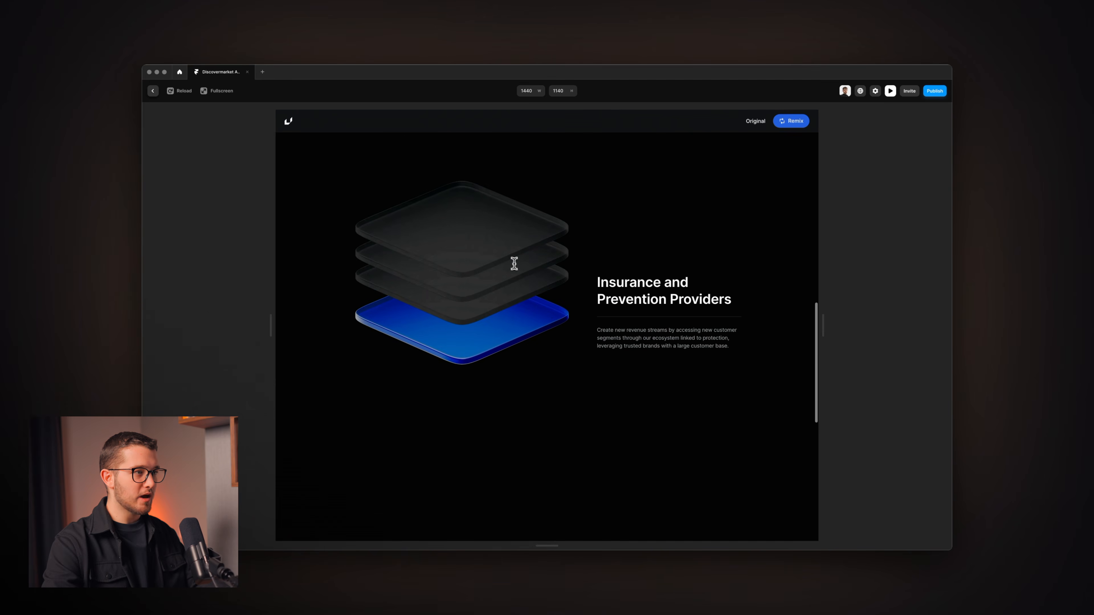
pyautogui.scroll(4, 508, 195)
pyautogui.scroll(5, 493, 327)
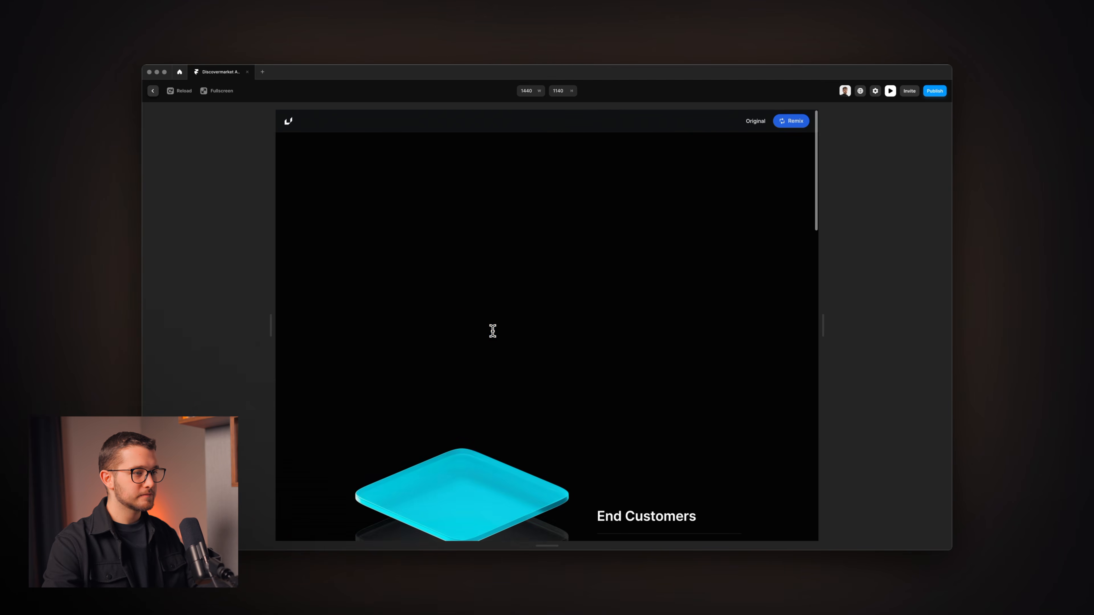
pyautogui.scroll(-3, 493, 327)
pyautogui.scroll(-8, 493, 332)
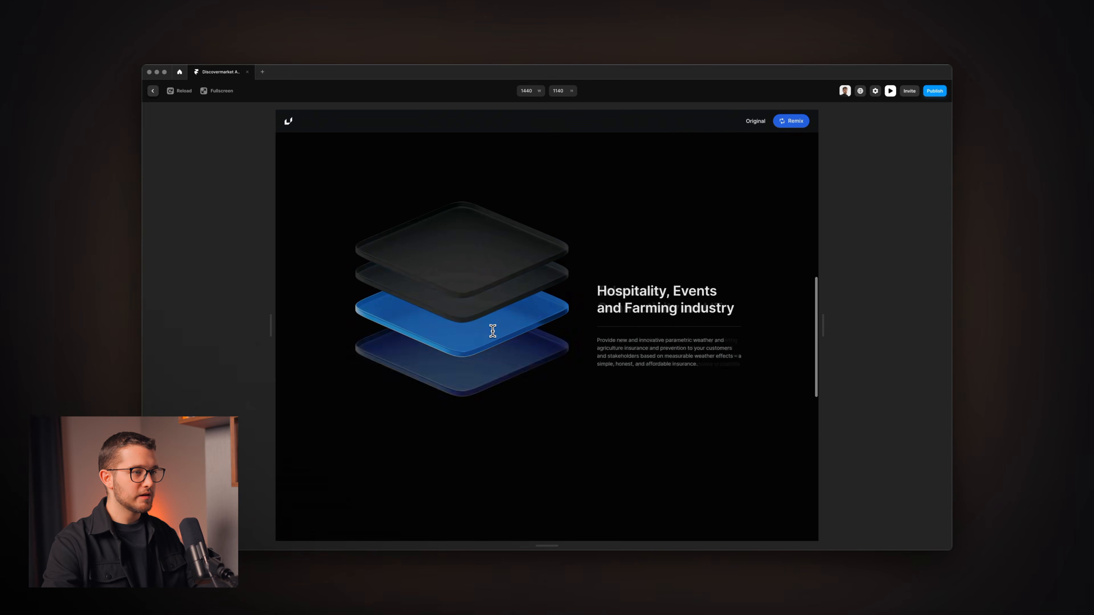
pyautogui.press('Escape')
# Preview the Desktop MD breakpoint at 1200 wide, scroll through its platform animation, and return to the canvas.
pyautogui.scroll(-5, 506, 309)
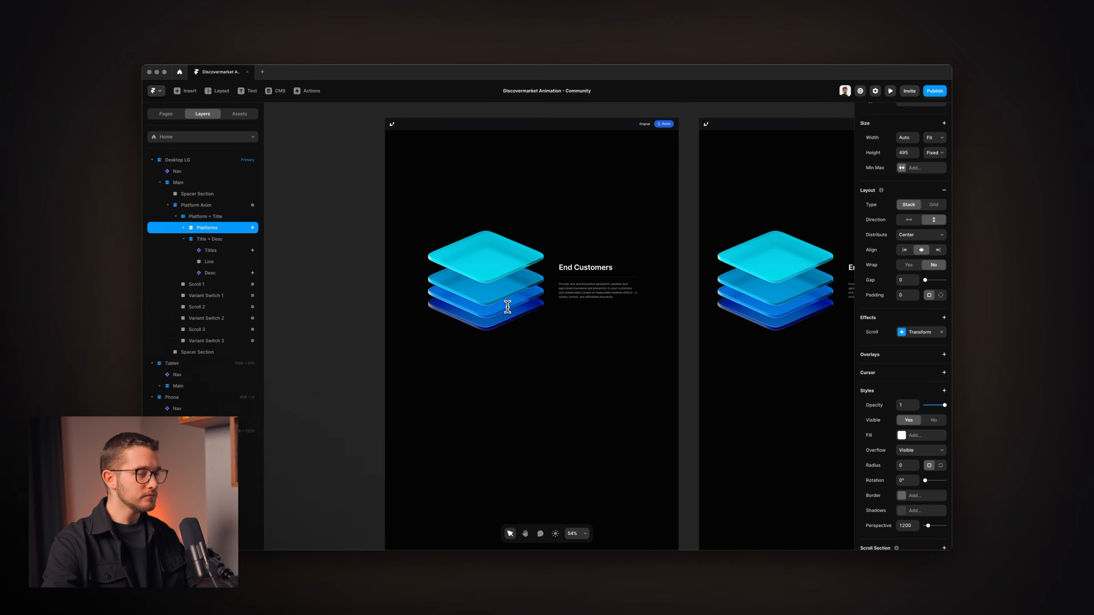
pyautogui.scroll(-3, 507, 307)
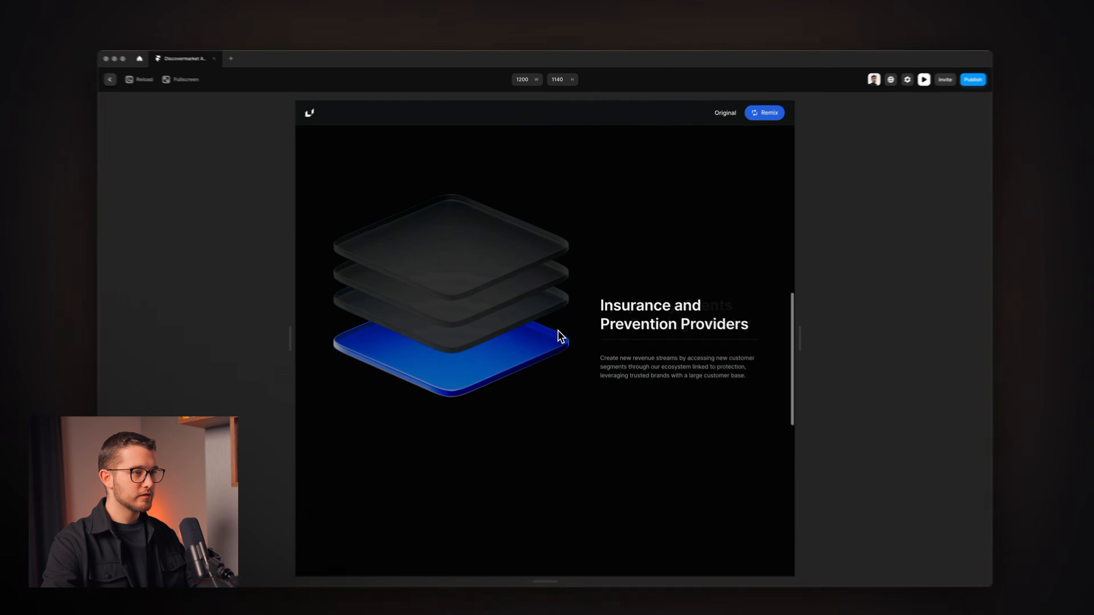
pyautogui.scroll(6, 559, 319)
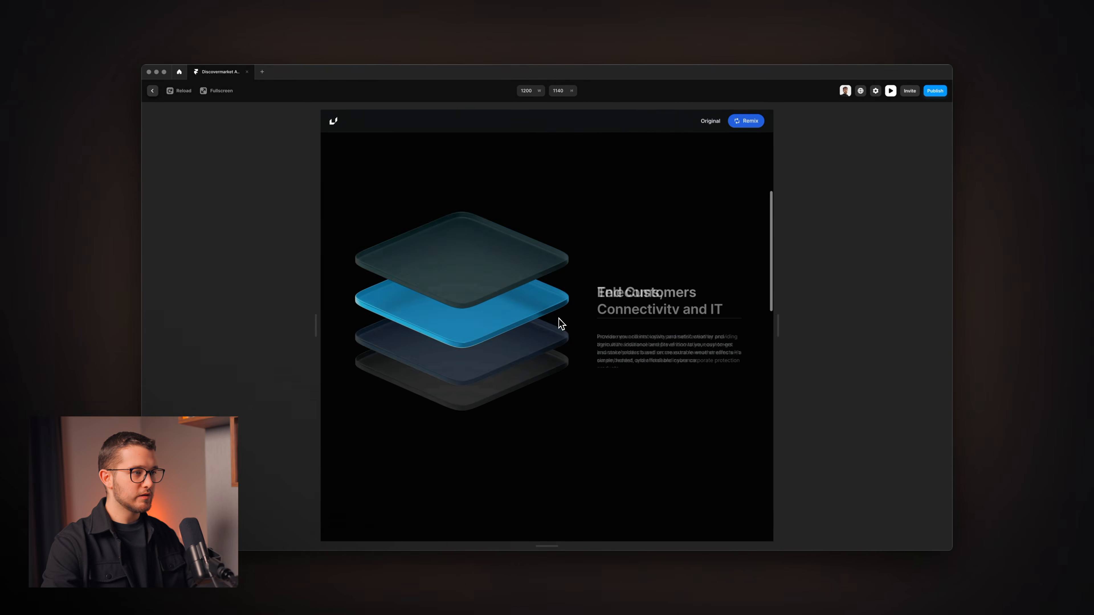
pyautogui.press('Escape')
# Preview the Tablet breakpoint, scroll through its platforms to check how the layout fits, and return to the canvas.
pyautogui.hscroll(4, 559, 319)
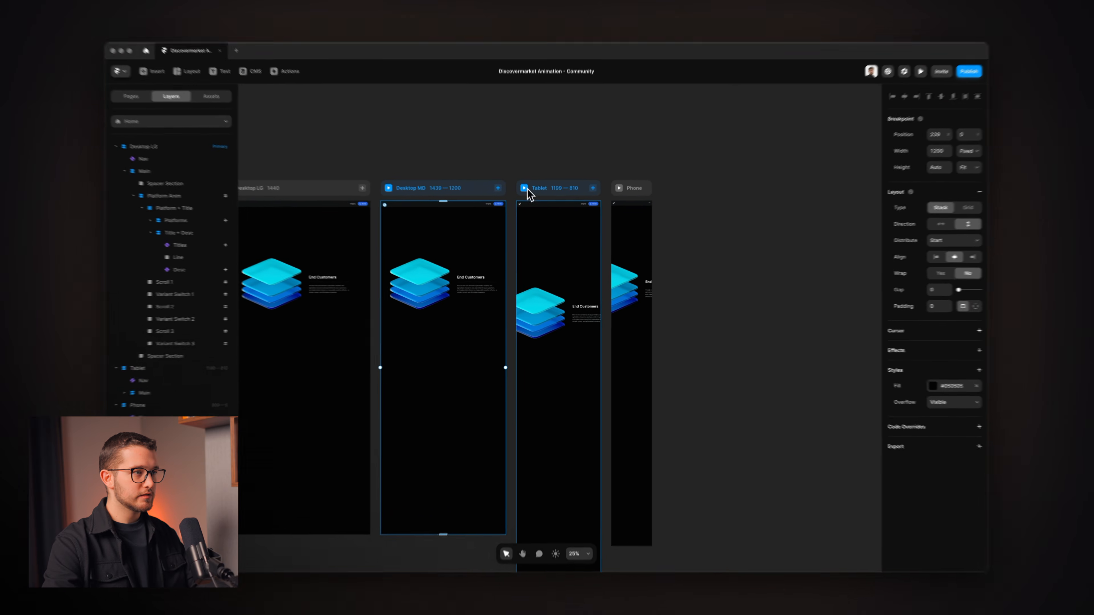
pyautogui.click(527, 197)
pyautogui.click(520, 172)
pyautogui.scroll(-5, 610, 474)
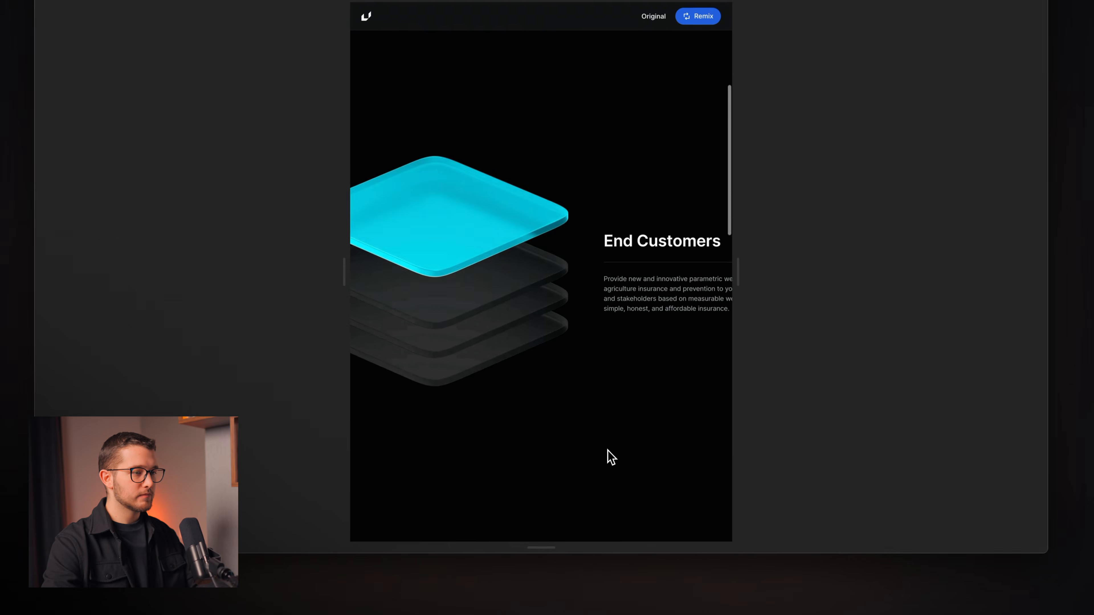
pyautogui.scroll(-4, 611, 454)
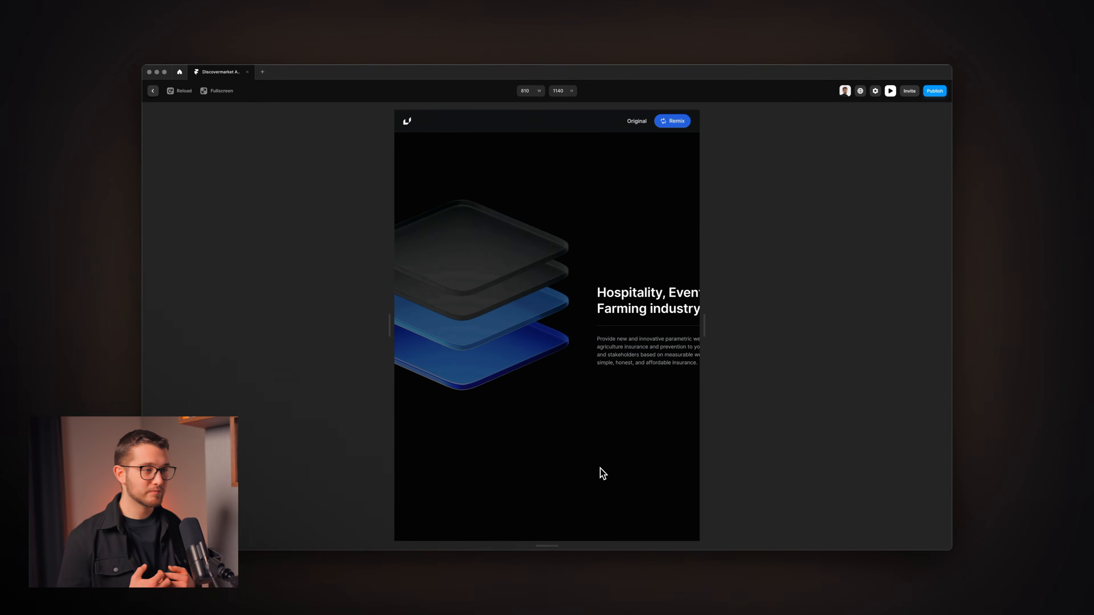
pyautogui.scroll(4, 603, 474)
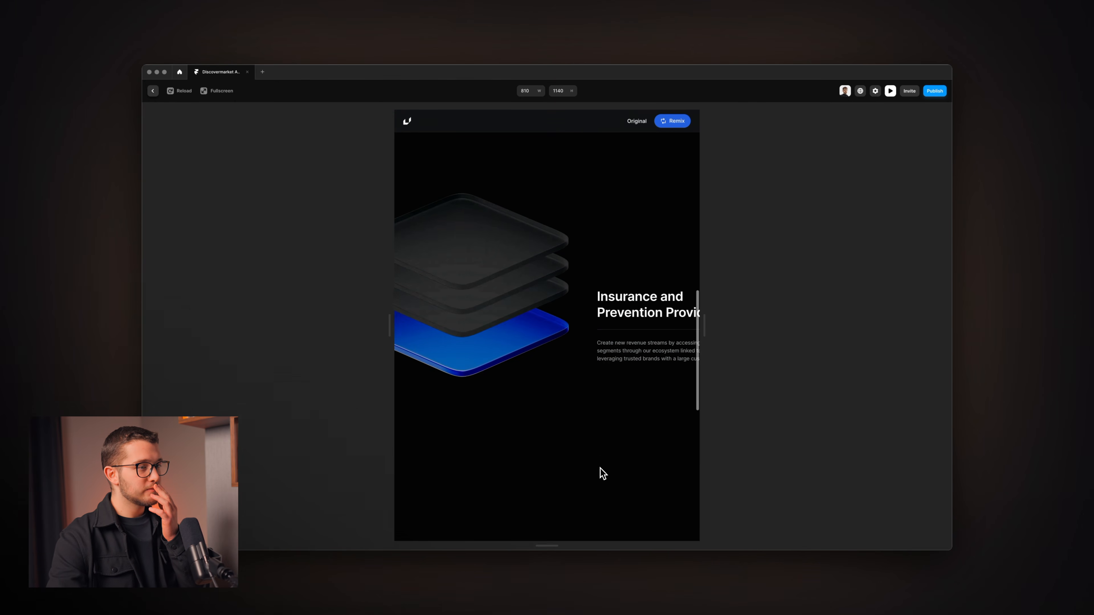
pyautogui.press('Escape')
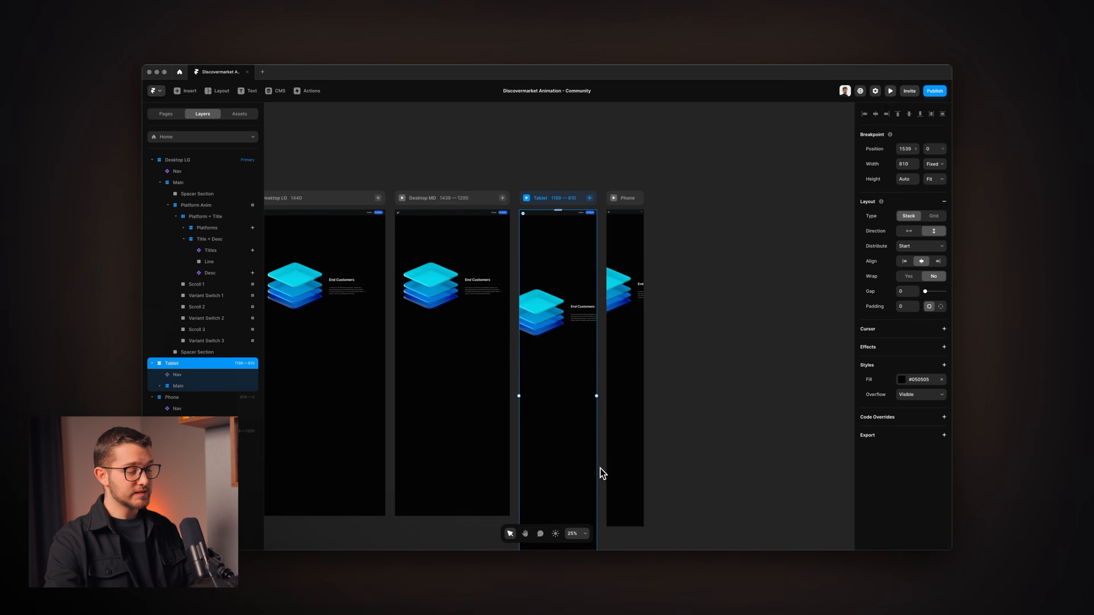
# Widen the Title + Desc stack in the Desktop LG breakpoint to 402.
pyautogui.scroll(5, 490, 324)
pyautogui.click(435, 288)
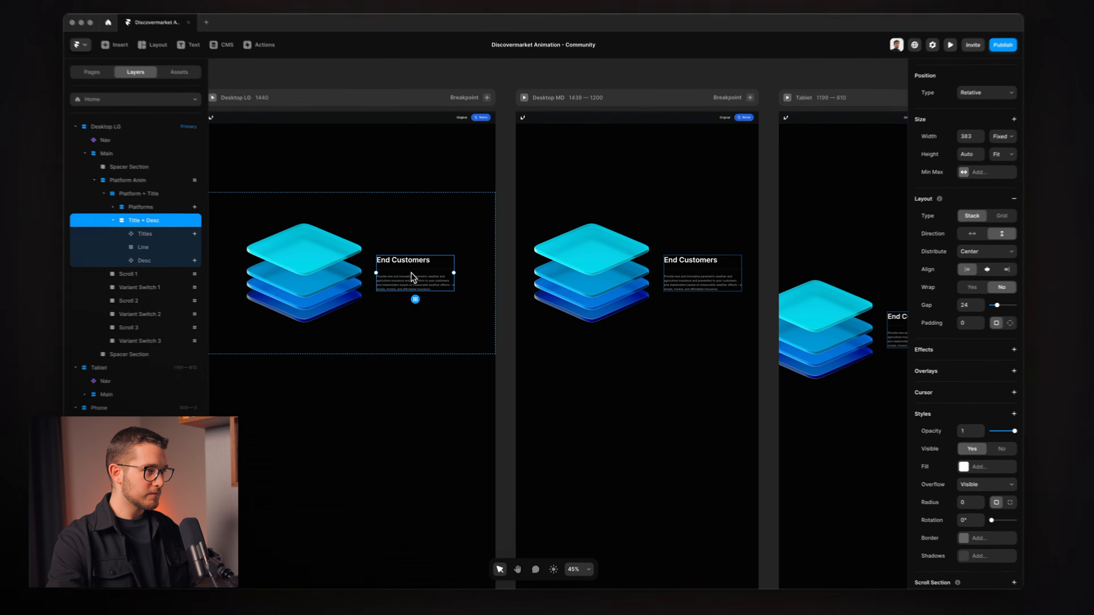
pyautogui.scroll(5, 407, 276)
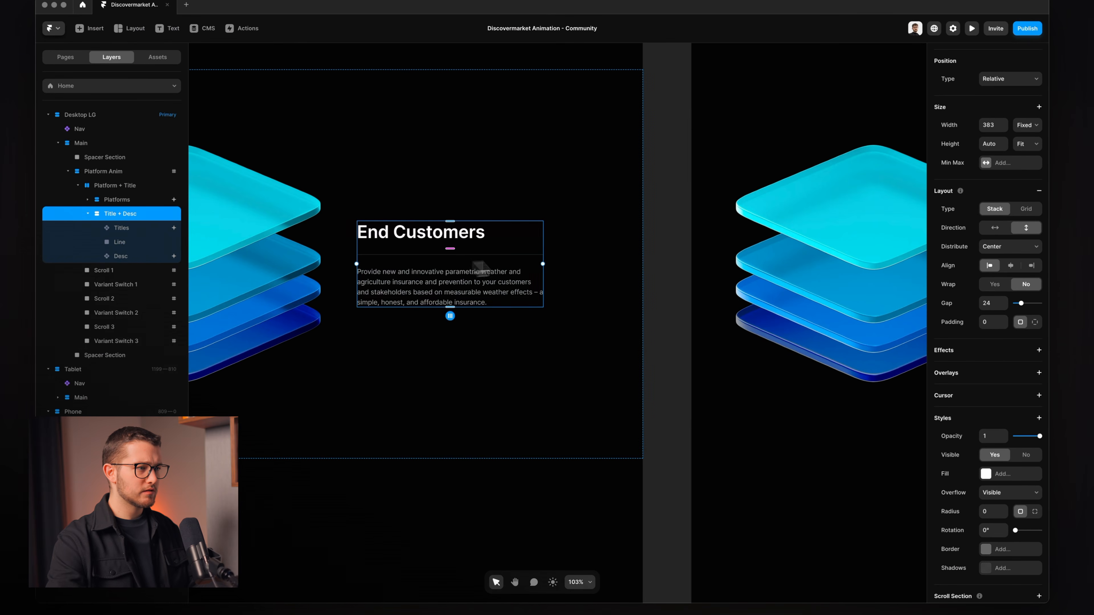
pyautogui.moveTo(543, 261); pyautogui.dragTo(553, 259)
# Try to narrow the Title + Desc stack in the Tablet breakpoint to a width of 127.
pyautogui.scroll(-5, 553, 259)
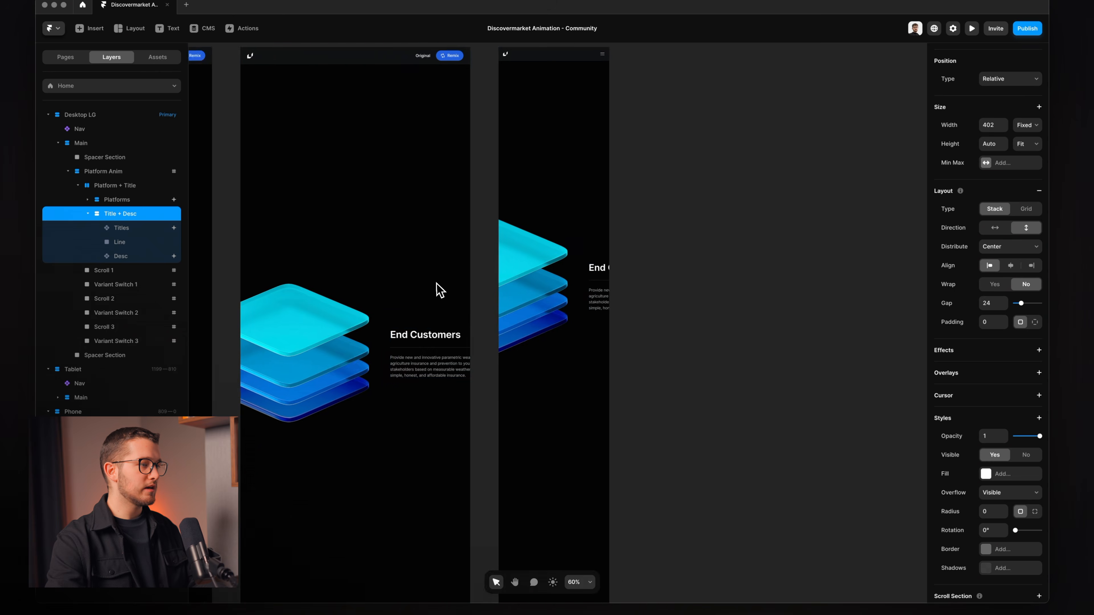
pyautogui.hscroll(-3, 436, 283)
pyautogui.scroll(4, 439, 285)
pyautogui.click(508, 403)
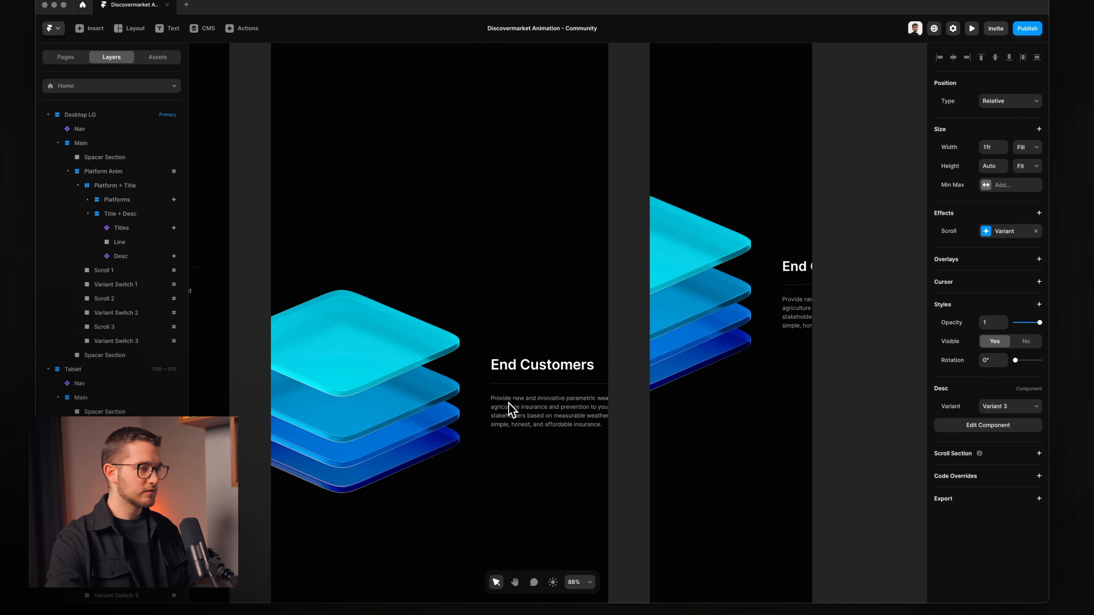
pyautogui.scroll(-2, 509, 403)
pyautogui.click(543, 331)
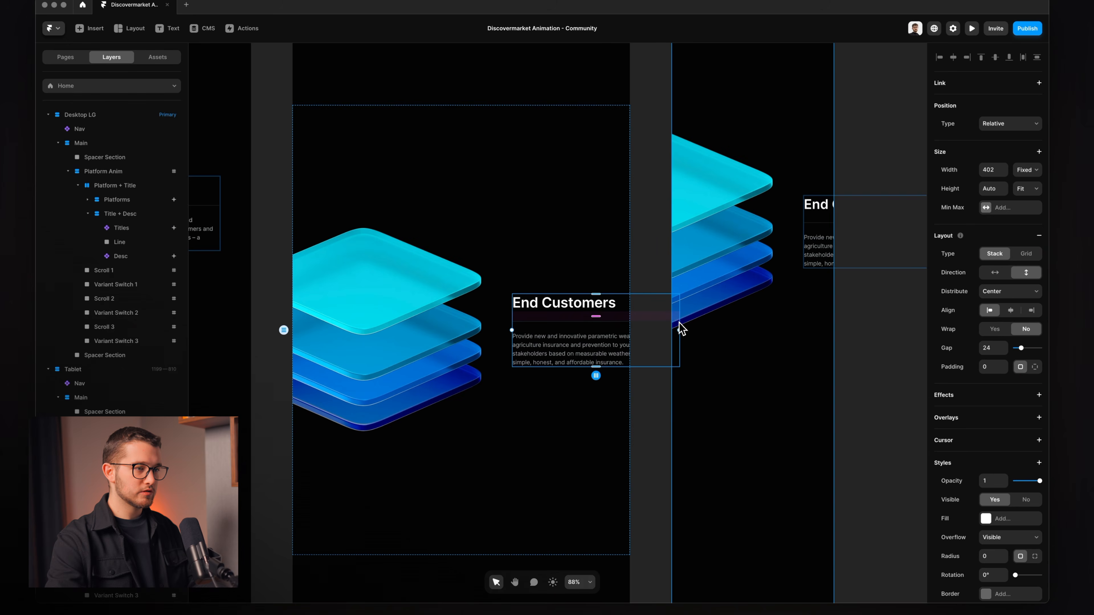
pyautogui.click(683, 330)
pyautogui.click(604, 332)
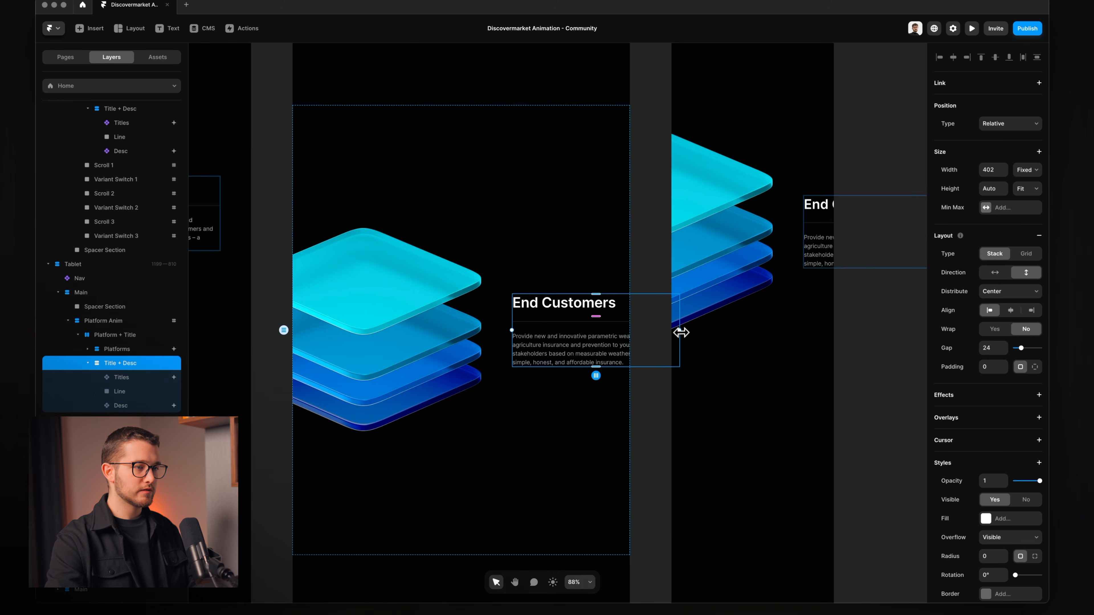
pyautogui.moveTo(681, 333); pyautogui.dragTo(558, 331)
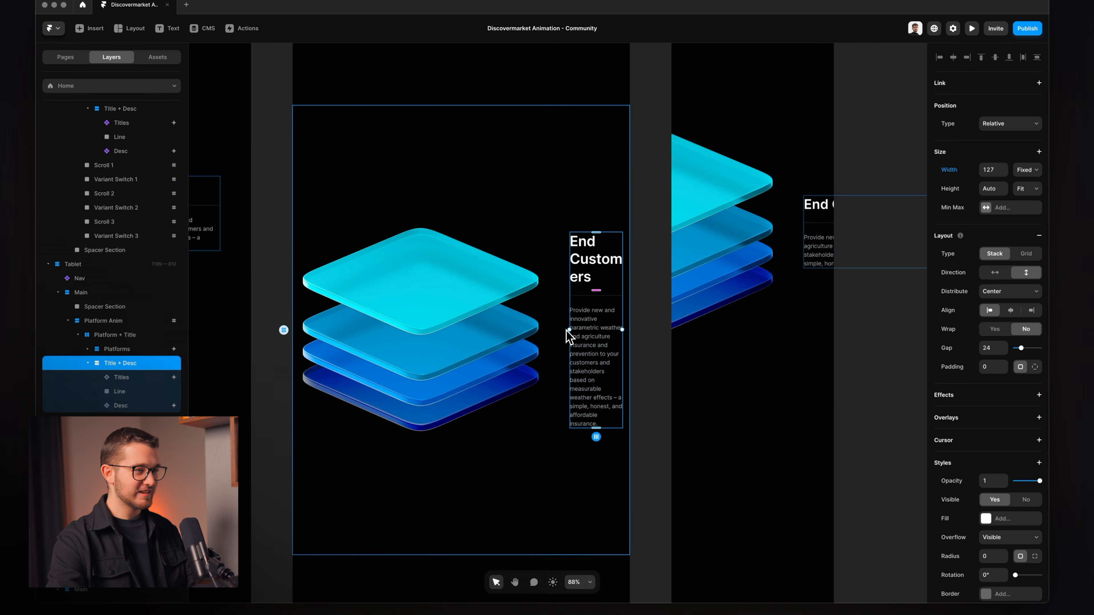
# Undo the narrowing of the Tablet breakpoint's Title + Desc stack.
pyautogui.press('super+z')
pyautogui.press('super+z')
pyautogui.press('super+z')
pyautogui.press('super+z')
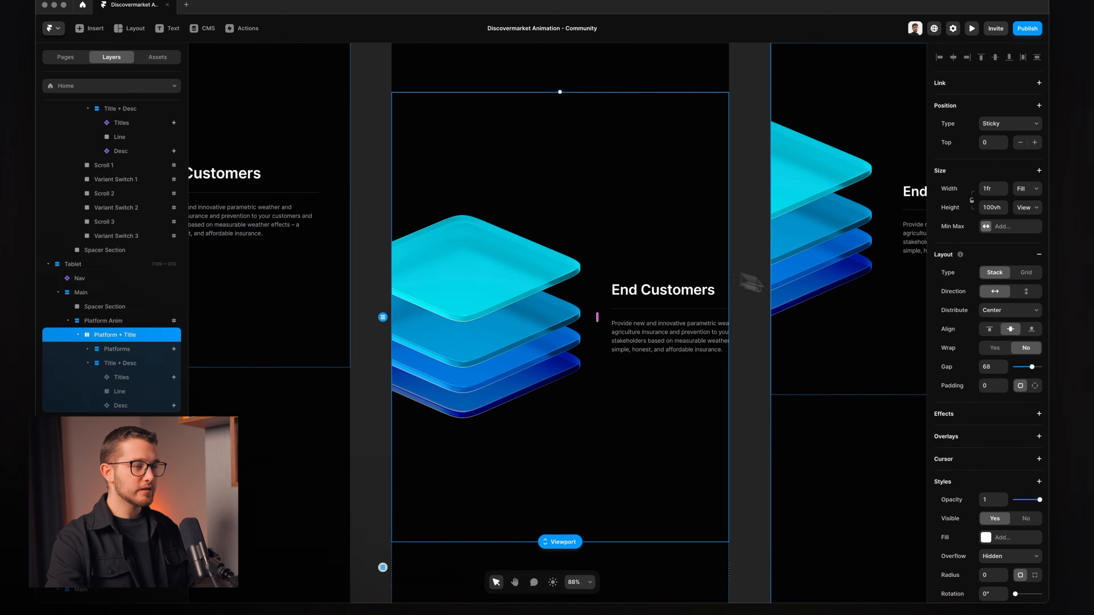
# Set the Tablet breakpoint's Platform + Title stack to a vertical direction.
pyautogui.click(1029, 292)
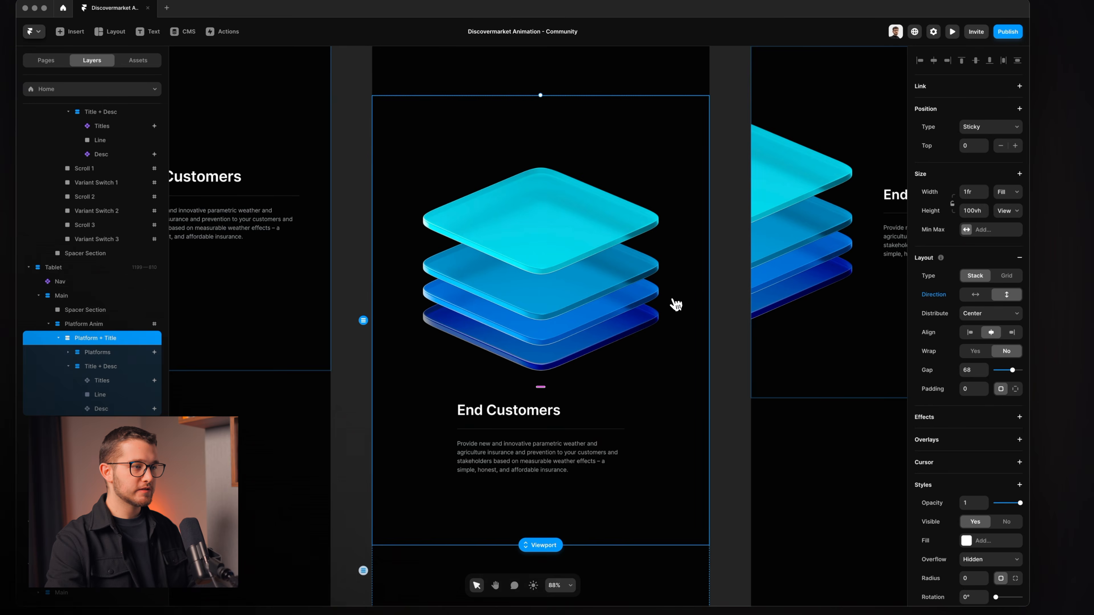
pyautogui.scroll(-5, 676, 304)
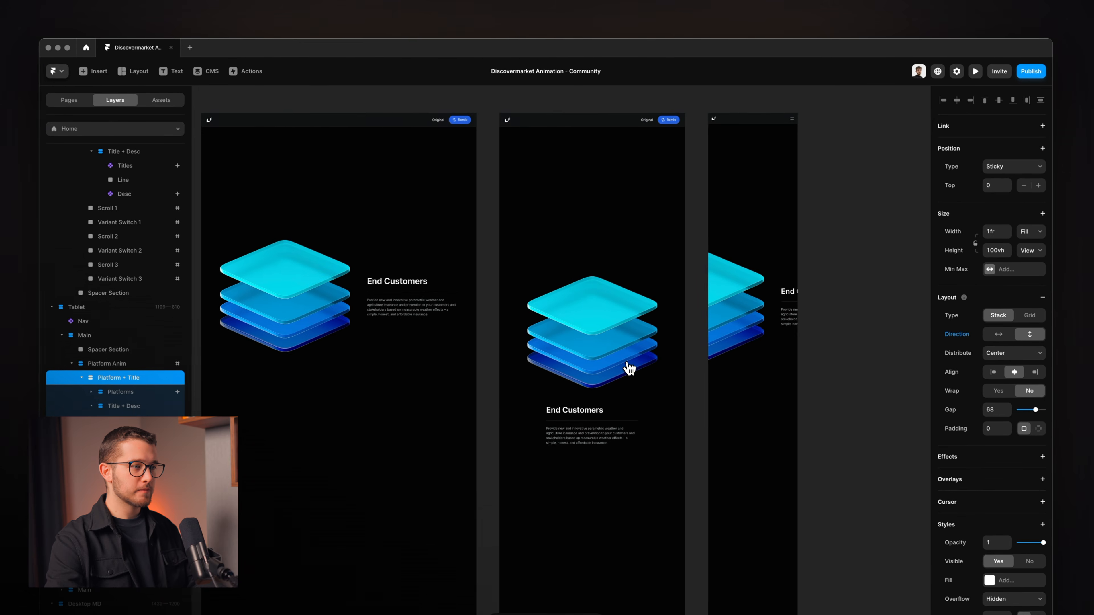
# Preview the Tablet breakpoint at 810 wide and scroll down and up through the platforms to check the vertically stacked layout.
pyautogui.click(480, 145)
pyautogui.scroll(-6, 525, 330)
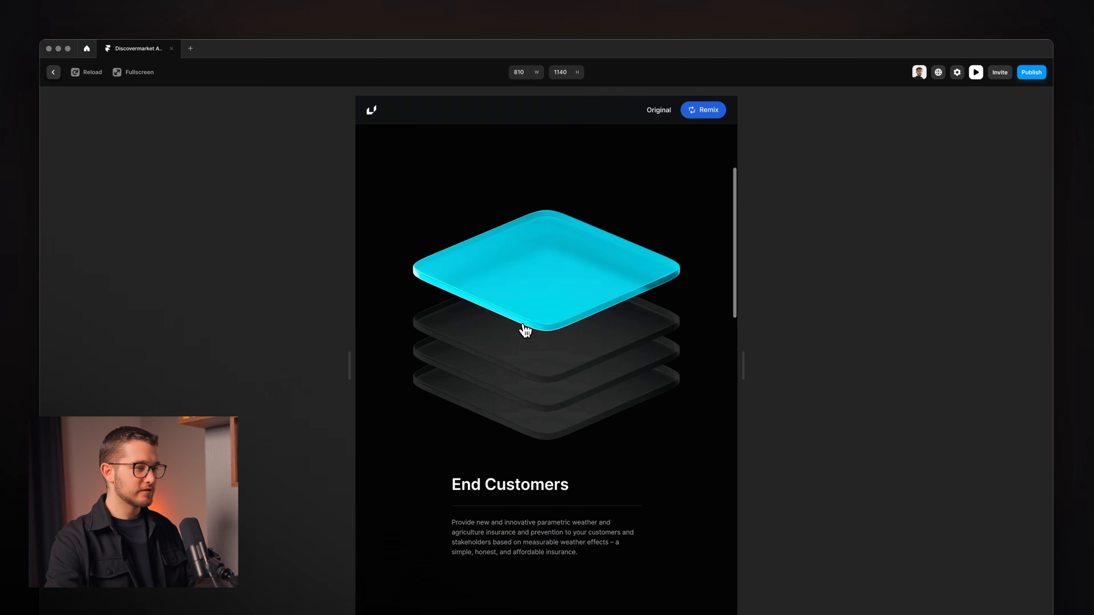
pyautogui.scroll(5, 526, 330)
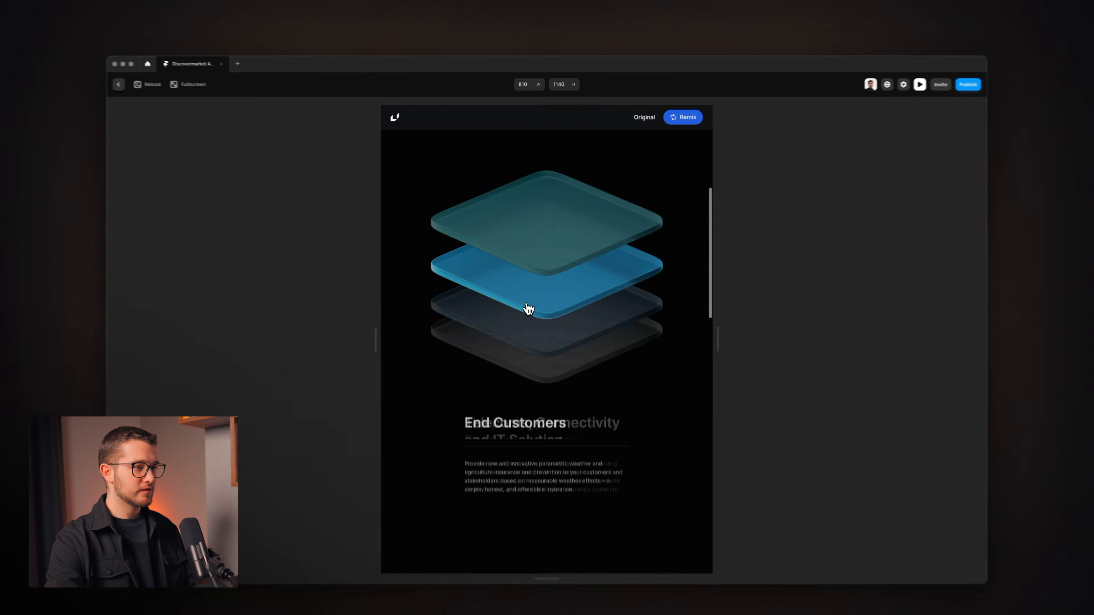
pyautogui.scroll(-5, 530, 298)
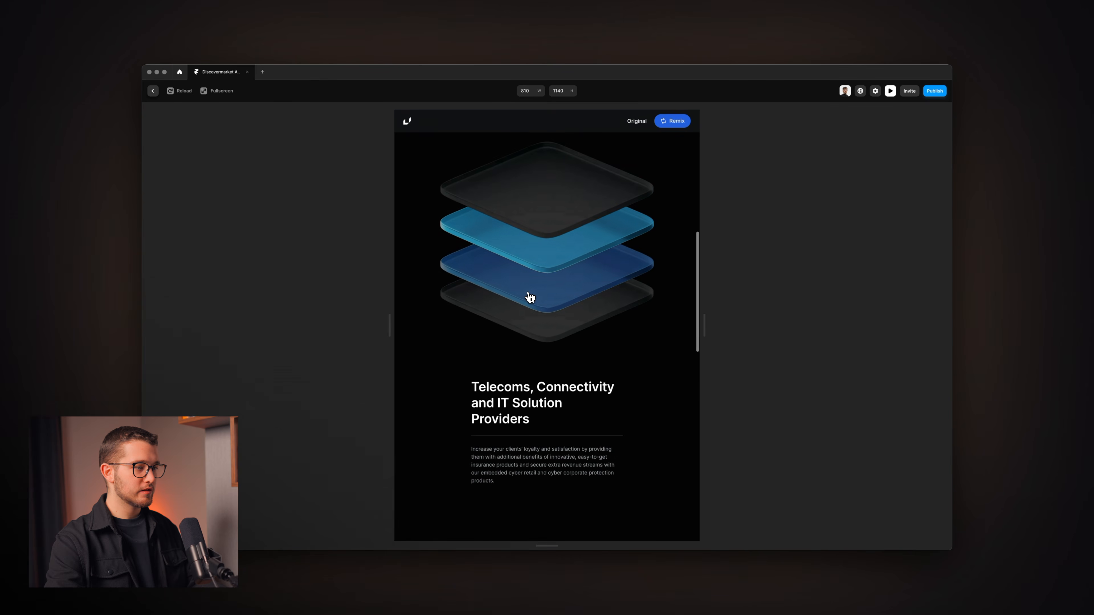
pyautogui.scroll(2, 530, 298)
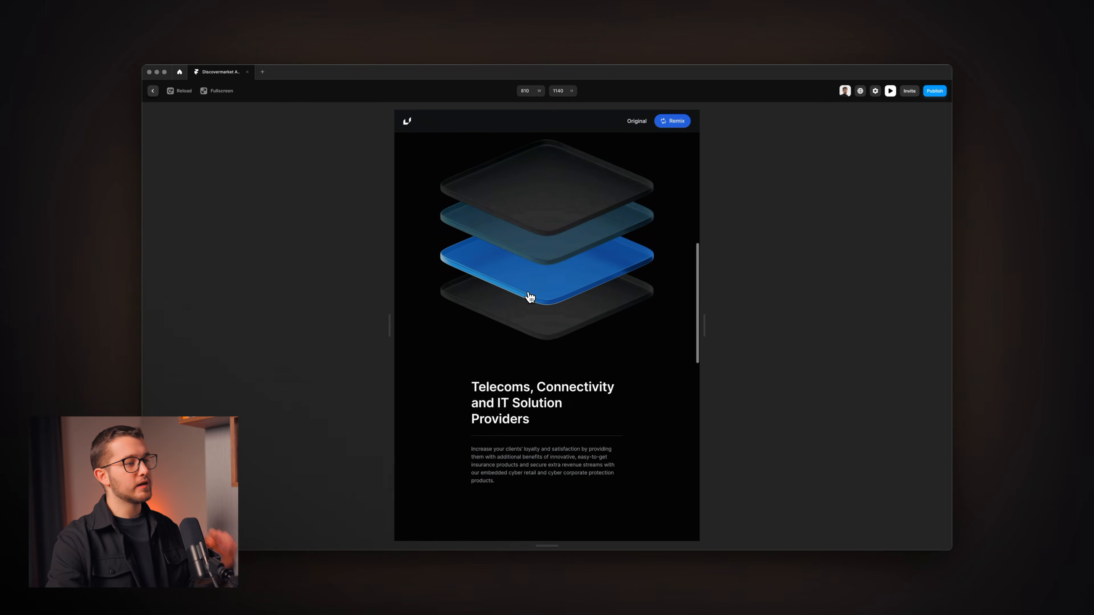
pyautogui.scroll(2, 530, 297)
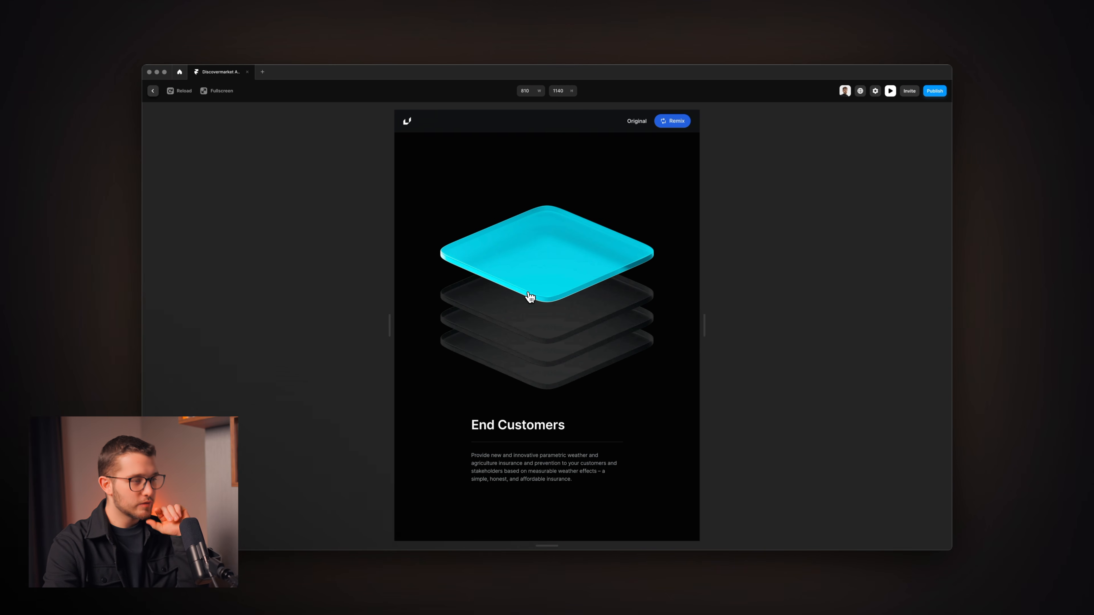
pyautogui.scroll(-1, 530, 297)
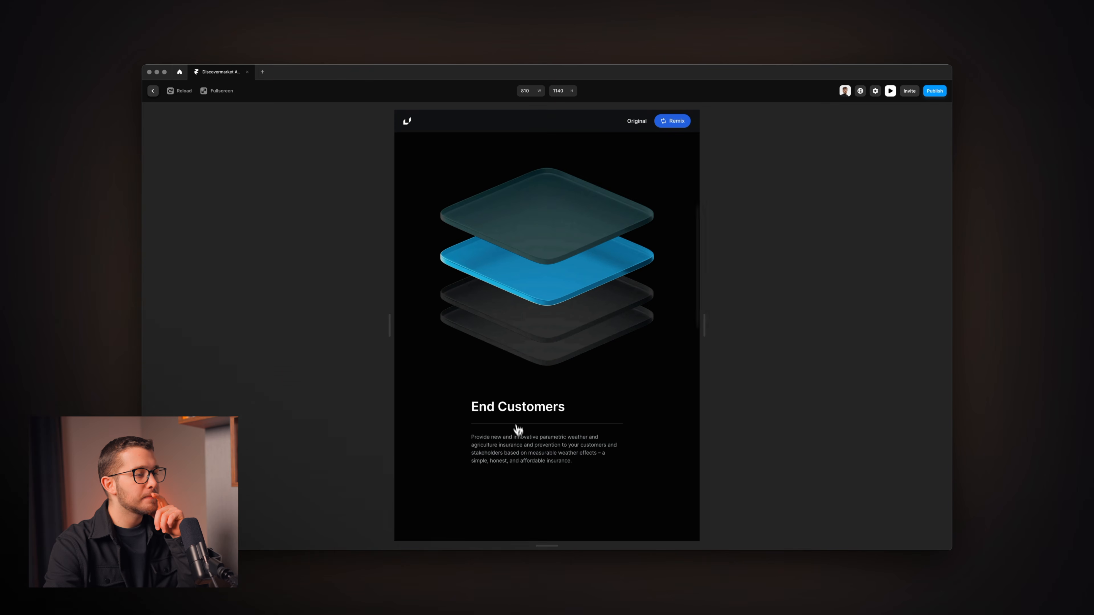
pyautogui.scroll(-2, 519, 429)
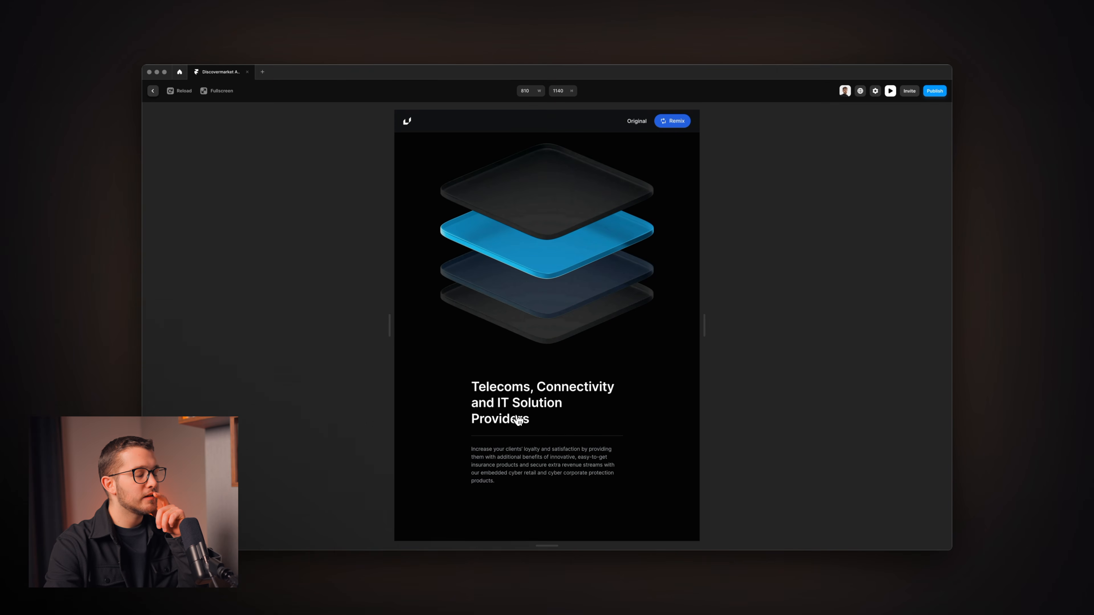
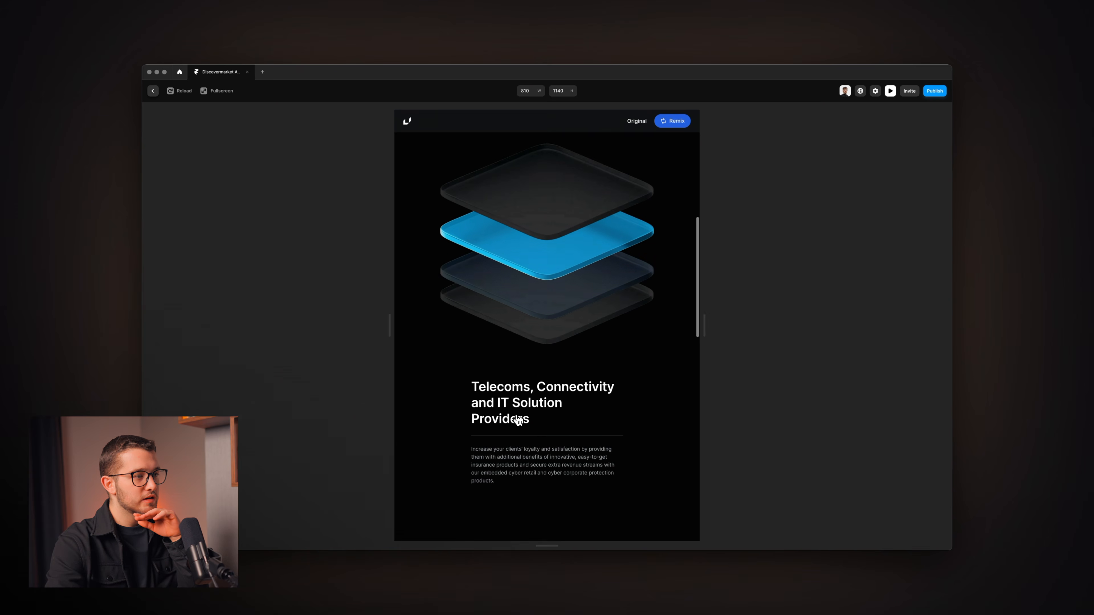
# Examine how the platform stack moves in the Tablet preview as the title changes from End Customers to longer titles and back.
pyautogui.scroll(5, 521, 415)
pyautogui.scroll(-1, 542, 381)
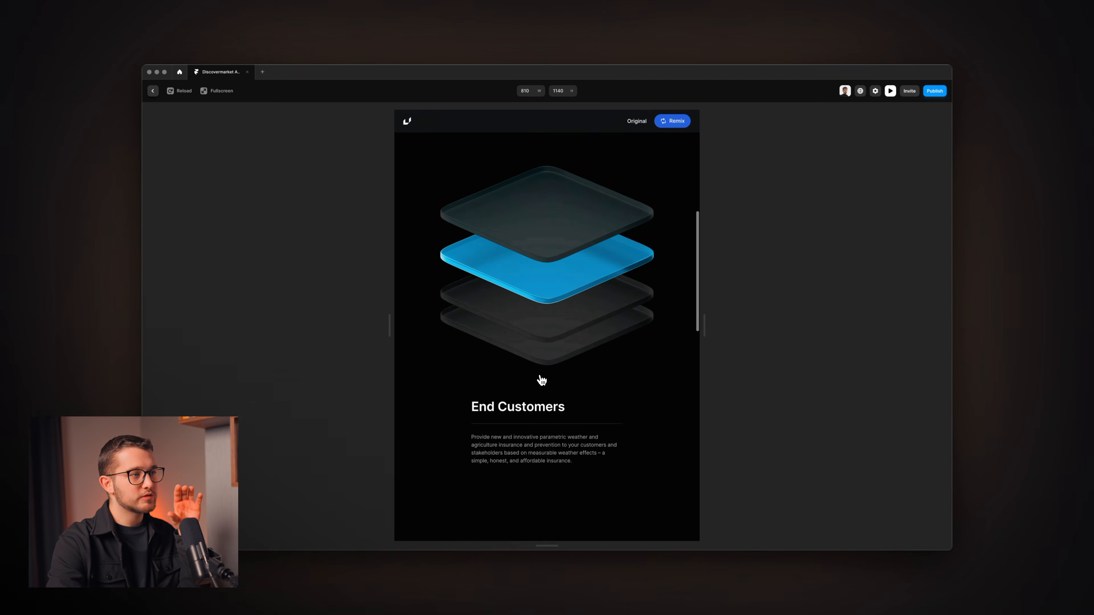
pyautogui.scroll(-2, 542, 381)
pyautogui.scroll(2, 542, 381)
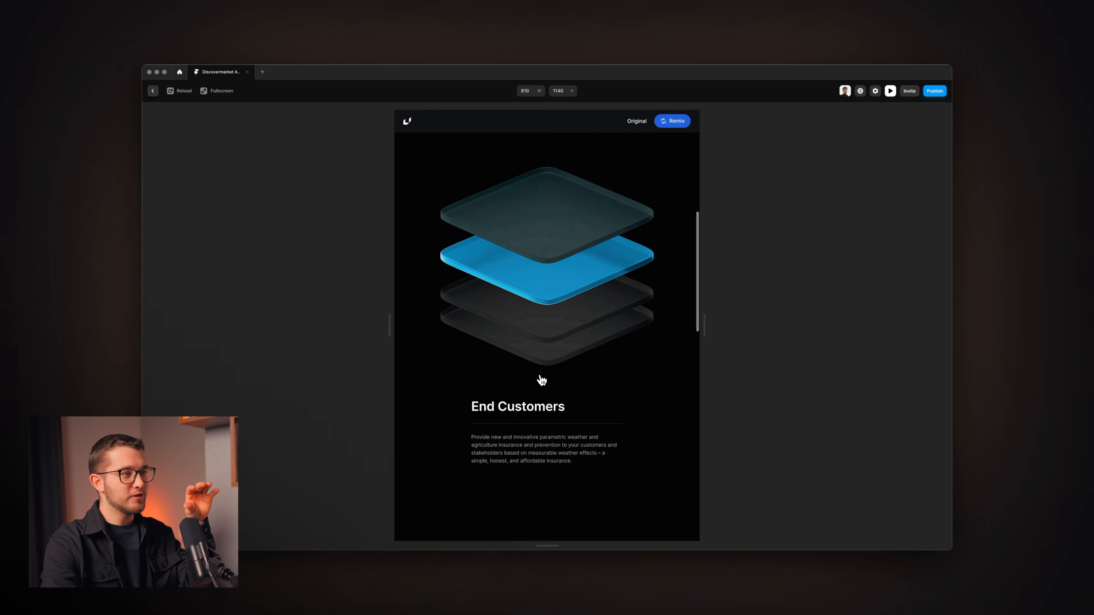
pyautogui.scroll(-2, 542, 381)
pyautogui.scroll(2, 542, 381)
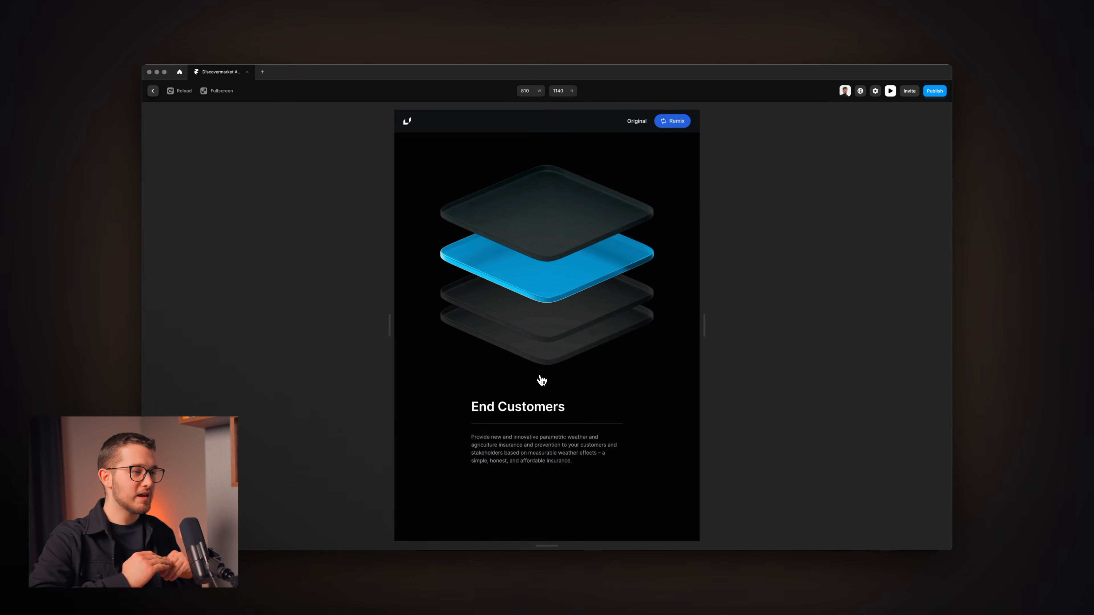
pyautogui.scroll(-4, 542, 381)
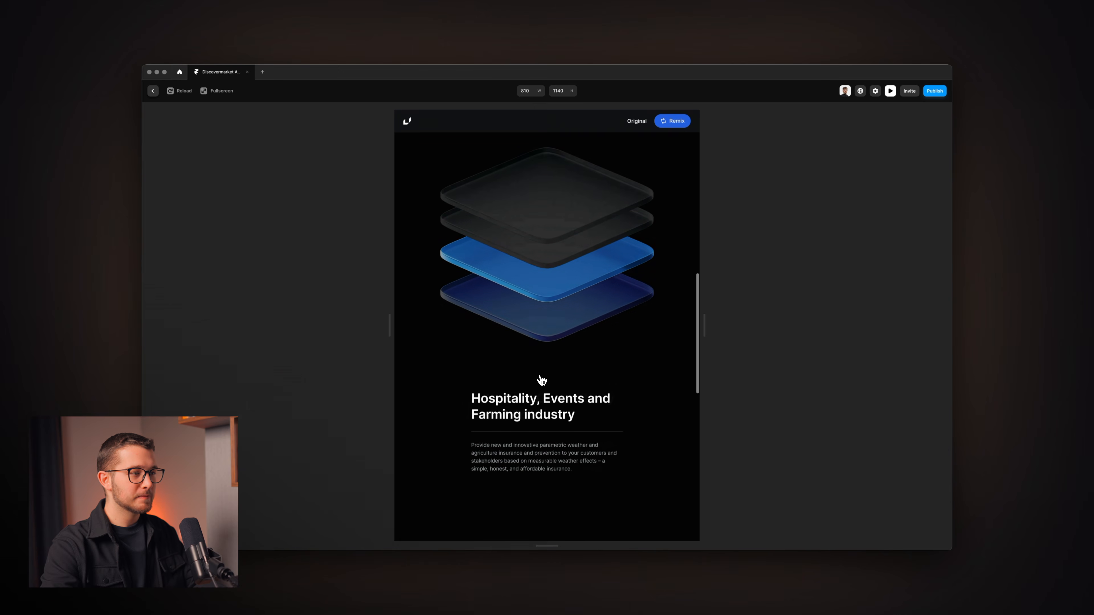
pyautogui.scroll(4, 542, 380)
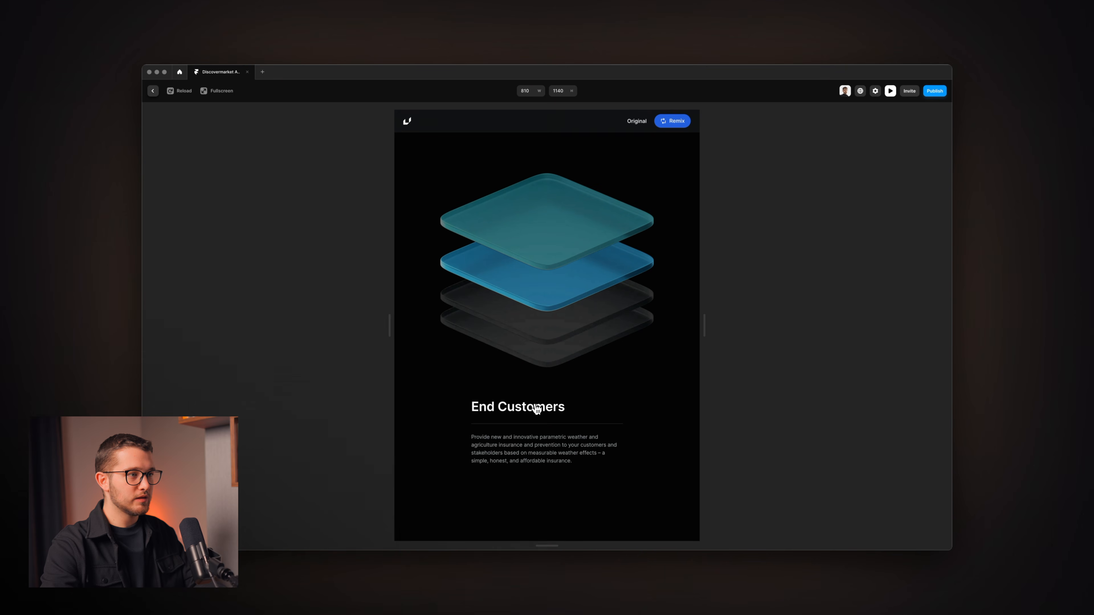
pyautogui.press('Escape')
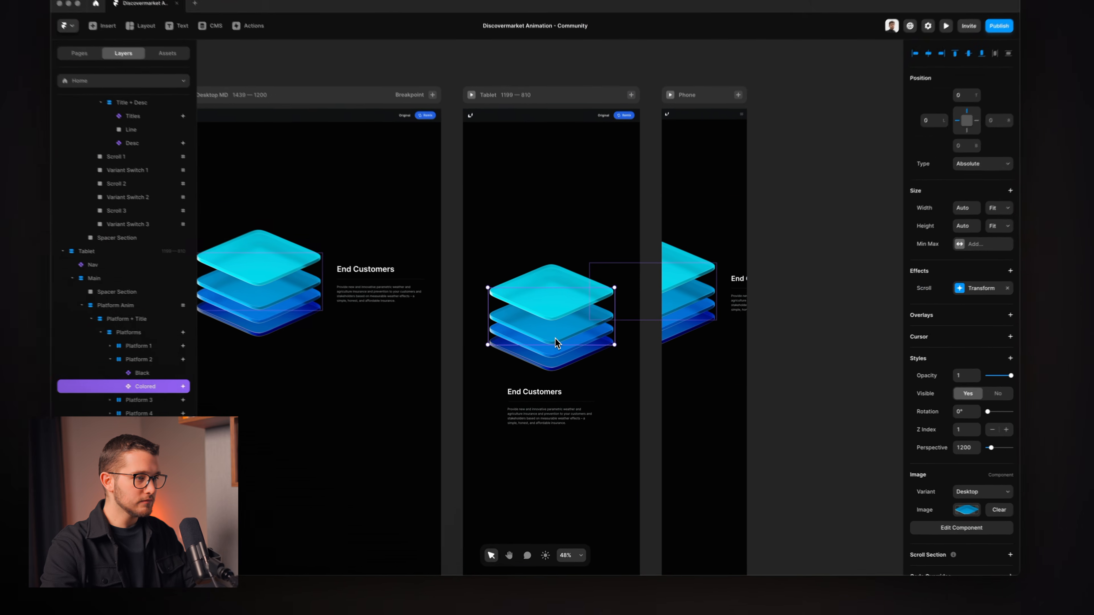
# Enlarge the Tablet breakpoint's Title + Desc stack to a fixed height of about 334.
pyautogui.scroll(-1, 555, 339)
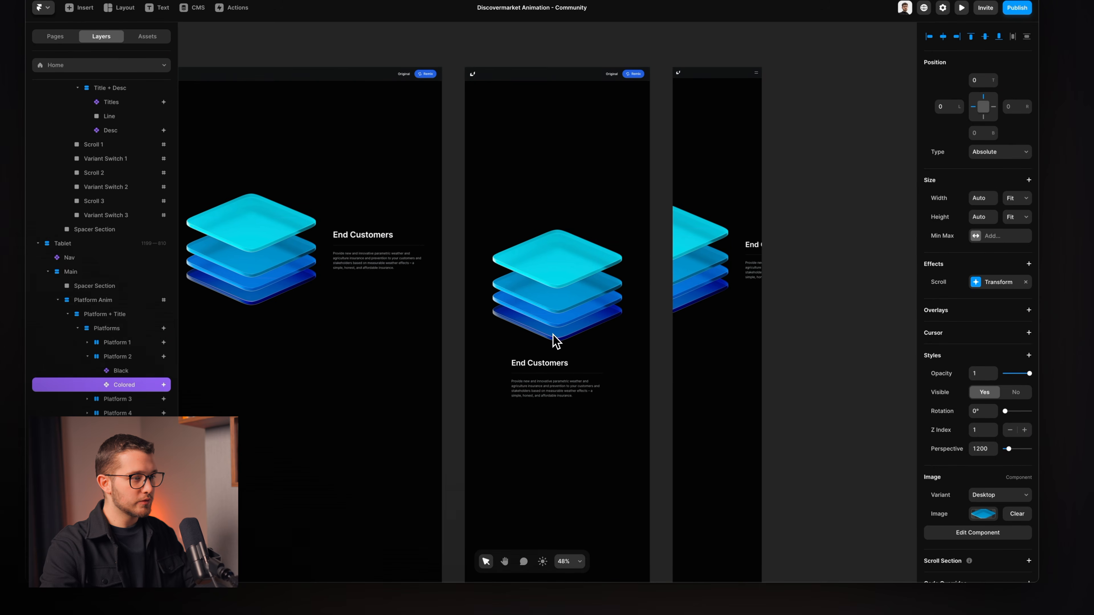
pyautogui.click(547, 375)
pyautogui.keyDown('ctrl'); pyautogui.scroll(5, 547, 378); pyautogui.keyUp('ctrl')
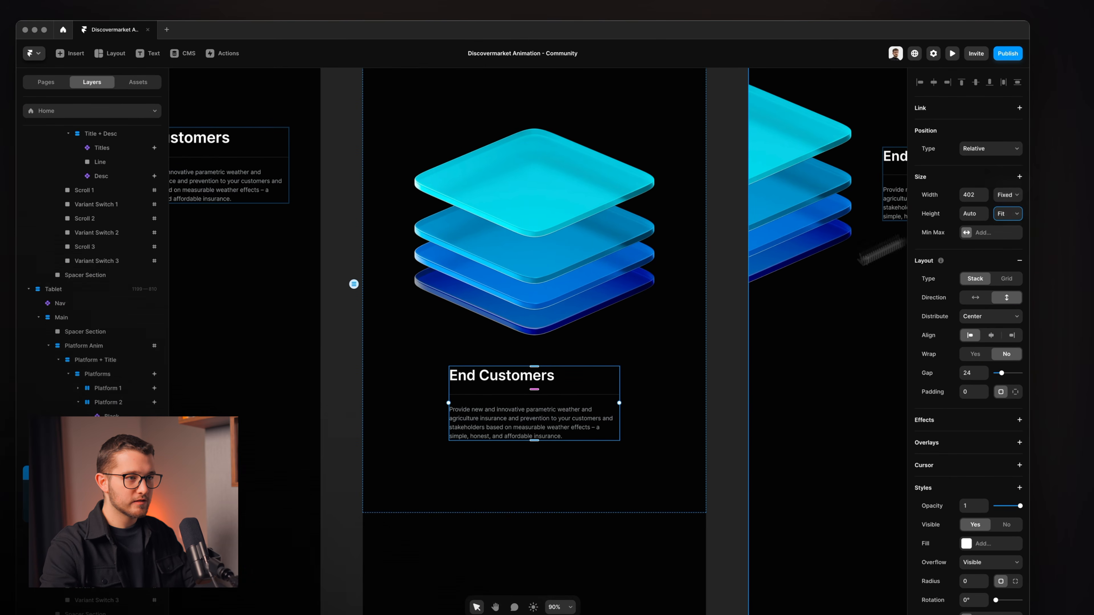
pyautogui.moveTo(535, 440); pyautogui.dragTo(555, 451)
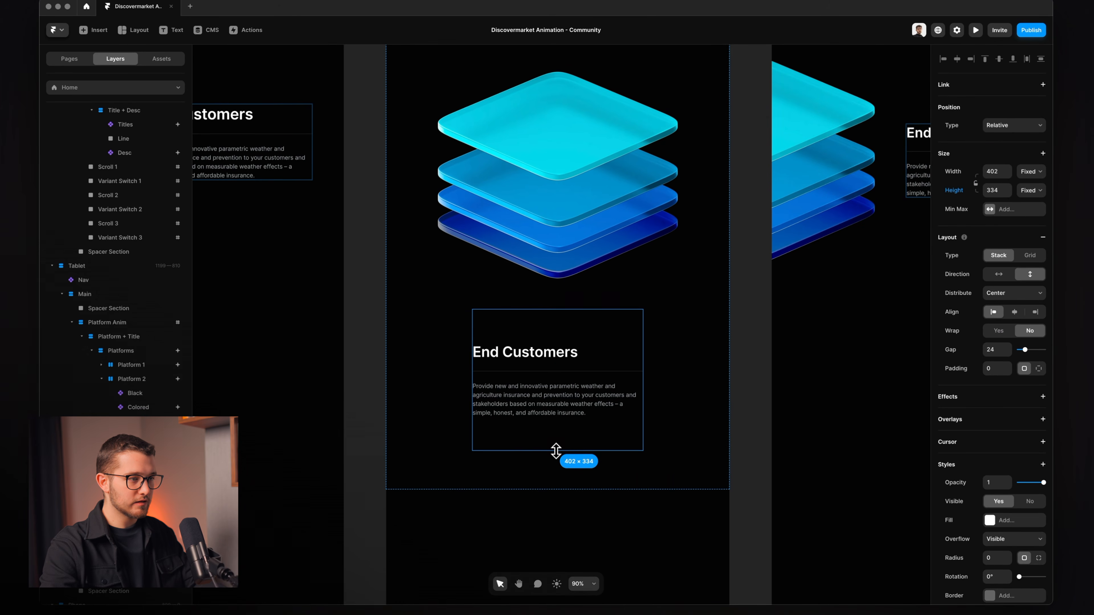
# Preview the Tablet breakpoint and scroll through all the platforms to check the layout with the fixed-height title block.
pyautogui.scroll(-4, 556, 451)
pyautogui.scroll(2, 557, 452)
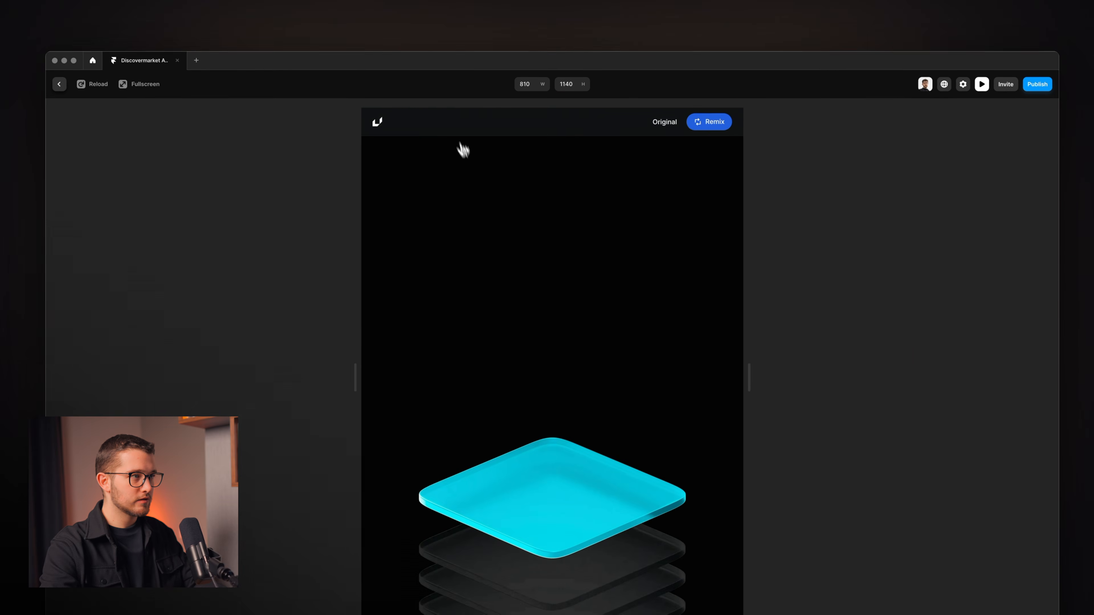
pyautogui.scroll(-8, 536, 341)
pyautogui.scroll(-10, 538, 344)
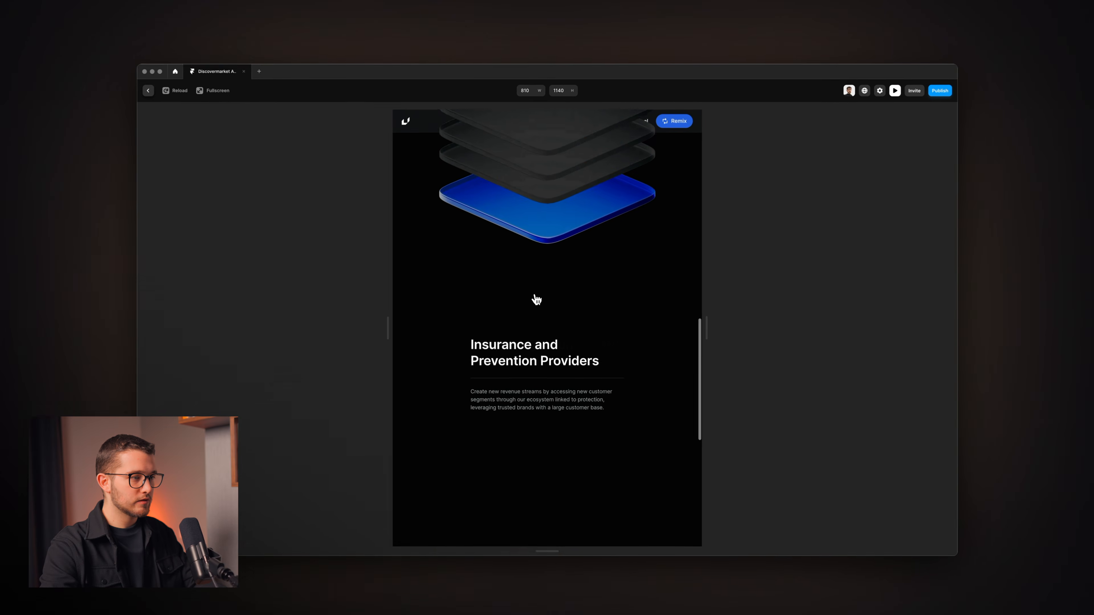
pyautogui.scroll(10, 537, 300)
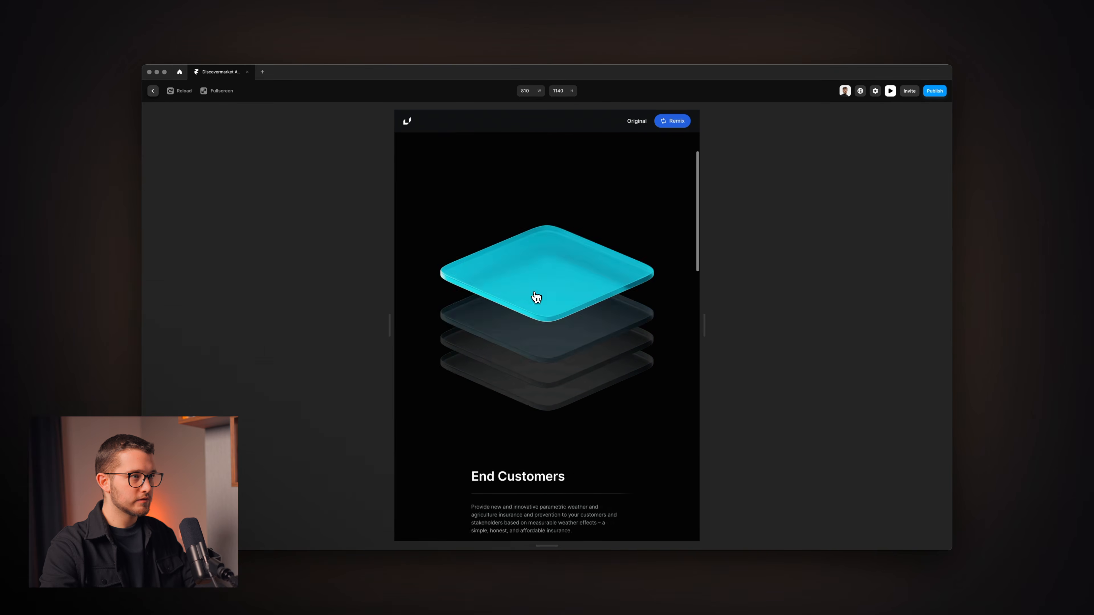
pyautogui.scroll(-4, 536, 298)
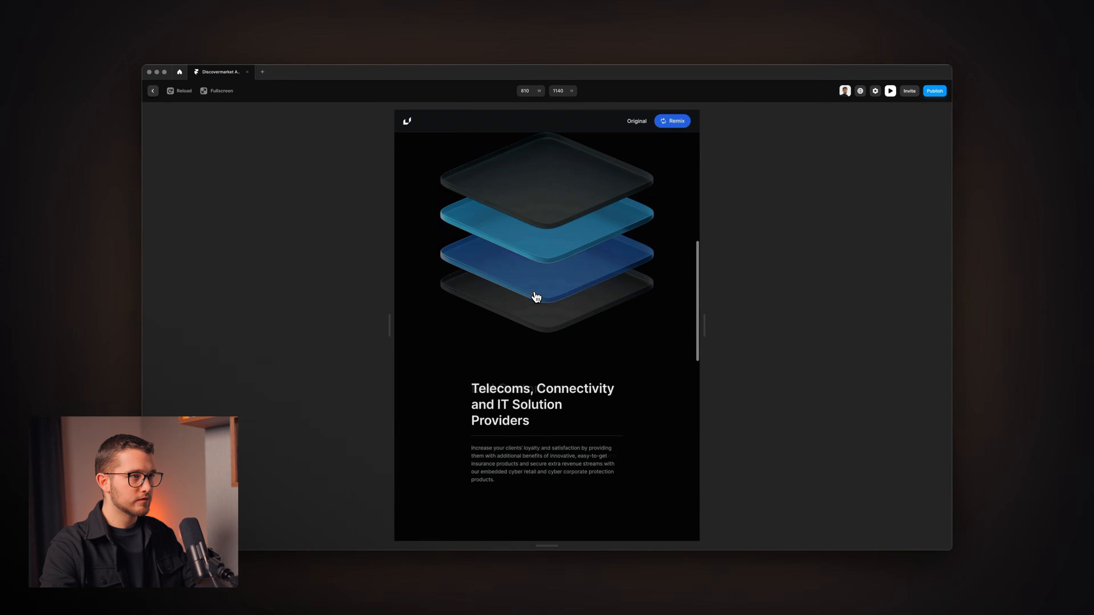
pyautogui.scroll(-6, 537, 297)
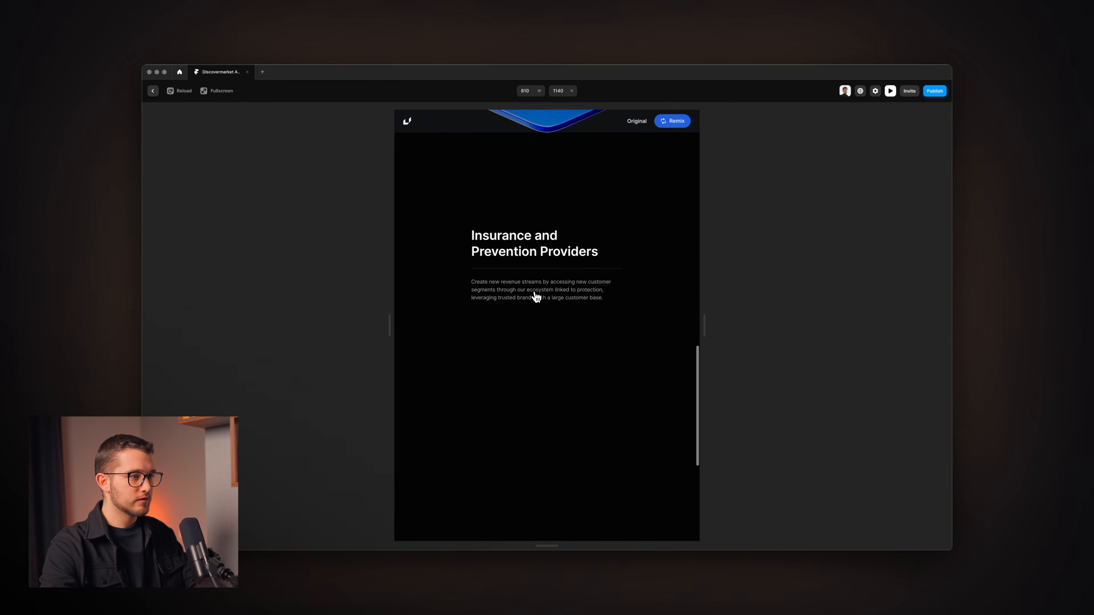
pyautogui.scroll(5, 536, 297)
pyautogui.scroll(4, 537, 298)
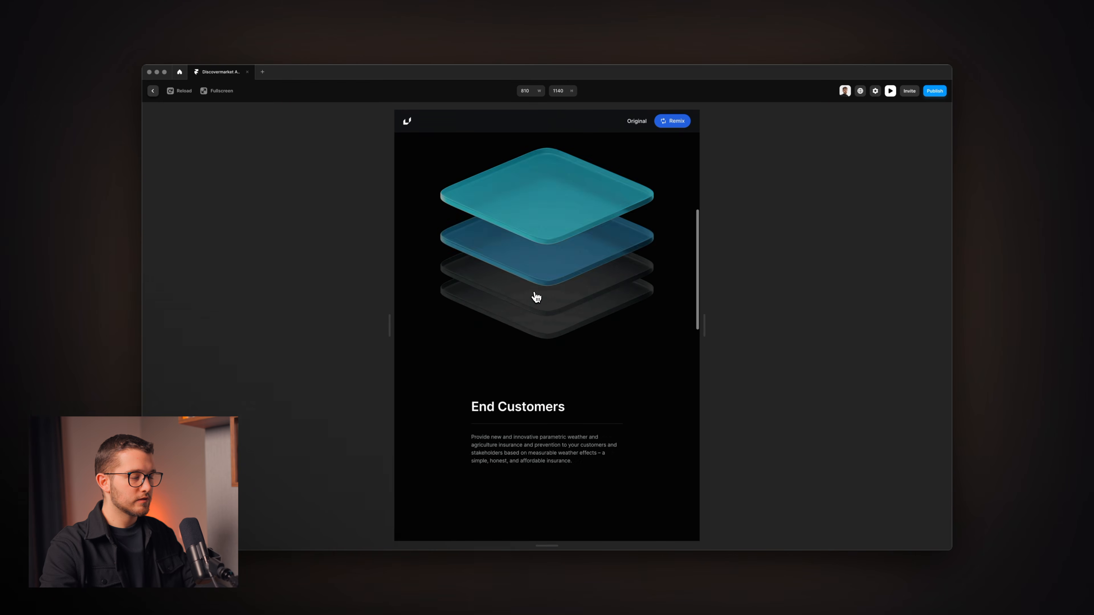
pyautogui.press('Escape')
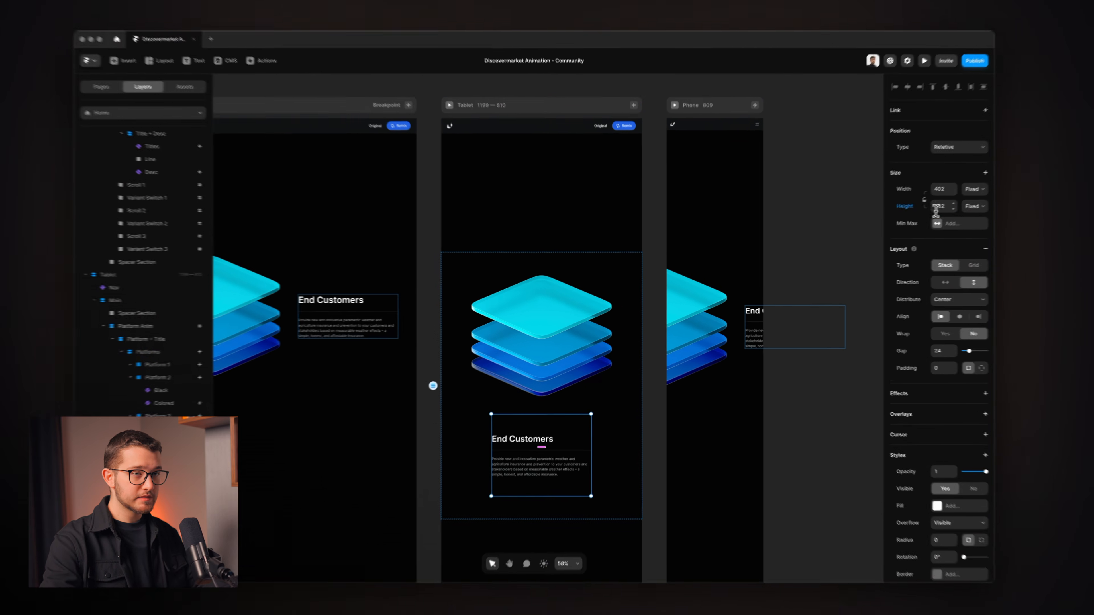
# Set the height of the Tablet breakpoint's Title + Desc stack to 330.
pyautogui.click(904, 219)
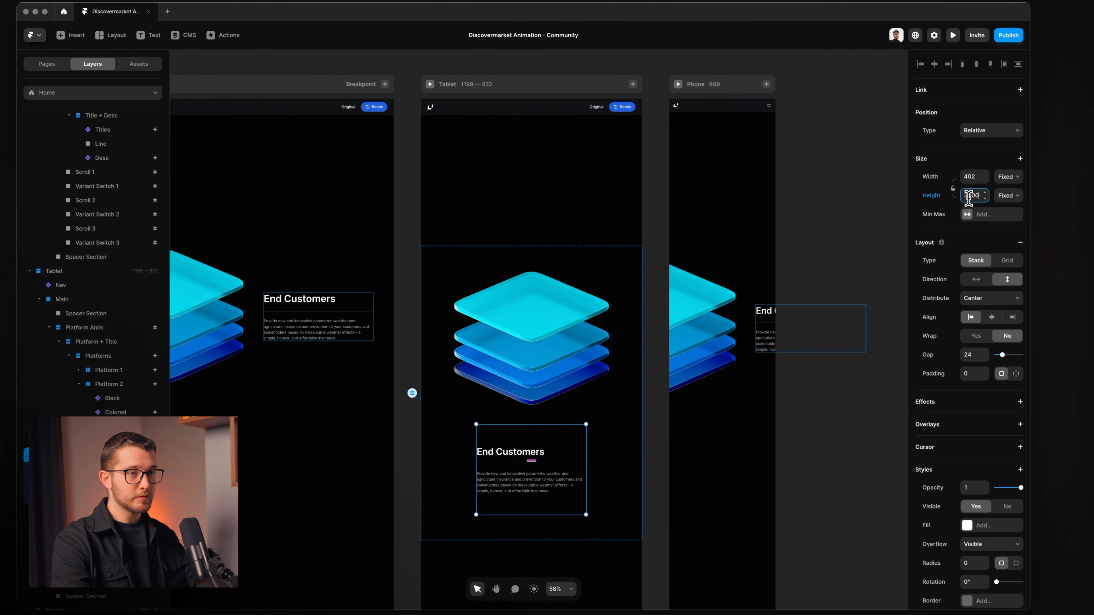
pyautogui.scroll(-3, 569, 437)
pyautogui.scroll(3, 569, 437)
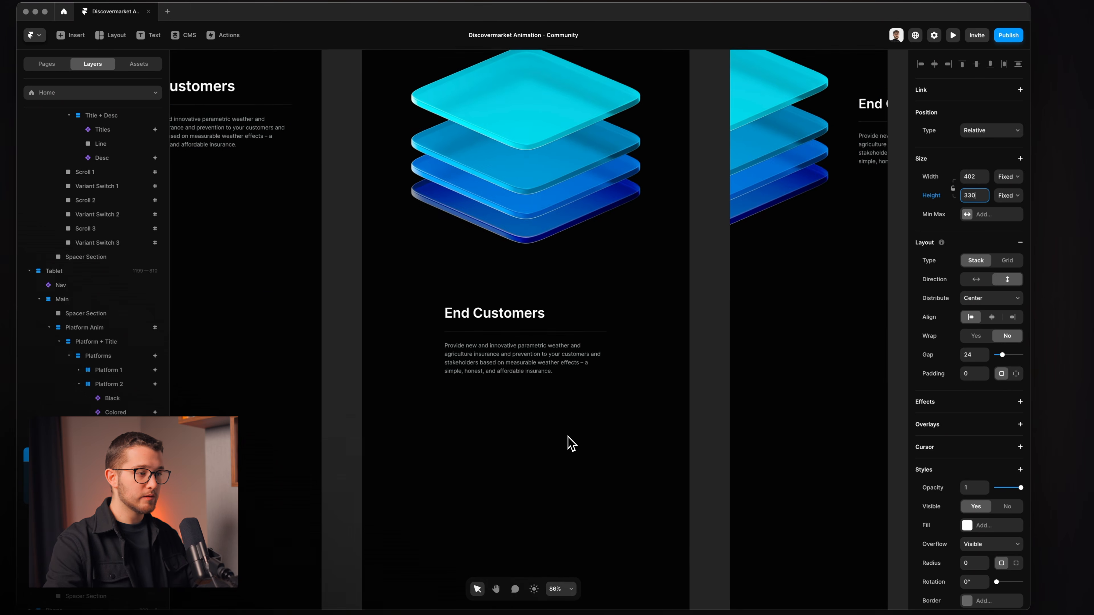
# Try Variant 2 on the Tablet breakpoint's Titles component to test its fit, undo it, and reselect the Title + Desc stack.
pyautogui.doubleClick(516, 318)
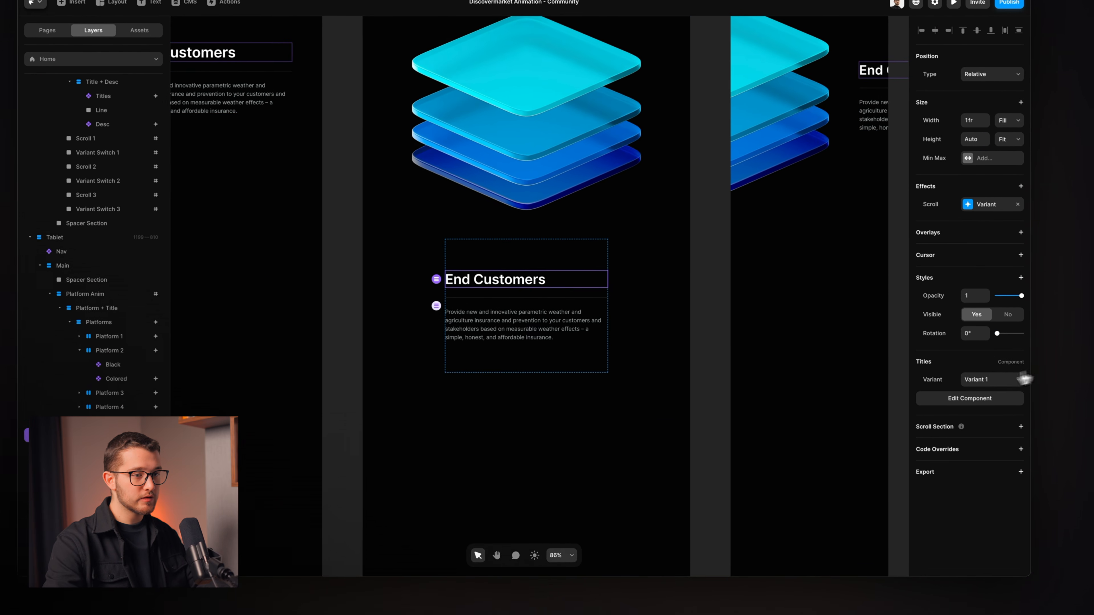
pyautogui.click(991, 377)
pyautogui.click(986, 396)
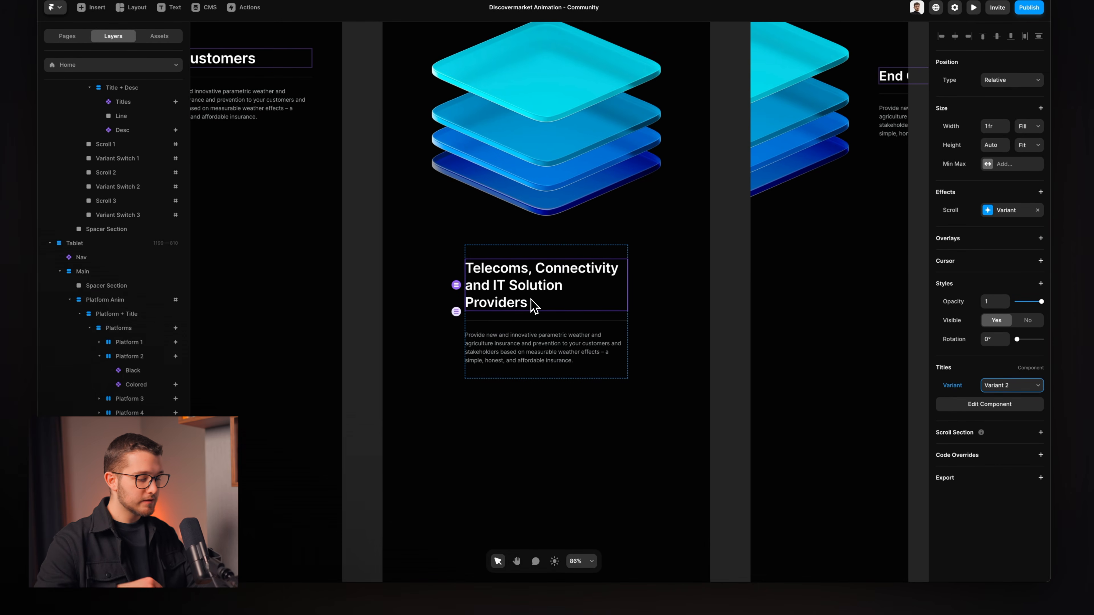
pyautogui.hotkey('ctrl', 'z')
pyautogui.click(520, 271)
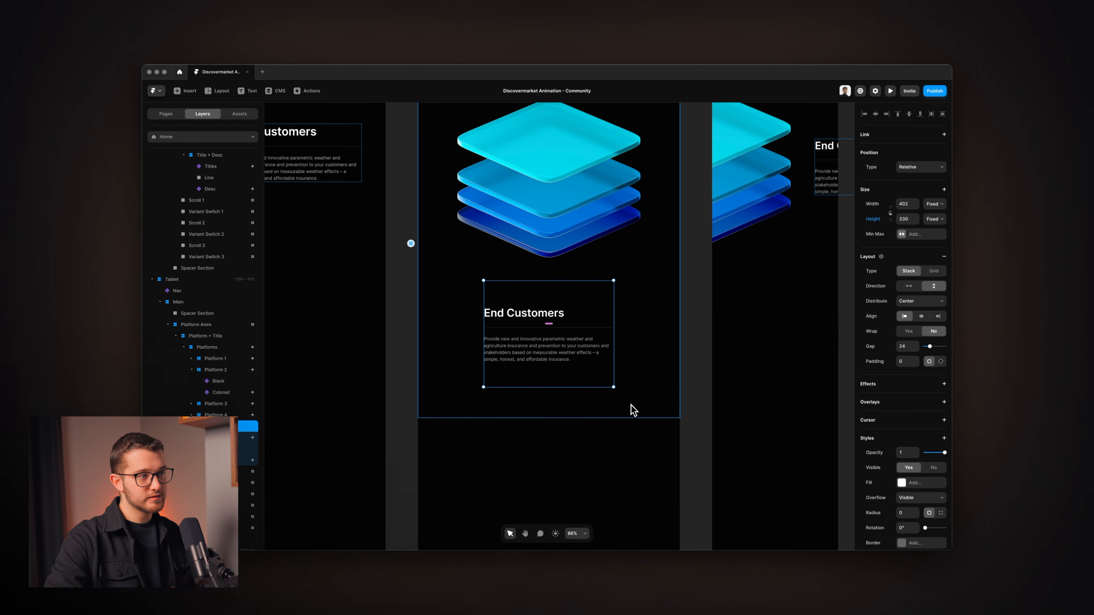
# Open the Image component of Desktop LG's top platform, inspect its Mobile variant, and return to the Home page.
pyautogui.click(542, 235)
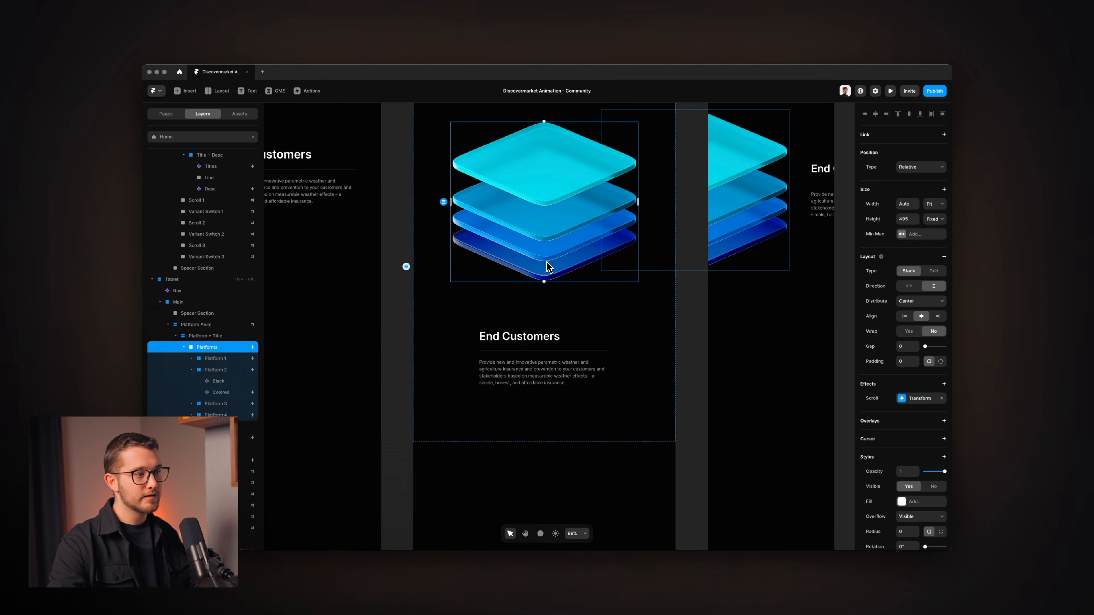
pyautogui.scroll(-5, 547, 263)
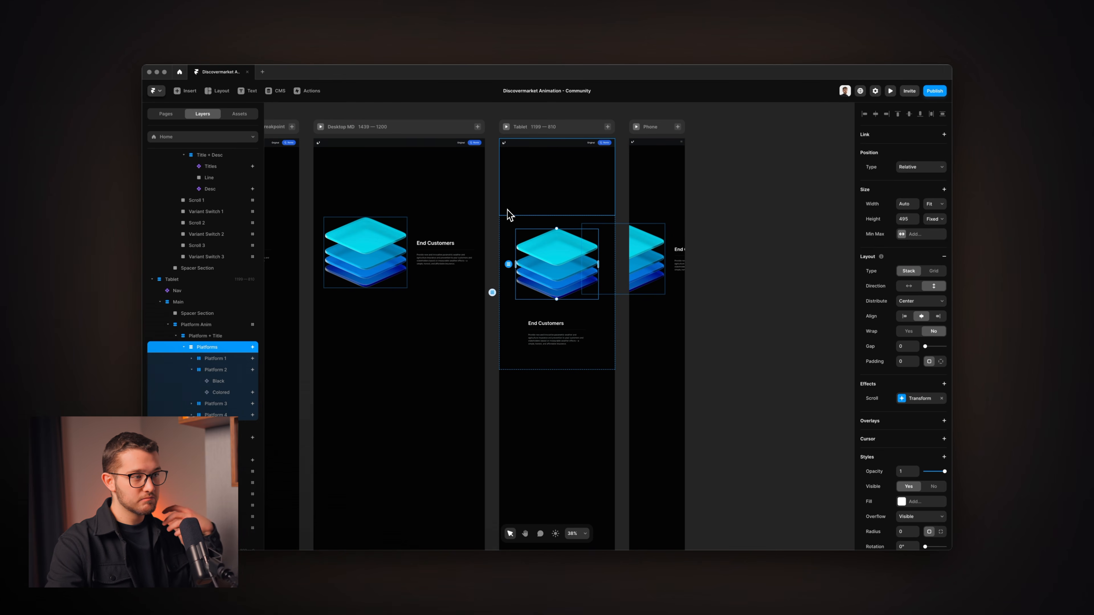
pyautogui.scroll(-3, 519, 262)
pyautogui.hscroll(-4, 519, 262)
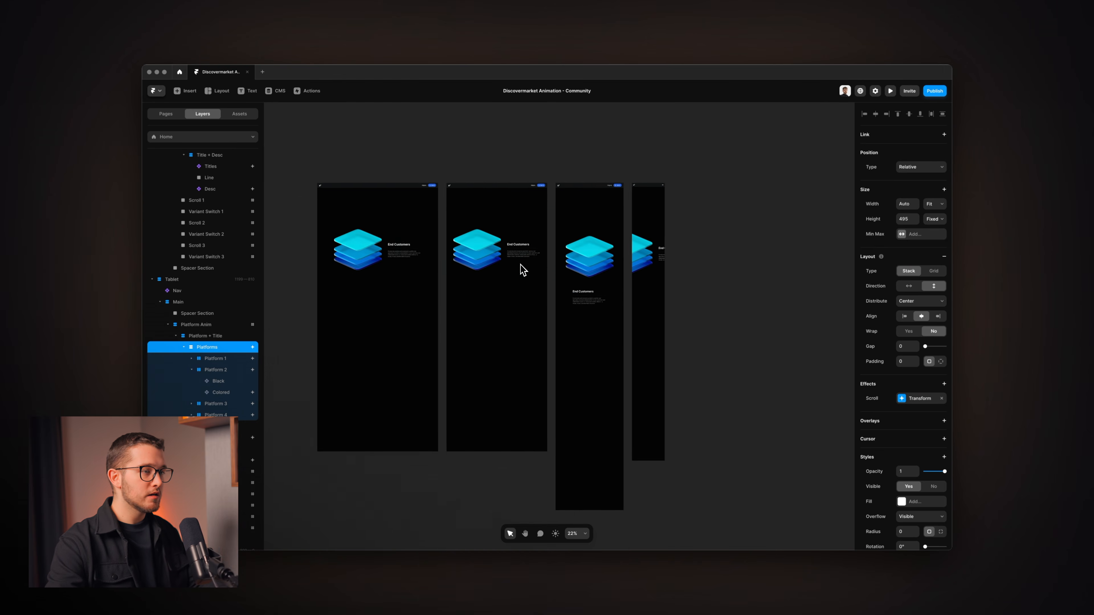
pyautogui.scroll(3, 518, 262)
pyautogui.click(458, 230)
pyautogui.keyDown('super'); pyautogui.click(471, 234); pyautogui.keyUp('super')
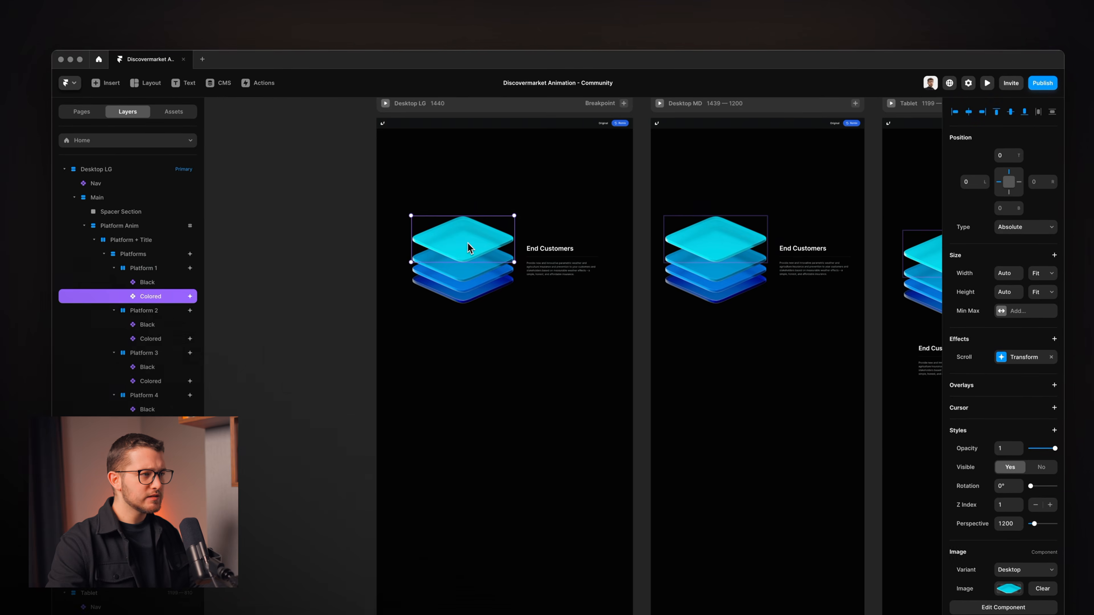
pyautogui.doubleClick(471, 235)
pyautogui.hscroll(2, 596, 341)
pyautogui.hscroll(2, 608, 369)
pyautogui.click(598, 354)
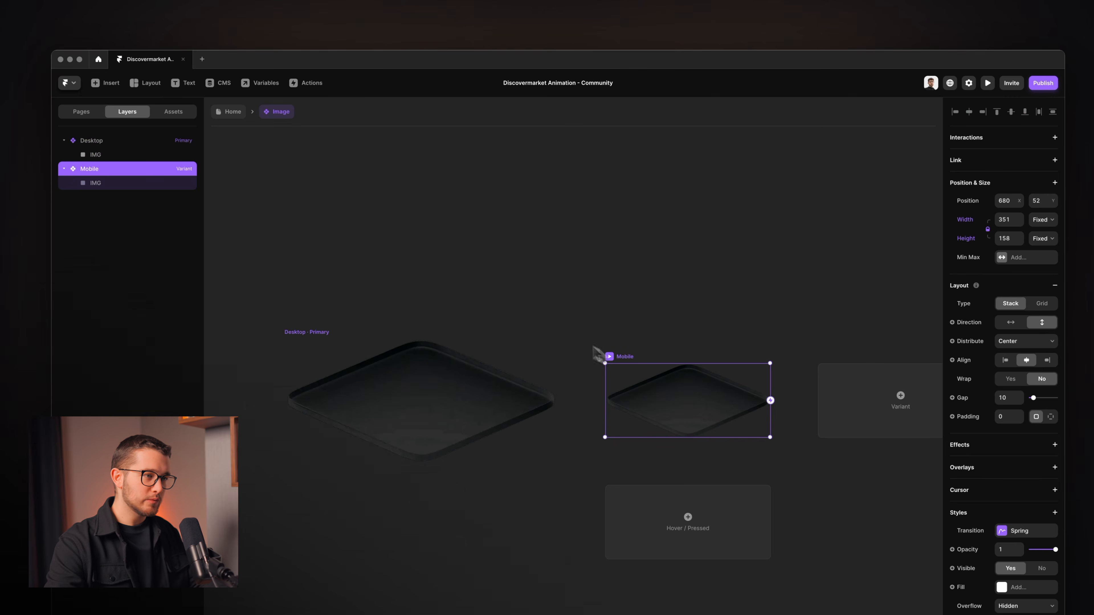
pyautogui.click(240, 113)
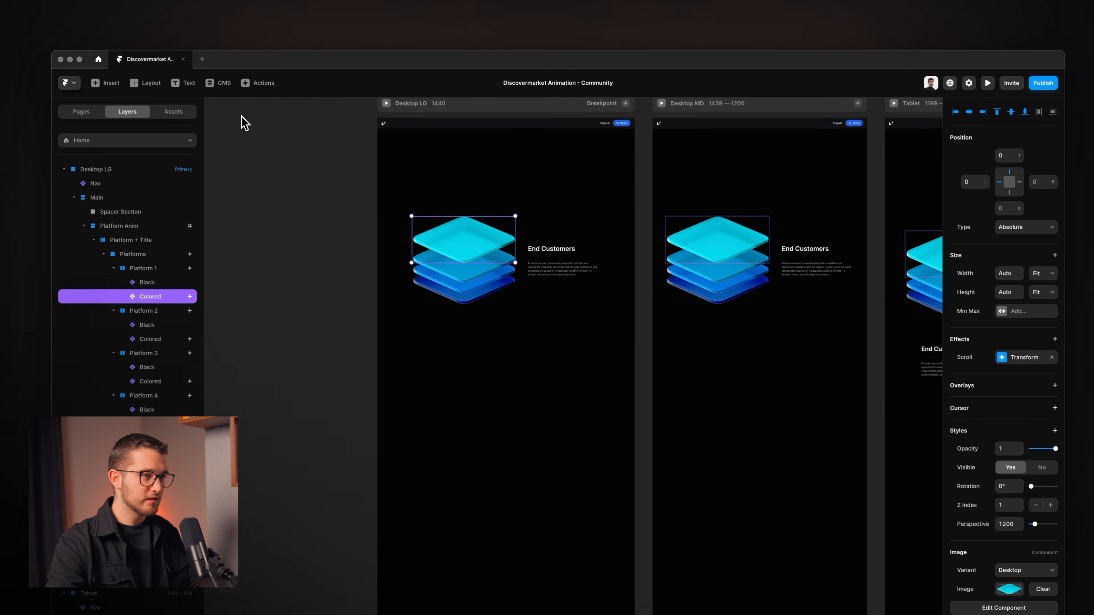
# Try to multi-select the Black and Colored layers of Platform 1 and Platform 2 in the Tablet breakpoint.
pyautogui.hscroll(6, 579, 216)
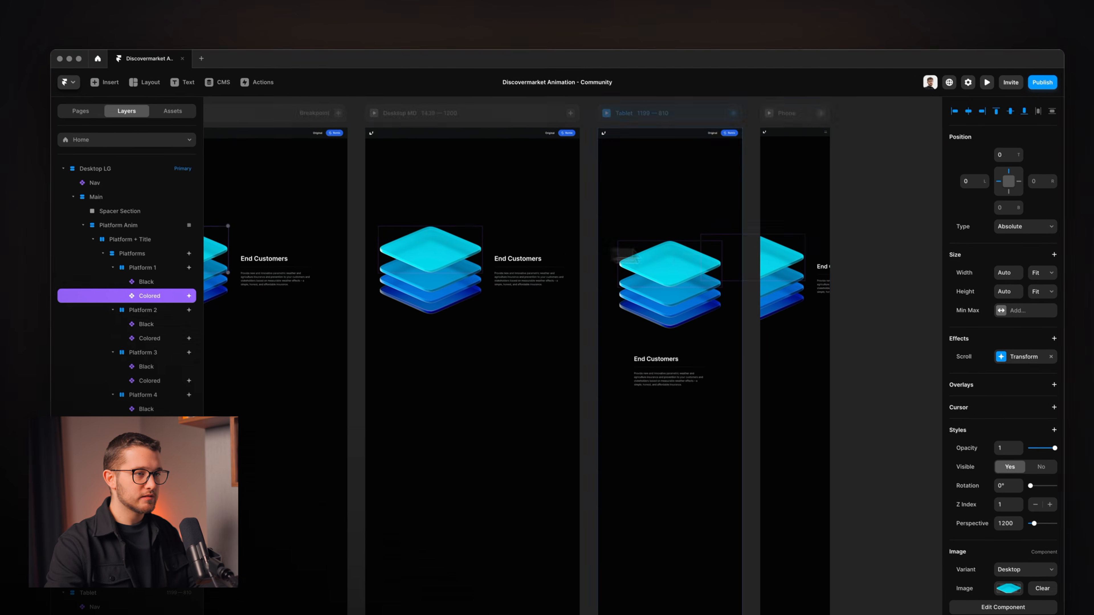
pyautogui.scroll(3, 792, 257)
pyautogui.click(761, 244)
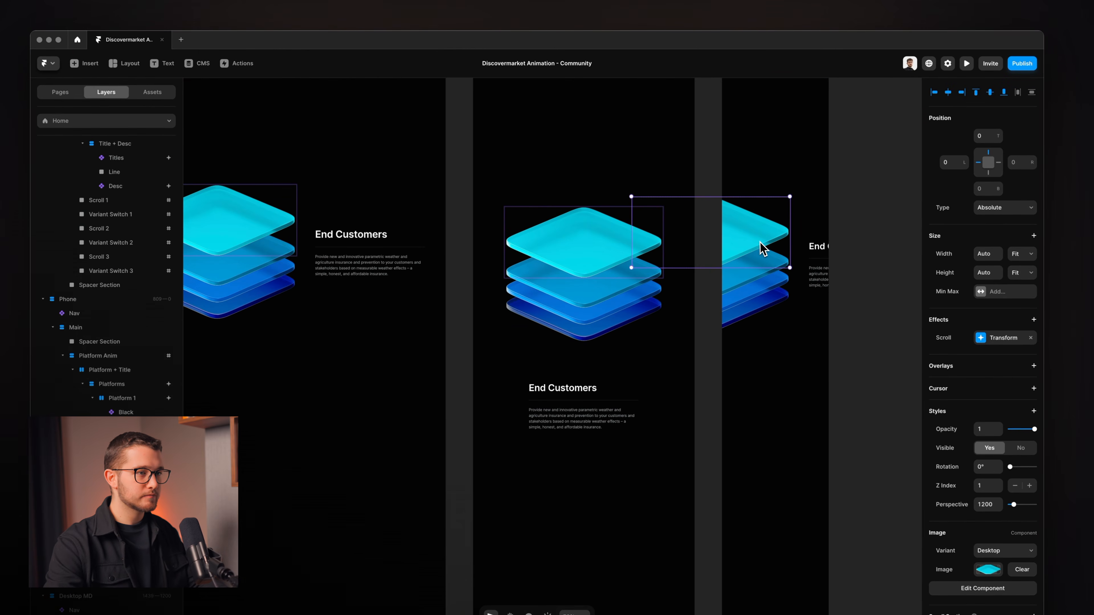
pyautogui.click(577, 250)
pyautogui.hscroll(1, 576, 250)
pyautogui.scroll(2, 578, 257)
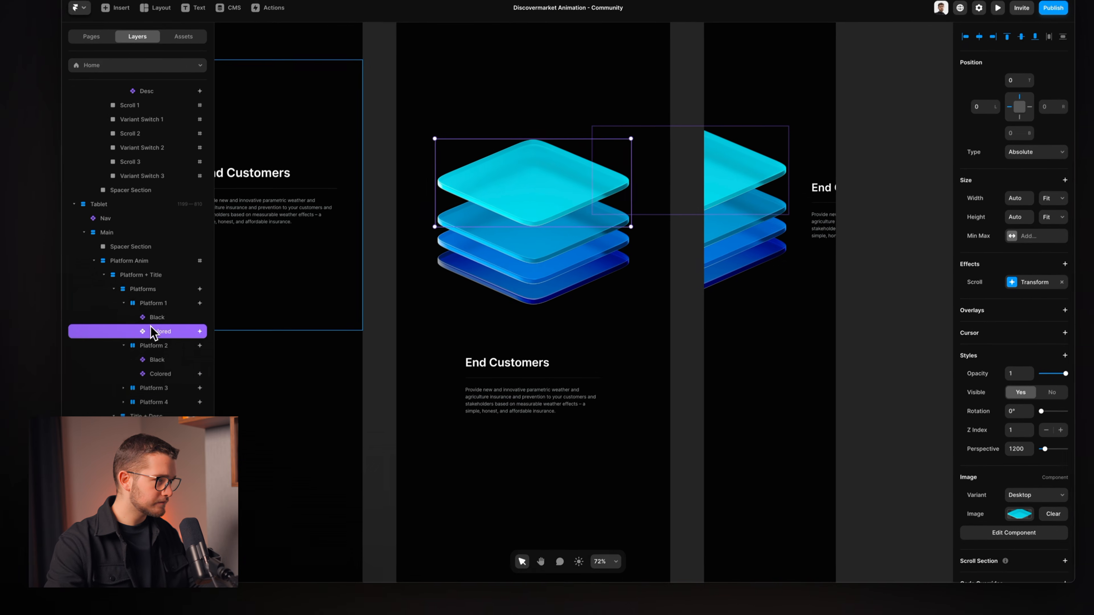
pyautogui.click(126, 373)
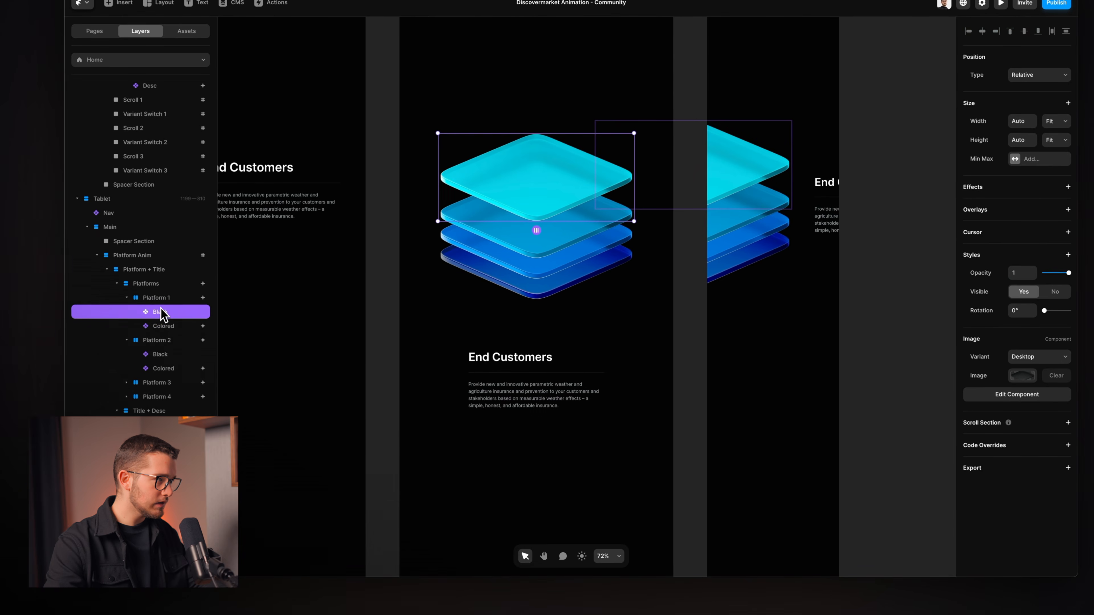
pyautogui.keyDown('shift'); pyautogui.click(163, 326); pyautogui.keyUp('shift')
pyautogui.keyDown('shift'); pyautogui.click(160, 354); pyautogui.keyUp('shift')
pyautogui.keyDown('shift'); pyautogui.click(161, 368); pyautogui.keyUp('shift')
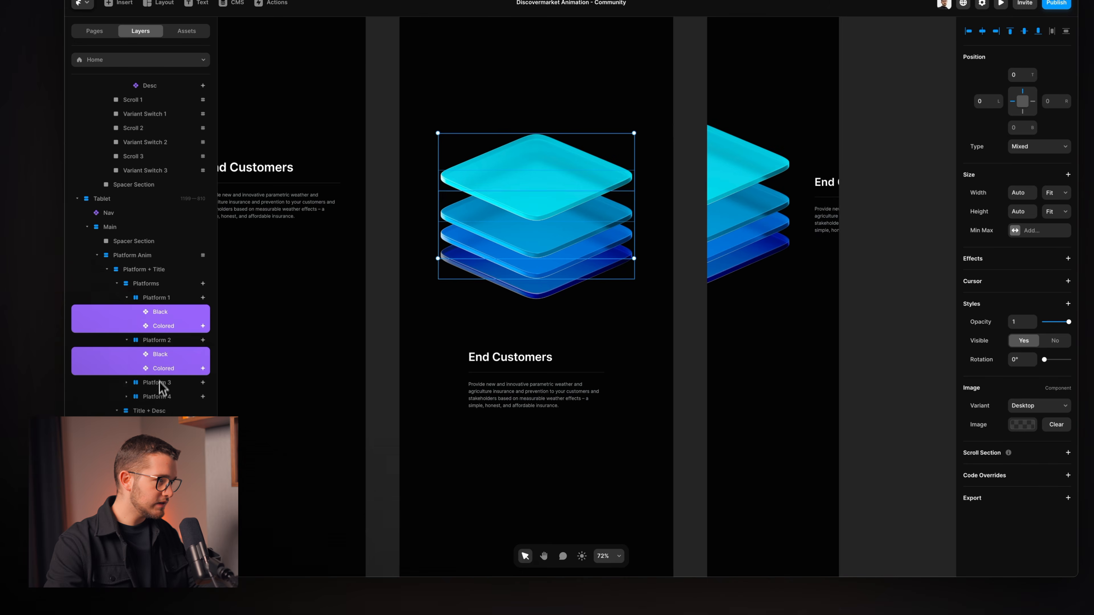
# Switch the Black and Colored images of all four platforms in the Tablet breakpoint to the Mobile variant.
pyautogui.click(133, 384)
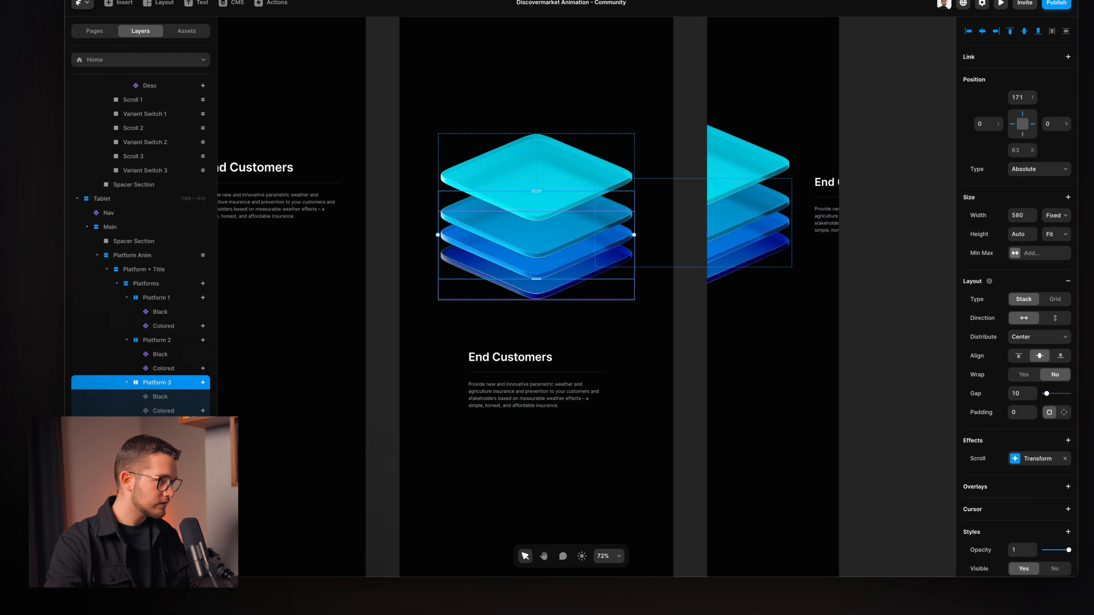
pyautogui.click(163, 410)
pyautogui.keyDown('shift'); pyautogui.click(160, 397); pyautogui.keyUp('shift')
pyautogui.keyDown('shift'); pyautogui.click(163, 368); pyautogui.keyUp('shift')
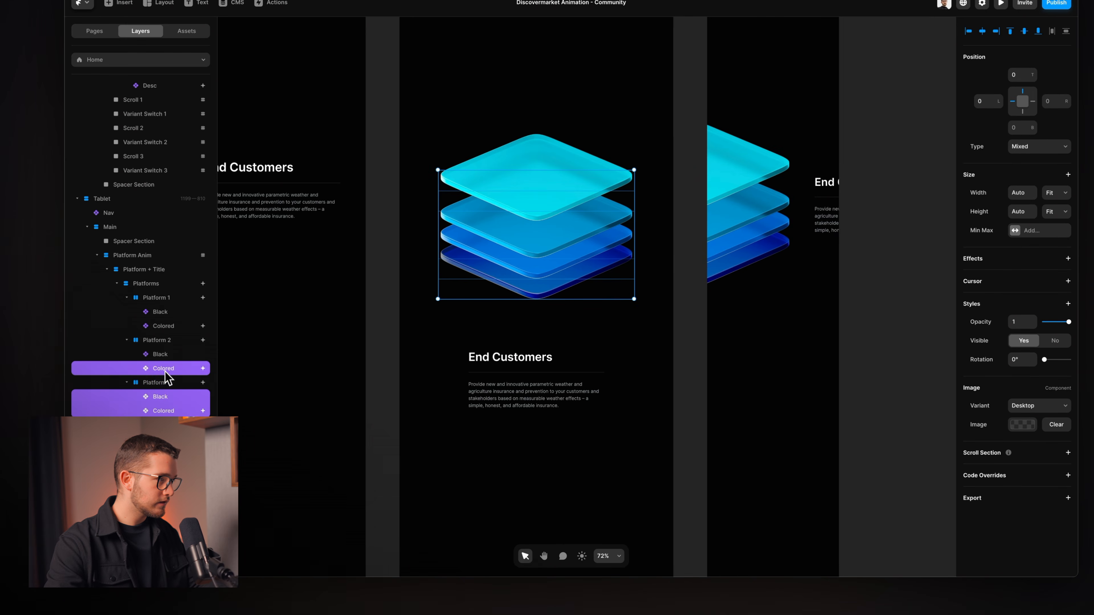
pyautogui.keyDown('shift'); pyautogui.click(160, 354); pyautogui.keyUp('shift')
pyautogui.keyDown('shift'); pyautogui.click(163, 326); pyautogui.keyUp('shift')
pyautogui.keyDown('shift'); pyautogui.click(160, 312); pyautogui.keyUp('shift')
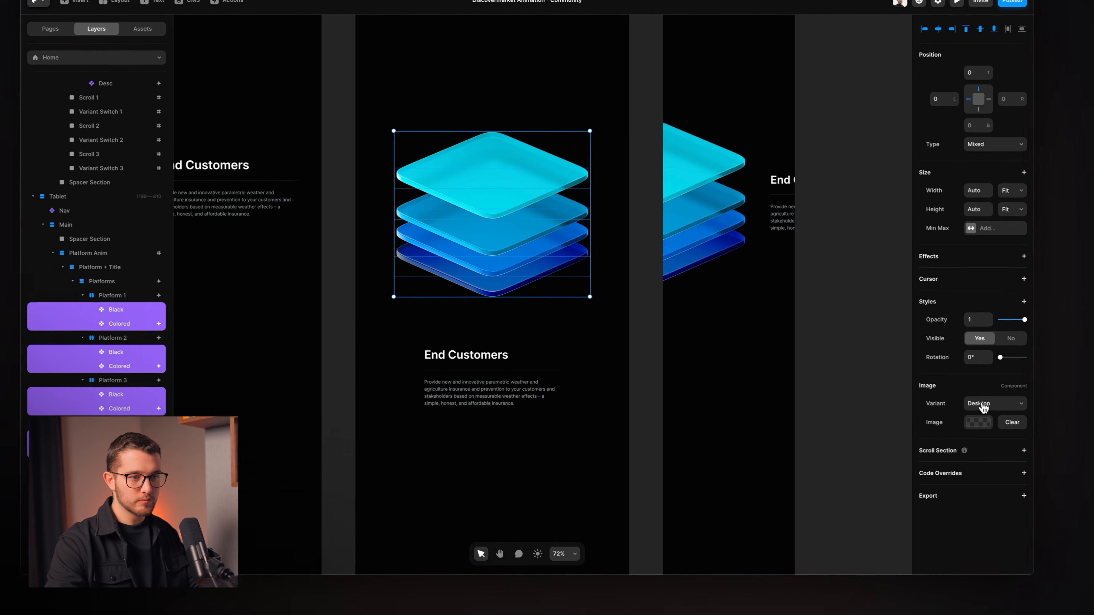
pyautogui.click(983, 405)
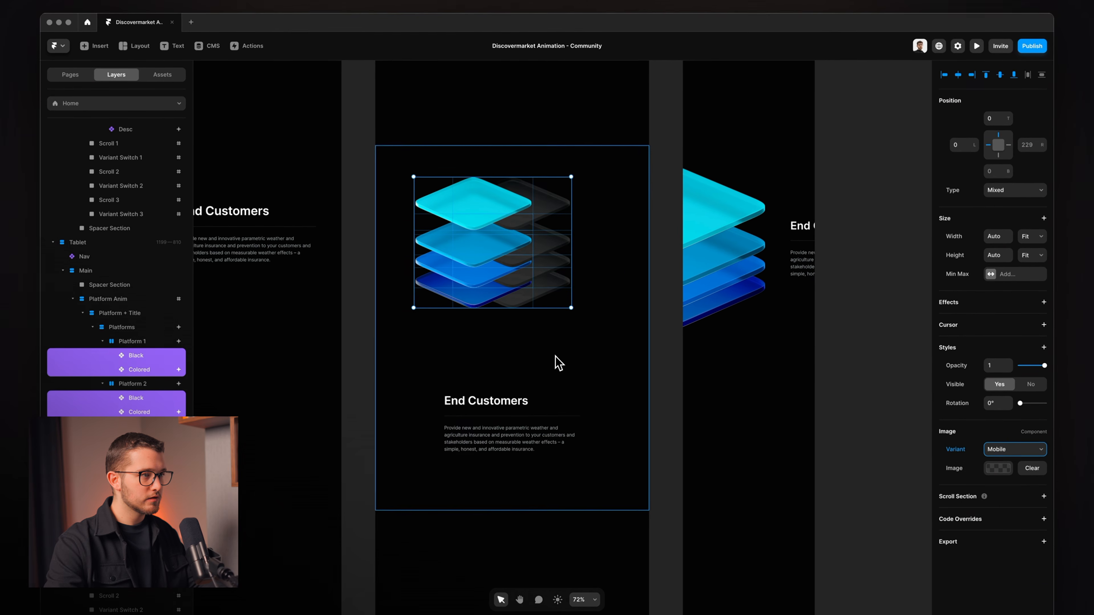
# Preview the scroll animation at Tablet size, exit the preview, and undo the Mobile variant change on the platforms.
pyautogui.scroll(5, 501, 212)
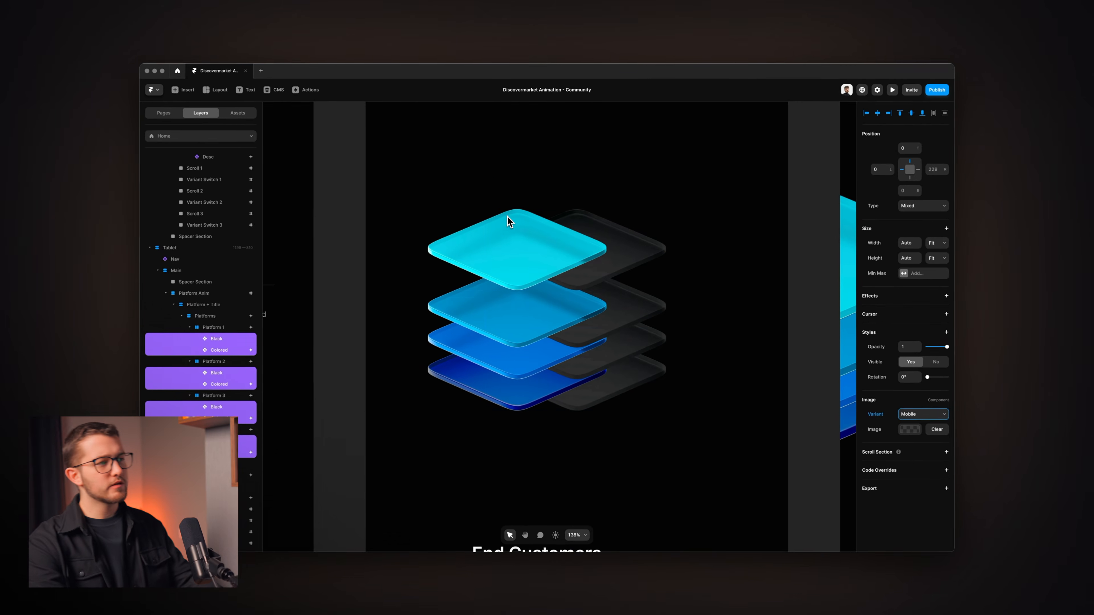
pyautogui.press('super+p')
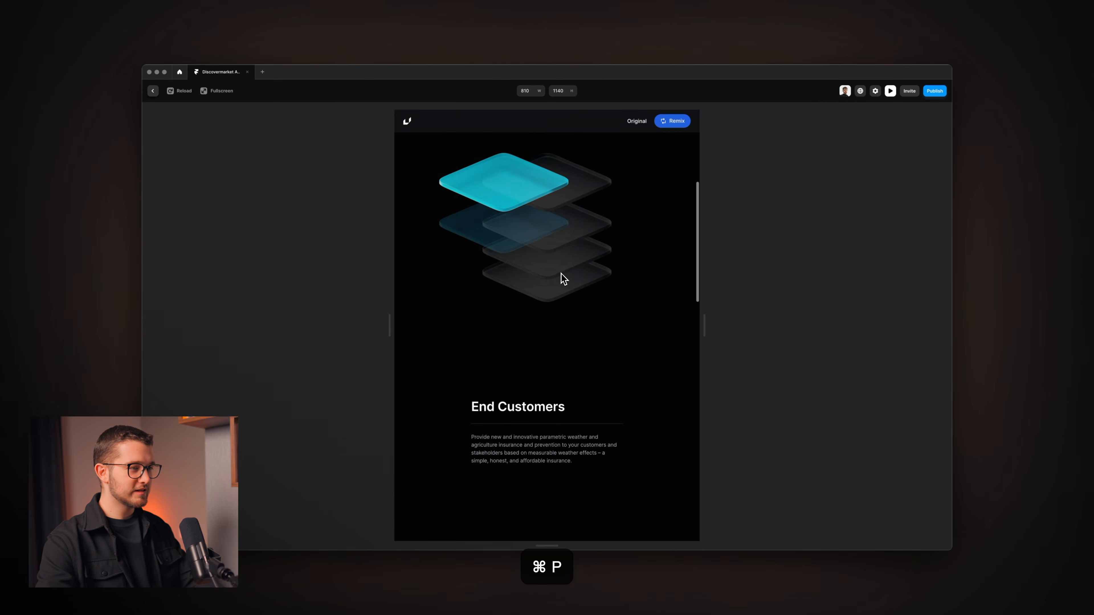
pyautogui.scroll(-10, 561, 274)
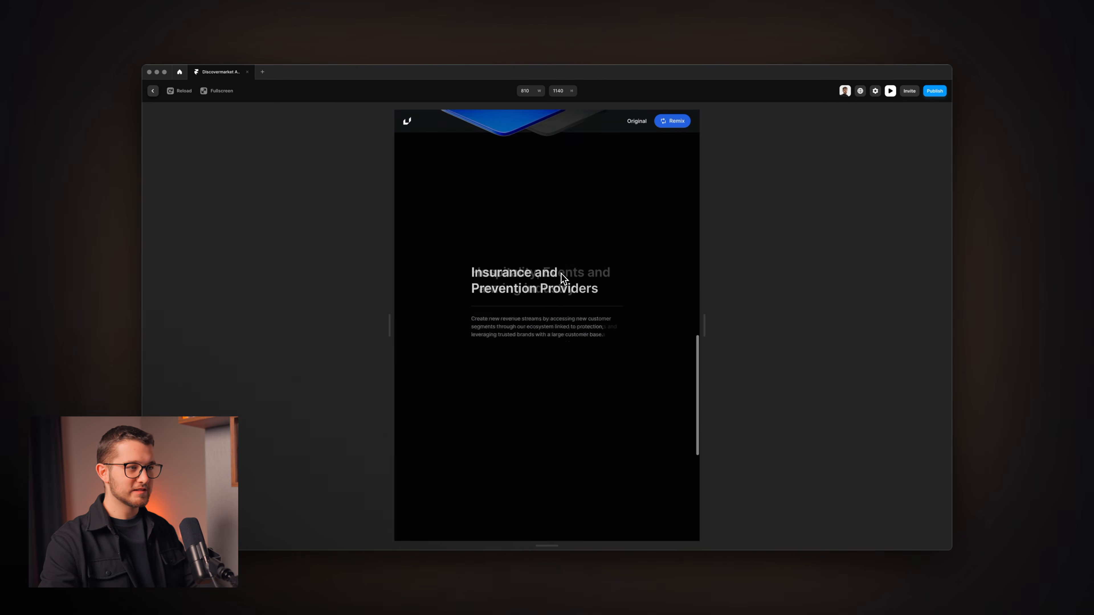
pyautogui.press('Escape')
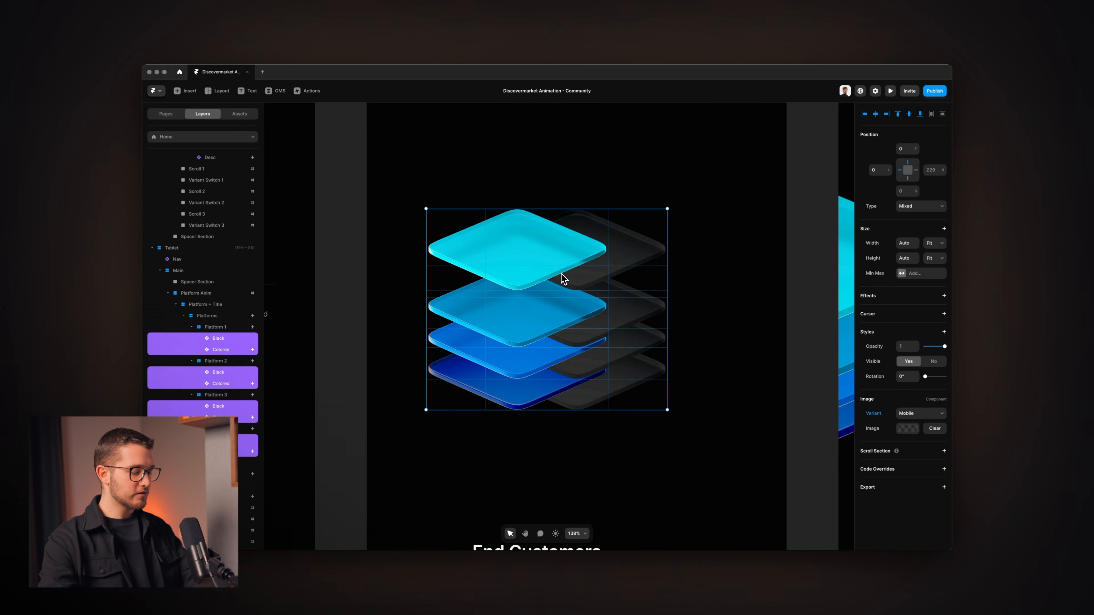
pyautogui.press('super+z')
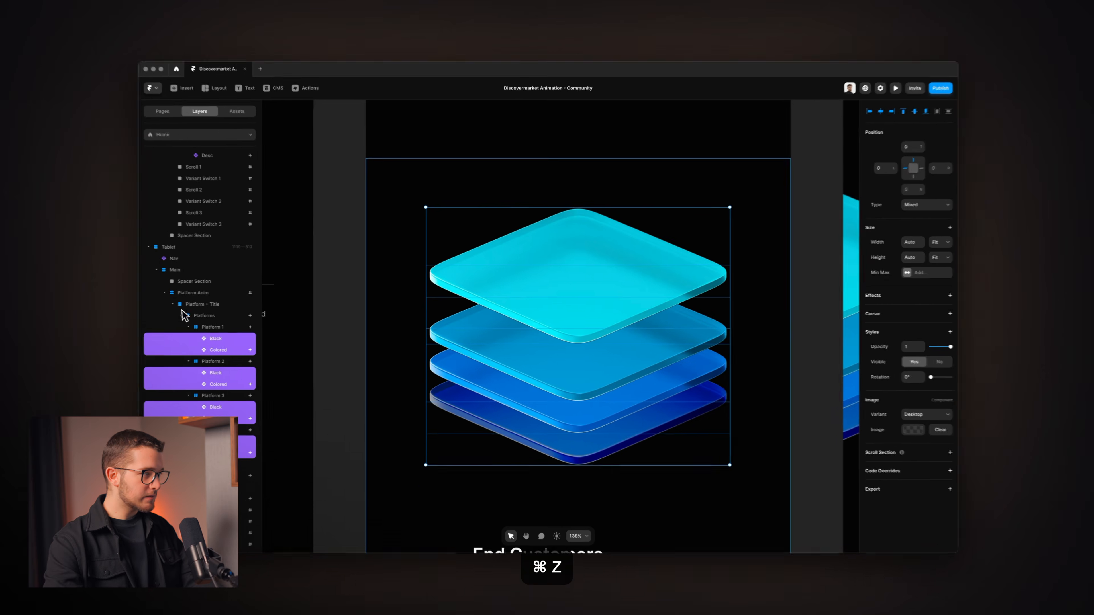
# Examine Platform 1's stack settings and image layers in the Tablet breakpoint and compare them with Desktop LG.
pyautogui.click(194, 328)
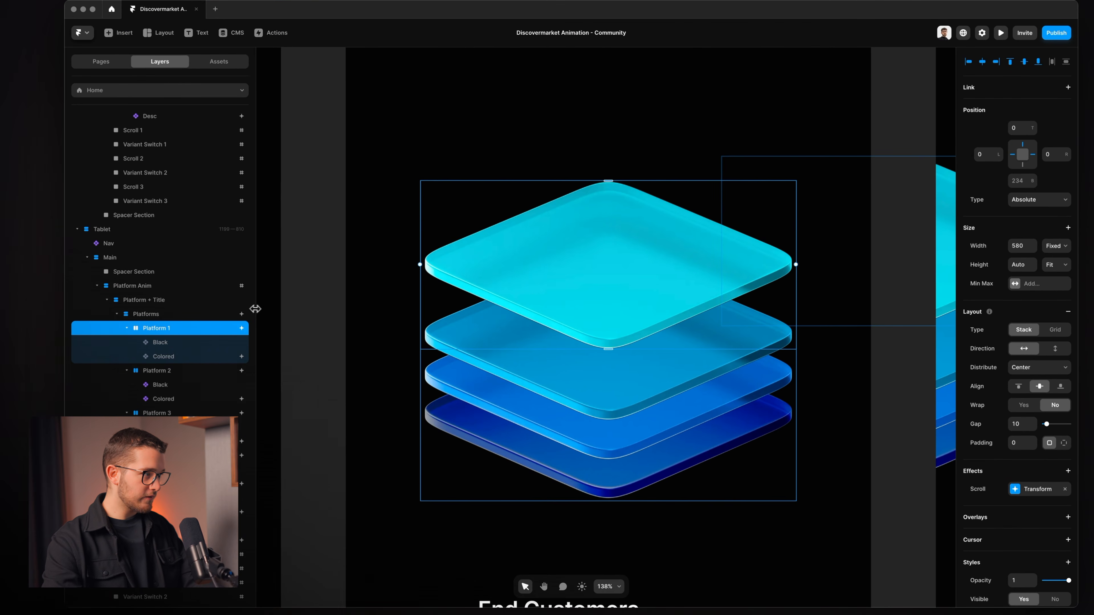
pyautogui.scroll(-5, 377, 301)
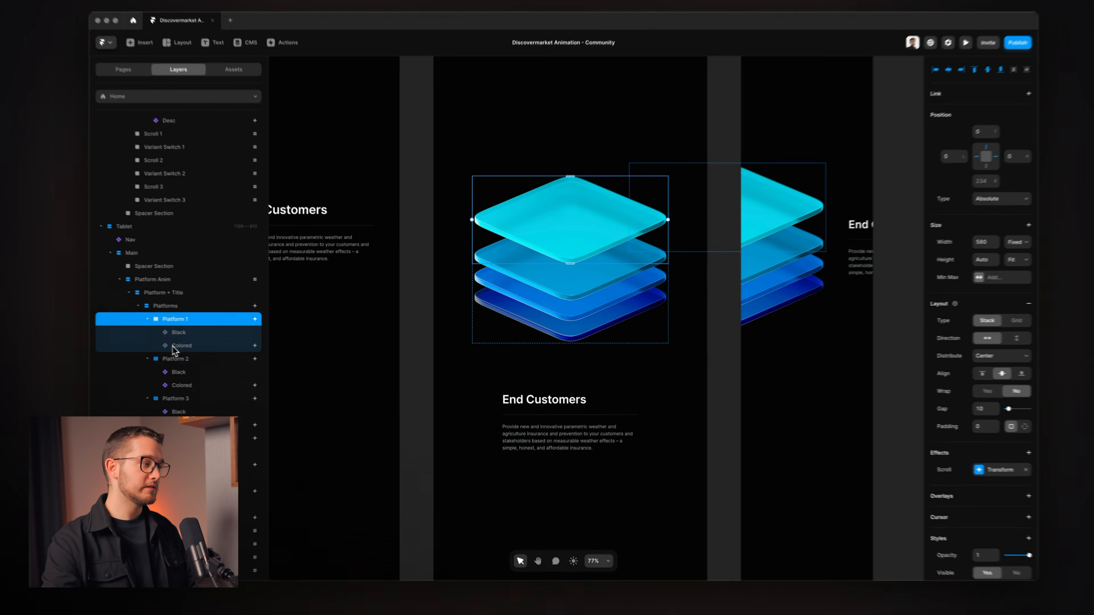
pyautogui.click(217, 338)
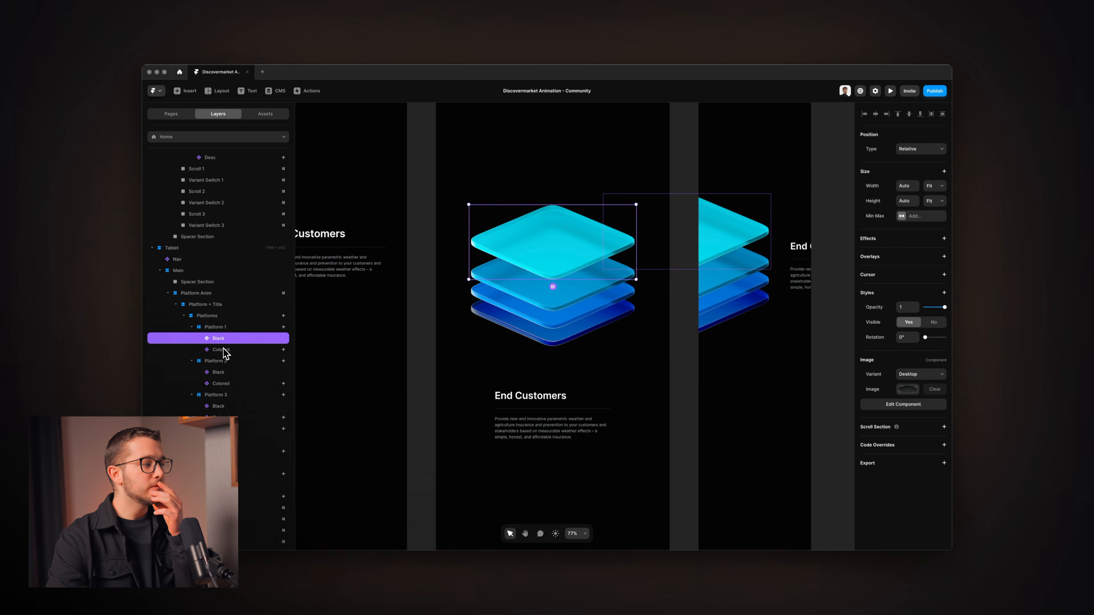
pyautogui.scroll(-5, 393, 311)
pyautogui.hscroll(-10, 393, 311)
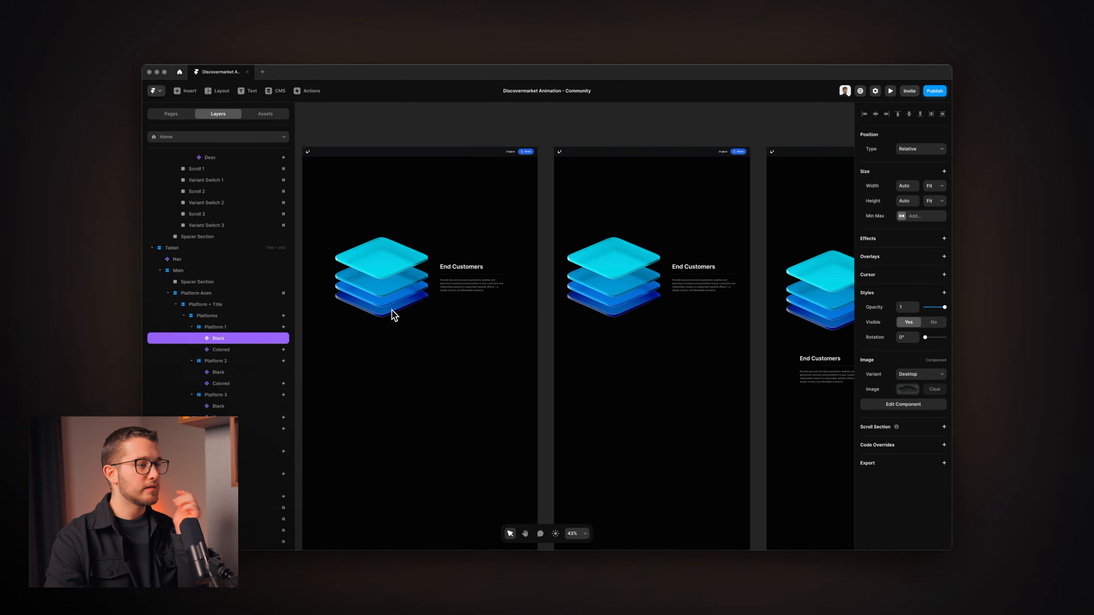
pyautogui.scroll(5, 466, 256)
pyautogui.click(466, 257)
pyautogui.scroll(4, 466, 259)
pyautogui.hscroll(-3, 466, 259)
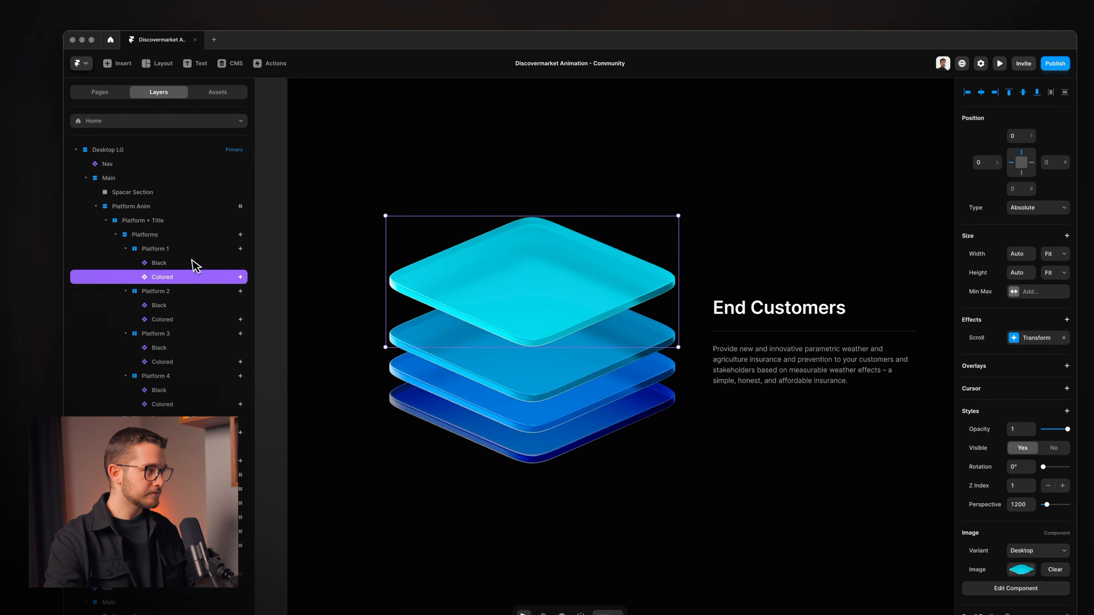
pyautogui.click(187, 250)
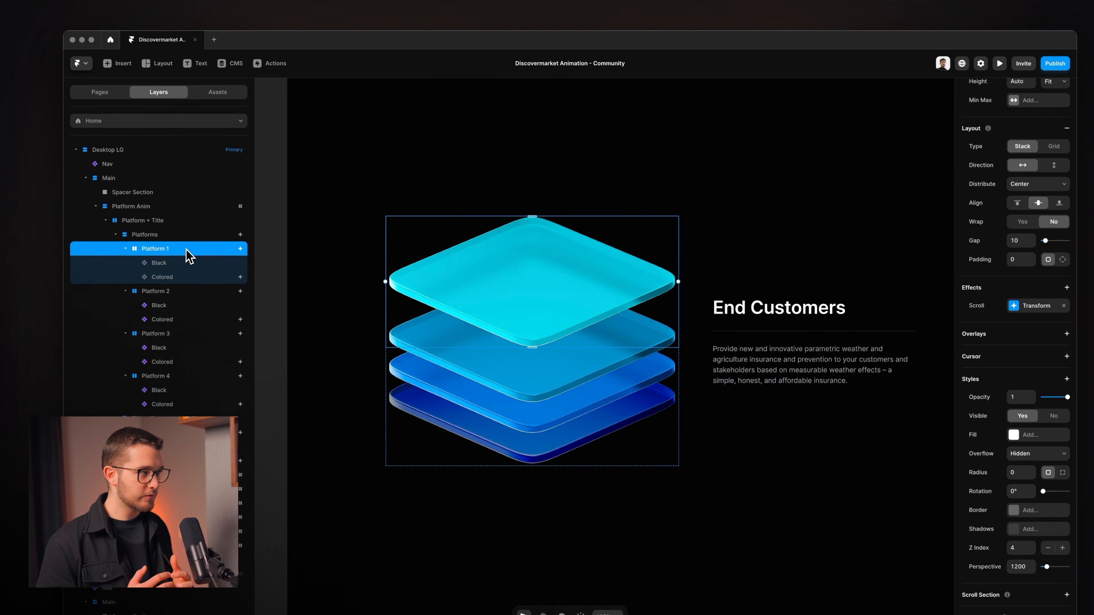
pyautogui.click(186, 264)
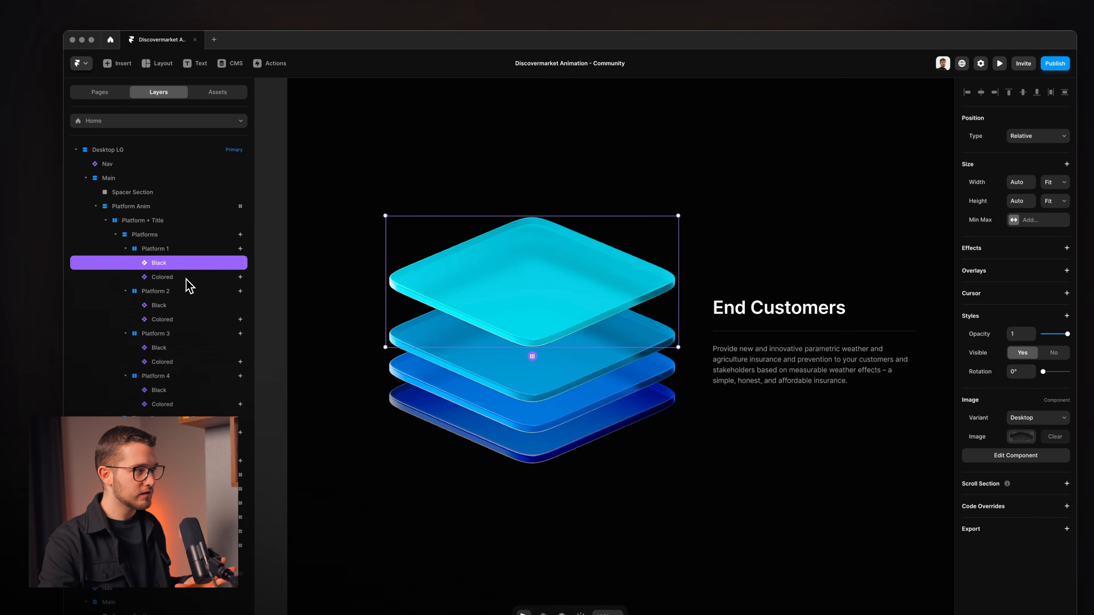
# Set the Colored and Black images of Desktop LG's Platform 1 to the Mobile variant to test their alignment.
pyautogui.click(186, 278)
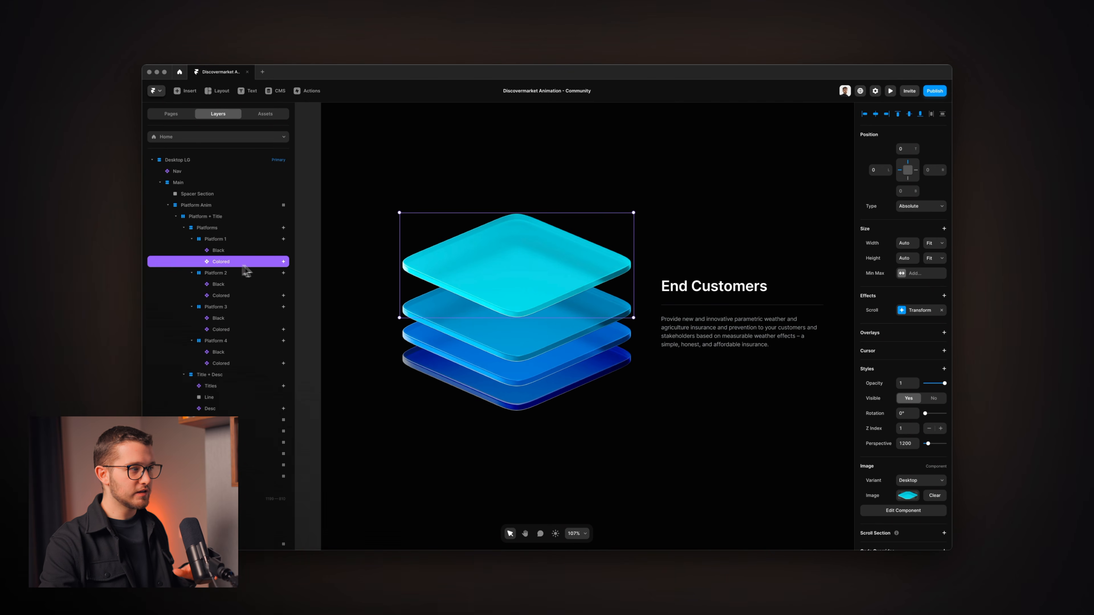
pyautogui.click(907, 482)
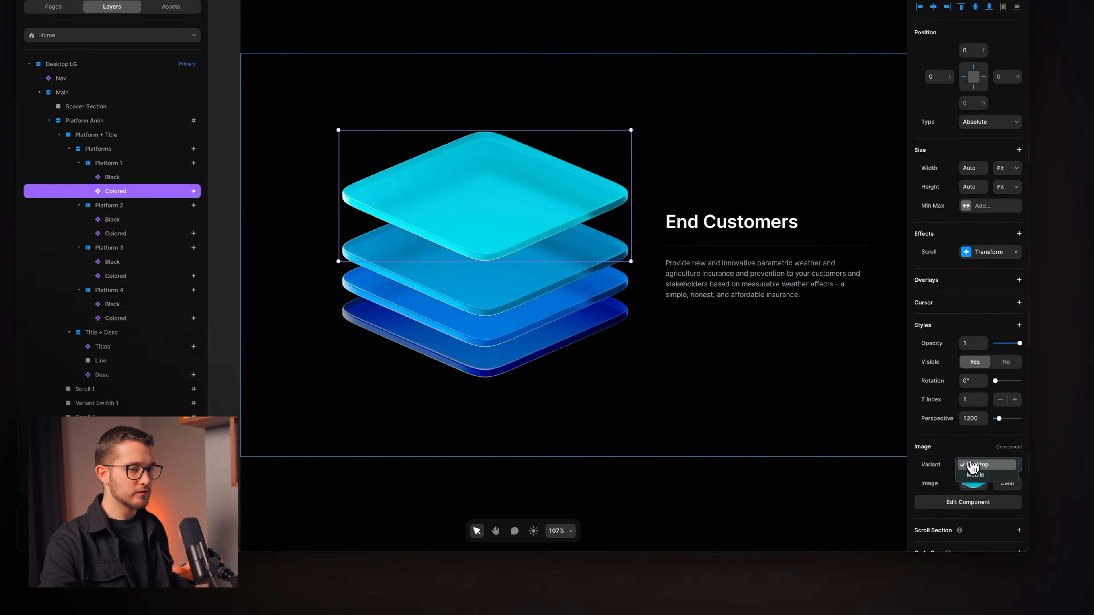
pyautogui.click(975, 475)
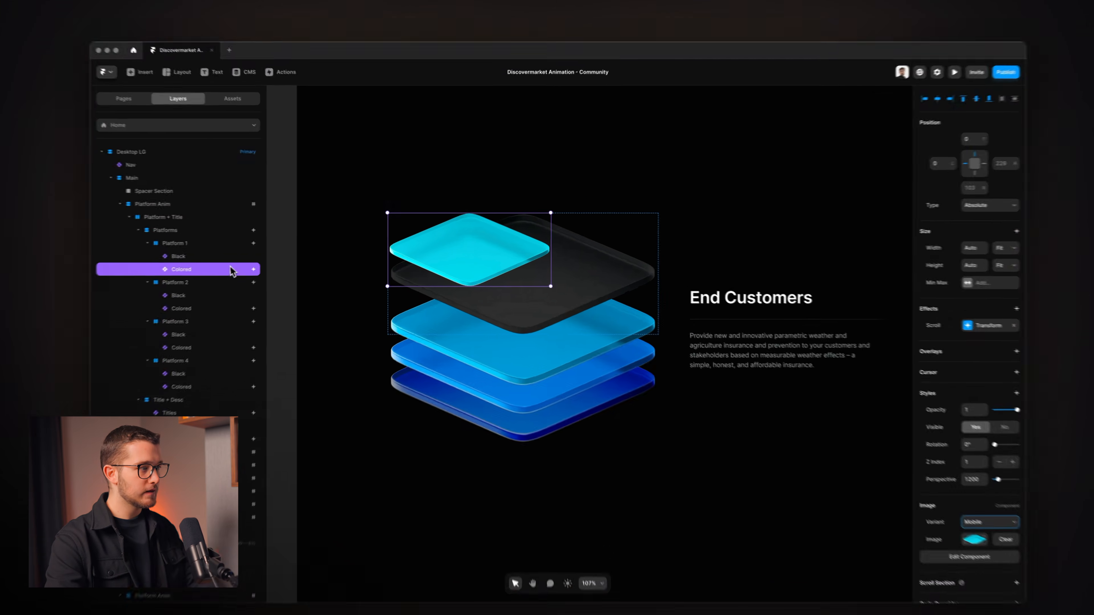
pyautogui.click(259, 251)
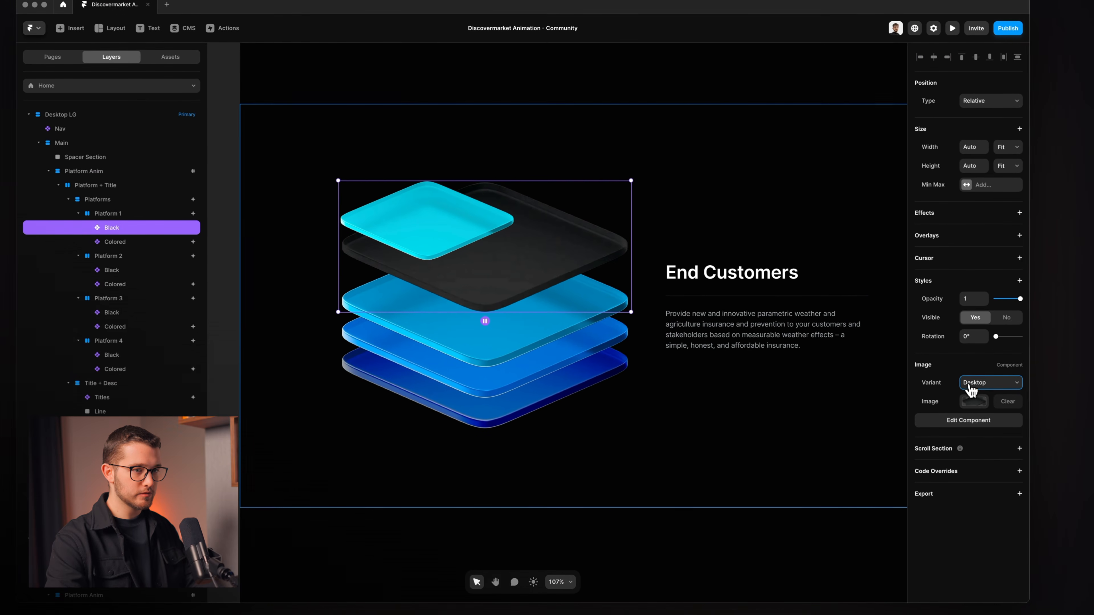
pyautogui.click(971, 394)
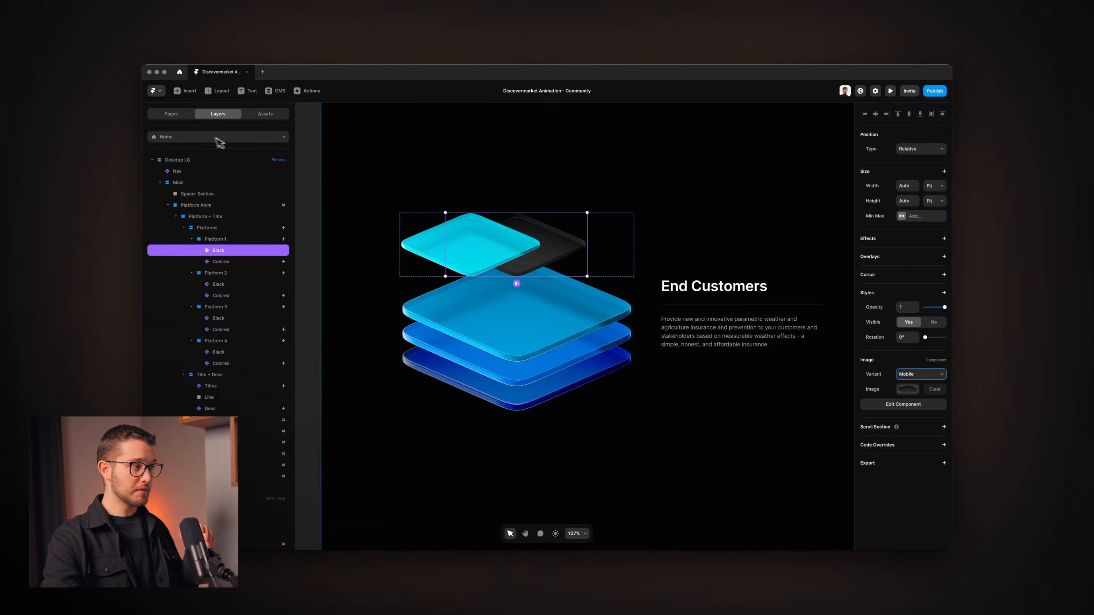
# Try distributing Desktop LG's Platform 1 stack at Start, and undo it together with the two Mobile variant changes.
pyautogui.click(218, 239)
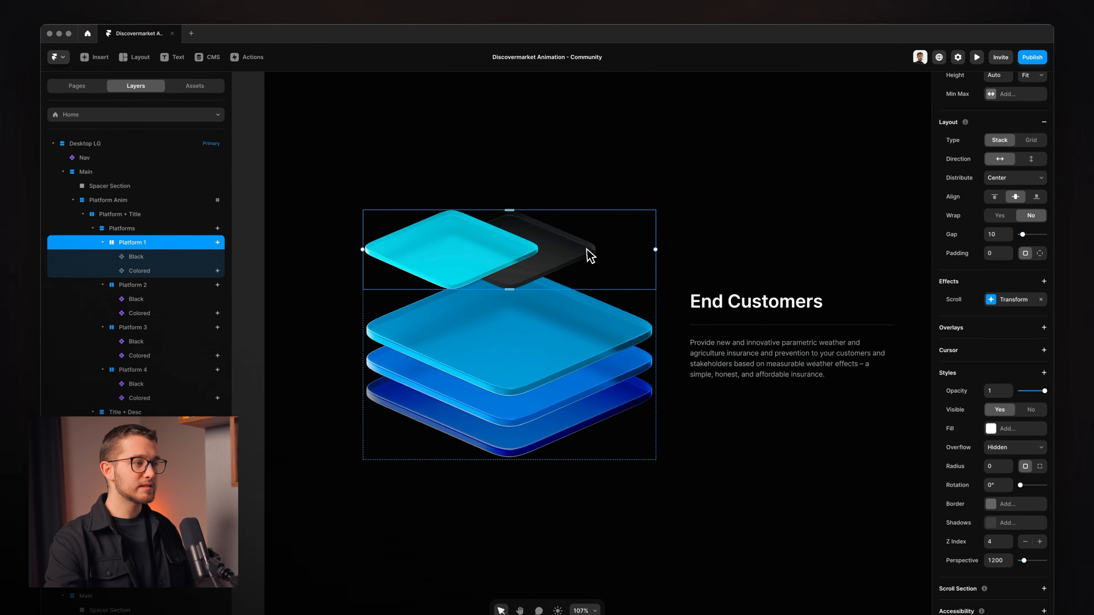
pyautogui.click(586, 254)
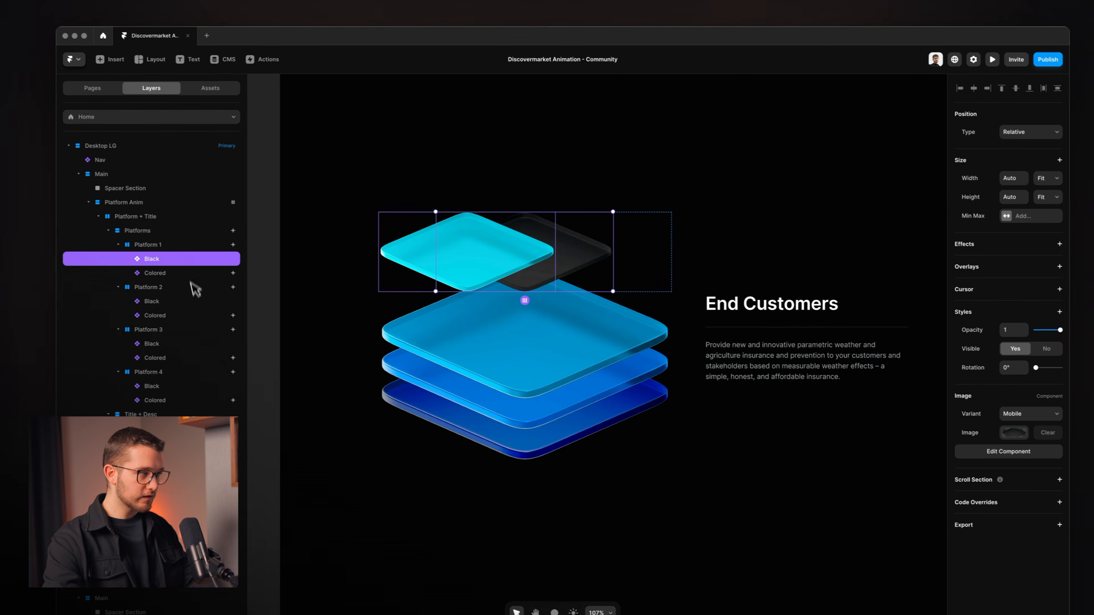
pyautogui.click(168, 245)
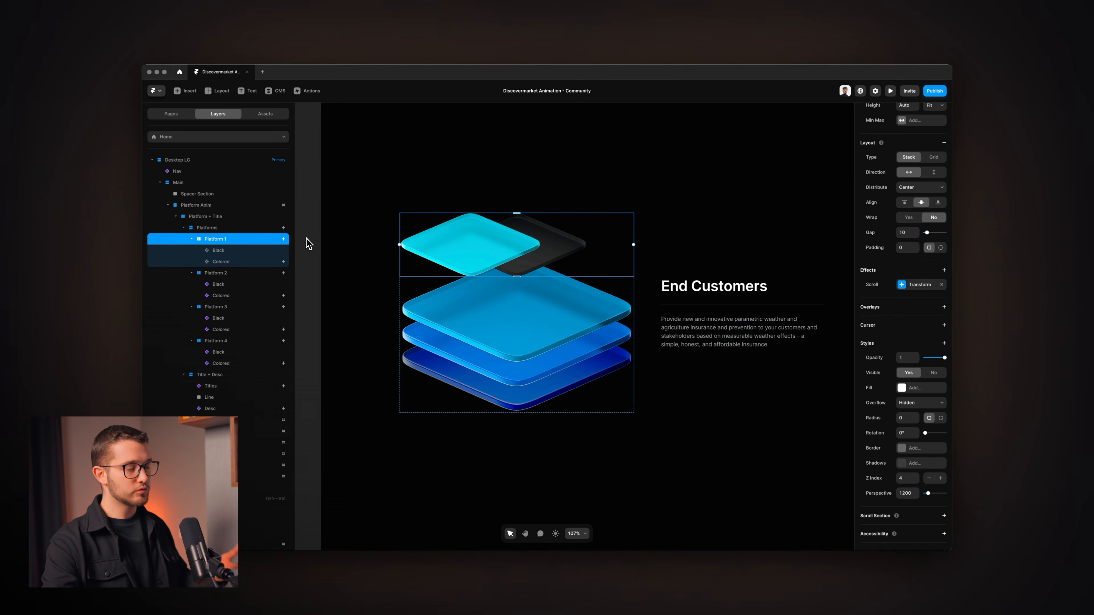
pyautogui.scroll(4, 887, 215)
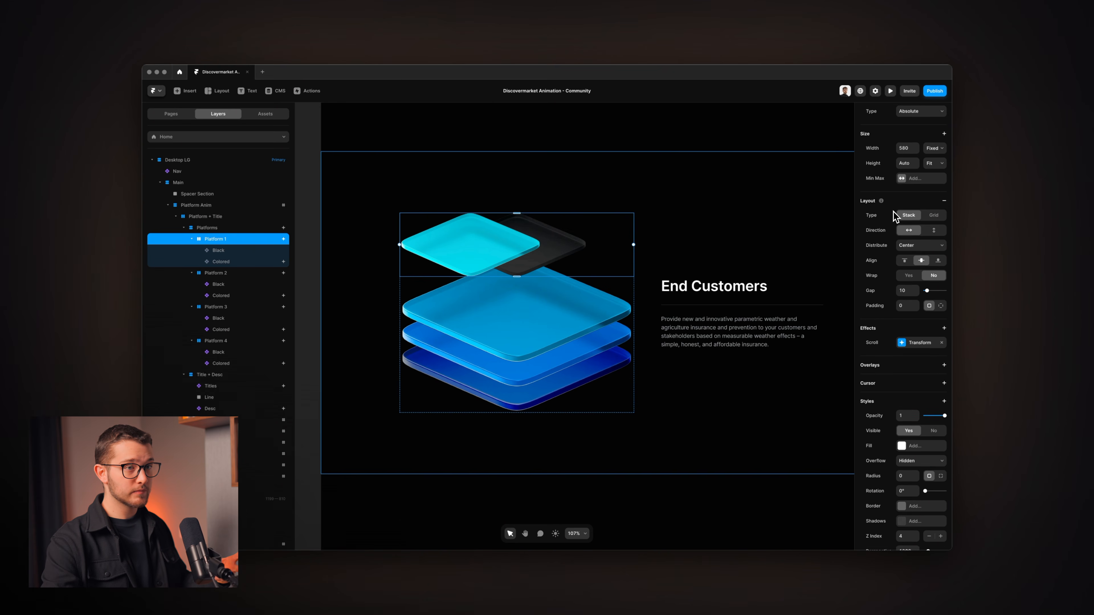
pyautogui.click(915, 259)
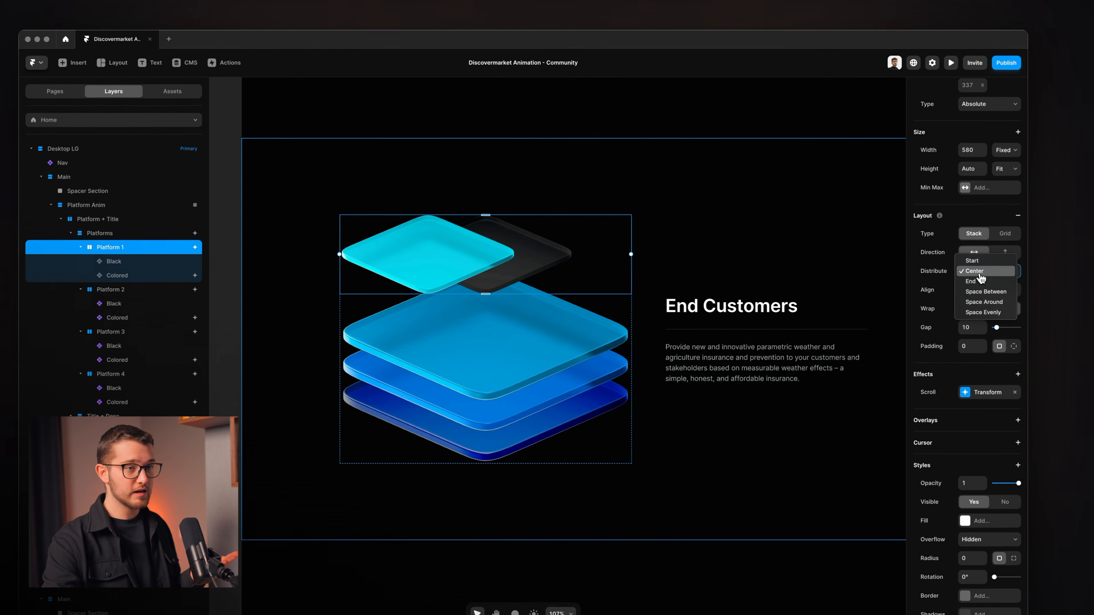
pyautogui.click(980, 274)
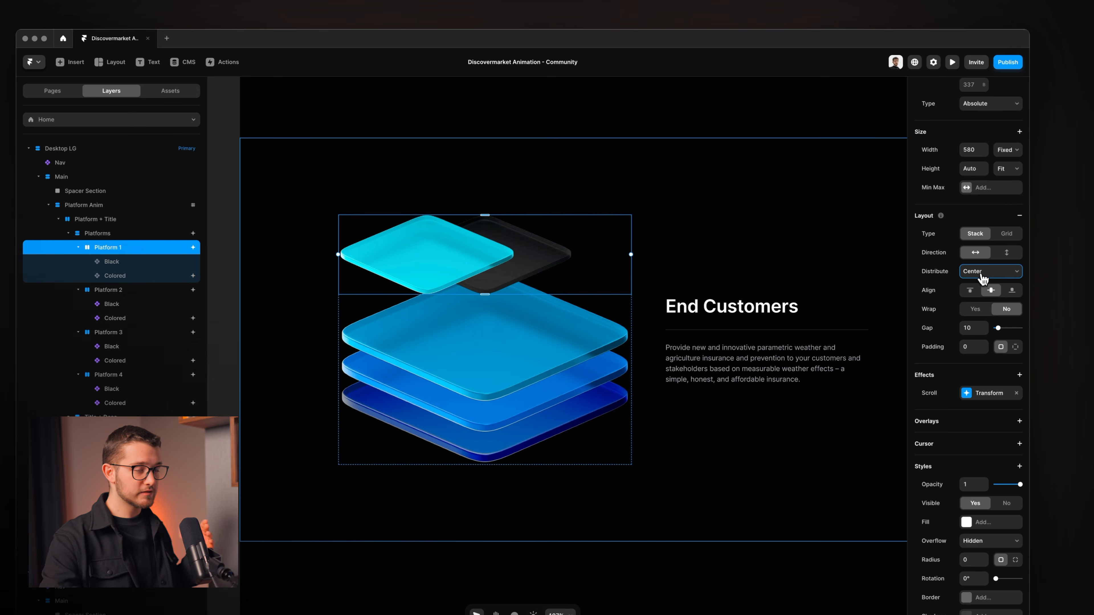
pyautogui.click(987, 270)
pyautogui.click(987, 262)
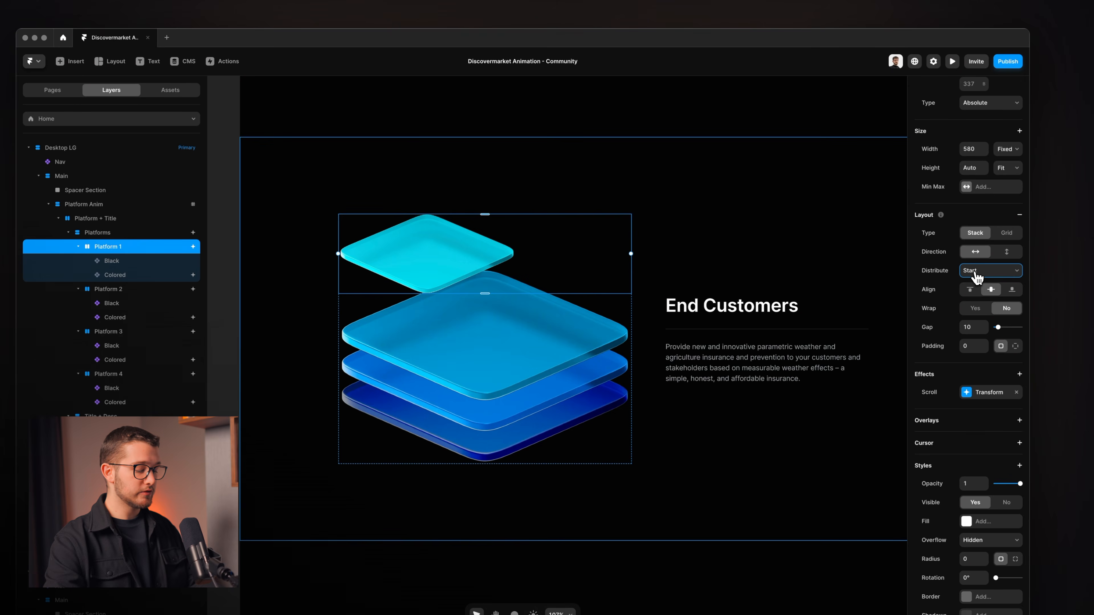
pyautogui.press('super+z')
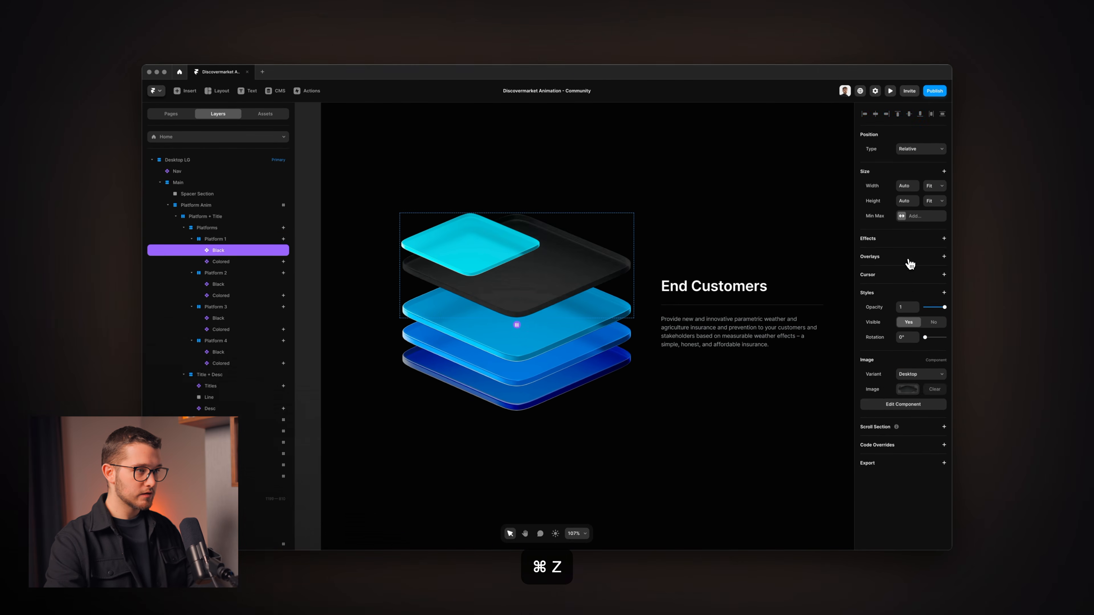
pyautogui.press('super+z')
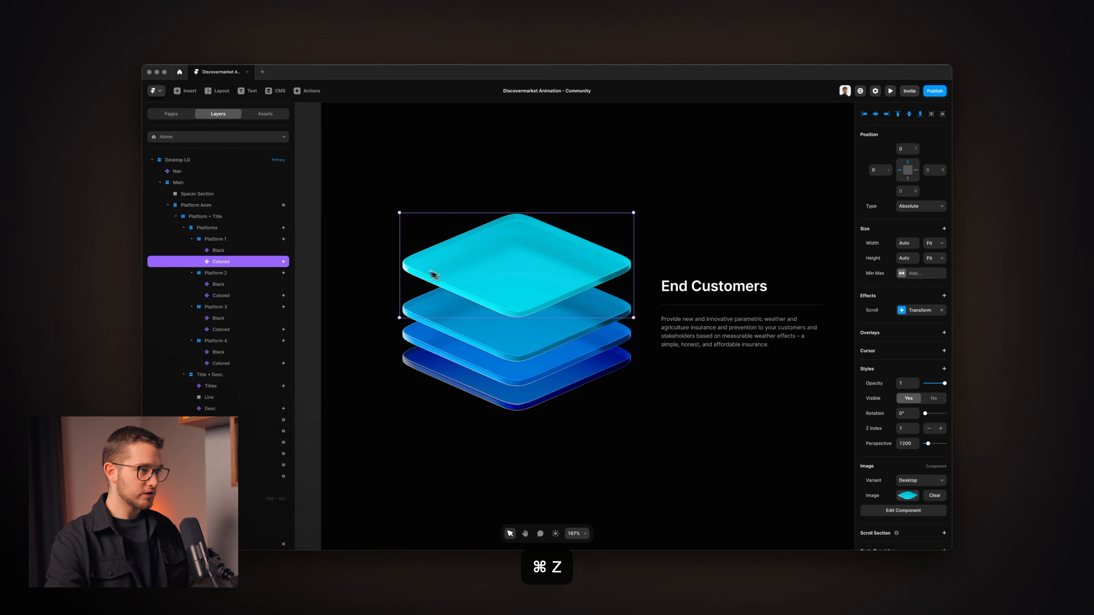
# Set the stack distribution of Platform 1, Platform 2, Platform 3 and Platform 4 in Desktop LG to Start.
pyautogui.click(230, 241)
pyautogui.keyDown('shift'); pyautogui.click(222, 274); pyautogui.keyUp('shift')
pyautogui.keyDown('shift'); pyautogui.click(222, 307); pyautogui.keyUp('shift')
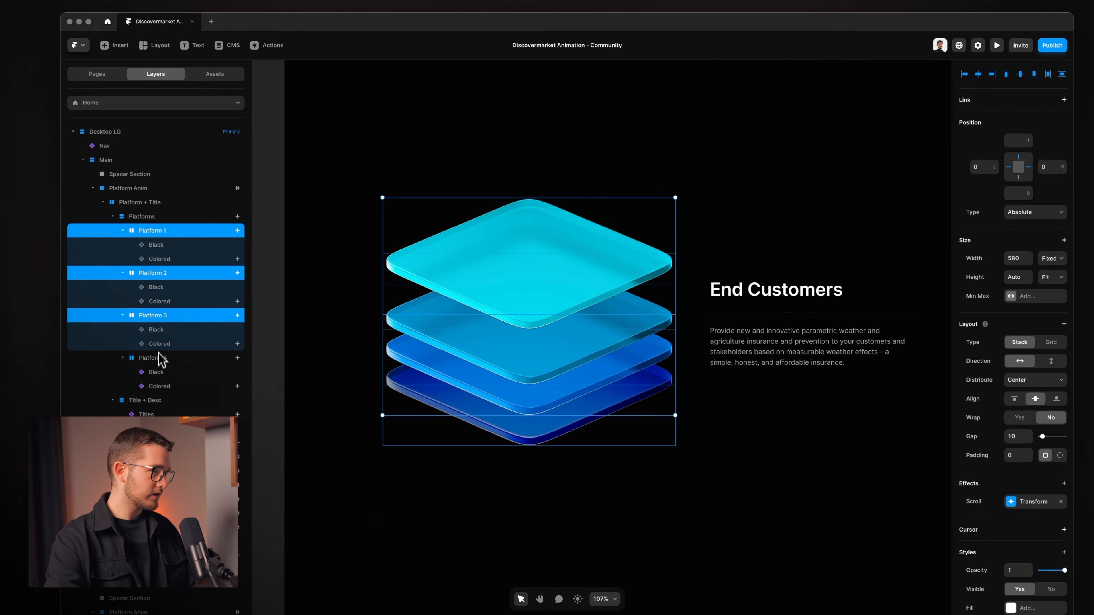
pyautogui.keyDown('shift'); pyautogui.click(162, 359); pyautogui.keyUp('shift')
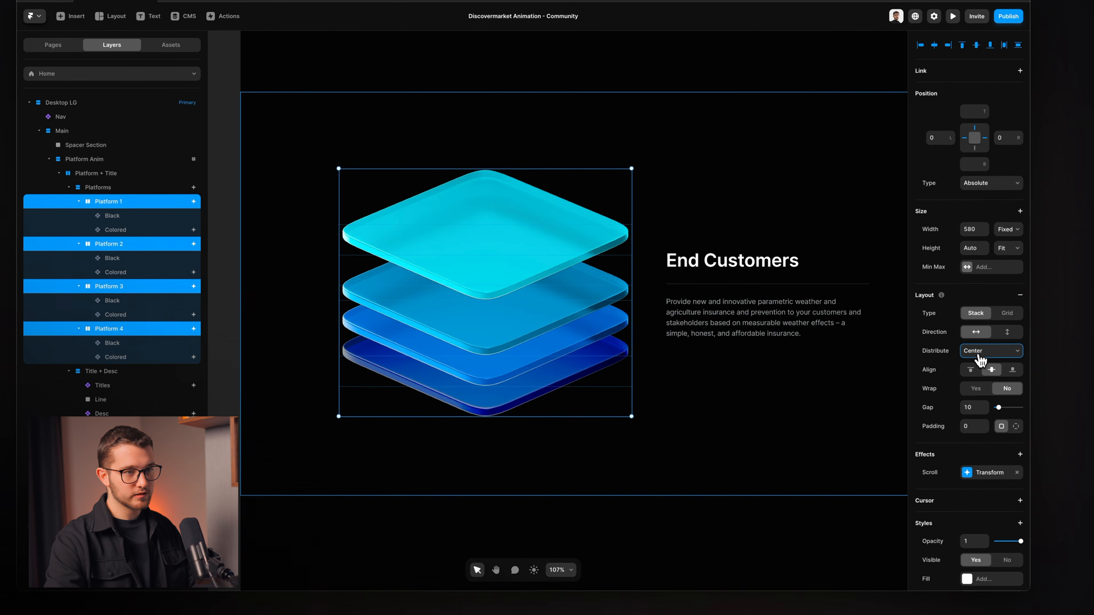
pyautogui.click(1027, 380)
pyautogui.click(973, 340)
# Set the stack direction of Platform + Title in the Phone breakpoint to vertical.
pyautogui.scroll(-10, 501, 381)
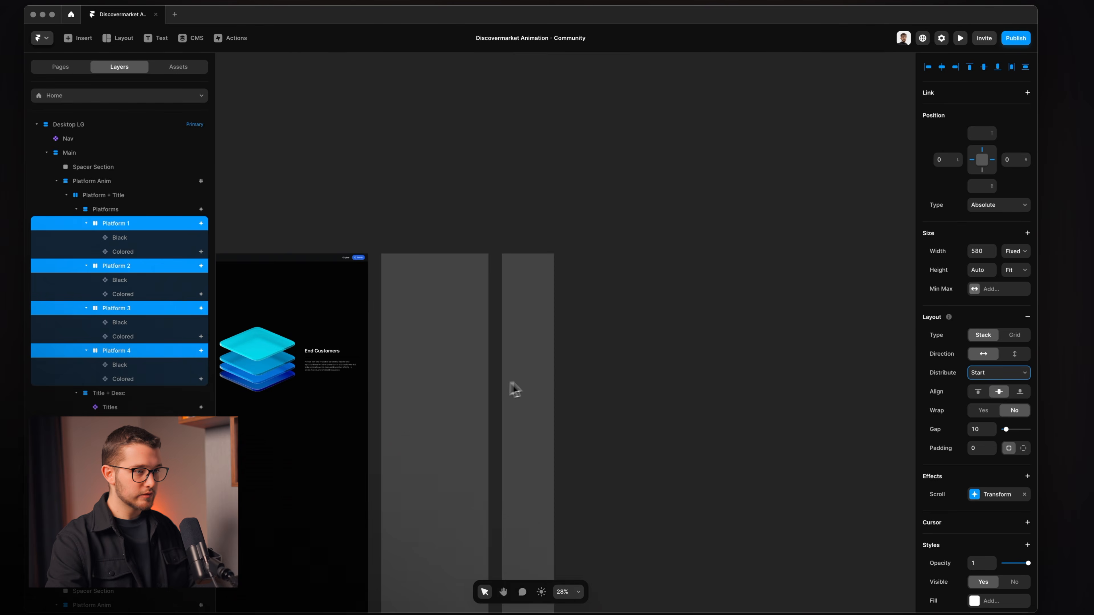
pyautogui.scroll(5, 515, 390)
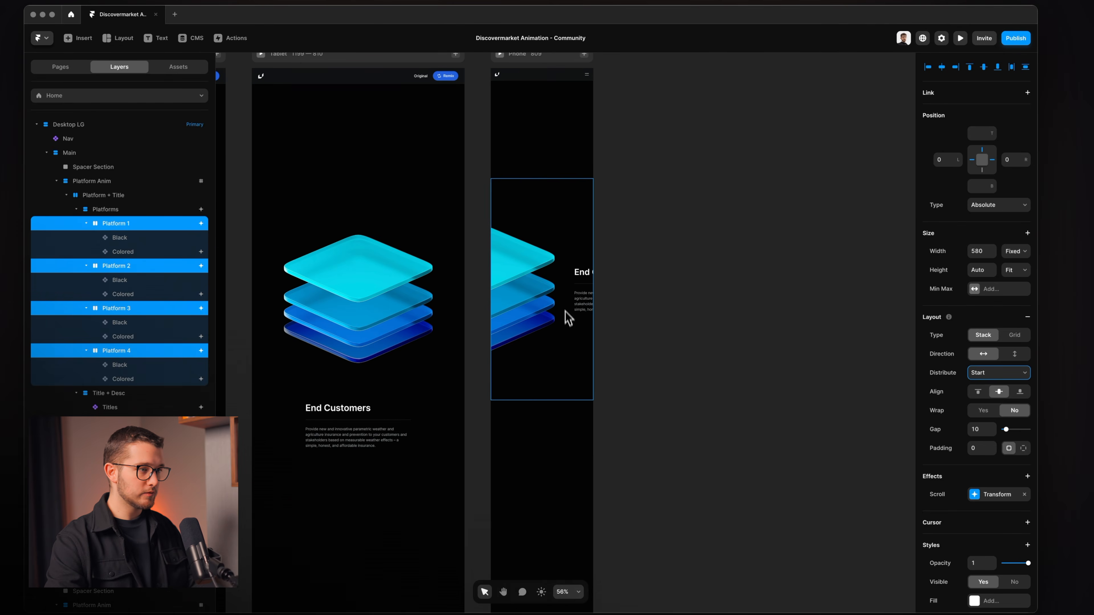
pyautogui.click(566, 304)
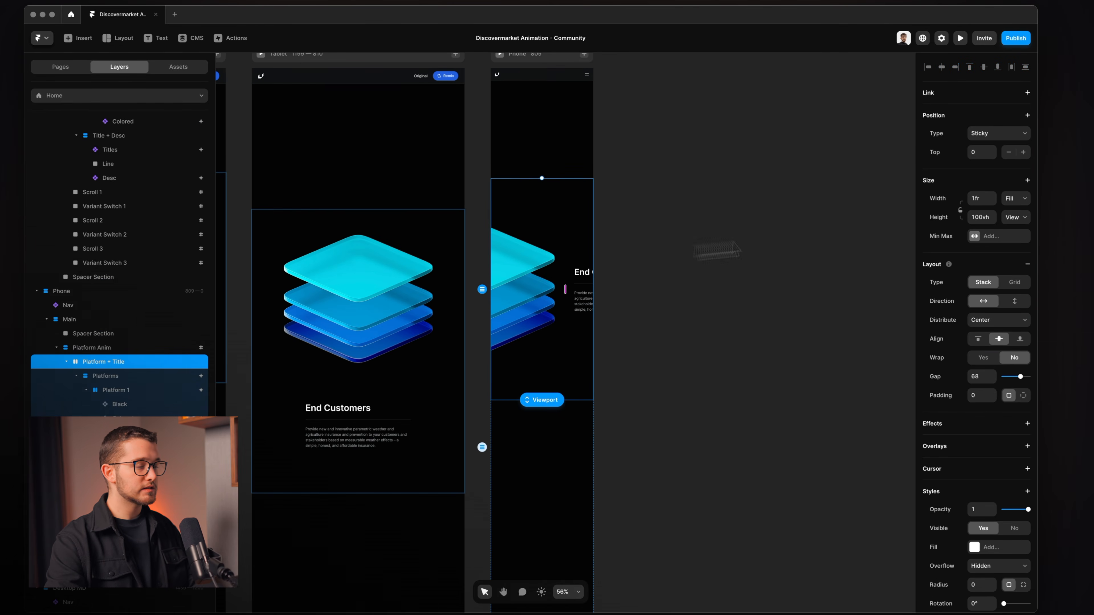
pyautogui.click(1015, 301)
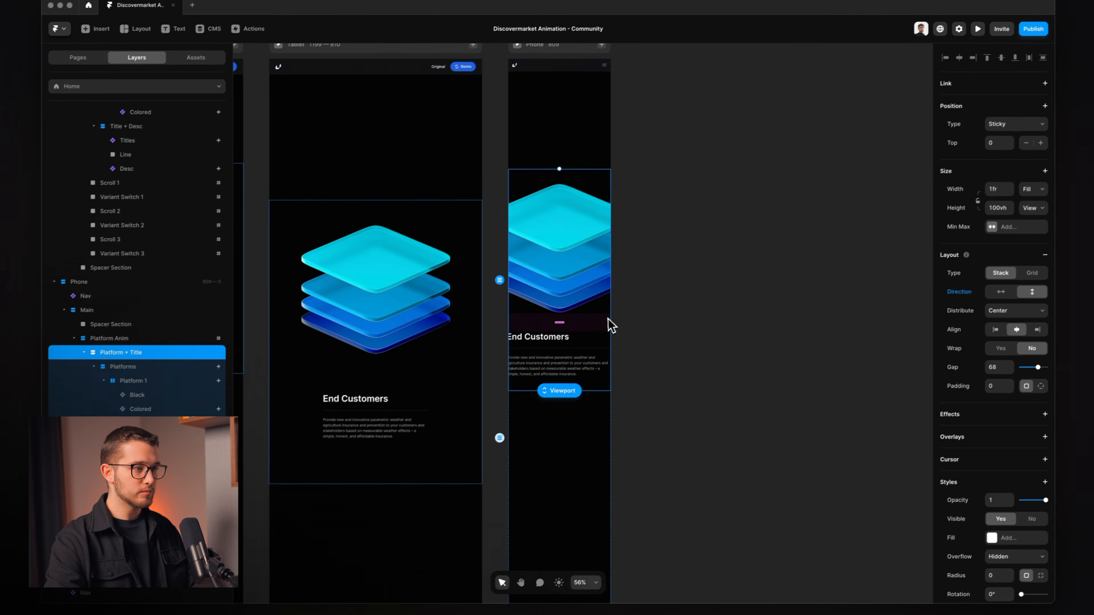
# Set the Black and Colored images of all four platforms in the Phone breakpoint to the Mobile variant.
pyautogui.scroll(3, 608, 321)
pyautogui.click(558, 293)
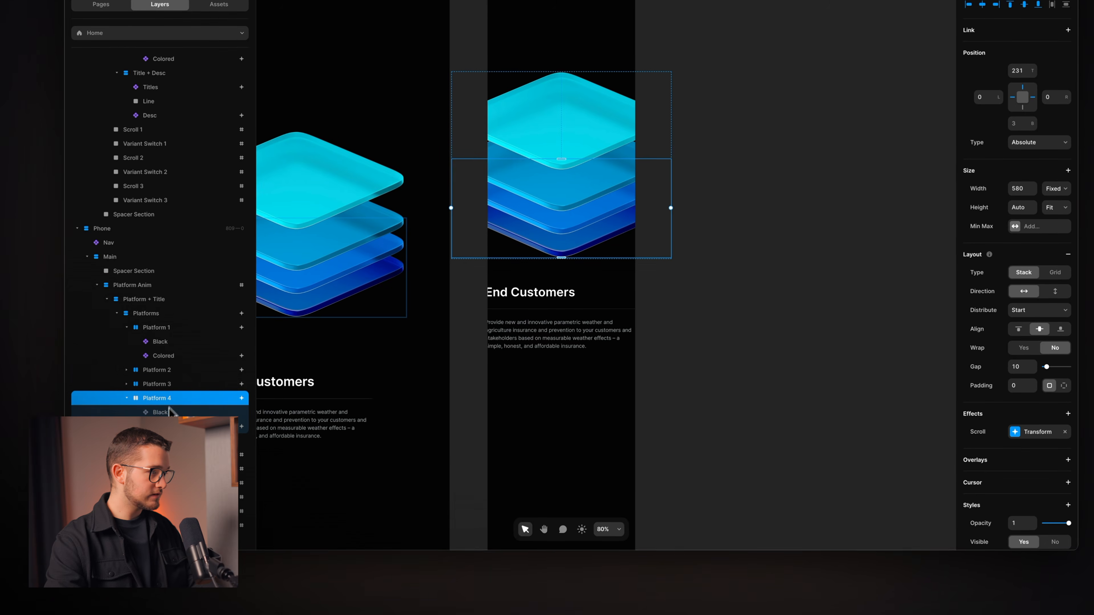
pyautogui.click(168, 412)
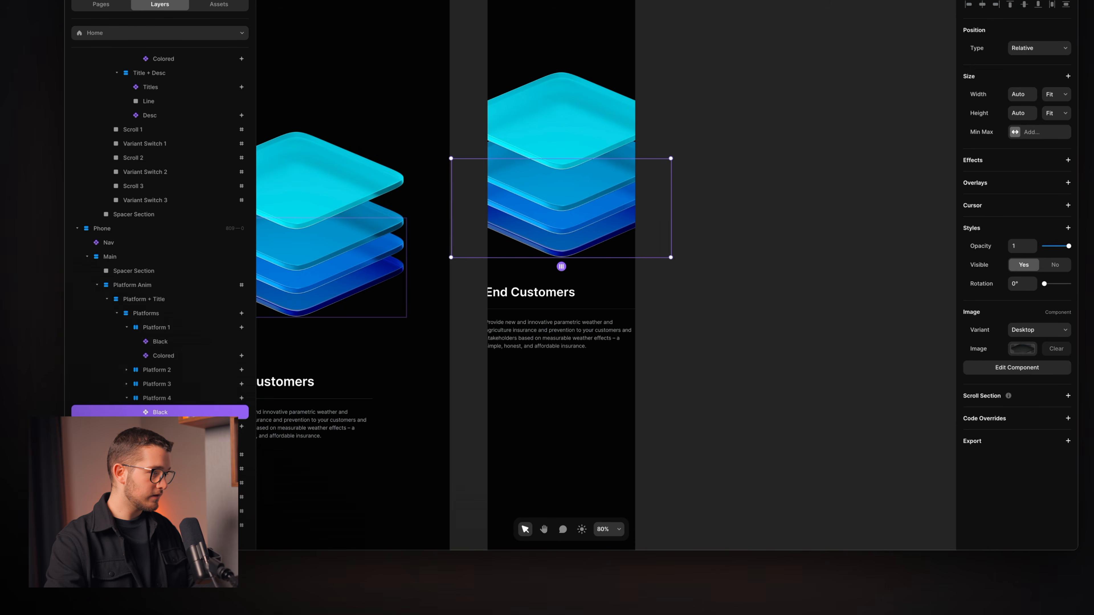
pyautogui.keyDown('shift'); pyautogui.click(166, 426); pyautogui.keyUp('shift')
pyautogui.click(127, 384)
pyautogui.click(127, 371)
pyautogui.keyDown('shift'); pyautogui.click(158, 355); pyautogui.keyUp('shift')
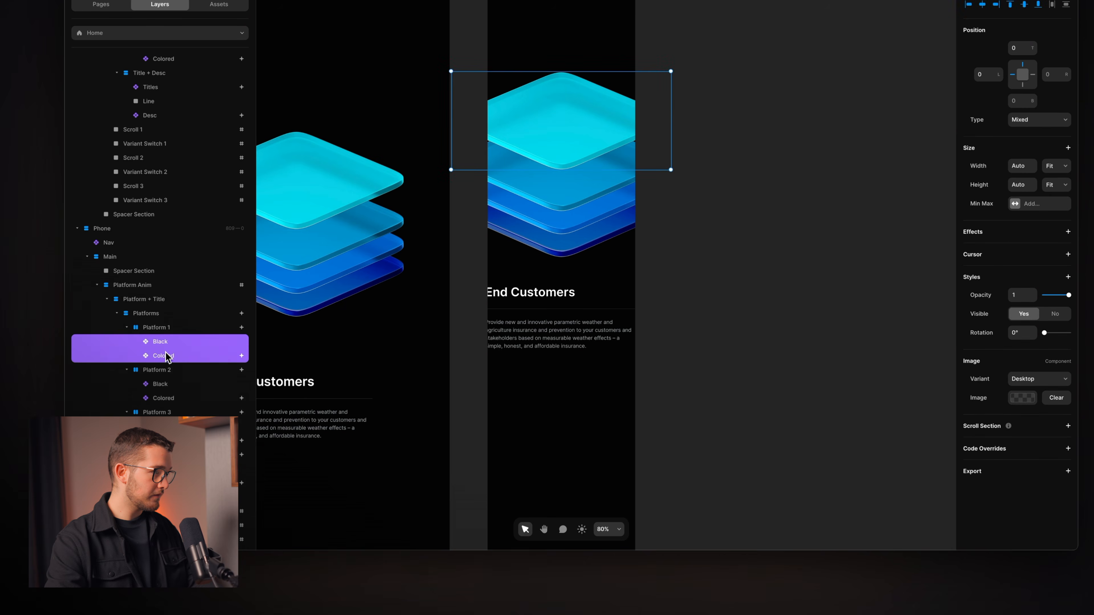
pyautogui.keyDown('shift'); pyautogui.click(167, 386); pyautogui.keyUp('shift')
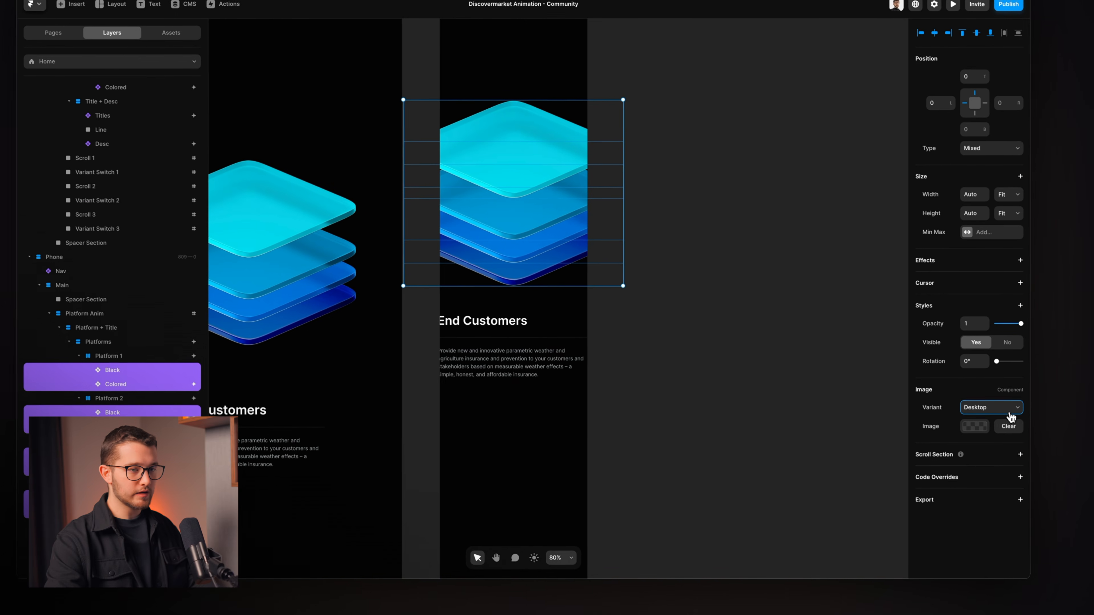
pyautogui.click(997, 418)
pyautogui.scroll(3, 542, 225)
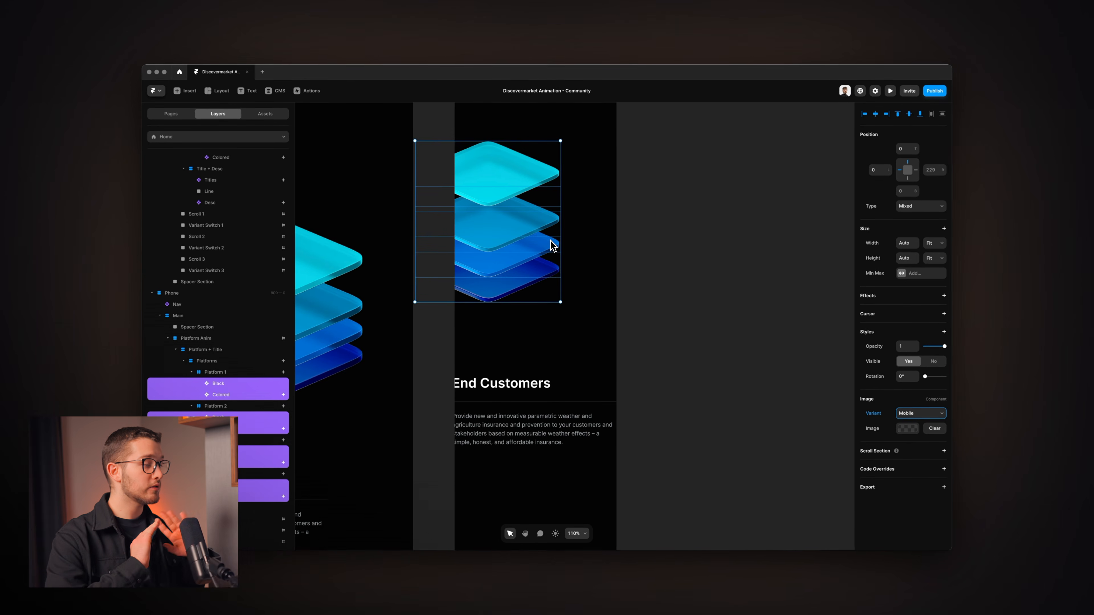
# Narrow Platform 1, Platform 2, Platform 3 and Platform 4 in the Phone breakpoint to a width of 348.
pyautogui.click(215, 372)
pyautogui.keyDown('shift'); pyautogui.click(218, 406); pyautogui.keyUp('shift')
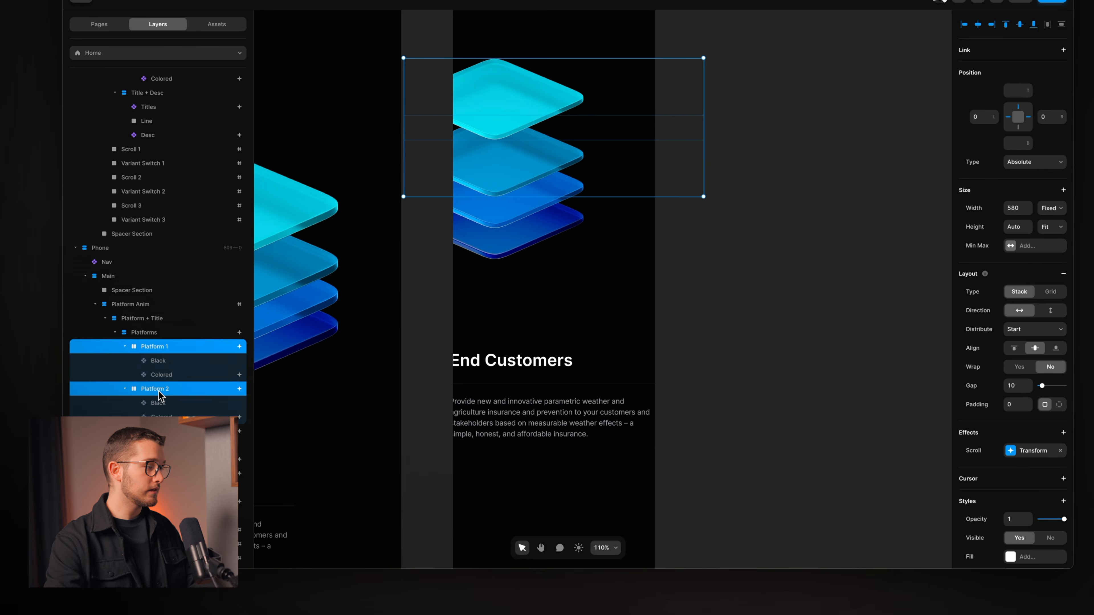
pyautogui.keyDown('shift'); pyautogui.click(160, 431); pyautogui.keyUp('shift')
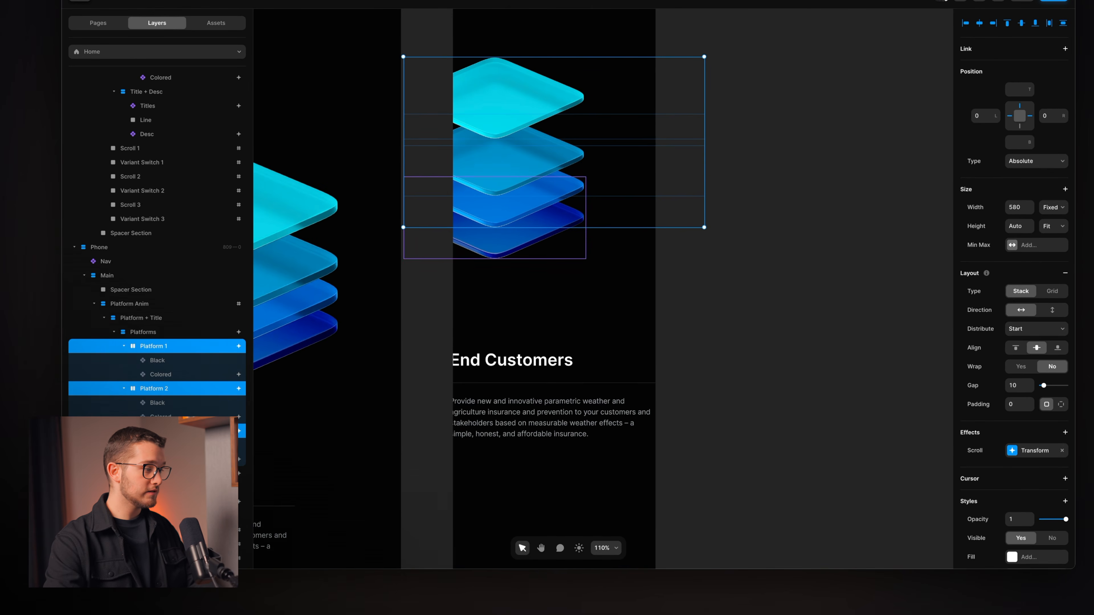
pyautogui.moveTo(705, 155); pyautogui.dragTo(646, 161)
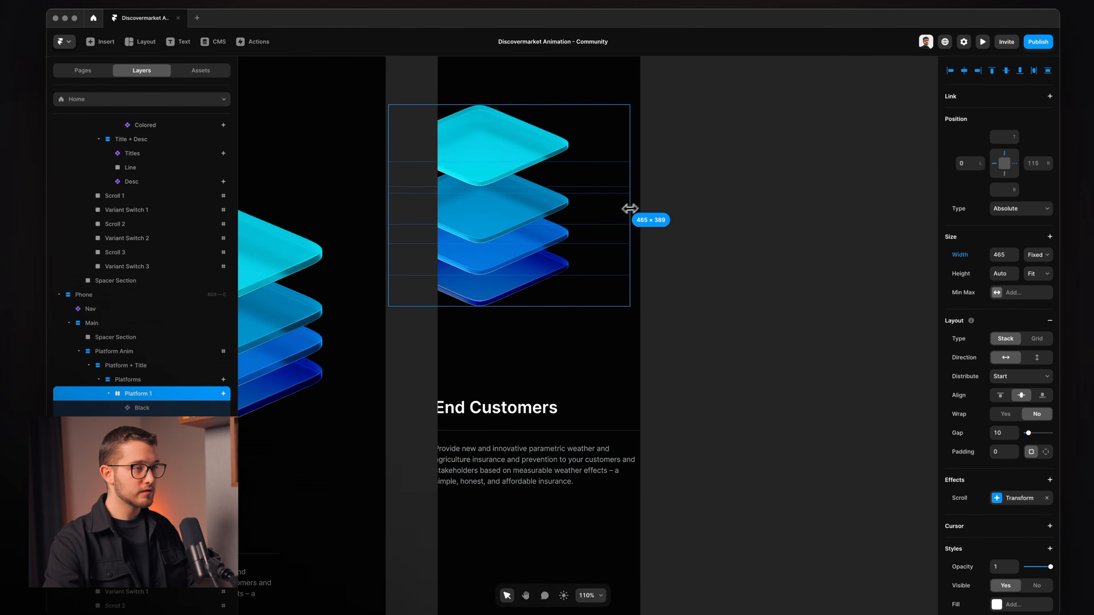
pyautogui.moveTo(629, 209); pyautogui.dragTo(569, 217)
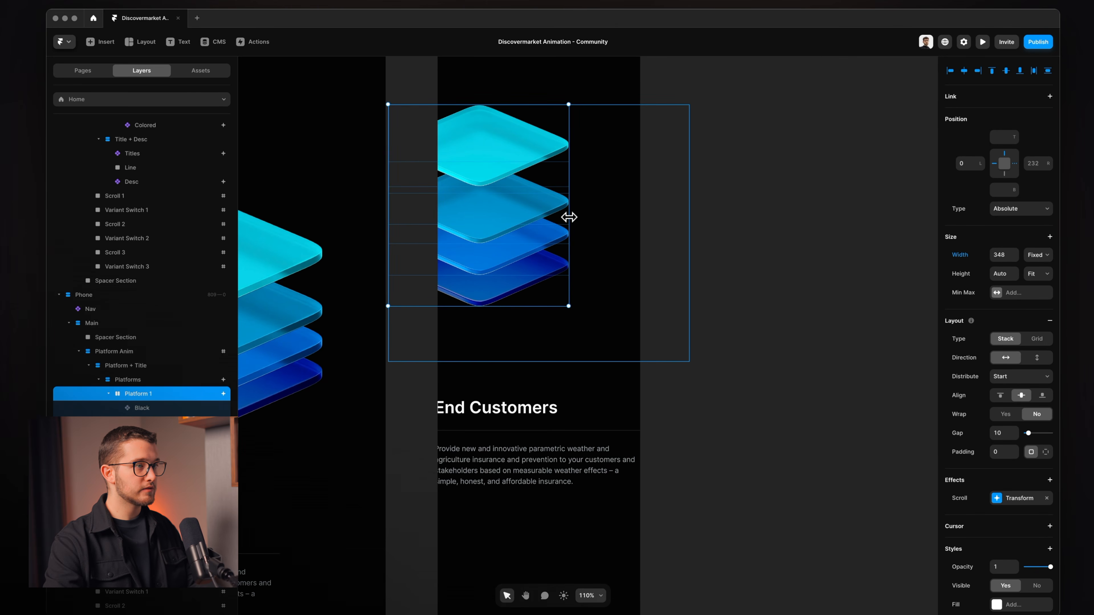
# Switch the Phone breakpoint's Platforms container to a fixed width, try narrowing it, and undo the resize.
pyautogui.click(151, 381)
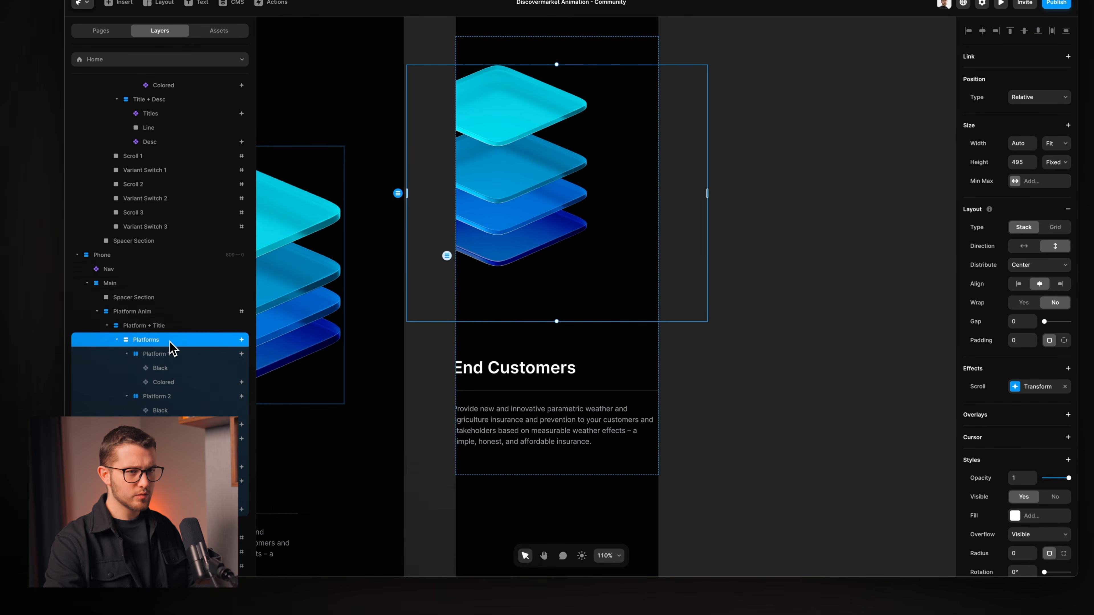
pyautogui.click(169, 355)
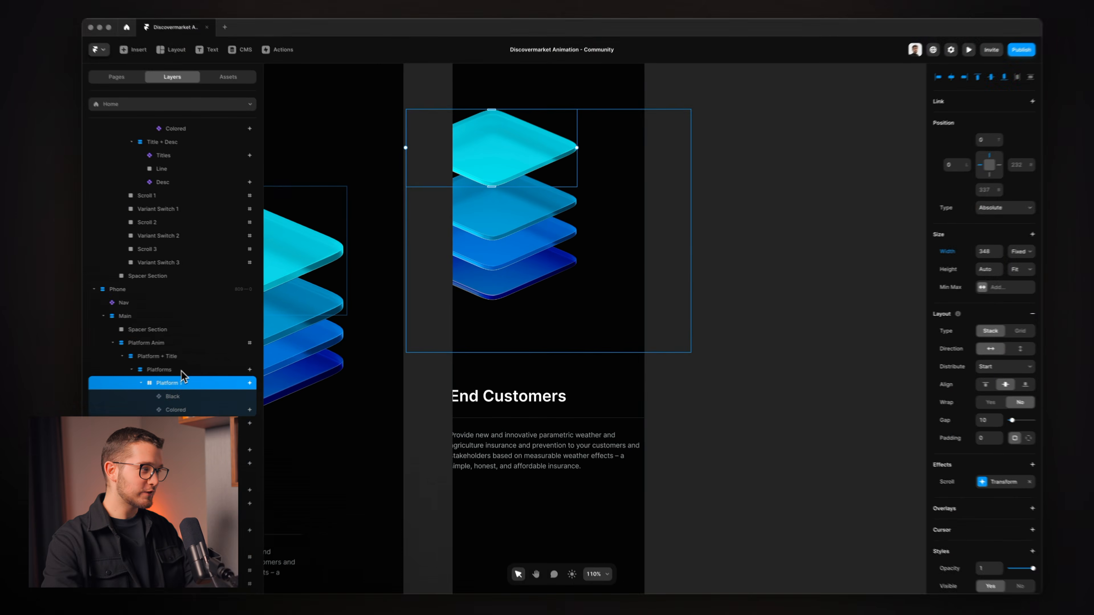
pyautogui.click(226, 361)
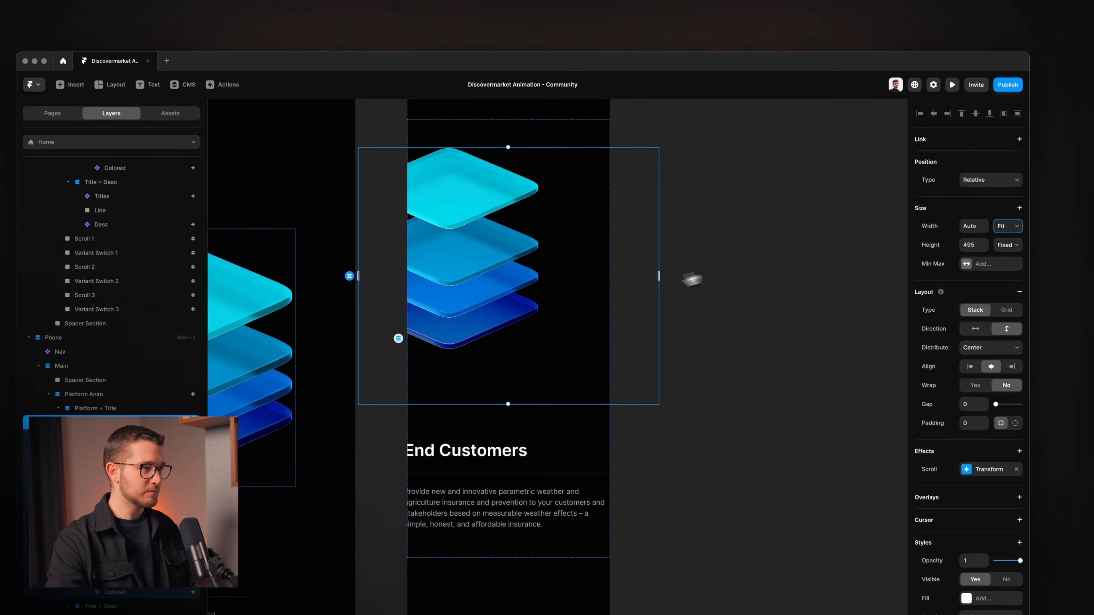
pyautogui.moveTo(645, 255); pyautogui.dragTo(597, 255)
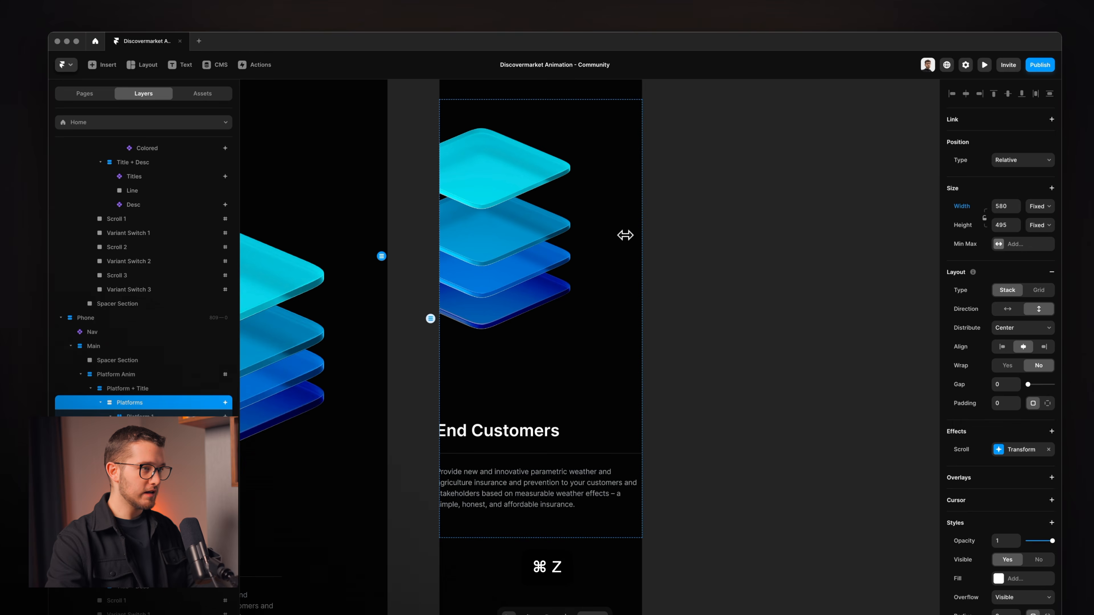
# Remove the right-side pins of Platform 2, Platform 3 and Platform 4 in the Phone breakpoint, keeping them anchored to the left.
pyautogui.click(154, 417)
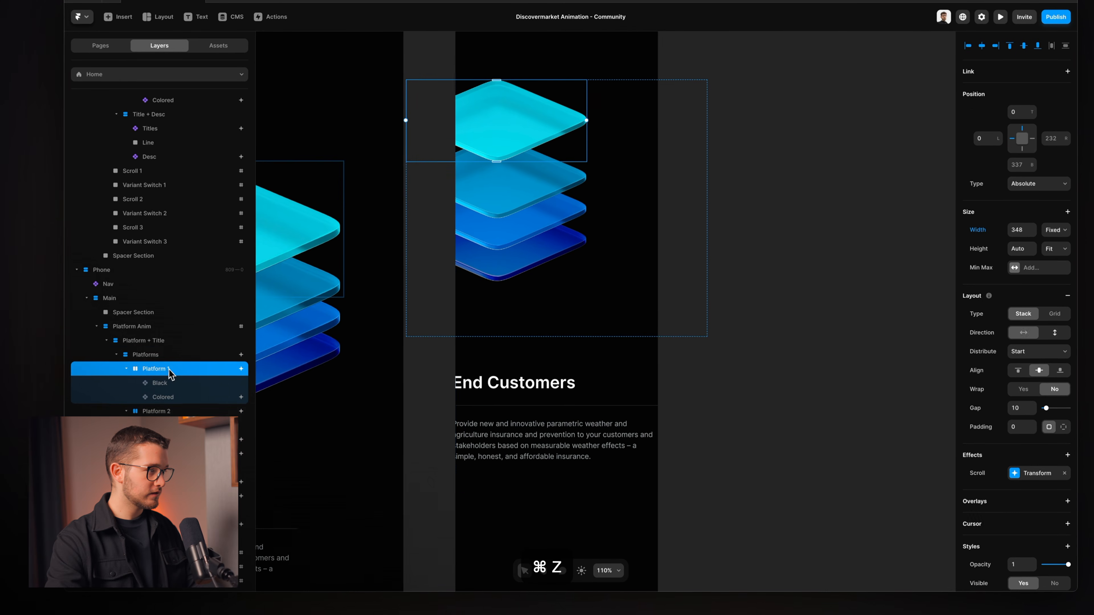
pyautogui.click(176, 413)
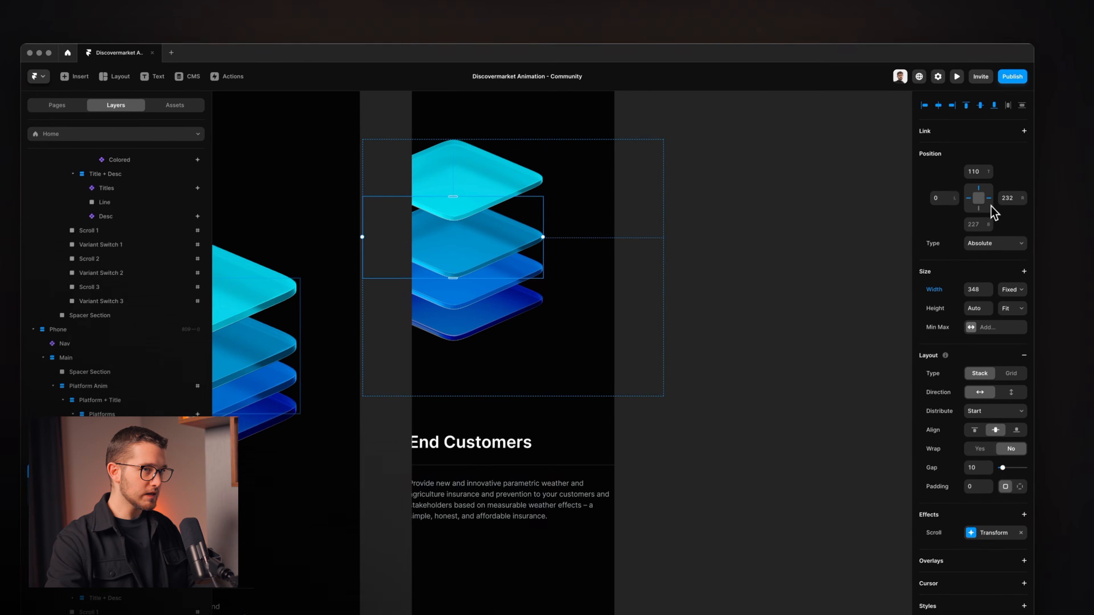
pyautogui.click(130, 459)
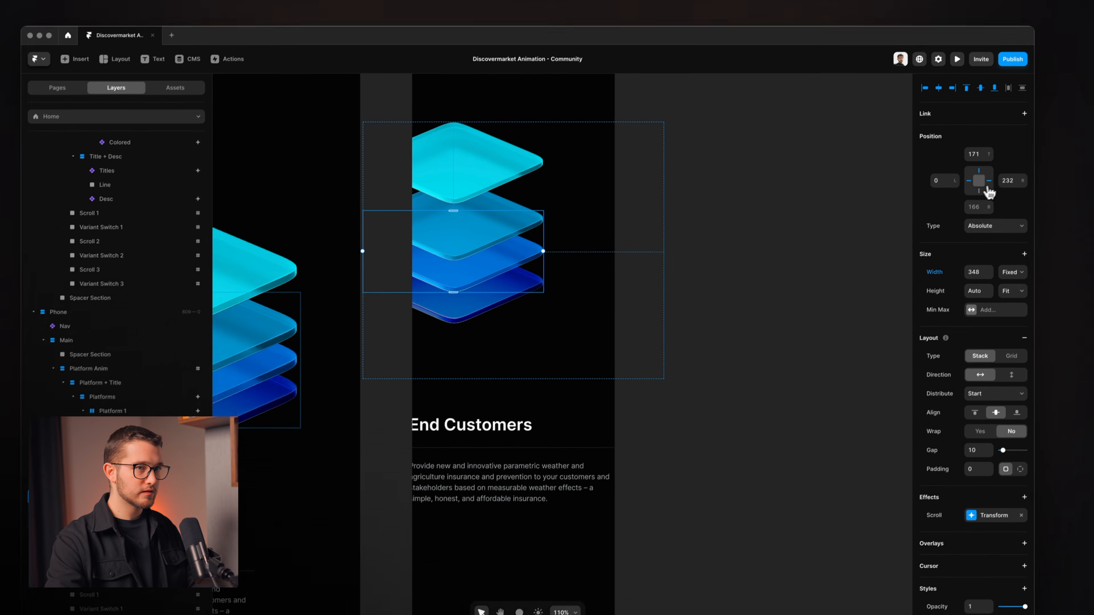
pyautogui.press('Tab')
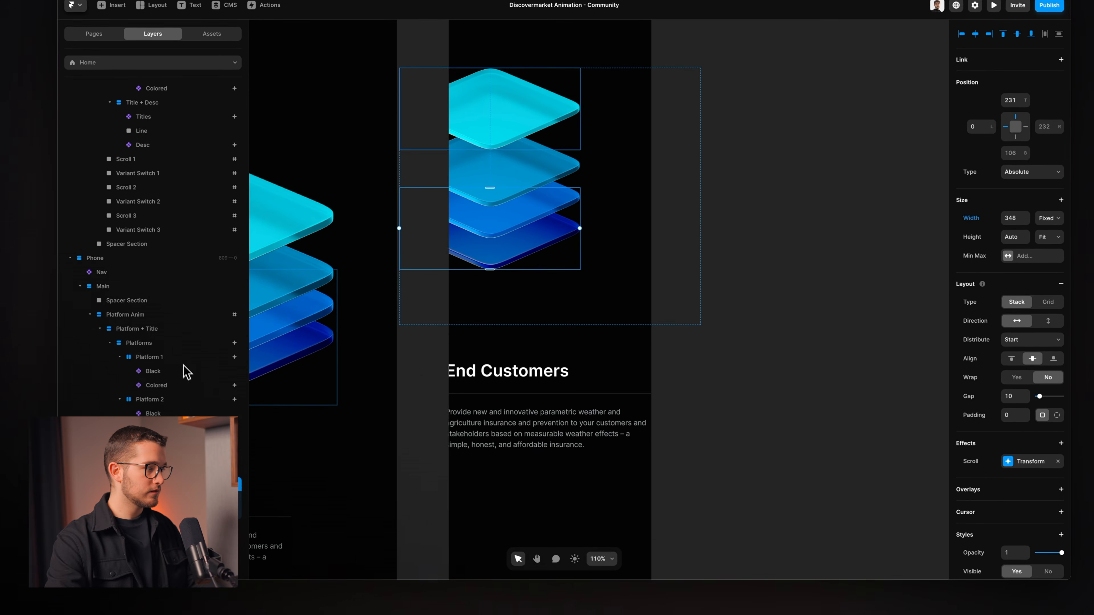
# Resize the Phone breakpoint's Platforms container to a width of 350 and a height of 391.
pyautogui.click(172, 343)
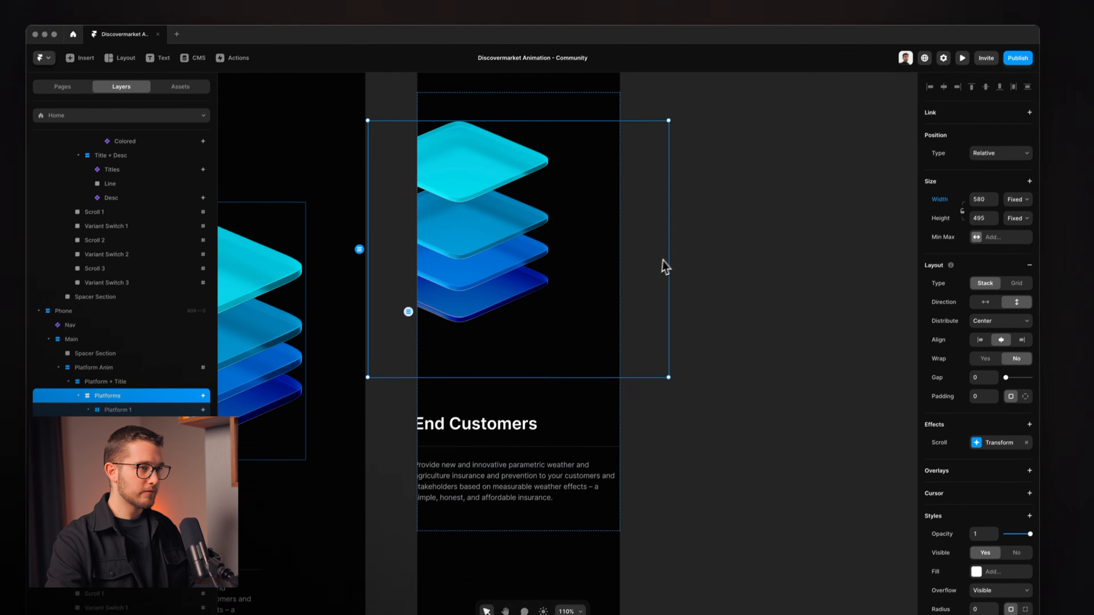
pyautogui.moveTo(701, 196); pyautogui.dragTo(609, 203)
pyautogui.moveTo(571, 266); pyautogui.dragTo(554, 266)
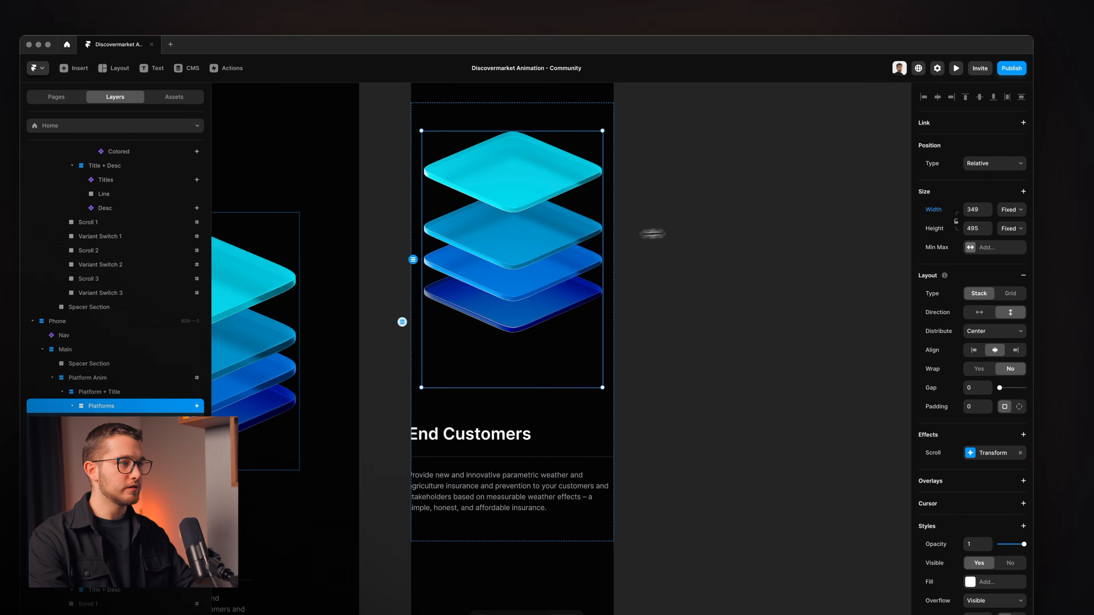
pyautogui.click(981, 209)
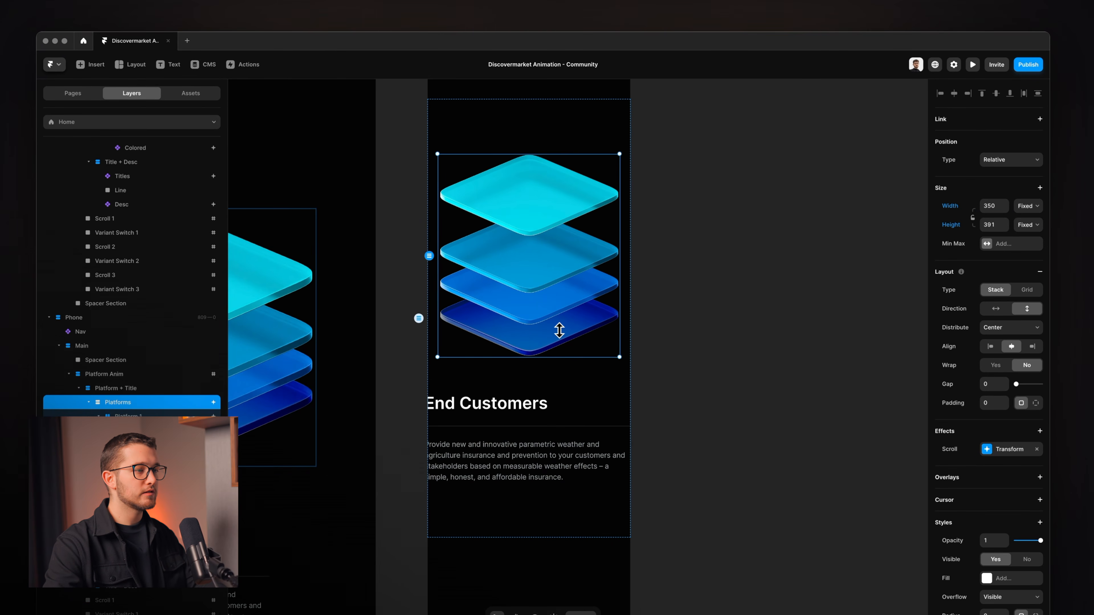
pyautogui.click(666, 357)
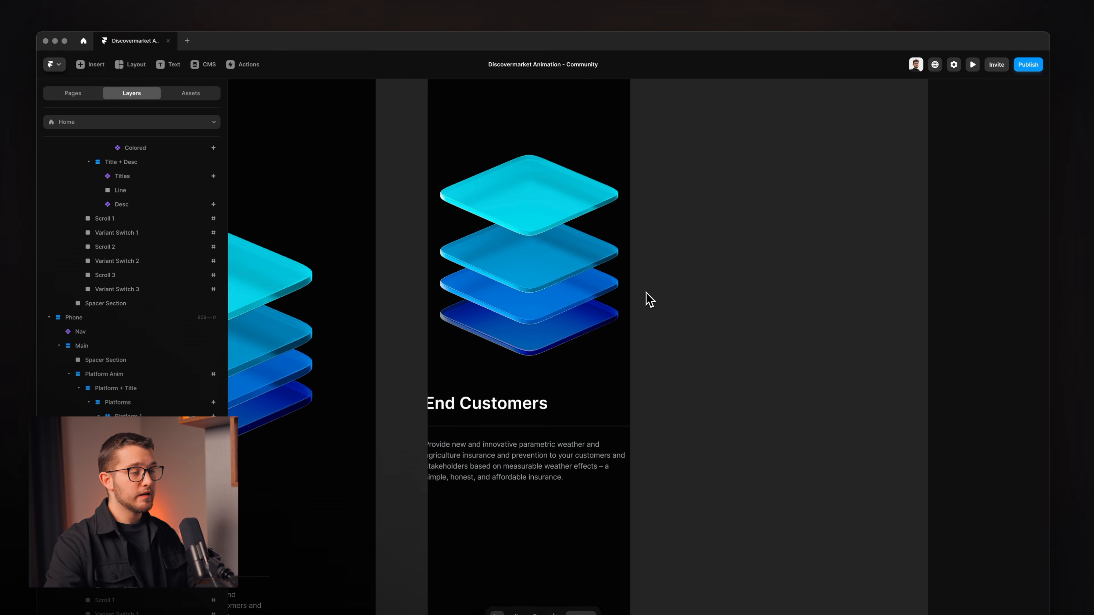
# Preview the Phone breakpoint at a shorter screen height, scroll through the platform animation, and close the preview.
pyautogui.scroll(-5, 650, 299)
pyautogui.click(548, 130)
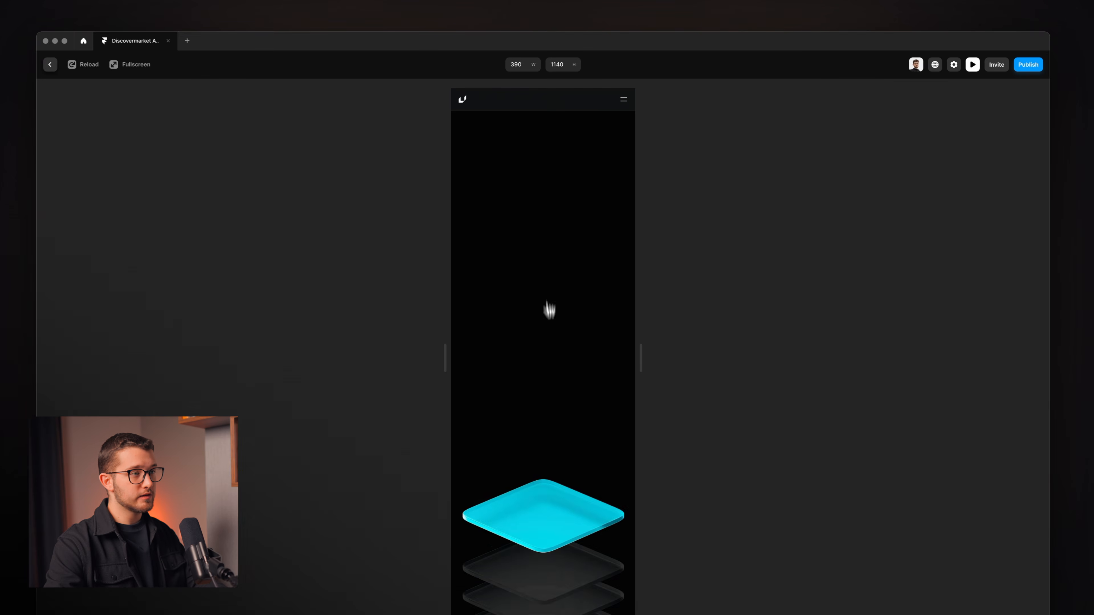
pyautogui.scroll(-5, 545, 311)
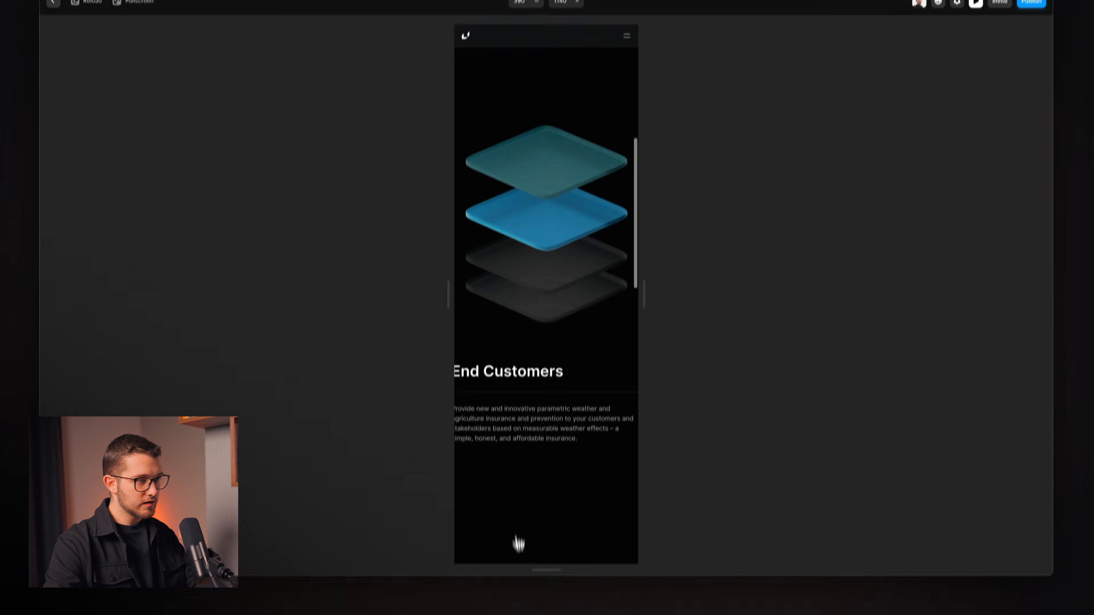
pyautogui.moveTo(540, 545); pyautogui.dragTo(546, 464)
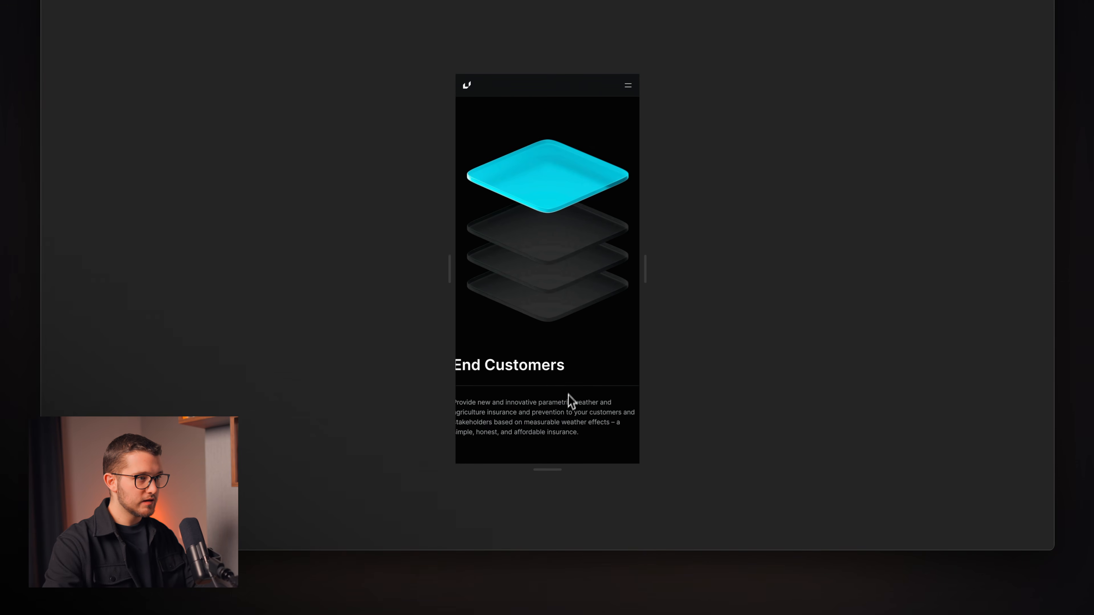
pyautogui.scroll(-5, 571, 401)
pyautogui.scroll(-5, 571, 398)
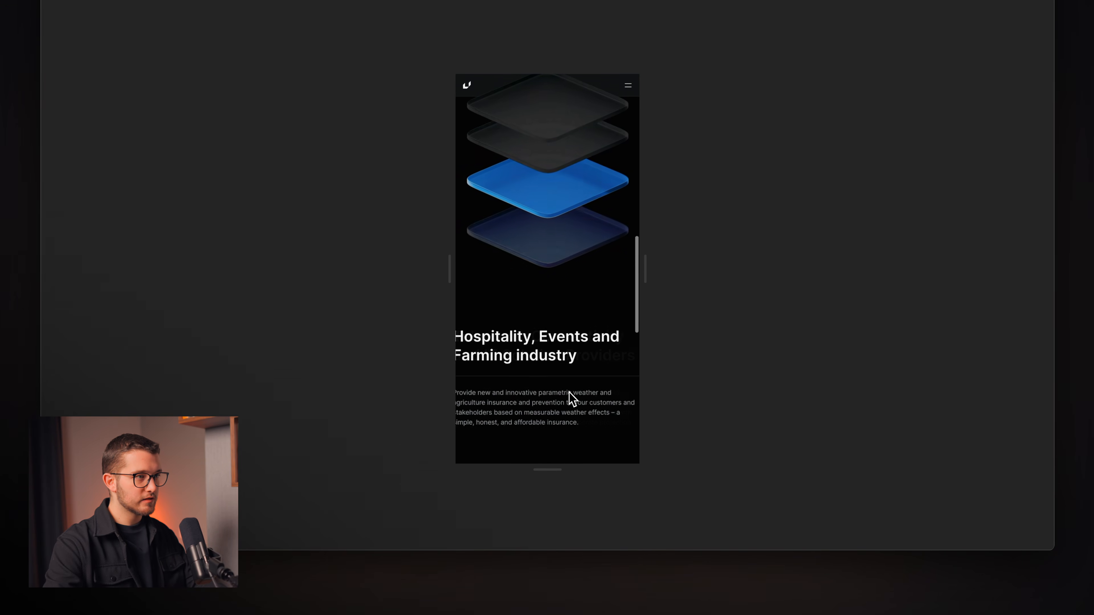
pyautogui.press('Escape')
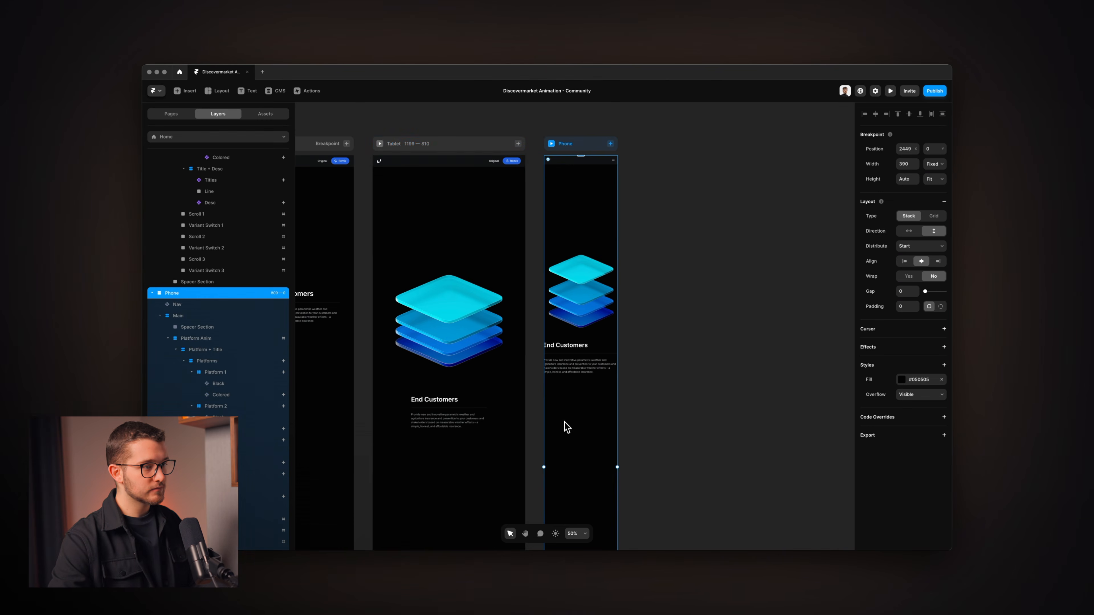
# Narrow the Title + Desc stack in the Phone breakpoint to a width of 318 and set its height to 330.
pyautogui.scroll(5, 605, 310)
pyautogui.keyDown('super'); pyautogui.click(593, 386); pyautogui.keyUp('super')
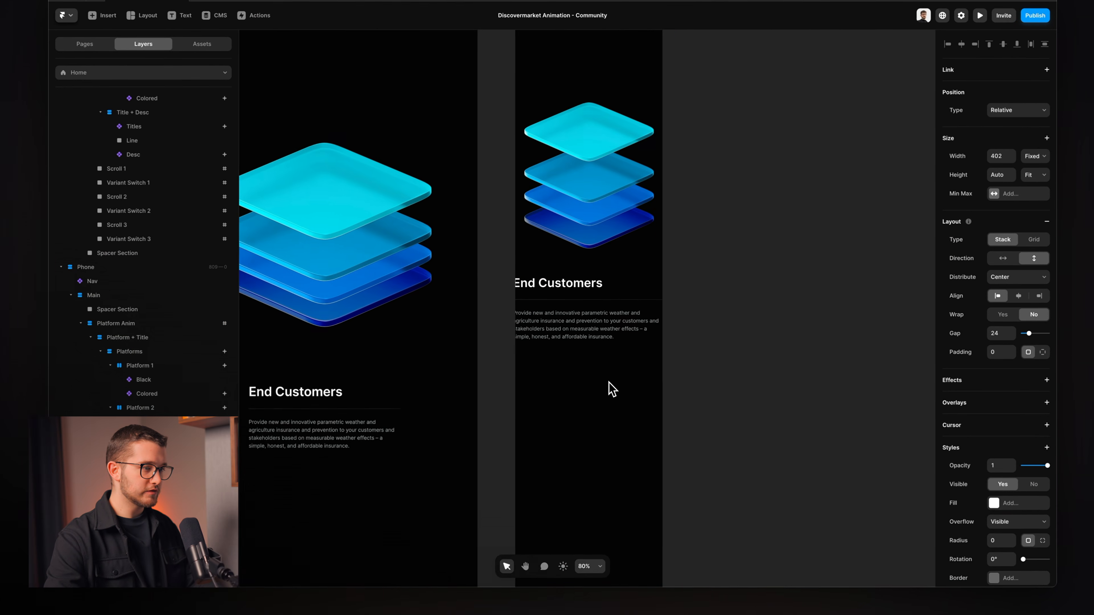
pyautogui.scroll(3, 606, 383)
pyautogui.moveTo(689, 270); pyautogui.dragTo(667, 270)
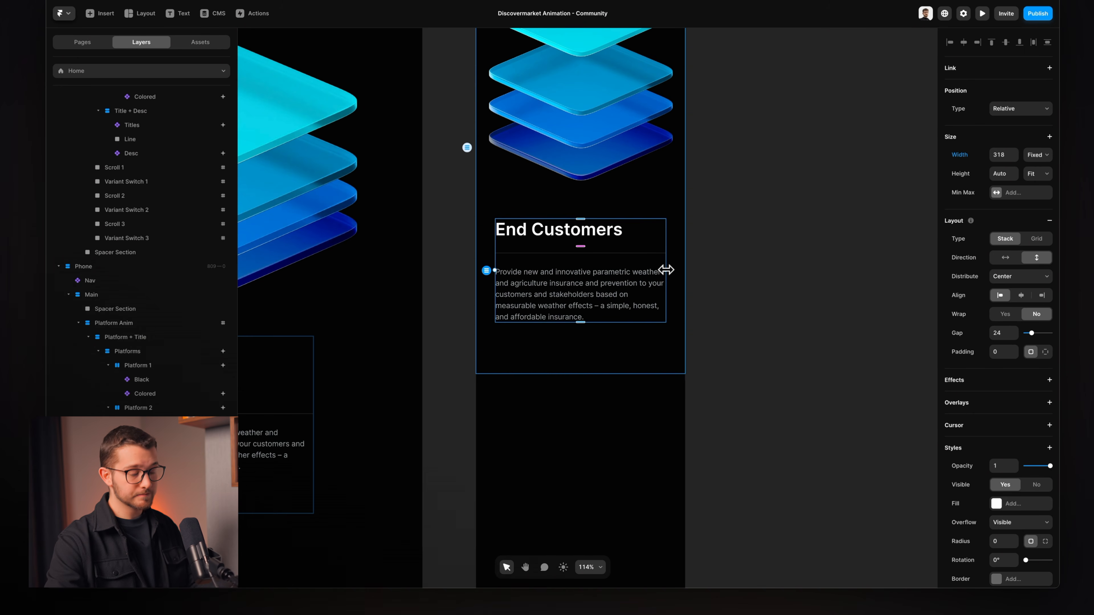
pyautogui.scroll(-2, 666, 270)
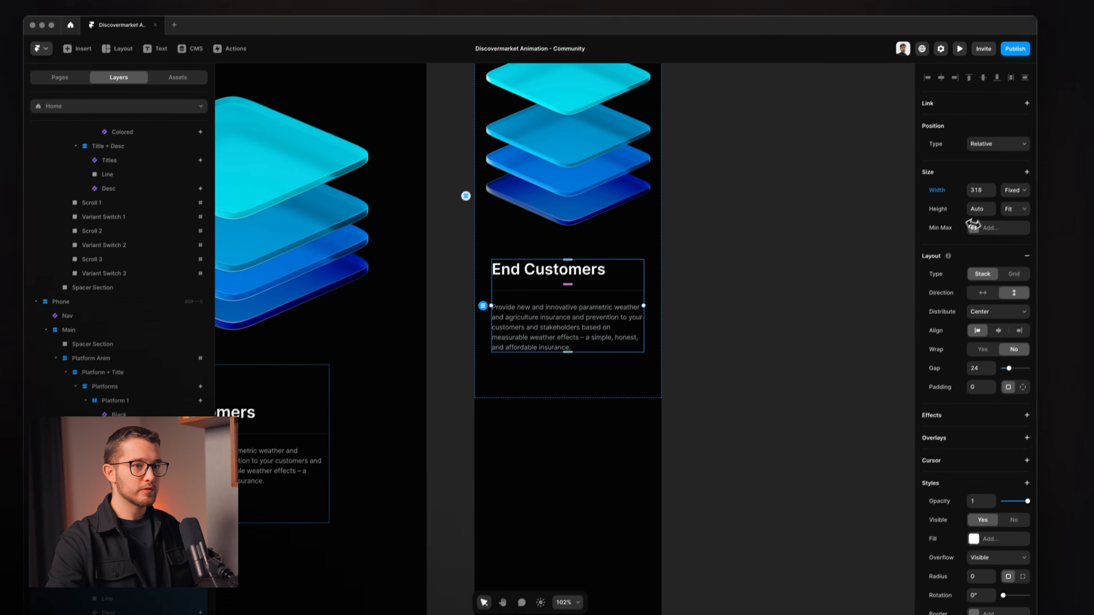
pyautogui.click(1004, 173)
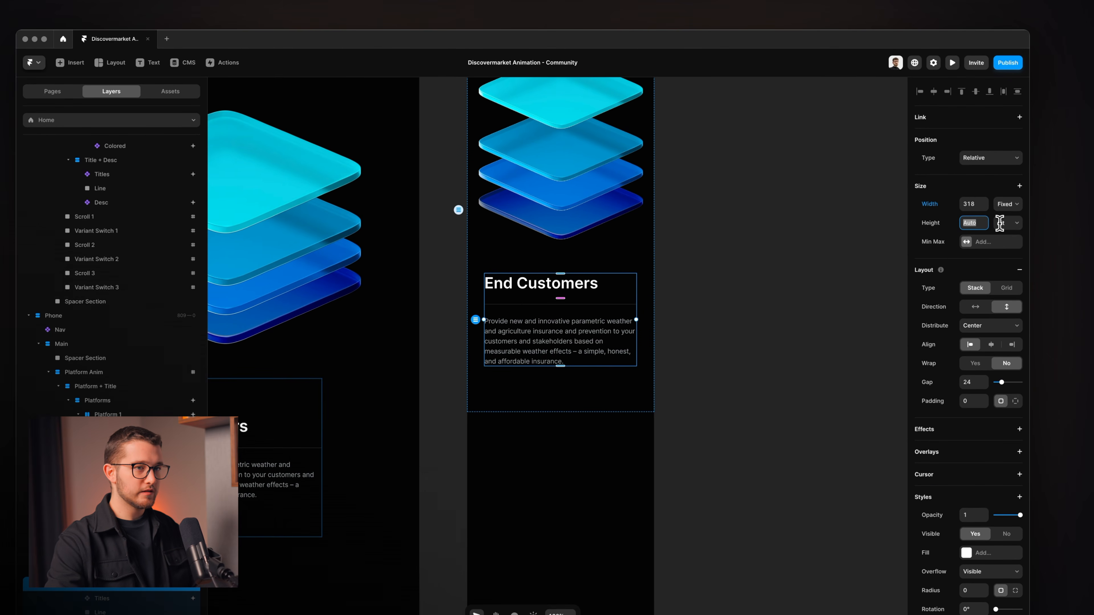
pyautogui.write('330')
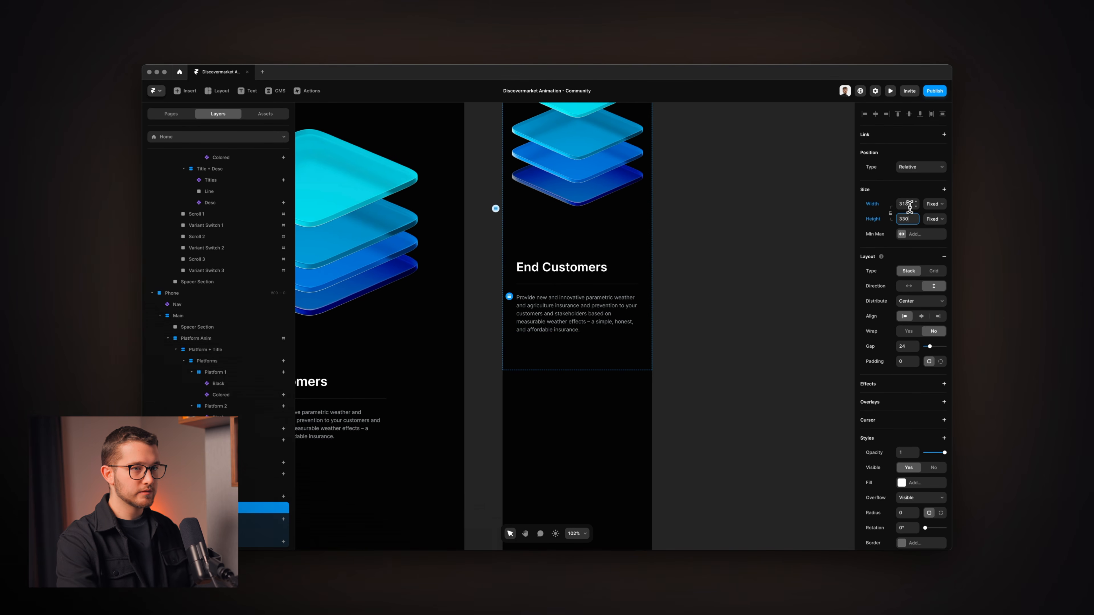
# Reduce the height of the Title + Desc stack in the Phone breakpoint to 300.
pyautogui.hotkey('shift', 'Down')
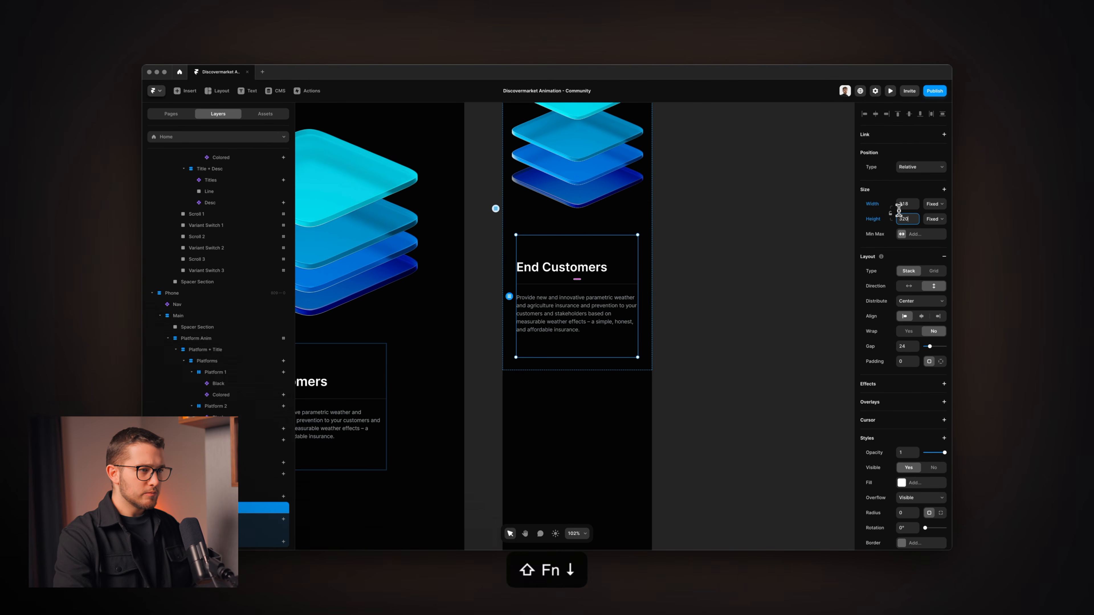
pyautogui.scroll(4, 707, 258)
pyautogui.scroll(-2, 707, 258)
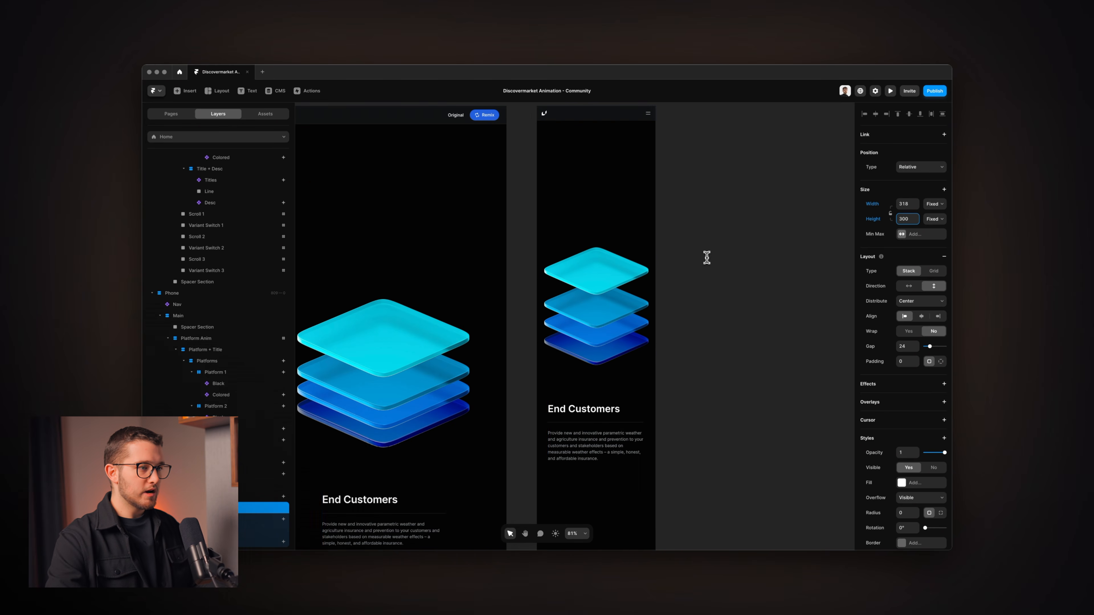
pyautogui.scroll(2, 544, 103)
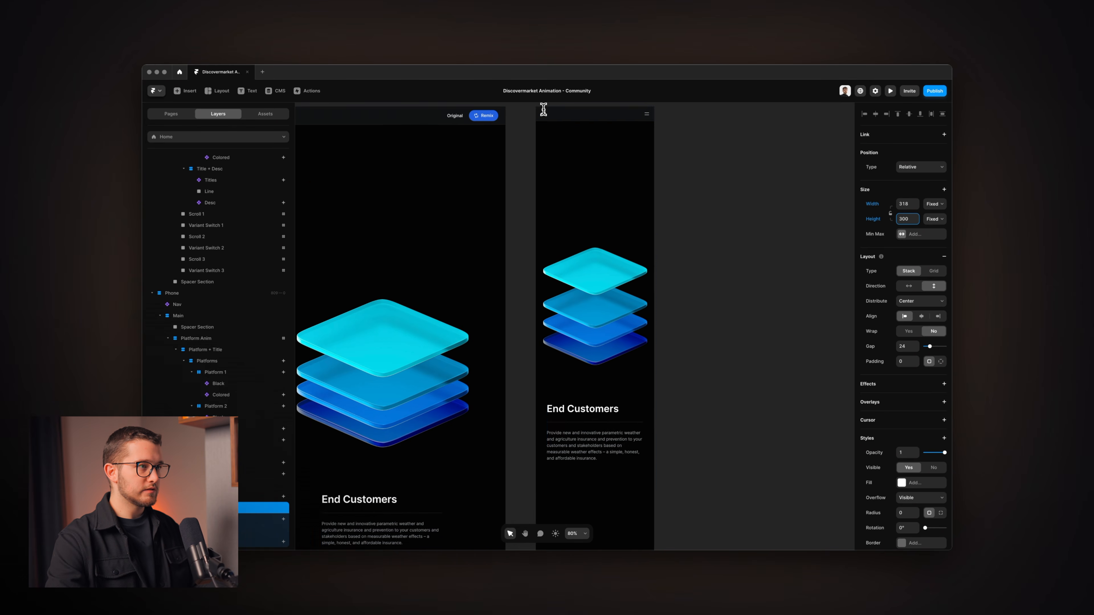
# Preview the Phone breakpoint, scroll through the platform animation in both directions, and close the preview.
pyautogui.click(543, 127)
pyautogui.scroll(-5, 572, 265)
pyautogui.scroll(-10, 576, 288)
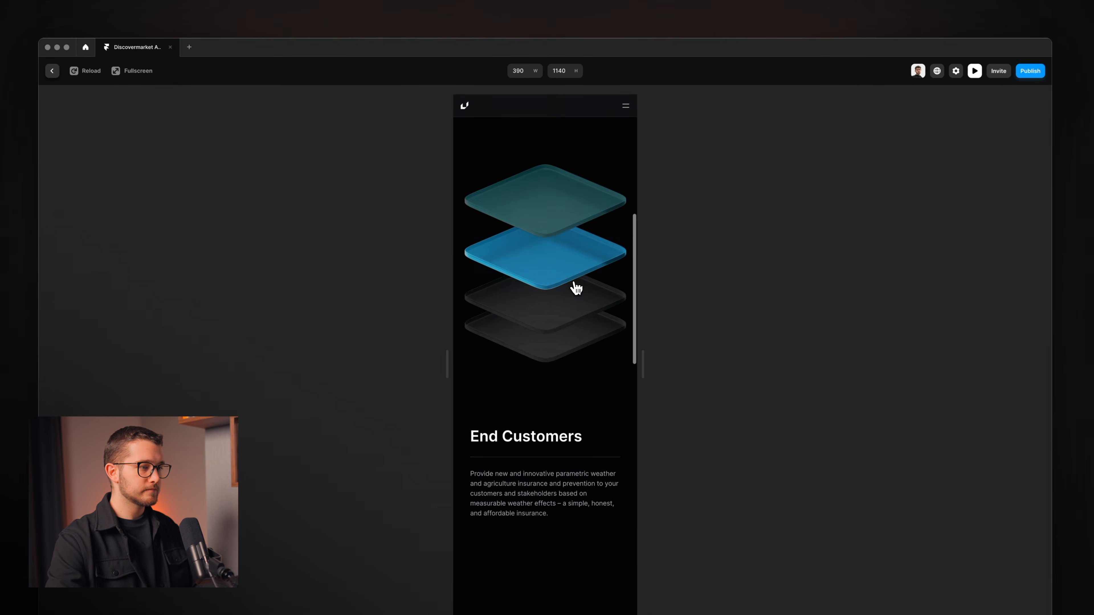
pyautogui.scroll(5, 575, 288)
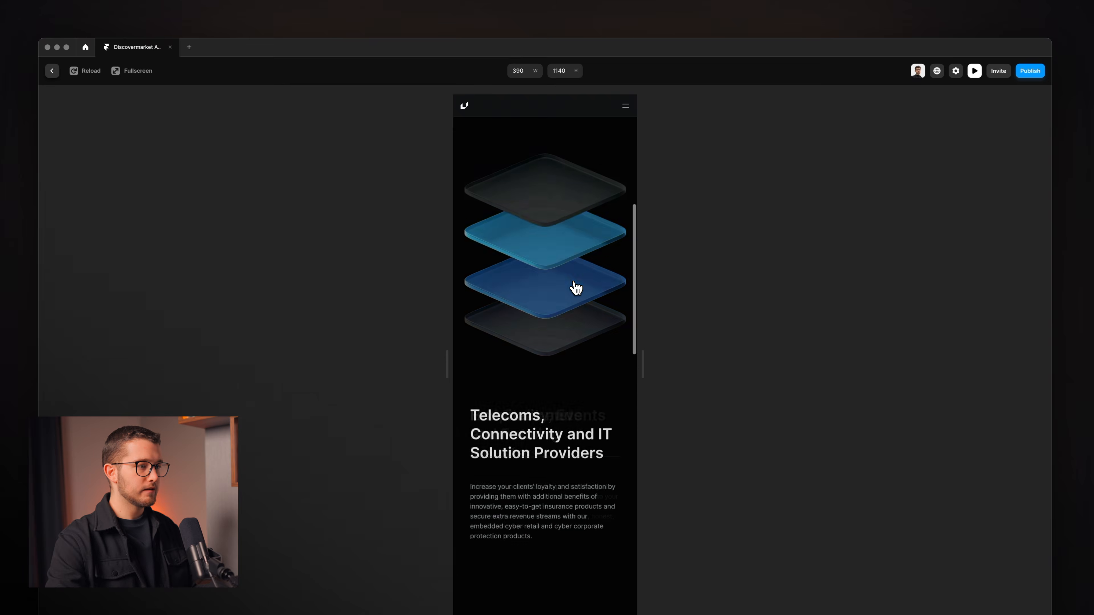
pyautogui.press('Escape')
# Set the gap of the Platform + Title stack in the Phone breakpoint to 0.
pyautogui.scroll(-2, 598, 431)
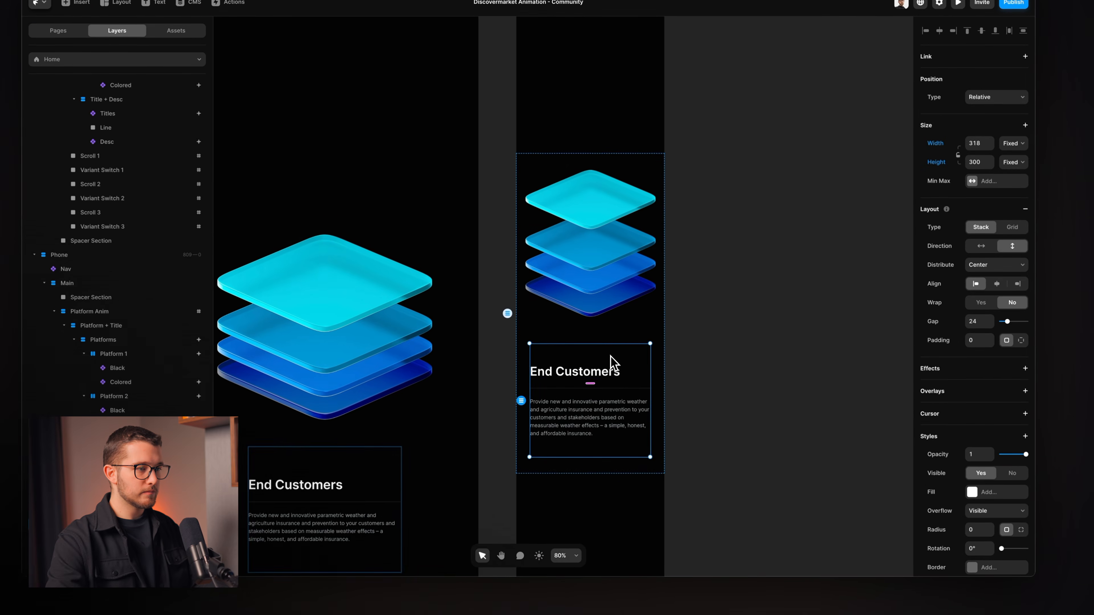
pyautogui.scroll(5, 612, 364)
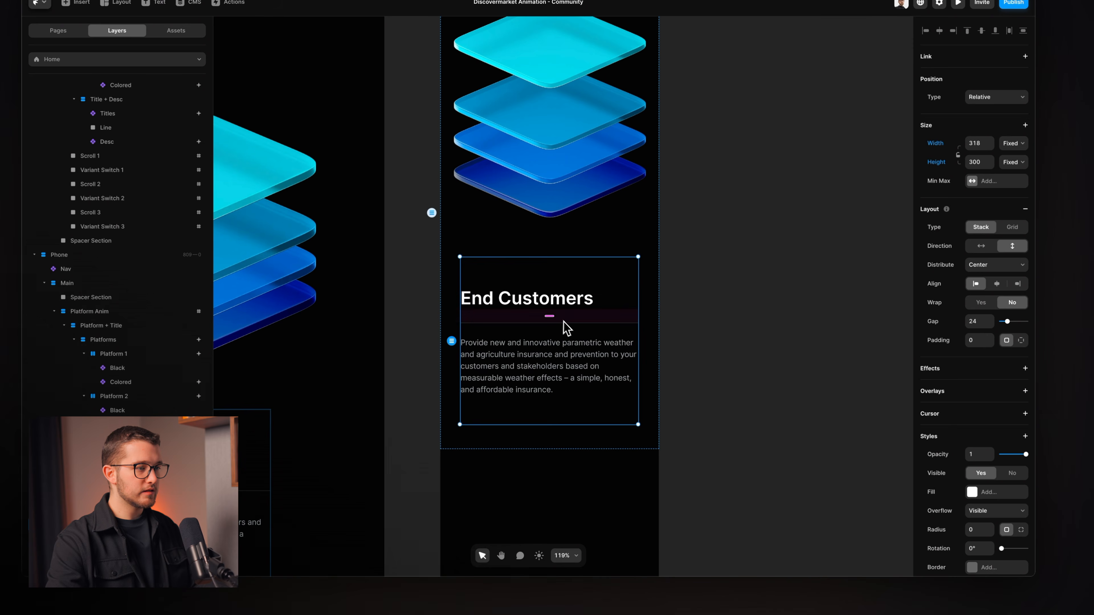
pyautogui.scroll(-3, 984, 387)
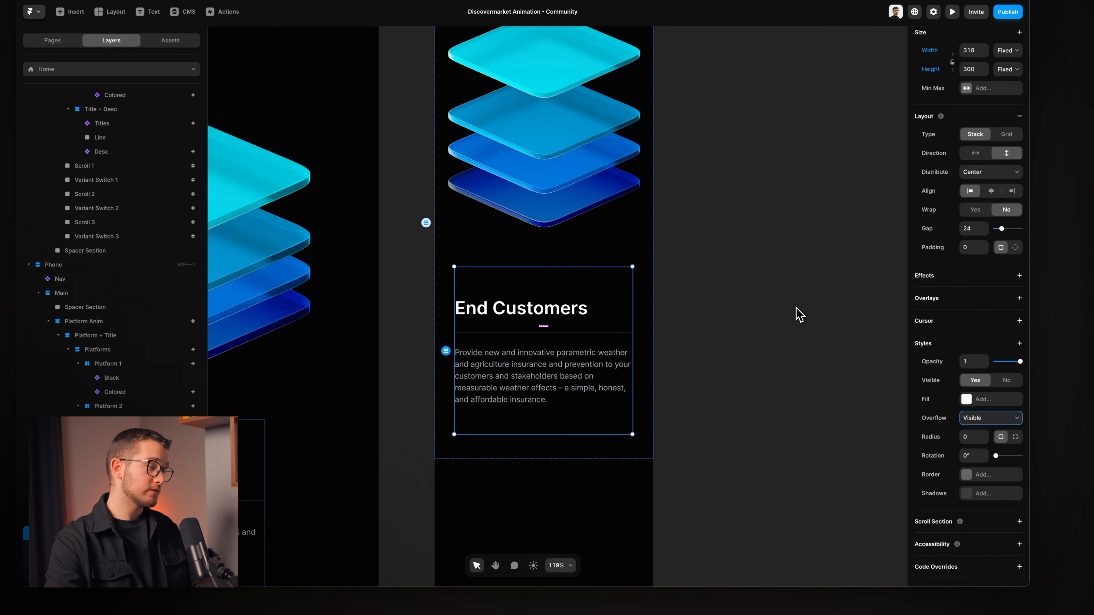
pyautogui.scroll(-5, 671, 333)
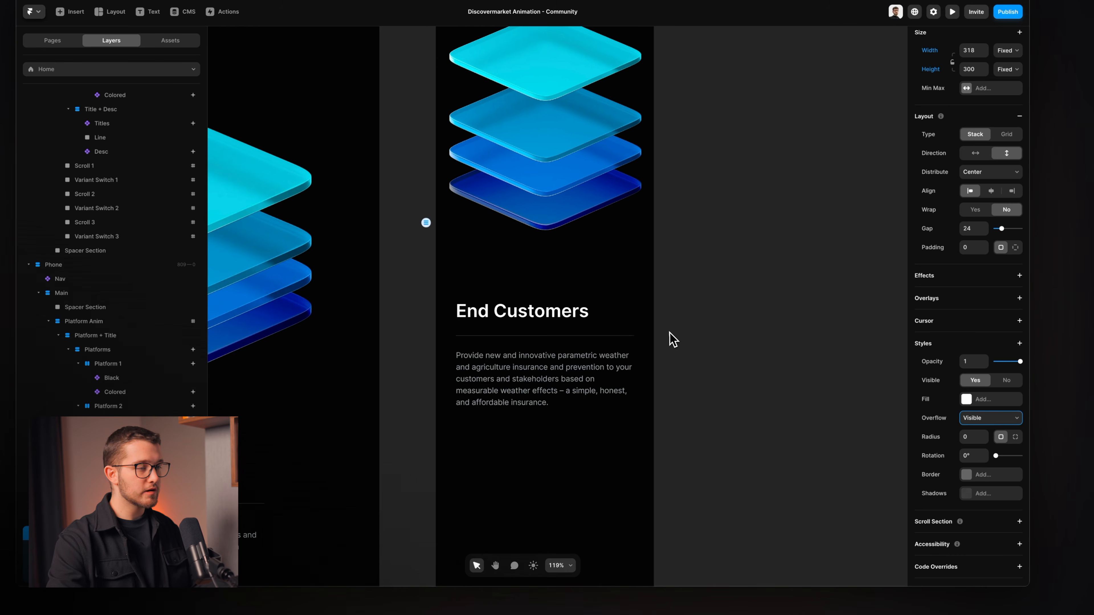
pyautogui.click(585, 253)
pyautogui.scroll(5, 585, 253)
pyautogui.scroll(3, 590, 254)
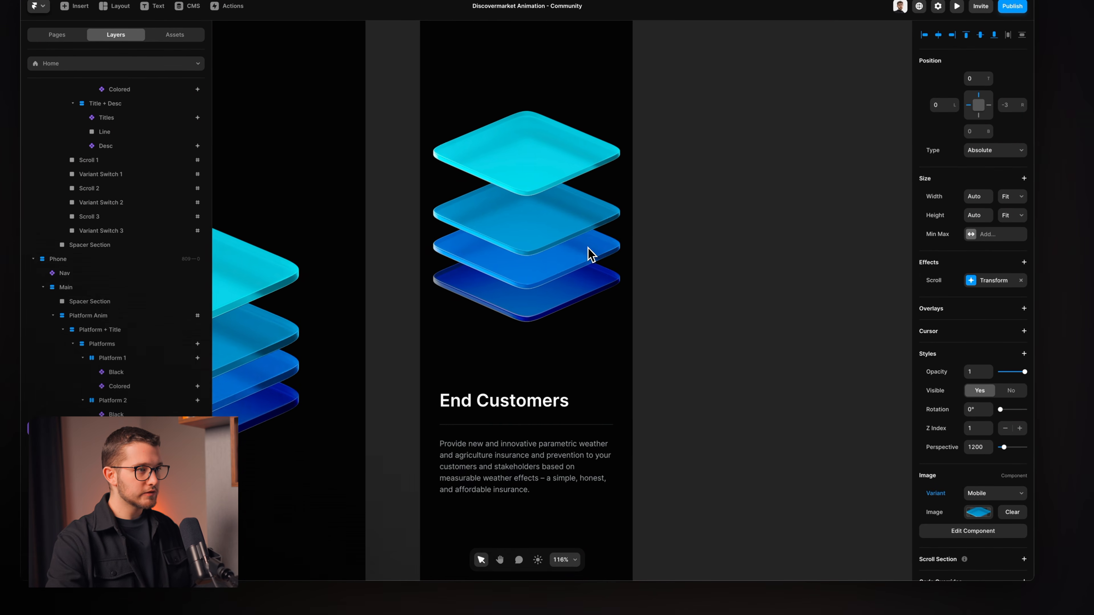
pyautogui.click(539, 385)
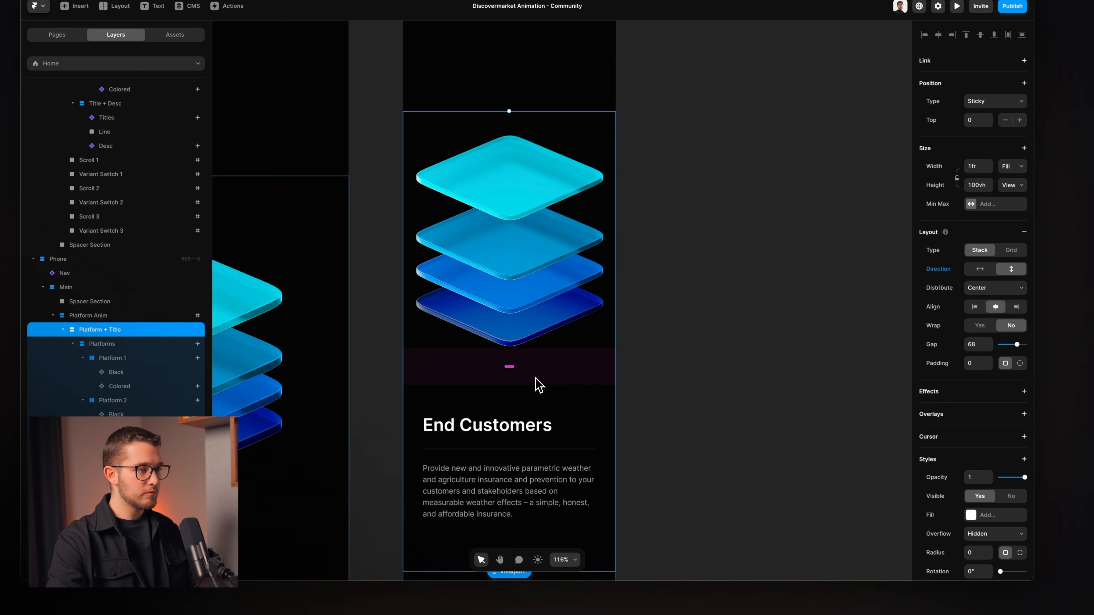
pyautogui.click(973, 346)
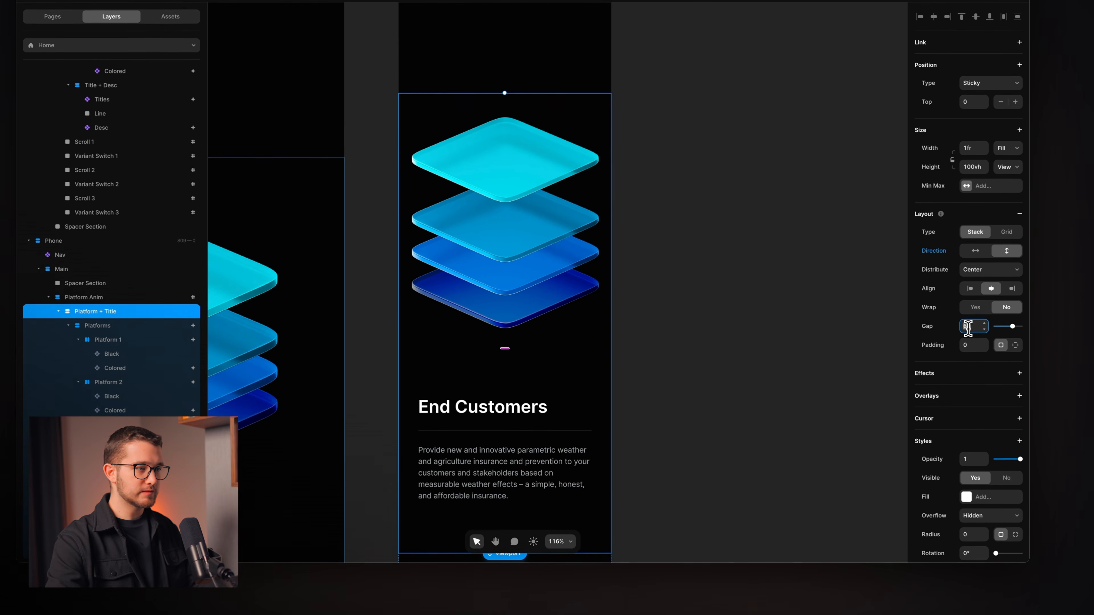
pyautogui.hotkey('shift', 'Down')
pyautogui.hotkey('shift', 'Down')
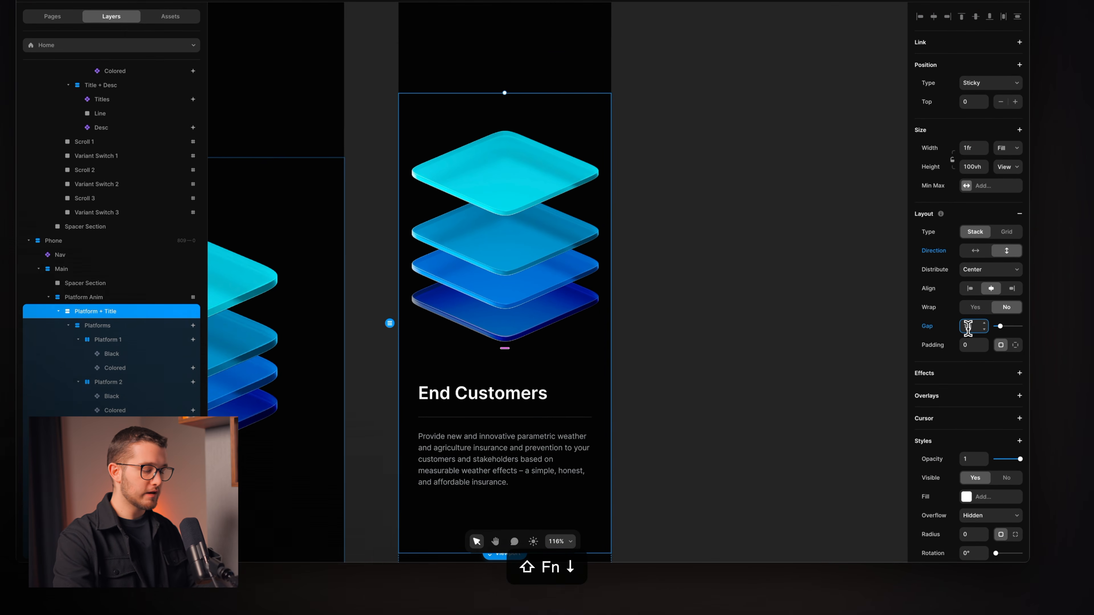
pyautogui.press('BackSpace')
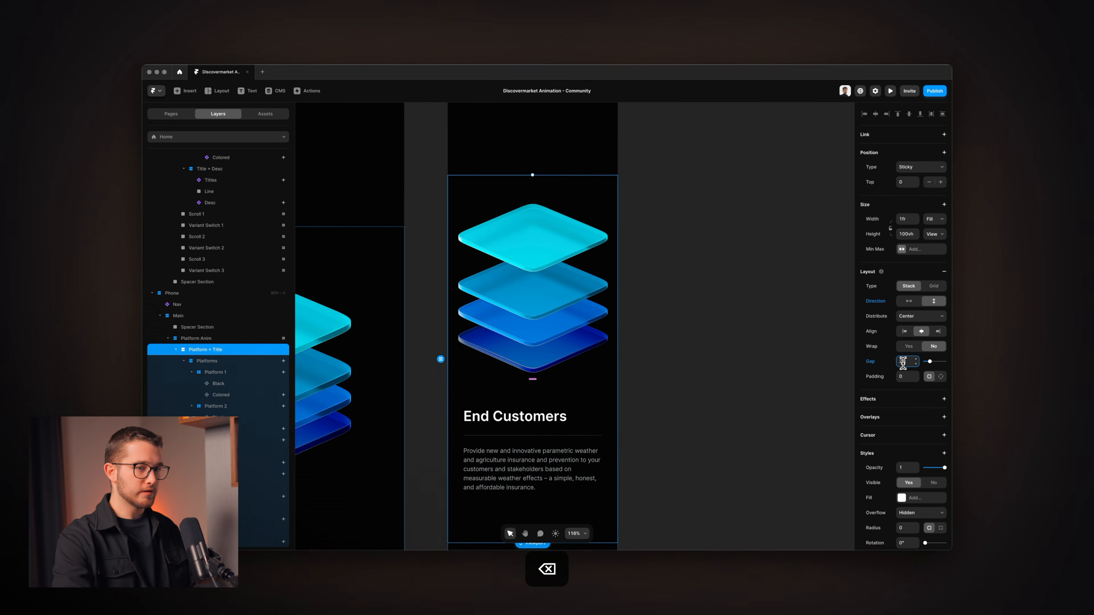
pyautogui.press('BackSpace')
# Preview the Phone breakpoint, shorten the preview screen while scrolling through the platform animation, and return to the canvas.
pyautogui.scroll(-5, 621, 336)
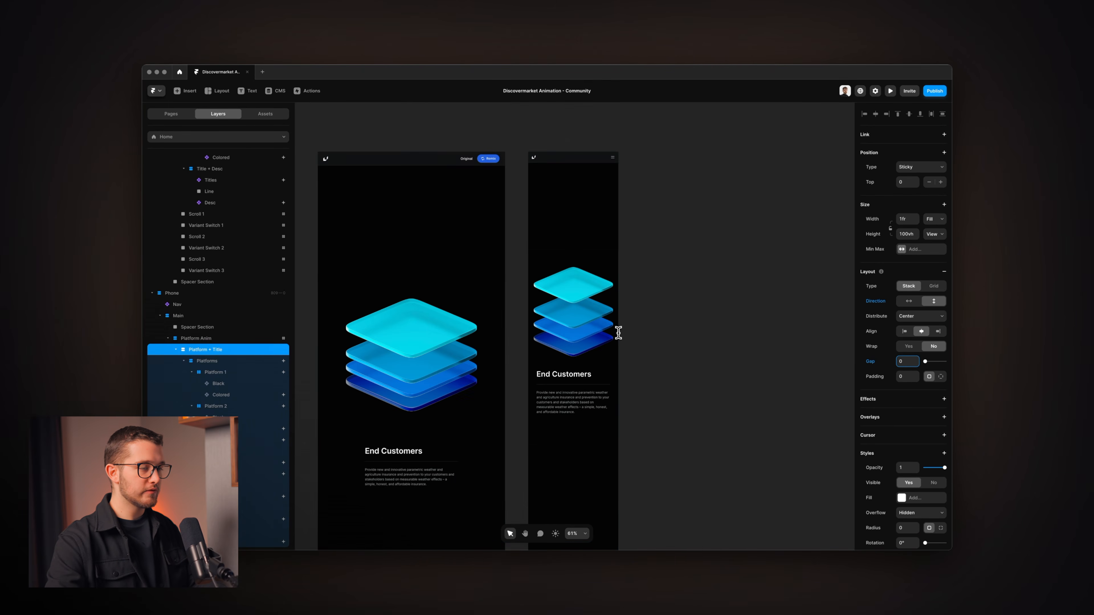
pyautogui.click(535, 141)
pyautogui.scroll(-3, 545, 301)
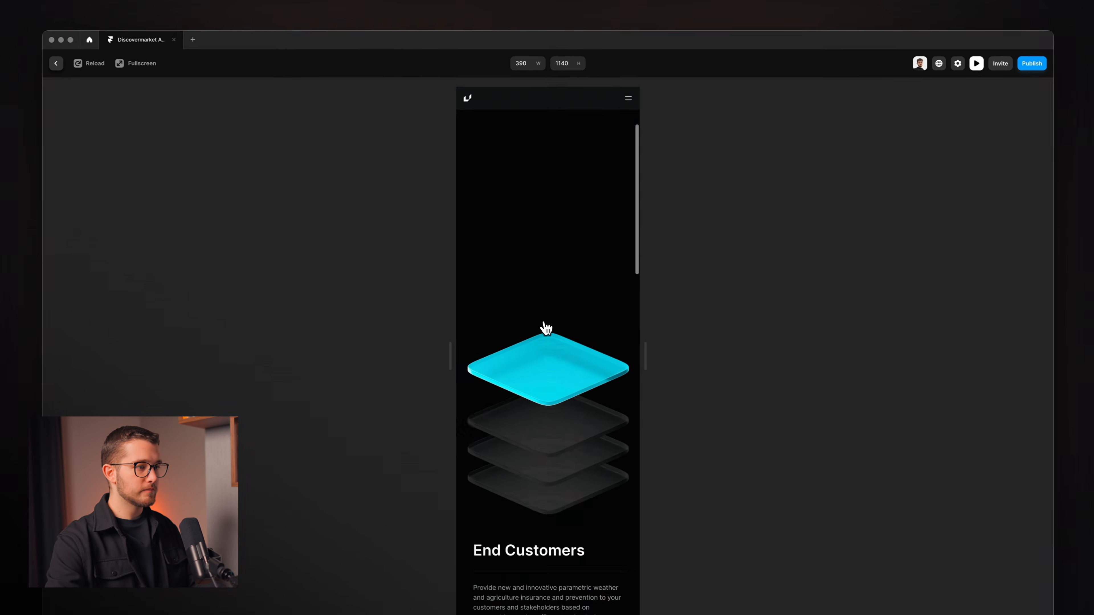
pyautogui.scroll(-3, 546, 328)
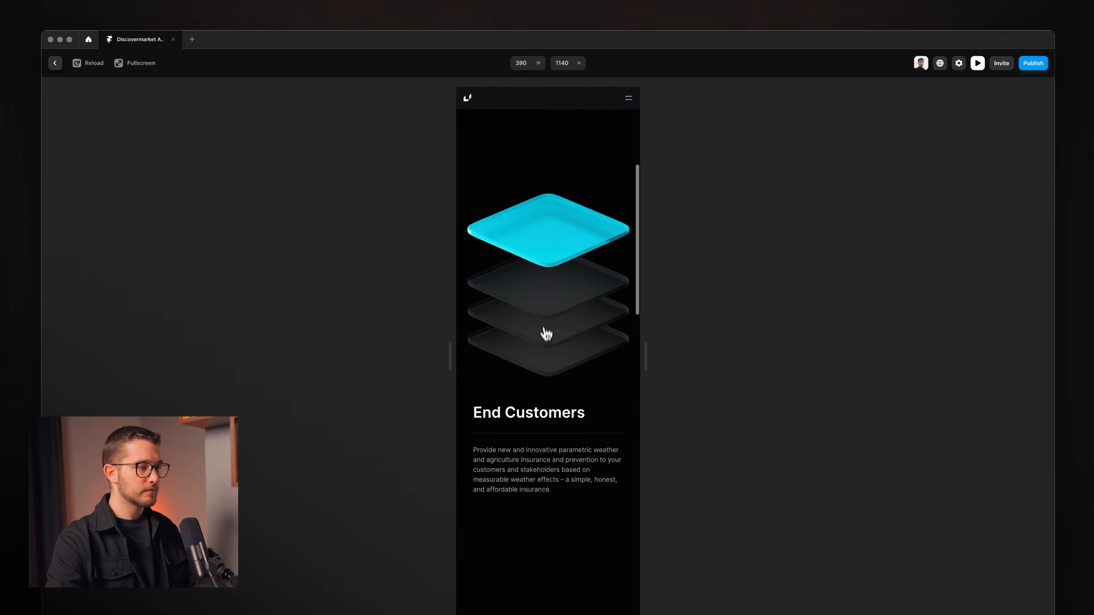
pyautogui.moveTo(545, 547); pyautogui.dragTo(550, 471)
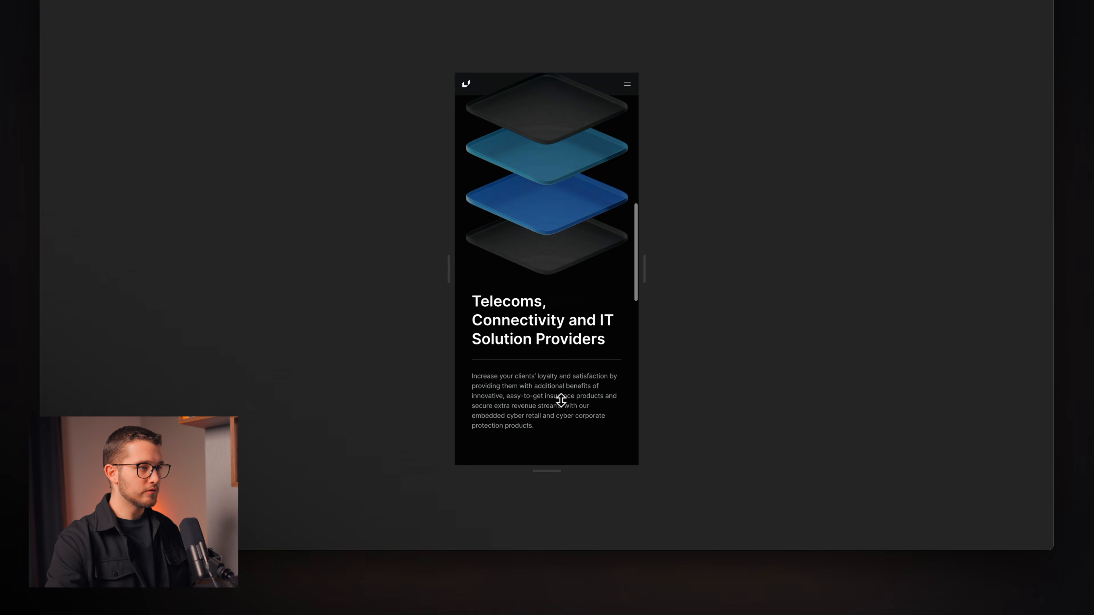
pyautogui.scroll(-4, 561, 311)
pyautogui.press('Escape')
# Set the Z index of the Nav in the Desktop LG breakpoint to 10.
pyautogui.scroll(-3, 518, 217)
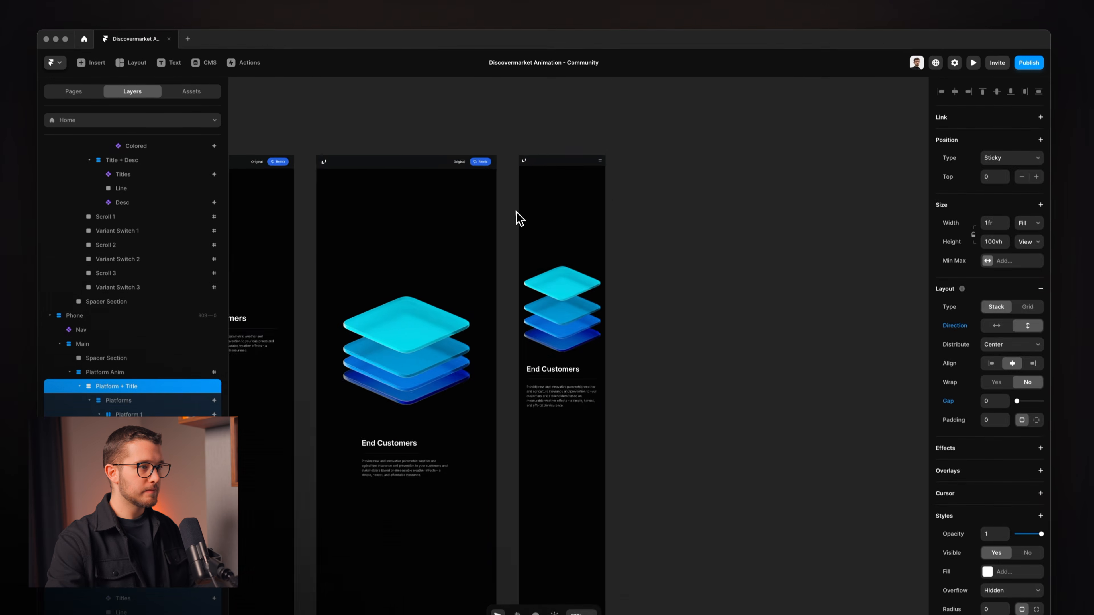
pyautogui.rightClick(518, 217)
pyautogui.hscroll(-10, 594, 186)
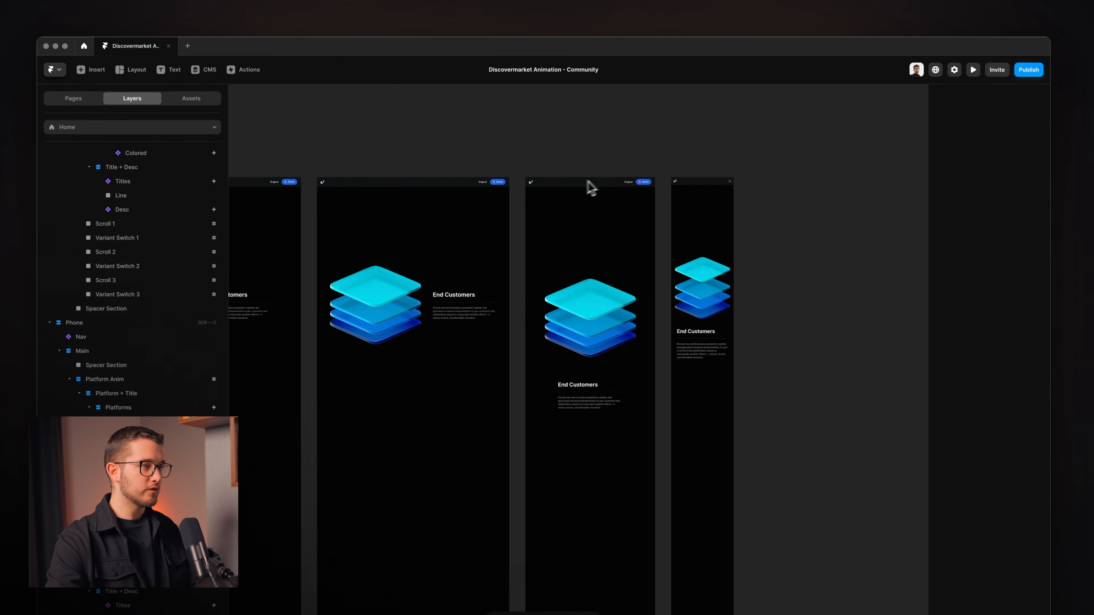
pyautogui.click(379, 189)
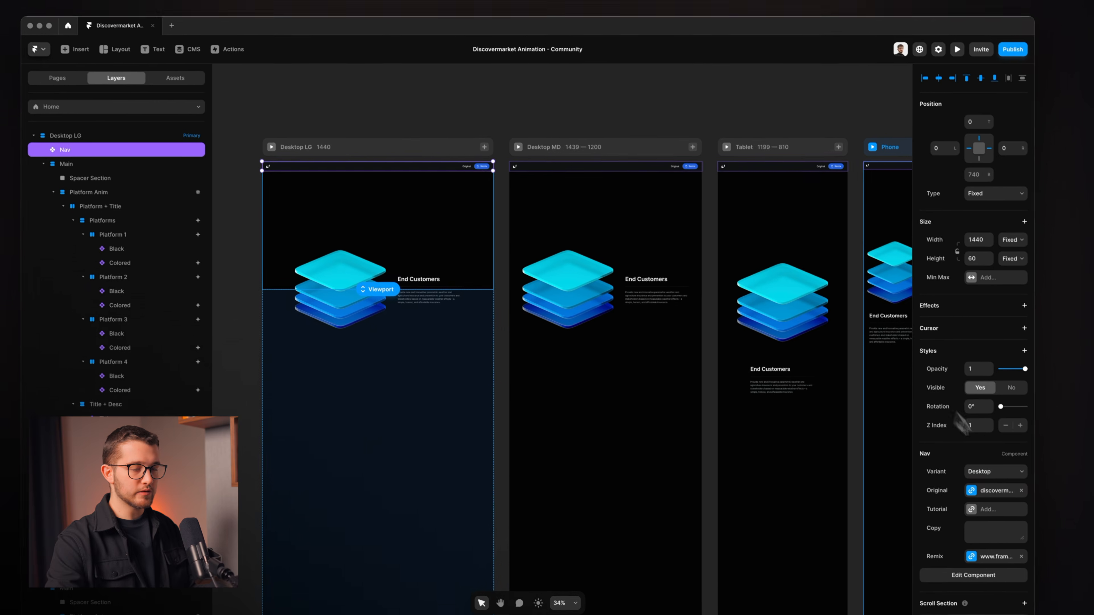
pyautogui.click(996, 449)
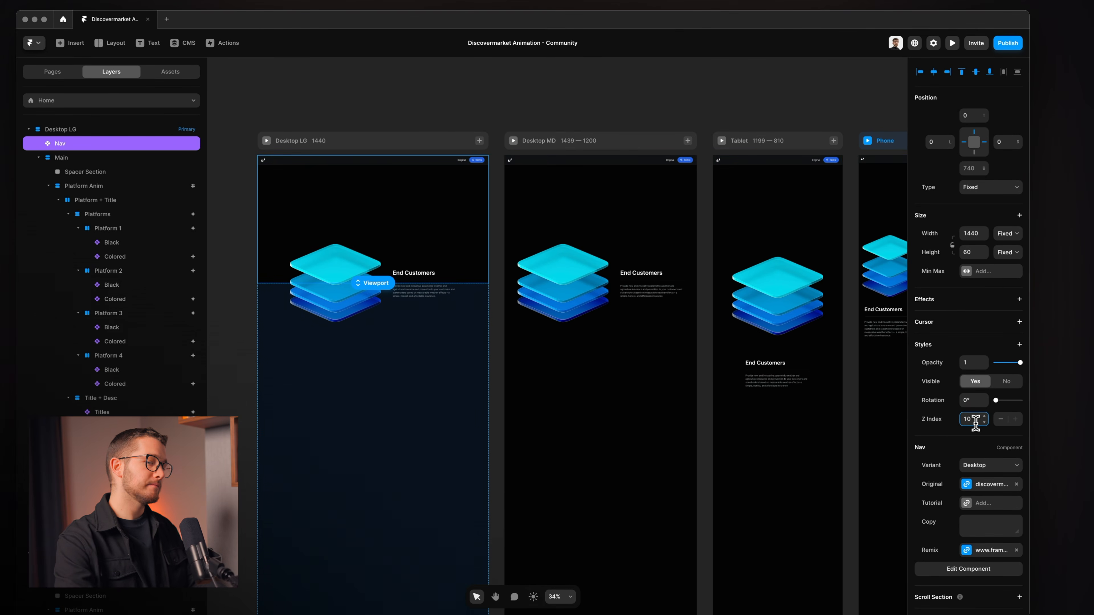
# Preview the Phone breakpoint at a height of 833, check the platforms against the nav through the whole scroll animation, and close the preview.
pyautogui.hscroll(5, 772, 343)
pyautogui.click(635, 156)
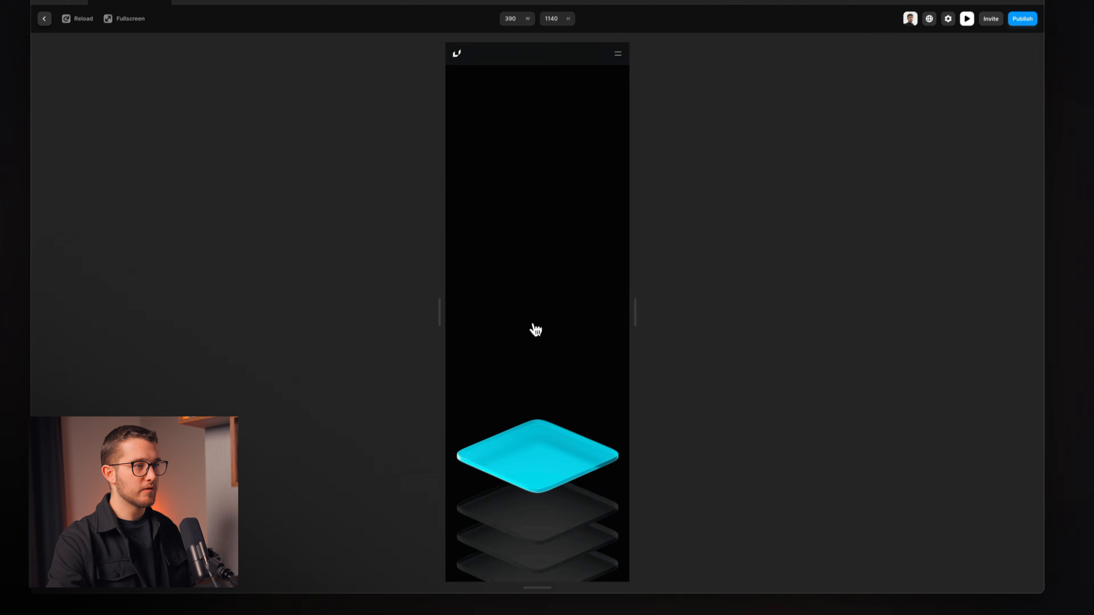
pyautogui.scroll(-7, 536, 329)
pyautogui.moveTo(537, 588); pyautogui.dragTo(536, 539)
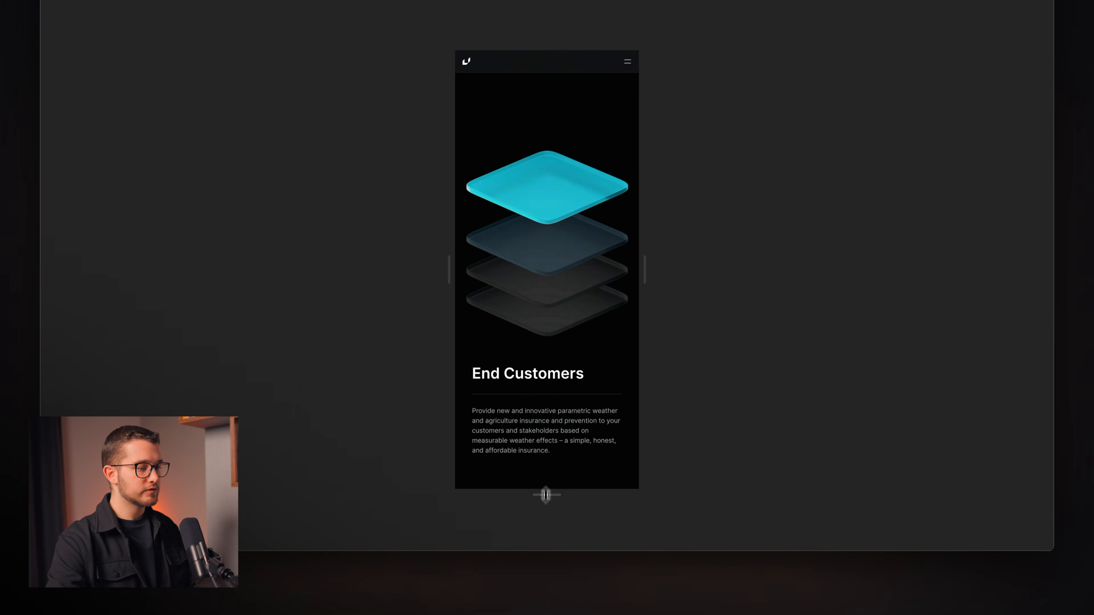
pyautogui.moveTo(545, 495); pyautogui.dragTo(547, 472)
pyautogui.scroll(-5, 562, 398)
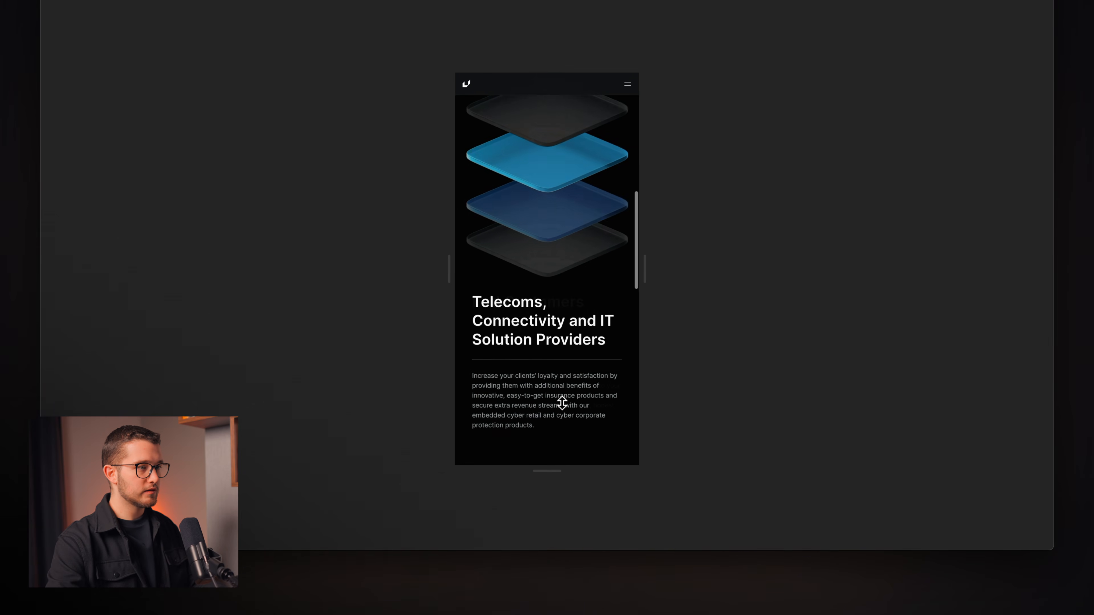
pyautogui.scroll(-10, 561, 403)
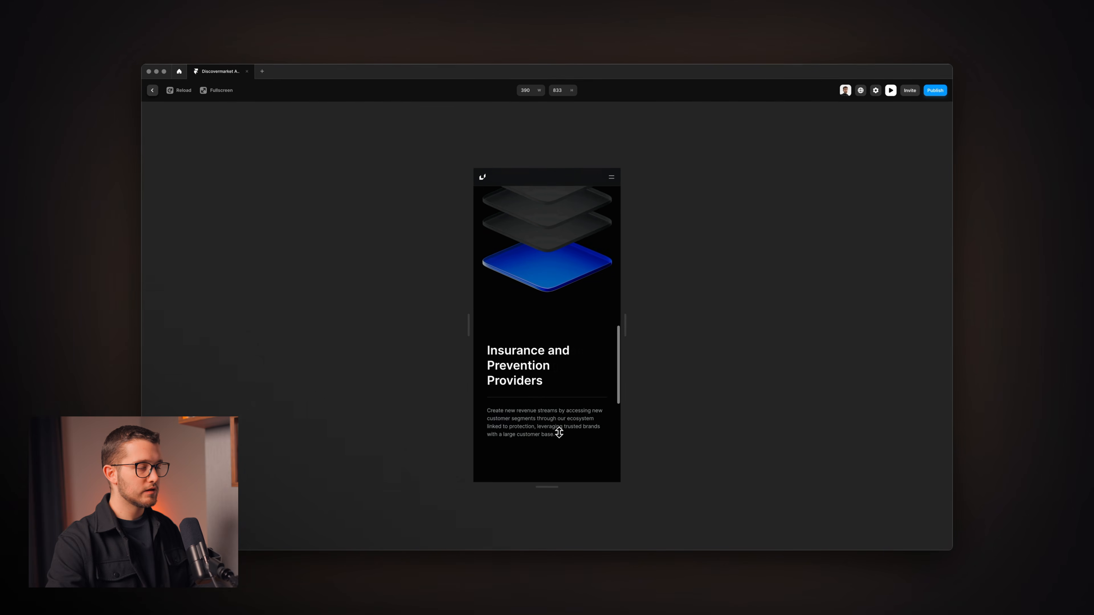
pyautogui.scroll(15, 554, 359)
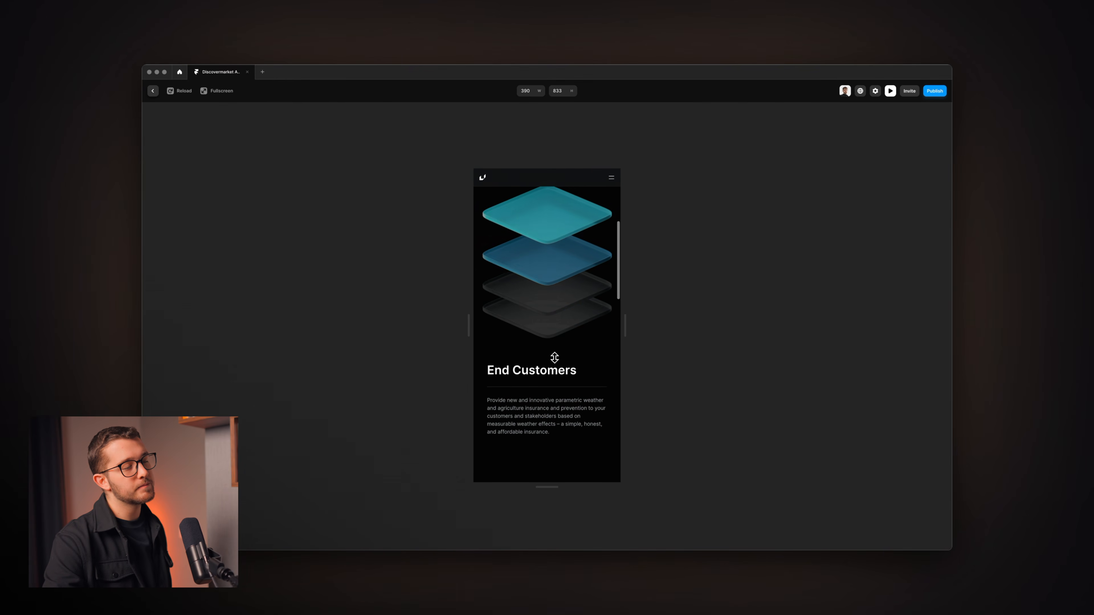
pyautogui.scroll(-3, 555, 358)
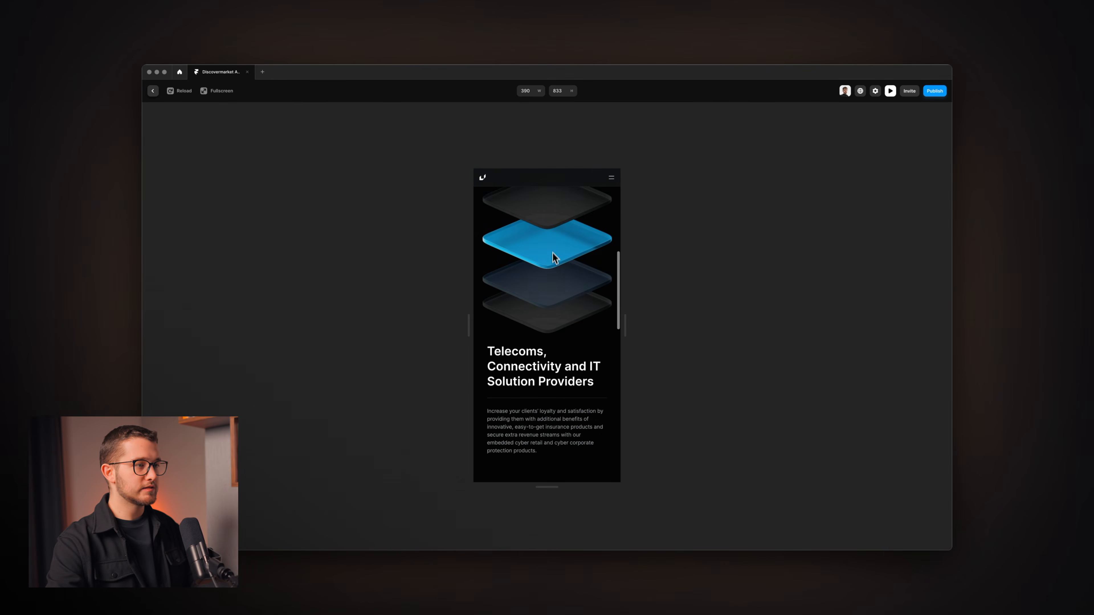
pyautogui.scroll(-3, 556, 241)
pyautogui.scroll(-3, 561, 225)
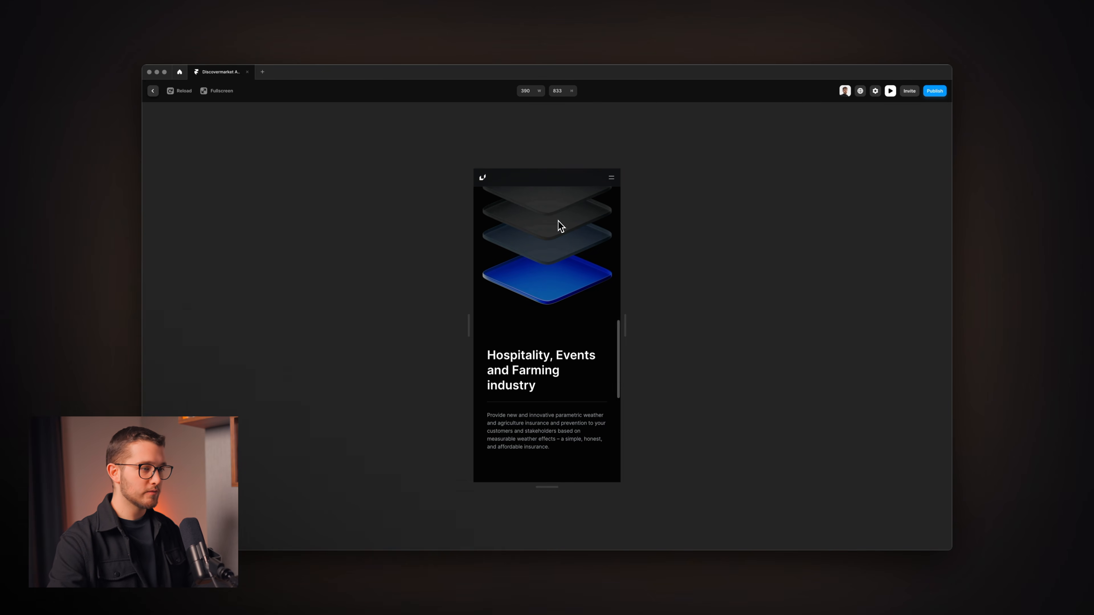
pyautogui.press('Escape')
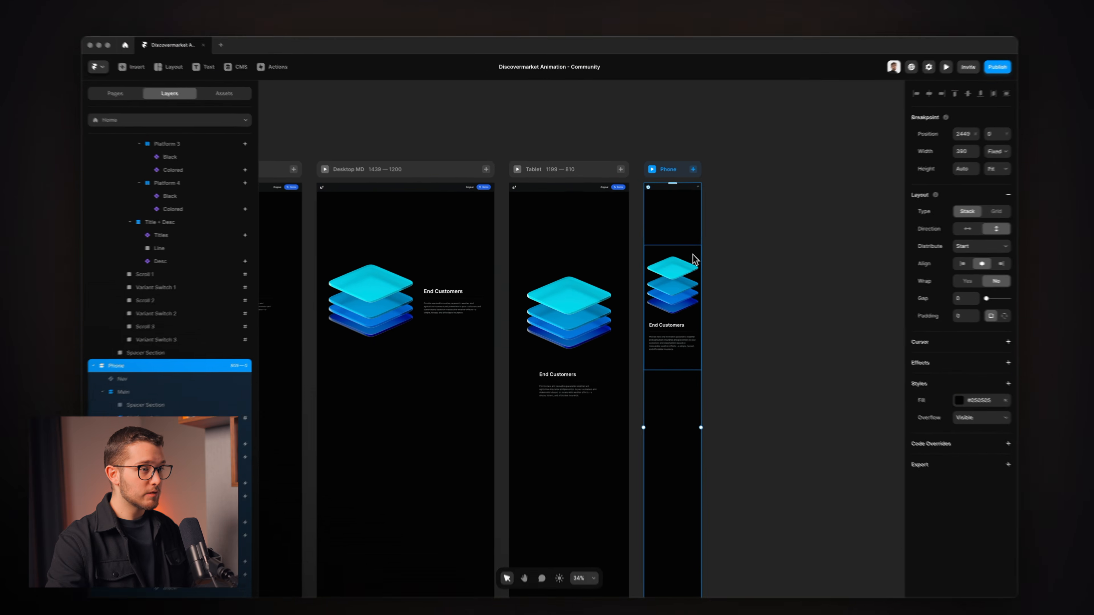
# Set the vertical offset of the To effect in the Phone Platforms container's Scroll Transform to 0.
pyautogui.click(203, 406)
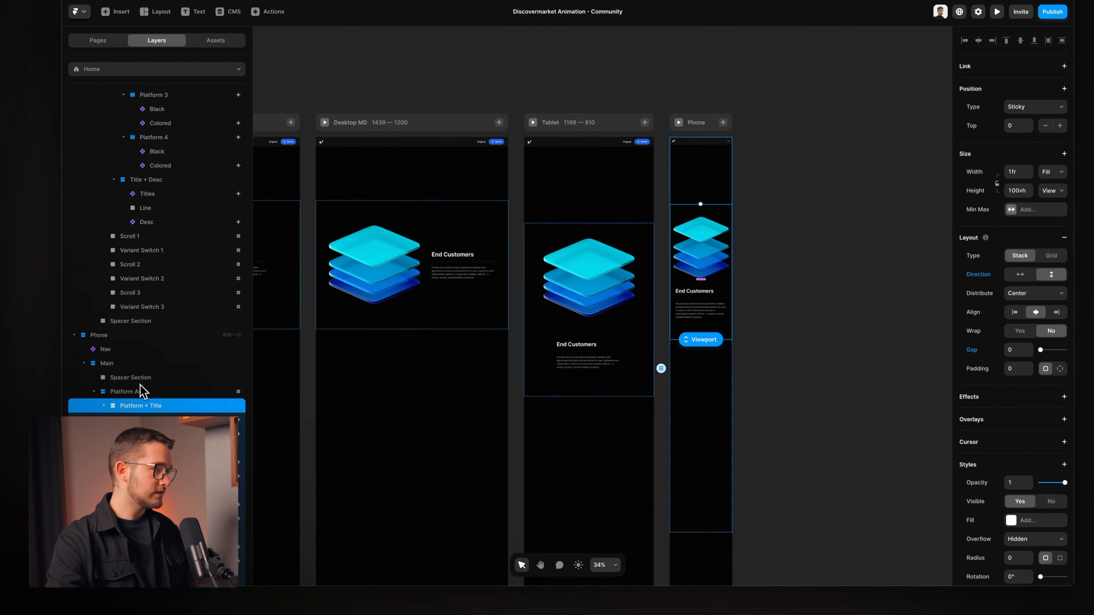
pyautogui.click(143, 416)
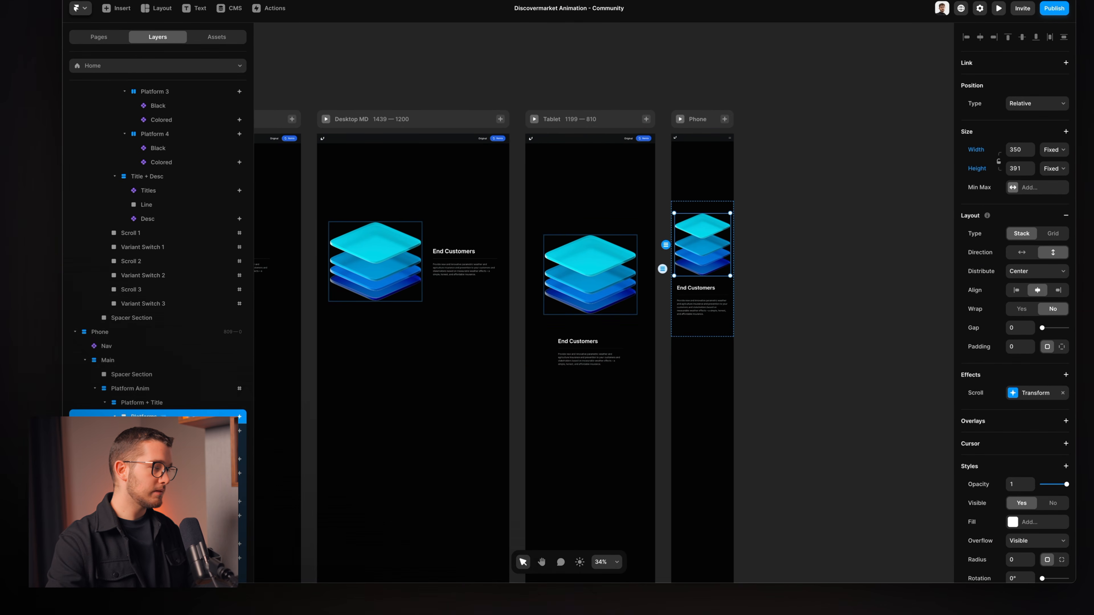
pyautogui.hscroll(2, 666, 235)
pyautogui.scroll(3, 624, 244)
pyautogui.hscroll(2, 621, 238)
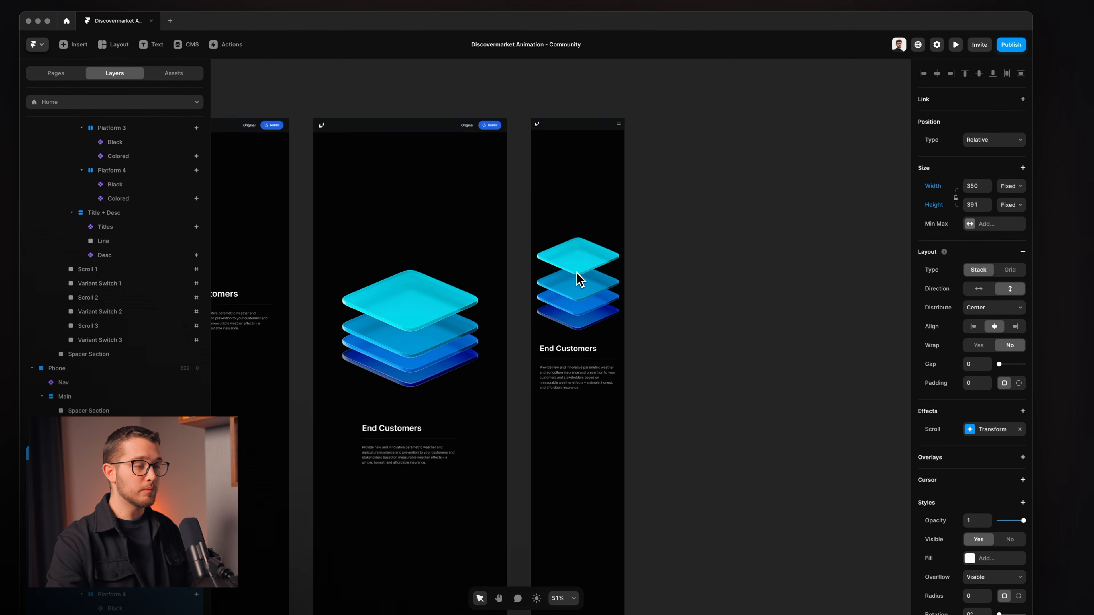
pyautogui.scroll(5, 579, 280)
pyautogui.click(991, 429)
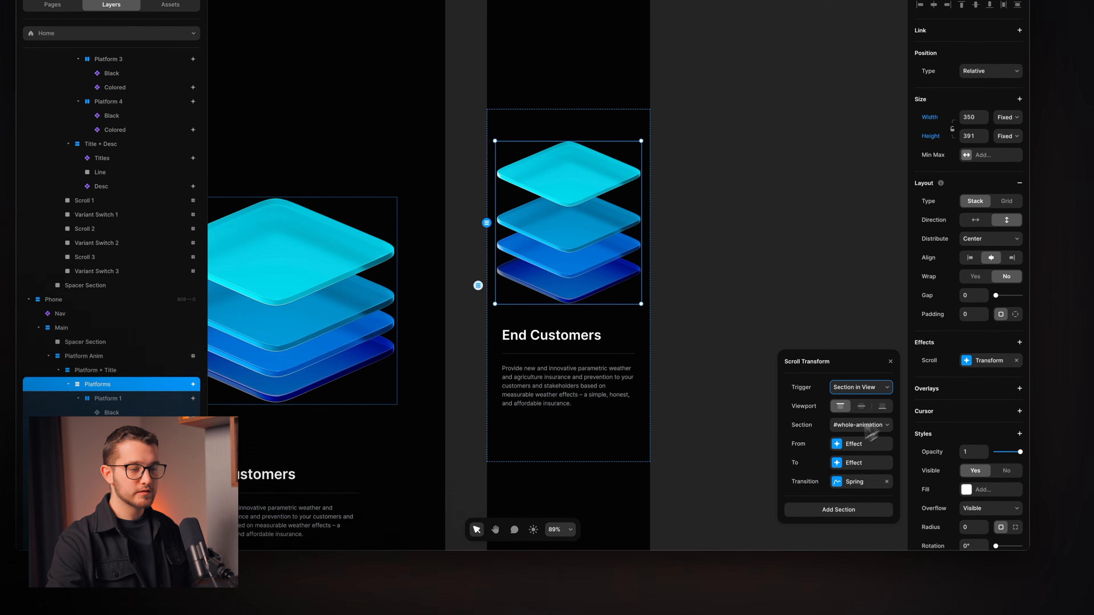
pyautogui.click(856, 464)
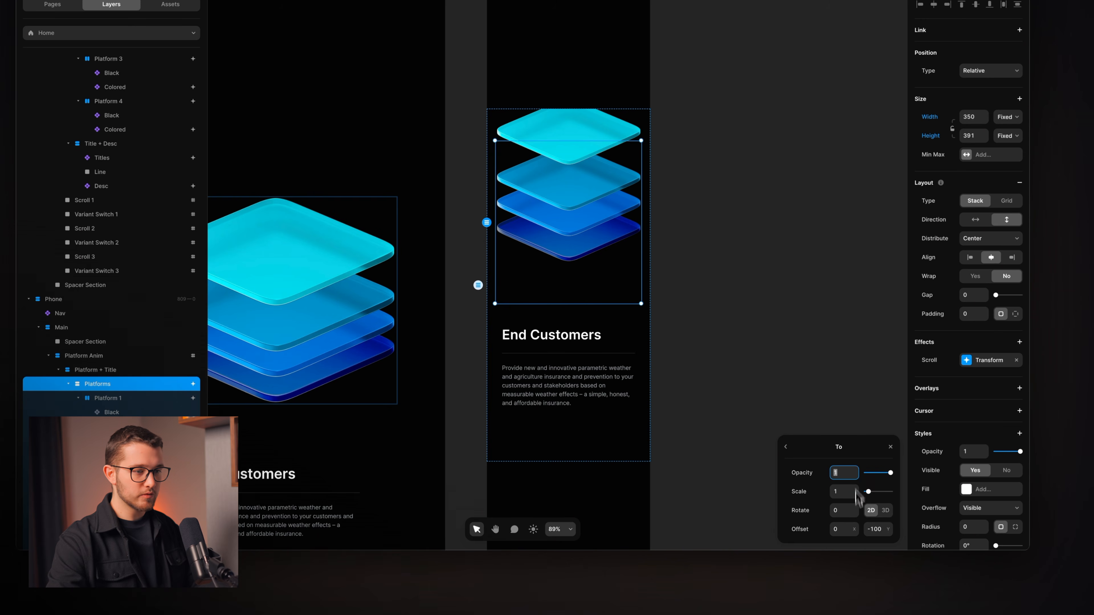
pyautogui.write('0')
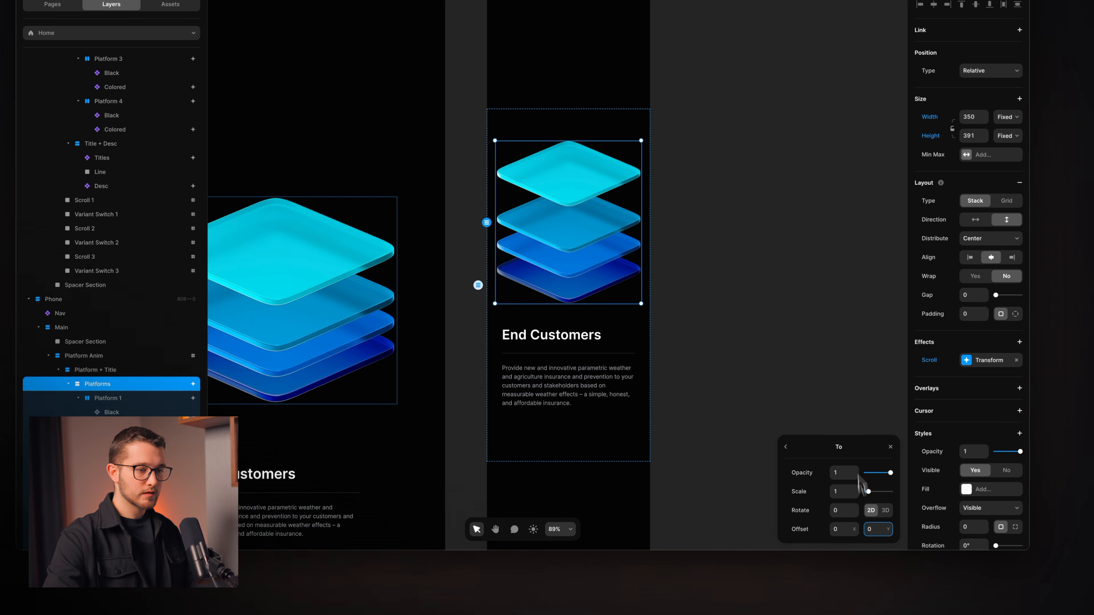
pyautogui.click(787, 447)
pyautogui.click(804, 357)
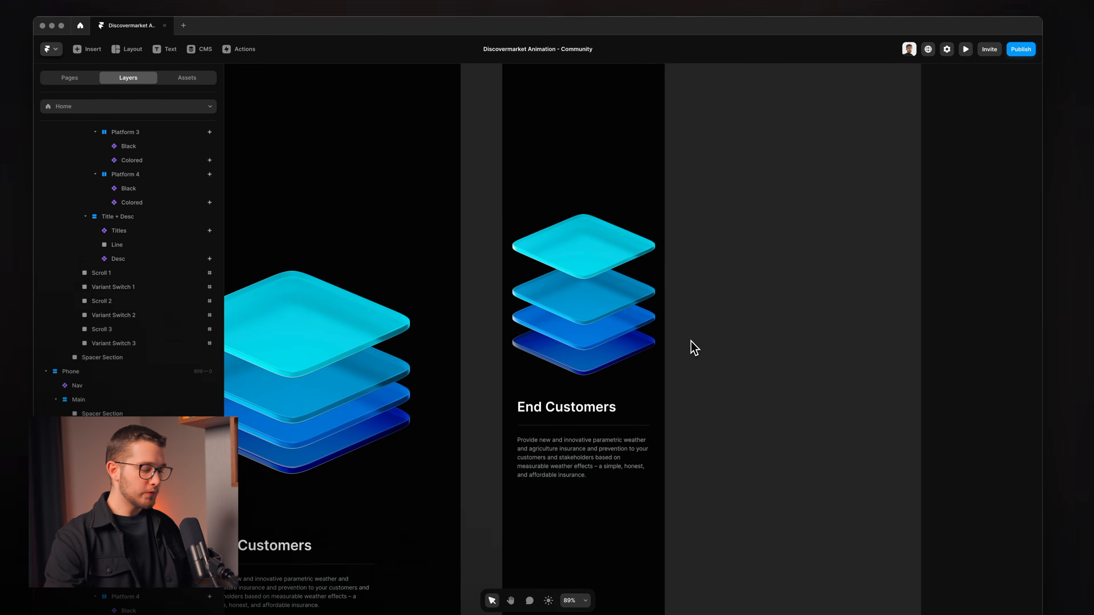
# Preview the Phone breakpoint and shorten the preview screen to check the platform positions.
pyautogui.press('super+p')
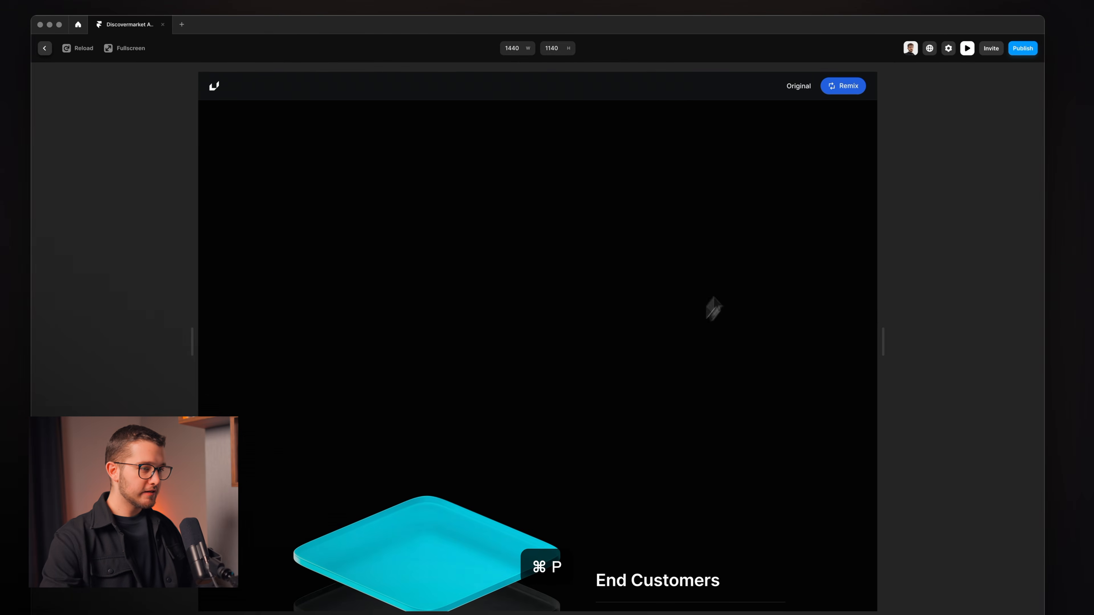
pyautogui.press('super+p')
pyautogui.press('super+p')
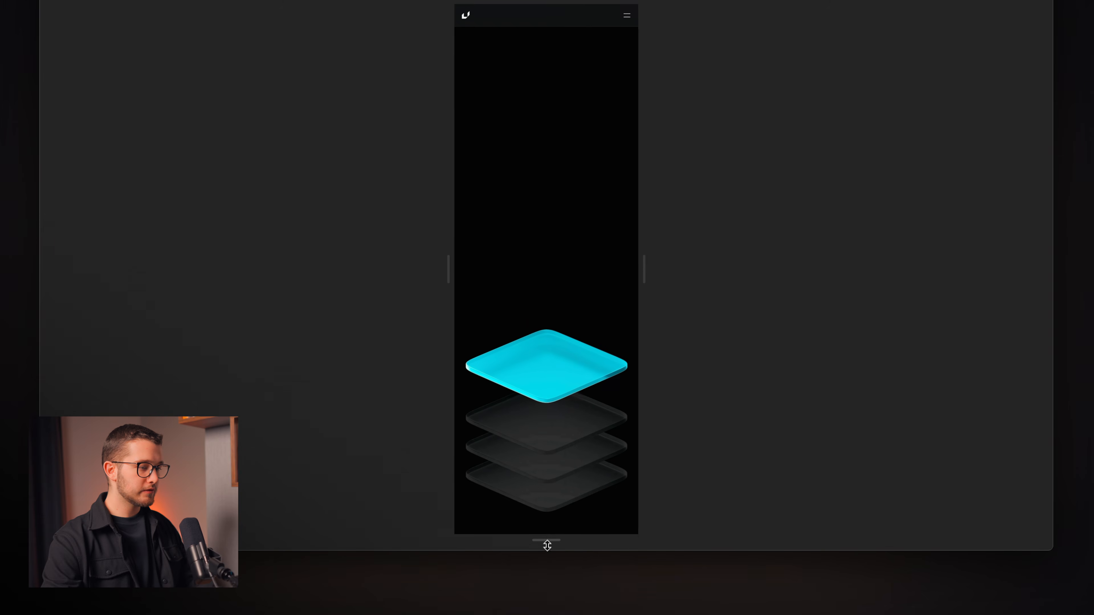
pyautogui.moveTo(547, 546); pyautogui.dragTo(553, 423)
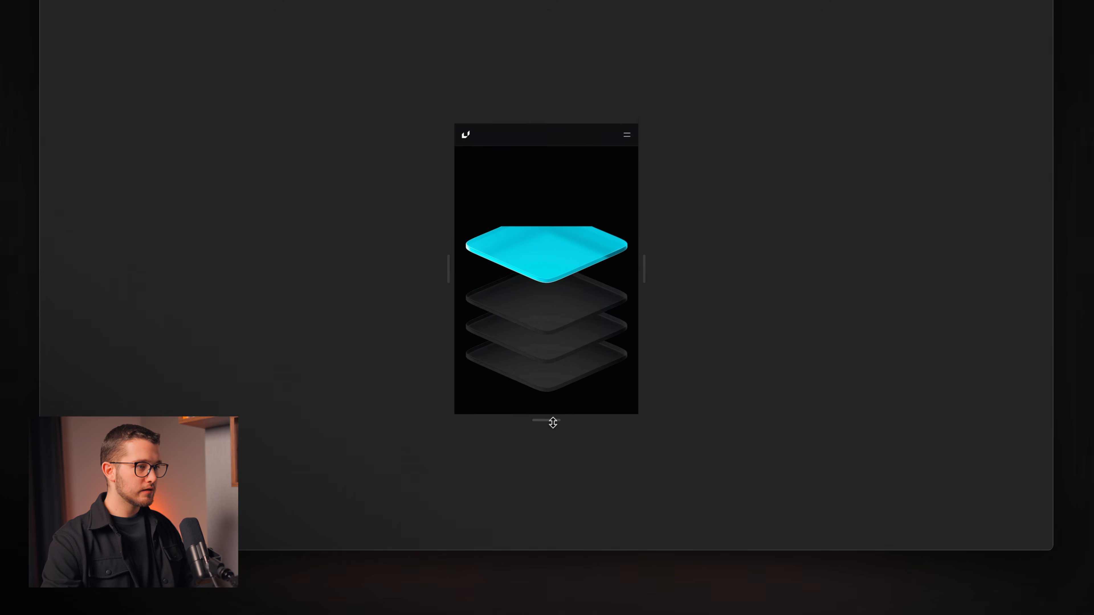
# Examine the platform animation in the short phone preview, scrolling through it and making the preview slightly taller, and close the preview.
pyautogui.scroll(-3, 575, 289)
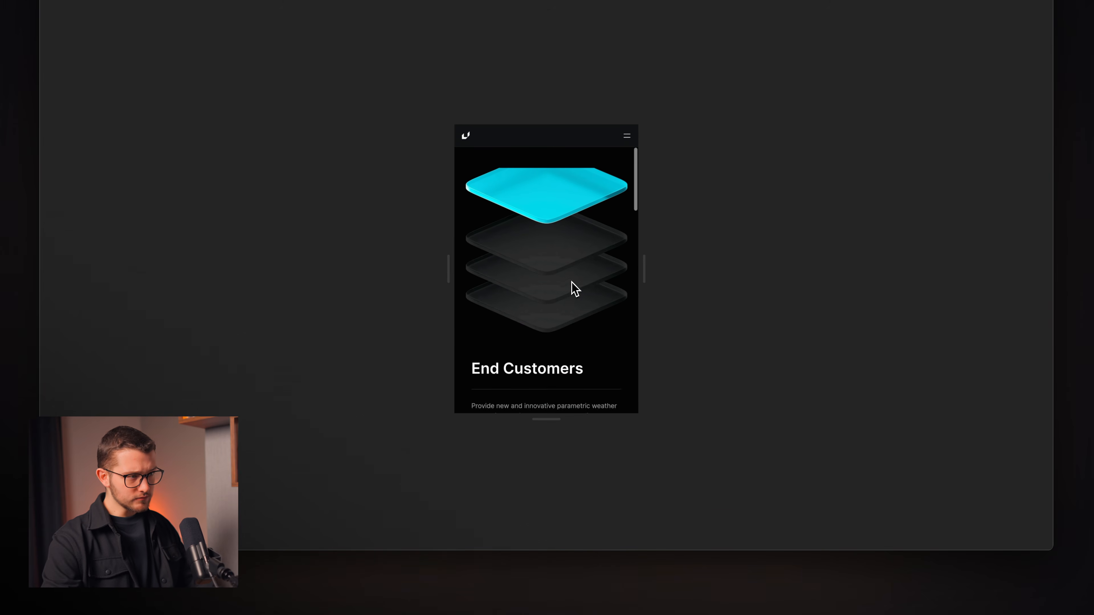
pyautogui.scroll(3, 575, 288)
pyautogui.scroll(-5, 575, 289)
pyautogui.scroll(5, 575, 289)
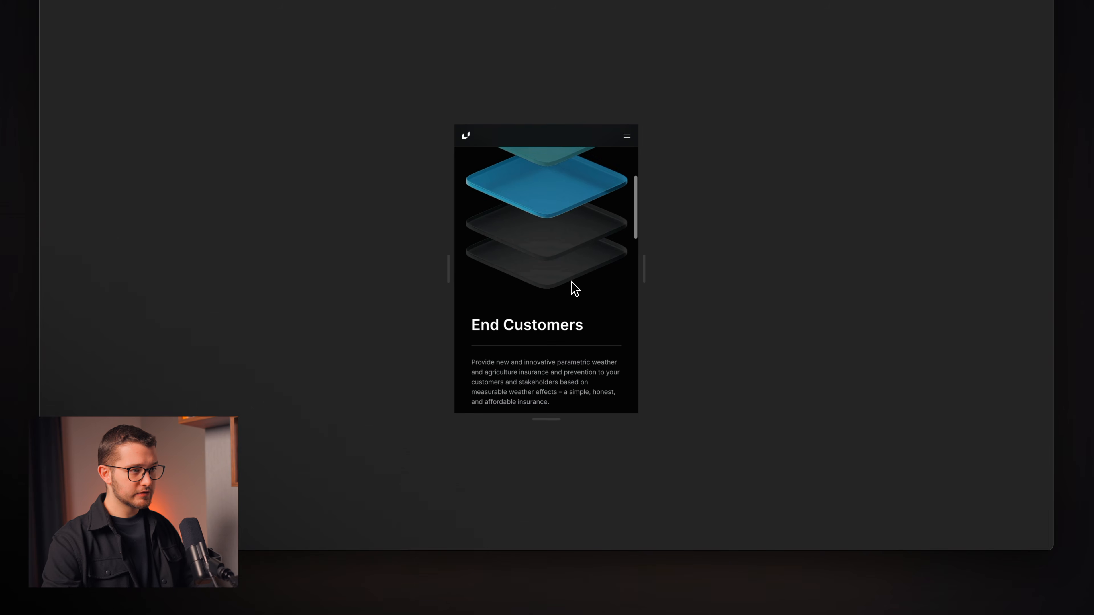
pyautogui.moveTo(552, 416)
pyautogui.mouseDown()
pyautogui.moveTo(557, 476)
pyautogui.moveTo(563, 432)
pyautogui.mouseUp()
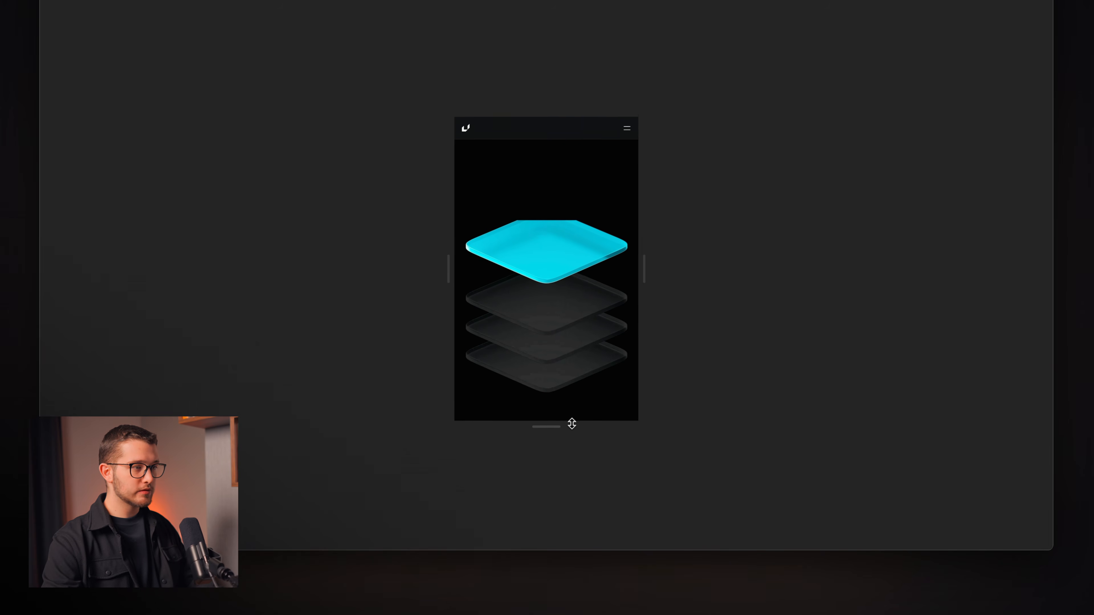
pyautogui.press('Escape')
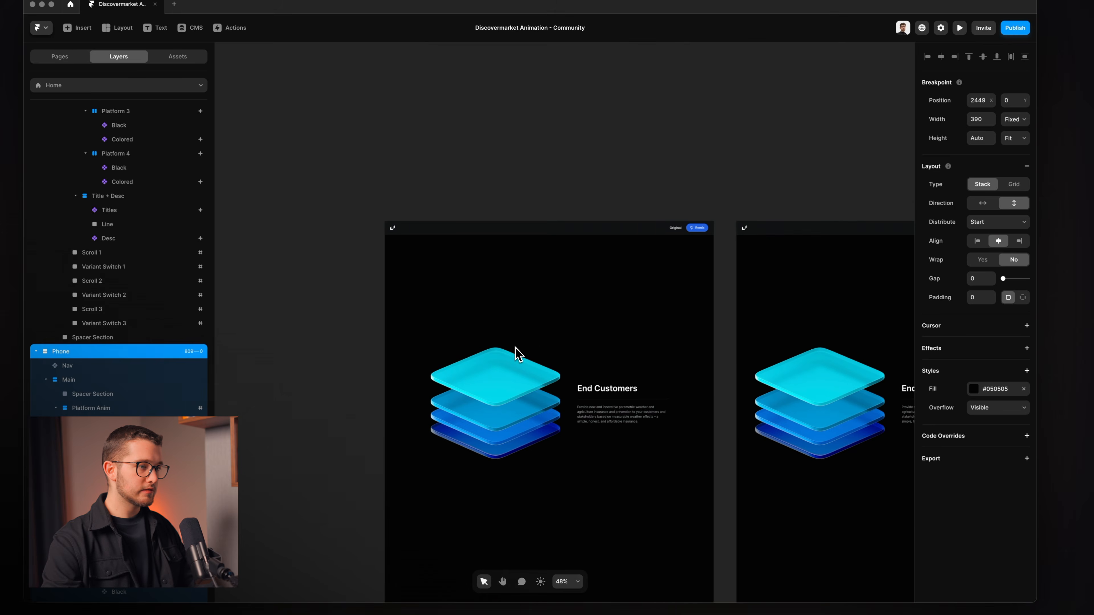
# Set the overflow of the Platform + Title stack on Desktop LG to Visible and check the Platform Anim section's overflow setting.
pyautogui.click(620, 353)
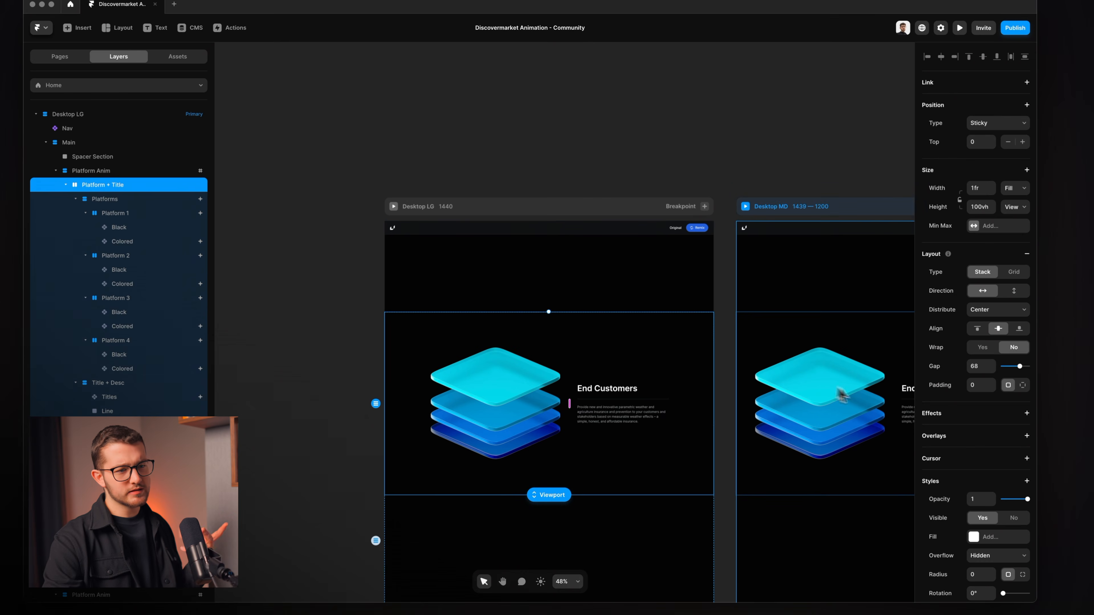
pyautogui.scroll(-1, 969, 467)
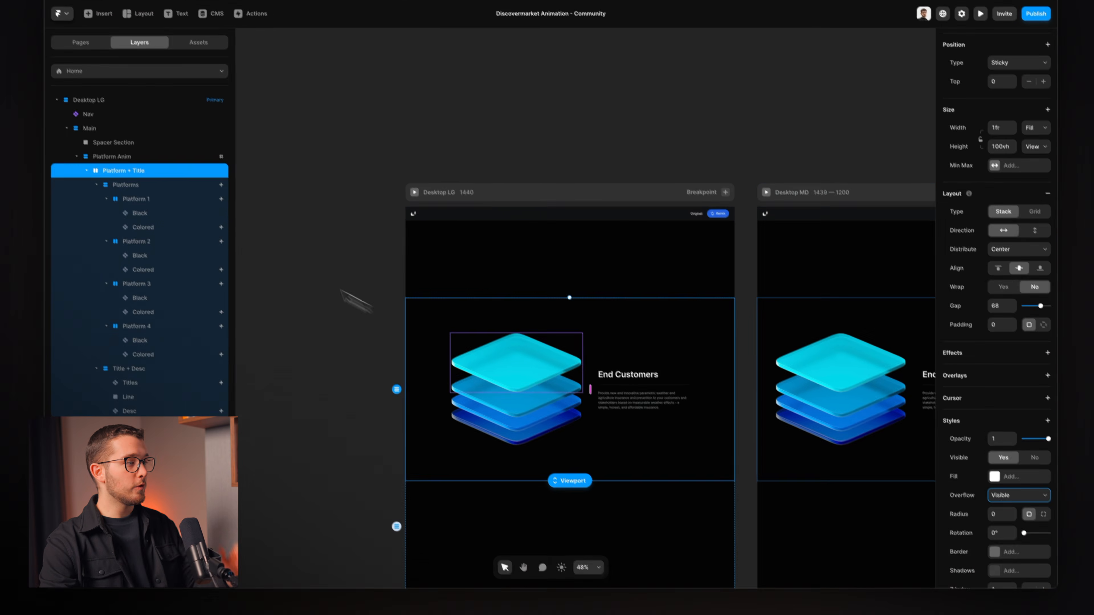
pyautogui.press('super+z')
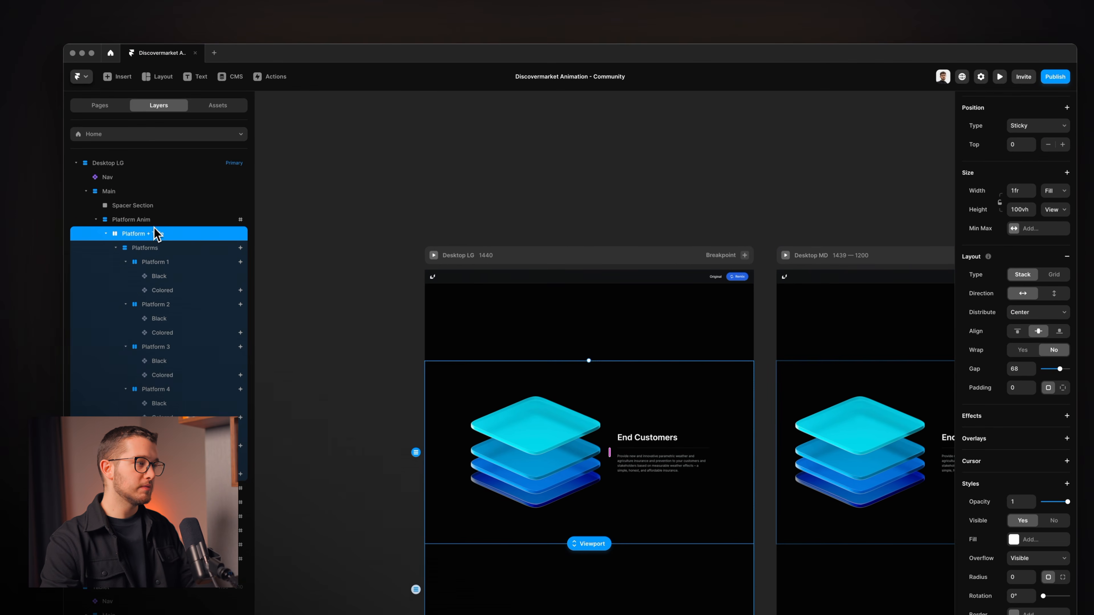
pyautogui.click(129, 220)
pyautogui.scroll(-2, 964, 453)
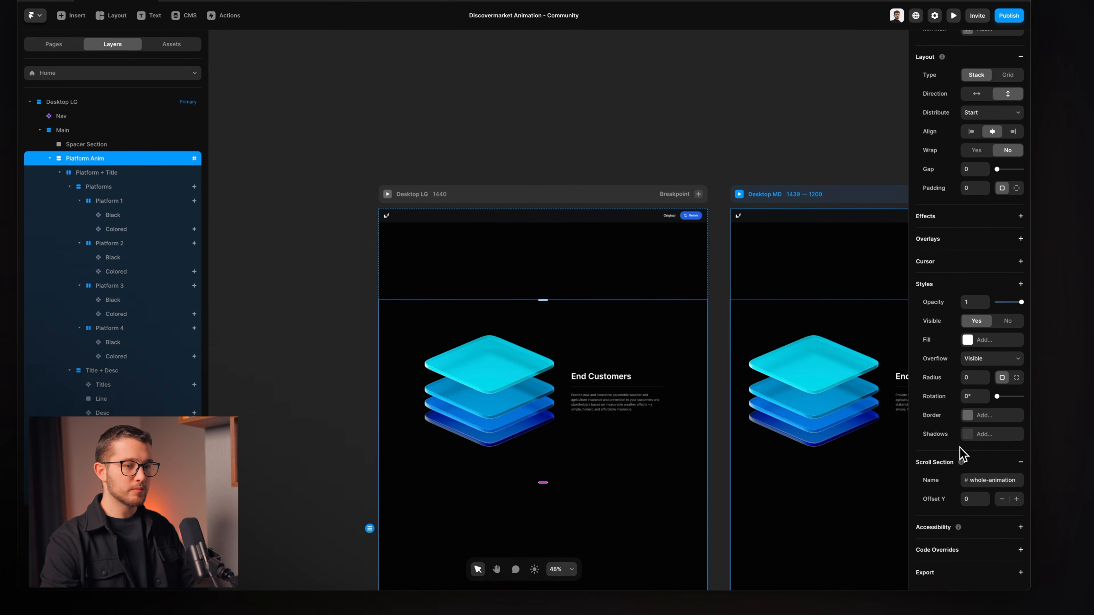
# Preview the Phone breakpoint at a height of about 789 px and scroll through the platform animation.
pyautogui.hscroll(15, 718, 346)
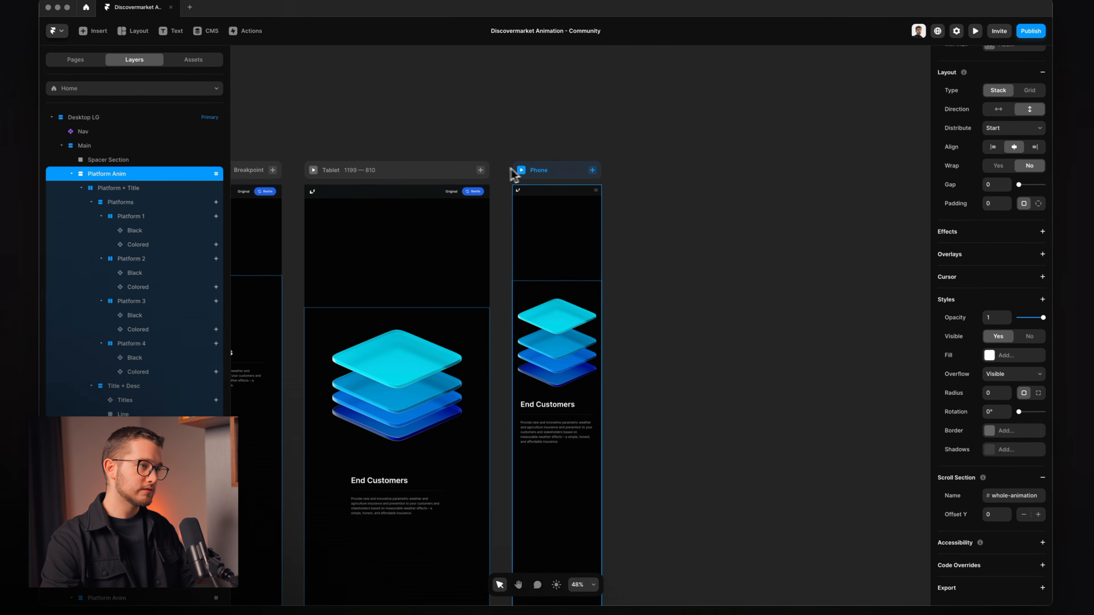
pyautogui.click(515, 170)
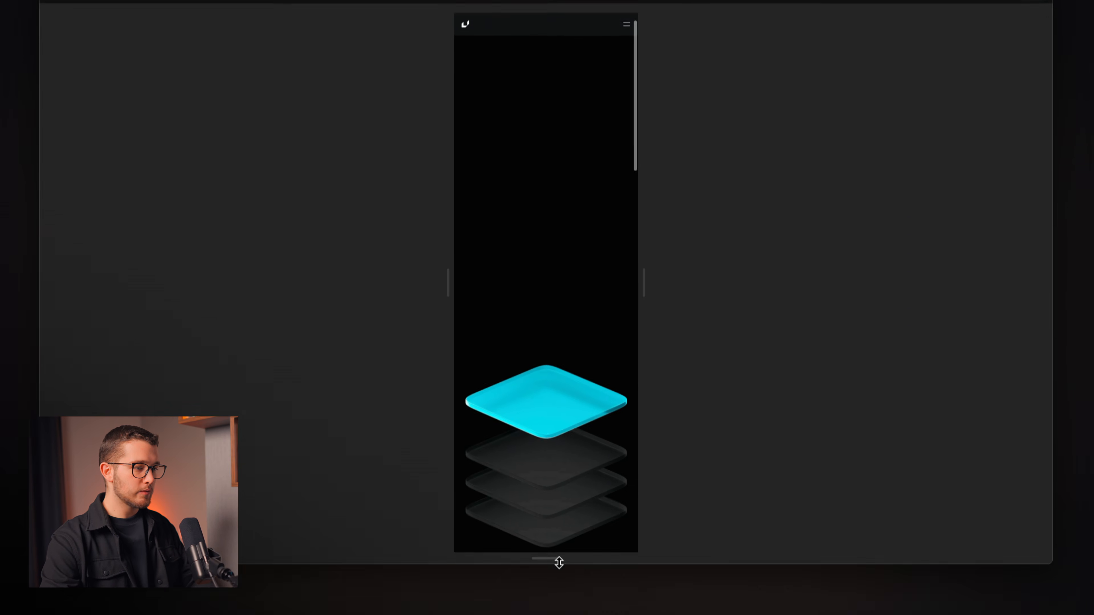
pyautogui.moveTo(557, 562); pyautogui.dragTo(572, 464)
pyautogui.scroll(-6, 588, 344)
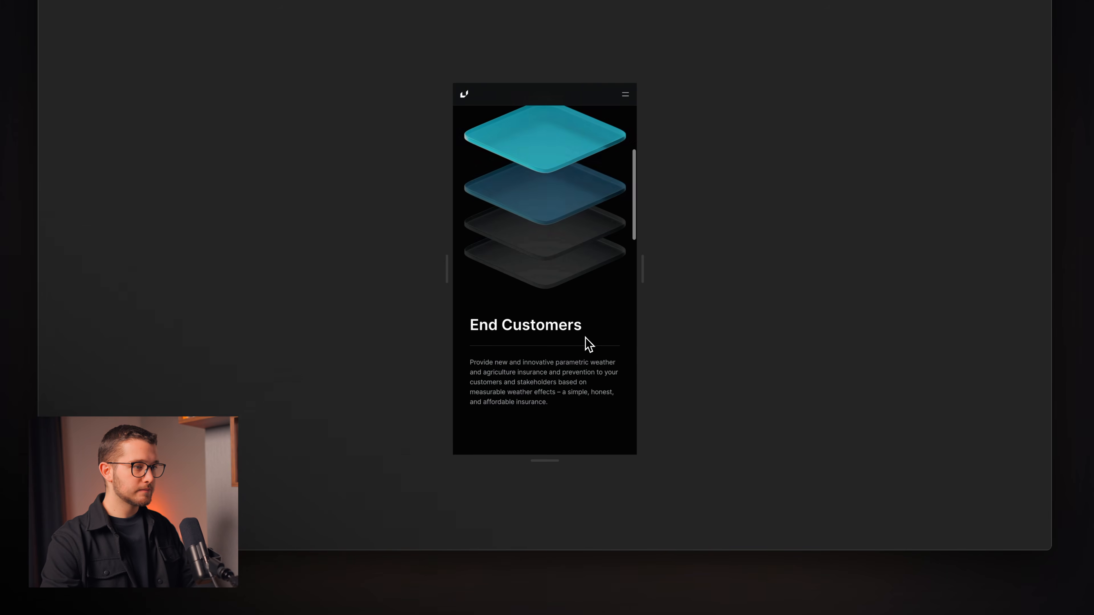
pyautogui.scroll(-5, 589, 345)
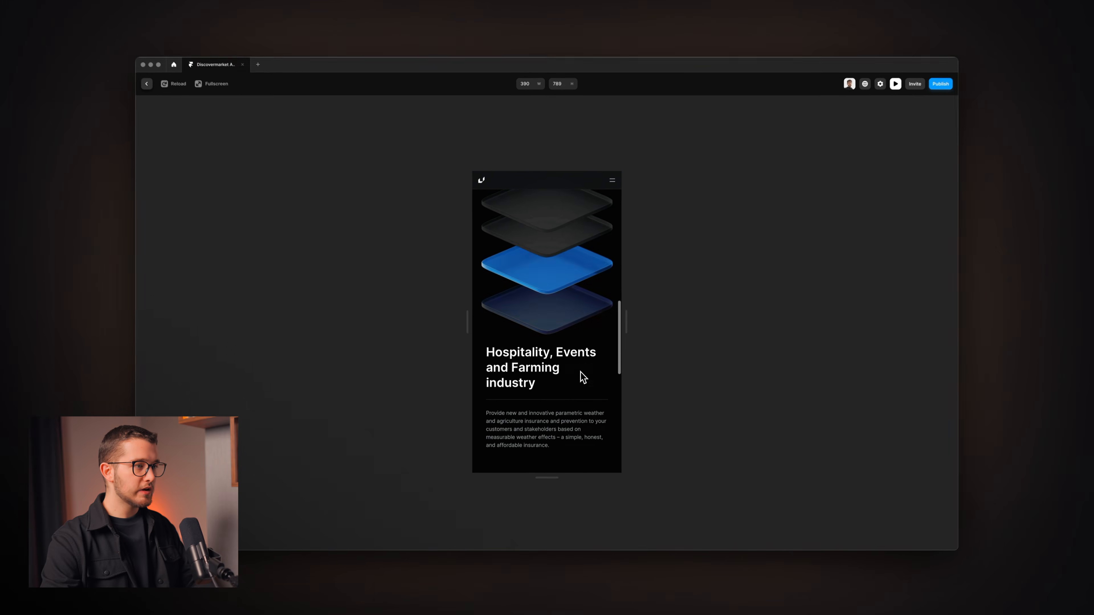
pyautogui.scroll(10, 582, 380)
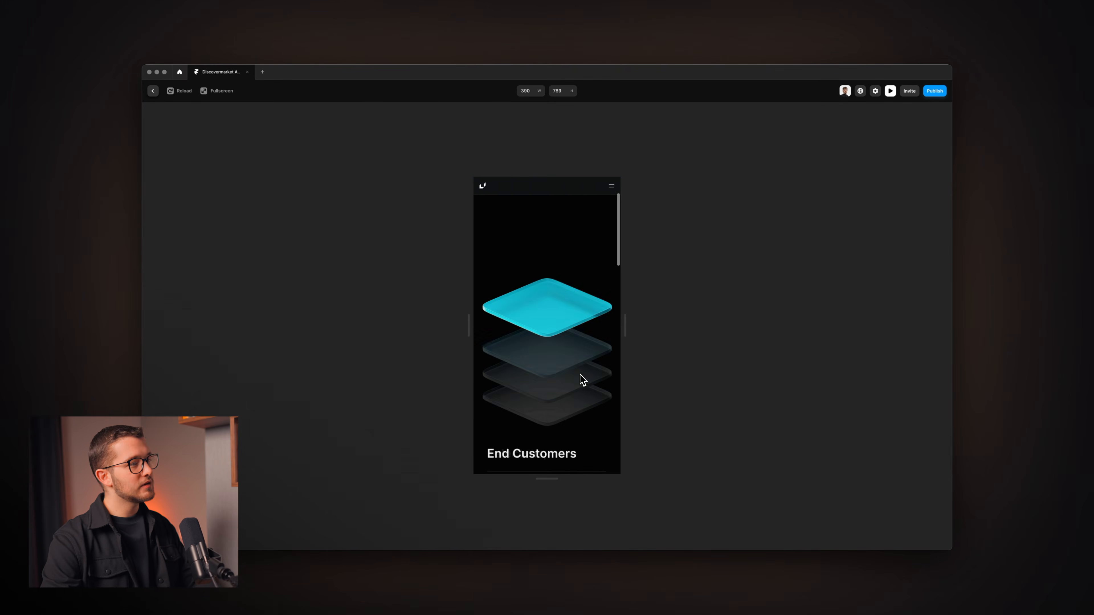
pyautogui.scroll(2, 580, 375)
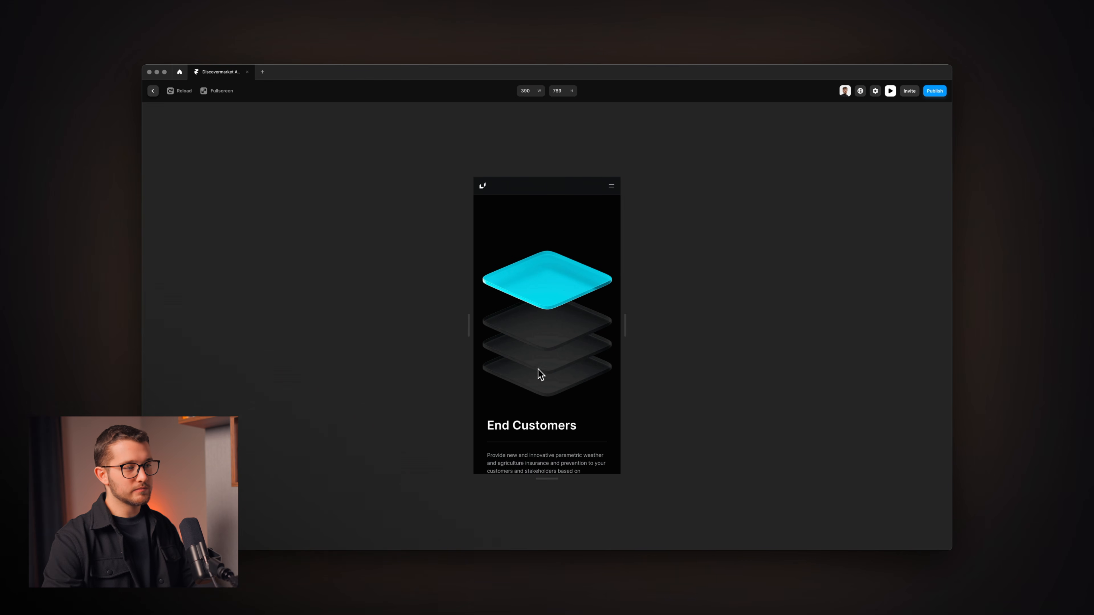
pyautogui.scroll(-2, 537, 345)
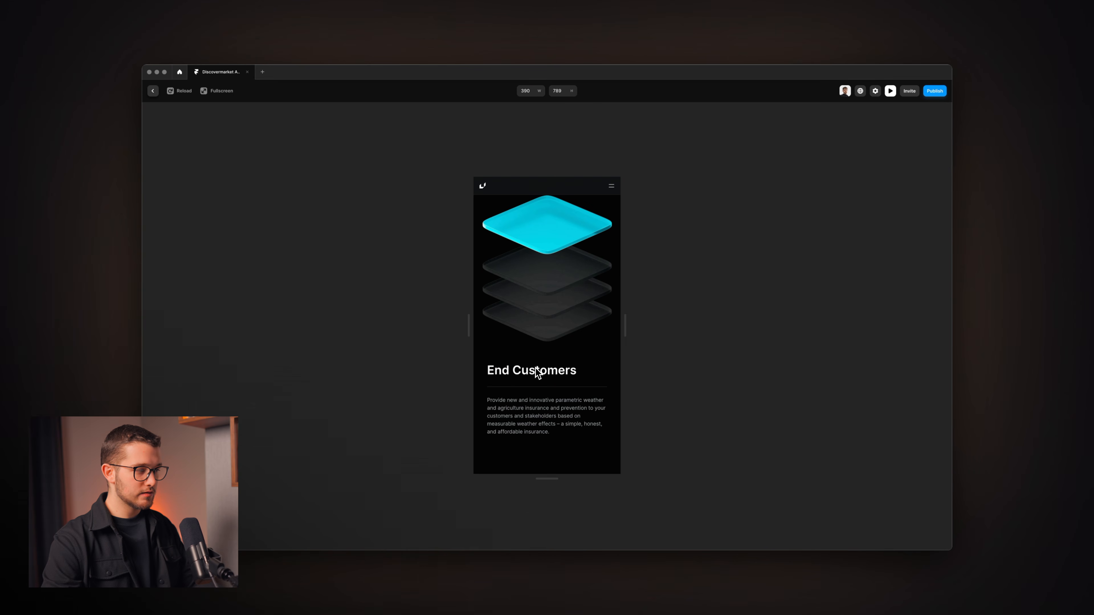
pyautogui.press('Escape')
# Move Platforms 2, 3 and 4 of the Phone breakpoint up together, closer to the cyan platform.
pyautogui.scroll(10, 546, 353)
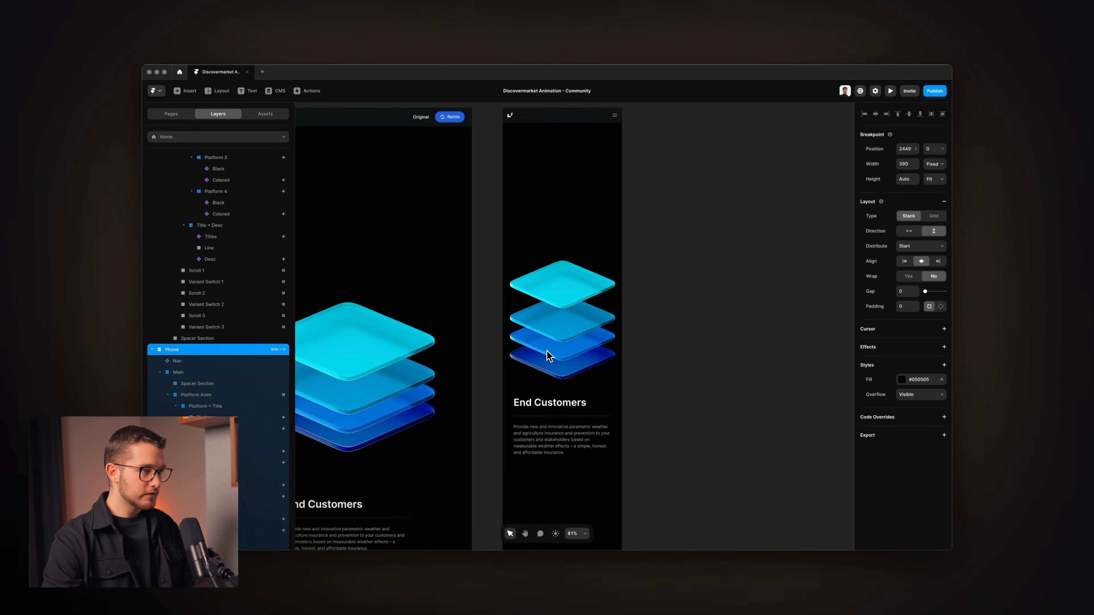
pyautogui.scroll(-2, 549, 341)
pyautogui.click(566, 284)
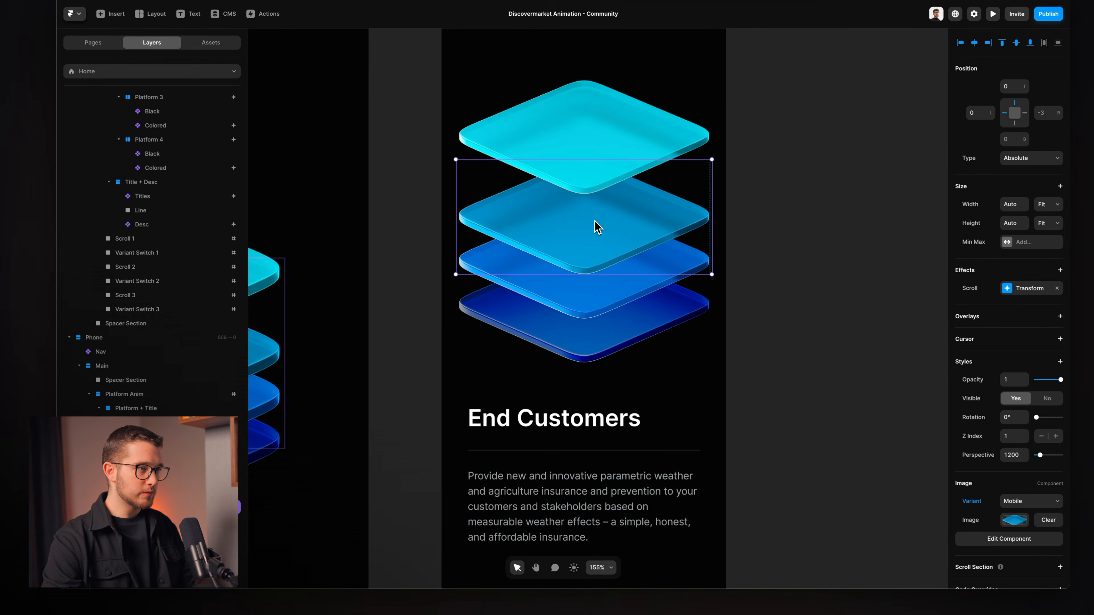
pyautogui.keyDown('shift'); pyautogui.click(512, 327); pyautogui.keyUp('shift')
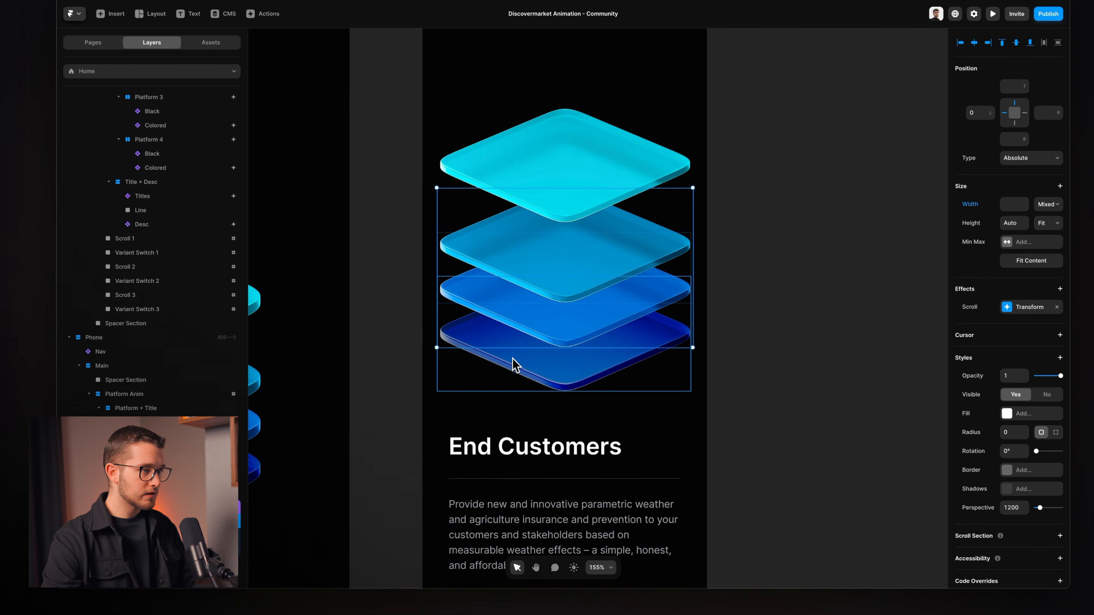
pyautogui.click(560, 267)
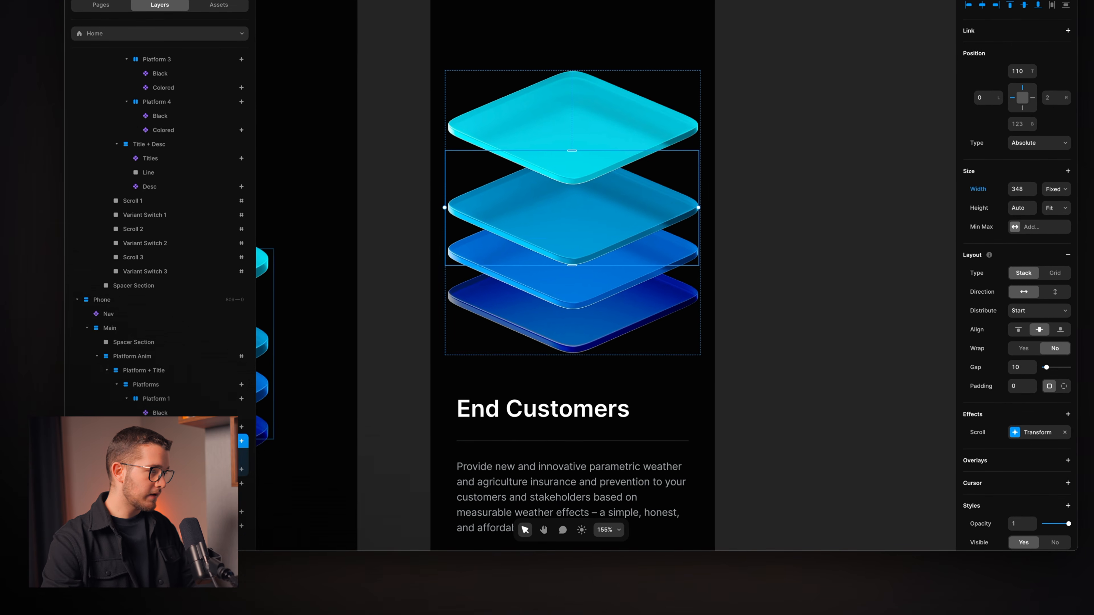
pyautogui.keyDown('shift'); pyautogui.click(157, 440); pyautogui.keyUp('shift')
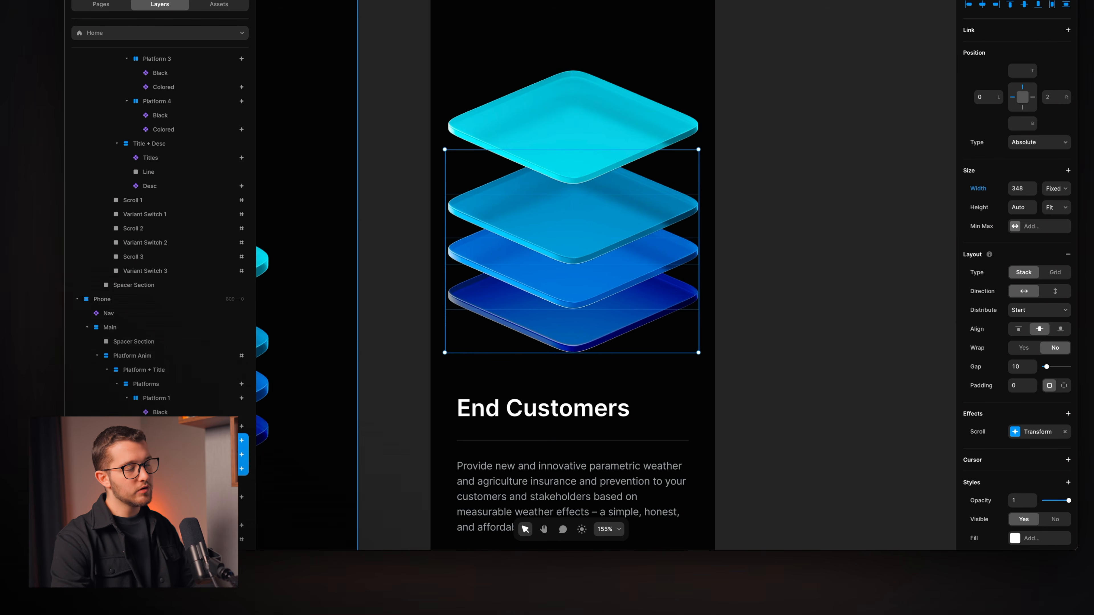
pyautogui.hotkey('shift', 'Up')
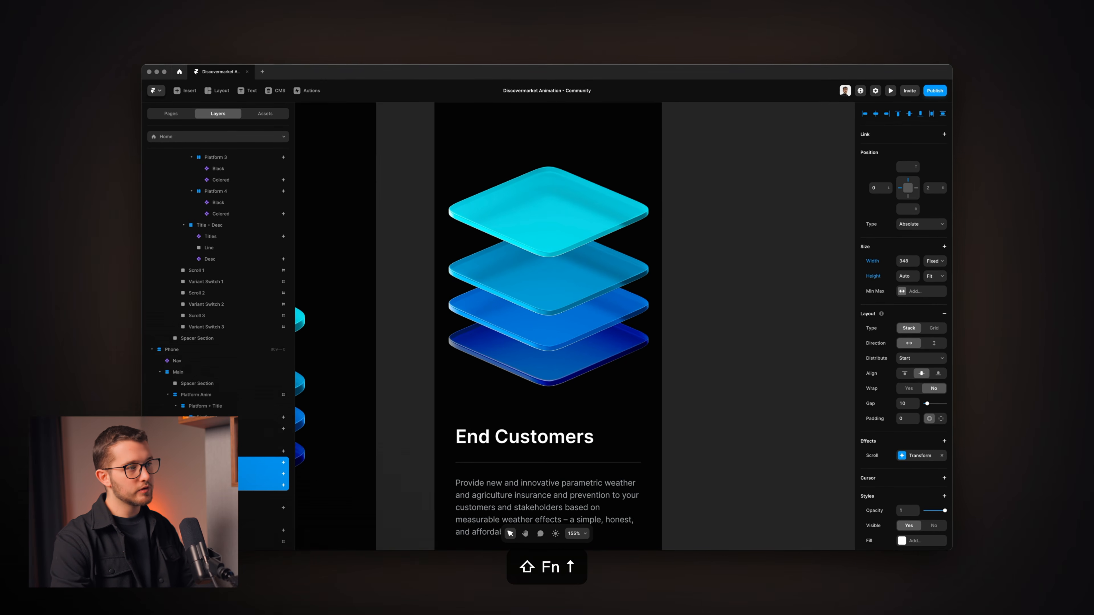
pyautogui.hotkey('shift', 'Up')
pyautogui.hotkey('shift', 'Up')
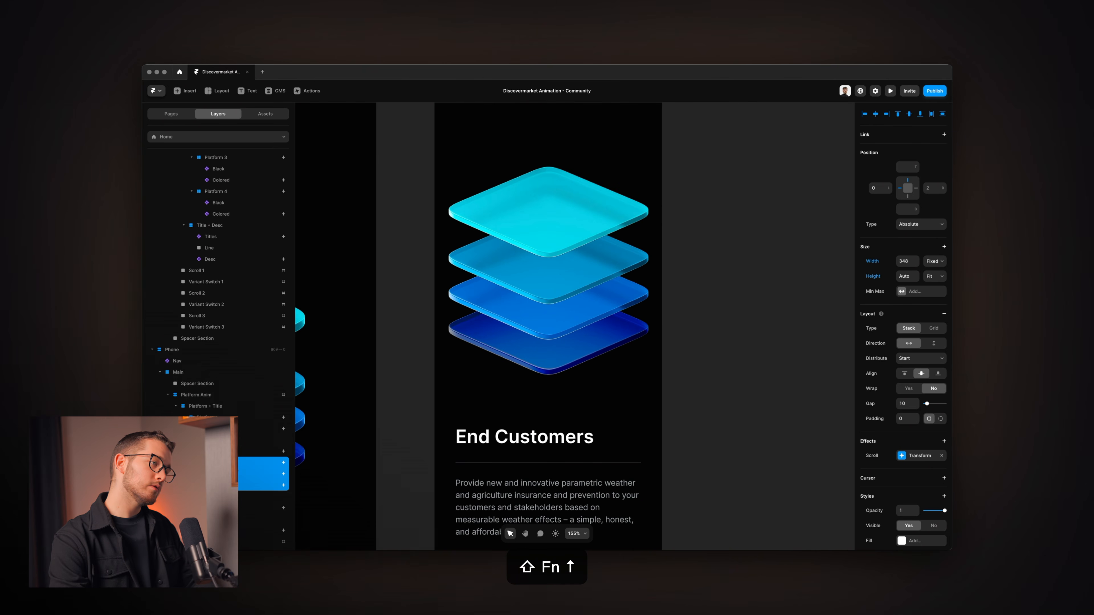
pyautogui.hotkey('shift', 'Up')
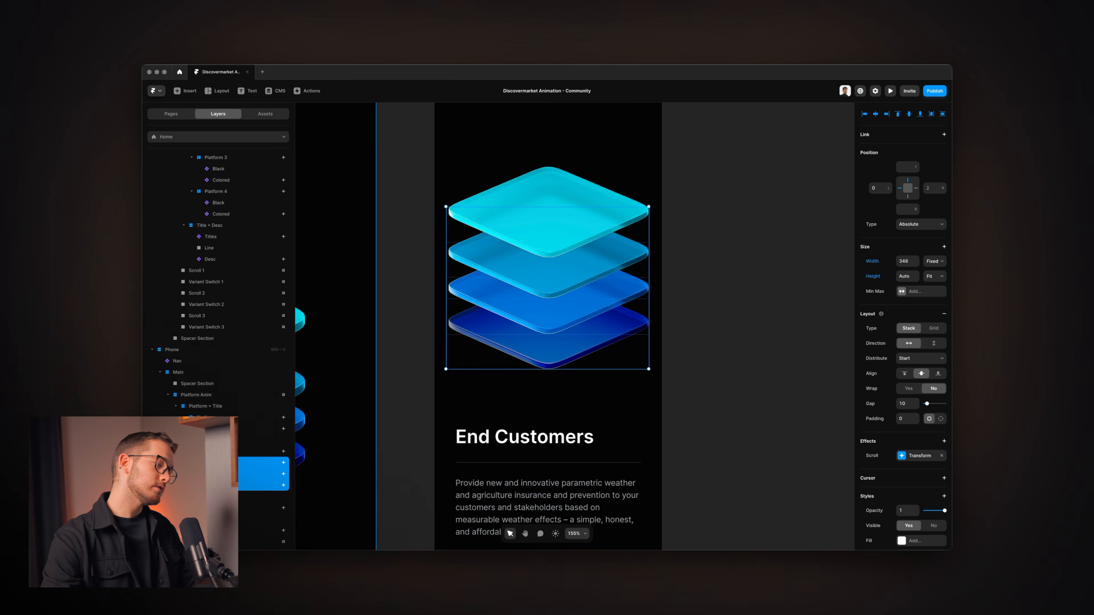
# Move Platforms 3 and 4 up to tighten the phone stack, placing Platform 4 at a top position of 151.
pyautogui.hotkey('shift', 'Up')
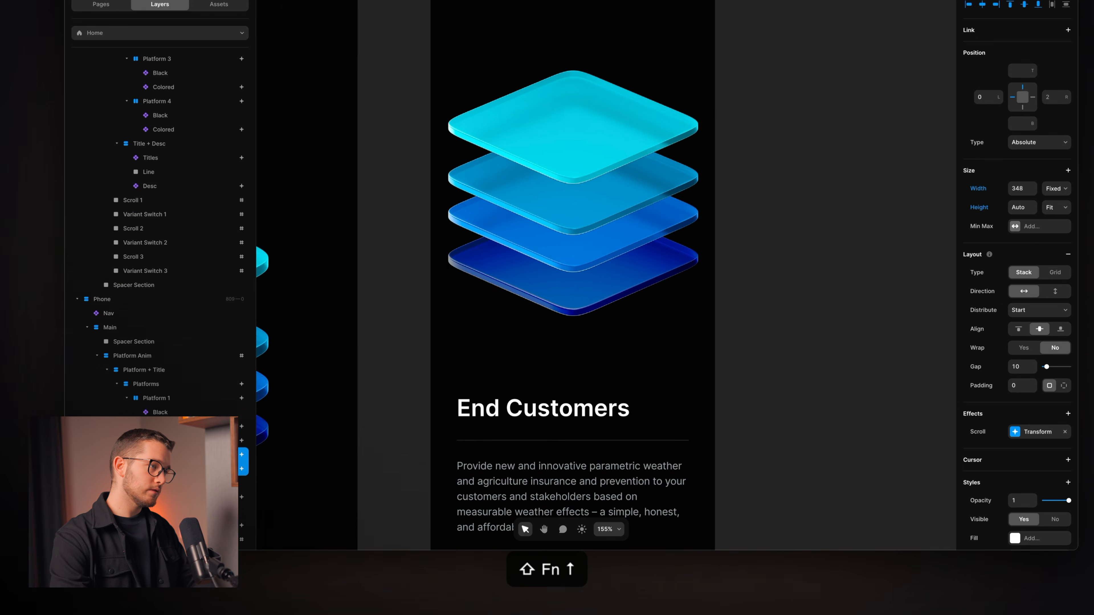
pyautogui.hotkey('shift', 'Up')
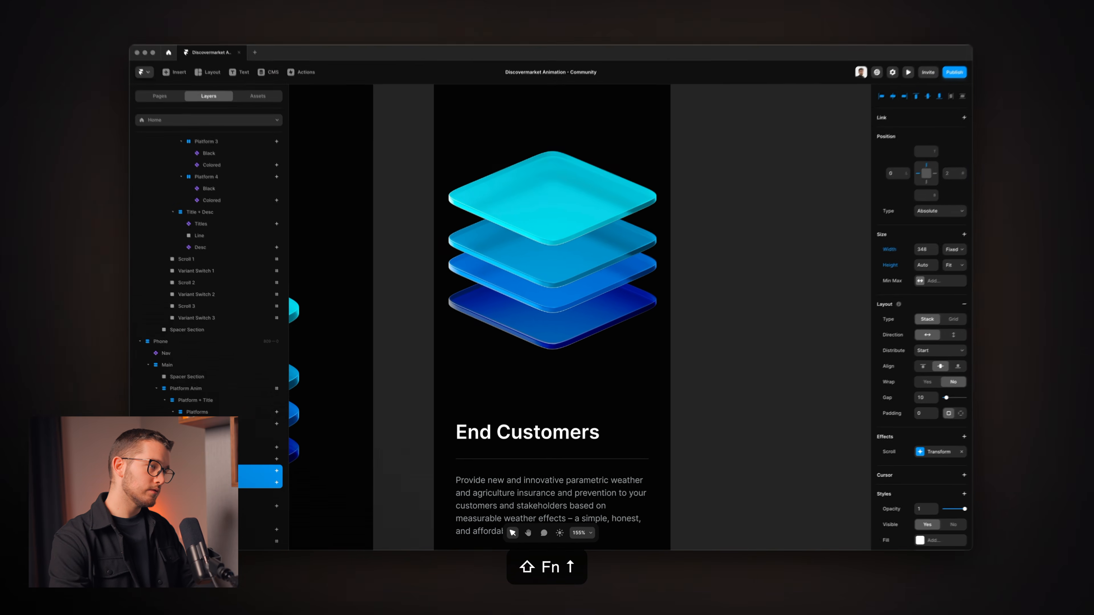
pyautogui.hotkey('shift', 'Up')
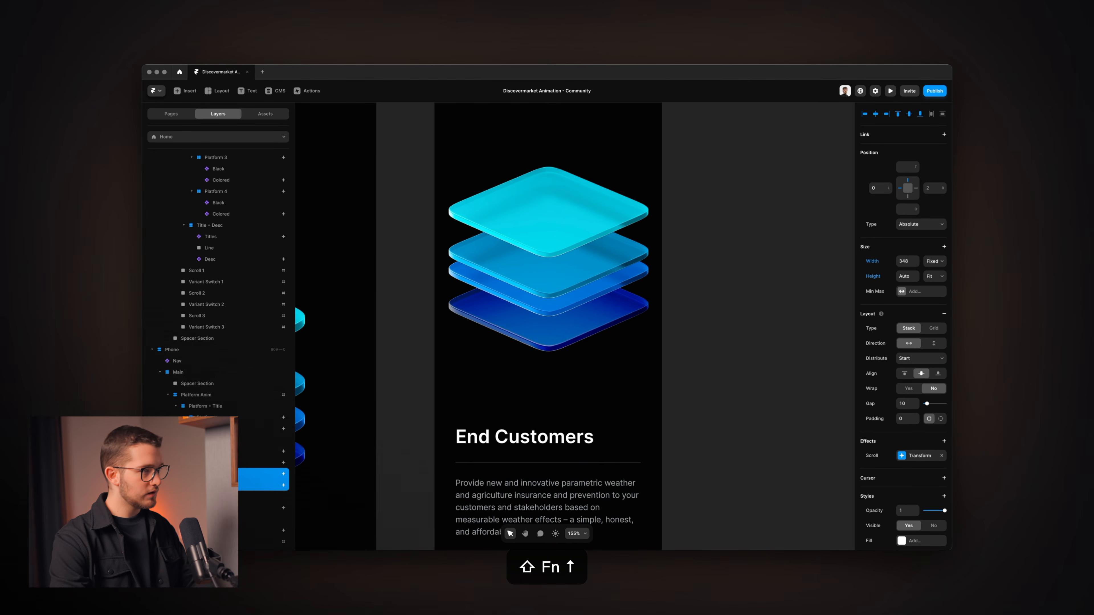
pyautogui.hotkey('shift', 'Down')
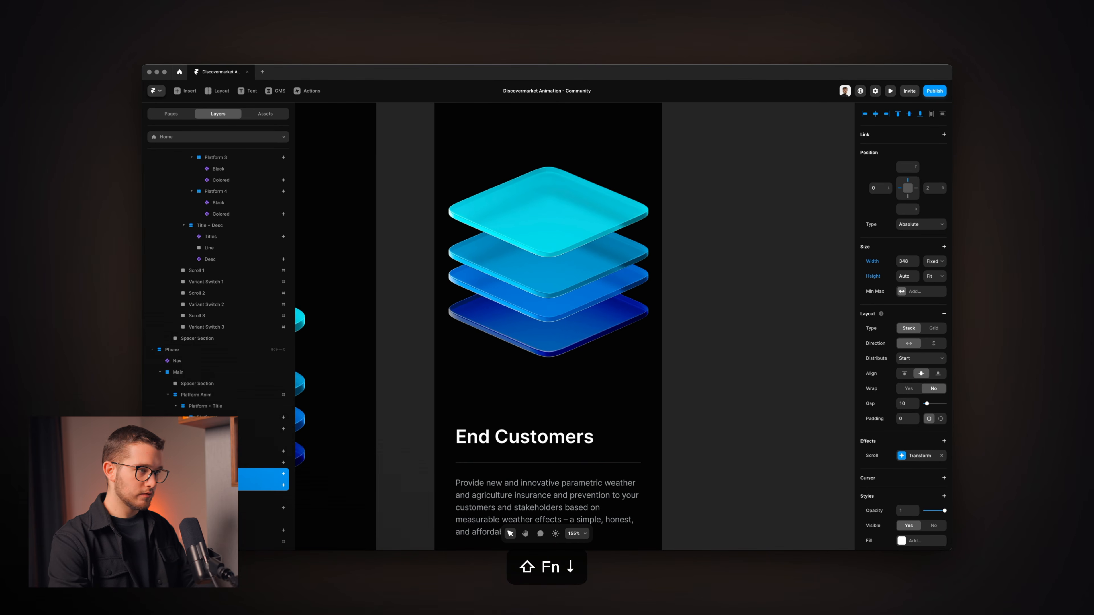
pyautogui.hotkey('shift', 'Down')
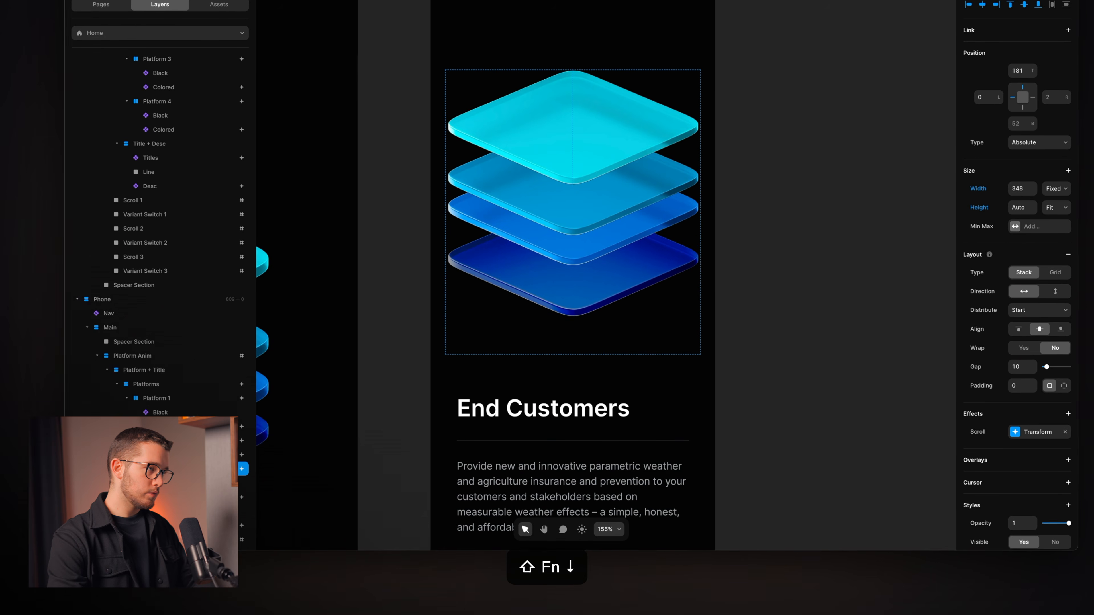
pyautogui.hotkey('shift', 'Up')
pyautogui.hotkey('shift', 'Up')
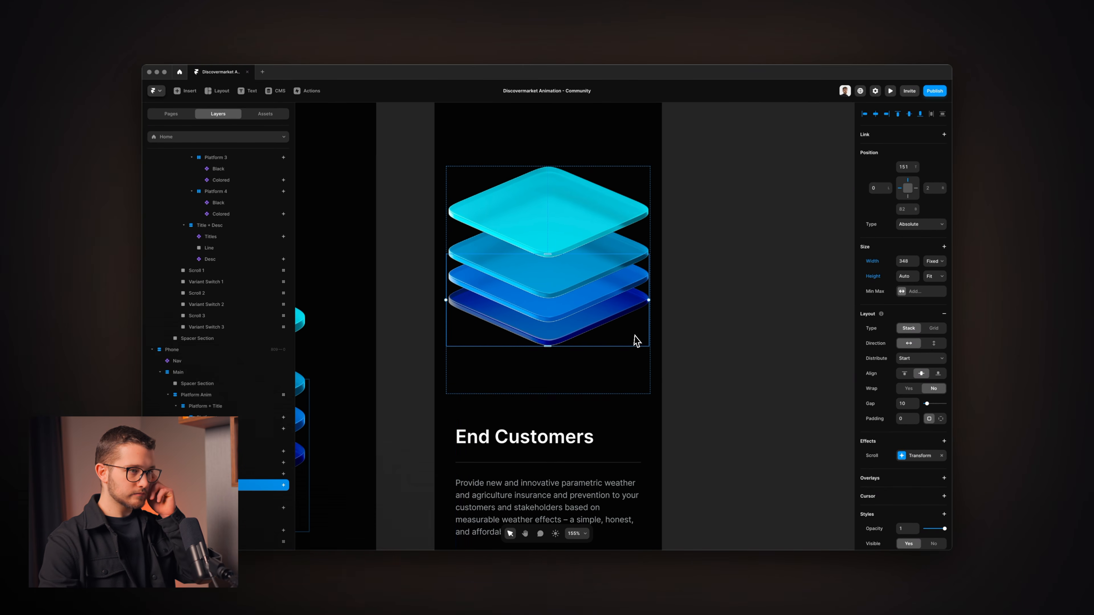
# Reduce the height of the Phone breakpoint's Platforms stack to 310 so it fits the tightened platforms.
pyautogui.click(635, 366)
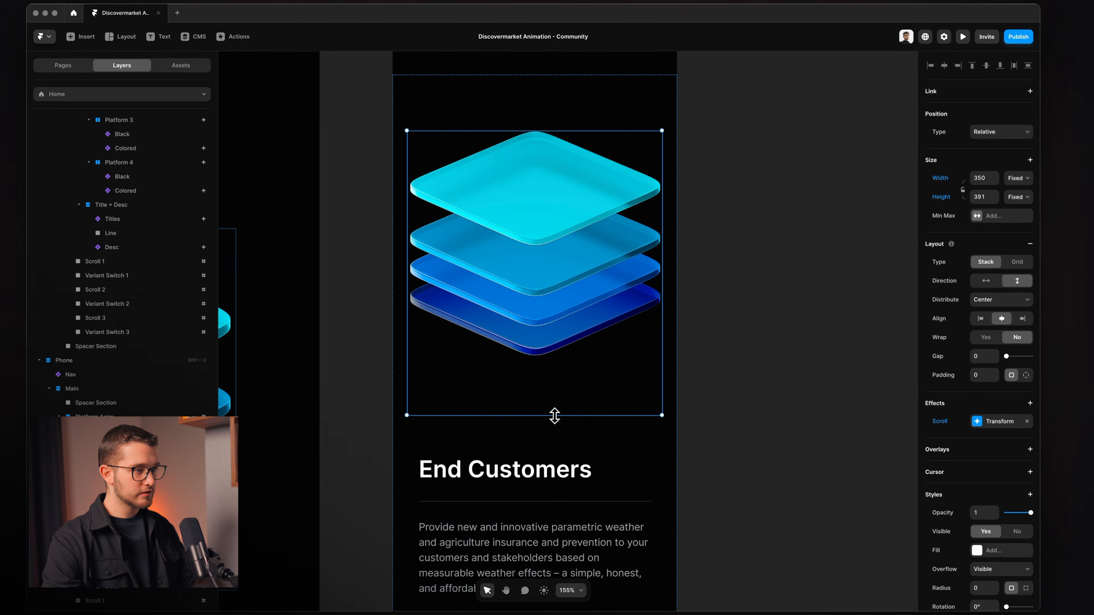
pyautogui.moveTo(555, 416); pyautogui.dragTo(565, 357)
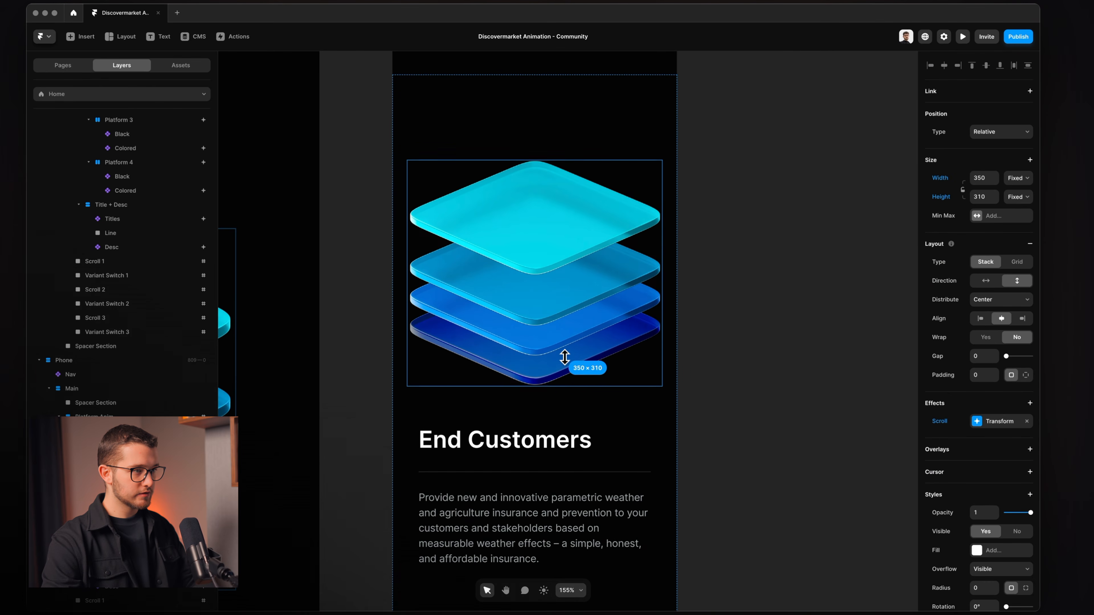
pyautogui.click(803, 332)
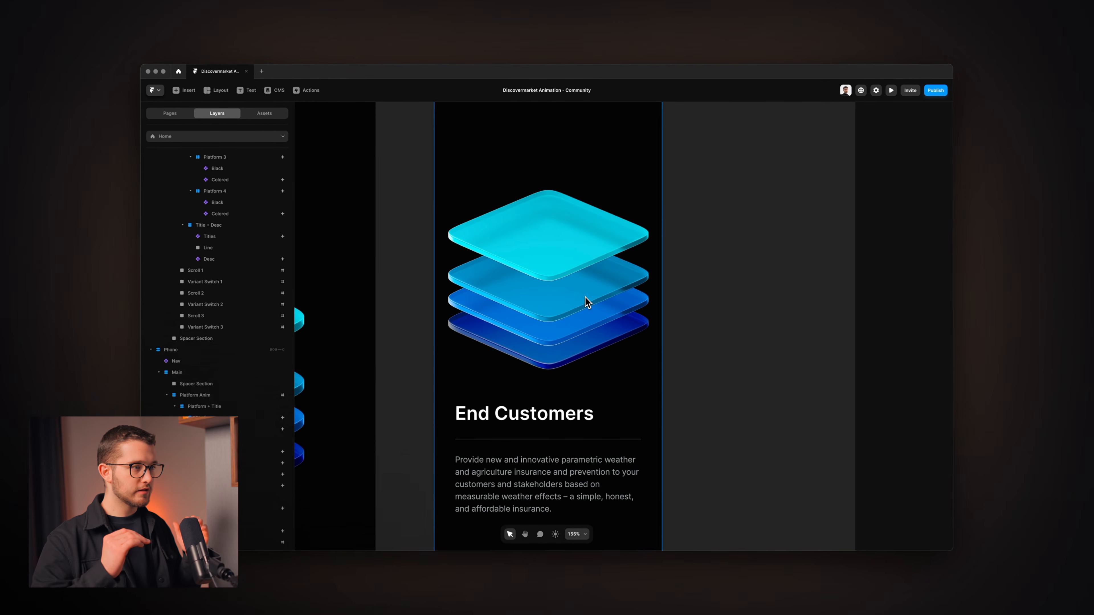
# Preview the Phone breakpoint at a width of 390 px and a height of about 823 px.
pyautogui.press('super+p')
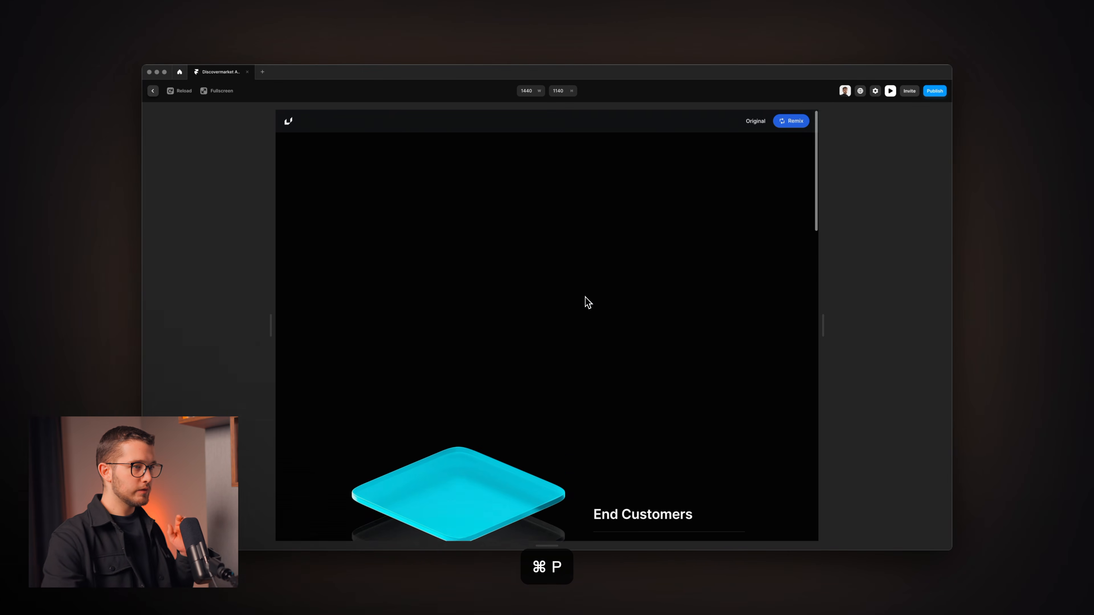
pyautogui.scroll(-3, 583, 300)
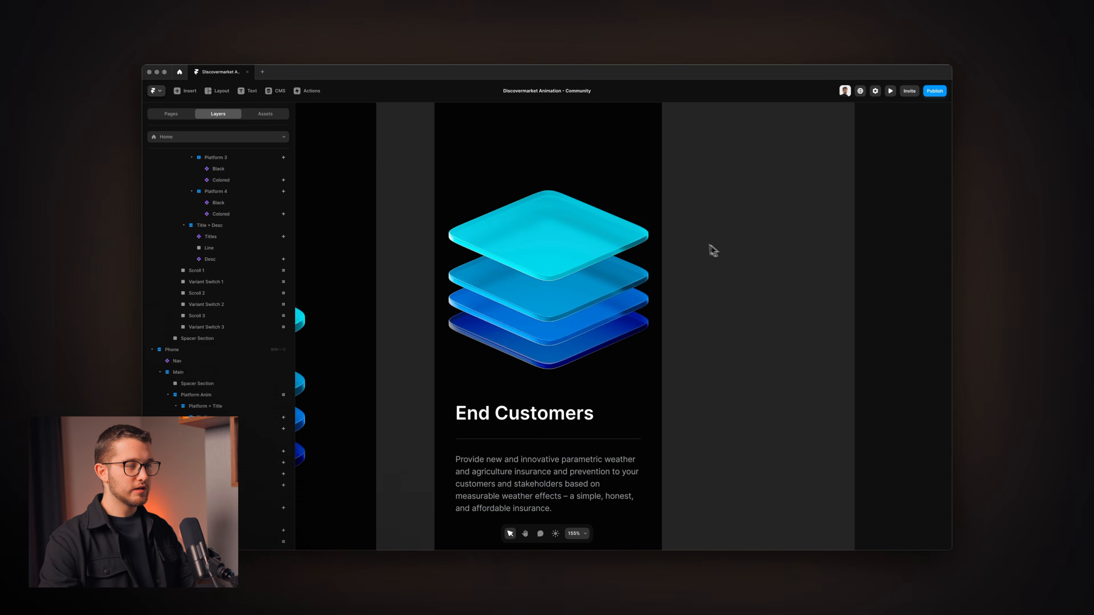
pyautogui.scroll(7, 708, 246)
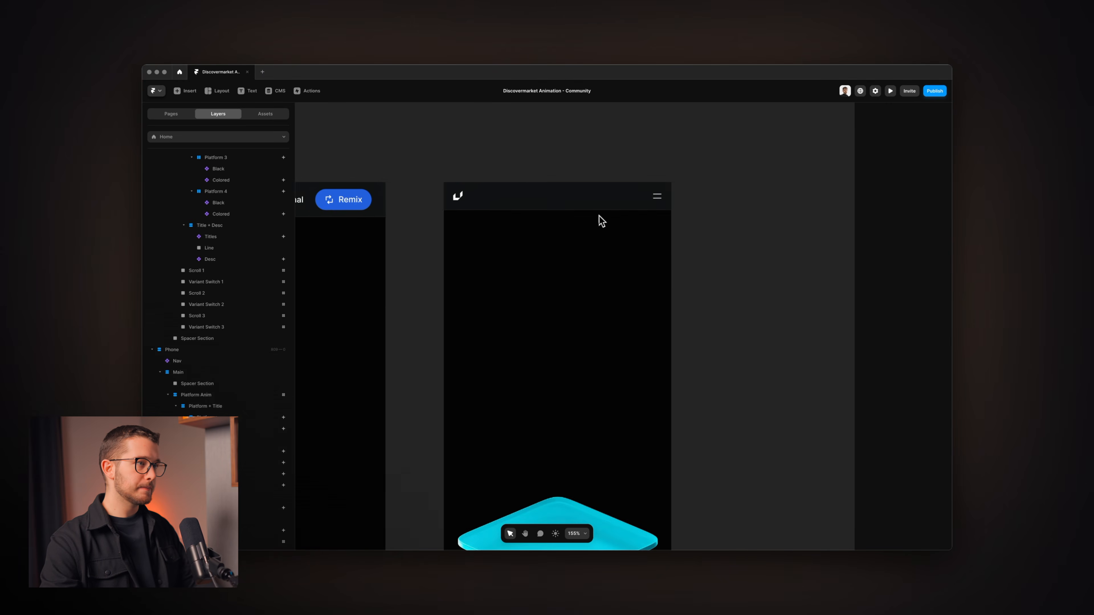
pyautogui.click(452, 172)
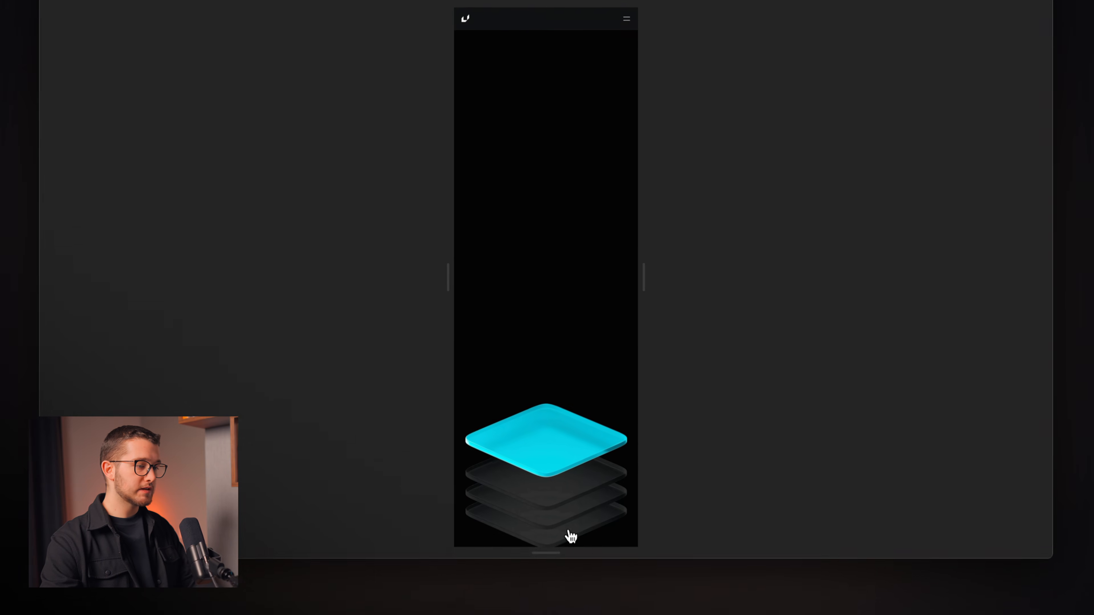
pyautogui.moveTo(552, 613); pyautogui.dragTo(563, 495)
pyautogui.scroll(-5, 569, 384)
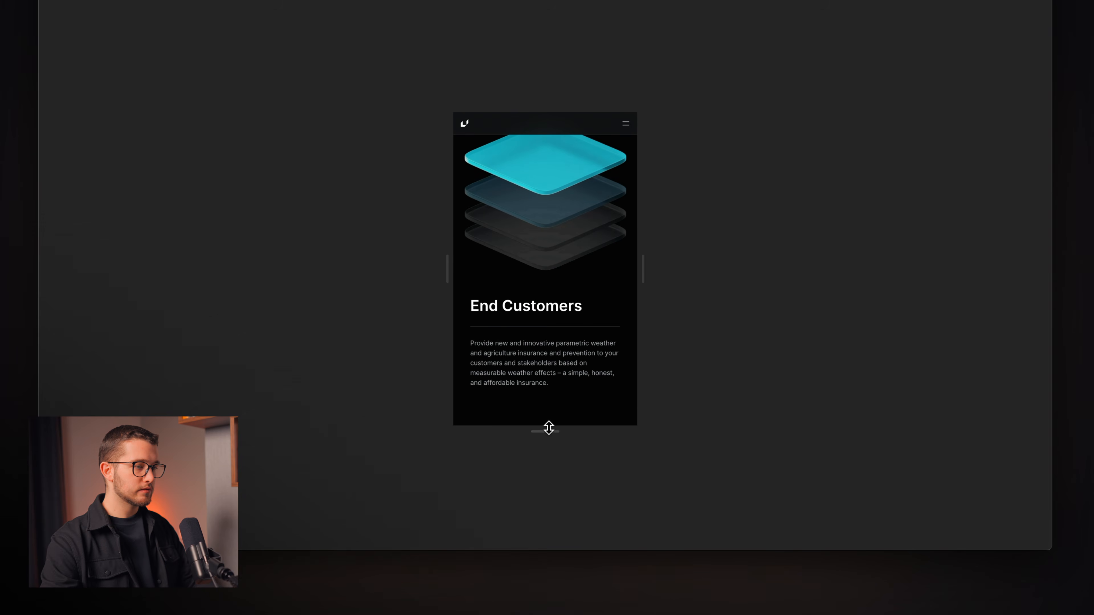
pyautogui.moveTo(549, 428); pyautogui.dragTo(550, 459)
# Scroll through the platform animation in the phone preview and return to its beginning.
pyautogui.scroll(3, 559, 372)
pyautogui.scroll(-3, 563, 374)
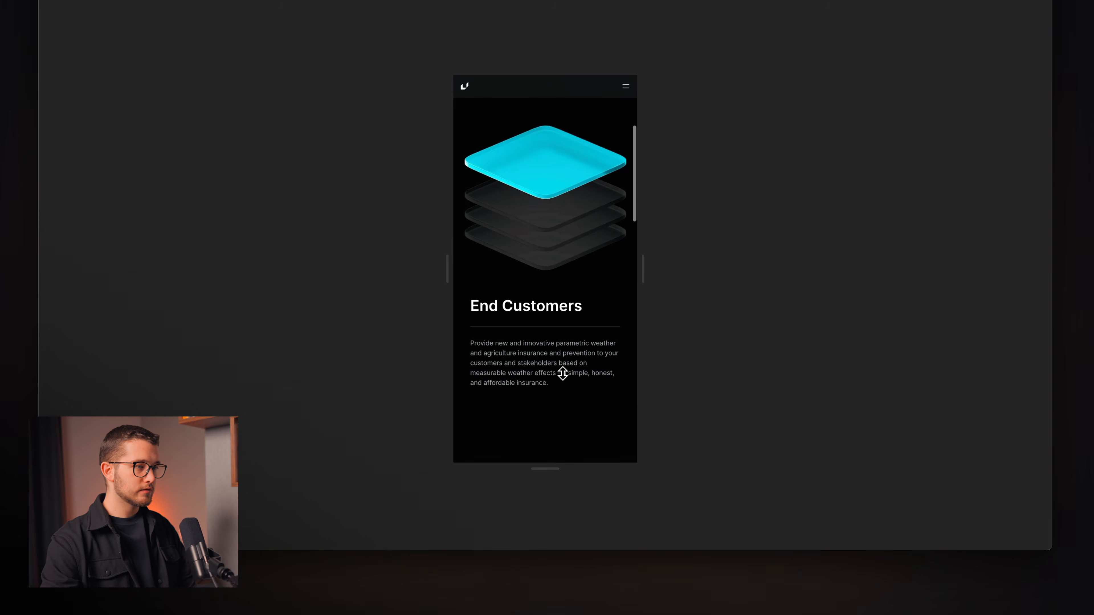
pyautogui.scroll(-3, 562, 373)
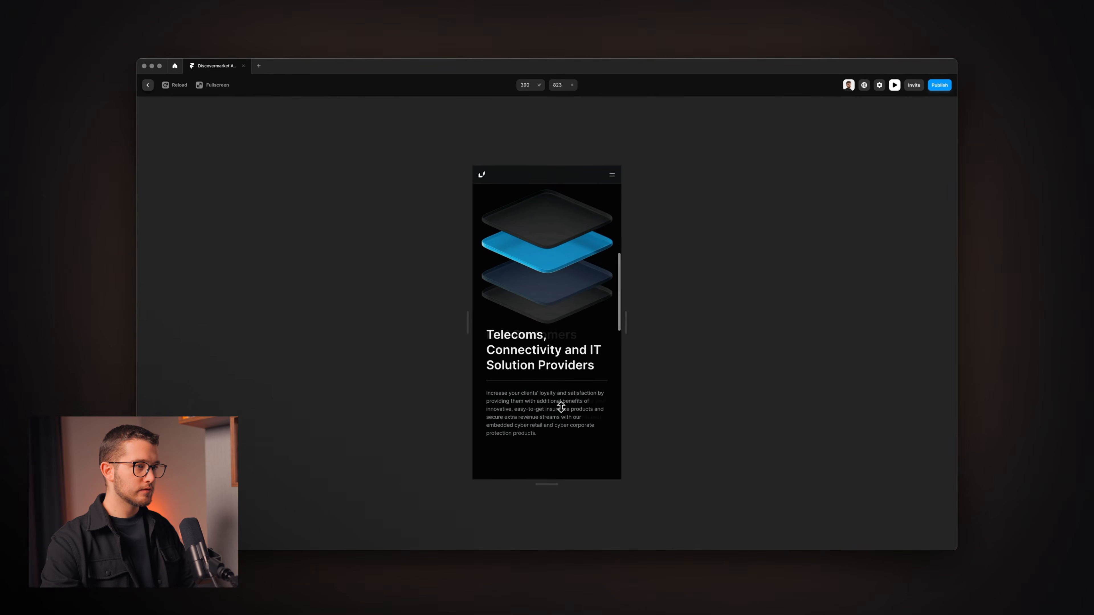
pyautogui.scroll(-3, 561, 408)
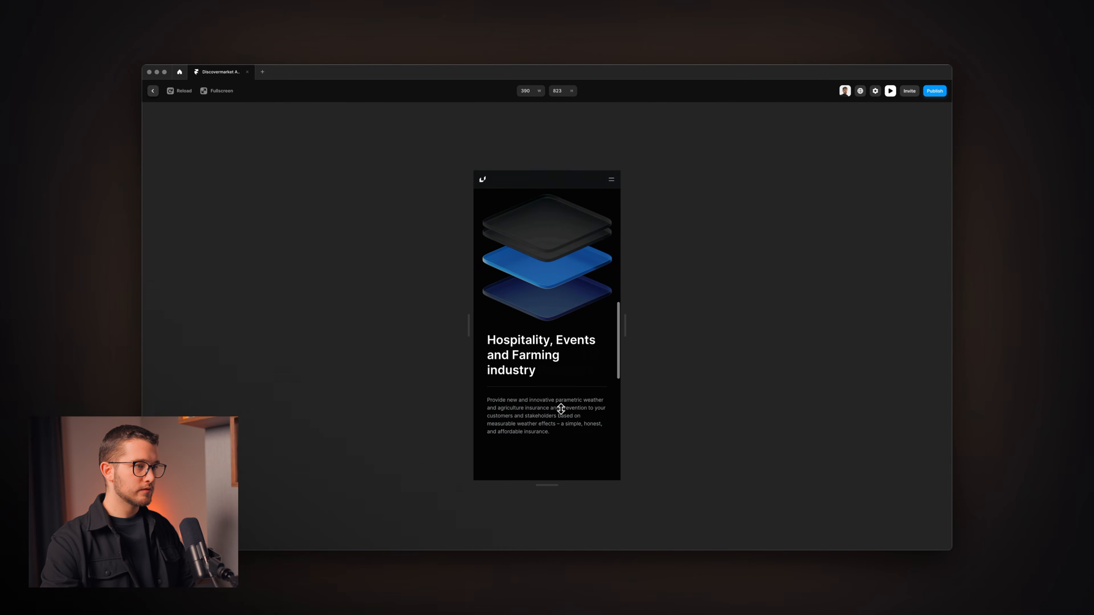
pyautogui.scroll(-2, 561, 408)
pyautogui.scroll(3, 561, 409)
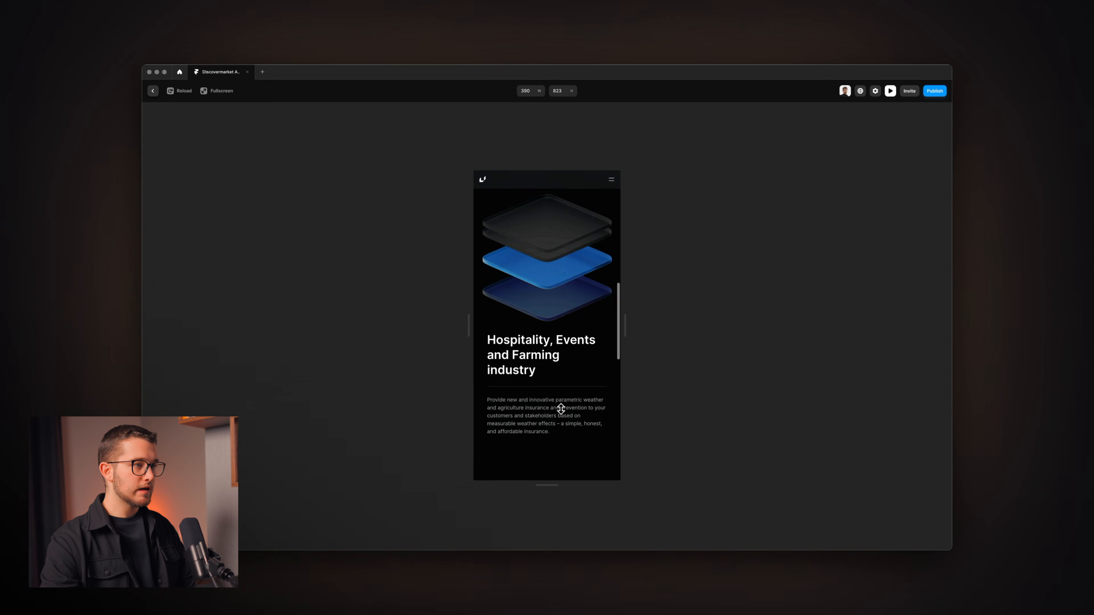
pyautogui.scroll(4, 561, 409)
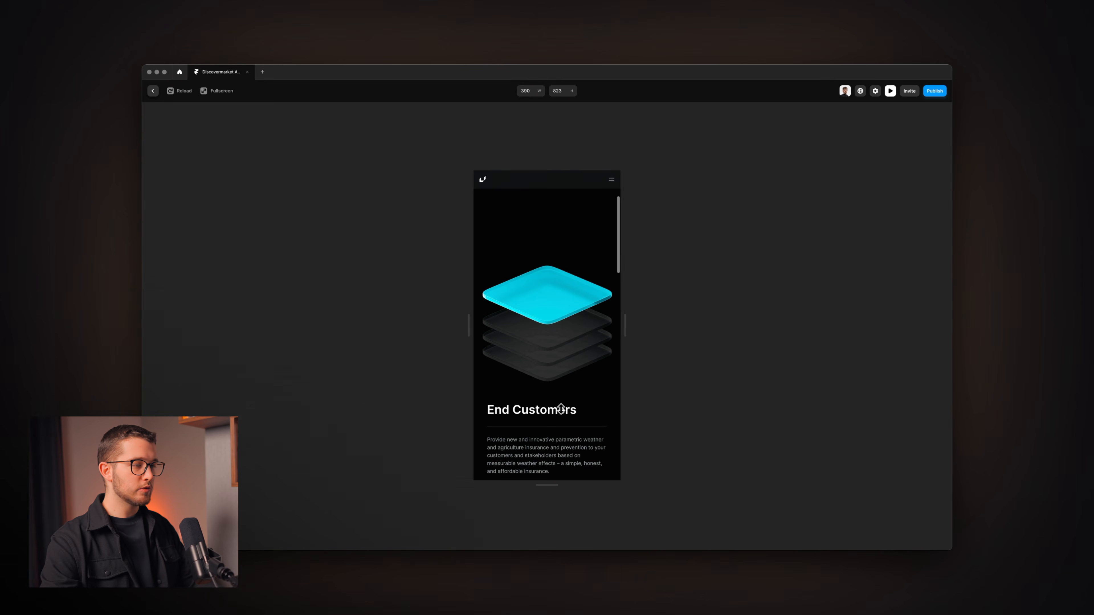
# Leave the preview, select Platform 1 in the Phone breakpoint, and collapse its layer contents.
pyautogui.press('super+p')
pyautogui.scroll(-4, 575, 335)
pyautogui.scroll(-4, 575, 335)
pyautogui.scroll(3, 575, 335)
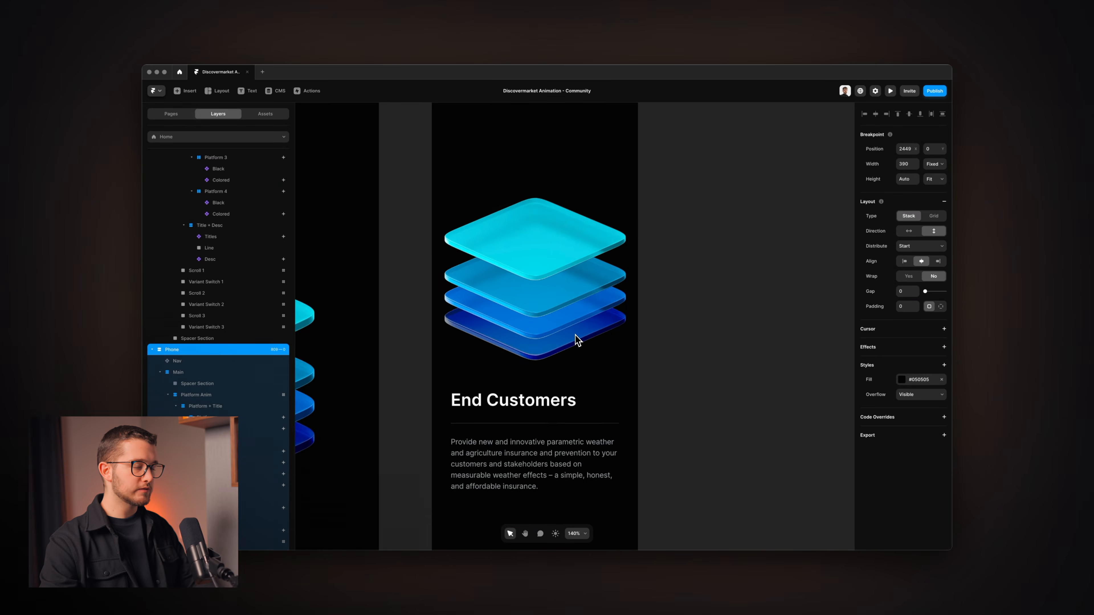
pyautogui.click(575, 335)
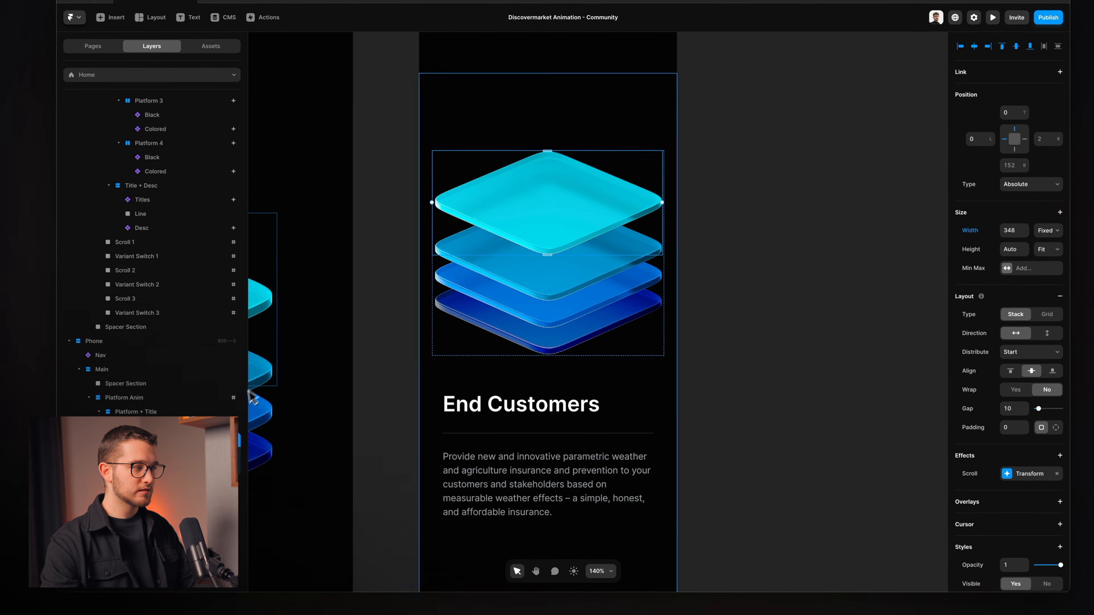
pyautogui.scroll(-3, 155, 397)
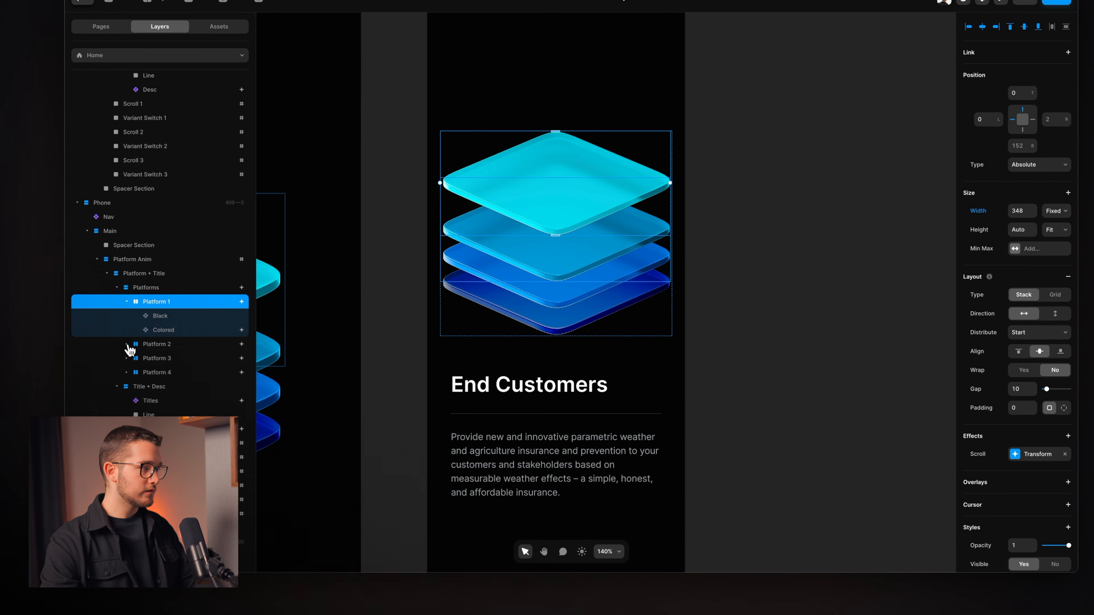
pyautogui.click(126, 301)
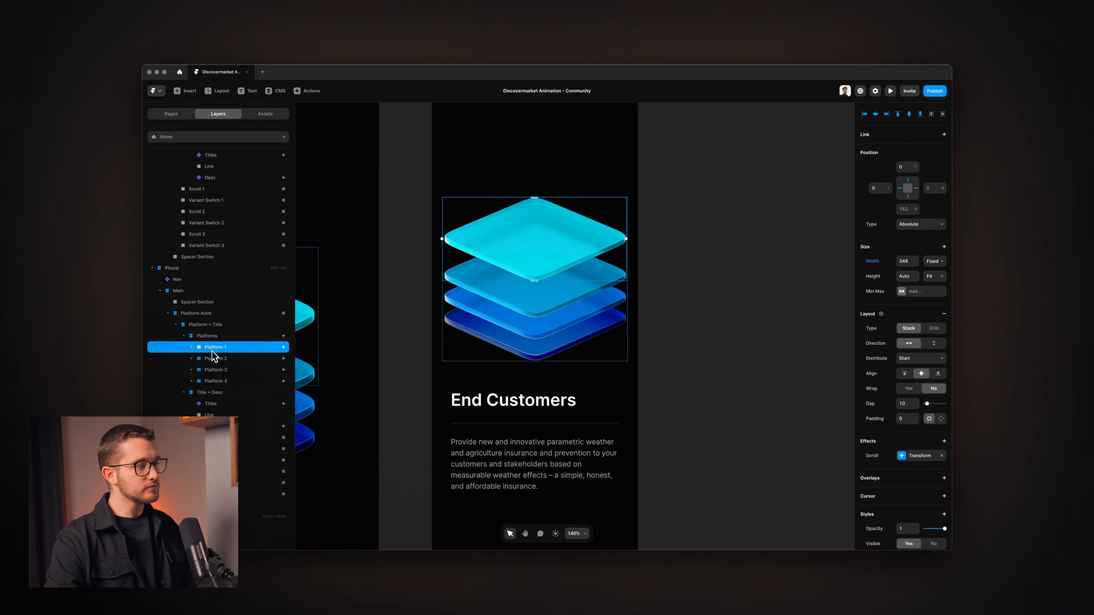
# Set the vertical offset in the To effect of Platform 1's scroll transform to -20.
pyautogui.scroll(-5, 905, 319)
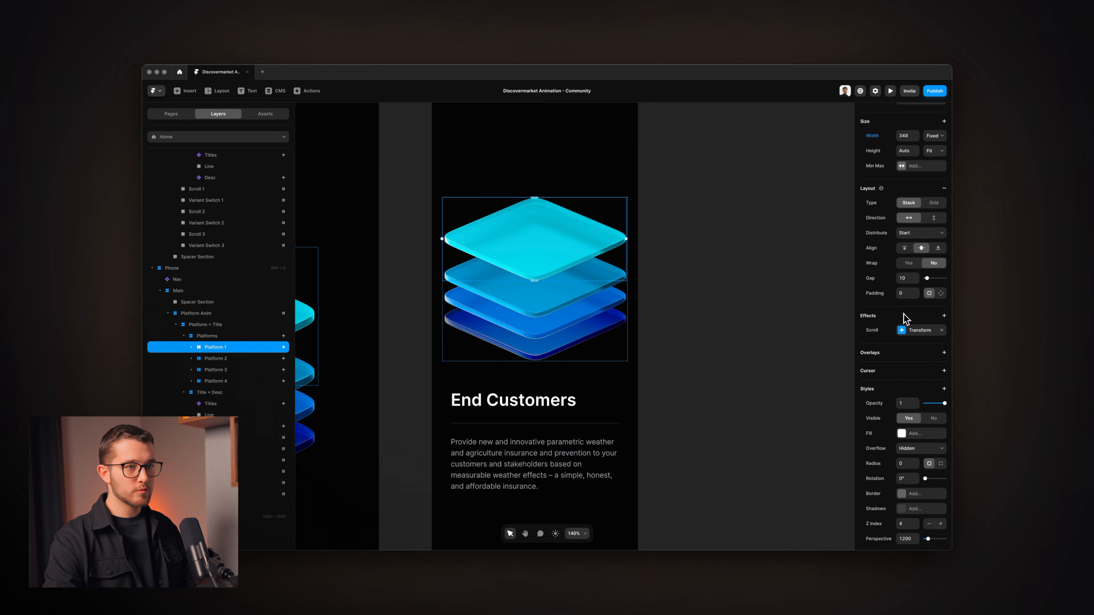
pyautogui.click(919, 330)
pyautogui.click(804, 417)
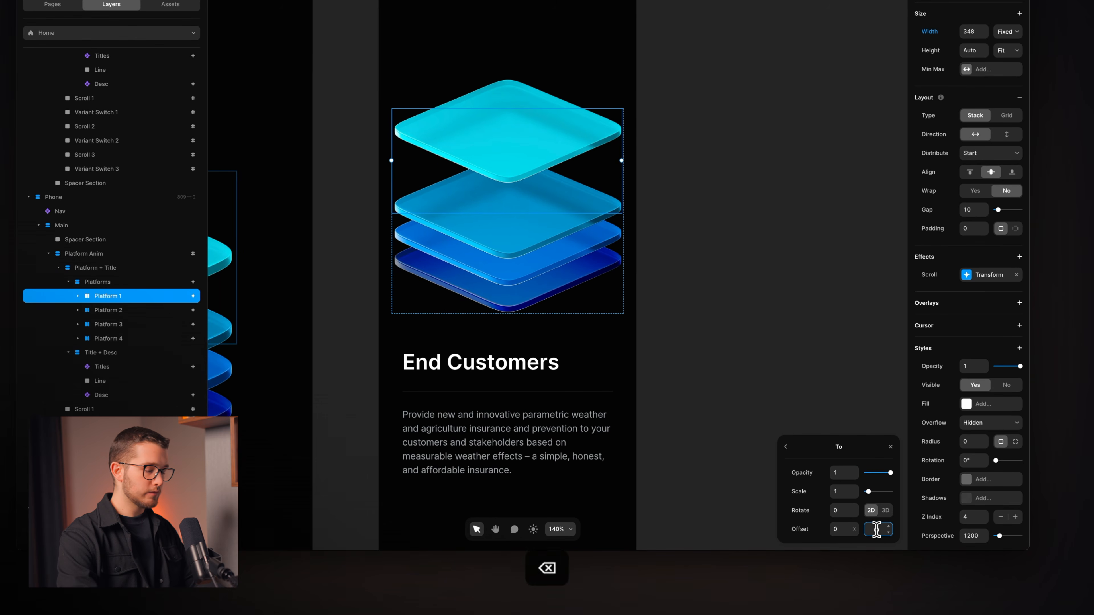
pyautogui.press('BackSpace')
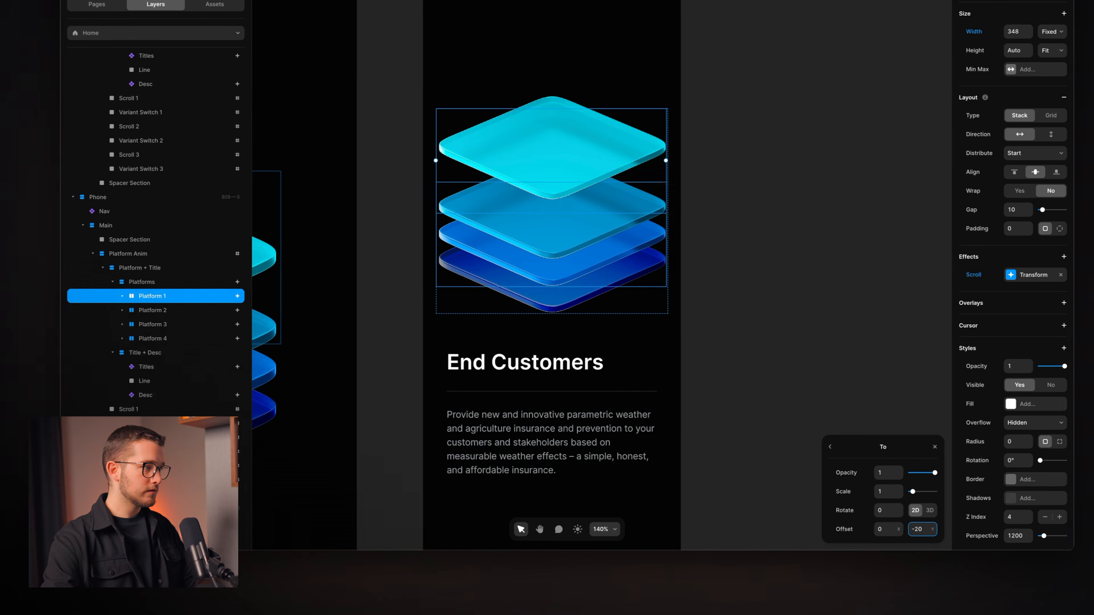
# Set the vertical offset of Platform 2's To effect for the #scroll-1 section to -20.
pyautogui.click(115, 311)
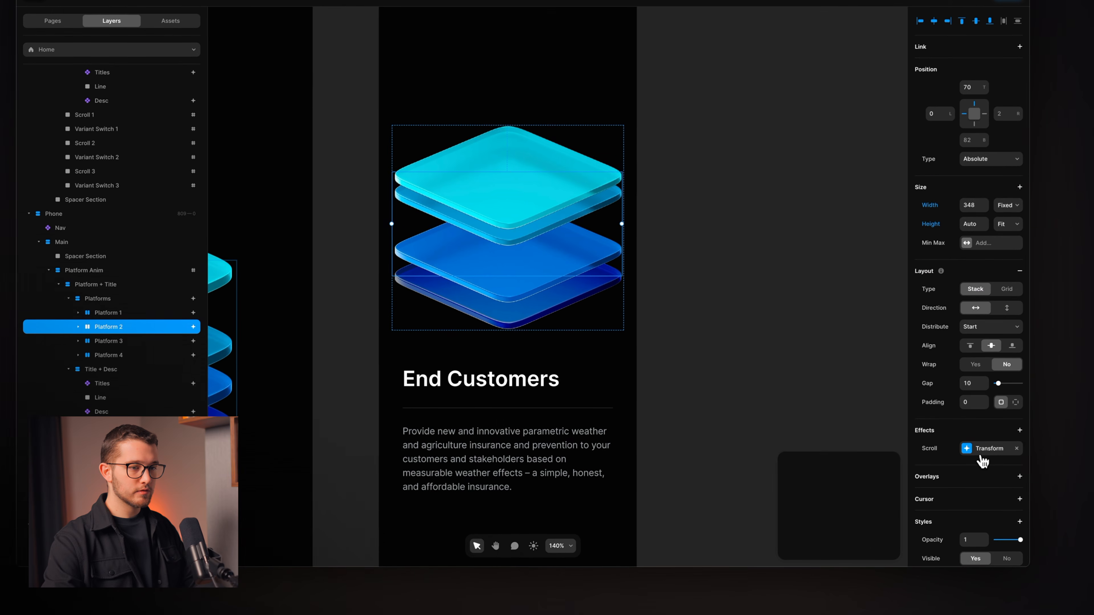
pyautogui.click(1031, 434)
pyautogui.click(858, 461)
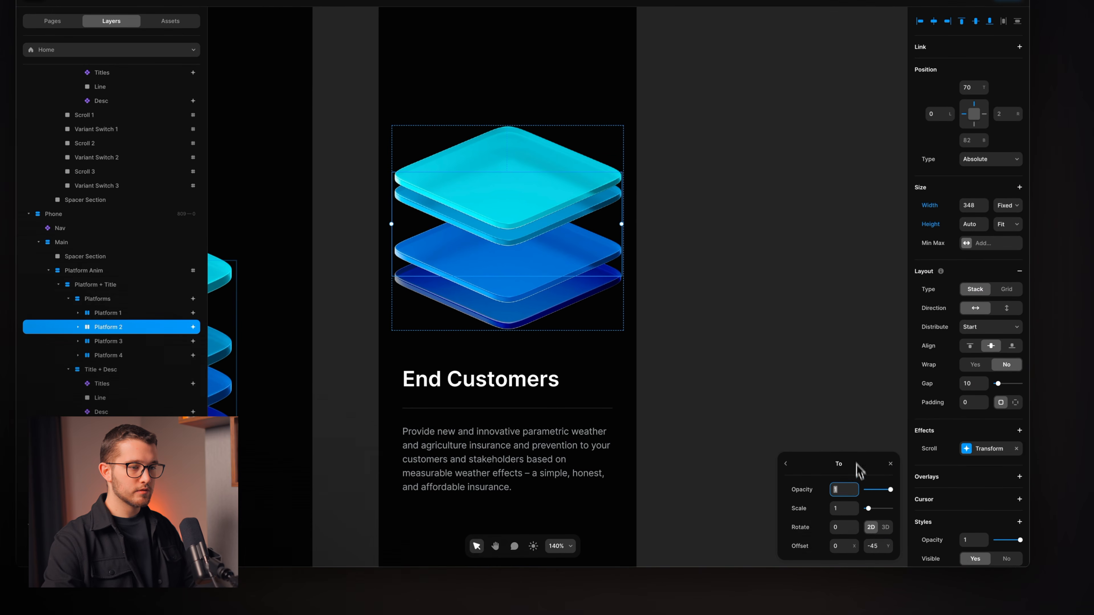
pyautogui.click(876, 546)
pyautogui.write('-20')
pyautogui.press('Return')
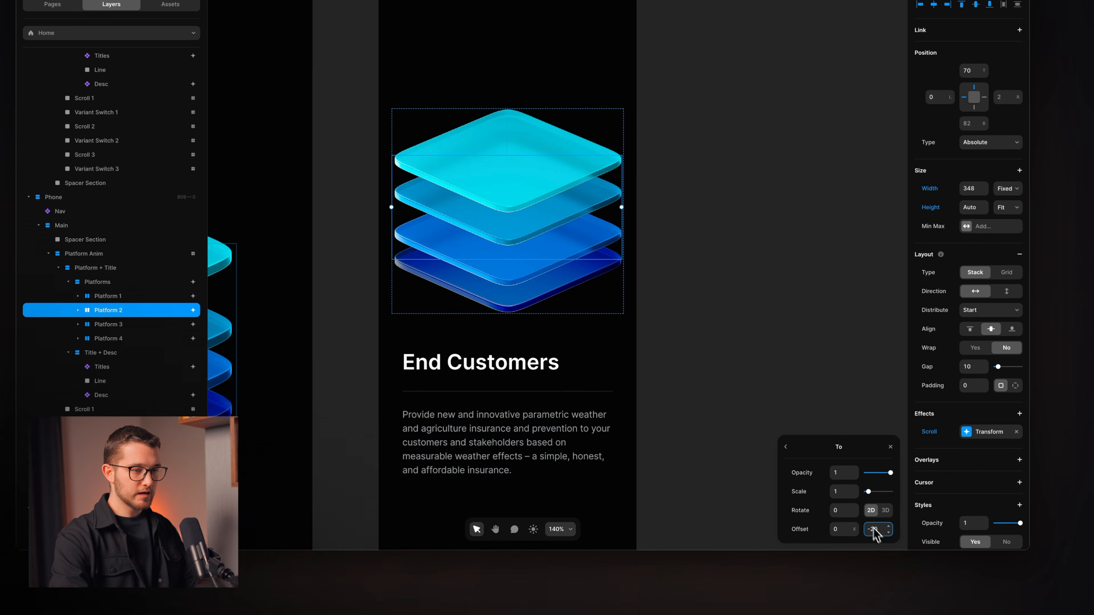
# Set the vertical offset of Platform 2's To effect for #scroll-2 to -40 and check the #scroll-1 effect.
pyautogui.click(787, 448)
pyautogui.click(865, 502)
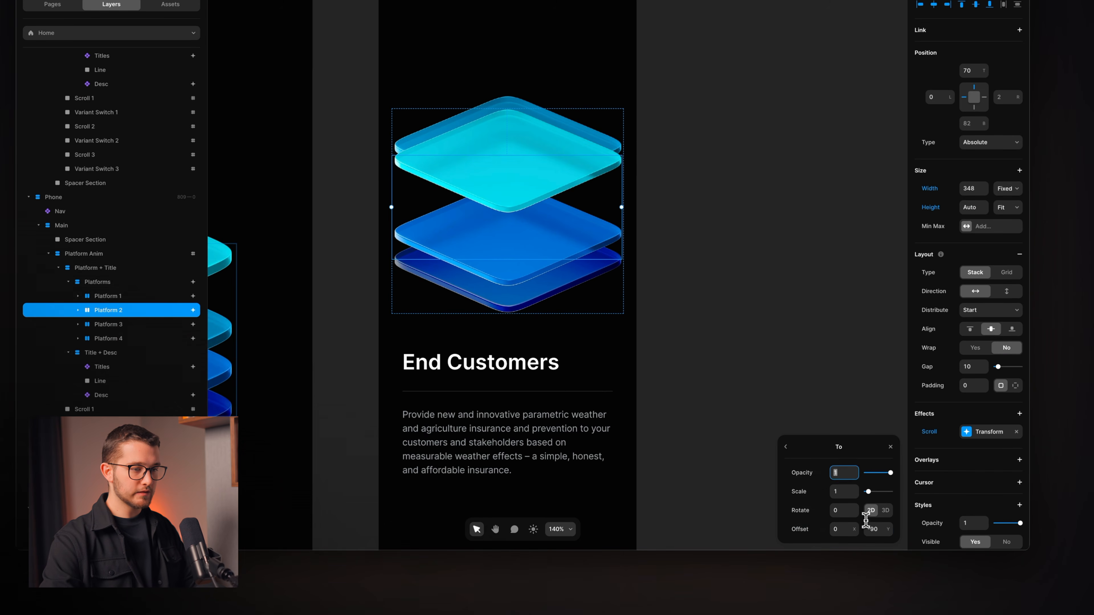
pyautogui.write('-20')
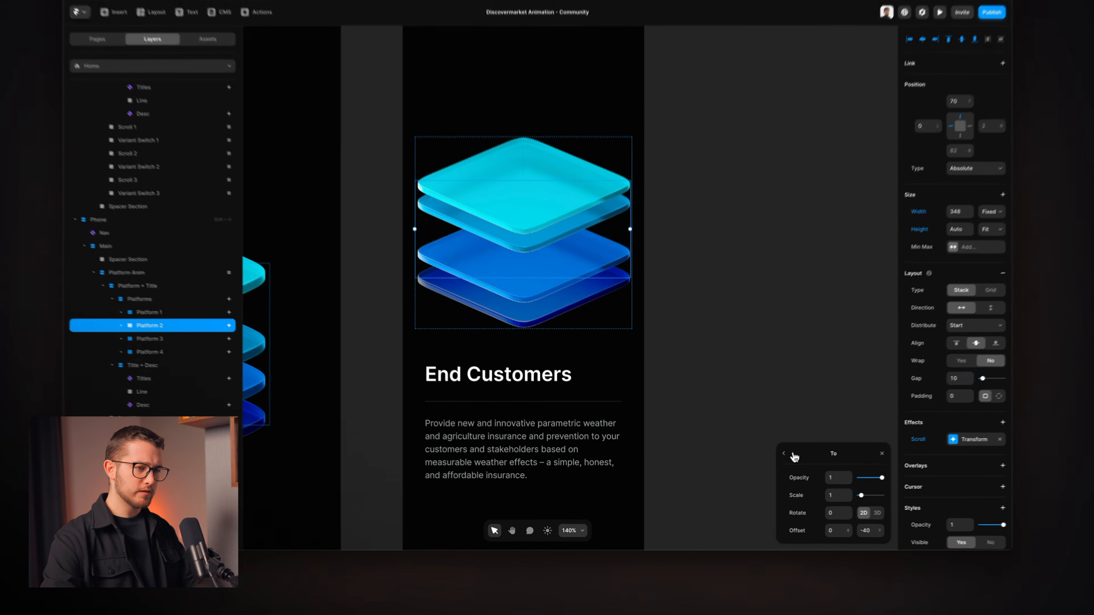
pyautogui.click(758, 467)
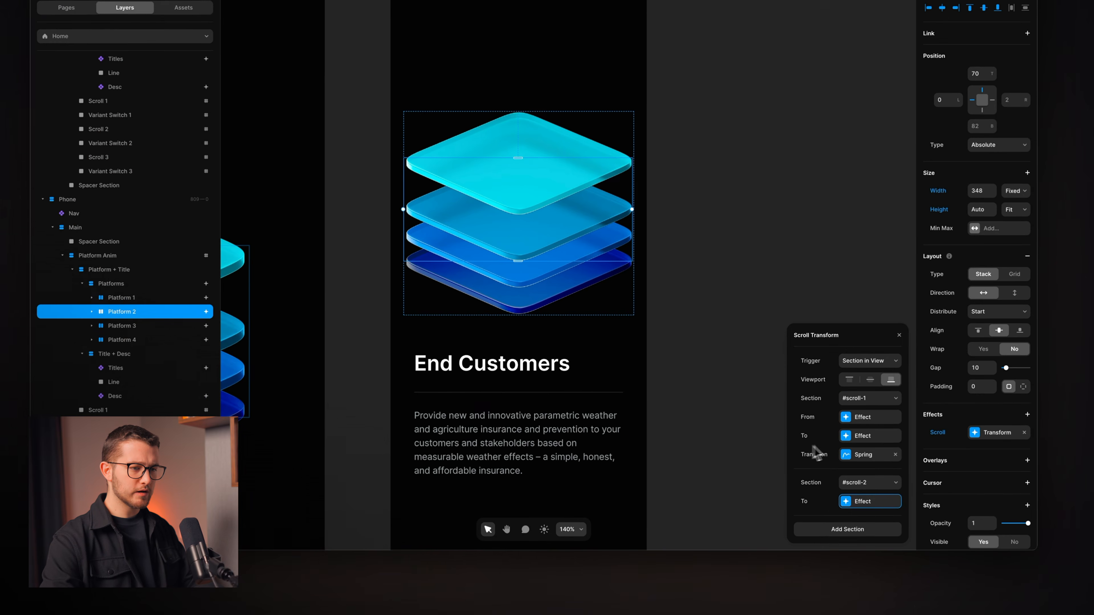
pyautogui.click(807, 458)
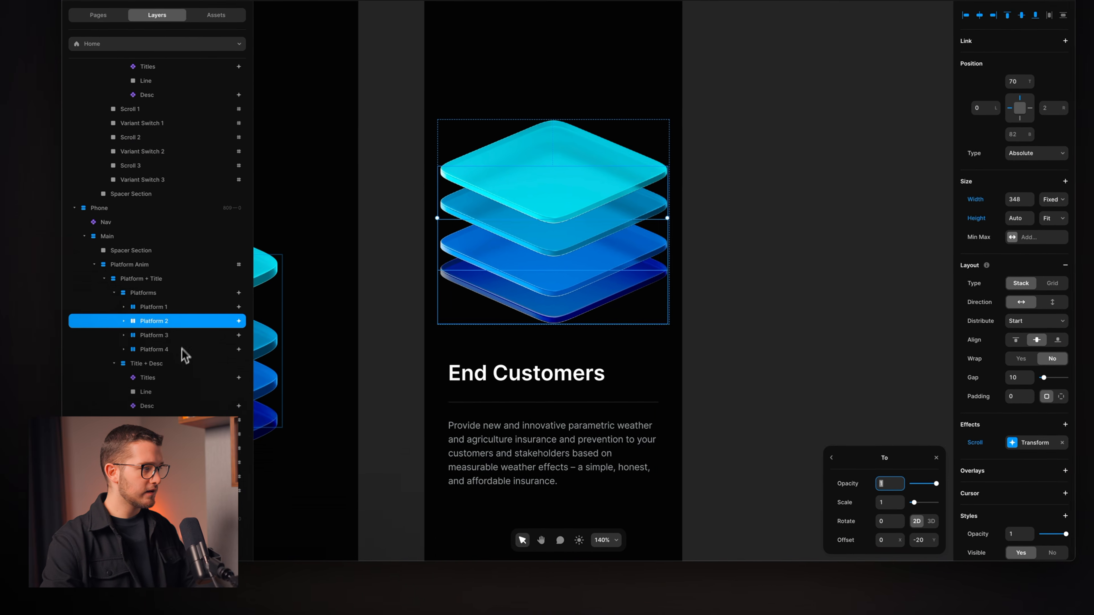
# Set the vertical offsets of Platform 3's To effects to -20 for #scroll-2 and -40 for #scroll-3.
pyautogui.click(159, 324)
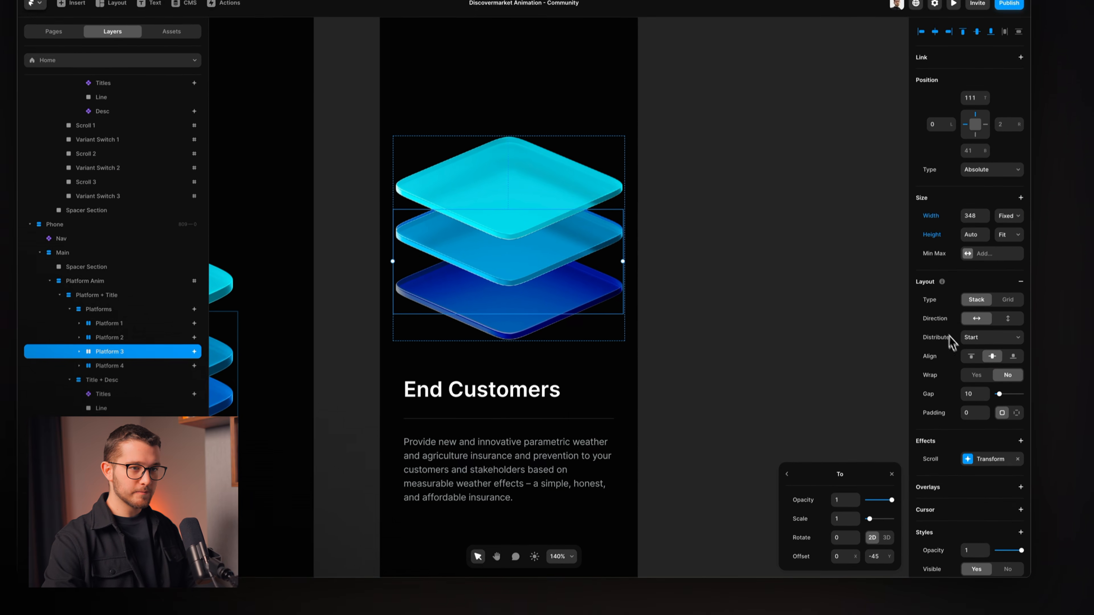
pyautogui.click(803, 451)
pyautogui.moveTo(872, 378); pyautogui.dragTo(808, 182)
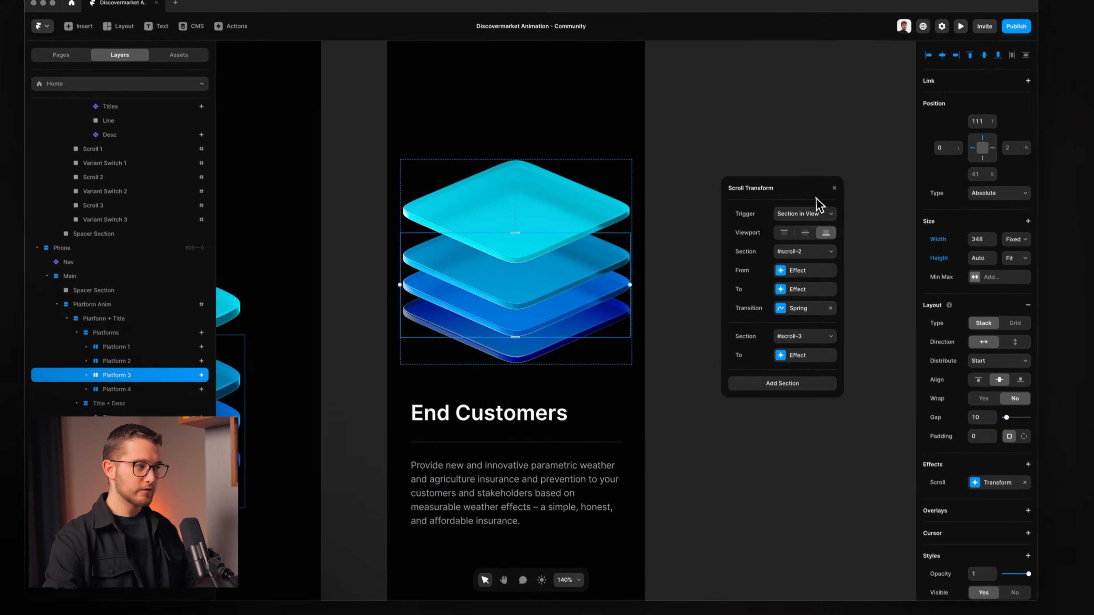
pyautogui.click(795, 277)
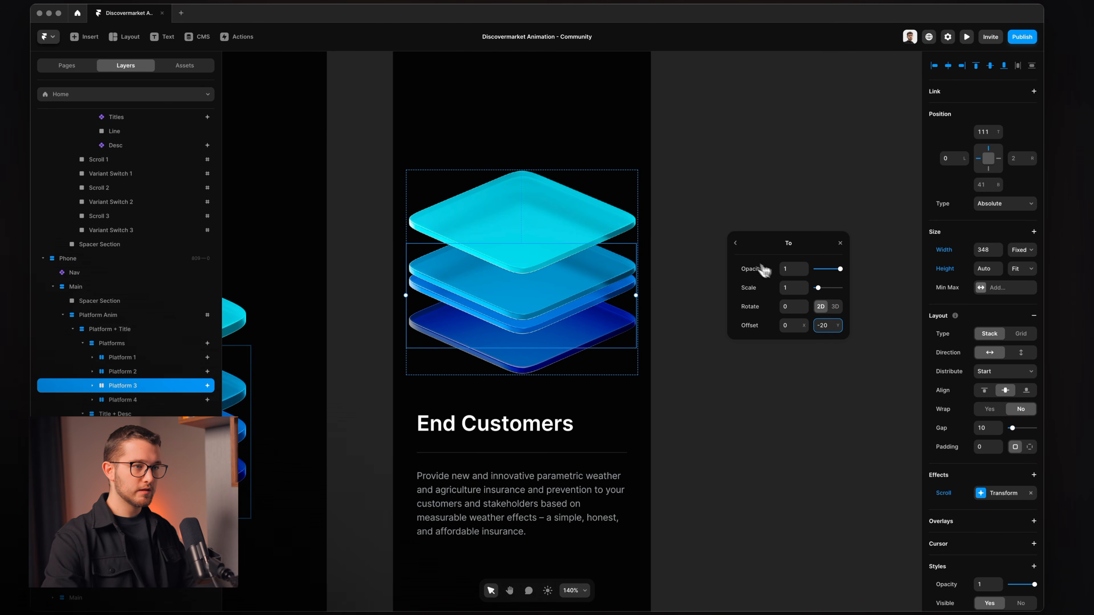
pyautogui.click(736, 243)
pyautogui.click(812, 366)
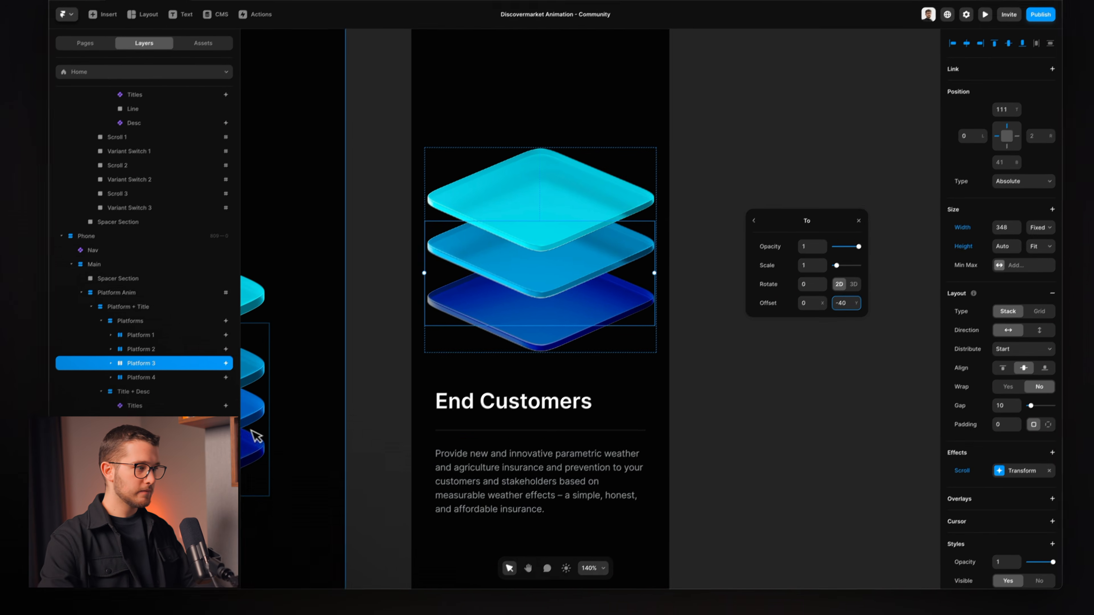
# Change the vertical offset of Platform 4's To effect for #scroll-3 and close the scroll transform settings.
pyautogui.click(178, 399)
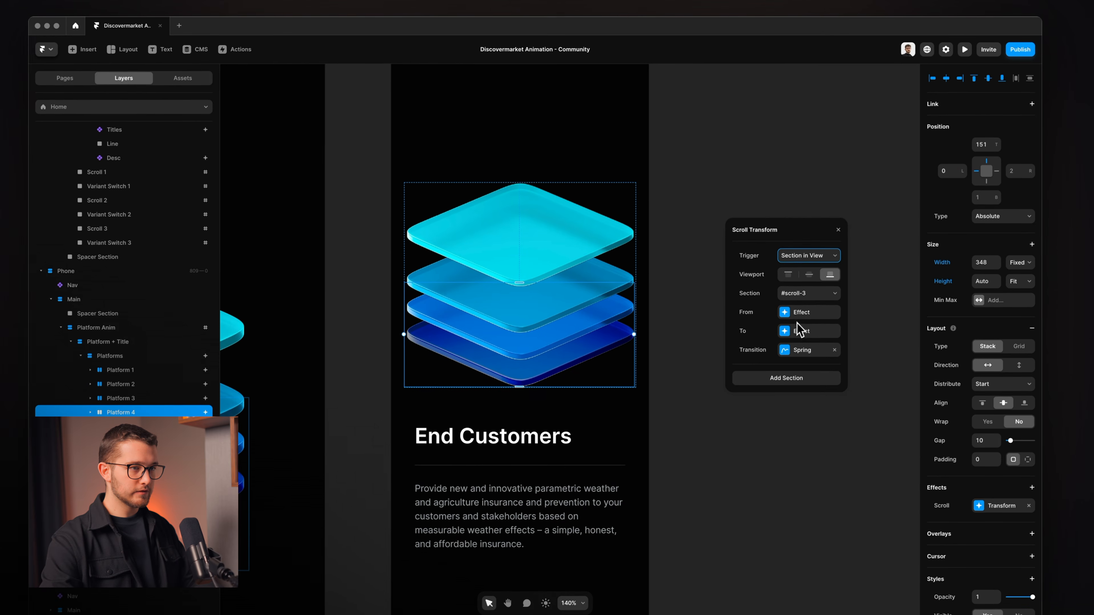
pyautogui.click(804, 324)
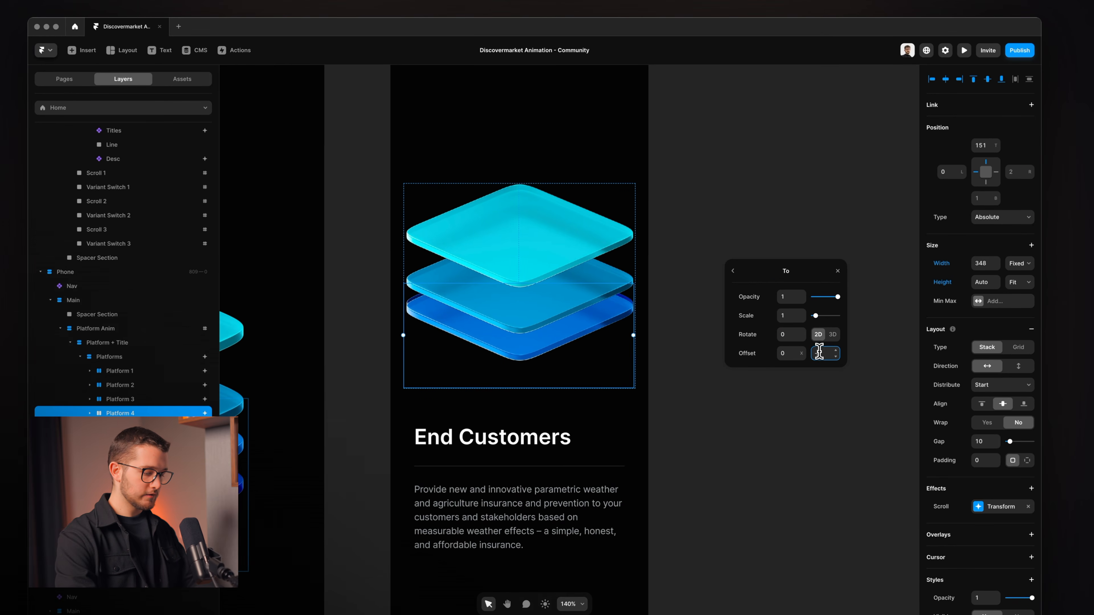
pyautogui.click(825, 234)
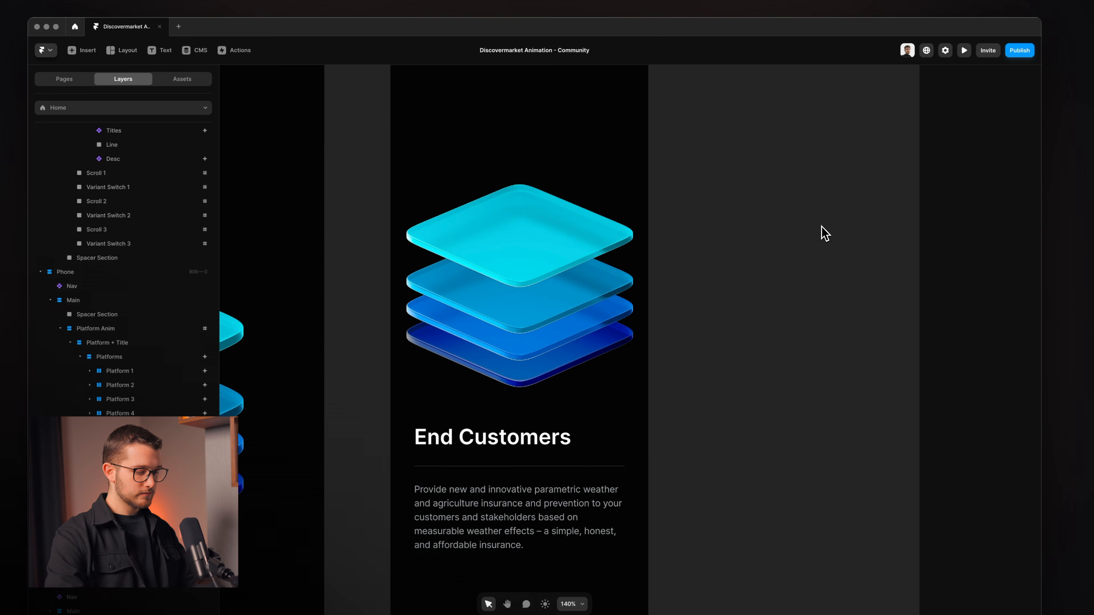
# Preview the Phone breakpoint at a reduced height and scroll through the platform animation to check the adjusted offsets.
pyautogui.press('super+p')
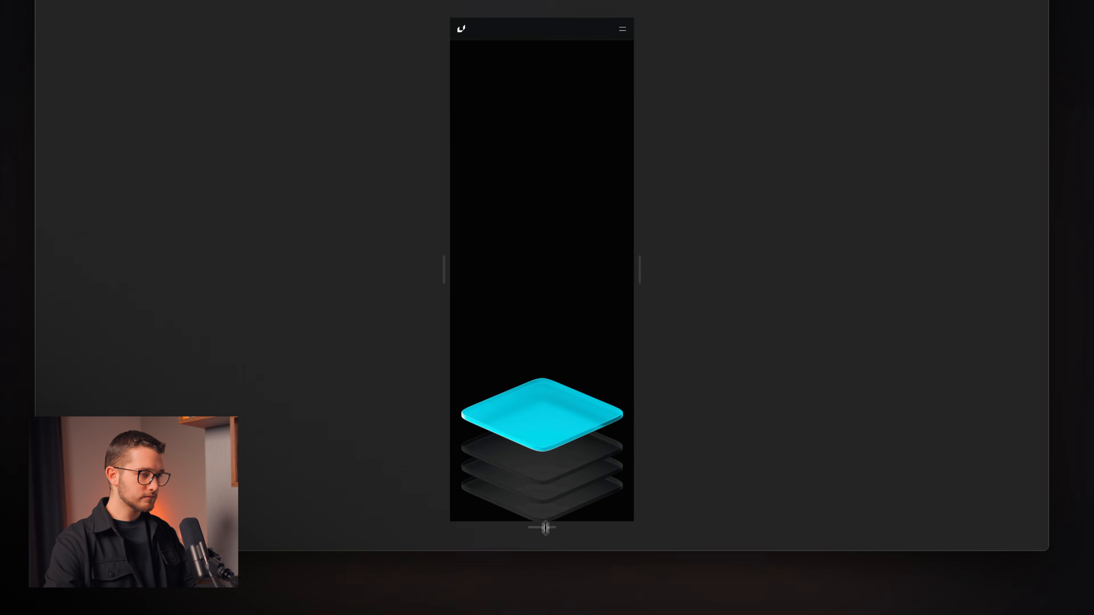
pyautogui.moveTo(545, 528); pyautogui.dragTo(545, 451)
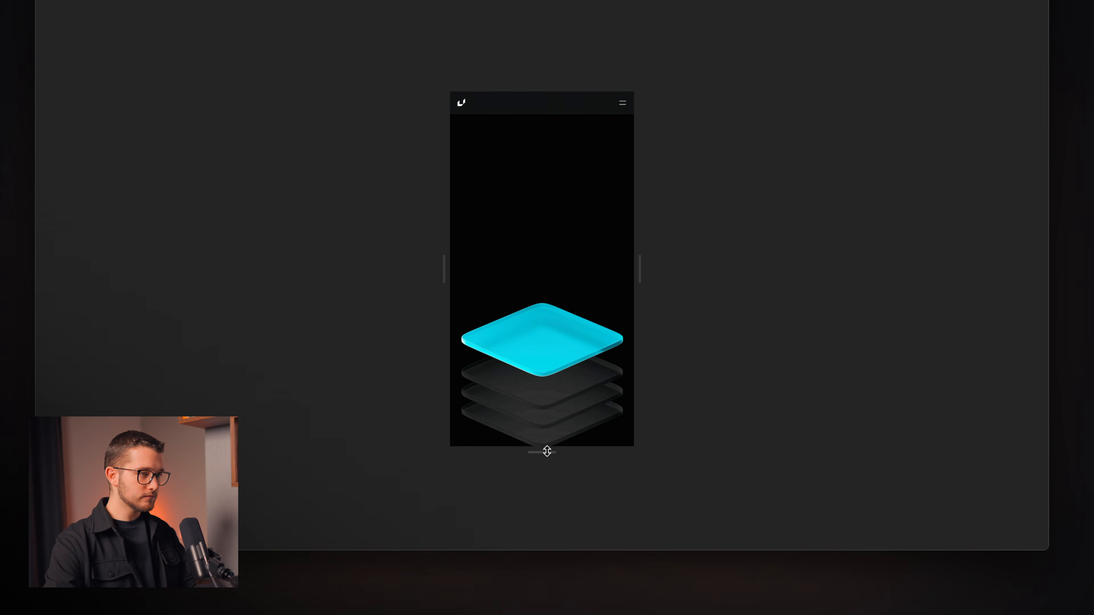
pyautogui.scroll(-5, 559, 376)
pyautogui.scroll(-5, 560, 377)
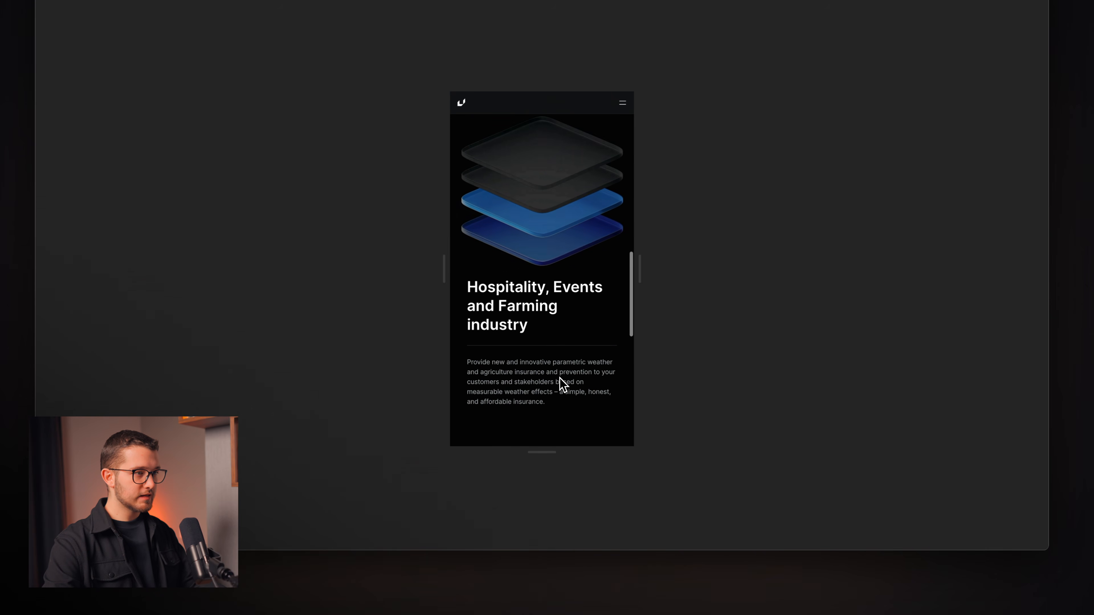
pyautogui.moveTo(534, 451); pyautogui.dragTo(535, 455)
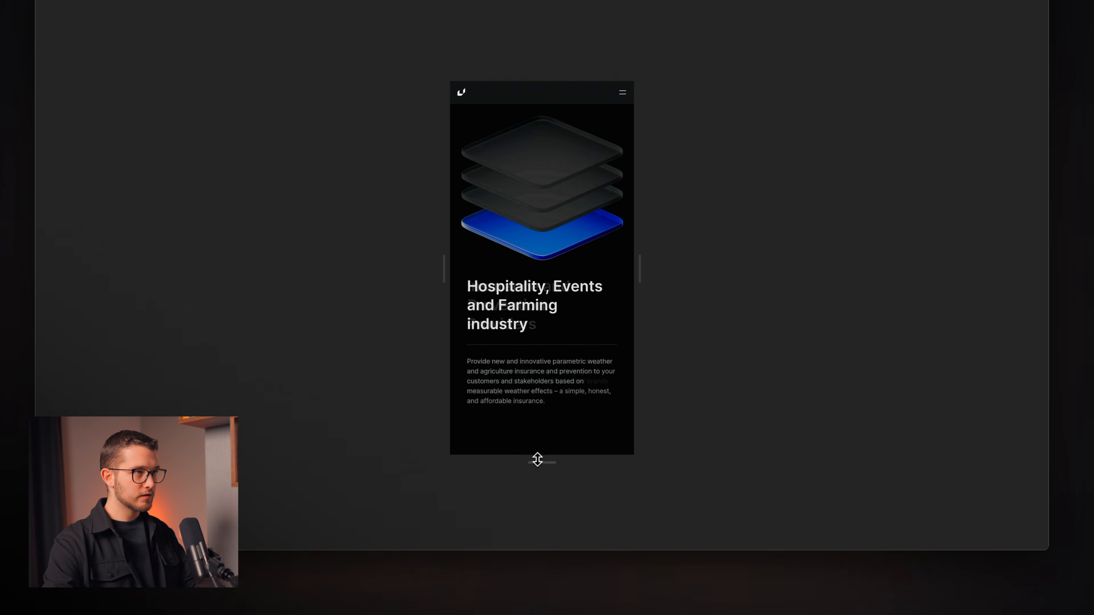
# Publish the project with the latest animation changes and open the published site in the browser.
pyautogui.scroll(5, 559, 401)
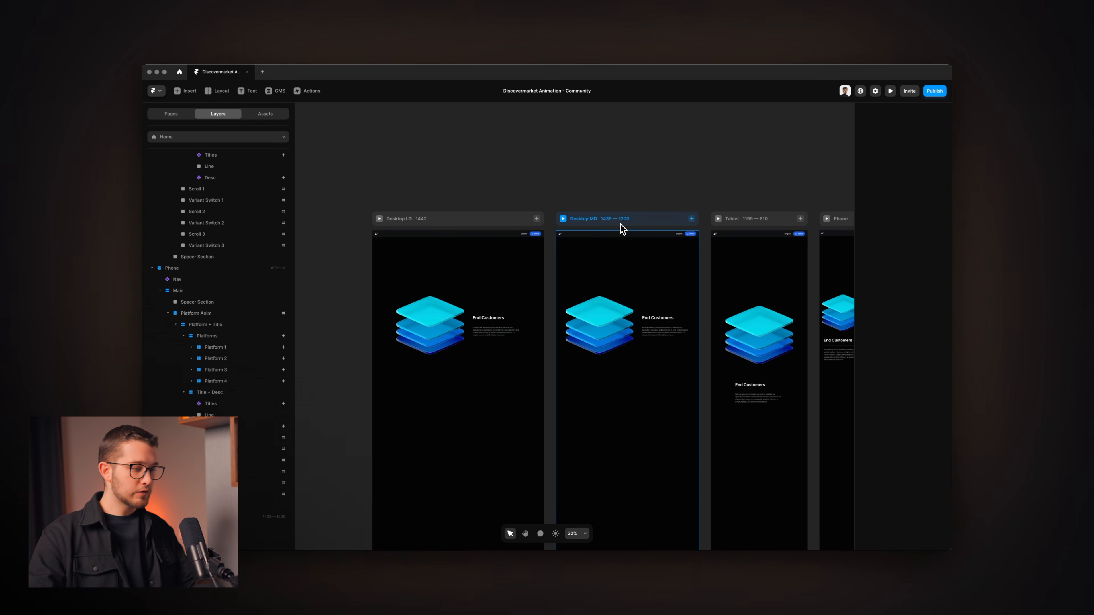
pyautogui.press('super+shift+p')
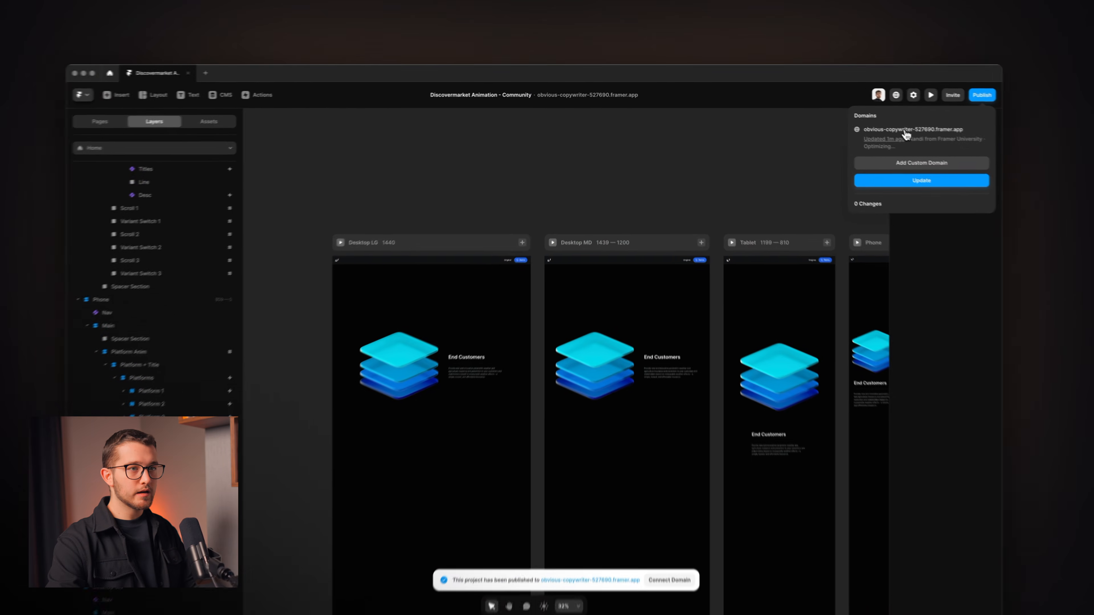
pyautogui.click(877, 120)
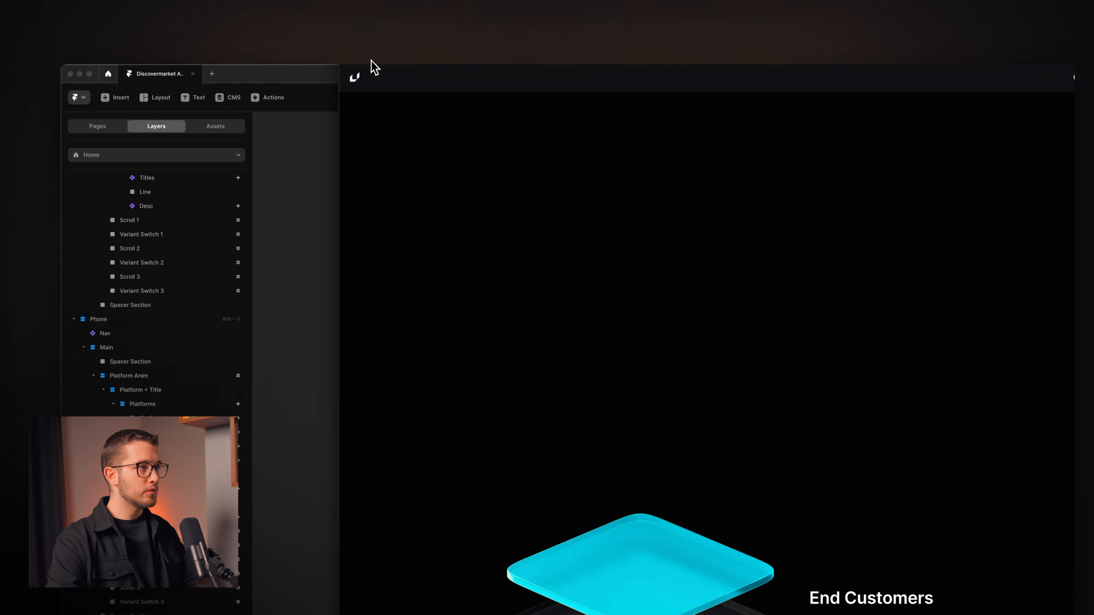
pyautogui.moveTo(151, 118); pyautogui.dragTo(185, 91)
pyautogui.press('super+shift+c')
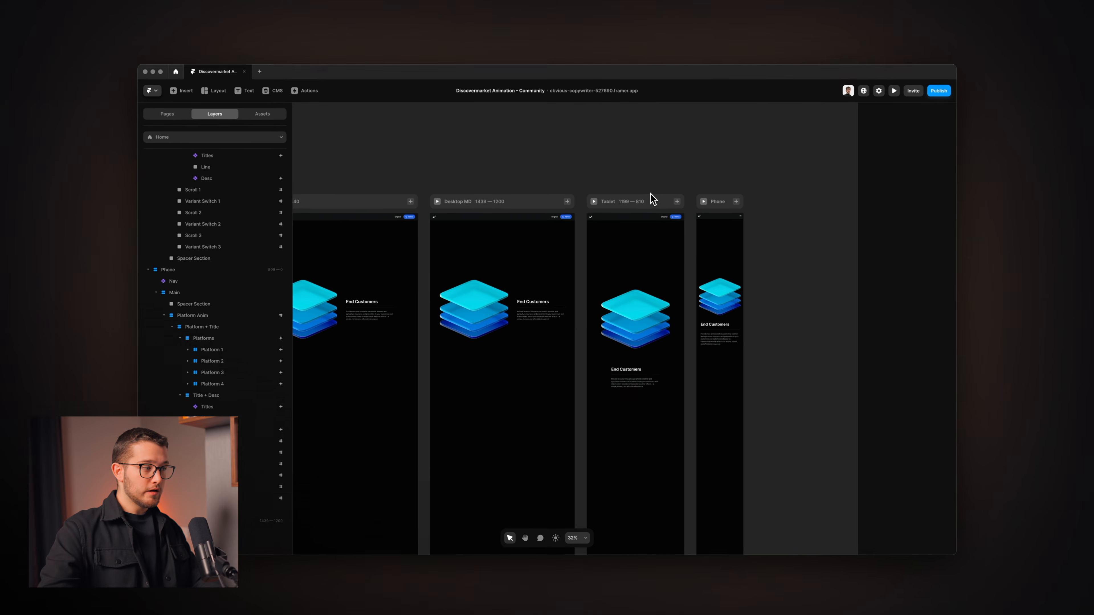
# Set the distribution of the Title + Desc stack on the Phone breakpoint to End.
pyautogui.scroll(5, 738, 338)
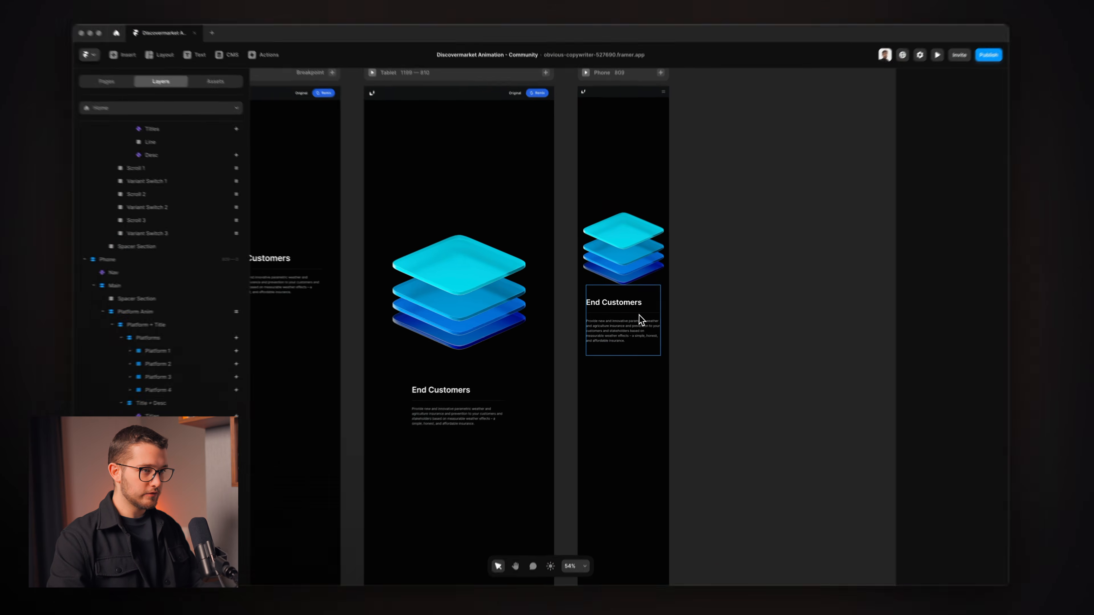
pyautogui.click(639, 319)
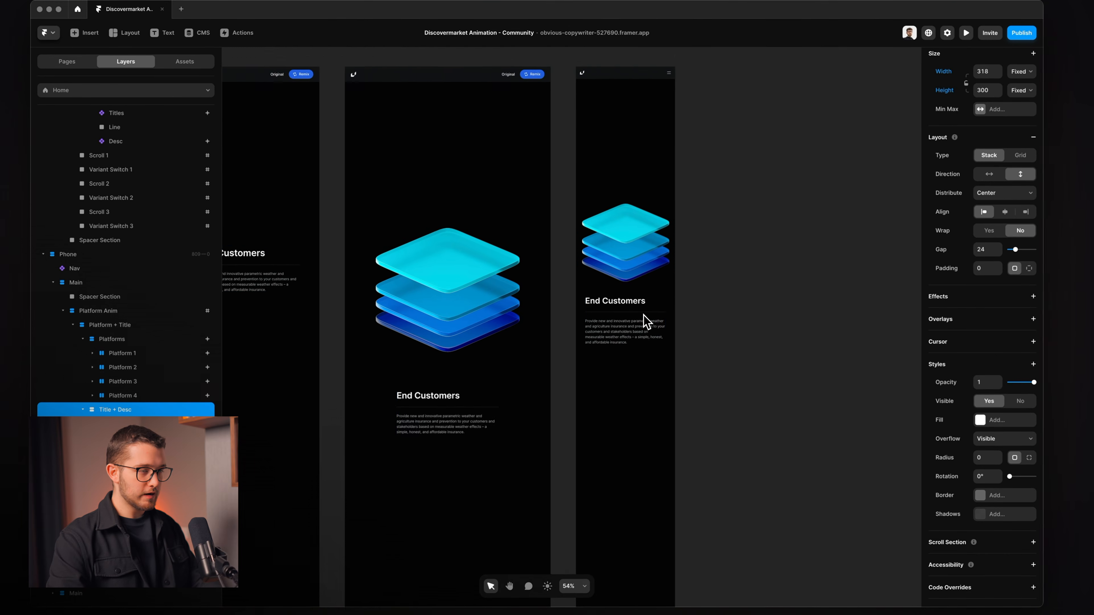
pyautogui.scroll(3, 644, 315)
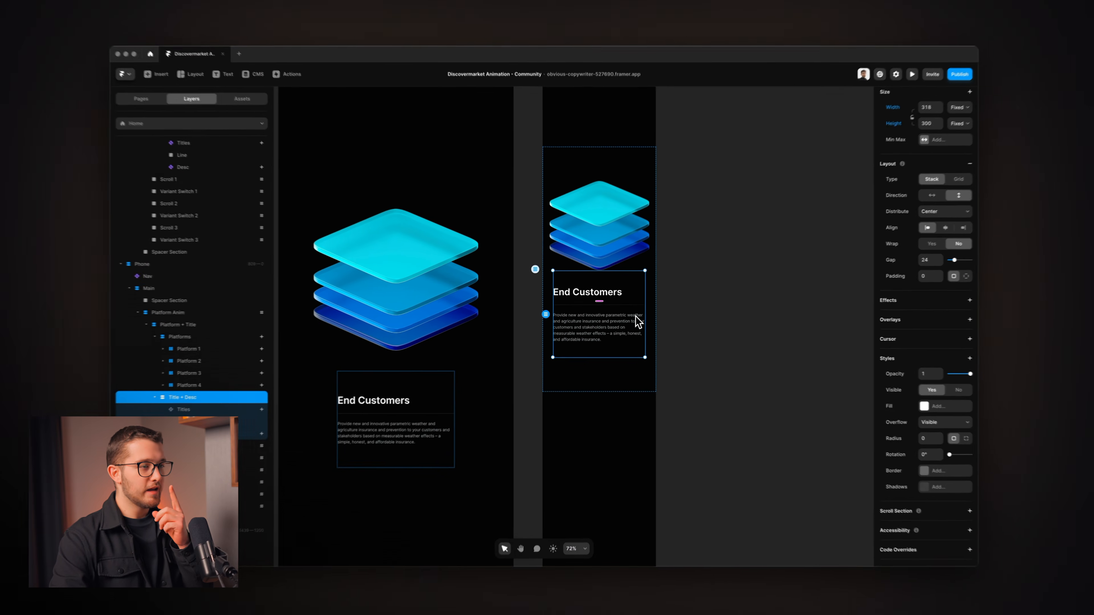
pyautogui.scroll(3, 643, 315)
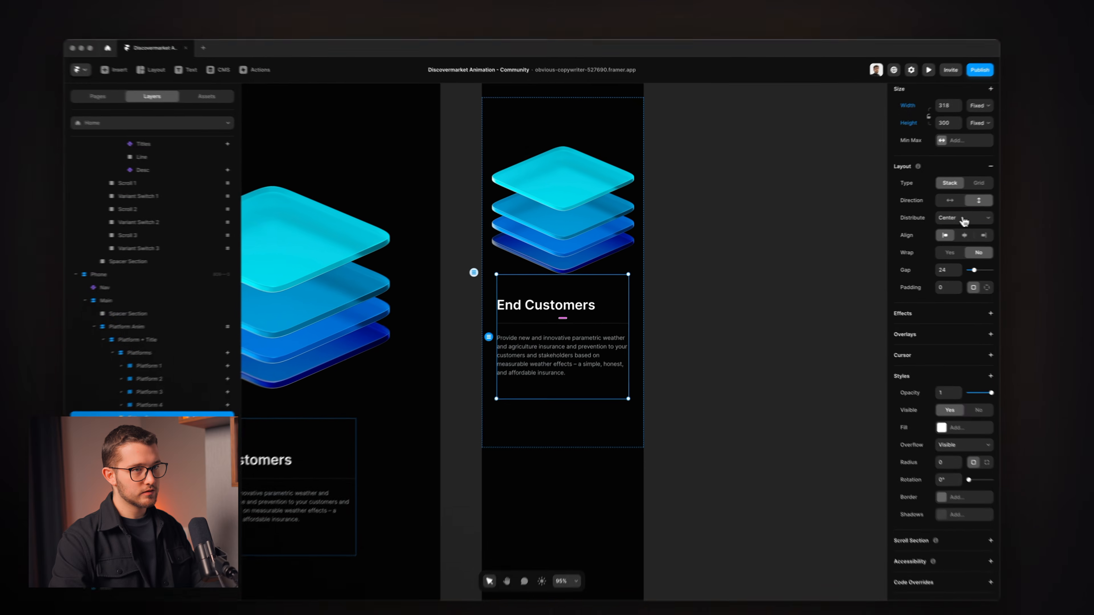
pyautogui.click(982, 225)
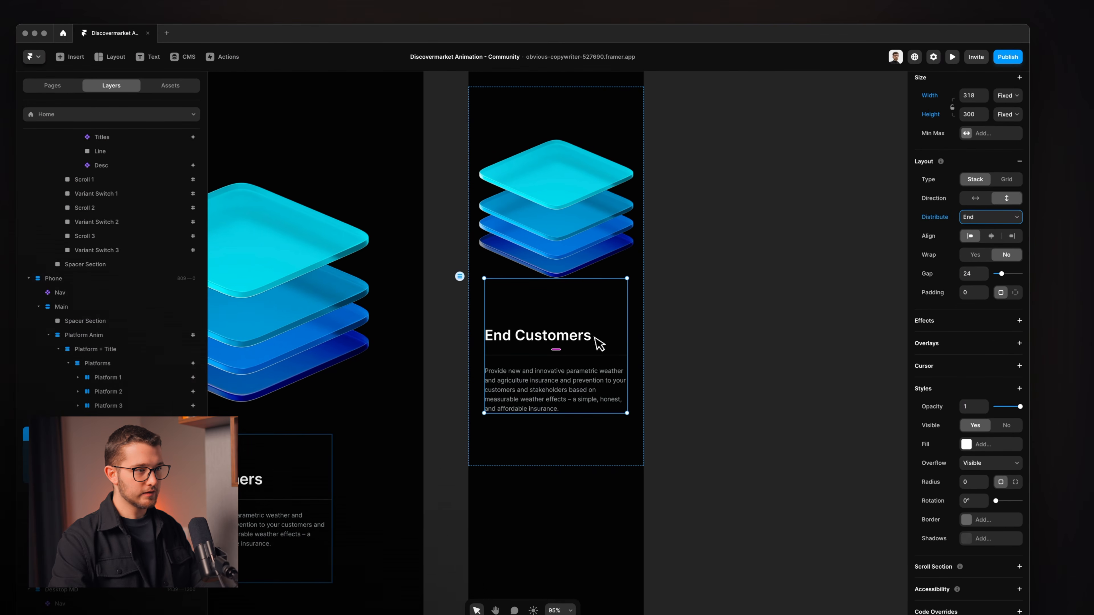
# Bottom-align the stack in the primary variant of the Titles component and return to the Home page.
pyautogui.click(547, 383)
pyautogui.click(556, 339)
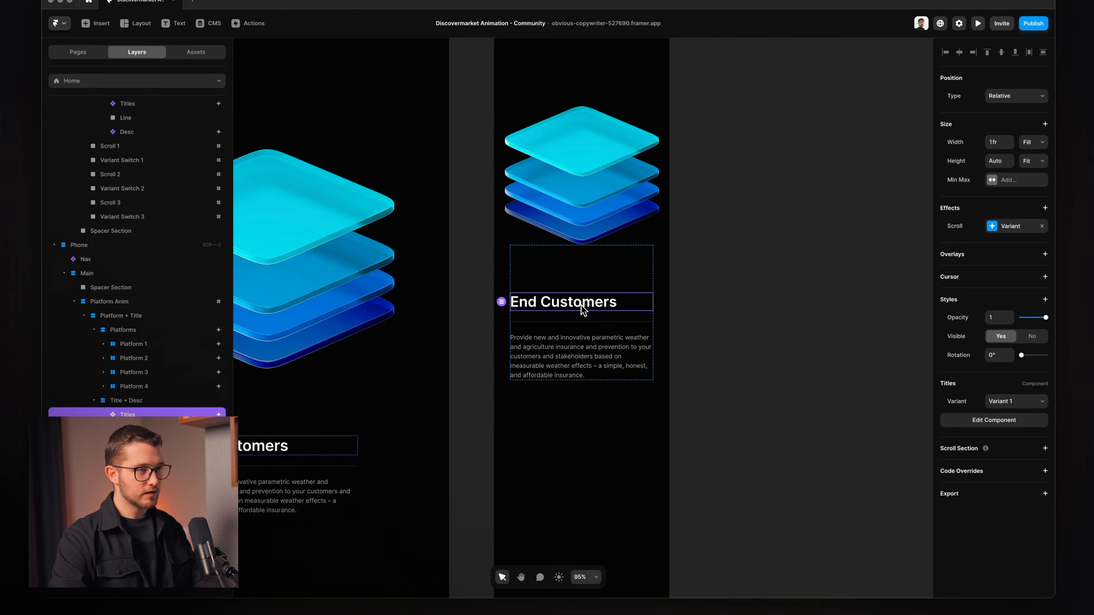
pyautogui.doubleClick(581, 305)
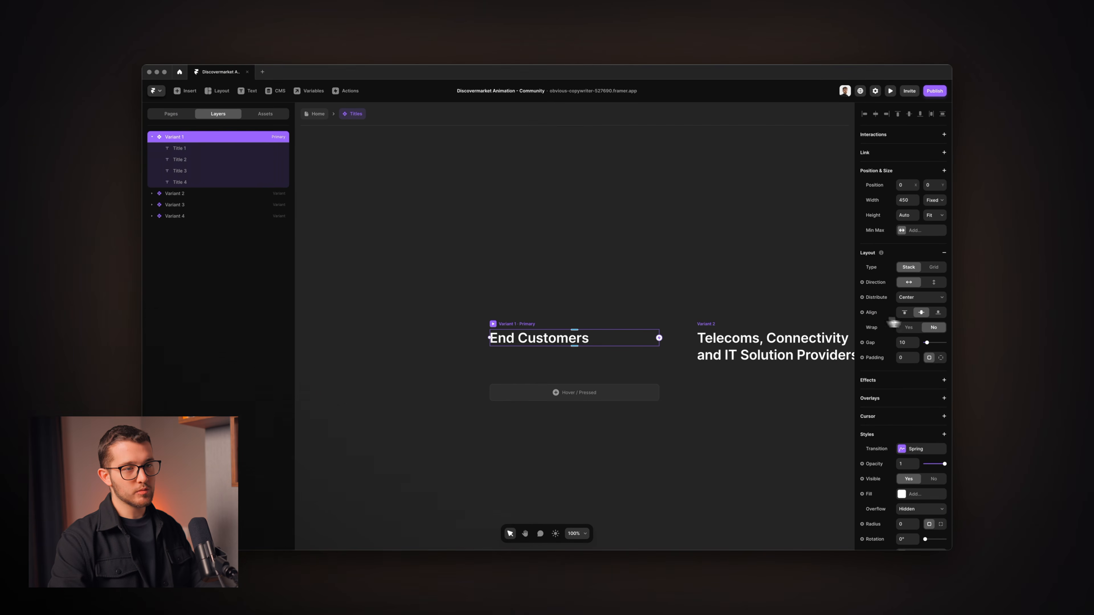
pyautogui.click(941, 312)
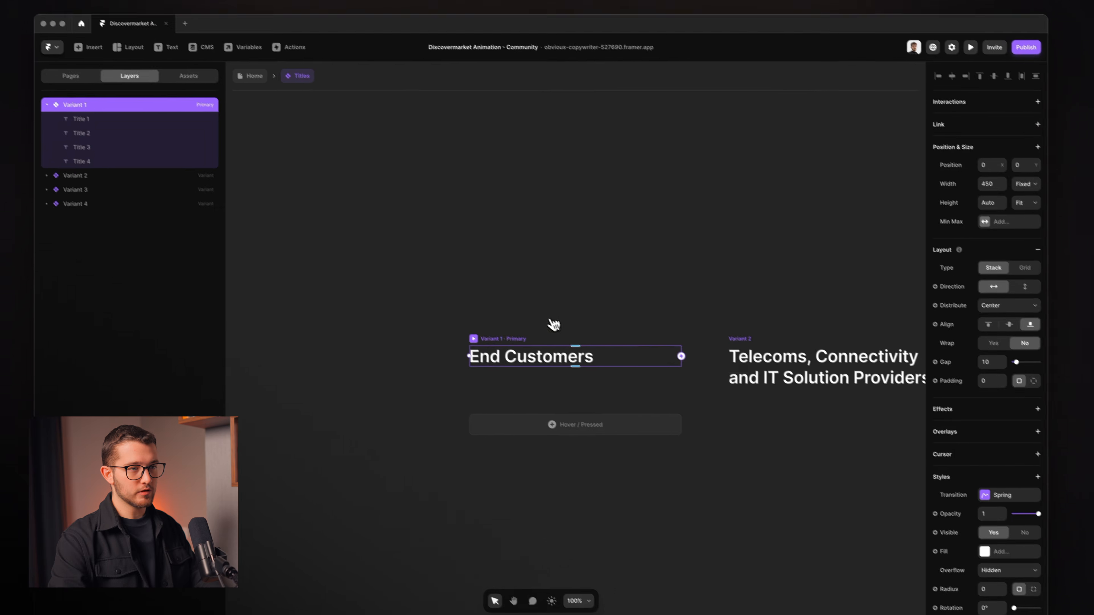
pyautogui.click(270, 88)
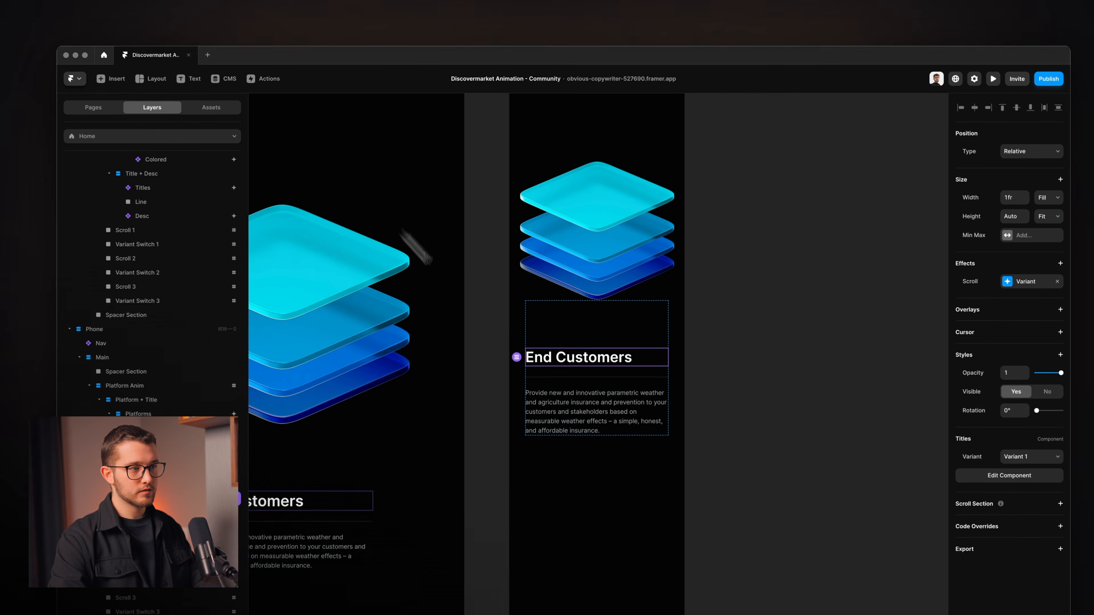
# Bottom-align the stack in the primary variant of the Desc component and return to the Home page.
pyautogui.click(583, 415)
pyautogui.doubleClick(583, 384)
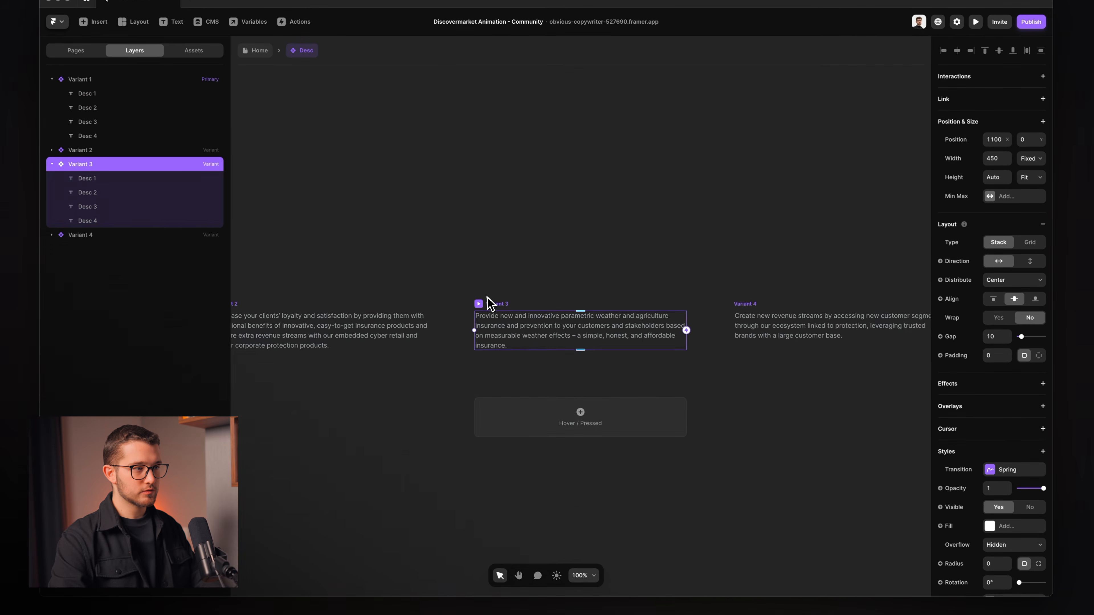
pyautogui.click(363, 309)
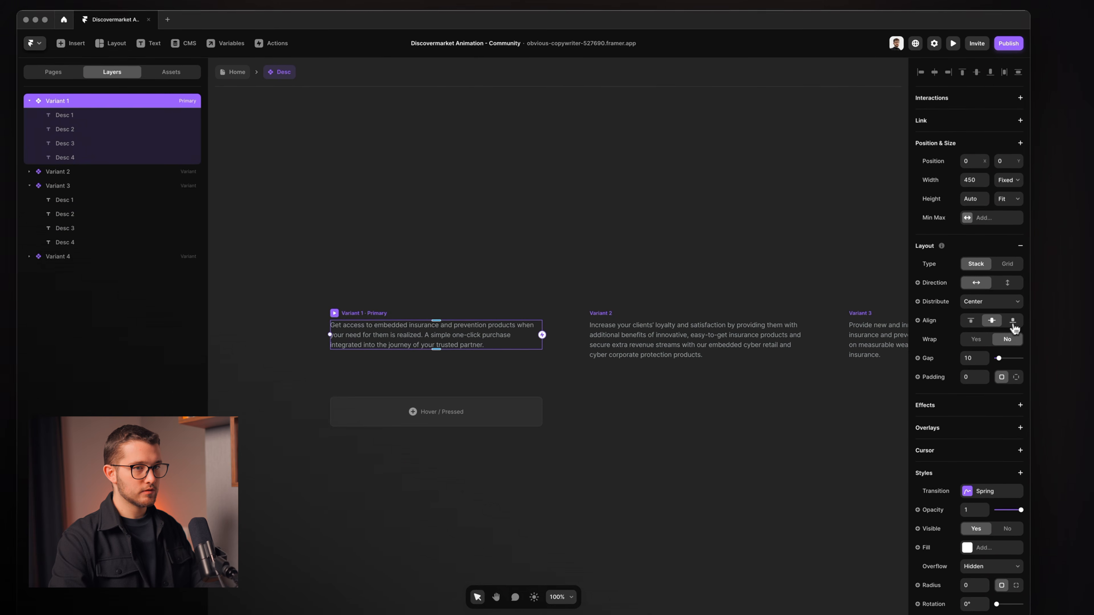
pyautogui.click(235, 71)
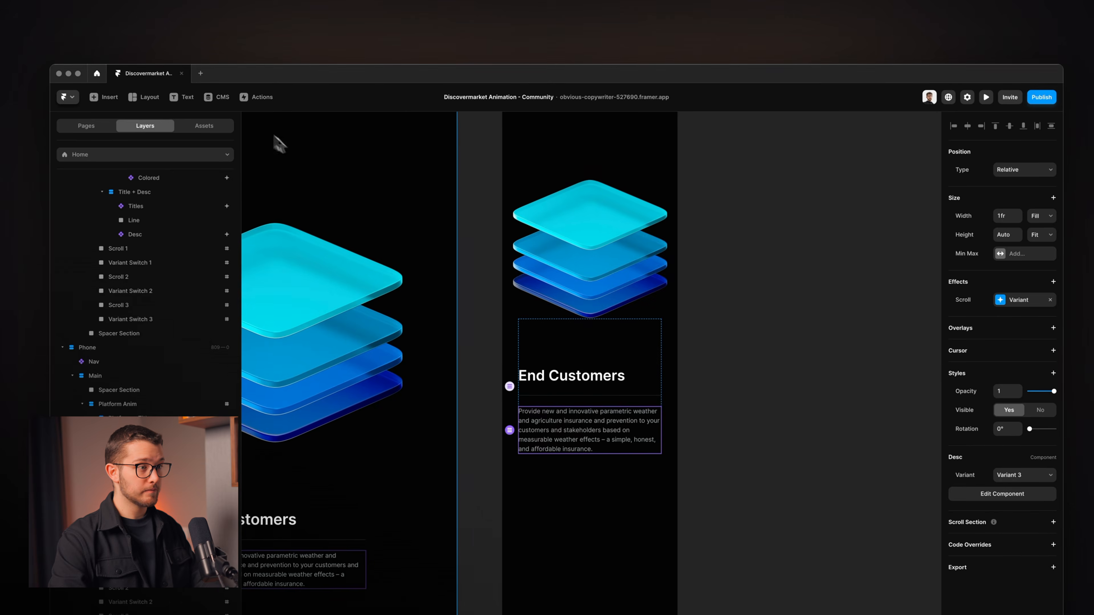
pyautogui.click(707, 310)
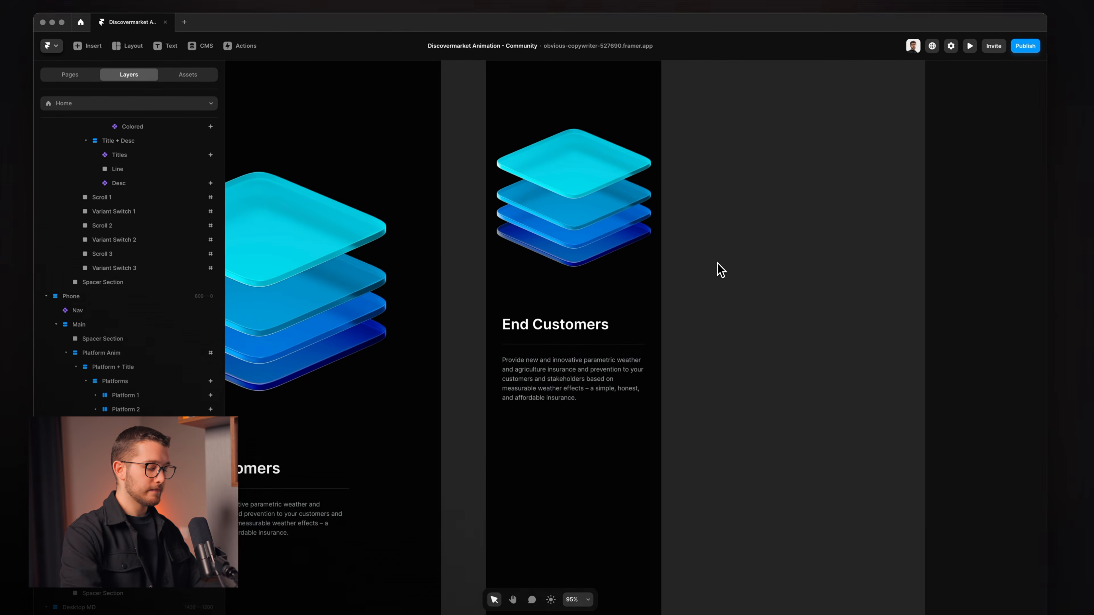
# Preview the Phone breakpoint at a width of 390 and reduce the preview height to 913.
pyautogui.scroll(4, 734, 313)
pyautogui.scroll(-5, 552, 193)
pyautogui.click(518, 163)
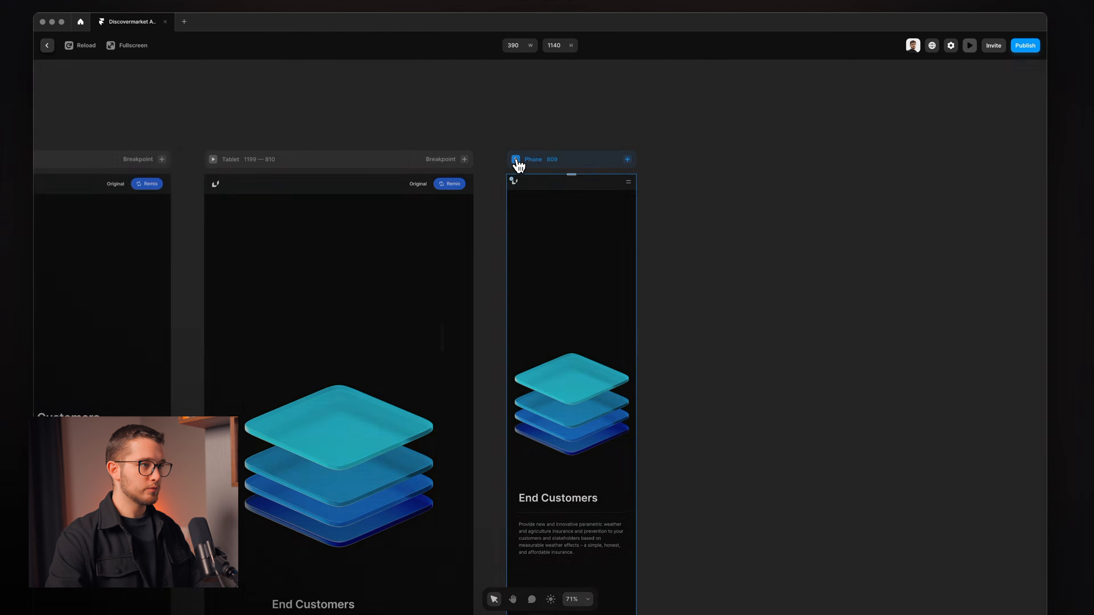
pyautogui.scroll(-5, 544, 315)
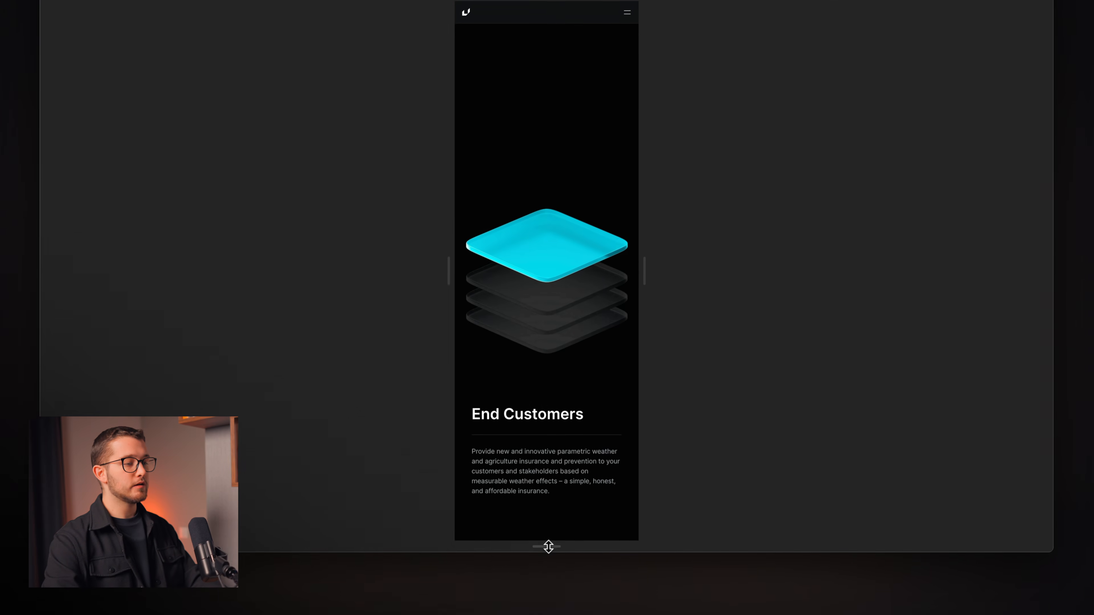
pyautogui.moveTo(543, 614); pyautogui.dragTo(541, 572)
pyautogui.moveTo(549, 503)
pyautogui.mouseDown()
pyautogui.moveTo(550, 454)
pyautogui.moveTo(552, 491)
pyautogui.mouseUp()
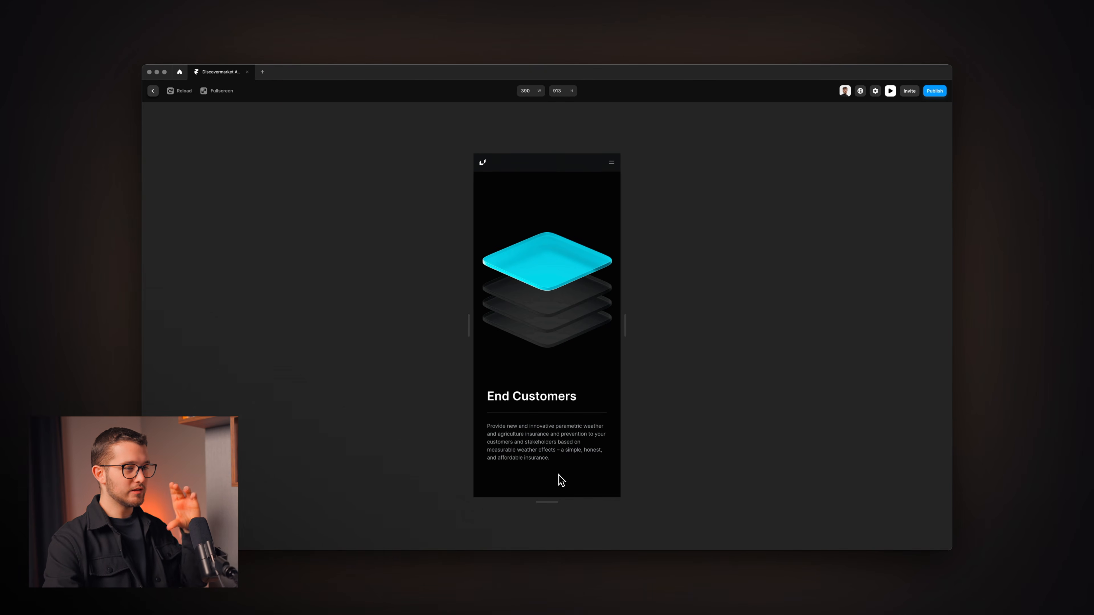
# Scroll through the platform animation to check the title and description placement, and leave the preview.
pyautogui.scroll(-2, 559, 476)
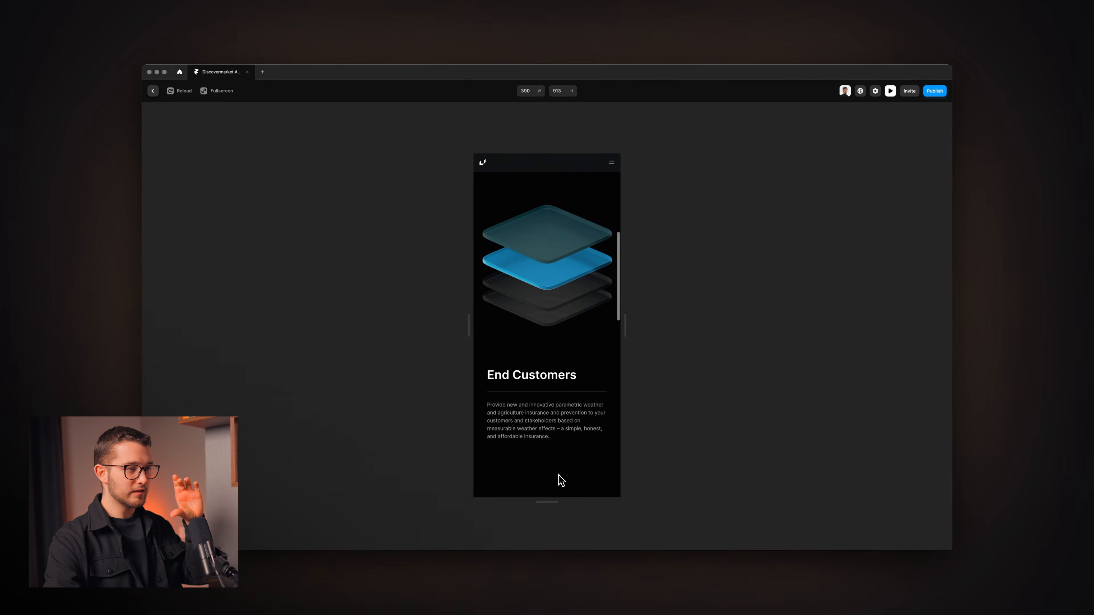
pyautogui.scroll(-2, 559, 476)
pyautogui.scroll(2, 559, 475)
pyautogui.scroll(-3, 559, 475)
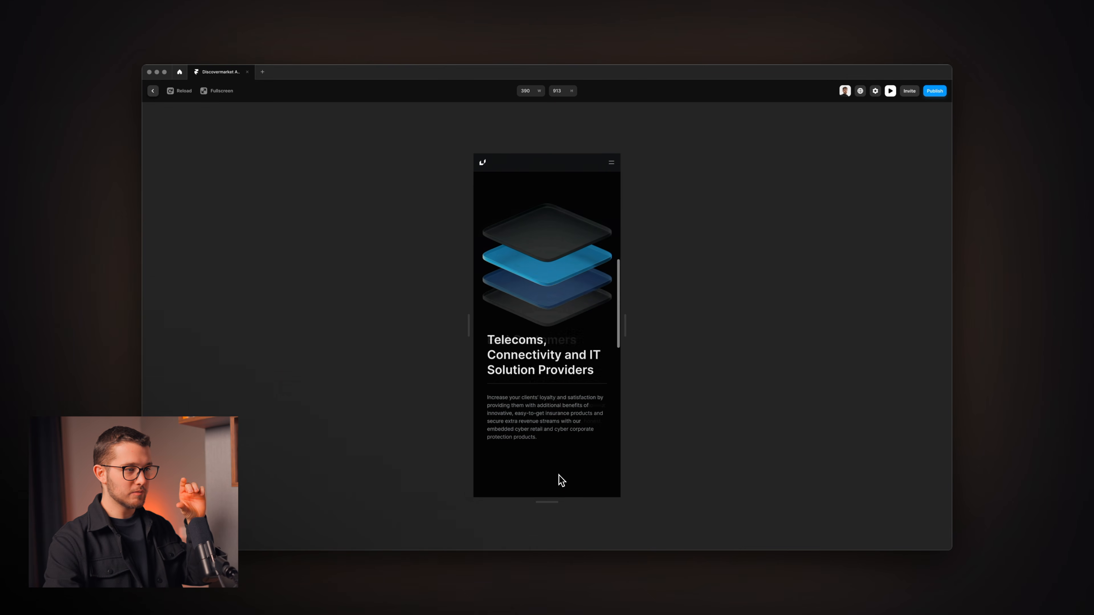
pyautogui.scroll(-5, 560, 476)
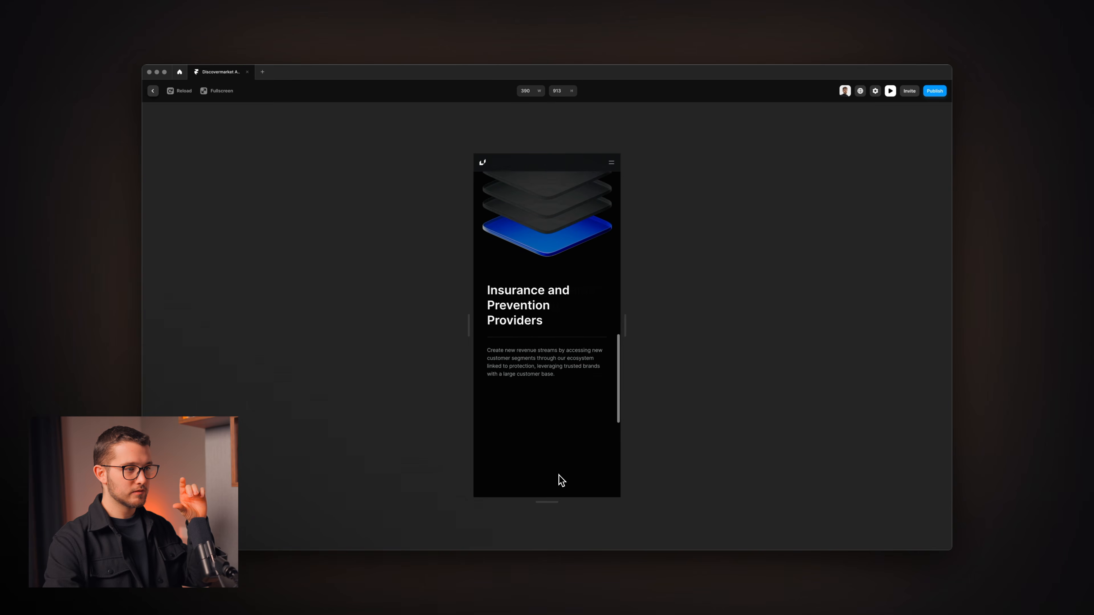
pyautogui.scroll(3, 560, 475)
pyautogui.press('Escape')
pyautogui.press('super+shift+p')
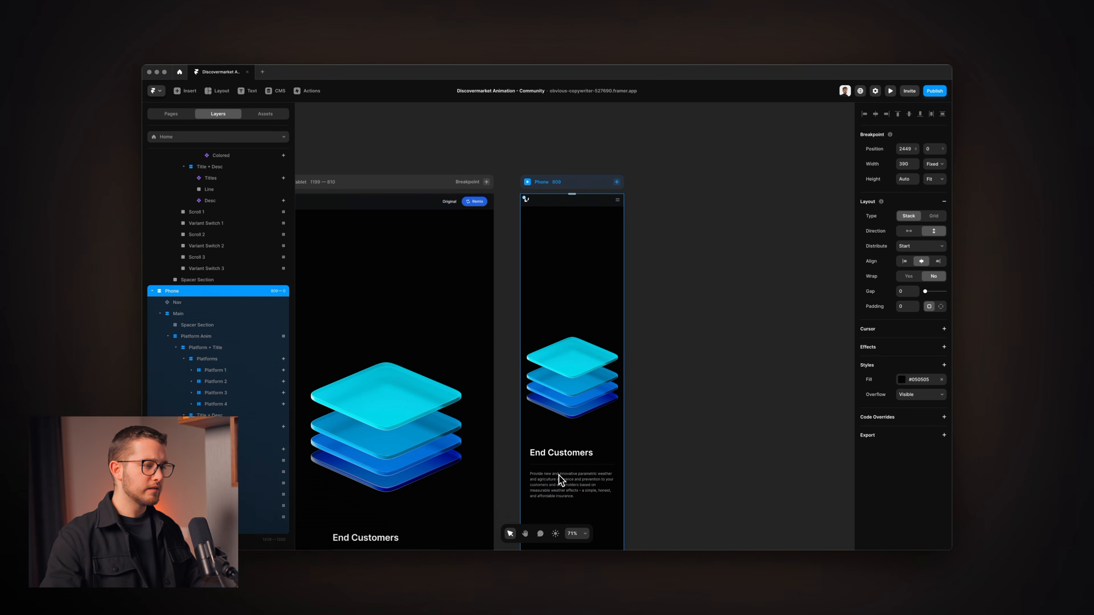
# Open the Titles component and examine the position settings of Title 1 through Title 4 in Variant 1.
pyautogui.click(564, 453)
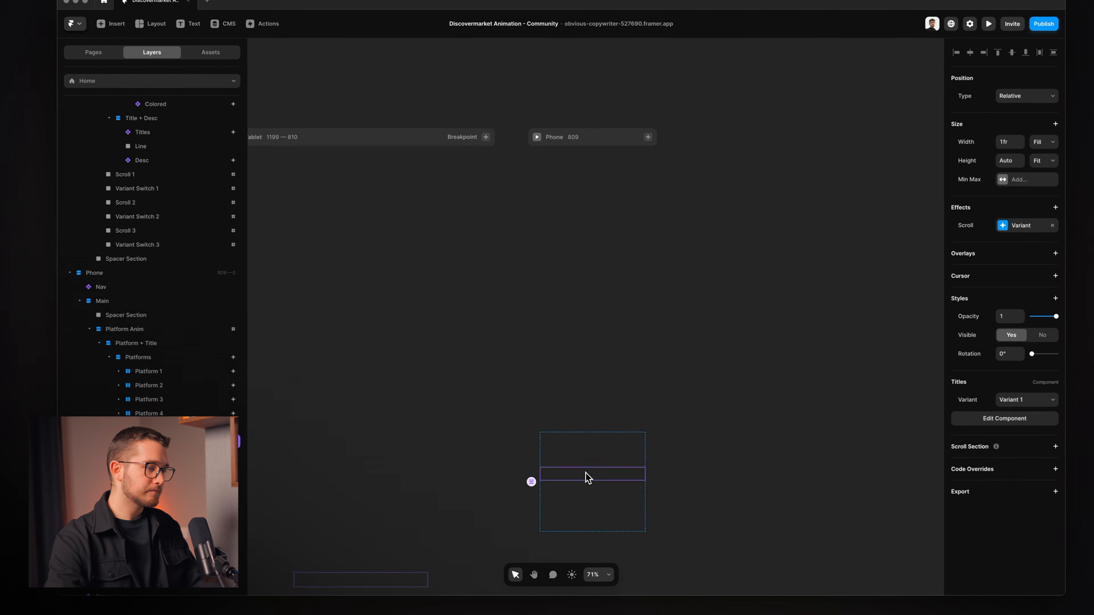
pyautogui.doubleClick(588, 477)
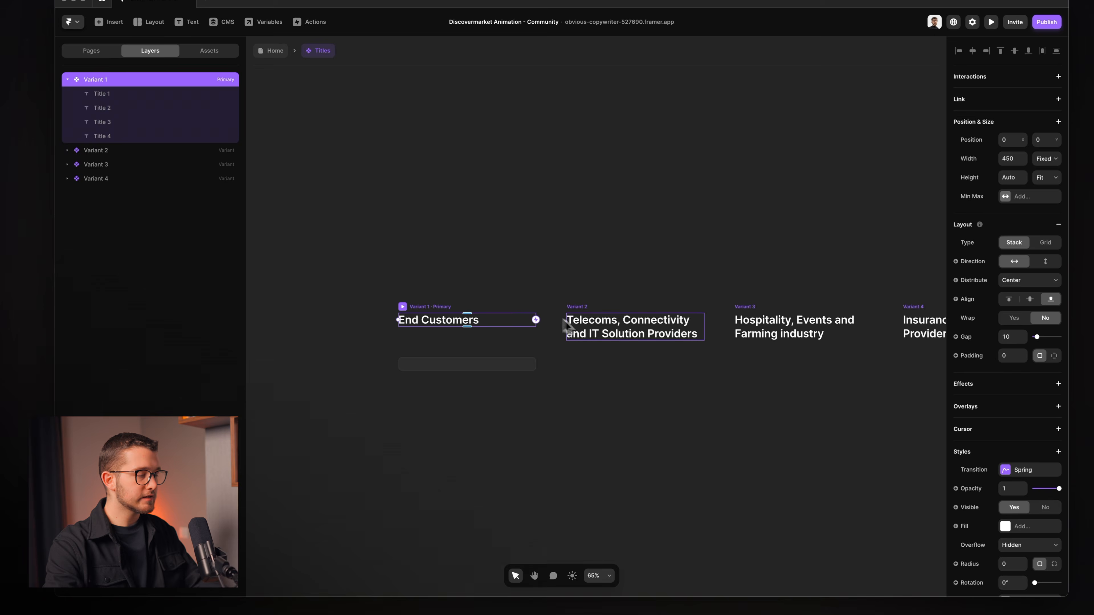
pyautogui.click(607, 333)
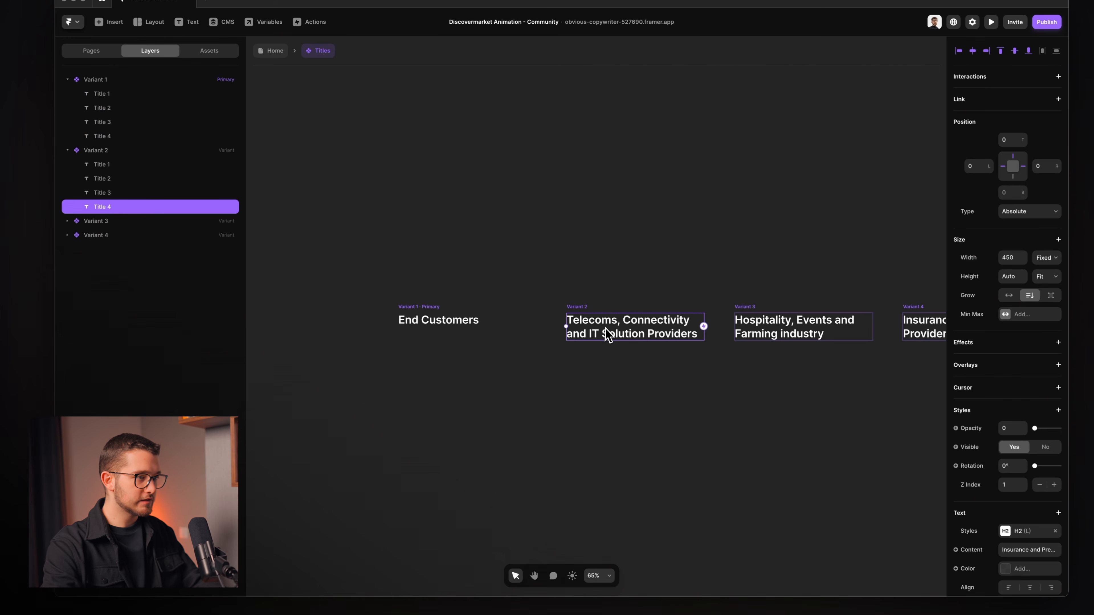
pyautogui.click(437, 307)
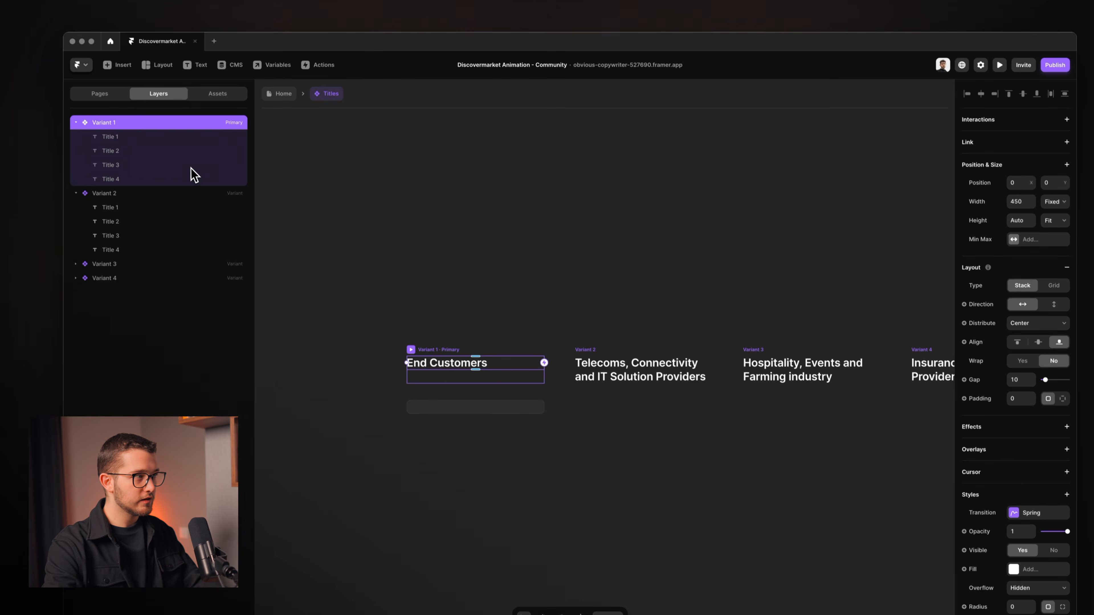
pyautogui.click(145, 95)
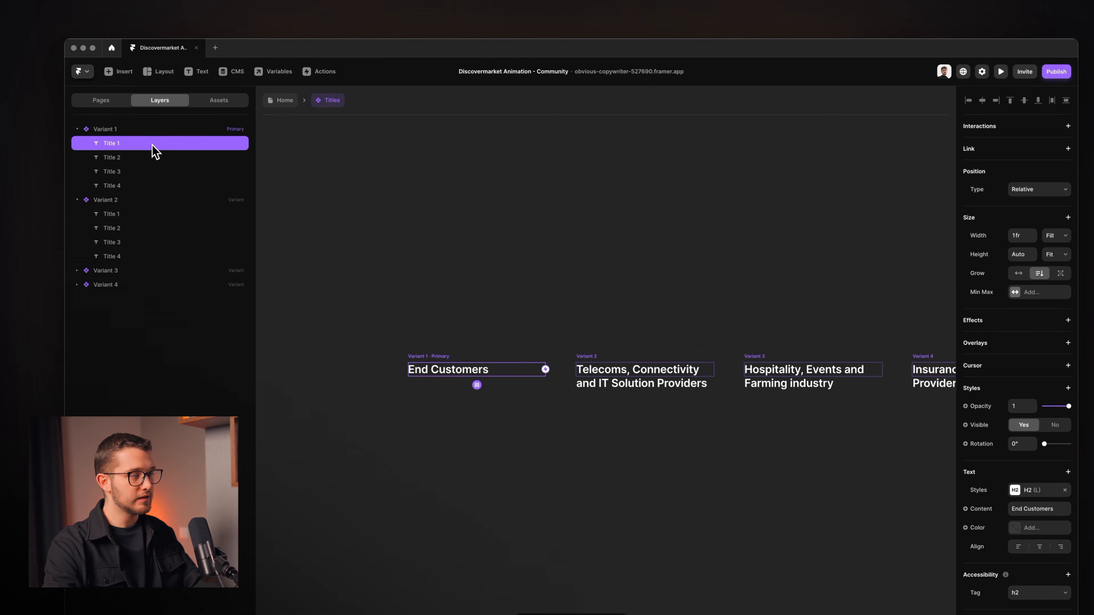
pyautogui.click(153, 129)
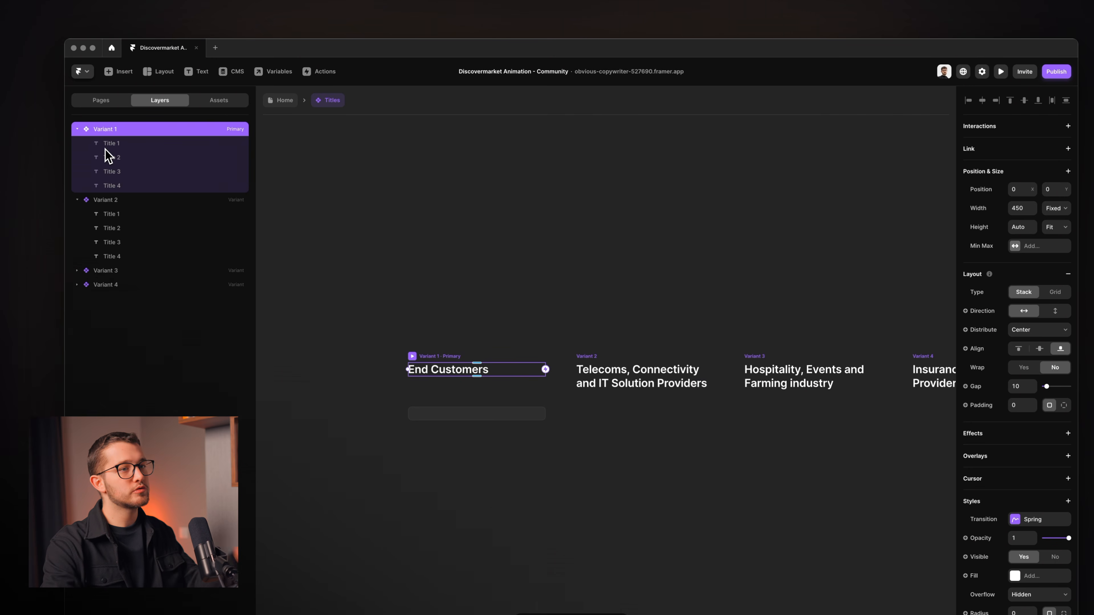
pyautogui.click(115, 146)
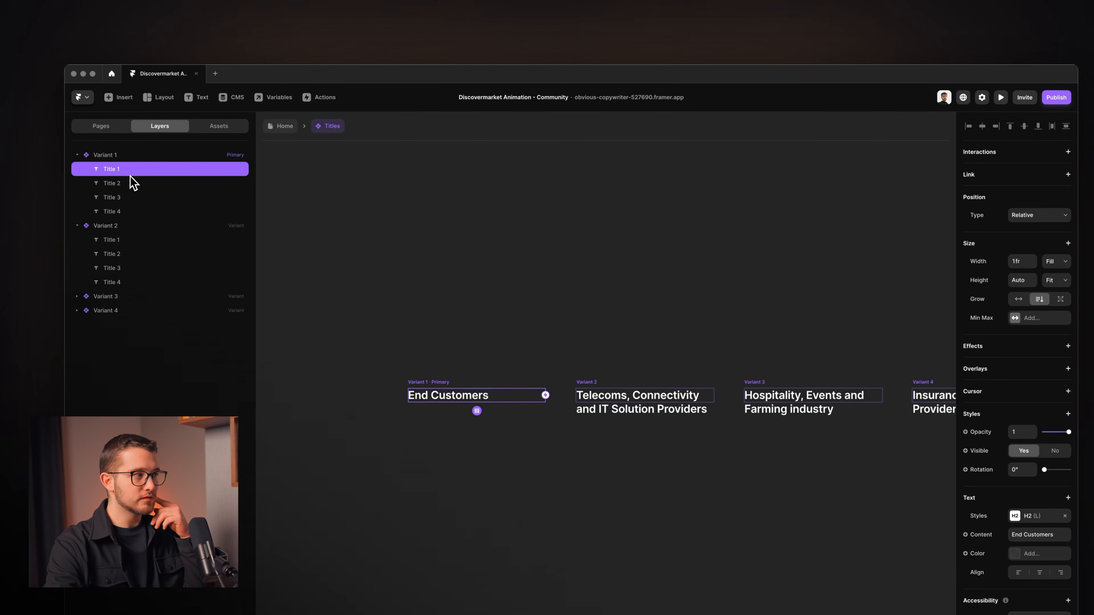
pyautogui.click(129, 184)
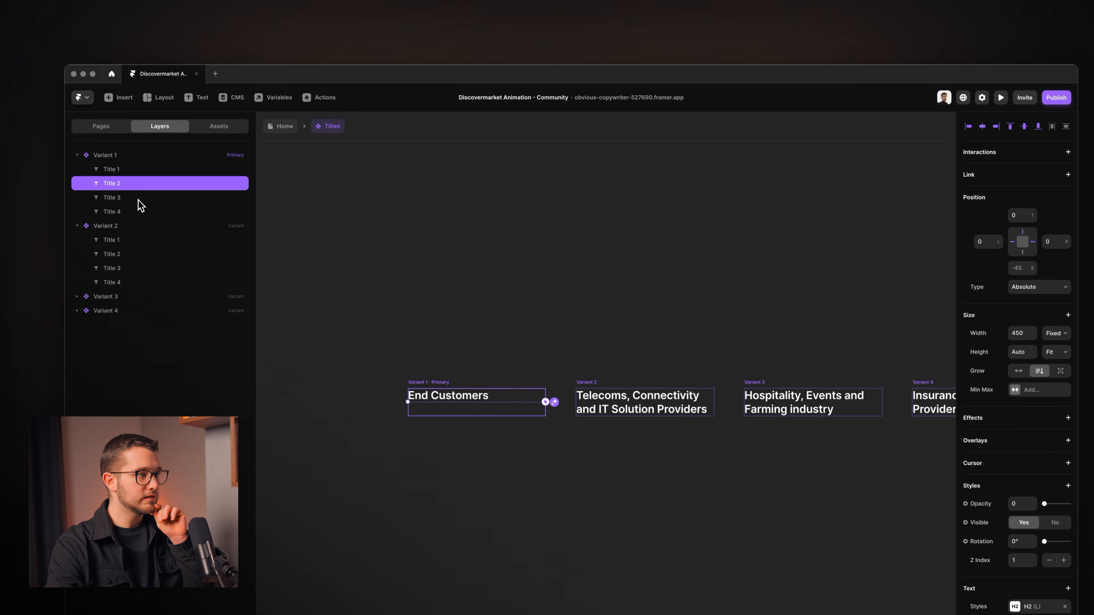
pyautogui.click(141, 199)
pyautogui.click(132, 212)
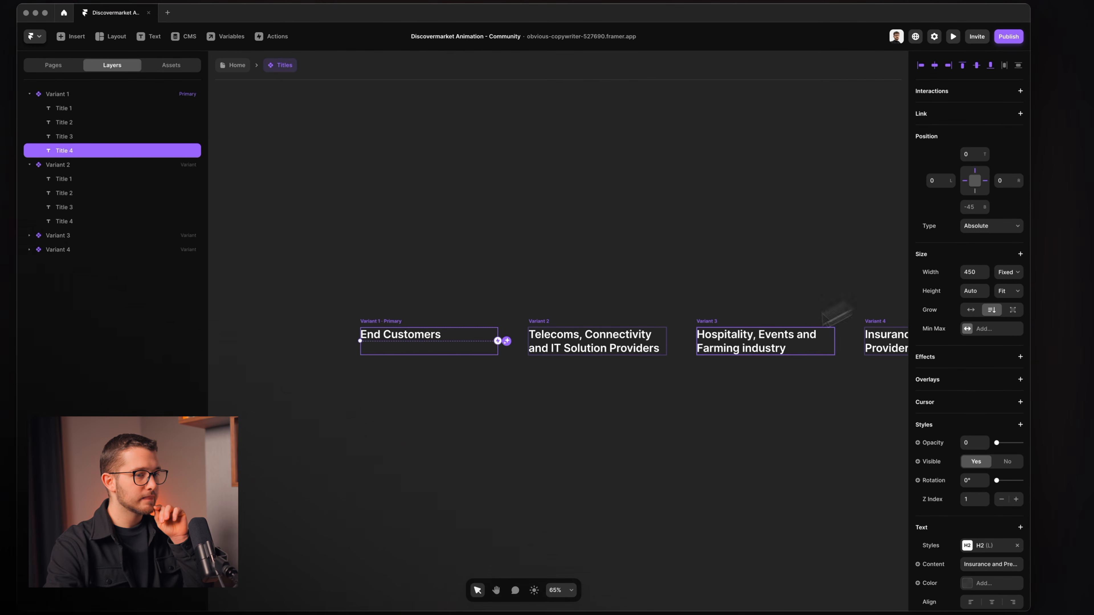
# Examine the position settings of Title 1 through Title 4 in Variant 2 and compare them with Title 1 and Title 2 in Variant 1.
pyautogui.hscroll(2, 753, 357)
pyautogui.click(559, 339)
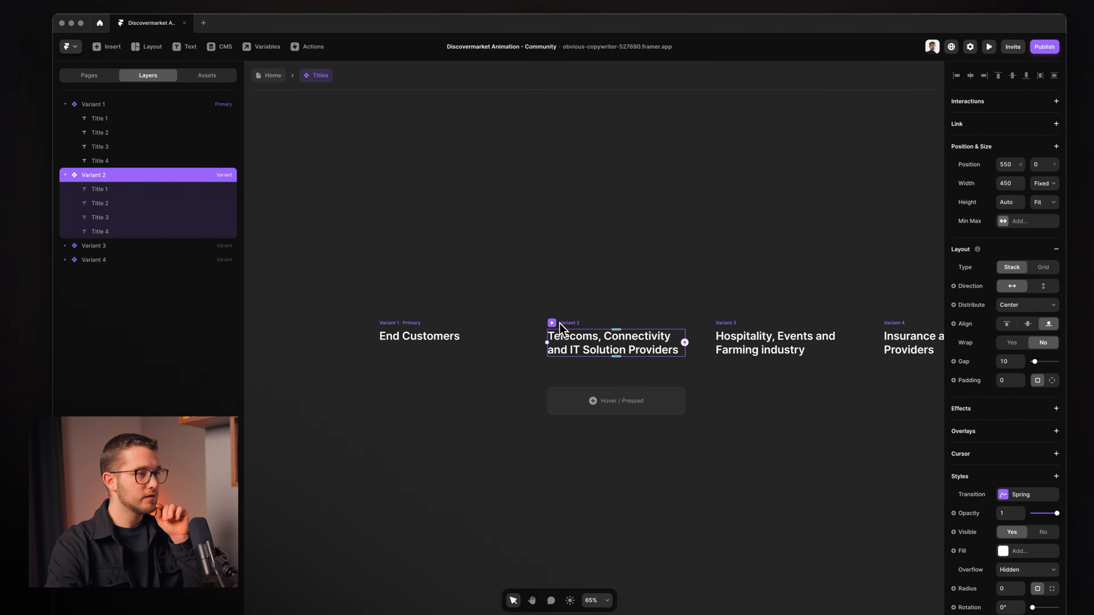
pyautogui.click(106, 183)
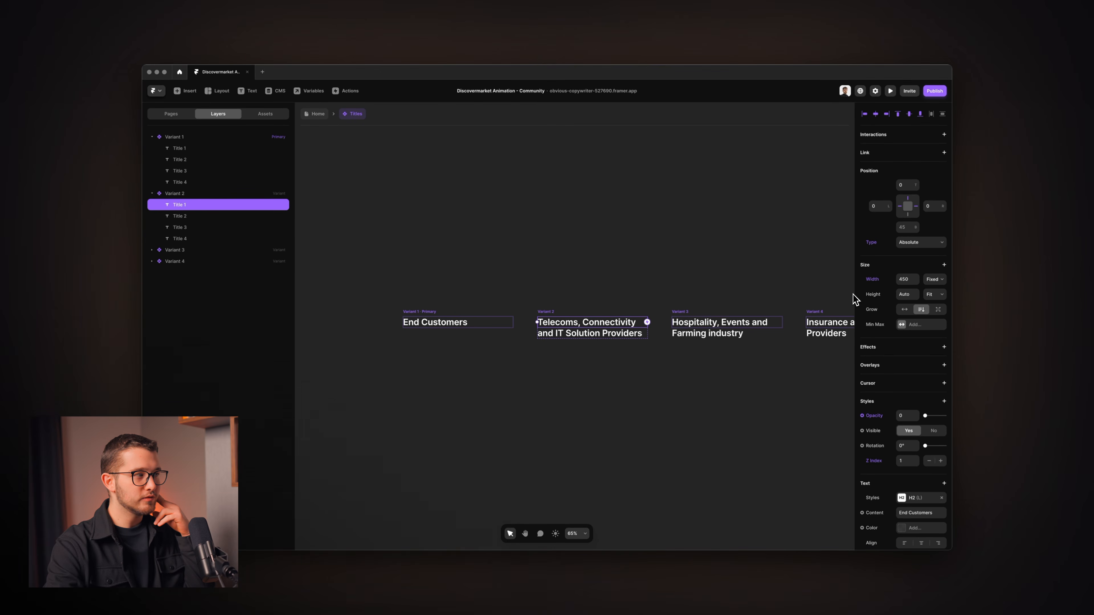
pyautogui.click(207, 216)
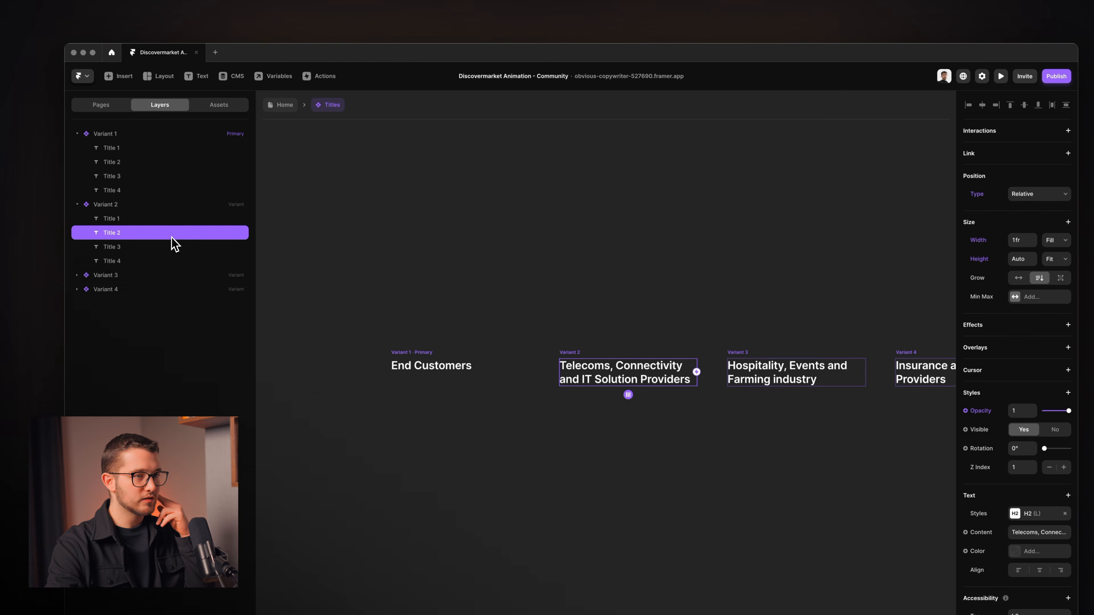
pyautogui.click(151, 247)
pyautogui.click(152, 261)
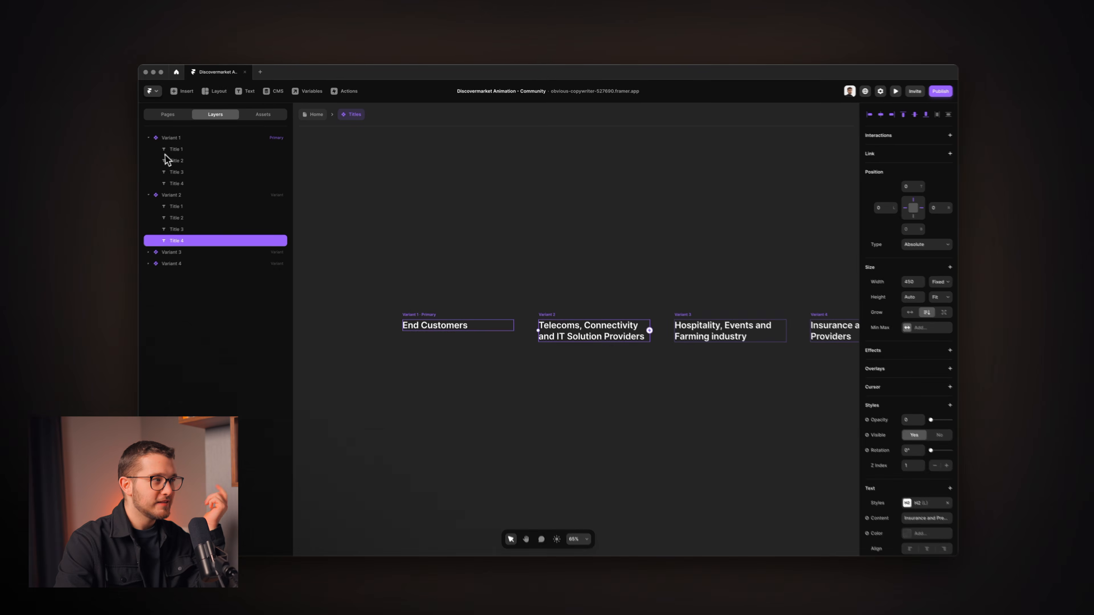
pyautogui.click(178, 150)
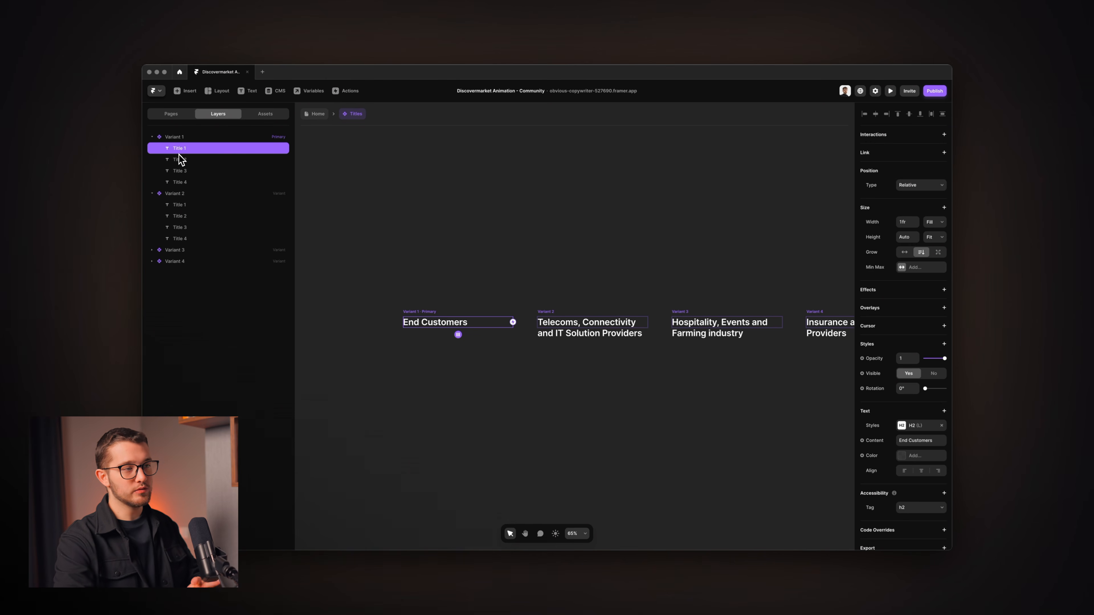
pyautogui.click(180, 160)
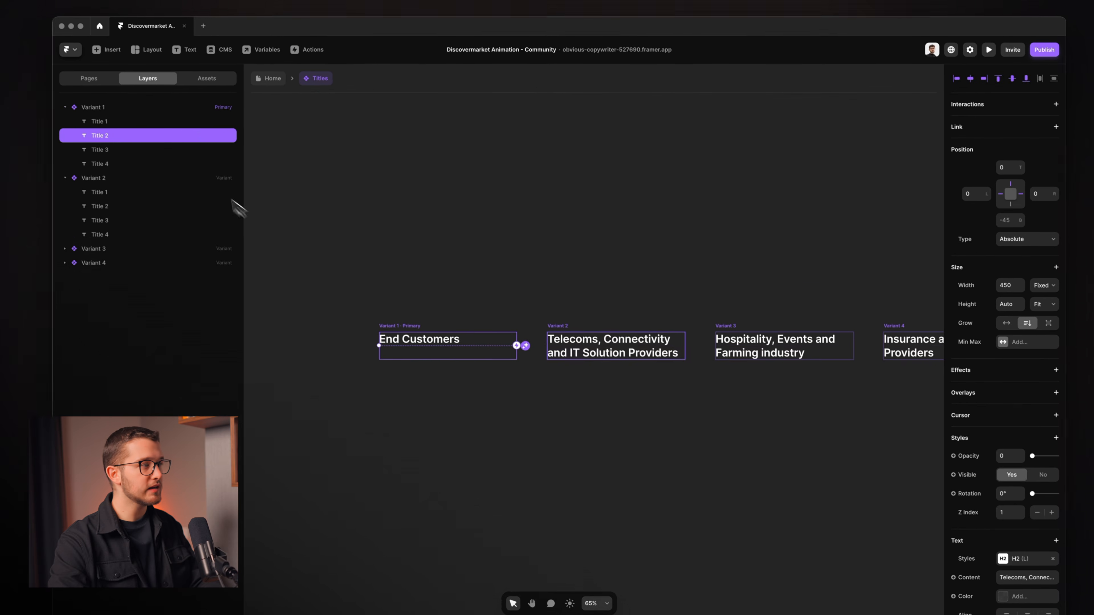
pyautogui.click(192, 123)
pyautogui.click(337, 167)
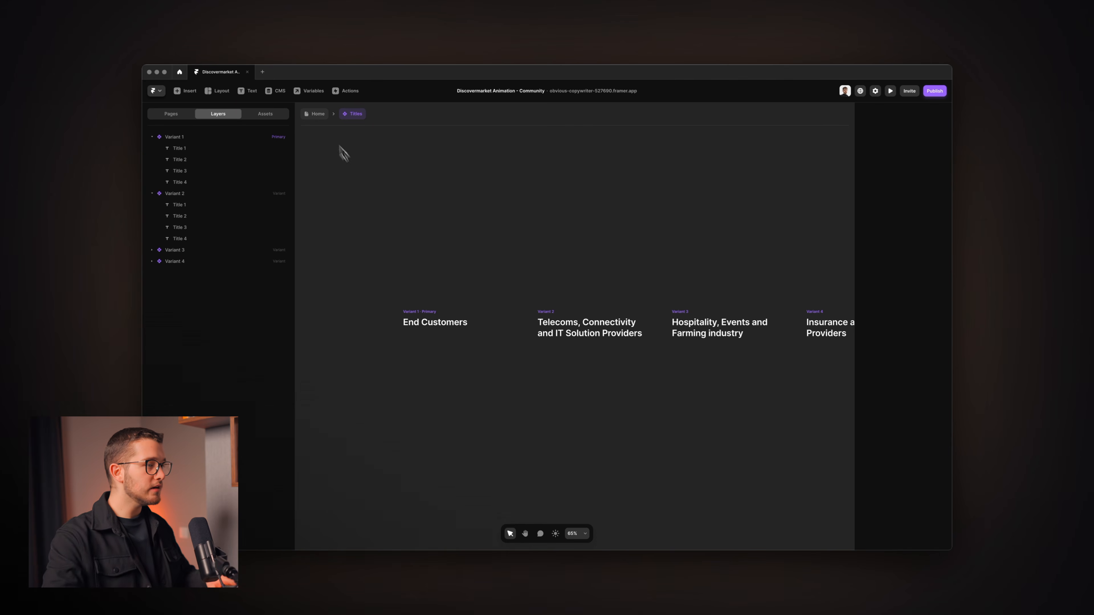
# Return to the Home page, preview the Phone breakpoint and scroll through the animation to check how the titles change, ending back in the editor.
pyautogui.click(318, 114)
pyautogui.click(528, 184)
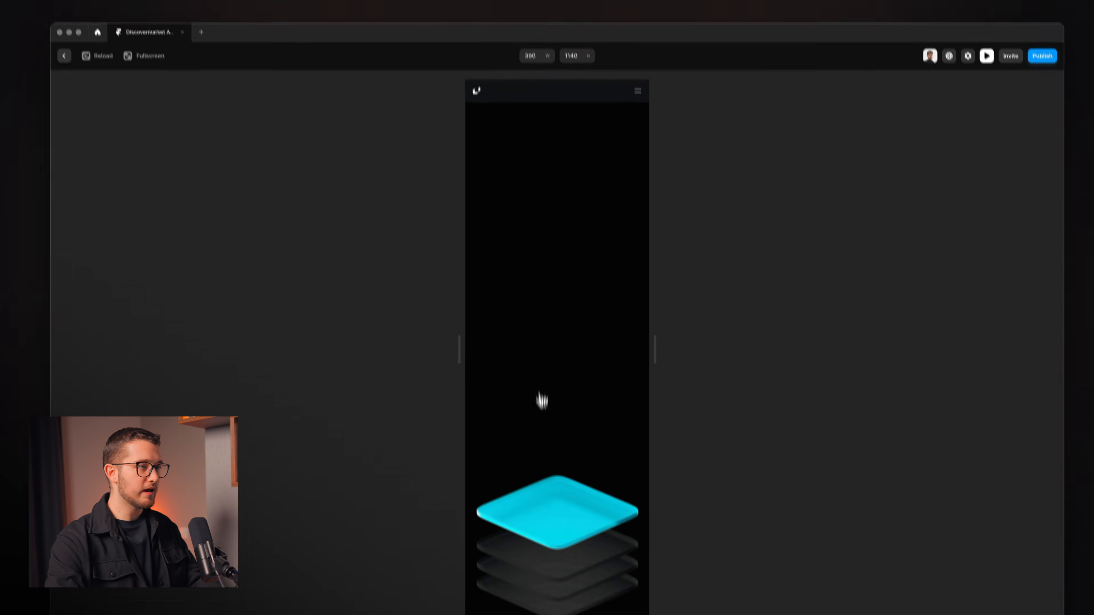
pyautogui.scroll(-10, 542, 401)
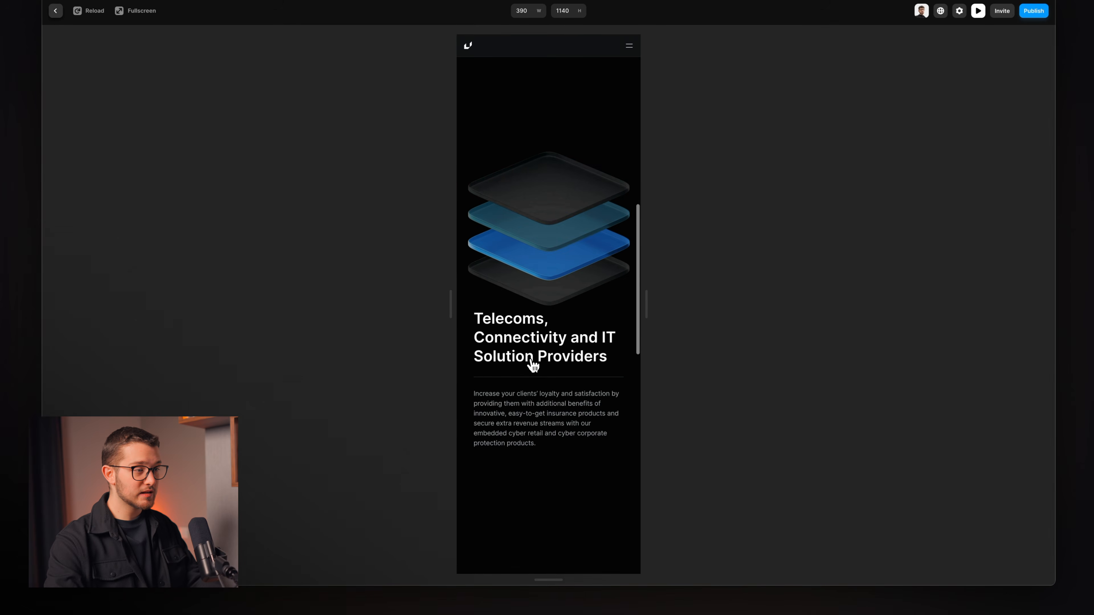
pyautogui.scroll(-3, 534, 366)
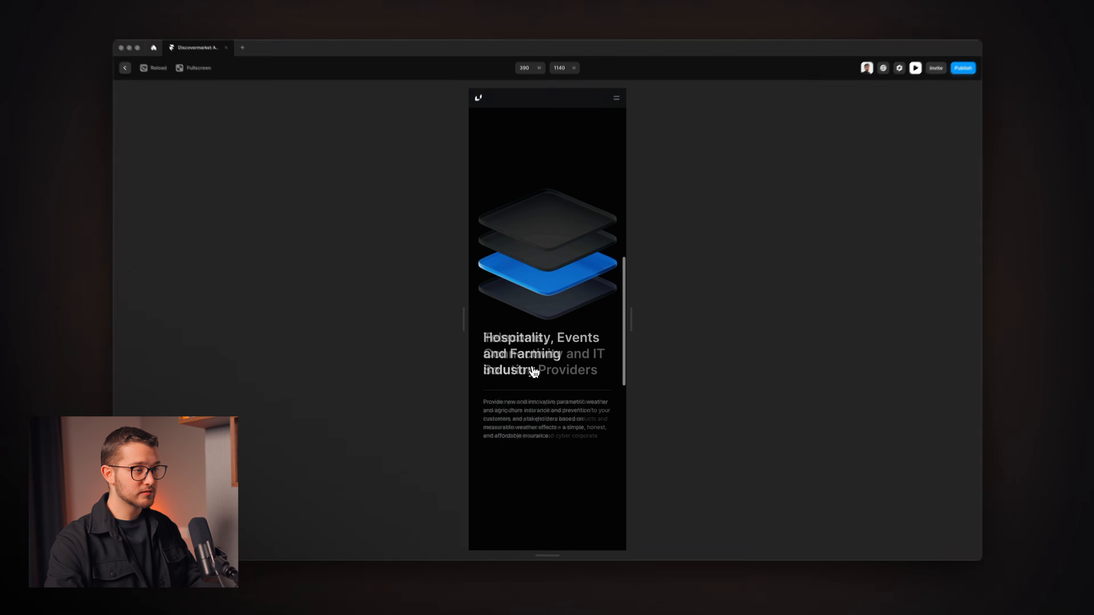
pyautogui.scroll(-2, 533, 366)
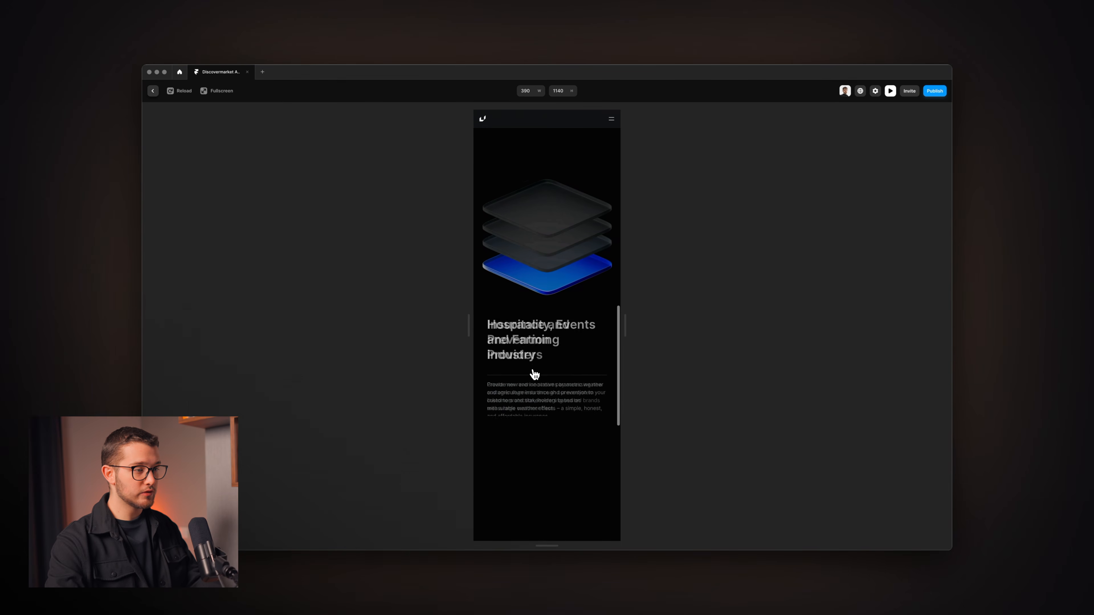
pyautogui.scroll(-1, 535, 375)
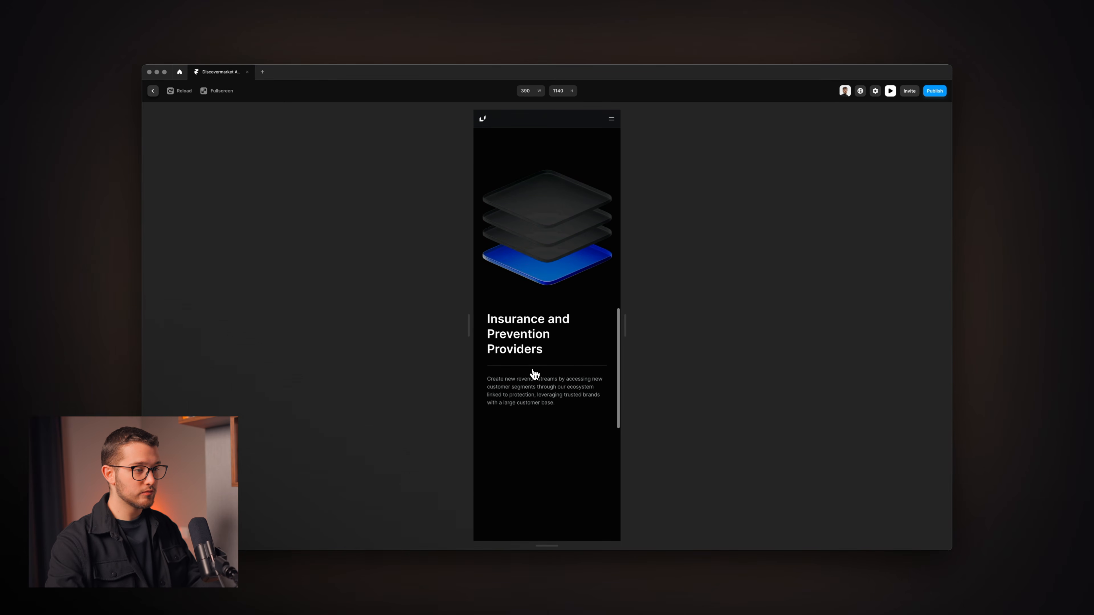
pyautogui.scroll(15, 535, 375)
pyautogui.scroll(-20, 534, 375)
pyautogui.scroll(15, 534, 374)
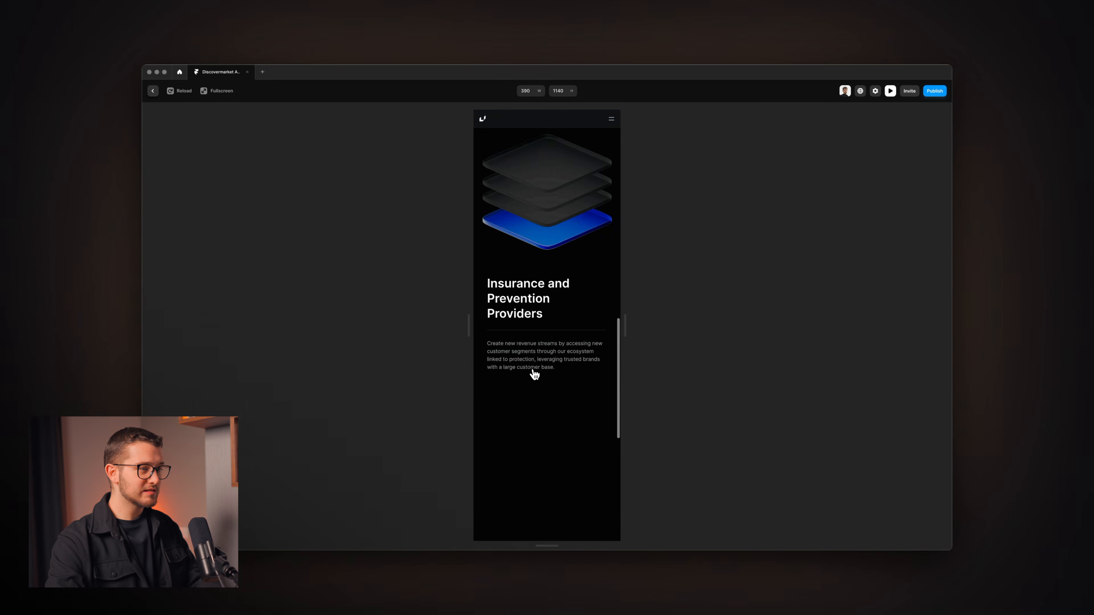
pyautogui.scroll(-10, 535, 374)
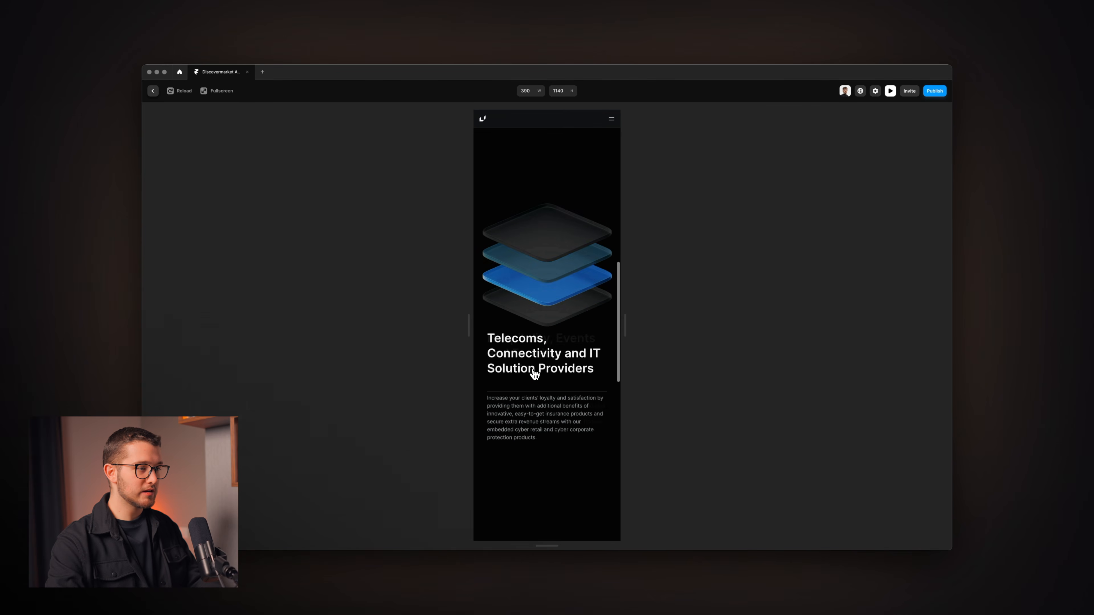
pyautogui.scroll(10, 534, 374)
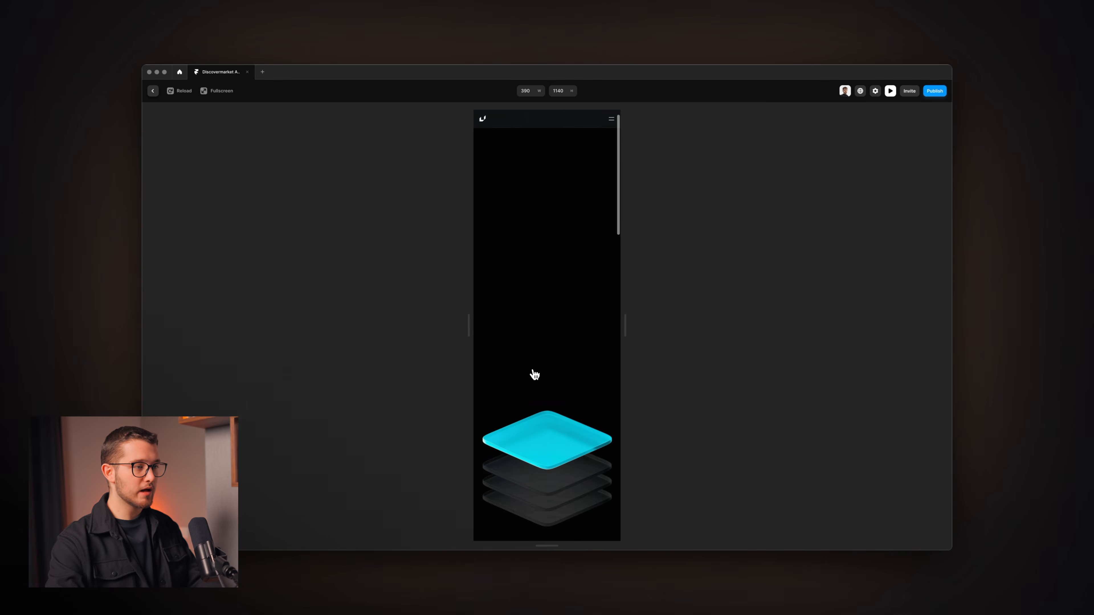
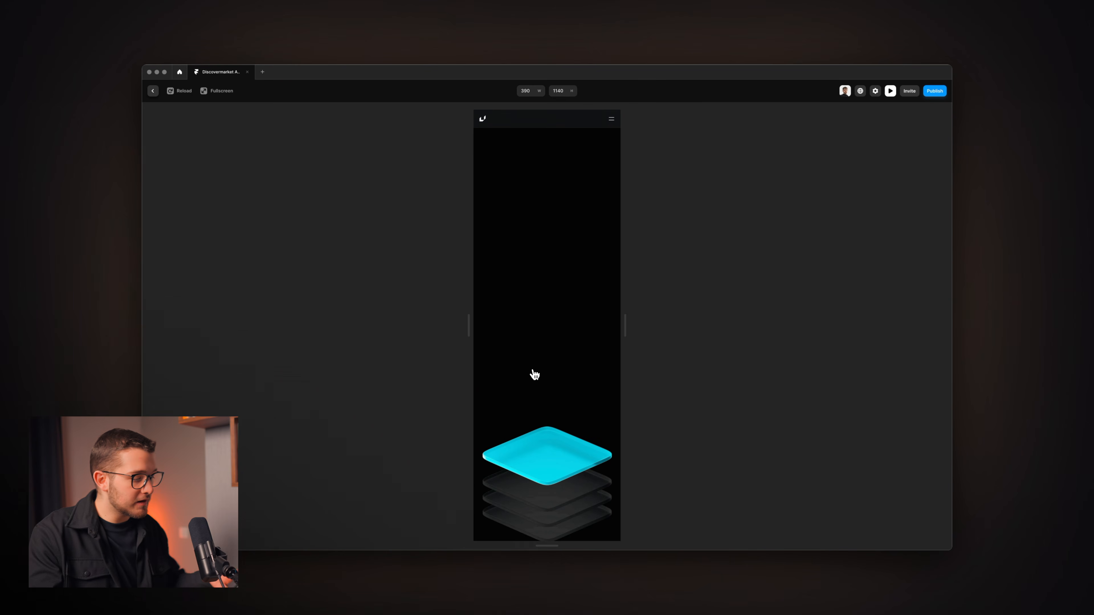
pyautogui.press('super+p')
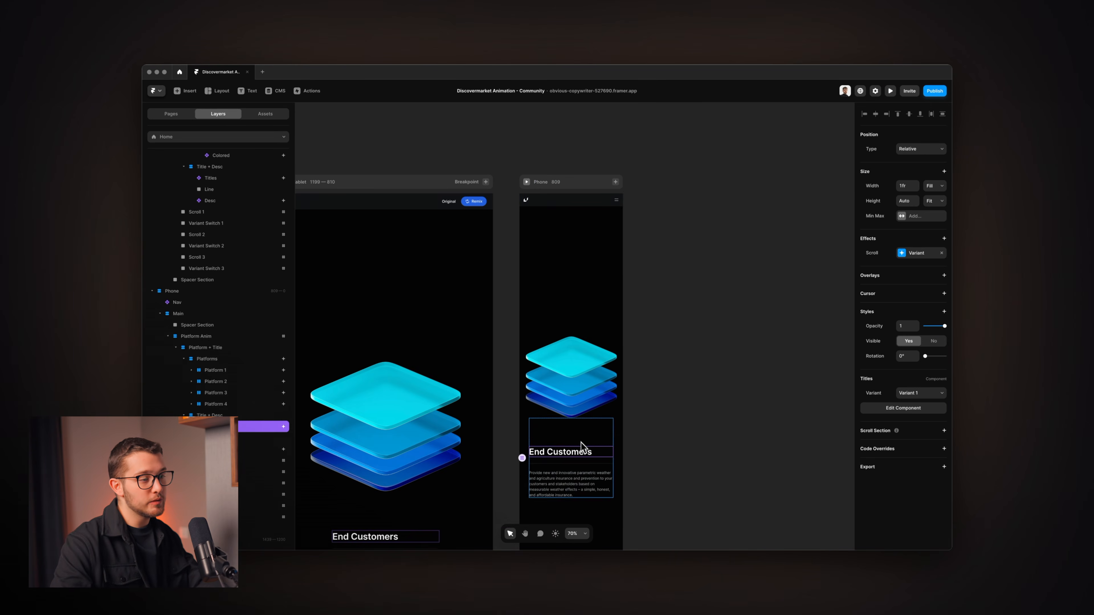
# Open the Titles component from the Phone breakpoint and set the position type of Title 2, Title 3 and Title 4 in Variant 1 to Relative.
pyautogui.scroll(3, 581, 443)
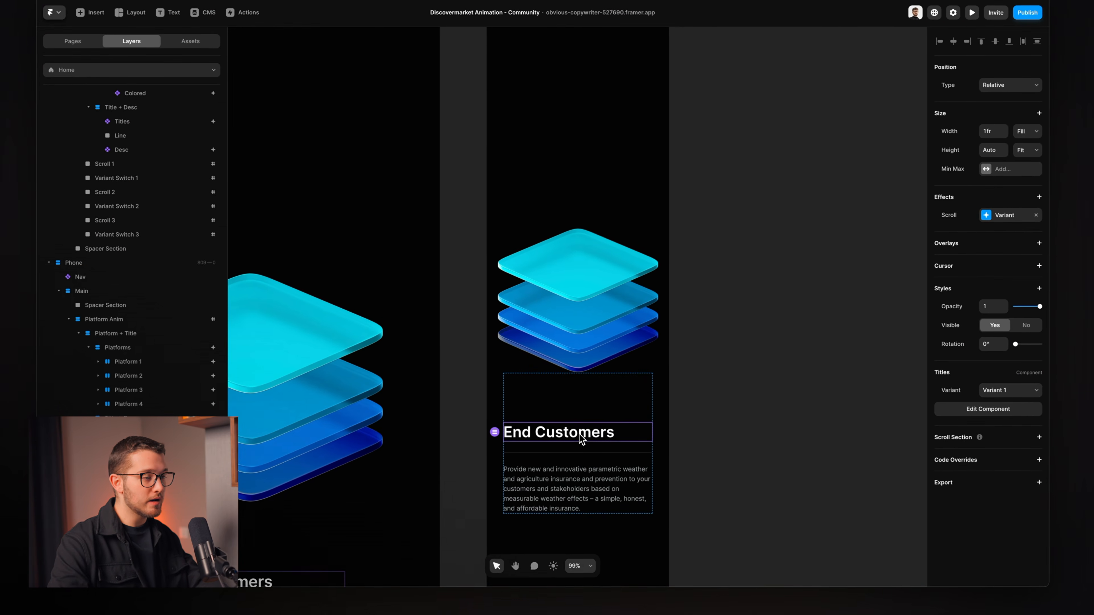
pyautogui.doubleClick(579, 434)
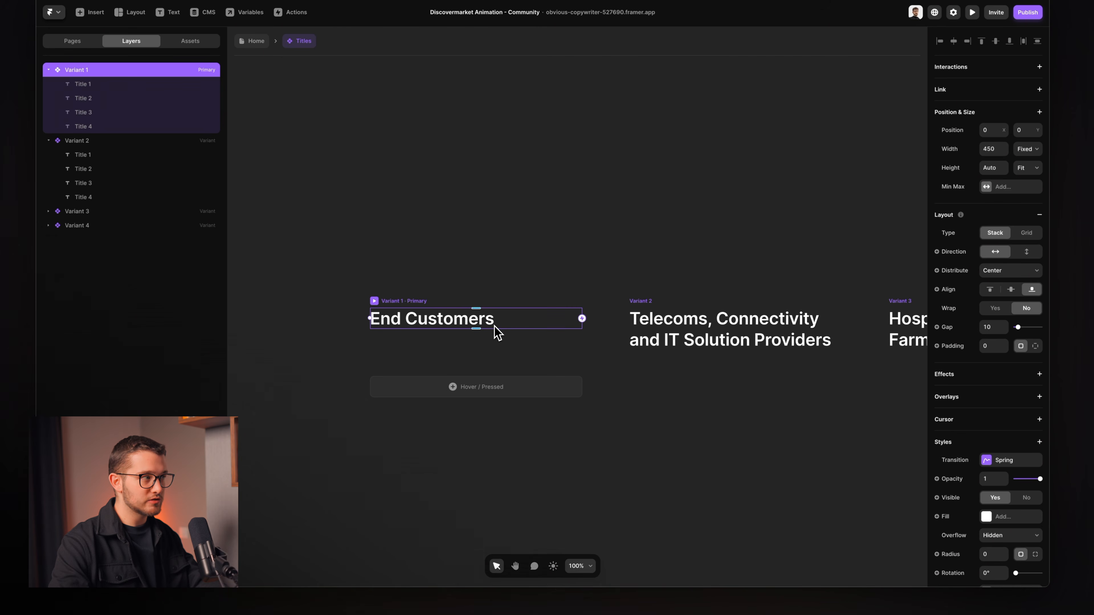
pyautogui.click(694, 343)
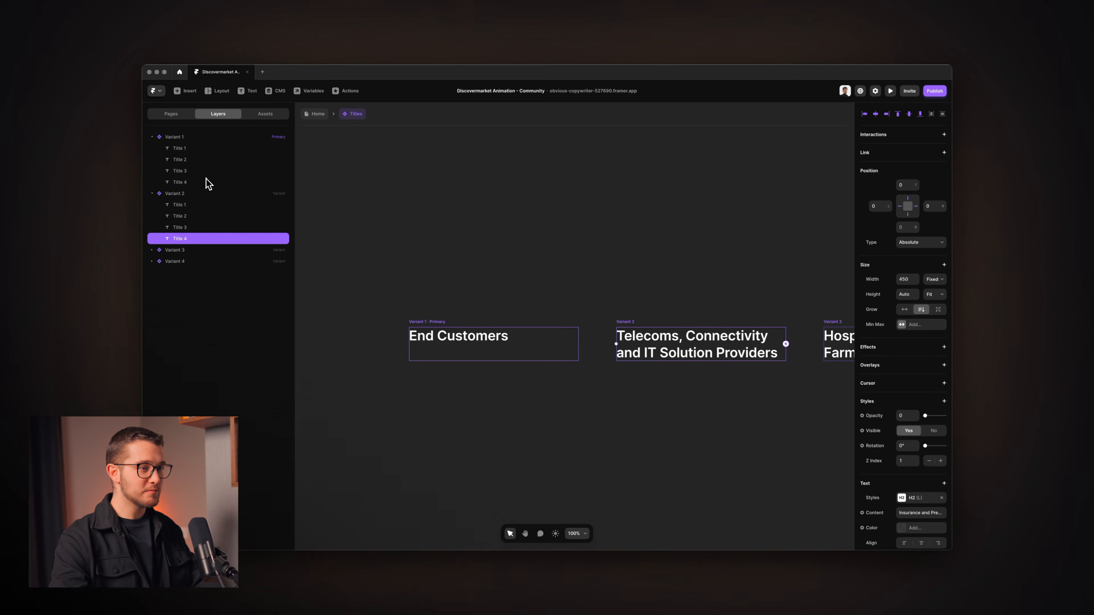
pyautogui.click(189, 161)
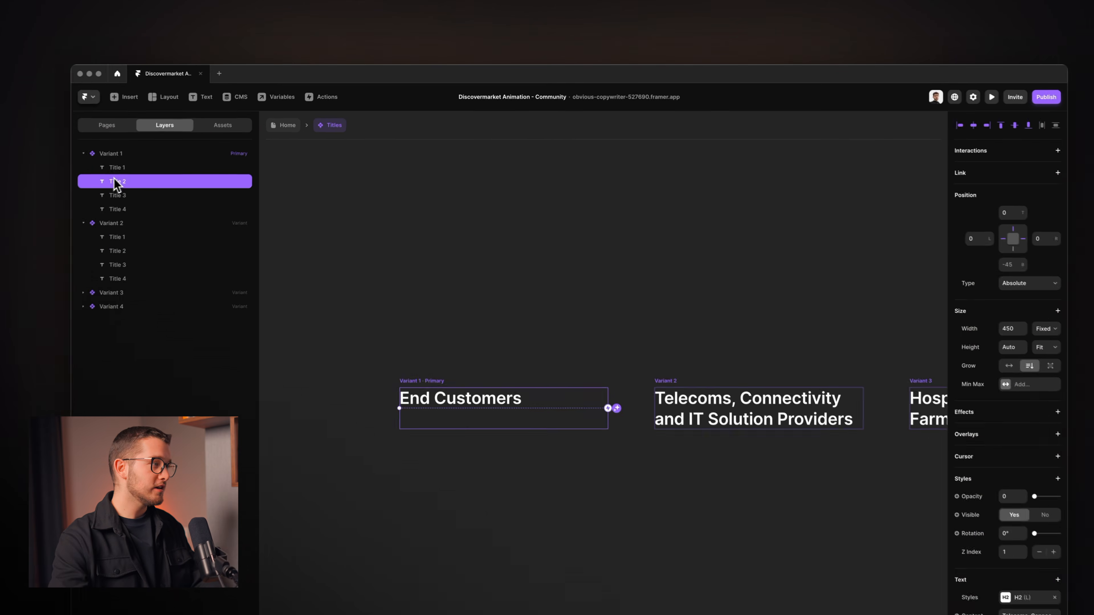
pyautogui.keyDown('shift'); pyautogui.click(121, 212); pyautogui.keyUp('shift')
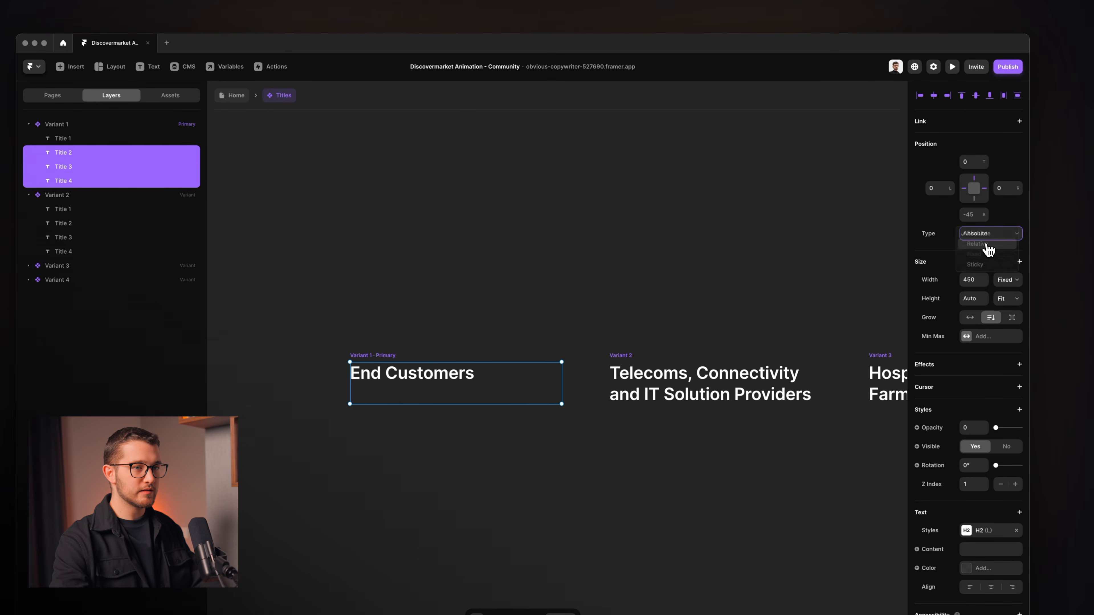
pyautogui.click(987, 245)
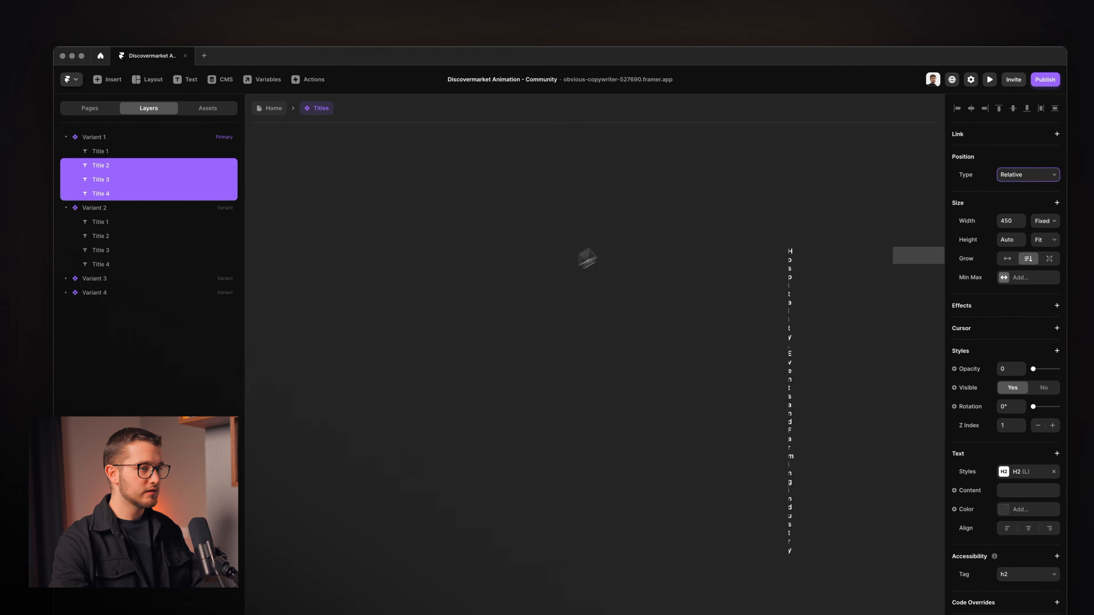
# Set the stack direction of the primary Variant 1 to vertical.
pyautogui.click(125, 137)
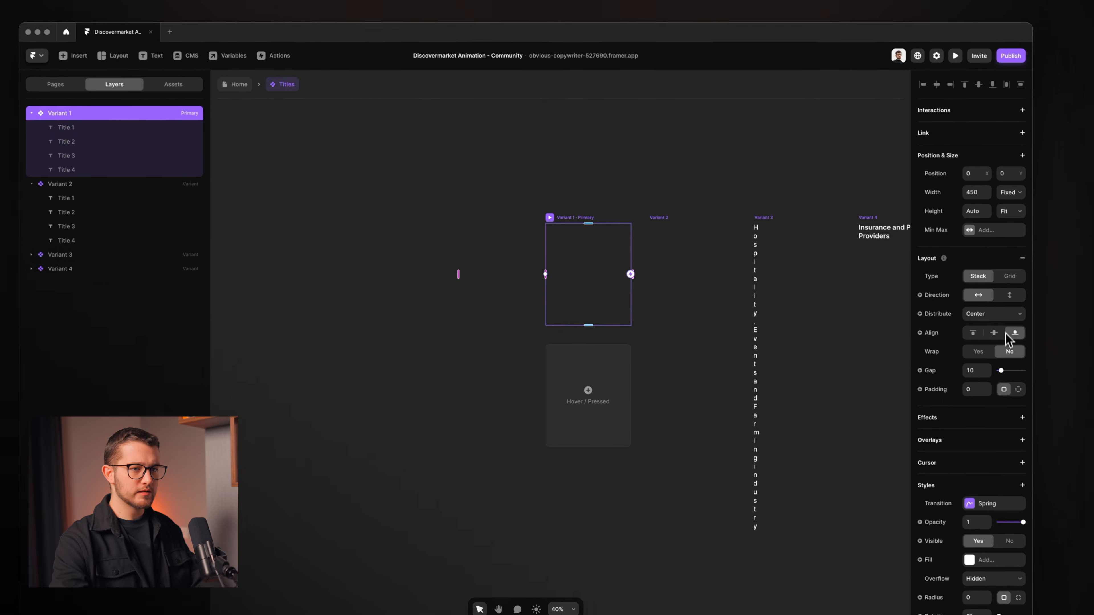
pyautogui.click(1007, 293)
pyautogui.scroll(3, 655, 242)
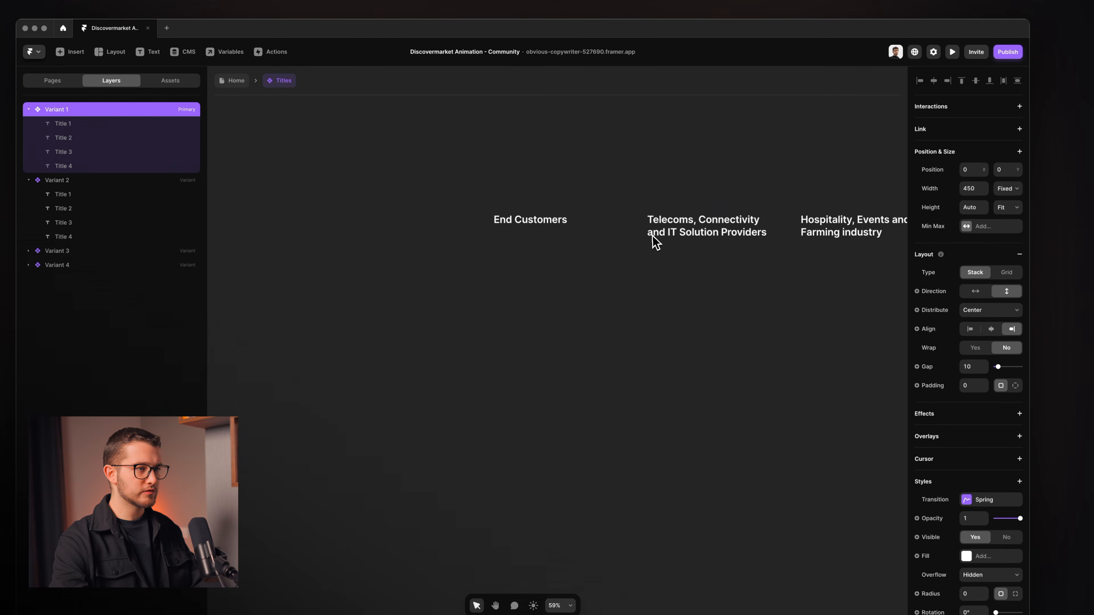
# Set the opacity of Title 2, Title 3 and Title 4 in Variant 1 to 1.
pyautogui.click(97, 138)
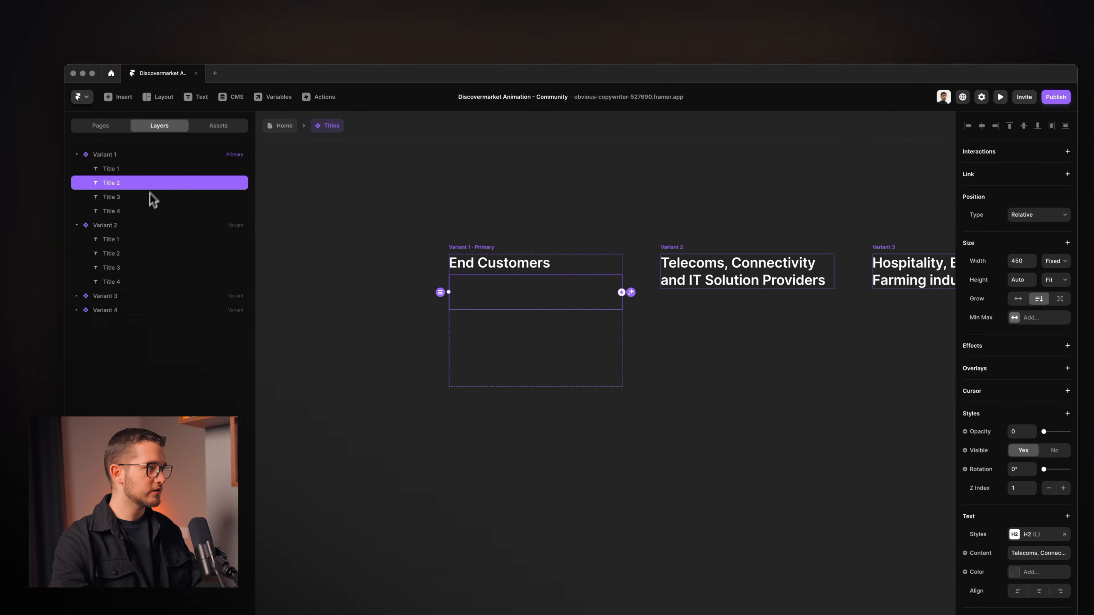
pyautogui.keyDown('shift'); pyautogui.click(90, 166); pyautogui.keyUp('shift')
pyautogui.moveTo(1044, 387); pyautogui.dragTo(1070, 387)
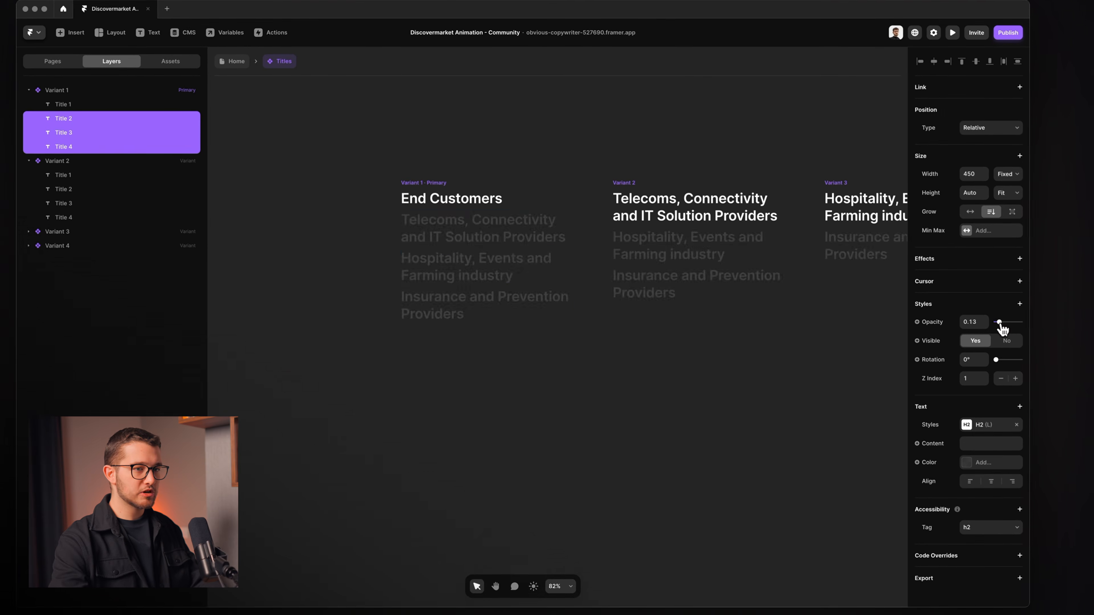
pyautogui.hscroll(1, 646, 245)
pyautogui.hscroll(1, 570, 271)
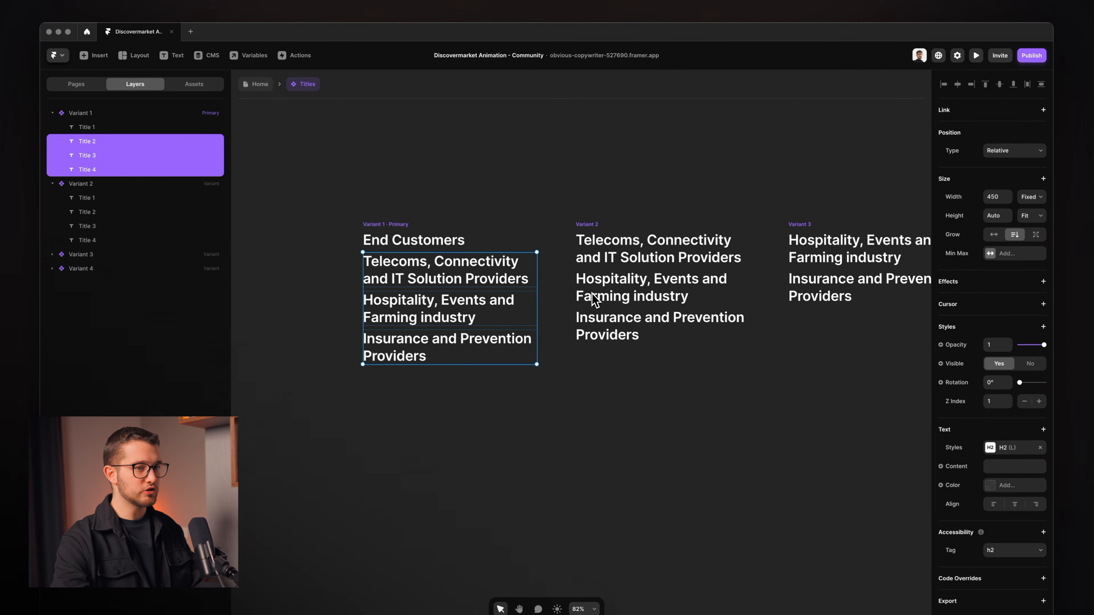
pyautogui.click(87, 198)
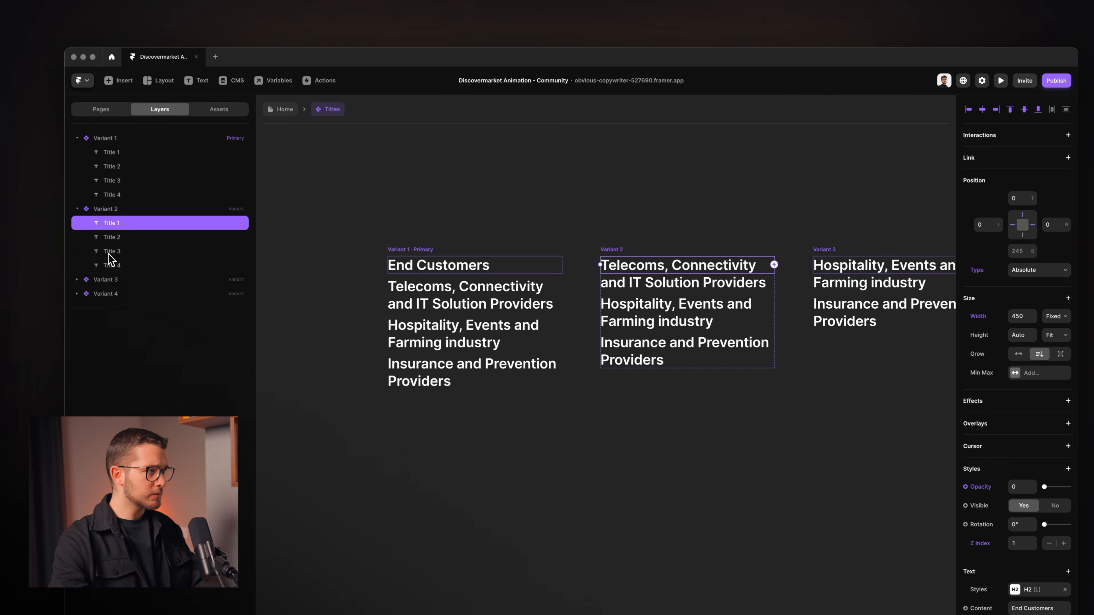
pyautogui.keyDown('shift'); pyautogui.click(112, 265); pyautogui.keyUp('shift')
pyautogui.click(1036, 247)
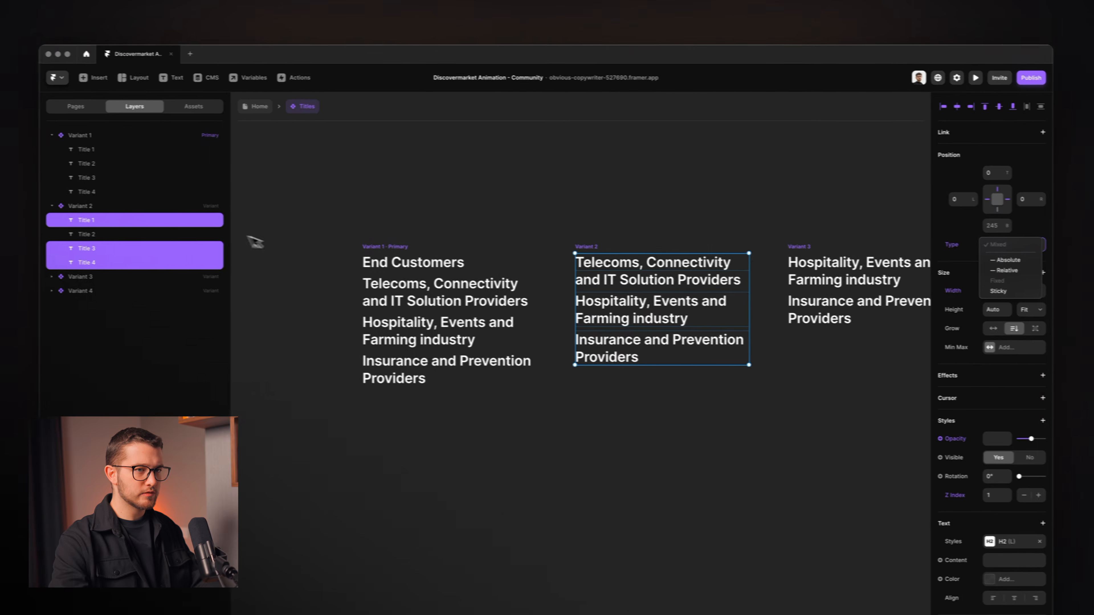
pyautogui.click(165, 234)
pyautogui.click(158, 235)
pyautogui.click(145, 221)
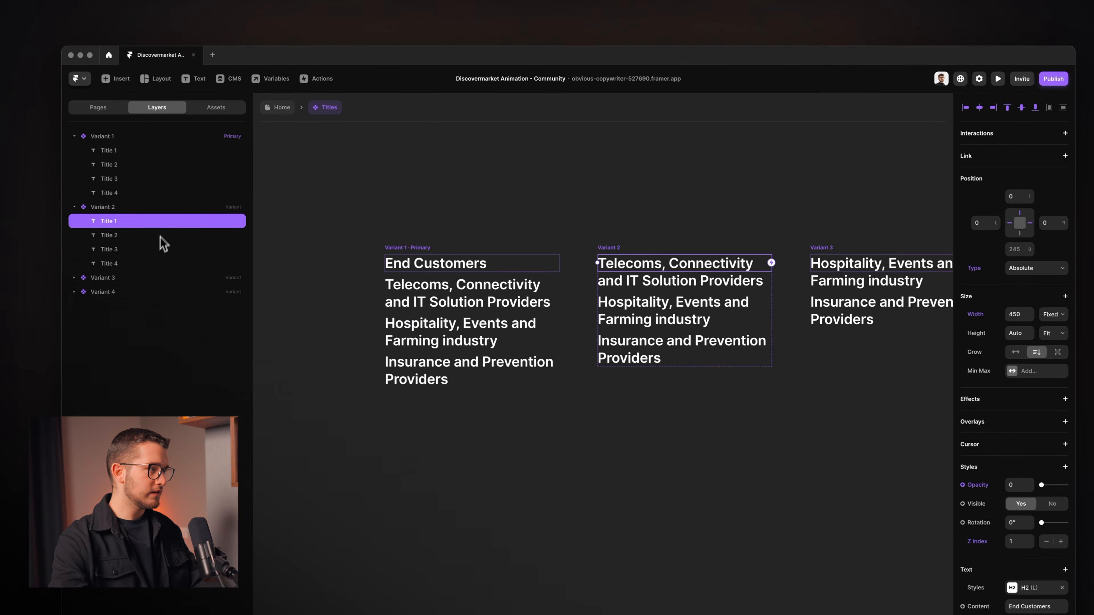
pyautogui.keyDown('shift'); pyautogui.click(144, 262); pyautogui.keyUp('shift')
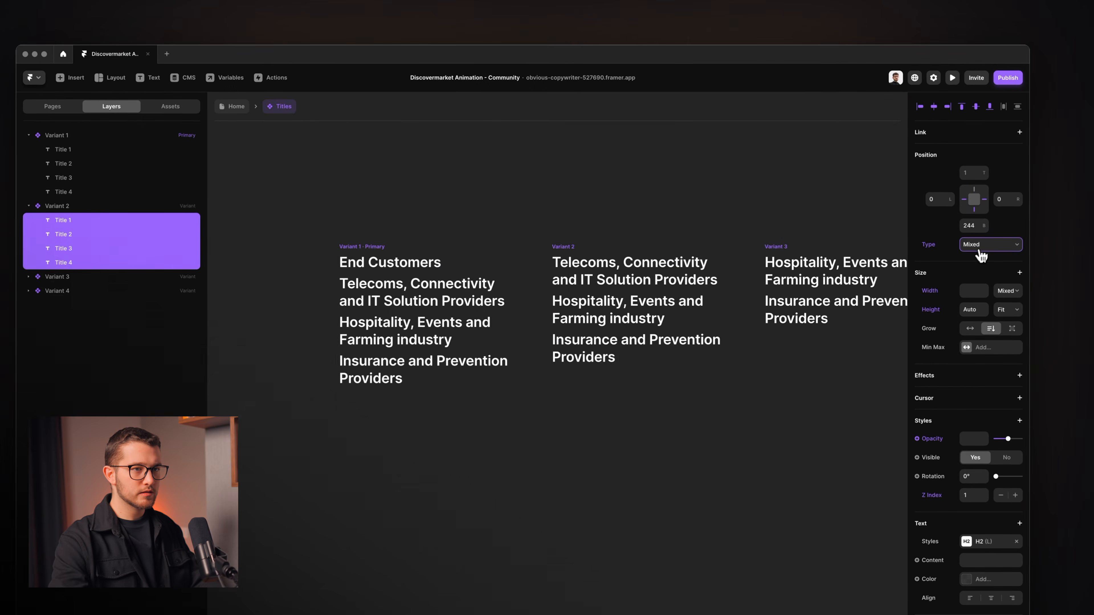
pyautogui.rightClick(655, 210)
pyautogui.click(621, 219)
# Delete Variant 2, Variant 3 and Variant 4 from the Titles component, leaving the primary variant selected.
pyautogui.scroll(-4, 617, 220)
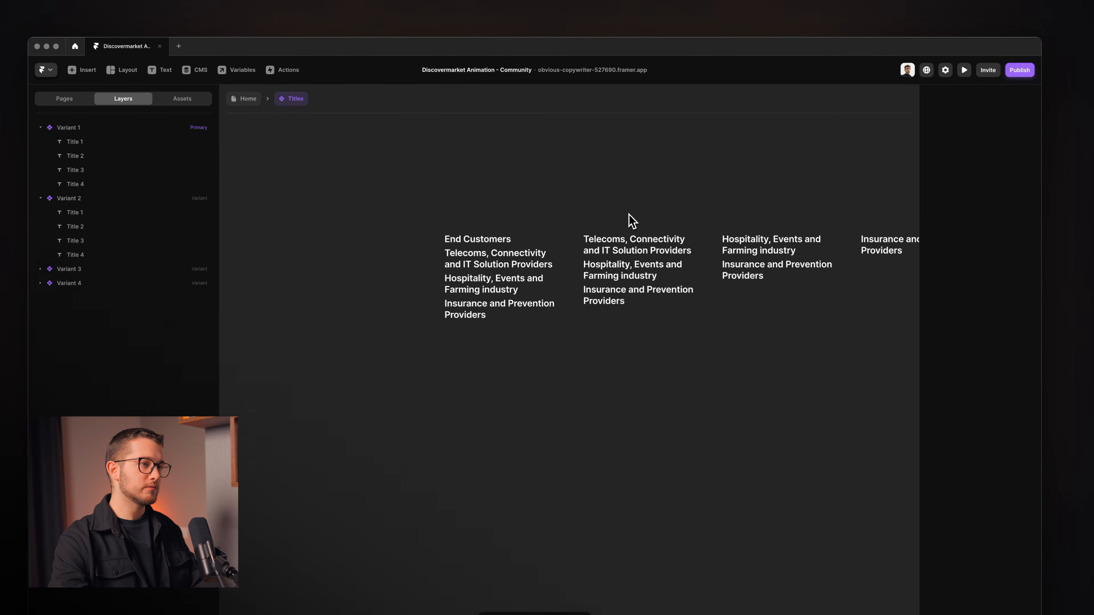
pyautogui.hscroll(2, 616, 220)
pyautogui.moveTo(506, 212); pyautogui.dragTo(935, 341)
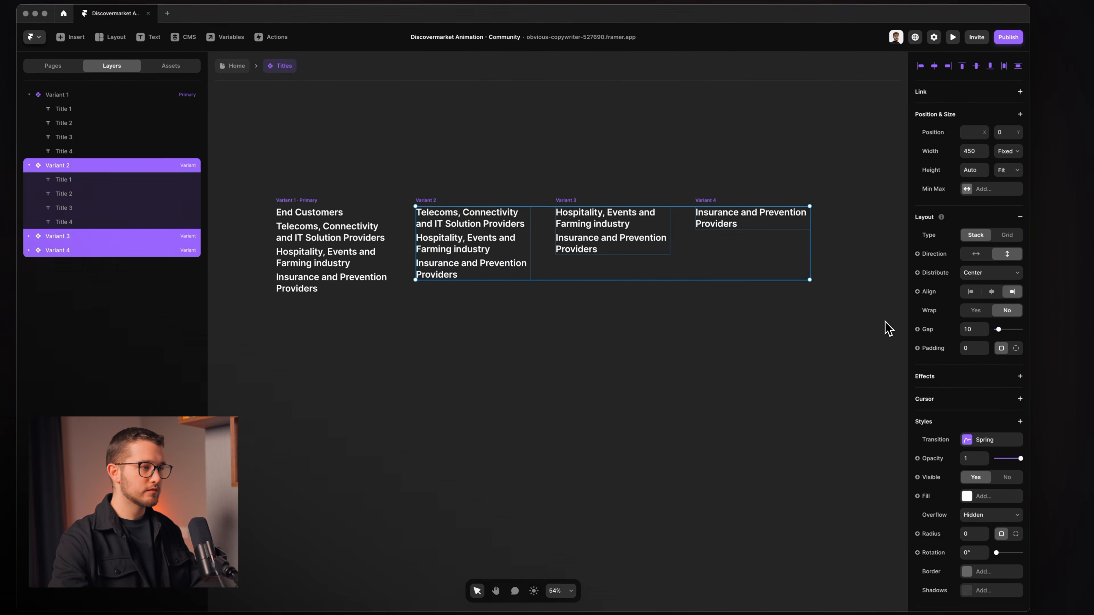
pyautogui.press('BackSpace')
pyautogui.click(292, 209)
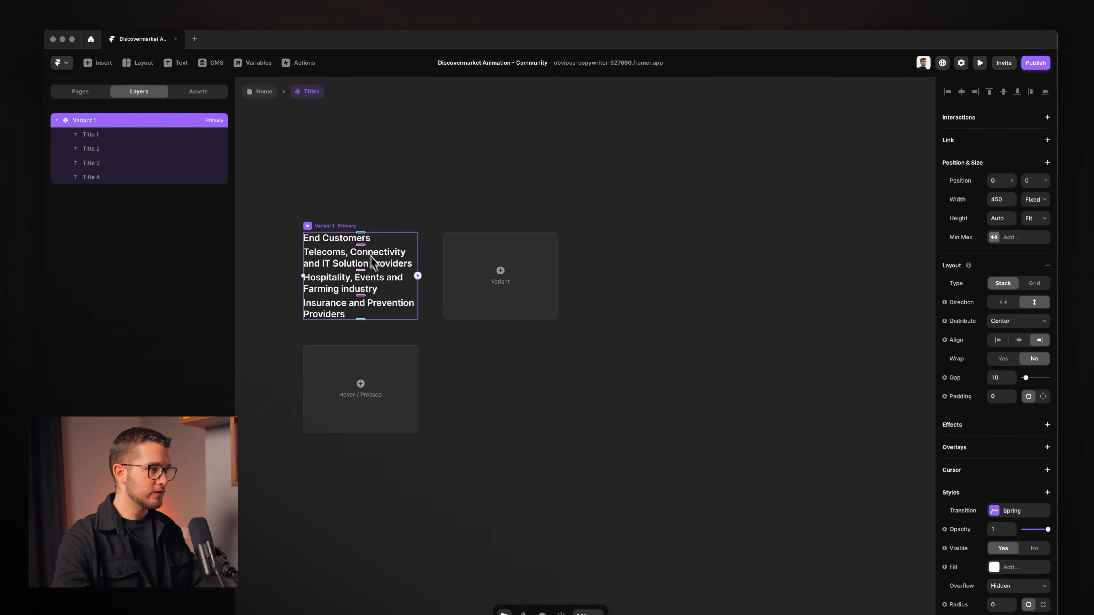
# Hide Title 2, Title 3 and Title 4 in the primary variant so only Title 1 is visible.
pyautogui.click(340, 241)
pyautogui.keyDown('shift'); pyautogui.click(335, 285); pyautogui.keyUp('shift')
pyautogui.keyDown('shift'); pyautogui.click(354, 308); pyautogui.keyUp('shift')
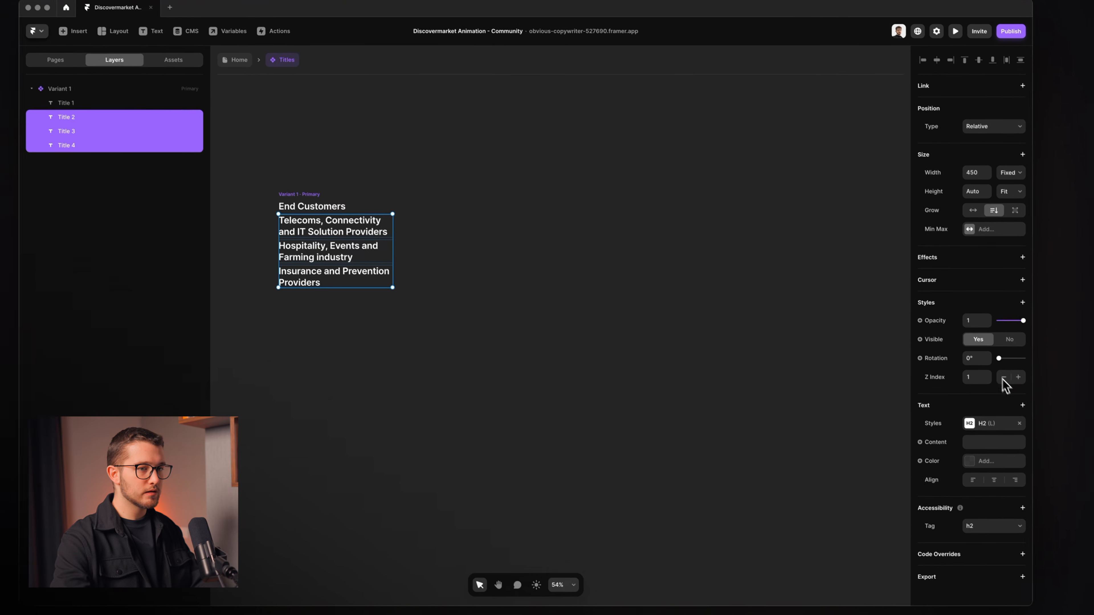
pyautogui.click(1008, 336)
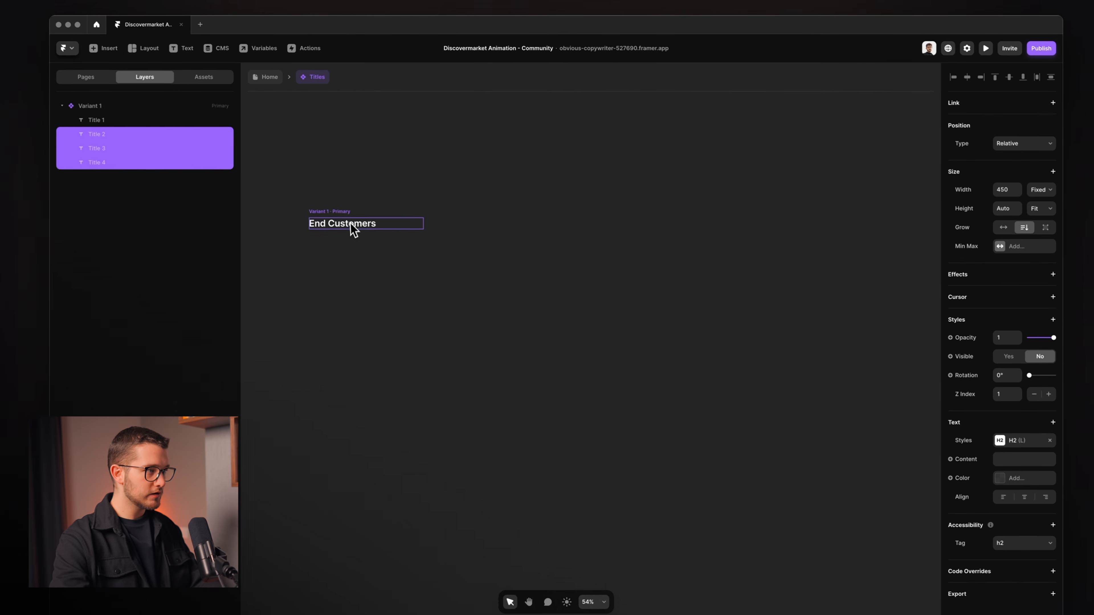
# Add a second variant to the Titles component, with Title 1 hidden and Title 2 visible.
pyautogui.click(316, 190)
pyautogui.click(503, 227)
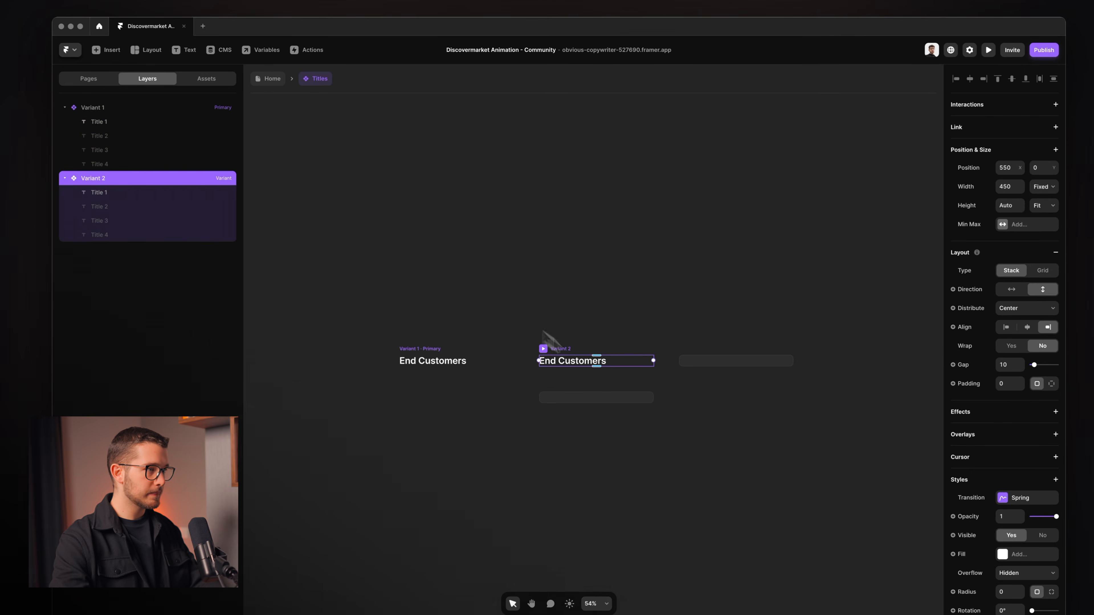
pyautogui.click(577, 362)
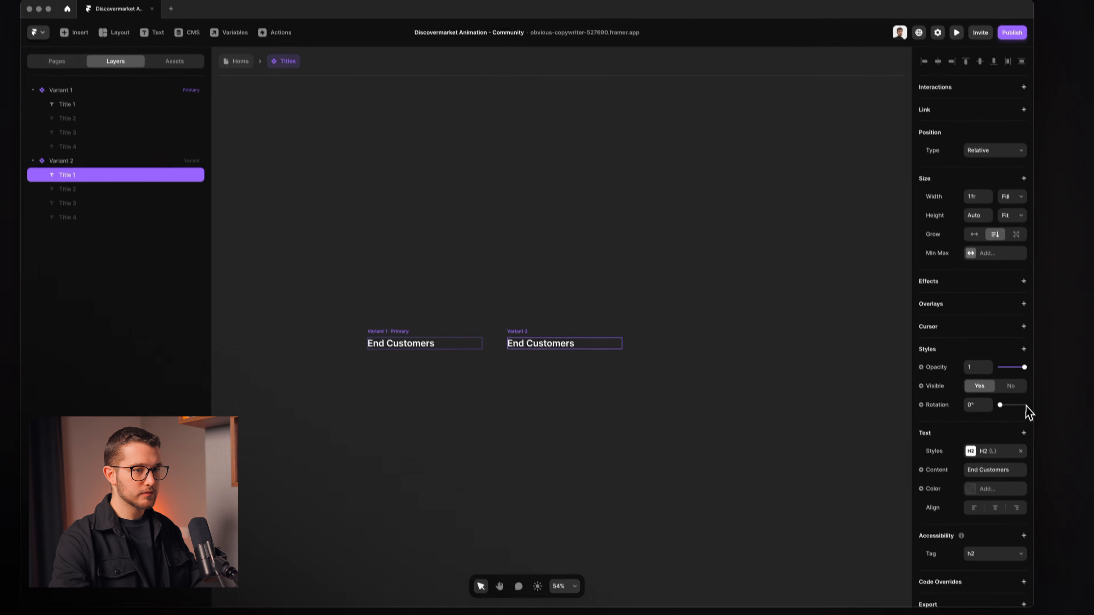
pyautogui.click(1011, 386)
pyautogui.click(107, 191)
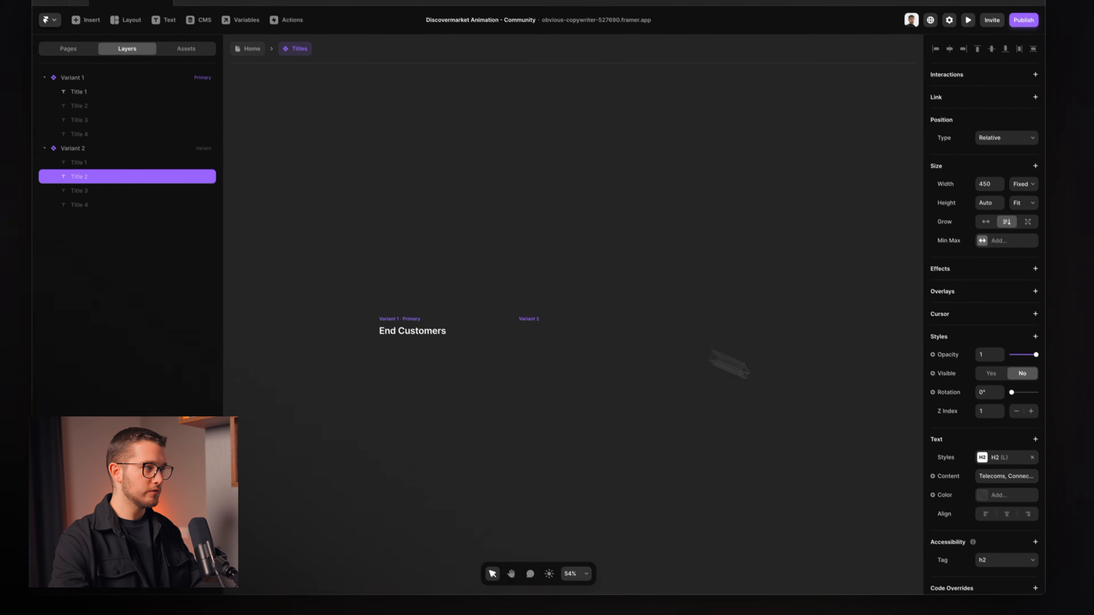
pyautogui.click(991, 373)
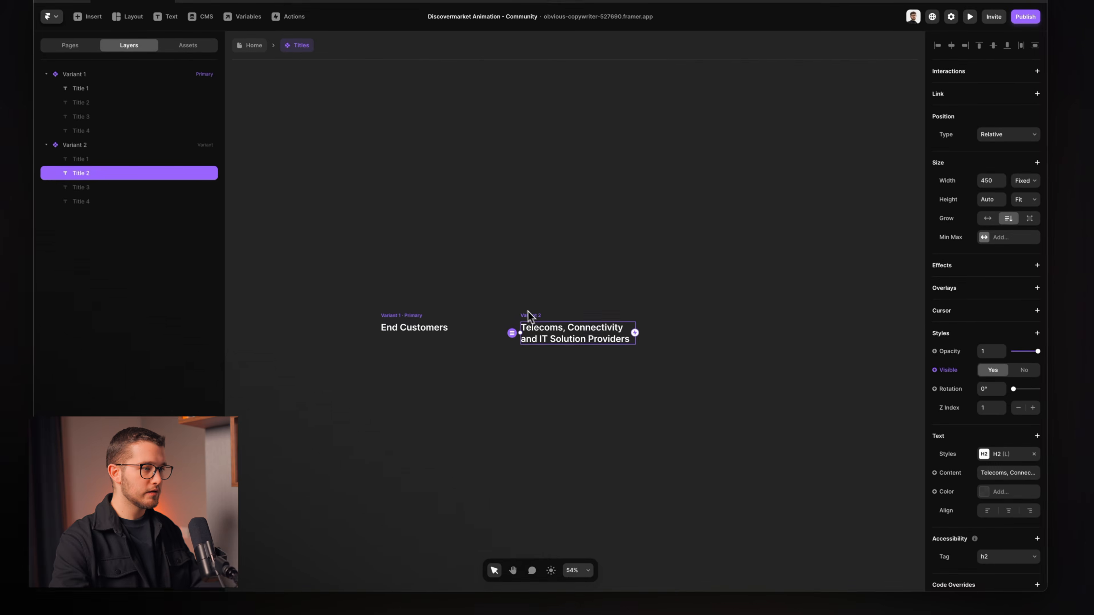
# Add a third Titles variant based on the second, with Title 2 hidden and Title 3 visible.
pyautogui.click(531, 315)
pyautogui.click(759, 341)
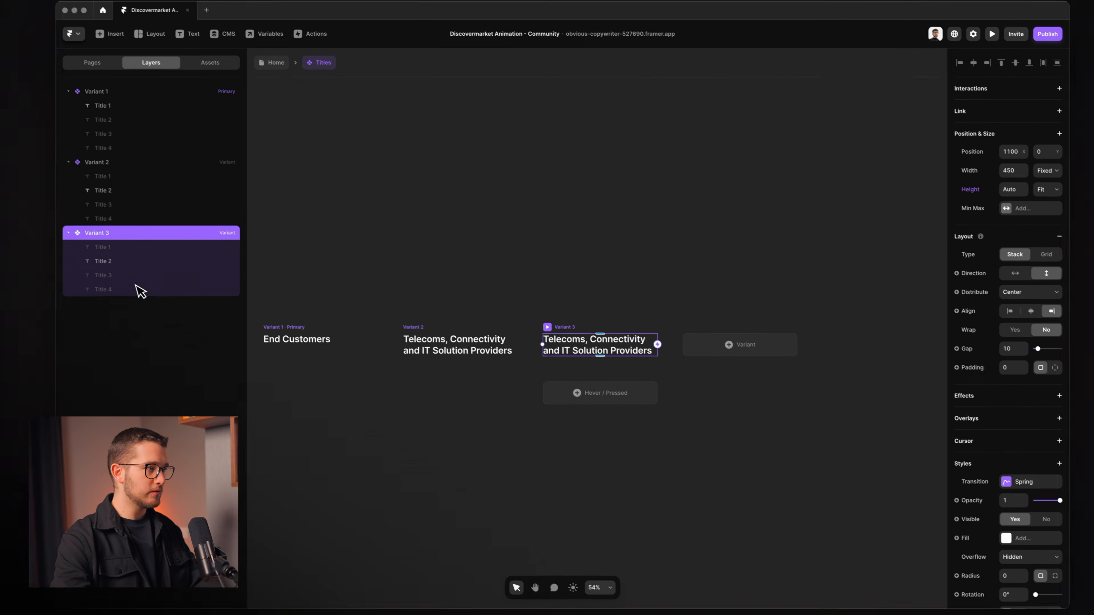
pyautogui.click(82, 245)
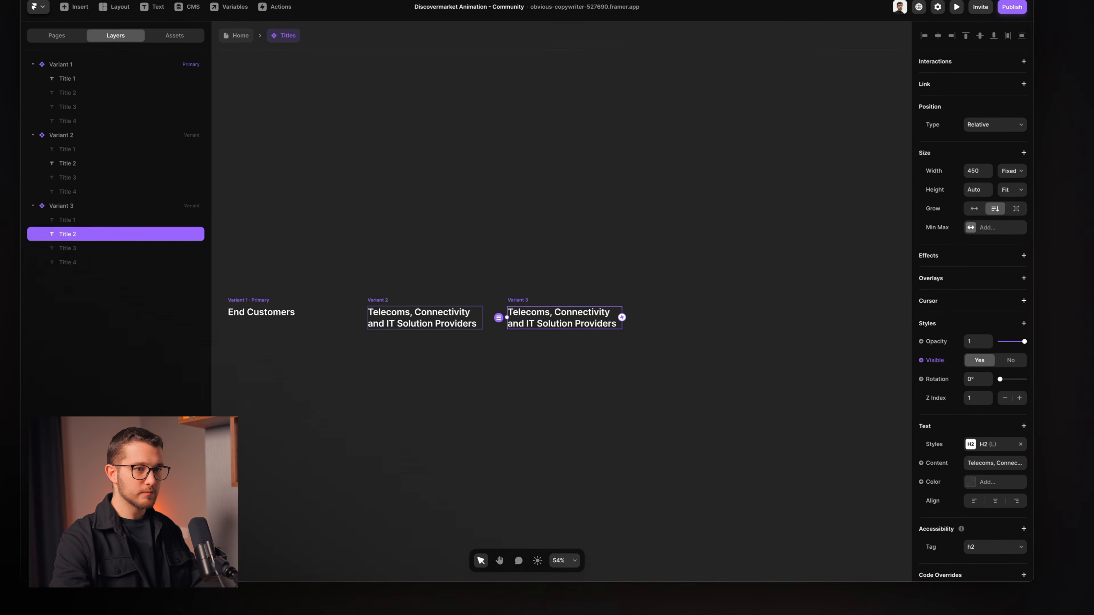
pyautogui.click(1010, 361)
pyautogui.click(103, 249)
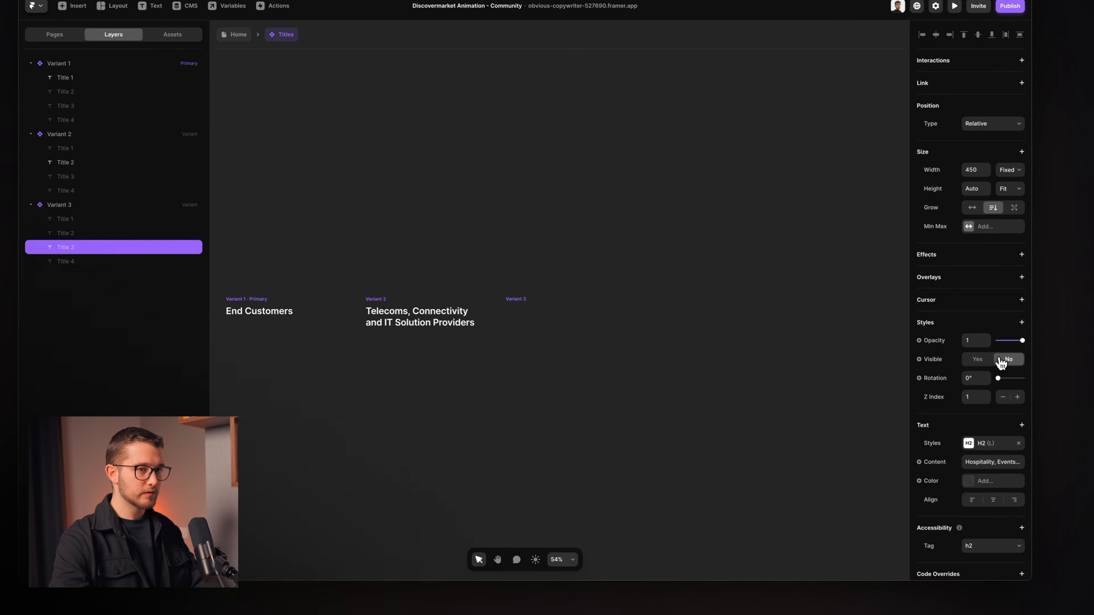
pyautogui.click(980, 360)
# Add a fourth Titles variant based on the third, with Title 3 hidden and Title 4 visible.
pyautogui.click(516, 299)
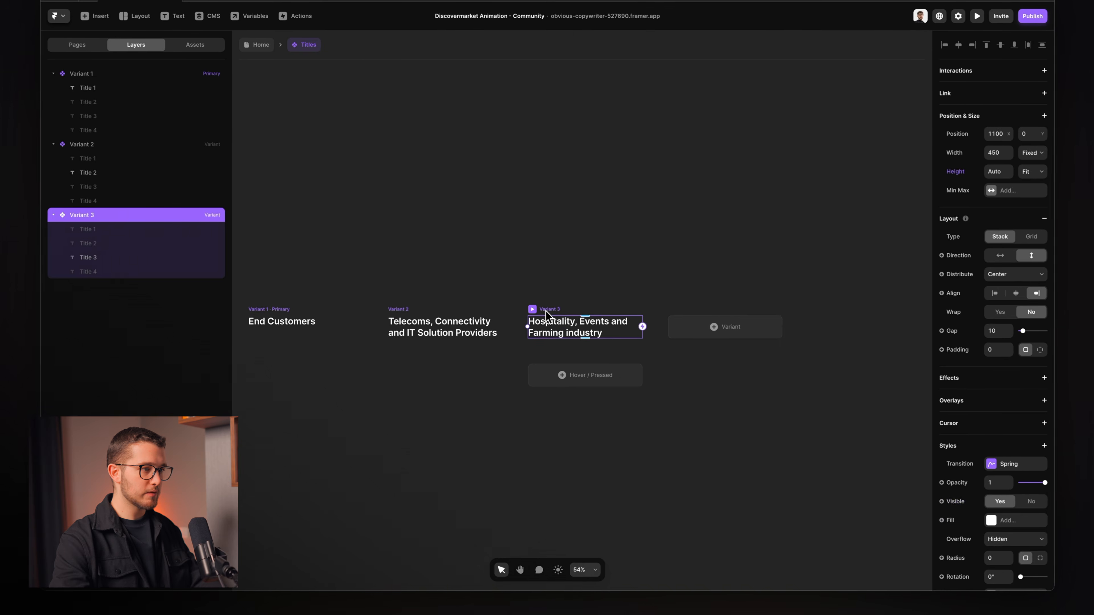
pyautogui.click(691, 318)
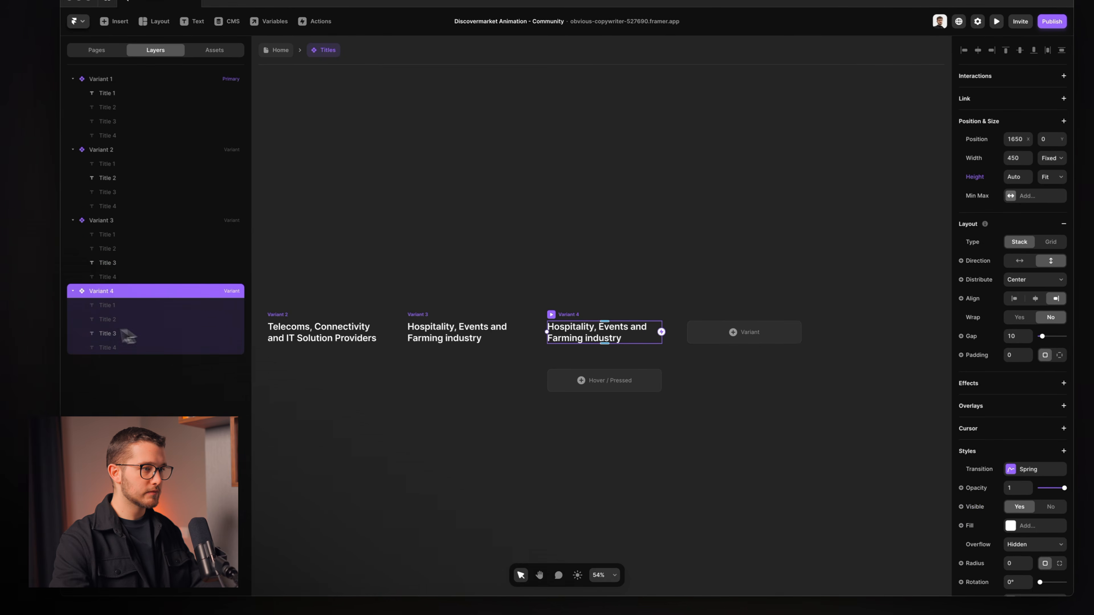
pyautogui.click(108, 334)
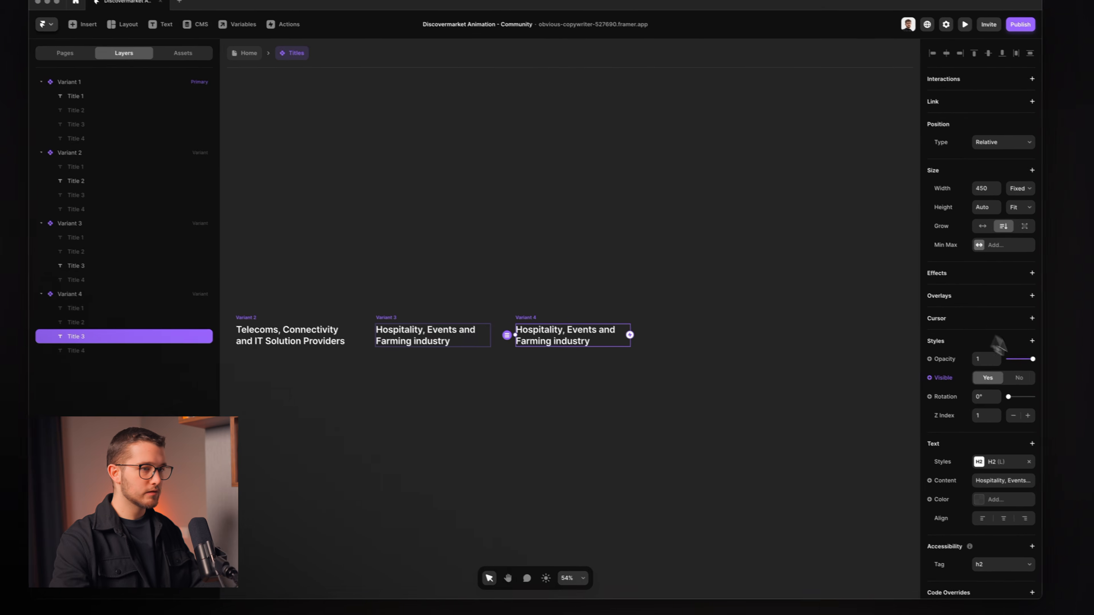
pyautogui.click(1051, 375)
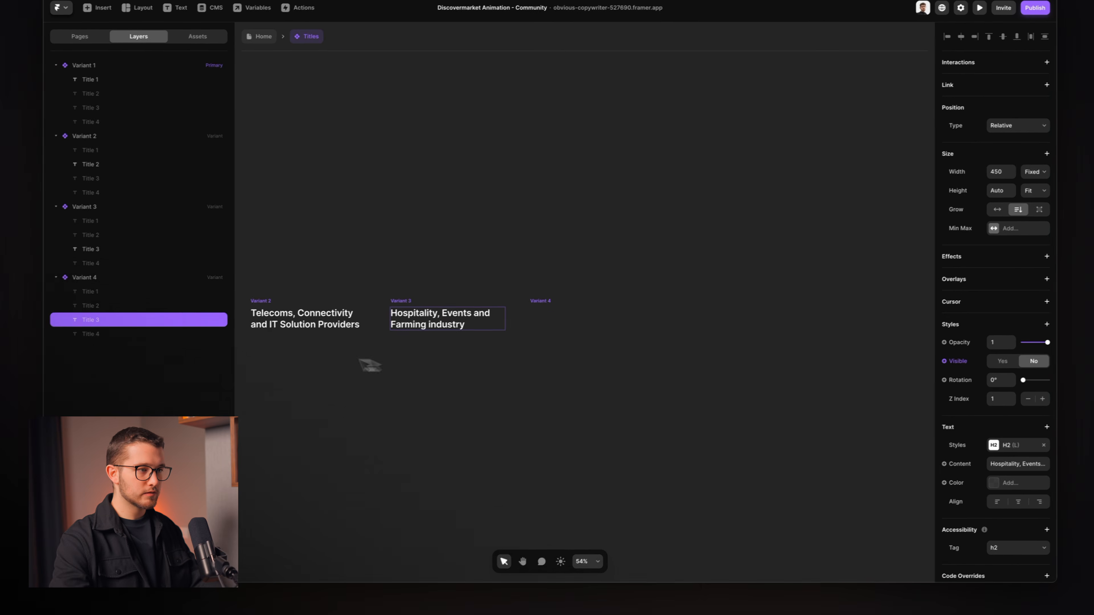
pyautogui.click(129, 334)
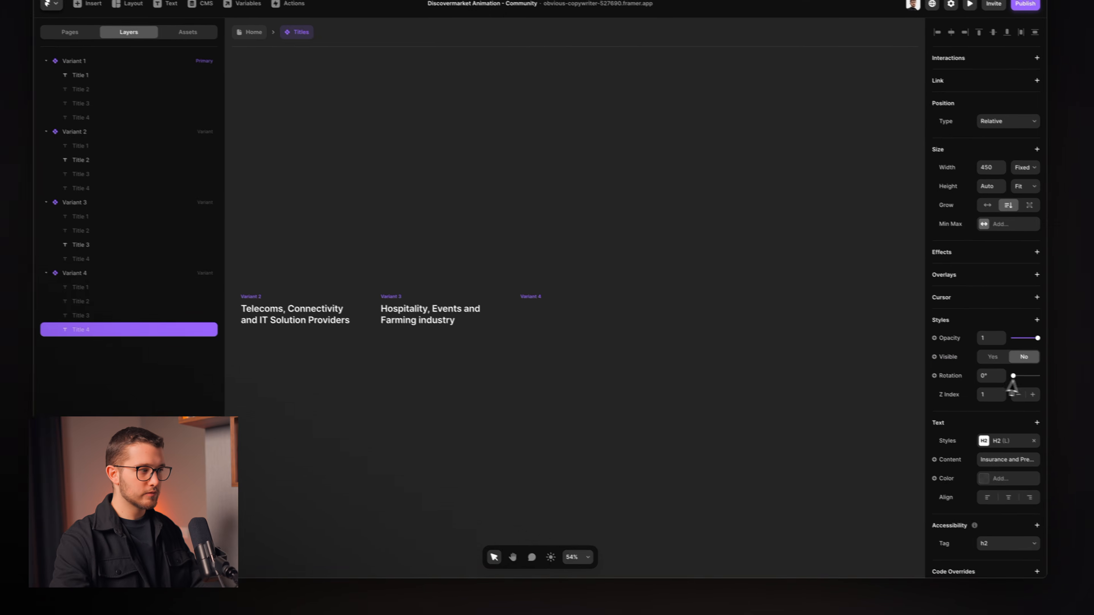
pyautogui.click(1002, 362)
pyautogui.click(597, 246)
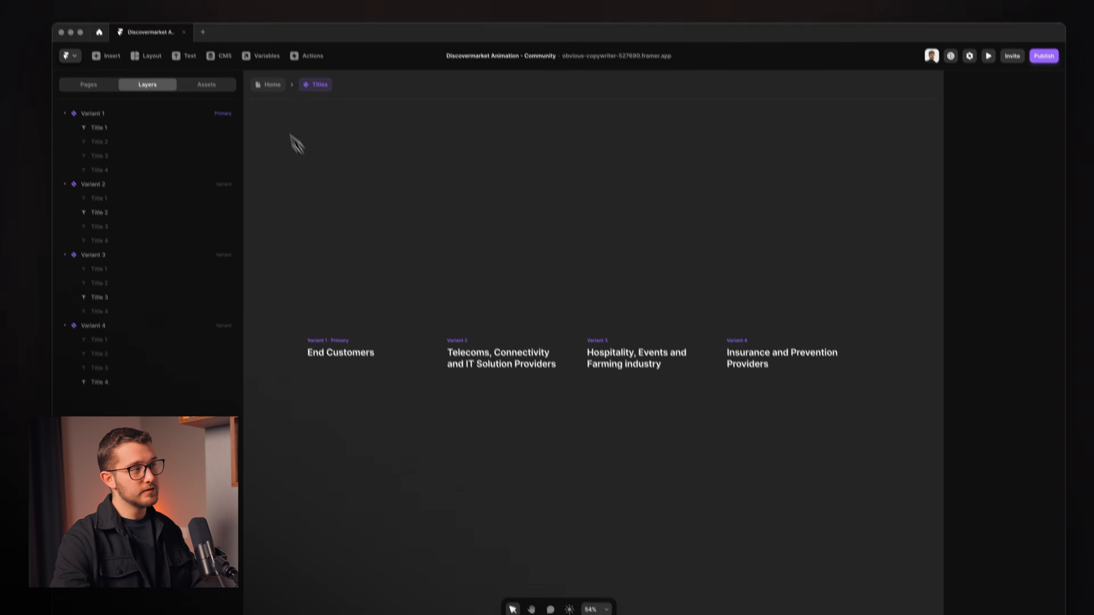
# Leave the Titles component, open the Desc component and delete all its variants except the primary one.
pyautogui.click(267, 74)
pyautogui.click(202, 73)
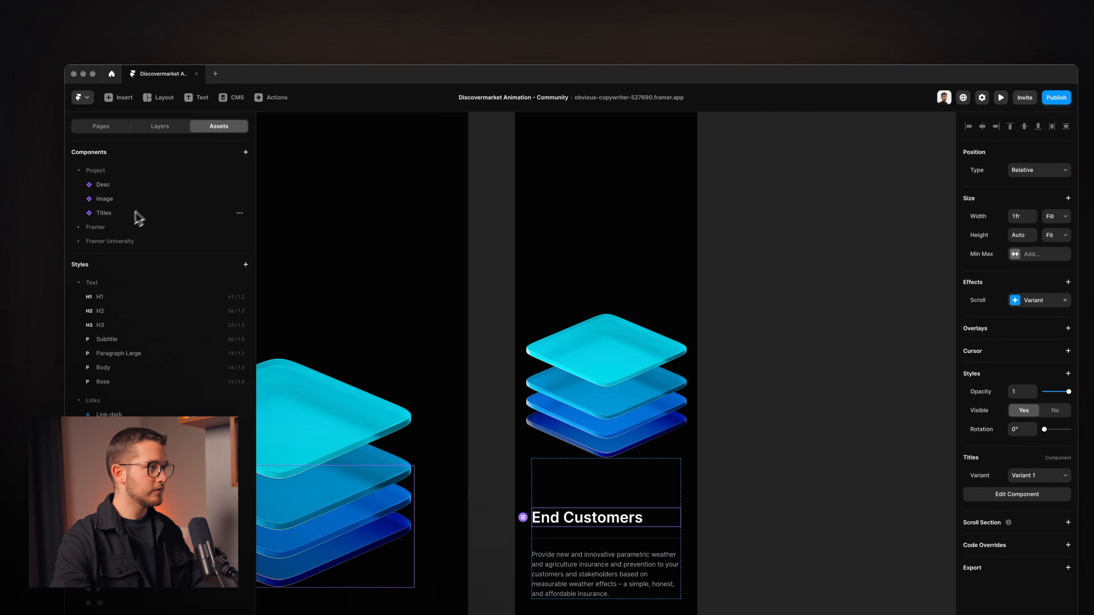
pyautogui.doubleClick(109, 185)
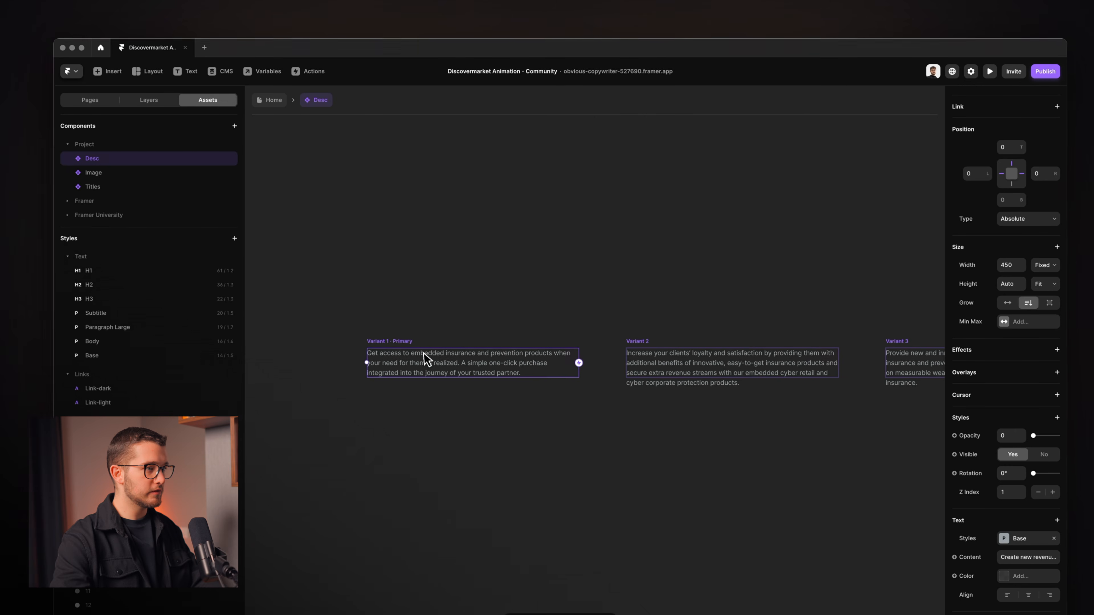
pyautogui.keyDown('ctrl'); pyautogui.scroll(-5, 606, 294); pyautogui.keyUp('ctrl')
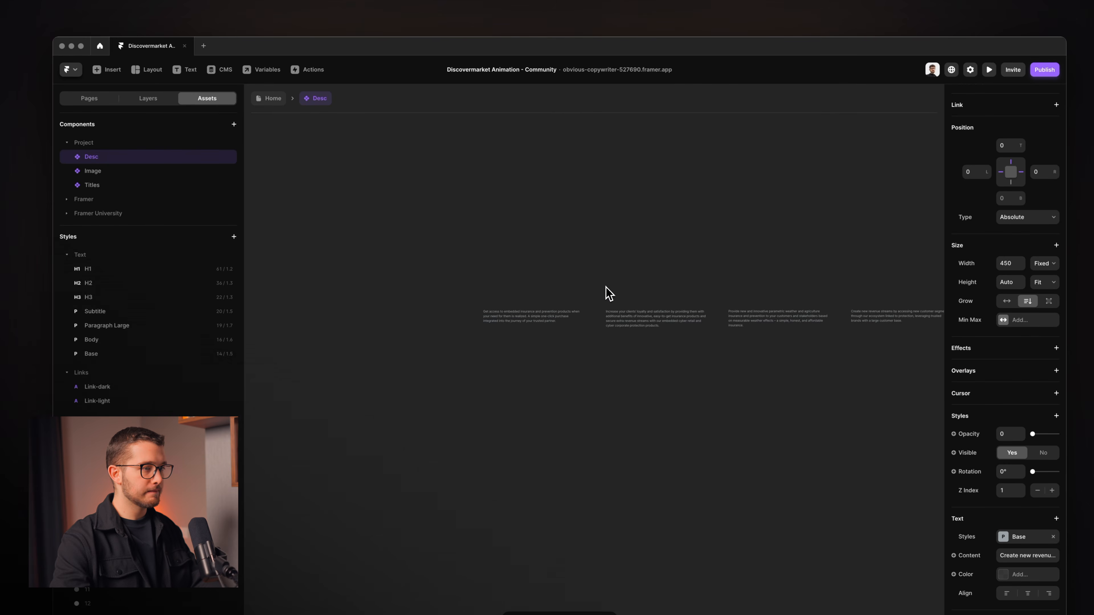
pyautogui.moveTo(606, 294); pyautogui.dragTo(950, 399)
pyautogui.press('BackSpace')
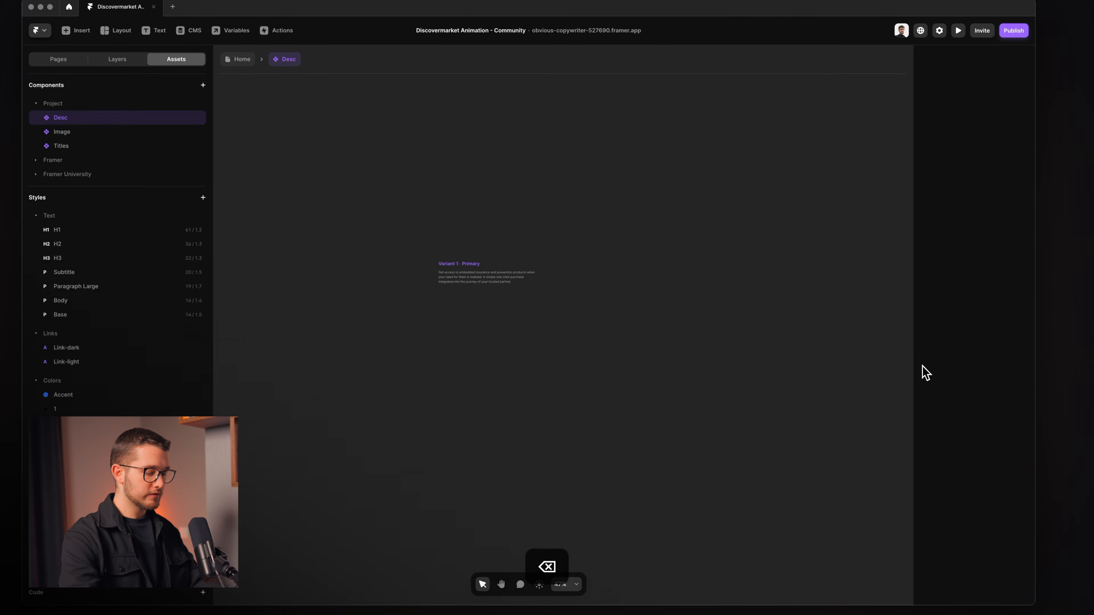
# Set the position type of all four Desc layers to Relative and the primary variant's stack direction to vertical.
pyautogui.hotkey('alt', '2')
pyautogui.click(69, 95)
pyautogui.click(77, 109)
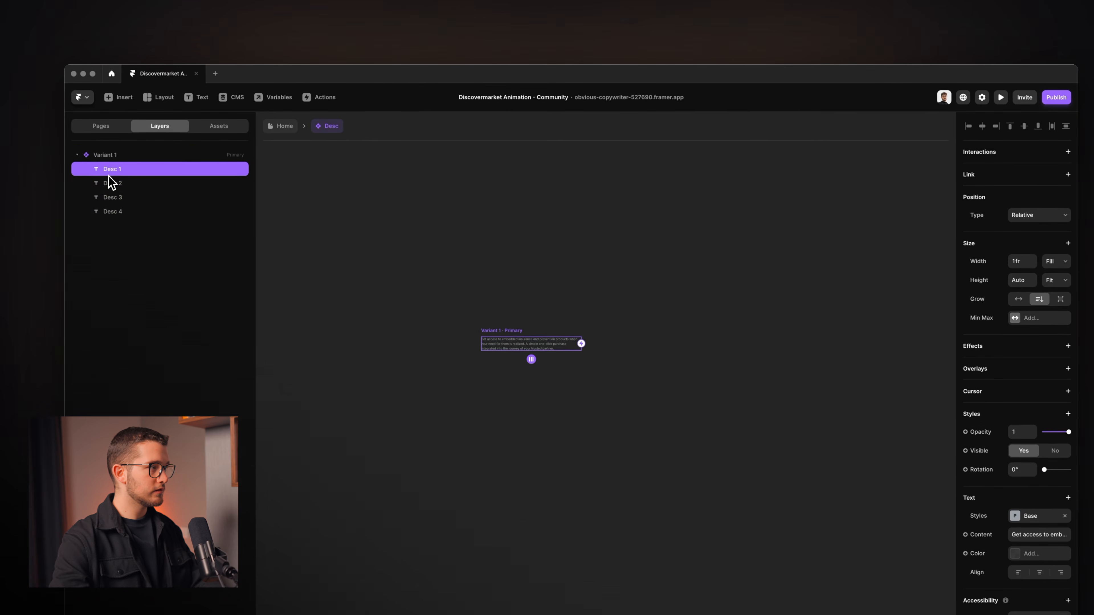
pyautogui.keyDown('shift'); pyautogui.click(86, 137); pyautogui.keyUp('shift')
pyautogui.keyDown('shift'); pyautogui.click(147, 212); pyautogui.keyUp('shift')
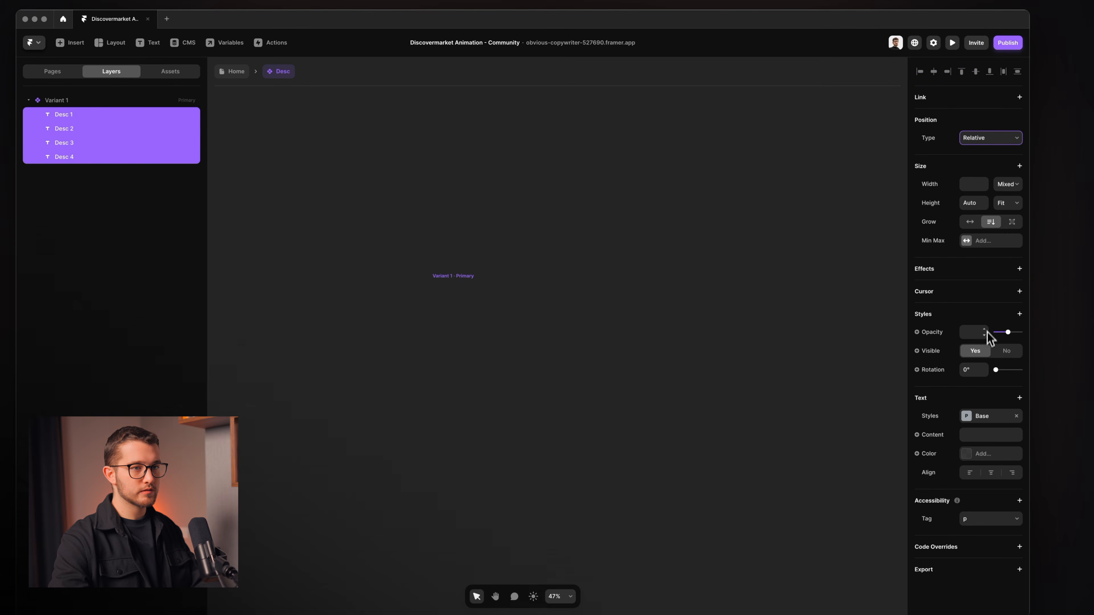
pyautogui.click(469, 276)
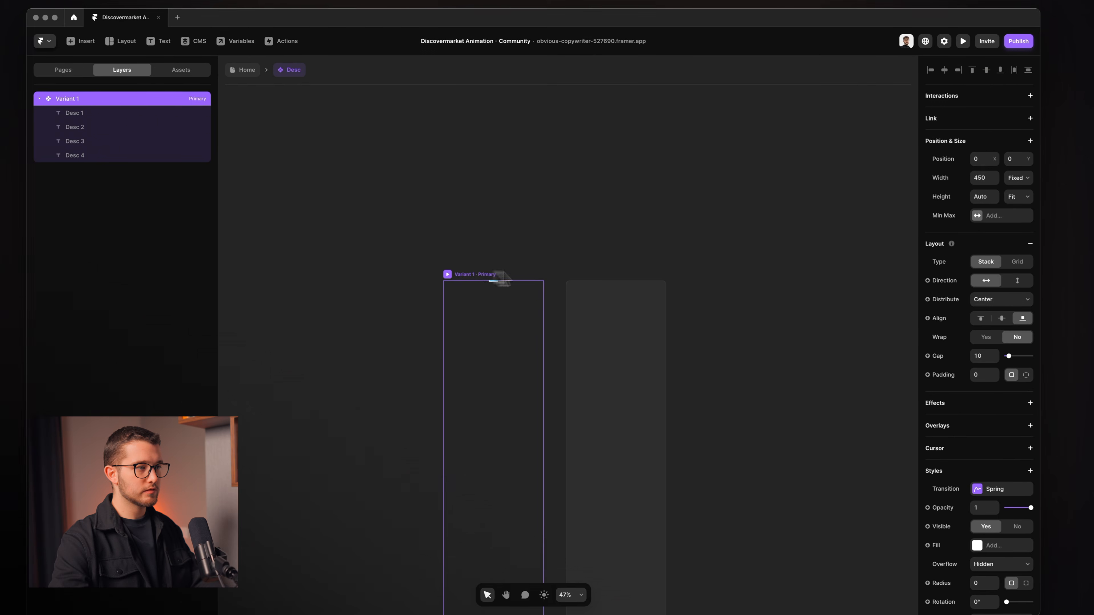
pyautogui.click(1009, 280)
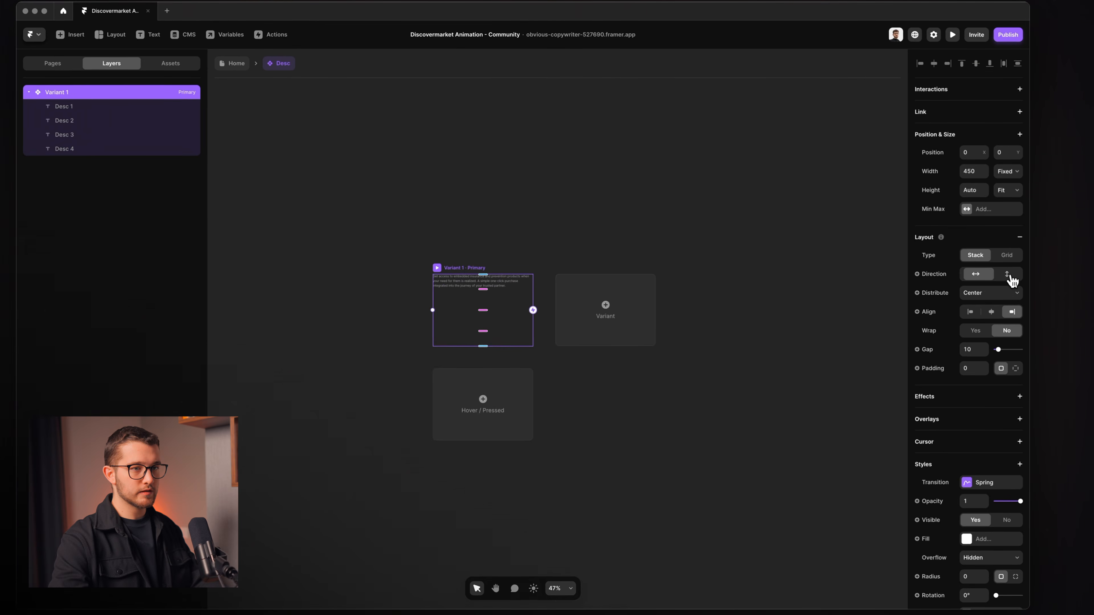
# Set the opacity of Desc 2, Desc 3 and Desc 4 in the primary variant to 1.
pyautogui.scroll(2, 535, 263)
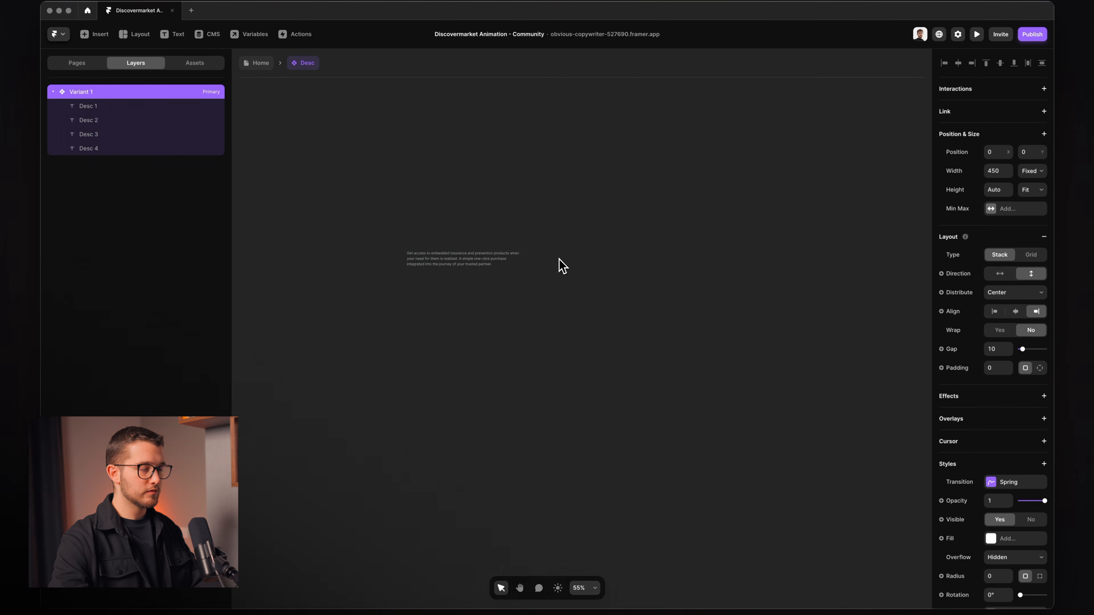
pyautogui.scroll(5, 345, 276)
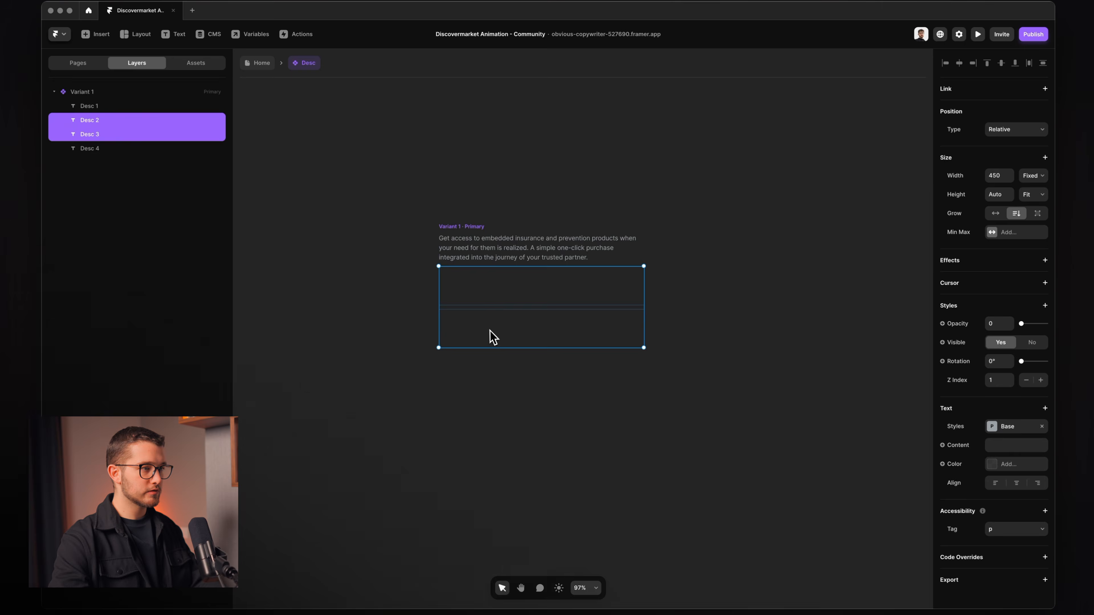
pyautogui.keyDown('shift'); pyautogui.click(495, 350); pyautogui.keyUp('shift')
pyautogui.click(1010, 358)
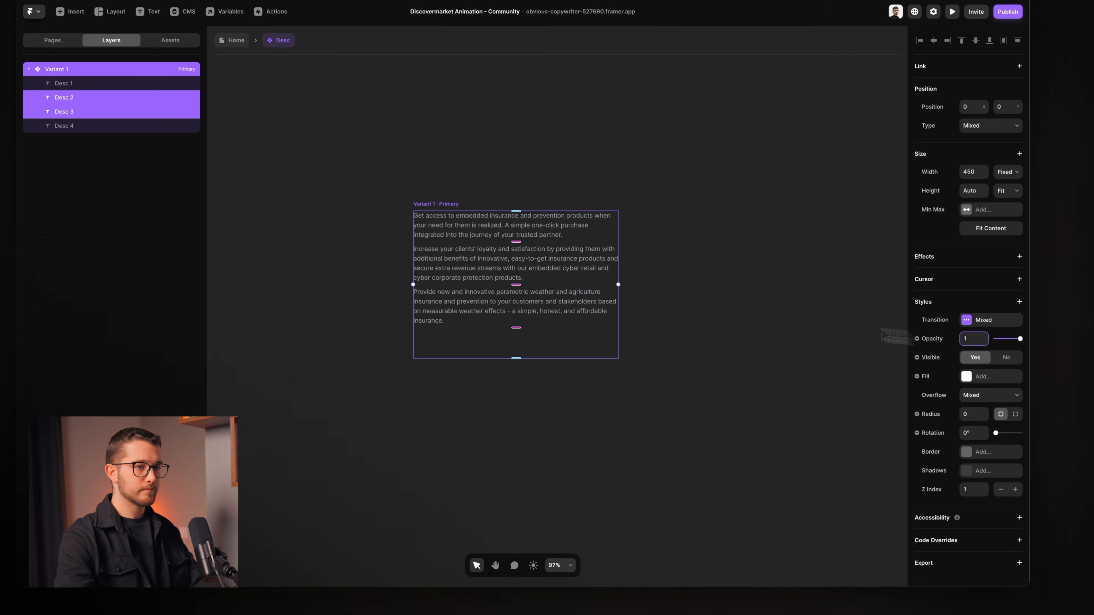
pyautogui.click(392, 351)
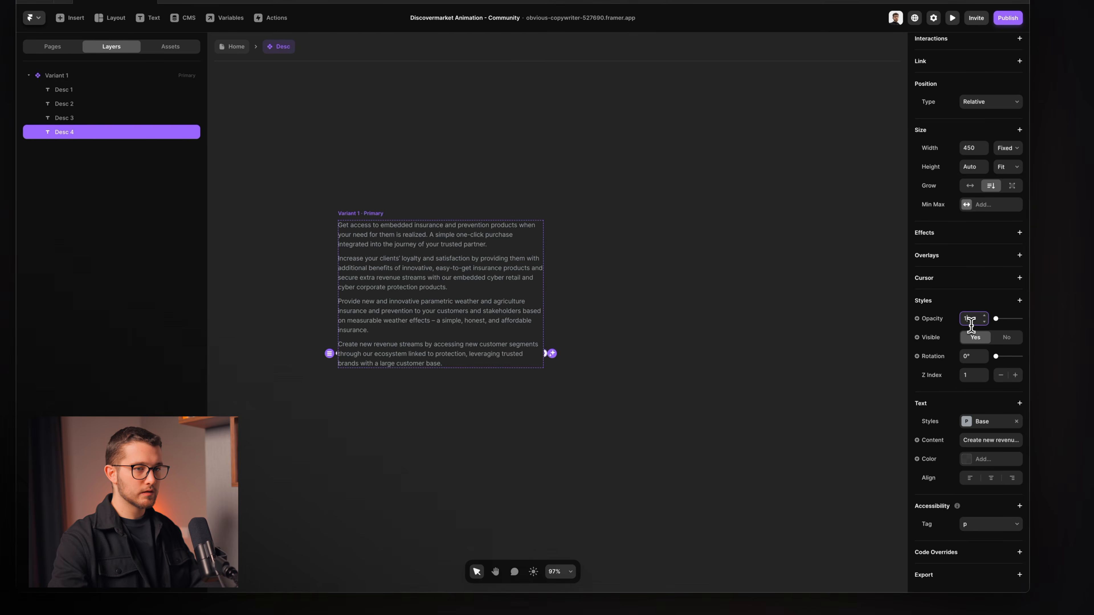
# Hide Desc 2, Desc 3 and Desc 4 in the primary variant so only Desc 1 is visible.
pyautogui.click(393, 213)
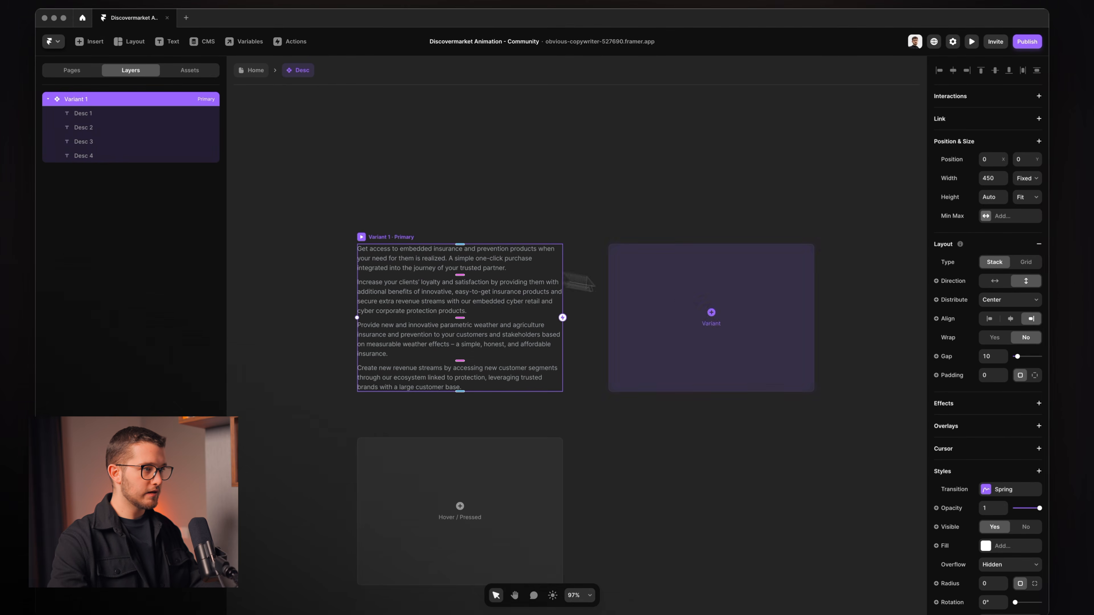
pyautogui.click(415, 314)
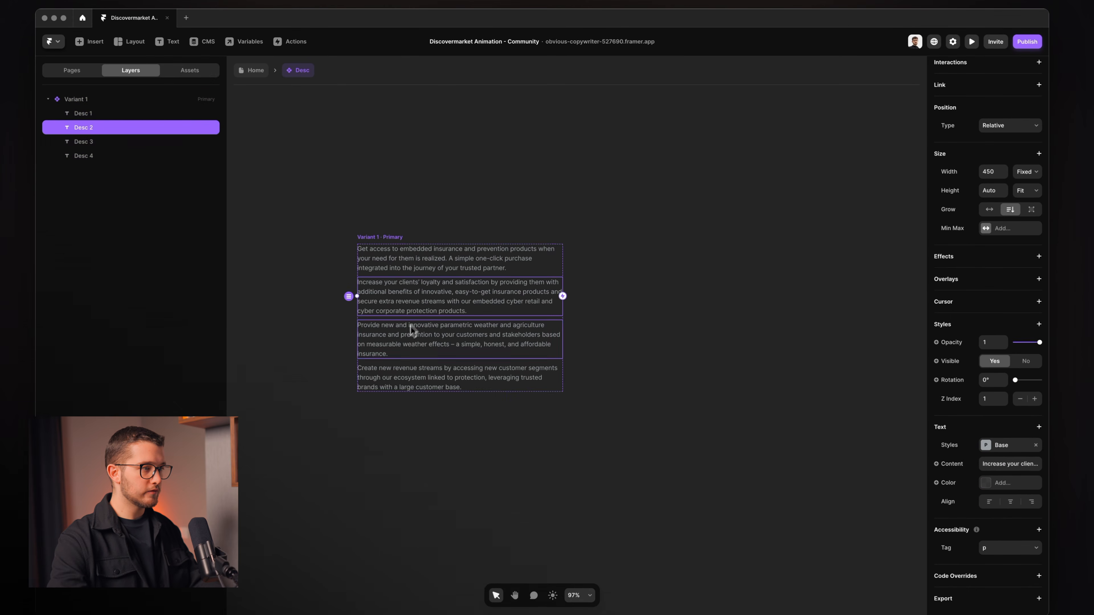
pyautogui.click(1026, 350)
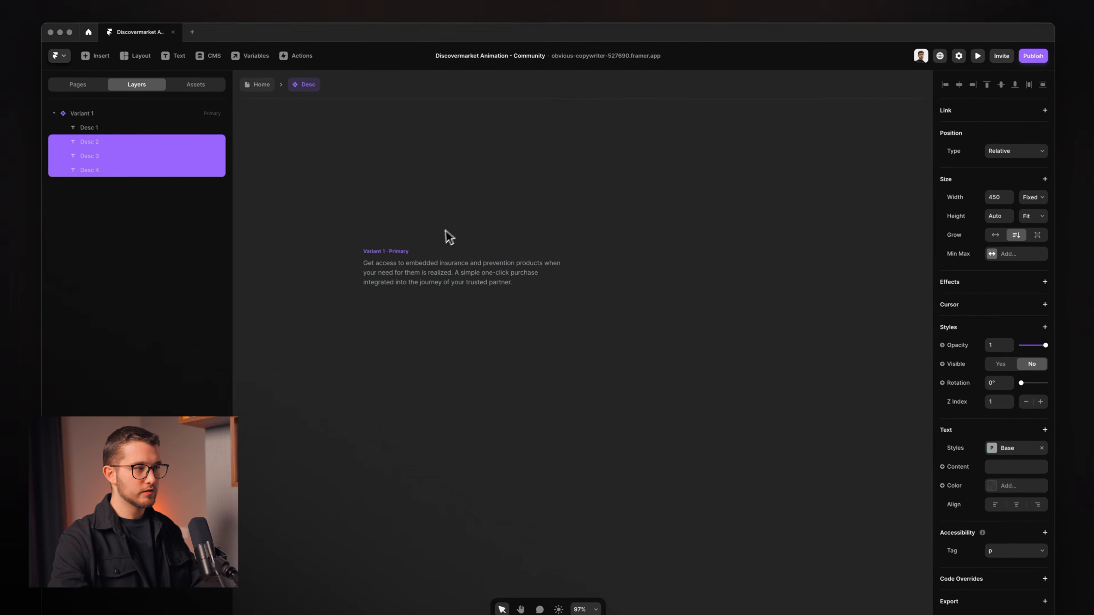
# Add a second variant to the Desc component, with Desc 1 hidden and Desc 2 visible.
pyautogui.click(517, 273)
pyautogui.click(569, 273)
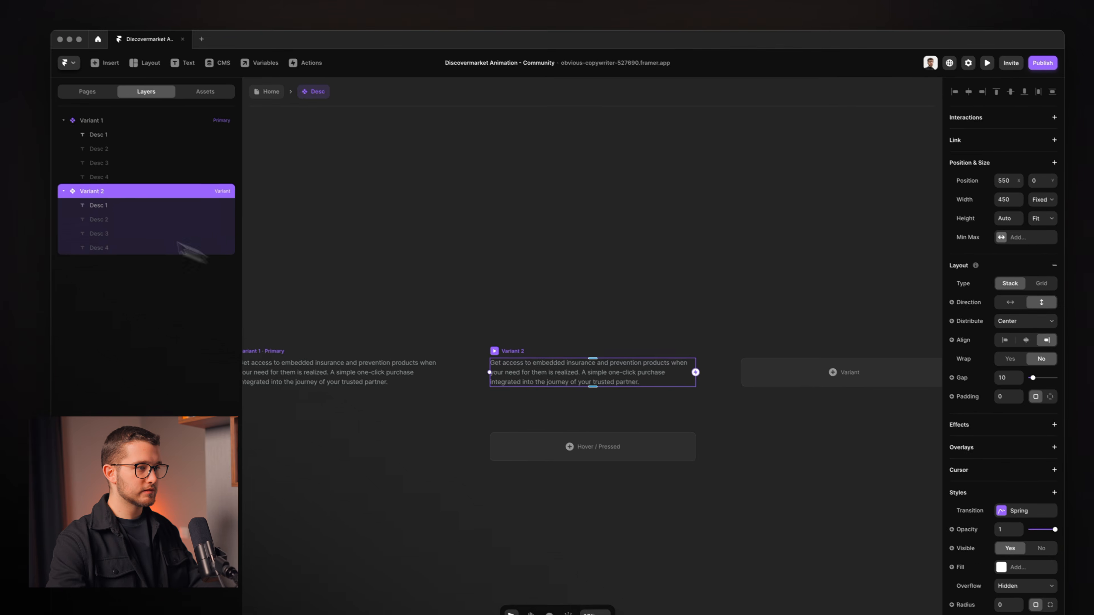
pyautogui.click(113, 199)
pyautogui.click(1054, 425)
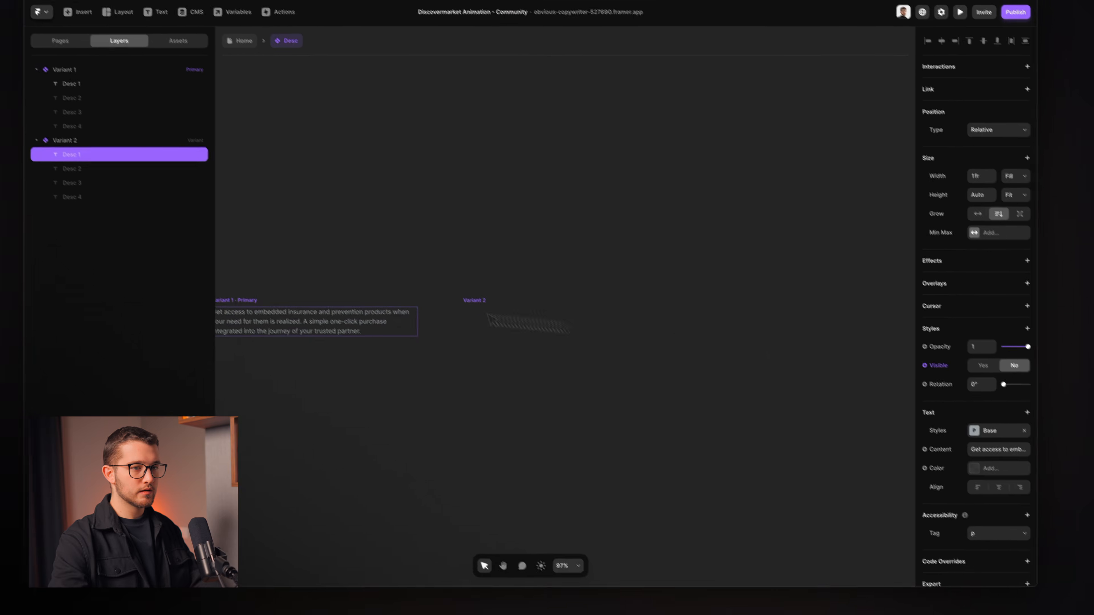
pyautogui.click(190, 206)
pyautogui.click(1012, 403)
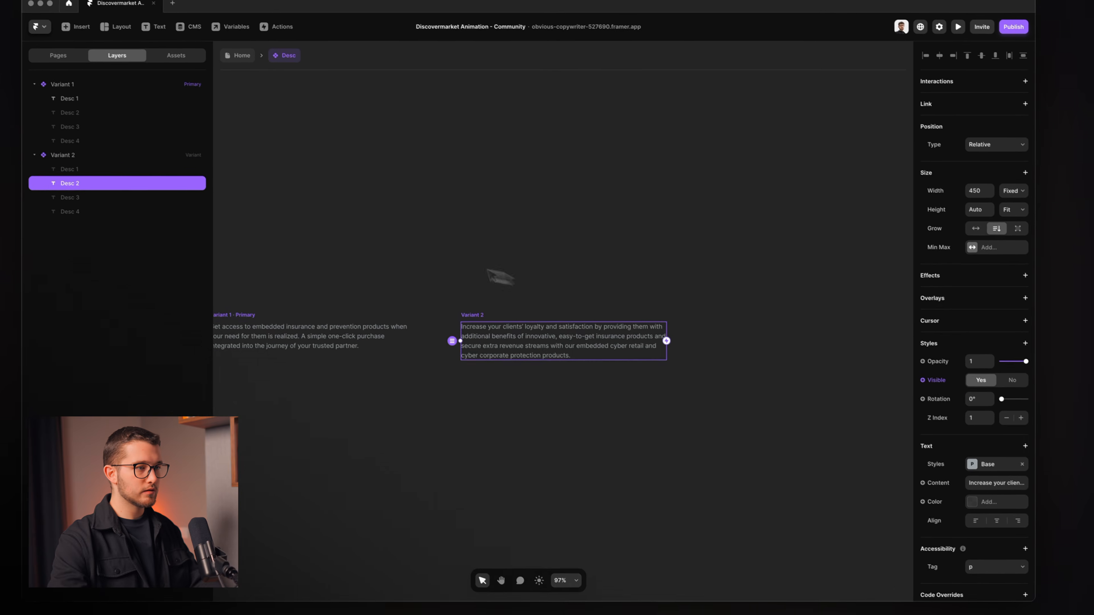
# Add a third variant to the Desc component, with Desc 2 hidden and Desc 3 visible.
pyautogui.click(501, 337)
pyautogui.click(817, 350)
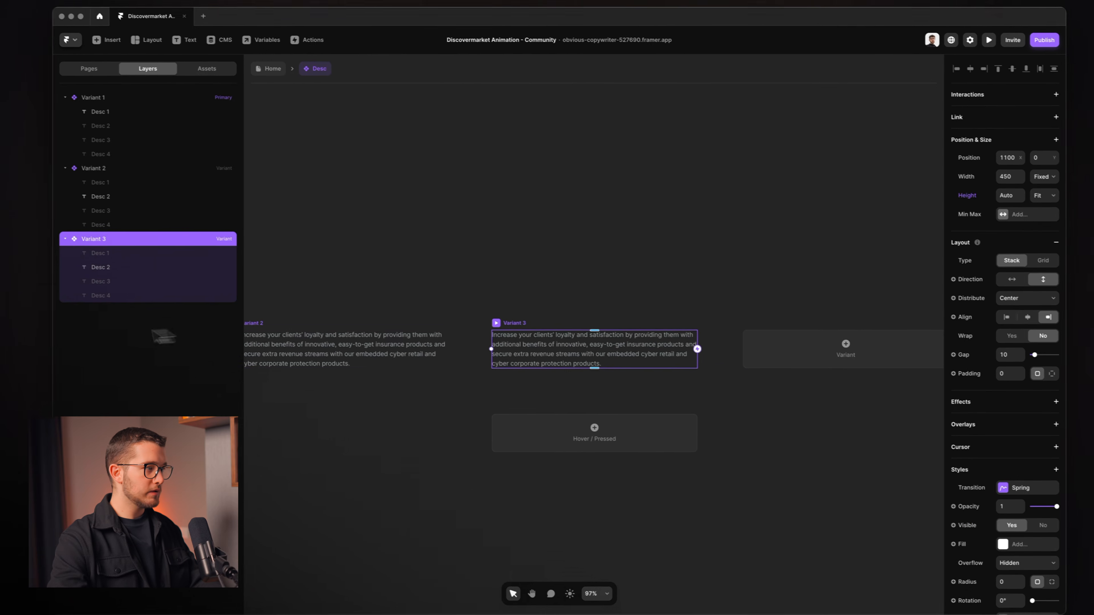
pyautogui.click(147, 263)
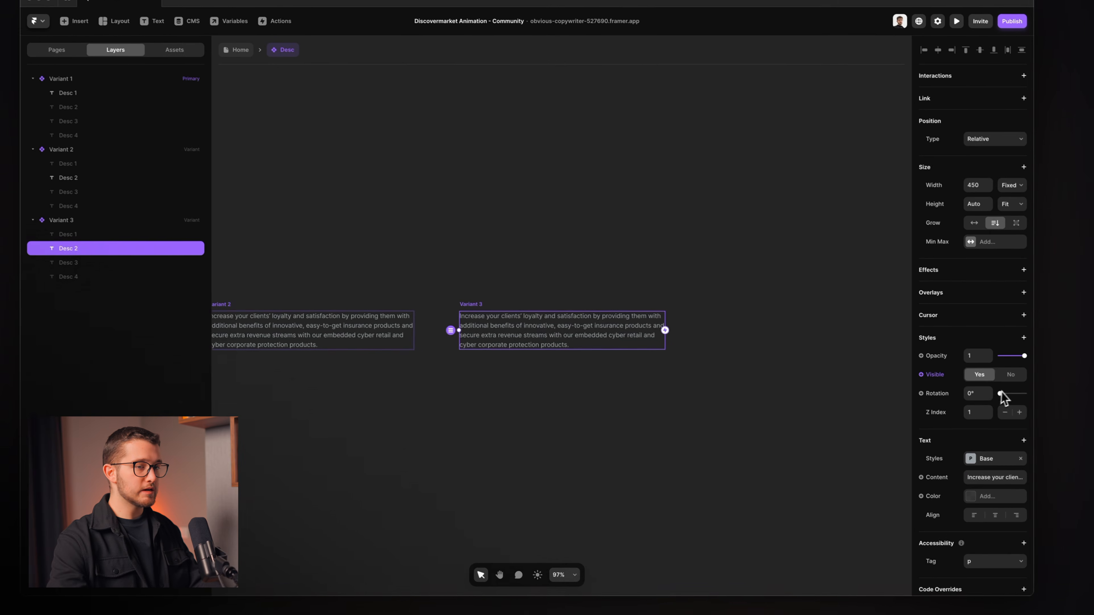
pyautogui.click(1009, 374)
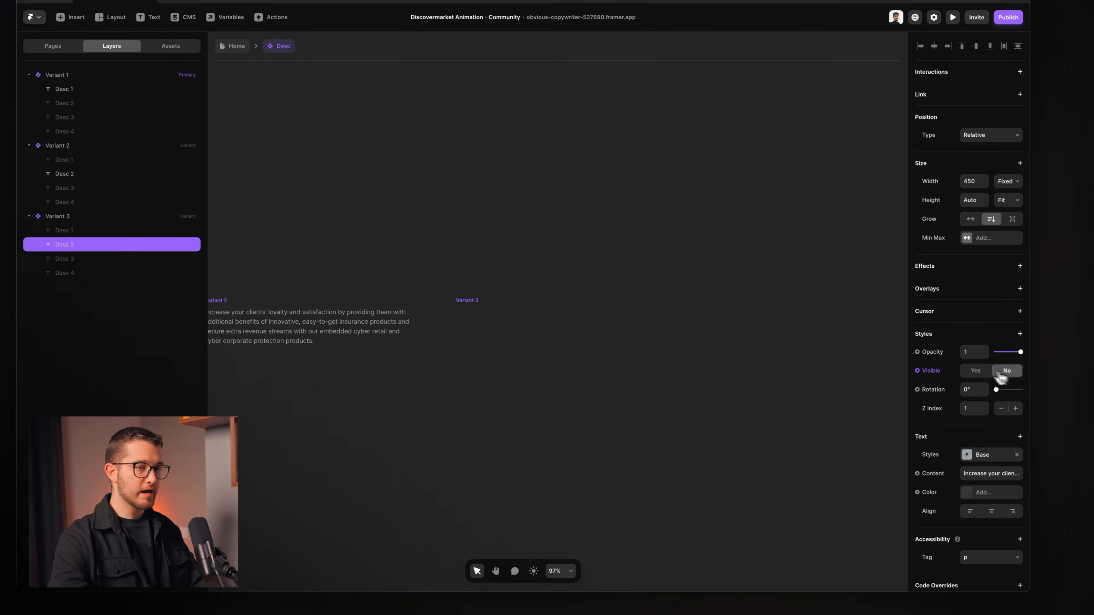
pyautogui.click(112, 264)
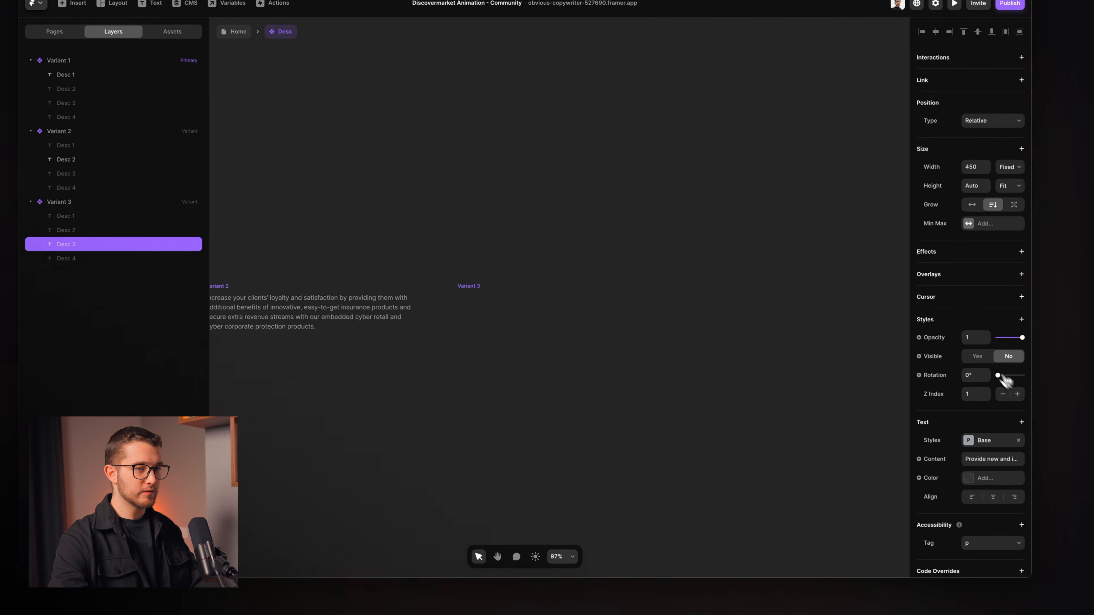
# Add a fourth variant to the Desc component, with Desc 3 hidden and Desc 4 visible.
pyautogui.click(493, 283)
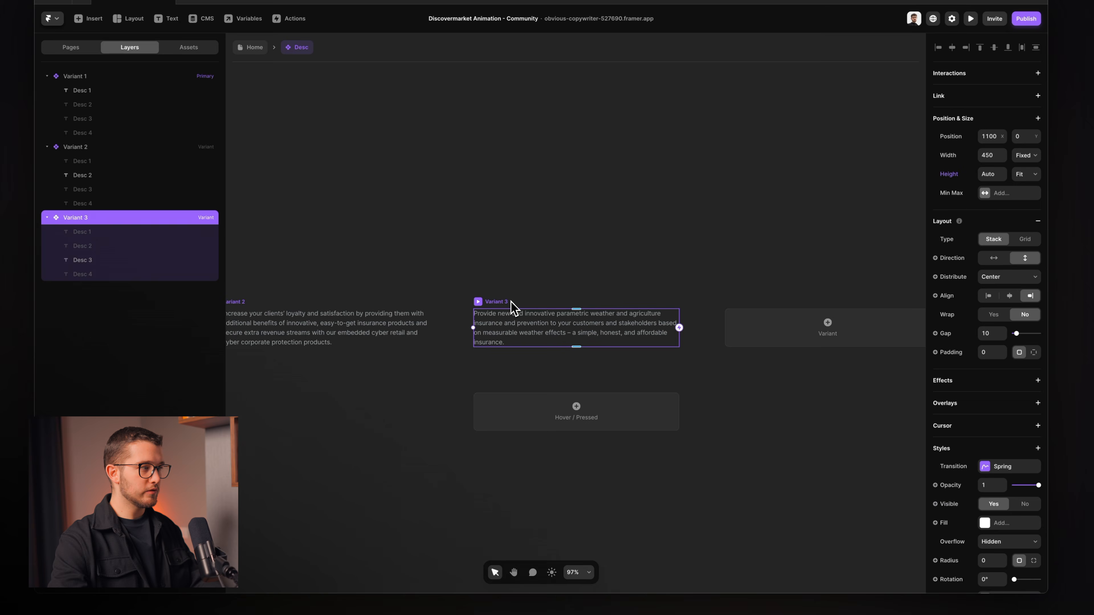
pyautogui.click(804, 345)
pyautogui.click(180, 330)
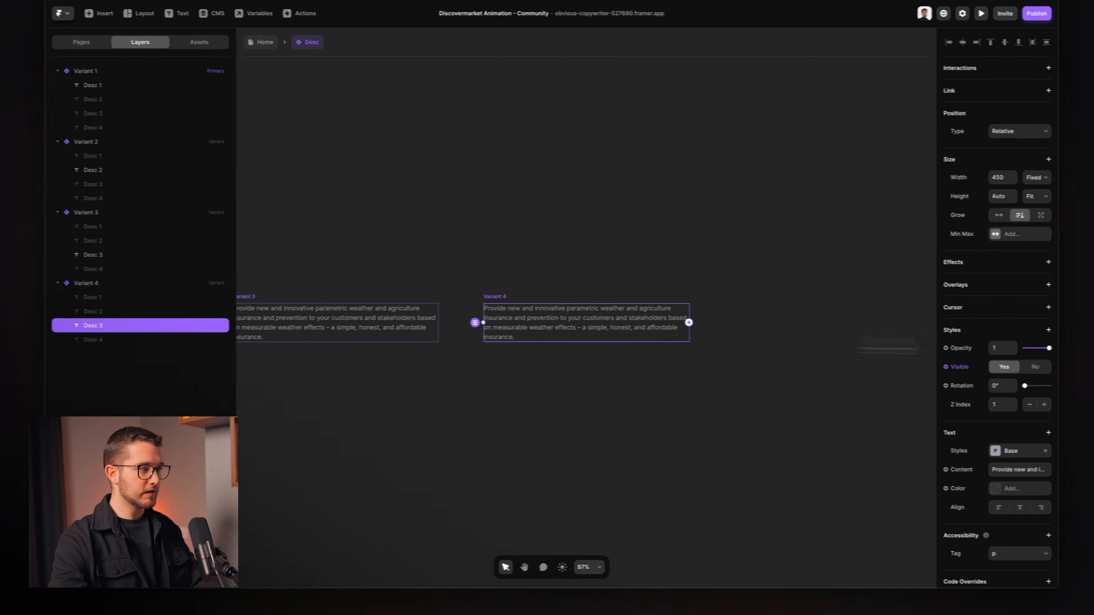
pyautogui.click(1010, 366)
pyautogui.click(129, 338)
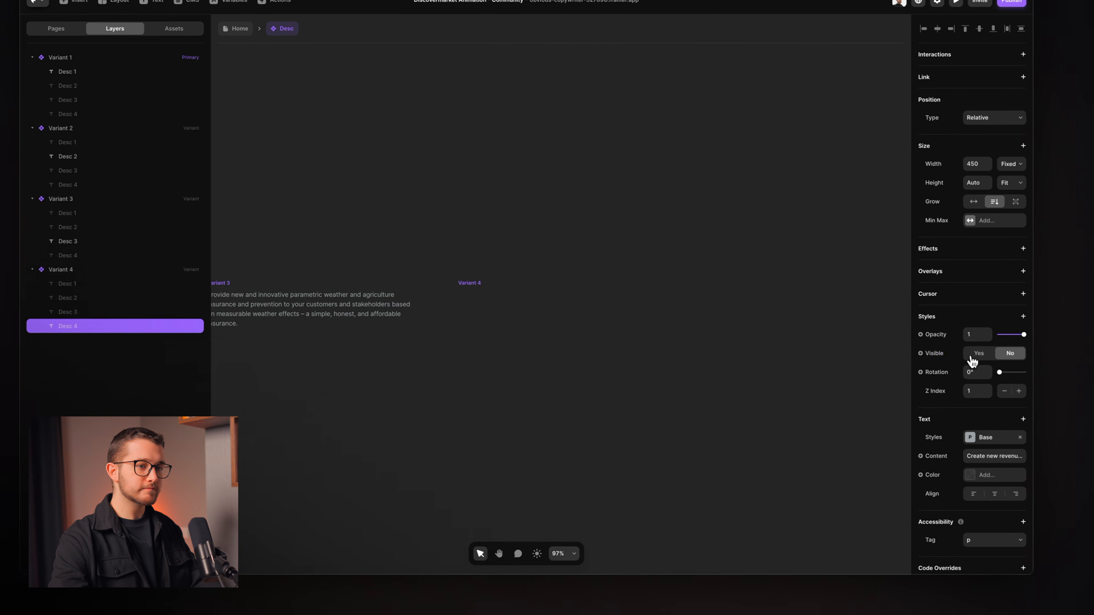
pyautogui.click(972, 356)
pyautogui.click(639, 402)
# On the Home page's Desktop LG, map the Titles and Desc scroll sections: #variant-1 to Variant 2, #variant-2 to Variant 3, #variant-3 to the last variant.
pyautogui.click(240, 29)
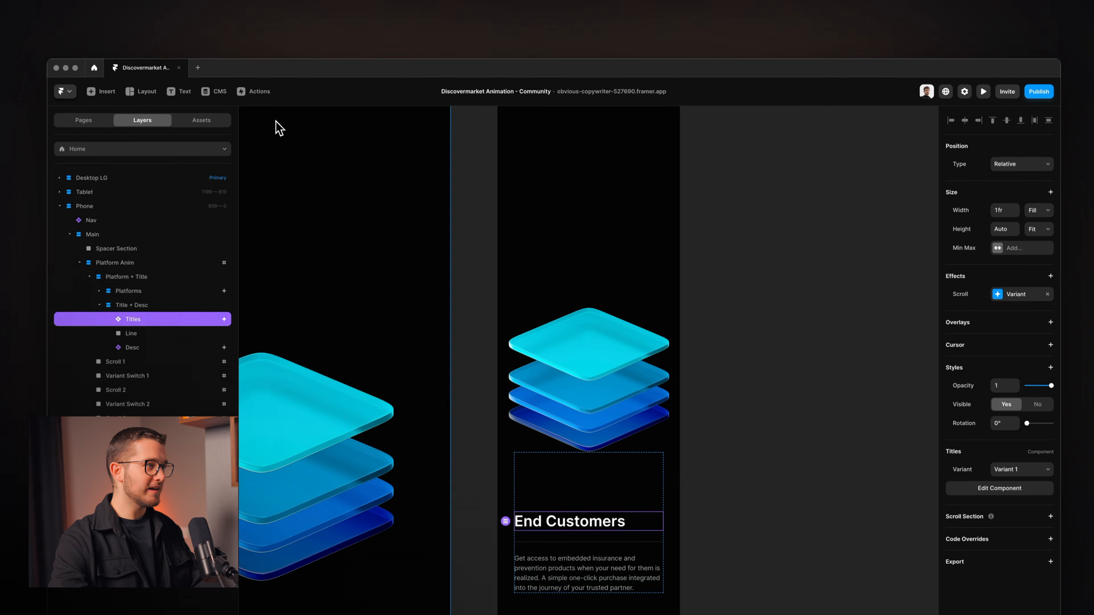
pyautogui.scroll(-5, 448, 194)
pyautogui.scroll(-4, 477, 289)
pyautogui.hscroll(-9, 477, 290)
pyautogui.hscroll(2, 477, 290)
pyautogui.scroll(4, 478, 291)
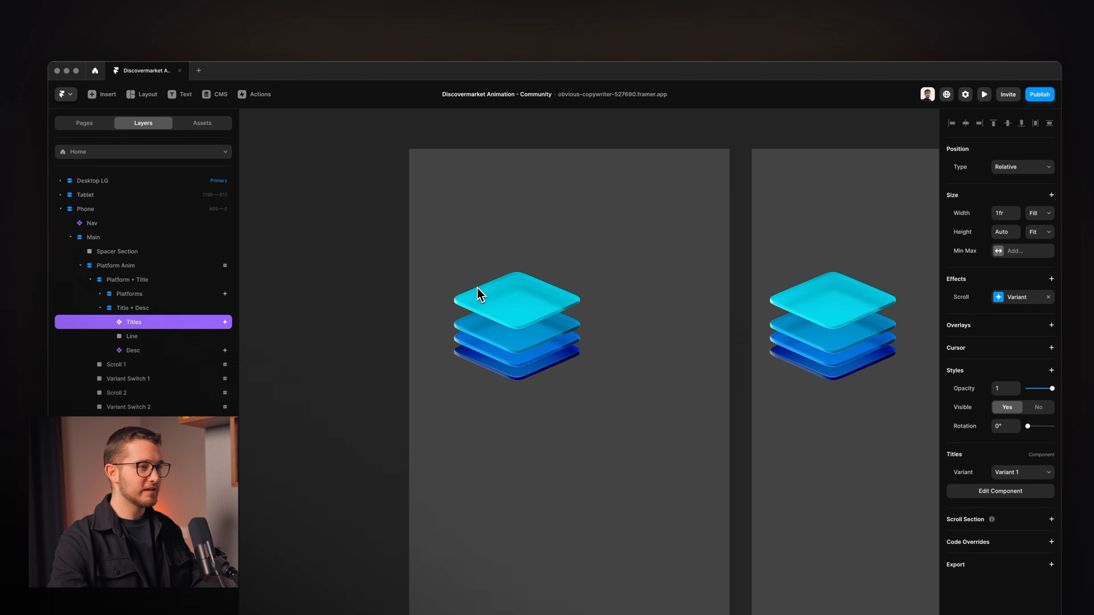
pyautogui.scroll(1, 648, 324)
pyautogui.click(648, 325)
pyautogui.click(1010, 297)
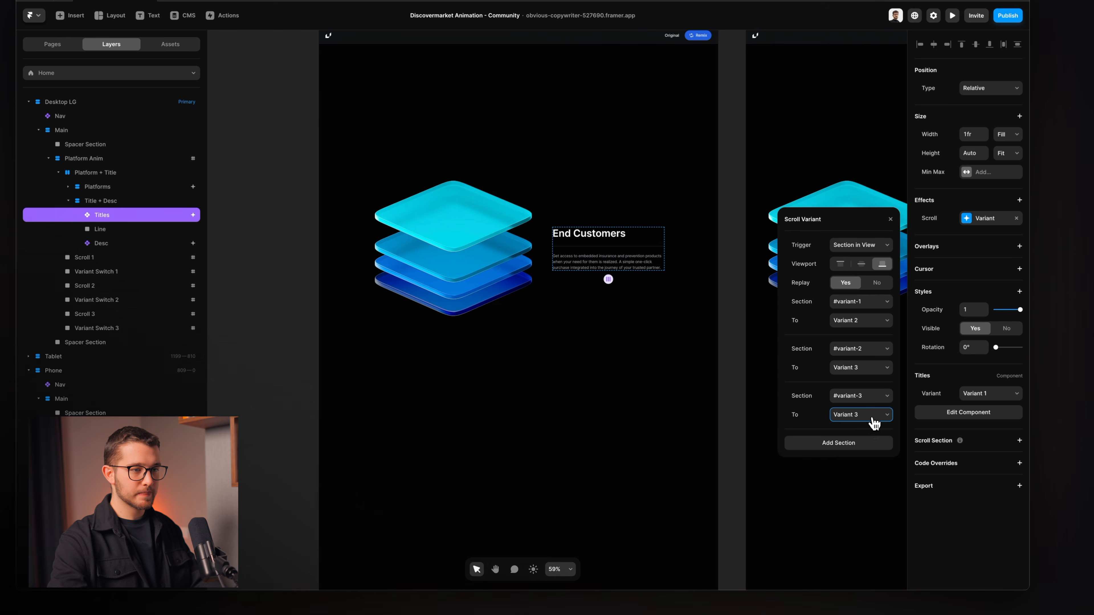
pyautogui.click(643, 262)
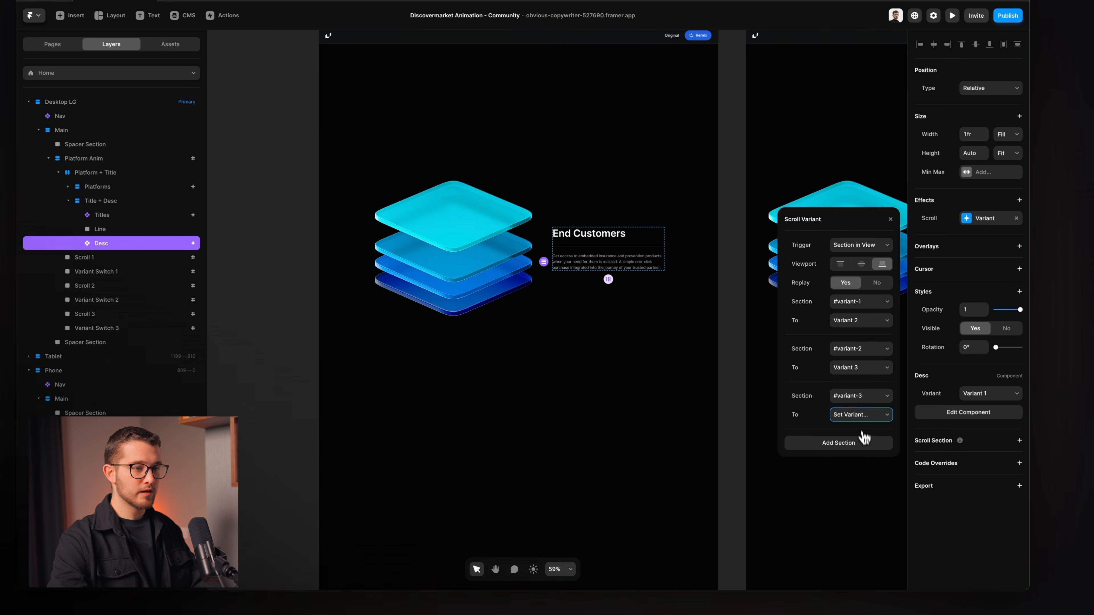
pyautogui.click(715, 317)
# Preview the Desktop LG breakpoint and scroll through the platform animation to check the title and description changes.
pyautogui.scroll(-5, 715, 318)
pyautogui.hscroll(7, 715, 317)
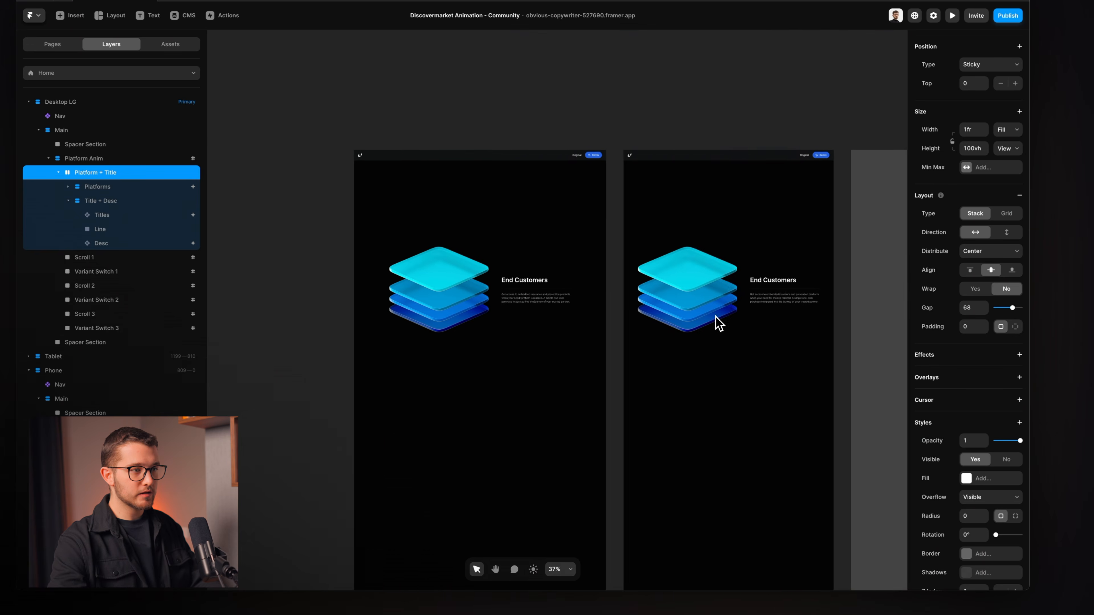
pyautogui.hscroll(-2, 716, 317)
pyautogui.hscroll(-3, 715, 317)
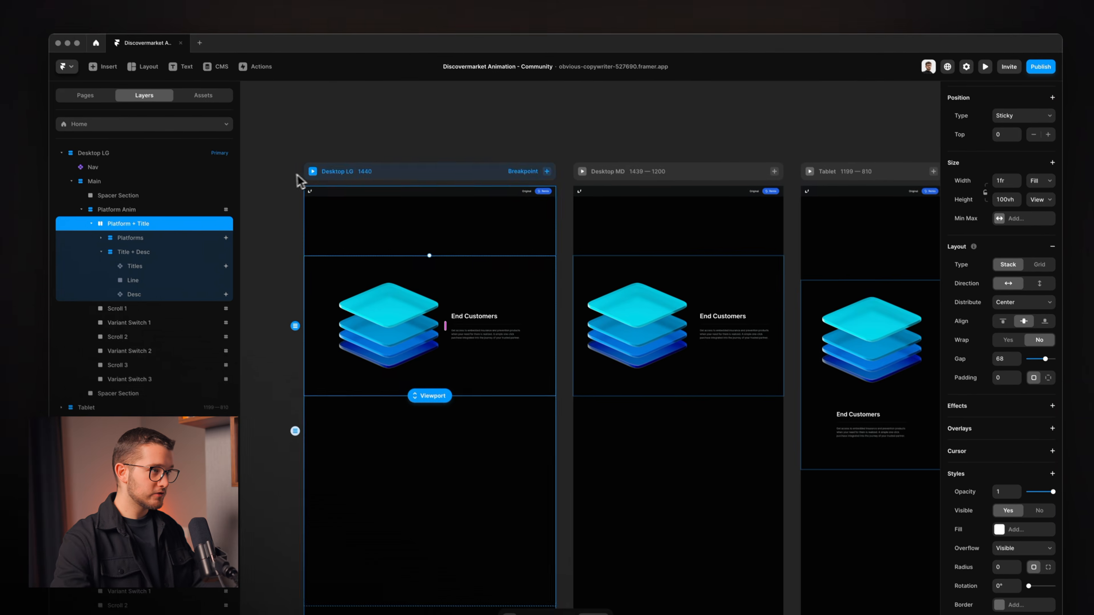
pyautogui.click(313, 172)
pyautogui.scroll(-10, 491, 330)
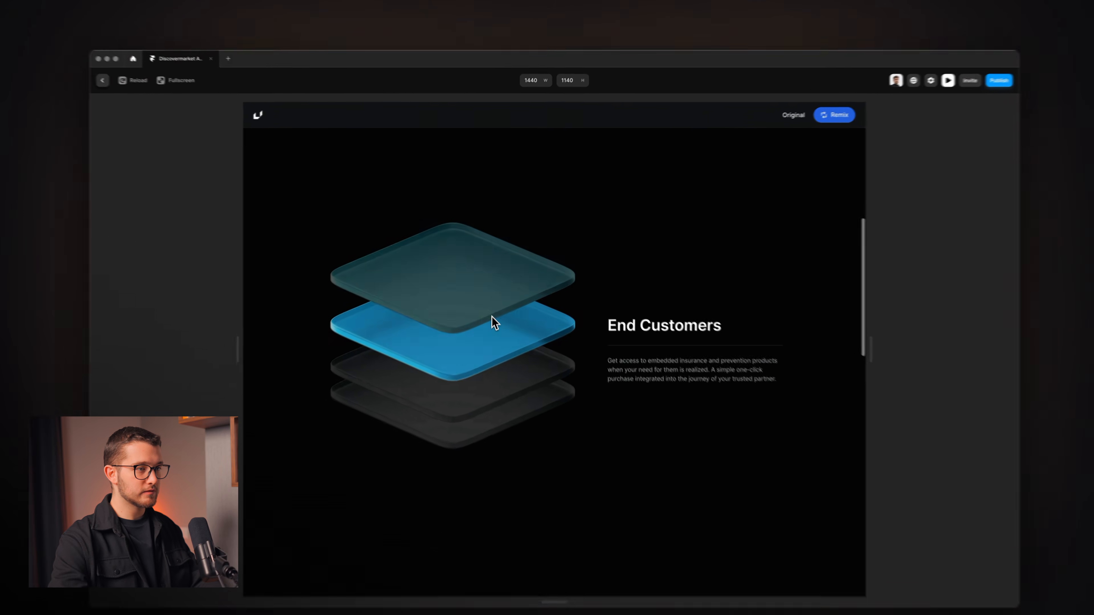
pyautogui.scroll(-3, 492, 316)
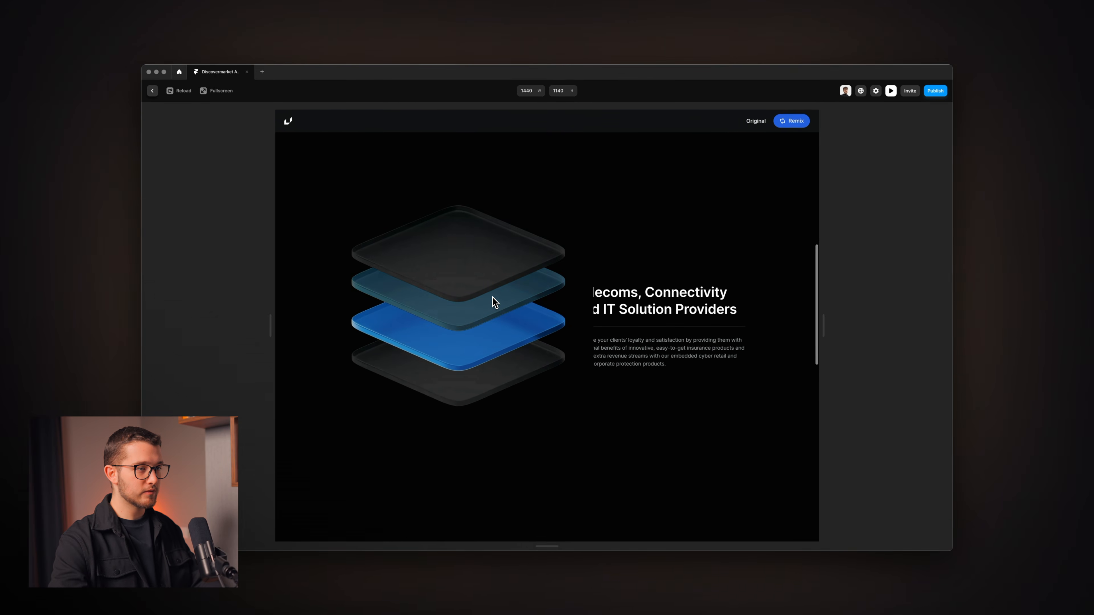
pyautogui.scroll(-3, 493, 296)
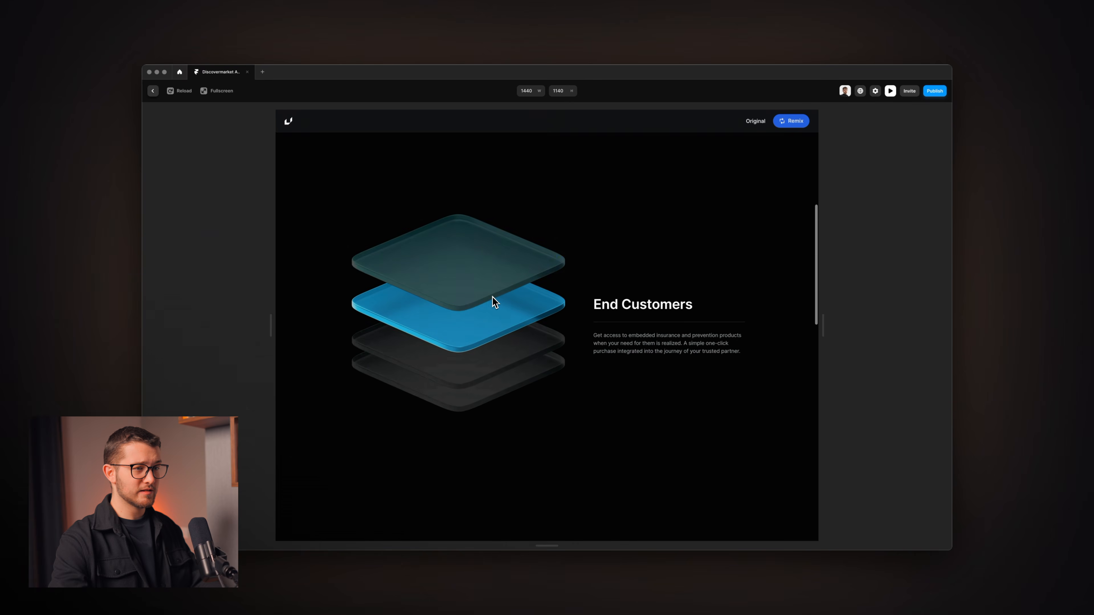
pyautogui.press('Escape')
# Set the width type of all four title layers in the Titles component's primary variant to Fill.
pyautogui.doubleClick(491, 293)
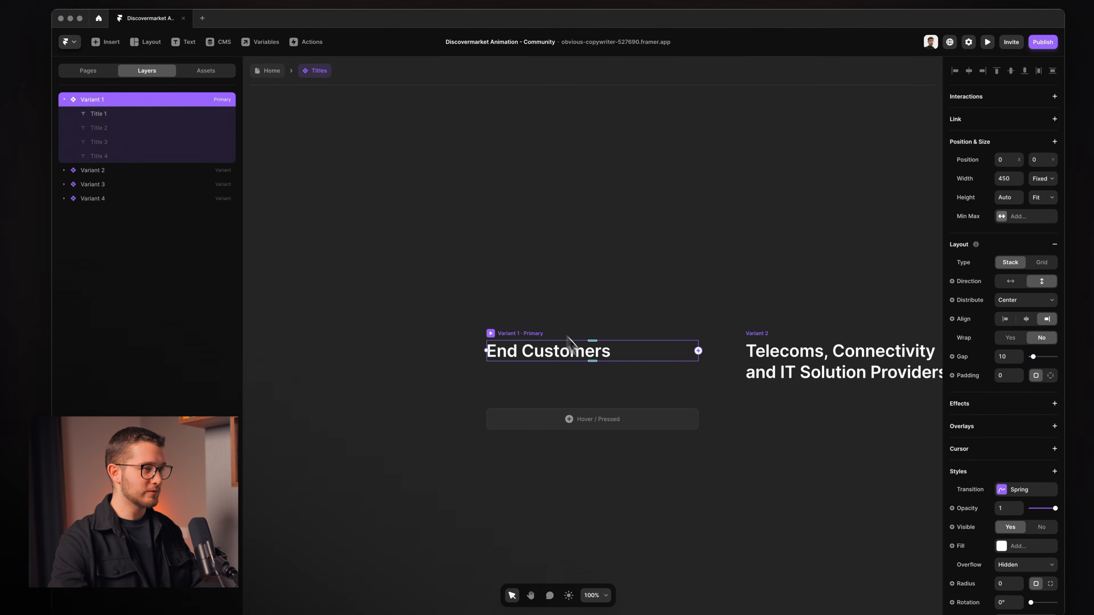
pyautogui.doubleClick(573, 353)
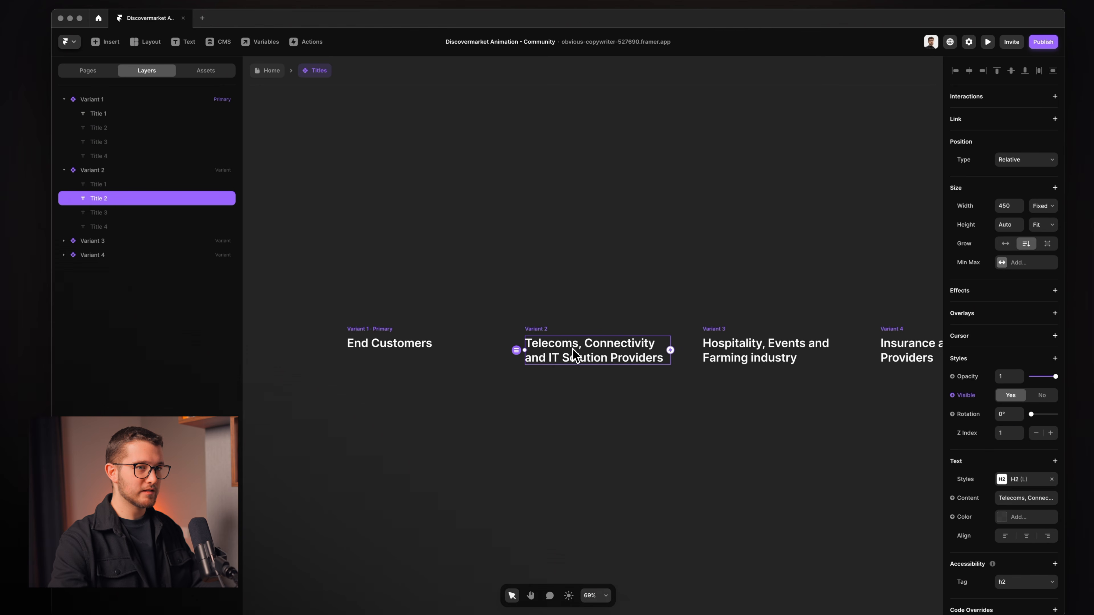
pyautogui.hscroll(-3, 573, 353)
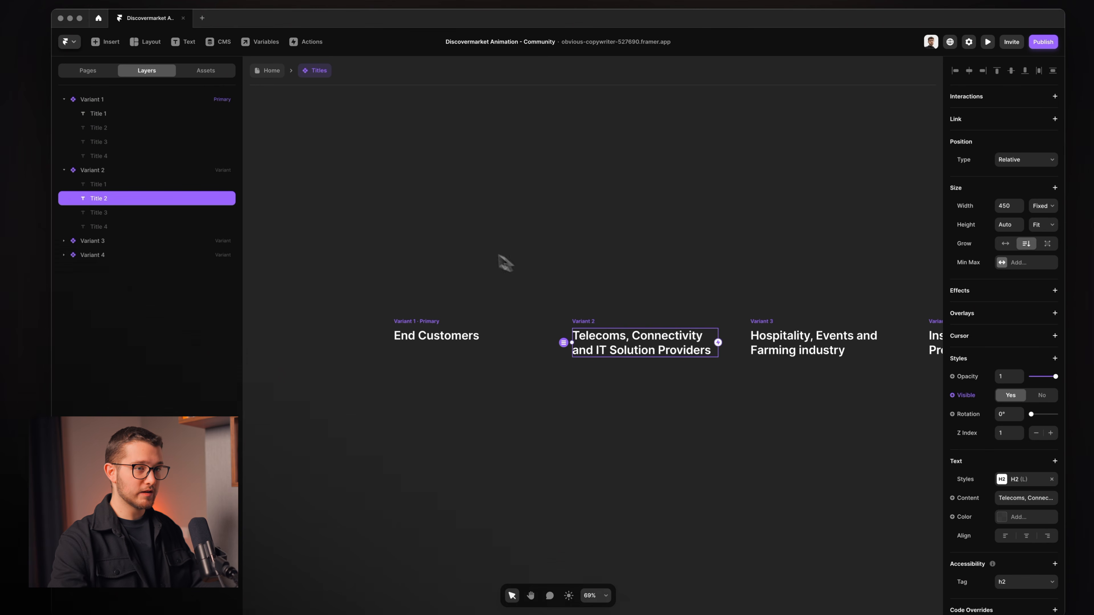
pyautogui.click(103, 113)
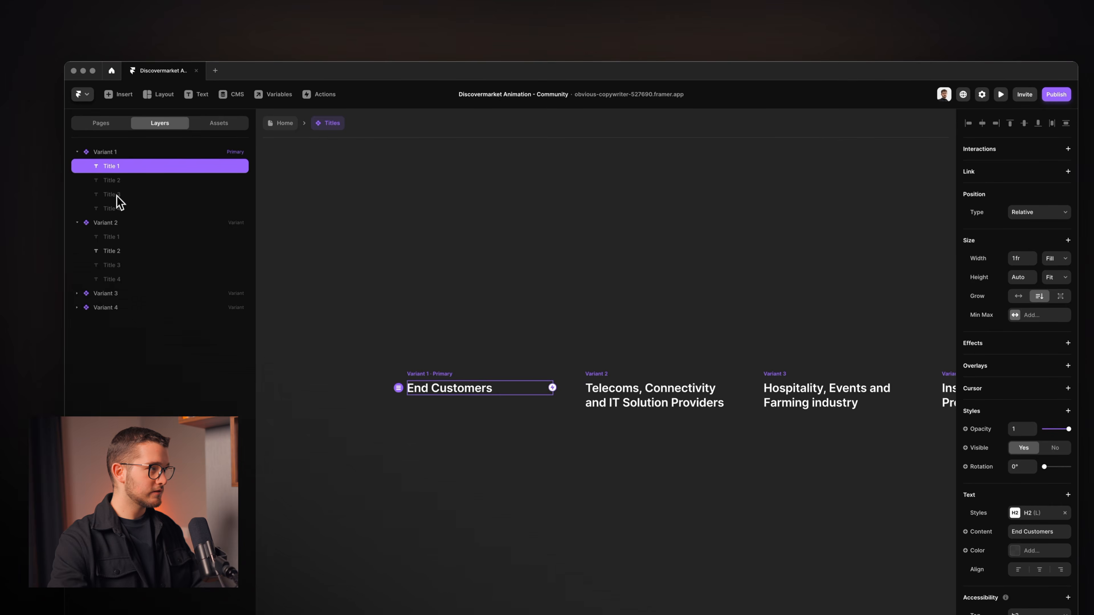
pyautogui.keyDown('shift'); pyautogui.click(103, 155); pyautogui.keyUp('shift')
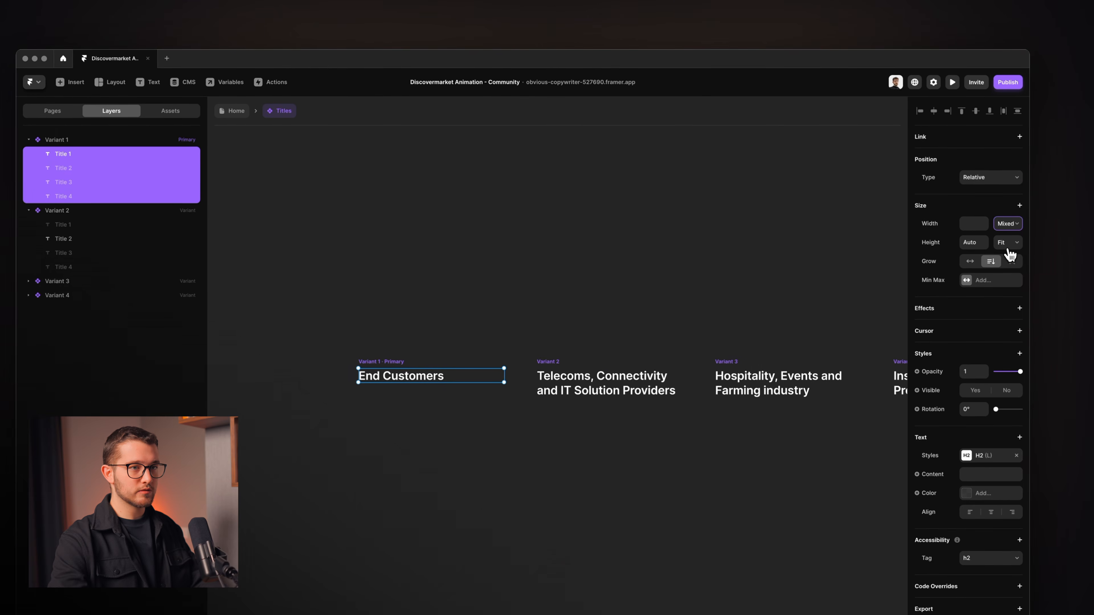
pyautogui.click(635, 256)
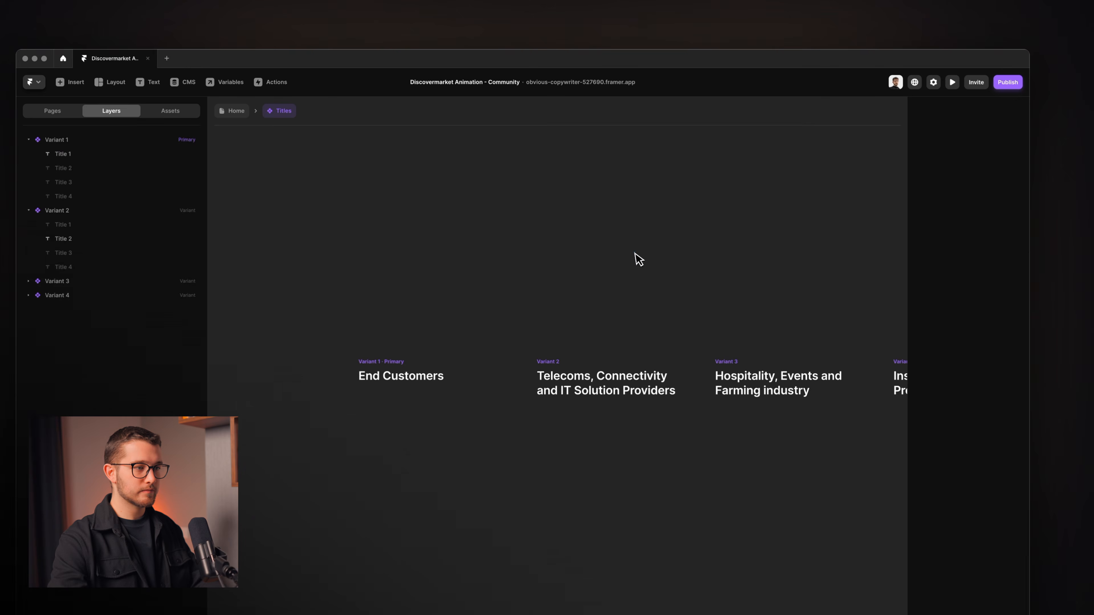
# Open the Desc component and set the width type of all four Desc layers in its primary variant to Fill.
pyautogui.click(170, 111)
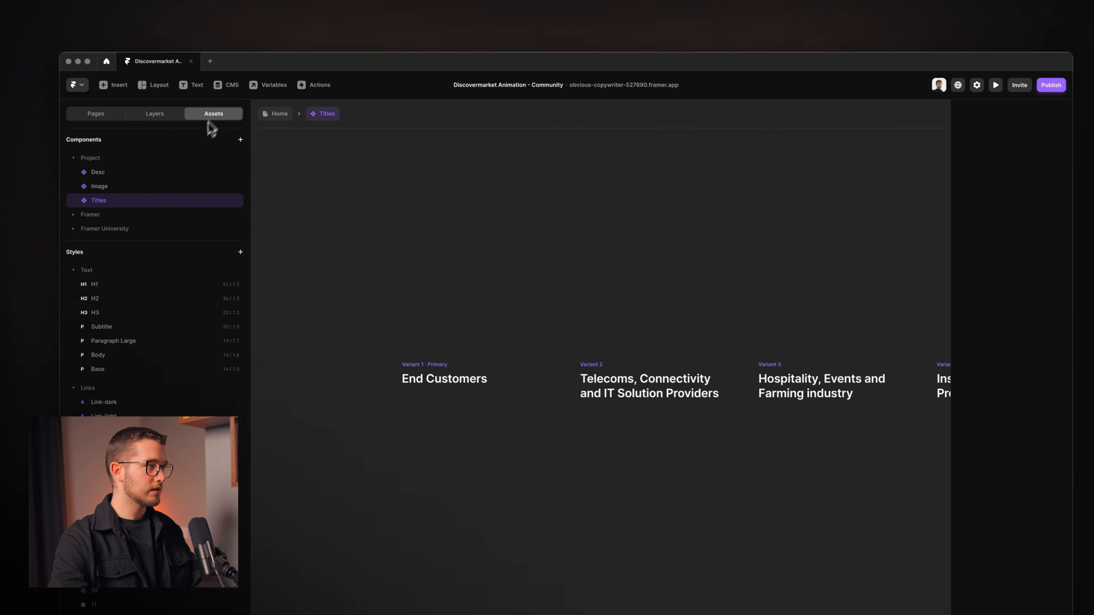
pyautogui.click(150, 170)
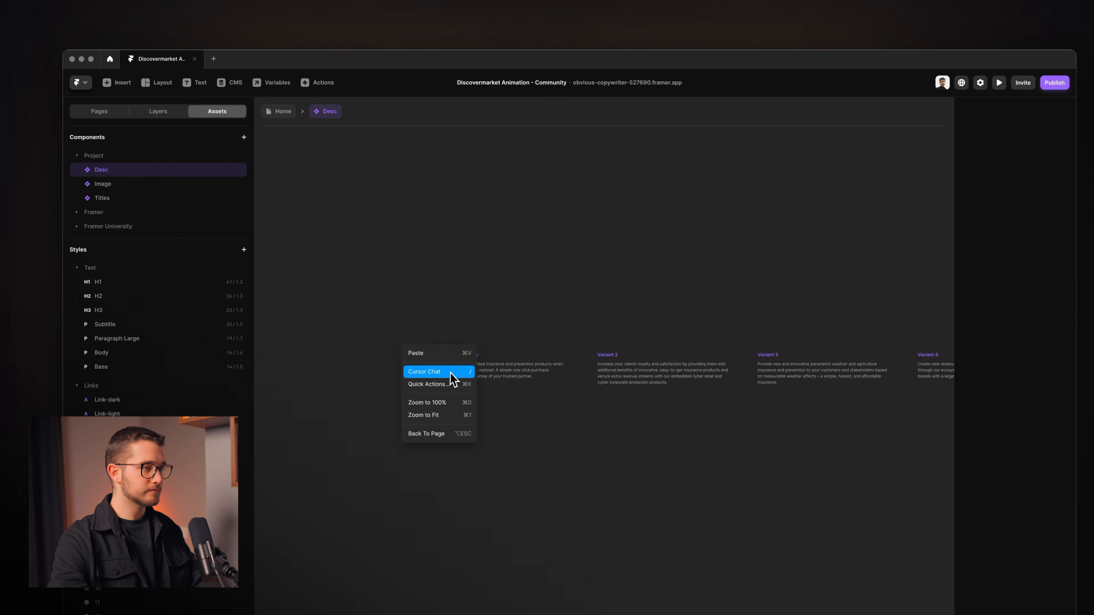
pyautogui.click(524, 374)
pyautogui.hotkey('alt', '2')
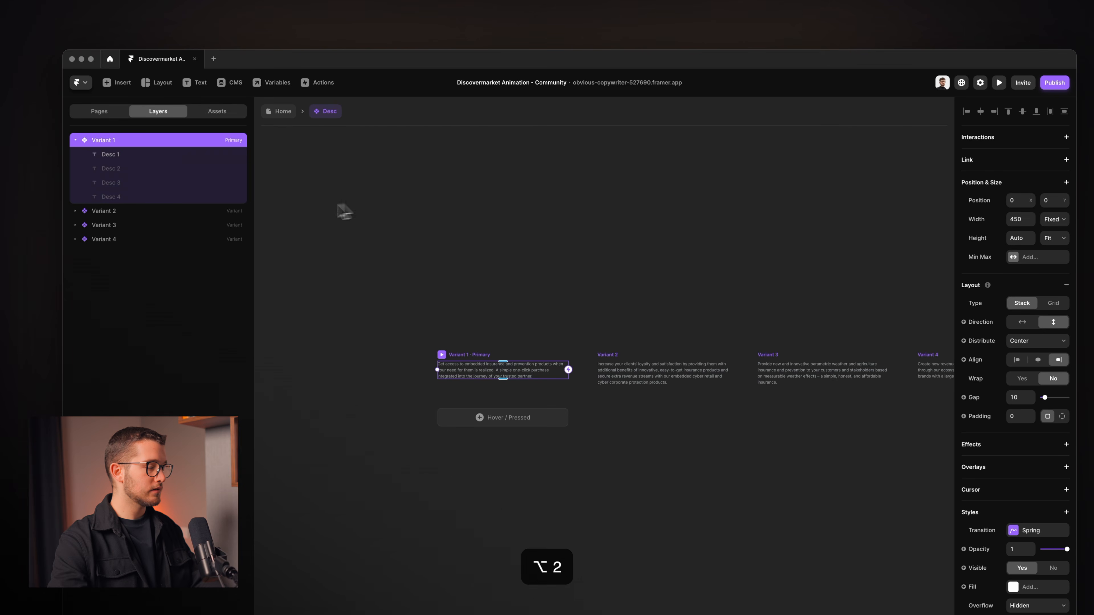
pyautogui.click(155, 154)
pyautogui.keyDown('shift'); pyautogui.click(149, 197); pyautogui.keyUp('shift')
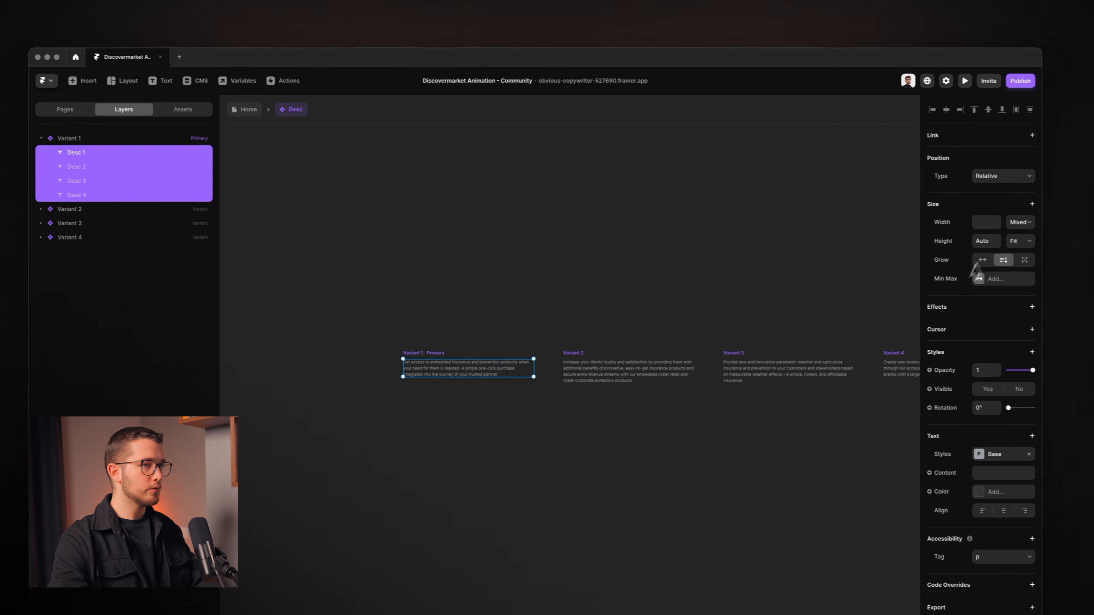
pyautogui.click(616, 244)
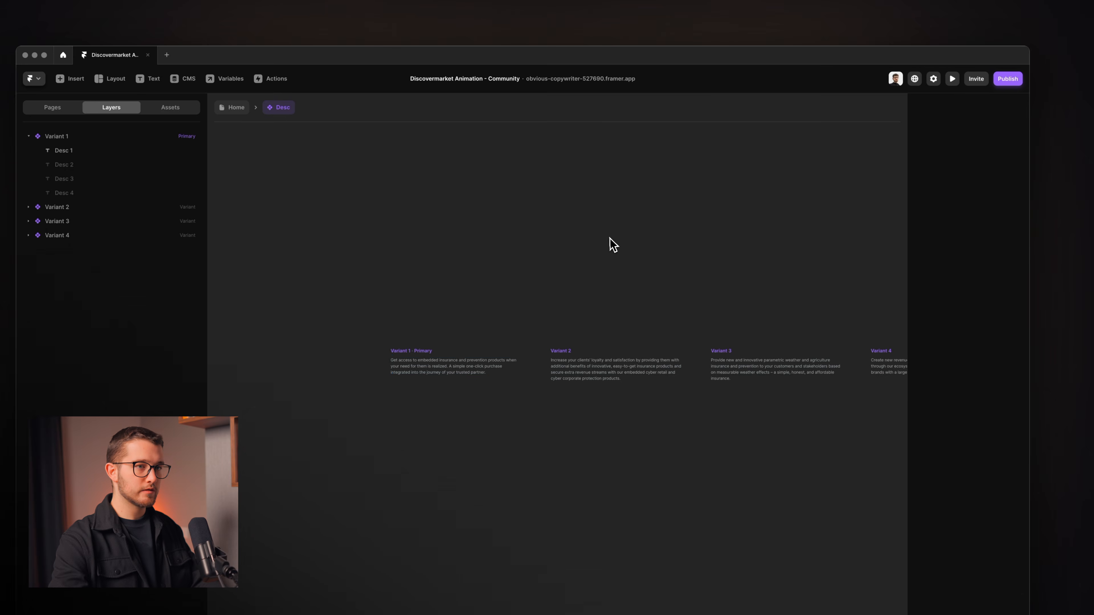
# Return to the Home page and preview Desktop LG again, scrolling back and forth through all four titles and descriptions.
pyautogui.click(236, 107)
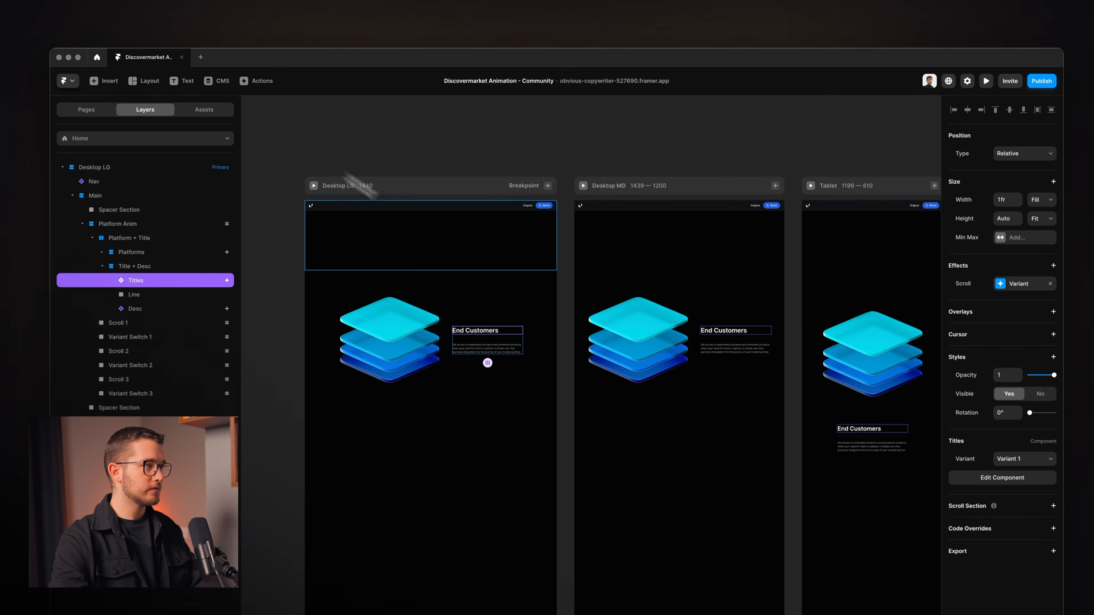
pyautogui.click(315, 186)
pyautogui.scroll(-5, 471, 375)
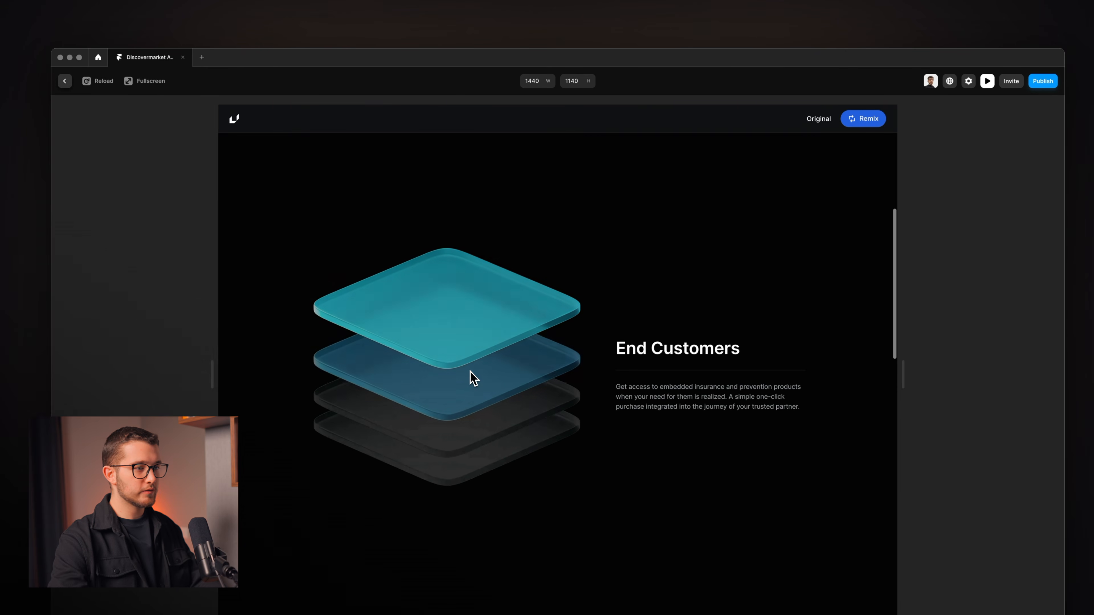
pyautogui.scroll(-5, 470, 372)
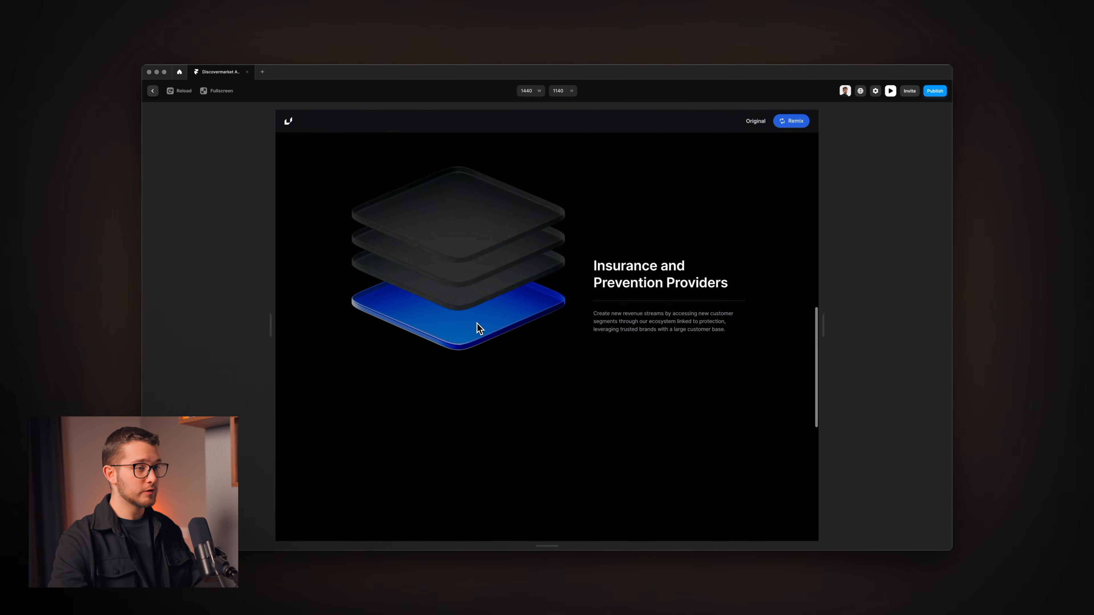
pyautogui.scroll(-2, 478, 328)
pyautogui.scroll(5, 478, 328)
pyautogui.scroll(-3, 479, 329)
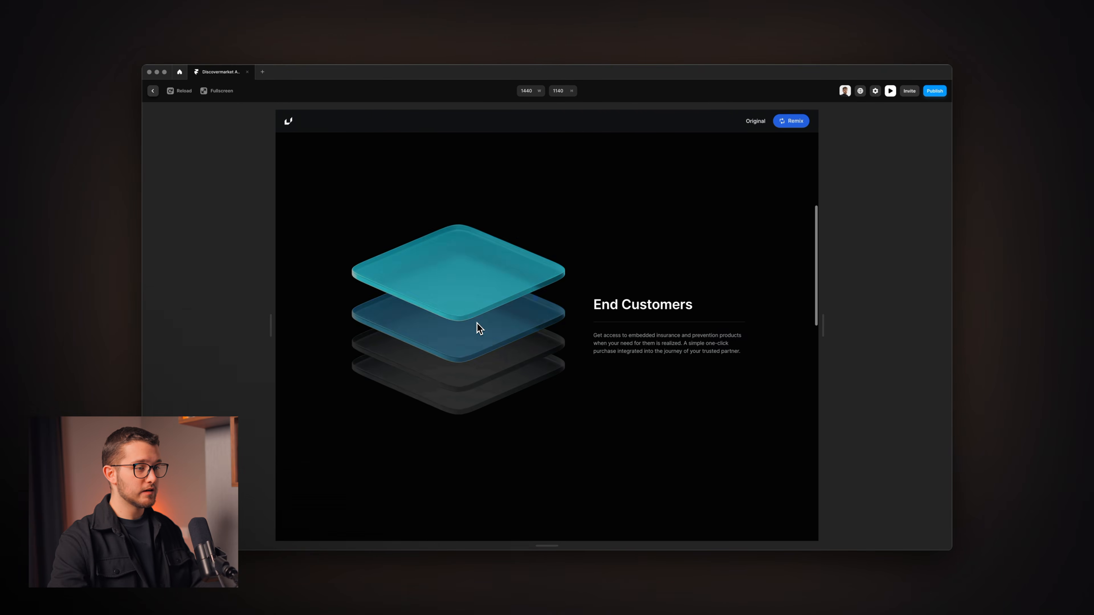
pyautogui.scroll(-6, 479, 328)
pyautogui.press('Escape')
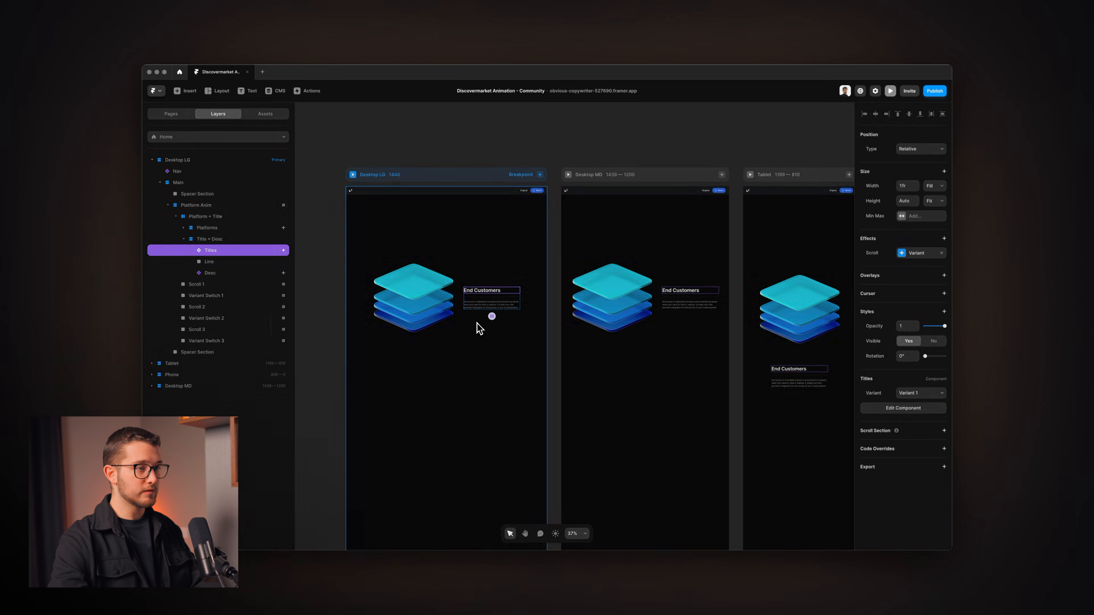
pyautogui.press('super+shift+p')
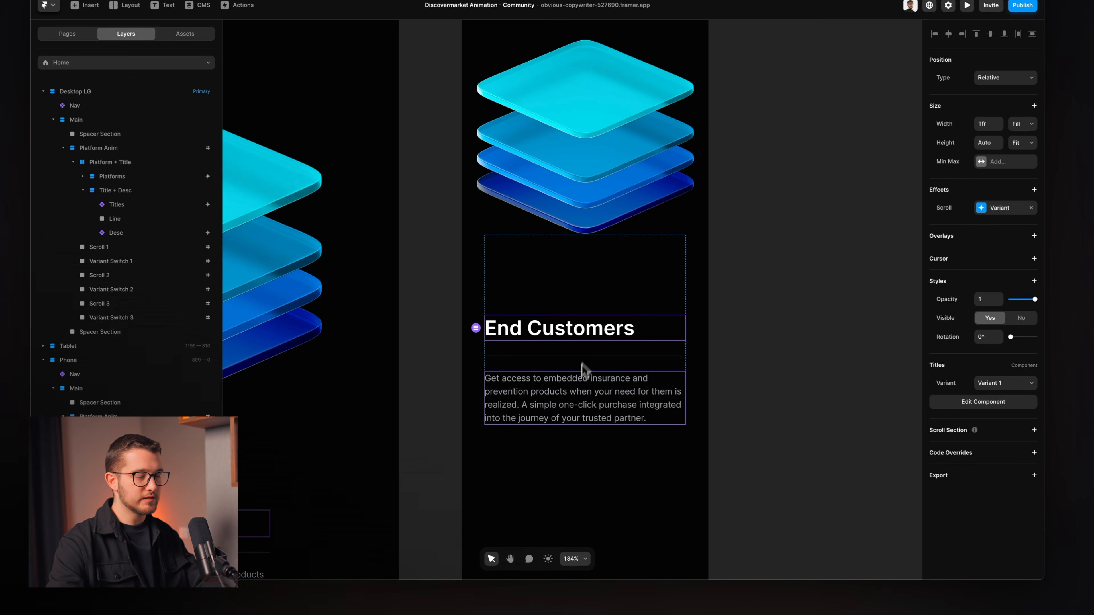
pyautogui.click(570, 404)
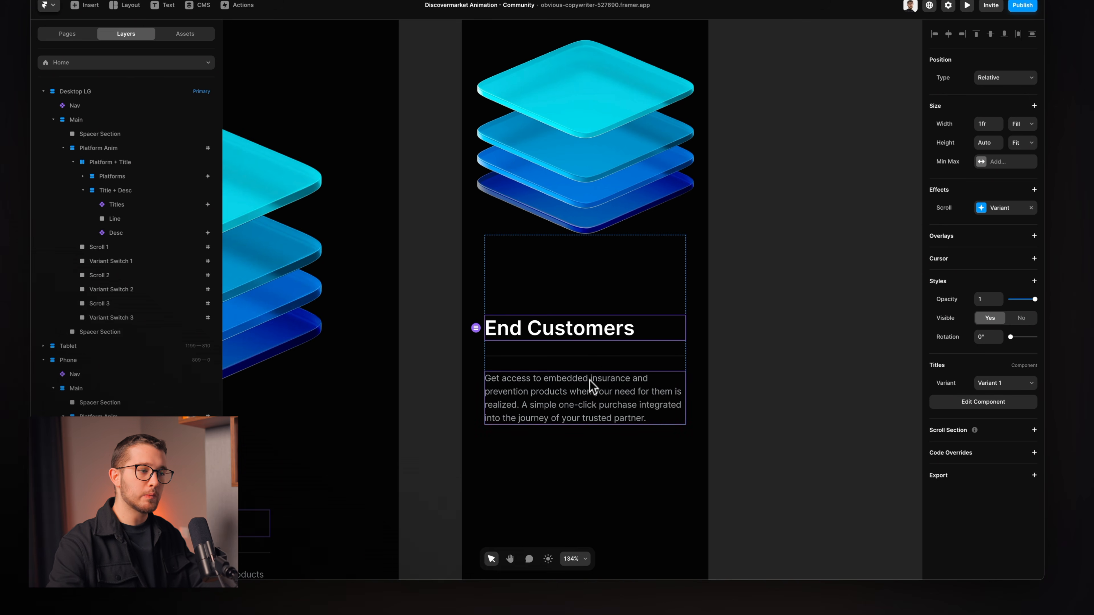
pyautogui.click(603, 356)
pyautogui.click(601, 390)
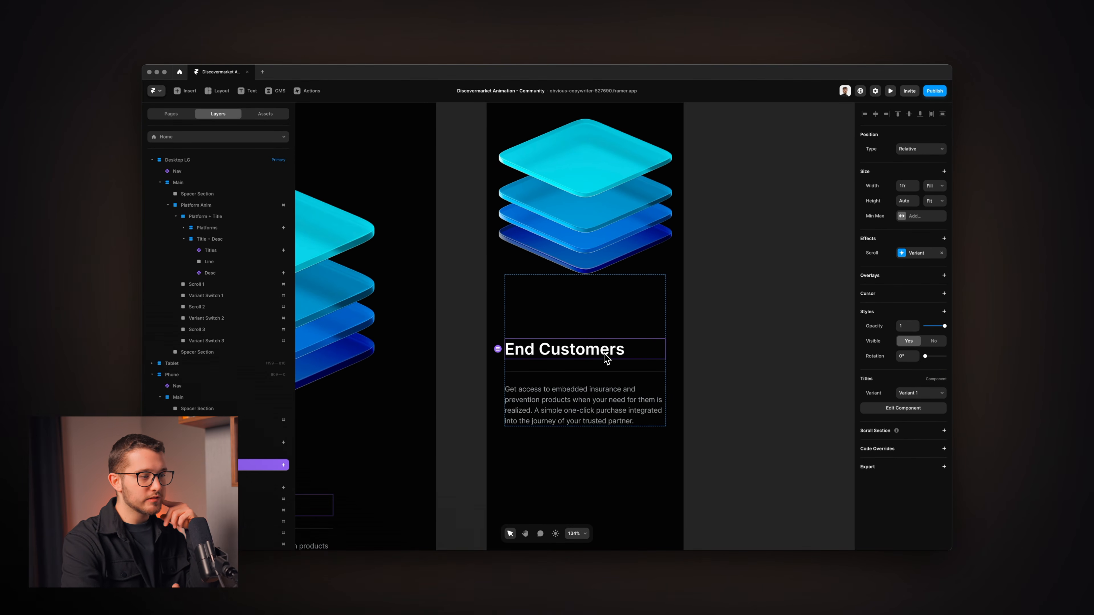
# Preview the Phone breakpoint and scroll through its platform animation to check the titles and descriptions.
pyautogui.click(599, 414)
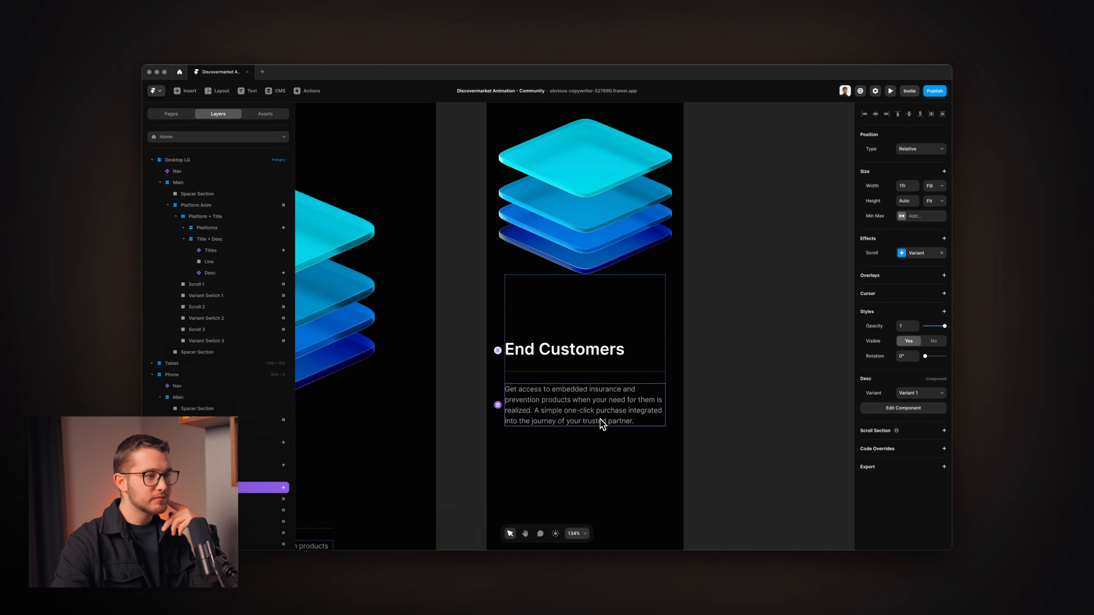
pyautogui.scroll(-5, 602, 425)
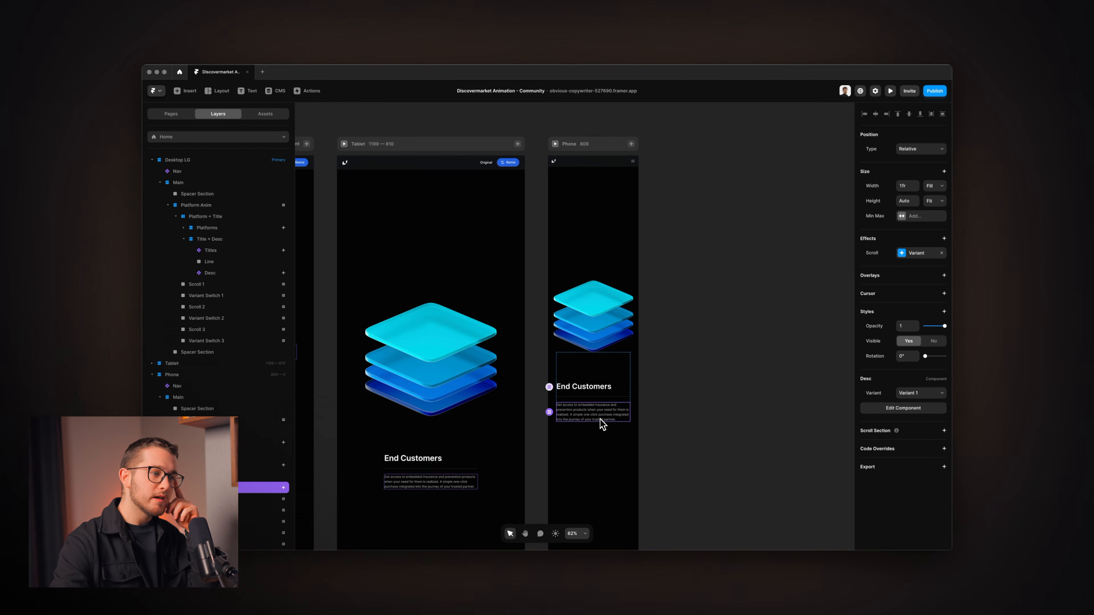
pyautogui.click(556, 143)
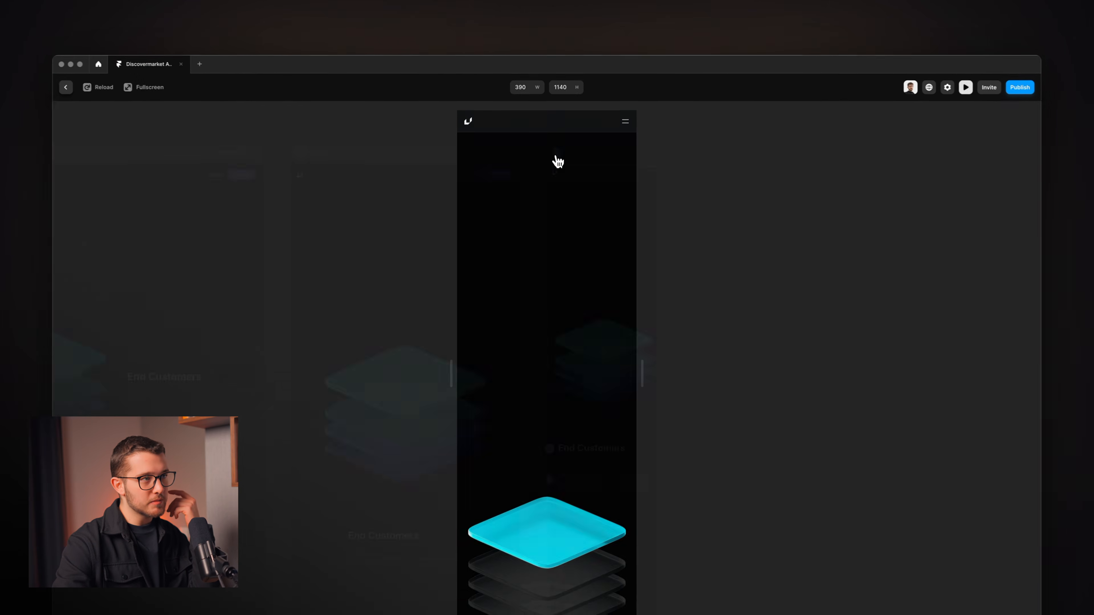
pyautogui.scroll(-8, 544, 349)
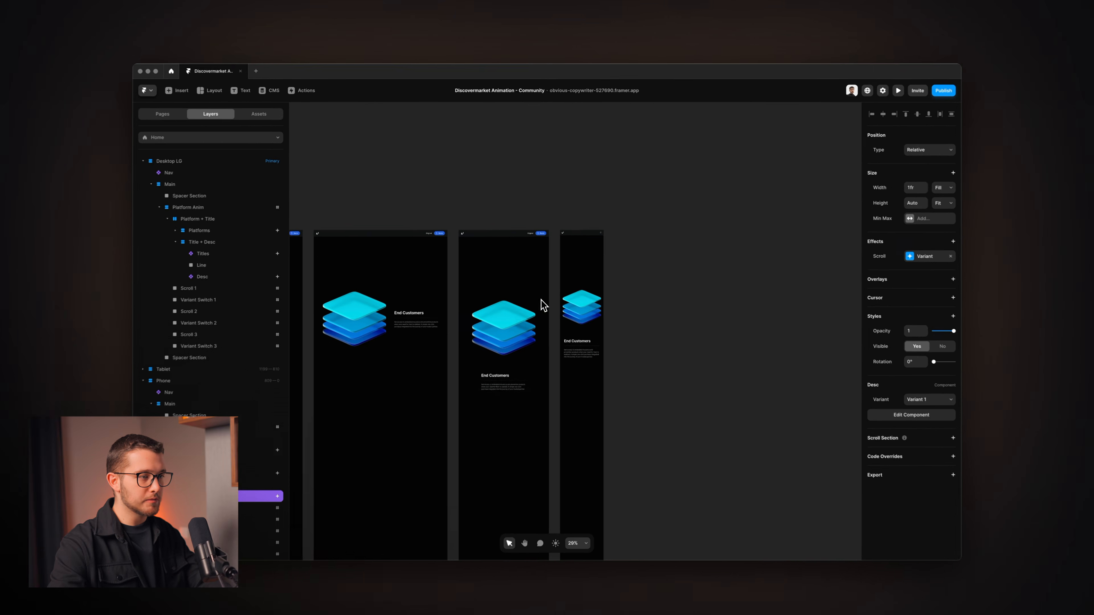
# Examine how the Titles and Desc instances sit together in the Desktop LG breakpoint.
pyautogui.scroll(5, 544, 305)
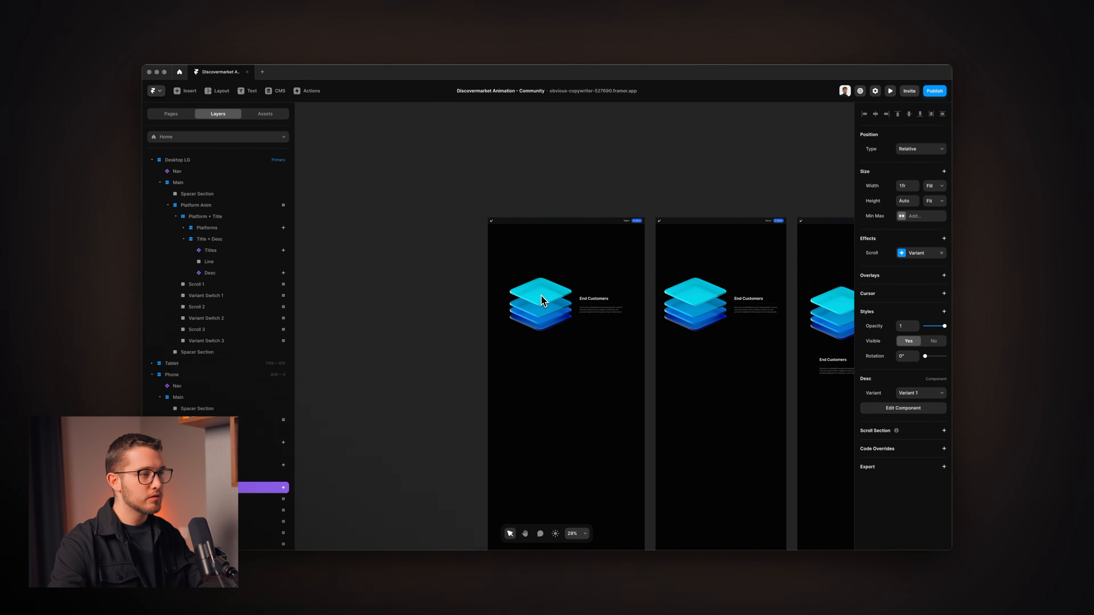
pyautogui.scroll(2, 478, 321)
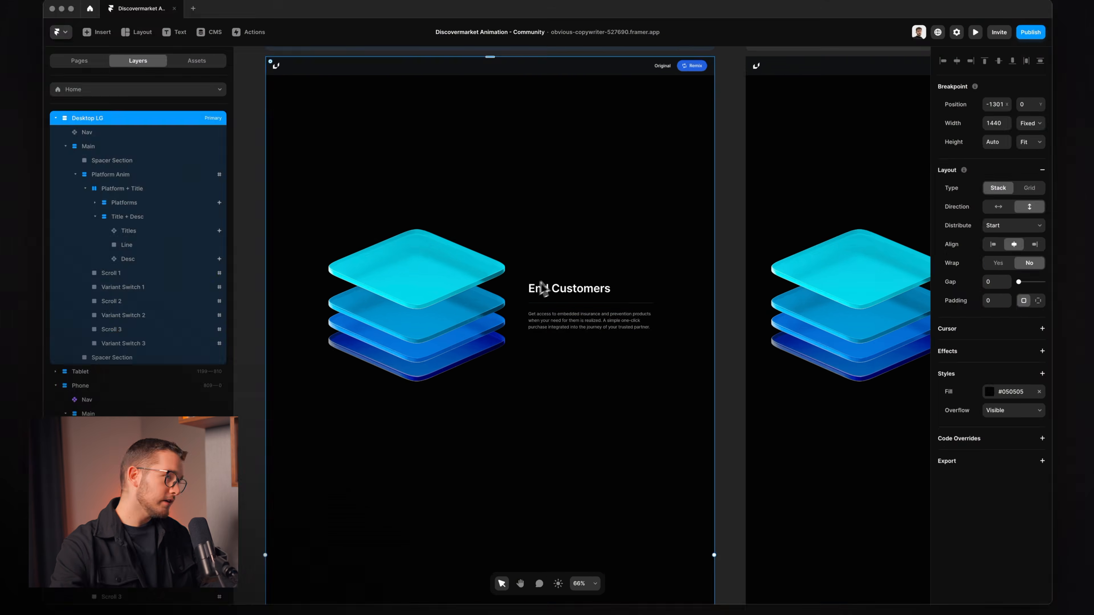
pyautogui.click(551, 301)
pyautogui.click(571, 326)
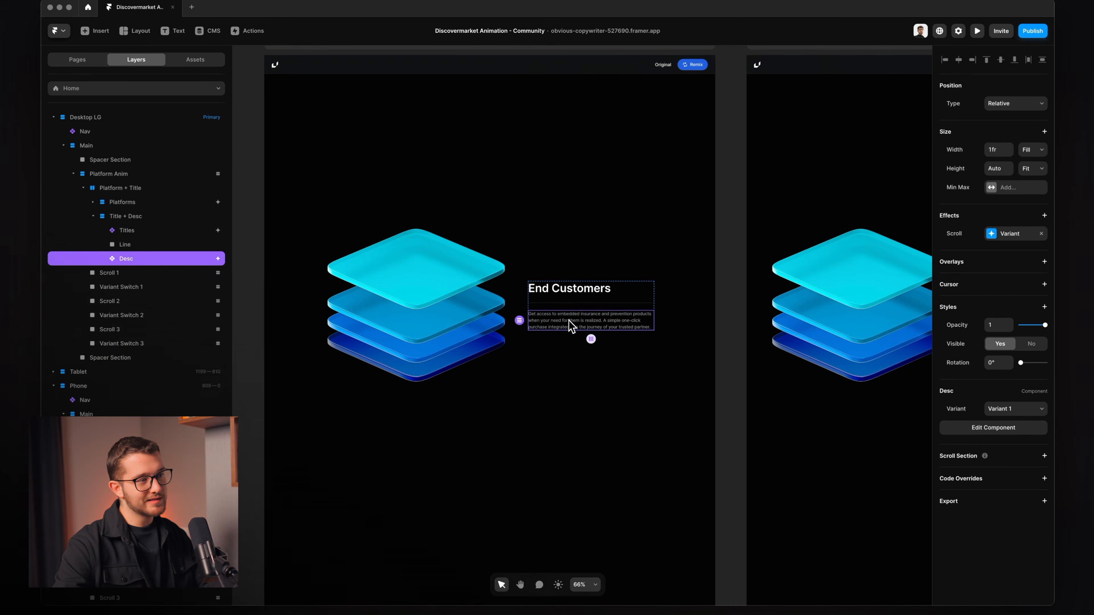
pyautogui.scroll(3, 578, 293)
pyautogui.click(581, 296)
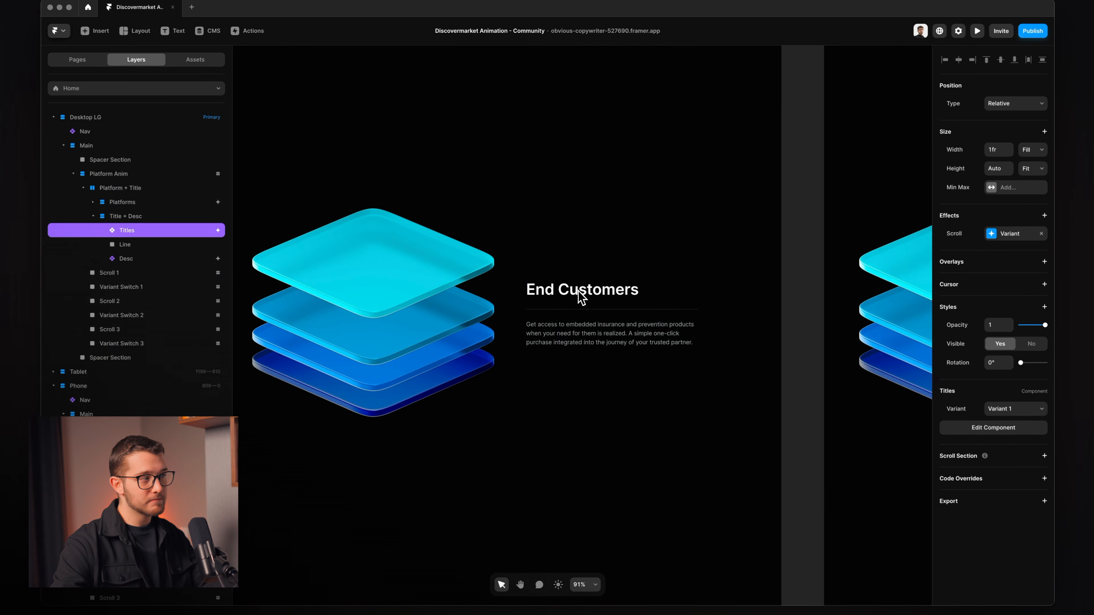
pyautogui.scroll(-5, 577, 304)
pyautogui.click(574, 310)
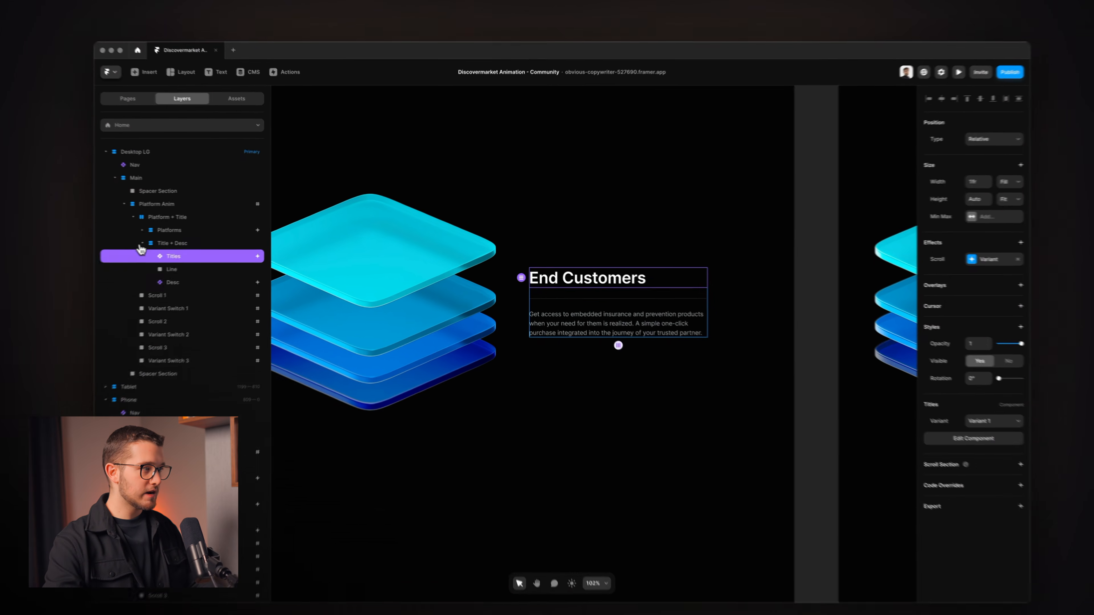
# Duplicate the Title + Desc stack in Desktop LG and move both stacks out of the breakpoint onto the empty canvas beside it.
pyautogui.click(220, 242)
pyautogui.press('super+d')
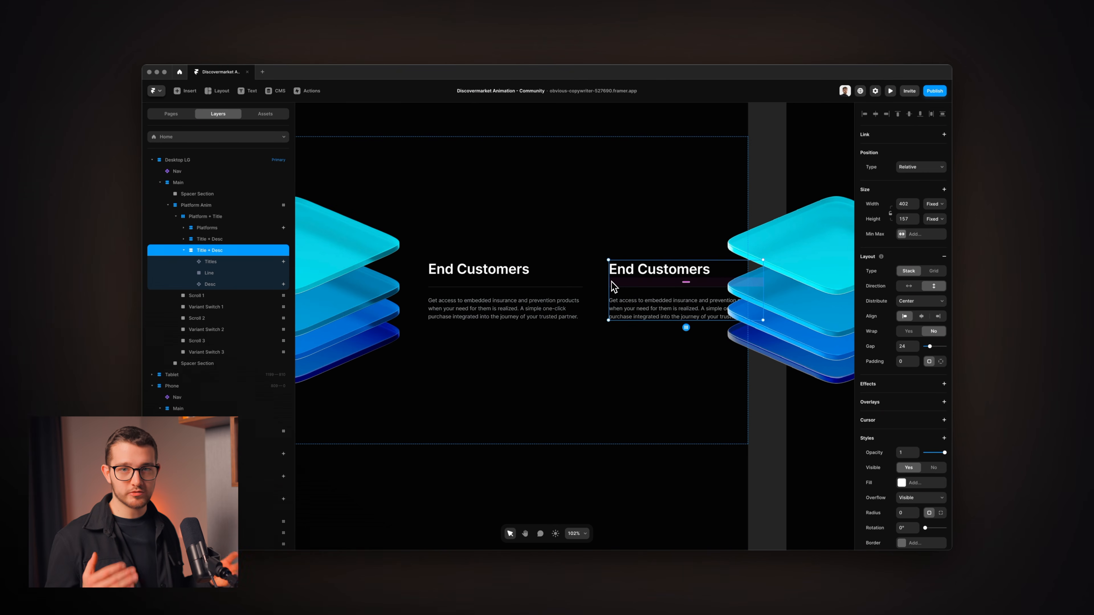
pyautogui.keyDown('shift'); pyautogui.click(532, 291); pyautogui.keyUp('shift')
pyautogui.scroll(-5, 534, 298)
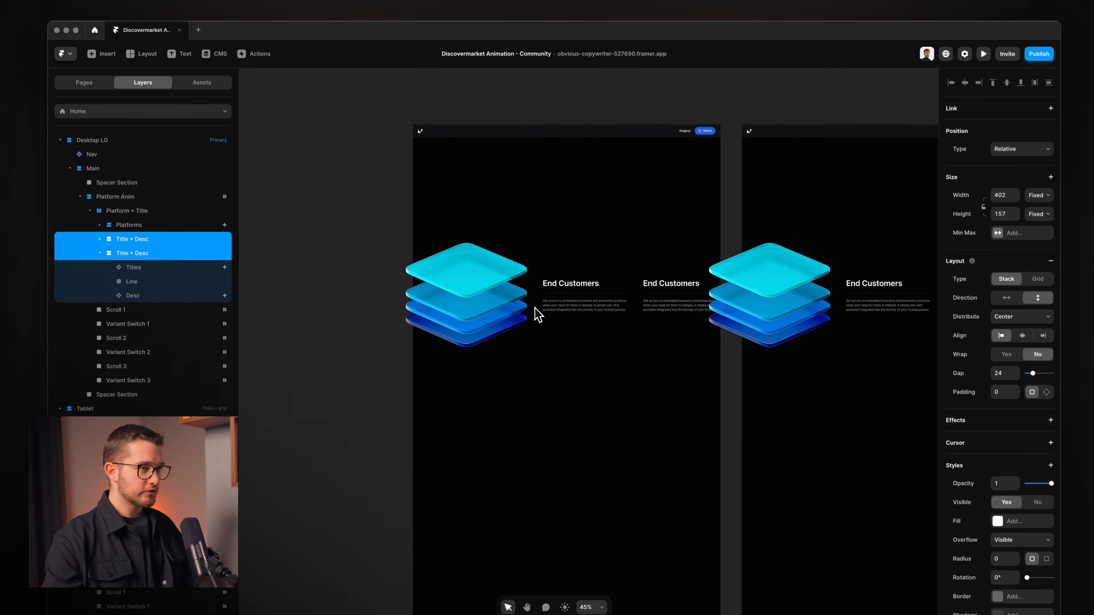
pyautogui.scroll(4, 535, 313)
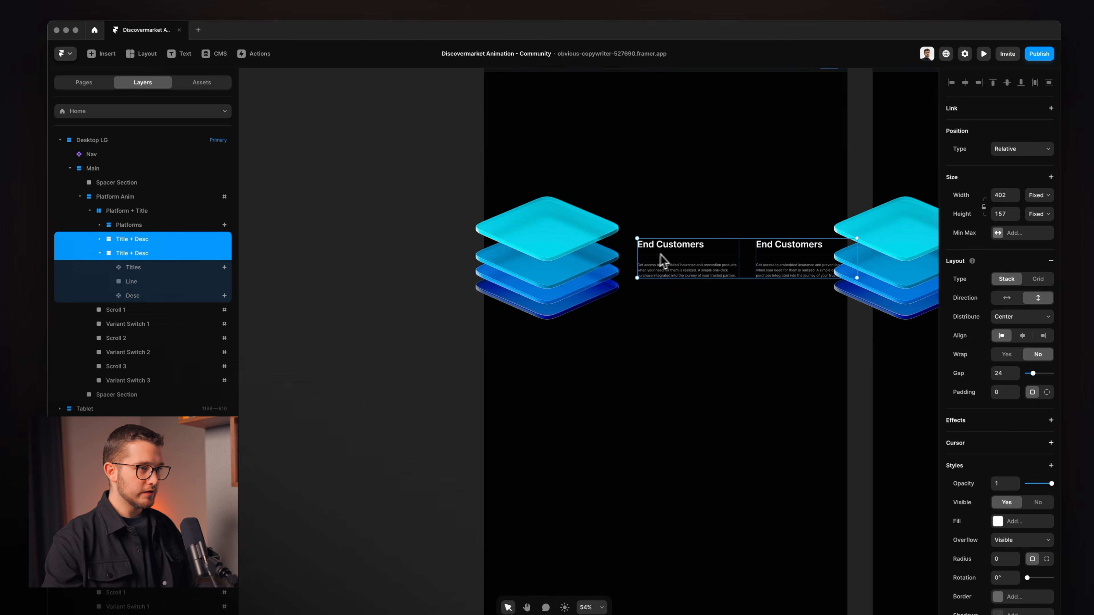
pyautogui.moveTo(678, 262); pyautogui.dragTo(285, 210)
pyautogui.scroll(-1, 288, 212)
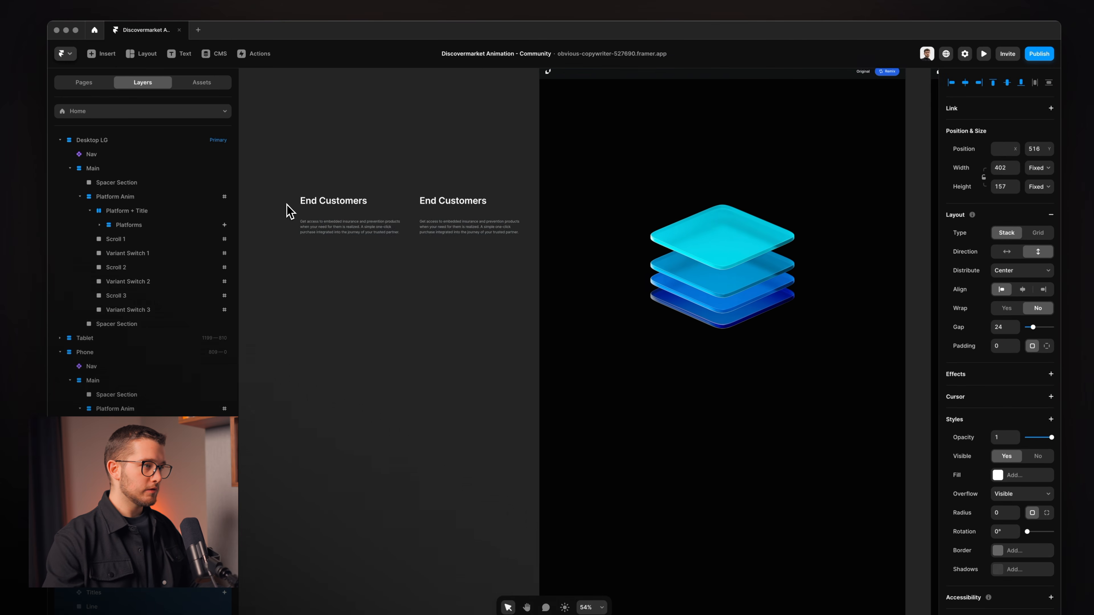
# Place the second Title + Desc stack directly beneath the first one on the empty canvas, aligned to its left edge.
pyautogui.hscroll(-1, 405, 265)
pyautogui.scroll(-4, 402, 258)
pyautogui.hscroll(7, 485, 283)
pyautogui.hscroll(-7, 486, 282)
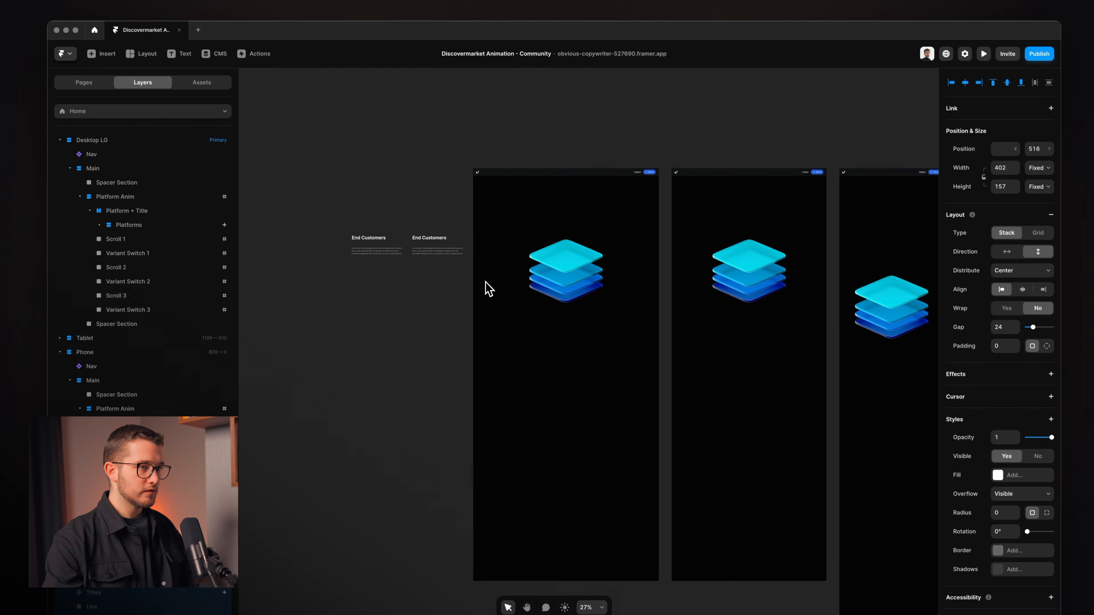
pyautogui.hotkey('shift', '2')
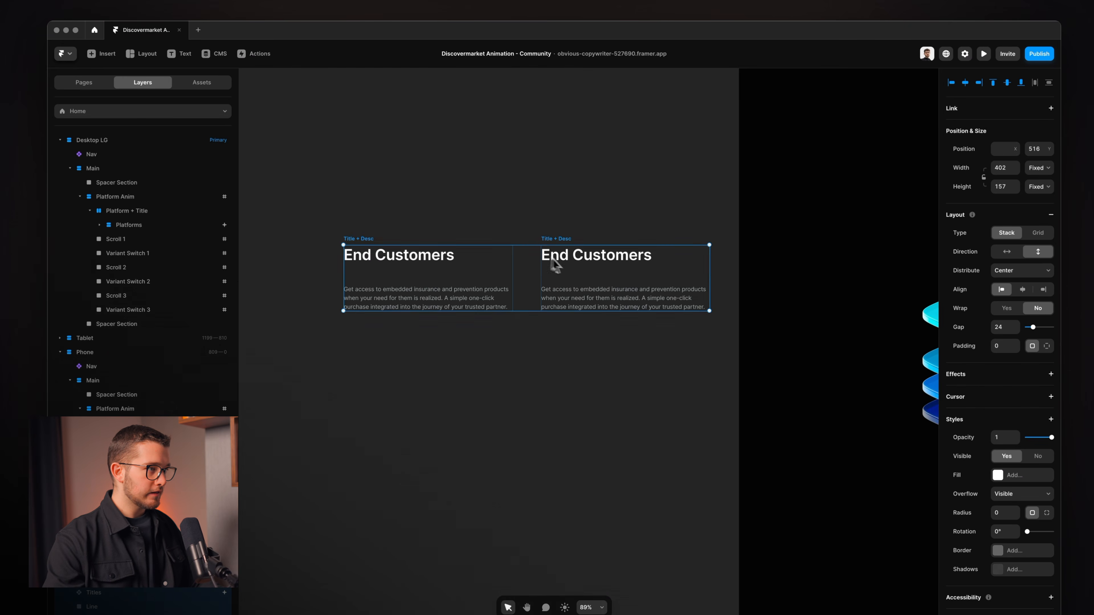
pyautogui.click(572, 227)
pyautogui.moveTo(560, 243); pyautogui.dragTo(362, 339)
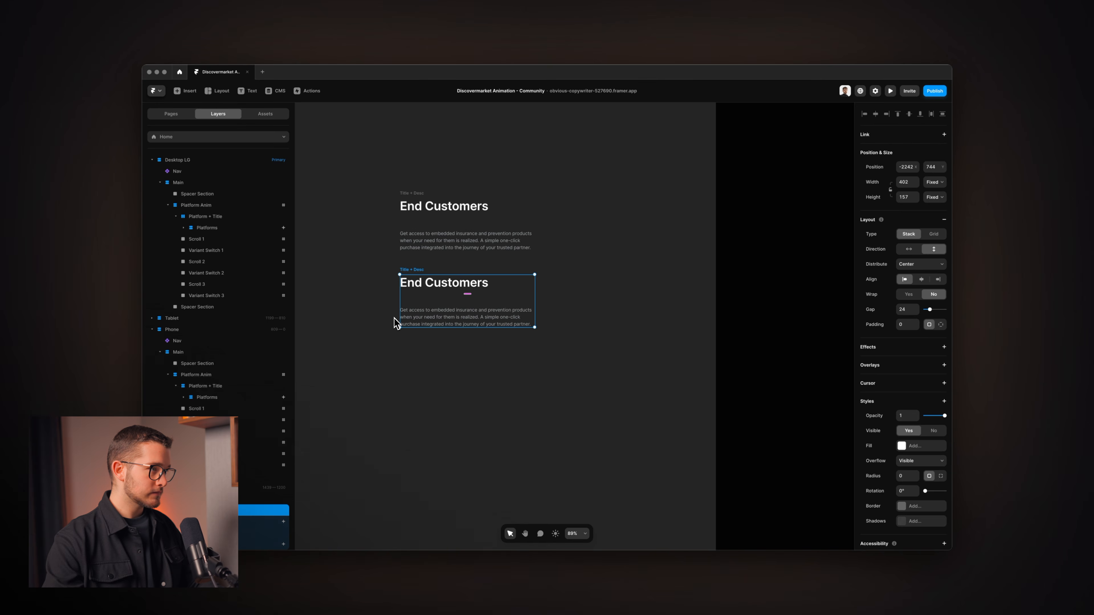
# Switch both the Titles and Desc instances in the lower Title + Desc stack to Variant 2.
pyautogui.scroll(5, 425, 229)
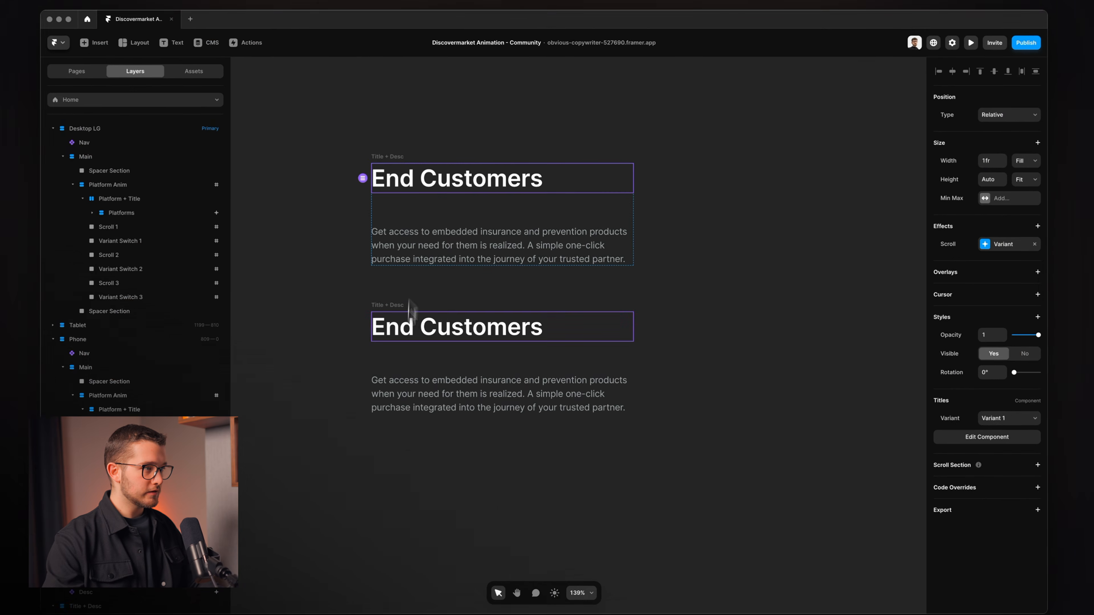
pyautogui.click(408, 340)
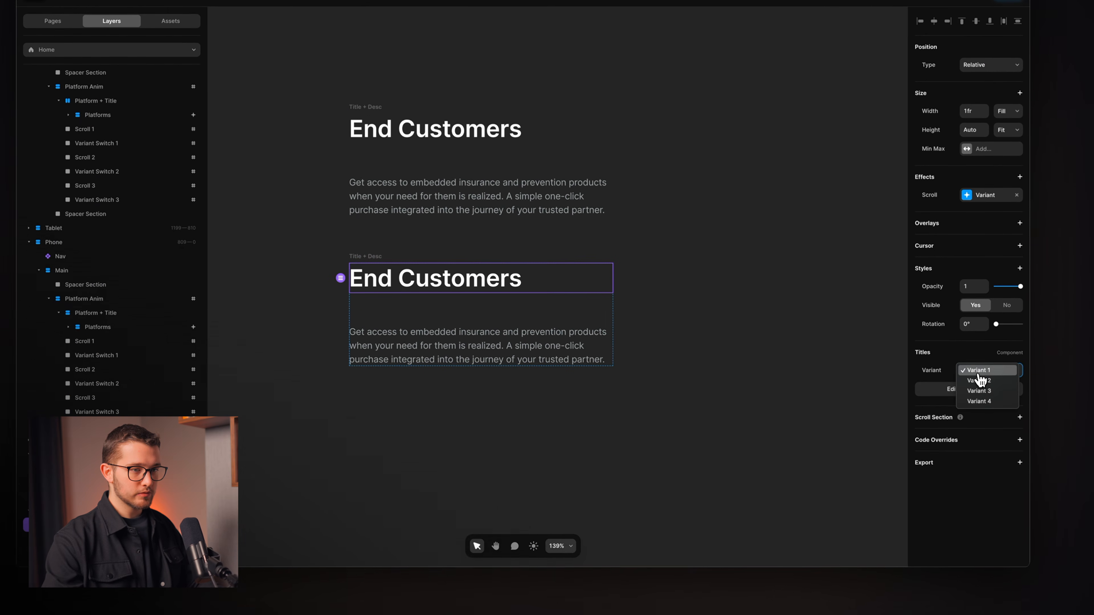
pyautogui.click(1002, 421)
pyautogui.click(549, 366)
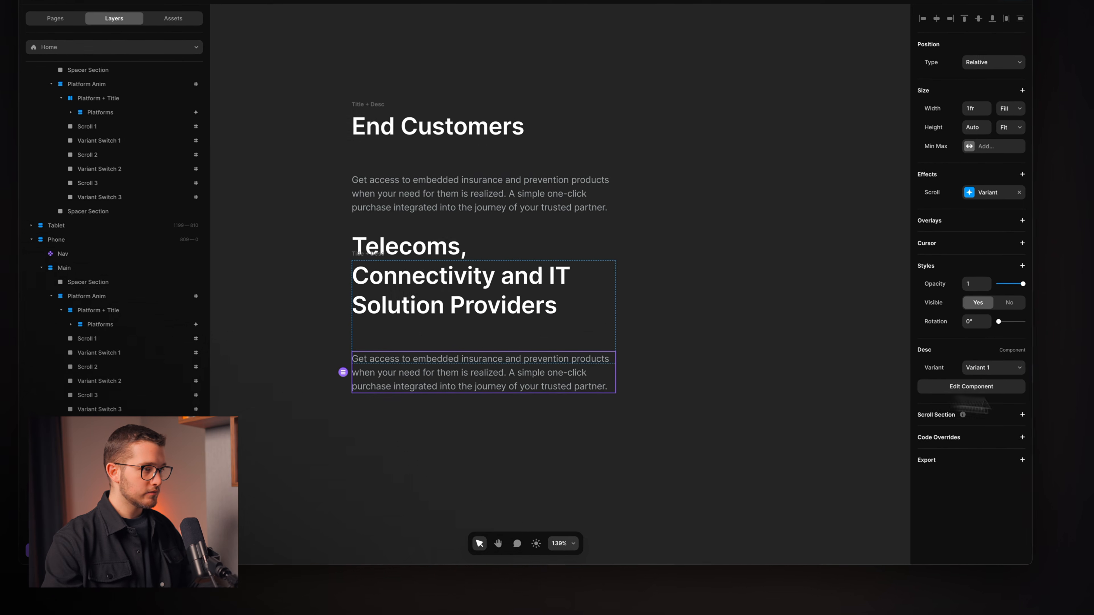
pyautogui.click(999, 372)
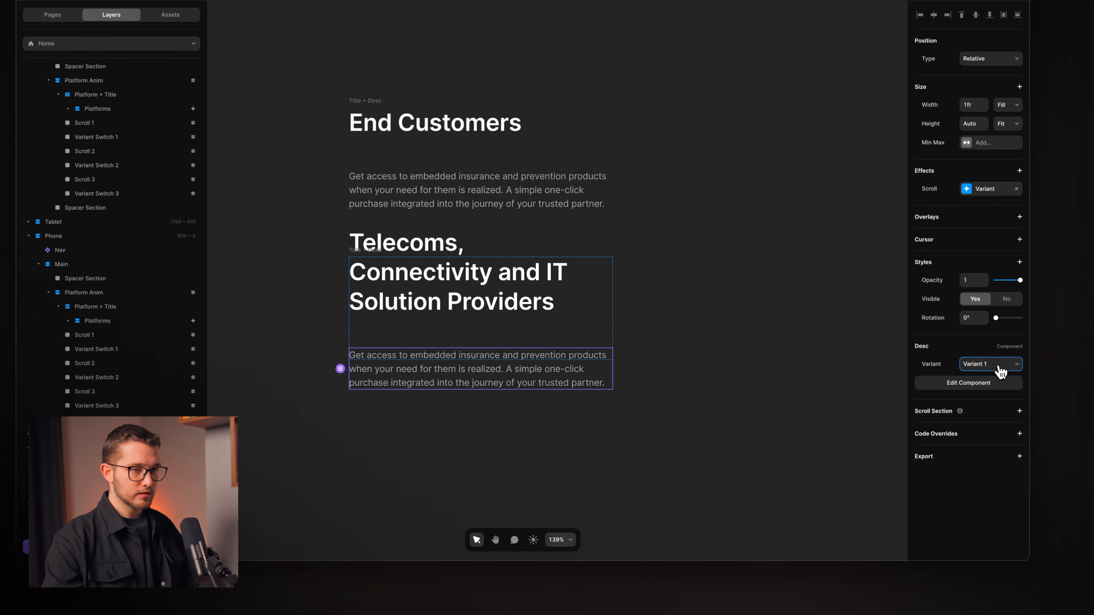
pyautogui.click(993, 383)
# Set the height type of both Title + Desc stacks on the canvas to Fit.
pyautogui.click(381, 258)
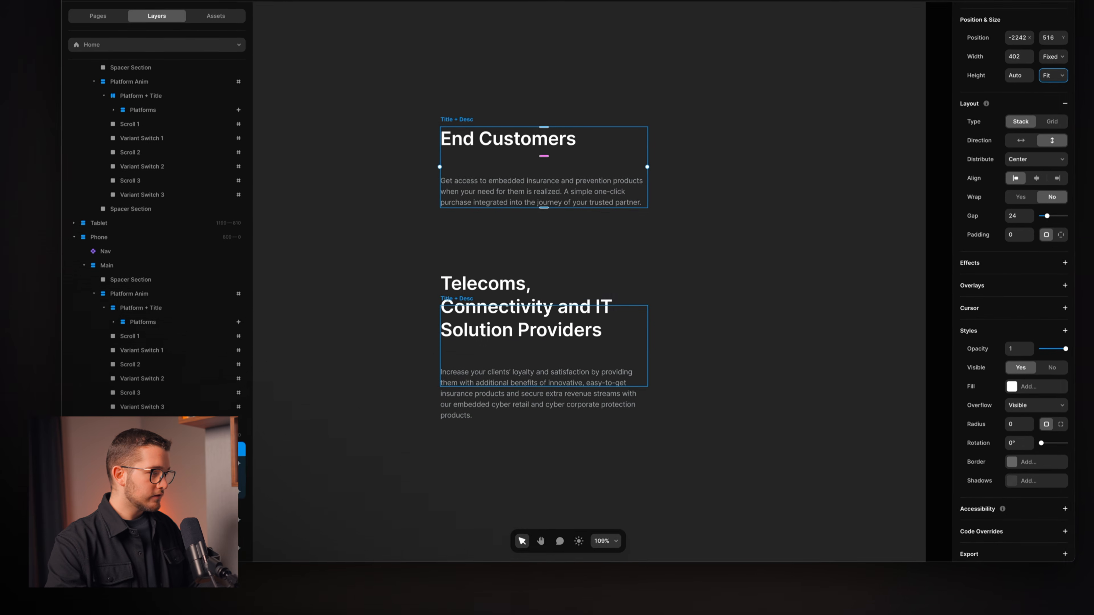
pyautogui.click(552, 324)
pyautogui.click(1053, 75)
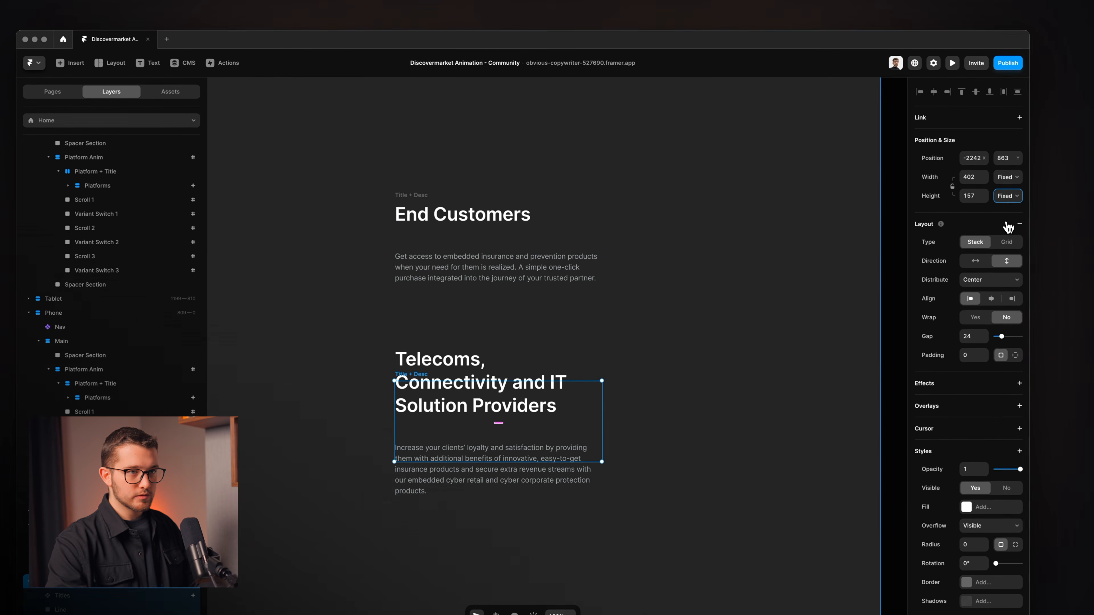
pyautogui.click(1006, 223)
# Duplicate the Telecoms stack below itself and switch the copy's Titles and Desc instances to Variant 3.
pyautogui.scroll(-4, 427, 421)
pyautogui.scroll(-3, 429, 418)
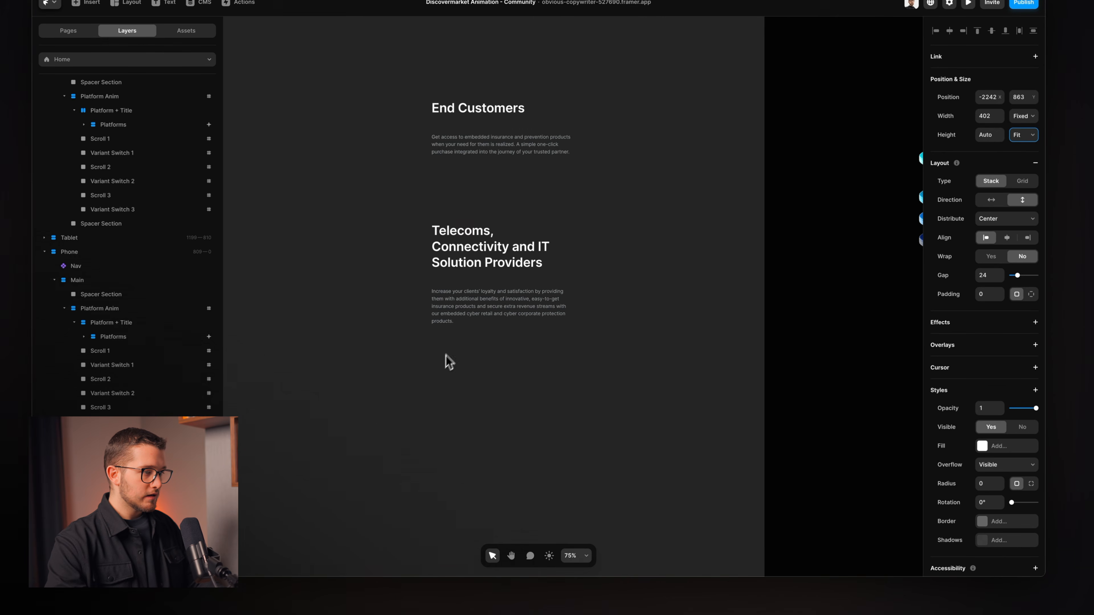
pyautogui.keyDown('alt'); pyautogui.moveTo(476, 273); pyautogui.dragTo(479, 415); pyautogui.keyUp('alt')
pyautogui.doubleClick(480, 409)
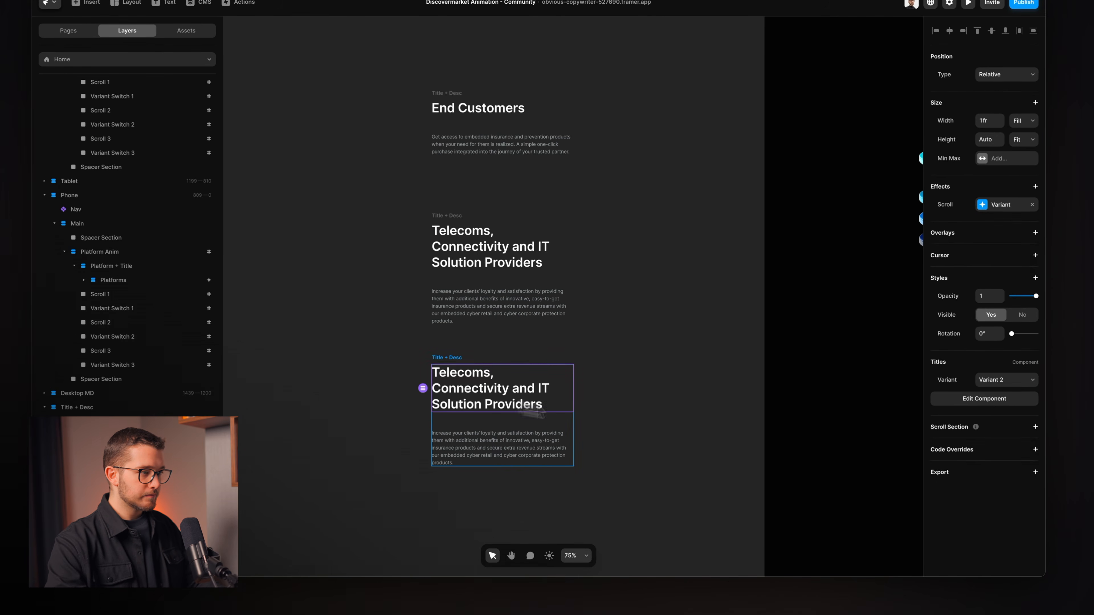
pyautogui.click(1004, 380)
pyautogui.click(1004, 394)
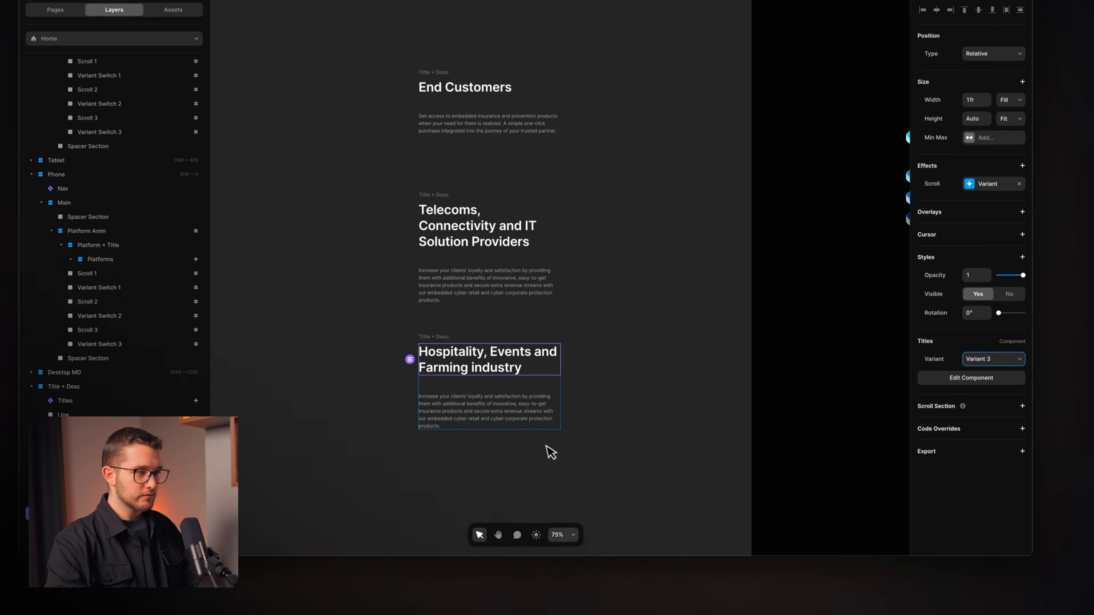
pyautogui.click(532, 420)
pyautogui.click(989, 359)
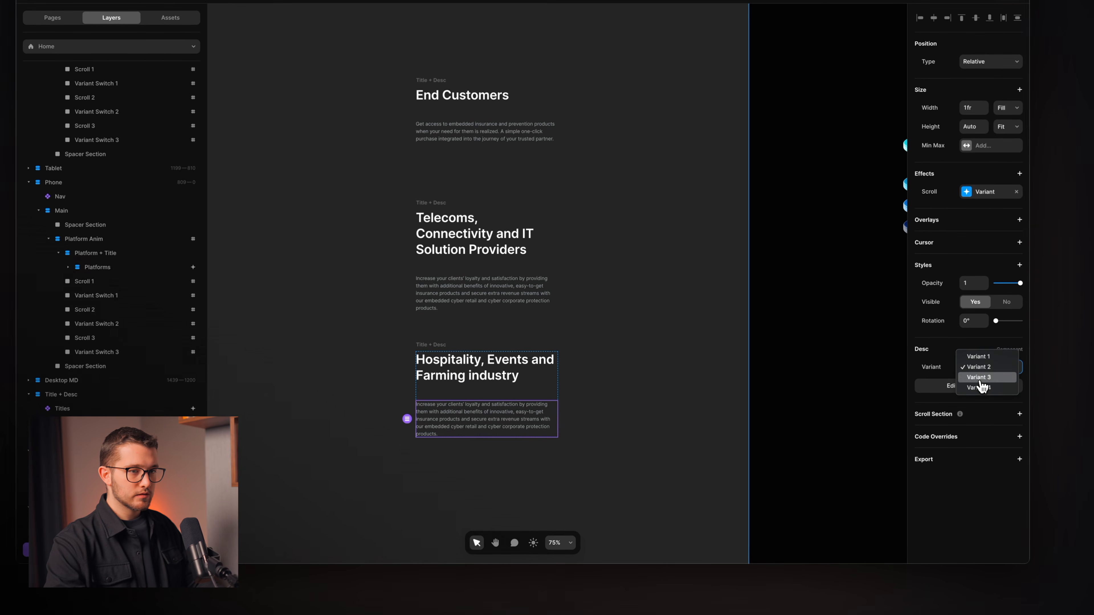
pyautogui.click(981, 378)
# Duplicate the Hospitality stack below itself and switch the copy's Titles and Desc instances to Variant 4.
pyautogui.keyDown('alt'); pyautogui.moveTo(435, 347); pyautogui.dragTo(448, 447); pyautogui.keyUp('alt')
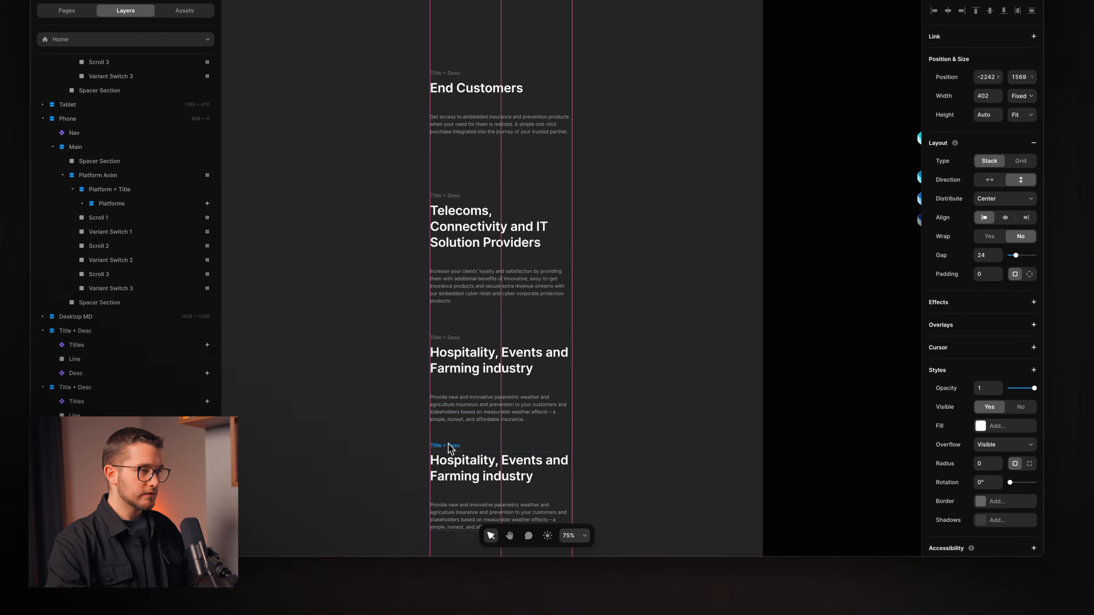
pyautogui.scroll(-2, 449, 456)
pyautogui.click(484, 392)
pyautogui.click(1029, 364)
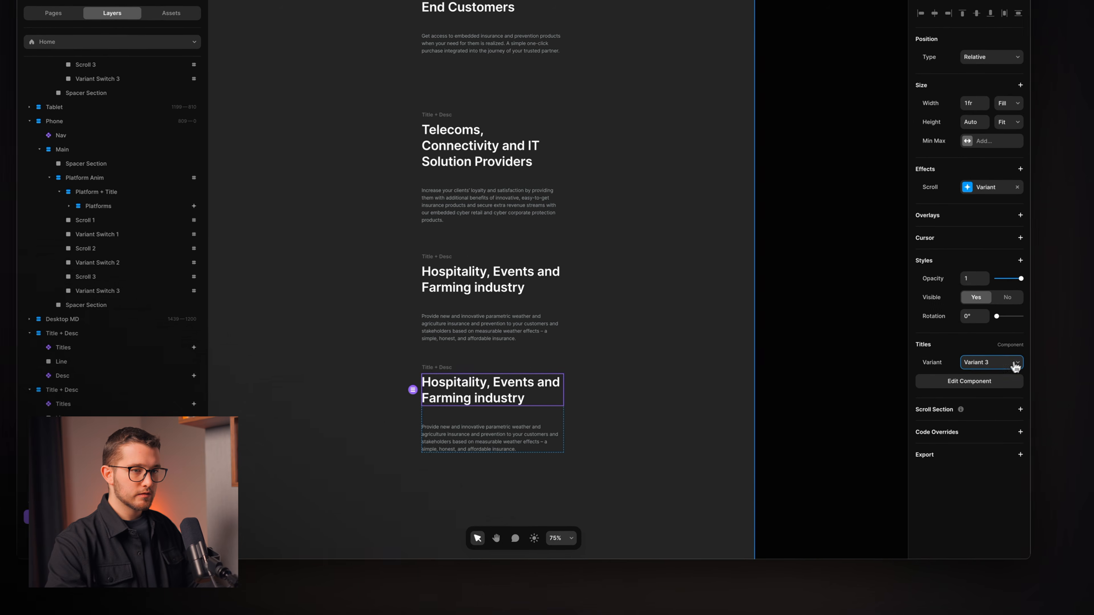
pyautogui.click(1000, 380)
pyautogui.click(468, 443)
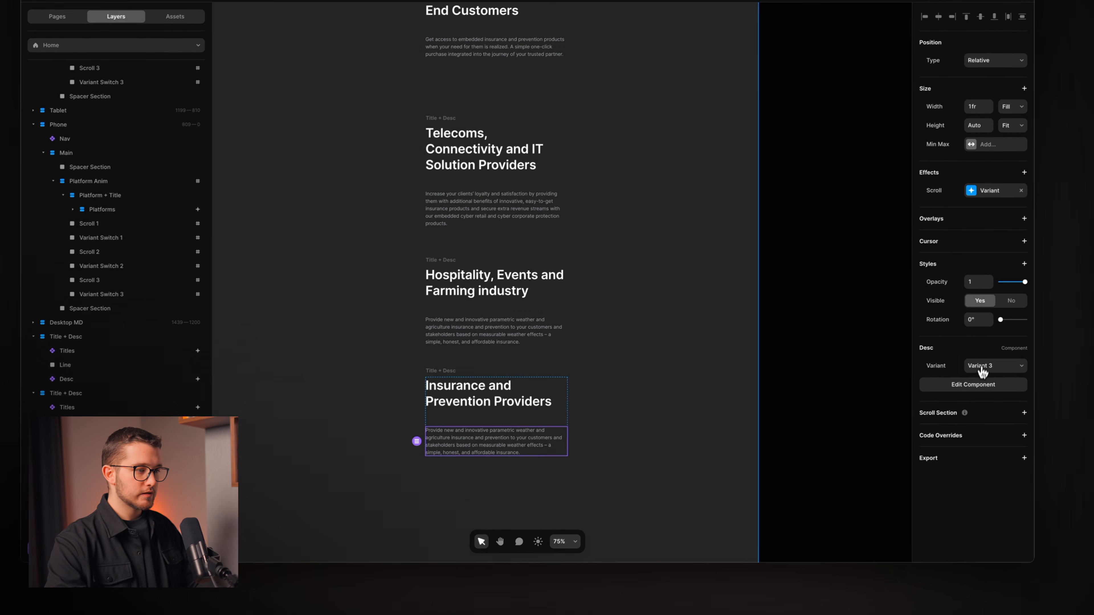
pyautogui.click(982, 369)
pyautogui.click(984, 377)
# Rename the four Title + Desc stacks on the canvas 1, 2, 3 and 4 in order from top to bottom.
pyautogui.scroll(2, 604, 363)
pyautogui.scroll(-1, 603, 360)
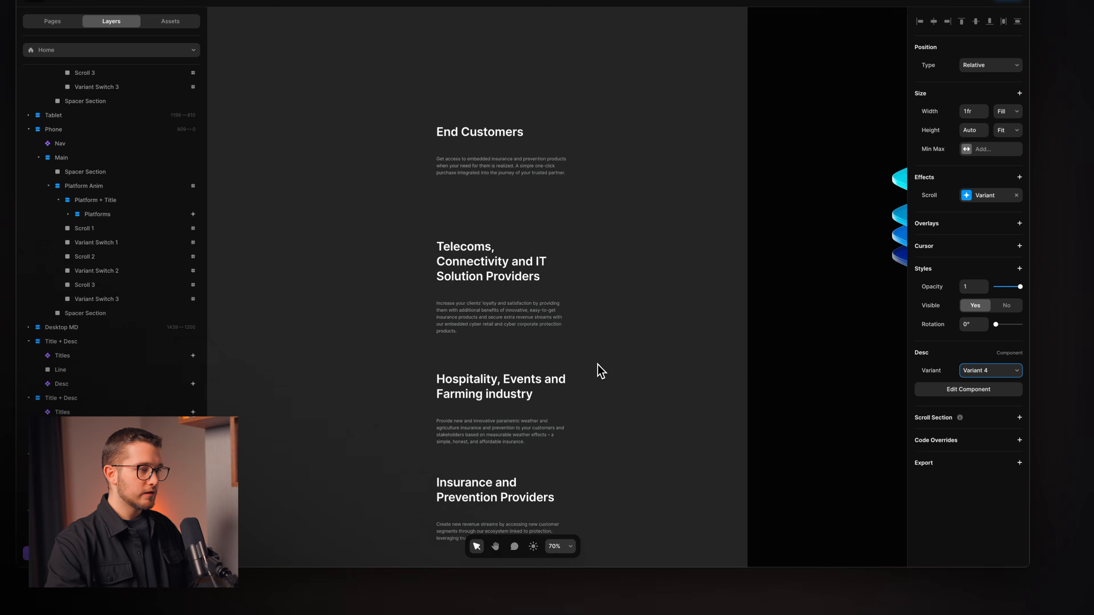
pyautogui.scroll(-2, 601, 371)
pyautogui.click(505, 188)
pyautogui.press('super+r')
pyautogui.write('1')
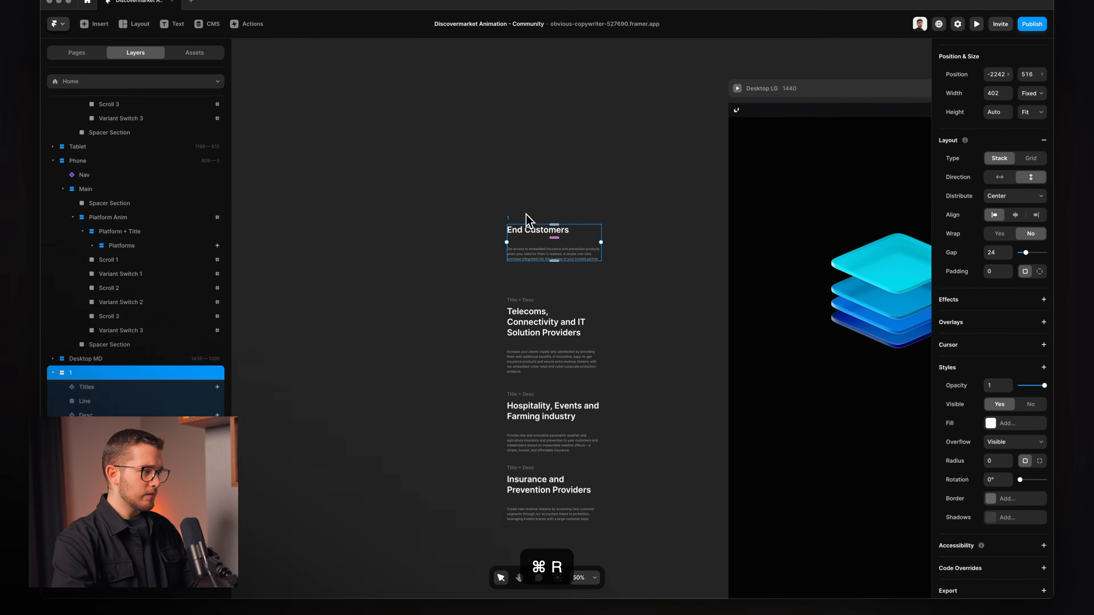
pyautogui.click(529, 306)
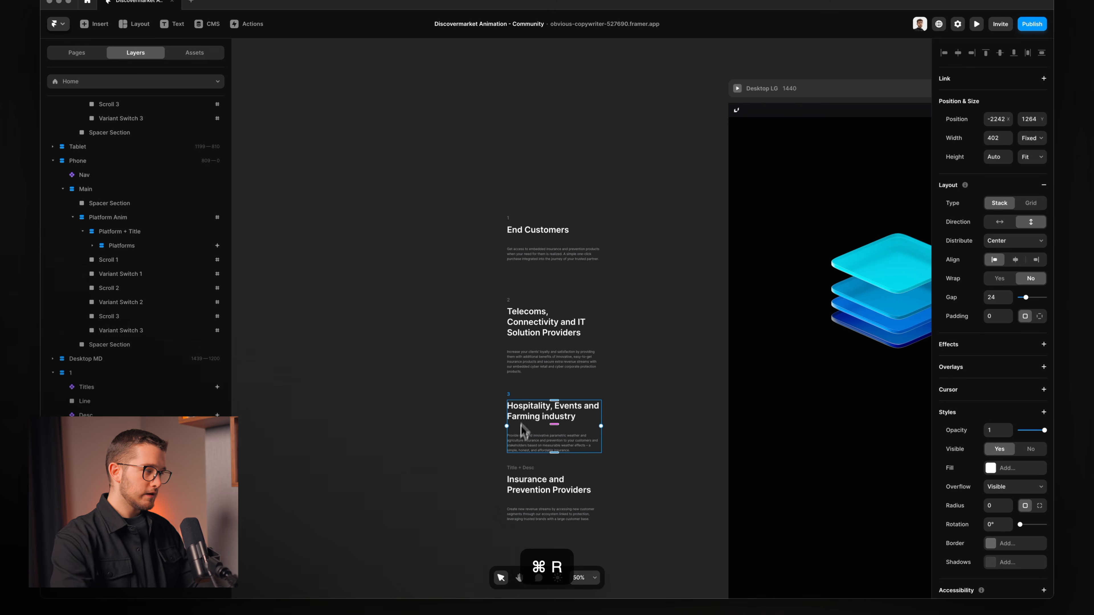
pyautogui.click(517, 468)
pyautogui.press('super+r')
pyautogui.write('4')
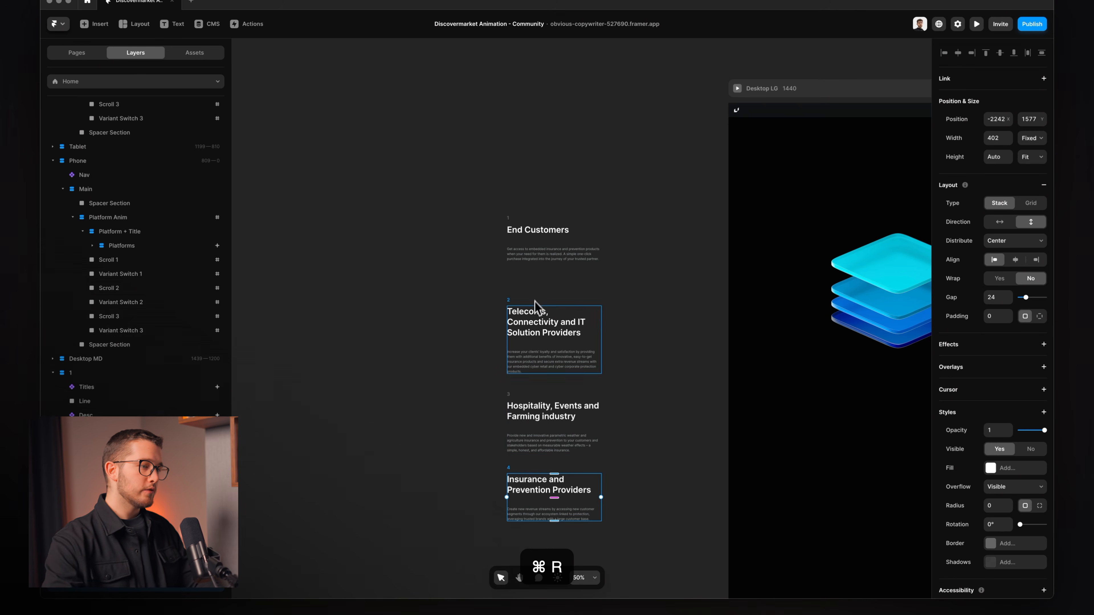
# Wrap the four numbered title-and-description stacks on the canvas in a new parent stack and remove its white fill.
pyautogui.click(532, 238)
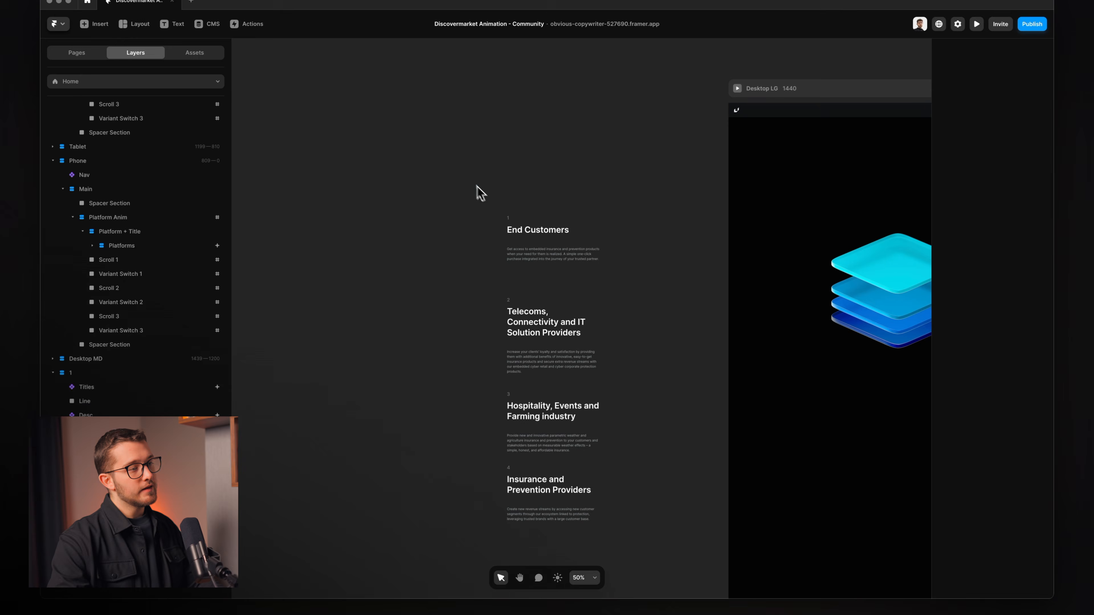
pyautogui.moveTo(477, 191); pyautogui.dragTo(639, 473)
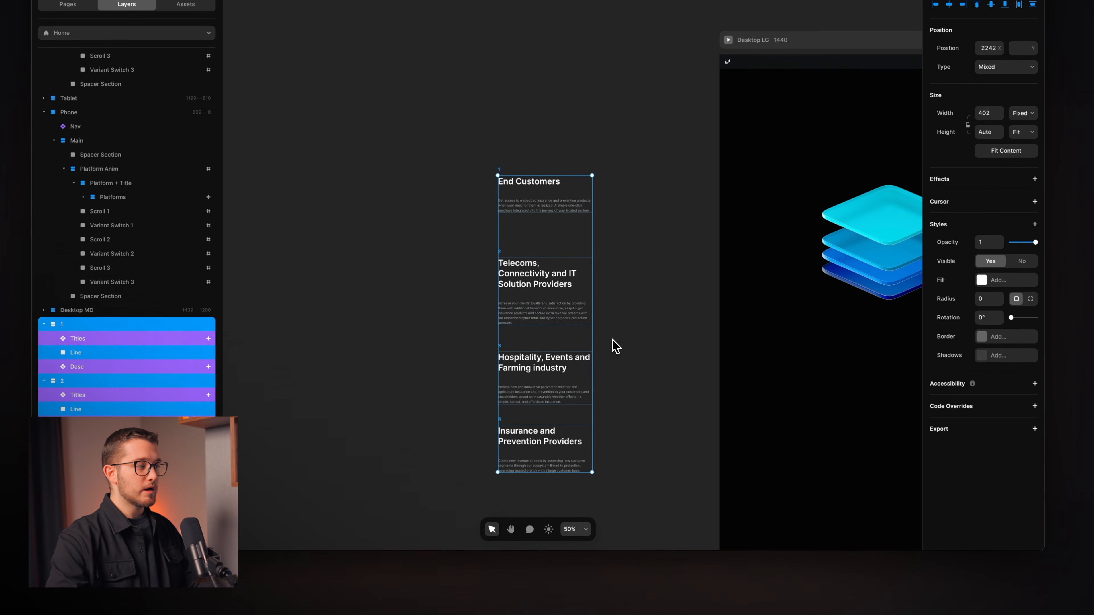
pyautogui.hotkey('shift', 'a')
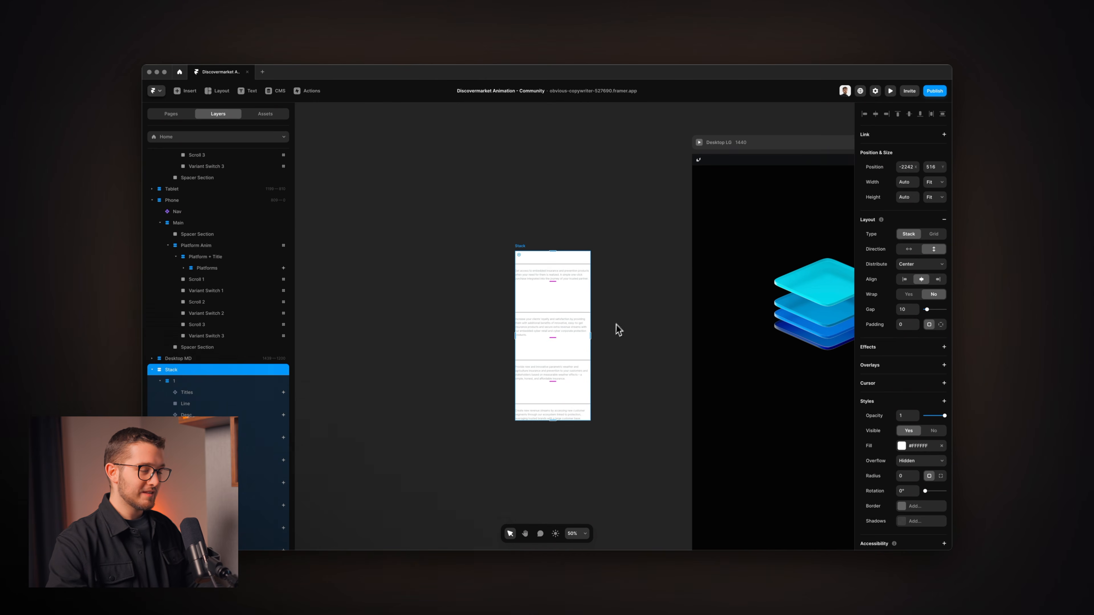
pyautogui.click(942, 447)
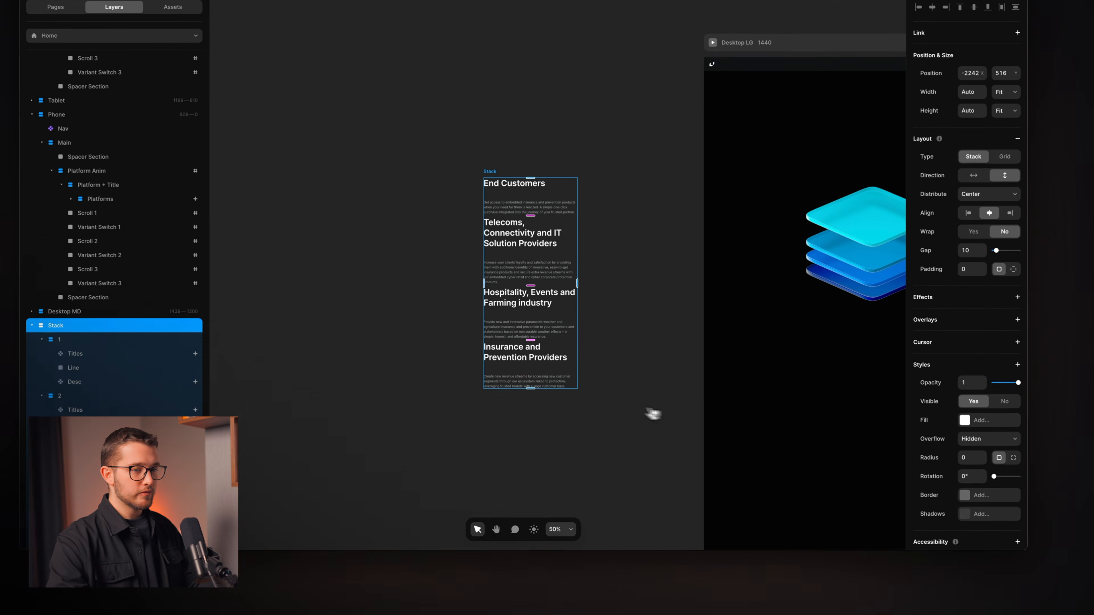
# Rename the new parent stack Texts.
pyautogui.press('super+r')
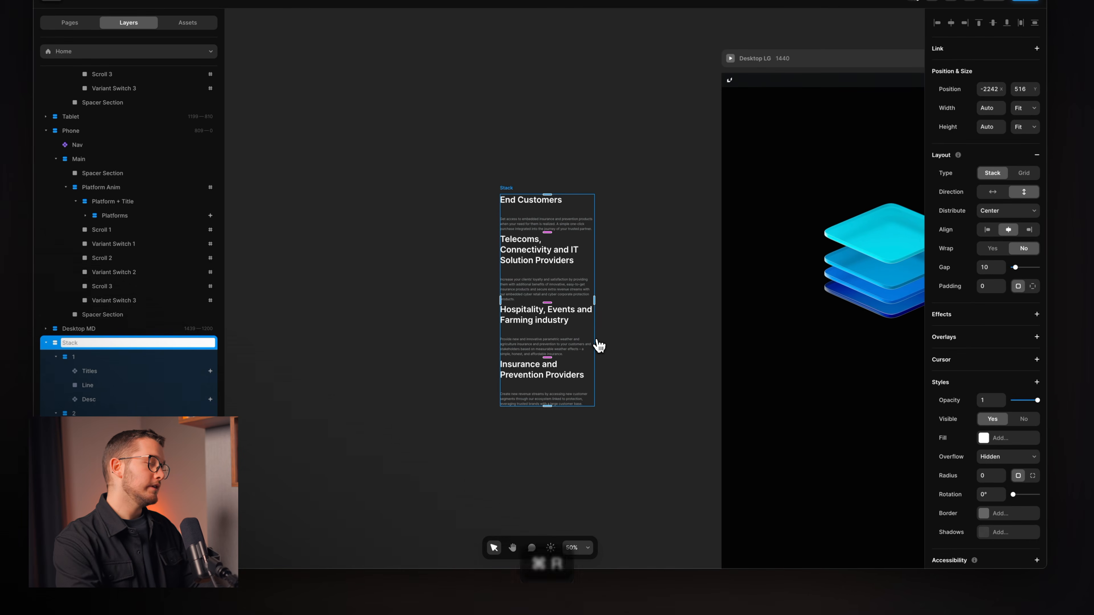
pyautogui.write('Text')
pyautogui.press('BackSpace')
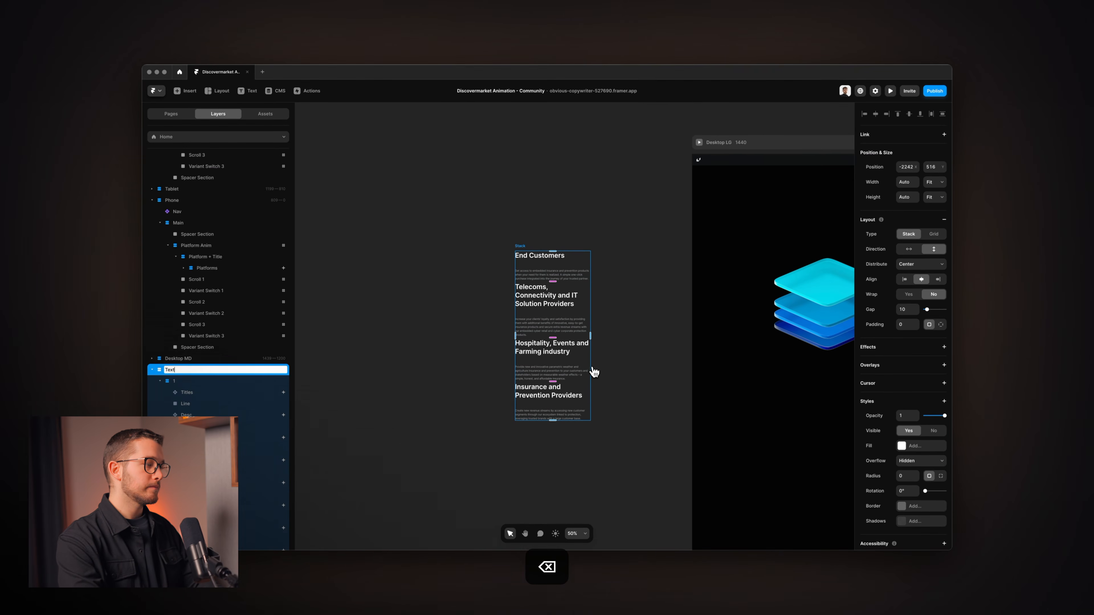
pyautogui.write('s')
pyautogui.press('Return')
pyautogui.scroll(2, 565, 301)
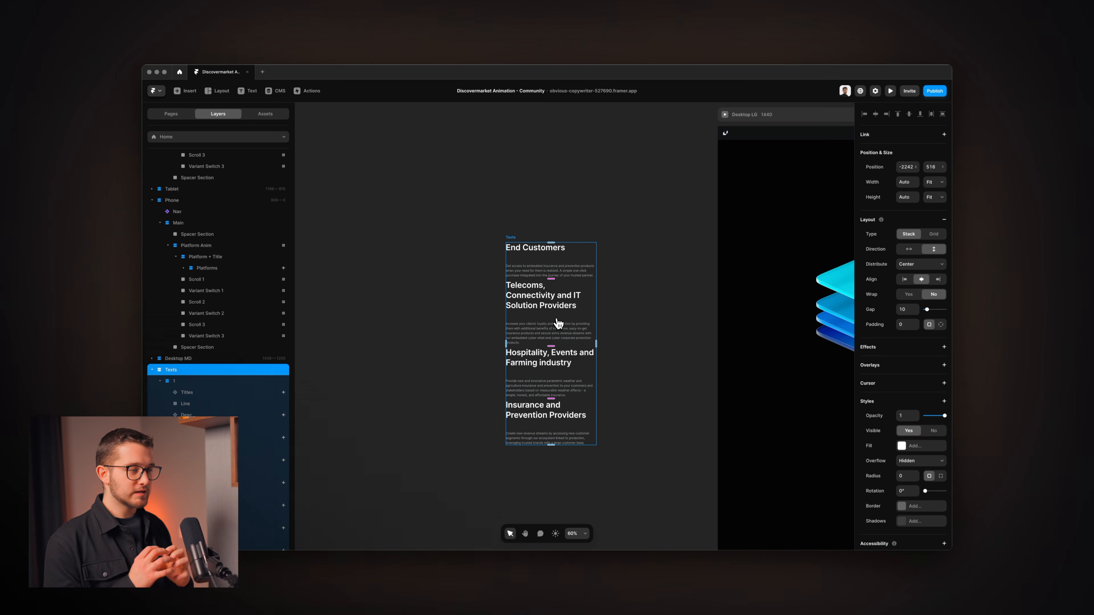
# Set the position type of the four stacks inside Texts to Absolute and align their vertical centers so they overlap.
pyautogui.click(327, 344)
pyautogui.click(159, 381)
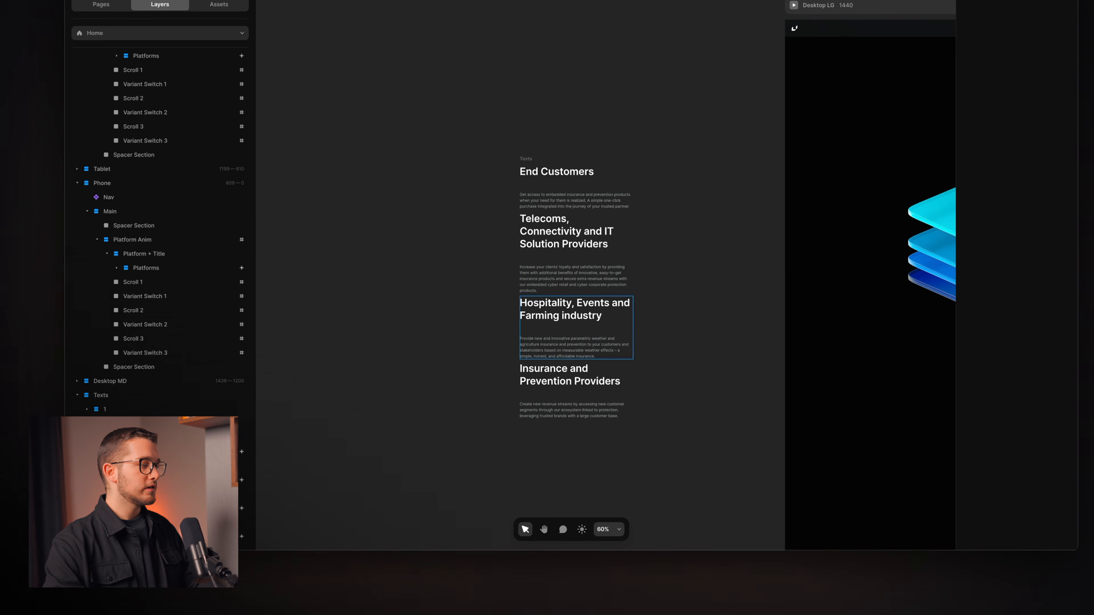
pyautogui.click(573, 328)
pyautogui.press('Escape')
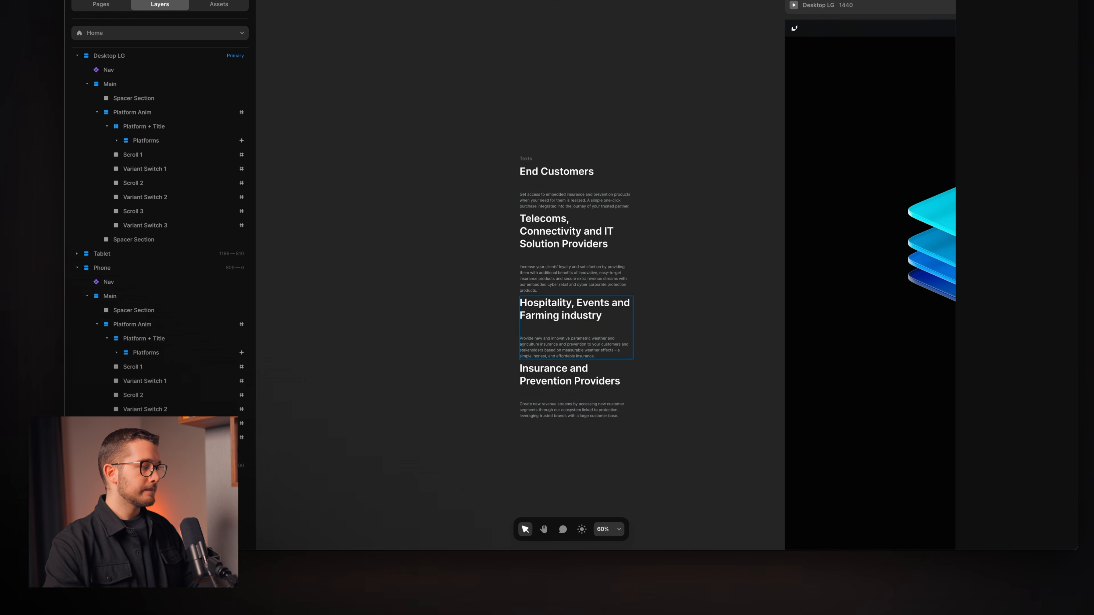
pyautogui.click(573, 327)
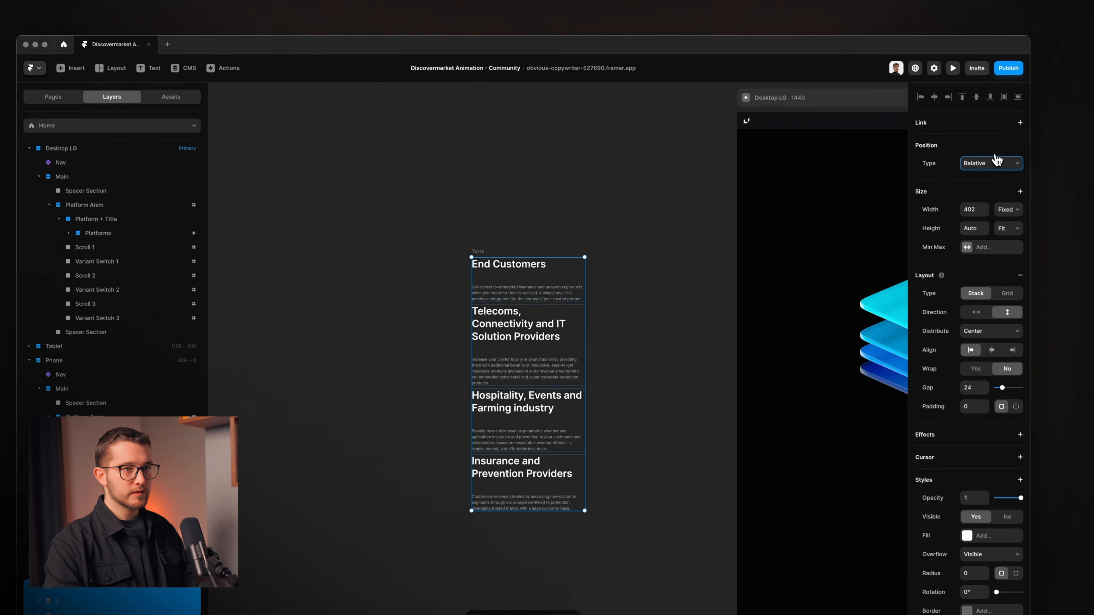
pyautogui.click(997, 163)
pyautogui.click(991, 174)
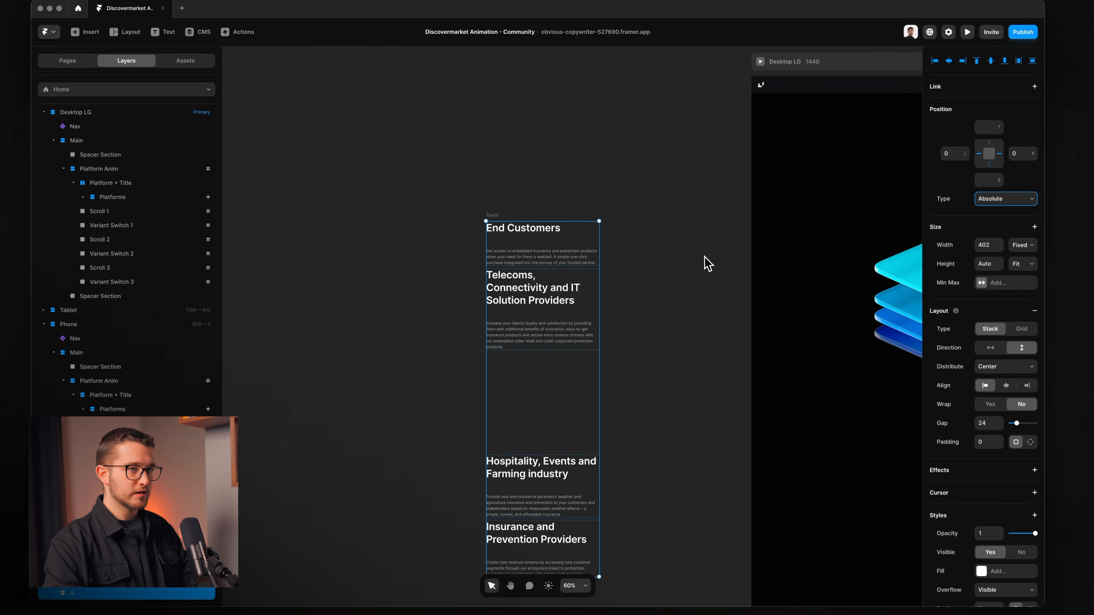
pyautogui.hotkey('alt', 'v')
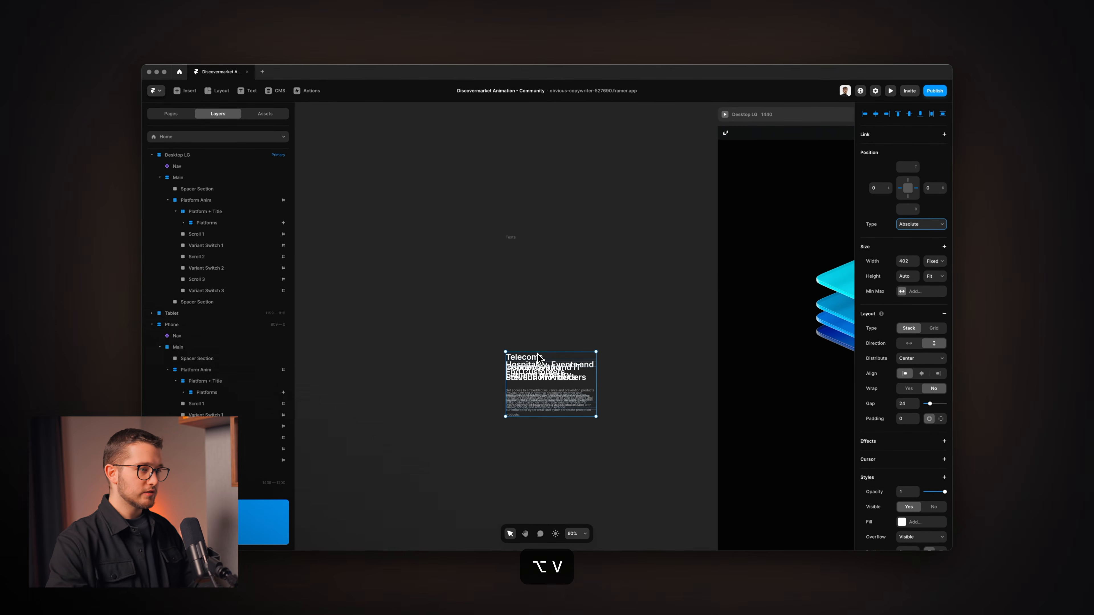
# Move the four overlapping text stacks together up to the top edge of the Texts stack.
pyautogui.scroll(4, 549, 329)
pyautogui.scroll(-3, 550, 330)
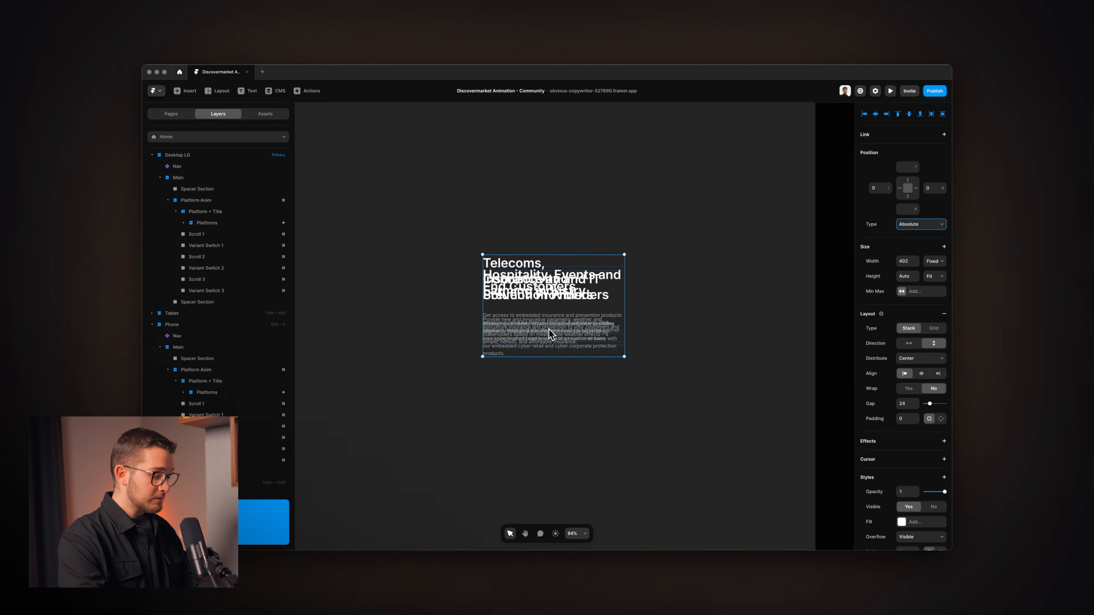
pyautogui.hotkey('alt', 'v')
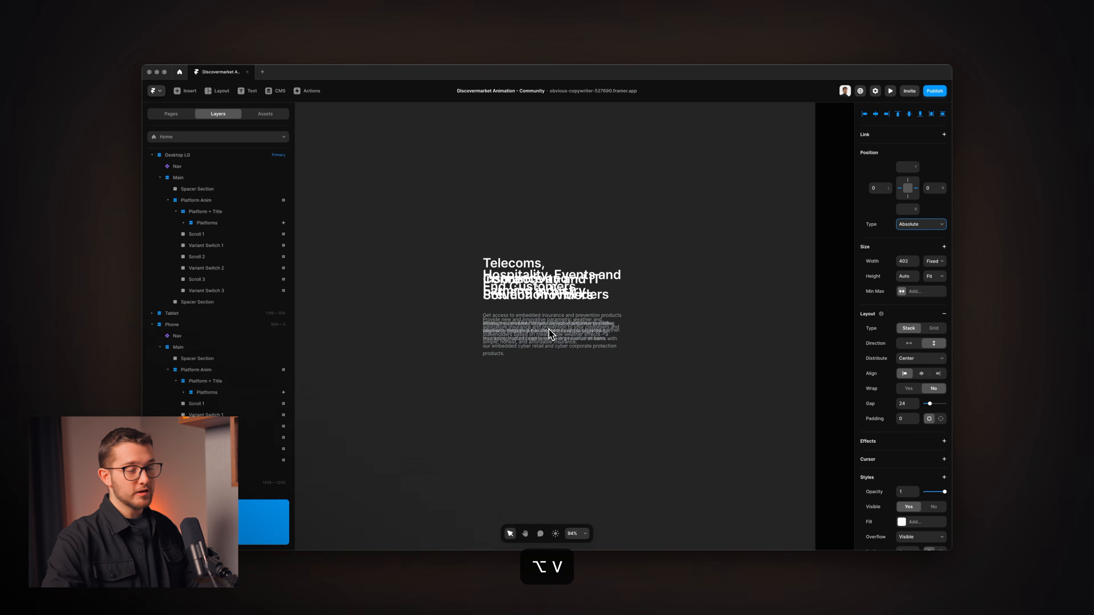
pyautogui.scroll(-4, 532, 329)
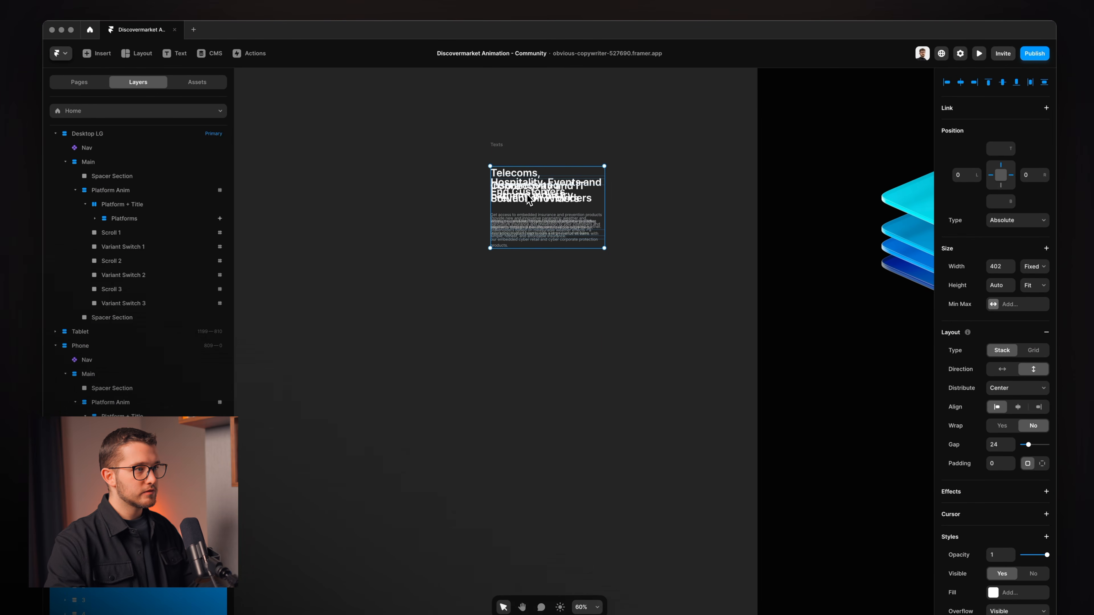
pyautogui.moveTo(529, 202); pyautogui.dragTo(532, 187)
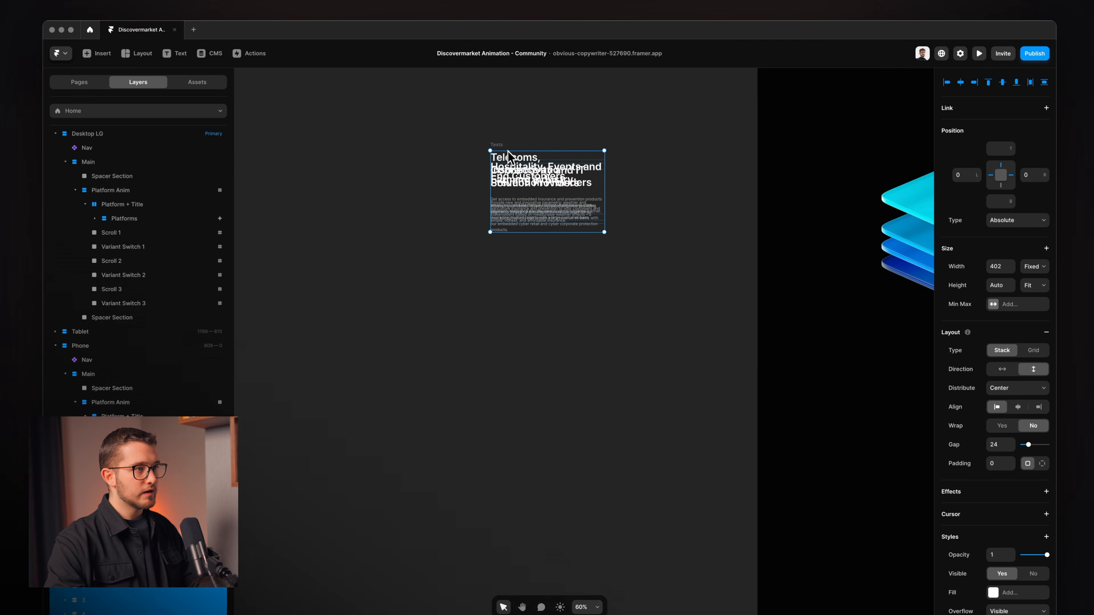
# Shrink the Texts stack to a fixed height of about 286 so it encloses the overlapping texts.
pyautogui.click(499, 145)
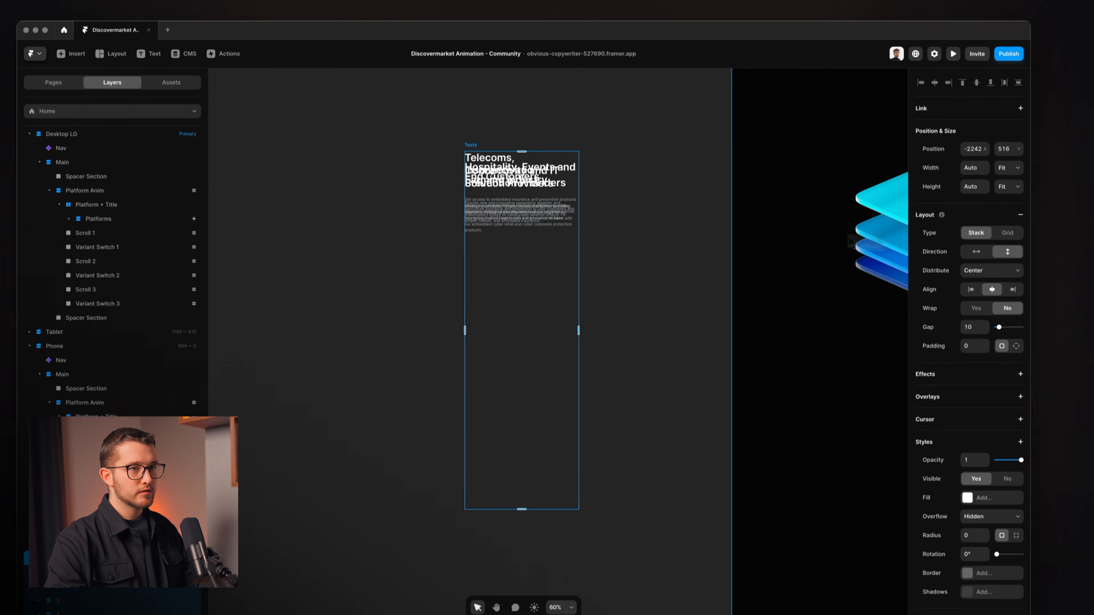
pyautogui.click(521, 214)
pyautogui.press('super+a')
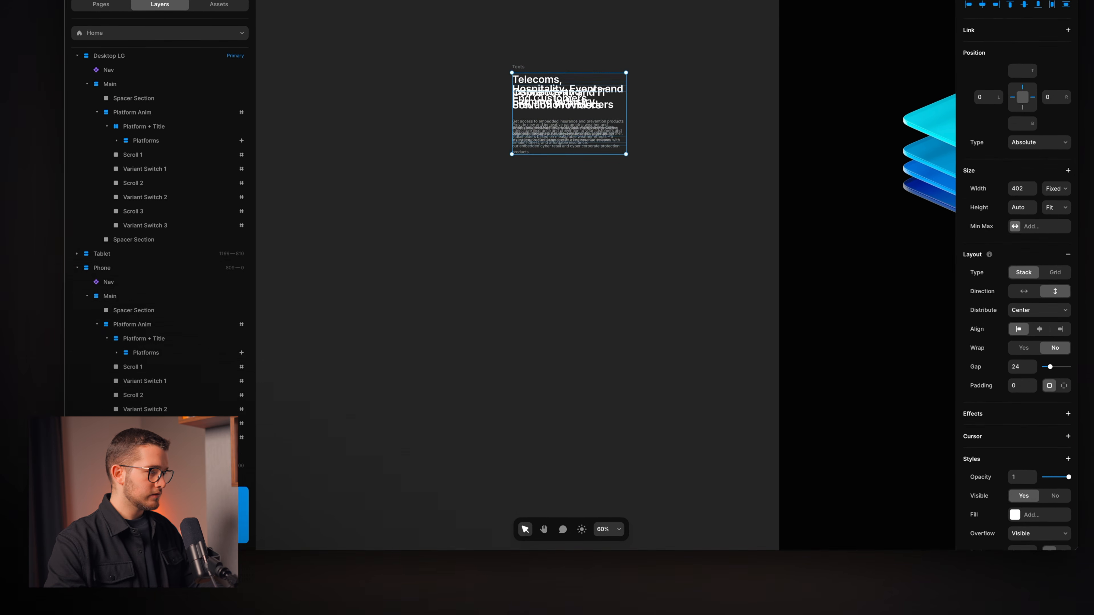
pyautogui.click(526, 61)
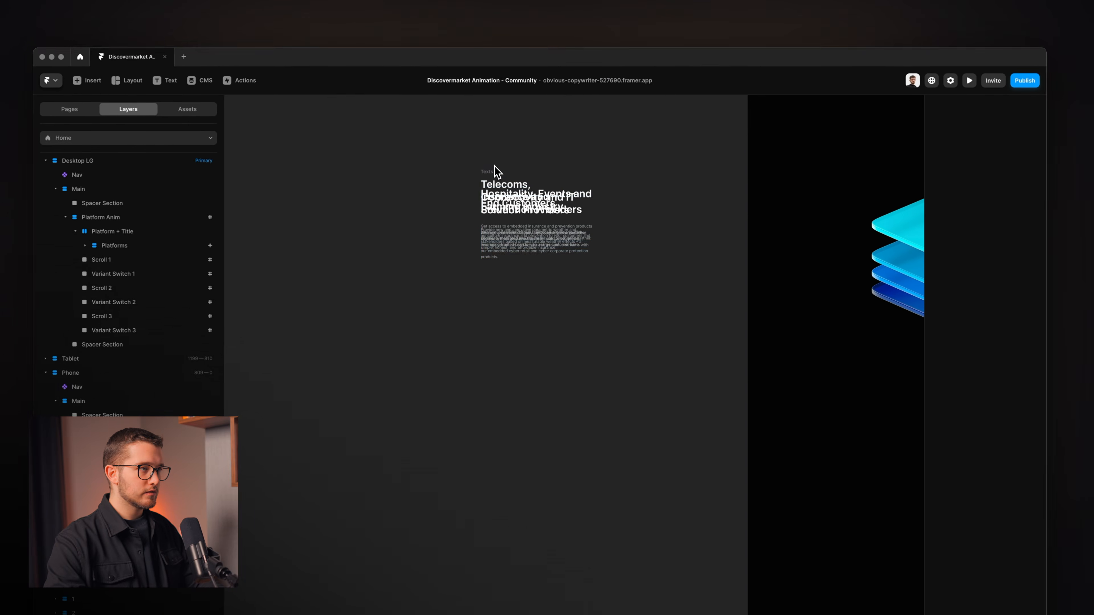
pyautogui.click(495, 168)
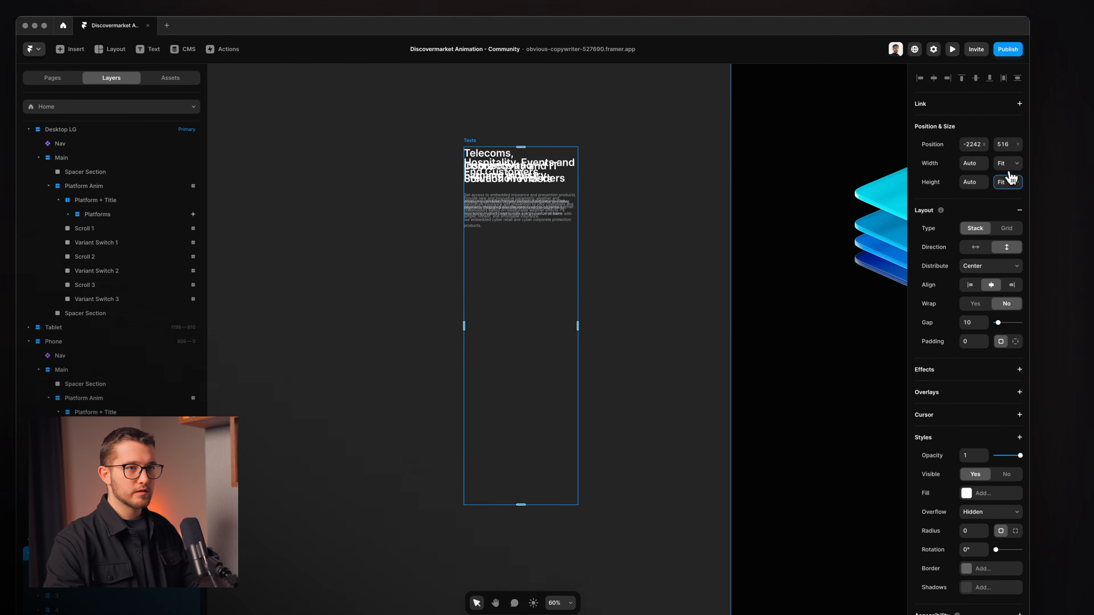
pyautogui.moveTo(561, 506); pyautogui.dragTo(560, 217)
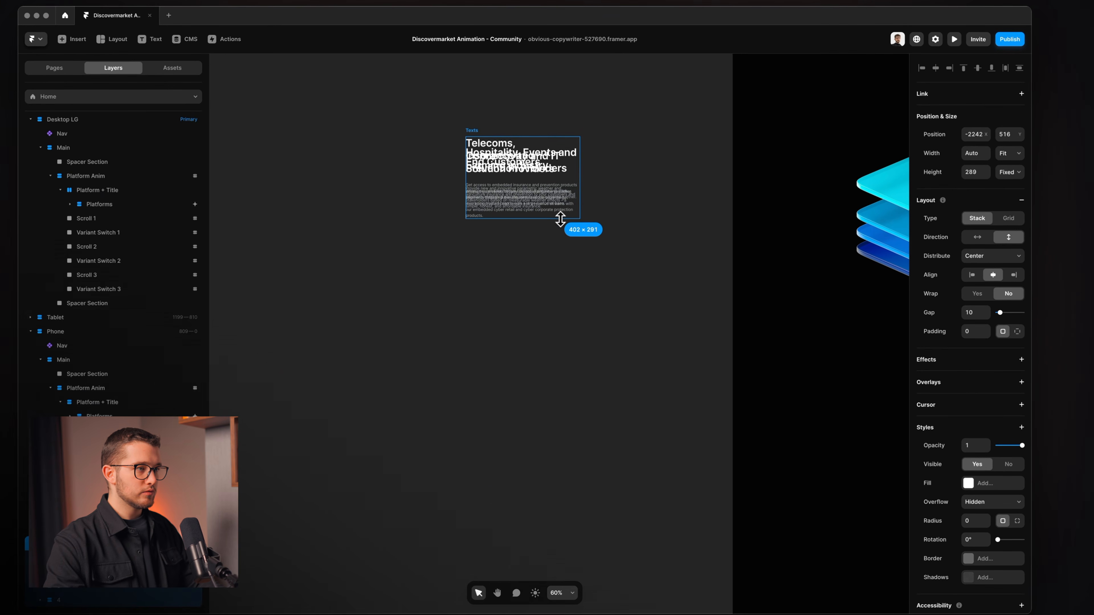
# Set the overflow of the Texts stack to Visible.
pyautogui.scroll(5, 559, 215)
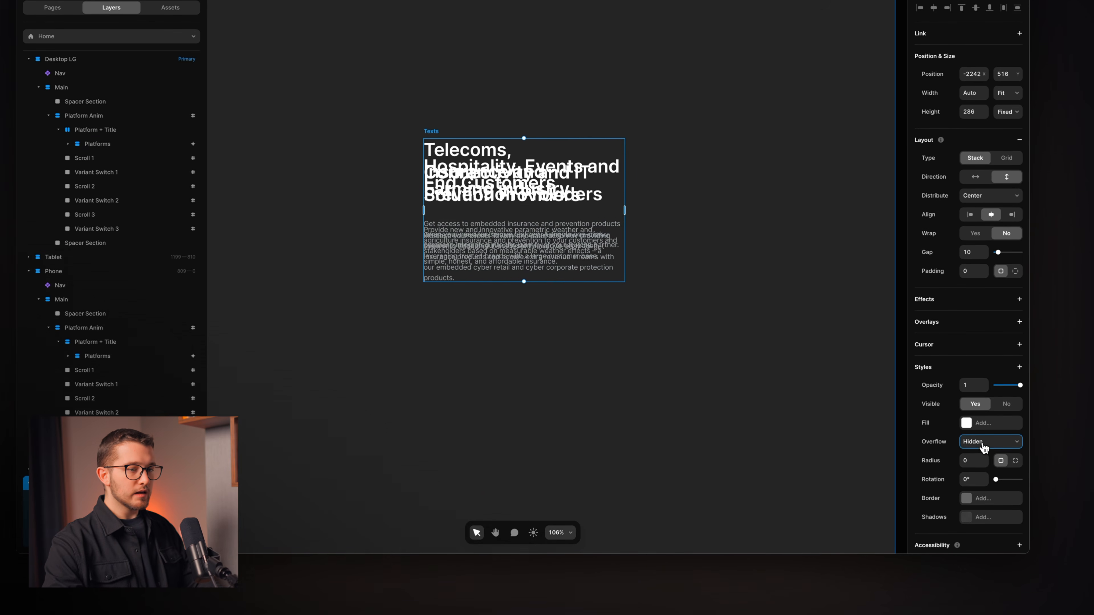
pyautogui.click(978, 447)
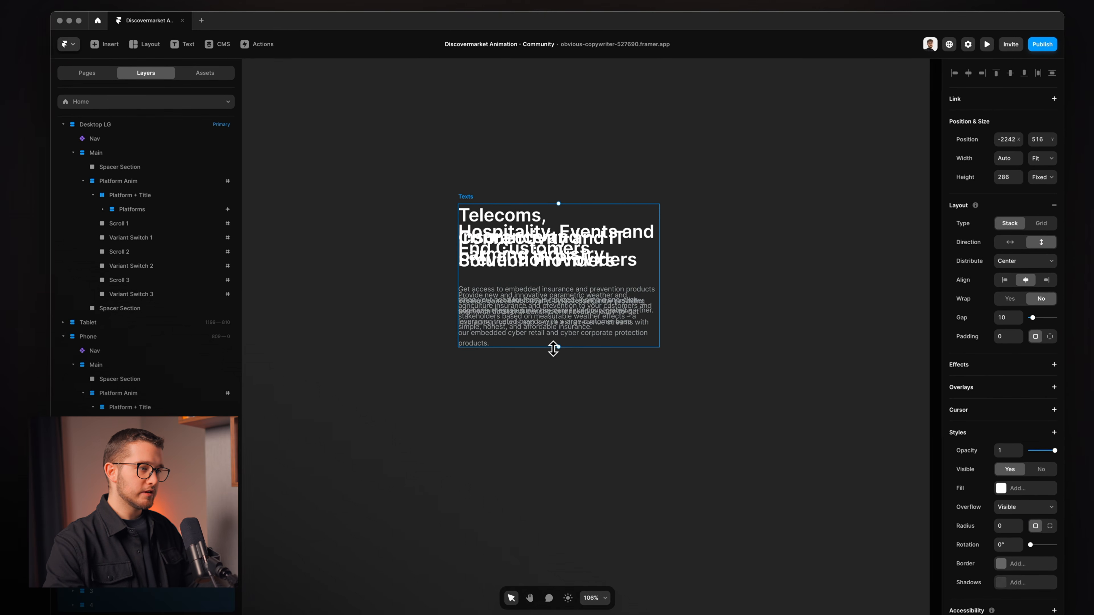
pyautogui.moveTo(526, 281); pyautogui.dragTo(526, 250)
pyautogui.moveTo(561, 317); pyautogui.dragTo(580, 337)
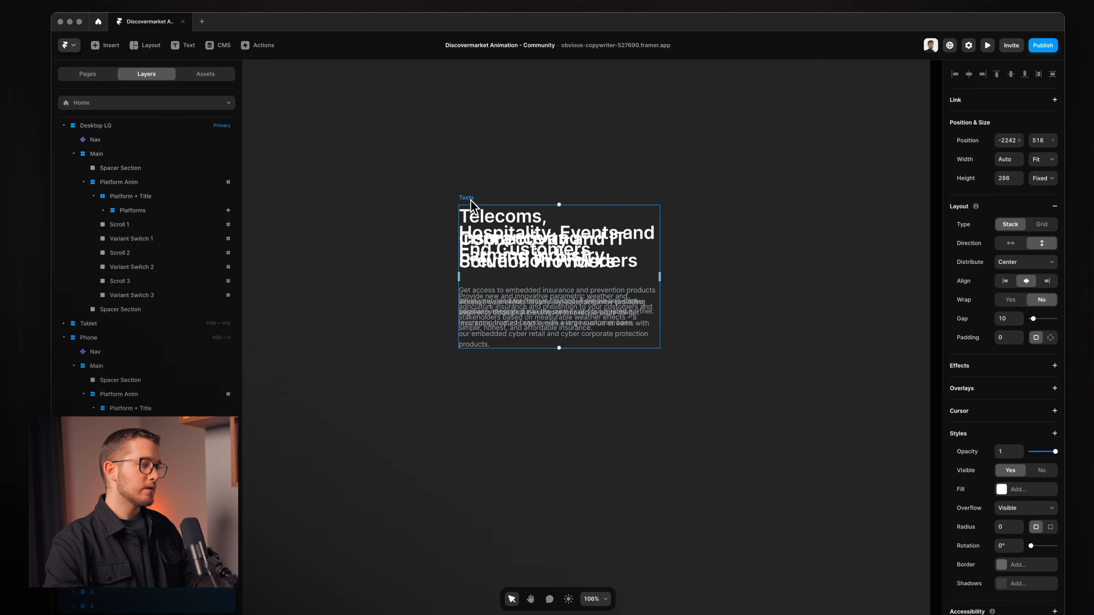
# Cut the Texts stack from the canvas and paste it into Platform + Title in the Desktop LG breakpoint.
pyautogui.press('super+x')
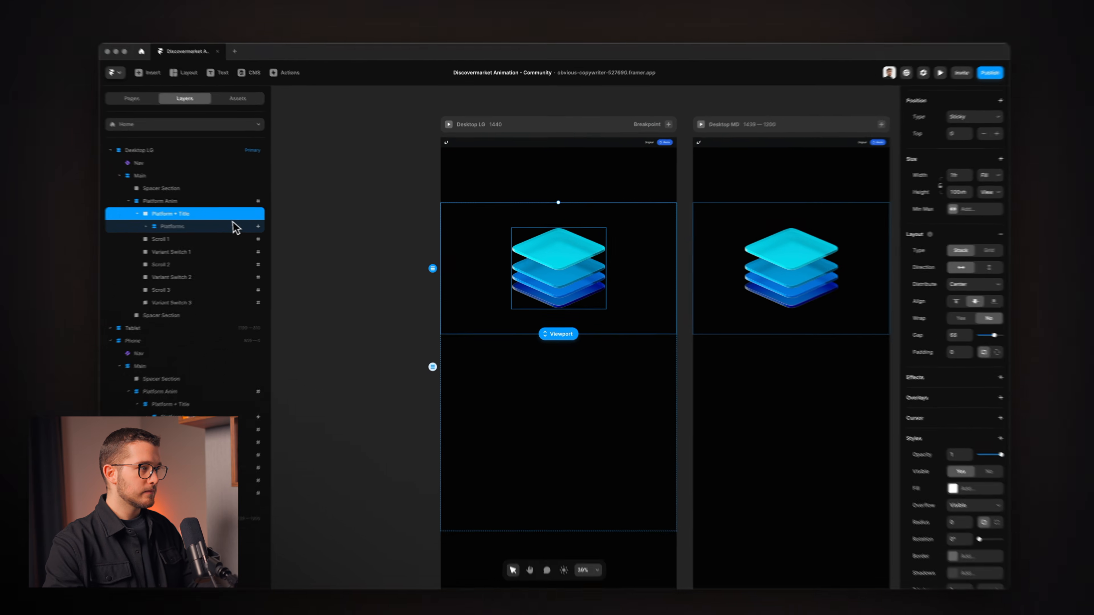
pyautogui.press('super+v')
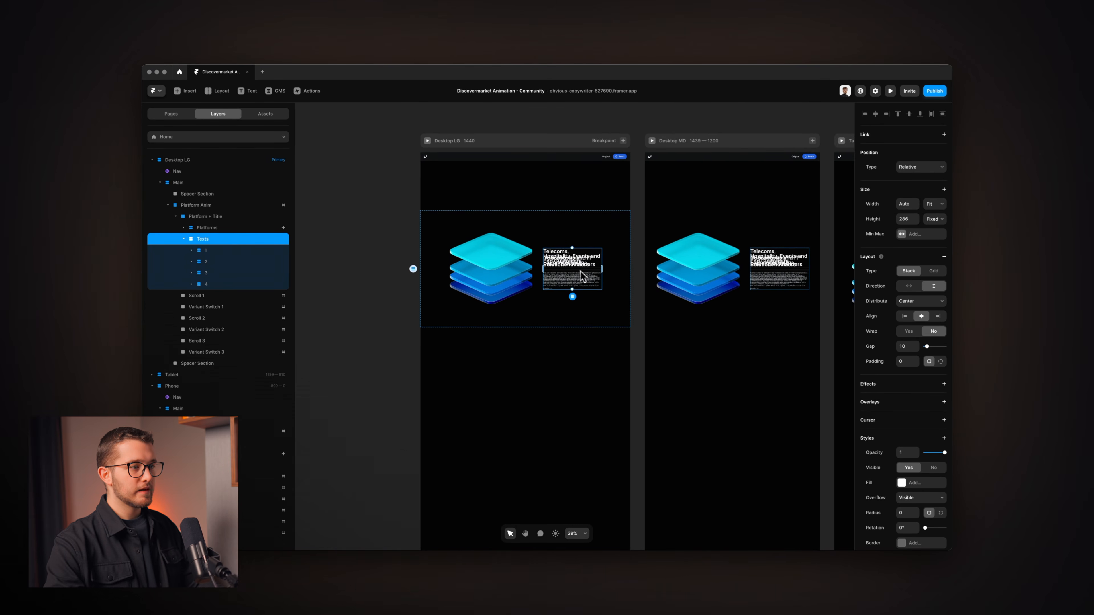
pyautogui.keyDown('ctrl'); pyautogui.scroll(5, 620, 267); pyautogui.keyUp('ctrl')
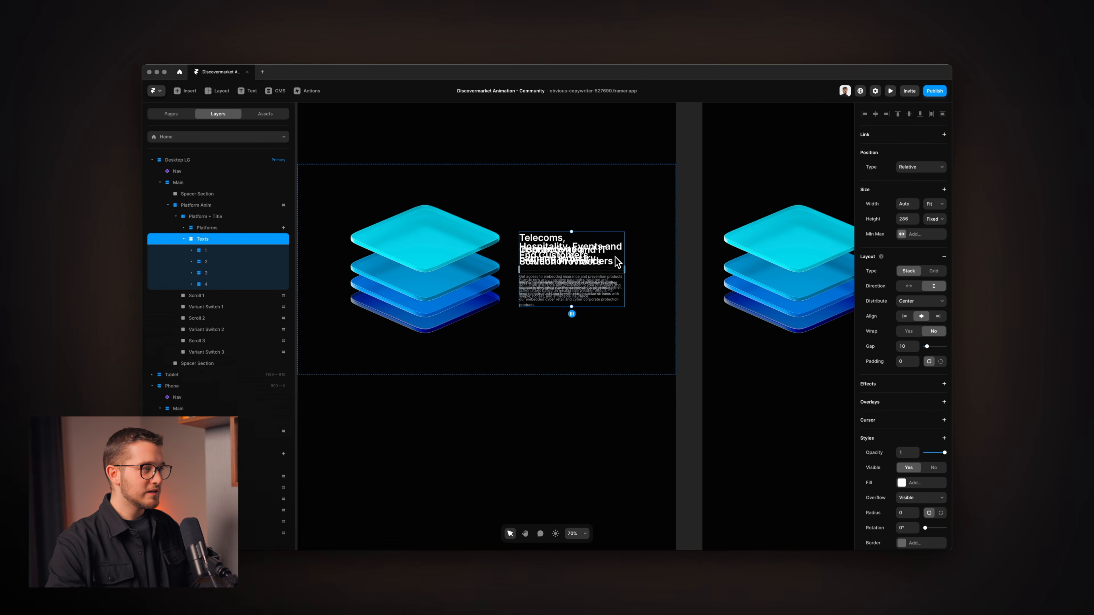
pyautogui.keyDown('ctrl'); pyautogui.scroll(-5, 618, 261); pyautogui.keyUp('ctrl')
pyautogui.hscroll(3, 616, 261)
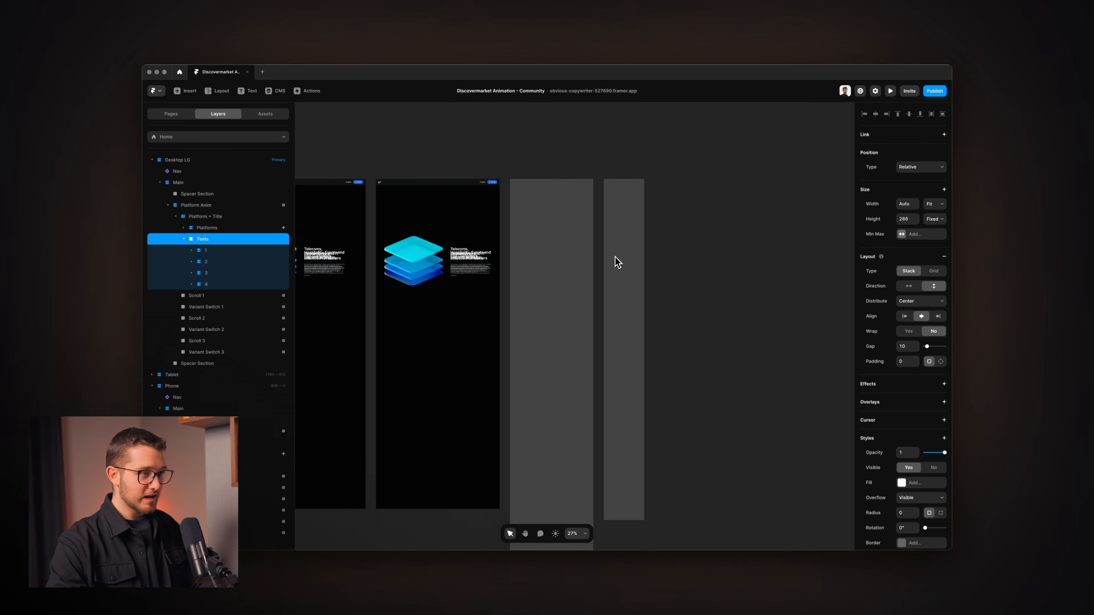
pyautogui.keyDown('ctrl'); pyautogui.scroll(8, 386, 287); pyautogui.keyUp('ctrl')
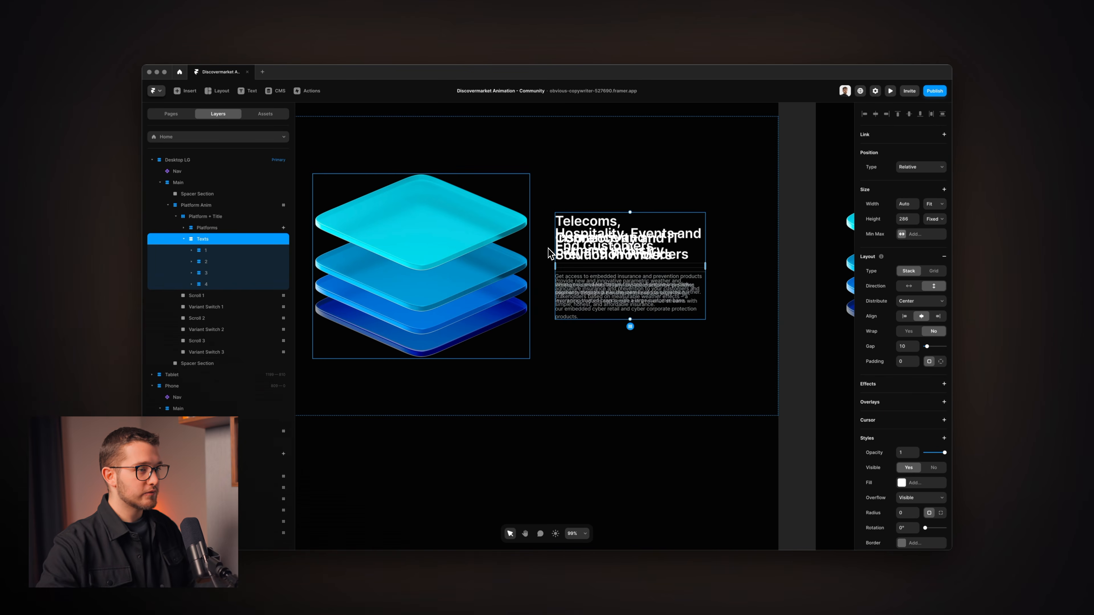
# Set the height of the Variant Switch 1, 2 and 3 sections in Desktop LG to 100.
pyautogui.scroll(-5, 465, 227)
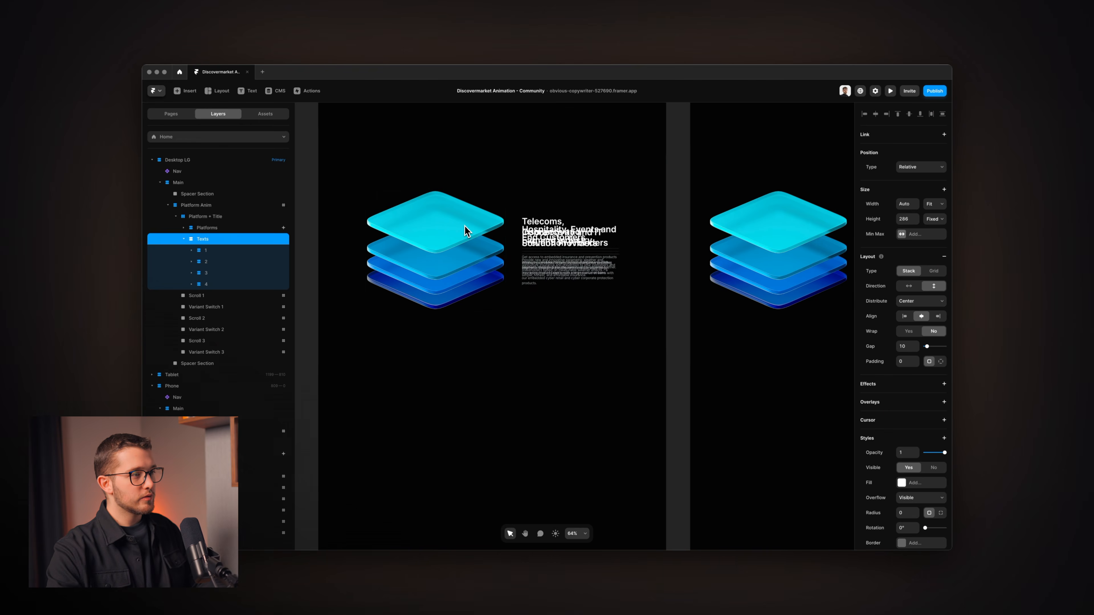
pyautogui.click(476, 405)
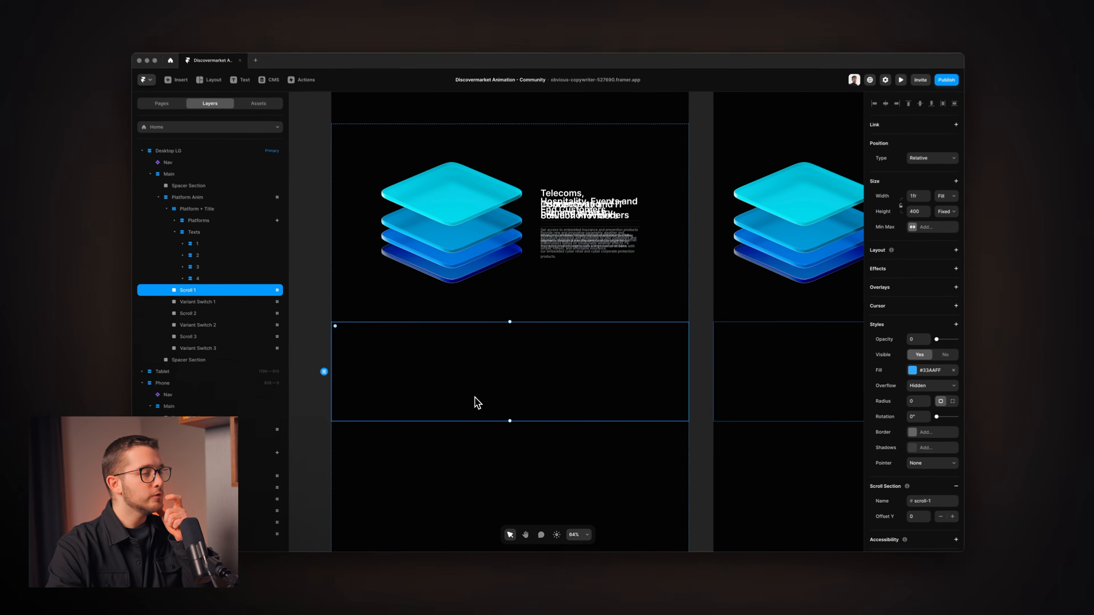
pyautogui.click(276, 309)
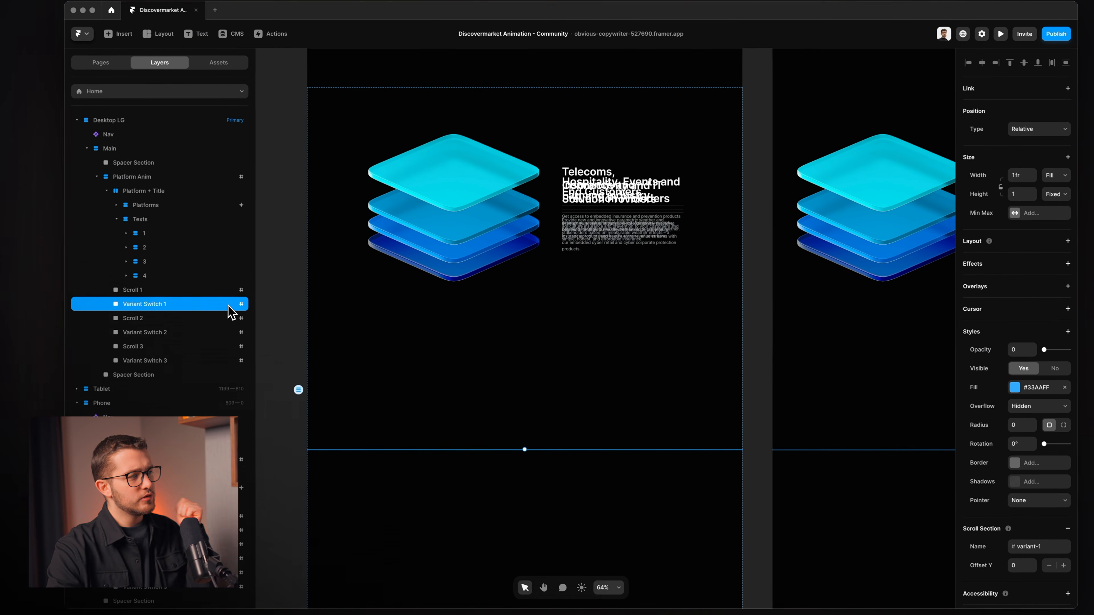
pyautogui.keyDown('shift'); pyautogui.click(152, 334); pyautogui.keyUp('shift')
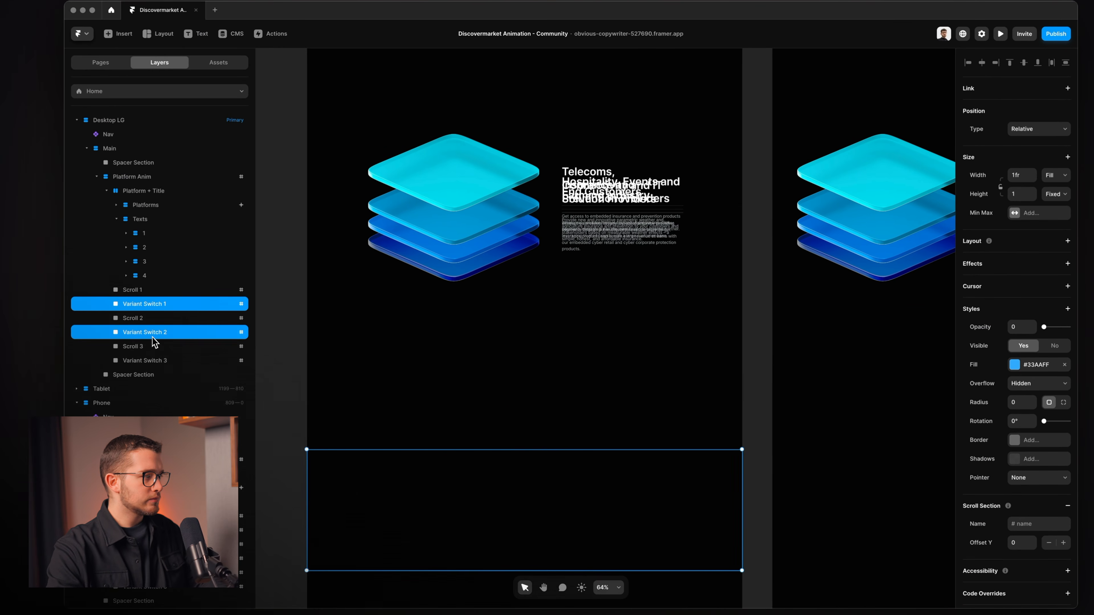
pyautogui.keyDown('shift'); pyautogui.click(152, 361); pyautogui.keyUp('shift')
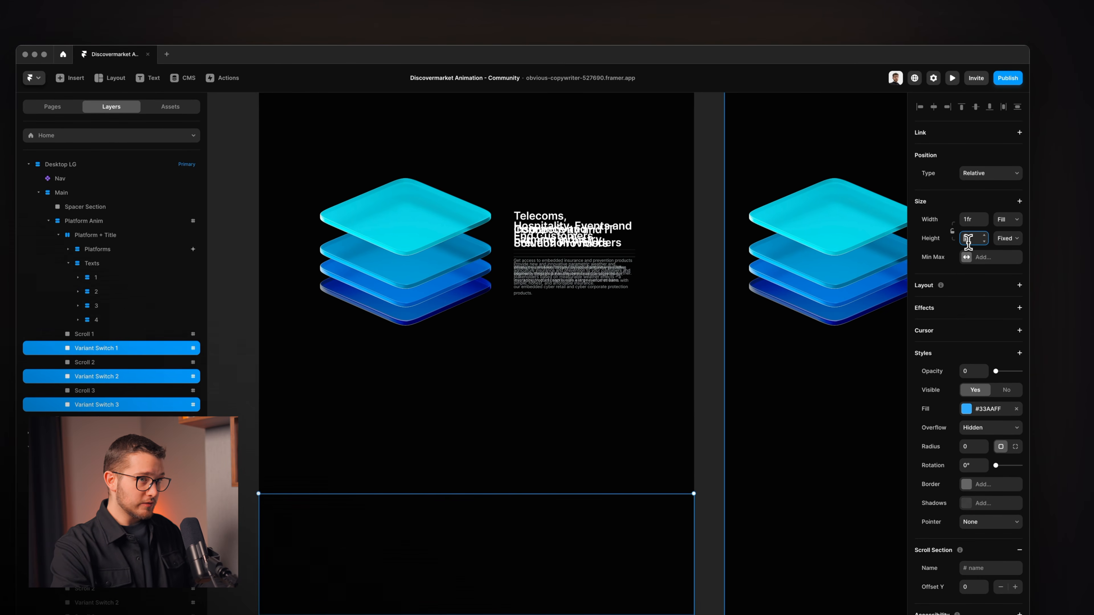
pyautogui.hotkey('shift', 'Up')
pyautogui.hotkey('shift', 'Up')
pyautogui.hotkey('shift', 'Up')
pyautogui.hotkey('shift', 'Up')
pyautogui.hotkey('shift', 'Up')
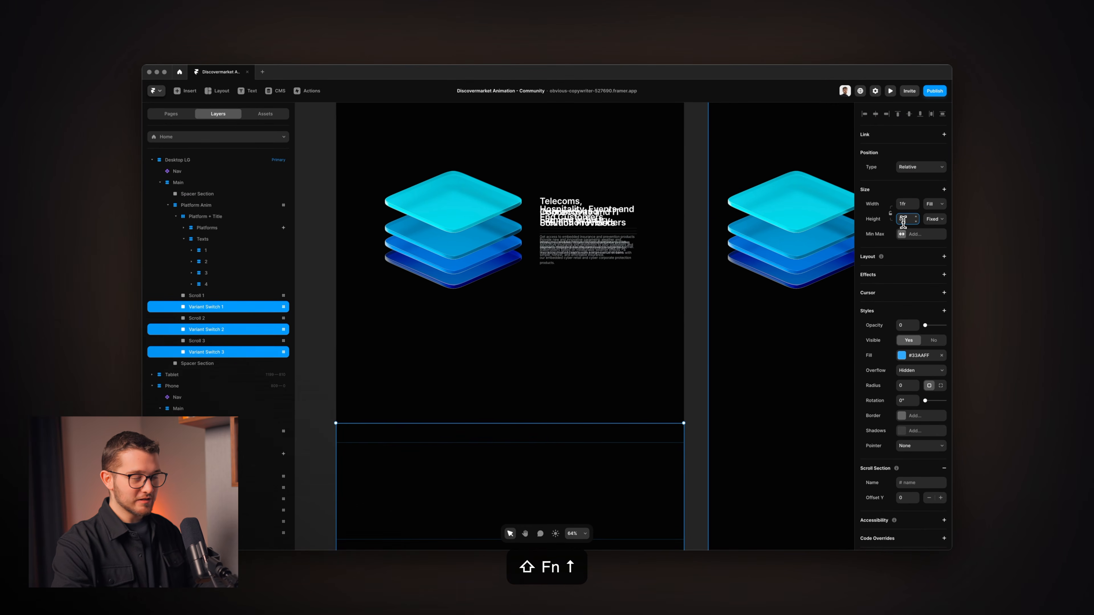
pyautogui.hotkey('shift', 'Up')
pyautogui.hotkey('shift', 'Up')
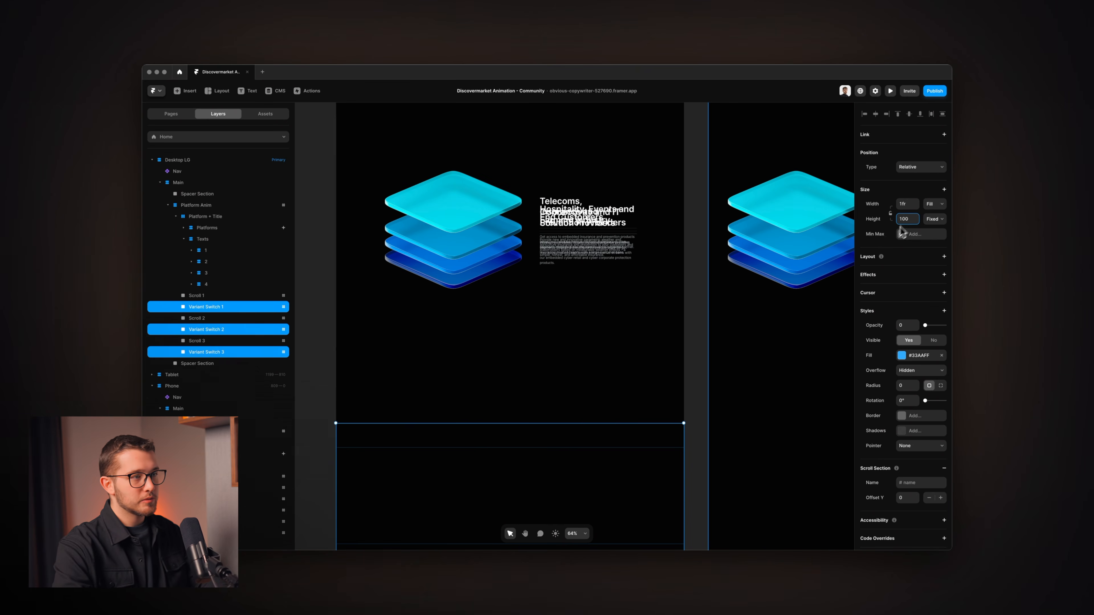
# Add a Scroll Transform effect to text stack 1 in the Texts stack, with Section in View as its trigger.
pyautogui.keyDown('super'); pyautogui.click(569, 223); pyautogui.keyUp('super')
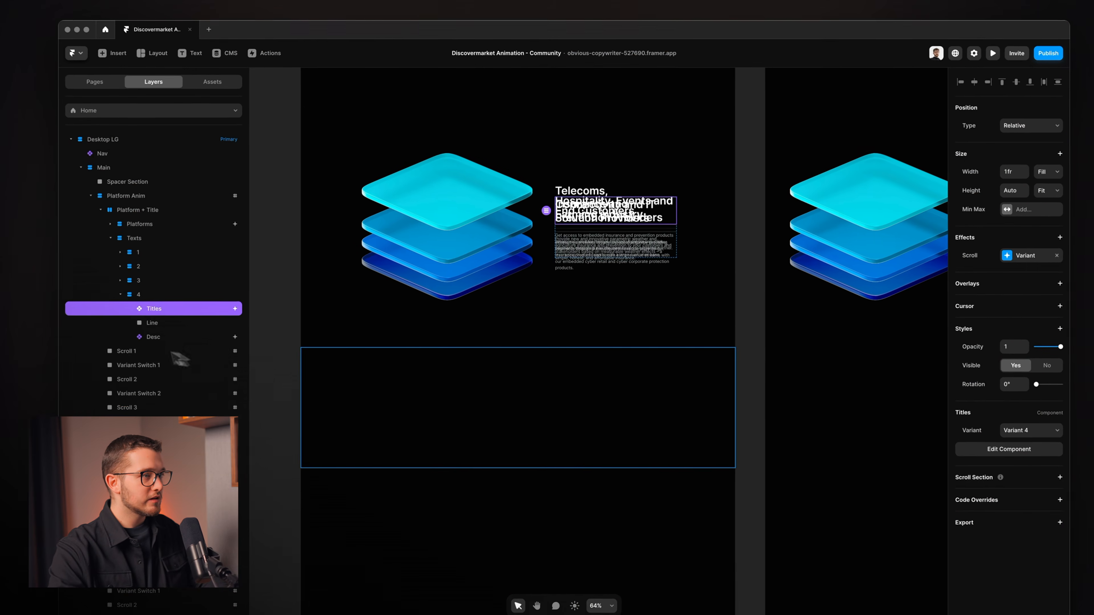
pyautogui.click(147, 254)
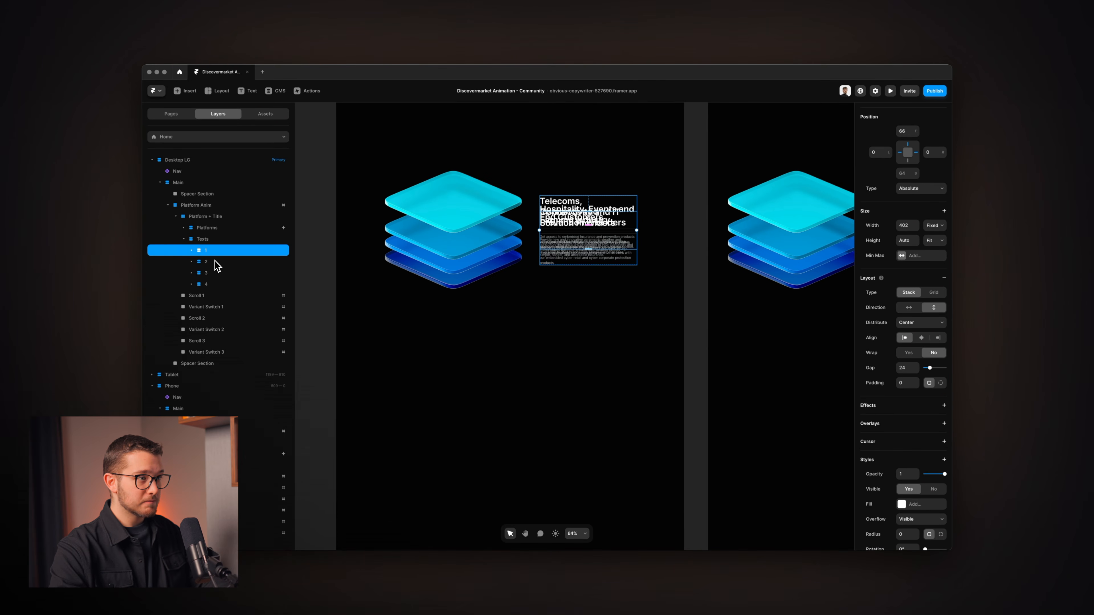
pyautogui.scroll(-3, 922, 311)
pyautogui.click(945, 324)
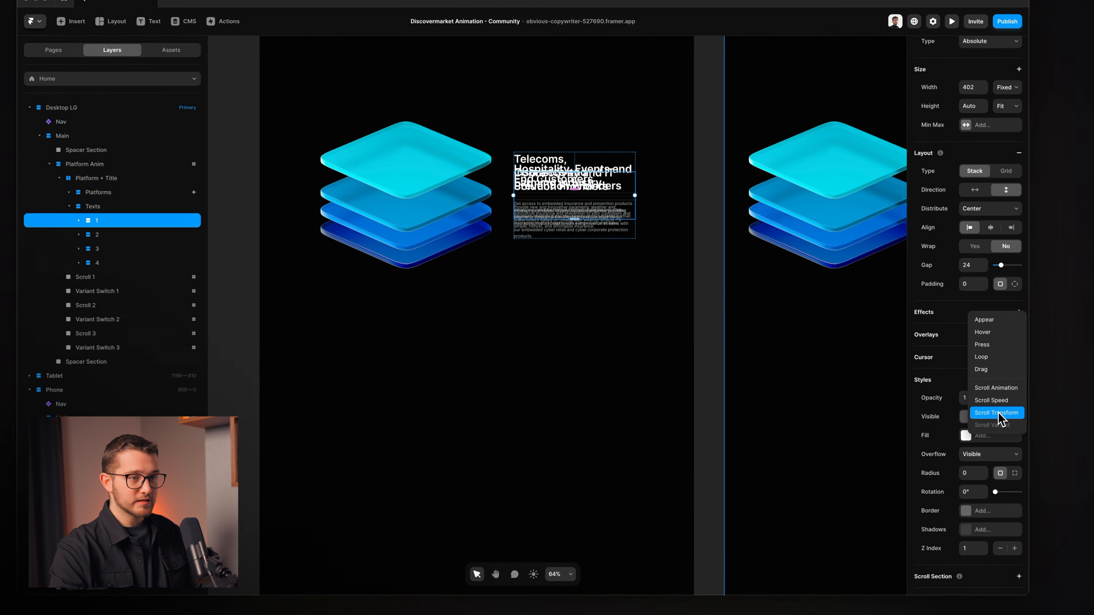
pyautogui.click(997, 413)
pyautogui.click(722, 159)
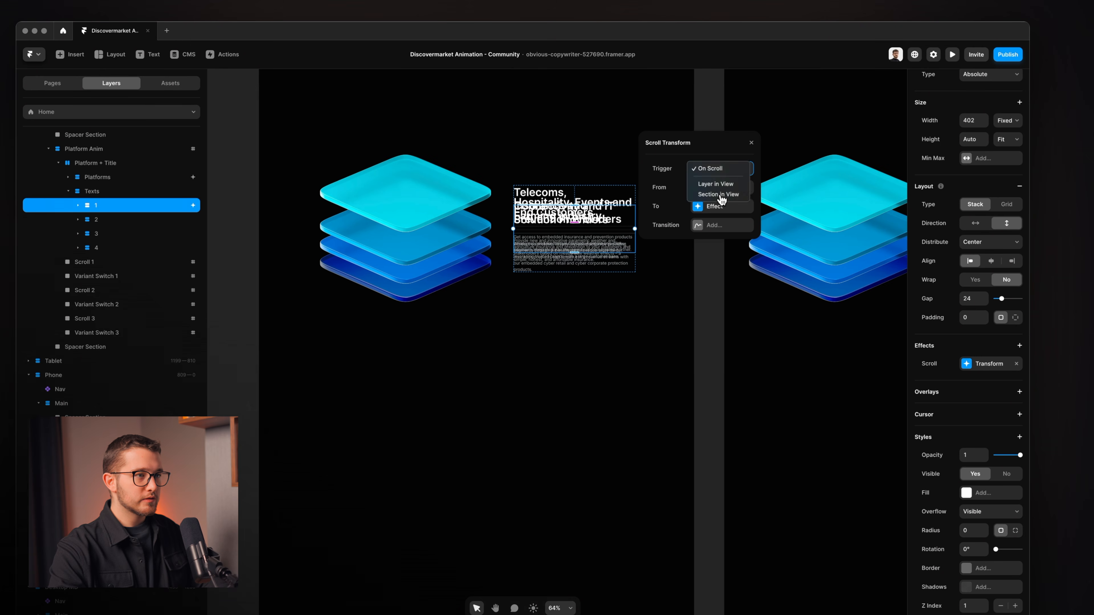
pyautogui.click(738, 198)
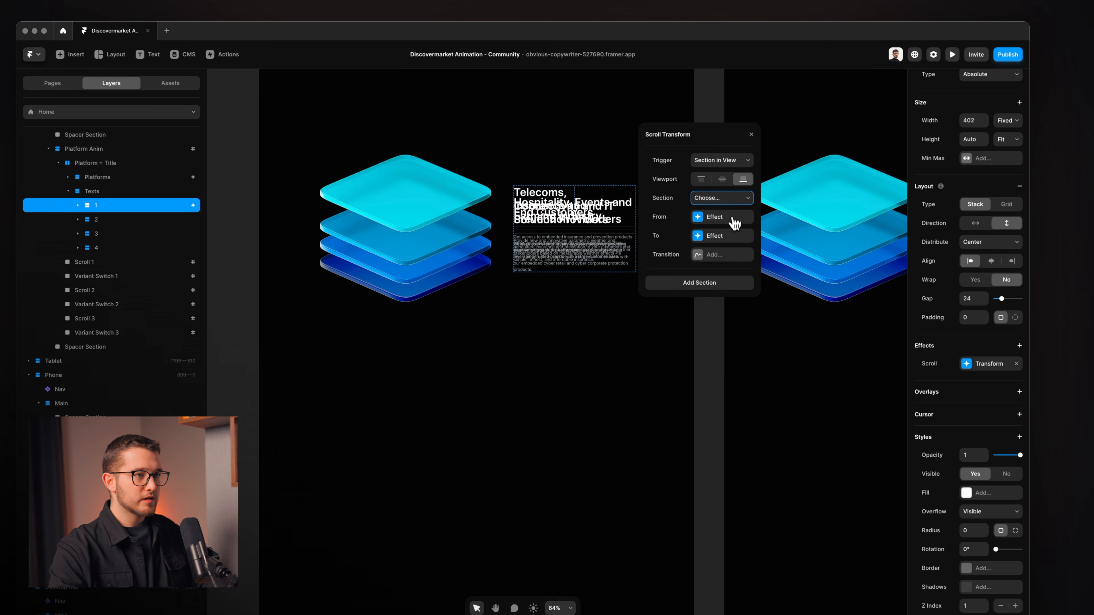
pyautogui.click(734, 237)
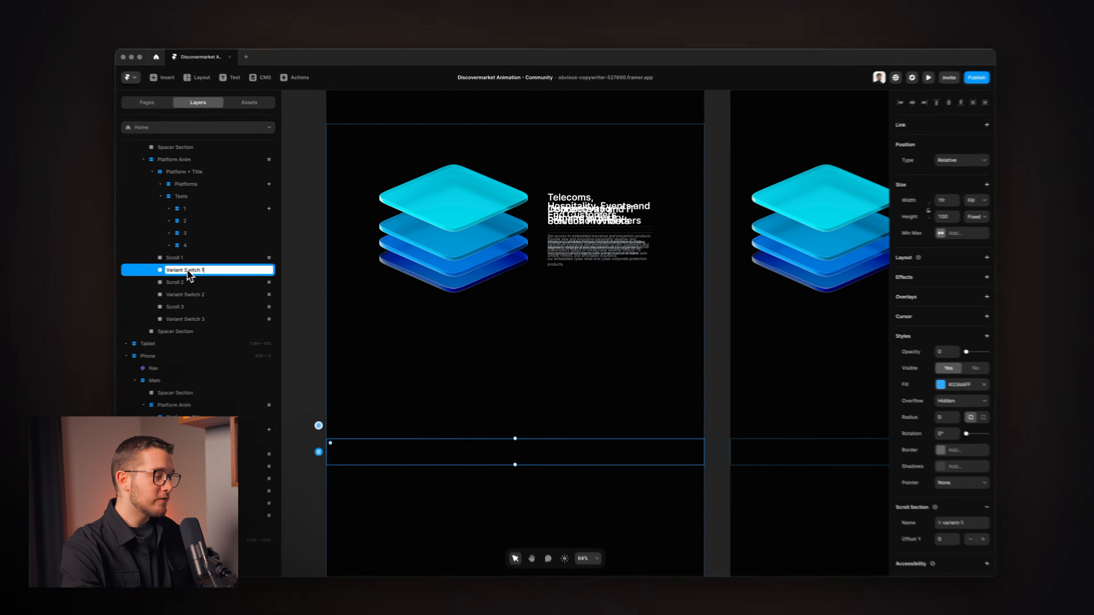
# Rename the layers Variant Switch 1, 2 and 3 to Text Switch 1, Text Switch 2 and Text Switch 3.
pyautogui.hotkey('alt', 'BackSpace')
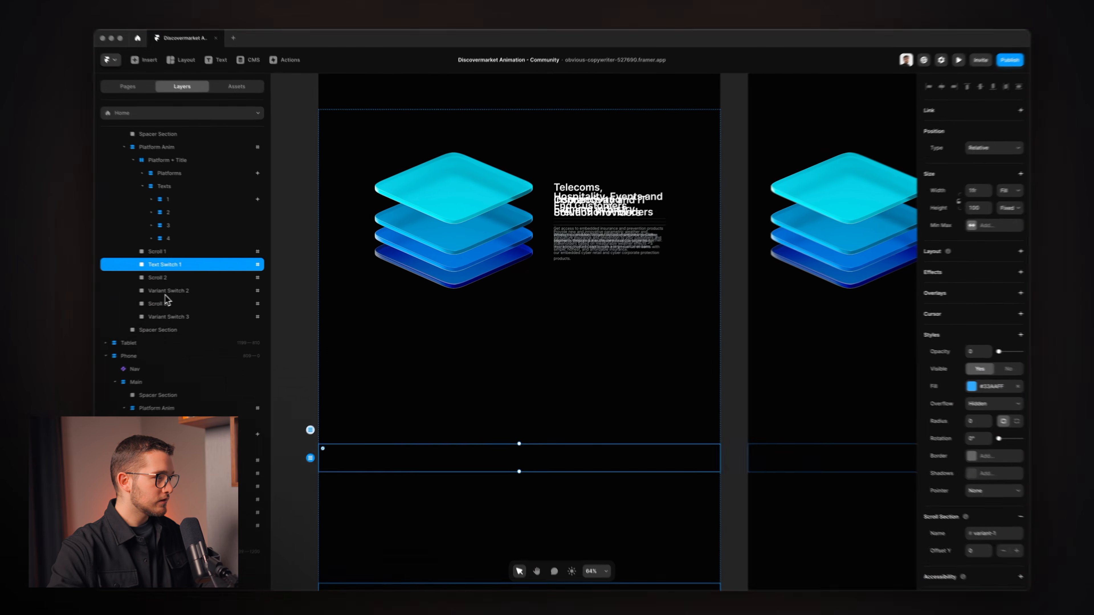
pyautogui.click(206, 291)
pyautogui.hotkey('ctrl', 'r')
pyautogui.write('Text')
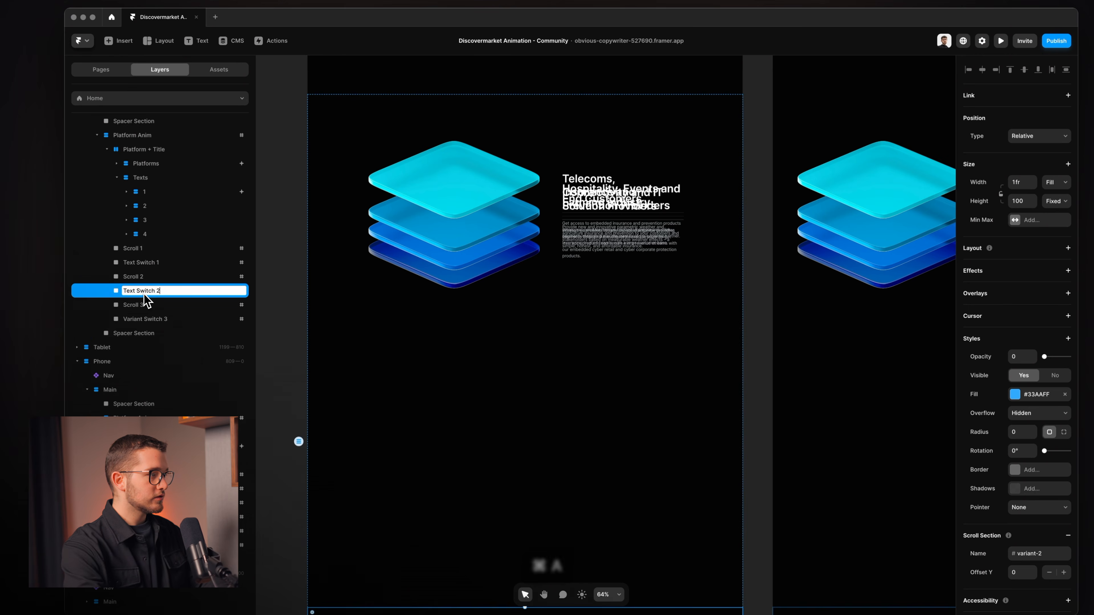
pyautogui.click(144, 319)
pyautogui.hotkey('ctrl', 'r')
pyautogui.write('Text Switch 2')
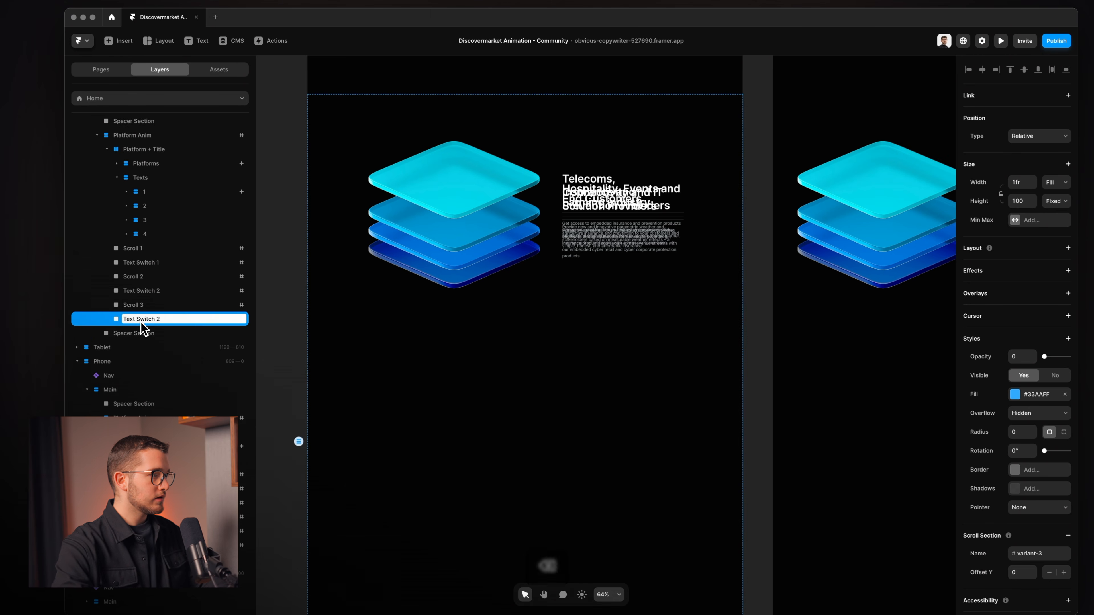
pyautogui.write('3')
pyautogui.press('Left')
pyautogui.press('BackSpace')
pyautogui.press('Return')
# Change the scroll section names of Text Switch 1 and Text Switch 2 to text-switch-1 and text-switch-2.
pyautogui.click(171, 264)
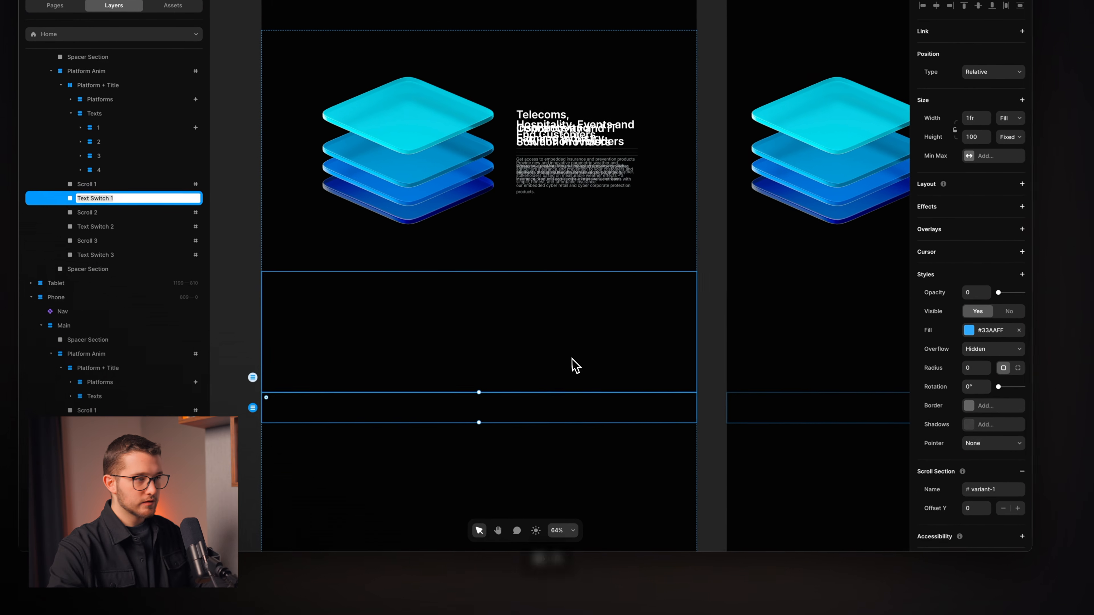
pyautogui.hotkey('ctrl', 'c')
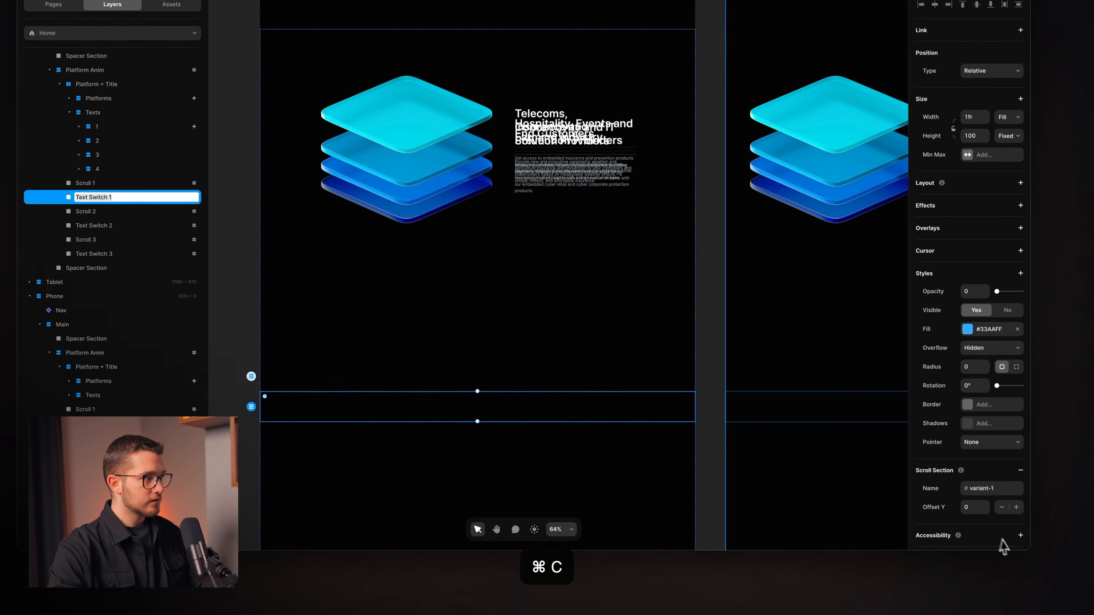
pyautogui.click(1046, 554)
pyautogui.hotkey('ctrl', 'v')
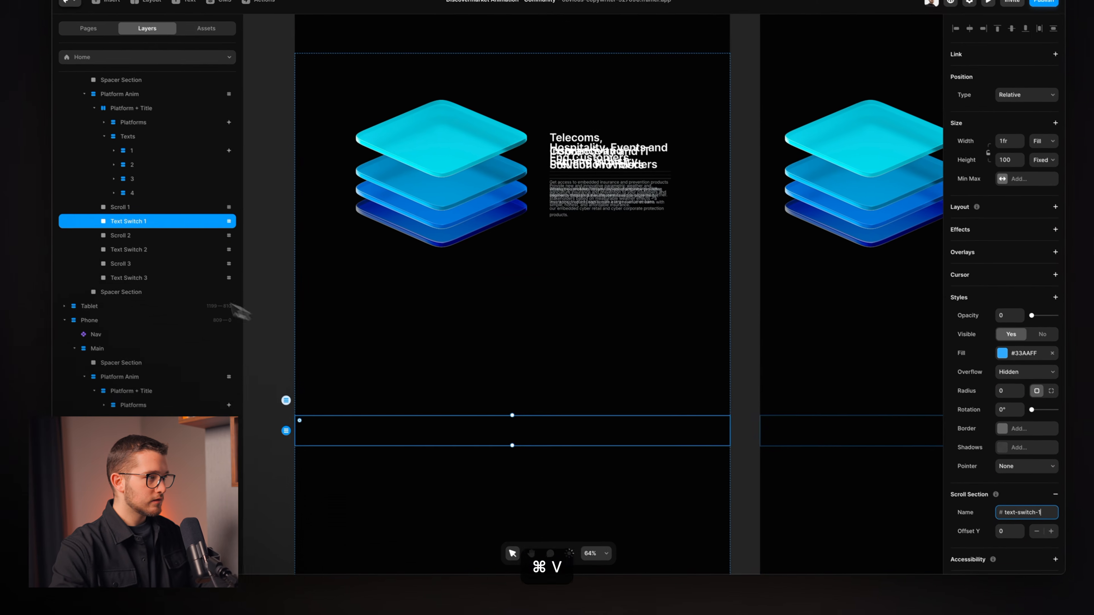
pyautogui.click(129, 227)
pyautogui.hotkey('ctrl', 'c')
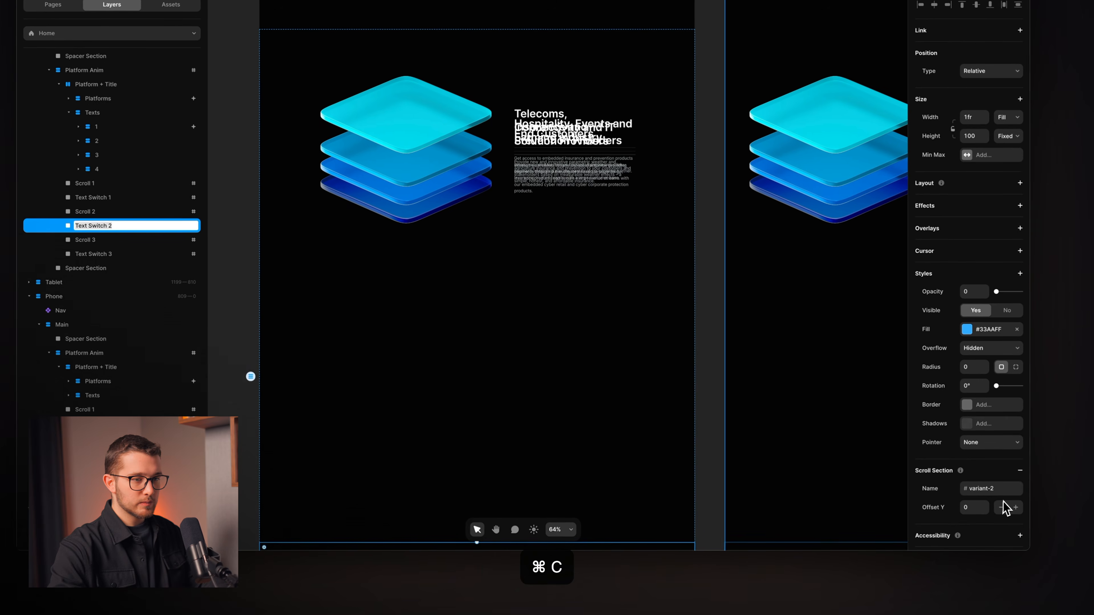
pyautogui.click(1046, 517)
pyautogui.hotkey('ctrl', 'v')
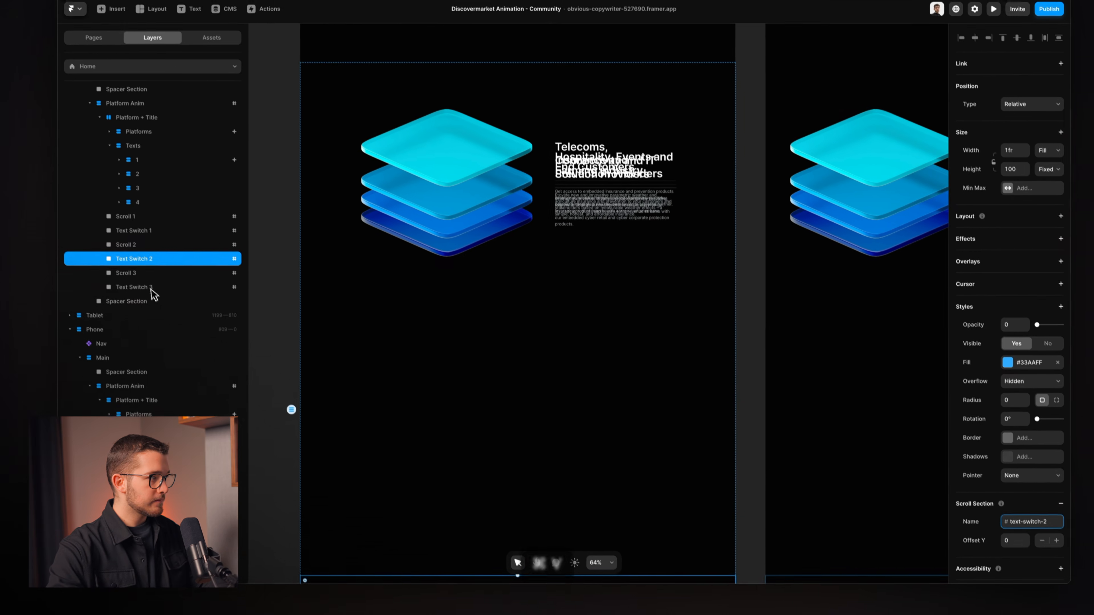
# Copy the Text Switch 3 layer name into its scroll section name.
pyautogui.click(99, 253)
pyautogui.hotkey('ctrl', 'r')
pyautogui.hotkey('ctrl', 'c')
pyautogui.click(1019, 501)
pyautogui.hotkey('ctrl', 'v')
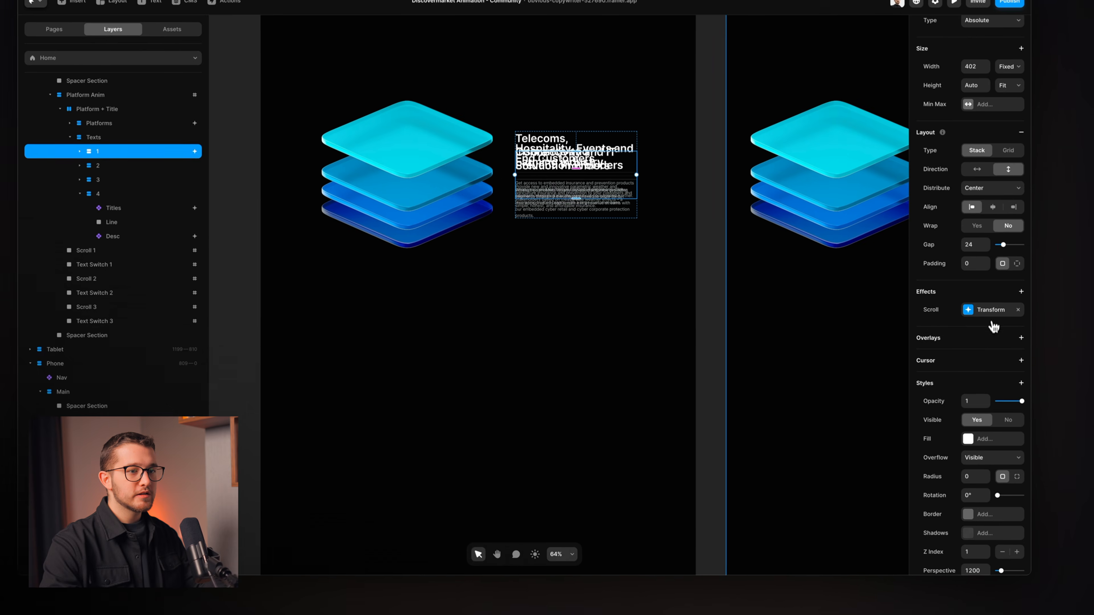
# Set the From state of text stack 1's scroll transform to opacity 1 and scale 1.
pyautogui.click(989, 306)
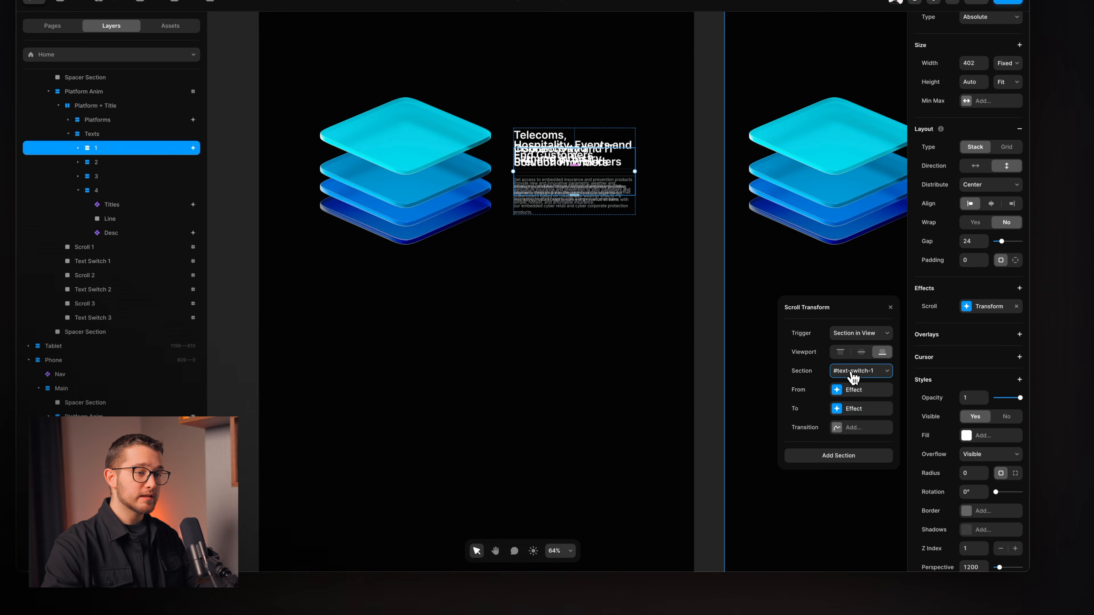
pyautogui.click(855, 390)
pyautogui.click(853, 494)
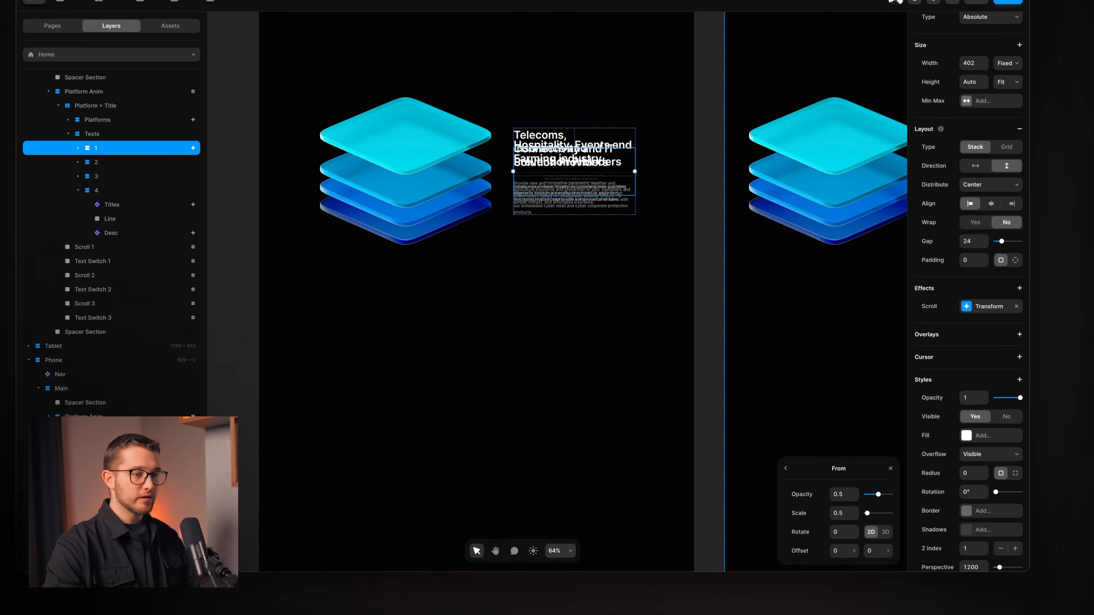
pyautogui.moveTo(849, 471); pyautogui.dragTo(787, 242)
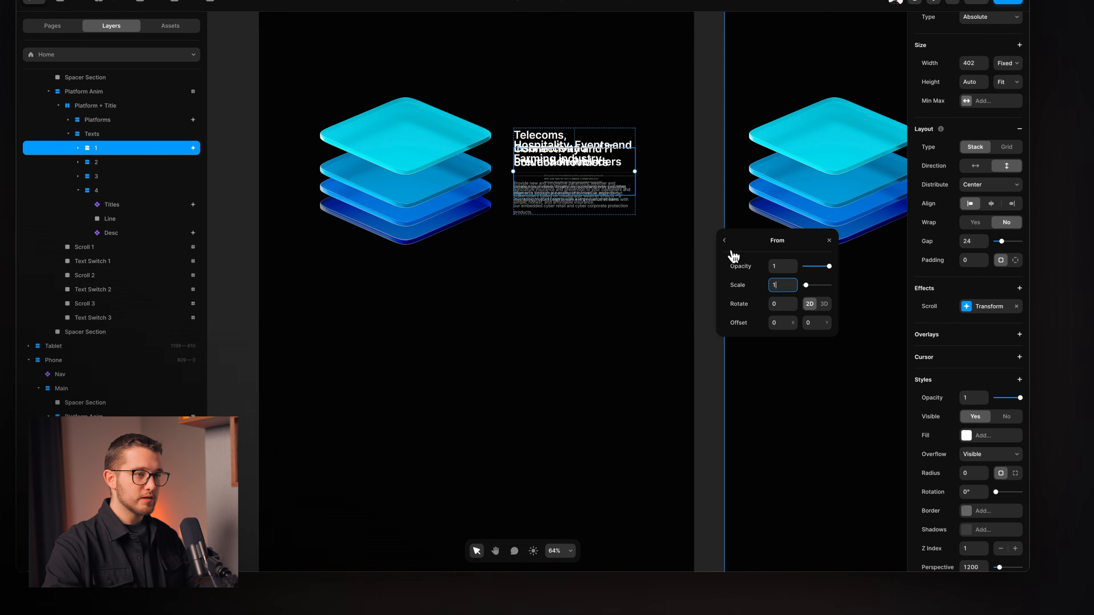
pyautogui.click(724, 240)
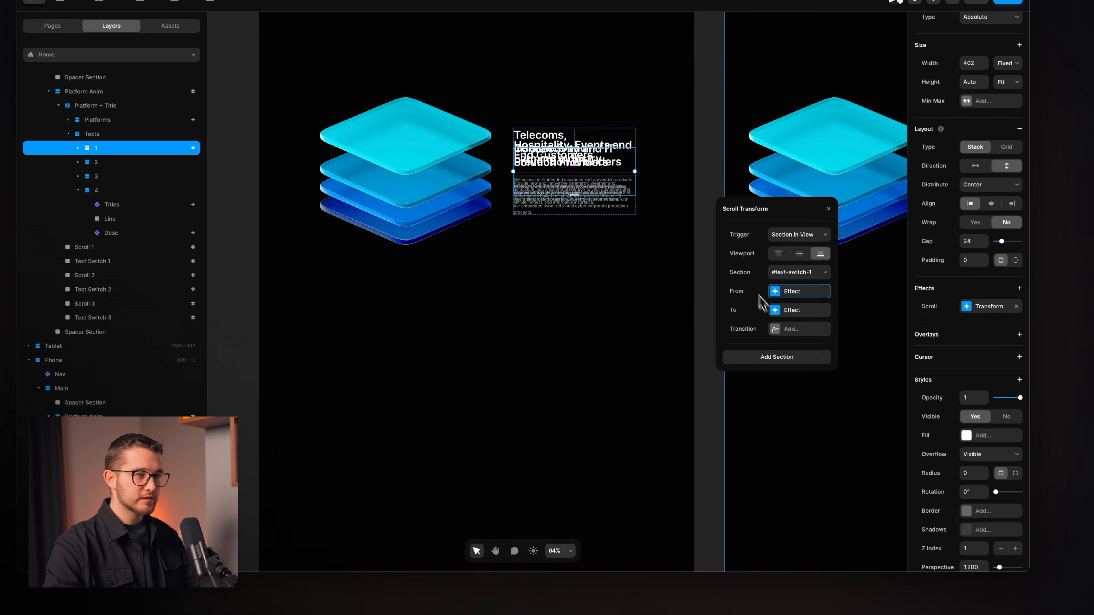
# Set the To state of text stack 1's scroll transform to opacity 0 and add a Spring transition.
pyautogui.click(785, 311)
pyautogui.write('0')
pyautogui.press('Return')
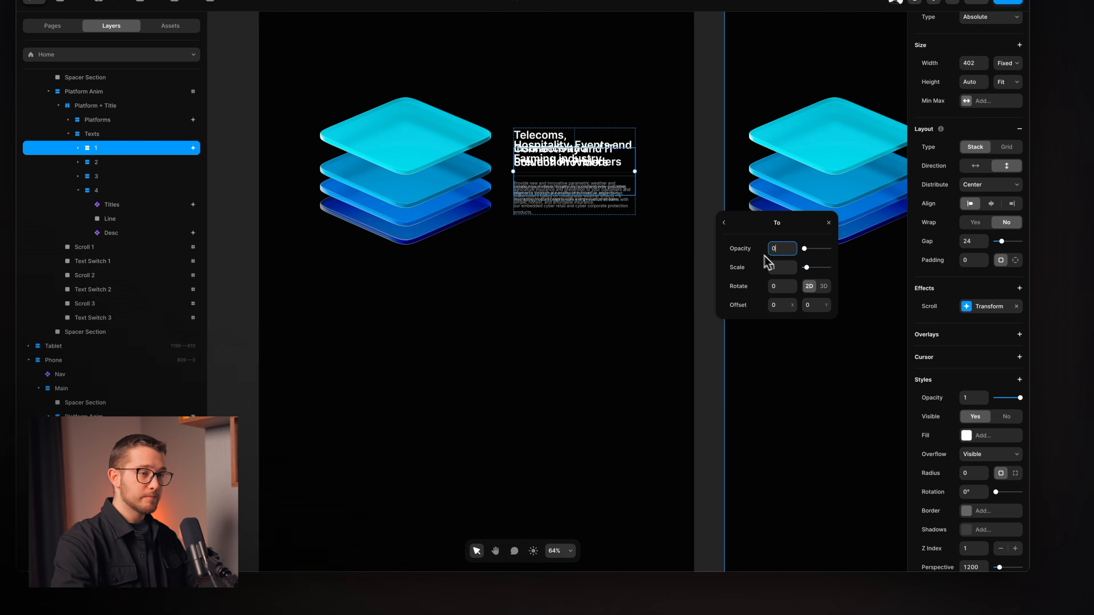
pyautogui.click(725, 224)
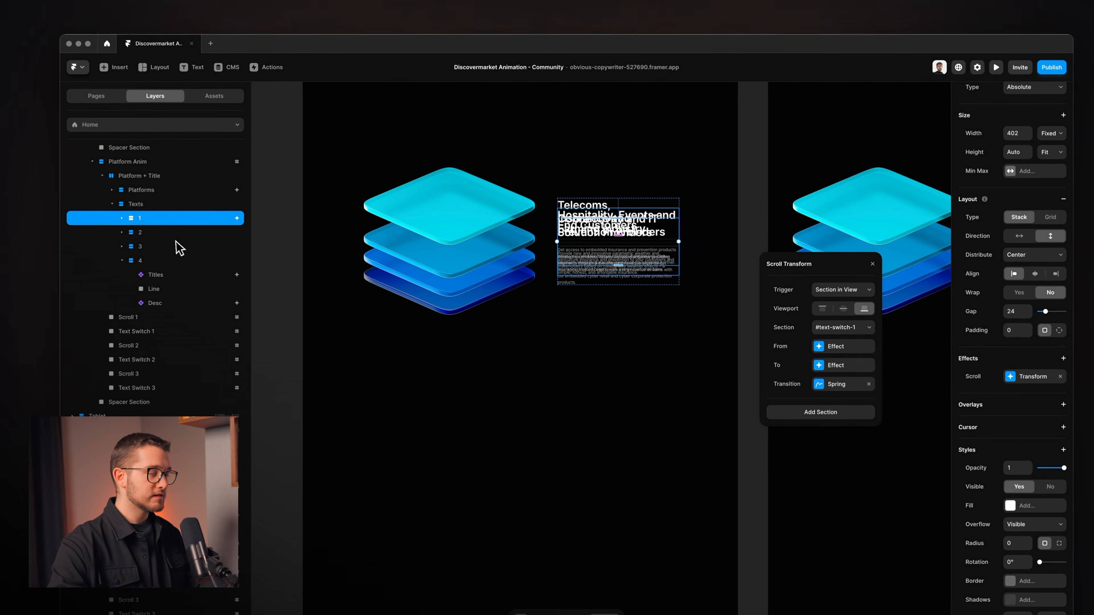
# Add a Scroll Transform effect to text stack 2, triggered by Section in View with the #text-switch-1 section.
pyautogui.click(142, 201)
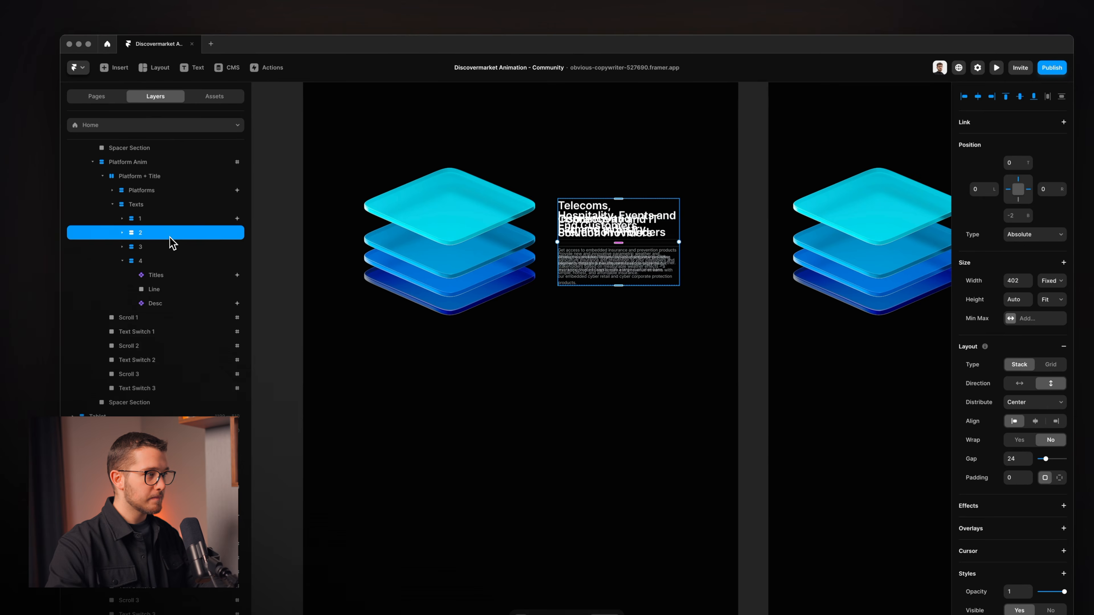
pyautogui.scroll(-5, 1034, 388)
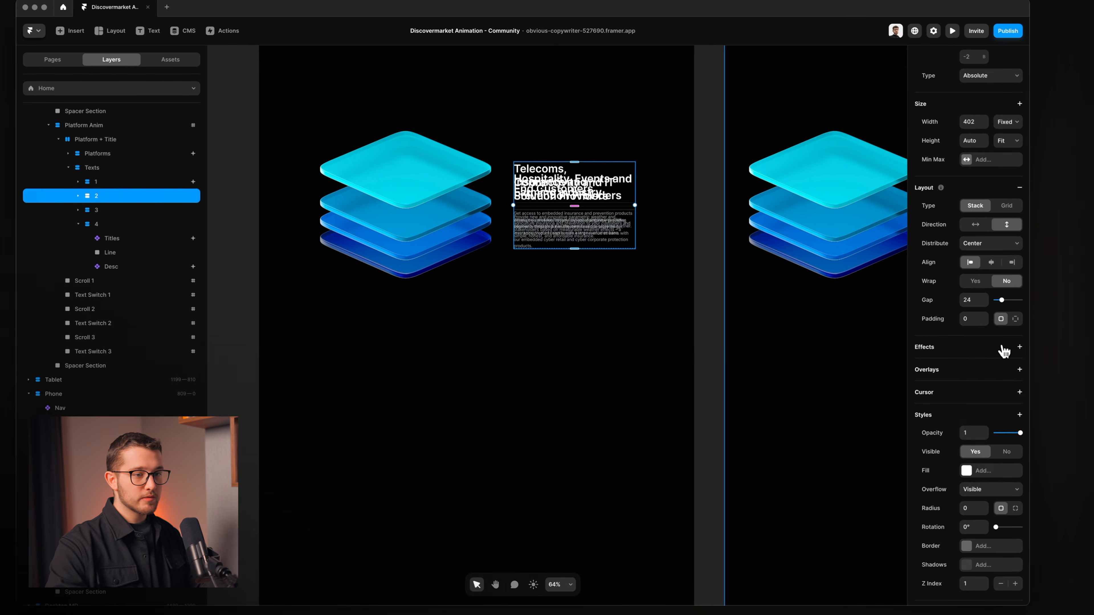
pyautogui.click(1064, 384)
pyautogui.click(997, 455)
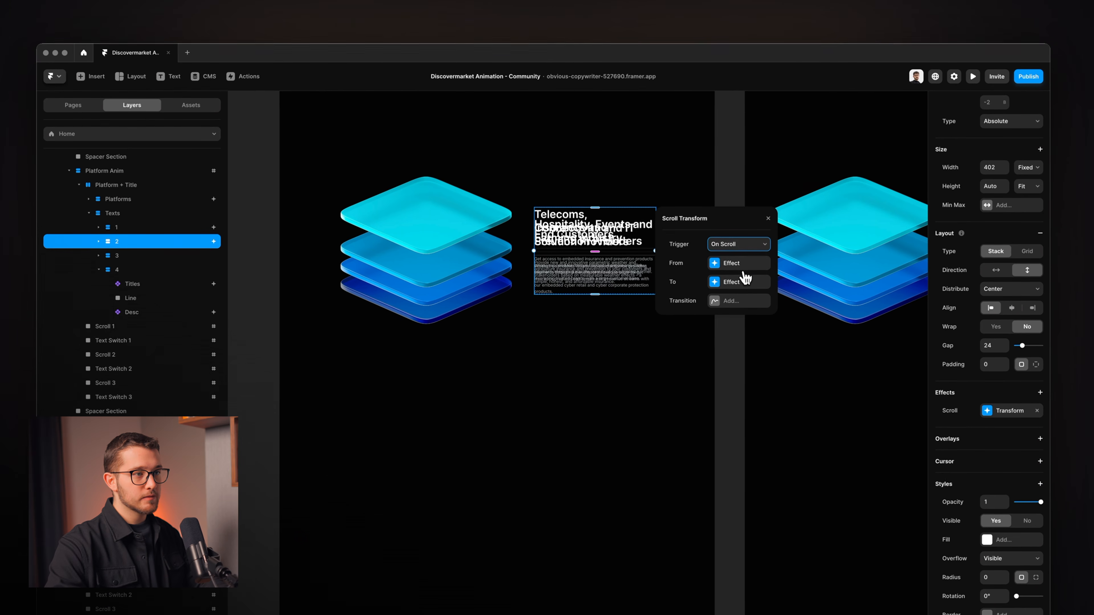
pyautogui.click(744, 274)
pyautogui.click(759, 266)
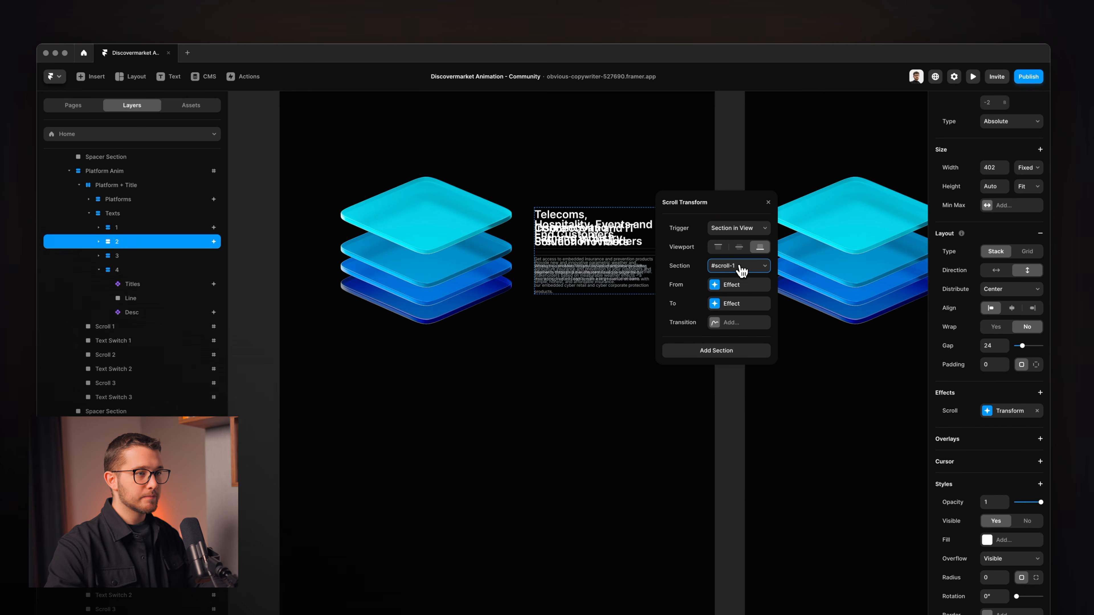
pyautogui.click(740, 285)
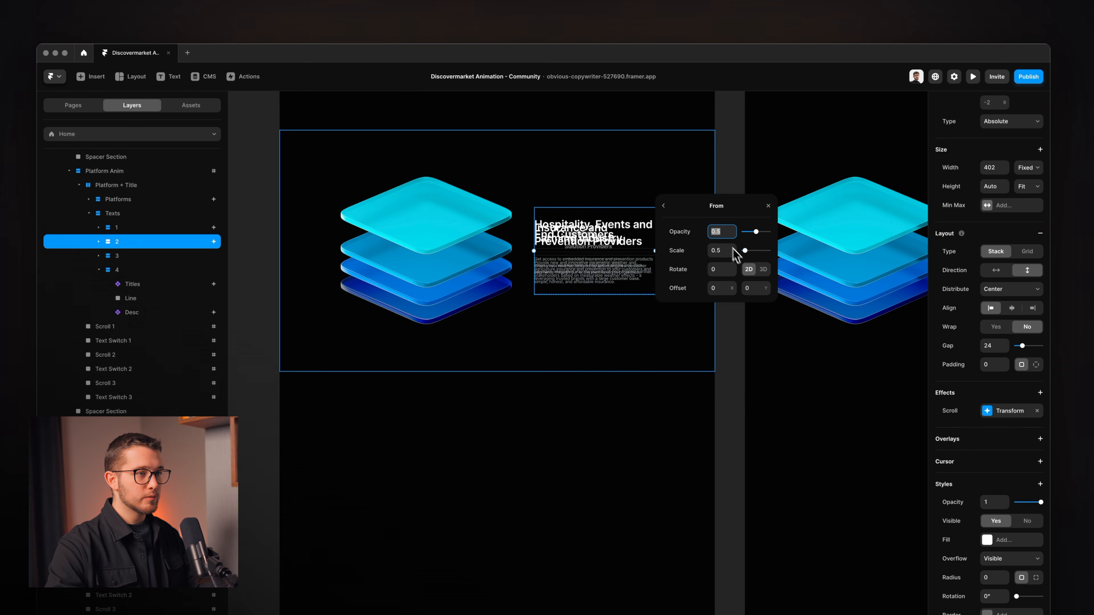
# Configure the From and To states of text stack 2's scroll transform and add a Spring transition.
pyautogui.click(664, 206)
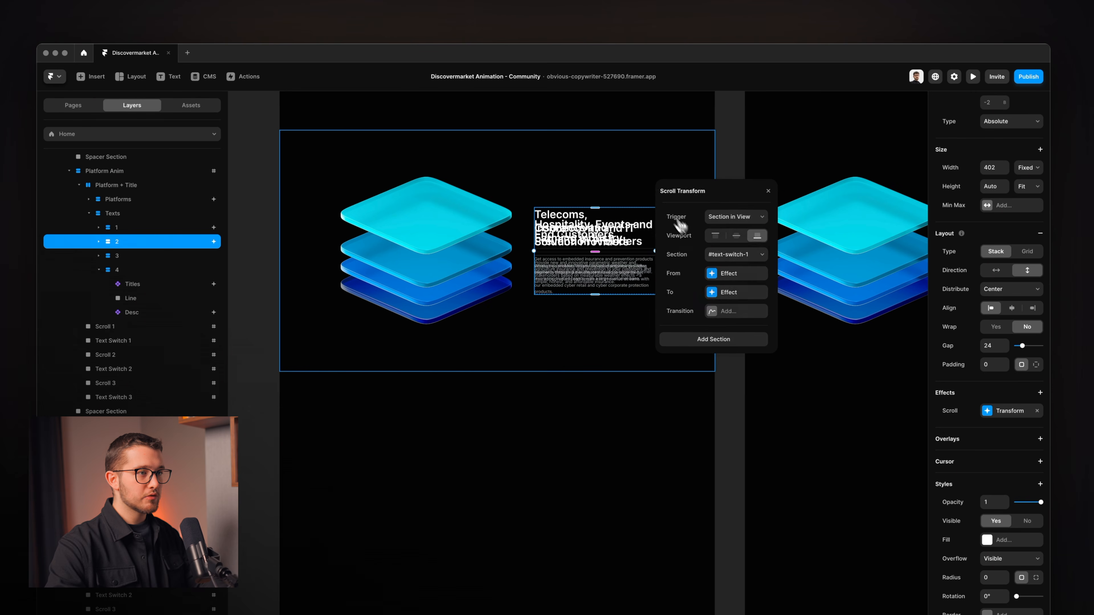
pyautogui.click(733, 291)
pyautogui.click(664, 194)
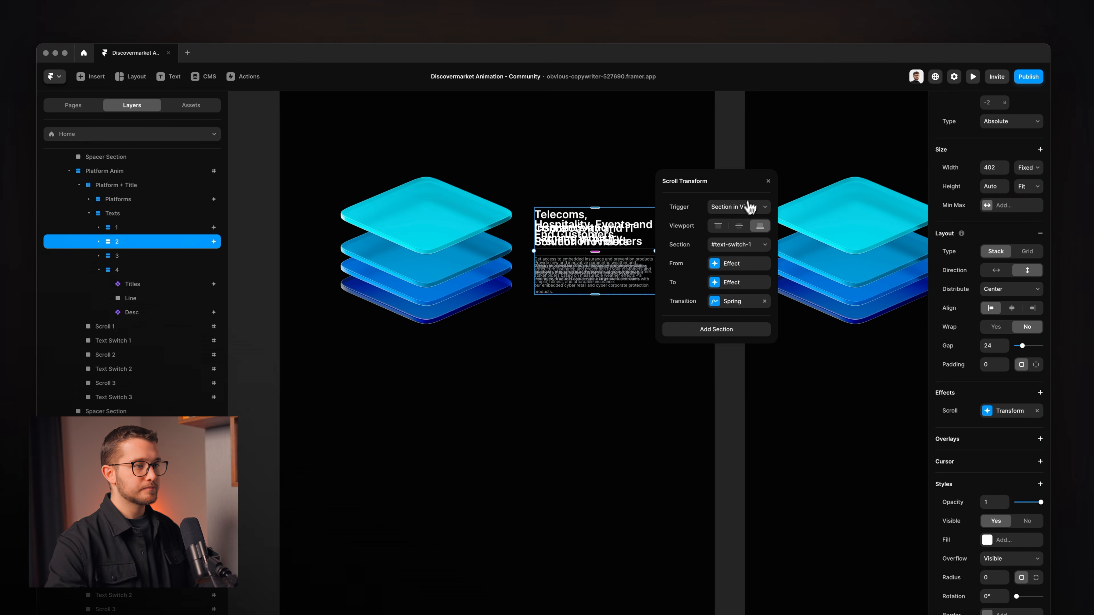
# Add a Scroll Transform effect to text stack 3, triggered by Section in View with the #text-switch-2 section.
pyautogui.click(129, 256)
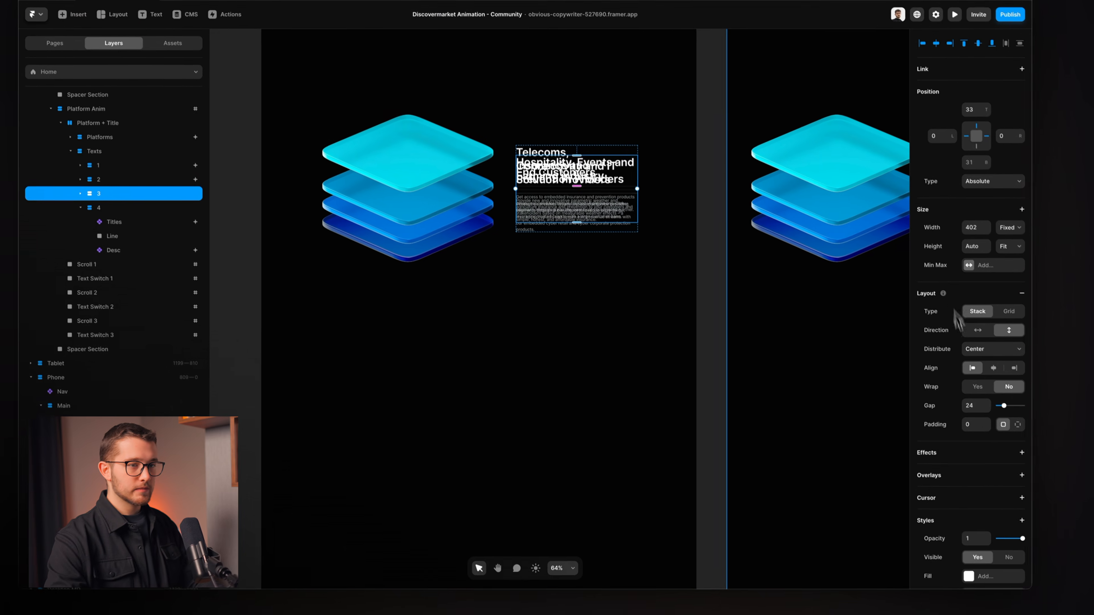
pyautogui.scroll(-3, 1026, 474)
pyautogui.click(1008, 378)
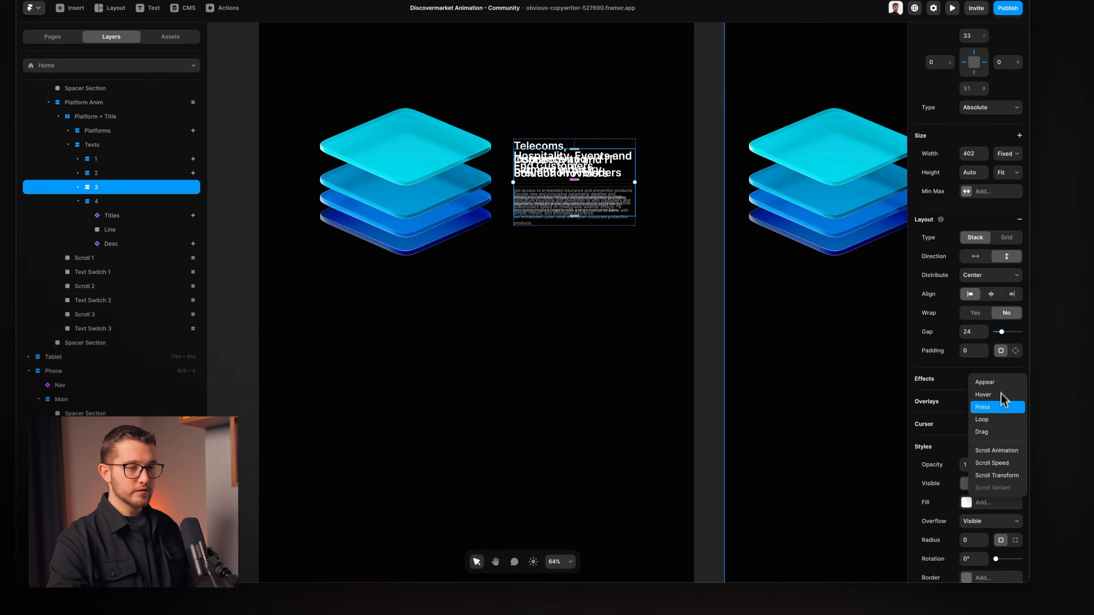
pyautogui.click(1015, 478)
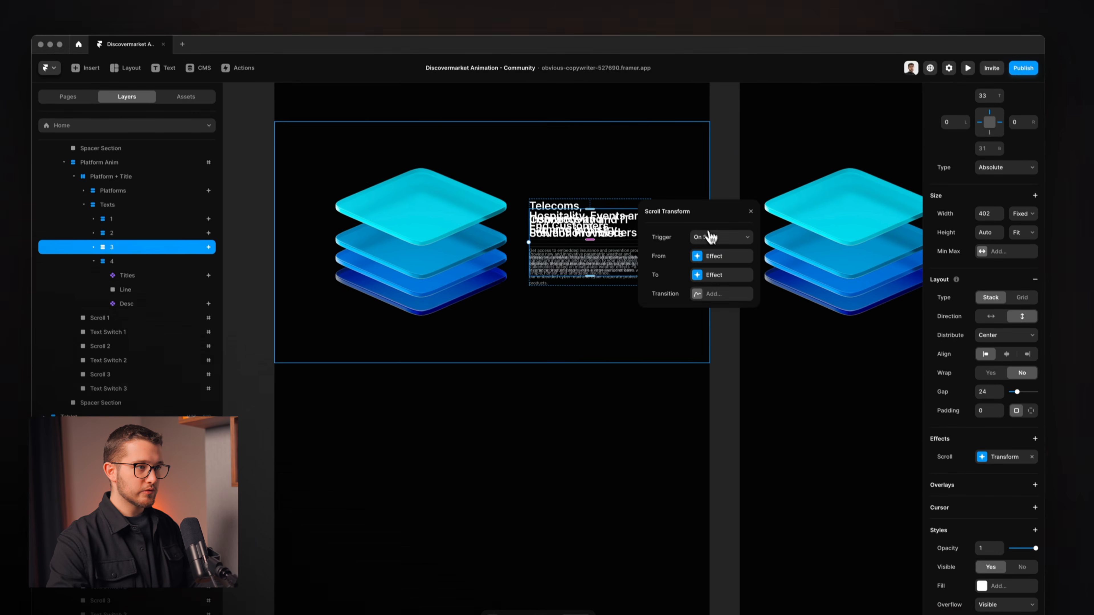
pyautogui.click(704, 177)
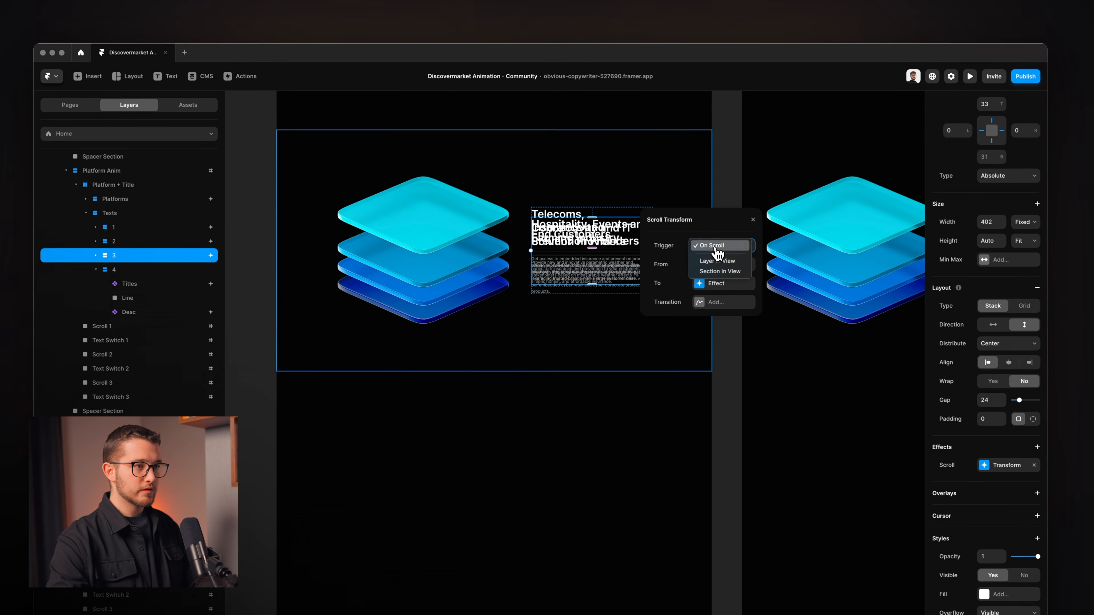
pyautogui.click(720, 272)
pyautogui.moveTo(728, 210); pyautogui.dragTo(787, 199)
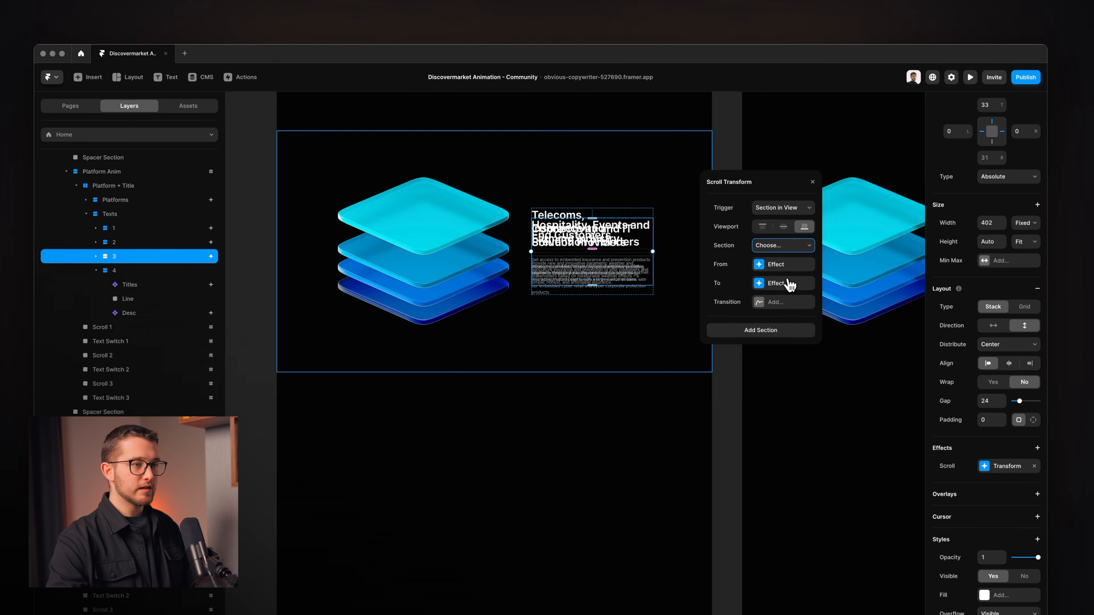
pyautogui.click(792, 303)
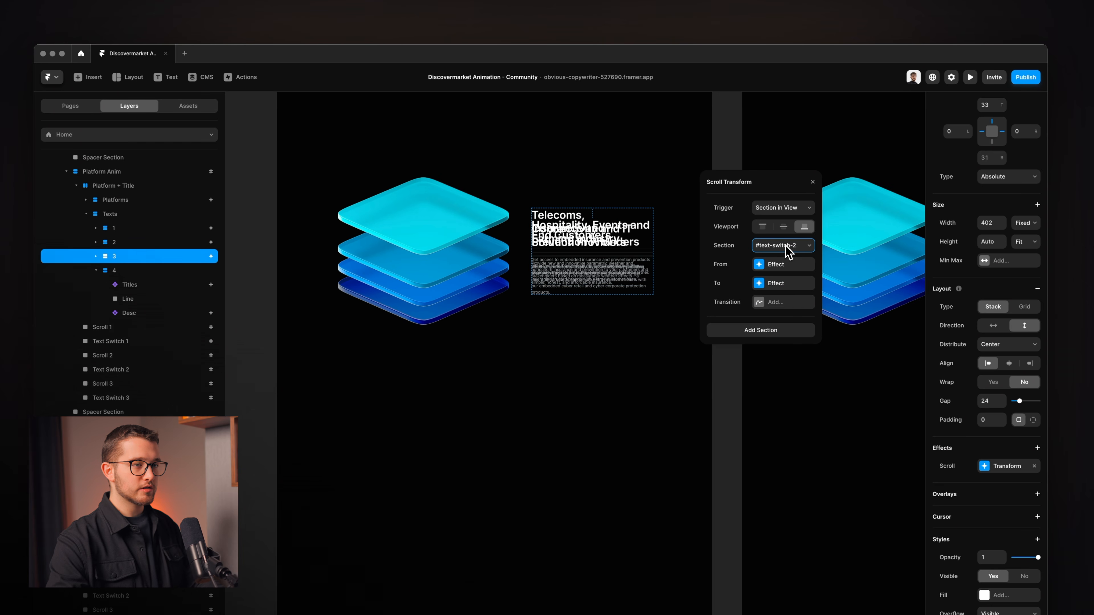
# Configure the From state and the To state at opacity 1 for text stack 3's scroll transform, and add a Spring transition.
pyautogui.click(777, 265)
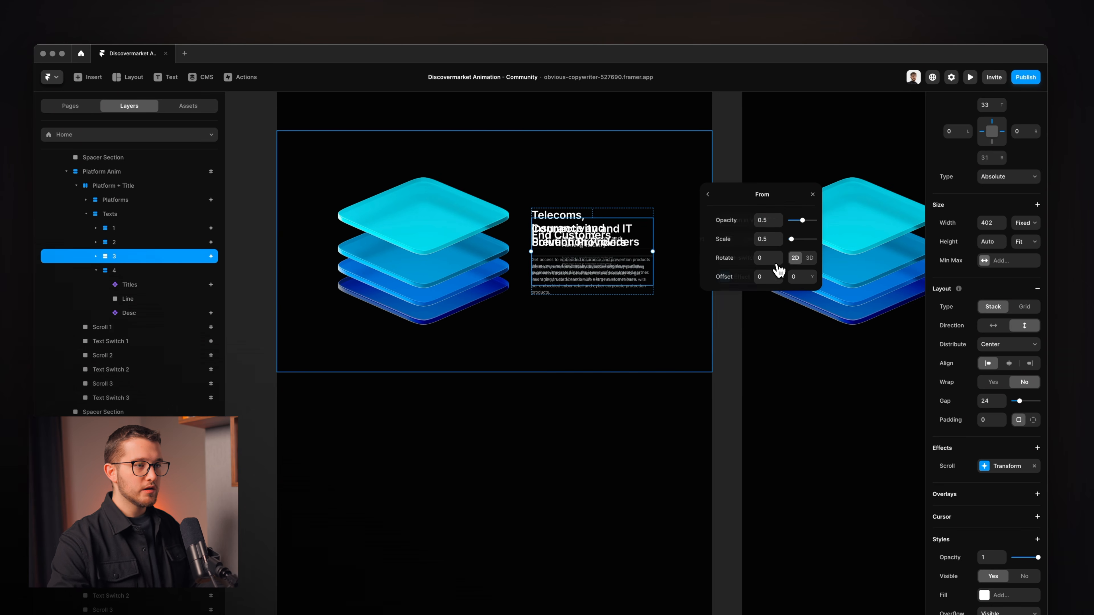
pyautogui.click(709, 195)
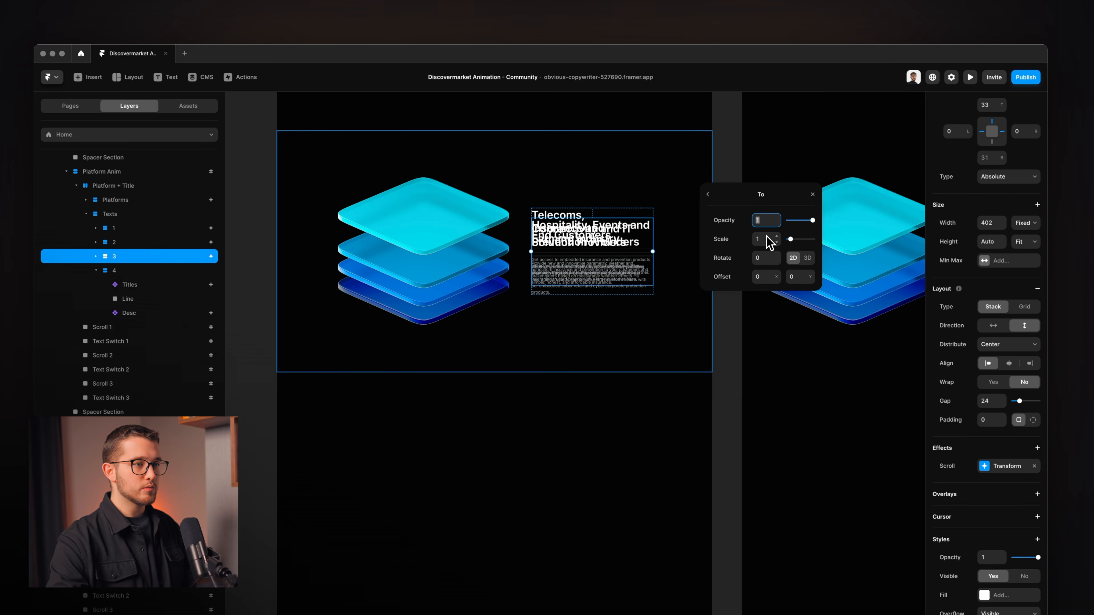
pyautogui.click(717, 205)
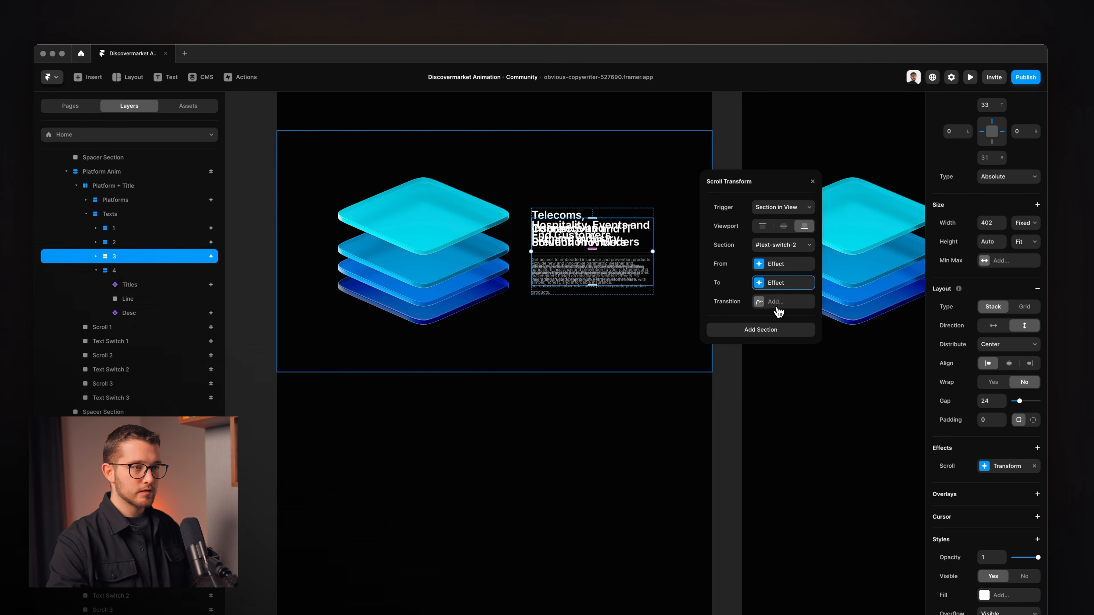
# Add a second section, #text-switch-2, to text stack 2's scroll transform and set its To state to opacity 0.
pyautogui.click(129, 242)
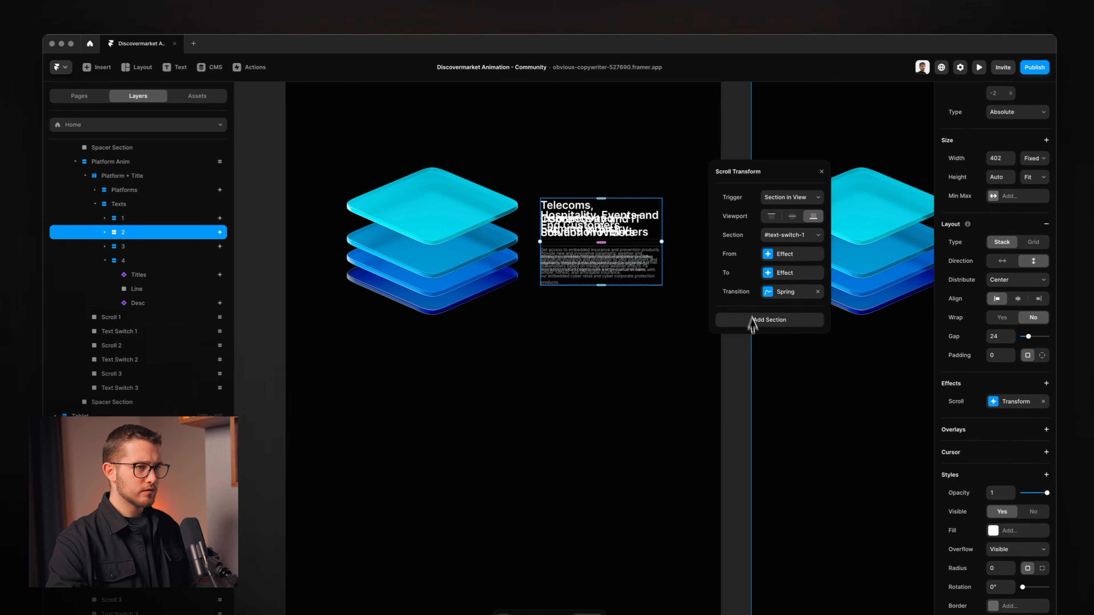
pyautogui.click(778, 273)
pyautogui.click(709, 172)
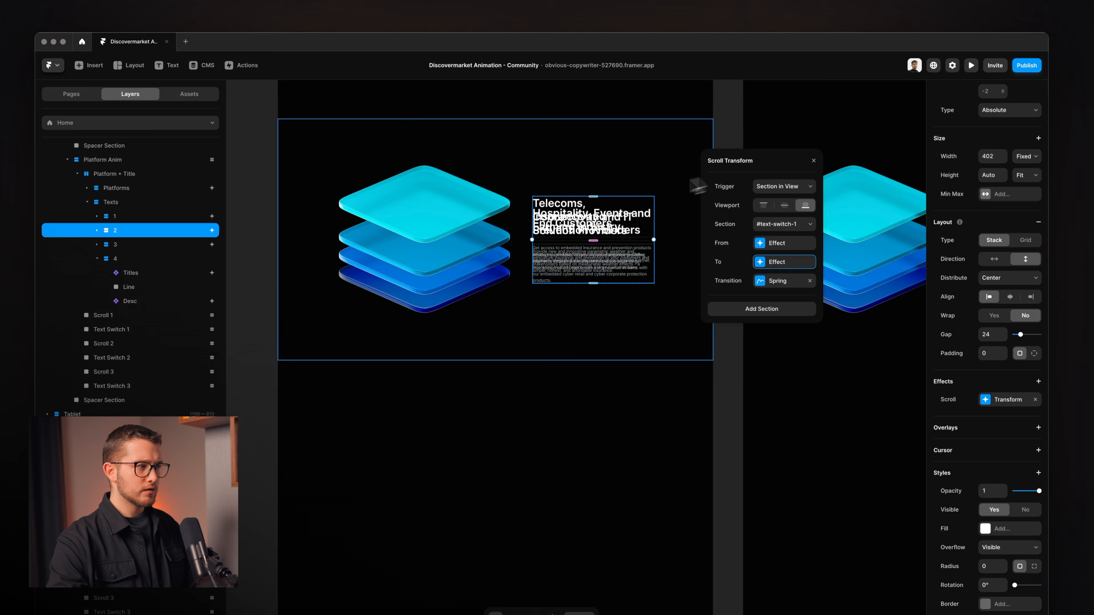
pyautogui.click(752, 309)
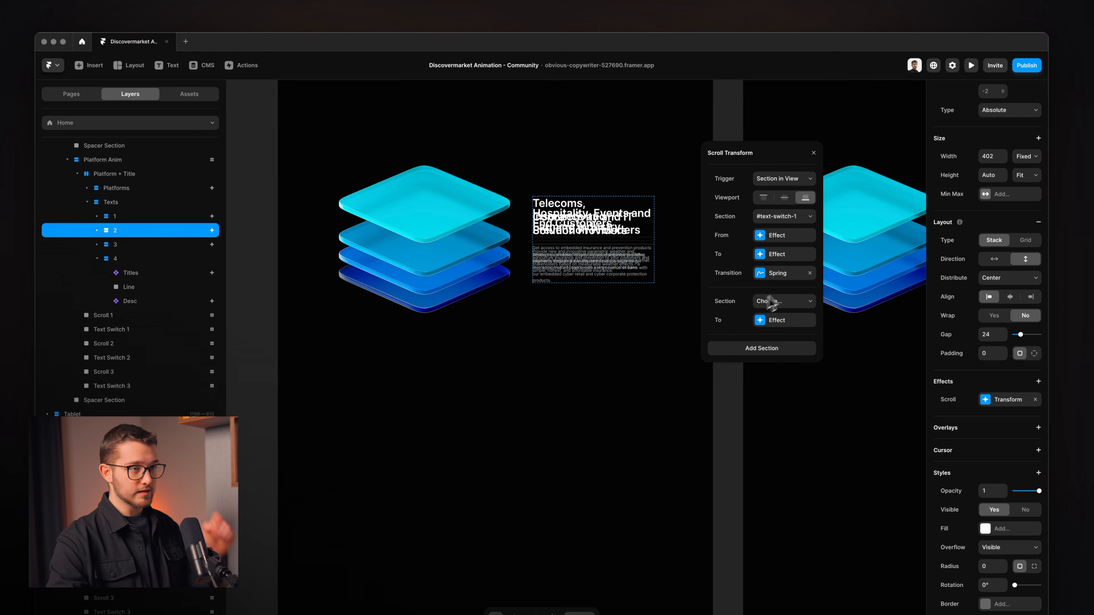
pyautogui.click(783, 300)
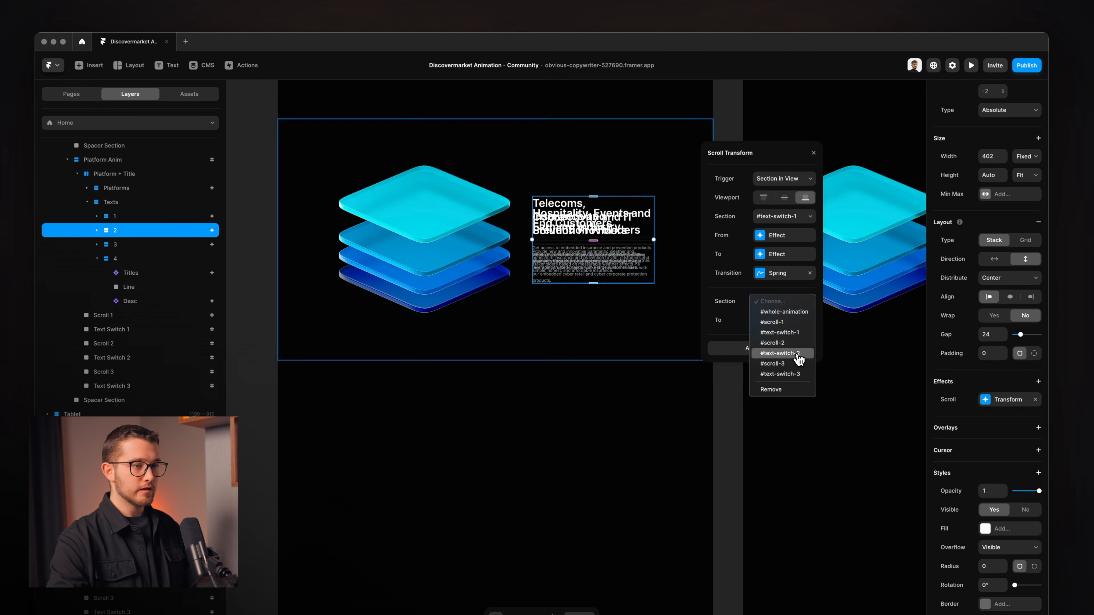
pyautogui.click(795, 357)
pyautogui.click(778, 320)
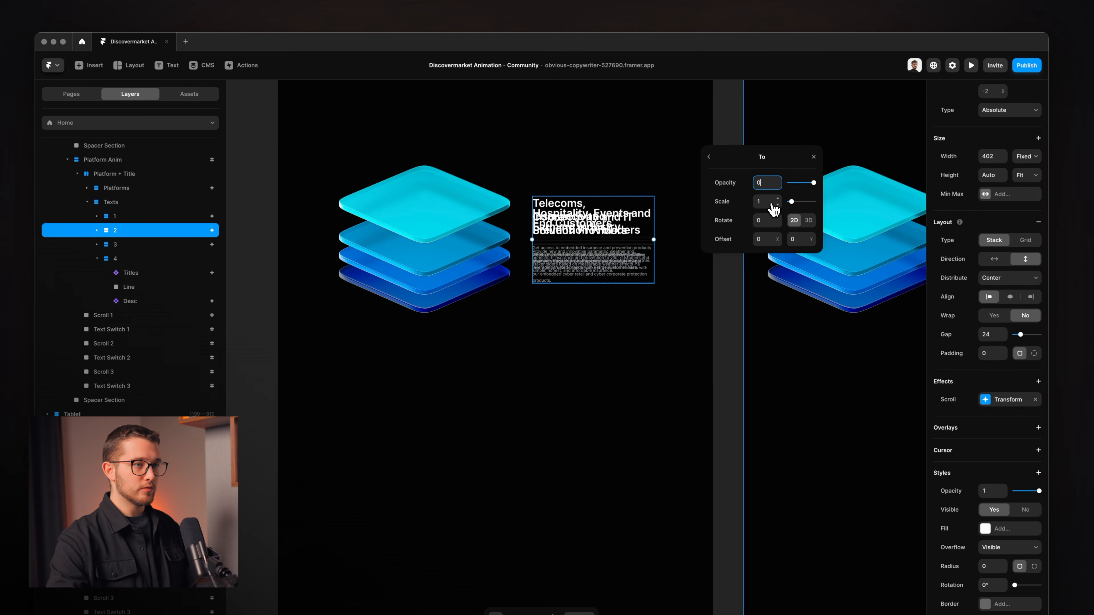
# Add a second section, #text-switch-3, to text stack 3's scroll transform and set its To state to opacity 0.
pyautogui.click(183, 245)
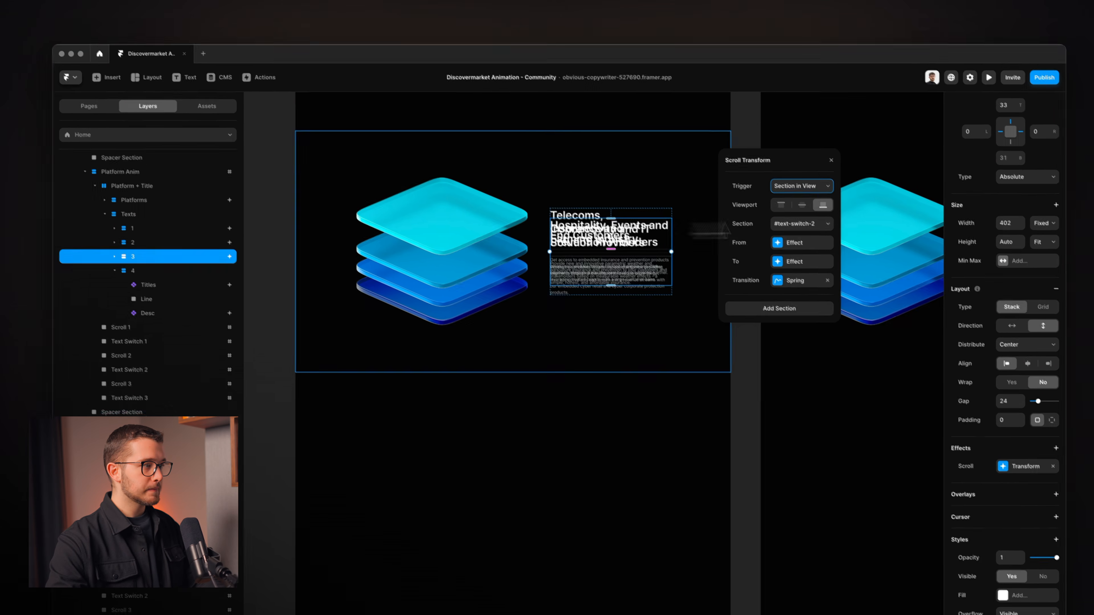
pyautogui.click(797, 308)
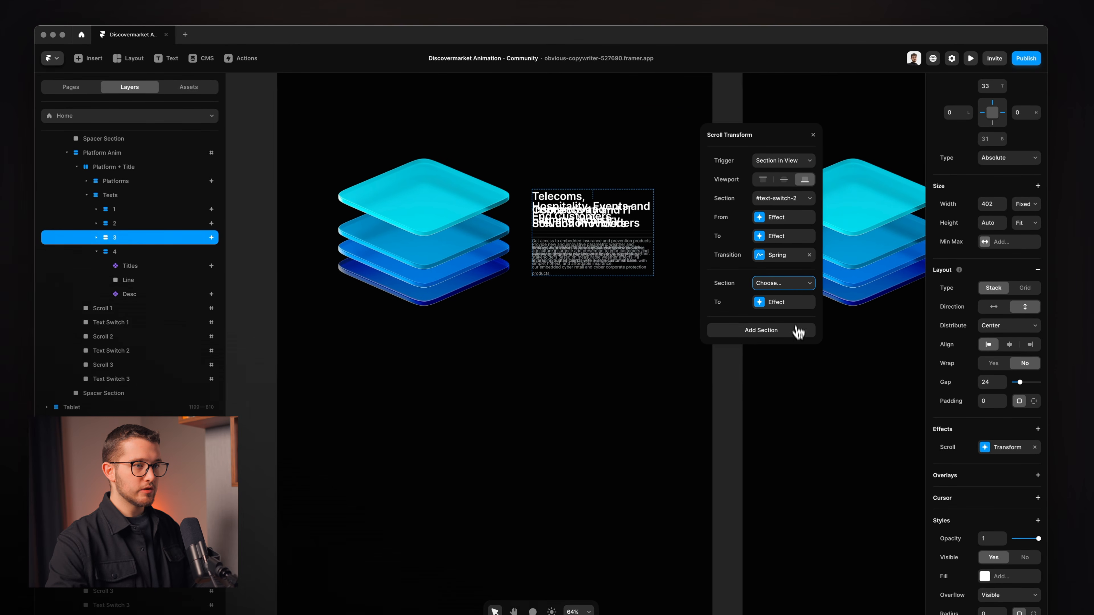
pyautogui.click(797, 362)
pyautogui.click(799, 304)
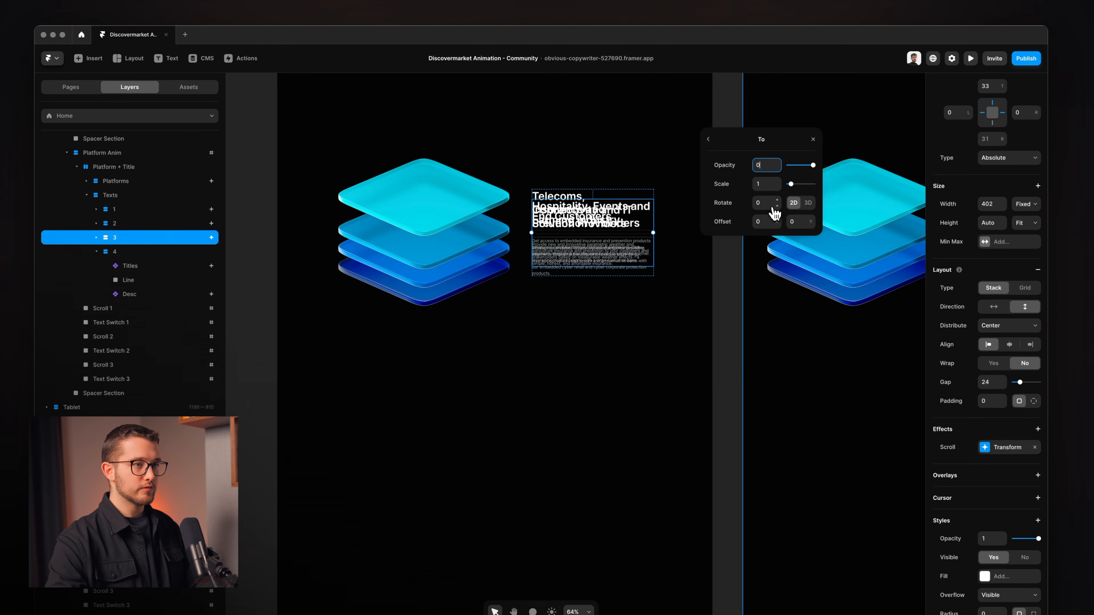
# Add a Scroll Transform effect to text stack 4, triggered by Section in View with the #text-switch-3 section.
pyautogui.click(164, 252)
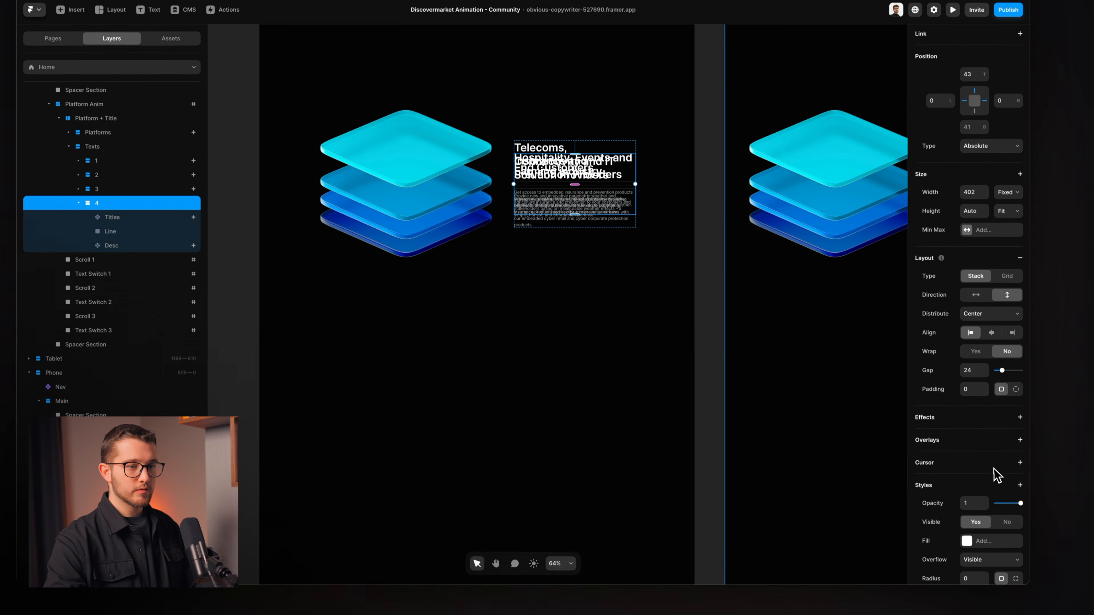
pyautogui.click(1019, 377)
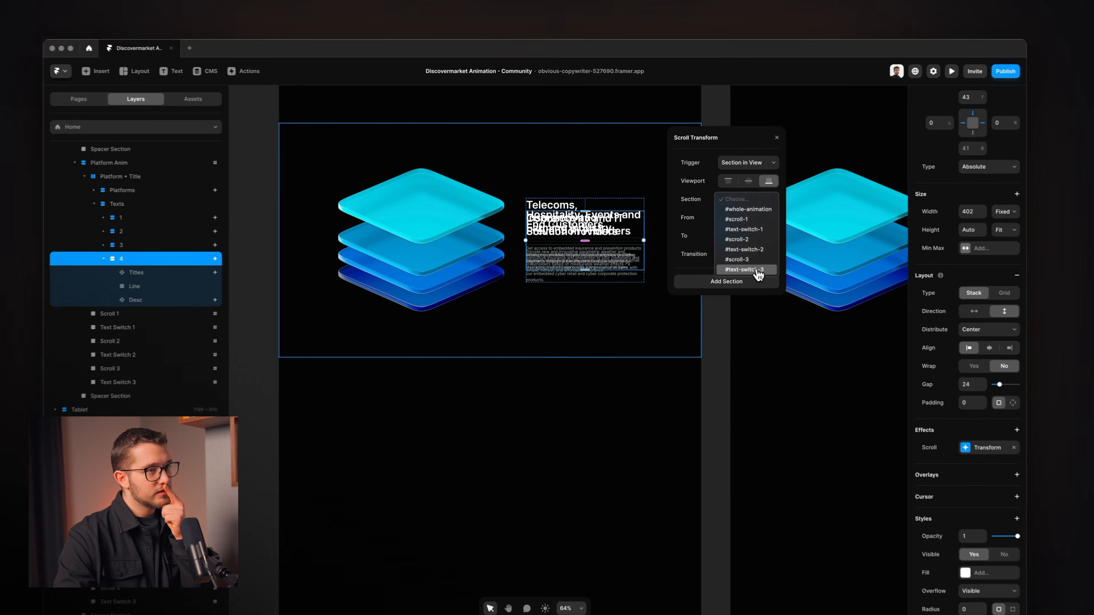
pyautogui.click(729, 265)
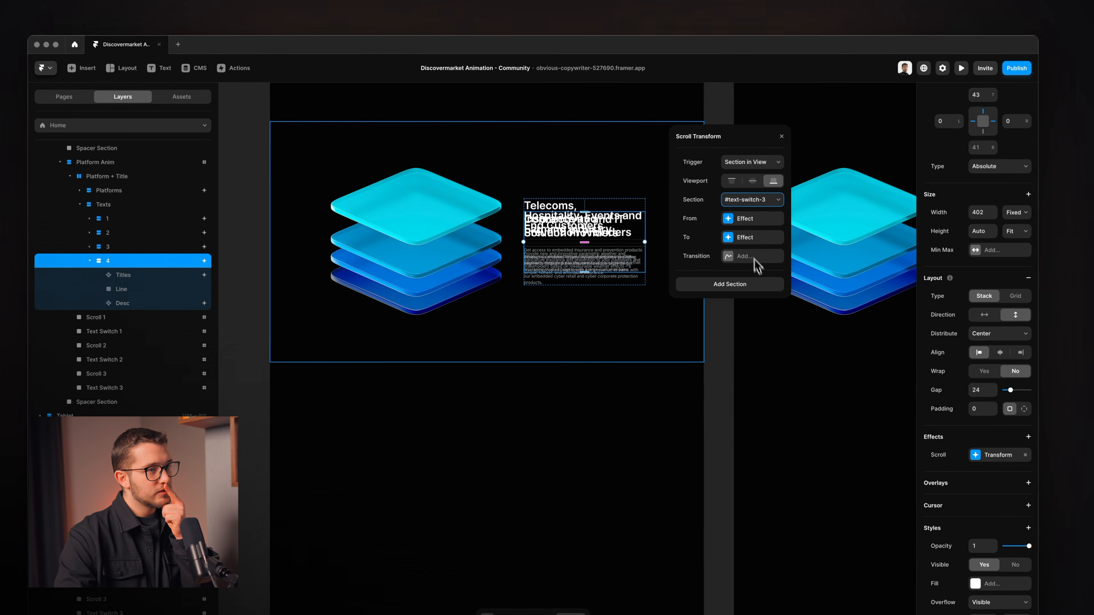
# Set text stack 4's scroll transform From state to opacity 0 and scale 1, with the To state at opacity 1.
pyautogui.click(752, 218)
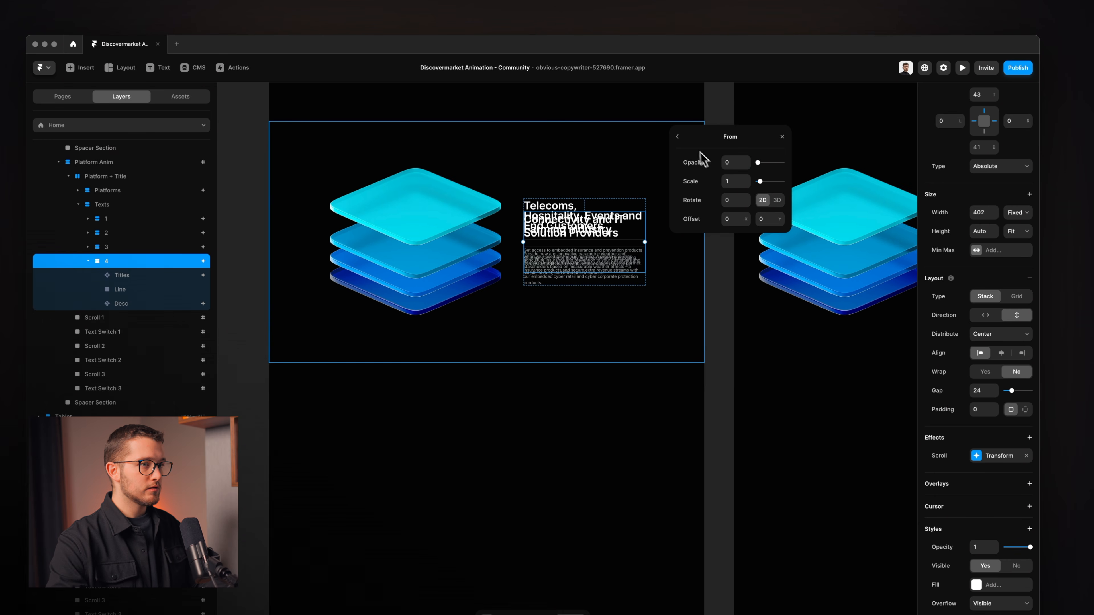
pyautogui.click(679, 137)
pyautogui.click(746, 233)
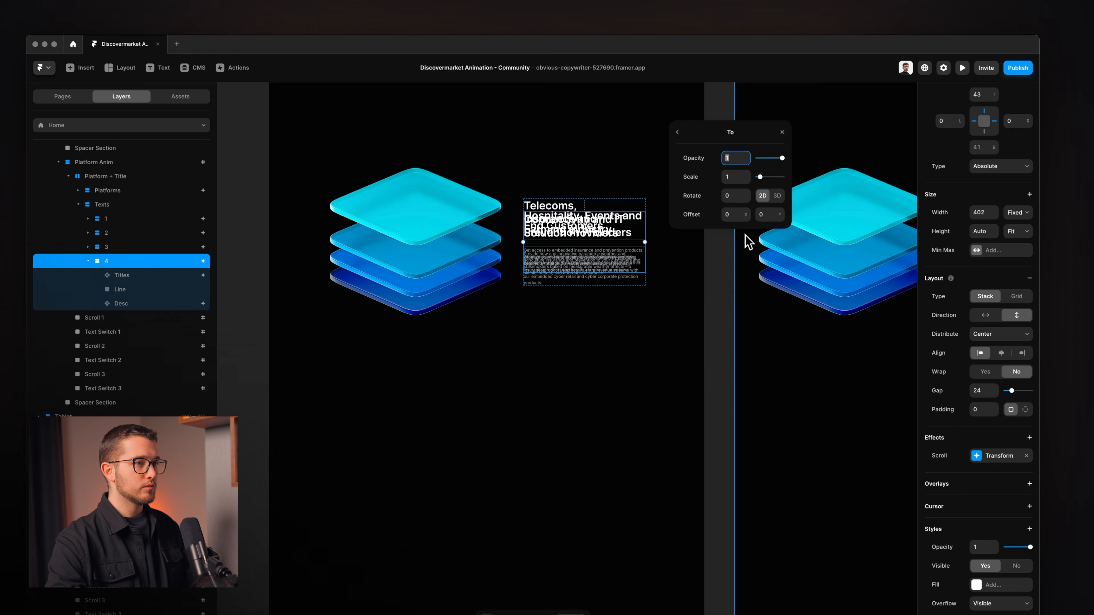
pyautogui.click(680, 137)
# Preview the page and scroll through the platform section to check how the text stacks switch, and return to the canvas.
pyautogui.click(664, 371)
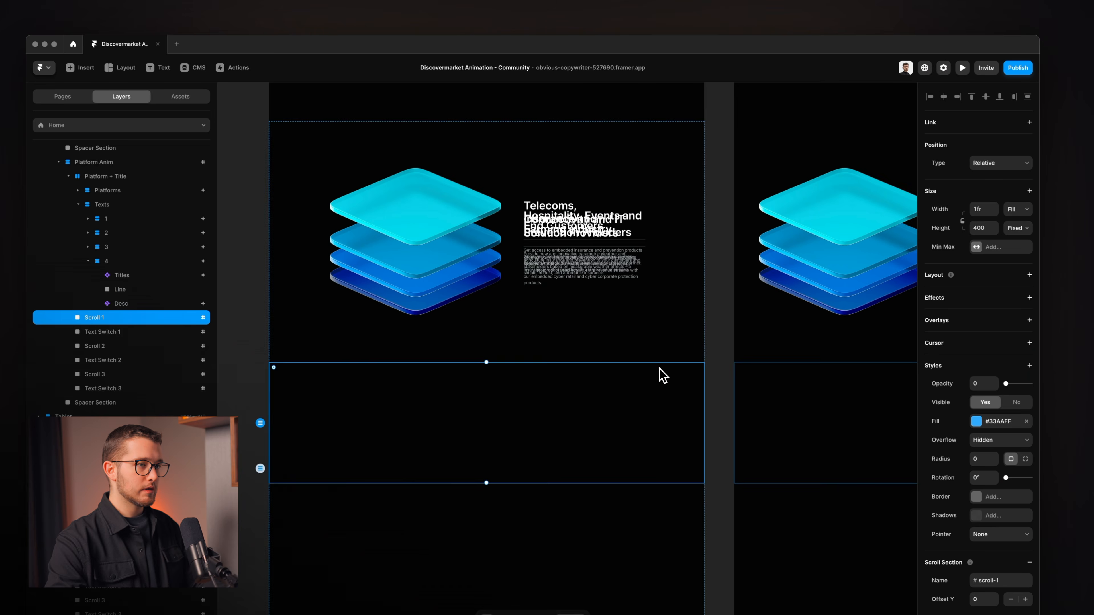
pyautogui.scroll(4, 647, 264)
pyautogui.press('super+p')
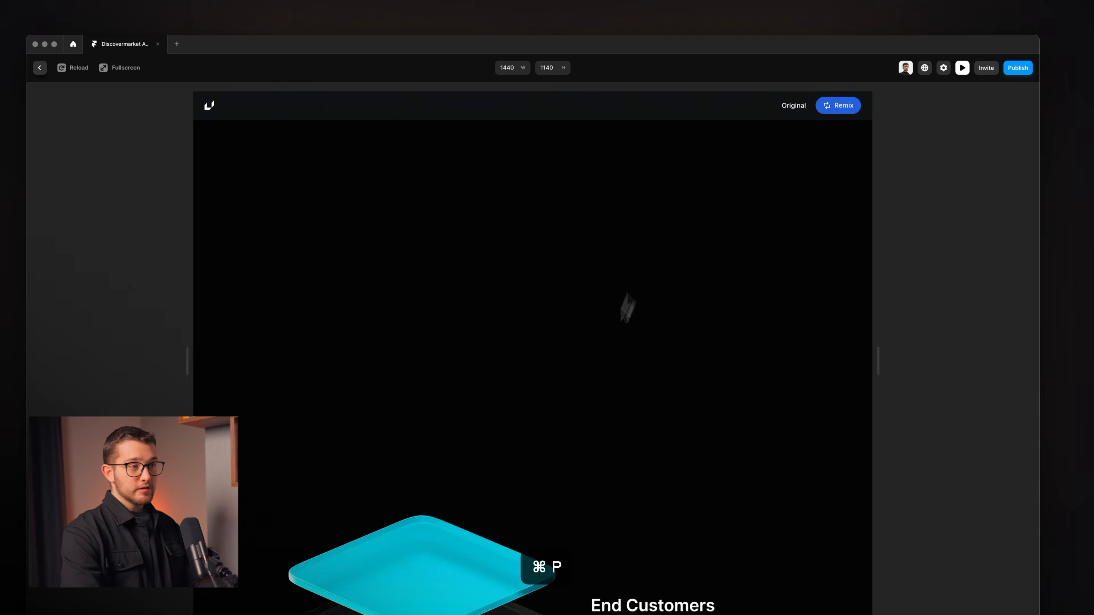
pyautogui.scroll(-9, 568, 439)
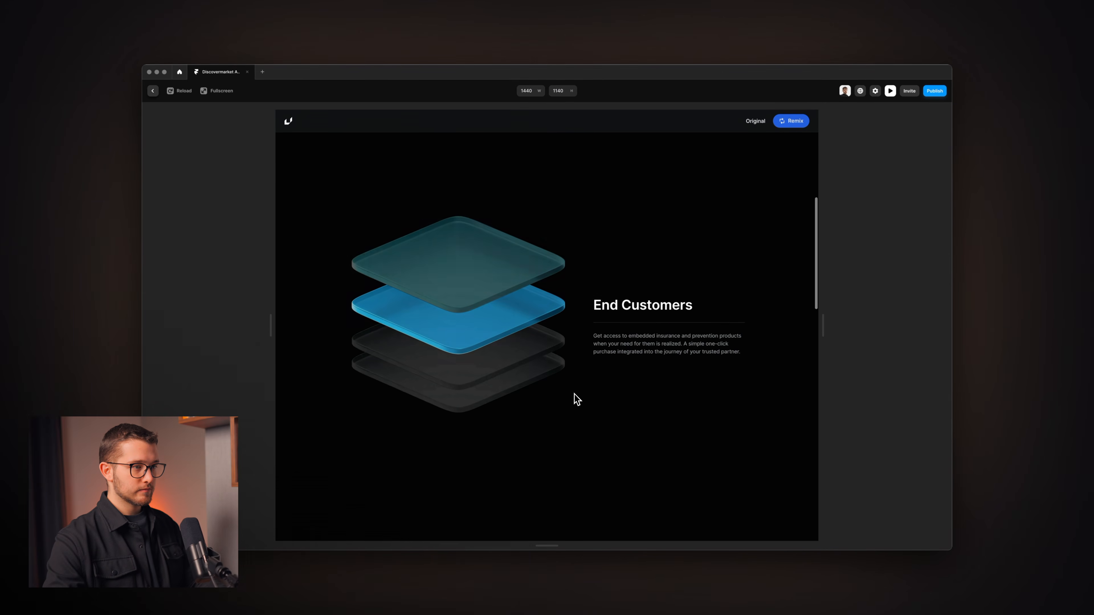
pyautogui.scroll(-3, 577, 399)
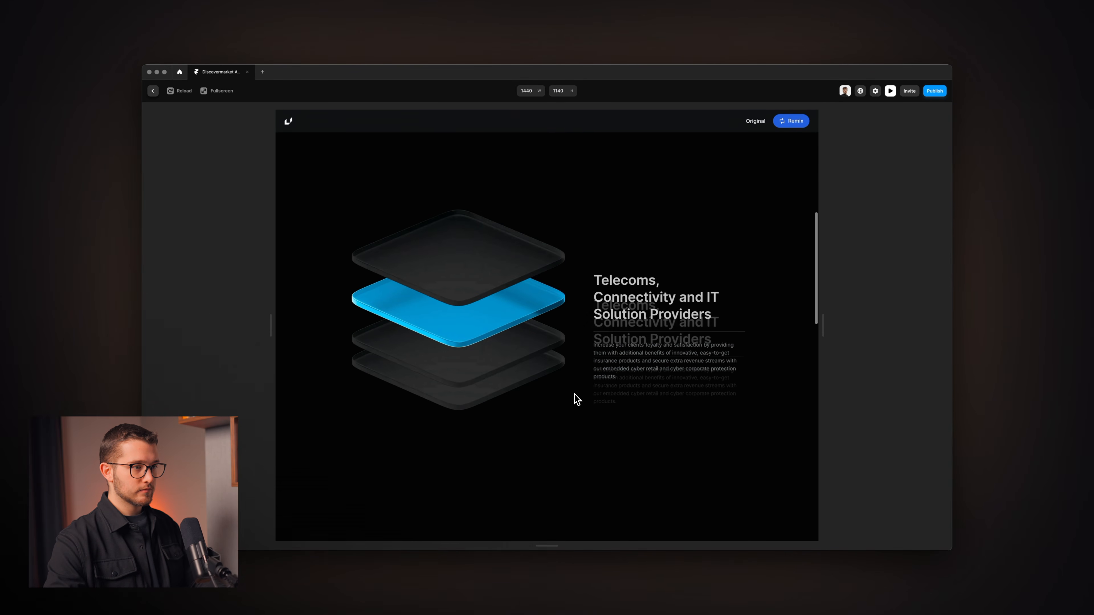
pyautogui.scroll(3, 578, 399)
pyautogui.press('Escape')
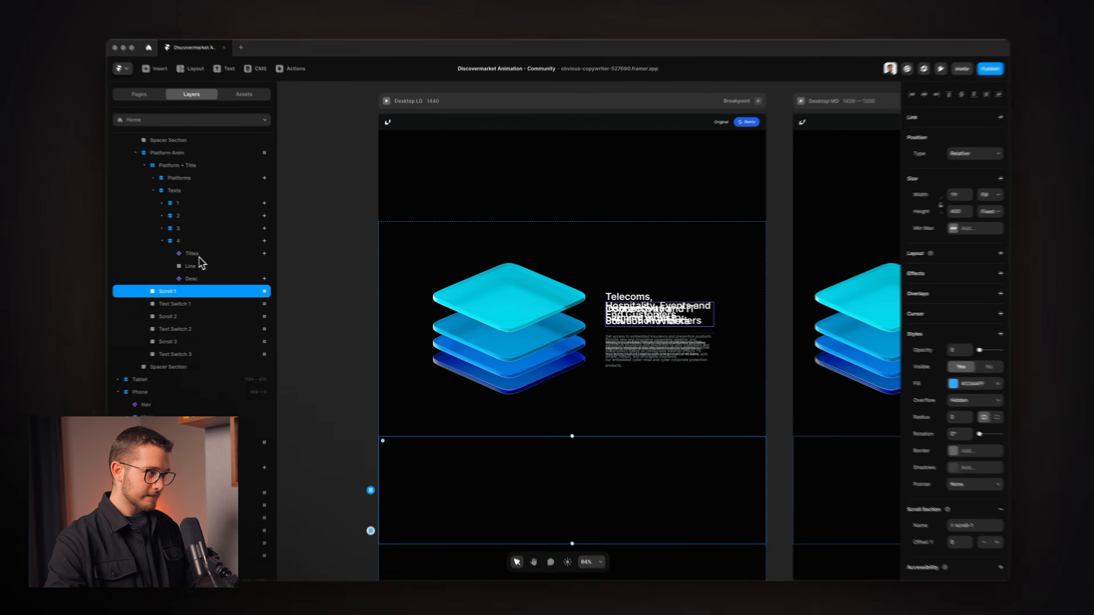
# Remove the Scroll Variant effect from the Titles and Desc components in all four text stacks.
pyautogui.click(218, 257)
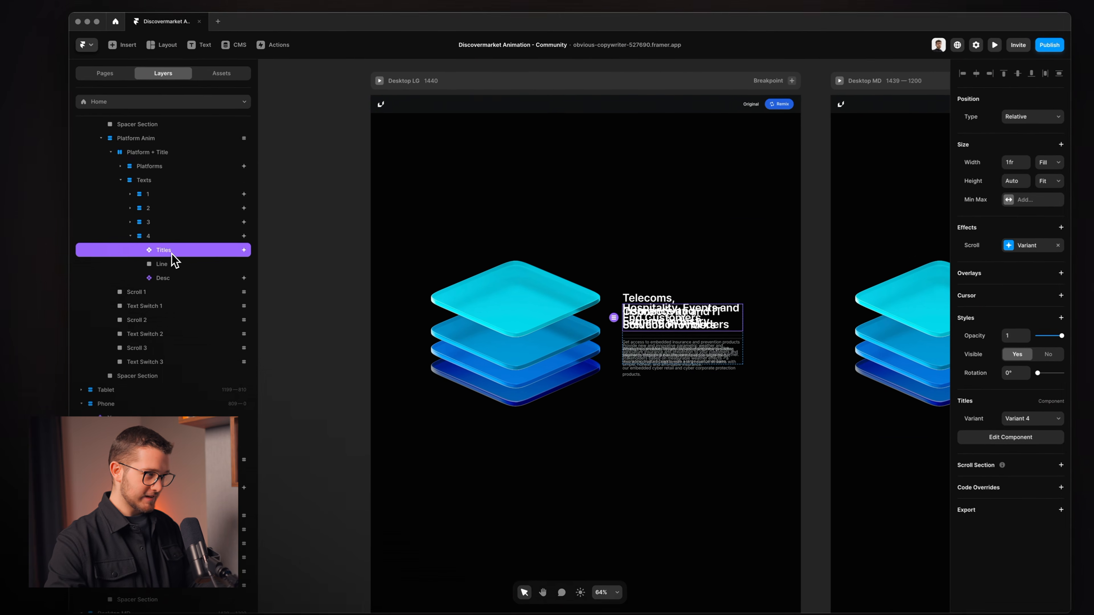
pyautogui.click(192, 234)
pyautogui.click(126, 207)
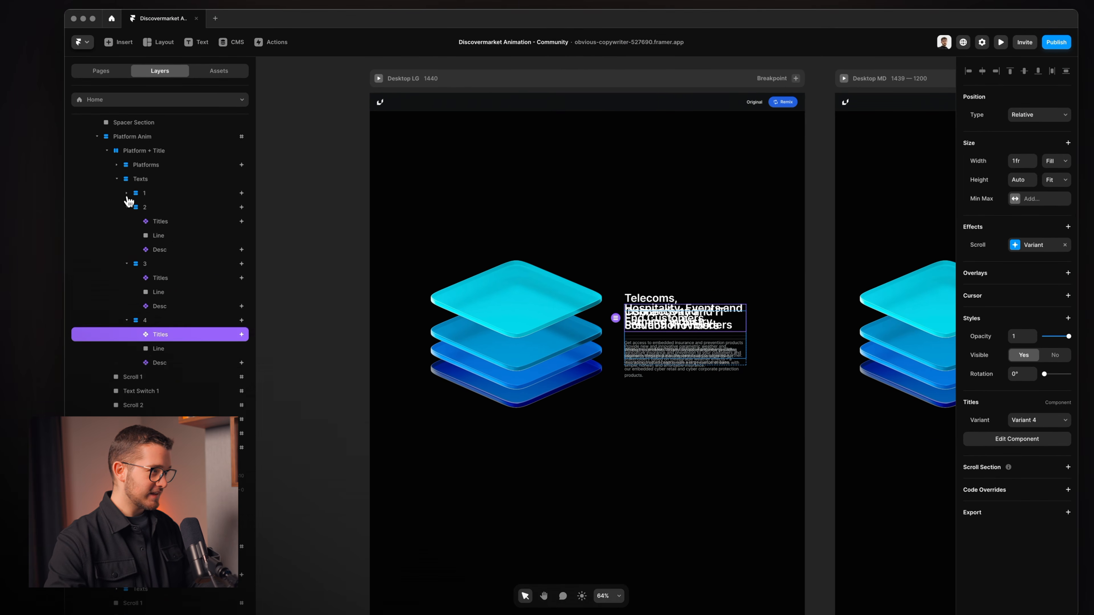
pyautogui.click(126, 194)
pyautogui.click(160, 209)
pyautogui.keyDown('shift'); pyautogui.click(167, 237); pyautogui.keyUp('shift')
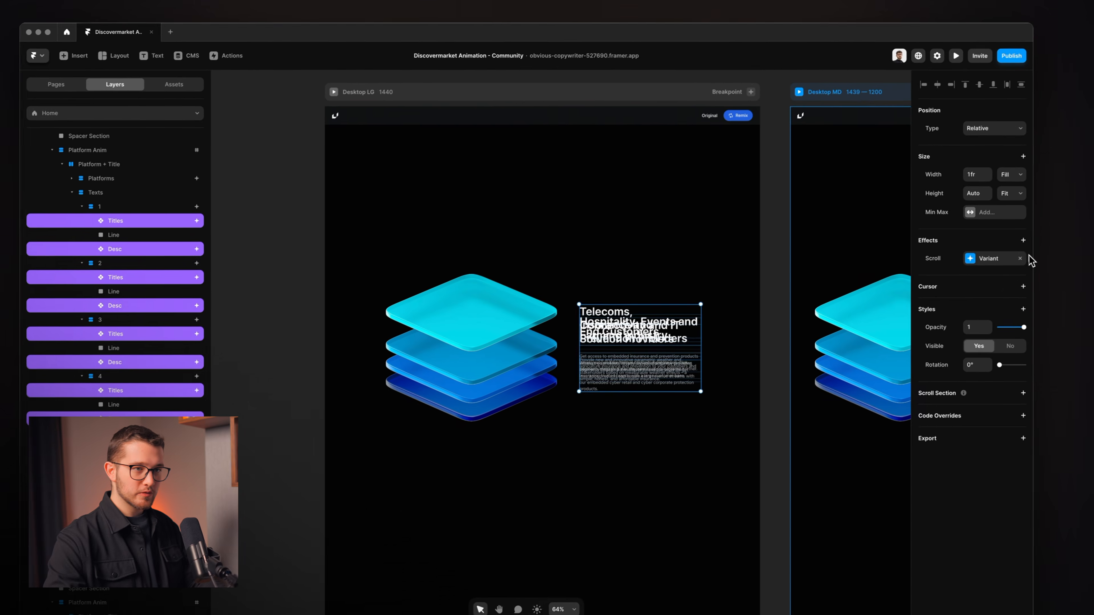
pyautogui.click(1065, 244)
# Preview the page again to check the text transitions on scroll, and review the text stacks across the other breakpoints on the canvas.
pyautogui.click(374, 237)
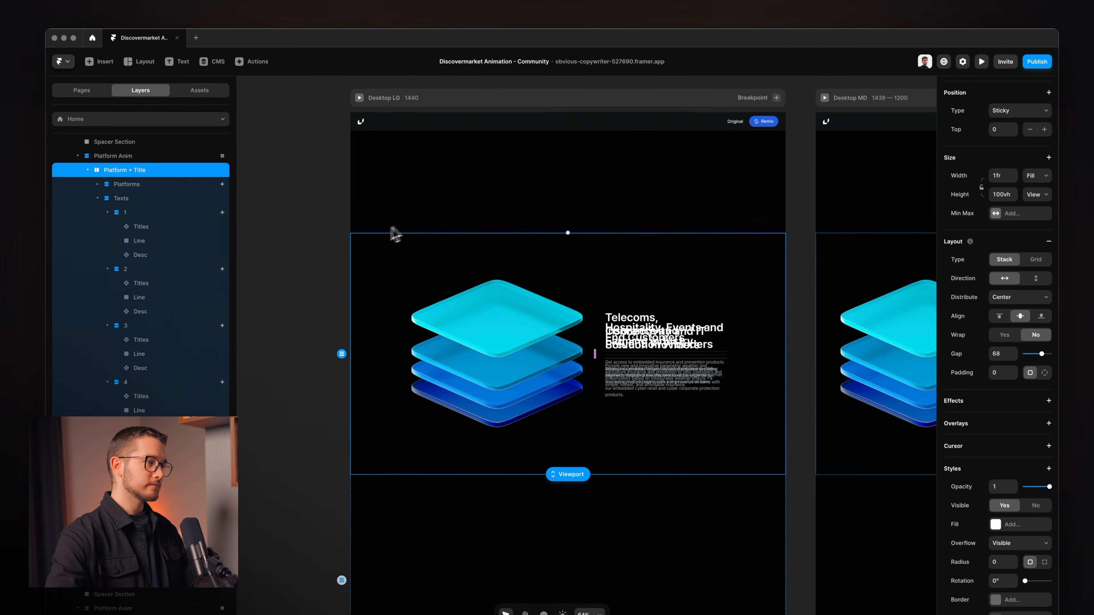
pyautogui.click(315, 223)
pyautogui.press('super+p')
pyautogui.scroll(-10, 426, 319)
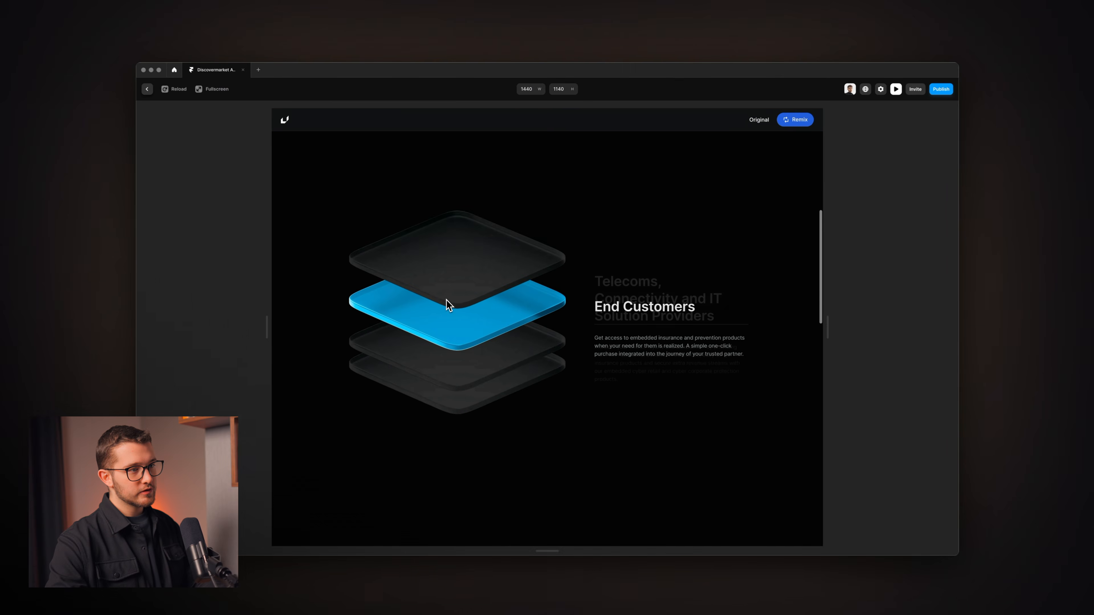
pyautogui.scroll(-3, 446, 300)
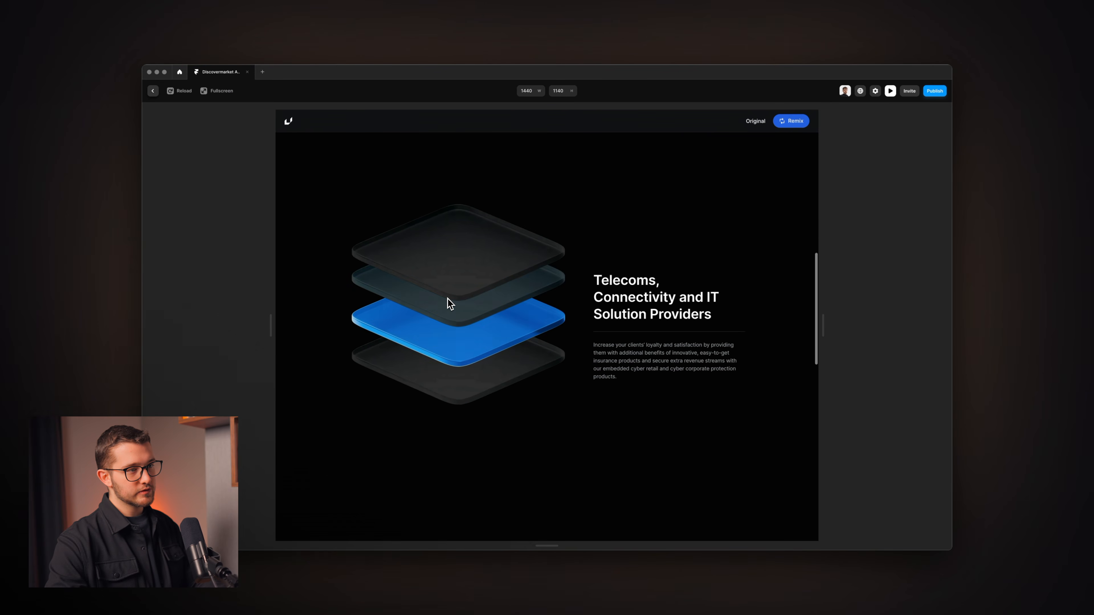
pyautogui.scroll(-3, 450, 304)
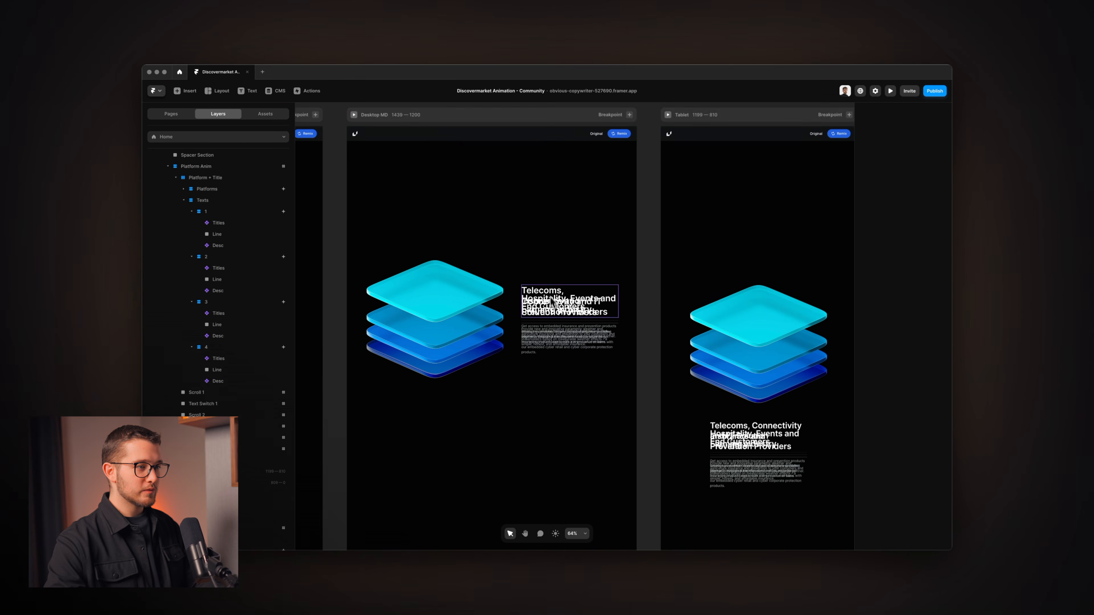
pyautogui.hscroll(2, 631, 321)
pyautogui.scroll(-1, 631, 321)
pyautogui.hscroll(12, 573, 318)
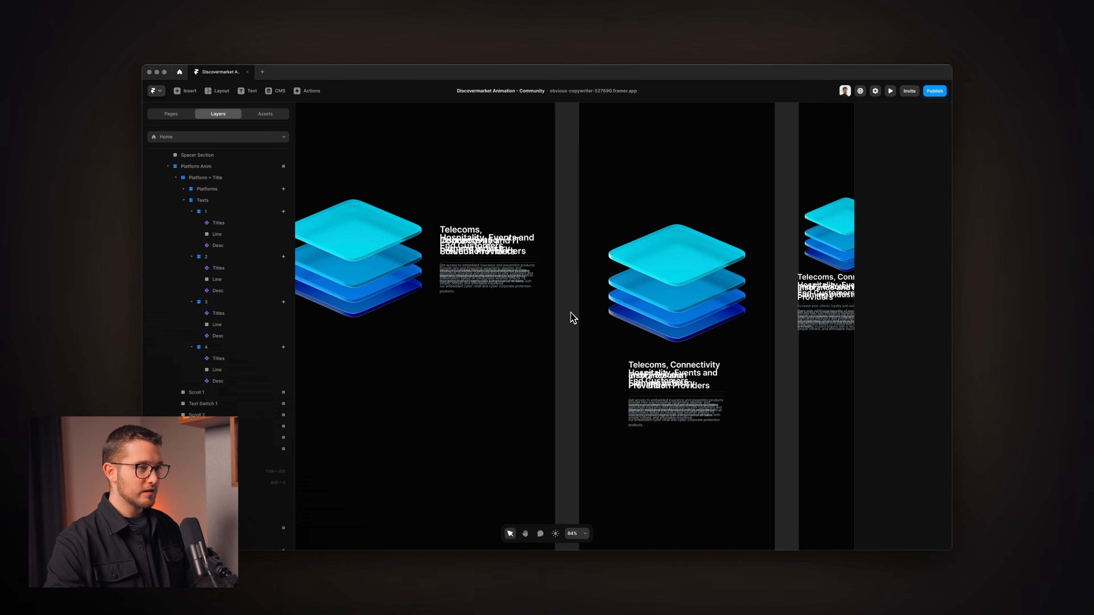
# Resize the Texts stack in the Phone breakpoint to a fixed width of 314 and a height of 308.
pyautogui.click(646, 302)
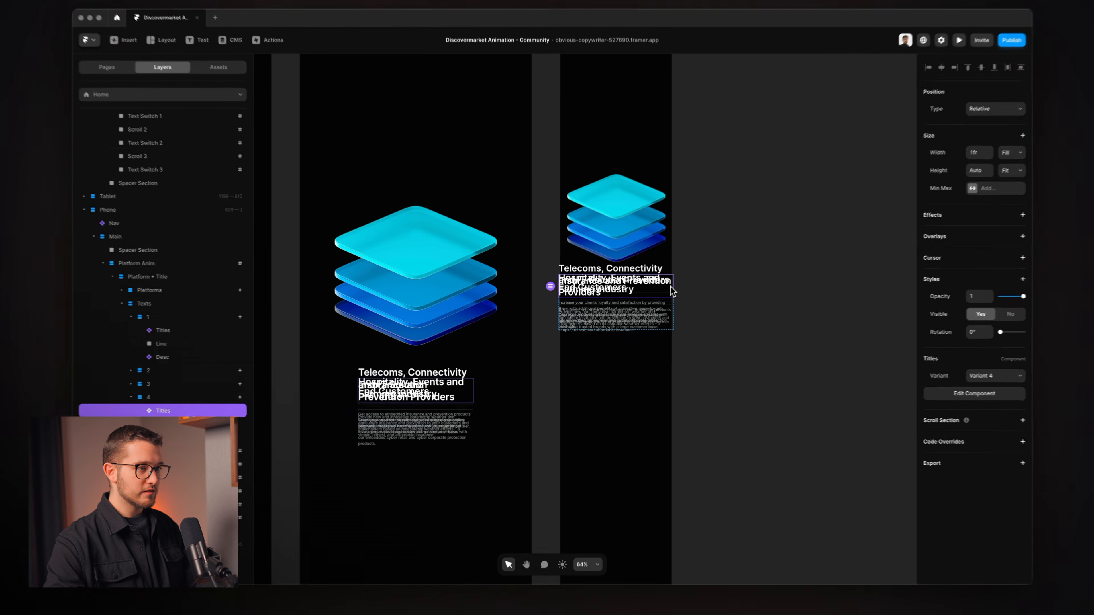
pyautogui.scroll(5, 671, 288)
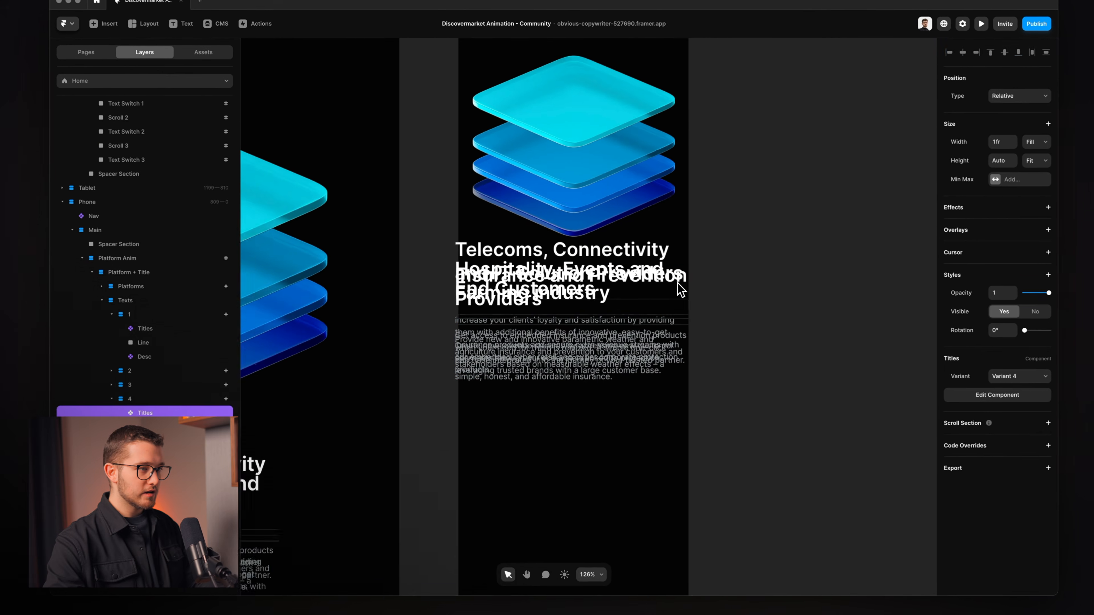
pyautogui.click(663, 314)
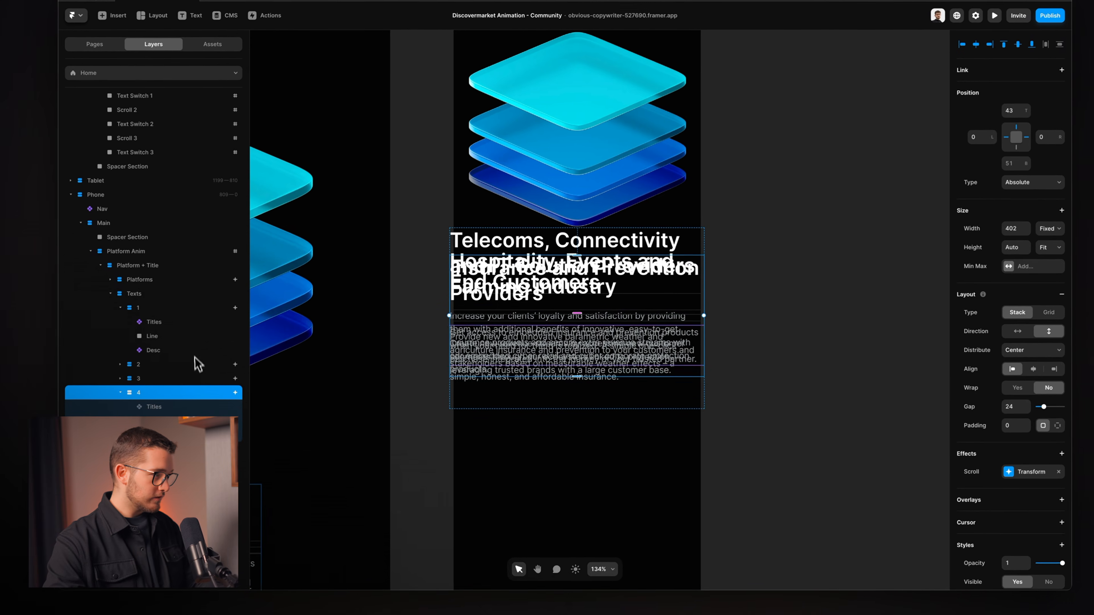
pyautogui.click(172, 294)
pyautogui.click(706, 320)
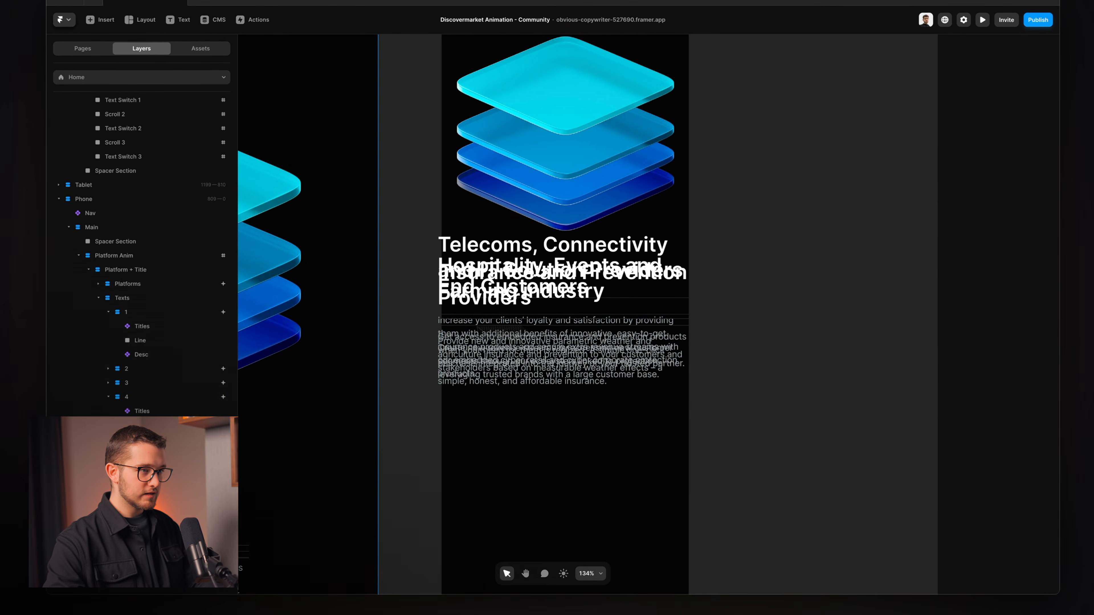
pyautogui.click(174, 299)
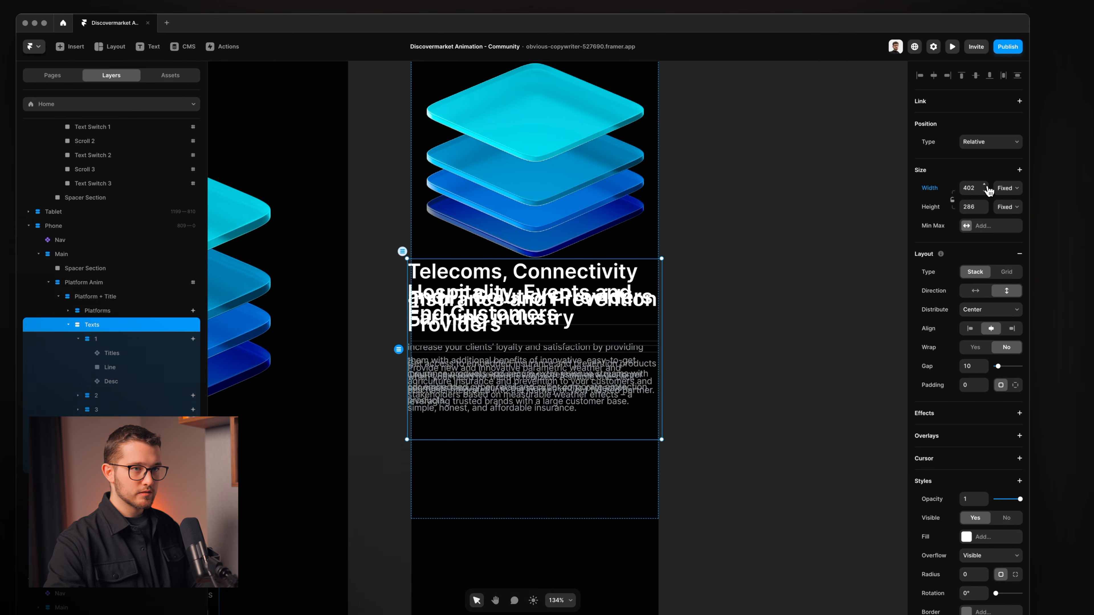
pyautogui.moveTo(989, 191)
pyautogui.mouseDown()
pyautogui.moveTo(986, 229)
pyautogui.moveTo(986, 197)
pyautogui.mouseUp()
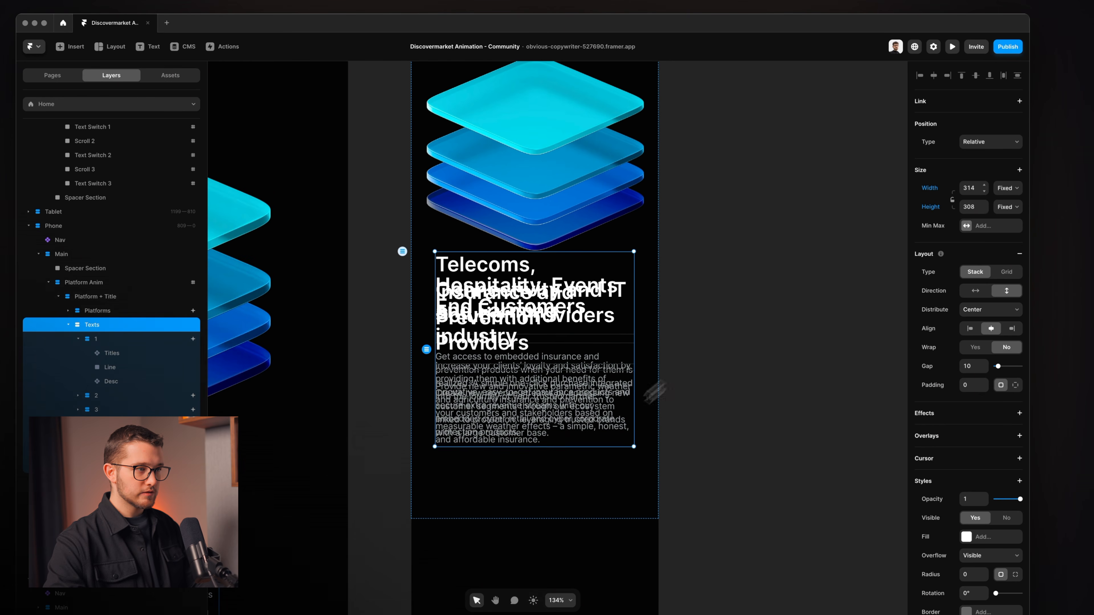
# Set the gap of the Platform + Title stack in the Phone breakpoint to 20.
pyautogui.click(585, 500)
pyautogui.click(972, 369)
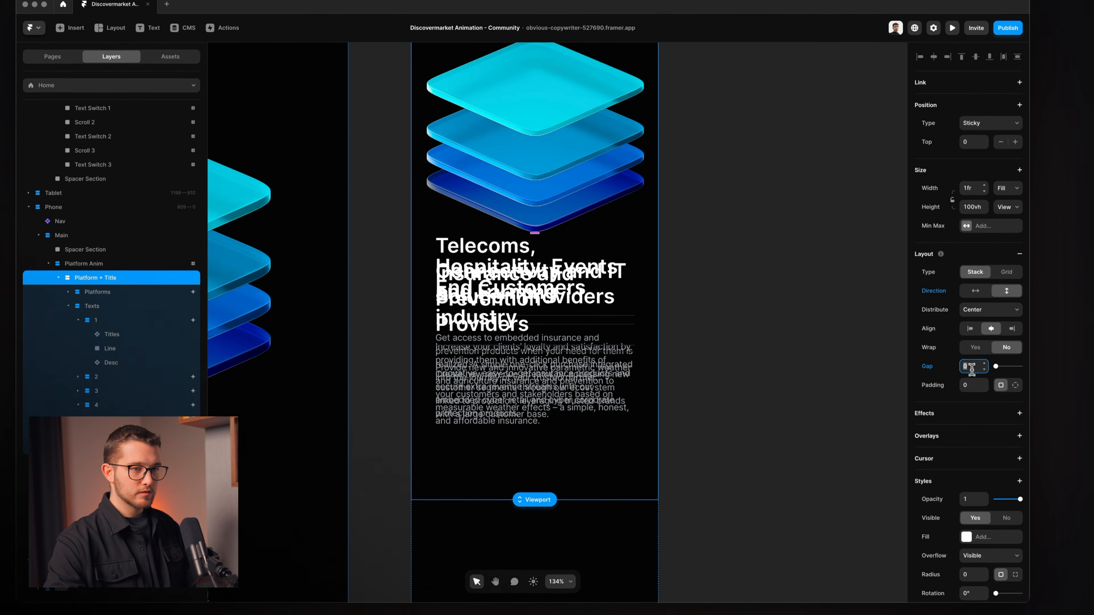
pyautogui.hotkey('shift', 'Up')
pyautogui.hotkey('shift', 'Up')
pyautogui.hotkey('shift', 'Up')
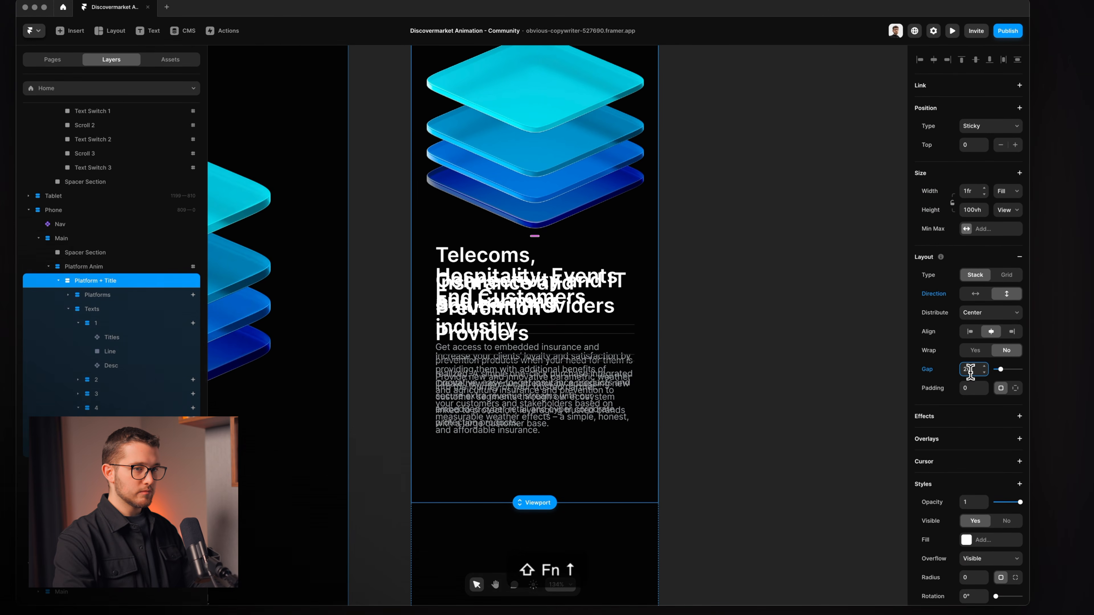
pyautogui.hotkey('shift', 'Down')
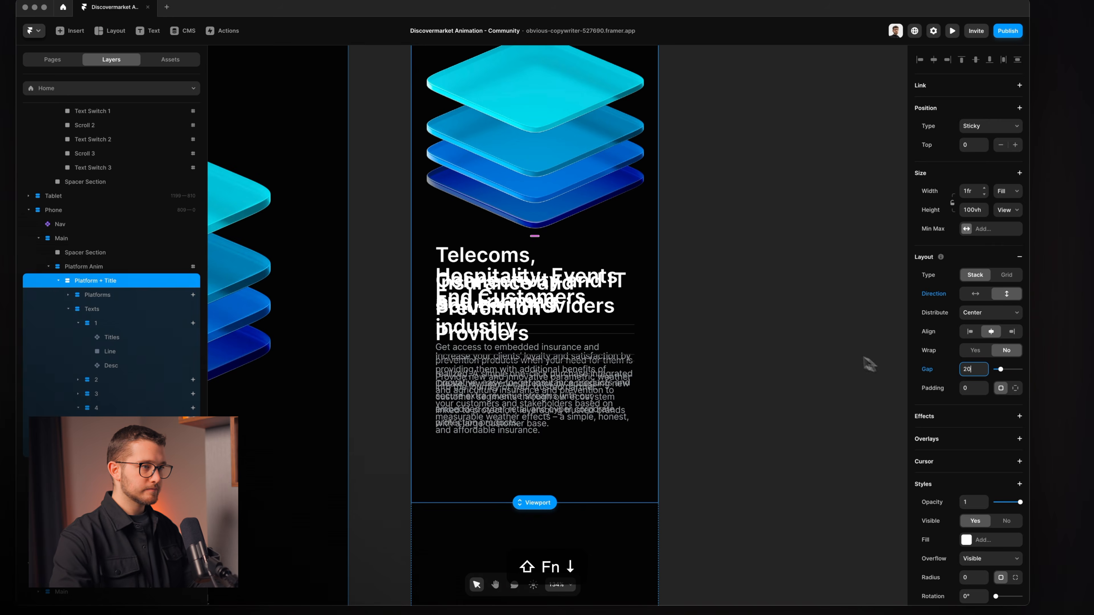
pyautogui.click(845, 359)
# Preview the Phone breakpoint and scroll through the platform section to check the text transitions, then leave the preview.
pyautogui.scroll(-5, 845, 359)
pyautogui.scroll(4, 845, 359)
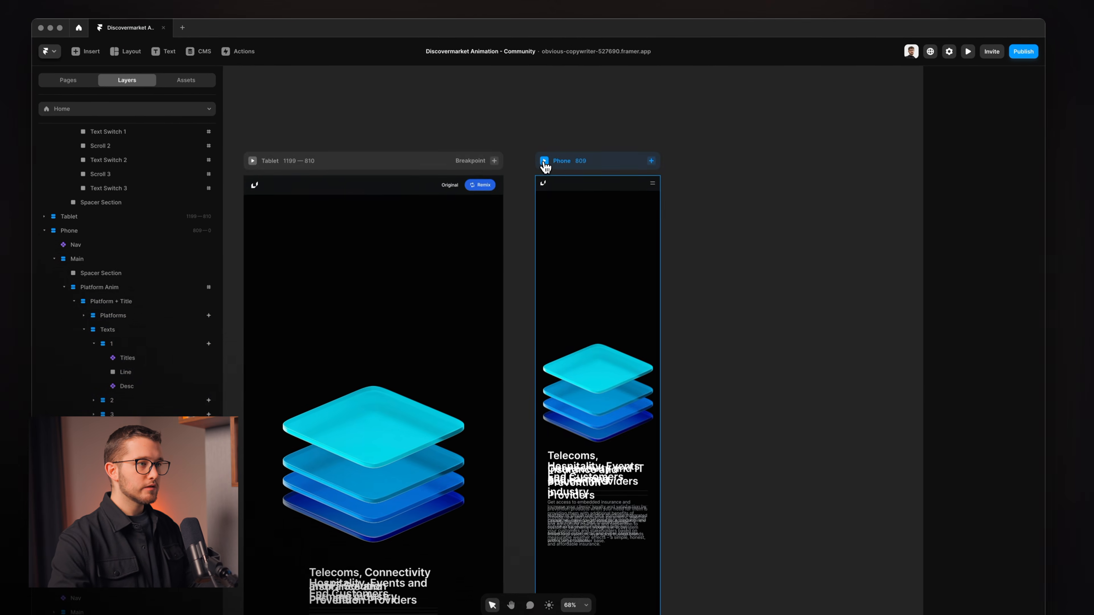
pyautogui.click(544, 162)
pyautogui.scroll(-10, 574, 413)
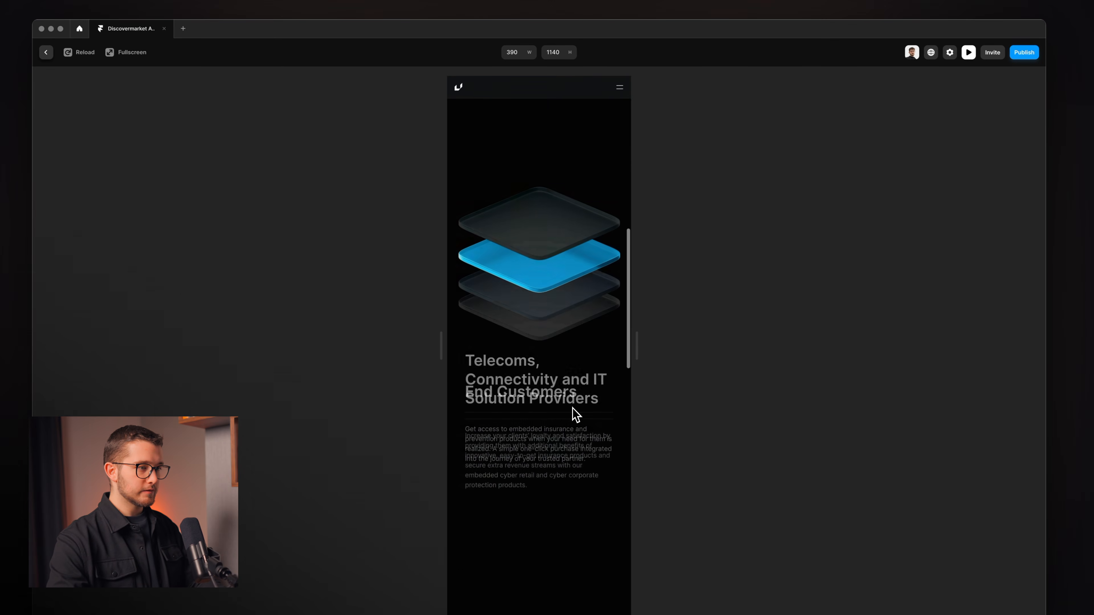
pyautogui.scroll(-10, 577, 414)
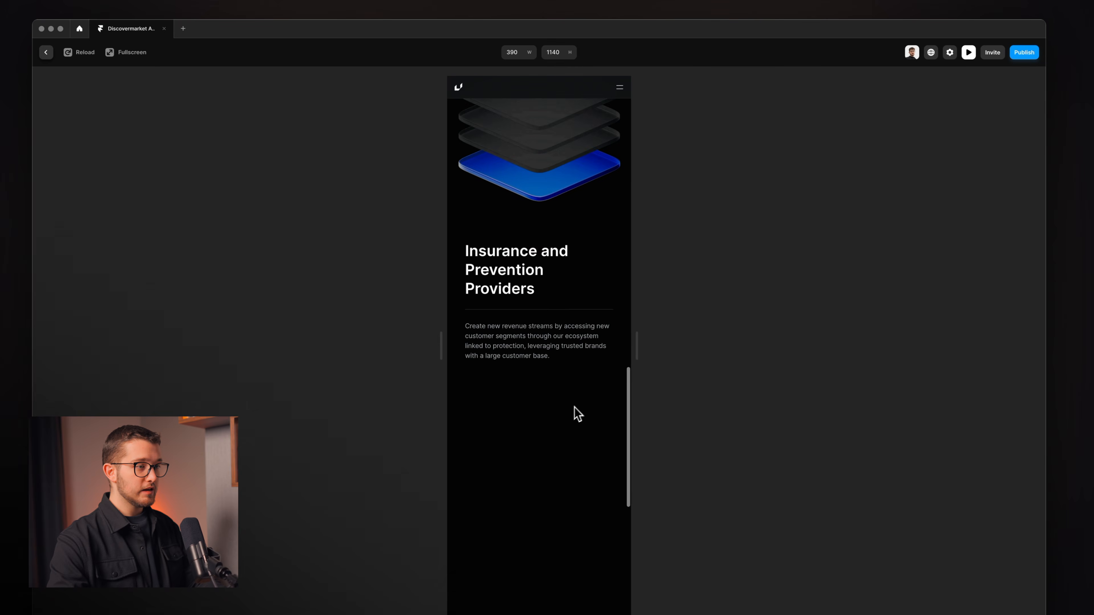
pyautogui.press('Escape')
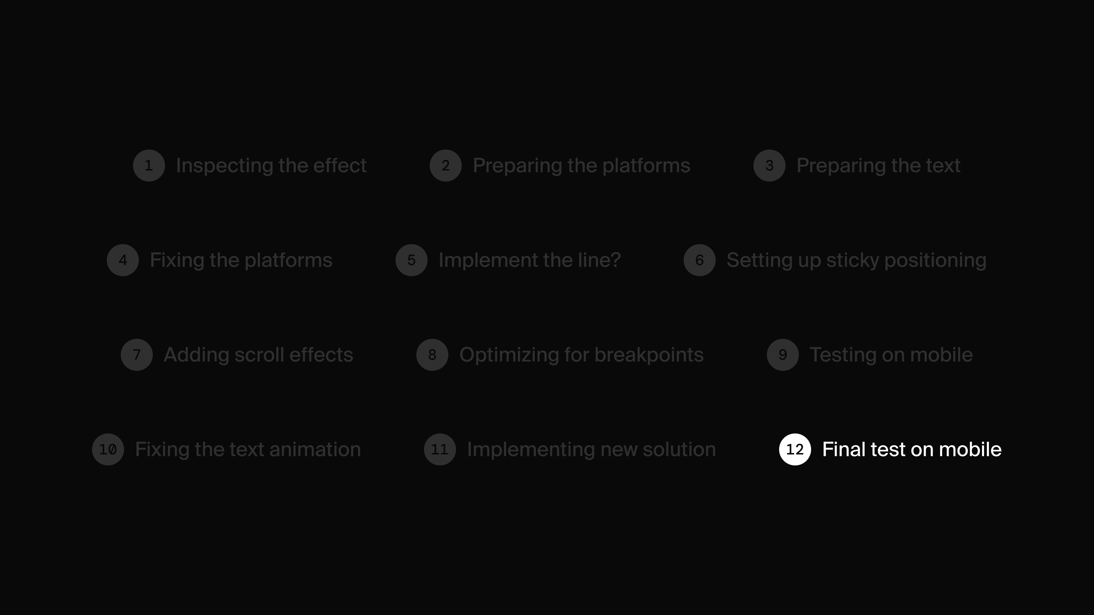